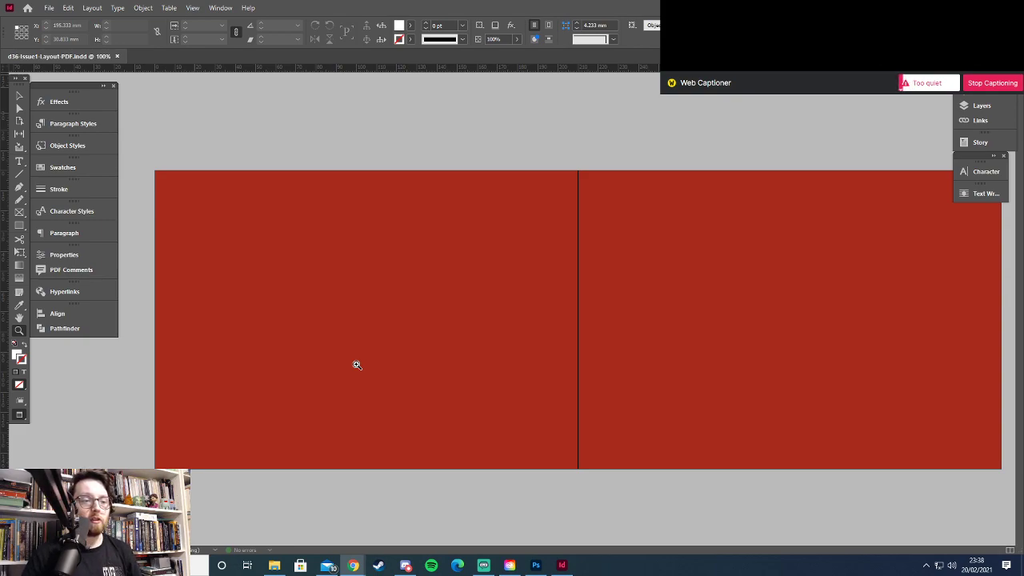
Switch to Chrome, close the Web Captioner help and Twitter notifications pages, and bring up the d36 Haemomancer manuscript
{"action": "mouse_move", "coordinate": [353, 566]}
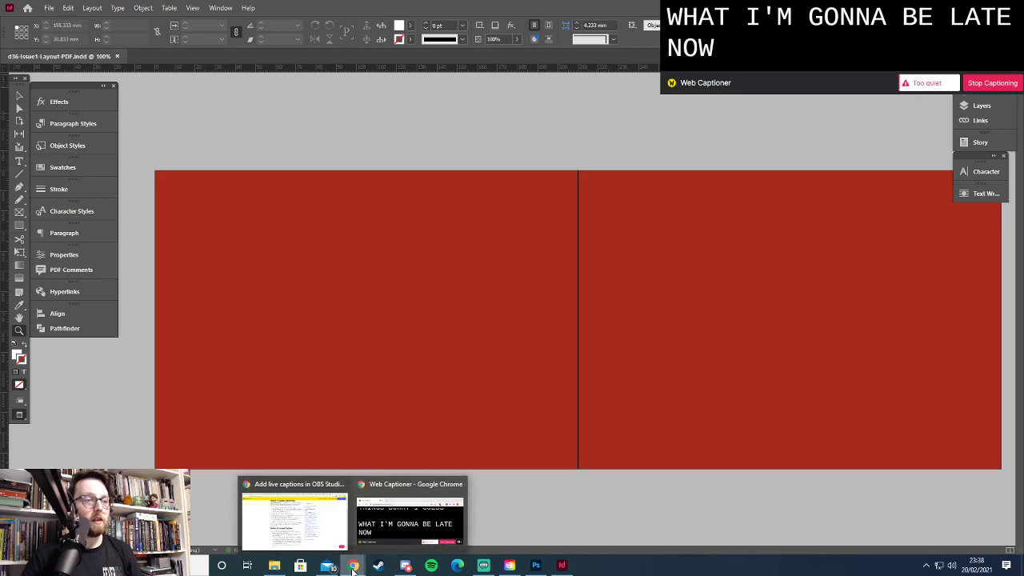
{"action": "left_click", "coordinate": [308, 488]}
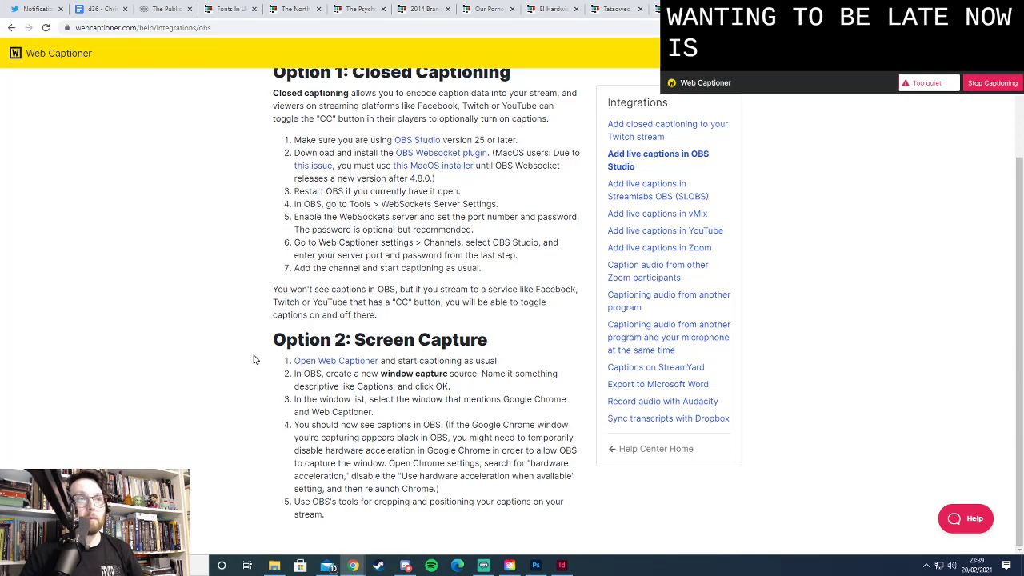
{"action": "key", "text": "ctrl+w"}
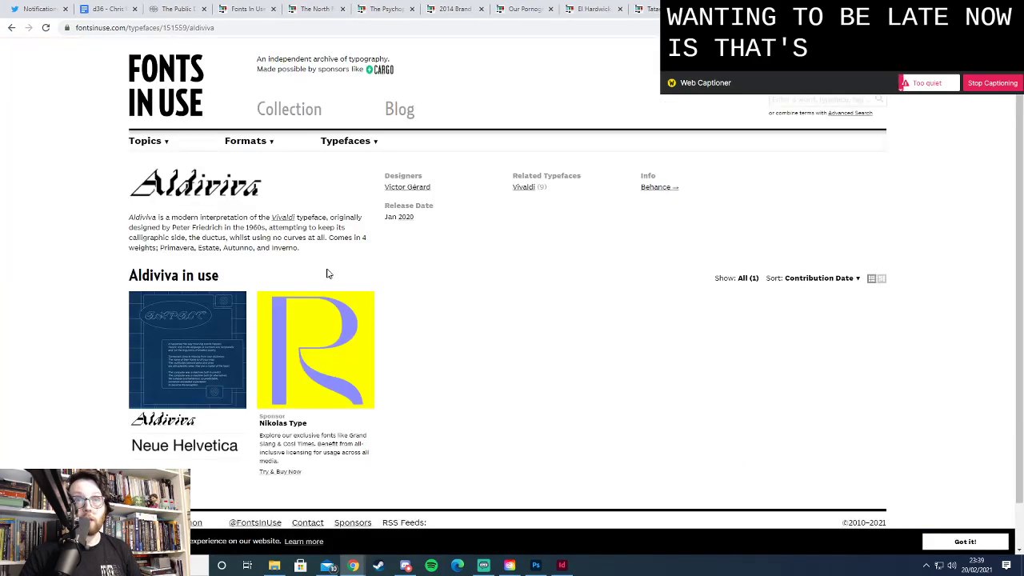
{"action": "left_click", "coordinate": [96, 9]}
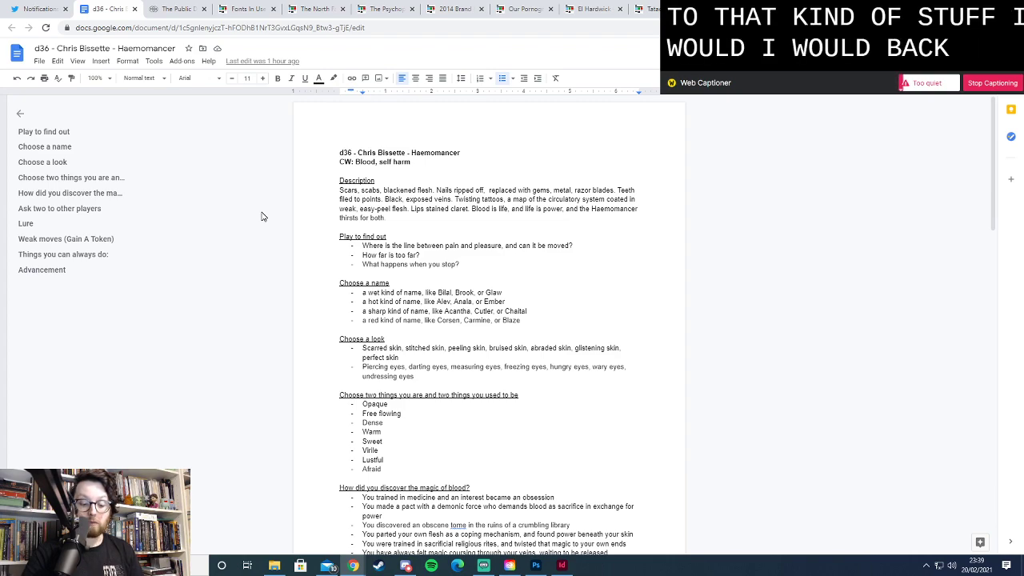
{"action": "left_click", "coordinate": [66, 9]}
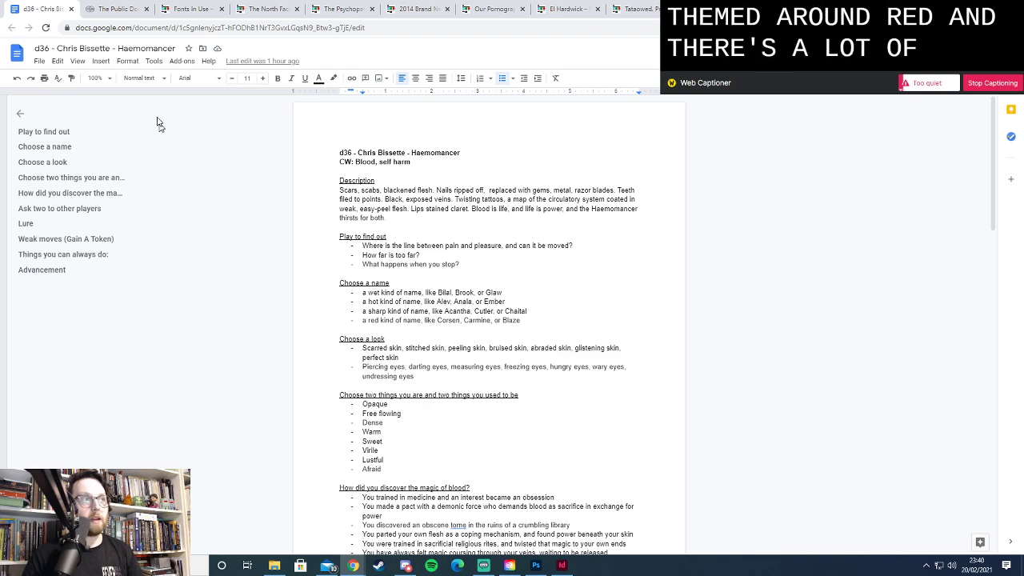
Look at The Public Domain Review home page and browse the Fonts In Use collection for design inspiration
{"action": "left_click", "coordinate": [116, 9]}
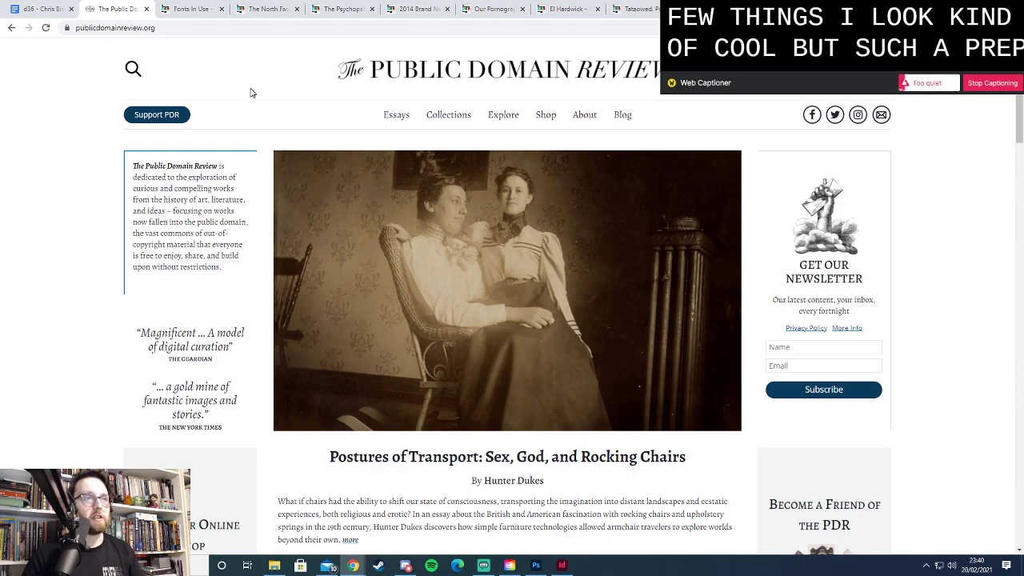
{"action": "left_click", "coordinate": [189, 9]}
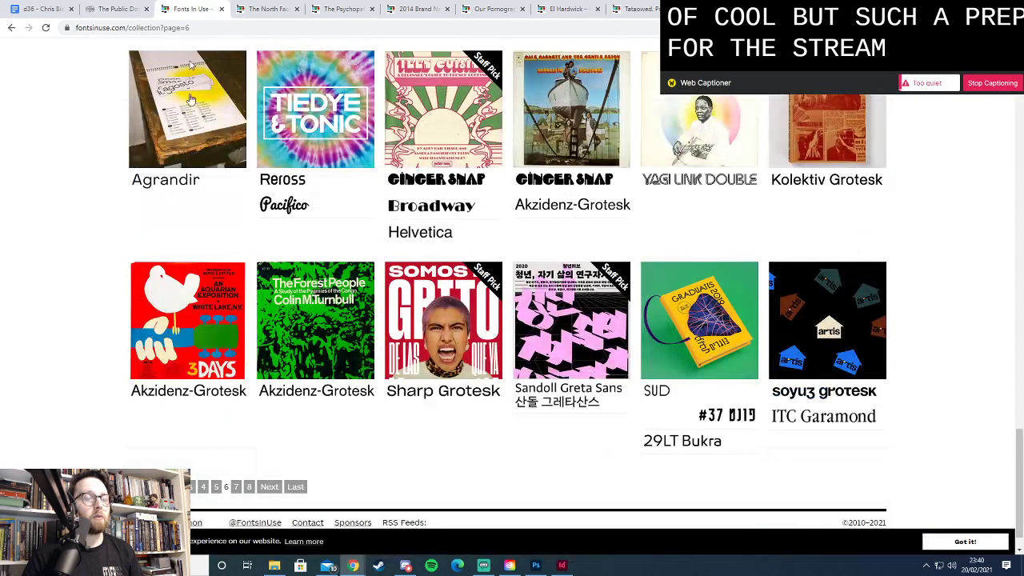
{"action": "scroll", "coordinate": [260, 239], "scroll_direction": "up", "scroll_amount": 10}
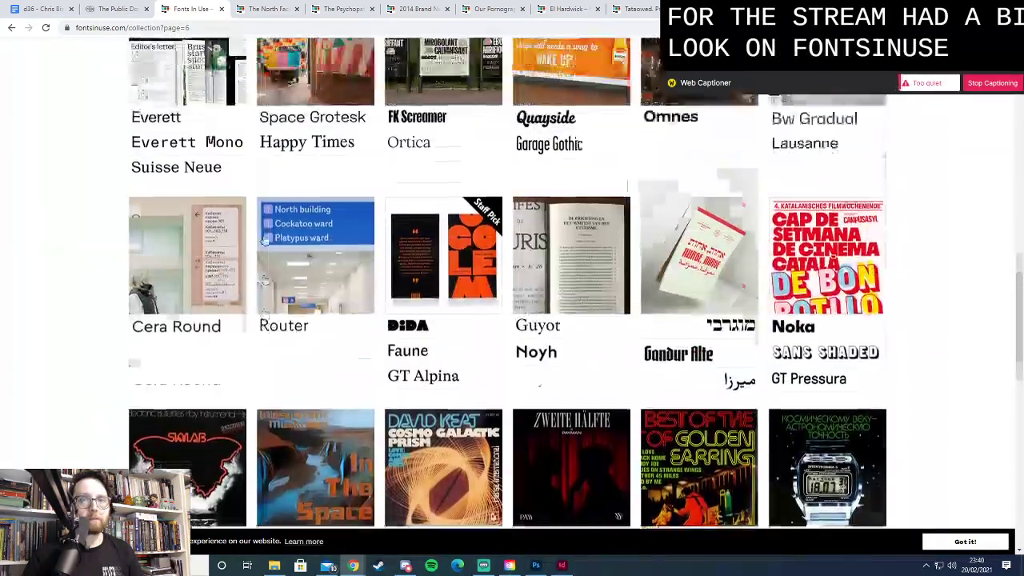
{"action": "scroll", "coordinate": [264, 239], "scroll_direction": "up", "scroll_amount": 3}
{"action": "scroll", "coordinate": [264, 240], "scroll_direction": "down", "scroll_amount": 12}
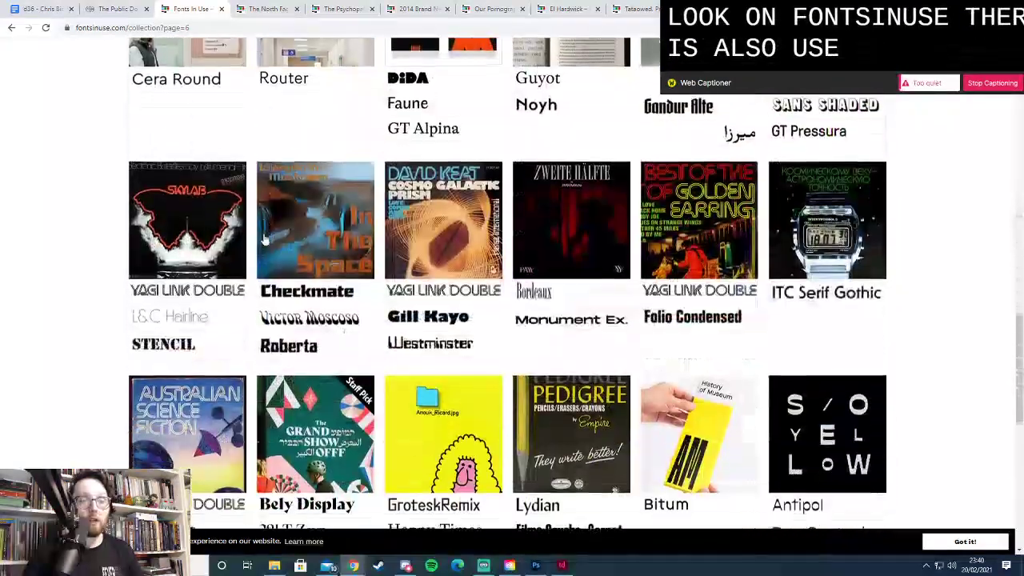
{"action": "scroll", "coordinate": [264, 240], "scroll_direction": "down", "scroll_amount": 3}
Look through the open Fonts In Use reference pages, from The North Face and The Psychopath Test to the Tataowed and African theatre book designs
{"action": "key", "text": "ctrl+Tab"}
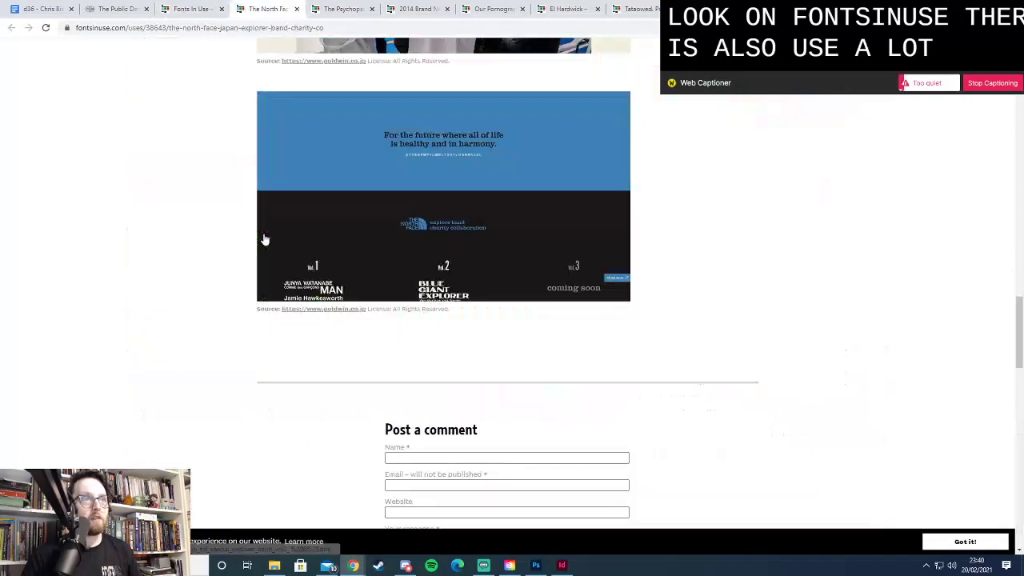
{"action": "scroll", "coordinate": [264, 246], "scroll_direction": "up", "scroll_amount": 2}
{"action": "scroll", "coordinate": [252, 243], "scroll_direction": "down", "scroll_amount": 1}
{"action": "key", "text": "ctrl+Tab"}
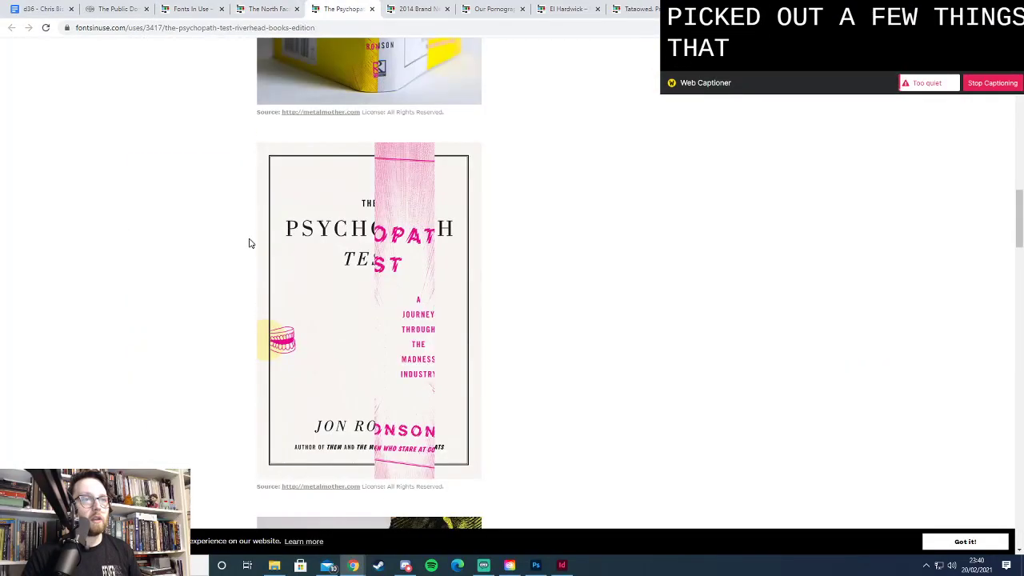
{"action": "key", "text": "ctrl+Tab"}
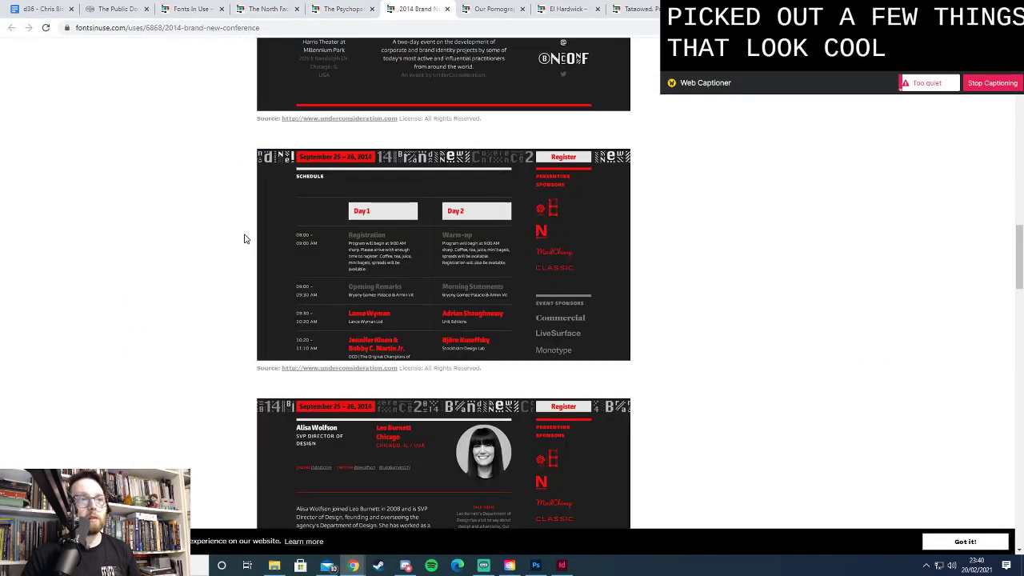
{"action": "key", "text": "ctrl+Tab"}
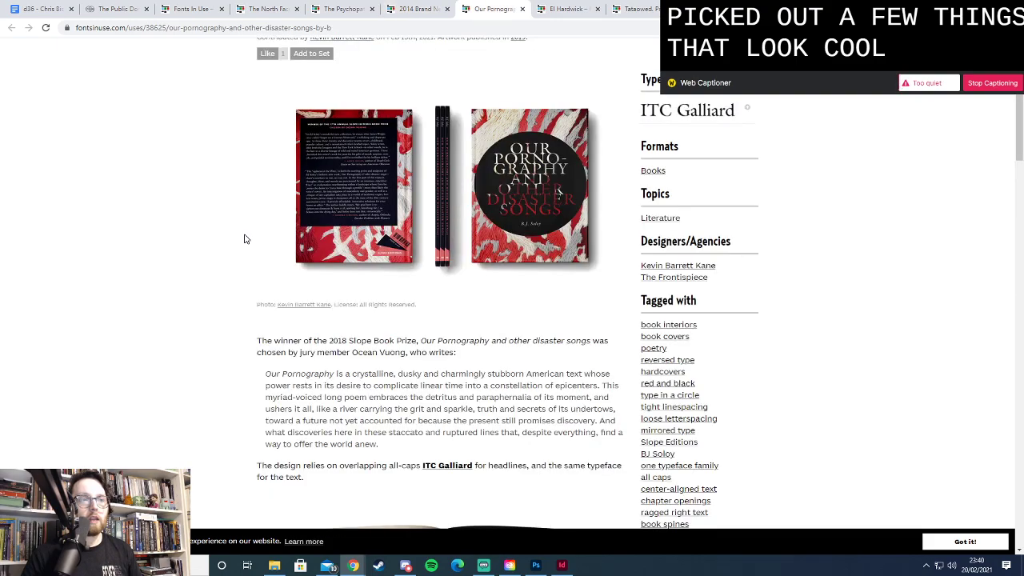
{"action": "scroll", "coordinate": [246, 238], "scroll_direction": "up", "scroll_amount": 1}
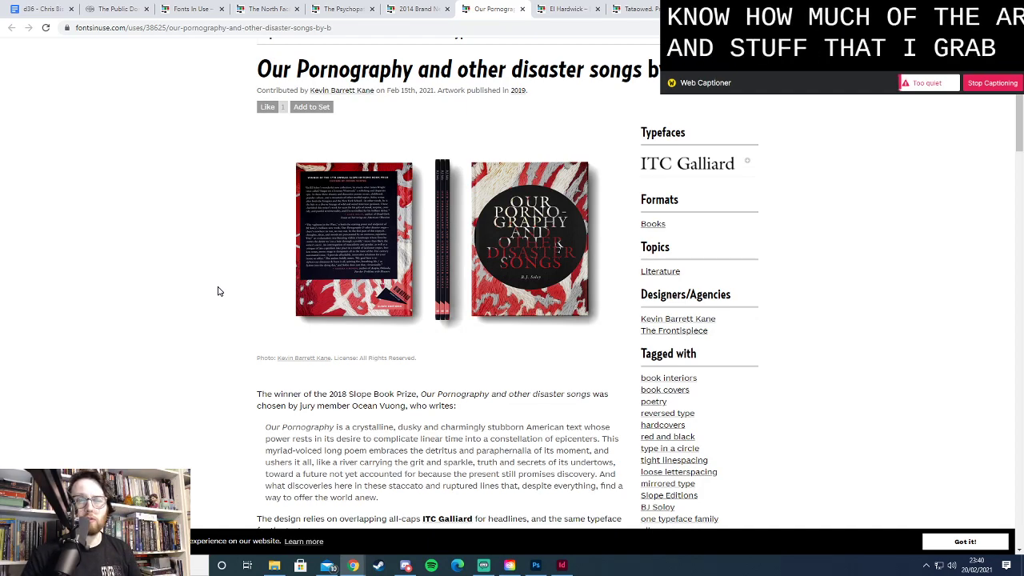
{"action": "key", "text": "ctrl+Tab"}
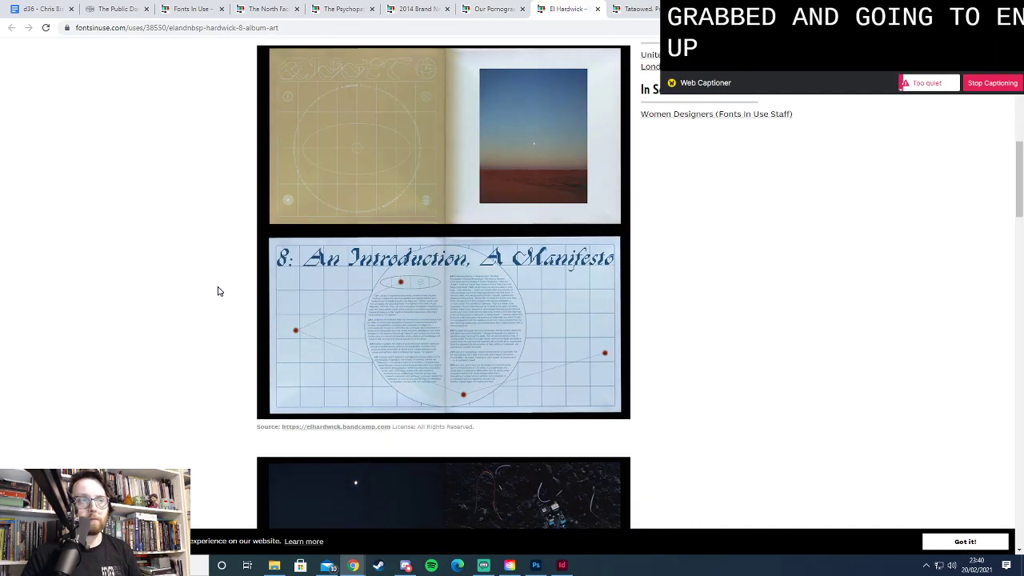
{"action": "key", "text": "ctrl+Tab"}
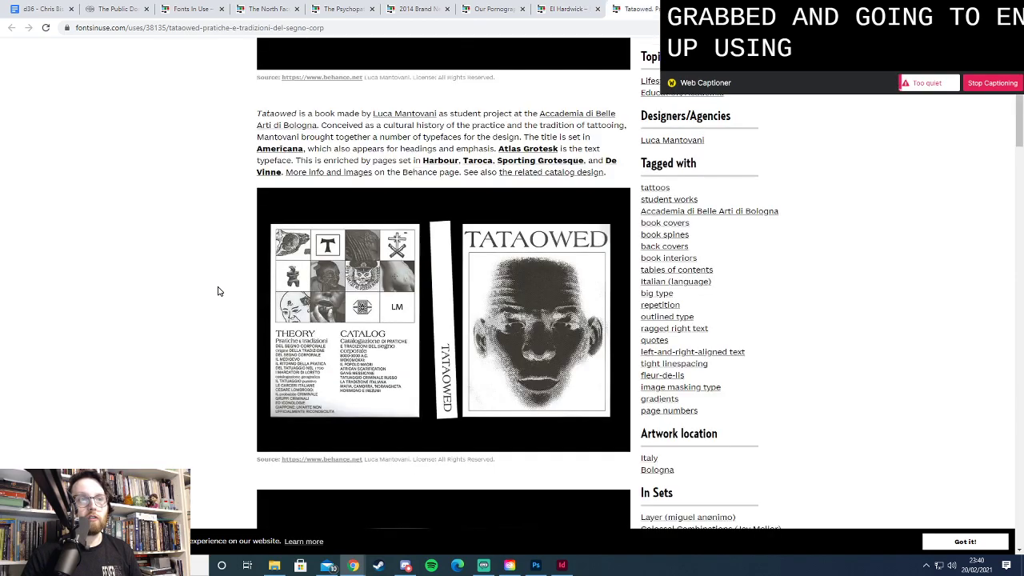
{"action": "key", "text": "ctrl+Tab"}
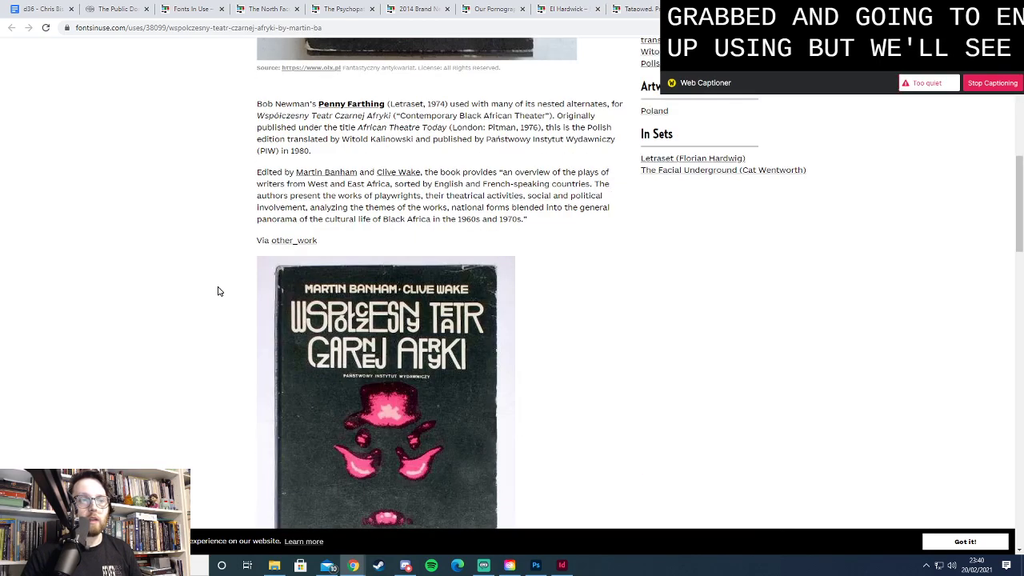
Check the Typewolf Vivaldi page, then open the El Hardwick 8 album art from the Aldiviva page and examine its manifesto spread
{"action": "key", "text": "ctrl+Tab"}
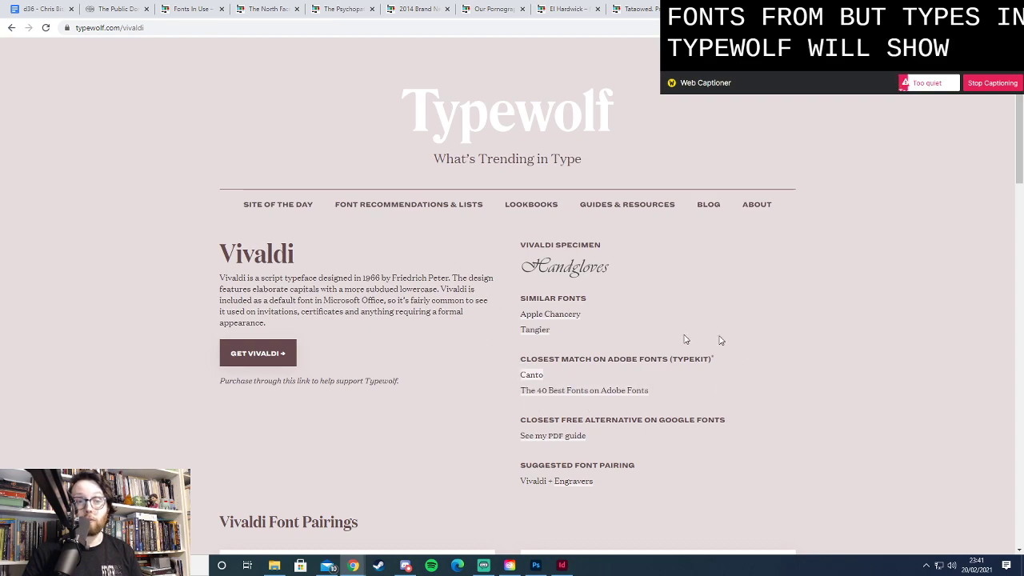
{"action": "key", "text": "ctrl+shift+Tab"}
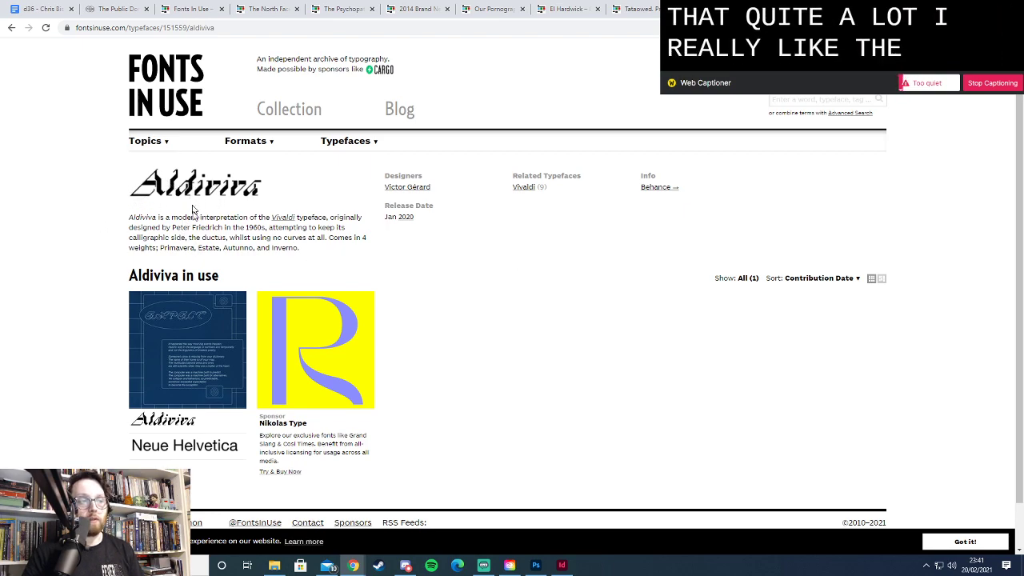
{"action": "left_click", "coordinate": [202, 331]}
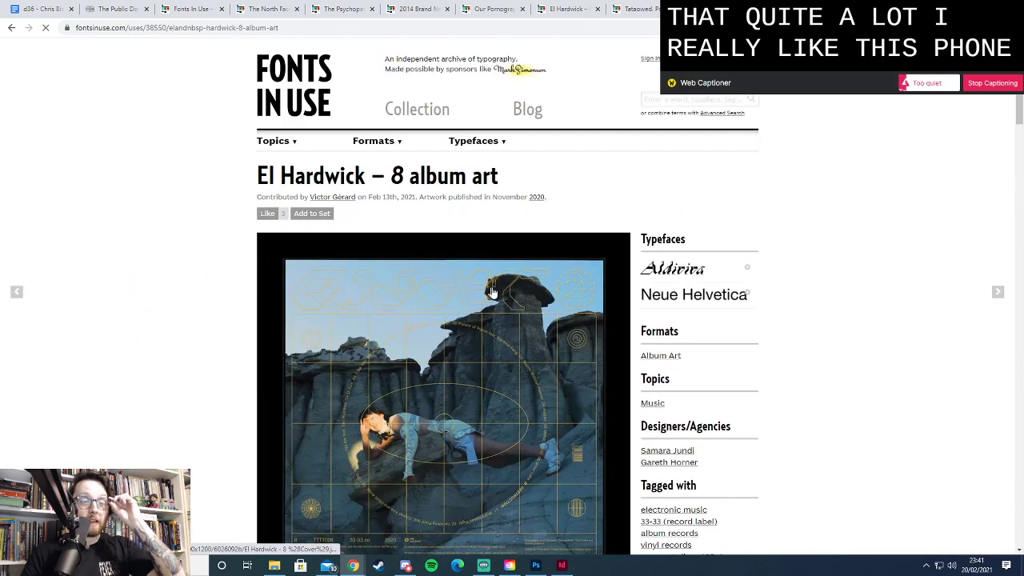
{"action": "scroll", "coordinate": [464, 304], "scroll_direction": "down", "scroll_amount": 7}
{"action": "scroll", "coordinate": [464, 304], "scroll_direction": "down", "scroll_amount": 3}
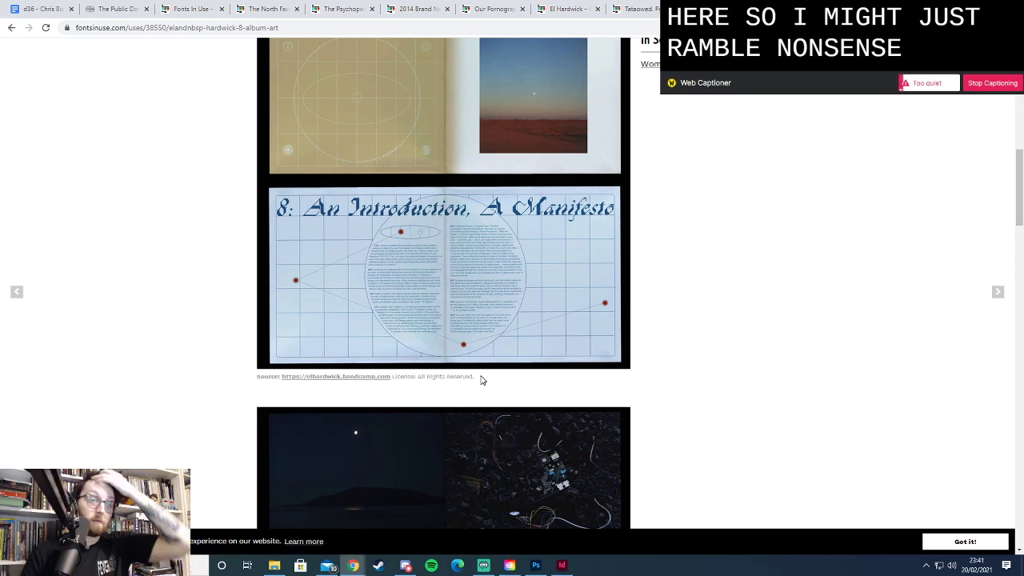
Switch to the InDesign magazine layout and look over the Casting Spells and Bonespurt spreads
{"action": "left_click", "coordinate": [536, 566]}
{"action": "key", "text": "alt+Tab"}
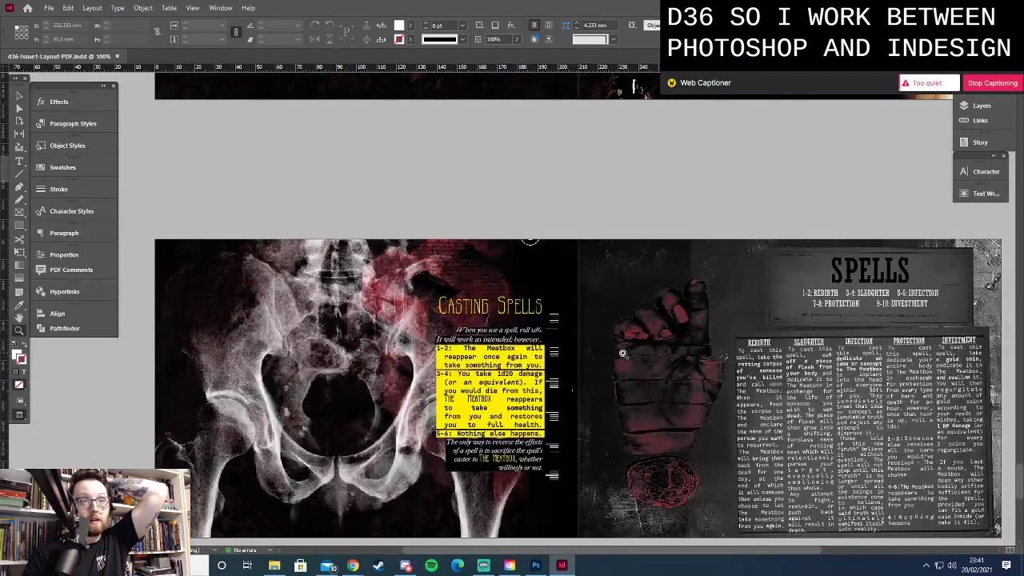
{"action": "scroll", "coordinate": [622, 352], "scroll_direction": "up", "scroll_amount": 15}
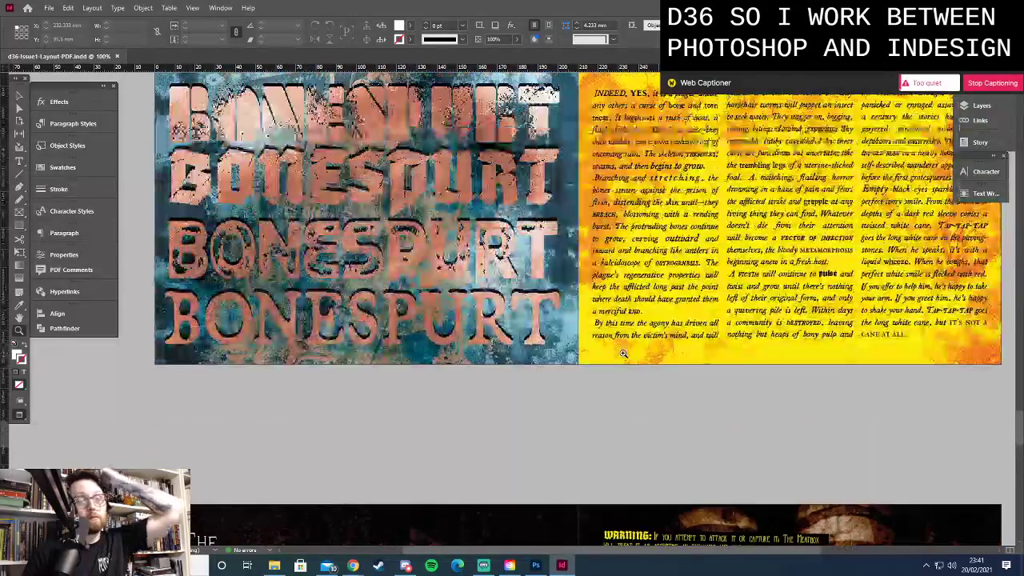
{"action": "scroll", "coordinate": [623, 353], "scroll_direction": "down", "scroll_amount": 15}
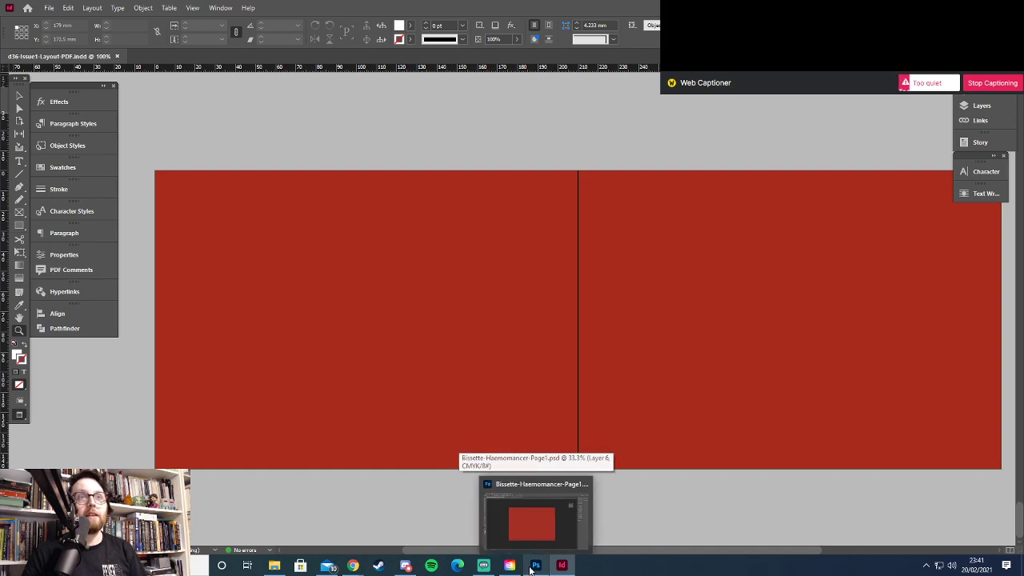
View the red Haemomancer page 1 background in Photoshop and return to the blank red spread in InDesign
{"action": "left_click", "coordinate": [531, 512]}
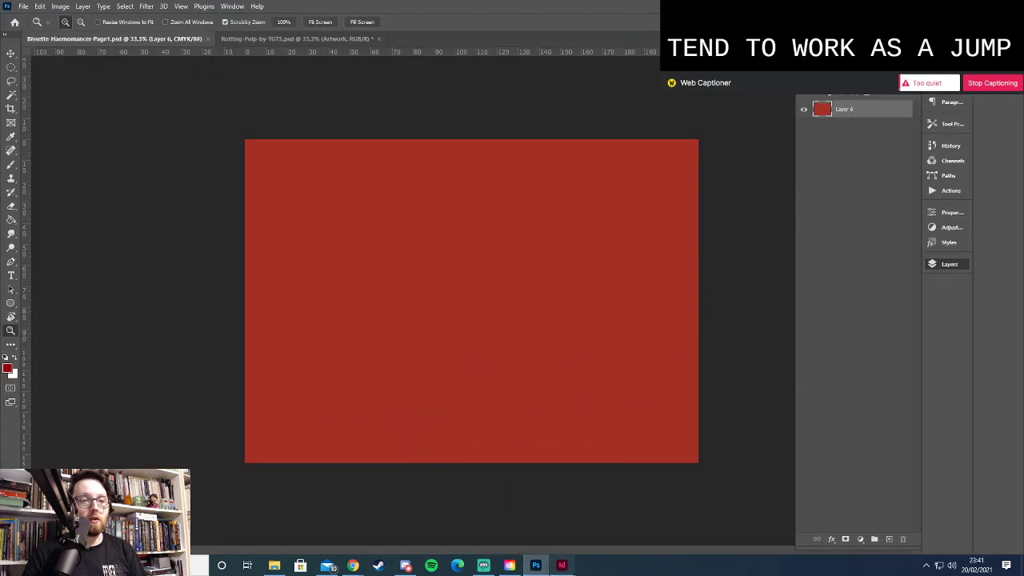
{"action": "left_click", "coordinate": [562, 565]}
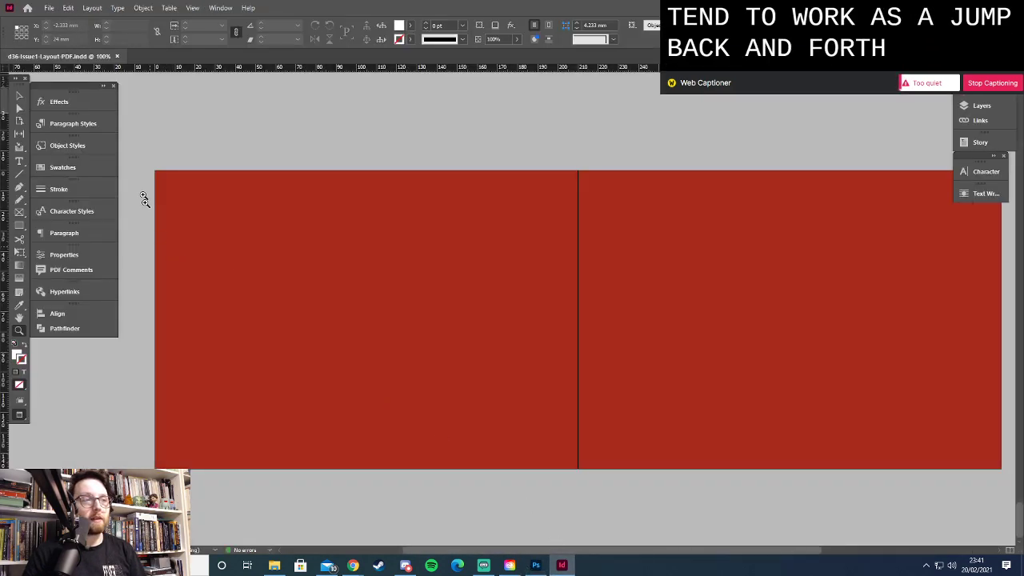
{"action": "left_click", "coordinate": [536, 565]}
{"action": "left_click", "coordinate": [562, 565]}
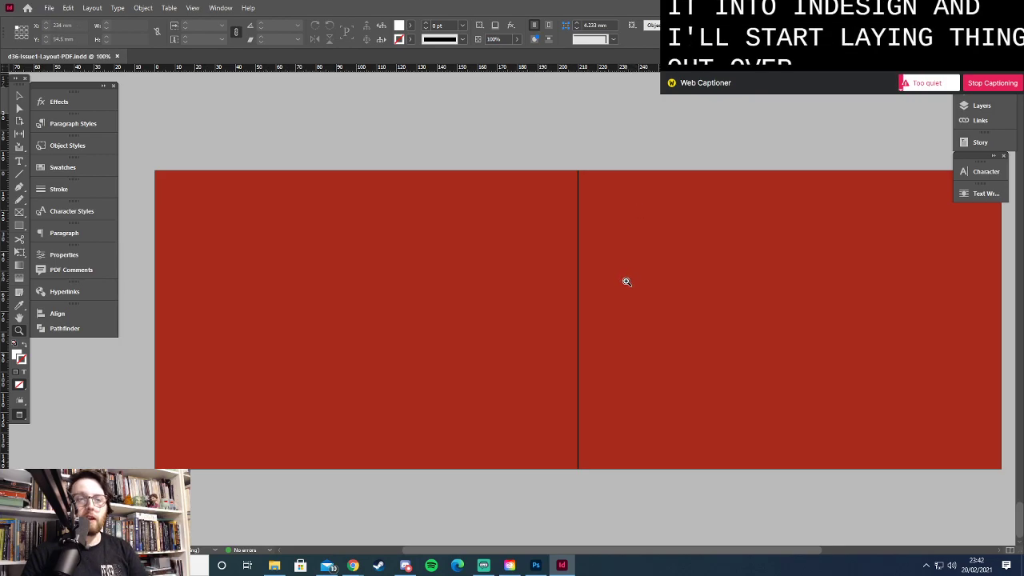
Review the layout's spreads at 75% zoom, from the blank red spread back to the Incarnadine Abbey pages, comparing their individual designs
{"action": "scroll", "coordinate": [625, 282], "scroll_direction": "up", "scroll_amount": 5}
{"action": "scroll", "coordinate": [625, 282], "scroll_direction": "up", "scroll_amount": 3}
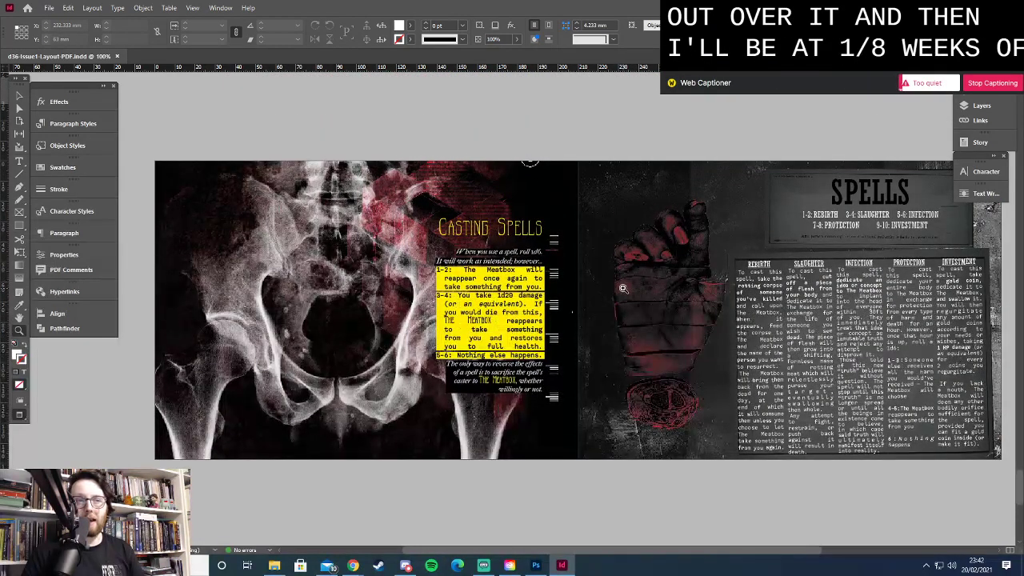
{"action": "scroll", "coordinate": [624, 286], "scroll_direction": "down", "scroll_amount": 6}
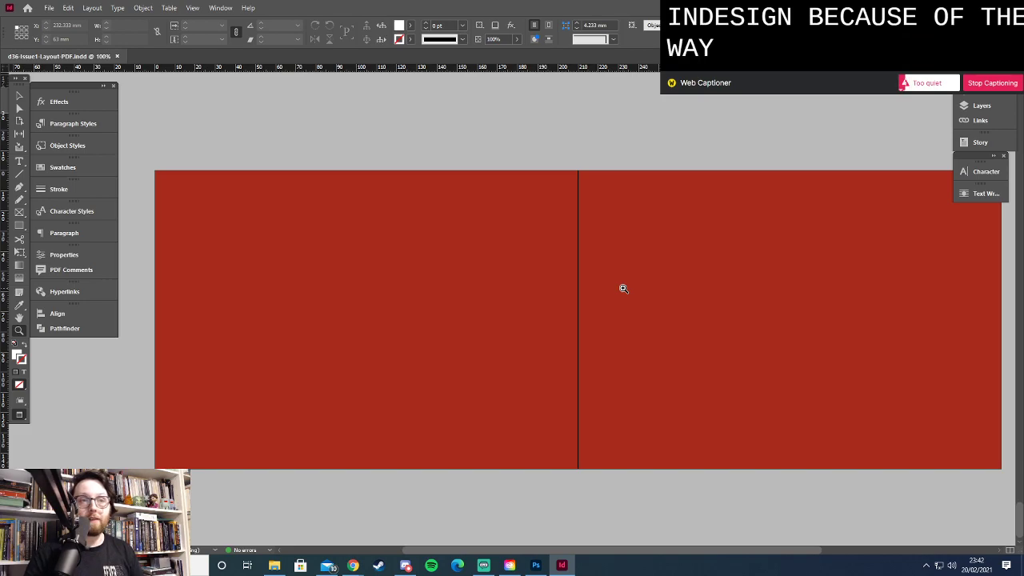
{"action": "left_click", "coordinate": [623, 288], "text": "alt"}
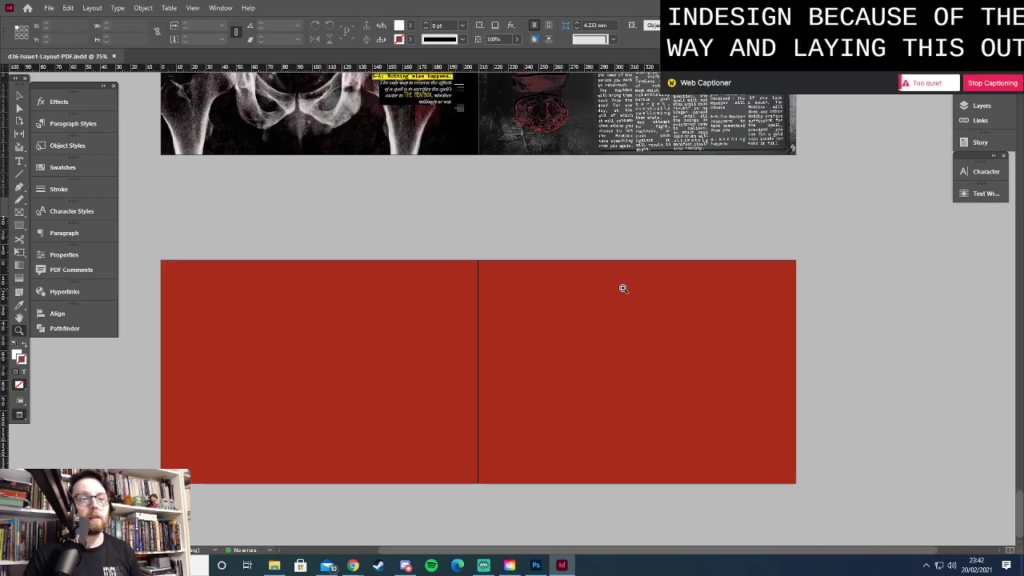
{"action": "scroll", "coordinate": [623, 288], "scroll_direction": "up", "scroll_amount": 10}
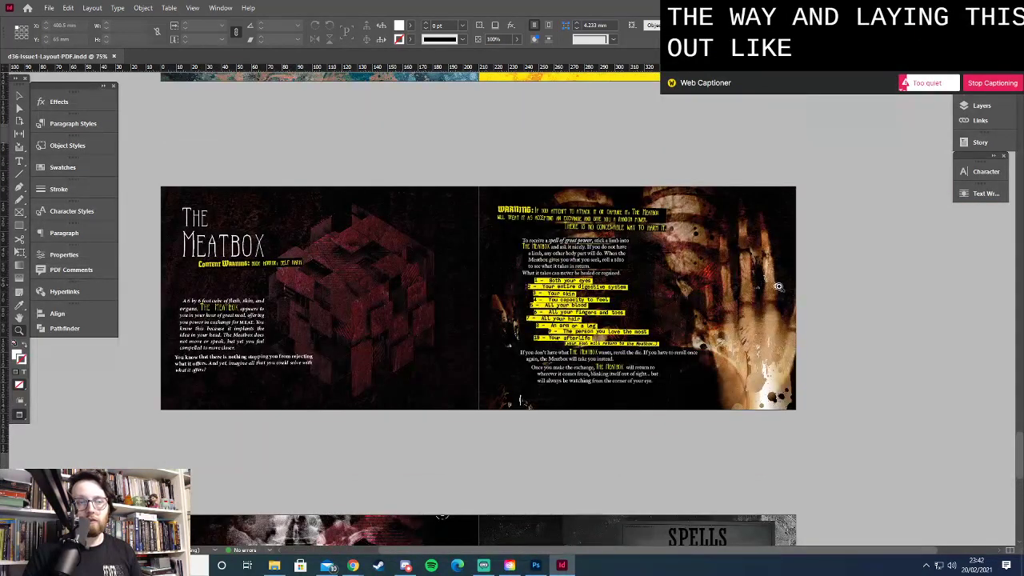
{"action": "scroll", "coordinate": [775, 285], "scroll_direction": "up", "scroll_amount": 8}
{"action": "scroll", "coordinate": [792, 287], "scroll_direction": "up", "scroll_amount": 12}
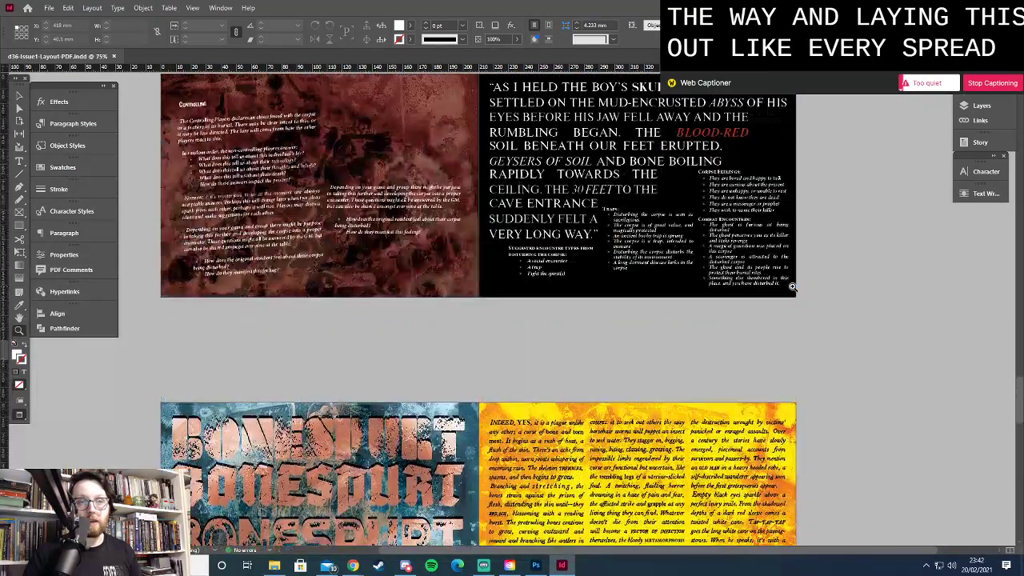
{"action": "scroll", "coordinate": [792, 286], "scroll_direction": "up", "scroll_amount": 12}
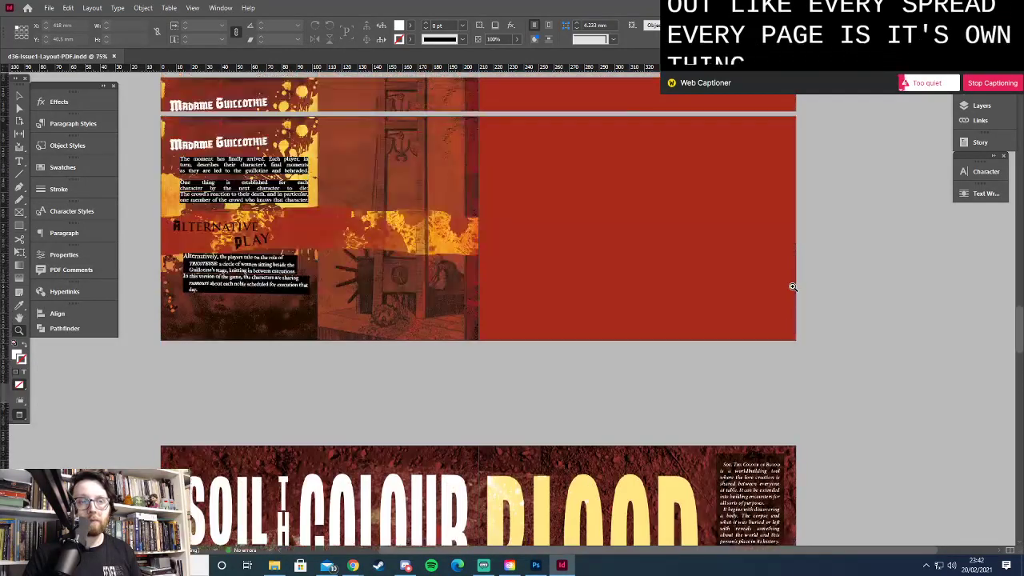
{"action": "scroll", "coordinate": [793, 287], "scroll_direction": "down", "scroll_amount": 4}
{"action": "scroll", "coordinate": [793, 287], "scroll_direction": "up", "scroll_amount": 4}
{"action": "scroll", "coordinate": [792, 287], "scroll_direction": "up", "scroll_amount": 8}
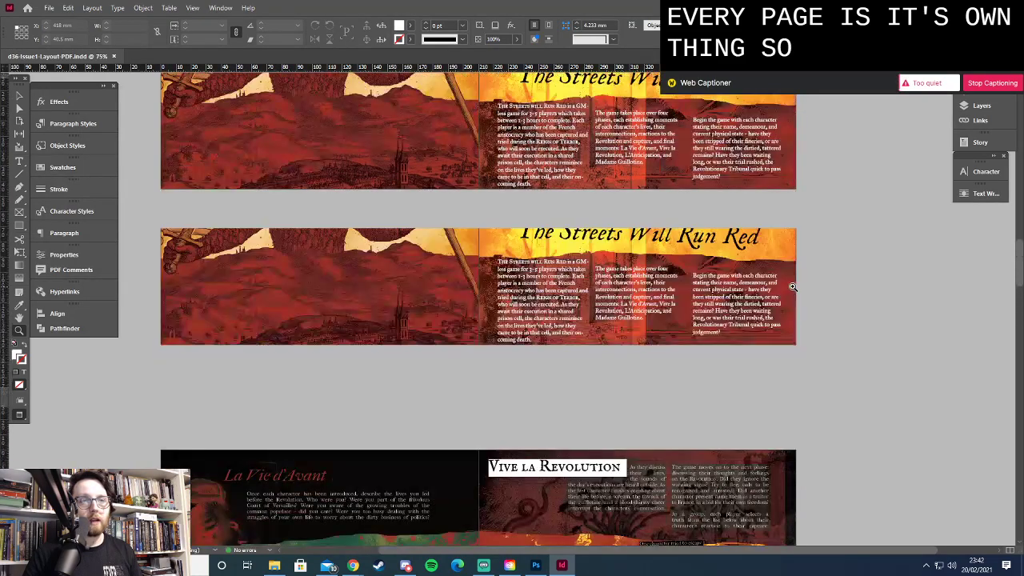
{"action": "scroll", "coordinate": [792, 286], "scroll_direction": "up", "scroll_amount": 8}
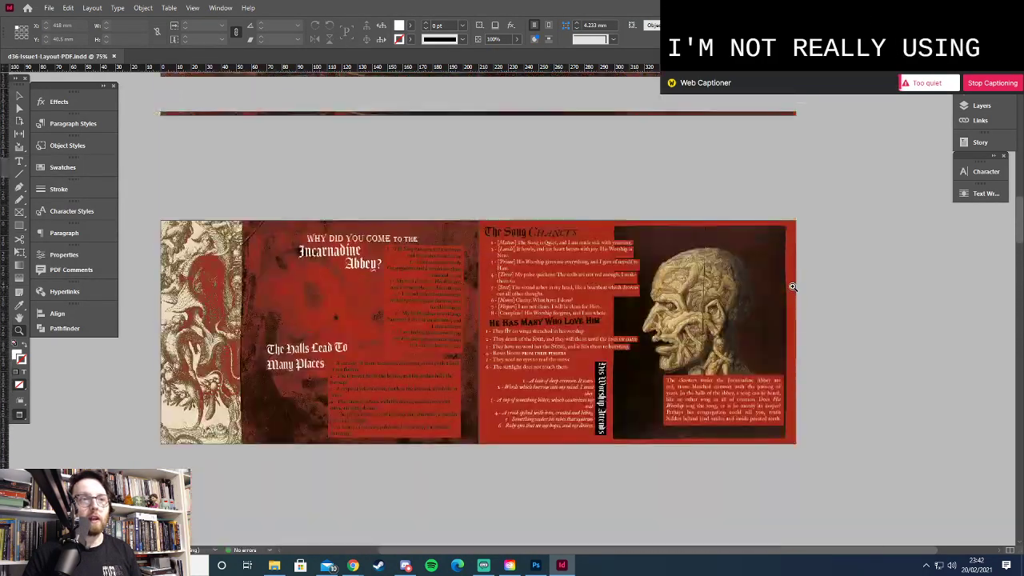
Look through the layout from the Incarnadine Abbey spread down to the blank red spread and examine it at 100% zoom
{"action": "scroll", "coordinate": [792, 286], "scroll_direction": "down", "scroll_amount": 2}
{"action": "scroll", "coordinate": [792, 286], "scroll_direction": "up", "scroll_amount": 8}
{"action": "scroll", "coordinate": [793, 286], "scroll_direction": "down", "scroll_amount": 20}
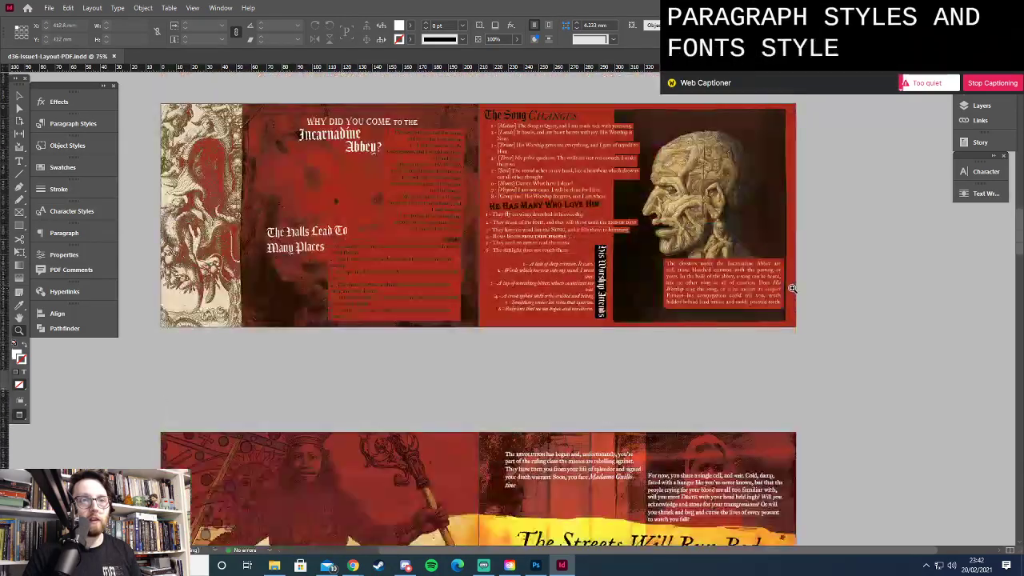
{"action": "scroll", "coordinate": [791, 289], "scroll_direction": "down", "scroll_amount": 20}
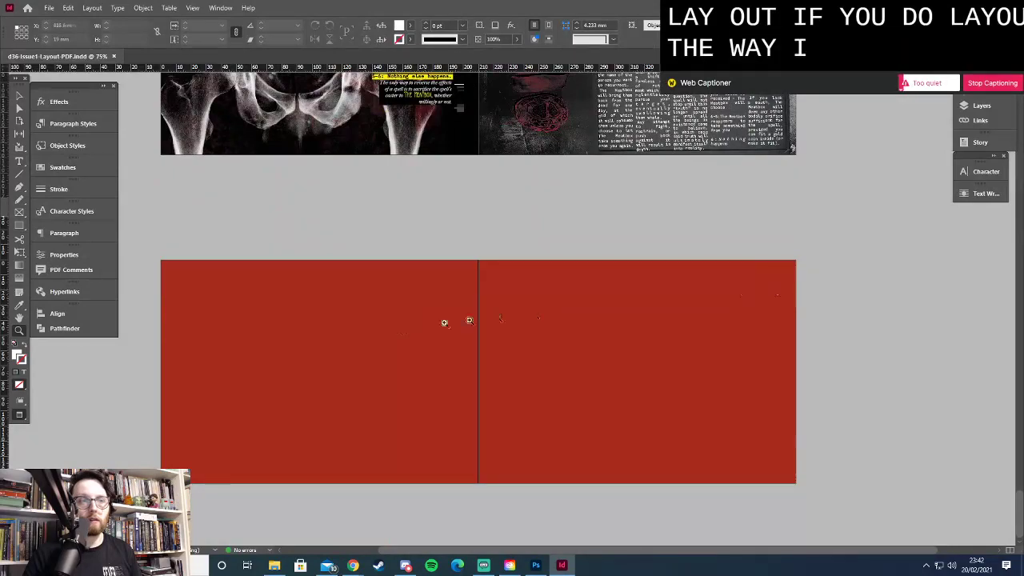
{"action": "left_click", "coordinate": [356, 341]}
{"action": "left_click_drag", "start_coordinate": [600, 551], "coordinate": [625, 530]}
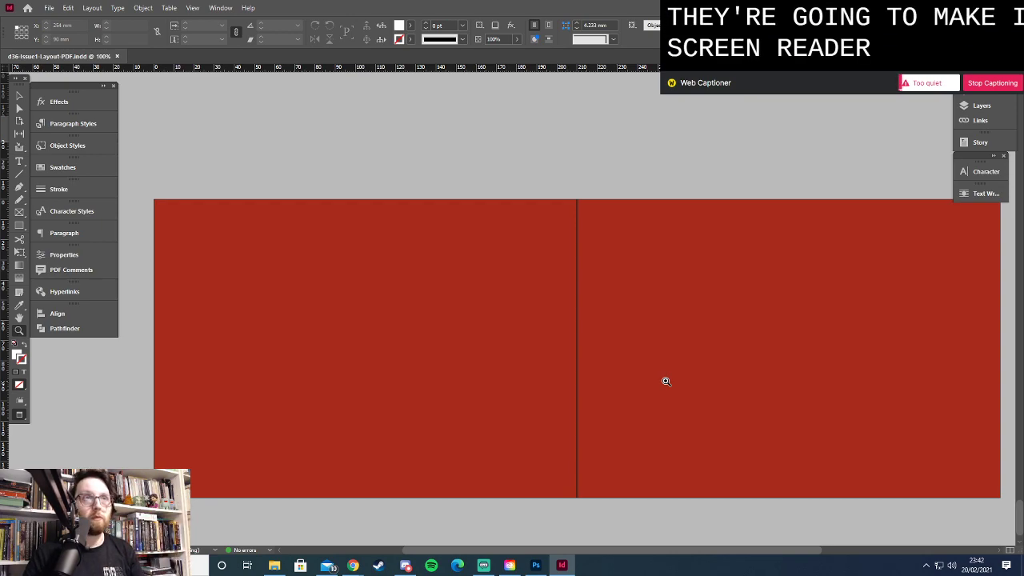
{"action": "scroll", "coordinate": [675, 381], "scroll_direction": "down", "scroll_amount": 1}
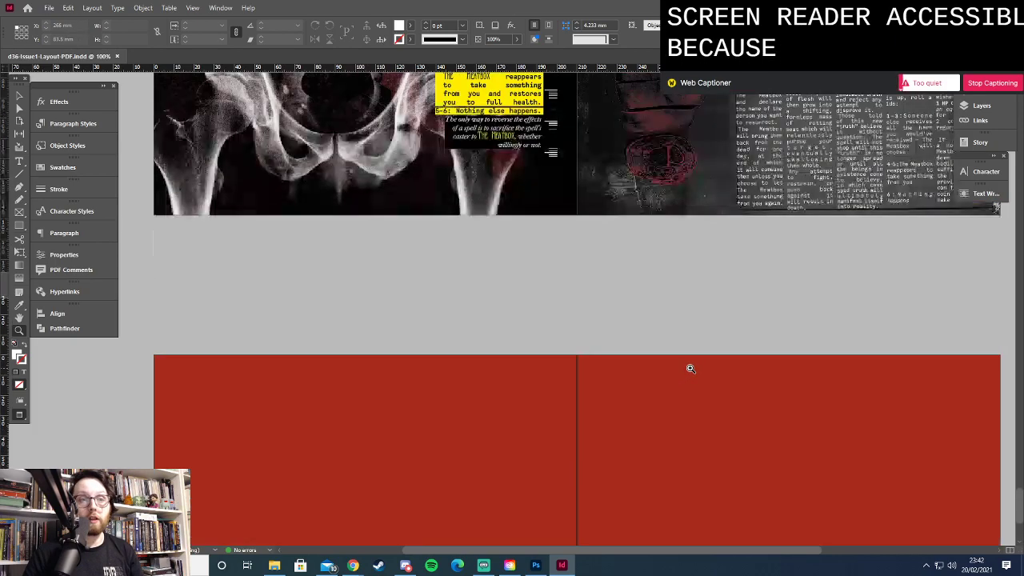
{"action": "scroll", "coordinate": [690, 369], "scroll_direction": "down", "scroll_amount": 5}
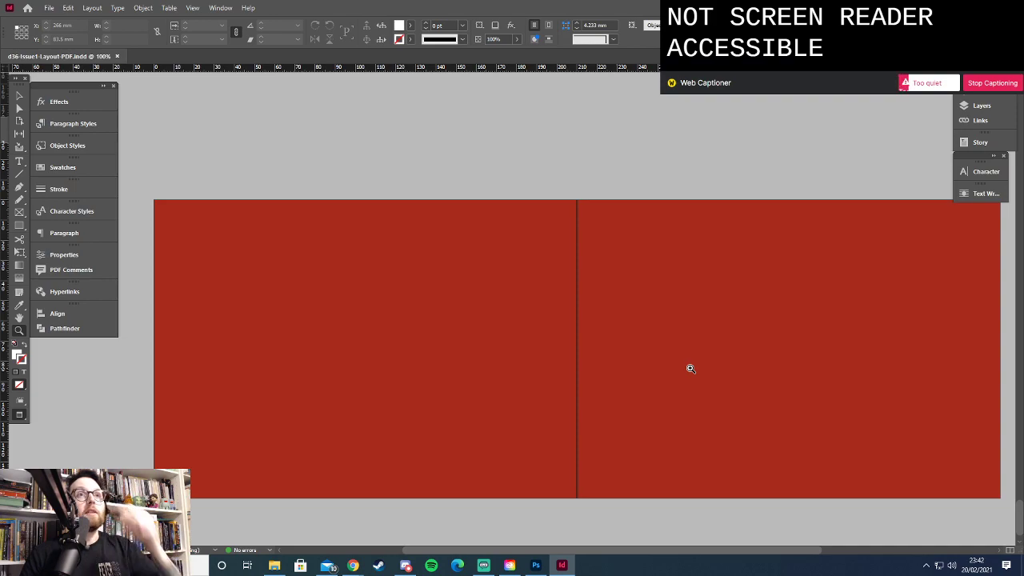
Check the red page in Photoshop, then switch to Chrome and compare the North Face and Psychopath Test typographic references
{"action": "left_click", "coordinate": [536, 566]}
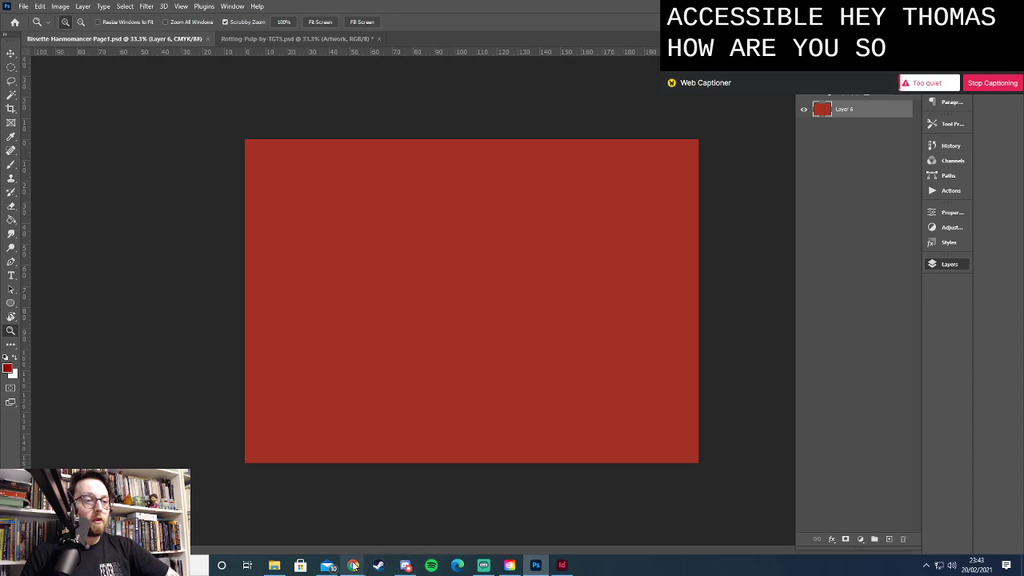
{"action": "mouse_move", "coordinate": [362, 566]}
{"action": "left_click", "coordinate": [318, 486]}
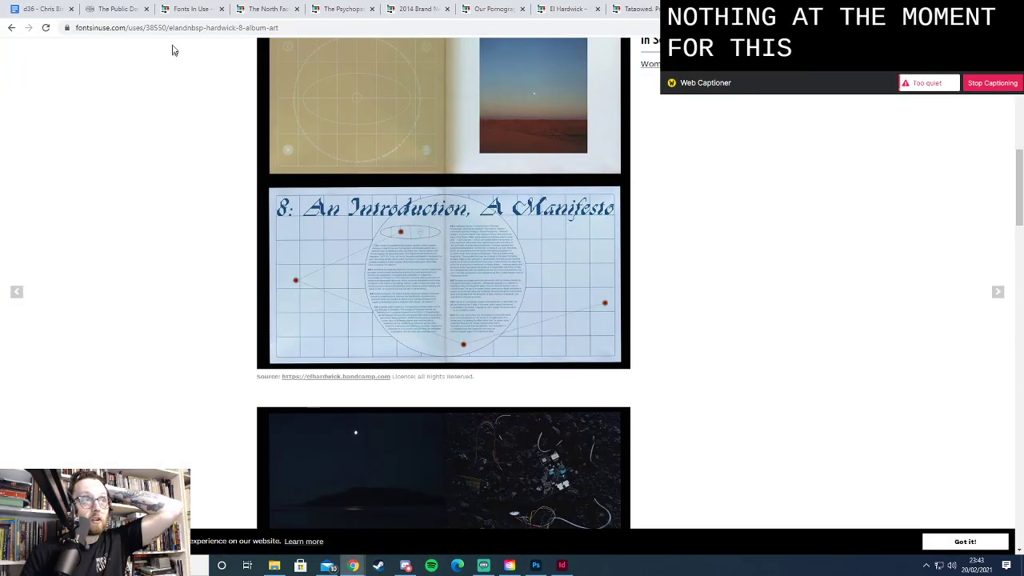
{"action": "left_click", "coordinate": [191, 9]}
{"action": "left_click", "coordinate": [240, 10]}
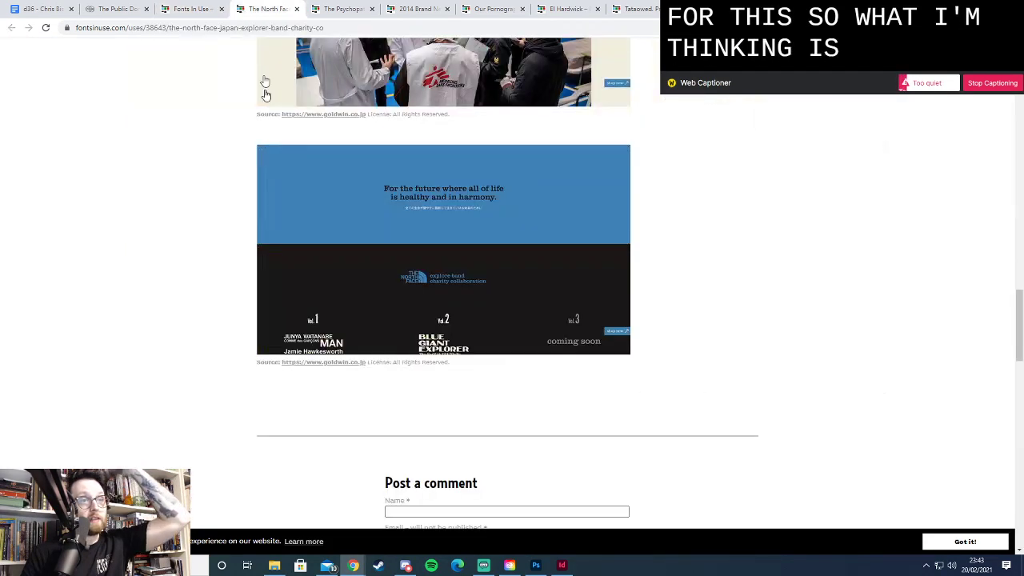
{"action": "scroll", "coordinate": [416, 255], "scroll_direction": "up", "scroll_amount": 1}
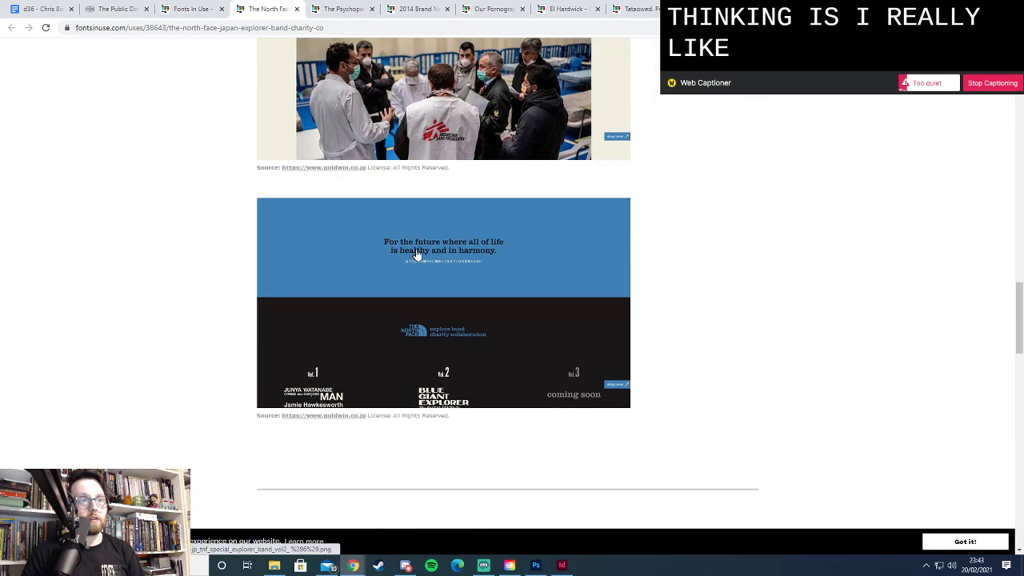
{"action": "scroll", "coordinate": [432, 257], "scroll_direction": "down", "scroll_amount": 1}
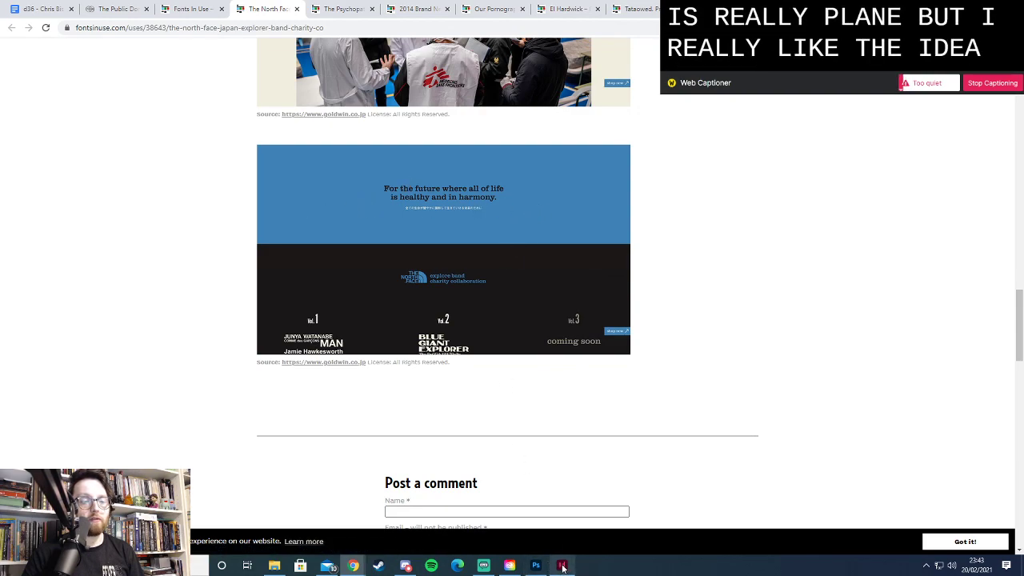
{"action": "mouse_move", "coordinate": [561, 569]}
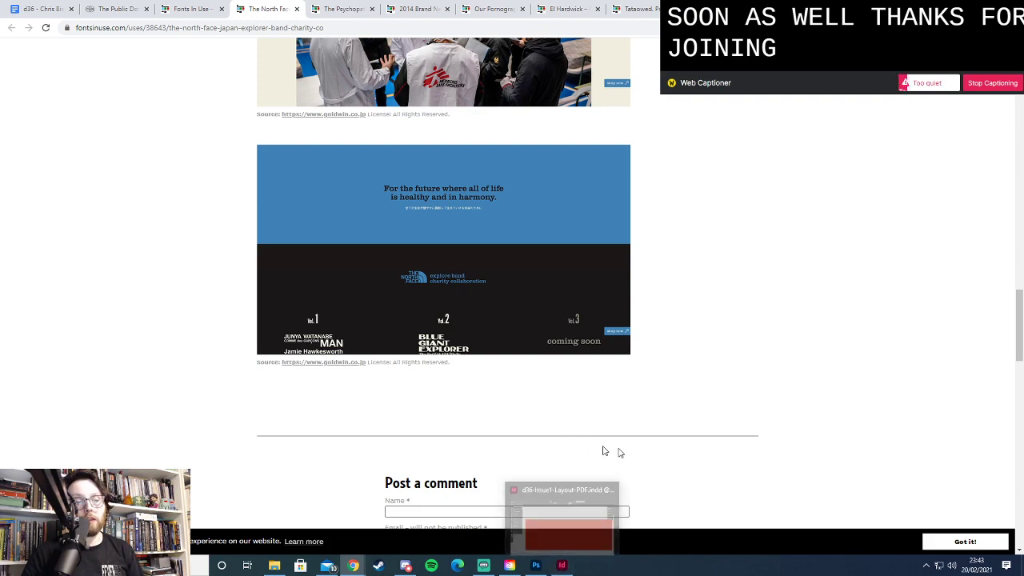
{"action": "left_click", "coordinate": [335, 8]}
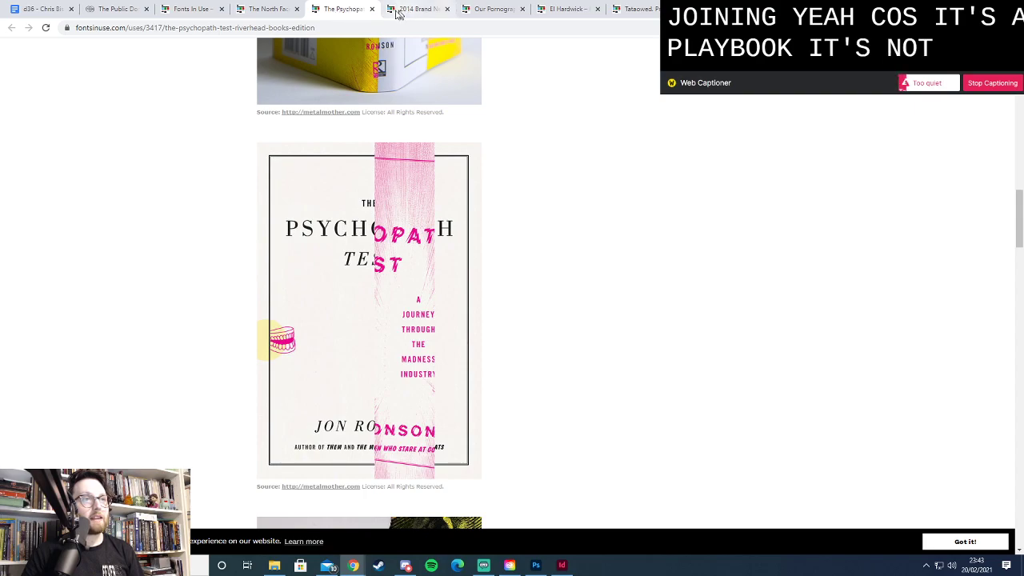
{"action": "left_click", "coordinate": [268, 9]}
Switch to the InDesign layout and review the colour use of the spreads between Casting Spells and Madame Guillotine
{"action": "key", "text": "alt+Tab"}
{"action": "scroll", "coordinate": [638, 391], "scroll_direction": "up", "scroll_amount": 5}
{"action": "key", "text": "ctrl+minus"}
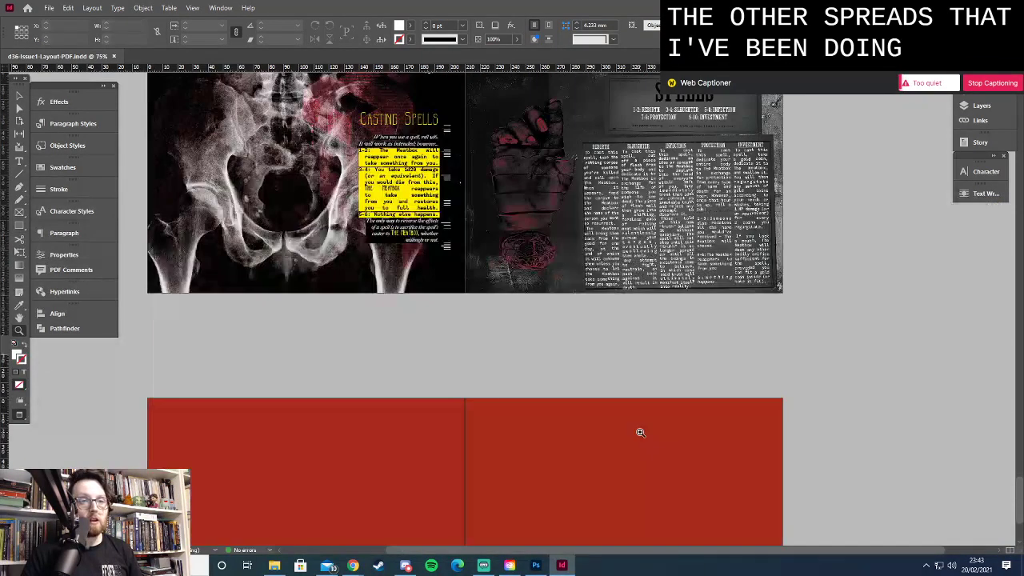
{"action": "scroll", "coordinate": [638, 430], "scroll_direction": "up", "scroll_amount": 10}
{"action": "scroll", "coordinate": [629, 420], "scroll_direction": "up", "scroll_amount": 8}
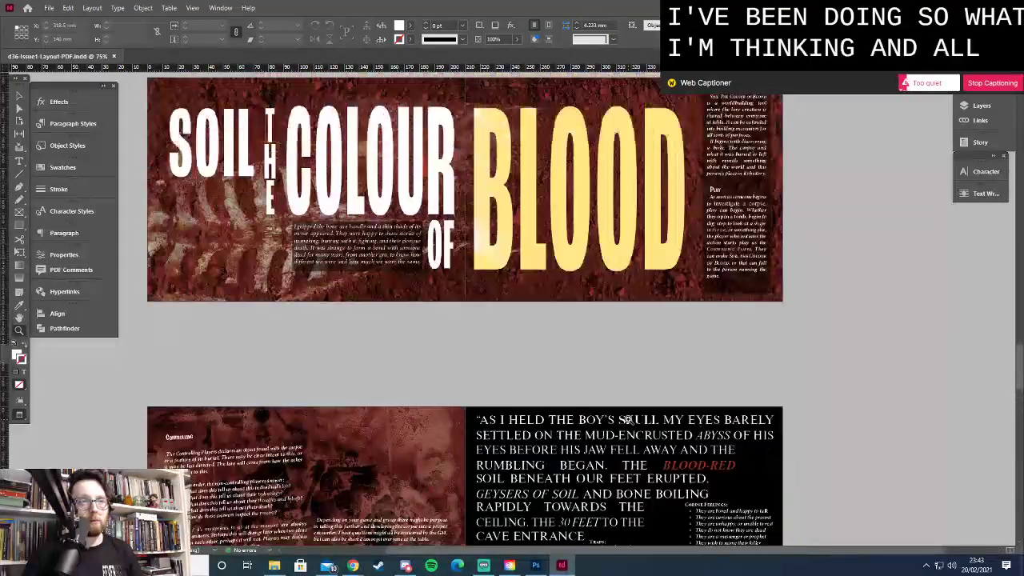
{"action": "scroll", "coordinate": [630, 420], "scroll_direction": "down", "scroll_amount": 10}
{"action": "scroll", "coordinate": [630, 420], "scroll_direction": "up", "scroll_amount": 15}
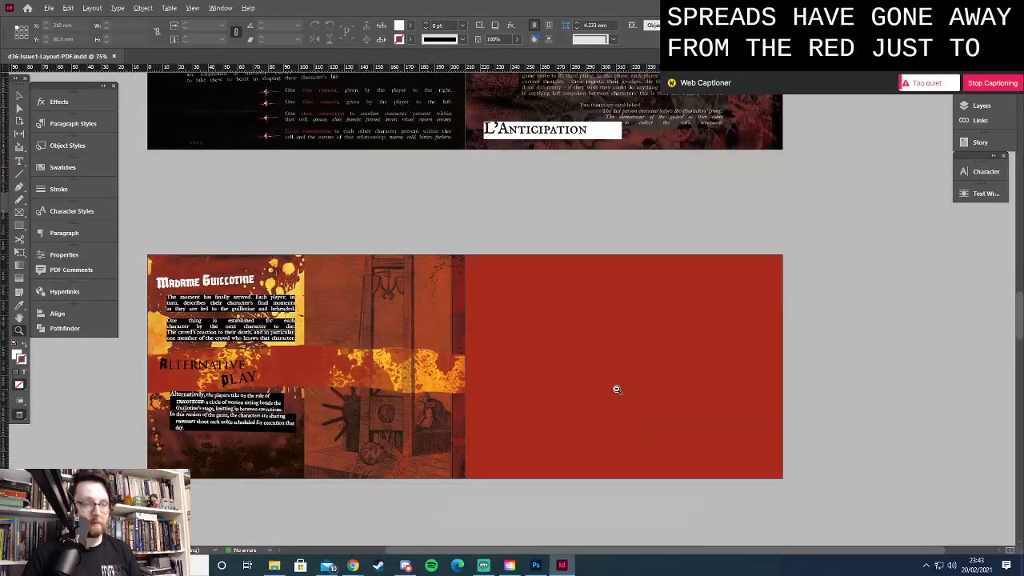
View all the layout's spreads at 5% zoom, then bring the Madame Guillotine spread back into view at 75%
{"action": "scroll", "coordinate": [614, 386], "scroll_direction": "down", "scroll_amount": 8}
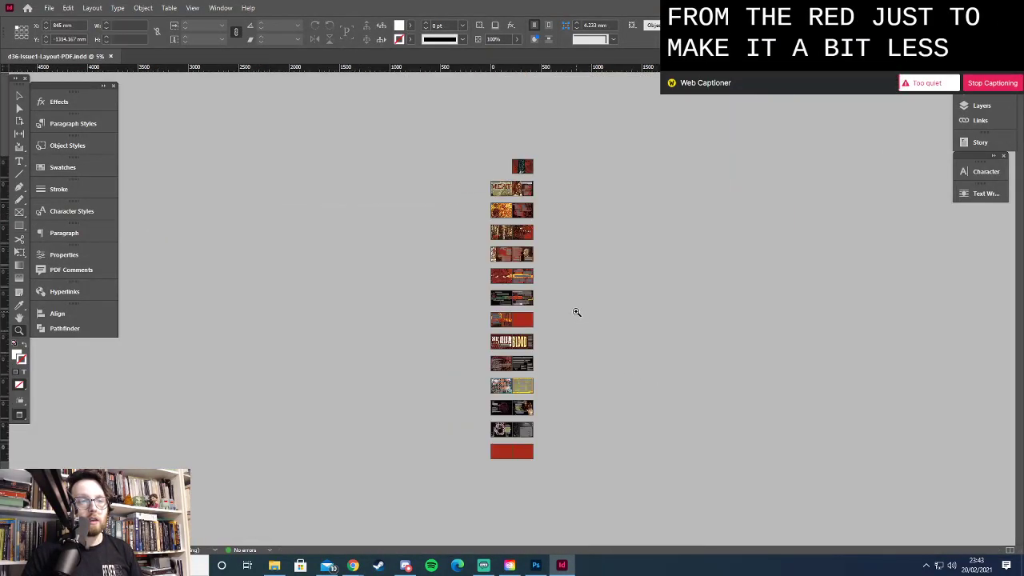
{"action": "left_click_drag", "start_coordinate": [576, 312], "coordinate": [521, 291]}
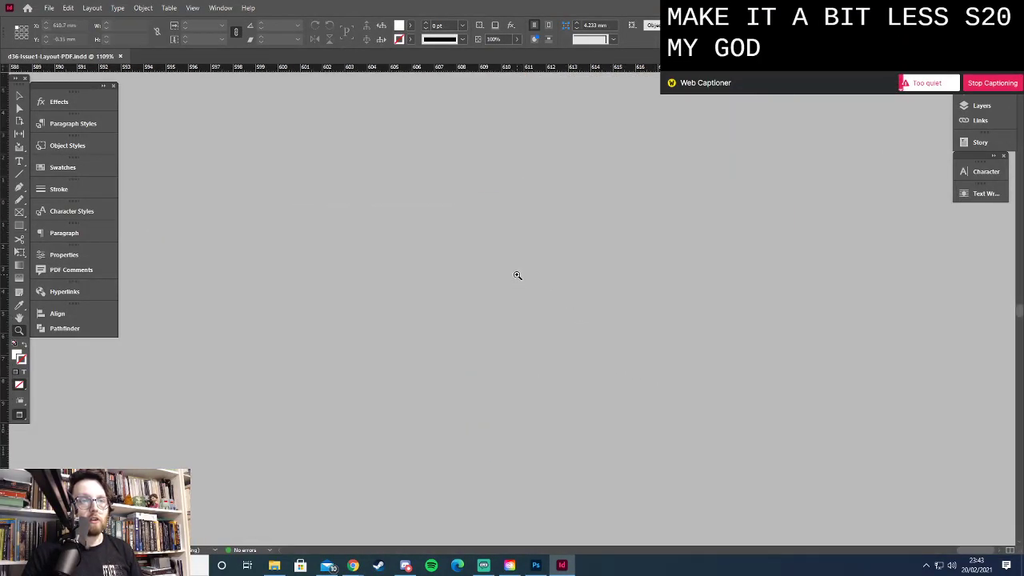
{"action": "left_click", "coordinate": [517, 275], "text": "alt"}
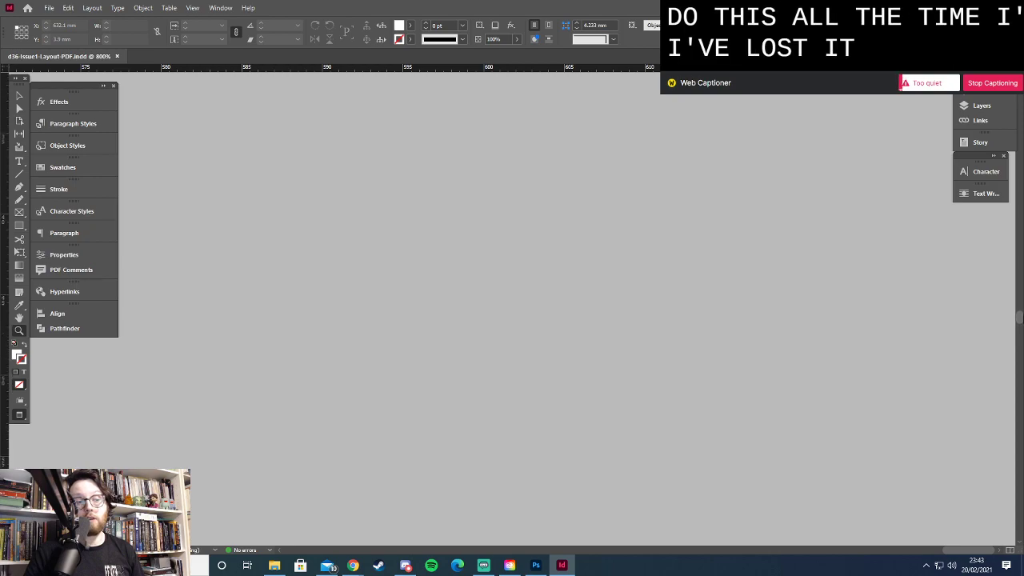
{"action": "left_click_drag", "start_coordinate": [967, 556], "coordinate": [681, 560]}
{"action": "left_click", "coordinate": [571, 425], "text": "alt"}
{"action": "left_click", "coordinate": [558, 376], "text": "alt"}
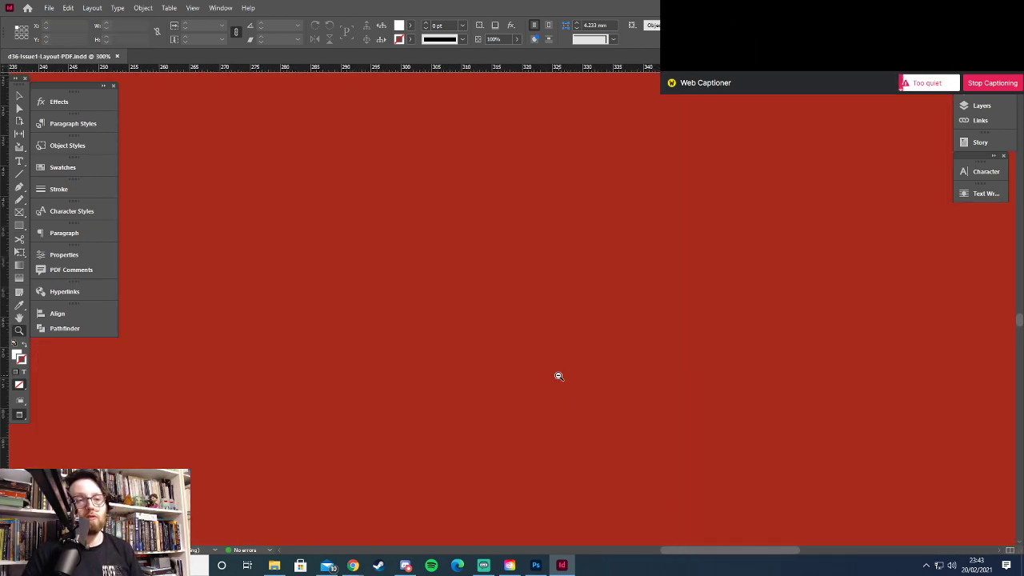
{"action": "left_click", "coordinate": [515, 362], "text": "alt"}
{"action": "left_click", "coordinate": [510, 360], "text": "alt"}
{"action": "left_click", "coordinate": [448, 341], "text": "alt"}
{"action": "left_click", "coordinate": [414, 307], "text": "alt"}
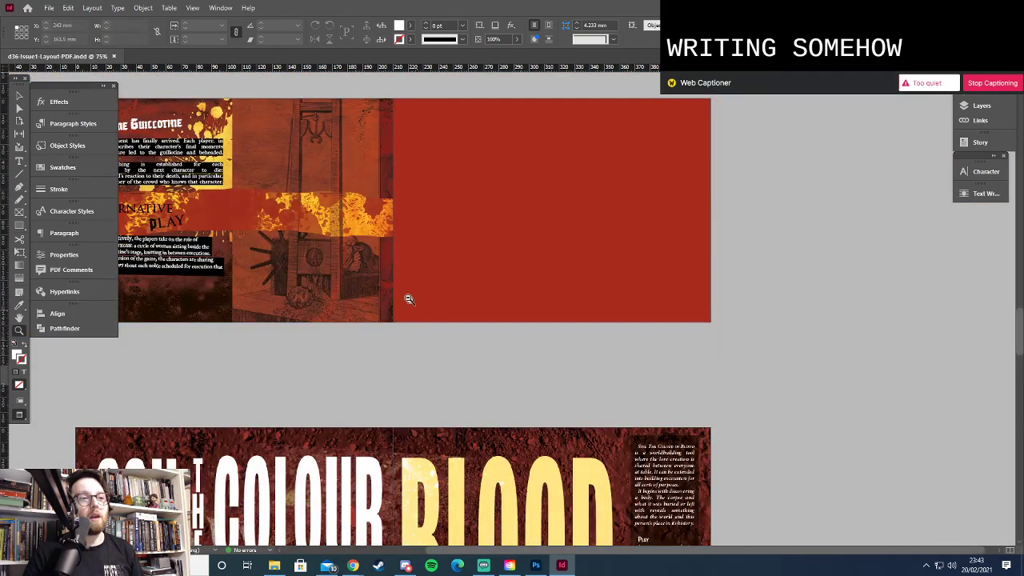
Compare the spreads at 50% zoom from The Streets Will Run Red to the end, finishing on the blank red spread at 75%
{"action": "left_click", "coordinate": [402, 289], "text": "alt"}
{"action": "scroll", "coordinate": [600, 310], "scroll_direction": "up", "scroll_amount": 5}
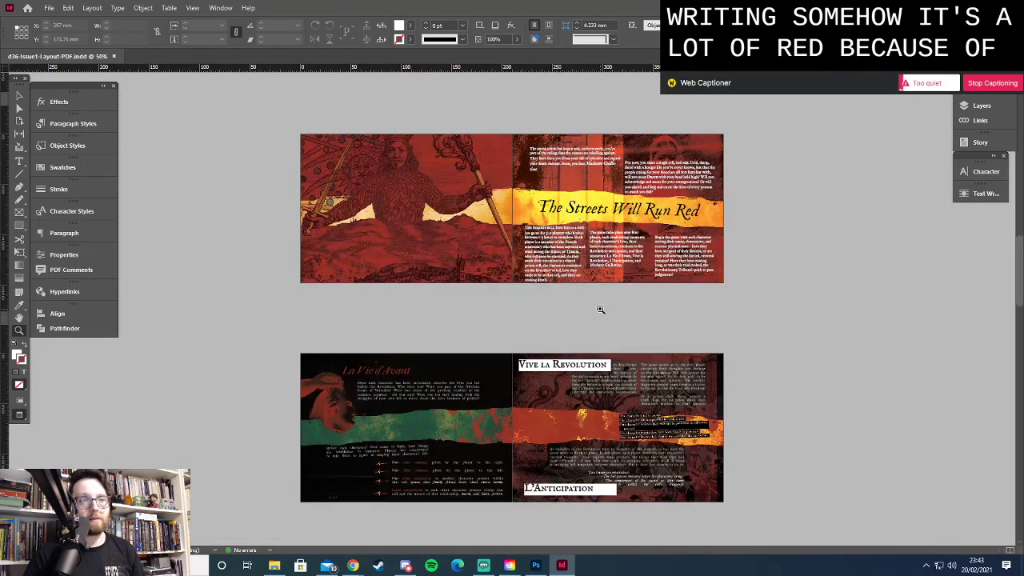
{"action": "scroll", "coordinate": [600, 308], "scroll_direction": "down", "scroll_amount": 9}
{"action": "scroll", "coordinate": [597, 307], "scroll_direction": "down", "scroll_amount": 10}
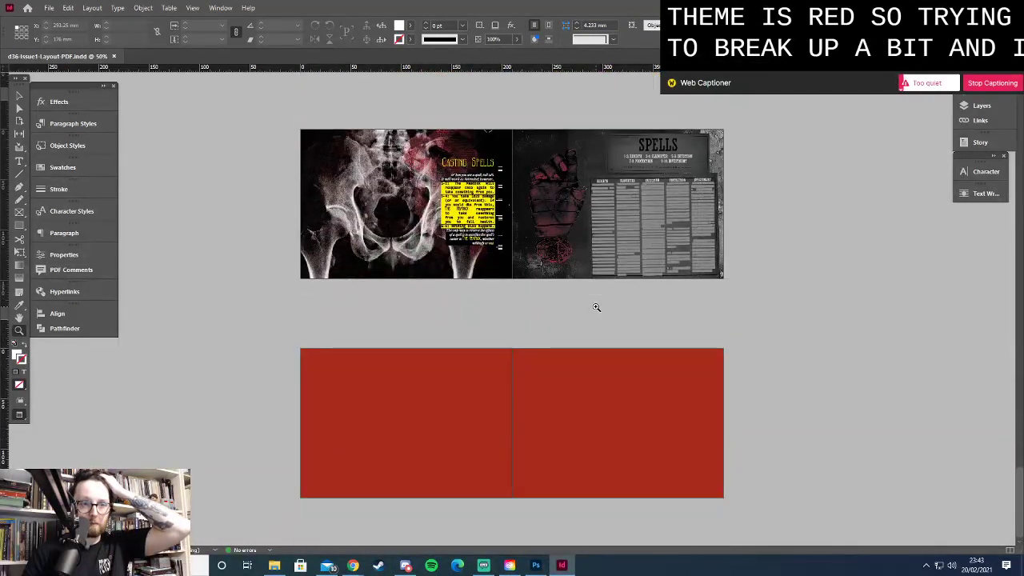
{"action": "left_click", "coordinate": [548, 414]}
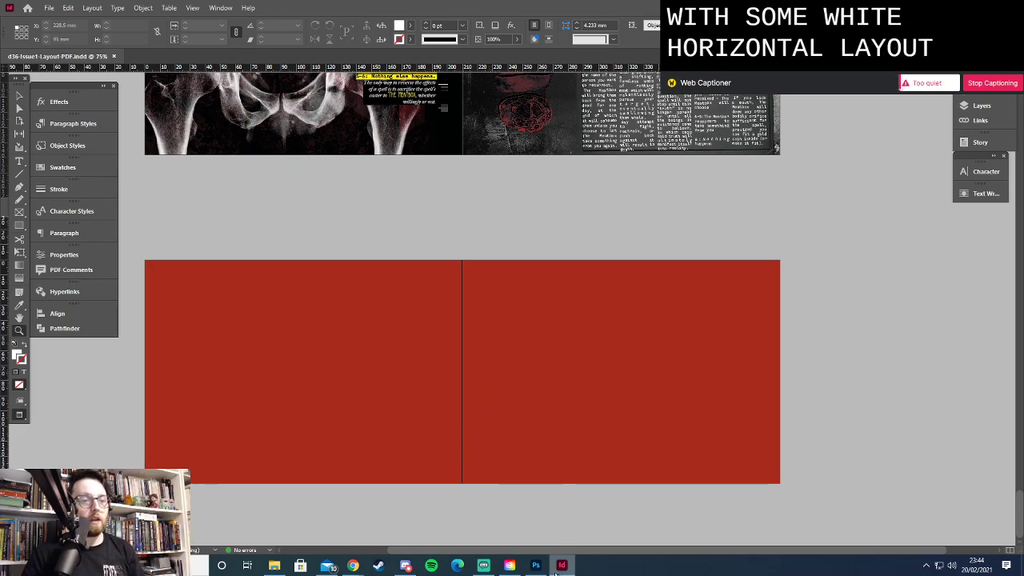
Switch to Chrome and examine the layouts on the North Face, Psychopath Test and 2014 Brand New Conference pages
{"action": "mouse_move", "coordinate": [356, 565]}
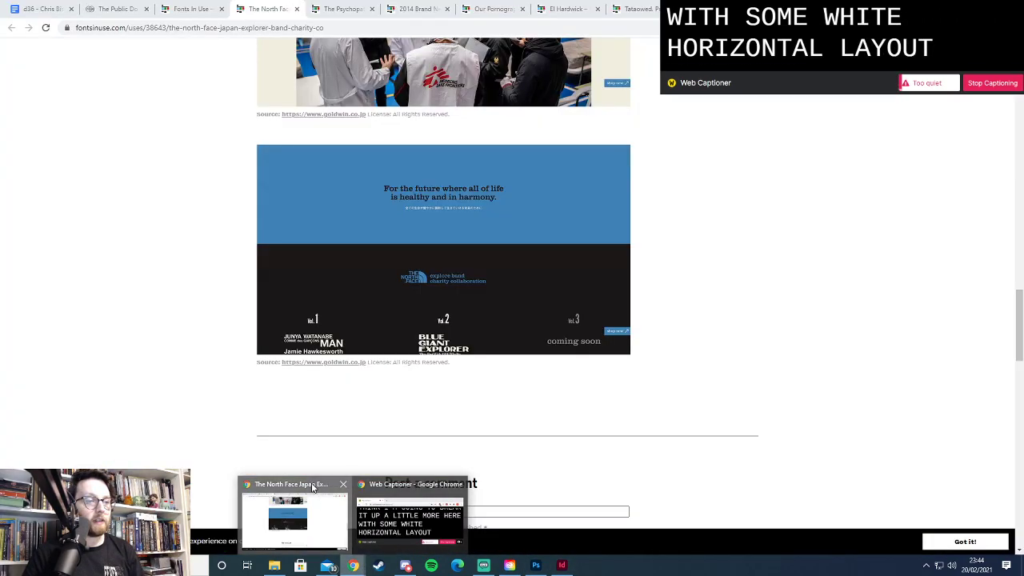
{"action": "left_click", "coordinate": [313, 486]}
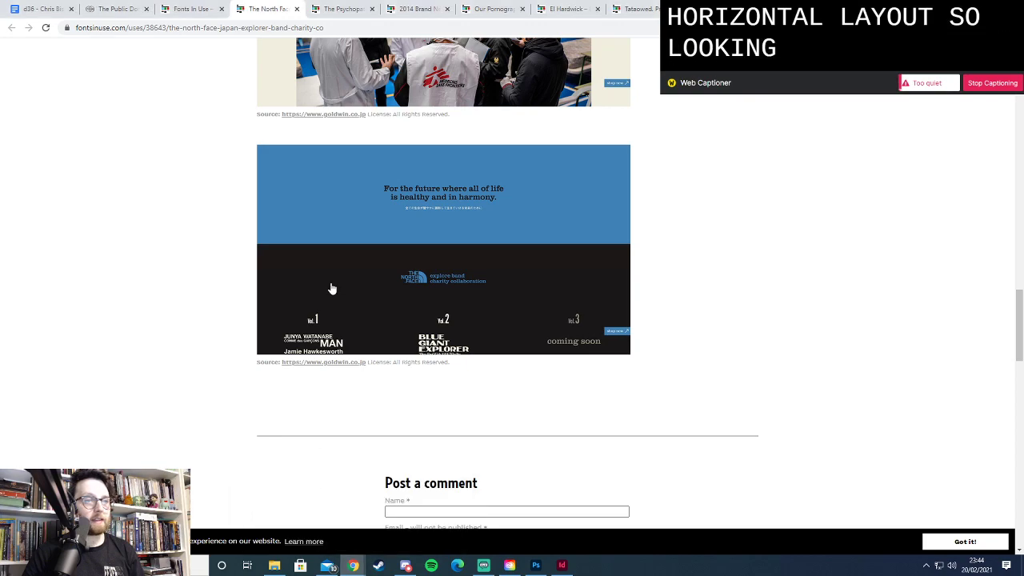
{"action": "left_click", "coordinate": [319, 10]}
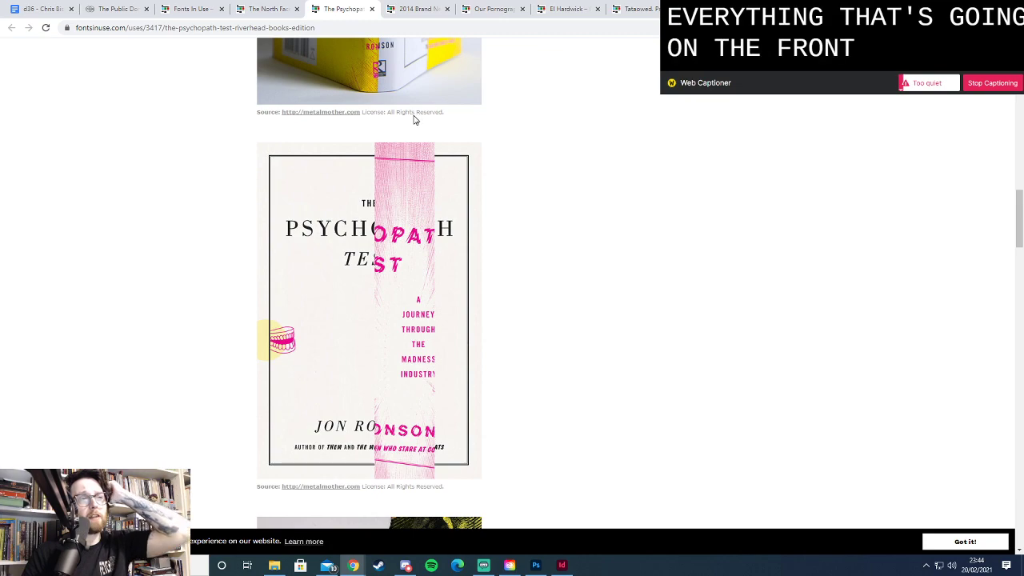
{"action": "left_click", "coordinate": [423, 8]}
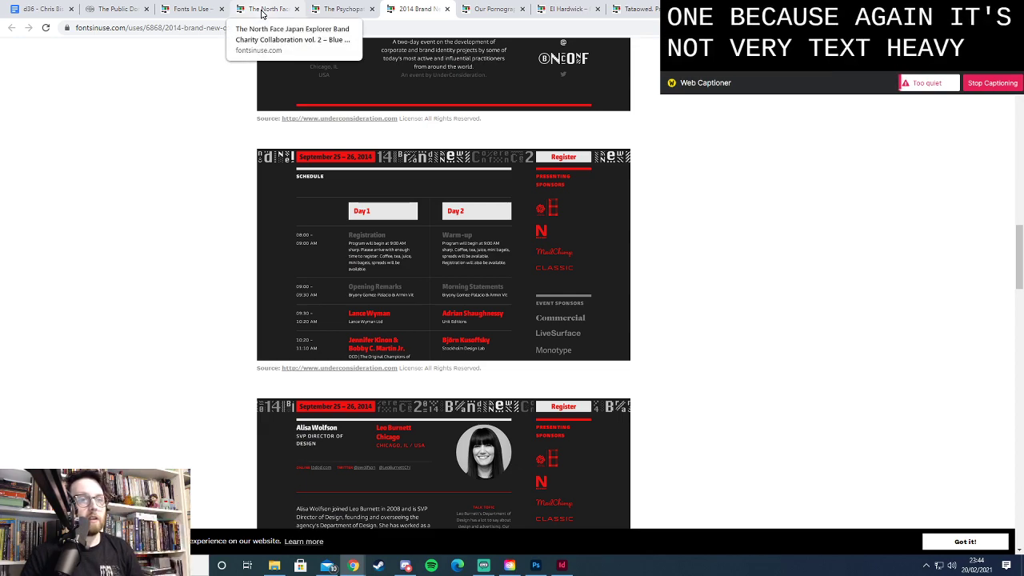
Open the Haemomancer manuscript, skim it through to The Flayed entry and check the document's word count
{"action": "left_click", "coordinate": [46, 16]}
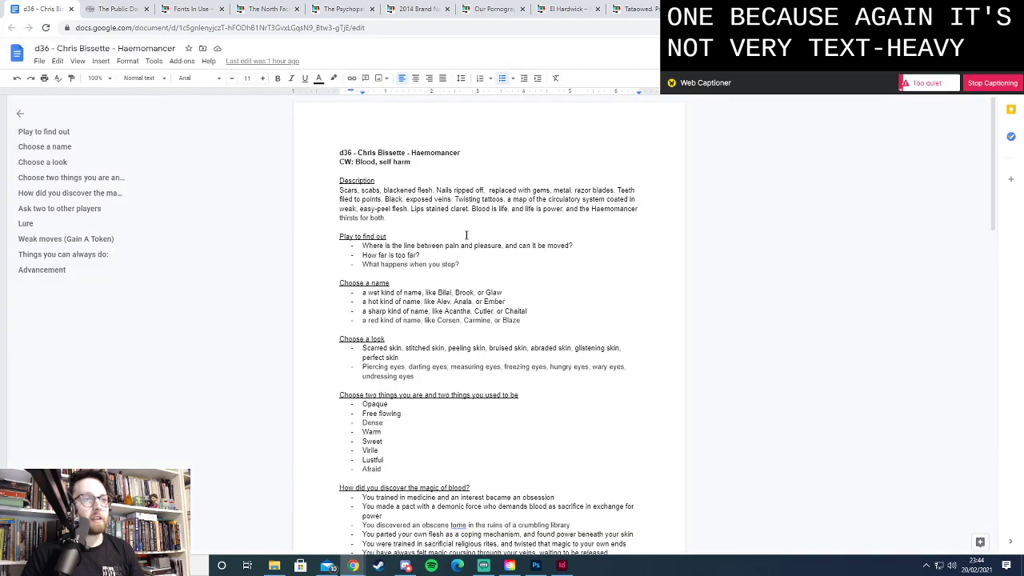
{"action": "scroll", "coordinate": [573, 233], "scroll_direction": "down", "scroll_amount": 5}
{"action": "scroll", "coordinate": [574, 235], "scroll_direction": "down", "scroll_amount": 10}
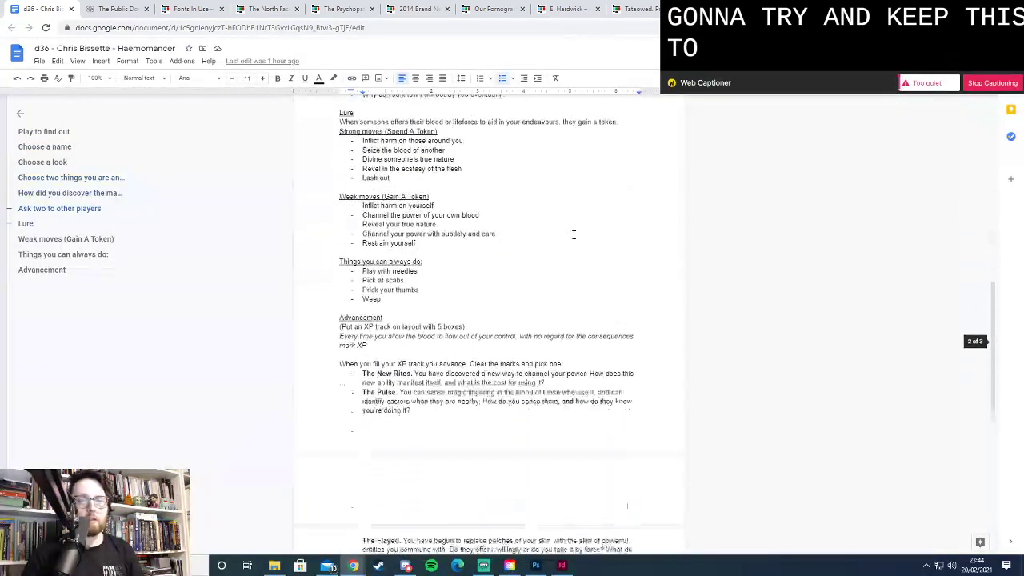
{"action": "scroll", "coordinate": [574, 234], "scroll_direction": "up", "scroll_amount": 3}
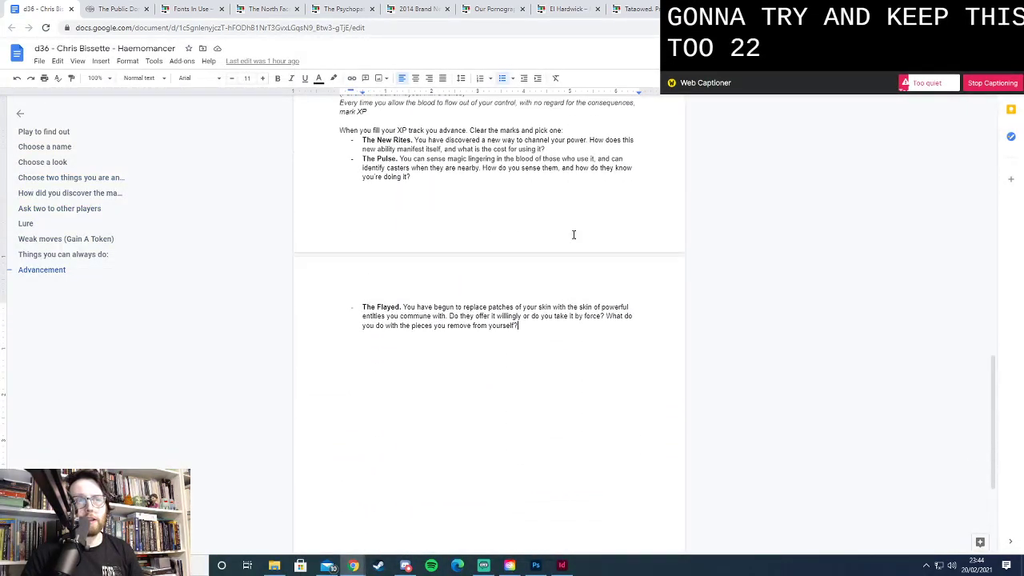
{"action": "scroll", "coordinate": [318, 220], "scroll_direction": "up", "scroll_amount": 1}
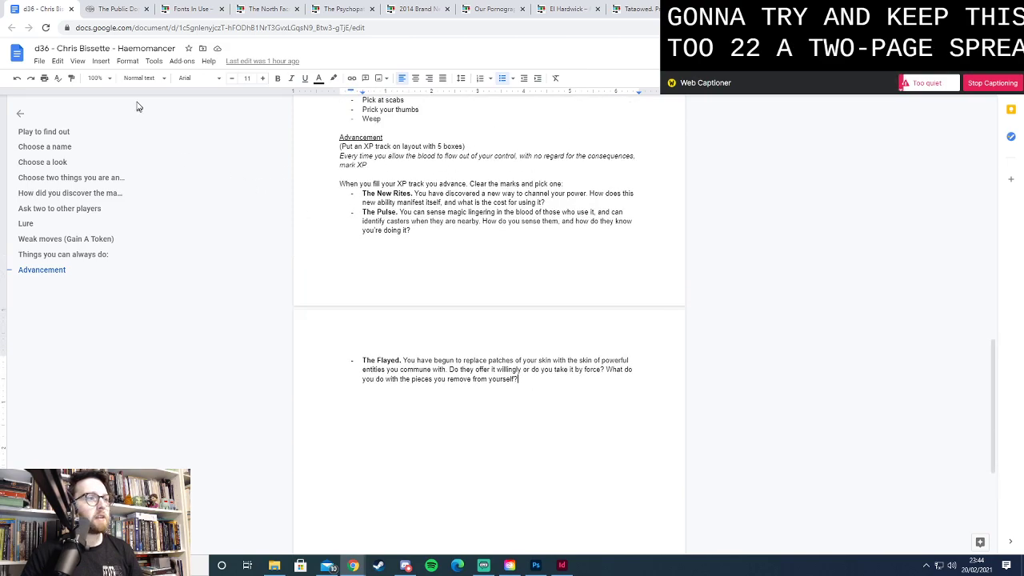
{"action": "left_click", "coordinate": [153, 61]}
{"action": "left_click", "coordinate": [164, 93]}
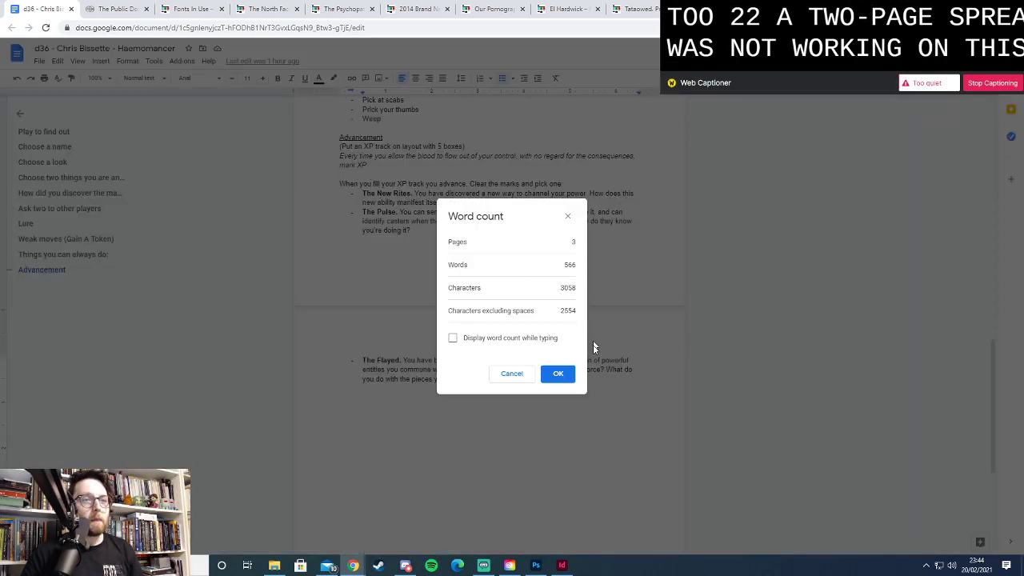
{"action": "left_click", "coordinate": [557, 372]}
Reread the Haemomancer manuscript from its description to the end of the Advancement section to judge its fit on two pages
{"action": "scroll", "coordinate": [600, 363], "scroll_direction": "up", "scroll_amount": 5}
{"action": "scroll", "coordinate": [600, 363], "scroll_direction": "up", "scroll_amount": 10}
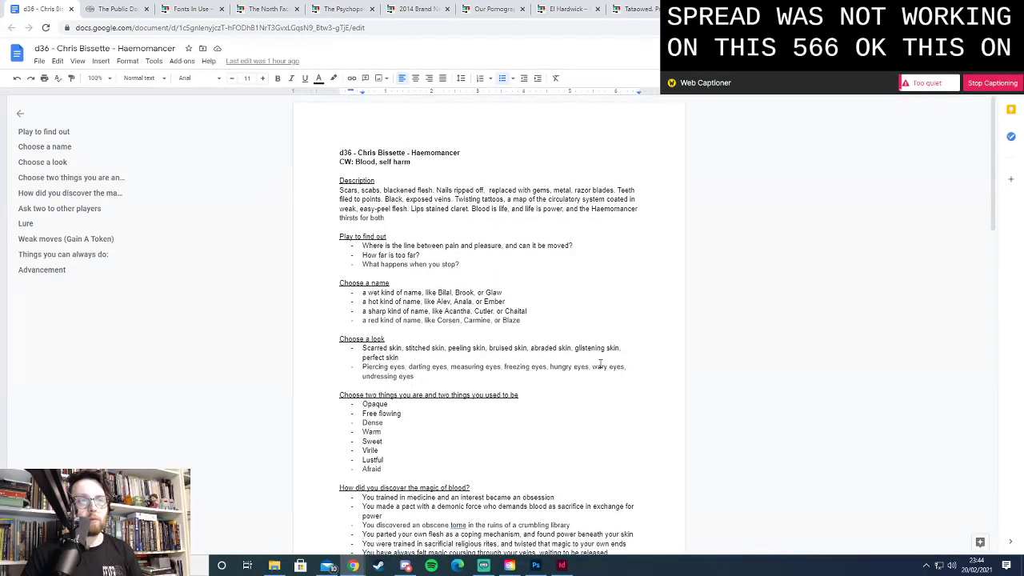
{"action": "scroll", "coordinate": [599, 364], "scroll_direction": "down", "scroll_amount": 12}
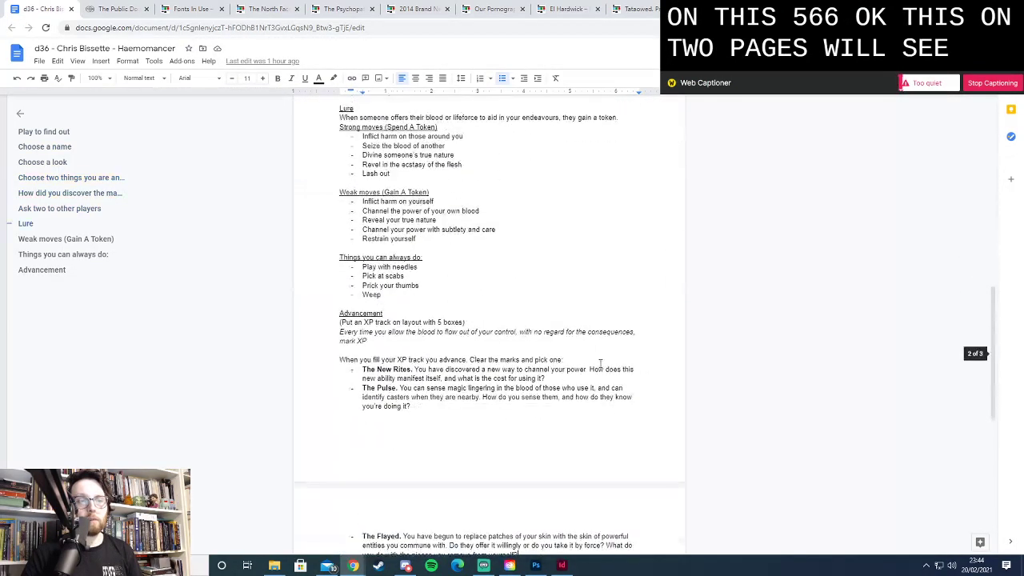
{"action": "scroll", "coordinate": [600, 363], "scroll_direction": "down", "scroll_amount": 1}
{"action": "scroll", "coordinate": [601, 362], "scroll_direction": "down", "scroll_amount": 2}
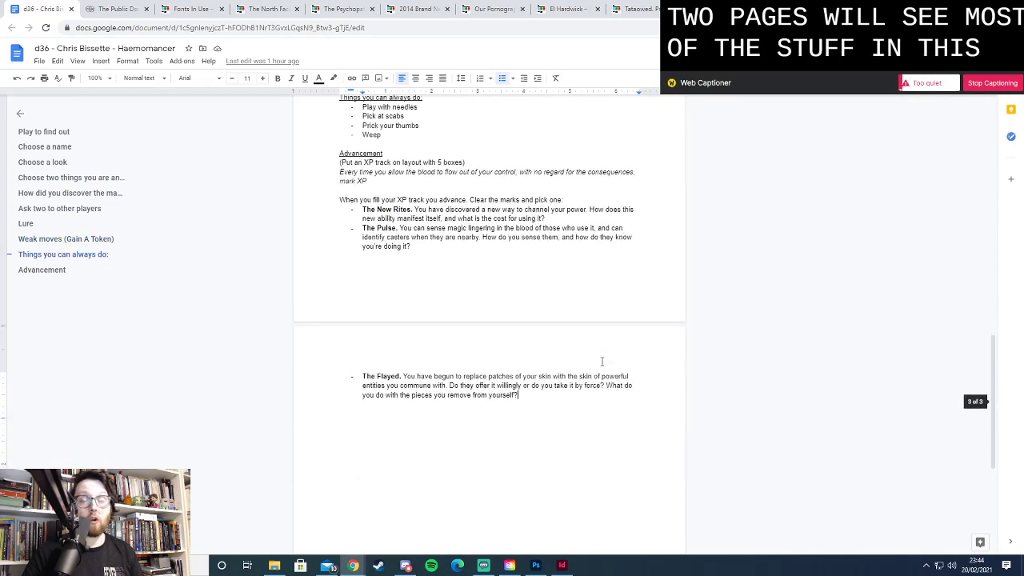
Skim the manuscript from Advancement back up to its beginning, and switch to the blank red Haemomancer page in Photoshop
{"action": "scroll", "coordinate": [602, 361], "scroll_direction": "up", "scroll_amount": 3}
{"action": "scroll", "coordinate": [601, 362], "scroll_direction": "up", "scroll_amount": 3}
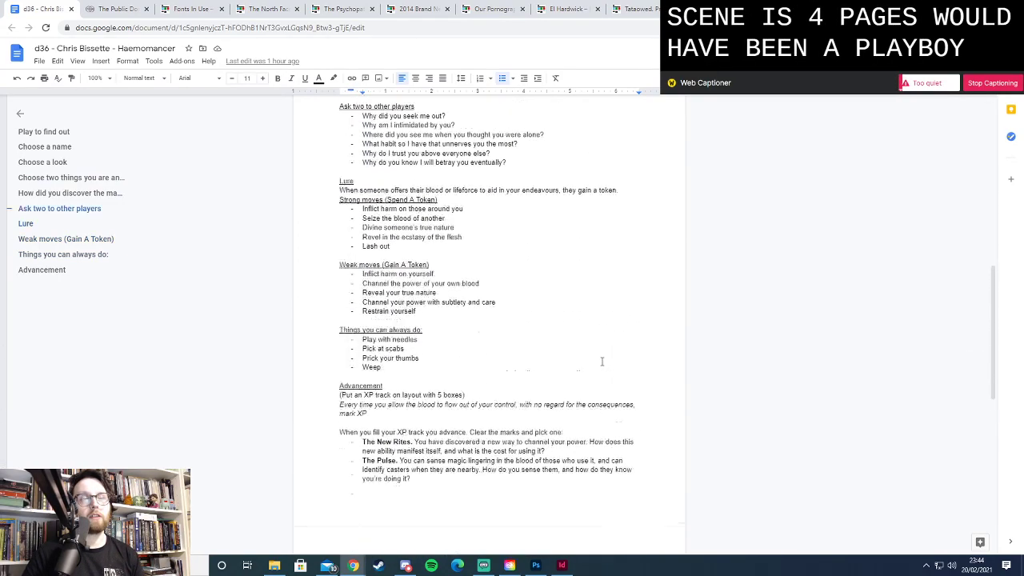
{"action": "scroll", "coordinate": [602, 362], "scroll_direction": "up", "scroll_amount": 8}
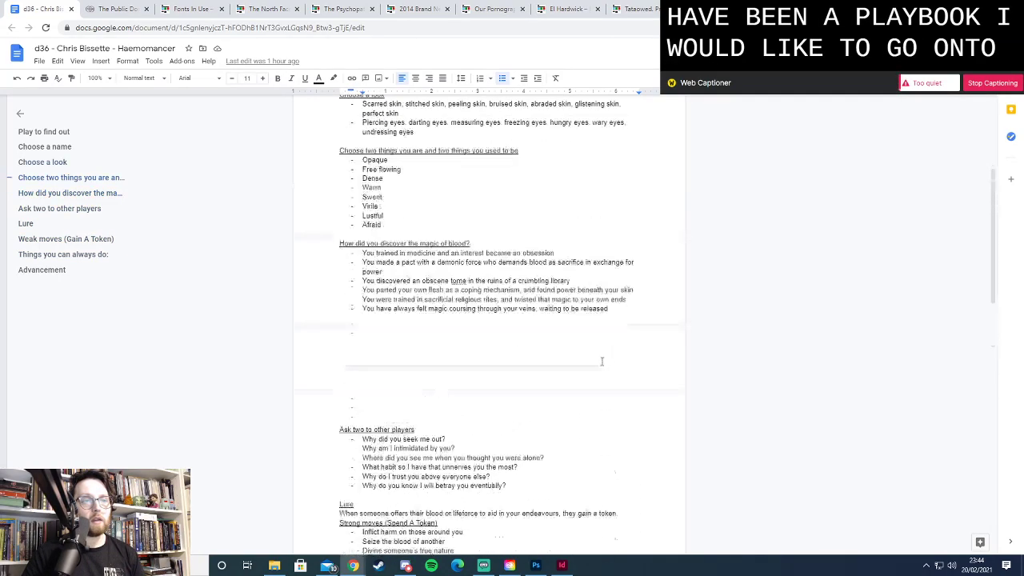
{"action": "left_click", "coordinate": [560, 567]}
{"action": "left_click", "coordinate": [536, 567]}
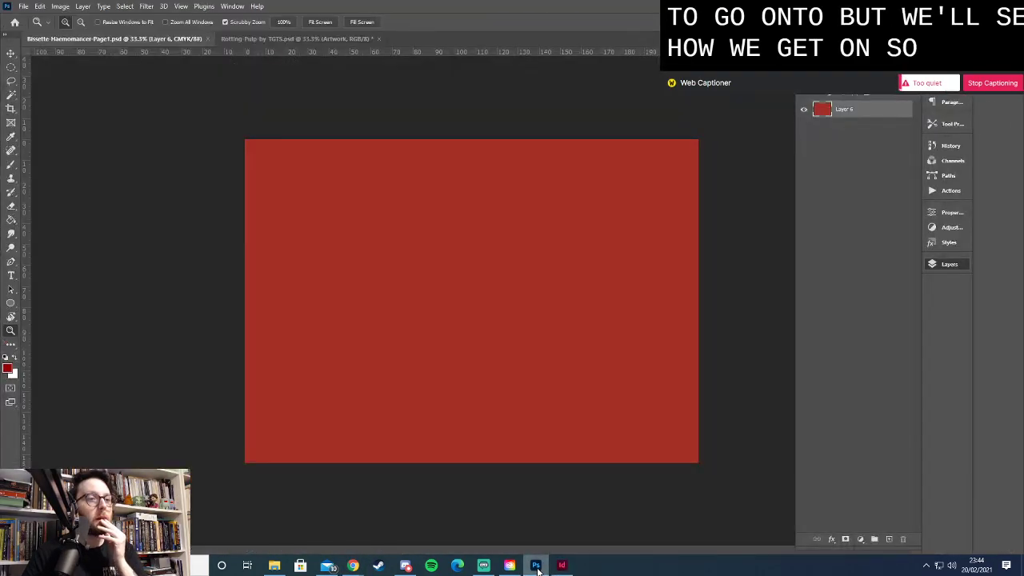
Review the North Face page's two-colour layout in Chrome and compare it with the blank red spread in InDesign
{"action": "mouse_move", "coordinate": [353, 565]}
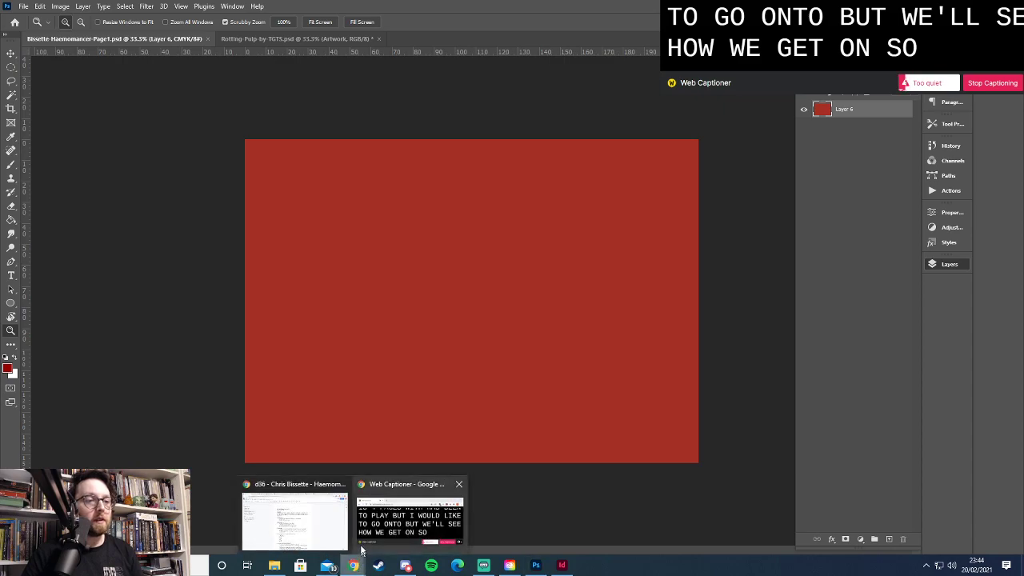
{"action": "left_click", "coordinate": [296, 488]}
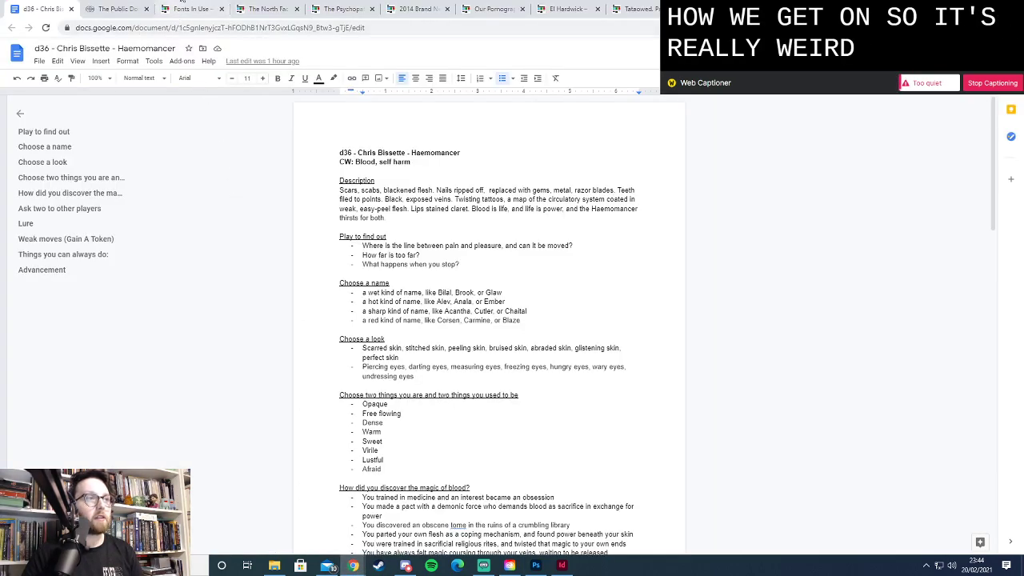
{"action": "left_click", "coordinate": [186, 9]}
{"action": "left_click", "coordinate": [258, 9]}
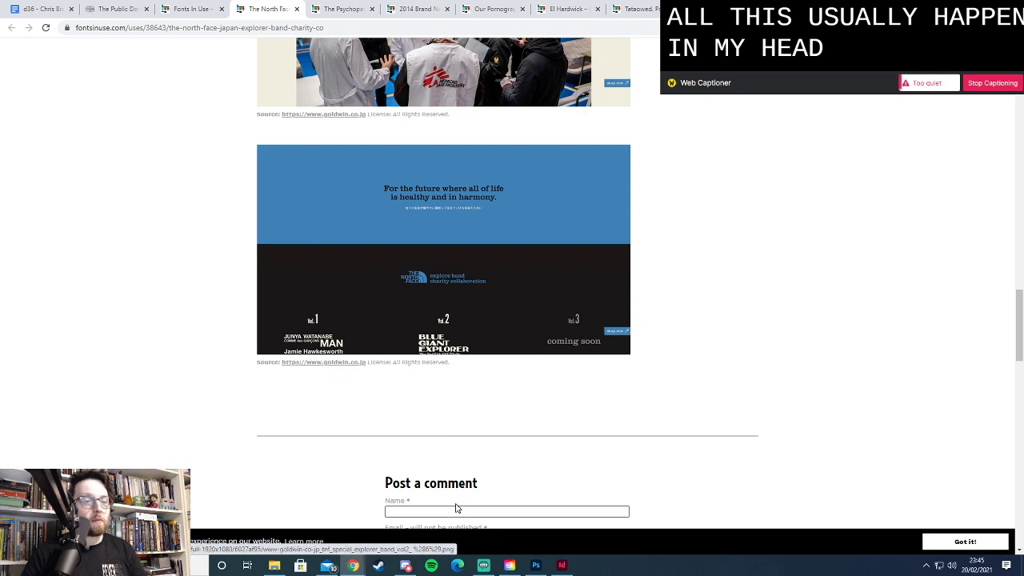
{"action": "left_click", "coordinate": [562, 565]}
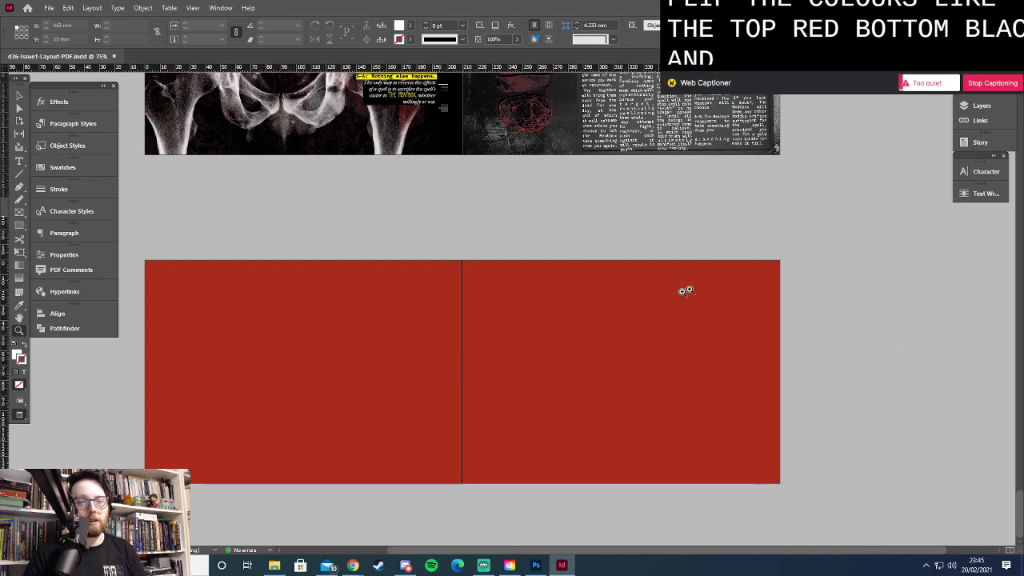
Switch to Chrome to study the Psychopath Test cover, and check the opening sections of the Haemomancer manuscript
{"action": "mouse_move", "coordinate": [357, 568]}
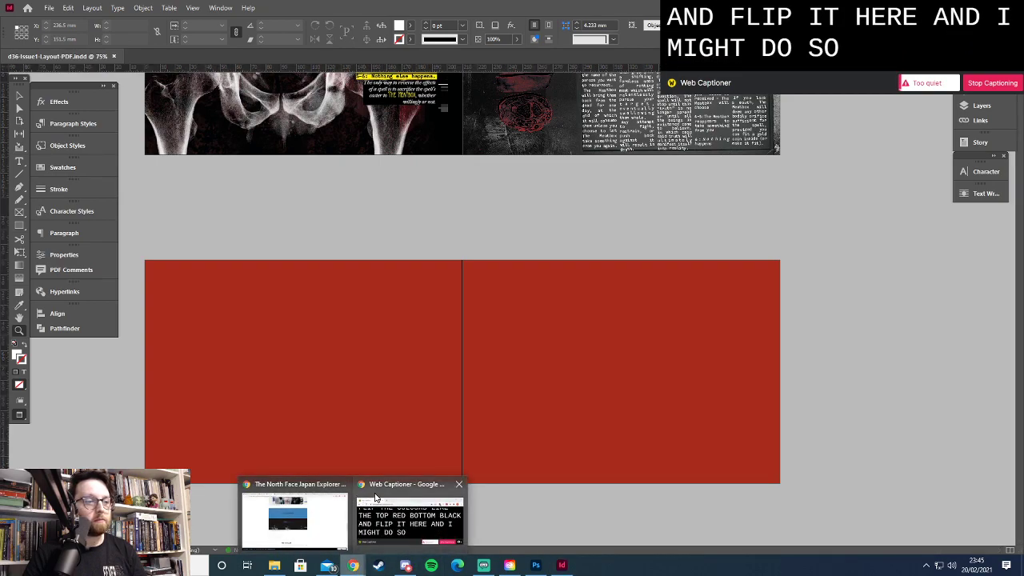
{"action": "left_click", "coordinate": [295, 519]}
{"action": "left_click", "coordinate": [335, 8]}
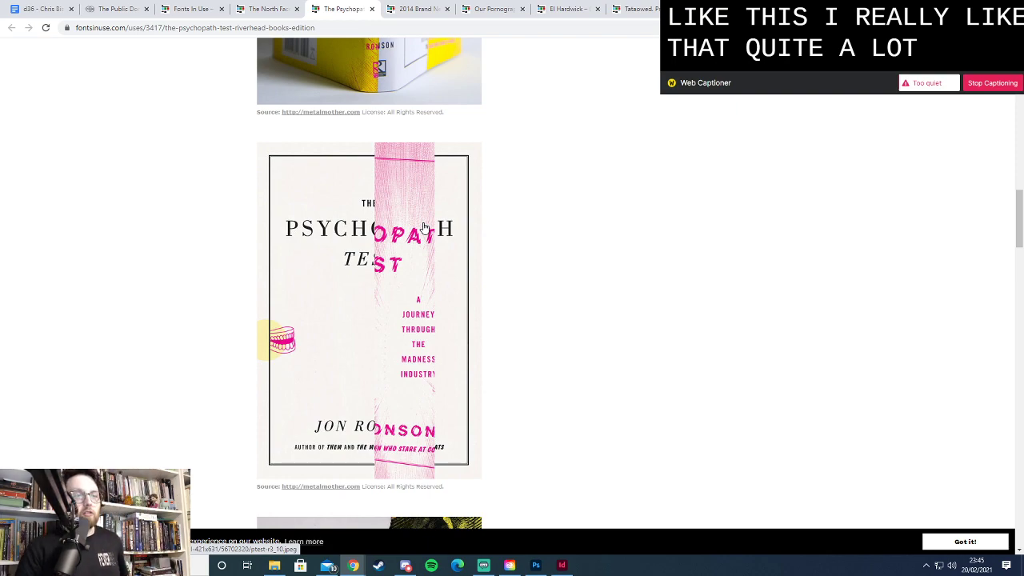
{"action": "left_click", "coordinate": [36, 10]}
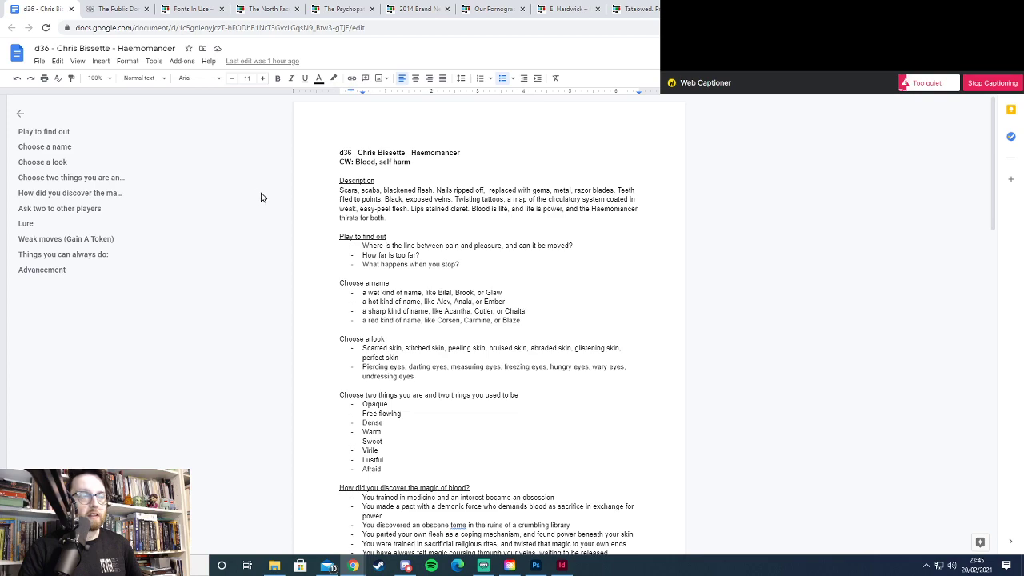
{"action": "scroll", "coordinate": [293, 205], "scroll_direction": "down", "scroll_amount": 1}
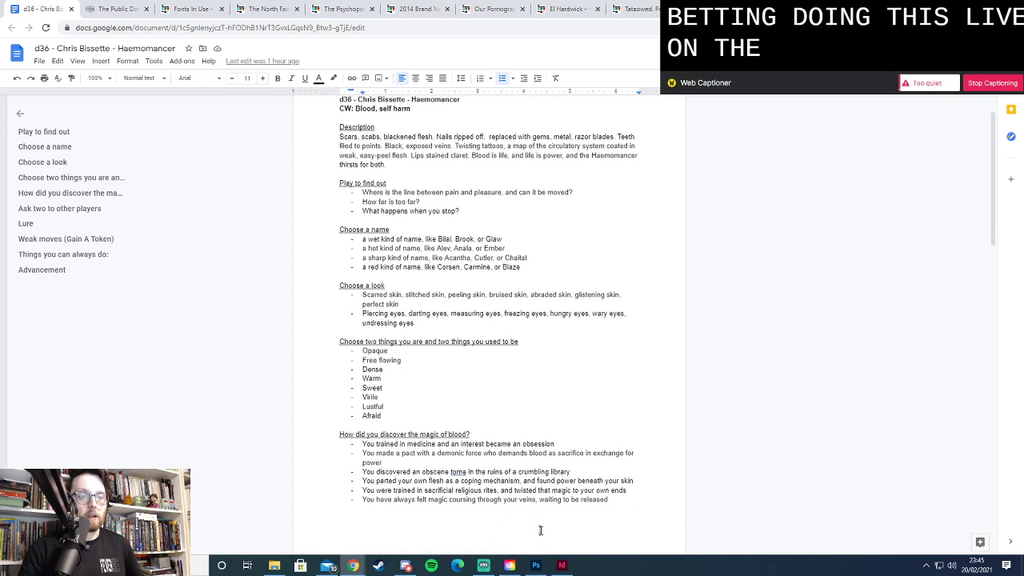
Switch to Photoshop and place two horizontal guides near the middle of the red page, one at about 77 mm and one slightly above
{"action": "left_click", "coordinate": [534, 566]}
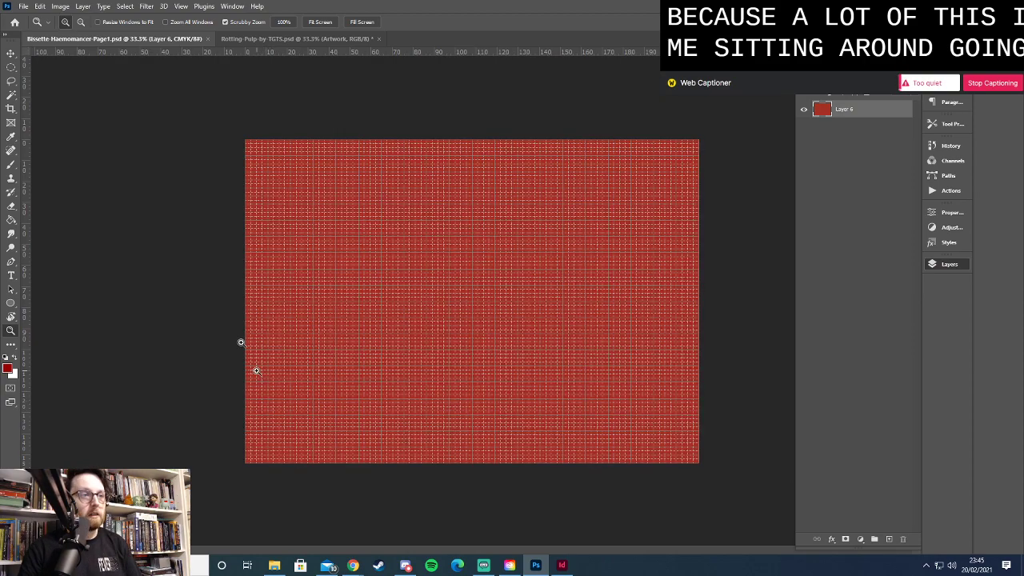
{"action": "left_click_drag", "start_coordinate": [322, 53], "coordinate": [330, 303]}
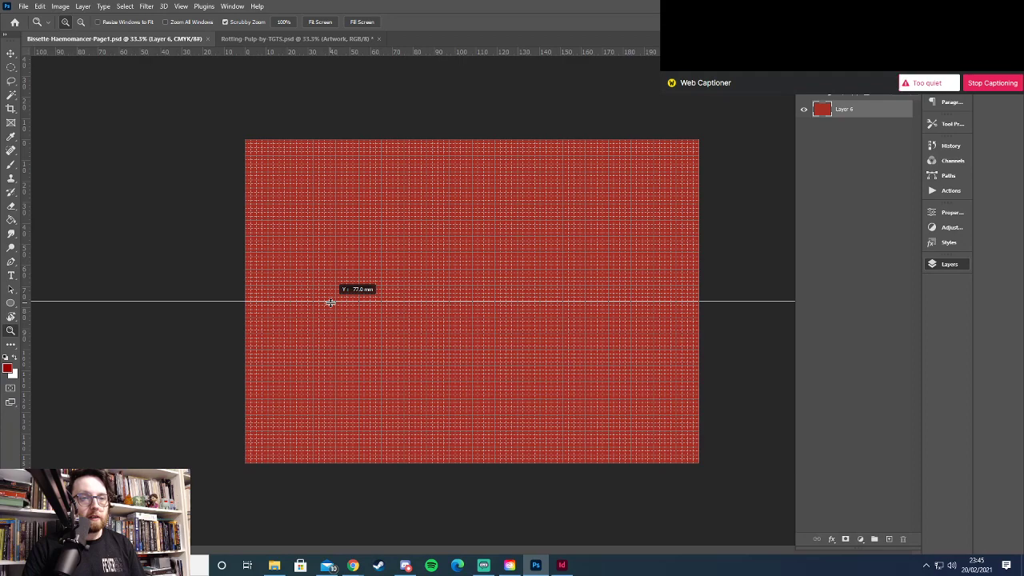
{"action": "left_click_drag", "start_coordinate": [330, 302], "coordinate": [329, 301]}
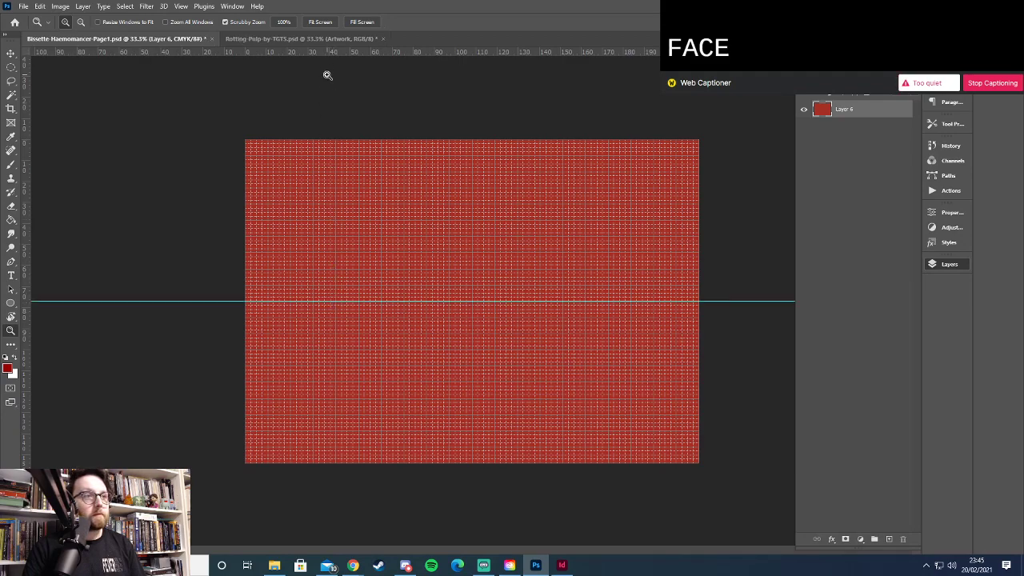
{"action": "left_click_drag", "start_coordinate": [337, 51], "coordinate": [350, 286]}
Hide the document grid while keeping the two horizontal guides displayed
{"action": "key", "text": "ctrl+h"}
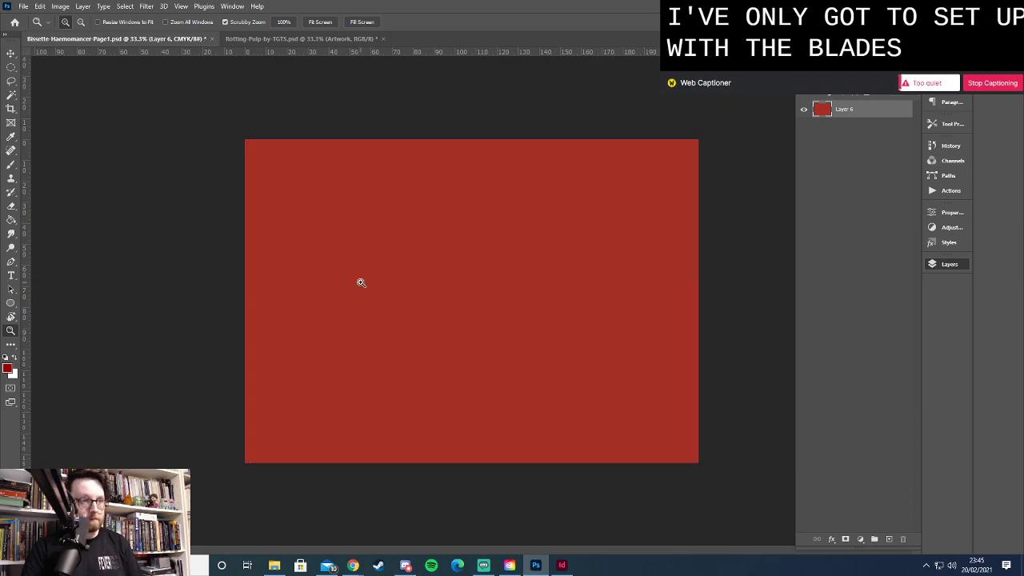
{"action": "key", "text": "ctrl+h"}
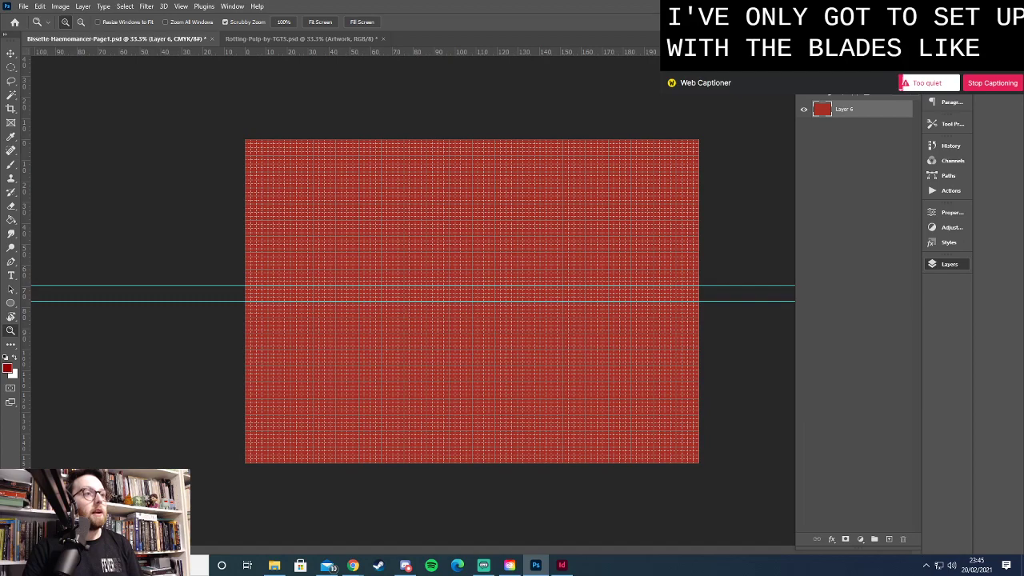
{"action": "left_click", "coordinate": [182, 6]}
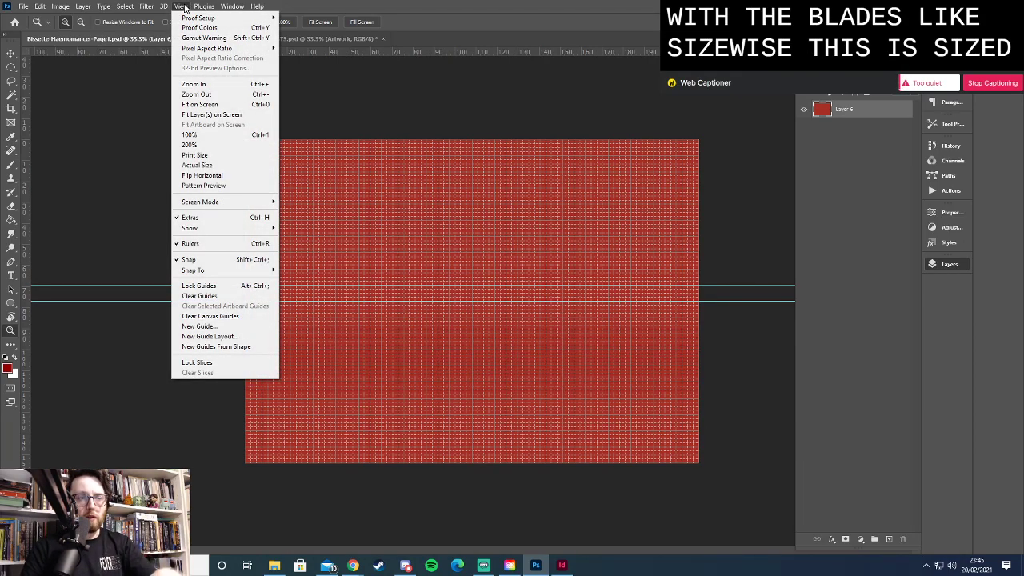
{"action": "mouse_move", "coordinate": [255, 231]}
{"action": "left_click", "coordinate": [308, 261]}
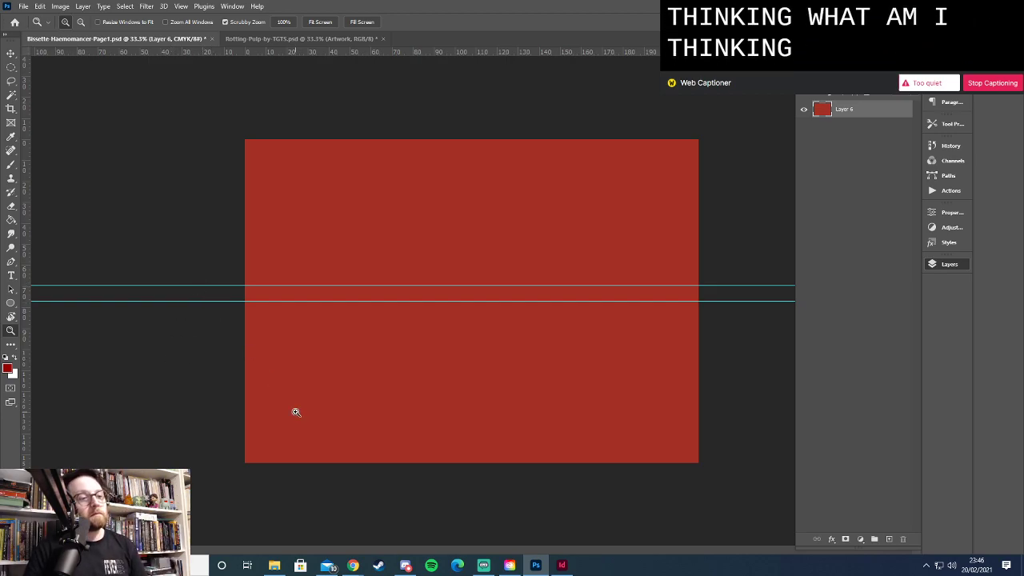
Switch to Chrome and browse the reference pages from Public Domain Review through to the 2014 Brand New Conference
{"action": "mouse_move", "coordinate": [353, 566]}
{"action": "left_click", "coordinate": [309, 499]}
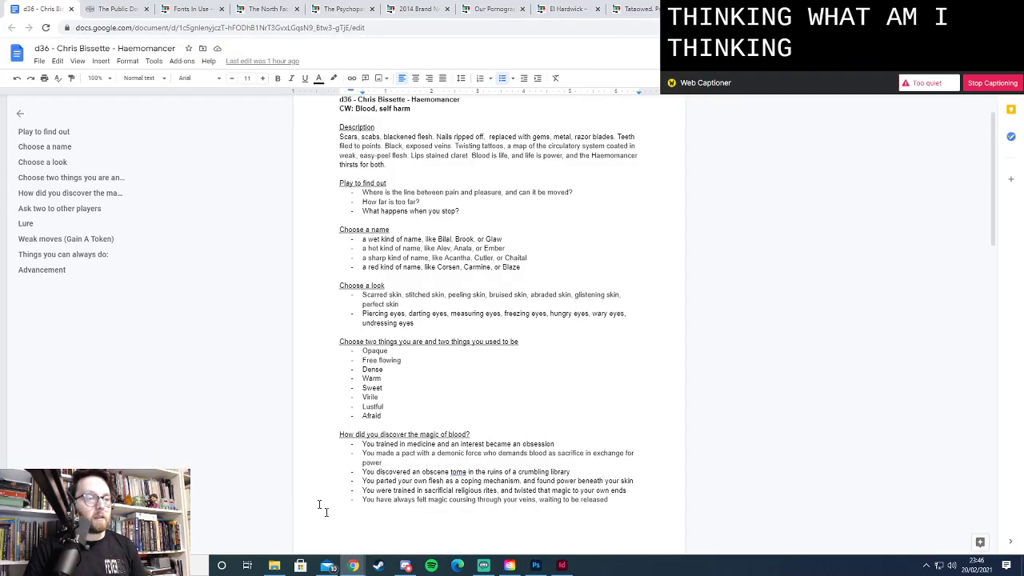
{"action": "left_click", "coordinate": [130, 9]}
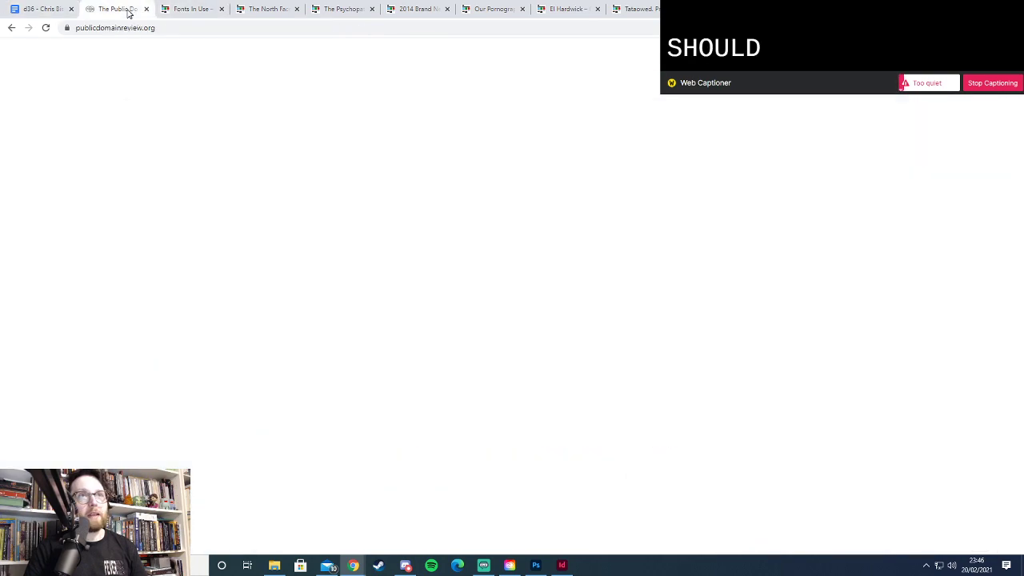
{"action": "left_click", "coordinate": [165, 11]}
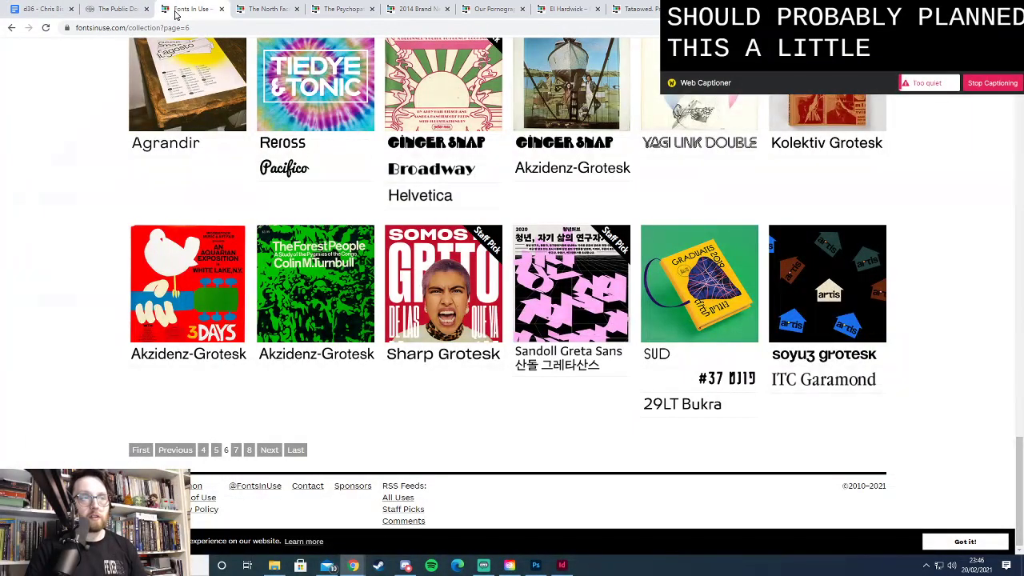
{"action": "left_click", "coordinate": [258, 7]}
{"action": "left_click", "coordinate": [337, 9]}
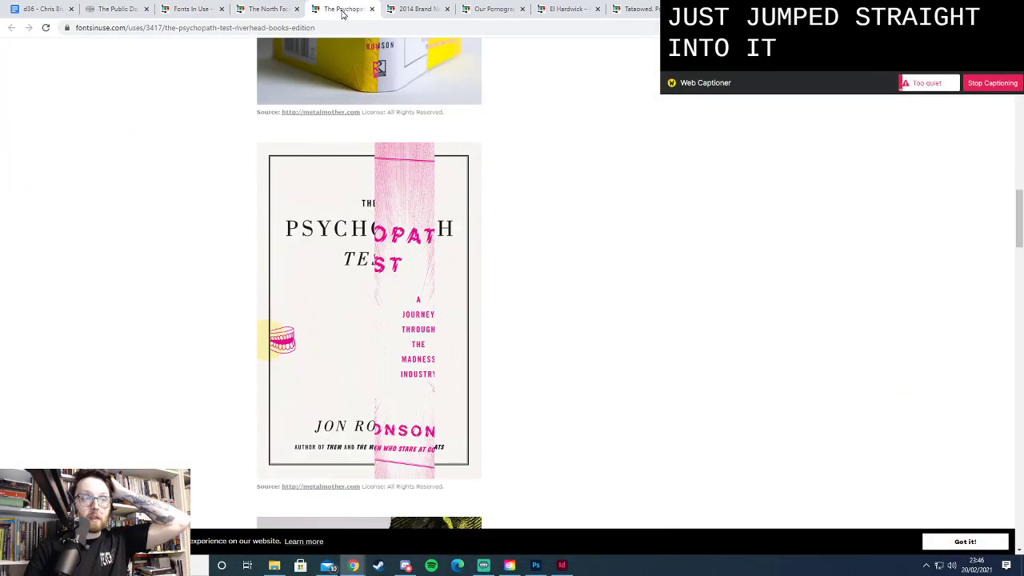
{"action": "left_click", "coordinate": [412, 9]}
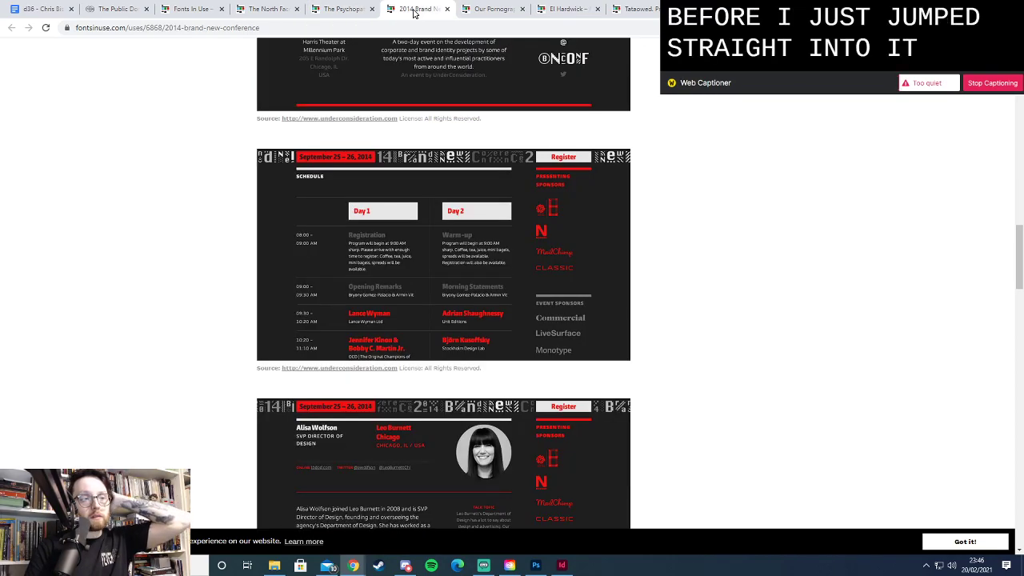
Examine the enlarged Our Pornography book cover, and revisit the Psychopath Test and North Face layouts
{"action": "left_click", "coordinate": [496, 11]}
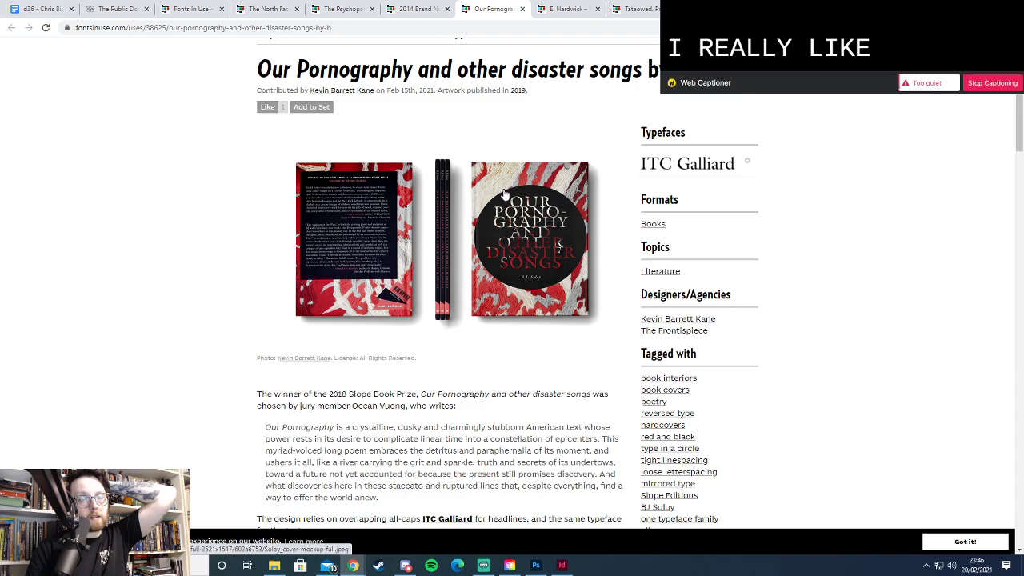
{"action": "left_click", "coordinate": [544, 249]}
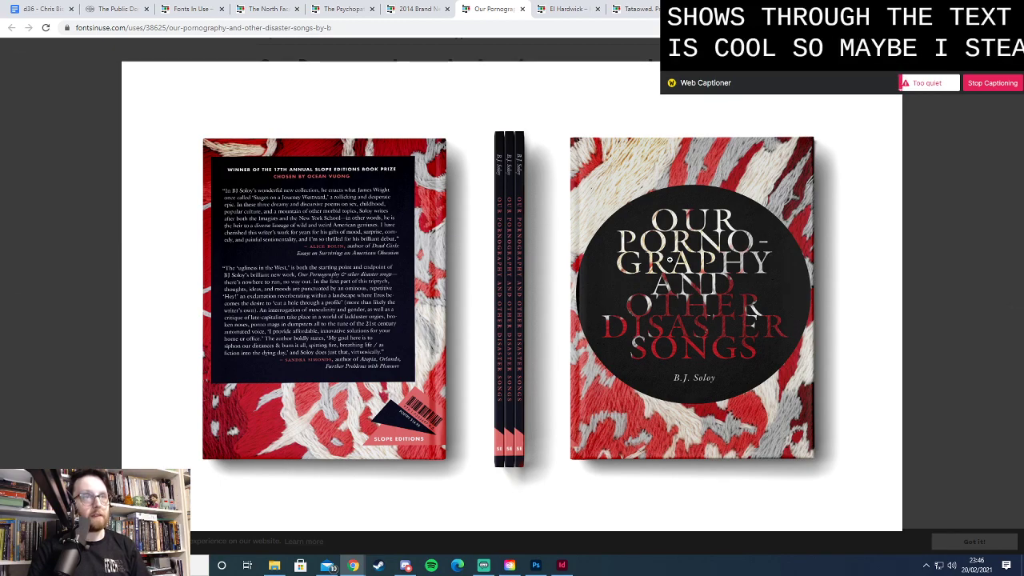
{"action": "left_click", "coordinate": [602, 214]}
{"action": "left_click", "coordinate": [345, 10]}
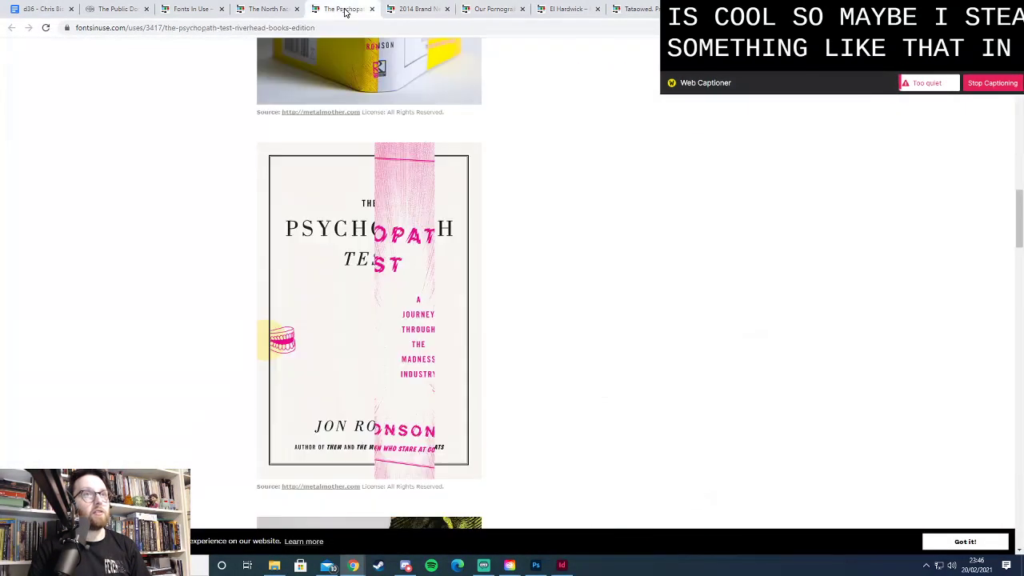
{"action": "left_click", "coordinate": [278, 11]}
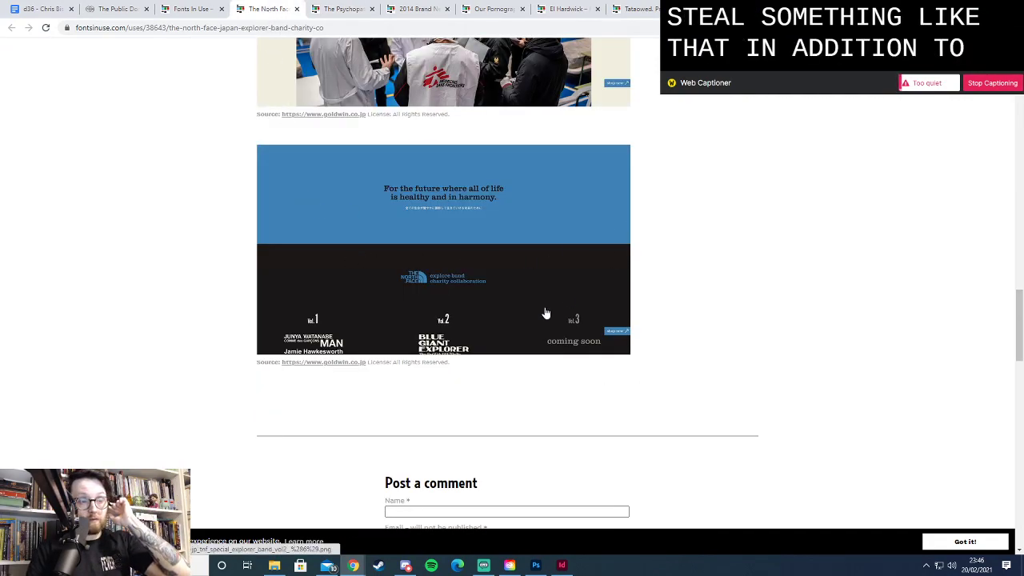
Switch to Photoshop, activate the Rectangle tool and show the grid with the guides hidden
{"action": "left_click", "coordinate": [538, 566]}
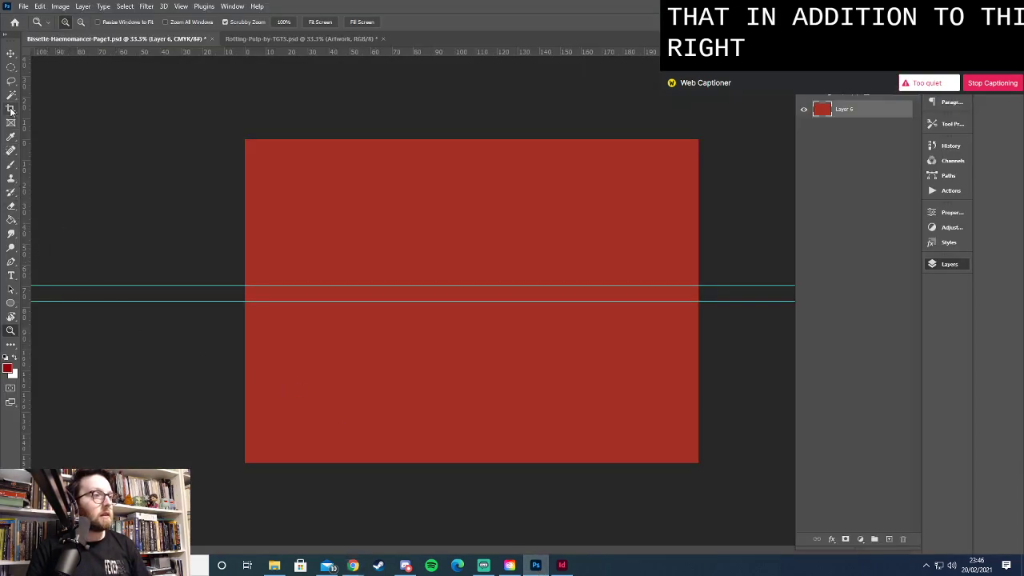
{"action": "right_click", "coordinate": [10, 303]}
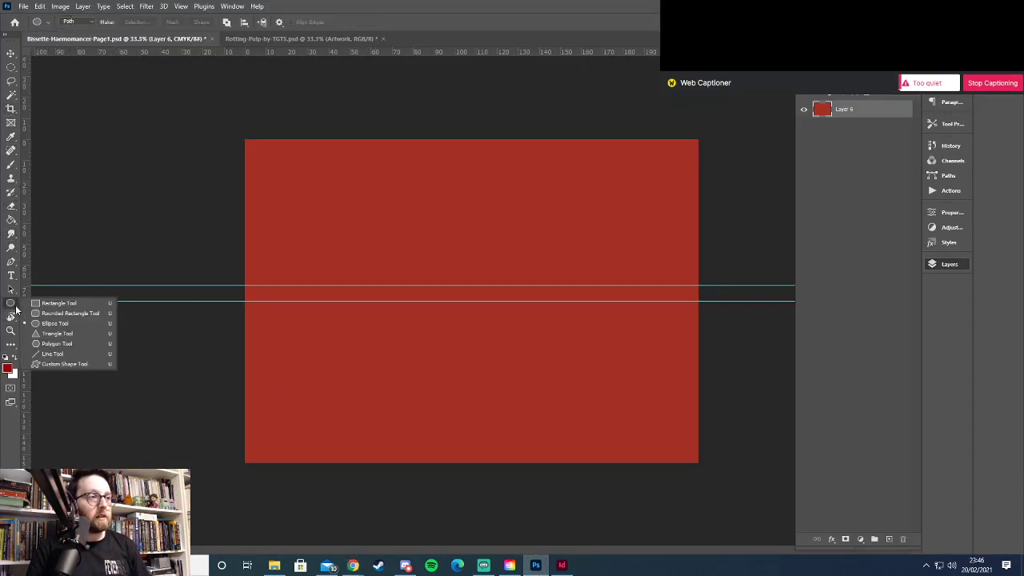
{"action": "left_click", "coordinate": [56, 304]}
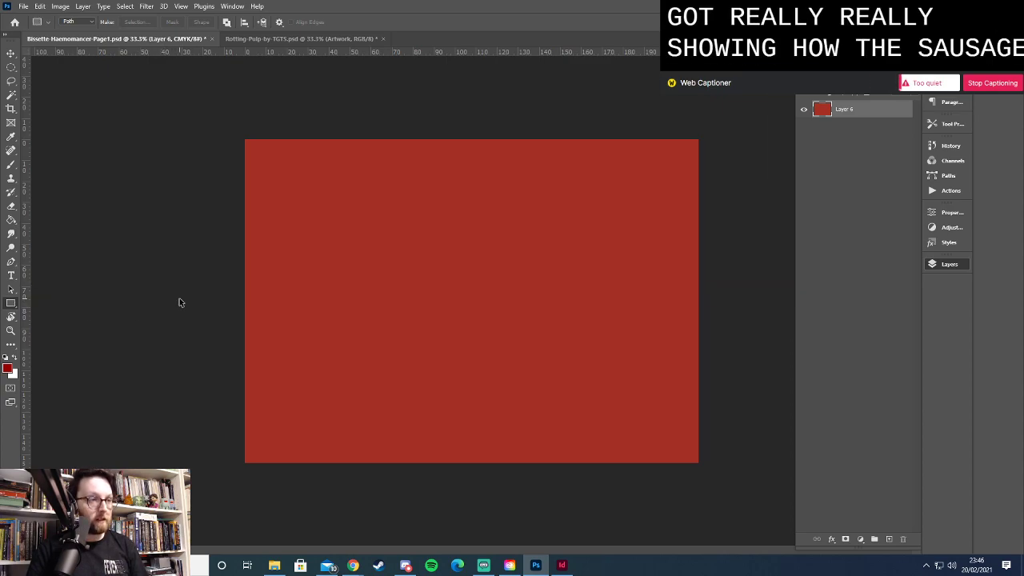
{"action": "key", "text": "ctrl+apostrophe"}
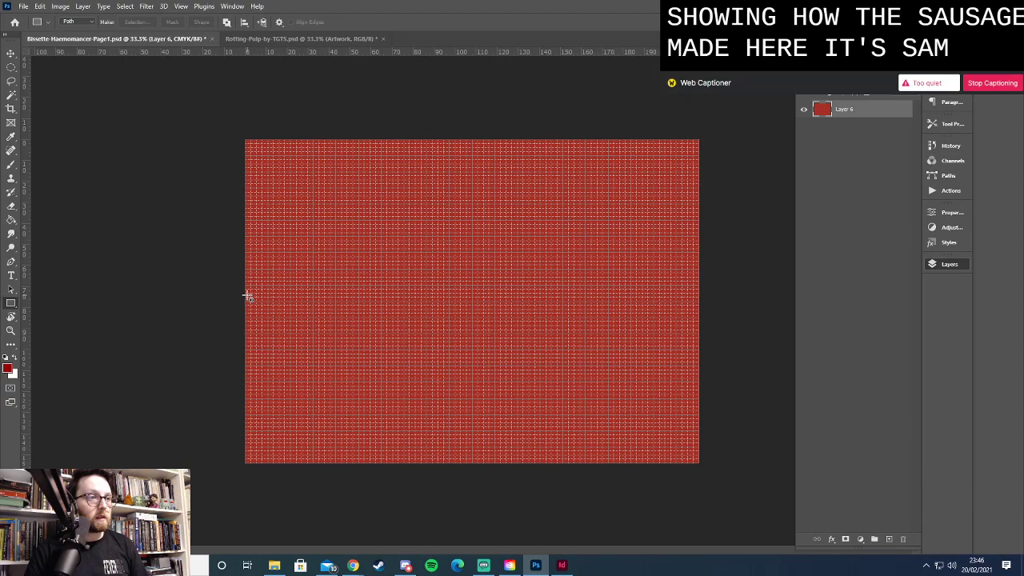
Try a rectangle path about 223 × 83 mm across the page's lower half and remove the path
{"action": "left_click_drag", "start_coordinate": [240, 295], "coordinate": [709, 466]}
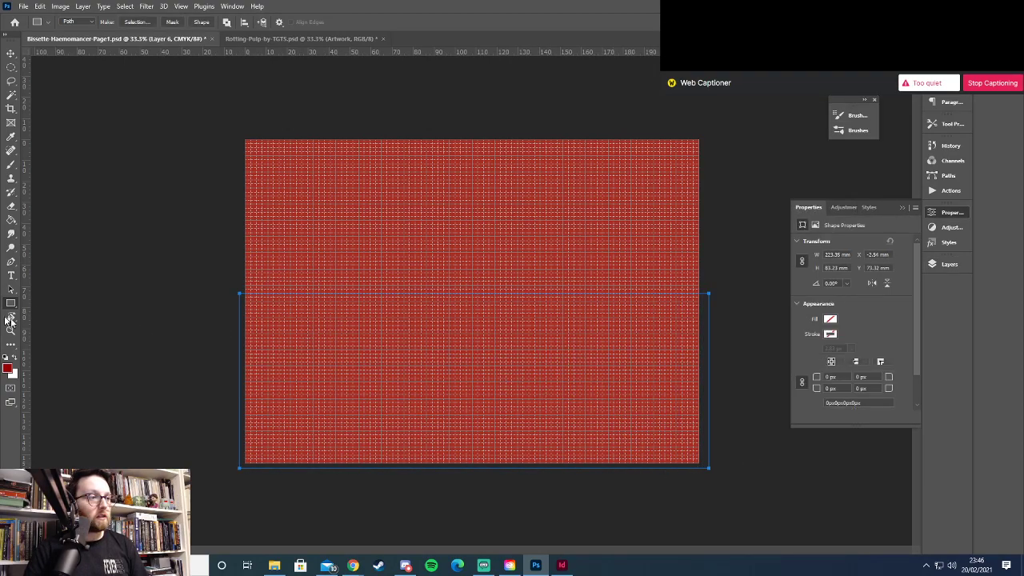
{"action": "key", "text": "x"}
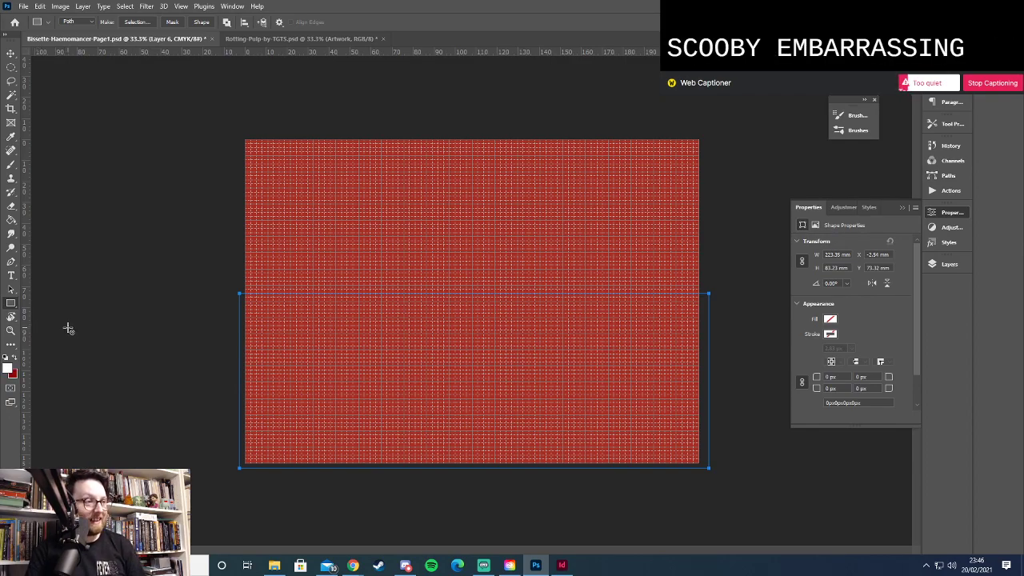
{"action": "left_click", "coordinate": [69, 331]}
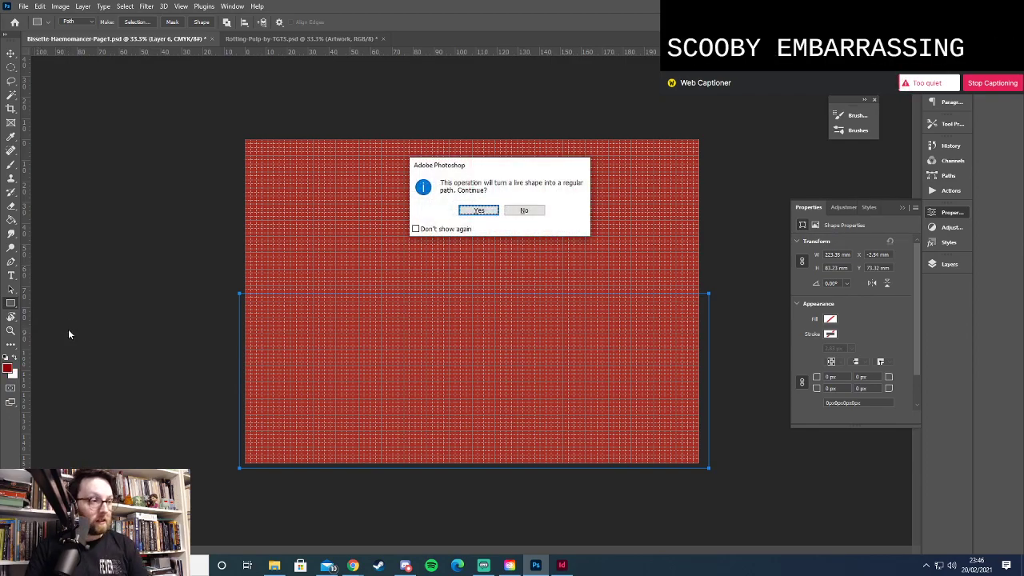
{"action": "left_click", "coordinate": [479, 211]}
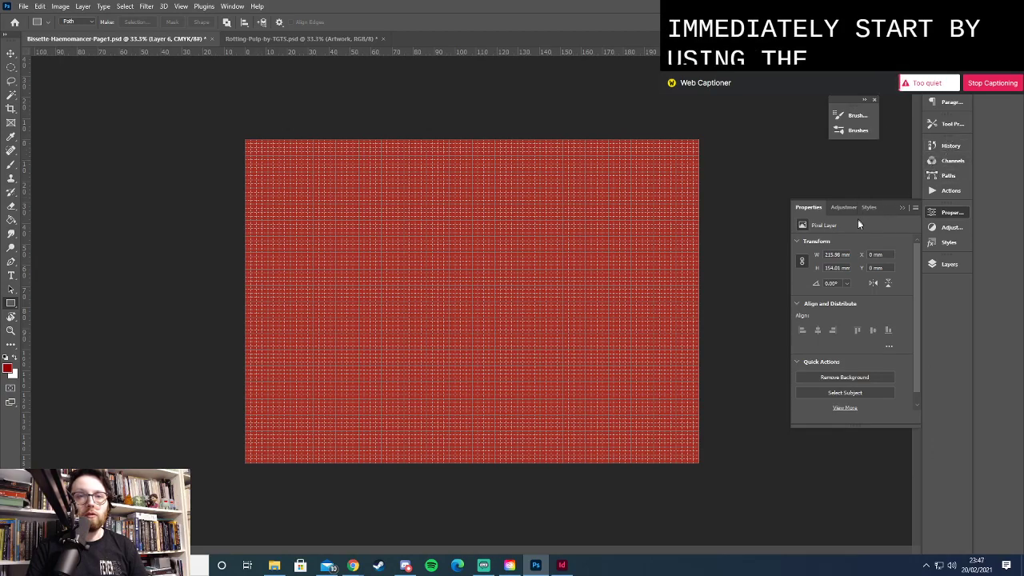
Add a new empty layer above the red background layer
{"action": "left_click_drag", "start_coordinate": [890, 206], "coordinate": [845, 147]}
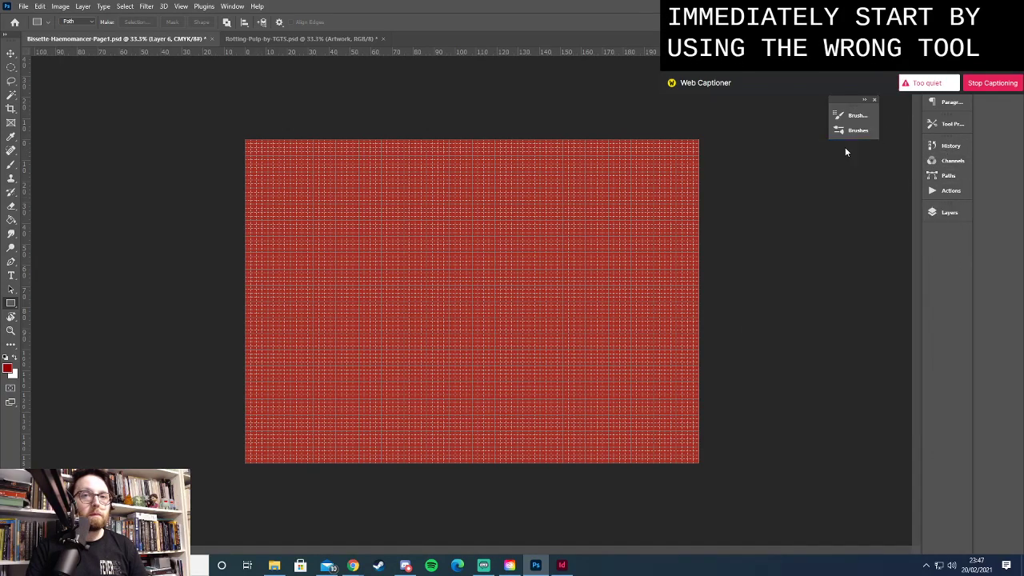
{"action": "left_click", "coordinate": [952, 213]}
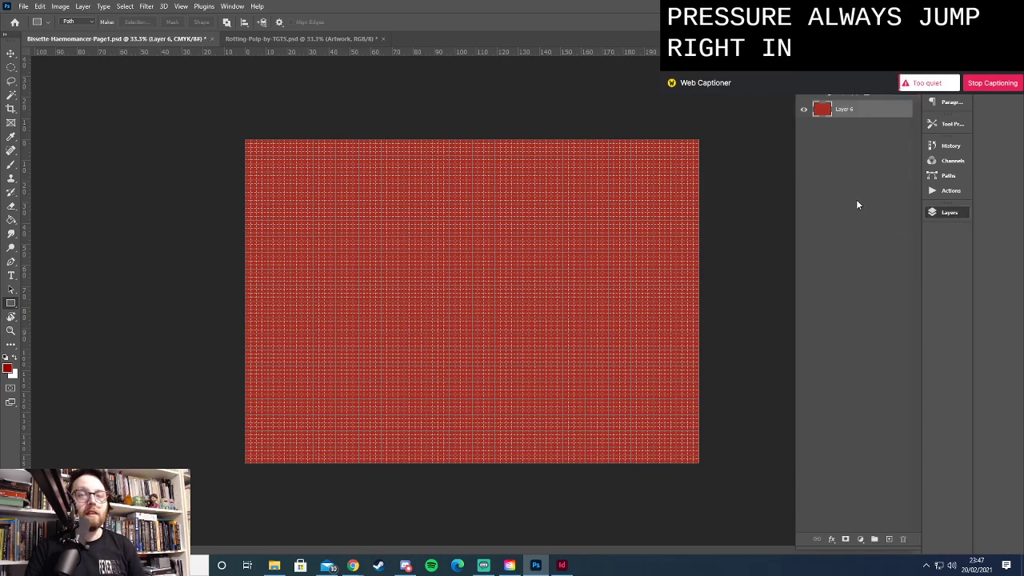
{"action": "left_click", "coordinate": [889, 540]}
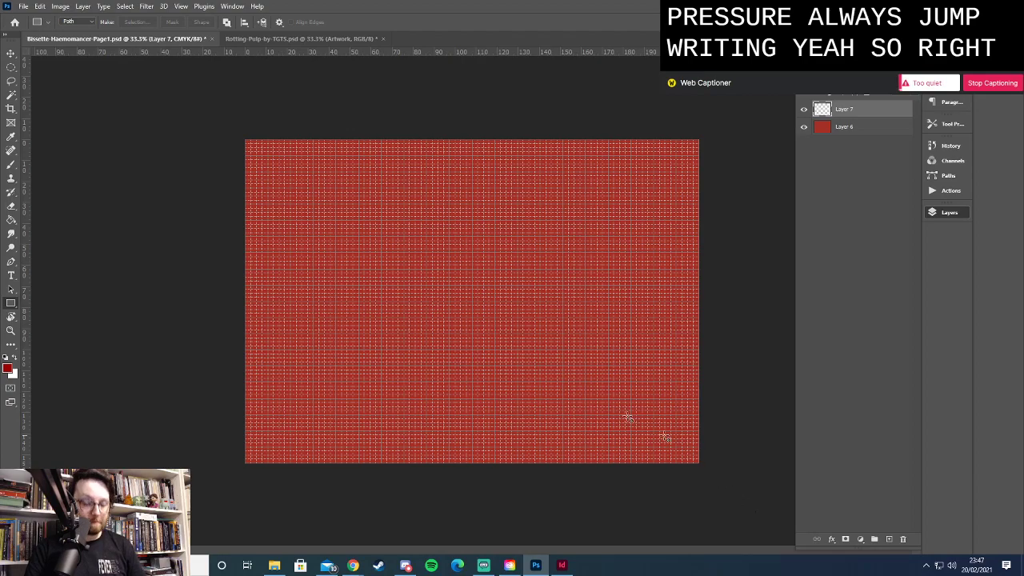
{"action": "key", "text": "m"}
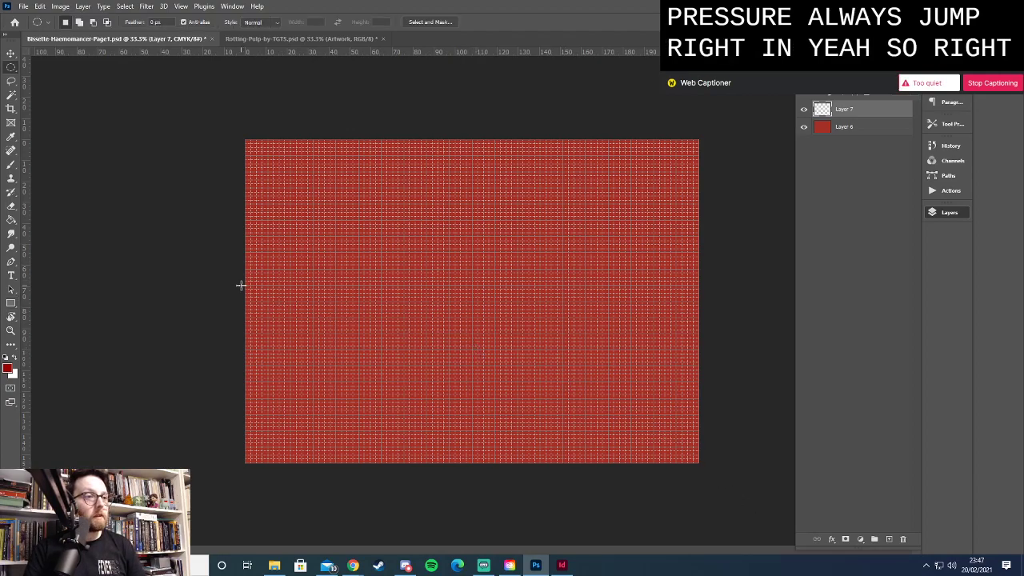
{"action": "left_click_drag", "start_coordinate": [241, 286], "coordinate": [645, 458]}
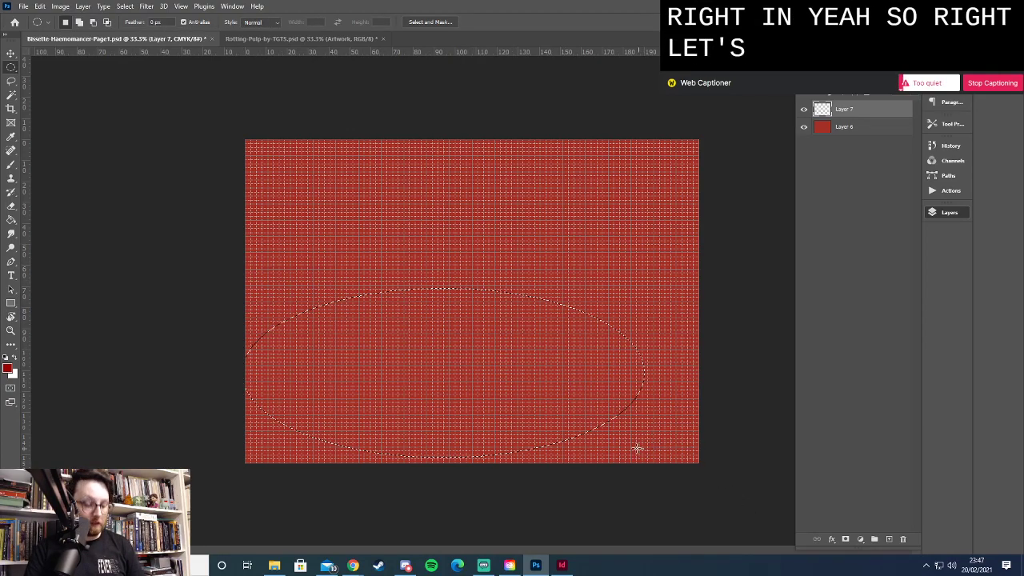
{"action": "left_click", "coordinate": [493, 392]}
Fill the page's lower half with black on the new layer using a rectangular marquee selection, and hide the grid and guides
{"action": "right_click", "coordinate": [11, 64]}
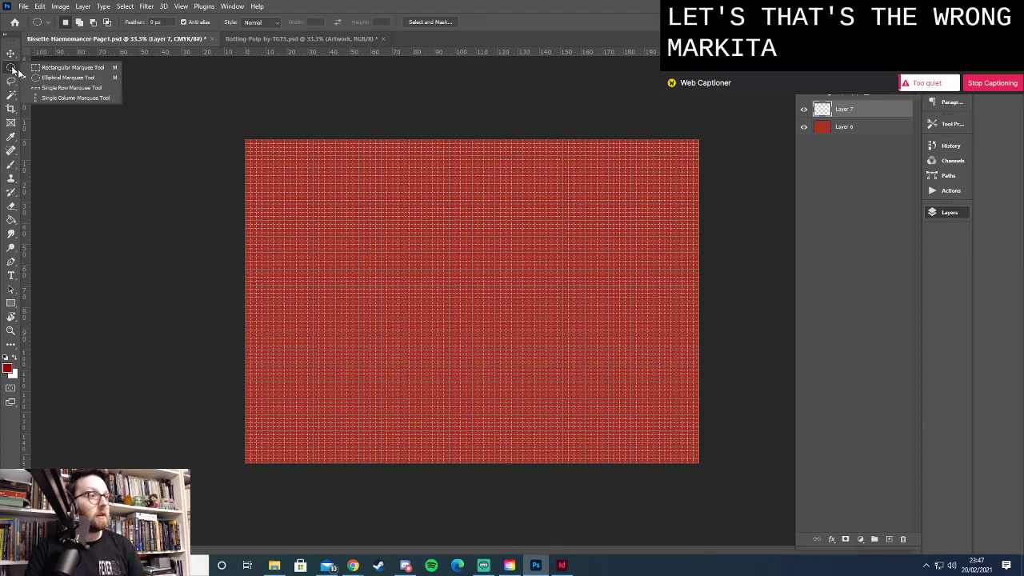
{"action": "left_click", "coordinate": [58, 71]}
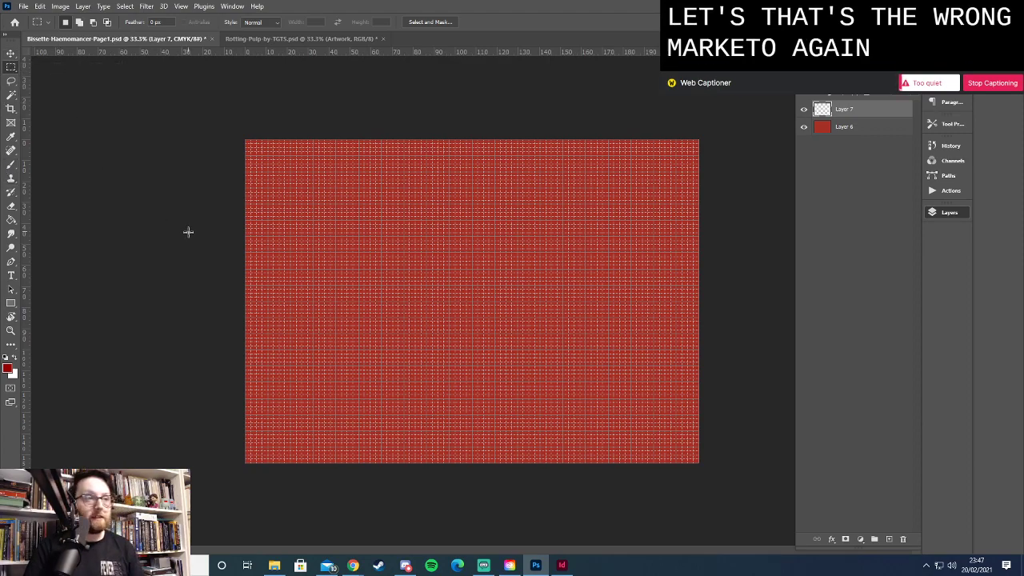
{"action": "left_click_drag", "start_coordinate": [238, 299], "coordinate": [712, 473]}
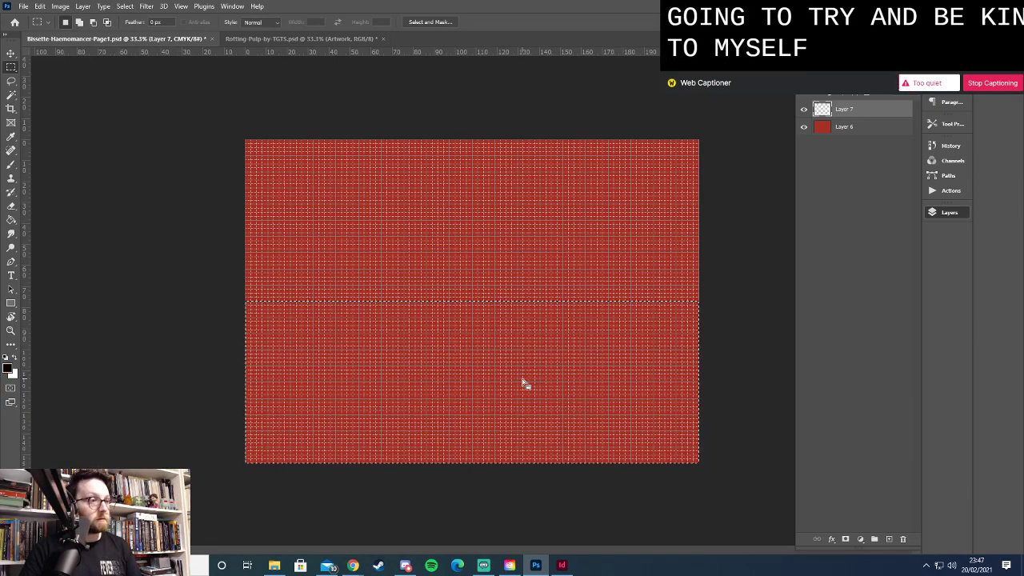
{"action": "key", "text": "g"}
{"action": "left_click", "coordinate": [466, 371]}
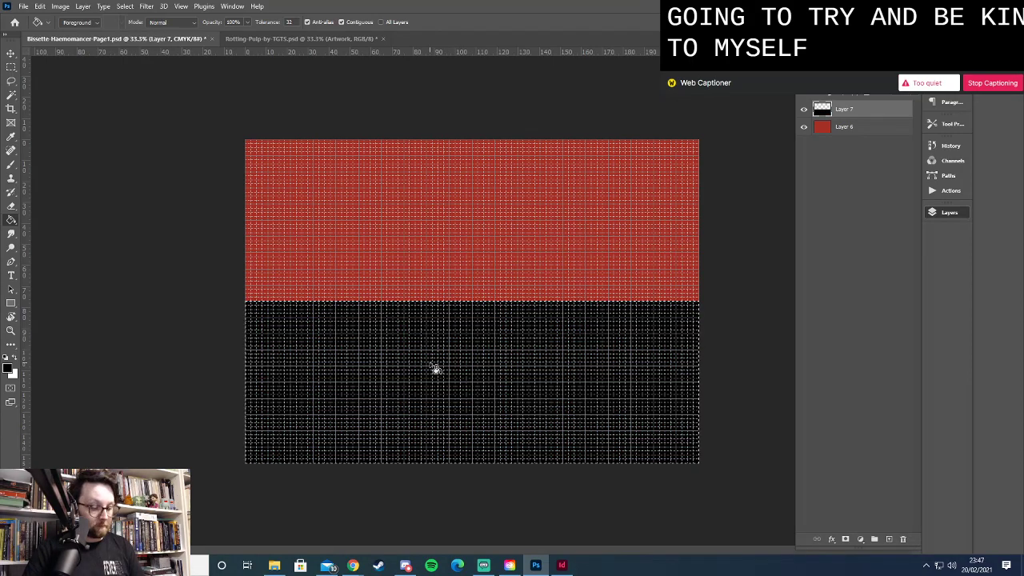
{"action": "key", "text": "ctrl+d"}
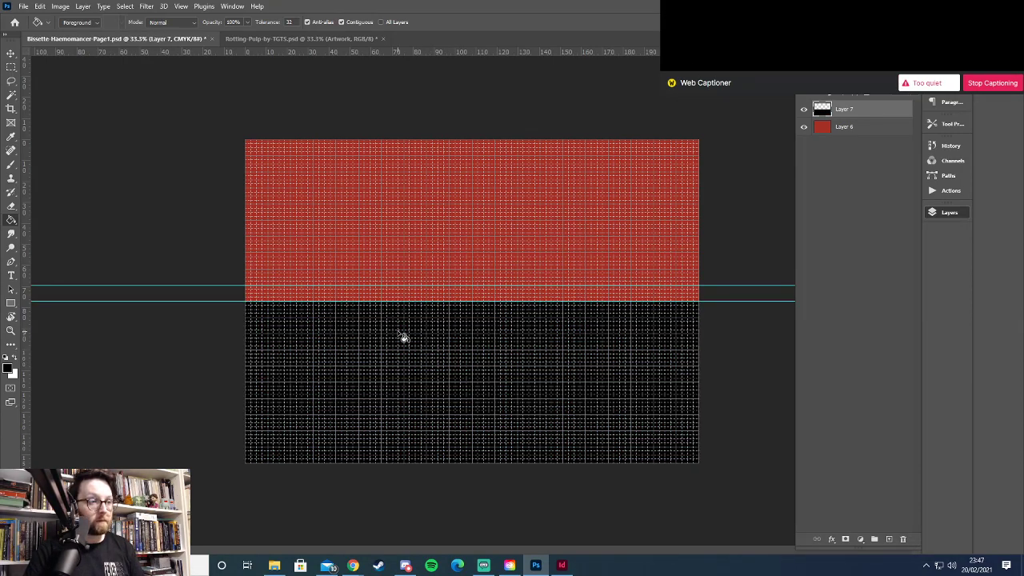
{"action": "key", "text": "ctrl+apostrophe"}
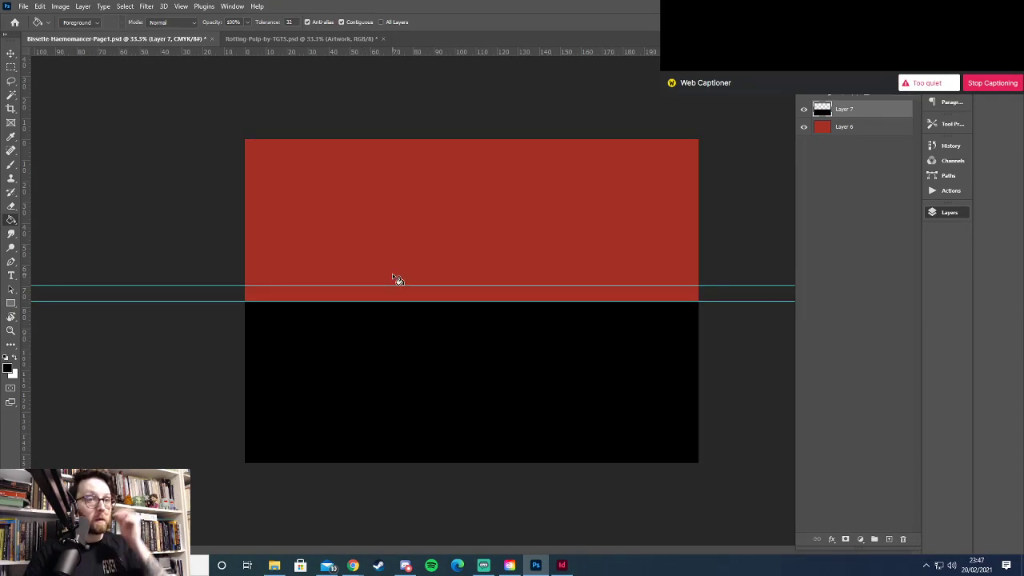
{"action": "key", "text": "ctrl+semicolon"}
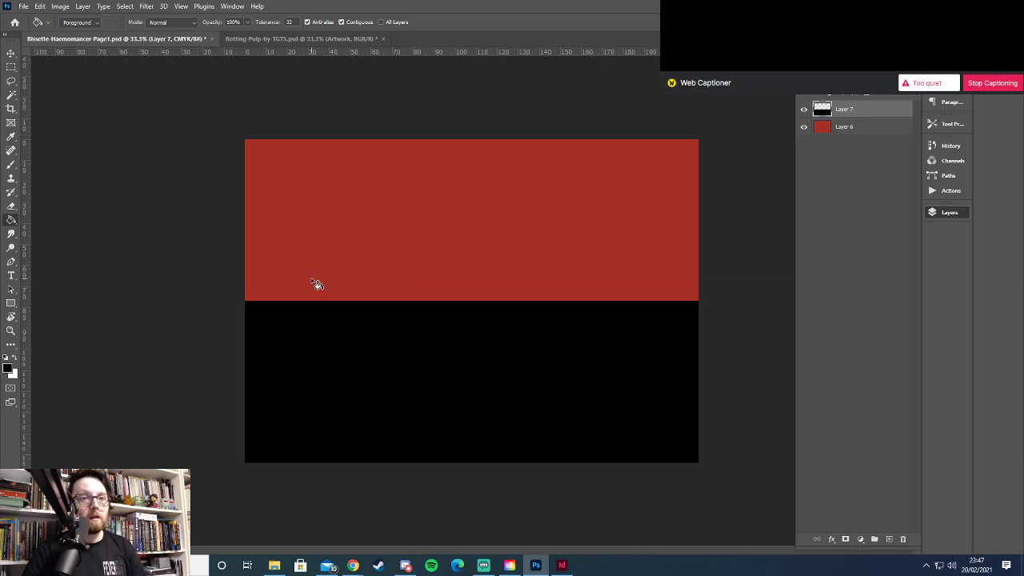
Start placing a linked image and open the Art + Reference folder with all its thumbnails in view
{"action": "left_click", "coordinate": [21, 7]}
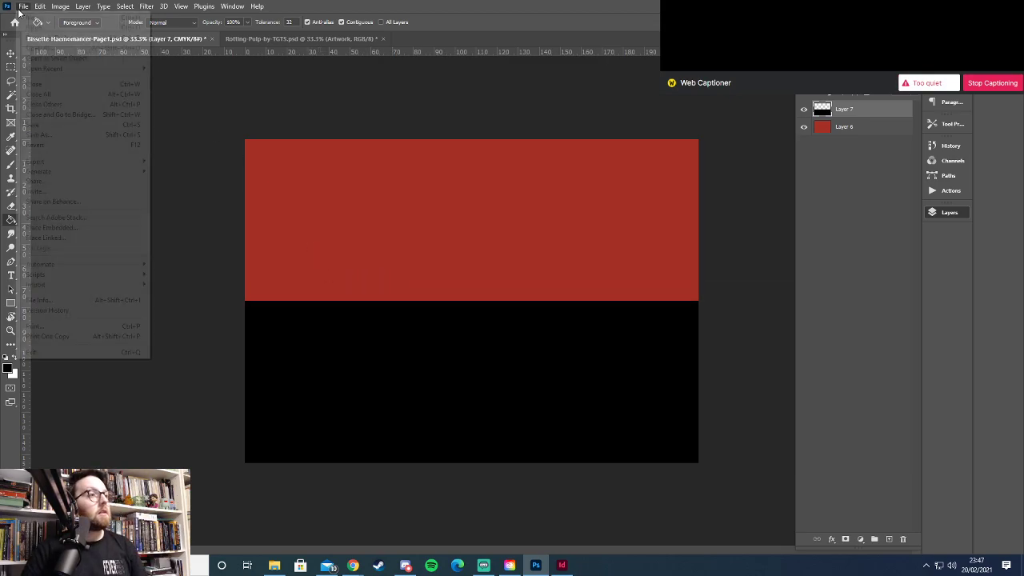
{"action": "left_click", "coordinate": [89, 238]}
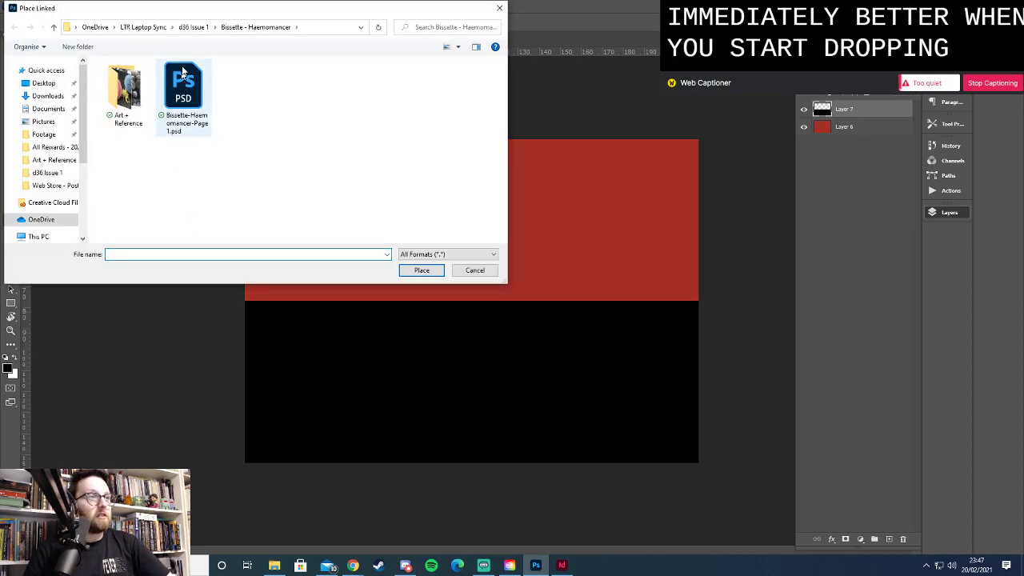
{"action": "double_click", "coordinate": [123, 130]}
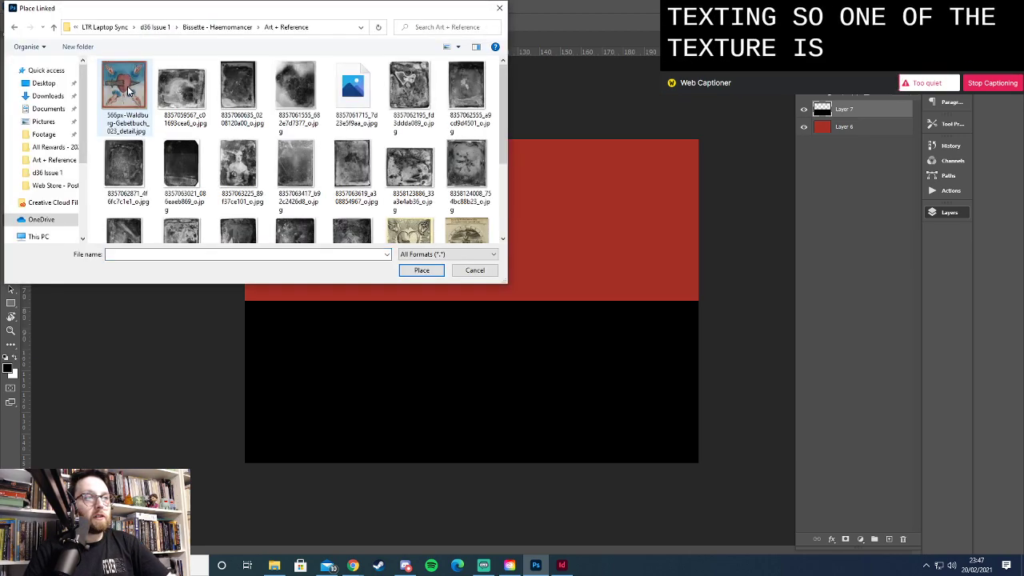
{"action": "left_click_drag", "start_coordinate": [373, 283], "coordinate": [379, 425]}
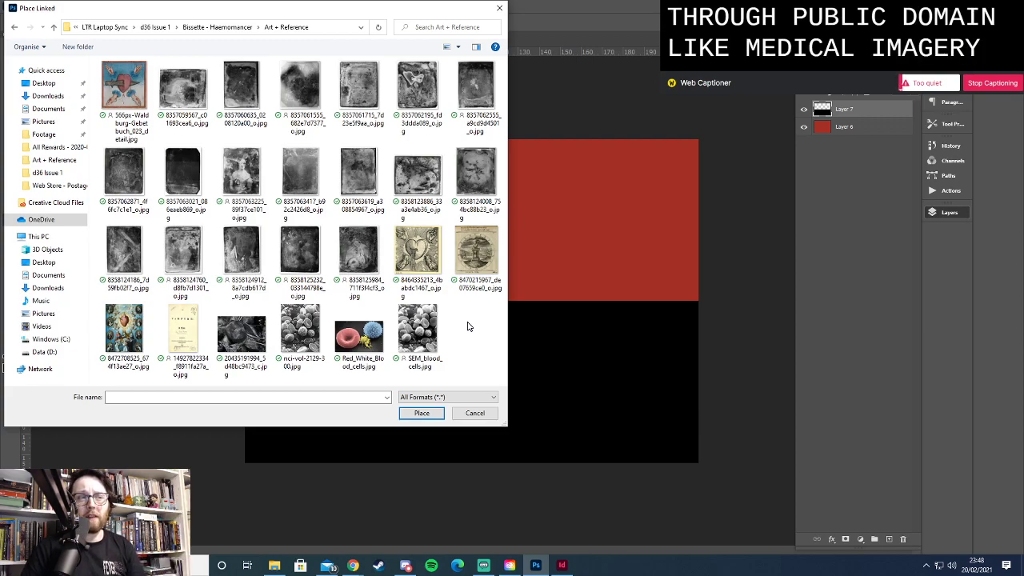
Switch to InDesign to look over the d36 layout around the empty red spread, and return to Photoshop
{"action": "left_click", "coordinate": [561, 565]}
{"action": "scroll", "coordinate": [561, 396], "scroll_direction": "up", "scroll_amount": 3}
{"action": "scroll", "coordinate": [568, 393], "scroll_direction": "down", "scroll_amount": 3}
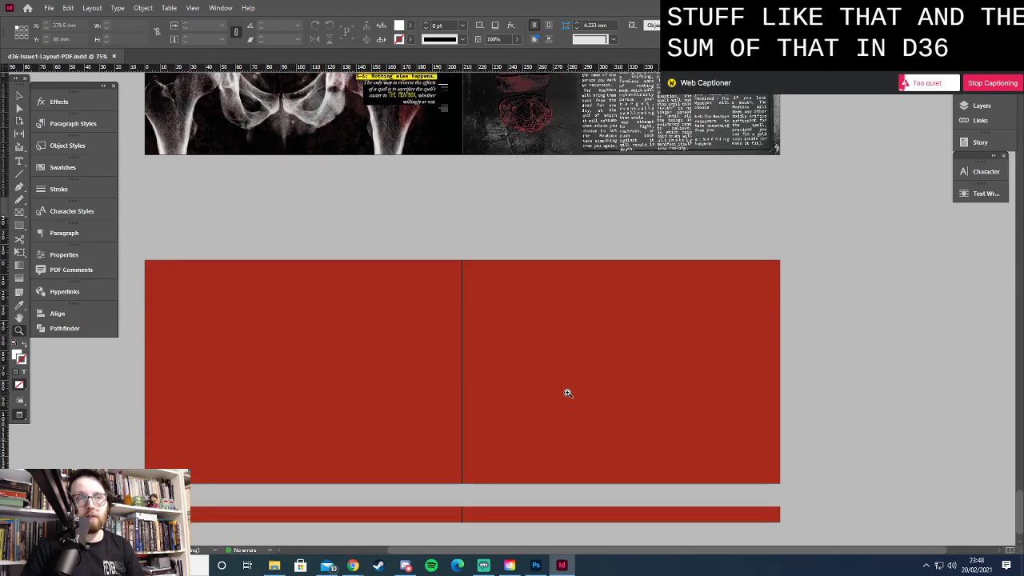
{"action": "left_click", "coordinate": [538, 567]}
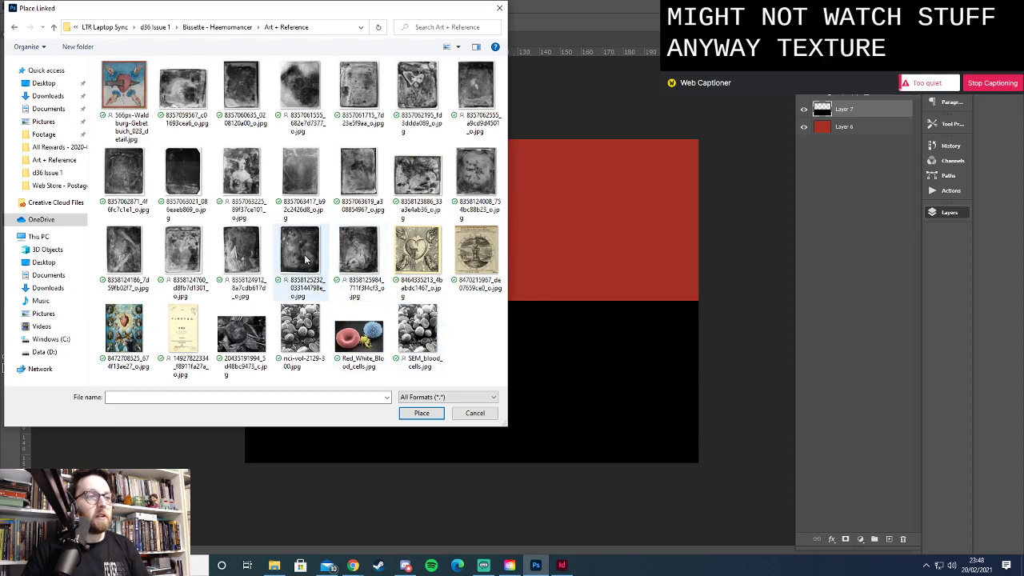
{"action": "double_click", "coordinate": [341, 252]}
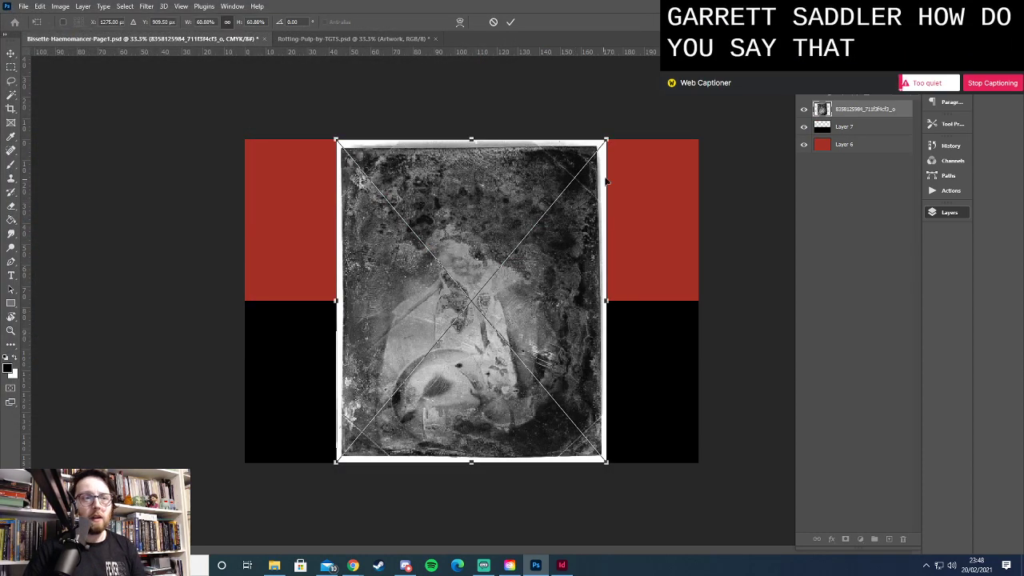
{"action": "left_click_drag", "start_coordinate": [614, 130], "coordinate": [733, 280]}
{"action": "left_click_drag", "start_coordinate": [586, 184], "coordinate": [702, 91]}
{"action": "left_click_drag", "start_coordinate": [357, 418], "coordinate": [283, 120]}
{"action": "left_click_drag", "start_coordinate": [242, 160], "coordinate": [313, 52]}
{"action": "key", "text": "Return"}
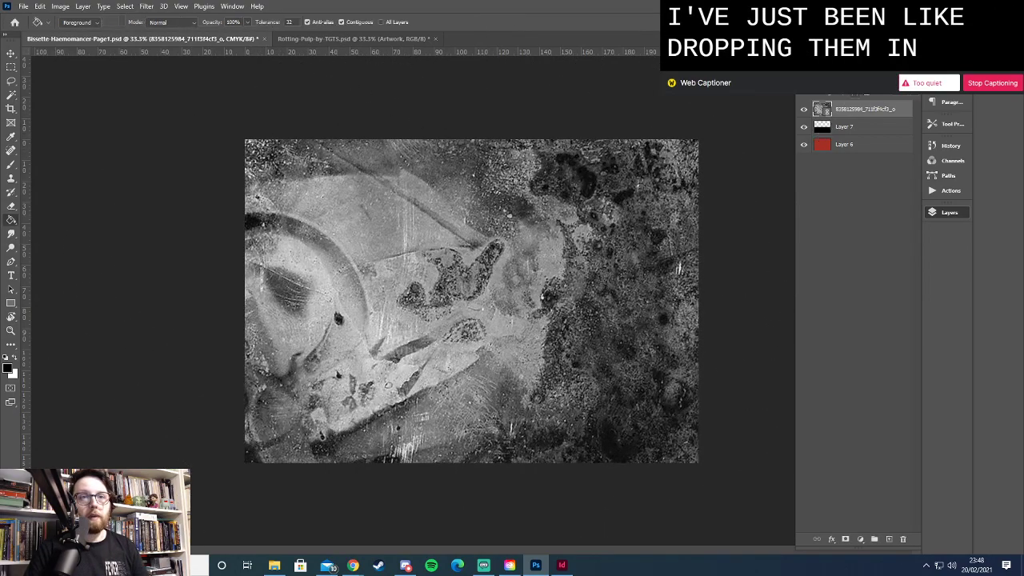
Try successive blend modes on the placed portrait texture and delete its layer
{"action": "left_click", "coordinate": [832, 75]}
{"action": "left_click", "coordinate": [844, 96]}
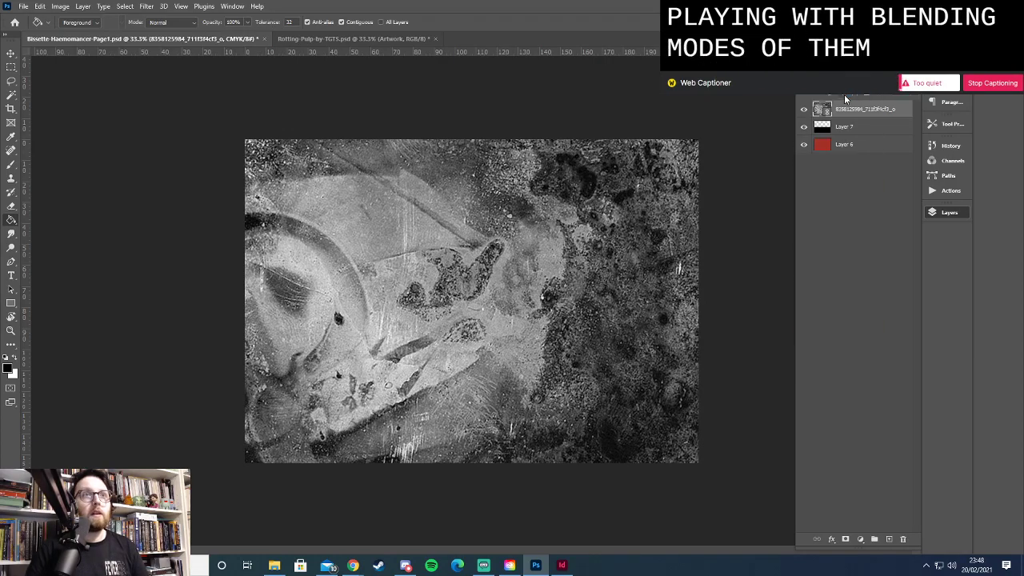
{"action": "key", "text": "Down"}
{"action": "key", "text": "Down"}
{"action": "key", "text": "Down"}
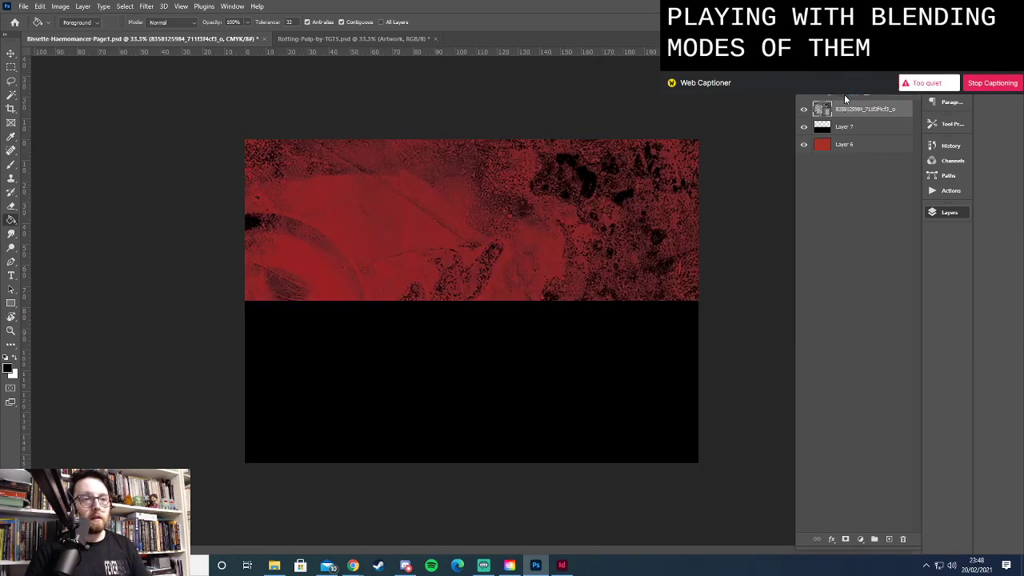
{"action": "key", "text": "Down"}
{"action": "key", "text": "Down"}
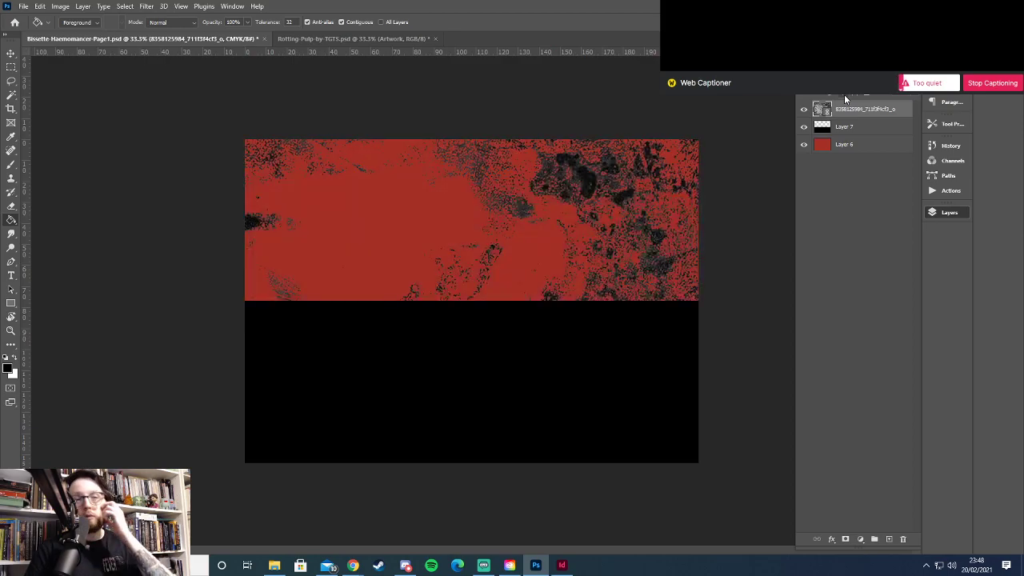
{"action": "key", "text": "Down"}
{"action": "key", "text": "Down"}
{"action": "key", "text": "Down"}
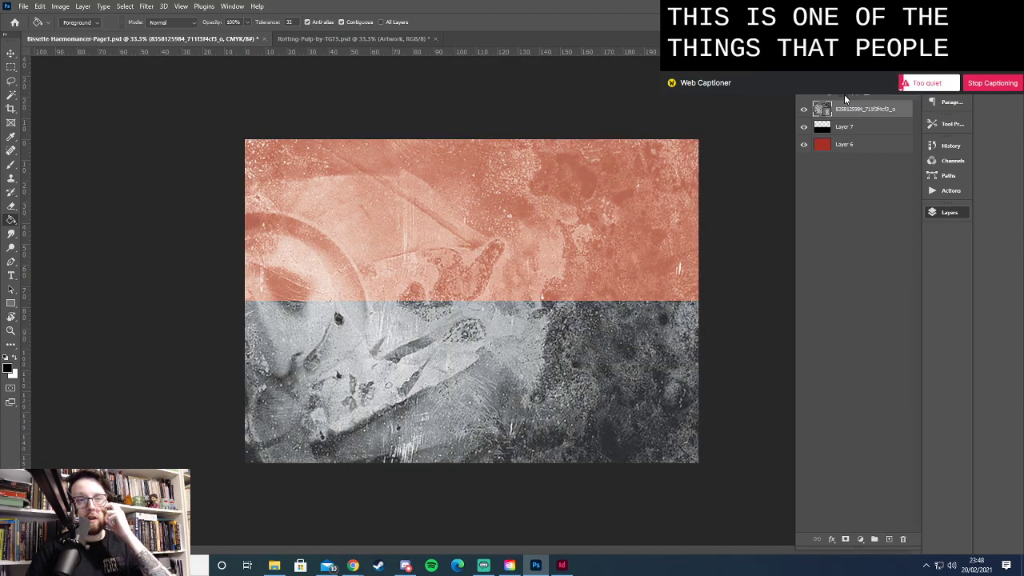
{"action": "key", "text": "Down"}
{"action": "key", "text": "Down"}
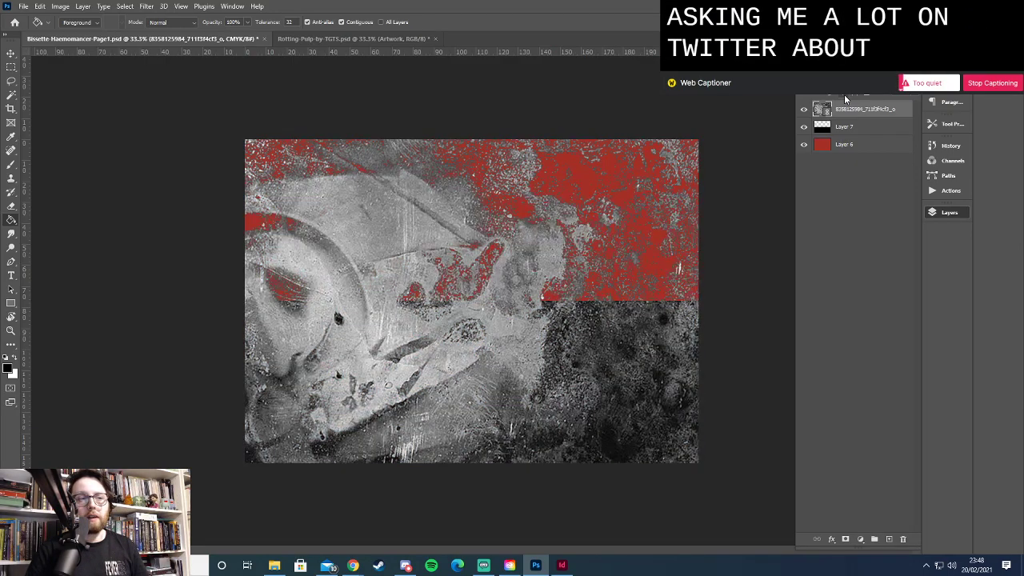
{"action": "key", "text": "Down"}
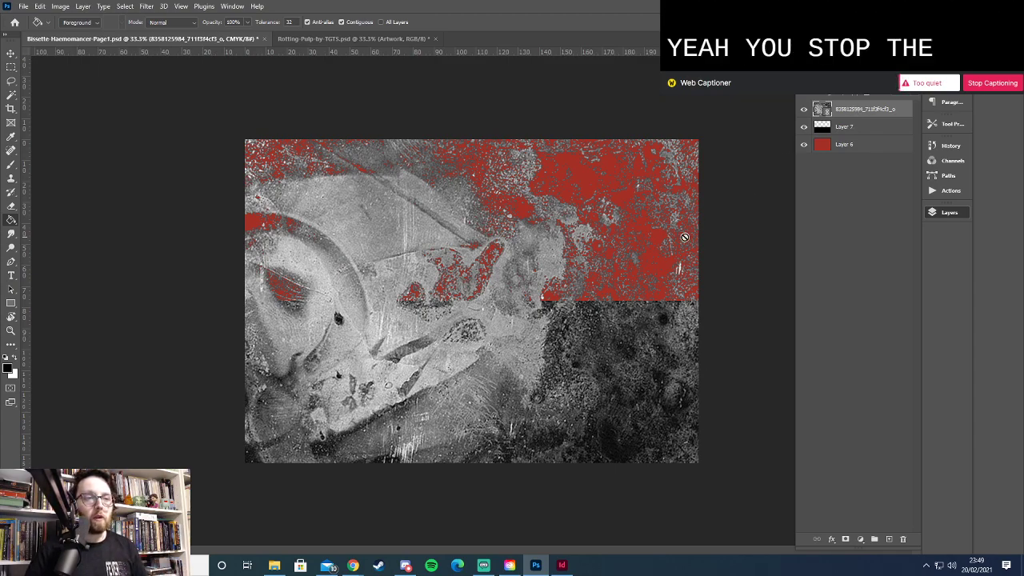
{"action": "key", "text": "Delete"}
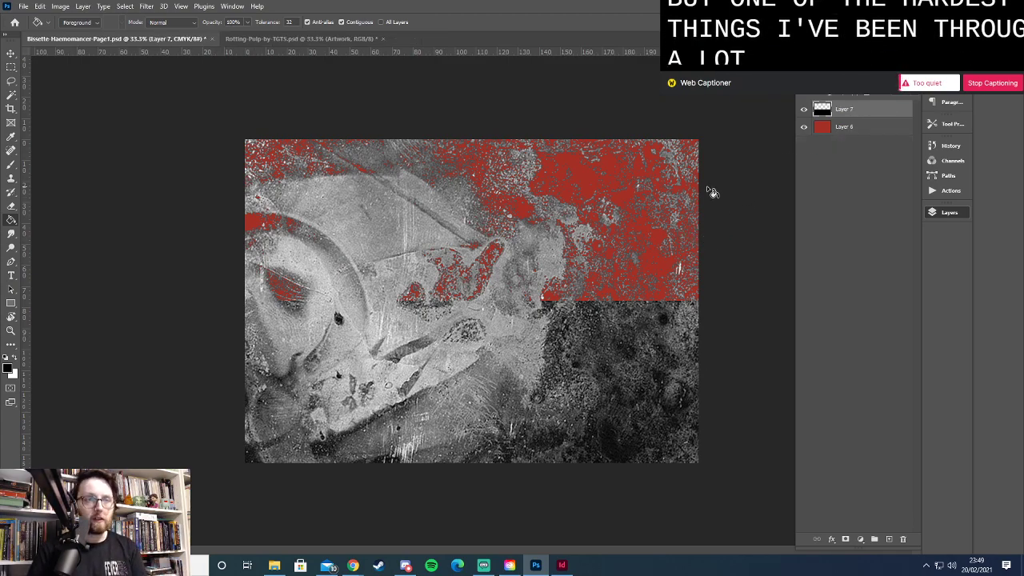
{"action": "left_click", "coordinate": [23, 7]}
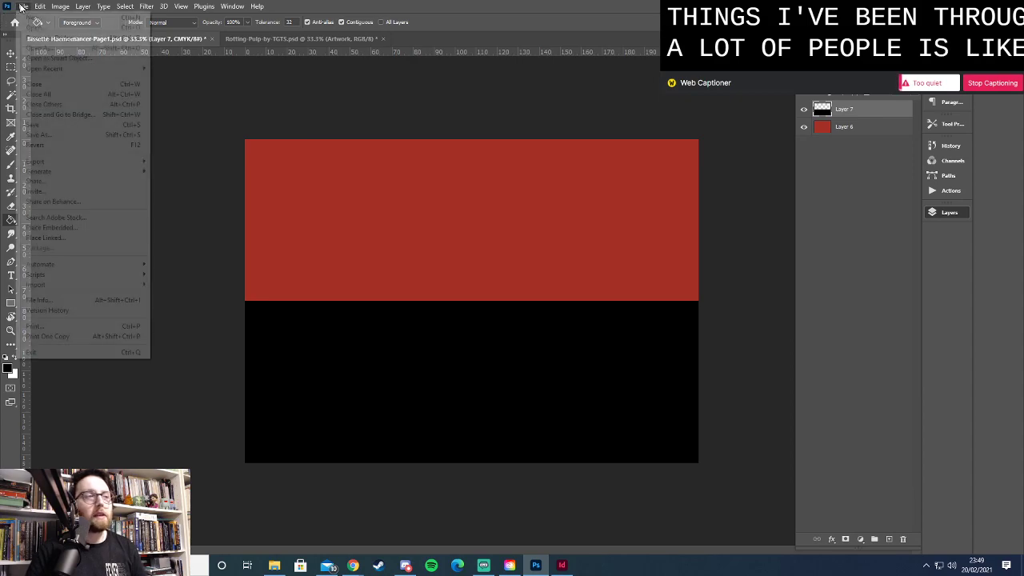
{"action": "left_click", "coordinate": [96, 231]}
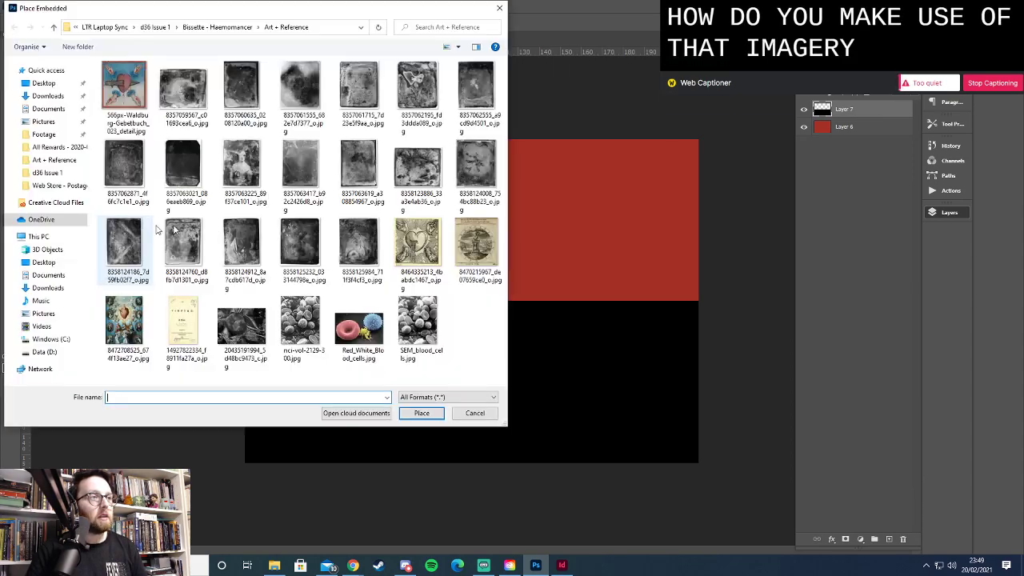
{"action": "left_click", "coordinate": [472, 413]}
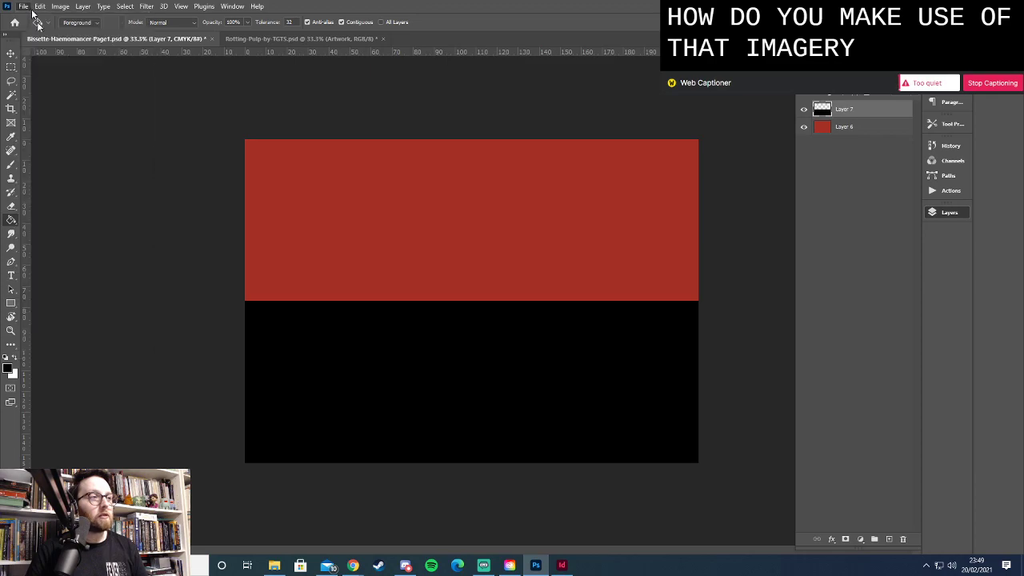
{"action": "left_click", "coordinate": [39, 6]}
{"action": "left_click", "coordinate": [66, 237]}
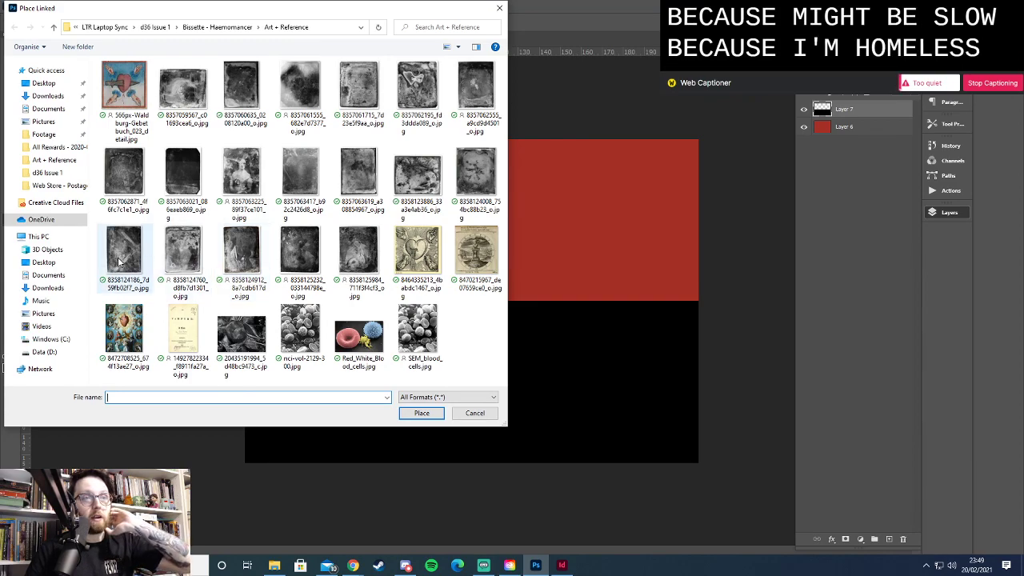
{"action": "double_click", "coordinate": [476, 168]}
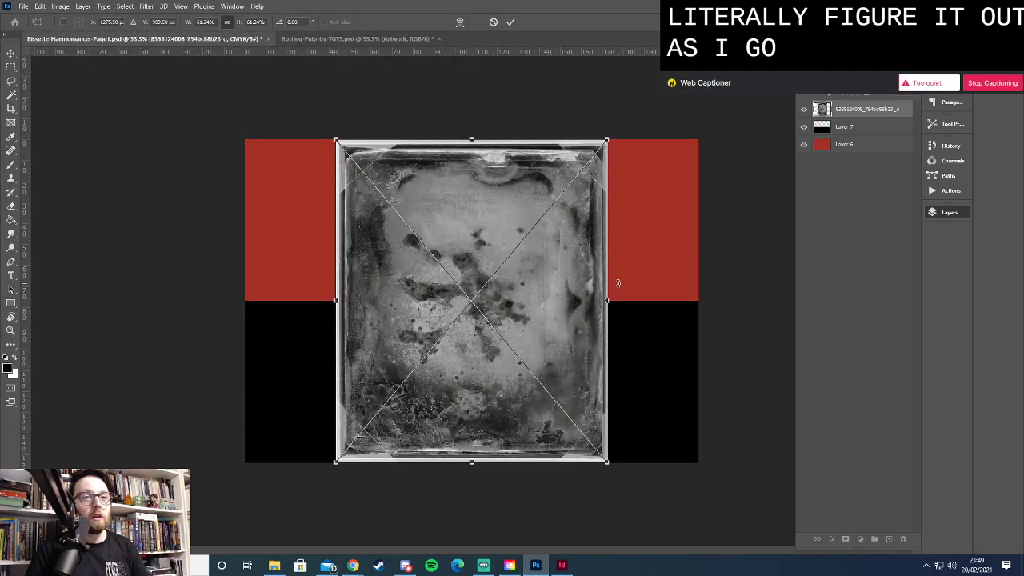
{"action": "left_click_drag", "start_coordinate": [622, 290], "coordinate": [480, 407]}
{"action": "left_click_drag", "start_coordinate": [631, 300], "coordinate": [720, 298]}
{"action": "left_click_drag", "start_coordinate": [302, 303], "coordinate": [188, 308]}
{"action": "key", "text": "Return"}
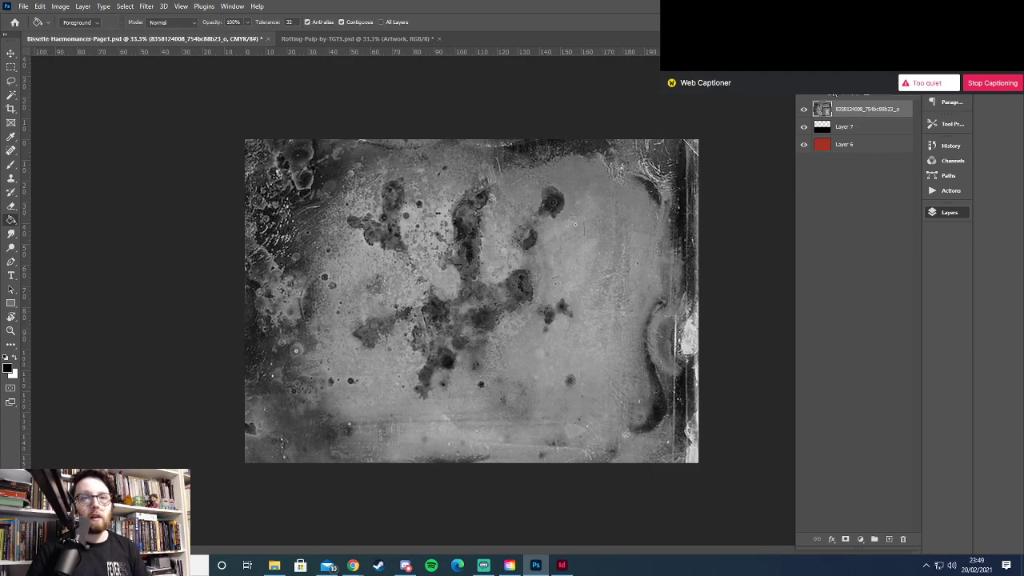
{"action": "left_click", "coordinate": [854, 95]}
{"action": "left_click", "coordinate": [850, 96]}
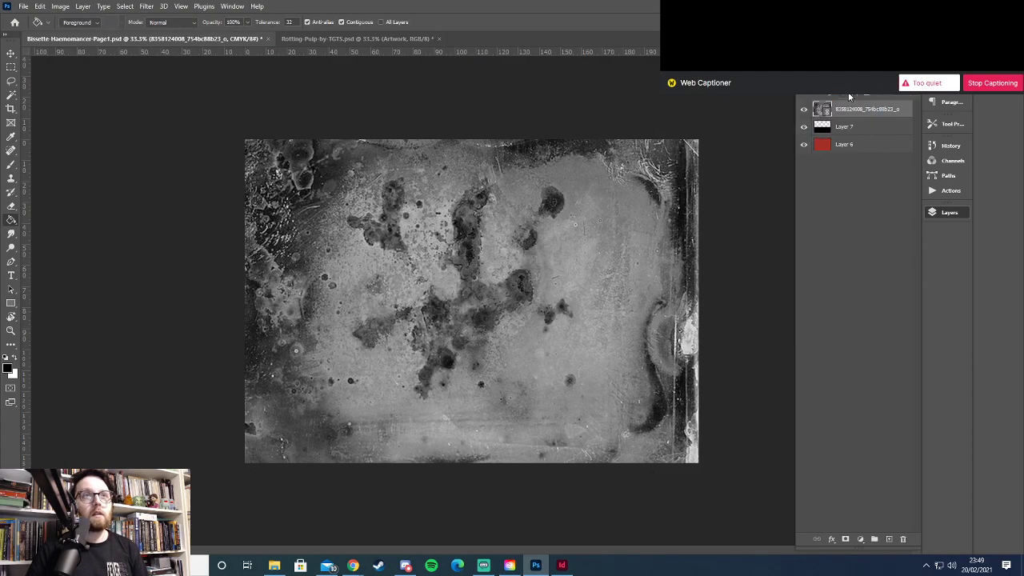
{"action": "scroll", "coordinate": [850, 95], "scroll_direction": "down", "scroll_amount": 3}
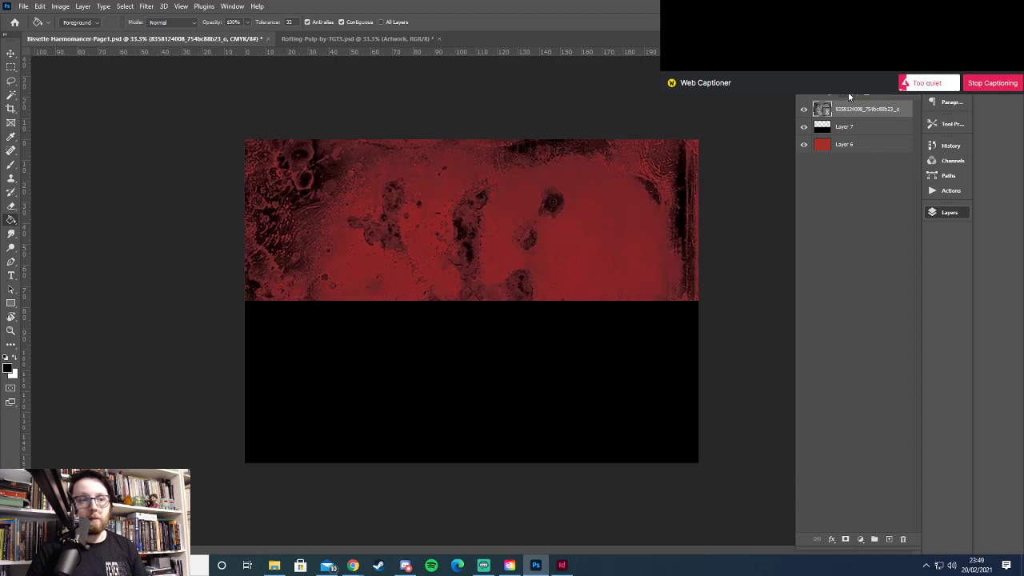
{"action": "scroll", "coordinate": [849, 96], "scroll_direction": "down", "scroll_amount": 2}
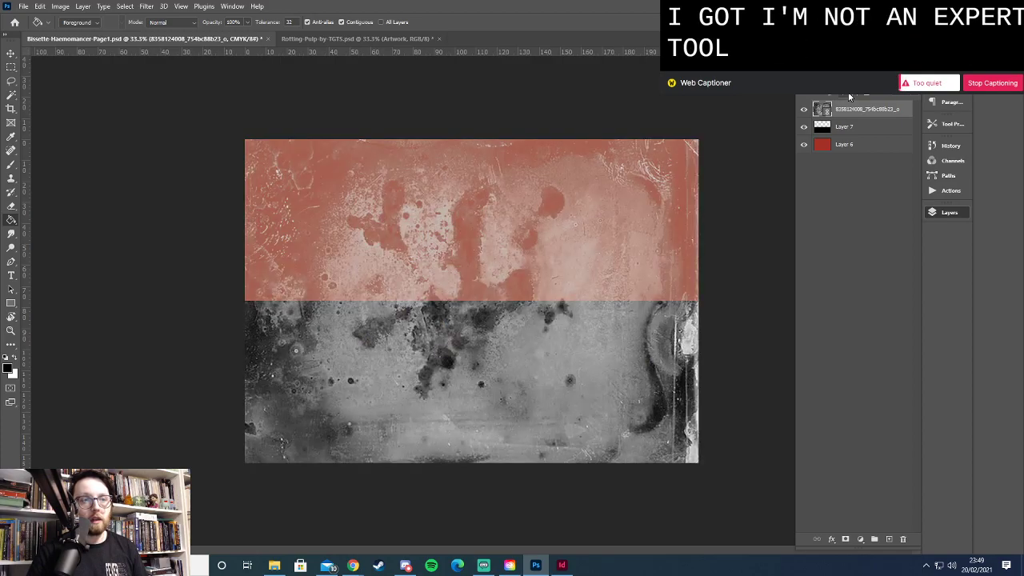
{"action": "scroll", "coordinate": [849, 95], "scroll_direction": "down", "scroll_amount": 2}
{"action": "scroll", "coordinate": [850, 96], "scroll_direction": "down", "scroll_amount": 3}
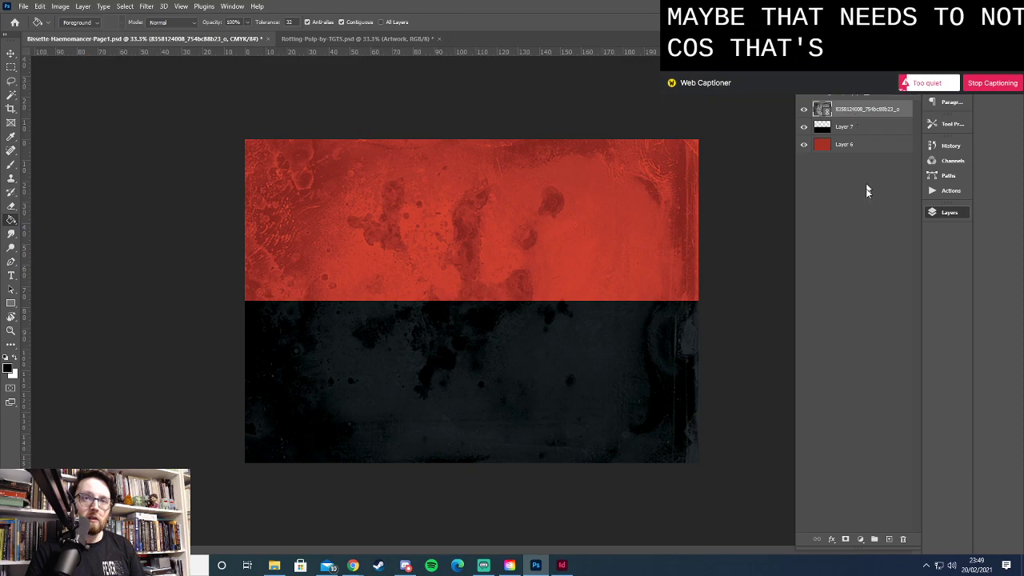
{"action": "key", "text": "ctrl+t"}
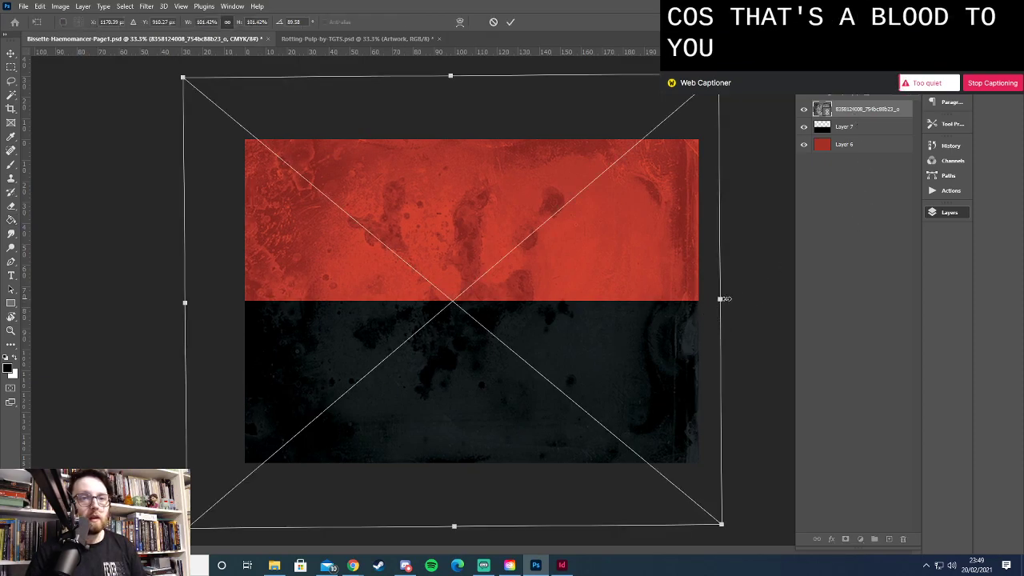
{"action": "left_click_drag", "start_coordinate": [722, 298], "coordinate": [741, 297]}
{"action": "key", "text": "Return"}
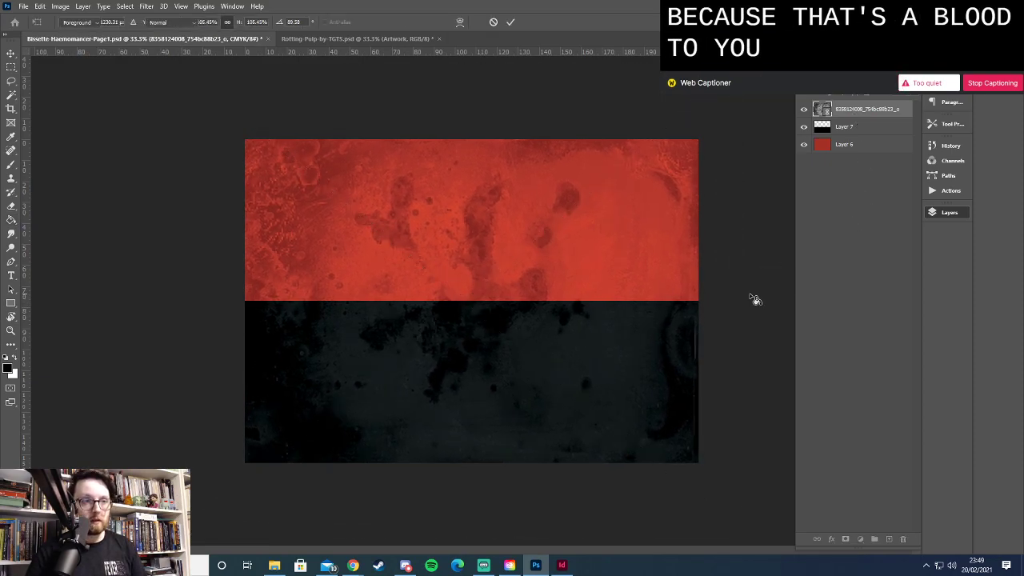
{"action": "key", "text": "g"}
{"action": "left_click", "coordinate": [832, 93]}
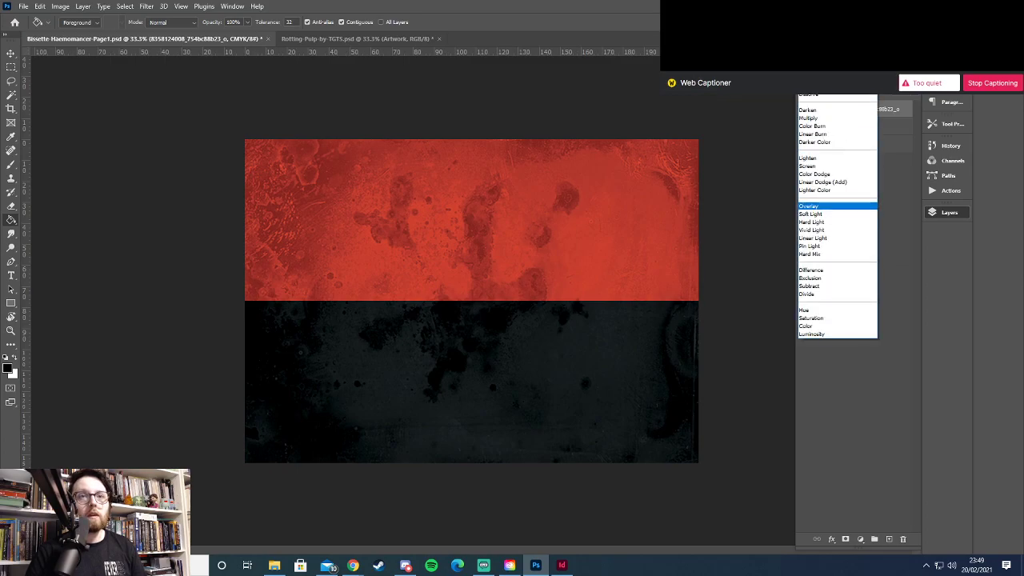
{"action": "left_click", "coordinate": [848, 101]}
{"action": "left_click_drag", "start_coordinate": [881, 158], "coordinate": [880, 156]}
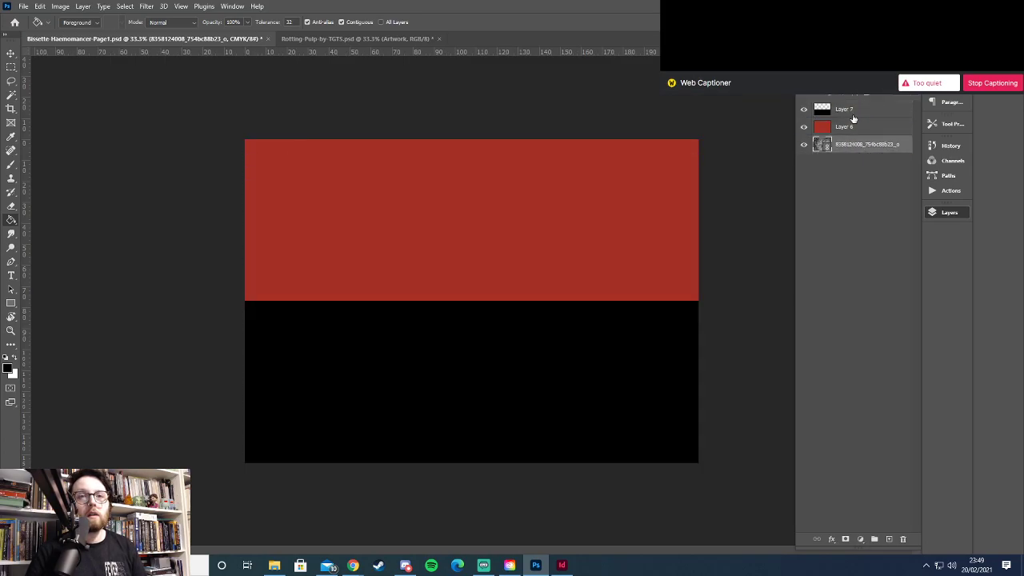
Group Layer 6 and Layer 7 and change the group's blend mode so the texture shows through the red and black
{"action": "left_click", "coordinate": [858, 128]}
{"action": "left_click", "coordinate": [858, 110], "text": "shift"}
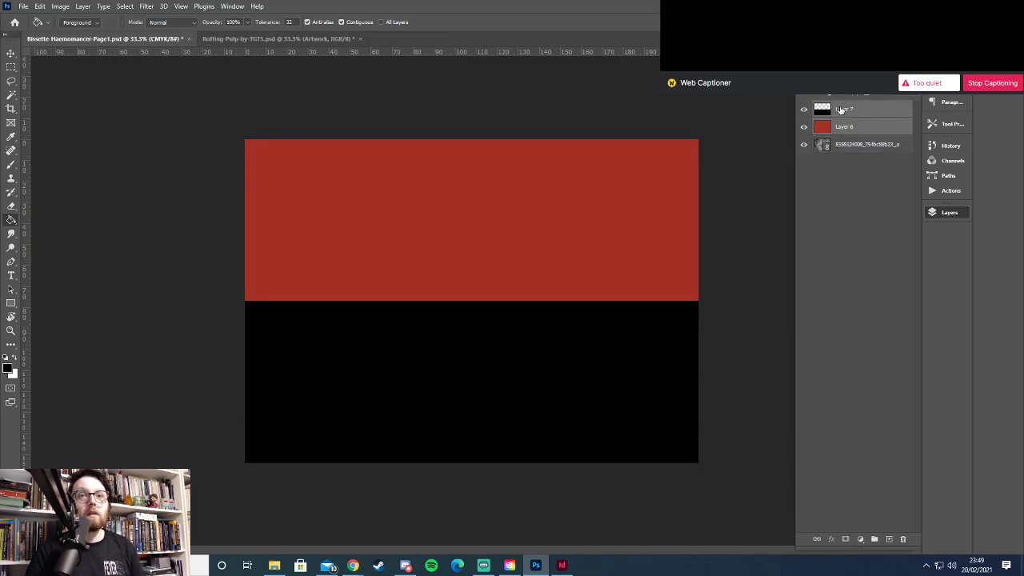
{"action": "key", "text": "ctrl+g"}
{"action": "left_click", "coordinate": [832, 94]}
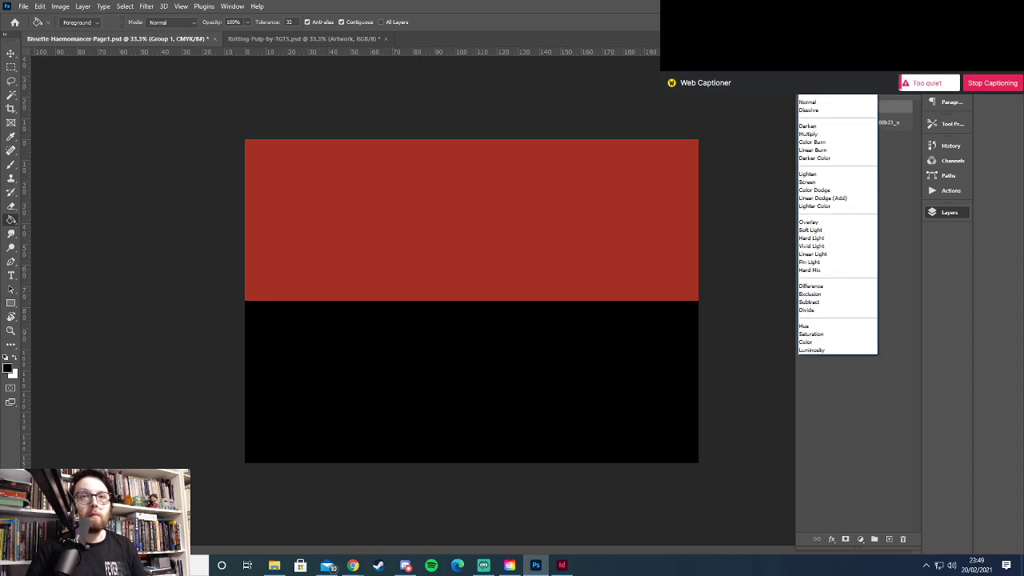
{"action": "left_click", "coordinate": [845, 105]}
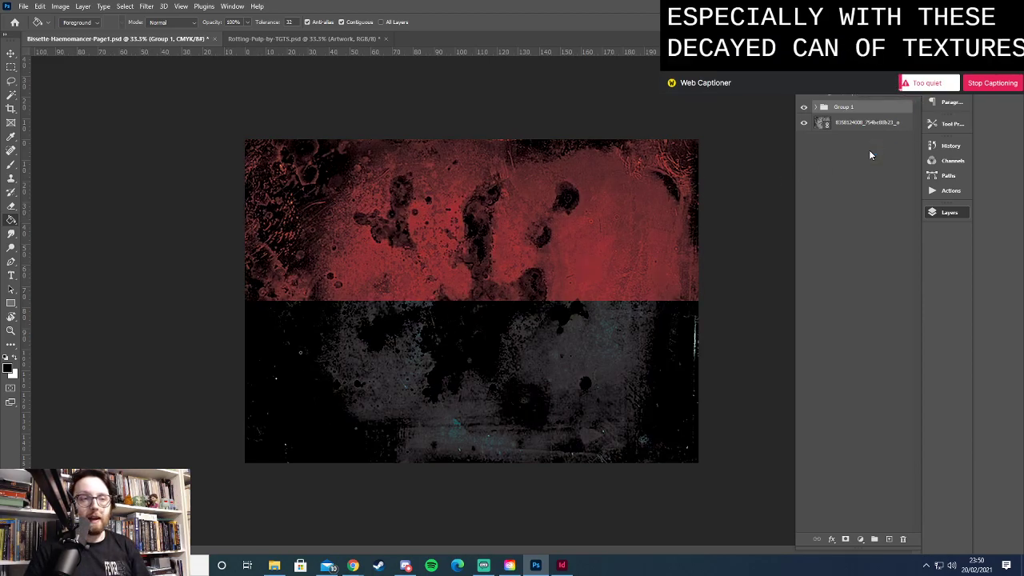
Scale down the texture layer beneath the group, bringing its left edge in close to the page's left edge
{"action": "left_click", "coordinate": [866, 155]}
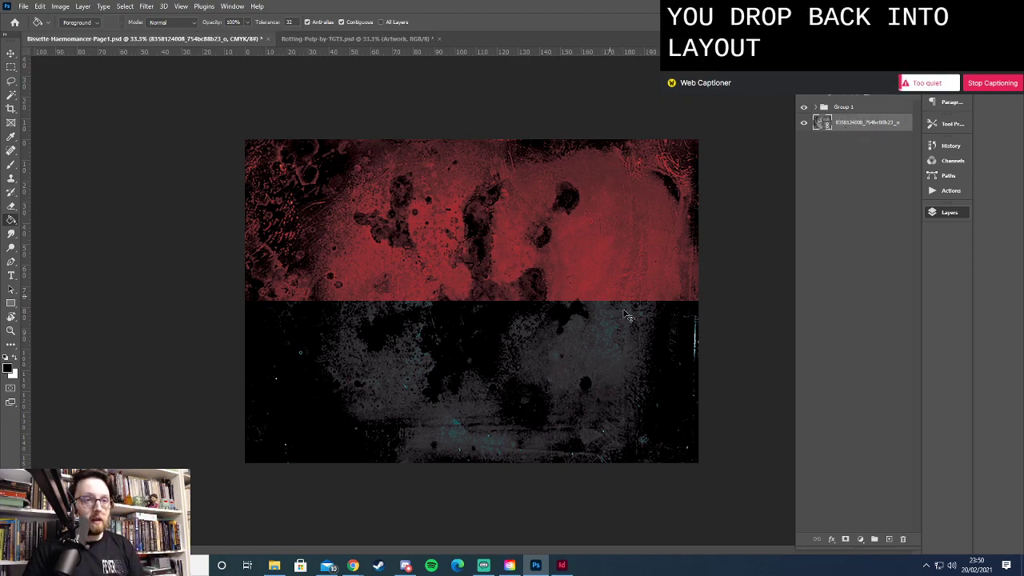
{"action": "key", "text": "ctrl+t"}
{"action": "mouse_move", "coordinate": [745, 299]}
{"action": "left_mouse_down"}
{"action": "mouse_move", "coordinate": [712, 285]}
{"action": "mouse_move", "coordinate": [750, 304]}
{"action": "left_mouse_up"}
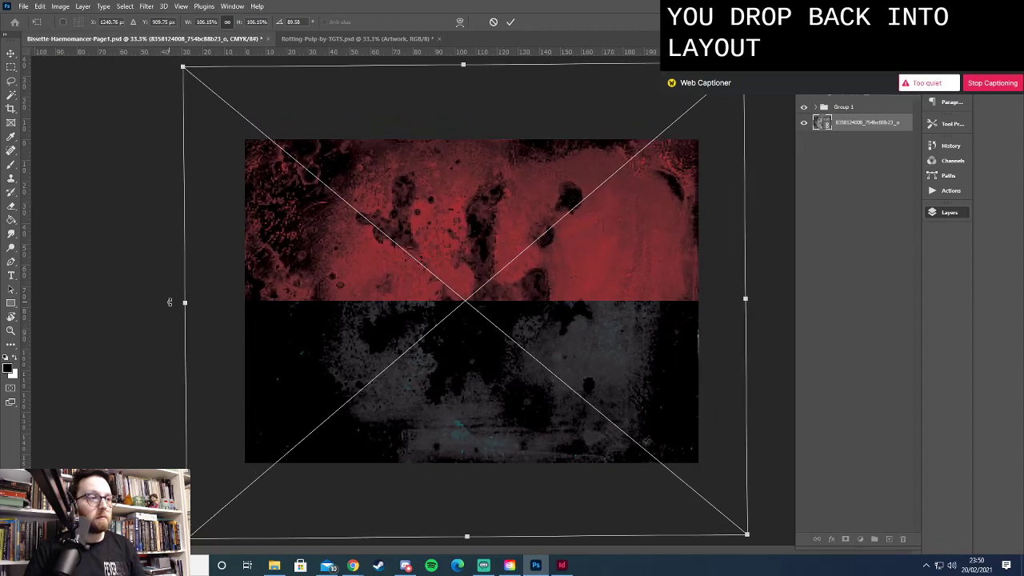
{"action": "mouse_move", "coordinate": [185, 303]}
{"action": "left_mouse_down"}
{"action": "mouse_move", "coordinate": [238, 300]}
{"action": "mouse_move", "coordinate": [228, 300]}
{"action": "left_mouse_up"}
{"action": "key", "text": "Return"}
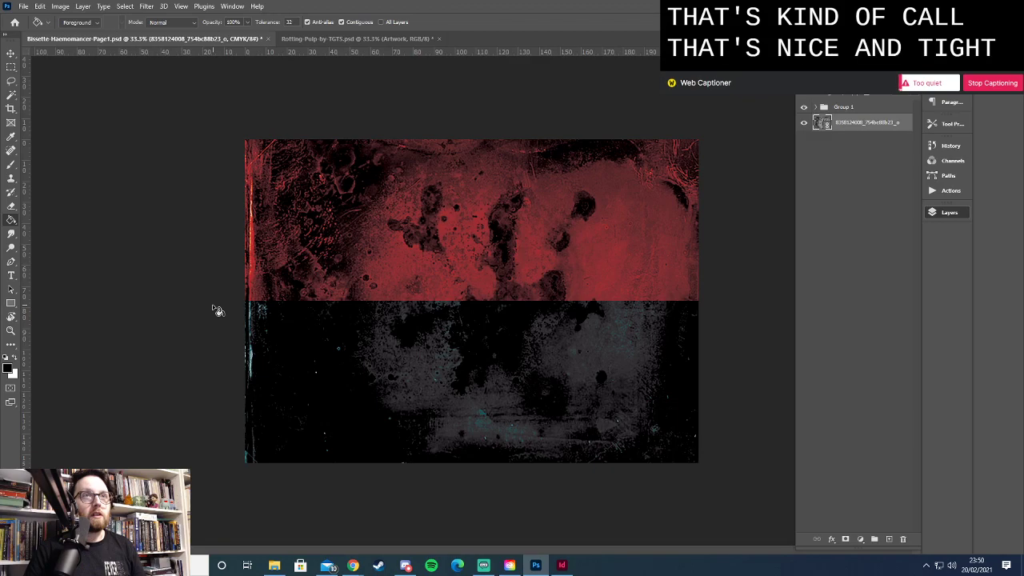
Switch to Chrome to examine the North Face and Psychopath Test design examples on Fonts In Use, and return to Photoshop
{"action": "key", "text": "alt+Tab"}
{"action": "key", "text": "alt+Tab"}
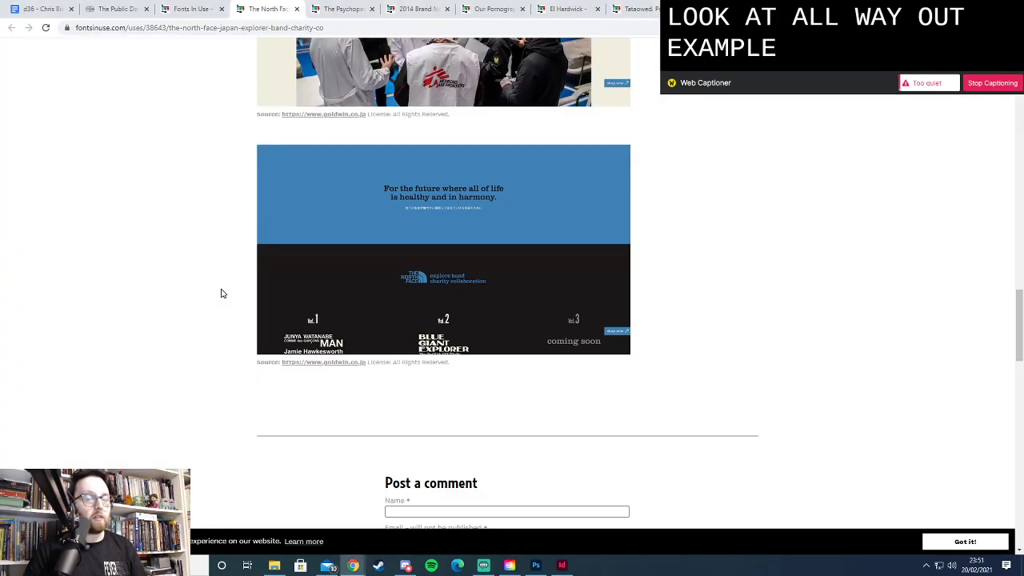
{"action": "left_click", "coordinate": [343, 10]}
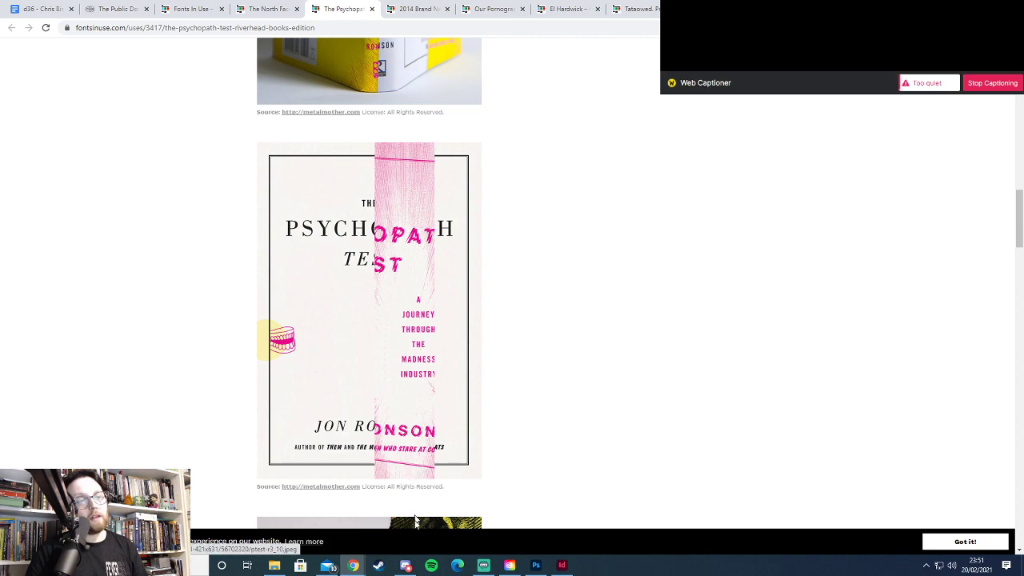
{"action": "scroll", "coordinate": [403, 176], "scroll_direction": "down", "scroll_amount": 5}
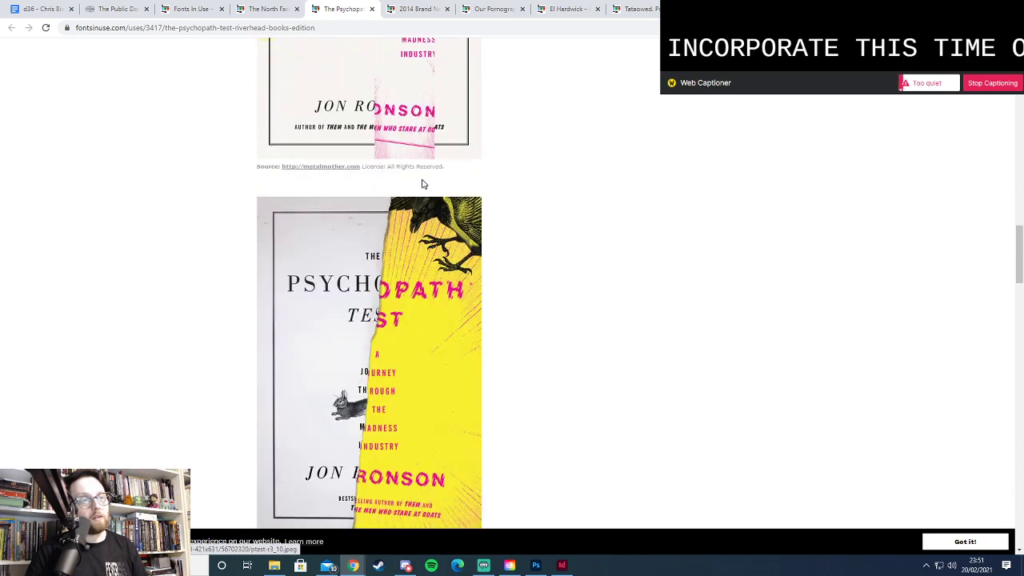
{"action": "scroll", "coordinate": [405, 219], "scroll_direction": "up", "scroll_amount": 5}
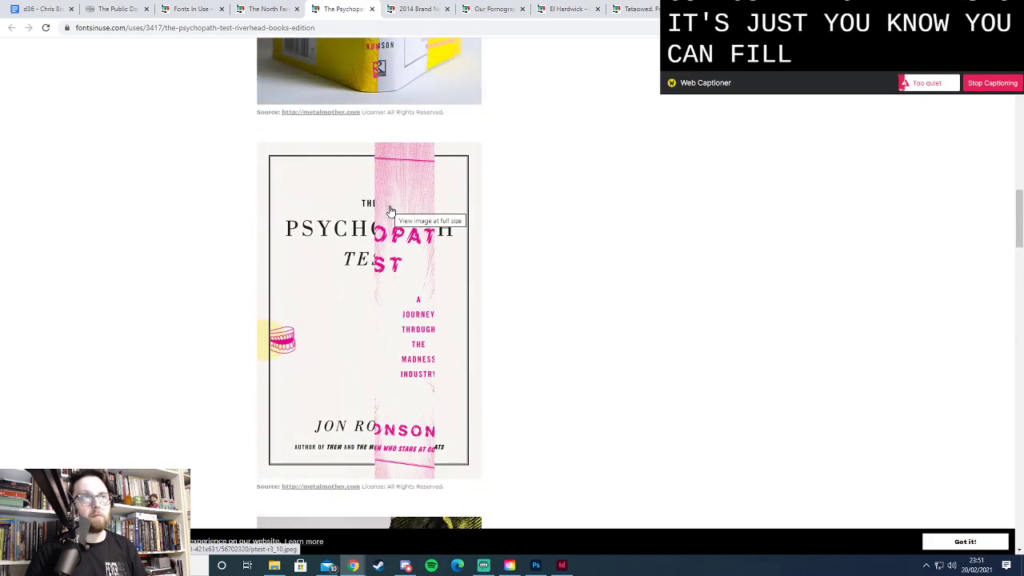
{"action": "key", "text": "alt+Tab"}
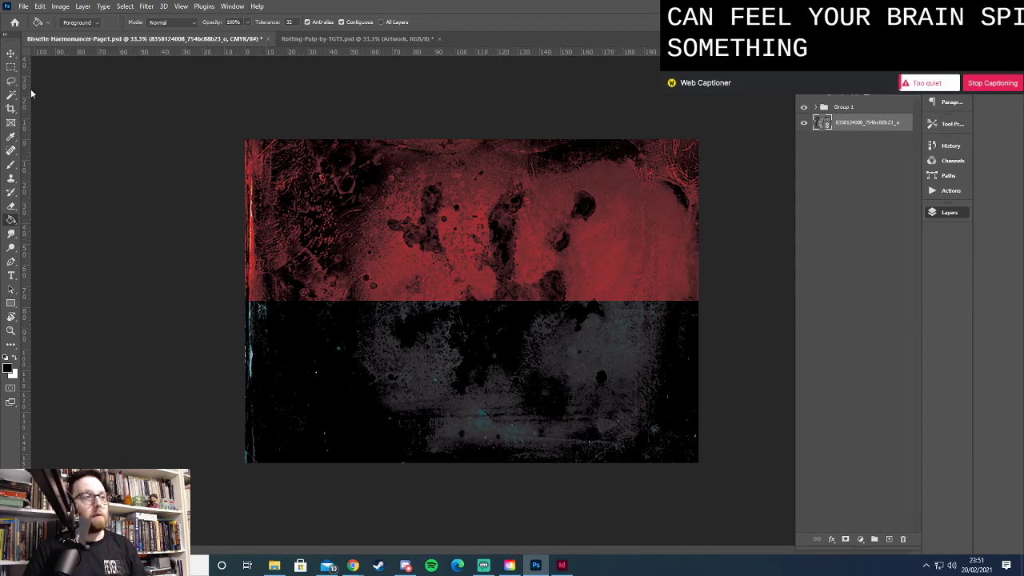
Save Bissette-Haemomancer-Page1.psd and bring up the Rotting-Pulp-by-TGTS.psd document
{"action": "left_click", "coordinate": [24, 6]}
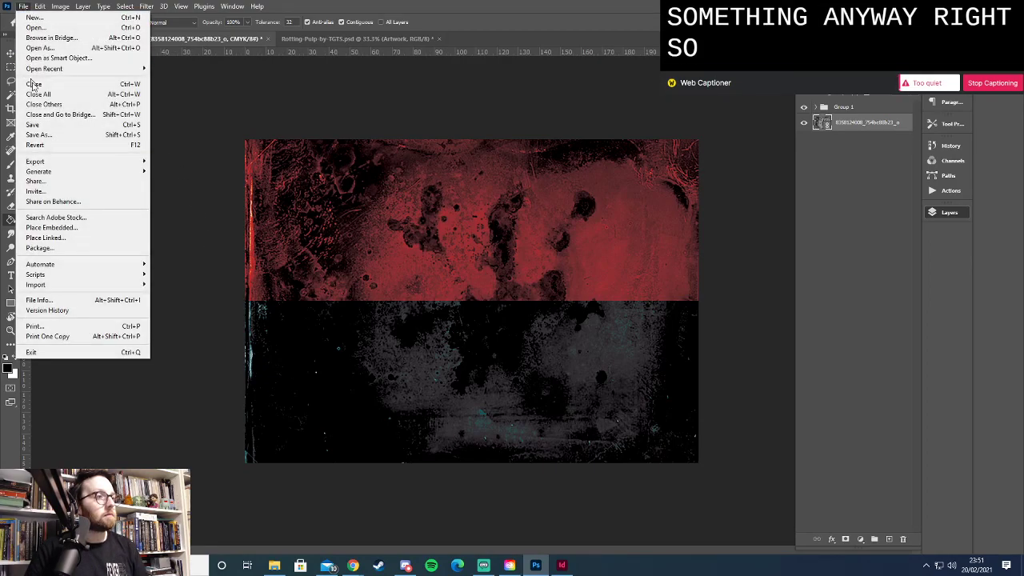
{"action": "left_click", "coordinate": [48, 129]}
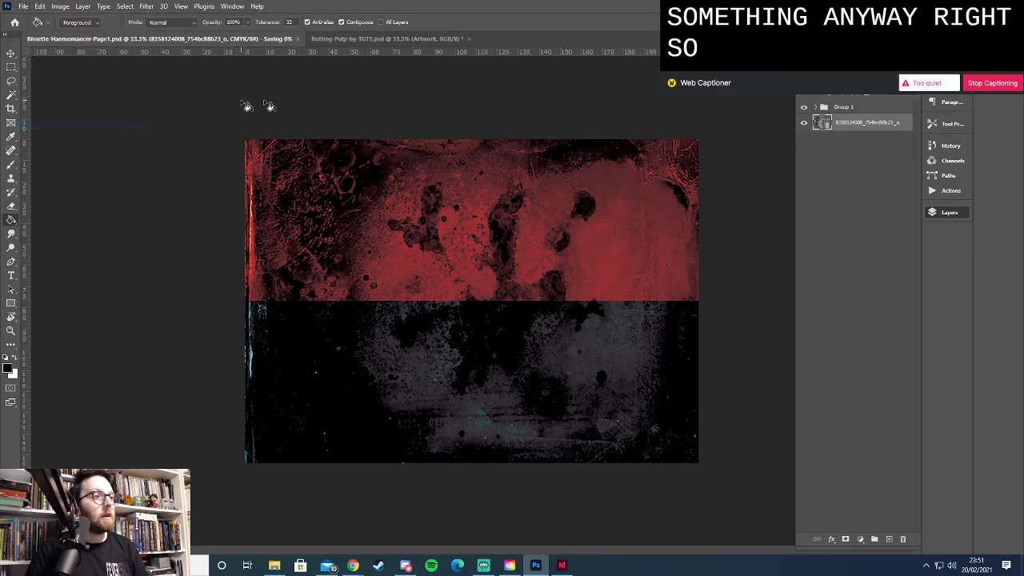
{"action": "left_click", "coordinate": [373, 40]}
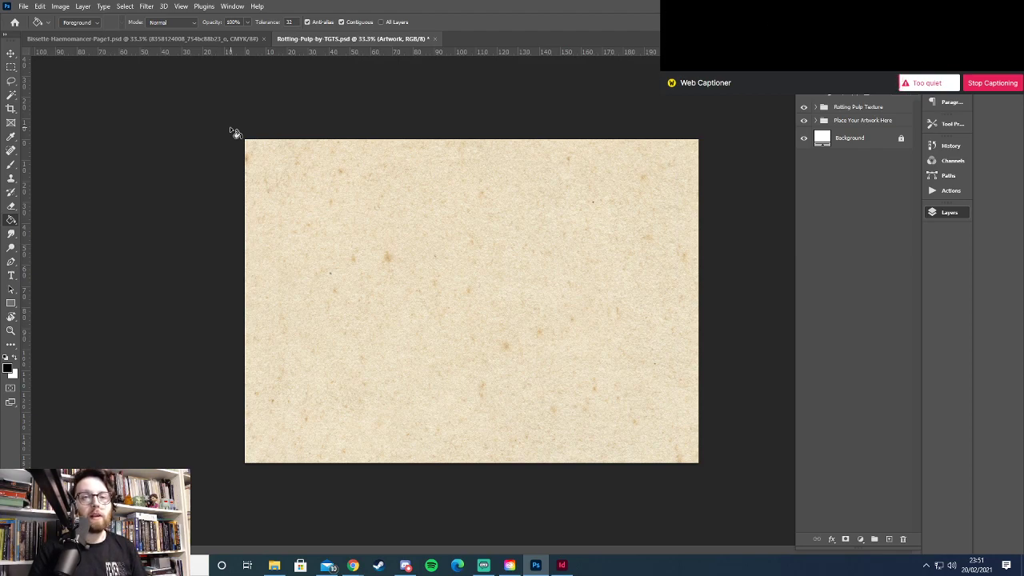
Place Bissette-Haemomancer-Page1.psd as a linked image at 100% in the Place Your Artwork Here group, from the Bissette - Haemomancer folder
{"action": "left_click", "coordinate": [815, 120]}
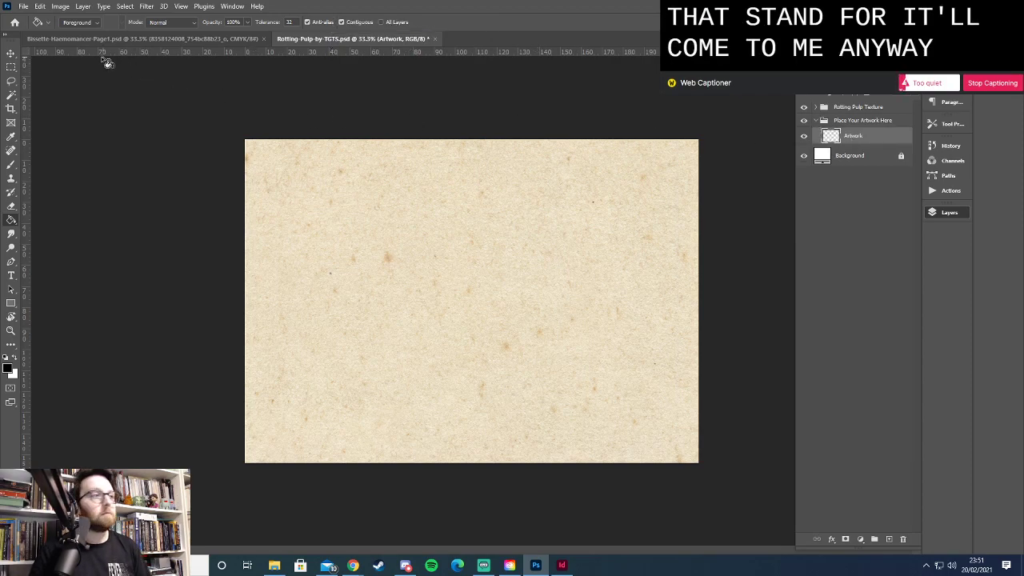
{"action": "left_click", "coordinate": [20, 8]}
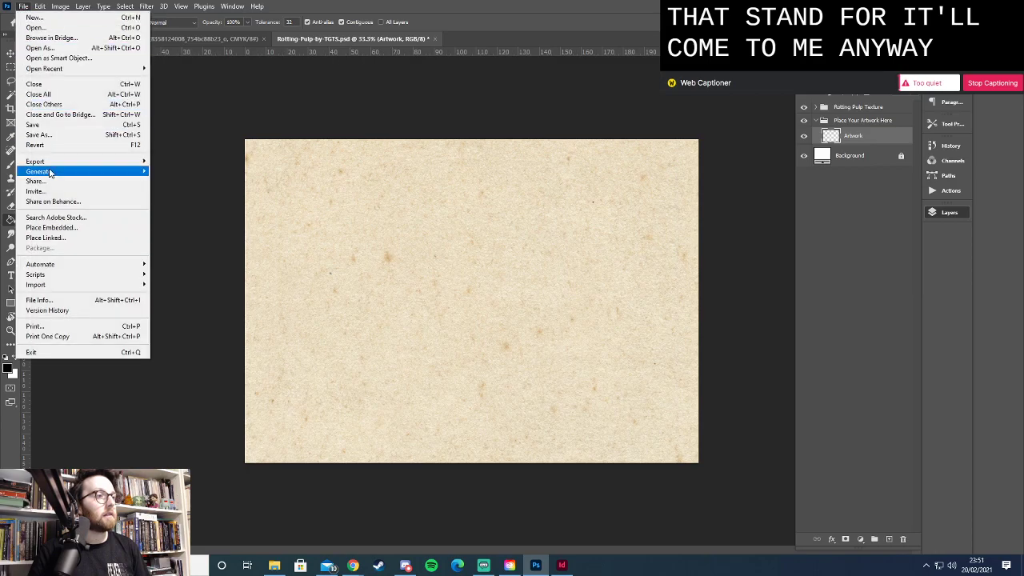
{"action": "left_click", "coordinate": [73, 239]}
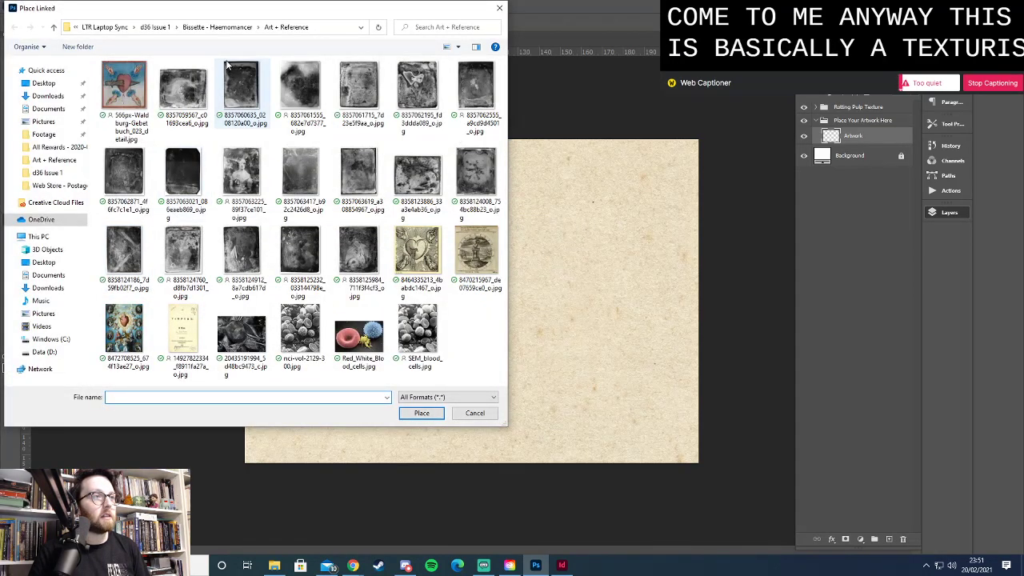
{"action": "left_click", "coordinate": [216, 27]}
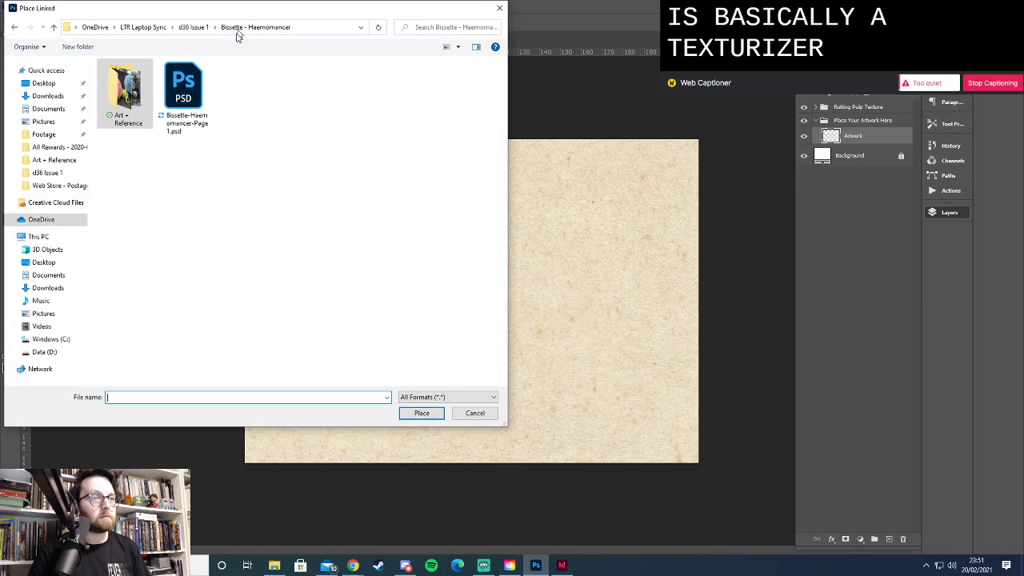
{"action": "double_click", "coordinate": [186, 112]}
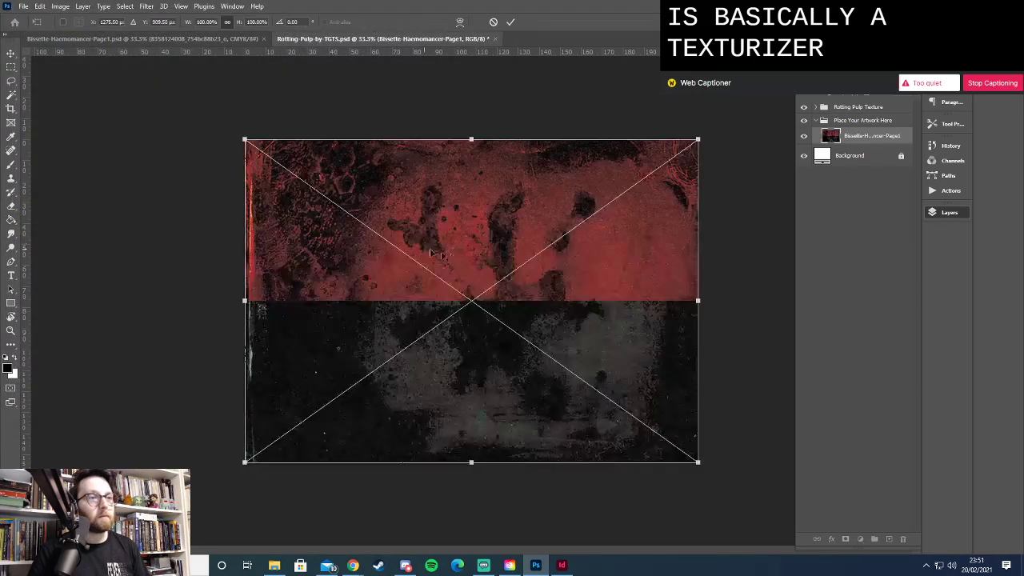
{"action": "key", "text": "Return"}
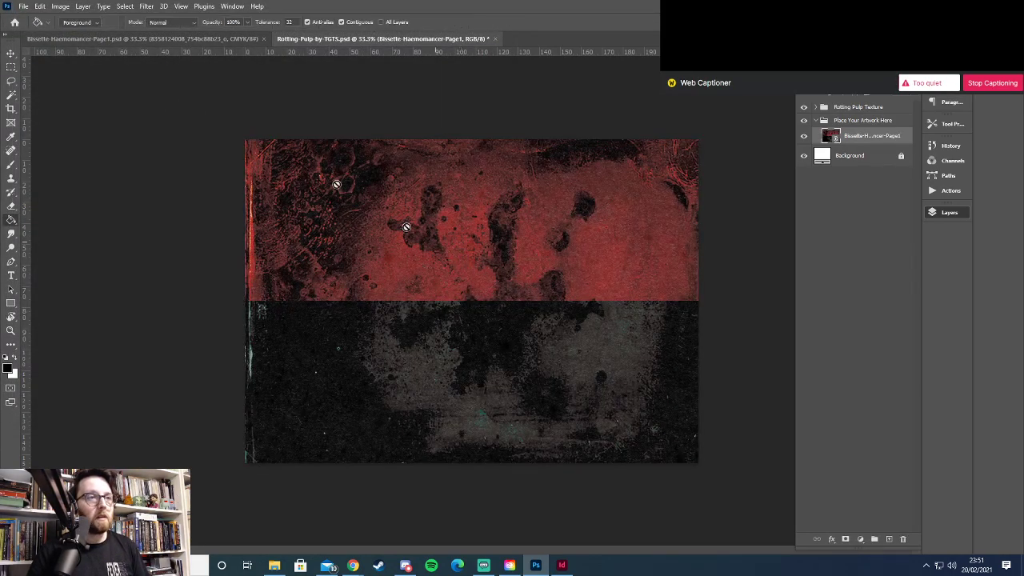
Compare the original Haemomancer page with its textured version in Rotting-Pulp-by-TGTS.psd
{"action": "left_click", "coordinate": [169, 38]}
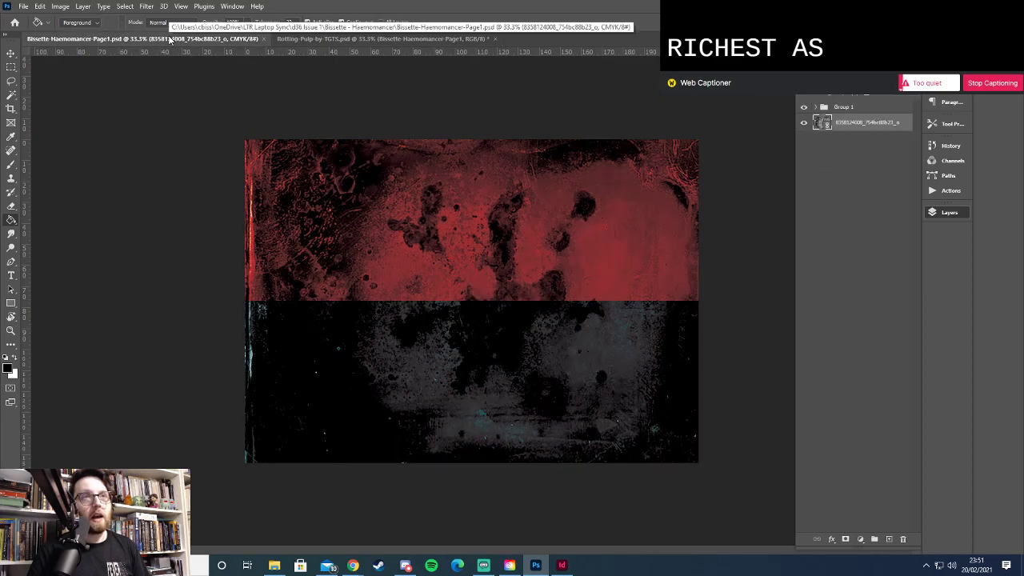
{"action": "left_click", "coordinate": [344, 40]}
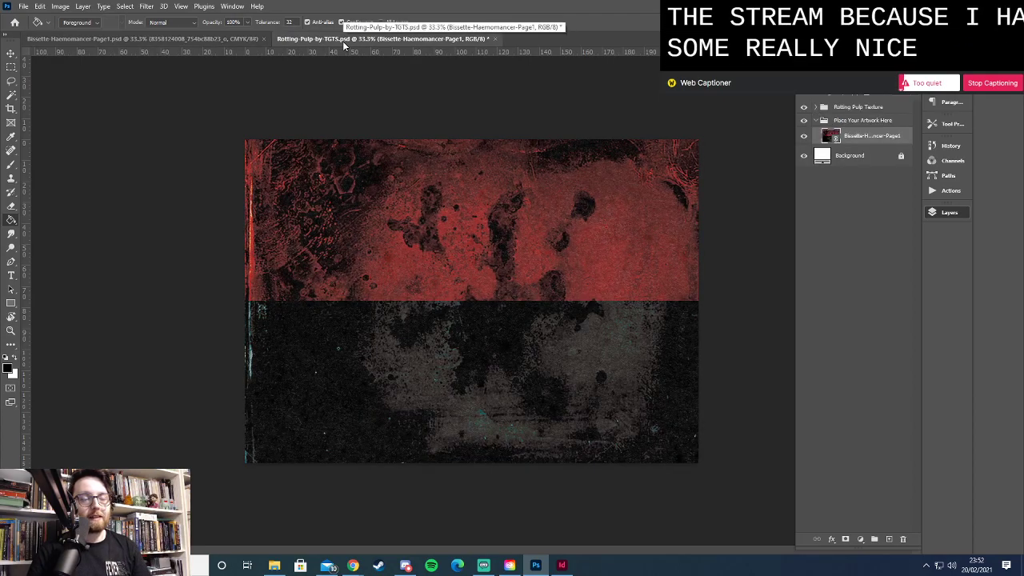
{"action": "left_click", "coordinate": [227, 40]}
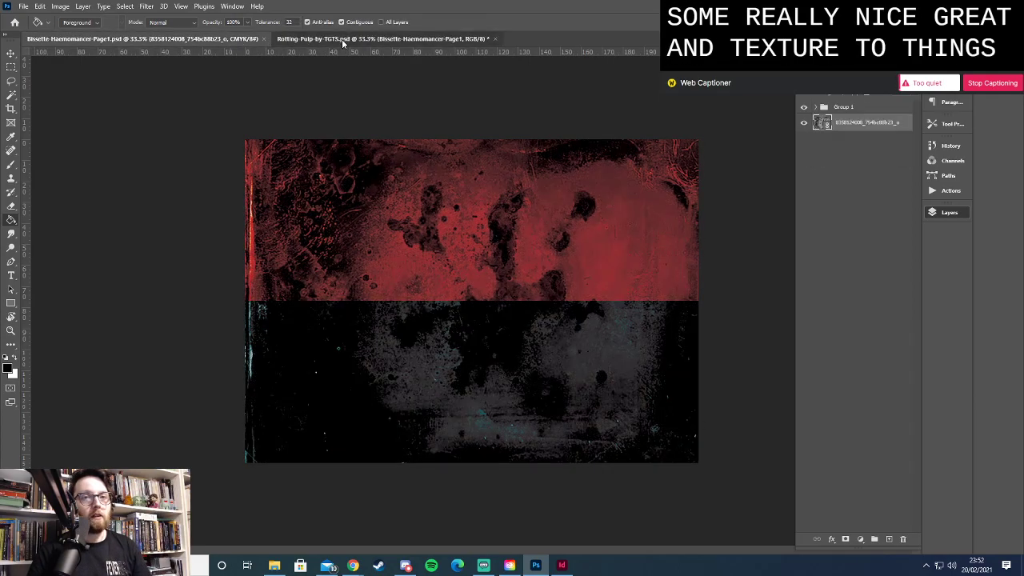
{"action": "left_click", "coordinate": [341, 41]}
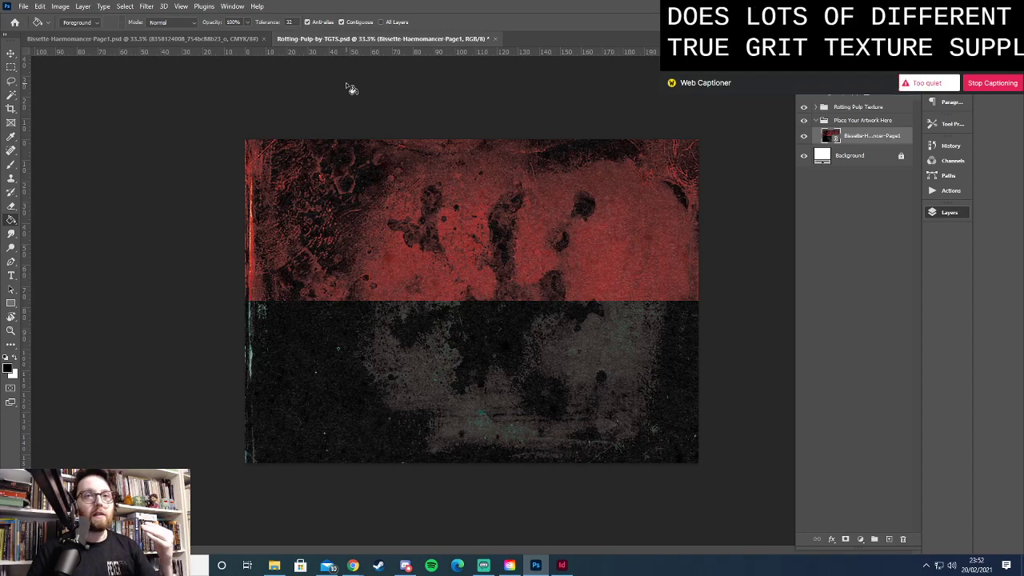
Expand the Rotting Pulp Texture group and examine its Texture and Highlight layers
{"action": "left_click", "coordinate": [817, 107]}
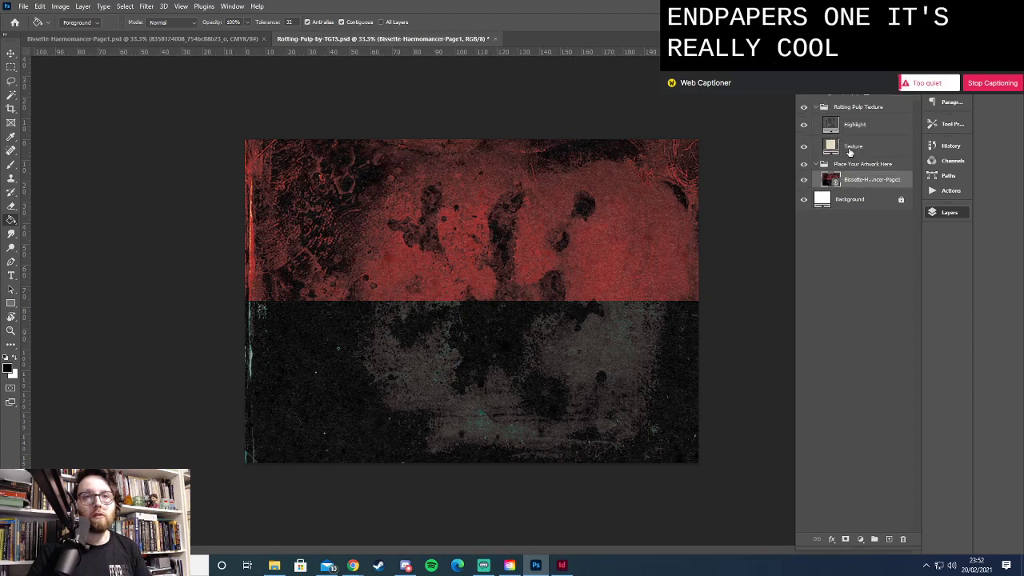
{"action": "left_click", "coordinate": [850, 149]}
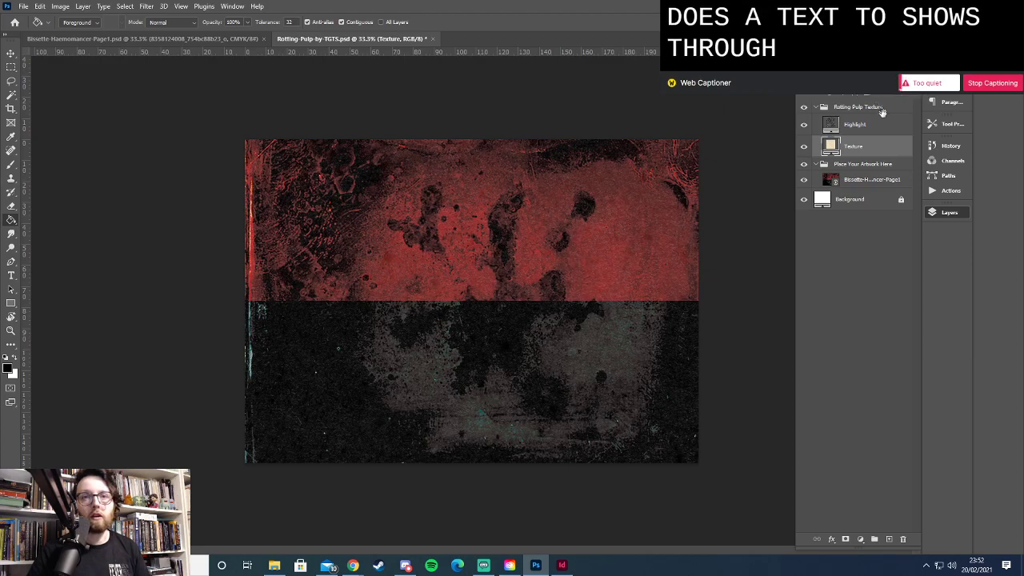
{"action": "left_click", "coordinate": [871, 125]}
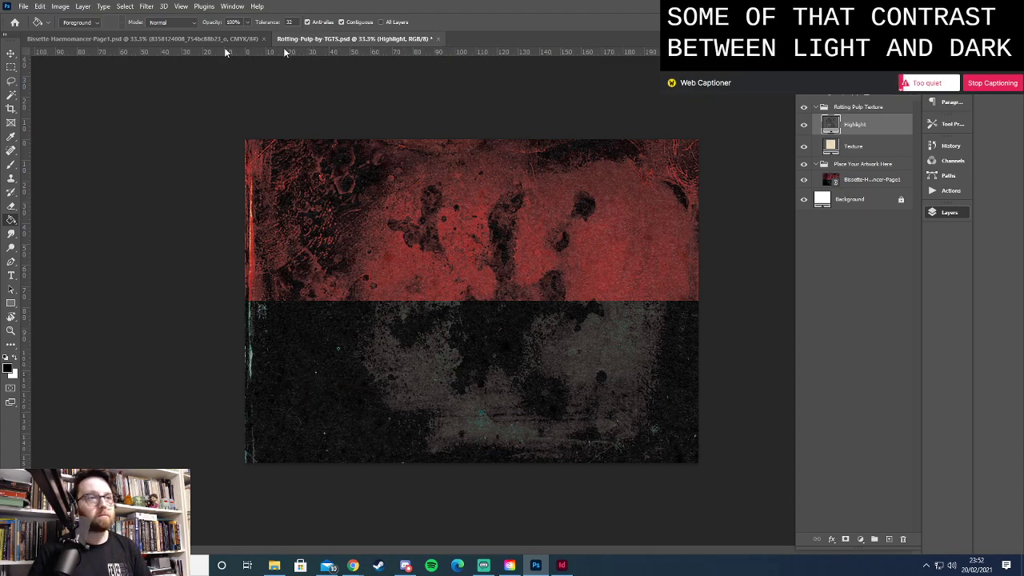
Save the textured document as Bissette-Haemomancer-Page1-Textured.psd in the Bissette - Haemomancer folder of d36 Issue 1, with Maximize Compatibility on
{"action": "left_click", "coordinate": [23, 6]}
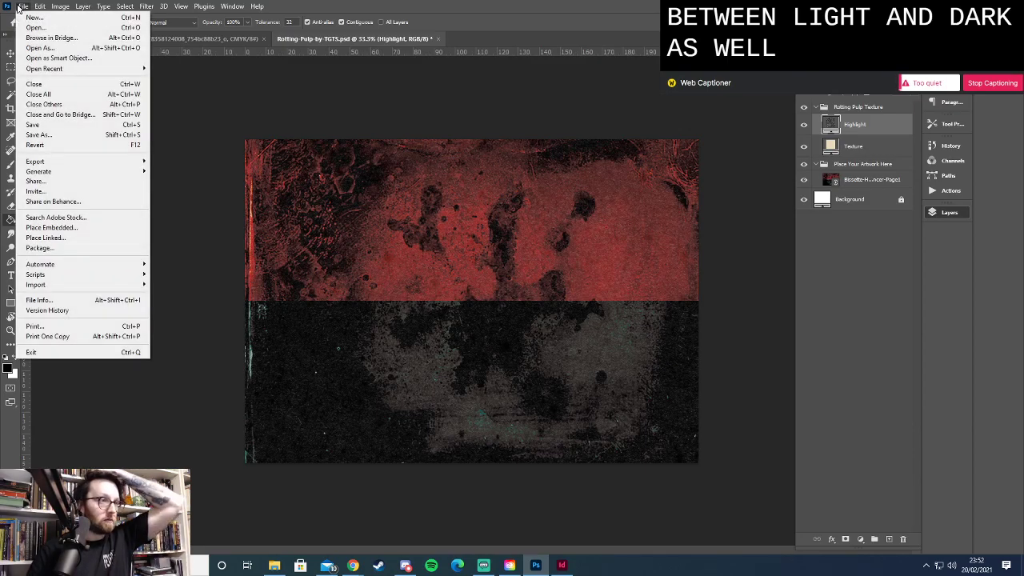
{"action": "left_click", "coordinate": [81, 136]}
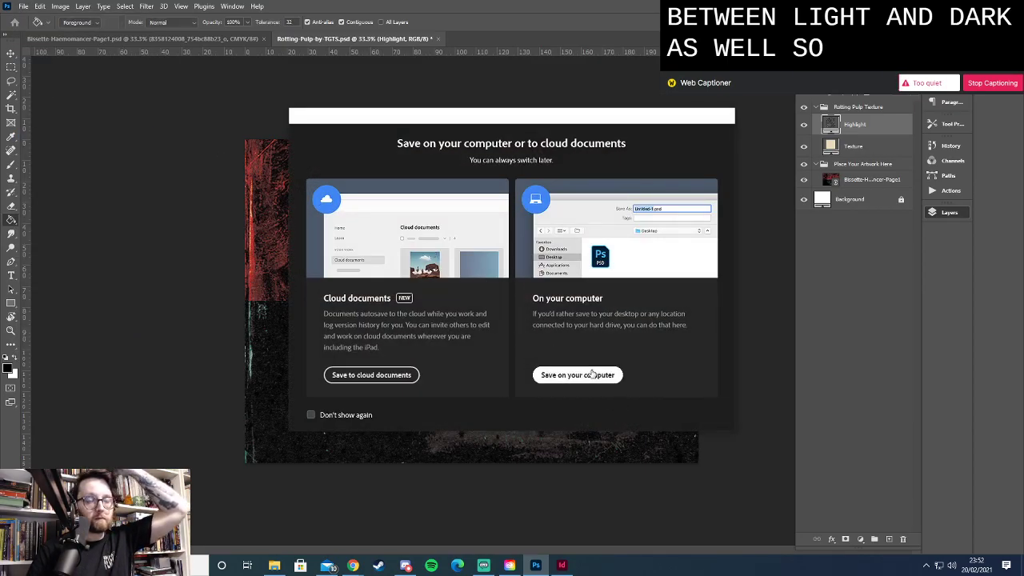
{"action": "left_click", "coordinate": [602, 374]}
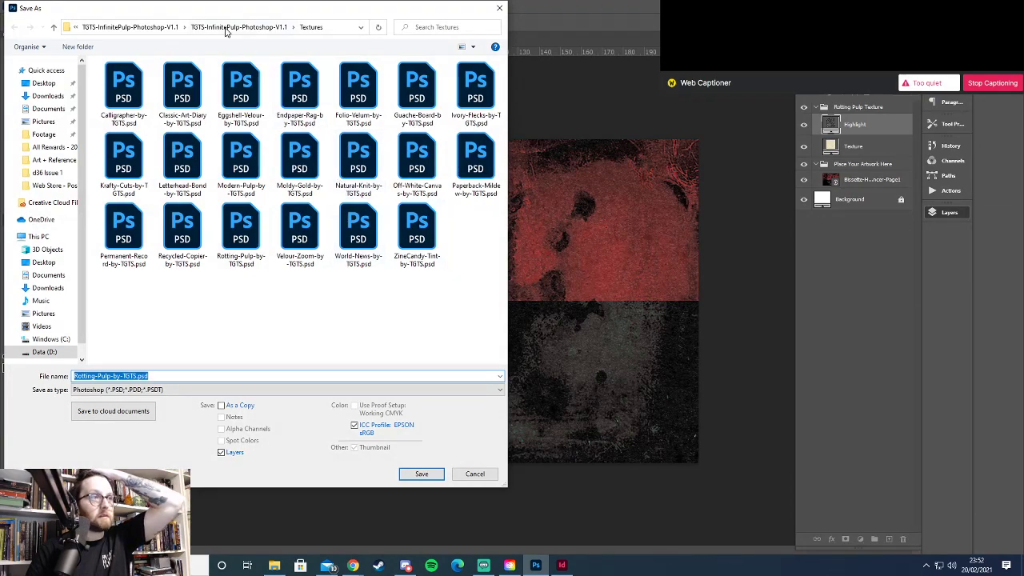
{"action": "left_click", "coordinate": [46, 172]}
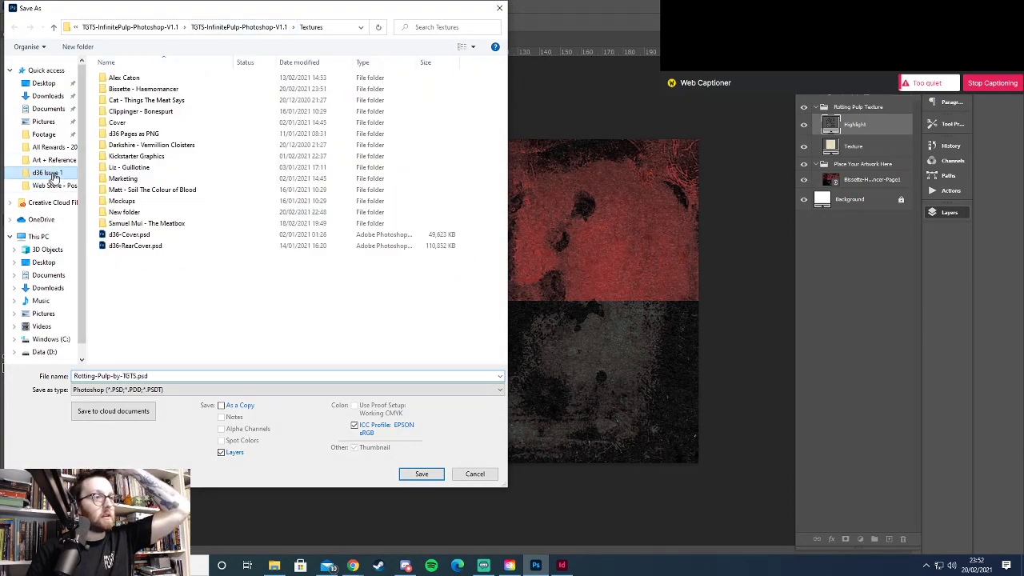
{"action": "double_click", "coordinate": [136, 89]}
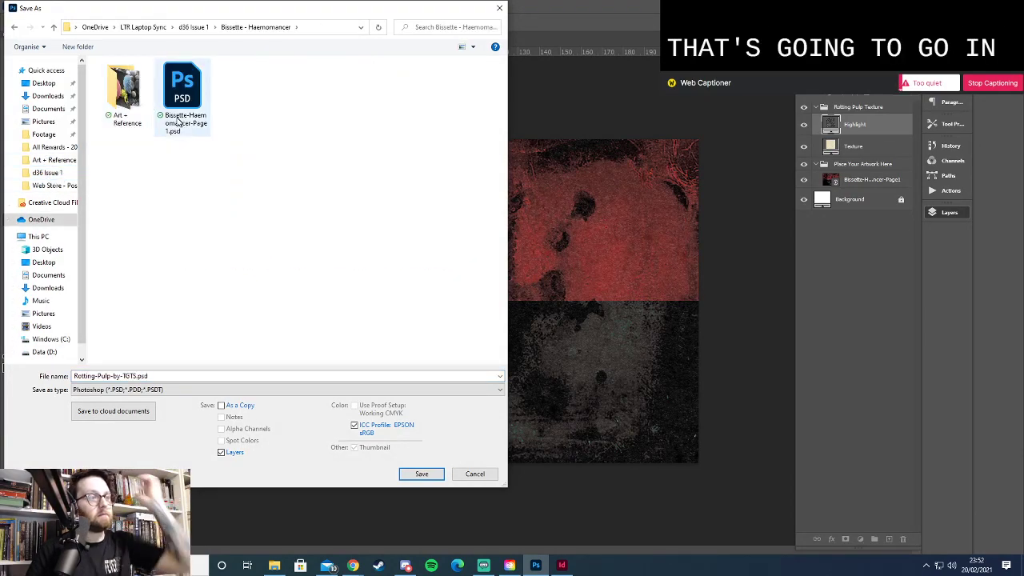
{"action": "left_click", "coordinate": [183, 92]}
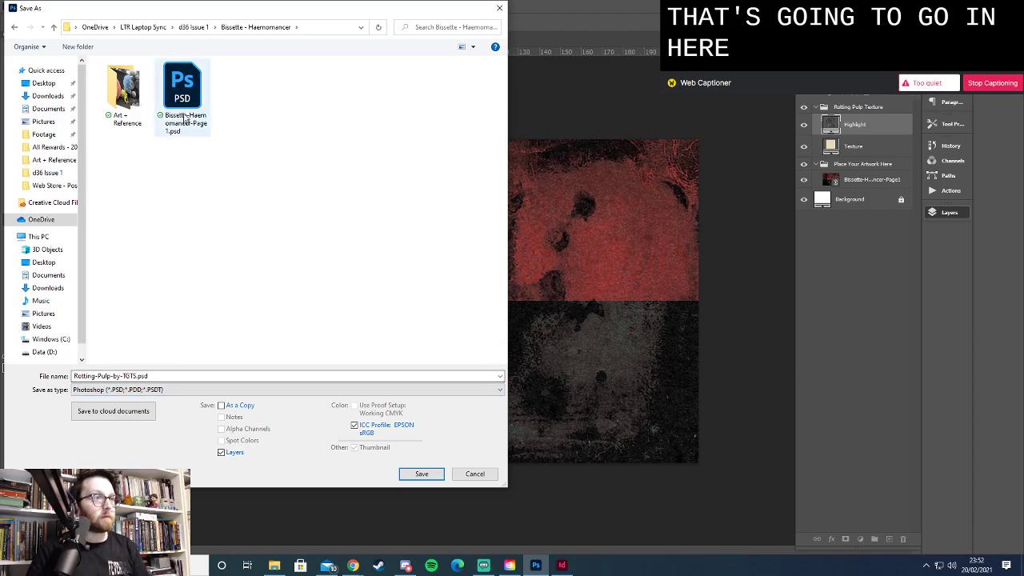
{"action": "left_click", "coordinate": [173, 377]}
{"action": "left_click", "coordinate": [178, 380]}
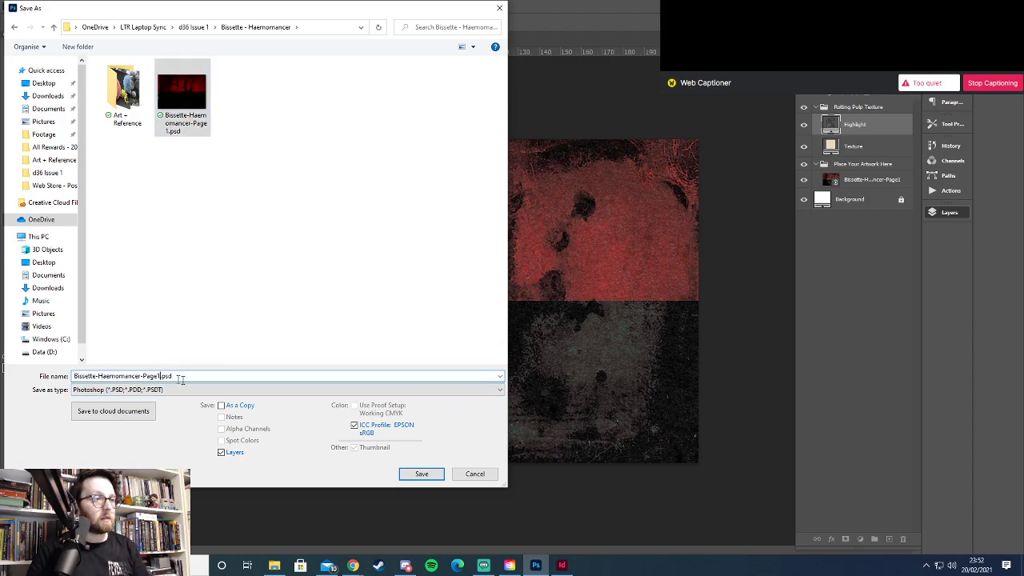
{"action": "type", "text": "-1"}
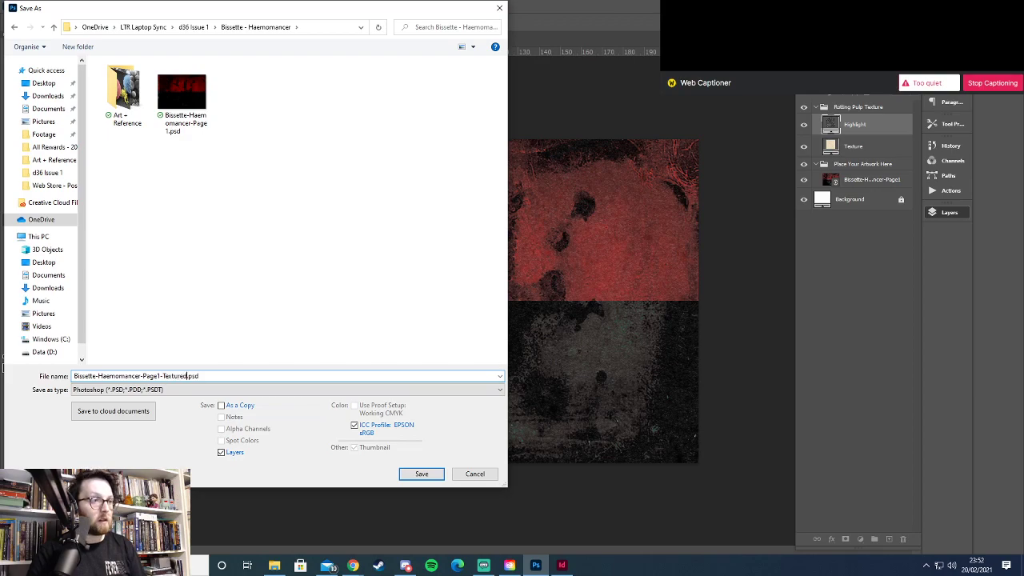
{"action": "key", "text": "Return"}
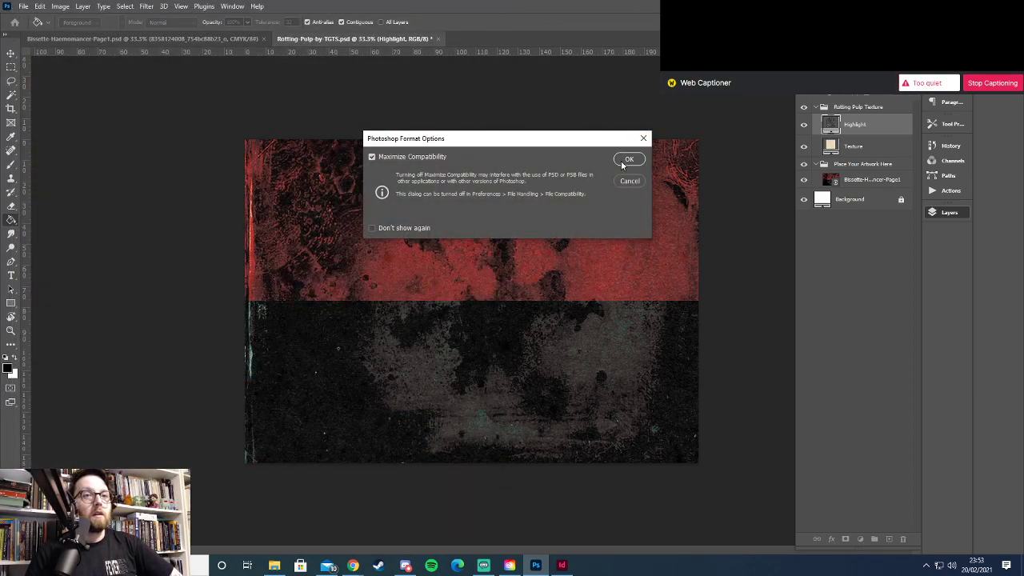
{"action": "left_click", "coordinate": [628, 160]}
Export the textured page as Bissette-Haemomancer-Page1-Textured.png at 100% scale into the Bissette - Haemomancer folder
{"action": "left_click", "coordinate": [23, 6]}
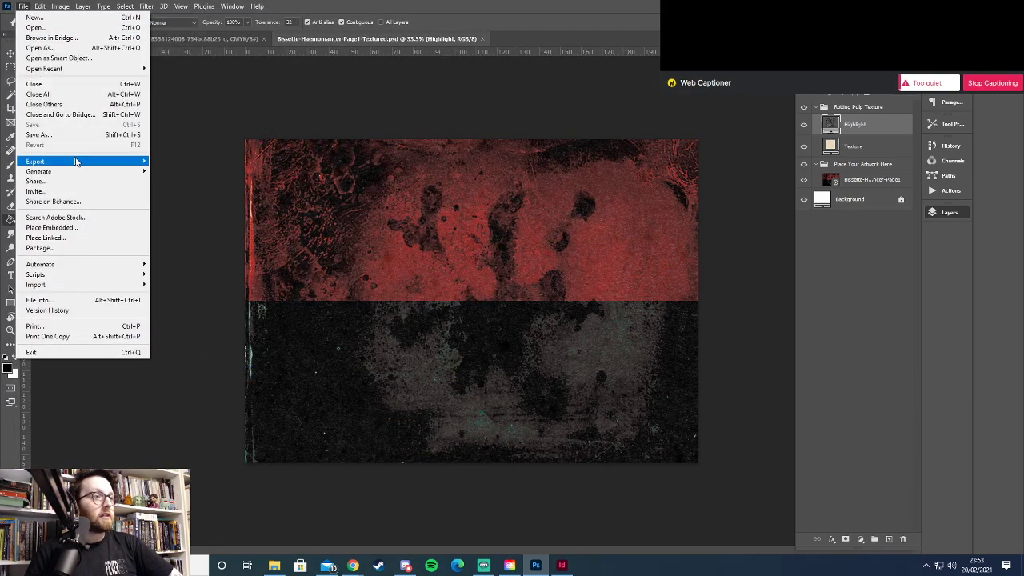
{"action": "mouse_move", "coordinate": [86, 163]}
{"action": "left_click", "coordinate": [189, 172]}
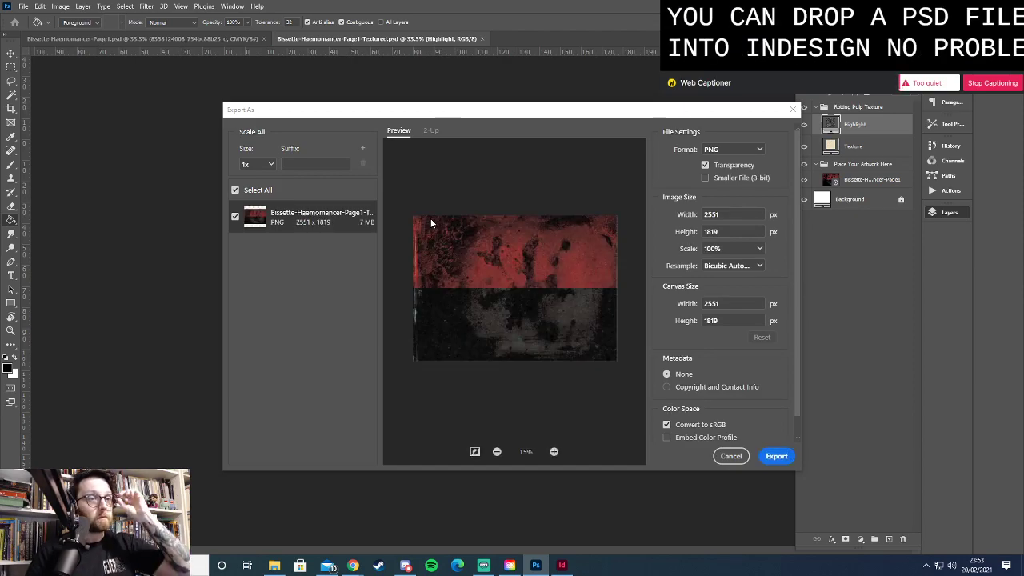
{"action": "left_click", "coordinate": [775, 457]}
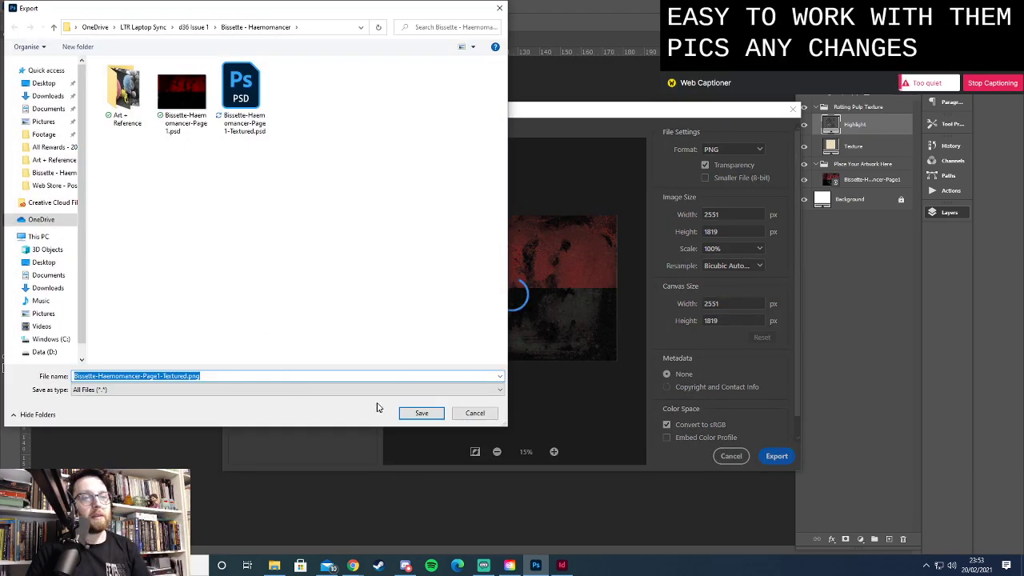
{"action": "left_click", "coordinate": [422, 413]}
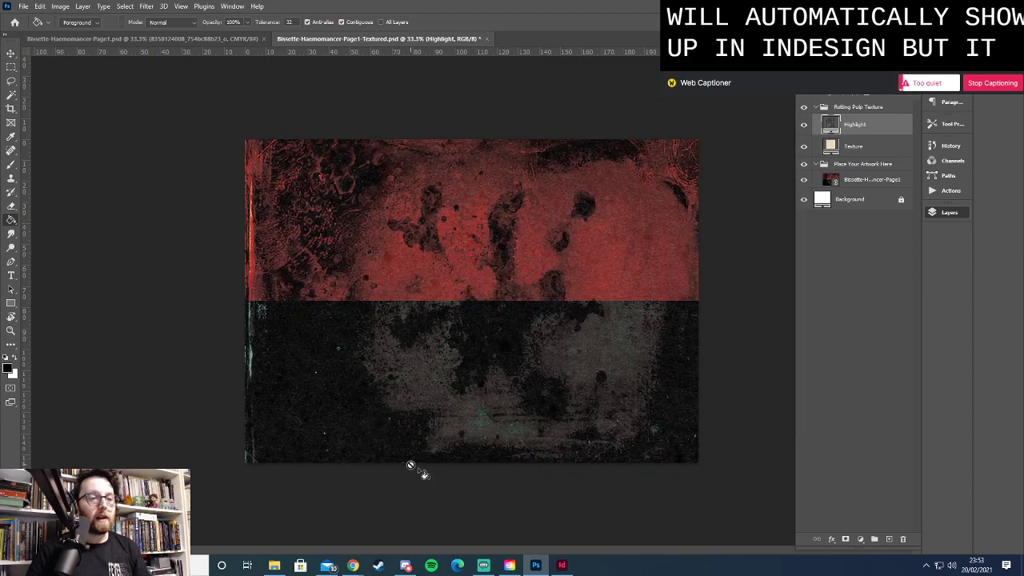
Switch to the InDesign layout, show the bleed guides, and draw a 213 × 154 mm rectangle frame over the blank spread's left page and bleed
{"action": "left_click", "coordinate": [562, 565]}
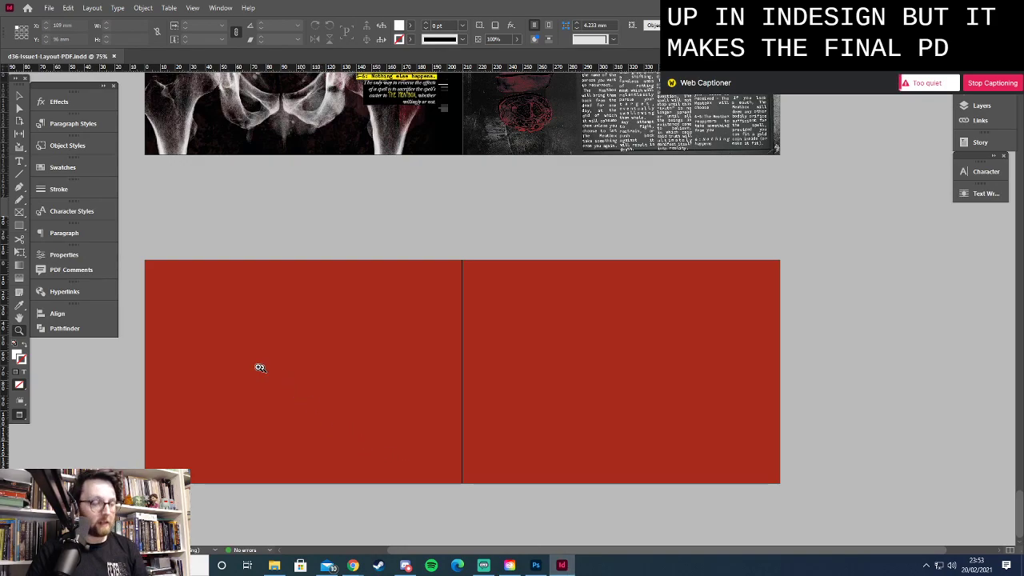
{"action": "key", "text": "w"}
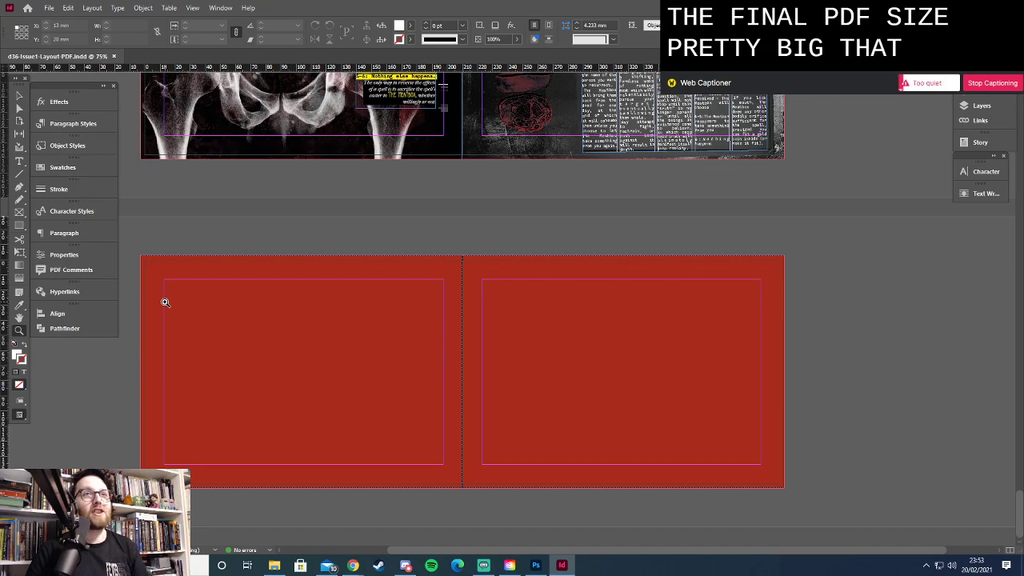
{"action": "key", "text": "alt+Tab"}
{"action": "key", "text": "alt+Tab"}
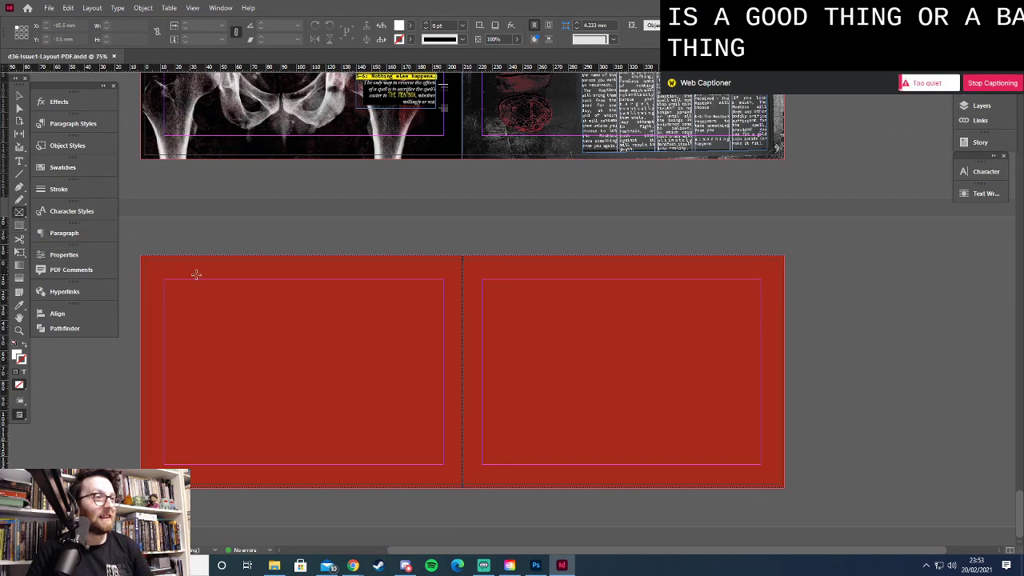
{"action": "left_click_drag", "start_coordinate": [141, 256], "coordinate": [463, 489]}
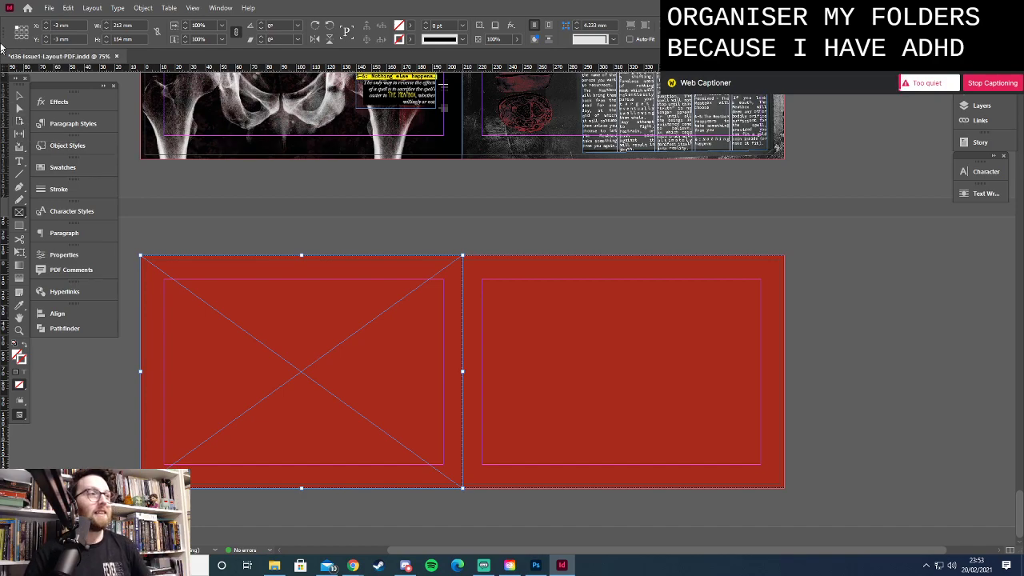
Place Bissette-Haemomancer-Page1-Textured.png into the left page's frame and fit the content to the frame
{"action": "left_click", "coordinate": [46, 8]}
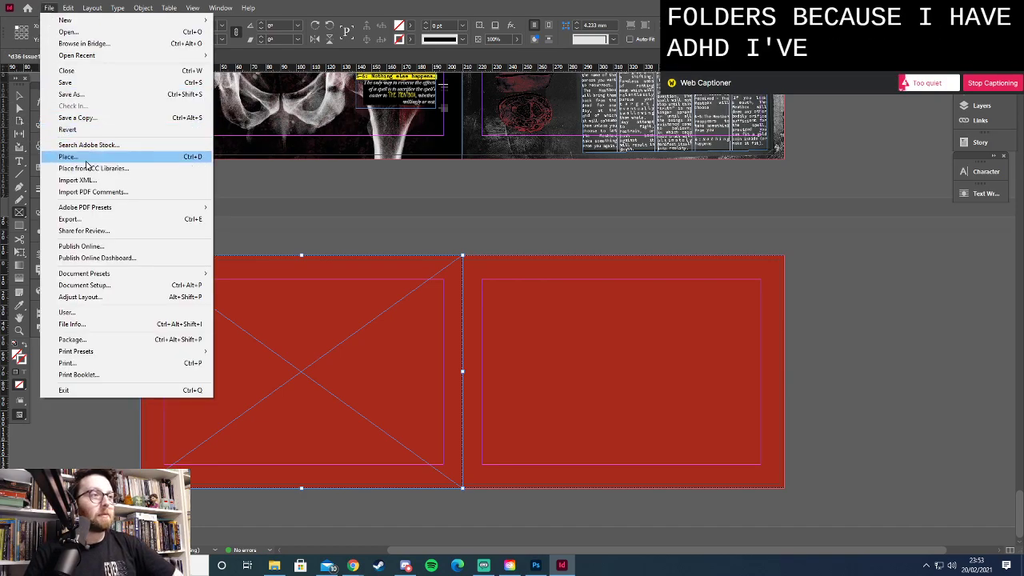
{"action": "left_click", "coordinate": [120, 158]}
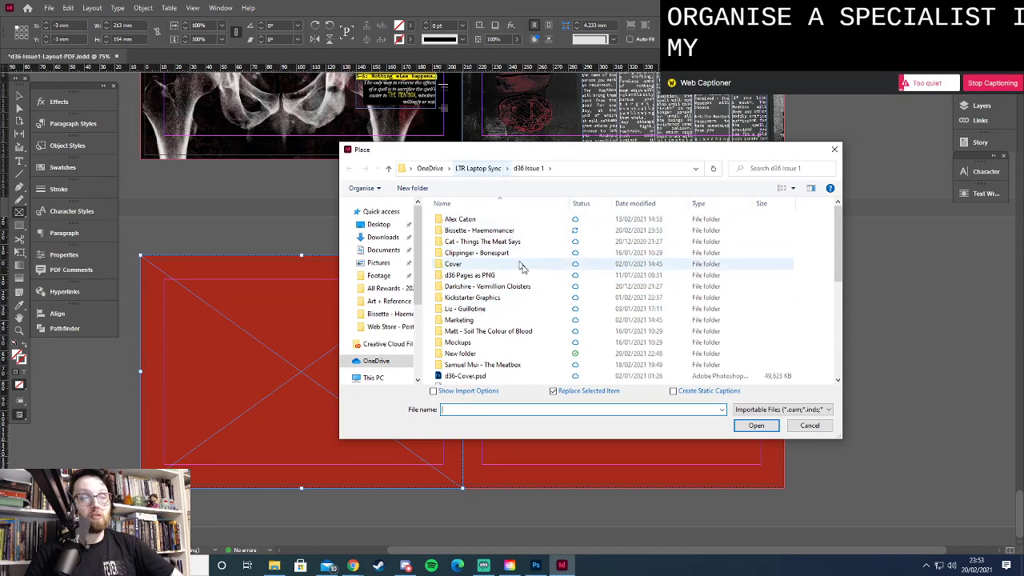
{"action": "double_click", "coordinate": [490, 231]}
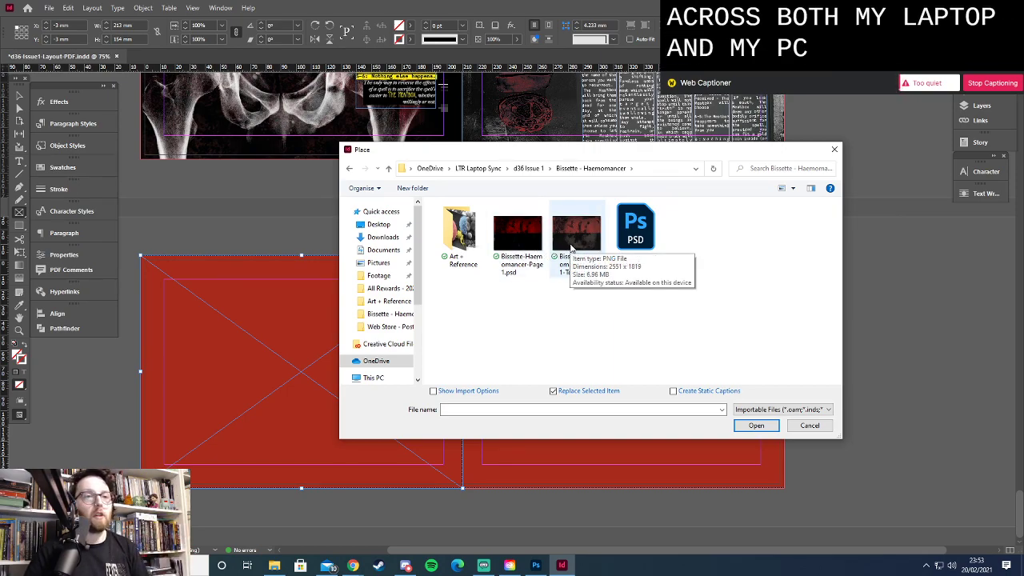
{"action": "double_click", "coordinate": [571, 247]}
{"action": "right_click", "coordinate": [287, 329]}
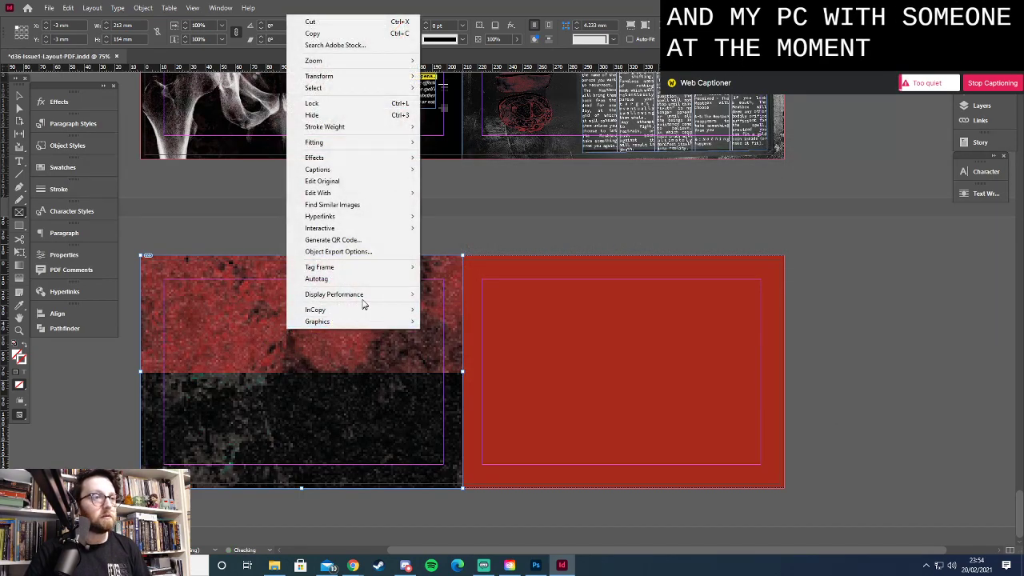
{"action": "mouse_move", "coordinate": [394, 143]}
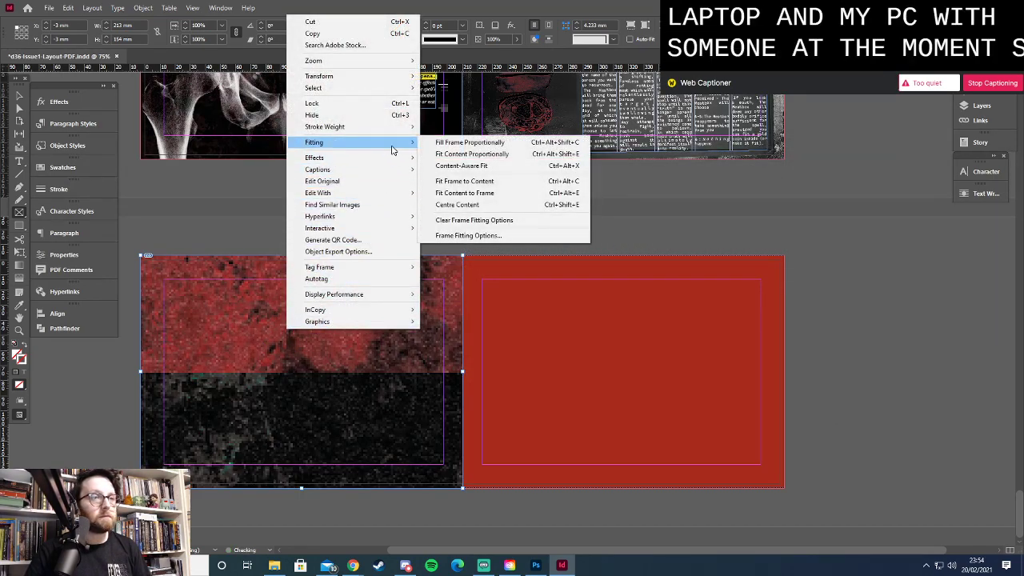
{"action": "left_click", "coordinate": [482, 197]}
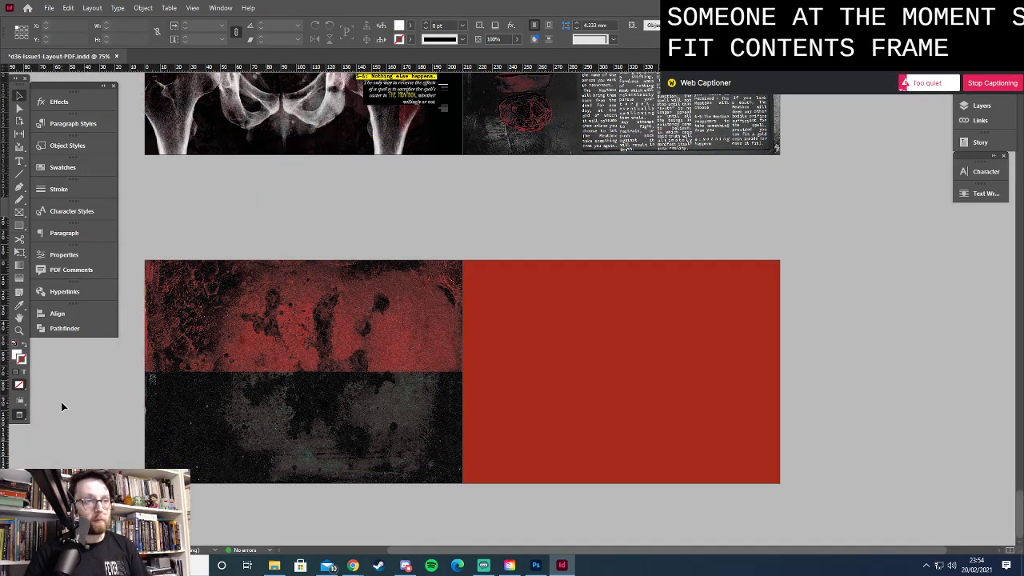
Inspect the placed background on the left page in preview and normal view
{"action": "left_click", "coordinate": [61, 402]}
{"action": "key", "text": "w"}
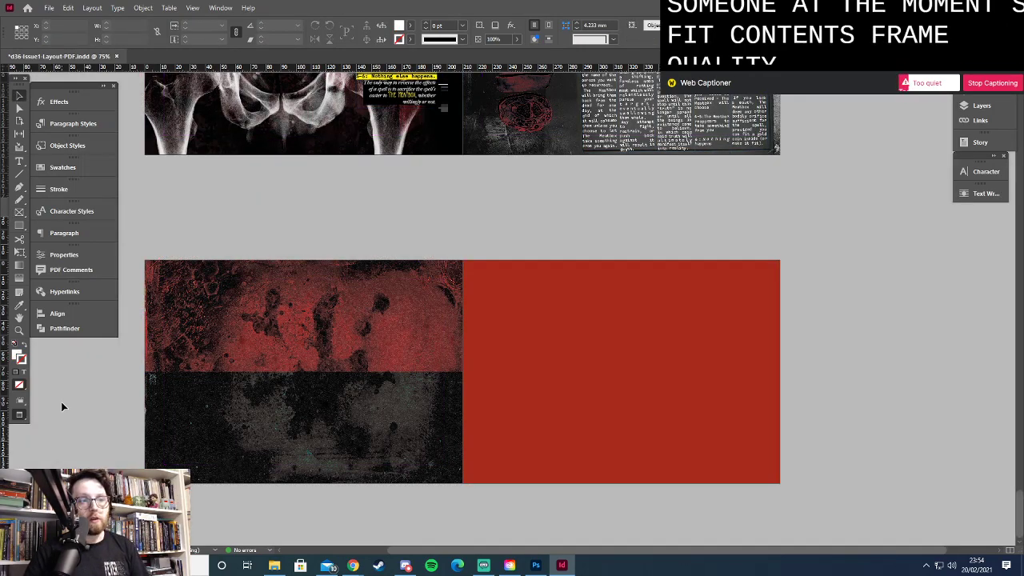
{"action": "key", "text": "w"}
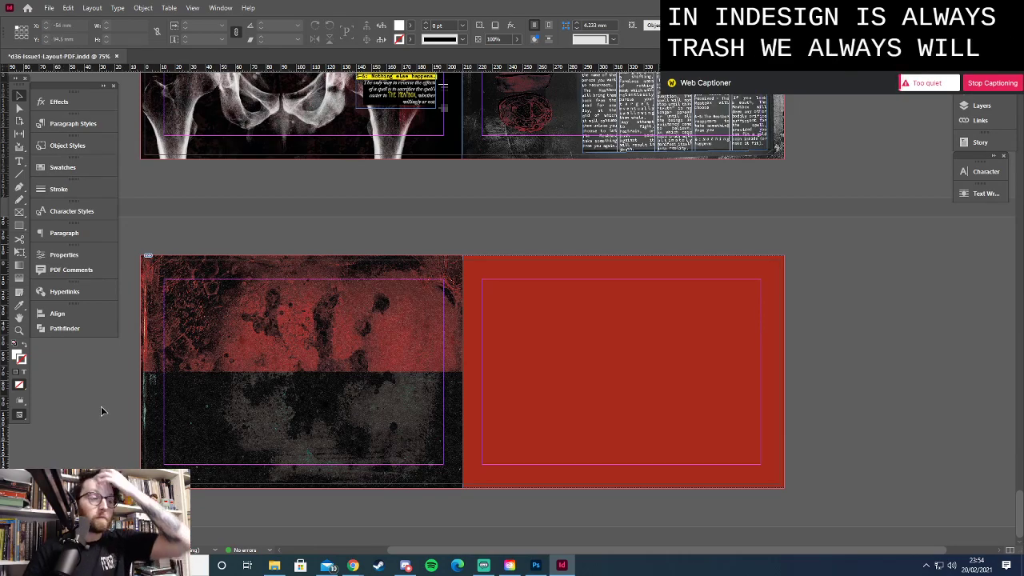
{"action": "left_click", "coordinate": [362, 320]}
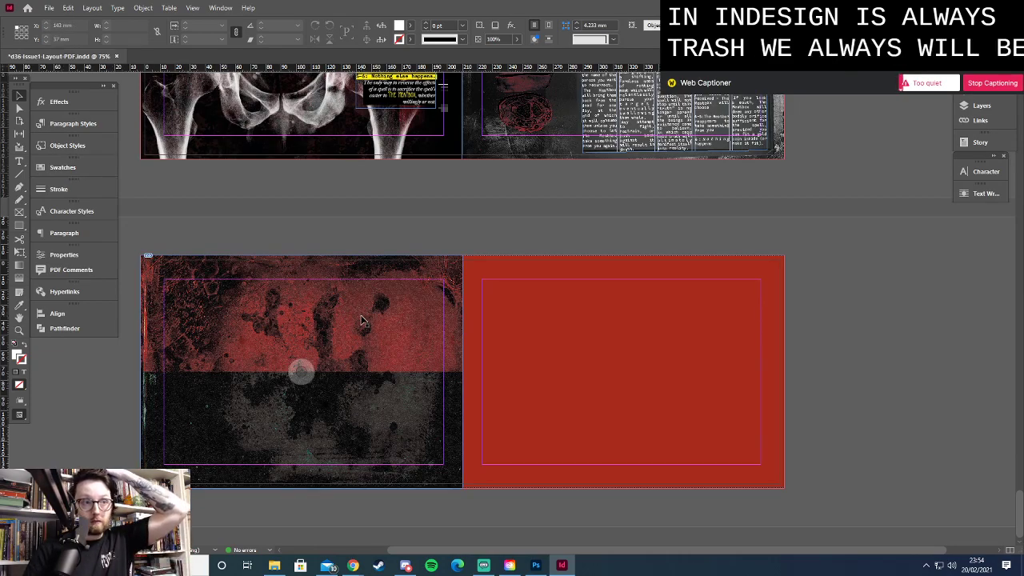
{"action": "left_click", "coordinate": [148, 413]}
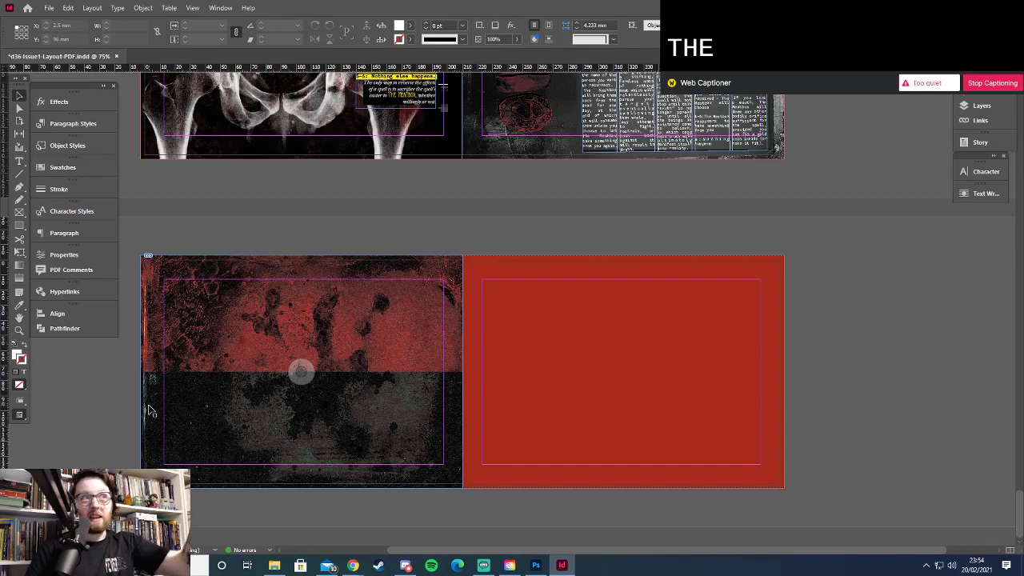
{"action": "left_click", "coordinate": [115, 411]}
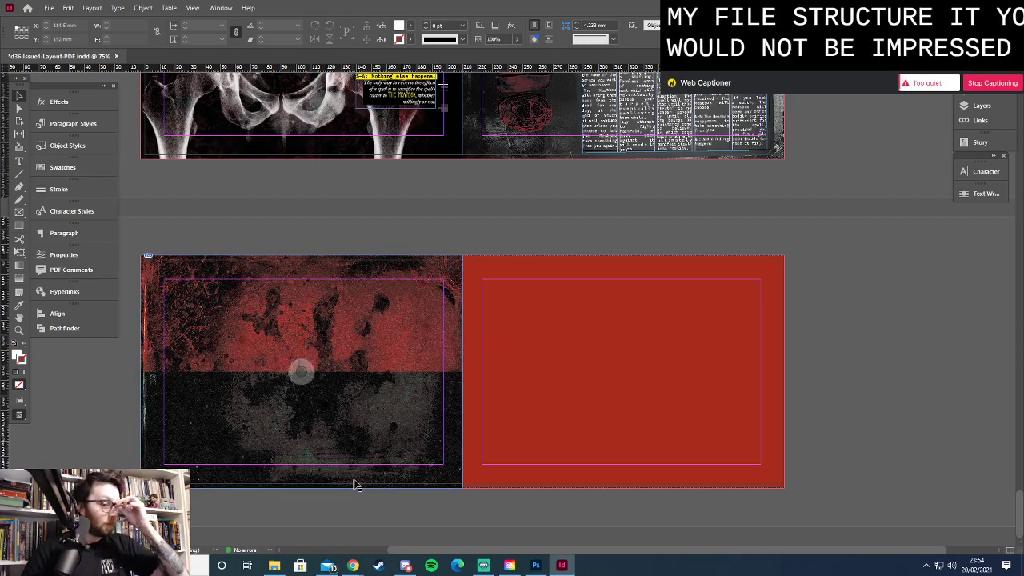
Switch to the Haemomancer text in Google Docs in Chrome and look over its opening sections
{"action": "mouse_move", "coordinate": [353, 566]}
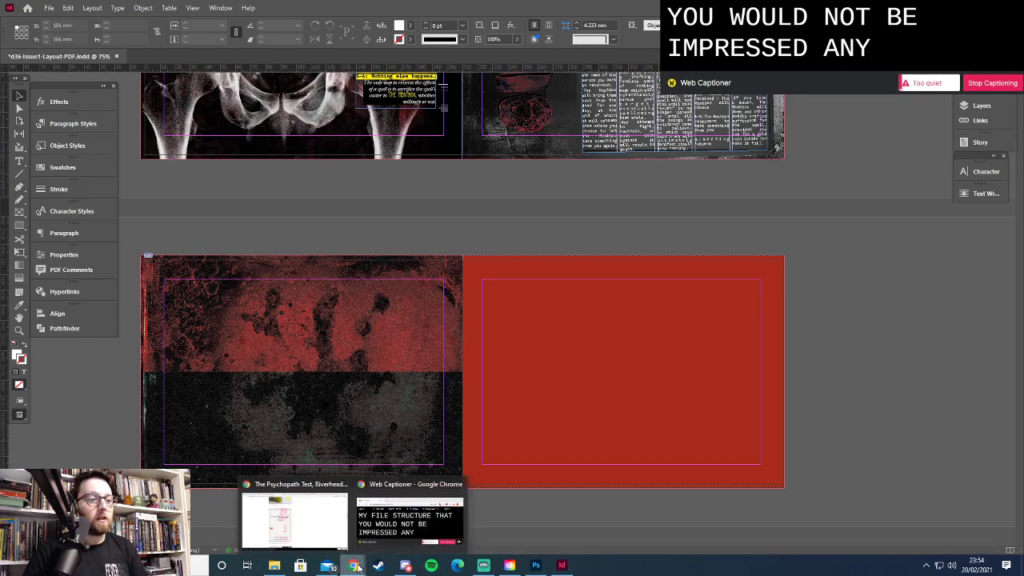
{"action": "left_click", "coordinate": [310, 489]}
{"action": "left_click", "coordinate": [41, 9]}
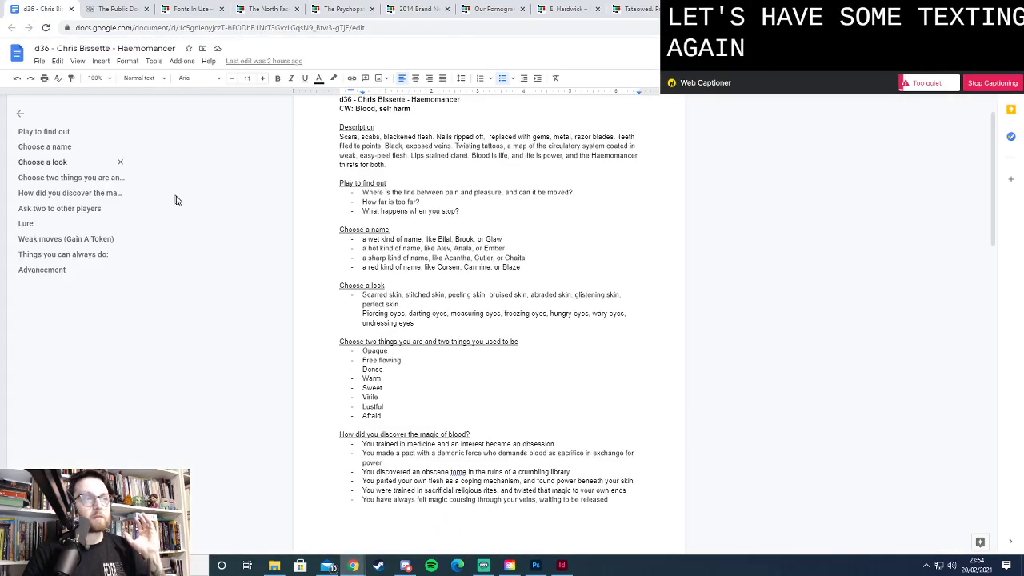
{"action": "scroll", "coordinate": [273, 249], "scroll_direction": "up", "scroll_amount": 1}
{"action": "scroll", "coordinate": [274, 248], "scroll_direction": "down", "scroll_amount": 1}
{"action": "scroll", "coordinate": [274, 250], "scroll_direction": "up", "scroll_amount": 1}
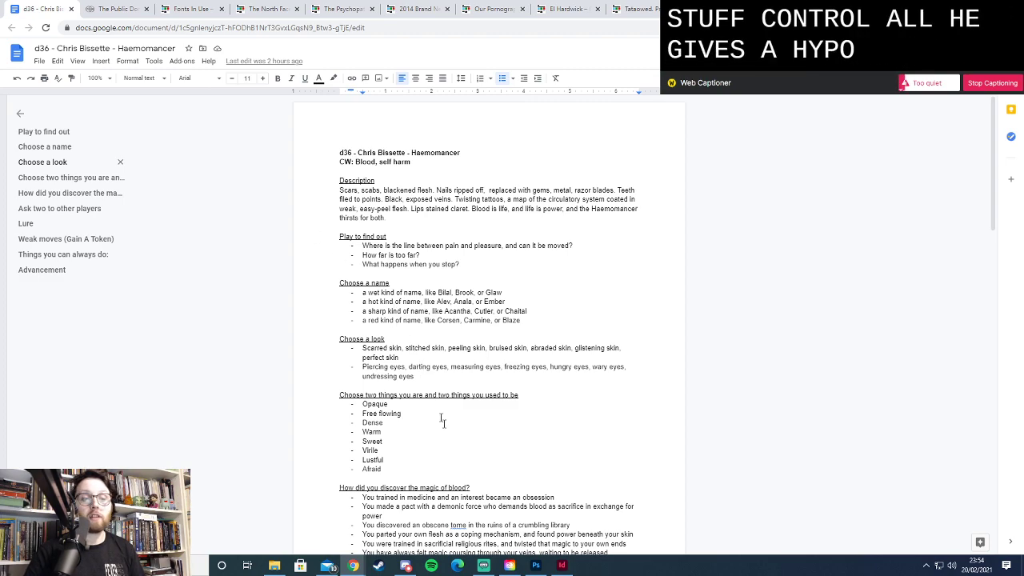
Return to the InDesign layout and check the spread in preview and normal view
{"action": "left_click", "coordinate": [562, 566]}
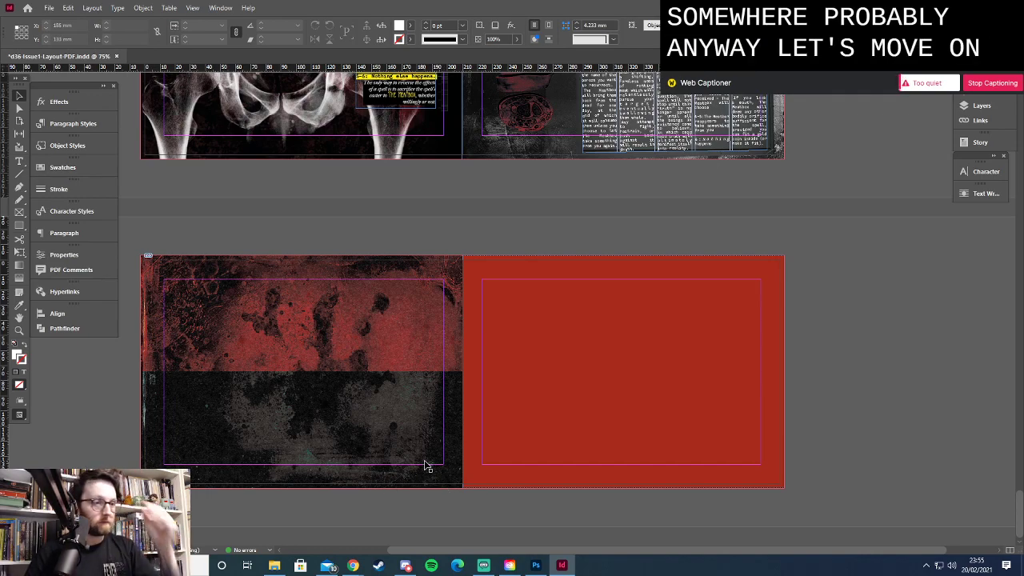
{"action": "left_click", "coordinate": [358, 378]}
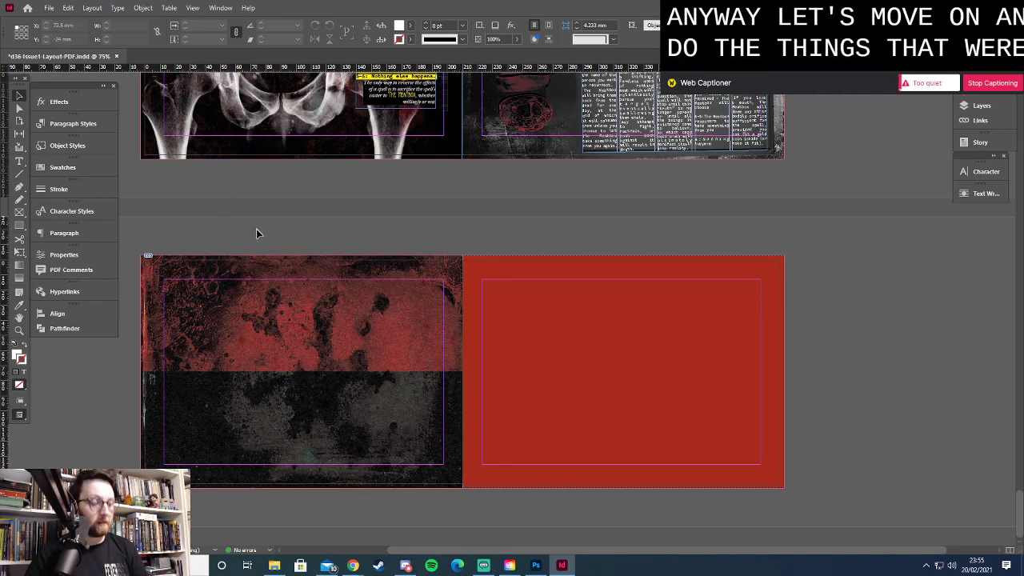
{"action": "key", "text": "w"}
{"action": "key", "text": "w"}
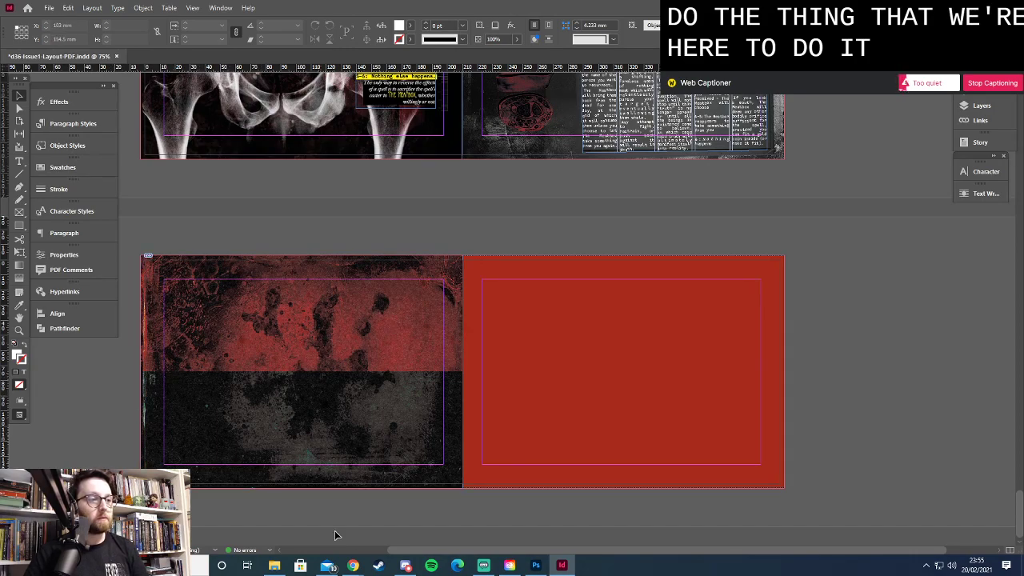
Switch to the Haemomancer manuscript in Google Docs in Chrome and copy the word Haemomancer from its heading
{"action": "mouse_move", "coordinate": [353, 566]}
{"action": "left_click", "coordinate": [295, 518]}
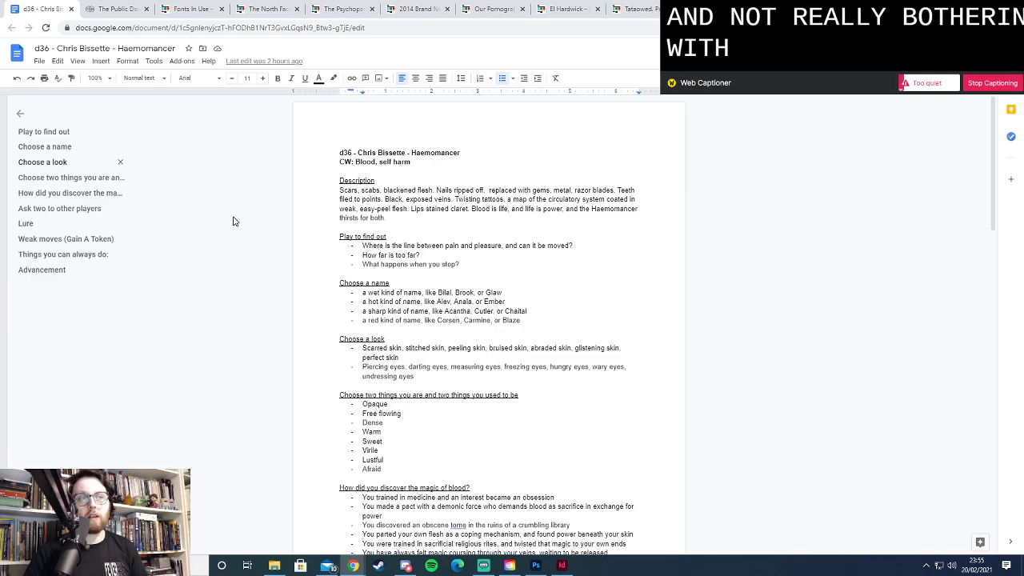
{"action": "scroll", "coordinate": [326, 206], "scroll_direction": "down", "scroll_amount": 3}
{"action": "scroll", "coordinate": [328, 205], "scroll_direction": "up", "scroll_amount": 3}
{"action": "scroll", "coordinate": [332, 204], "scroll_direction": "down", "scroll_amount": 1}
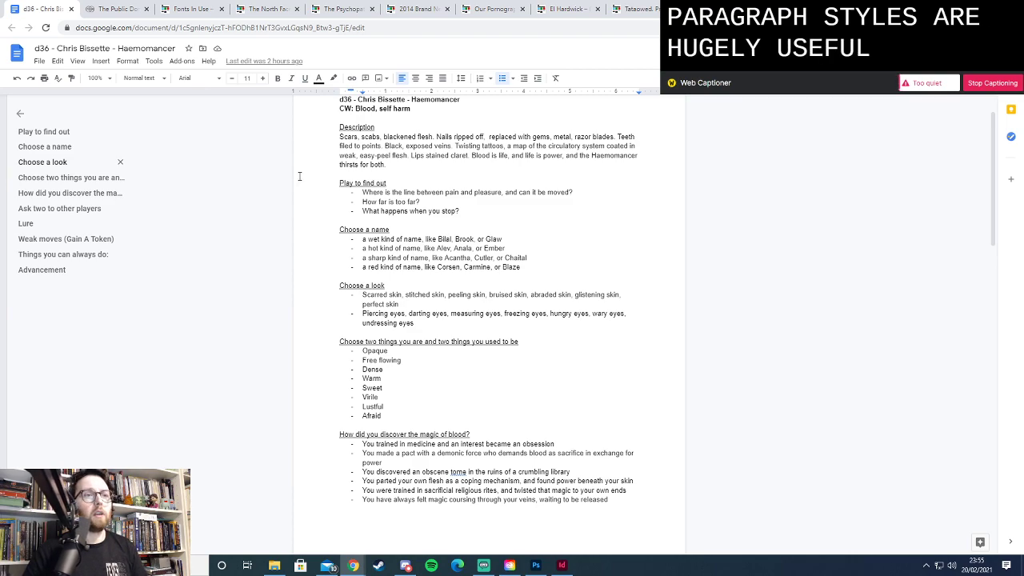
{"action": "scroll", "coordinate": [300, 176], "scroll_direction": "up", "scroll_amount": 1}
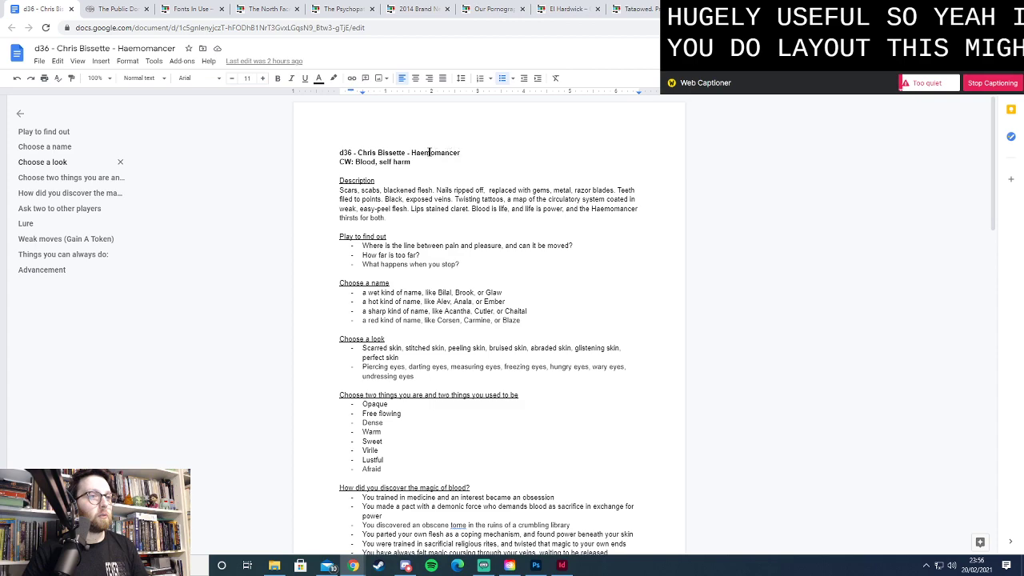
{"action": "left_click_drag", "start_coordinate": [412, 152], "coordinate": [458, 154]}
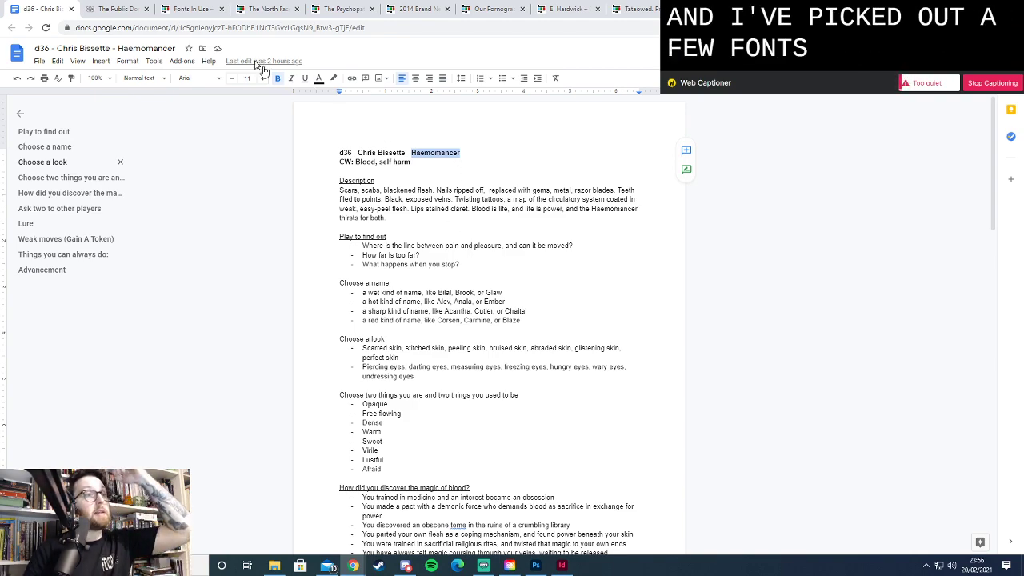
Look through the open Fonts In Use pages for a typeface for the title
{"action": "left_click", "coordinate": [192, 9]}
{"action": "left_click", "coordinate": [269, 10]}
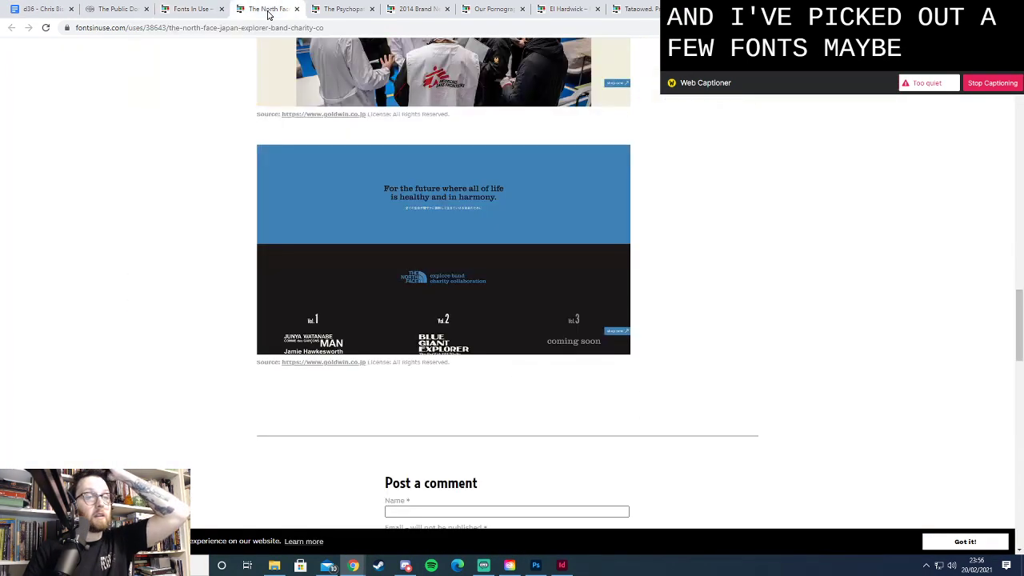
{"action": "left_click", "coordinate": [341, 9]}
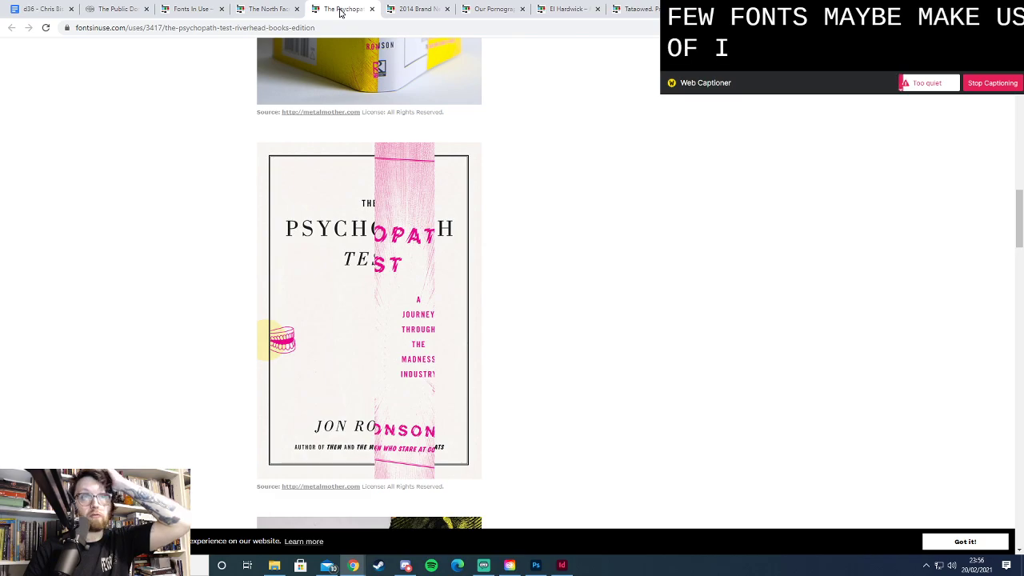
{"action": "left_click", "coordinate": [412, 10]}
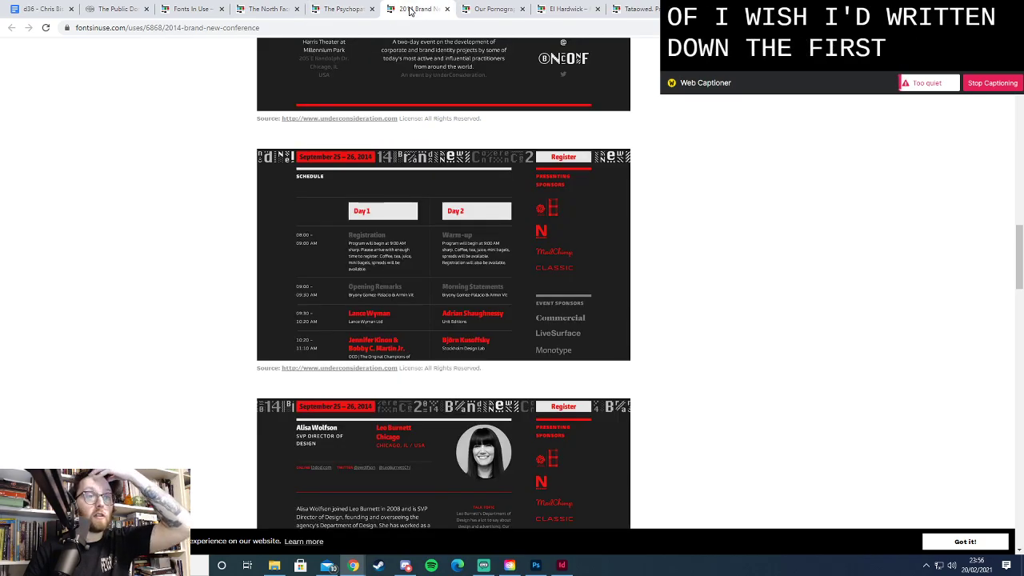
{"action": "left_click", "coordinate": [489, 9]}
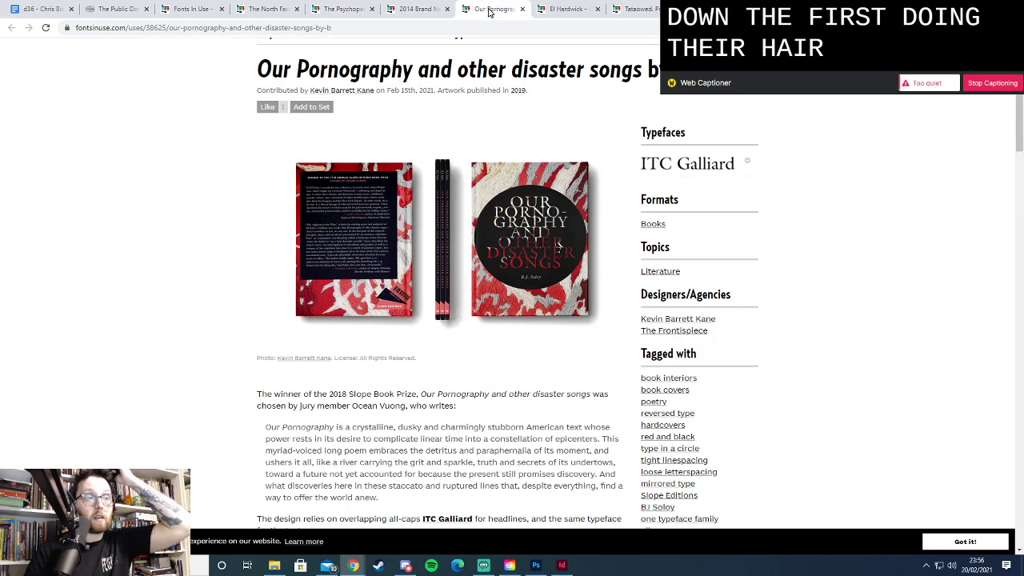
{"action": "scroll", "coordinate": [477, 330], "scroll_direction": "down", "scroll_amount": 1}
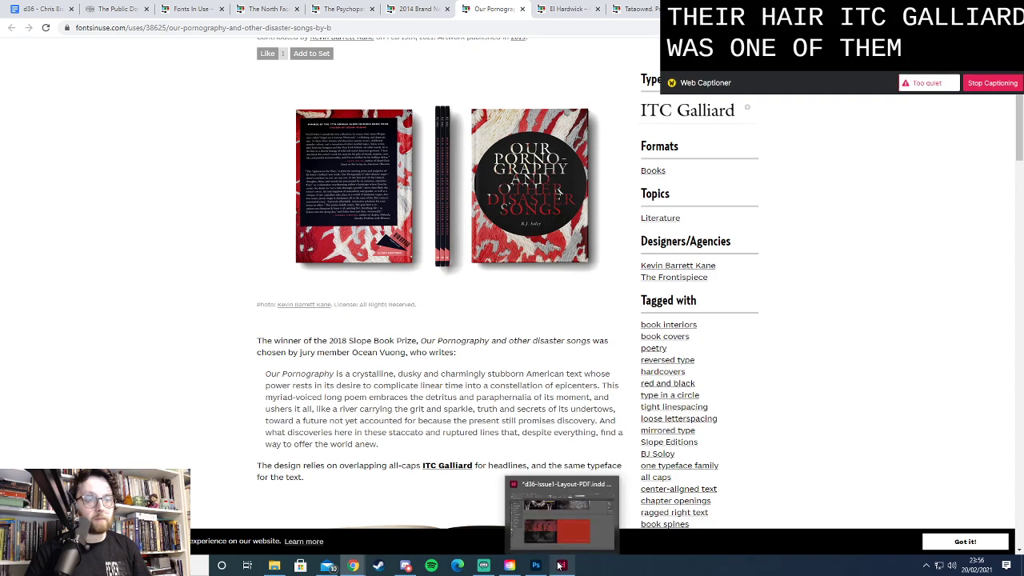
Switch to InDesign and paste Haemomancer into a new text frame about 76 × 17 mm at the bottom of the left page's red area
{"action": "left_click", "coordinate": [536, 566]}
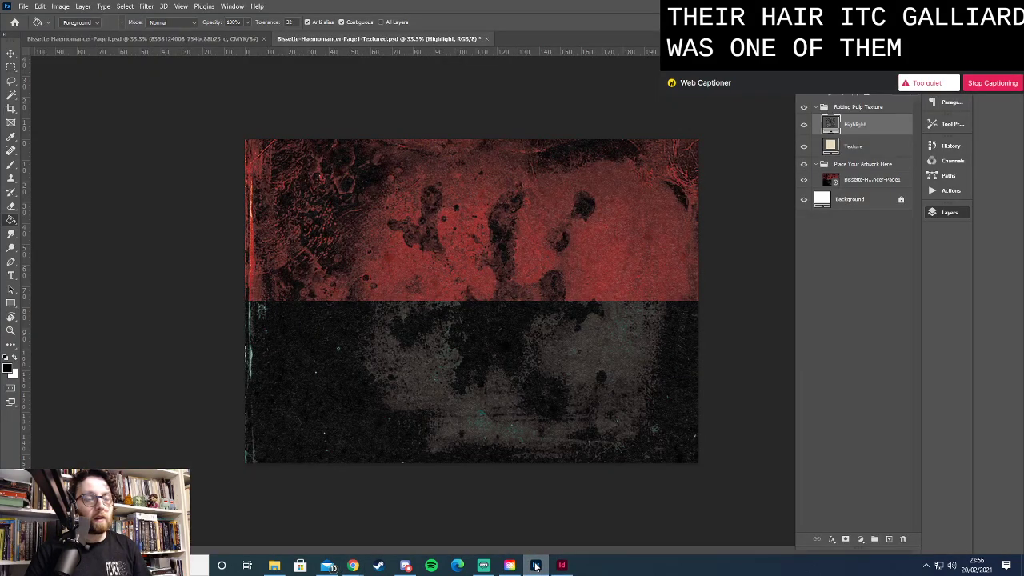
{"action": "left_click", "coordinate": [562, 566]}
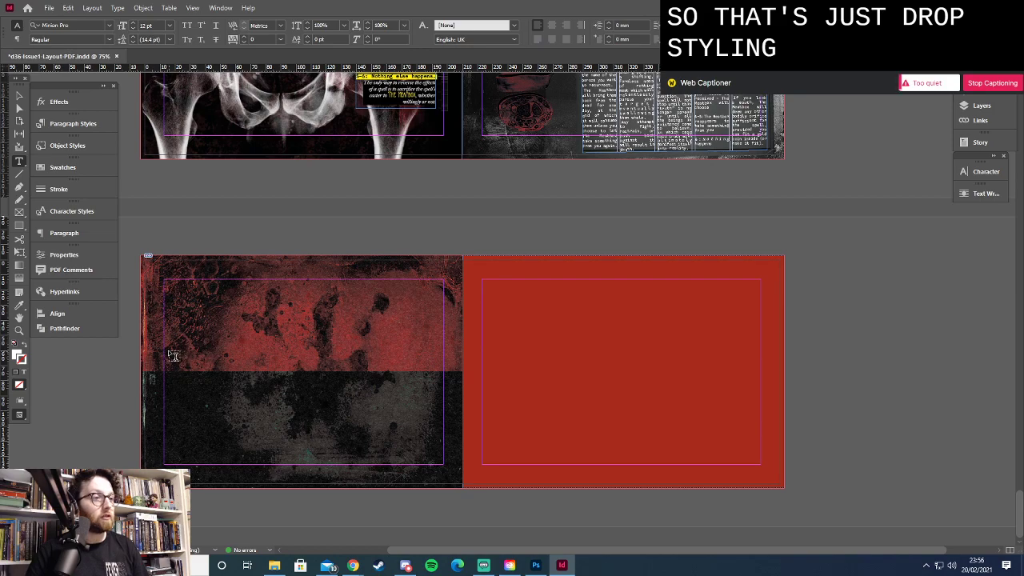
{"action": "left_click_drag", "start_coordinate": [165, 346], "coordinate": [279, 371]}
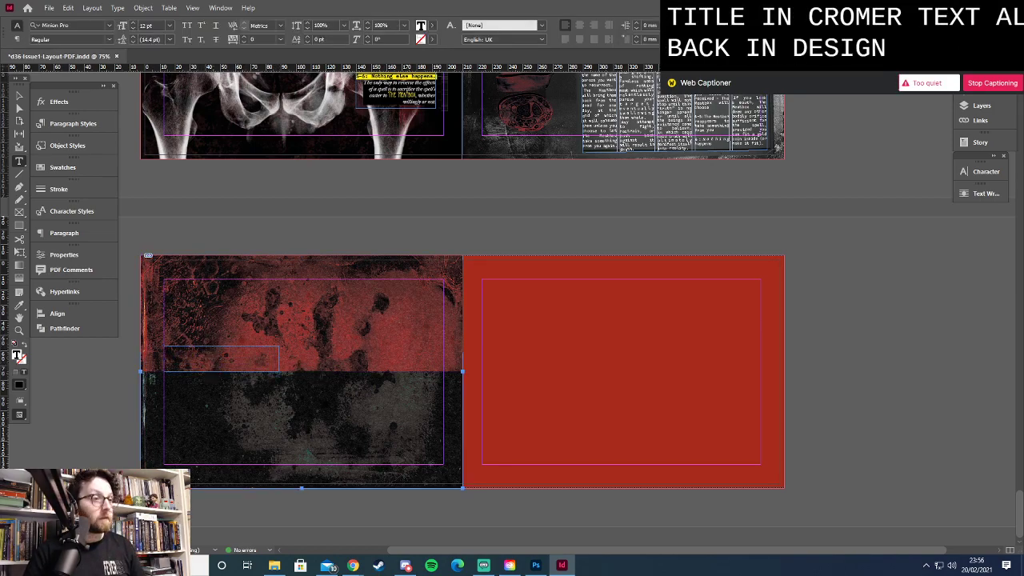
{"action": "key", "text": "ctrl+v"}
{"action": "key", "text": "ctrl+a"}
Set the Haemomancer title in ITC Galliard Pro Bold at 60 pt
{"action": "left_click", "coordinate": [70, 23]}
{"action": "type", "text": "itc"}
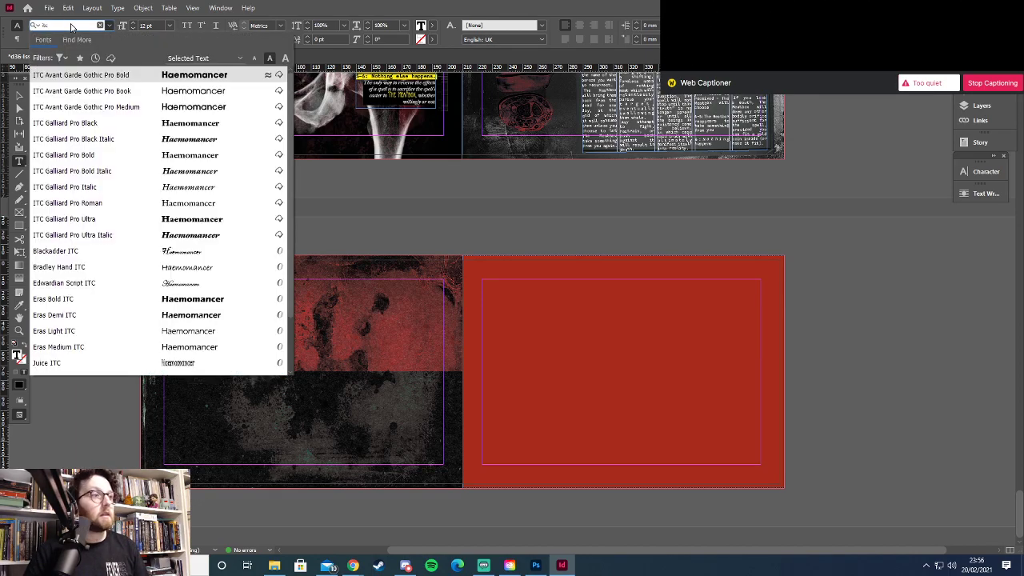
{"action": "type", "text": " gal"}
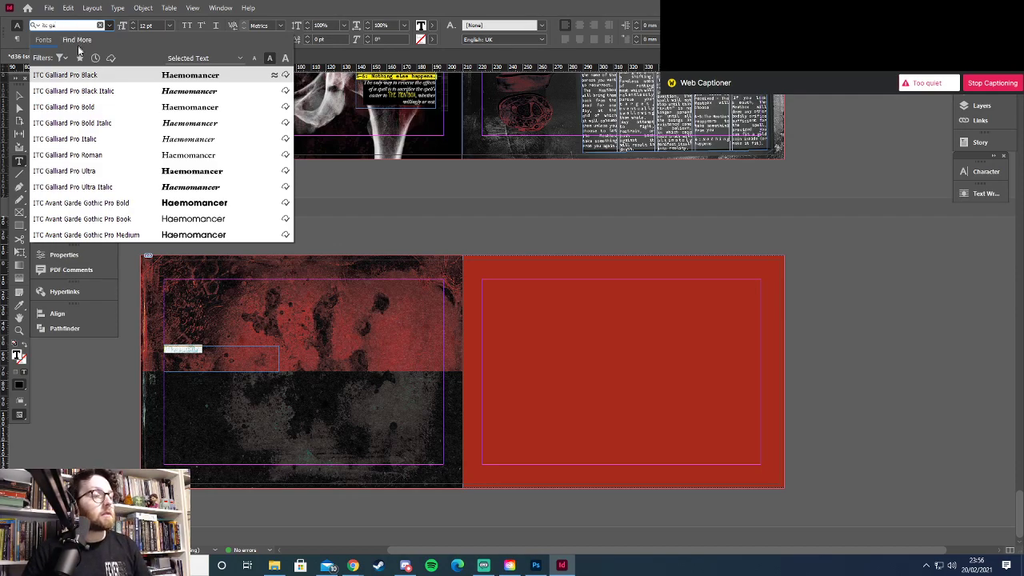
{"action": "left_click", "coordinate": [88, 108]}
{"action": "key", "text": "Return"}
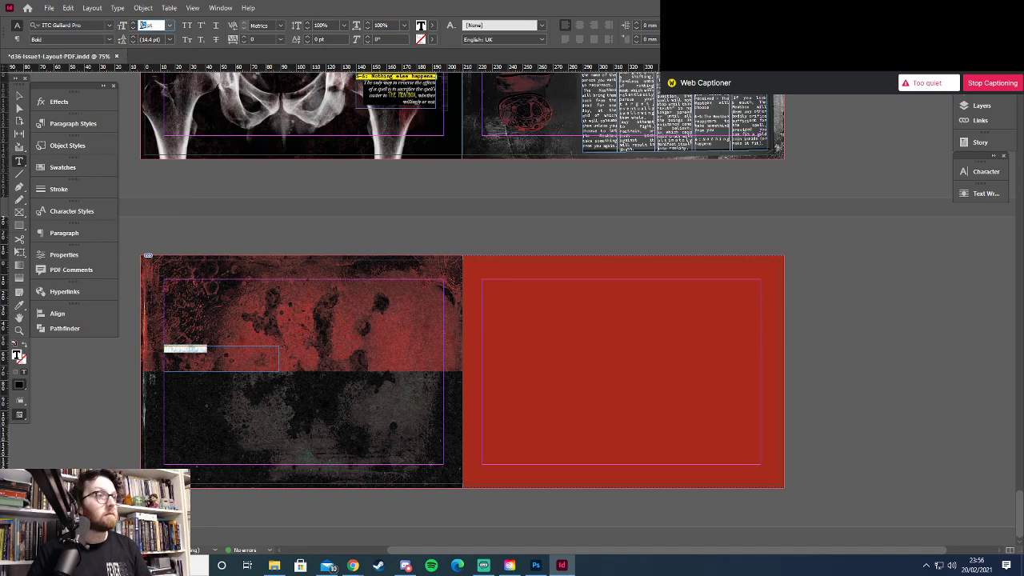
{"action": "key", "text": "Return"}
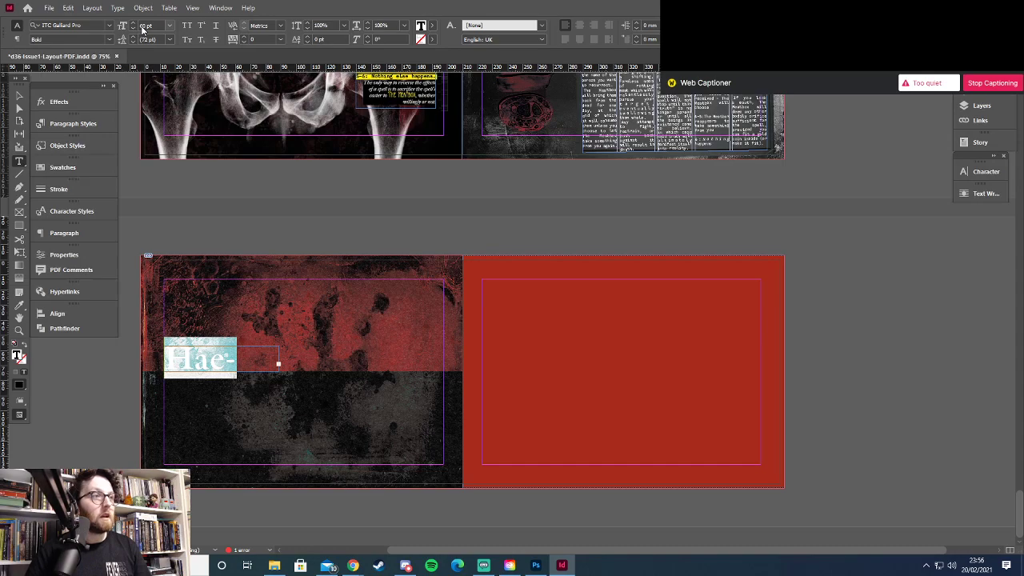
Widen the title frame to about 140 mm and move it down to the top of the black half, at Y 74.5 mm
{"action": "left_click", "coordinate": [19, 96]}
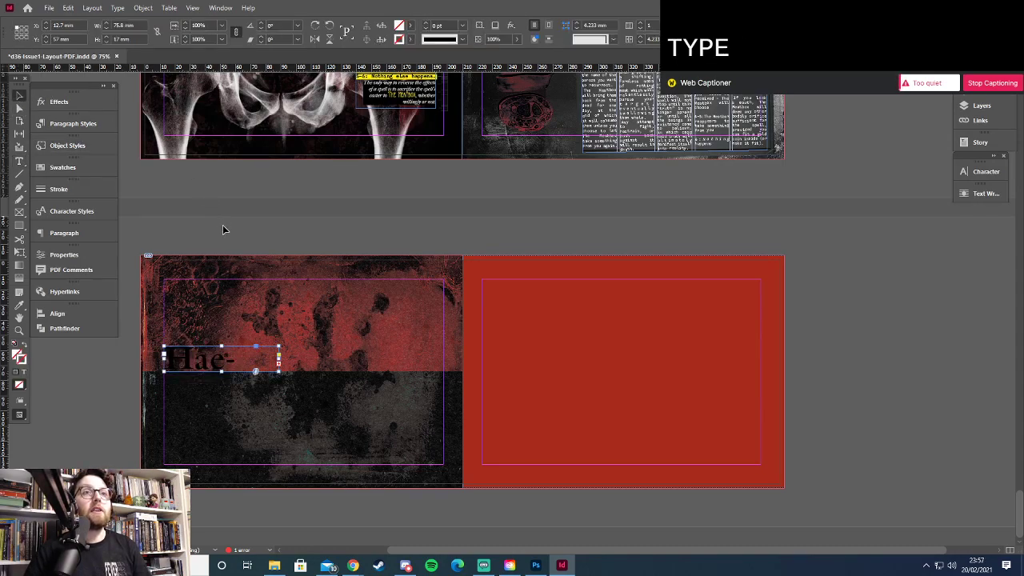
{"action": "left_click_drag", "start_coordinate": [282, 362], "coordinate": [376, 359]}
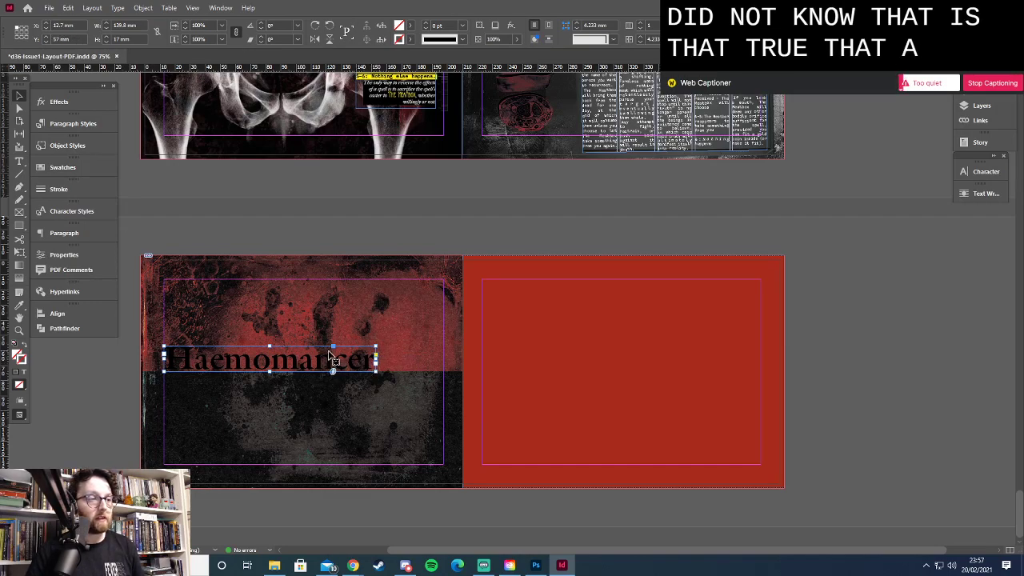
{"action": "key", "text": "shift+Down"}
{"action": "key", "text": "shift+Down"}
{"action": "key", "text": "shift+Down"}
{"action": "key", "text": "shift+Down"}
{"action": "key", "text": "shift+Down"}
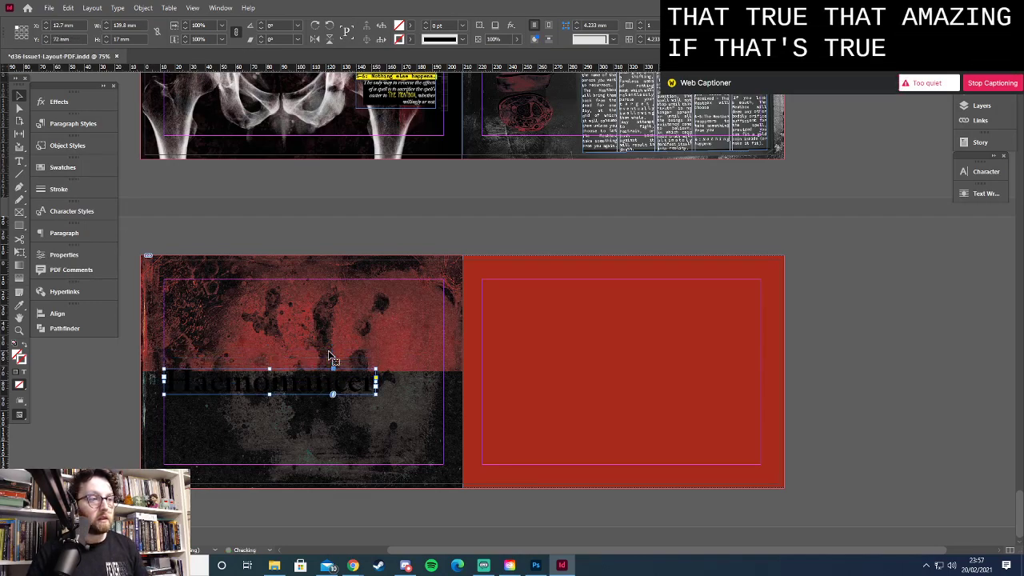
Fill the Haemomancer title text with the Paper swatch
{"action": "key", "text": "t"}
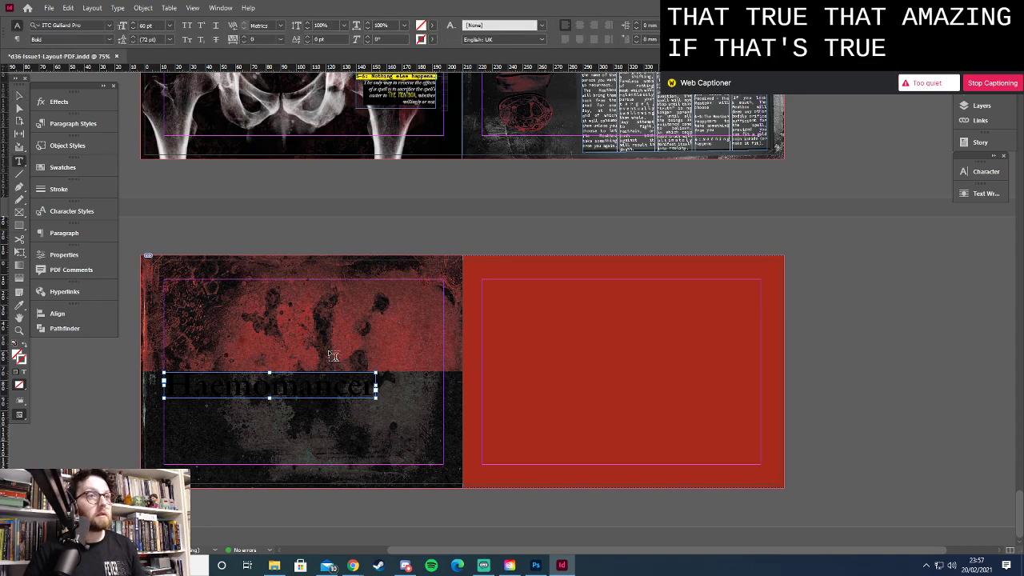
{"action": "double_click", "coordinate": [334, 385]}
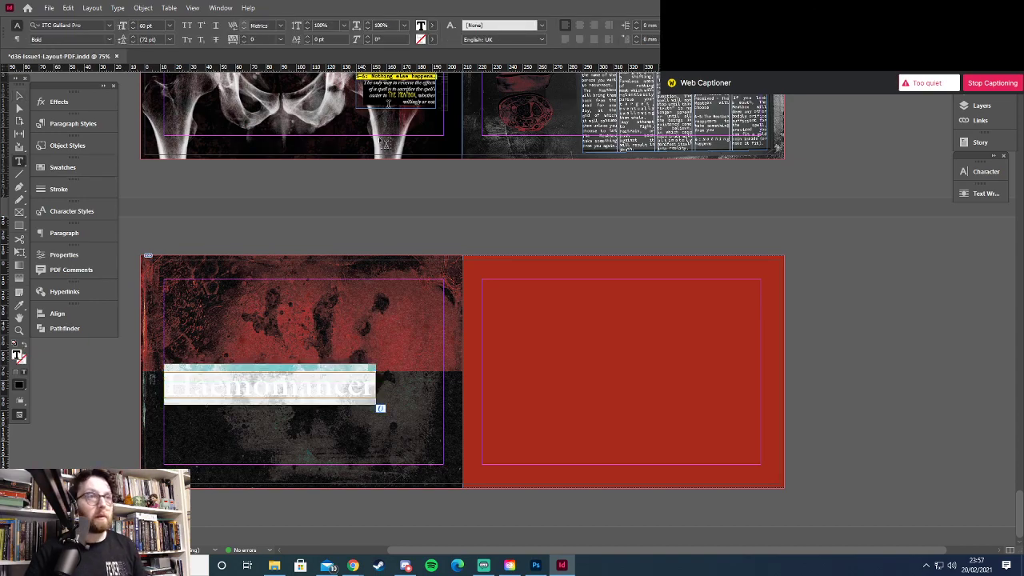
{"action": "left_click", "coordinate": [432, 25]}
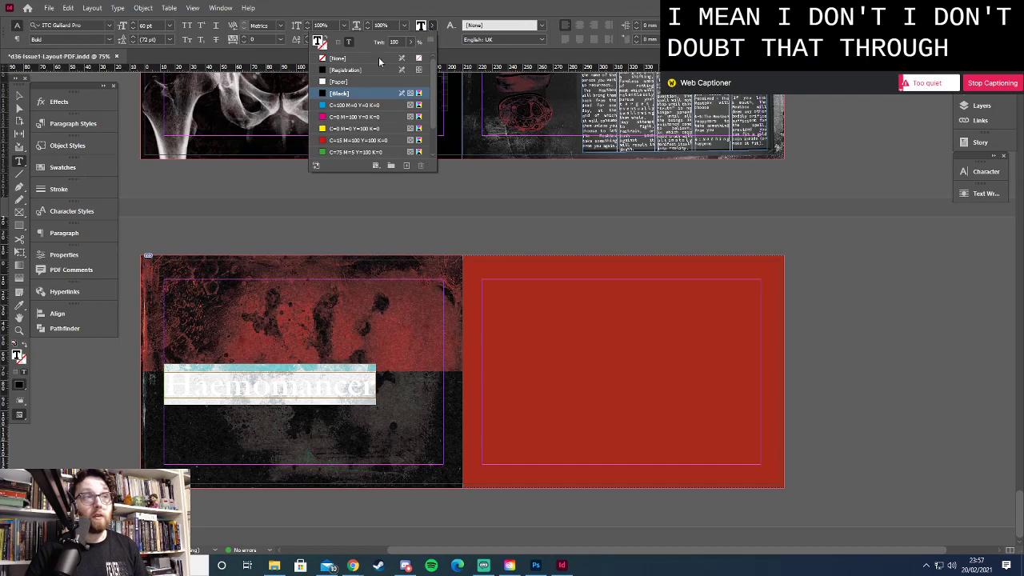
{"action": "left_click", "coordinate": [339, 81]}
{"action": "key", "text": "Escape"}
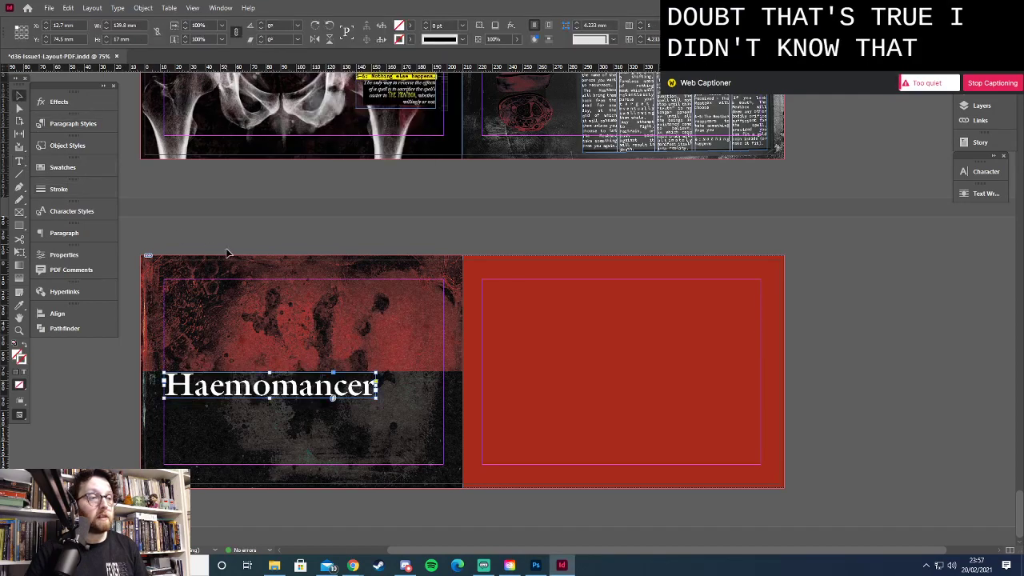
Delete the Haemomancer title frame from the left page
{"action": "left_click", "coordinate": [291, 240]}
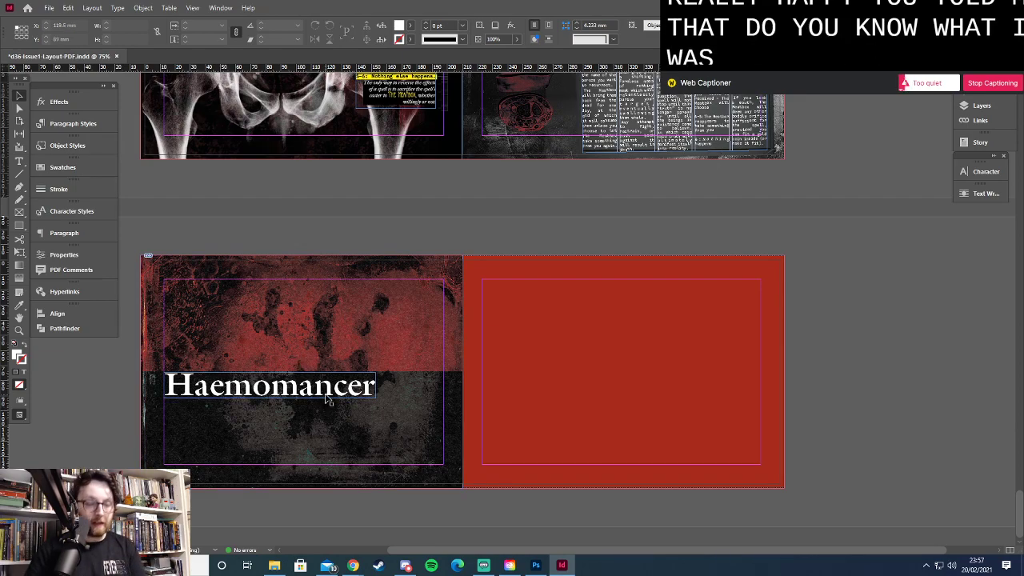
{"action": "key", "text": "Delete"}
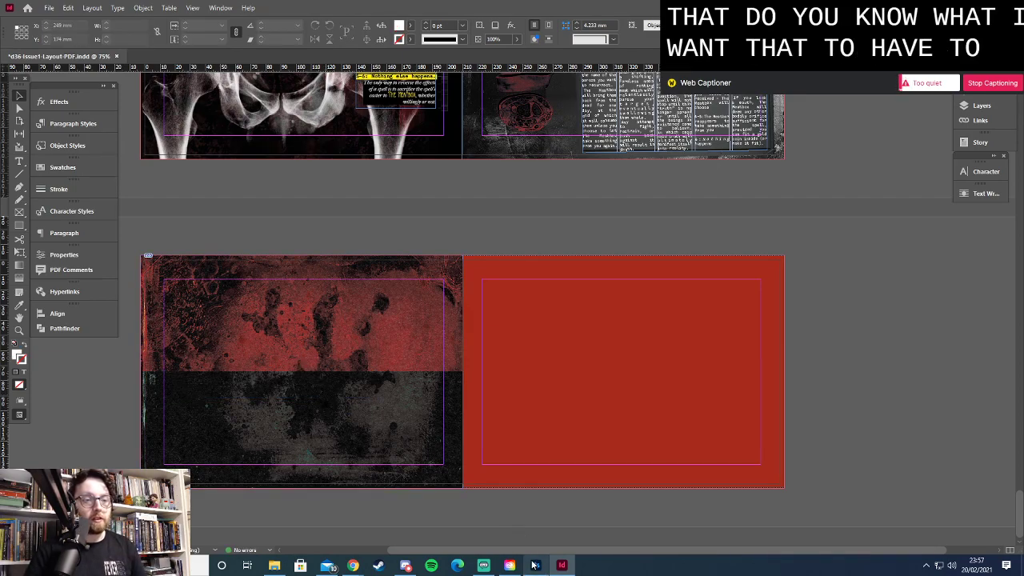
Switch to Photoshop and add a new layer above the placed Bissette-Haemomancer-Page1 artwork in the textured file
{"action": "left_click", "coordinate": [536, 565]}
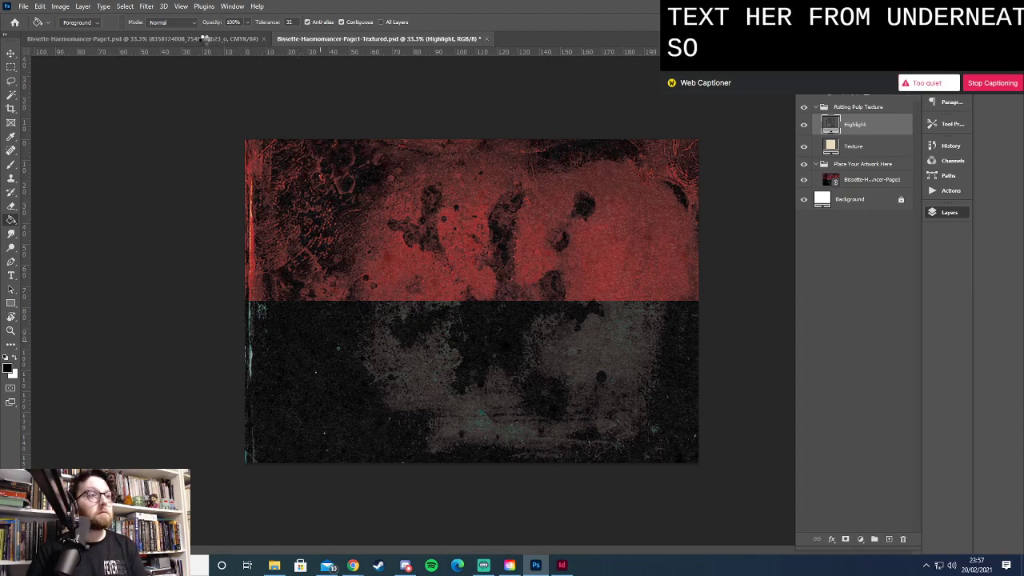
{"action": "key", "text": "t"}
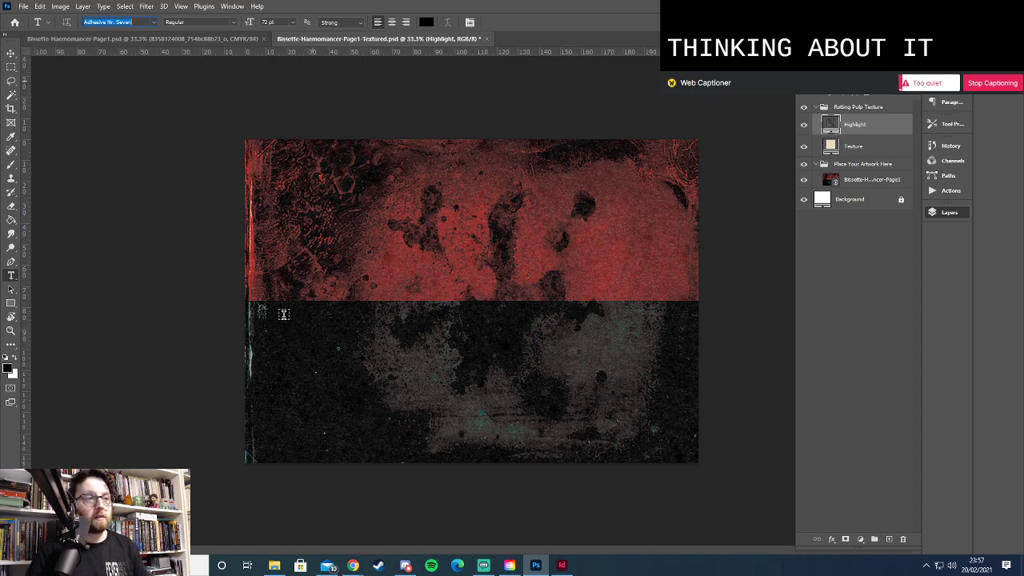
{"action": "left_click", "coordinate": [860, 180]}
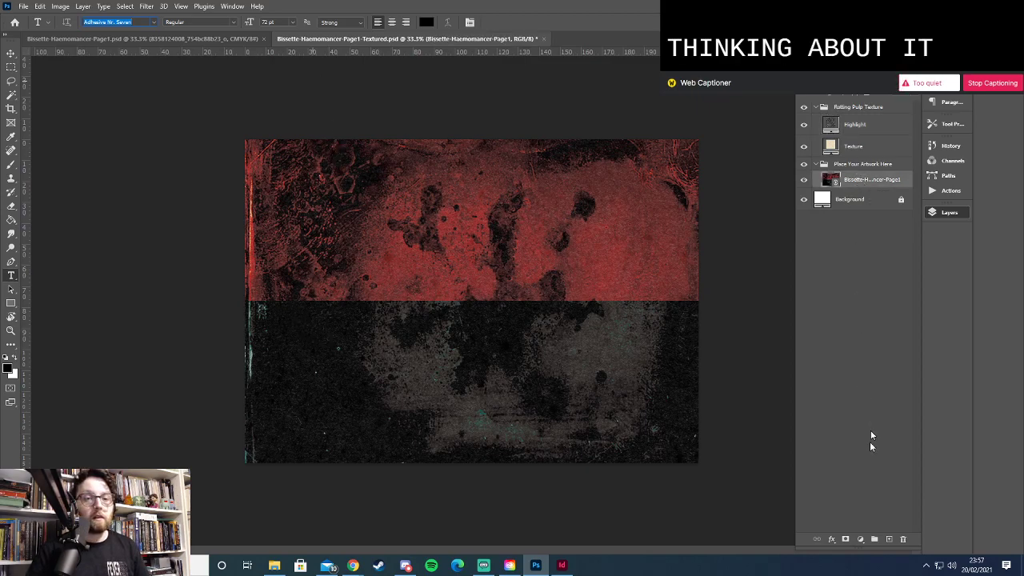
{"action": "left_click", "coordinate": [889, 539]}
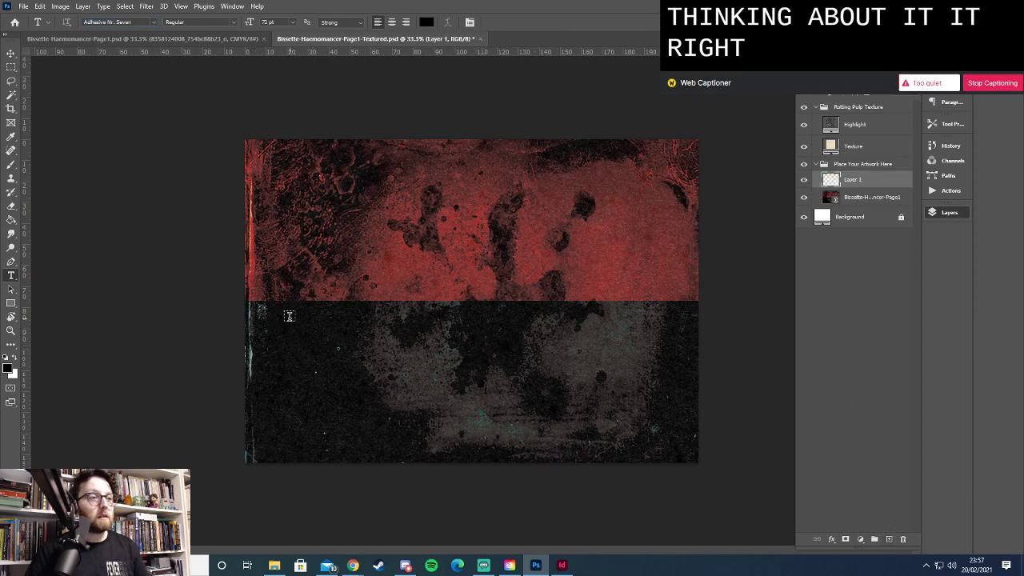
Create a text box across the top of the black half, enter the copied Haemomancer title and select all of it
{"action": "left_click_drag", "start_coordinate": [286, 310], "coordinate": [571, 364]}
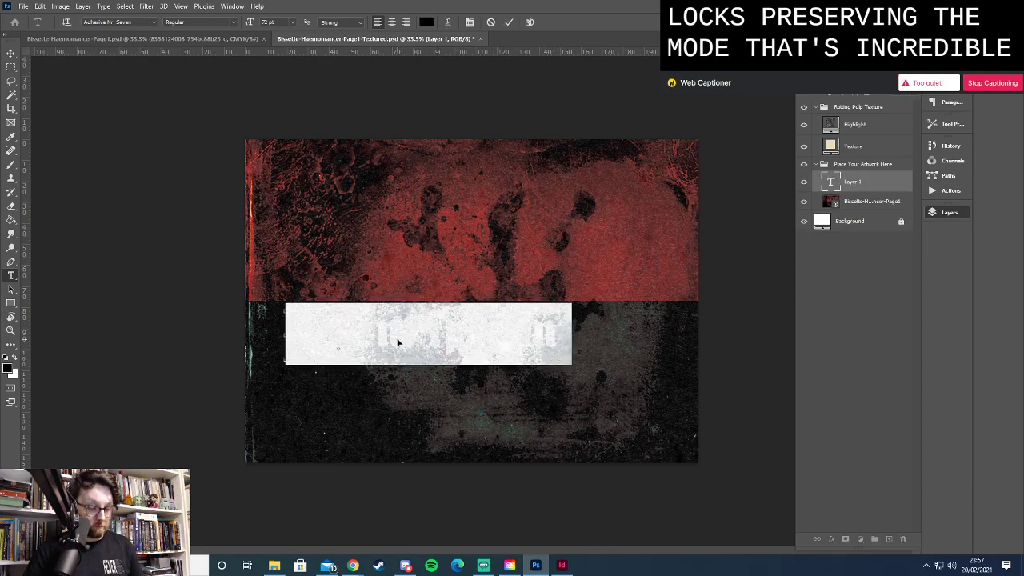
{"action": "left_click", "coordinate": [398, 343]}
{"action": "key", "text": "ctrl+a"}
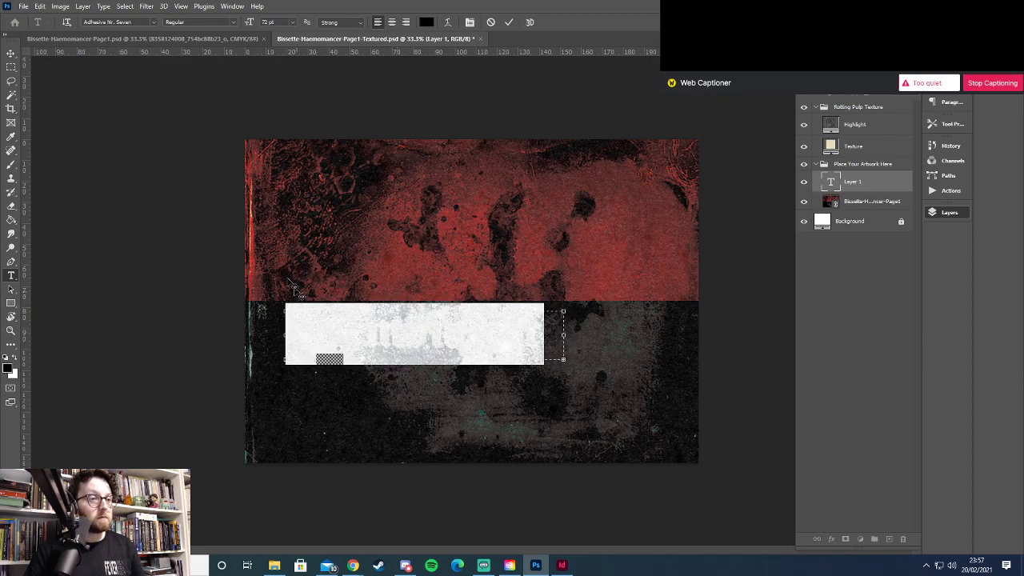
Set the selected Haemomancer title in the ITC Galliard Pro Bold font
{"action": "left_click", "coordinate": [137, 22]}
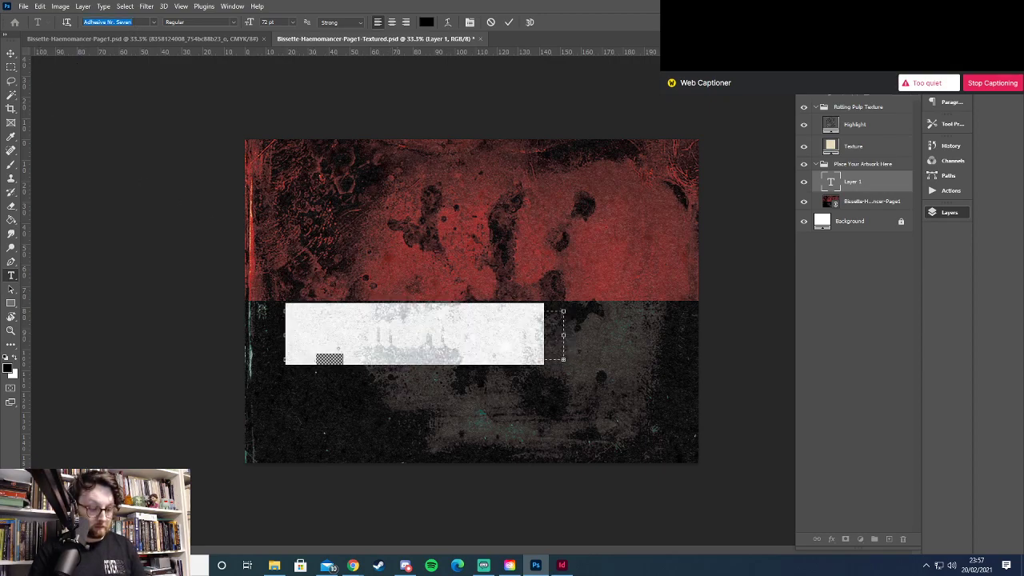
{"action": "left_click", "coordinate": [153, 23]}
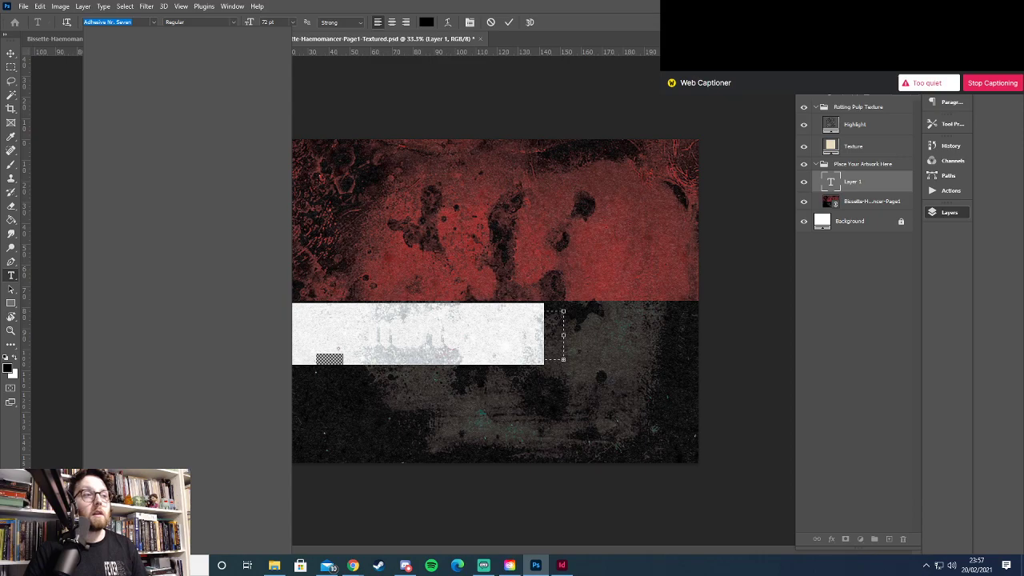
{"action": "type", "text": "itc"}
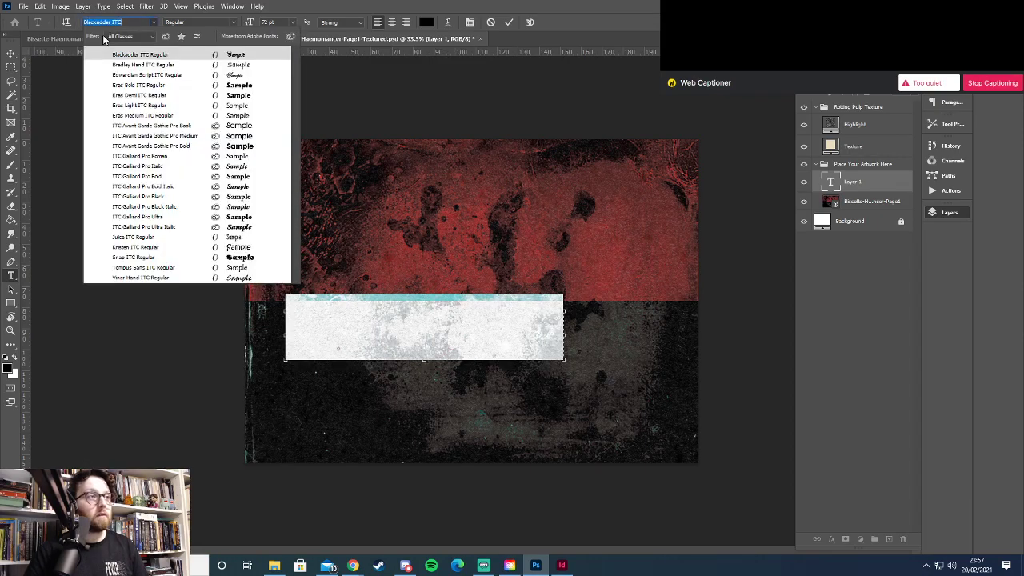
{"action": "type", "text": "itc"}
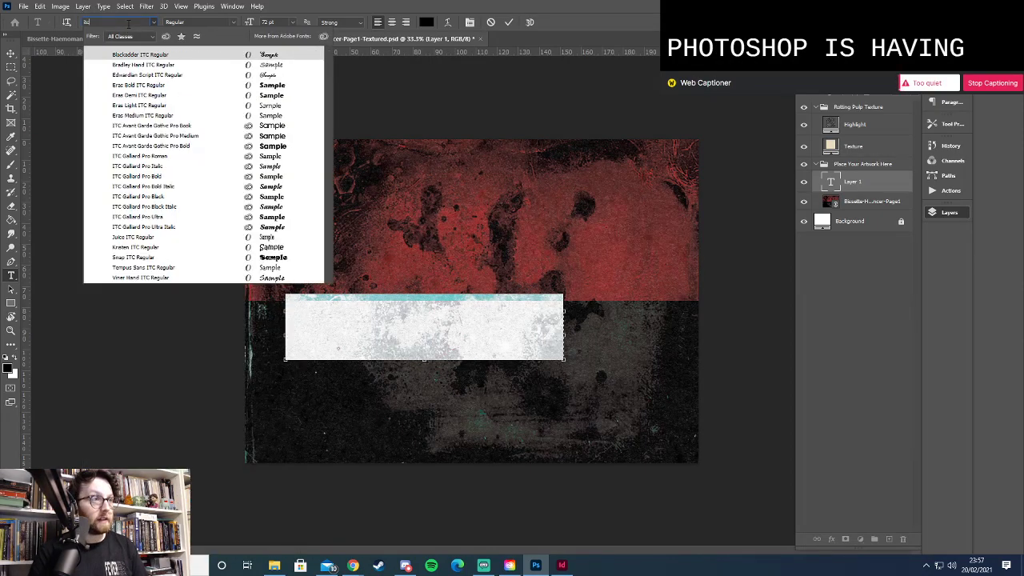
{"action": "type", "text": " gal"}
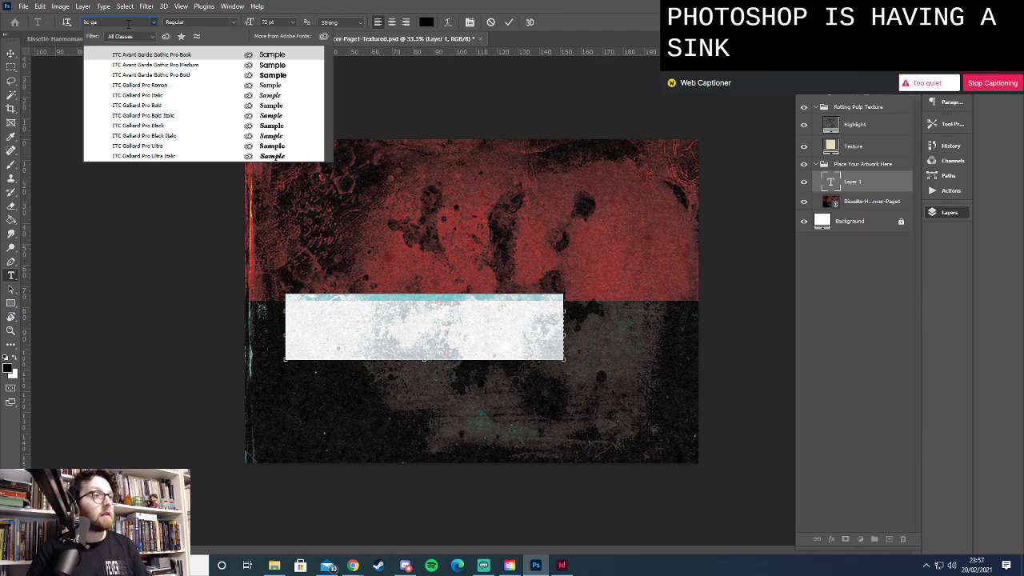
{"action": "left_click", "coordinate": [178, 104]}
Change the title's text colour to white, ffffff
{"action": "left_click", "coordinate": [431, 23]}
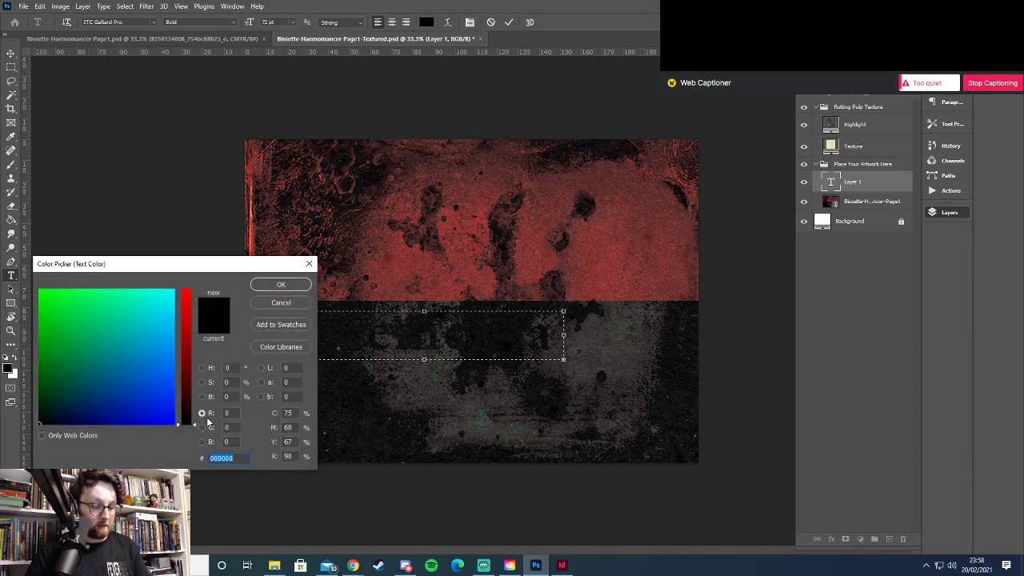
{"action": "type", "text": "ffff"}
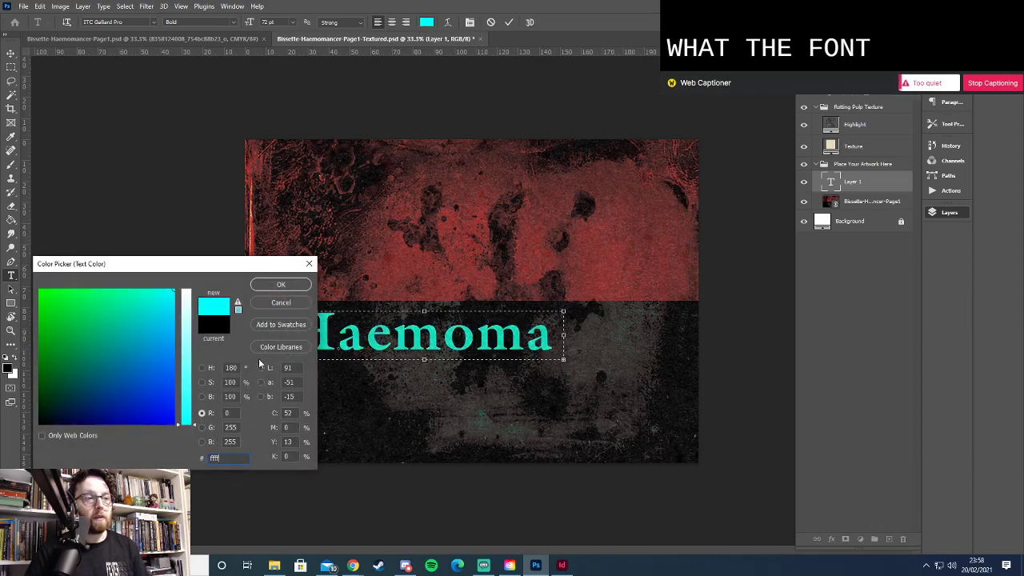
{"action": "type", "text": "ff"}
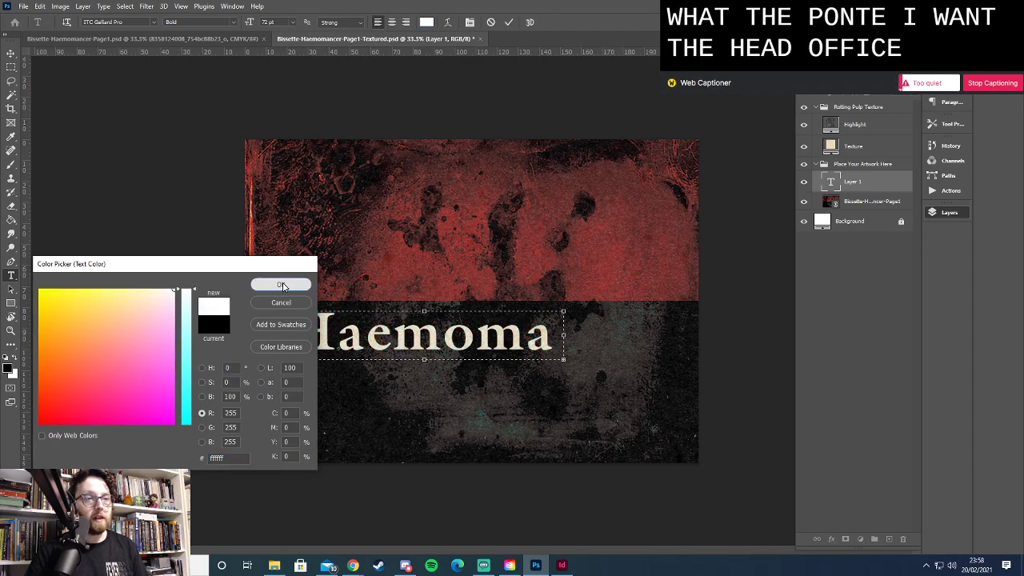
{"action": "left_click", "coordinate": [280, 285]}
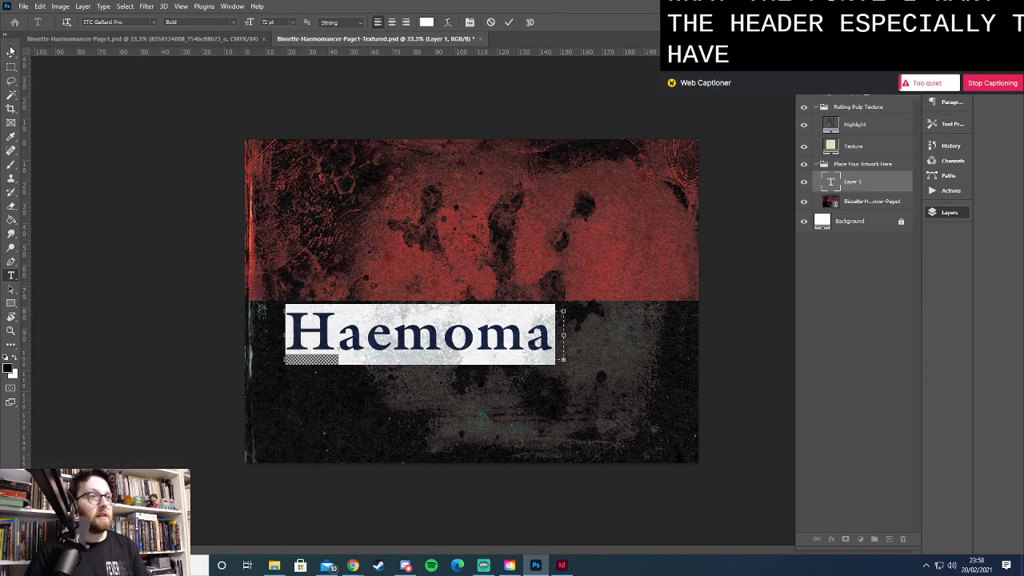
Set the title size to 60 pt and widen its text box so Haemomancer fits on one line
{"action": "left_click", "coordinate": [249, 23]}
{"action": "type", "text": "80"}
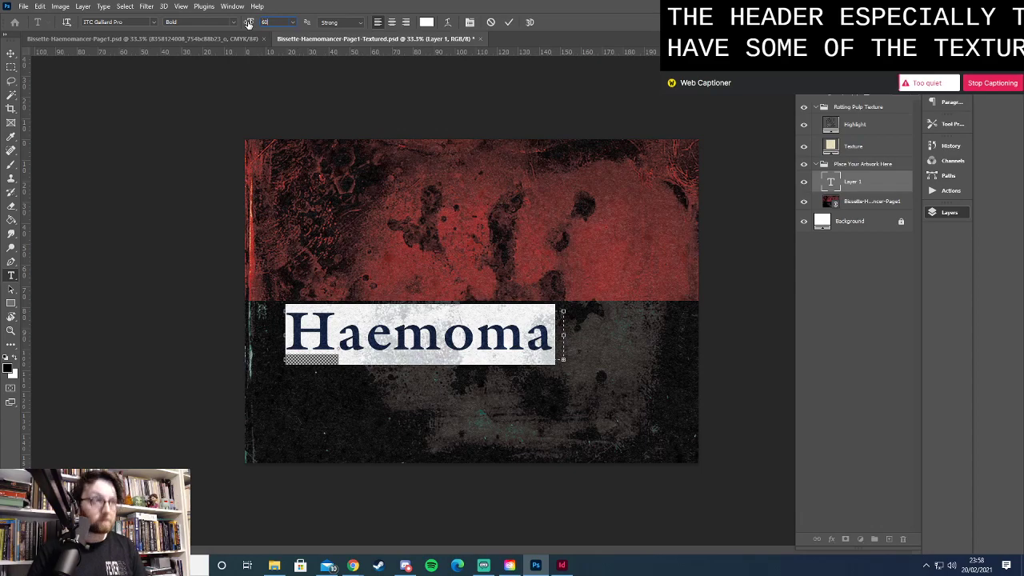
{"action": "left_click", "coordinate": [11, 53]}
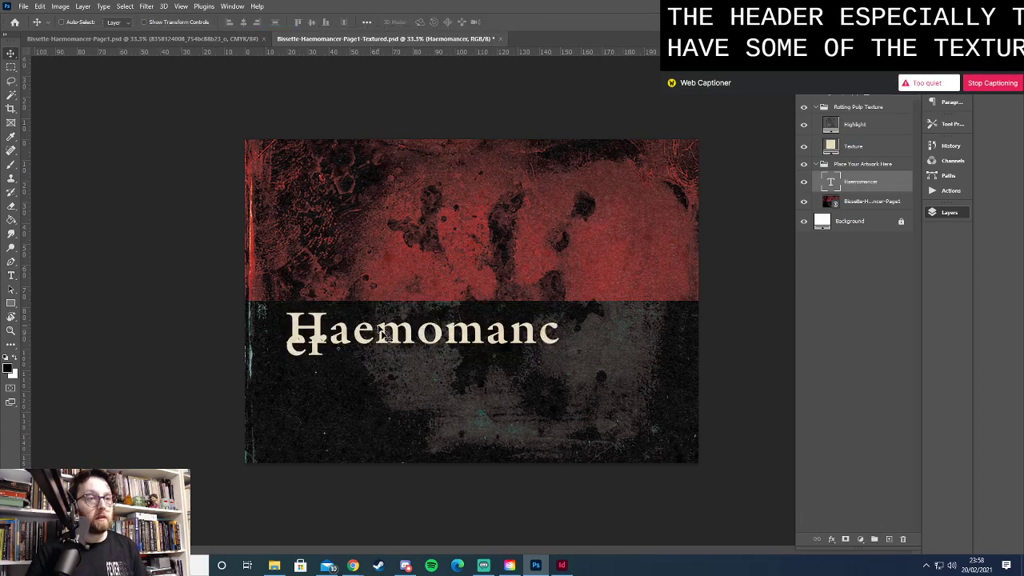
{"action": "key", "text": "t"}
{"action": "left_click", "coordinate": [559, 335]}
{"action": "left_click_drag", "start_coordinate": [563, 336], "coordinate": [623, 333]}
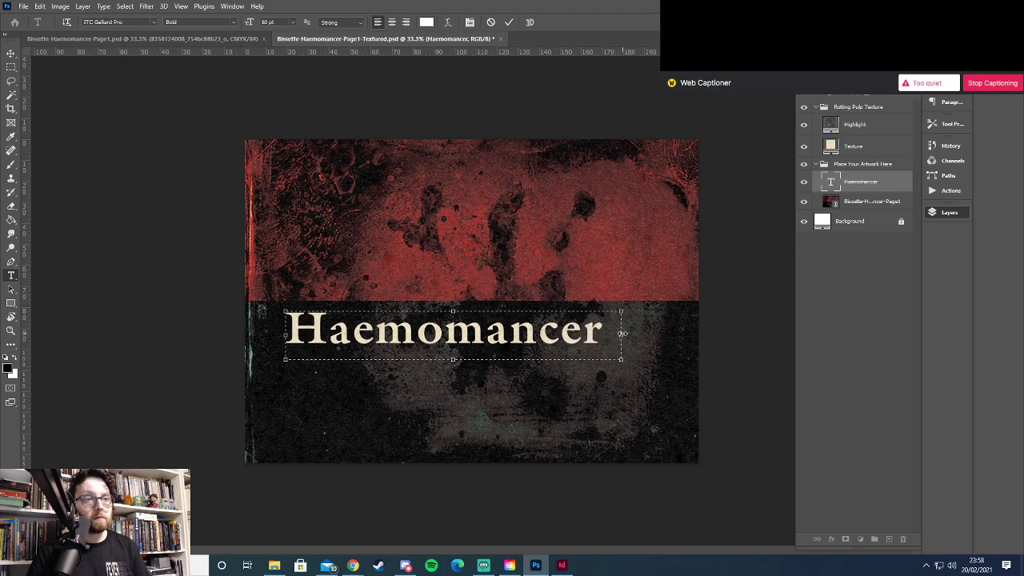
Move the title up and toward the page's left edge so it straddles the red and black boundary, fine-tuning it slightly rightward
{"action": "left_click", "coordinate": [11, 54]}
{"action": "left_click_drag", "start_coordinate": [317, 340], "coordinate": [297, 320]}
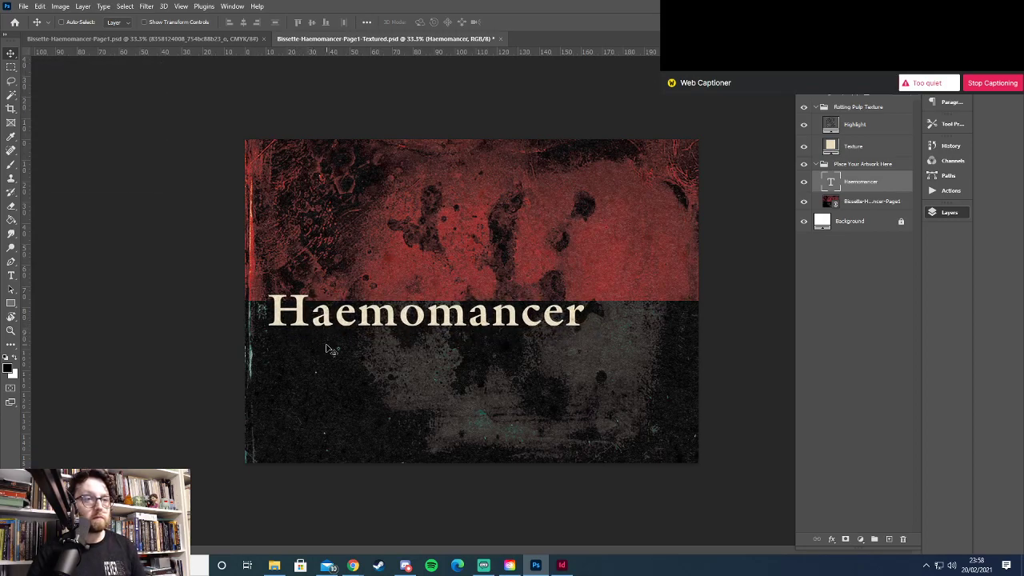
{"action": "key", "text": "Right"}
{"action": "key", "text": "Right"}
{"action": "key", "text": "Right"}
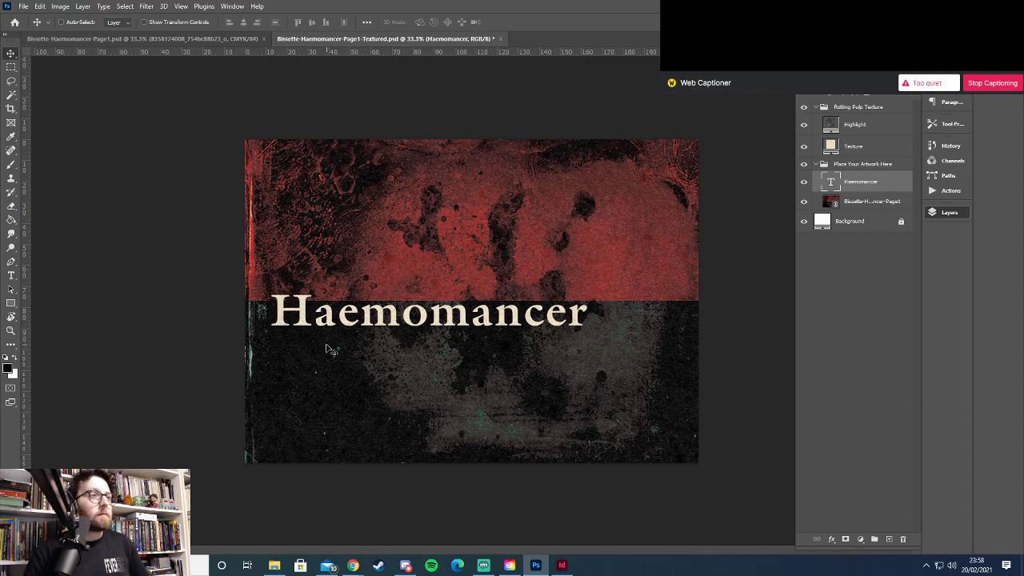
Change the whole Haemomancer title to the Canto Brush font
{"action": "key", "text": "t"}
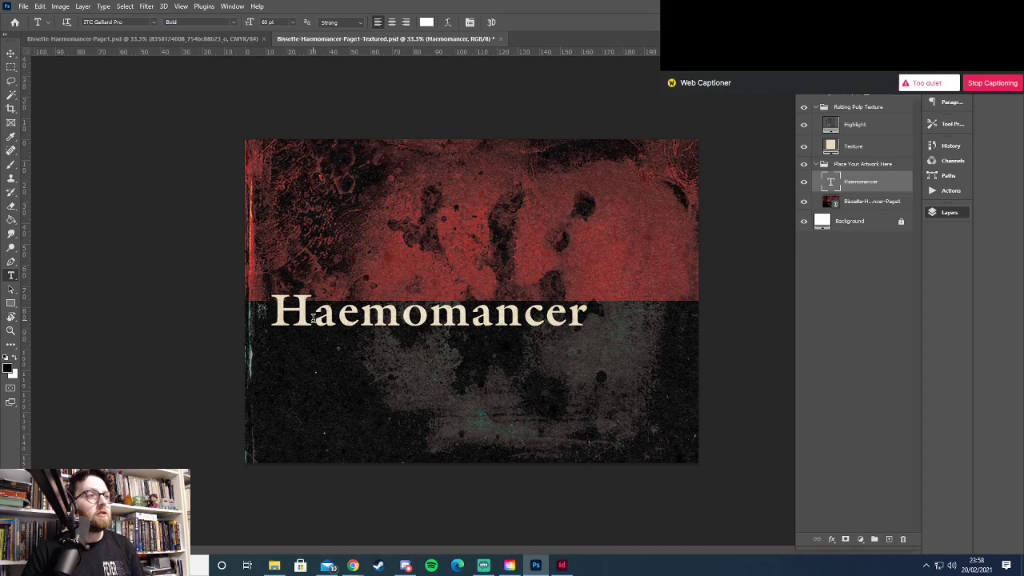
{"action": "left_click", "coordinate": [313, 318]}
{"action": "key", "text": "ctrl+a"}
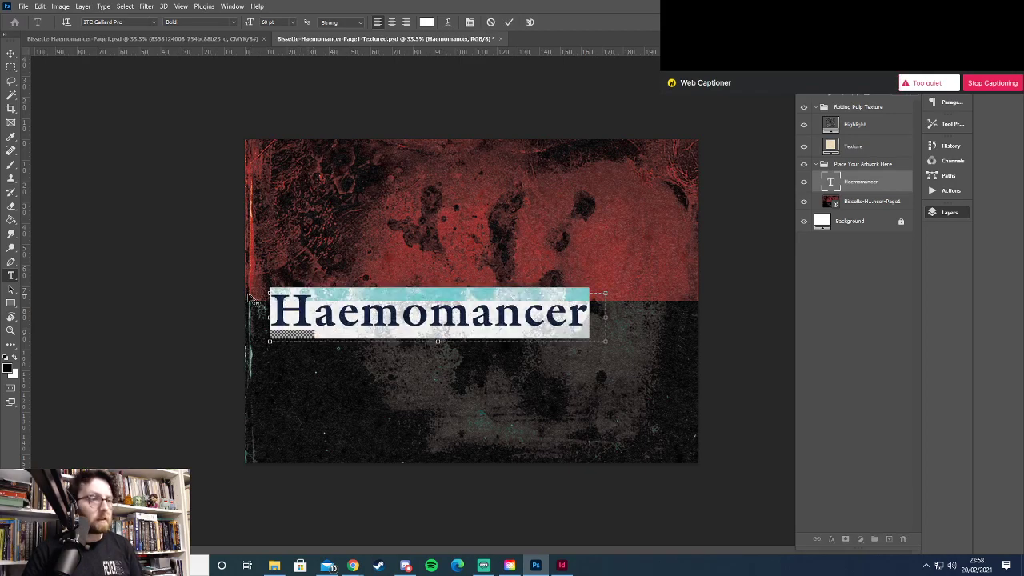
{"action": "left_click", "coordinate": [133, 21]}
{"action": "type", "text": "cant"}
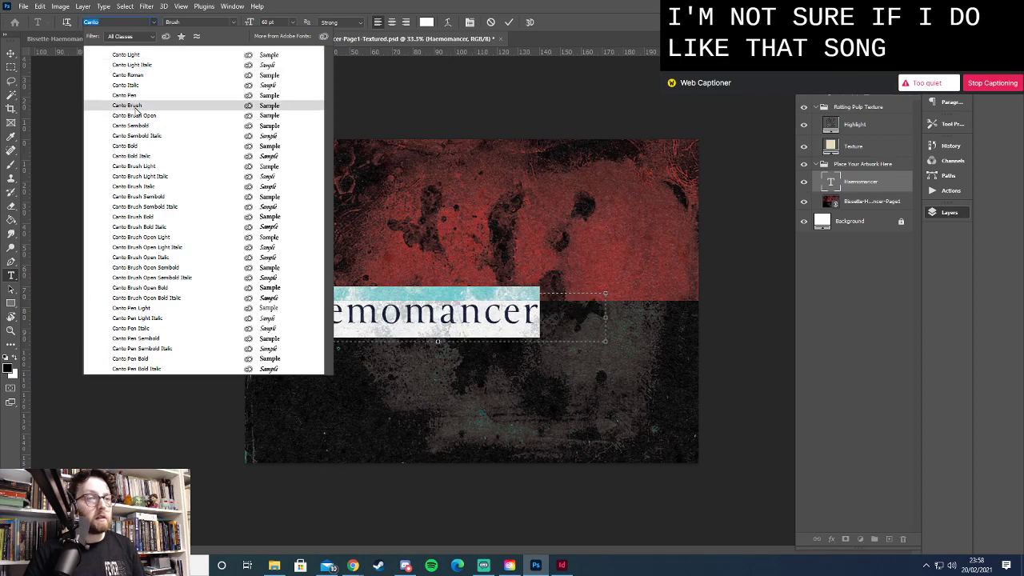
{"action": "left_click", "coordinate": [135, 106]}
{"action": "left_click", "coordinate": [10, 53]}
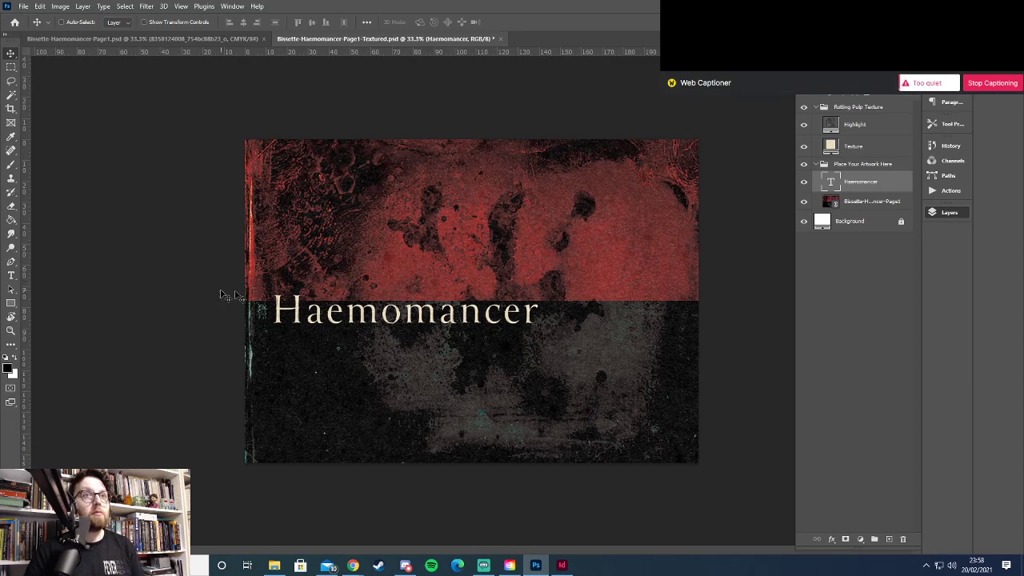
Set the size of the entire Haemomancer title to 72 pt
{"action": "key", "text": "t"}
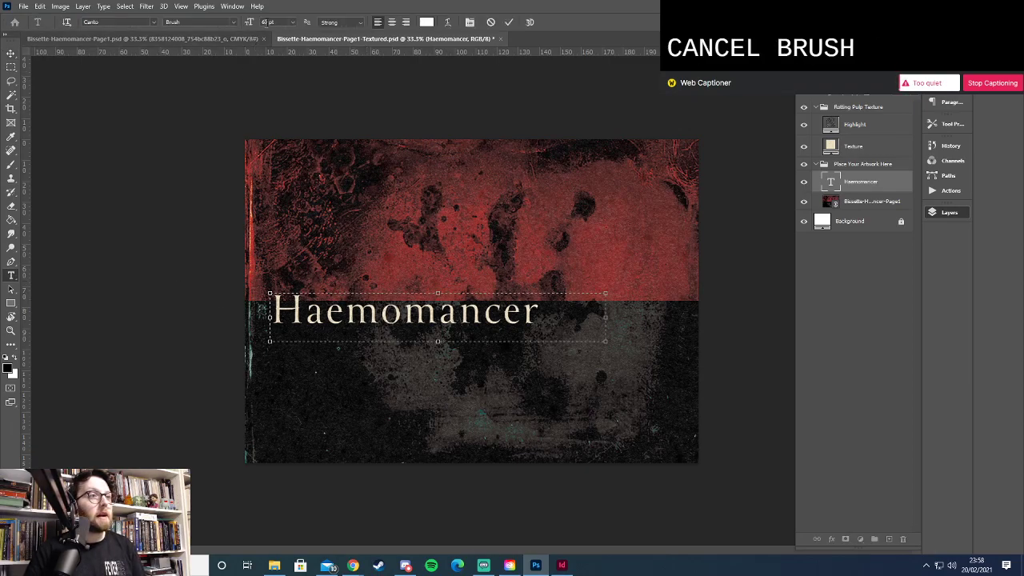
{"action": "left_click", "coordinate": [293, 23]}
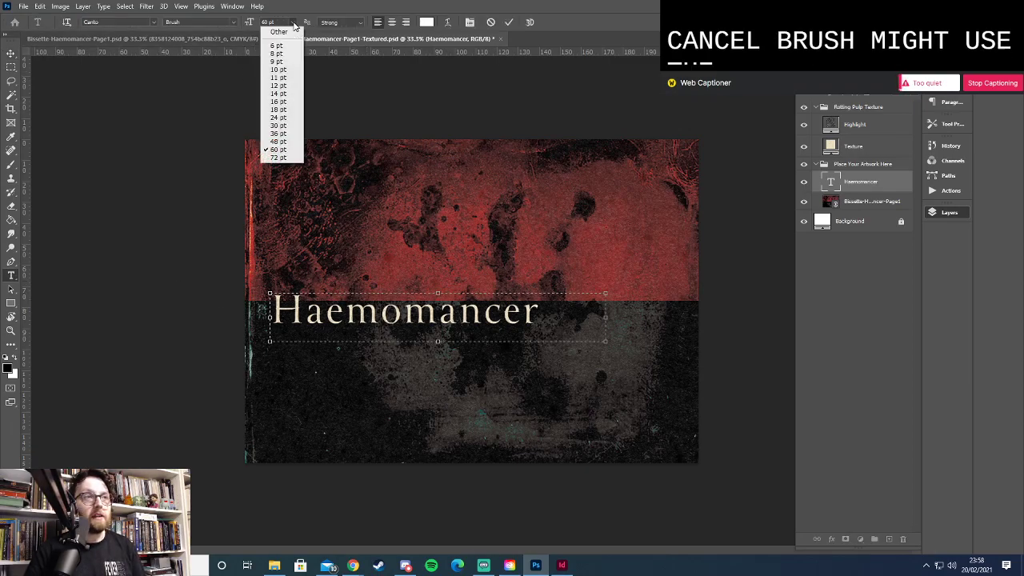
{"action": "left_click", "coordinate": [288, 159]}
{"action": "key", "text": "ctrl+a"}
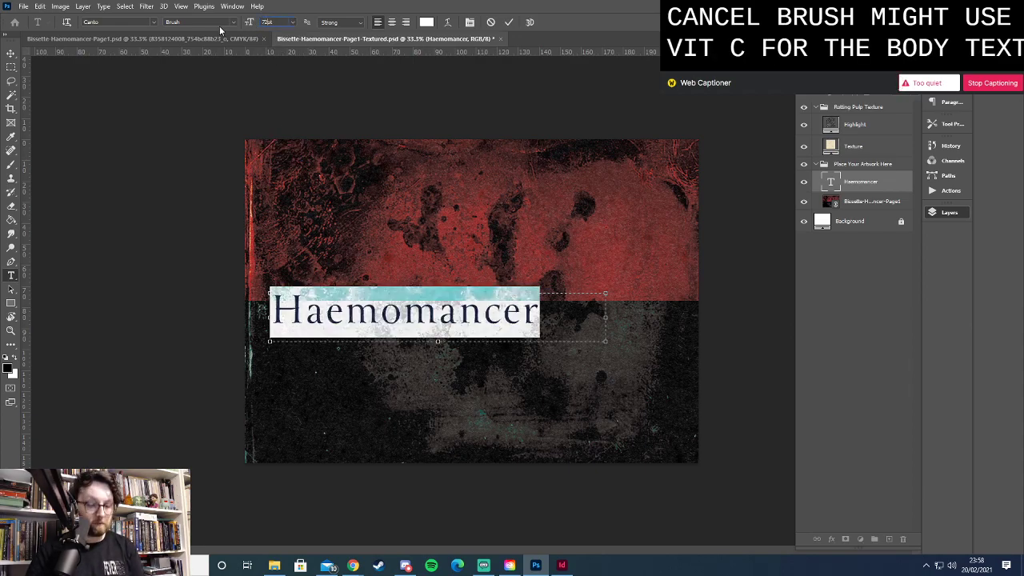
{"action": "key", "text": "Return"}
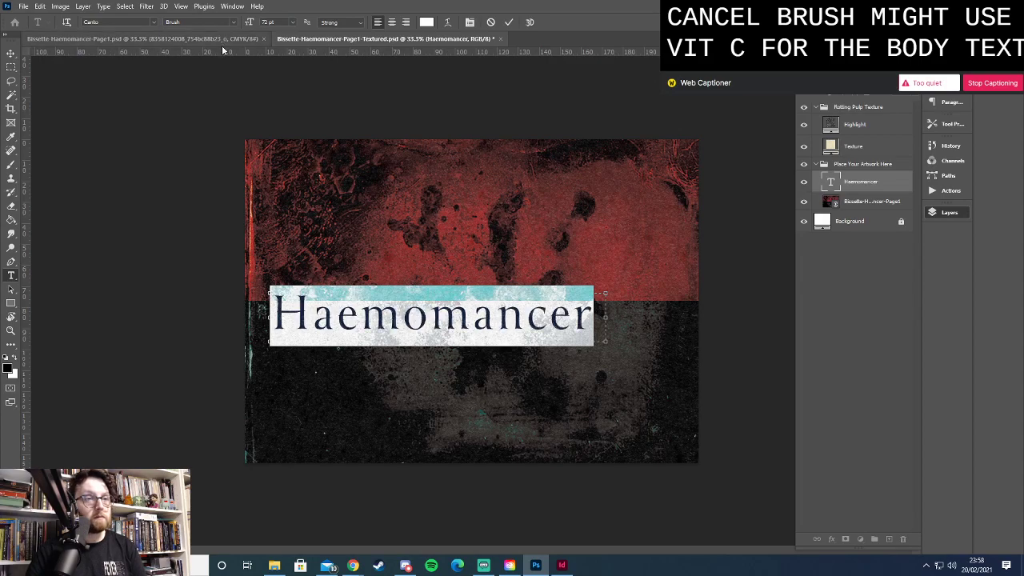
Apply small caps to the Haemomancer title and close the character settings
{"action": "left_click", "coordinate": [470, 22]}
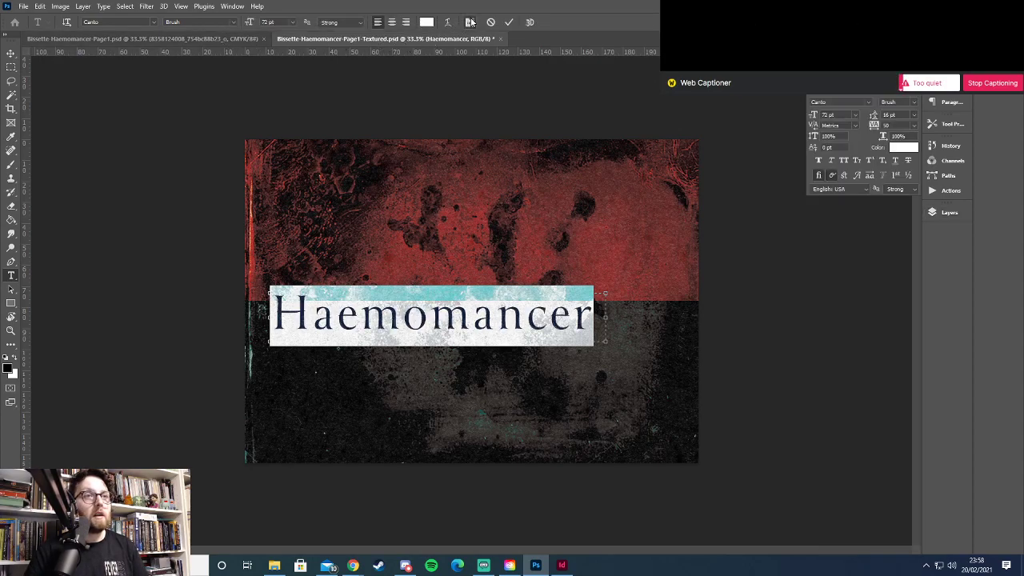
{"action": "left_click", "coordinate": [857, 161]}
{"action": "left_click", "coordinate": [10, 53]}
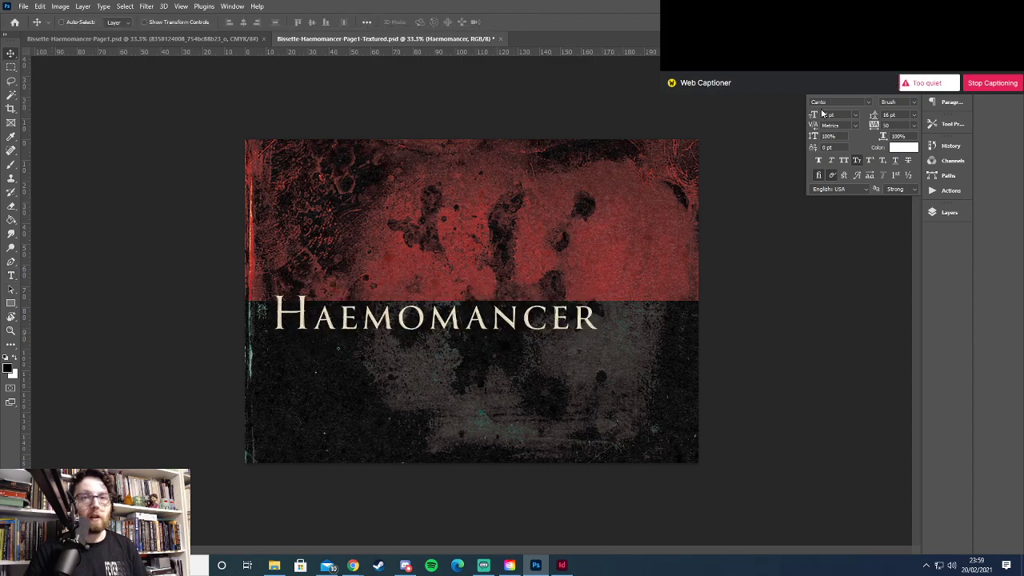
{"action": "left_click", "coordinate": [904, 96]}
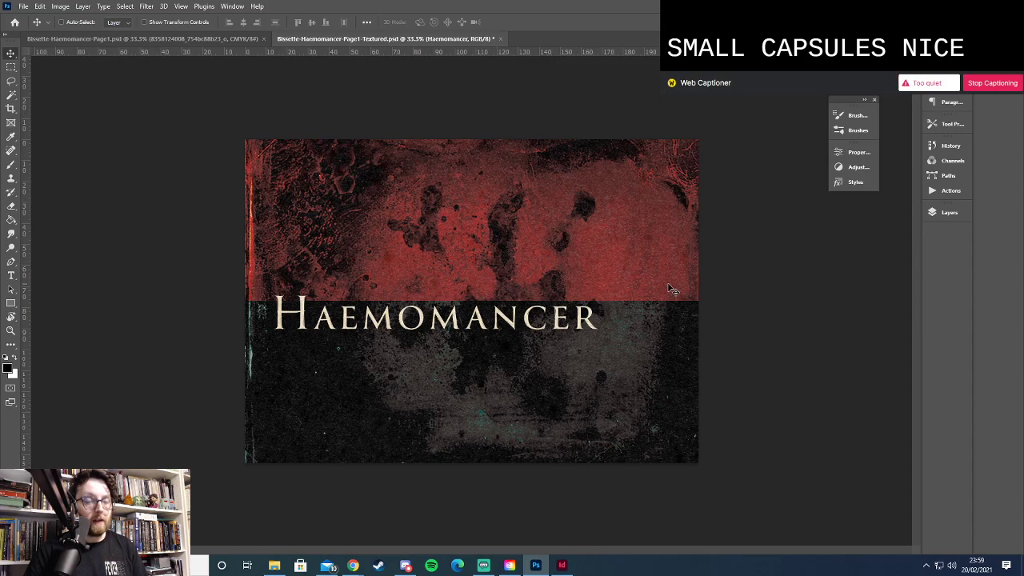
Nudge the title slightly upward across the red and black boundary and save the textured file
{"action": "key", "text": "Up"}
{"action": "key", "text": "Up"}
{"action": "key", "text": "Up"}
{"action": "key", "text": "Up"}
{"action": "key", "text": "Up"}
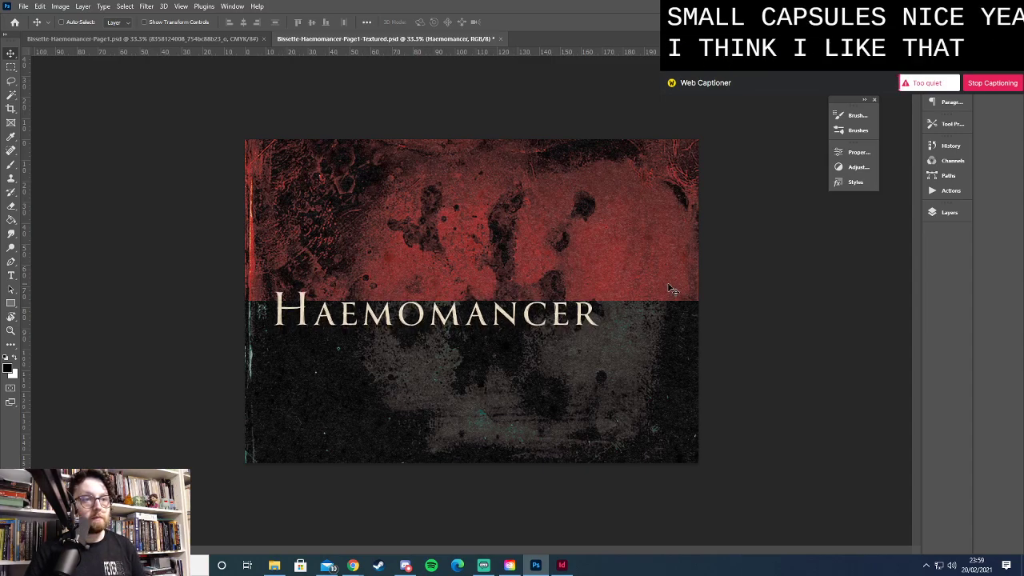
{"action": "key", "text": "Down"}
{"action": "key", "text": "Down"}
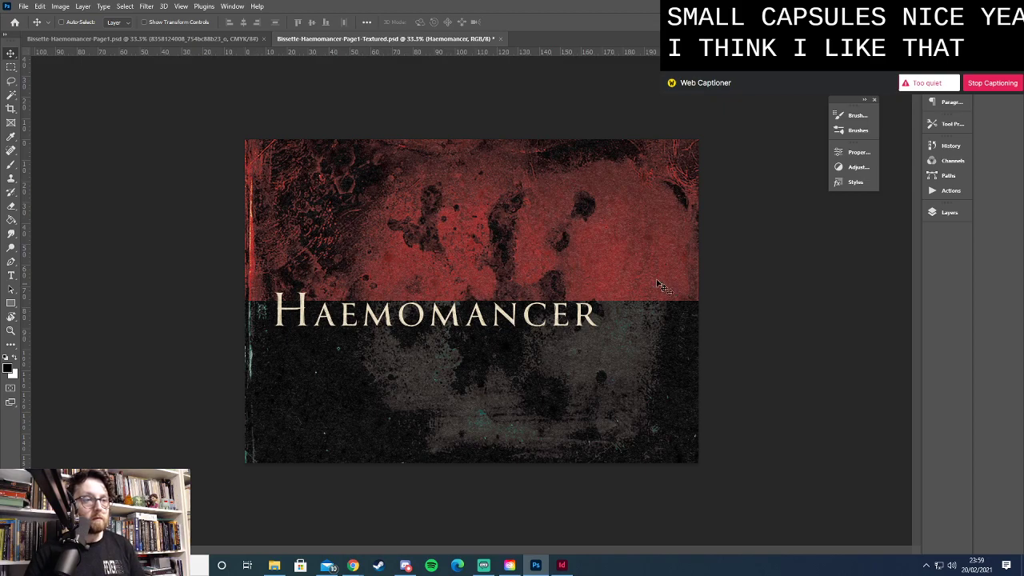
{"action": "key", "text": "ctrl+s"}
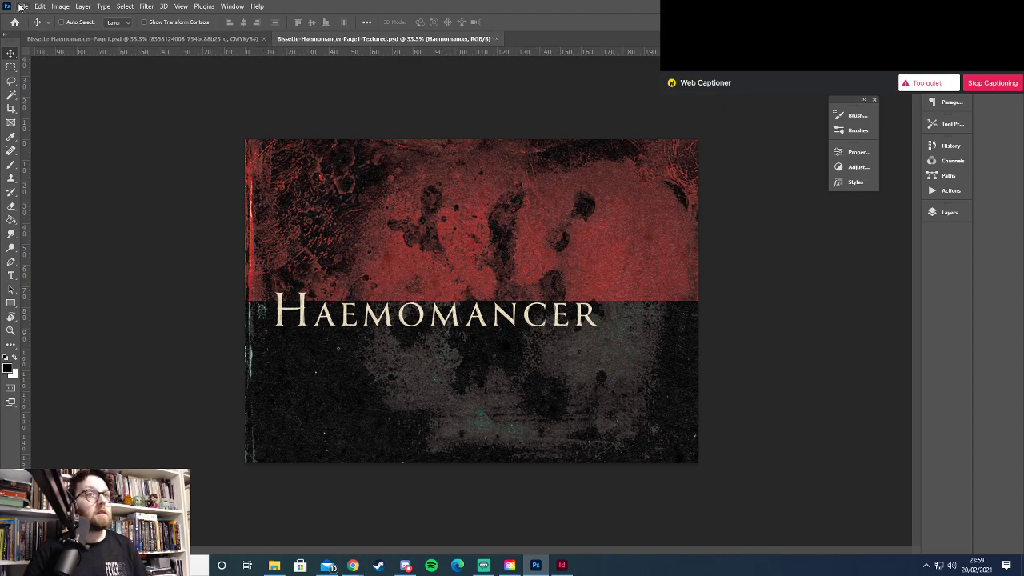
Export the textured page as a PNG at 100% scale, replacing the existing Bissette-Haemomancer-Page1-Textured.png
{"action": "left_click", "coordinate": [23, 7]}
{"action": "mouse_move", "coordinate": [116, 160]}
{"action": "left_click", "coordinate": [185, 173]}
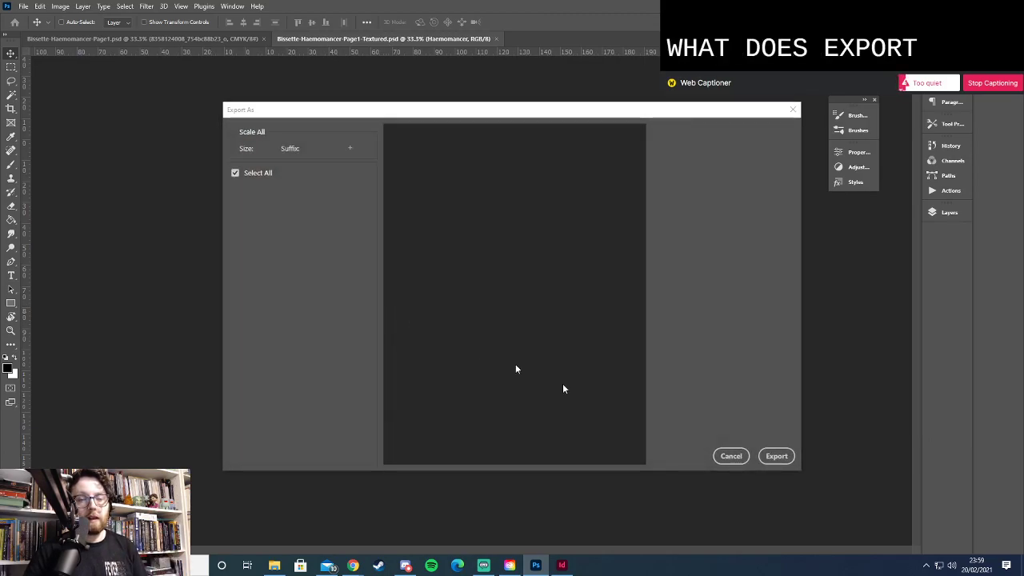
{"action": "left_click", "coordinate": [777, 458]}
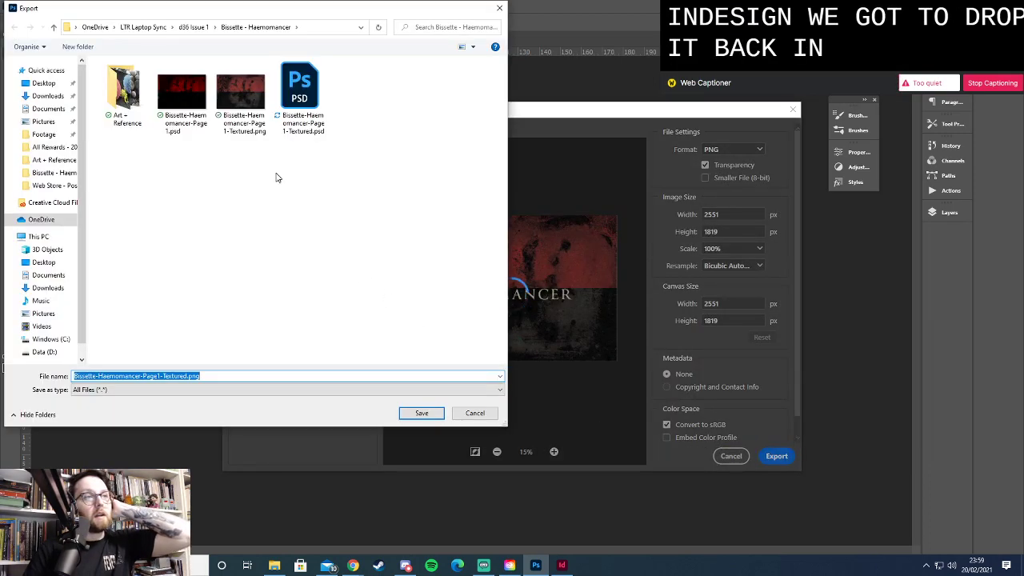
{"action": "left_click", "coordinate": [240, 96]}
{"action": "left_click", "coordinate": [422, 413]}
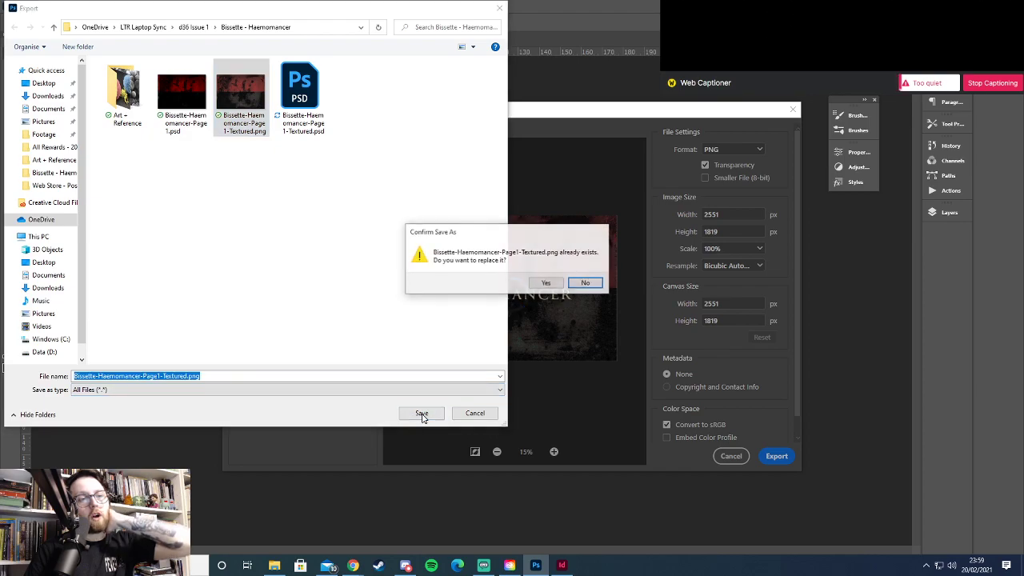
{"action": "left_click", "coordinate": [546, 282]}
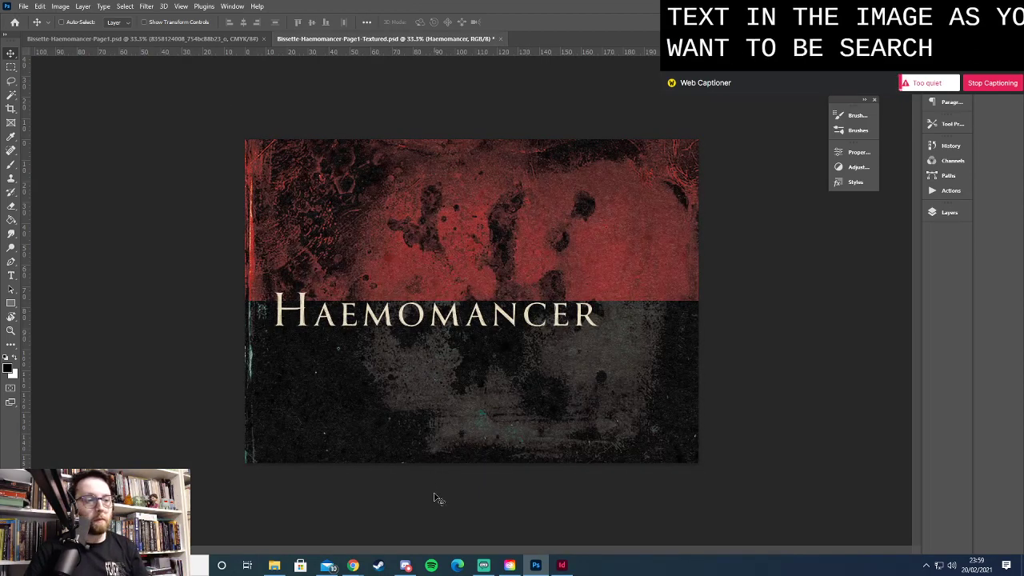
Switch to InDesign and update the modified link of the textured image on the left page, leaving it deselected
{"action": "left_click", "coordinate": [561, 566]}
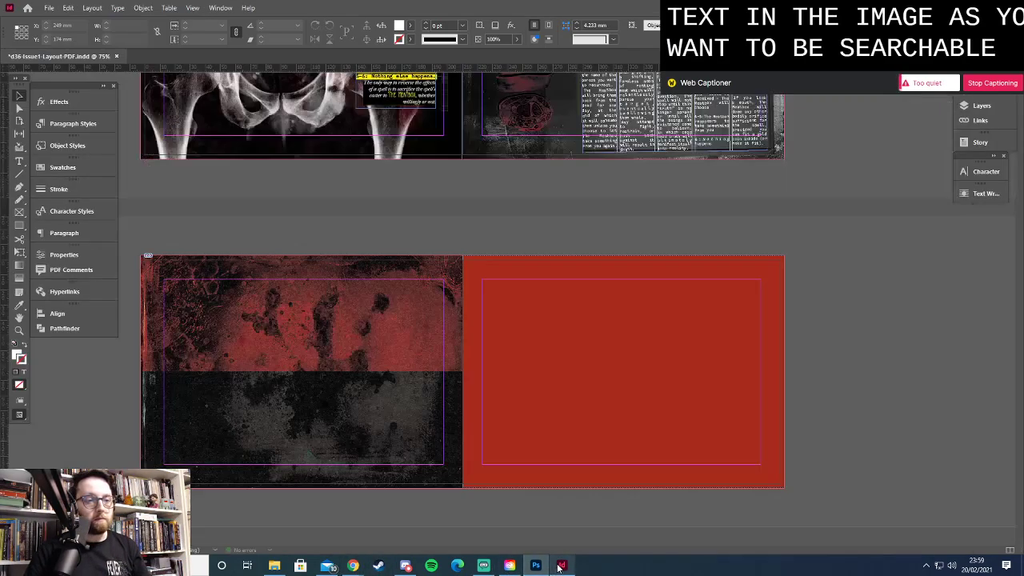
{"action": "left_click", "coordinate": [147, 257]}
{"action": "left_click", "coordinate": [173, 233]}
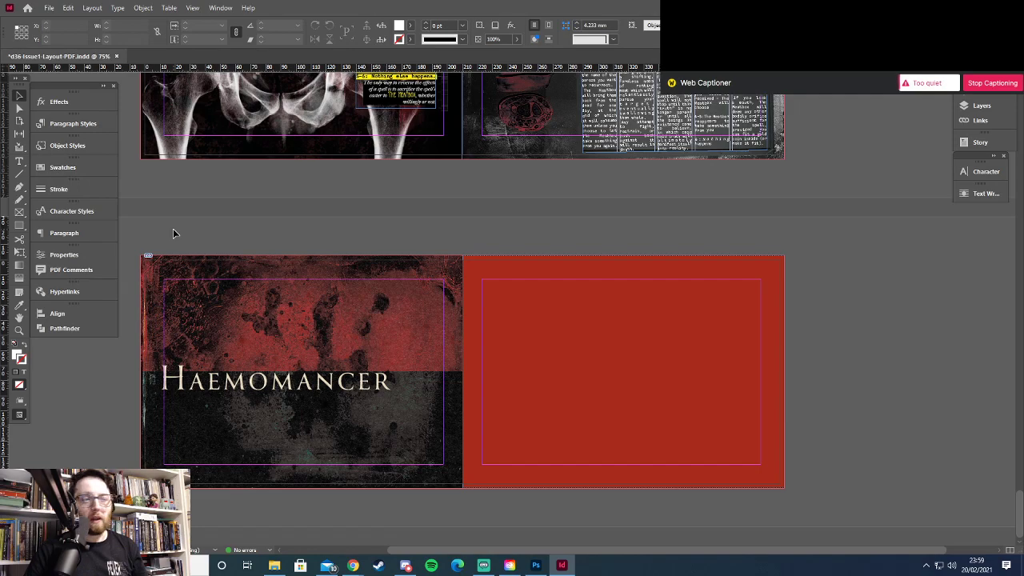
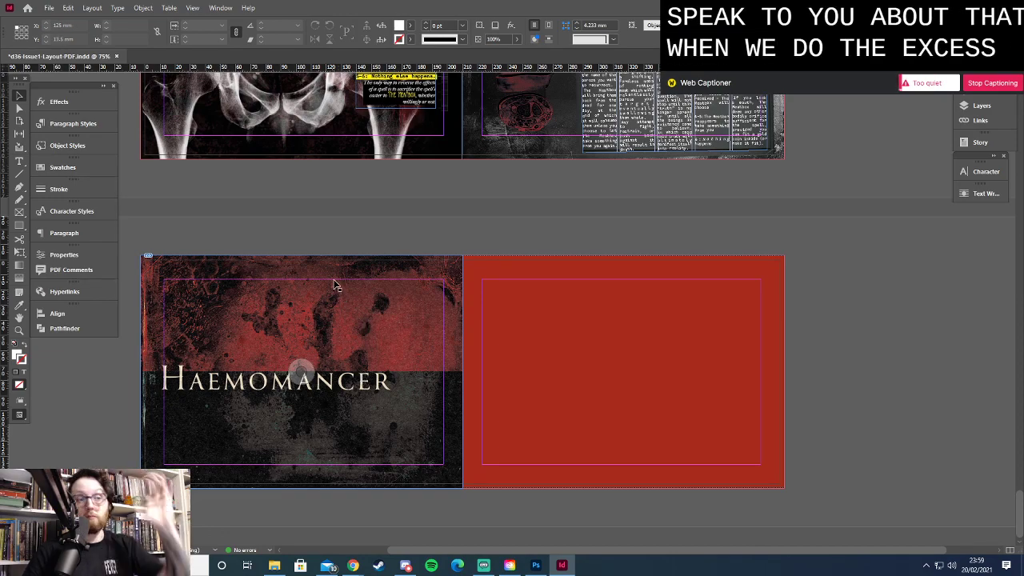
Draw a wide, shallow text frame directly beneath the second half of the Haemomancer title on the left page
{"action": "key", "text": "z"}
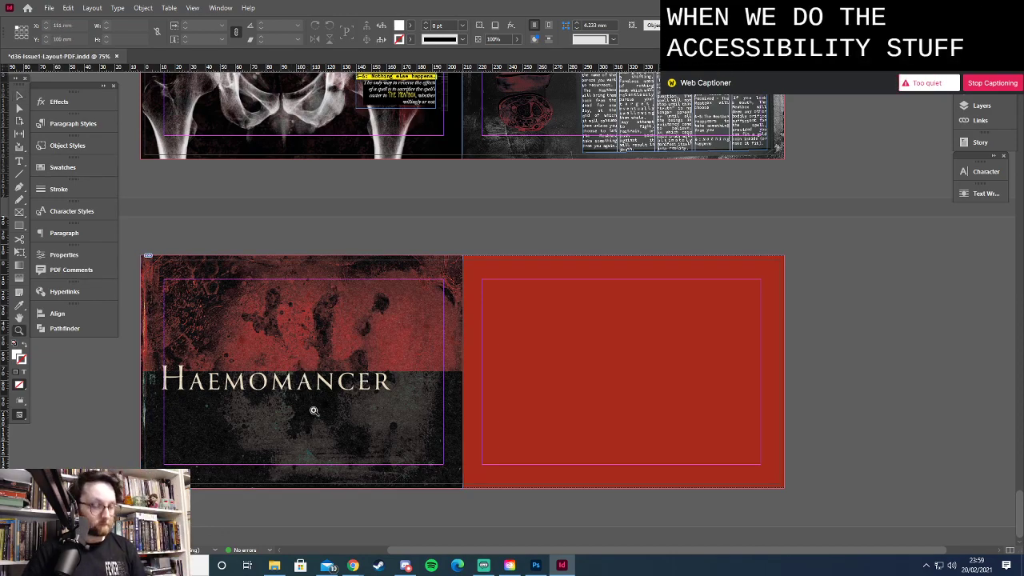
{"action": "left_click", "coordinate": [313, 412]}
{"action": "left_click", "coordinate": [547, 363]}
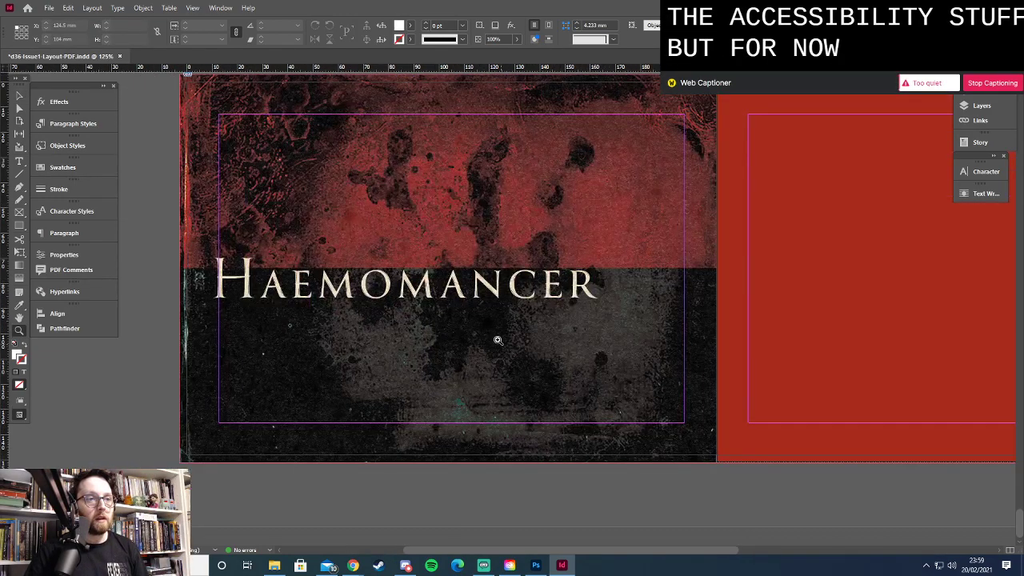
{"action": "left_click_drag", "start_coordinate": [546, 301], "coordinate": [521, 356]}
{"action": "key", "text": "t"}
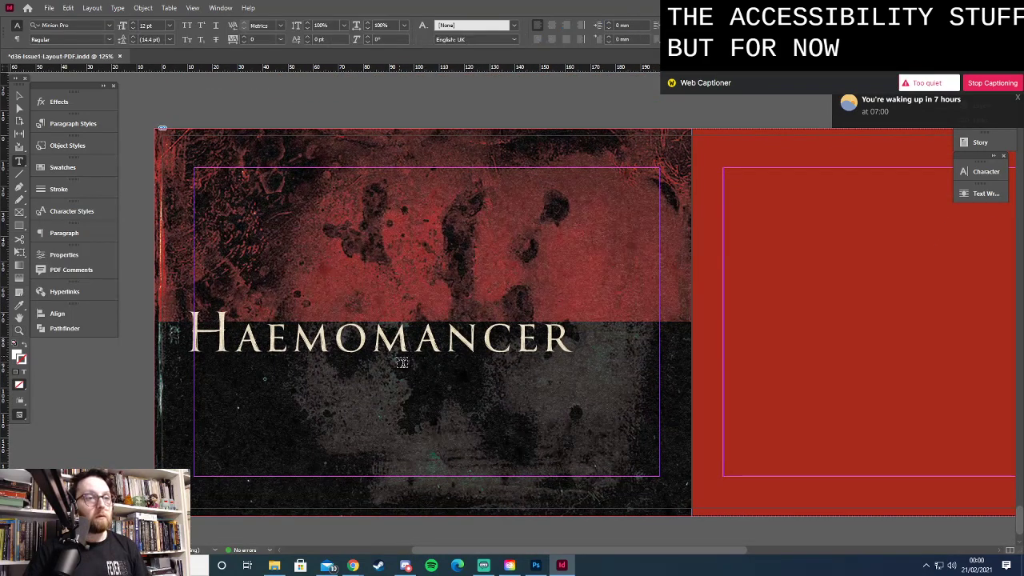
{"action": "left_click_drag", "start_coordinate": [382, 357], "coordinate": [574, 379]}
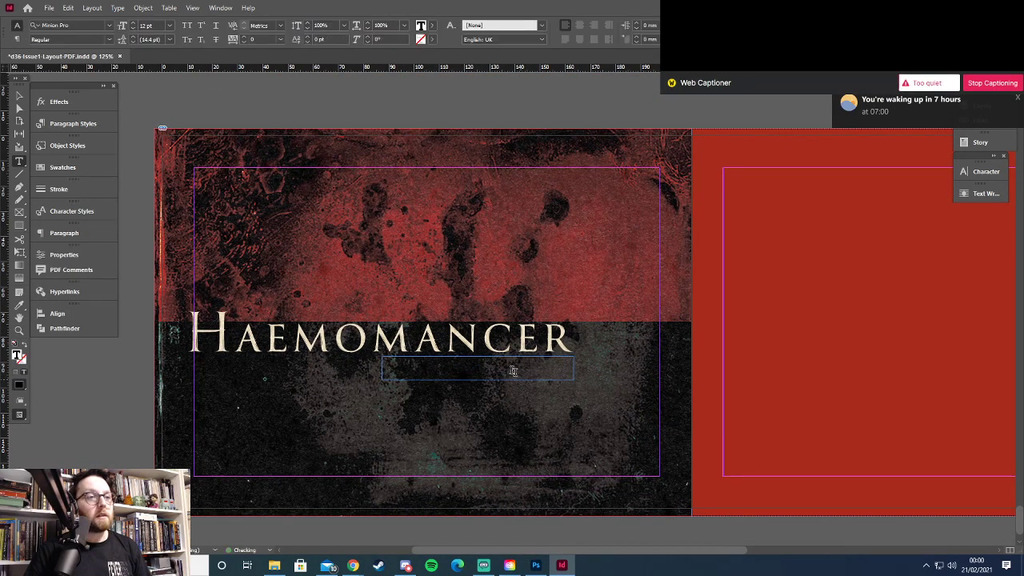
Start a new paragraph style named Haemomancer Body for the text in the new frame
{"action": "left_click", "coordinate": [16, 39]}
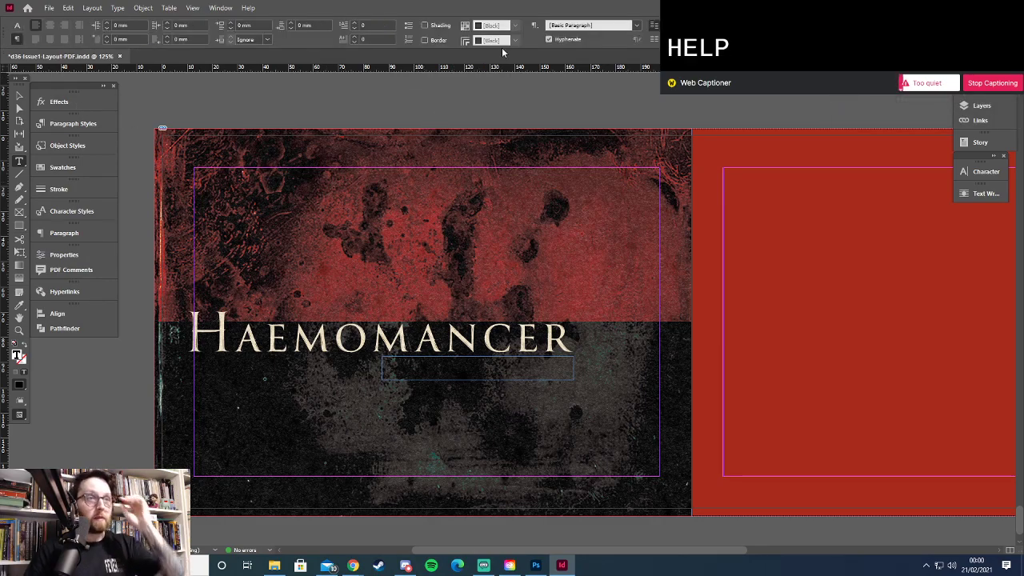
{"action": "left_click", "coordinate": [535, 25]}
{"action": "left_click", "coordinate": [595, 202]}
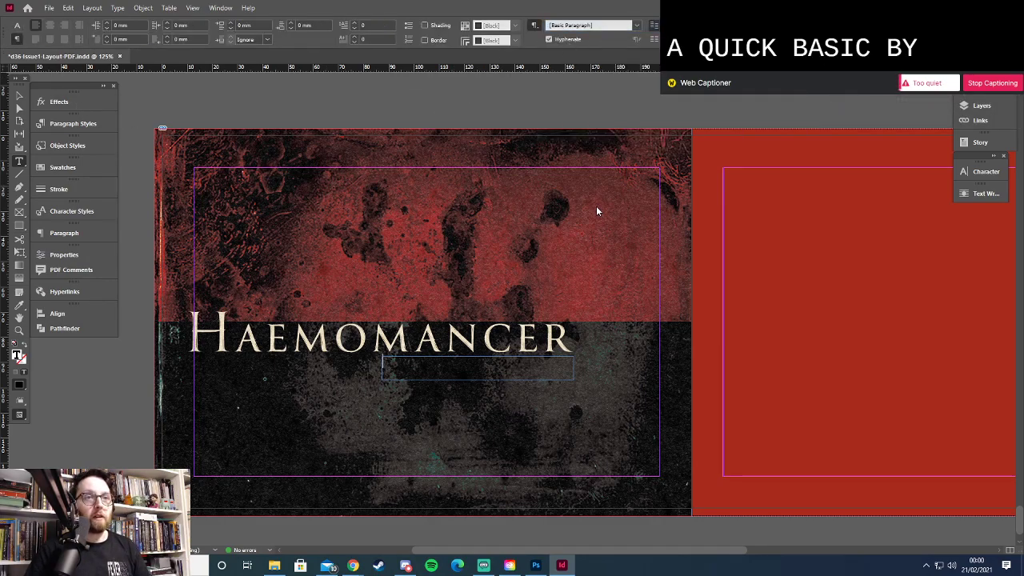
{"action": "type", "text": "Haemomancer Bo"}
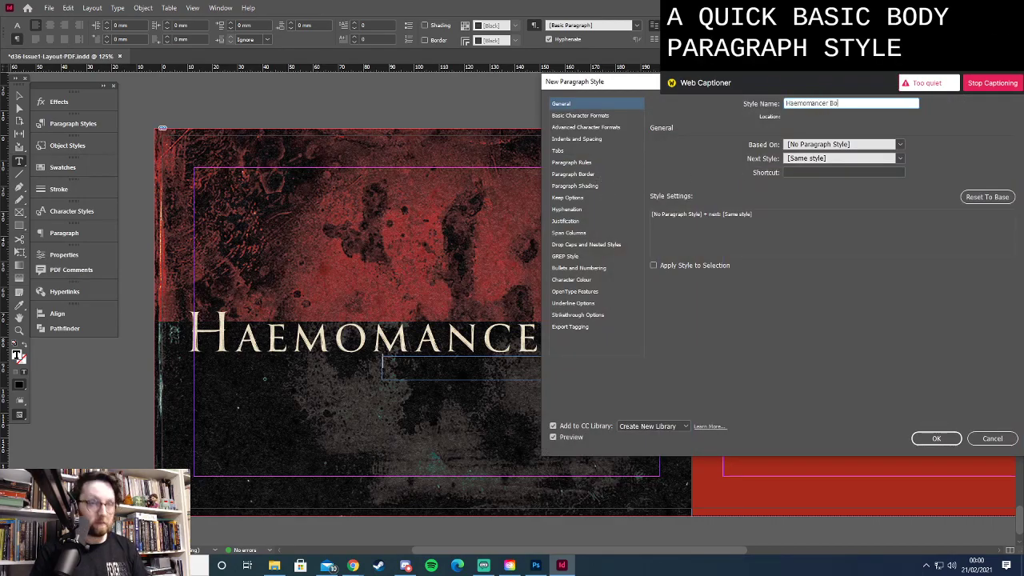
{"action": "type", "text": "dy"}
Set the new paragraph style's font family to ITC Galliard Pro and its character colour to Paper
{"action": "left_click", "coordinate": [591, 118]}
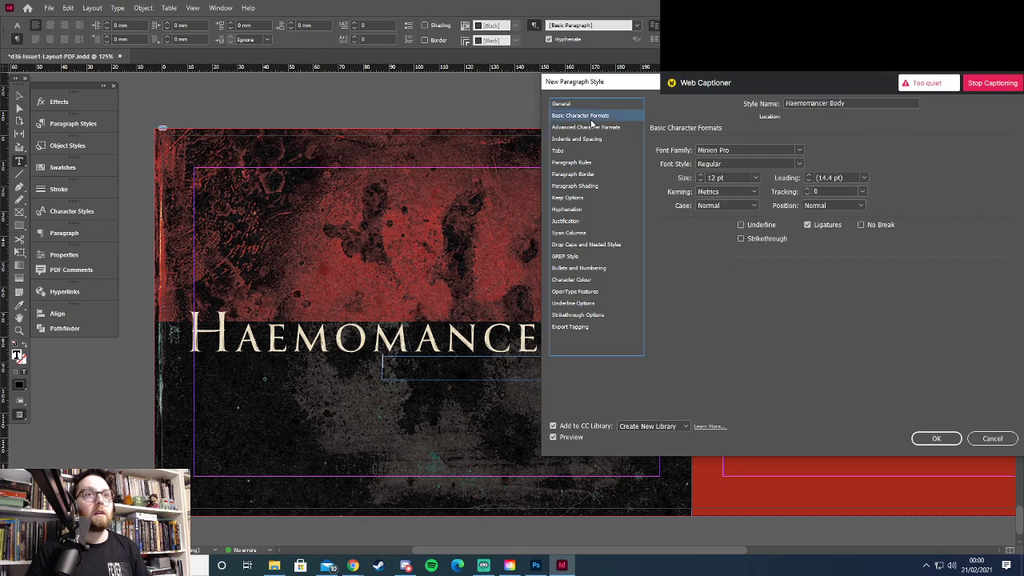
{"action": "left_click", "coordinate": [746, 150]}
{"action": "type", "text": "ITC Galliard"}
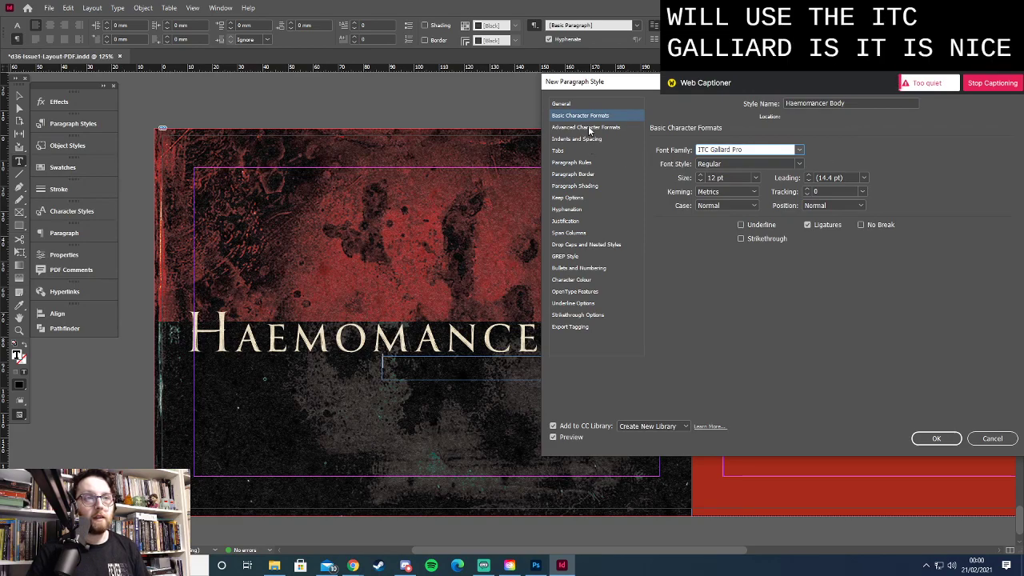
{"action": "left_click", "coordinate": [583, 281]}
{"action": "left_click", "coordinate": [745, 175]}
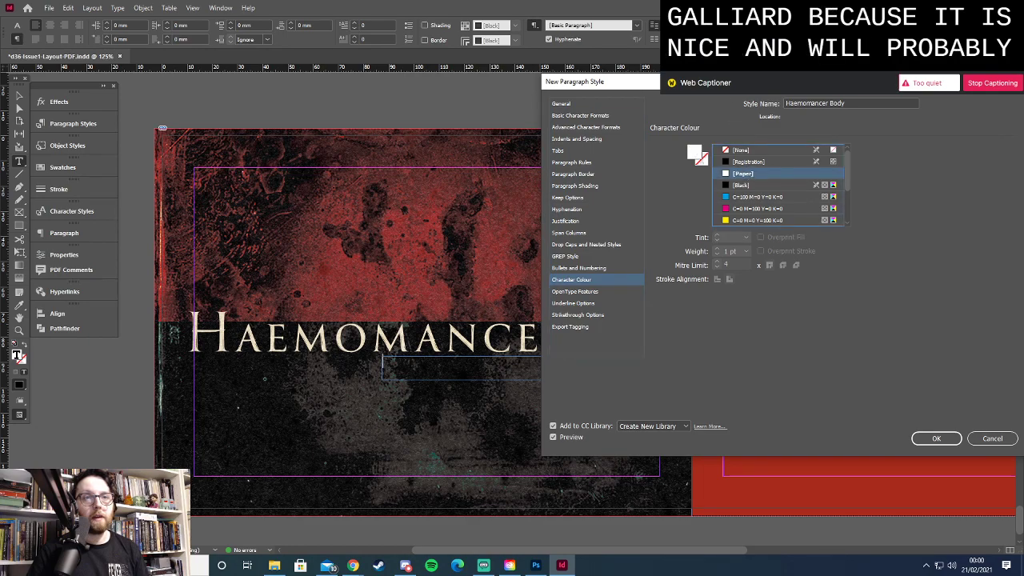
Rename the new style Haemomancer Body White and save it, docking the CC Libraries panel beneath the other collapsed panels
{"action": "left_click", "coordinate": [795, 104]}
{"action": "type", "text": "White"}
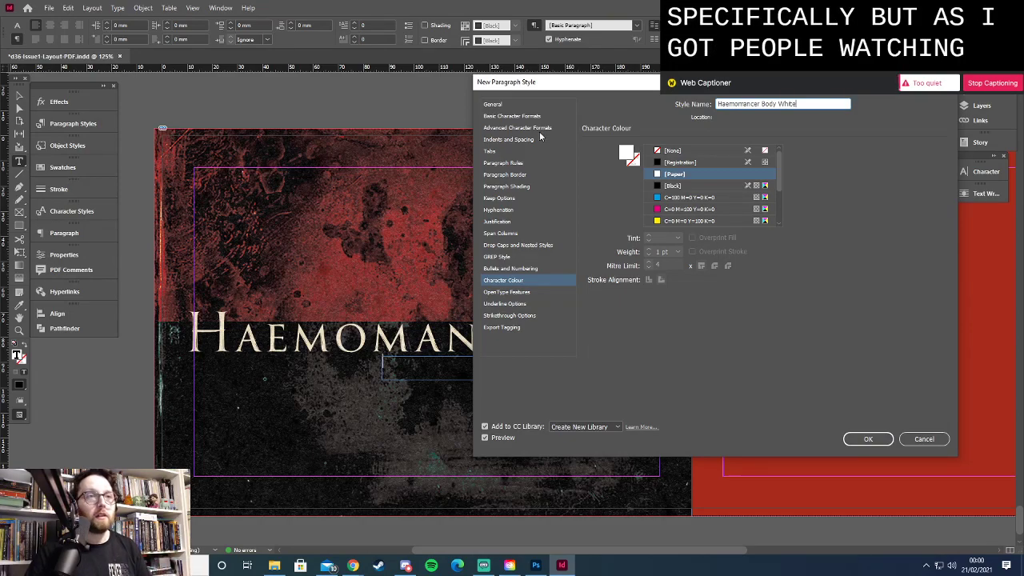
{"action": "left_click", "coordinate": [868, 440]}
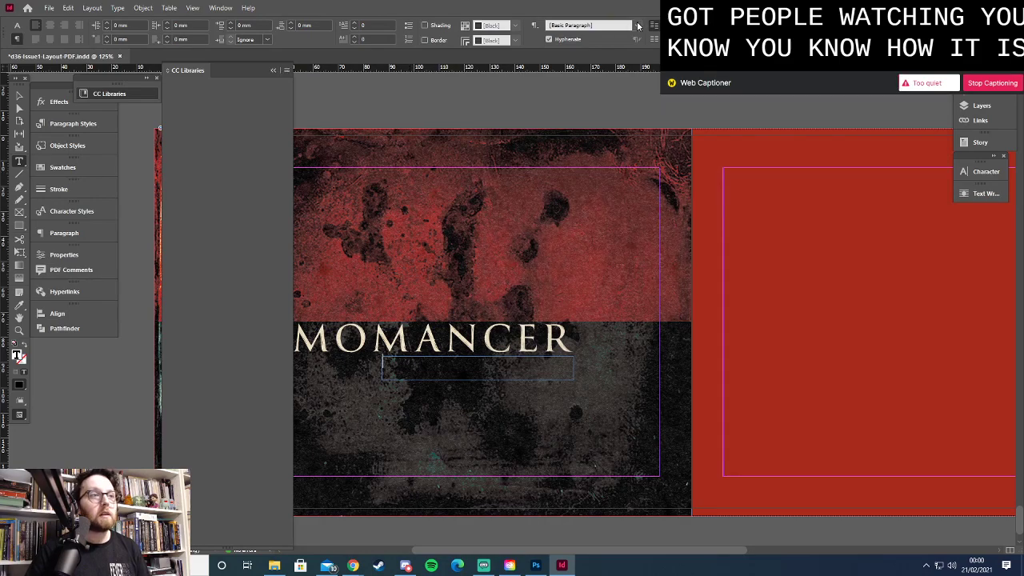
{"action": "left_click", "coordinate": [273, 71]}
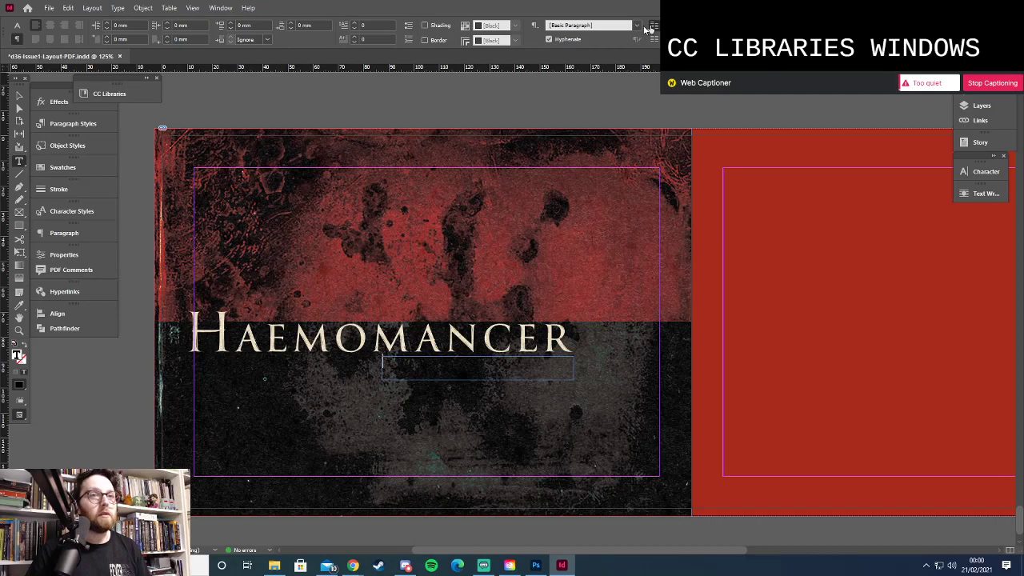
{"action": "left_click_drag", "start_coordinate": [121, 87], "coordinate": [68, 359]}
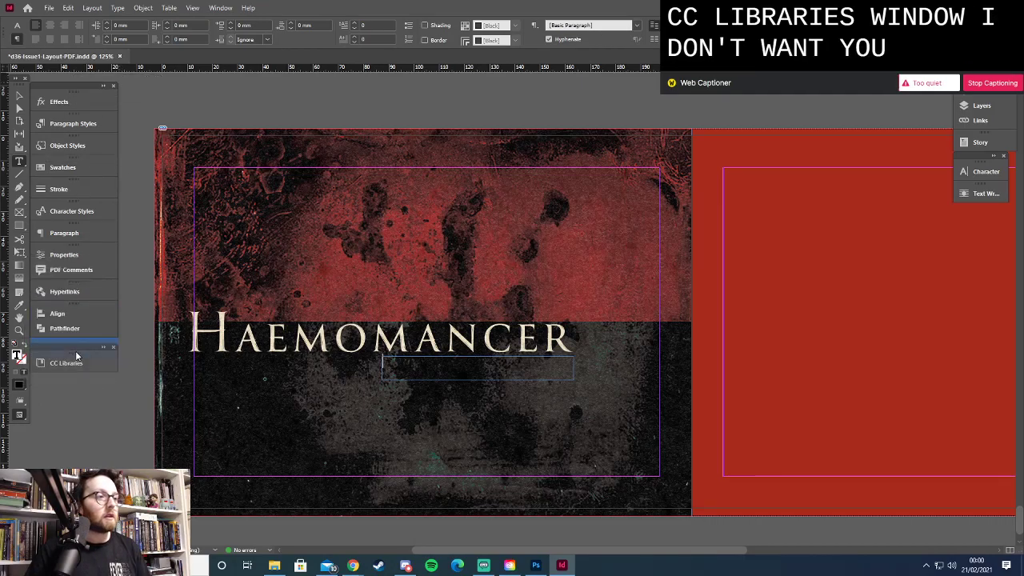
Apply the Haemomancer Body White style and enter "A playbook for a game that doesn't exist" in the frame beneath the title
{"action": "left_click", "coordinate": [636, 30]}
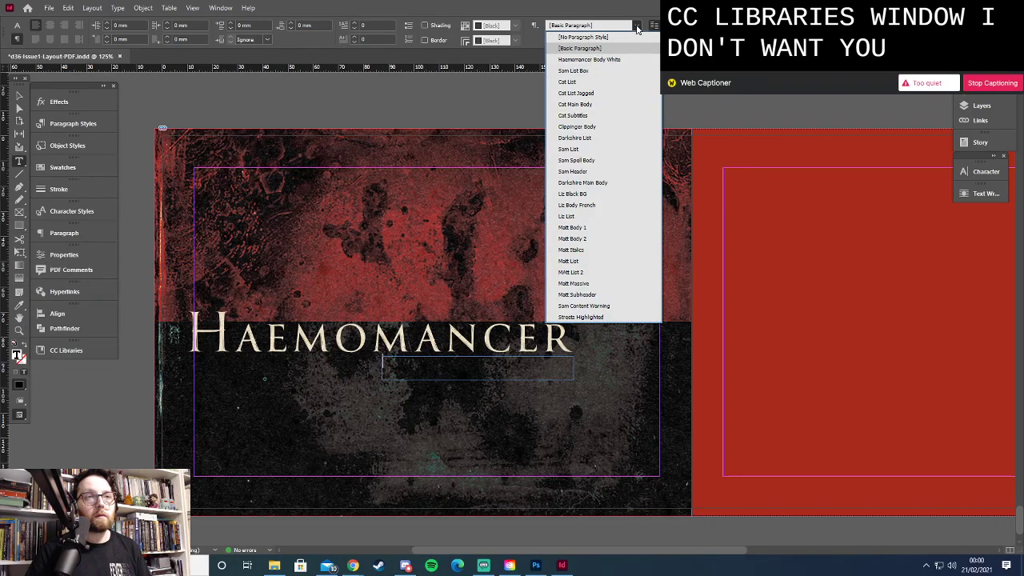
{"action": "left_click", "coordinate": [608, 60]}
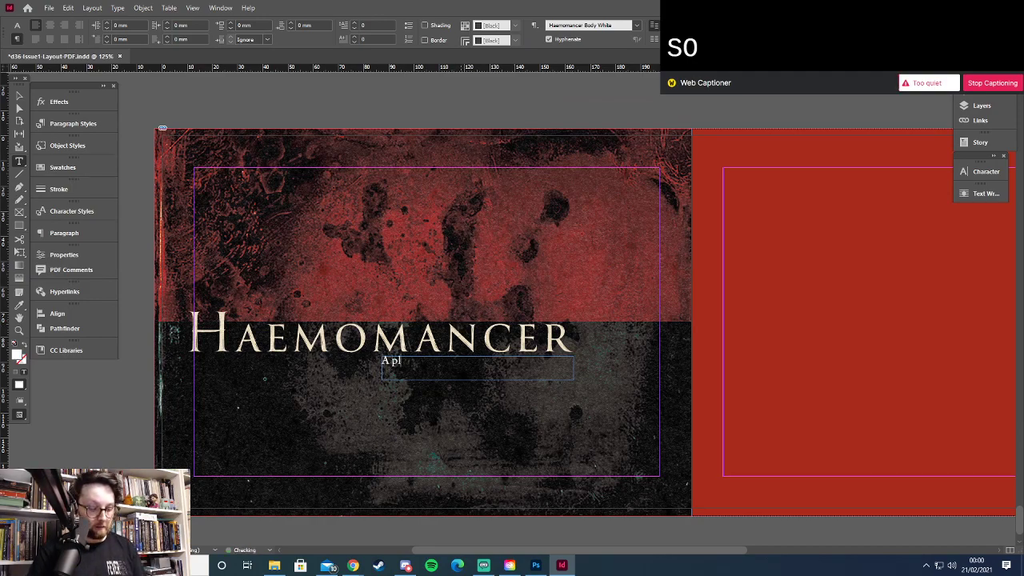
{"action": "type", "text": "for"}
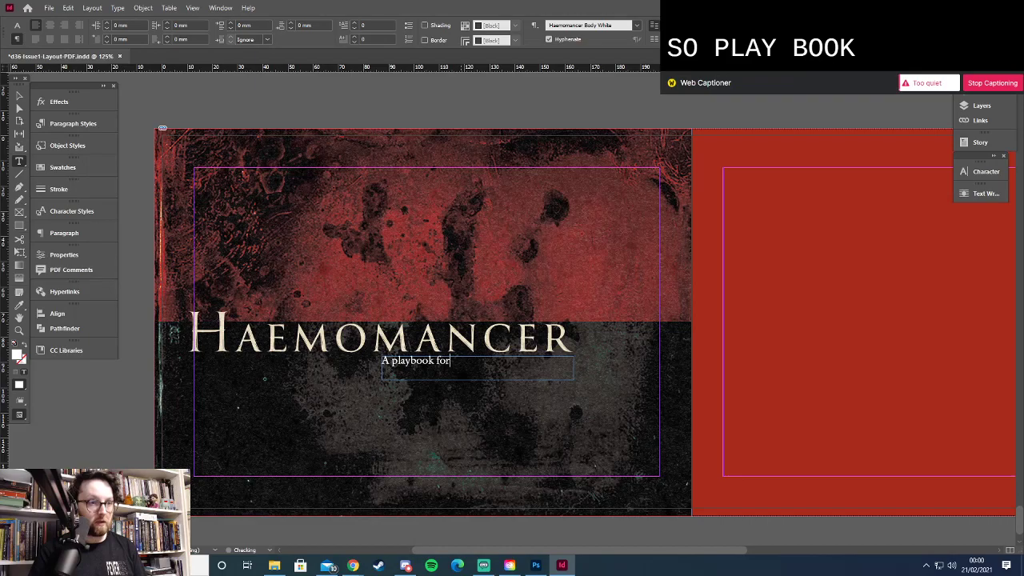
{"action": "type", "text": " a game that doesn't e"}
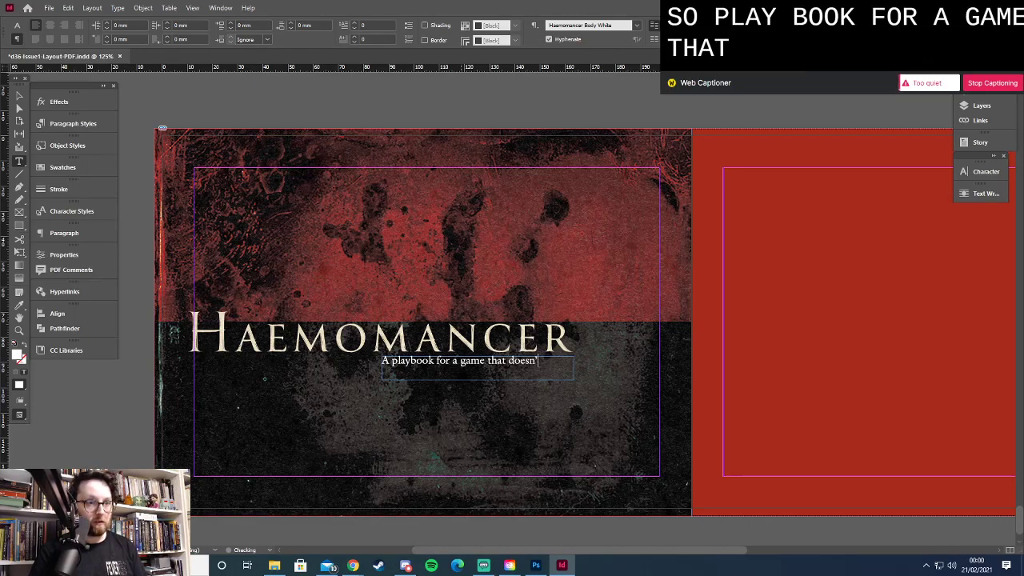
{"action": "type", "text": "xist"}
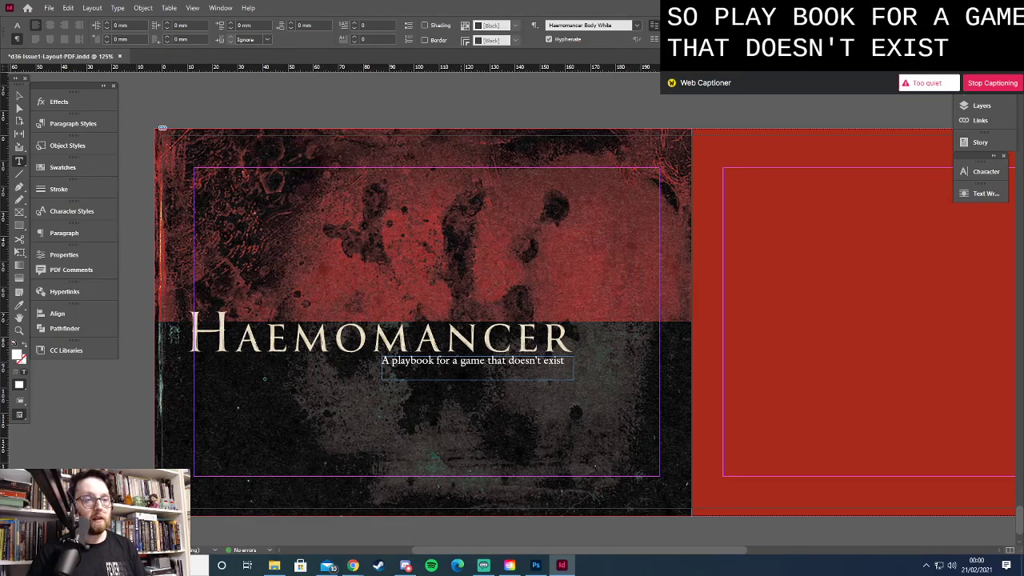
Shorten the subtitle to "A playbook" and set it in italics
{"action": "left_click", "coordinate": [438, 362], "text": "shift"}
{"action": "key", "text": "BackSpace"}
{"action": "key", "text": "ctrl+shift+Left"}
{"action": "key", "text": "ctrl+shift+Left"}
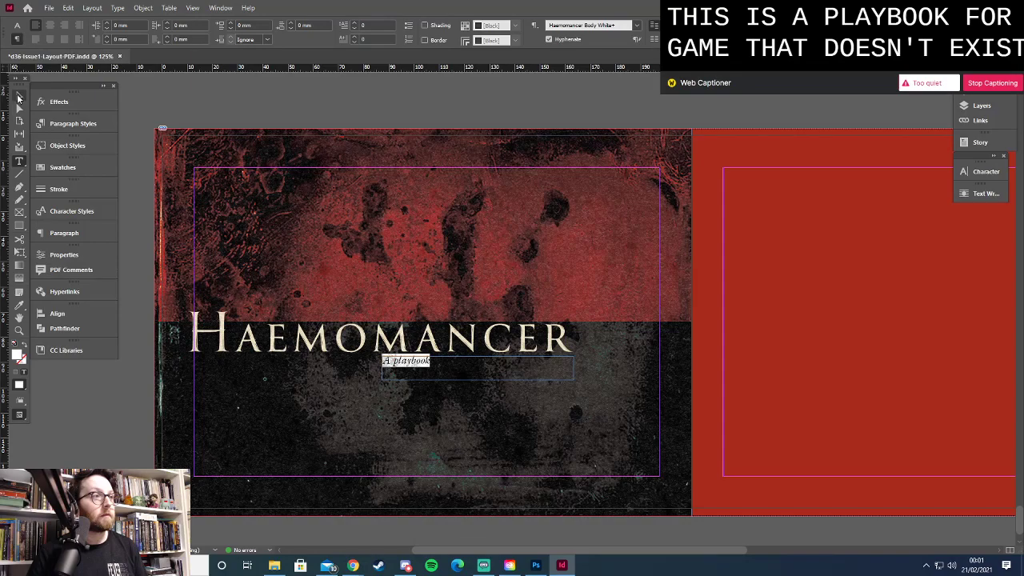
Shrink the subtitle frame to about 20.5 by 5.5 mm, place it under the end of the Haemomancer title and deselect it
{"action": "left_click", "coordinate": [19, 96]}
{"action": "left_click_drag", "start_coordinate": [574, 369], "coordinate": [550, 370]}
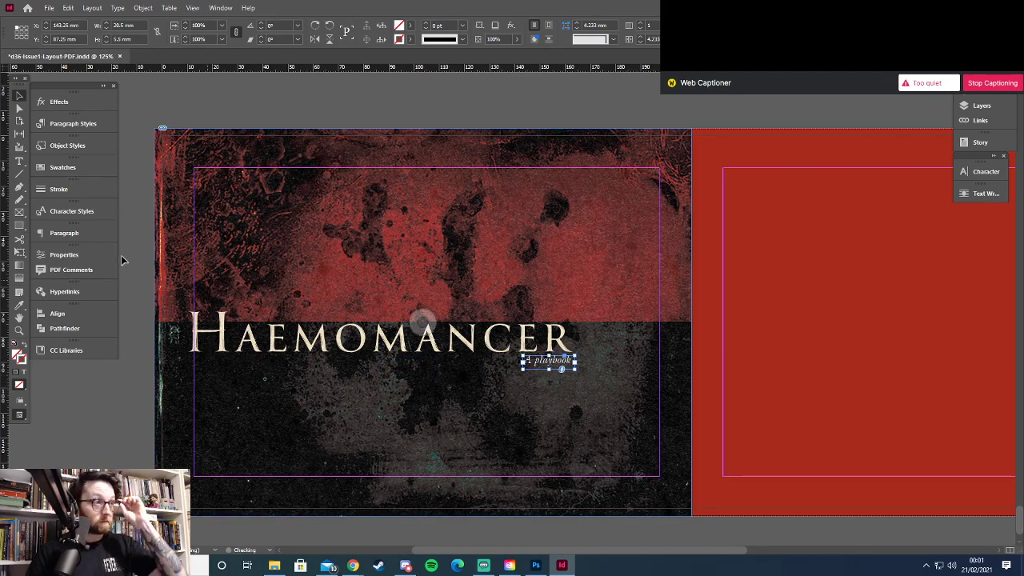
{"action": "left_click", "coordinate": [129, 388]}
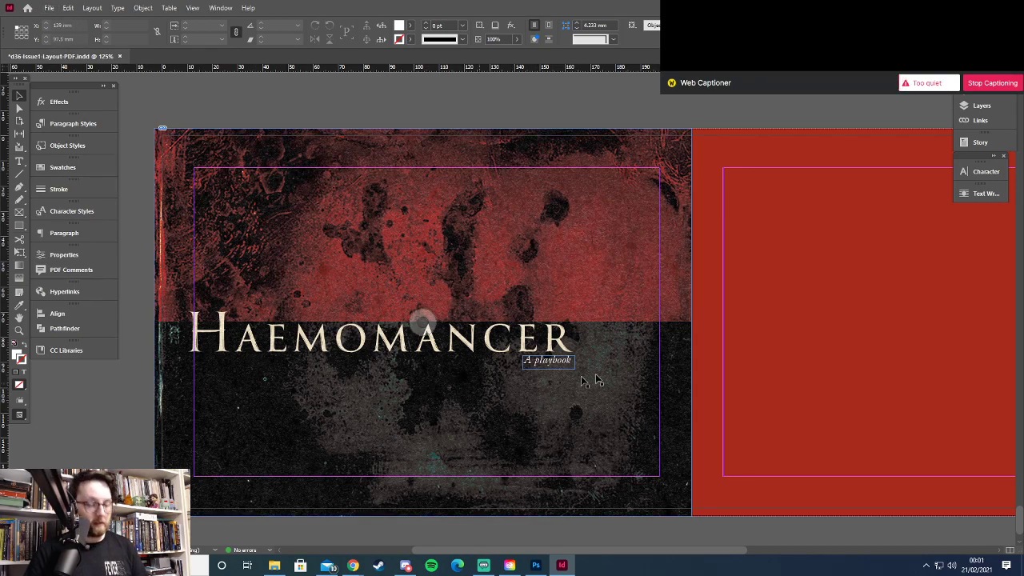
Examine how the content warning is set on the earlier Meatbox spread and return to the Haemomancer spread
{"action": "key", "text": "z"}
{"action": "left_click", "coordinate": [648, 370], "text": "alt"}
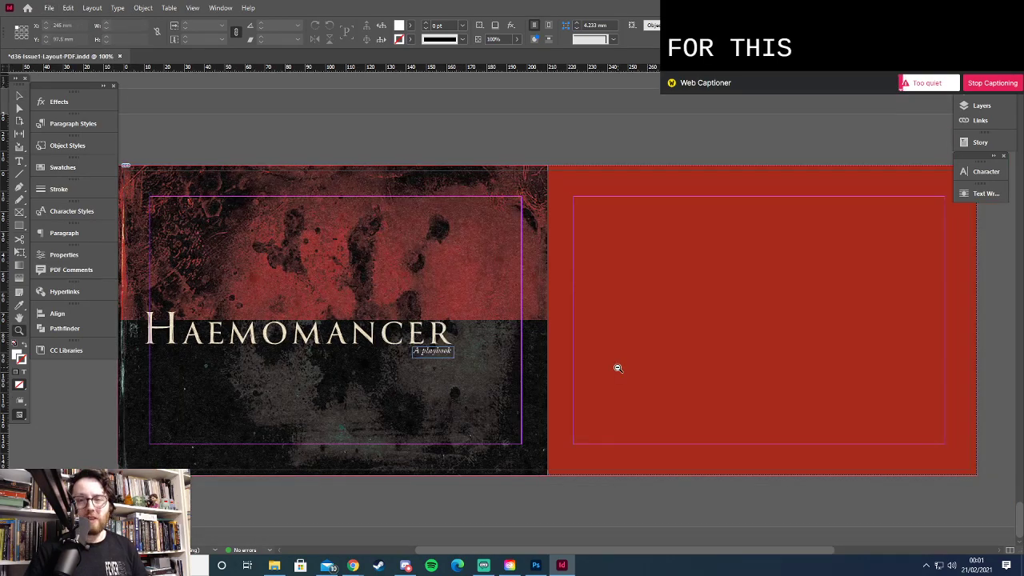
{"action": "scroll", "coordinate": [617, 366], "scroll_direction": "up", "scroll_amount": 5}
{"action": "scroll", "coordinate": [618, 368], "scroll_direction": "up", "scroll_amount": 5}
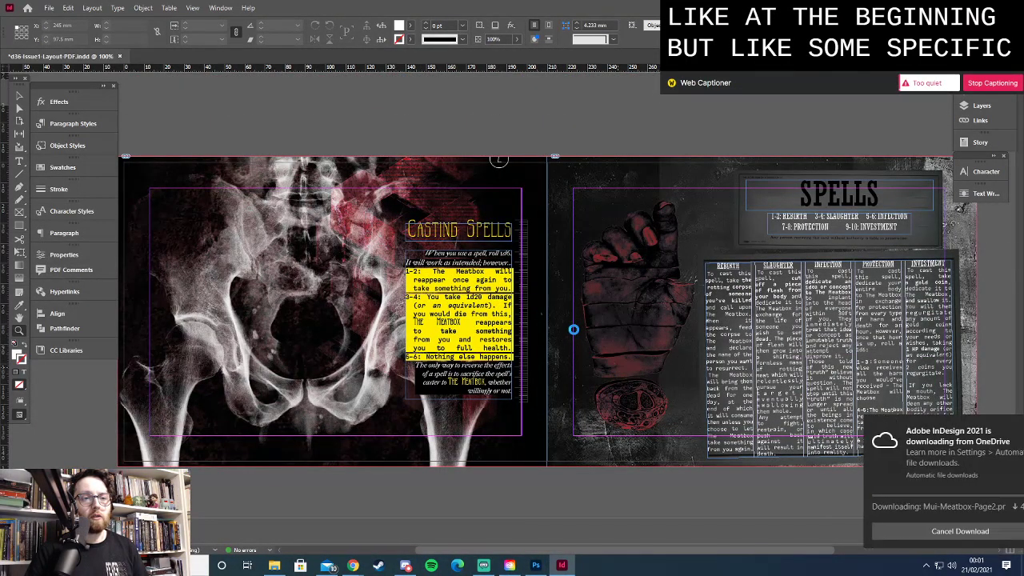
{"action": "scroll", "coordinate": [574, 329], "scroll_direction": "up", "scroll_amount": 5}
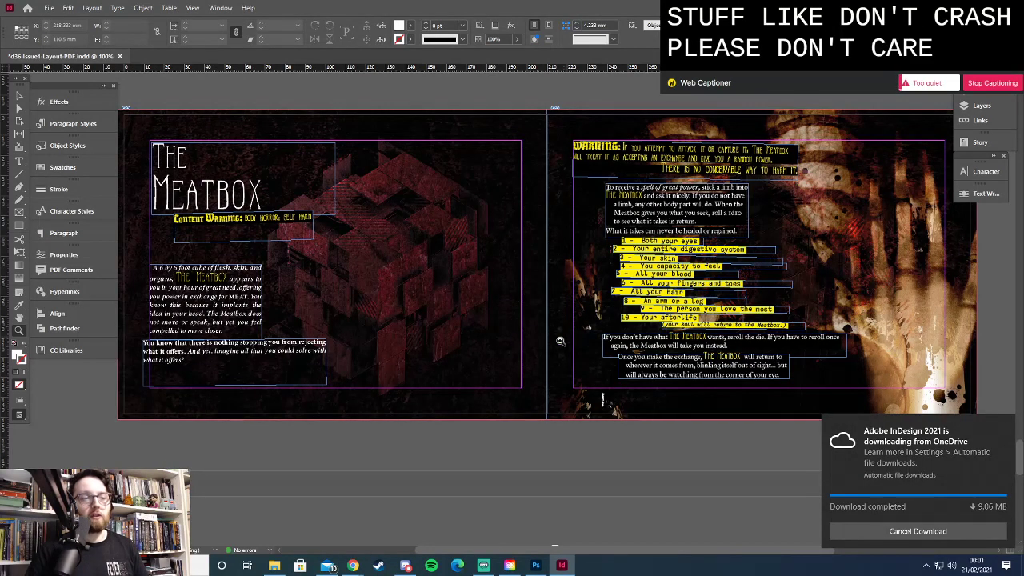
{"action": "scroll", "coordinate": [558, 341], "scroll_direction": "up", "scroll_amount": 1}
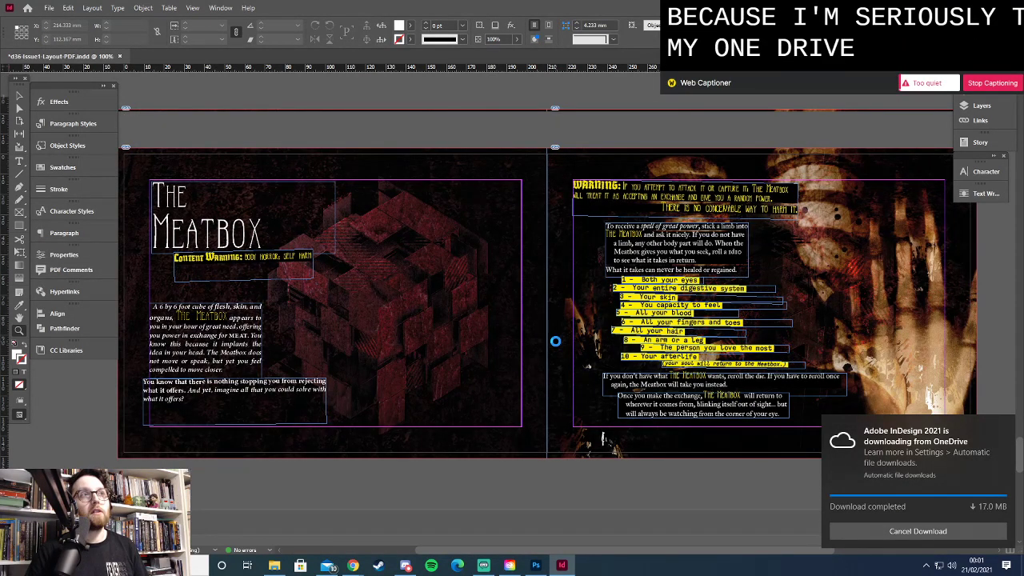
{"action": "scroll", "coordinate": [555, 341], "scroll_direction": "down", "scroll_amount": 2}
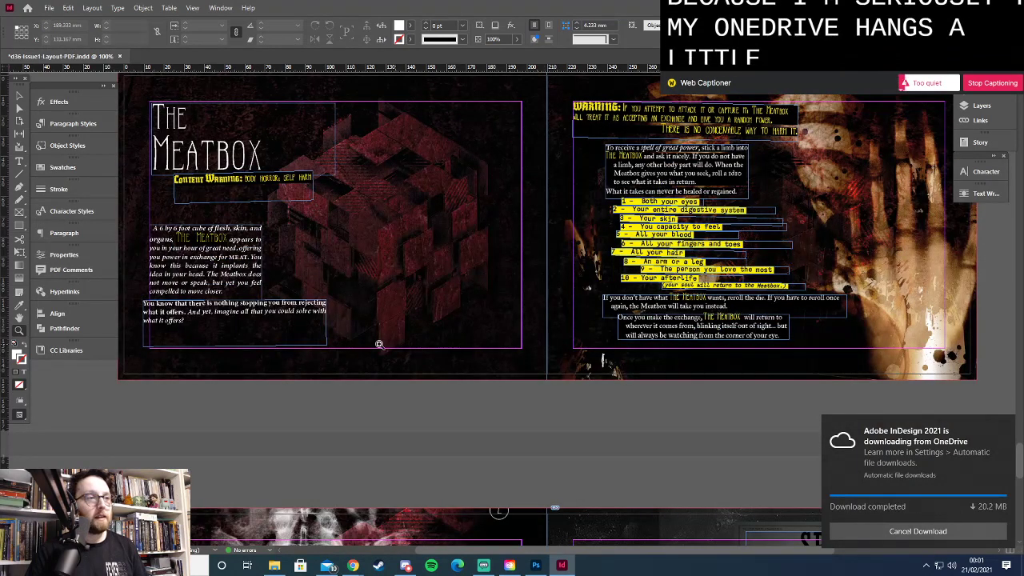
{"action": "scroll", "coordinate": [214, 193], "scroll_direction": "up", "scroll_amount": 1}
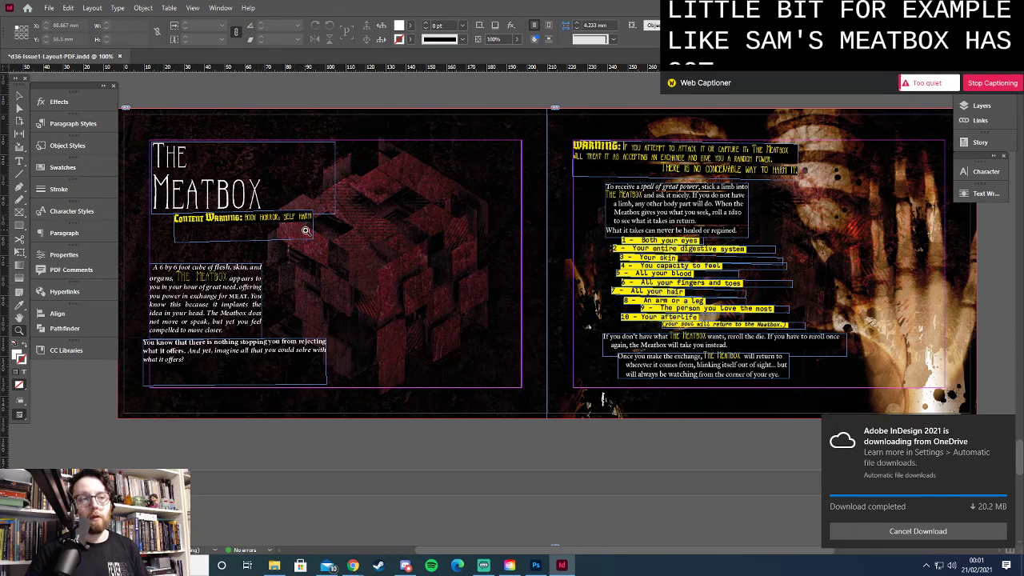
{"action": "scroll", "coordinate": [504, 320], "scroll_direction": "down", "scroll_amount": 10}
{"action": "scroll", "coordinate": [509, 330], "scroll_direction": "down", "scroll_amount": 6}
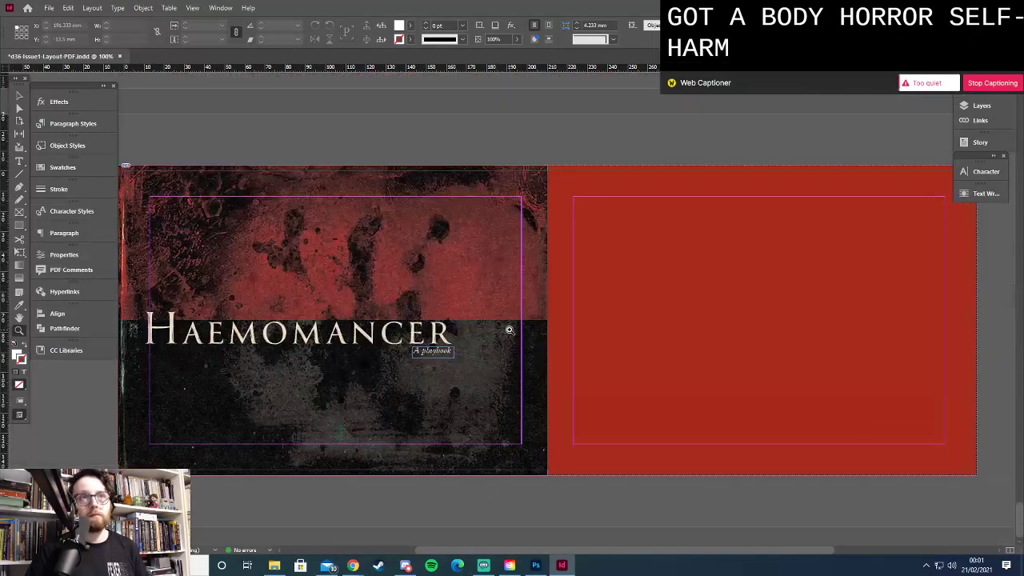
Draw a small text frame between the end of the Haemomancer title and the page margin, using the Haemomancer Body White style
{"action": "left_click", "coordinate": [434, 363]}
{"action": "left_click", "coordinate": [498, 326]}
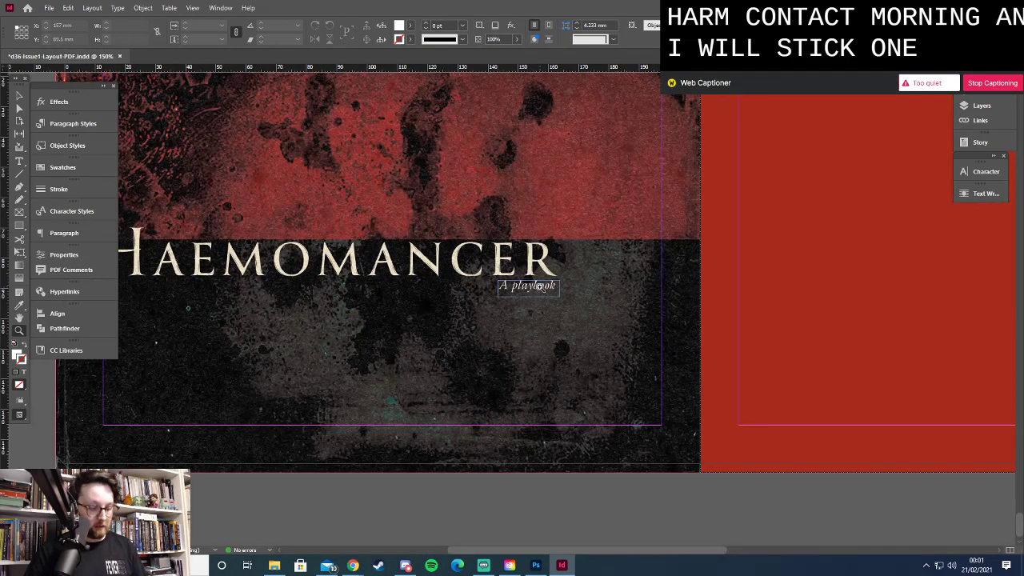
{"action": "key", "text": "t"}
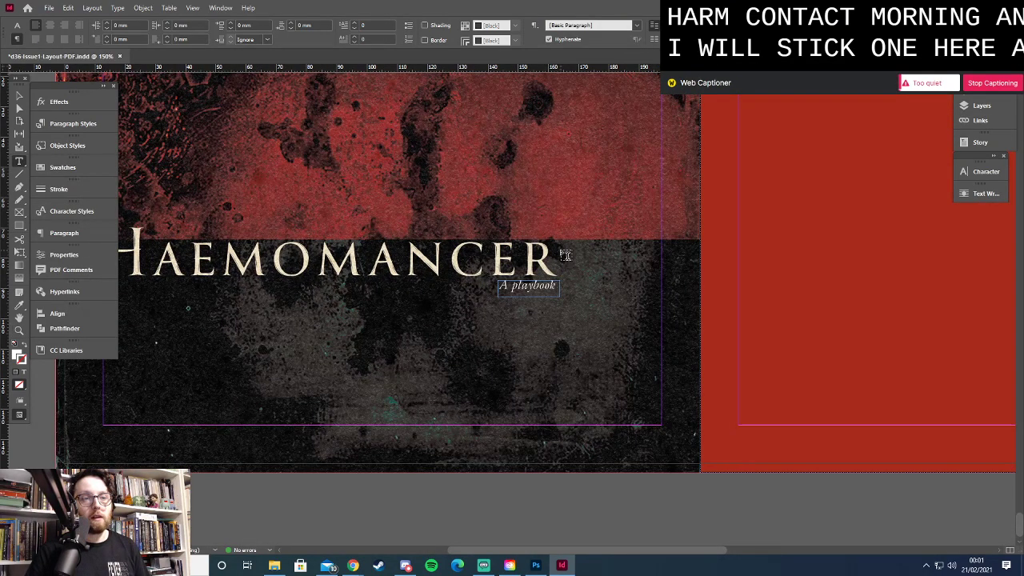
{"action": "left_click_drag", "start_coordinate": [560, 248], "coordinate": [657, 273]}
{"action": "left_click", "coordinate": [637, 25]}
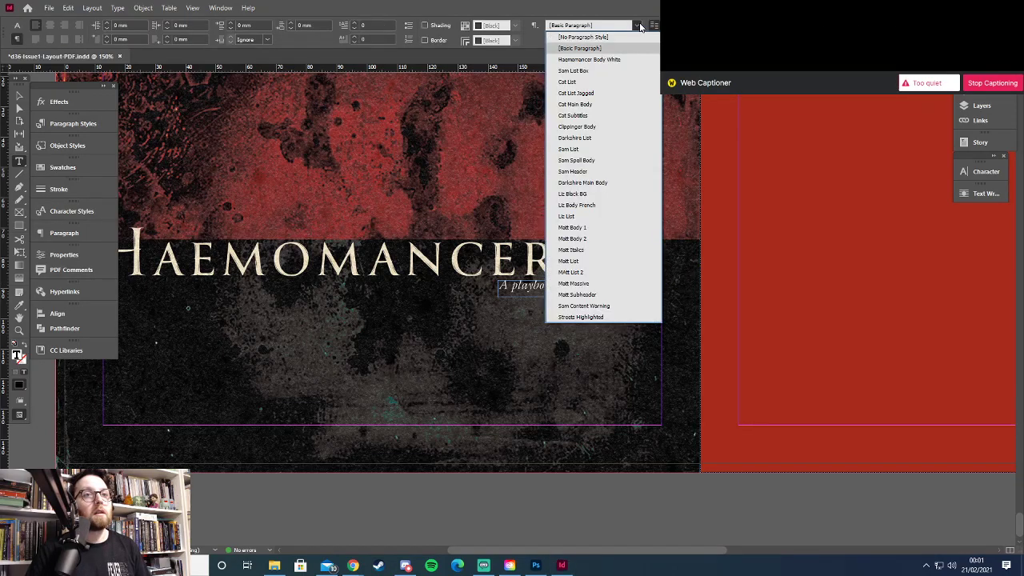
{"action": "left_click", "coordinate": [600, 64]}
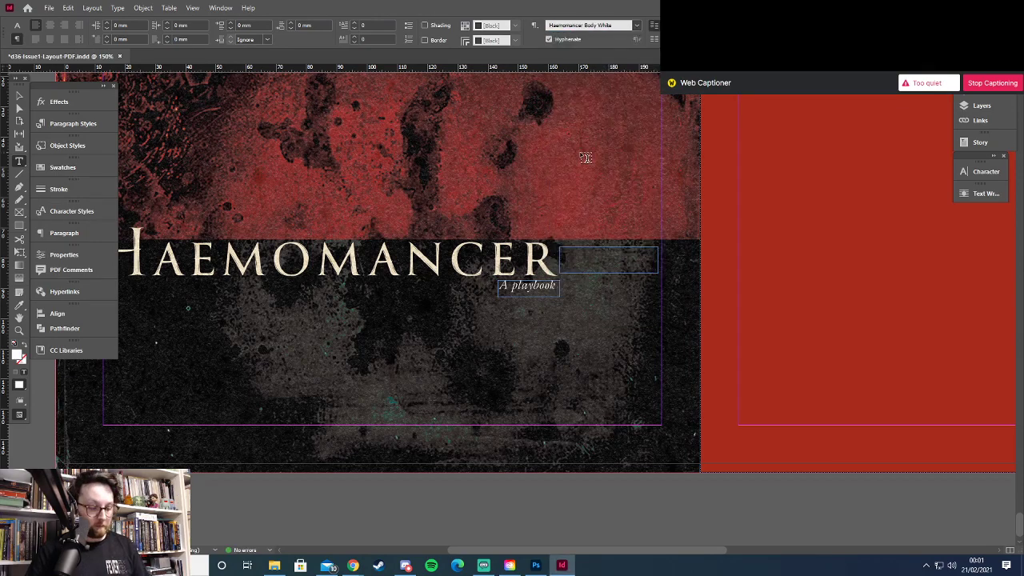
Enter the content warning on two lines: "WARNING:" and "Contains blood"
{"action": "type", "text": "WARNING:"}
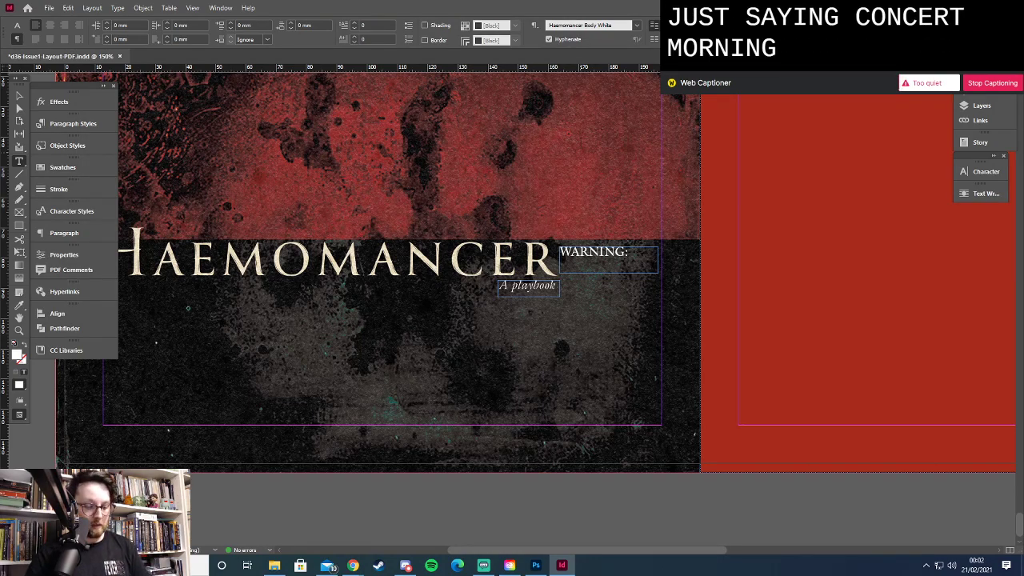
{"action": "key", "text": "Return"}
{"action": "type", "text": "Contains blood"}
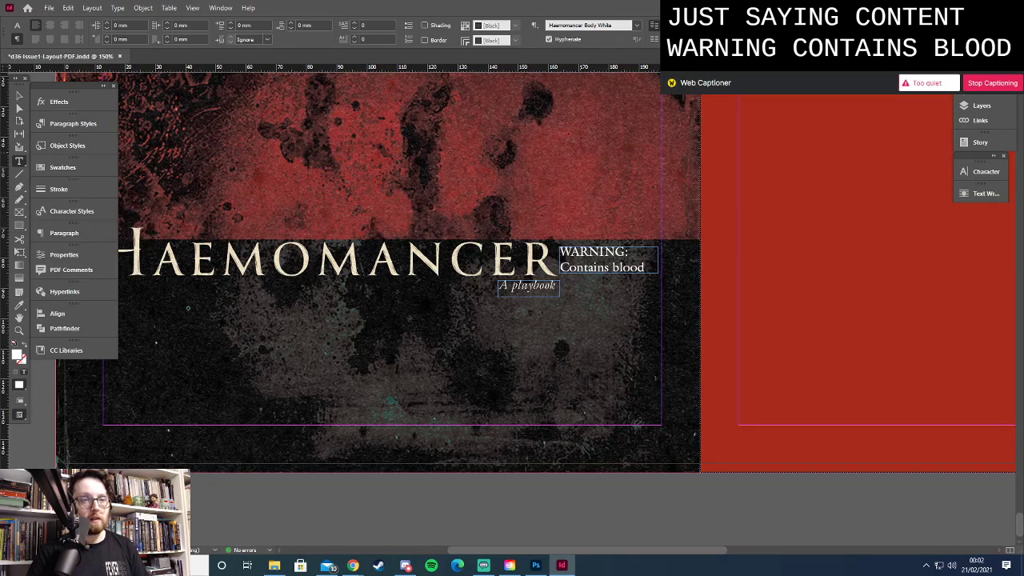
Replace the warning text with "CONTENT WARNING" at 10 pt and widen its frame to about 37 mm
{"action": "key", "text": "ctrl+a"}
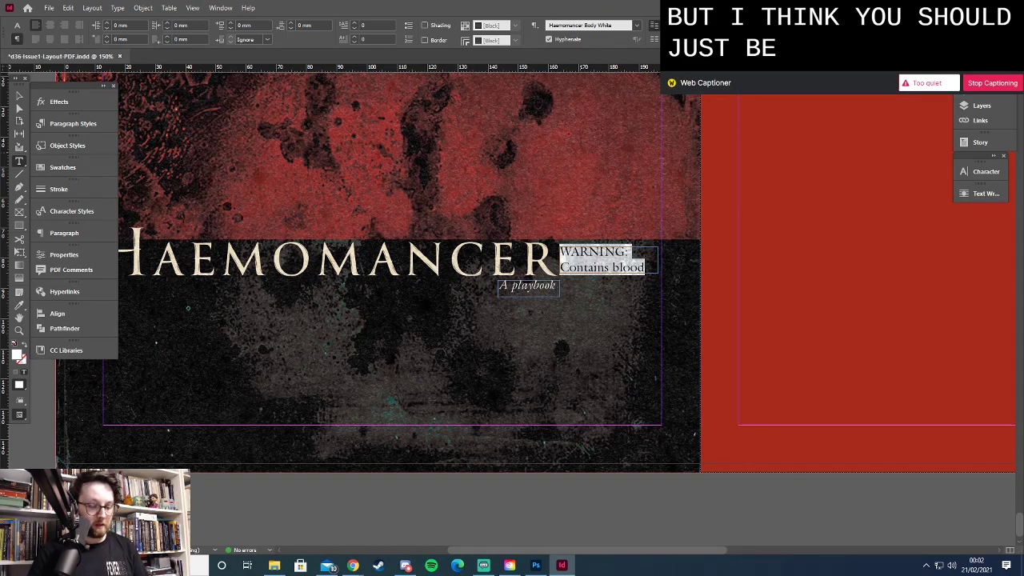
{"action": "type", "text": "CONTENT WA"}
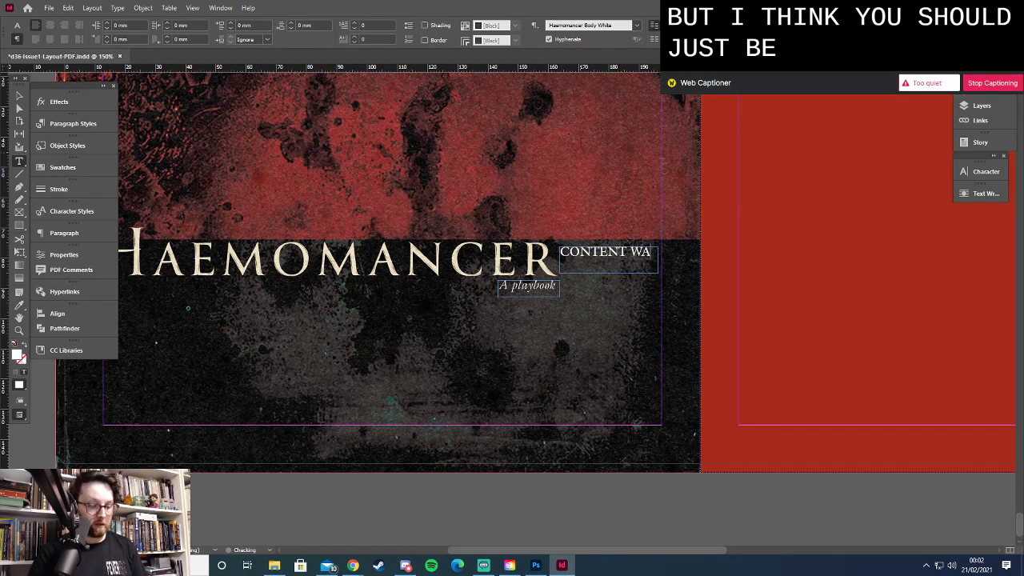
{"action": "type", "text": "RNING"}
{"action": "key", "text": "ctrl+a"}
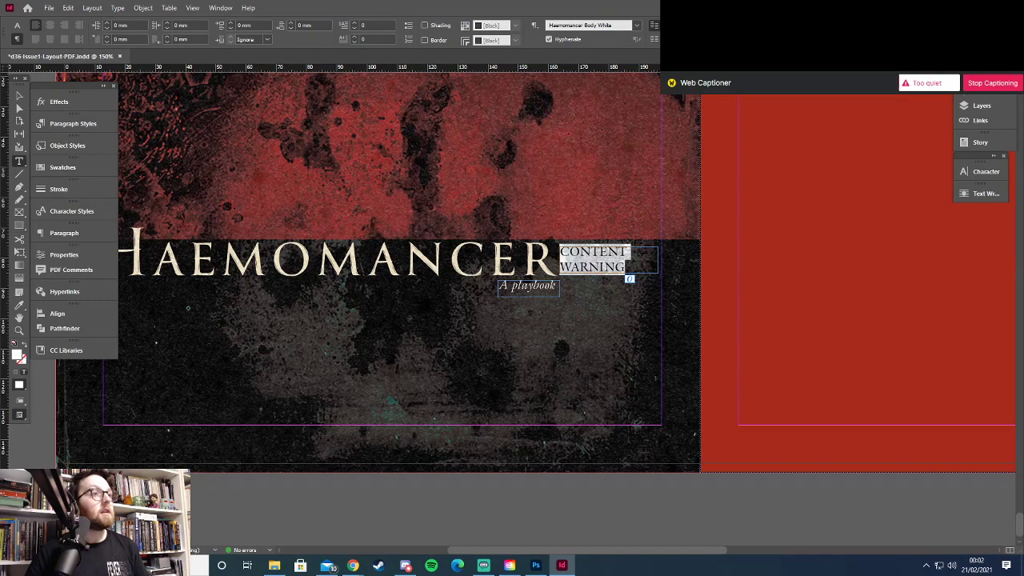
{"action": "left_click", "coordinate": [16, 26]}
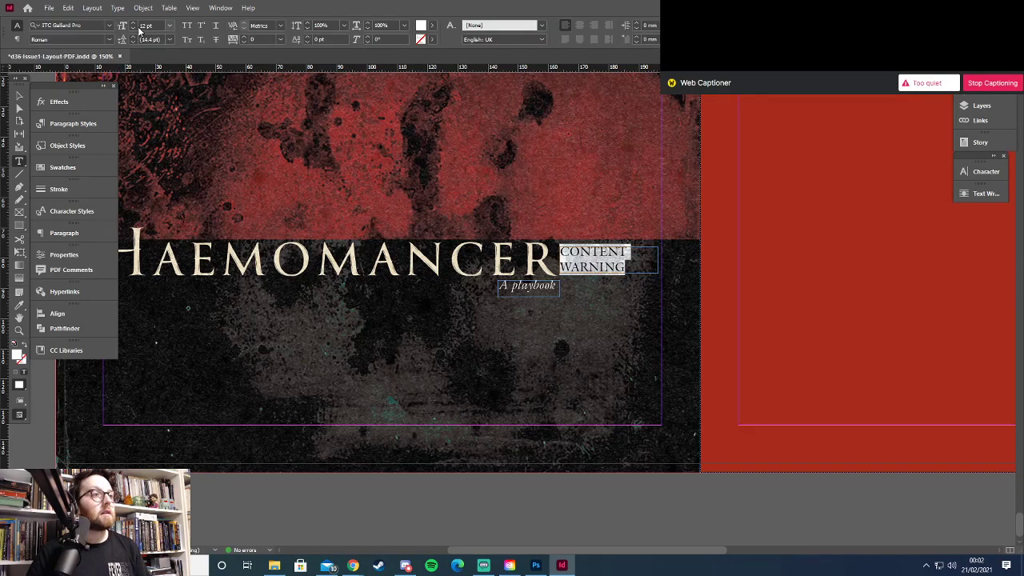
{"action": "left_click", "coordinate": [133, 28]}
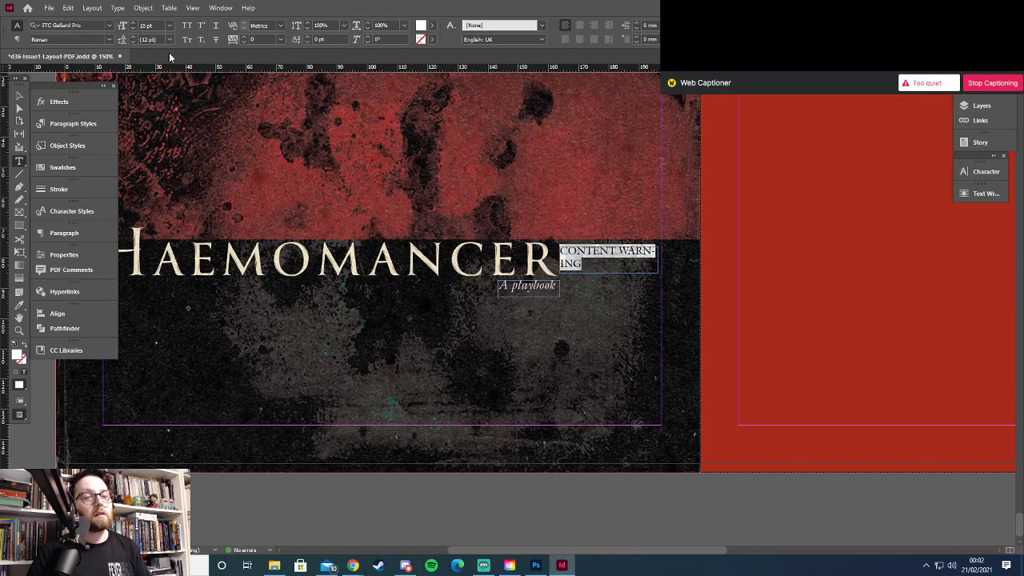
{"action": "key", "text": "Escape"}
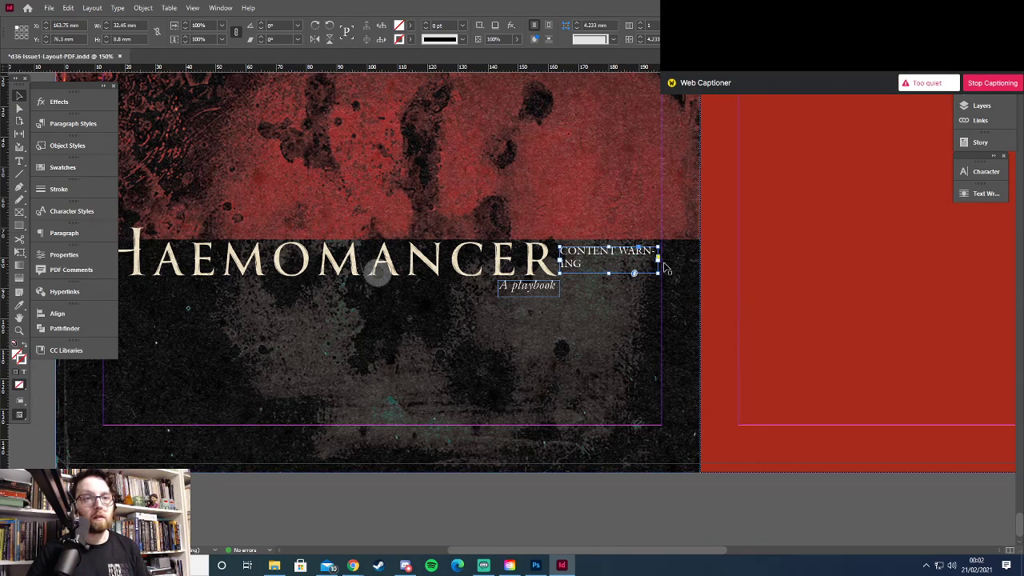
{"action": "left_click_drag", "start_coordinate": [659, 260], "coordinate": [673, 262]}
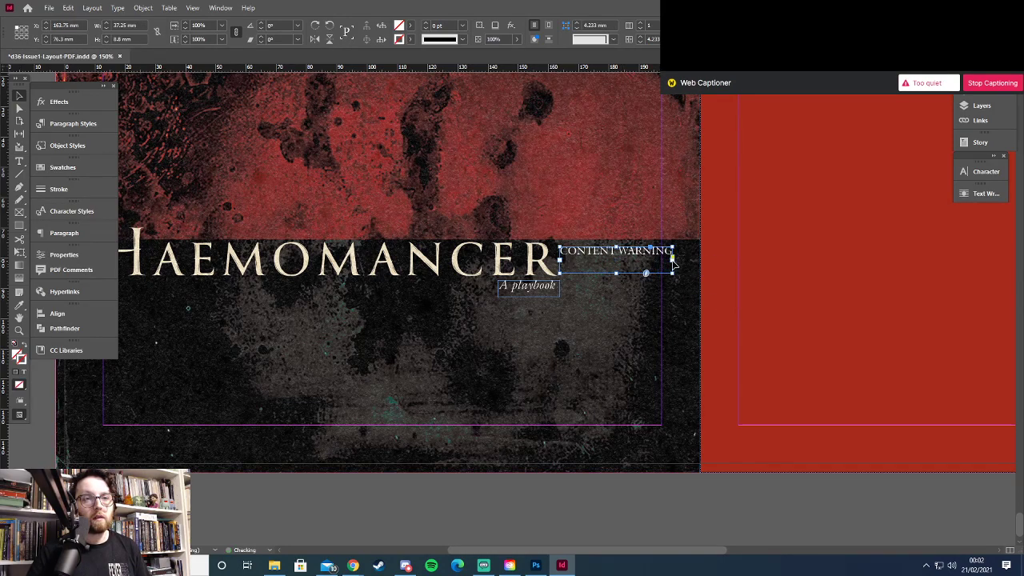
Centre the content warning and add a second line in italic reading "blood, self harm"
{"action": "double_click", "coordinate": [646, 256]}
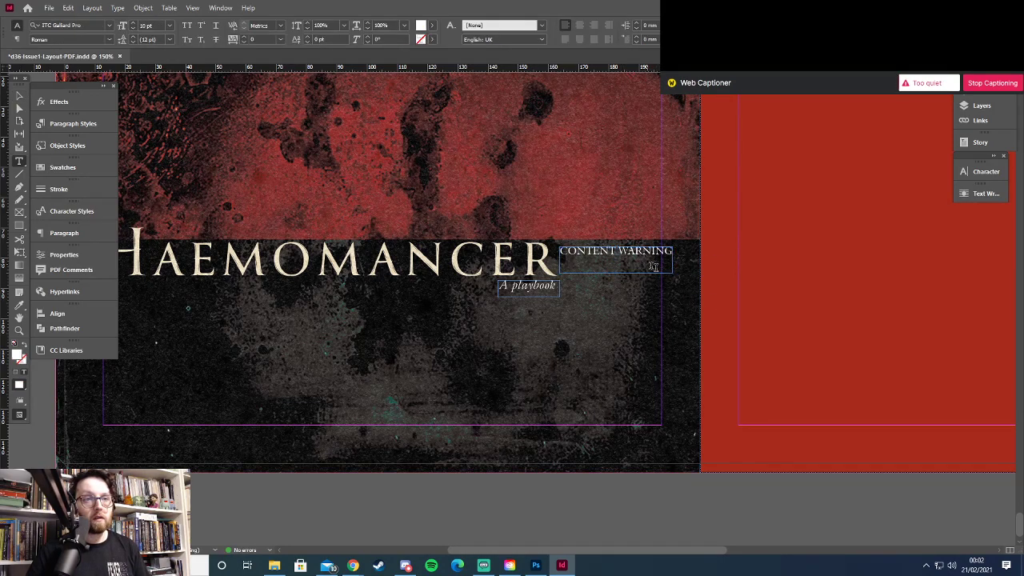
{"action": "key", "text": "ctrl+a"}
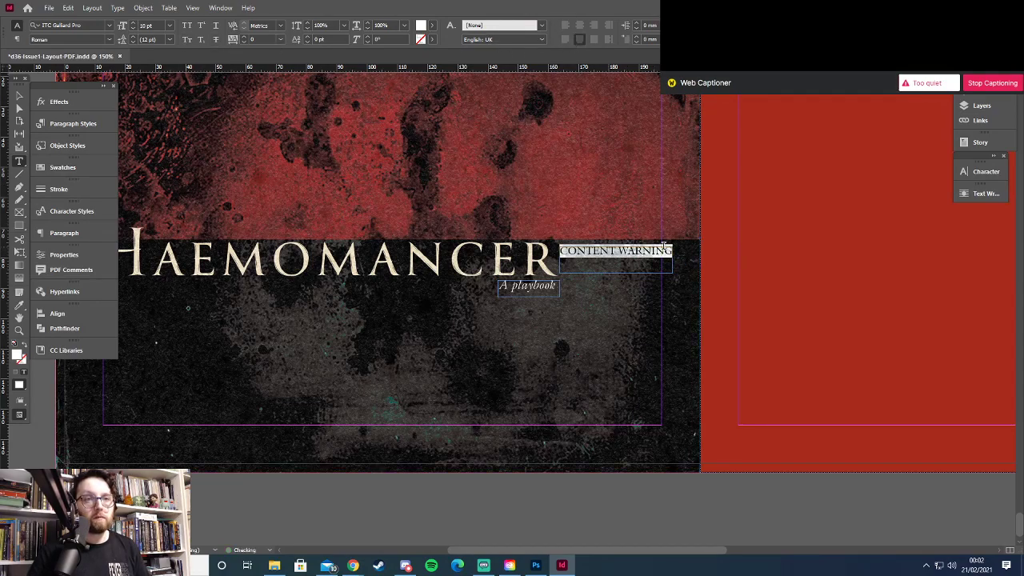
{"action": "left_click", "coordinate": [681, 261]}
{"action": "key", "text": "Escape"}
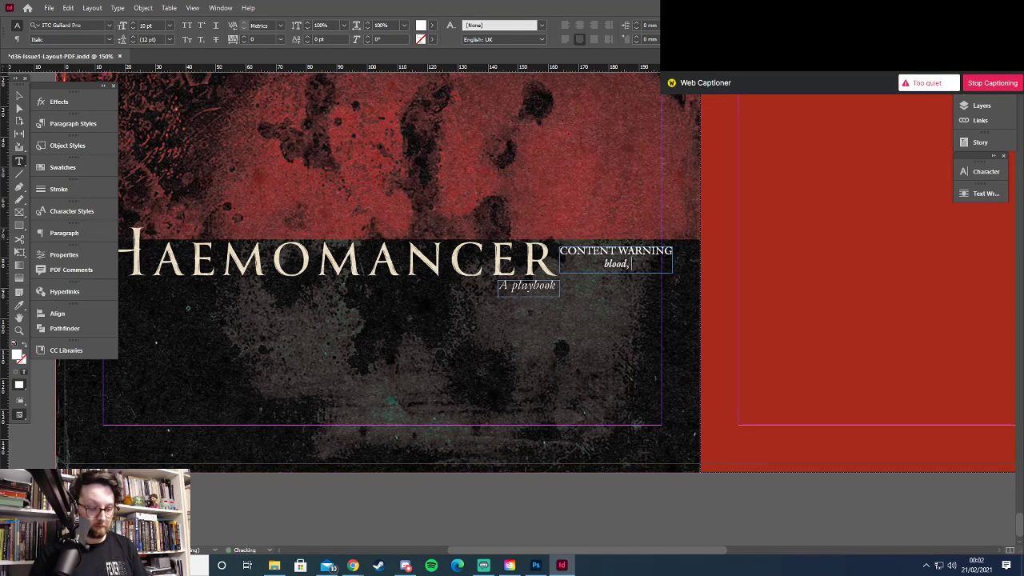
{"action": "key", "text": "BackSpace"}
{"action": "key", "text": "BackSpace"}
{"action": "type", "text": "rm"}
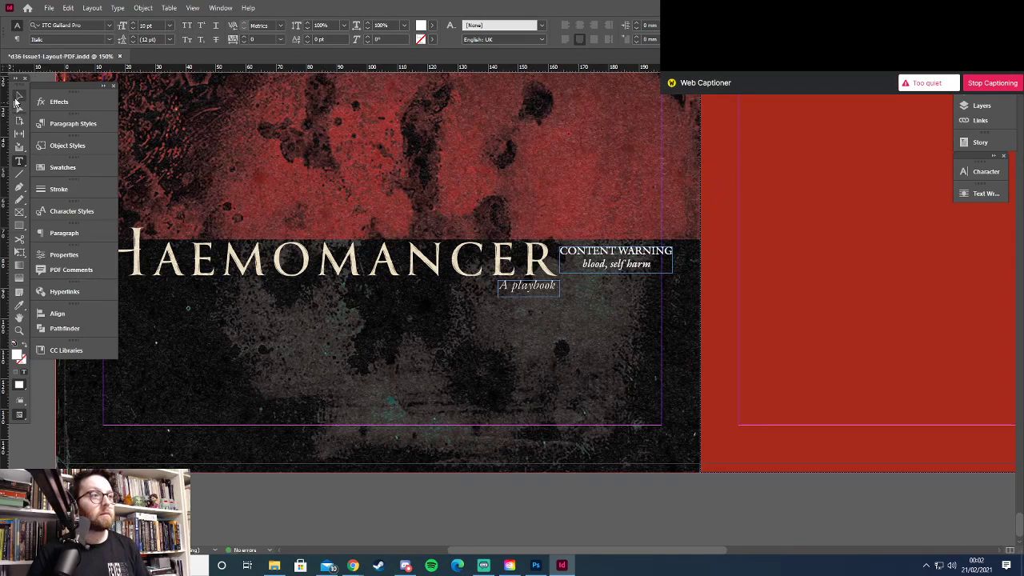
Move the content warning frame to the title page's lower right margin corner, straddling the bottom margin at about X 160.3 mm, Y 131.9 mm
{"action": "left_click", "coordinate": [18, 97]}
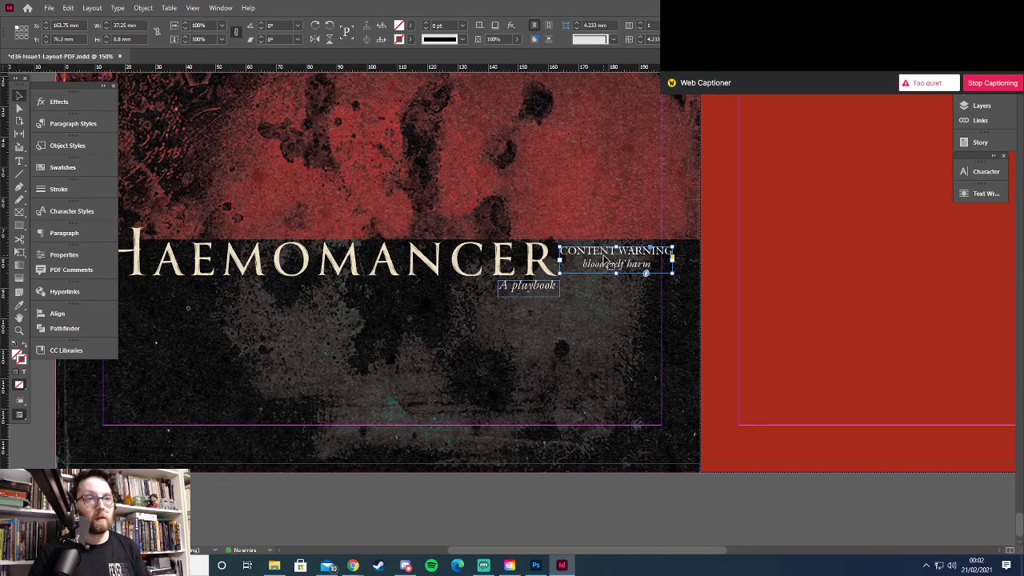
{"action": "left_click_drag", "start_coordinate": [605, 260], "coordinate": [183, 295]}
{"action": "left_click_drag", "start_coordinate": [254, 359], "coordinate": [333, 361]}
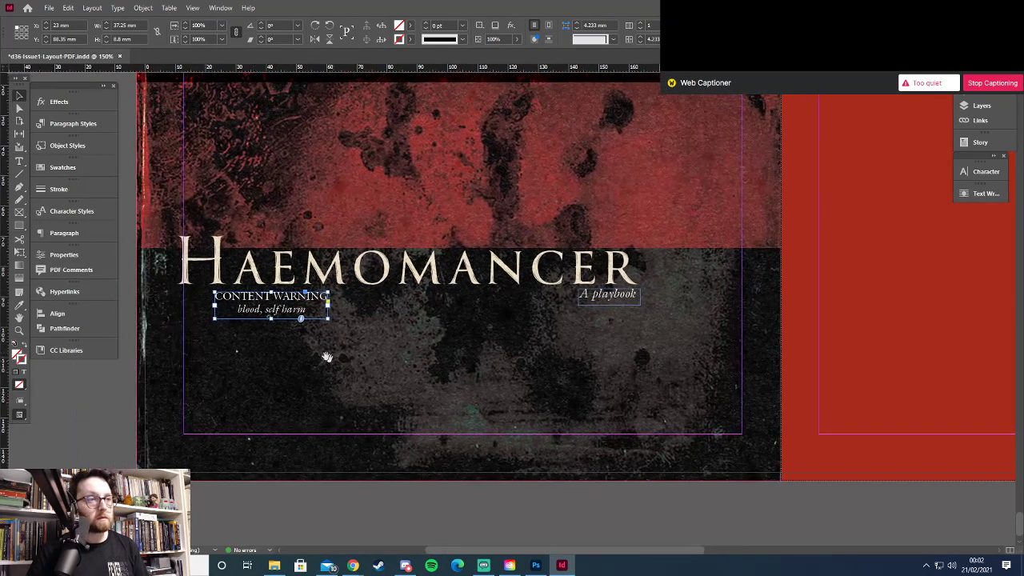
{"action": "left_click_drag", "start_coordinate": [286, 307], "coordinate": [256, 436]}
{"action": "key", "text": "Down"}
{"action": "key", "text": "Down"}
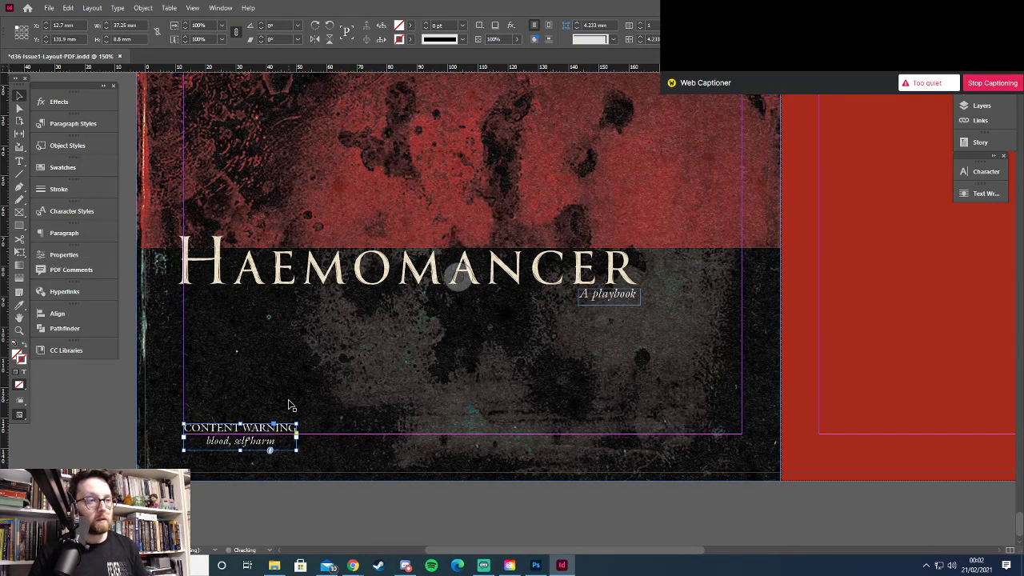
{"action": "key", "text": "Up"}
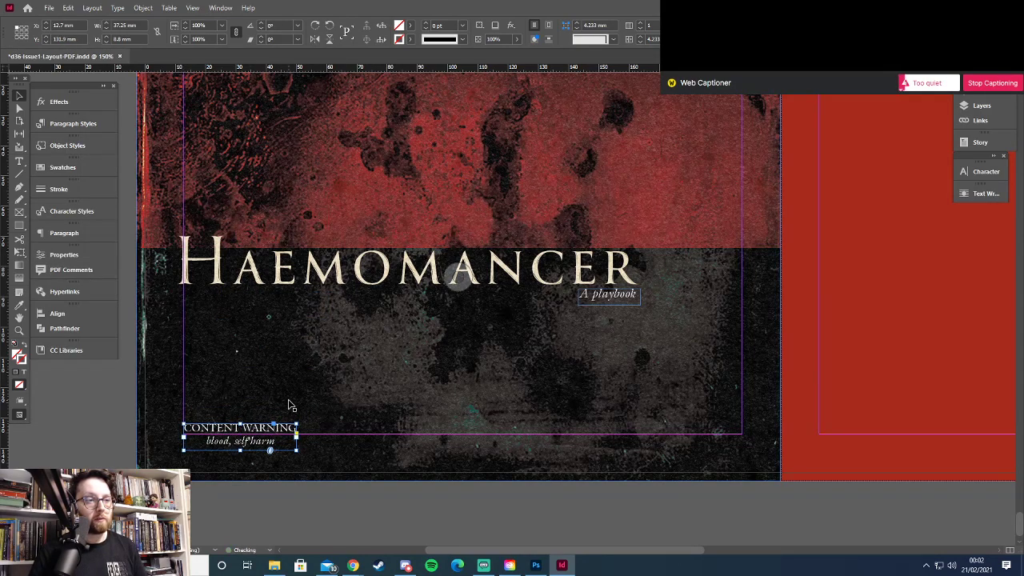
{"action": "left_click_drag", "start_coordinate": [265, 432], "coordinate": [650, 429]}
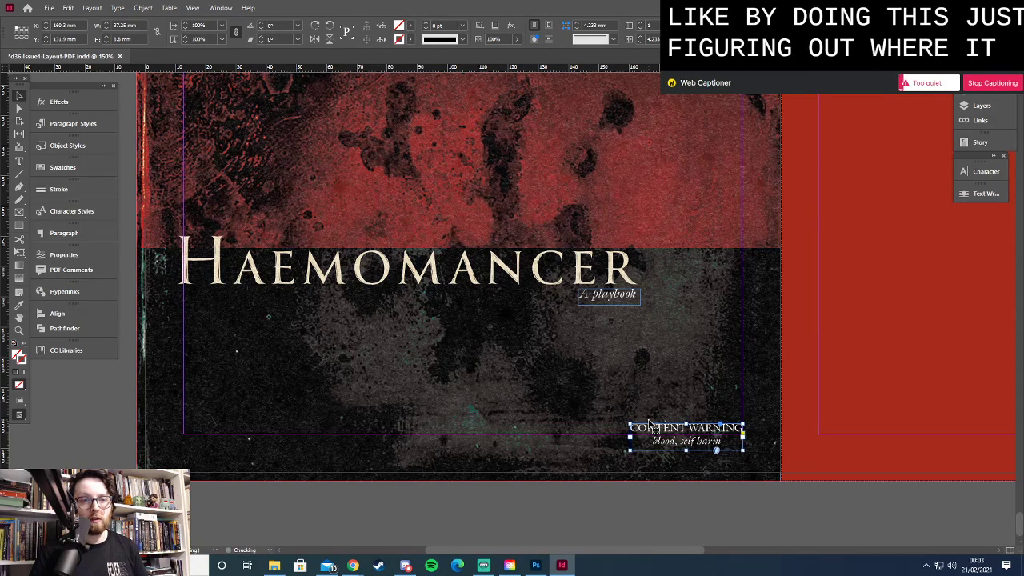
{"action": "left_click", "coordinate": [585, 485]}
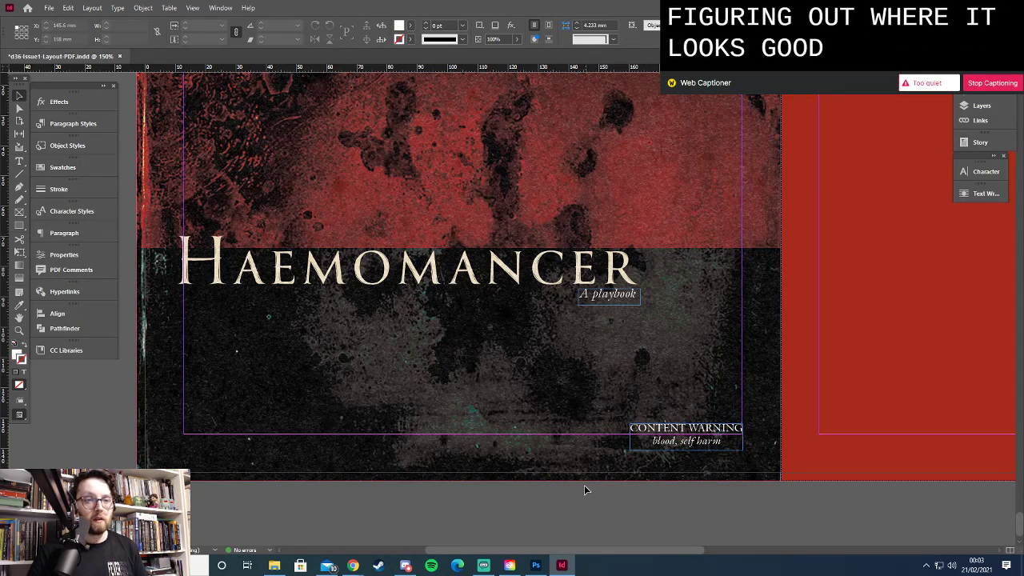
{"action": "key", "text": "ctrl+minus"}
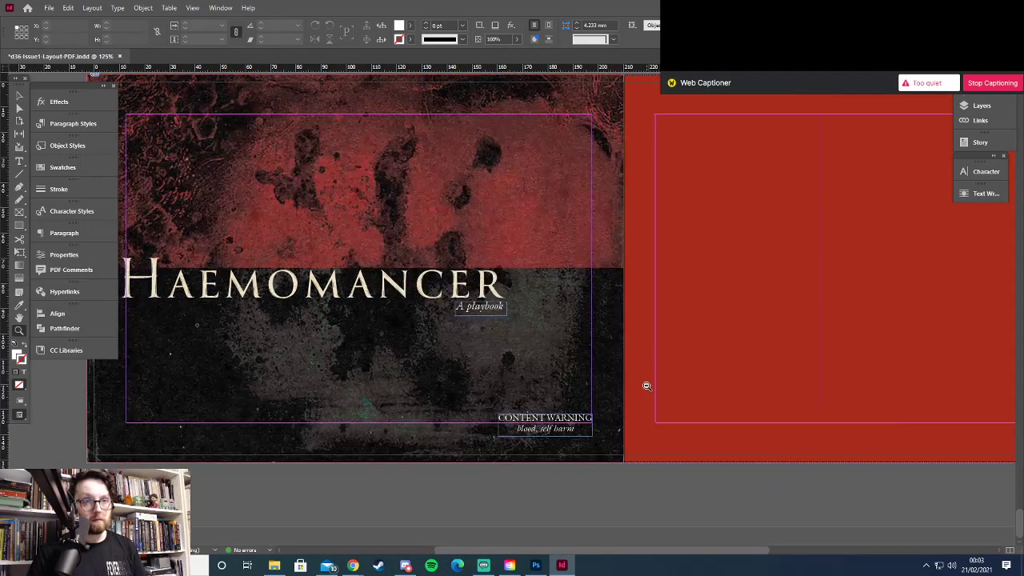
{"action": "key", "text": "ctrl+minus"}
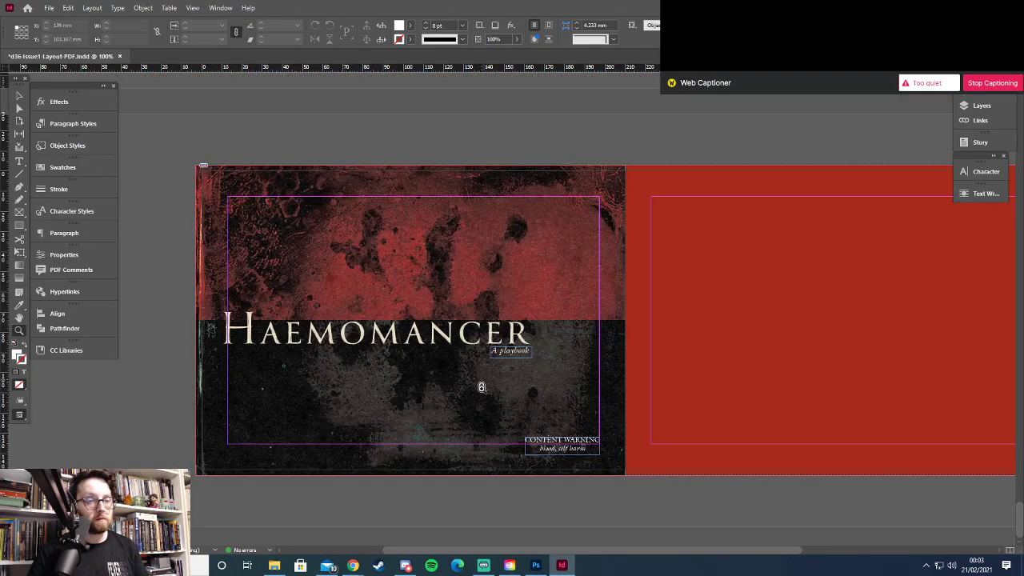
{"action": "left_click_drag", "start_coordinate": [479, 385], "coordinate": [491, 385]}
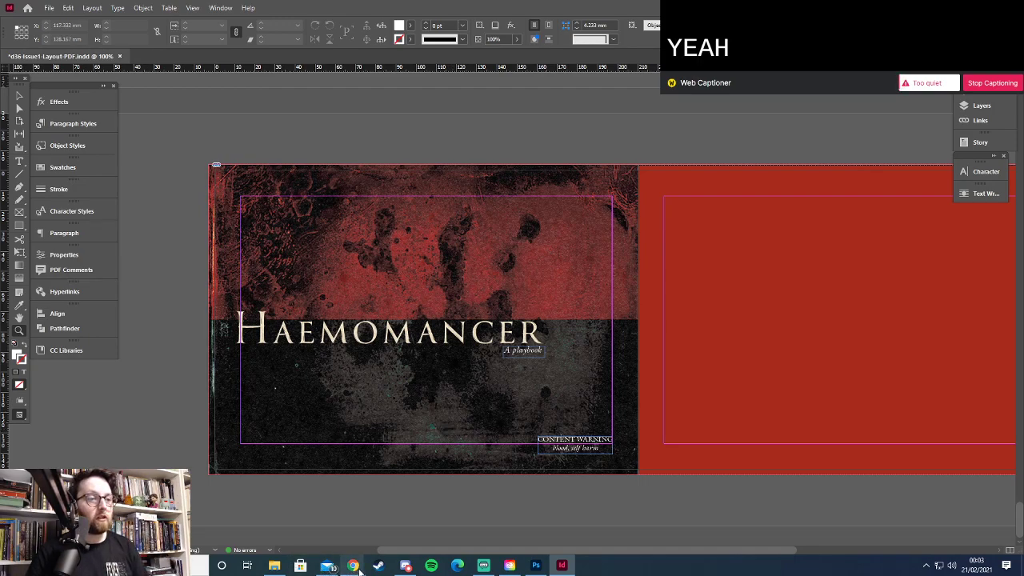
Look at the ITC Galliard book cover with its circular title in the browser and return to InDesign
{"action": "mouse_move", "coordinate": [353, 565]}
{"action": "left_click", "coordinate": [309, 492]}
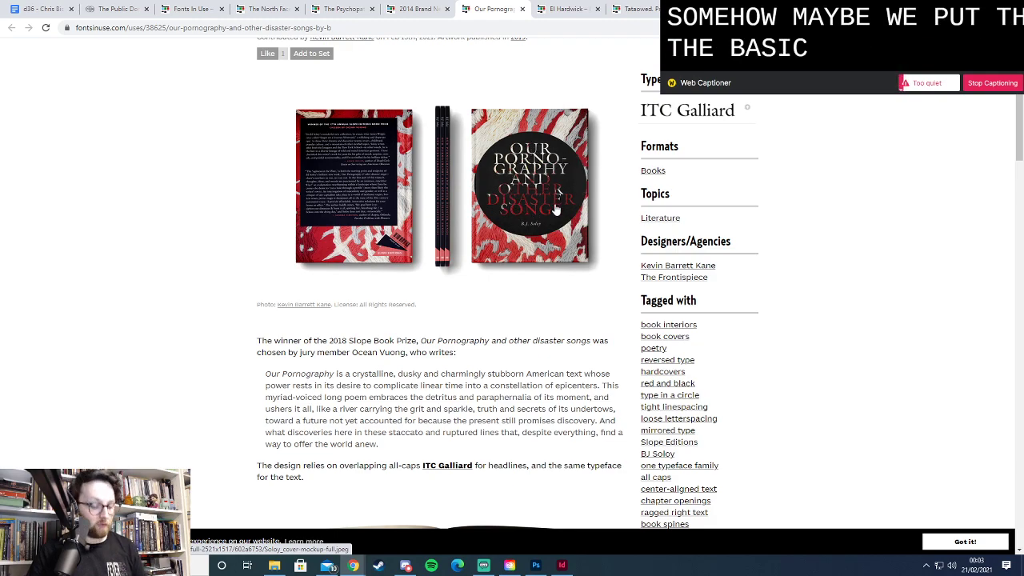
{"action": "key", "text": "alt+Tab"}
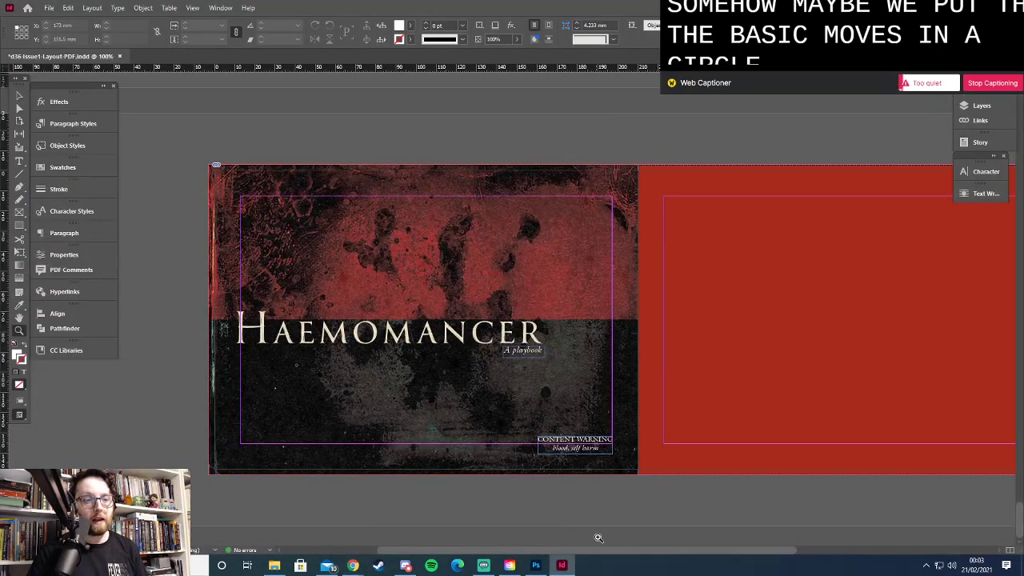
{"action": "left_click_drag", "start_coordinate": [637, 552], "coordinate": [674, 549]}
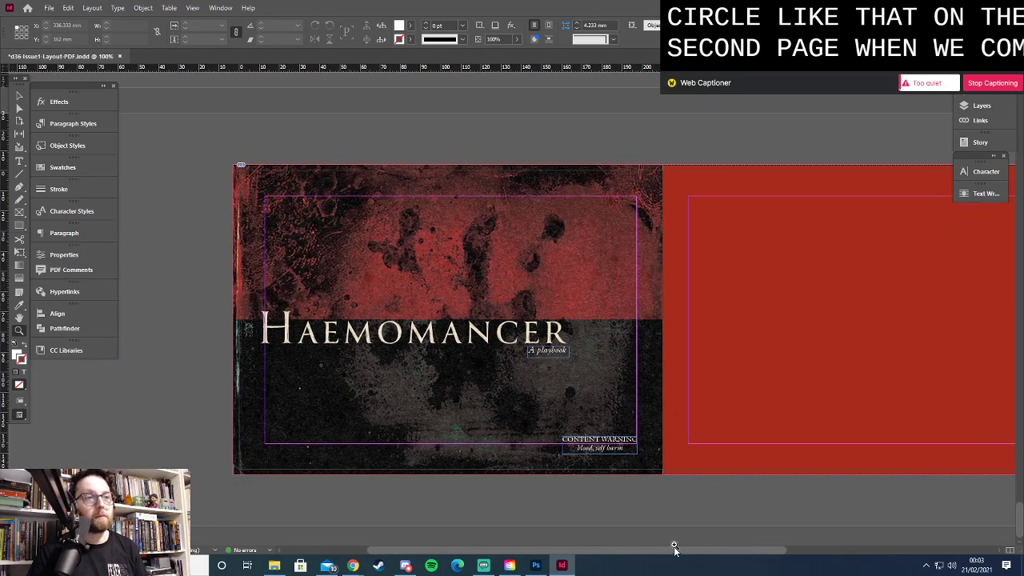
Copy the Description paragraph from the Haemomancer manuscript in Google Docs and return to InDesign
{"action": "key", "text": "alt+Tab"}
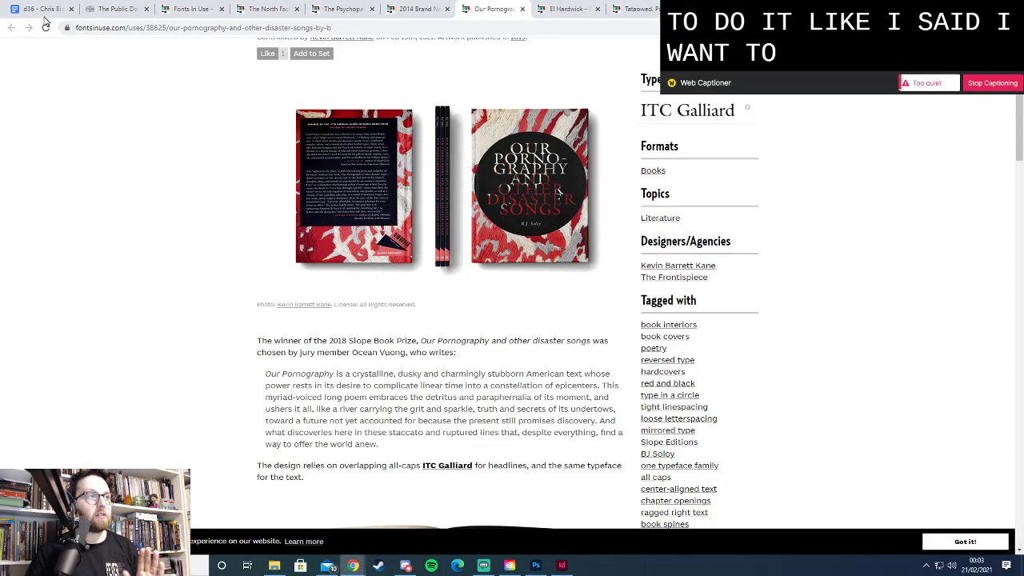
{"action": "key", "text": "ctrl+1"}
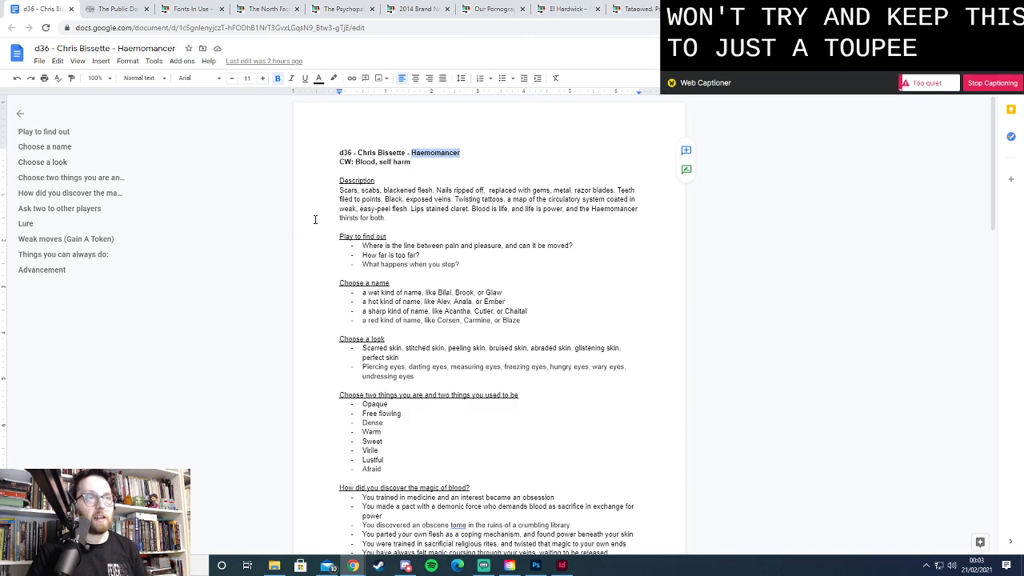
{"action": "left_click_drag", "start_coordinate": [337, 192], "coordinate": [395, 216]}
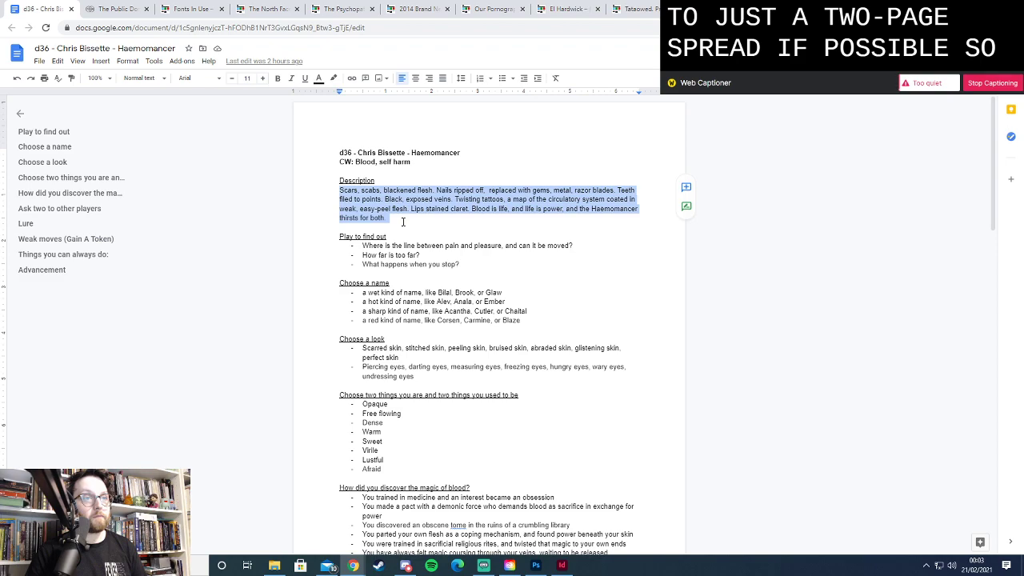
{"action": "key", "text": "alt+Tab"}
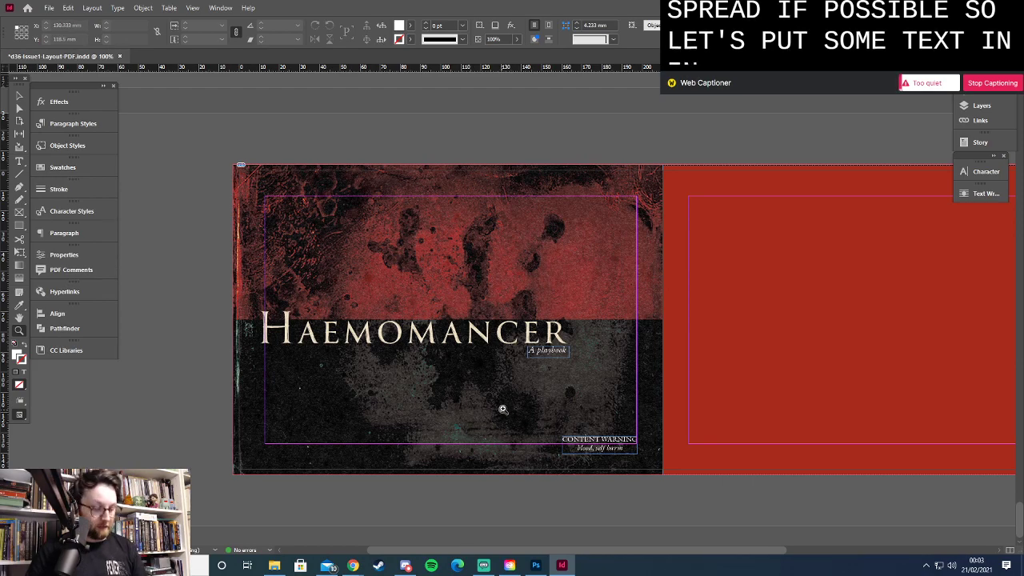
Move the "A playbook" subtitle above the Haemomancer title, tucked beside the top of the H, and deselect it
{"action": "key", "text": "v"}
{"action": "left_click_drag", "start_coordinate": [536, 351], "coordinate": [314, 322]}
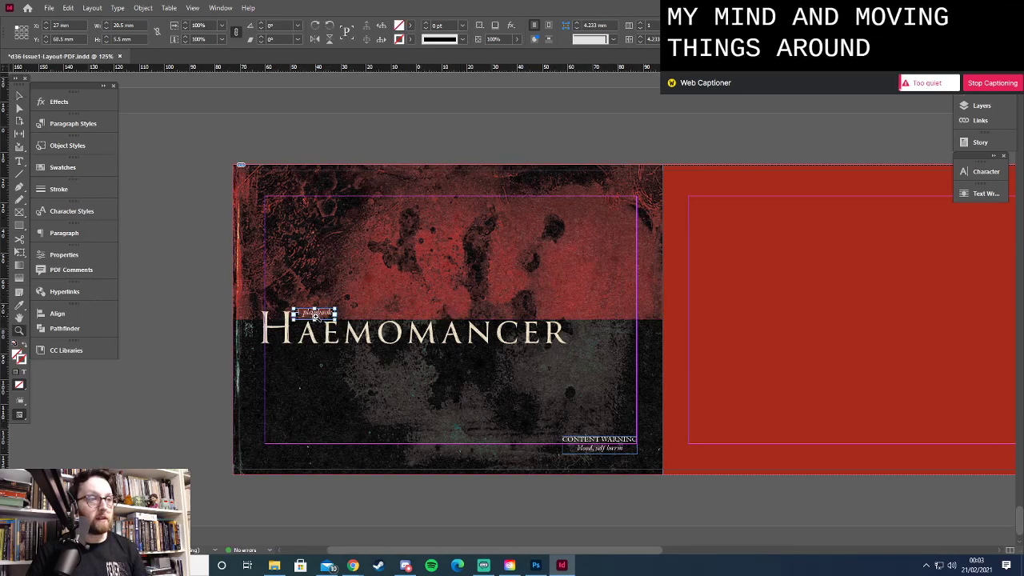
{"action": "key", "text": "ctrl+equal"}
{"action": "key", "text": "ctrl+equal"}
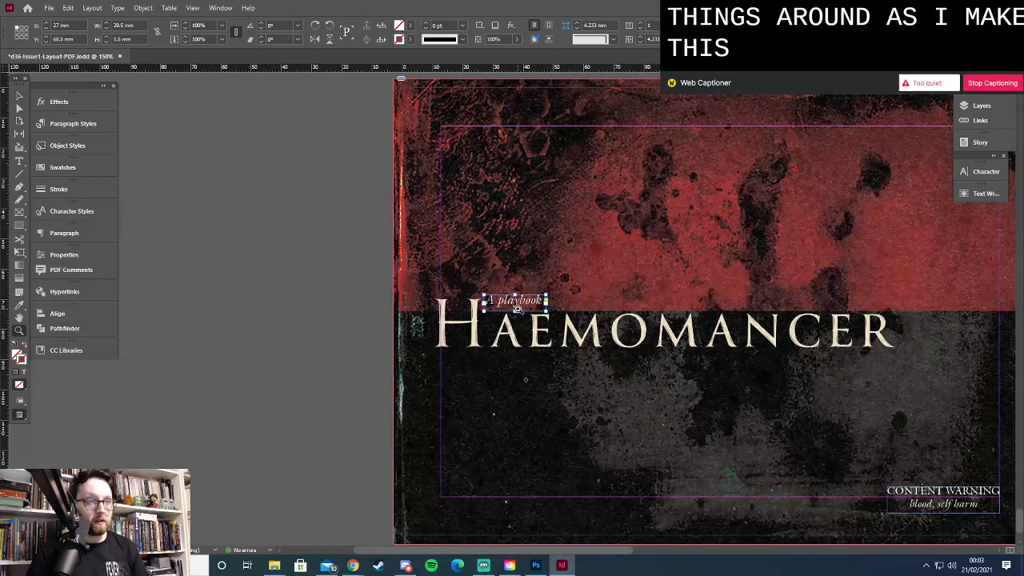
{"action": "left_click", "coordinate": [518, 309]}
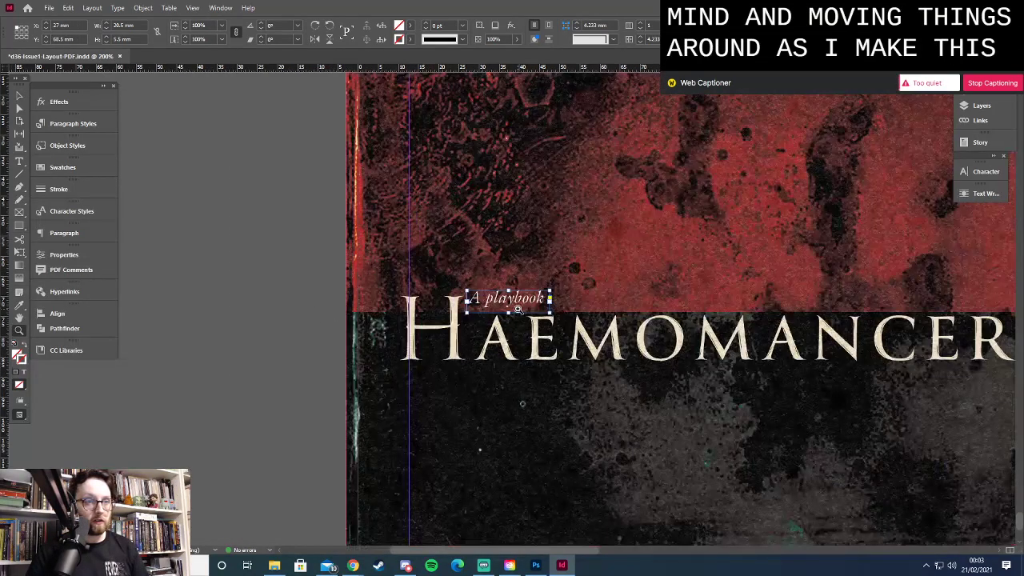
{"action": "left_click_drag", "start_coordinate": [525, 318], "coordinate": [526, 318]}
{"action": "key", "text": "Right"}
{"action": "left_click", "coordinate": [272, 293]}
Draw a text frame about 105.5 by 26 mm below the Haemomancer title and paste the description into it
{"action": "key", "text": "z"}
{"action": "left_click", "coordinate": [562, 328], "text": "alt"}
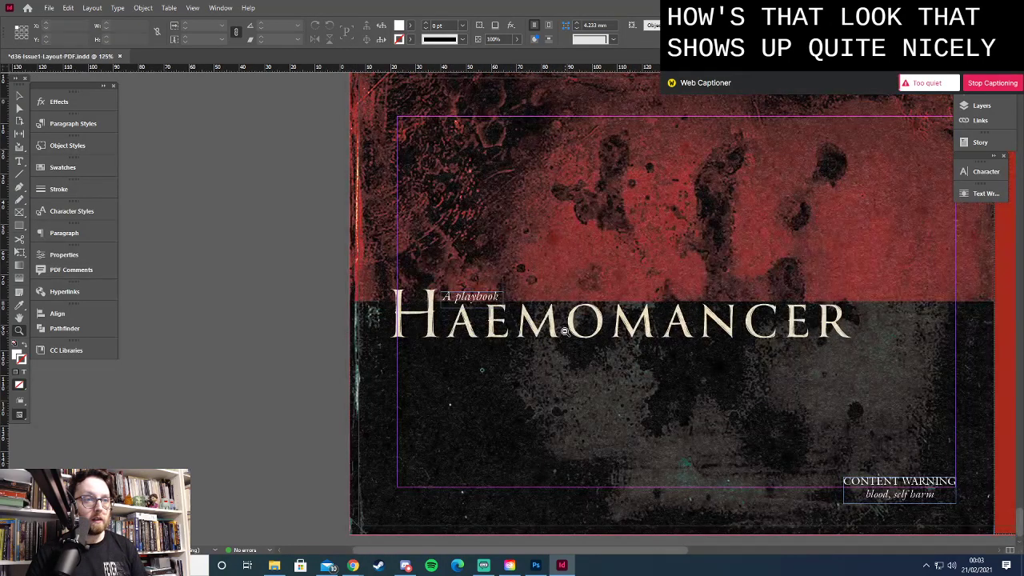
{"action": "left_click", "coordinate": [563, 328], "text": "alt"}
{"action": "left_click_drag", "start_coordinate": [573, 308], "coordinate": [456, 306]}
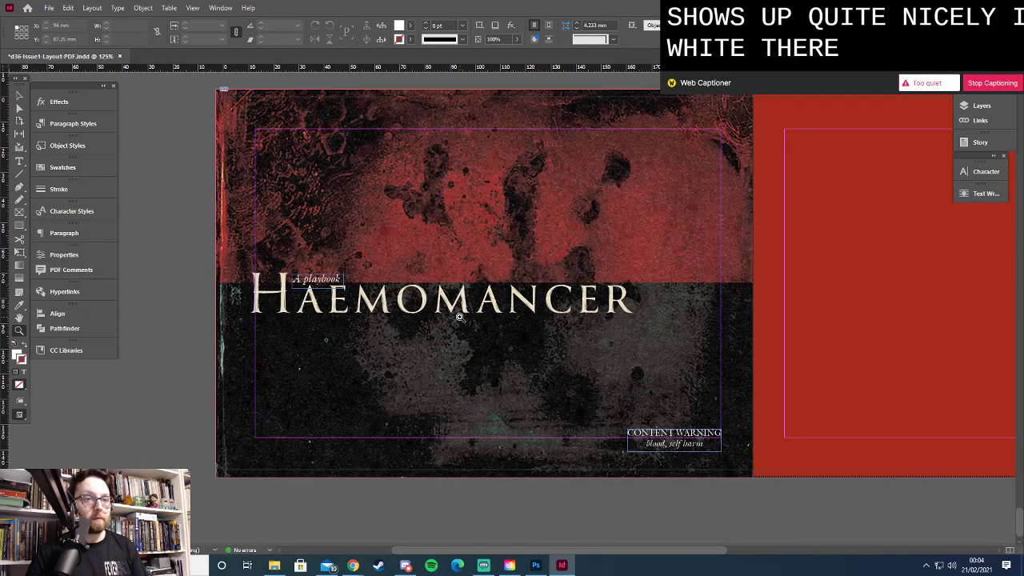
{"action": "key", "text": "t"}
{"action": "left_click_drag", "start_coordinate": [301, 324], "coordinate": [562, 393]}
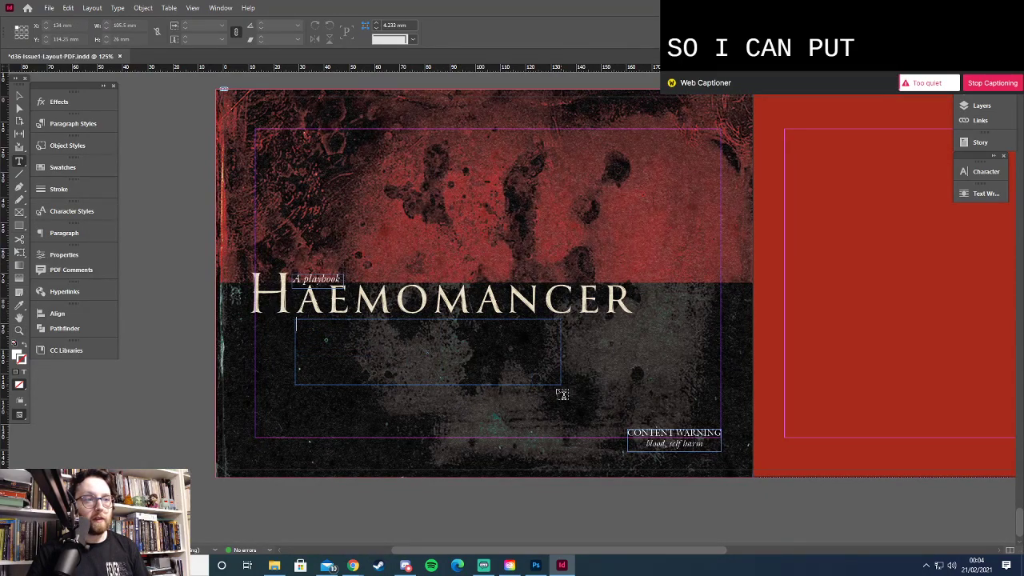
{"action": "key", "text": "ctrl+v"}
Apply the Haemomancer Body White paragraph style to the whole description
{"action": "key", "text": "ctrl+a"}
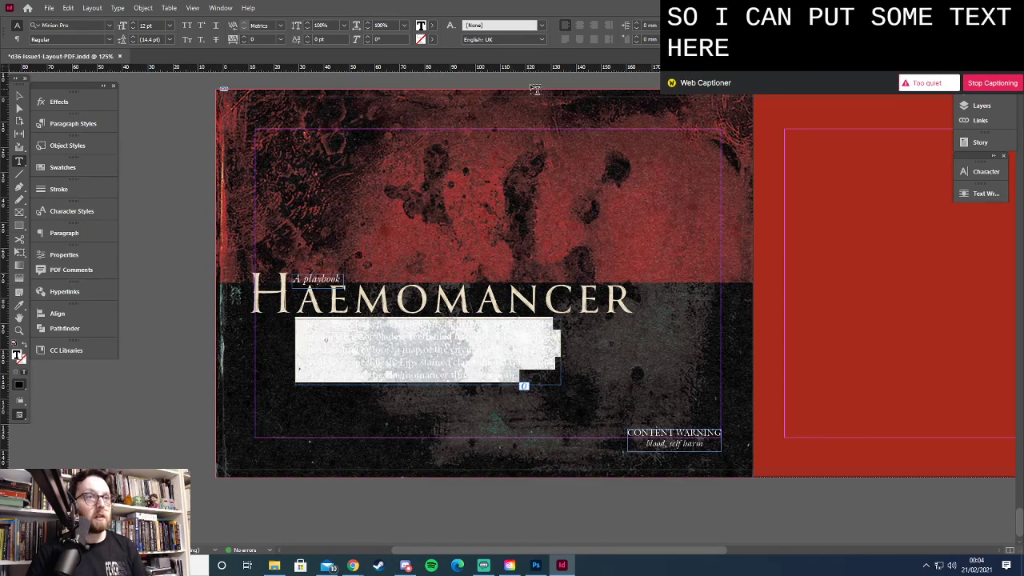
{"action": "left_click", "coordinate": [17, 40]}
{"action": "left_click", "coordinate": [637, 25]}
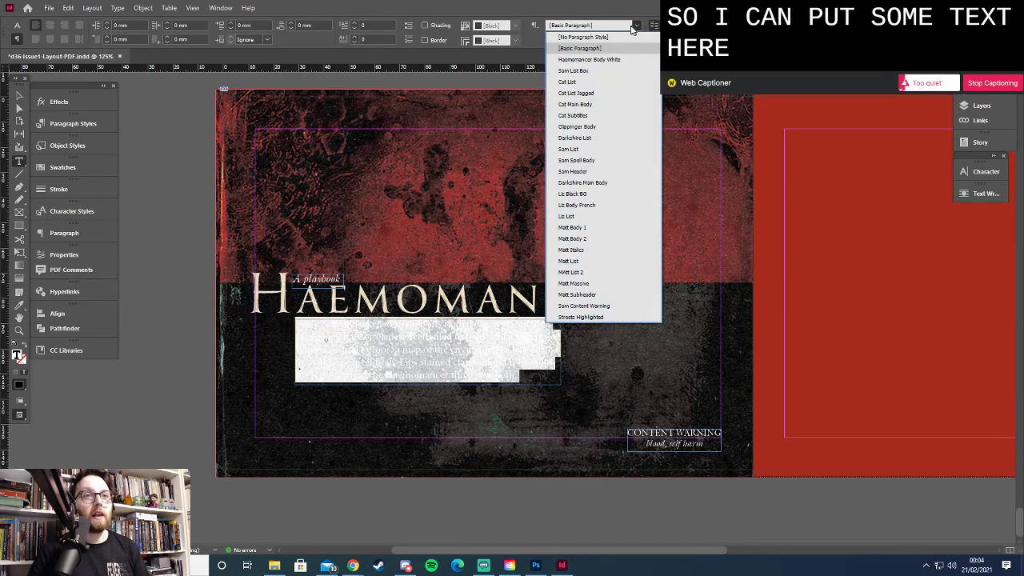
{"action": "left_click", "coordinate": [608, 59]}
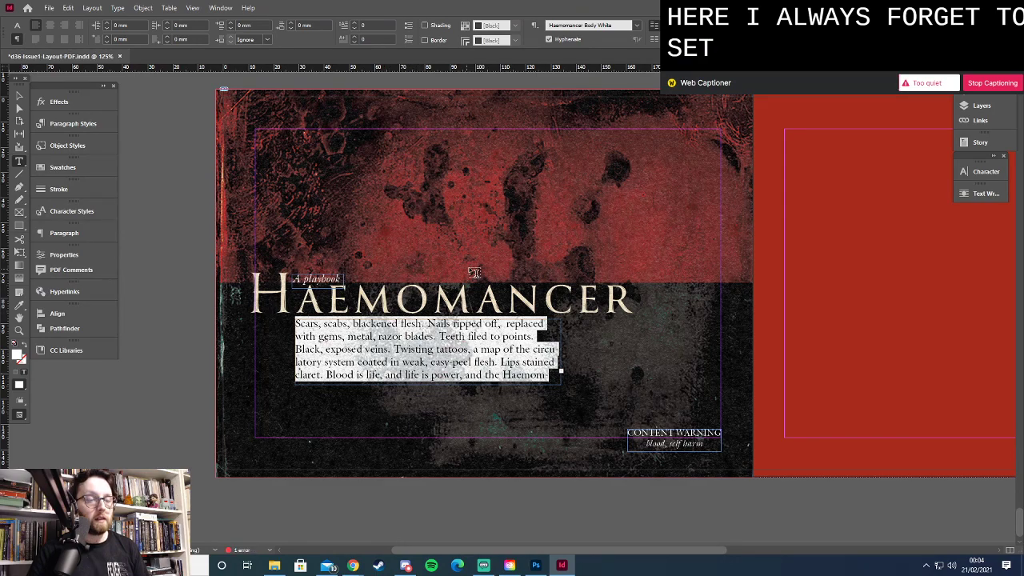
Enlarge the description frame to about 110 by 36 mm so that the whole paragraph fits
{"action": "left_click", "coordinate": [22, 97]}
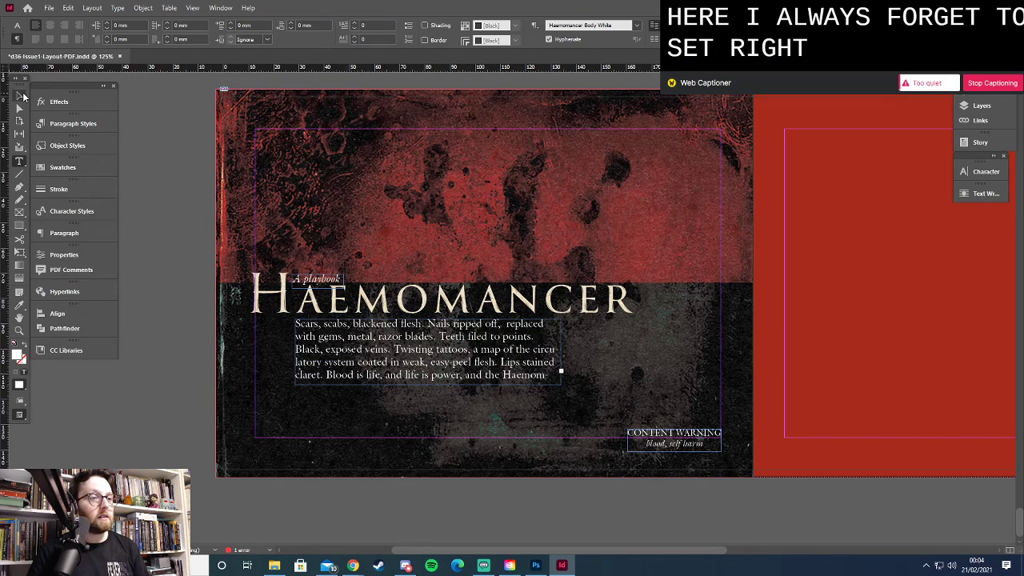
{"action": "left_click_drag", "start_coordinate": [429, 385], "coordinate": [437, 409]}
{"action": "left_click_drag", "start_coordinate": [561, 364], "coordinate": [573, 364]}
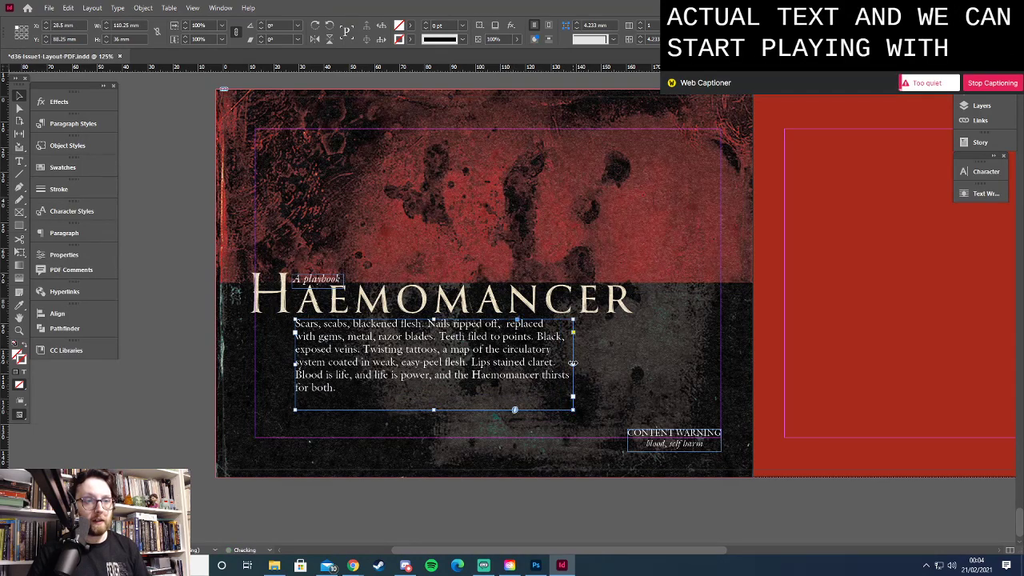
Edit the Haemomancer Body White paragraph style, setting the font size to 10 pt and leading to 11 pt
{"action": "double_click", "coordinate": [449, 392]}
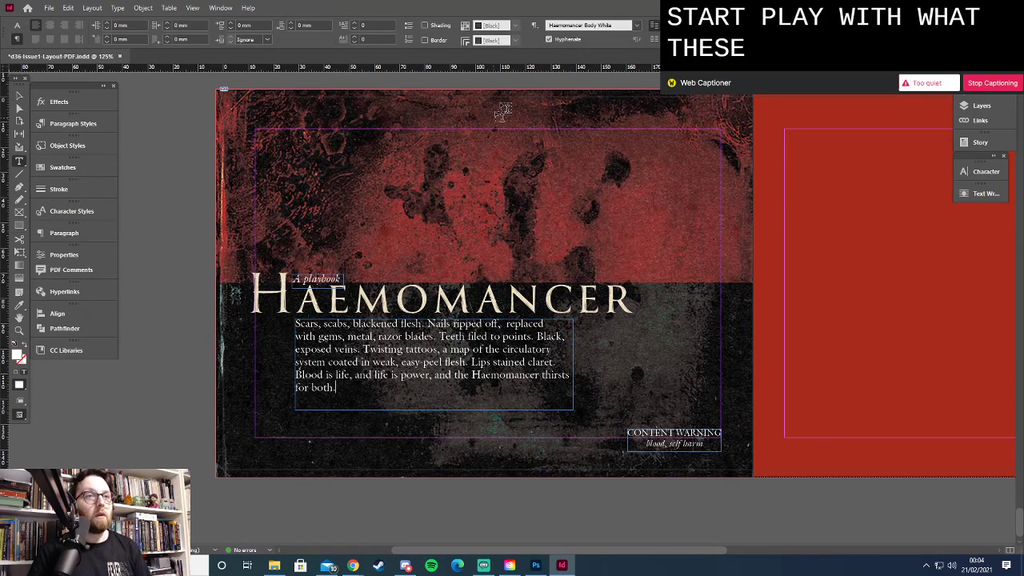
{"action": "left_click", "coordinate": [534, 26]}
{"action": "left_click", "coordinate": [589, 84]}
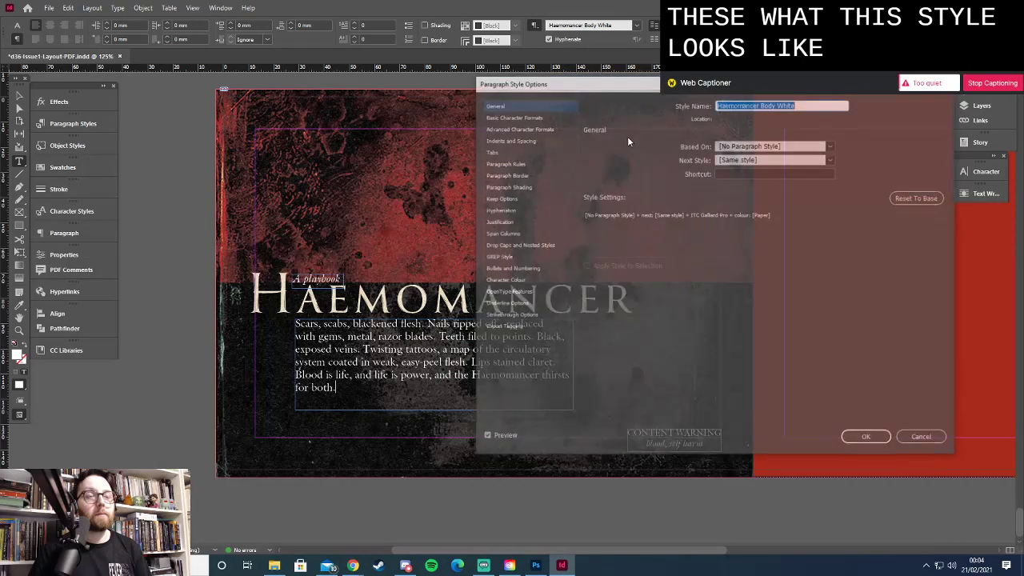
{"action": "left_click_drag", "start_coordinate": [580, 85], "coordinate": [680, 67]}
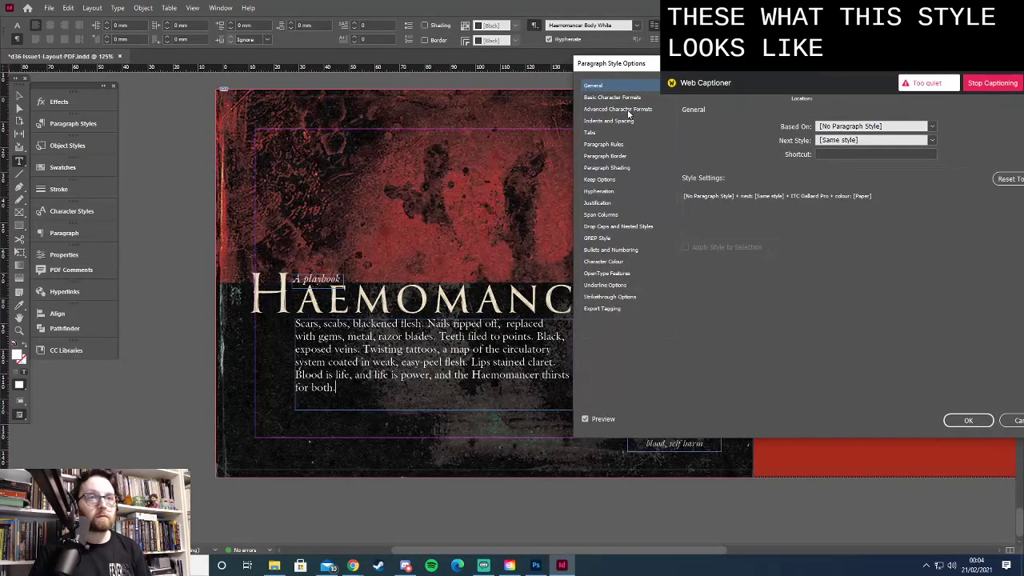
{"action": "left_click", "coordinate": [628, 97]}
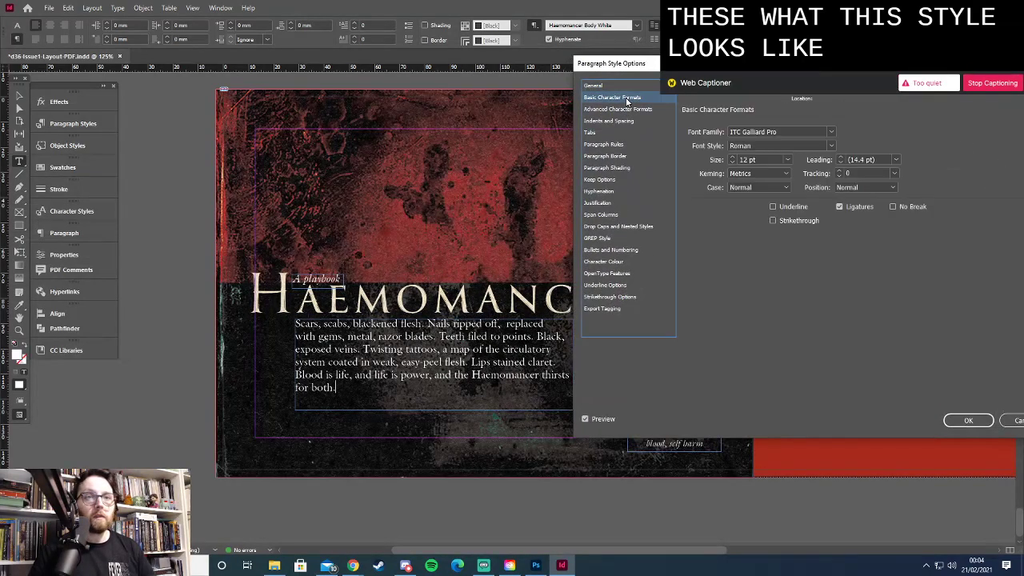
{"action": "left_click", "coordinate": [733, 164]}
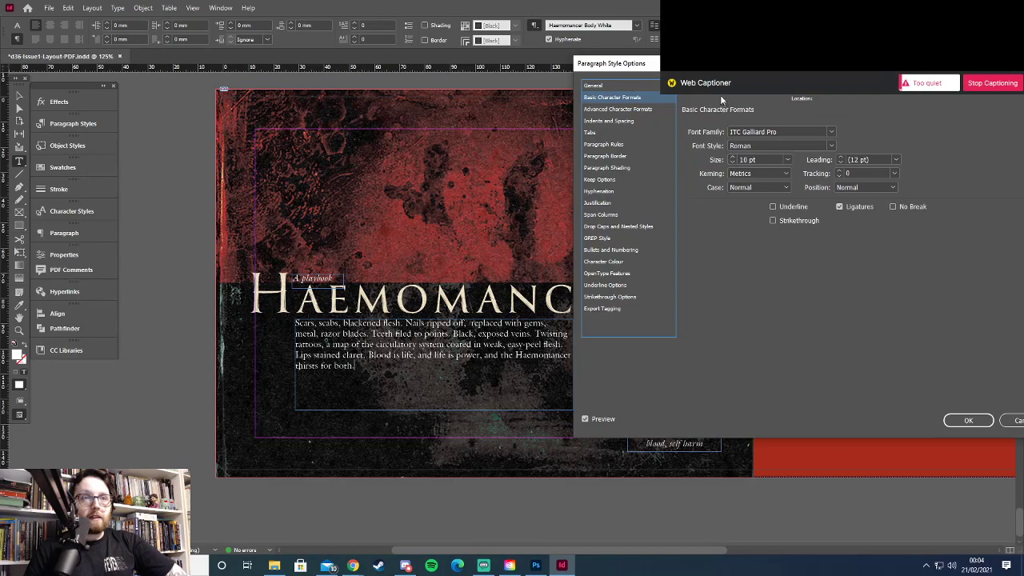
{"action": "mouse_move", "coordinate": [721, 64]}
{"action": "left_mouse_down"}
{"action": "mouse_move", "coordinate": [725, 80]}
{"action": "mouse_move", "coordinate": [728, 65]}
{"action": "left_mouse_up"}
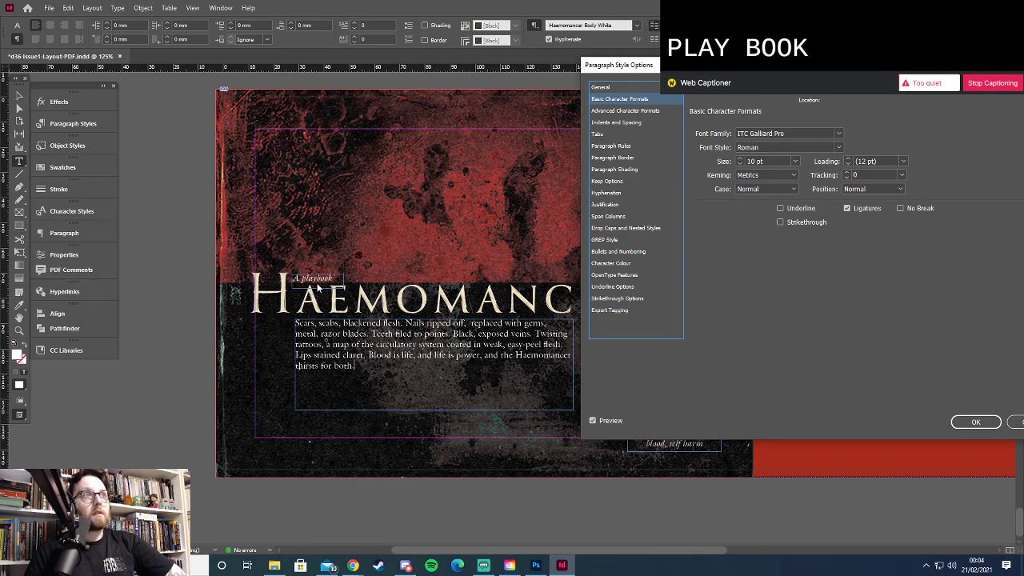
{"action": "left_click", "coordinate": [848, 164]}
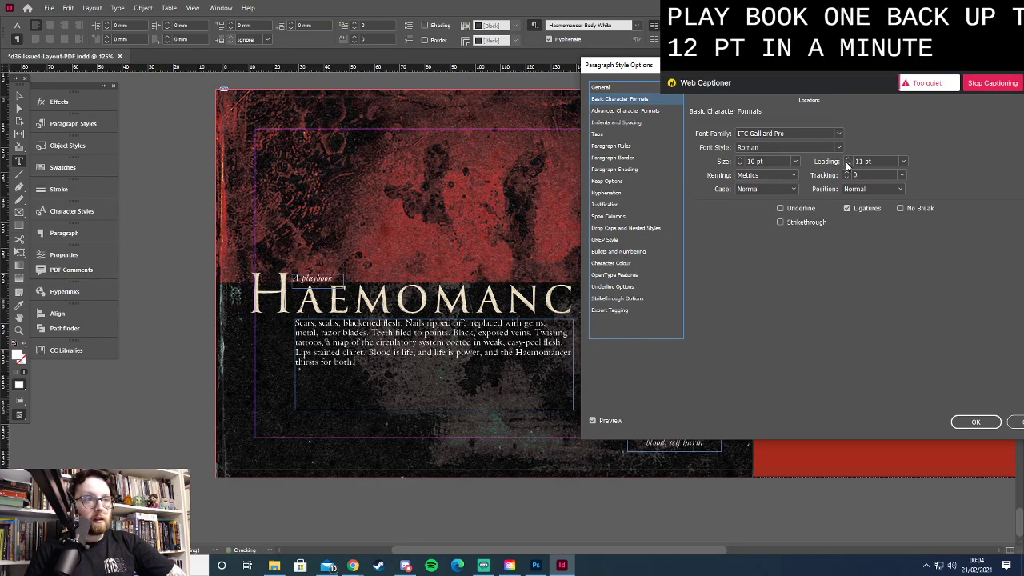
Set the paragraph style's alignment to Left Justify
{"action": "left_click", "coordinate": [610, 112]}
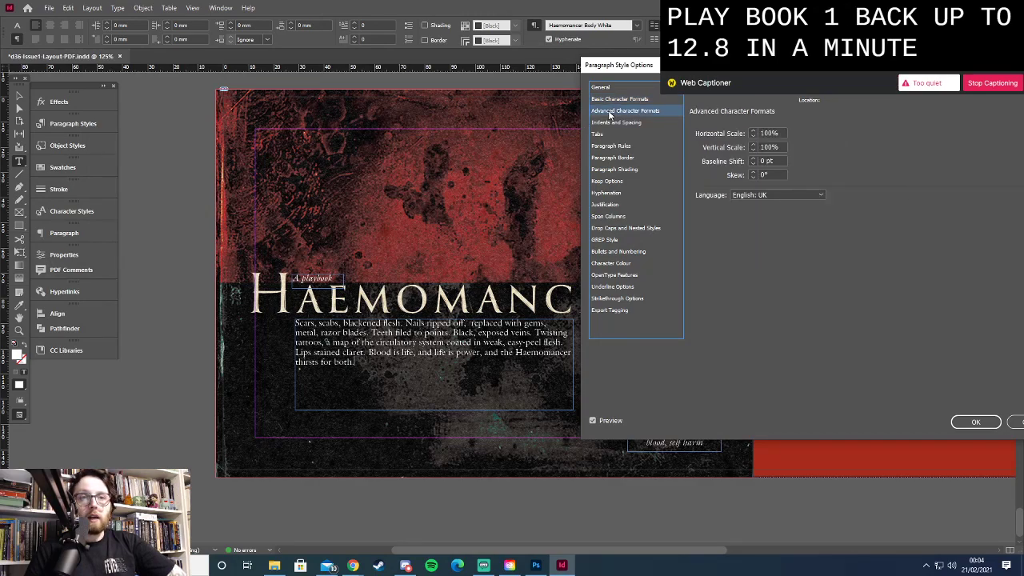
{"action": "left_click", "coordinate": [606, 205]}
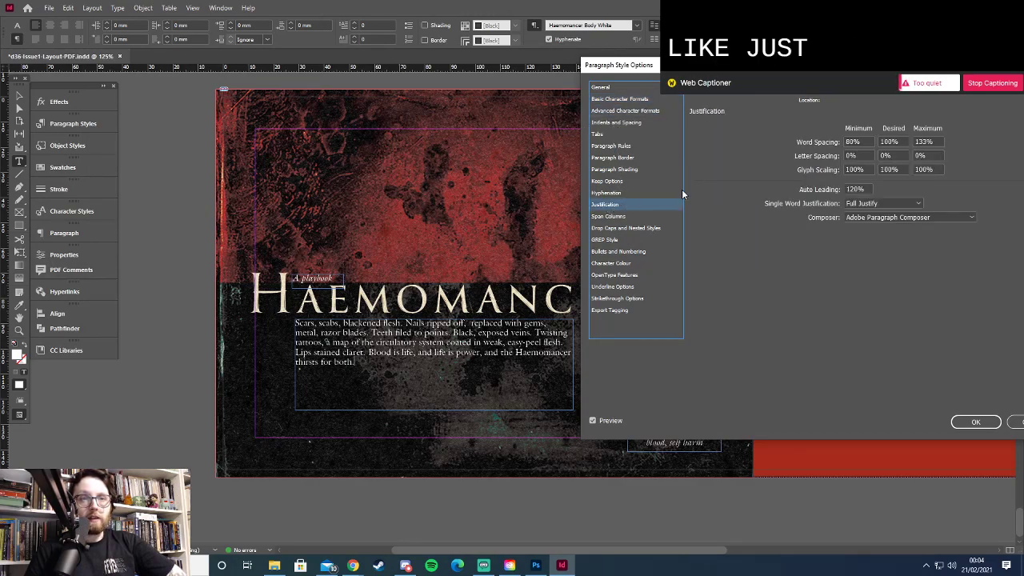
{"action": "left_click", "coordinate": [629, 114]}
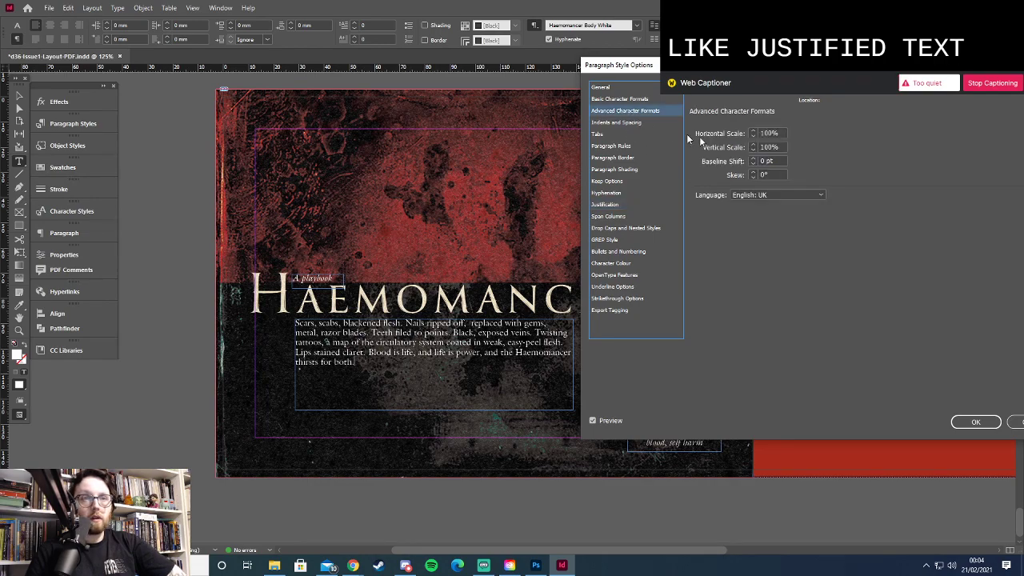
{"action": "left_click", "coordinate": [628, 99]}
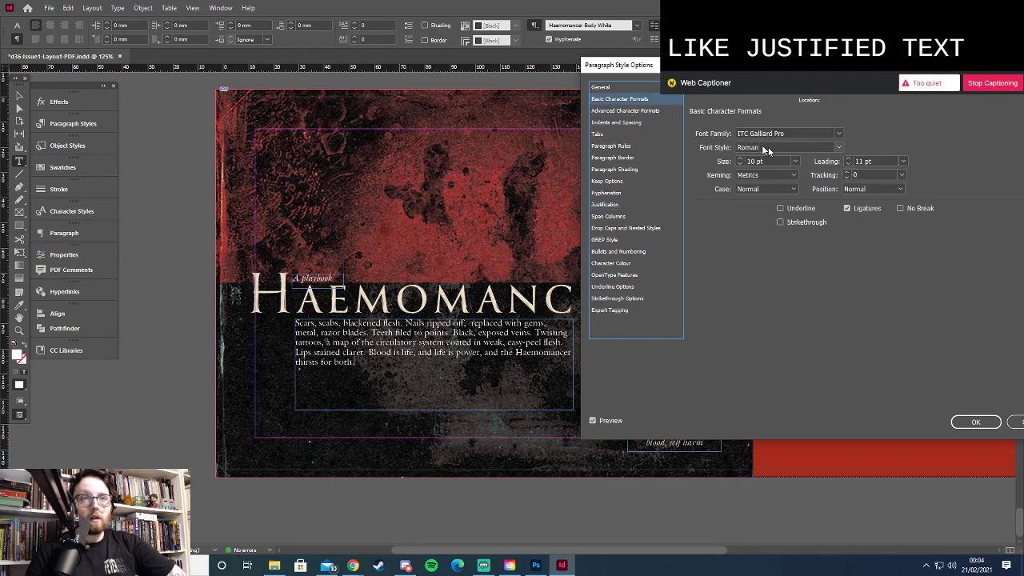
{"action": "left_click", "coordinate": [637, 122]}
{"action": "left_click", "coordinate": [822, 133]}
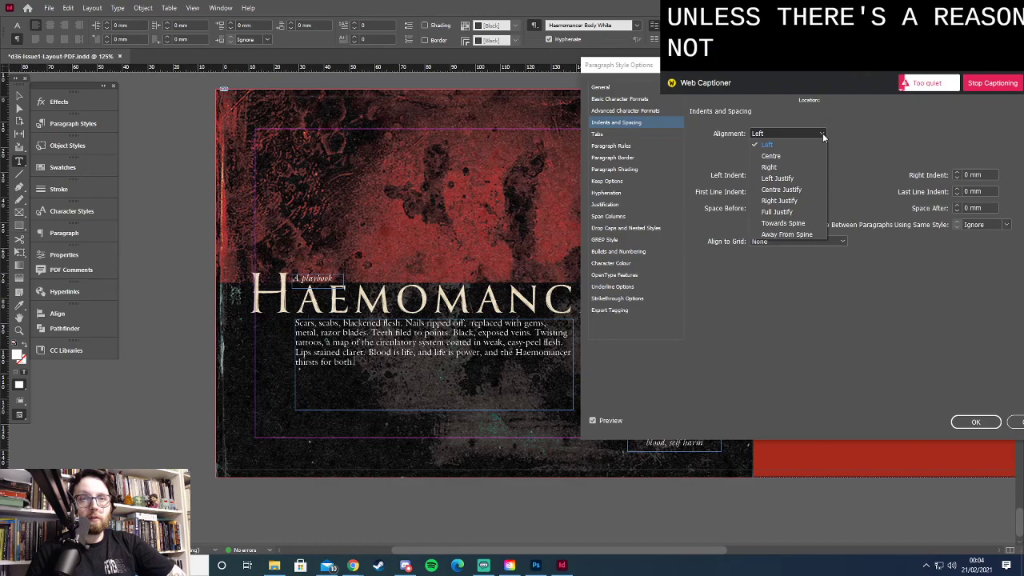
{"action": "left_click", "coordinate": [800, 179]}
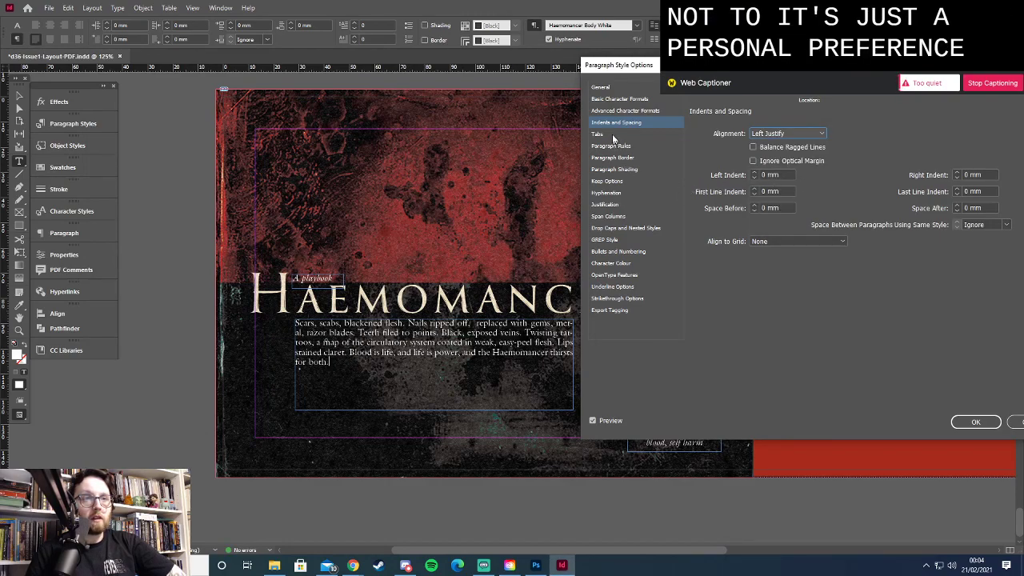
Set the style's justification to 95% minimum and 105% maximum word spacing, with 97% minimum and 103% maximum glyph scaling
{"action": "left_click", "coordinate": [612, 205]}
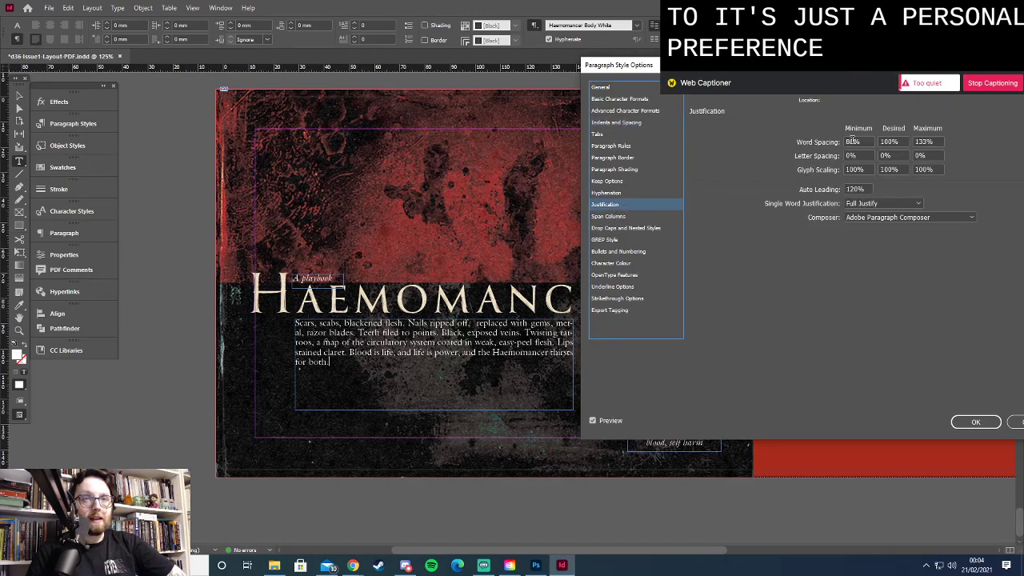
{"action": "double_click", "coordinate": [853, 142]}
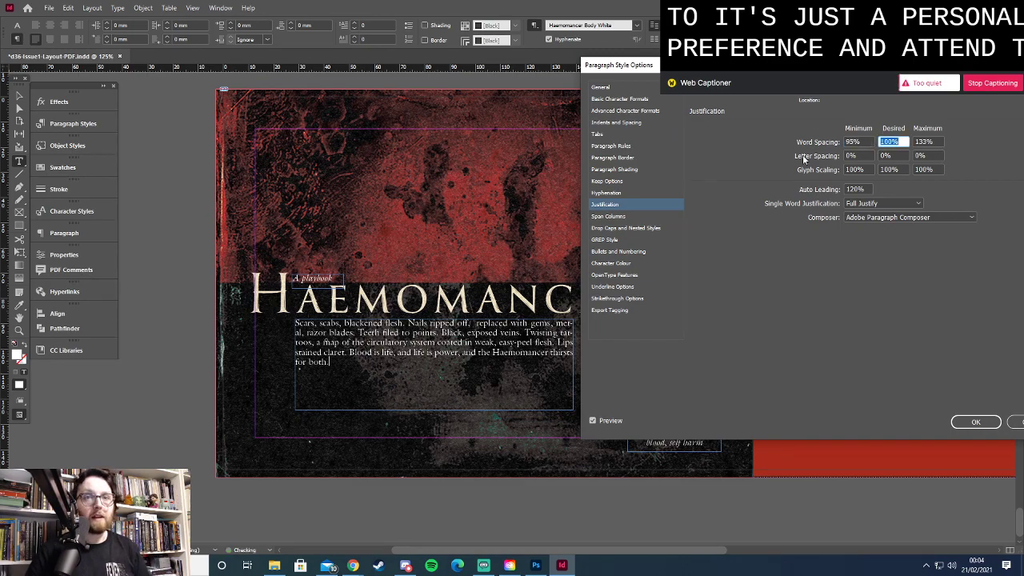
{"action": "key", "text": "Tab"}
{"action": "type", "text": "105"}
{"action": "key", "text": "Tab"}
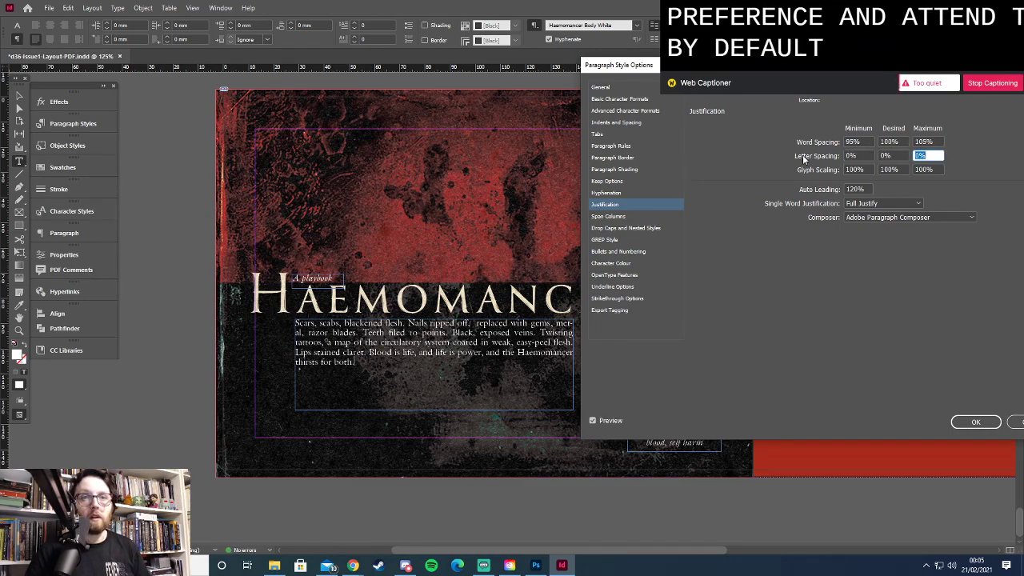
{"action": "type", "text": "97"}
{"action": "key", "text": "Tab"}
{"action": "key", "text": "Tab"}
{"action": "type", "text": "103"}
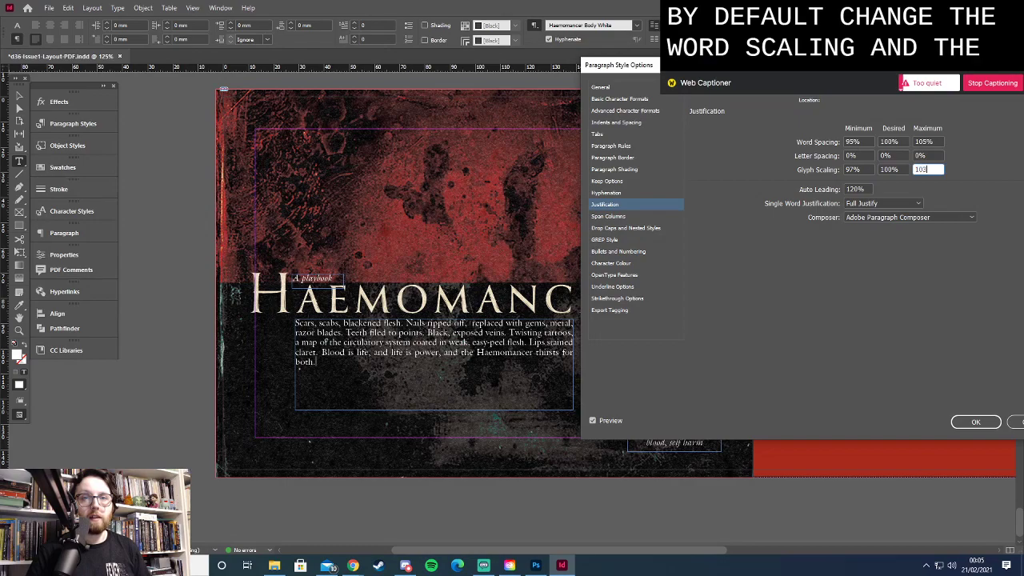
{"action": "left_click", "coordinate": [862, 170]}
{"action": "left_click", "coordinate": [938, 169]}
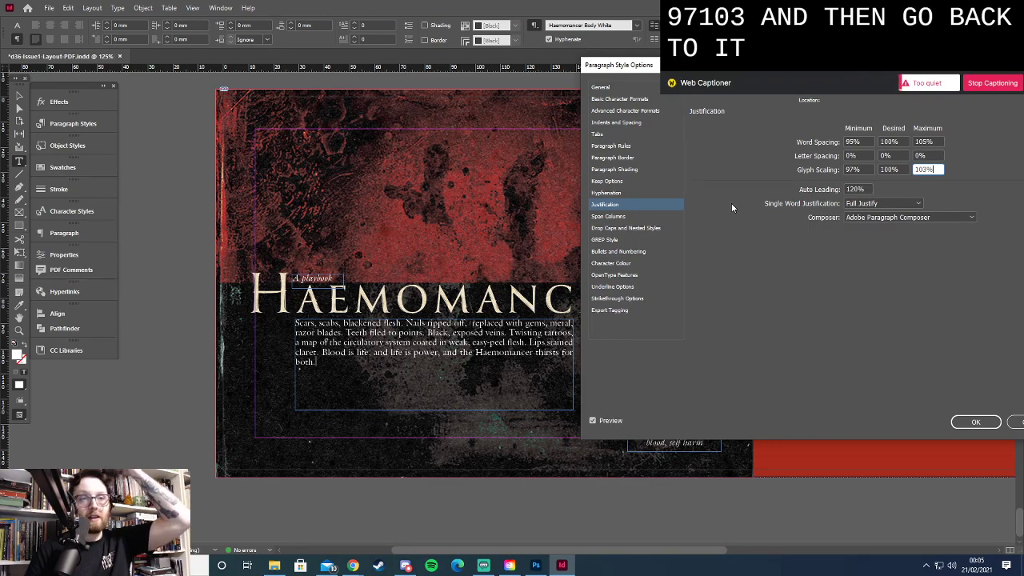
Turn off hyphenation for the paragraph style and apply the style changes
{"action": "left_click", "coordinate": [616, 195]}
{"action": "left_click", "coordinate": [700, 128]}
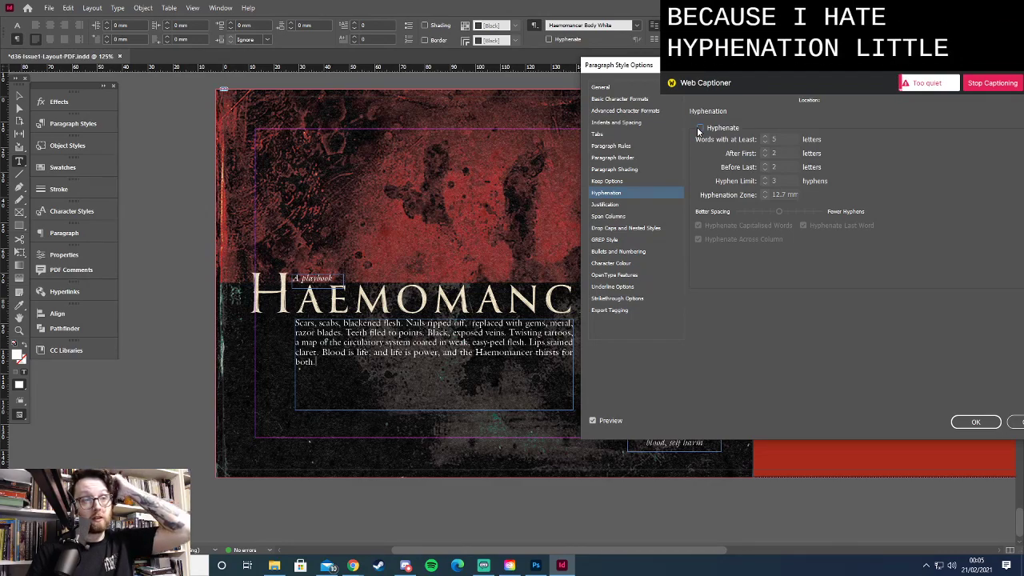
{"action": "left_click_drag", "start_coordinate": [670, 65], "coordinate": [671, 68]}
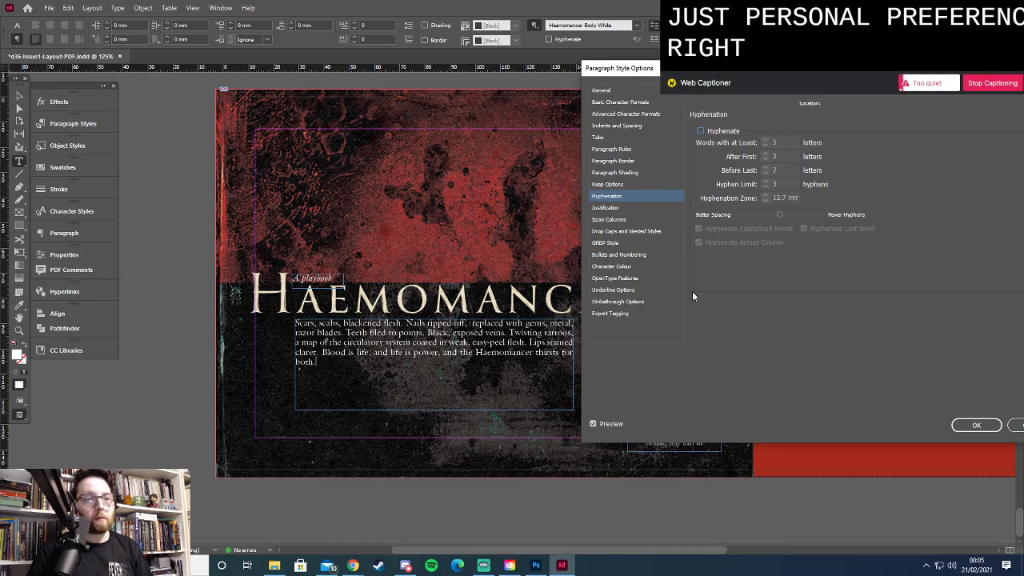
{"action": "left_click_drag", "start_coordinate": [671, 68], "coordinate": [502, 60]}
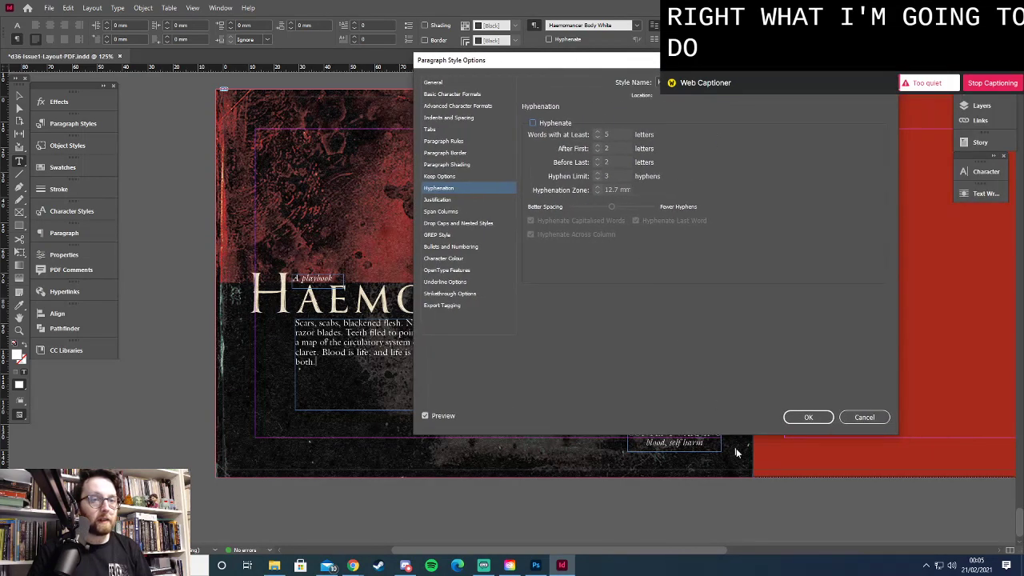
{"action": "left_click", "coordinate": [810, 418]}
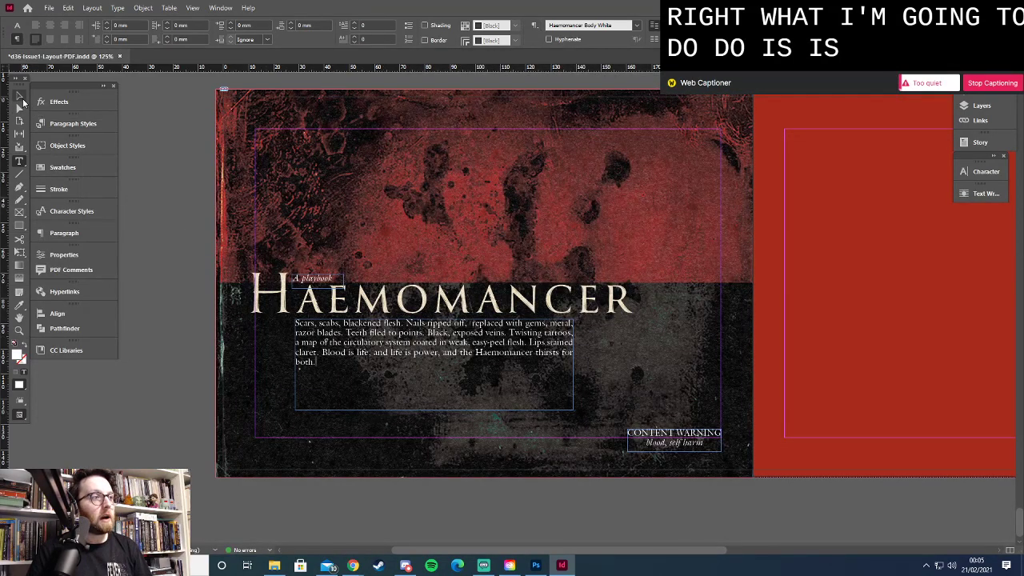
Widen the description text frame to 121.25 mm and cut all text following "Scars, scabs, blackened flesh."
{"action": "left_click", "coordinate": [20, 97]}
{"action": "left_click_drag", "start_coordinate": [573, 364], "coordinate": [601, 364]}
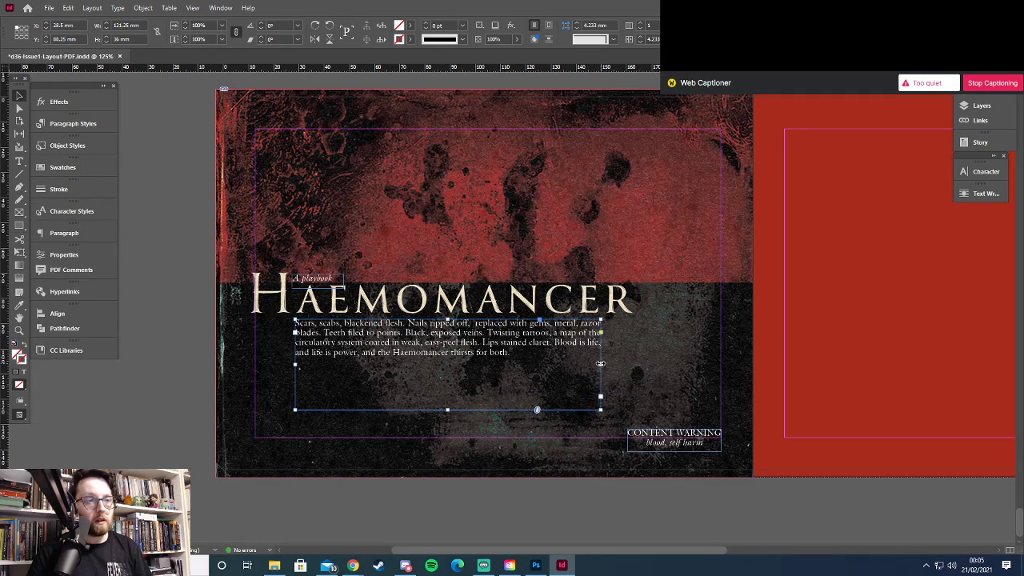
{"action": "key", "text": "t"}
{"action": "left_click_drag", "start_coordinate": [408, 323], "coordinate": [534, 352]}
{"action": "key", "text": "ctrl+x"}
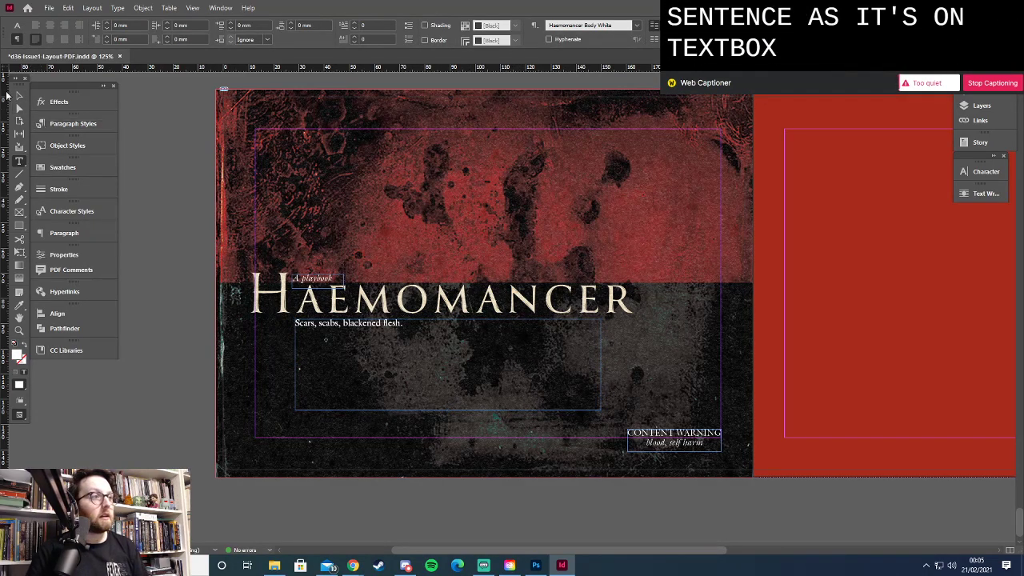
Shrink the description frame to 5.5 mm high and narrow it to fit the "Scars, scabs, blackened flesh." sentence
{"action": "left_click", "coordinate": [20, 97]}
{"action": "left_click", "coordinate": [448, 410]}
{"action": "left_click_drag", "start_coordinate": [448, 410], "coordinate": [437, 333]}
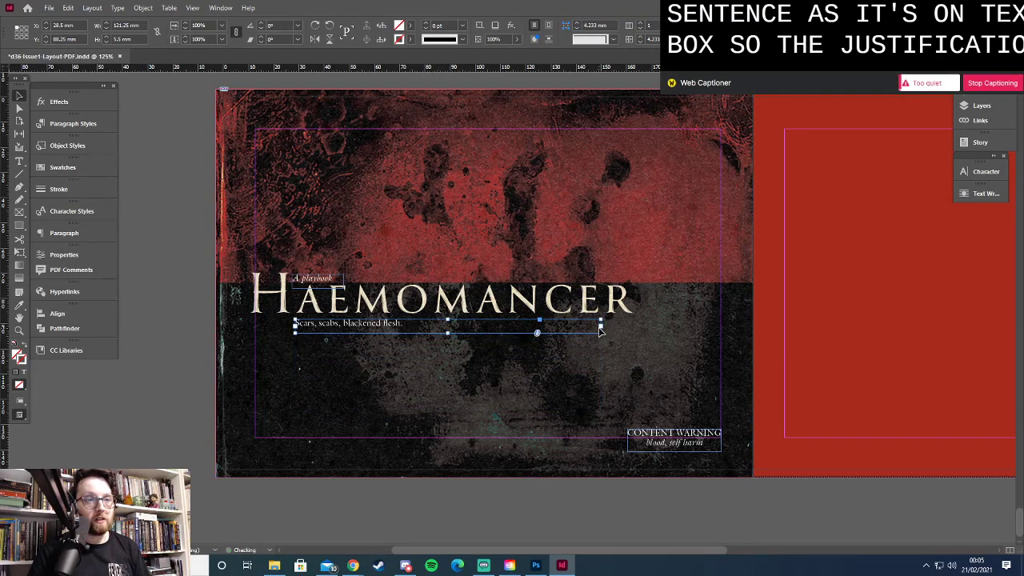
{"action": "left_click_drag", "start_coordinate": [605, 327], "coordinate": [409, 328]}
{"action": "left_click", "coordinate": [384, 366]}
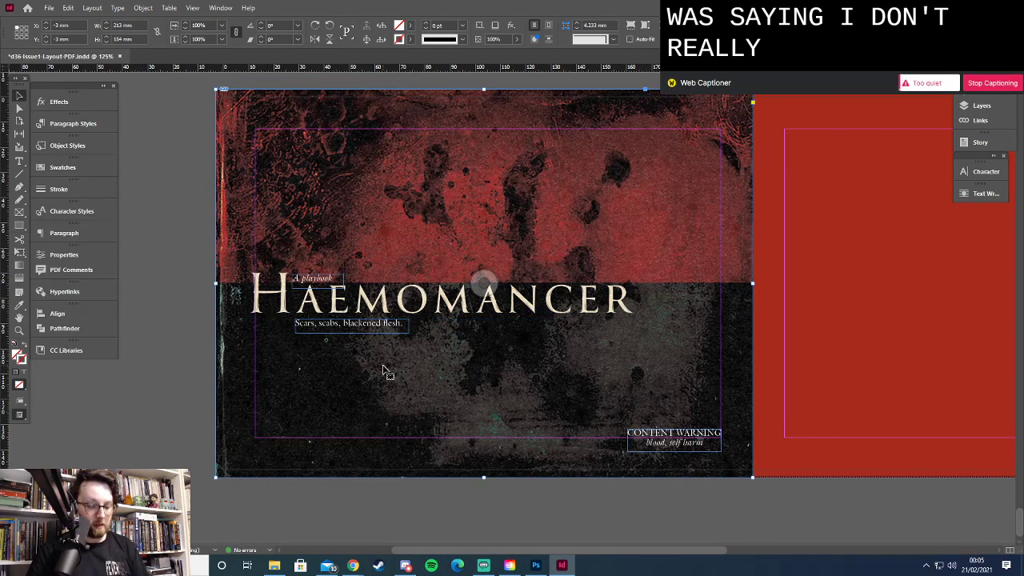
Draw a new text frame below the first sentence and paste the cut description text into it
{"action": "key", "text": "t"}
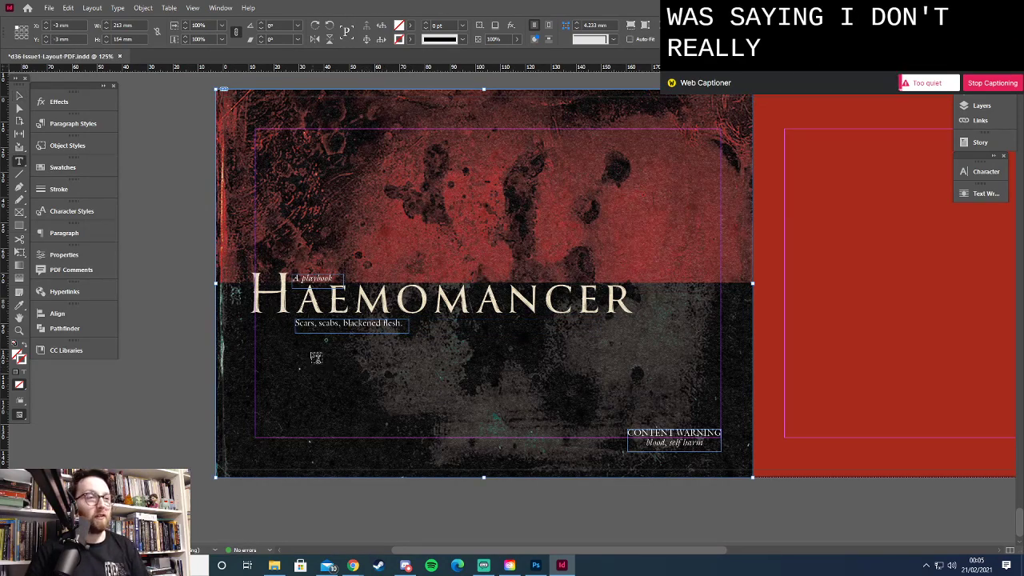
{"action": "left_click_drag", "start_coordinate": [300, 341], "coordinate": [521, 419]}
{"action": "key", "text": "ctrl+v"}
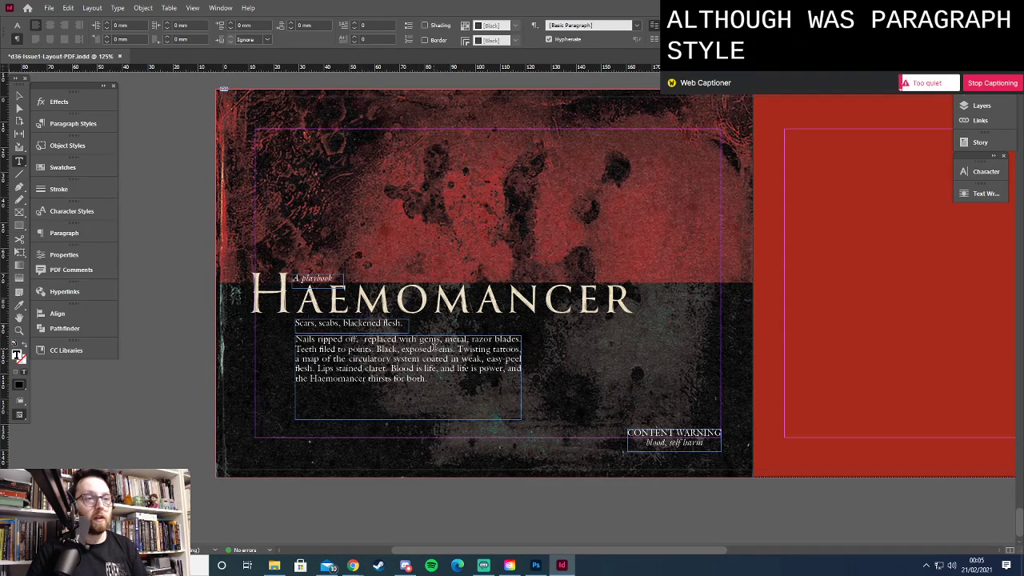
Cut everything after the "Nails ripped off" sentence in the second frame and shorten the frame to one line
{"action": "left_click_drag", "start_coordinate": [400, 378], "coordinate": [296, 349]}
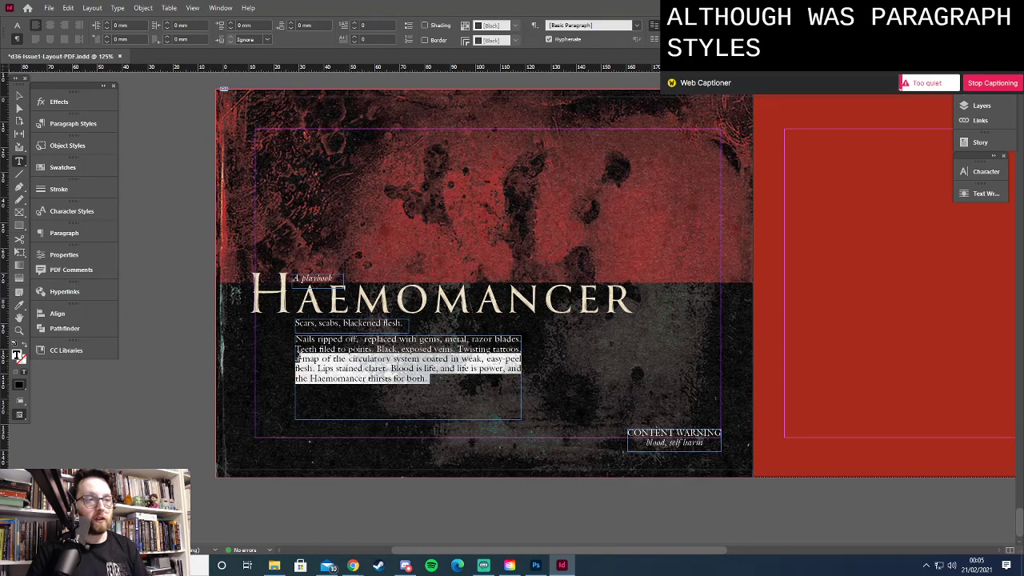
{"action": "key", "text": "BackSpace"}
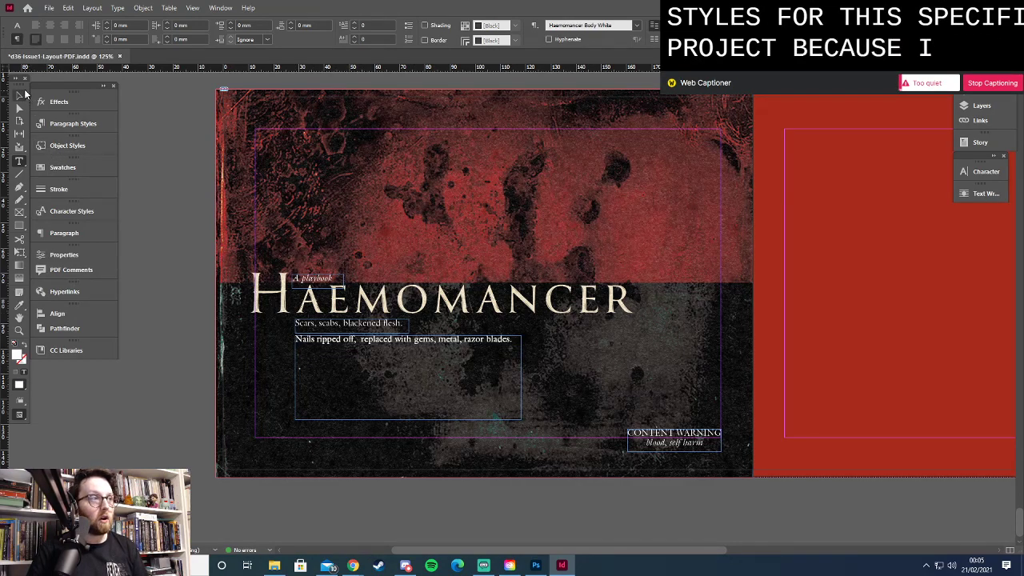
{"action": "key", "text": "Escape"}
{"action": "left_click_drag", "start_coordinate": [408, 419], "coordinate": [409, 347]}
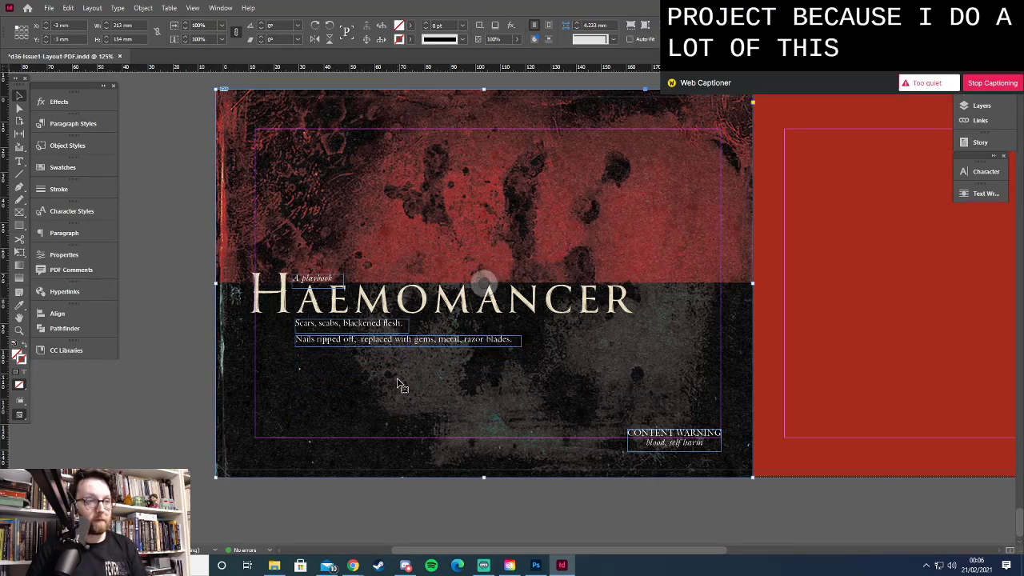
Draw a third text frame about 106 by 21.5 mm below the second sentence and paste the remaining description text
{"action": "key", "text": "t"}
{"action": "left_click_drag", "start_coordinate": [305, 362], "coordinate": [572, 414]}
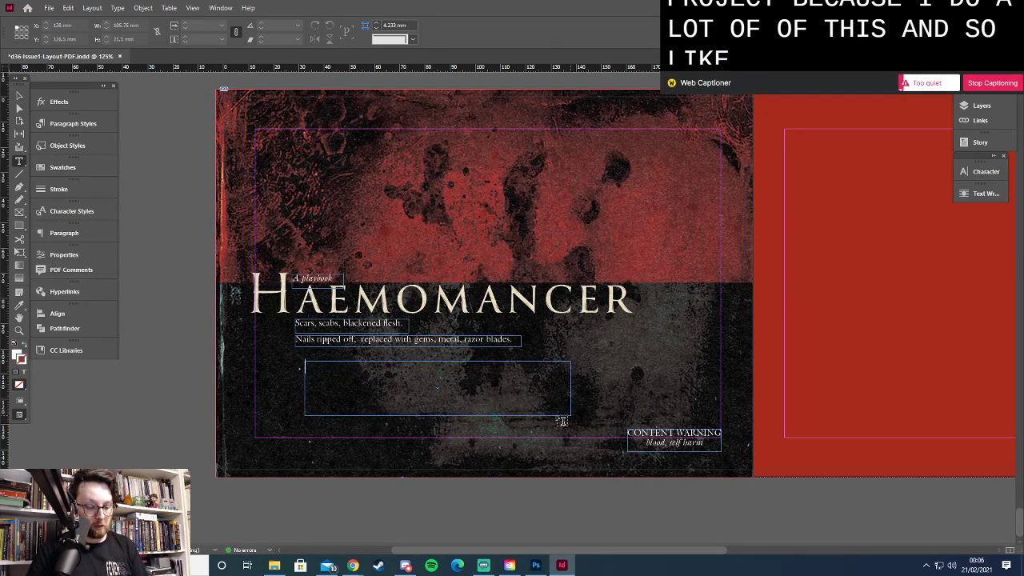
{"action": "key", "text": "ctrl+v"}
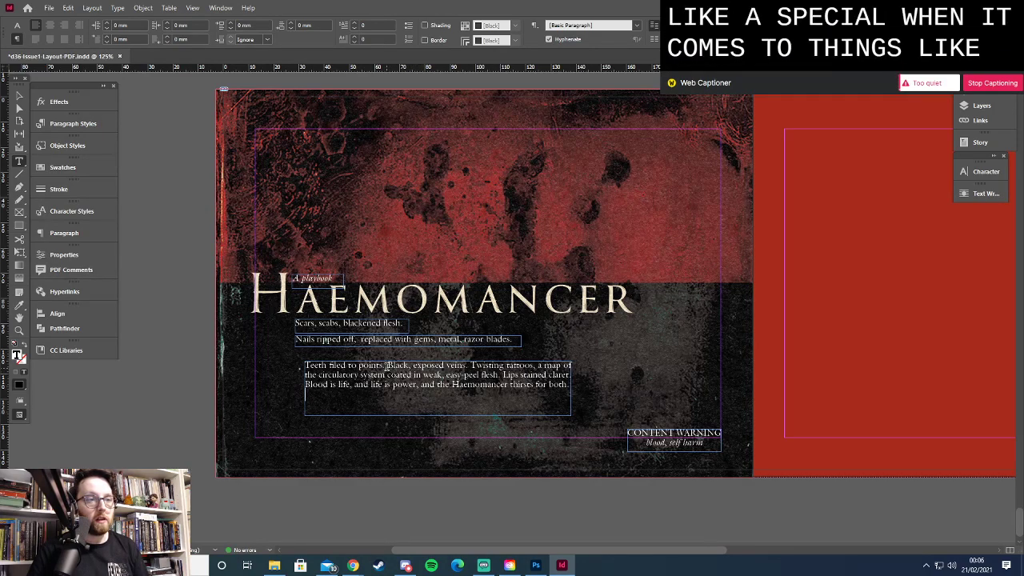
Cut all text following "Teeth filed to points." from the third frame and select the frame as an object
{"action": "left_click_drag", "start_coordinate": [304, 365], "coordinate": [546, 385]}
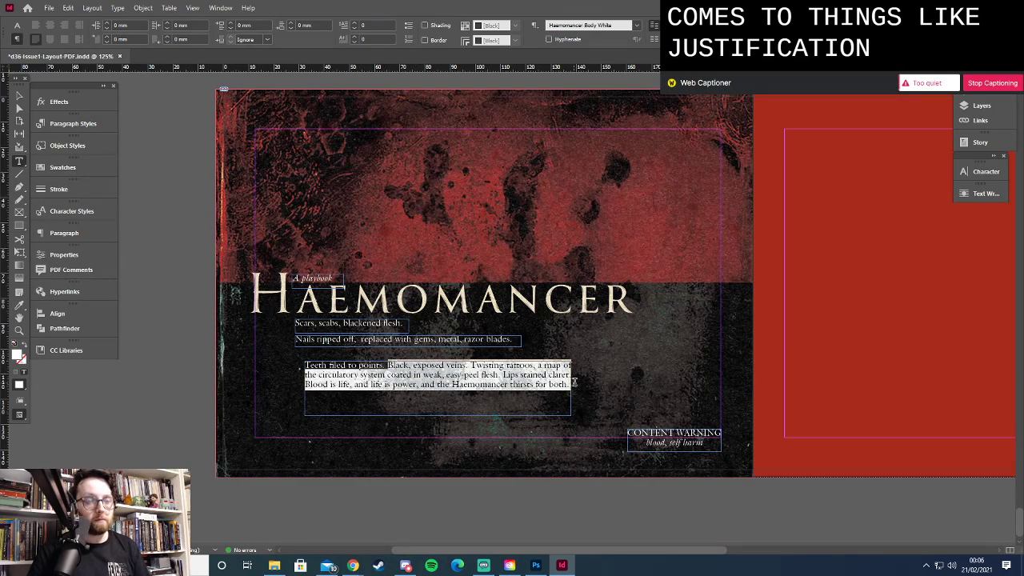
{"action": "key", "text": "BackSpace"}
{"action": "left_click", "coordinate": [18, 97]}
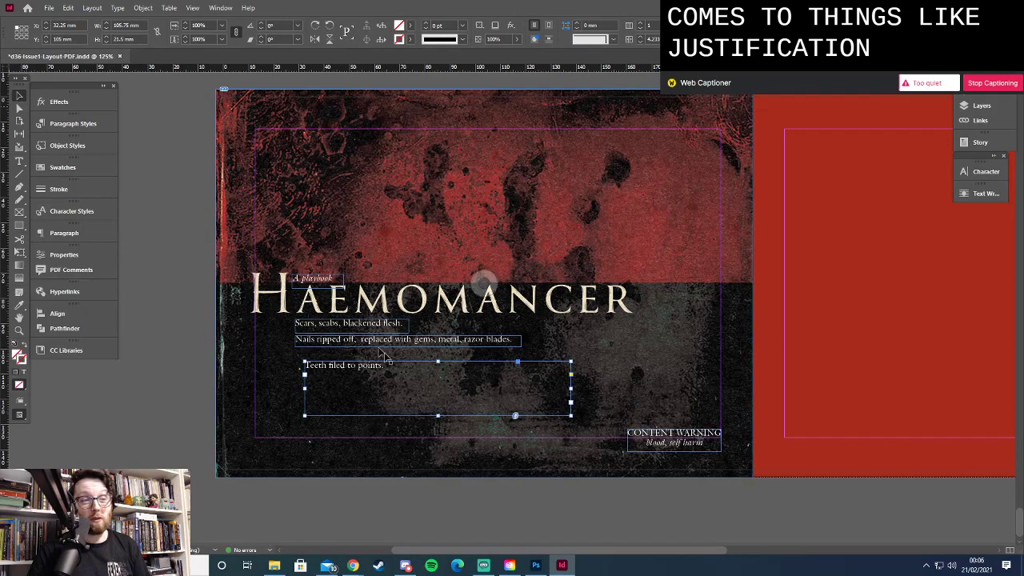
Shrink the "Teeth filed to points." frame to its text and paste the remaining description into a new frame about 95.5 by 18 mm below it
{"action": "left_click_drag", "start_coordinate": [437, 416], "coordinate": [436, 373]}
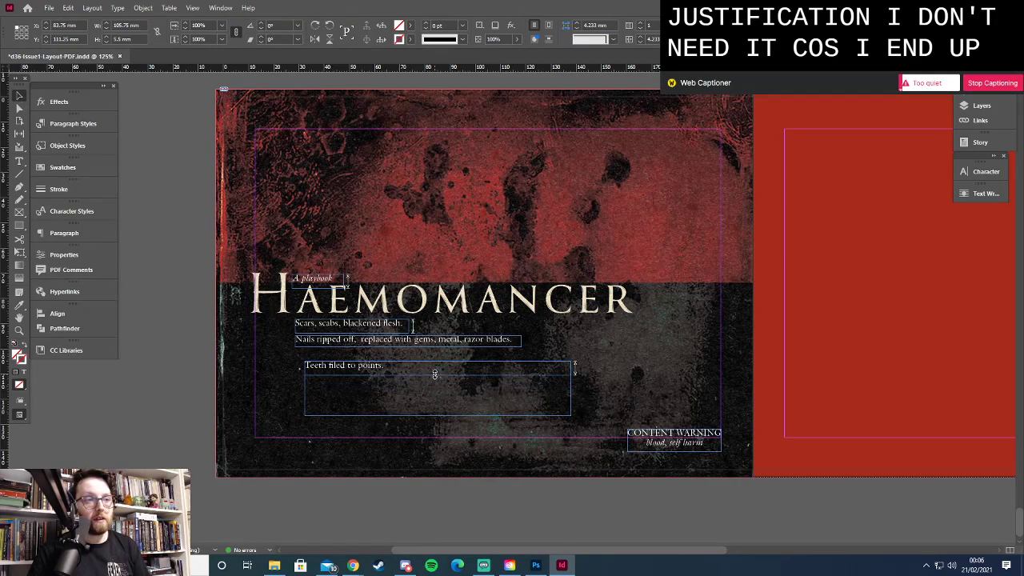
{"action": "left_click_drag", "start_coordinate": [571, 371], "coordinate": [563, 415]}
{"action": "left_click", "coordinate": [360, 389]}
{"action": "key", "text": "t"}
{"action": "key", "text": "ctrl+v"}
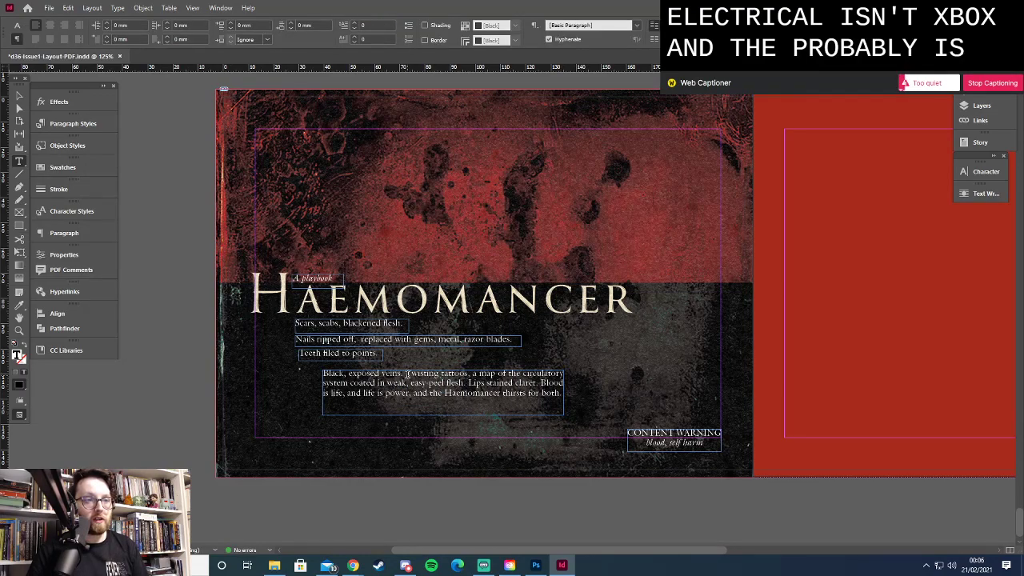
Cut everything after "Black, exposed veins." from the fourth frame and shrink the frame to fit that one line
{"action": "left_click_drag", "start_coordinate": [408, 374], "coordinate": [564, 393]}
{"action": "key", "text": "BackSpace"}
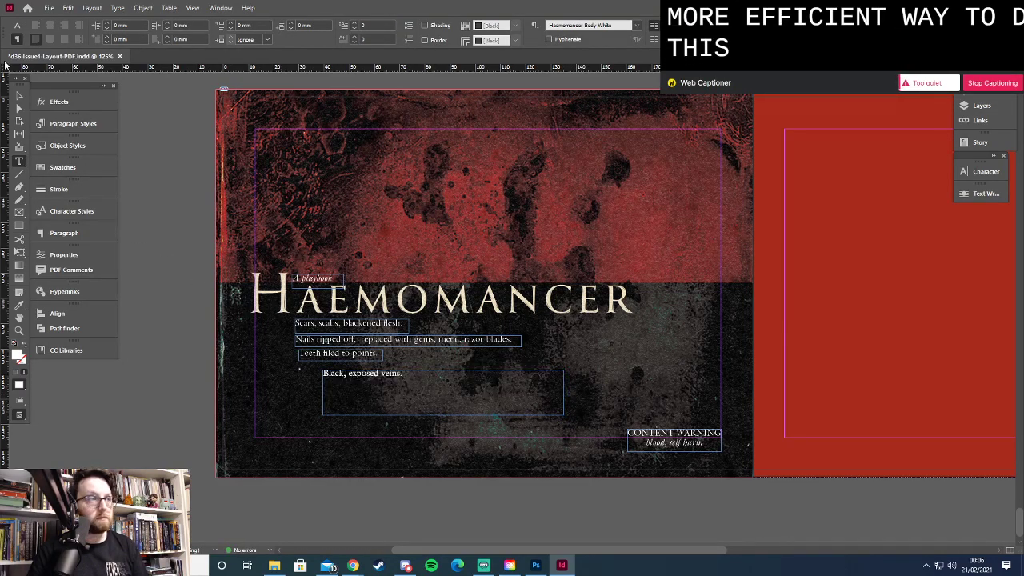
{"action": "left_click", "coordinate": [19, 95]}
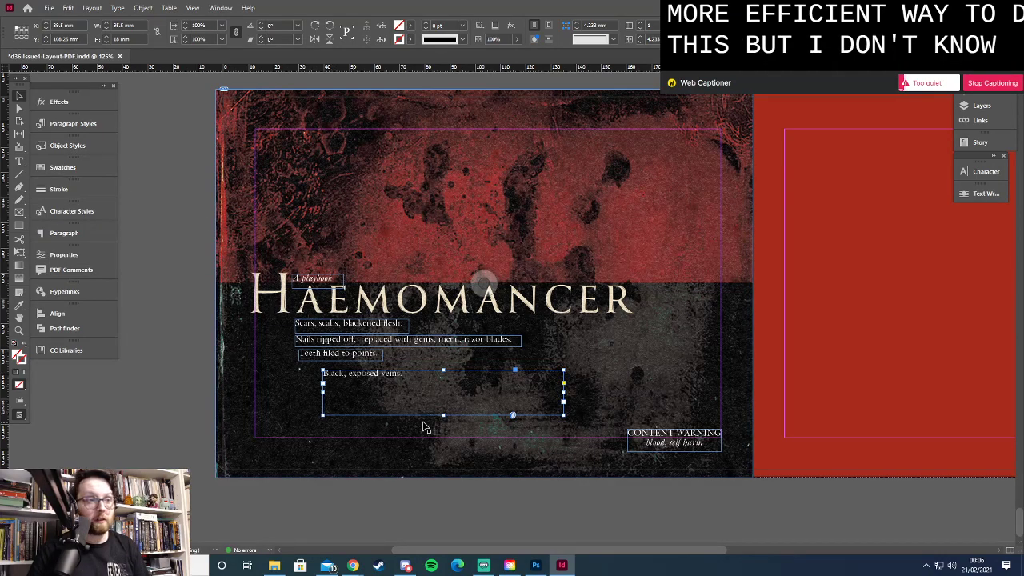
{"action": "left_click_drag", "start_coordinate": [444, 417], "coordinate": [445, 384]}
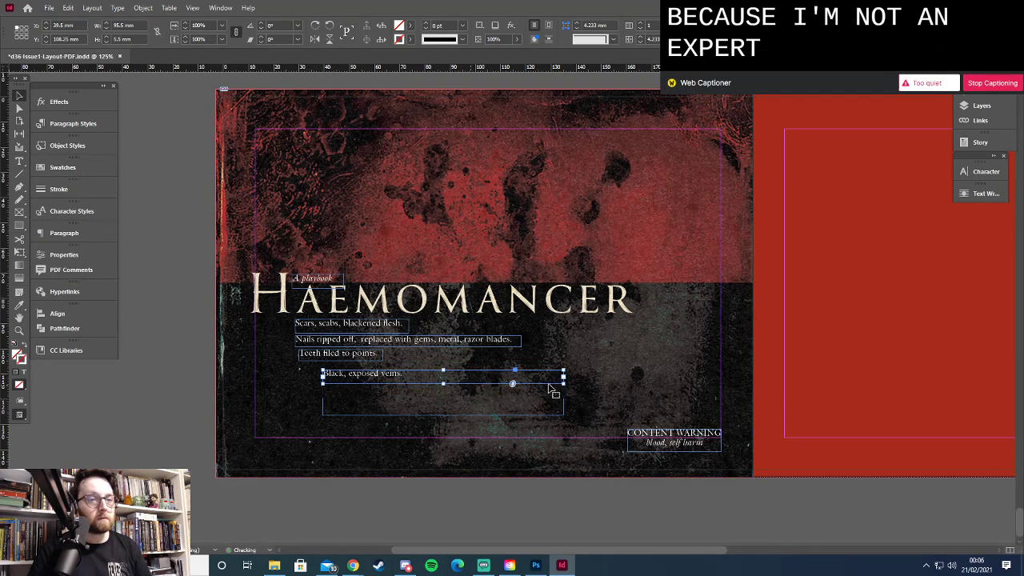
{"action": "left_click_drag", "start_coordinate": [564, 382], "coordinate": [406, 378]}
Draw a fifth text frame about 98 by 12.5 mm below "Black, exposed veins." and paste the remaining description text
{"action": "key", "text": "t"}
{"action": "left_click_drag", "start_coordinate": [348, 395], "coordinate": [594, 425]}
{"action": "key", "text": "ctrl+v"}
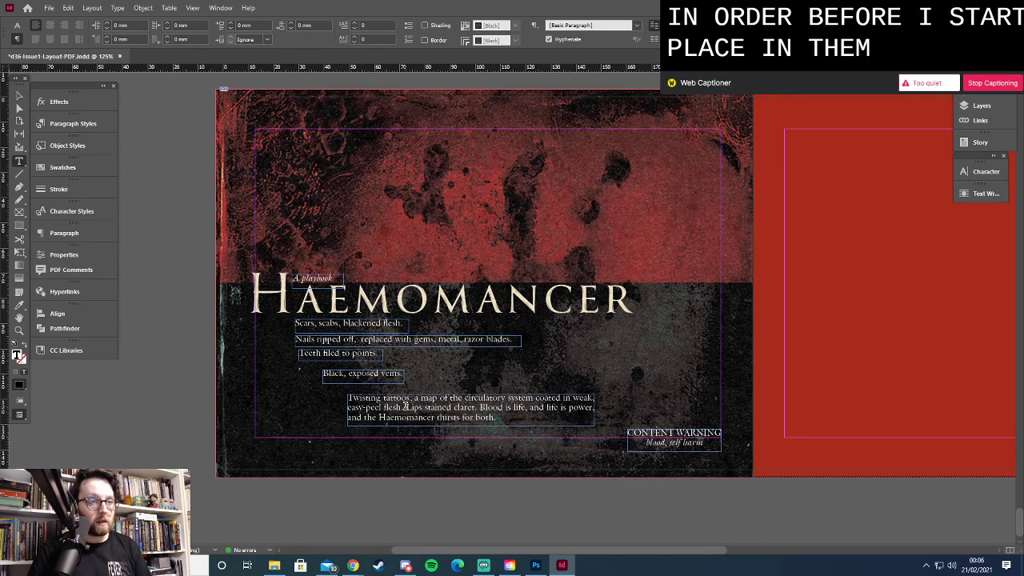
Cut everything after "easy-peel flesh." and resize the fifth frame to a single line about 131.5 by 4.5 mm
{"action": "left_click_drag", "start_coordinate": [405, 407], "coordinate": [532, 414]}
{"action": "key", "text": "ctrl+x"}
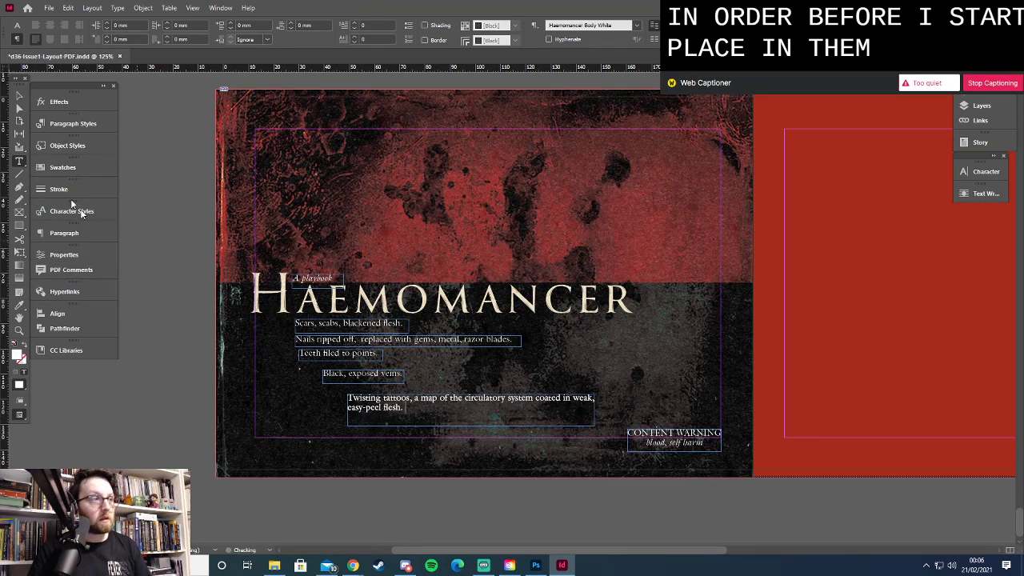
{"action": "key", "text": "Escape"}
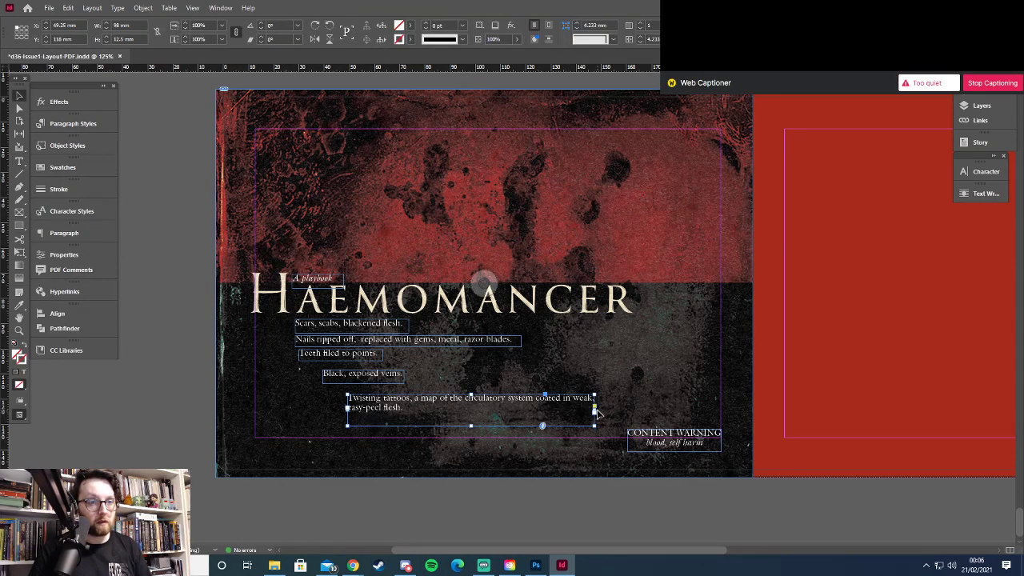
{"action": "left_click_drag", "start_coordinate": [597, 412], "coordinate": [635, 411]}
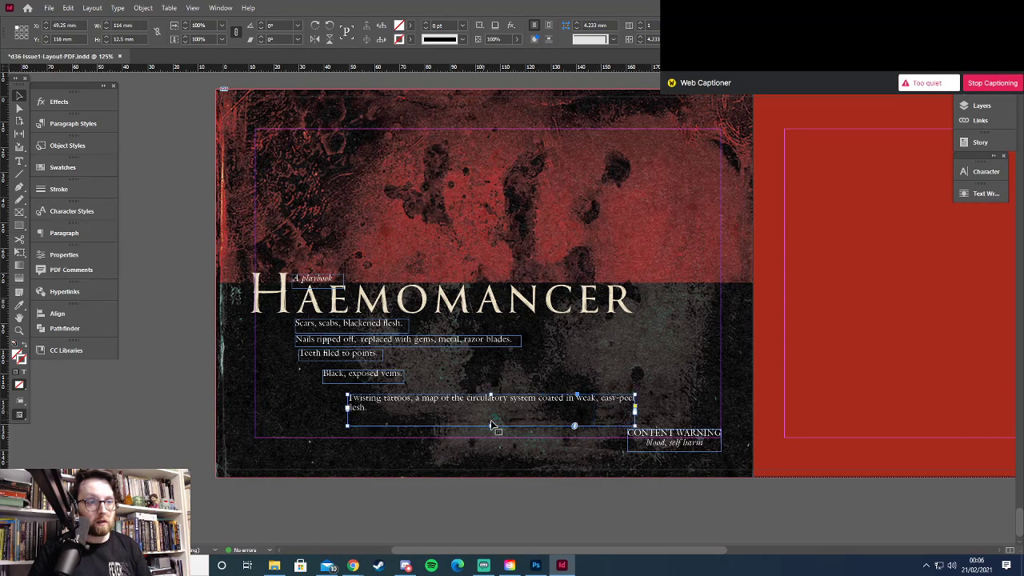
{"action": "left_click_drag", "start_coordinate": [347, 410], "coordinate": [304, 410]}
{"action": "left_click_drag", "start_coordinate": [468, 421], "coordinate": [468, 406]}
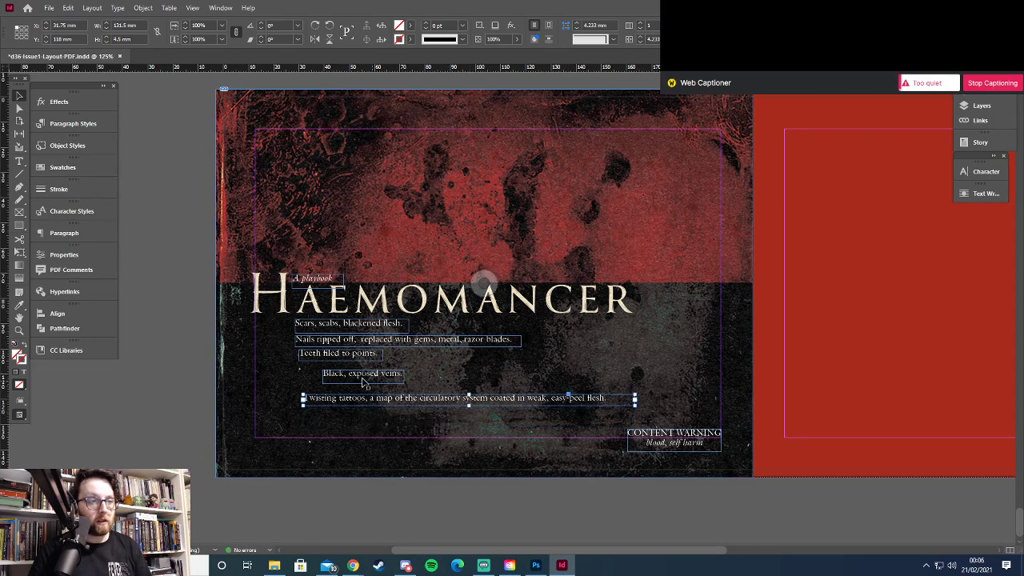
Move the fourth and fifth sentence frames up, then paste the remaining text into a new frame about 102 by 16 mm below them
{"action": "left_click_drag", "start_coordinate": [364, 379], "coordinate": [348, 373]}
{"action": "left_click_drag", "start_coordinate": [378, 404], "coordinate": [370, 390]}
{"action": "left_click", "coordinate": [364, 424]}
{"action": "key", "text": "t"}
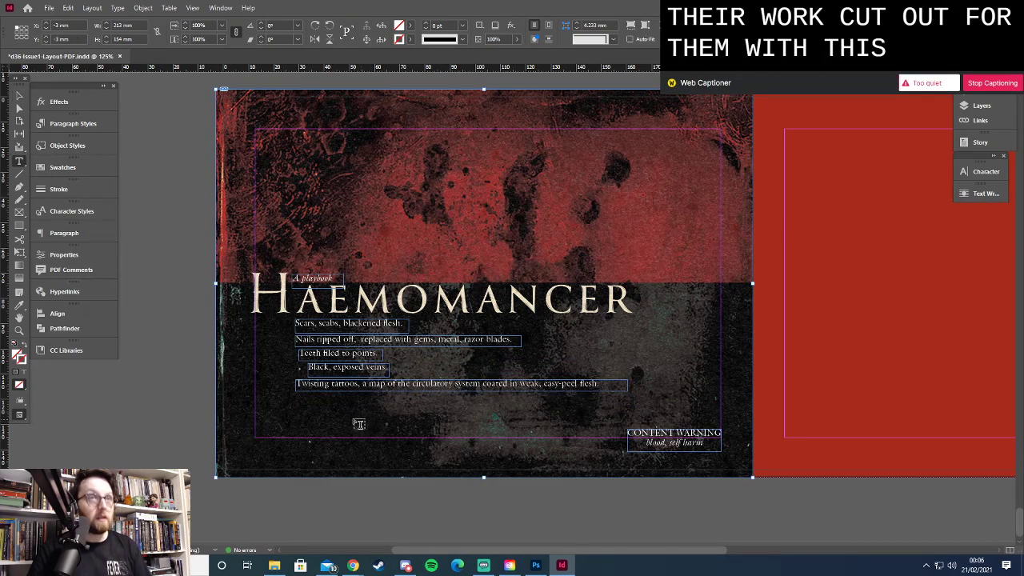
{"action": "mouse_move", "coordinate": [283, 397]}
{"action": "left_mouse_down"}
{"action": "mouse_move", "coordinate": [525, 443]}
{"action": "mouse_move", "coordinate": [540, 437]}
{"action": "left_mouse_up"}
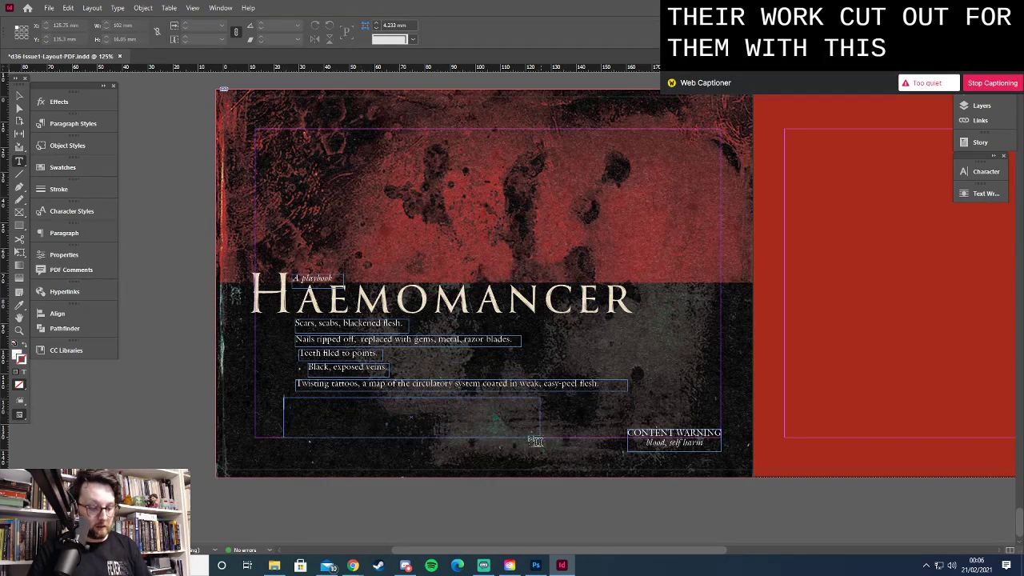
{"action": "key", "text": "ctrl+v"}
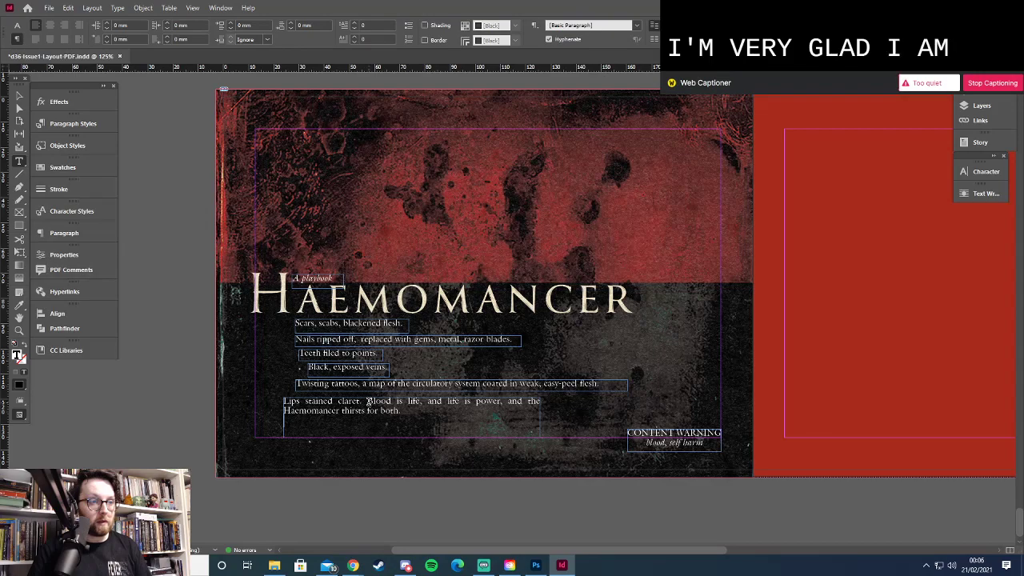
Cut everything after "Lips stained claret." from the sixth frame and shrink the frame to fit that sentence
{"action": "left_click_drag", "start_coordinate": [382, 403], "coordinate": [419, 410]}
{"action": "key", "text": "ctrl+x"}
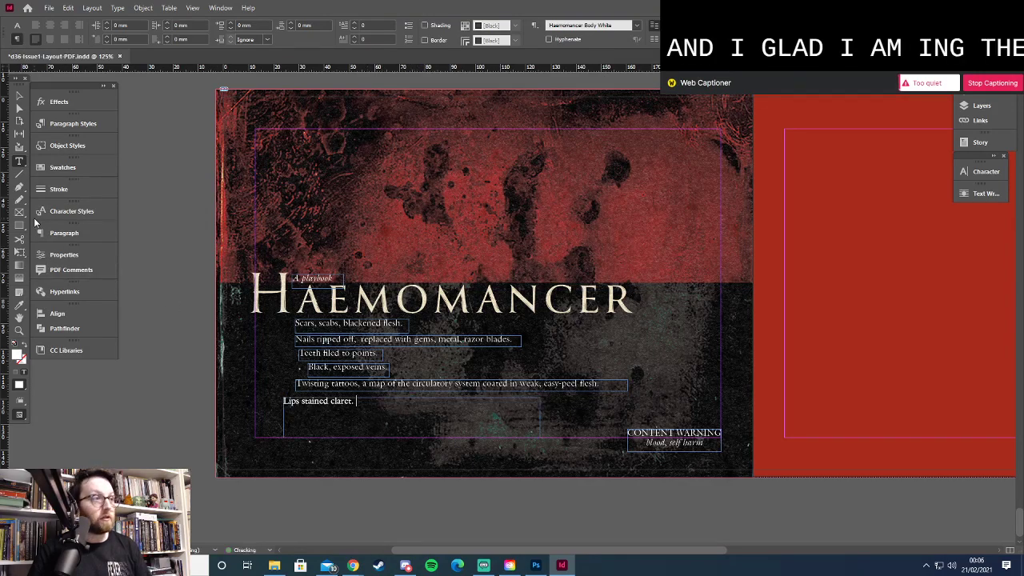
{"action": "key", "text": "Escape"}
{"action": "left_click_drag", "start_coordinate": [410, 438], "coordinate": [409, 413]}
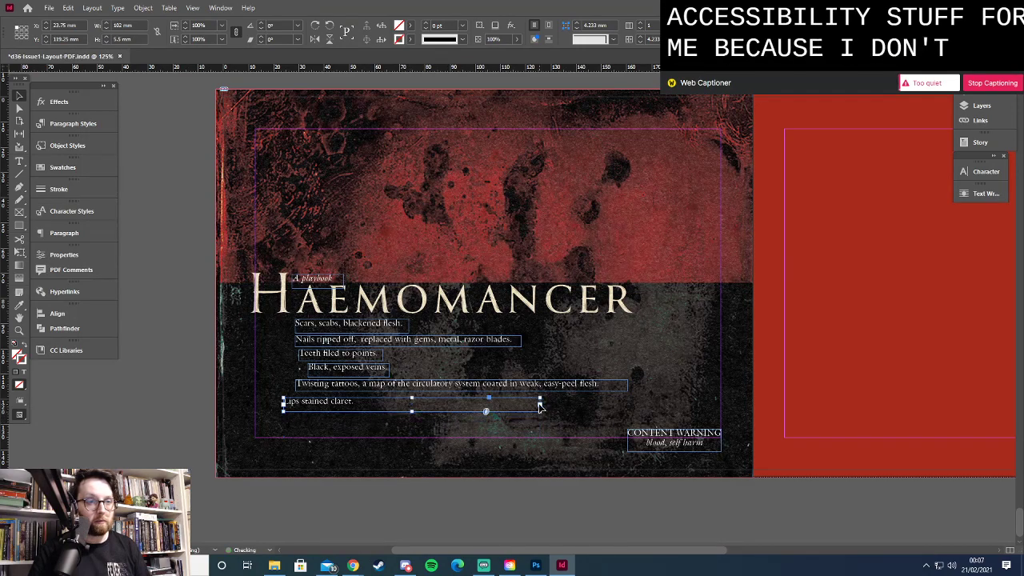
{"action": "left_click_drag", "start_coordinate": [543, 406], "coordinate": [544, 442]}
Paste the final "Blood is life" sentence into a seventh text frame and widen it to about 104.5 mm so it fits one line
{"action": "key", "text": "t"}
{"action": "key", "text": "ctrl+v"}
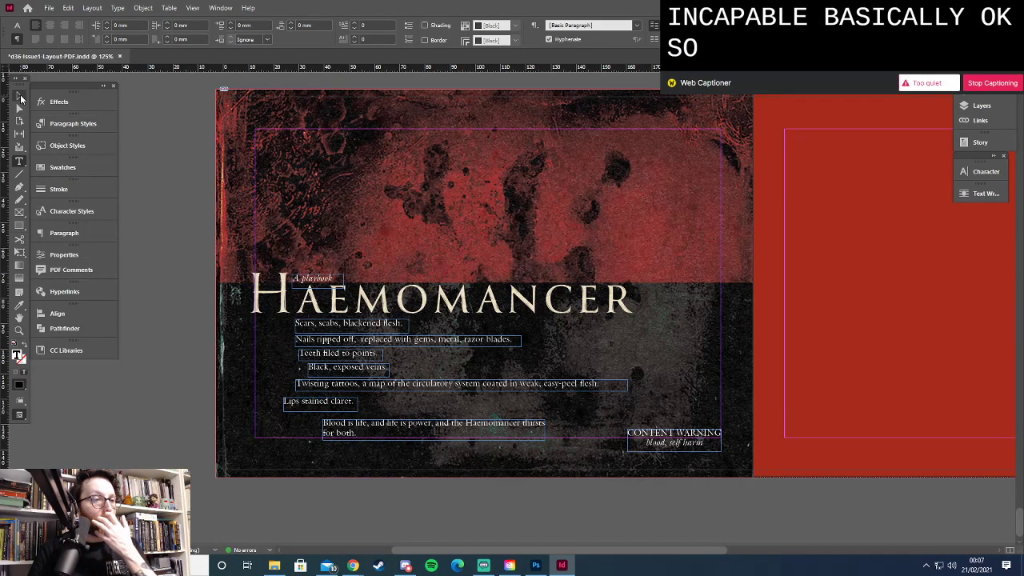
{"action": "left_click", "coordinate": [20, 98]}
{"action": "left_click_drag", "start_coordinate": [546, 430], "coordinate": [587, 431]}
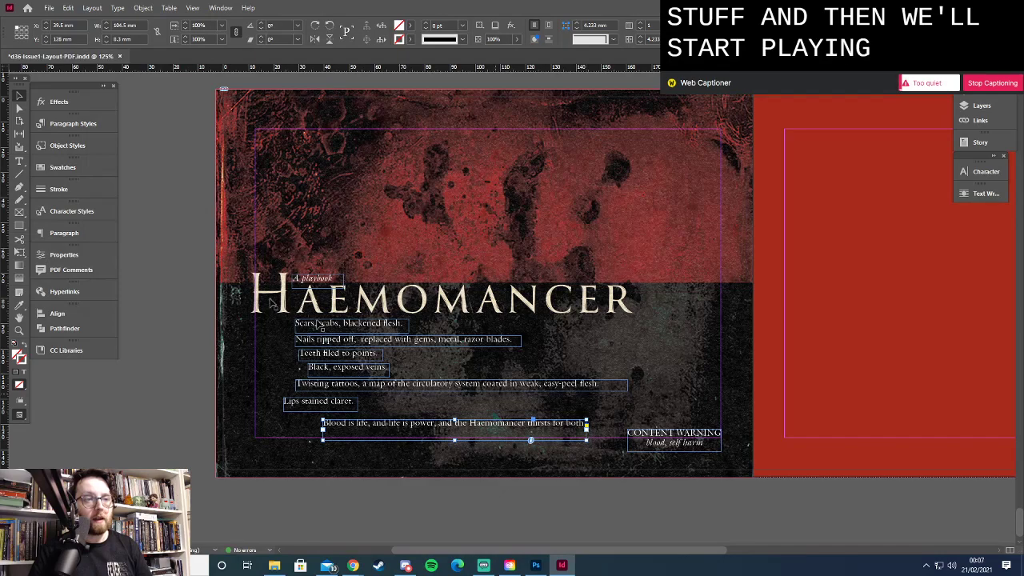
Nudge the "Scars, scabs, blackened flesh." frame up and slightly left, closer beneath the title
{"action": "left_click", "coordinate": [376, 323]}
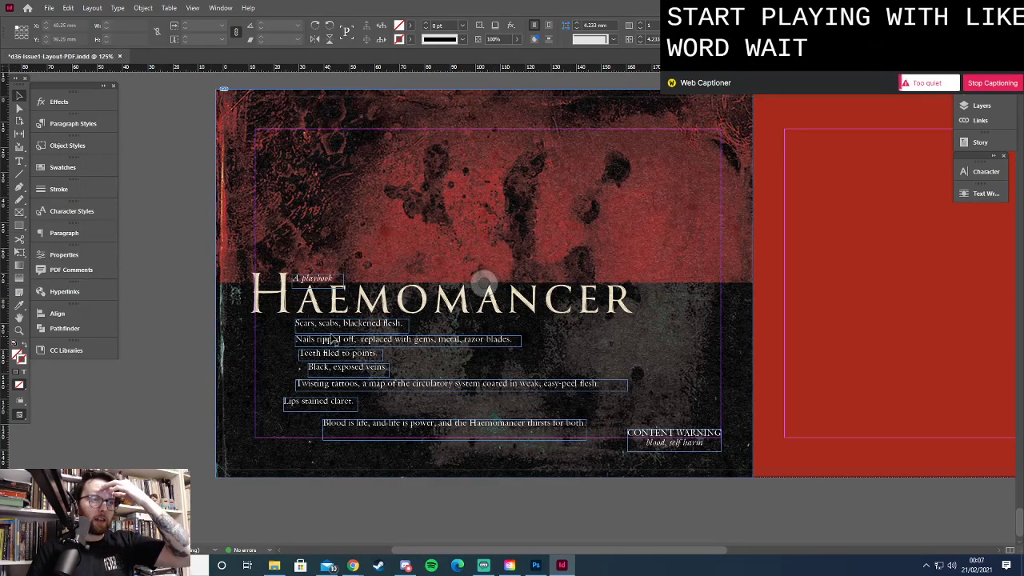
{"action": "key", "text": "Up"}
{"action": "key", "text": "Up"}
{"action": "key", "text": "Up"}
{"action": "key", "text": "Up"}
{"action": "key", "text": "Left"}
{"action": "key", "text": "Left"}
{"action": "key", "text": "Left"}
{"action": "key", "text": "Up"}
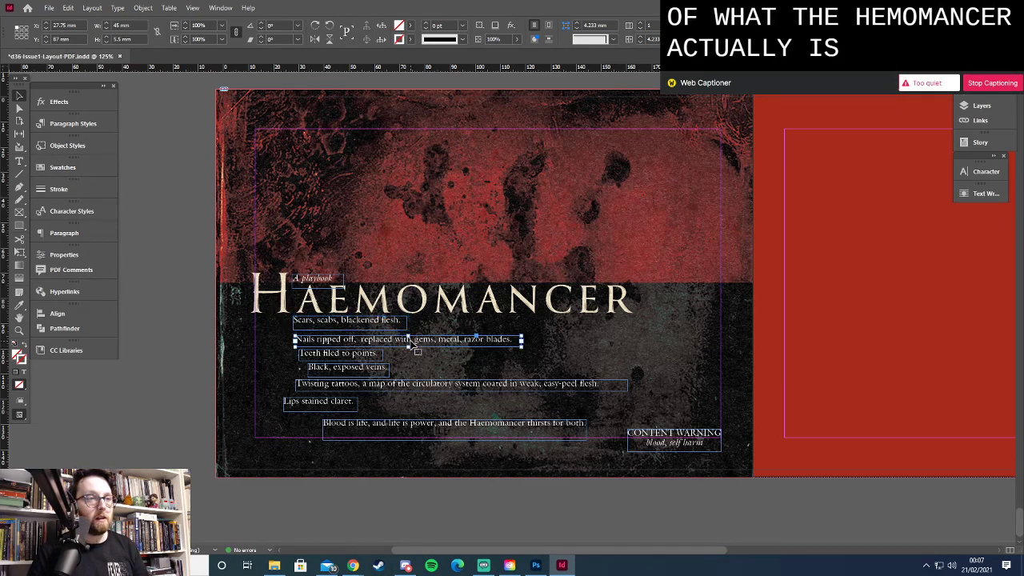
Rotate the "Nails ripped off" frame 0.5° and move it up tightly beneath the first sentence, at about X 28 mm, Y 90.7 mm
{"action": "left_click_drag", "start_coordinate": [416, 345], "coordinate": [422, 340]}
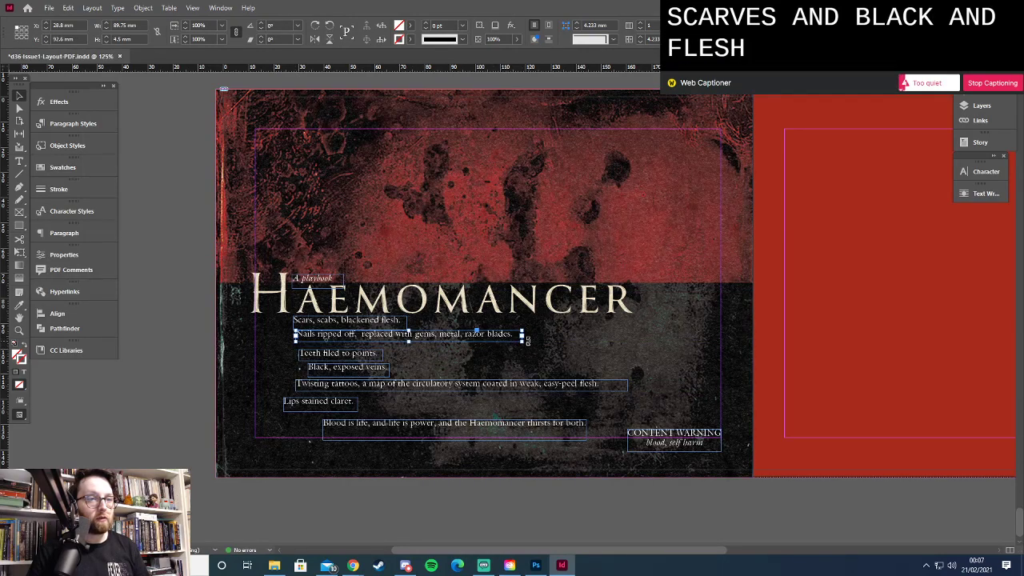
{"action": "left_click_drag", "start_coordinate": [527, 341], "coordinate": [530, 344]}
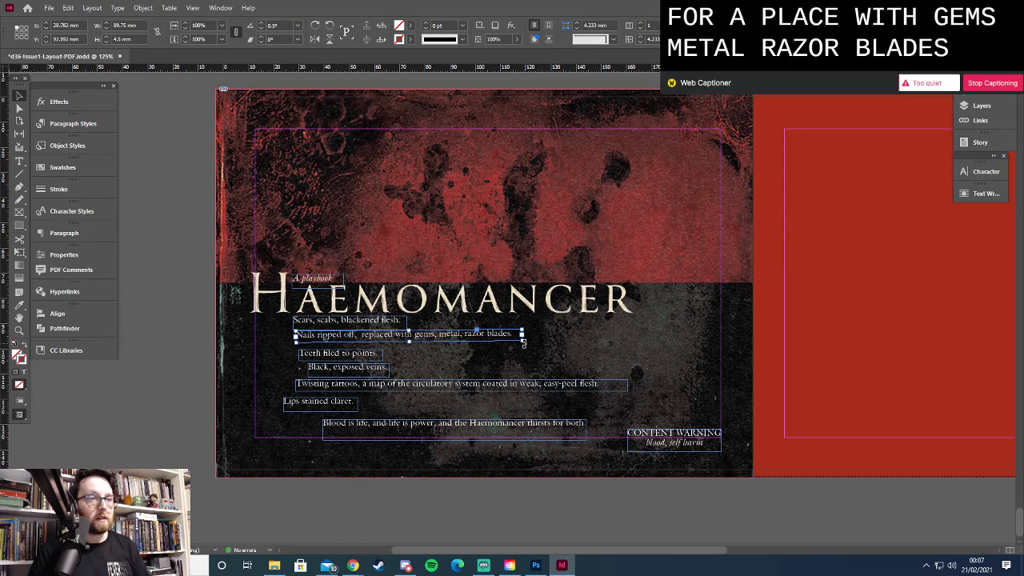
{"action": "key", "text": "Up"}
{"action": "key", "text": "Up"}
{"action": "key", "text": "Up"}
{"action": "key", "text": "Up"}
{"action": "key", "text": "Left"}
{"action": "key", "text": "Left"}
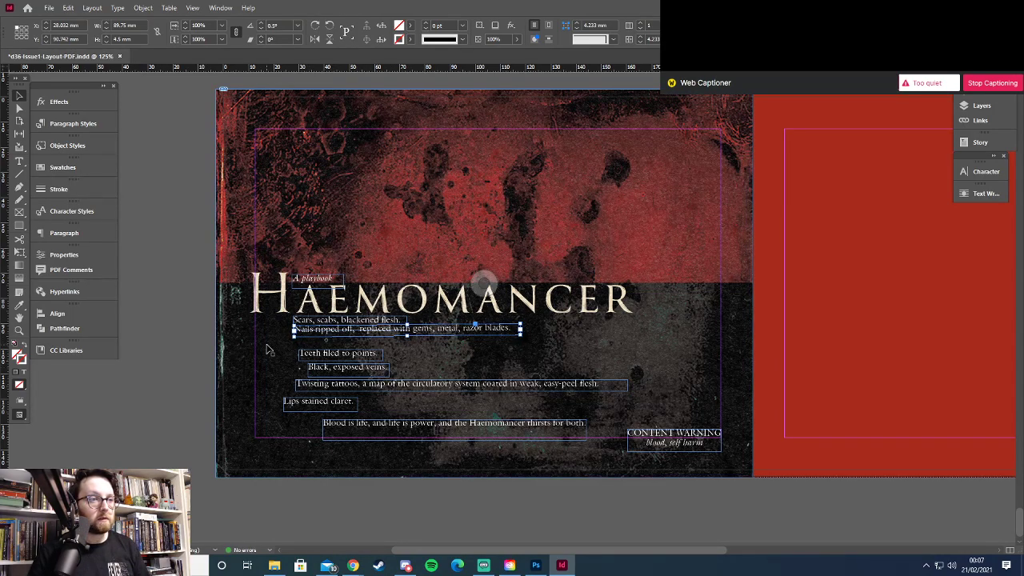
Move "Teeth filed to points." up to X 27.25 mm, Y 94.25 mm and place "Black, exposed veins." beside it at about X 59.5 mm
{"action": "left_click", "coordinate": [269, 349]}
{"action": "key", "text": "Up"}
{"action": "key", "text": "Up"}
{"action": "key", "text": "Up"}
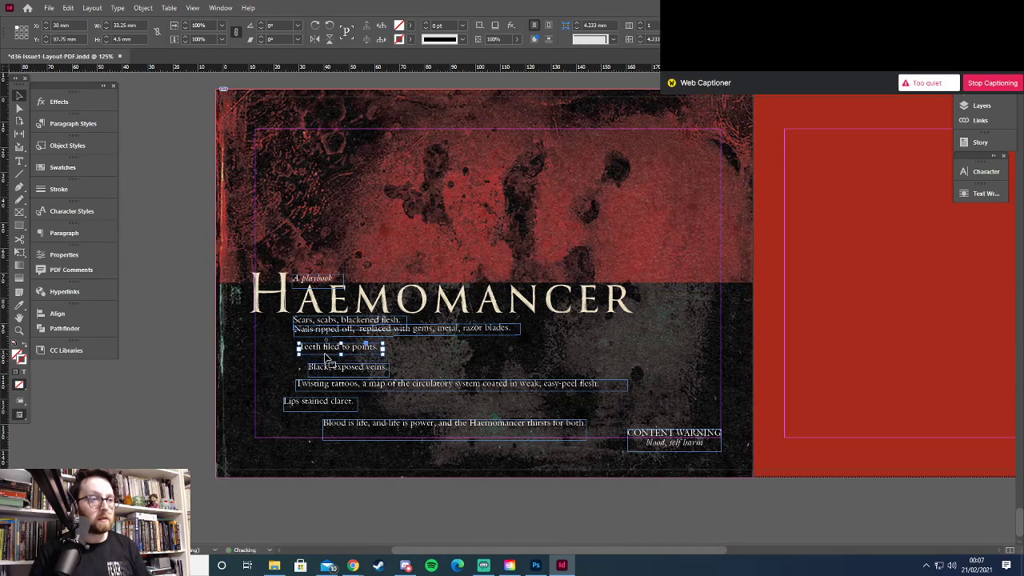
{"action": "key", "text": "Down"}
{"action": "key", "text": "Down"}
{"action": "key", "text": "Down"}
{"action": "key", "text": "Down"}
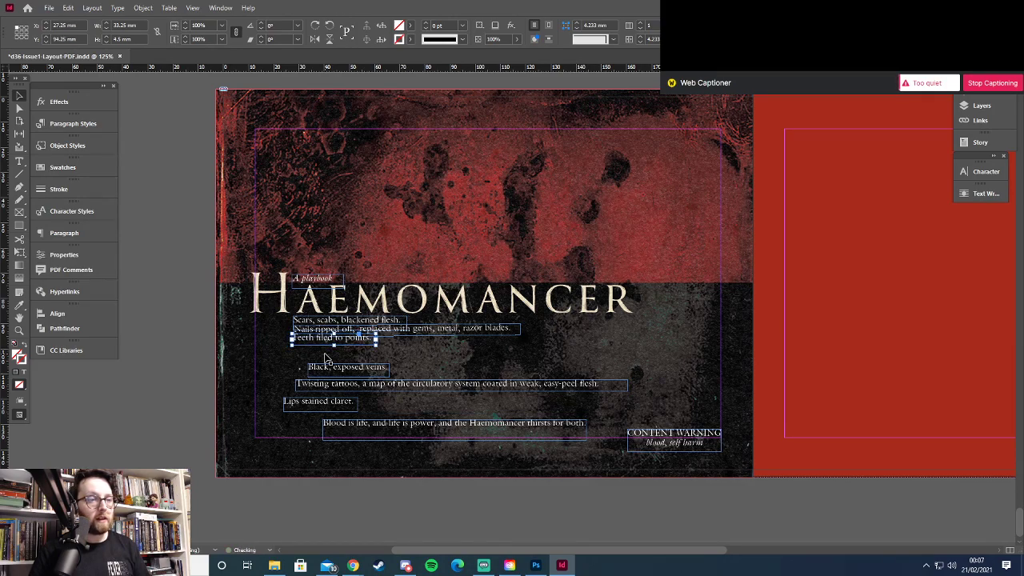
{"action": "left_click", "coordinate": [336, 369]}
{"action": "left_click_drag", "start_coordinate": [352, 371], "coordinate": [413, 344]}
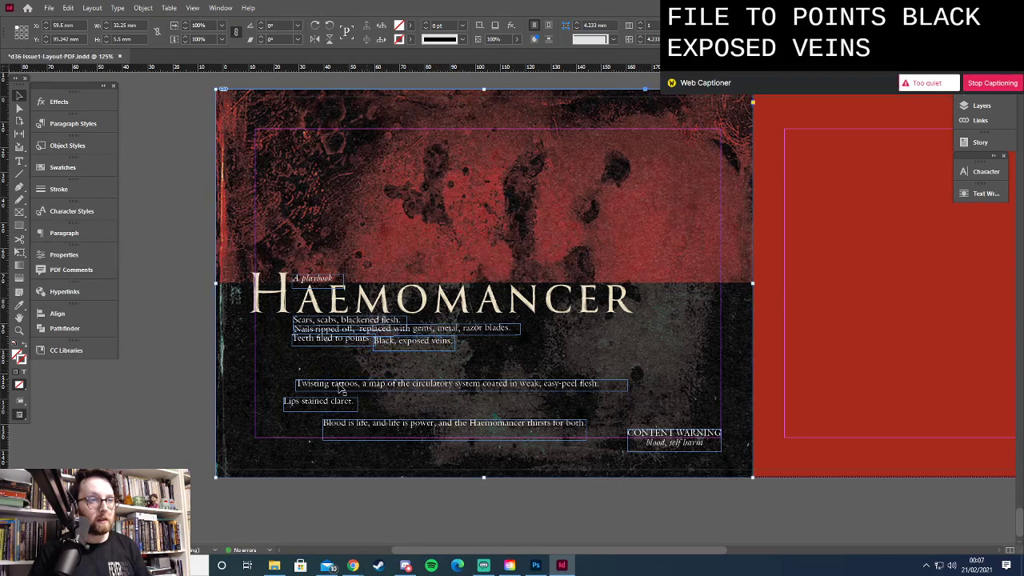
Move the "Twisting tattoos" frame up beneath the teeth sentence, narrow it to about 123 mm and rotate it 0.25°
{"action": "left_click_drag", "start_coordinate": [332, 389], "coordinate": [329, 364]}
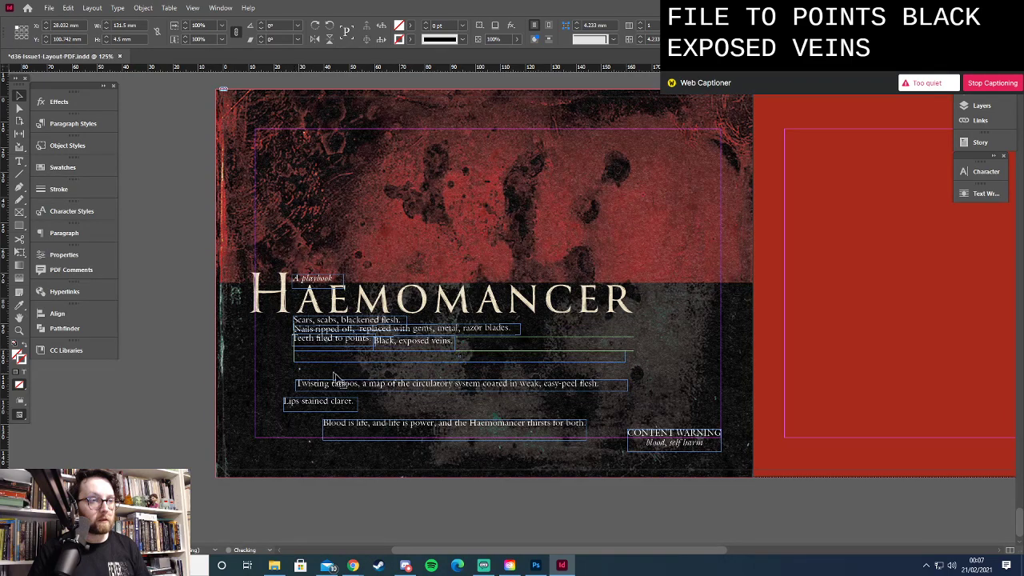
{"action": "key", "text": "Up"}
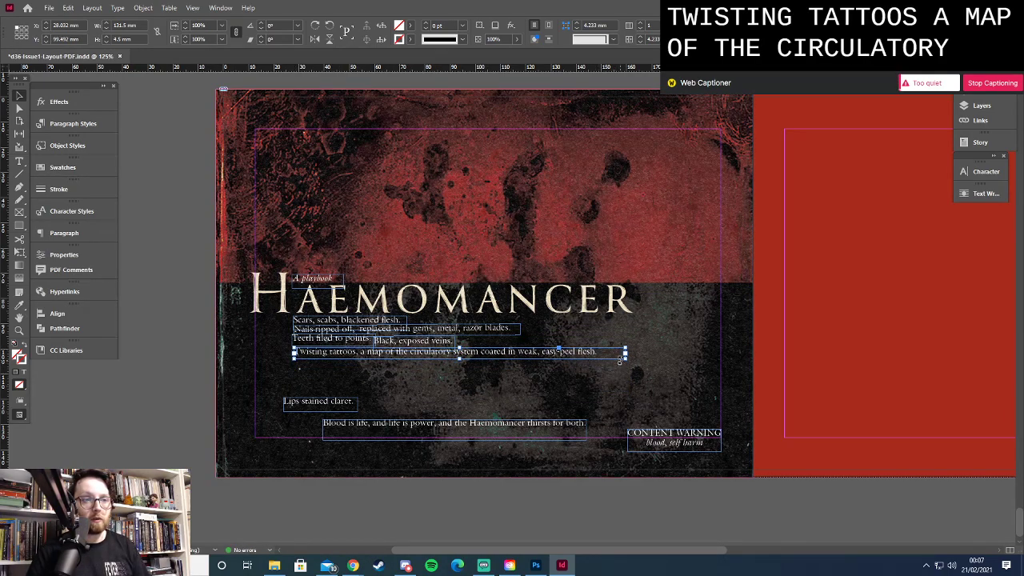
{"action": "left_click_drag", "start_coordinate": [625, 352], "coordinate": [605, 356]}
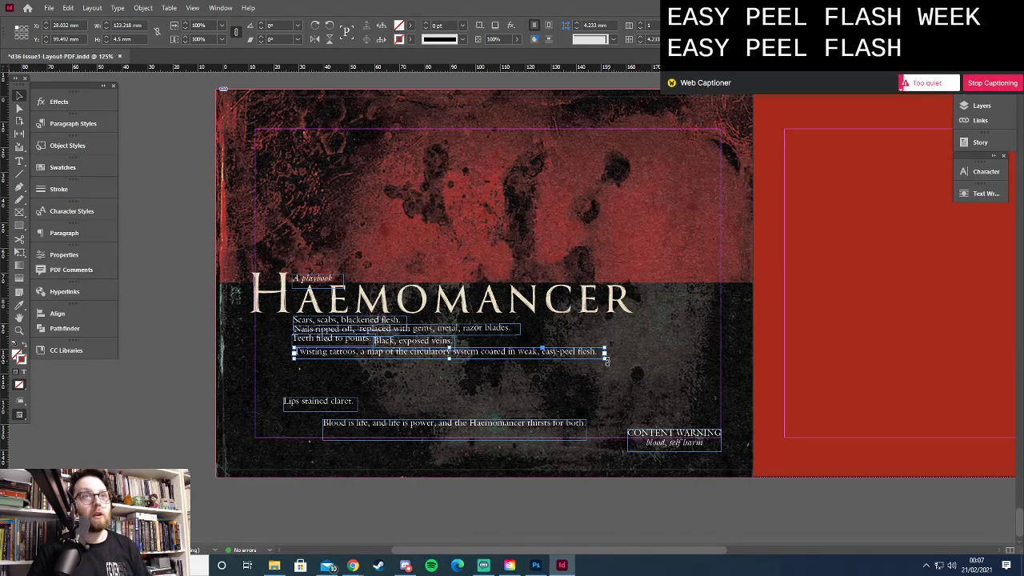
{"action": "left_click", "coordinate": [608, 361]}
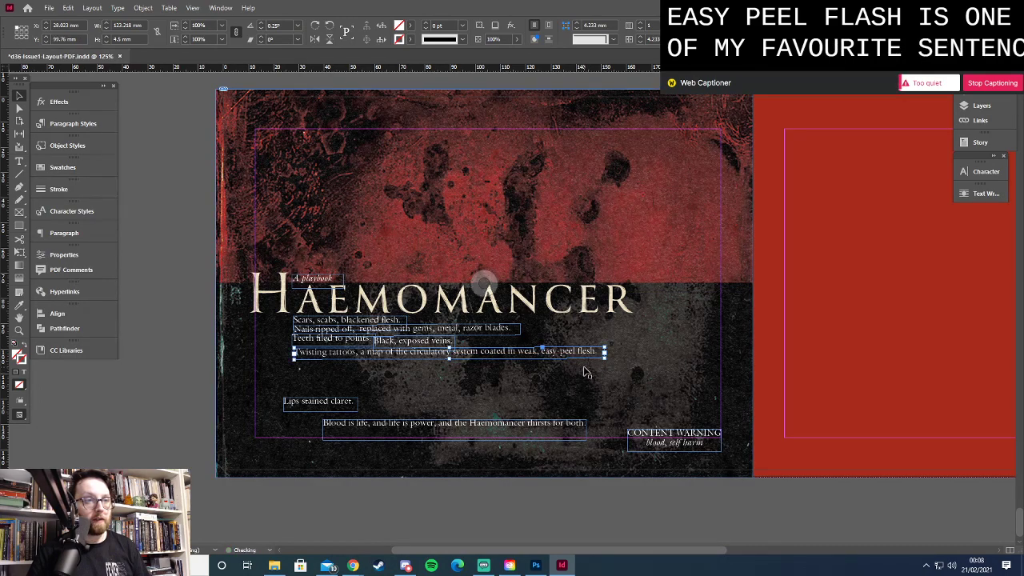
{"action": "key", "text": "Up"}
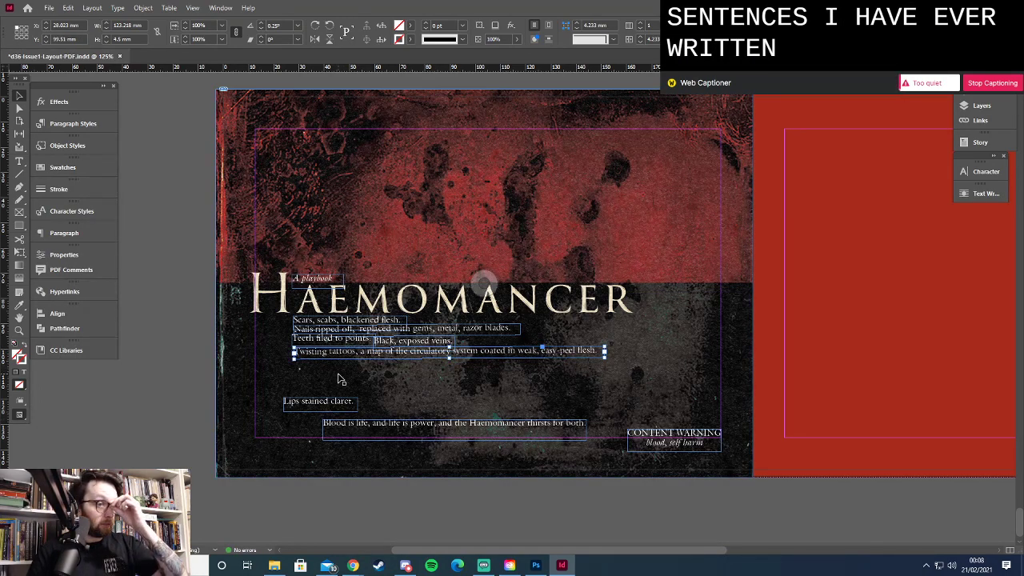
Move the "Lips stained claret." frame directly beneath the "Twisting tattoos" line, at about X 27.25 mm, Y 103.5 mm
{"action": "left_click_drag", "start_coordinate": [316, 403], "coordinate": [328, 373]}
{"action": "key", "text": "Up"}
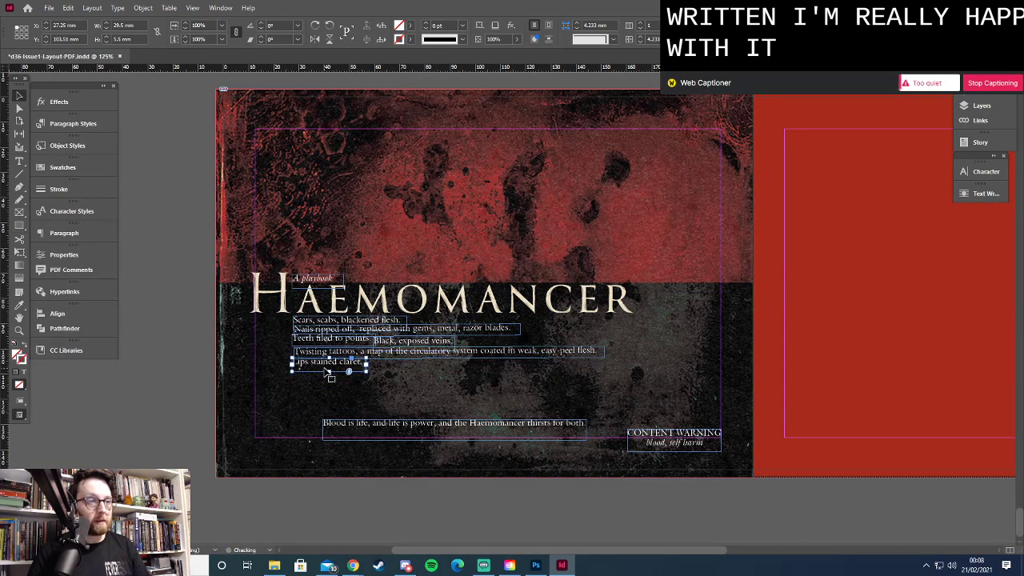
{"action": "left_click", "coordinate": [336, 396]}
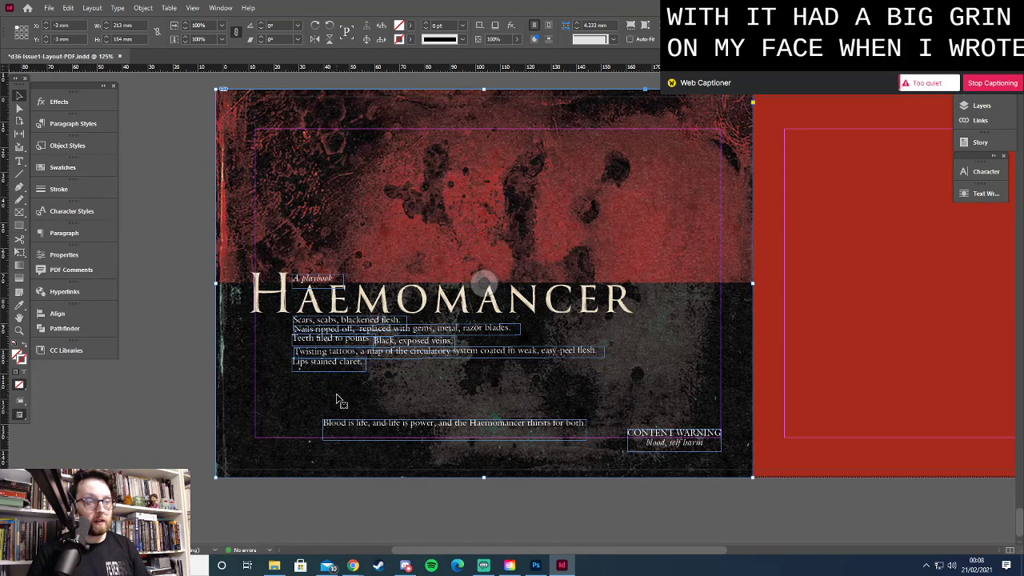
Move the "Blood is life" frame up beneath "Lips stained claret." and shorten its height to 5.5 mm
{"action": "left_click_drag", "start_coordinate": [373, 429], "coordinate": [375, 382]}
{"action": "key", "text": "Up"}
{"action": "key", "text": "Up"}
{"action": "key", "text": "Up"}
{"action": "key", "text": "Up"}
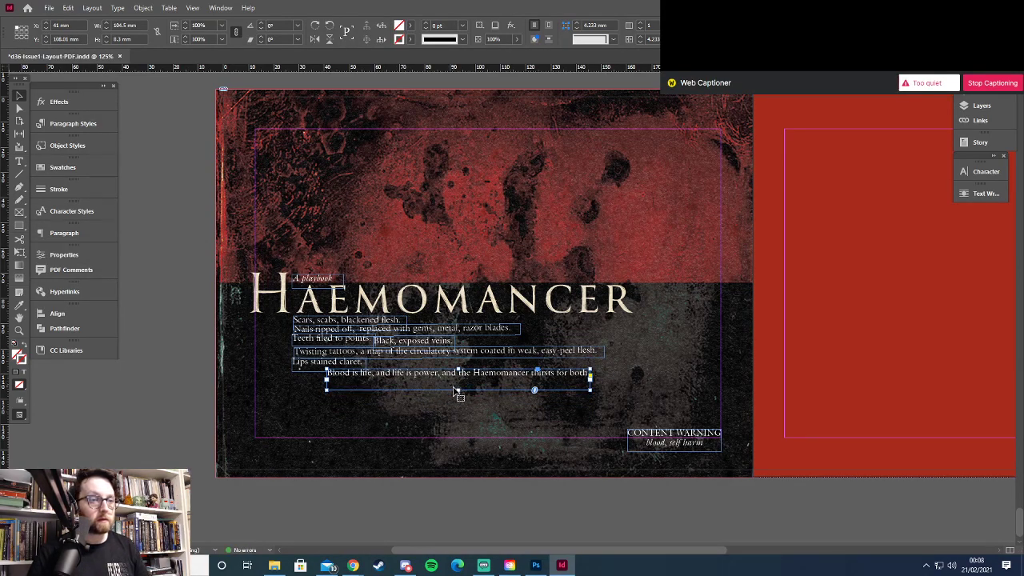
{"action": "left_click_drag", "start_coordinate": [458, 390], "coordinate": [457, 383]}
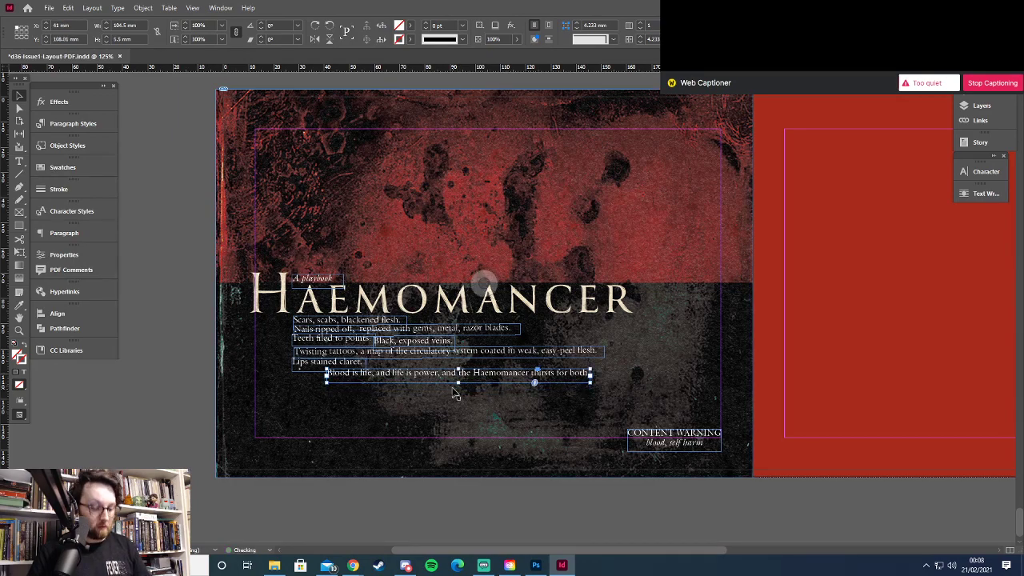
Set the "Blood is life" sentence to 11 pt and extend its frame leftward to about 113.75 mm wide so the text fits
{"action": "double_click", "coordinate": [457, 376]}
{"action": "key", "text": "ctrl+a"}
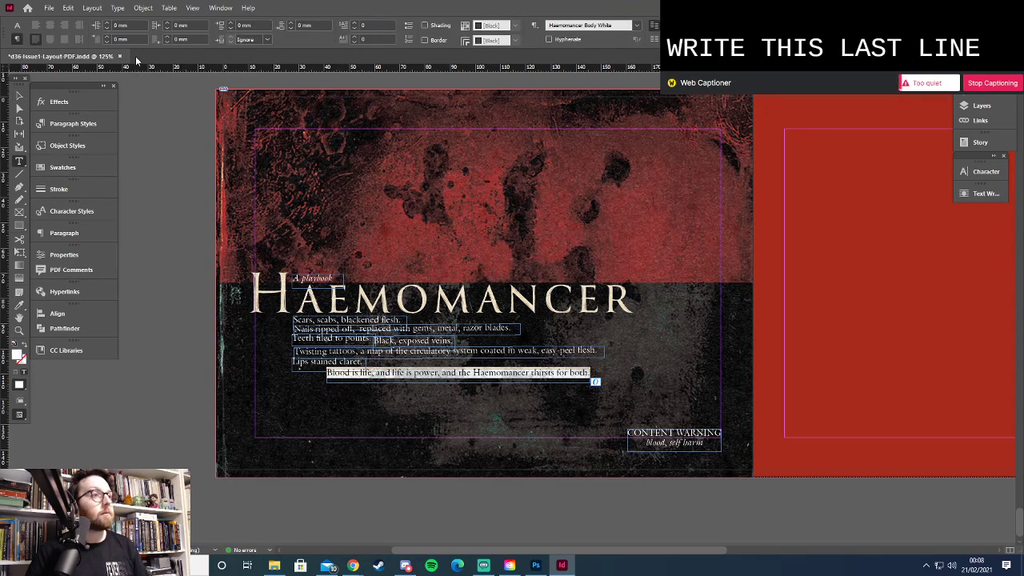
{"action": "left_click", "coordinate": [17, 25]}
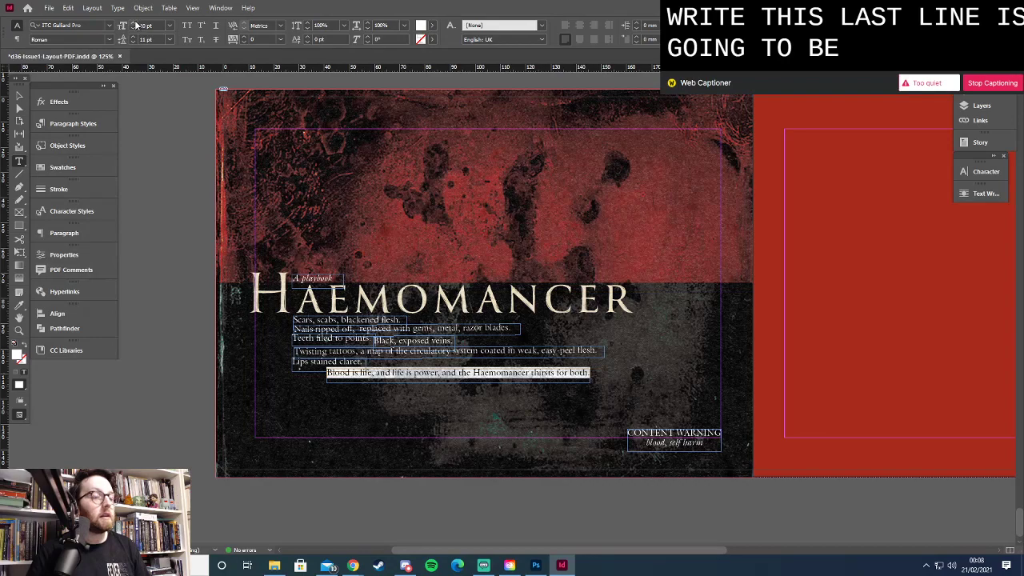
{"action": "left_click", "coordinate": [136, 25]}
{"action": "left_click", "coordinate": [19, 95]}
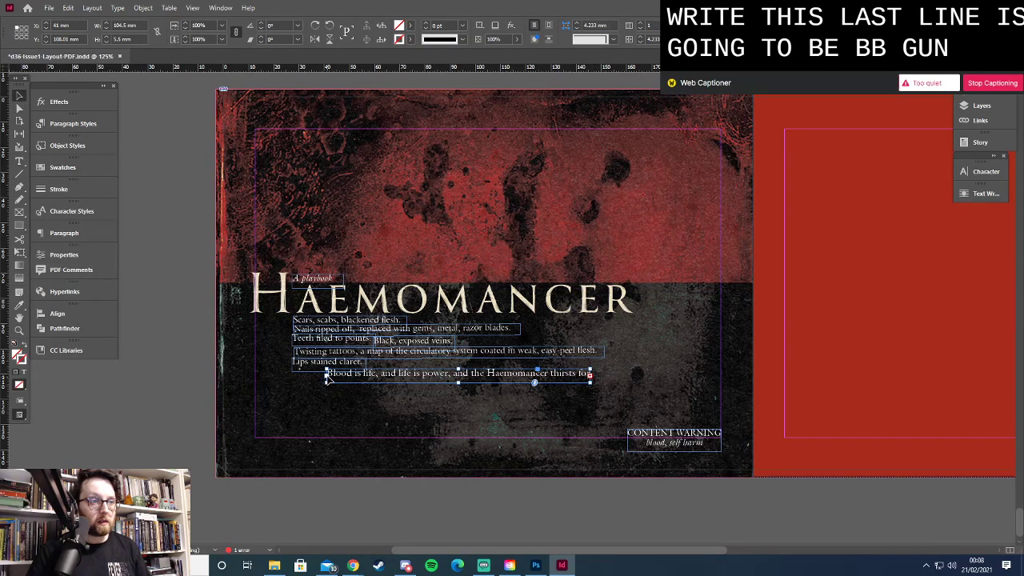
{"action": "left_click_drag", "start_coordinate": [327, 378], "coordinate": [302, 380]}
Make the words "both.", "life" and "power" bold in the "Blood is life" sentence
{"action": "double_click", "coordinate": [578, 373]}
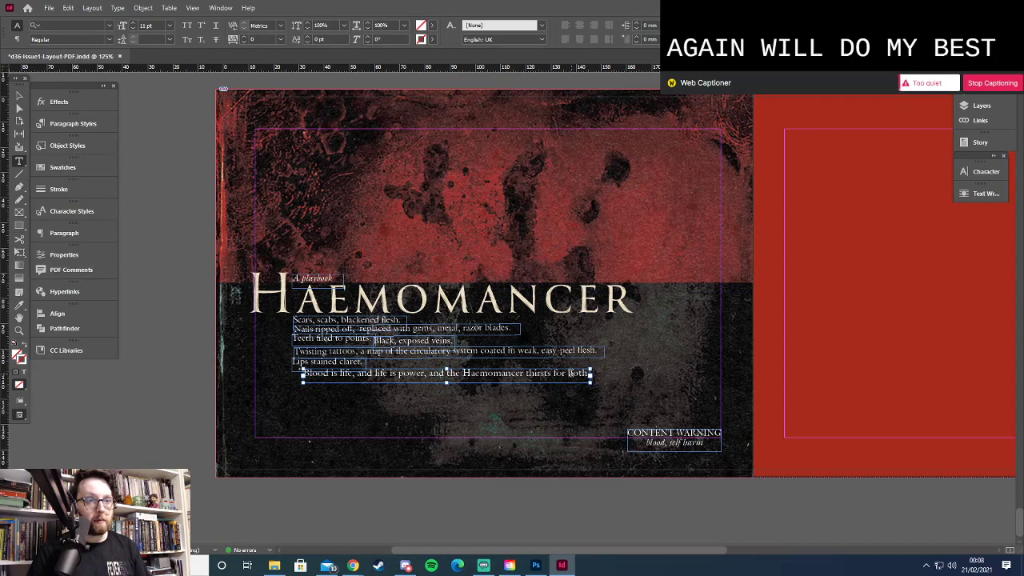
{"action": "double_click", "coordinate": [578, 373]}
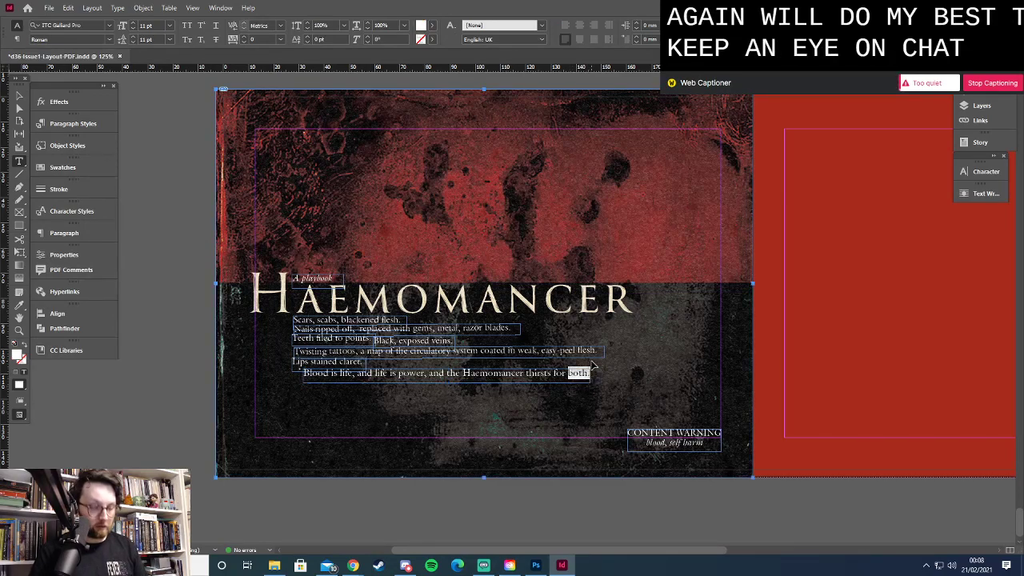
{"action": "key", "text": "ctrl+shift+b"}
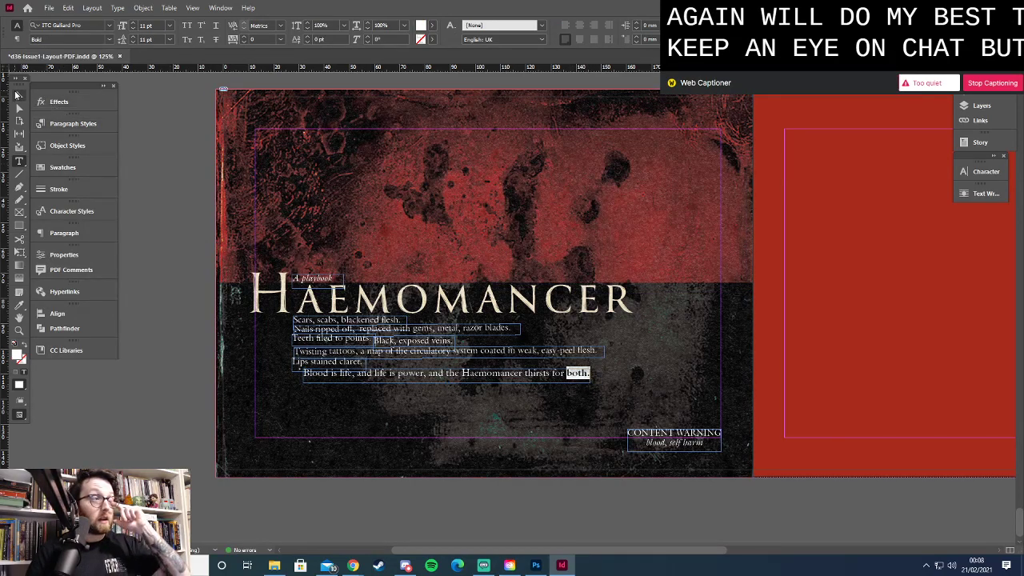
{"action": "left_click", "coordinate": [19, 96]}
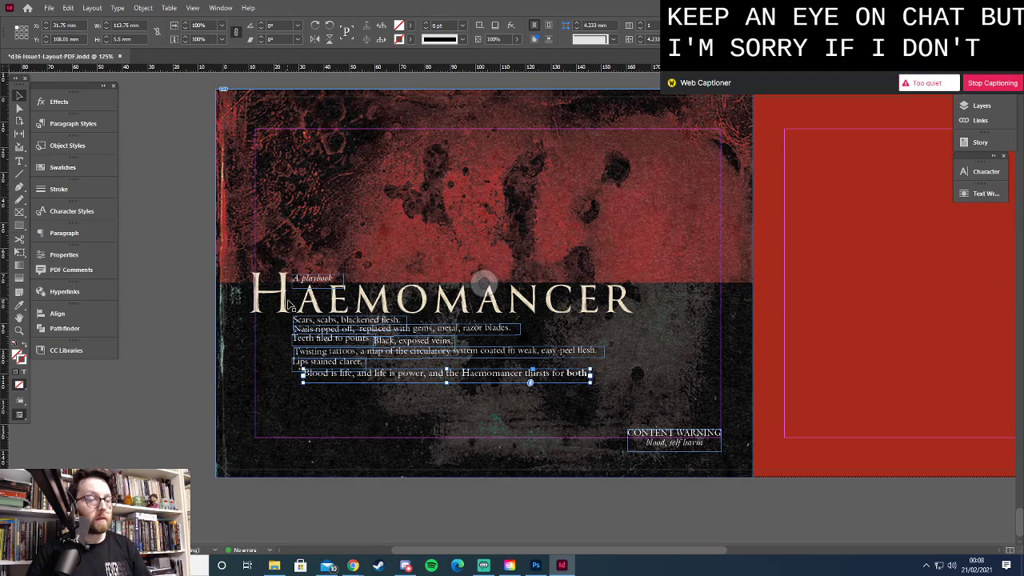
{"action": "double_click", "coordinate": [341, 372]}
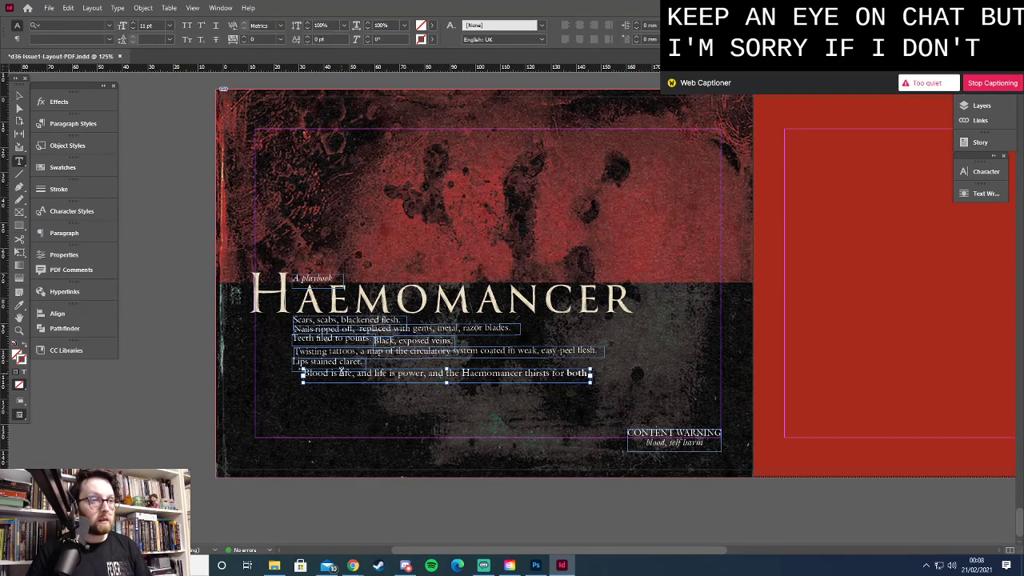
{"action": "double_click", "coordinate": [343, 373]}
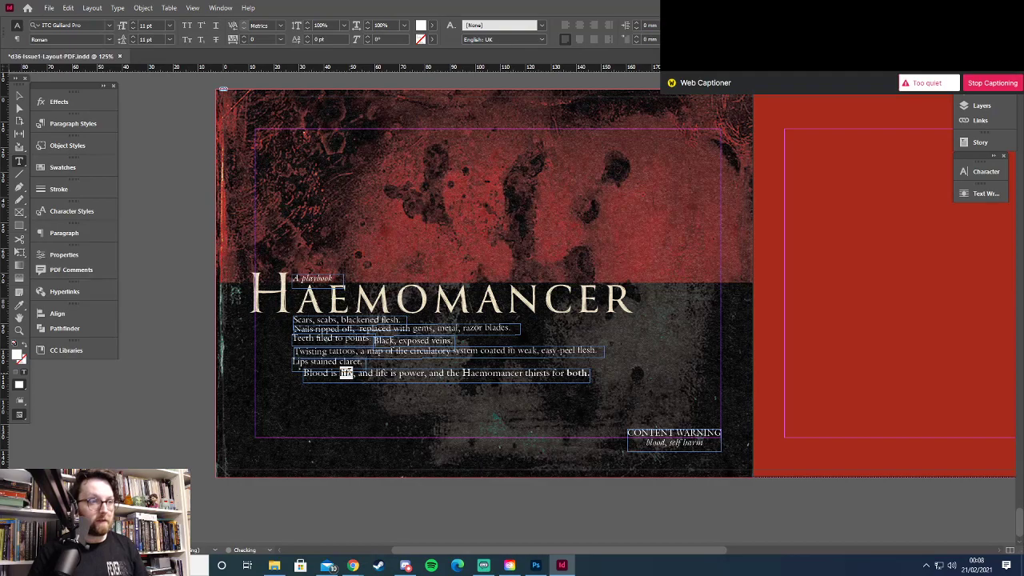
{"action": "double_click", "coordinate": [410, 373]}
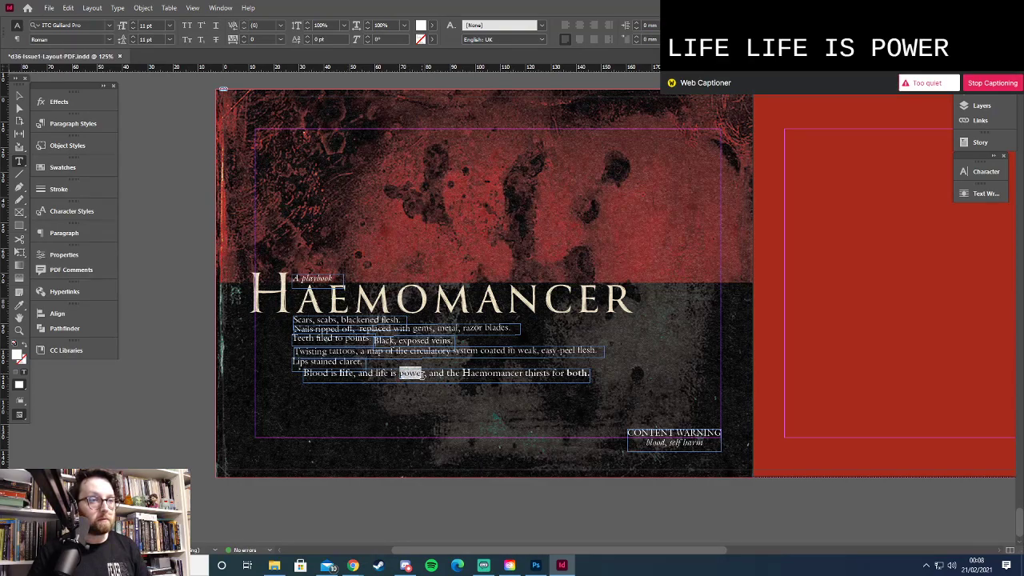
{"action": "key", "text": "ctrl+shift+b"}
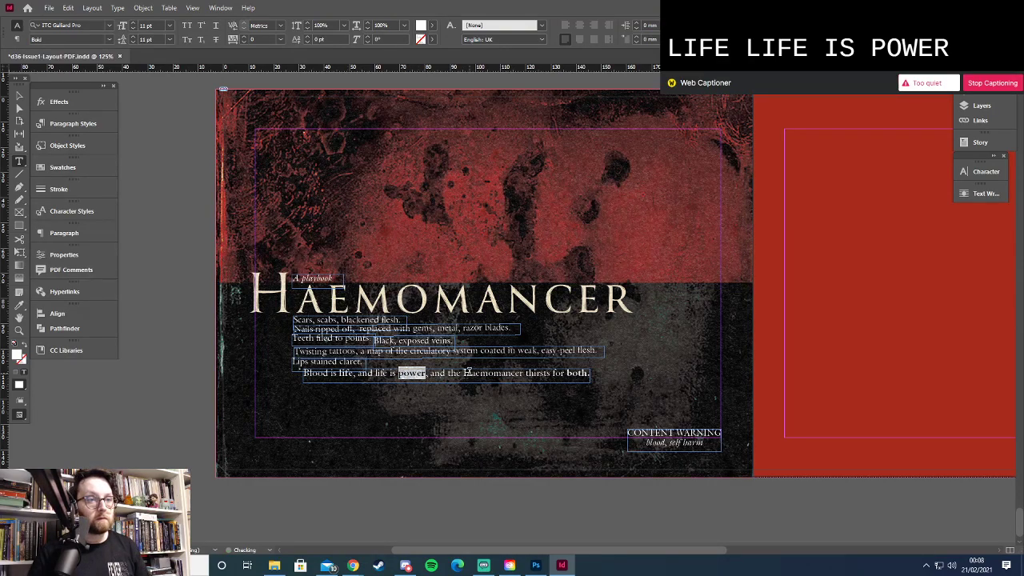
Try italics on the word "Haemomancer" in the last sentence, and undo the change
{"action": "left_click_drag", "start_coordinate": [464, 373], "coordinate": [525, 374]}
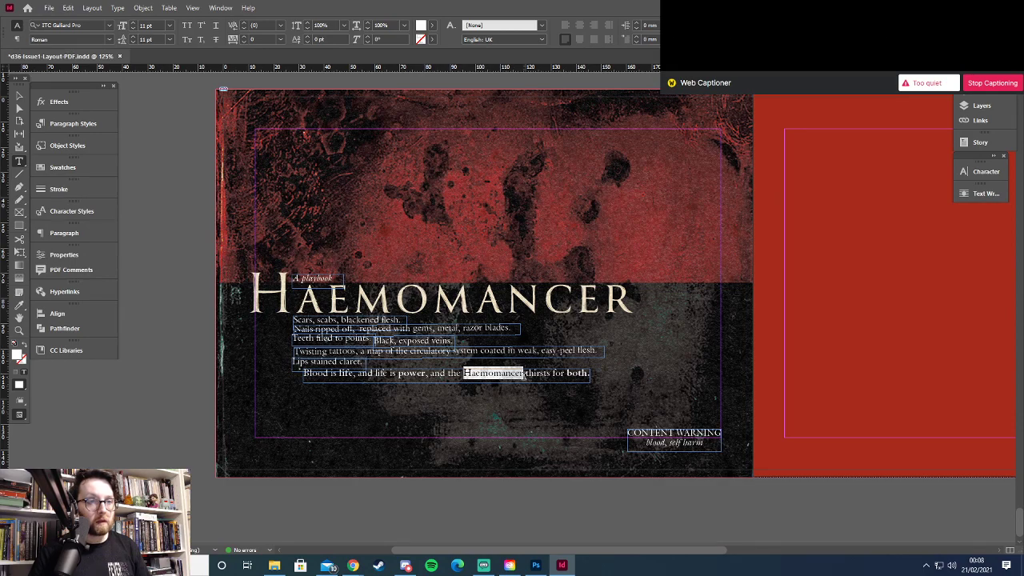
{"action": "key", "text": "ctrl+shift+i"}
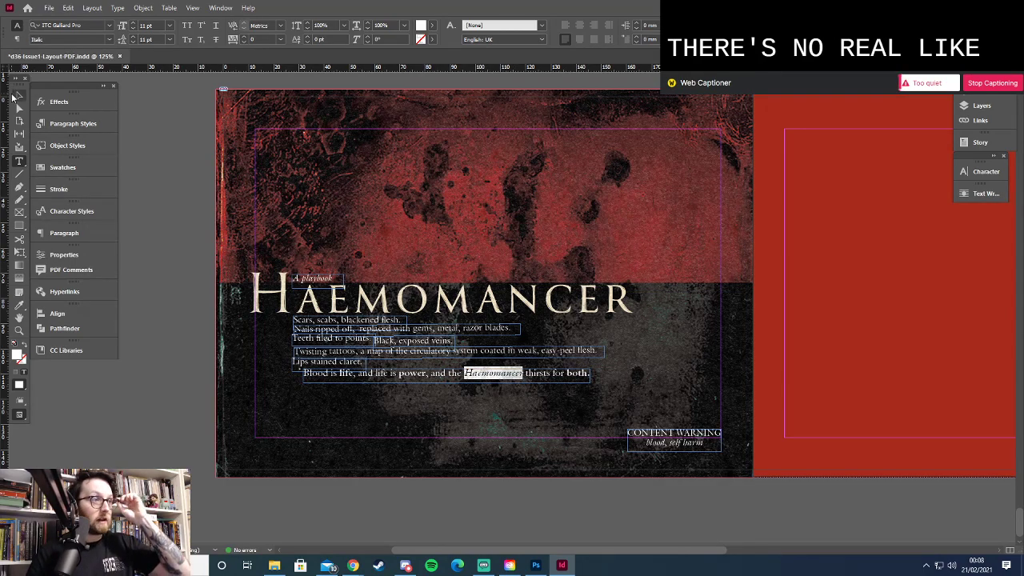
{"action": "left_click", "coordinate": [16, 96]}
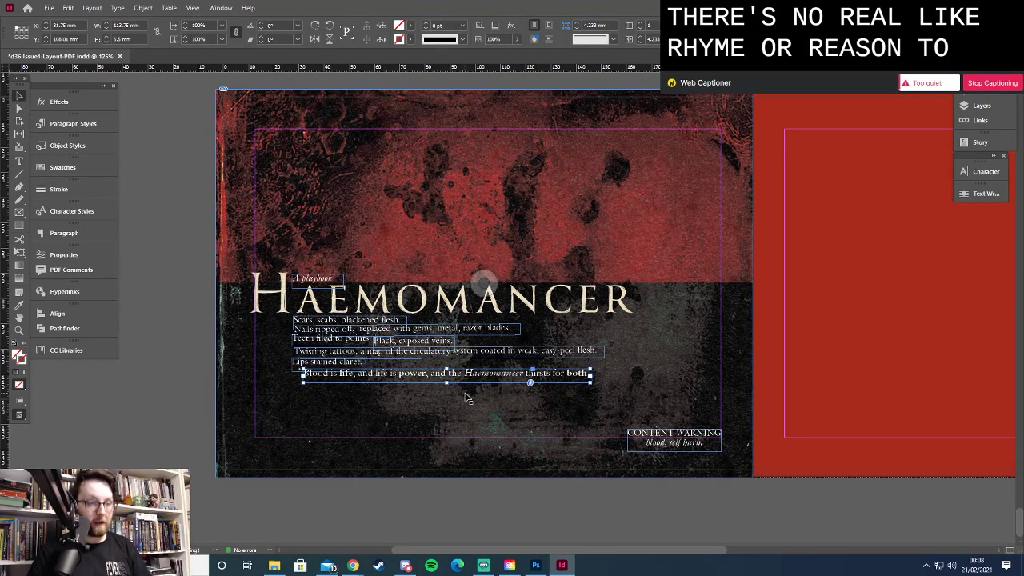
{"action": "key", "text": "ctrl+z"}
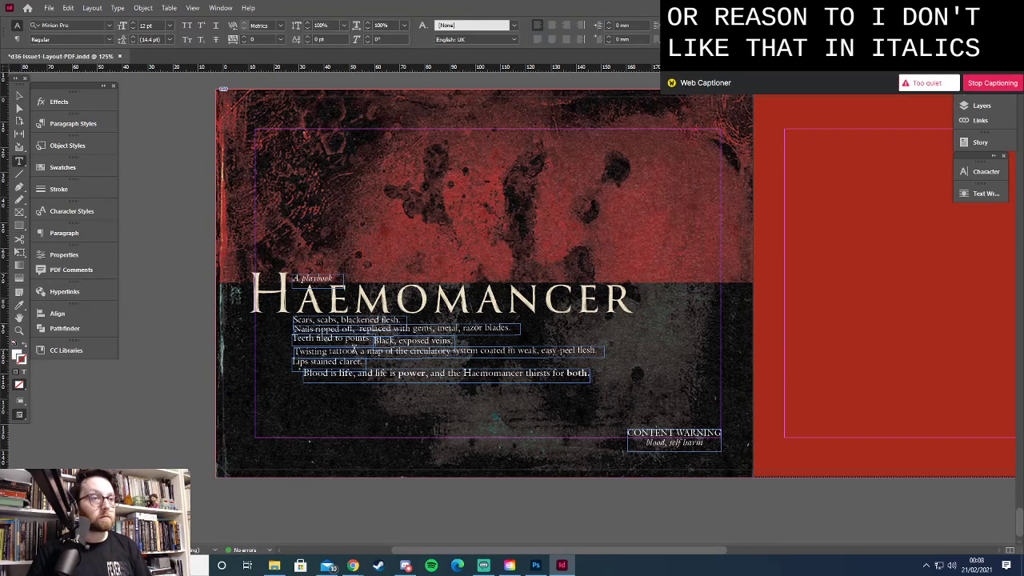
Set the word "scabs" in the first sentence to 11 pt and preview the page without frame edges
{"action": "key", "text": "t"}
{"action": "double_click", "coordinate": [326, 320]}
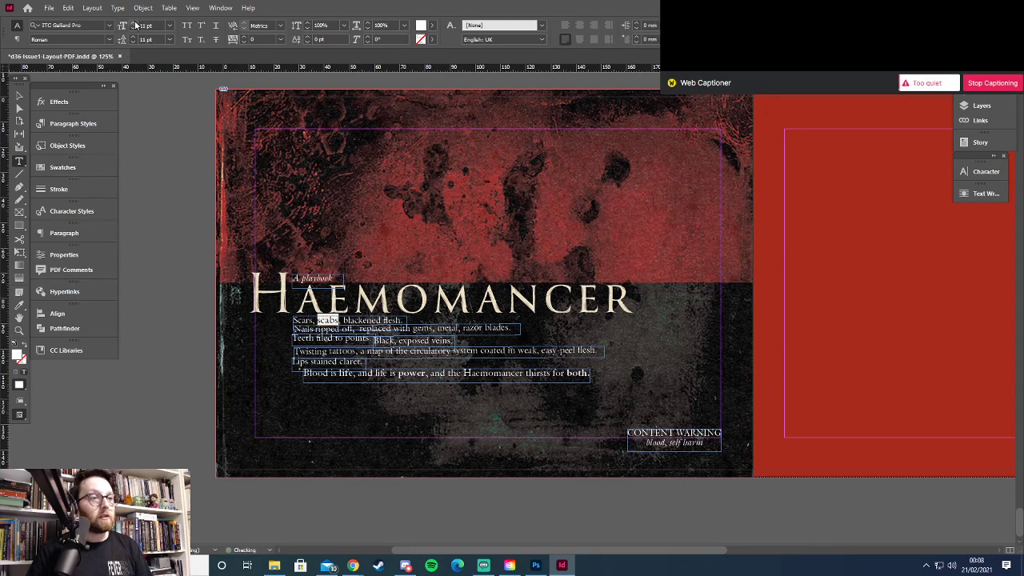
{"action": "key", "text": "Escape"}
{"action": "left_click", "coordinate": [197, 321]}
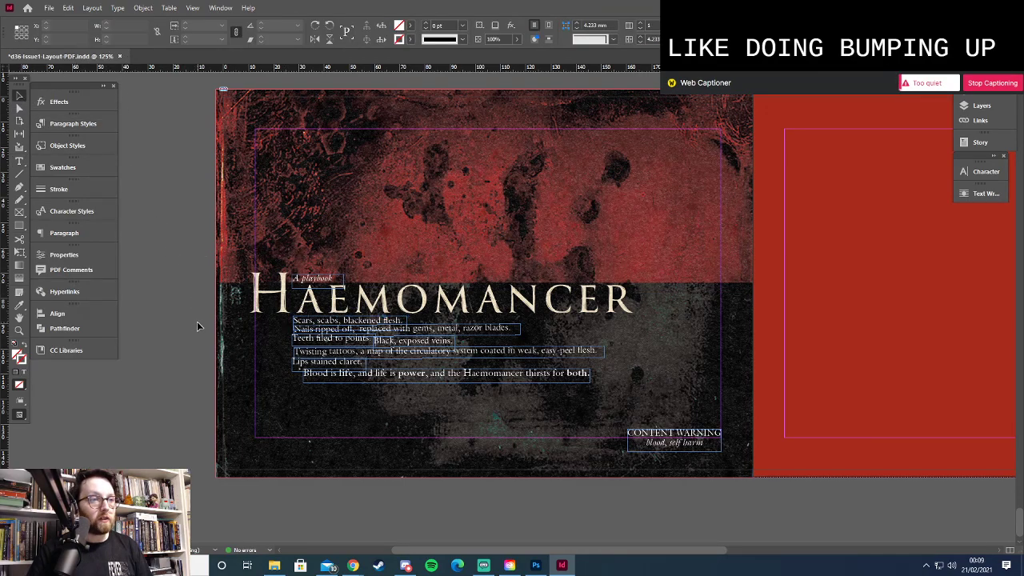
{"action": "key", "text": "w"}
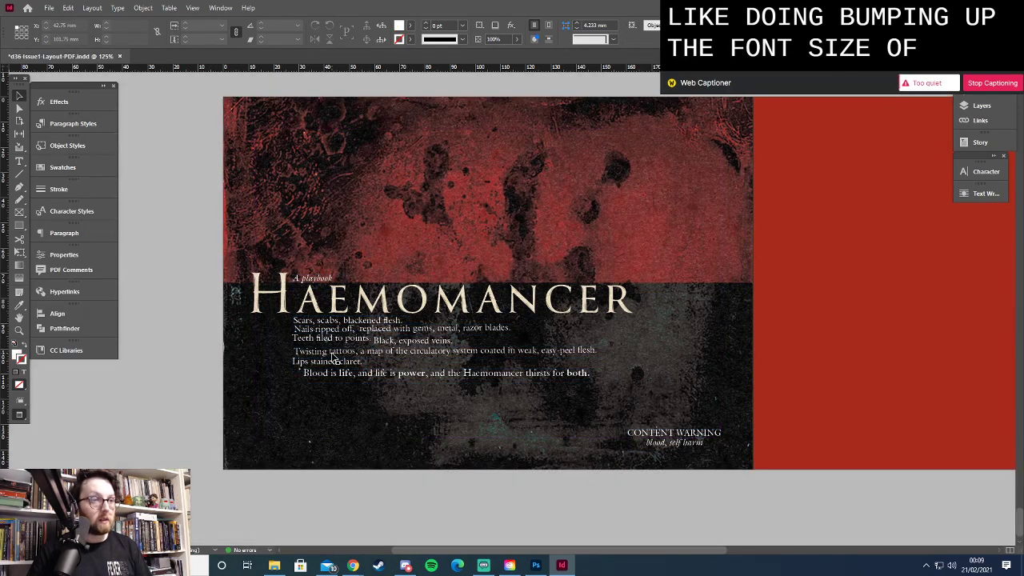
{"action": "left_click", "coordinate": [280, 383]}
{"action": "left_click_drag", "start_coordinate": [279, 380], "coordinate": [281, 381]}
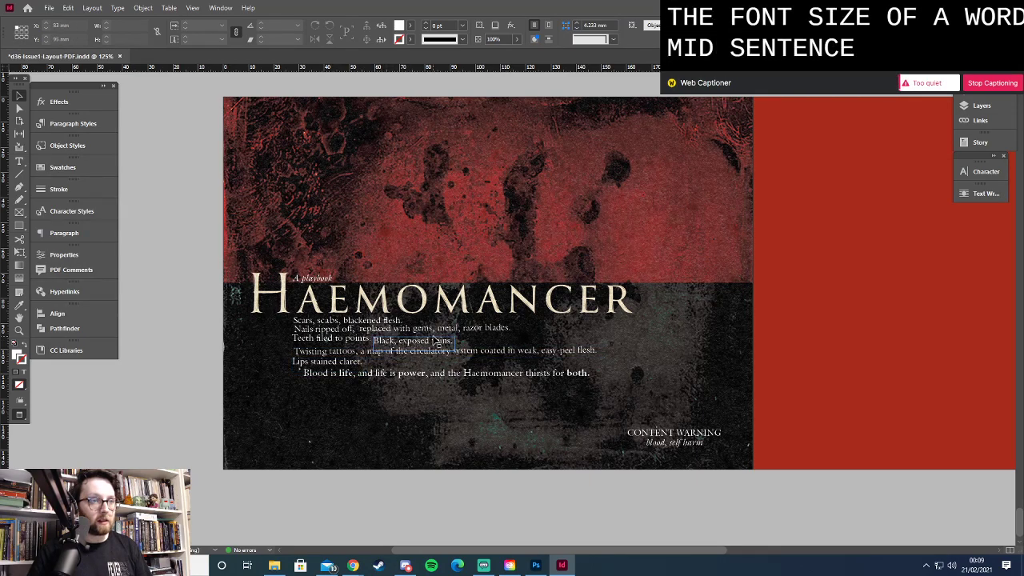
Set the words "razor blades" in the nails sentence to 11 pt, checking the available font styles but keeping Roman
{"action": "key", "text": "w"}
{"action": "double_click", "coordinate": [466, 328]}
{"action": "left_click_drag", "start_coordinate": [463, 329], "coordinate": [509, 329]}
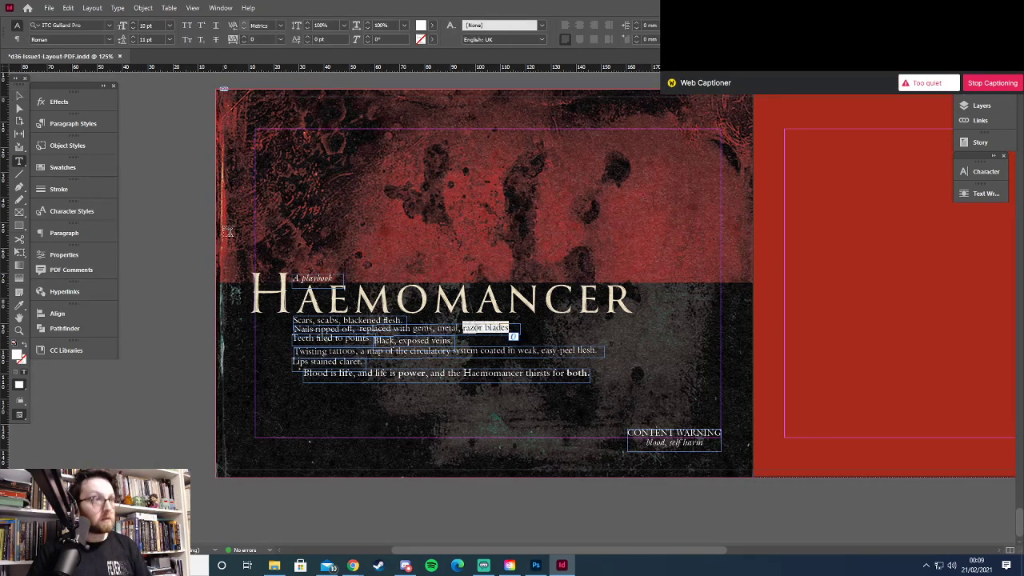
{"action": "left_click", "coordinate": [133, 23]}
{"action": "left_click", "coordinate": [108, 39]}
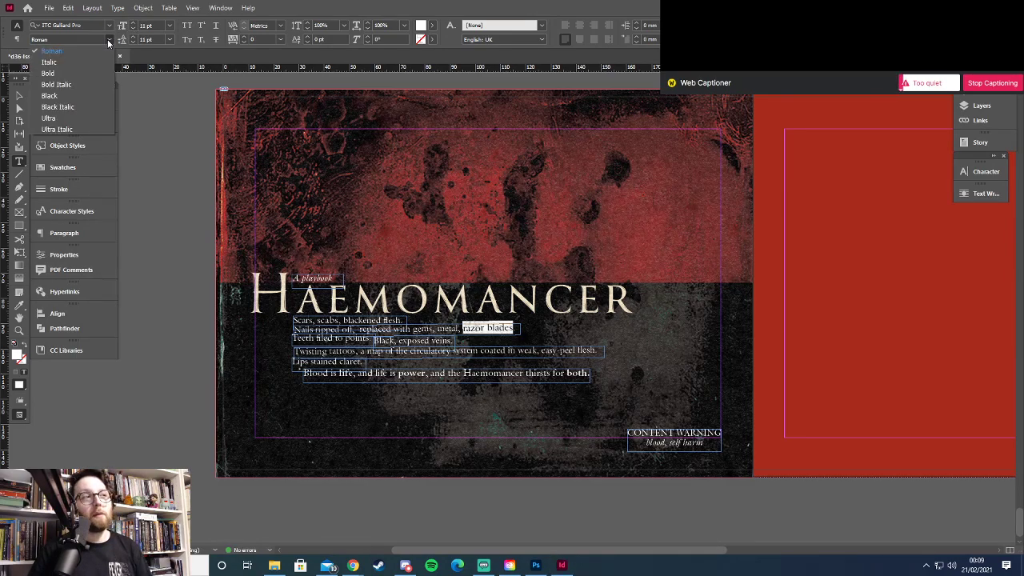
{"action": "left_click", "coordinate": [107, 40]}
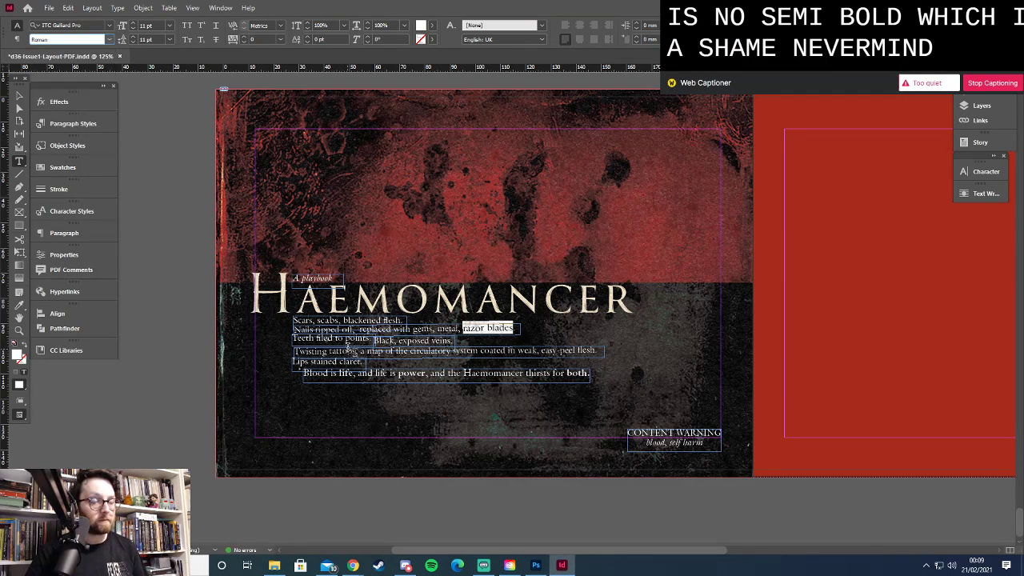
Make "Black, exposed veins." bold and widen its frame to about 38.75 mm so the whole sentence fits
{"action": "left_click_drag", "start_coordinate": [374, 340], "coordinate": [455, 350]}
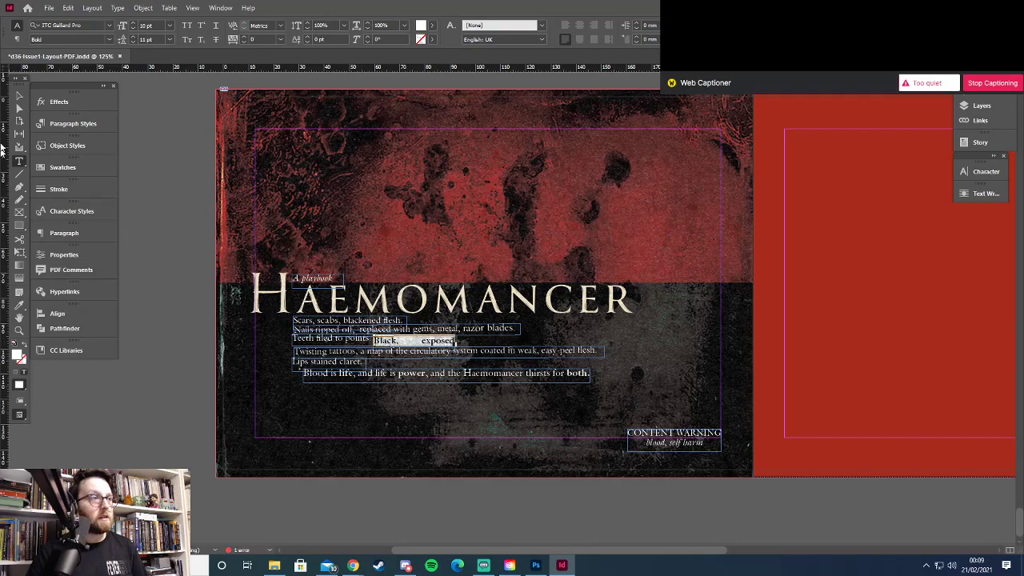
{"action": "left_click", "coordinate": [19, 99]}
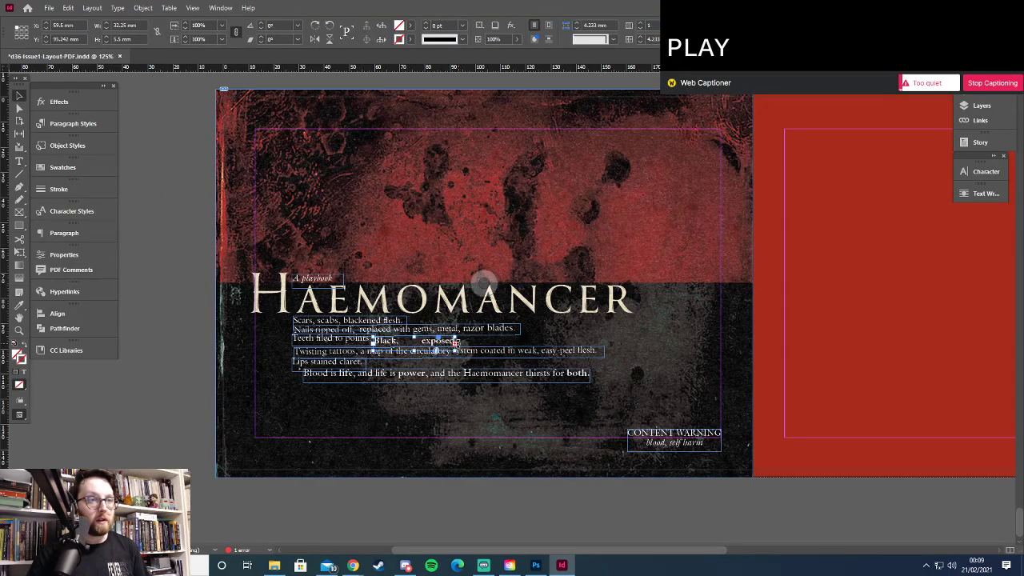
{"action": "left_click_drag", "start_coordinate": [454, 343], "coordinate": [470, 345]}
{"action": "key", "text": "ctrl+z"}
{"action": "key", "text": "ctrl+z"}
{"action": "key", "text": "ctrl+z"}
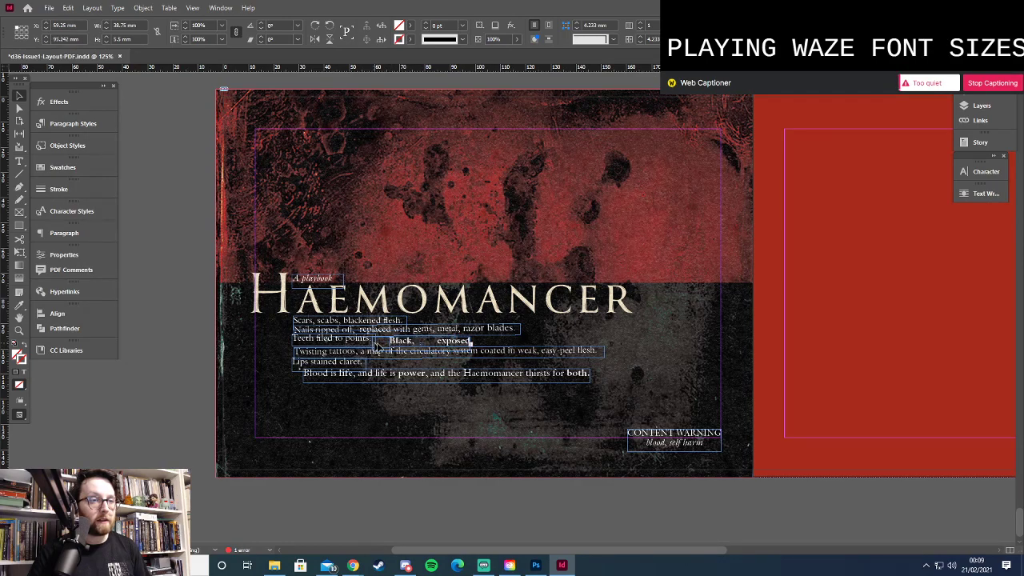
{"action": "left_click", "coordinate": [484, 282]}
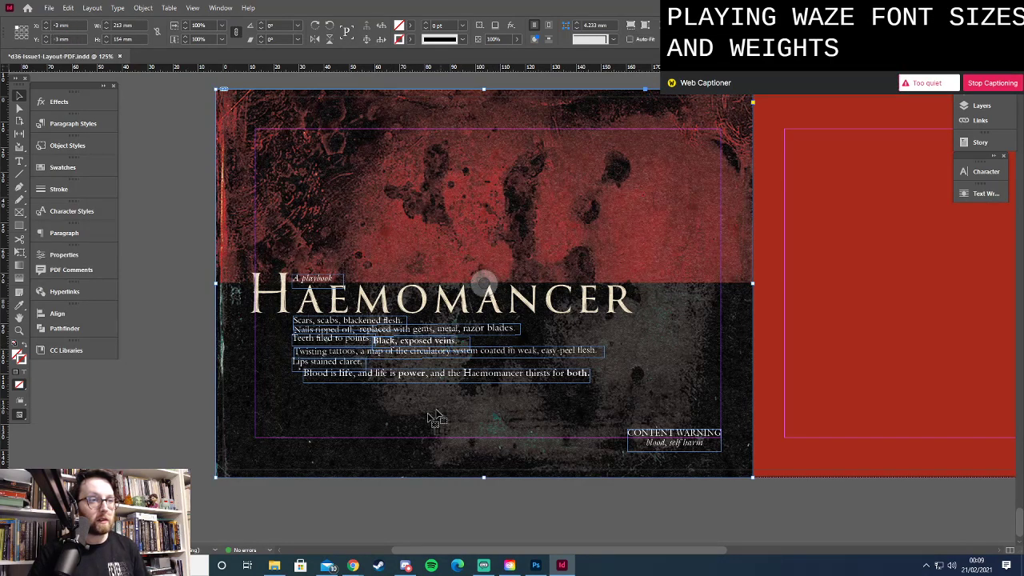
Enlarge "easy-peel" slightly in the "Twisting tattoos" sentence and preview the page without frame edges
{"action": "key", "text": "t"}
{"action": "double_click", "coordinate": [527, 350]}
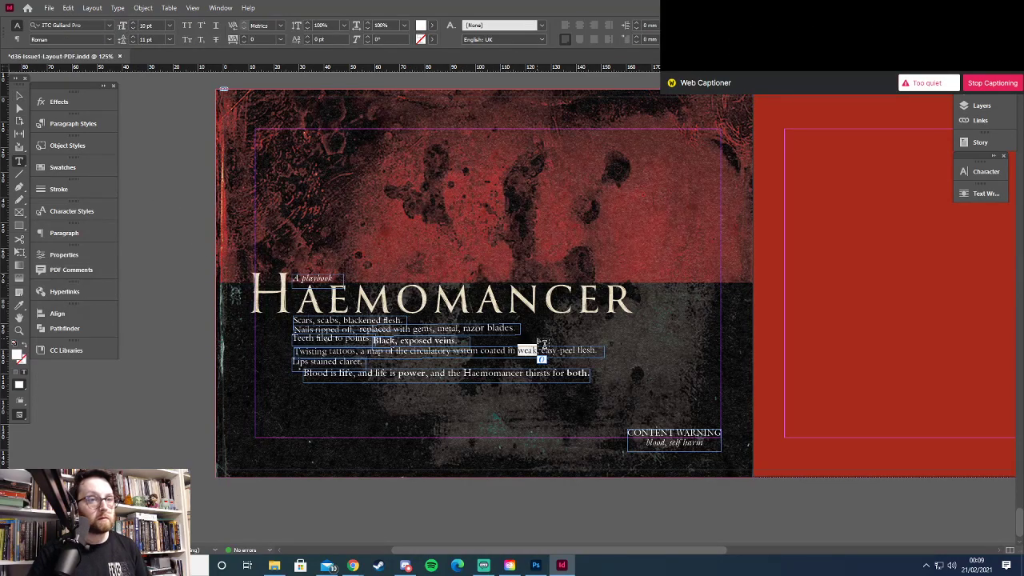
{"action": "left_click_drag", "start_coordinate": [541, 350], "coordinate": [573, 355]}
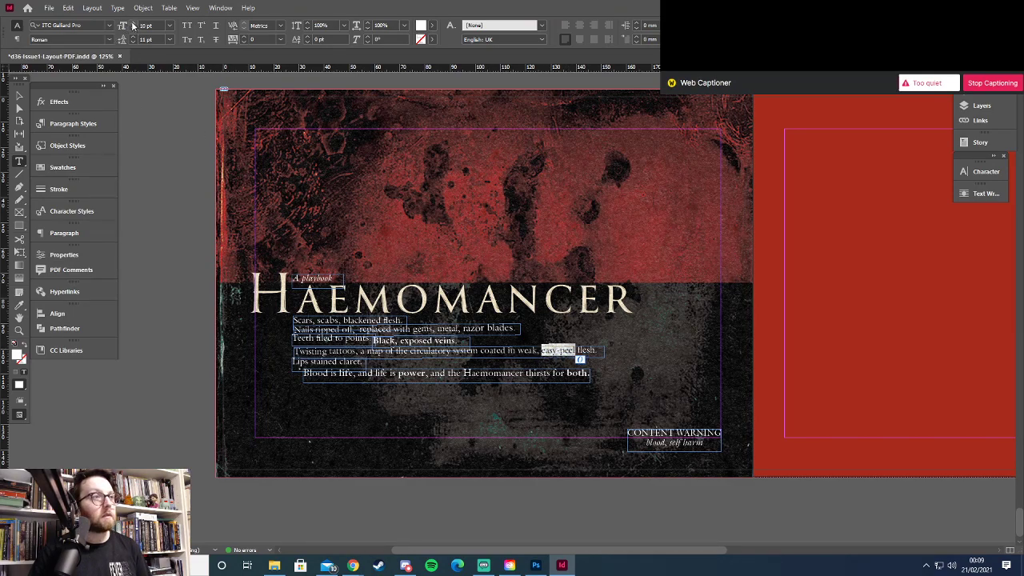
{"action": "key", "text": "Escape"}
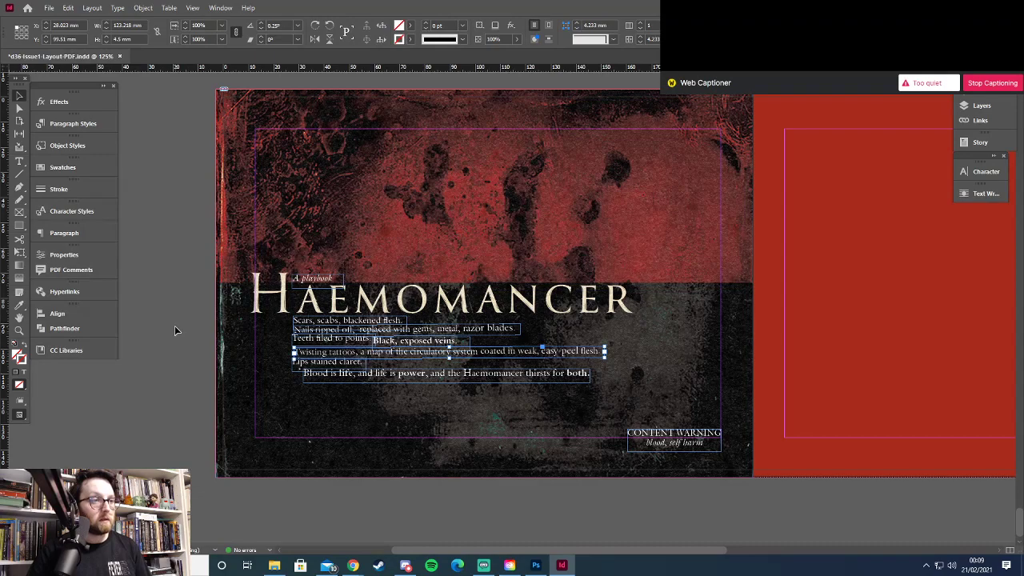
{"action": "left_click", "coordinate": [175, 326]}
{"action": "key", "text": "w"}
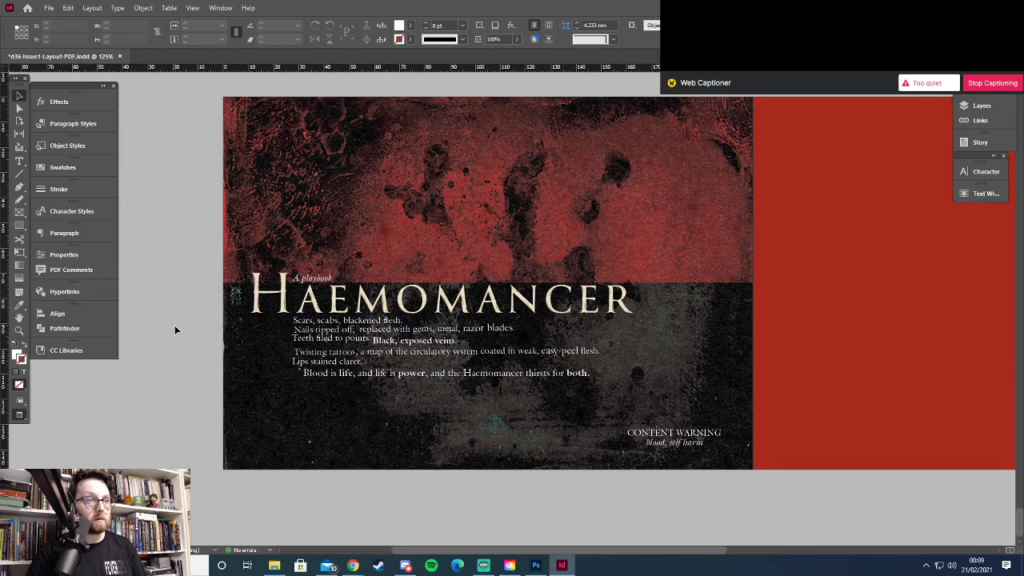
Nudge the "Teeth filed to points." frame down to Y 94.75 mm and save the document
{"action": "left_click", "coordinate": [303, 341]}
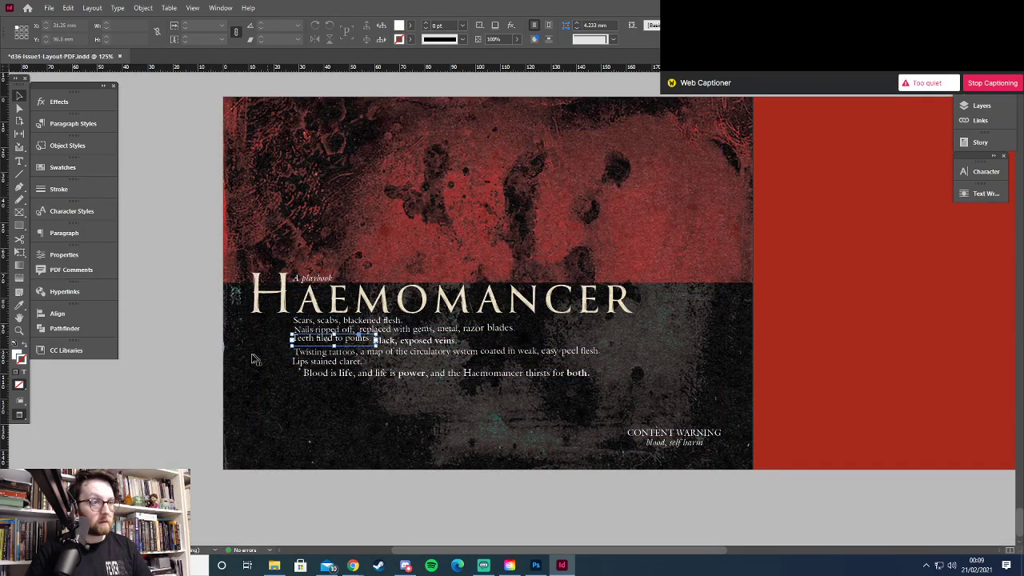
{"action": "key", "text": "w"}
{"action": "key", "text": "Down"}
{"action": "key", "text": "w"}
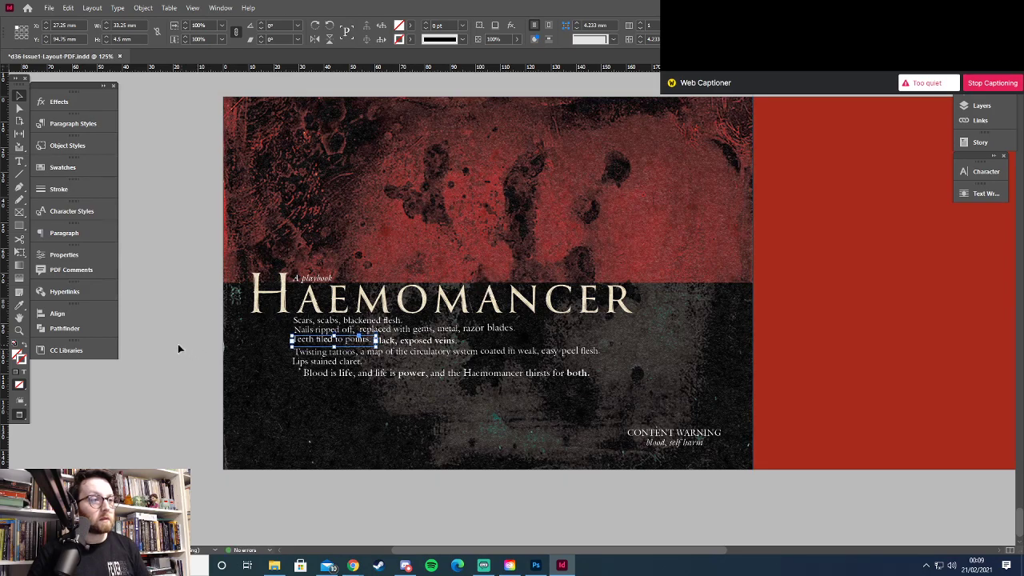
{"action": "left_click", "coordinate": [178, 344]}
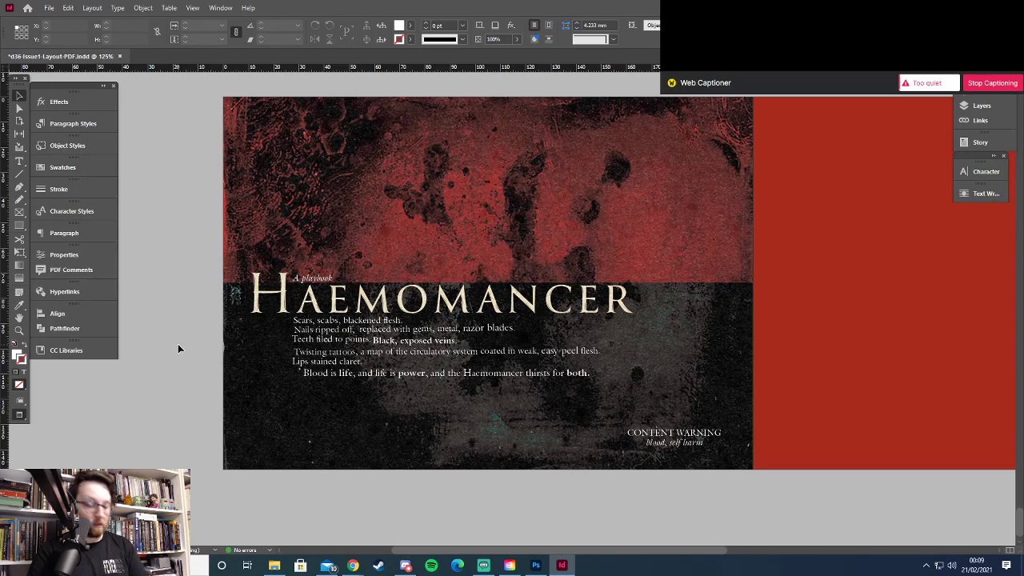
{"action": "key", "text": "ctrl+s"}
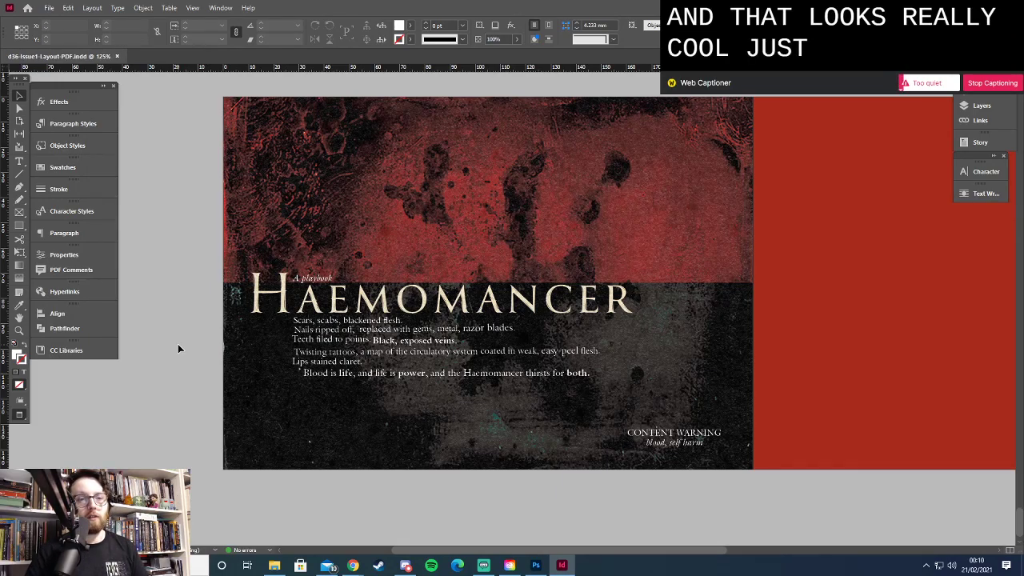
Set the "A playbook" text above the title to 13 pt and save the document
{"action": "left_click", "coordinate": [314, 284]}
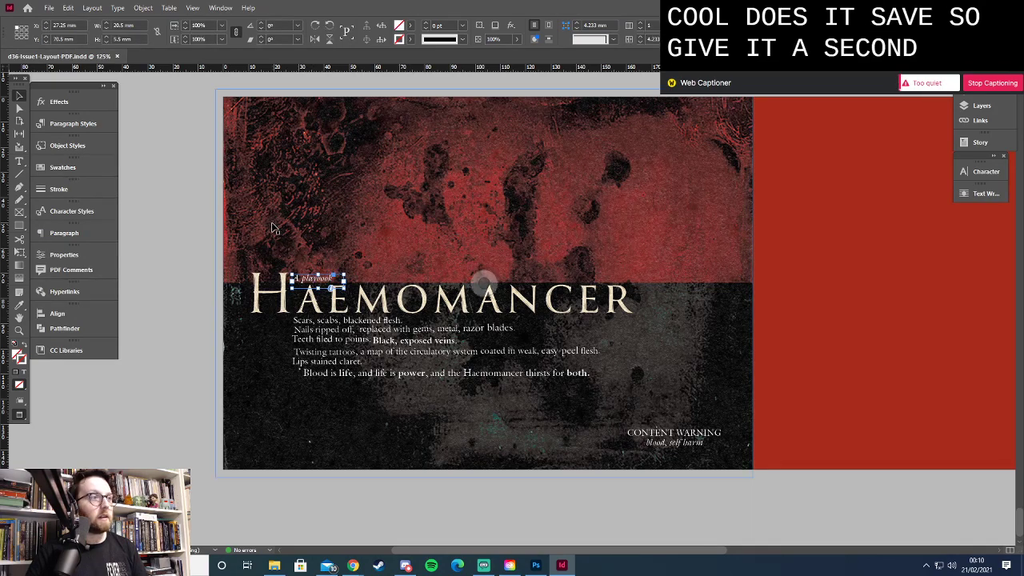
{"action": "key", "text": "r"}
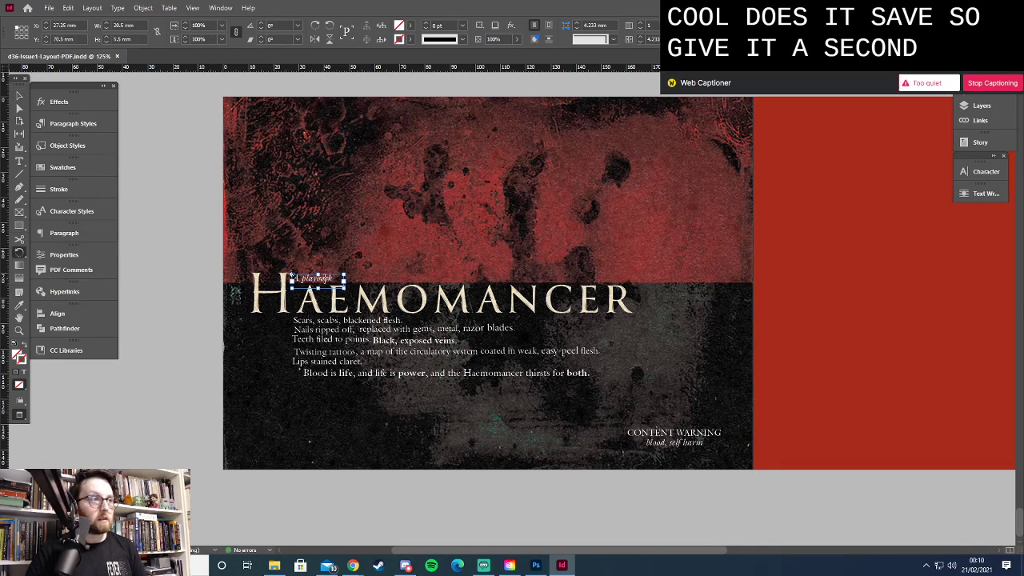
{"action": "key", "text": "t"}
{"action": "triple_click", "coordinate": [324, 276]}
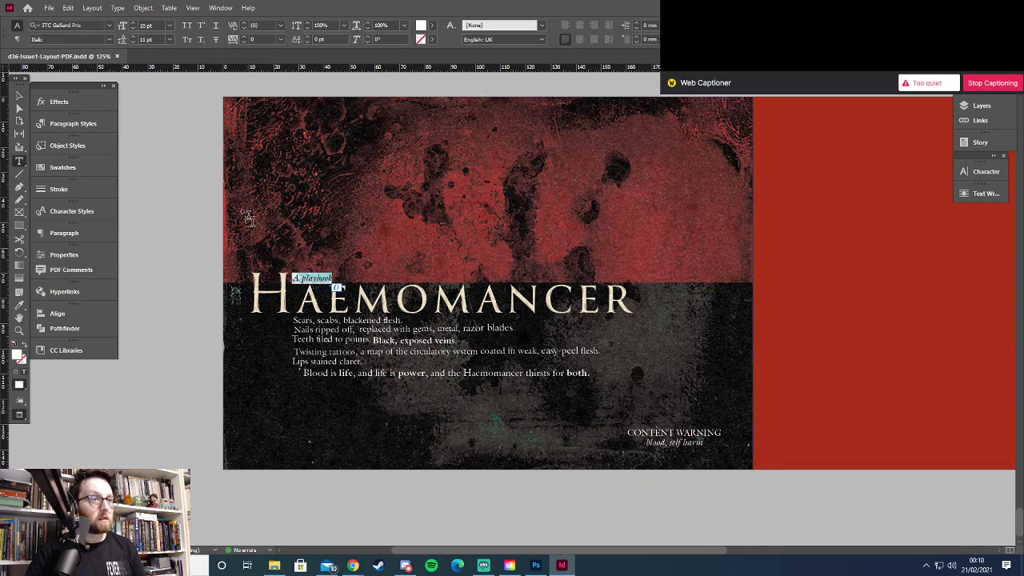
{"action": "left_click", "coordinate": [132, 25]}
{"action": "left_click", "coordinate": [133, 25]}
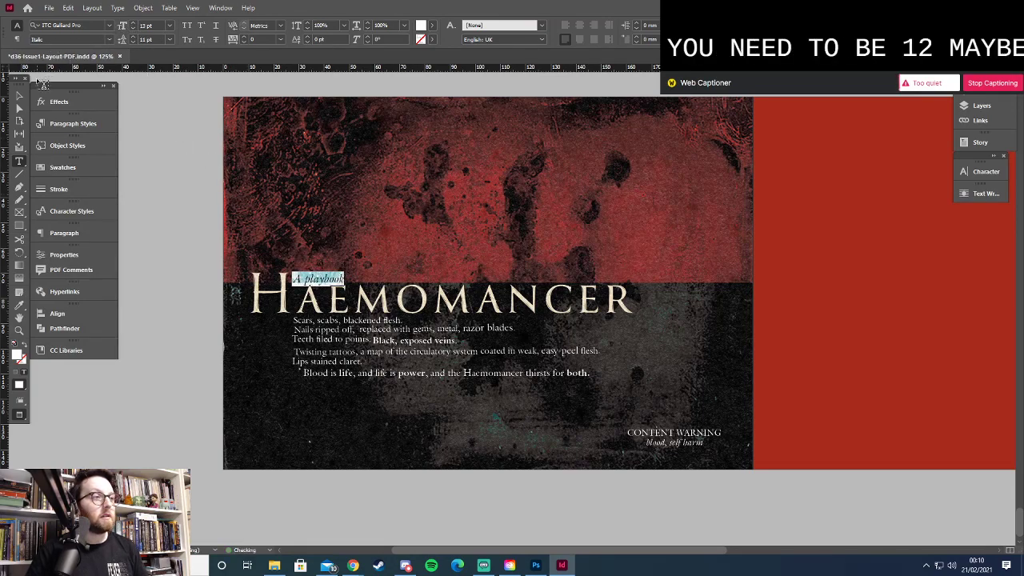
{"action": "key", "text": "Escape"}
{"action": "left_click", "coordinate": [167, 269]}
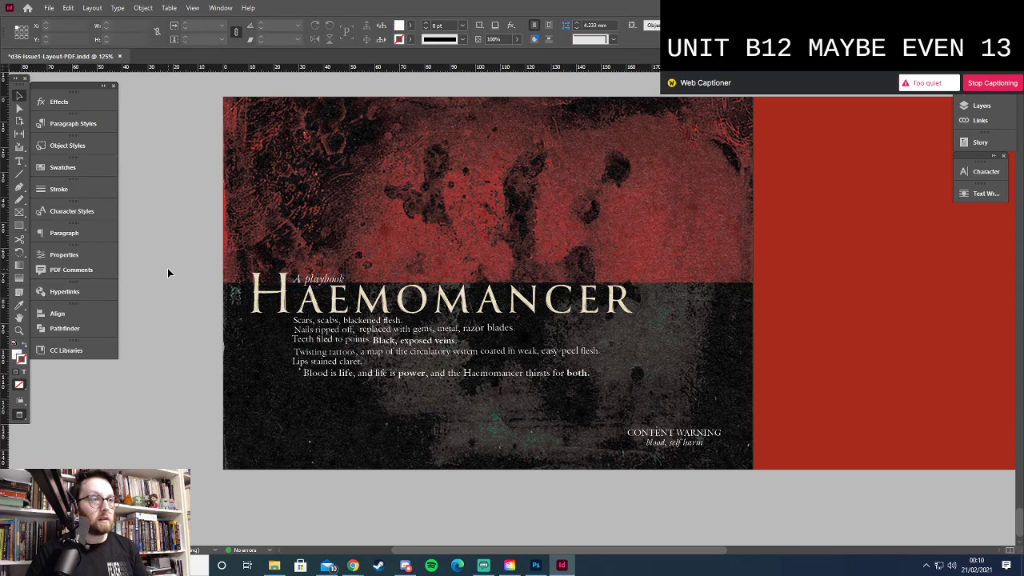
{"action": "key", "text": "ctrl+s"}
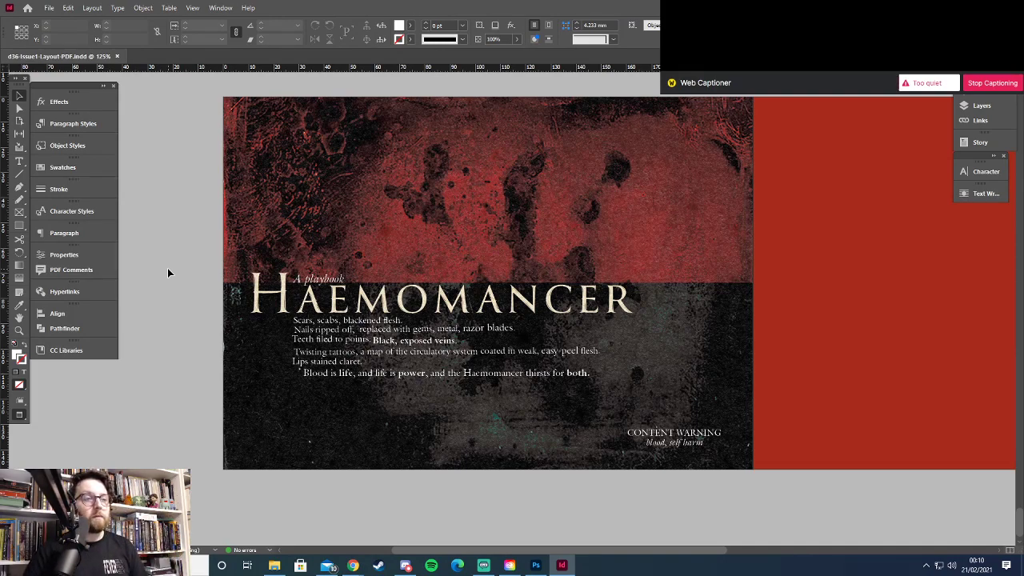
Review the Haemomancer sections in the Google Docs manuscript and return to InDesign to view the blank red facing page
{"action": "key", "text": "alt+Tab"}
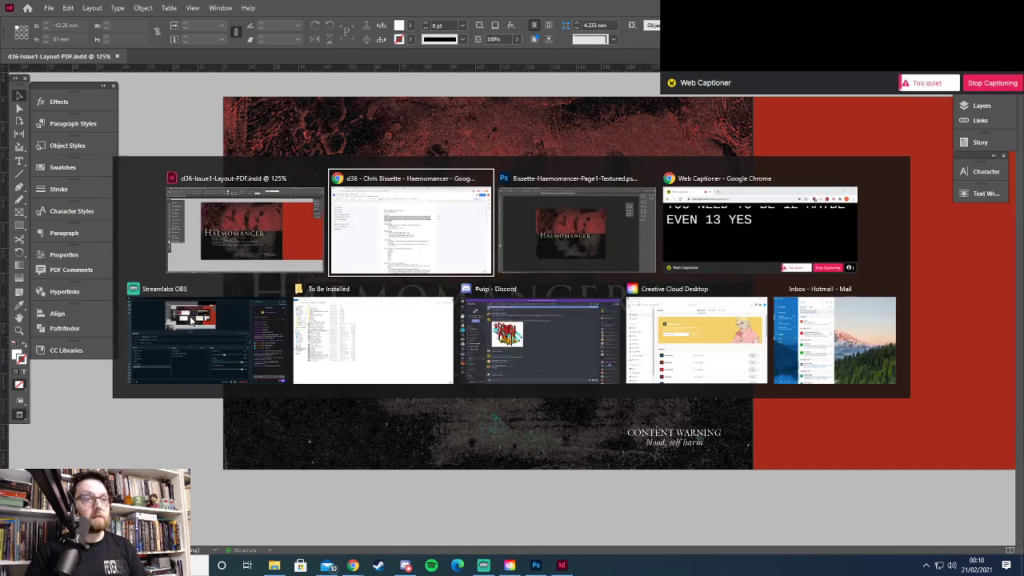
{"action": "left_click", "coordinate": [333, 235]}
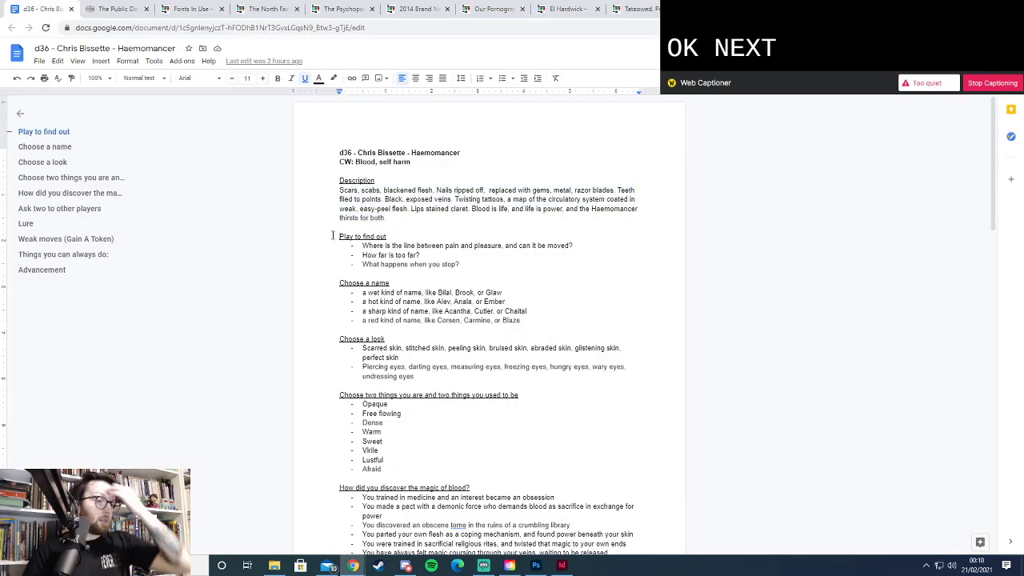
{"action": "scroll", "coordinate": [333, 235], "scroll_direction": "down", "scroll_amount": 3}
{"action": "scroll", "coordinate": [333, 235], "scroll_direction": "down", "scroll_amount": 7}
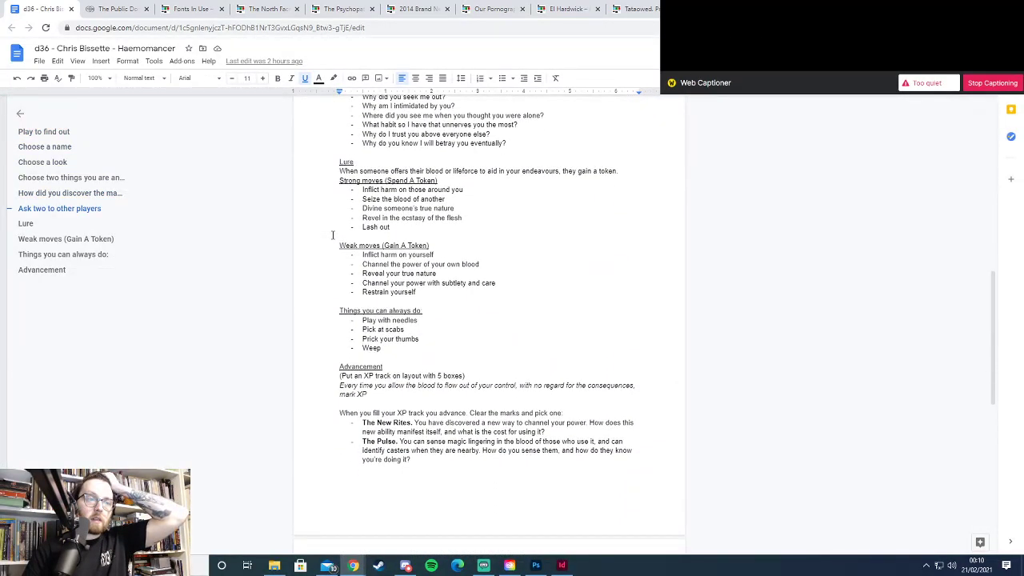
{"action": "scroll", "coordinate": [333, 235], "scroll_direction": "up", "scroll_amount": 10}
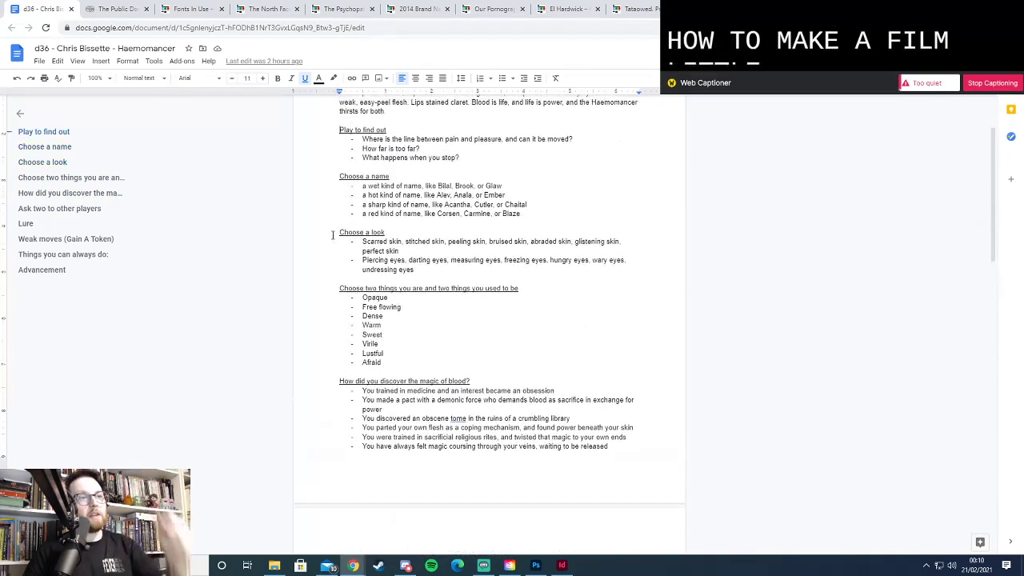
{"action": "scroll", "coordinate": [333, 235], "scroll_direction": "up", "scroll_amount": 1}
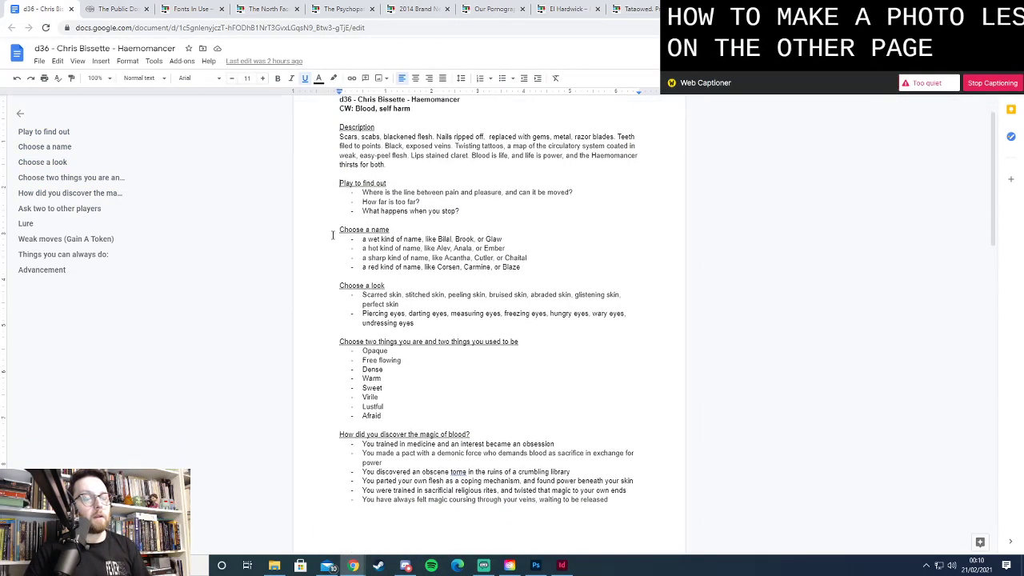
{"action": "key", "text": "alt+Tab"}
{"action": "key", "text": "z"}
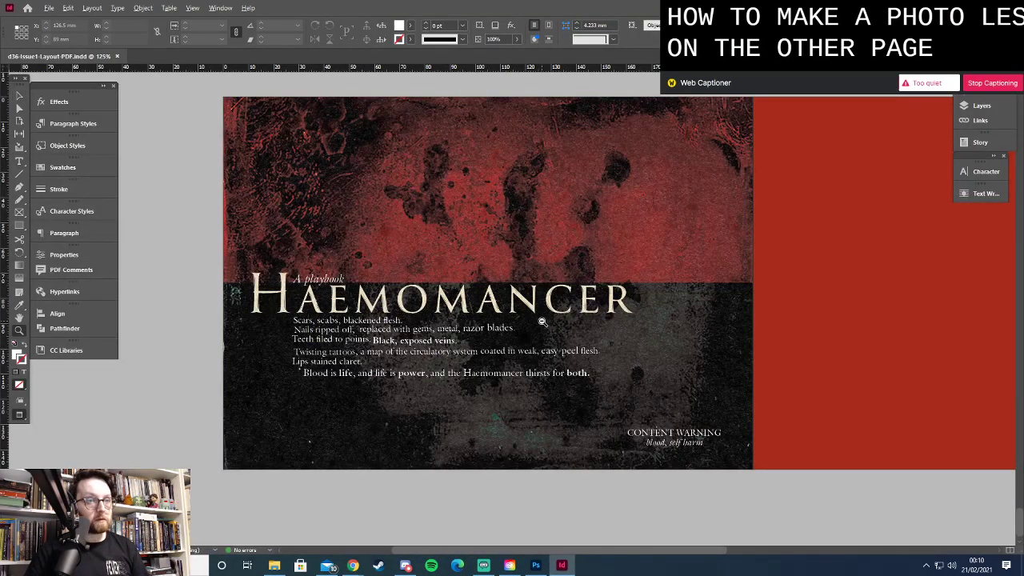
{"action": "left_click", "coordinate": [565, 327], "text": "alt"}
{"action": "left_click_drag", "start_coordinate": [650, 366], "coordinate": [519, 350]}
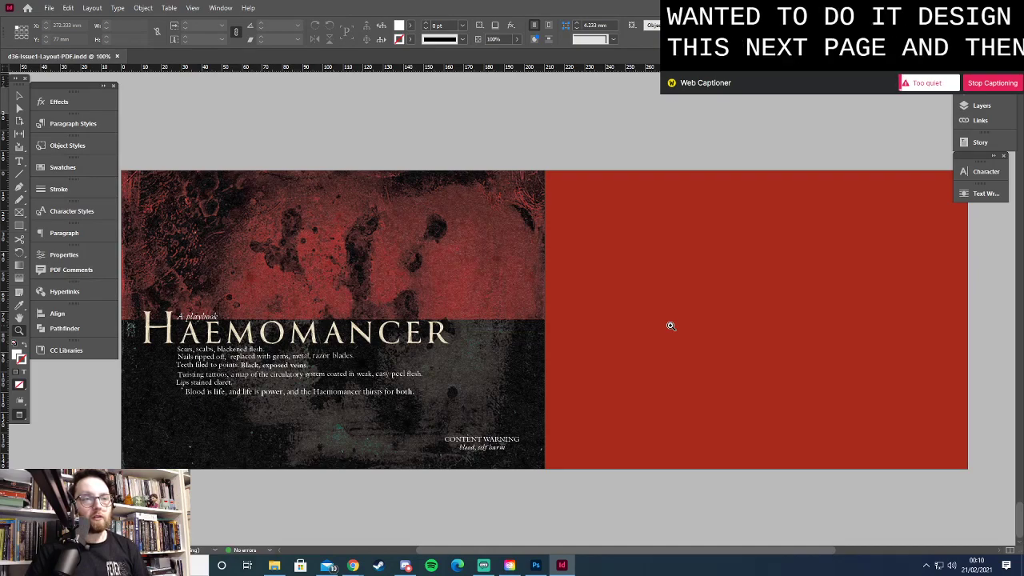
Switch to Photoshop and flip the canvas of the untextured Haemomancer Page1 image vertically
{"action": "left_click", "coordinate": [536, 565]}
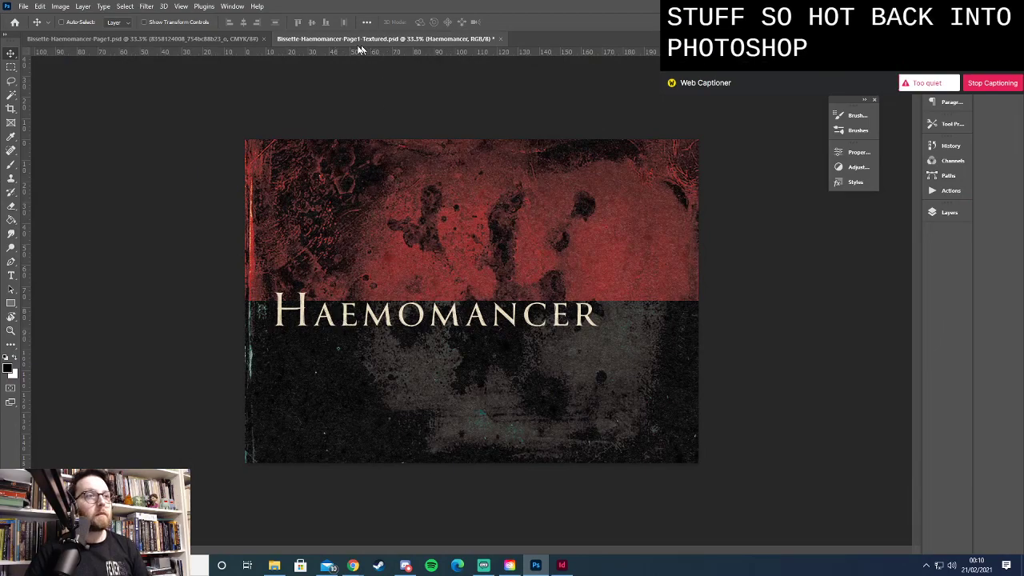
{"action": "left_click", "coordinate": [165, 40]}
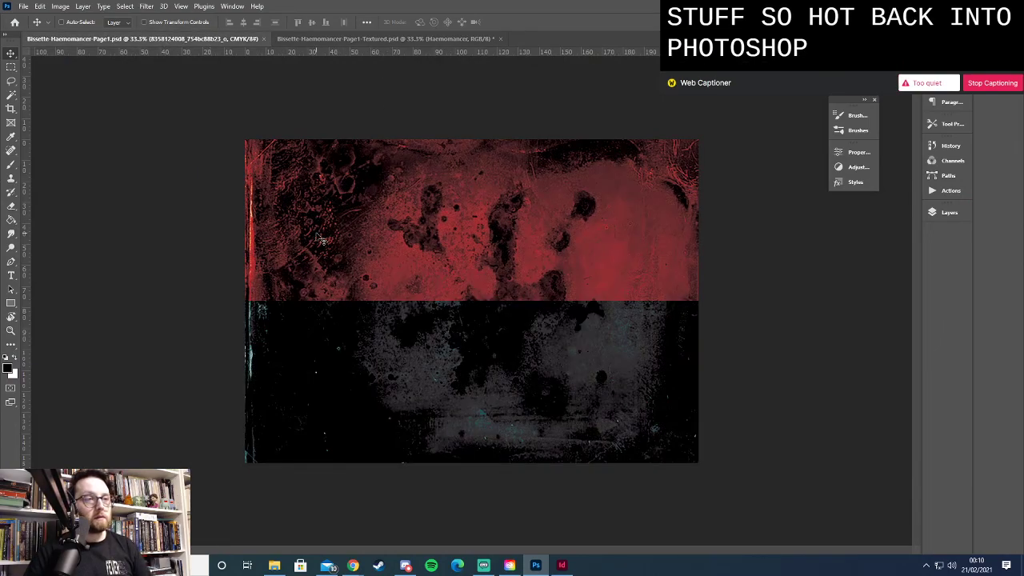
{"action": "left_click", "coordinate": [61, 6]}
{"action": "mouse_move", "coordinate": [139, 110]}
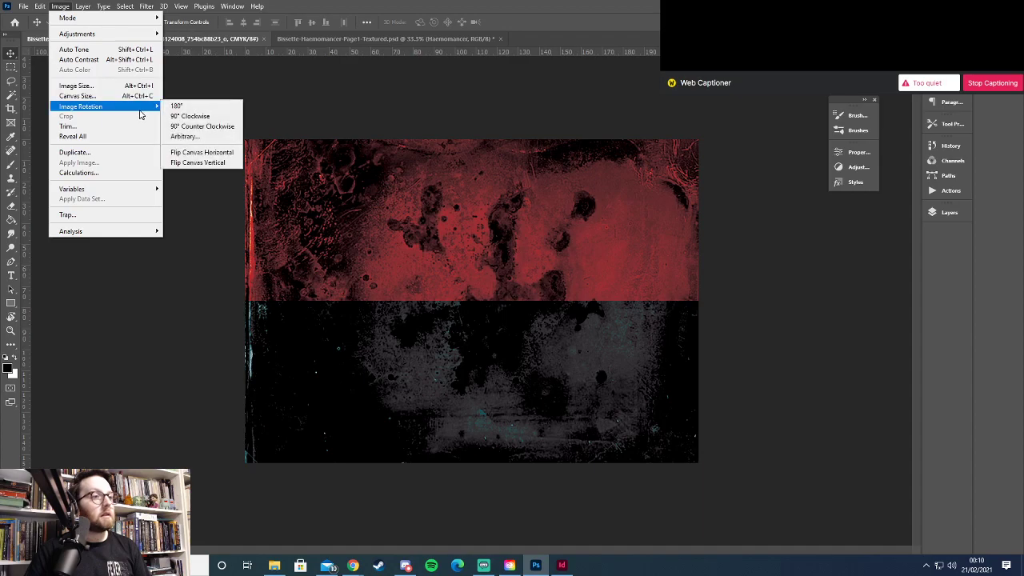
{"action": "left_click", "coordinate": [221, 166]}
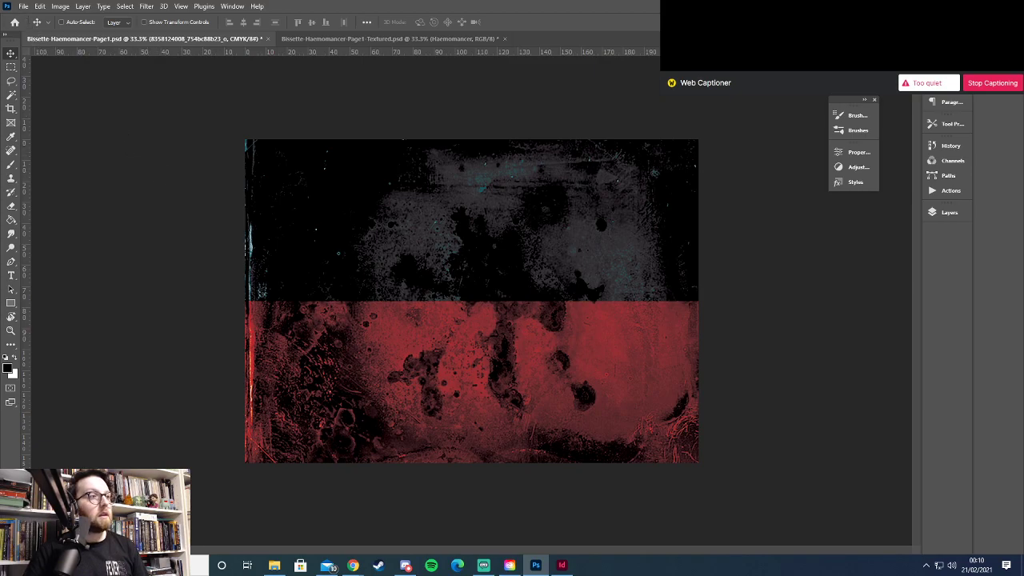
Save the flipped image as a new PSD, changing the file name's ending to Page2 and keeping Maximize Compatibility on
{"action": "left_click", "coordinate": [23, 6]}
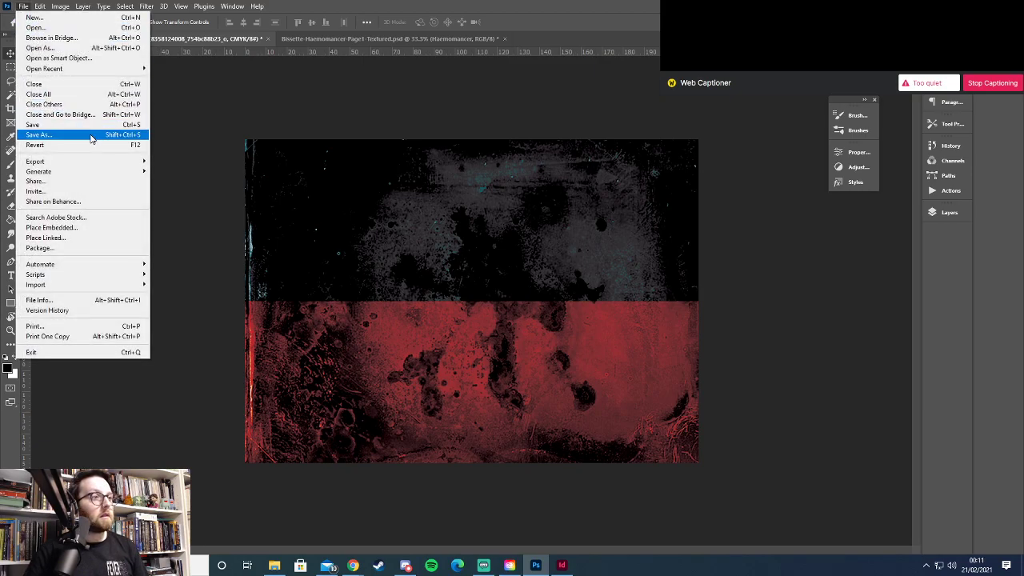
{"action": "left_click", "coordinate": [93, 137]}
{"action": "left_click", "coordinate": [599, 375]}
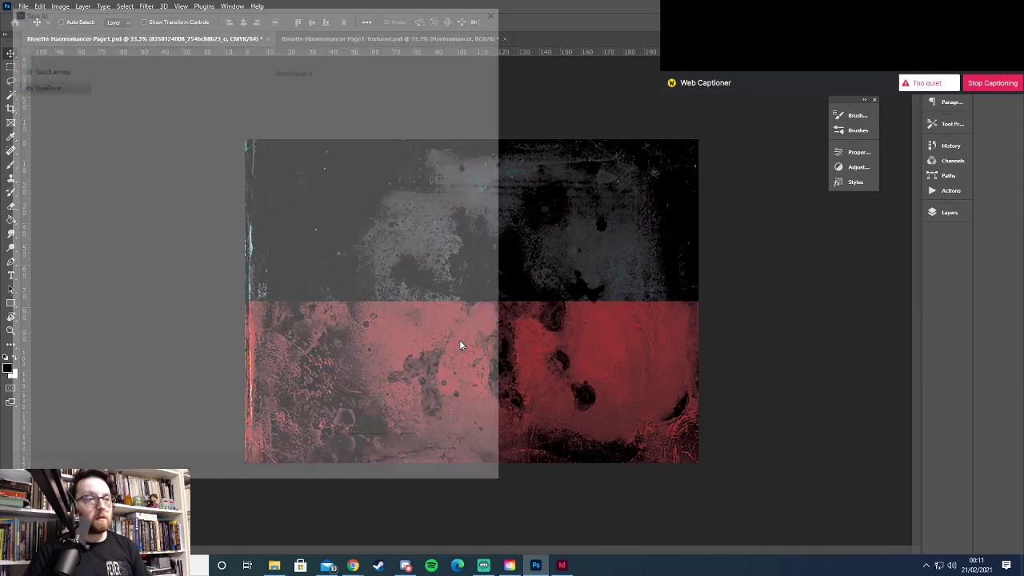
{"action": "key", "text": "End"}
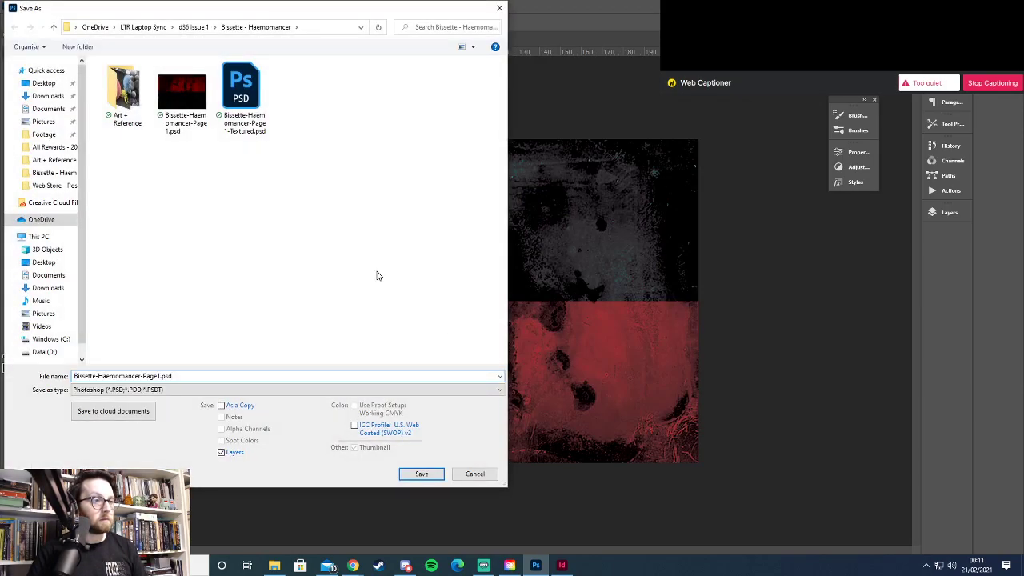
{"action": "key", "text": "BackSpace"}
{"action": "type", "text": "2"}
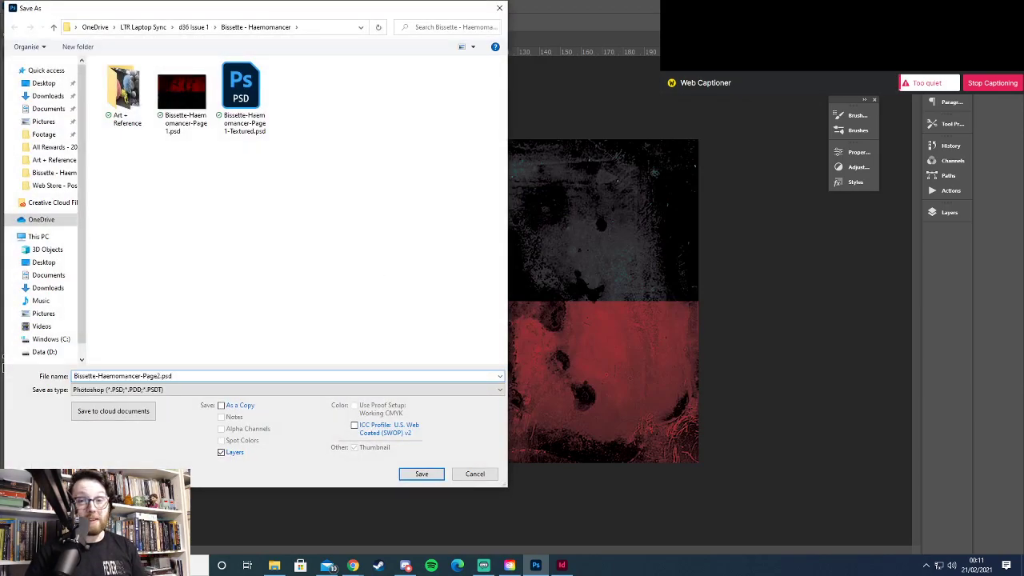
{"action": "key", "text": "Return"}
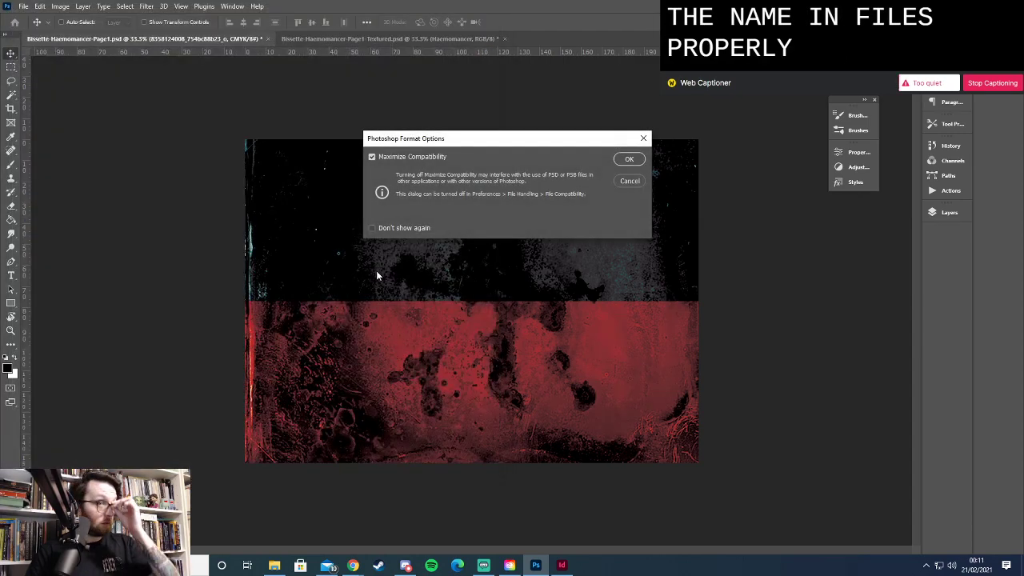
{"action": "left_click", "coordinate": [630, 159]}
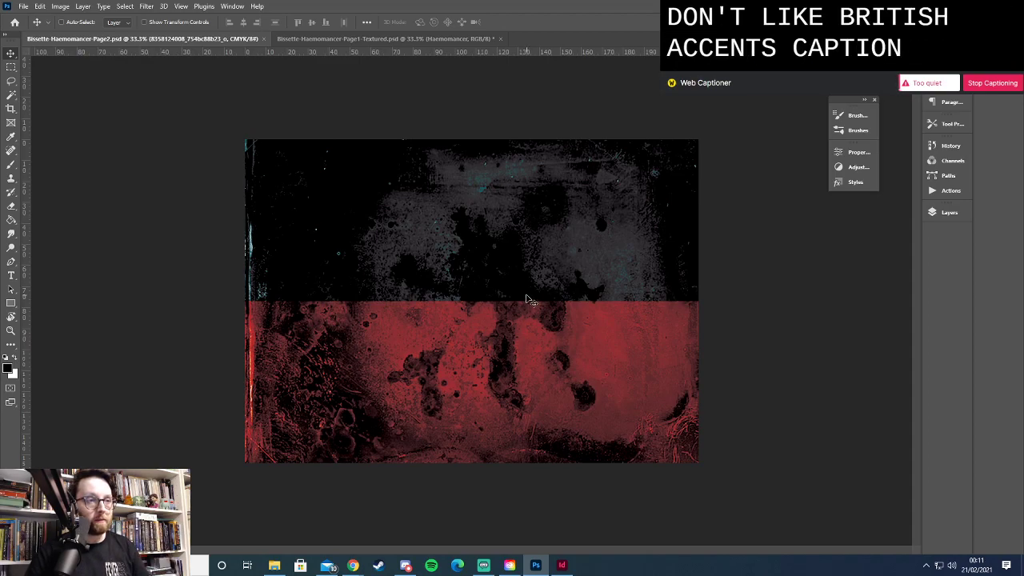
Rotate the black Layer 7 in Group 1 slightly clockwise so its edge with the red area is askew
{"action": "left_click", "coordinate": [948, 213]}
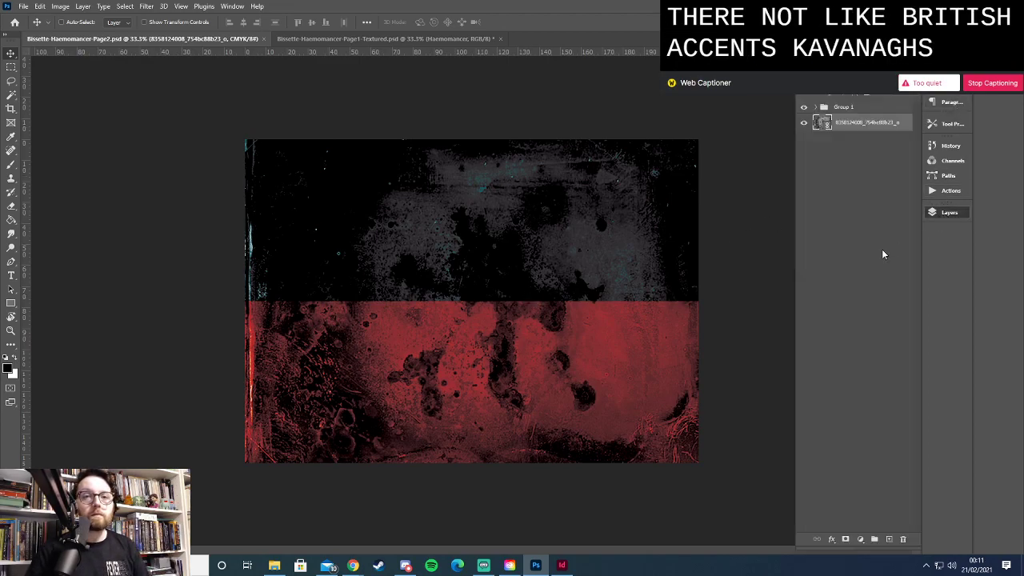
{"action": "left_click", "coordinate": [815, 108]}
{"action": "left_click", "coordinate": [851, 141]}
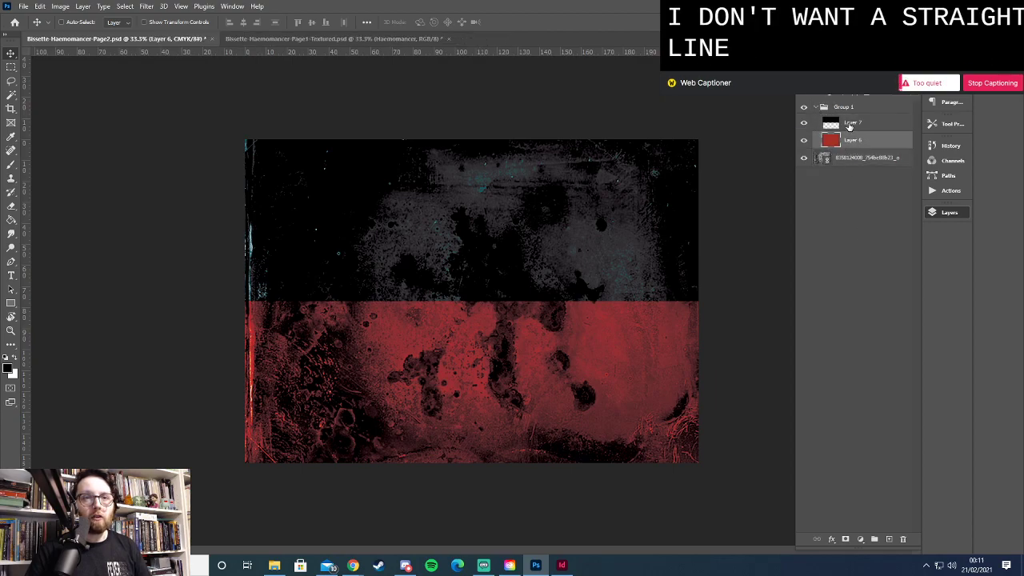
{"action": "left_click", "coordinate": [850, 124]}
{"action": "key", "text": "ctrl+t"}
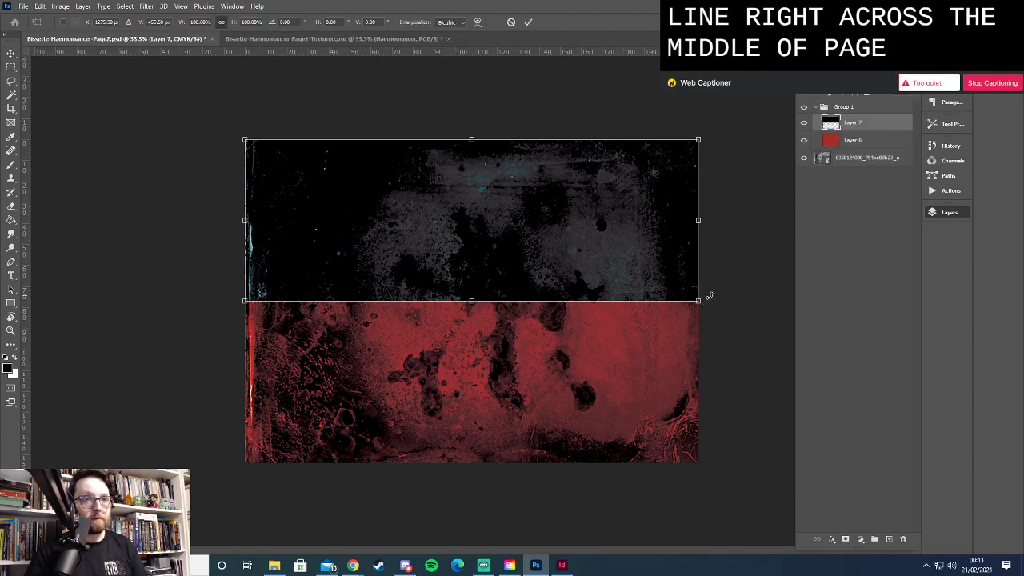
{"action": "left_click_drag", "start_coordinate": [715, 302], "coordinate": [716, 306]}
{"action": "key", "text": "Return"}
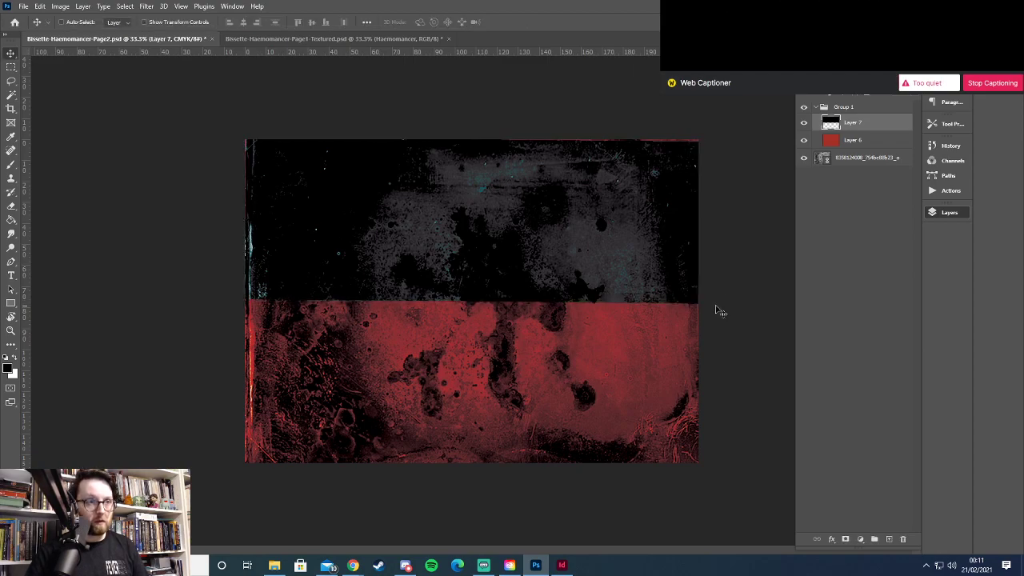
Nudge the tilted black layer down slightly and stretch its upper corner outward to cover the top of the canvas
{"action": "key", "text": "Down"}
{"action": "key", "text": "Down"}
{"action": "key", "text": "Down"}
{"action": "key", "text": "Down"}
{"action": "key", "text": "Down"}
{"action": "key", "text": "Down"}
{"action": "key", "text": "Down"}
{"action": "key", "text": "Down"}
{"action": "key", "text": "Down"}
{"action": "key", "text": "Down"}
{"action": "key", "text": "ctrl+t"}
{"action": "left_click_drag", "start_coordinate": [700, 139], "coordinate": [723, 138]}
{"action": "key", "text": "Escape"}
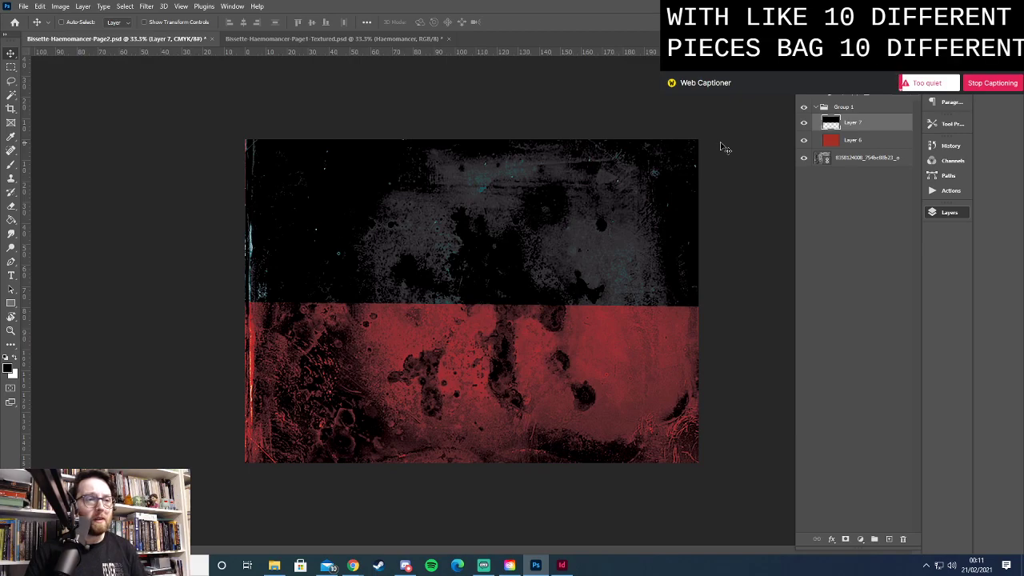
Switch to Chrome and look through the Fonts In Use references, examining the vertical strip on The Psychopath Test cover
{"action": "mouse_move", "coordinate": [359, 570]}
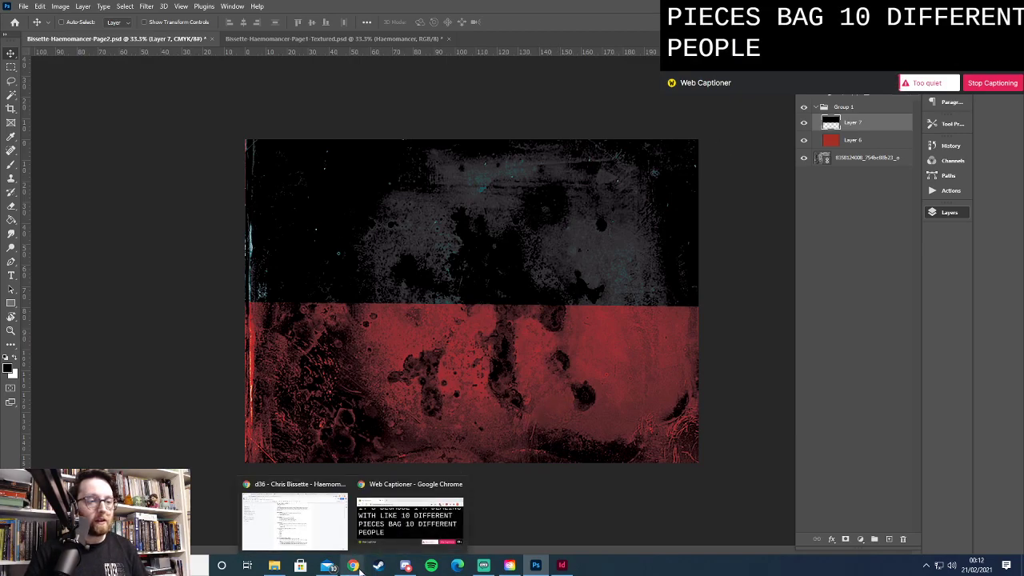
{"action": "left_click", "coordinate": [315, 489]}
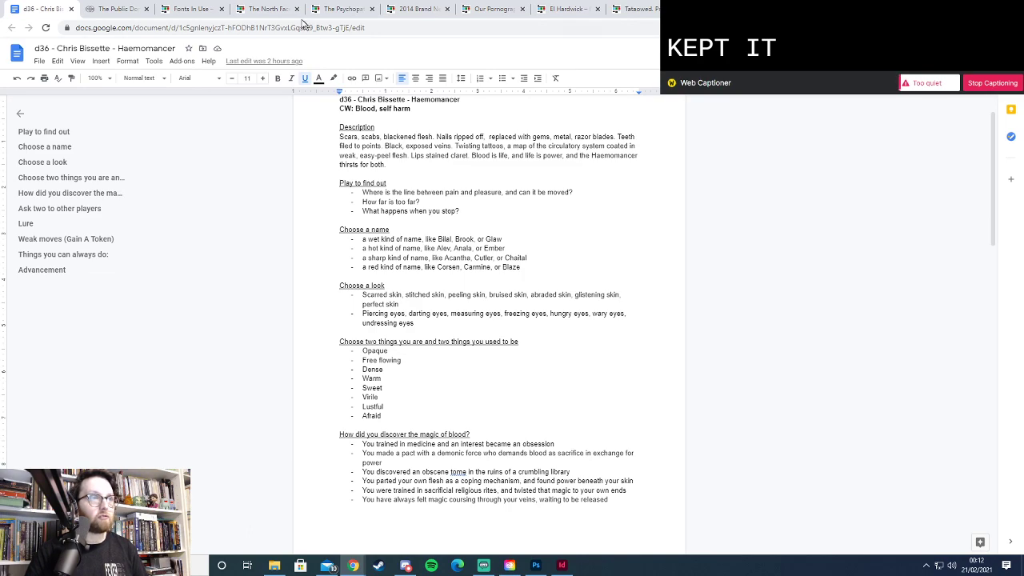
{"action": "left_click", "coordinate": [197, 10]}
{"action": "left_click", "coordinate": [270, 10]}
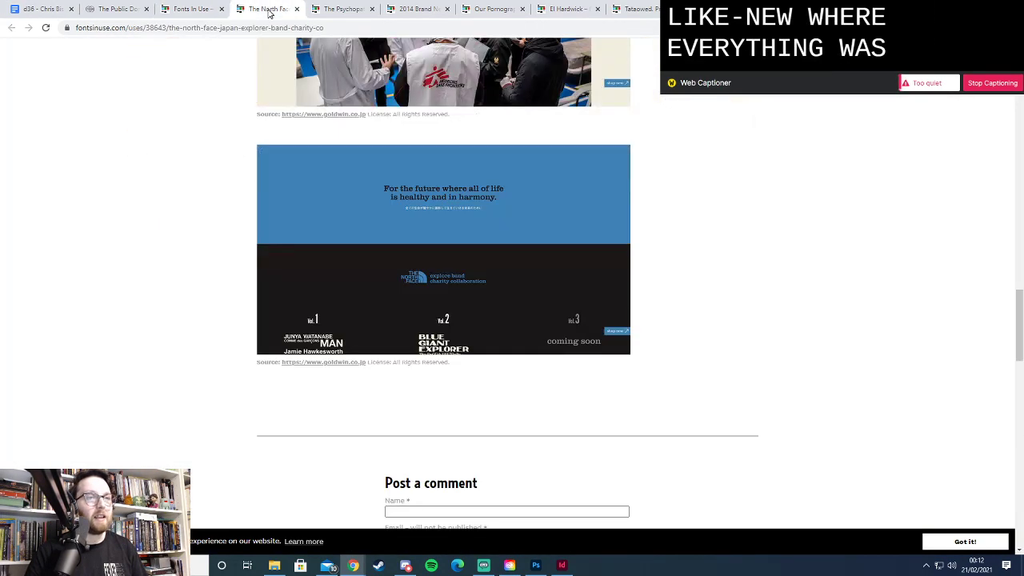
{"action": "left_click", "coordinate": [349, 11]}
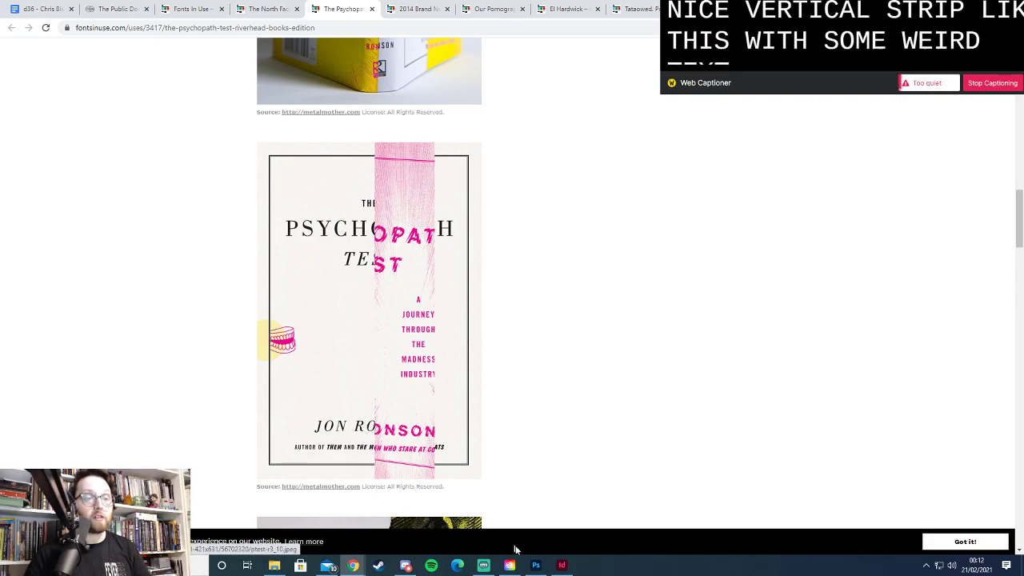
Switch to InDesign and browse the earlier spreads of the issue to compare their layouts
{"action": "left_click", "coordinate": [562, 565]}
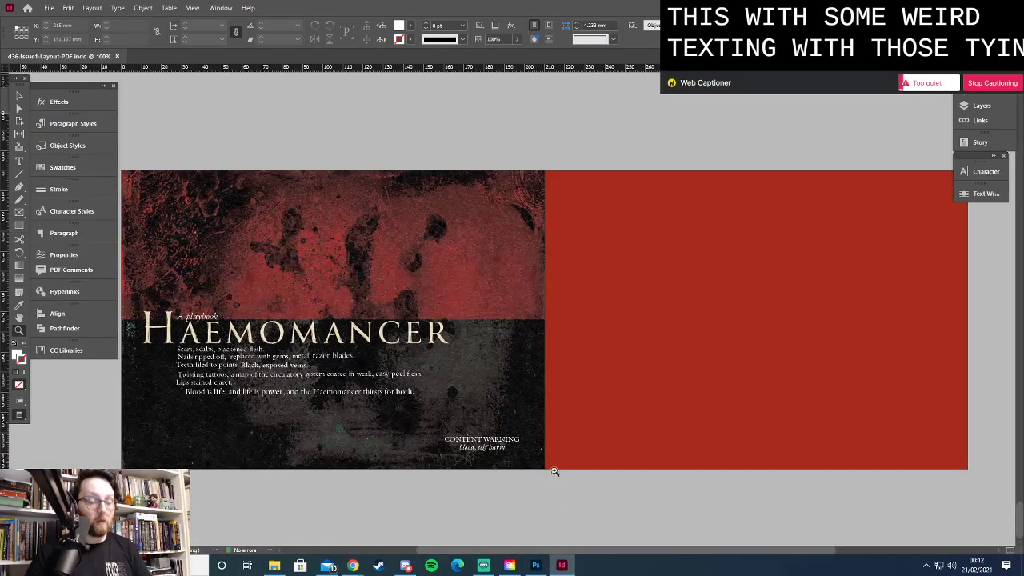
{"action": "left_click", "coordinate": [574, 344], "text": "alt"}
{"action": "left_click", "coordinate": [574, 339], "text": "alt"}
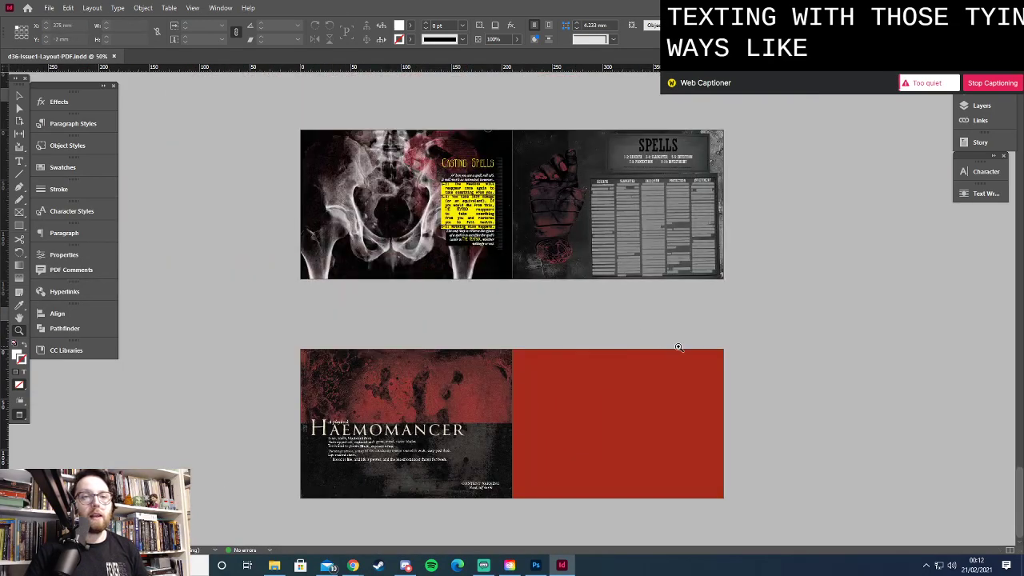
{"action": "scroll", "coordinate": [647, 313], "scroll_direction": "up", "scroll_amount": 6}
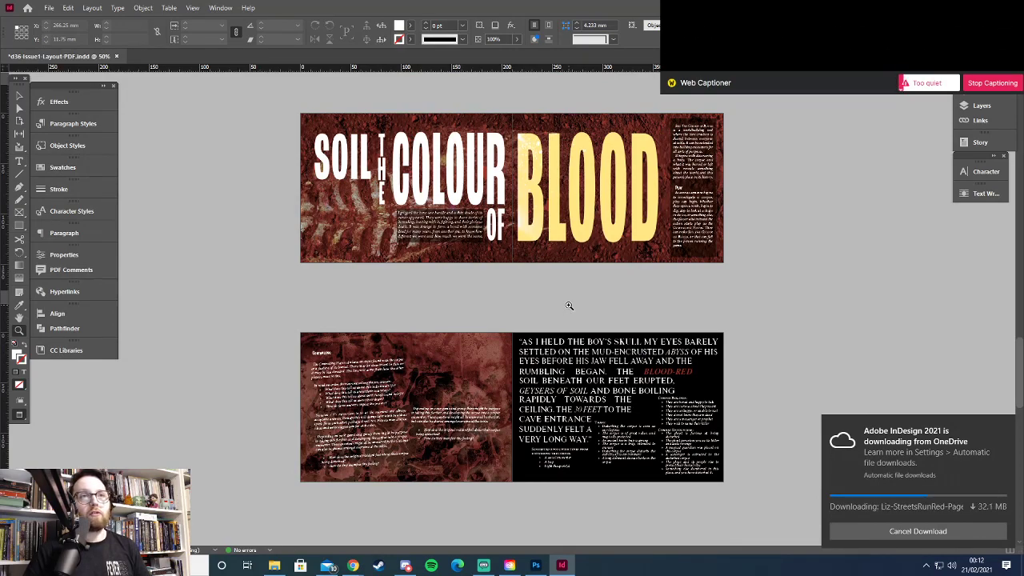
Browse the spreads from Soil the Colour of Blood back to the d36 cover, and return to the Haemomancer spread
{"action": "scroll", "coordinate": [569, 305], "scroll_direction": "up", "scroll_amount": 3}
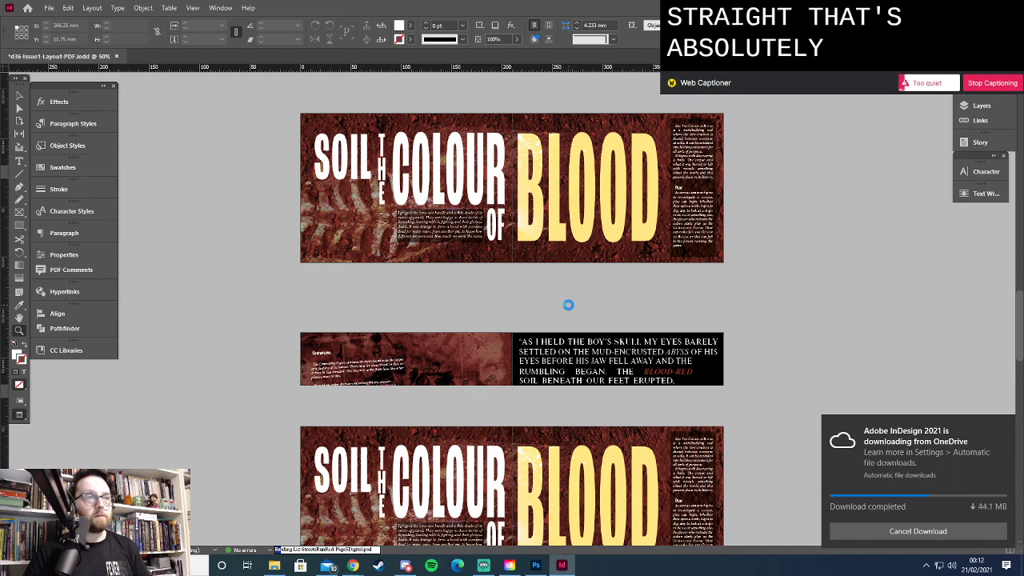
{"action": "scroll", "coordinate": [569, 306], "scroll_direction": "up", "scroll_amount": 3}
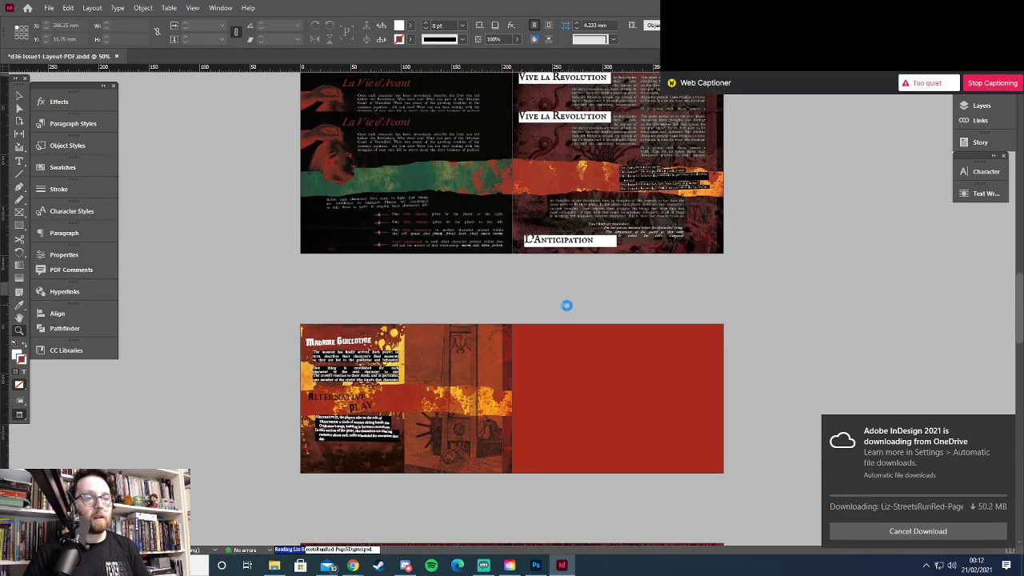
{"action": "scroll", "coordinate": [566, 305], "scroll_direction": "up", "scroll_amount": 3}
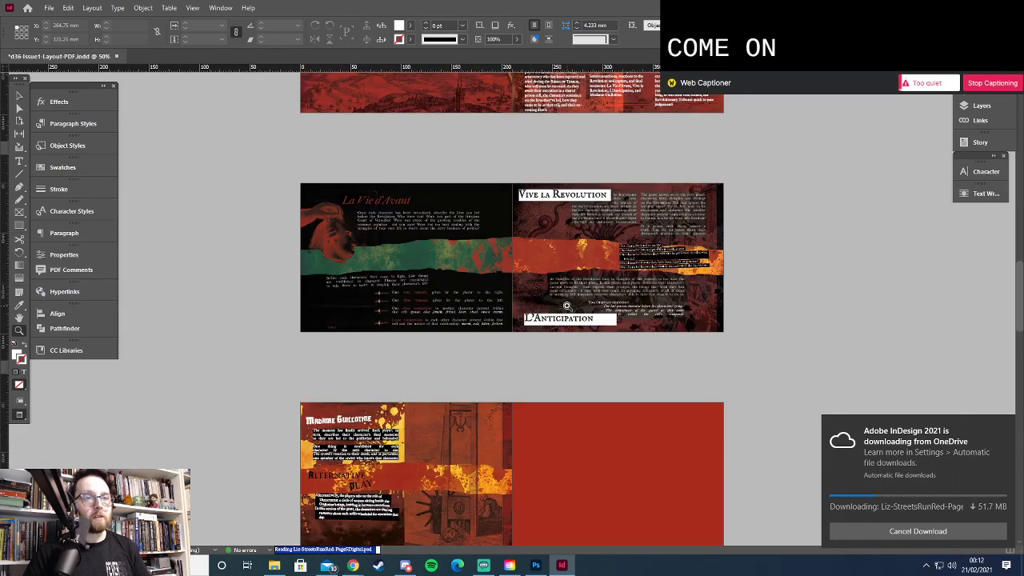
{"action": "scroll", "coordinate": [565, 307], "scroll_direction": "up", "scroll_amount": 4}
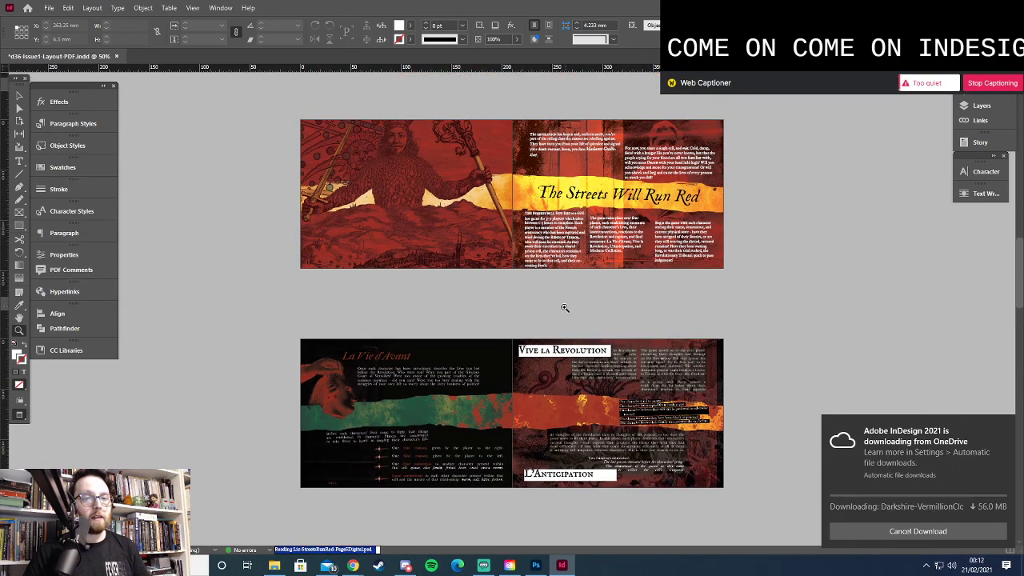
{"action": "scroll", "coordinate": [565, 307], "scroll_direction": "up", "scroll_amount": 3}
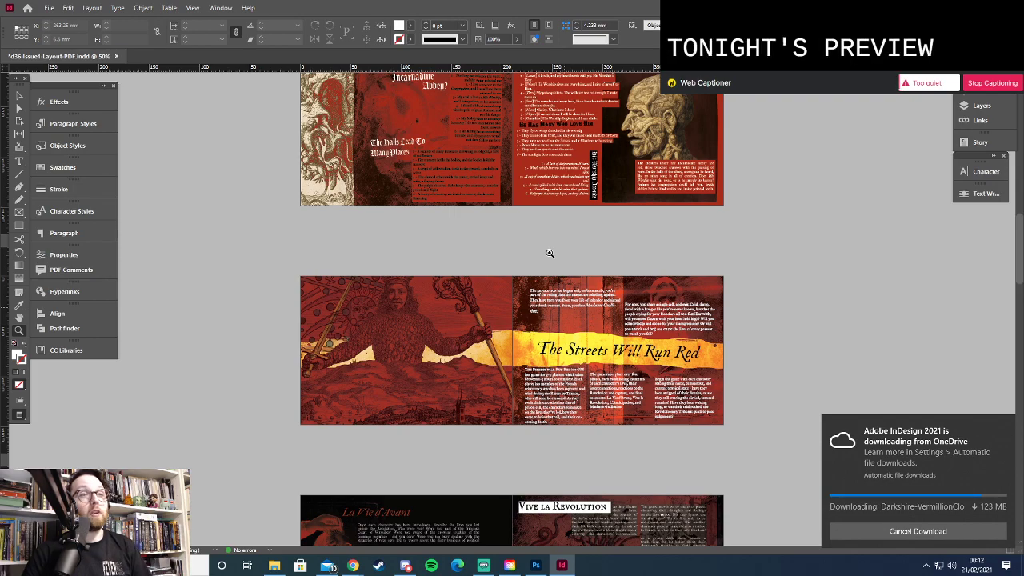
{"action": "scroll", "coordinate": [550, 253], "scroll_direction": "up", "scroll_amount": 2}
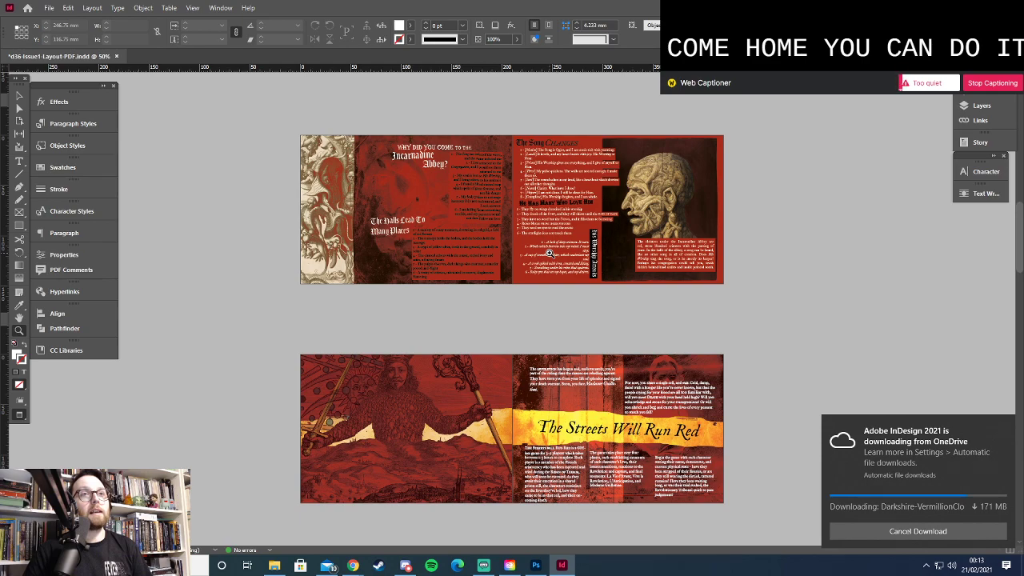
{"action": "scroll", "coordinate": [549, 253], "scroll_direction": "up", "scroll_amount": 3}
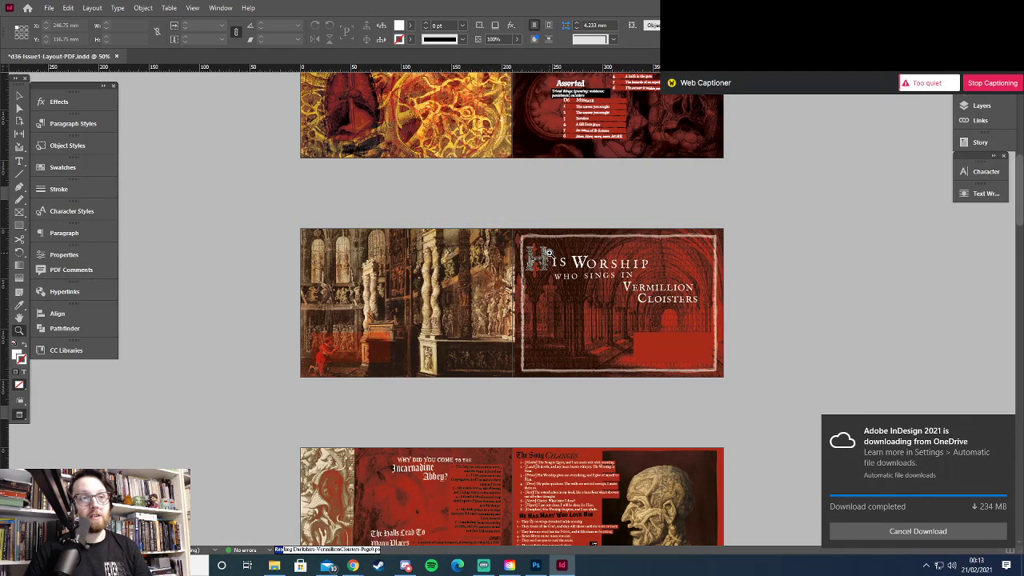
{"action": "scroll", "coordinate": [549, 253], "scroll_direction": "up", "scroll_amount": 3}
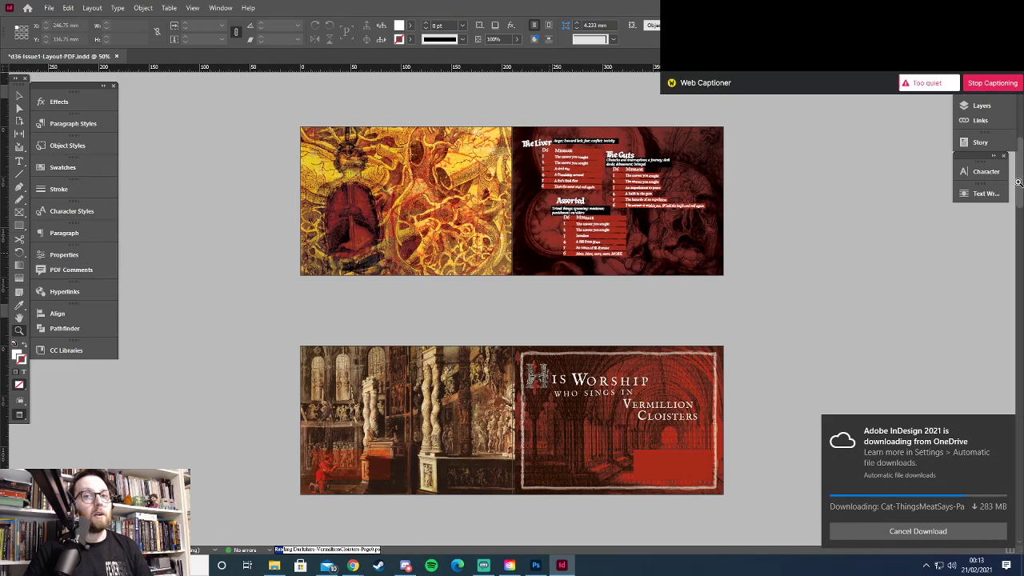
{"action": "left_click_drag", "start_coordinate": [1019, 183], "coordinate": [1018, 128]}
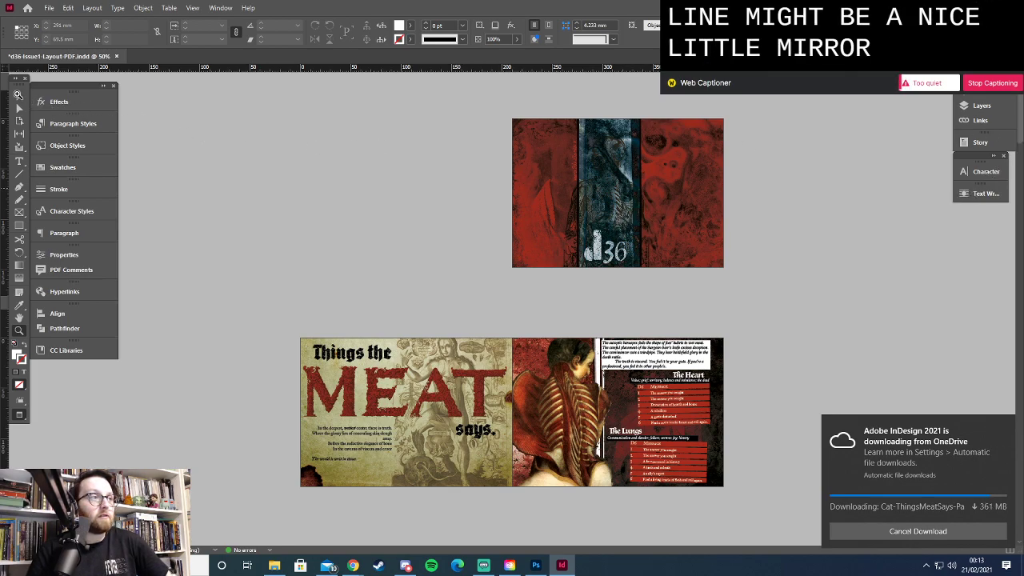
{"action": "key", "text": "v"}
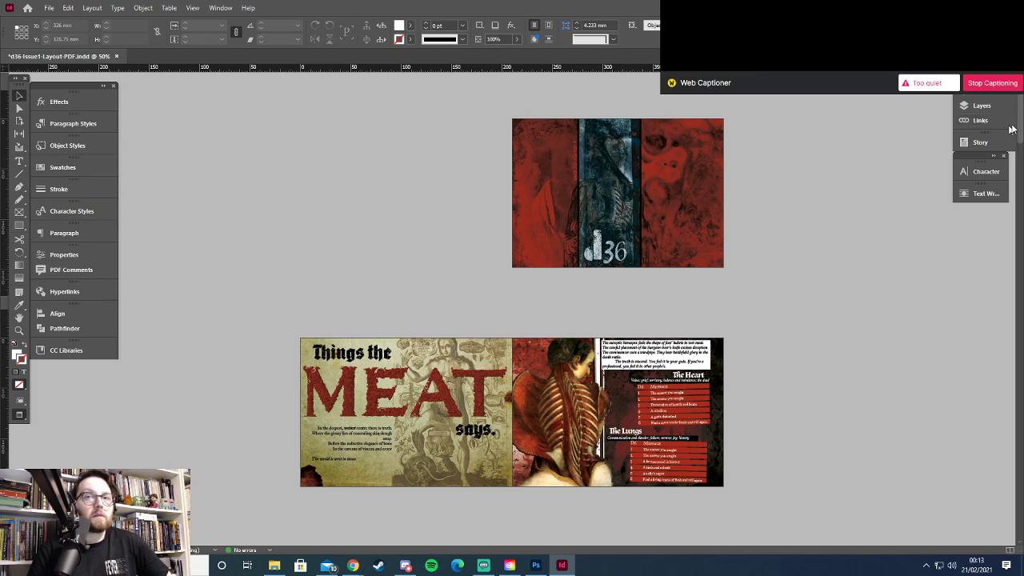
{"action": "left_click_drag", "start_coordinate": [1021, 121], "coordinate": [1021, 444]}
{"action": "scroll", "coordinate": [741, 308], "scroll_direction": "down", "scroll_amount": 10}
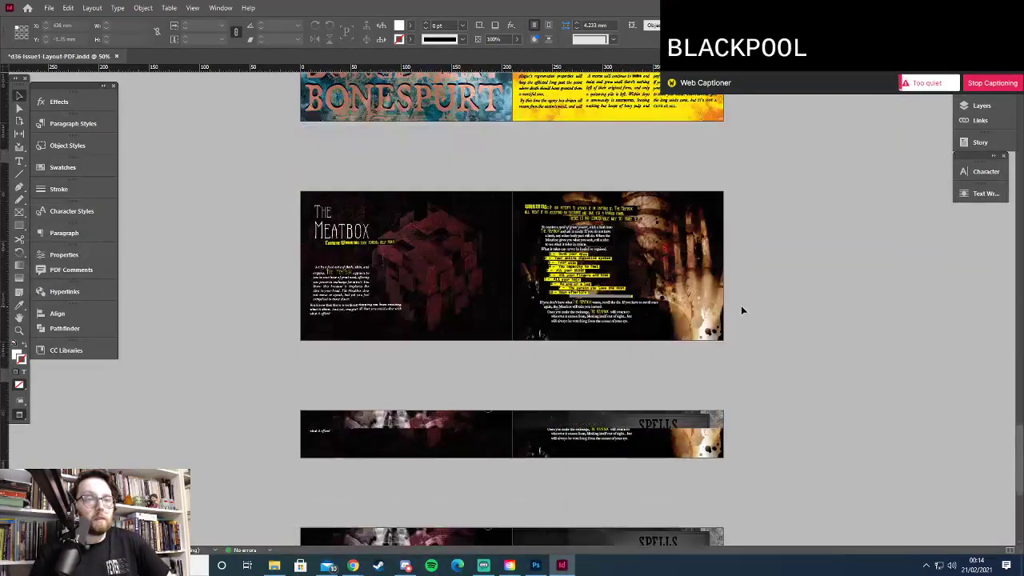
{"action": "scroll", "coordinate": [741, 309], "scroll_direction": "down", "scroll_amount": 1}
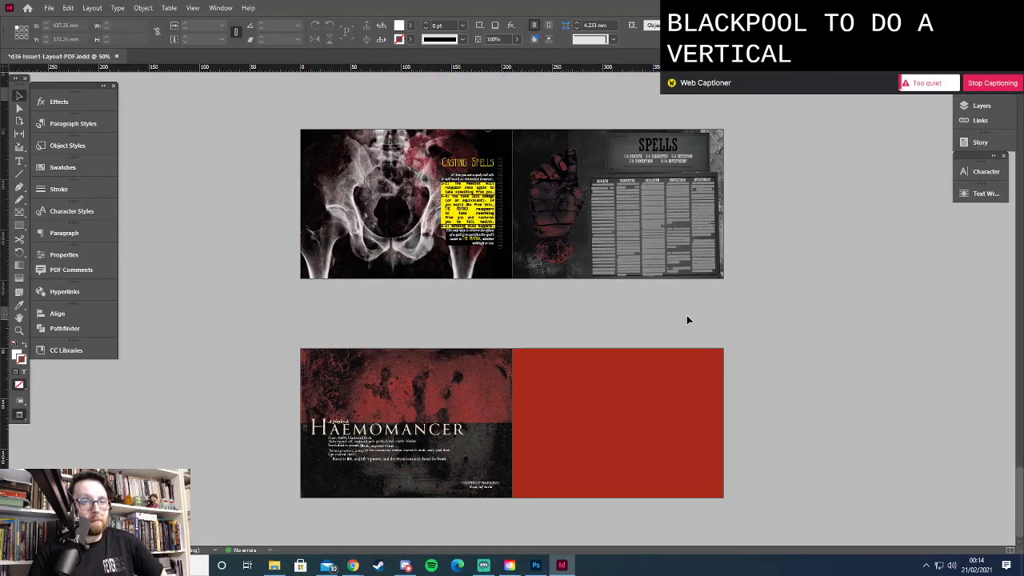
Switch to Chrome and examine the enlarged cover image of Our Pornography and Other Disaster Songs on Fonts In Use
{"action": "left_click", "coordinate": [536, 566]}
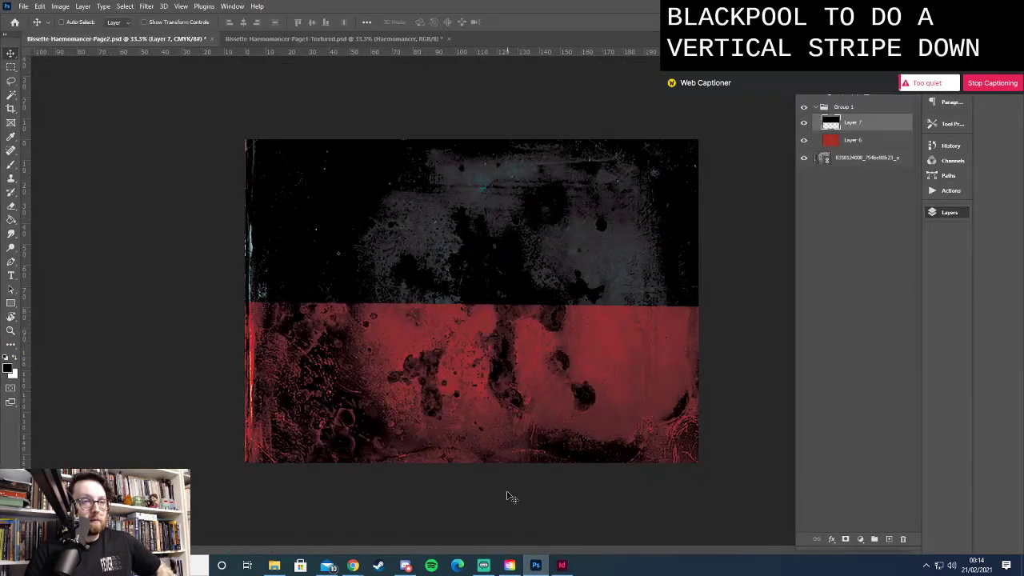
{"action": "mouse_move", "coordinate": [353, 566]}
{"action": "left_click", "coordinate": [316, 498]}
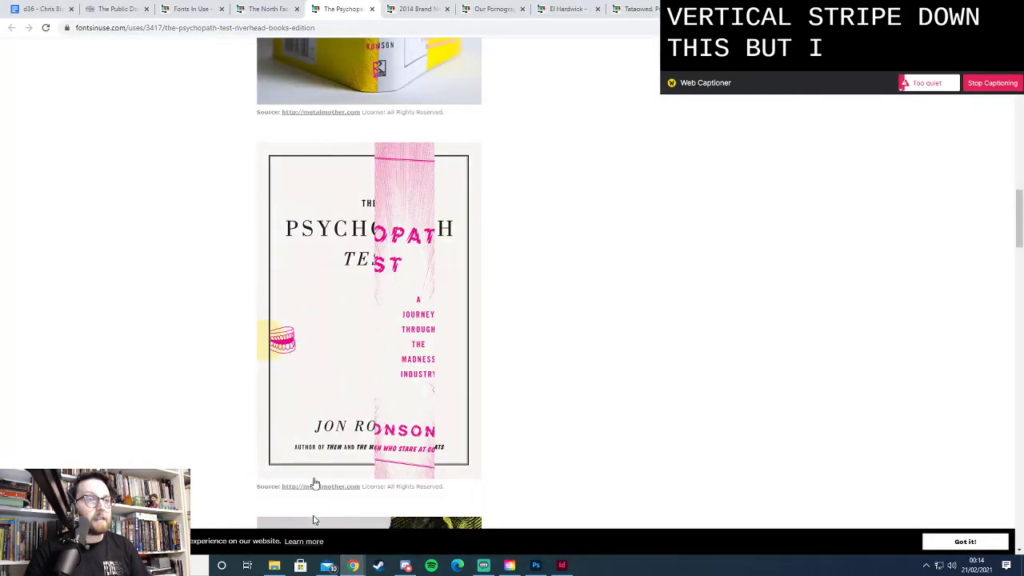
{"action": "left_click", "coordinate": [416, 10]}
{"action": "left_click", "coordinate": [498, 10]}
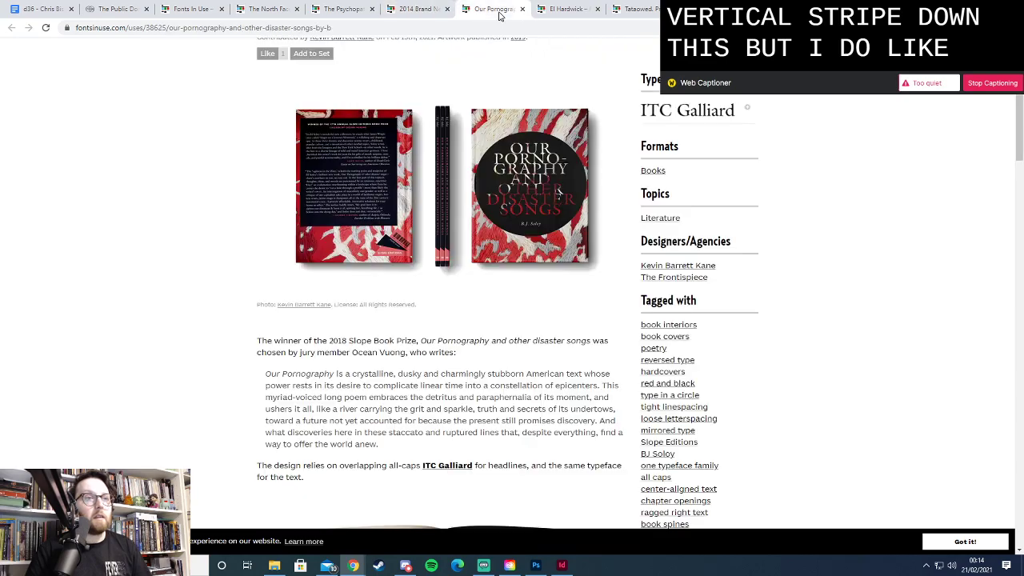
{"action": "left_click", "coordinate": [503, 185]}
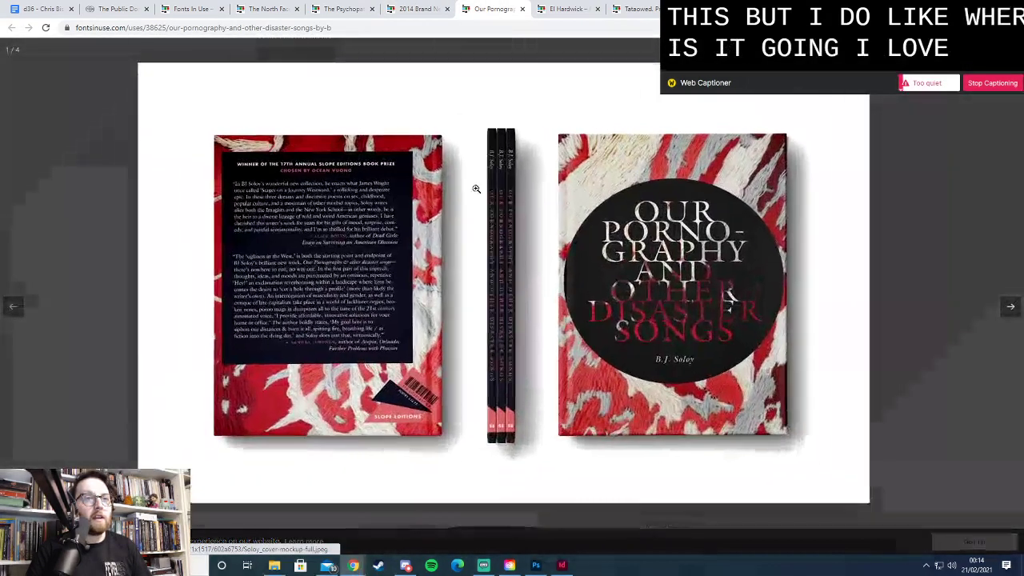
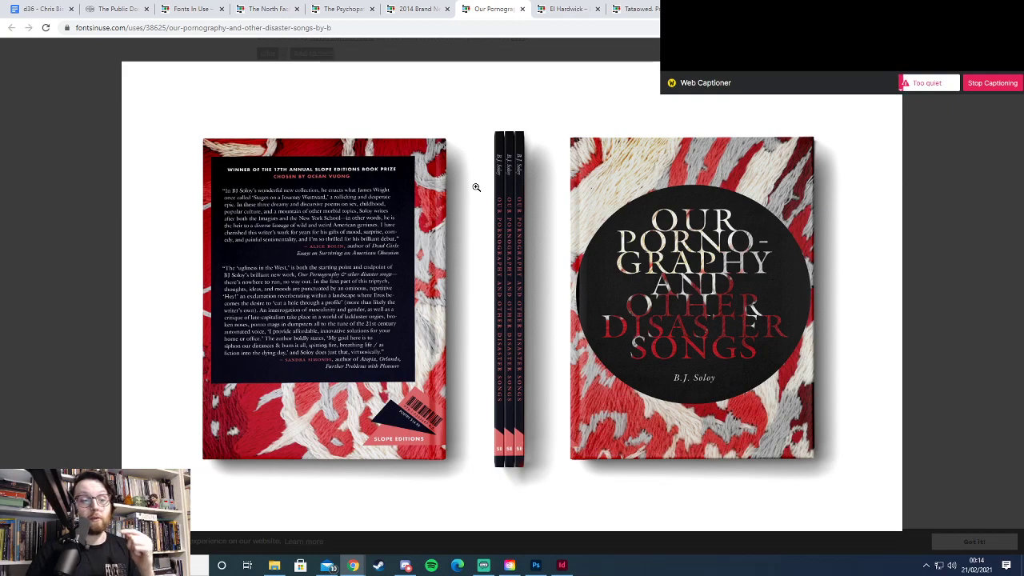
Switch to Photoshop and create a black-filled circle on a new layer above Layer 7, straddling the red and black areas
{"action": "left_click", "coordinate": [536, 566]}
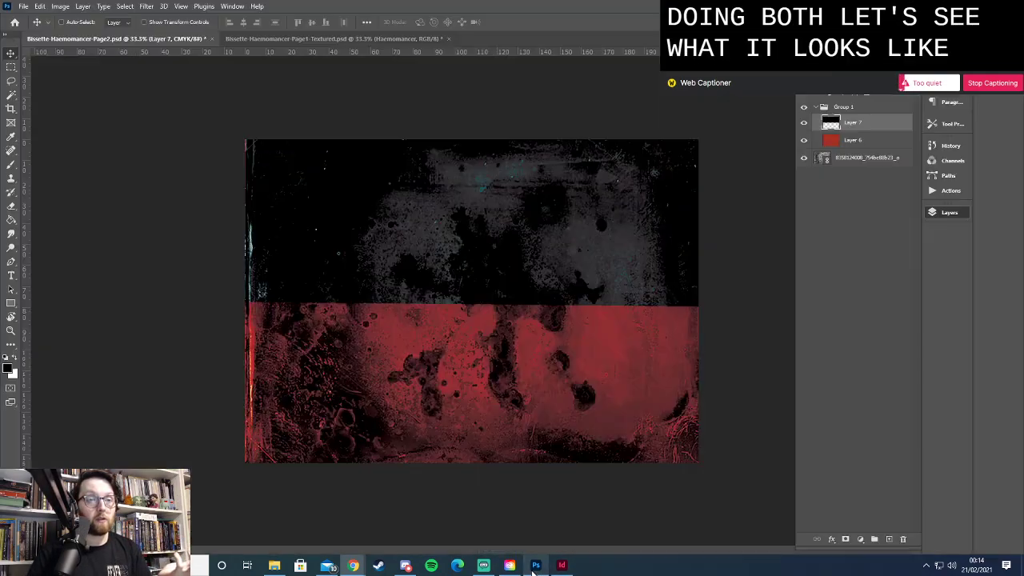
{"action": "right_click", "coordinate": [10, 67]}
{"action": "left_click", "coordinate": [68, 77]}
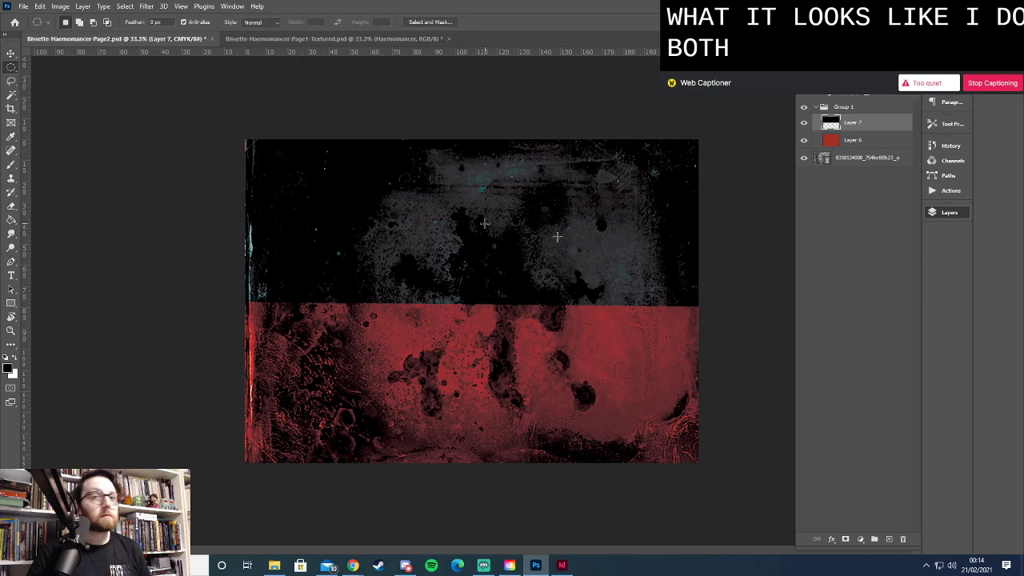
{"action": "left_click", "coordinate": [889, 540]}
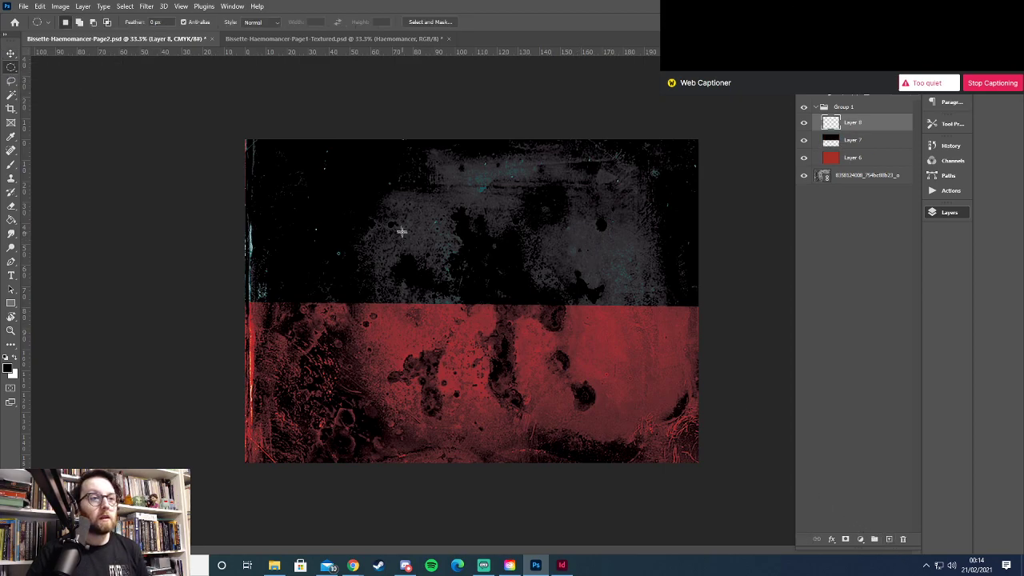
{"action": "left_click_drag", "start_coordinate": [397, 215], "coordinate": [610, 421]}
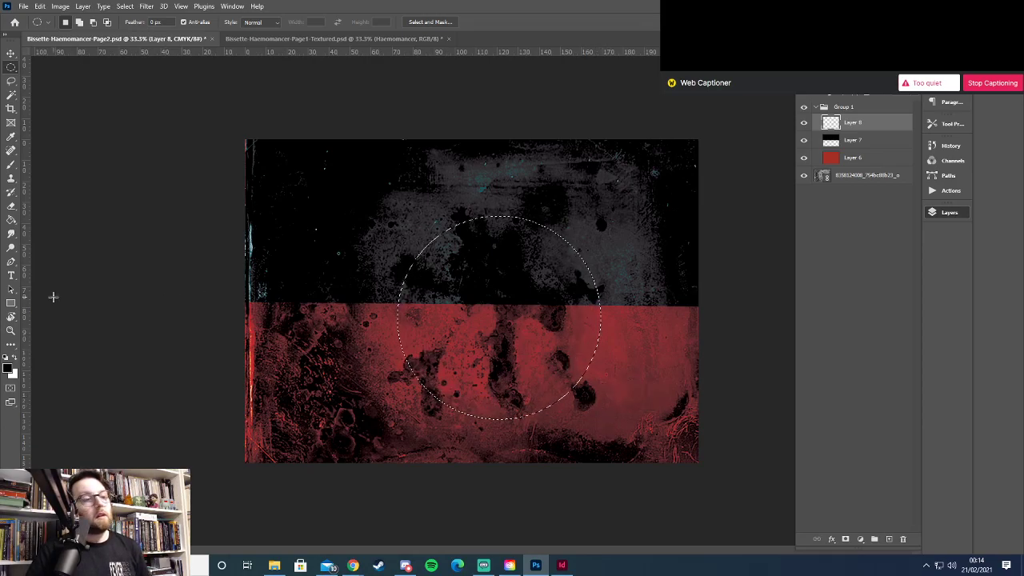
{"action": "key", "text": "g"}
{"action": "left_click", "coordinate": [498, 334]}
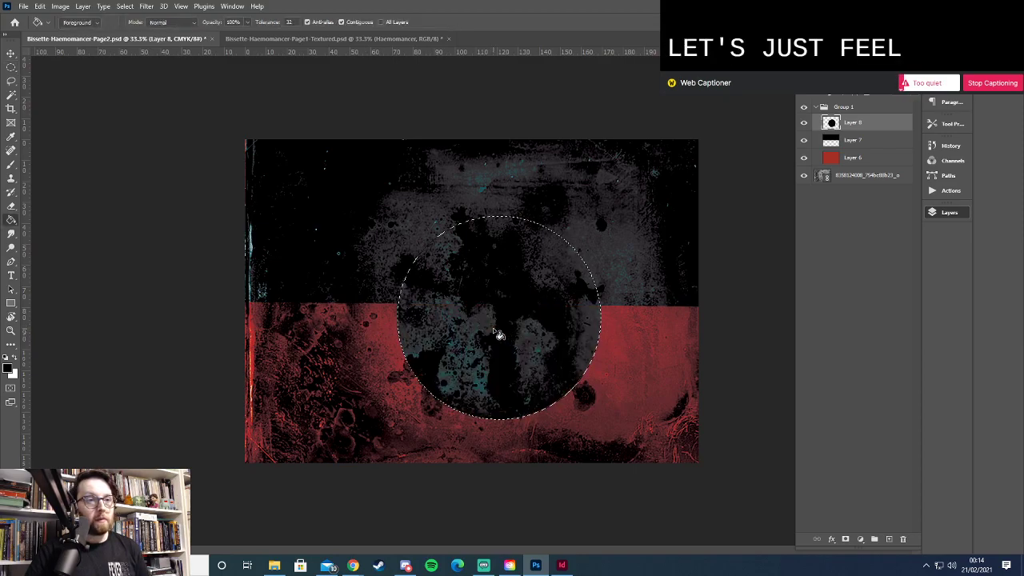
Centre the black circle horizontally against the texture layer, clear the selection, and shift the circle slightly up and left
{"action": "left_click", "coordinate": [14, 53]}
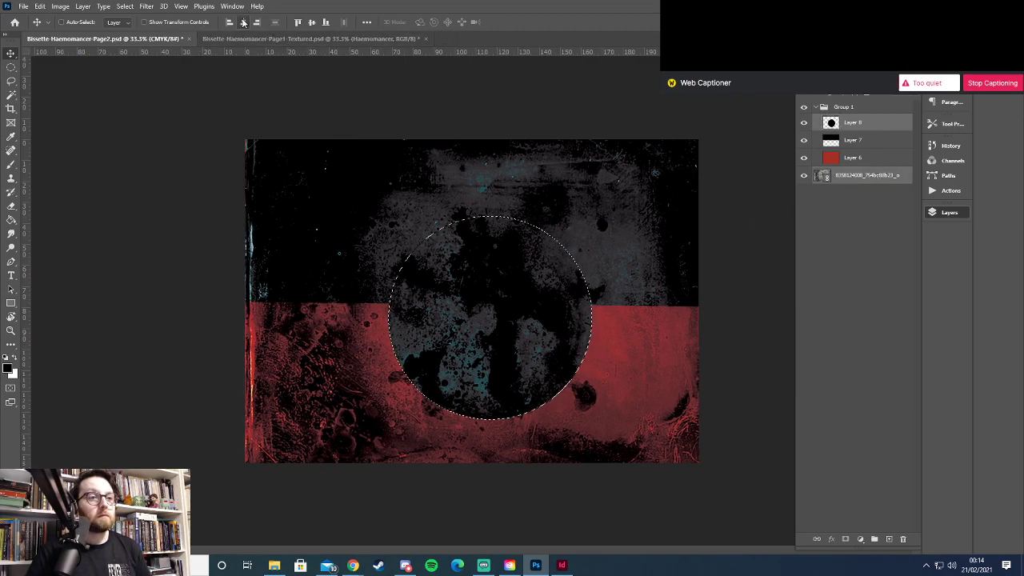
{"action": "key", "text": "ctrl+d"}
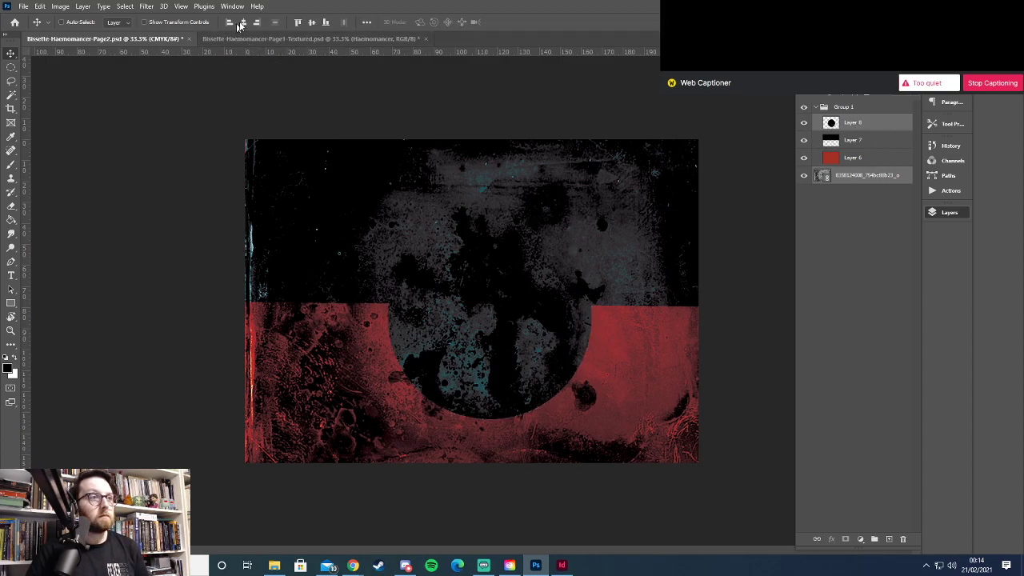
{"action": "left_click", "coordinate": [871, 123]}
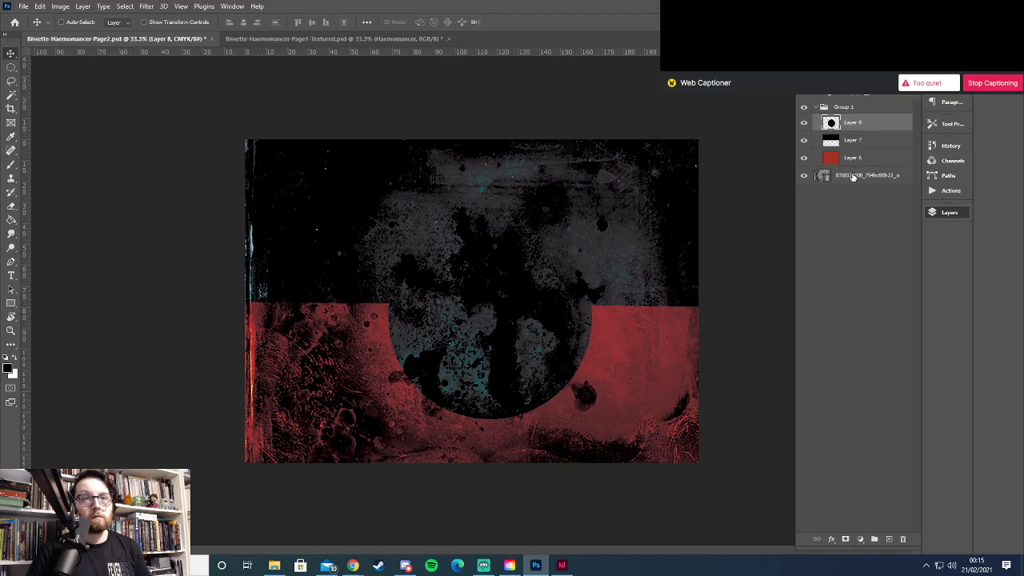
{"action": "left_click", "coordinate": [844, 178], "text": "ctrl"}
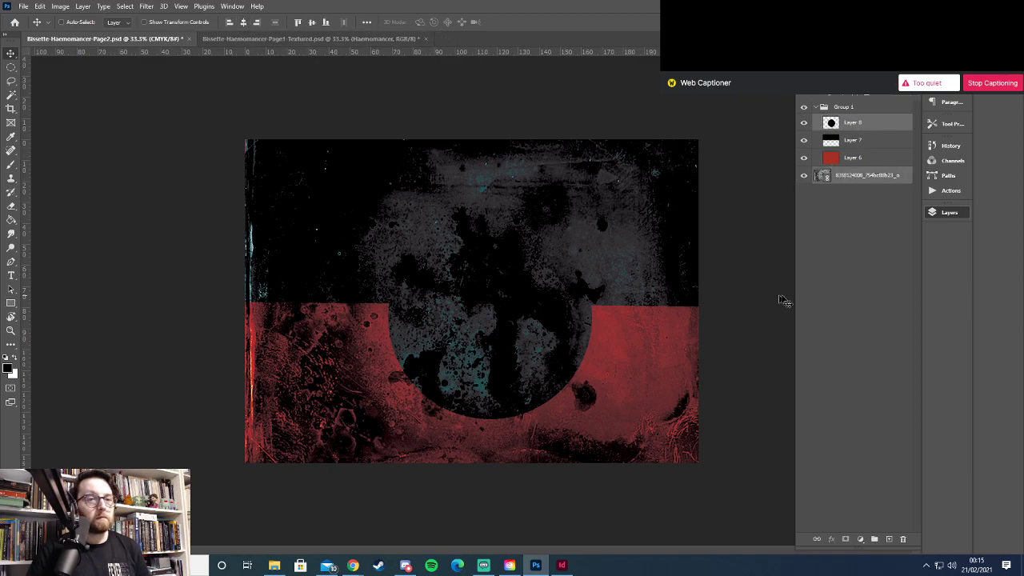
{"action": "left_click", "coordinate": [841, 265]}
{"action": "left_click", "coordinate": [861, 113]}
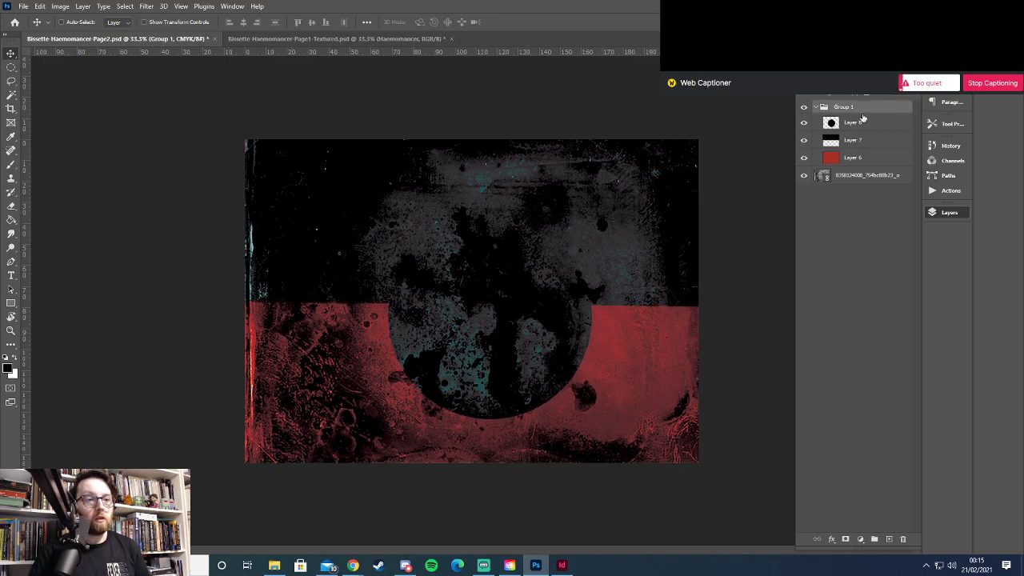
{"action": "left_click", "coordinate": [861, 124]}
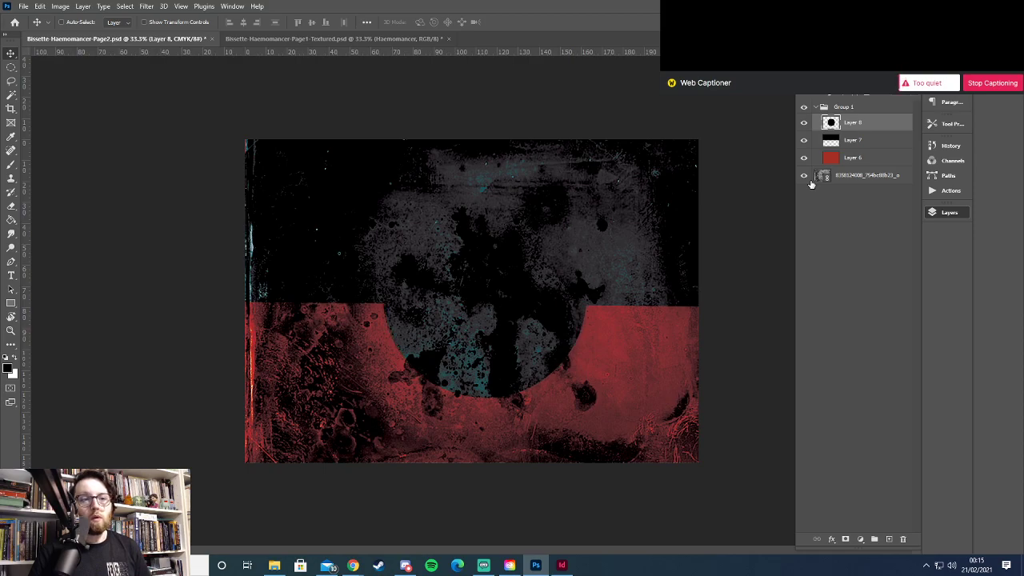
Fill the part of the circle overlapping Layer 7's black area with red sampled from the untextured background, and clear the selection
{"action": "left_click", "coordinate": [834, 145], "text": "ctrl"}
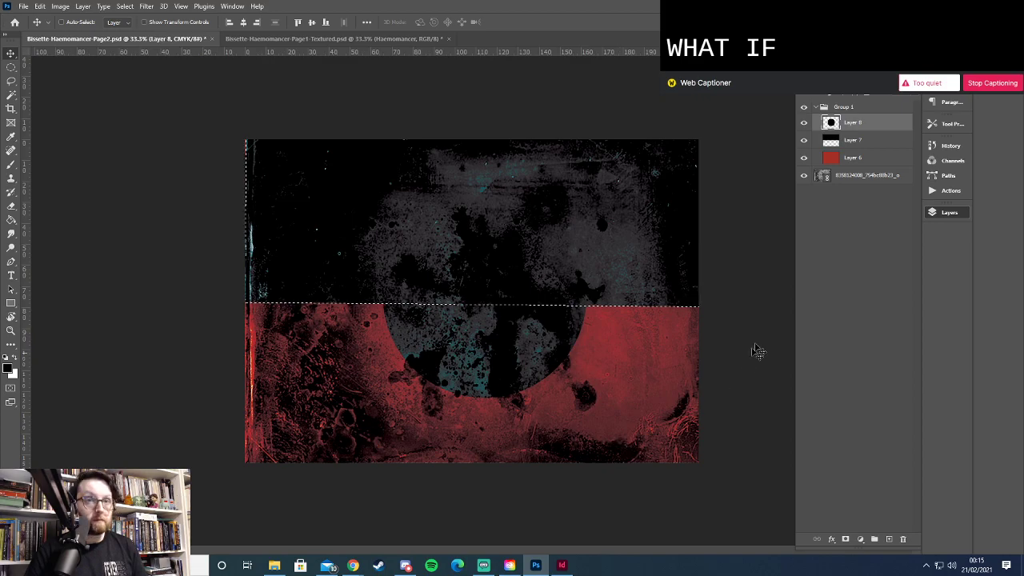
{"action": "left_click", "coordinate": [804, 176]}
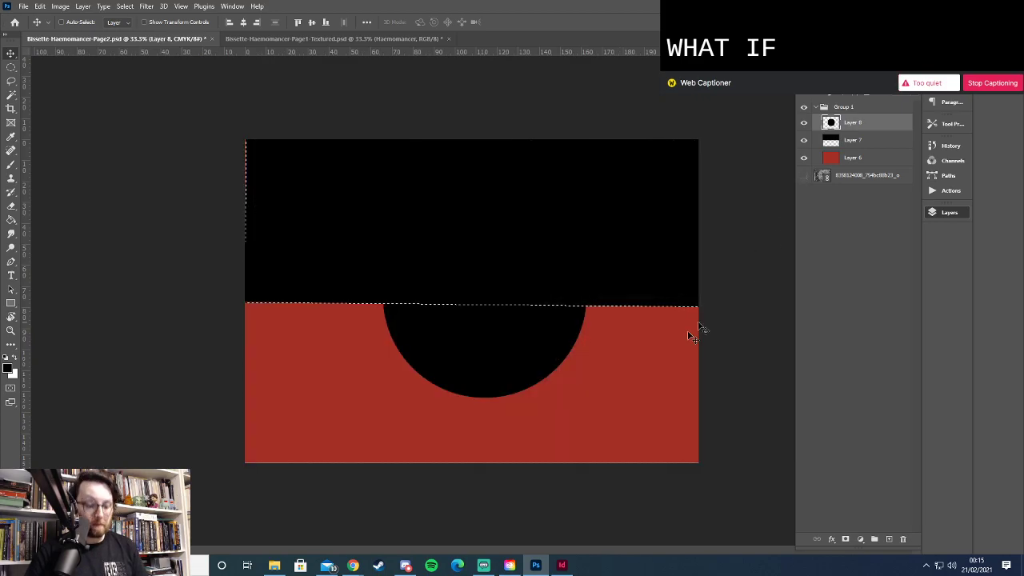
{"action": "key", "text": "i"}
{"action": "left_click", "coordinate": [601, 405]}
{"action": "left_click", "coordinate": [805, 176]}
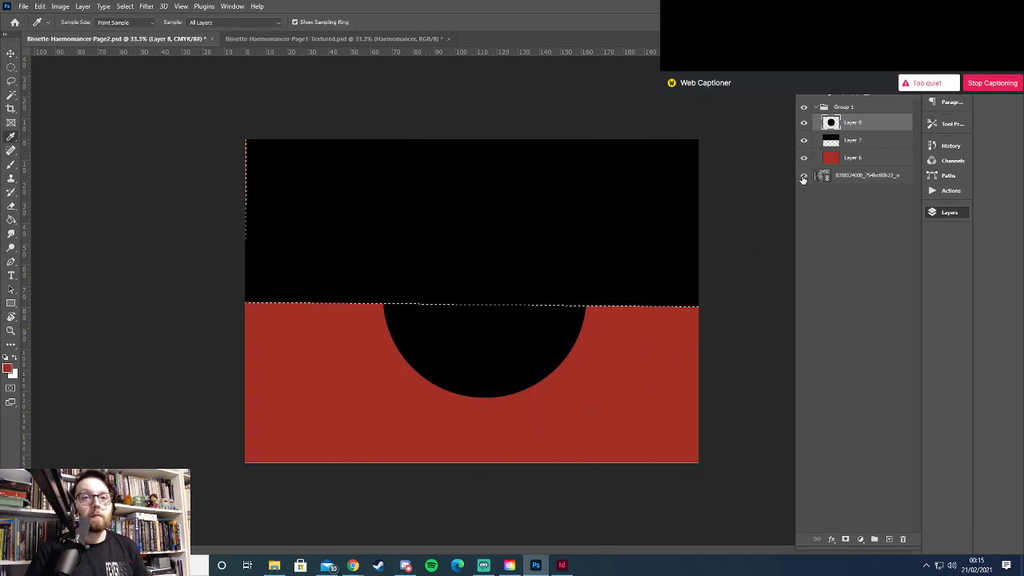
{"action": "key", "text": "g"}
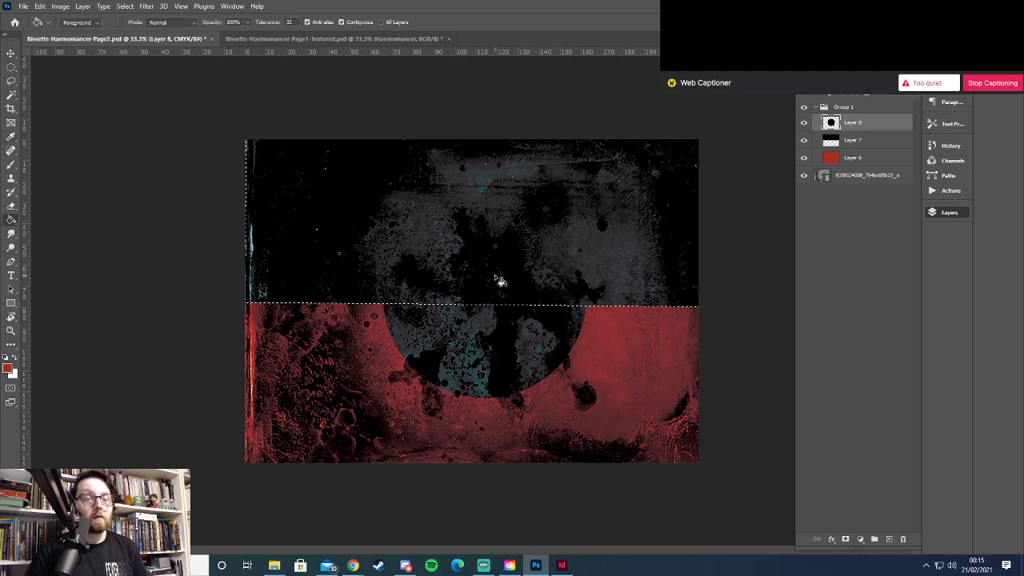
{"action": "left_click", "coordinate": [497, 277]}
{"action": "key", "text": "ctrl+d"}
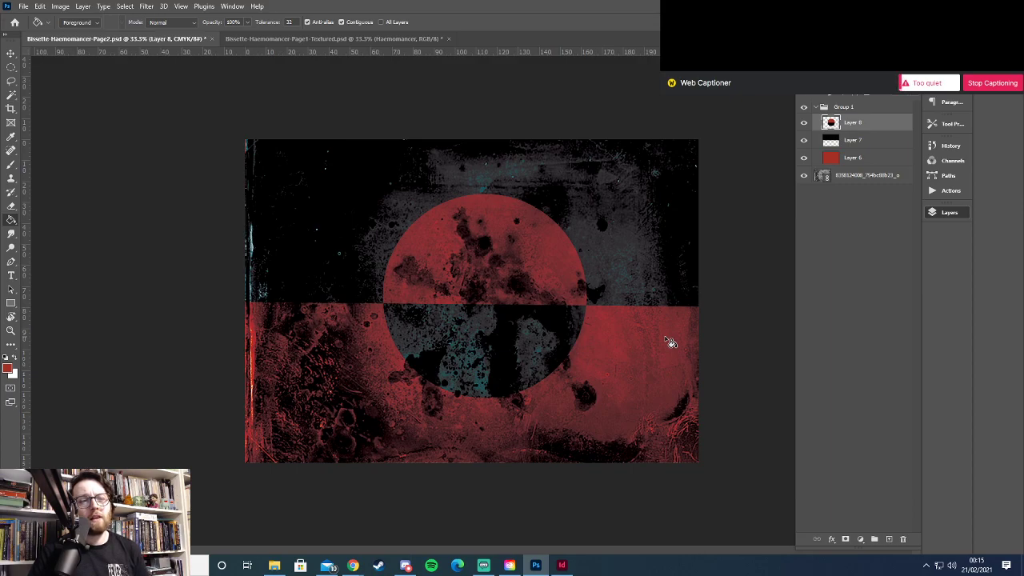
{"action": "left_click", "coordinate": [22, 6]}
{"action": "left_click", "coordinate": [80, 238]}
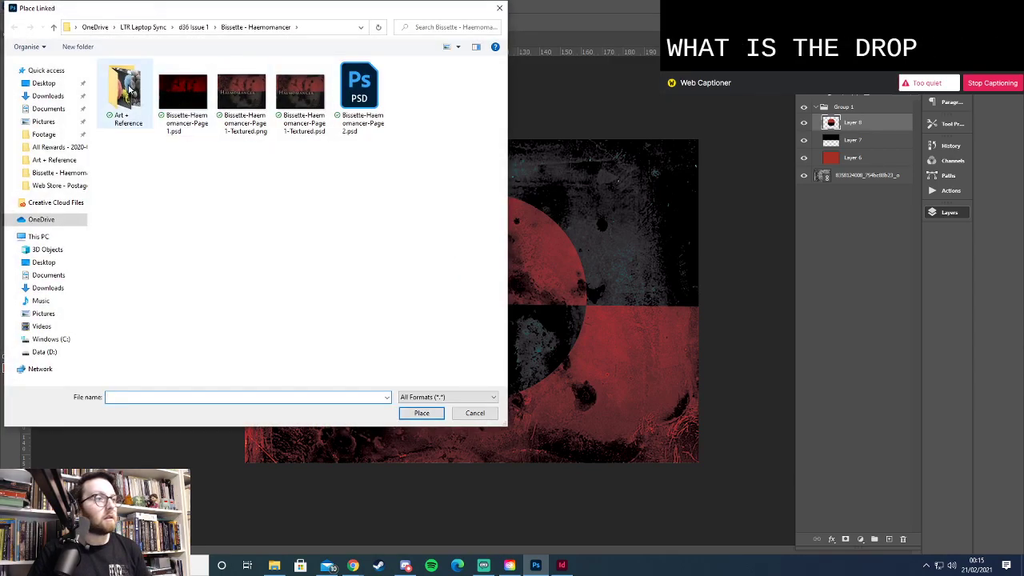
{"action": "double_click", "coordinate": [128, 89]}
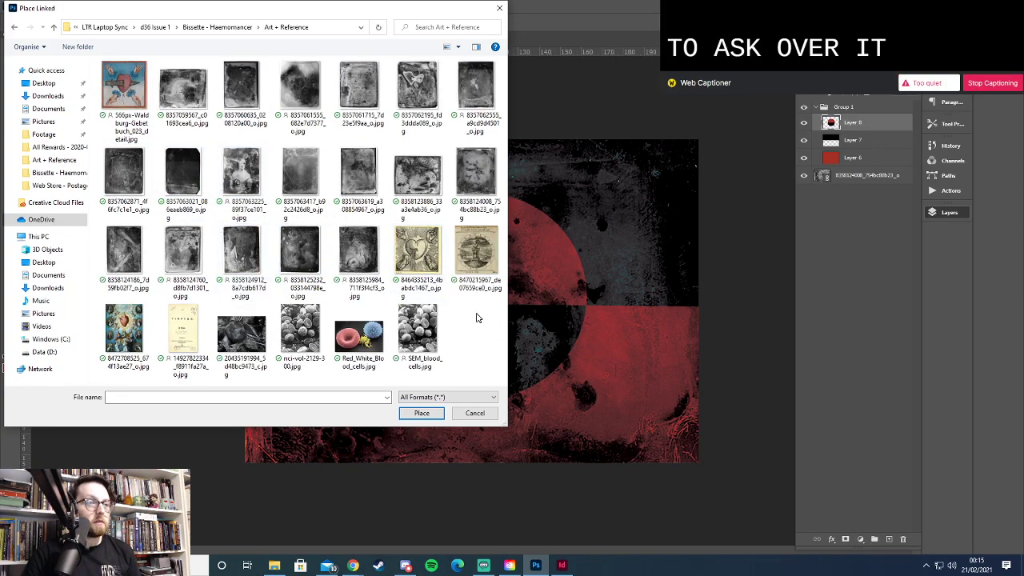
{"action": "left_click", "coordinate": [418, 254]}
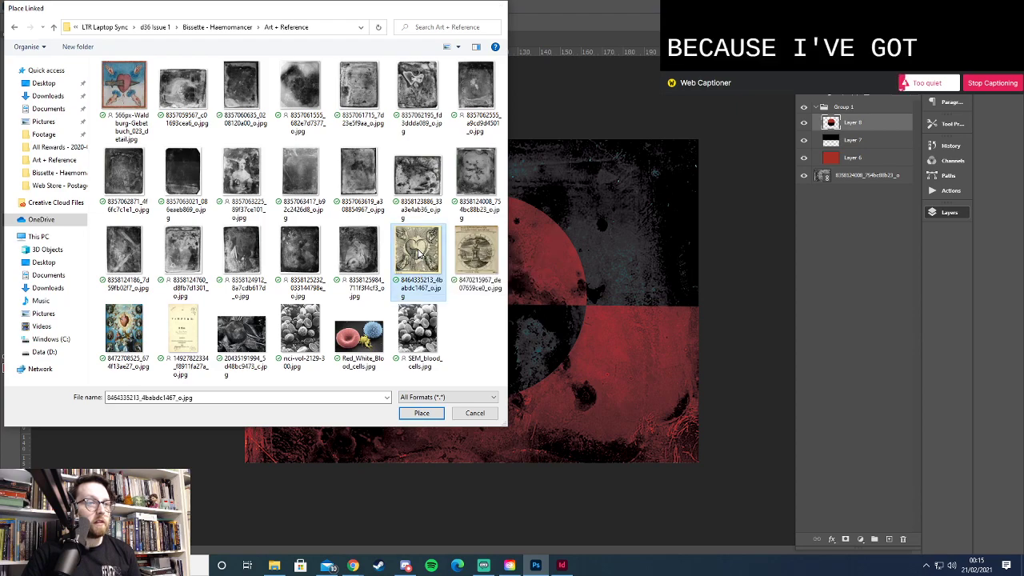
{"action": "double_click", "coordinate": [417, 255]}
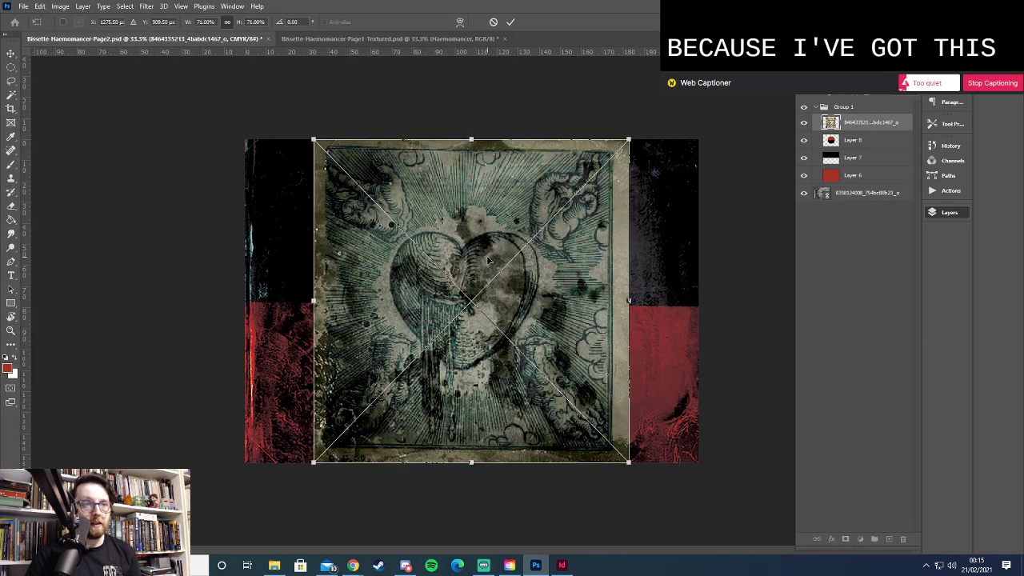
{"action": "key", "text": "Return"}
Move the heart engraving's layer out of and above Group 1, and shift the artwork slightly to the right
{"action": "left_click_drag", "start_coordinate": [857, 126], "coordinate": [860, 103]}
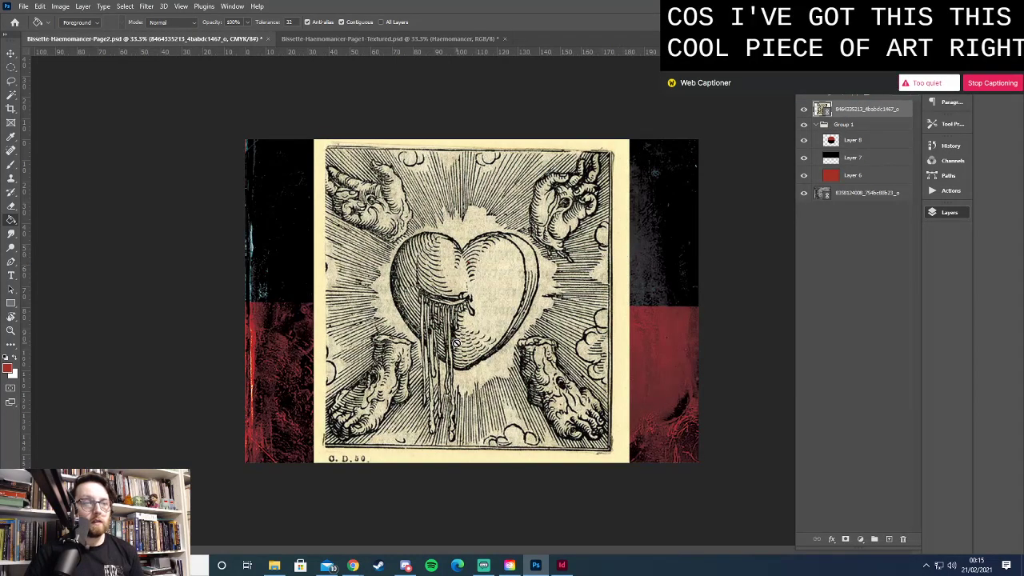
{"action": "key", "text": "v"}
{"action": "left_click_drag", "start_coordinate": [475, 321], "coordinate": [497, 316]}
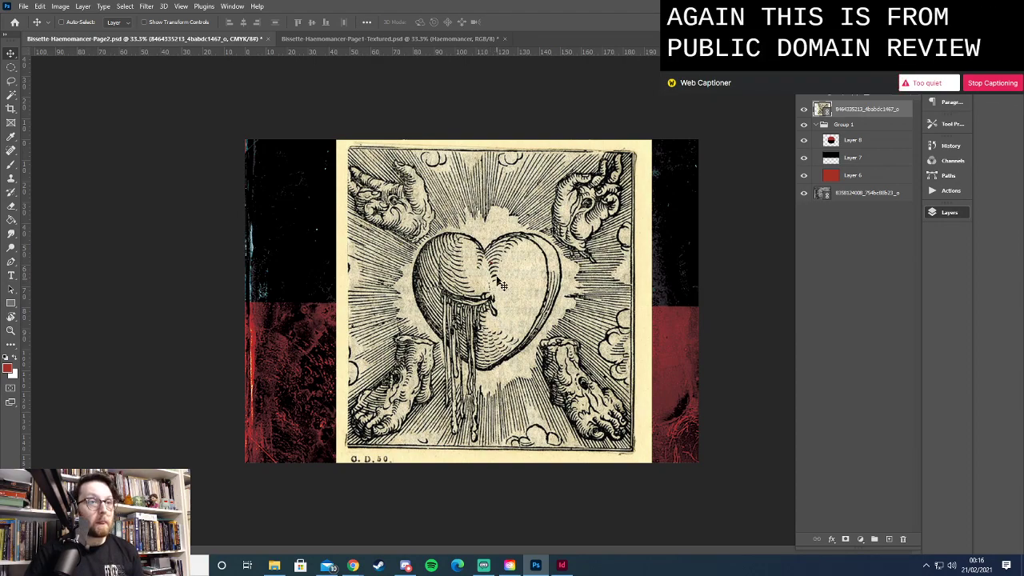
Lasso loosely around the heart and its blood drips, copy the selection to a new layer, and hide the placed engraving
{"action": "key", "text": "l"}
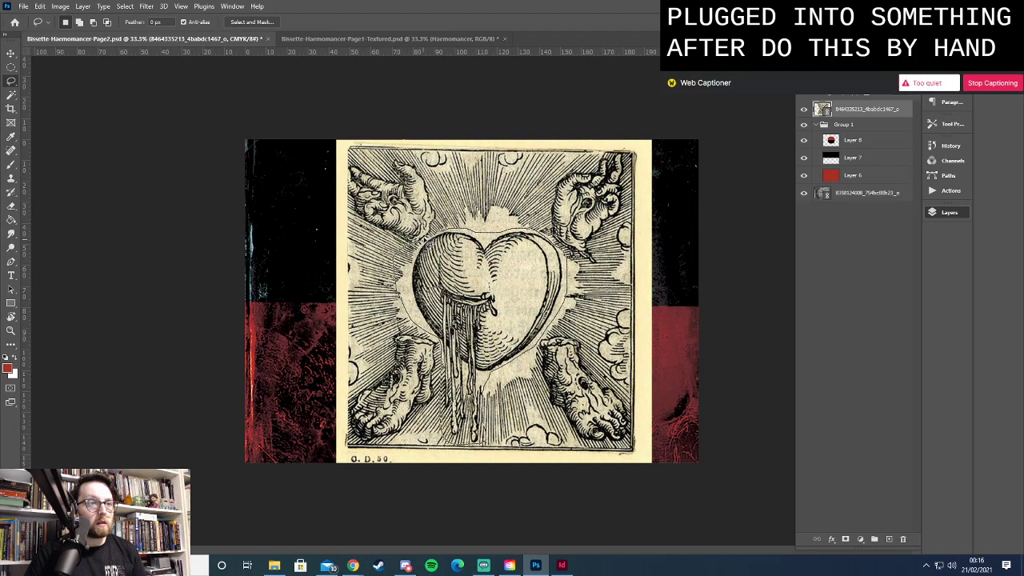
{"action": "left_click_drag", "start_coordinate": [440, 237], "coordinate": [442, 238]}
{"action": "right_click", "coordinate": [479, 263]}
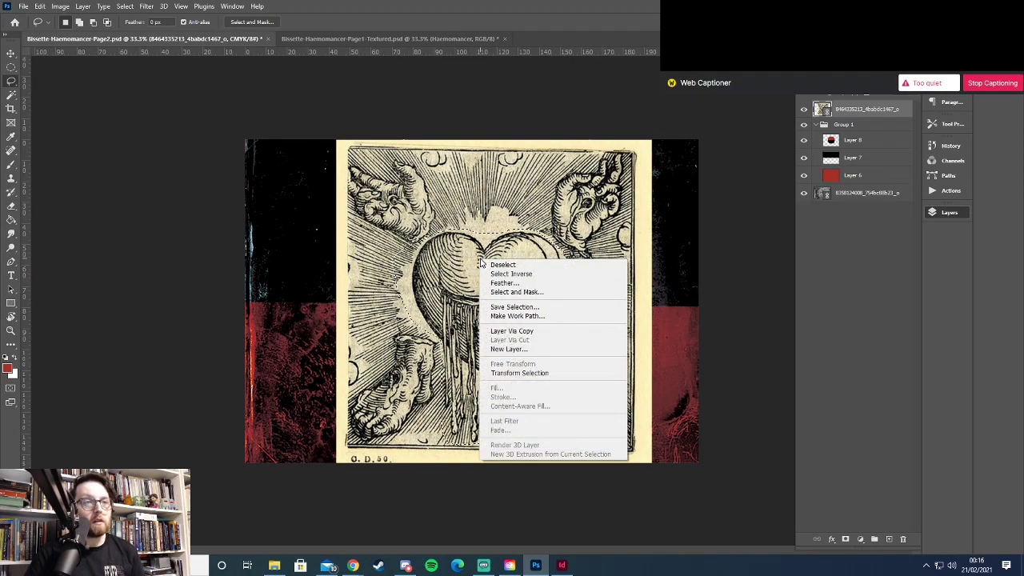
{"action": "left_click", "coordinate": [533, 332]}
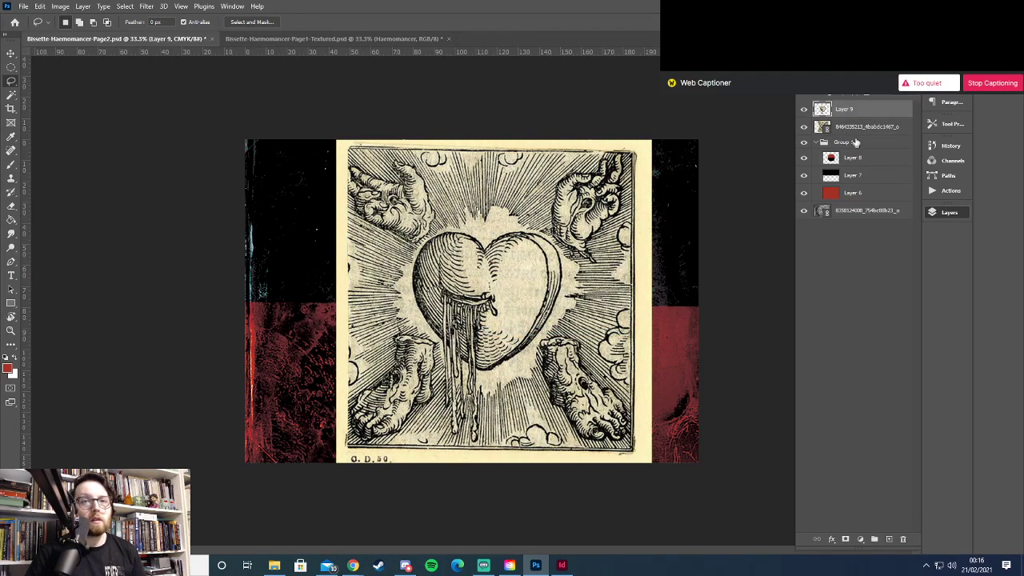
{"action": "left_click", "coordinate": [803, 127]}
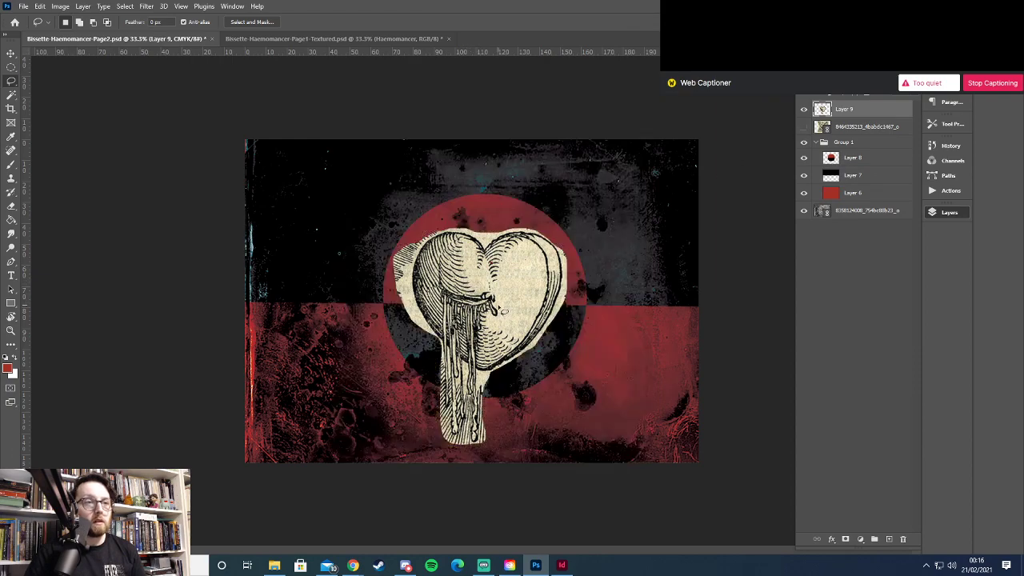
Use the Quick Selection tool to select and delete the paper background left of the heart, and clear the selection
{"action": "key", "text": "z"}
{"action": "left_click", "coordinate": [448, 296]}
{"action": "left_click", "coordinate": [448, 296]}
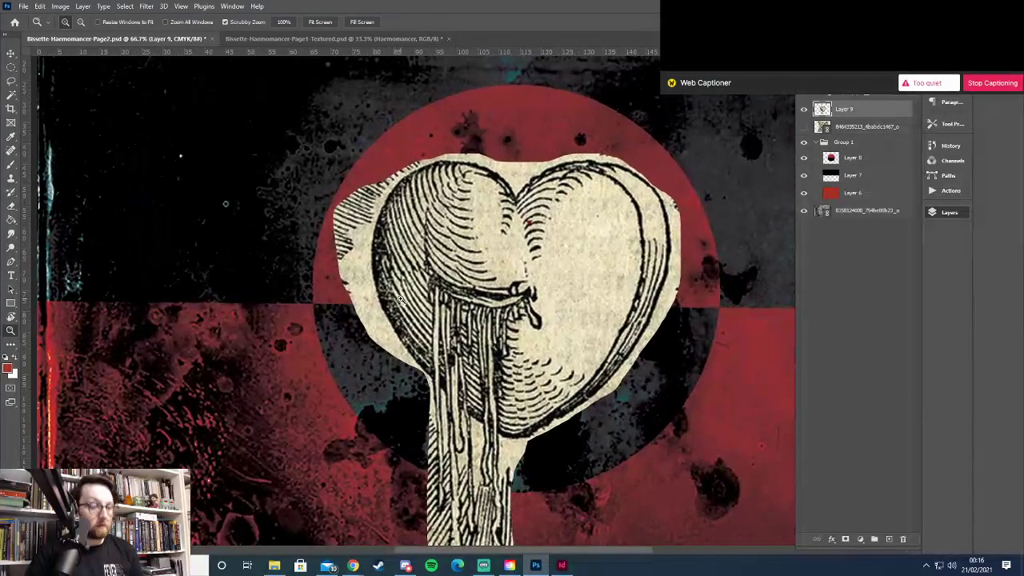
{"action": "right_click", "coordinate": [12, 95]}
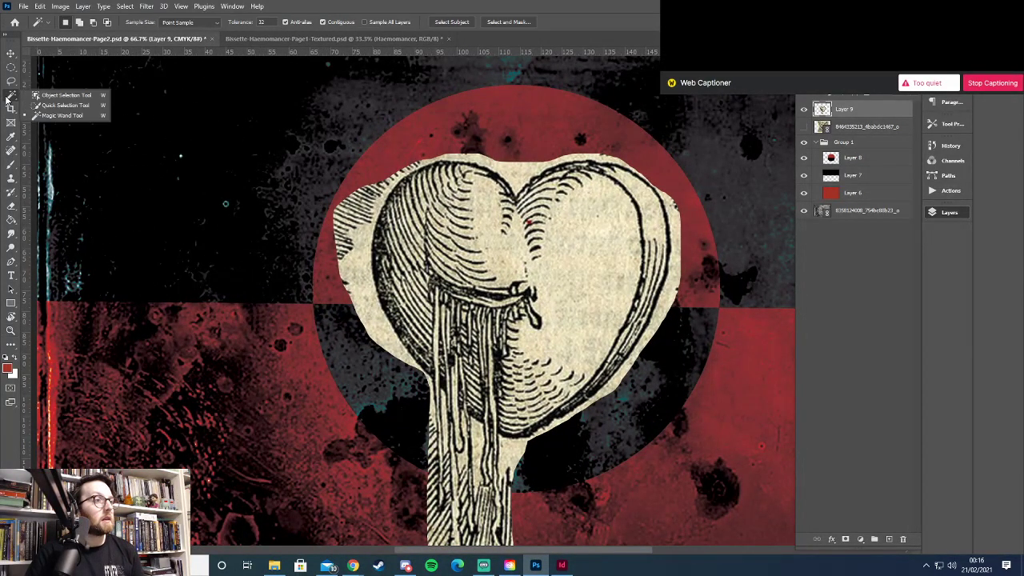
{"action": "left_click", "coordinate": [52, 103]}
{"action": "mouse_move", "coordinate": [372, 324]}
{"action": "left_mouse_down"}
{"action": "mouse_move", "coordinate": [356, 224]}
{"action": "mouse_move", "coordinate": [414, 158]}
{"action": "left_mouse_up"}
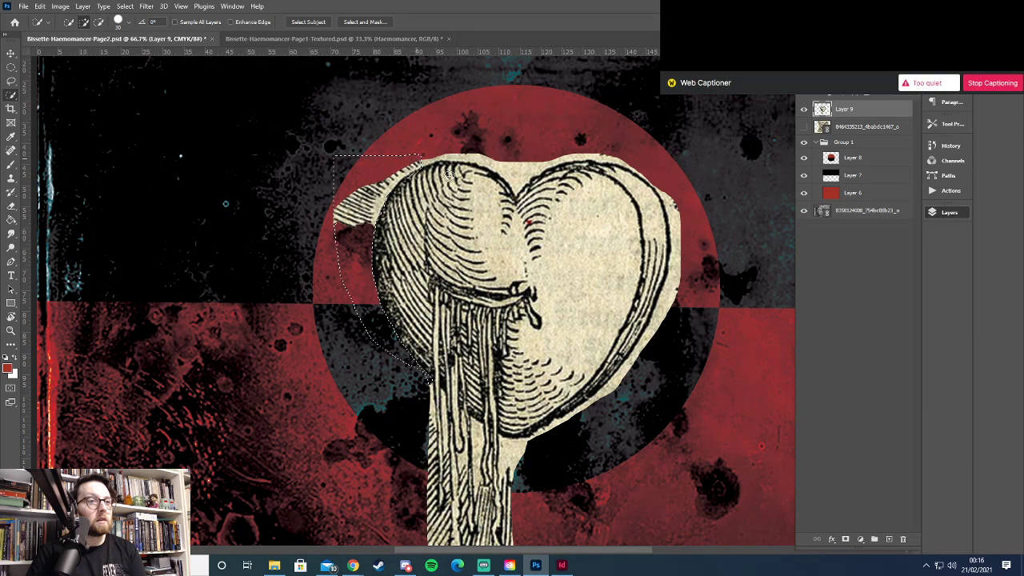
{"action": "key", "text": "Delete"}
{"action": "key", "text": "ctrl+d"}
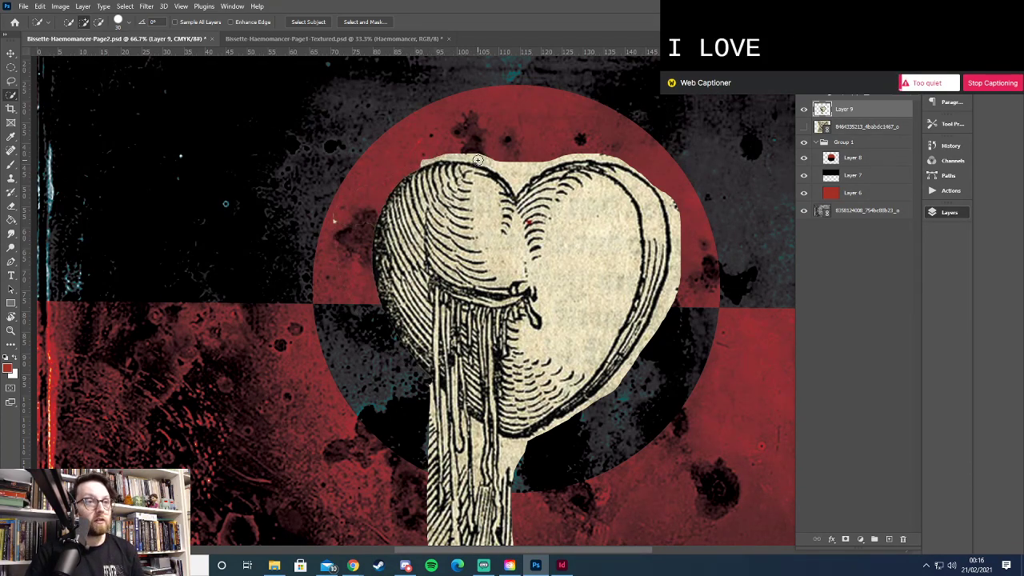
Remove the paper along the heart's top and upper-right edges, undoing selections that spread too far along the right side
{"action": "mouse_move", "coordinate": [478, 160]}
{"action": "left_mouse_down"}
{"action": "mouse_move", "coordinate": [401, 158]}
{"action": "mouse_move", "coordinate": [490, 160]}
{"action": "mouse_move", "coordinate": [530, 174]}
{"action": "mouse_move", "coordinate": [638, 169]}
{"action": "mouse_move", "coordinate": [620, 158]}
{"action": "mouse_move", "coordinate": [646, 167]}
{"action": "mouse_move", "coordinate": [671, 196]}
{"action": "mouse_move", "coordinate": [676, 273]}
{"action": "mouse_move", "coordinate": [650, 341]}
{"action": "mouse_move", "coordinate": [580, 404]}
{"action": "mouse_move", "coordinate": [600, 372]}
{"action": "mouse_move", "coordinate": [624, 398]}
{"action": "left_mouse_up"}
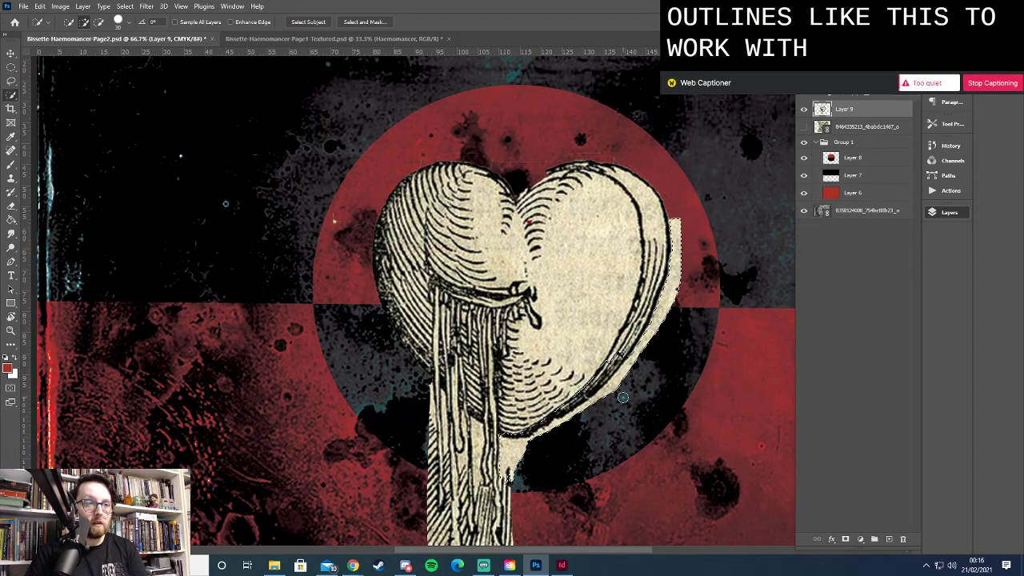
{"action": "key", "text": "ctrl+z"}
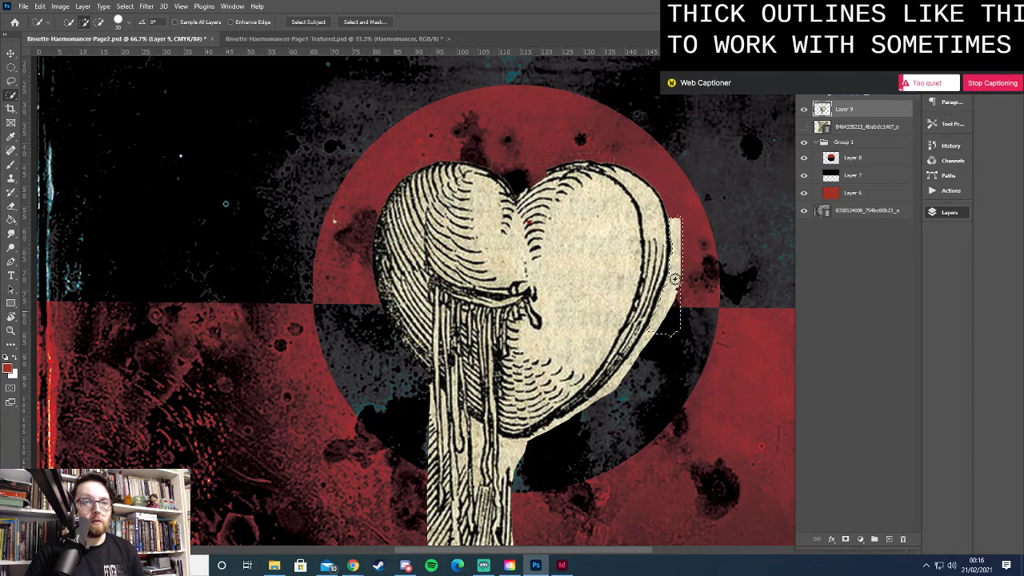
{"action": "key", "text": "ctrl+z"}
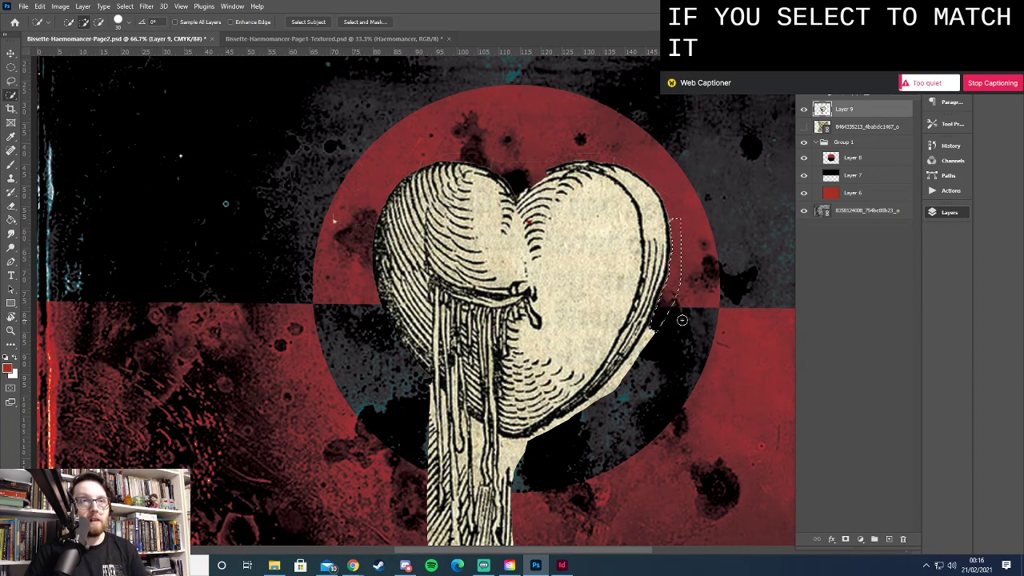
Select and delete the paper beneath the heart's point and along its lower-right edge, and clear the selection
{"action": "scroll", "coordinate": [681, 320], "scroll_direction": "down", "scroll_amount": 3}
{"action": "left_click", "coordinate": [511, 356]}
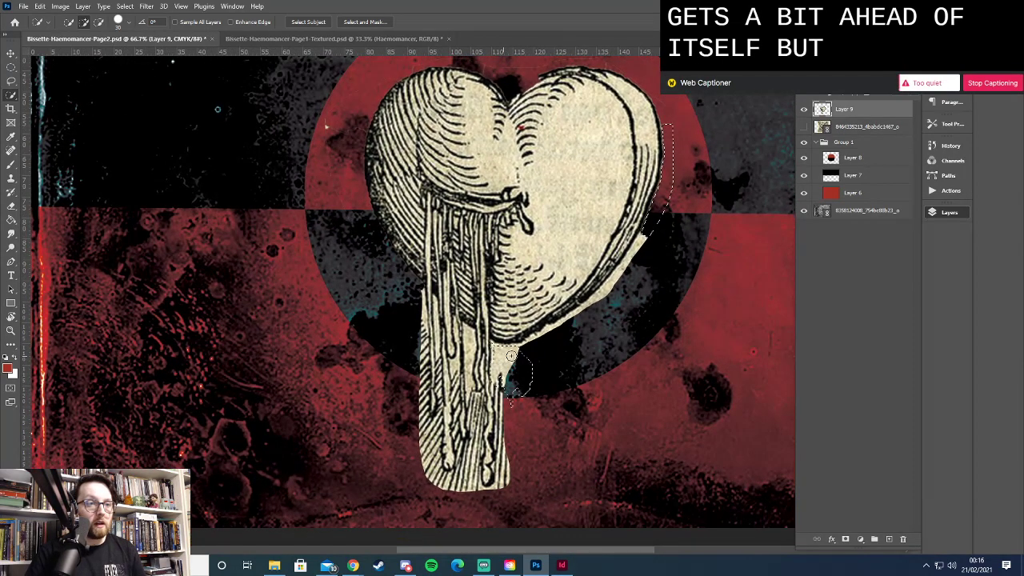
{"action": "left_click", "coordinate": [539, 356]}
{"action": "left_click_drag", "start_coordinate": [537, 341], "coordinate": [593, 306]}
{"action": "left_click", "coordinate": [617, 302]}
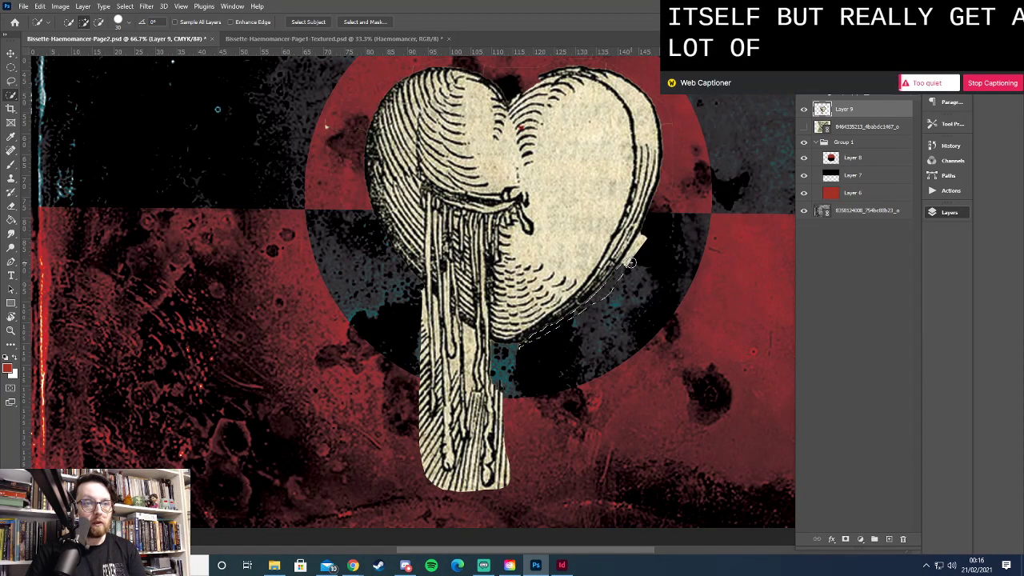
{"action": "key", "text": "ctrl+d"}
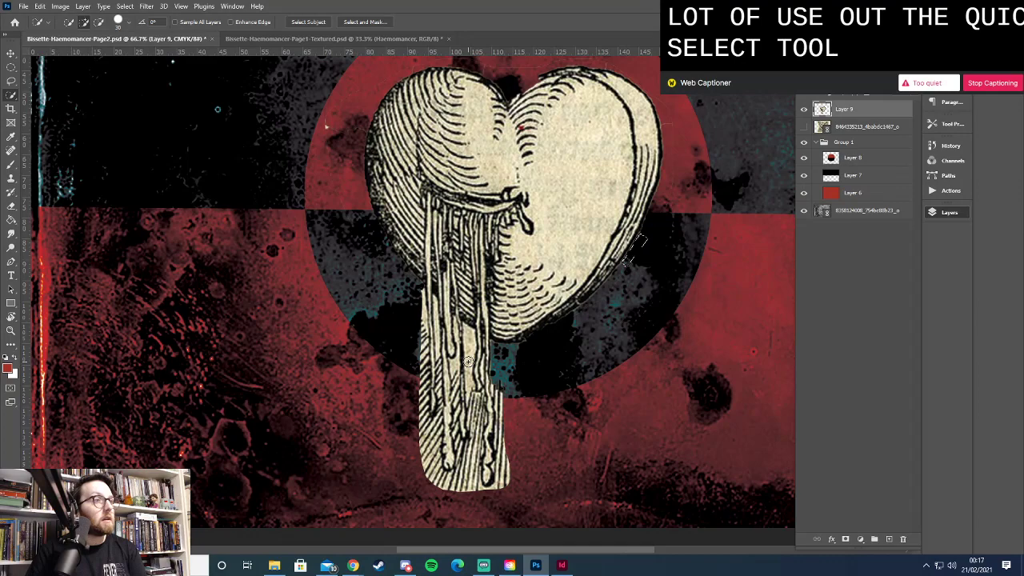
Set the Quick Selection brush size to 15 px and remove the background between and to the right of the blood drips
{"action": "left_click", "coordinate": [121, 24]}
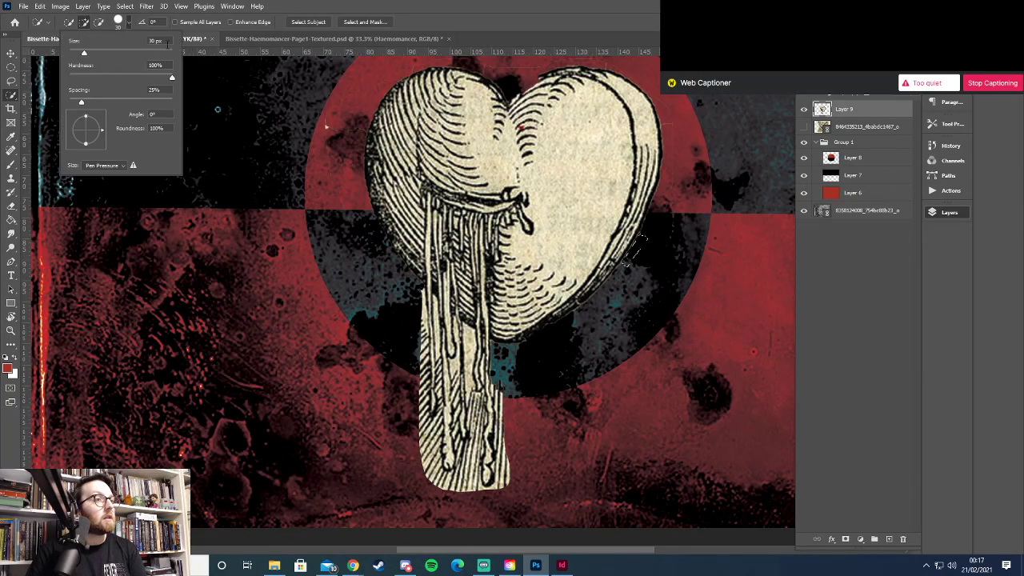
{"action": "left_click_drag", "start_coordinate": [126, 45], "coordinate": [113, 45]}
{"action": "key", "text": "Return"}
{"action": "mouse_move", "coordinate": [472, 333]}
{"action": "left_mouse_down"}
{"action": "mouse_move", "coordinate": [469, 391]}
{"action": "mouse_move", "coordinate": [480, 432]}
{"action": "left_mouse_up"}
{"action": "key", "text": "ctrl+z"}
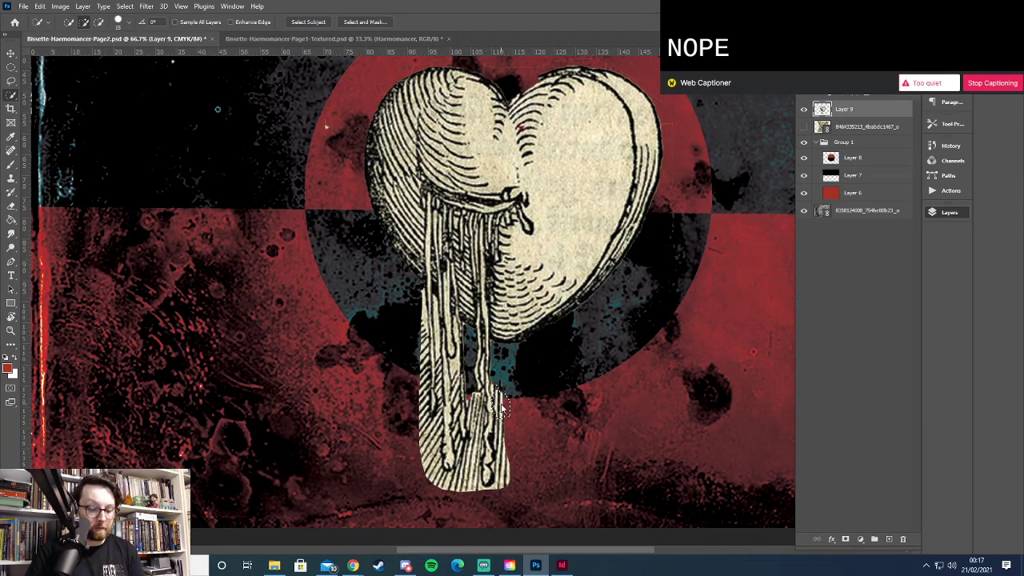
{"action": "left_click_drag", "start_coordinate": [502, 421], "coordinate": [504, 477]}
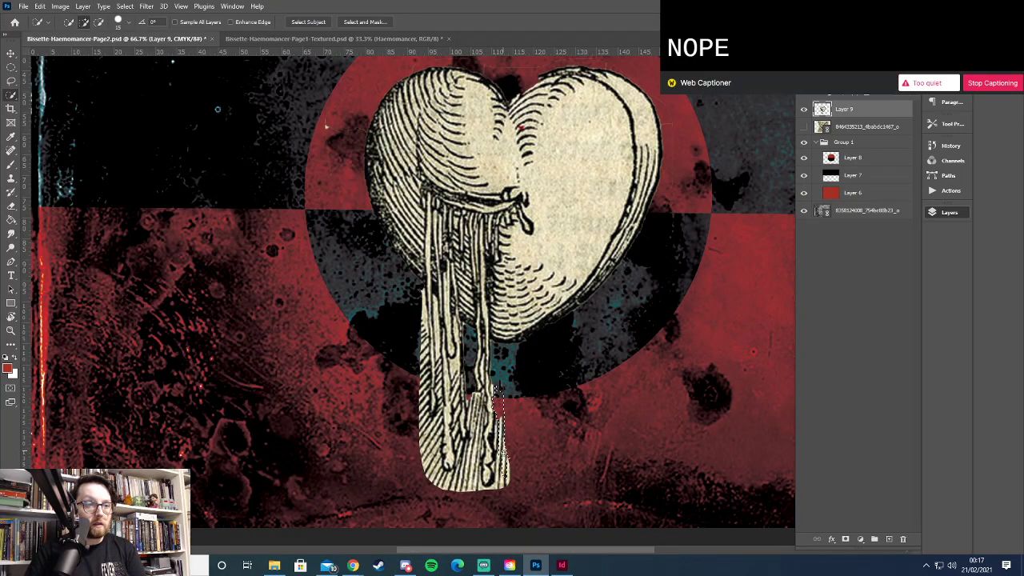
{"action": "mouse_move", "coordinate": [497, 391]}
{"action": "left_mouse_down"}
{"action": "mouse_move", "coordinate": [504, 472]}
{"action": "mouse_move", "coordinate": [497, 428]}
{"action": "mouse_move", "coordinate": [502, 472]}
{"action": "mouse_move", "coordinate": [499, 448]}
{"action": "mouse_move", "coordinate": [466, 483]}
{"action": "mouse_move", "coordinate": [478, 410]}
{"action": "left_mouse_up"}
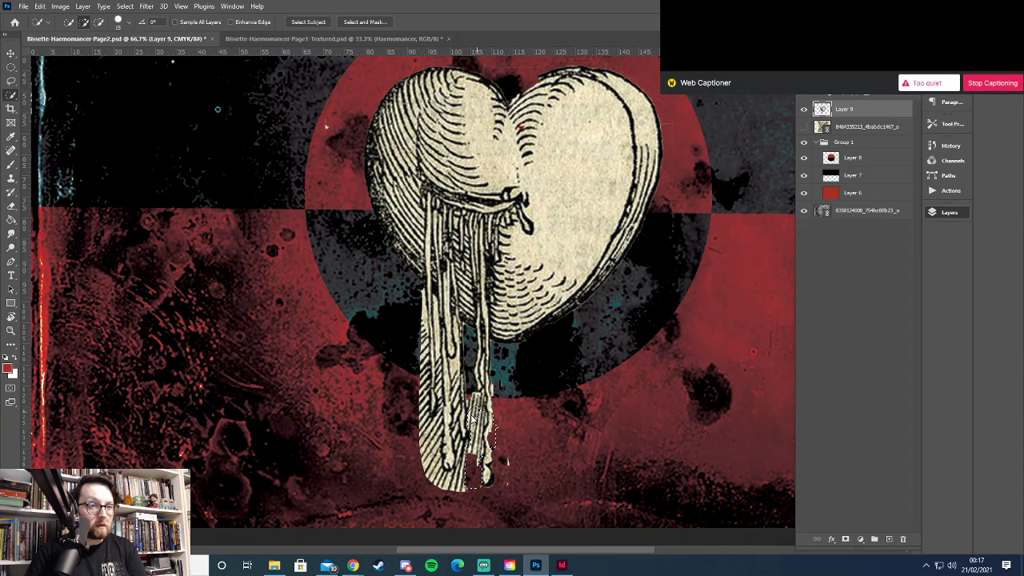
Select and delete the hatched patch between the middle and right-hand blood drips, and clear the selection
{"action": "key", "text": "z"}
{"action": "left_click", "coordinate": [477, 415]}
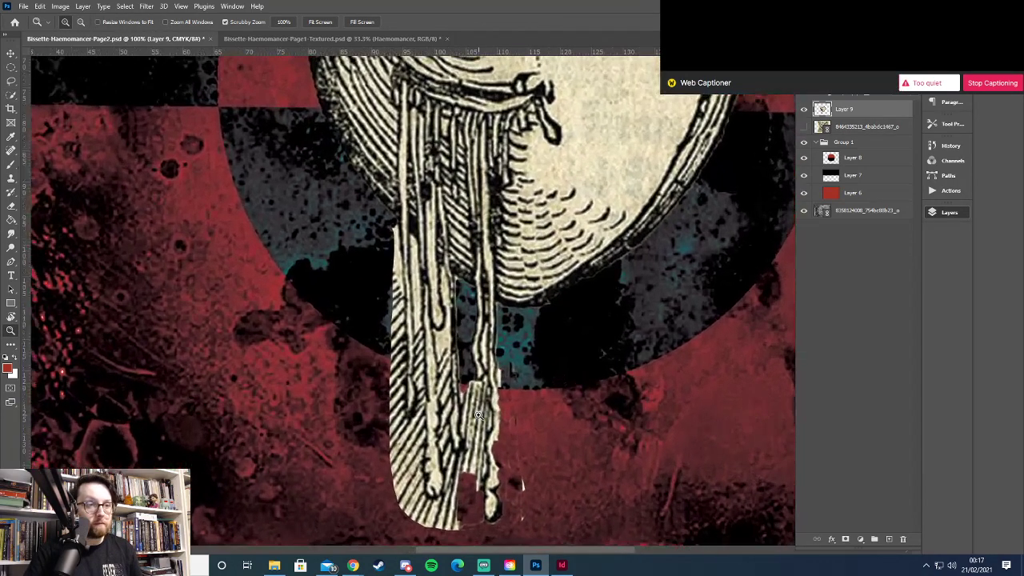
{"action": "left_click", "coordinate": [478, 415]}
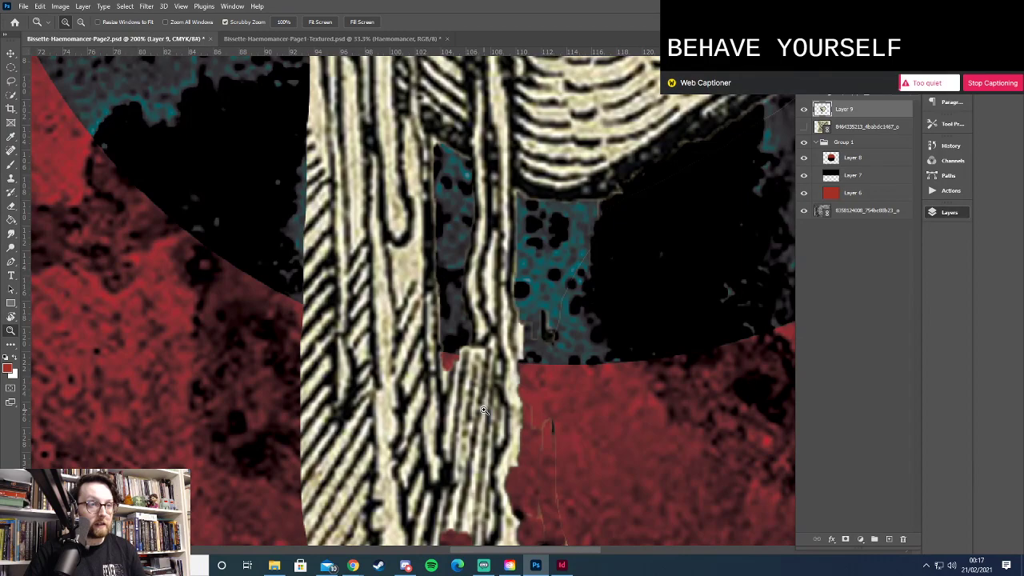
{"action": "key", "text": "w"}
{"action": "left_click_drag", "start_coordinate": [474, 376], "coordinate": [470, 392]}
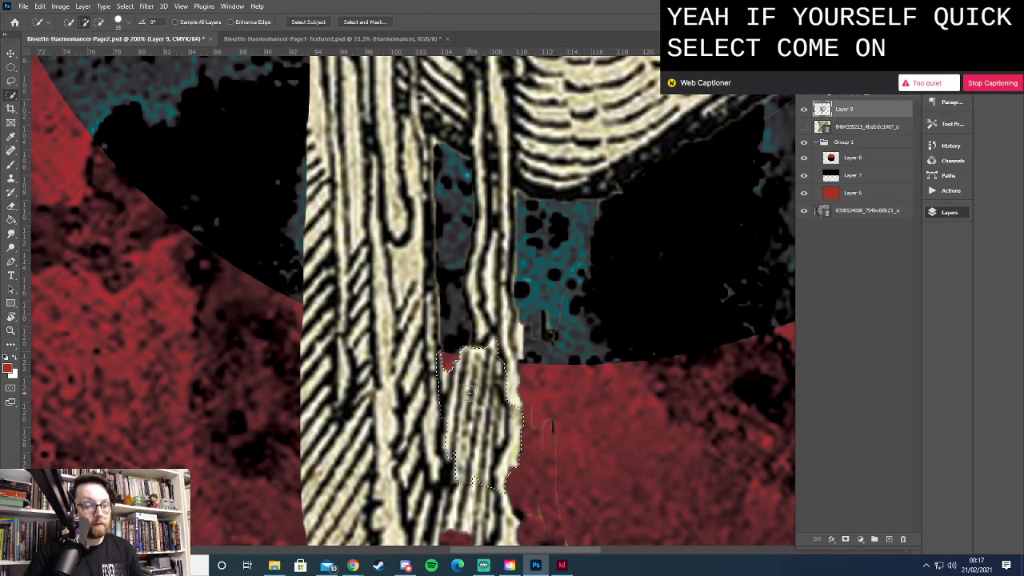
{"action": "key", "text": "alt+BackSpace"}
{"action": "key", "text": "ctrl+d"}
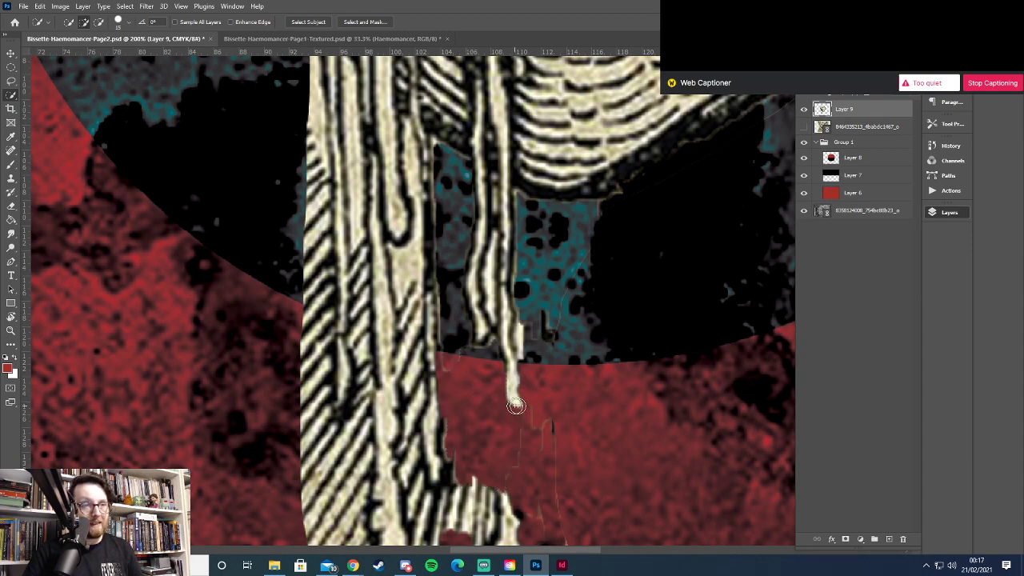
Erase the stray outlines and leftover hatched fragments around the lower end of the right-hand blood drip
{"action": "key", "text": "e"}
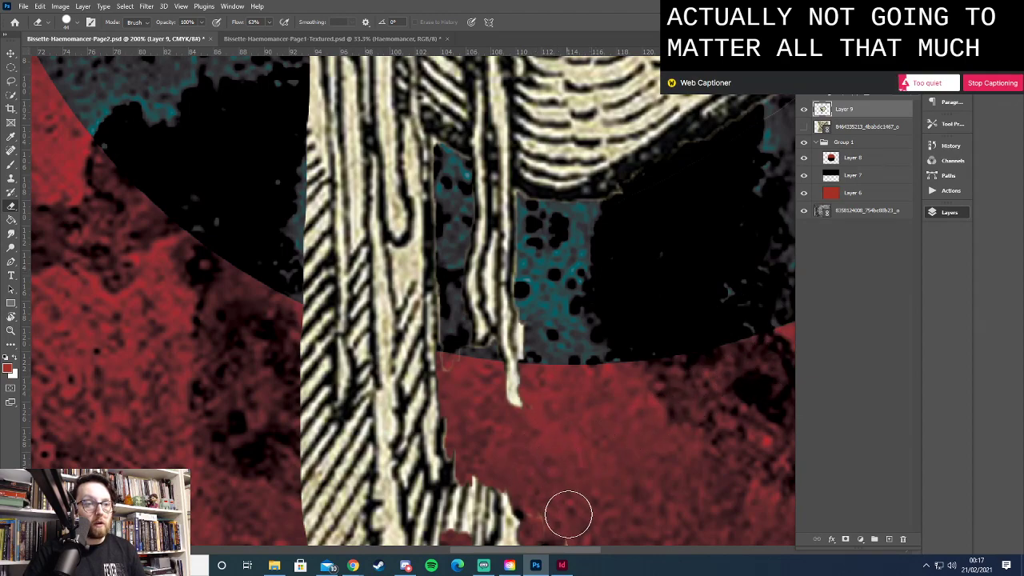
{"action": "left_click_drag", "start_coordinate": [565, 461], "coordinate": [594, 290]}
{"action": "mouse_move", "coordinate": [589, 286]}
{"action": "left_mouse_down"}
{"action": "mouse_move", "coordinate": [574, 329]}
{"action": "mouse_move", "coordinate": [540, 286]}
{"action": "mouse_move", "coordinate": [527, 325]}
{"action": "mouse_move", "coordinate": [572, 461]}
{"action": "mouse_move", "coordinate": [547, 359]}
{"action": "mouse_move", "coordinate": [580, 333]}
{"action": "mouse_move", "coordinate": [555, 347]}
{"action": "mouse_move", "coordinate": [524, 329]}
{"action": "mouse_move", "coordinate": [519, 288]}
{"action": "mouse_move", "coordinate": [486, 339]}
{"action": "mouse_move", "coordinate": [476, 486]}
{"action": "mouse_move", "coordinate": [447, 448]}
{"action": "mouse_move", "coordinate": [472, 375]}
{"action": "mouse_move", "coordinate": [426, 445]}
{"action": "mouse_move", "coordinate": [362, 428]}
{"action": "mouse_move", "coordinate": [441, 415]}
{"action": "mouse_move", "coordinate": [357, 407]}
{"action": "mouse_move", "coordinate": [343, 366]}
{"action": "mouse_move", "coordinate": [361, 353]}
{"action": "mouse_move", "coordinate": [361, 388]}
{"action": "mouse_move", "coordinate": [343, 346]}
{"action": "mouse_move", "coordinate": [346, 328]}
{"action": "mouse_move", "coordinate": [360, 322]}
{"action": "mouse_move", "coordinate": [351, 259]}
{"action": "mouse_move", "coordinate": [359, 274]}
{"action": "mouse_move", "coordinate": [378, 250]}
{"action": "mouse_move", "coordinate": [336, 236]}
{"action": "mouse_move", "coordinate": [336, 270]}
{"action": "left_mouse_up"}
Delete the hatched background at the lower left of the longest blood drip, and erase the remaining fragments there
{"action": "key", "text": "w"}
{"action": "key", "text": "Delete"}
{"action": "key", "text": "Delete"}
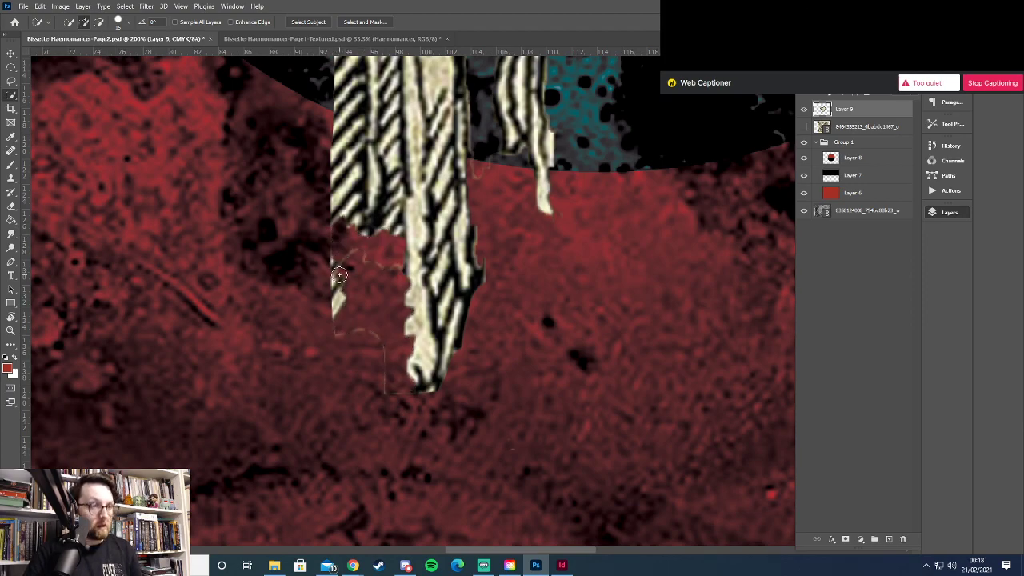
{"action": "key", "text": "e"}
{"action": "mouse_move", "coordinate": [369, 386]}
{"action": "left_mouse_down"}
{"action": "mouse_move", "coordinate": [332, 286]}
{"action": "mouse_move", "coordinate": [325, 220]}
{"action": "mouse_move", "coordinate": [359, 273]}
{"action": "left_mouse_up"}
Remove the hatched background strip along the outer left edge of the lower blood drips
{"action": "key", "text": "z"}
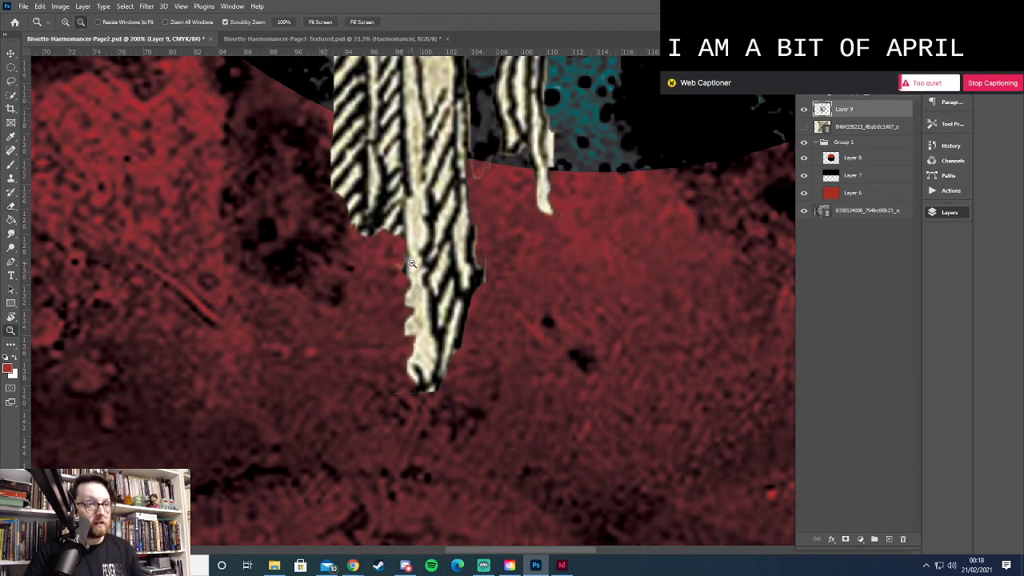
{"action": "left_click", "coordinate": [411, 265], "text": "alt"}
{"action": "left_click", "coordinate": [412, 264], "text": "alt"}
{"action": "scroll", "coordinate": [404, 320], "scroll_direction": "up", "scroll_amount": 4}
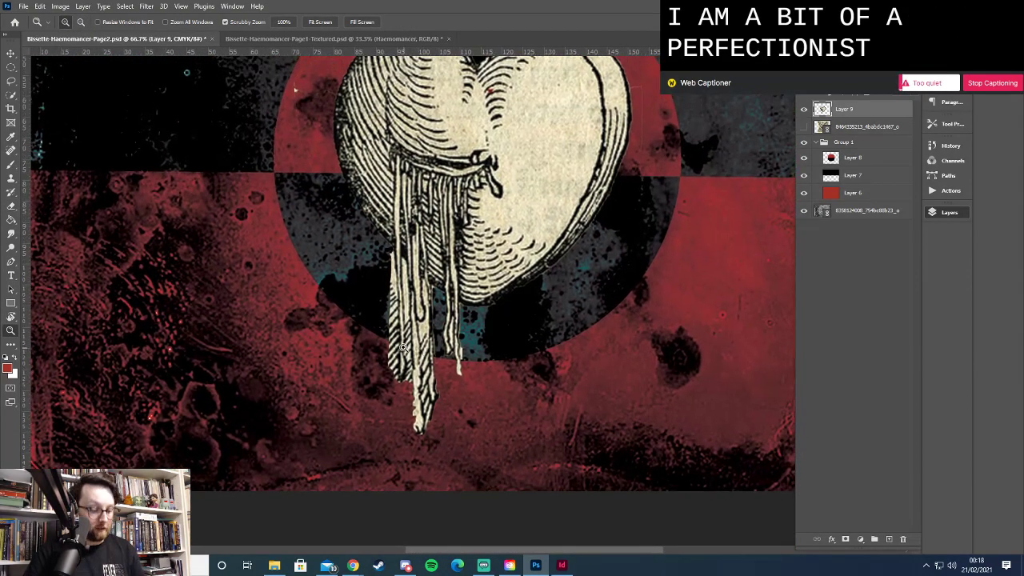
{"action": "key", "text": "w"}
{"action": "mouse_move", "coordinate": [390, 312]}
{"action": "left_mouse_down"}
{"action": "mouse_move", "coordinate": [390, 253]}
{"action": "mouse_move", "coordinate": [392, 331]}
{"action": "mouse_move", "coordinate": [391, 315]}
{"action": "mouse_move", "coordinate": [374, 335]}
{"action": "mouse_move", "coordinate": [398, 374]}
{"action": "left_mouse_up"}
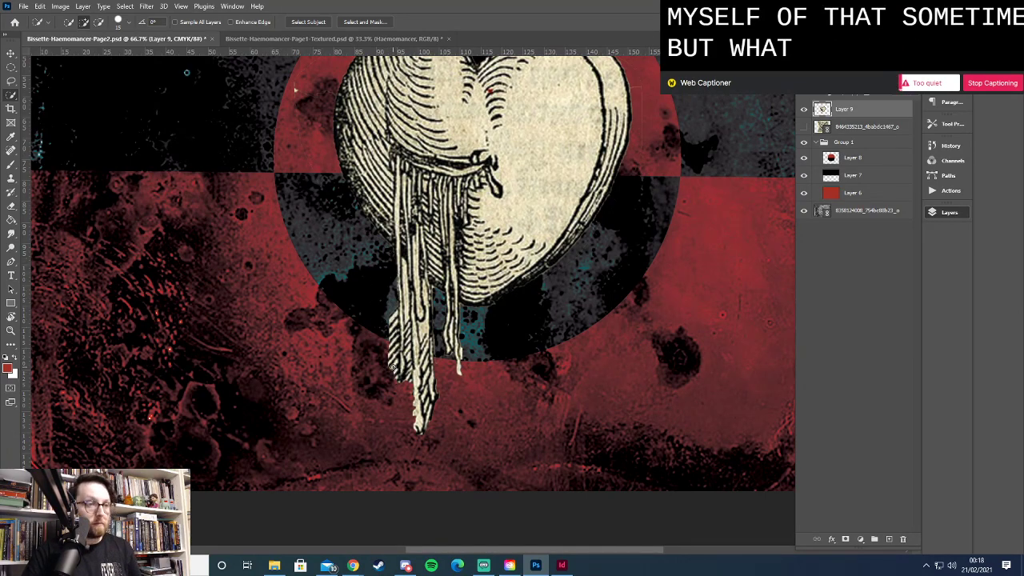
{"action": "left_click", "coordinate": [391, 317], "text": "alt"}
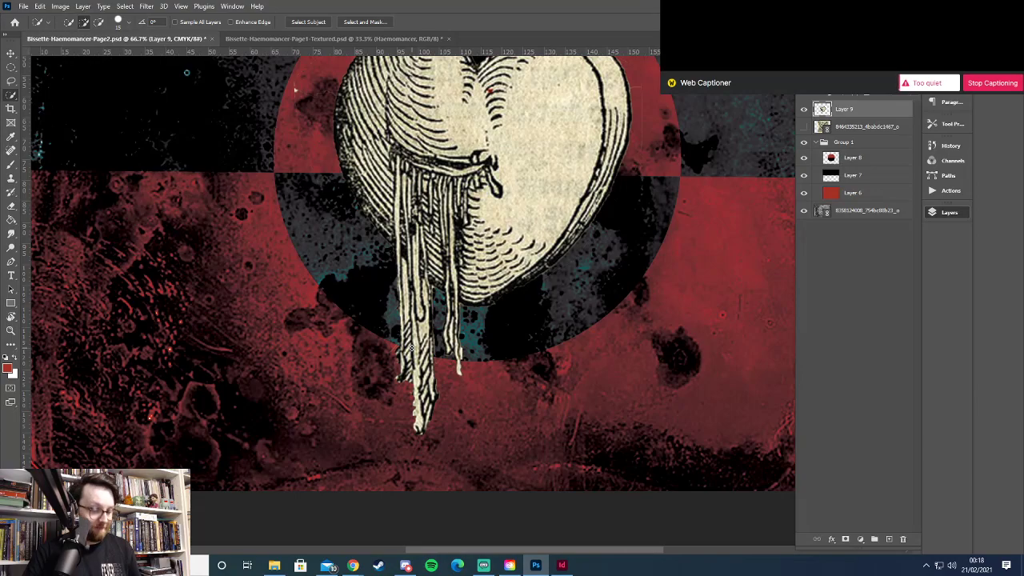
Set the Quick Selection brush size to 10 px, delete the cream gap between the two left-hand blood drips, and clear the selection
{"action": "key", "text": "z"}
{"action": "left_click", "coordinate": [411, 346]}
{"action": "left_click", "coordinate": [410, 344]}
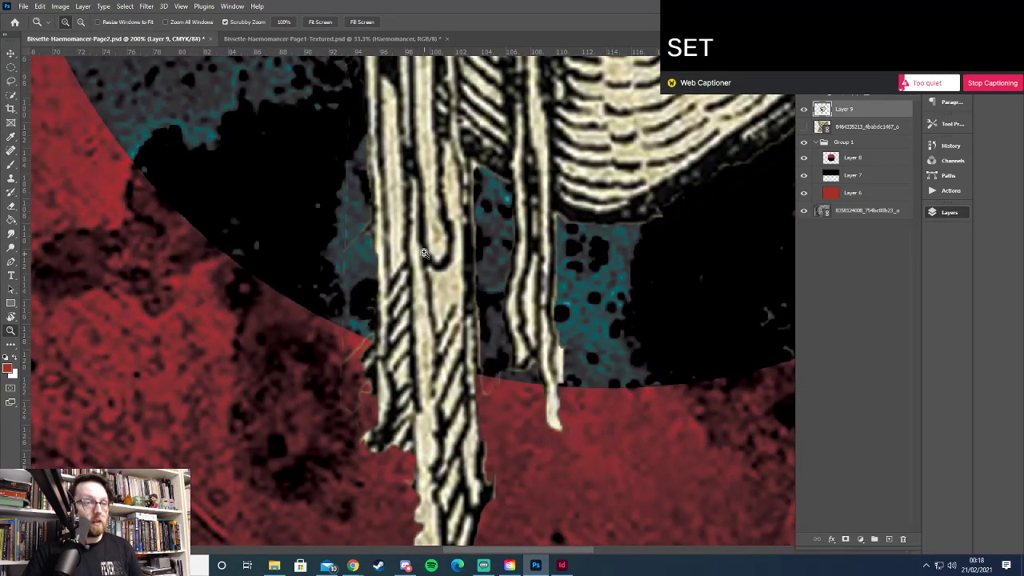
{"action": "left_click_drag", "start_coordinate": [424, 261], "coordinate": [425, 271]}
{"action": "key", "text": "w"}
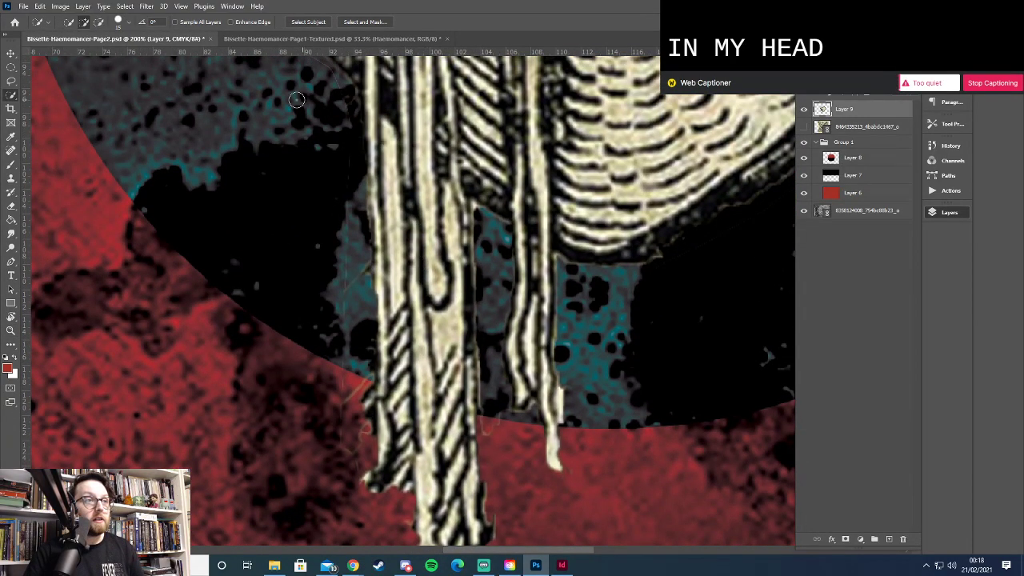
{"action": "left_click", "coordinate": [128, 24]}
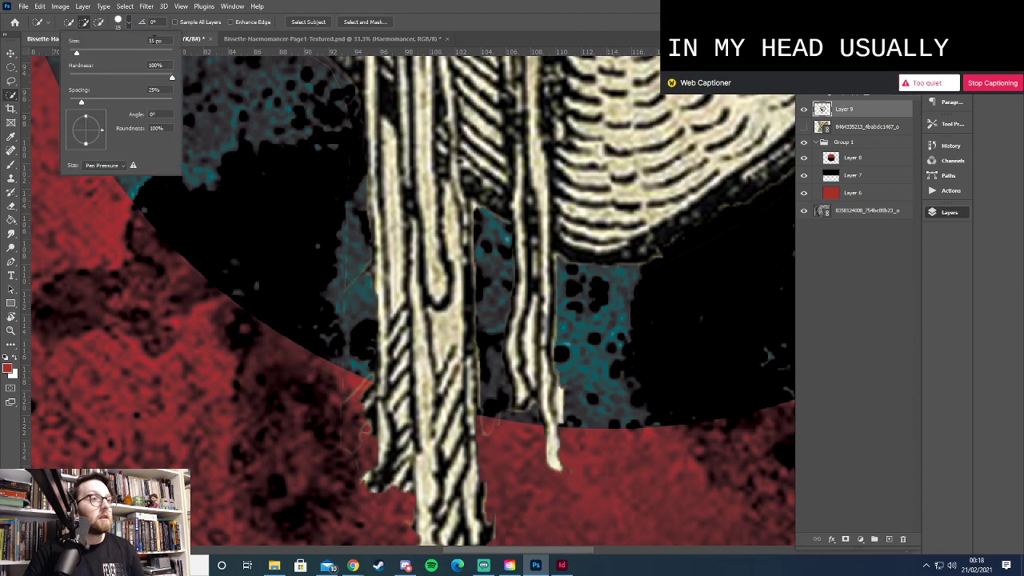
{"action": "type", "text": "10"}
{"action": "key", "text": "Return"}
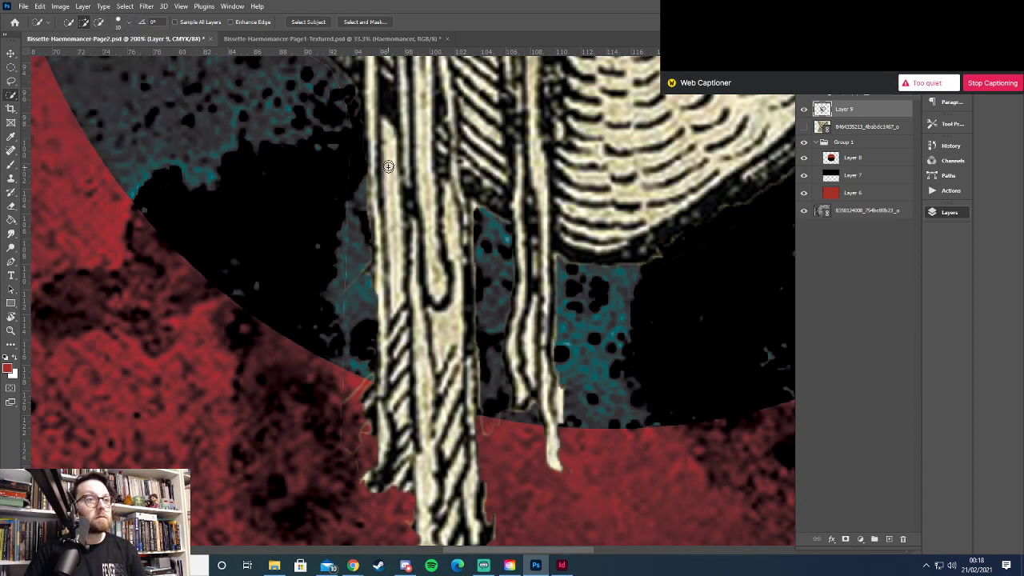
{"action": "left_click_drag", "start_coordinate": [387, 143], "coordinate": [389, 162]}
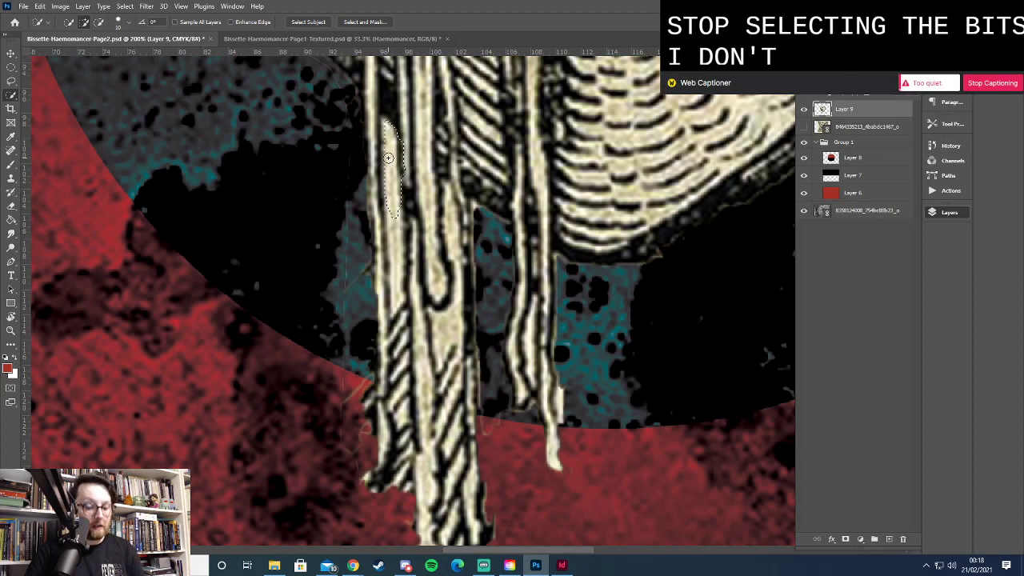
{"action": "key", "text": "Delete"}
{"action": "left_click_drag", "start_coordinate": [393, 229], "coordinate": [395, 240]}
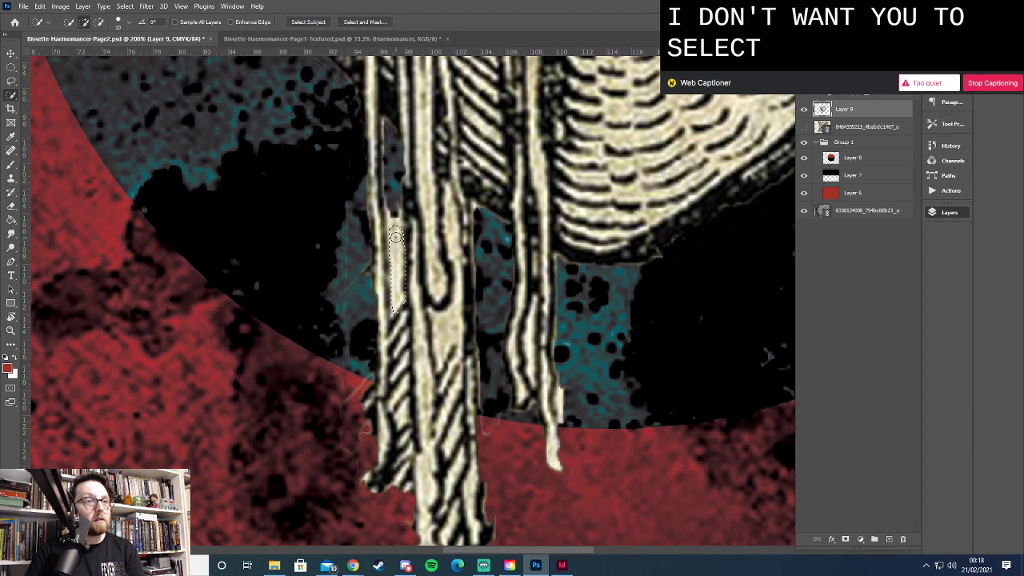
{"action": "key", "text": "Delete"}
{"action": "key", "text": "ctrl+d"}
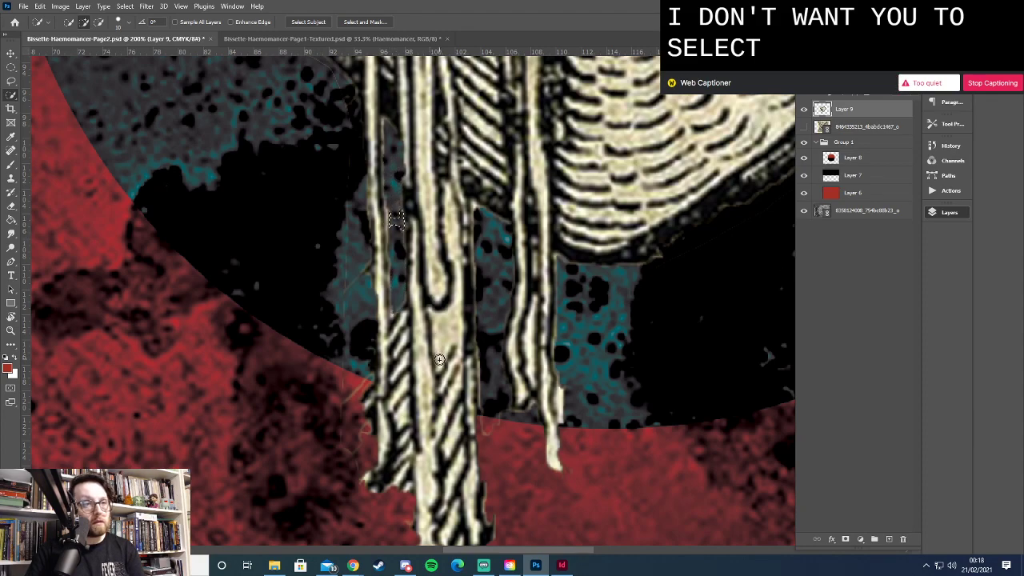
Select and delete the cream background below and to the right of the rounded middle blood drip
{"action": "left_click_drag", "start_coordinate": [441, 341], "coordinate": [459, 355]}
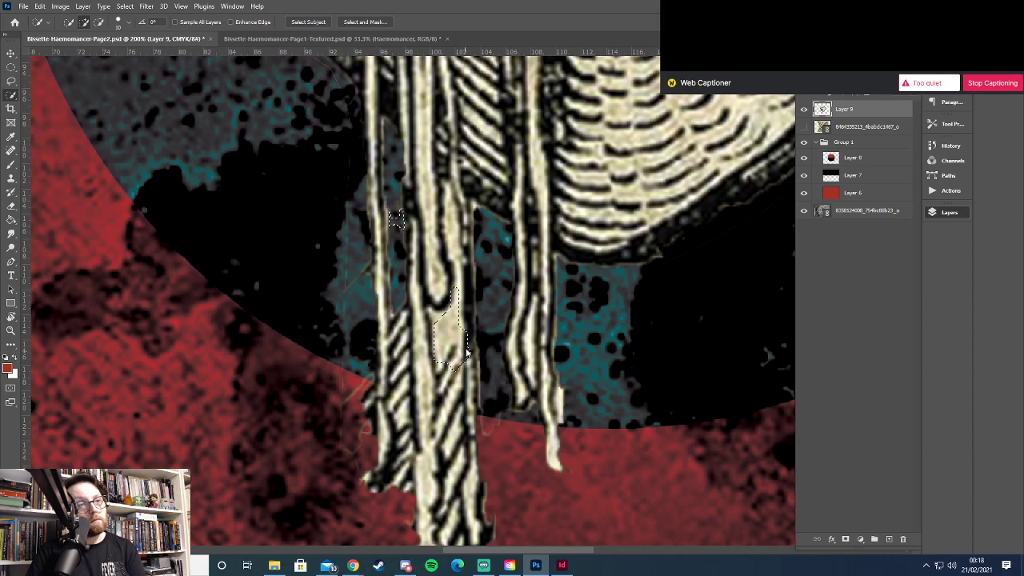
{"action": "key", "text": "Delete"}
{"action": "left_click_drag", "start_coordinate": [446, 201], "coordinate": [462, 260]}
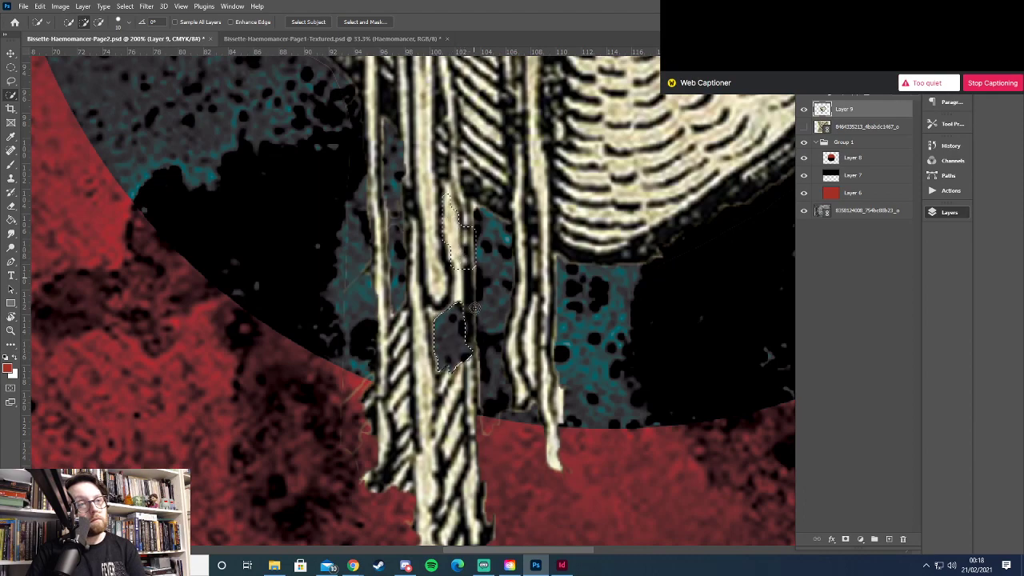
{"action": "key", "text": "Delete"}
{"action": "left_click_drag", "start_coordinate": [473, 373], "coordinate": [468, 453]}
{"action": "key", "text": "Delete"}
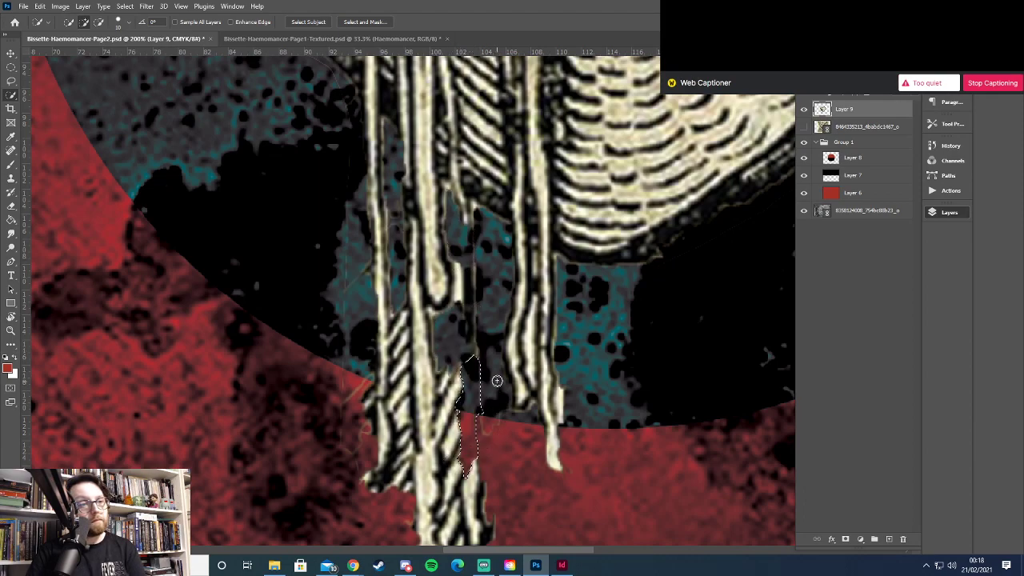
{"action": "left_click_drag", "start_coordinate": [484, 365], "coordinate": [481, 216]}
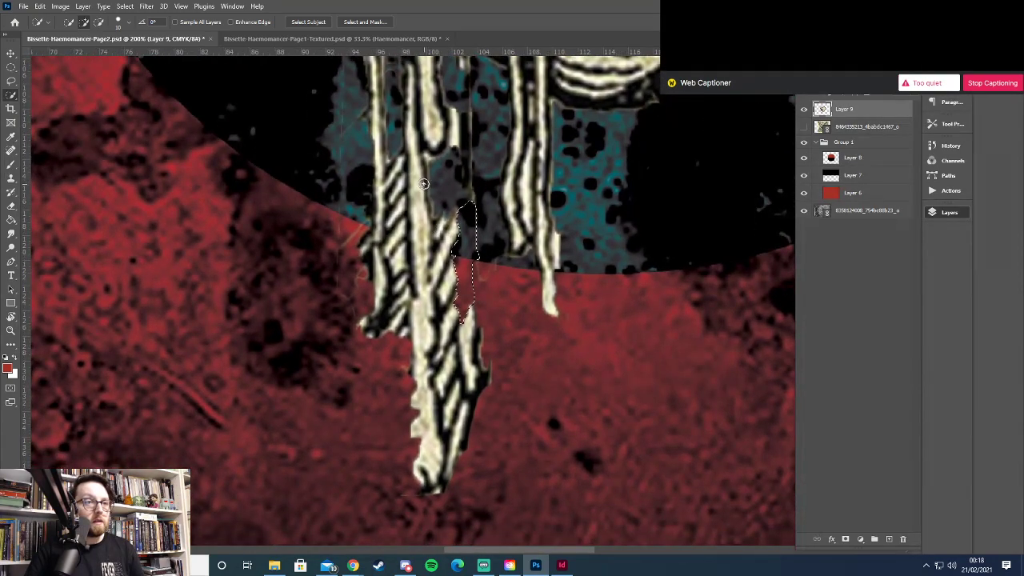
{"action": "mouse_move", "coordinate": [410, 173]}
{"action": "left_mouse_down"}
{"action": "mouse_move", "coordinate": [402, 224]}
{"action": "mouse_move", "coordinate": [422, 325]}
{"action": "left_mouse_up"}
{"action": "key", "text": "ctrl+d"}
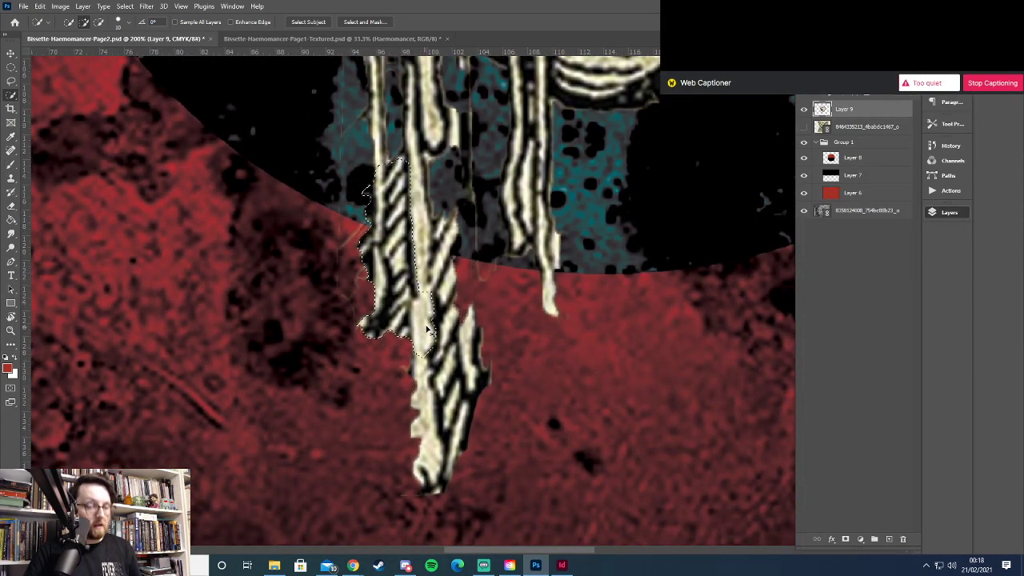
Erase the long hatched section hanging below the rounded middle blood drip
{"action": "key", "text": "z"}
{"action": "left_click", "coordinate": [442, 315], "text": "alt"}
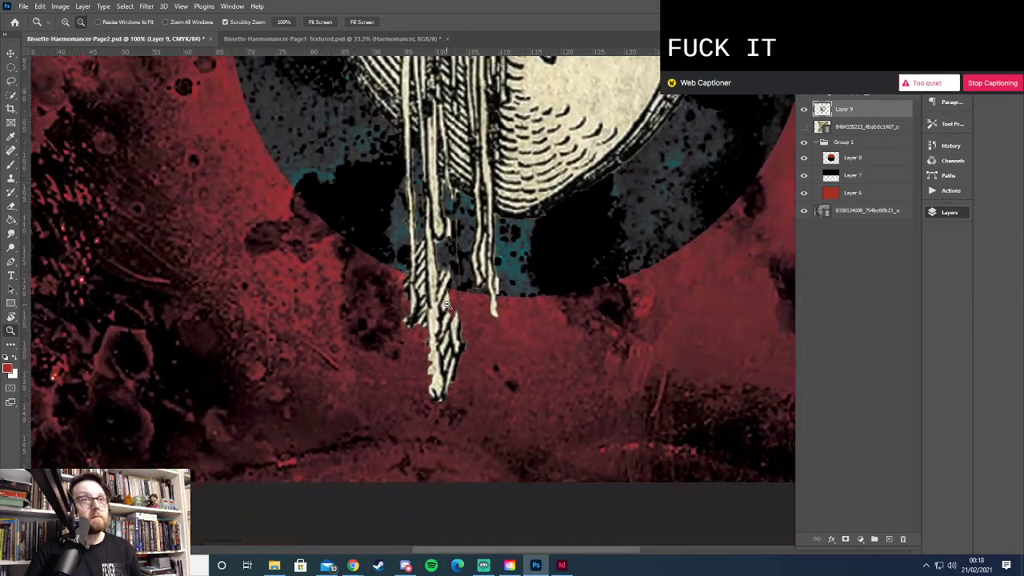
{"action": "left_click", "coordinate": [447, 305], "text": "alt"}
{"action": "left_click", "coordinate": [446, 305], "text": "alt"}
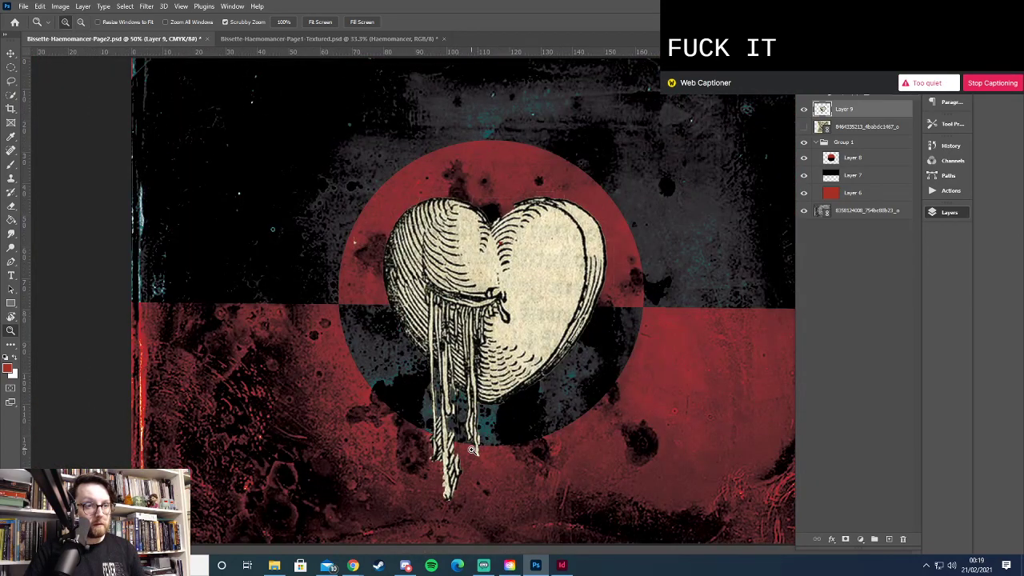
{"action": "key", "text": "b"}
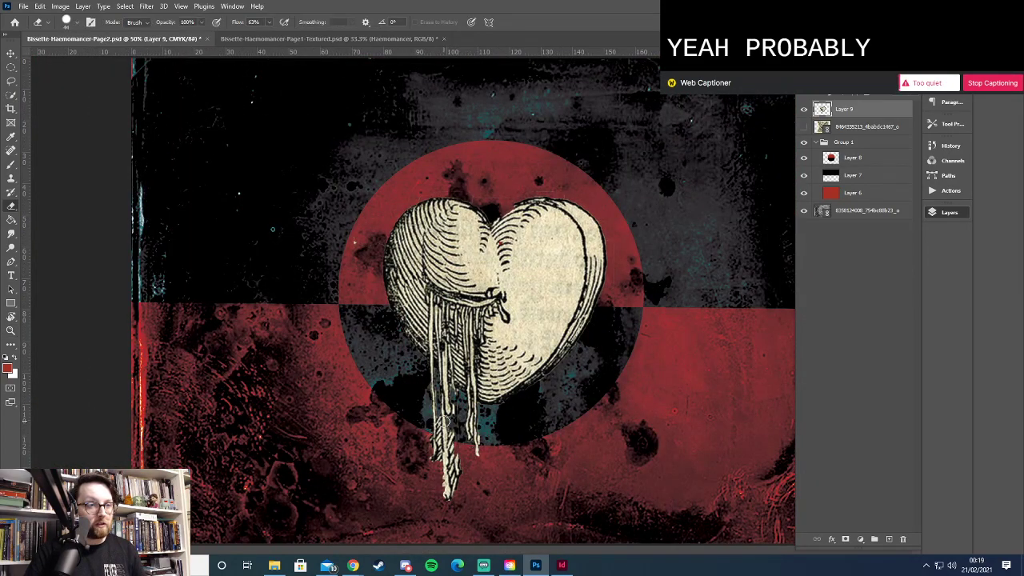
{"action": "left_click_drag", "start_coordinate": [444, 424], "coordinate": [458, 500]}
{"action": "key", "text": "ctrl+z"}
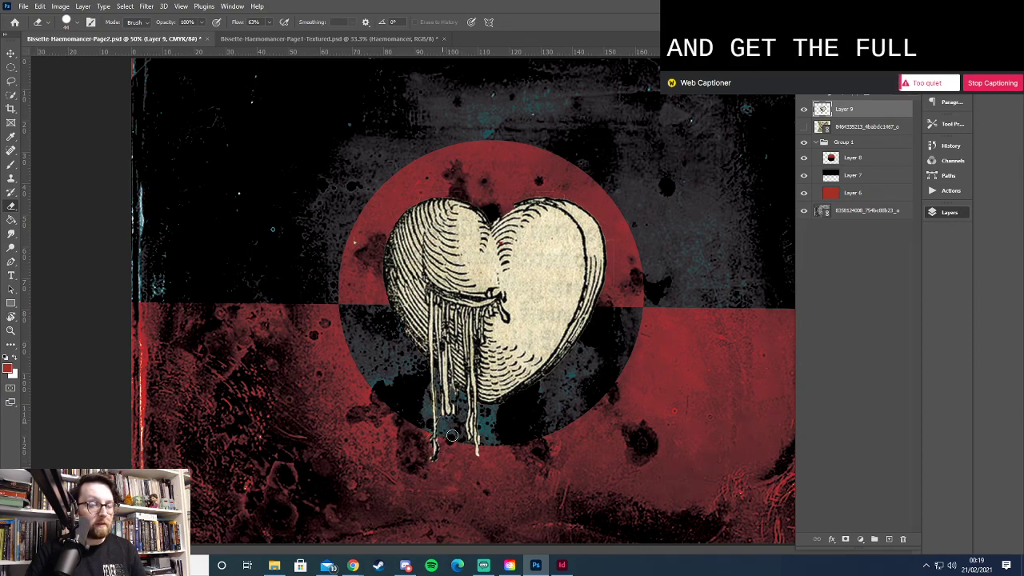
Hide the circle layer (Layer 8) and move the heart layer (Layer 9) to the top of Group 1
{"action": "left_click", "coordinate": [804, 158]}
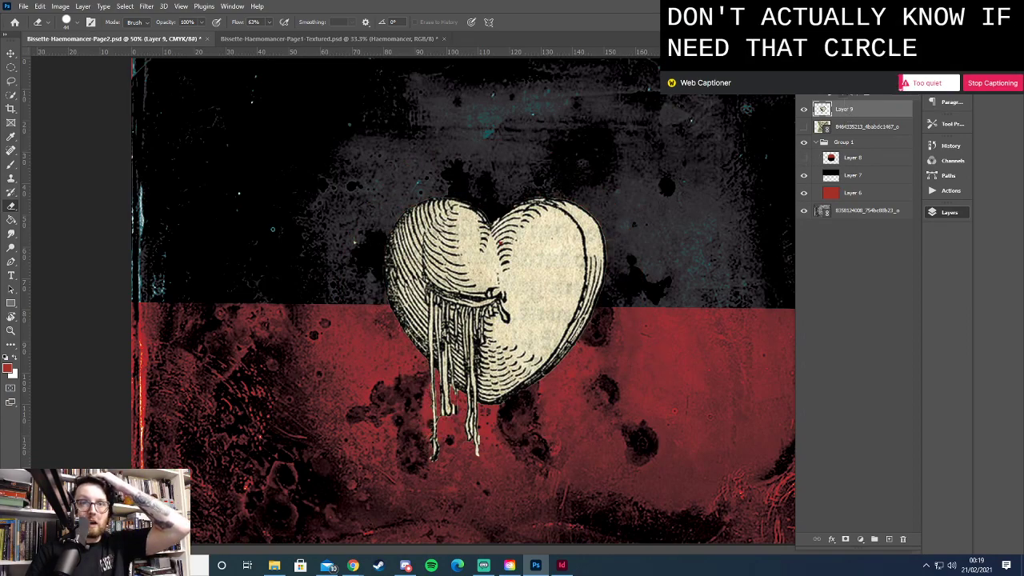
{"action": "left_click_drag", "start_coordinate": [845, 124], "coordinate": [850, 150]}
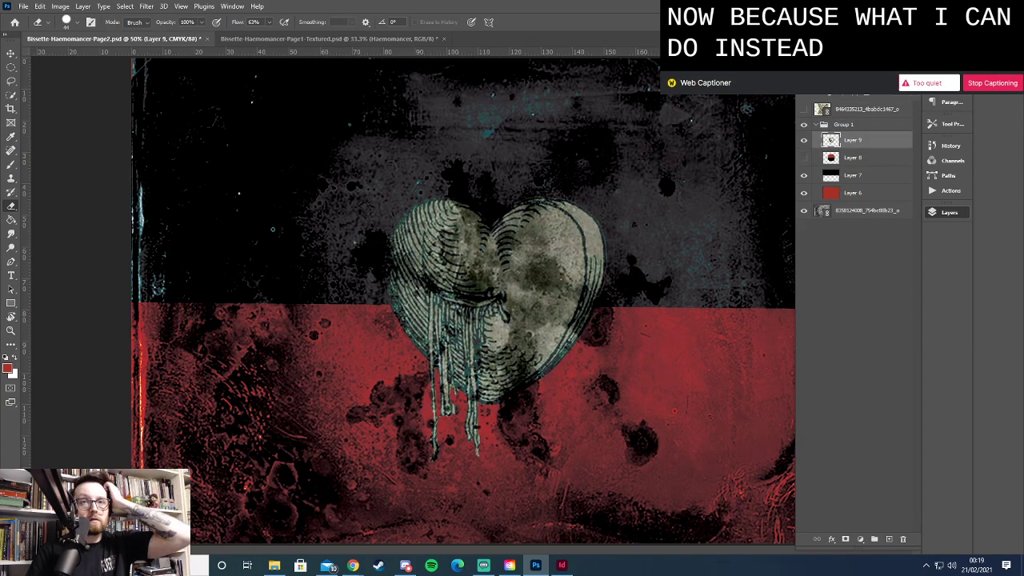
Try out a series of blending modes on the heart layer to compare how it mixes with the background
{"action": "left_click", "coordinate": [858, 96]}
{"action": "left_click", "coordinate": [858, 96]}
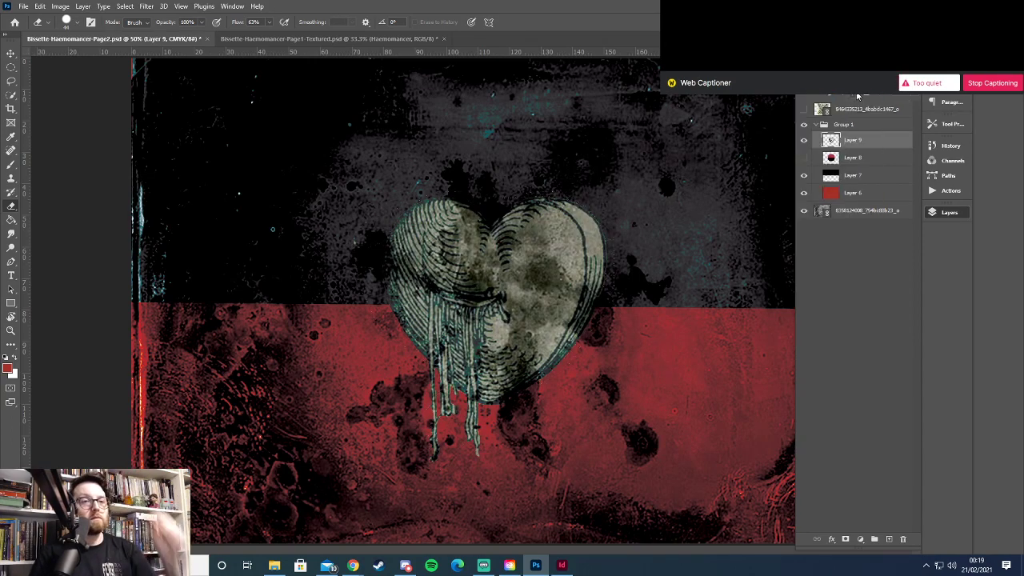
{"action": "scroll", "coordinate": [857, 96], "scroll_direction": "down", "scroll_amount": 3}
{"action": "scroll", "coordinate": [858, 96], "scroll_direction": "down", "scroll_amount": 4}
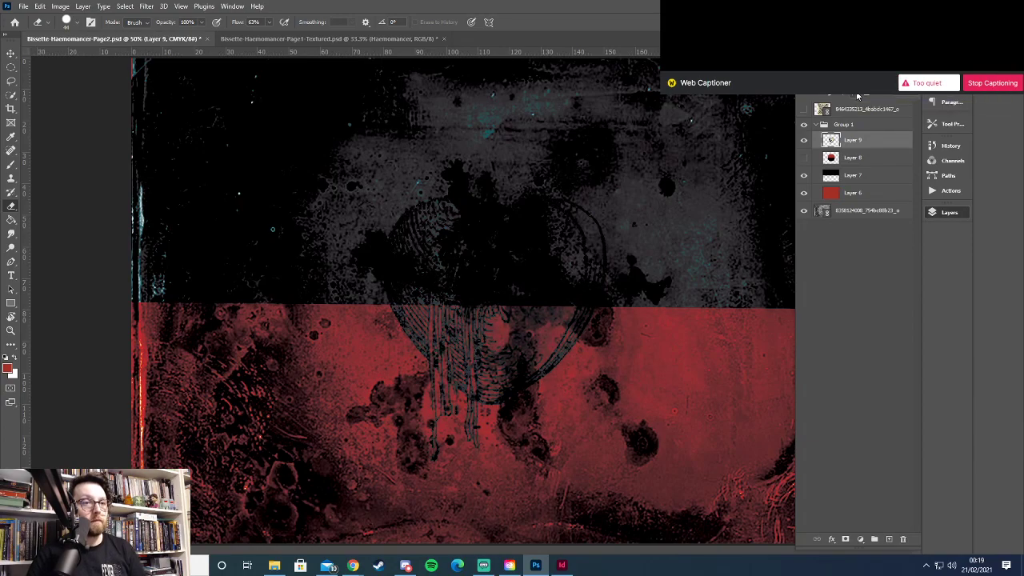
{"action": "scroll", "coordinate": [858, 96], "scroll_direction": "down", "scroll_amount": 4}
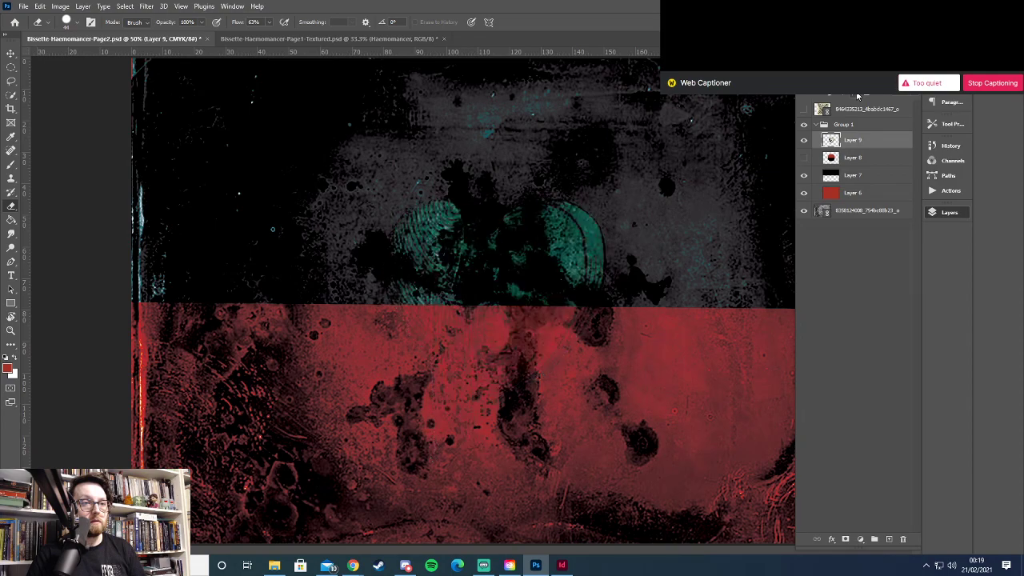
{"action": "scroll", "coordinate": [858, 96], "scroll_direction": "down", "scroll_amount": 1}
{"action": "scroll", "coordinate": [858, 96], "scroll_direction": "down", "scroll_amount": 4}
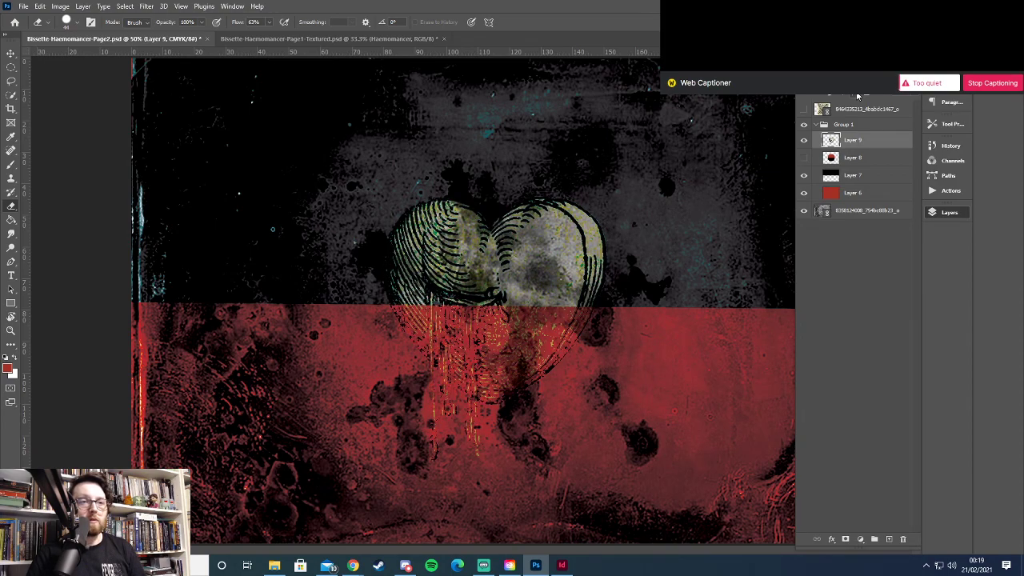
{"action": "scroll", "coordinate": [858, 96], "scroll_direction": "down", "scroll_amount": 3}
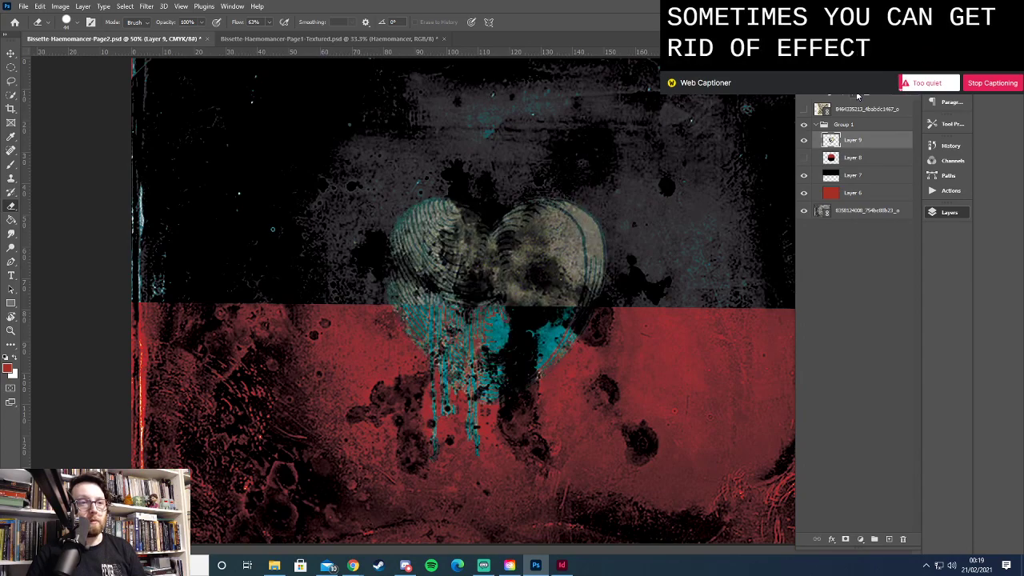
{"action": "scroll", "coordinate": [858, 96], "scroll_direction": "down", "scroll_amount": 3}
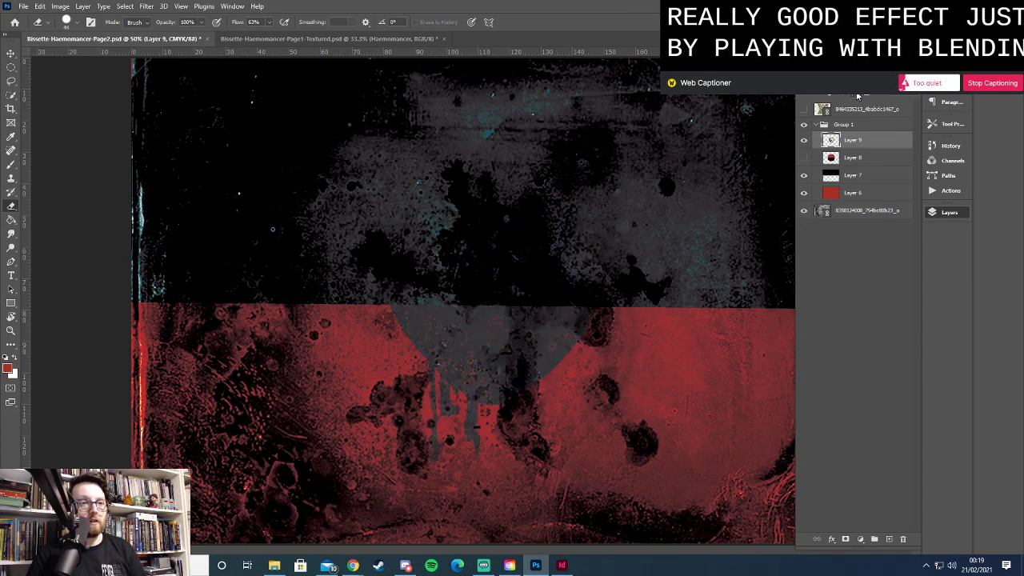
{"action": "scroll", "coordinate": [858, 97], "scroll_direction": "down", "scroll_amount": 1}
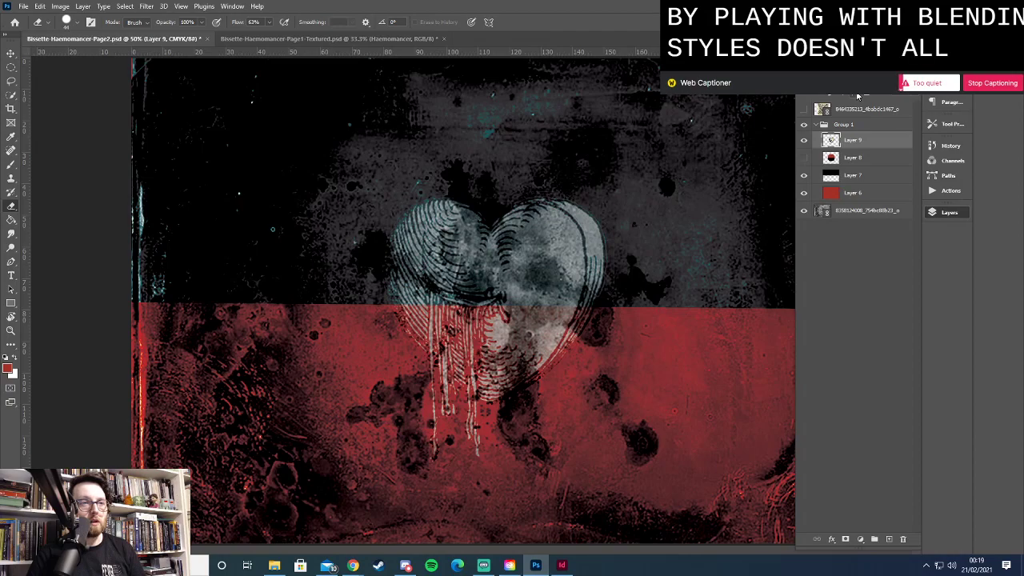
Show the circle layer again and return the heart layer to its original blending mode
{"action": "left_click", "coordinate": [804, 157]}
{"action": "left_click", "coordinate": [858, 96]}
{"action": "left_click", "coordinate": [832, 101]}
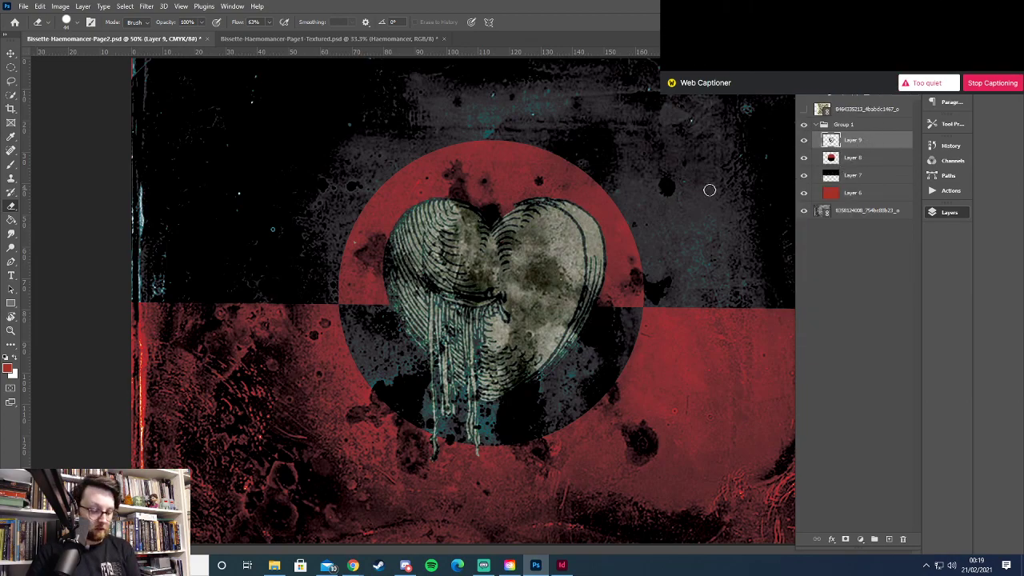
{"action": "key", "text": "z"}
{"action": "left_click", "coordinate": [490, 325], "text": "alt"}
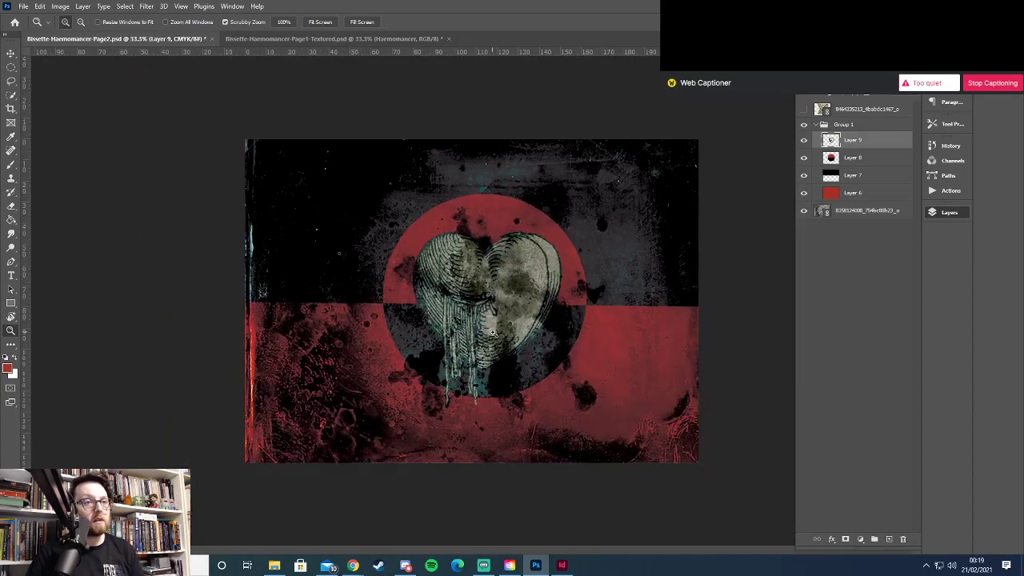
{"action": "left_click", "coordinate": [511, 239]}
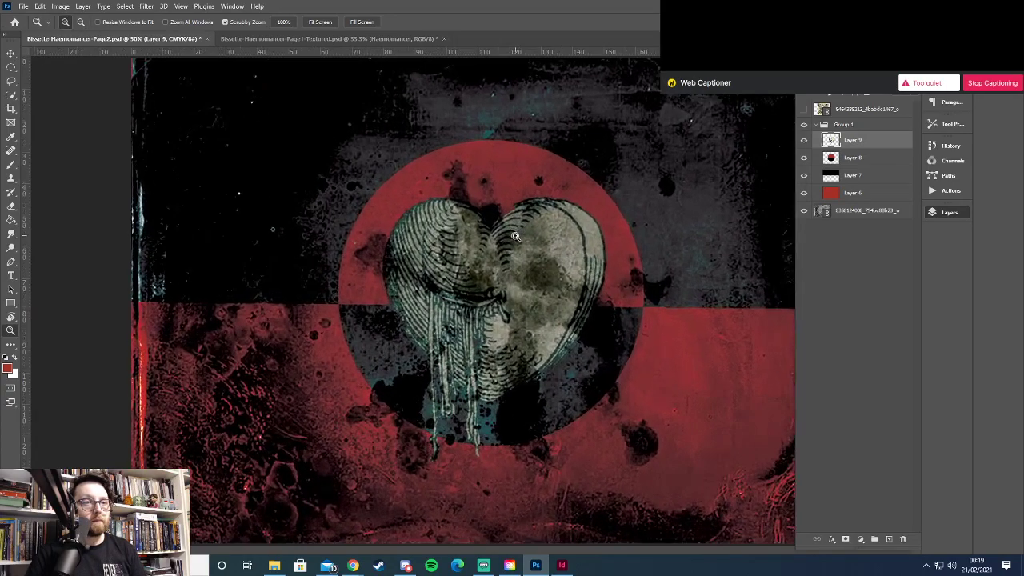
{"action": "key", "text": "e"}
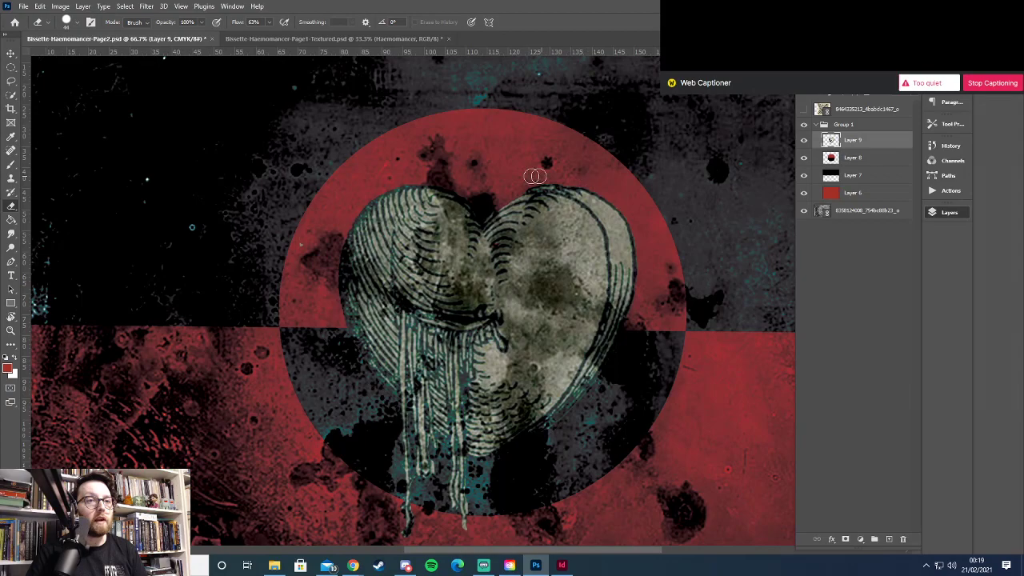
{"action": "key", "text": "z"}
{"action": "left_click", "coordinate": [560, 332], "text": "alt"}
{"action": "left_click", "coordinate": [555, 328], "text": "alt"}
Place the heart layer (Layer 9) beneath the circle layer (Layer 8) and try out a series of blending modes on the circle
{"action": "left_click_drag", "start_coordinate": [852, 141], "coordinate": [852, 159]}
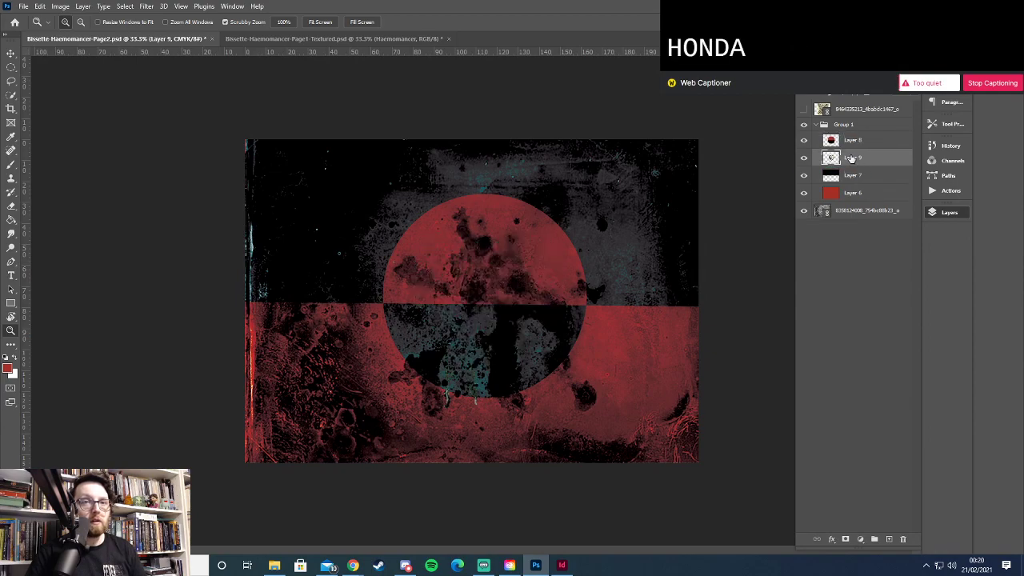
{"action": "left_click", "coordinate": [850, 144]}
{"action": "left_click", "coordinate": [840, 95]}
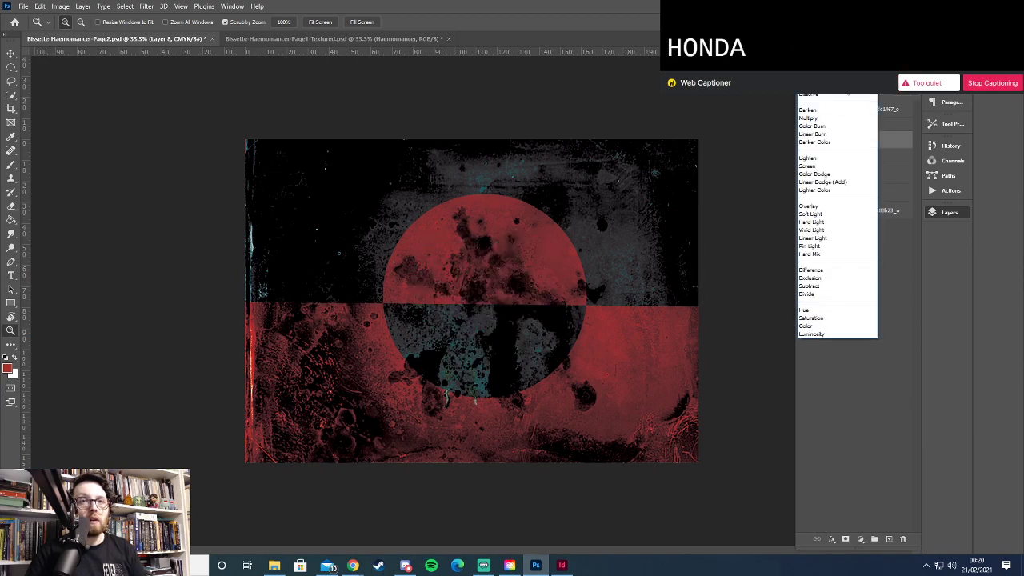
{"action": "left_click", "coordinate": [842, 98]}
{"action": "scroll", "coordinate": [842, 97], "scroll_direction": "down", "scroll_amount": 3}
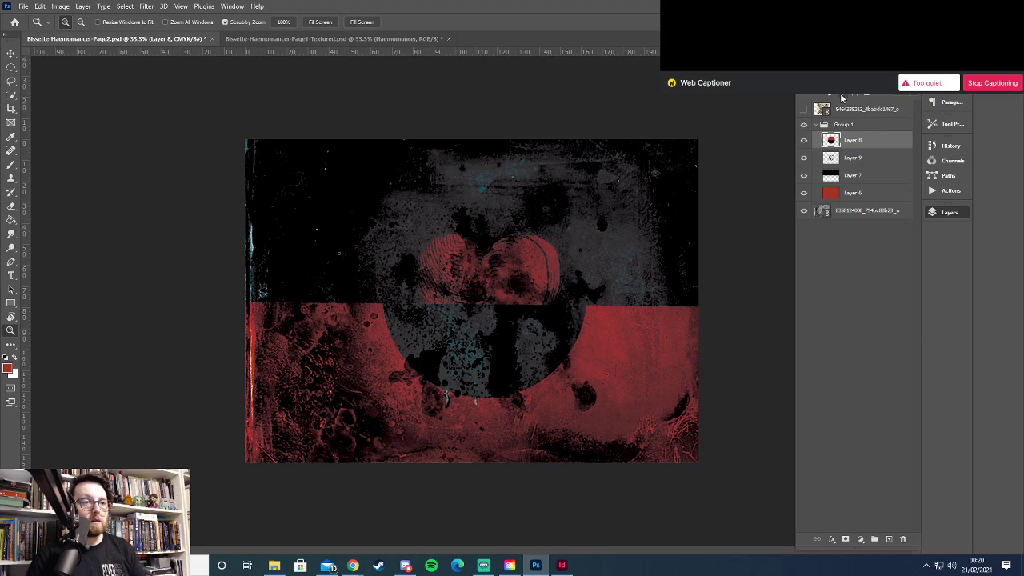
{"action": "scroll", "coordinate": [842, 98], "scroll_direction": "down", "scroll_amount": 2}
{"action": "scroll", "coordinate": [842, 98], "scroll_direction": "down", "scroll_amount": 3}
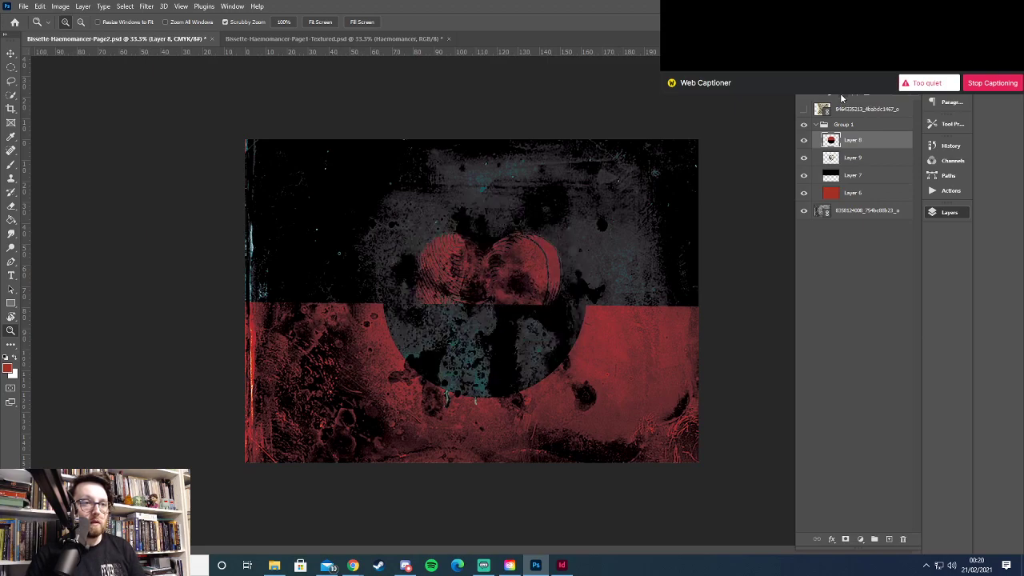
{"action": "scroll", "coordinate": [842, 97], "scroll_direction": "down", "scroll_amount": 1}
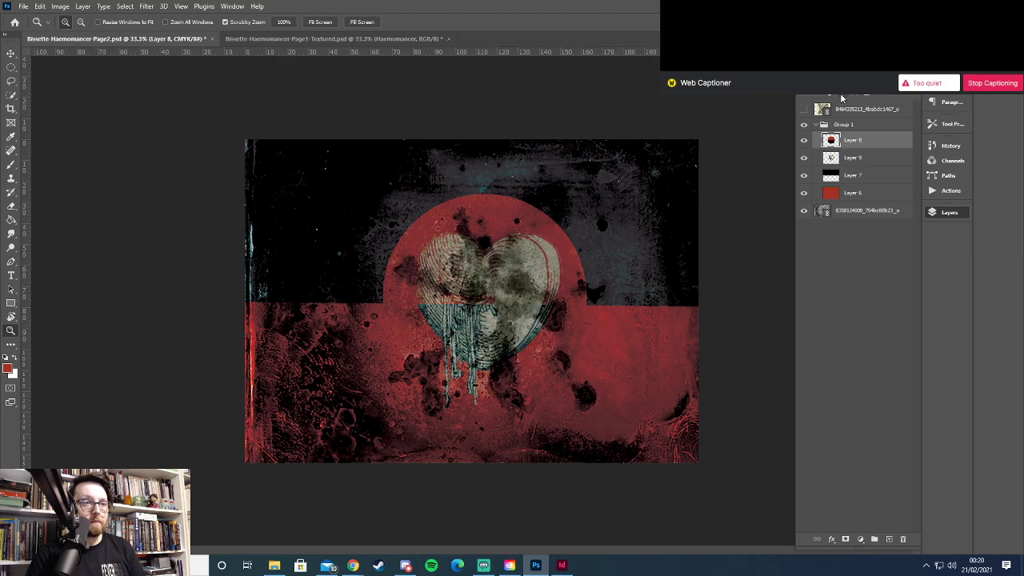
{"action": "scroll", "coordinate": [842, 98], "scroll_direction": "down", "scroll_amount": 1}
{"action": "scroll", "coordinate": [842, 98], "scroll_direction": "down", "scroll_amount": 3}
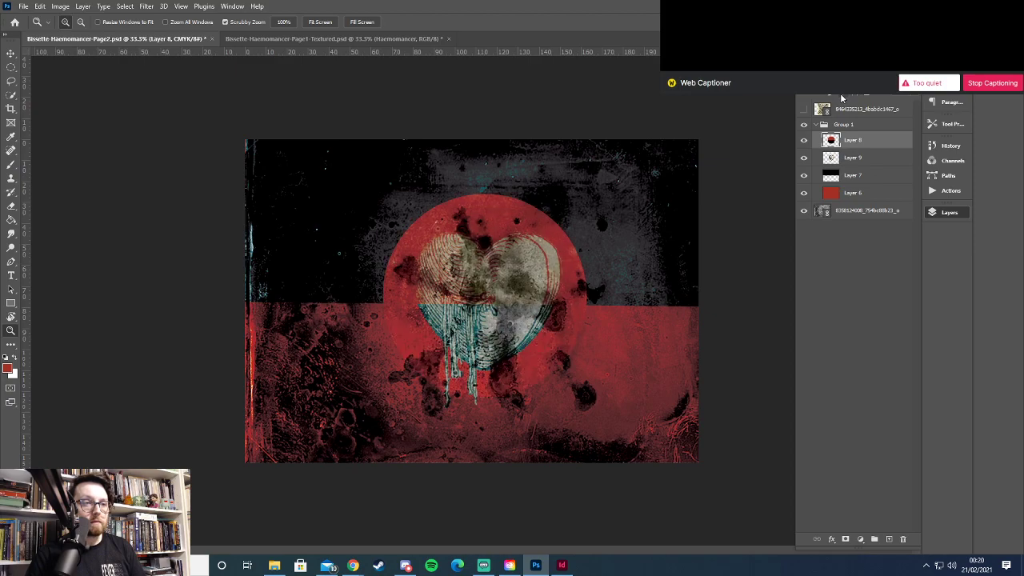
{"action": "scroll", "coordinate": [842, 97], "scroll_direction": "down", "scroll_amount": 2}
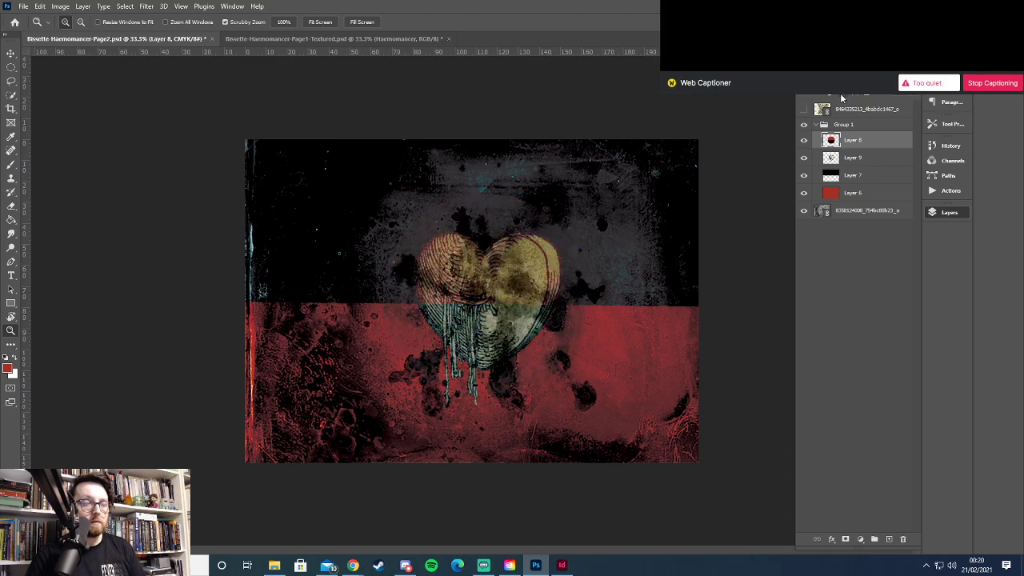
{"action": "scroll", "coordinate": [842, 97], "scroll_direction": "down", "scroll_amount": 1}
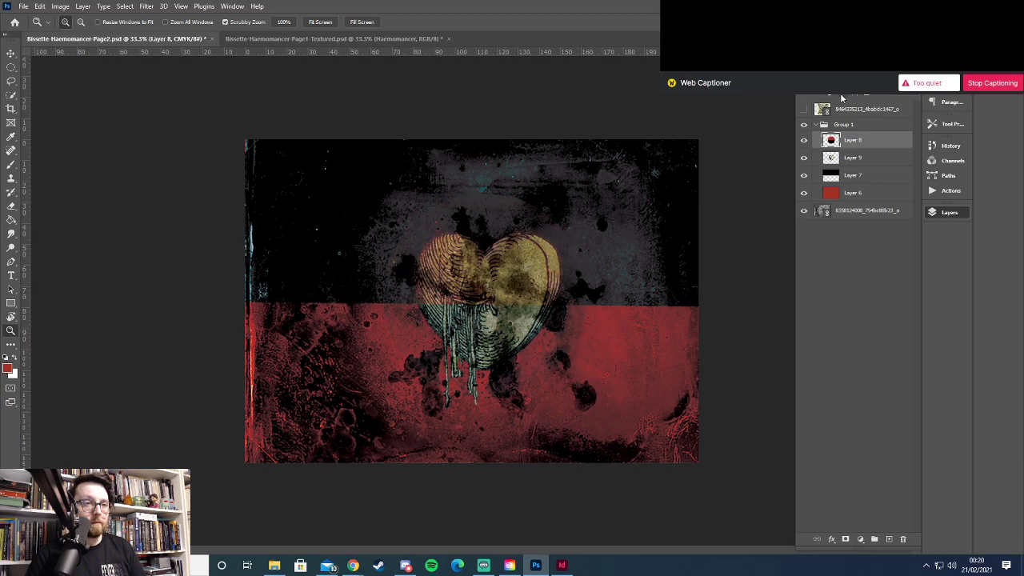
Select the outline of the circle and fill its black lower half with the red foreground colour to make it one colour
{"action": "left_click", "coordinate": [832, 142], "text": "ctrl"}
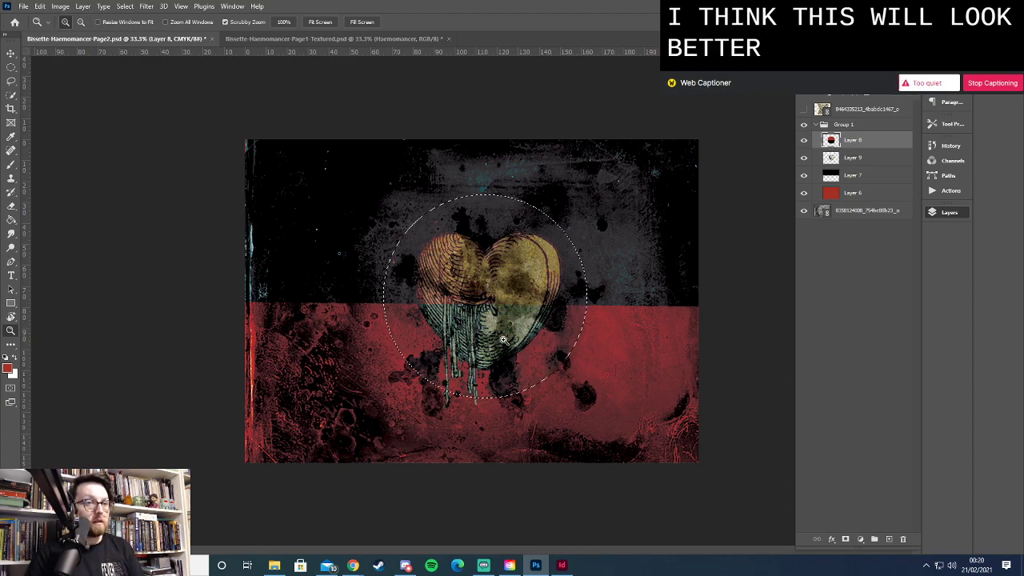
{"action": "key", "text": "g"}
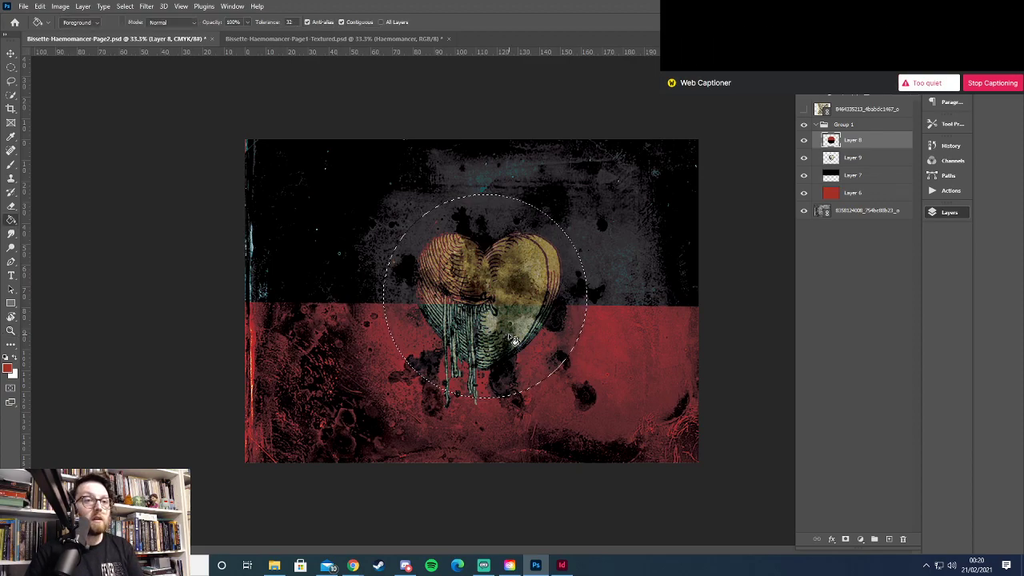
{"action": "left_click", "coordinate": [511, 337]}
{"action": "key", "text": "ctrl+d"}
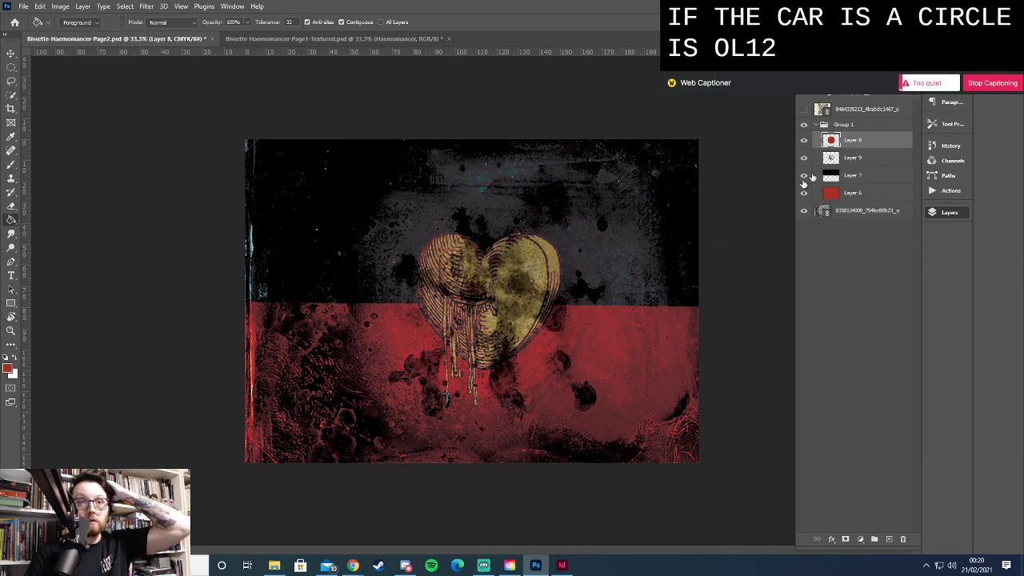
Move the heart layer back above the circle layer and try out blending modes on it, ending with Linear Light
{"action": "left_click_drag", "start_coordinate": [855, 141], "coordinate": [866, 132]}
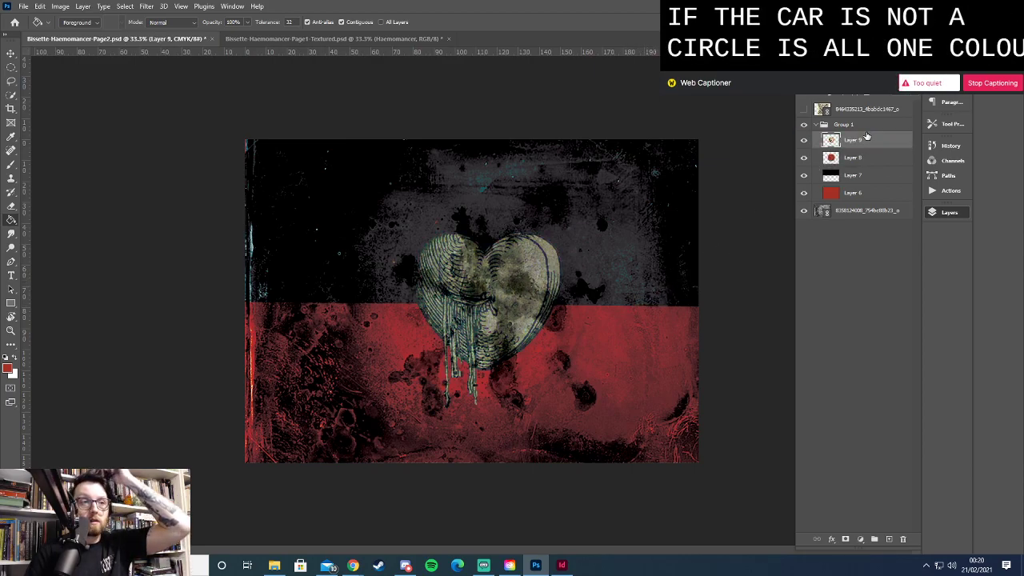
{"action": "left_click", "coordinate": [853, 96]}
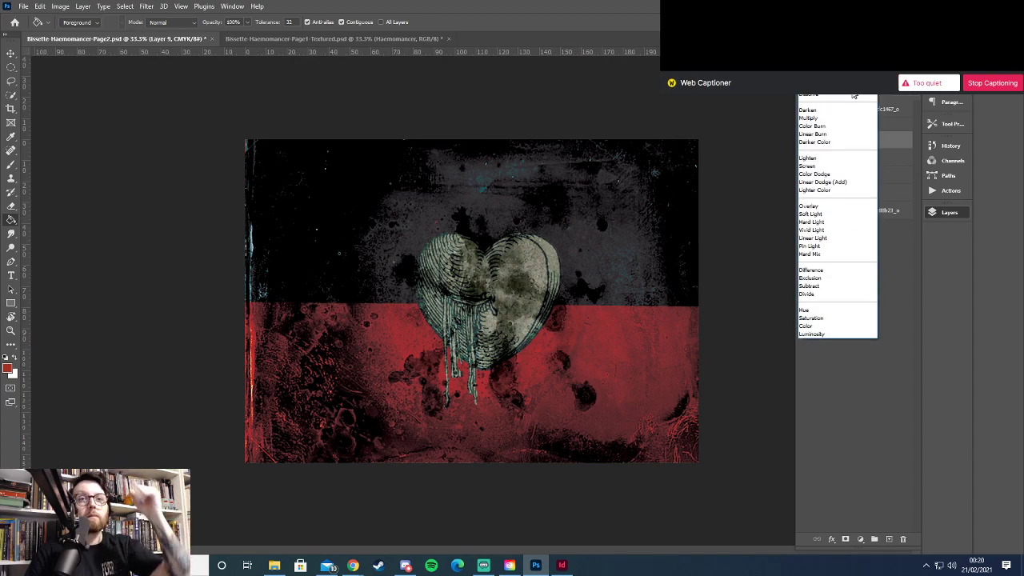
{"action": "left_click", "coordinate": [853, 96]}
{"action": "left_click", "coordinate": [852, 97]}
{"action": "scroll", "coordinate": [852, 97], "scroll_direction": "down", "scroll_amount": 4}
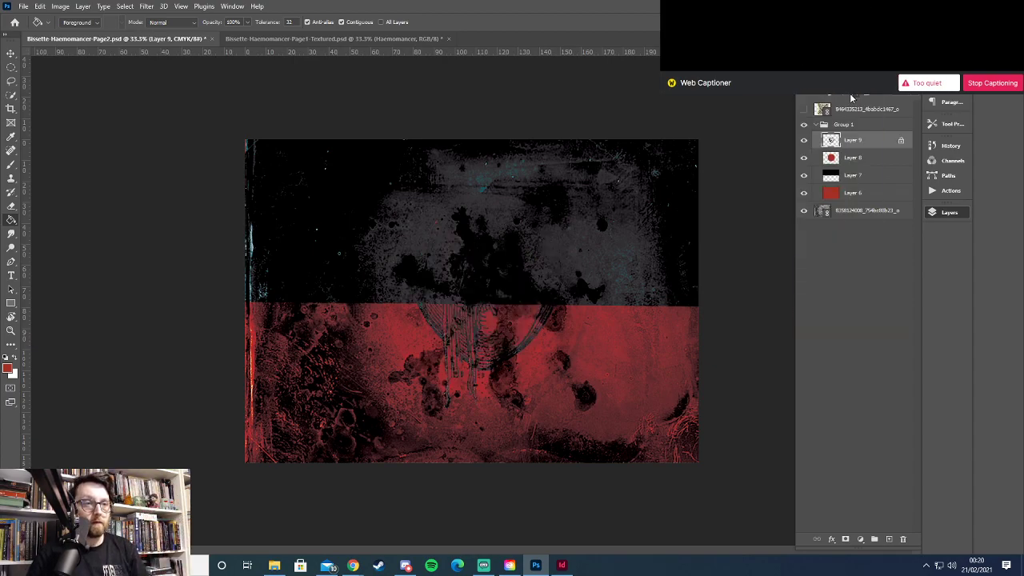
{"action": "scroll", "coordinate": [853, 97], "scroll_direction": "down", "scroll_amount": 2}
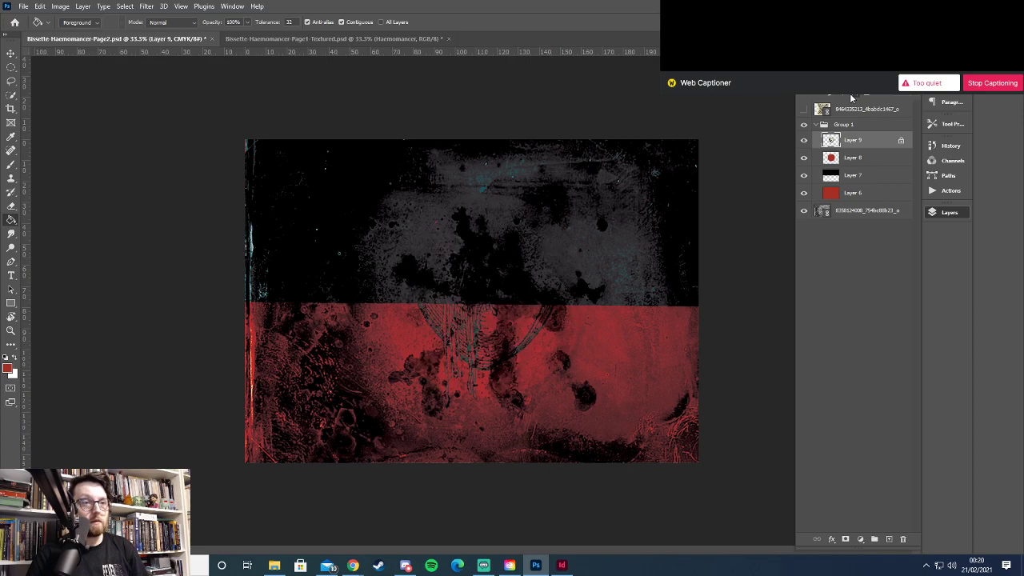
{"action": "scroll", "coordinate": [852, 97], "scroll_direction": "down", "scroll_amount": 3}
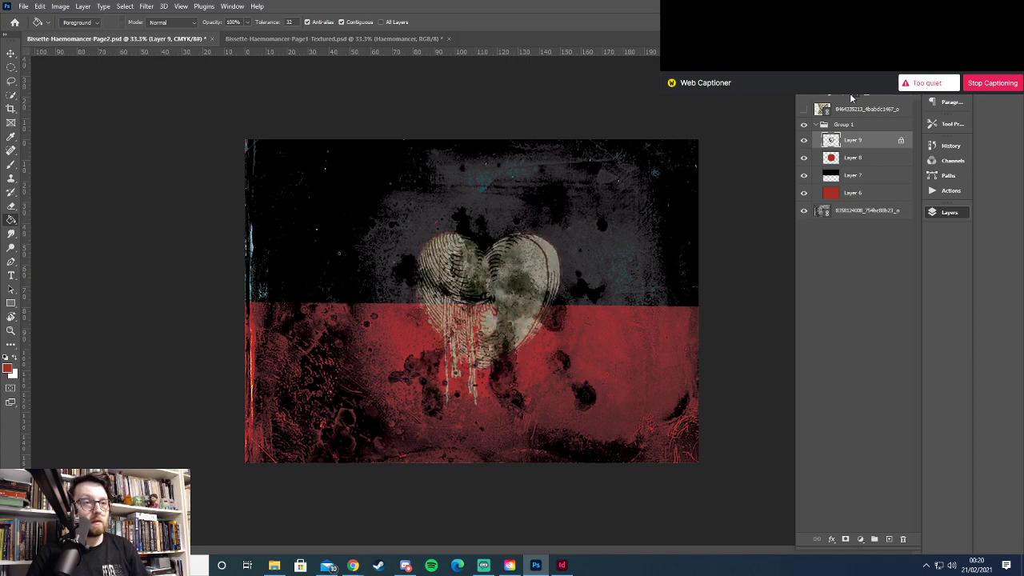
{"action": "scroll", "coordinate": [852, 98], "scroll_direction": "down", "scroll_amount": 2}
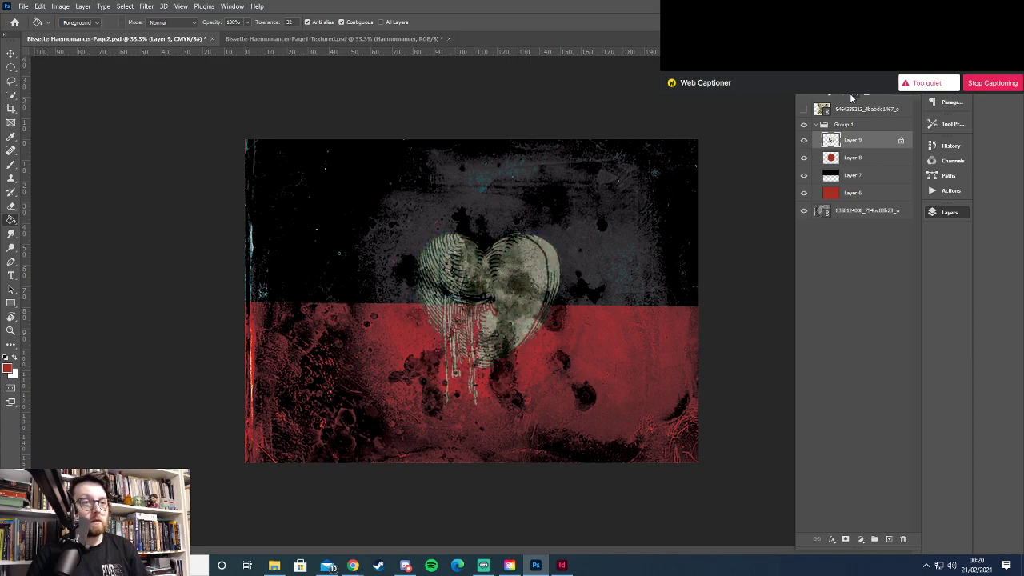
{"action": "scroll", "coordinate": [852, 98], "scroll_direction": "down", "scroll_amount": 1}
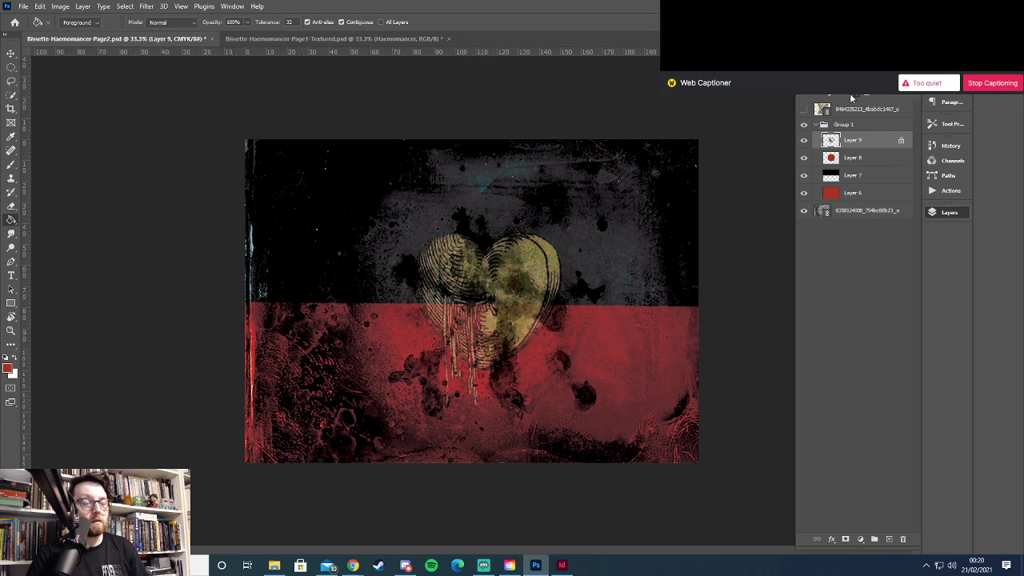
{"action": "scroll", "coordinate": [852, 97], "scroll_direction": "down", "scroll_amount": 2}
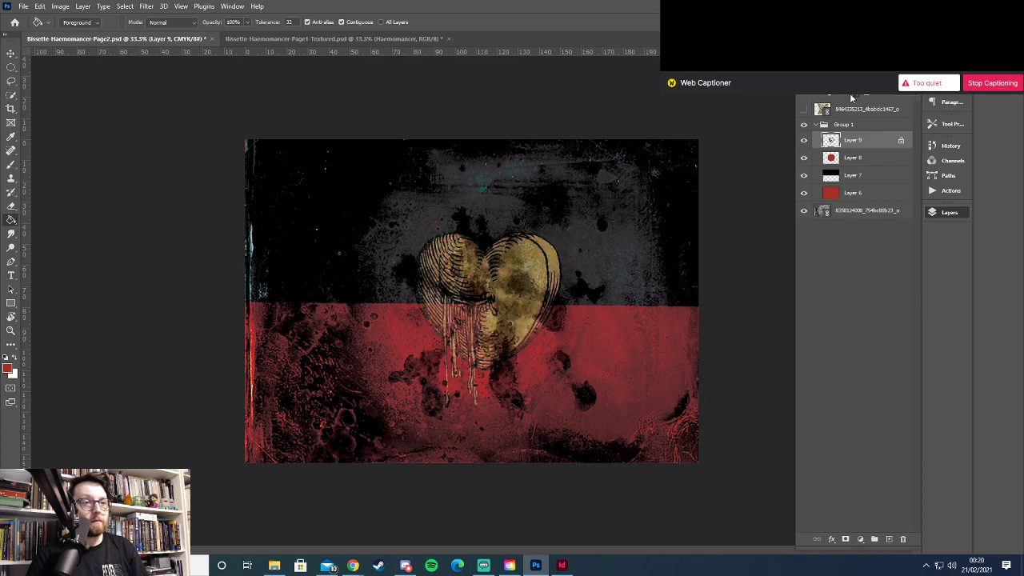
Look through the Windows (C:) drive for a file to open
{"action": "left_click", "coordinate": [24, 7]}
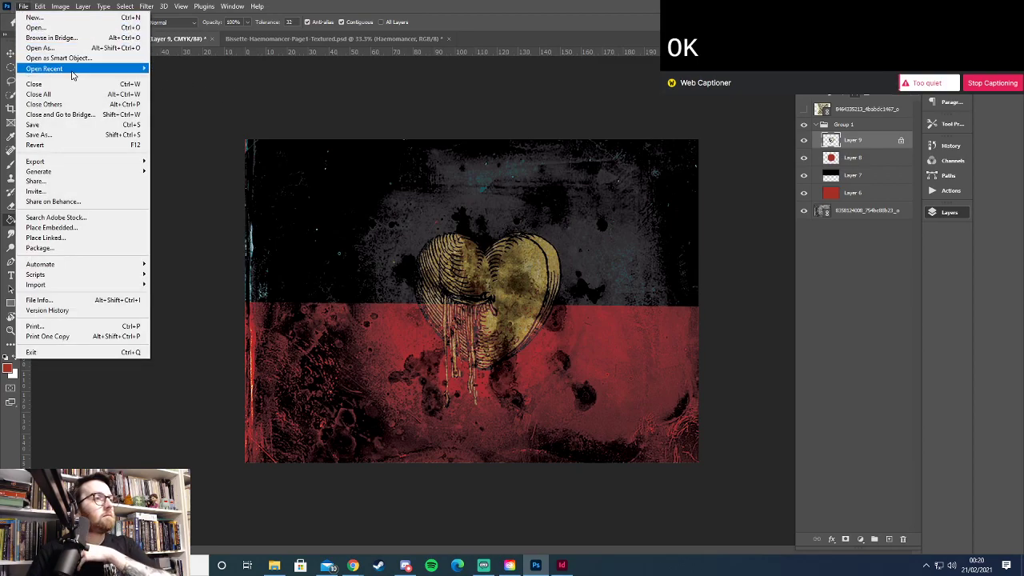
{"action": "mouse_move", "coordinate": [72, 75]}
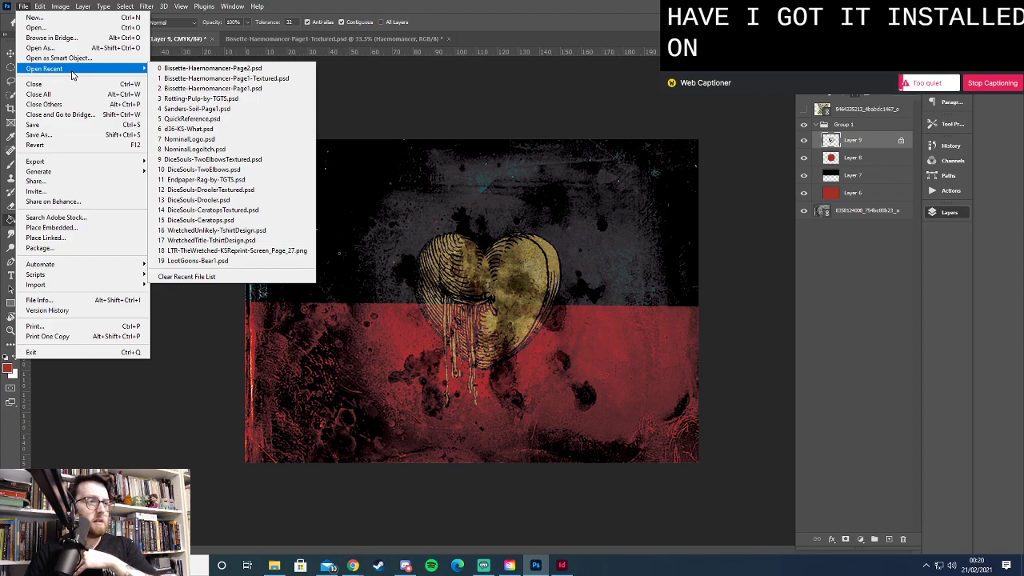
{"action": "left_click", "coordinate": [36, 28]}
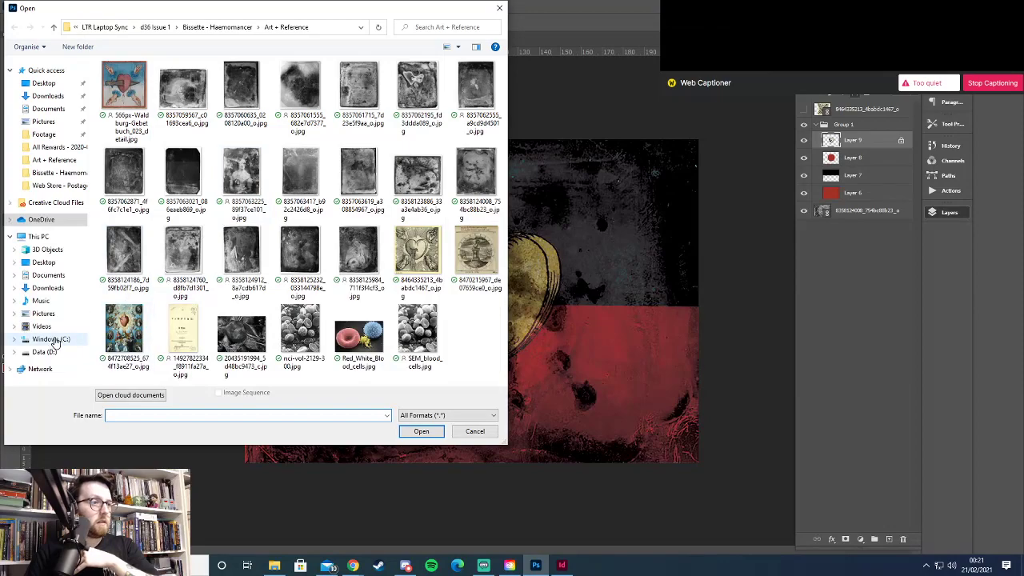
{"action": "left_click", "coordinate": [53, 340]}
{"action": "double_click", "coordinate": [135, 125]}
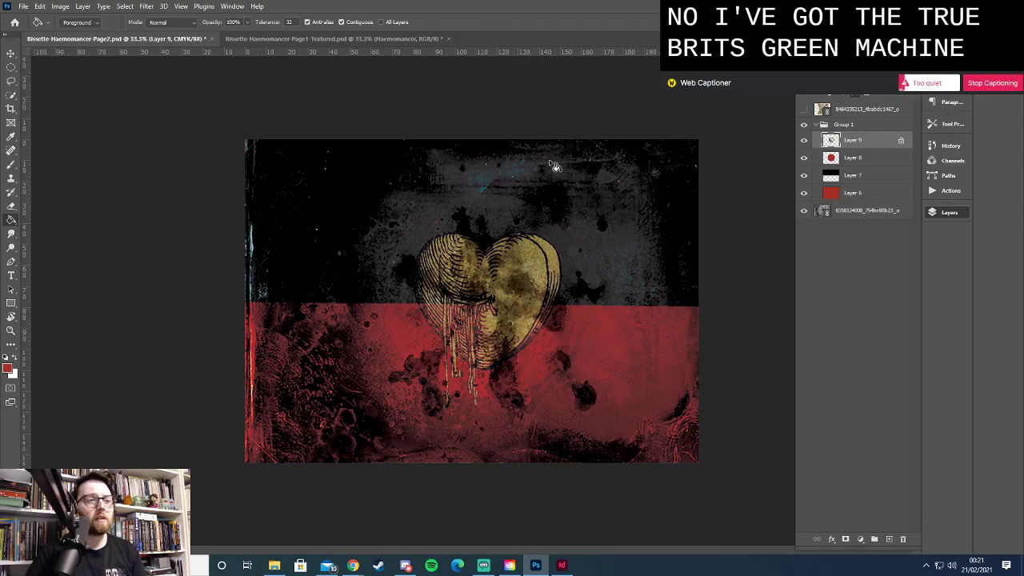
Compare further blending modes on the heart layer and choose one that tints the heart a dull yellow
{"action": "left_click", "coordinate": [842, 98]}
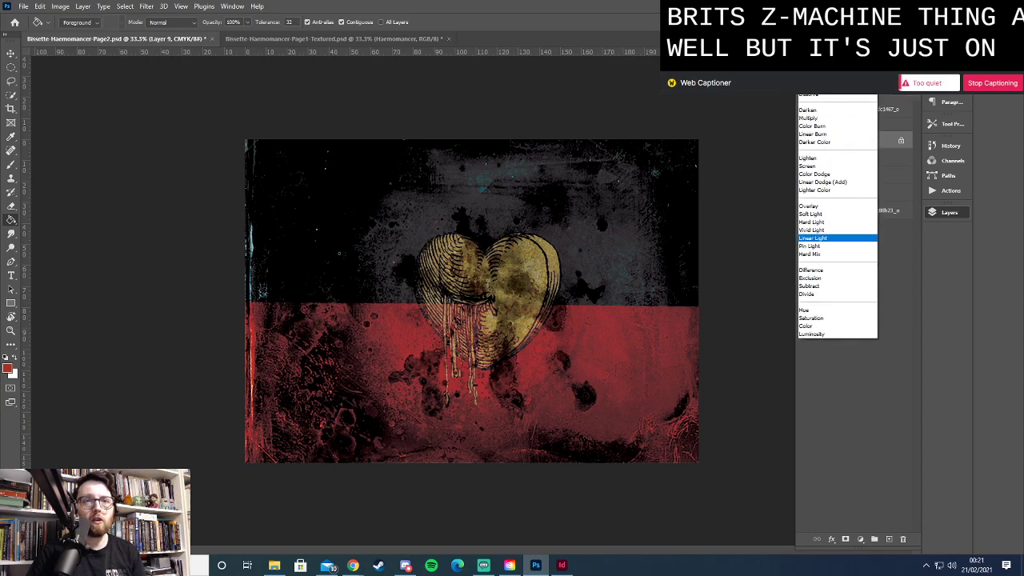
{"action": "left_click", "coordinate": [842, 98]}
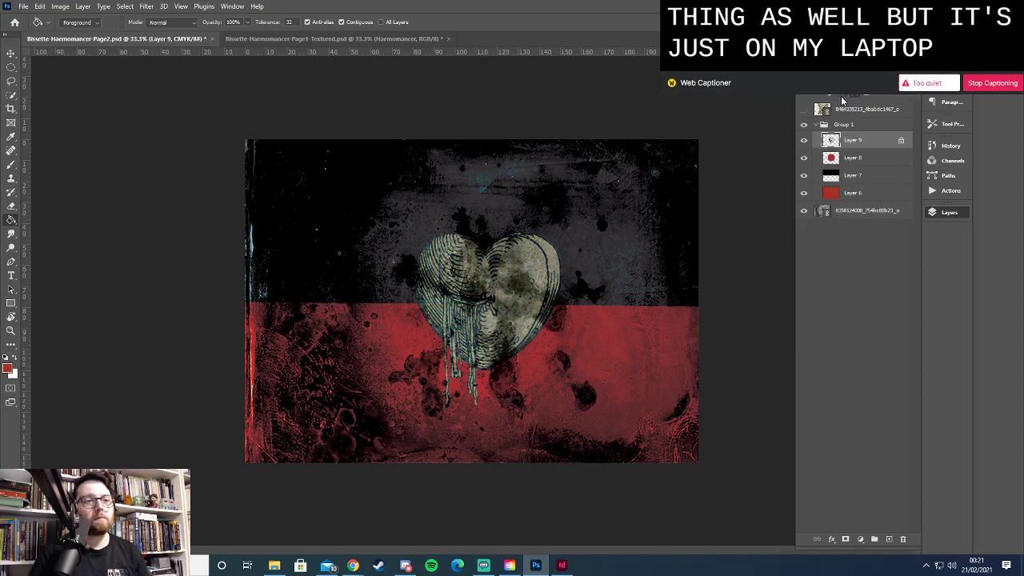
{"action": "key", "text": "Down"}
{"action": "key", "text": "Down"}
{"action": "key", "text": "Down"}
{"action": "key", "text": "Down"}
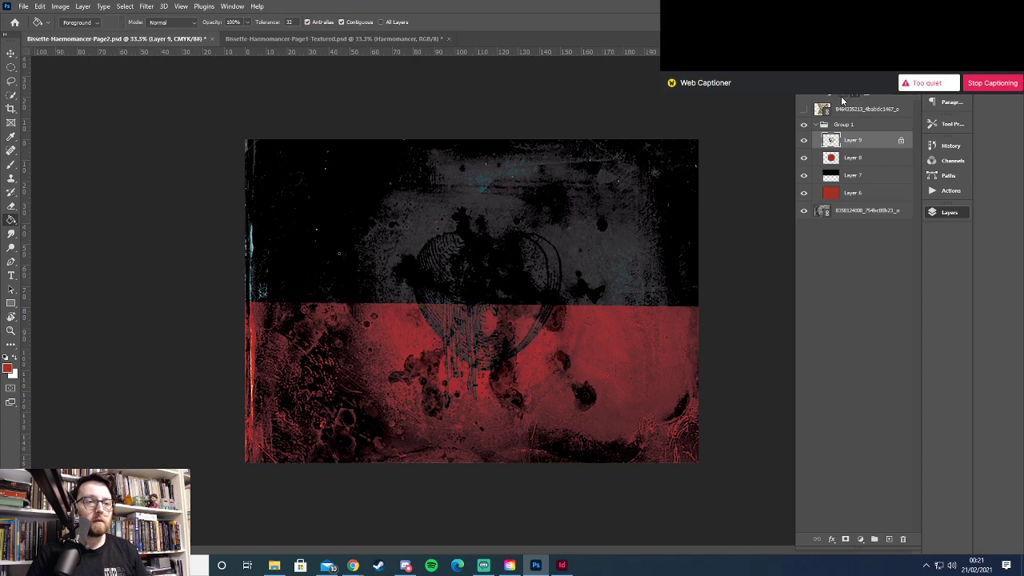
{"action": "key", "text": "Down"}
{"action": "key", "text": "Down"}
{"action": "key", "text": "Down"}
{"action": "key", "text": "Down"}
{"action": "key", "text": "Down"}
{"action": "key", "text": "Down"}
{"action": "key", "text": "Down"}
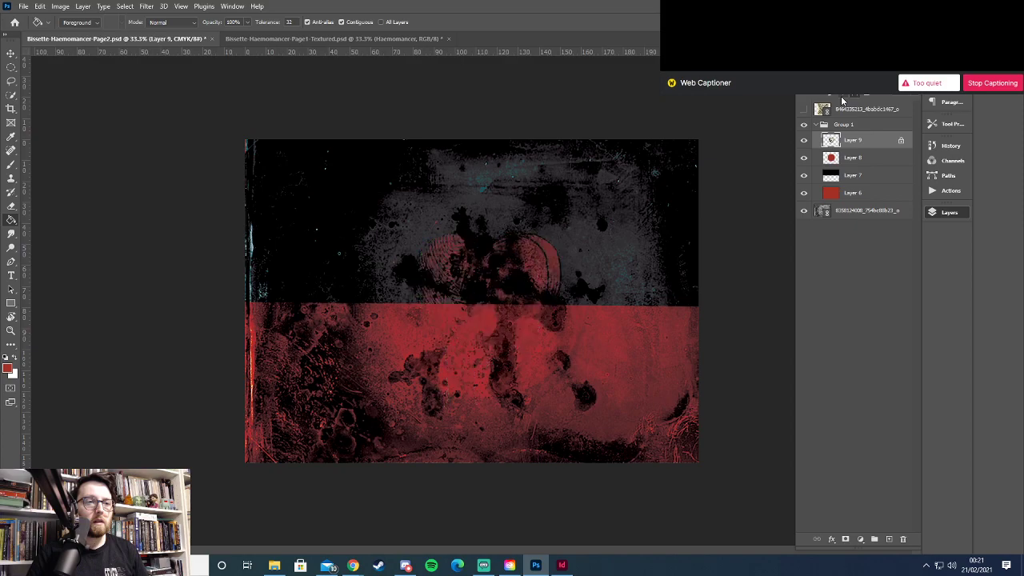
{"action": "key", "text": "Down"}
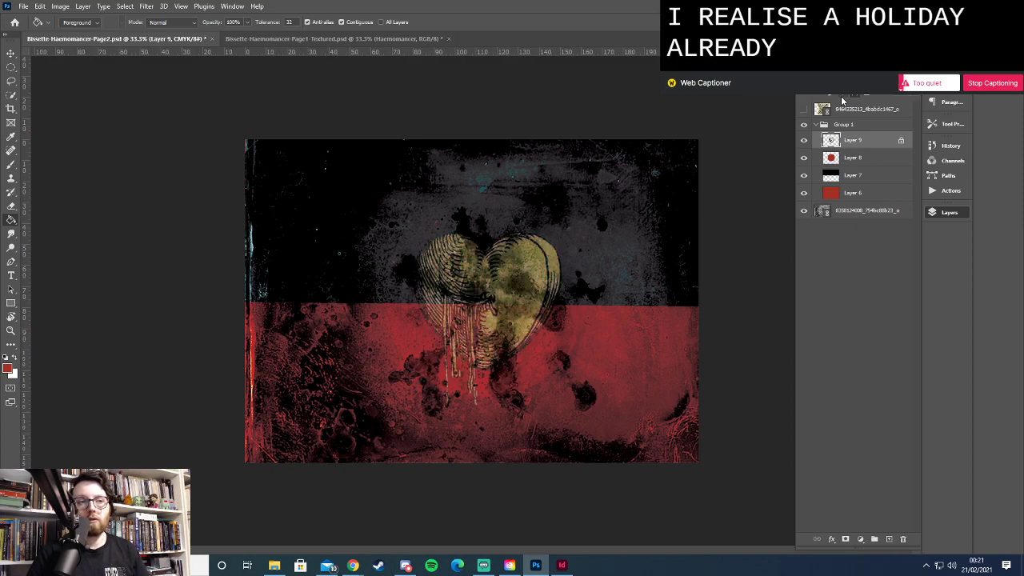
Return the circle layer (Layer 8) to its original blending mode so it shows as solid red behind the heart
{"action": "left_click", "coordinate": [852, 157]}
{"action": "left_click", "coordinate": [842, 100]}
{"action": "left_click", "coordinate": [869, 156]}
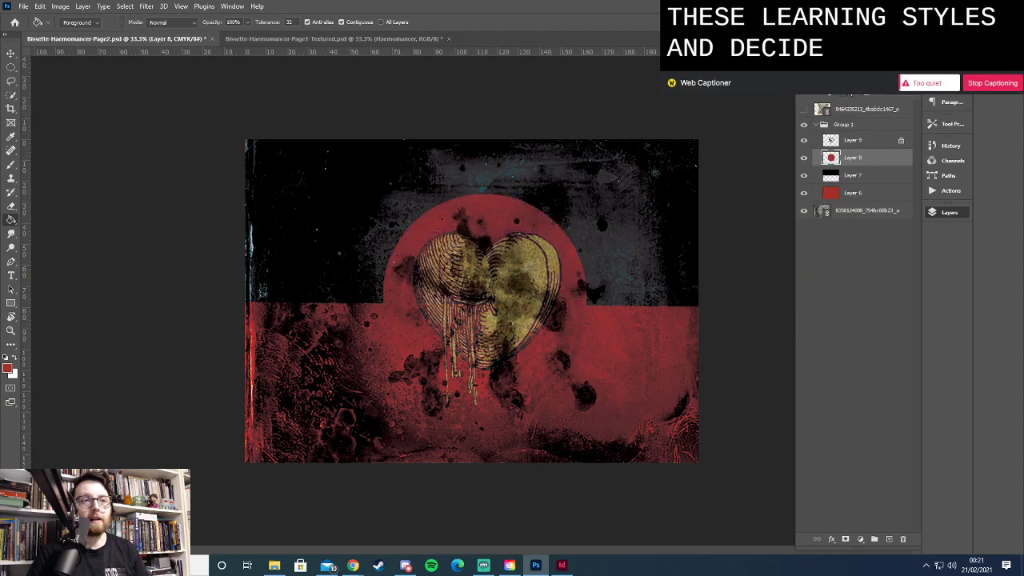
Enlarge the heart on Layer 9 to about 112% and reposition it over the red circle
{"action": "left_click", "coordinate": [861, 146]}
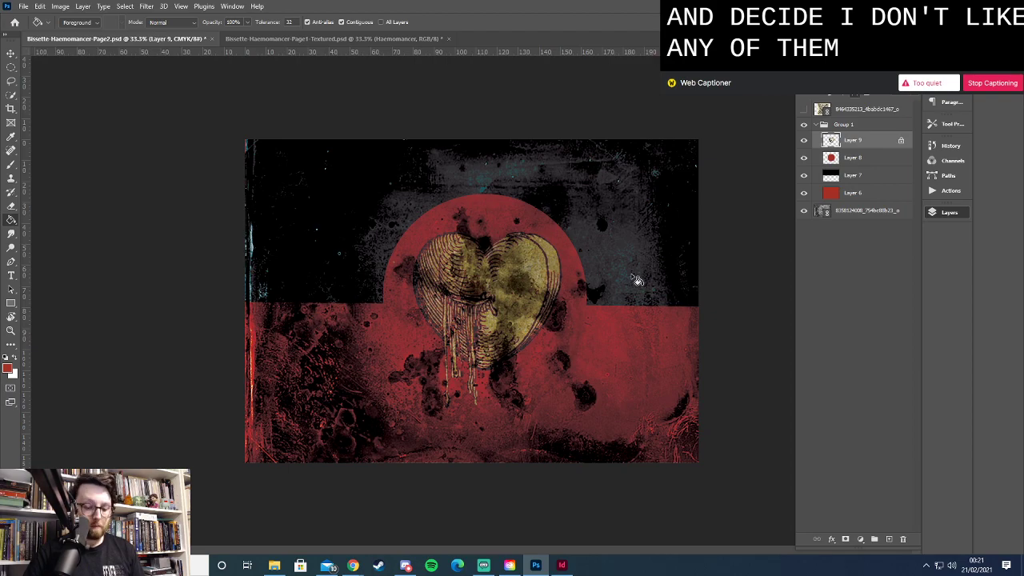
{"action": "key", "text": "ctrl+t"}
{"action": "left_click_drag", "start_coordinate": [566, 228], "coordinate": [587, 202]}
{"action": "left_click_drag", "start_coordinate": [543, 265], "coordinate": [533, 298]}
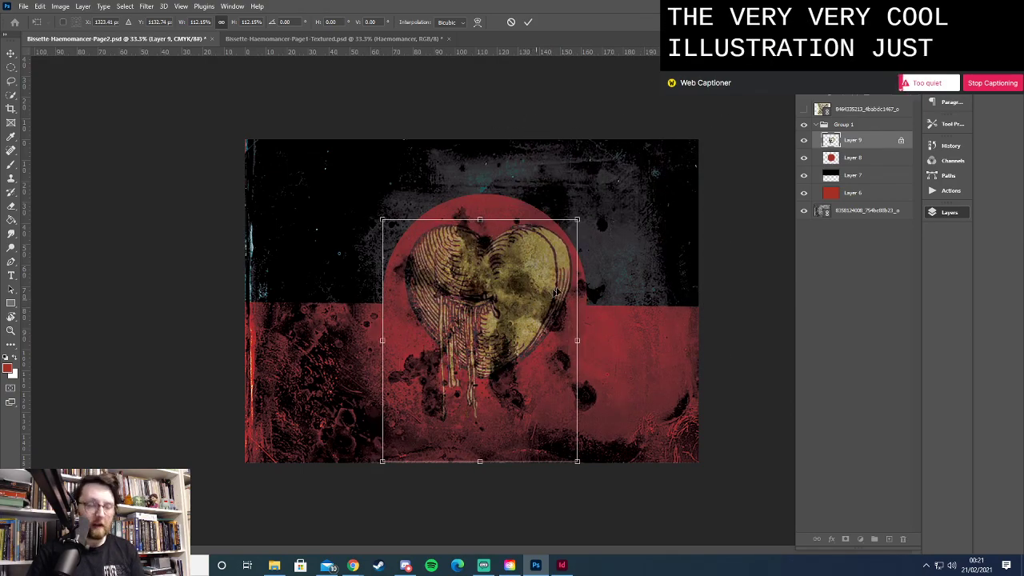
{"action": "key", "text": "Return"}
Fill the light areas of the heart with the red foreground colour, undoing and redoing the fill to compare
{"action": "key", "text": "g"}
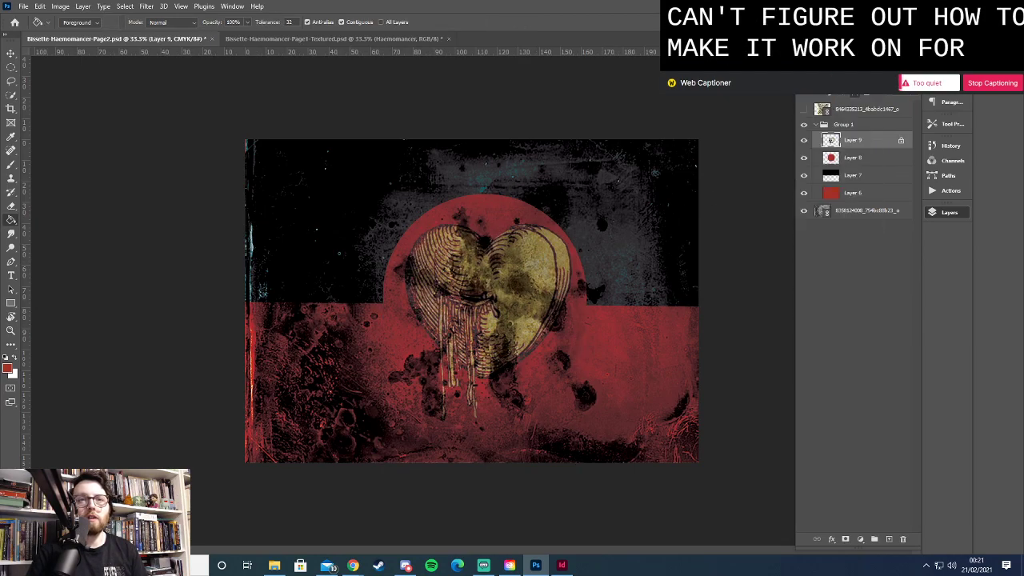
{"action": "left_click", "coordinate": [535, 263]}
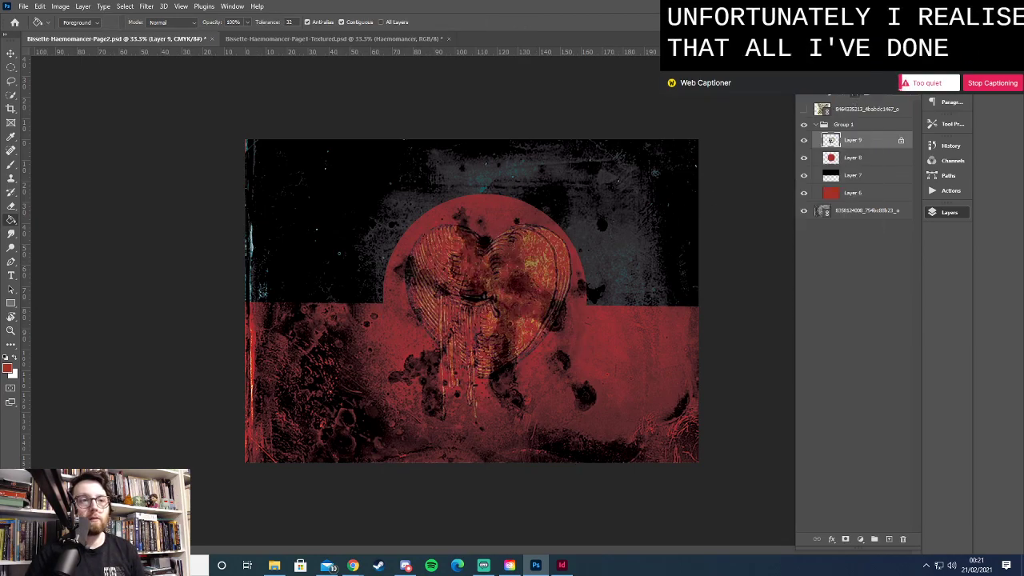
{"action": "key", "text": "ctrl+z"}
{"action": "key", "text": "ctrl+z"}
{"action": "key", "text": "ctrl+shift+z"}
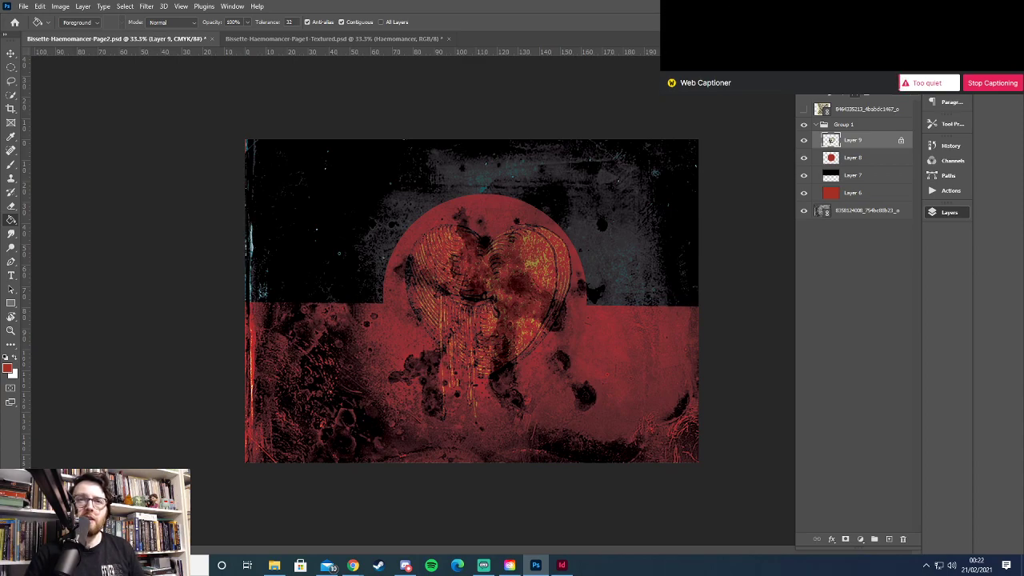
Try fading the heart on Layer 9 out completely by lowering its opacity, and restore the opacity
{"action": "left_click", "coordinate": [902, 96]}
{"action": "left_click", "coordinate": [891, 95]}
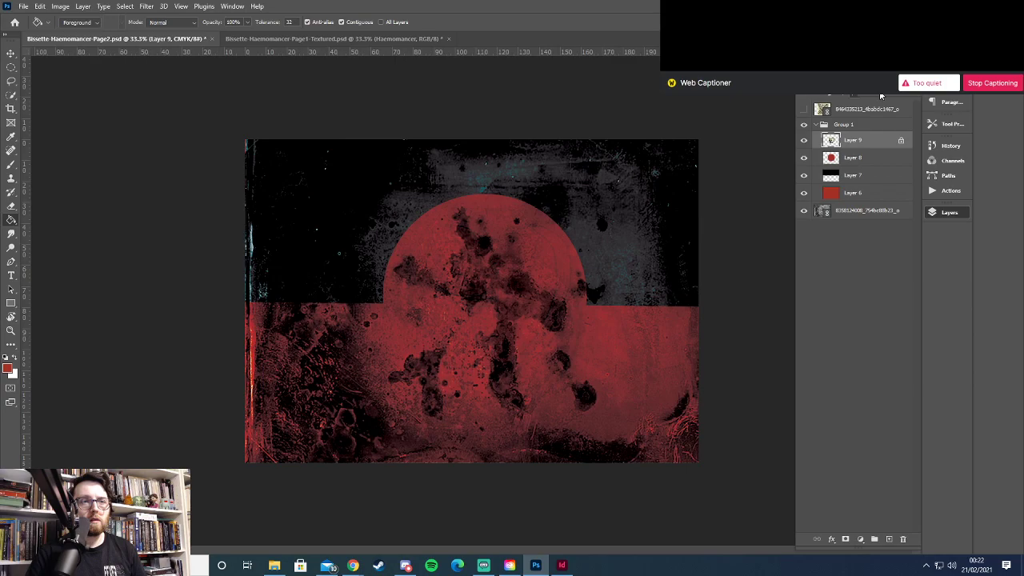
{"action": "left_click", "coordinate": [903, 95]}
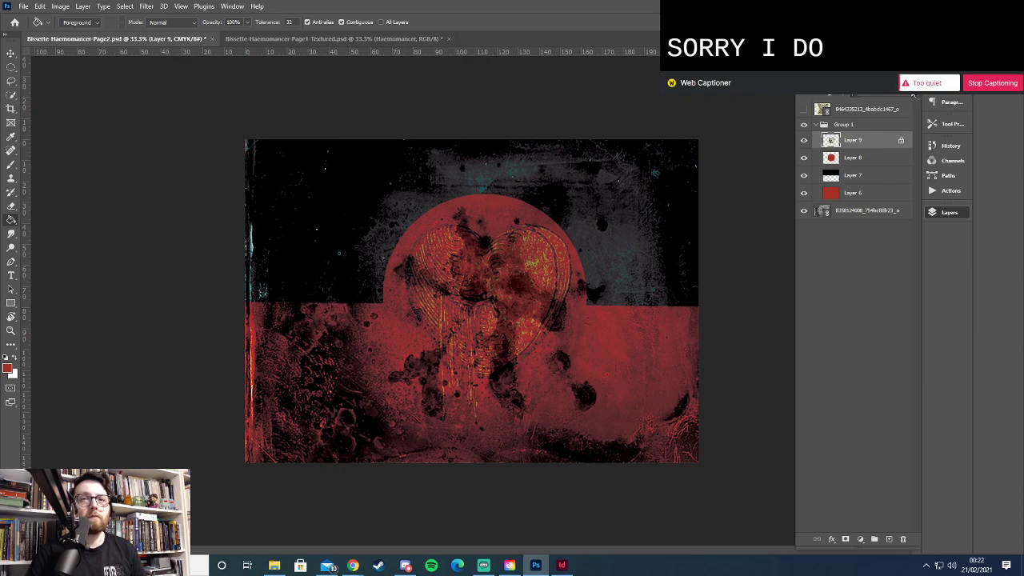
Compare blending modes on the heart layer, from Vivid Light through the remaining modes to Luminosity
{"action": "left_click", "coordinate": [840, 94]}
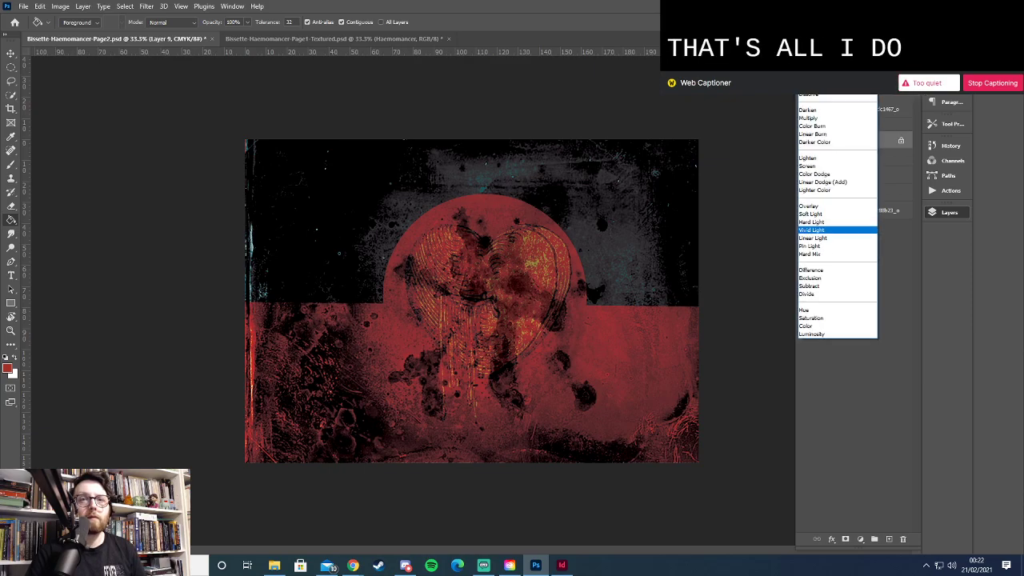
{"action": "left_click", "coordinate": [820, 237]}
{"action": "key", "text": "Down"}
{"action": "key", "text": "Down"}
{"action": "key", "text": "Down"}
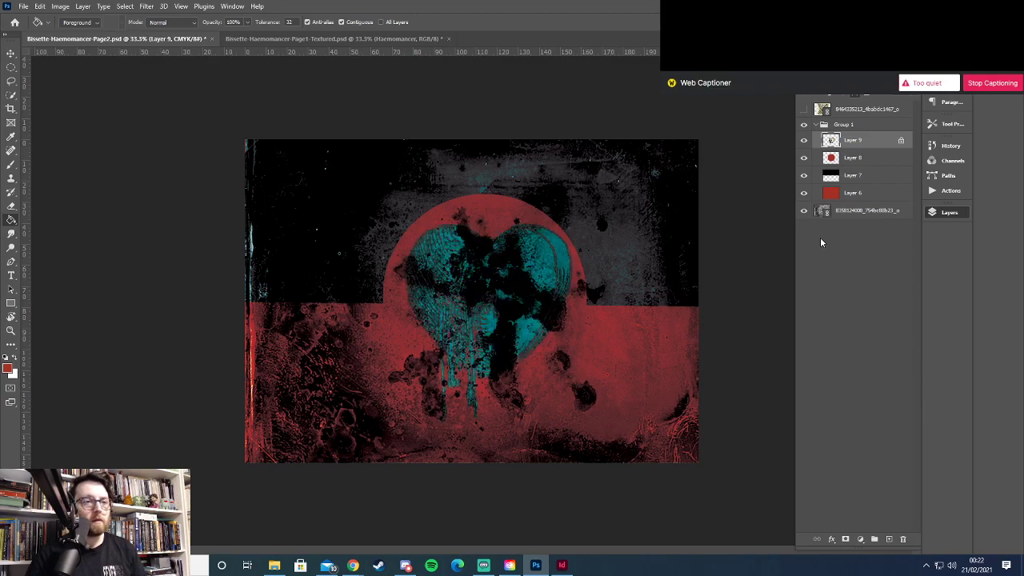
{"action": "key", "text": "Down"}
{"action": "key", "text": "Down"}
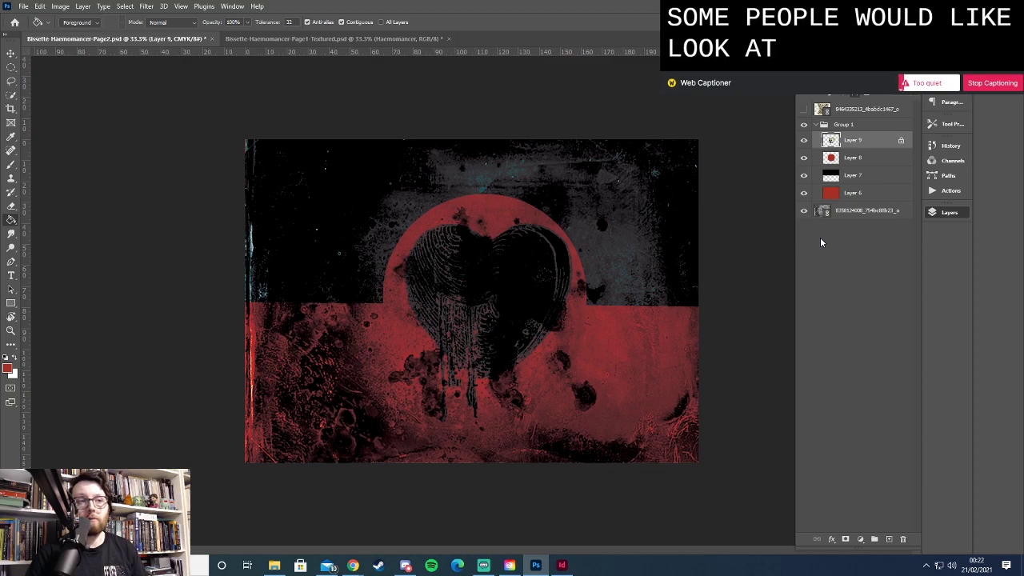
{"action": "key", "text": "Down"}
{"action": "key", "text": "Down"}
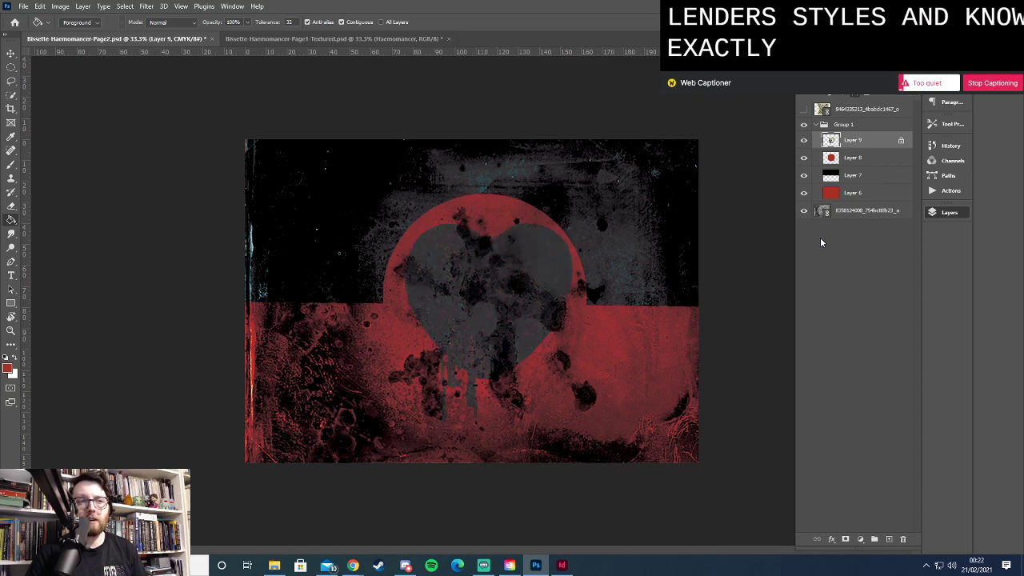
{"action": "key", "text": "Down"}
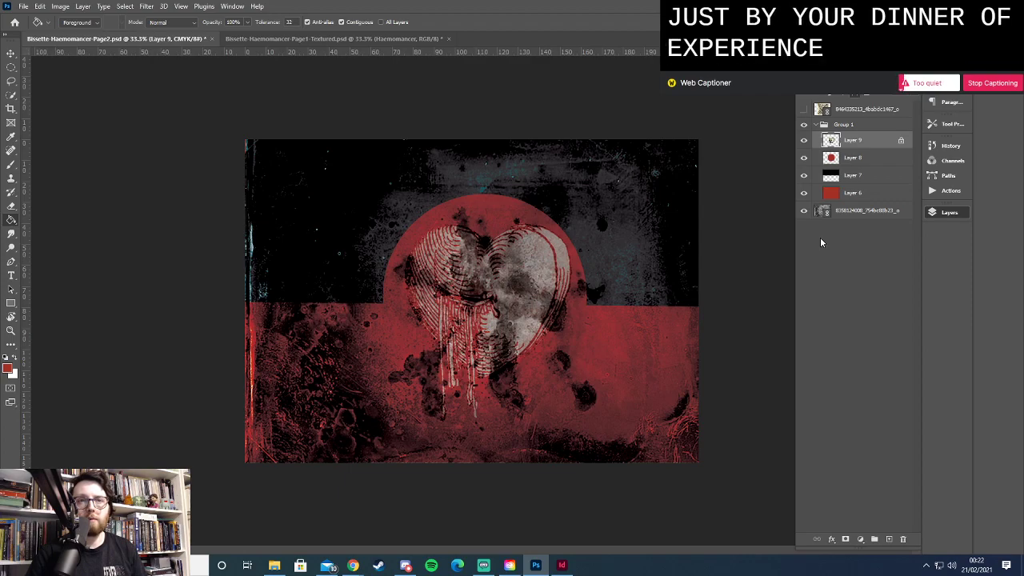
Switch the heart layer to a blending mode that shows its natural pale colours, and invert its colours
{"action": "left_click", "coordinate": [849, 92]}
{"action": "left_click", "coordinate": [836, 264]}
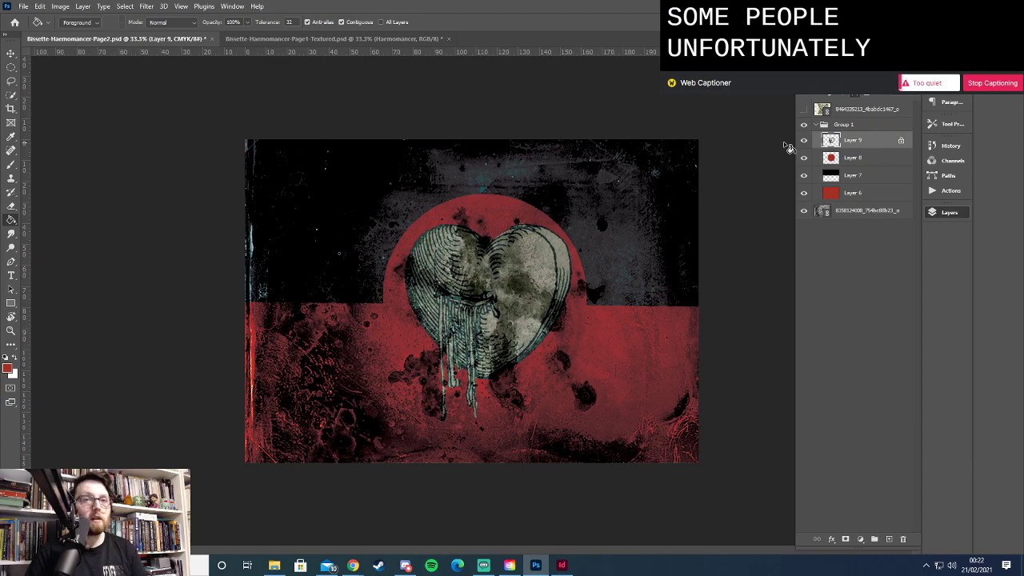
{"action": "left_click", "coordinate": [60, 7]}
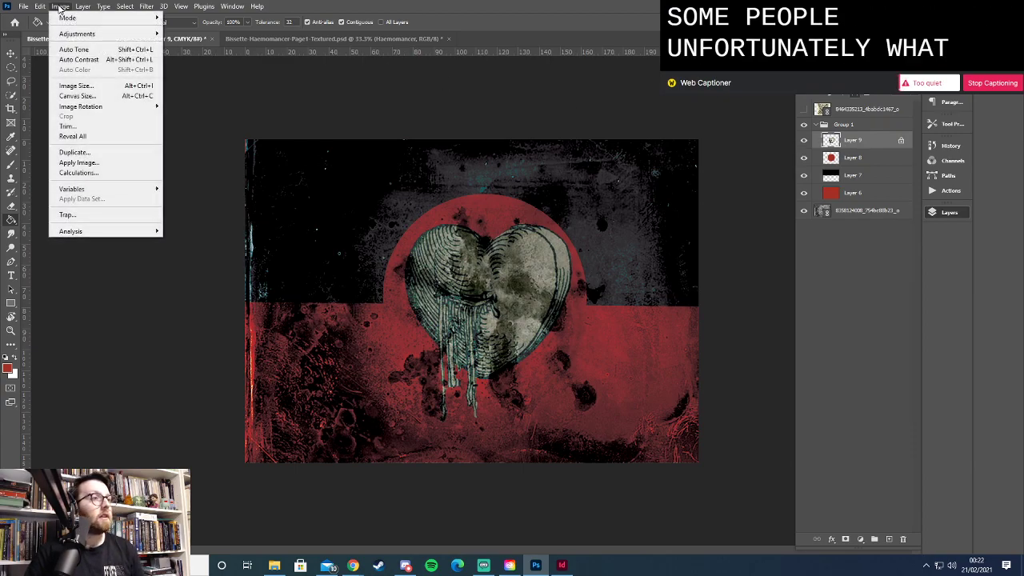
{"action": "mouse_move", "coordinate": [90, 33]}
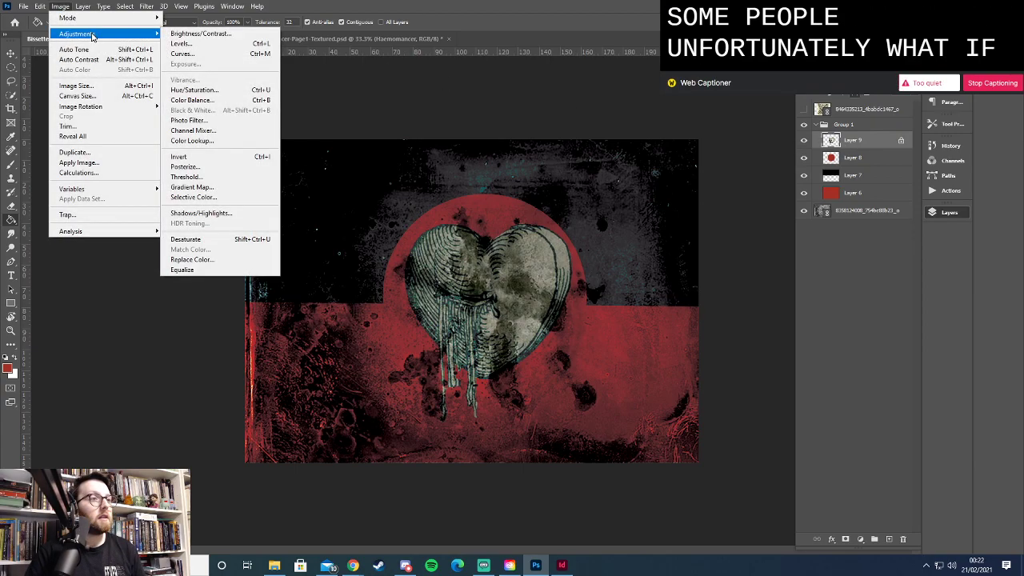
{"action": "left_click", "coordinate": [210, 157]}
Compare blending modes on the inverted heart and choose one that keeps only its light linework over the red circle
{"action": "left_click", "coordinate": [845, 95]}
{"action": "left_click", "coordinate": [845, 95]}
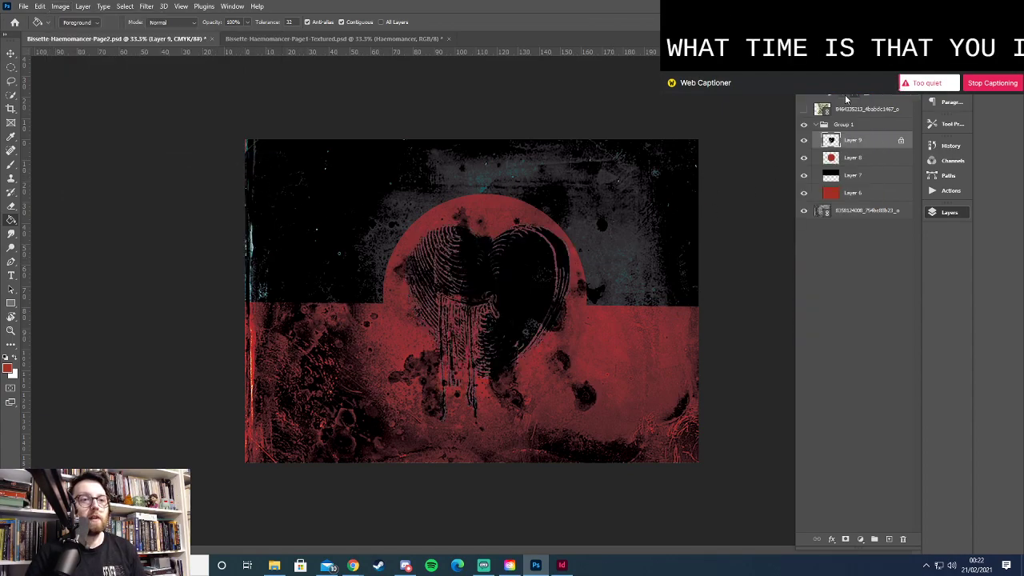
{"action": "scroll", "coordinate": [845, 94], "scroll_direction": "down", "scroll_amount": 1}
{"action": "scroll", "coordinate": [845, 95], "scroll_direction": "down", "scroll_amount": 1}
{"action": "scroll", "coordinate": [845, 94], "scroll_direction": "down", "scroll_amount": 1}
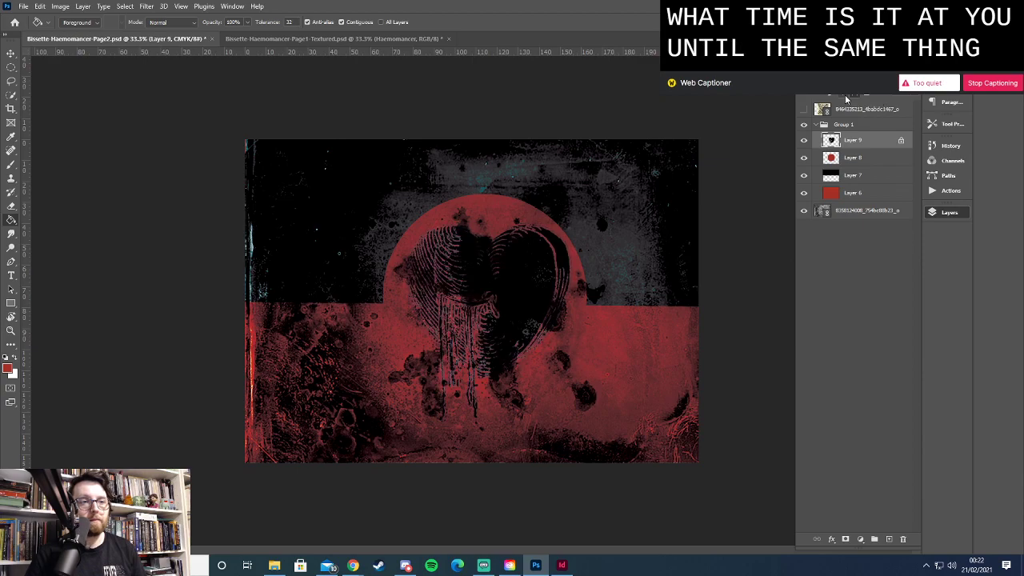
{"action": "scroll", "coordinate": [845, 95], "scroll_direction": "down", "scroll_amount": 1}
{"action": "scroll", "coordinate": [845, 94], "scroll_direction": "down", "scroll_amount": 1}
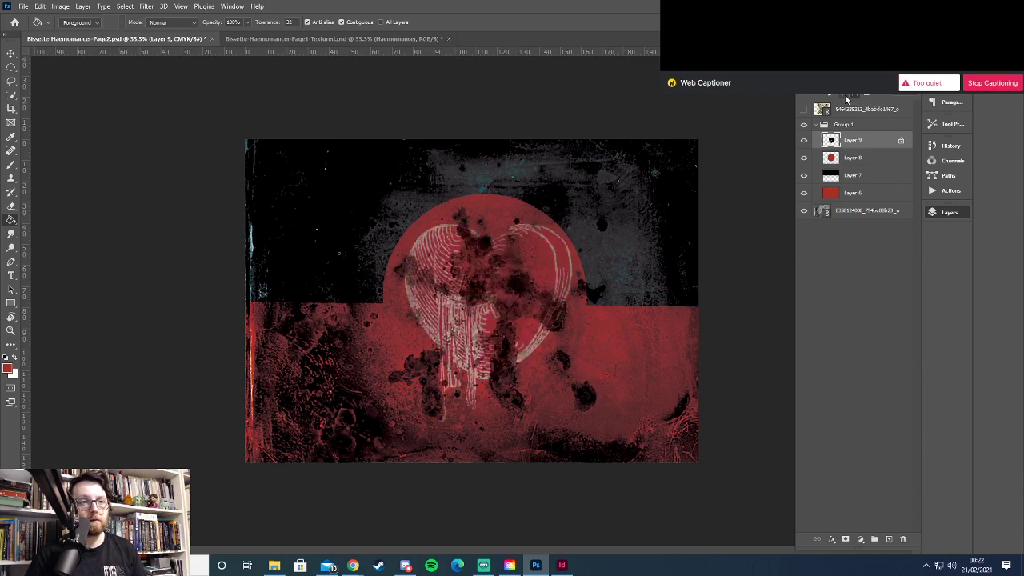
{"action": "scroll", "coordinate": [845, 95], "scroll_direction": "down", "scroll_amount": 1}
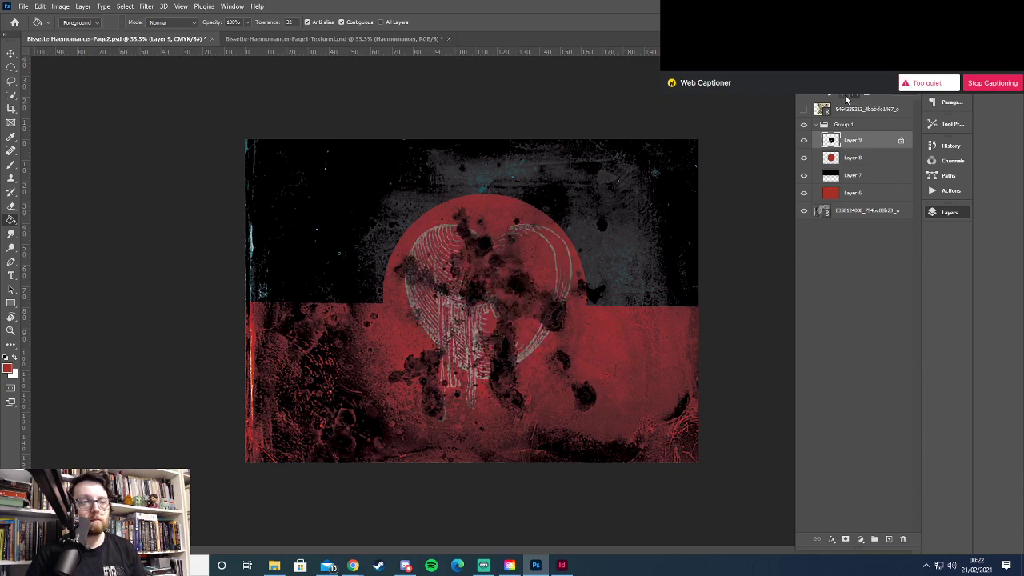
{"action": "scroll", "coordinate": [845, 94], "scroll_direction": "down", "scroll_amount": 1}
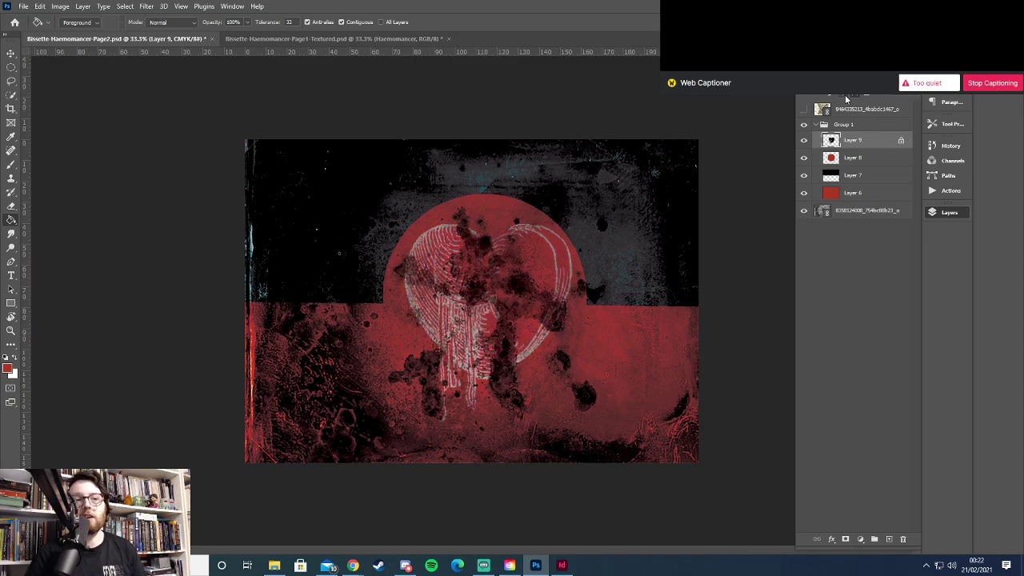
{"action": "scroll", "coordinate": [845, 95], "scroll_direction": "down", "scroll_amount": 1}
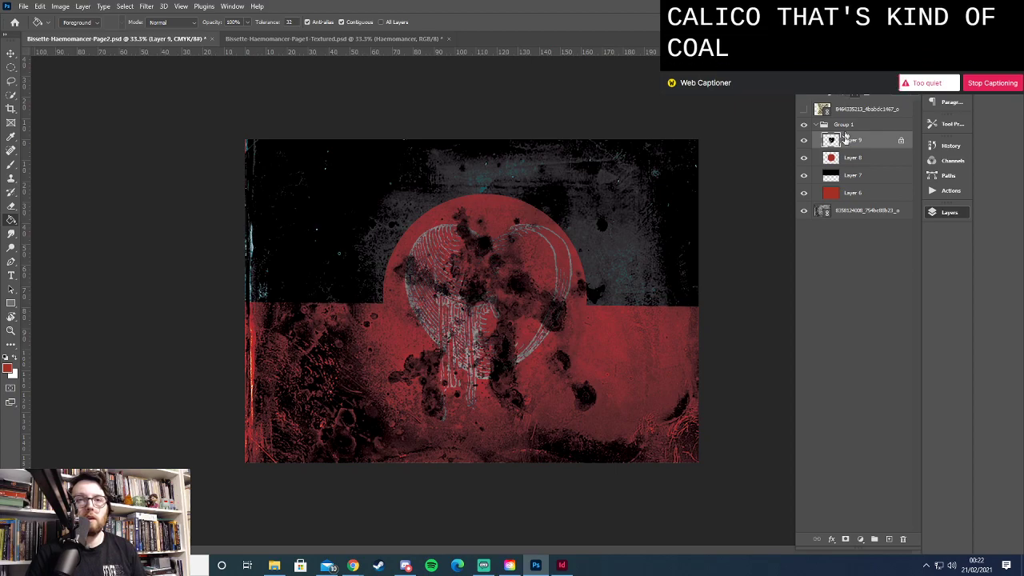
Move Layer 9 out of Group 1 to directly above it, and nudge the heart slightly left over the circle
{"action": "left_click_drag", "start_coordinate": [855, 142], "coordinate": [857, 118]}
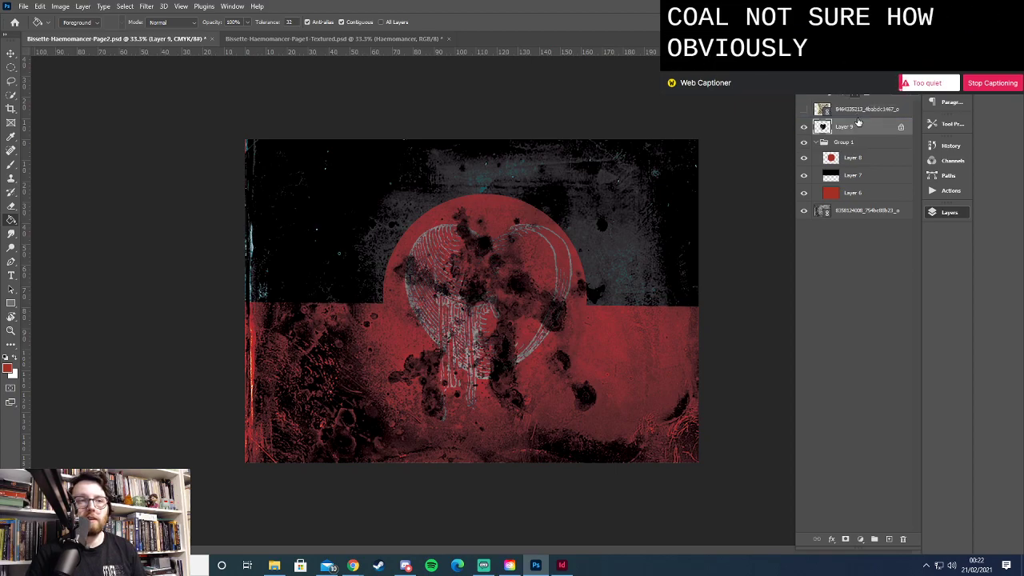
{"action": "key", "text": "v"}
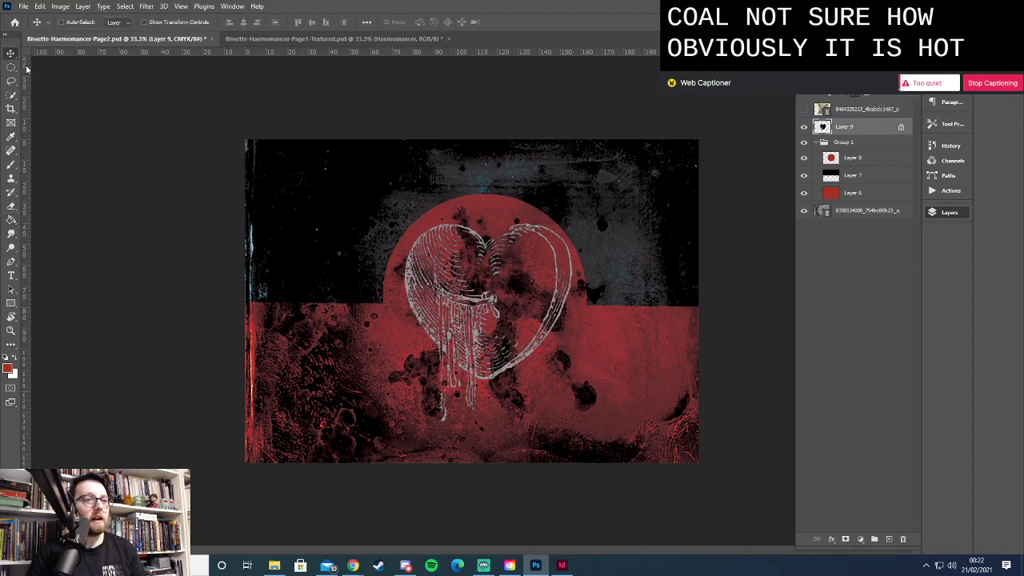
{"action": "key", "text": "Left"}
{"action": "key", "text": "Left"}
{"action": "key", "text": "Left"}
{"action": "key", "text": "Left"}
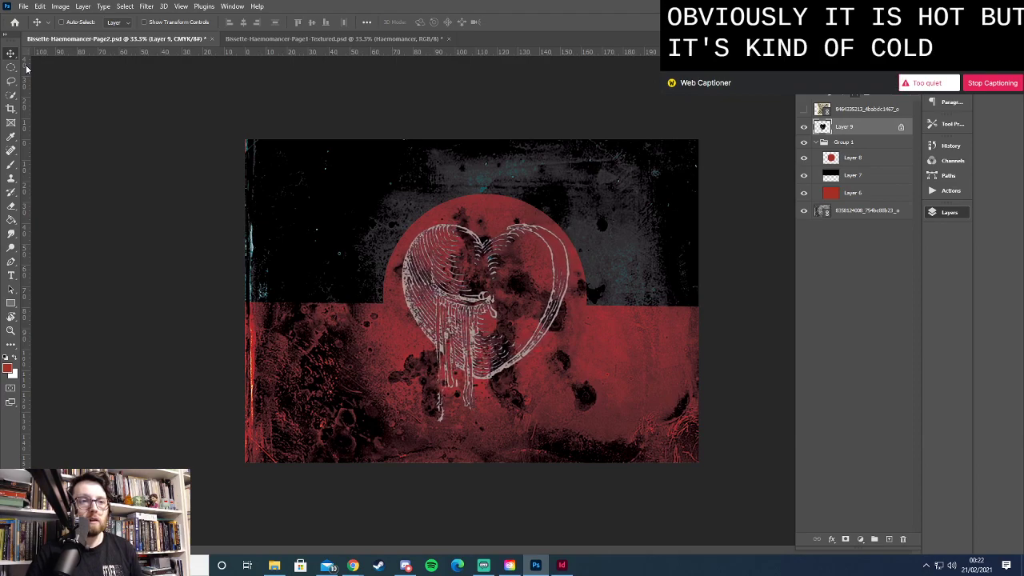
{"action": "key", "text": "Left"}
{"action": "key", "text": "Left"}
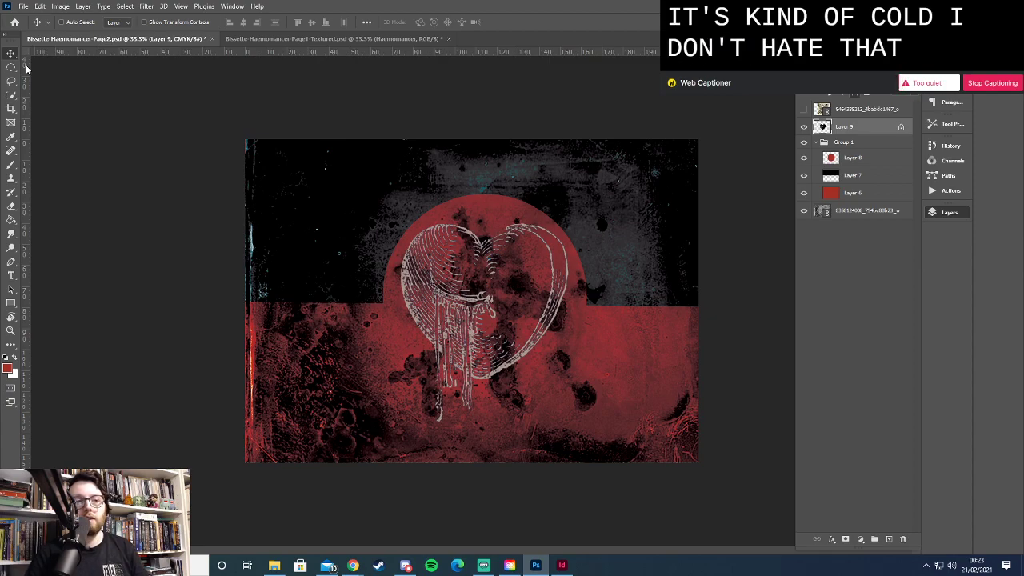
{"action": "key", "text": "Left"}
{"action": "key", "text": "Left"}
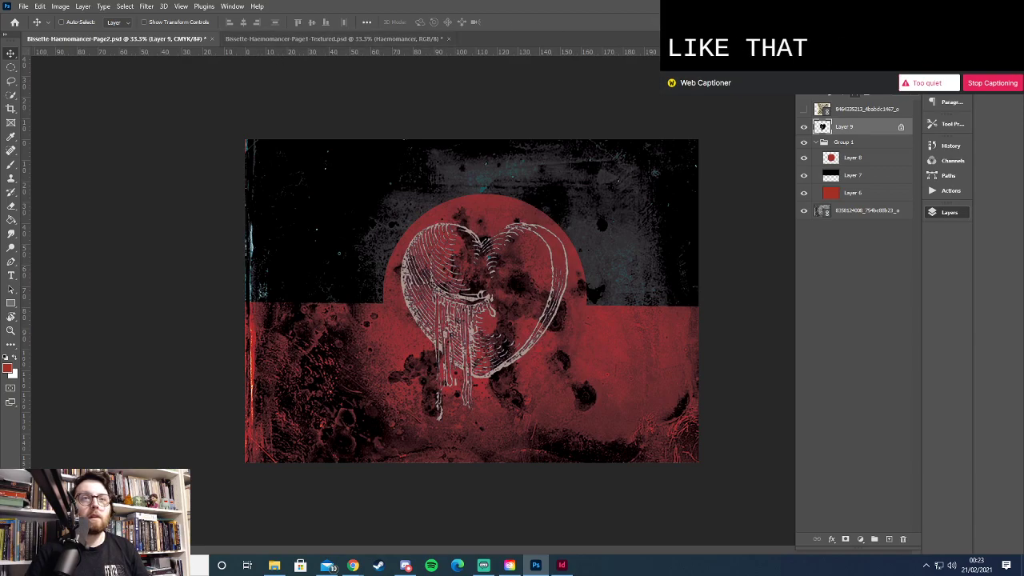
Lower the opacity of Layer 9 so the heart linework looks faded, and save the page 2 document
{"action": "left_click_drag", "start_coordinate": [909, 94], "coordinate": [897, 94]}
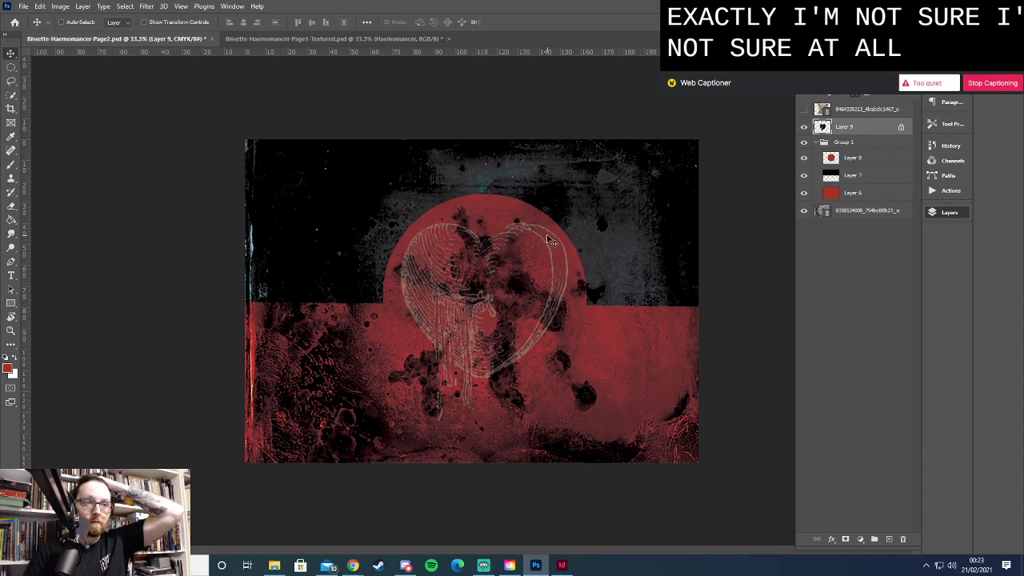
{"action": "left_click", "coordinate": [856, 158]}
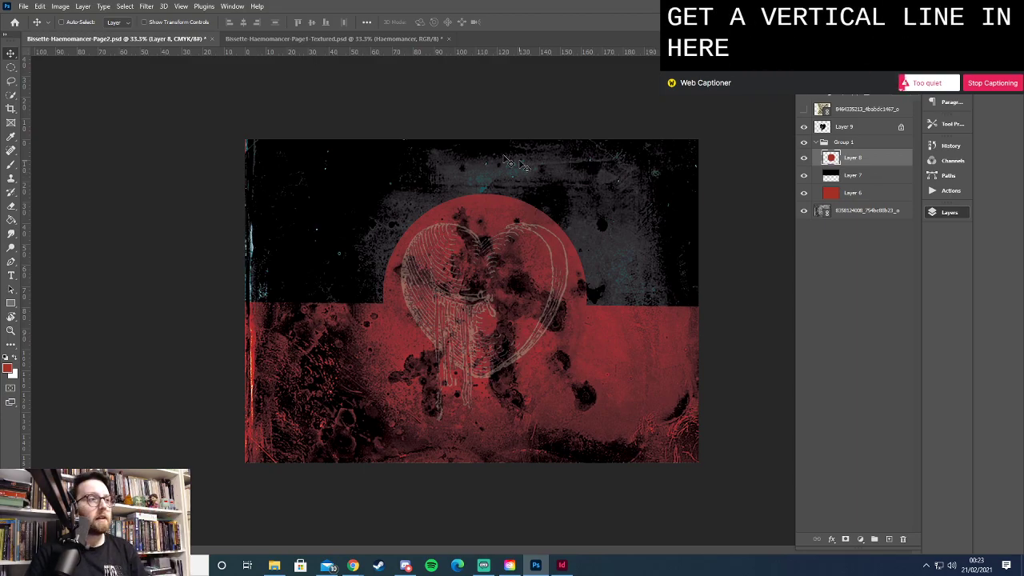
{"action": "key", "text": "ctrl+s"}
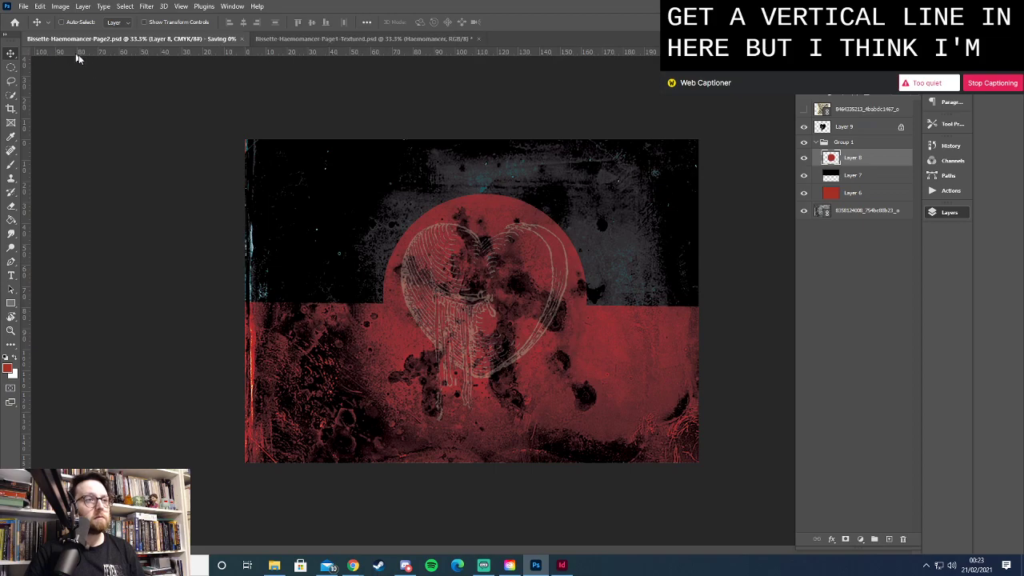
Delete the existing artwork from the Place Your Artwork Here group in Bissette-Haemomancer-Page1-Textured.psd
{"action": "left_click", "coordinate": [278, 39]}
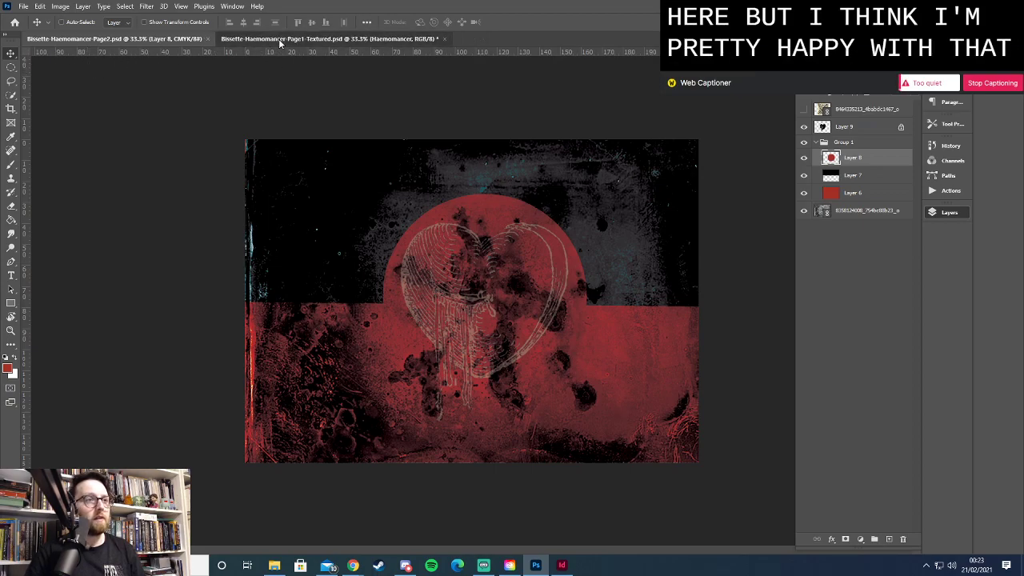
{"action": "left_click", "coordinate": [862, 202]}
{"action": "key", "text": "Delete"}
{"action": "key", "text": "Delete"}
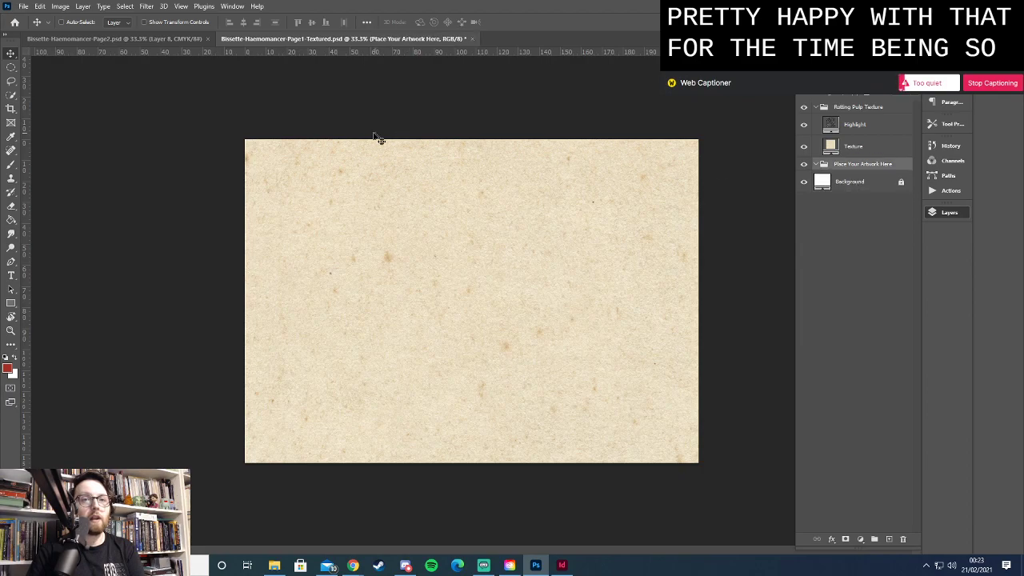
Place Bissette-Haemomancer-Page2.psd from the Bissette - Haemomancer folder as a linked layer beneath the Rotting Pulp Texture group
{"action": "left_click", "coordinate": [23, 7]}
{"action": "left_click", "coordinate": [120, 238]}
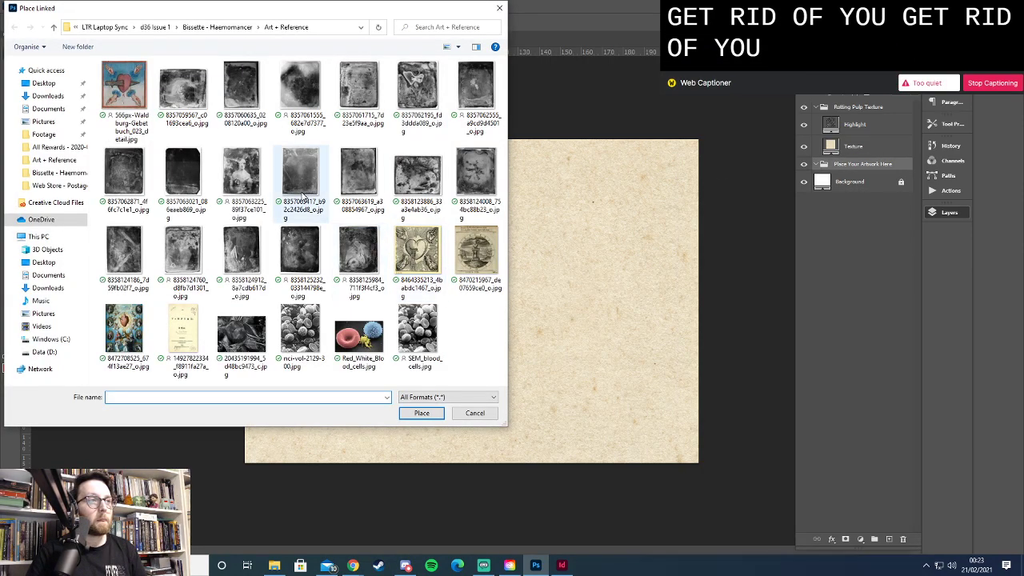
{"action": "left_click", "coordinate": [216, 27]}
{"action": "left_click", "coordinate": [359, 88]}
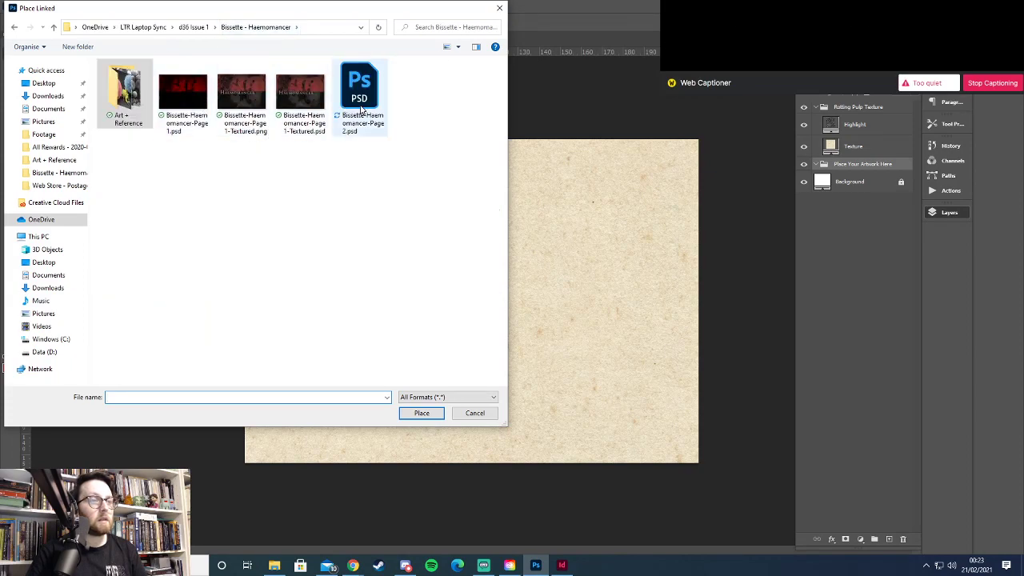
{"action": "double_click", "coordinate": [358, 96]}
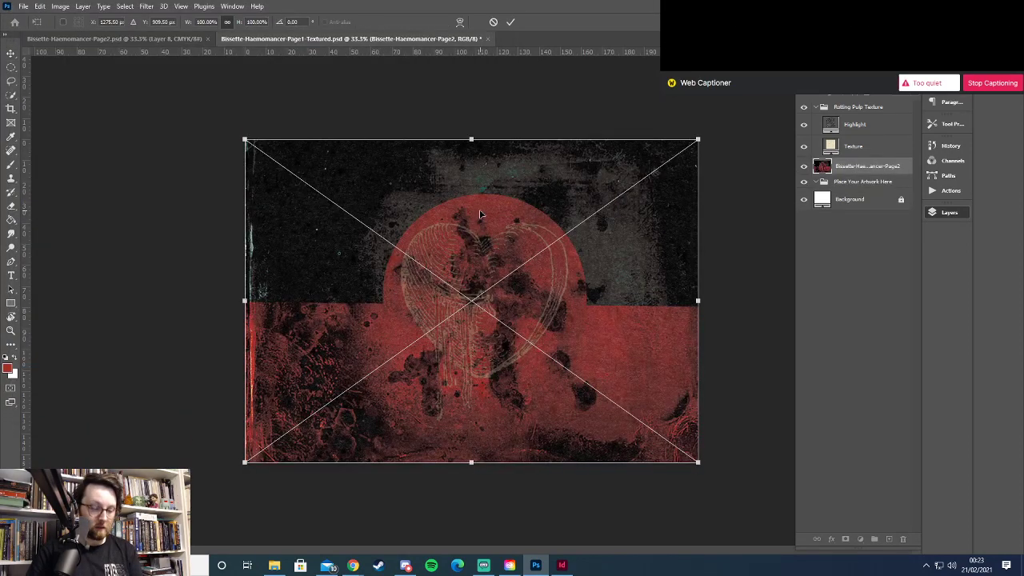
{"action": "key", "text": "Return"}
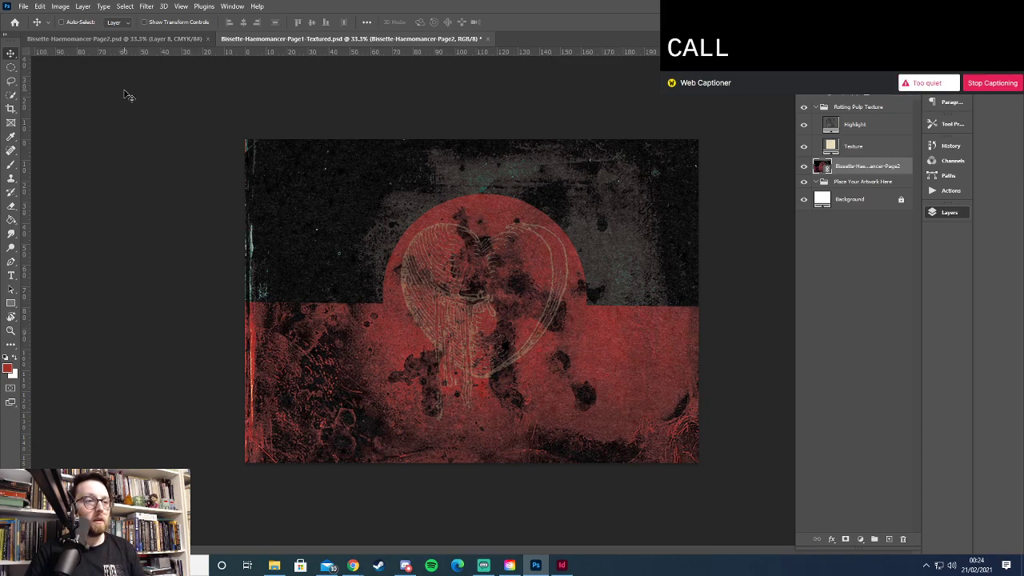
Compare the textured version of the heart page with the untextured page 2 artwork
{"action": "left_click", "coordinate": [167, 38]}
{"action": "left_click", "coordinate": [285, 39]}
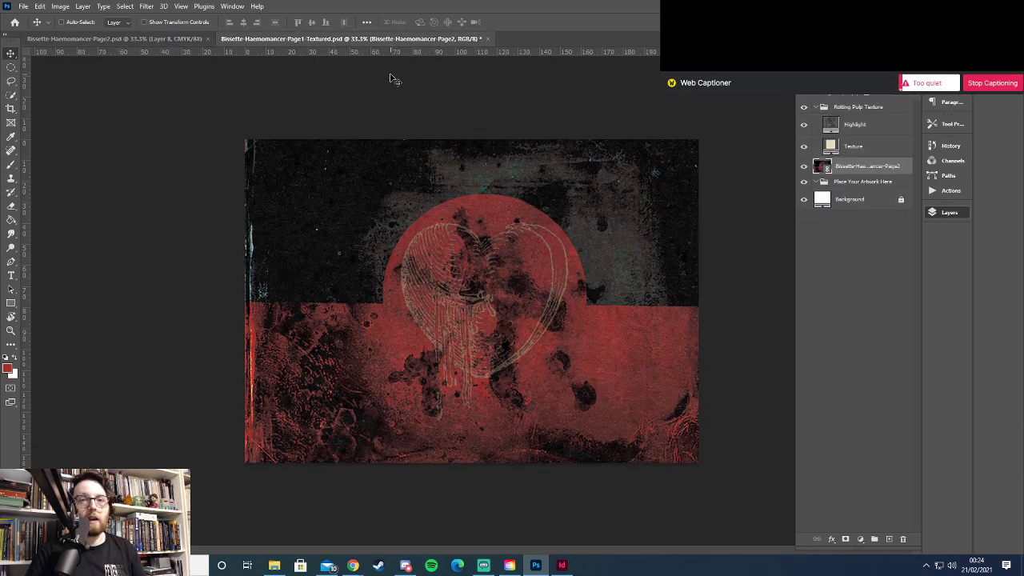
{"action": "left_click", "coordinate": [124, 38]}
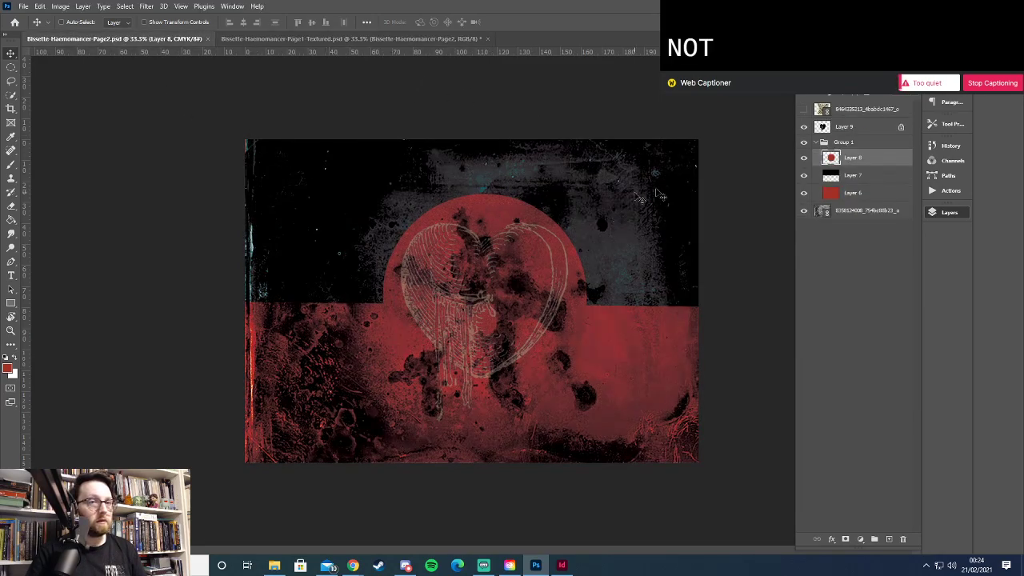
{"action": "left_click", "coordinate": [839, 210]}
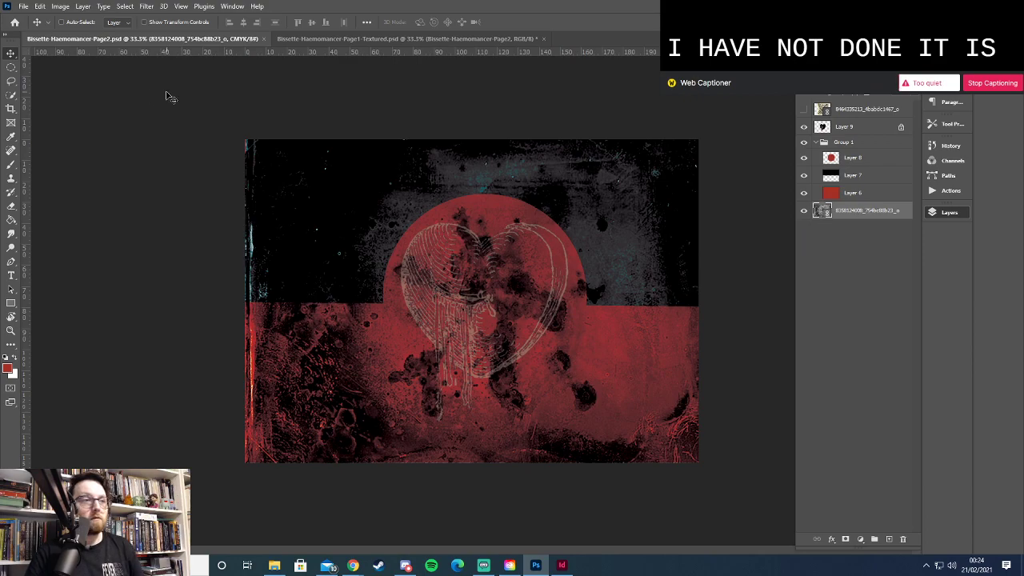
{"action": "left_click", "coordinate": [23, 7]}
{"action": "left_click", "coordinate": [23, 6]}
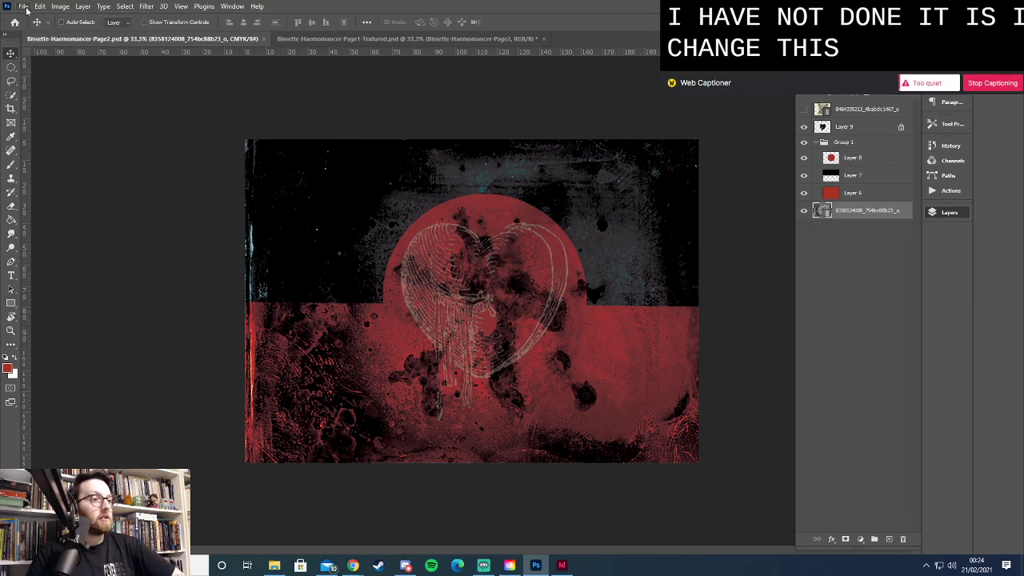
{"action": "right_click", "coordinate": [838, 212]}
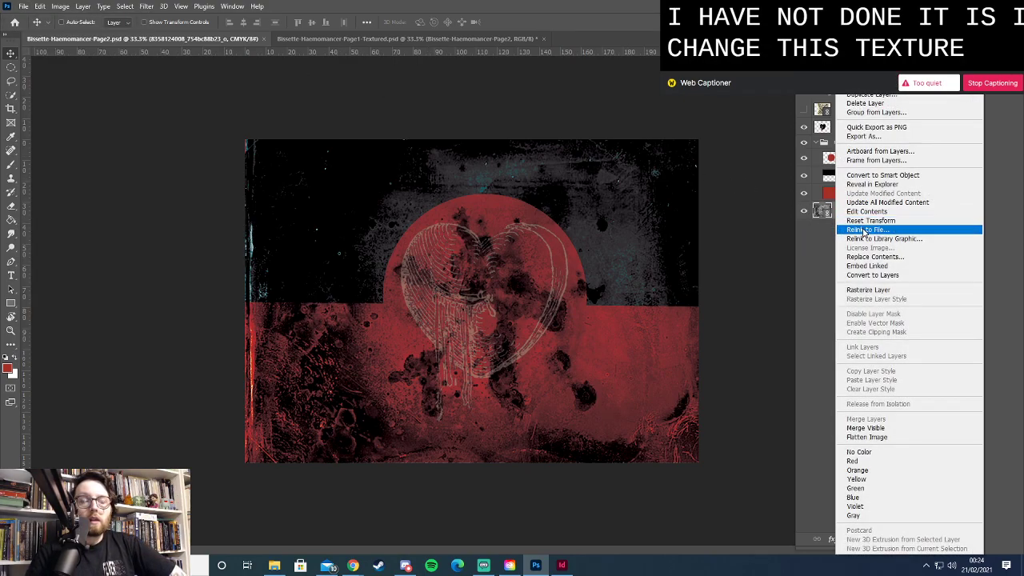
{"action": "left_click", "coordinate": [866, 231]}
{"action": "double_click", "coordinate": [127, 176]}
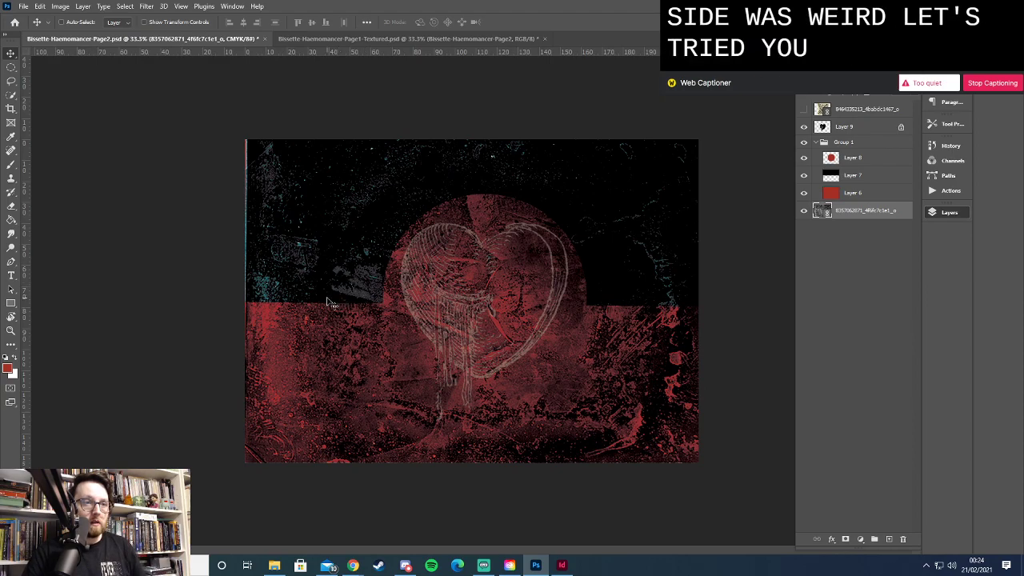
Rotate the background texture to about 75.4° and enlarge it to about 114.5% so it covers the whole canvas
{"action": "key", "text": "ctrl+t"}
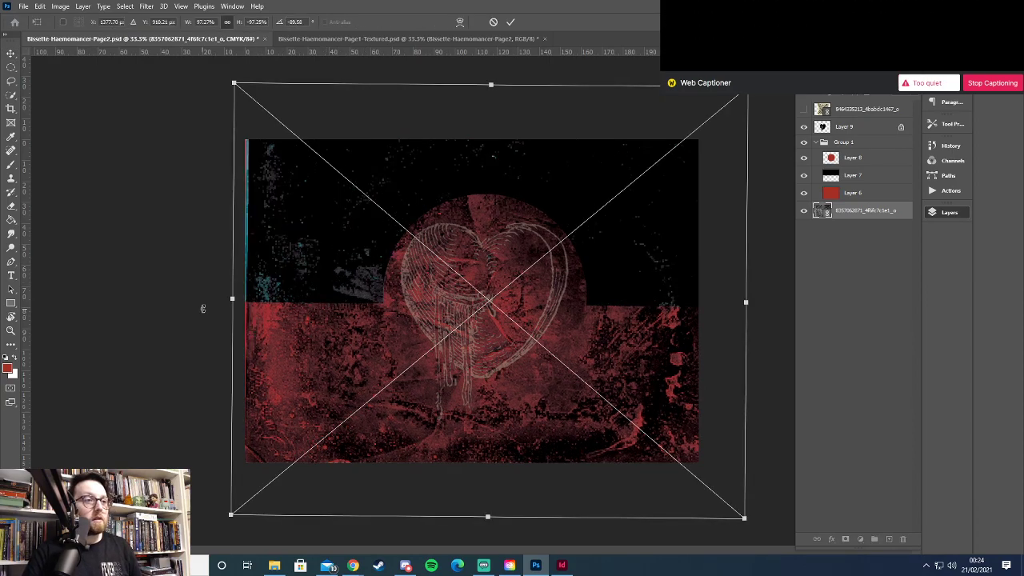
{"action": "left_click_drag", "start_coordinate": [215, 272], "coordinate": [726, 223]}
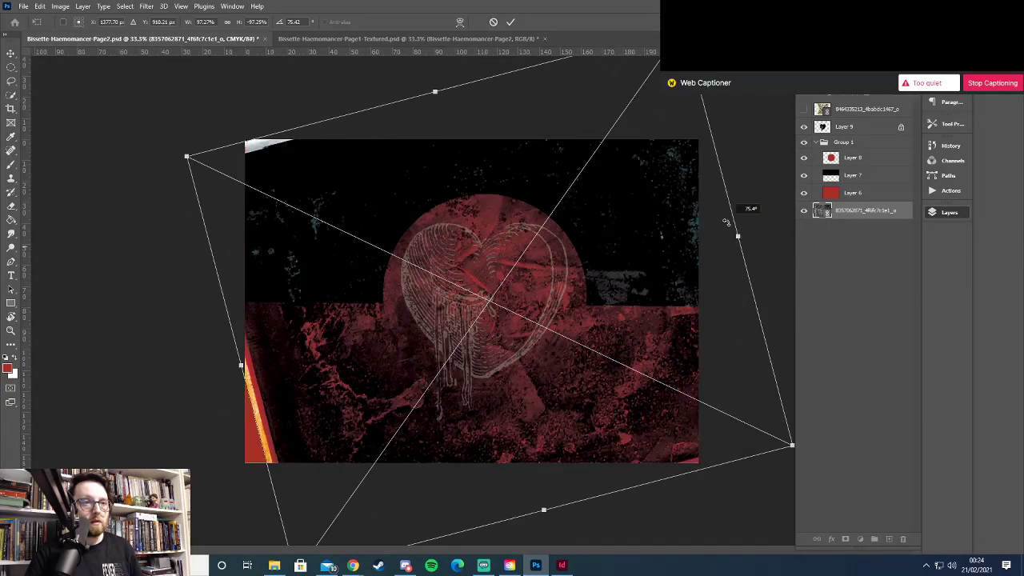
{"action": "left_click_drag", "start_coordinate": [241, 366], "coordinate": [159, 406]}
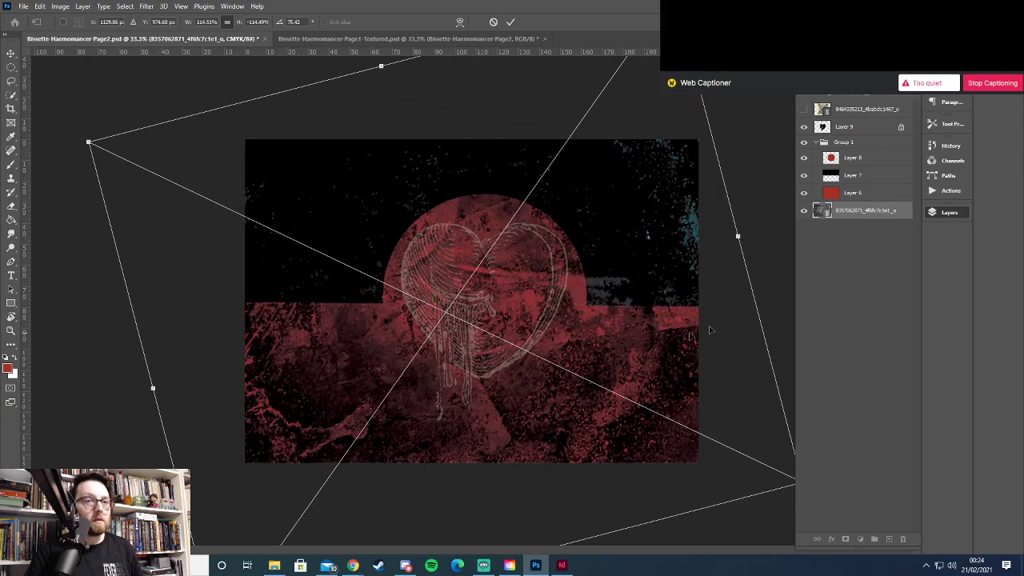
{"action": "key", "text": "Return"}
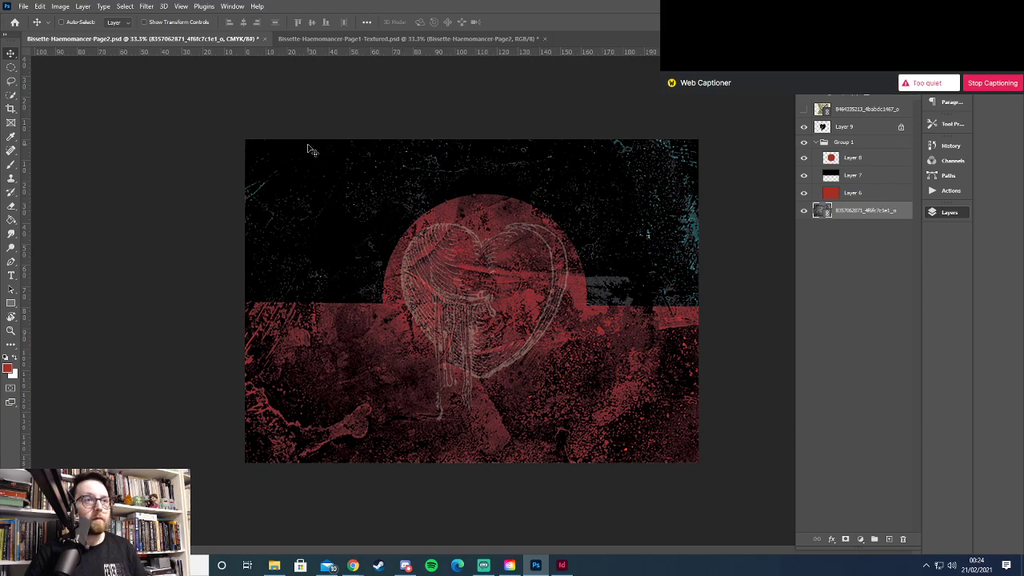
Save the page 2 document and move its linked layer into the Place Your Artwork Here group of the textured document
{"action": "left_click", "coordinate": [360, 38]}
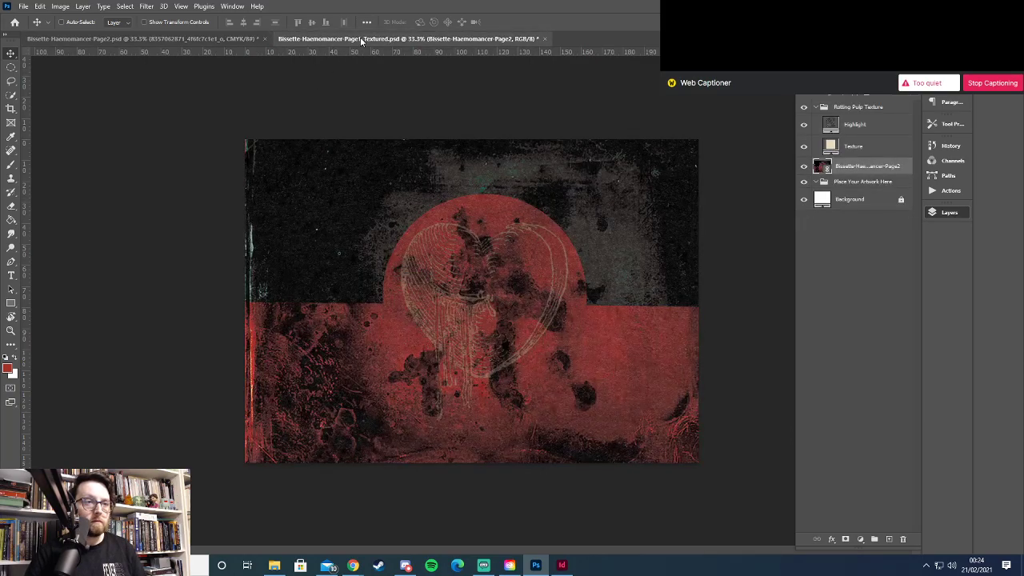
{"action": "left_click", "coordinate": [209, 40]}
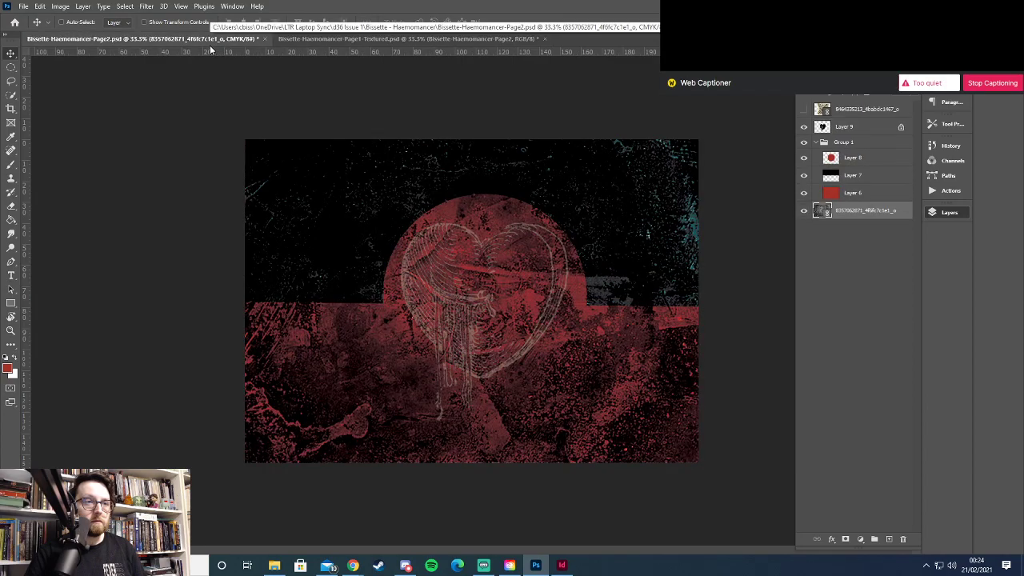
{"action": "key", "text": "ctrl+s"}
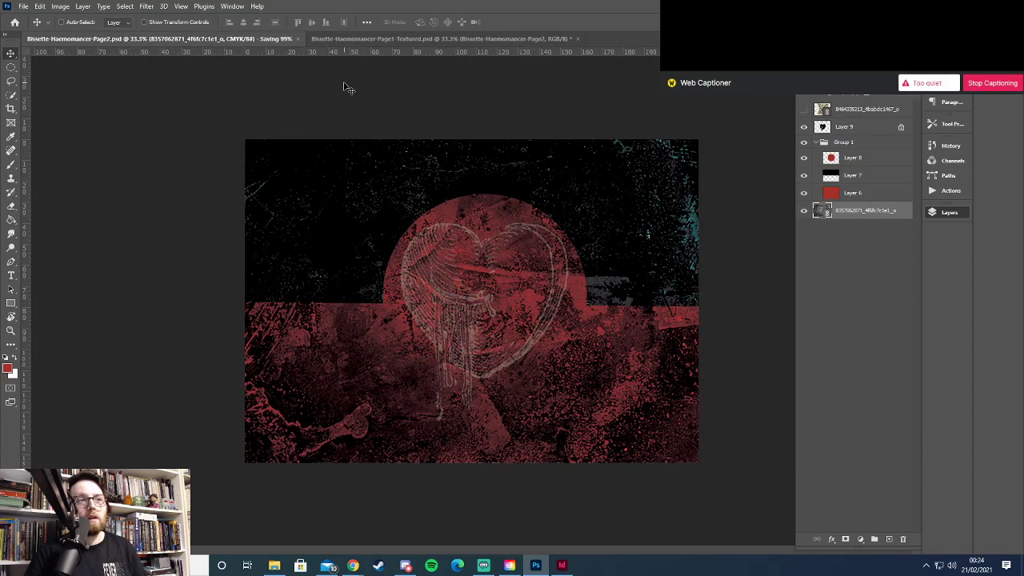
{"action": "left_click", "coordinate": [364, 42]}
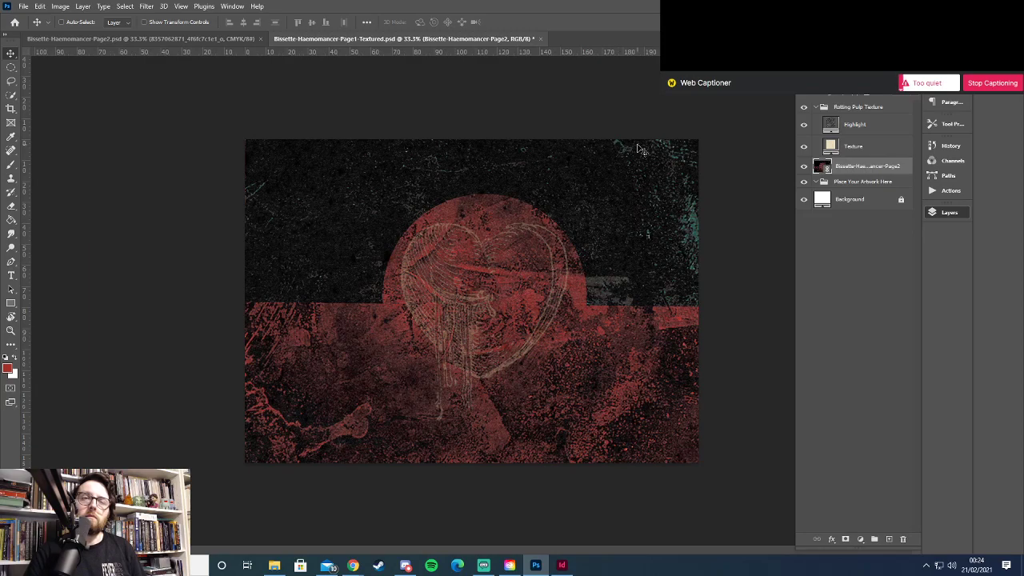
{"action": "left_click_drag", "start_coordinate": [831, 197], "coordinate": [851, 185]}
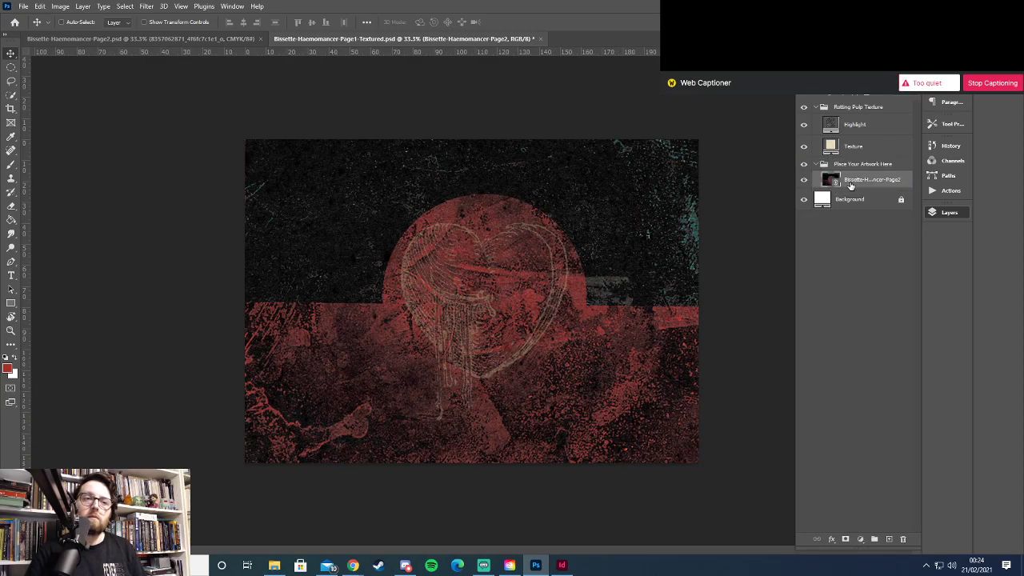
{"action": "key", "text": "ctrl+Tab"}
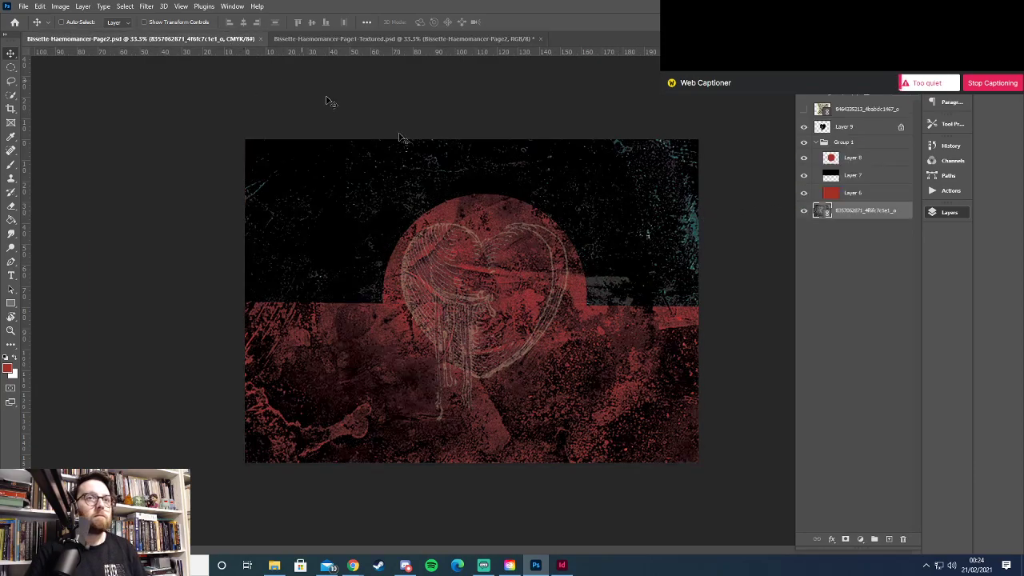
{"action": "right_click", "coordinate": [834, 212]}
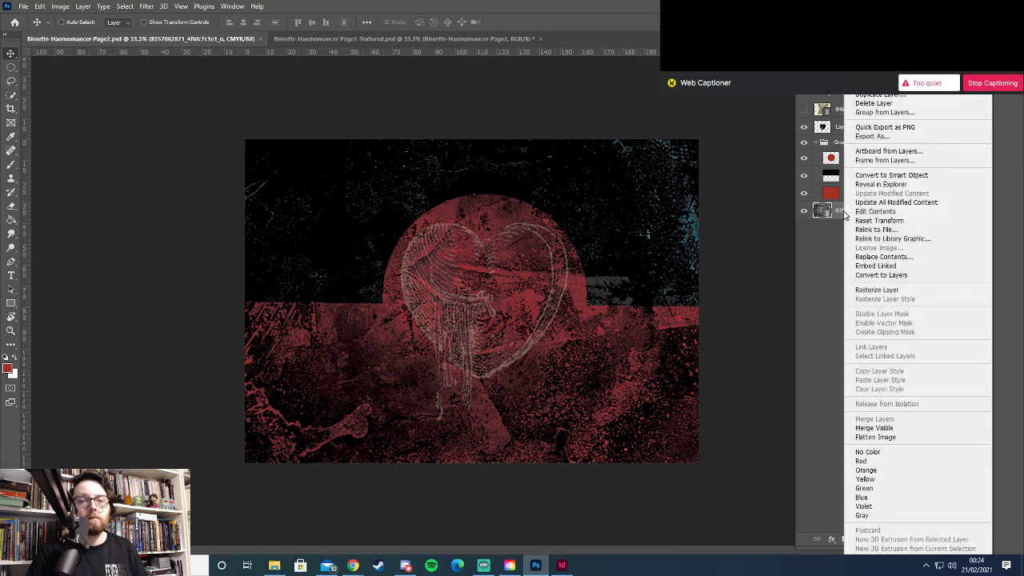
{"action": "left_click", "coordinate": [876, 230]}
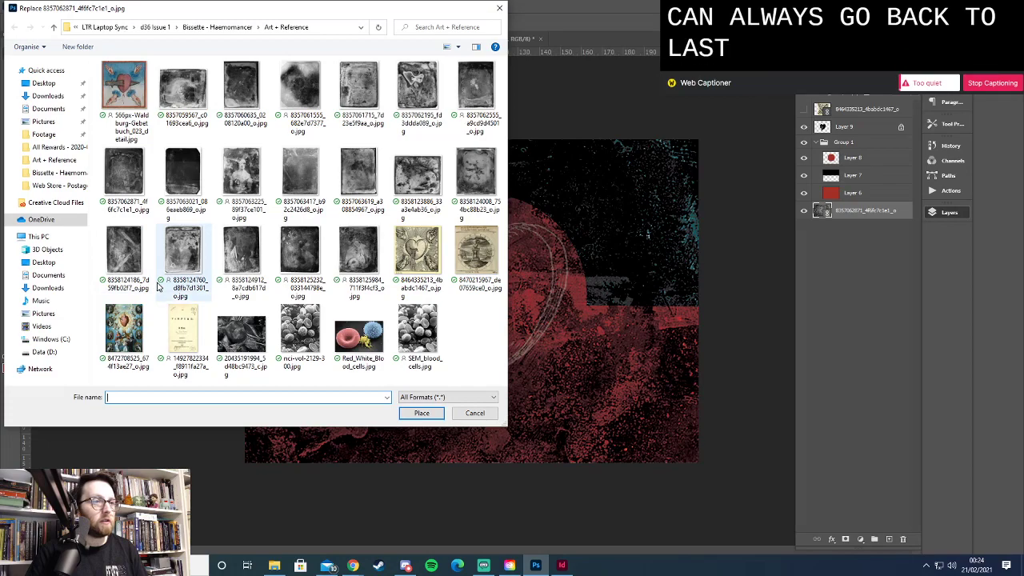
{"action": "double_click", "coordinate": [295, 175]}
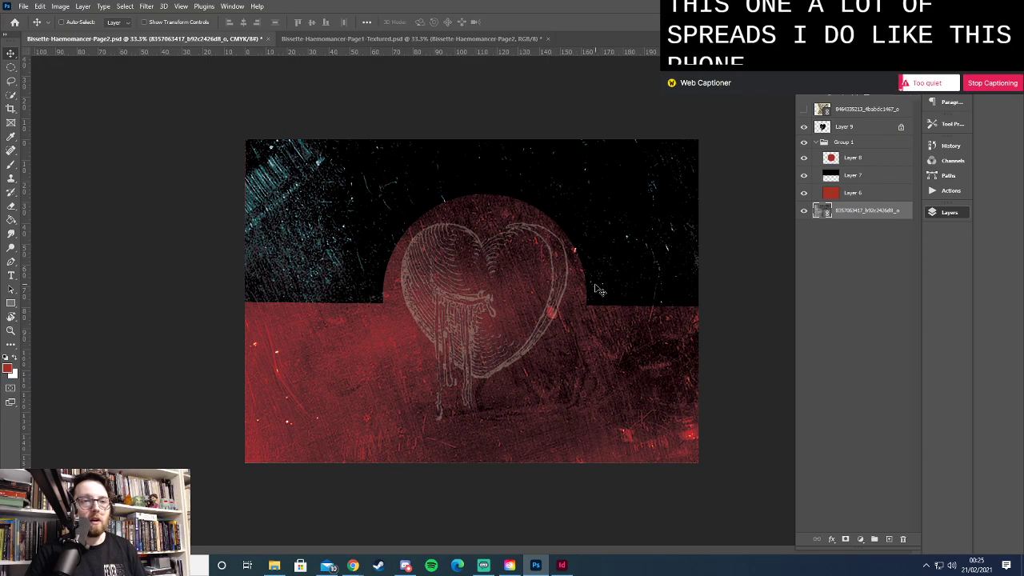
{"action": "left_click", "coordinate": [24, 7]}
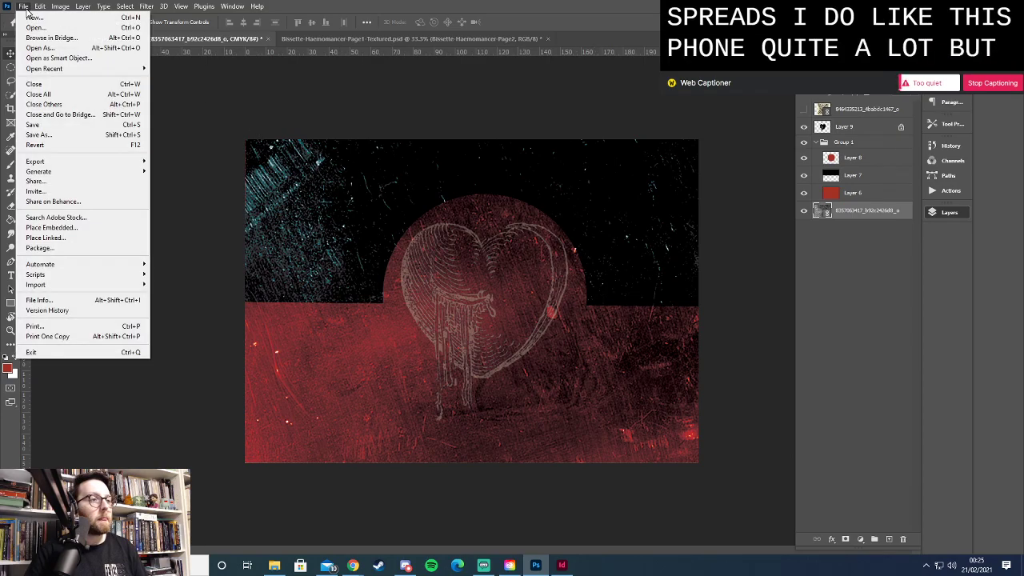
{"action": "left_click", "coordinate": [120, 239]}
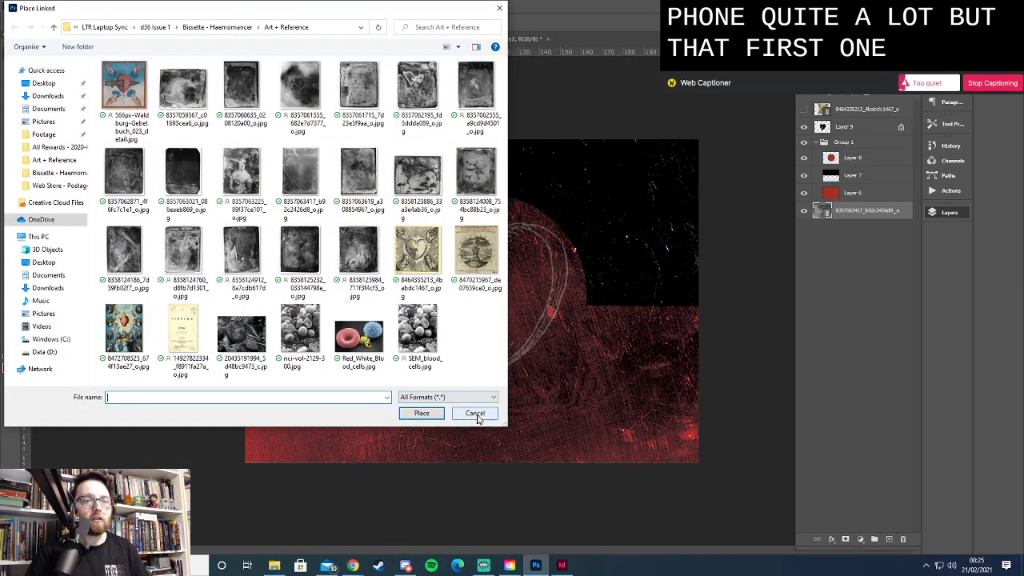
{"action": "left_click", "coordinate": [475, 414]}
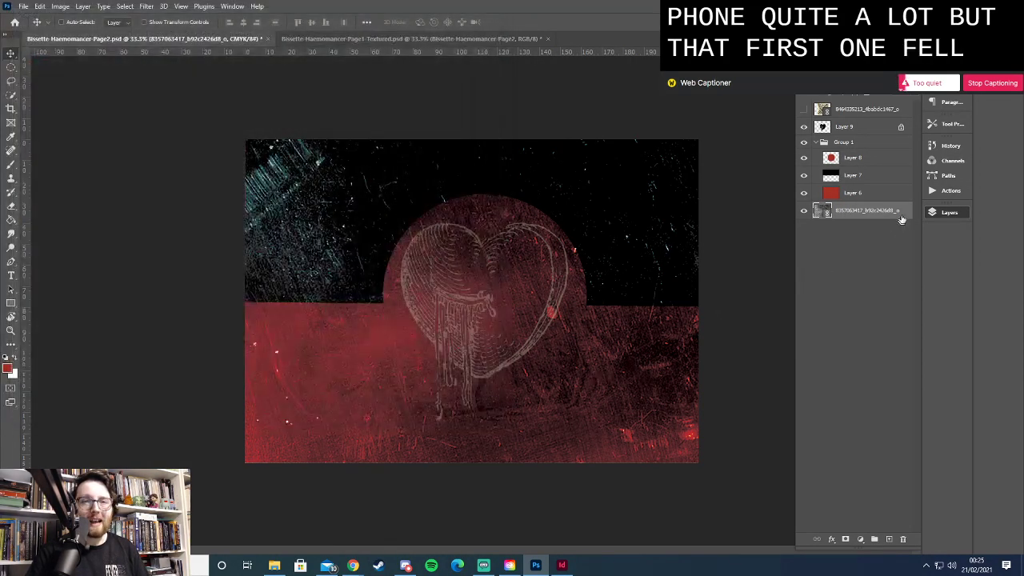
{"action": "right_click", "coordinate": [846, 210]}
{"action": "left_click", "coordinate": [880, 230]}
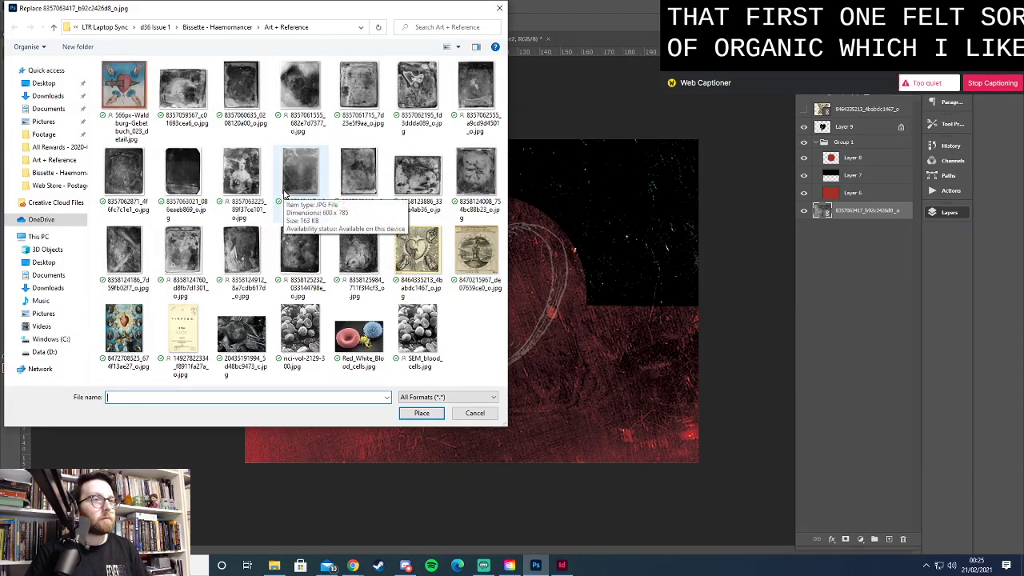
{"action": "double_click", "coordinate": [297, 96]}
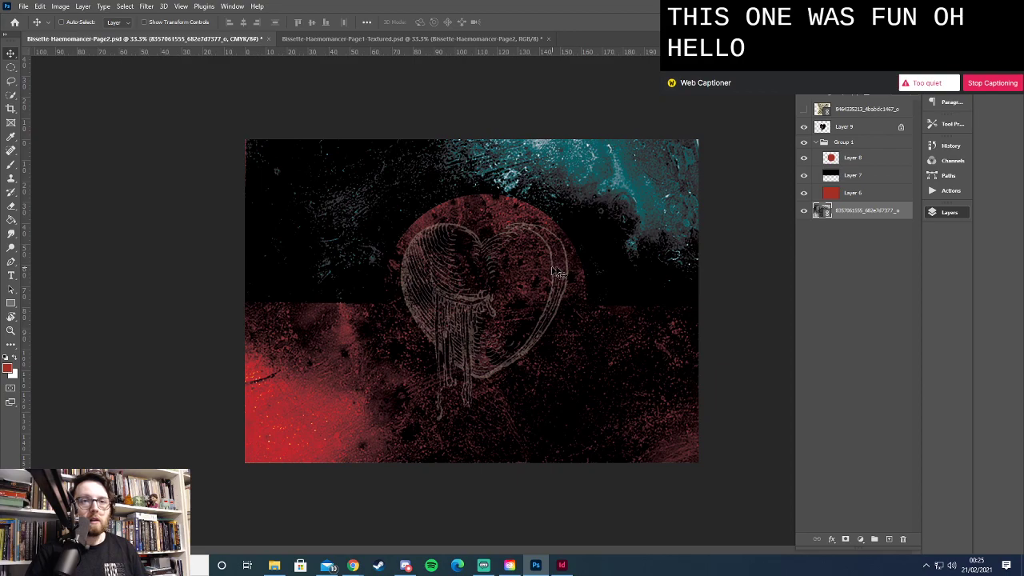
Scale the background texture to about 119.7%, rotate it to about 79.4°, and save the page 2 document
{"action": "key", "text": "ctrl+t"}
{"action": "left_click_drag", "start_coordinate": [741, 236], "coordinate": [765, 225]}
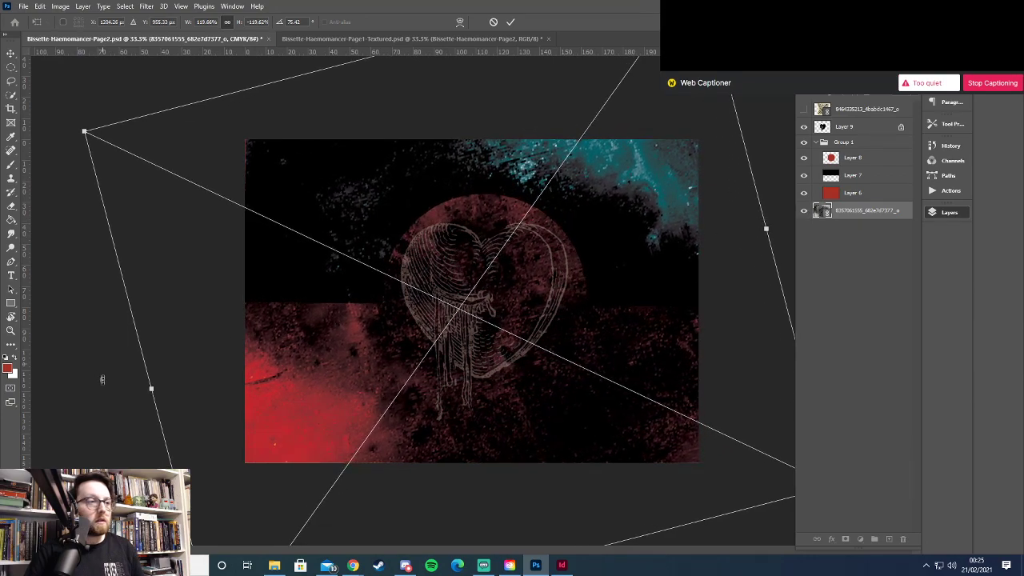
{"action": "left_click_drag", "start_coordinate": [126, 391], "coordinate": [127, 364]}
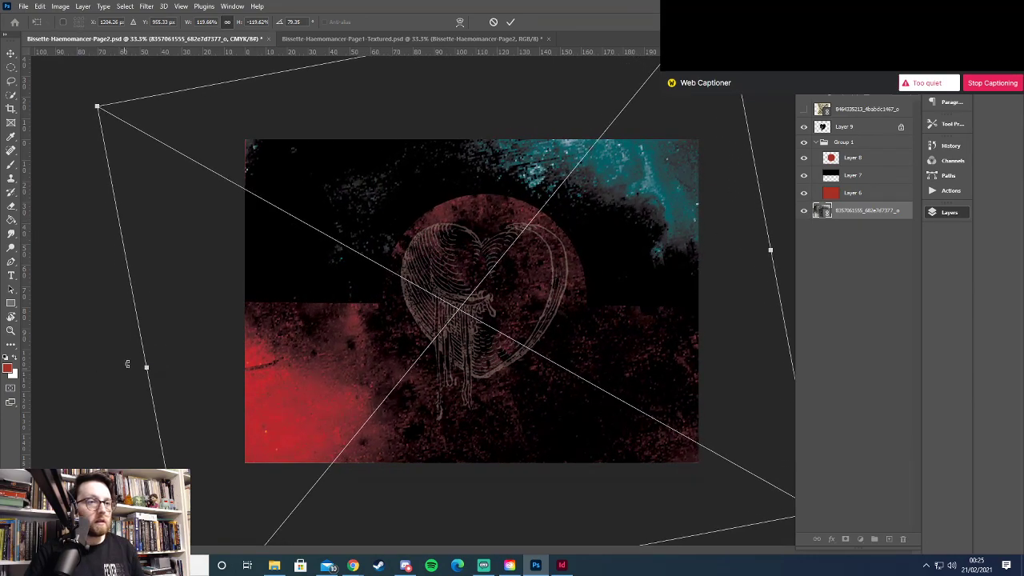
{"action": "key", "text": "Return"}
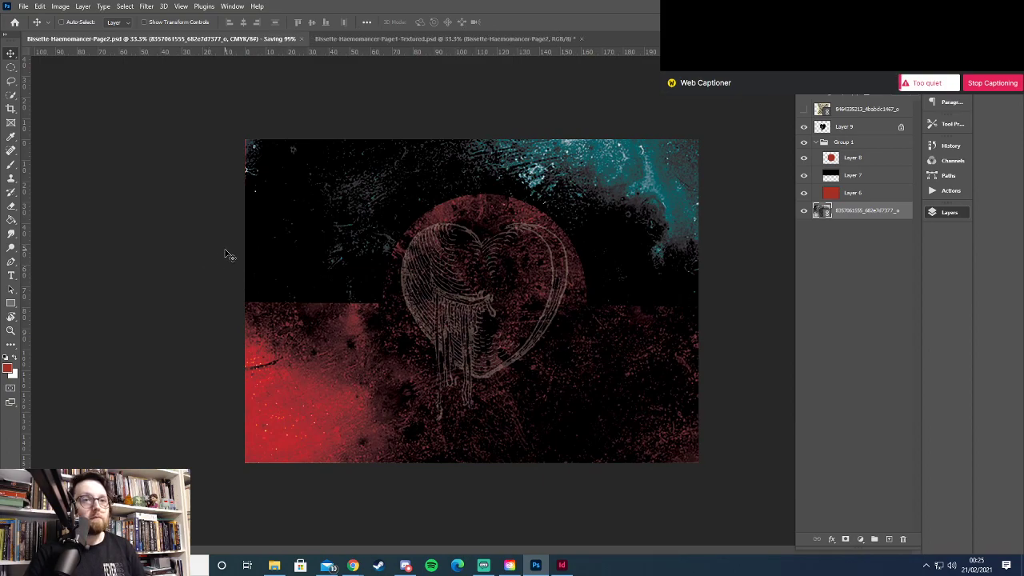
Save the textured document on the computer as Bissette-Haemomancer-Page2-Textured.psd with maximized compatibility
{"action": "left_click", "coordinate": [354, 39]}
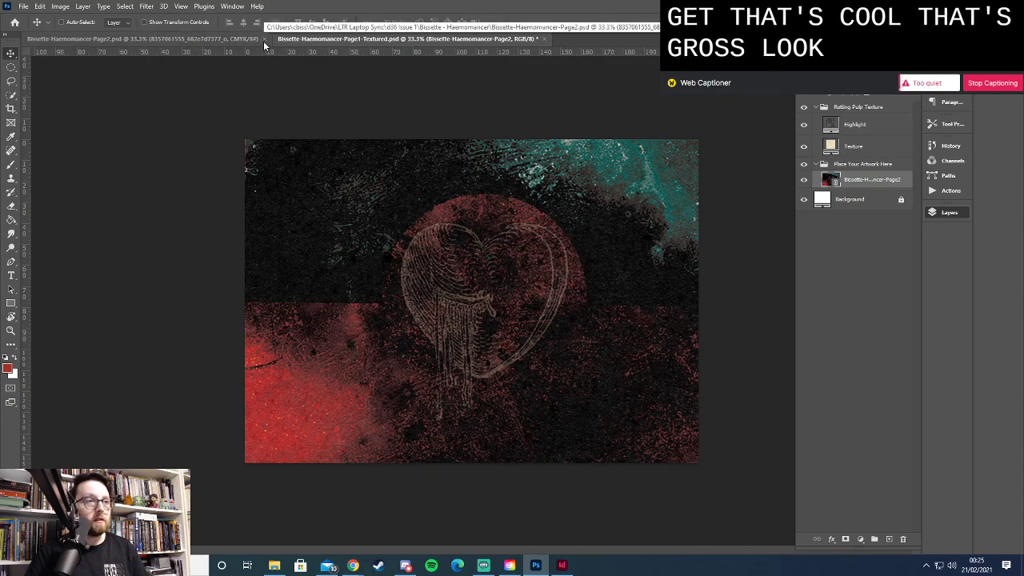
{"action": "left_click", "coordinate": [23, 7]}
{"action": "left_click", "coordinate": [76, 136]}
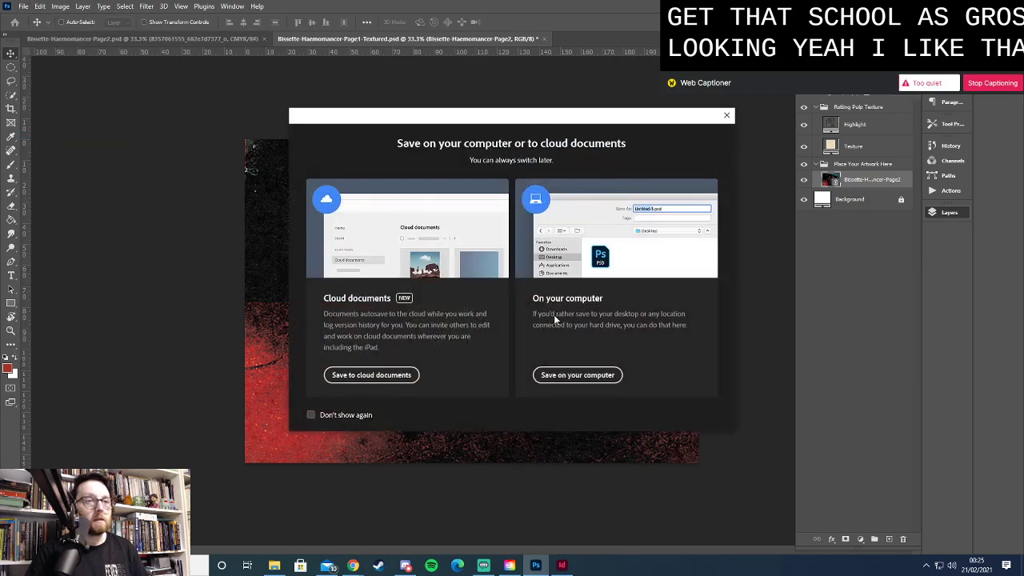
{"action": "left_click", "coordinate": [605, 378]}
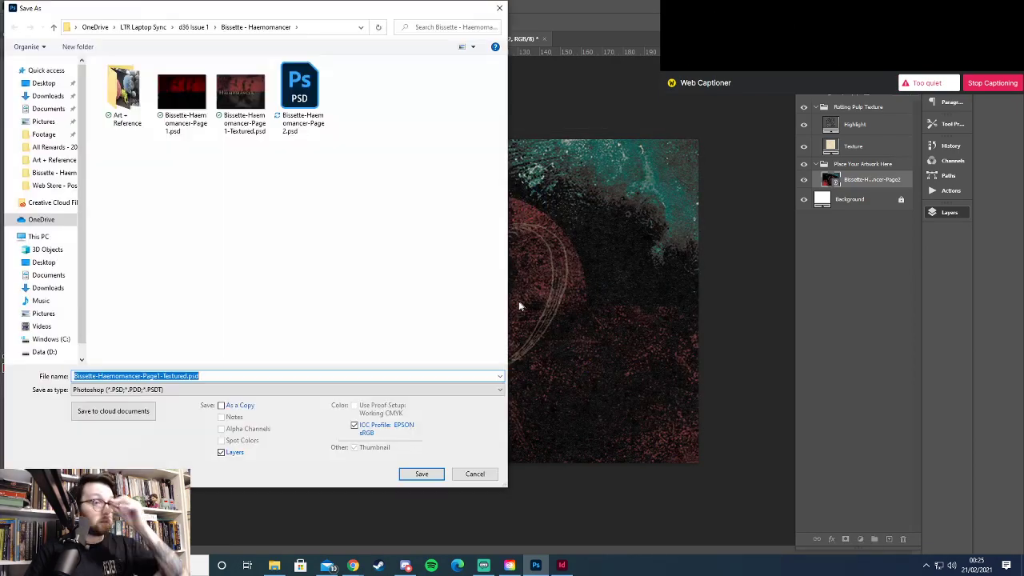
{"action": "key", "text": "End"}
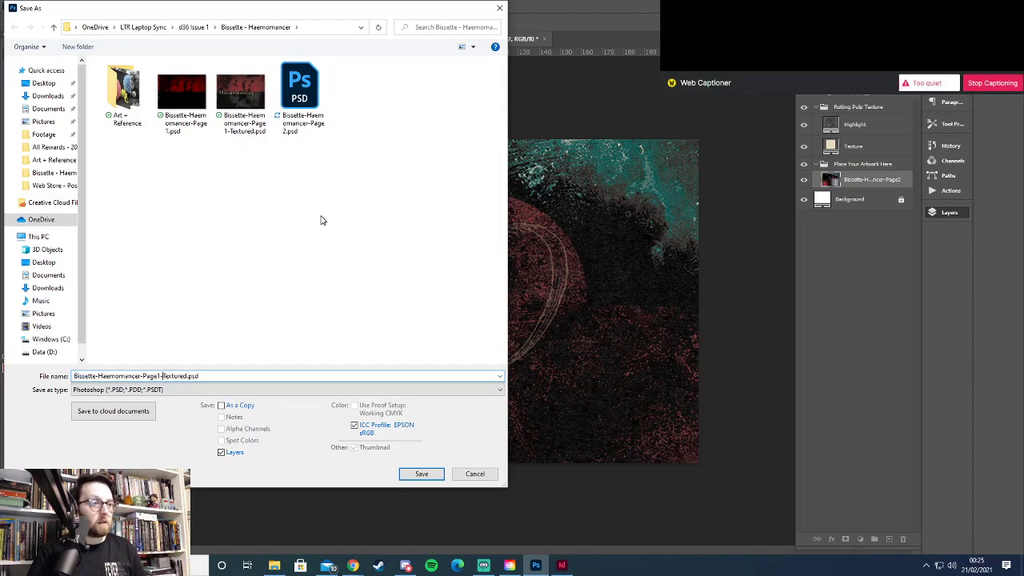
{"action": "key", "text": "Return"}
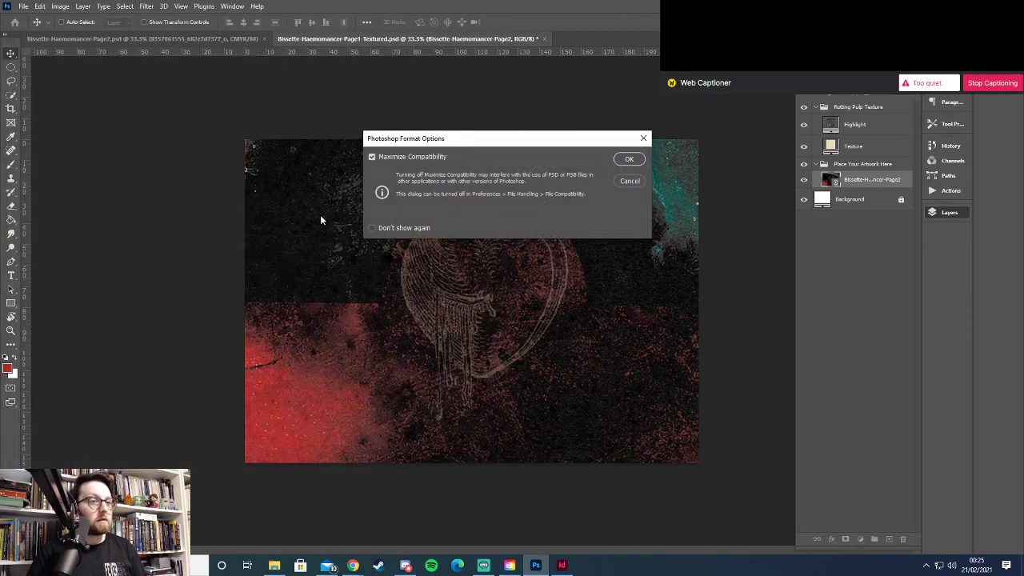
{"action": "left_click", "coordinate": [639, 158]}
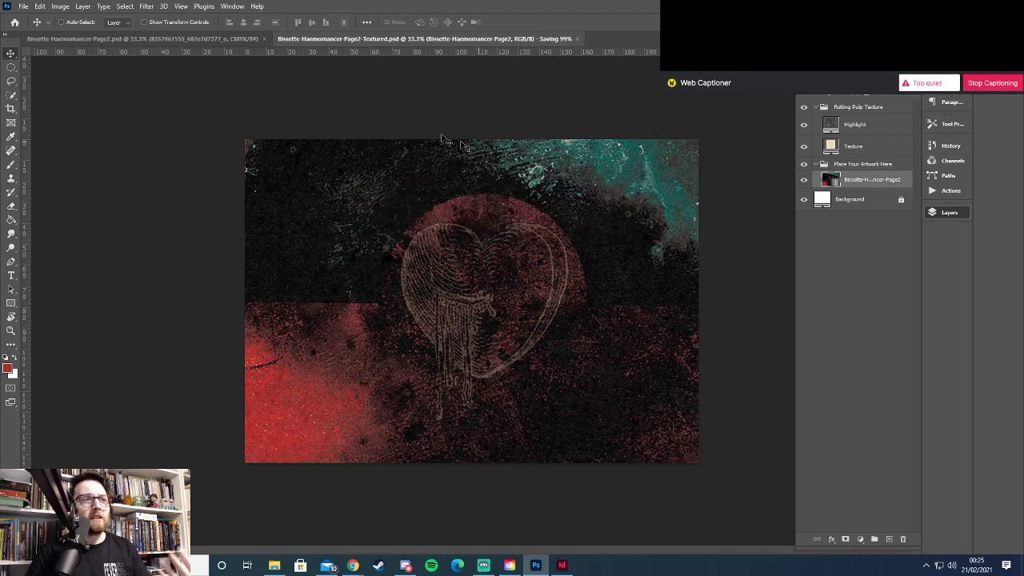
Export the textured page as Bissette-Haemomancer-Page2-Textured.png in the Bissette - Haemomancer folder
{"action": "left_click", "coordinate": [23, 7]}
{"action": "mouse_move", "coordinate": [100, 164]}
{"action": "left_click", "coordinate": [203, 175]}
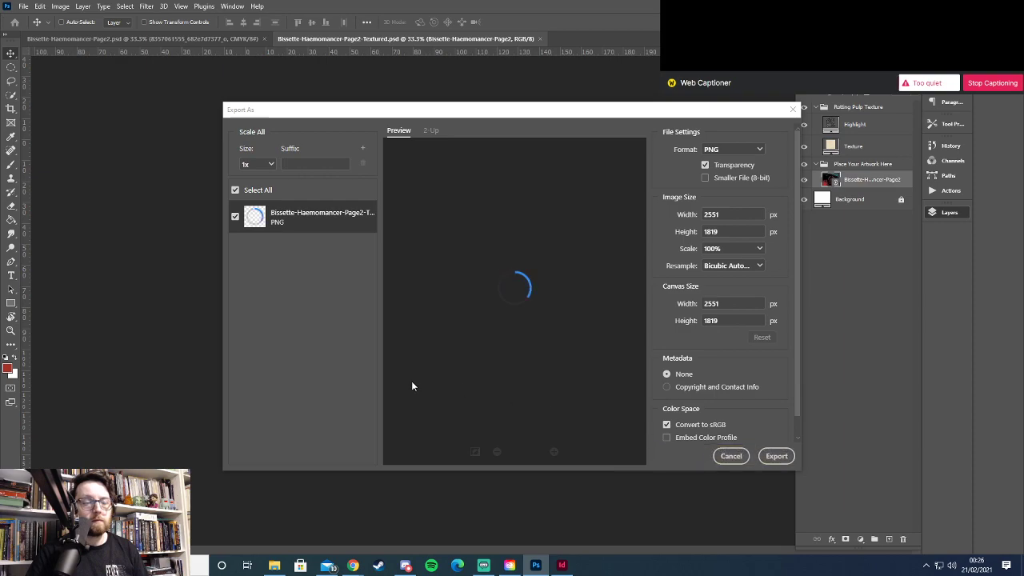
{"action": "left_click", "coordinate": [777, 456]}
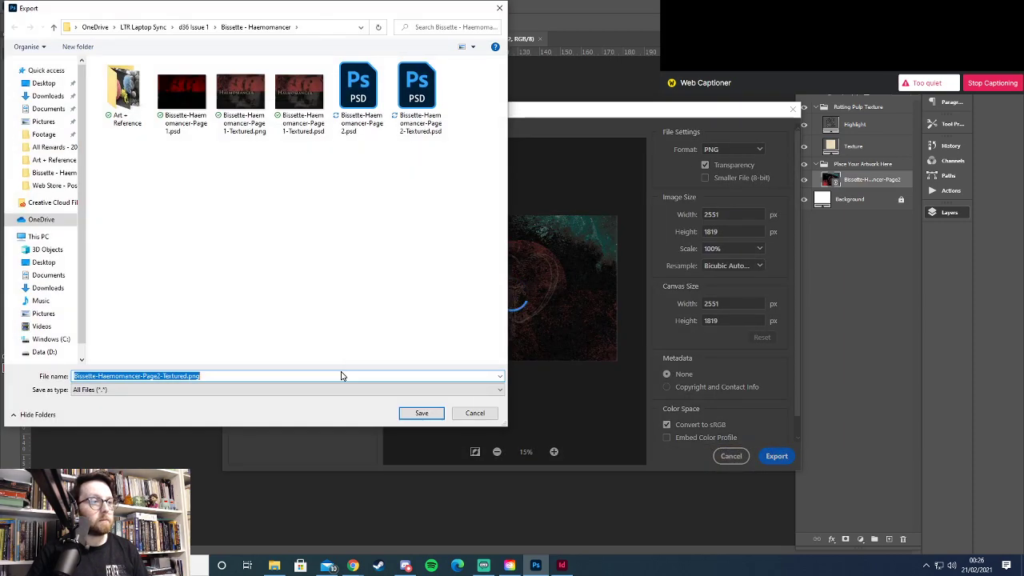
{"action": "left_click", "coordinate": [341, 375]}
{"action": "key", "text": "Return"}
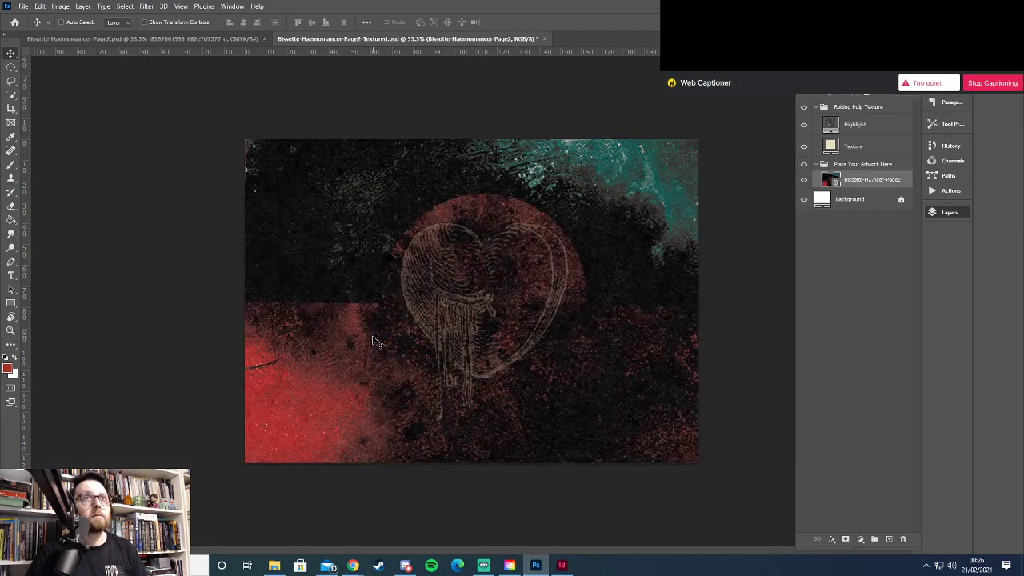
Switch to the InDesign layout and draw a graphic frame about 211 by 154 mm over the blank red page facing Haemomancer, aligned to the spine
{"action": "key", "text": "alt+Tab"}
{"action": "key", "text": "alt+Tab"}
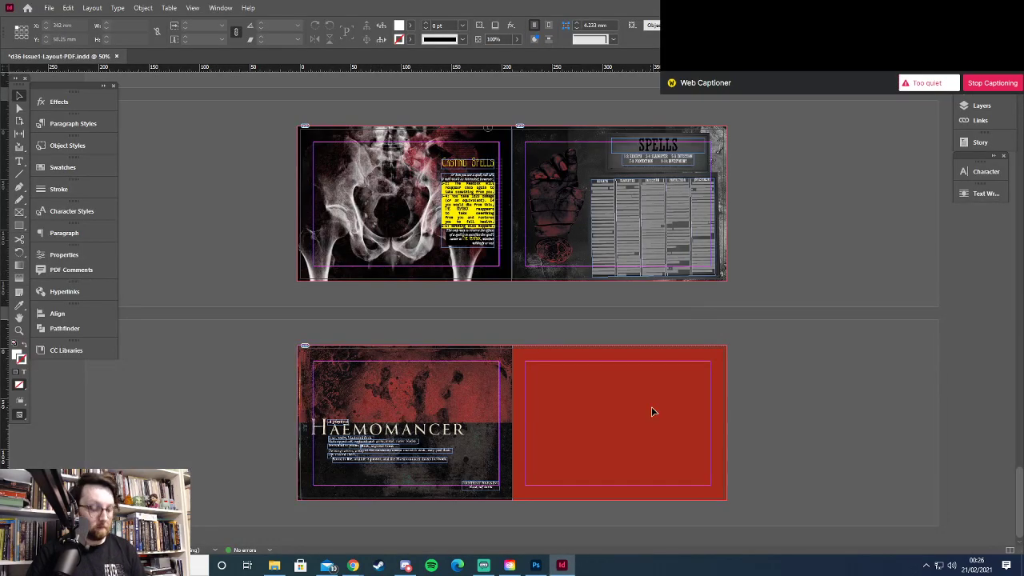
{"action": "key", "text": "z"}
{"action": "left_click", "coordinate": [601, 407]}
{"action": "left_click", "coordinate": [536, 390]}
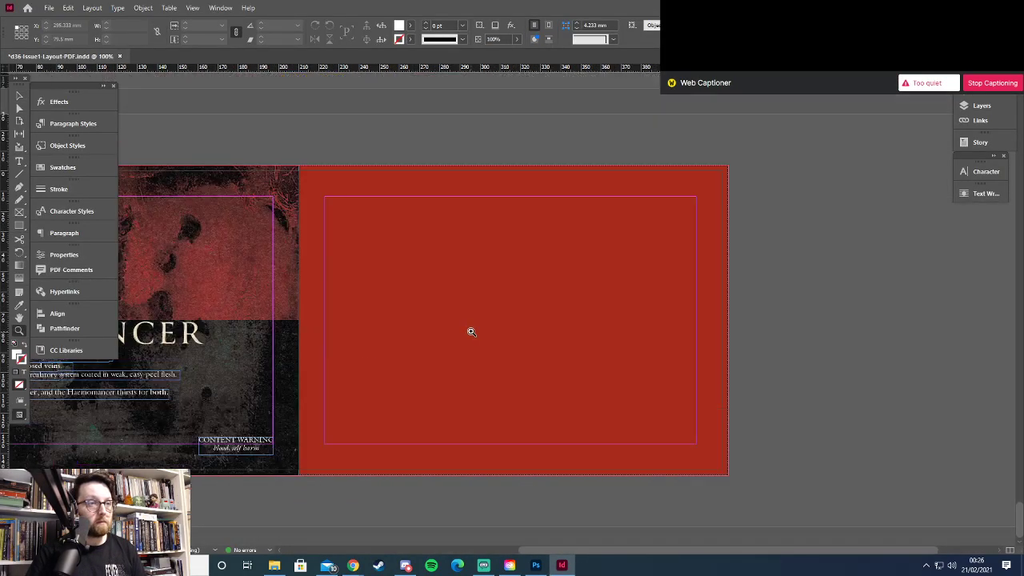
{"action": "left_click", "coordinate": [19, 212]}
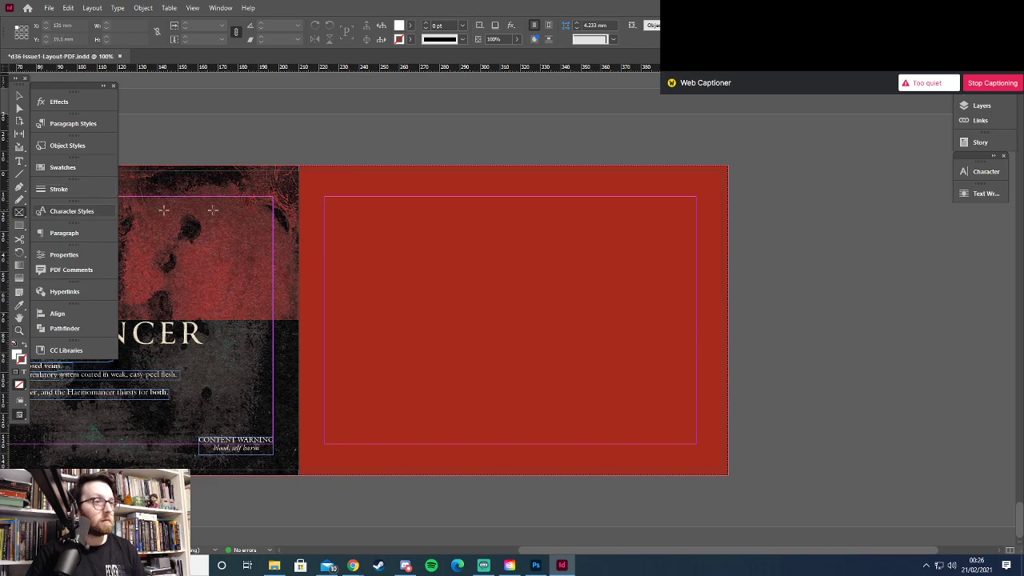
{"action": "left_click_drag", "start_coordinate": [299, 166], "coordinate": [724, 474]}
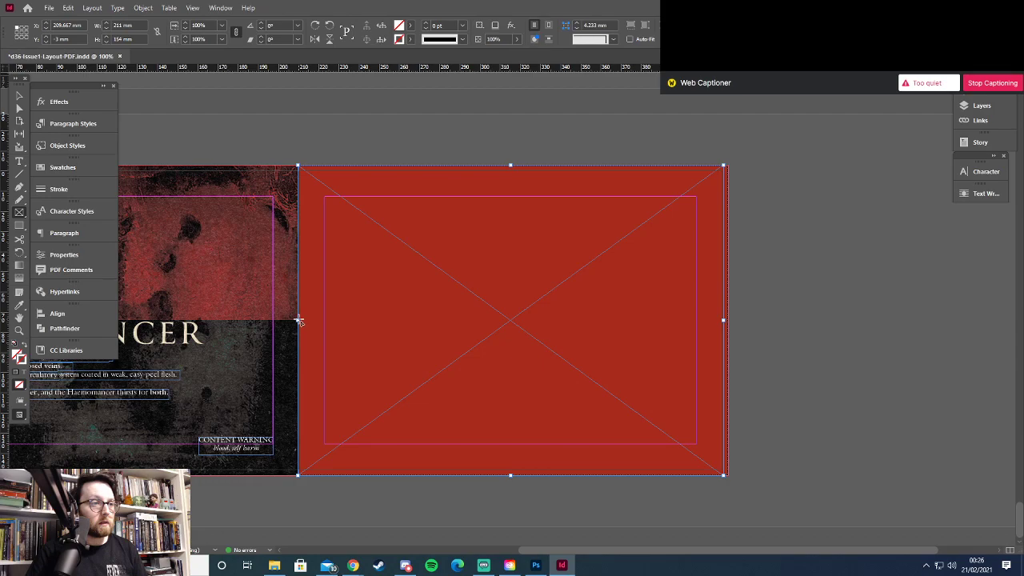
{"action": "key", "text": "v"}
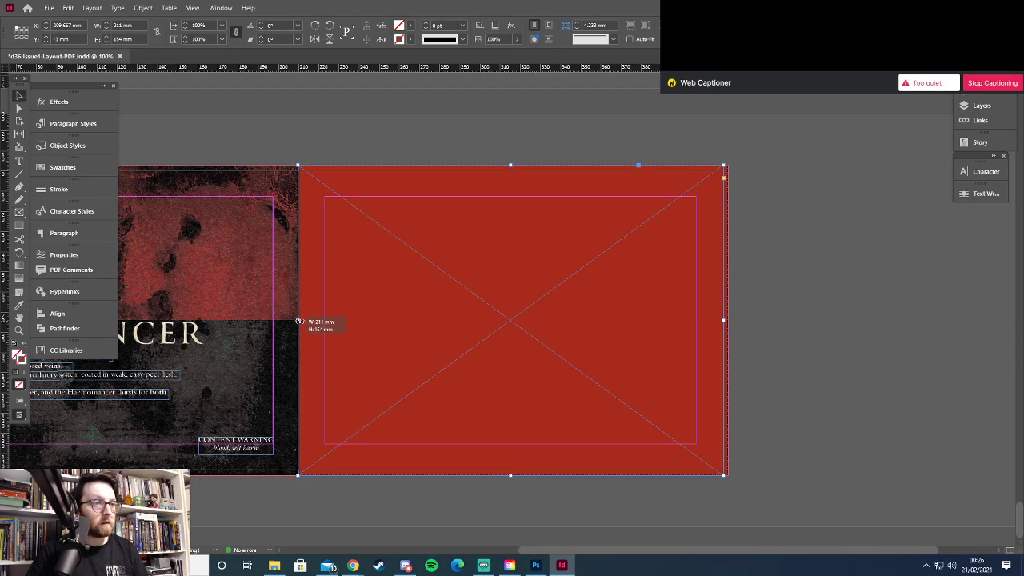
Place Bissette-Haemomancer-Page2-Textured.png in the new frame, fit the image to the frame, and deselect it
{"action": "left_click", "coordinate": [48, 8]}
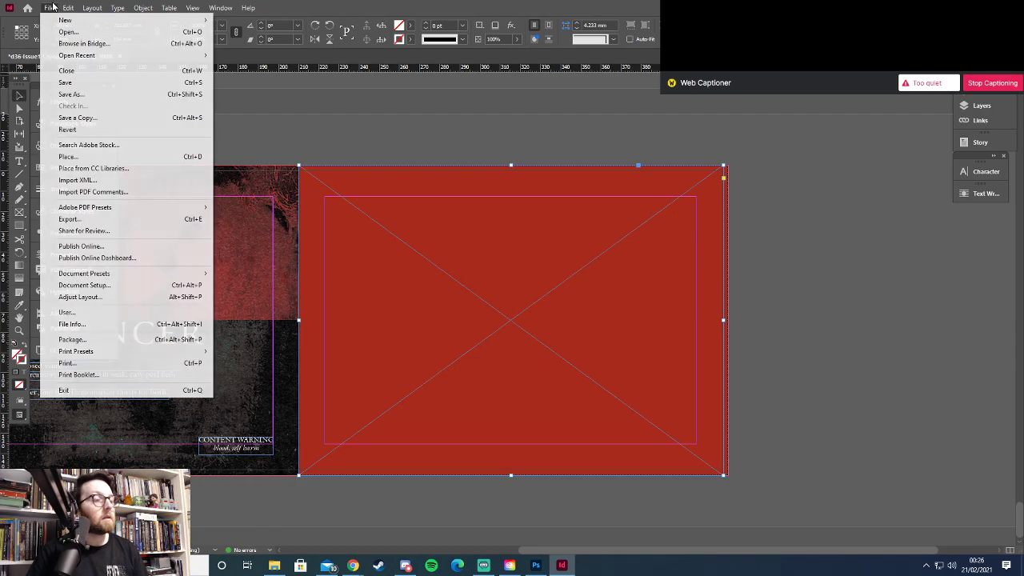
{"action": "left_click", "coordinate": [108, 157]}
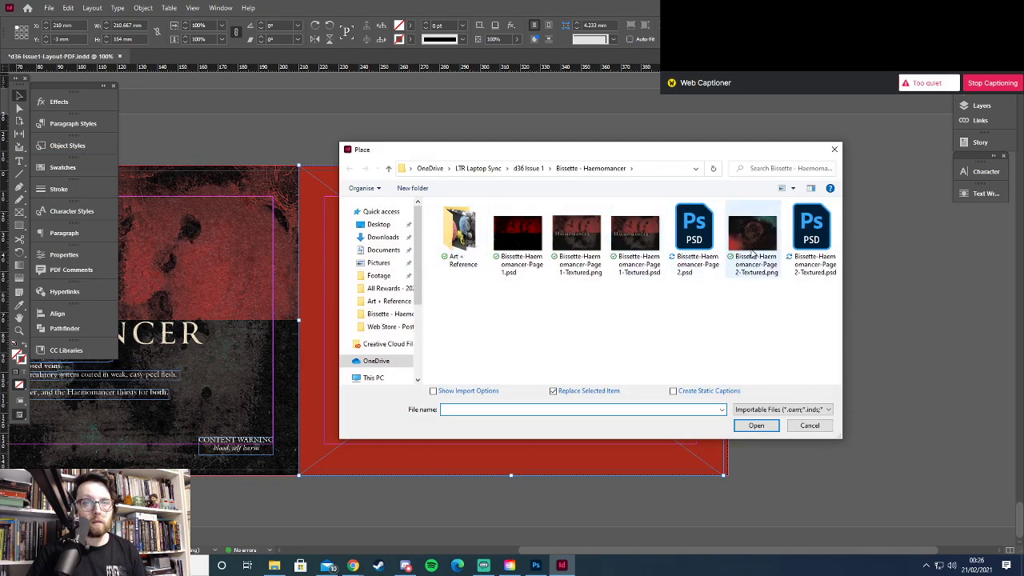
{"action": "double_click", "coordinate": [756, 253]}
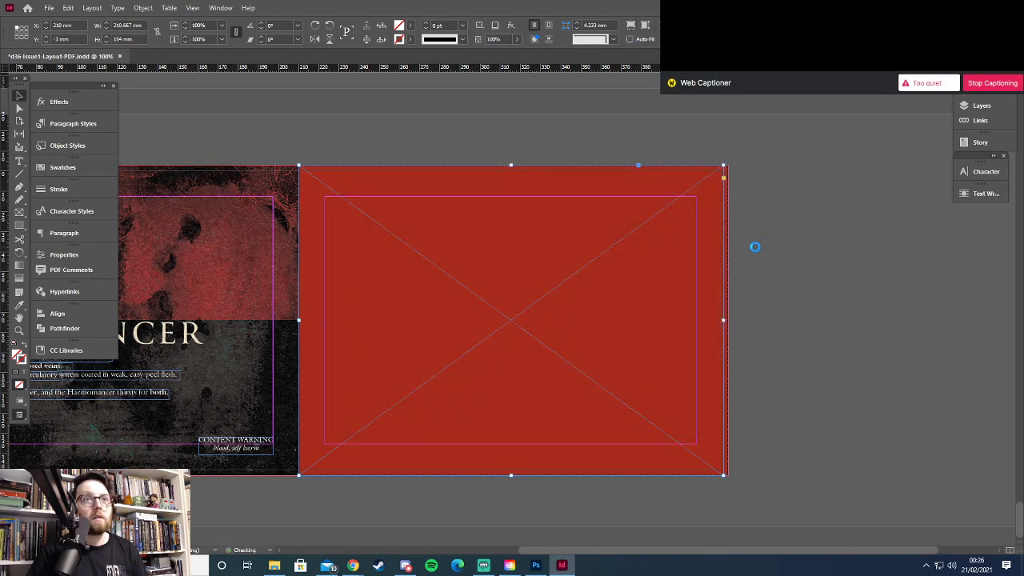
{"action": "right_click", "coordinate": [573, 286]}
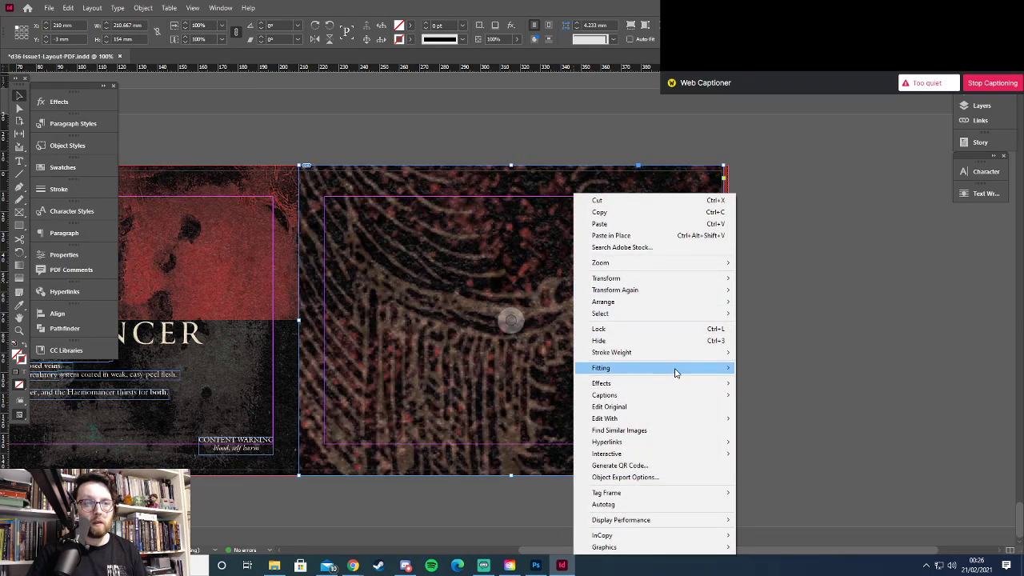
{"action": "mouse_move", "coordinate": [677, 371]}
{"action": "left_click", "coordinate": [791, 418]}
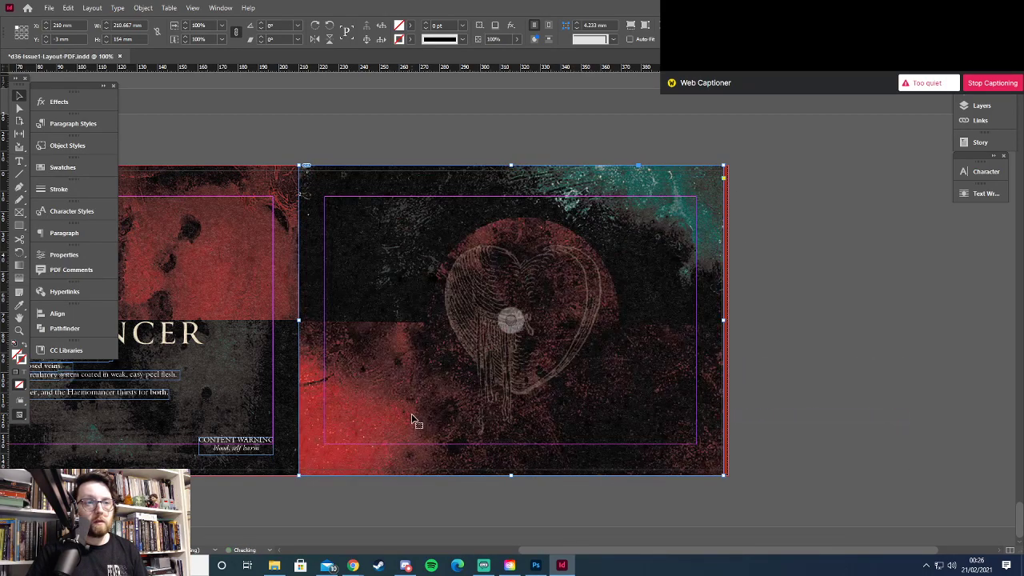
{"action": "left_click", "coordinate": [187, 140]}
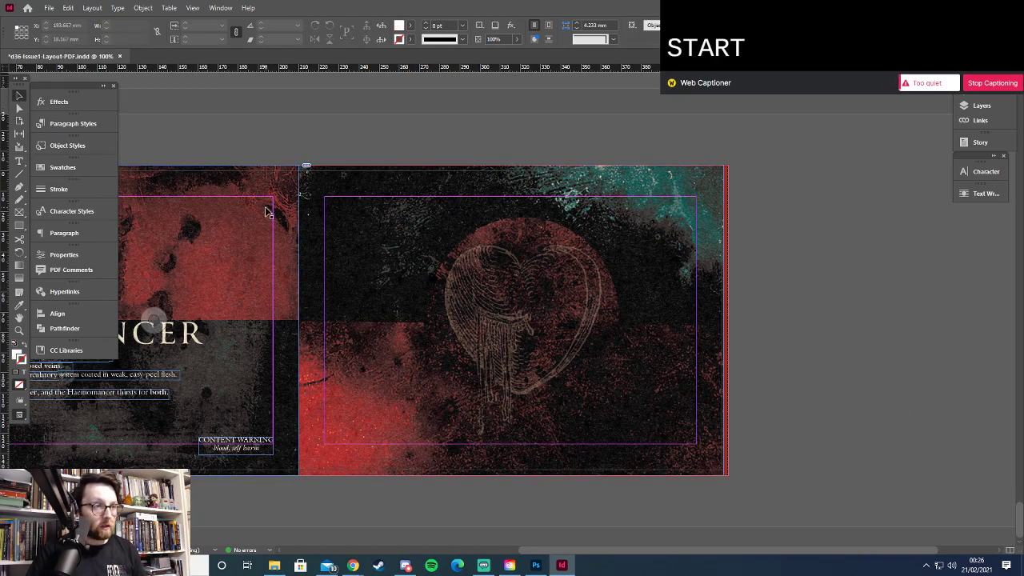
Extend the outer edge of the heart artwork's frame to the page bleed, making the frame 213 mm wide
{"action": "double_click", "coordinate": [382, 276]}
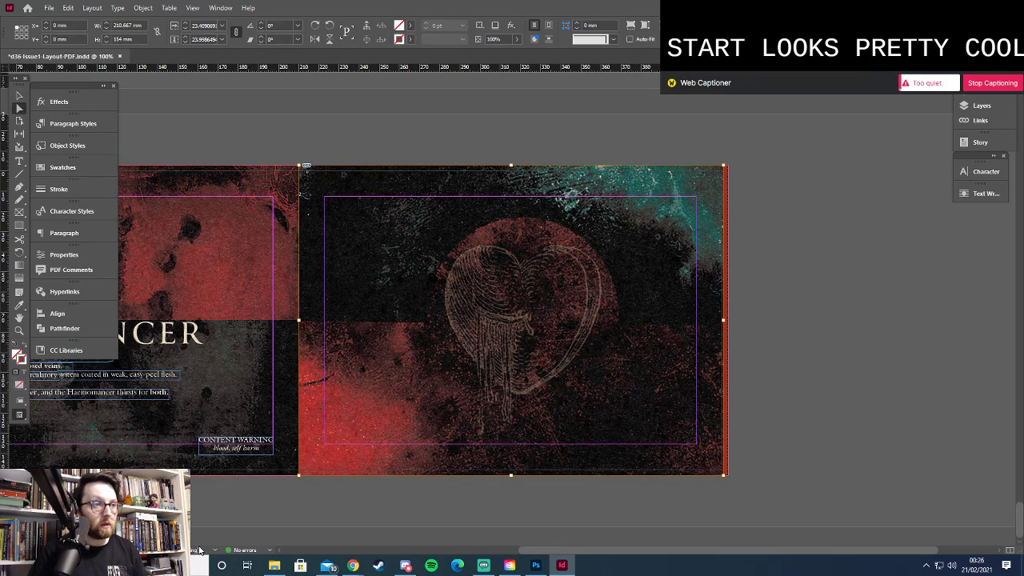
{"action": "key", "text": "Up"}
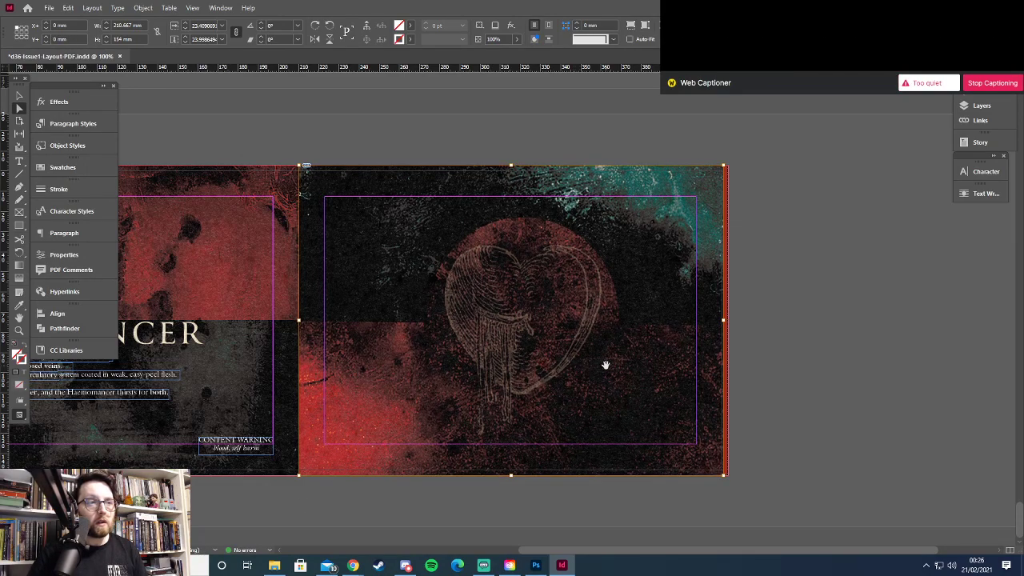
{"action": "key", "text": "Escape"}
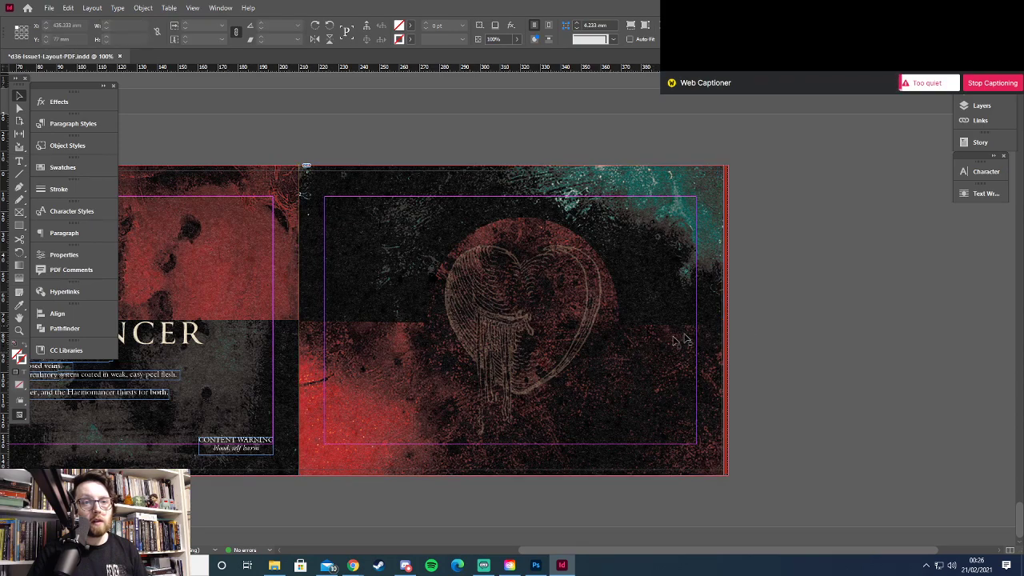
{"action": "left_click", "coordinate": [659, 347]}
{"action": "left_click_drag", "start_coordinate": [723, 326], "coordinate": [727, 324]}
Try fitting the heart artwork to its frame, first with Fit Content to Frame and then with Fit Content Proportionally
{"action": "right_click", "coordinate": [676, 336]}
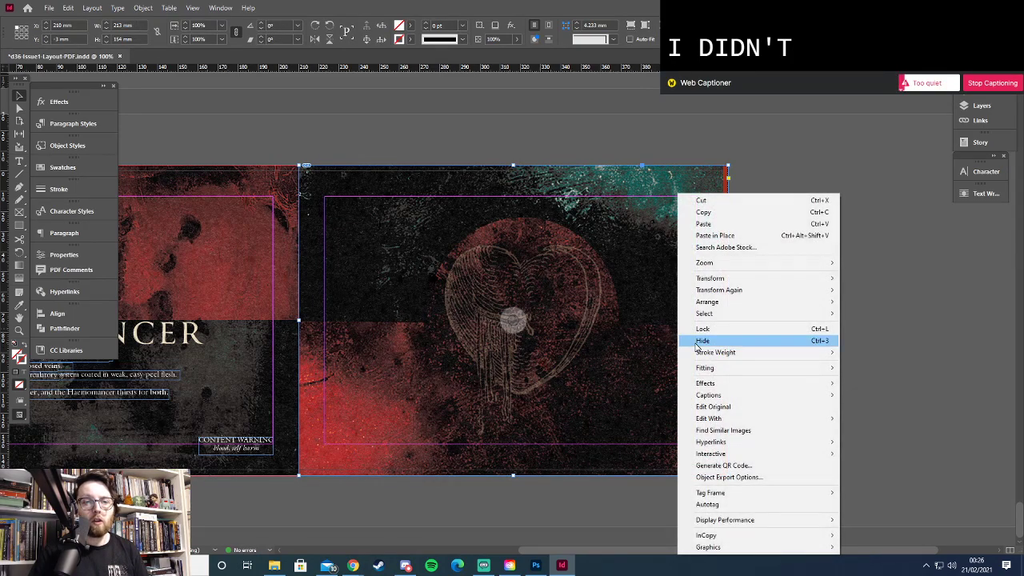
{"action": "mouse_move", "coordinate": [734, 369]}
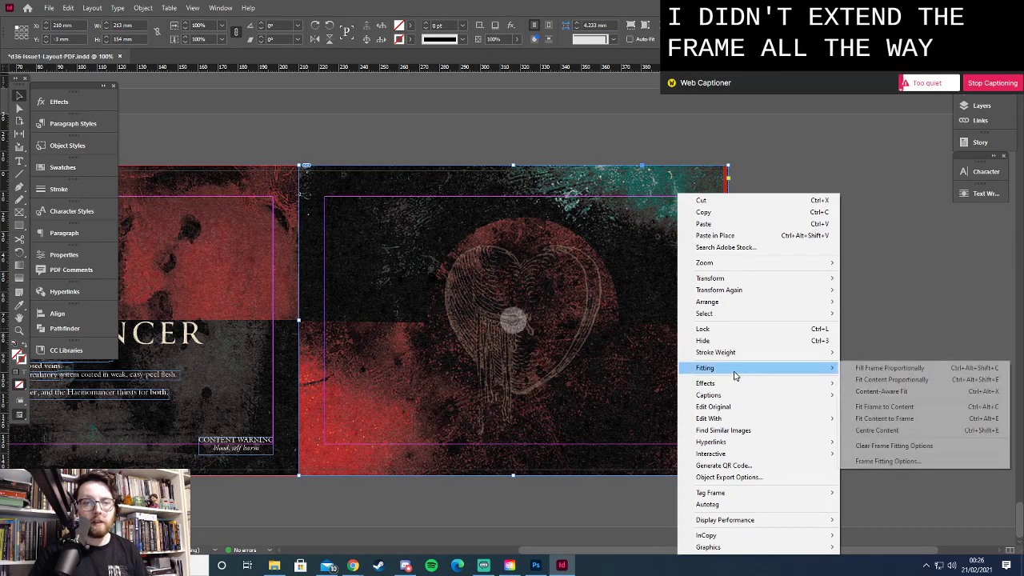
{"action": "left_click", "coordinate": [871, 419]}
{"action": "right_click", "coordinate": [677, 388]}
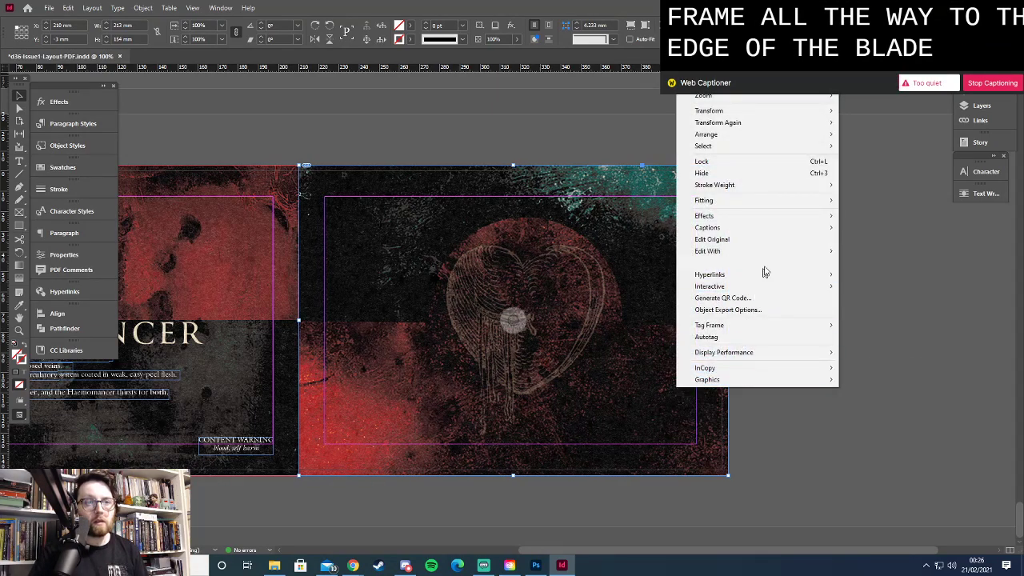
{"action": "mouse_move", "coordinate": [779, 207]}
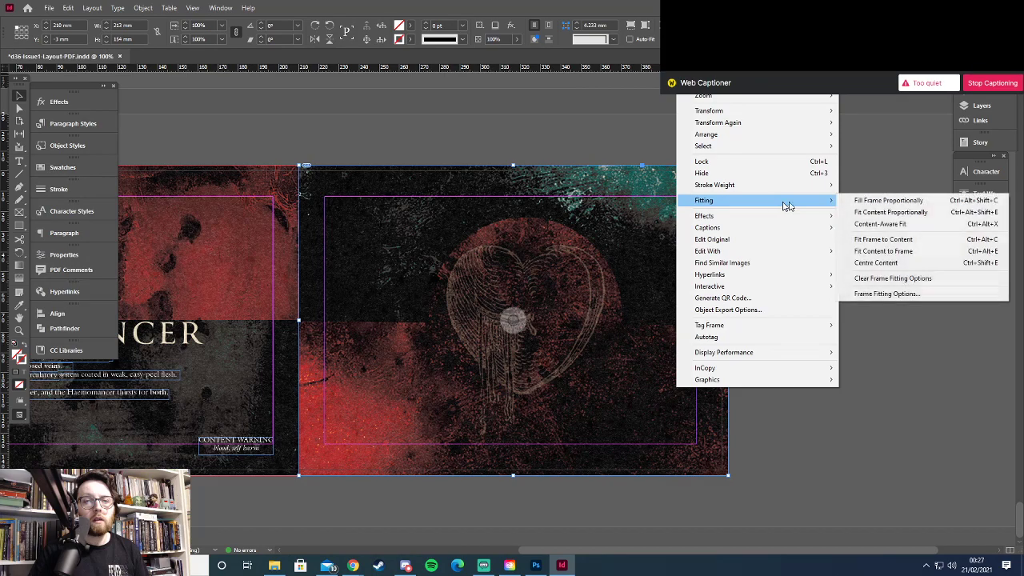
{"action": "left_click", "coordinate": [856, 218]}
Apply Fit Content to Frame to the heart artwork so it fills the extended frame, and deselect it
{"action": "right_click", "coordinate": [664, 310]}
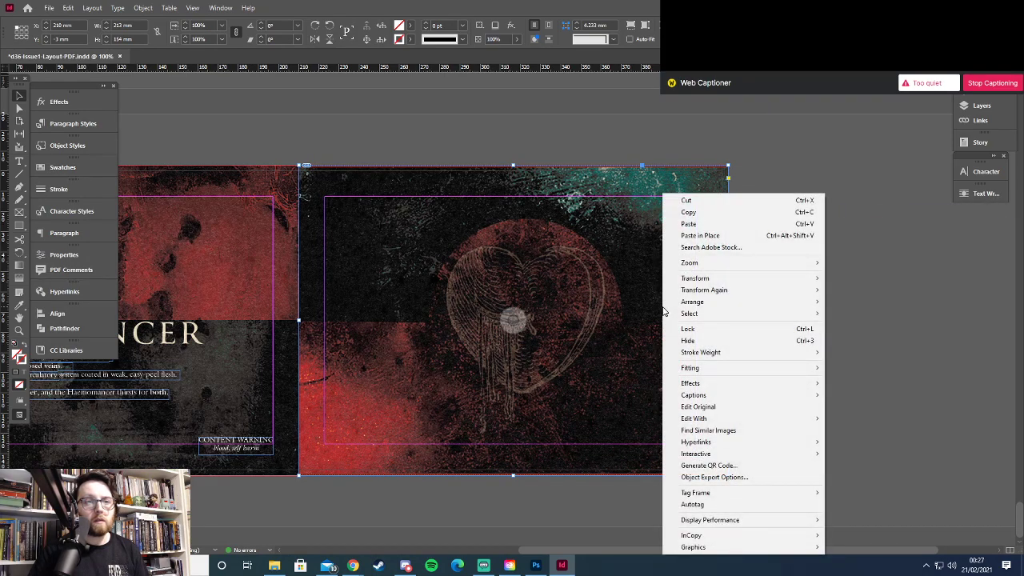
{"action": "mouse_move", "coordinate": [748, 370]}
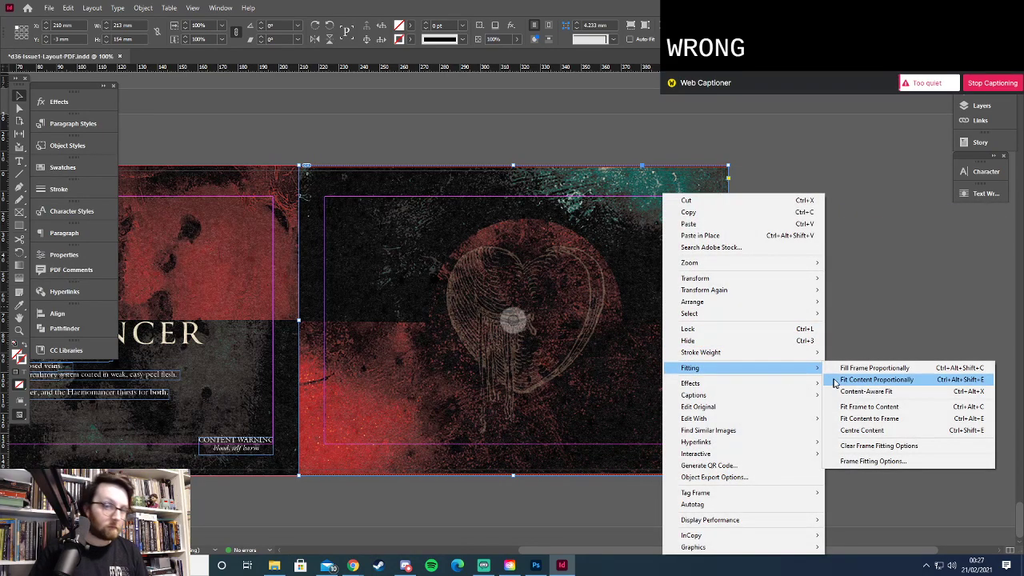
{"action": "left_click", "coordinate": [863, 420]}
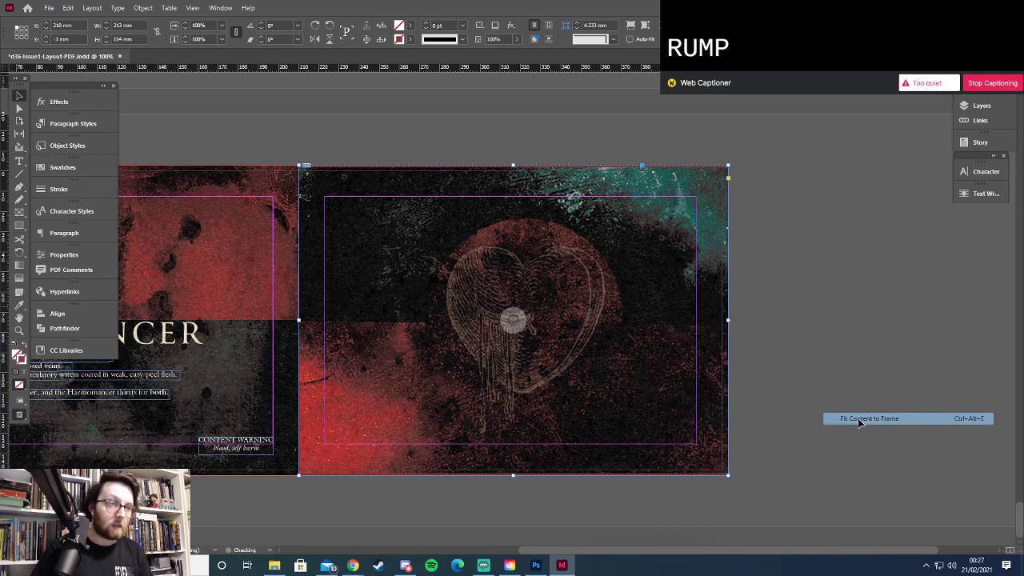
{"action": "left_click", "coordinate": [837, 392]}
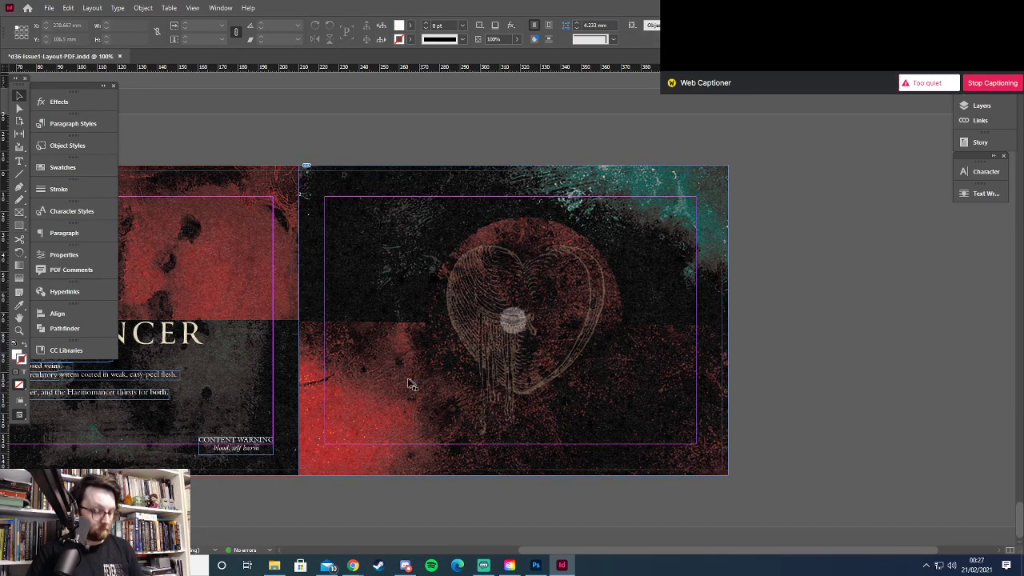
Switch to Chrome, open the Haemomancer manuscript in Google Docs and place its window beside the InDesign layout
{"action": "left_click", "coordinate": [311, 351], "text": "alt"}
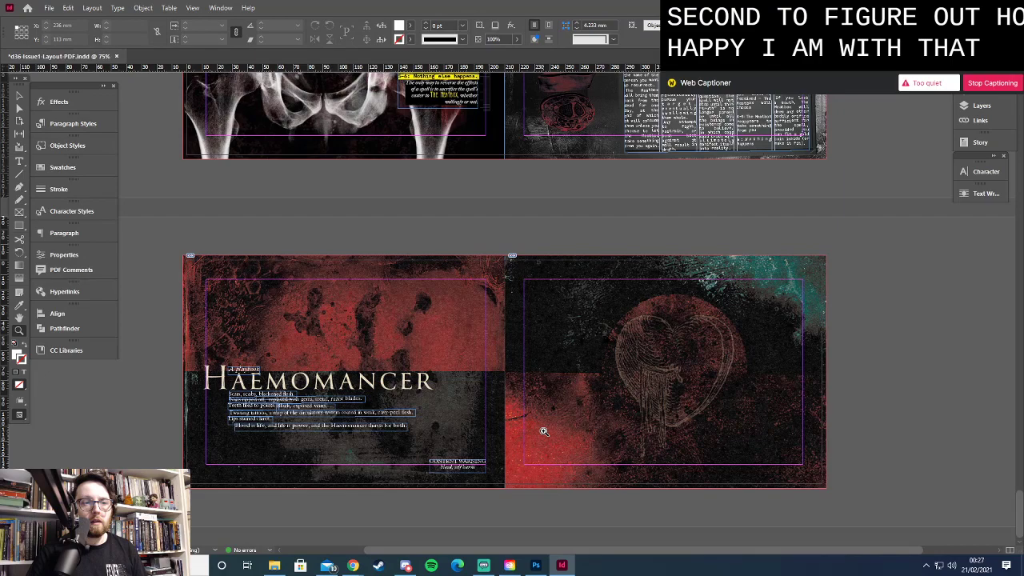
{"action": "mouse_move", "coordinate": [352, 564]}
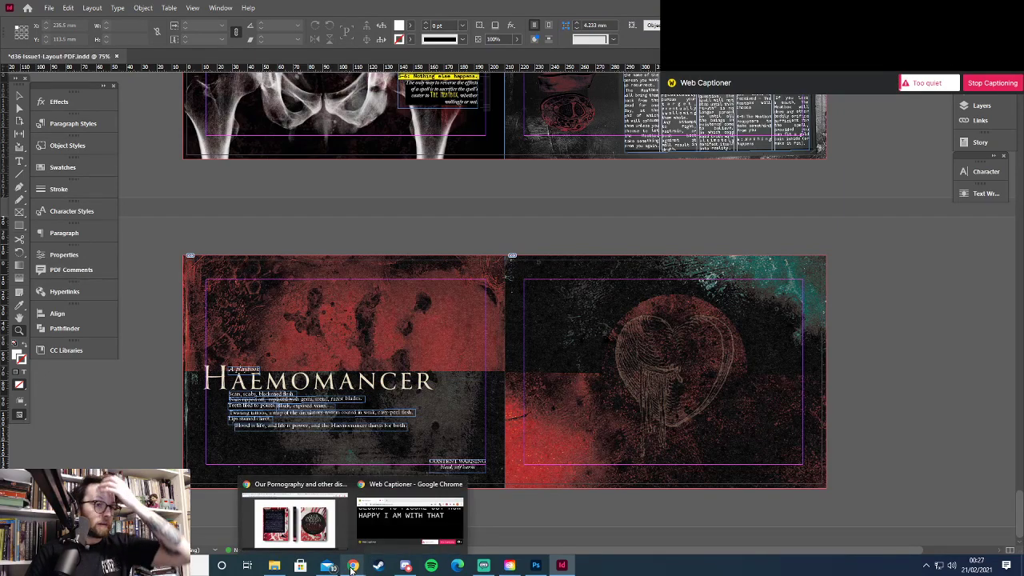
{"action": "left_click", "coordinate": [303, 488]}
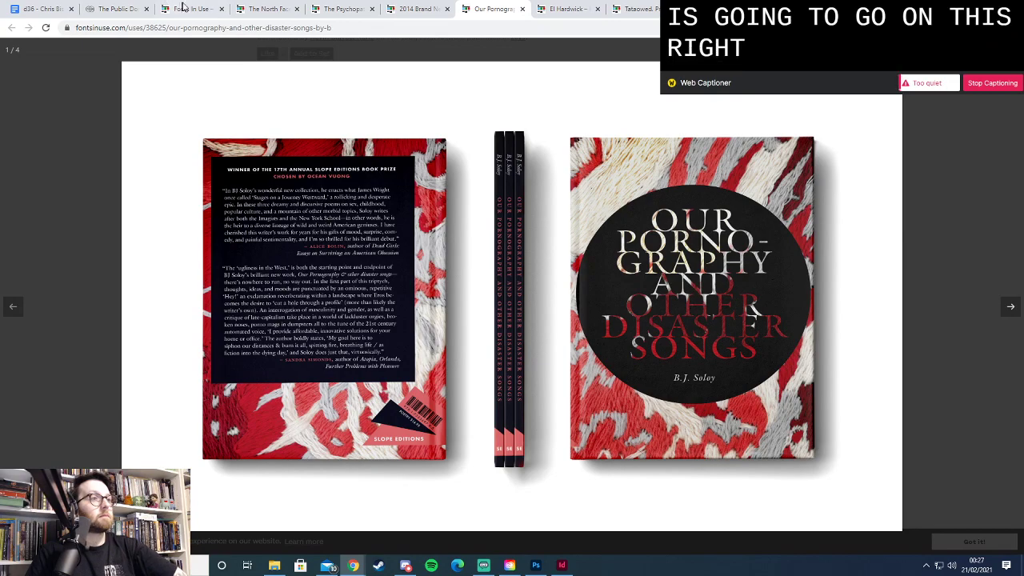
{"action": "left_click", "coordinate": [40, 9]}
{"action": "left_click_drag", "start_coordinate": [841, 12], "coordinate": [432, 14]}
{"action": "left_click_drag", "start_coordinate": [493, 194], "coordinate": [489, 212]}
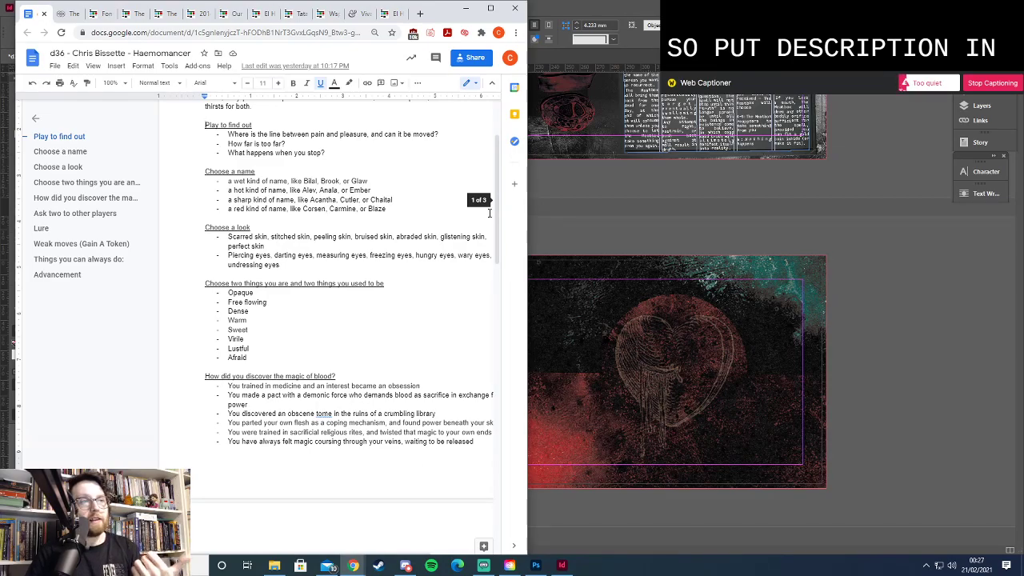
{"action": "left_click_drag", "start_coordinate": [444, 8], "coordinate": [410, 17]}
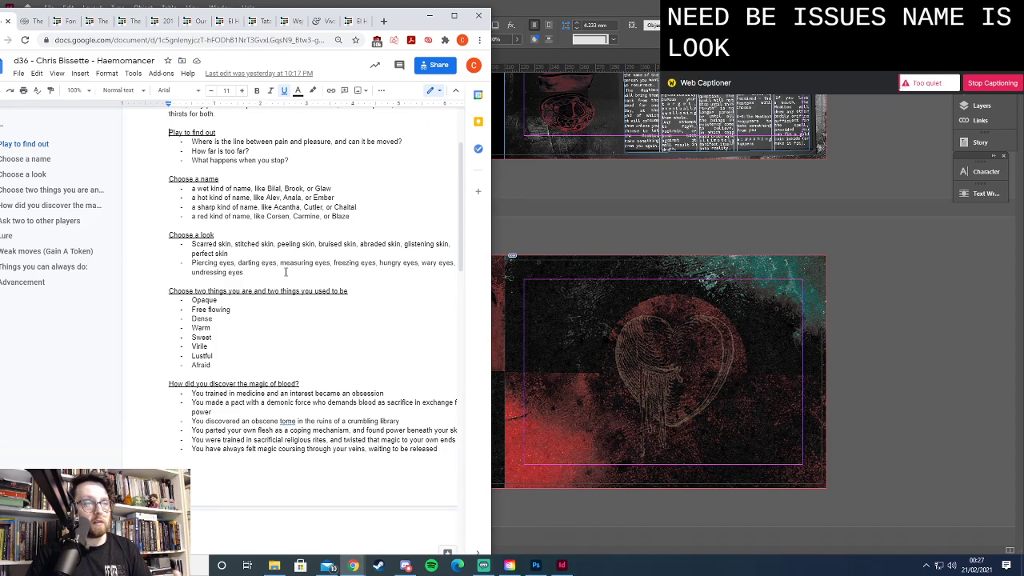
Review the manuscript's sections from Description to Advancement to judge which text belongs on the heart artwork page
{"action": "scroll", "coordinate": [360, 310], "scroll_direction": "down", "scroll_amount": 3}
{"action": "scroll", "coordinate": [360, 310], "scroll_direction": "up", "scroll_amount": 2}
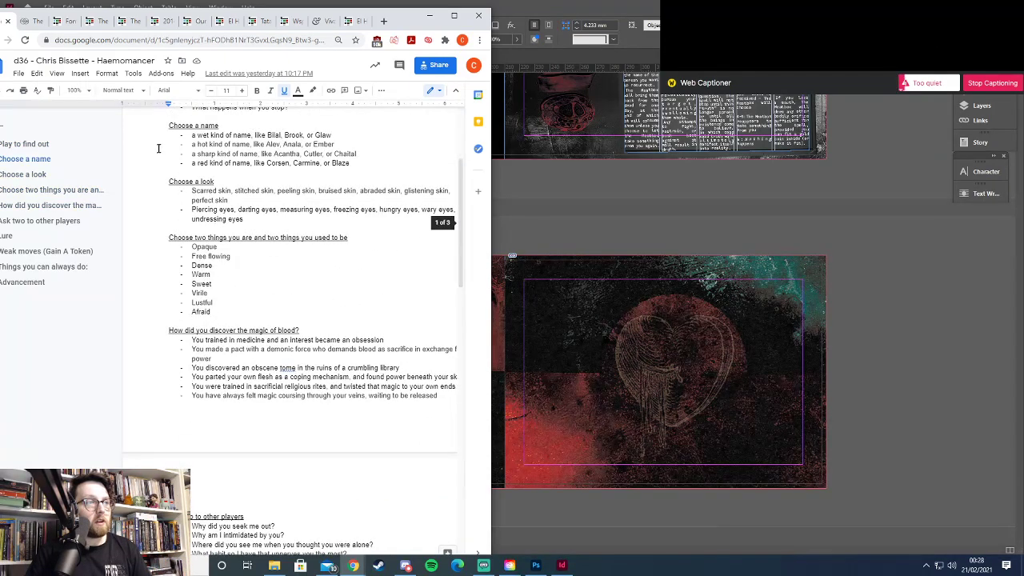
{"action": "scroll", "coordinate": [157, 151], "scroll_direction": "up", "scroll_amount": 3}
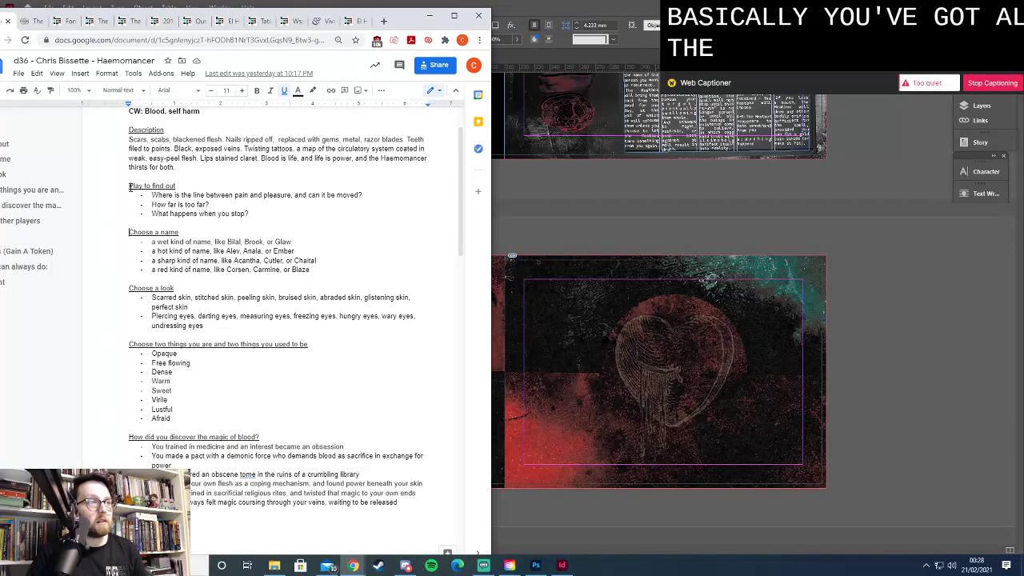
{"action": "scroll", "coordinate": [263, 261], "scroll_direction": "down", "scroll_amount": 5}
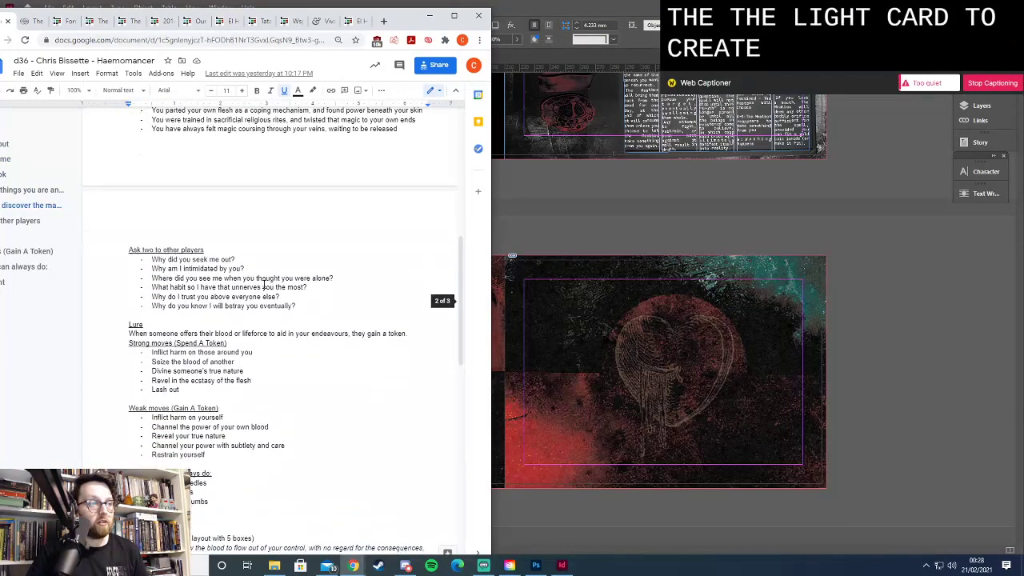
{"action": "left_click_drag", "start_coordinate": [128, 241], "coordinate": [347, 307]}
{"action": "scroll", "coordinate": [347, 296], "scroll_direction": "down", "scroll_amount": 1}
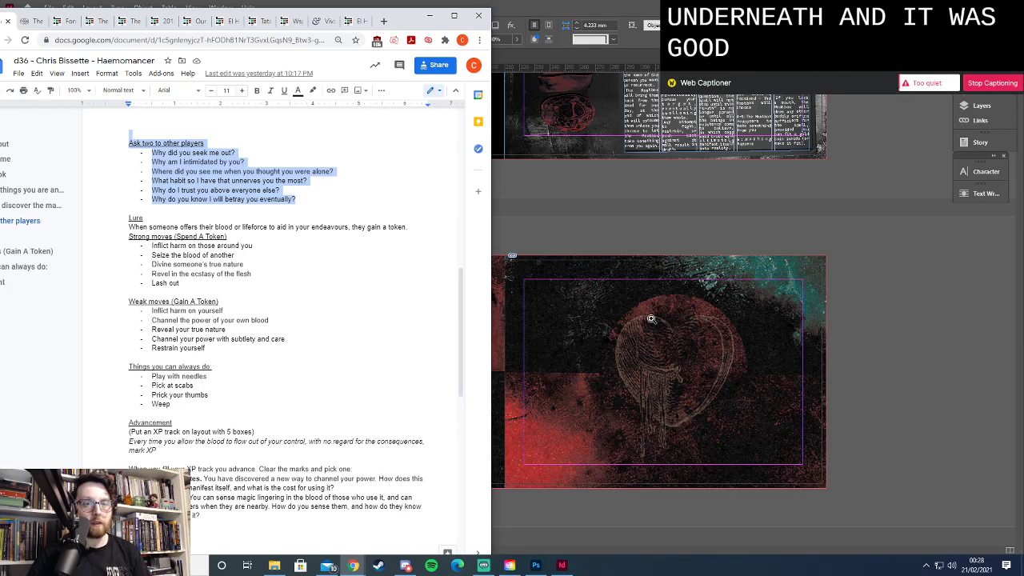
Switch to Photoshop and nudge the circle and heart layers together leftward in the untextured Haemomancer Page2 file, saving the file
{"action": "left_click", "coordinate": [536, 565]}
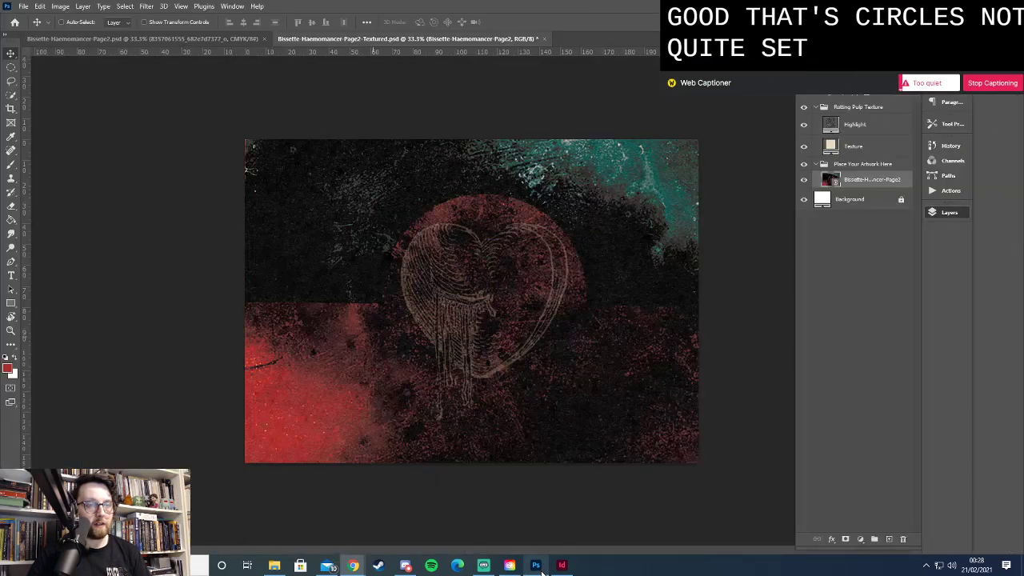
{"action": "left_click", "coordinate": [222, 36]}
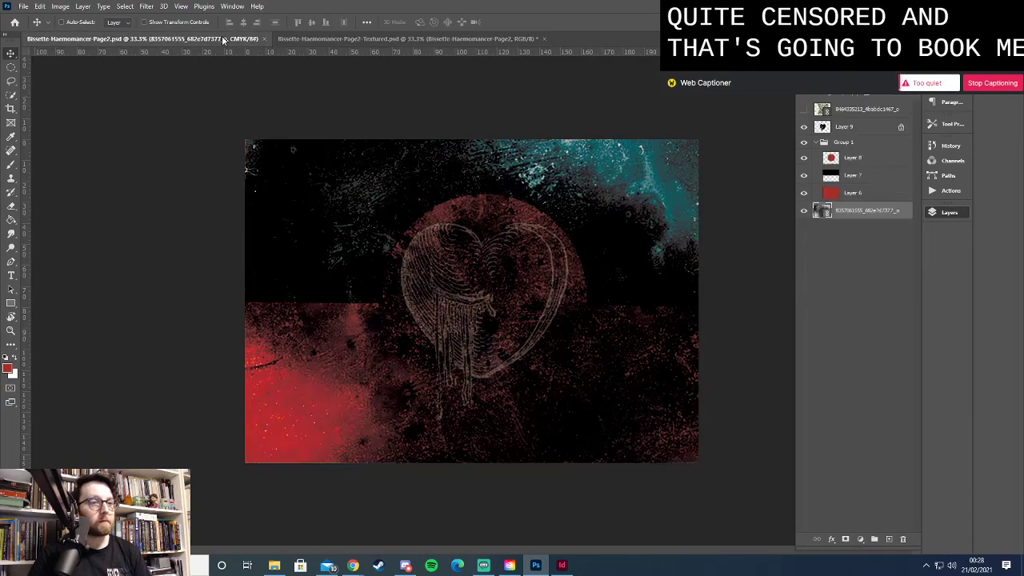
{"action": "left_click", "coordinate": [865, 160]}
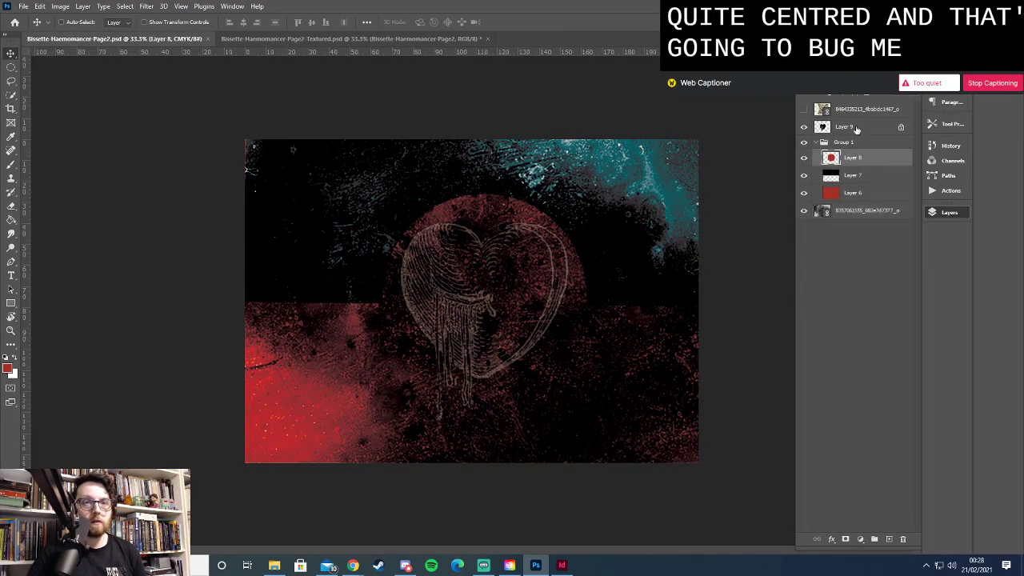
{"action": "left_click", "coordinate": [855, 126], "text": "ctrl"}
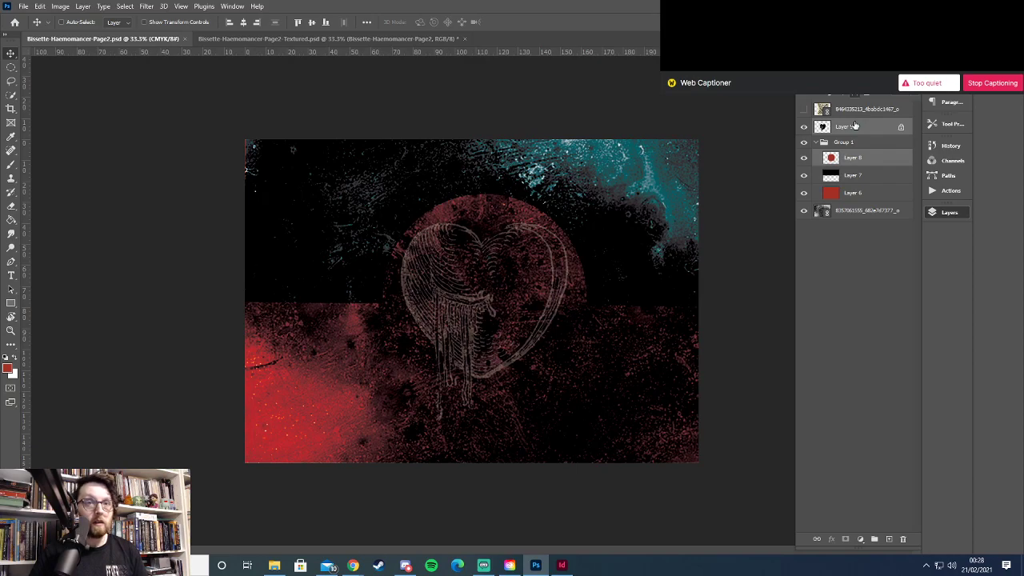
{"action": "key", "text": "shift+Left"}
{"action": "key", "text": "shift+Left"}
{"action": "key", "text": "shift+Left"}
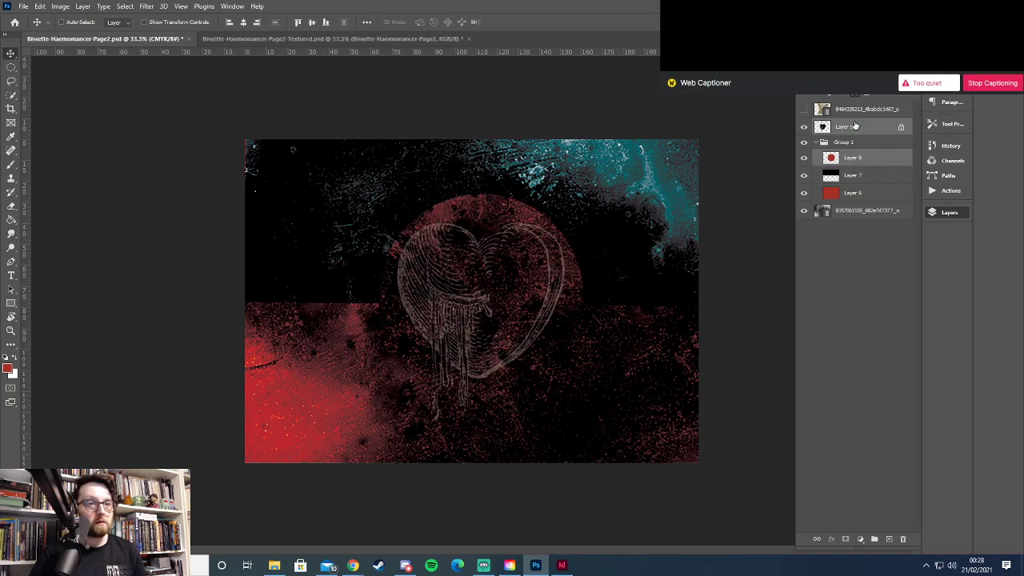
{"action": "key", "text": "shift+Left"}
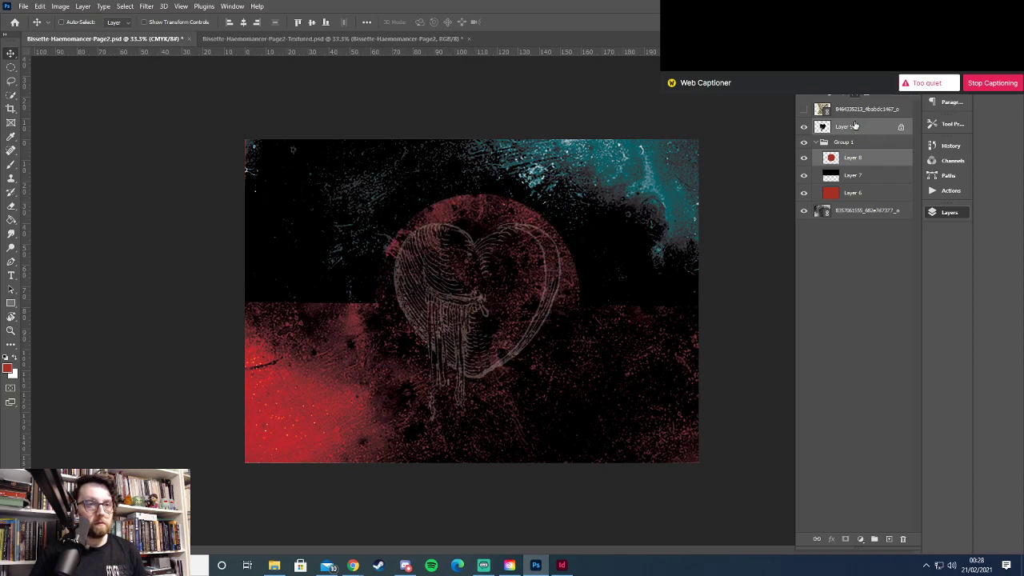
{"action": "key", "text": "ctrl+s"}
Save the Page2-Textured document and export it as a PNG at 100% scale, replacing the existing Page2-Textured PNG
{"action": "left_click", "coordinate": [357, 39]}
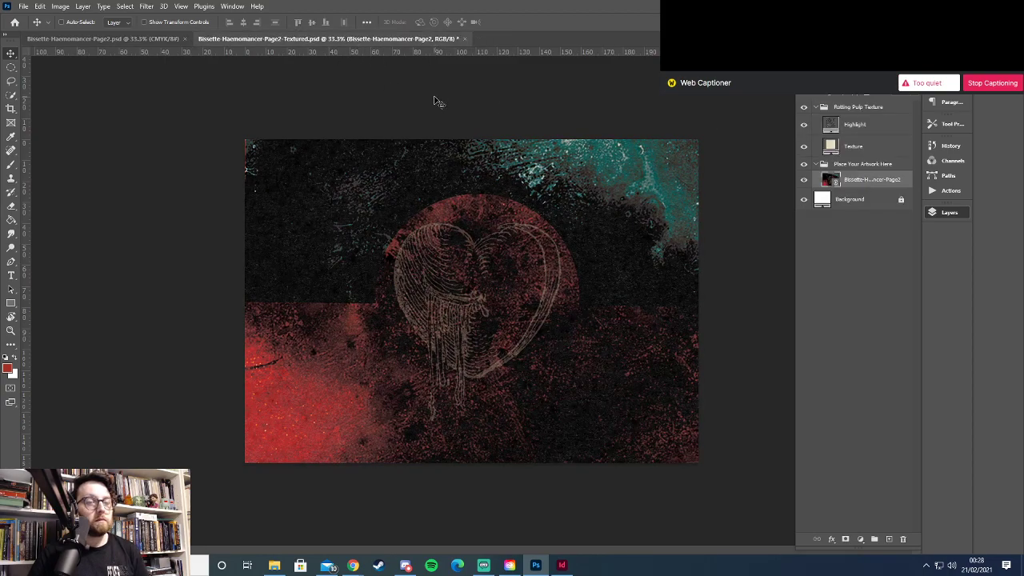
{"action": "key", "text": "ctrl+s"}
{"action": "left_click", "coordinate": [23, 7]}
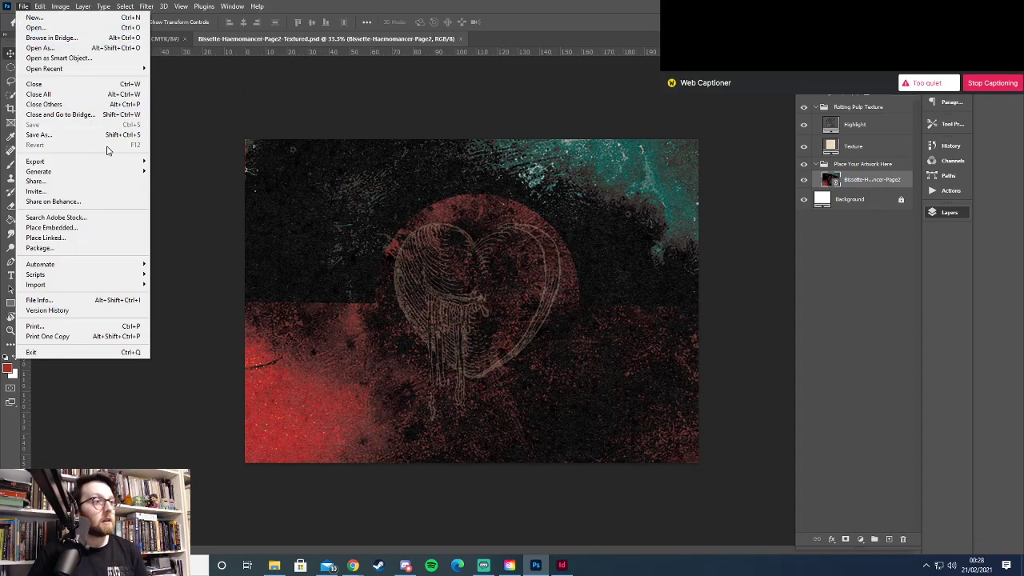
{"action": "mouse_move", "coordinate": [115, 160]}
{"action": "left_click", "coordinate": [201, 172]}
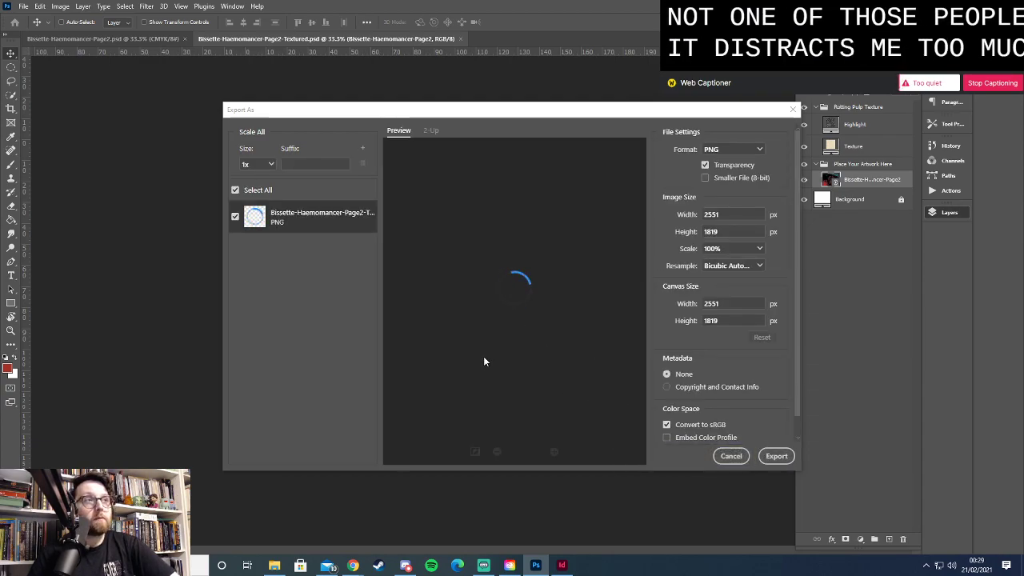
{"action": "left_click", "coordinate": [788, 453]}
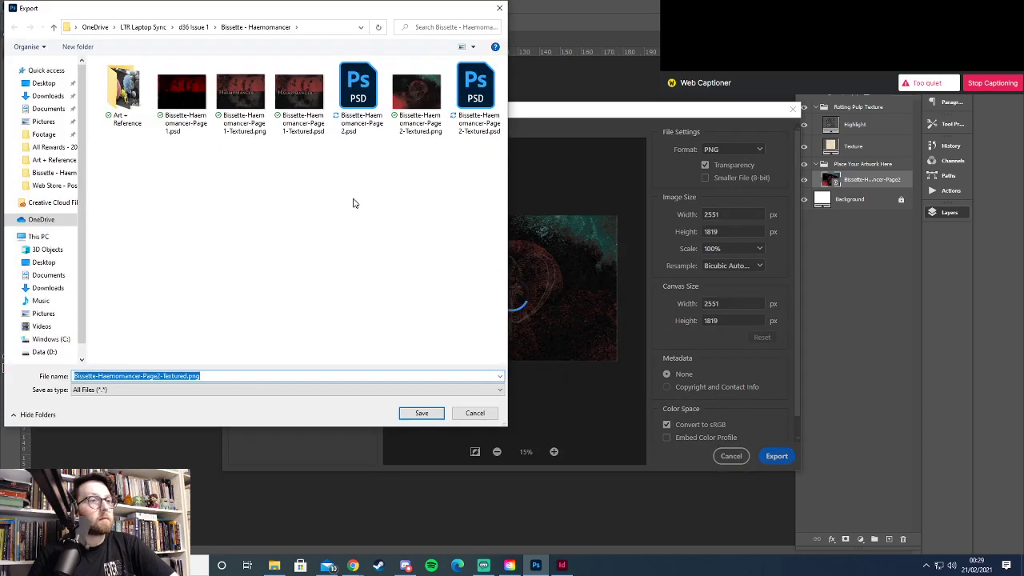
{"action": "left_click", "coordinate": [416, 95]}
{"action": "left_click", "coordinate": [422, 414]}
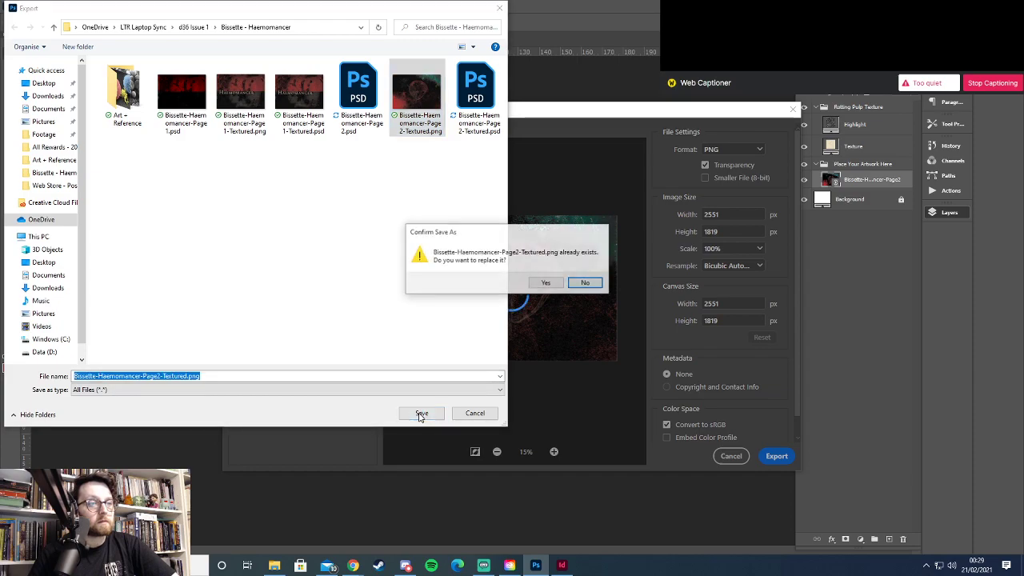
{"action": "left_click", "coordinate": [545, 282]}
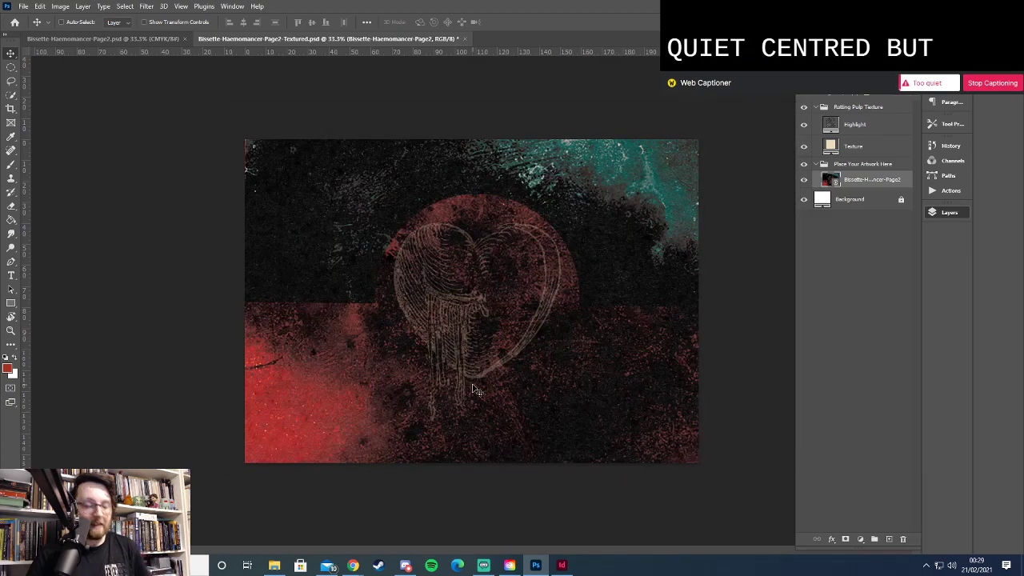
Switch back to InDesign and examine the centring of the updated heart artwork on its page
{"action": "key", "text": "alt+Tab"}
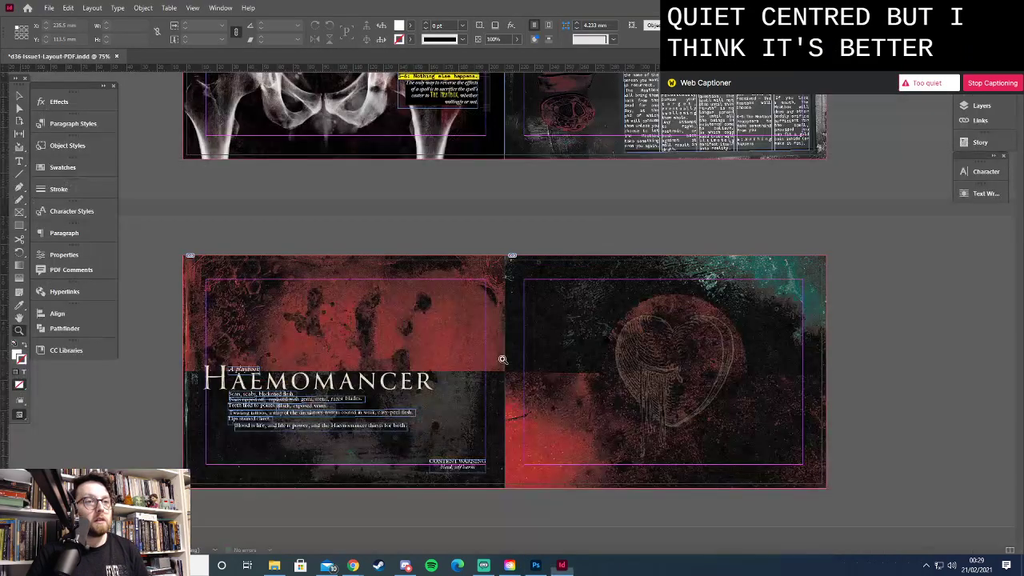
{"action": "key", "text": "v"}
{"action": "left_click", "coordinate": [512, 264]}
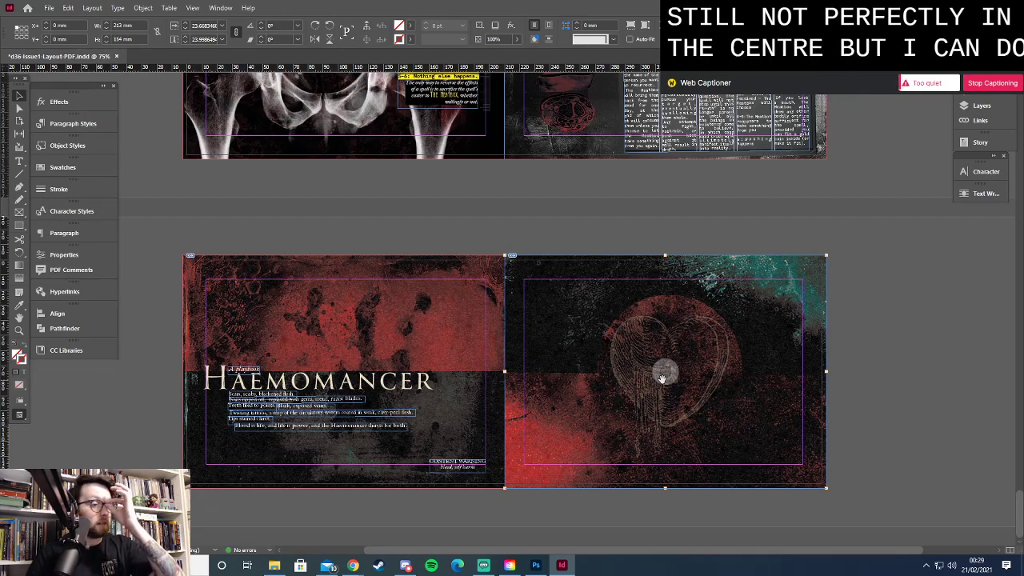
{"action": "key", "text": "z"}
{"action": "left_click", "coordinate": [574, 365]}
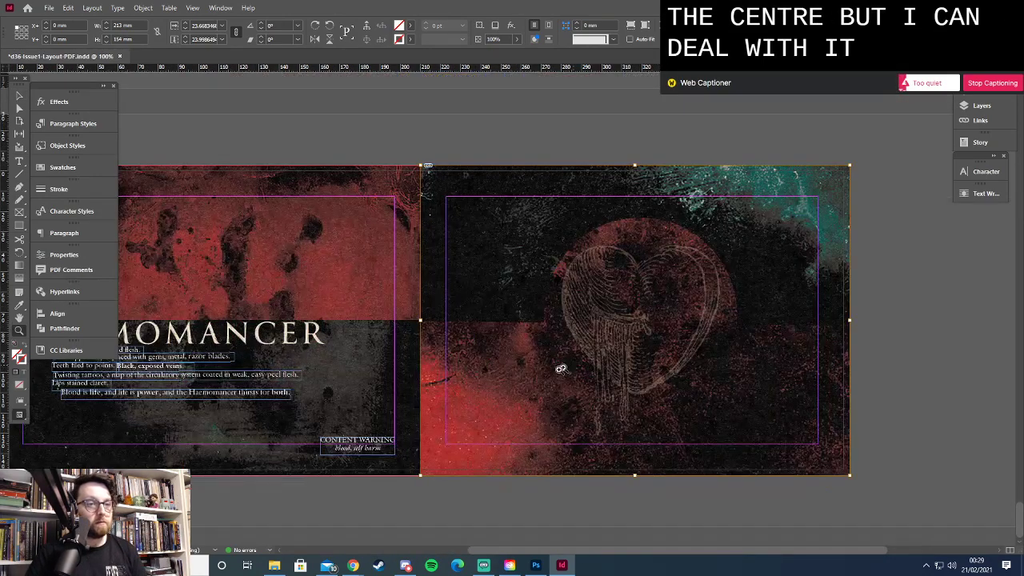
Switch to Photoshop to check the heart artwork's centring against the grid, hide the grid again, and return to InDesign
{"action": "left_click_drag", "start_coordinate": [311, 419], "coordinate": [440, 380]}
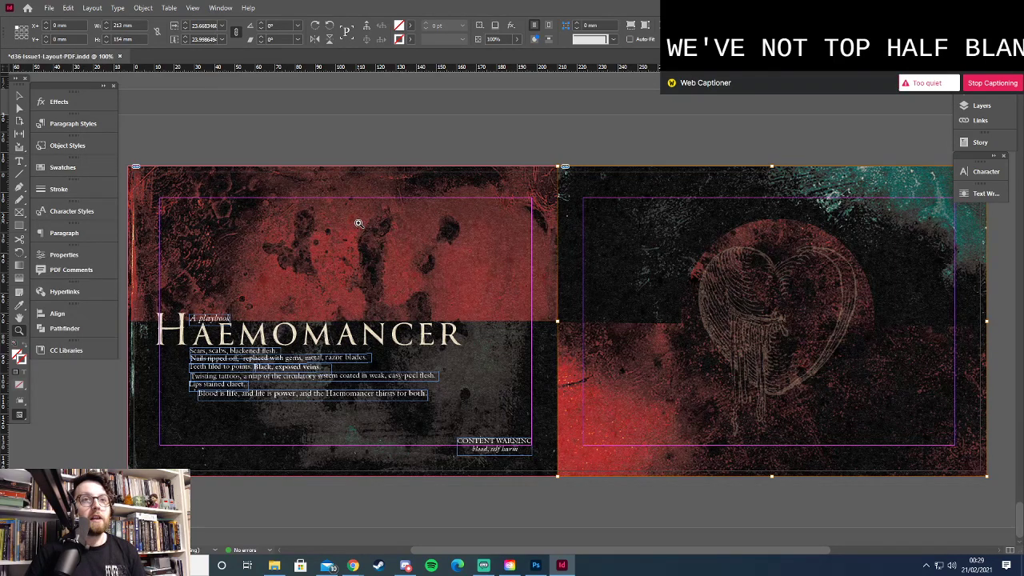
{"action": "left_click", "coordinate": [534, 563]}
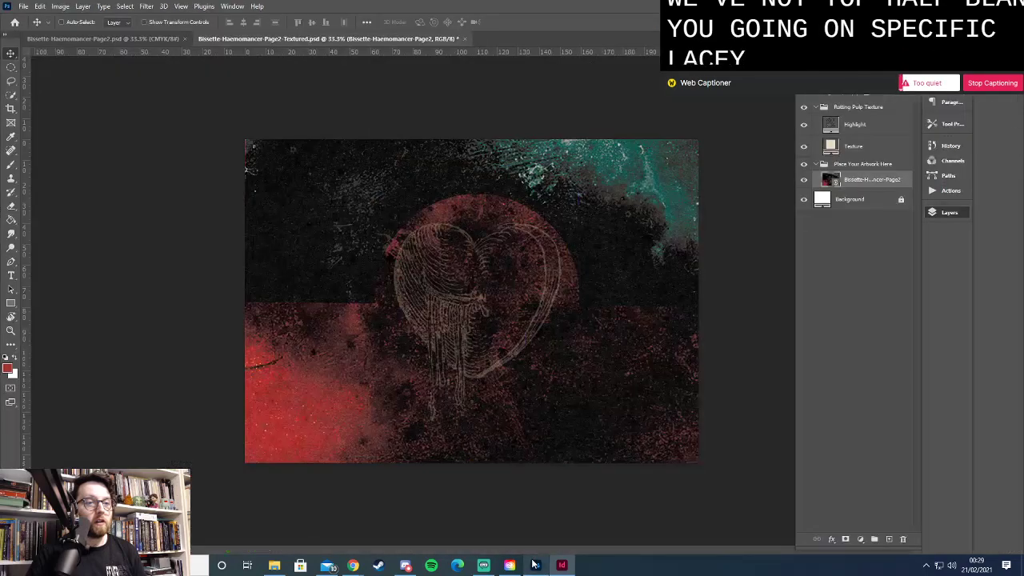
{"action": "key", "text": "ctrl+apostrophe"}
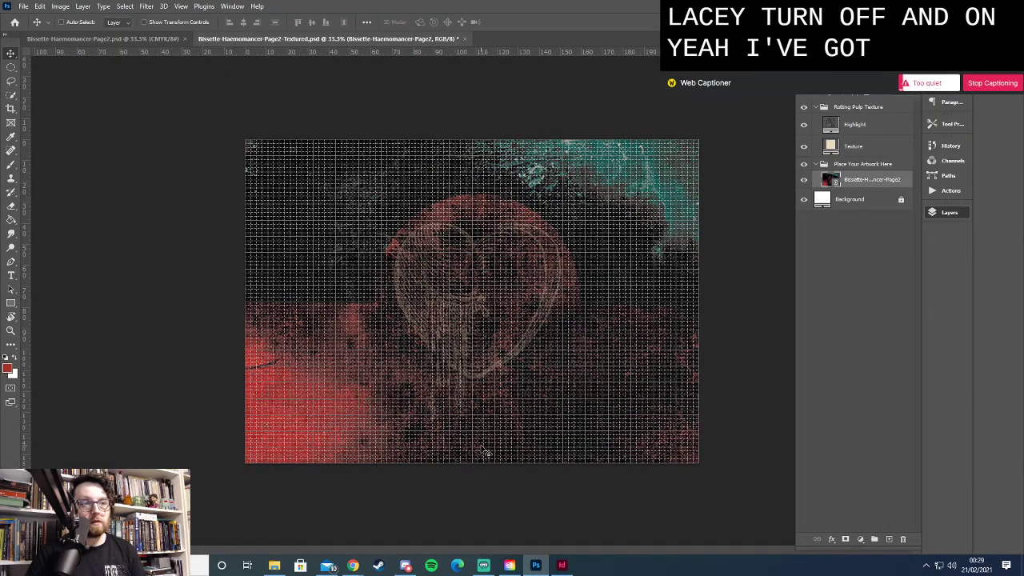
{"action": "key", "text": "ctrl+apostrophe"}
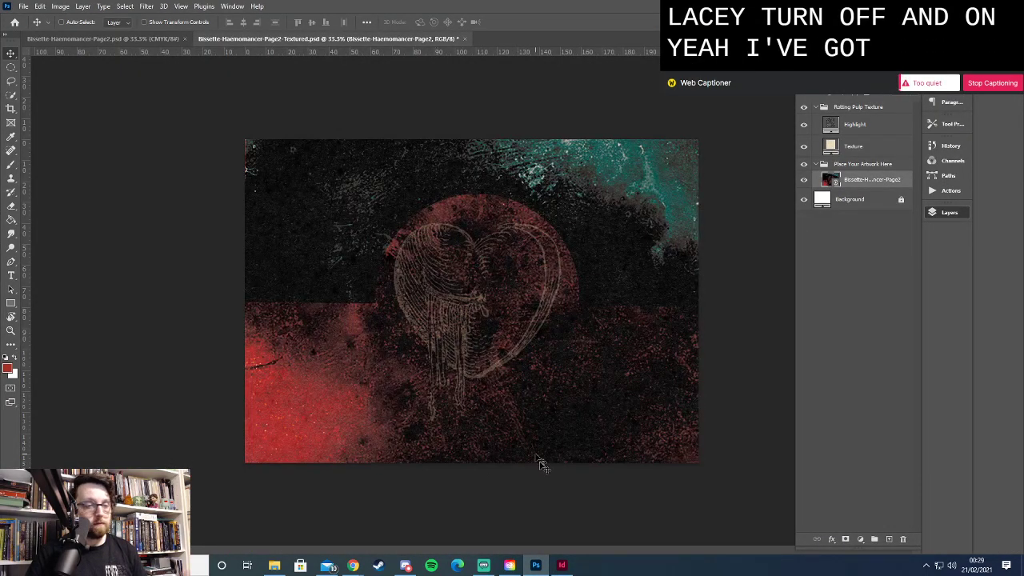
{"action": "left_click", "coordinate": [562, 565]}
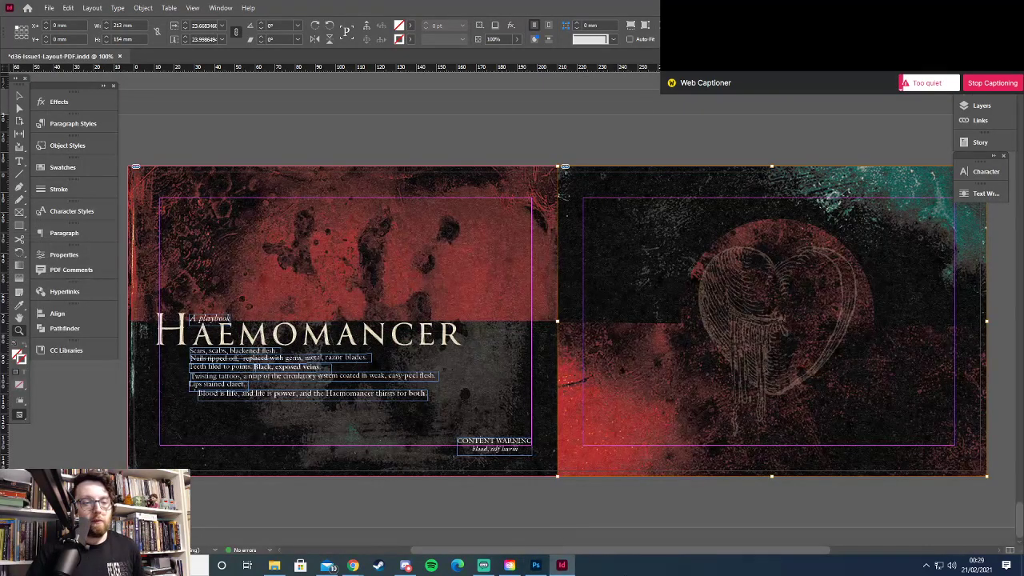
{"action": "scroll", "coordinate": [658, 549], "scroll_direction": "right", "scroll_amount": 5}
{"action": "left_click_drag", "start_coordinate": [652, 551], "coordinate": [543, 542]}
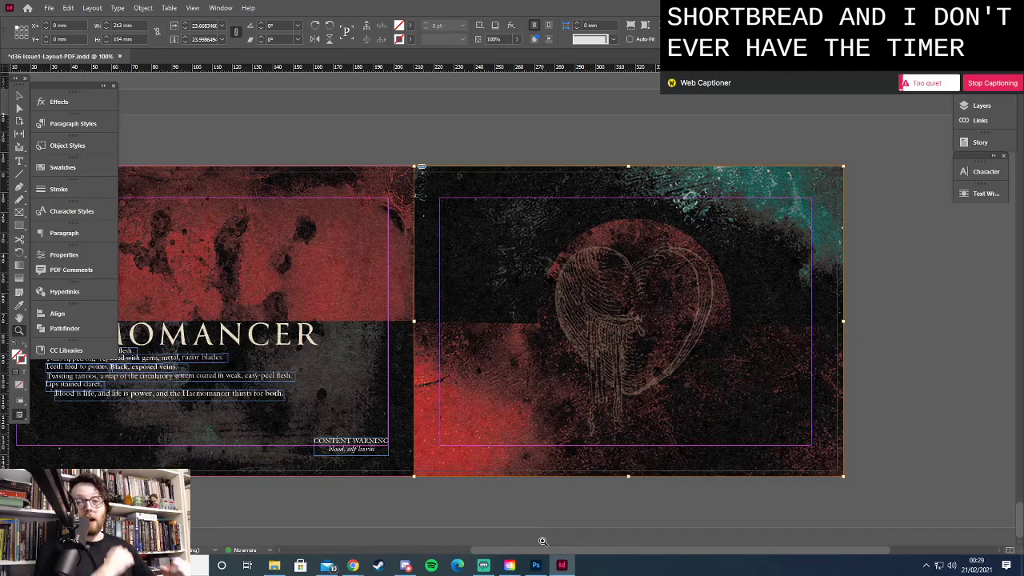
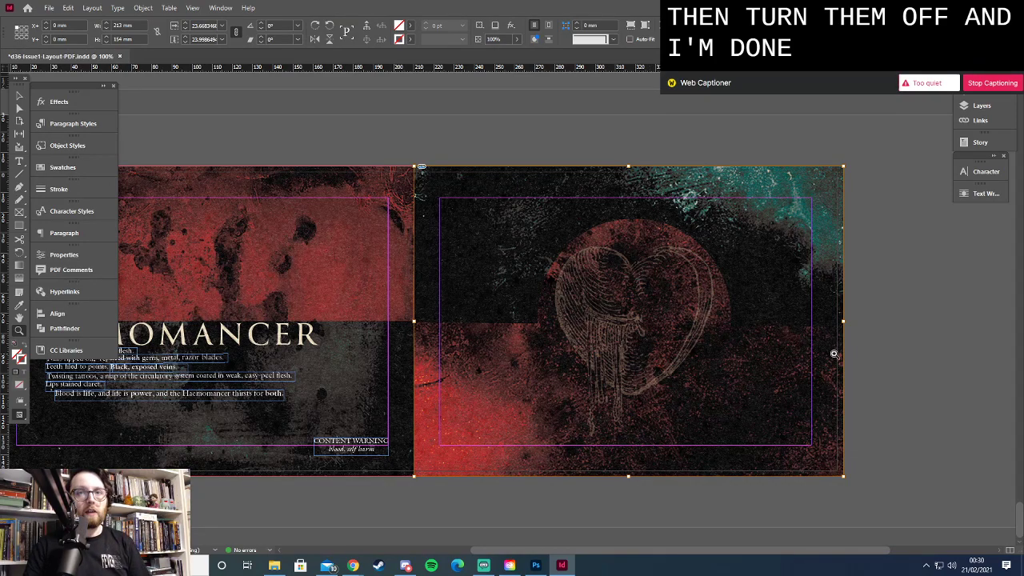
{"action": "left_click", "coordinate": [989, 107]}
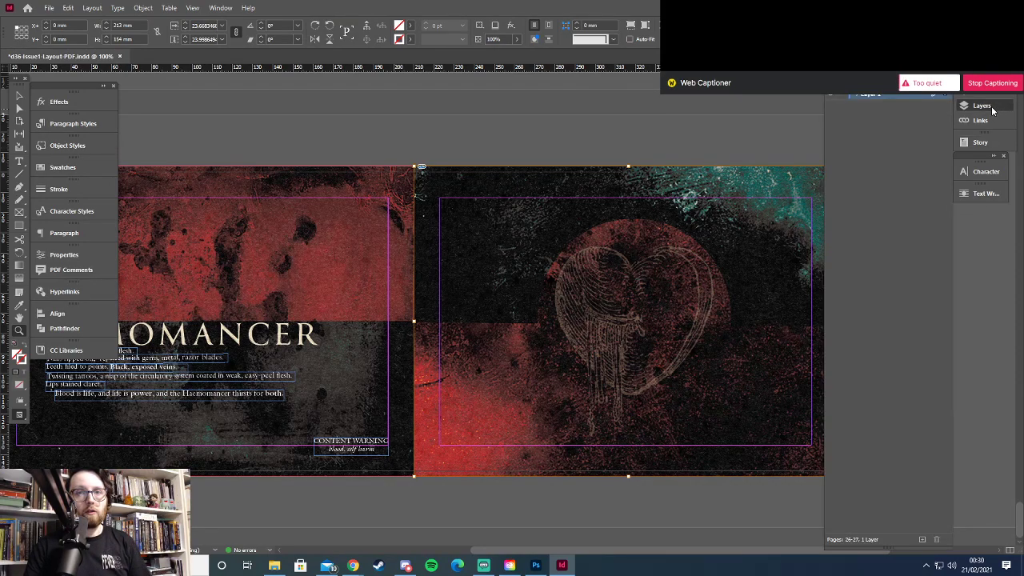
{"action": "left_click", "coordinate": [991, 107]}
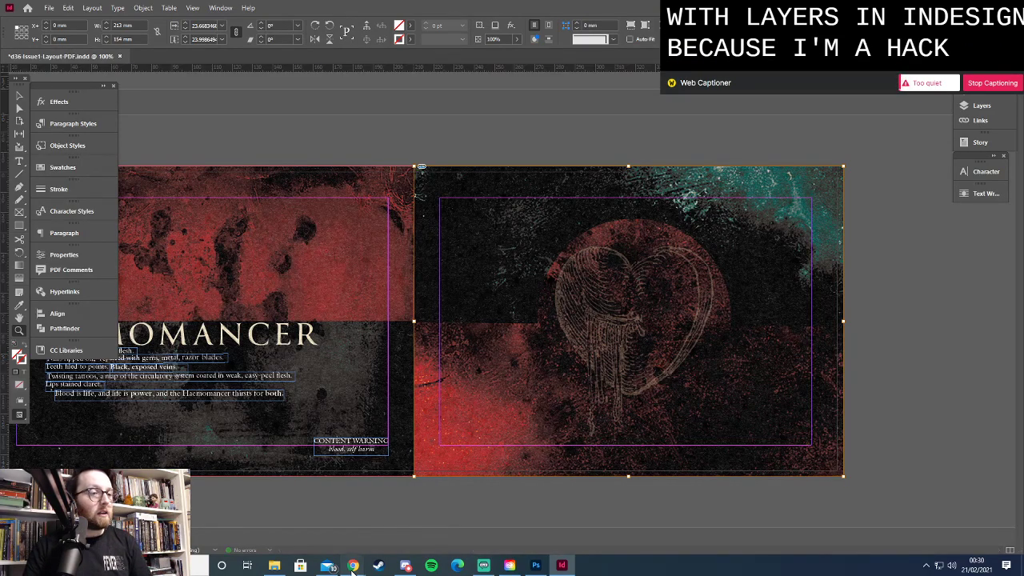
Switch to the Haemomancer manuscript in Google Docs, copy the "Play to find out" heading with its three questions, and return to InDesign
{"action": "mouse_move", "coordinate": [353, 565]}
{"action": "left_click", "coordinate": [312, 512]}
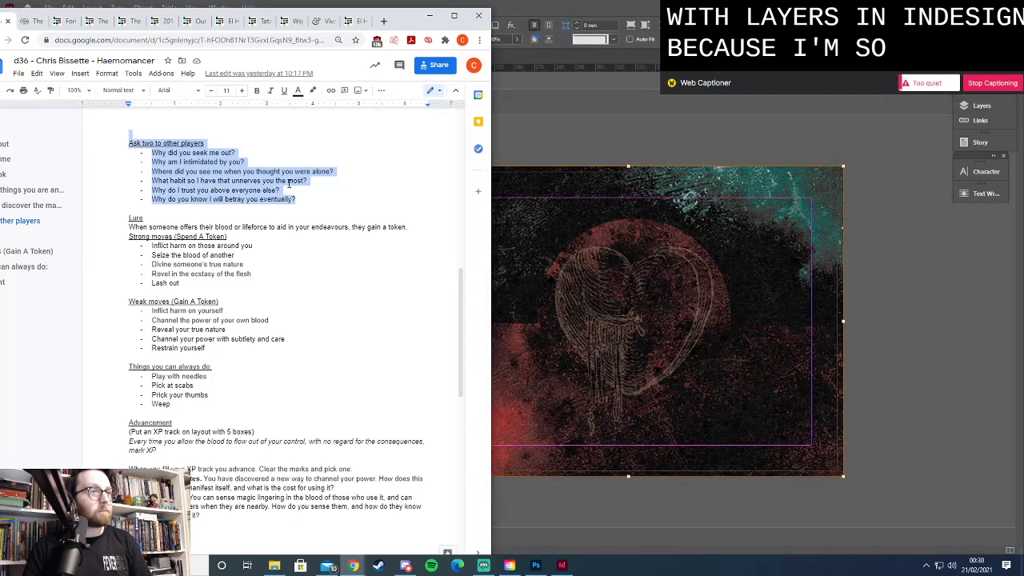
{"action": "left_click", "coordinate": [453, 15]}
{"action": "scroll", "coordinate": [430, 207], "scroll_direction": "up", "scroll_amount": 3}
{"action": "scroll", "coordinate": [431, 207], "scroll_direction": "up", "scroll_amount": 4}
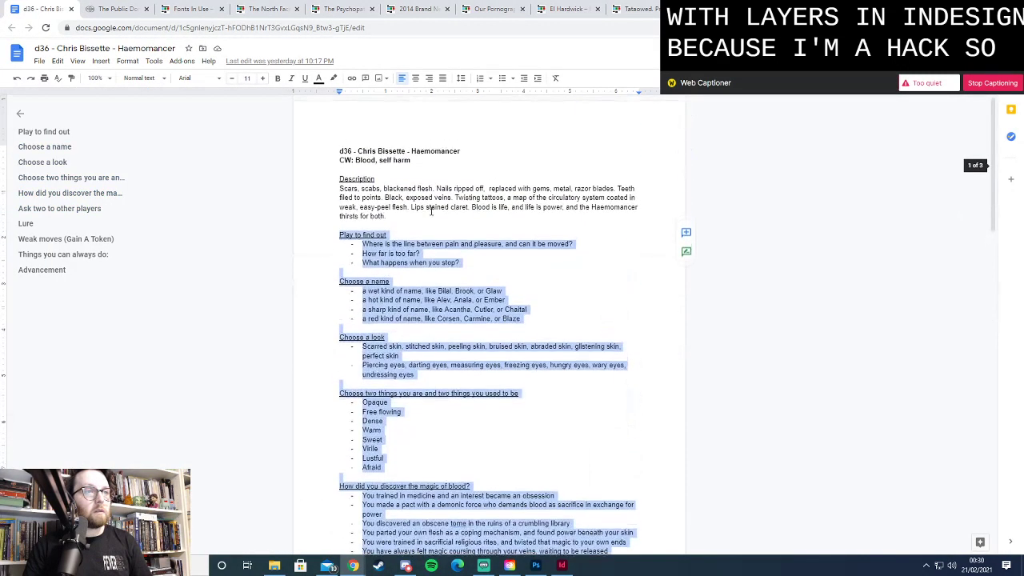
{"action": "scroll", "coordinate": [448, 184], "scroll_direction": "down", "scroll_amount": 1}
{"action": "left_click", "coordinate": [475, 159]}
{"action": "left_click_drag", "start_coordinate": [475, 160], "coordinate": [338, 133]}
{"action": "key", "text": "alt+Tab"}
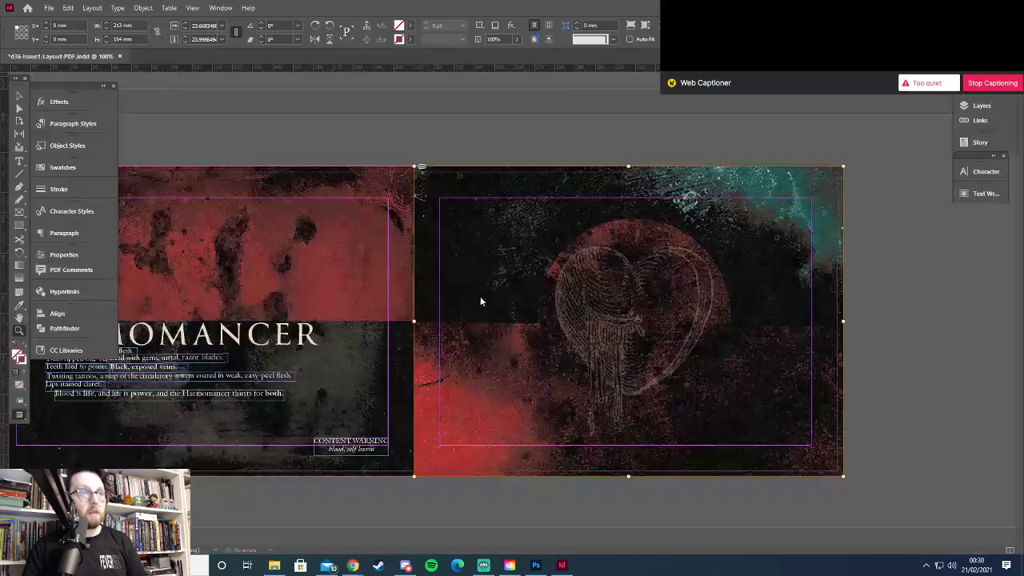
Move the Content Warning text frame up to the title page's upper-right corner, at about X -49.95 mm, Y 12.5 mm
{"action": "left_click_drag", "start_coordinate": [601, 553], "coordinate": [532, 551]}
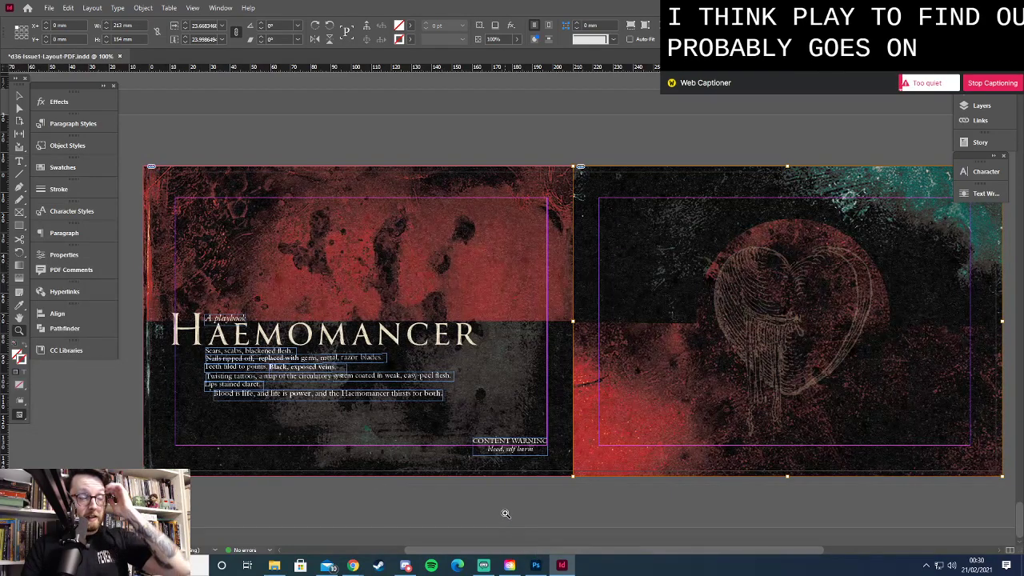
{"action": "key", "text": "v"}
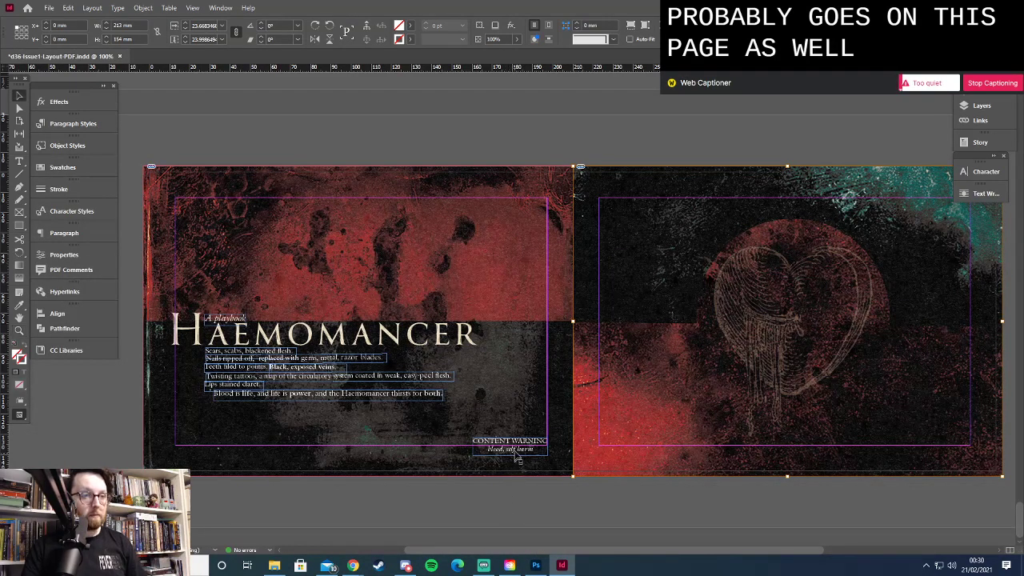
{"action": "left_click_drag", "start_coordinate": [518, 450], "coordinate": [512, 198]}
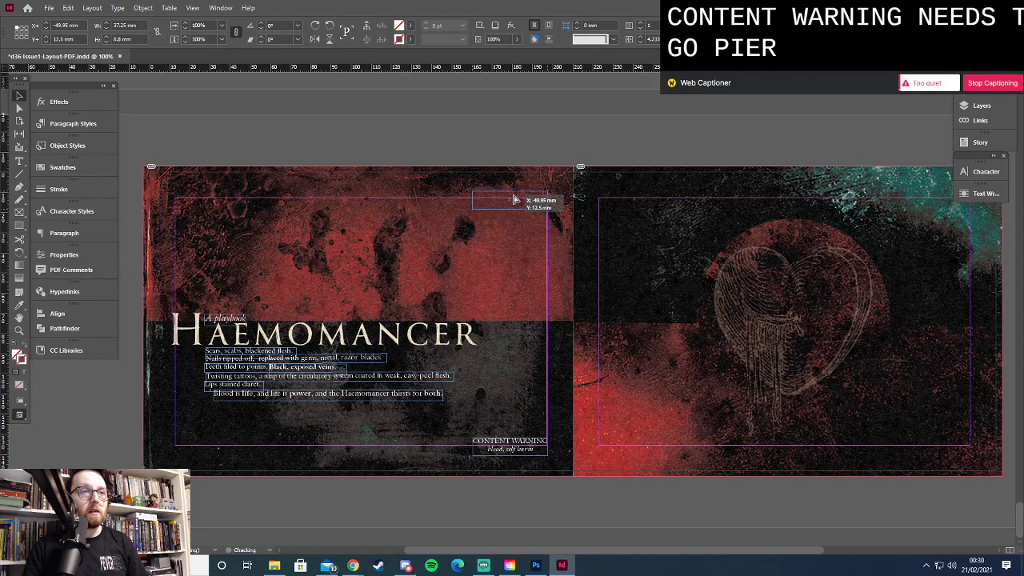
{"action": "left_click", "coordinate": [504, 277]}
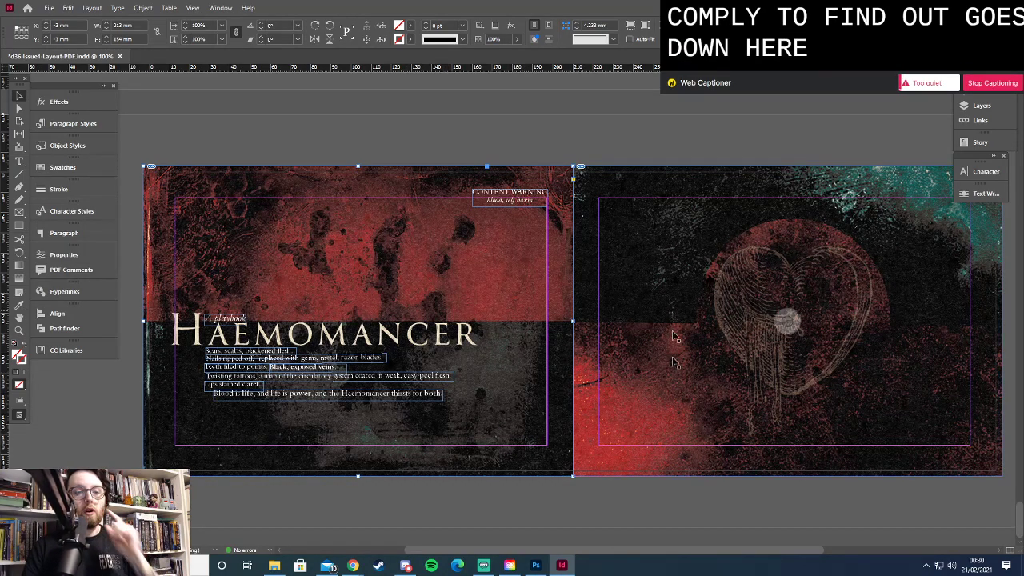
Draw a text frame across the spine beside the description text and paste the copied "Play to find out" section into it
{"action": "left_click_drag", "start_coordinate": [682, 550], "coordinate": [704, 550]}
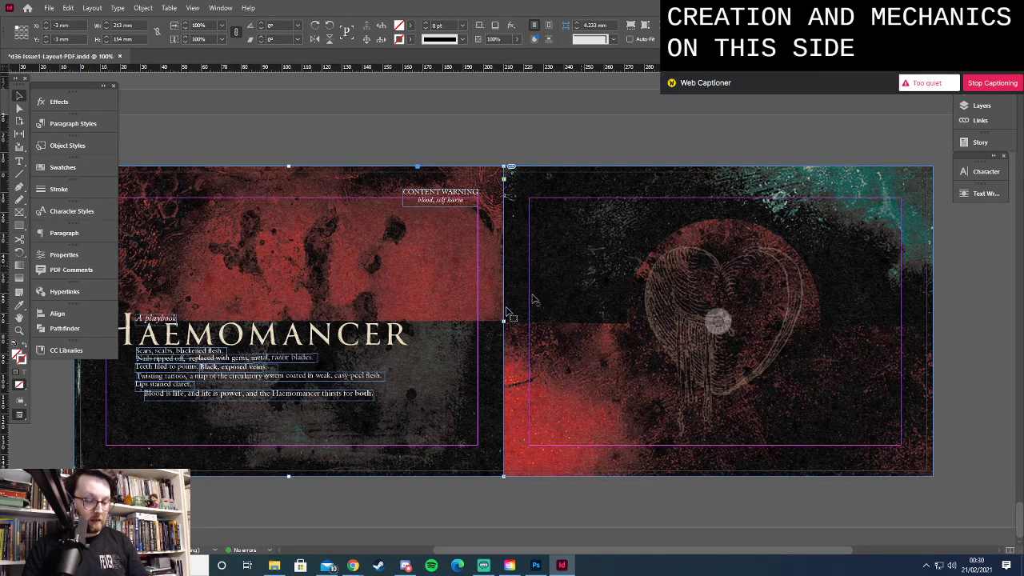
{"action": "key", "text": "t"}
{"action": "left_click_drag", "start_coordinate": [432, 353], "coordinate": [640, 423]}
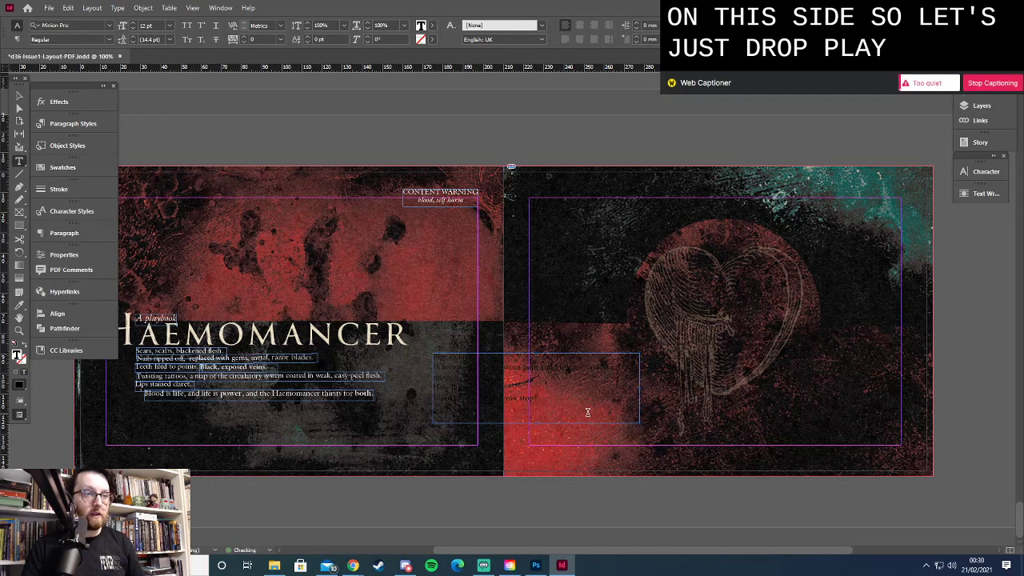
{"action": "key", "text": "ctrl+v"}
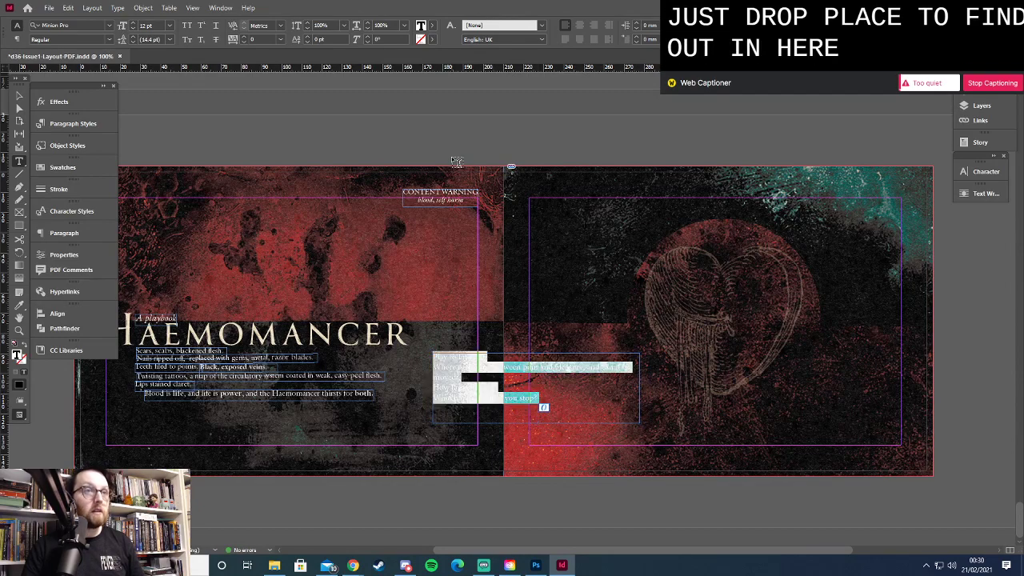
Apply the Haemomancer Body White paragraph style to all of the pasted text
{"action": "left_click", "coordinate": [17, 39]}
{"action": "left_click", "coordinate": [636, 26]}
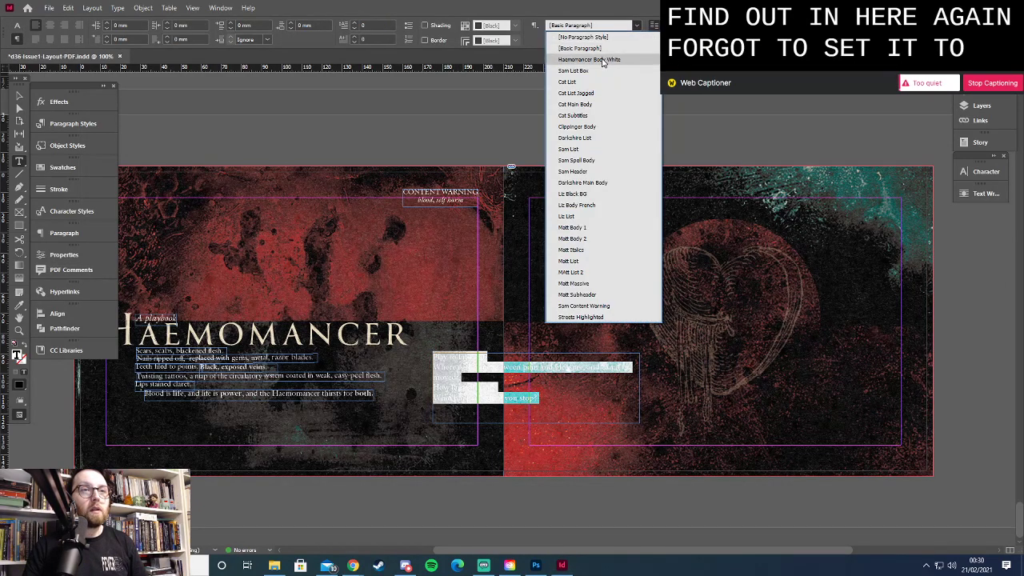
{"action": "left_click", "coordinate": [592, 59]}
Add a colon after the "Play to find out" heading and set the heading in small caps
{"action": "left_click", "coordinate": [501, 365]}
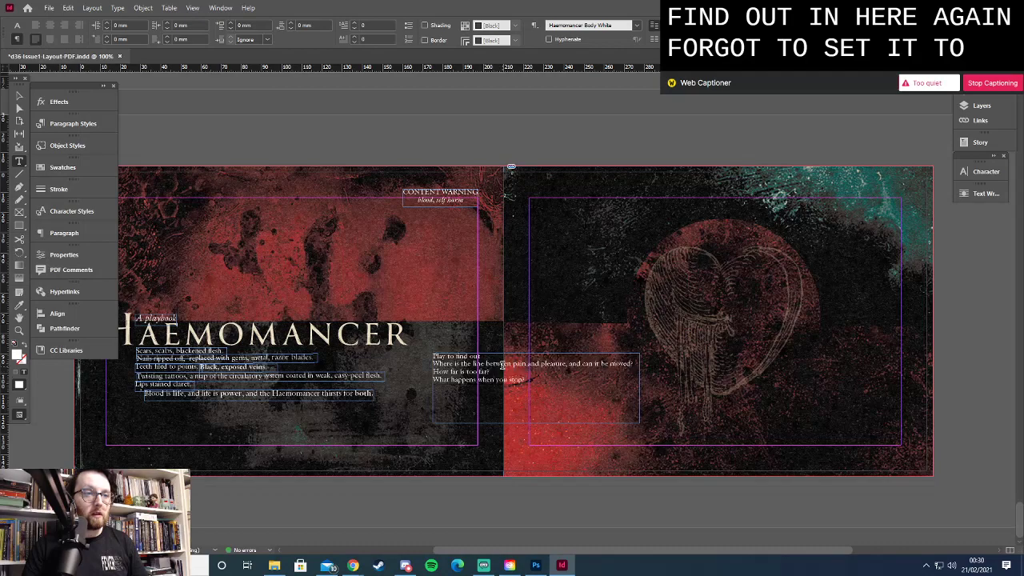
{"action": "type", "text": ":"}
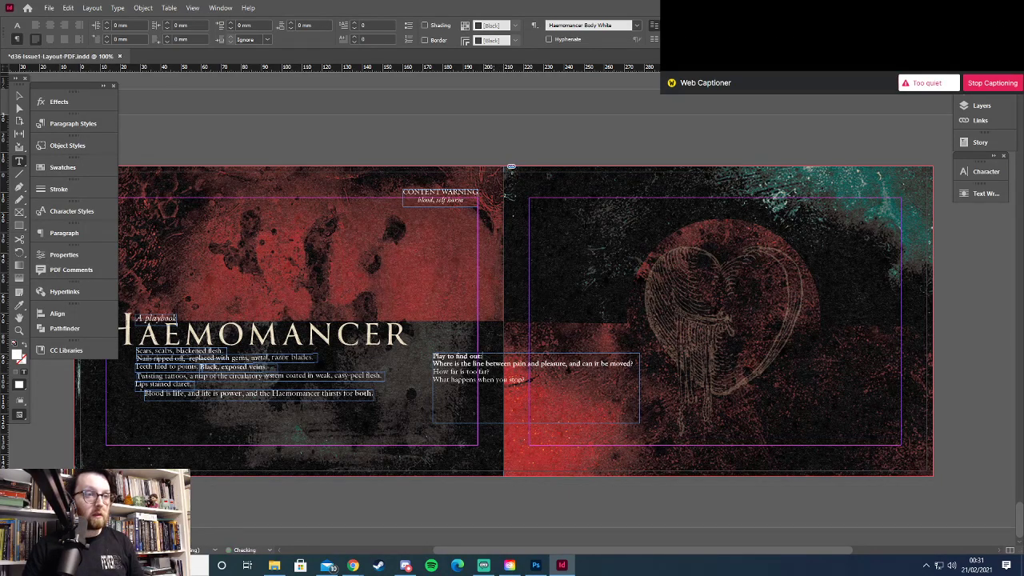
{"action": "left_click_drag", "start_coordinate": [482, 364], "coordinate": [493, 357]}
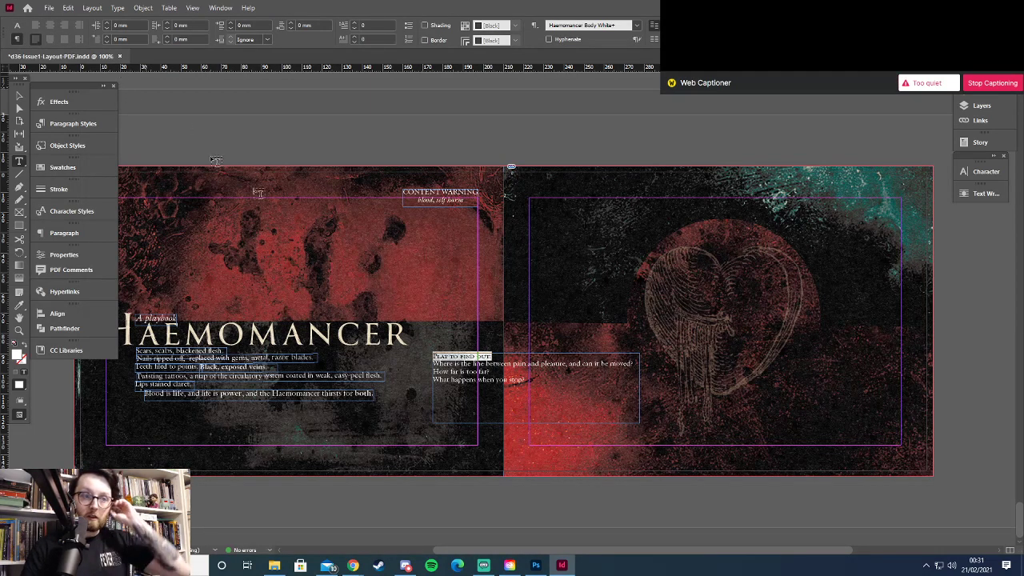
{"action": "left_click", "coordinate": [17, 29]}
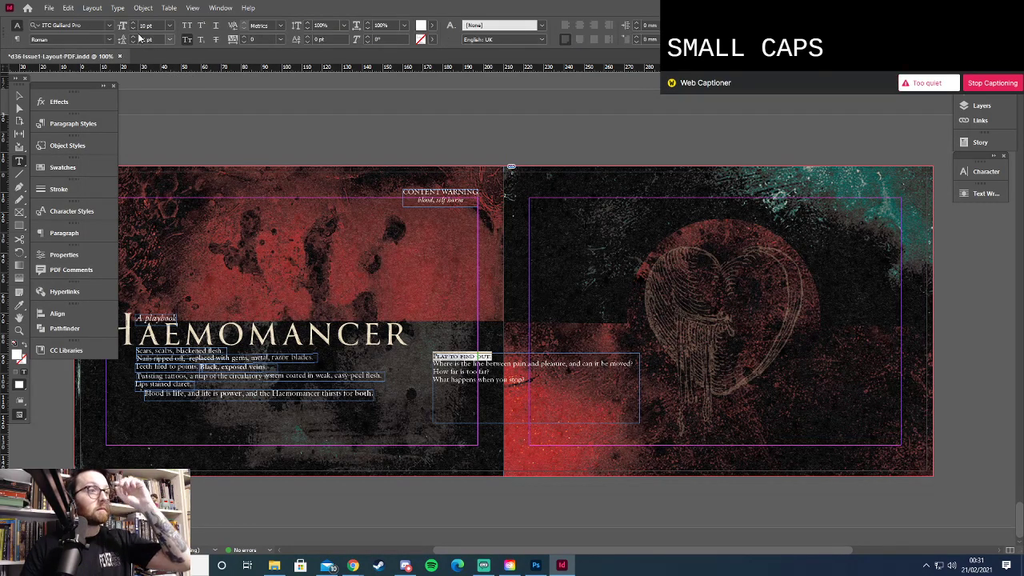
{"action": "left_click", "coordinate": [487, 381]}
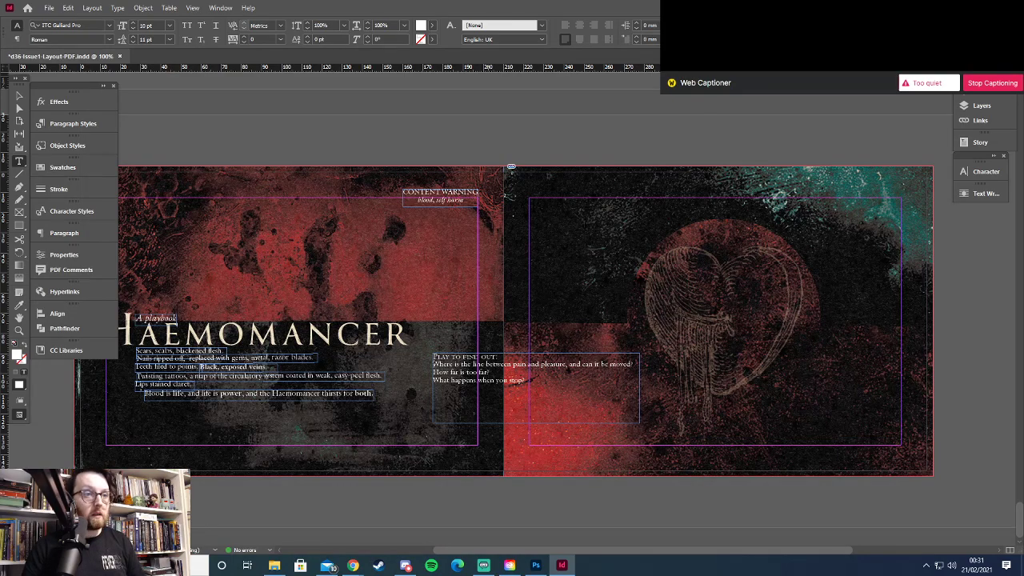
Create the paragraph style Haemomancer Bullets White, based on Haemomancer Body White, with a bullet list using the » character
{"action": "left_click", "coordinate": [21, 42]}
{"action": "left_click", "coordinate": [534, 26]}
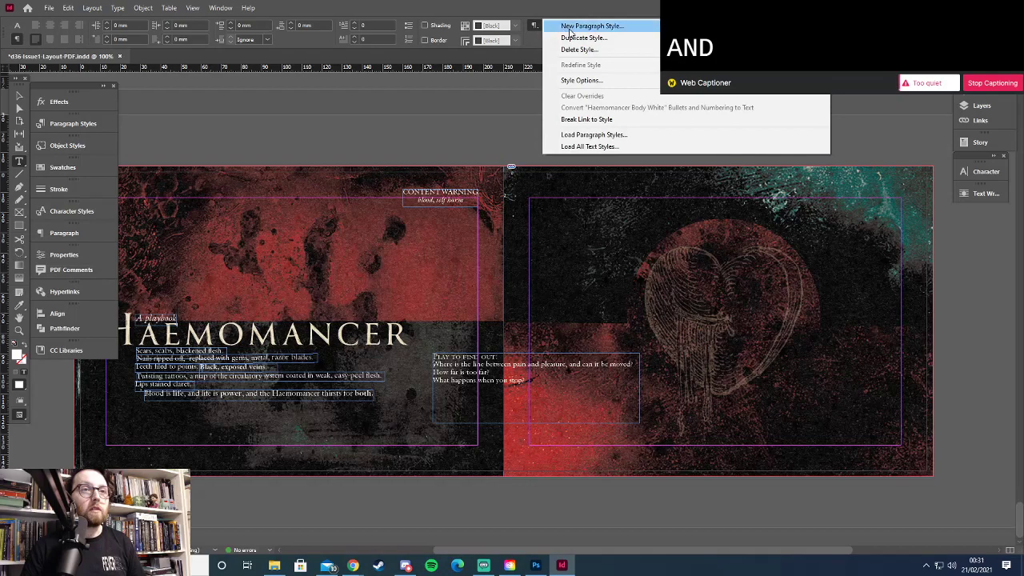
{"action": "left_click", "coordinate": [571, 31]}
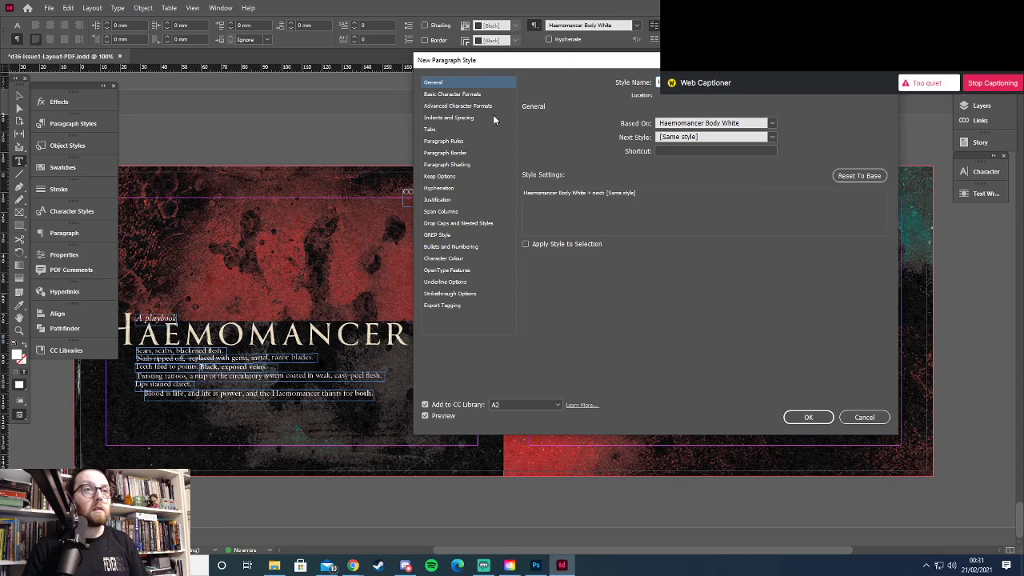
{"action": "left_click", "coordinate": [454, 247]}
{"action": "left_click", "coordinate": [669, 132]}
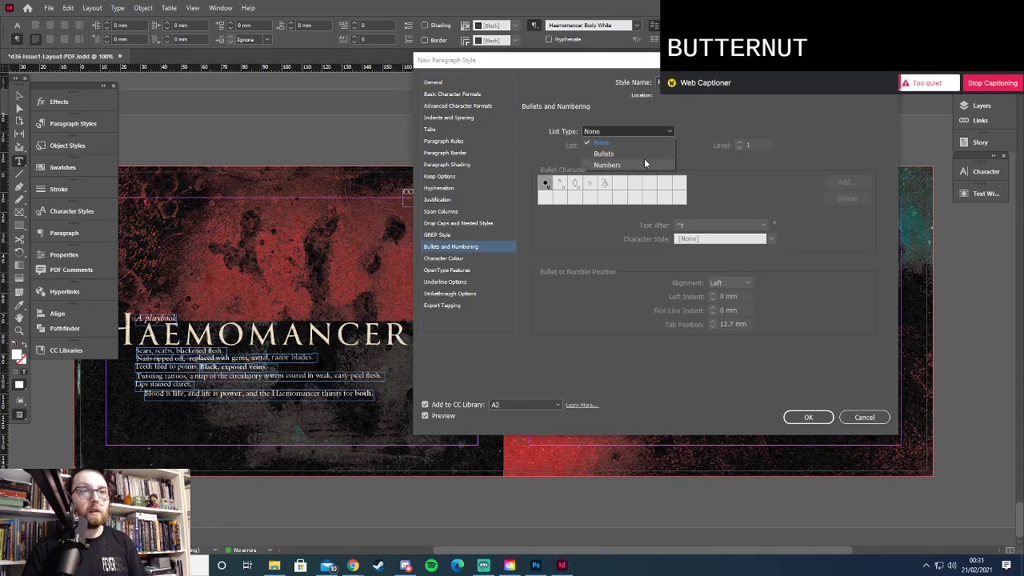
{"action": "left_click", "coordinate": [640, 152]}
{"action": "left_click", "coordinate": [590, 183]}
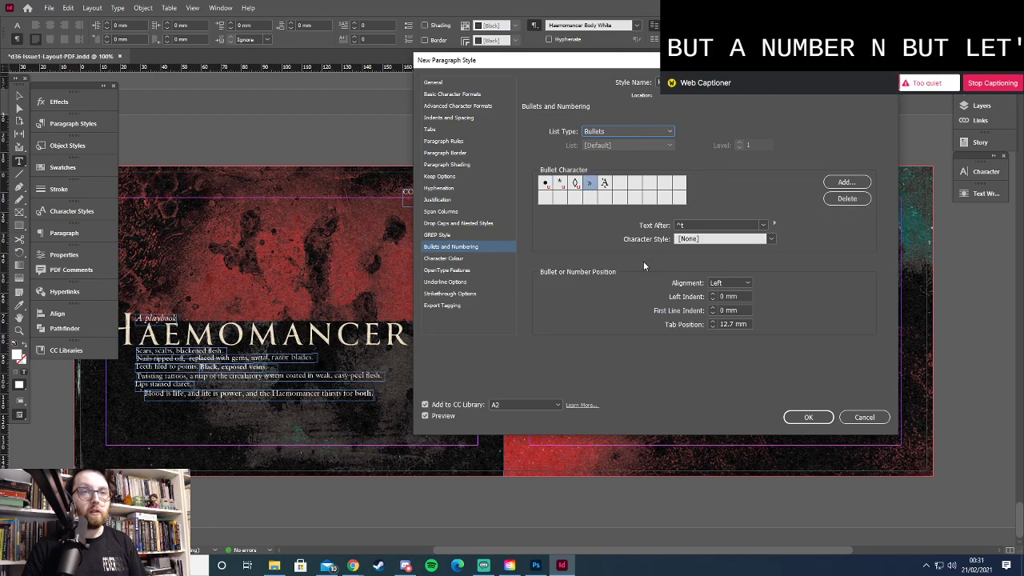
{"action": "left_click", "coordinate": [808, 417]}
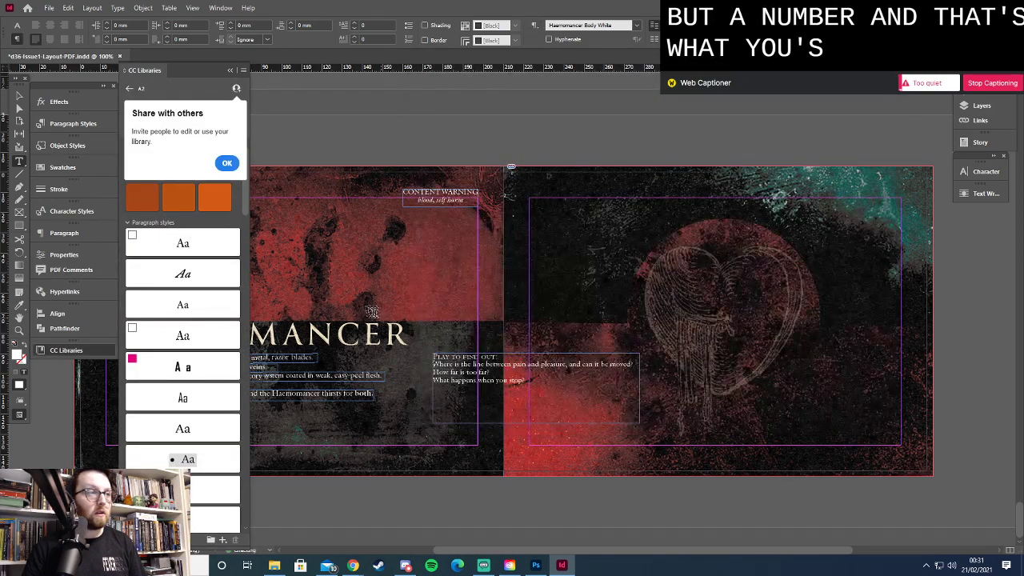
{"action": "left_click", "coordinate": [231, 70]}
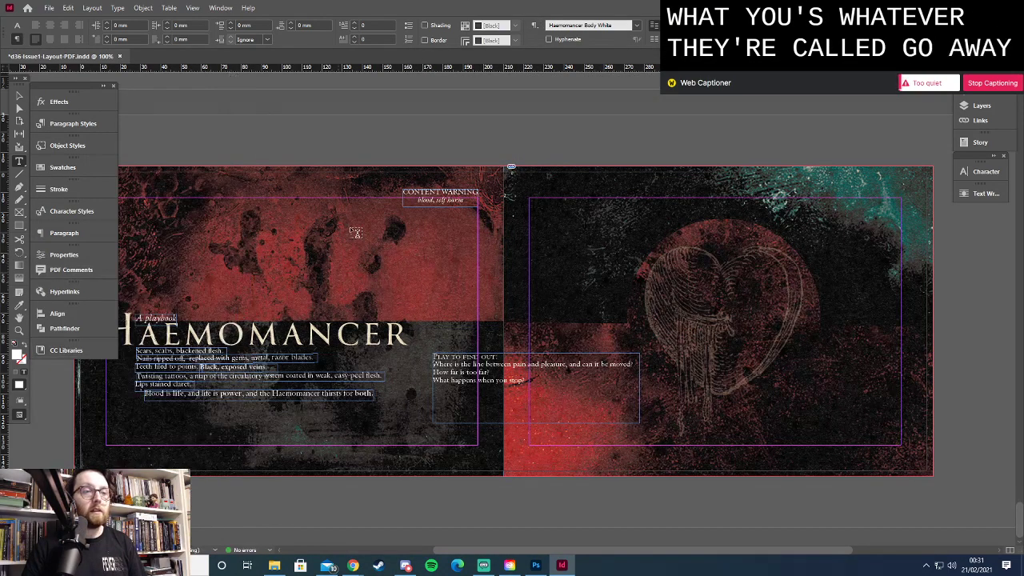
Apply the Haemomancer Bullets White paragraph style to each of the three questions under the "Play to find out" heading
{"action": "left_click", "coordinate": [637, 25]}
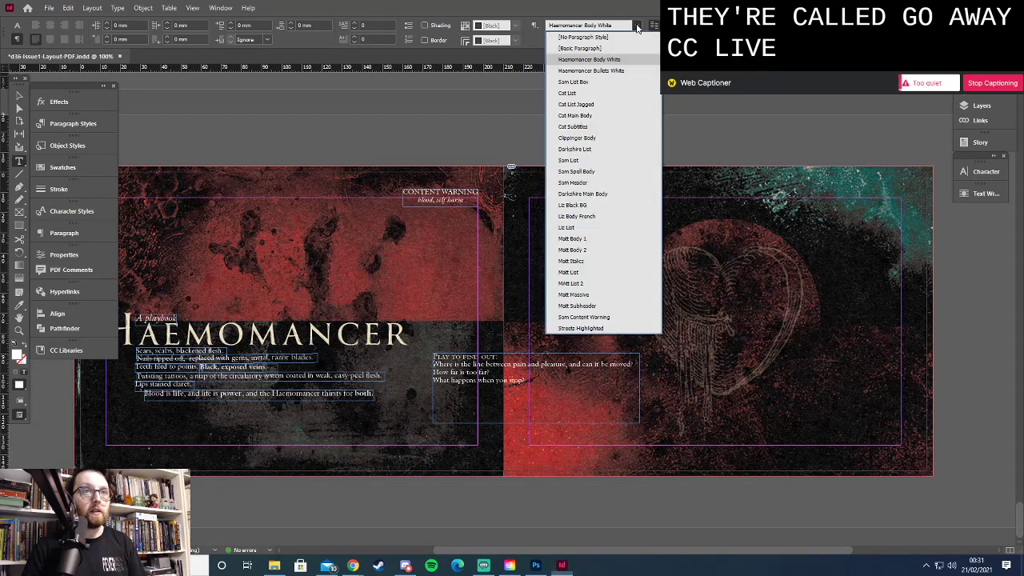
{"action": "left_click", "coordinate": [613, 80]}
{"action": "key", "text": "ctrl+z"}
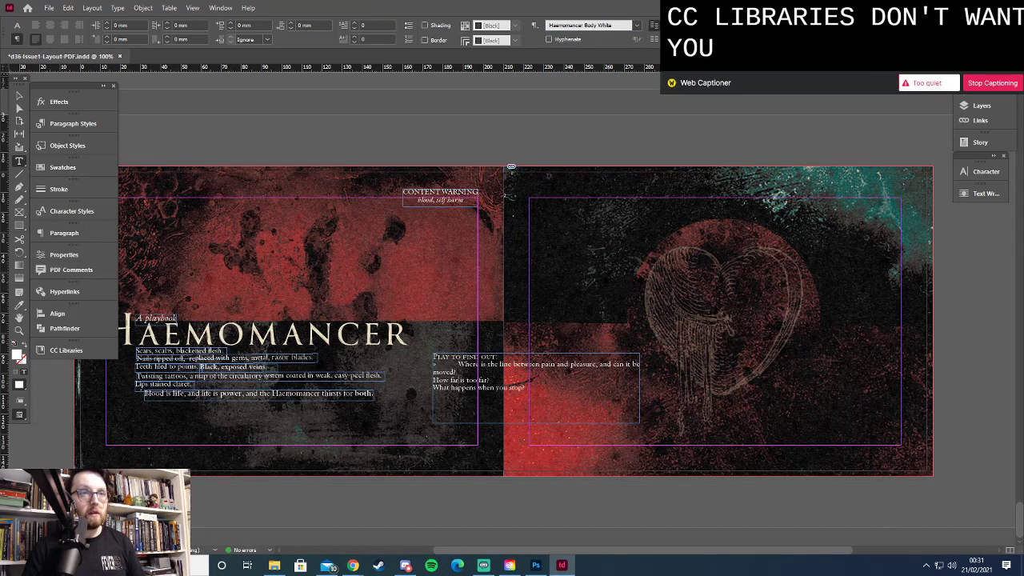
{"action": "left_click", "coordinate": [639, 25]}
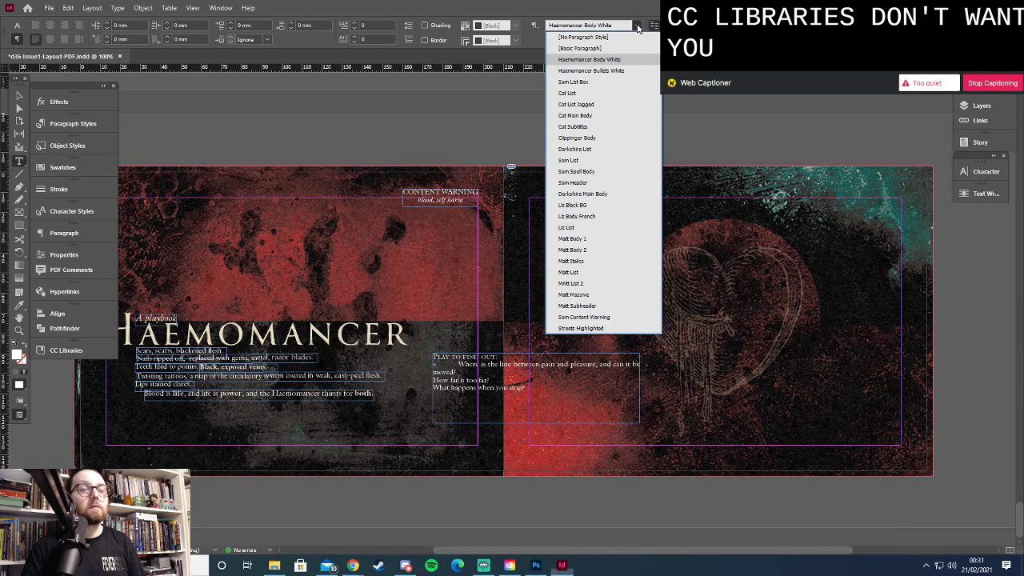
{"action": "left_click", "coordinate": [606, 69]}
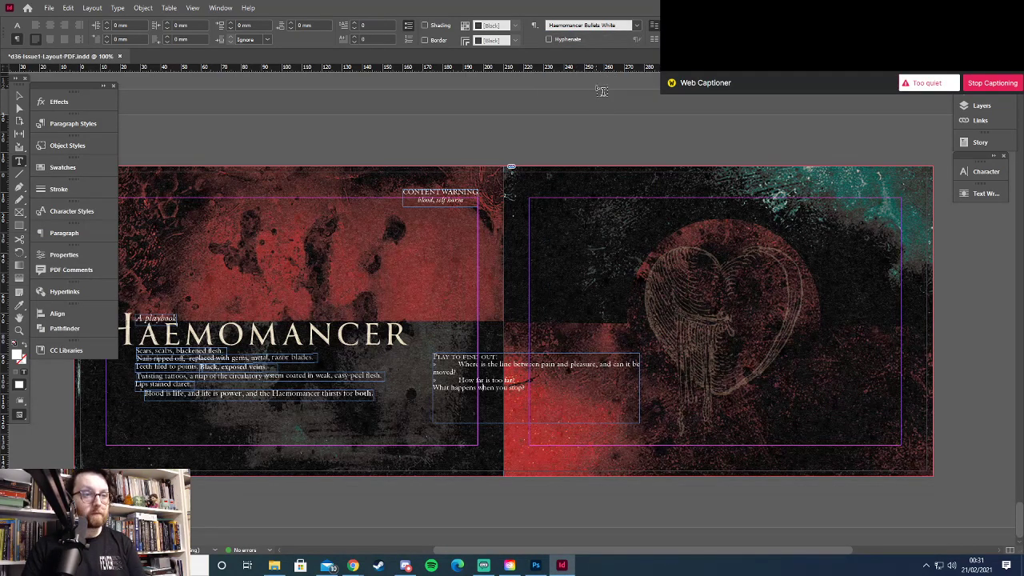
{"action": "left_click", "coordinate": [638, 25]}
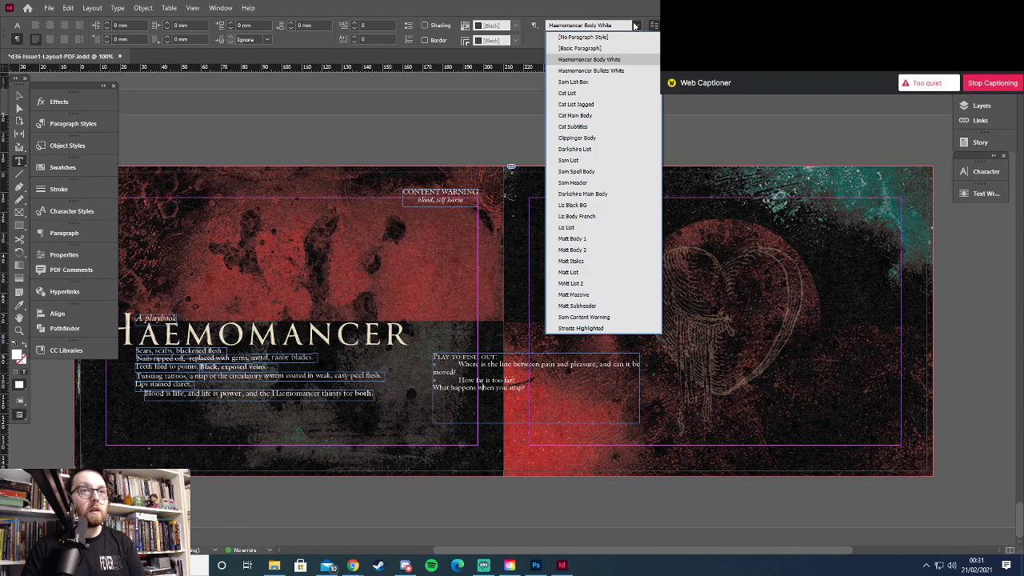
{"action": "left_click", "coordinate": [602, 71]}
Edit the Haemomancer Bullets White style and reduce its bullet tab position to 4 mm
{"action": "left_click", "coordinate": [535, 26]}
{"action": "left_click", "coordinate": [603, 83]}
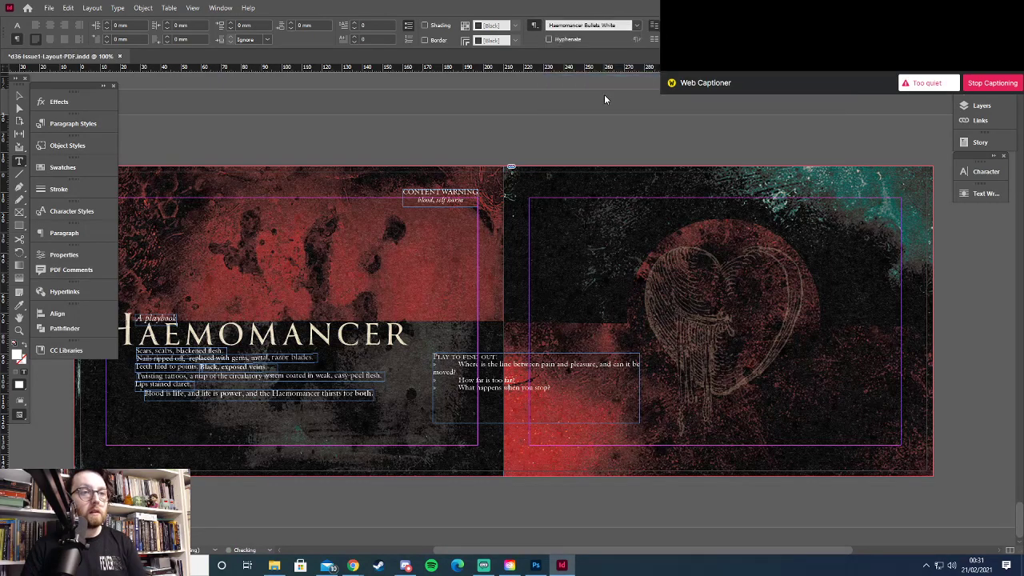
{"action": "left_click_drag", "start_coordinate": [471, 62], "coordinate": [615, 62]}
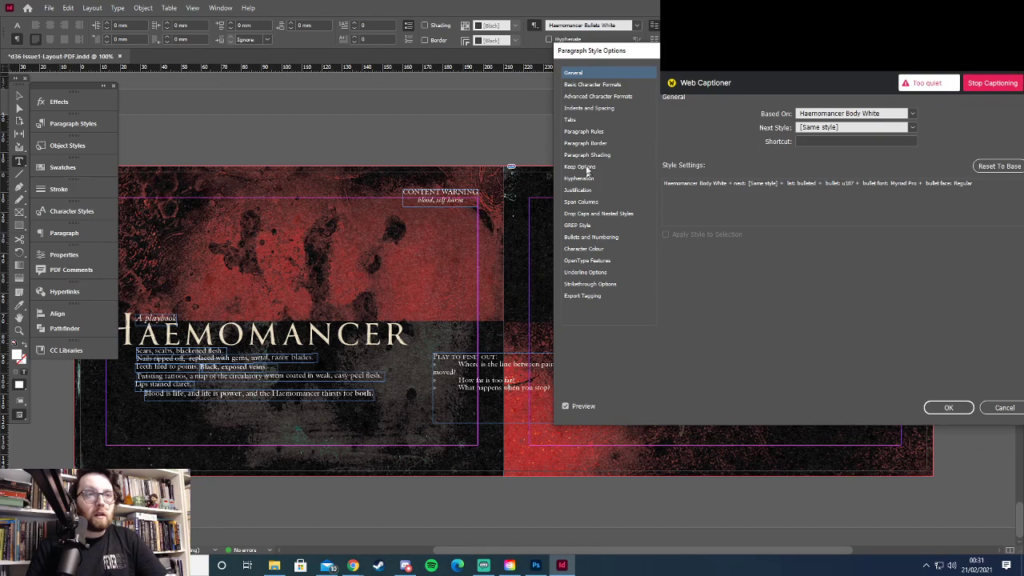
{"action": "left_click", "coordinate": [593, 110]}
{"action": "left_click", "coordinate": [600, 238]}
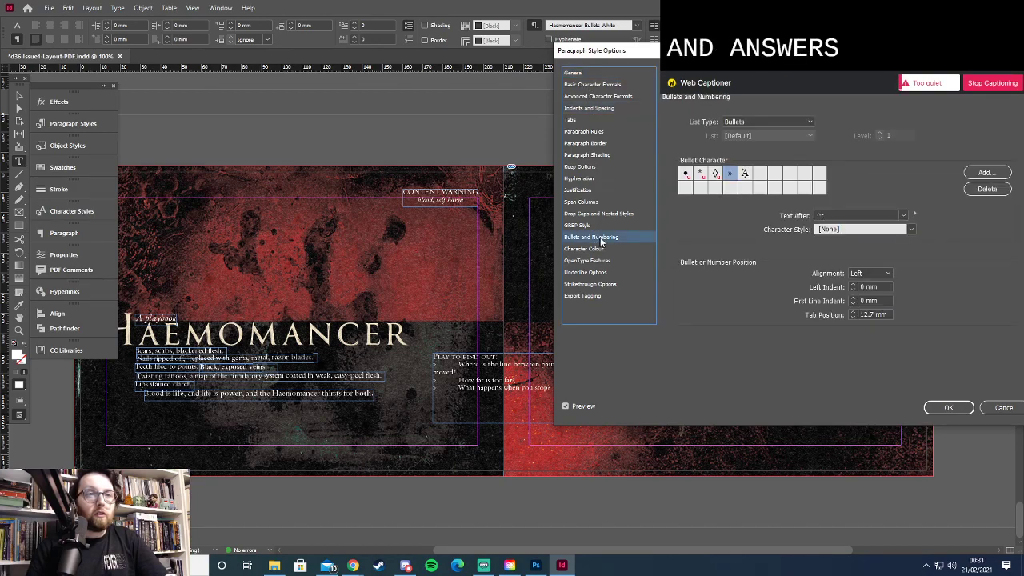
{"action": "left_click", "coordinate": [853, 317]}
{"action": "left_click", "coordinate": [853, 317]}
{"action": "left_click", "coordinate": [853, 316]}
{"action": "left_click", "coordinate": [853, 317]}
{"action": "left_click", "coordinate": [853, 317]}
{"action": "left_click", "coordinate": [854, 317]}
{"action": "left_click", "coordinate": [853, 317]}
{"action": "left_click", "coordinate": [853, 317]}
{"action": "left_click", "coordinate": [853, 317]}
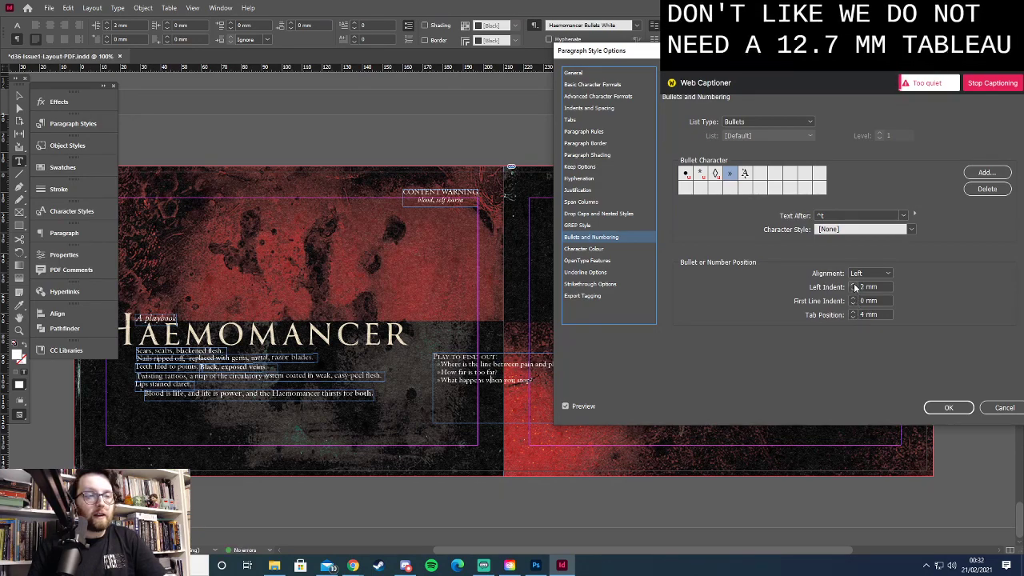
Set the bullet style's left indent to 3 mm and its tab position to 7 mm, and save the style
{"action": "left_click", "coordinate": [854, 284]}
{"action": "left_click", "coordinate": [854, 284]}
{"action": "left_click", "coordinate": [854, 284]}
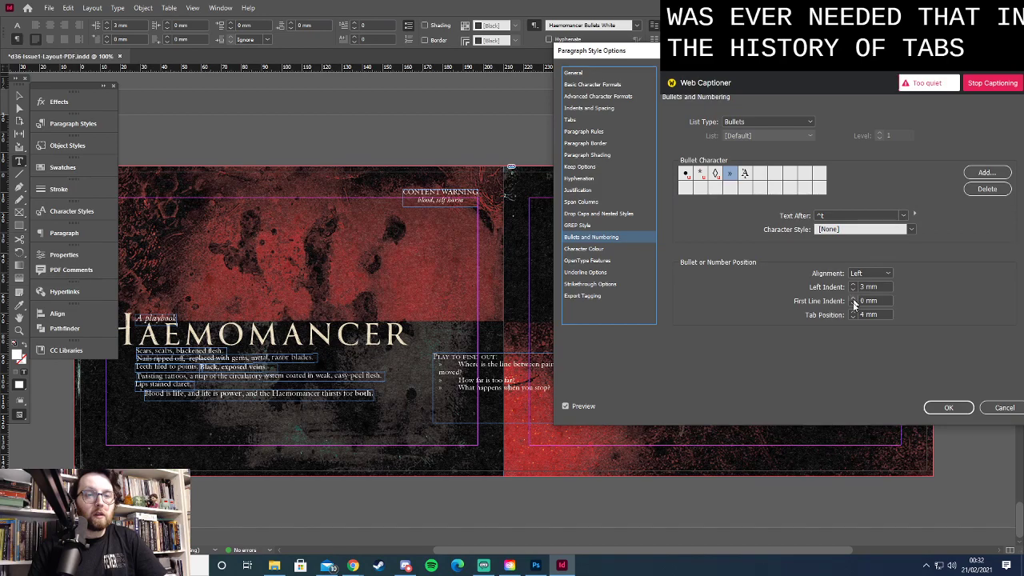
{"action": "left_click", "coordinate": [853, 312]}
{"action": "left_click", "coordinate": [853, 312]}
{"action": "left_click", "coordinate": [853, 312]}
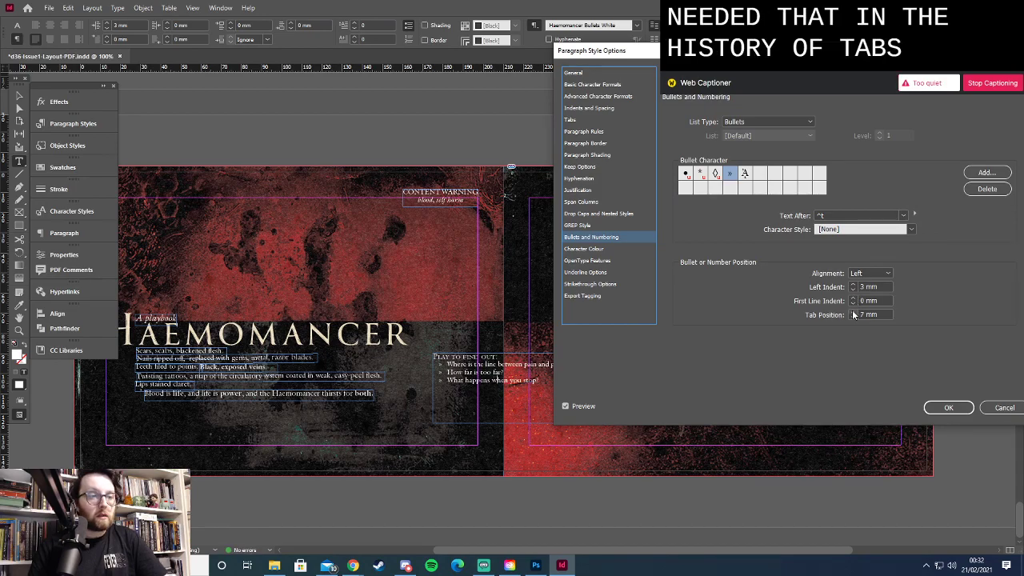
{"action": "left_click_drag", "start_coordinate": [840, 50], "coordinate": [647, 32]}
{"action": "left_click", "coordinate": [759, 391]}
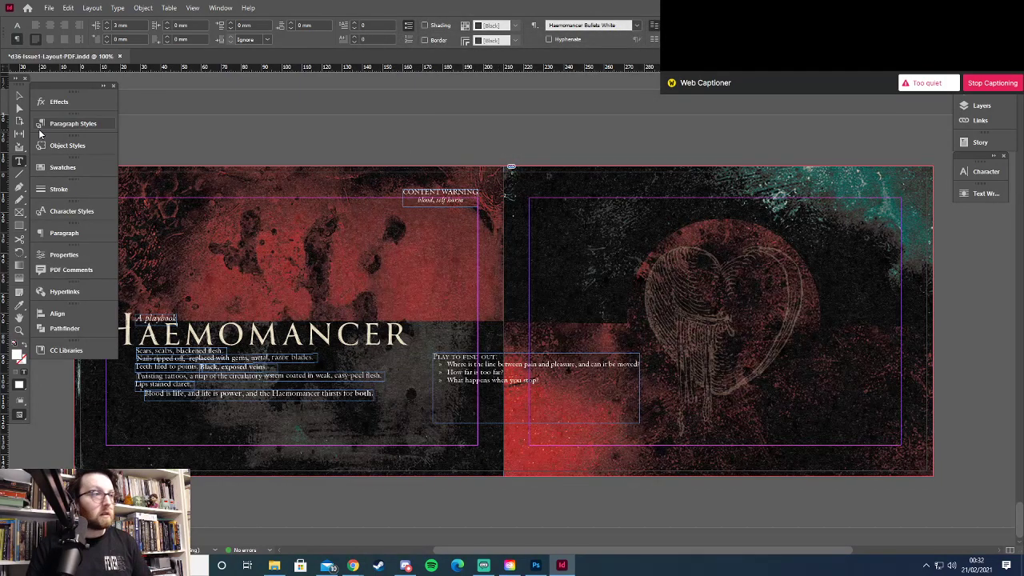
Shorten the "Play to find out" frame to about 16.5 mm high and place it rotated 90° in the left page's lower inner margin corner
{"action": "left_click", "coordinate": [19, 96]}
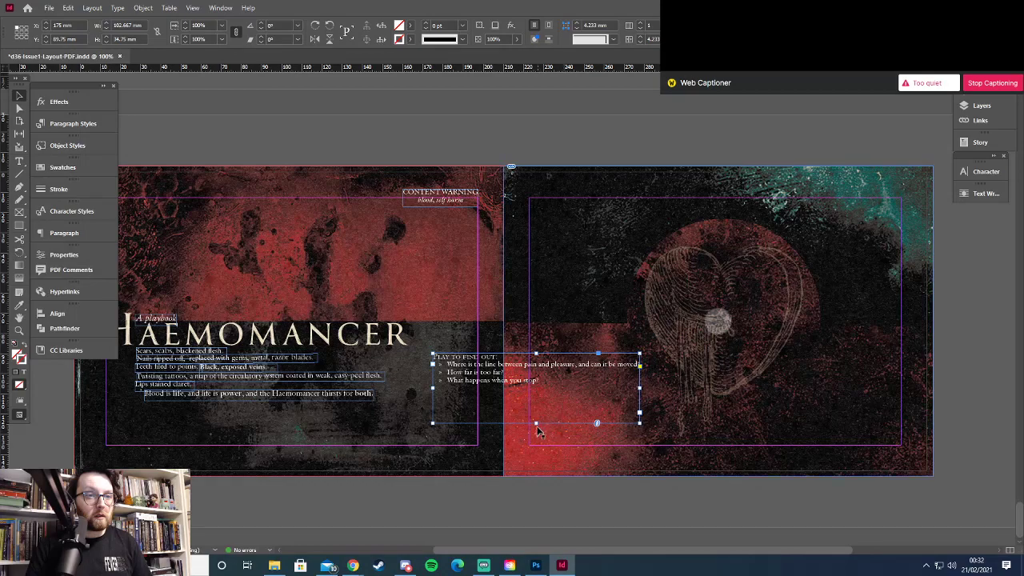
{"action": "left_click_drag", "start_coordinate": [536, 423], "coordinate": [541, 387]}
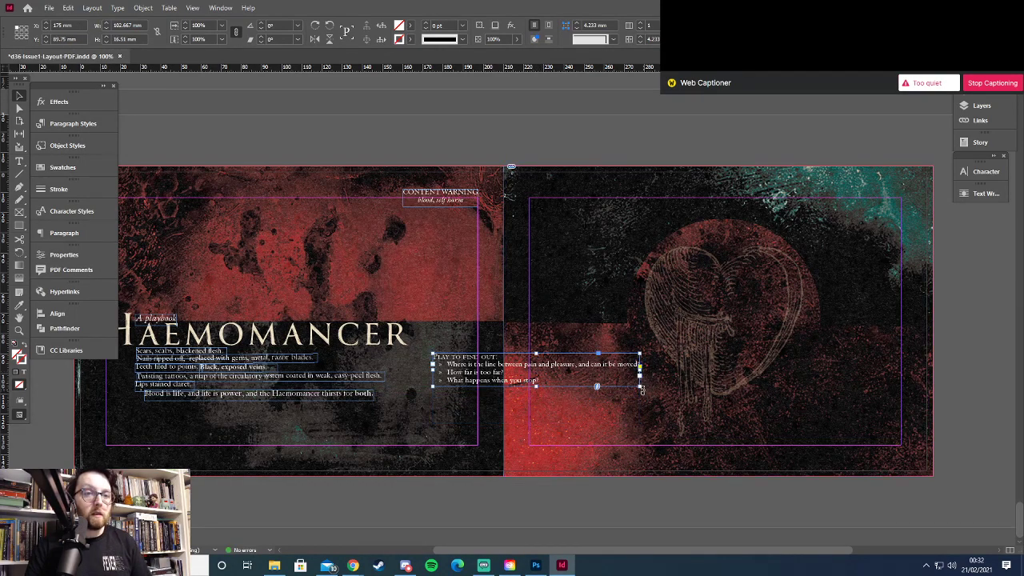
{"action": "left_click_drag", "start_coordinate": [652, 350], "coordinate": [531, 271]}
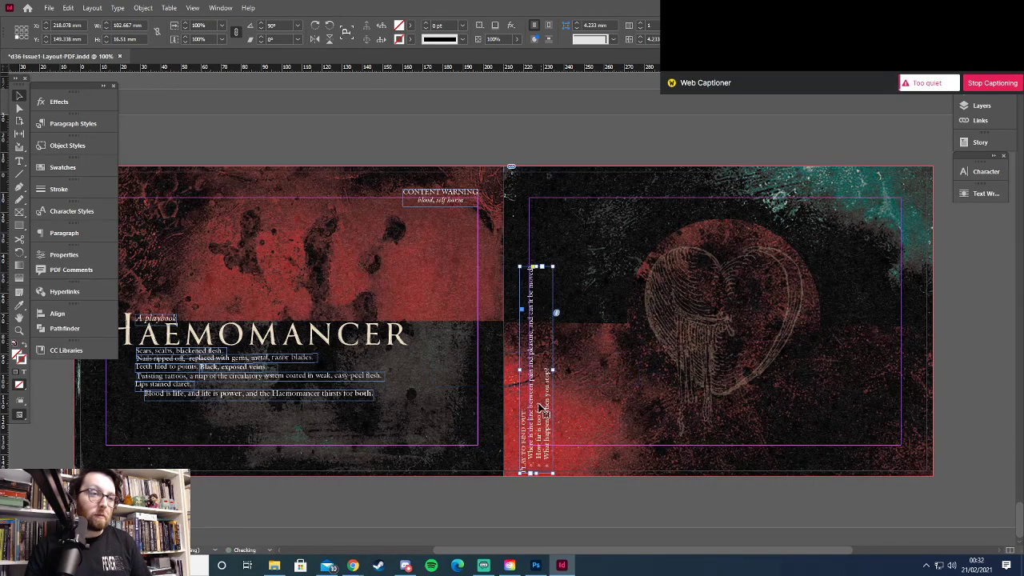
{"action": "left_click_drag", "start_coordinate": [516, 420], "coordinate": [462, 402]}
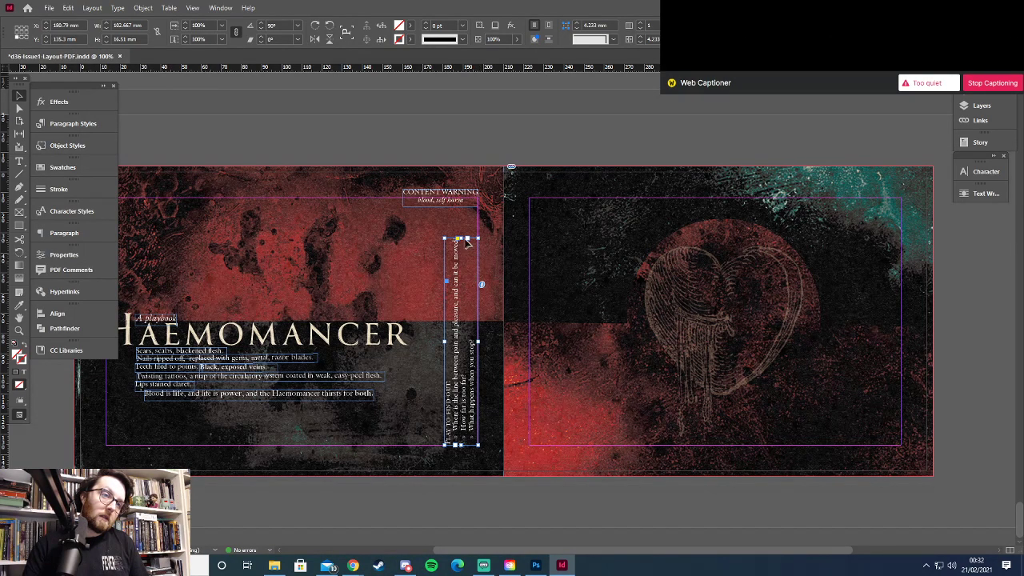
Resize the rotated "Play to find out" frame to about 61.3 by 23.3 mm and turn it back to horizontal
{"action": "left_click_drag", "start_coordinate": [460, 239], "coordinate": [458, 304]}
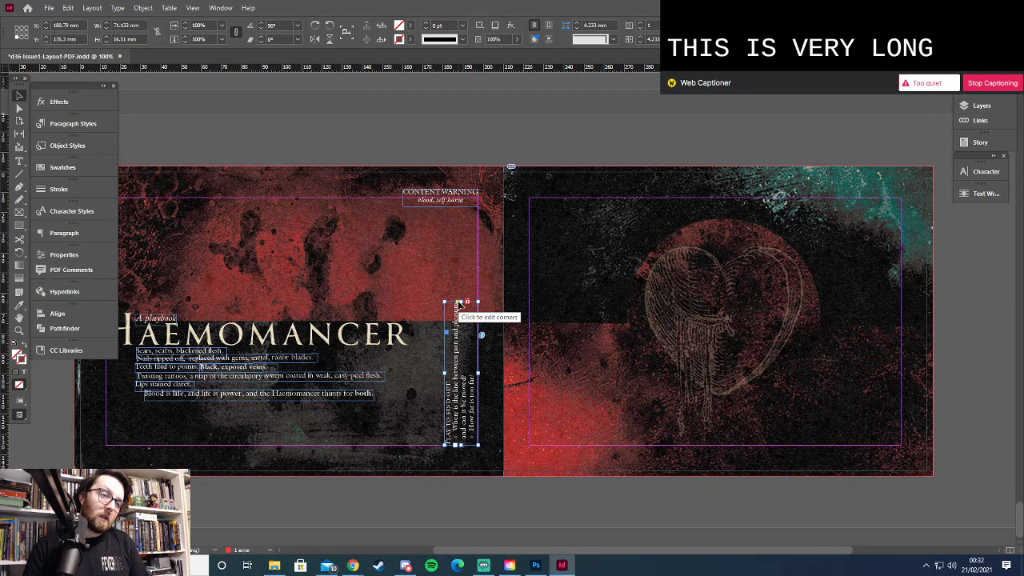
{"action": "left_click_drag", "start_coordinate": [446, 372], "coordinate": [433, 379]}
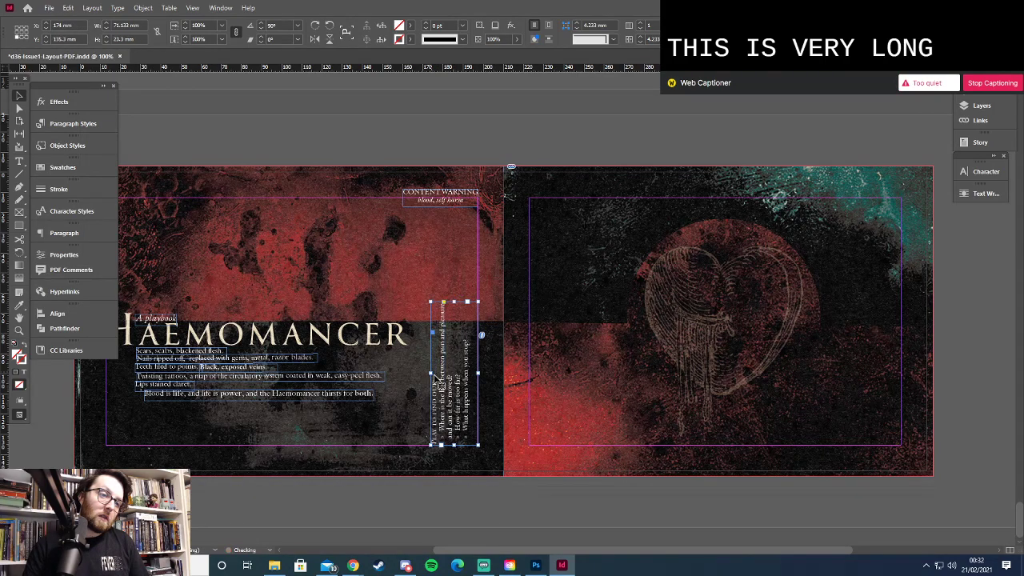
{"action": "left_click_drag", "start_coordinate": [456, 302], "coordinate": [463, 322]}
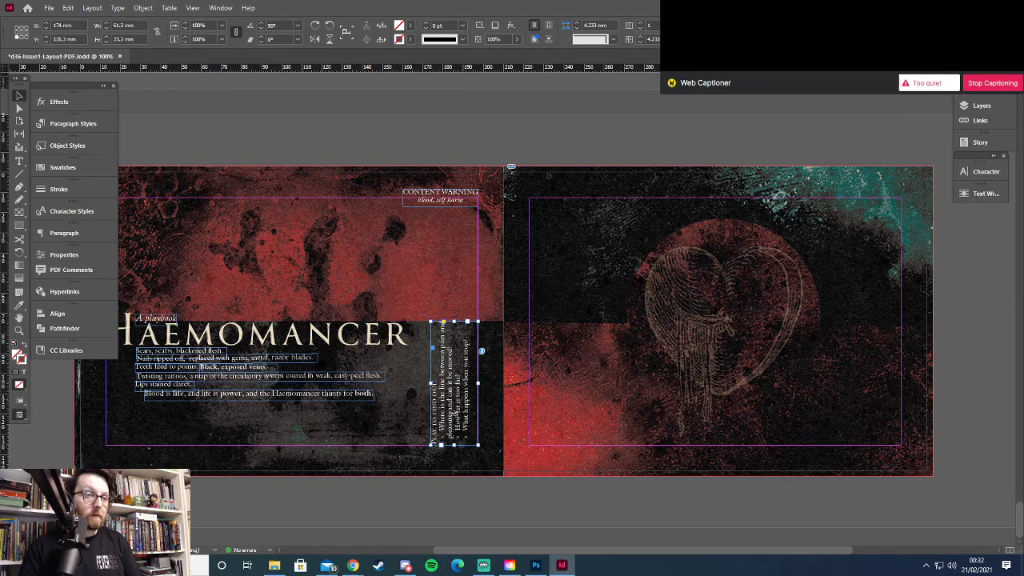
{"action": "key", "text": "t"}
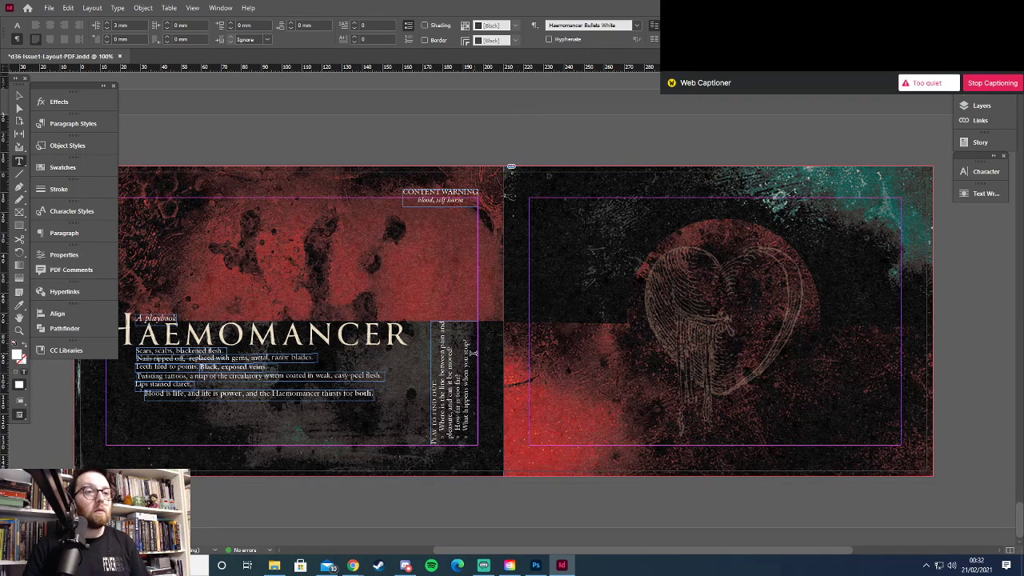
{"action": "left_click", "coordinate": [19, 95]}
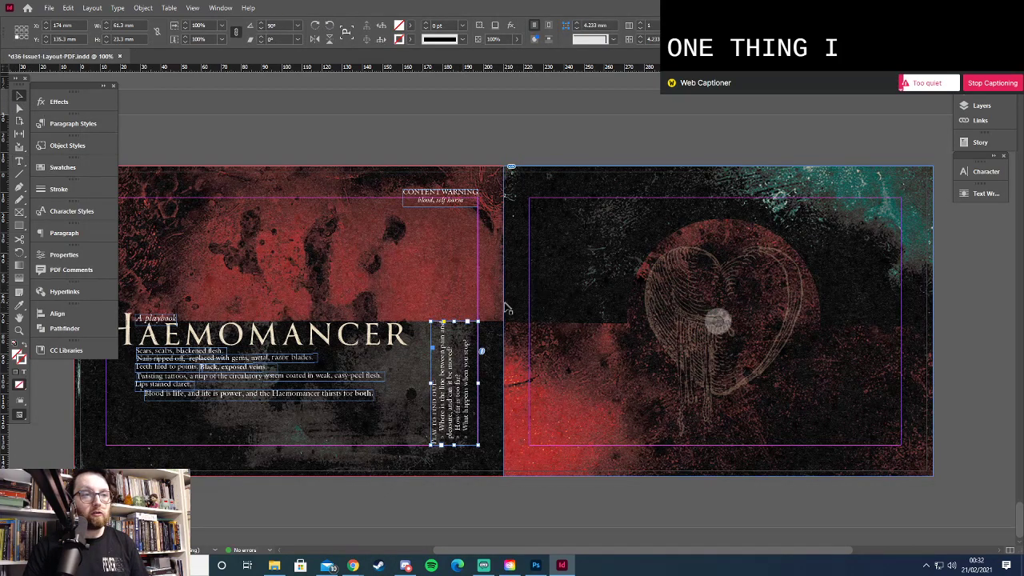
{"action": "left_click_drag", "start_coordinate": [507, 308], "coordinate": [566, 432]}
Give the Haemomancer Bullets White style a hanging indent with a 6 mm left indent and a -4 mm first line indent
{"action": "double_click", "coordinate": [462, 376]}
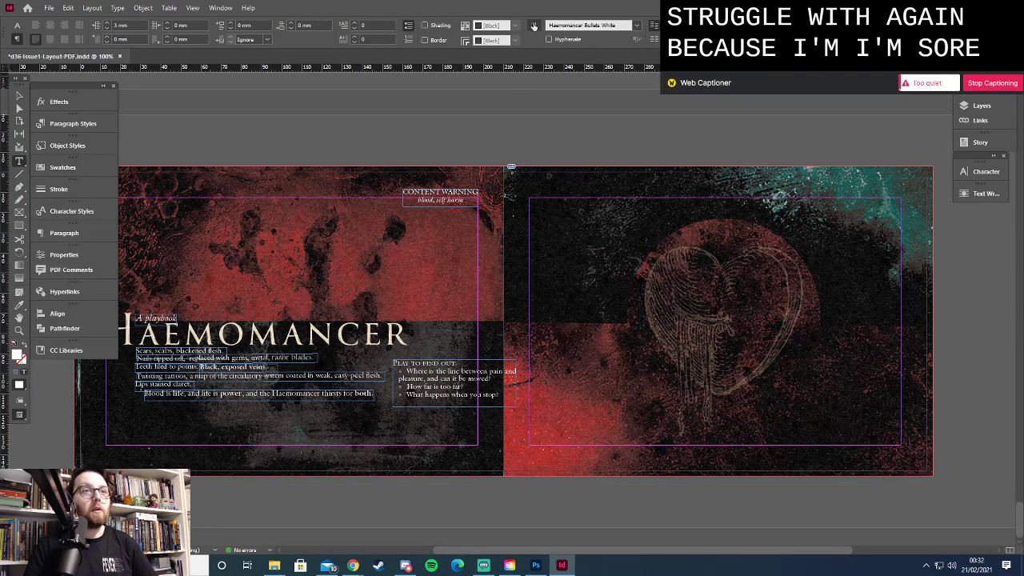
{"action": "left_click", "coordinate": [536, 24]}
{"action": "left_click", "coordinate": [586, 83]}
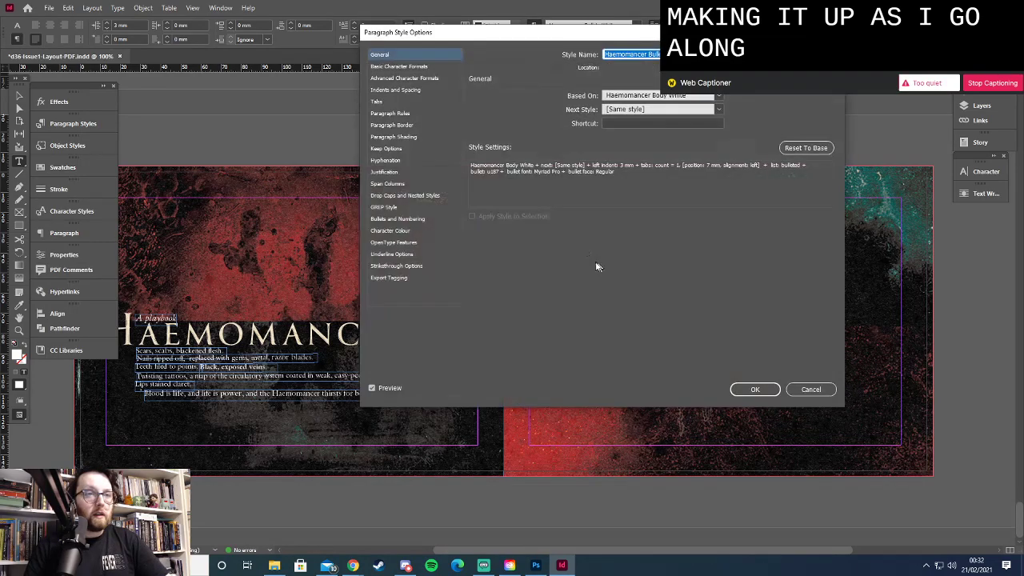
{"action": "left_click_drag", "start_coordinate": [536, 48], "coordinate": [706, 47]}
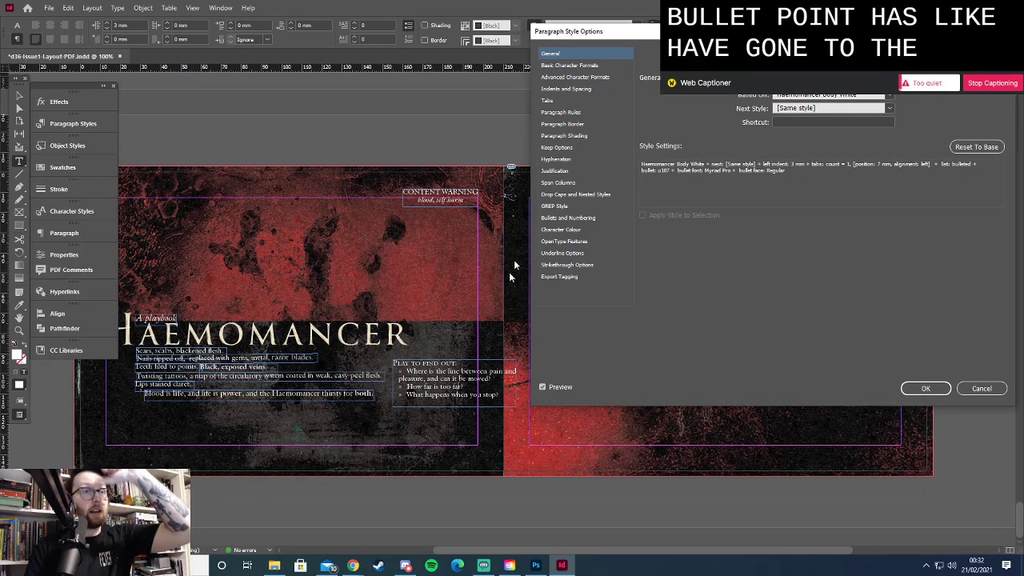
{"action": "left_click", "coordinate": [570, 65]}
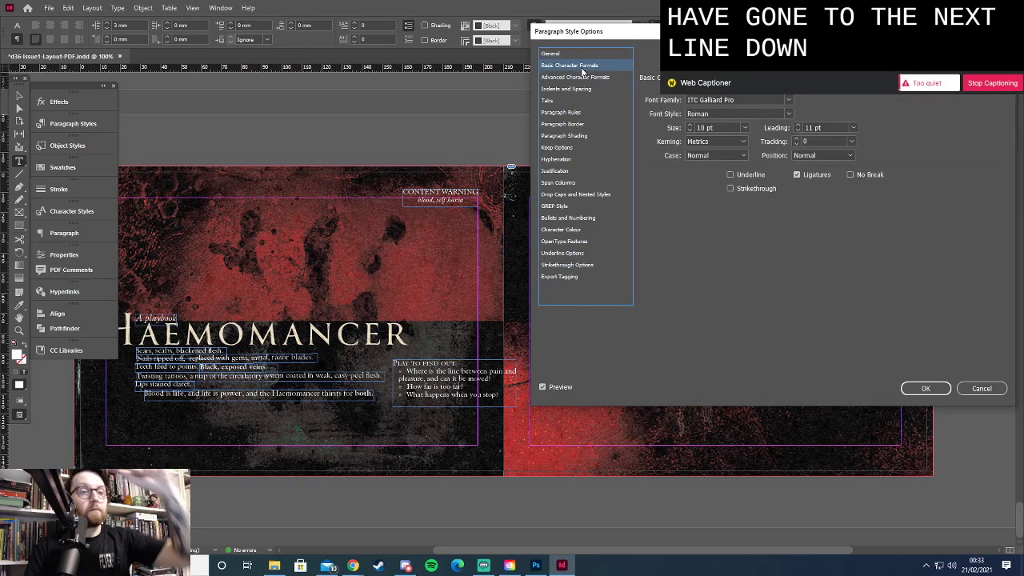
{"action": "left_click", "coordinate": [560, 219]}
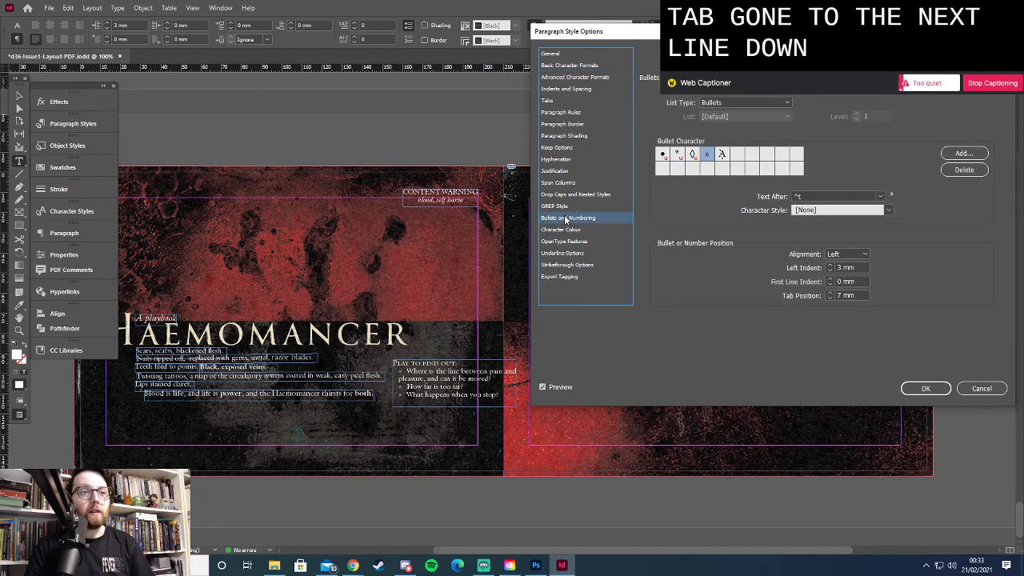
{"action": "left_click", "coordinate": [831, 285]}
{"action": "left_click", "coordinate": [831, 285]}
{"action": "left_click", "coordinate": [831, 285]}
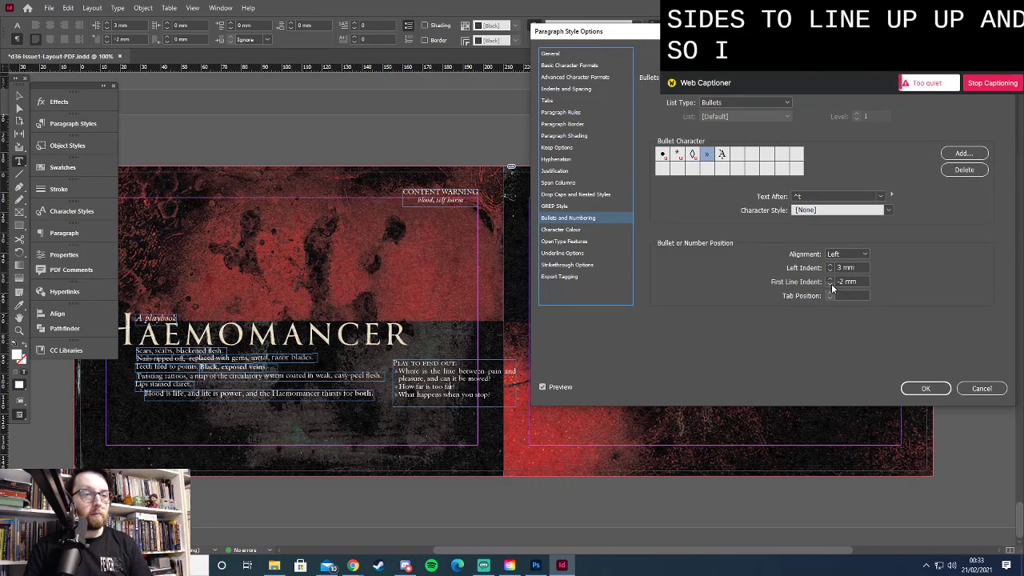
{"action": "left_click", "coordinate": [832, 268]}
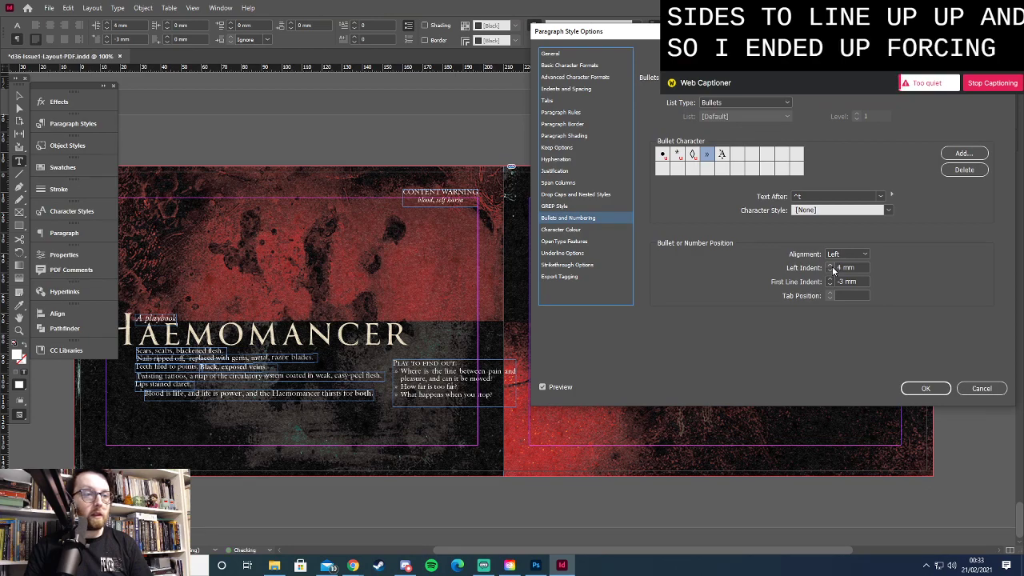
{"action": "left_click", "coordinate": [831, 269]}
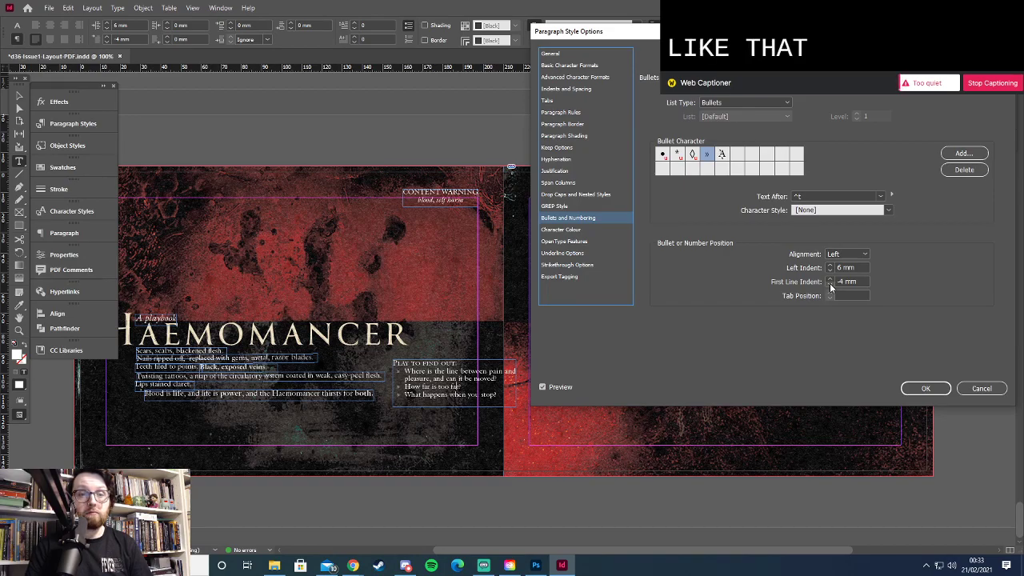
{"action": "left_click_drag", "start_coordinate": [592, 31], "coordinate": [509, 29]}
{"action": "left_click", "coordinate": [841, 387]}
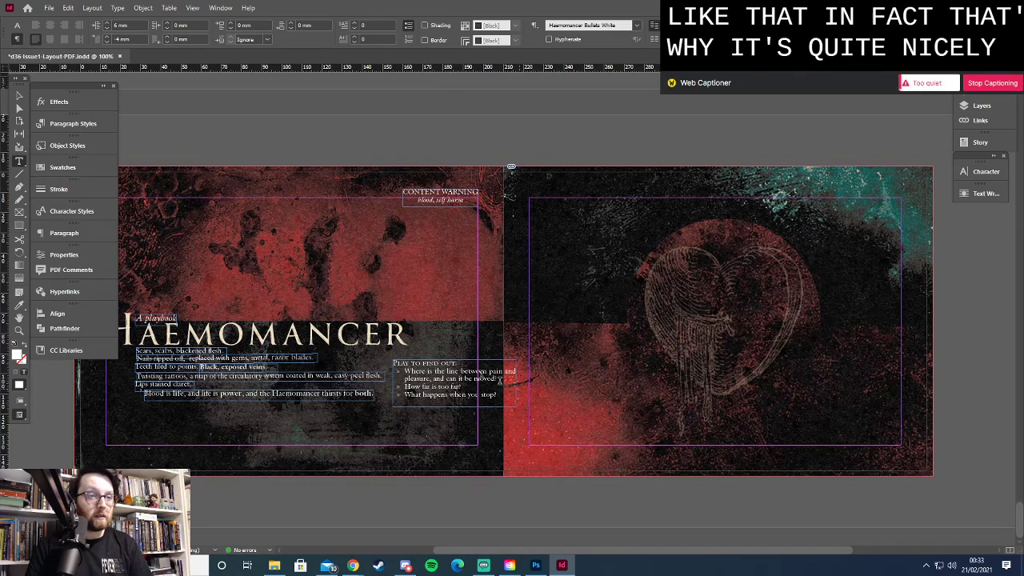
Narrow the "Play to find out" frame to 58 mm wide and rotate it 90° so the text runs upward
{"action": "left_click", "coordinate": [20, 95]}
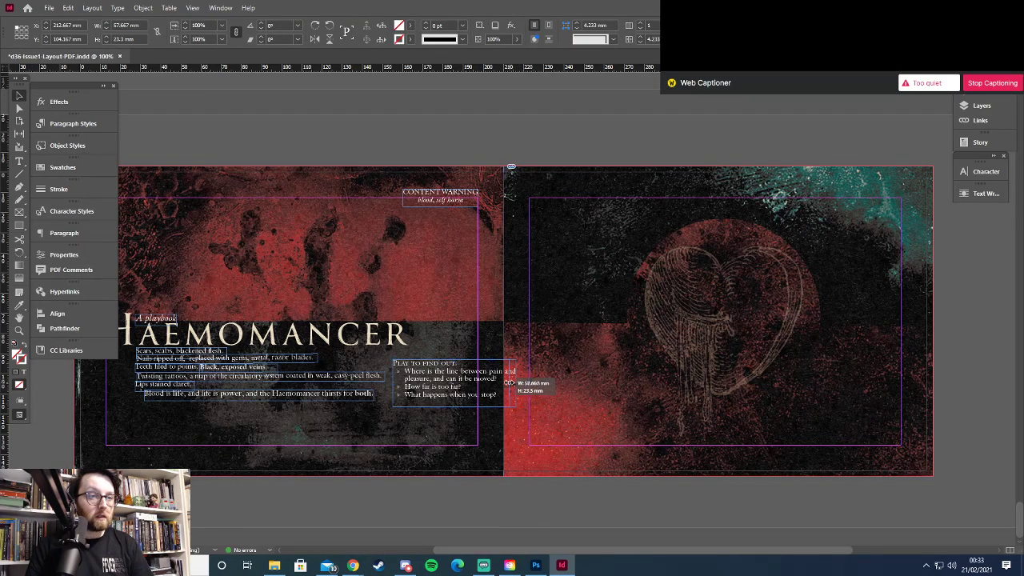
{"action": "left_click_drag", "start_coordinate": [517, 384], "coordinate": [510, 381]}
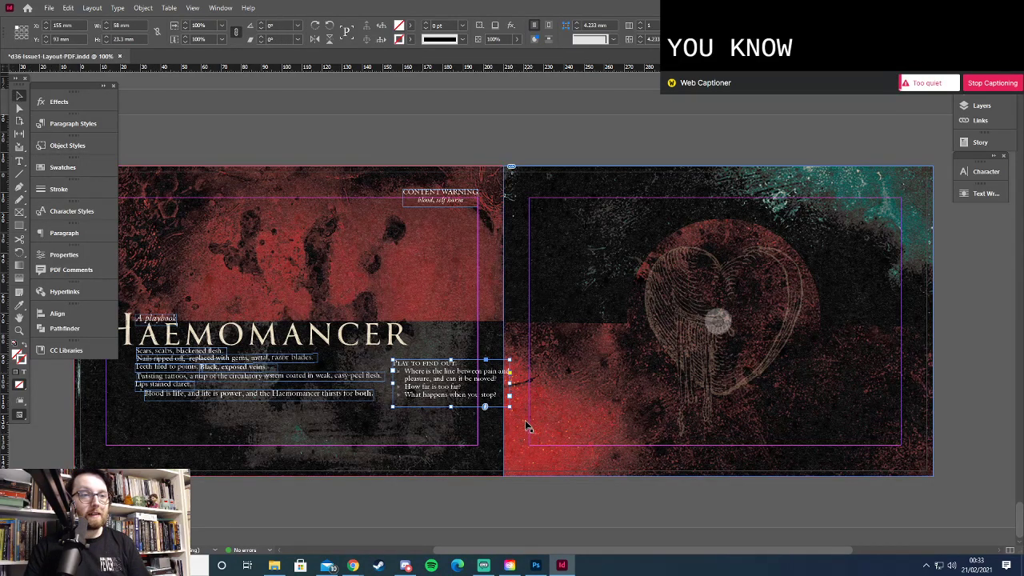
{"action": "left_click_drag", "start_coordinate": [512, 382], "coordinate": [506, 356]}
Nudge the rotated frame towards the spine and slightly upward, to X 182.35 mm and Y 133.15 mm
{"action": "key", "text": "shift+Right"}
{"action": "key", "text": "shift+Right"}
{"action": "key", "text": "shift+Right"}
{"action": "key", "text": "shift+Right"}
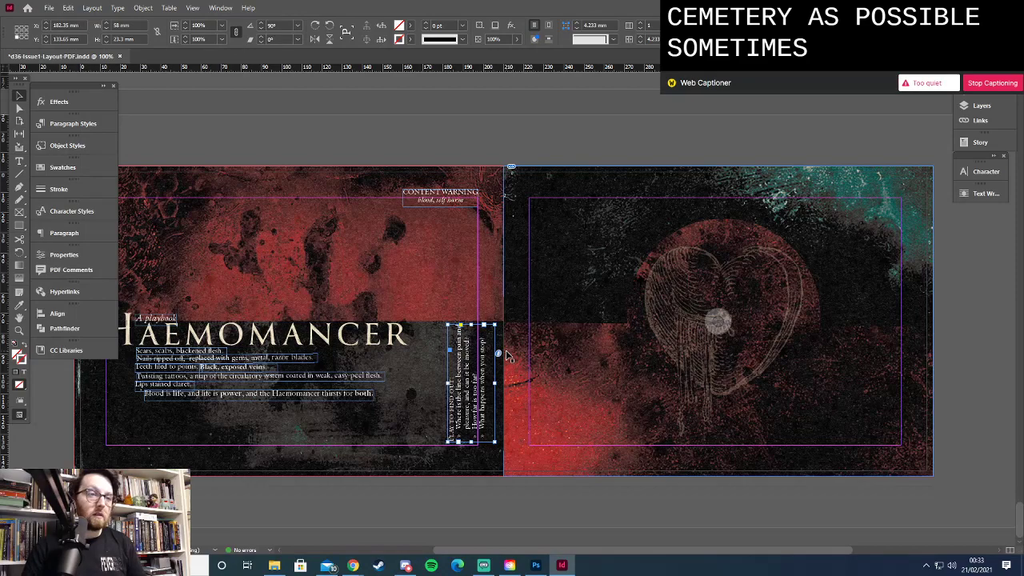
{"action": "key", "text": "Up"}
{"action": "key", "text": "Up"}
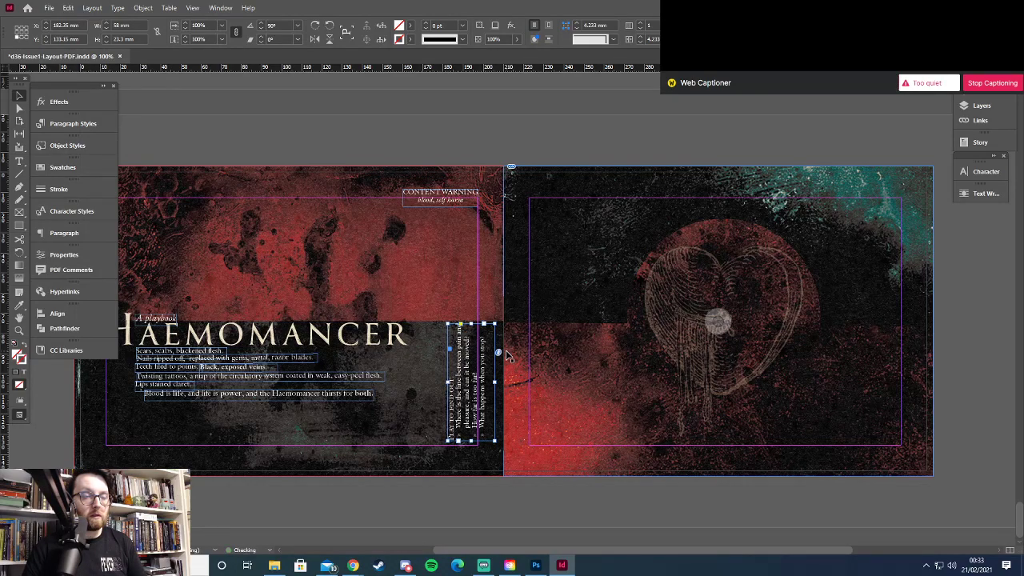
{"action": "left_click", "coordinate": [426, 392]}
{"action": "left_click", "coordinate": [475, 427]}
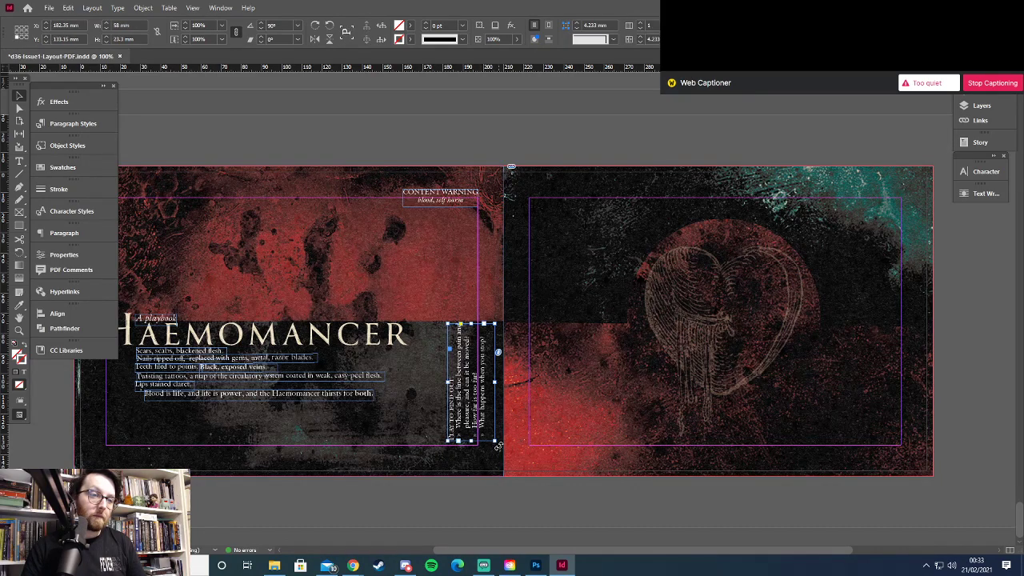
Tilt the "Play to find out" frame to 91° and emphasise its text with "Where" and "too far" at 11 pt and "stop" in bold
{"action": "left_click_drag", "start_coordinate": [498, 445], "coordinate": [498, 445]}
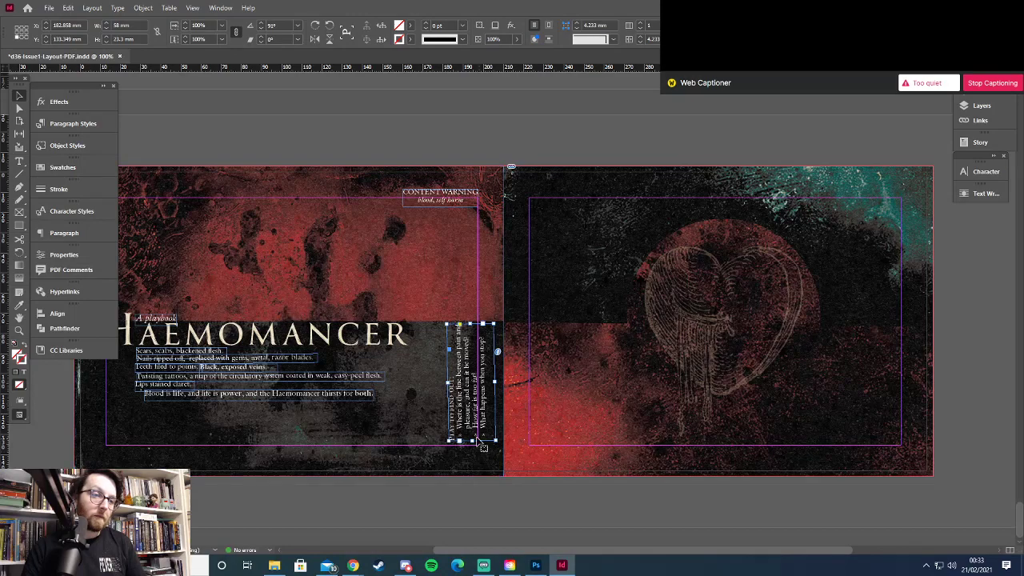
{"action": "key", "text": "t"}
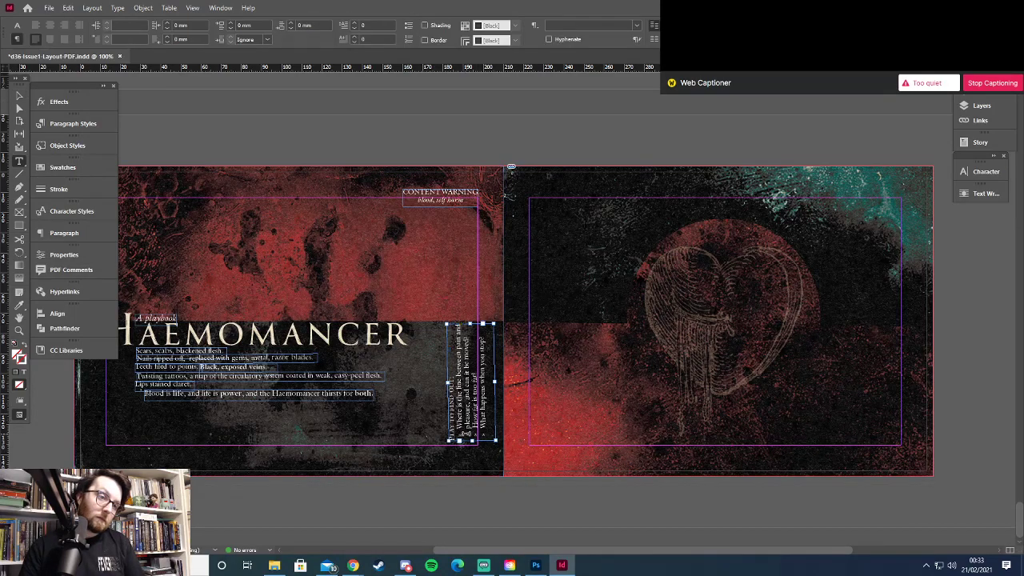
{"action": "left_click_drag", "start_coordinate": [458, 423], "coordinate": [472, 410]}
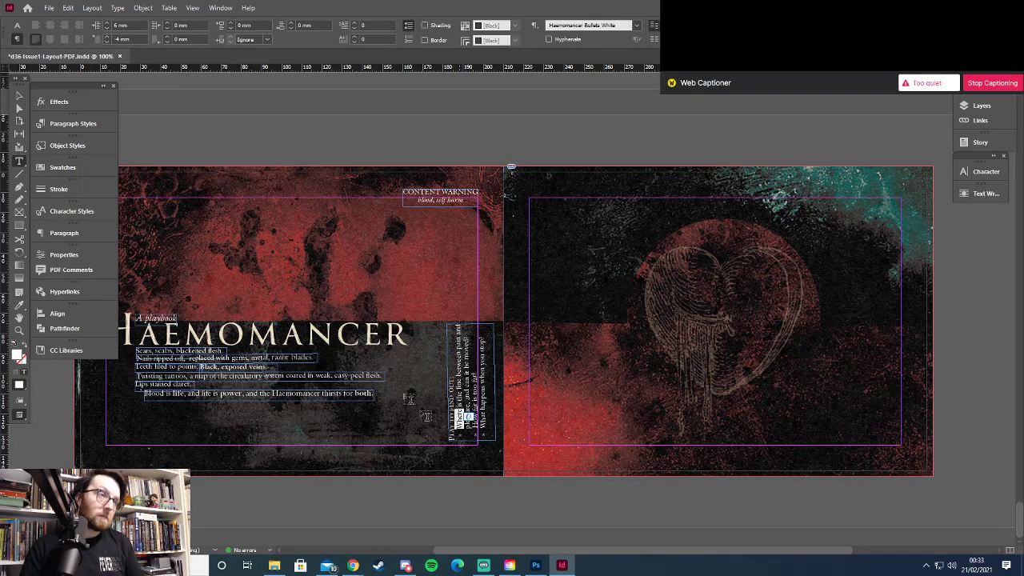
{"action": "left_click", "coordinate": [19, 25]}
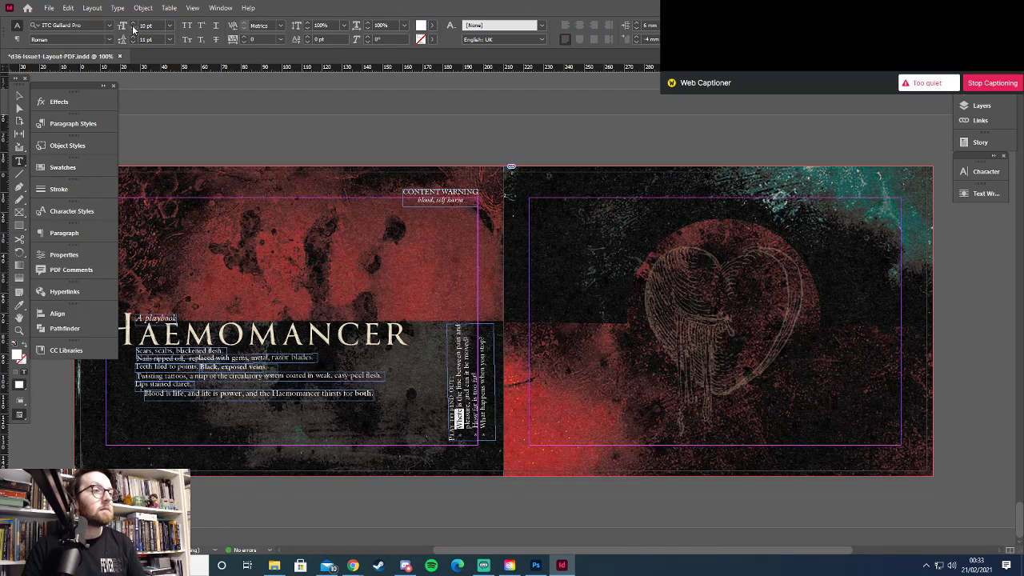
{"action": "left_click", "coordinate": [134, 26]}
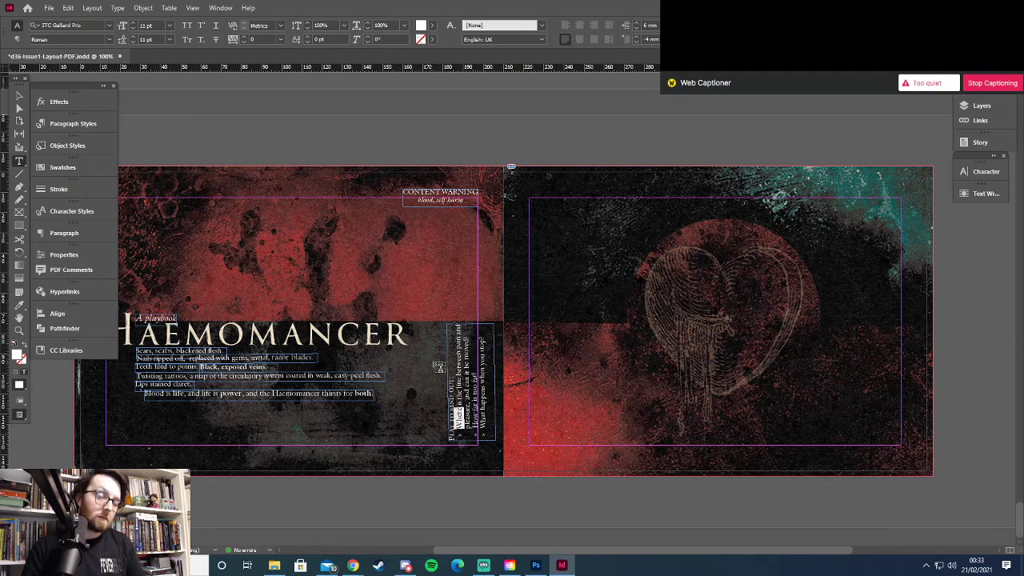
{"action": "left_click", "coordinate": [475, 390]}
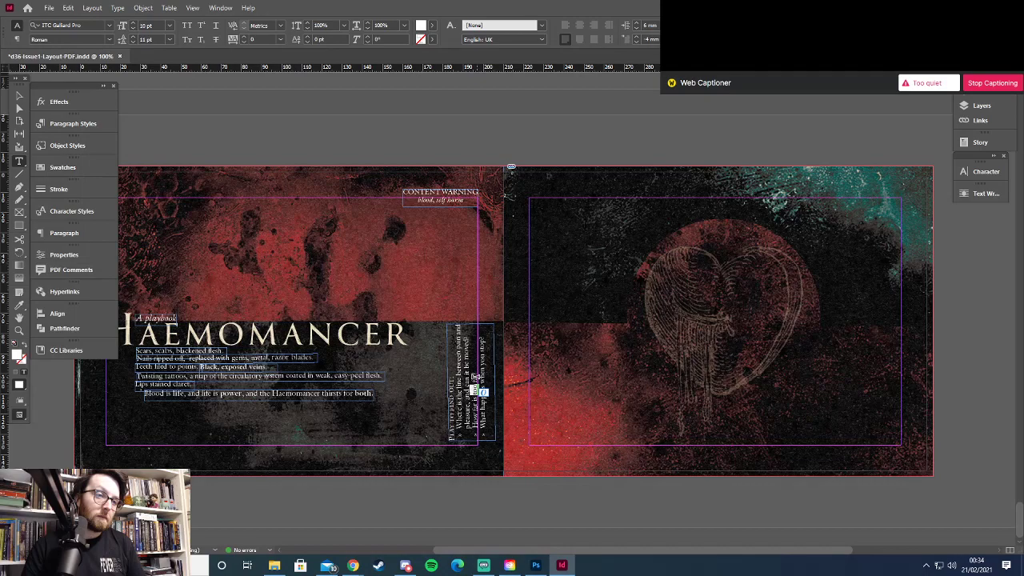
{"action": "left_click", "coordinate": [134, 26]}
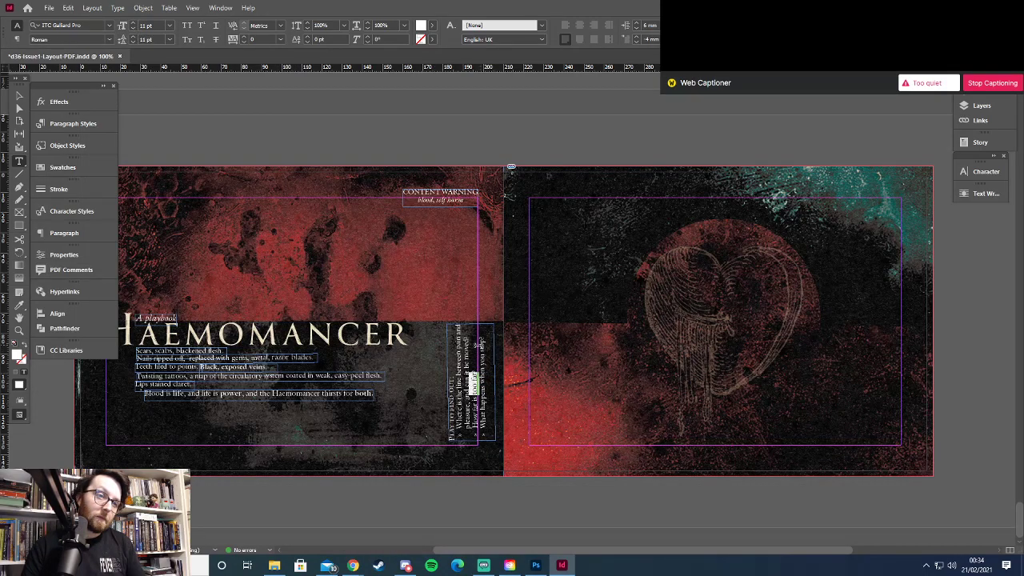
{"action": "left_click", "coordinate": [483, 344]}
{"action": "double_click", "coordinate": [483, 344]}
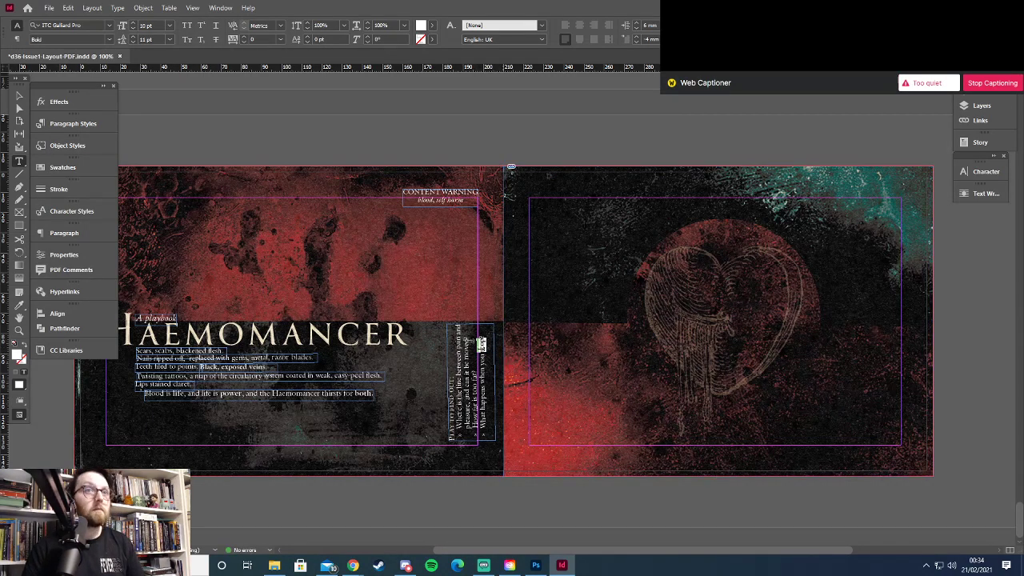
Tilt the "Play to find out" frame to 88° and preview the spread without guides and frame edges
{"action": "left_click", "coordinate": [19, 96]}
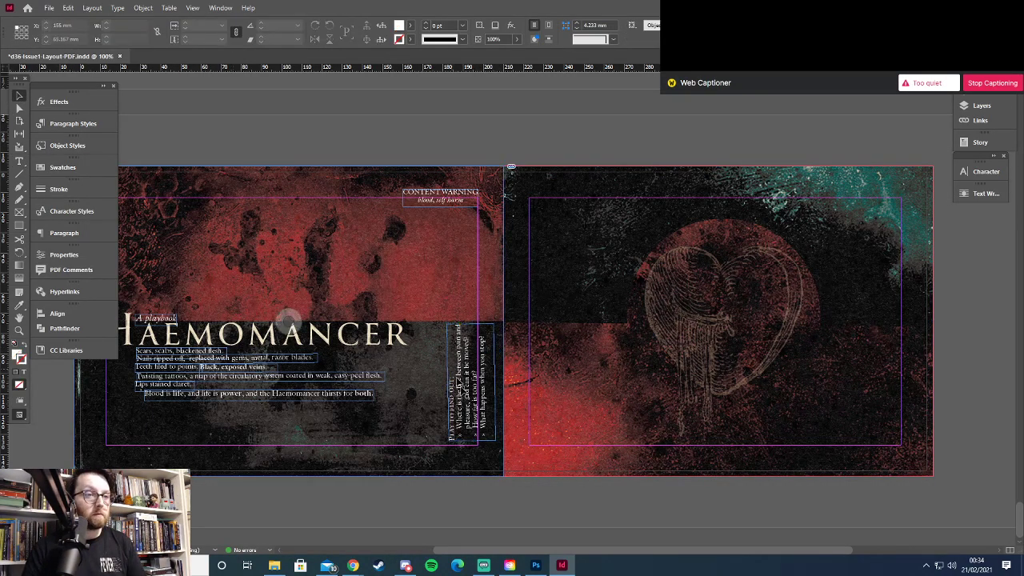
{"action": "left_click", "coordinate": [460, 439]}
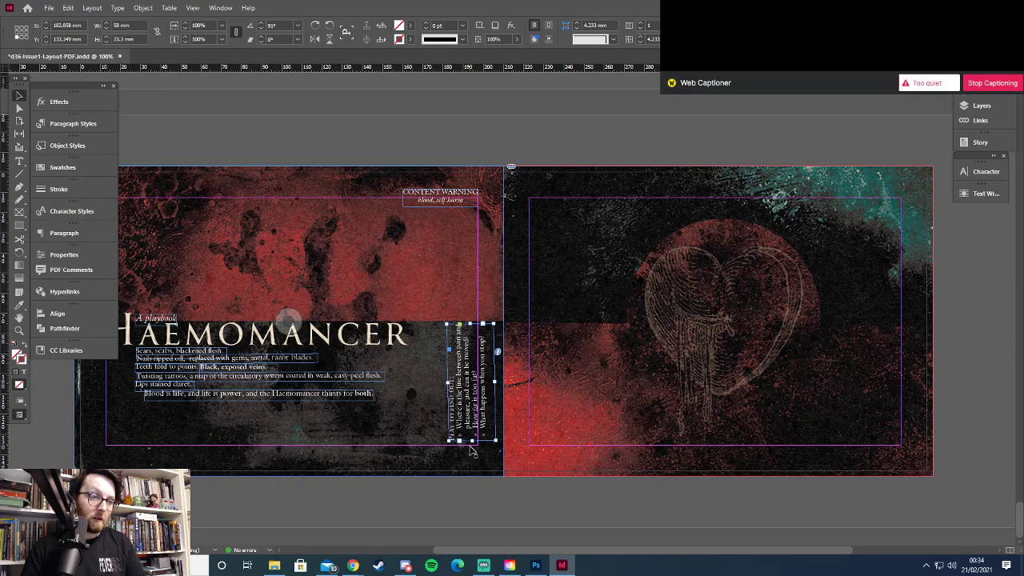
{"action": "left_click_drag", "start_coordinate": [499, 446], "coordinate": [493, 445]}
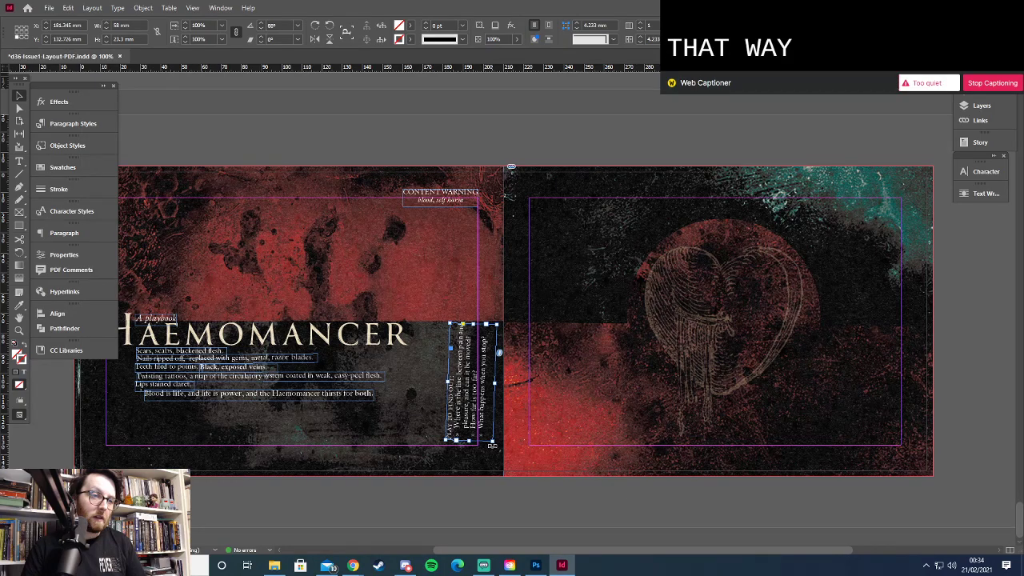
{"action": "left_click", "coordinate": [450, 134]}
{"action": "key", "text": "w"}
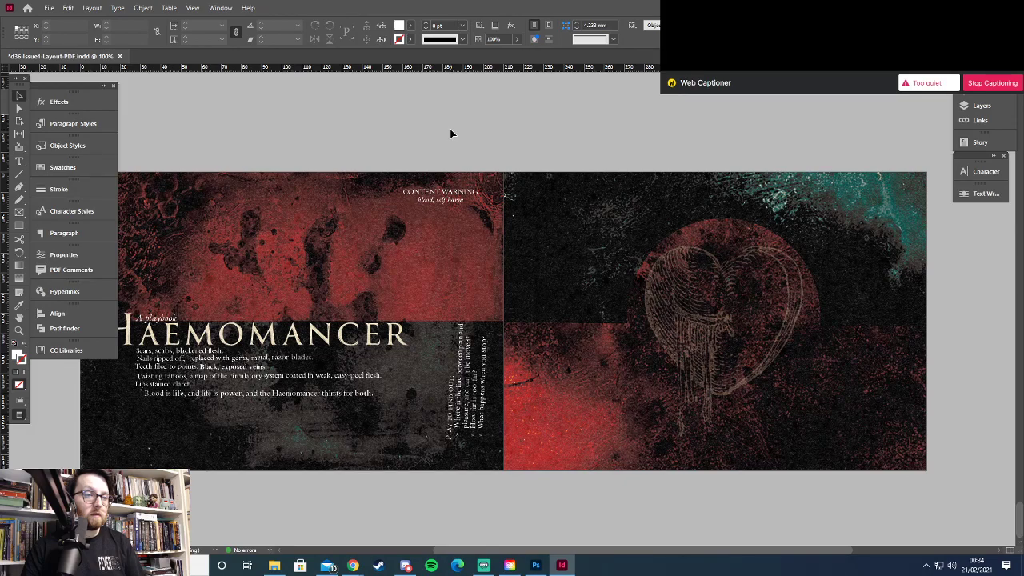
{"action": "key", "text": "w"}
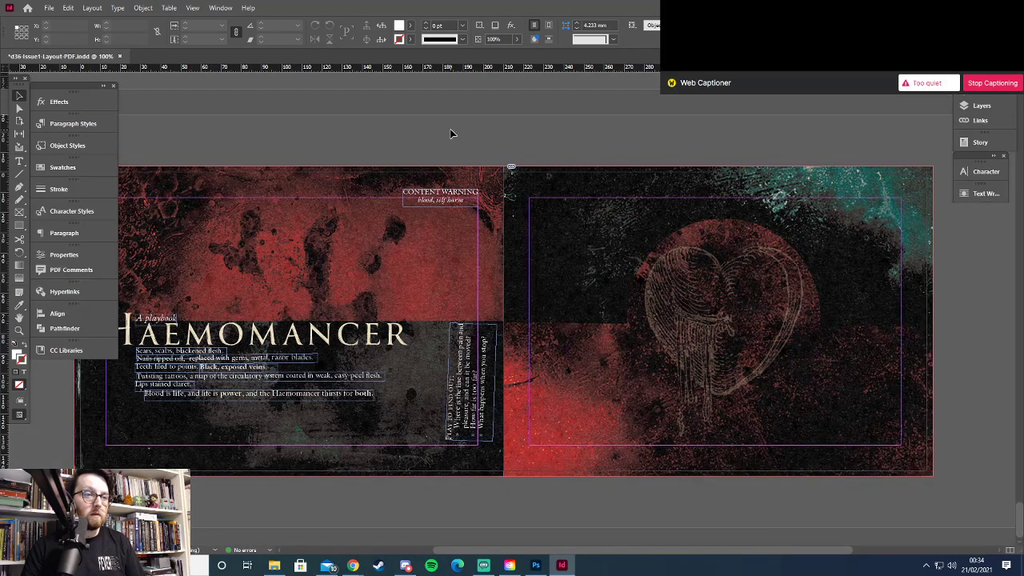
Rotate the "Play to find out" frame about its centre to 89°, so it leans only slightly
{"action": "left_click", "coordinate": [463, 418]}
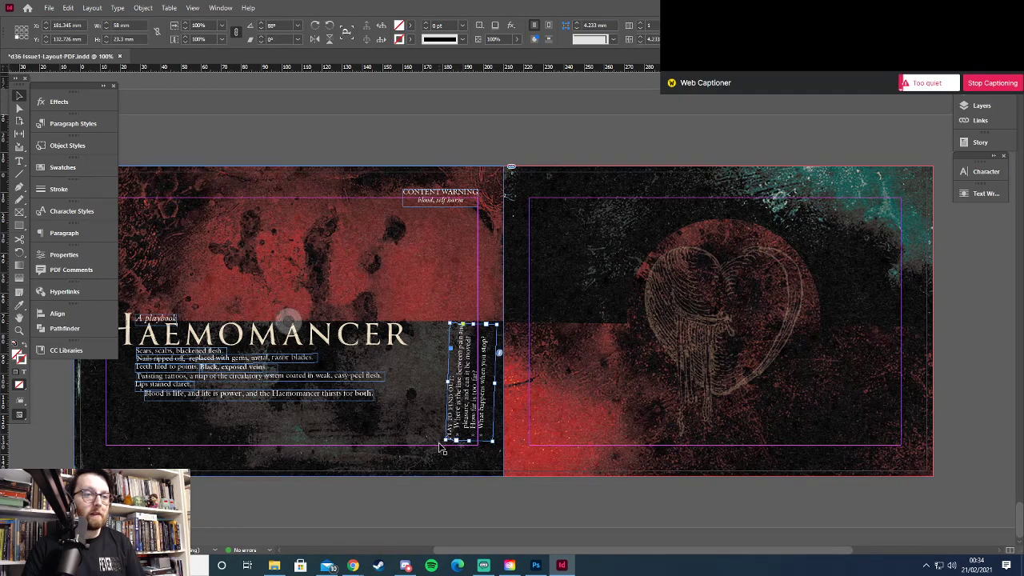
{"action": "left_click_drag", "start_coordinate": [441, 442], "coordinate": [445, 445]}
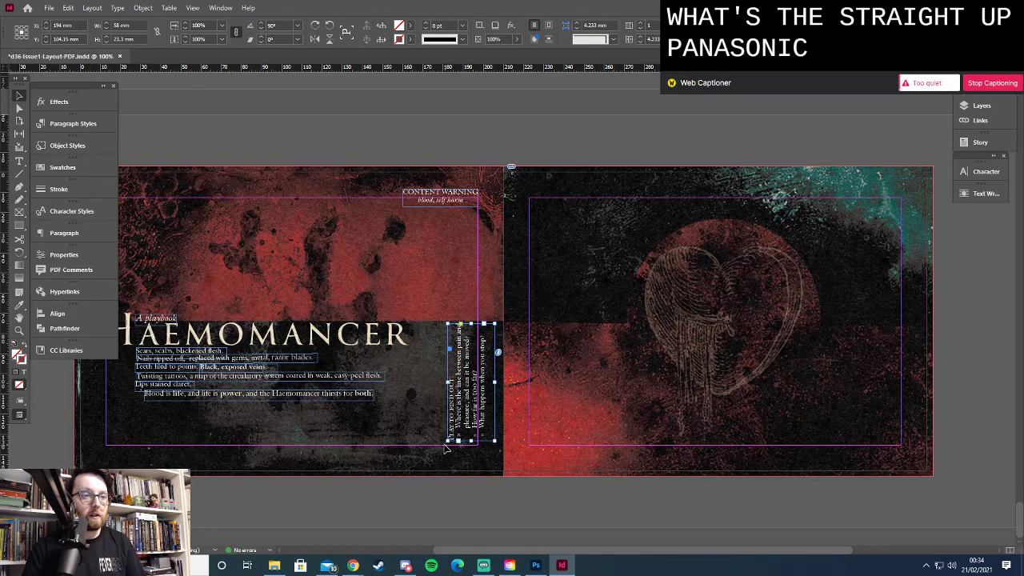
{"action": "left_click_drag", "start_coordinate": [445, 444], "coordinate": [445, 449]}
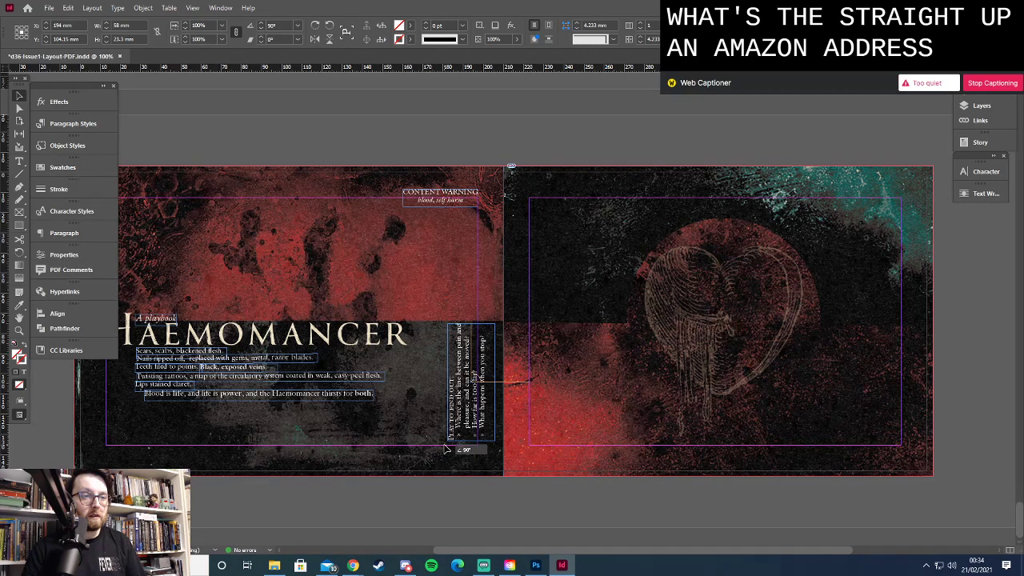
{"action": "left_click_drag", "start_coordinate": [445, 449], "coordinate": [441, 447]}
Move the tilted "Play to find out" frame down the page to Y 142.942 mm and save the document
{"action": "key", "text": "Down"}
{"action": "key", "text": "Down"}
{"action": "key", "text": "Down"}
{"action": "key", "text": "Down"}
{"action": "key", "text": "Down"}
{"action": "key", "text": "Down"}
{"action": "key", "text": "Down"}
{"action": "key", "text": "Down"}
{"action": "key", "text": "Down"}
{"action": "key", "text": "Down"}
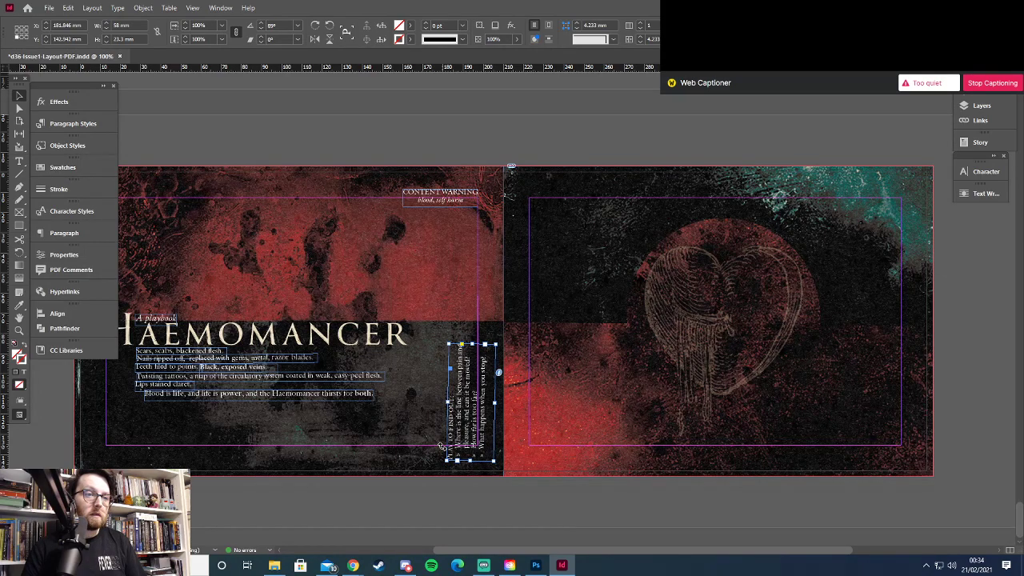
{"action": "left_click", "coordinate": [462, 138]}
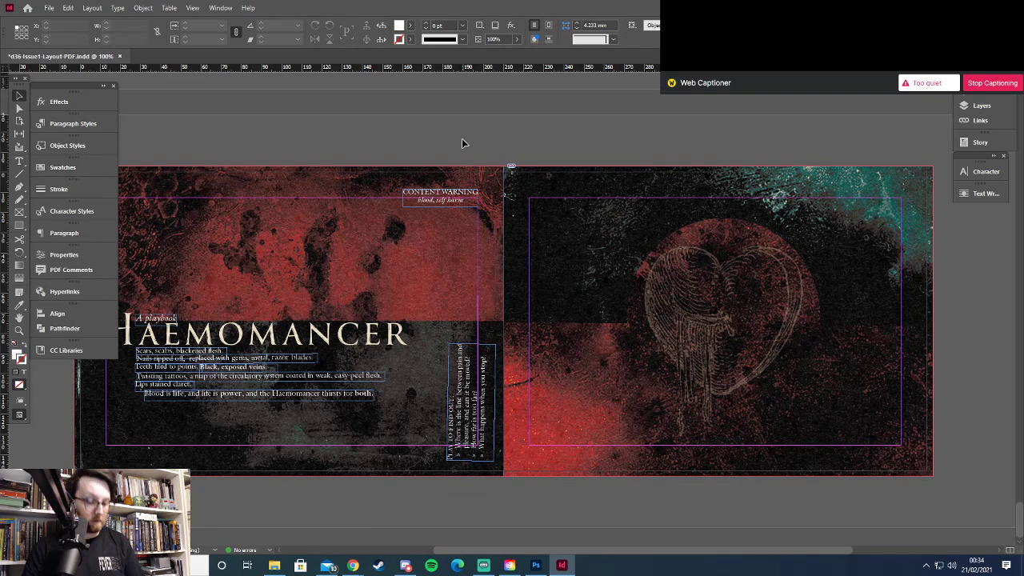
{"action": "key", "text": "ctrl+s"}
Copy the "Choose a name" heading and its four name options from the Haemomancer Google Doc and return to the InDesign layout
{"action": "left_click_drag", "start_coordinate": [636, 551], "coordinate": [705, 555]}
{"action": "mouse_move", "coordinate": [353, 566]}
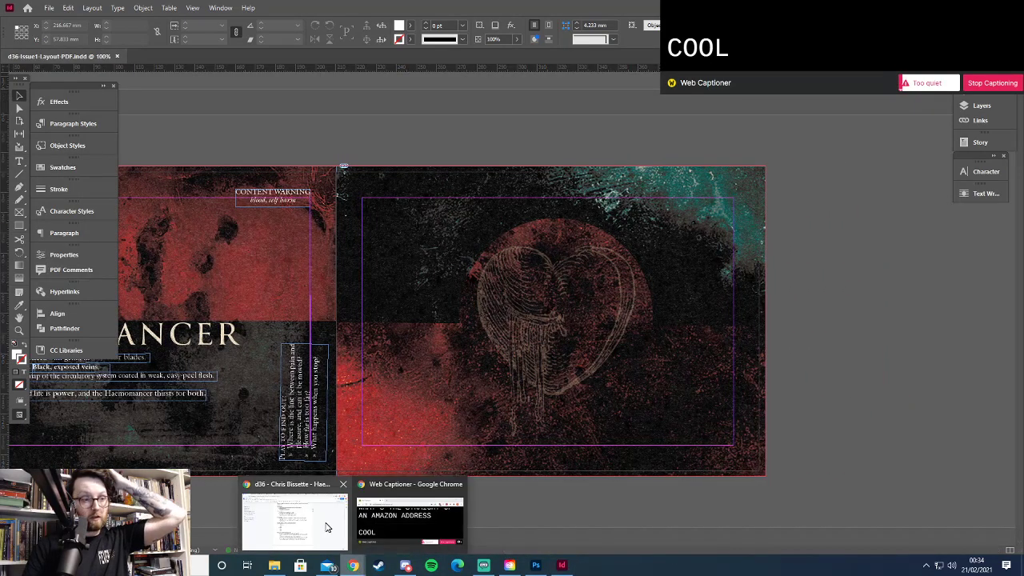
{"action": "left_click", "coordinate": [296, 519]}
{"action": "left_click_drag", "start_coordinate": [340, 176], "coordinate": [528, 214]}
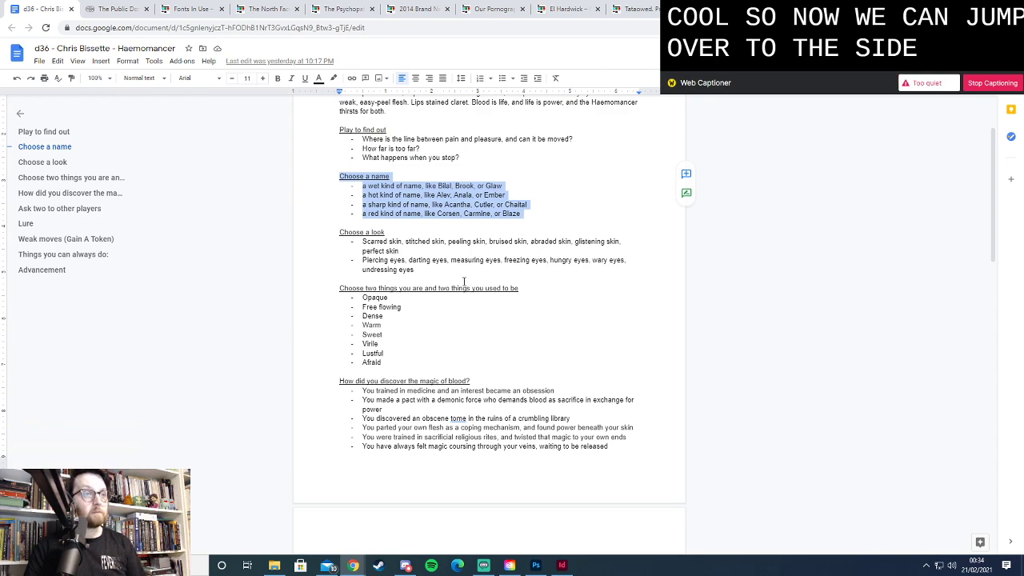
{"action": "key", "text": "alt+Tab"}
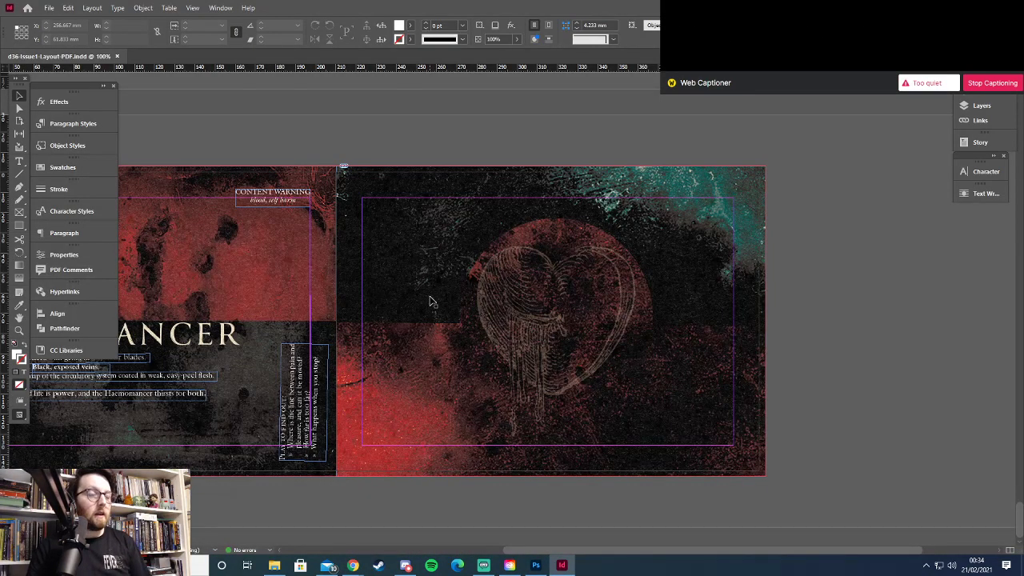
Create a text frame about 81 by 32 mm near the heart page's upper inner margin and paste the copied text in Haemomancer Body White
{"action": "key", "text": "t"}
{"action": "left_click_drag", "start_coordinate": [365, 214], "coordinate": [526, 277]}
{"action": "key", "text": "ctrl+v"}
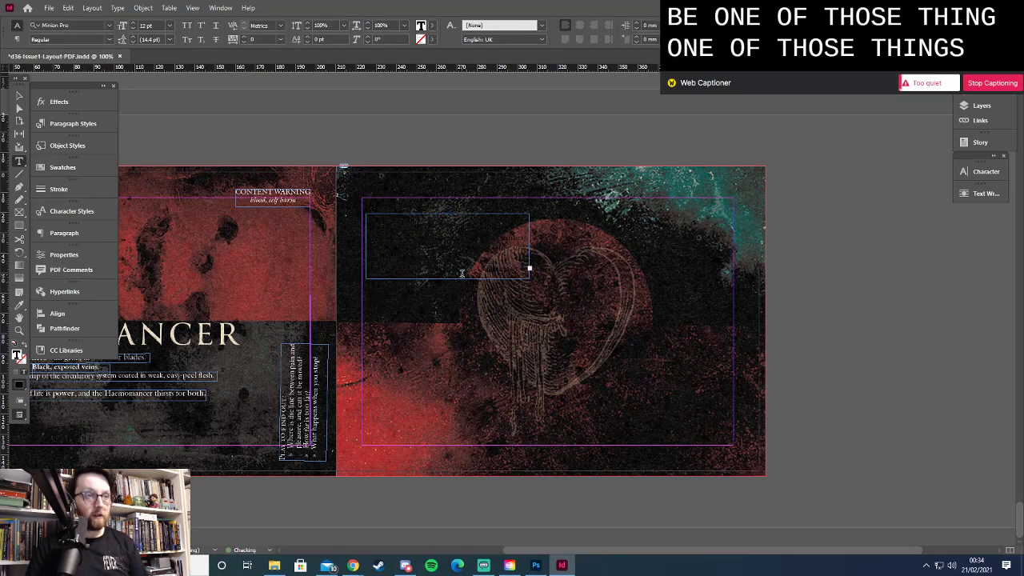
{"action": "left_click", "coordinate": [445, 185], "text": "ctrl"}
{"action": "key", "text": "ctrl+z"}
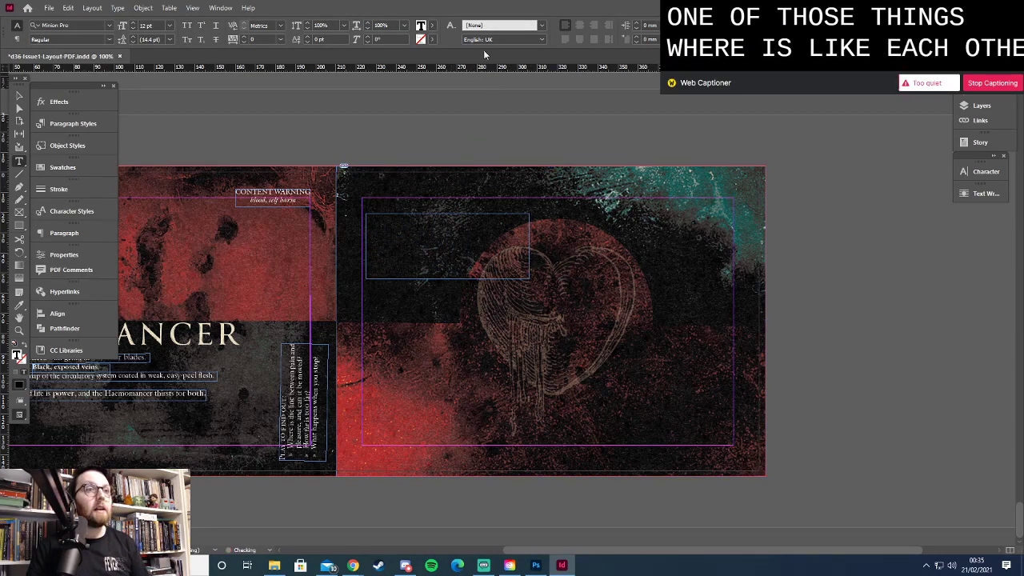
{"action": "left_click", "coordinate": [16, 38]}
{"action": "left_click", "coordinate": [596, 24]}
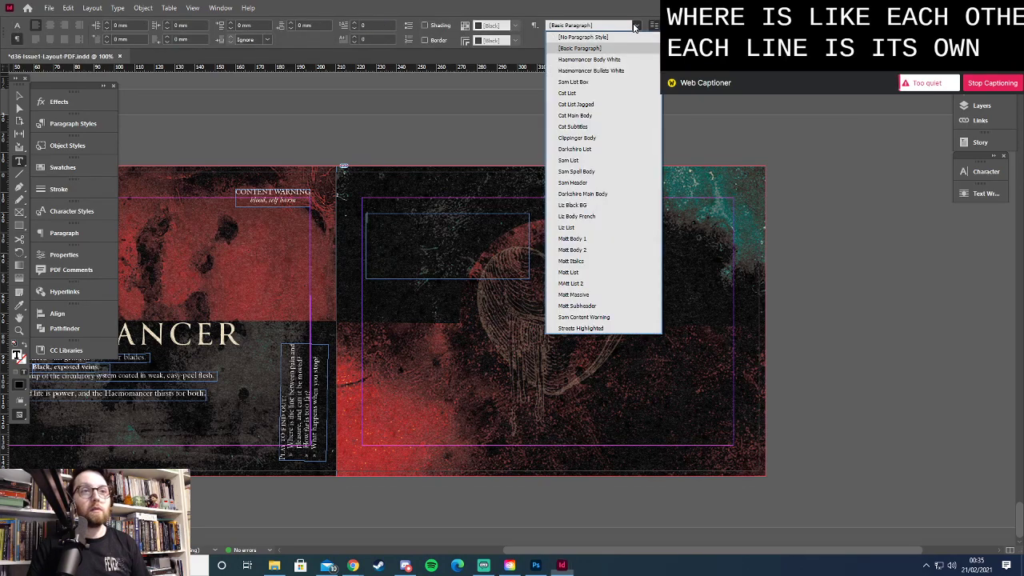
{"action": "left_click", "coordinate": [599, 60]}
{"action": "key", "text": "ctrl+v"}
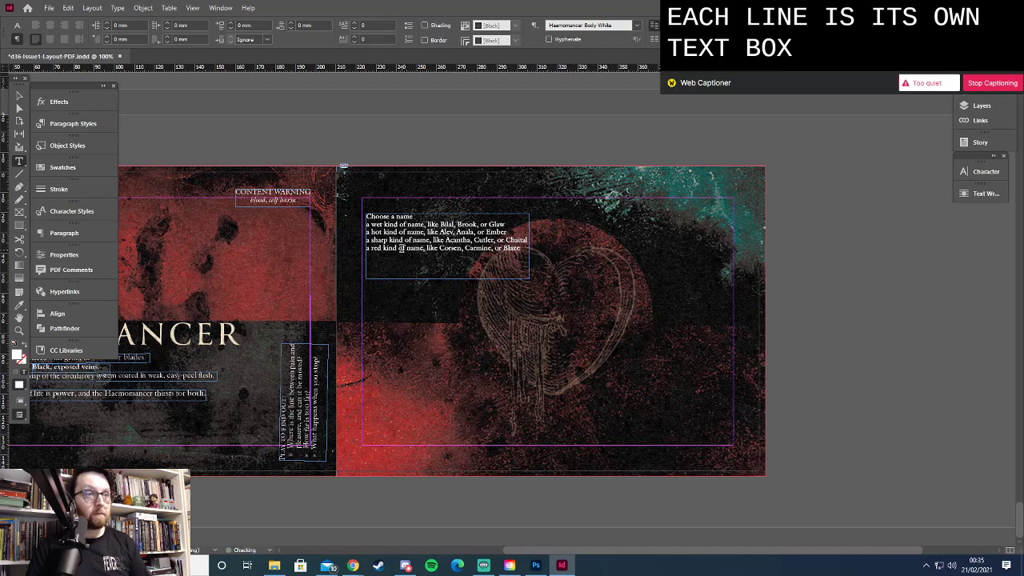
Set the "Choose a name" heading in small caps and enlarge its font size slightly
{"action": "left_click_drag", "start_coordinate": [415, 216], "coordinate": [389, 217]}
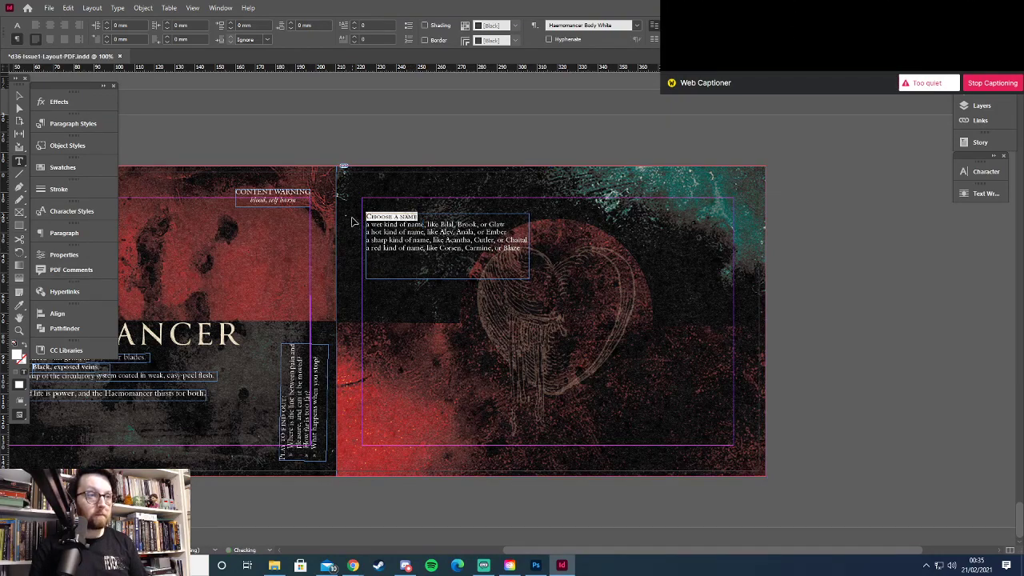
{"action": "key", "text": "ctrl+shift+h"}
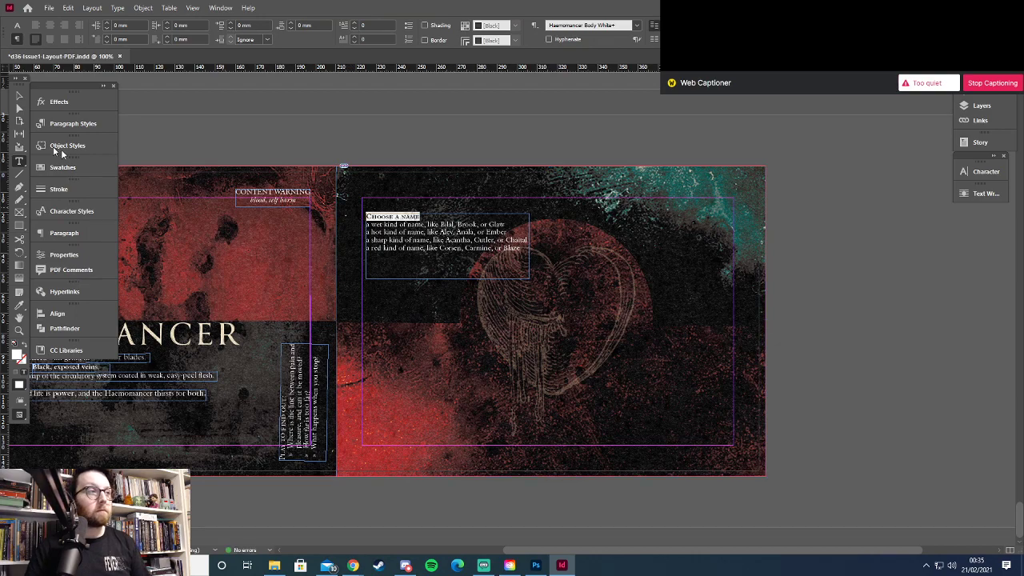
{"action": "left_click", "coordinate": [17, 26]}
{"action": "left_click", "coordinate": [133, 23]}
{"action": "left_click", "coordinate": [25, 98]}
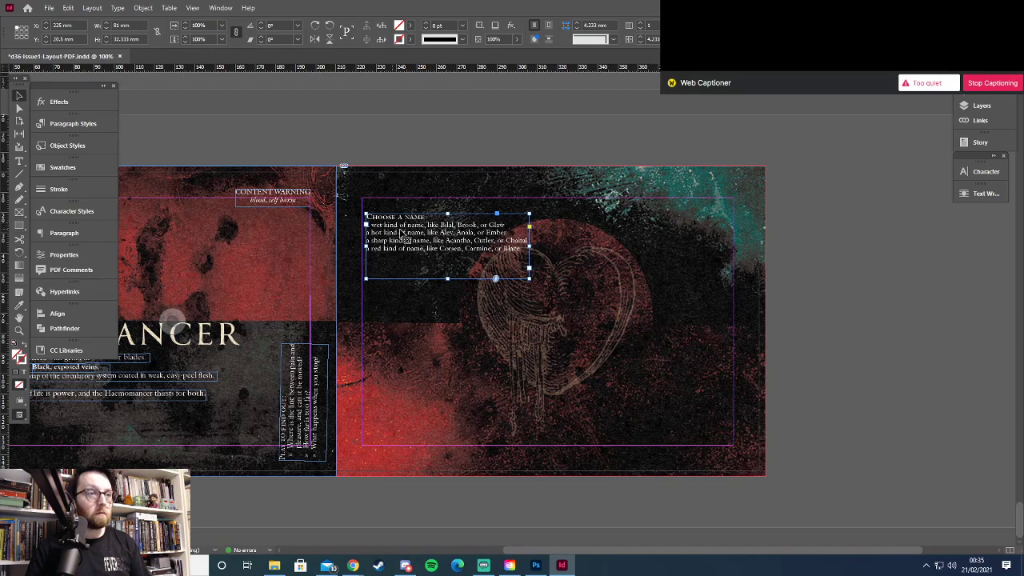
Apply the Haemomancer Bullets White paragraph style to the four name options below the heading
{"action": "double_click", "coordinate": [374, 226]}
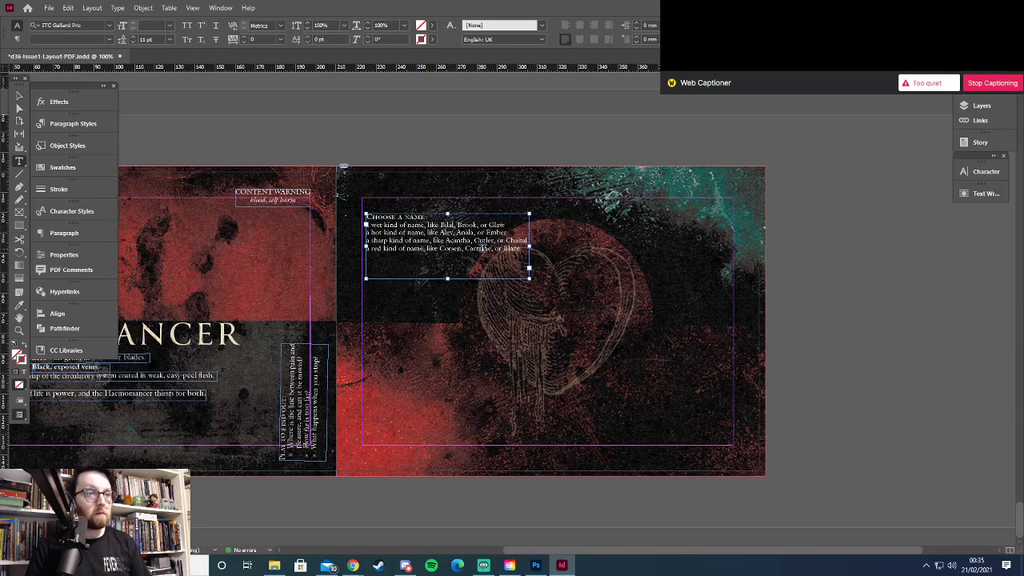
{"action": "left_click_drag", "start_coordinate": [527, 248], "coordinate": [509, 100]}
{"action": "left_click", "coordinate": [18, 39]}
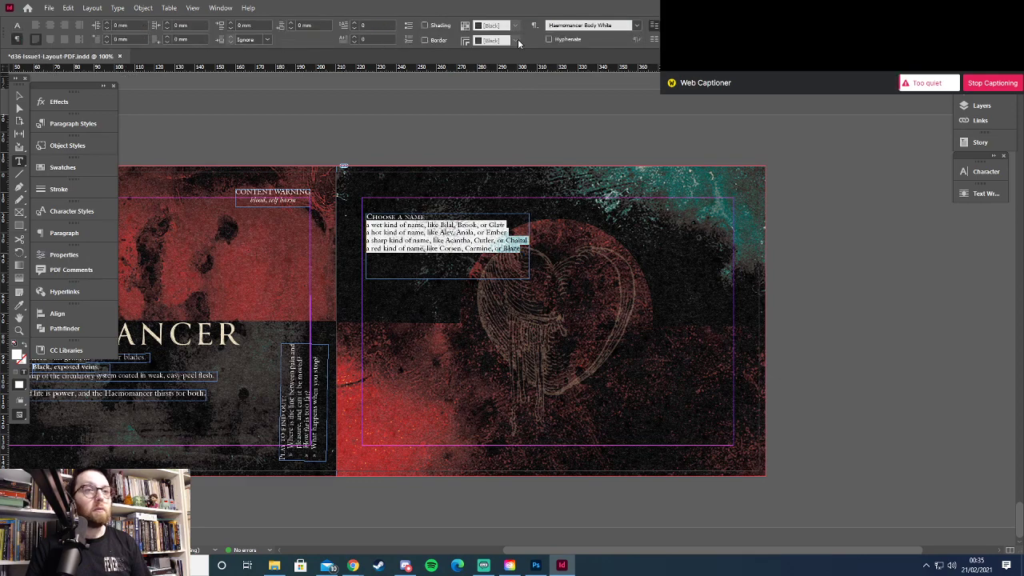
{"action": "left_click", "coordinate": [637, 26]}
{"action": "left_click", "coordinate": [609, 73]}
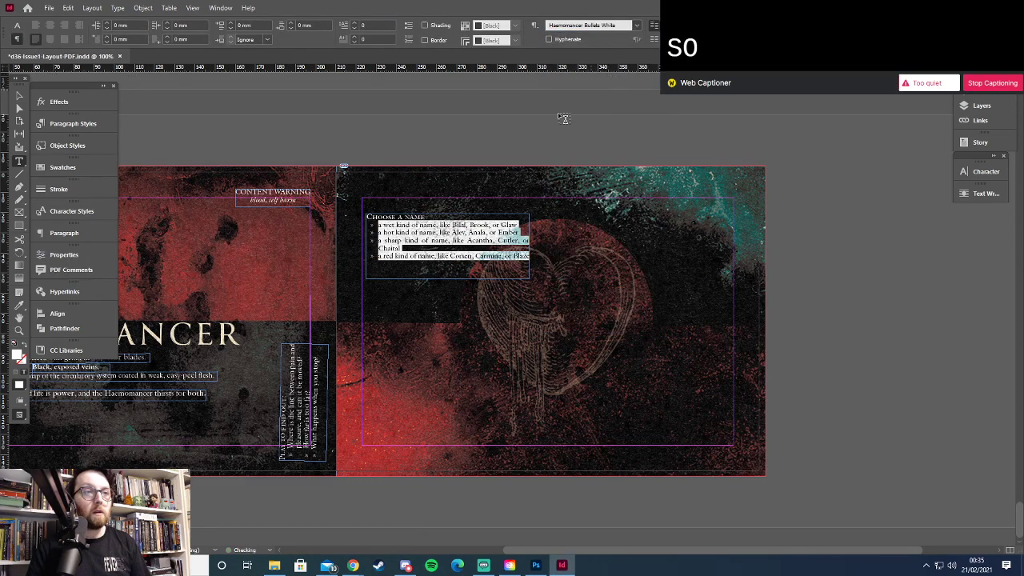
Remove the bulleted name options from the frame and shrink it around the heading to about 30.7 by 4.5 mm
{"action": "key", "text": "BackSpace"}
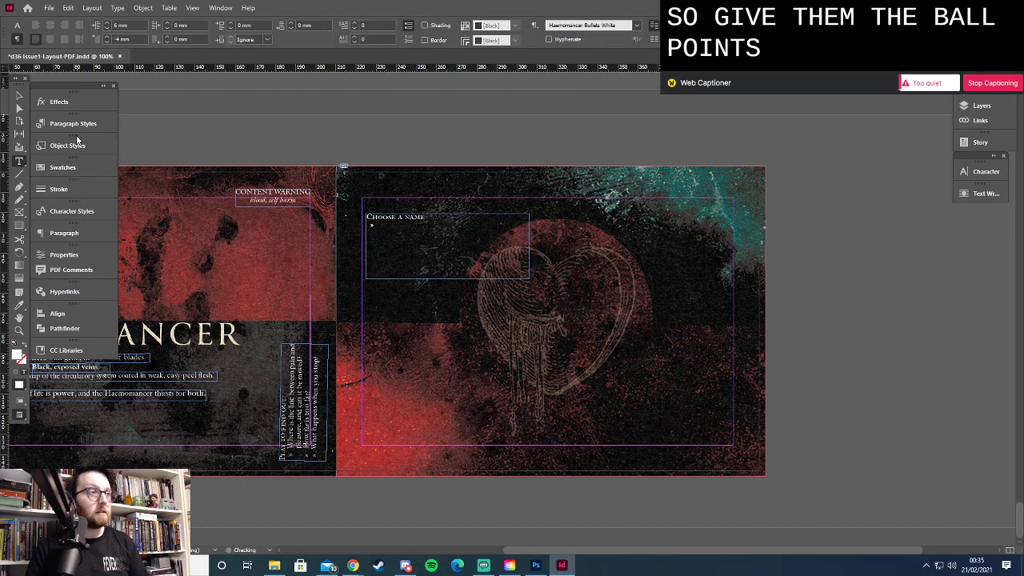
{"action": "key", "text": "BackSpace"}
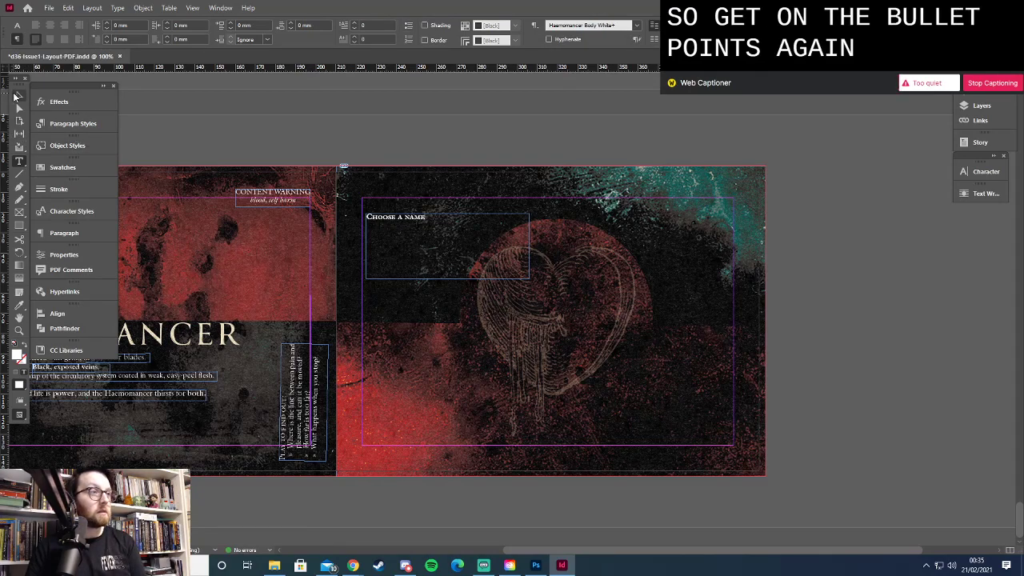
{"action": "left_click", "coordinate": [13, 96]}
{"action": "left_click_drag", "start_coordinate": [449, 279], "coordinate": [447, 222]}
{"action": "left_click_drag", "start_coordinate": [529, 219], "coordinate": [430, 220]}
Move the "Choose a name" heading frame up to the page's top margin, at Y 11.25 mm
{"action": "key", "text": "Up"}
{"action": "key", "text": "Up"}
{"action": "key", "text": "Up"}
{"action": "key", "text": "Up"}
{"action": "key", "text": "Up"}
{"action": "key", "text": "Up"}
{"action": "key", "text": "Up"}
{"action": "key", "text": "Up"}
{"action": "key", "text": "Up"}
{"action": "key", "text": "Up"}
{"action": "key", "text": "Up"}
{"action": "key", "text": "Up"}
{"action": "key", "text": "Up"}
{"action": "key", "text": "Up"}
{"action": "key", "text": "Up"}
{"action": "key", "text": "Up"}
{"action": "key", "text": "Up"}
{"action": "key", "text": "Up"}
{"action": "key", "text": "Up"}
{"action": "key", "text": "Up"}
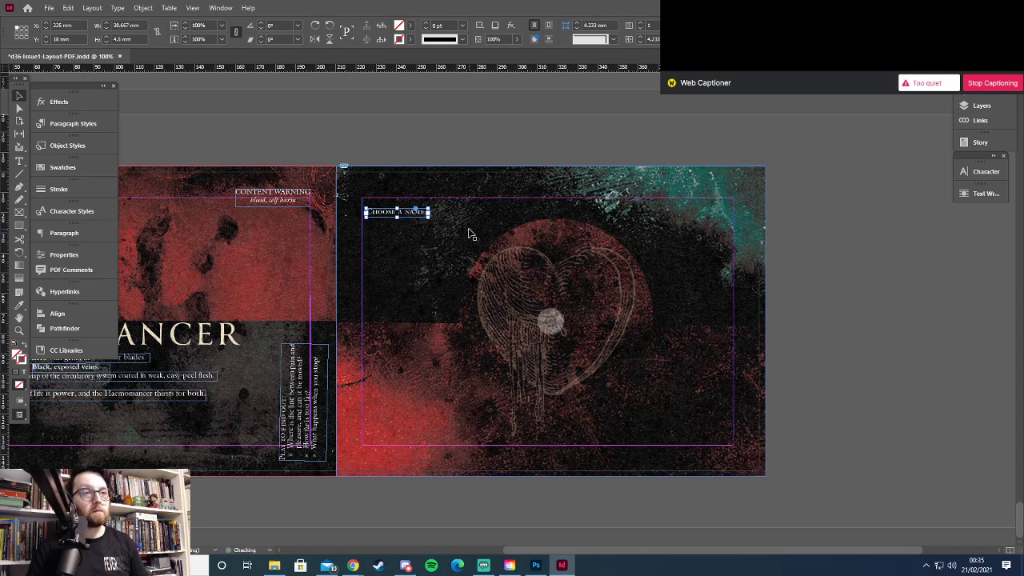
{"action": "key", "text": "Up"}
{"action": "key", "text": "Up"}
{"action": "key", "text": "Up"}
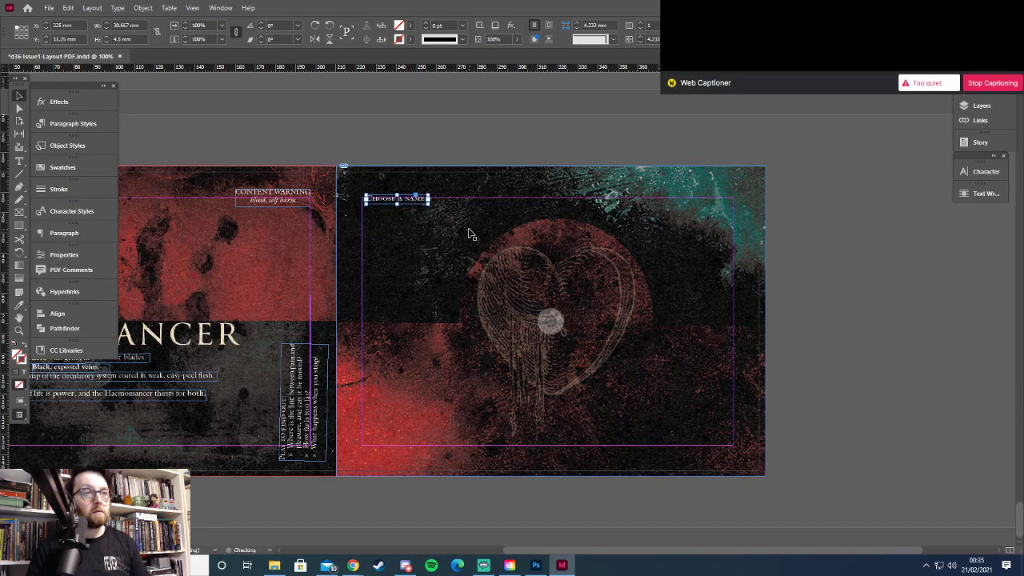
Nudge the "Choose a name" heading frame to X 223.25 mm, Y 11 mm so it lines up with the page margin
{"action": "key", "text": "Left"}
{"action": "key", "text": "Left"}
{"action": "key", "text": "Left"}
{"action": "key", "text": "Left"}
{"action": "key", "text": "Left"}
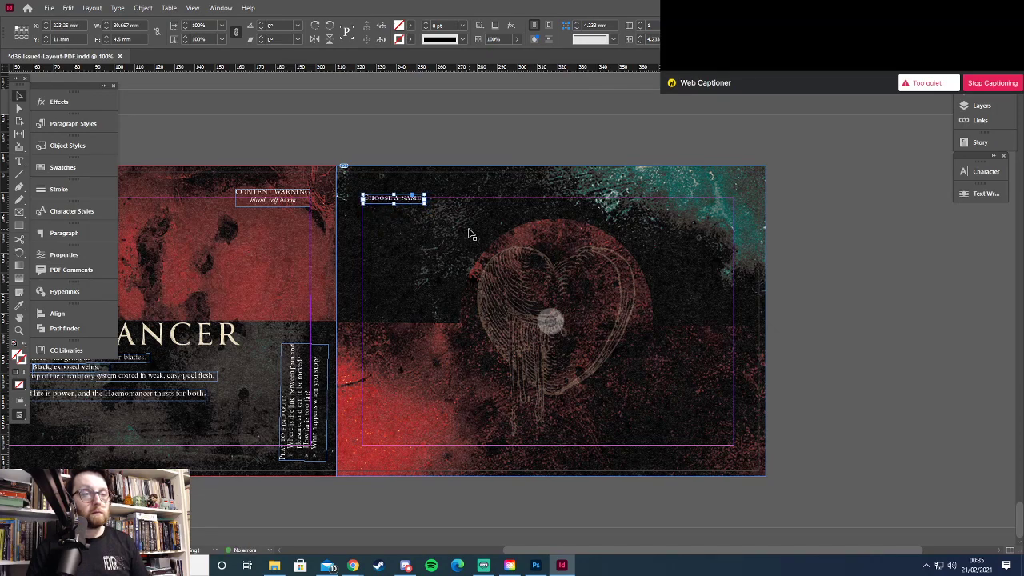
Place the "a wet kind of name" option in its own text frame under the heading and shrink the frame to one line
{"action": "left_click", "coordinate": [470, 233]}
{"action": "key", "text": "t"}
{"action": "mouse_move", "coordinate": [364, 207]}
{"action": "left_mouse_down"}
{"action": "mouse_move", "coordinate": [536, 253]}
{"action": "mouse_move", "coordinate": [367, 224]}
{"action": "left_mouse_up"}
{"action": "key", "text": "BackSpace"}
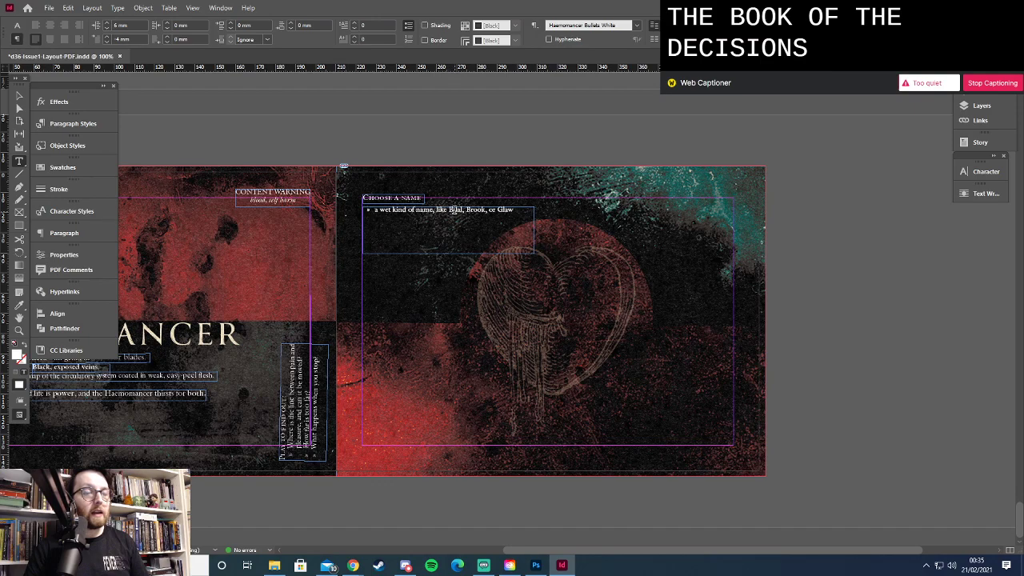
{"action": "double_click", "coordinate": [385, 209]}
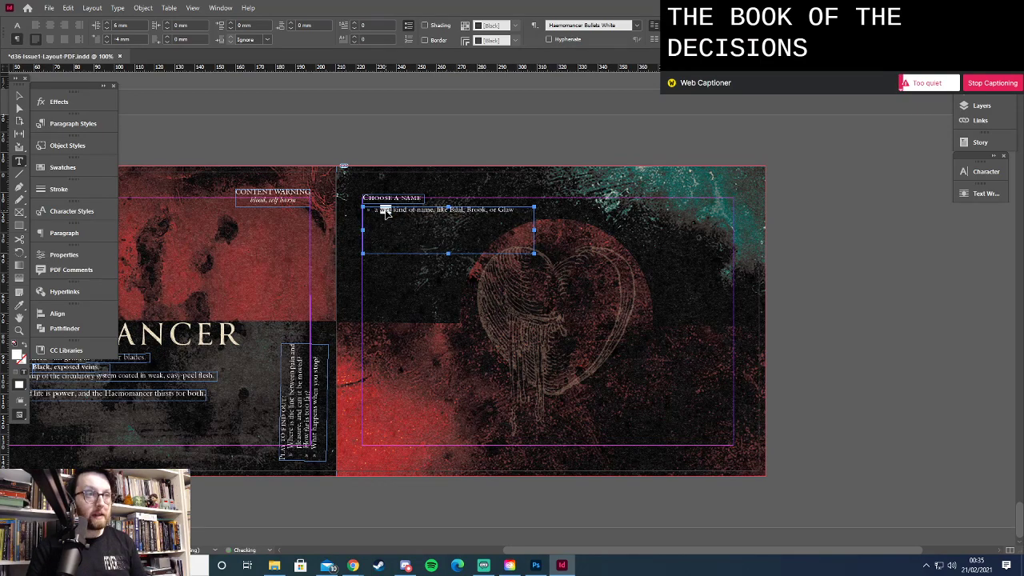
{"action": "left_click", "coordinate": [20, 96]}
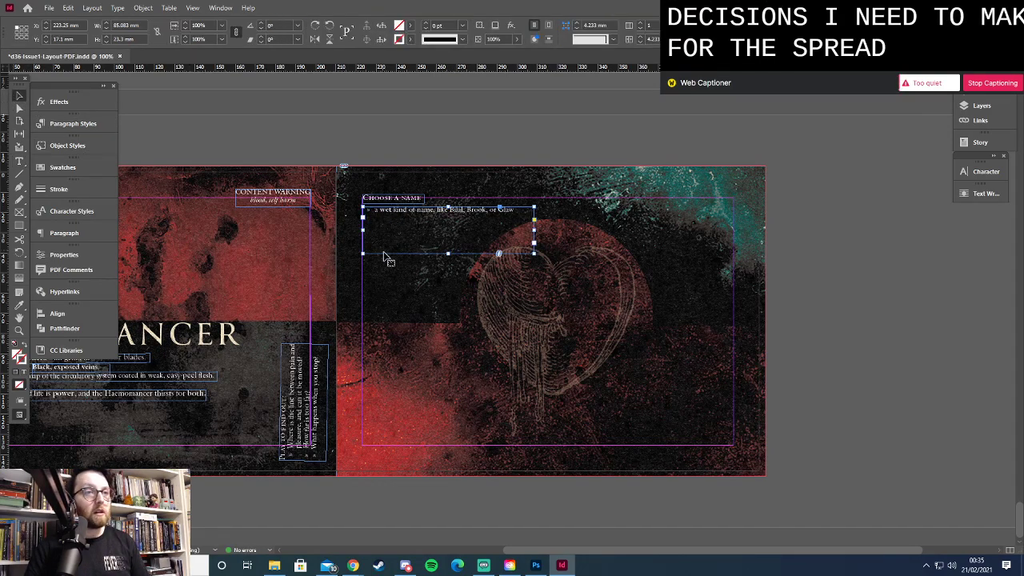
{"action": "left_click_drag", "start_coordinate": [447, 254], "coordinate": [447, 217]}
{"action": "left_click", "coordinate": [448, 245]}
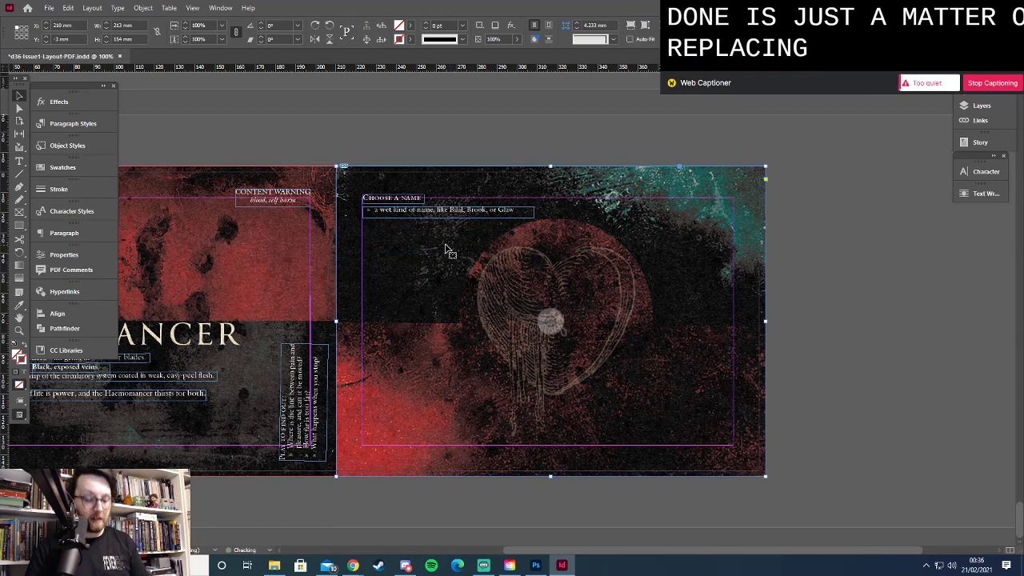
Place the "a hot kind of name" option in a separate text frame and shorten the frame to 5.5 mm high
{"action": "key", "text": "t"}
{"action": "mouse_move", "coordinate": [370, 227]}
{"action": "left_mouse_down"}
{"action": "mouse_move", "coordinate": [487, 270]}
{"action": "mouse_move", "coordinate": [581, 279]}
{"action": "mouse_move", "coordinate": [374, 238]}
{"action": "left_mouse_up"}
{"action": "key", "text": "BackSpace"}
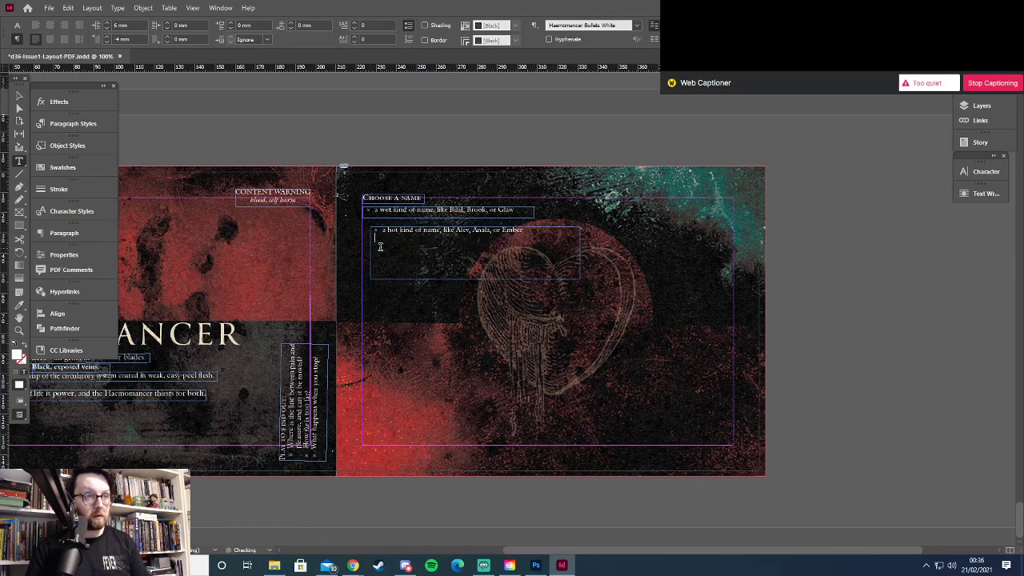
{"action": "left_click", "coordinate": [19, 95]}
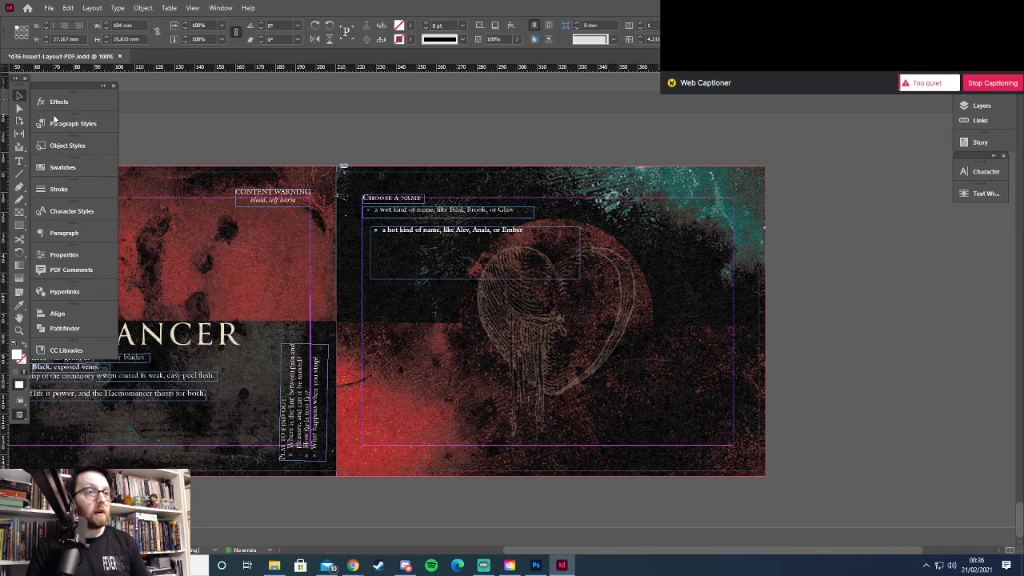
{"action": "left_click_drag", "start_coordinate": [475, 280], "coordinate": [476, 236]}
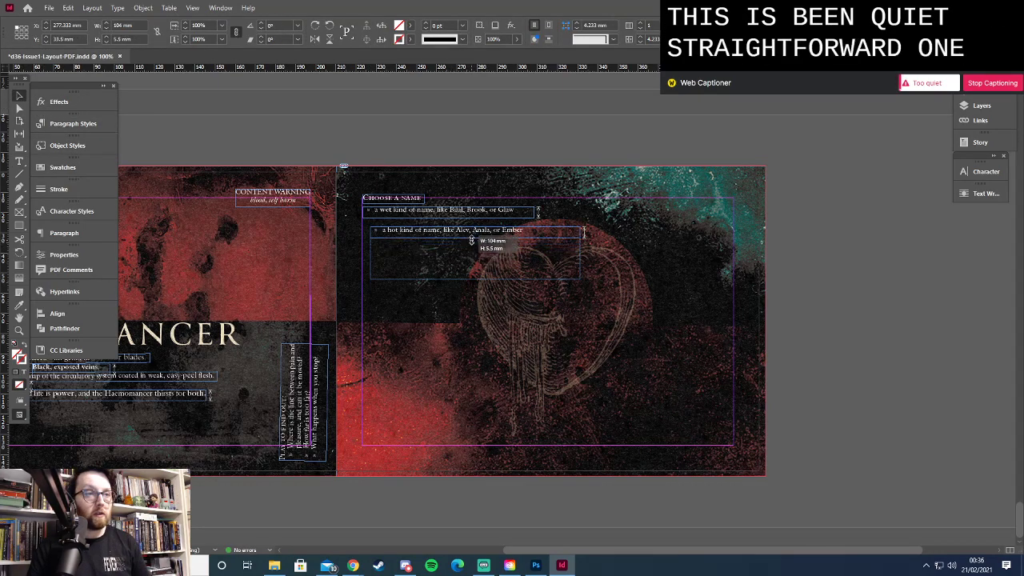
Narrow the "hot" option's frame to about 77.3 mm and position it directly beneath the "wet" option at the page margin
{"action": "left_click_drag", "start_coordinate": [584, 232], "coordinate": [453, 220]}
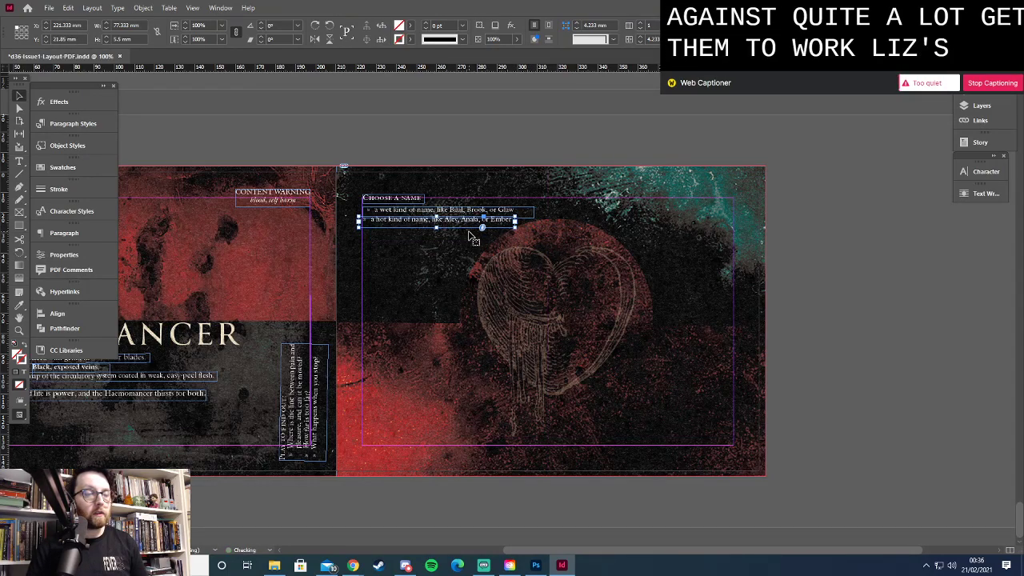
{"action": "key", "text": "Right"}
{"action": "key", "text": "Right"}
{"action": "key", "text": "Up"}
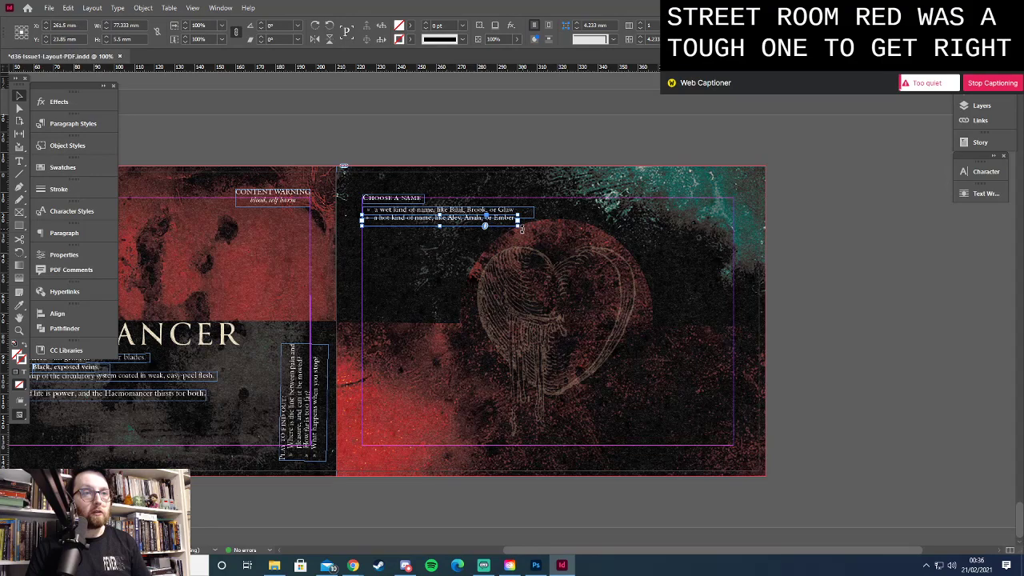
{"action": "left_click", "coordinate": [406, 257]}
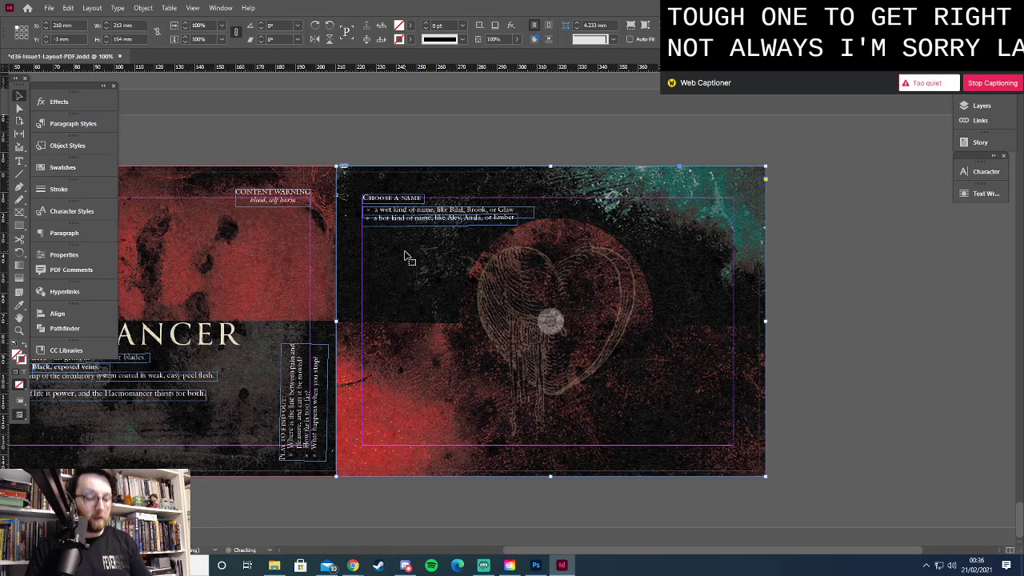
Paste the remaining options into a new text frame, copy the "a red kind of name" line and delete it, leaving the "sharp" option
{"action": "key", "text": "t"}
{"action": "left_click_drag", "start_coordinate": [365, 240], "coordinate": [557, 297]}
{"action": "key", "text": "ctrl+v"}
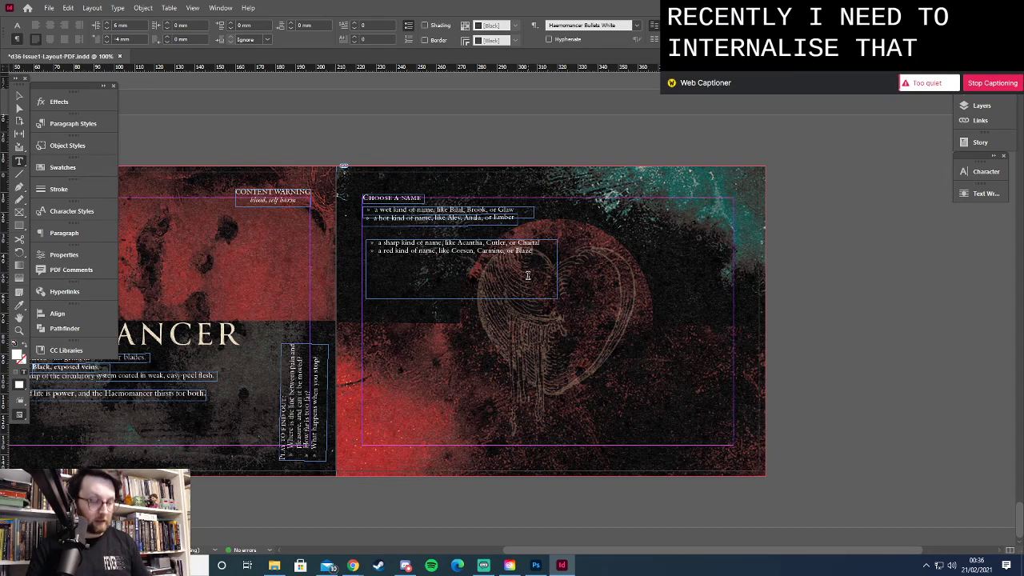
{"action": "key", "text": "shift+Home"}
{"action": "key", "text": "ctrl+c"}
{"action": "key", "text": "BackSpace"}
{"action": "key", "text": "BackSpace"}
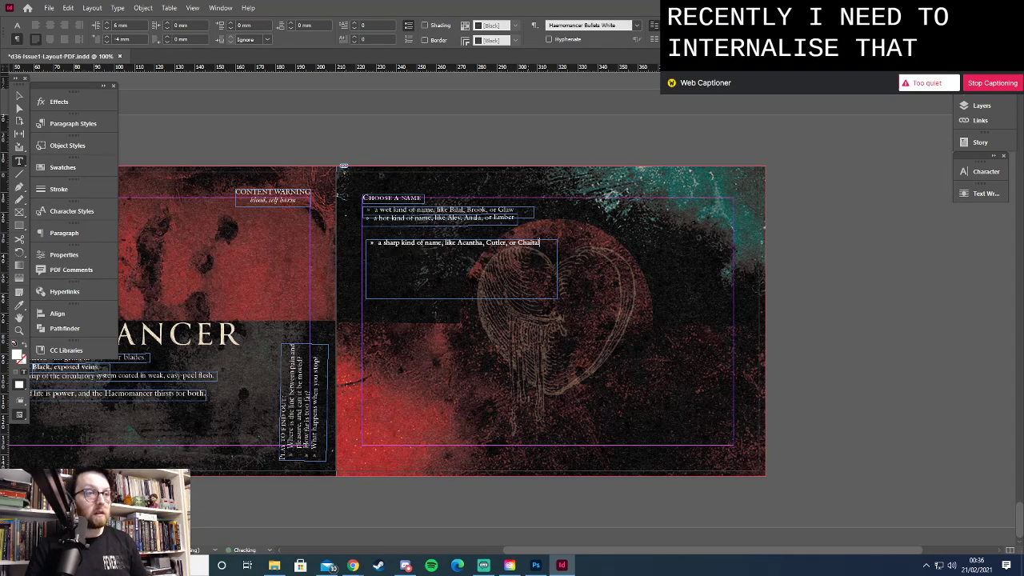
Shorten the "sharp" option's frame to 5.5 mm high, rotate it -0.5° and position it beneath the "hot" option at the margin
{"action": "left_click", "coordinate": [19, 95]}
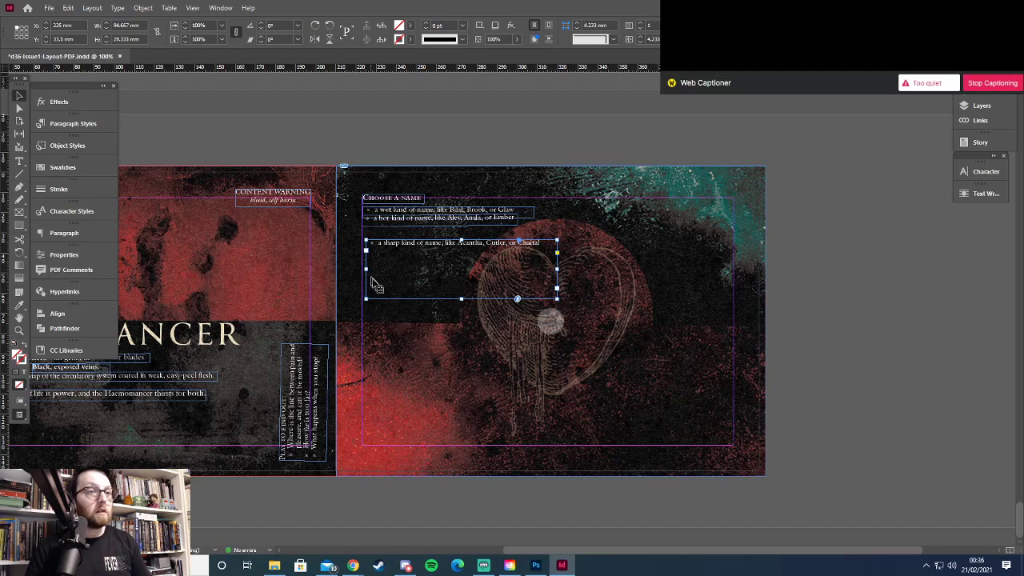
{"action": "left_click_drag", "start_coordinate": [461, 298], "coordinate": [478, 226]}
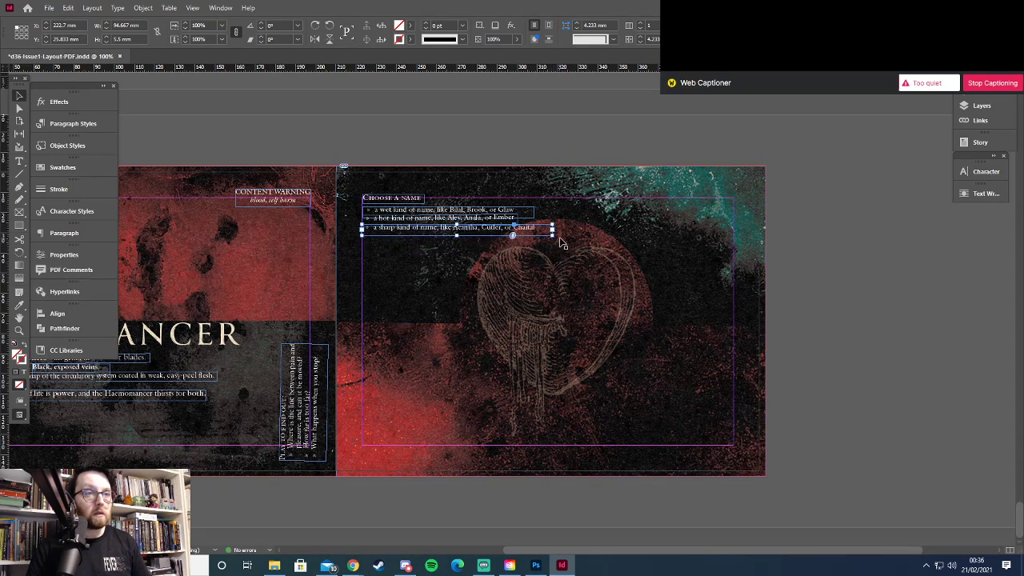
{"action": "left_click_drag", "start_coordinate": [555, 239], "coordinate": [552, 241]}
{"action": "key", "text": "Up"}
{"action": "key", "text": "Right"}
{"action": "key", "text": "Right"}
{"action": "key", "text": "Right"}
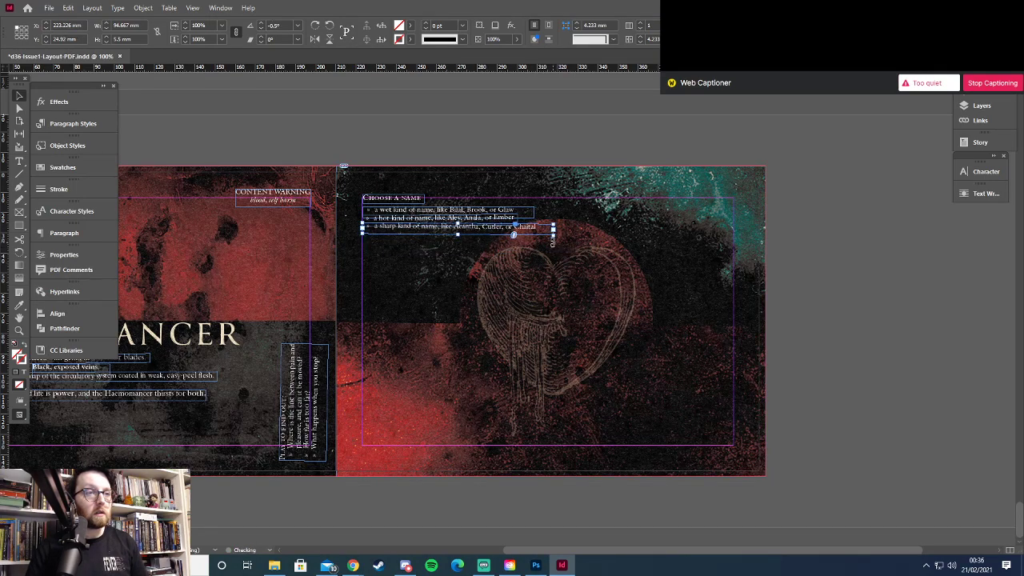
{"action": "left_click", "coordinate": [431, 285]}
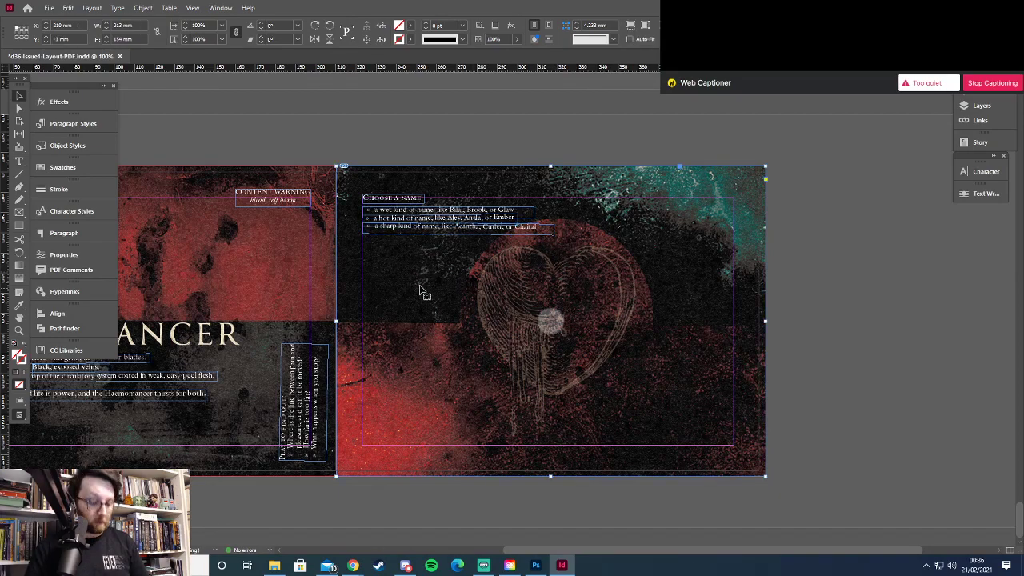
Paste the "a red kind of name" option into its own text frame and shrink the frame to about 85.1 by 5.5 mm
{"action": "key", "text": "t"}
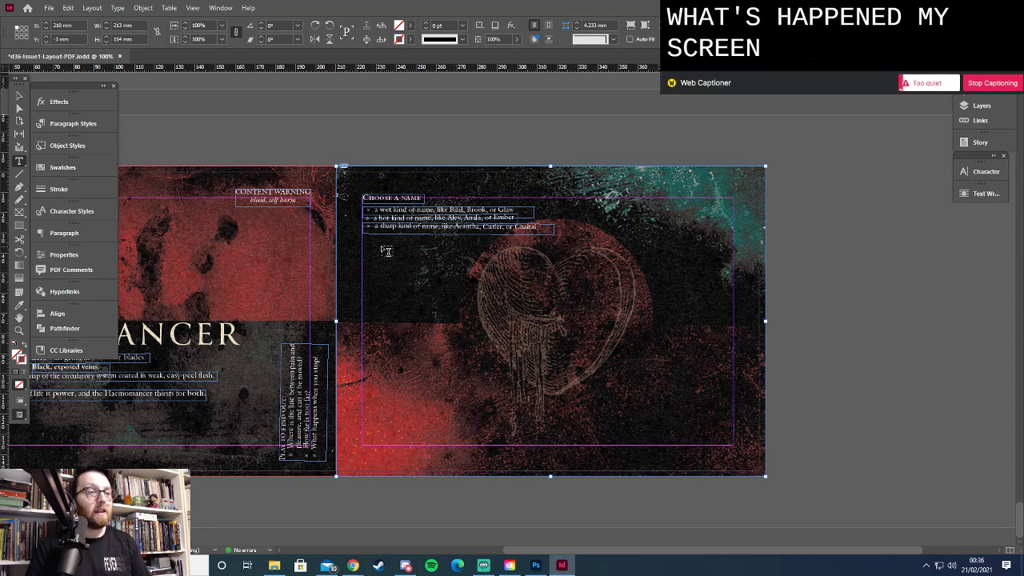
{"action": "left_click_drag", "start_coordinate": [373, 241], "coordinate": [577, 273]}
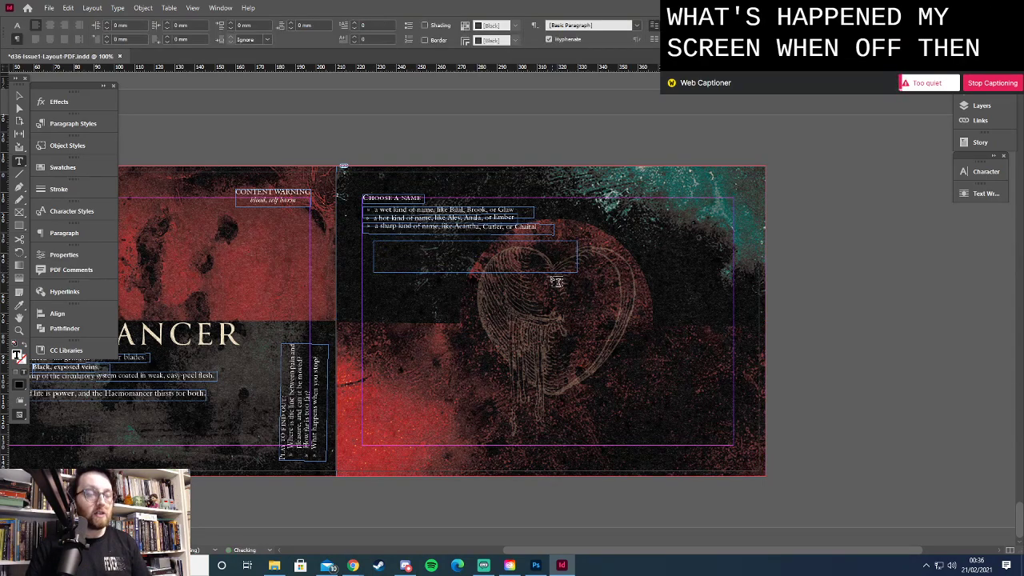
{"action": "key", "text": "ctrl+v"}
{"action": "key", "text": "Escape"}
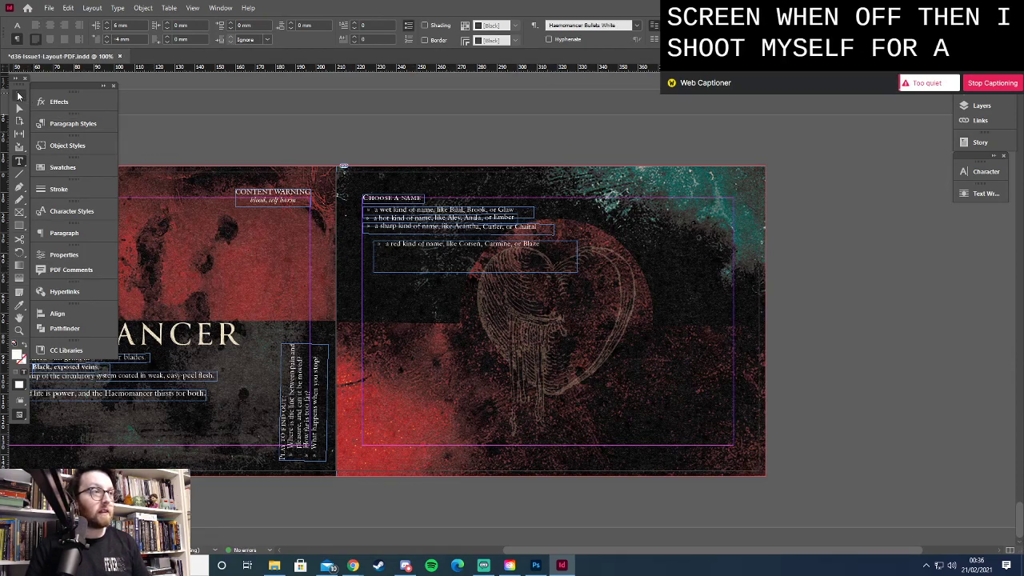
{"action": "key", "text": "ctrl+alt+c"}
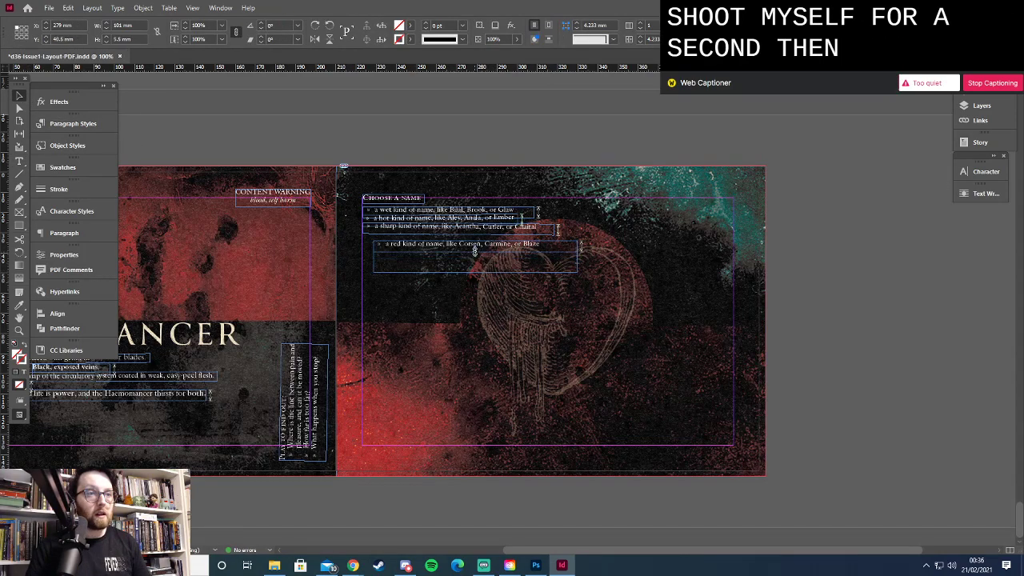
{"action": "left_click_drag", "start_coordinate": [578, 250], "coordinate": [546, 250]}
Save the zine layout document and check that the save went through
{"action": "key", "text": "ctrl+s"}
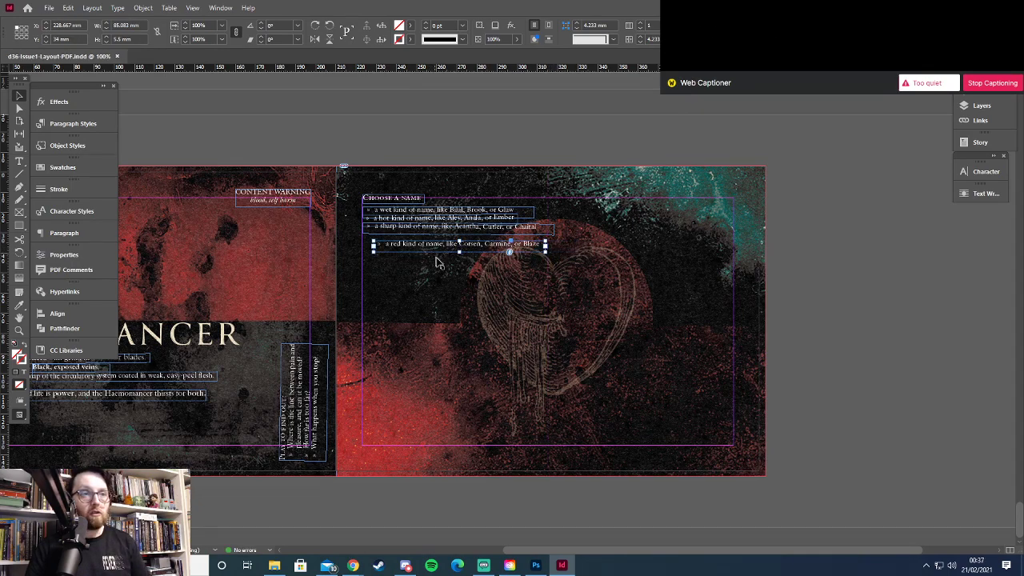
{"action": "left_click", "coordinate": [49, 9]}
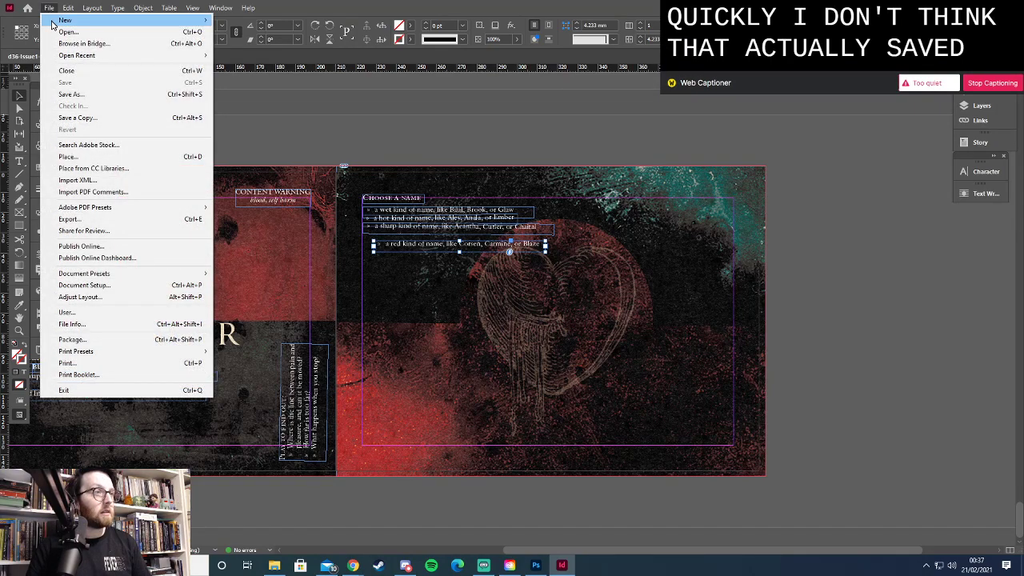
{"action": "left_click", "coordinate": [49, 9]}
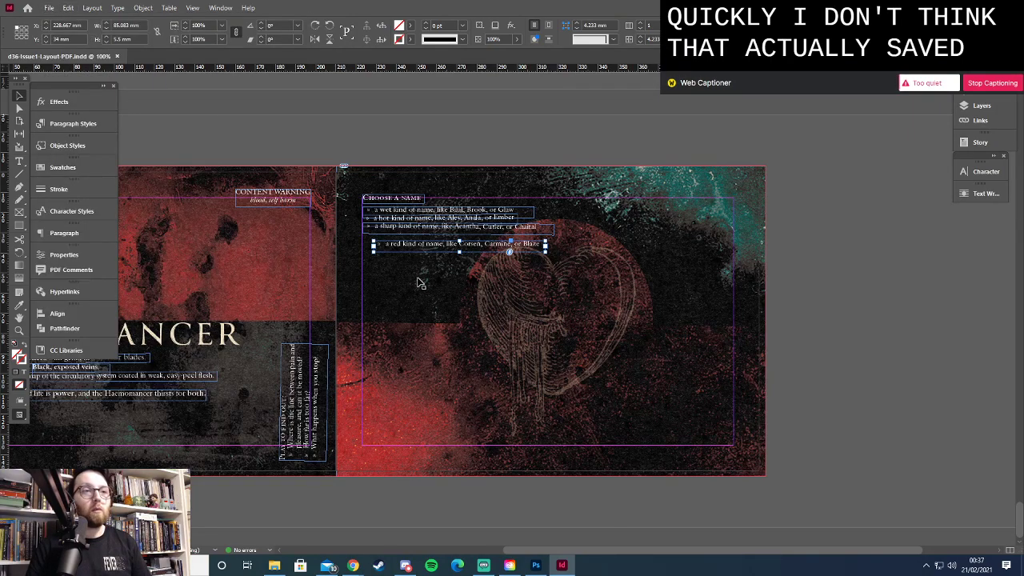
Move the "red" option's frame beneath the "sharp" option, at about X 223.9 mm, Y 29 mm
{"action": "left_click_drag", "start_coordinate": [403, 253], "coordinate": [397, 245]}
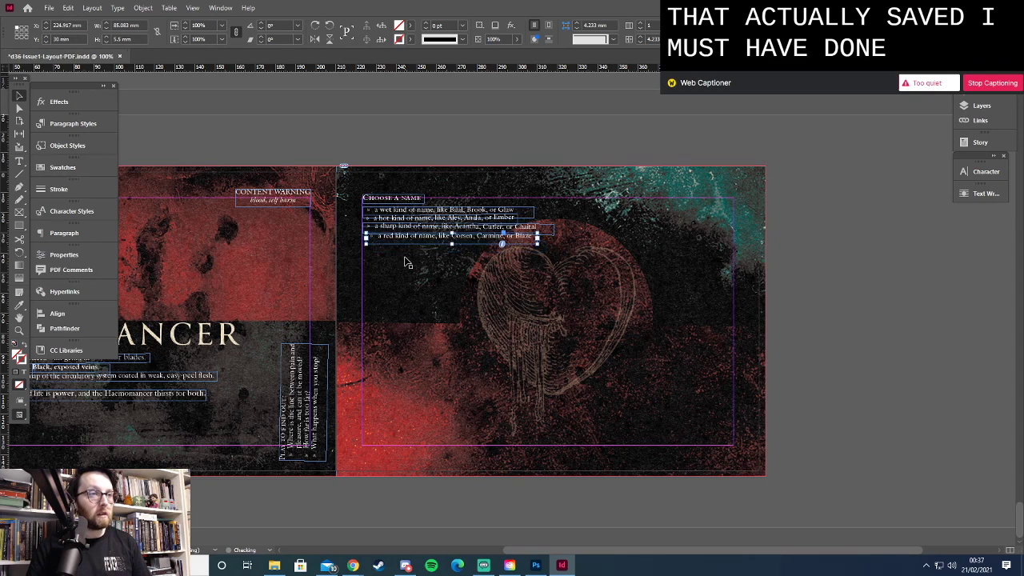
{"action": "key", "text": "Up"}
{"action": "key", "text": "Up"}
{"action": "key", "text": "Up"}
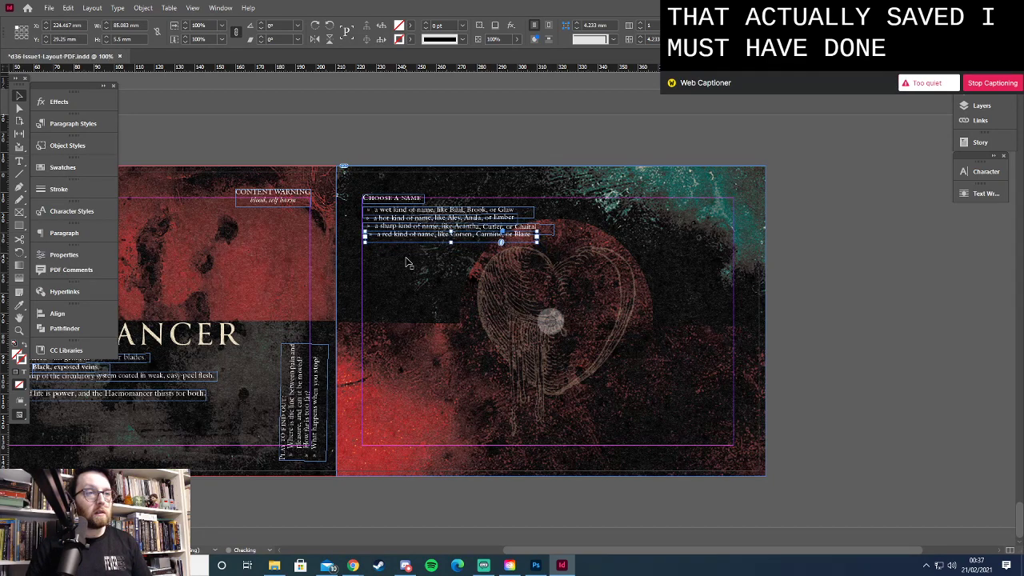
{"action": "key", "text": "Left"}
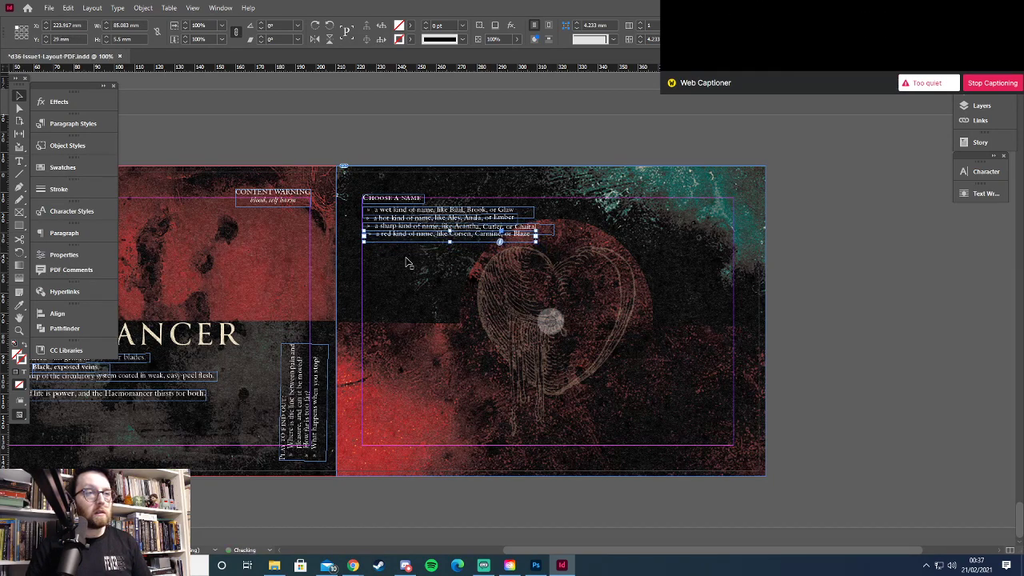
{"action": "left_click", "coordinate": [415, 140]}
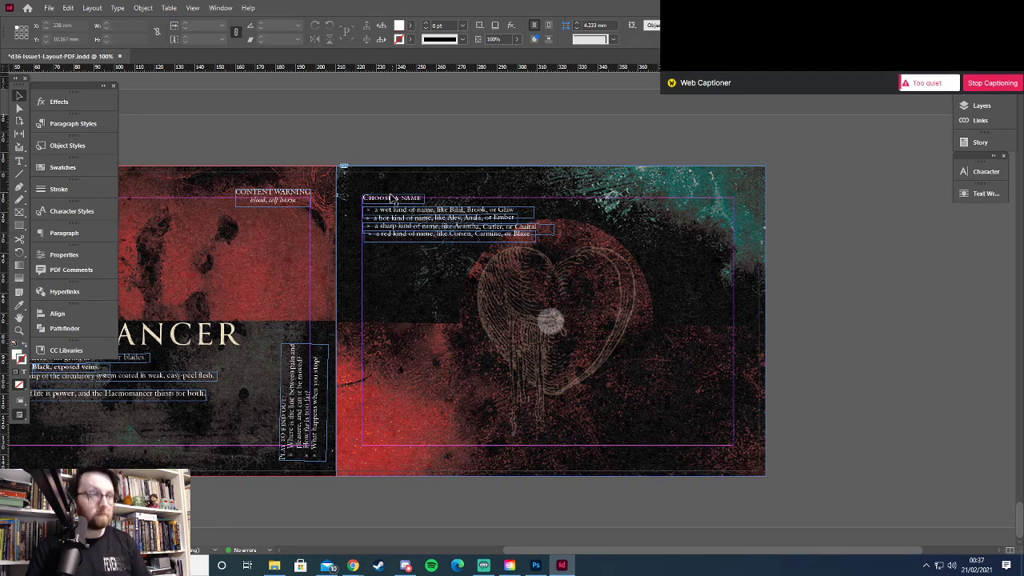
Increase the font size of the example names in the "a wet kind of name" option to 11 pt
{"action": "key", "text": "t"}
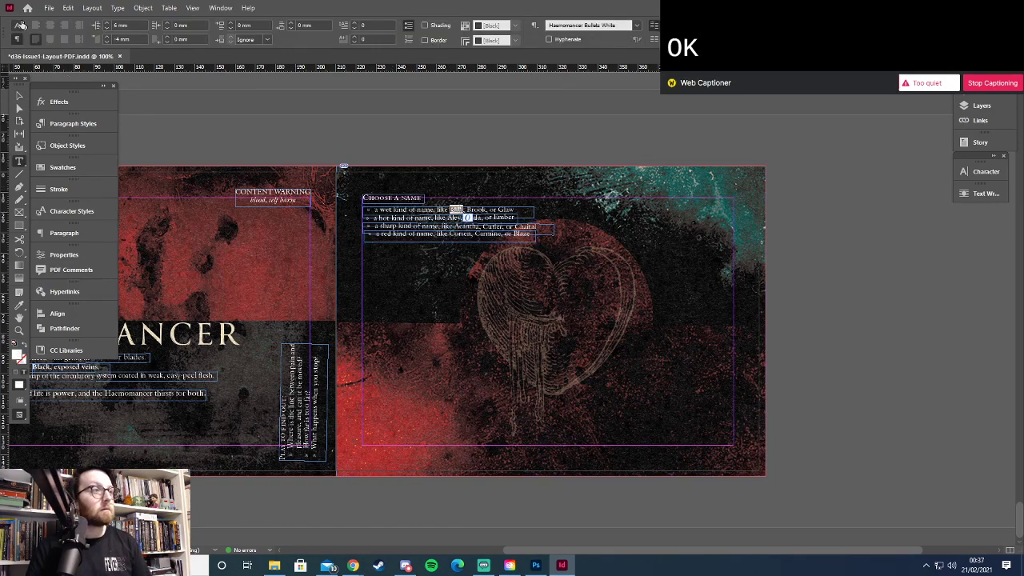
{"action": "left_click", "coordinate": [18, 25]}
{"action": "left_click", "coordinate": [132, 24]}
{"action": "double_click", "coordinate": [492, 219]}
{"action": "left_click", "coordinate": [132, 25]}
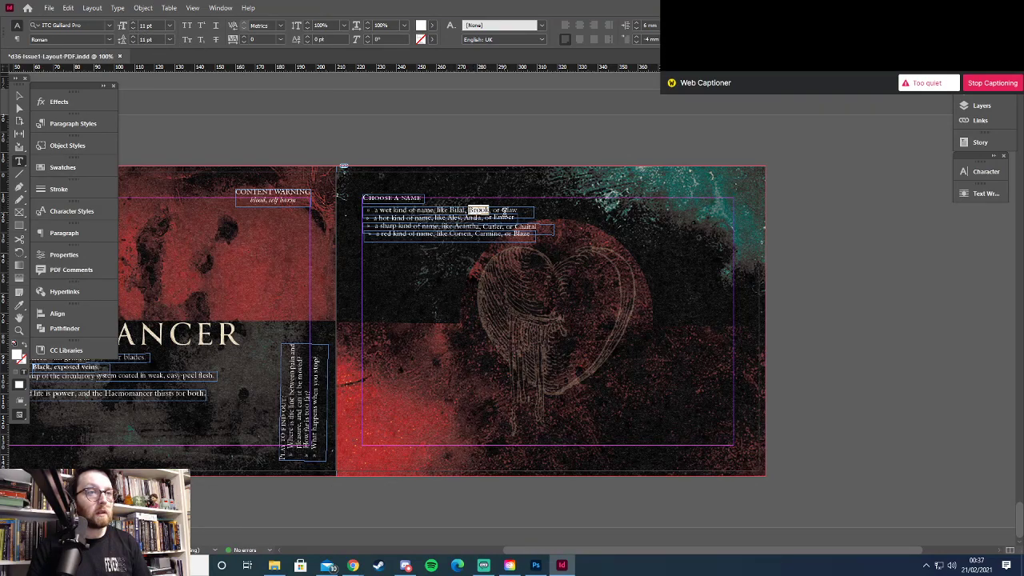
{"action": "left_click", "coordinate": [133, 25]}
Bold the word "hot" in the "a hot kind of name" option and set its example names to 11 pt
{"action": "left_click", "coordinate": [383, 219]}
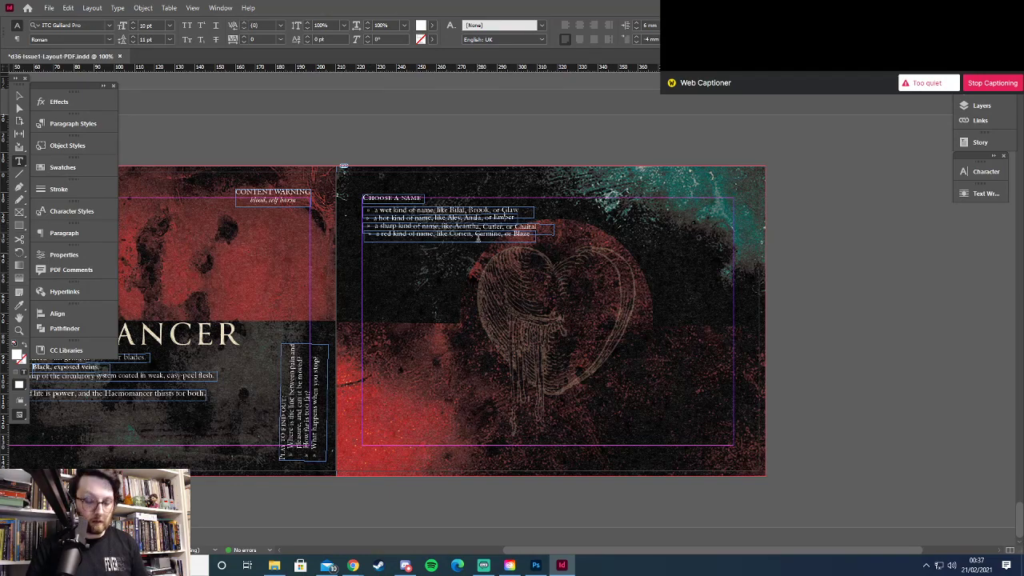
{"action": "double_click", "coordinate": [383, 217]}
{"action": "key", "text": "ctrl+shift+b"}
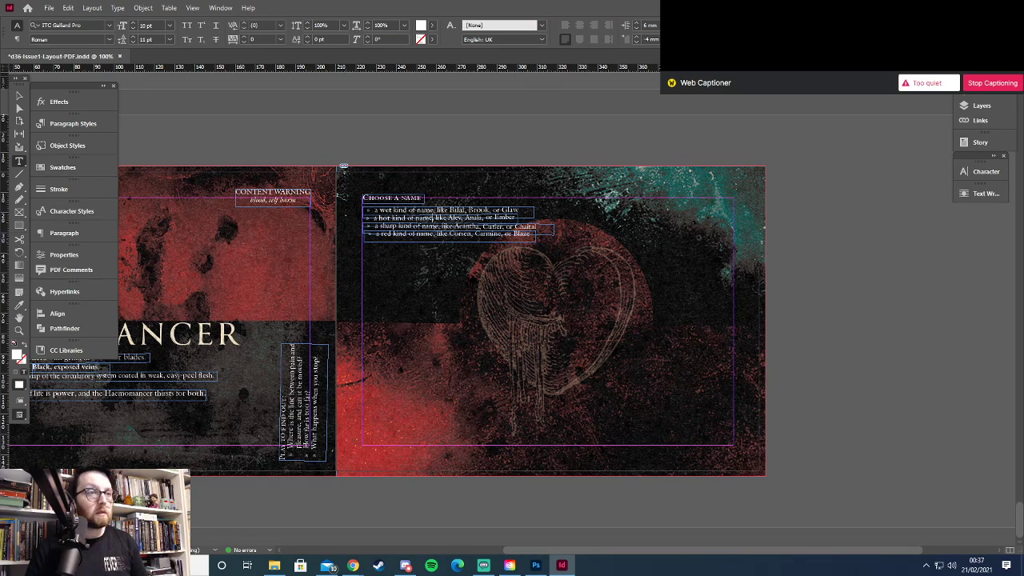
{"action": "left_click_drag", "start_coordinate": [461, 227], "coordinate": [472, 227]}
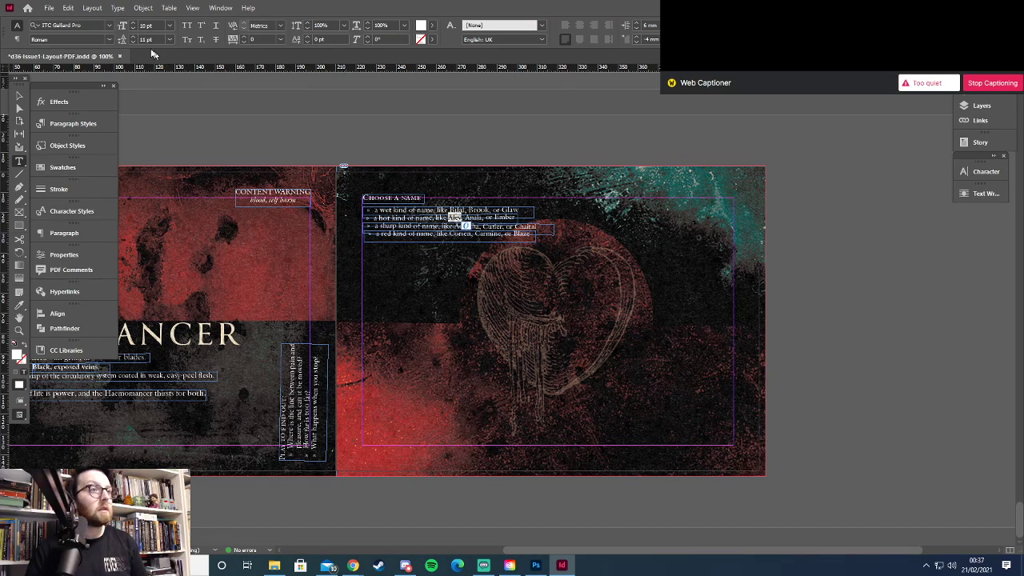
{"action": "left_click", "coordinate": [134, 23]}
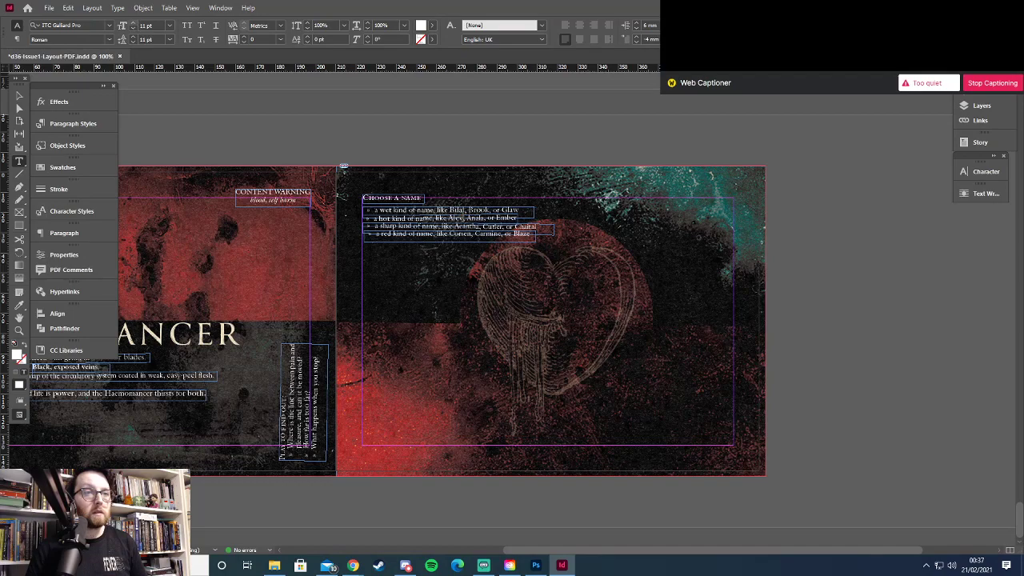
{"action": "left_click", "coordinate": [134, 24]}
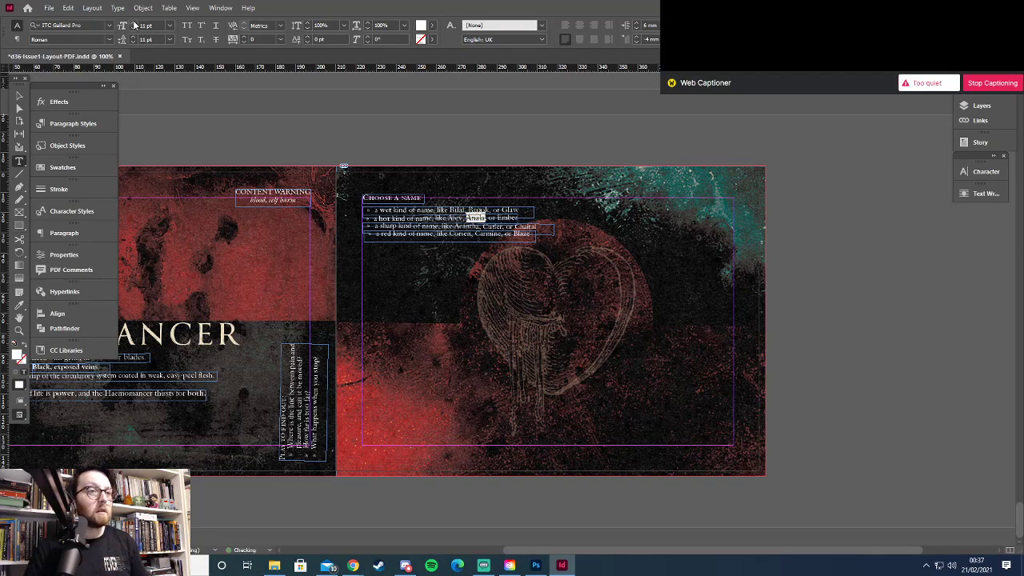
{"action": "key", "text": "ctrl+shift+period"}
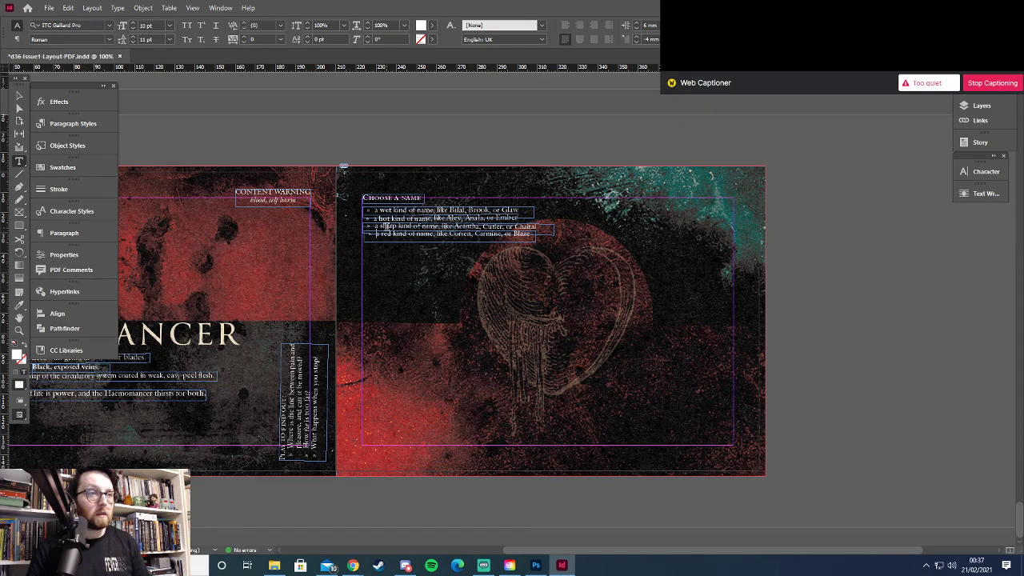
Bold the word "sharp" in the "a sharp kind of name" option and set its example names to 11 pt
{"action": "double_click", "coordinate": [390, 225]}
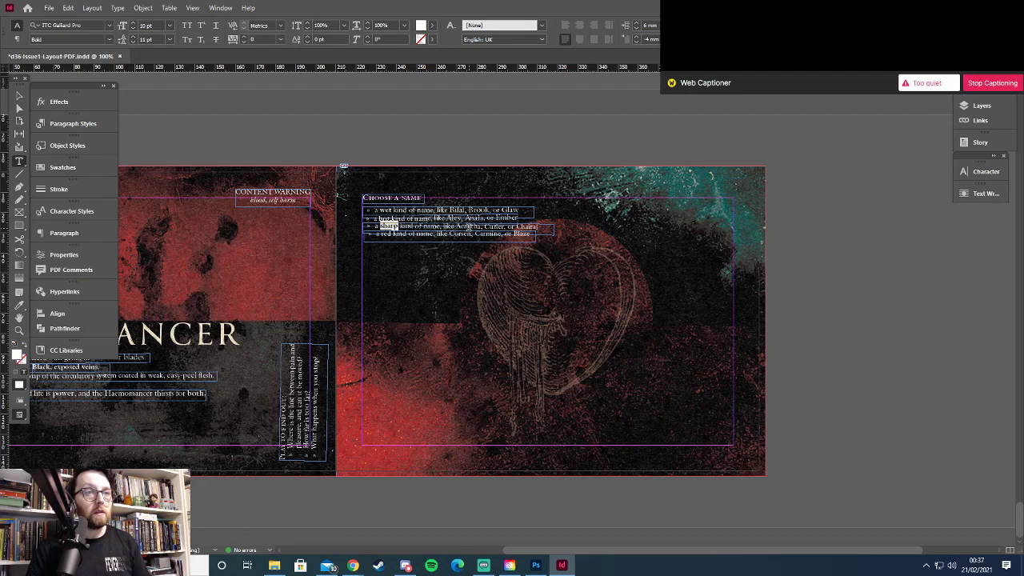
{"action": "left_click", "coordinate": [133, 23]}
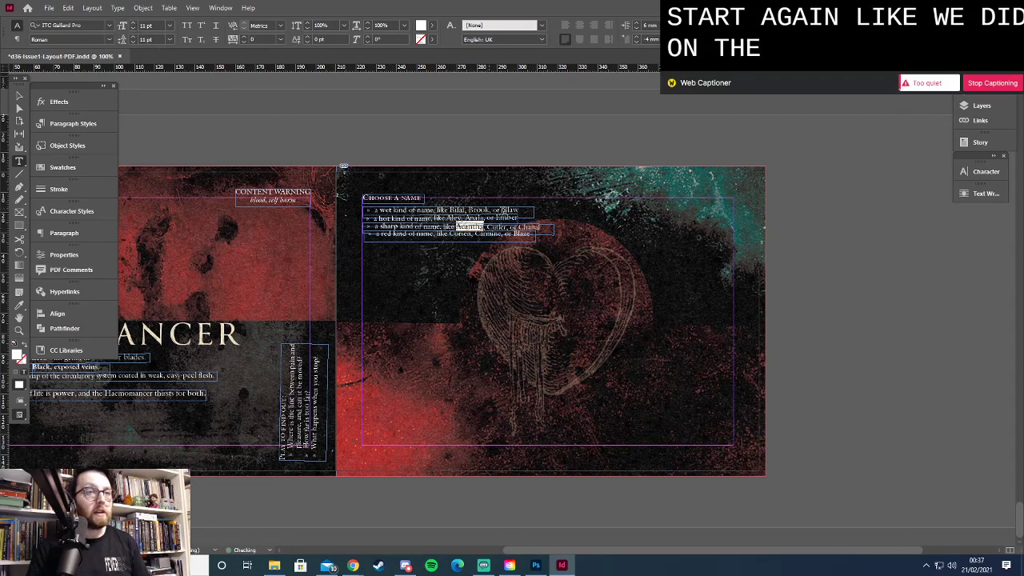
{"action": "left_click", "coordinate": [133, 23]}
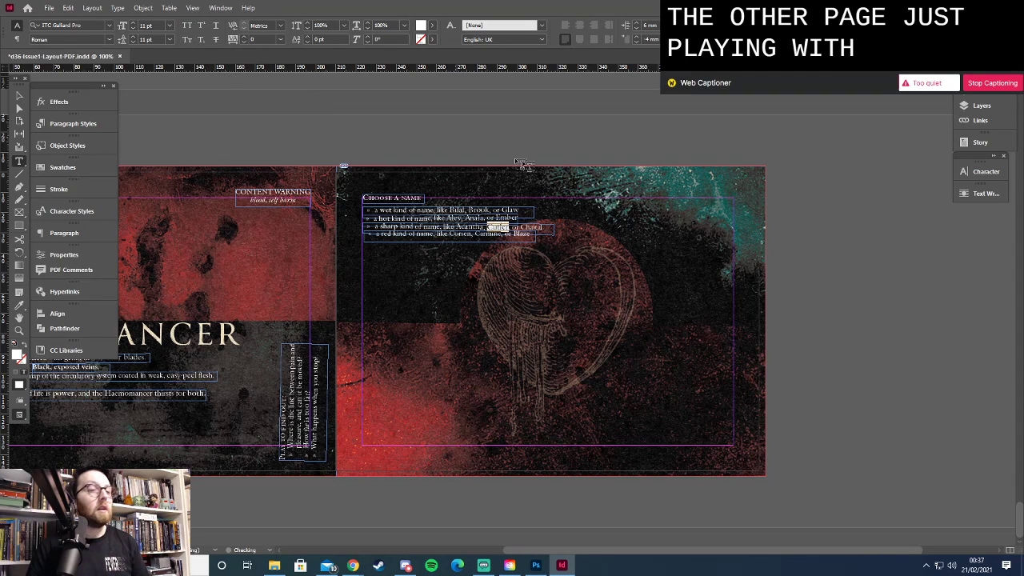
{"action": "double_click", "coordinate": [531, 228]}
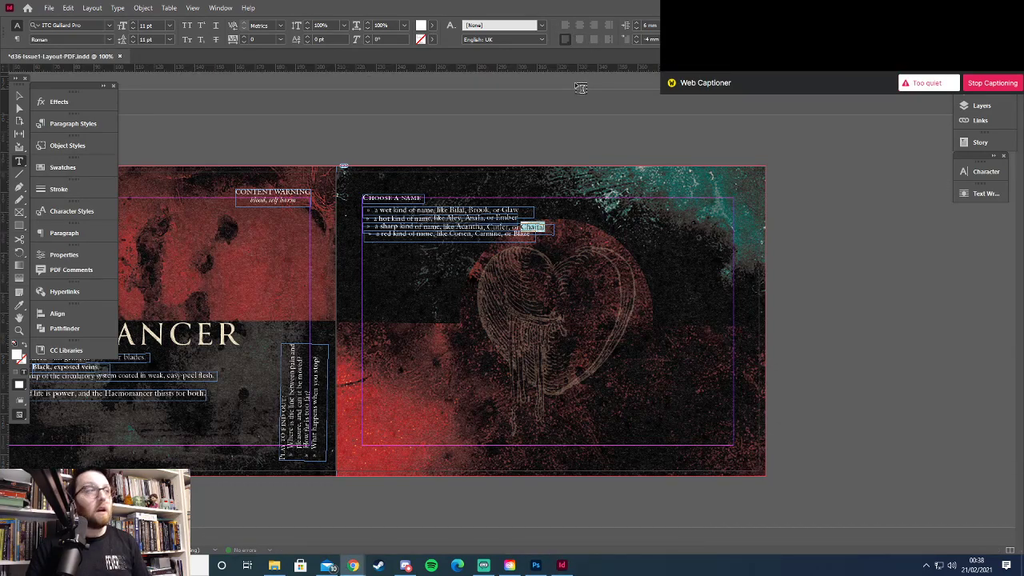
Bold the word "red" in the "a red kind of name" option and set its example names to 11 pt
{"action": "double_click", "coordinate": [385, 234]}
{"action": "key", "text": "ctrl+shift+b"}
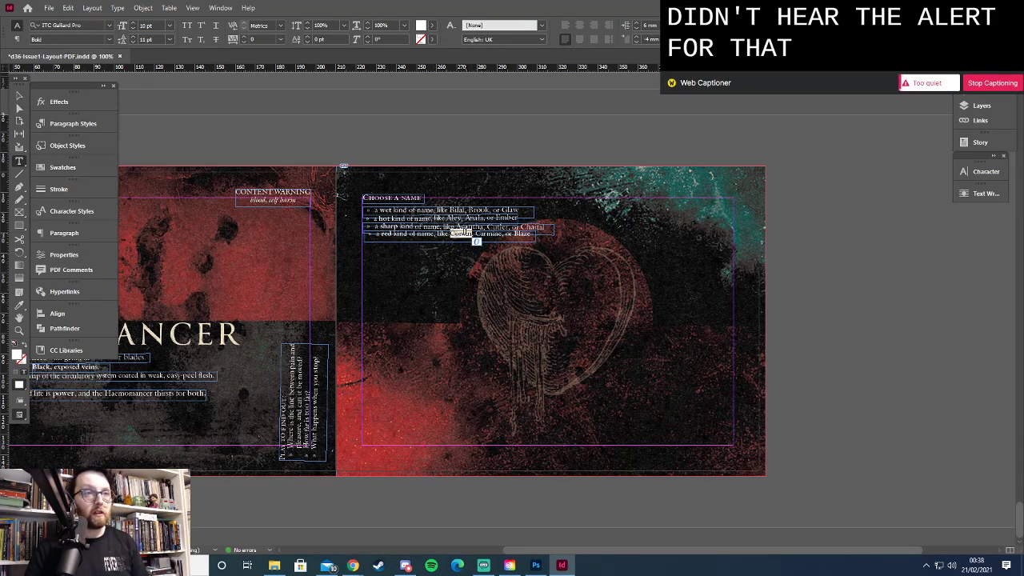
{"action": "left_click", "coordinate": [132, 22]}
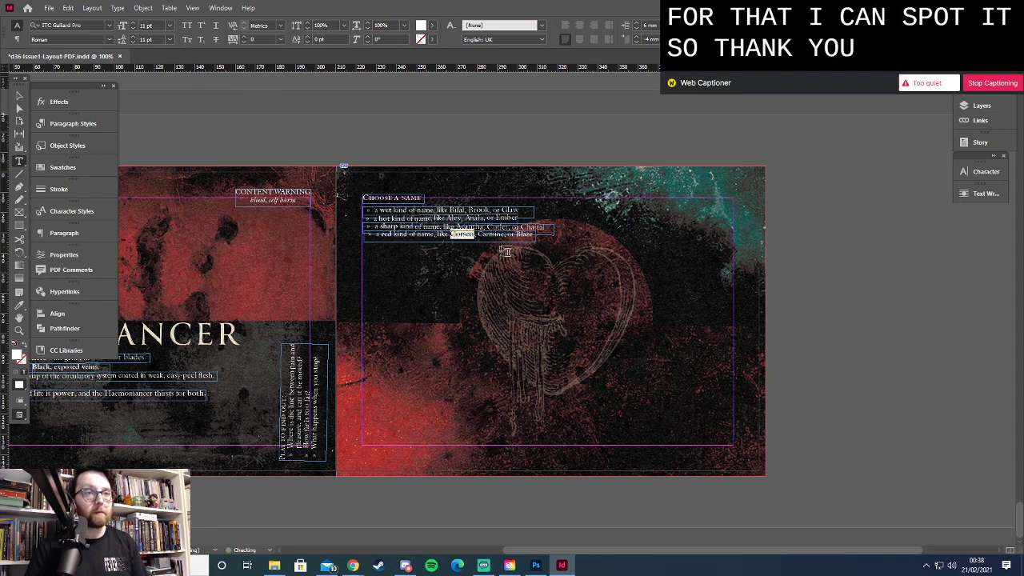
{"action": "left_click", "coordinate": [131, 23]}
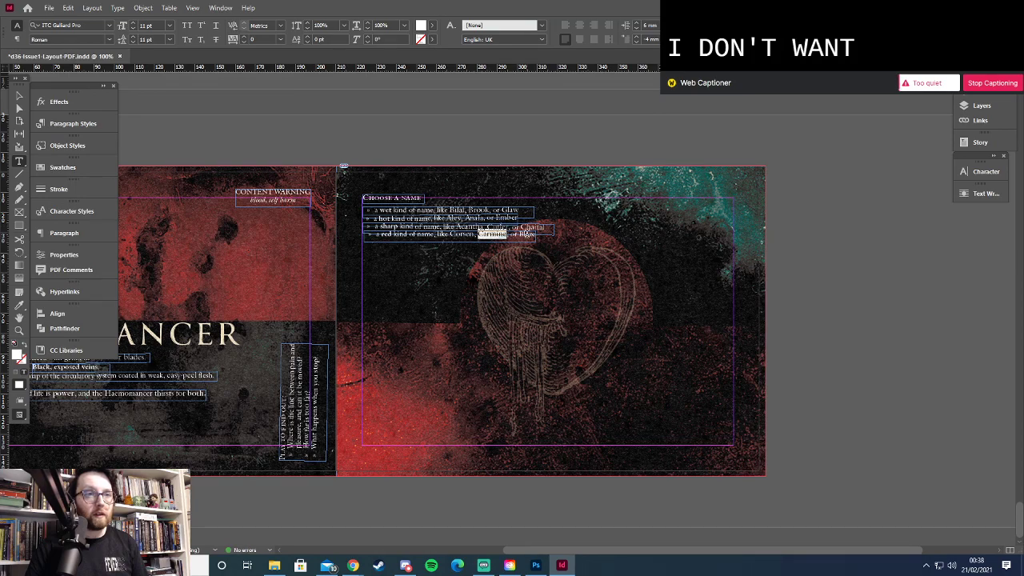
{"action": "double_click", "coordinate": [528, 233]}
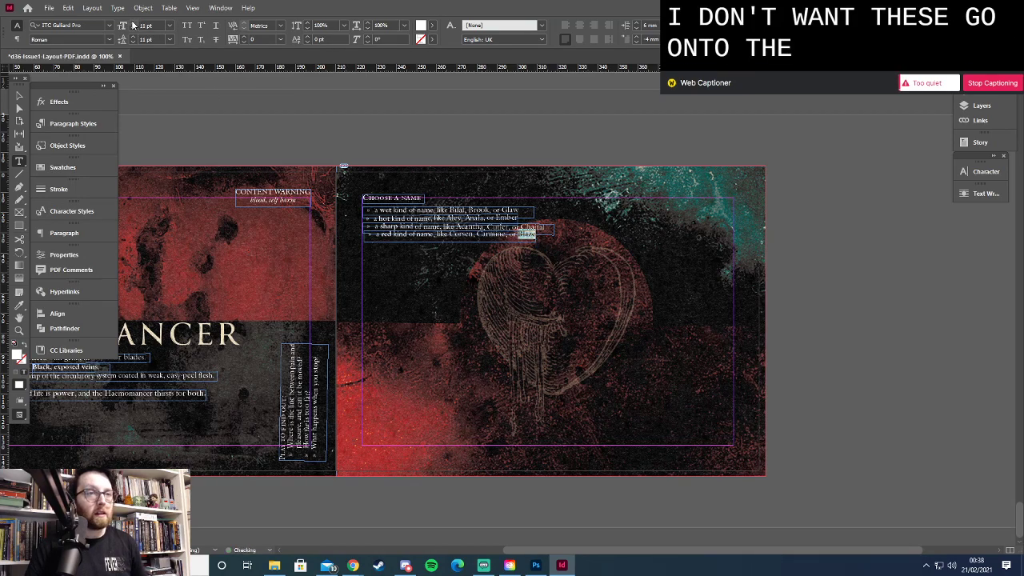
Move the "Choose a name" heading and the "wet" option's frame together up and left, to X 220.75 mm
{"action": "left_click", "coordinate": [19, 98]}
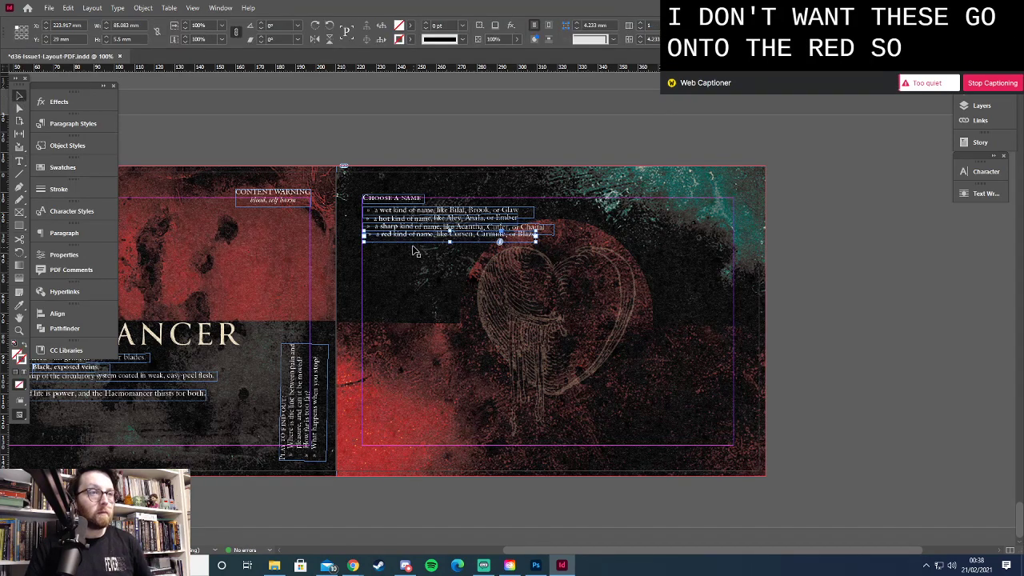
{"action": "left_click", "coordinate": [367, 217]}
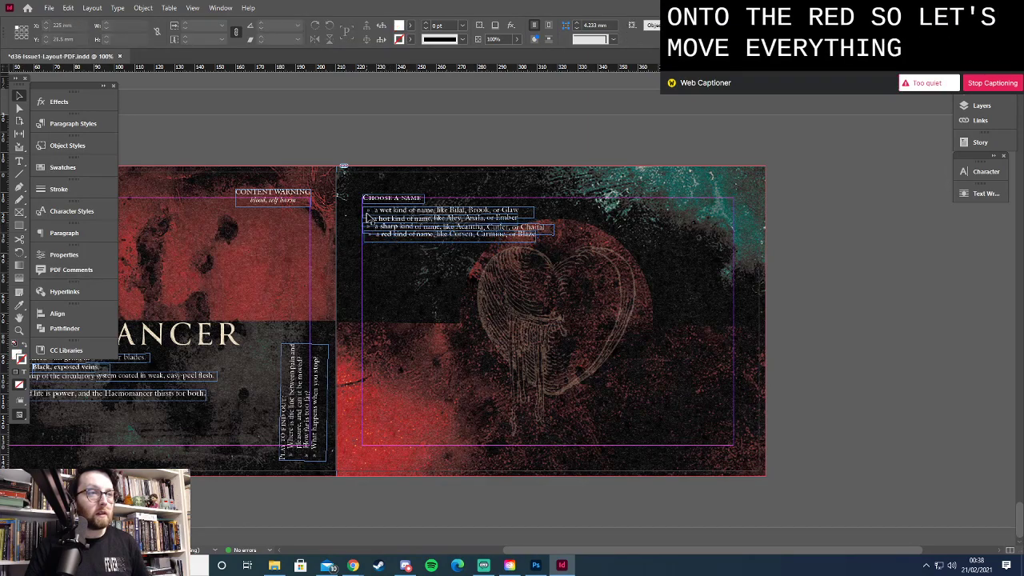
{"action": "left_click", "coordinate": [372, 225]}
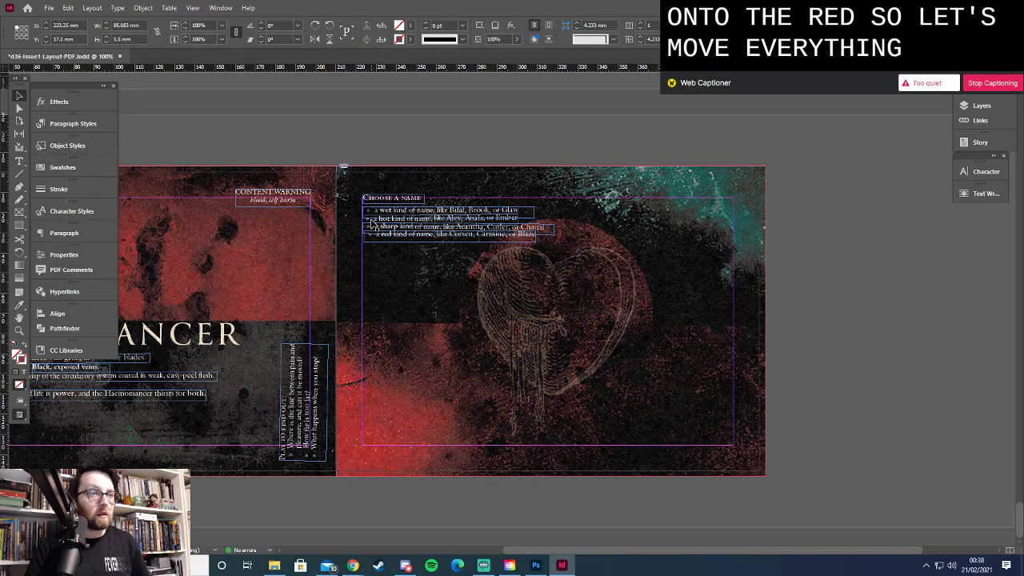
{"action": "left_click", "coordinate": [535, 220]}
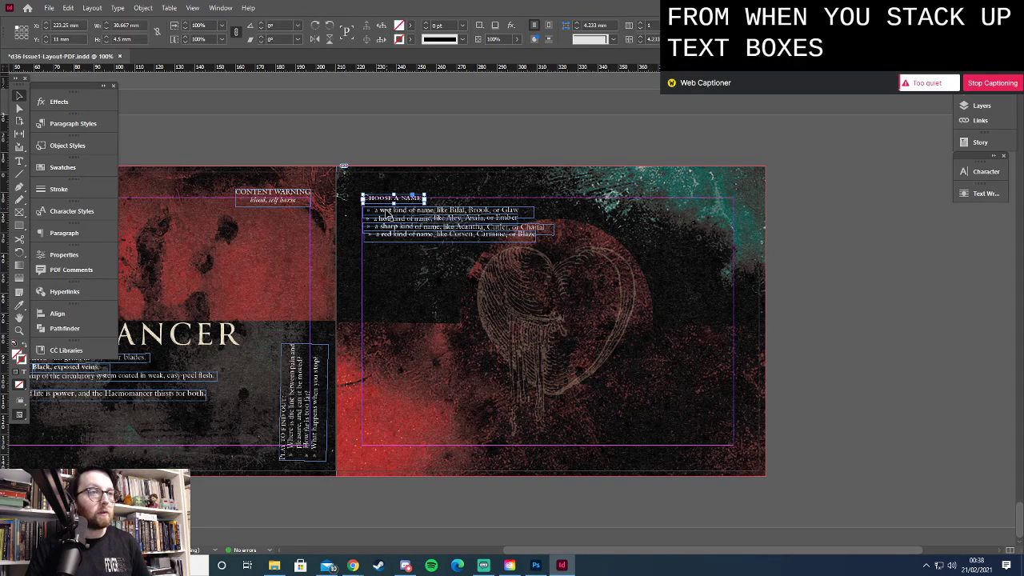
{"action": "left_click_drag", "start_coordinate": [387, 226], "coordinate": [388, 221]}
{"action": "key", "text": "shift+Left"}
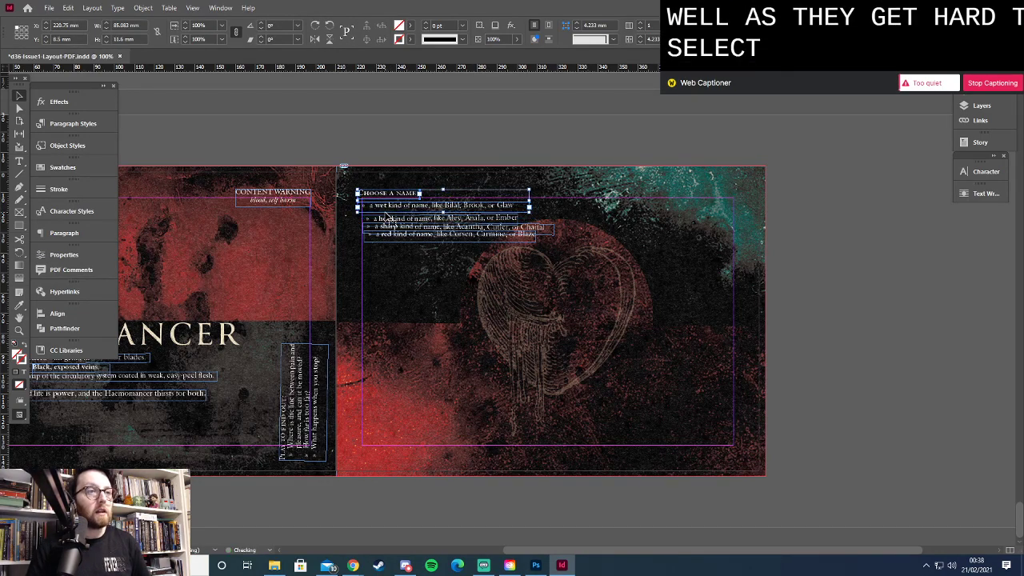
{"action": "key", "text": "shift+Up"}
Move the "hot" option's frame up beneath "wet" and the "sharp" option's frame to about X 221.7 mm, Y 19.7 mm
{"action": "left_click", "coordinate": [387, 219]}
{"action": "key", "text": "shift+Up"}
{"action": "key", "text": "shift+Up"}
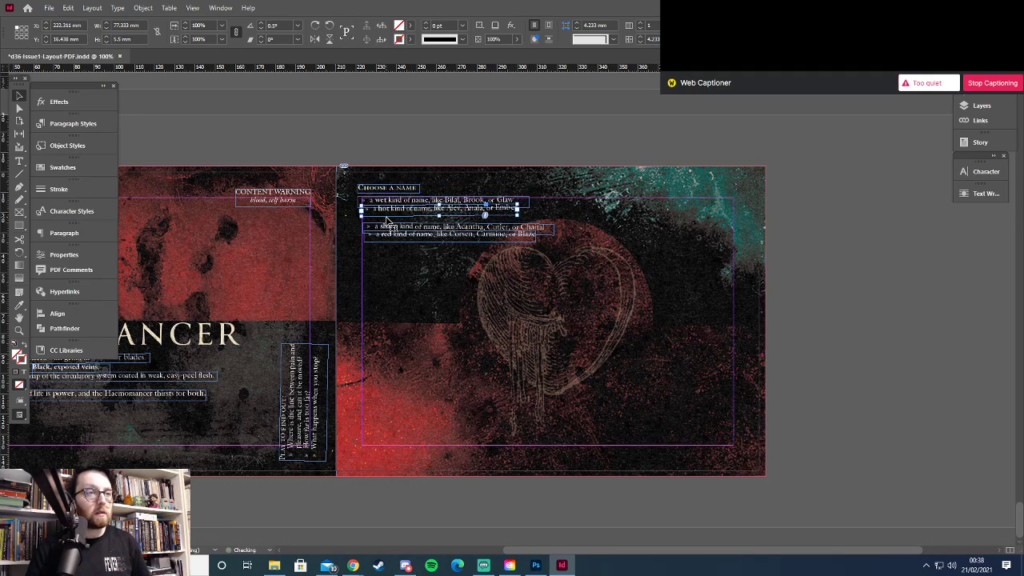
{"action": "left_click", "coordinate": [385, 228]}
{"action": "key", "text": "shift+Up"}
{"action": "key", "text": "shift+Up"}
{"action": "key", "text": "Left"}
{"action": "key", "text": "Left"}
{"action": "key", "text": "Left"}
{"action": "key", "text": "Left"}
{"action": "key", "text": "Left"}
{"action": "key", "text": "Left"}
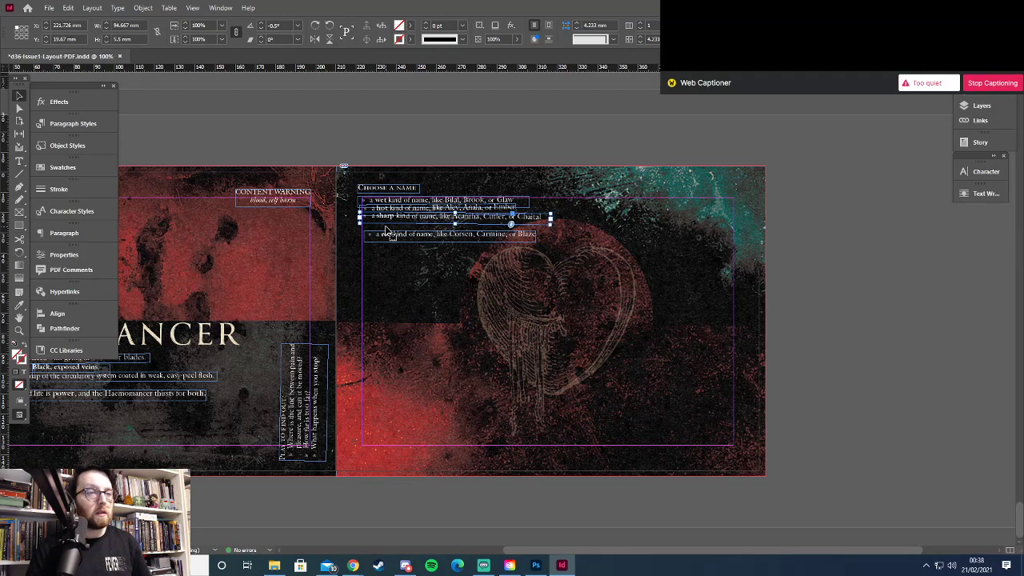
Move the "red" option's frame up beneath "sharp" and left, to about X 216.2 mm, Y 24 mm
{"action": "key", "text": "shift+Up"}
{"action": "key", "text": "shift+Up"}
{"action": "key", "text": "shift+Left"}
{"action": "key", "text": "shift+Left"}
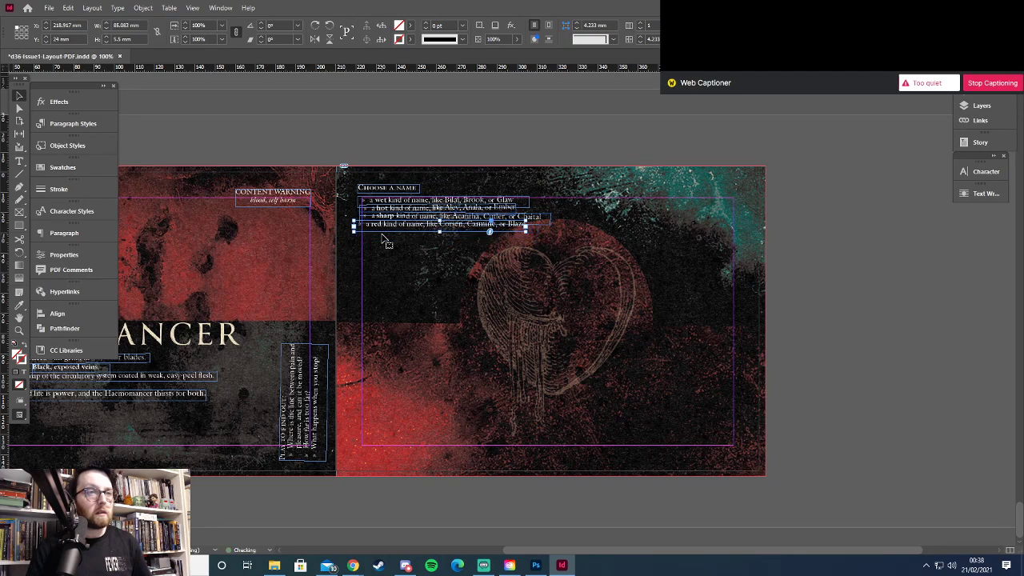
{"action": "key", "text": "shift+Left"}
{"action": "key", "text": "Left"}
{"action": "key", "text": "Left"}
{"action": "key", "text": "Left"}
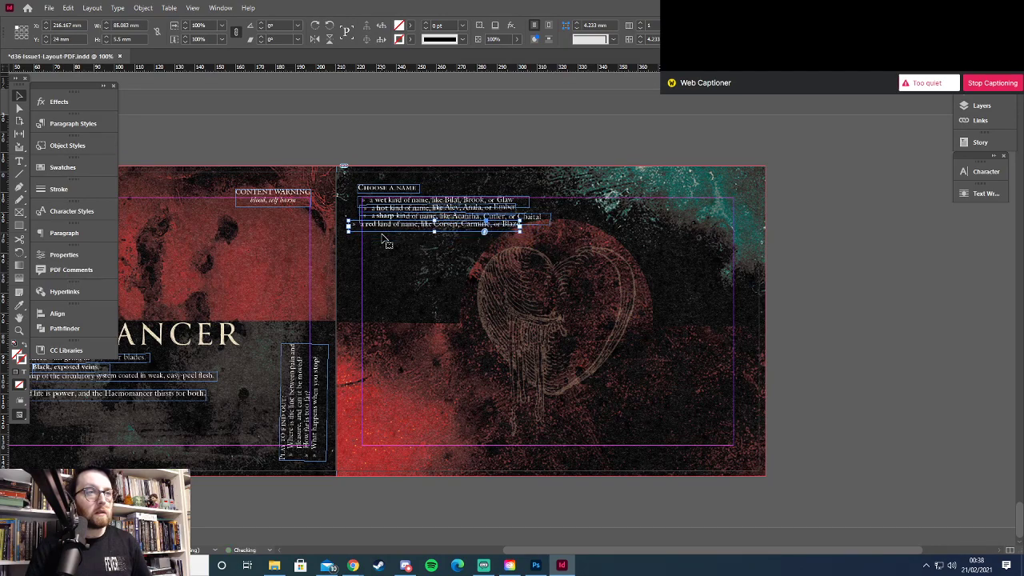
Shift the "sharp" option's frame left to about X 217.2 mm and the "hot" option's frame to about X 217.1 mm, Y 16.2 mm
{"action": "left_click", "coordinate": [399, 219], "text": "shift"}
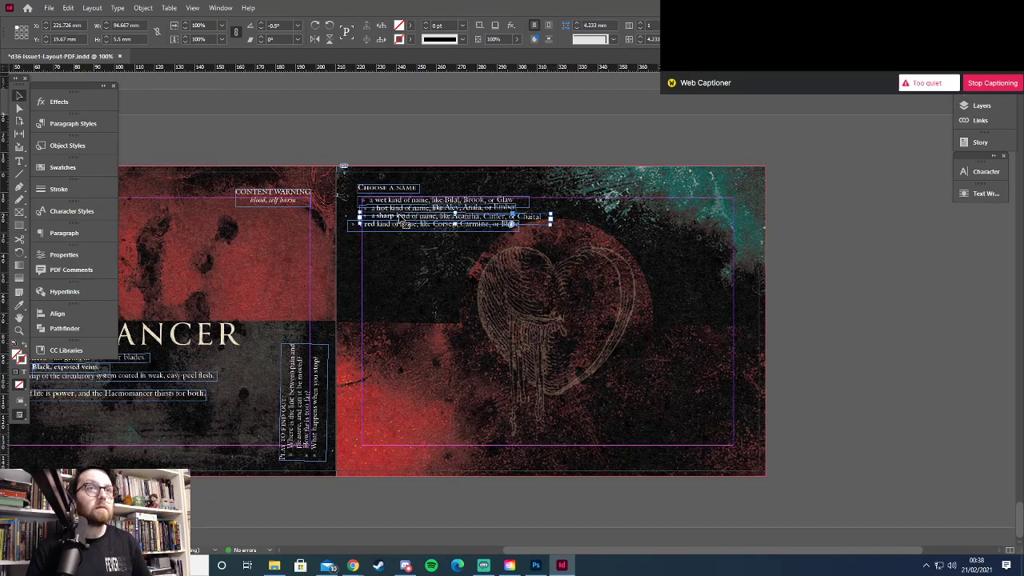
{"action": "key", "text": "shift+Left"}
{"action": "key", "text": "shift+Left"}
{"action": "key", "text": "Right"}
{"action": "key", "text": "Right"}
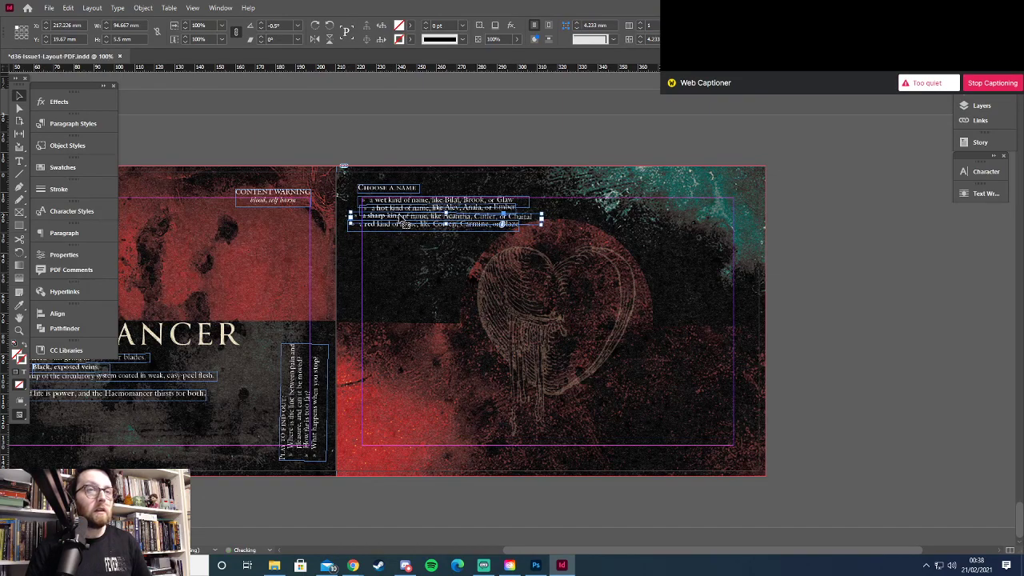
{"action": "key", "text": "shift+Left"}
{"action": "key", "text": "shift+Left"}
{"action": "key", "text": "Right"}
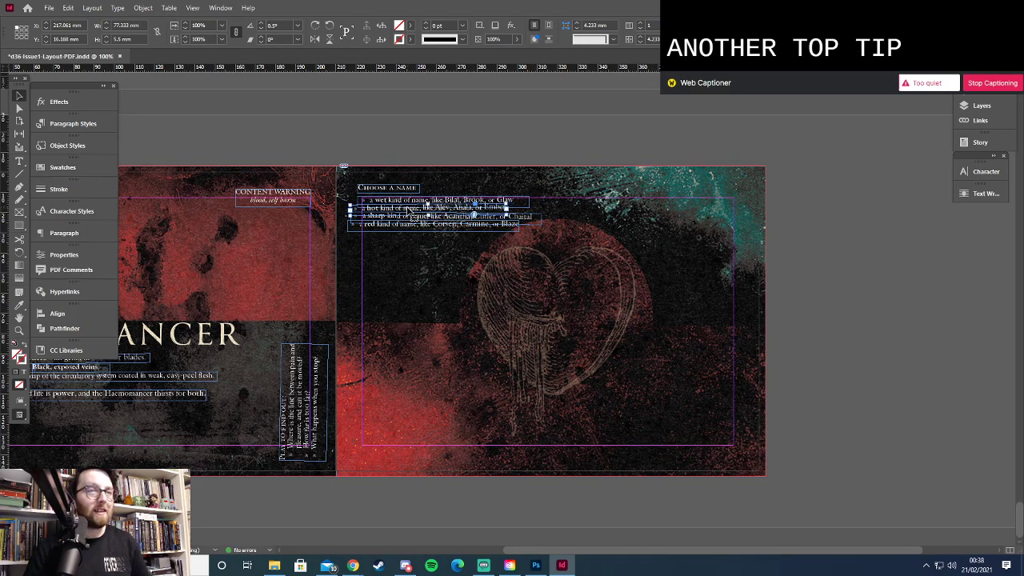
Move the "wet" option's frame to X 216.25 mm, Y 12.35 mm and save the layout document
{"action": "left_click", "coordinate": [409, 201]}
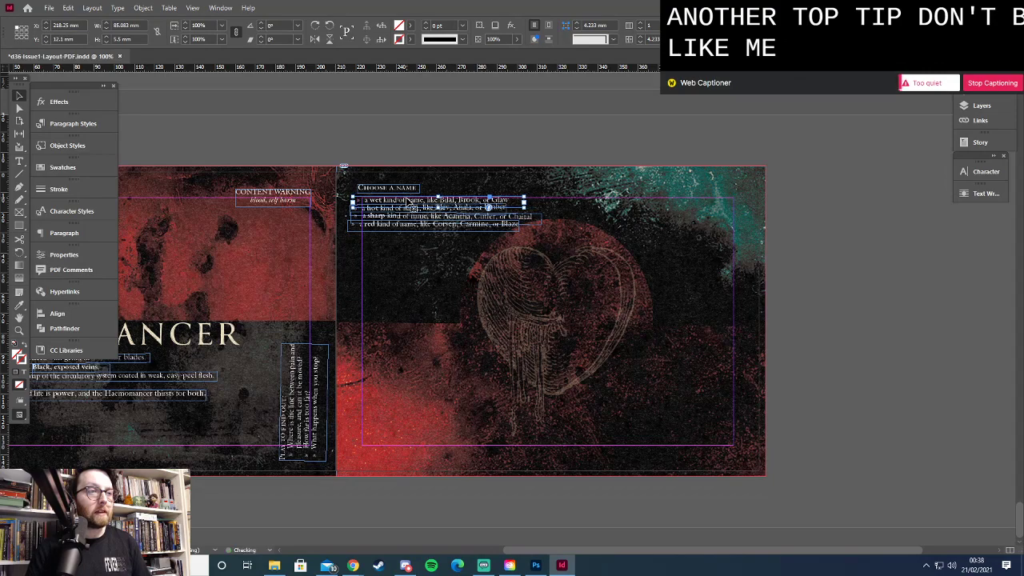
{"action": "key", "text": "Right"}
{"action": "key", "text": "Right"}
{"action": "key", "text": "Down"}
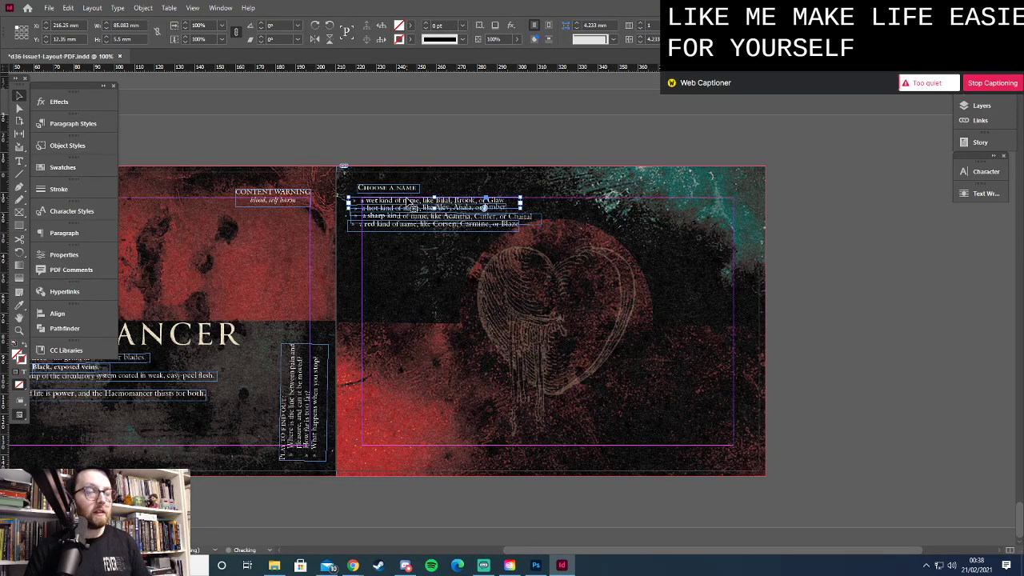
{"action": "left_click", "coordinate": [409, 271]}
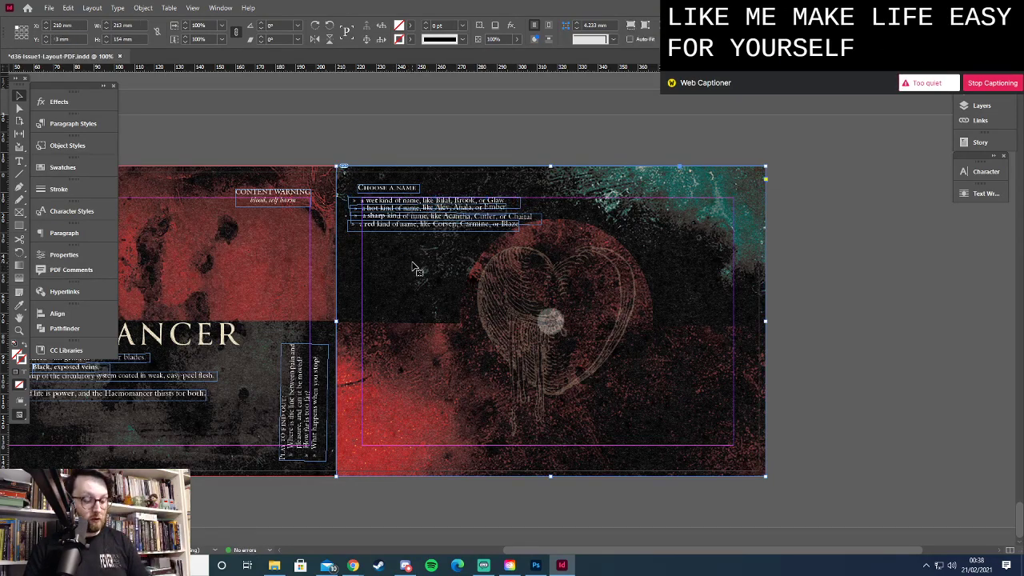
{"action": "key", "text": "ctrl+s"}
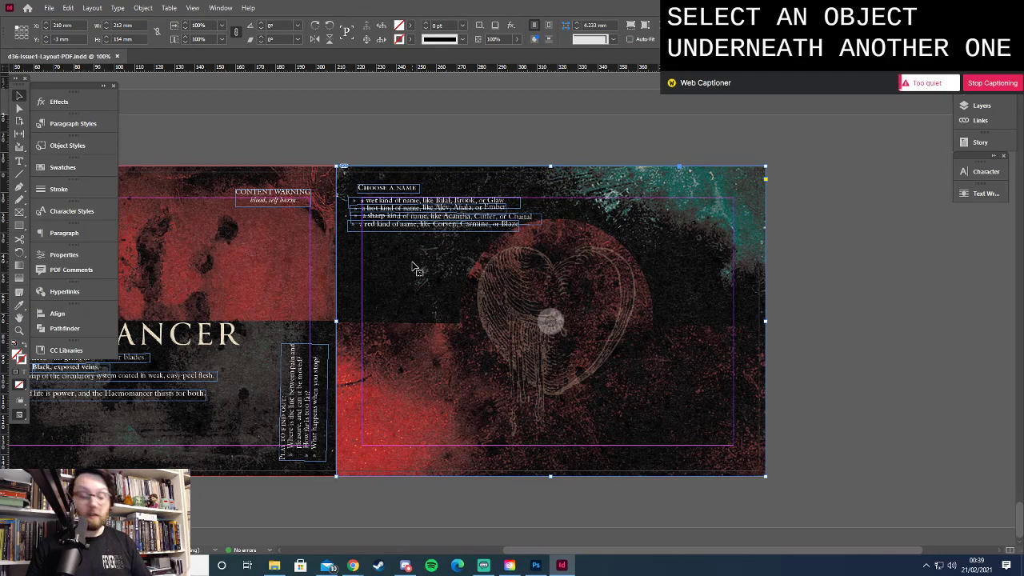
Preview the spread without guides, nudge the "red" option's frame left to about X 214.9 mm, and preview it again
{"action": "key", "text": "w"}
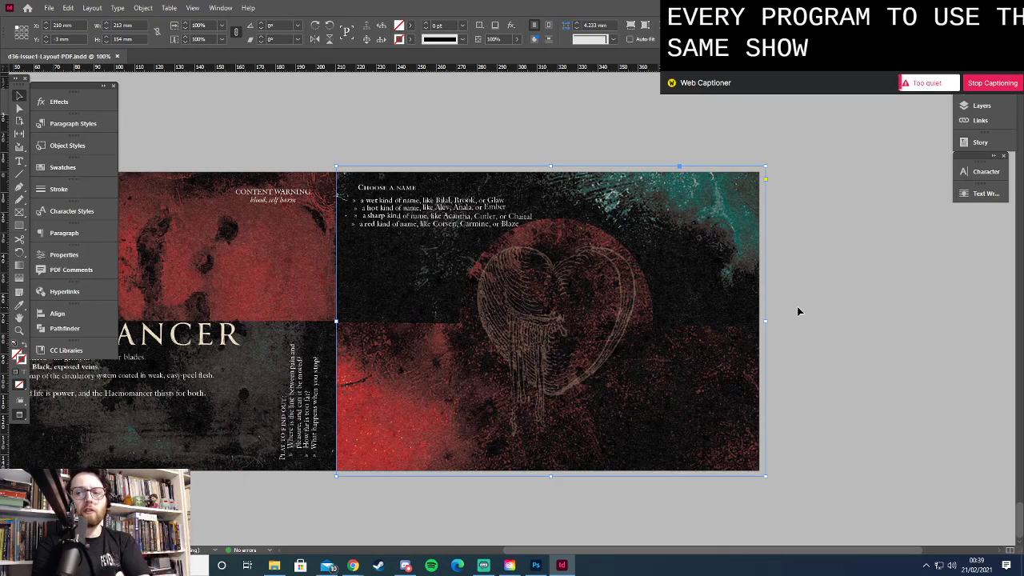
{"action": "key", "text": "w"}
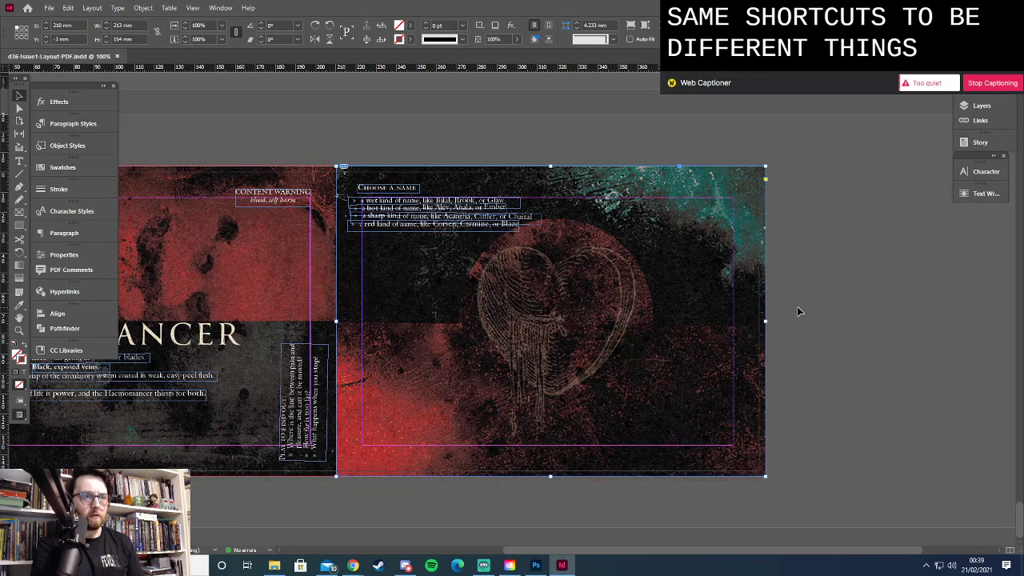
{"action": "left_click", "coordinate": [472, 229]}
{"action": "key", "text": "Left"}
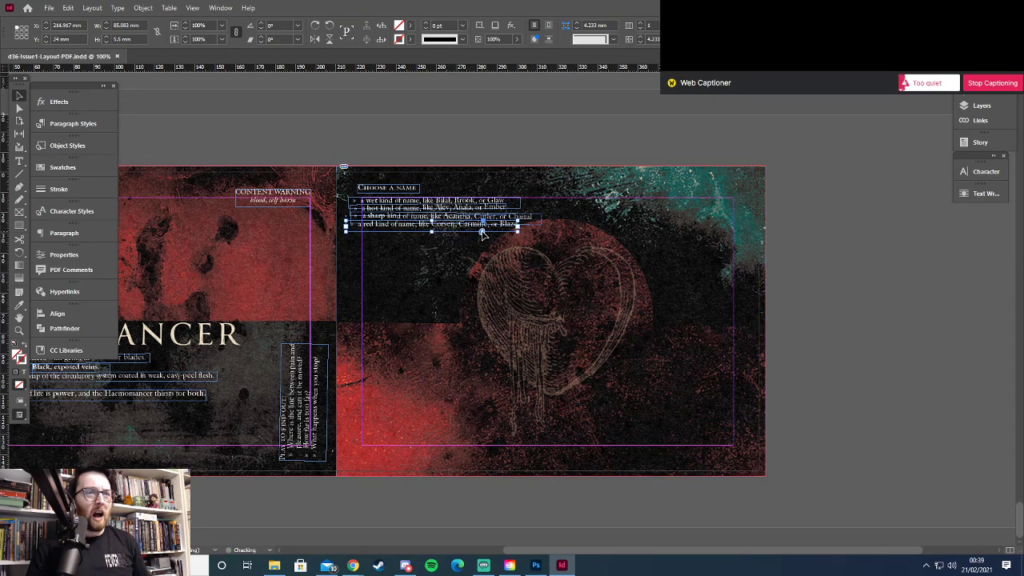
{"action": "left_click", "coordinate": [544, 133]}
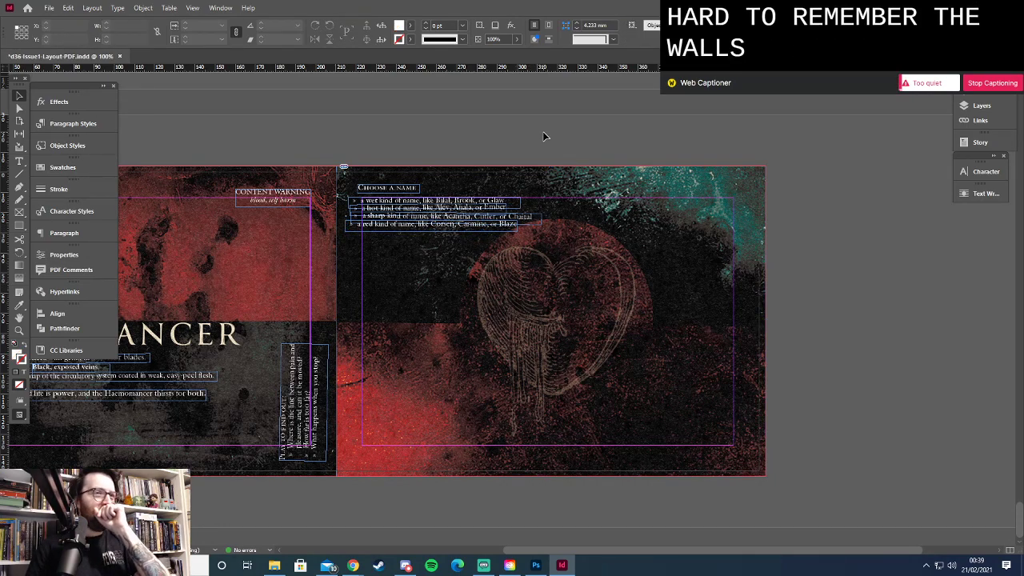
{"action": "key", "text": "w"}
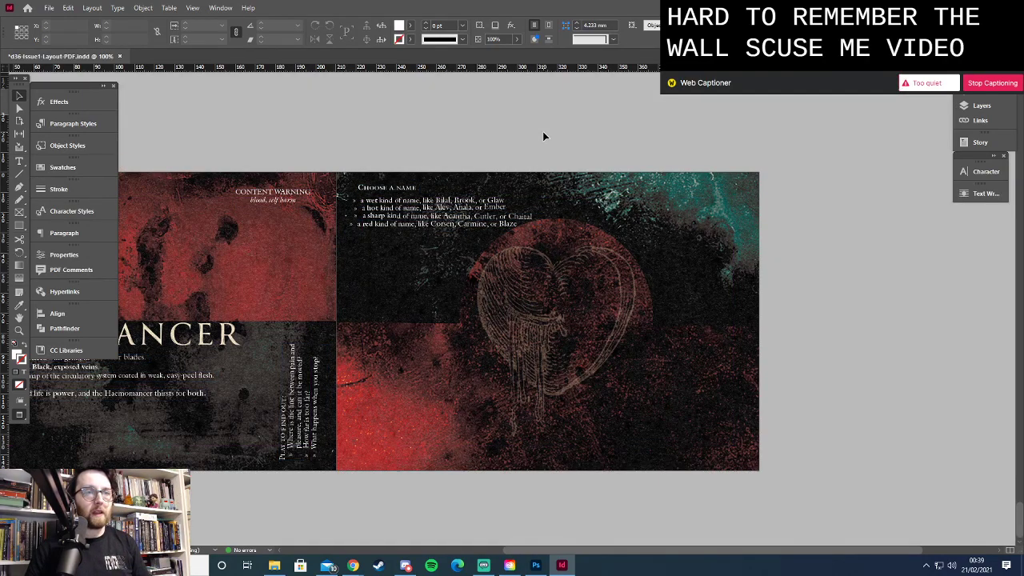
Nudge the "red" option's text frame slightly right to about X 215.7 mm
{"action": "left_click", "coordinate": [506, 225]}
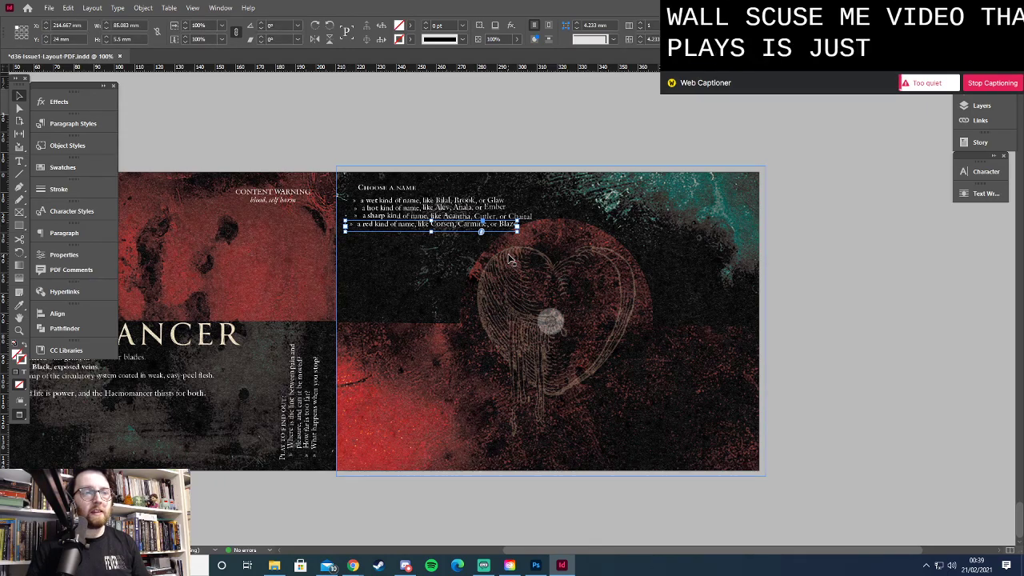
{"action": "key", "text": "Left"}
{"action": "key", "text": "Left"}
{"action": "key", "text": "Left"}
{"action": "key", "text": "Right"}
{"action": "key", "text": "Right"}
{"action": "key", "text": "Right"}
{"action": "key", "text": "Right"}
{"action": "key", "text": "Right"}
{"action": "key", "text": "Right"}
{"action": "key", "text": "Right"}
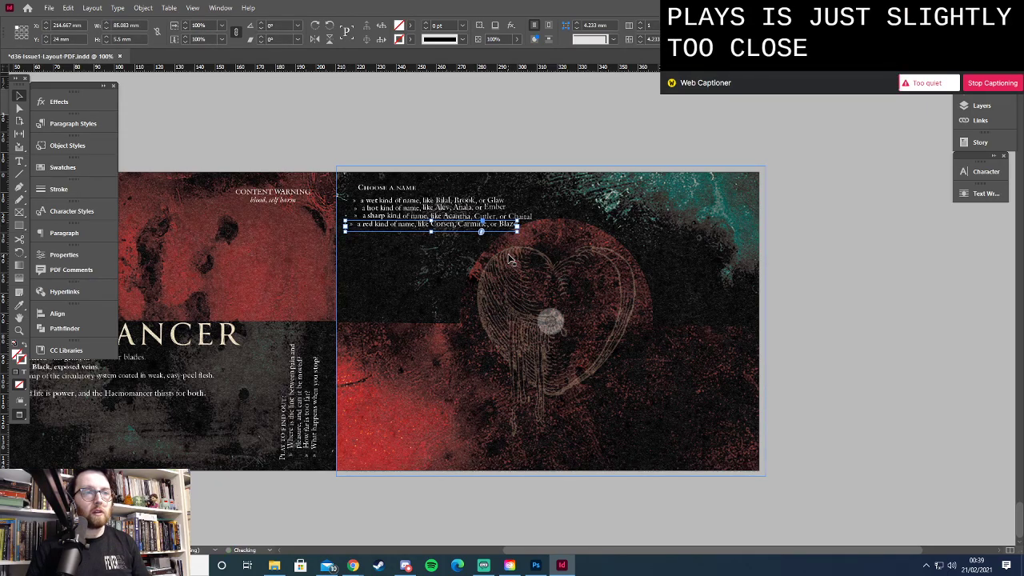
Open the basic character formats of the "red" option's Haemomancer Bullets White paragraph style for editing
{"action": "key", "text": "t"}
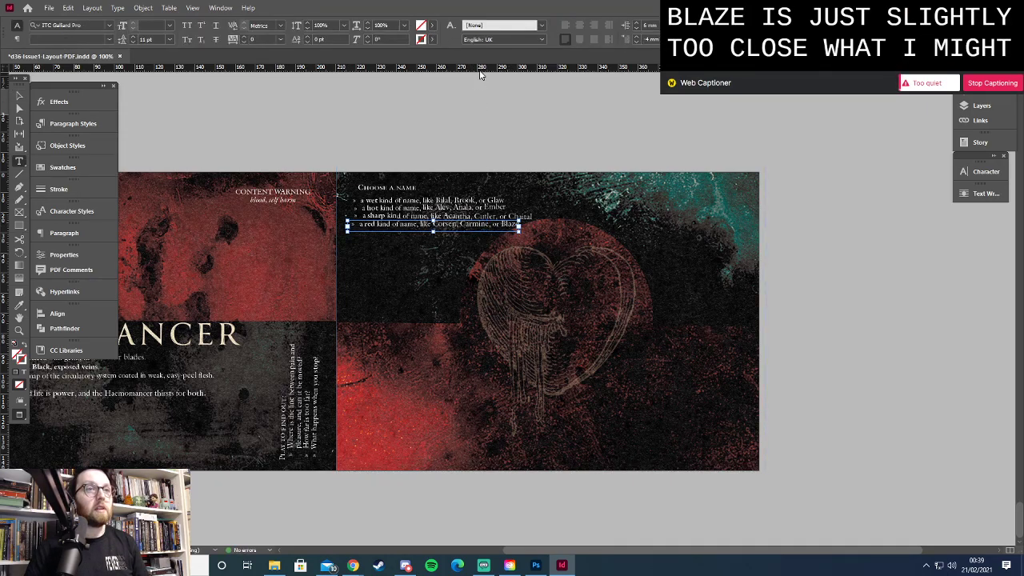
{"action": "left_click", "coordinate": [18, 40]}
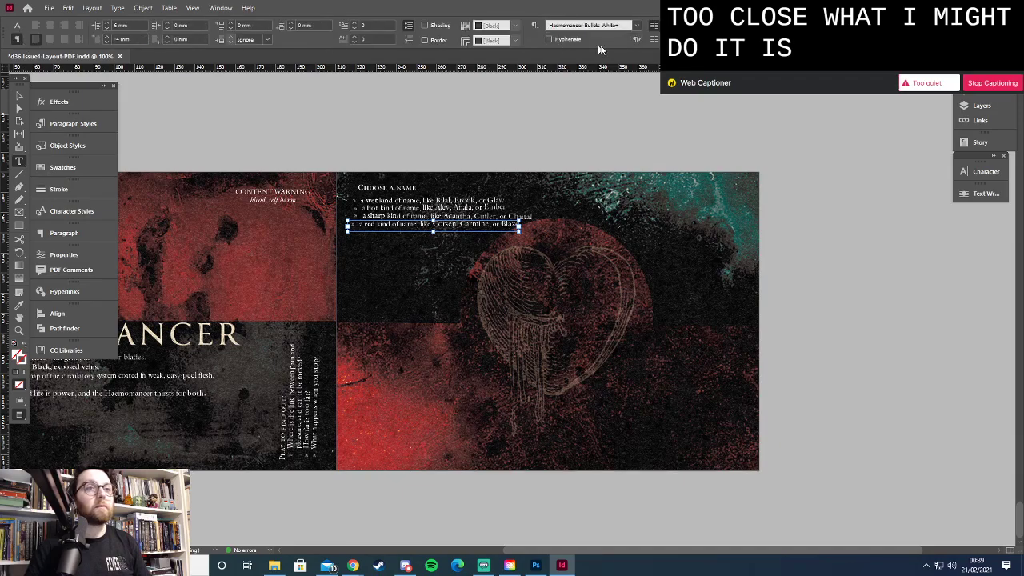
{"action": "left_click", "coordinate": [532, 28]}
{"action": "left_click", "coordinate": [569, 79]}
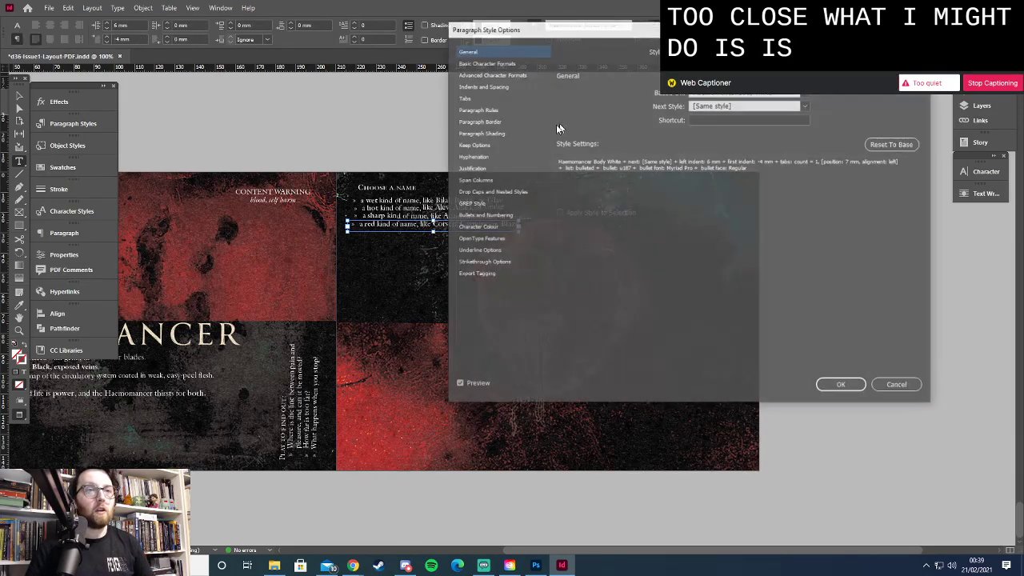
{"action": "left_click", "coordinate": [502, 64]}
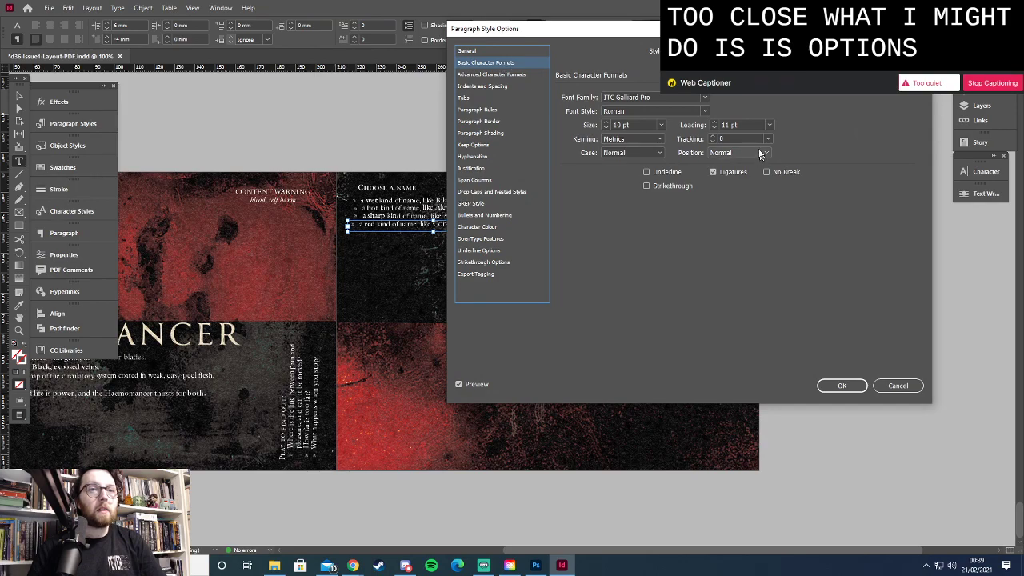
{"action": "left_click", "coordinate": [714, 128]}
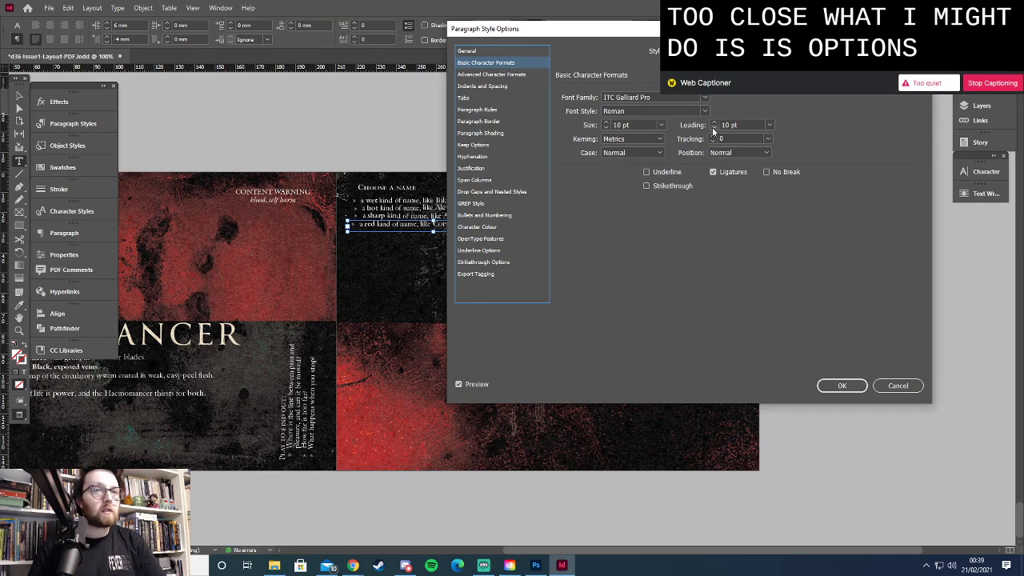
{"action": "left_click", "coordinate": [713, 122]}
{"action": "left_click", "coordinate": [658, 139]}
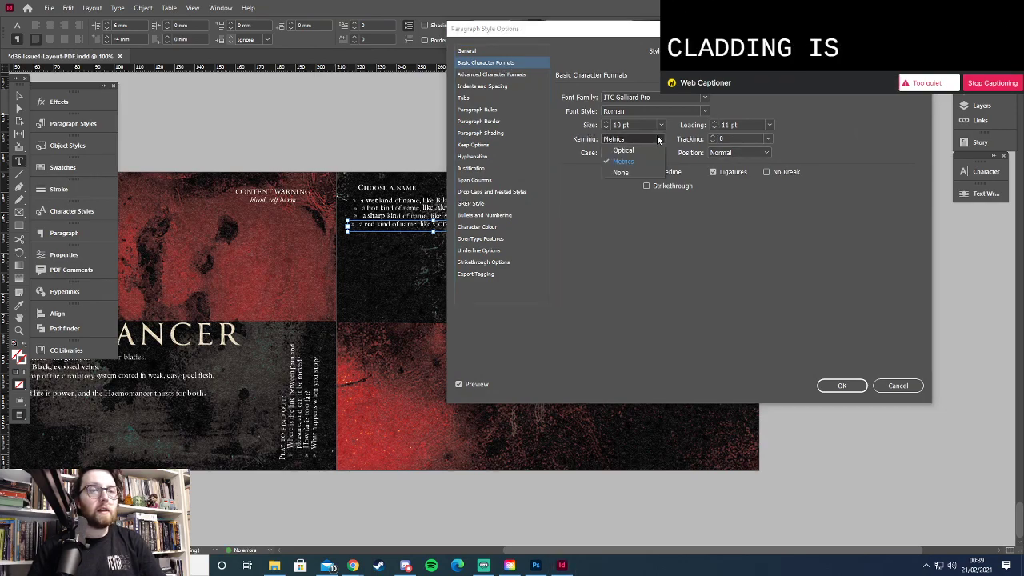
{"action": "left_click", "coordinate": [658, 139]}
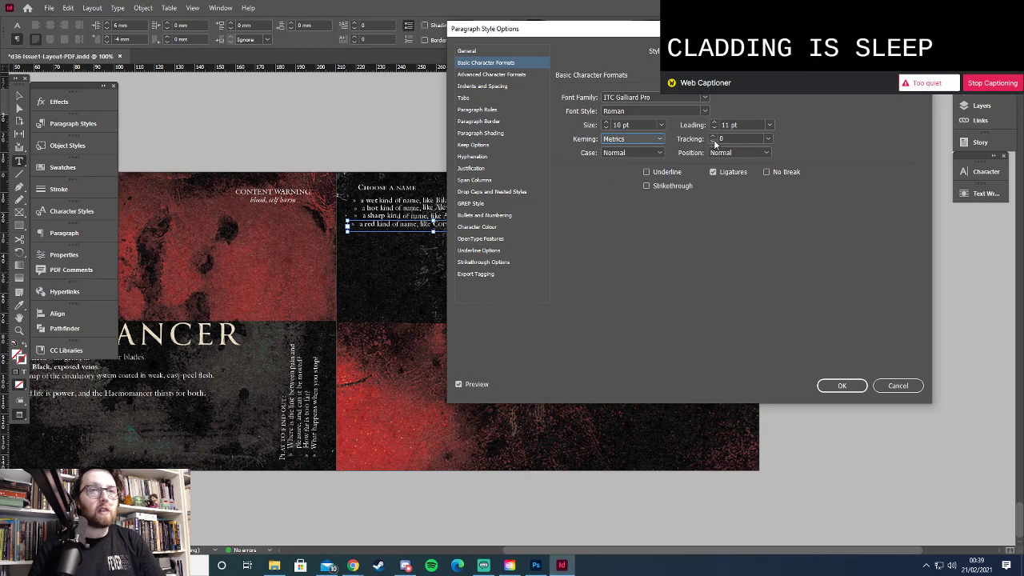
Set the bullet paragraph style's tracking to -20, apply the change, and deselect the "red" option's frame
{"action": "left_click", "coordinate": [768, 139]}
{"action": "left_click", "coordinate": [734, 206]}
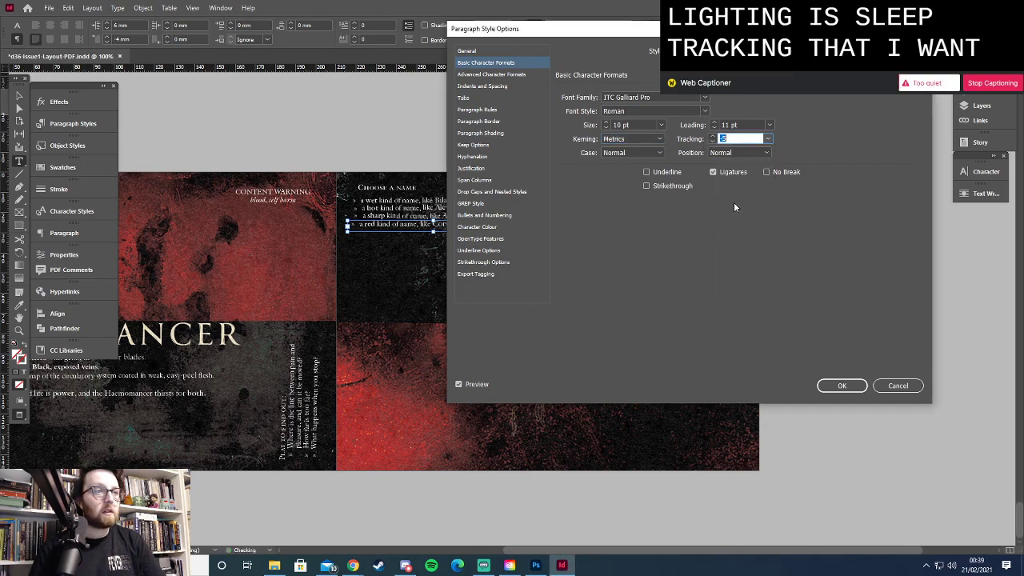
{"action": "left_click", "coordinate": [714, 143]}
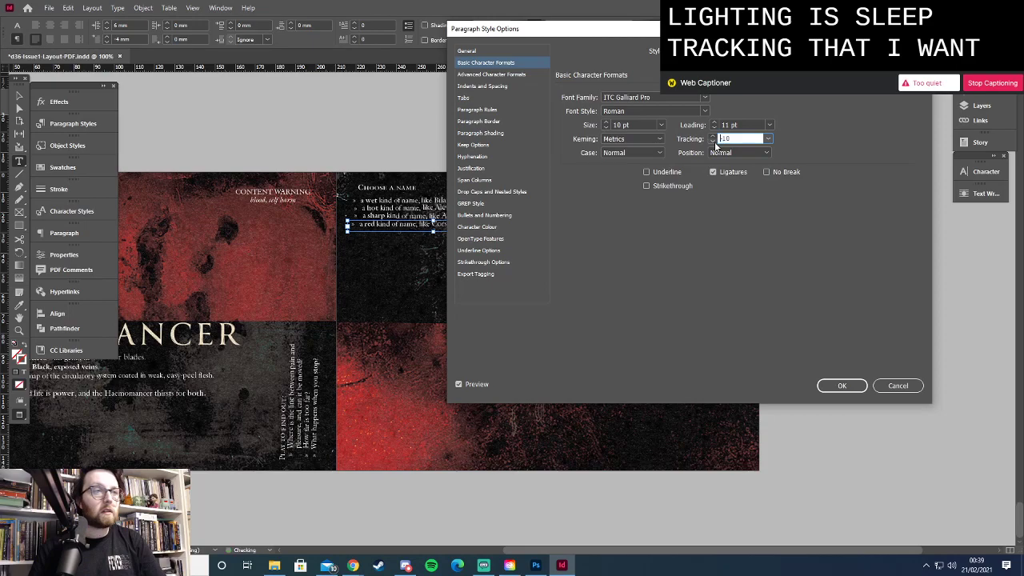
{"action": "left_click", "coordinate": [716, 143]}
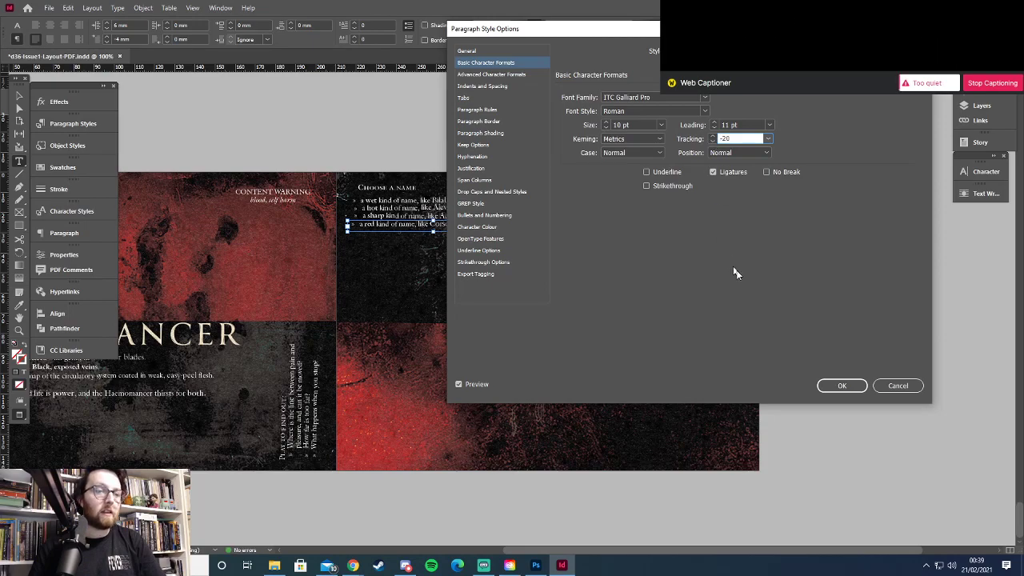
{"action": "left_click", "coordinate": [842, 386]}
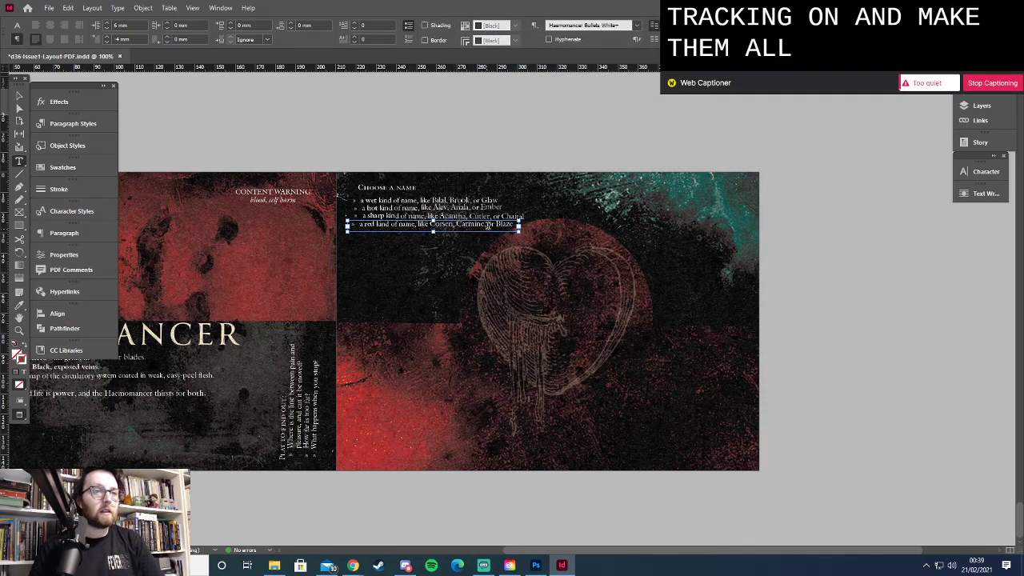
{"action": "key", "text": "Escape"}
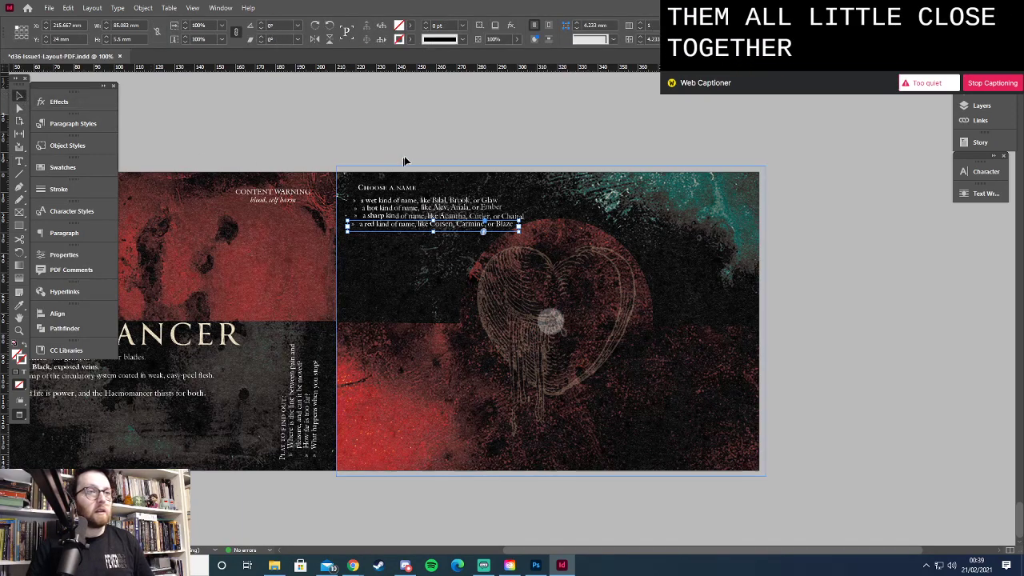
{"action": "left_click", "coordinate": [405, 156]}
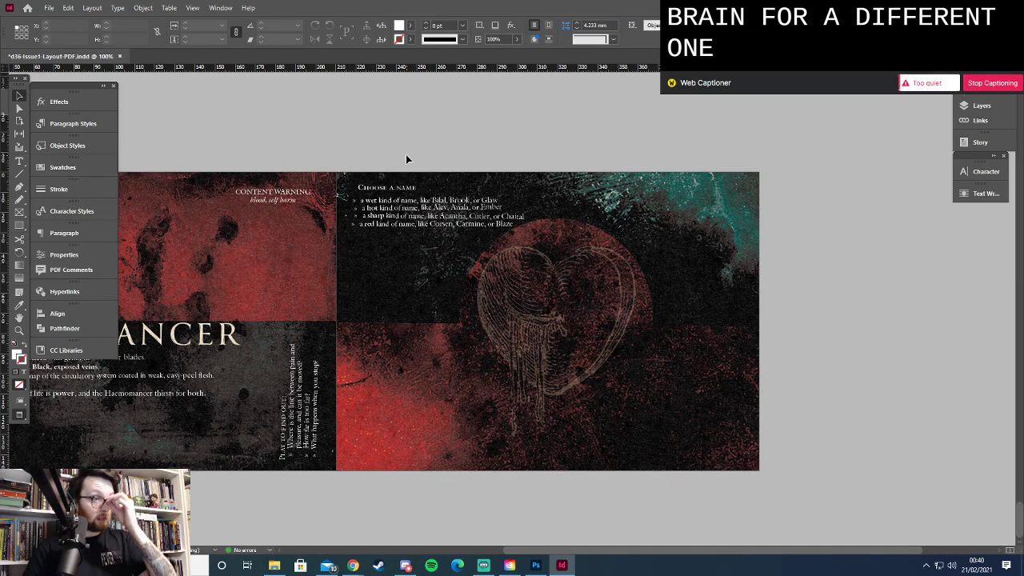
Switch to the Haemomancer manuscript in Chrome, select the whole "Choose a look" section, and return to the InDesign layout
{"action": "key", "text": "alt+Tab"}
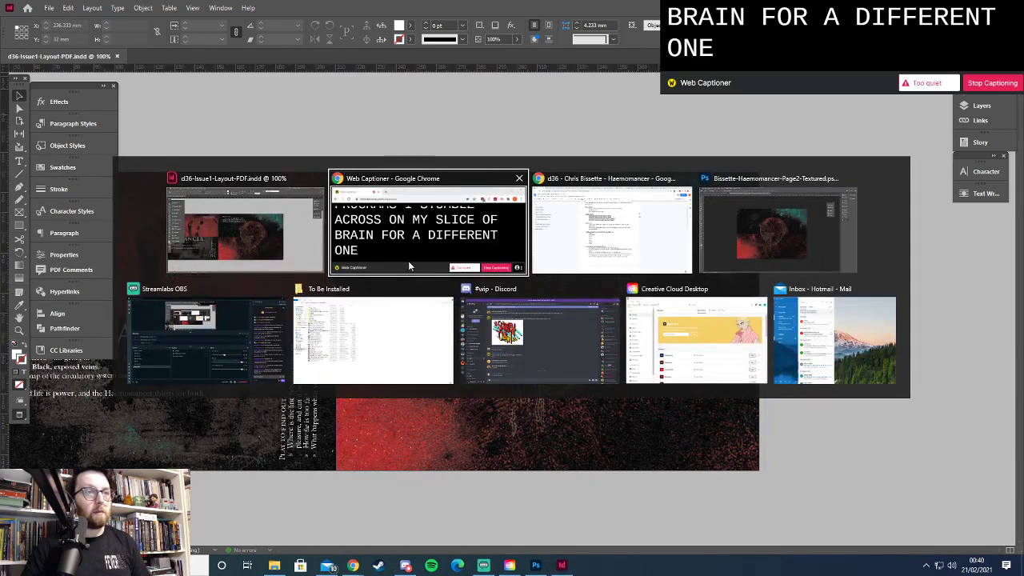
{"action": "key", "text": "Tab"}
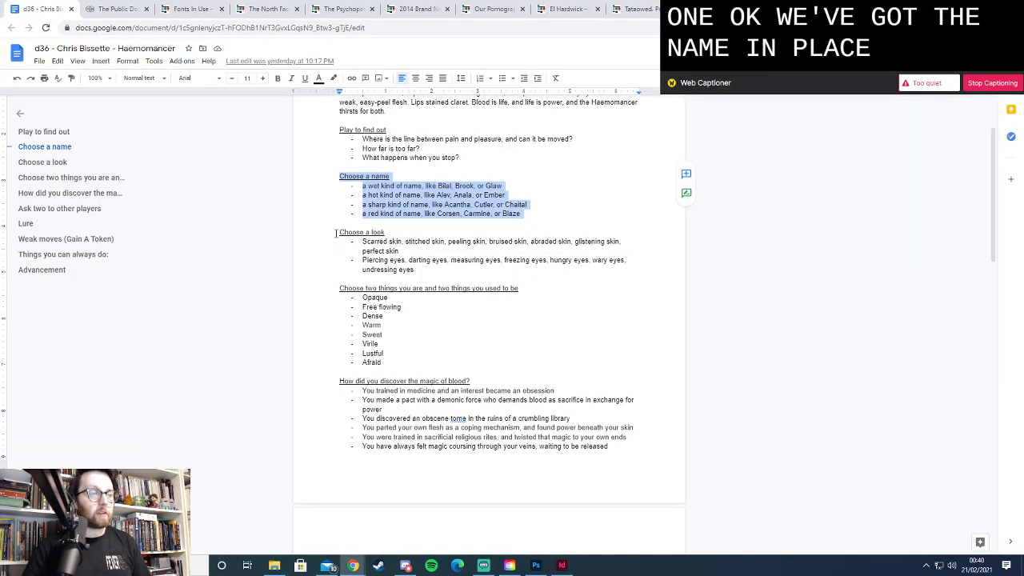
{"action": "left_click_drag", "start_coordinate": [336, 233], "coordinate": [417, 270]}
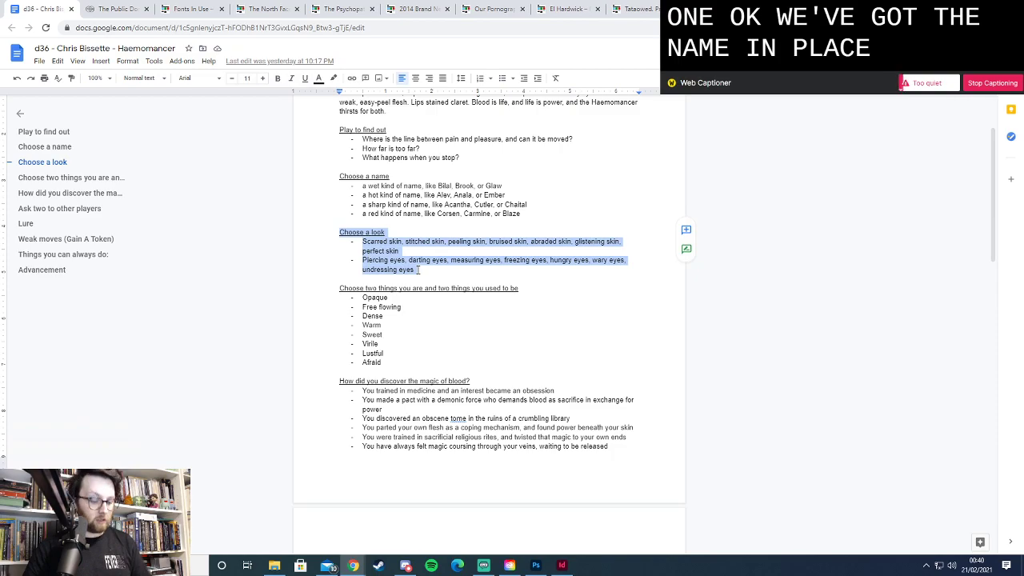
{"action": "key", "text": "alt+Tab"}
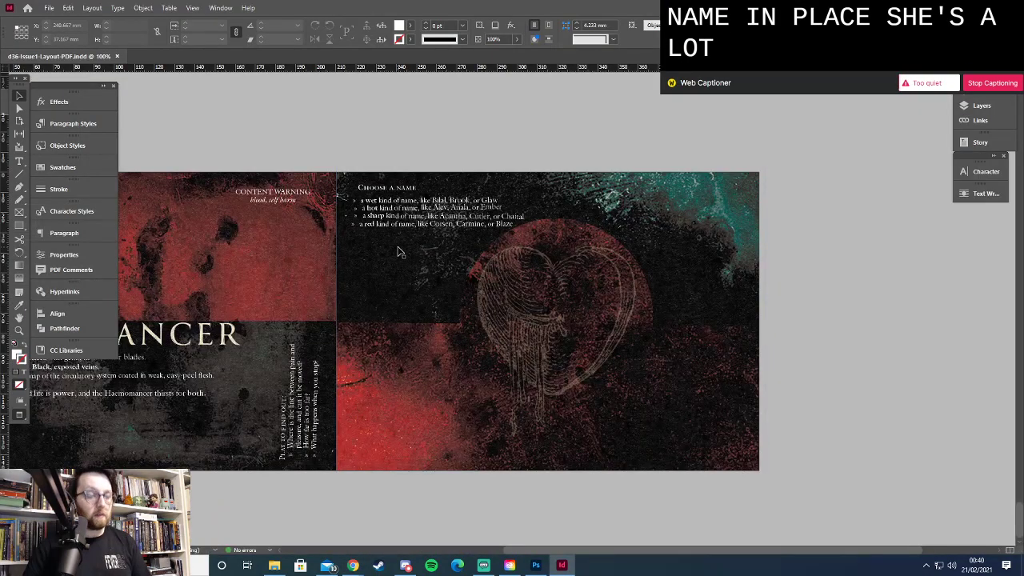
Duplicate the "Choose a name" heading beneath the name options at about X 228.1 mm, Y 35.7 mm, and reword the copy as "Choose a Look"
{"action": "key", "text": "w"}
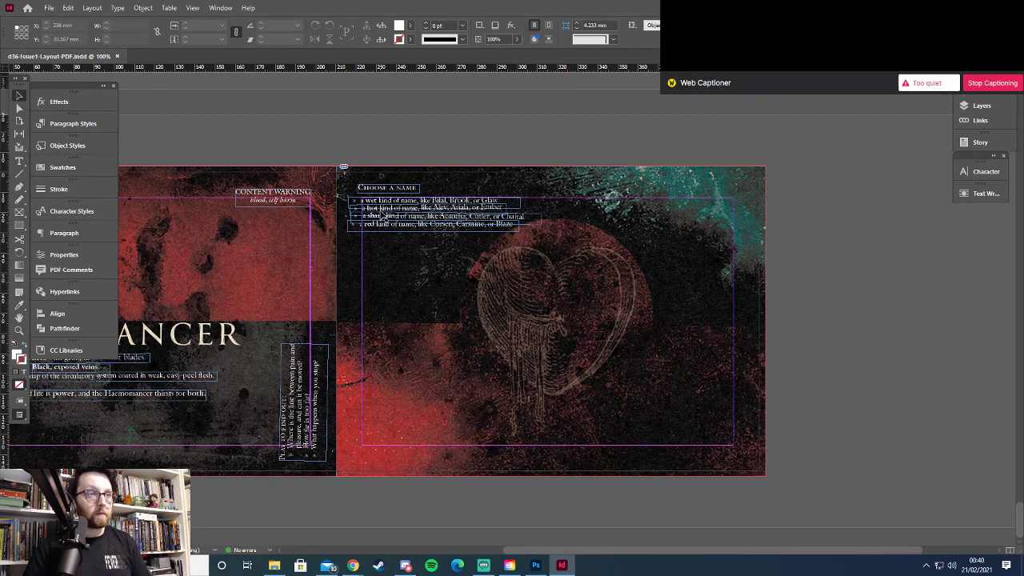
{"action": "left_click", "coordinate": [384, 192]}
{"action": "left_click_drag", "start_coordinate": [386, 192], "coordinate": [395, 253]}
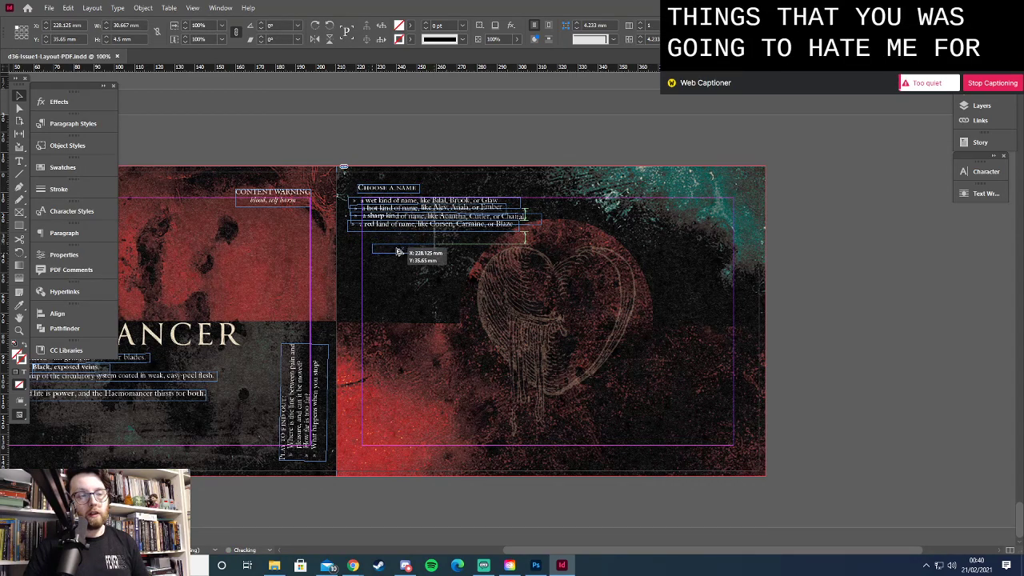
{"action": "double_click", "coordinate": [421, 248]}
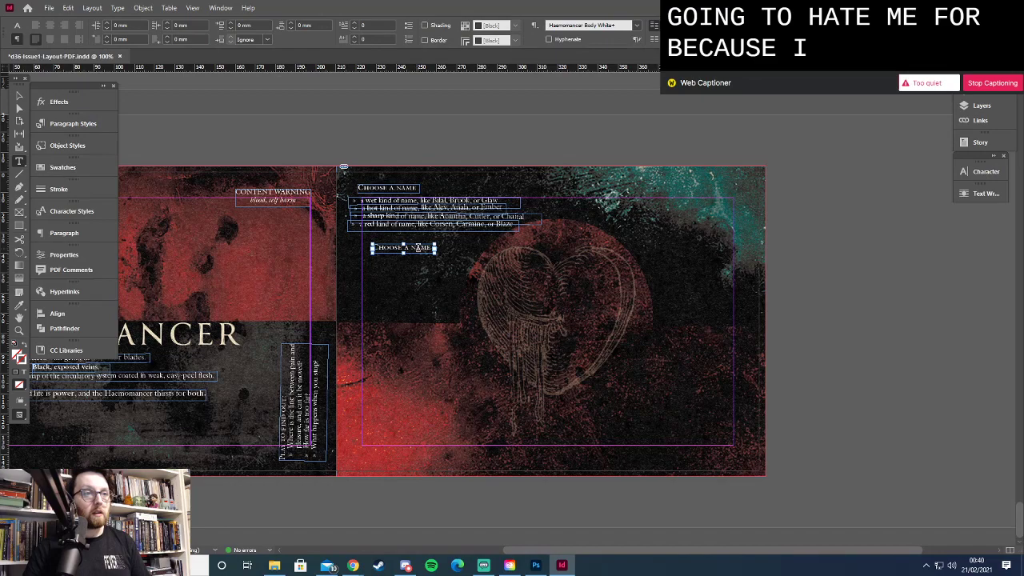
{"action": "double_click", "coordinate": [422, 248]}
{"action": "type", "text": "Look"}
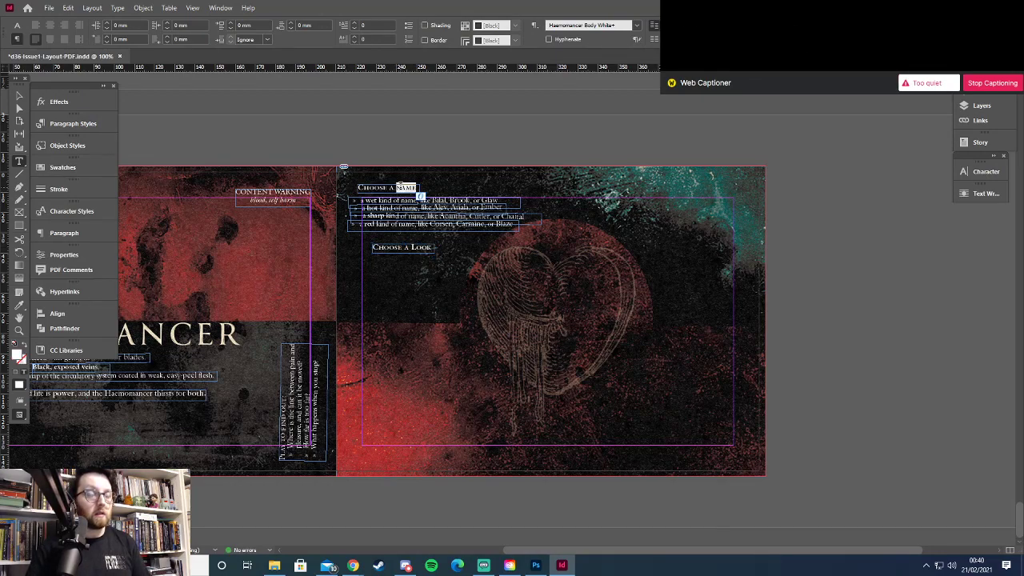
{"action": "left_click", "coordinate": [19, 96]}
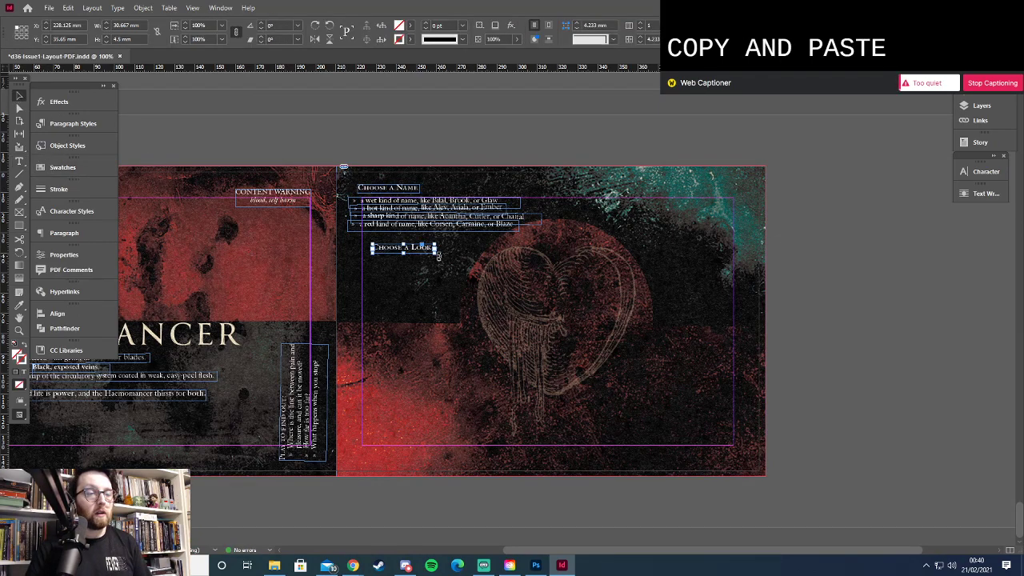
Rotate the "Choose a Look" heading clockwise to -3° and ease its tilt slightly back toward level
{"action": "left_click_drag", "start_coordinate": [437, 257], "coordinate": [439, 266]}
{"action": "key", "text": "ctrl+z"}
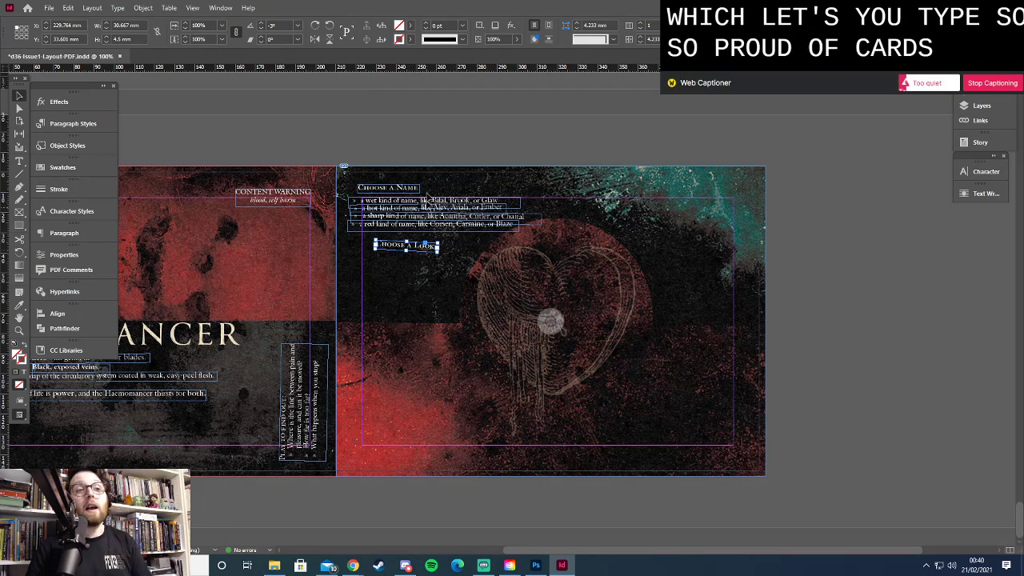
{"action": "left_click", "coordinate": [429, 149]}
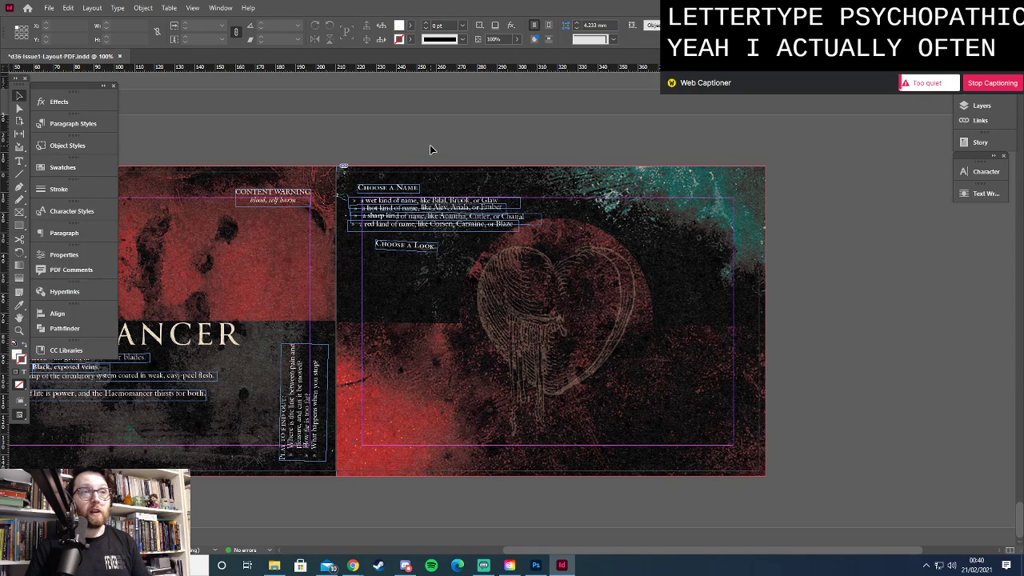
{"action": "left_click", "coordinate": [436, 252]}
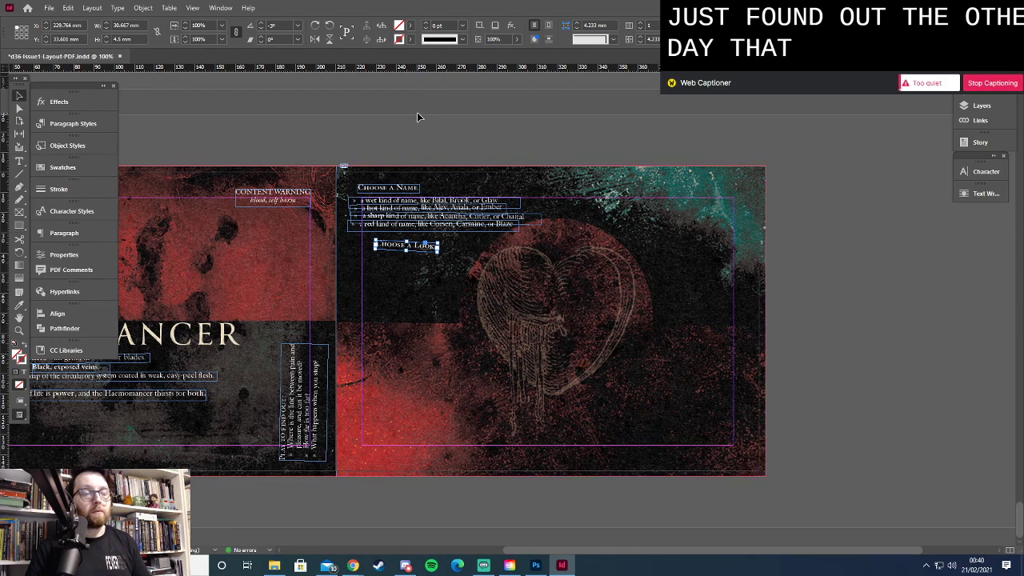
{"action": "left_click_drag", "start_coordinate": [446, 258], "coordinate": [448, 259]}
{"action": "left_click", "coordinate": [428, 138]}
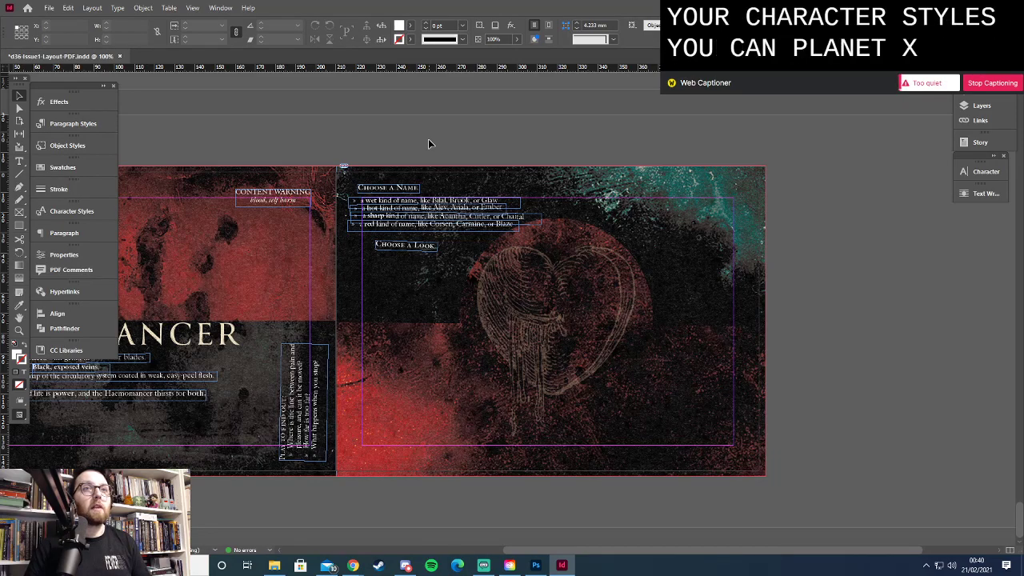
Copy the line of skin descriptions from the manuscript's "Choose a look" section in Chrome and return to the InDesign layout
{"action": "key", "text": "alt+Tab"}
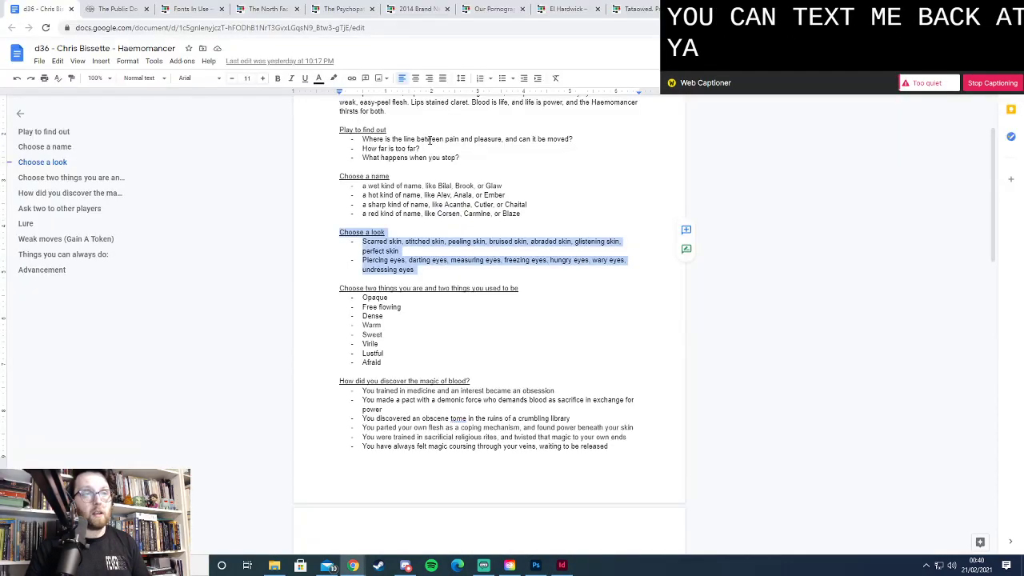
{"action": "triple_click", "coordinate": [379, 243]}
{"action": "key", "text": "alt+Tab"}
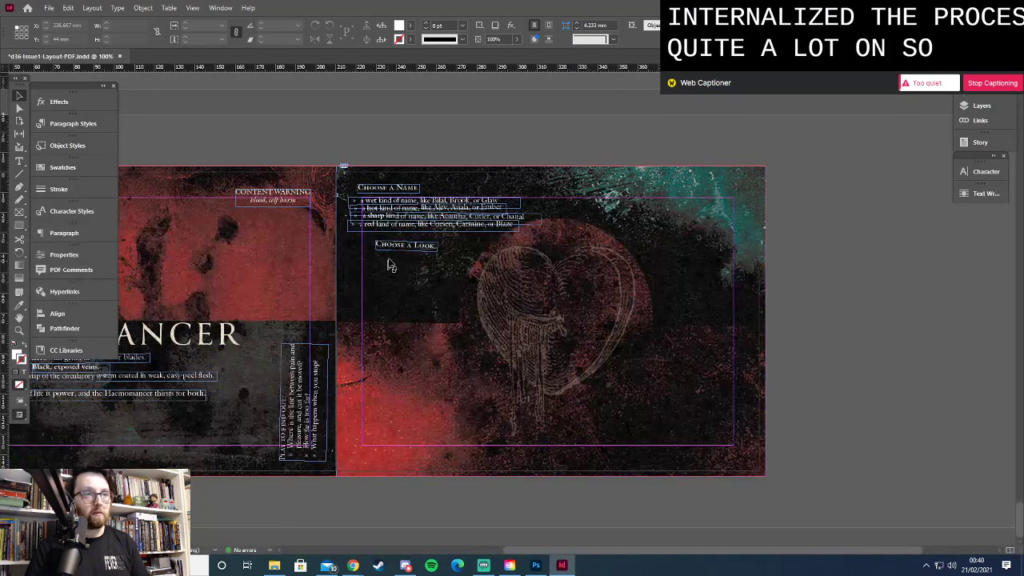
Duplicate the "red" option's frame beneath "Choose a Look" at about Y 40.3 mm and resize the copy to about 55.3 by 12.5 mm
{"action": "left_click_drag", "start_coordinate": [390, 232], "coordinate": [433, 279]}
{"action": "left_click_drag", "start_coordinate": [518, 267], "coordinate": [459, 270]}
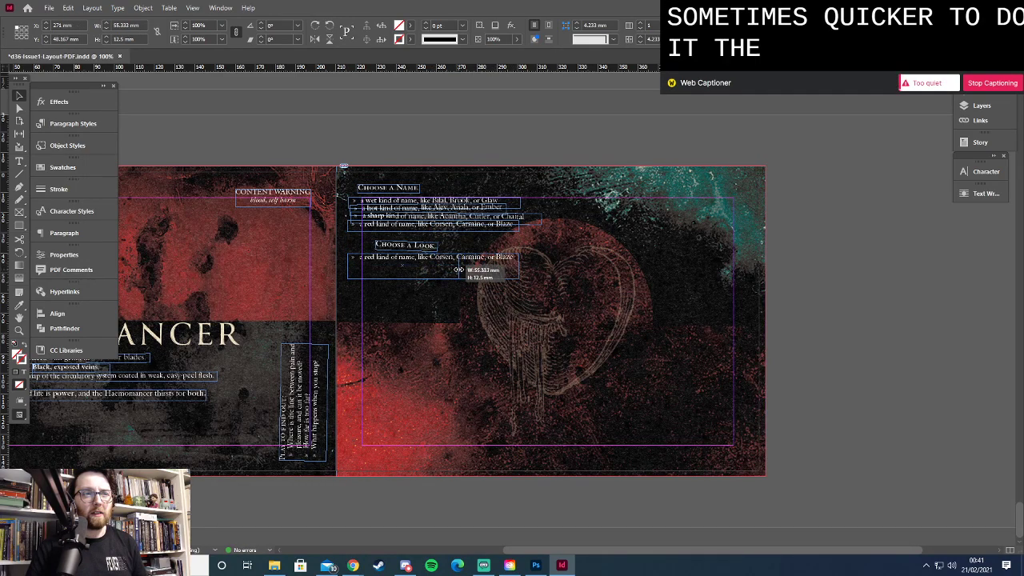
Replace the duplicated option's text with the copied skin descriptions and extend the frame downward to fit the whole line through "perfect skin"
{"action": "double_click", "coordinate": [416, 265]}
{"action": "left_click_drag", "start_coordinate": [417, 265], "coordinate": [360, 258]}
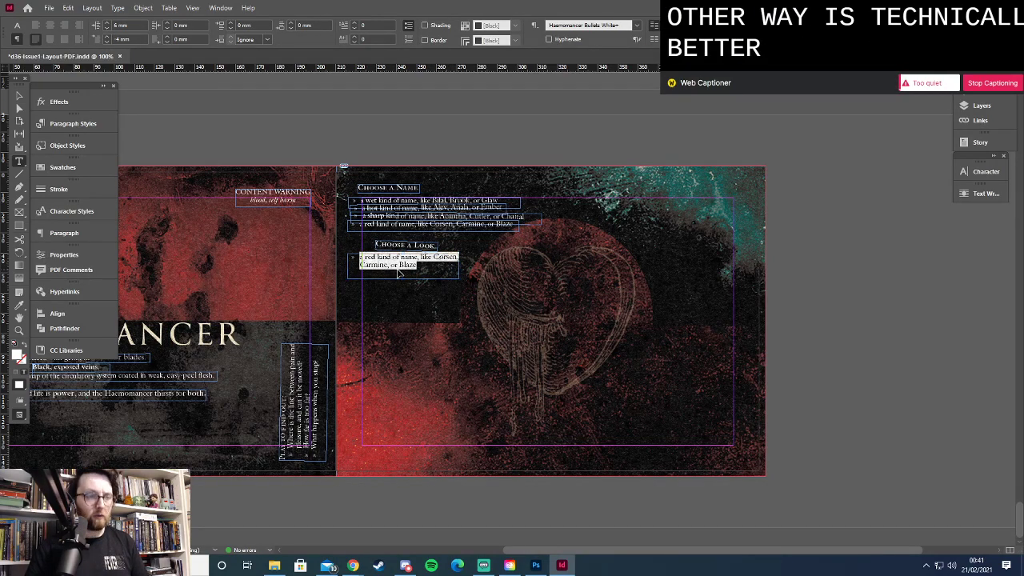
{"action": "key", "text": "ctrl+v"}
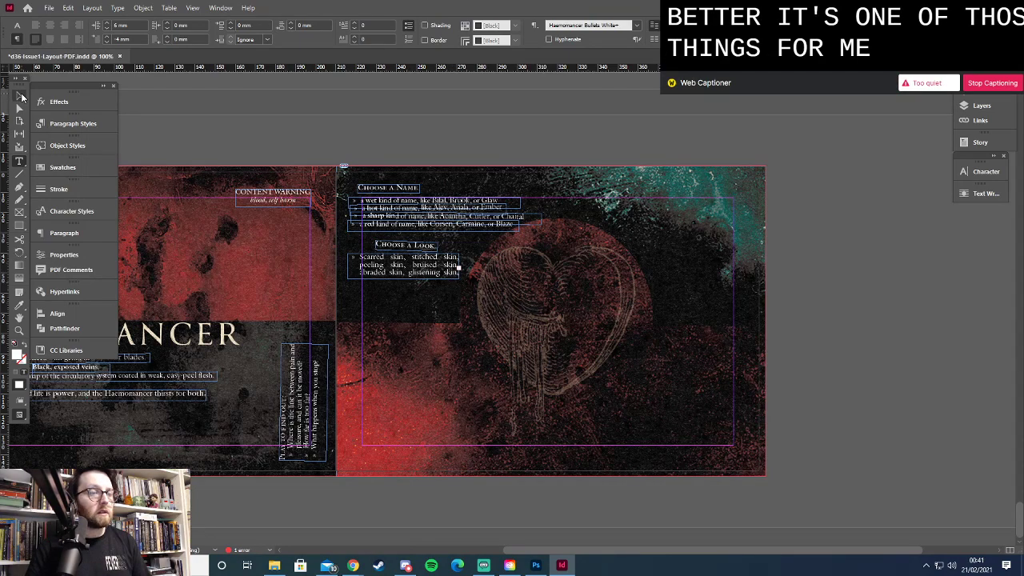
{"action": "left_click", "coordinate": [21, 97]}
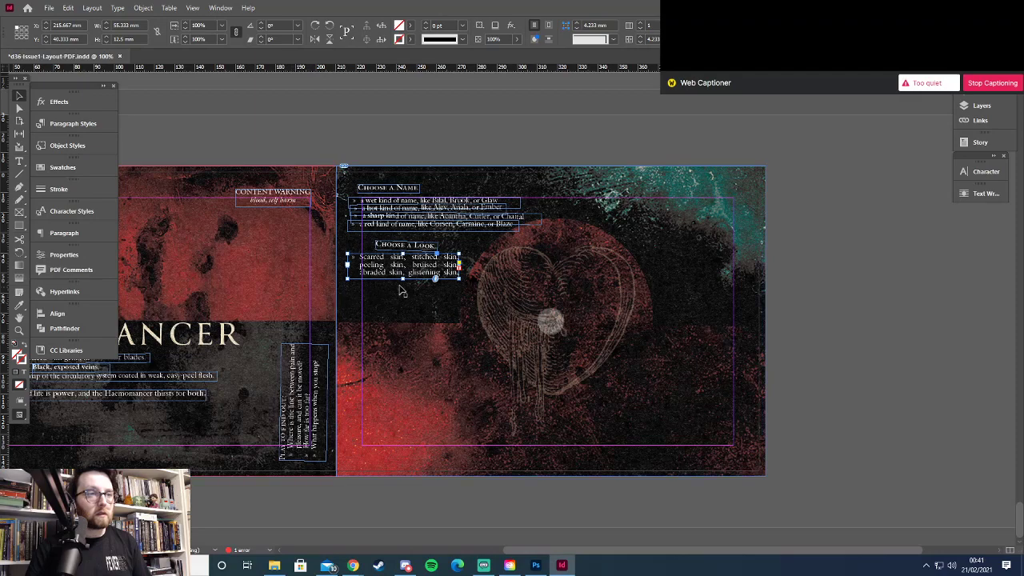
{"action": "left_click_drag", "start_coordinate": [402, 278], "coordinate": [402, 289]}
{"action": "left_click", "coordinate": [274, 144]}
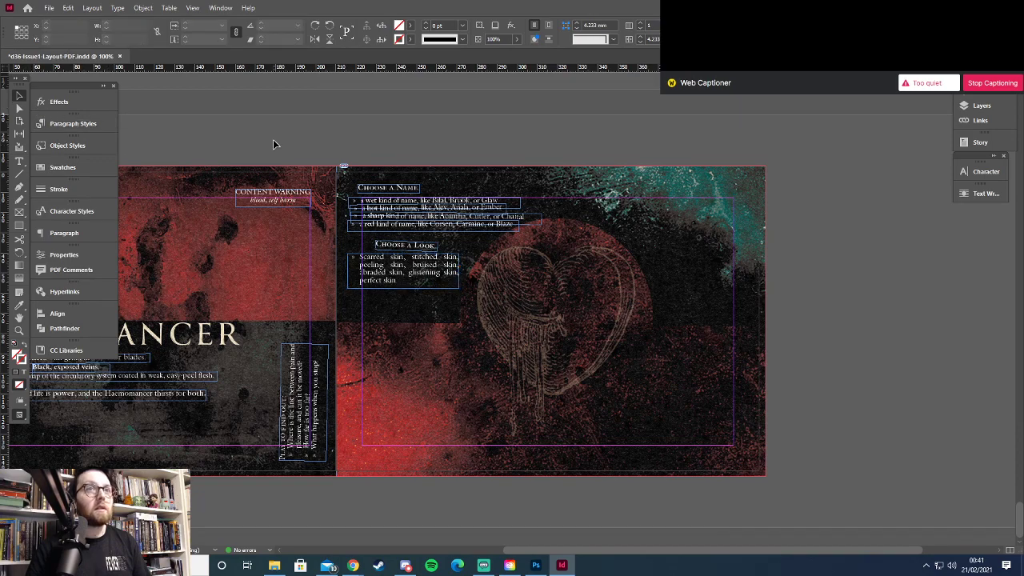
Level the "Choose a Look" heading to 0° and shift it left to about X 217.1 mm, Y 35.9 mm
{"action": "left_click", "coordinate": [415, 246]}
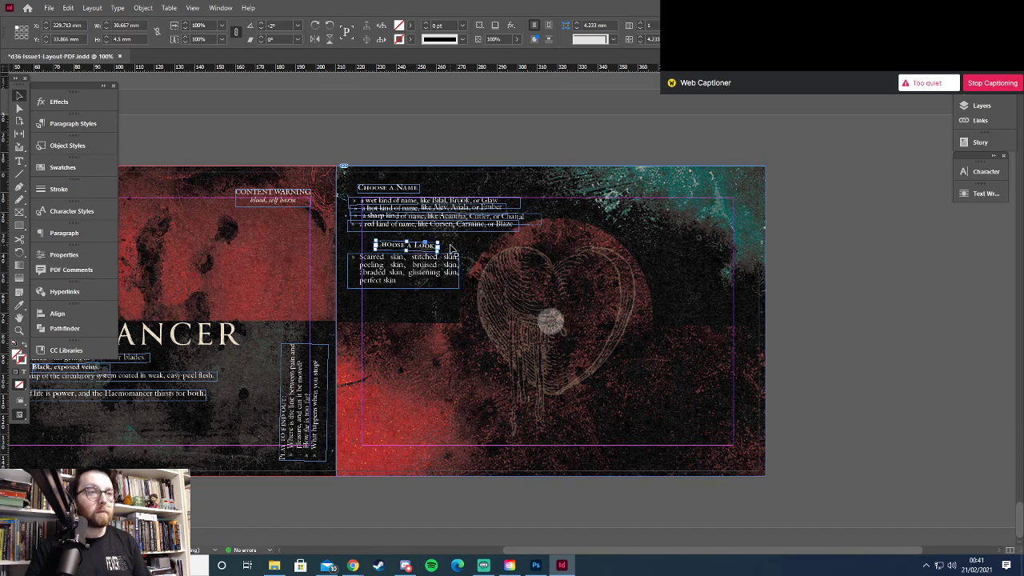
{"action": "left_click_drag", "start_coordinate": [442, 244], "coordinate": [445, 246]}
{"action": "key", "text": "ctrl+z"}
{"action": "key", "text": "ctrl+z"}
{"action": "key", "text": "Left"}
{"action": "key", "text": "Left"}
{"action": "key", "text": "Left"}
{"action": "key", "text": "Left"}
{"action": "key", "text": "Left"}
{"action": "key", "text": "Left"}
{"action": "key", "text": "Left"}
{"action": "key", "text": "Left"}
{"action": "key", "text": "Left"}
{"action": "key", "text": "Left"}
{"action": "key", "text": "Down"}
{"action": "key", "text": "Down"}
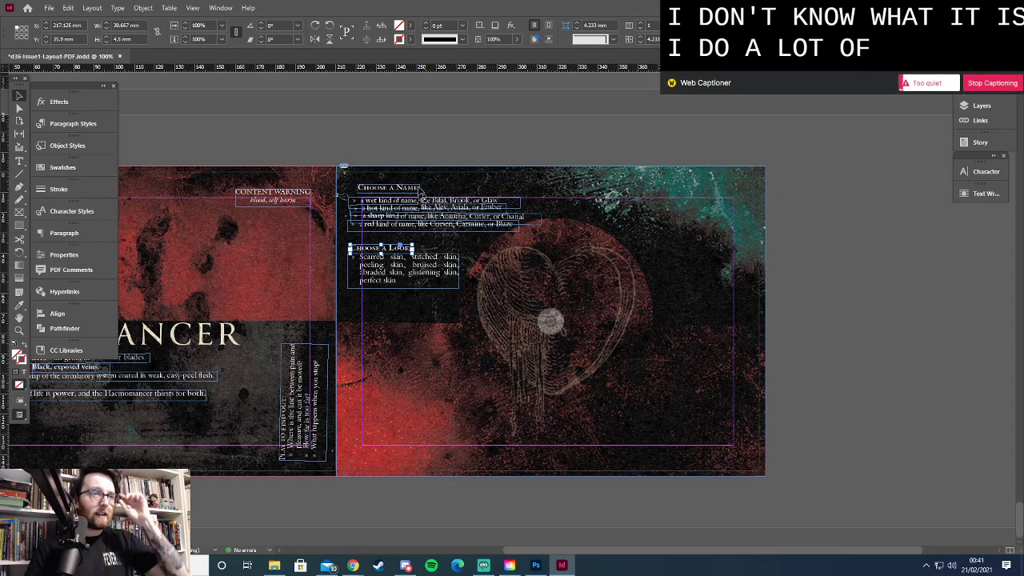
{"action": "left_click", "coordinate": [413, 141]}
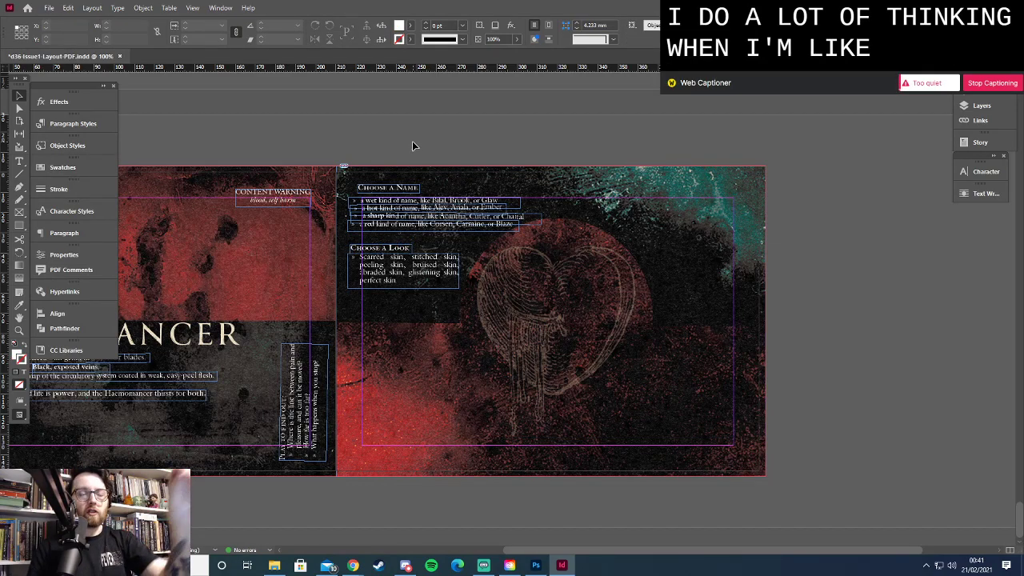
Nudge the "Choose a Look" heading up to about Y 33.9 mm and the skin descriptions frame to about Y 39.3 mm
{"action": "left_click", "coordinate": [384, 250]}
{"action": "key", "text": "Up"}
{"action": "key", "text": "Up"}
{"action": "left_click", "coordinate": [389, 258]}
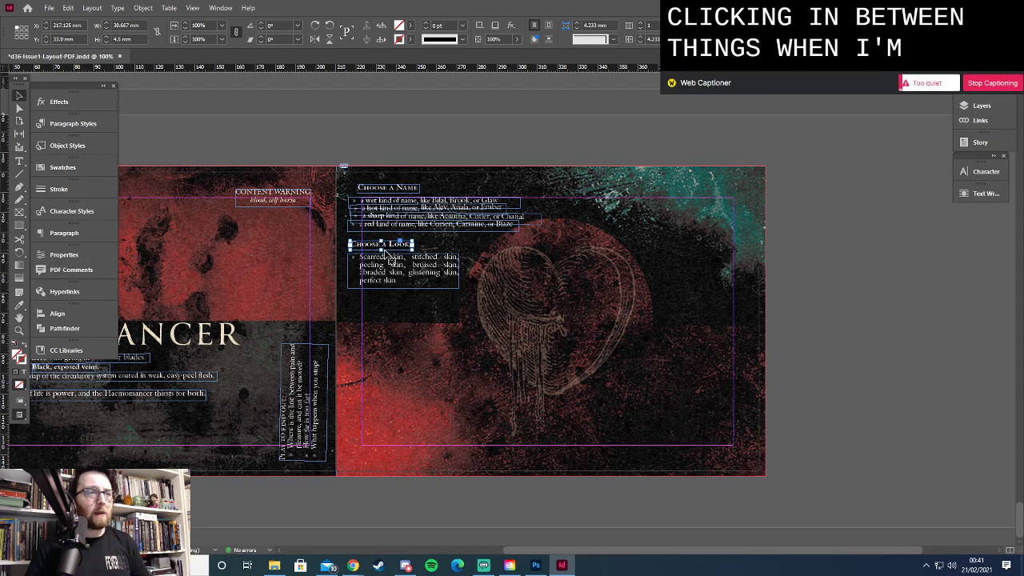
{"action": "key", "text": "Up"}
{"action": "key", "text": "Up"}
{"action": "key", "text": "Up"}
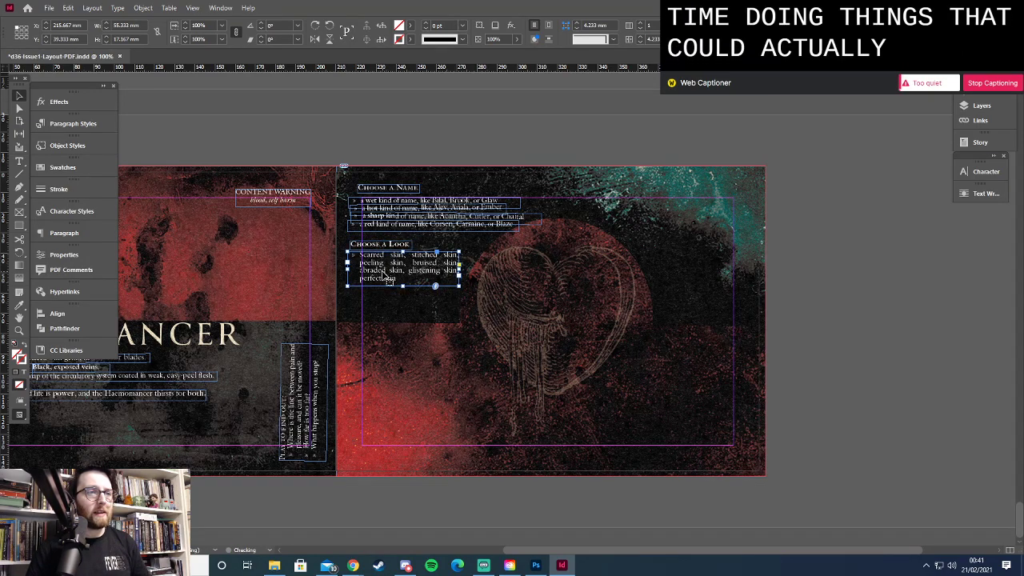
Narrow the skin descriptions frame to about 51 mm from its right edge
{"action": "double_click", "coordinate": [405, 279]}
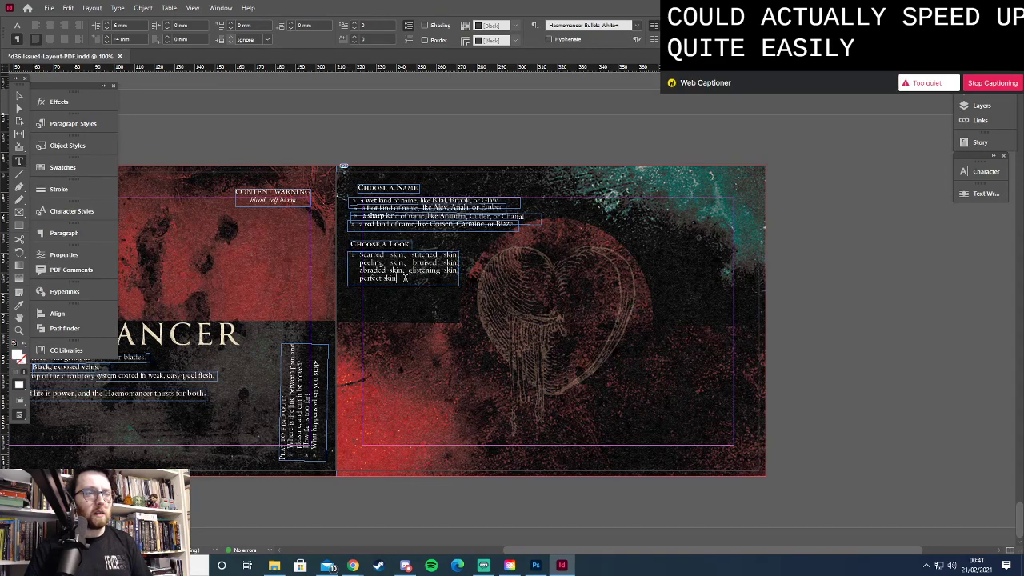
{"action": "left_click_drag", "start_coordinate": [406, 279], "coordinate": [359, 255]}
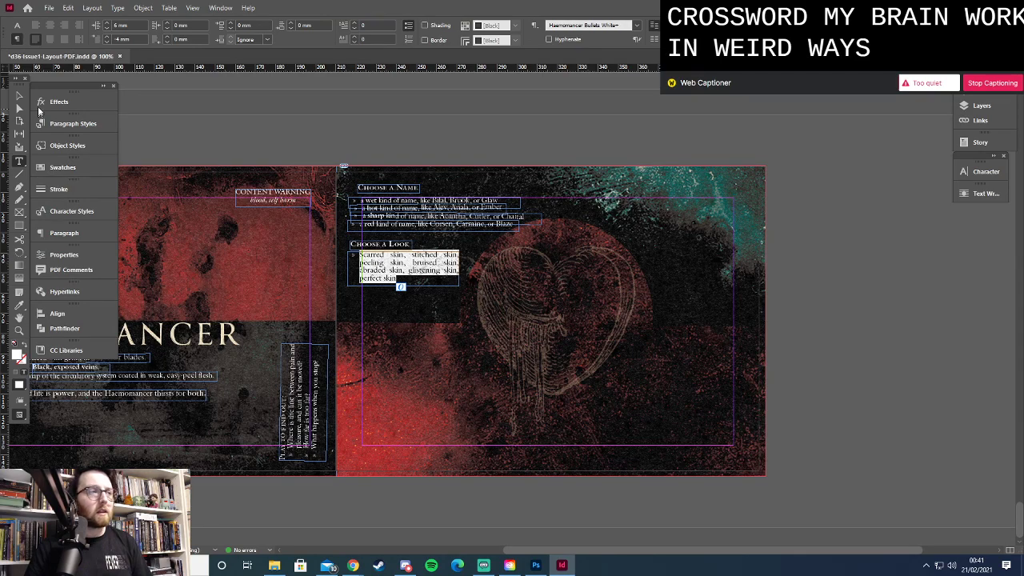
{"action": "left_click", "coordinate": [19, 96]}
{"action": "left_click_drag", "start_coordinate": [461, 267], "coordinate": [451, 269]}
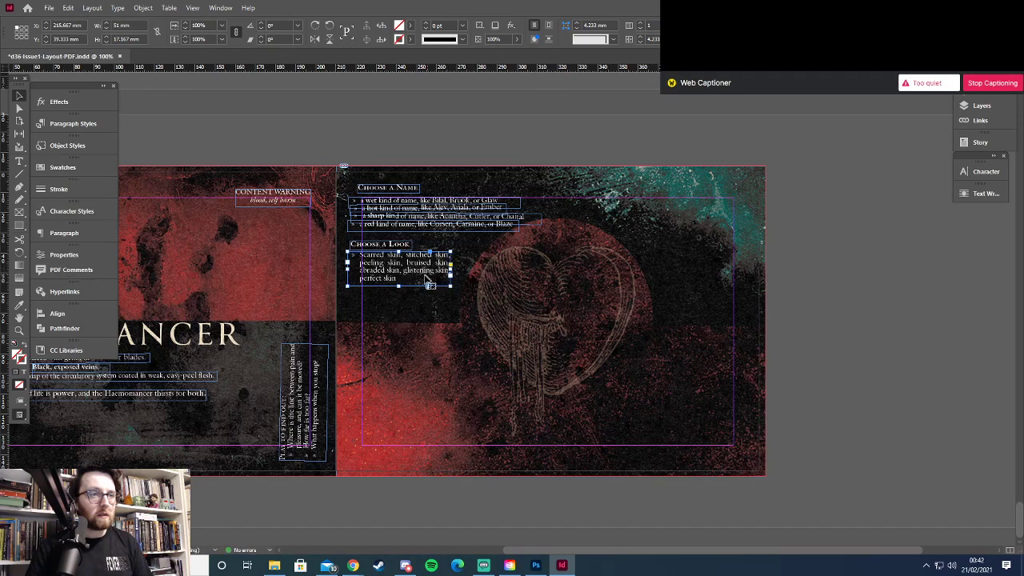
Reorder the skin descriptions so "perfect skin," comes before "glistening skin" at the end of the list
{"action": "double_click", "coordinate": [412, 274]}
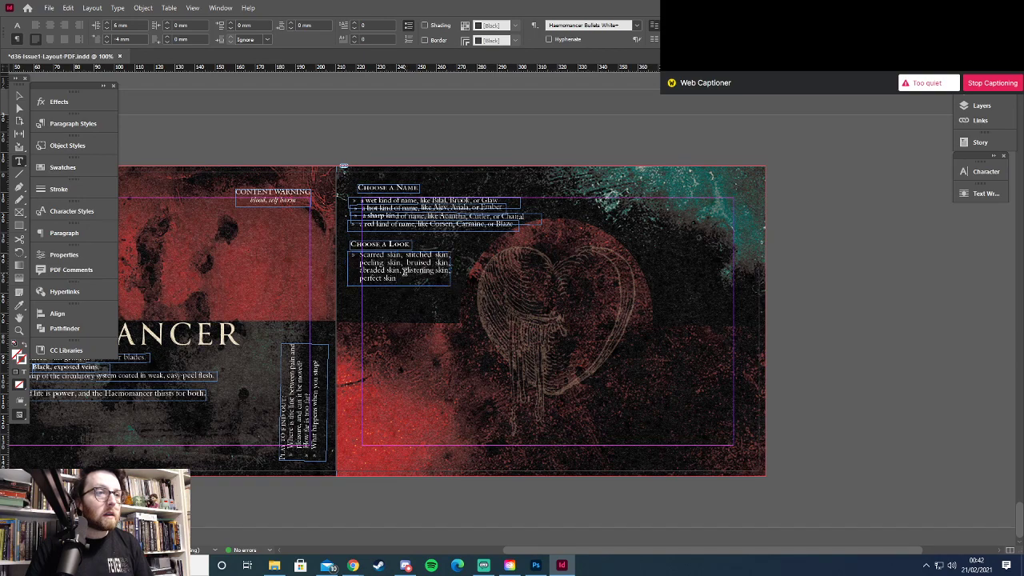
{"action": "key", "text": "shift+Return"}
{"action": "key", "text": "BackSpace"}
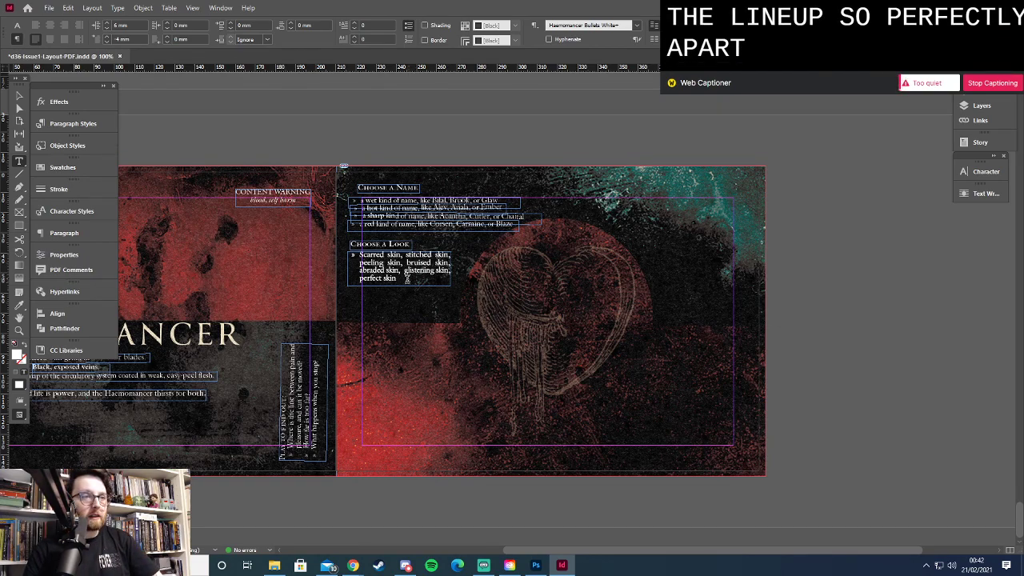
{"action": "left_click_drag", "start_coordinate": [401, 281], "coordinate": [360, 279]}
{"action": "key", "text": "ctrl+c"}
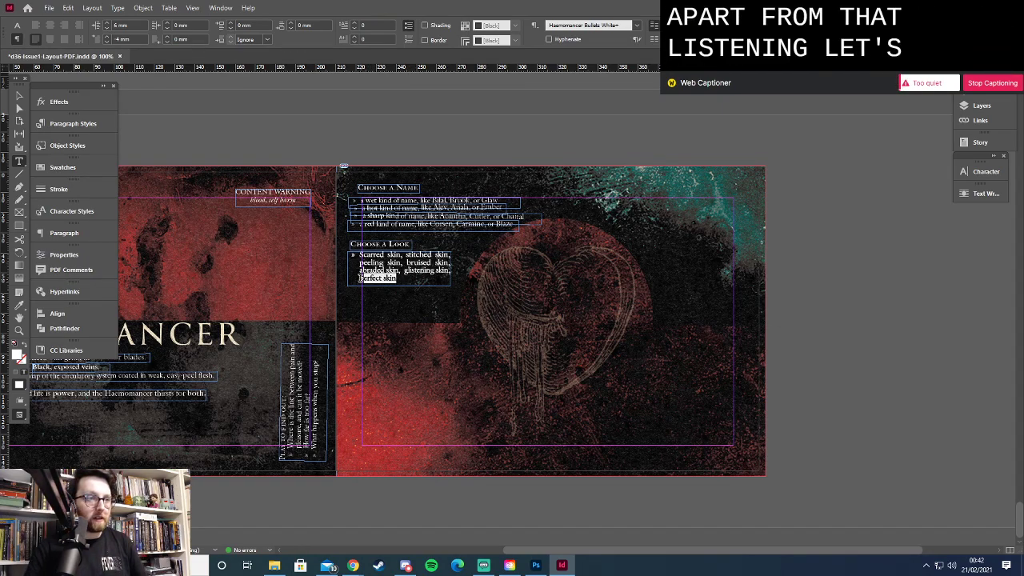
{"action": "key", "text": "BackSpace"}
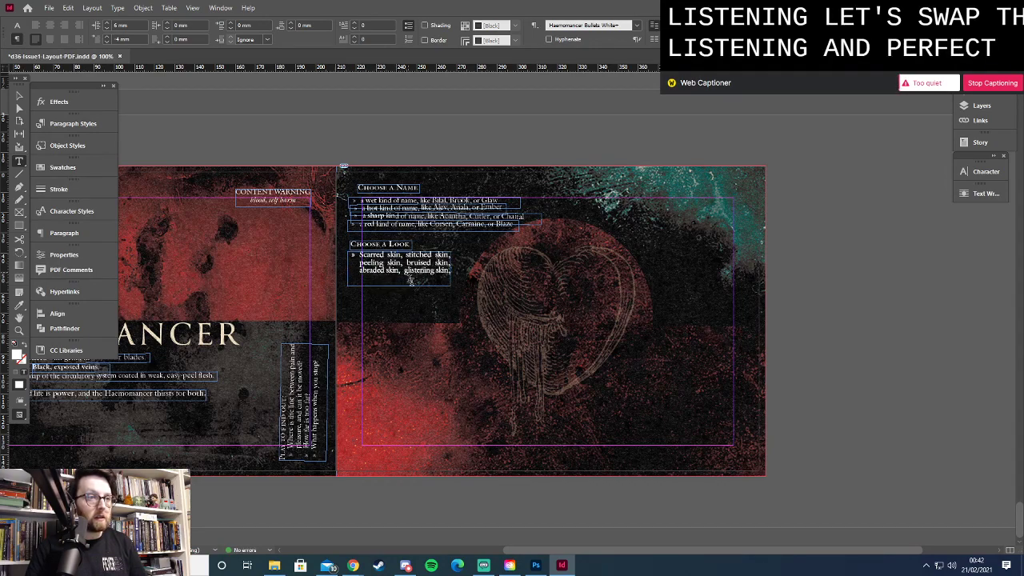
{"action": "key", "text": "ctrl+v"}
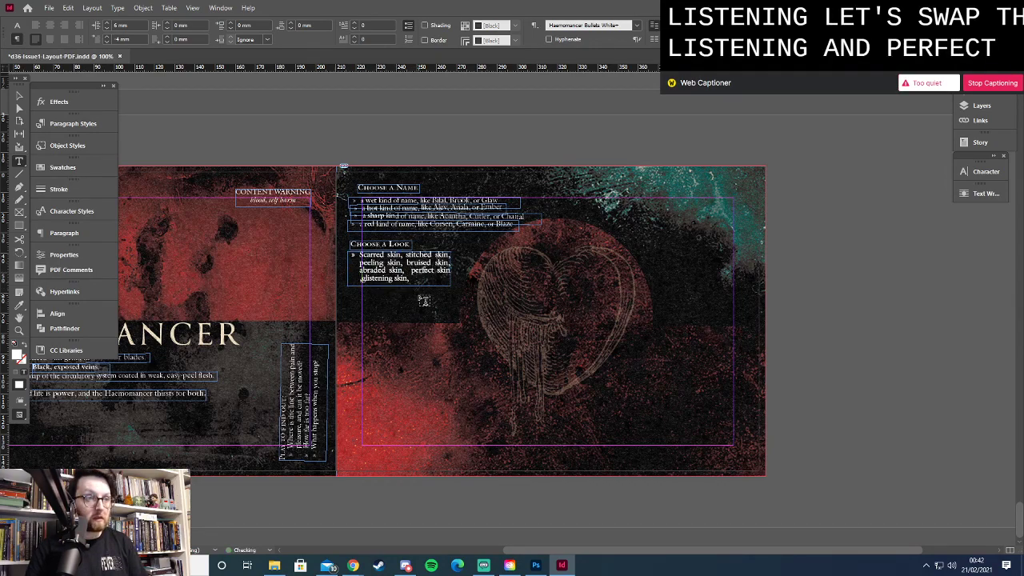
{"action": "key", "text": "BackSpace"}
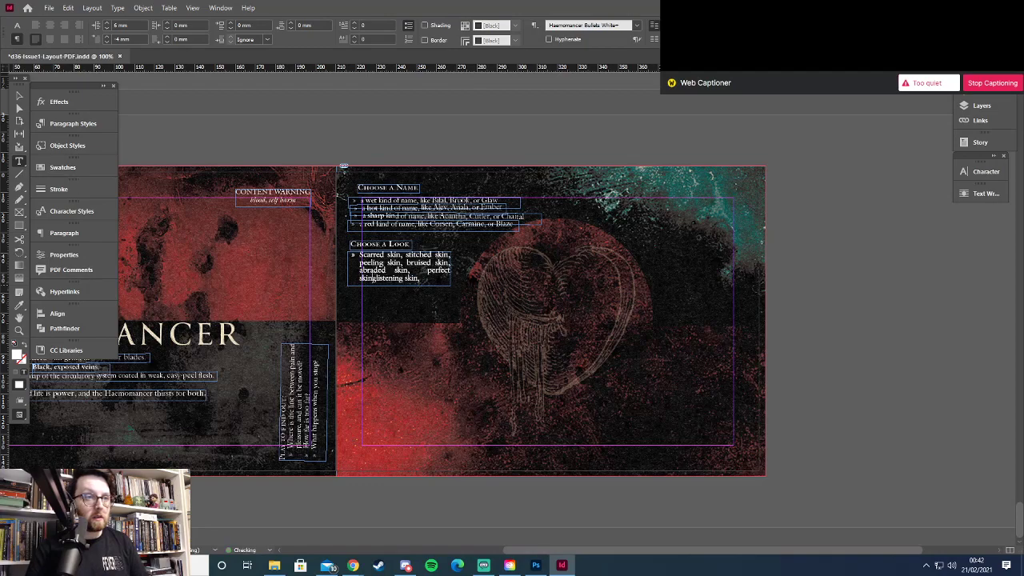
{"action": "type", "text": ","}
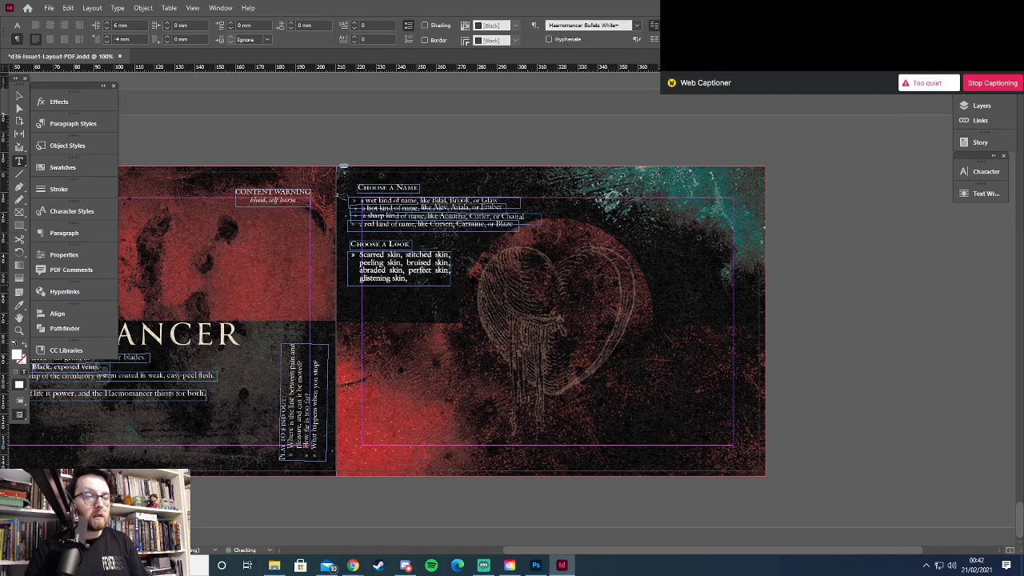
{"action": "key", "text": "Escape"}
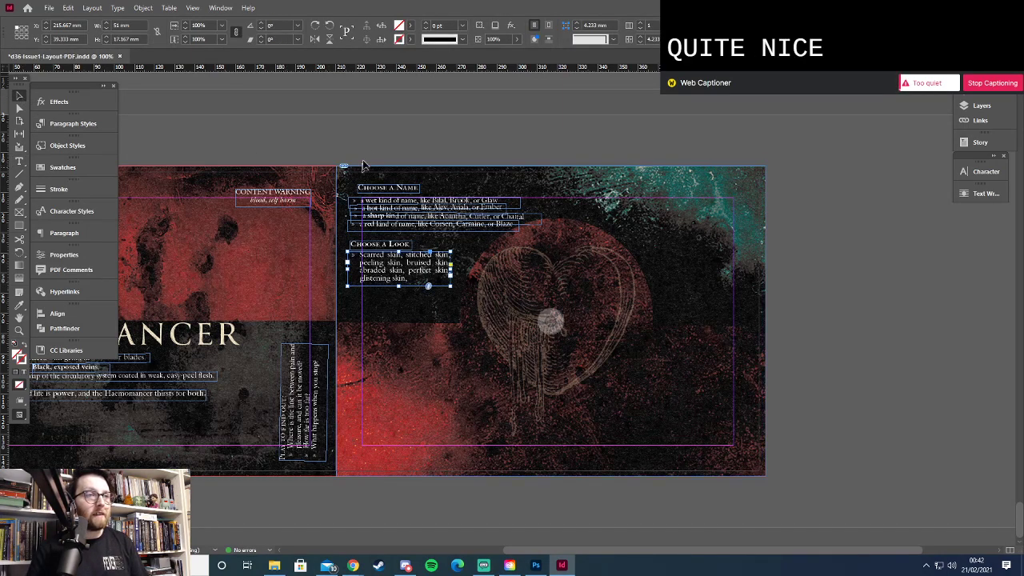
{"action": "left_click", "coordinate": [369, 144]}
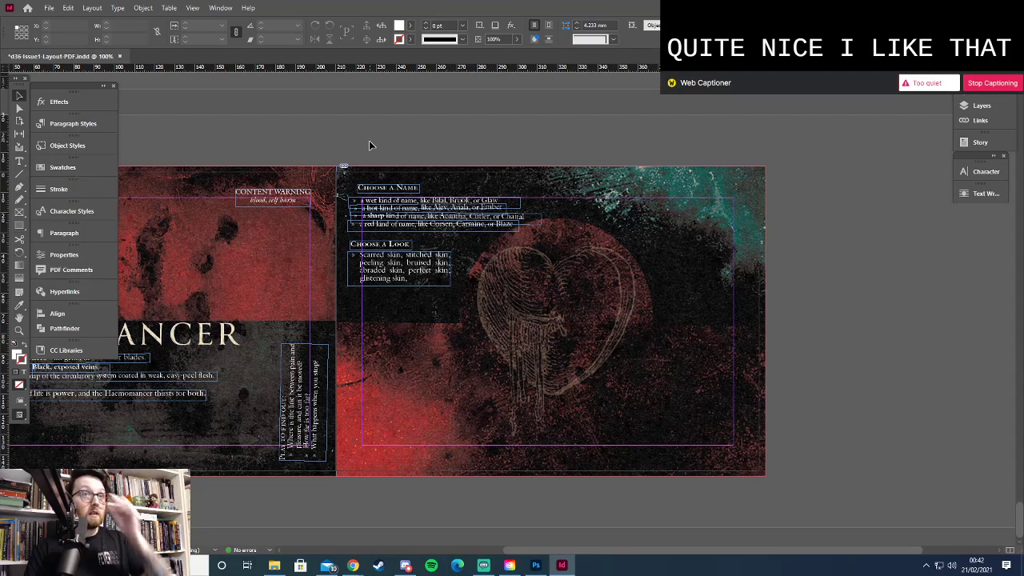
Copy the line of eye descriptions from the manuscript's "Choose a look" section in Chrome and return to the InDesign layout
{"action": "key", "text": "alt+Tab"}
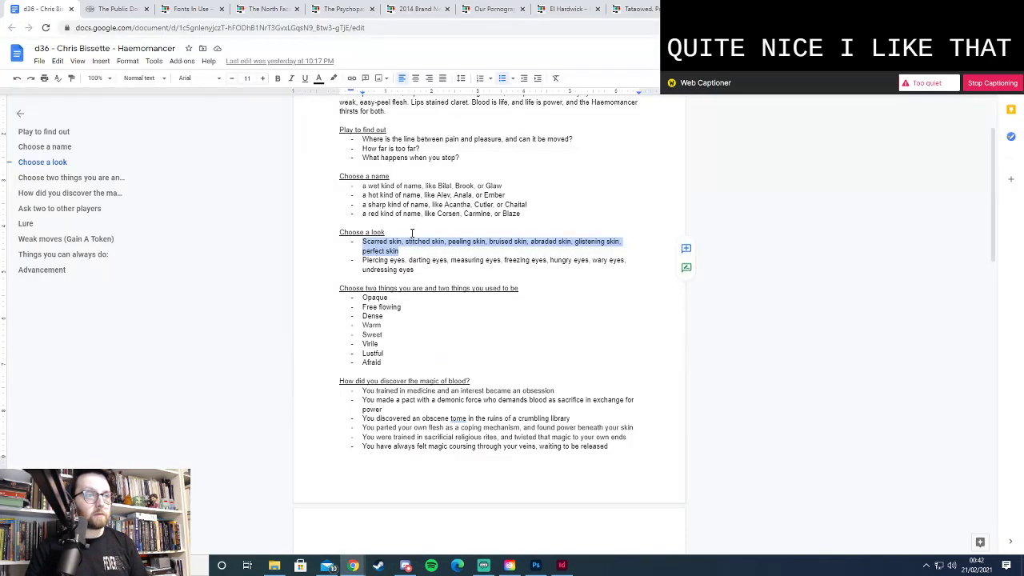
{"action": "left_click_drag", "start_coordinate": [414, 270], "coordinate": [361, 261]}
{"action": "key", "text": "ctrl+c"}
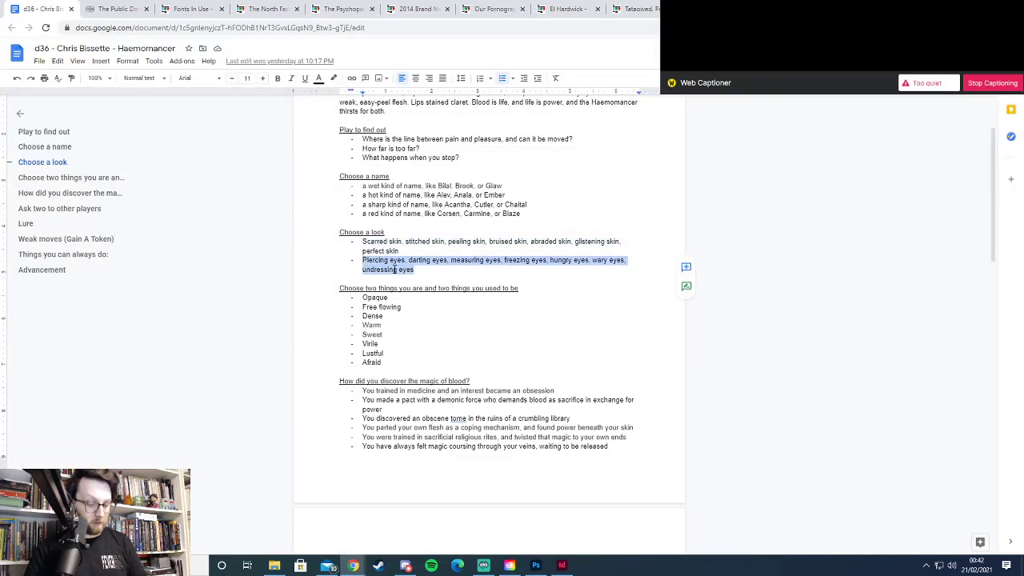
{"action": "key", "text": "alt+Tab"}
Duplicate the skin descriptions frame directly below at about Y 56.8 mm and replace the copy's text with the copied eye descriptions
{"action": "left_click", "coordinate": [394, 278]}
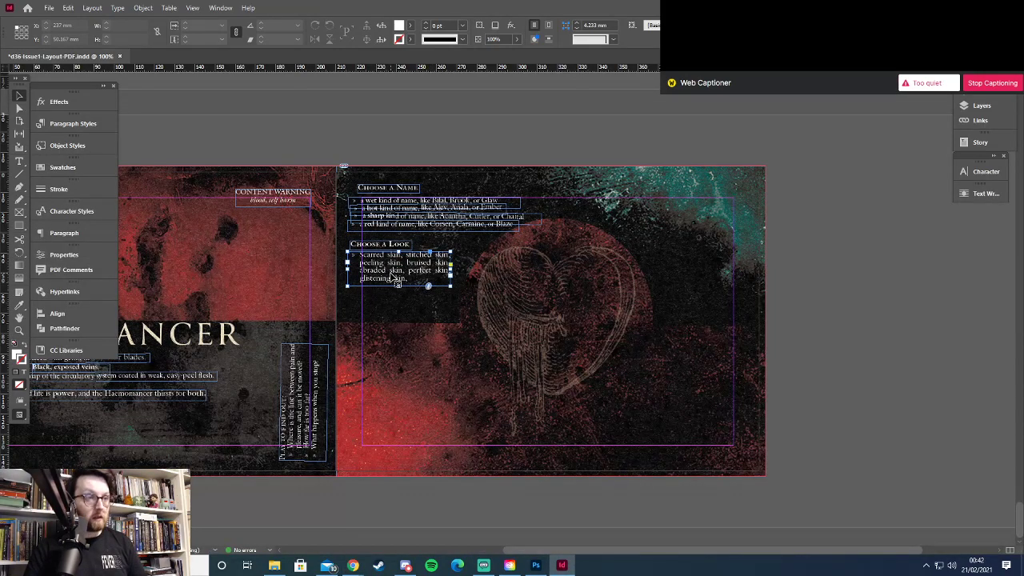
{"action": "left_click_drag", "start_coordinate": [394, 278], "coordinate": [398, 313]}
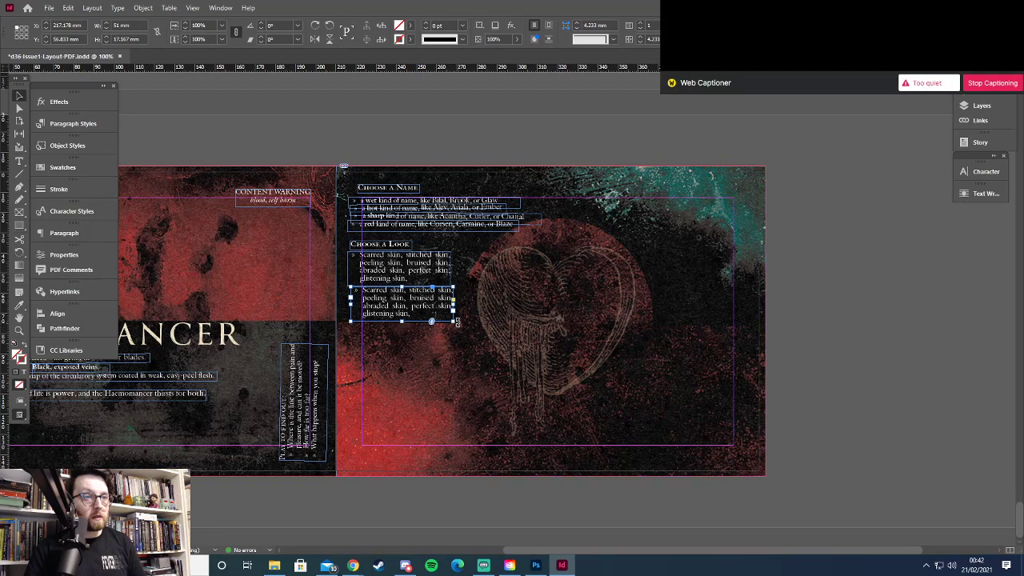
{"action": "left_click_drag", "start_coordinate": [469, 324], "coordinate": [362, 290]}
{"action": "double_click", "coordinate": [413, 314]}
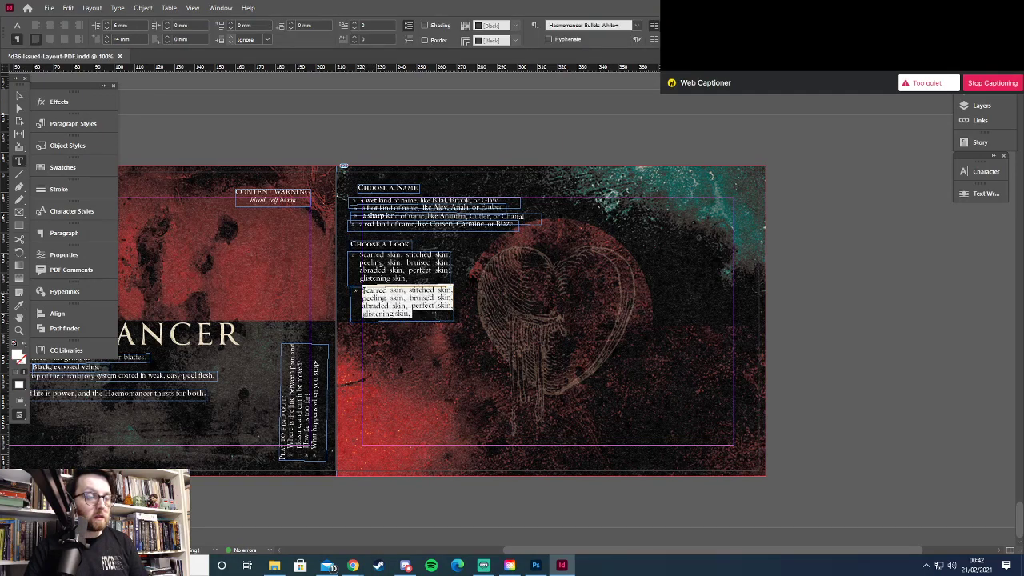
{"action": "key", "text": "ctrl+v"}
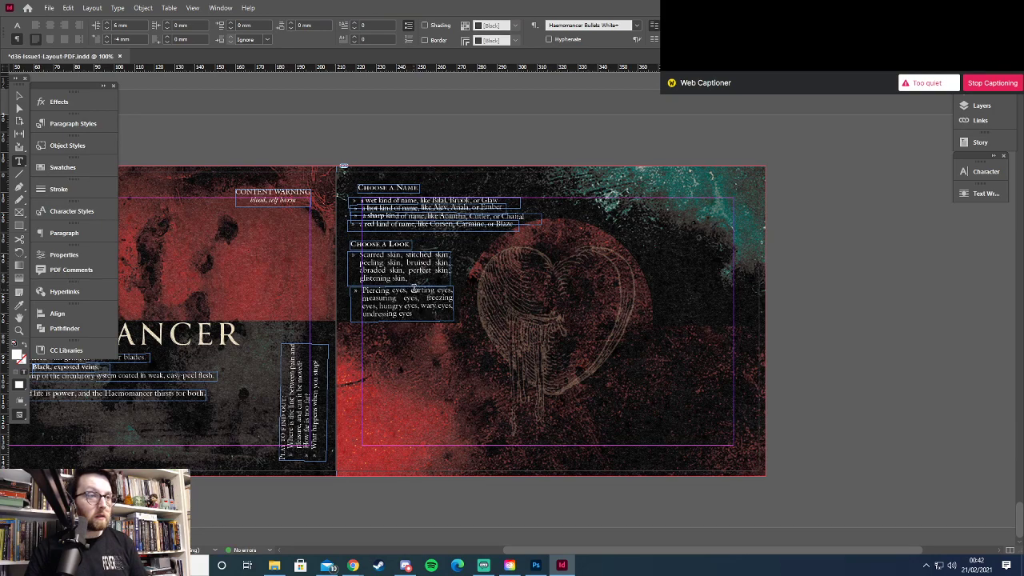
Remove the comma after "glistening skin" and cut "hungry eyes" from the eyes list to paste it over "measuring eyes"
{"action": "left_click", "coordinate": [407, 278]}
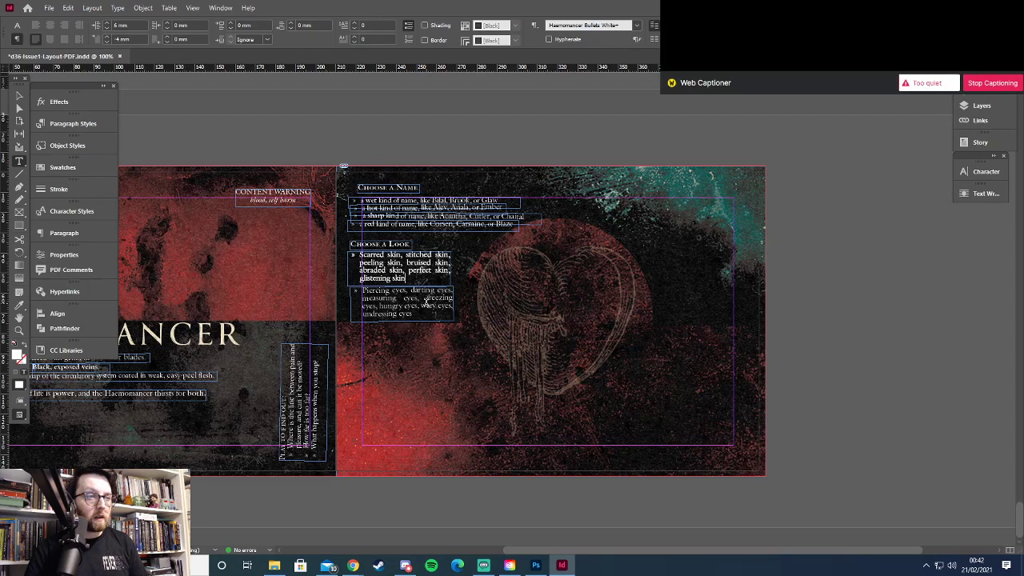
{"action": "left_click", "coordinate": [416, 305]}
{"action": "left_click_drag", "start_coordinate": [417, 305], "coordinate": [365, 297]}
{"action": "key", "text": "ctrl+x"}
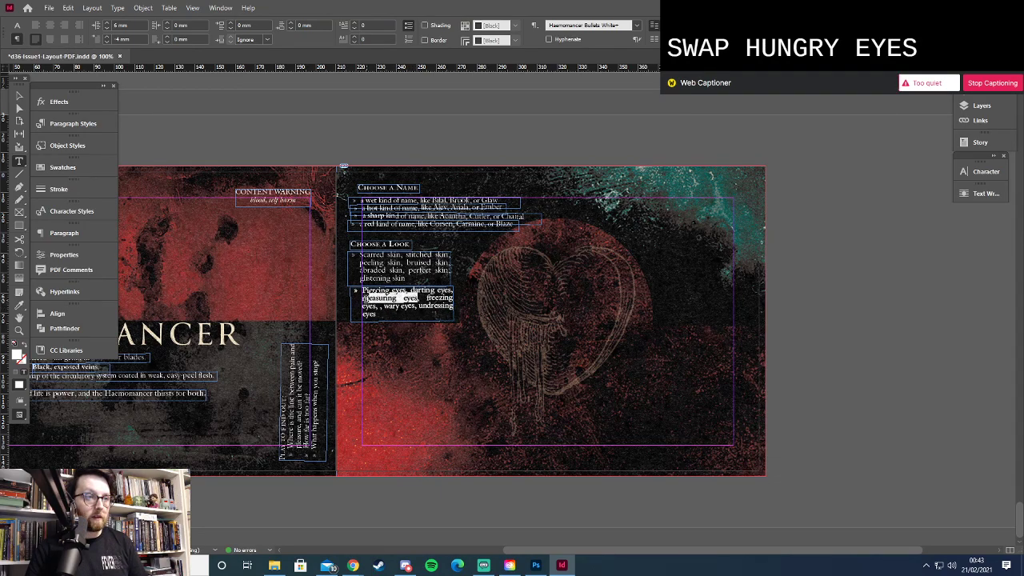
{"action": "key", "text": "ctrl+v"}
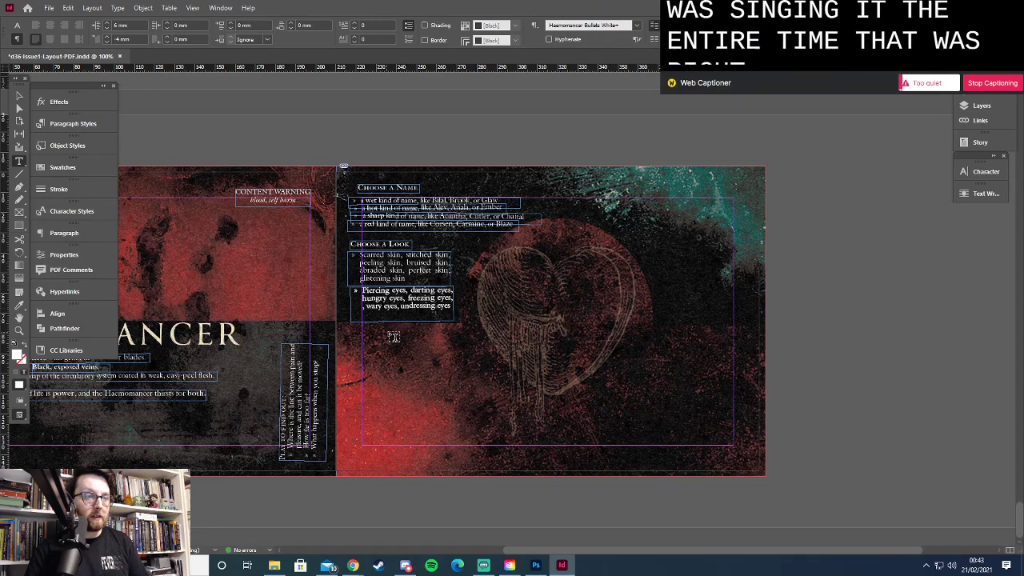
Delete the stray comma before "wary eyes" and end the eyes list with ", hungry eyes" after "undressing eyes"
{"action": "key", "text": "Delete"}
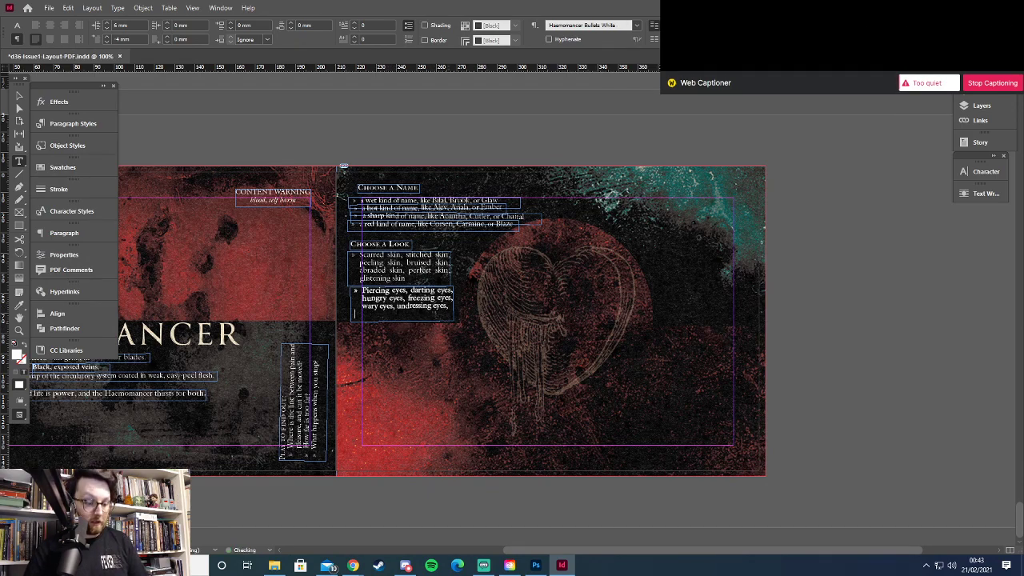
{"action": "key", "text": "ctrl+v"}
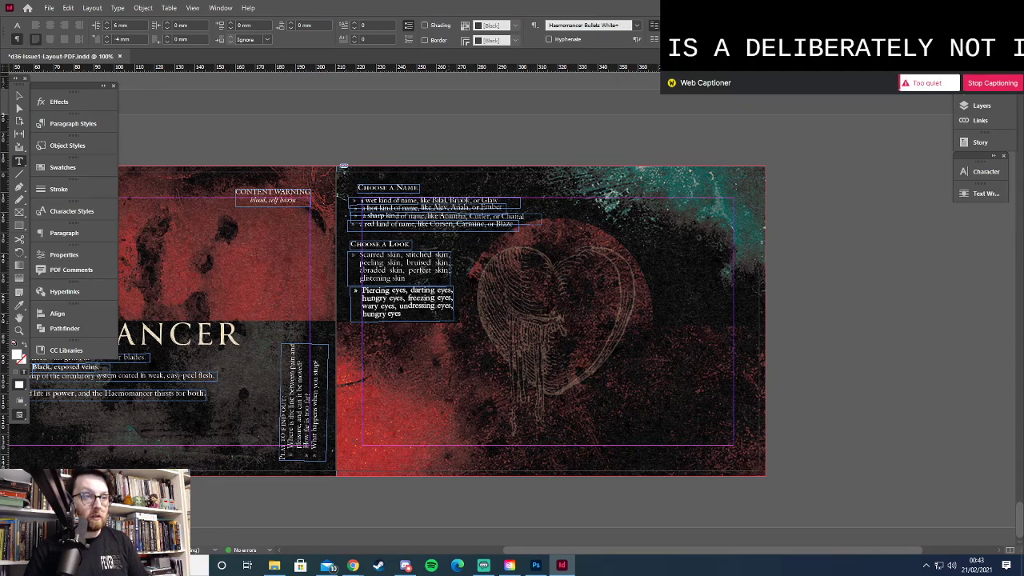
{"action": "key", "text": "BackSpace"}
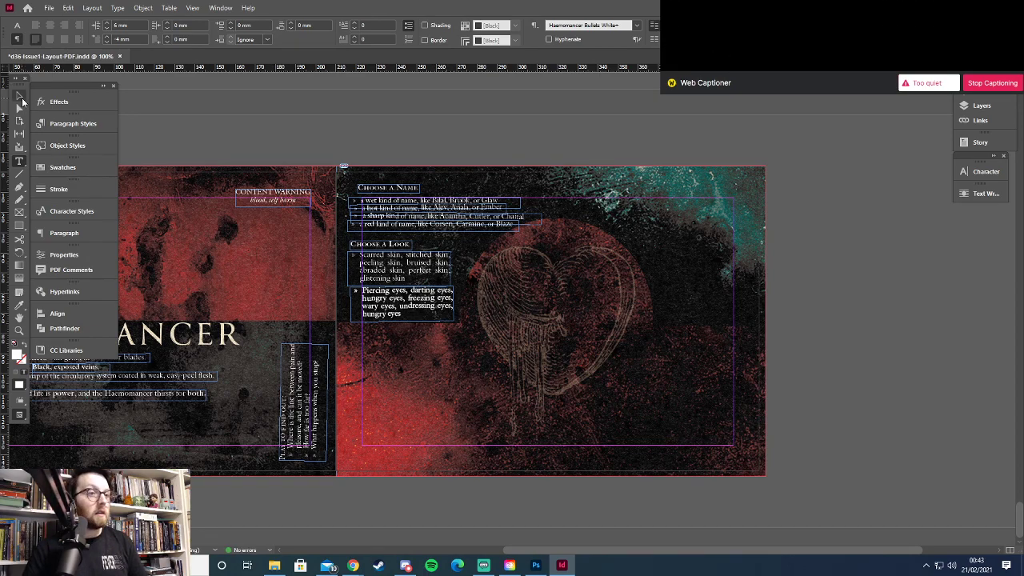
{"action": "key", "text": "Escape"}
{"action": "left_click", "coordinate": [418, 148]}
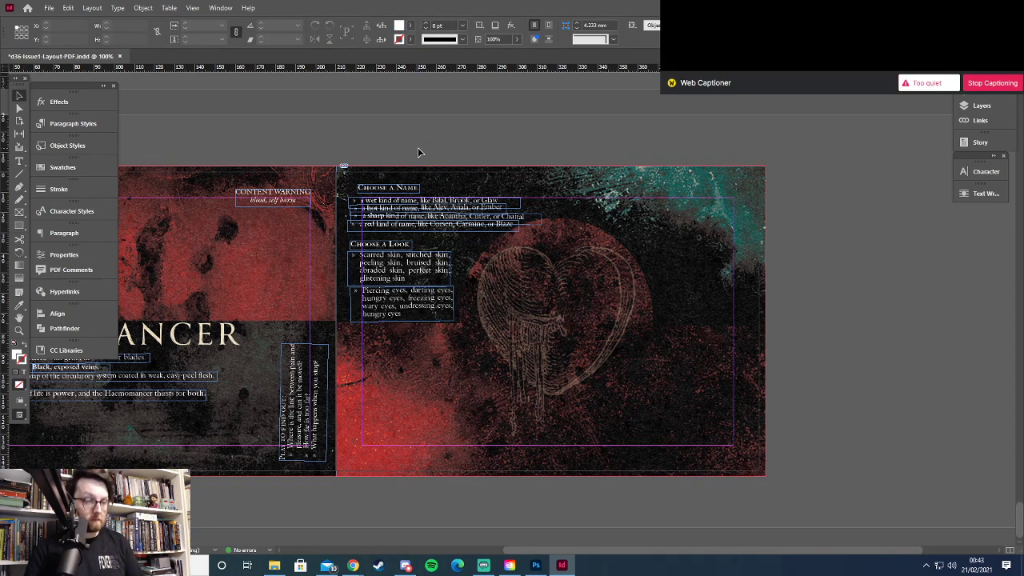
Save the document and check the spread in preview mode without guides and frame edges
{"action": "key", "text": "ctrl+s"}
{"action": "key", "text": "w"}
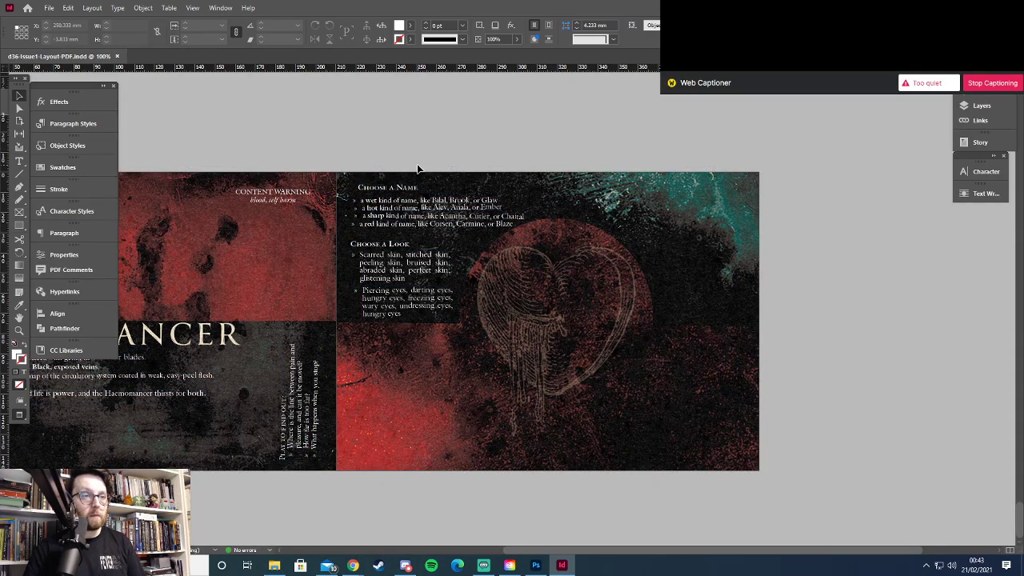
{"action": "key", "text": "w"}
Switch to the Google Docs manuscript and copy the heading "Choose two things you are and two things you used to be" for the InDesign layout
{"action": "key", "text": "alt+Tab"}
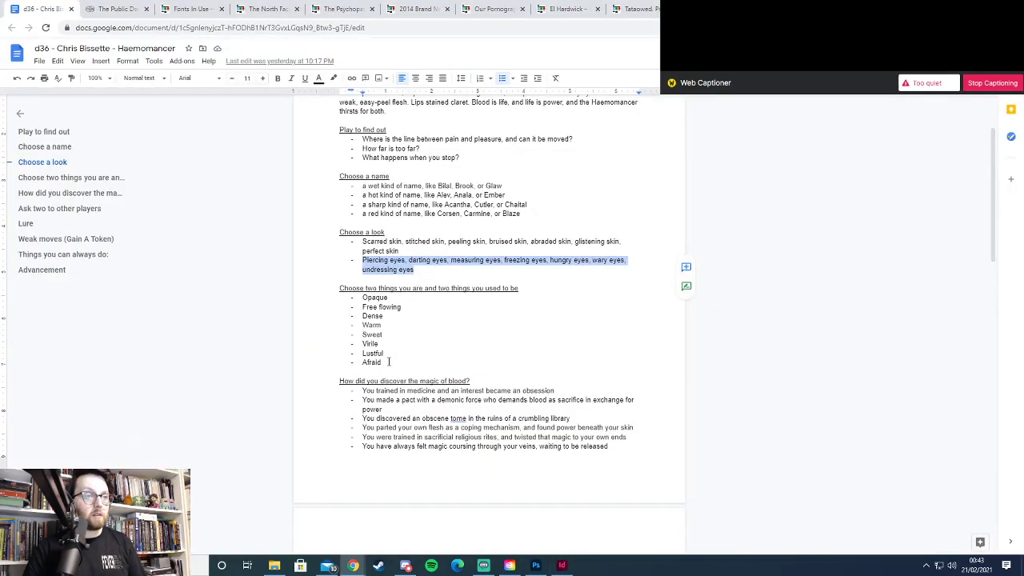
{"action": "left_click_drag", "start_coordinate": [388, 361], "coordinate": [361, 300]}
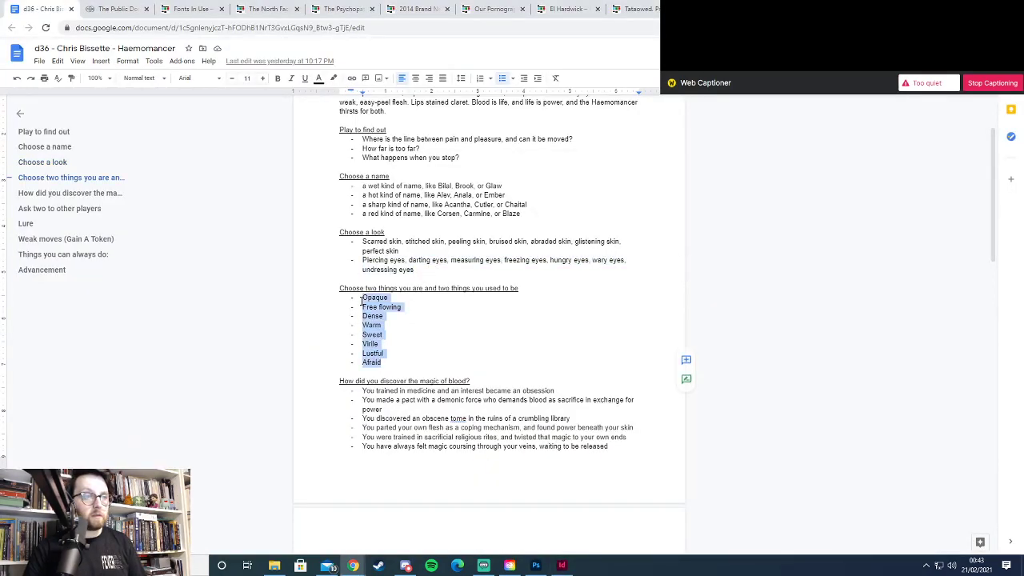
{"action": "left_click", "coordinate": [360, 302]}
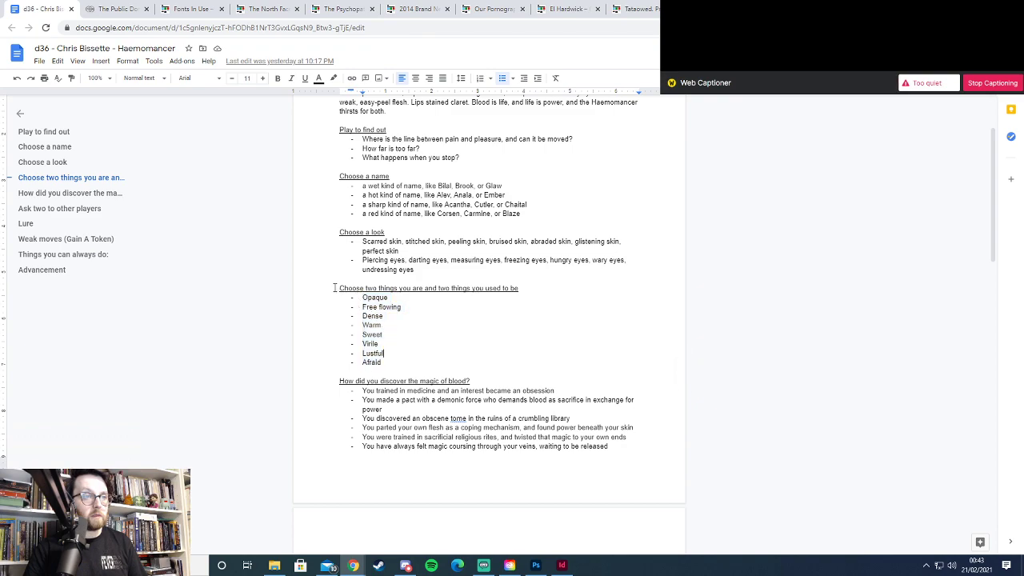
{"action": "left_click_drag", "start_coordinate": [339, 289], "coordinate": [516, 292]}
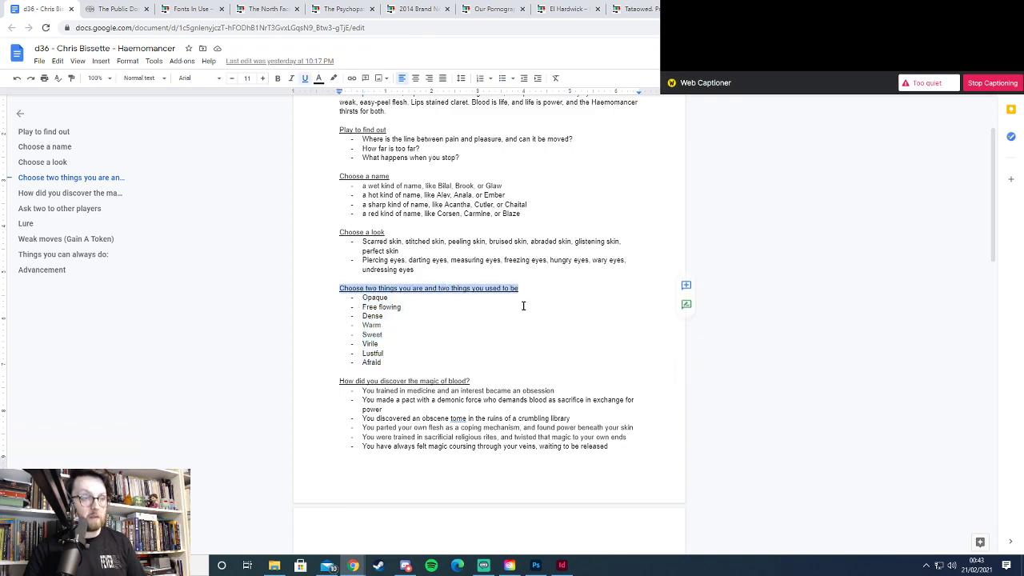
{"action": "key", "text": "alt+Tab"}
Duplicate the Choose a Name heading to the right page's upper-right margin corner, deepen its frame to 11.15 mm and replace its text with the copied heading
{"action": "left_click", "coordinate": [400, 192]}
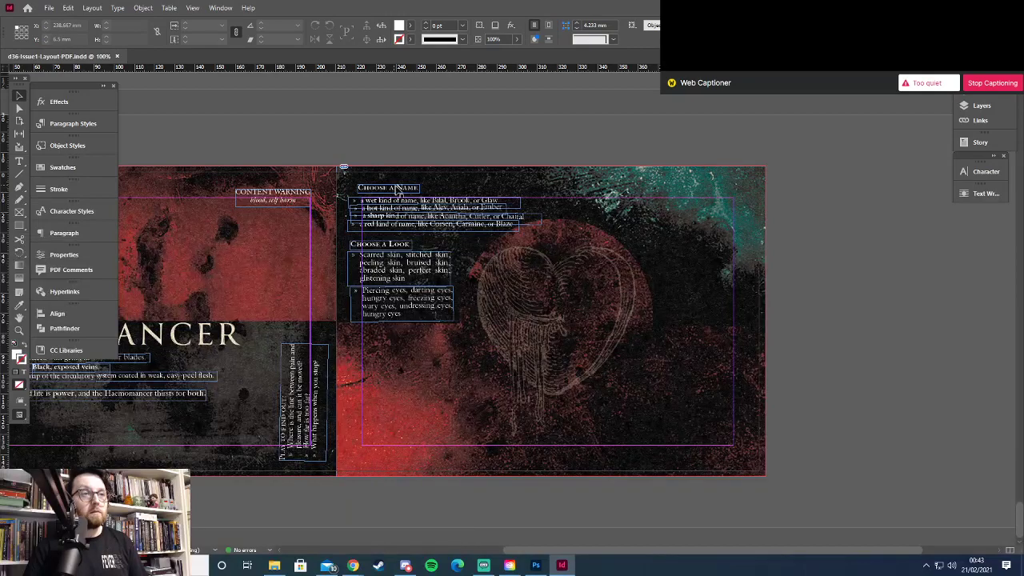
{"action": "left_click_drag", "start_coordinate": [400, 192], "coordinate": [732, 205]}
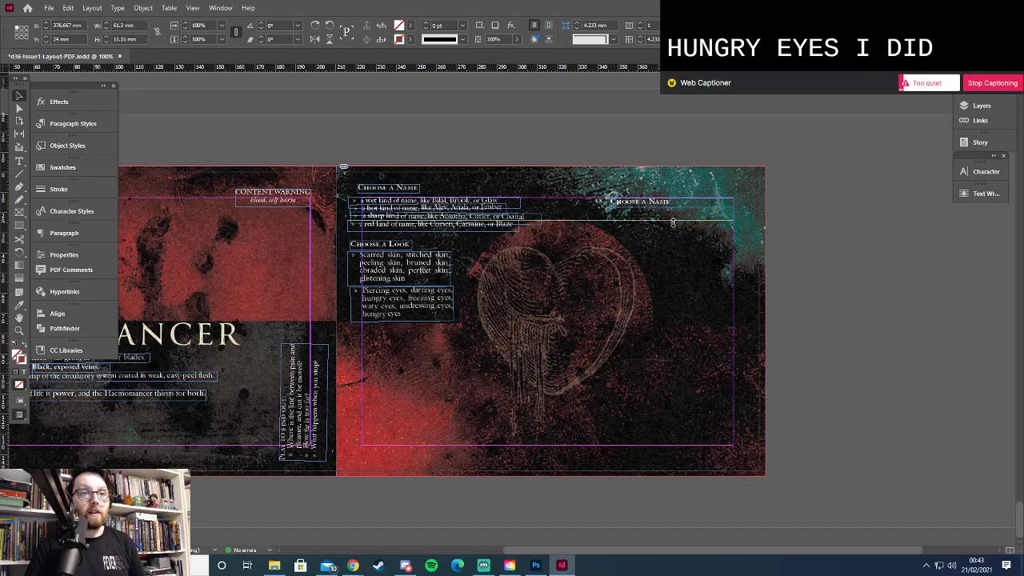
{"action": "left_click_drag", "start_coordinate": [672, 207], "coordinate": [671, 221]}
{"action": "double_click", "coordinate": [667, 223]}
{"action": "key", "text": "ctrl+a"}
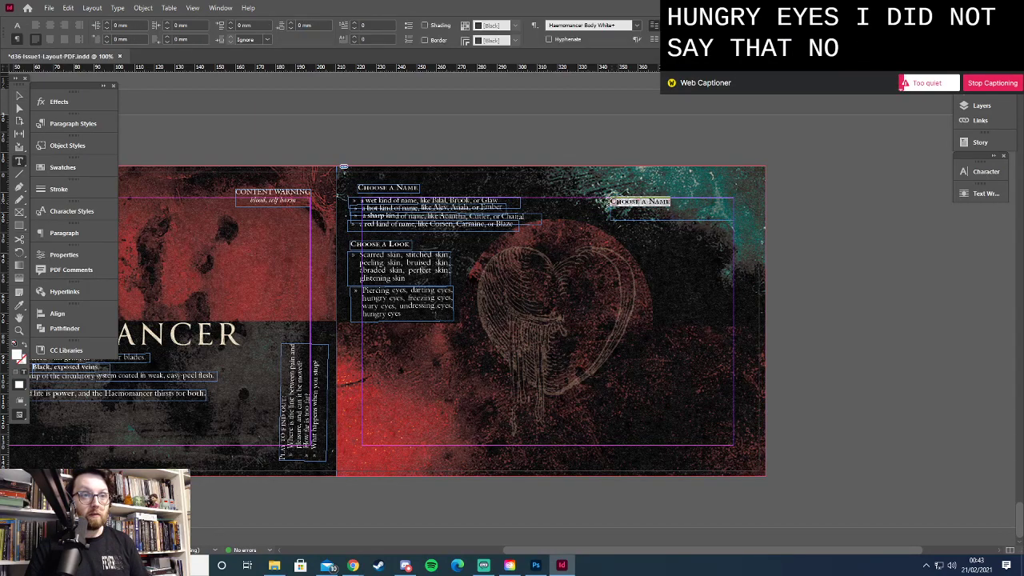
{"action": "key", "text": "ctrl+v"}
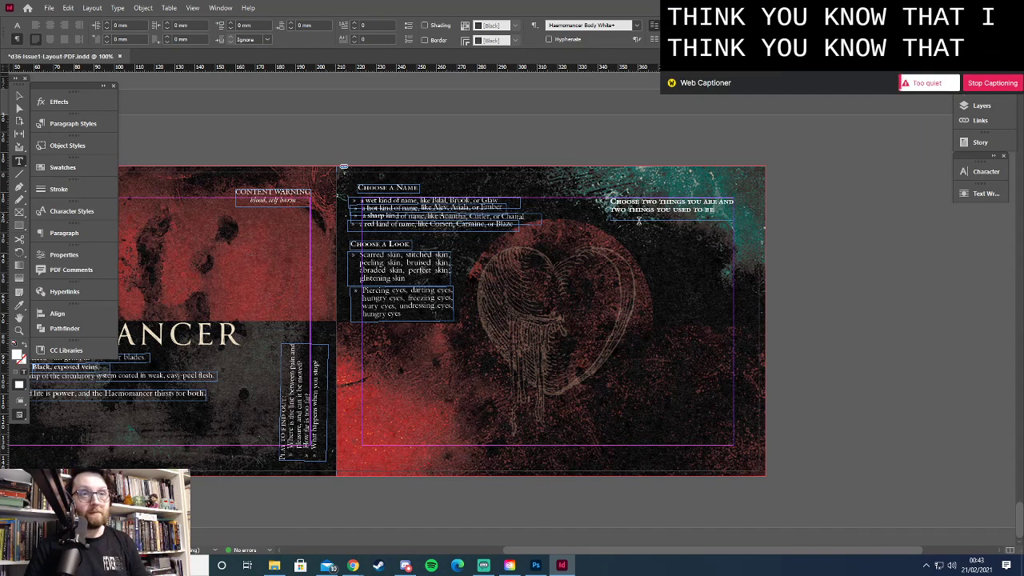
Replace both occurrences of "things" in the new heading with "that"
{"action": "double_click", "coordinate": [663, 202]}
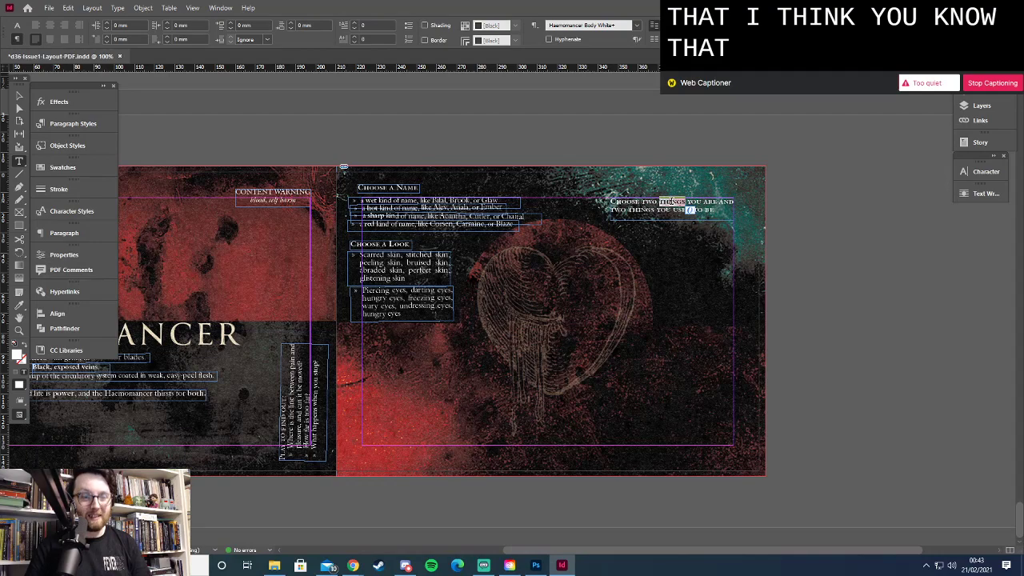
{"action": "type", "text": "that"}
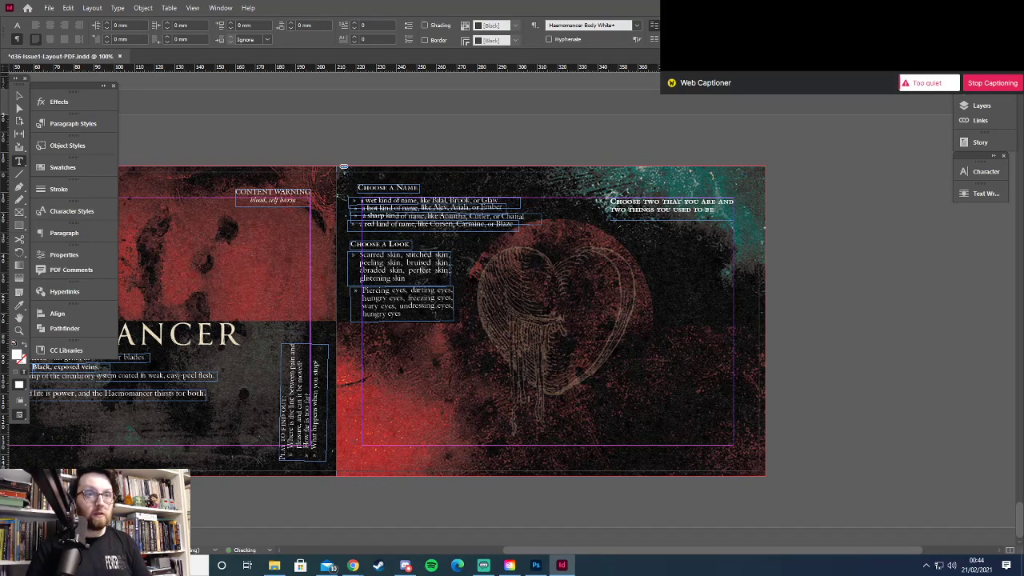
{"action": "double_click", "coordinate": [642, 209]}
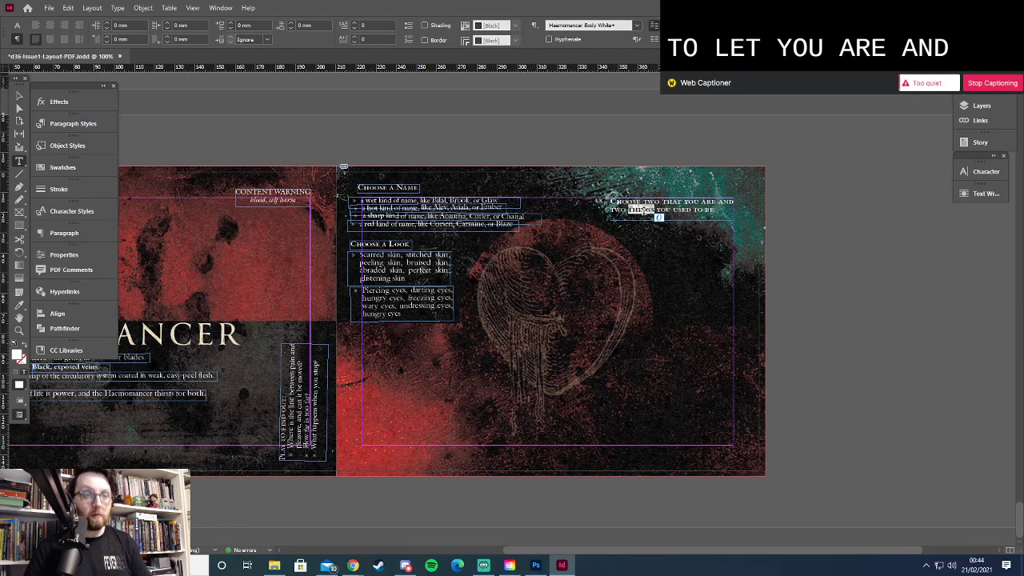
{"action": "type", "text": "that"}
Set the first "two" in the new heading to the Black font style at 12 pt
{"action": "double_click", "coordinate": [651, 202]}
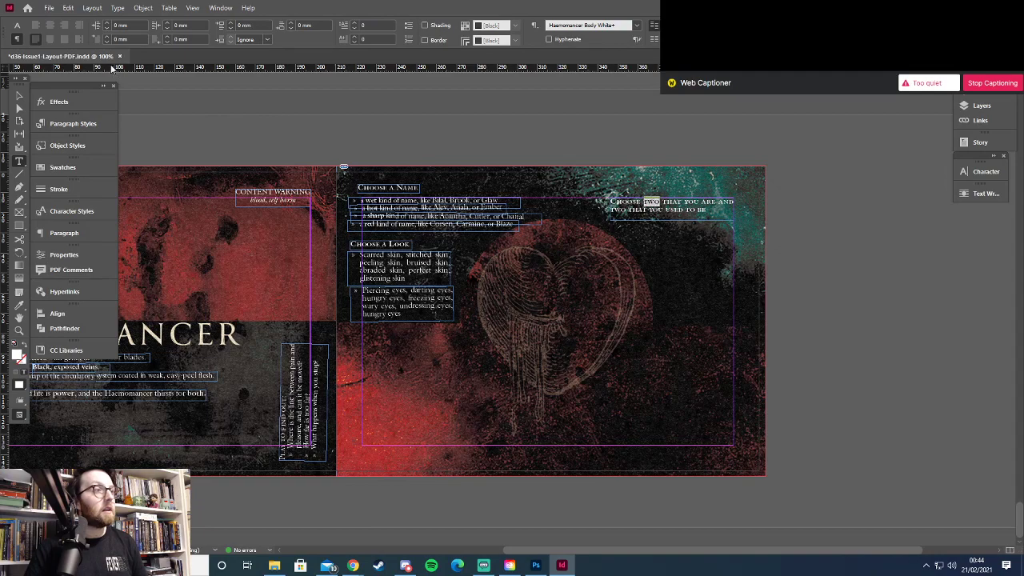
{"action": "left_click", "coordinate": [17, 25]}
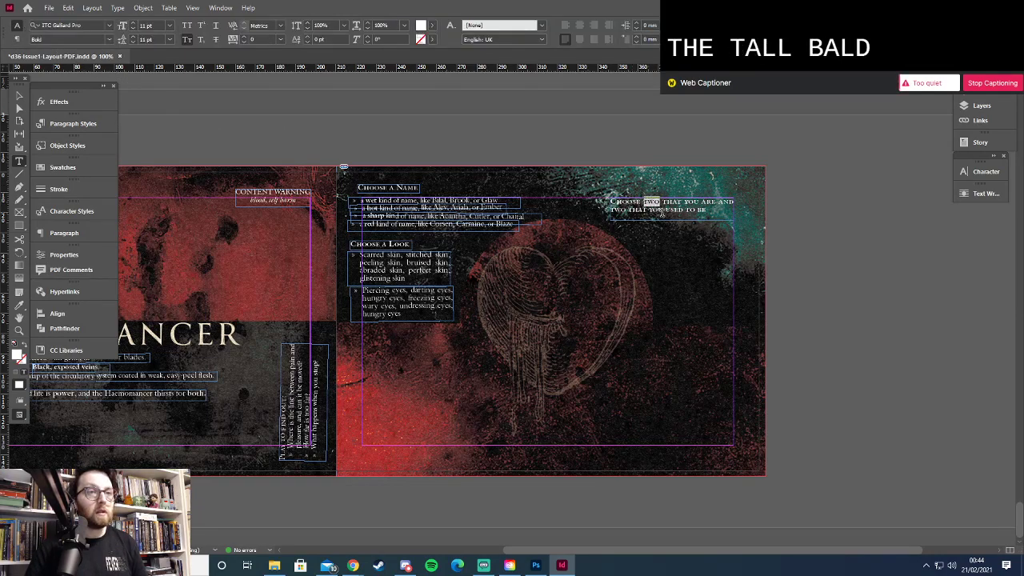
{"action": "left_click_drag", "start_coordinate": [668, 212], "coordinate": [661, 212]}
{"action": "left_click", "coordinate": [132, 24]}
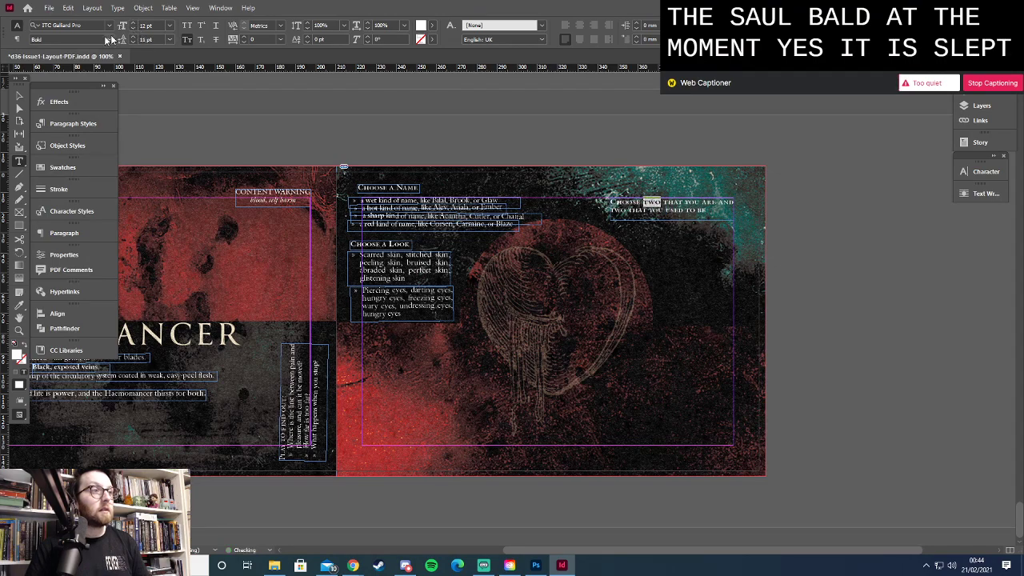
{"action": "left_click", "coordinate": [110, 40]}
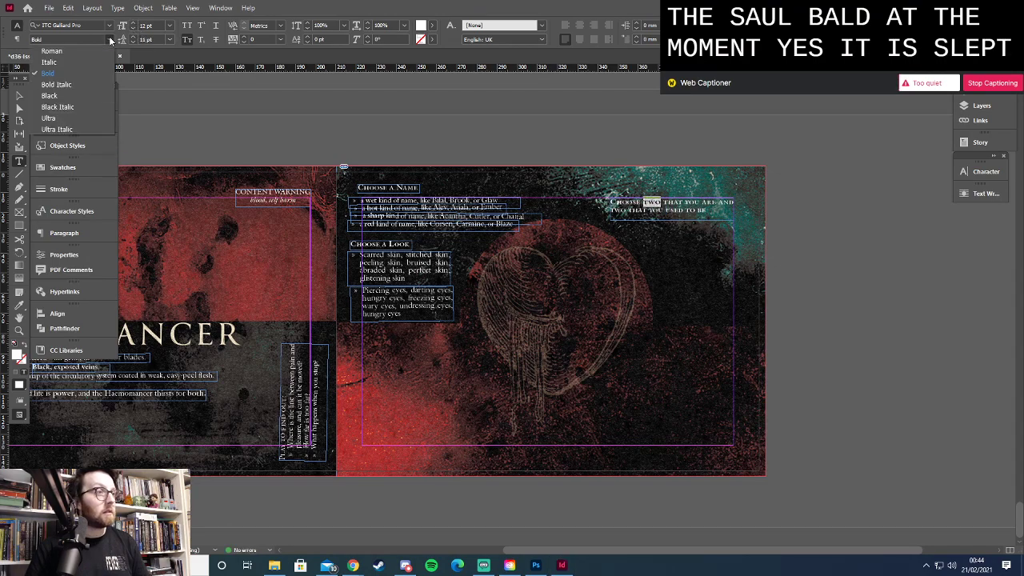
{"action": "left_click", "coordinate": [88, 97]}
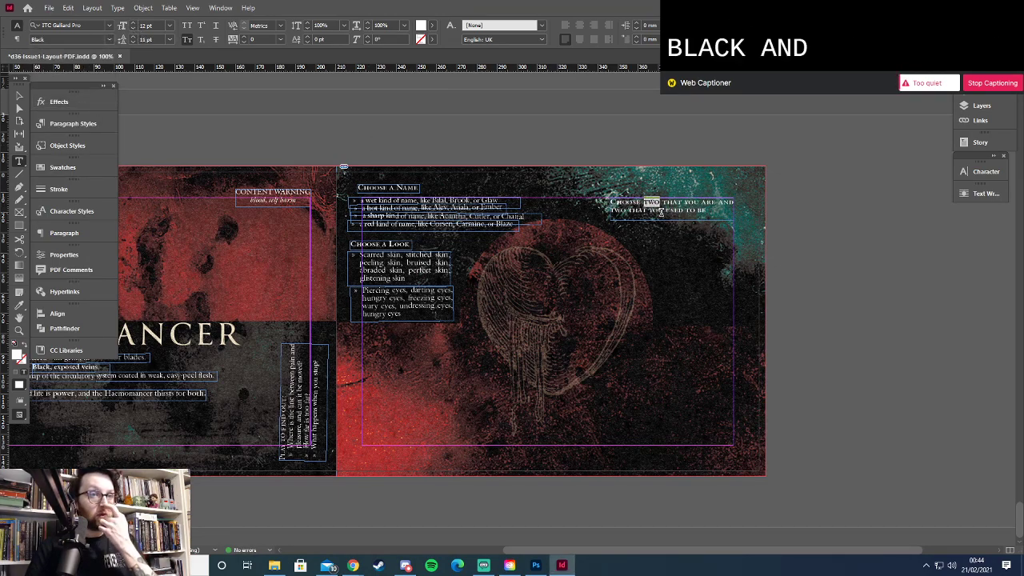
Set "are" and "used to be" in the same heading to the Black font style at 12 pt
{"action": "left_click", "coordinate": [708, 202]}
{"action": "double_click", "coordinate": [708, 201]}
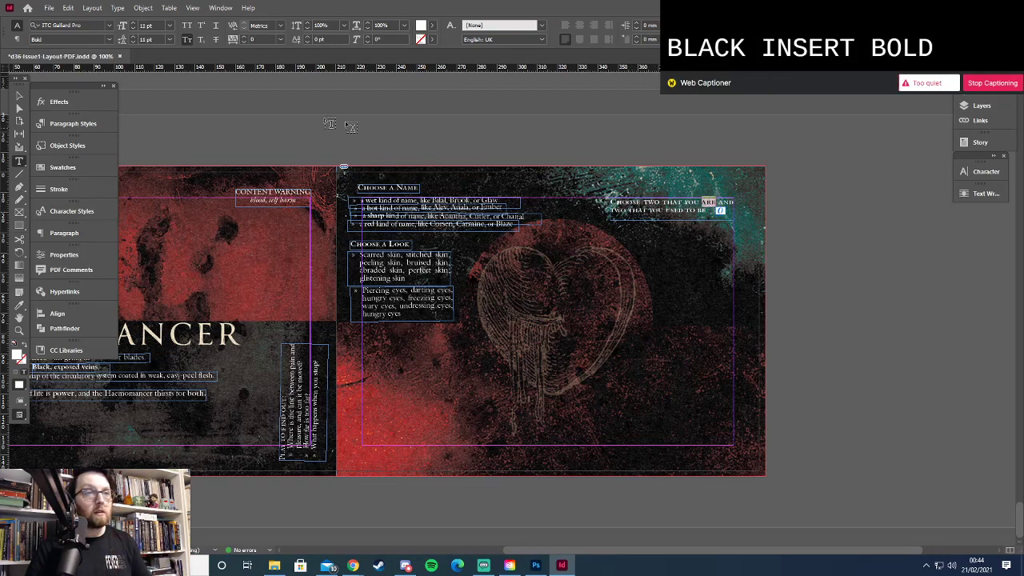
{"action": "left_click", "coordinate": [111, 39]}
{"action": "left_click", "coordinate": [91, 96]}
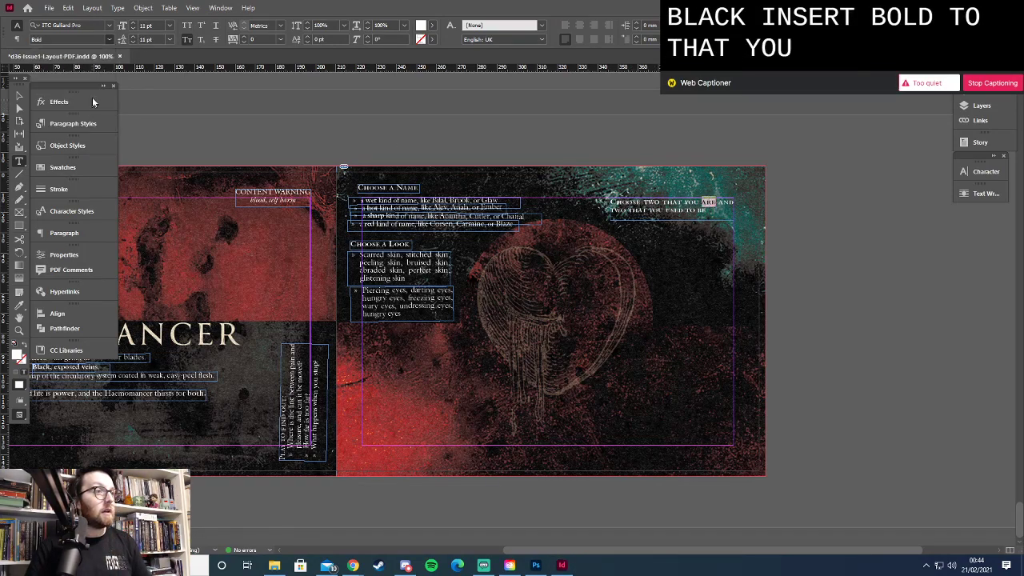
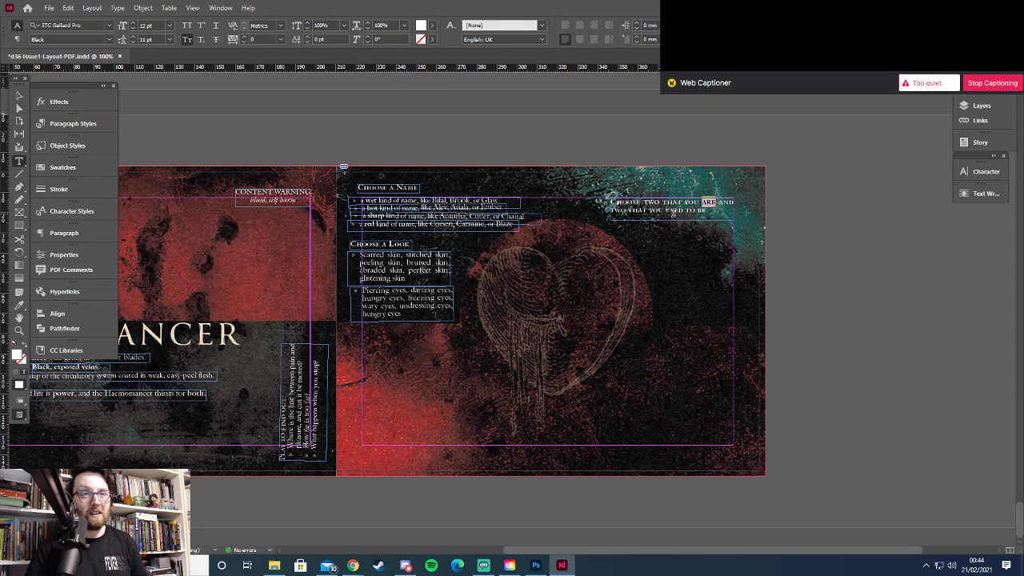
{"action": "left_click_drag", "start_coordinate": [687, 214], "coordinate": [710, 214]}
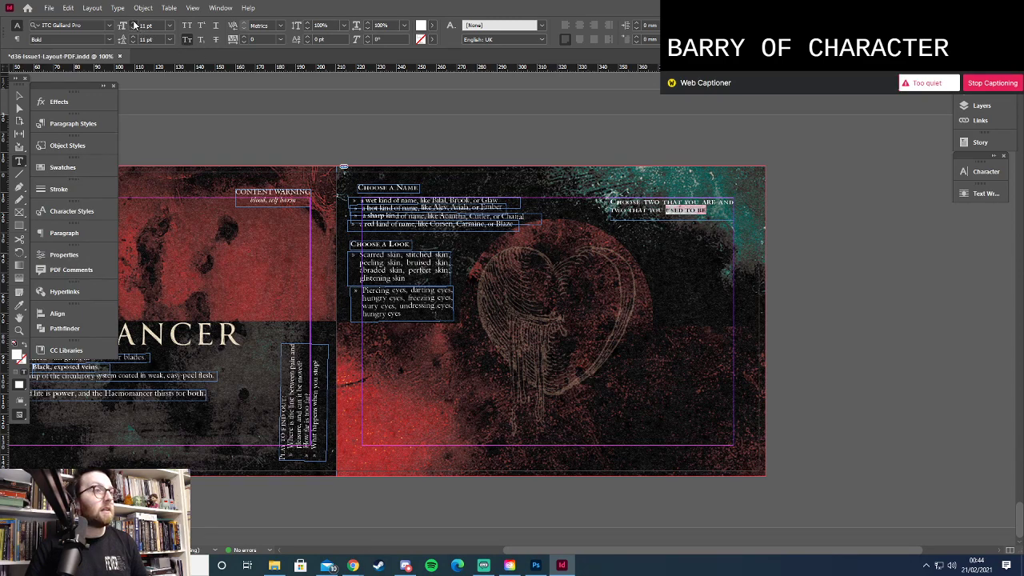
{"action": "left_click", "coordinate": [109, 39]}
{"action": "left_click", "coordinate": [41, 100]}
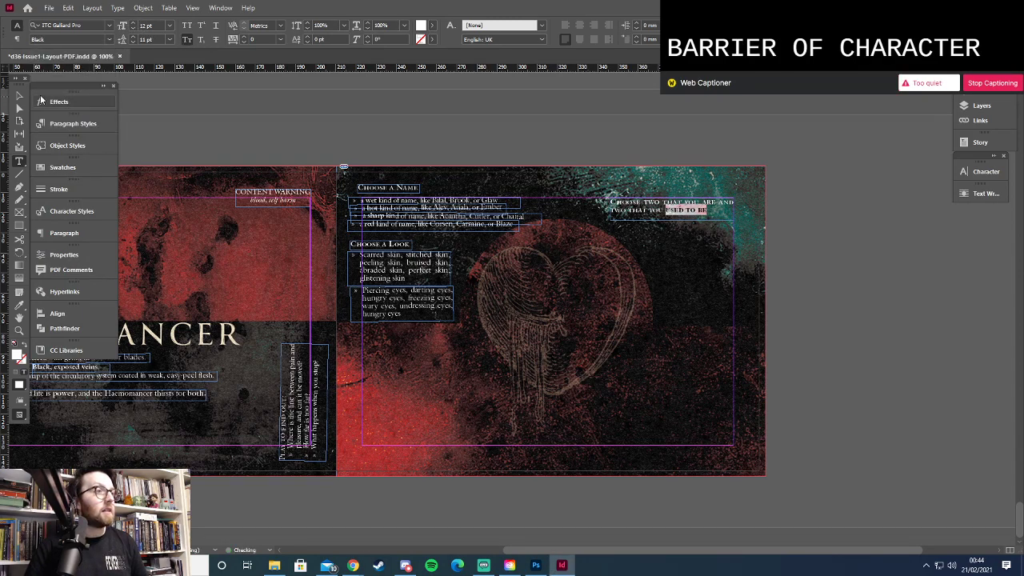
{"action": "key", "text": "Escape"}
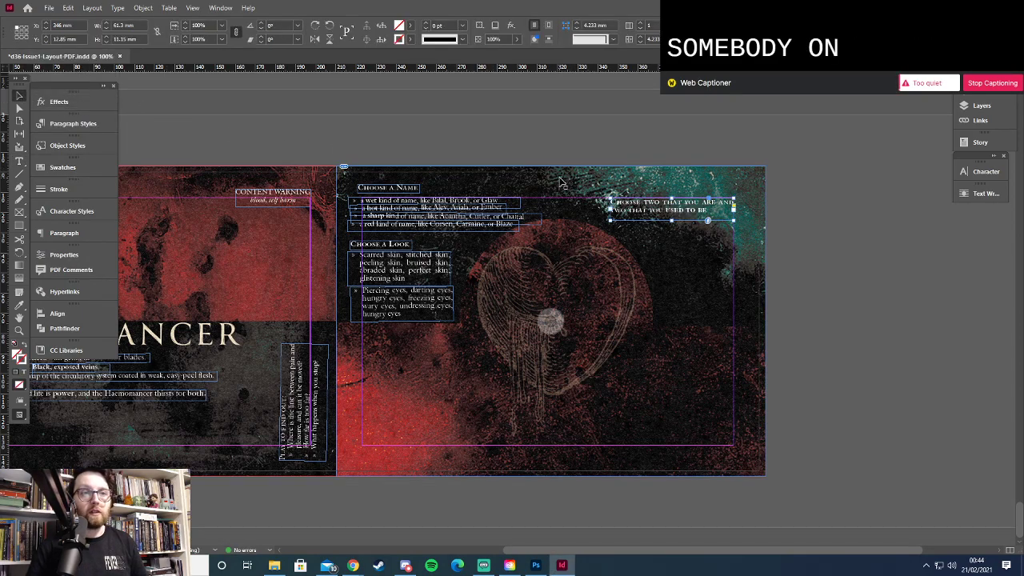
Raise the heading frame over the top margin, narrow it to about 55.7 mm, rotate it -1° and nudge it right to about X 351.1 mm
{"action": "key", "text": "shift+Up"}
{"action": "key", "text": "shift+Up"}
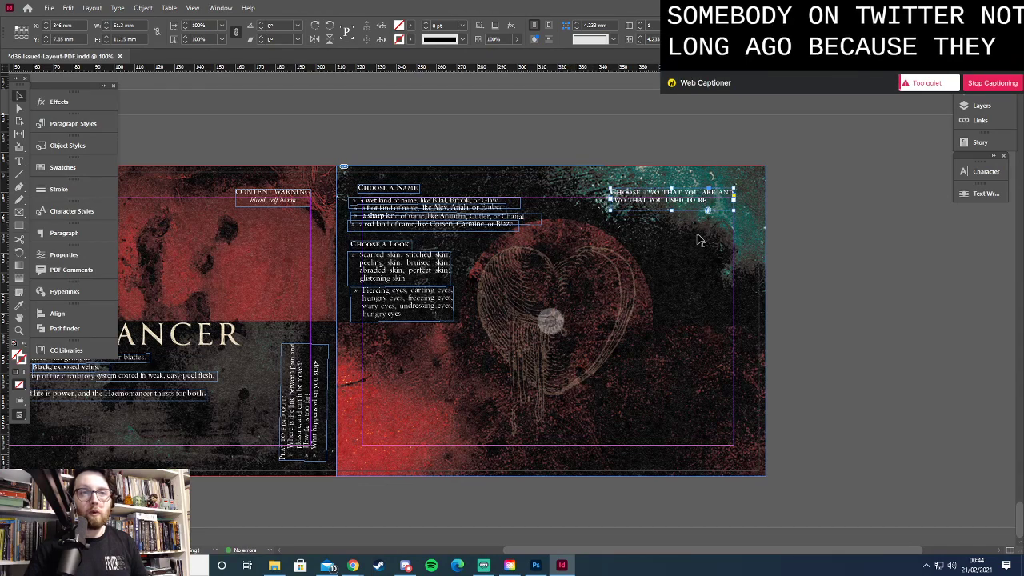
{"action": "left_click_drag", "start_coordinate": [734, 203], "coordinate": [724, 205]}
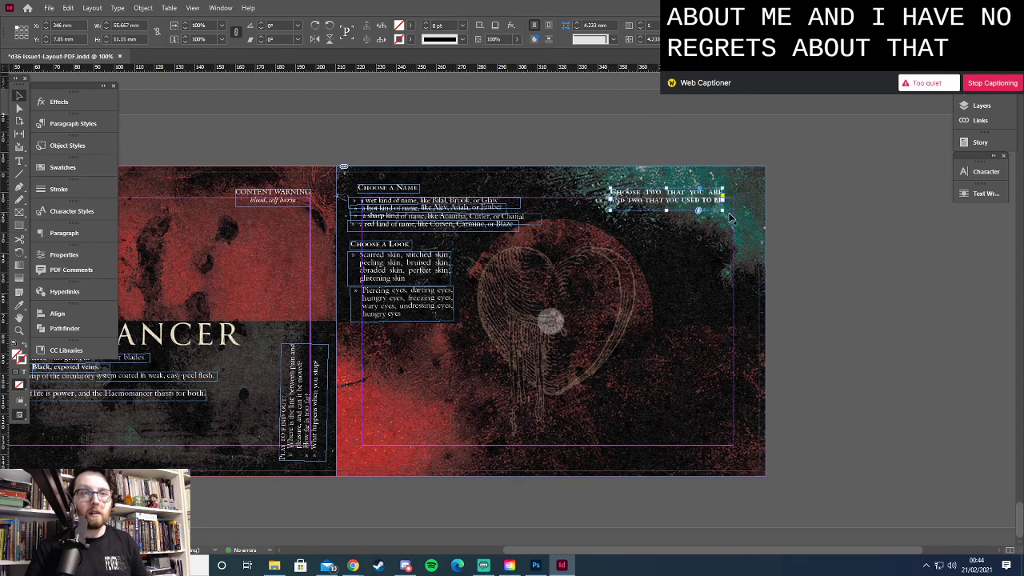
{"action": "left_click_drag", "start_coordinate": [727, 216], "coordinate": [684, 210]}
{"action": "key", "text": "shift+Right"}
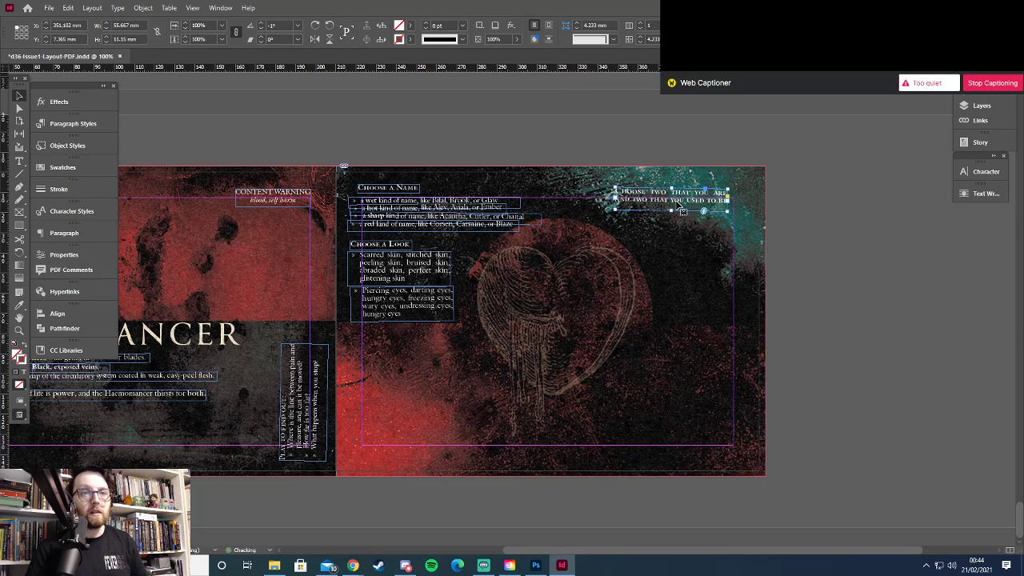
Check the heading in preview mode, leave preview and lower the frame to about Y 22.4 mm, below the green texture
{"action": "left_click", "coordinate": [813, 208]}
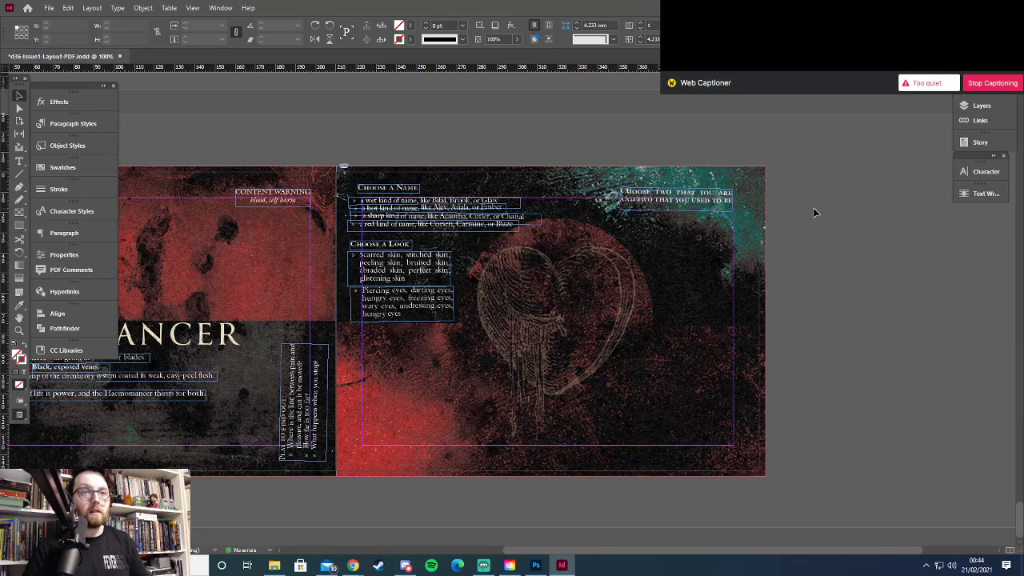
{"action": "key", "text": "w"}
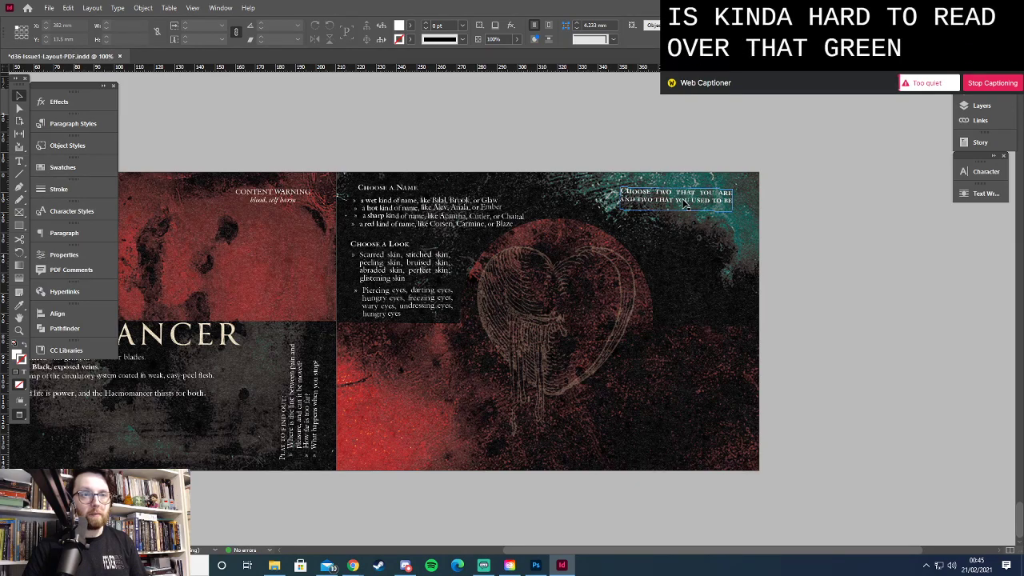
{"action": "left_click", "coordinate": [708, 214]}
{"action": "key", "text": "w"}
{"action": "key", "text": "Down"}
{"action": "key", "text": "Down"}
{"action": "key", "text": "Down"}
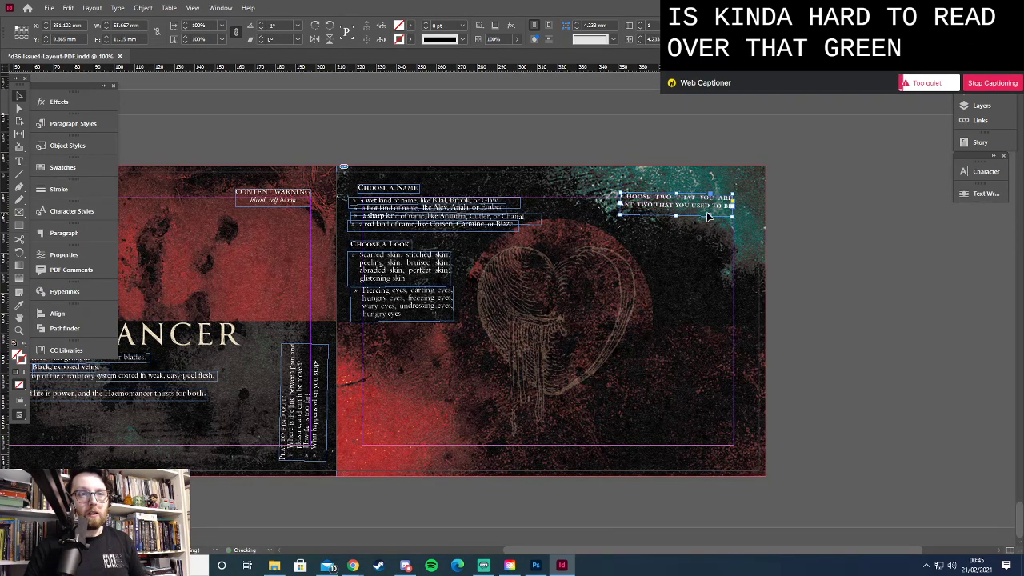
{"action": "key", "text": "Down"}
{"action": "key", "text": "Down"}
{"action": "key", "text": "Down"}
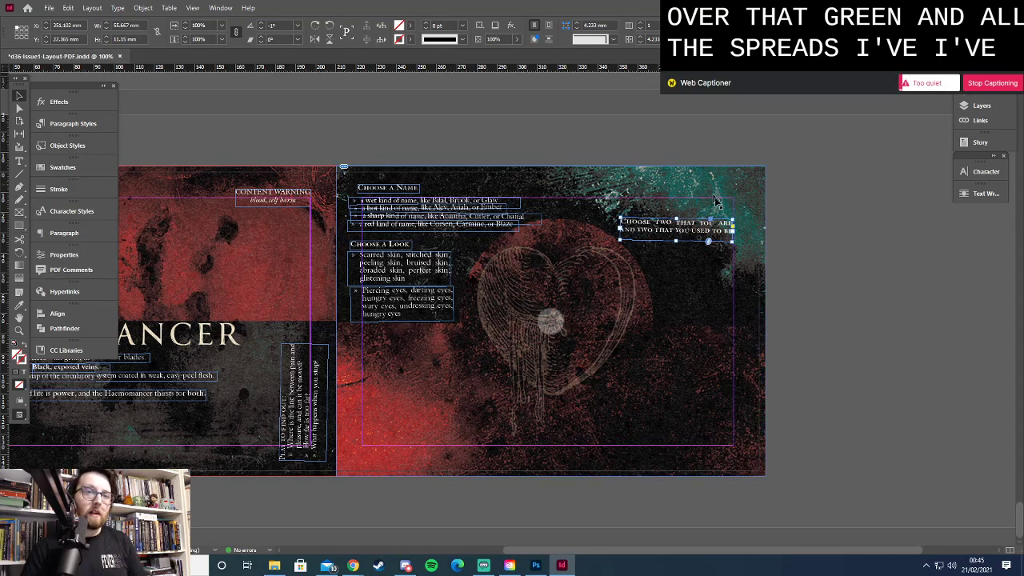
Rotate the heading frame to -15° and nudge it left to about X 348.4 mm
{"action": "left_click_drag", "start_coordinate": [707, 214], "coordinate": [715, 268]}
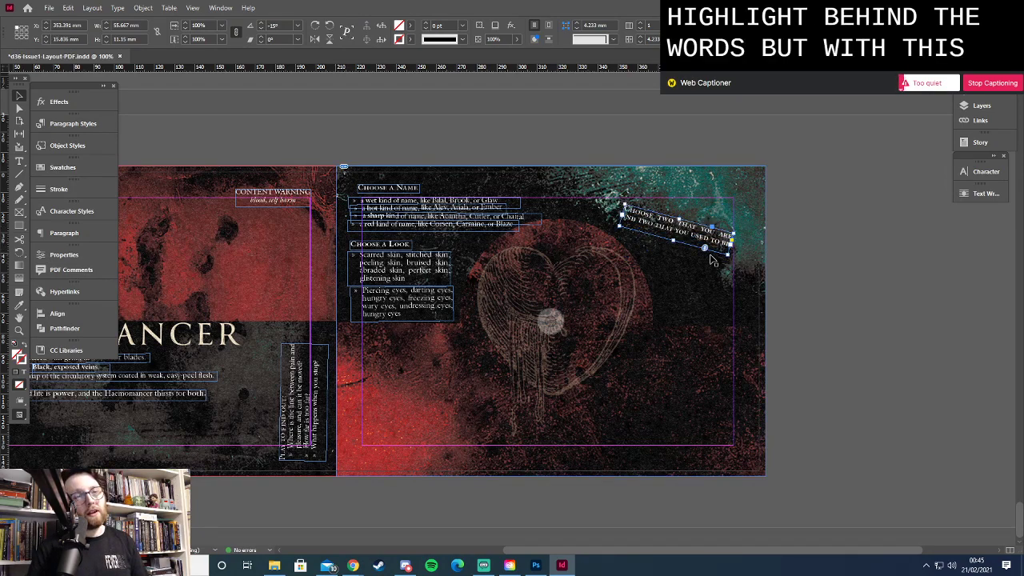
{"action": "key", "text": "shift+Down"}
{"action": "key", "text": "shift+Left"}
{"action": "key", "text": "shift+Left"}
{"action": "left_click", "coordinate": [705, 278]}
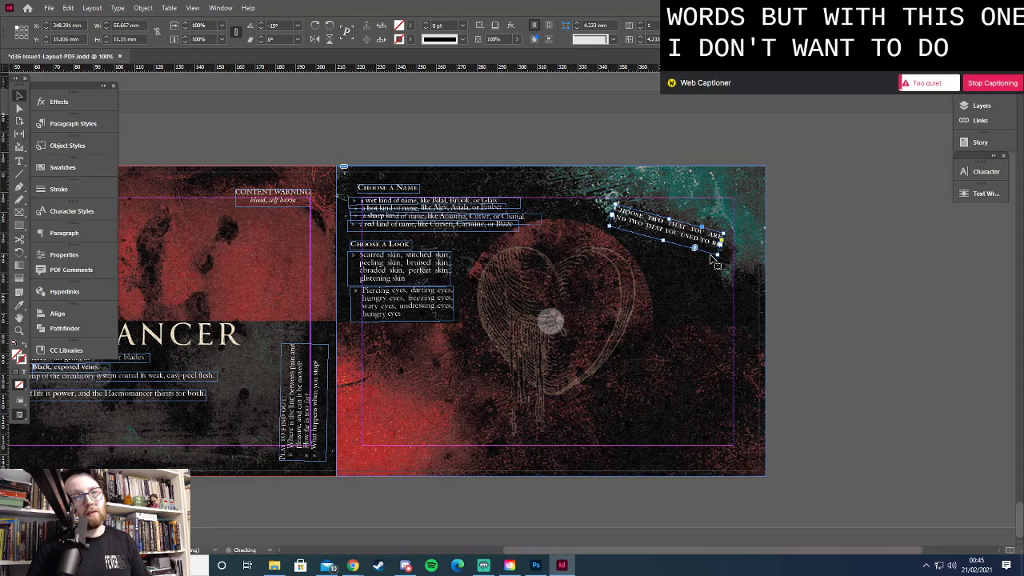
Copy the list from "Opaque" to "Afraid" in the Google Docs manuscript and return to the InDesign layout
{"action": "key", "text": "alt+Tab"}
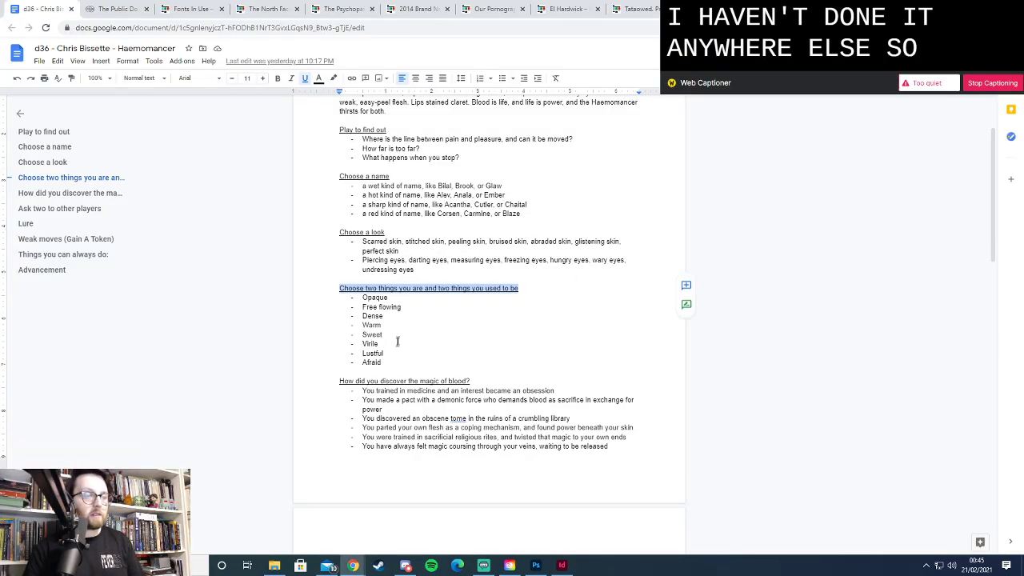
{"action": "left_click_drag", "start_coordinate": [394, 362], "coordinate": [362, 313]}
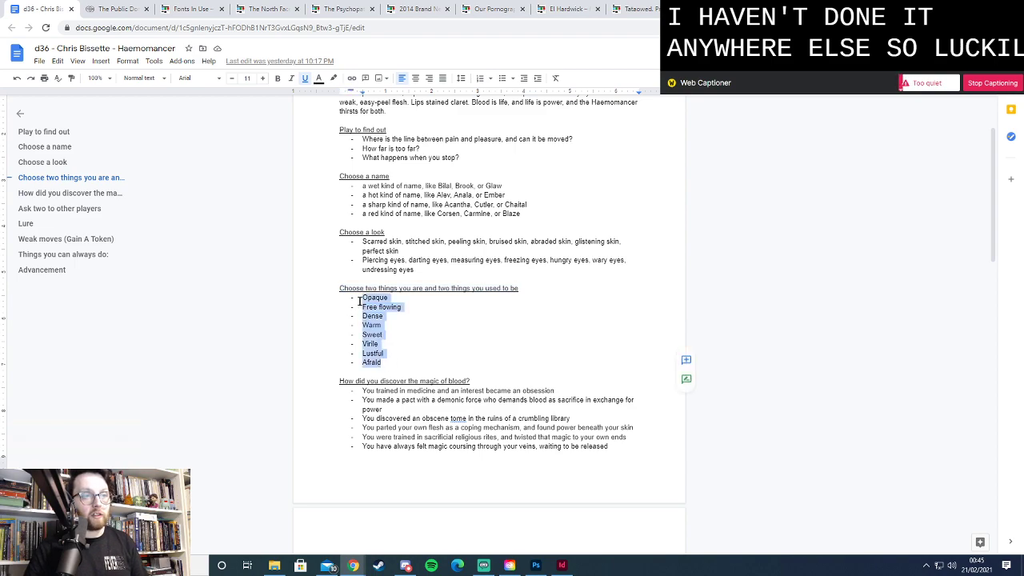
{"action": "key", "text": "alt+Tab"}
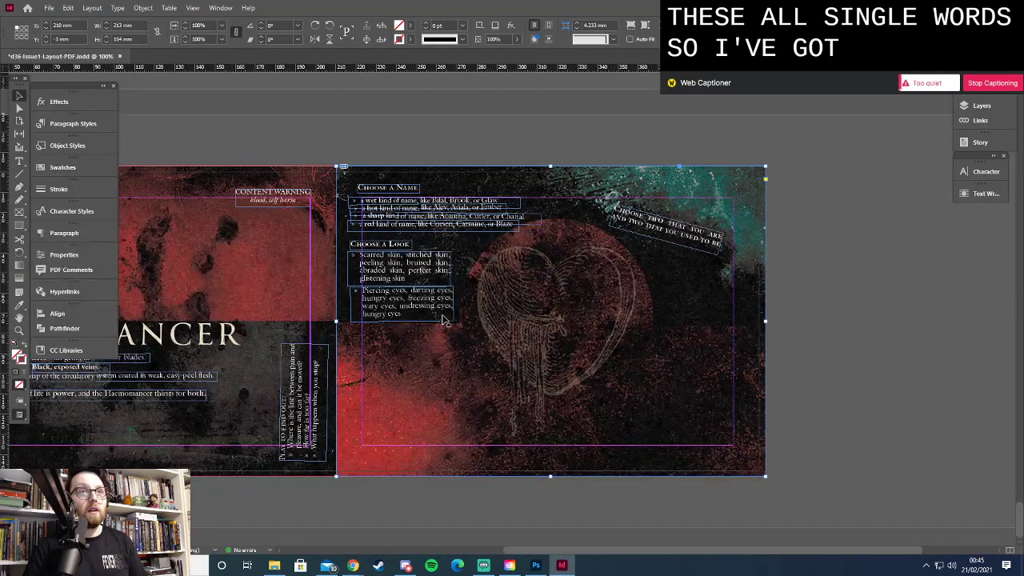
Nudge the tilted "Choose two that you are" heading frame down and right to about X 350.9 mm, Y 18.1 mm
{"action": "left_click", "coordinate": [686, 240]}
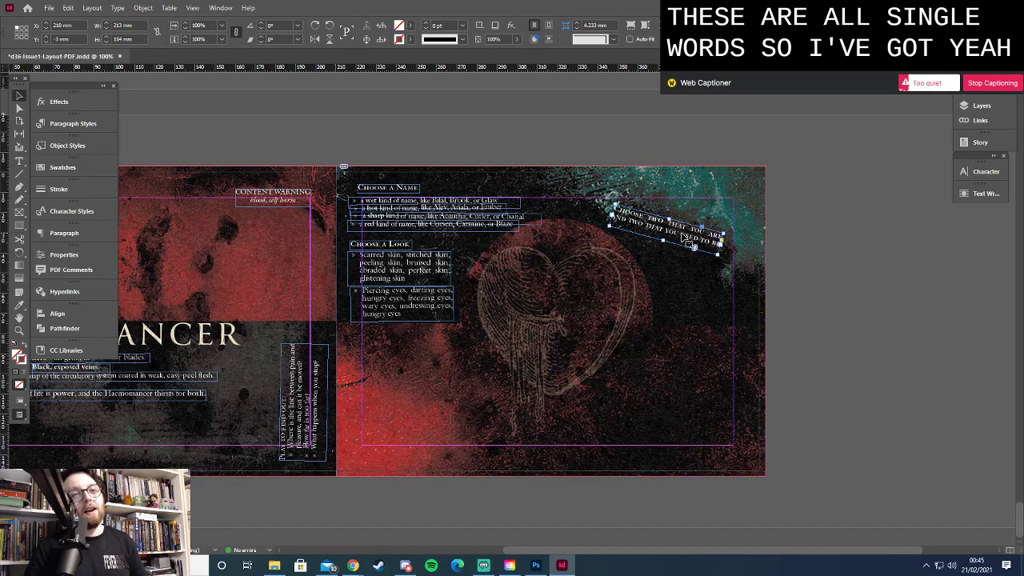
{"action": "key", "text": "shift+Down"}
{"action": "key", "text": "shift+Right"}
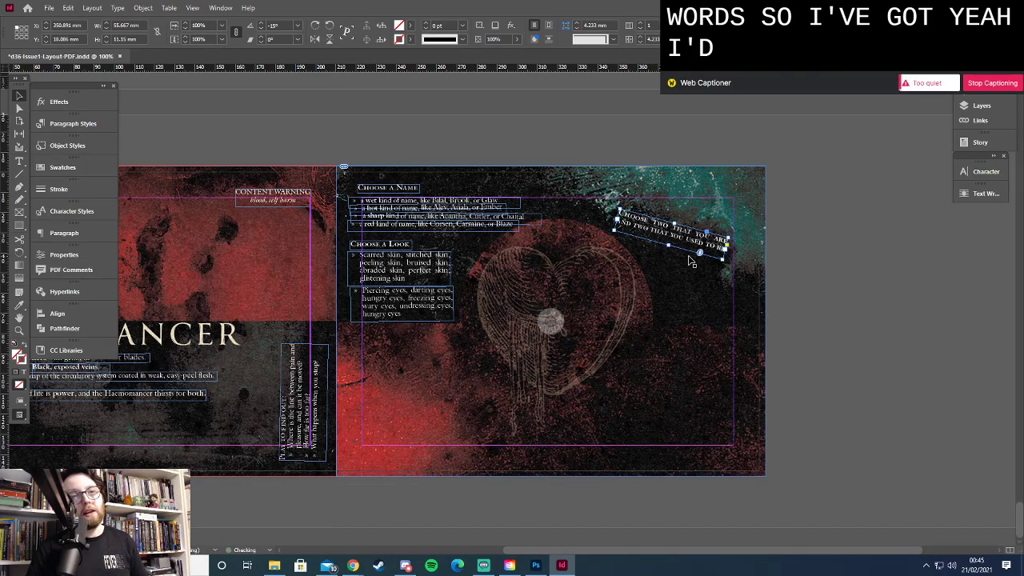
{"action": "left_click", "coordinate": [692, 262]}
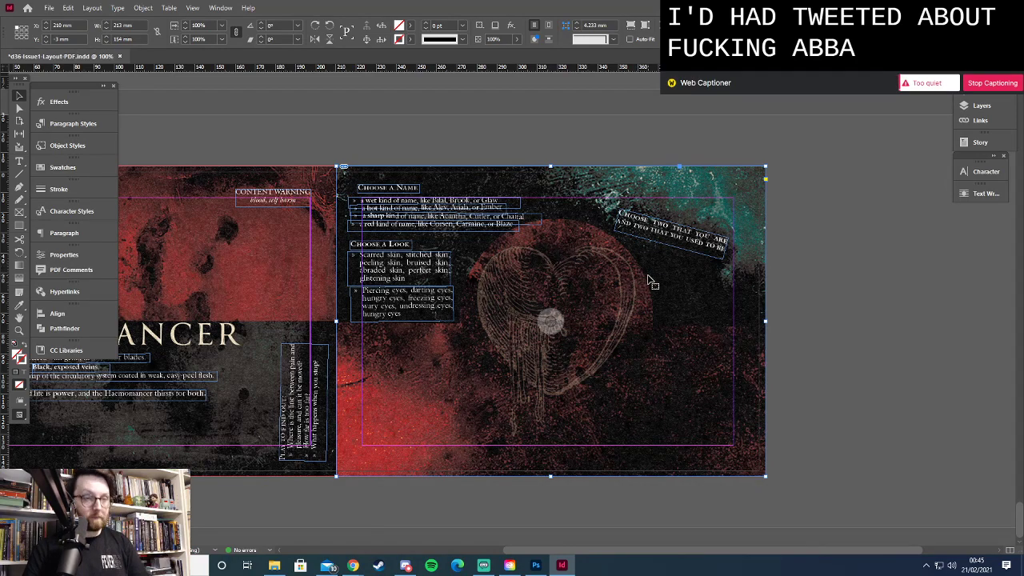
Draw a text frame below the tilted heading, apply the Haemomancer Bullets White paragraph style and paste the copied word list
{"action": "key", "text": "t"}
{"action": "left_click_drag", "start_coordinate": [656, 270], "coordinate": [726, 293]}
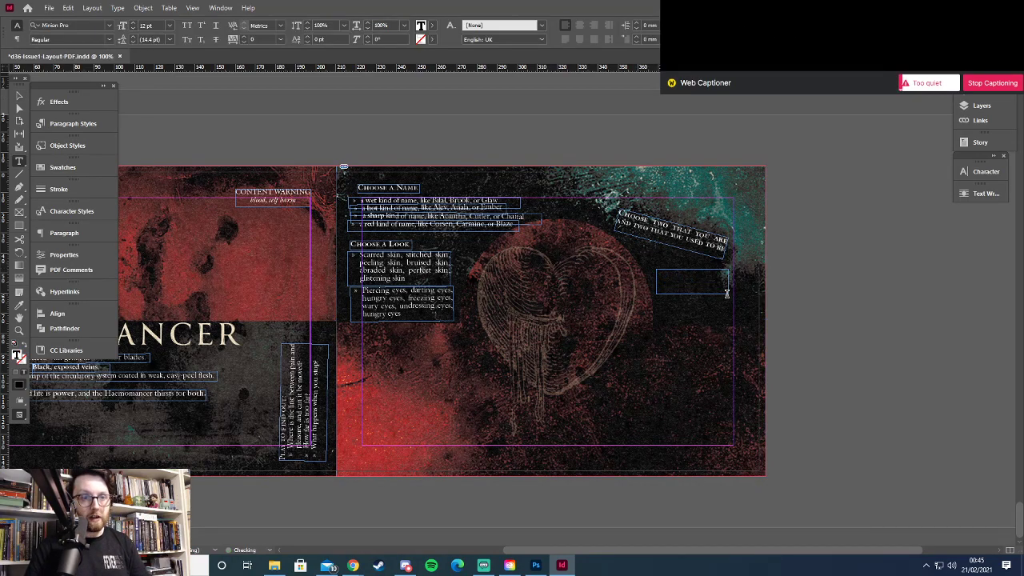
{"action": "left_click", "coordinate": [23, 40]}
{"action": "left_click", "coordinate": [637, 26]}
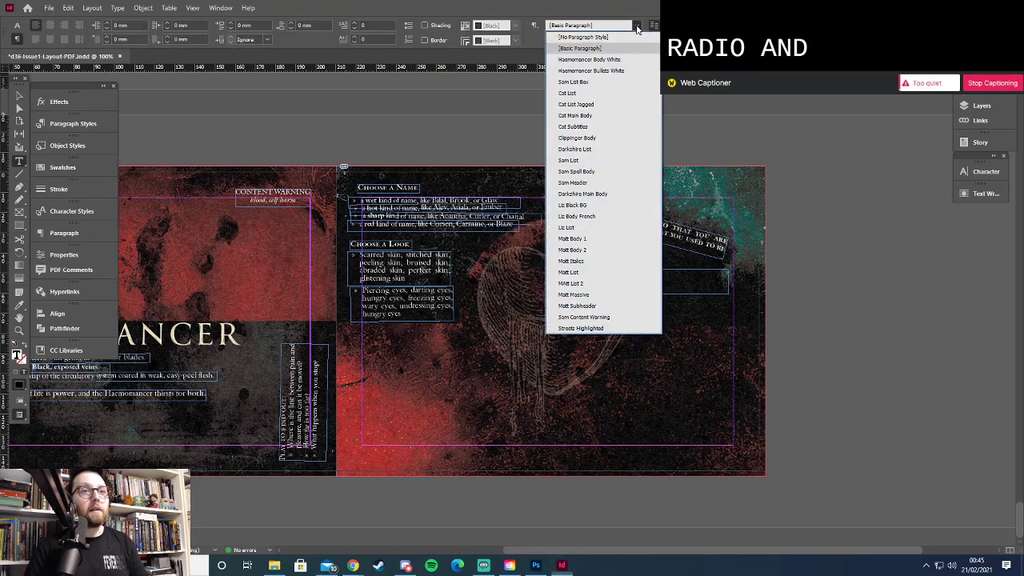
{"action": "left_click", "coordinate": [622, 71]}
{"action": "key", "text": "ctrl+v"}
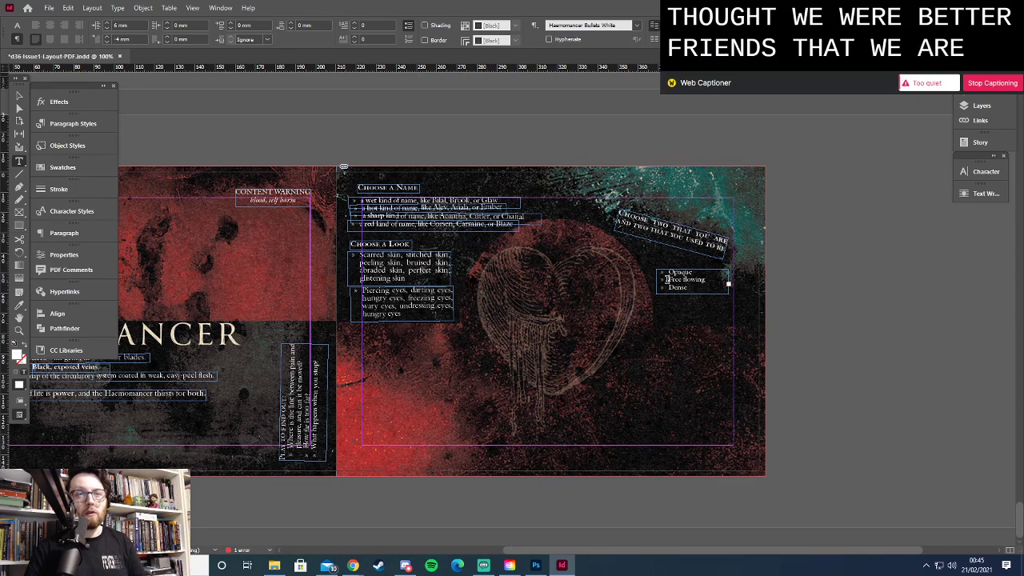
Lengthen the new list frame to fit all eight words, then cut everything after "Opaque"
{"action": "left_click", "coordinate": [667, 278], "text": "shift"}
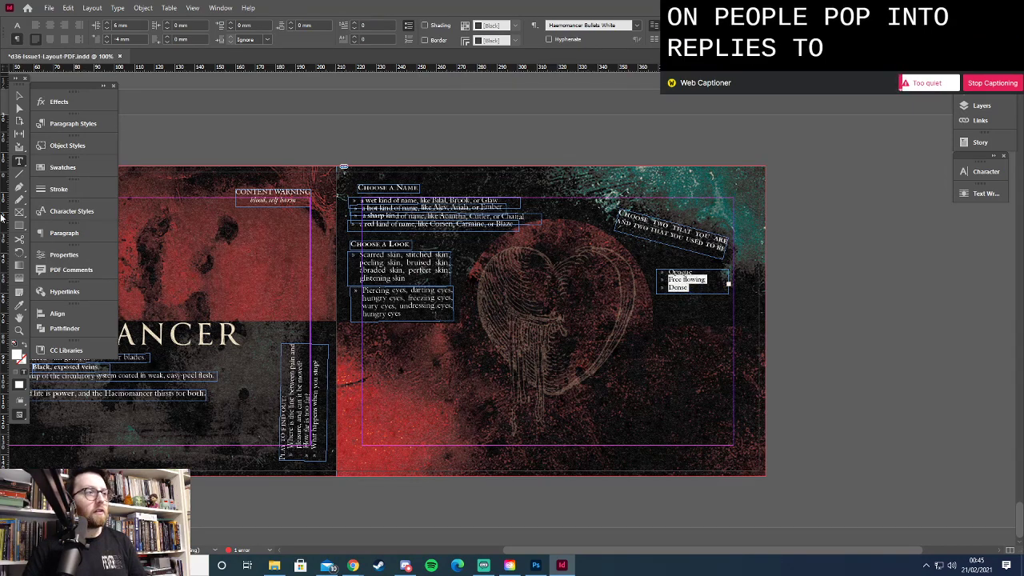
{"action": "left_click", "coordinate": [19, 96]}
{"action": "left_click_drag", "start_coordinate": [692, 293], "coordinate": [662, 279]}
{"action": "key", "text": "ctrl+c"}
{"action": "double_click", "coordinate": [692, 347]}
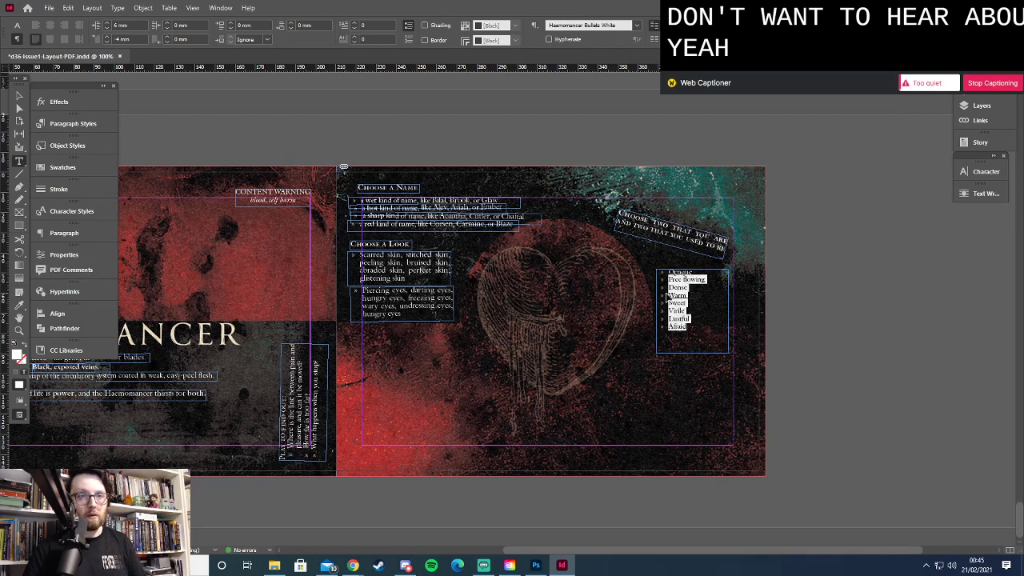
{"action": "key", "text": "BackSpace"}
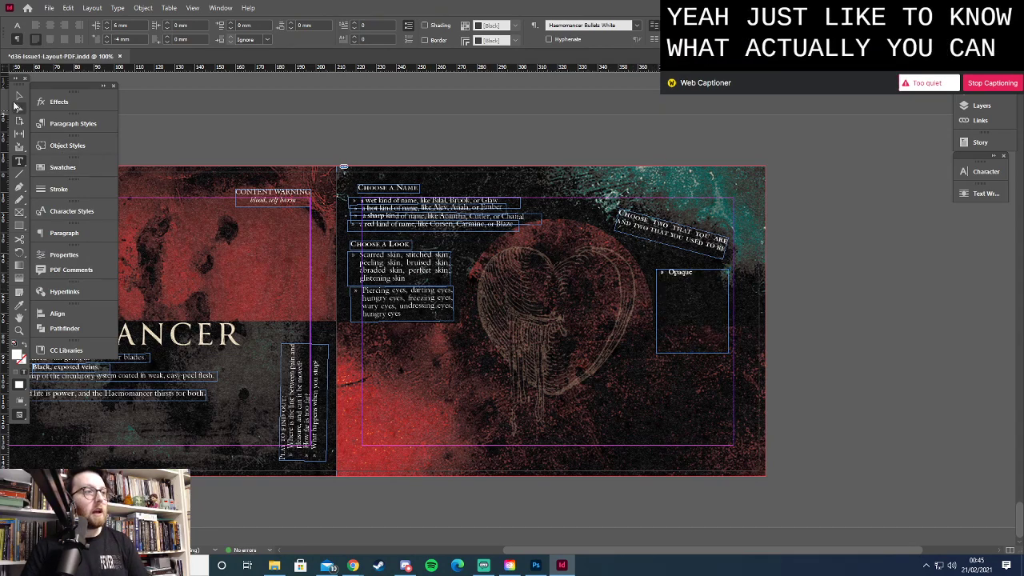
Shrink the "Opaque" frame to about 20.5 × 5.5 mm and position it under the heading at about X 359 mm, Y 34.9 mm
{"action": "left_click", "coordinate": [20, 96]}
{"action": "left_click_drag", "start_coordinate": [693, 352], "coordinate": [682, 280]}
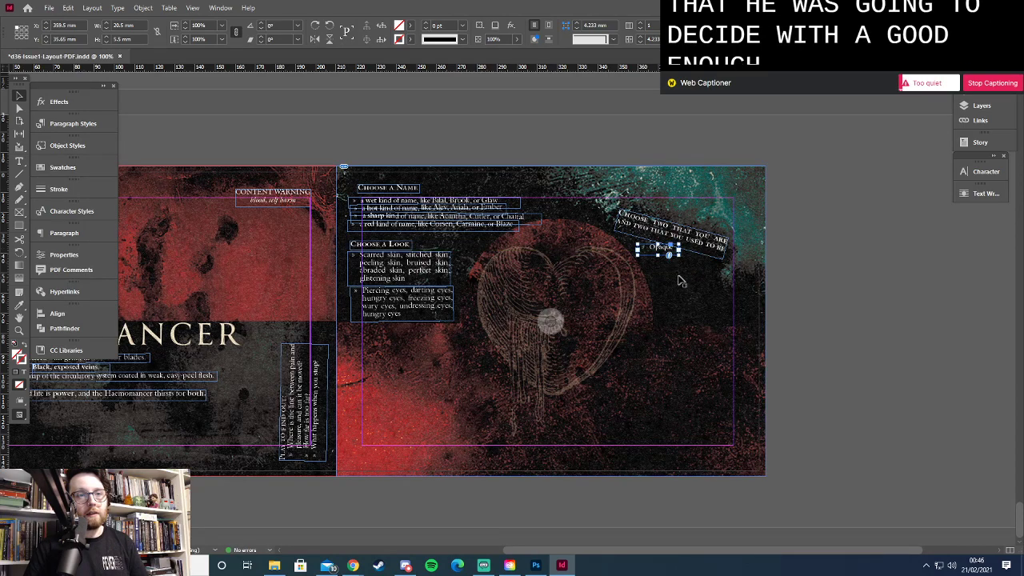
{"action": "key", "text": "Up"}
{"action": "key", "text": "Up"}
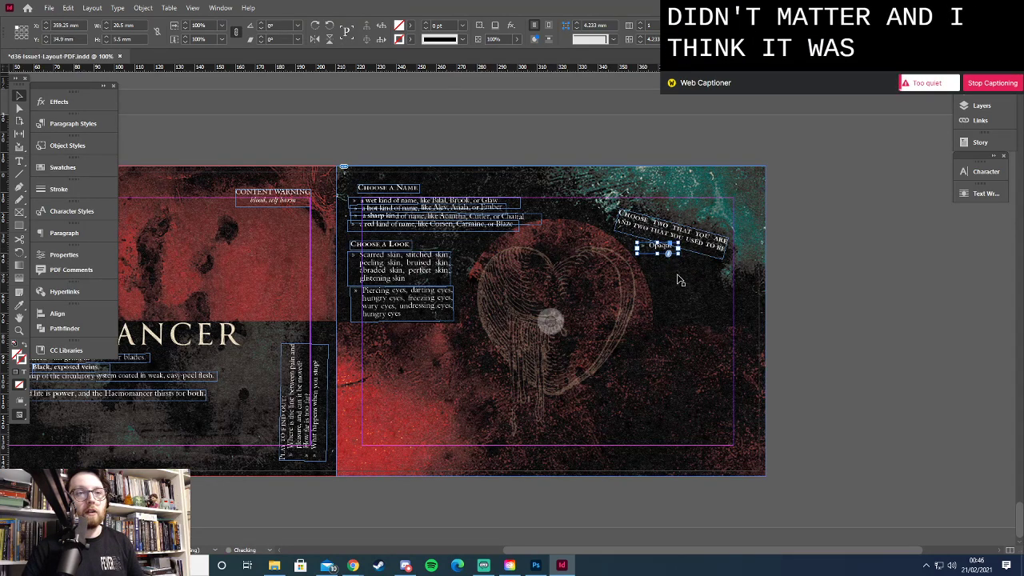
{"action": "key", "text": "Left"}
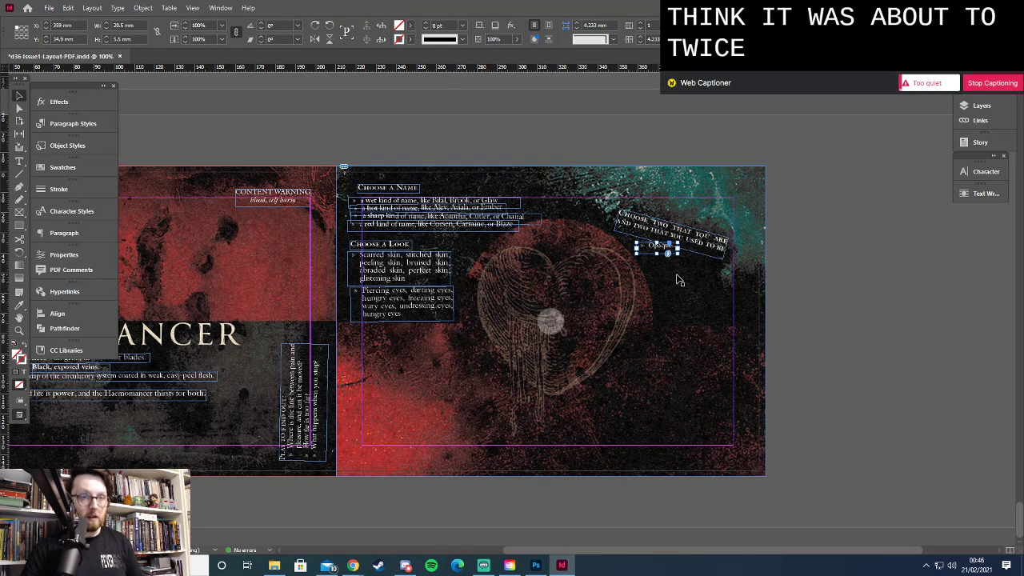
Duplicate the "Opaque" frame just below, lengthen it to about 43.8 mm and replace its text with the remaining words
{"action": "left_click_drag", "start_coordinate": [664, 251], "coordinate": [661, 337]}
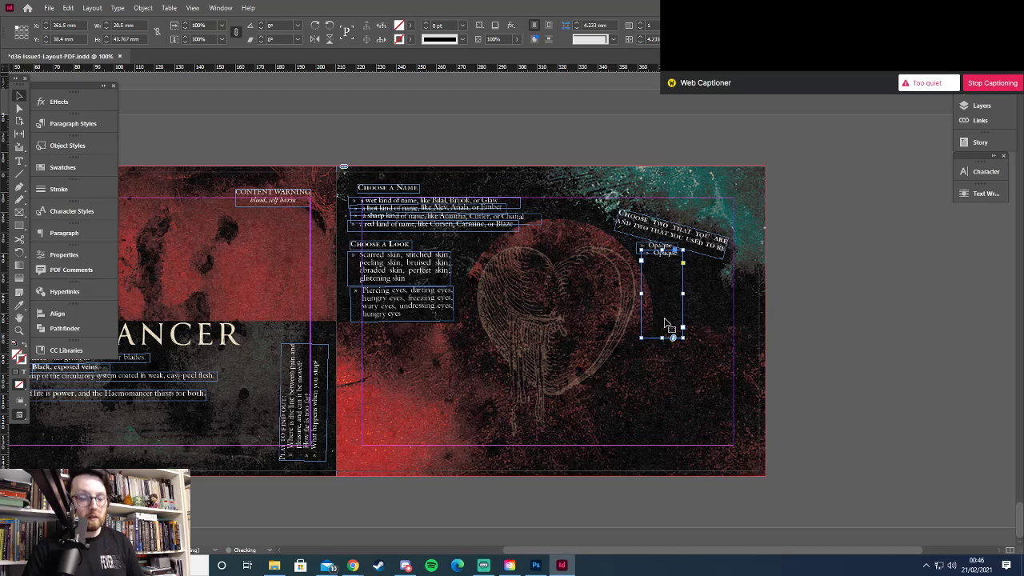
{"action": "double_click", "coordinate": [664, 301]}
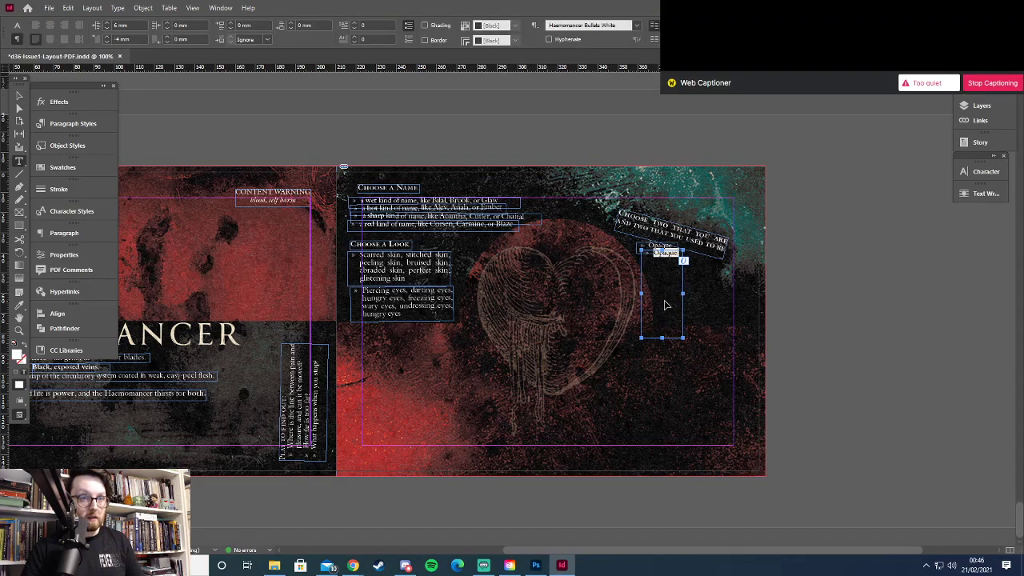
{"action": "key", "text": "ctrl+v"}
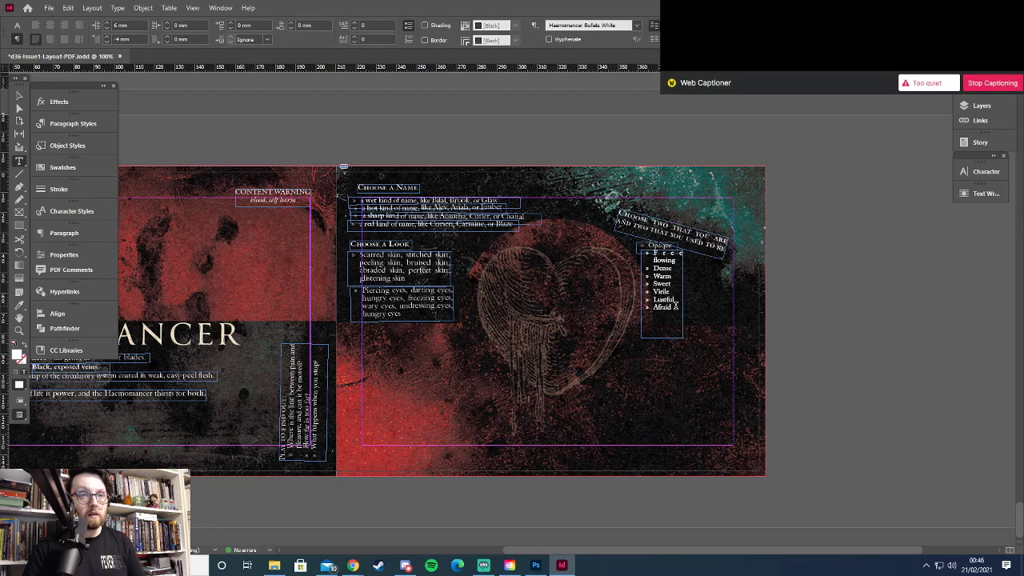
Widen the duplicated frame to about 29.5 mm and cut everything after "Free flowing"
{"action": "left_click", "coordinate": [19, 96]}
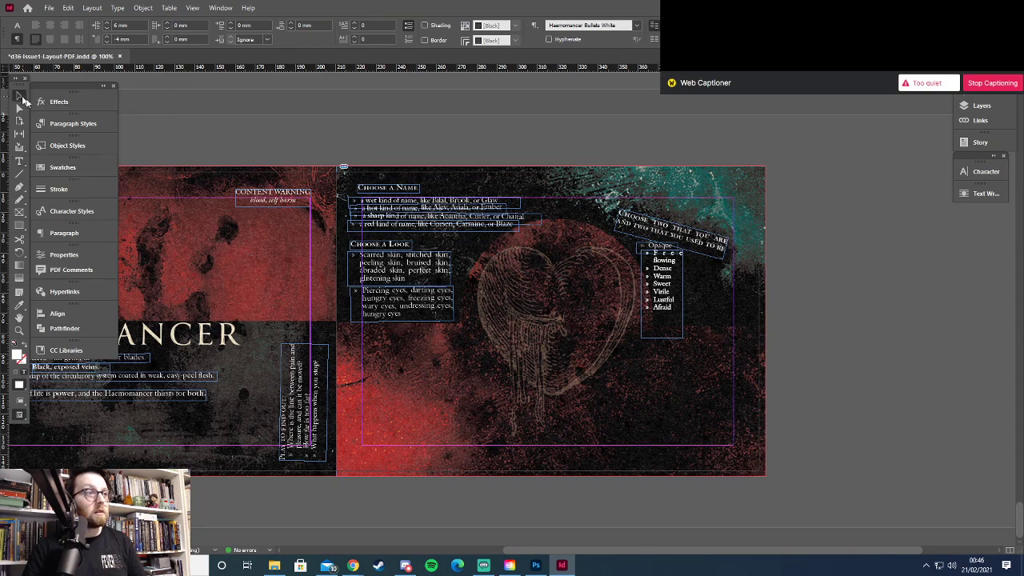
{"action": "left_click_drag", "start_coordinate": [685, 292], "coordinate": [650, 261]}
{"action": "key", "text": "ctrl+c"}
{"action": "double_click", "coordinate": [680, 297]}
{"action": "key", "text": "BackSpace"}
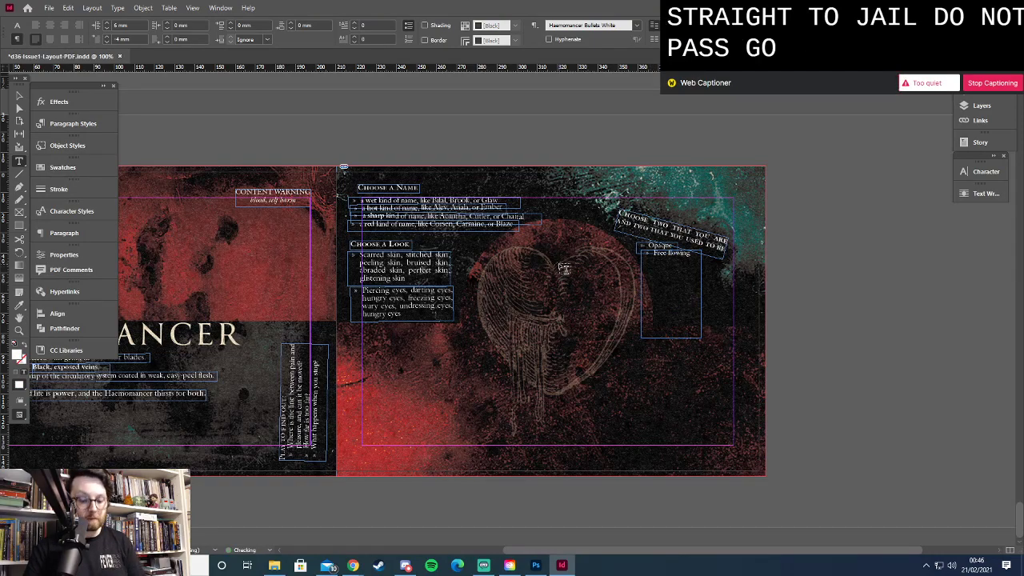
Shrink the "Free flowing" frame to one line and paste the remaining words into a new bulleted frame beneath it
{"action": "left_click", "coordinate": [18, 96]}
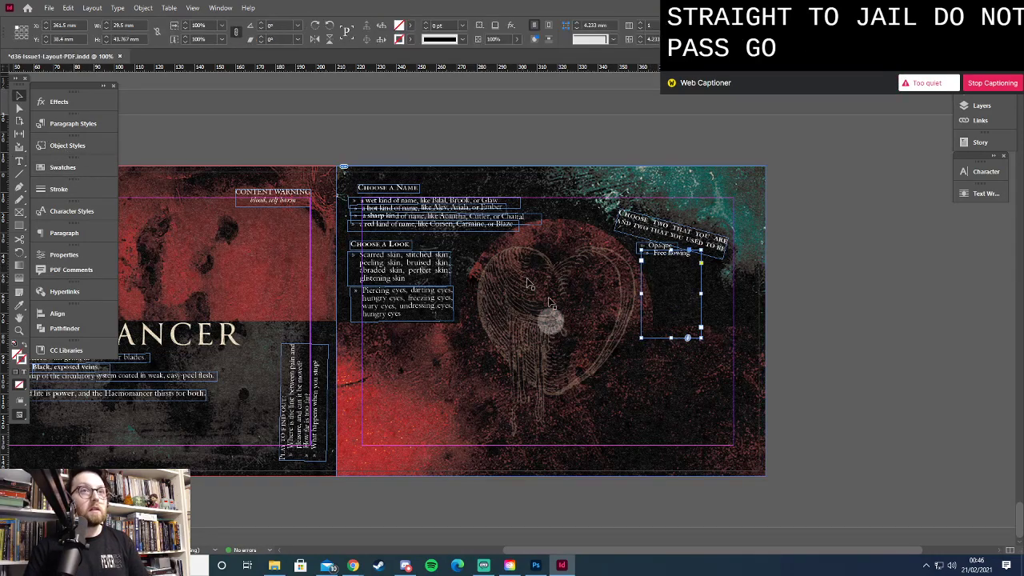
{"action": "left_click_drag", "start_coordinate": [672, 339], "coordinate": [708, 345]}
{"action": "key", "text": "t"}
{"action": "key", "text": "ctrl+v"}
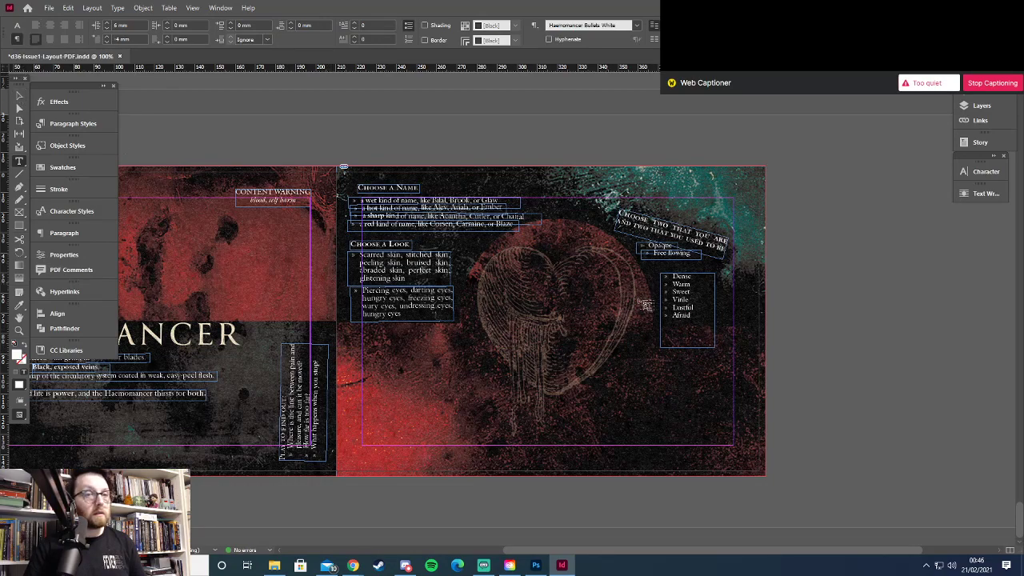
Cut the words from "Warm" to "Afraid" so only "Dense" stays in the newest frame
{"action": "left_click", "coordinate": [673, 285], "text": "shift"}
{"action": "key", "text": "ctrl+c"}
{"action": "key", "text": "BackSpace"}
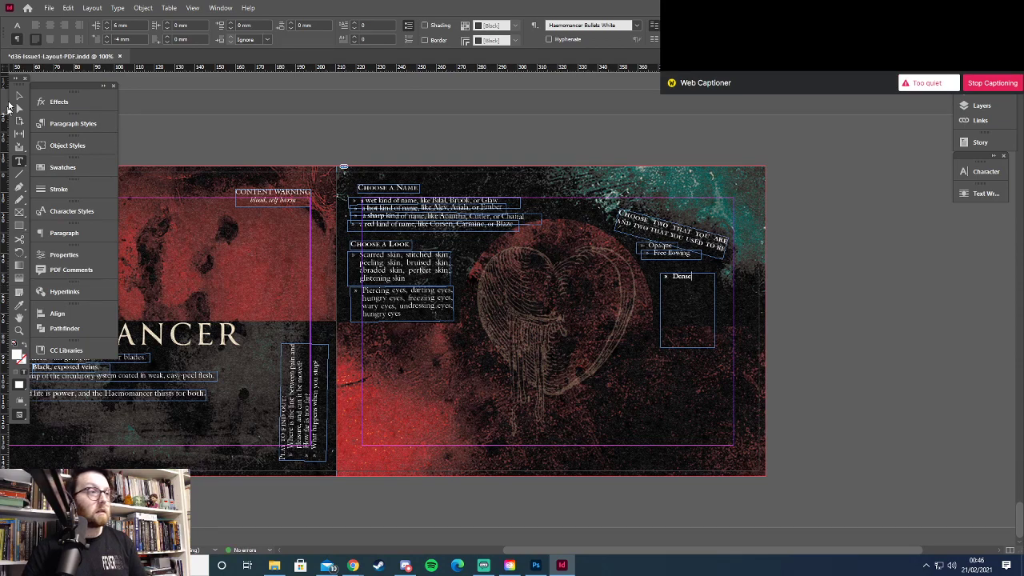
Shrink the "Dense" frame to about 27 × 4.5 mm, place it under "Free flowing" and rotate it -4°
{"action": "left_click", "coordinate": [18, 95]}
{"action": "left_click_drag", "start_coordinate": [688, 348], "coordinate": [664, 266]}
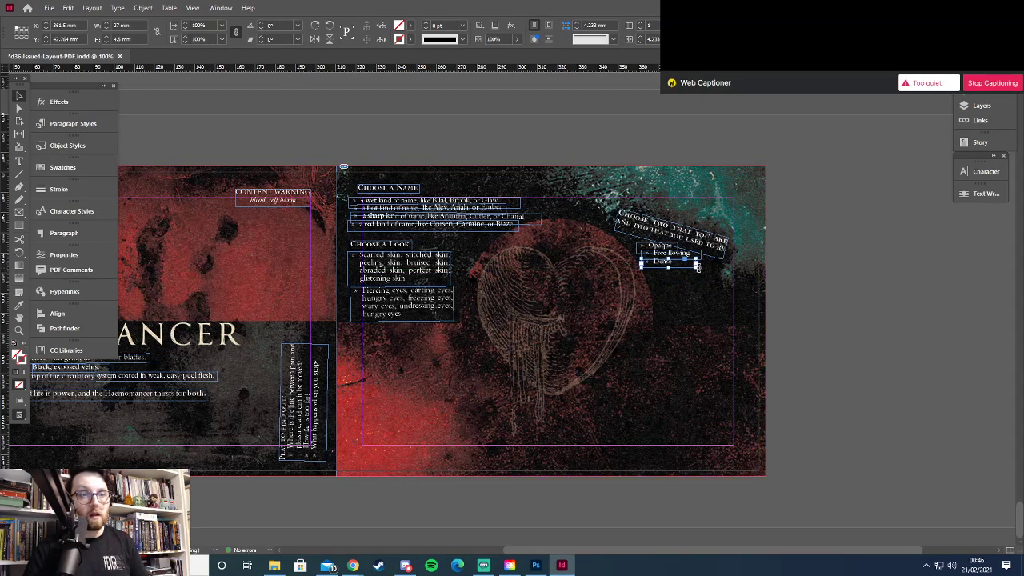
{"action": "left_click_drag", "start_coordinate": [701, 277], "coordinate": [688, 256]}
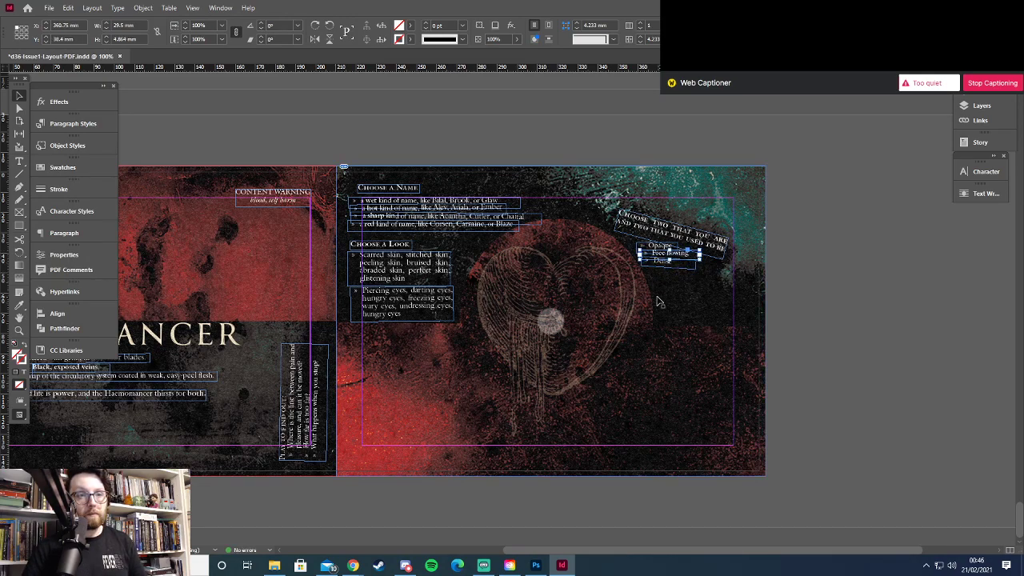
Straighten the "Dense" frame and lower it to about Y 46.3 mm, and tilt the "Free flowing" frame slightly upward above it
{"action": "left_click", "coordinate": [669, 270]}
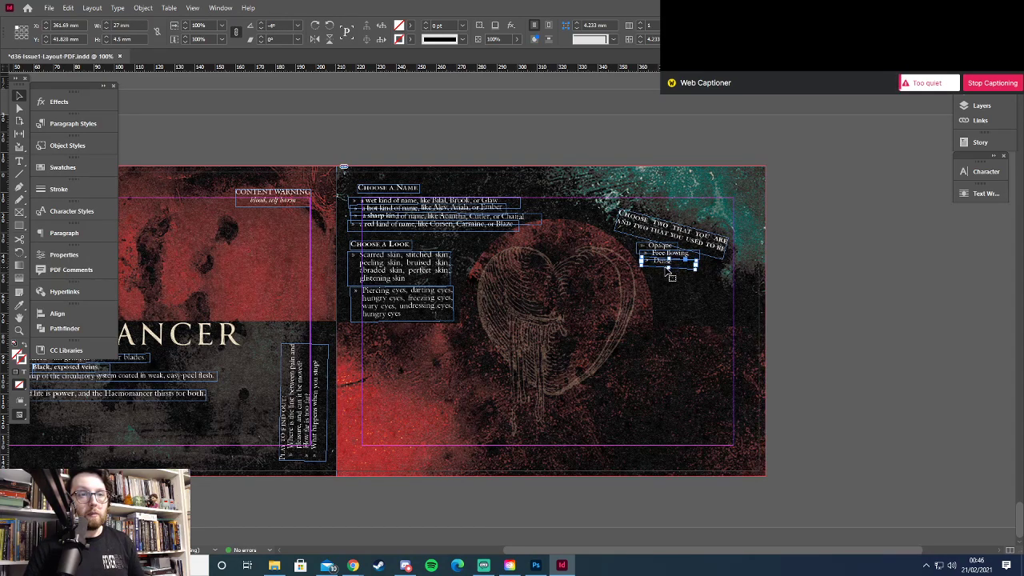
{"action": "key", "text": "shift+Down"}
{"action": "key", "text": "shift+Down"}
{"action": "left_click_drag", "start_coordinate": [697, 279], "coordinate": [707, 260]}
{"action": "left_click", "coordinate": [670, 255]}
{"action": "left_click", "coordinate": [690, 275]}
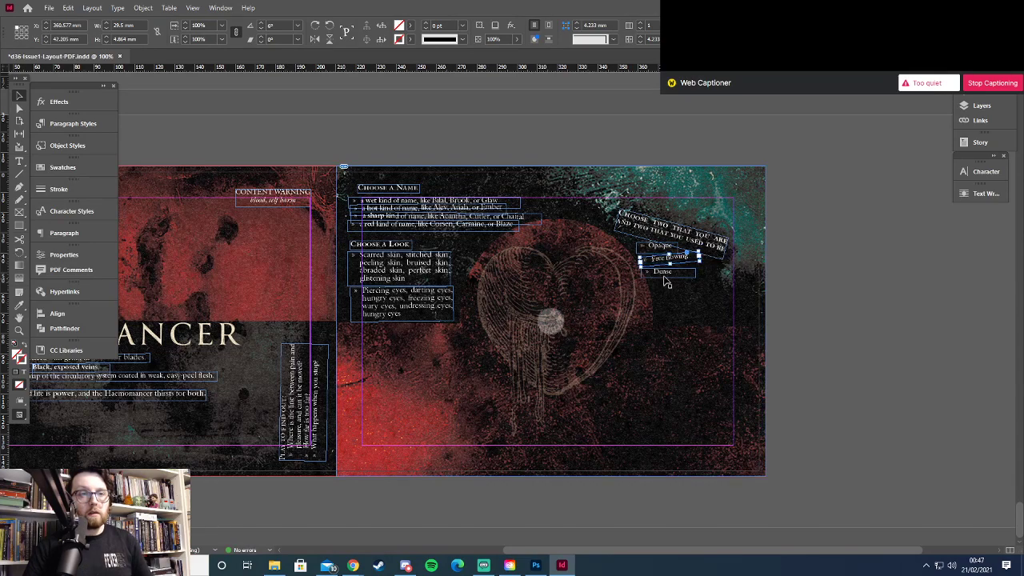
{"action": "key", "text": "Up"}
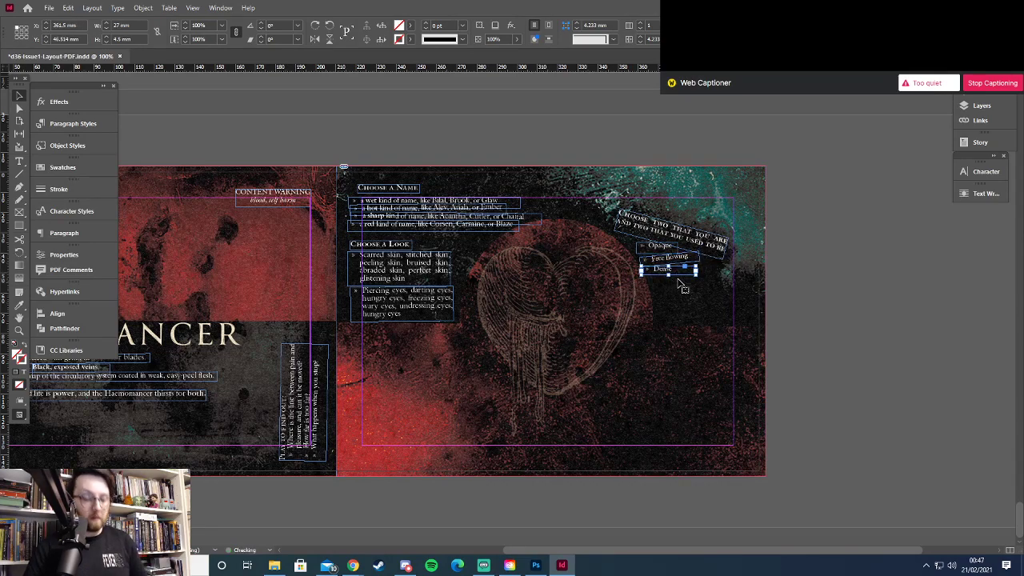
Place "Warm" alone in a new frame below "Dense", cutting the words after it, sized about 20.5 × 4.9 mm and rotated -2°
{"action": "key", "text": "t"}
{"action": "left_click_drag", "start_coordinate": [669, 286], "coordinate": [710, 329]}
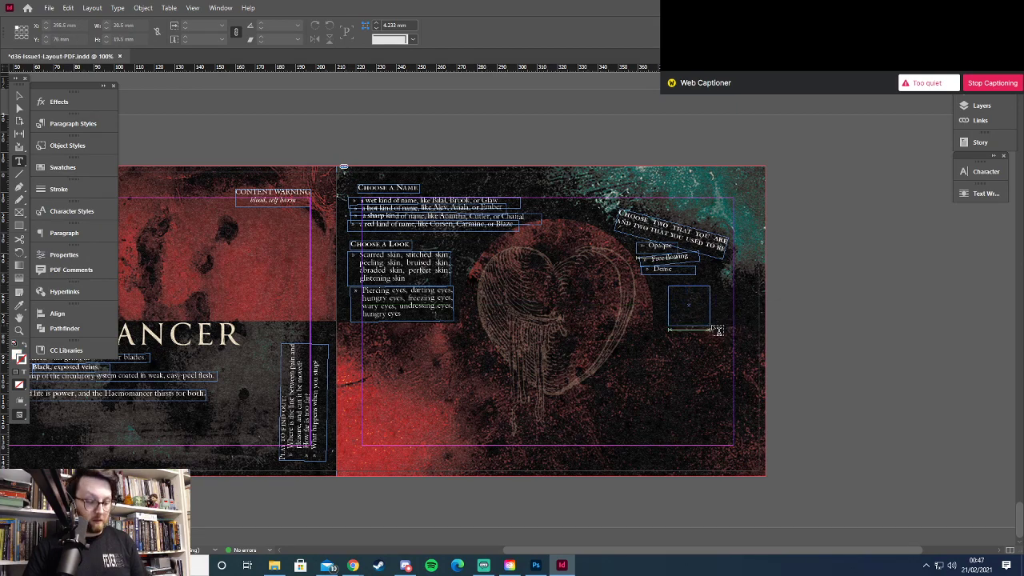
{"action": "key", "text": "ctrl+v"}
{"action": "left_click_drag", "start_coordinate": [680, 298], "coordinate": [702, 325]}
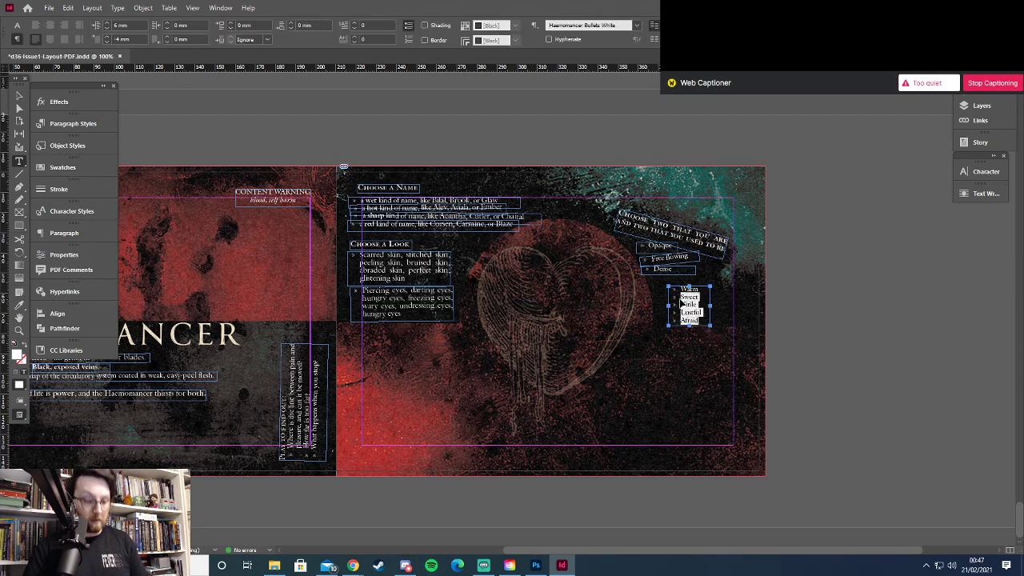
{"action": "key", "text": "ctrl+x"}
{"action": "left_click", "coordinate": [17, 96]}
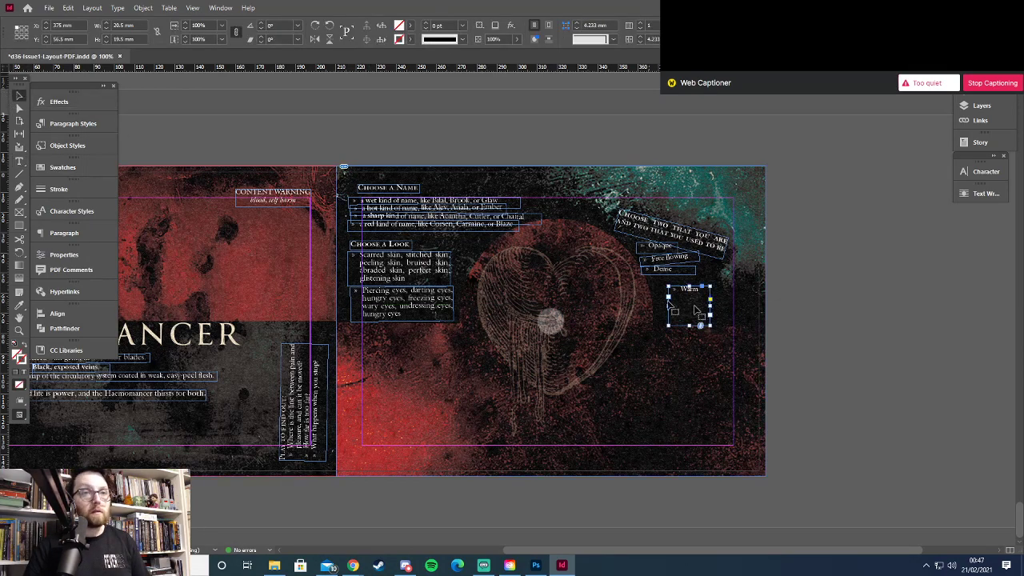
{"action": "left_click_drag", "start_coordinate": [691, 328], "coordinate": [696, 292]}
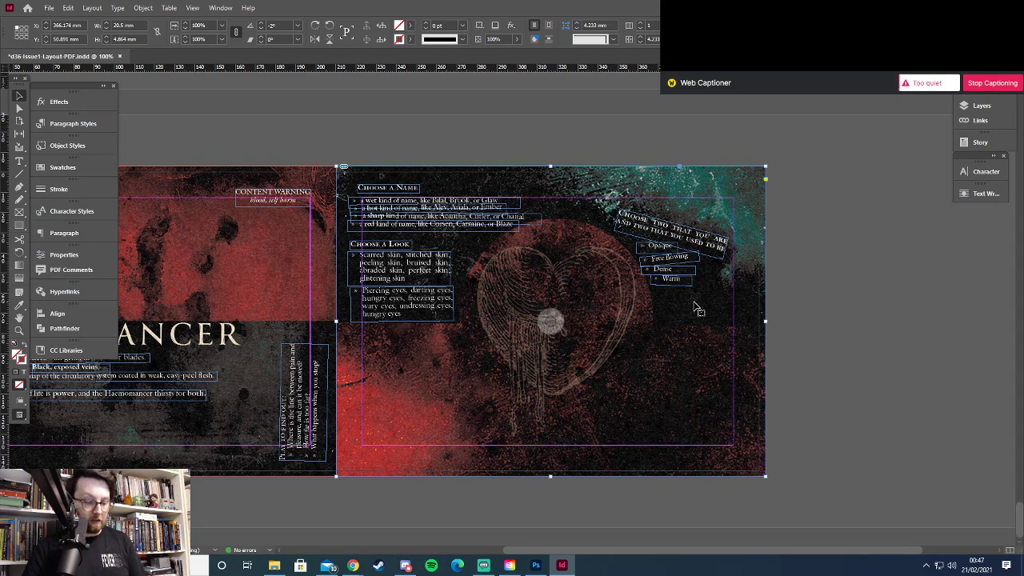
Paste the remaining words into a new frame below "Warm" and remove "Virile", "Lustful" and "Afraid" from it
{"action": "key", "text": "t"}
{"action": "left_click_drag", "start_coordinate": [671, 299], "coordinate": [721, 342]}
{"action": "key", "text": "ctrl+v"}
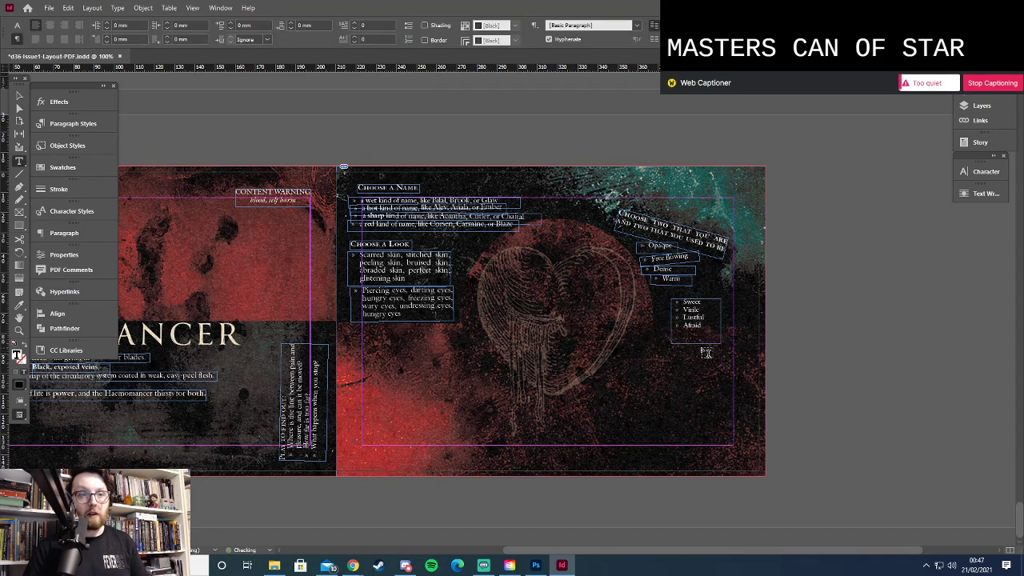
{"action": "left_click_drag", "start_coordinate": [684, 308], "coordinate": [706, 333]}
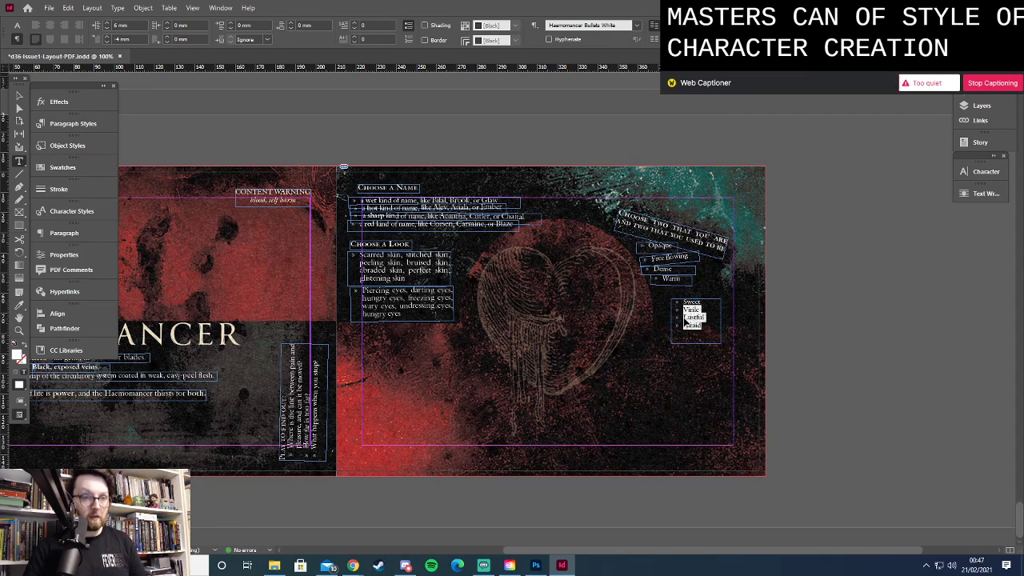
{"action": "key", "text": "BackSpace"}
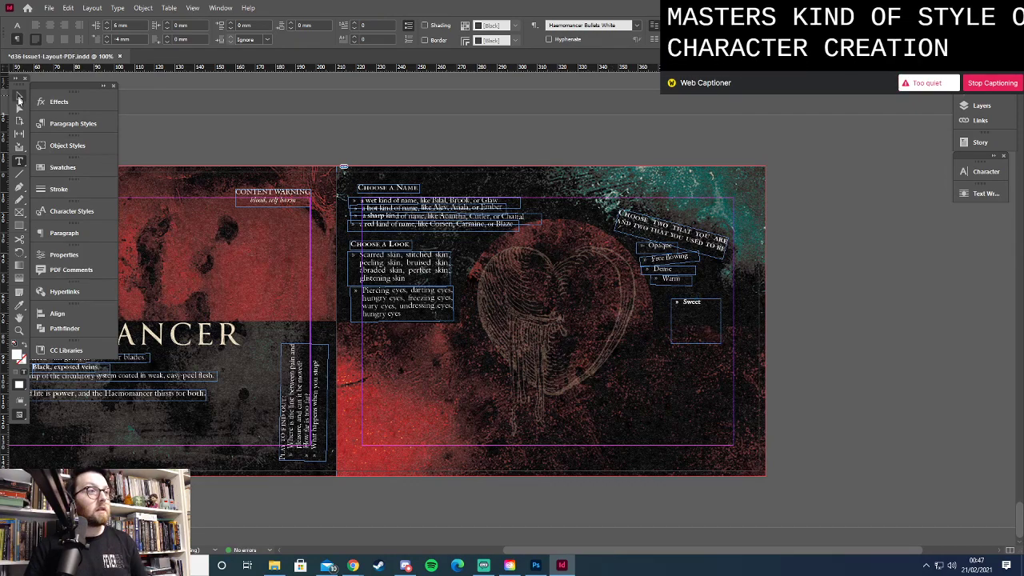
Shrink the "Sweet" frame to about 24.7 × 4.5 mm, place it beside "Dense" and rotate it -2°
{"action": "left_click", "coordinate": [20, 96]}
{"action": "double_click", "coordinate": [695, 344]}
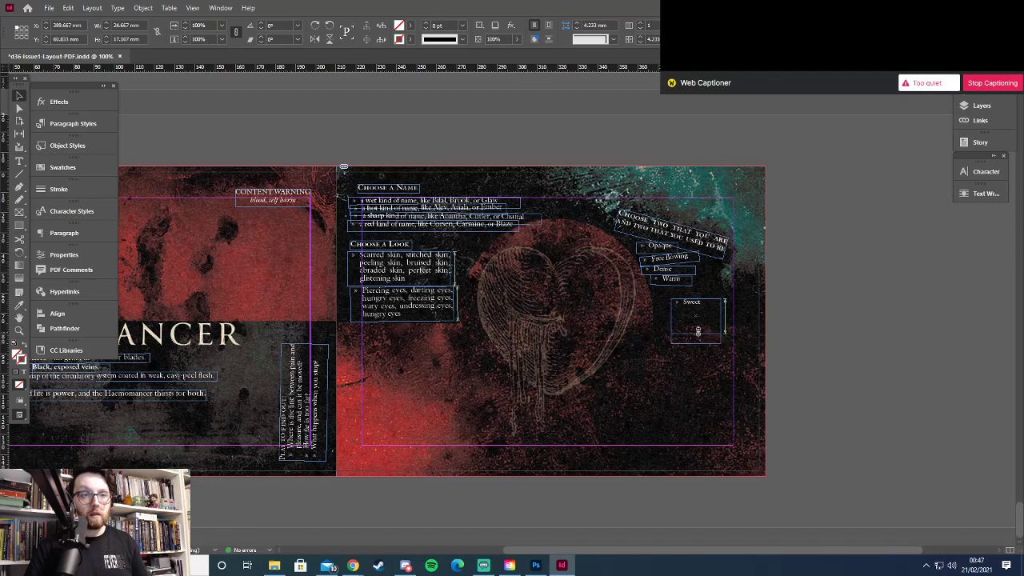
{"action": "left_click_drag", "start_coordinate": [702, 315], "coordinate": [742, 276]}
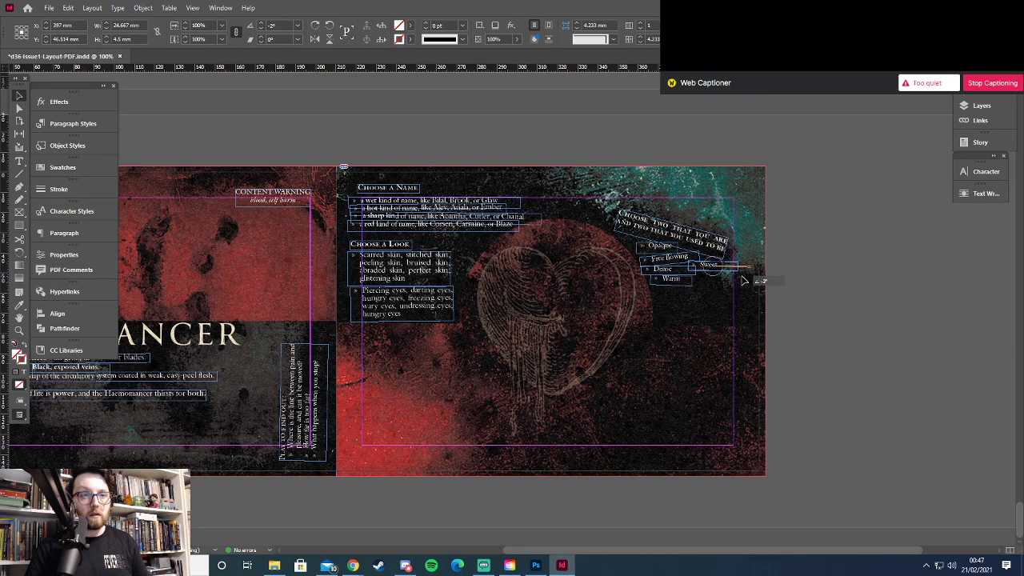
Place "Virile" alone in a new frame below "Sweet", cutting the words after it, sized about 17.1 × 4.9 mm and rotated 0.5°
{"action": "left_click", "coordinate": [702, 316]}
{"action": "key", "text": "t"}
{"action": "left_click_drag", "start_coordinate": [665, 301], "coordinate": [733, 382]}
{"action": "key", "text": "ctrl+v"}
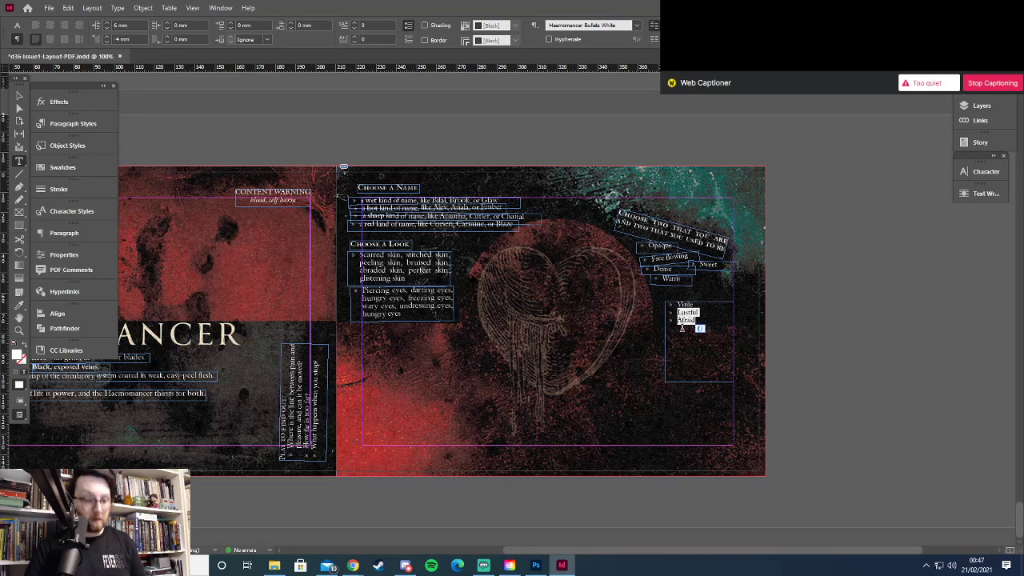
{"action": "key", "text": "BackSpace"}
{"action": "left_click", "coordinate": [22, 95]}
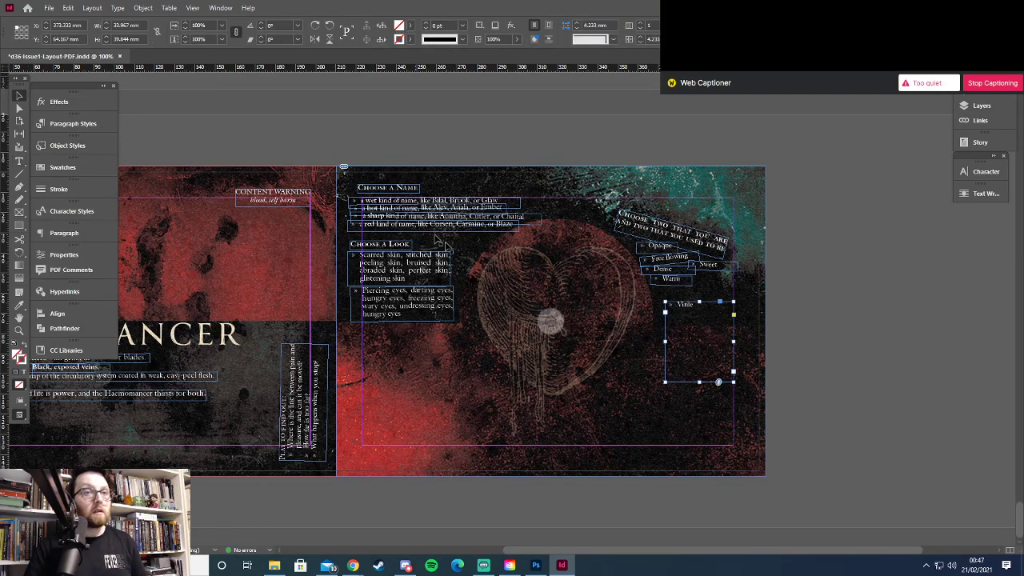
{"action": "left_click_drag", "start_coordinate": [734, 383], "coordinate": [738, 282]}
{"action": "left_click", "coordinate": [741, 285]}
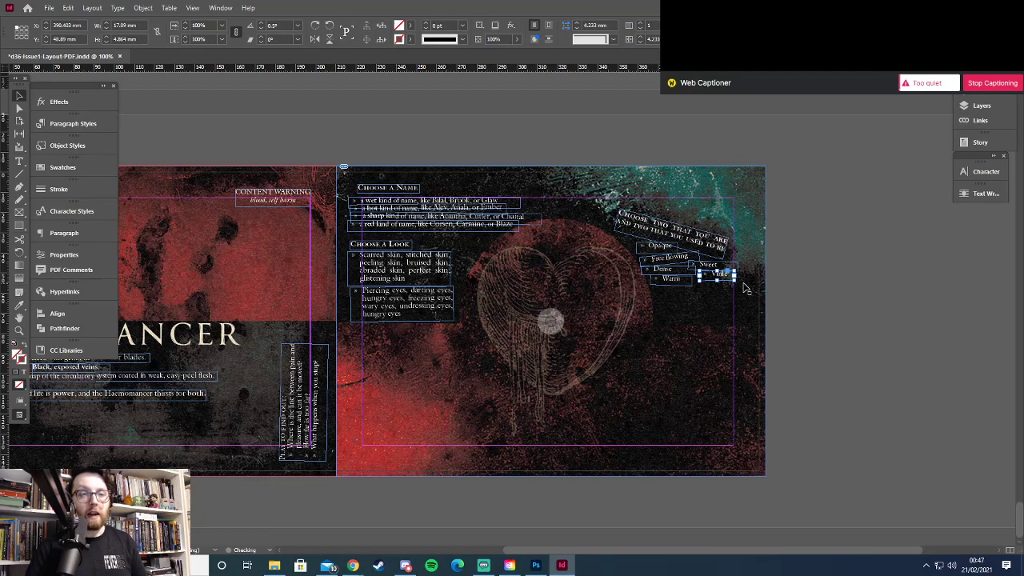
Place "Lustful" alone in a new frame below "Virile", cutting "Afraid", sized about 19.3 × 4.9 mm and rotated -2°
{"action": "left_click", "coordinate": [701, 315]}
{"action": "left_click_drag", "start_coordinate": [658, 301], "coordinate": [715, 366]}
{"action": "key", "text": "ctrl+v"}
{"action": "key", "text": "shift+Home"}
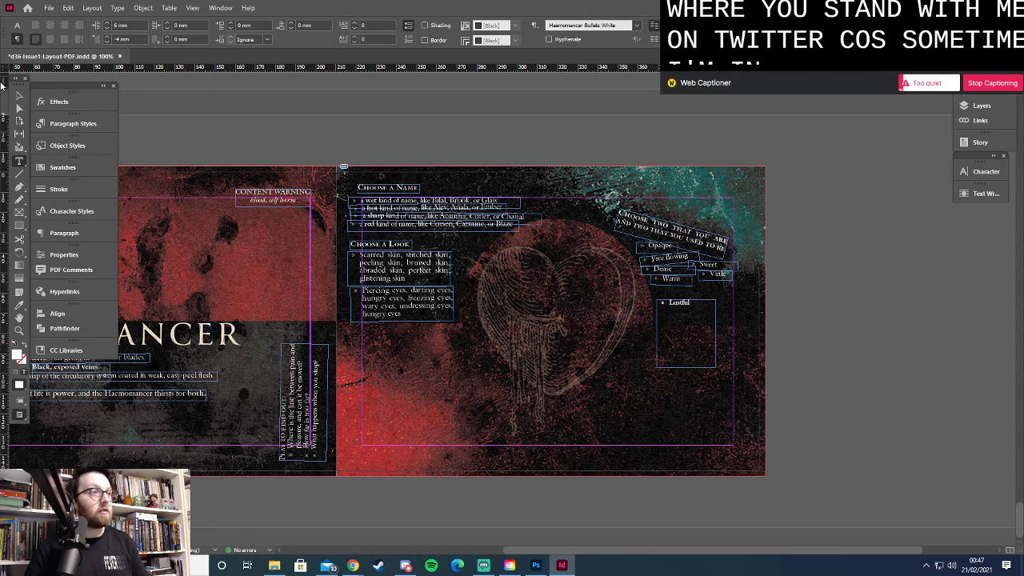
{"action": "key", "text": "Escape"}
{"action": "left_click_drag", "start_coordinate": [686, 367], "coordinate": [732, 303]}
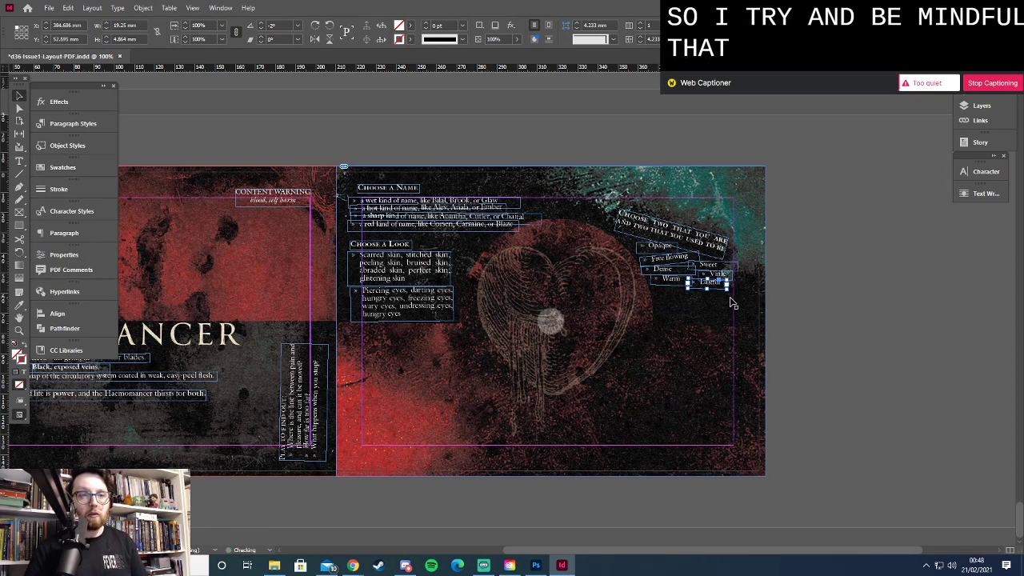
Paste "Afraid" into a new frame, shrink it to about 17.1 × 4.5 mm and place it below "Warm" and "Lustful"
{"action": "key", "text": "t"}
{"action": "left_click_drag", "start_coordinate": [668, 308], "coordinate": [739, 369]}
{"action": "key", "text": "ctrl+v"}
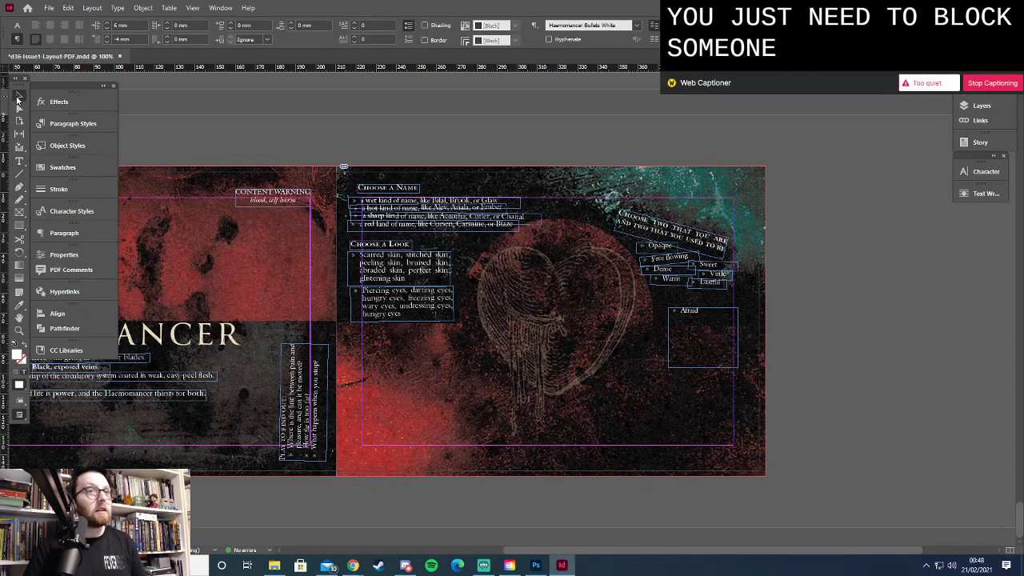
{"action": "left_click", "coordinate": [17, 98]}
{"action": "left_click_drag", "start_coordinate": [737, 369], "coordinate": [700, 297]}
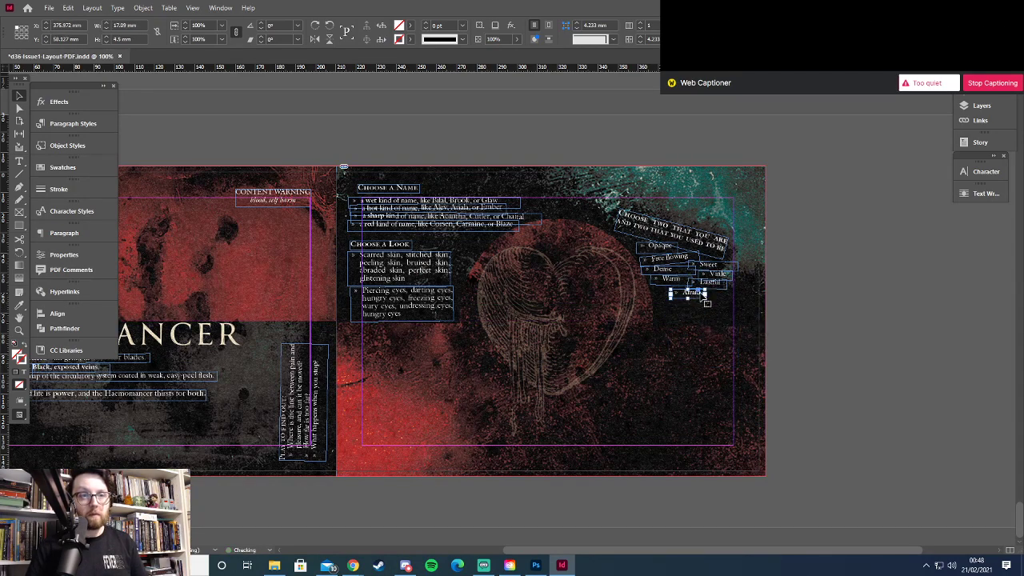
Preview the spread without guides and shift the "Virile" frame left to about X 385.9 mm
{"action": "left_click", "coordinate": [887, 327]}
{"action": "key", "text": "w"}
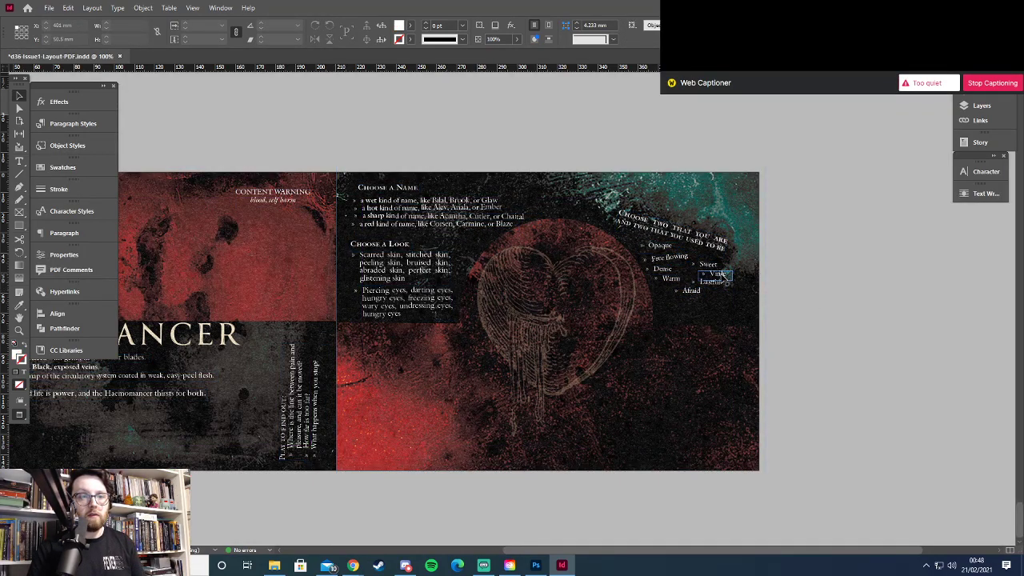
{"action": "left_click_drag", "start_coordinate": [733, 282], "coordinate": [722, 282]}
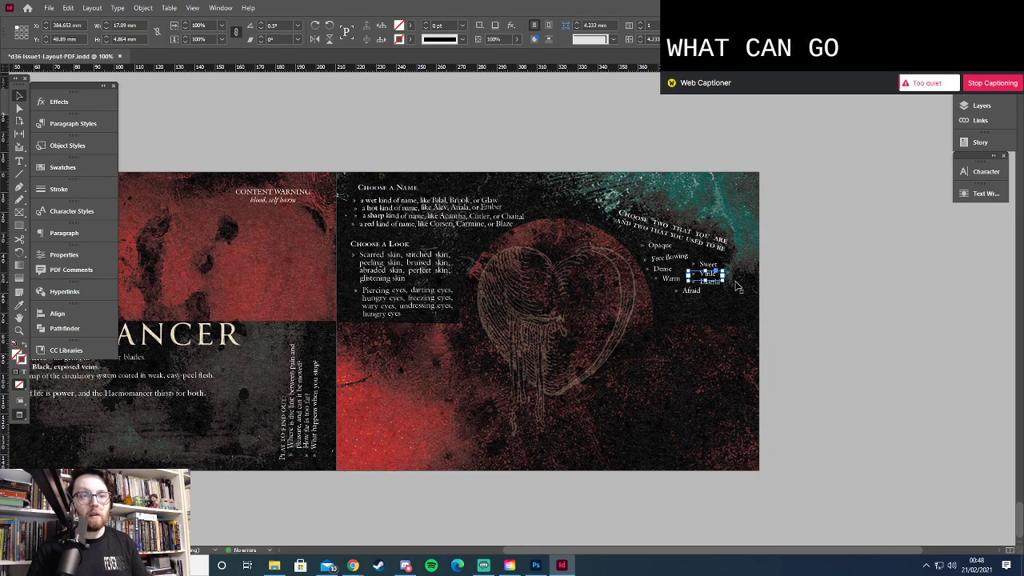
{"action": "key", "text": "Right"}
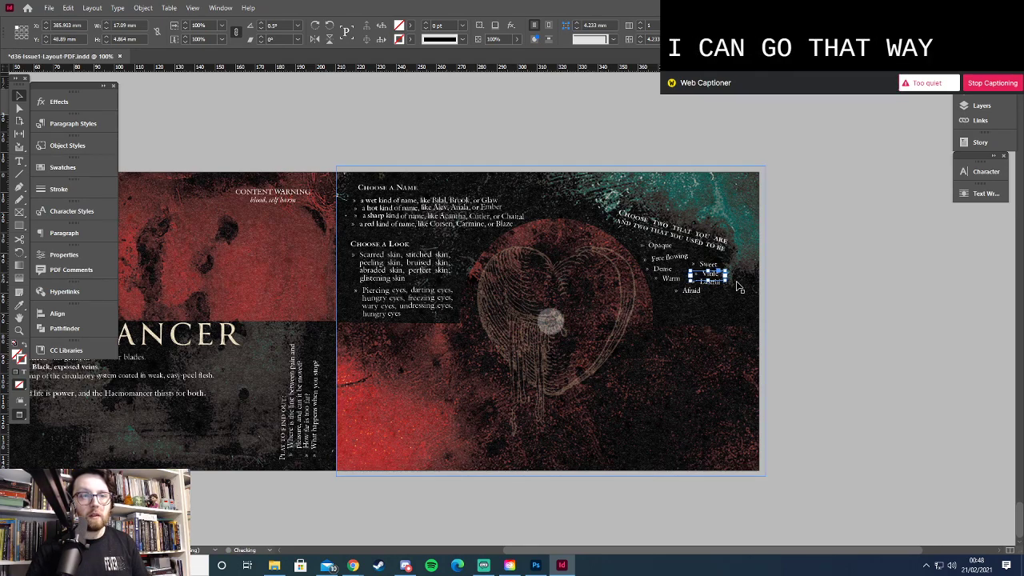
{"action": "left_click", "coordinate": [765, 302]}
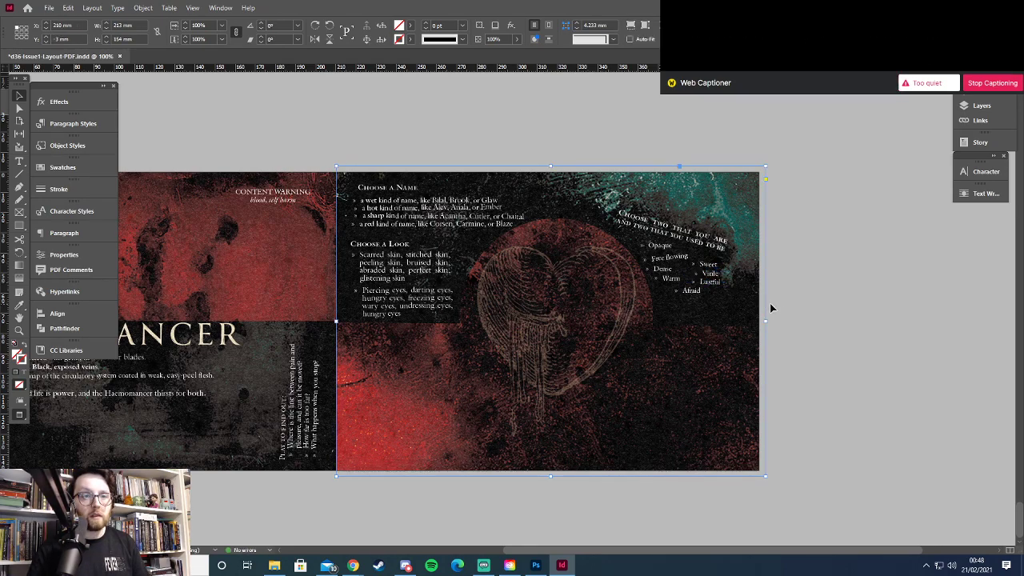
Leave preview mode, then check the source document's section on how the magic of blood was discovered and return to the layout
{"action": "key", "text": "w"}
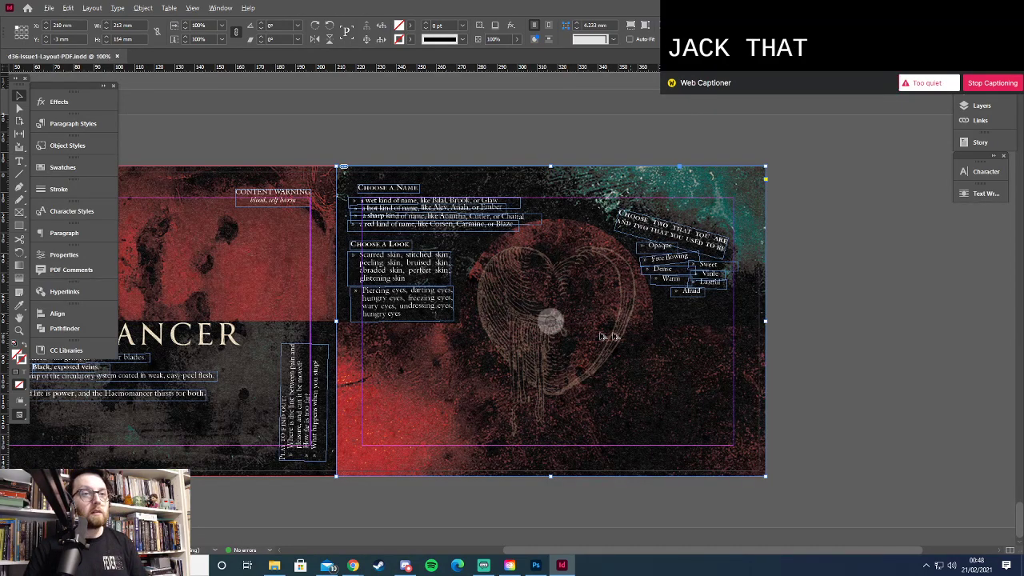
{"action": "key", "text": "alt+Tab"}
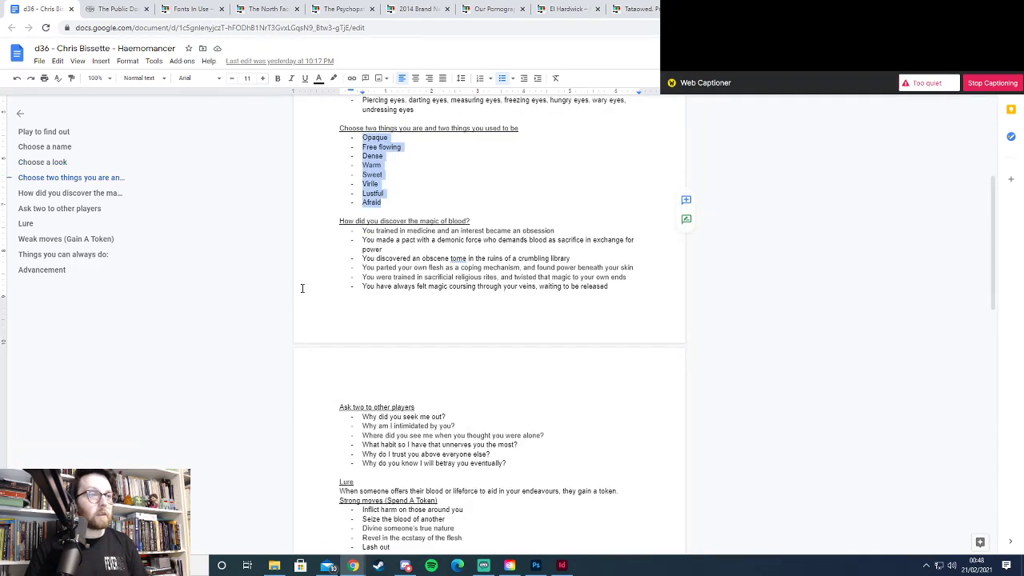
{"action": "scroll", "coordinate": [330, 239], "scroll_direction": "down", "scroll_amount": 5}
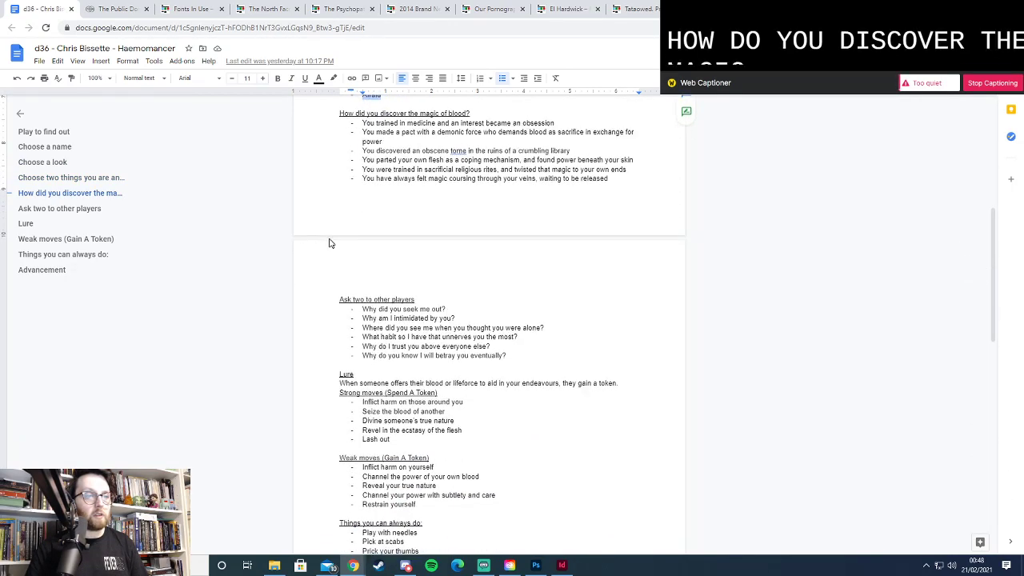
{"action": "scroll", "coordinate": [329, 239], "scroll_direction": "up", "scroll_amount": 3}
{"action": "key", "text": "alt+Tab"}
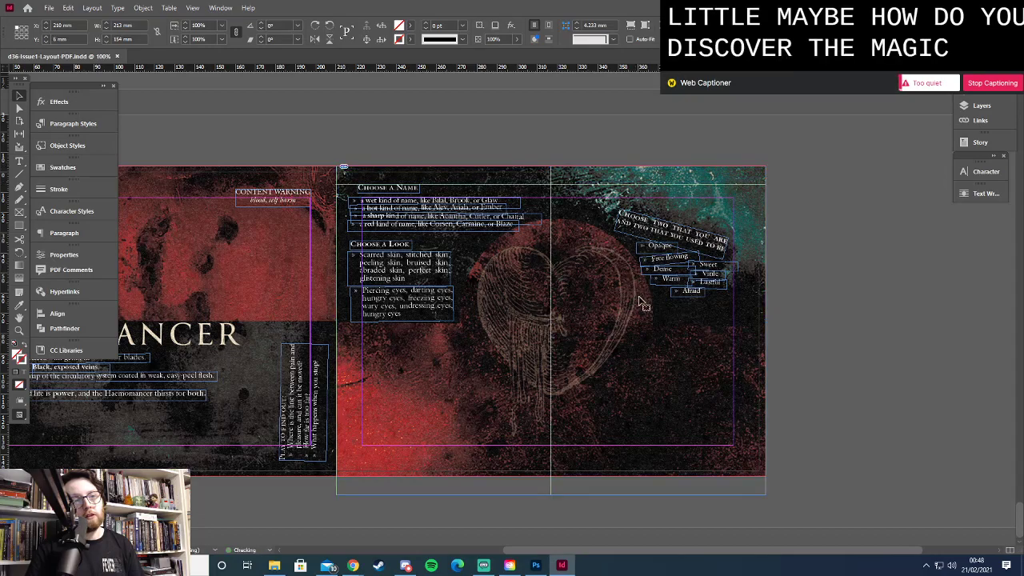
{"action": "key", "text": "shift+Down"}
{"action": "key", "text": "ctrl+z"}
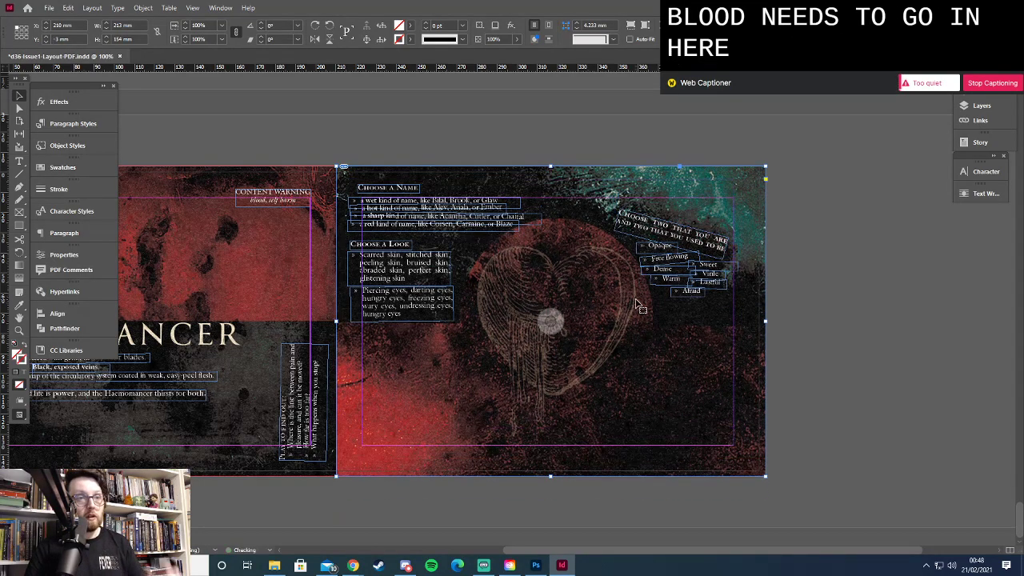
{"action": "left_click", "coordinate": [829, 302]}
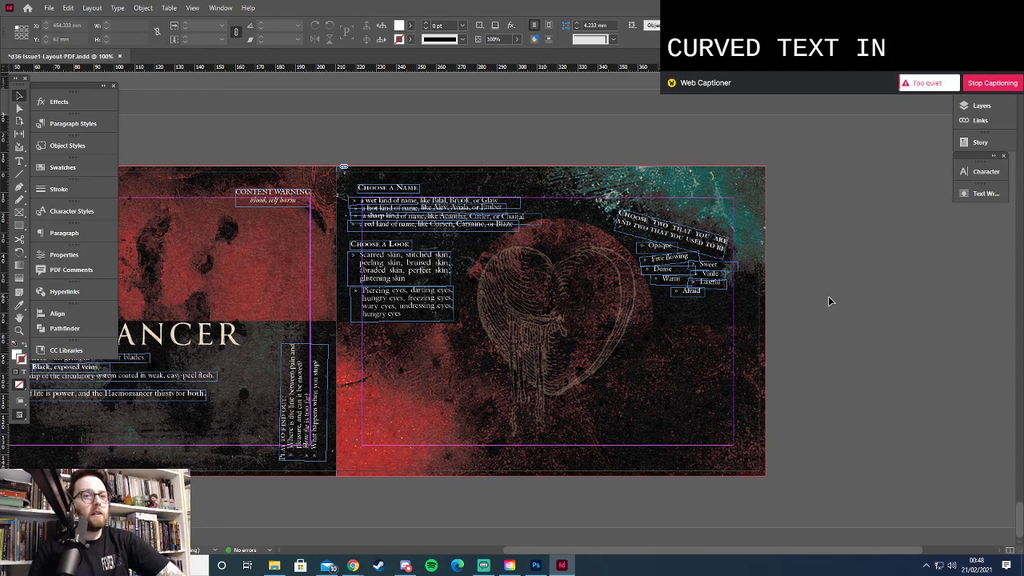
Switch to Chrome, search Google for "indesign text on a curve" and open Opus Design's "How to put Text on a Curve" article
{"action": "mouse_move", "coordinate": [353, 565]}
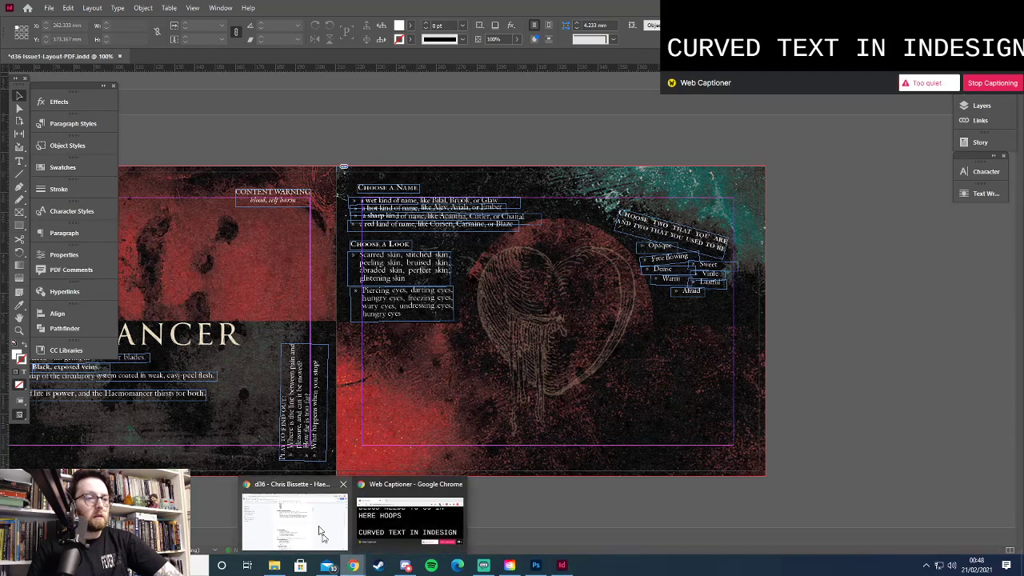
{"action": "left_click", "coordinate": [325, 541]}
{"action": "key", "text": "ctrl+t"}
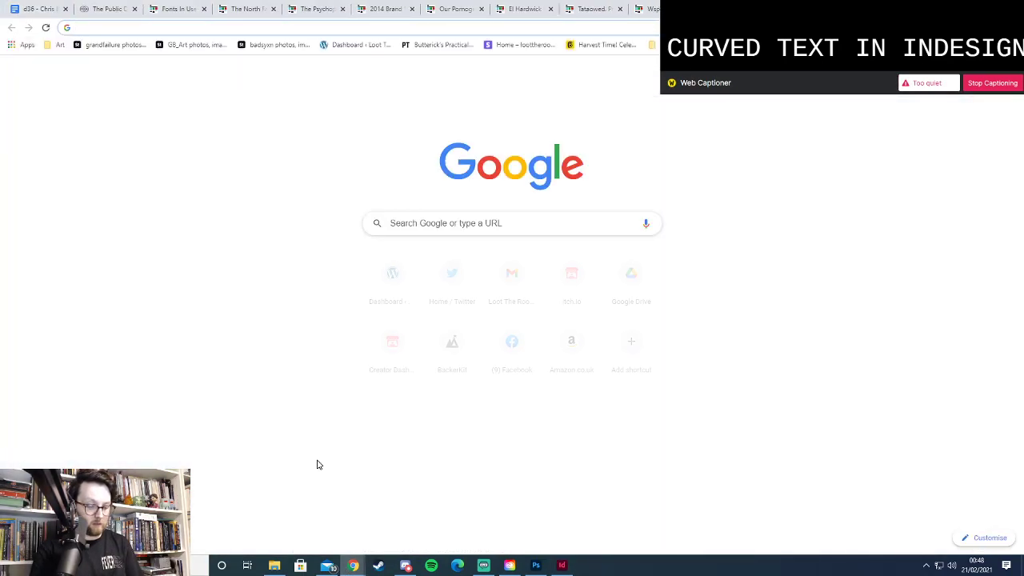
{"action": "type", "text": "indesign text on a curve"}
{"action": "key", "text": "Return"}
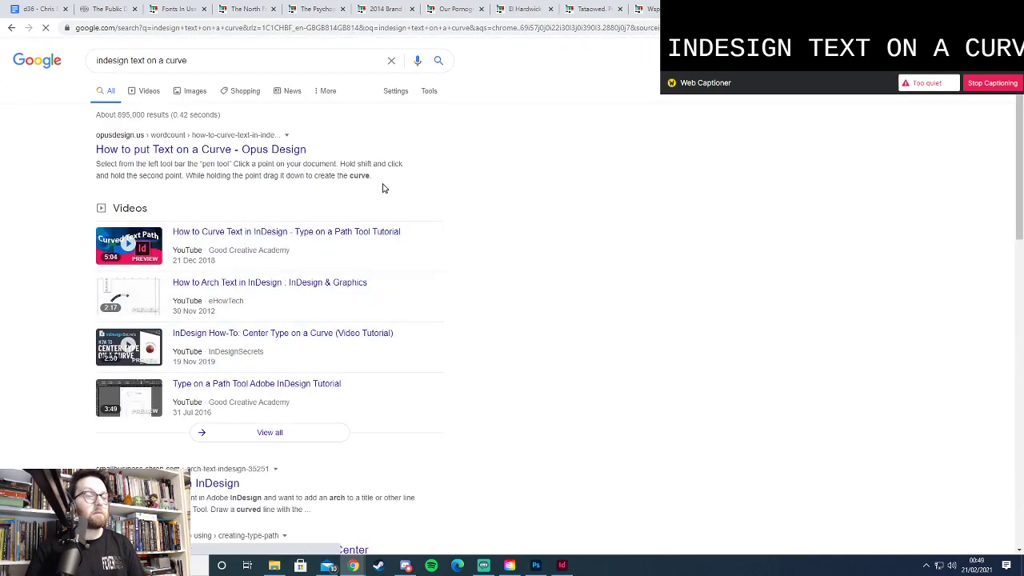
{"action": "left_click", "coordinate": [289, 150]}
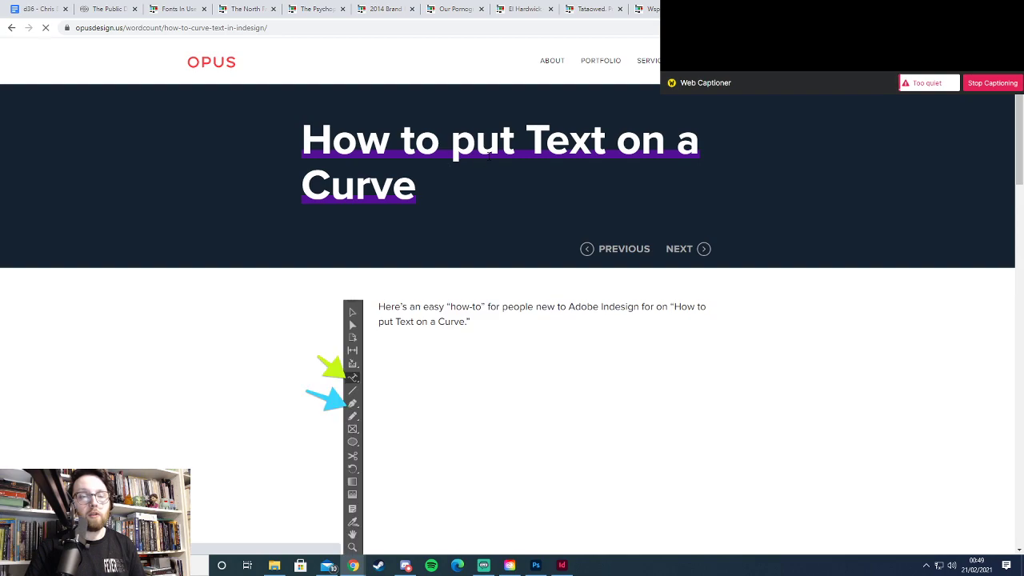
Read the article's instructions for creating a path and typing on it, then return to the InDesign layout
{"action": "scroll", "coordinate": [768, 208], "scroll_direction": "down", "scroll_amount": 3}
{"action": "scroll", "coordinate": [787, 216], "scroll_direction": "down", "scroll_amount": 1}
{"action": "scroll", "coordinate": [787, 216], "scroll_direction": "up", "scroll_amount": 1}
{"action": "scroll", "coordinate": [787, 216], "scroll_direction": "down", "scroll_amount": 3}
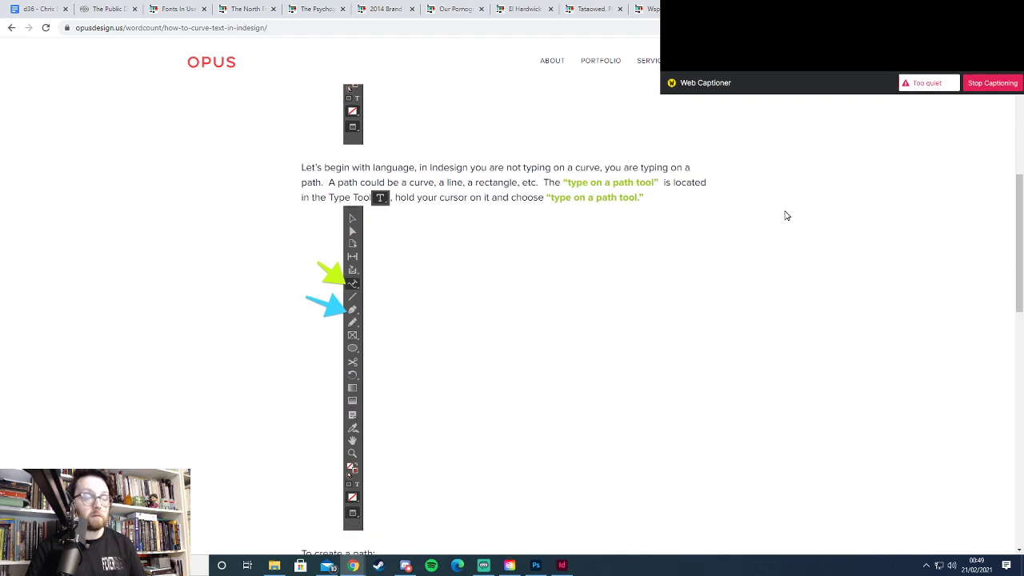
{"action": "scroll", "coordinate": [787, 217], "scroll_direction": "down", "scroll_amount": 2}
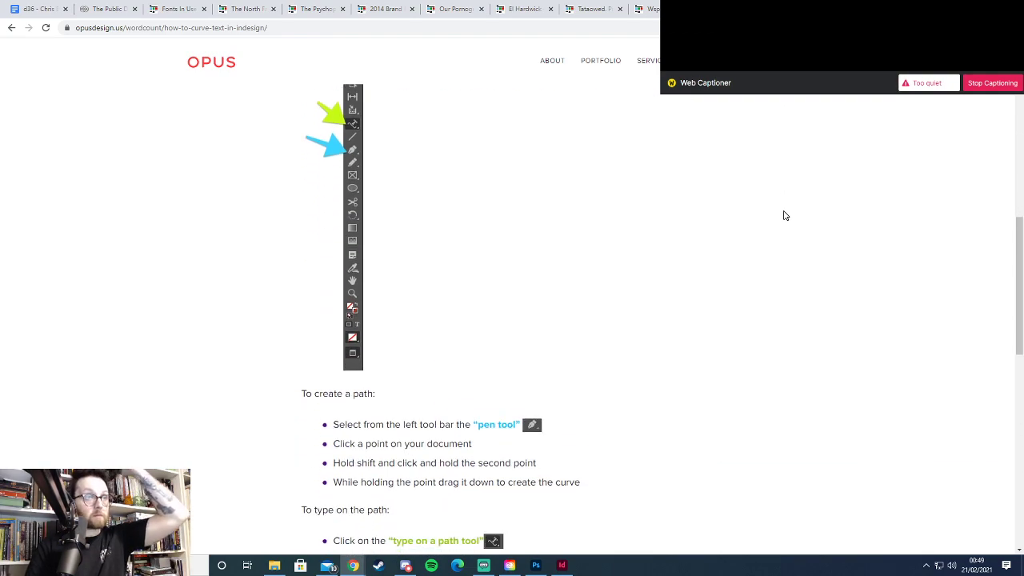
{"action": "scroll", "coordinate": [785, 215], "scroll_direction": "down", "scroll_amount": 1}
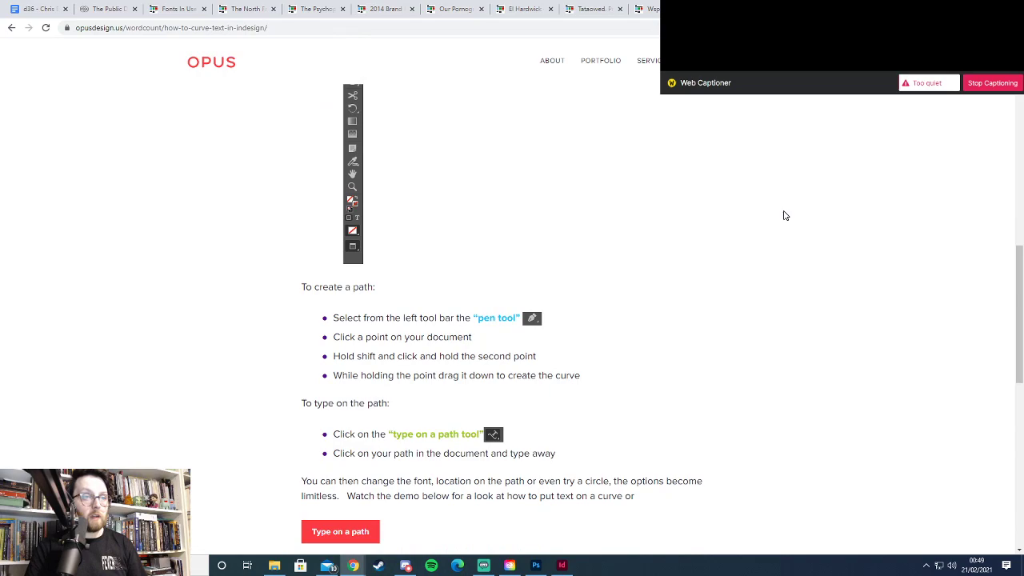
{"action": "scroll", "coordinate": [785, 216], "scroll_direction": "down", "scroll_amount": 1}
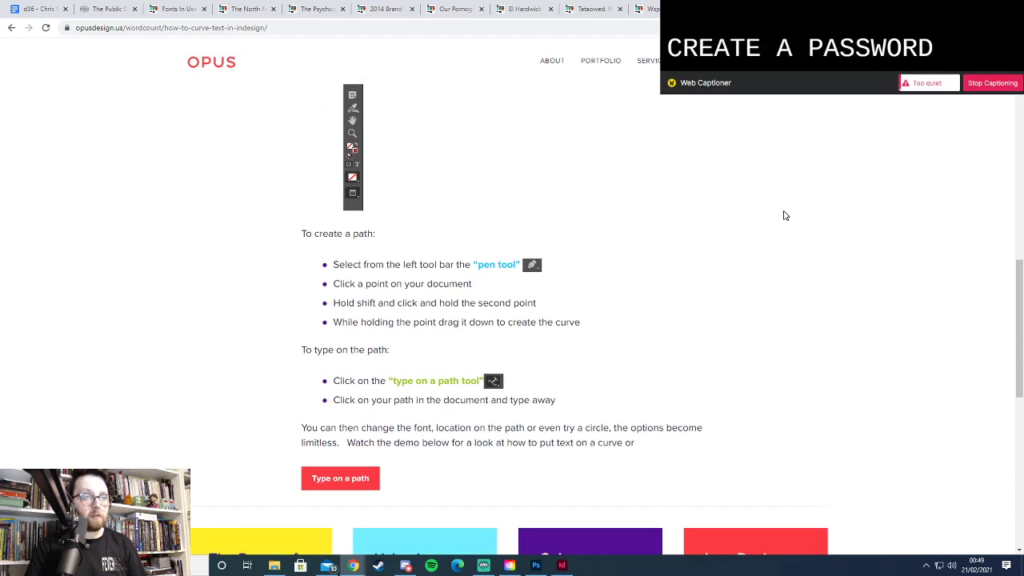
{"action": "key", "text": "ctrl+1"}
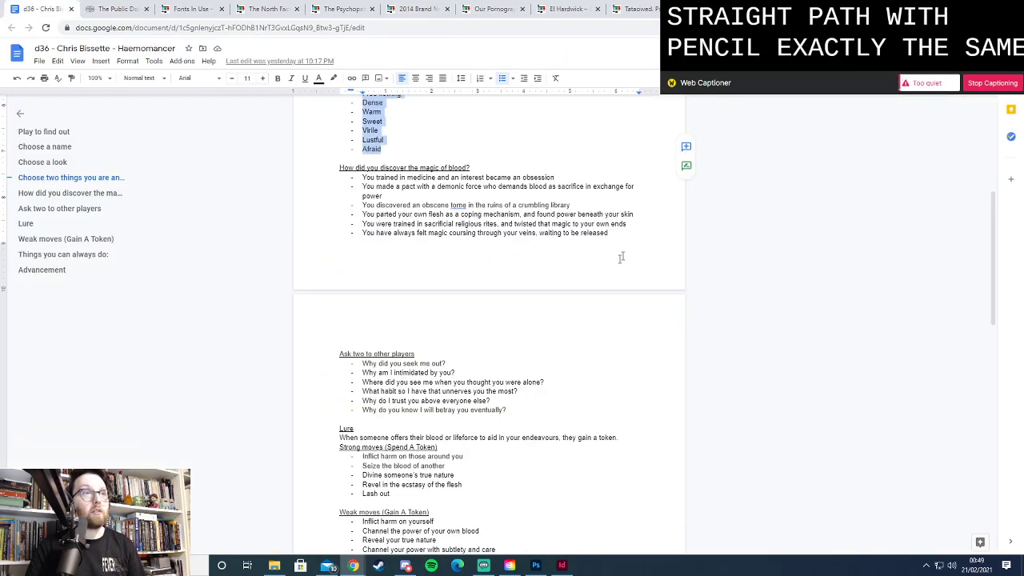
{"action": "key", "text": "alt+Tab"}
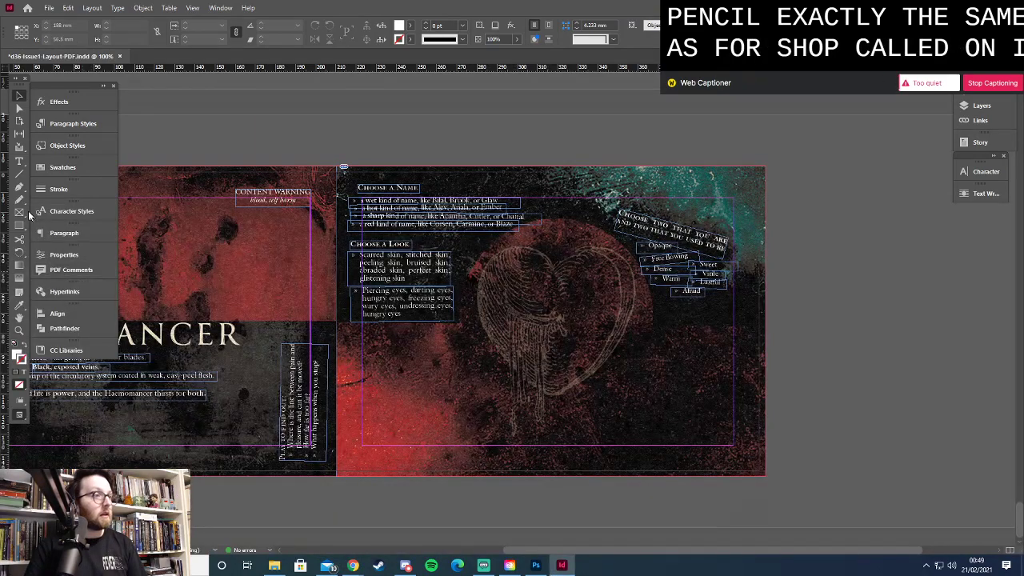
Draw an arched path with the Pen tool across the heart artwork, about 79 mm wide and 27 mm high
{"action": "left_click", "coordinate": [19, 161]}
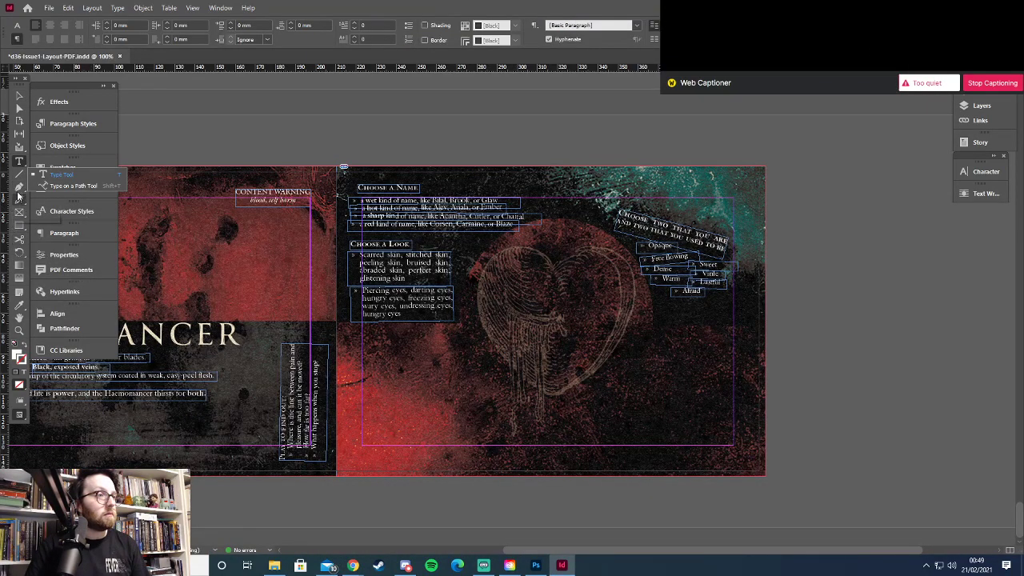
{"action": "left_click", "coordinate": [19, 188]}
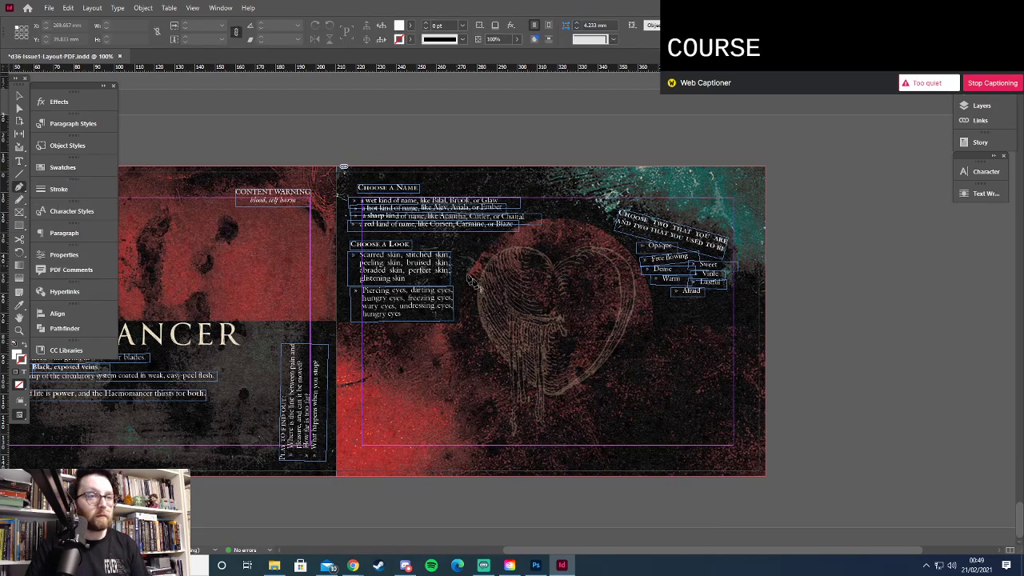
{"action": "left_click", "coordinate": [477, 316]}
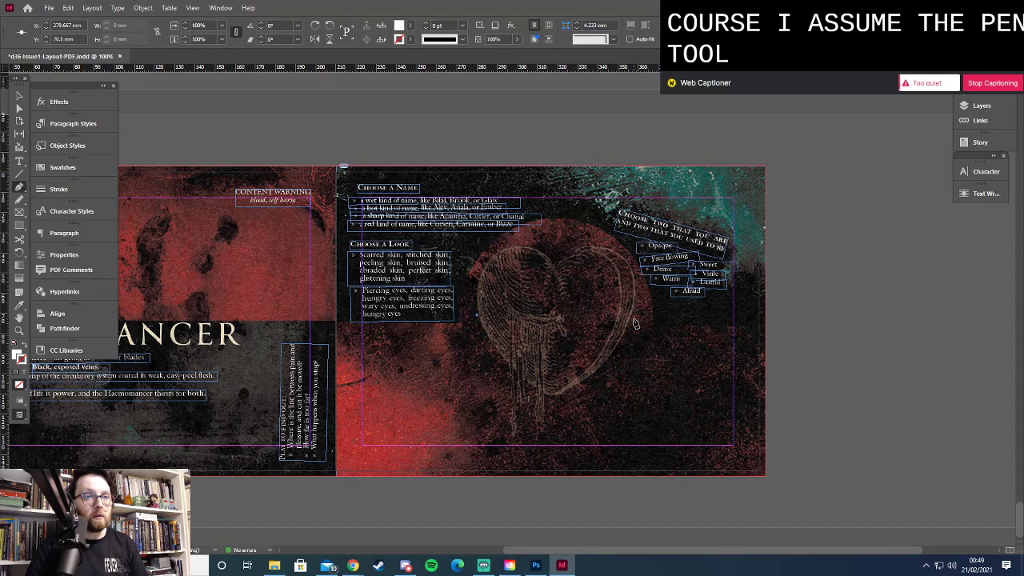
{"action": "left_click_drag", "start_coordinate": [637, 315], "coordinate": [713, 437]}
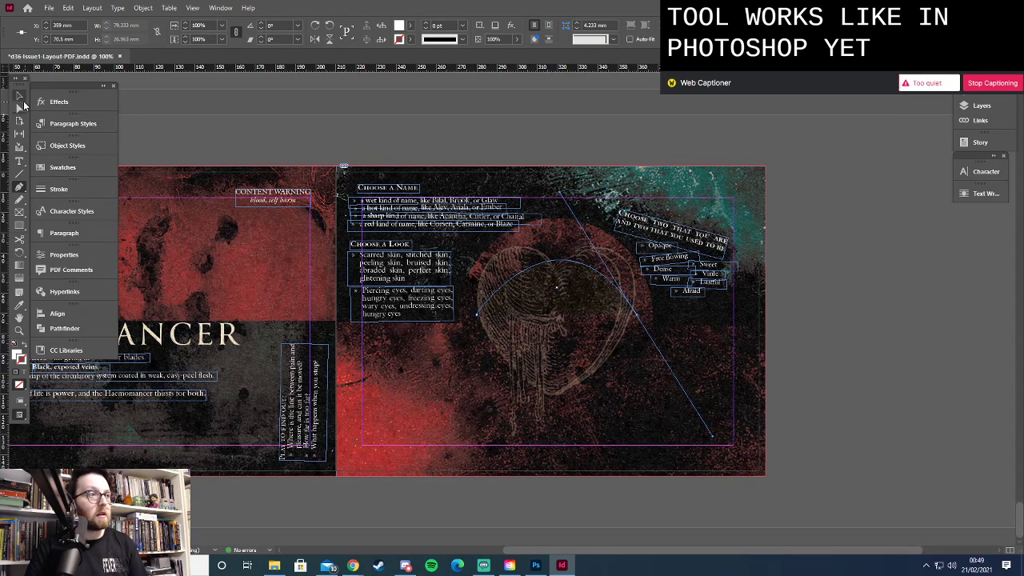
Move the arched path up to a Y position of about 28.5 mm, near the upper edge of the red circle
{"action": "left_click", "coordinate": [19, 97]}
{"action": "key", "text": "Up"}
{"action": "key", "text": "Up"}
{"action": "key", "text": "Up"}
{"action": "key", "text": "Up"}
{"action": "key", "text": "Up"}
{"action": "key", "text": "Up"}
{"action": "key", "text": "Up"}
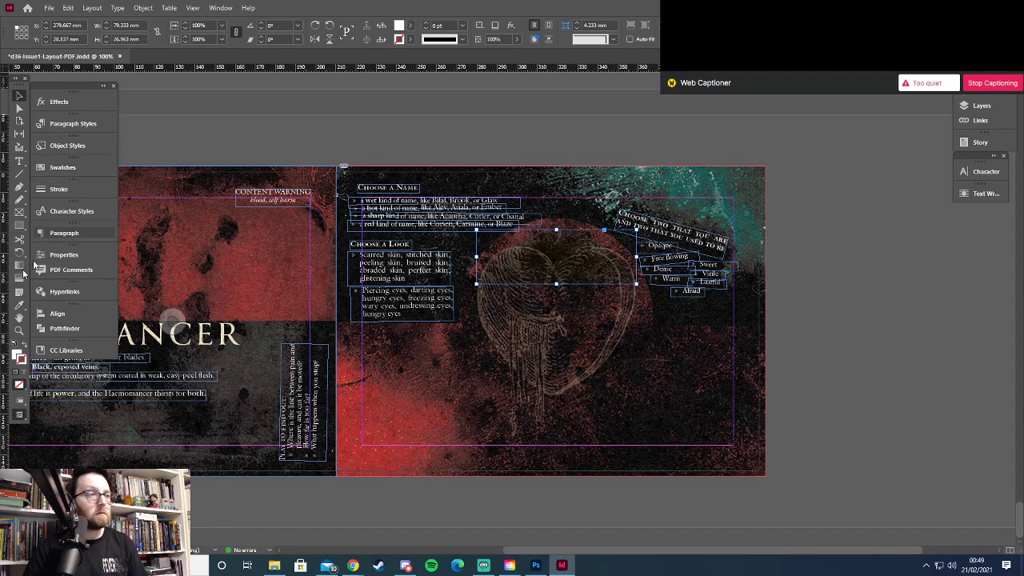
{"action": "left_click_drag", "start_coordinate": [21, 166], "coordinate": [72, 180]}
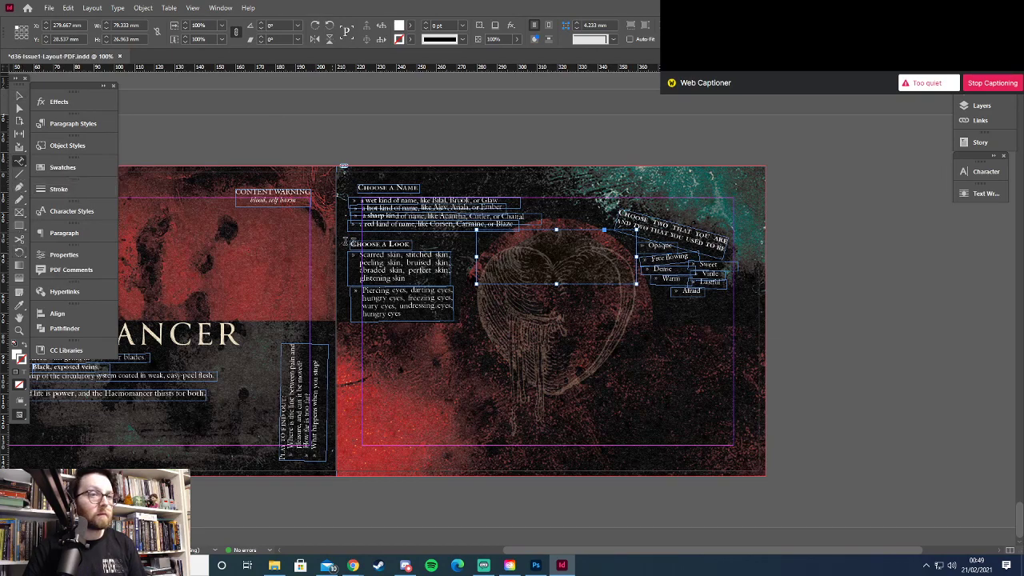
{"action": "left_click", "coordinate": [482, 272]}
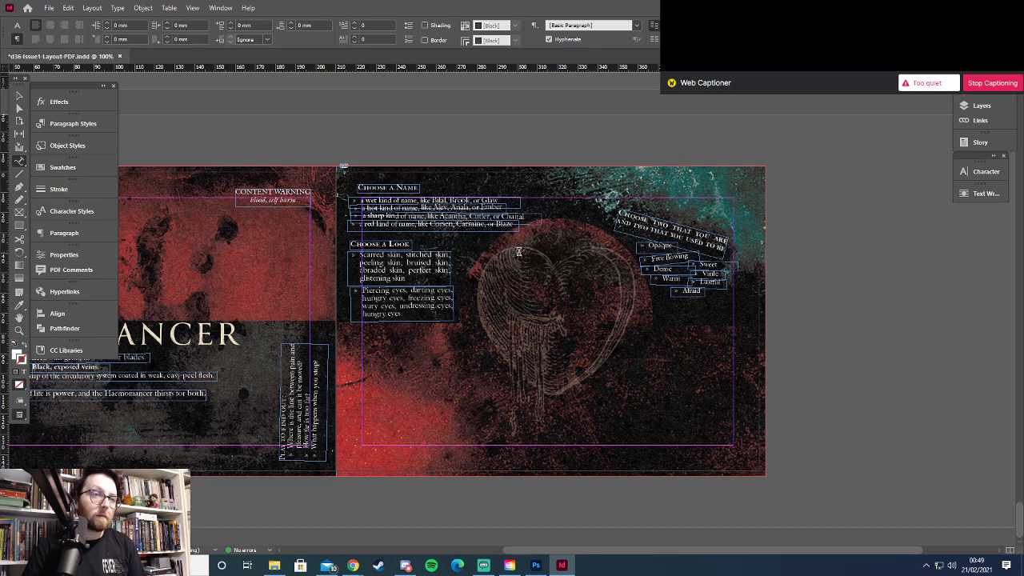
{"action": "key", "text": "space"}
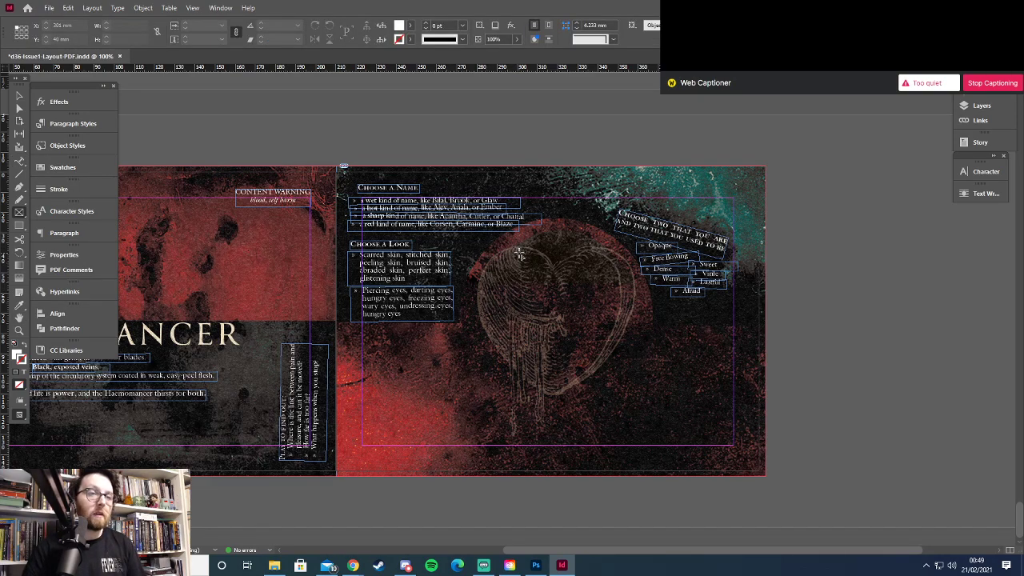
{"action": "key", "text": "Escape"}
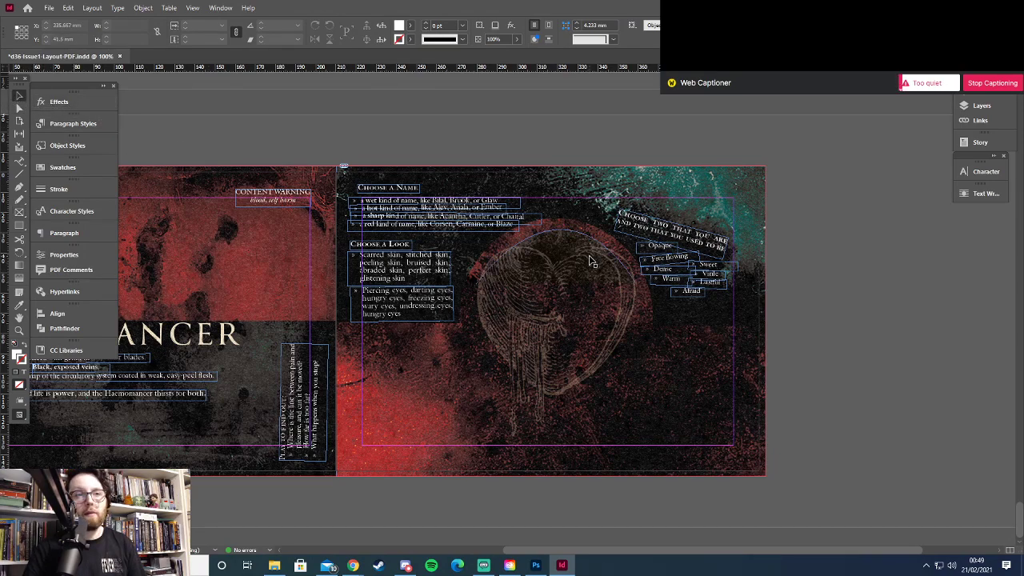
Remove the fill from the arched path above the heart artwork
{"action": "left_click", "coordinate": [591, 261]}
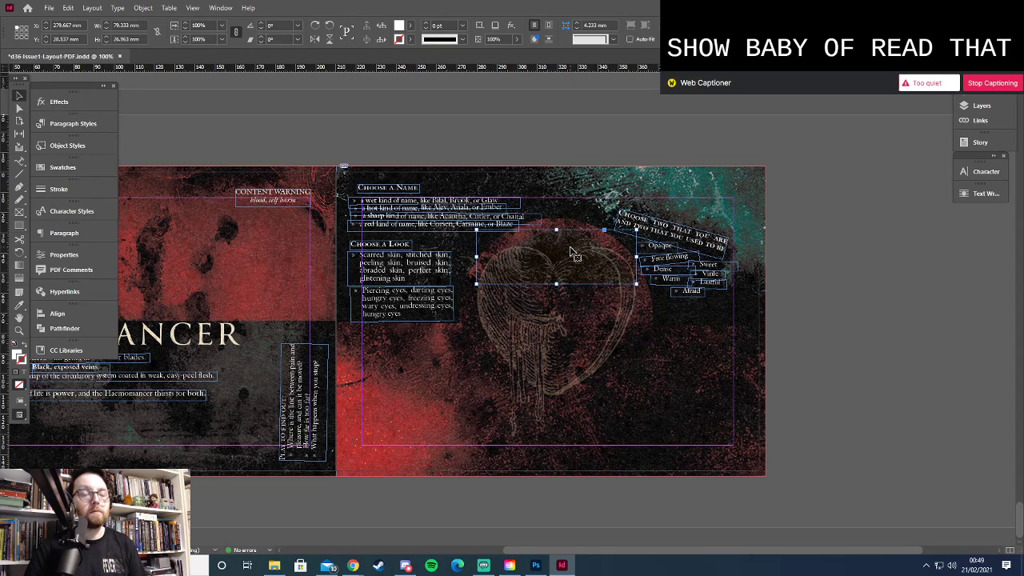
{"action": "key", "text": "p"}
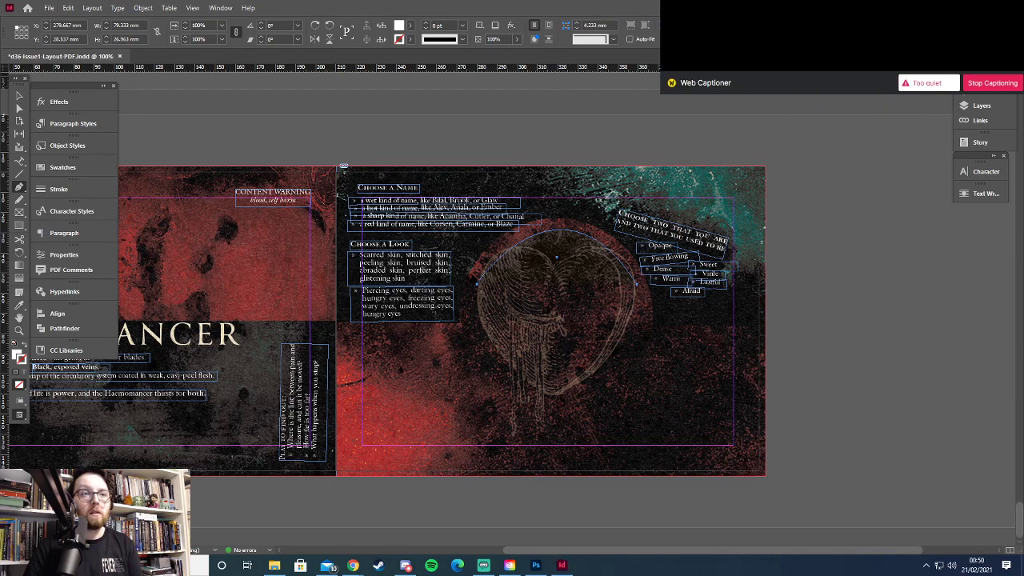
{"action": "left_click", "coordinate": [343, 167]}
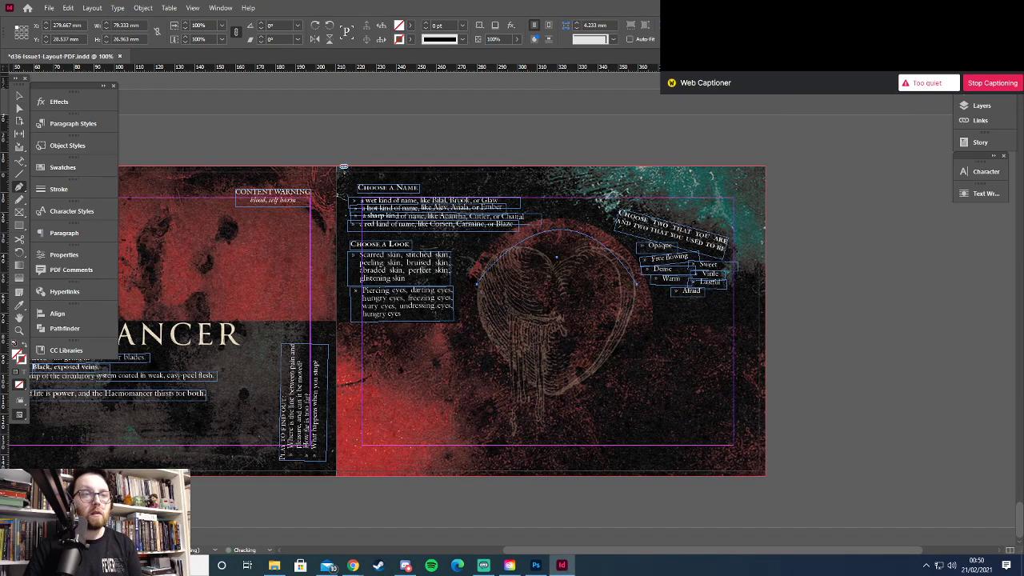
Start text on the arched path with the Type on a Path tool, using the Haemomancer Body White paragraph style
{"action": "left_click", "coordinate": [19, 162]}
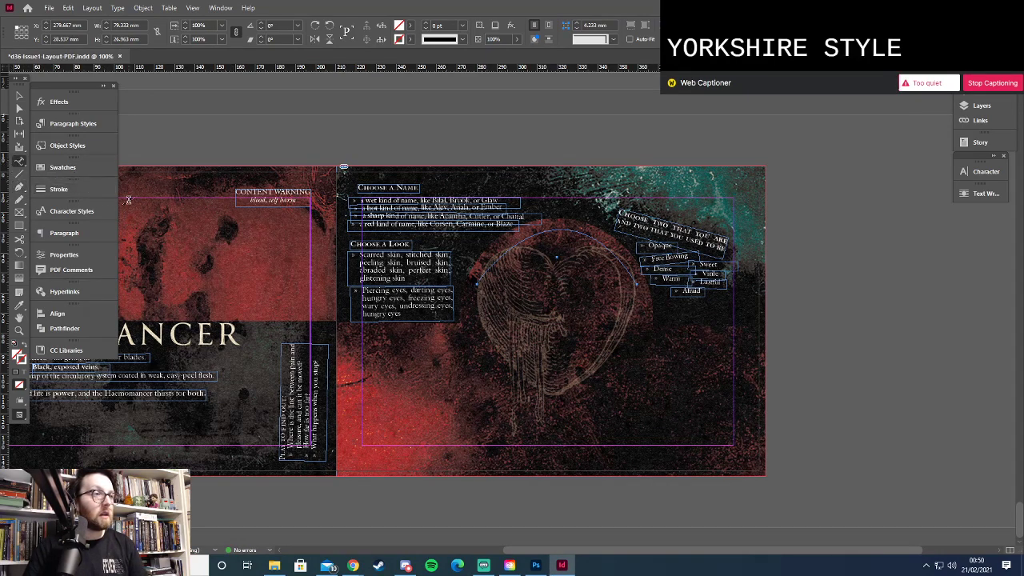
{"action": "left_click", "coordinate": [484, 276]}
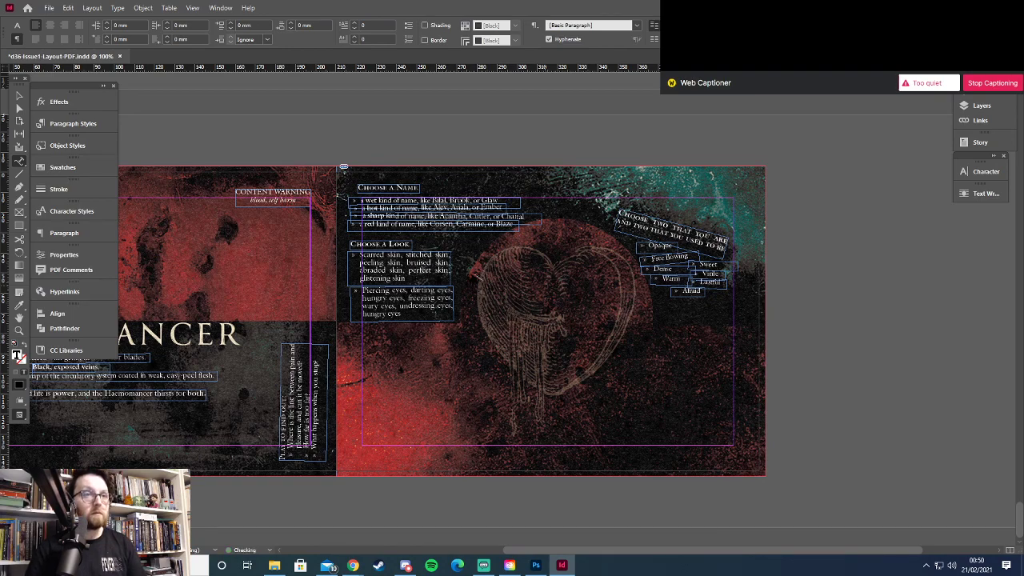
{"action": "left_click", "coordinate": [637, 25]}
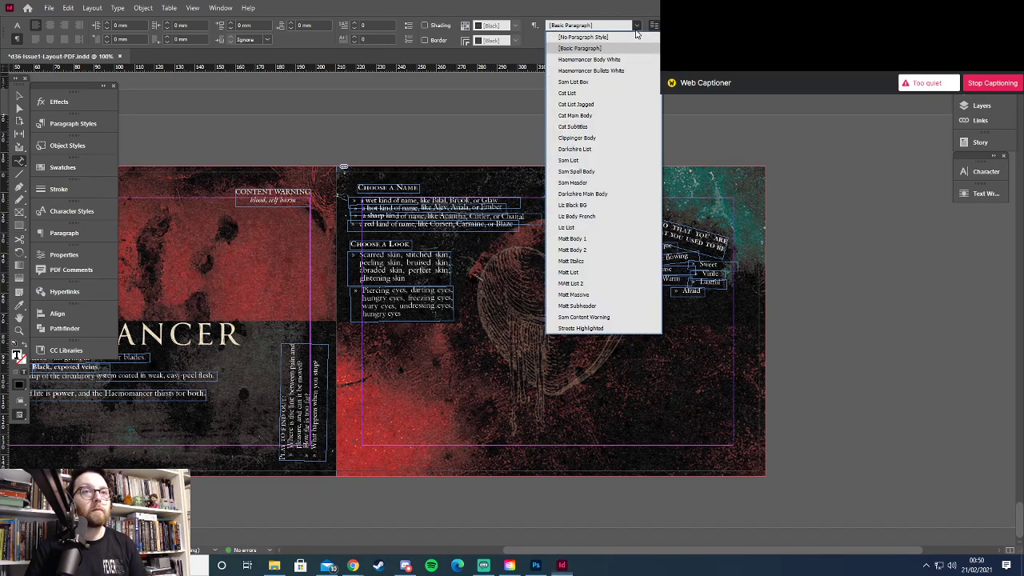
{"action": "left_click", "coordinate": [612, 63]}
Copy the heading "How did you discover the magic of blood?" from the Google Docs source and return to the InDesign layout
{"action": "key", "text": "alt+Tab"}
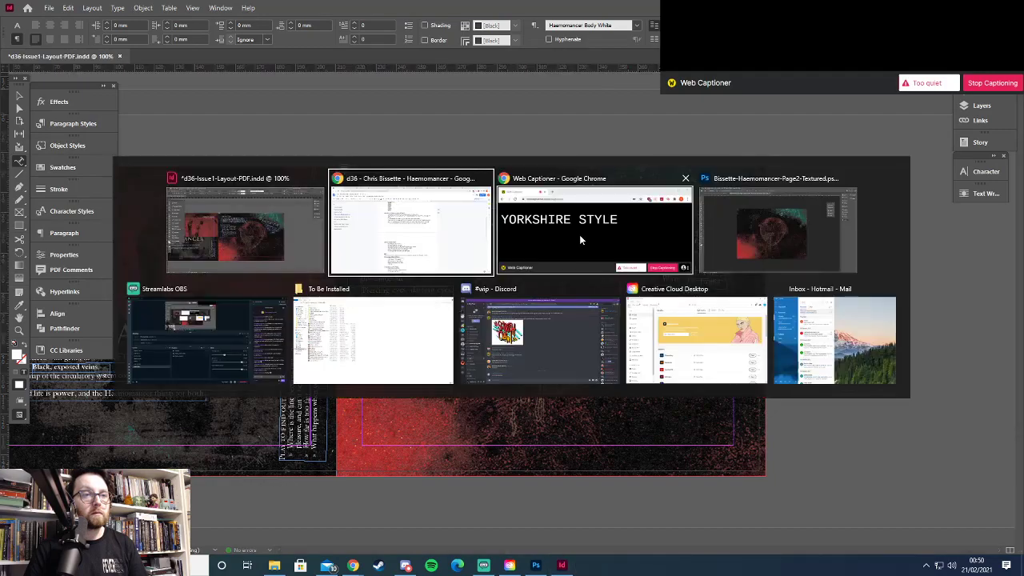
{"action": "left_click", "coordinate": [409, 164]}
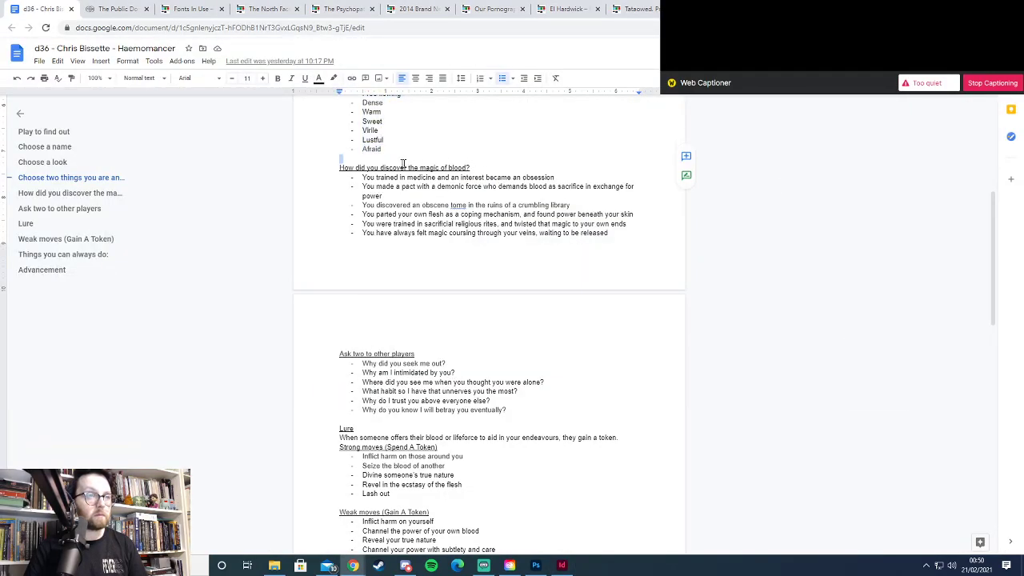
{"action": "mouse_move", "coordinate": [346, 168]}
{"action": "left_mouse_down"}
{"action": "mouse_move", "coordinate": [485, 167]}
{"action": "mouse_move", "coordinate": [350, 169]}
{"action": "left_mouse_up"}
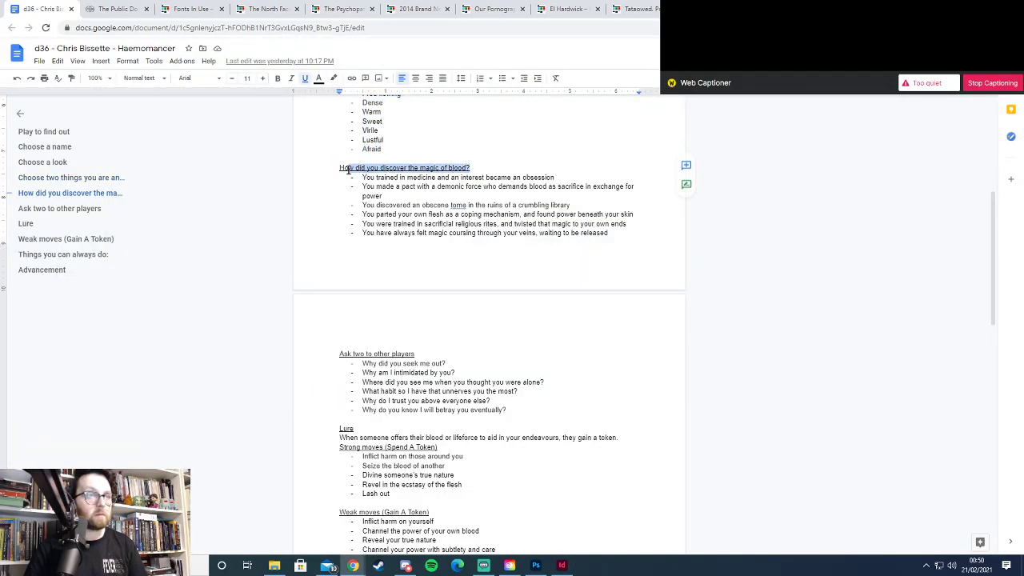
{"action": "key", "text": "alt+Tab"}
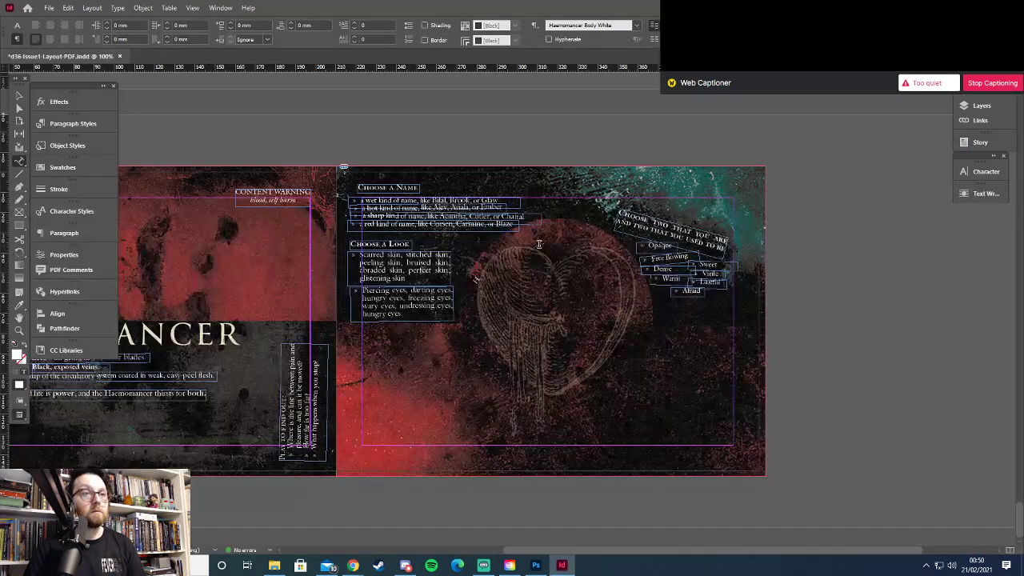
Place the heading "How did you discover the magic of blood?" along the arched path and rotate the path by 0.5°
{"action": "type", "text": "How did you discover the magic of blood?"}
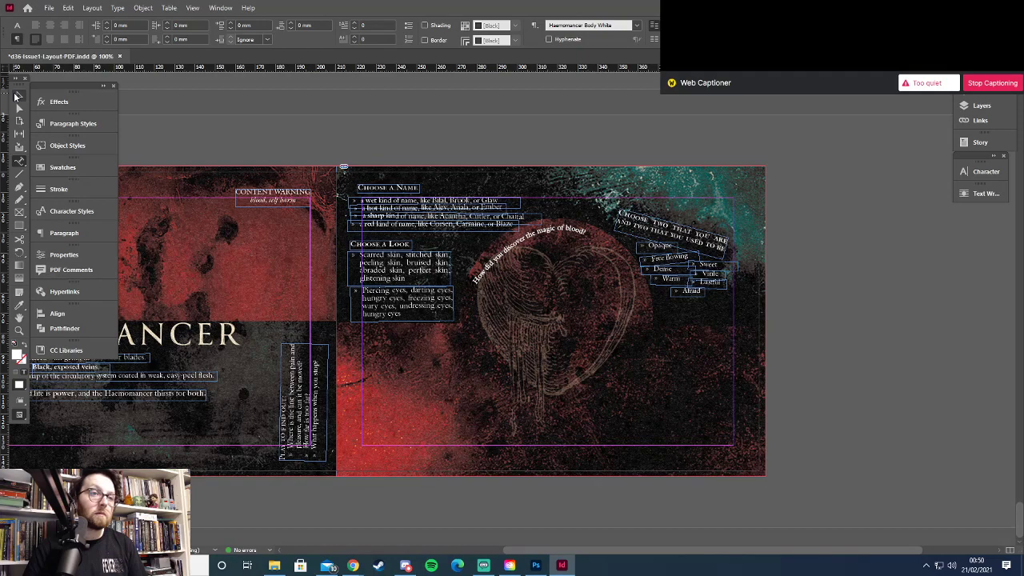
{"action": "left_click", "coordinate": [18, 96]}
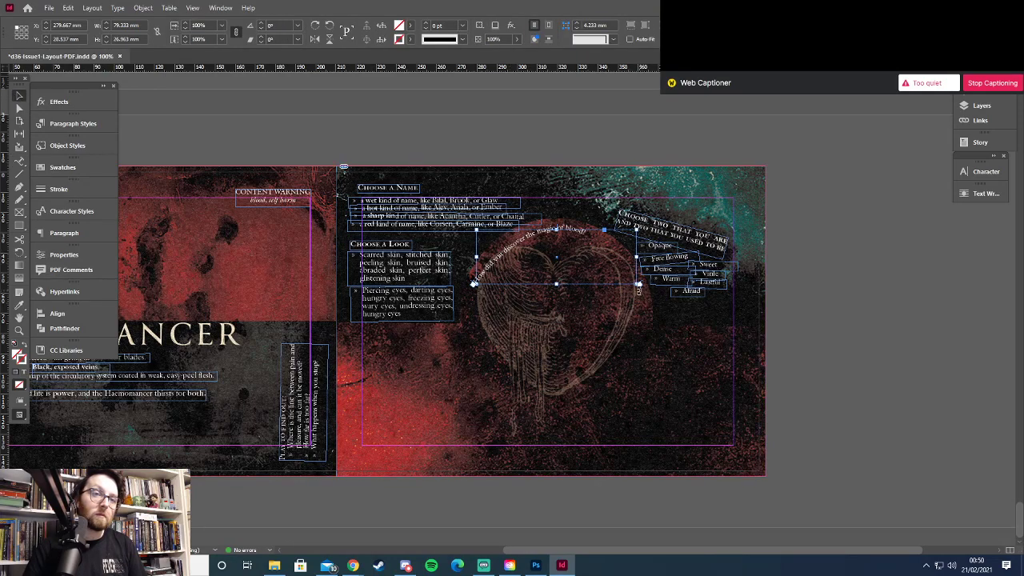
{"action": "left_click_drag", "start_coordinate": [640, 287], "coordinate": [639, 284]}
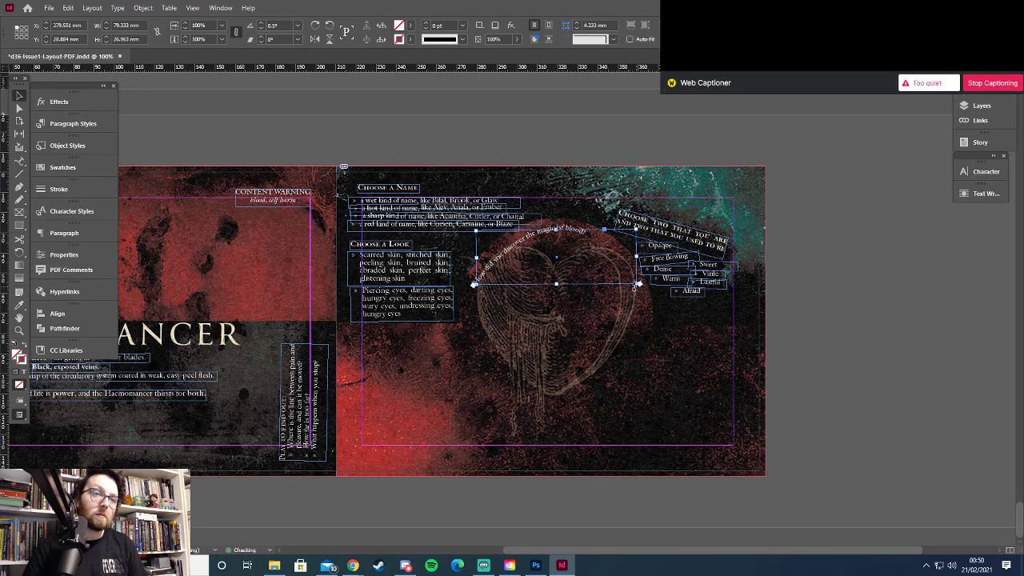
Set the whole curved heading above the heart artwork in small caps
{"action": "key", "text": "t"}
{"action": "left_click", "coordinate": [503, 251]}
{"action": "key", "text": "ctrl+a"}
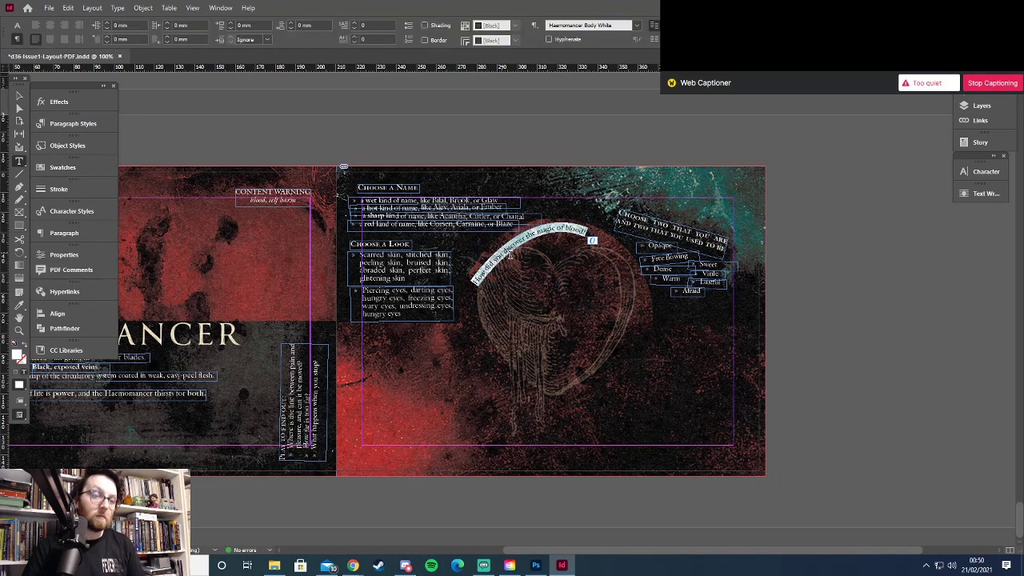
{"action": "left_click", "coordinate": [511, 254]}
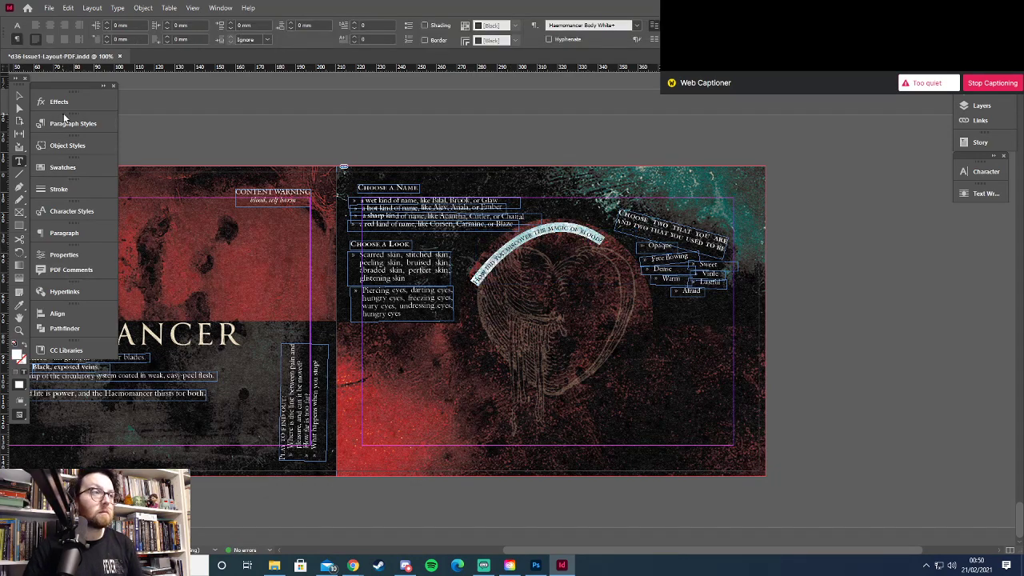
{"action": "left_click", "coordinate": [19, 98]}
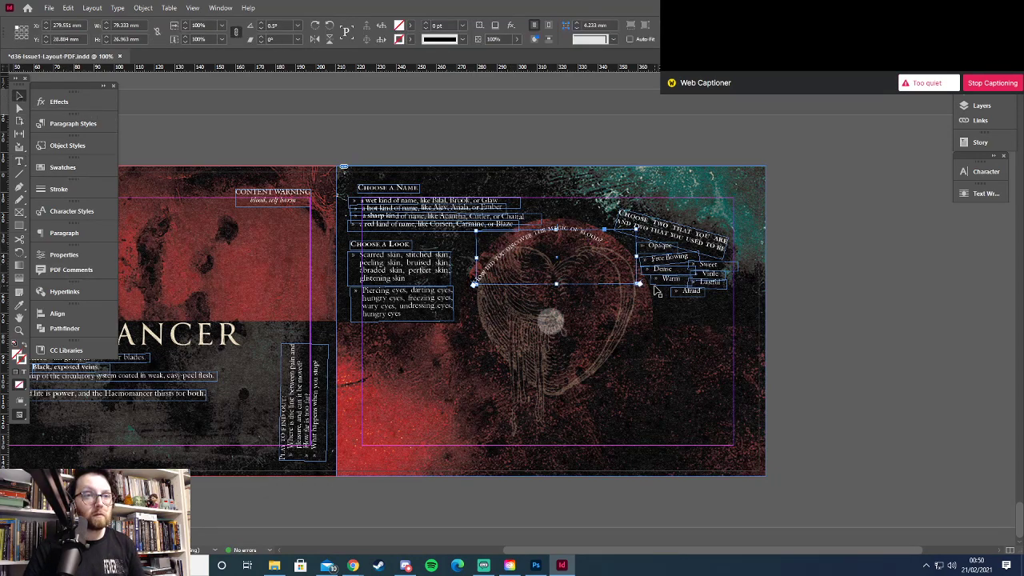
Push the curved heading further along the arch with leading spaces and set its font size to 12 pt
{"action": "double_click", "coordinate": [479, 282]}
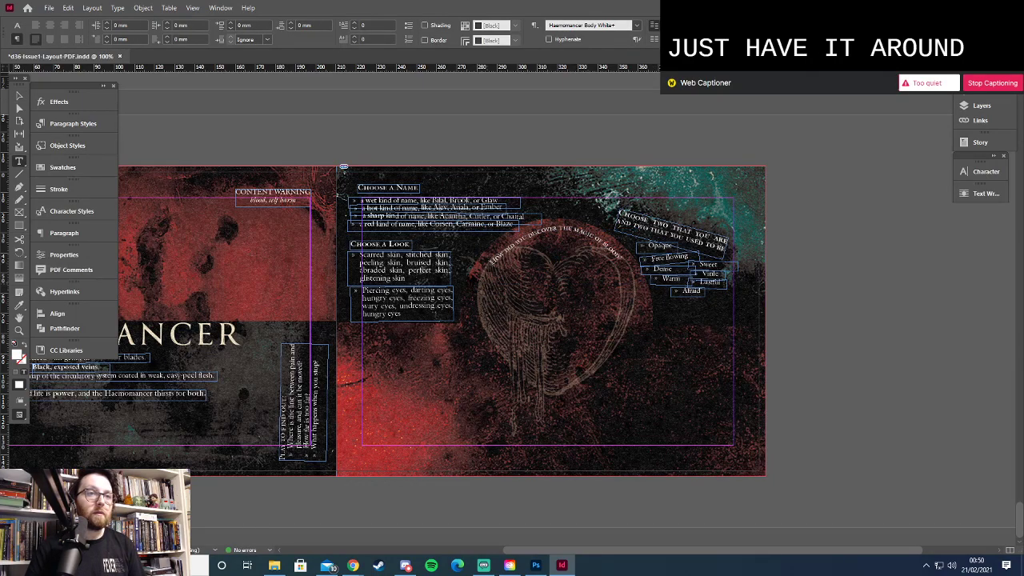
{"action": "key", "text": "ctrl+a"}
{"action": "left_click", "coordinate": [17, 25]}
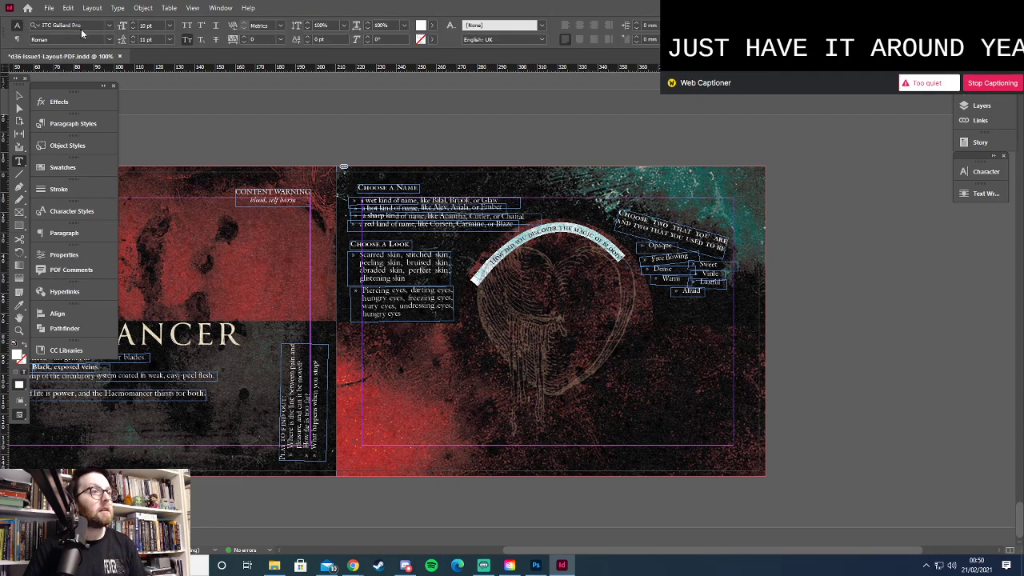
{"action": "left_click", "coordinate": [132, 24]}
{"action": "left_click", "coordinate": [133, 25]}
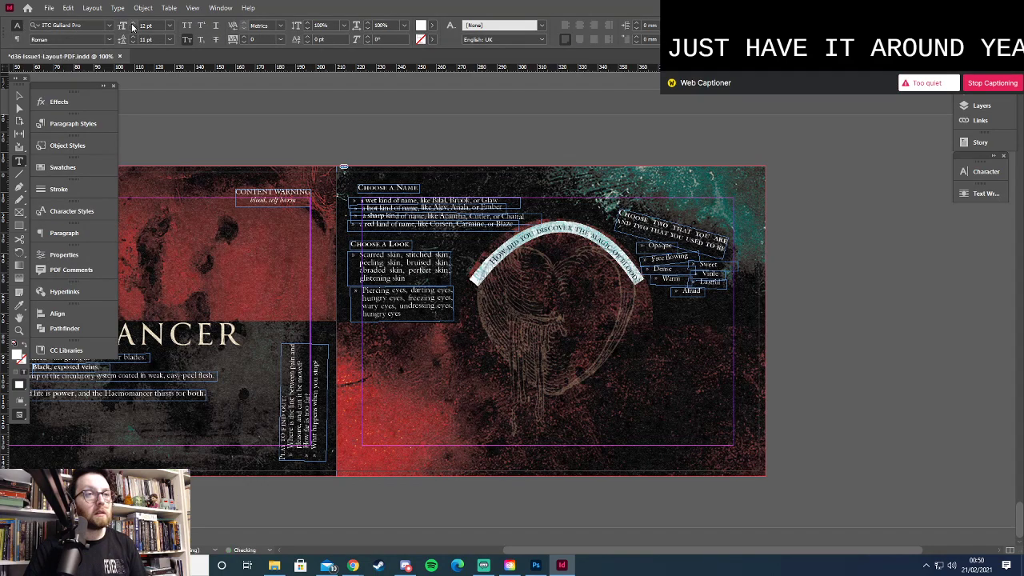
Move the curved heading left to an X position of about 277 mm and rotate it to 3°
{"action": "left_click", "coordinate": [19, 96]}
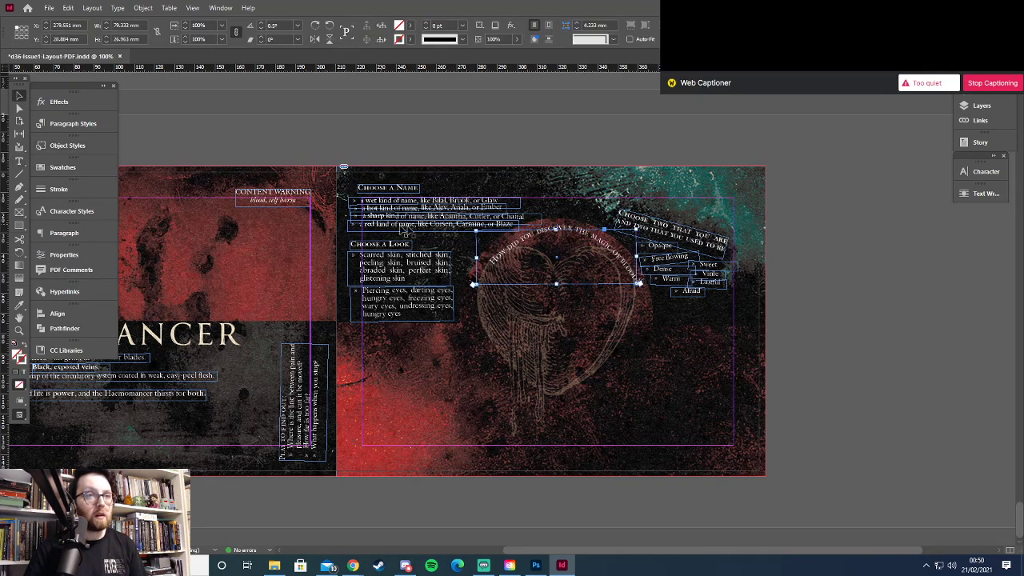
{"action": "key", "text": "Left"}
{"action": "key", "text": "Left"}
{"action": "key", "text": "Left"}
{"action": "key", "text": "Left"}
{"action": "key", "text": "Left"}
{"action": "key", "text": "Left"}
{"action": "key", "text": "Left"}
{"action": "key", "text": "Left"}
{"action": "key", "text": "Left"}
{"action": "key", "text": "Left"}
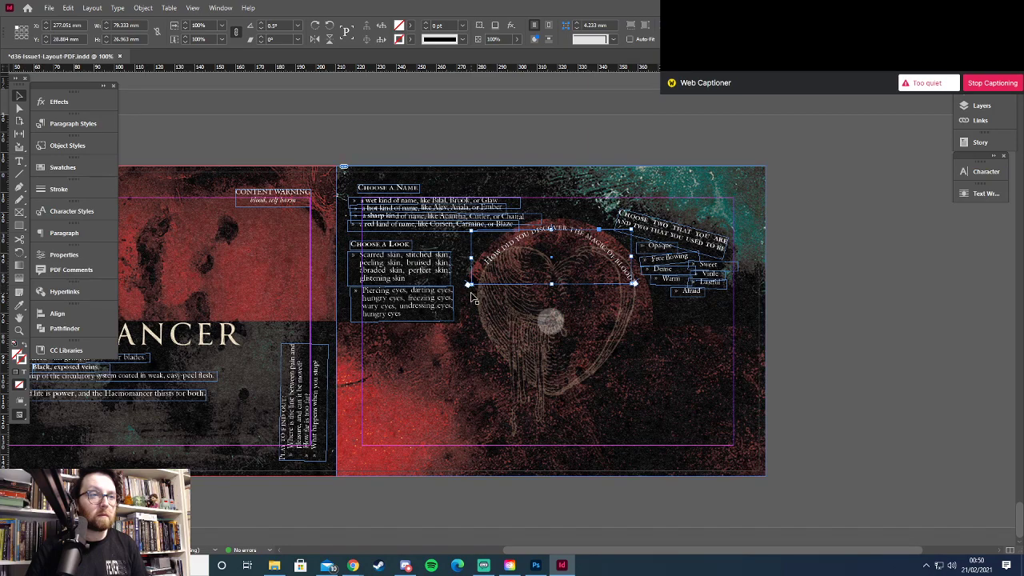
{"action": "mouse_move", "coordinate": [468, 287]}
{"action": "left_mouse_down"}
{"action": "mouse_move", "coordinate": [473, 297]}
{"action": "mouse_move", "coordinate": [469, 285]}
{"action": "left_mouse_up"}
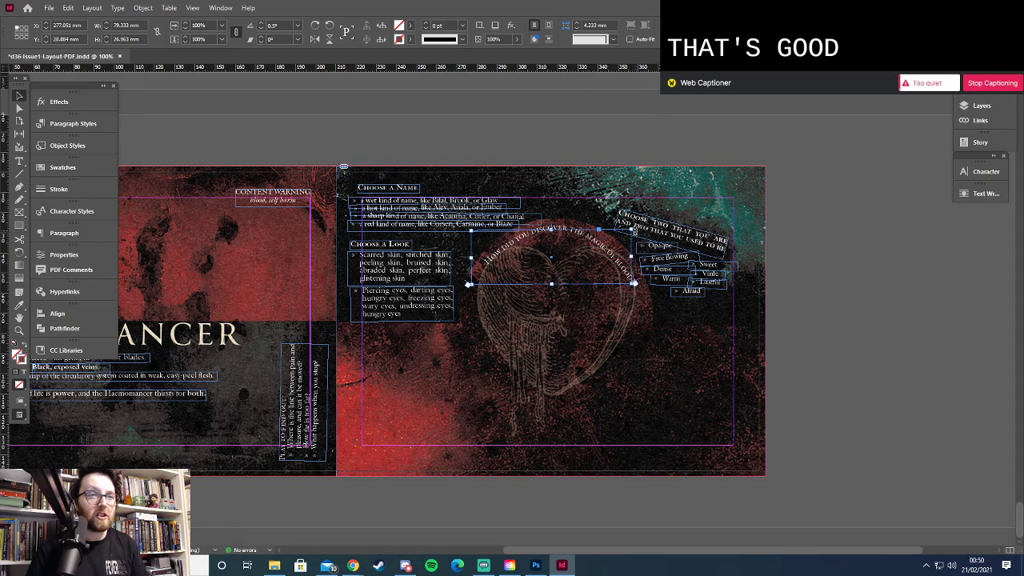
{"action": "left_click_drag", "start_coordinate": [635, 230], "coordinate": [636, 232]}
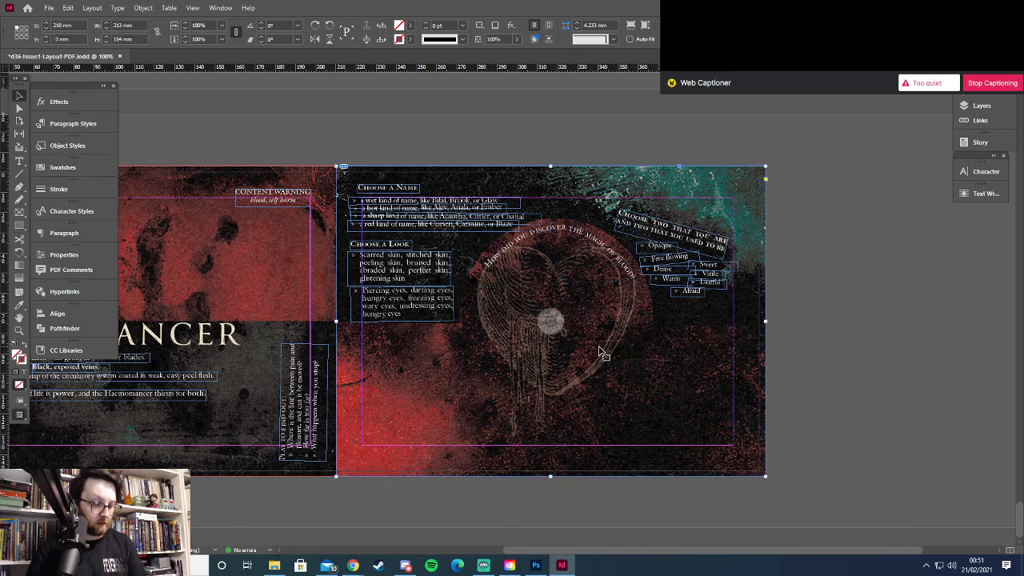
Preview the spread without guides and frame edges, and nudge the curved heading slightly upward toward the red circle's edge
{"action": "left_click", "coordinate": [604, 353]}
{"action": "key", "text": "w"}
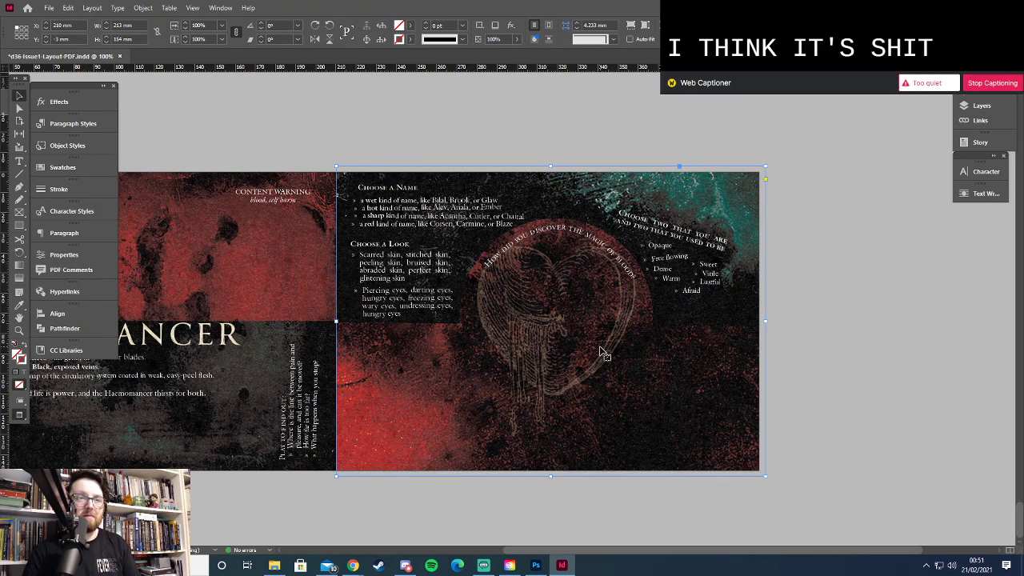
{"action": "left_click", "coordinate": [573, 237]}
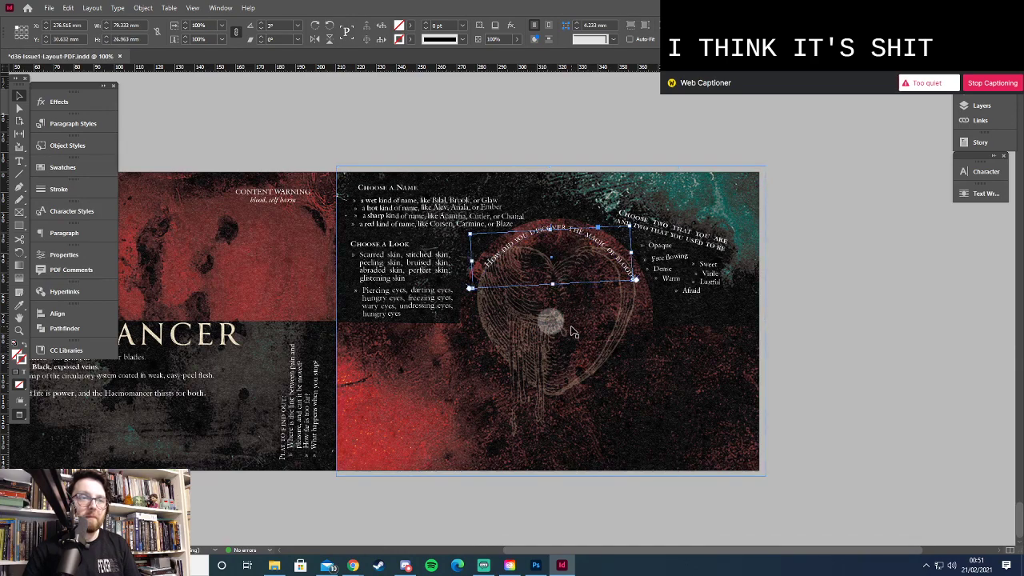
{"action": "key", "text": "Up"}
{"action": "key", "text": "Up"}
{"action": "key", "text": "Up"}
{"action": "key", "text": "Up"}
{"action": "key", "text": "Up"}
{"action": "key", "text": "Up"}
{"action": "key", "text": "Up"}
{"action": "key", "text": "Up"}
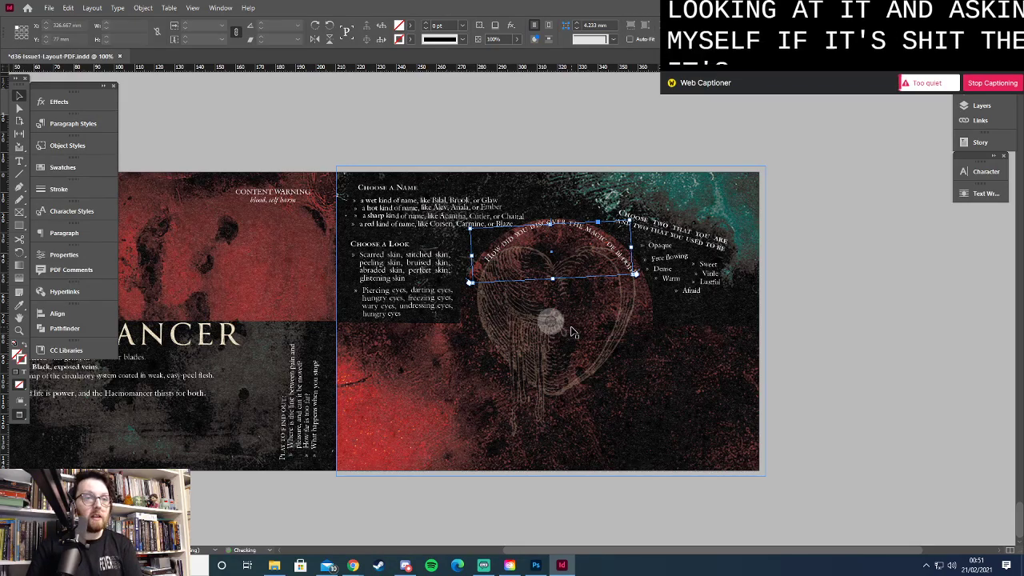
Delete the curved heading above the heart artwork and return to the normal view with guides and frame edges
{"action": "key", "text": "Delete"}
{"action": "key", "text": "w"}
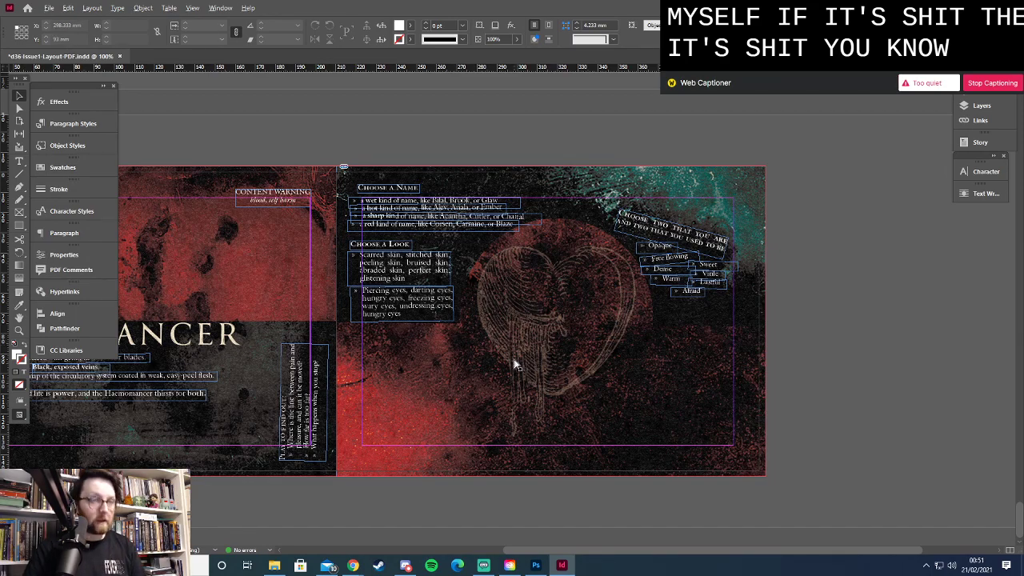
Review the remaining Haemomancer sections in the Google Docs source, from the magic of blood question to Advancement, and return to InDesign
{"action": "key", "text": "alt+Tab"}
{"action": "scroll", "coordinate": [456, 328], "scroll_direction": "down", "scroll_amount": 1}
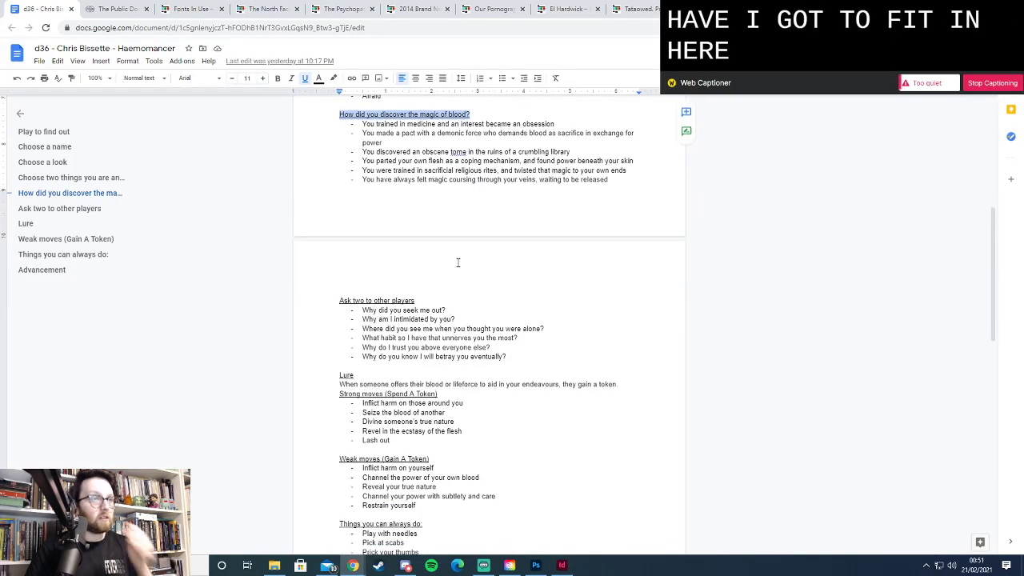
{"action": "scroll", "coordinate": [457, 263], "scroll_direction": "down", "scroll_amount": 1}
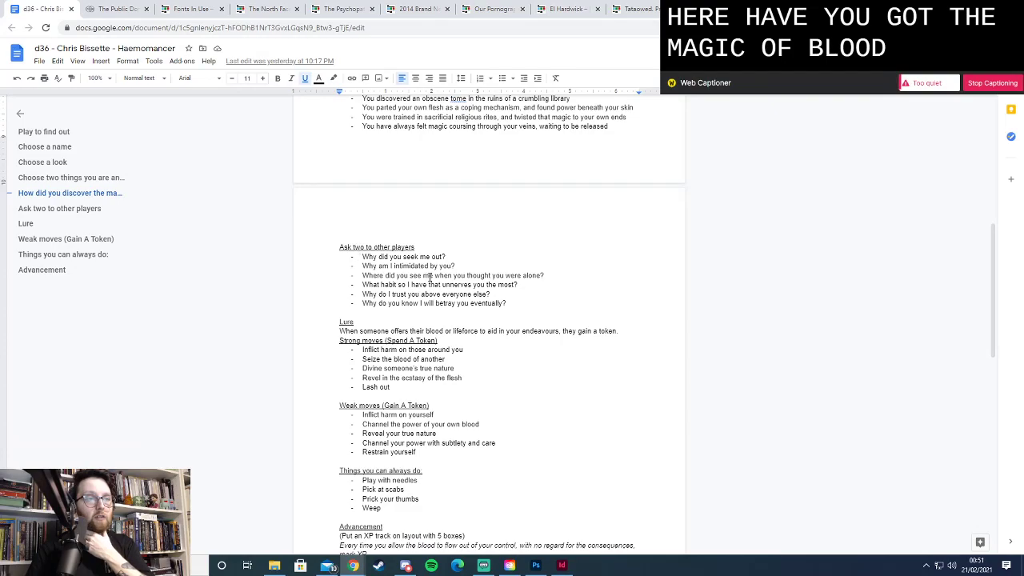
{"action": "scroll", "coordinate": [525, 286], "scroll_direction": "down", "scroll_amount": 4}
{"action": "scroll", "coordinate": [525, 286], "scroll_direction": "up", "scroll_amount": 1}
{"action": "scroll", "coordinate": [526, 286], "scroll_direction": "down", "scroll_amount": 4}
{"action": "scroll", "coordinate": [526, 286], "scroll_direction": "up", "scroll_amount": 6}
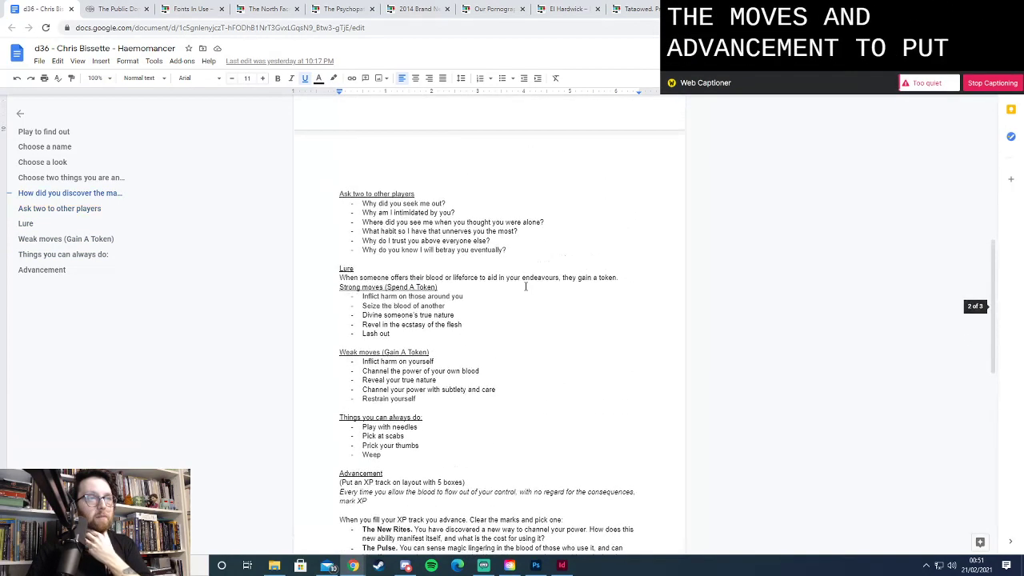
{"action": "scroll", "coordinate": [526, 286], "scroll_direction": "down", "scroll_amount": 1}
{"action": "key", "text": "alt+Tab"}
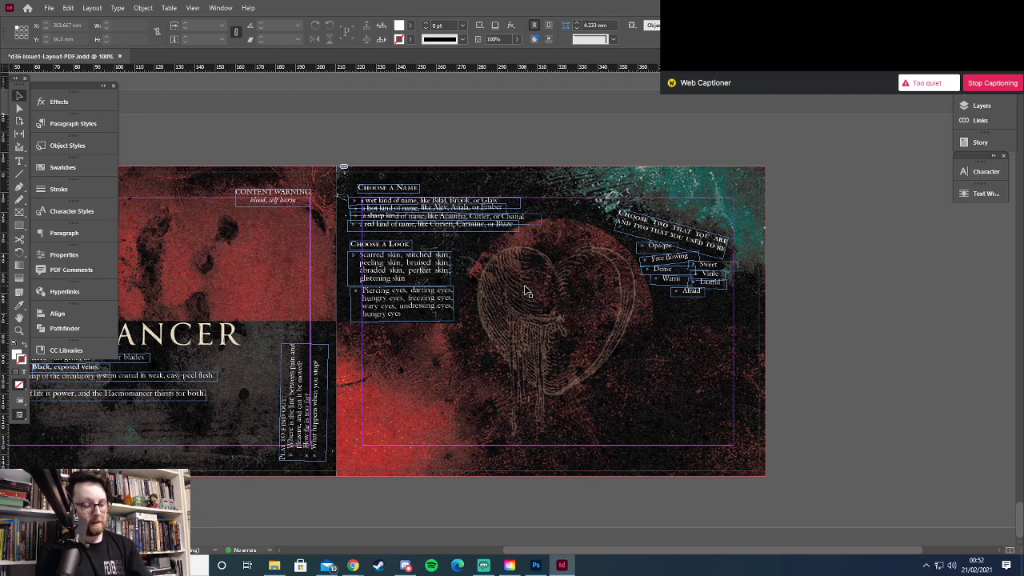
Preview both pages of the Haemomancer spread without guides to judge the remaining space for text
{"action": "key", "text": "w"}
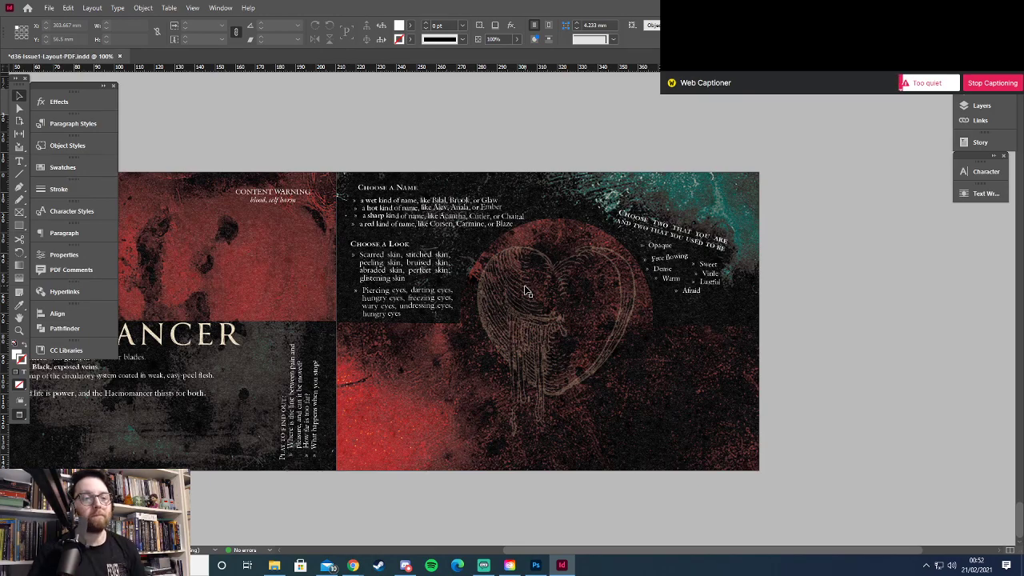
{"action": "left_click_drag", "start_coordinate": [608, 553], "coordinate": [512, 551]}
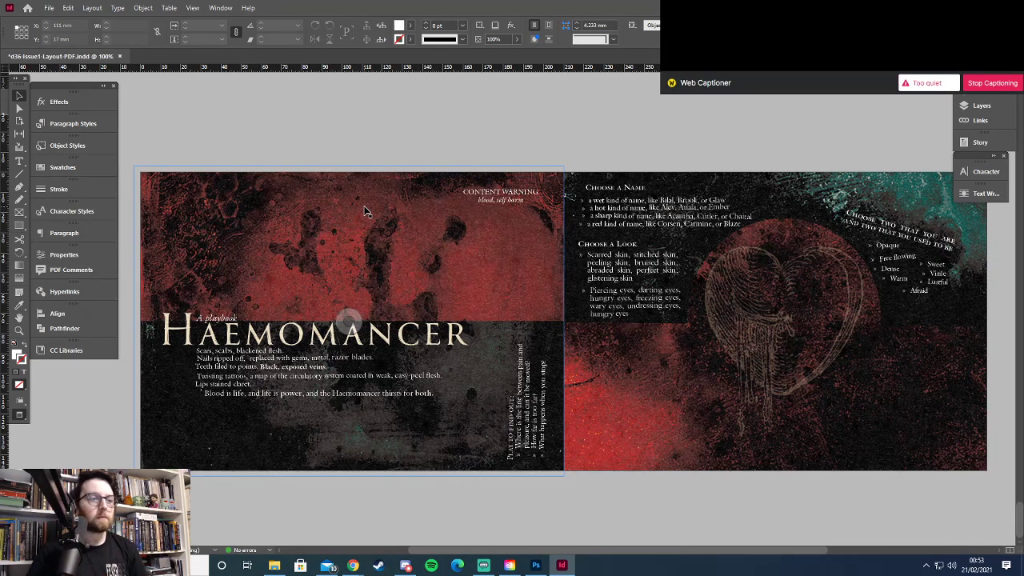
{"action": "left_click", "coordinate": [462, 528]}
{"action": "left_click_drag", "start_coordinate": [523, 551], "coordinate": [588, 550]}
Recheck the magic of blood and "Ask two to other players" lists in Google Docs, and return to the InDesign layout
{"action": "key", "text": "alt+Tab"}
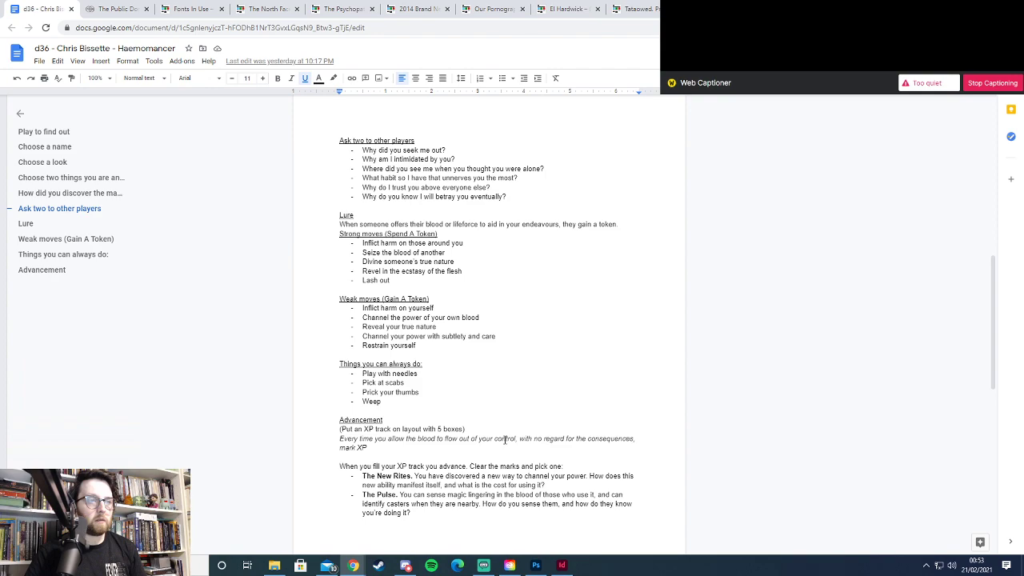
{"action": "scroll", "coordinate": [505, 439], "scroll_direction": "up", "scroll_amount": 3}
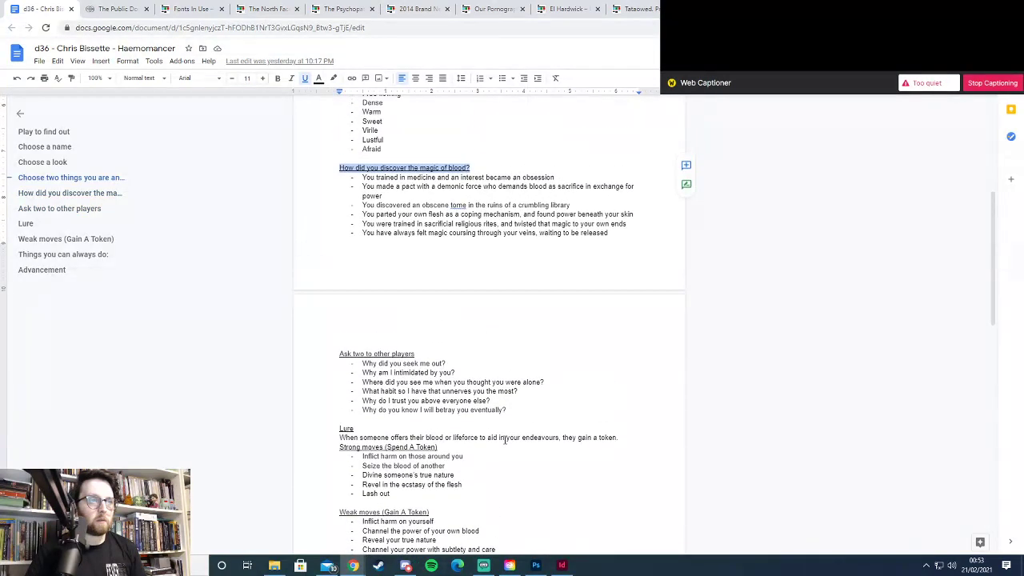
{"action": "left_click", "coordinate": [509, 410]}
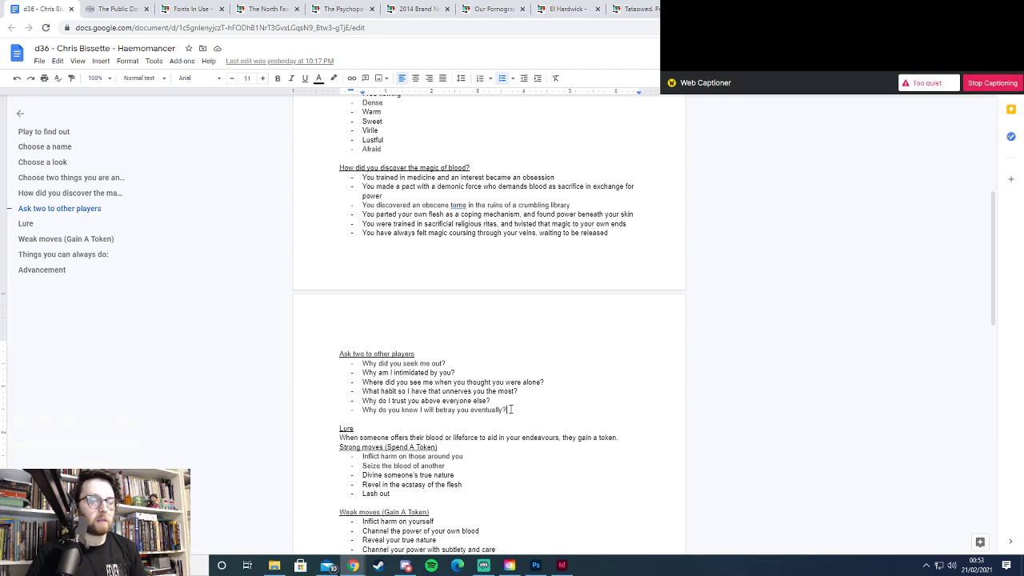
{"action": "key", "text": "alt+Tab"}
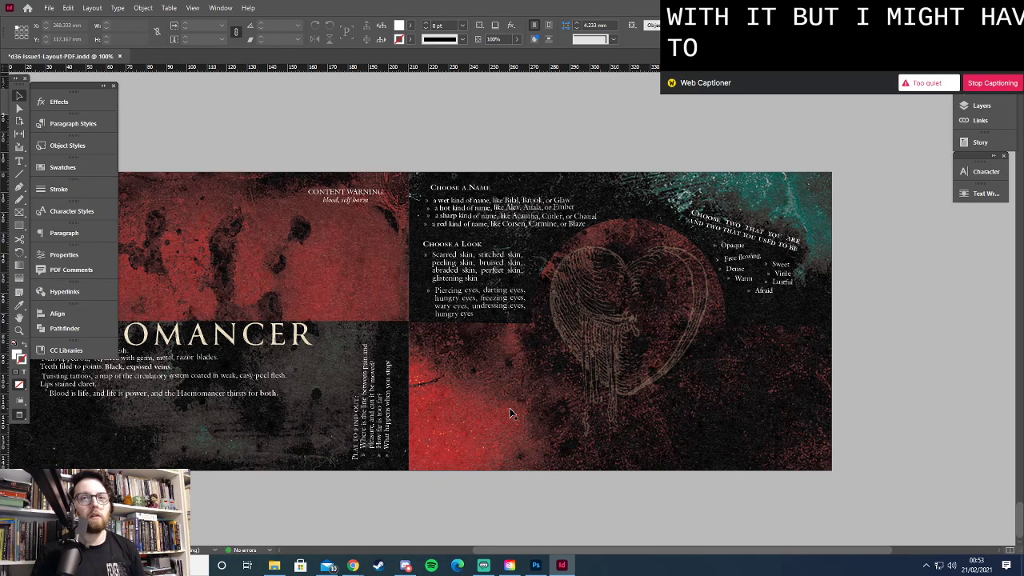
Show the document's page overview and look through the preceding spreads to compare their text lengths with the Haemomancer spread
{"action": "left_click", "coordinate": [979, 97]}
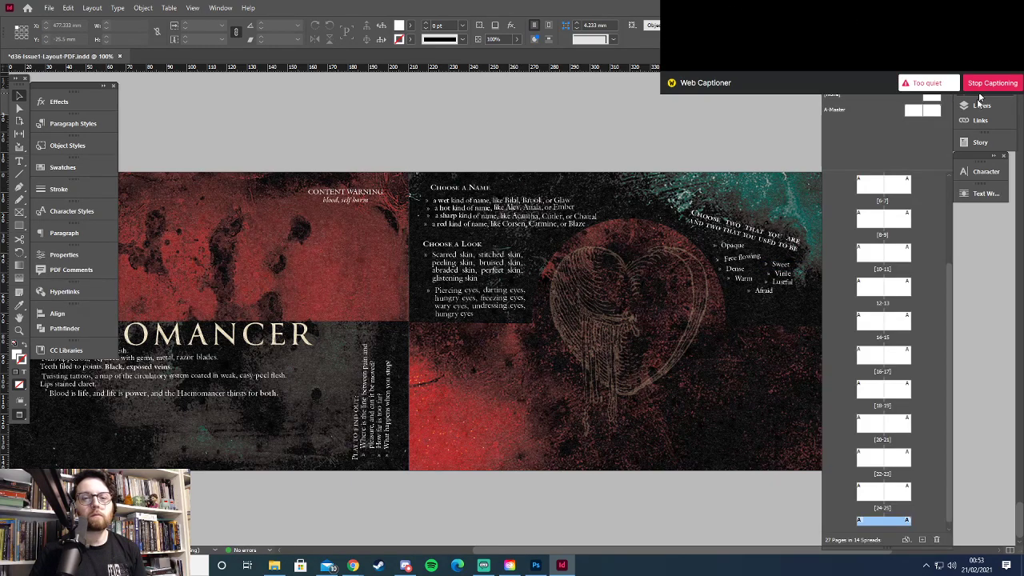
{"action": "left_click", "coordinate": [945, 494]}
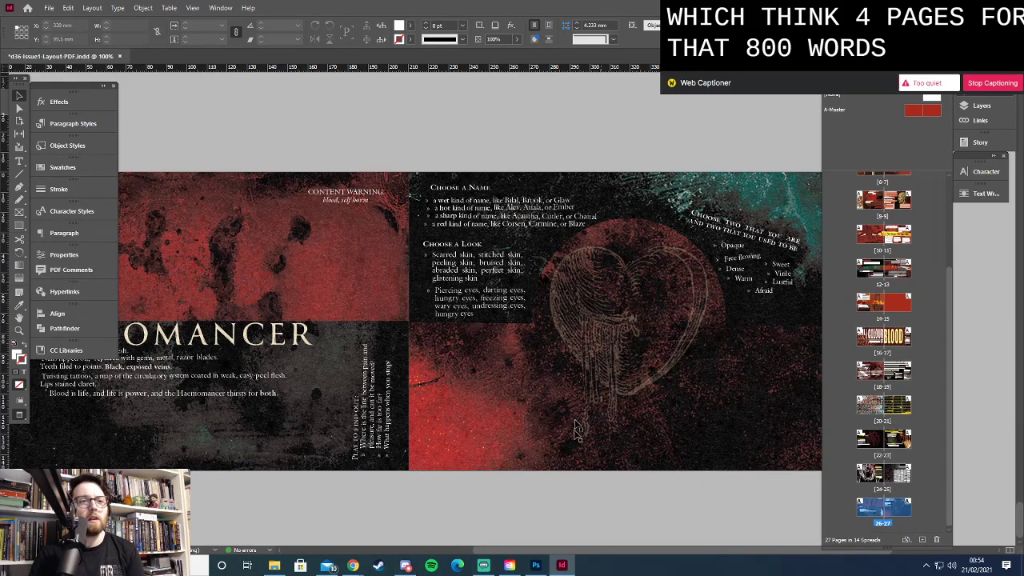
{"action": "scroll", "coordinate": [540, 344], "scroll_direction": "down", "scroll_amount": 5}
{"action": "scroll", "coordinate": [540, 344], "scroll_direction": "up", "scroll_amount": 10}
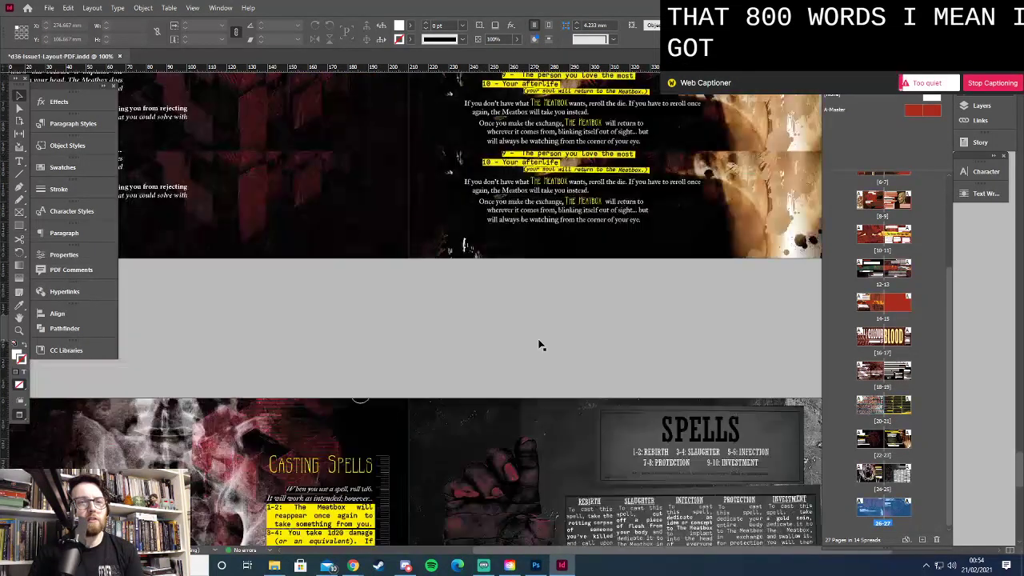
{"action": "scroll", "coordinate": [540, 344], "scroll_direction": "up", "scroll_amount": 3}
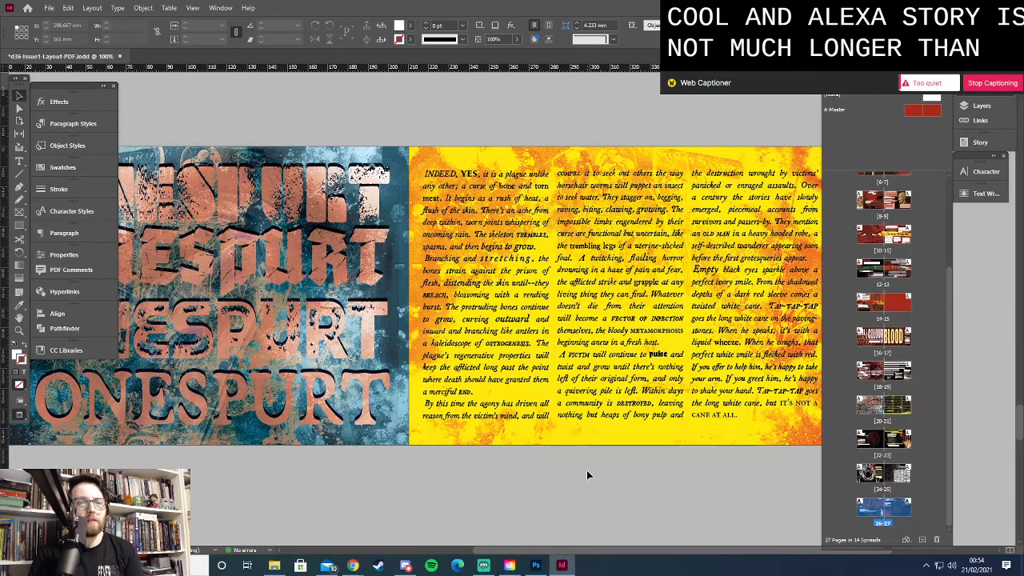
{"action": "scroll", "coordinate": [586, 470], "scroll_direction": "down", "scroll_amount": 6}
{"action": "scroll", "coordinate": [589, 473], "scroll_direction": "down", "scroll_amount": 15}
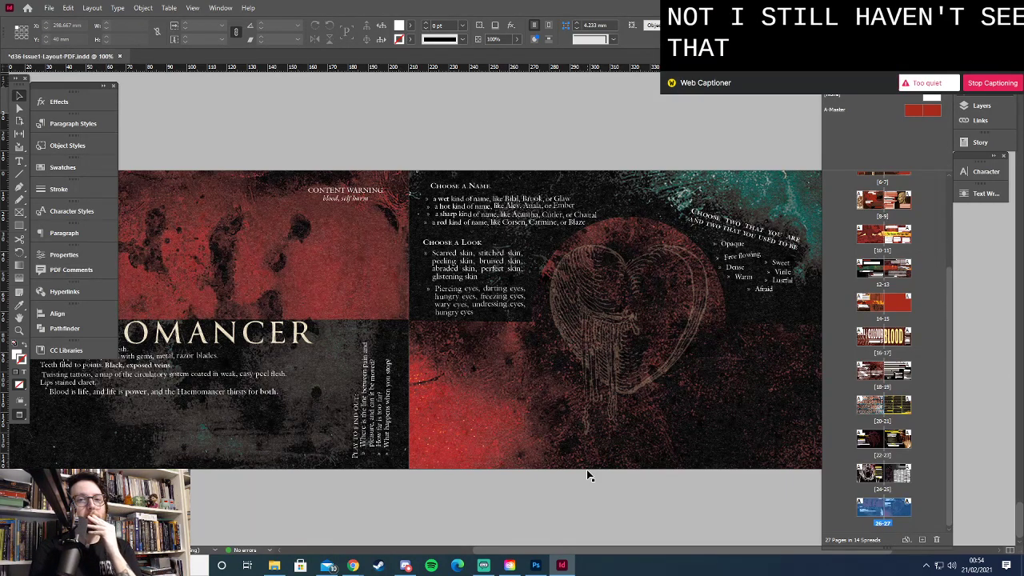
Go to spread 14-15 and examine the Madame Guillotine page with its guillotine illustration
{"action": "double_click", "coordinate": [881, 309]}
{"action": "left_click_drag", "start_coordinate": [579, 552], "coordinate": [673, 552]}
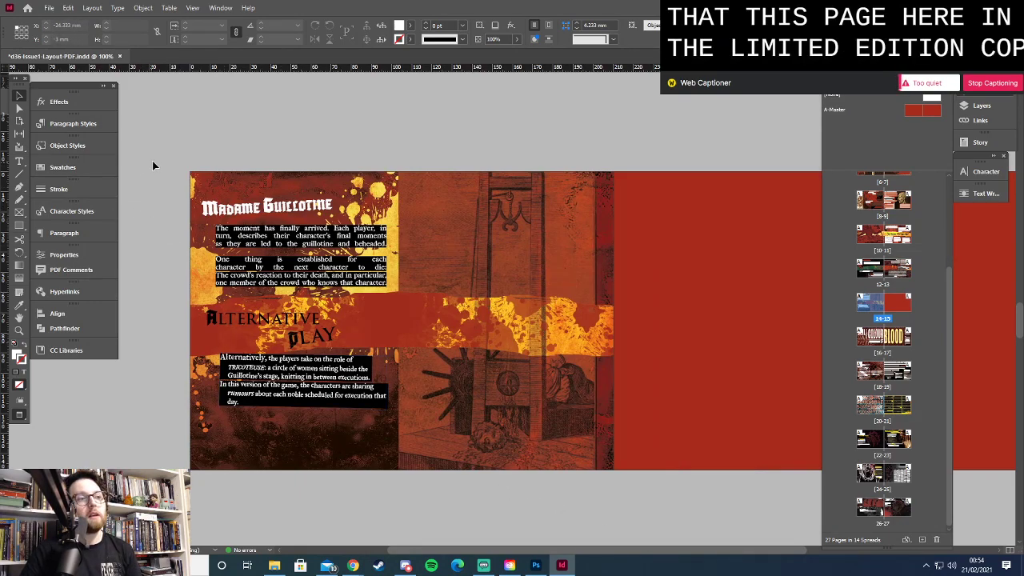
{"action": "left_click", "coordinate": [209, 350]}
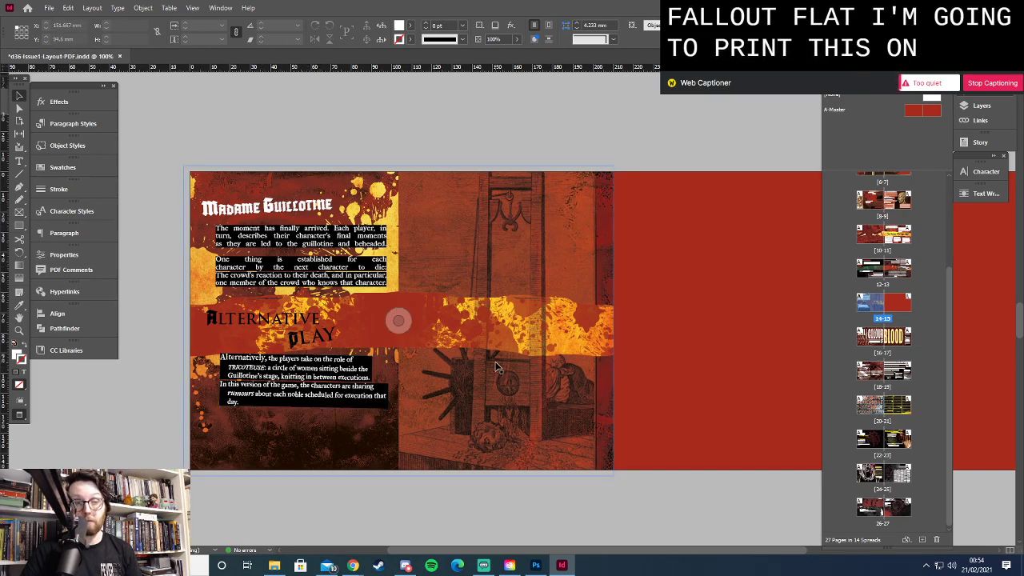
{"action": "left_click", "coordinate": [592, 483]}
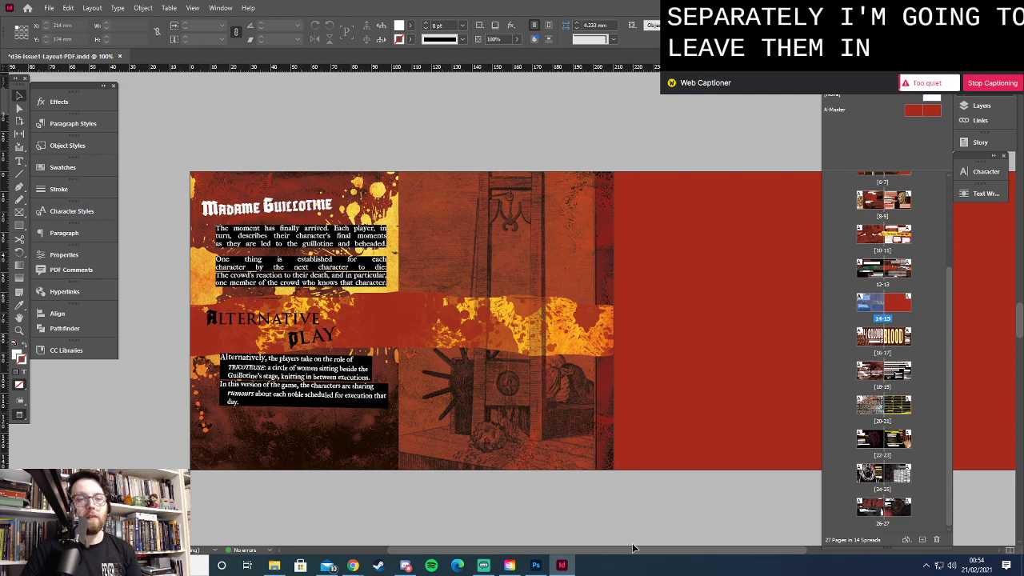
Examine the blank page 15 beside Madame Guillotine and check the page overview through to the last page
{"action": "left_click_drag", "start_coordinate": [632, 549], "coordinate": [677, 549]}
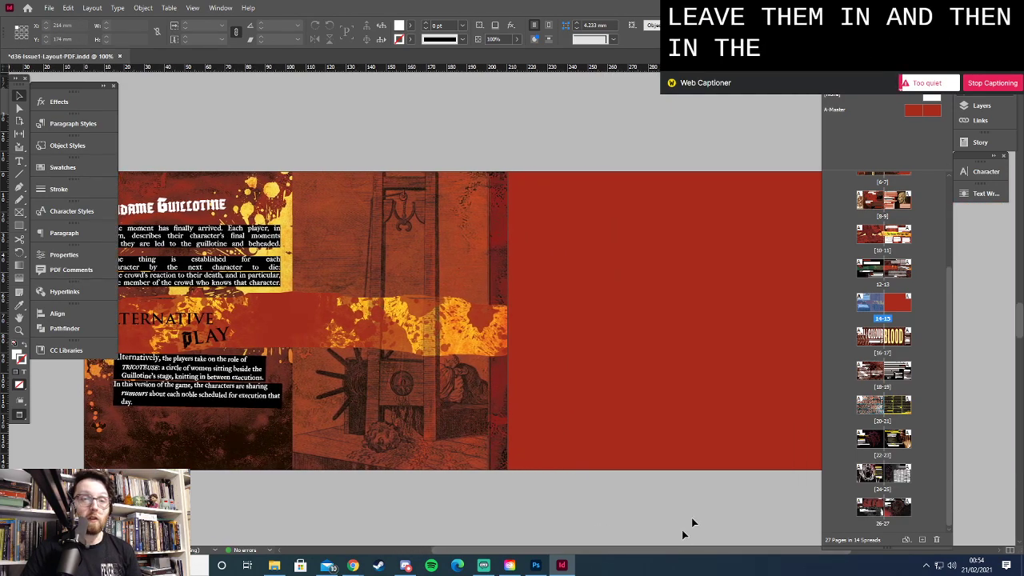
{"action": "double_click", "coordinate": [897, 304]}
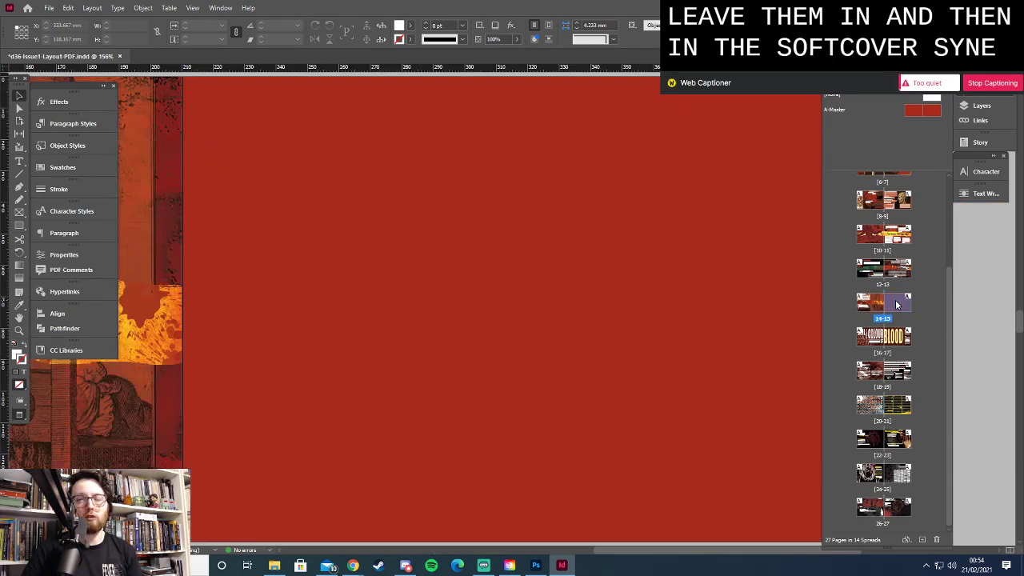
{"action": "key", "text": "z"}
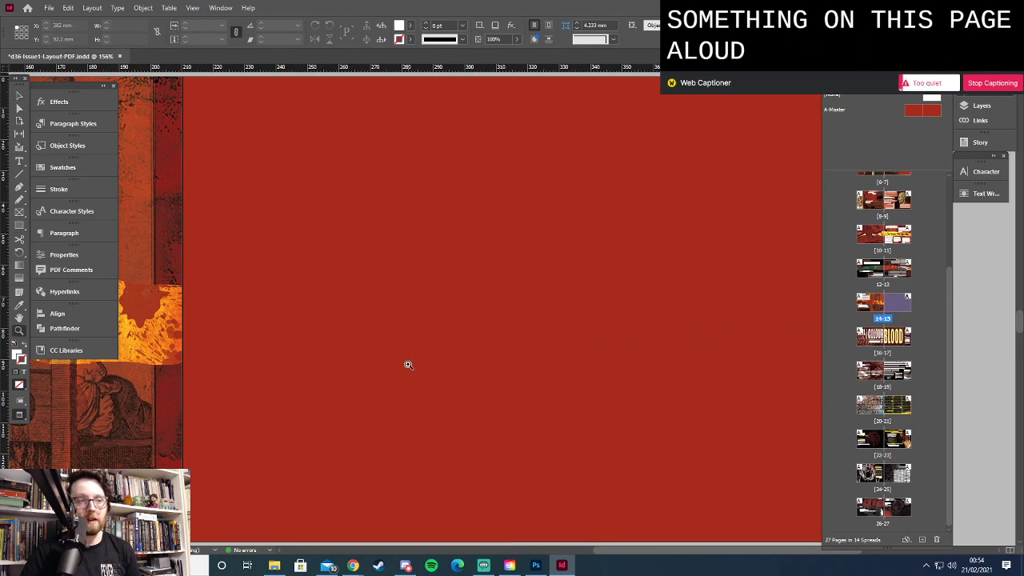
{"action": "left_click", "coordinate": [408, 365], "text": "alt"}
{"action": "left_click", "coordinate": [407, 365], "text": "alt"}
{"action": "left_click", "coordinate": [407, 365], "text": "alt"}
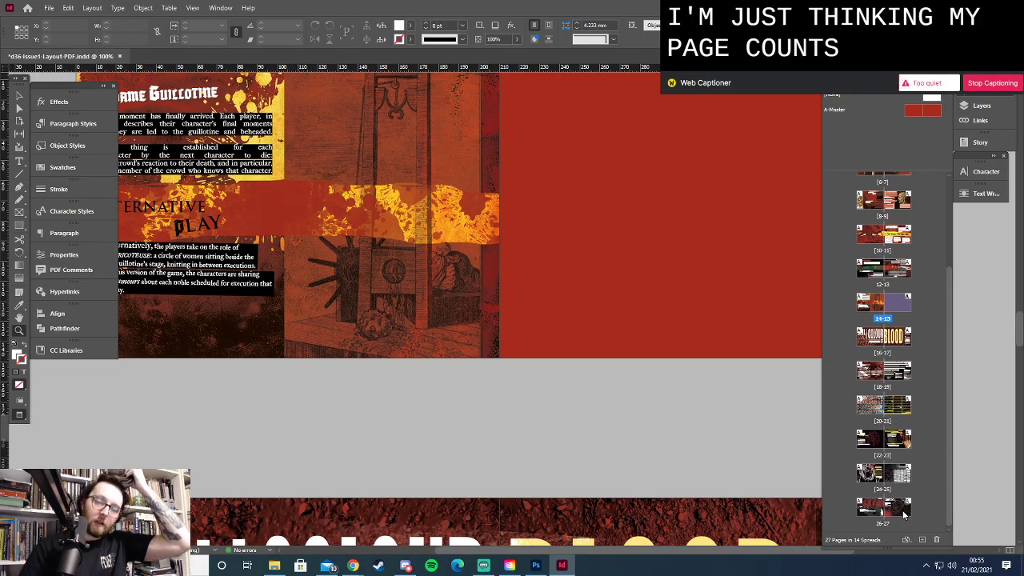
{"action": "scroll", "coordinate": [905, 517], "scroll_direction": "up", "scroll_amount": 4}
{"action": "scroll", "coordinate": [905, 516], "scroll_direction": "down", "scroll_amount": 4}
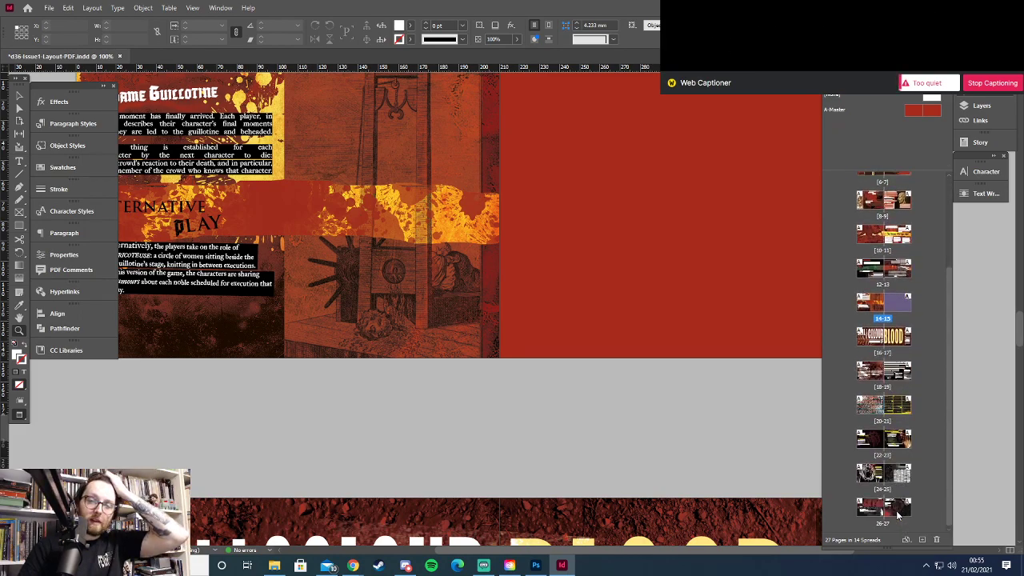
{"action": "left_click", "coordinate": [898, 513]}
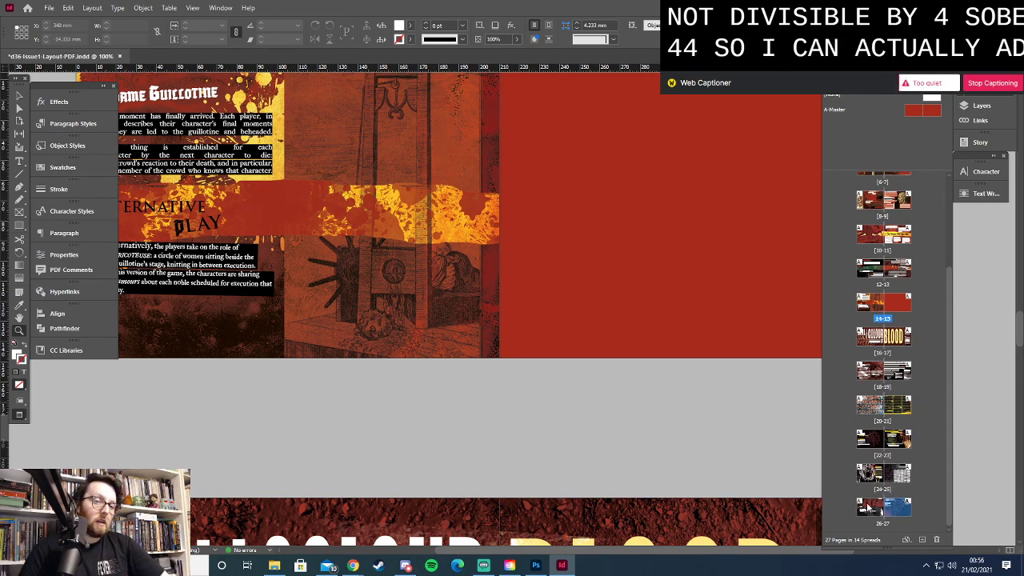
Go to spread 26-27 and examine the space left for text across both Haemomancer pages
{"action": "double_click", "coordinate": [900, 509]}
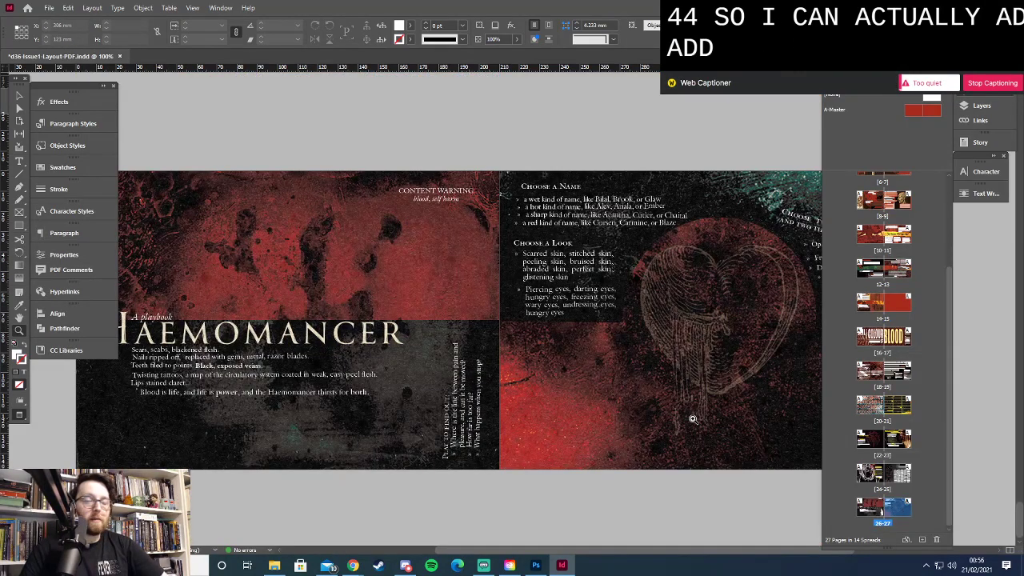
{"action": "left_click_drag", "start_coordinate": [633, 552], "coordinate": [697, 550]}
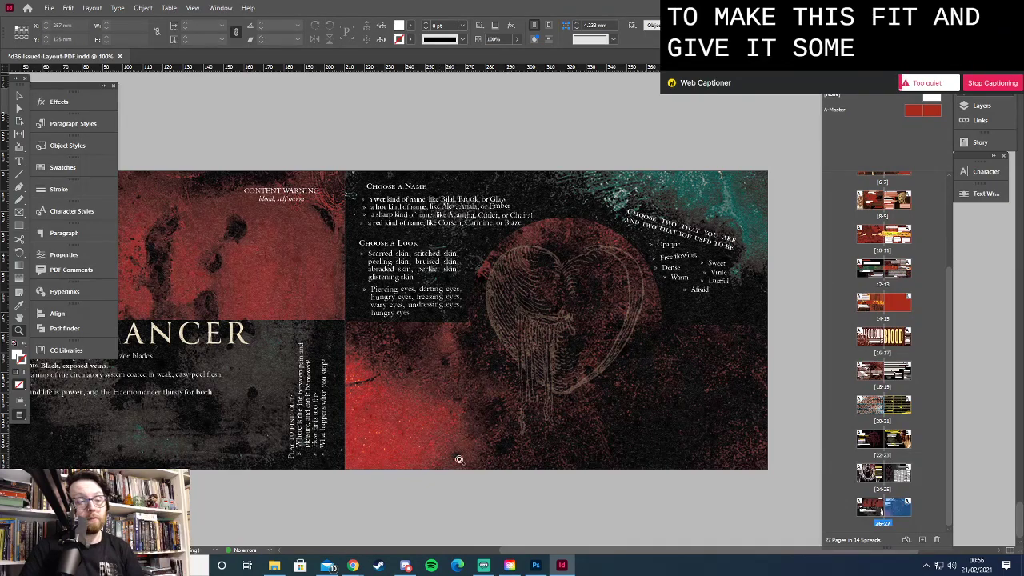
{"action": "scroll", "coordinate": [605, 552], "scroll_direction": "left", "scroll_amount": 3}
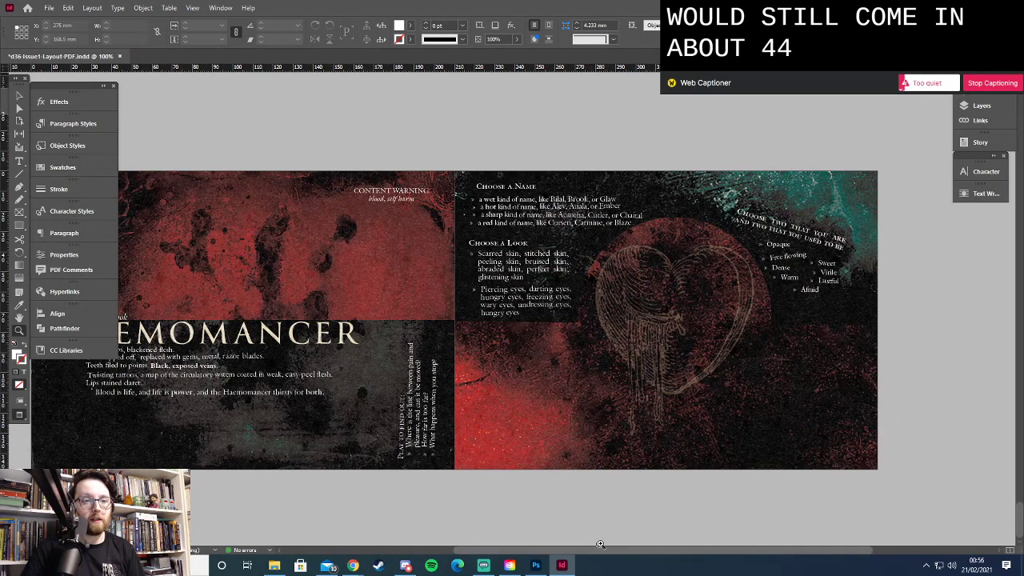
{"action": "scroll", "coordinate": [592, 552], "scroll_direction": "left", "scroll_amount": 3}
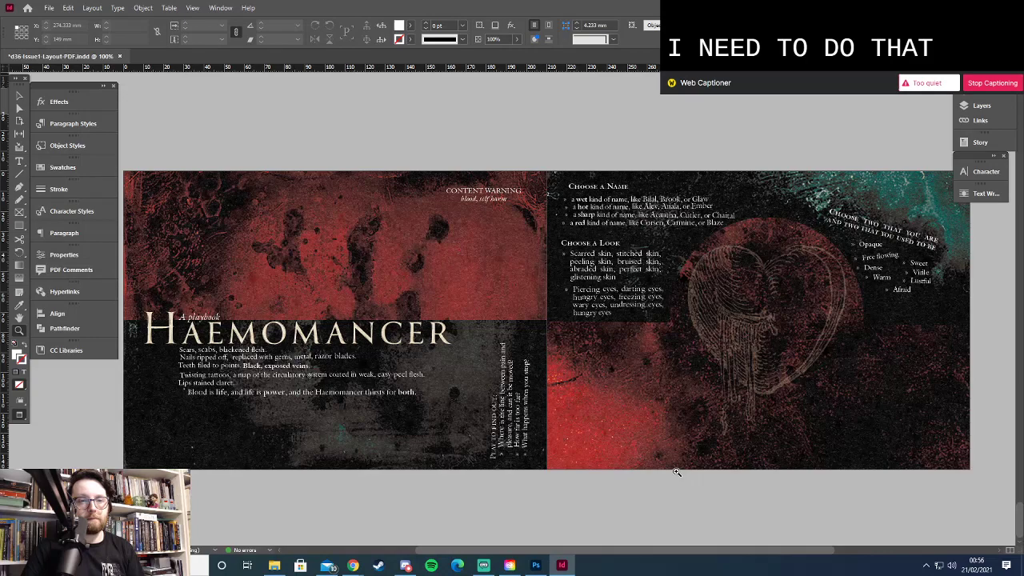
{"action": "left_click_drag", "start_coordinate": [673, 552], "coordinate": [721, 552]}
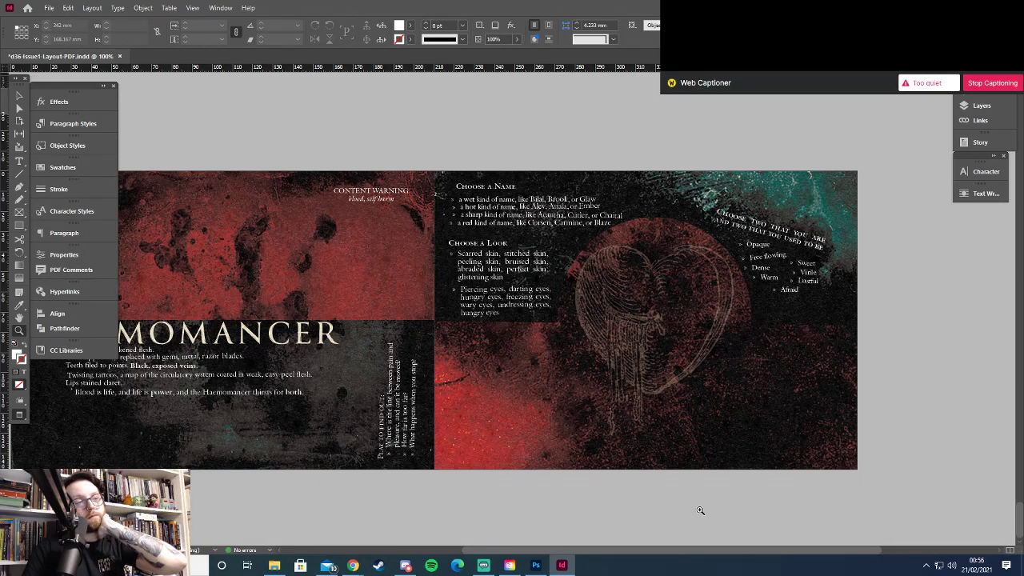
{"action": "left_click_drag", "start_coordinate": [654, 545], "coordinate": [616, 554]}
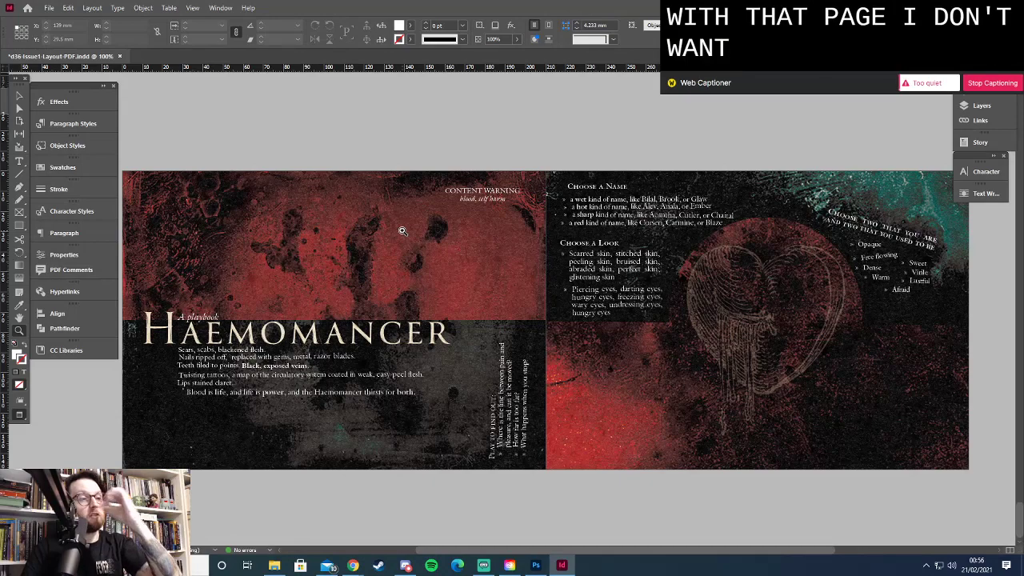
{"action": "left_click_drag", "start_coordinate": [676, 549], "coordinate": [723, 549]}
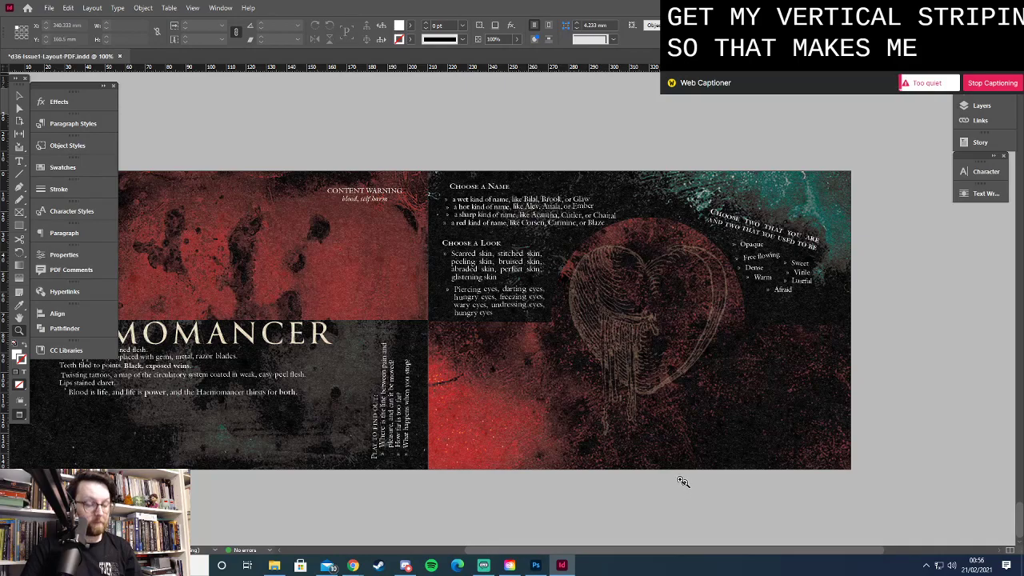
Copy the heading "How did you discover the magic of blood?" from Google Docs and return to the InDesign layout
{"action": "key", "text": "alt+Tab"}
{"action": "scroll", "coordinate": [454, 226], "scroll_direction": "up", "scroll_amount": 3}
{"action": "scroll", "coordinate": [457, 234], "scroll_direction": "down", "scroll_amount": 3}
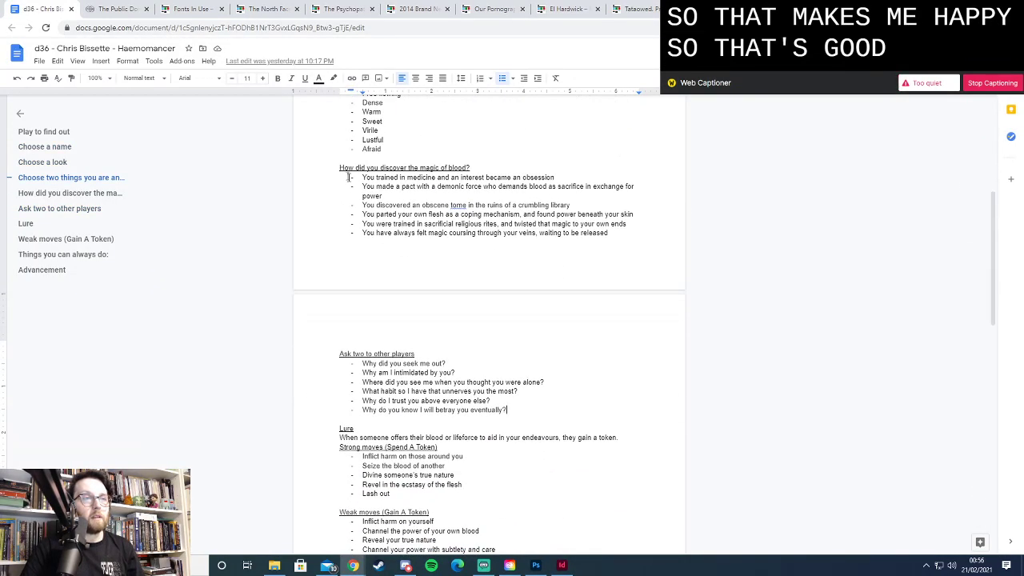
{"action": "key", "text": "alt+Tab"}
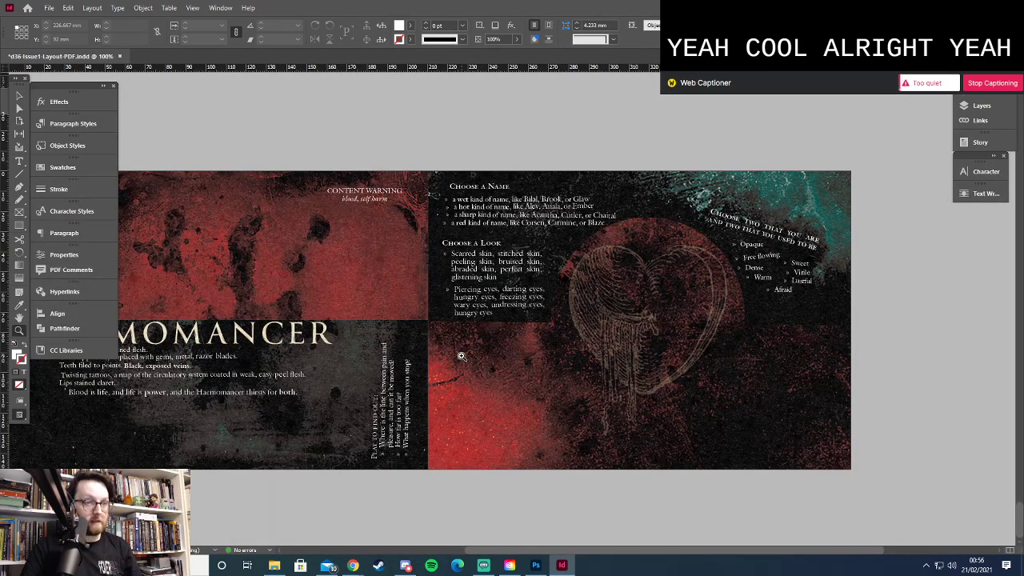
Show the guides, draw a text frame about 72 by 12 mm below the "Choose a Look" list, and paste the copied heading
{"action": "key", "text": "w"}
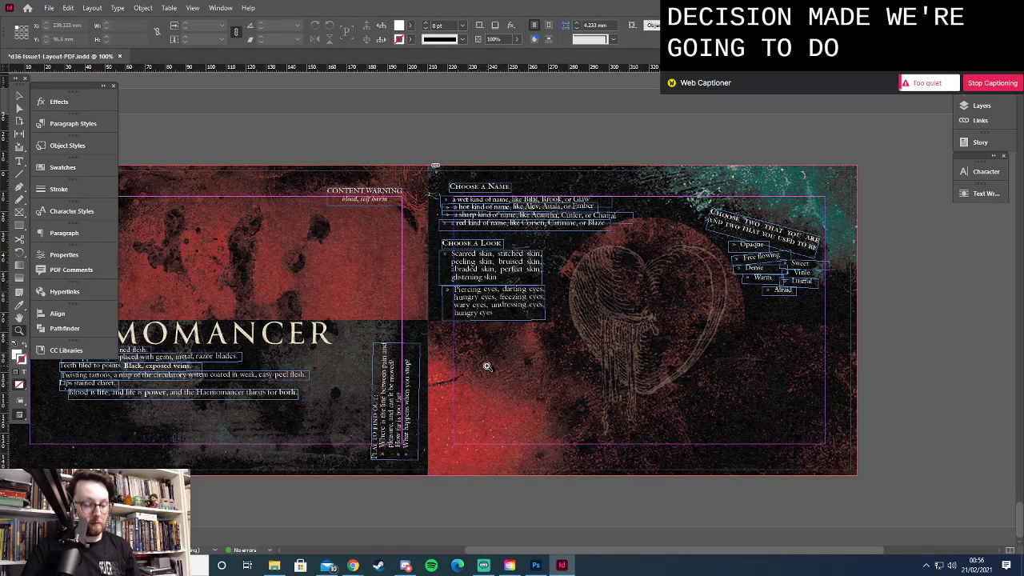
{"action": "key", "text": "w"}
{"action": "key", "text": "w"}
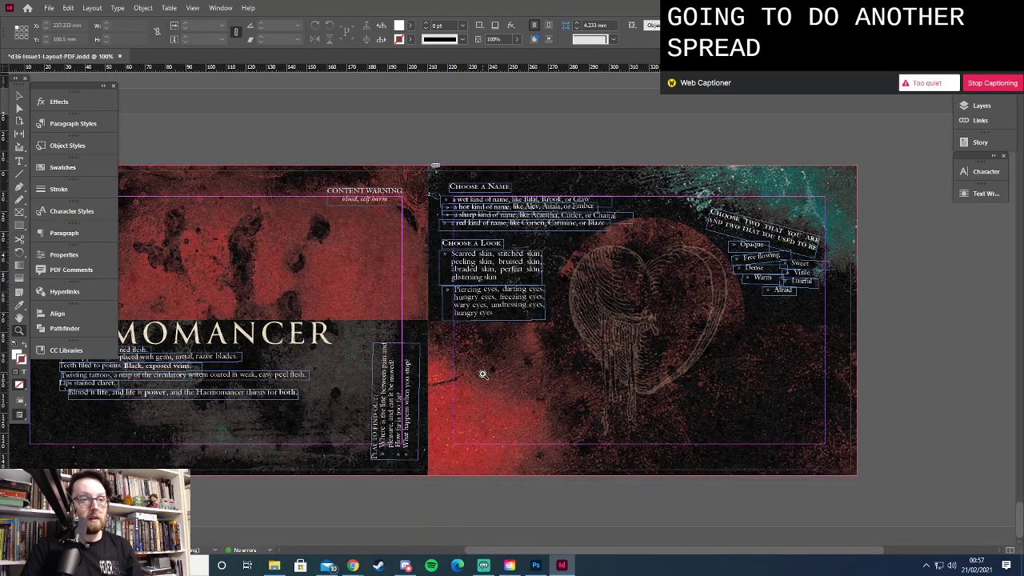
{"action": "key", "text": "t"}
{"action": "left_click_drag", "start_coordinate": [468, 344], "coordinate": [612, 366]}
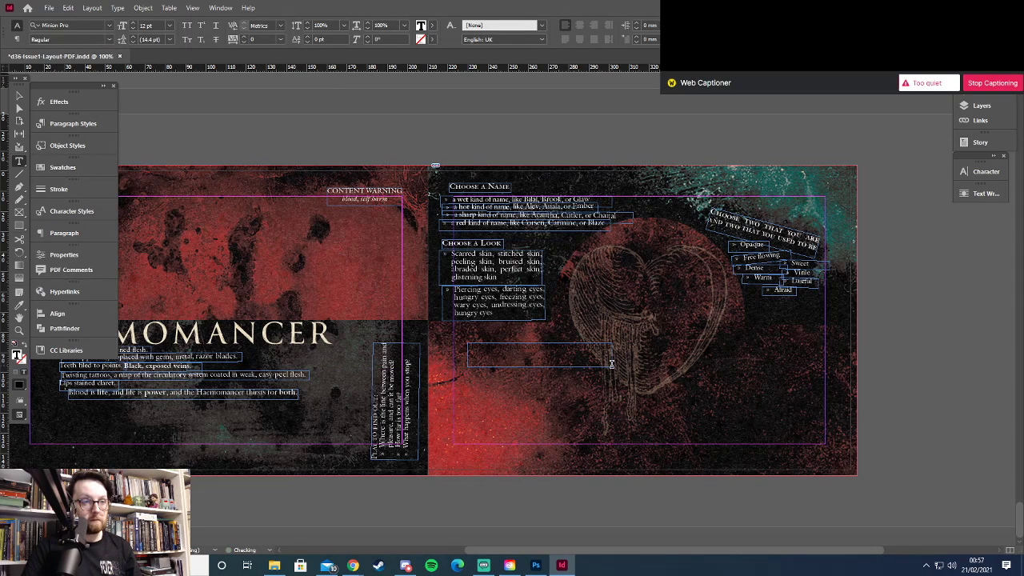
{"action": "key", "text": "ctrl+v"}
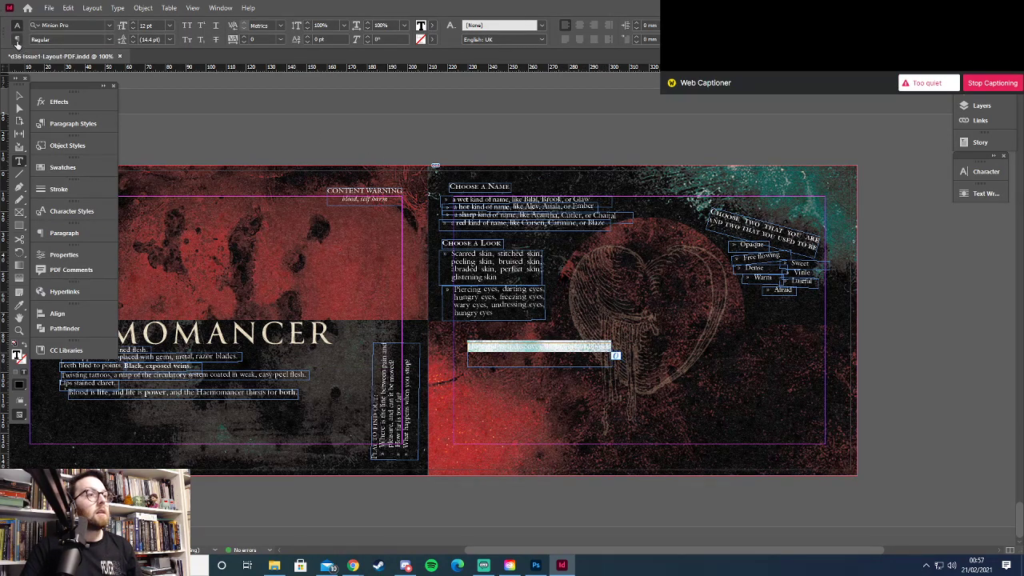
Format the magic of blood heading with the Haemomancer Body White paragraph style, small caps and bold
{"action": "left_click", "coordinate": [16, 39]}
{"action": "left_click", "coordinate": [630, 28]}
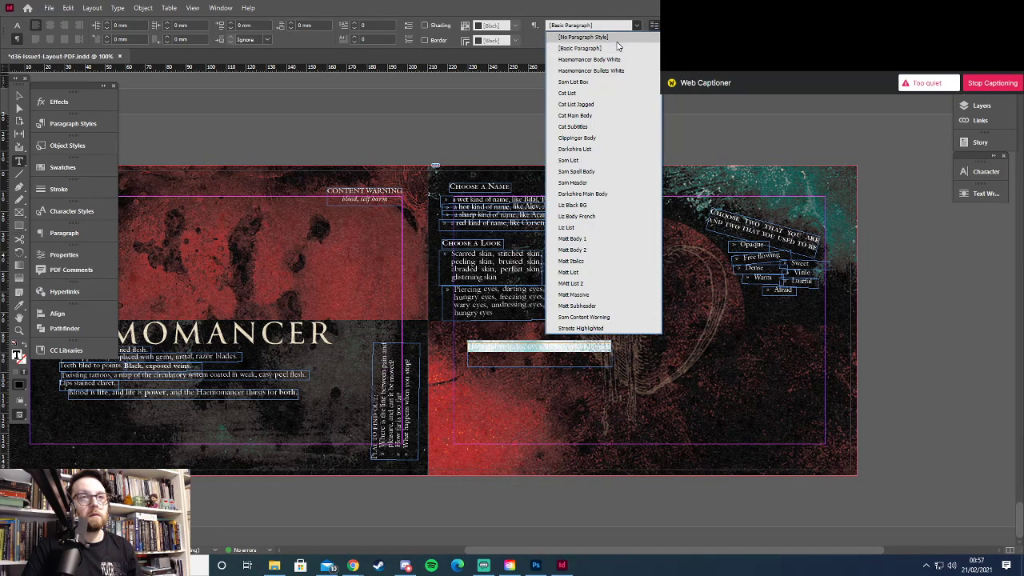
{"action": "left_click", "coordinate": [614, 42]}
{"action": "key", "text": "ctrl+shift+h"}
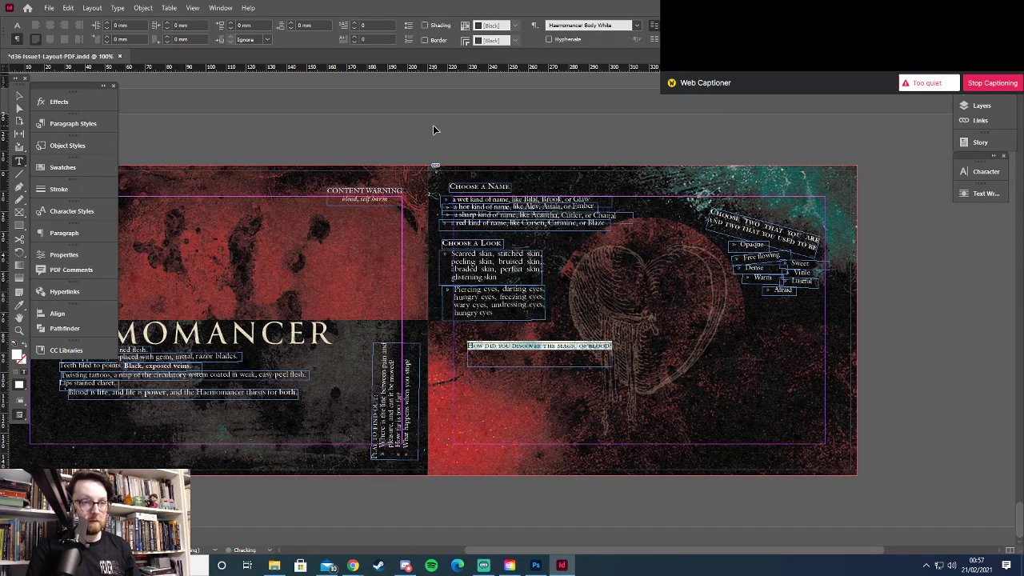
{"action": "left_click", "coordinate": [565, 348]}
{"action": "double_click", "coordinate": [565, 348]}
{"action": "key", "text": "ctrl+a"}
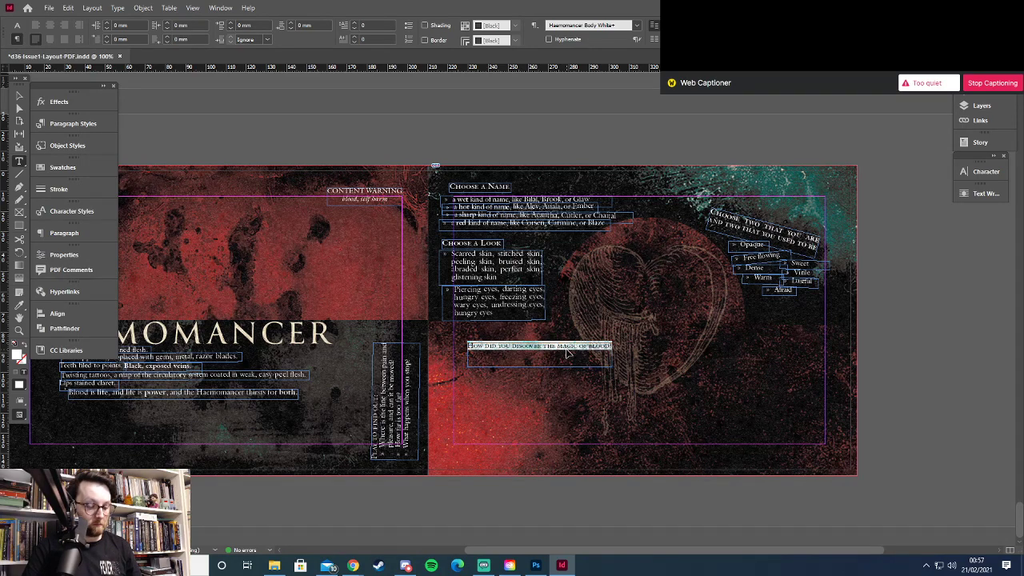
{"action": "type", "text": "How did you discover the magic of blood?"}
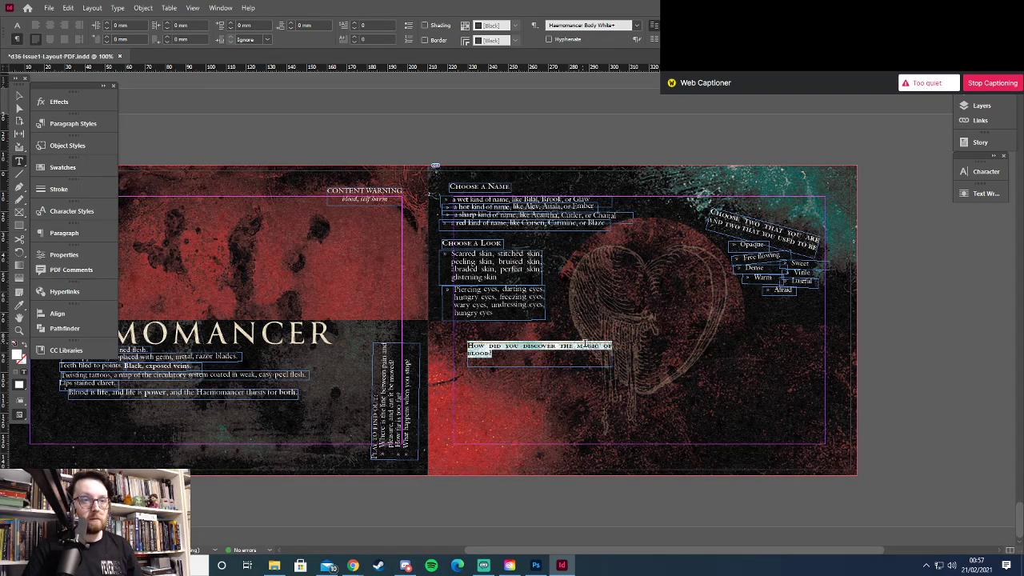
Set the word "magic" in the heading to 11 pt and select the word "blood"
{"action": "double_click", "coordinate": [588, 346]}
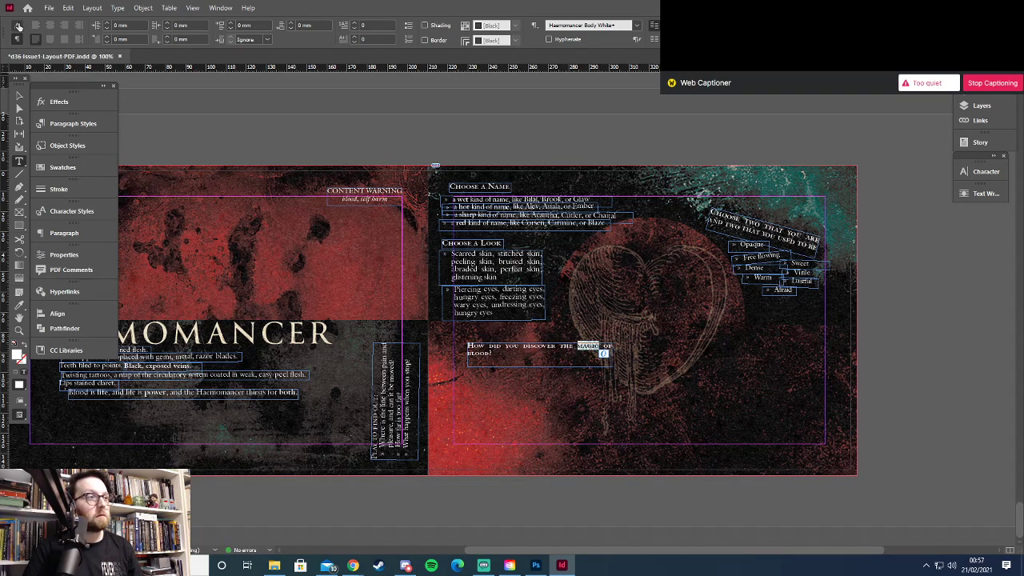
{"action": "left_click", "coordinate": [17, 25]}
{"action": "left_click", "coordinate": [134, 24]}
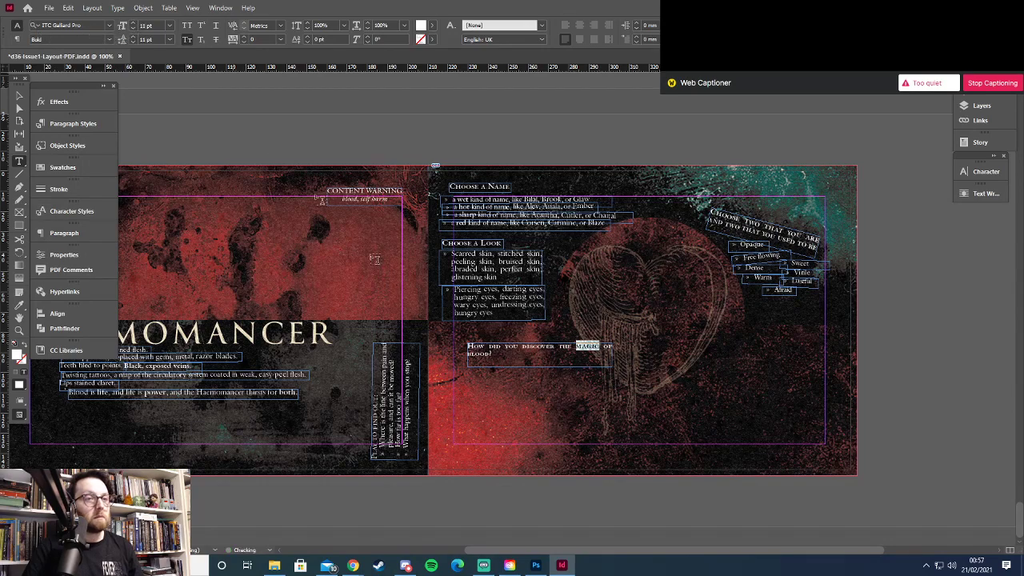
{"action": "double_click", "coordinate": [478, 353]}
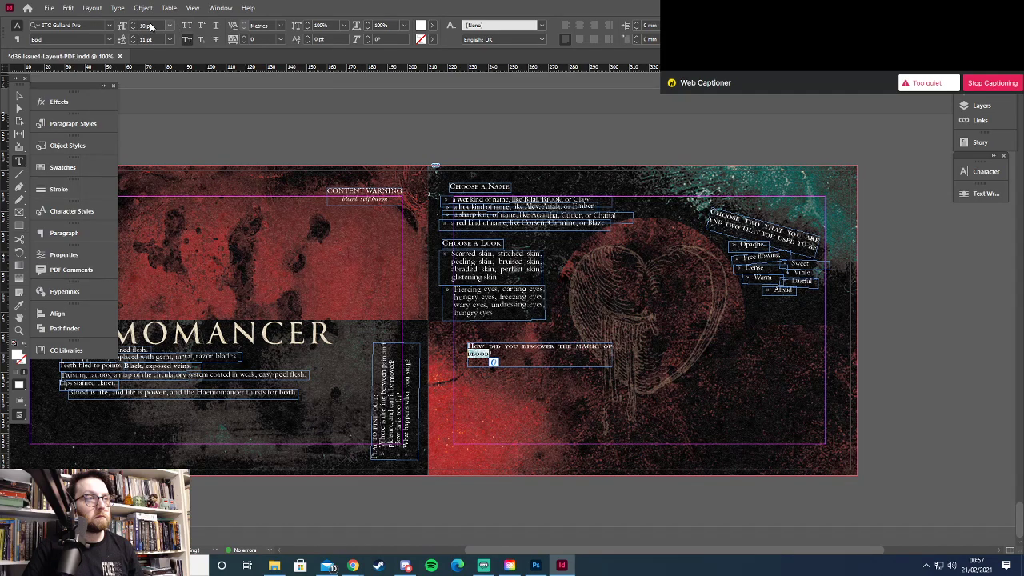
Narrow the heading's text frame to about 51 mm and move it closer to the page's inner edge
{"action": "left_click", "coordinate": [20, 95]}
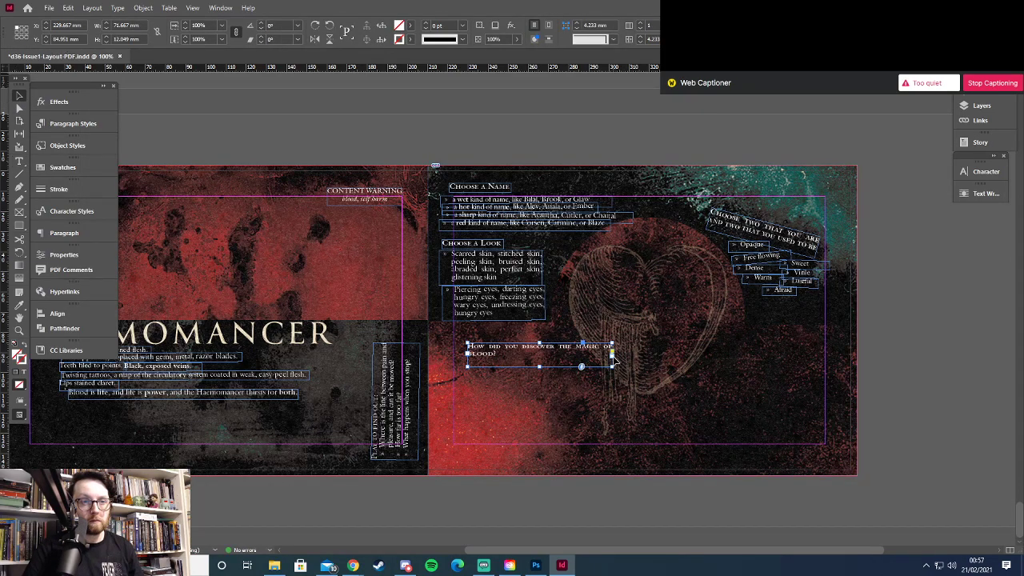
{"action": "left_click_drag", "start_coordinate": [614, 361], "coordinate": [577, 359]}
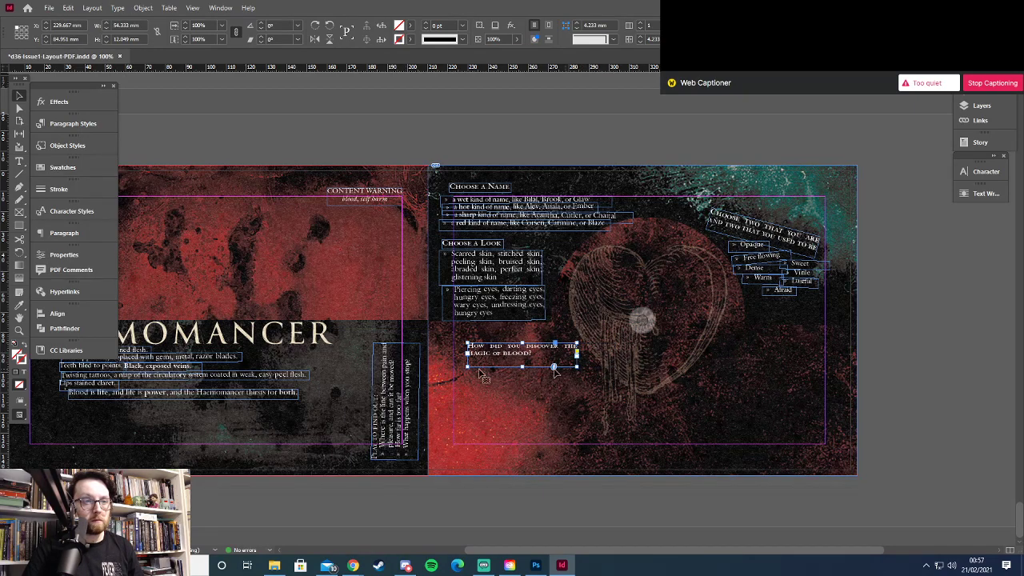
{"action": "mouse_move", "coordinate": [485, 356]}
{"action": "left_mouse_down"}
{"action": "mouse_move", "coordinate": [481, 370]}
{"action": "mouse_move", "coordinate": [468, 354]}
{"action": "left_mouse_up"}
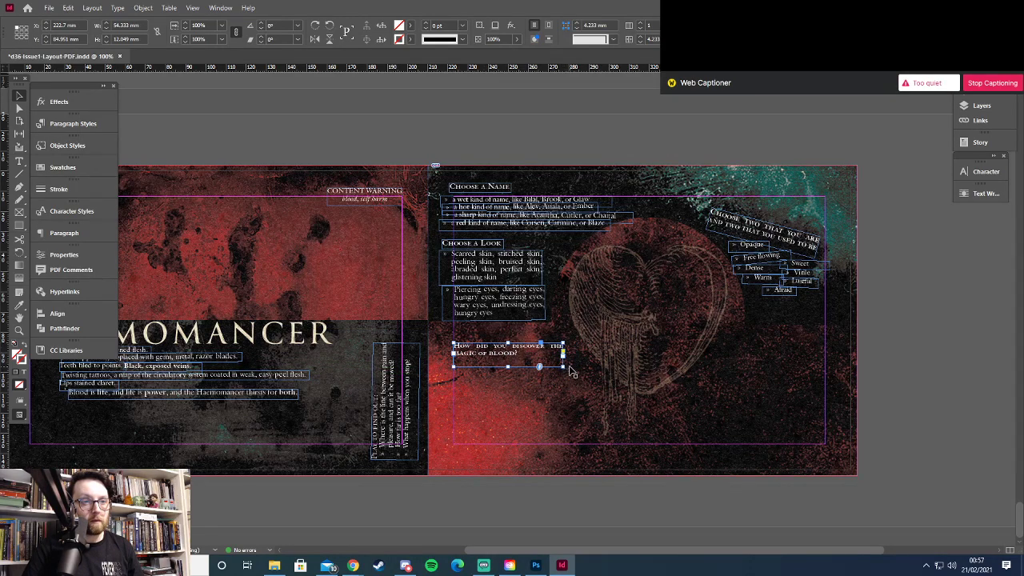
{"action": "left_click_drag", "start_coordinate": [565, 369], "coordinate": [556, 357]}
Rotate the heading by 0.5°, nudge it to about X 225 mm and Y 83 mm, and preview the spread without guides
{"action": "left_click_drag", "start_coordinate": [445, 360], "coordinate": [450, 362]}
{"action": "left_click_drag", "start_coordinate": [454, 365], "coordinate": [461, 366]}
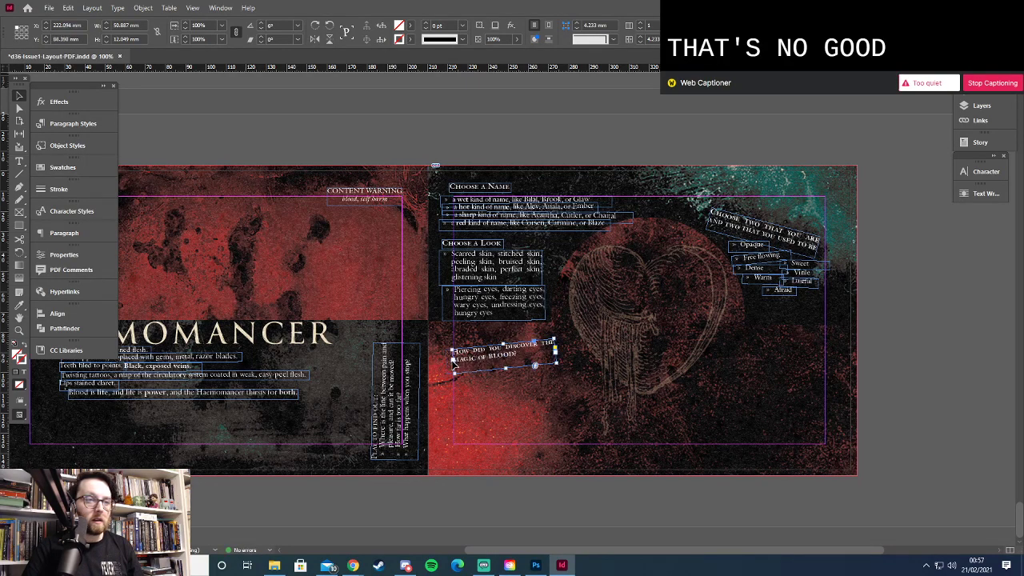
{"action": "left_click_drag", "start_coordinate": [565, 367], "coordinate": [552, 369]}
{"action": "key", "text": "Right"}
{"action": "key", "text": "Right"}
{"action": "key", "text": "Right"}
{"action": "key", "text": "Right"}
{"action": "key", "text": "Right"}
{"action": "key", "text": "Right"}
{"action": "key", "text": "Right"}
{"action": "key", "text": "Right"}
{"action": "key", "text": "shift+Up"}
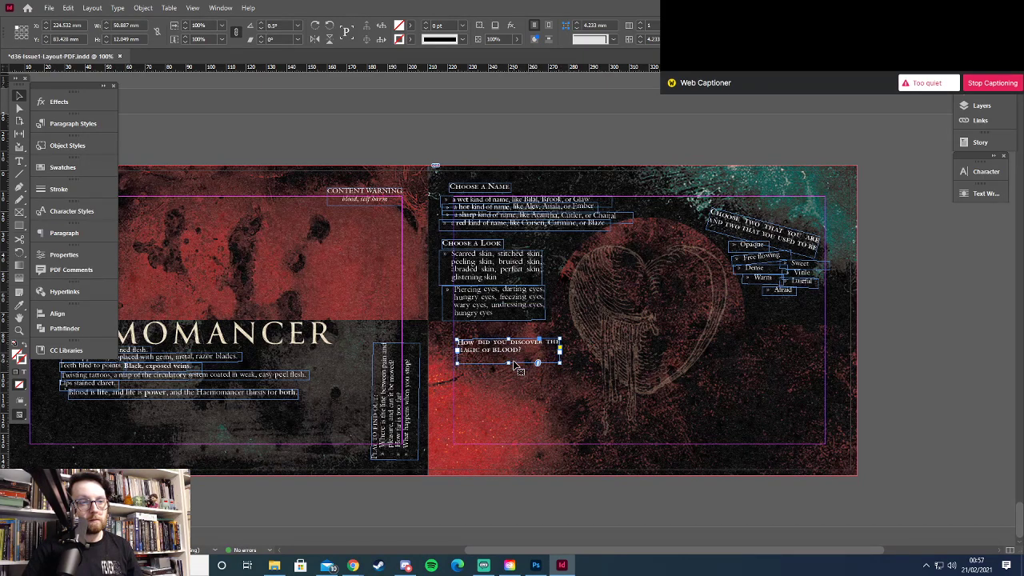
{"action": "key", "text": "Right"}
{"action": "key", "text": "Right"}
{"action": "left_click", "coordinate": [496, 407]}
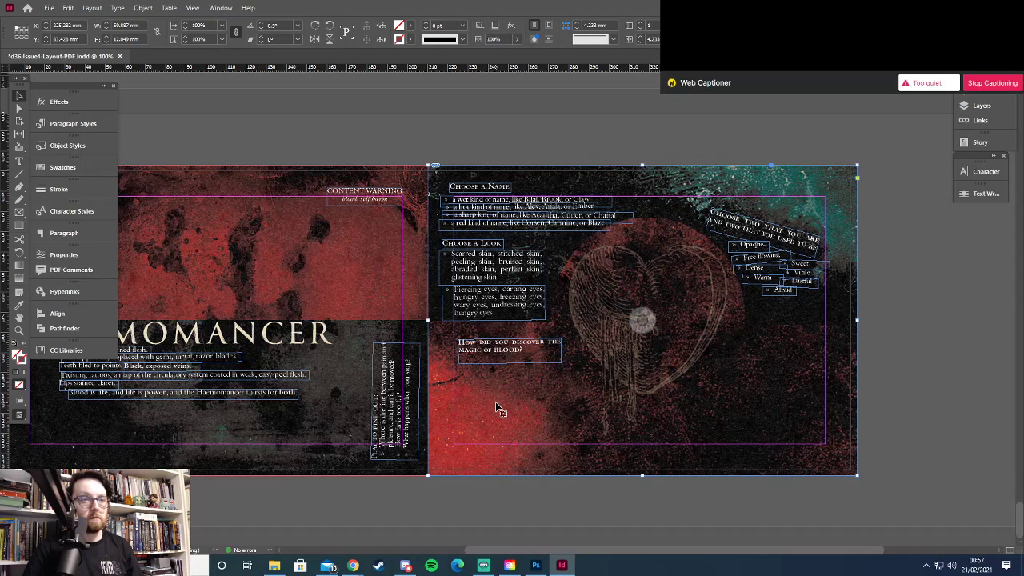
{"action": "key", "text": "w"}
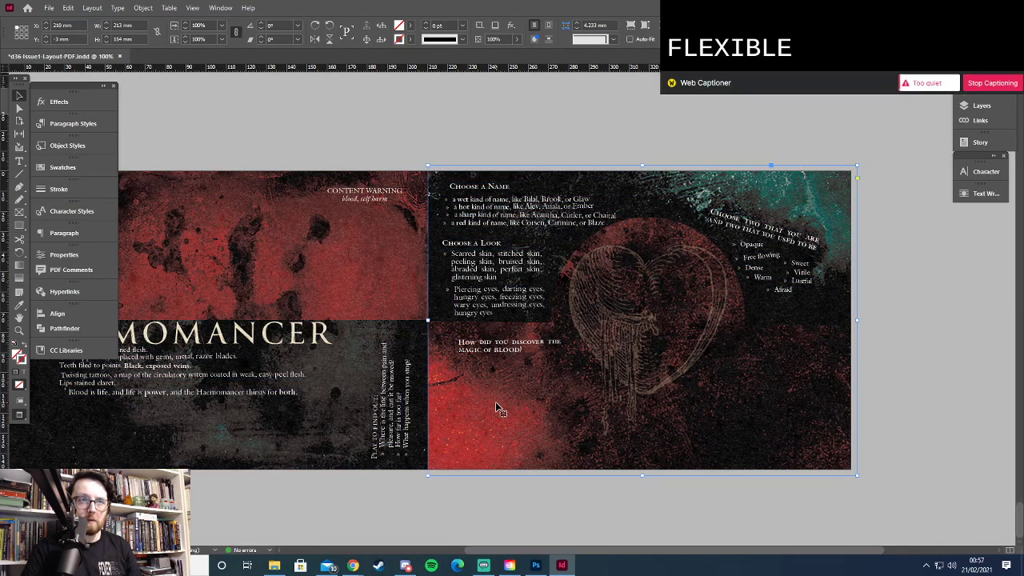
Copy the six answers under "How did you discover the magic of blood?" from the Google Docs document and return to InDesign
{"action": "key", "text": "alt+Tab"}
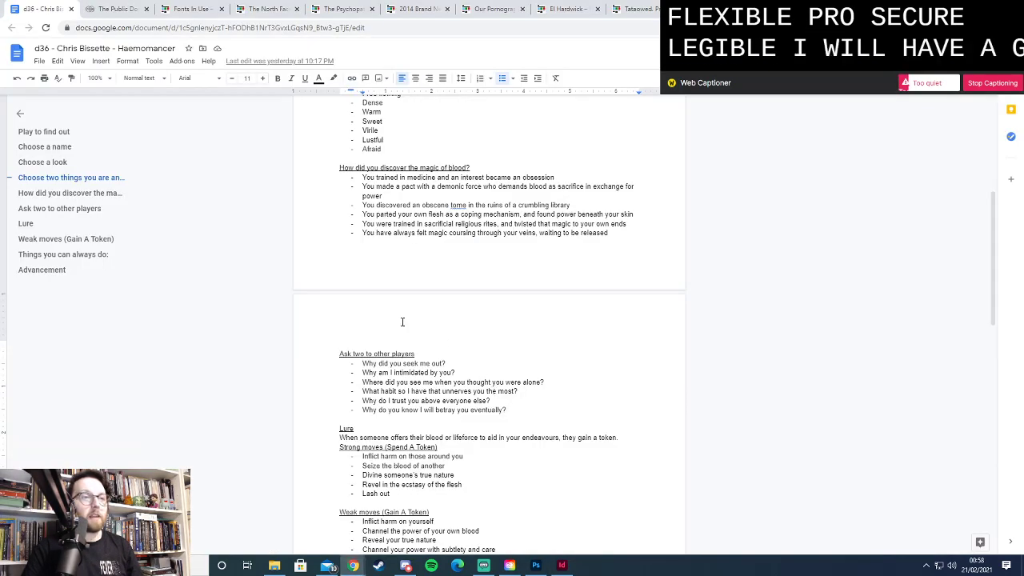
{"action": "left_click_drag", "start_coordinate": [357, 178], "coordinate": [610, 233]}
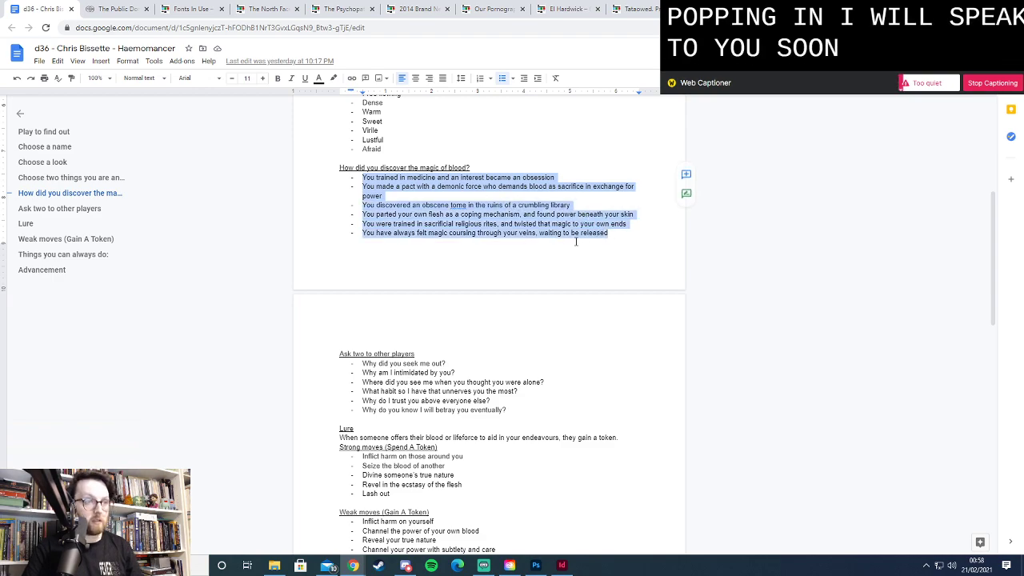
{"action": "key", "text": "alt+Tab"}
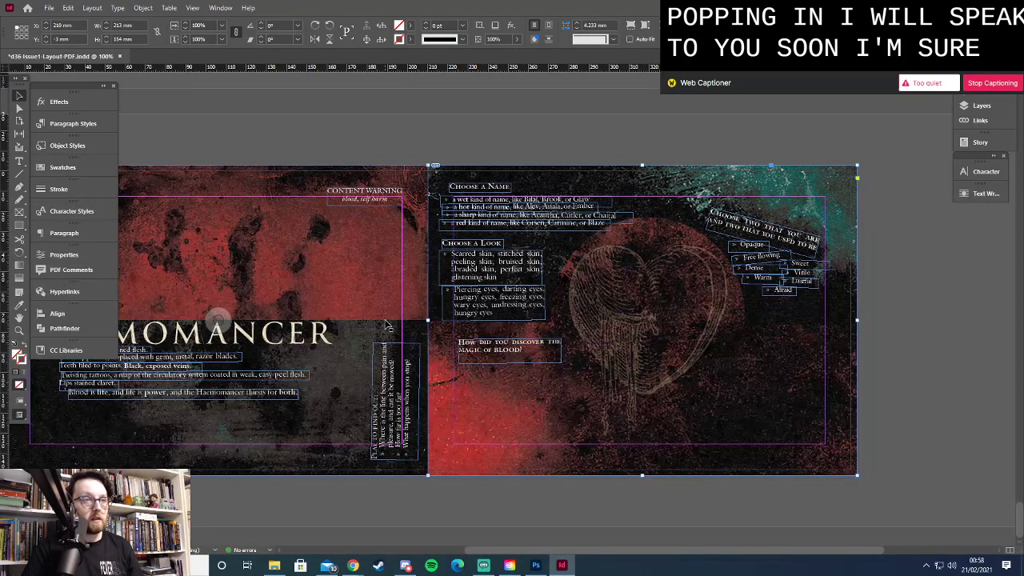
Paste the answers into a new text frame about 107 × 18 mm below the magic of blood heading, using the Haemomancer Bullets White style
{"action": "key", "text": "t"}
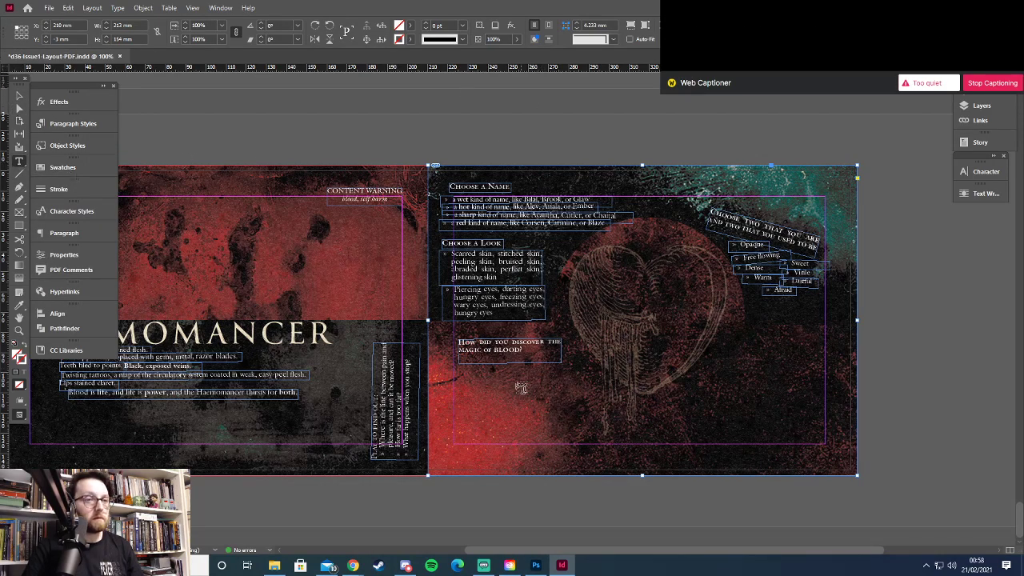
{"action": "left_click_drag", "start_coordinate": [459, 374], "coordinate": [674, 410]}
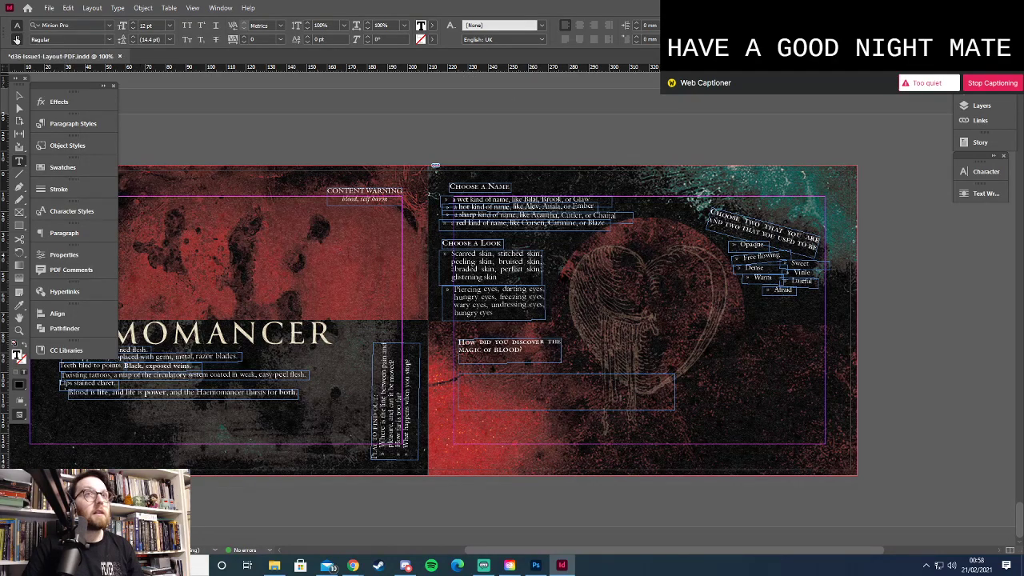
{"action": "left_click", "coordinate": [17, 39]}
{"action": "left_click", "coordinate": [637, 25]}
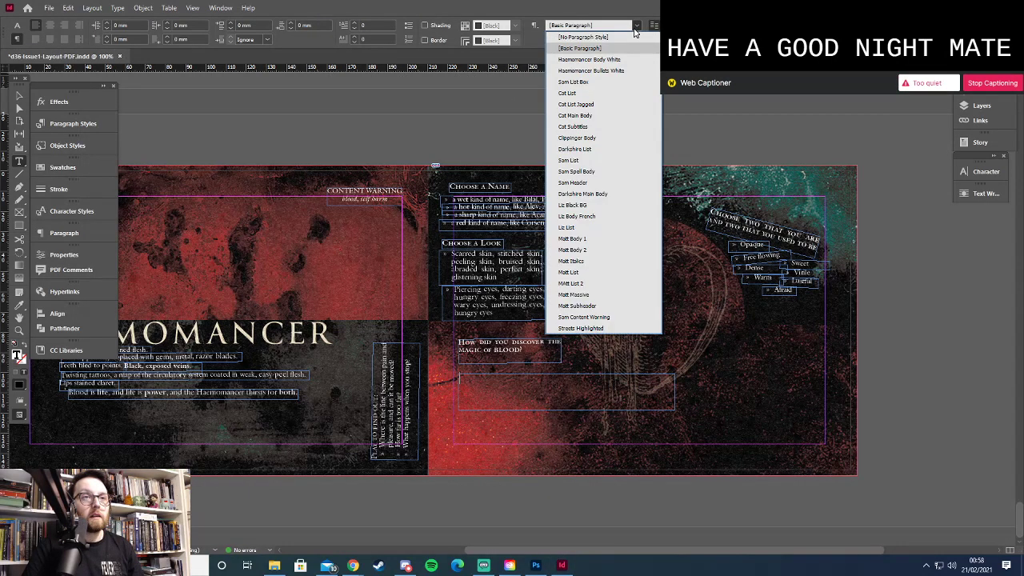
{"action": "left_click", "coordinate": [594, 71]}
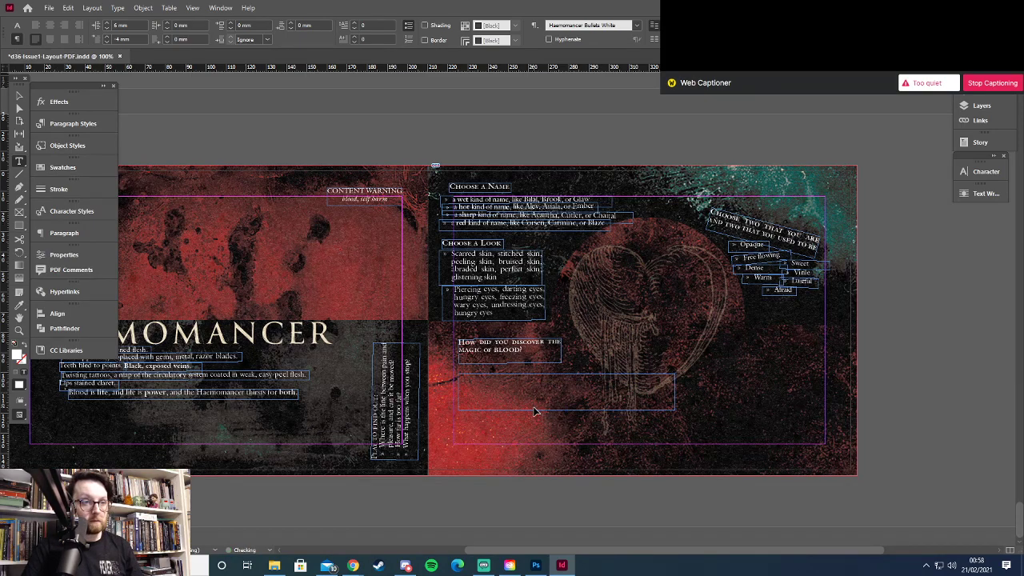
{"action": "key", "text": "ctrl+v"}
Cut everything after the "You trained in medicine" answer and shorten its frame to about 3.3 mm high
{"action": "left_click", "coordinate": [469, 387], "text": "shift"}
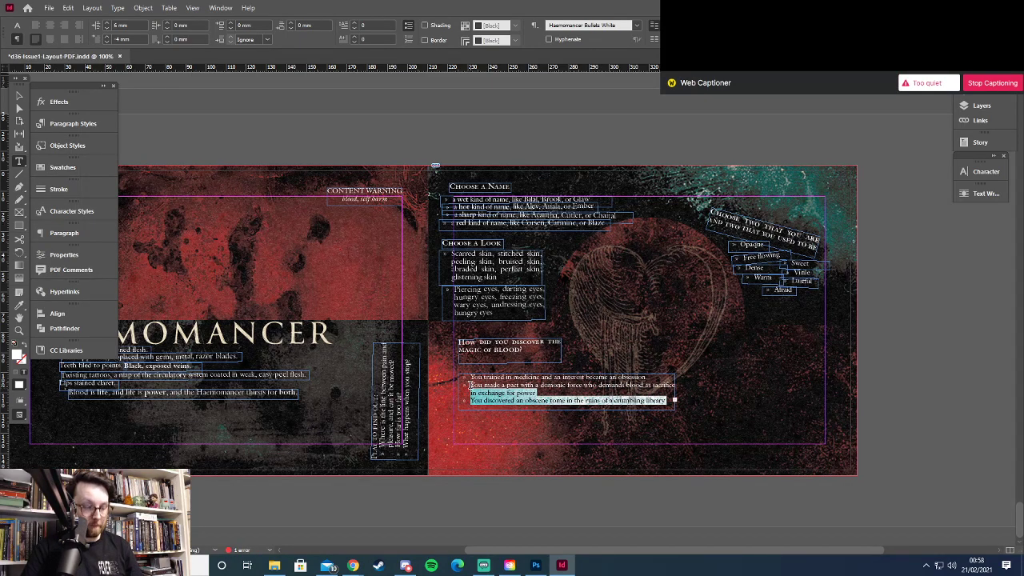
{"action": "key", "text": "BackSpace"}
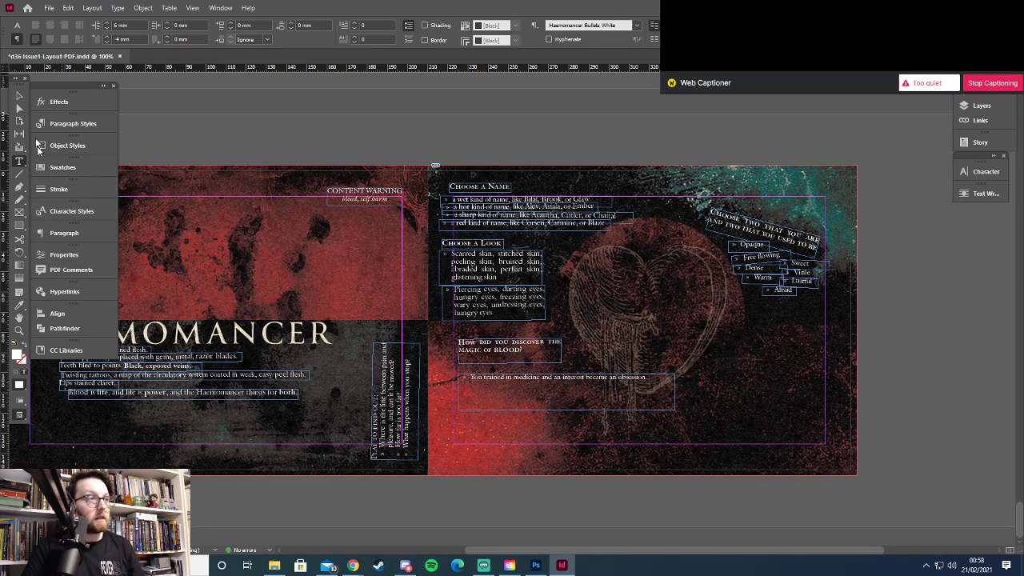
{"action": "left_click", "coordinate": [20, 96]}
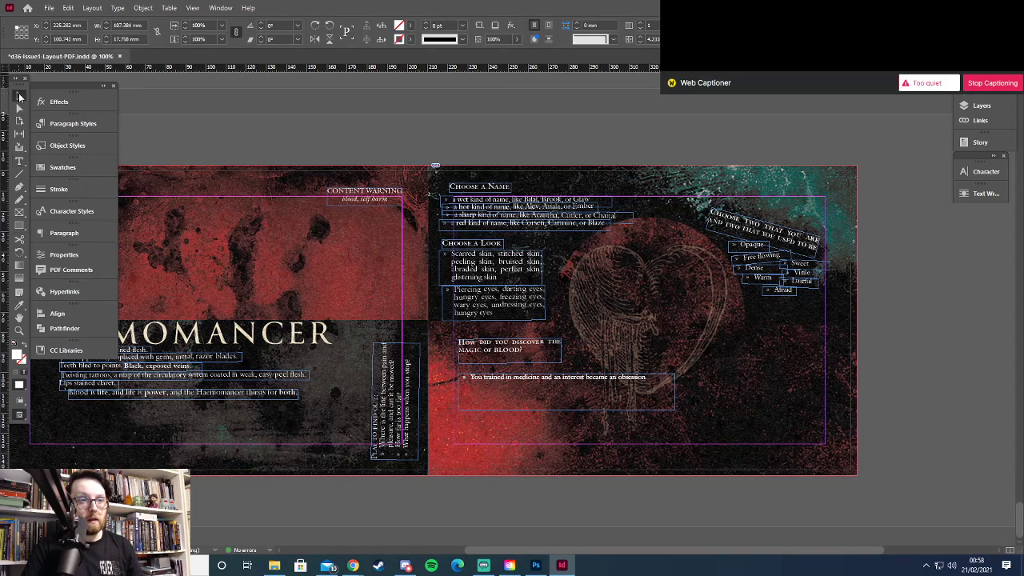
{"action": "left_click_drag", "start_coordinate": [566, 410], "coordinate": [565, 381]}
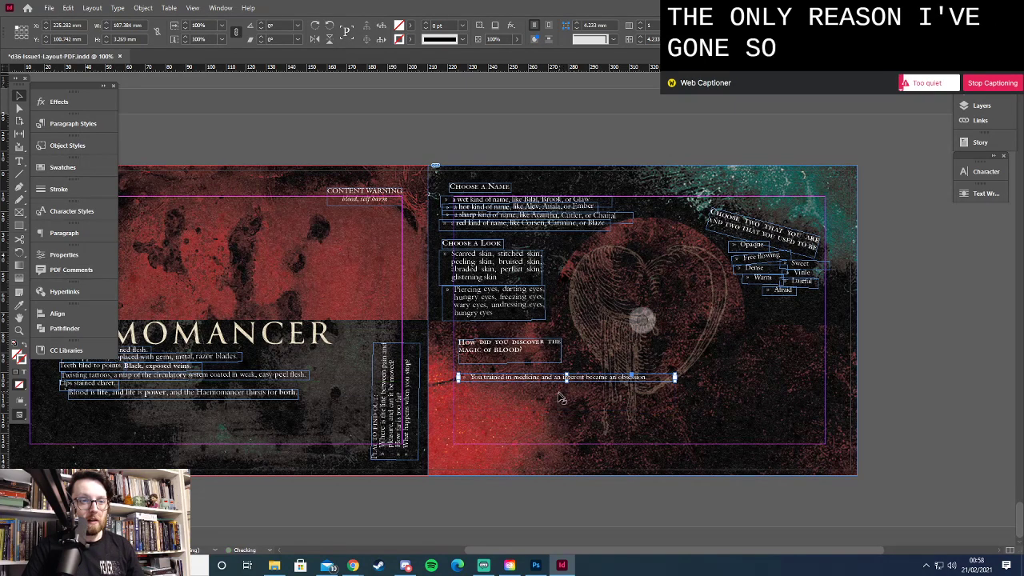
Place the demonic pact answer alone in a new frame about 101 mm wide and 8.8 mm high, cutting the answers after it
{"action": "key", "text": "t"}
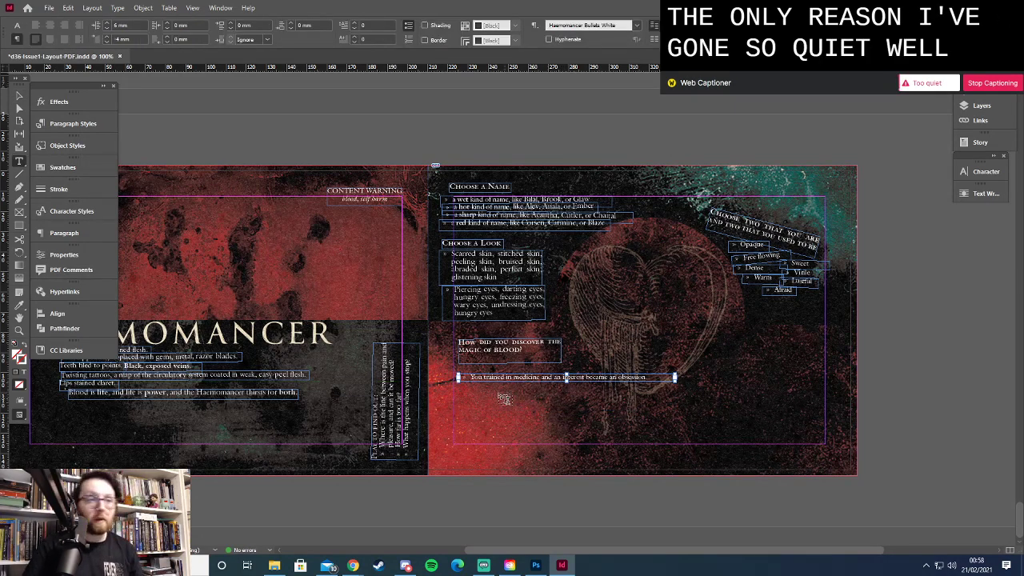
{"action": "left_click_drag", "start_coordinate": [468, 391], "coordinate": [670, 432]}
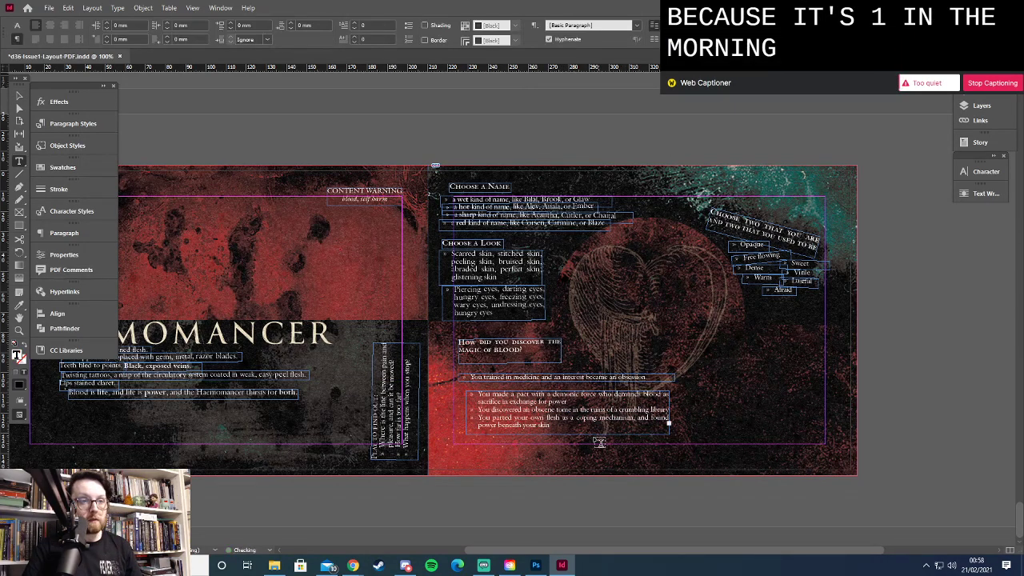
{"action": "left_click_drag", "start_coordinate": [478, 409], "coordinate": [552, 426]}
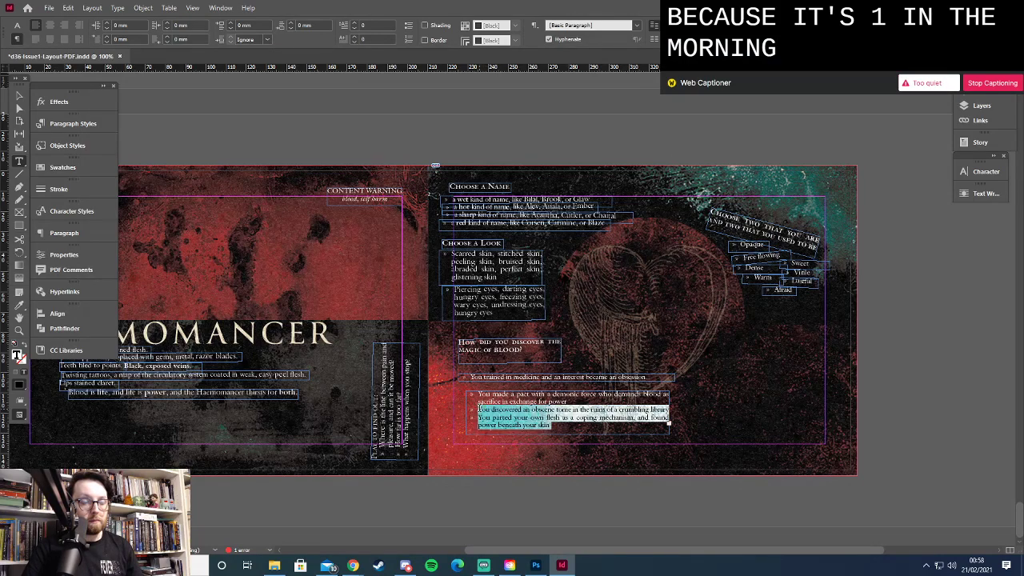
{"action": "key", "text": "ctrl+x"}
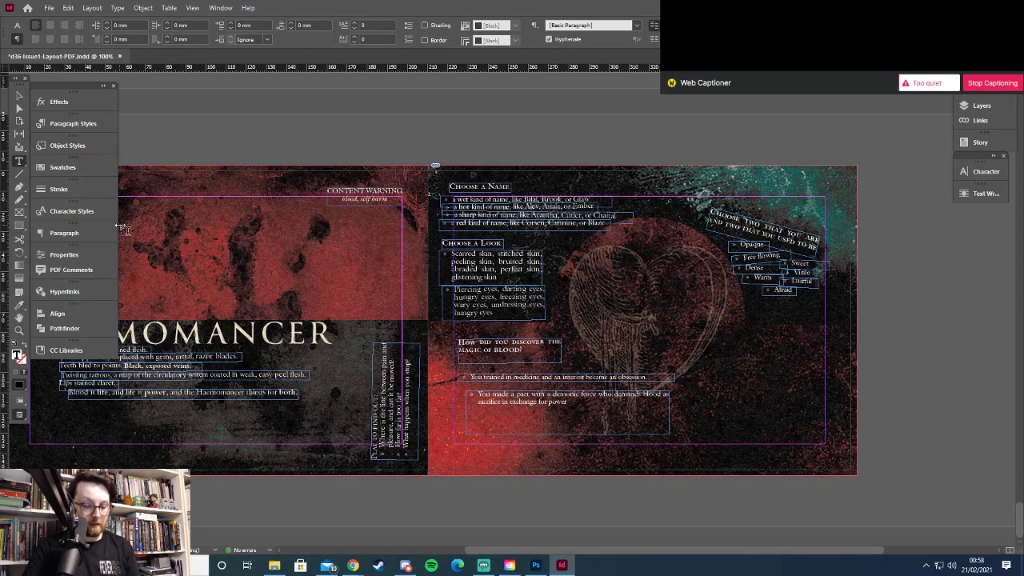
{"action": "key", "text": "BackSpace"}
{"action": "left_click", "coordinate": [19, 95]}
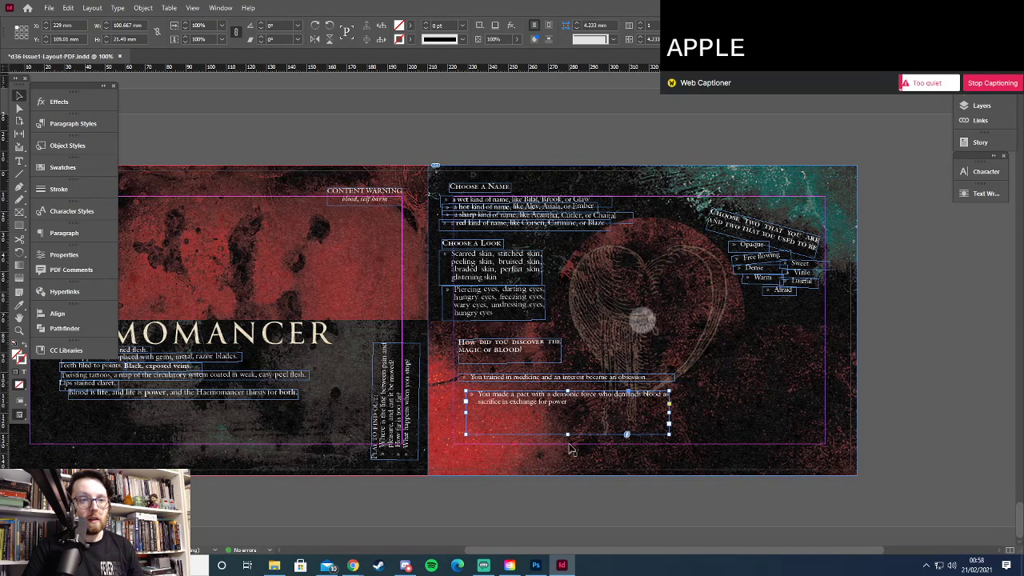
{"action": "left_click_drag", "start_coordinate": [567, 435], "coordinate": [567, 409]}
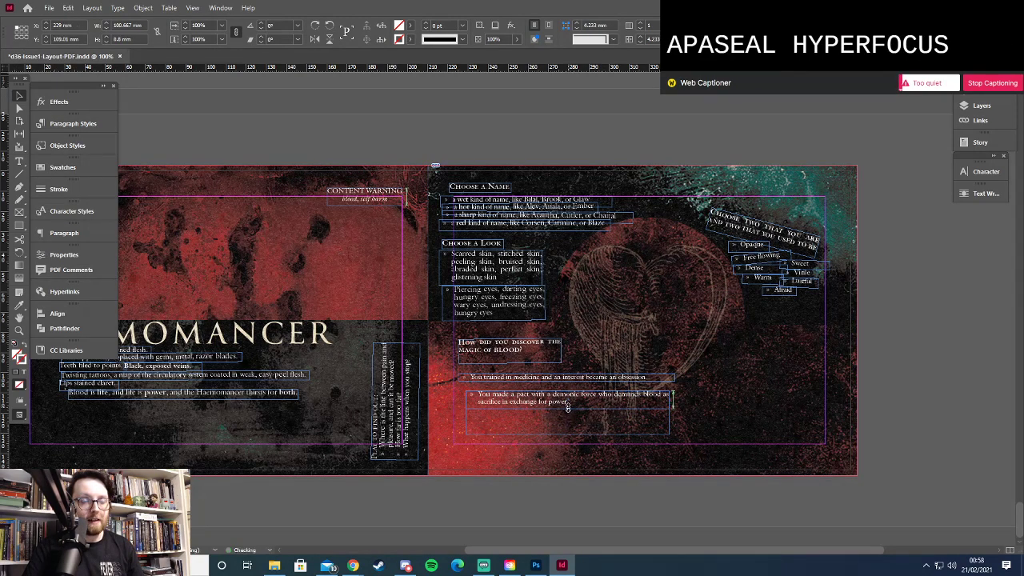
Nudge the demonic pact answer close beneath the medicine answer, to about X 225 mm and Y 105 mm
{"action": "key", "text": "shift+Up"}
{"action": "key", "text": "shift+Up"}
{"action": "key", "text": "shift+Left"}
{"action": "key", "text": "Left"}
{"action": "key", "text": "Left"}
{"action": "key", "text": "Left"}
{"action": "key", "text": "Left"}
{"action": "key", "text": "Left"}
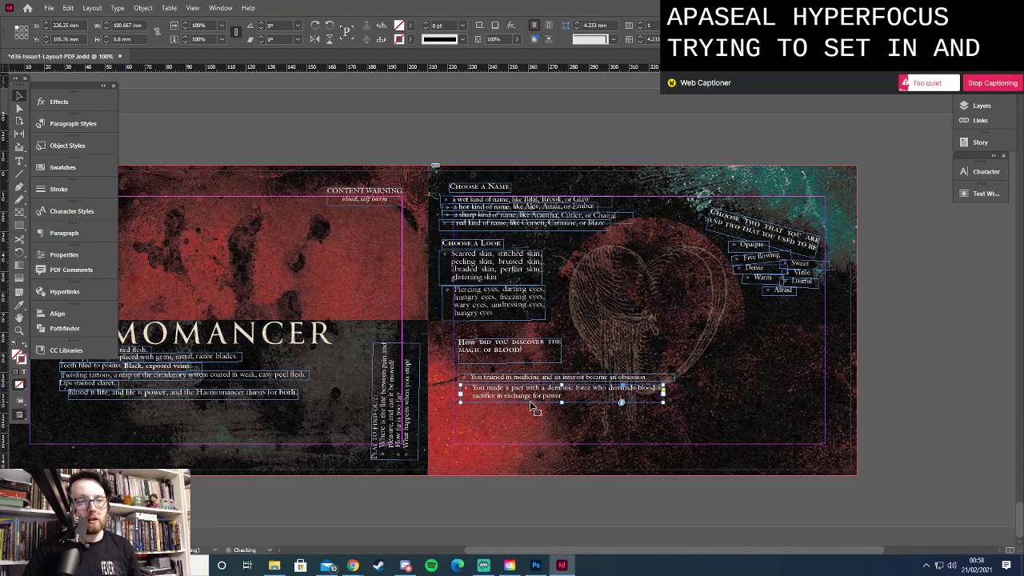
{"action": "key", "text": "Up"}
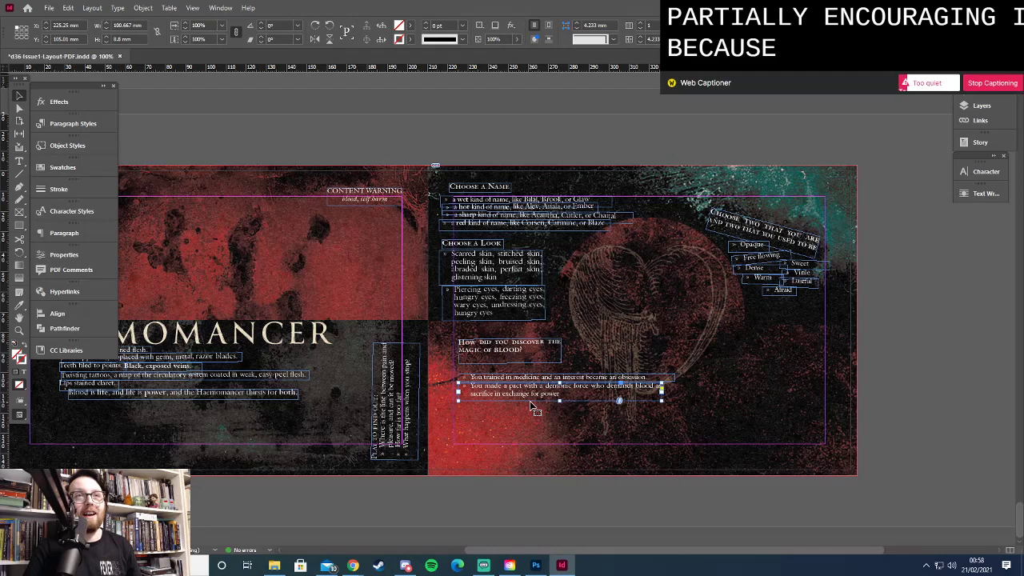
Place the obscene tome answer alone in a new frame about 93 mm wide and 8.8 mm high, cutting the answers after it
{"action": "key", "text": "t"}
{"action": "left_click_drag", "start_coordinate": [472, 404], "coordinate": [661, 433]}
{"action": "key", "text": "ctrl+v"}
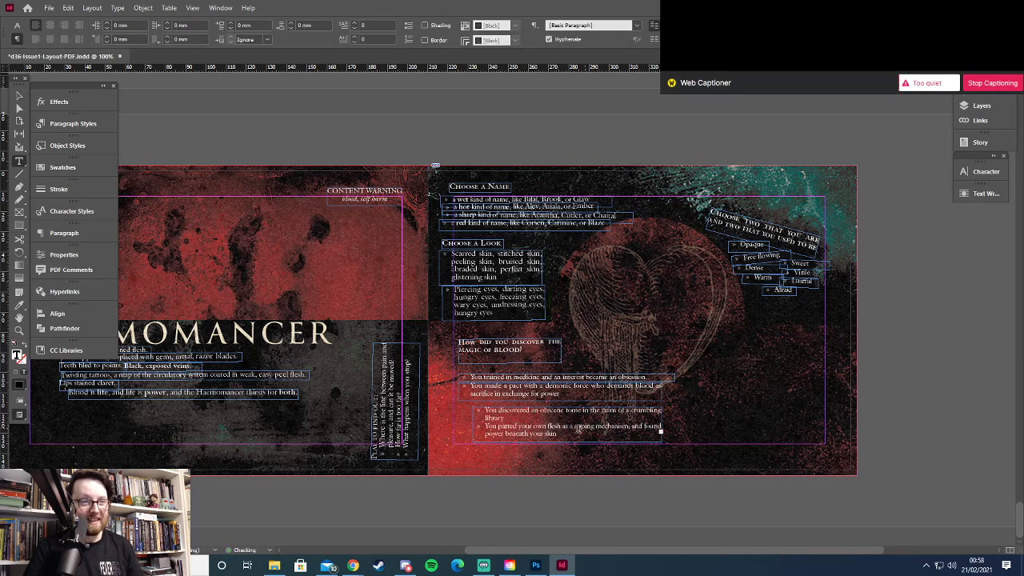
{"action": "triple_click", "coordinate": [486, 426]}
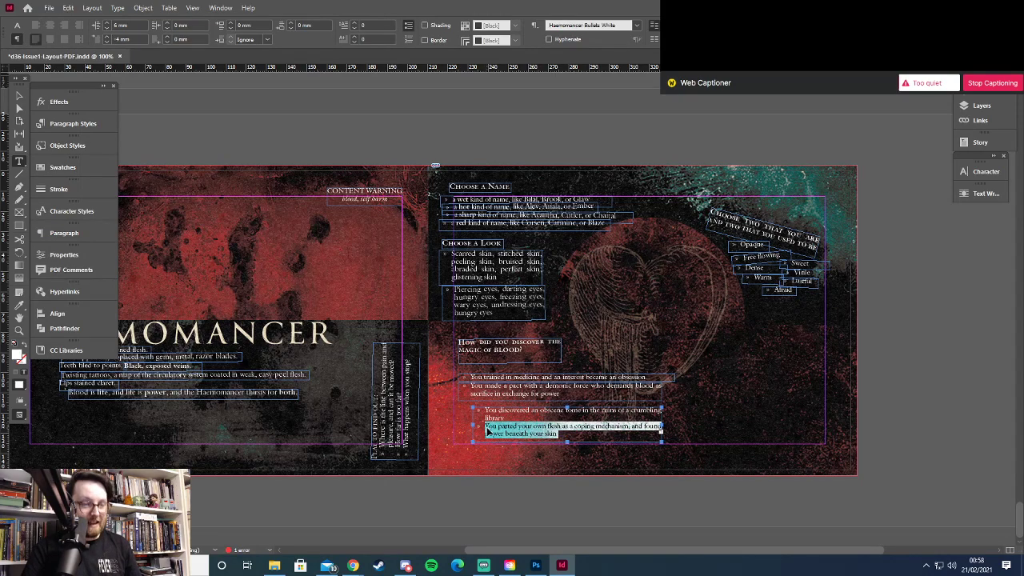
{"action": "key", "text": "BackSpace"}
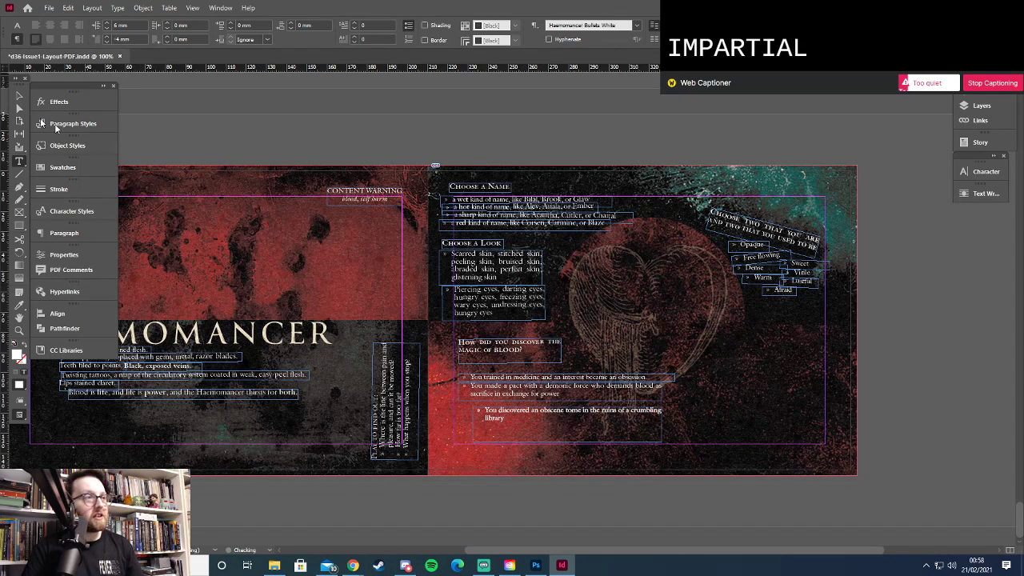
{"action": "key", "text": "Escape"}
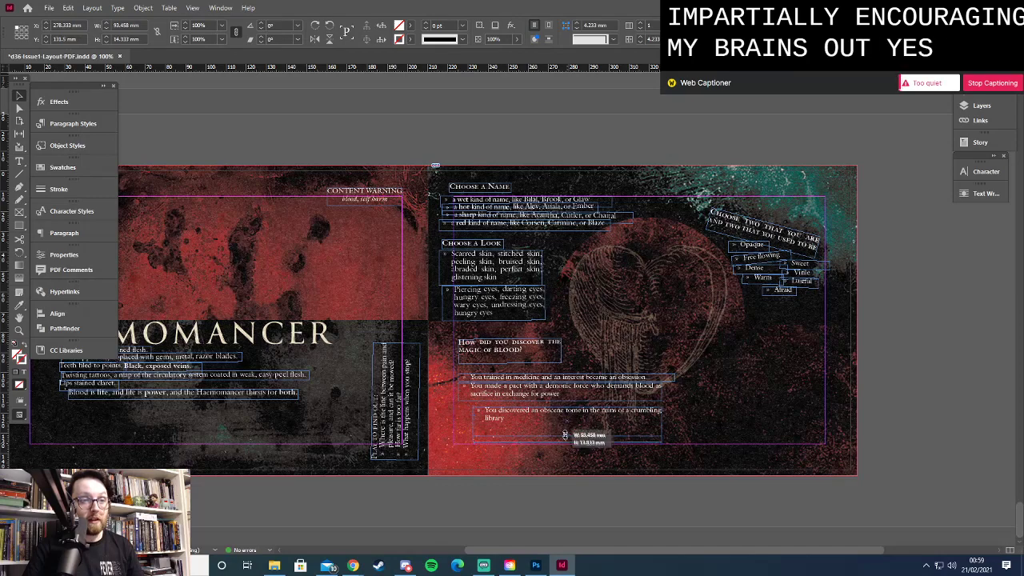
{"action": "left_click_drag", "start_coordinate": [567, 442], "coordinate": [568, 426]}
Nudge the obscene tome answer beneath the demonic pact answer, to about X 225 mm and Y 115 mm
{"action": "key", "text": "shift+Up"}
{"action": "key", "text": "shift+Up"}
{"action": "key", "text": "shift+Left"}
{"action": "key", "text": "shift+Left"}
{"action": "key", "text": "shift+Left"}
{"action": "key", "text": "shift+Down"}
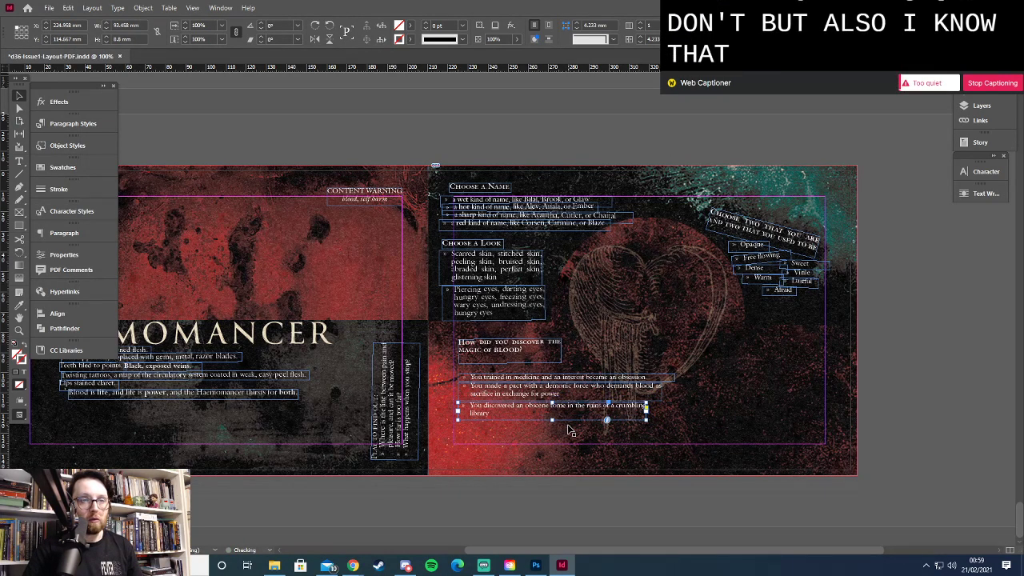
Place the "You parted your own flesh" answer alone in a frame about 93 mm wide, shorten it and move it beneath the obscene tome answer
{"action": "key", "text": "t"}
{"action": "left_click_drag", "start_coordinate": [490, 434], "coordinate": [505, 453]}
{"action": "key", "text": "ctrl+v"}
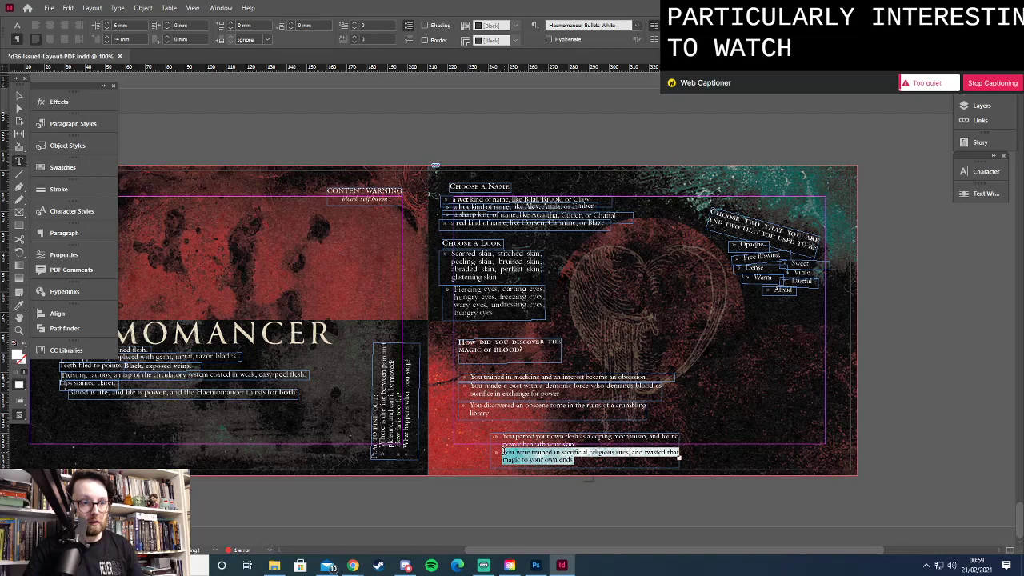
{"action": "key", "text": "BackSpace"}
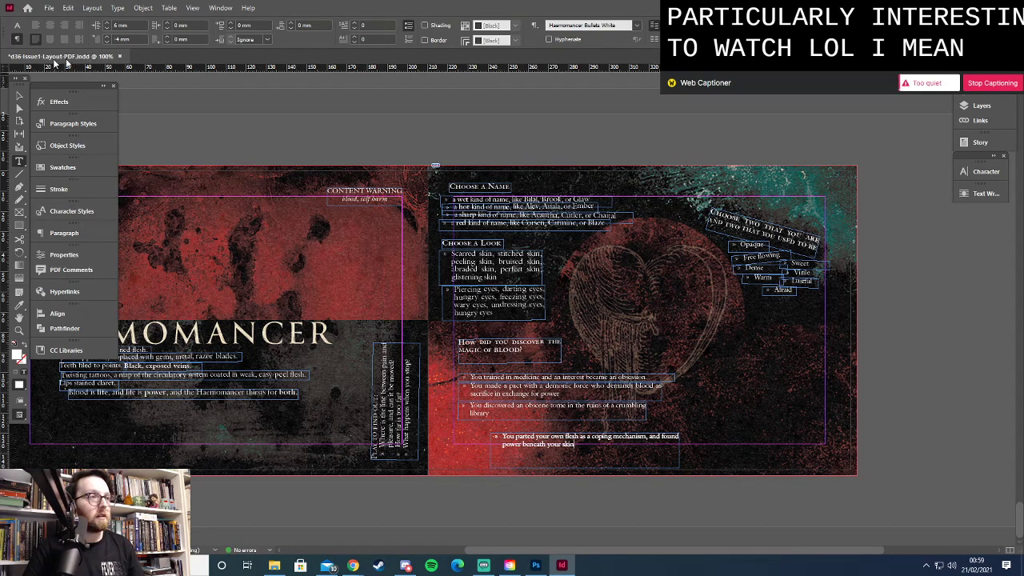
{"action": "left_click", "coordinate": [20, 97]}
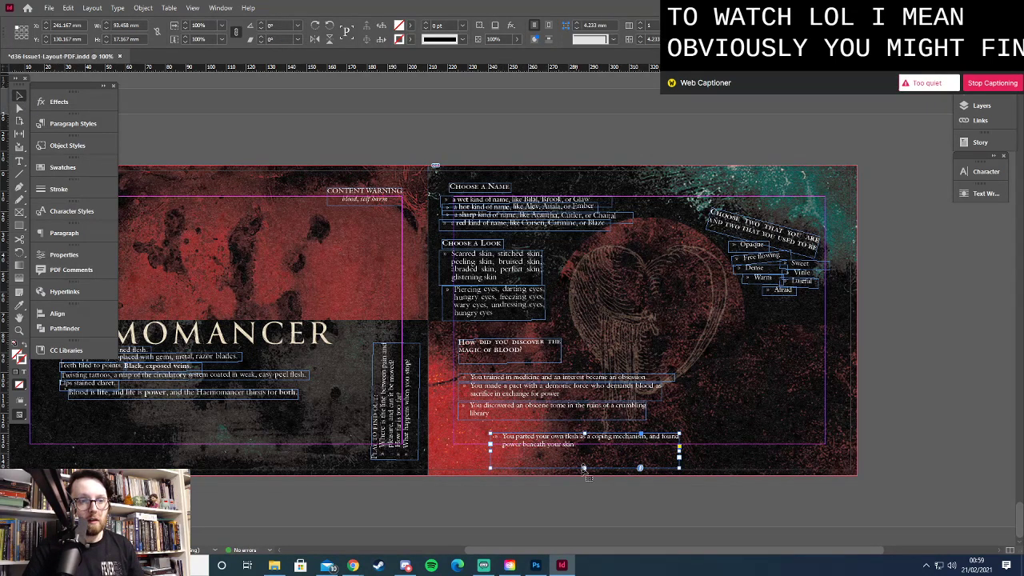
{"action": "mouse_move", "coordinate": [582, 472]}
{"action": "left_mouse_down"}
{"action": "mouse_move", "coordinate": [583, 463]}
{"action": "mouse_move", "coordinate": [509, 433]}
{"action": "mouse_move", "coordinate": [680, 468]}
{"action": "mouse_move", "coordinate": [517, 462]}
{"action": "left_mouse_up"}
Place the religious rites answer alone in a frame about 87 × 8 mm and move it to about X 232 mm and Y 128 mm
{"action": "key", "text": "t"}
{"action": "key", "text": "ctrl+v"}
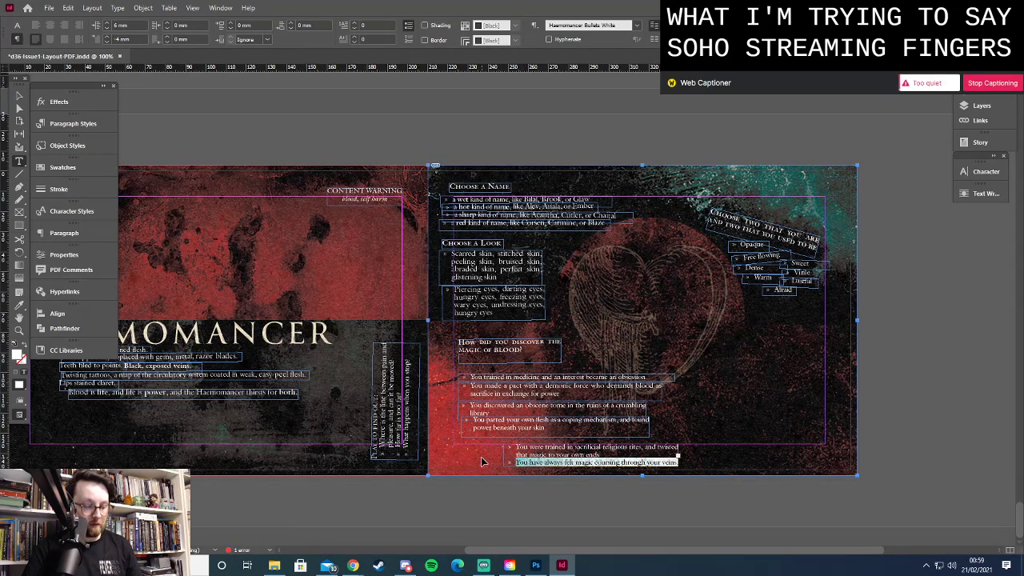
{"action": "key", "text": "BackSpace"}
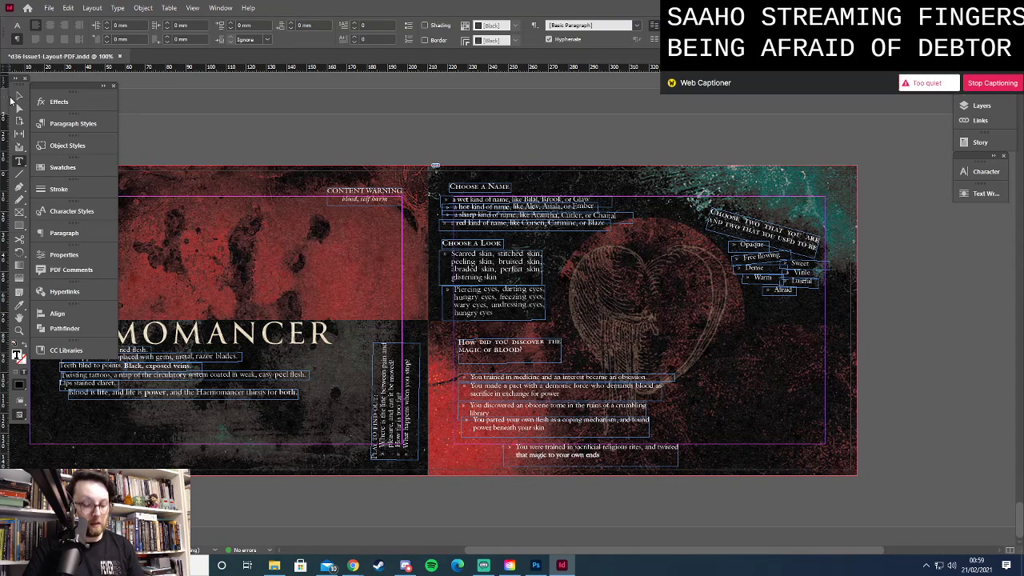
{"action": "left_click", "coordinate": [18, 96]}
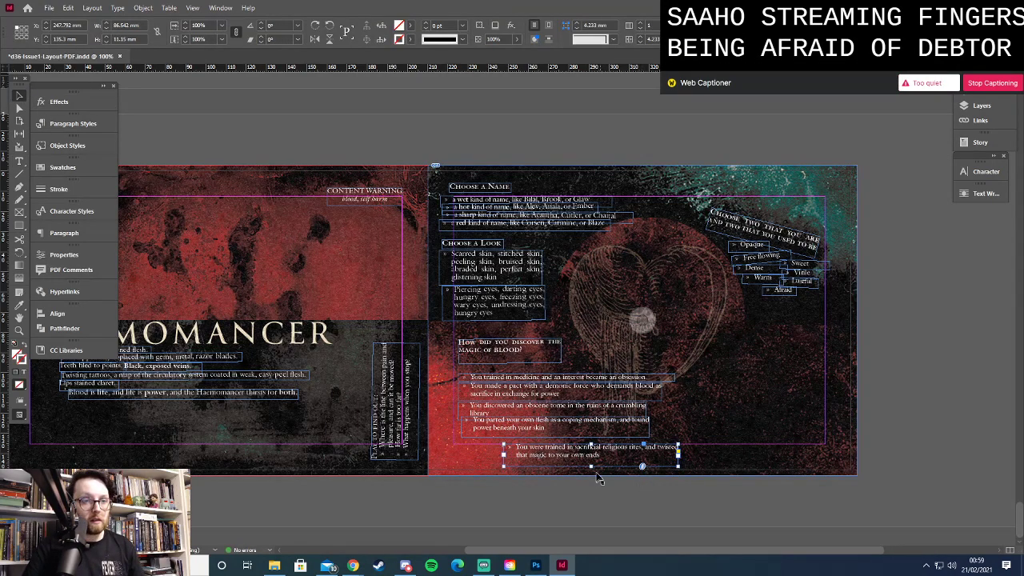
{"action": "left_click_drag", "start_coordinate": [590, 466], "coordinate": [533, 444]}
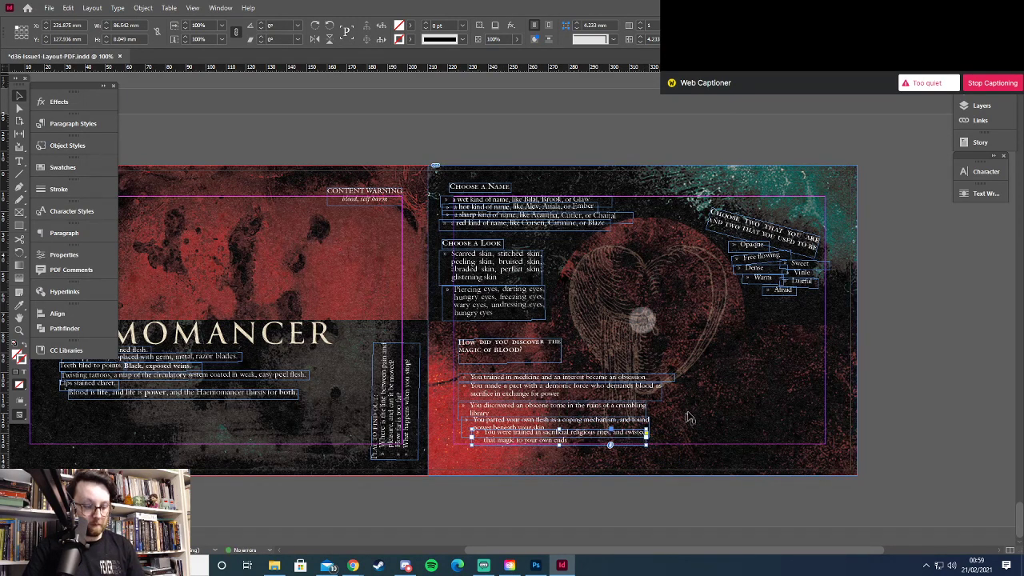
Place the "You have always felt magic" answer in a new frame near the page's lower outer margin and shorten the frame to its text
{"action": "key", "text": "t"}
{"action": "mouse_move", "coordinate": [701, 390]}
{"action": "left_mouse_down"}
{"action": "mouse_move", "coordinate": [845, 439]}
{"action": "mouse_move", "coordinate": [826, 436]}
{"action": "left_mouse_up"}
{"action": "key", "text": "ctrl+v"}
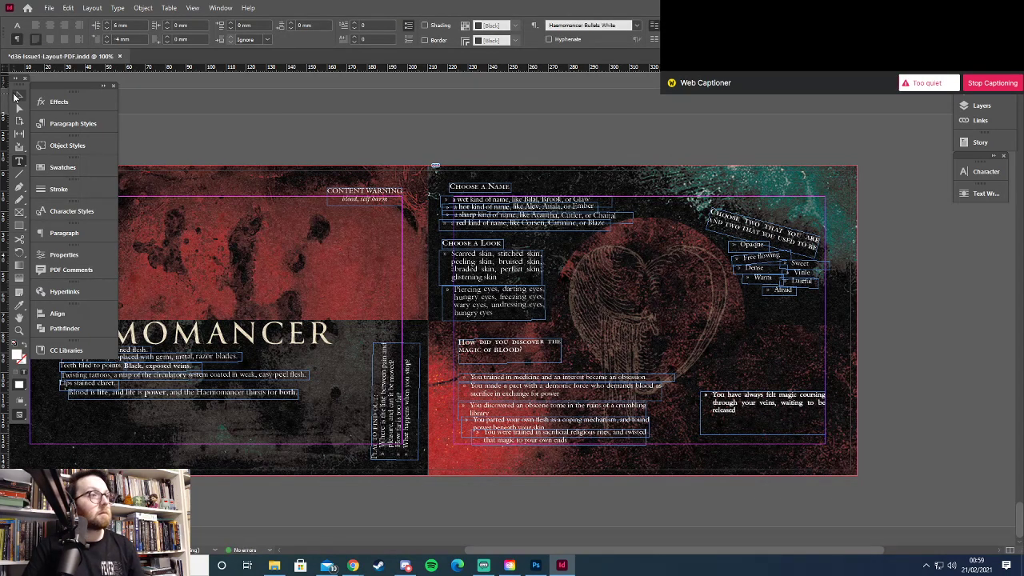
{"action": "left_click", "coordinate": [20, 95]}
{"action": "left_click_drag", "start_coordinate": [763, 434], "coordinate": [763, 417]}
Move the "You trained in medicine" answer up directly under the magic of blood heading, to about X 221 mm and Y 92 mm
{"action": "left_click_drag", "start_coordinate": [514, 381], "coordinate": [514, 368]}
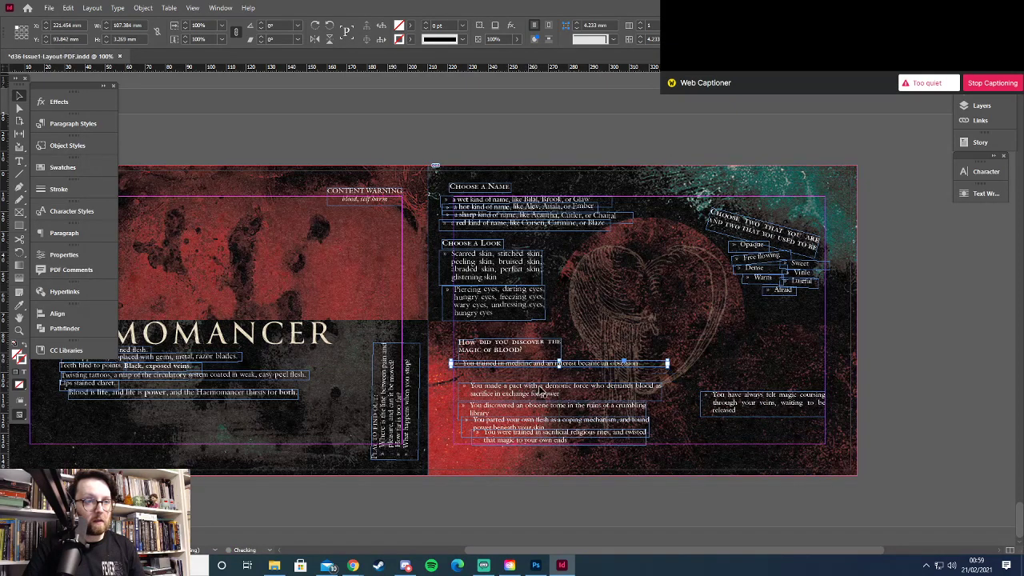
{"action": "key", "text": "Up"}
{"action": "key", "text": "Up"}
{"action": "key", "text": "Up"}
{"action": "key", "text": "Up"}
{"action": "key", "text": "Up"}
{"action": "key", "text": "Up"}
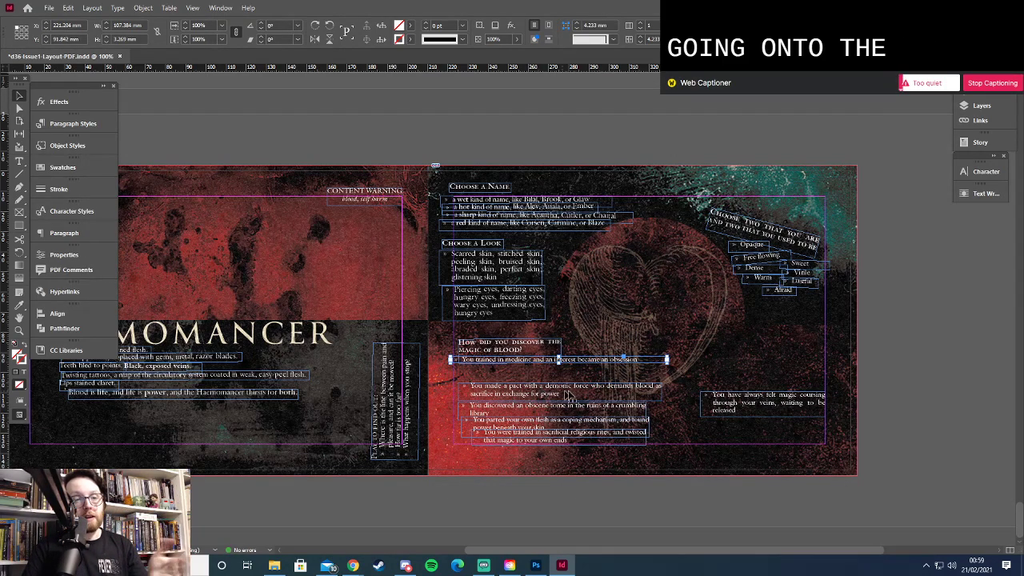
{"action": "left_click", "coordinate": [602, 376]}
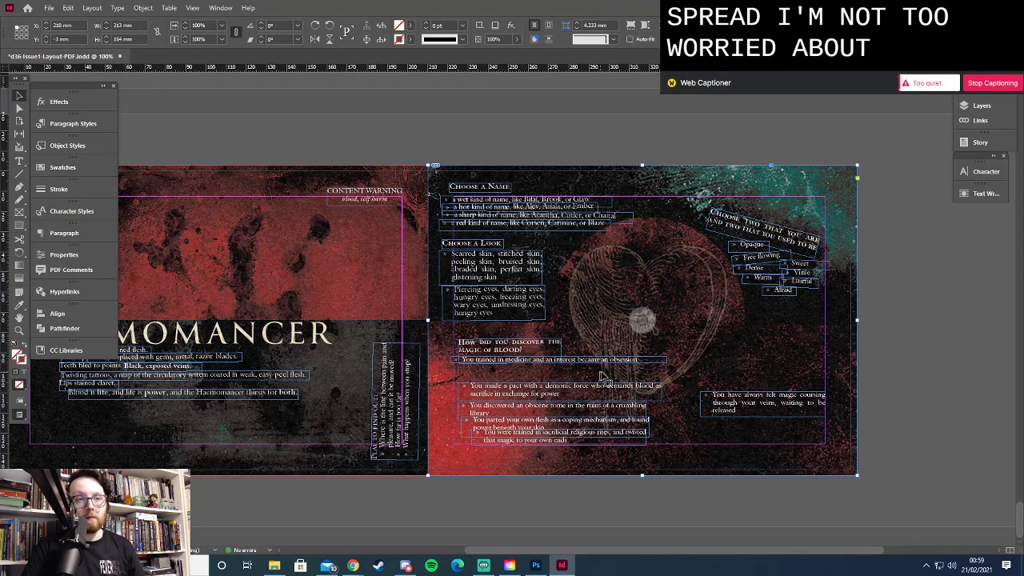
Move the "You made a pact" answer up beneath the medicine answer, tilt it 0.5° and nudge it to about Y 97 mm
{"action": "left_click", "coordinate": [503, 388]}
{"action": "left_click_drag", "start_coordinate": [502, 387], "coordinate": [495, 371]}
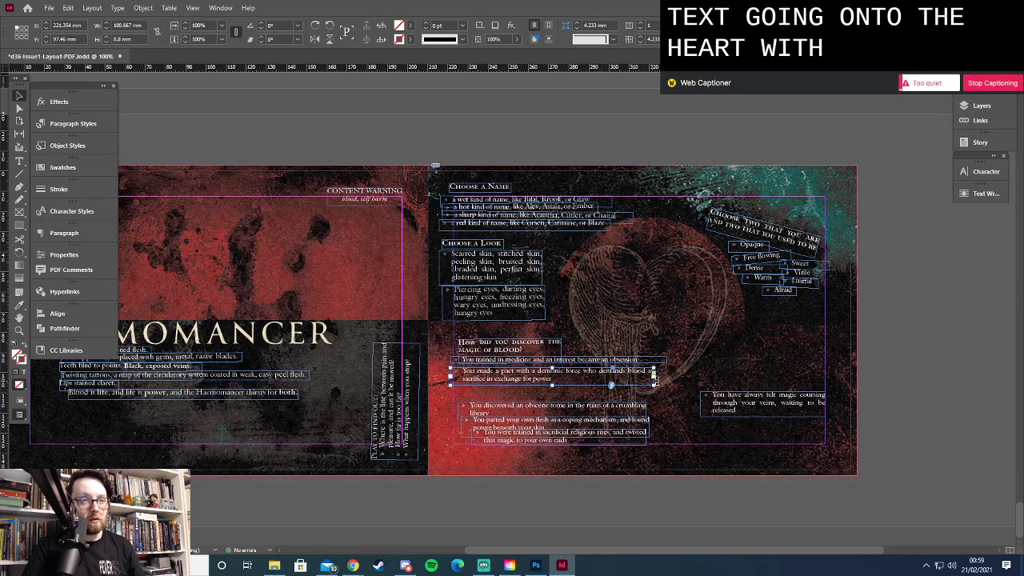
{"action": "left_click_drag", "start_coordinate": [663, 386], "coordinate": [663, 382]}
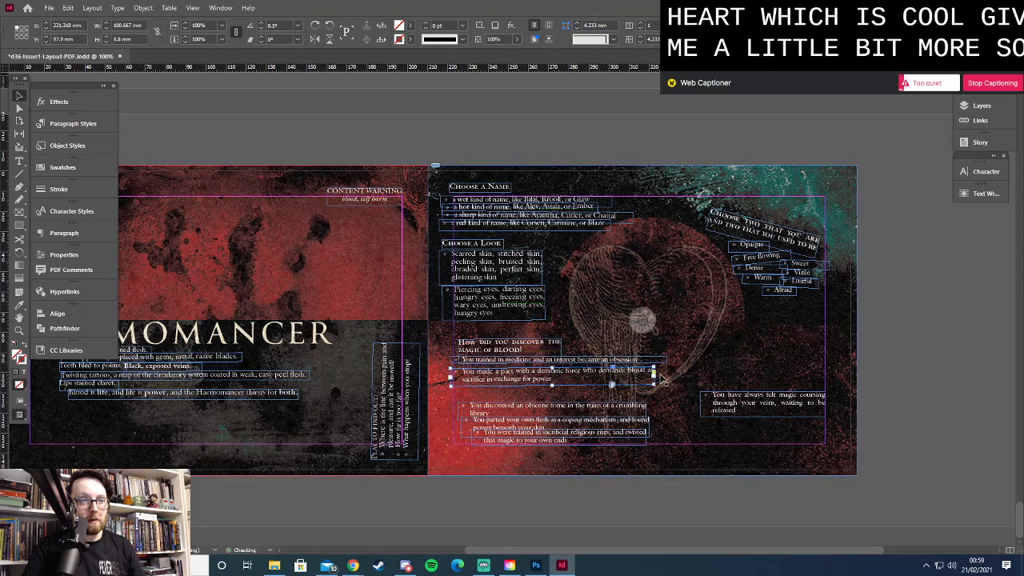
{"action": "key", "text": "Up"}
{"action": "key", "text": "Up"}
{"action": "key", "text": "Up"}
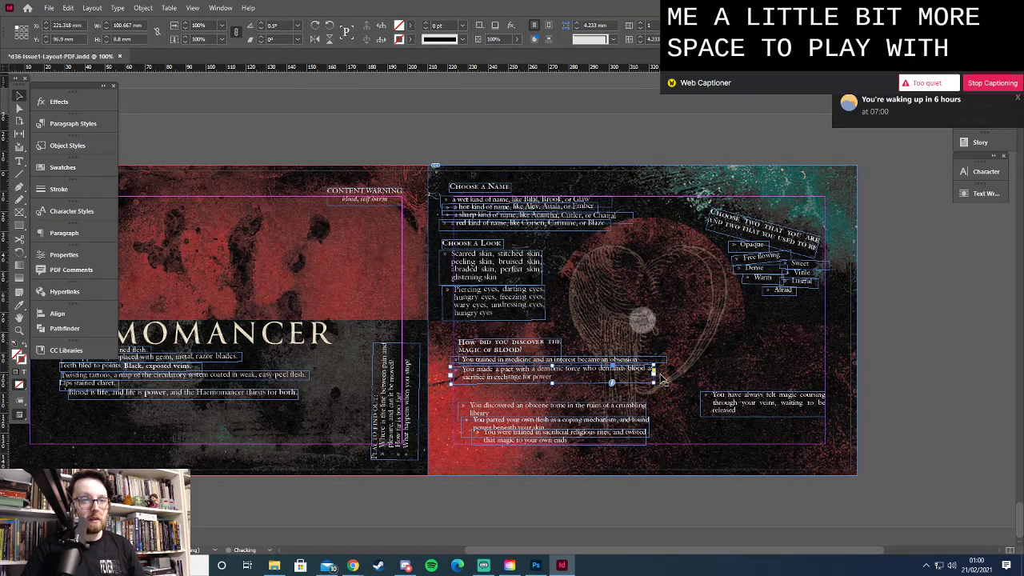
Stack the obscene tome answer beneath the pact answer, widened to fit one line, and the "You parted your own flesh" answer below it, tilted -1°
{"action": "left_click_drag", "start_coordinate": [535, 407], "coordinate": [525, 387]}
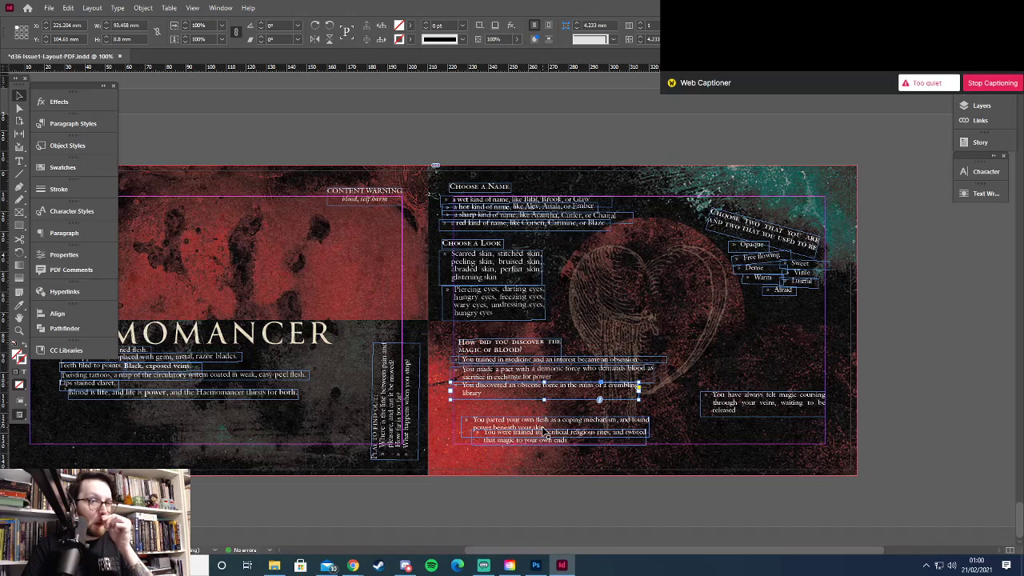
{"action": "left_click_drag", "start_coordinate": [638, 390], "coordinate": [650, 396]}
{"action": "left_click_drag", "start_coordinate": [544, 426], "coordinate": [552, 403]}
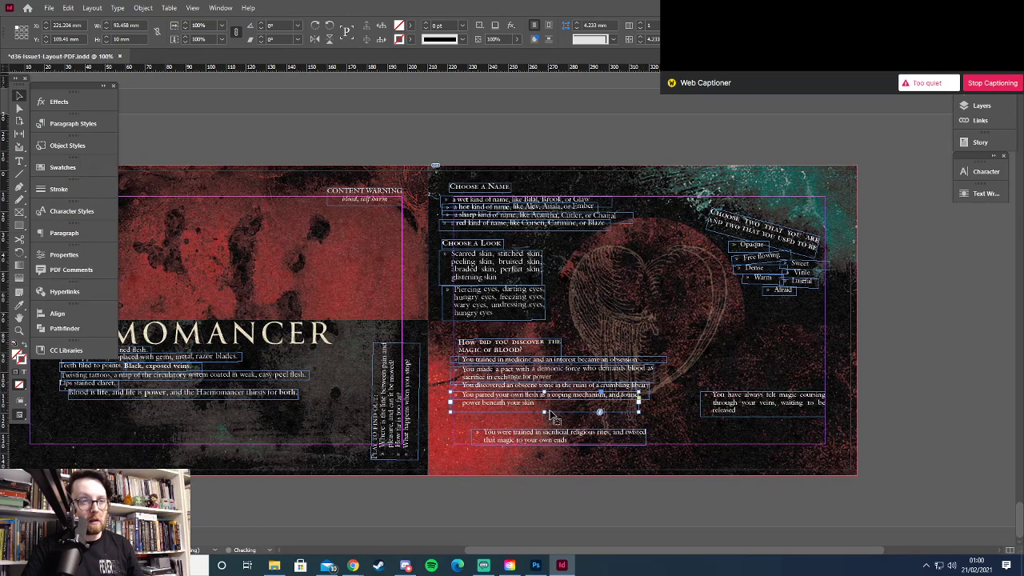
{"action": "left_click_drag", "start_coordinate": [644, 408], "coordinate": [640, 411]}
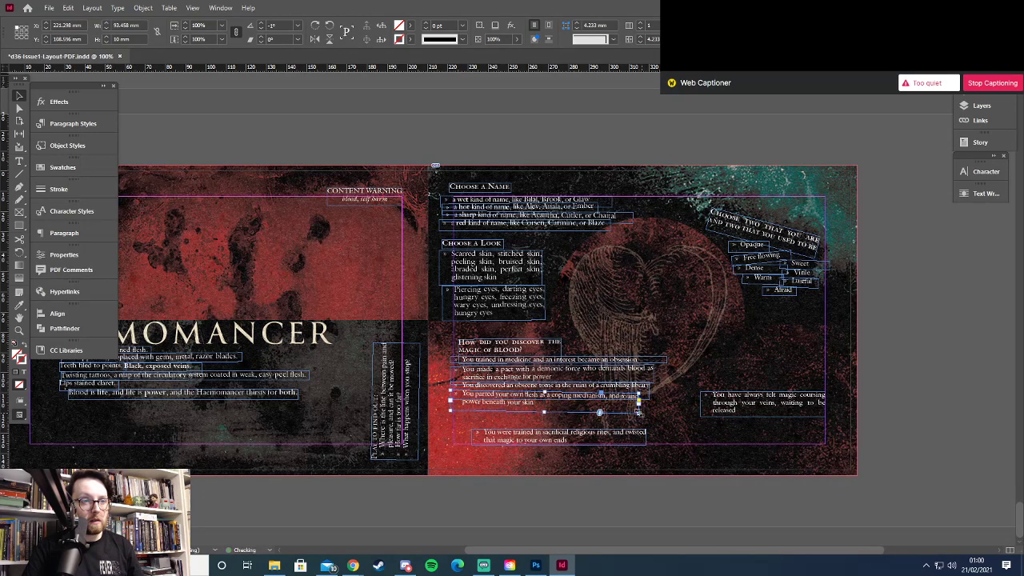
Stack the religious rites answer next, about 96 mm wide and tilted 0.5°, with the "You have always felt magic" answer beneath it at about Y 125 mm
{"action": "left_click_drag", "start_coordinate": [520, 434], "coordinate": [501, 414]}
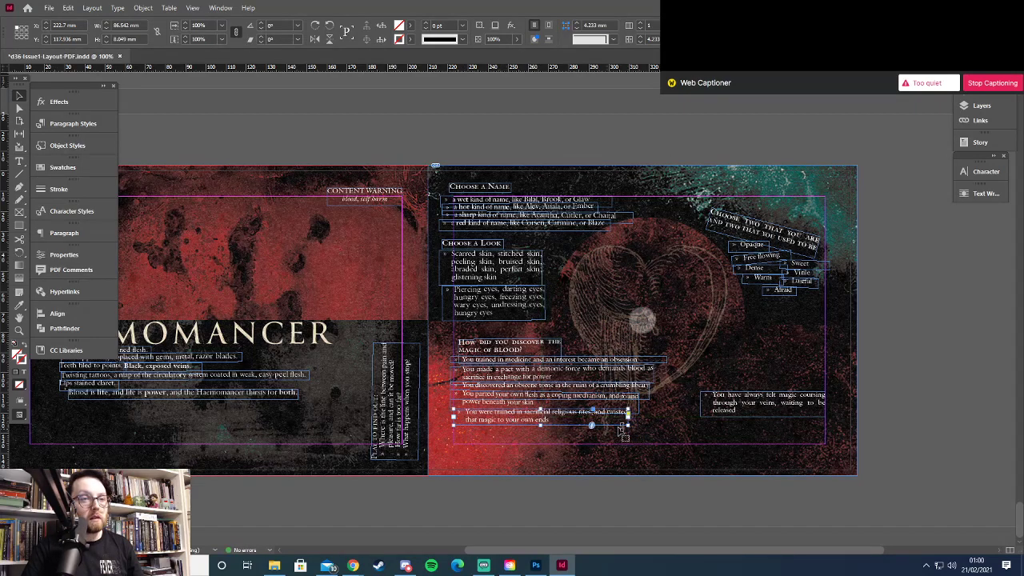
{"action": "mouse_move", "coordinate": [629, 425]}
{"action": "left_mouse_down"}
{"action": "mouse_move", "coordinate": [647, 414]}
{"action": "mouse_move", "coordinate": [647, 424]}
{"action": "left_mouse_up"}
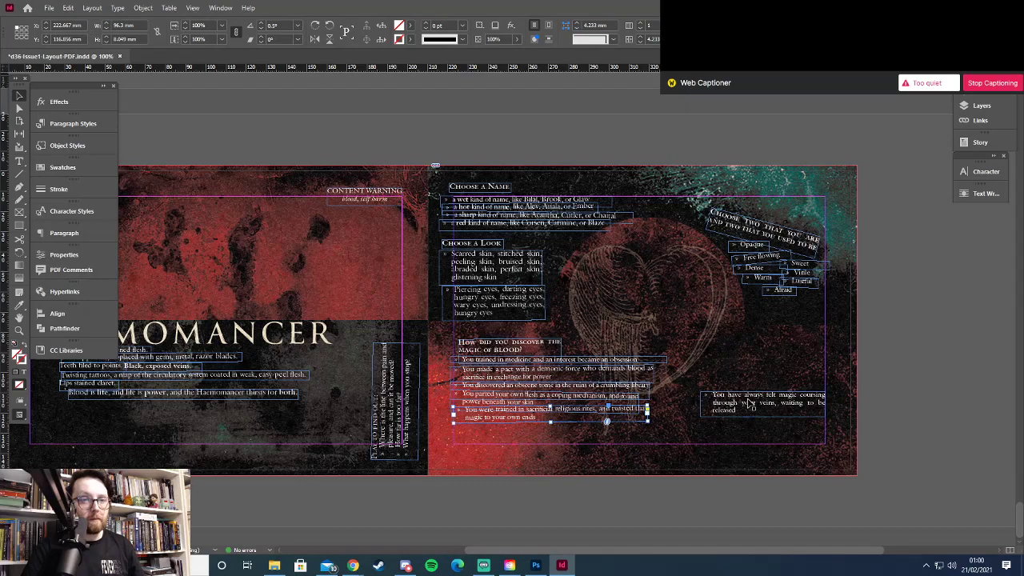
{"action": "left_click", "coordinate": [472, 437]}
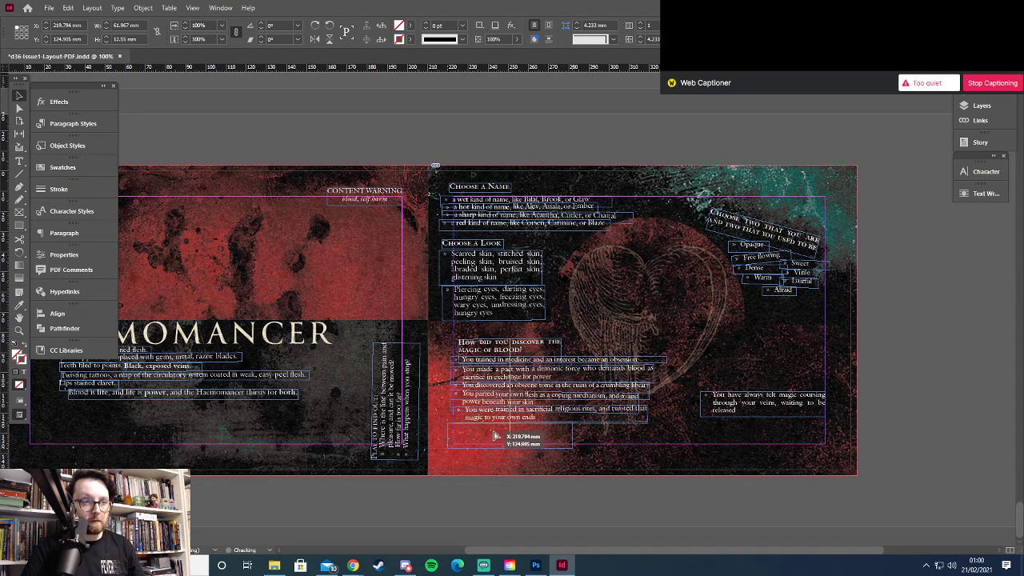
{"action": "left_click_drag", "start_coordinate": [496, 438], "coordinate": [497, 439]}
{"action": "left_click", "coordinate": [608, 446]}
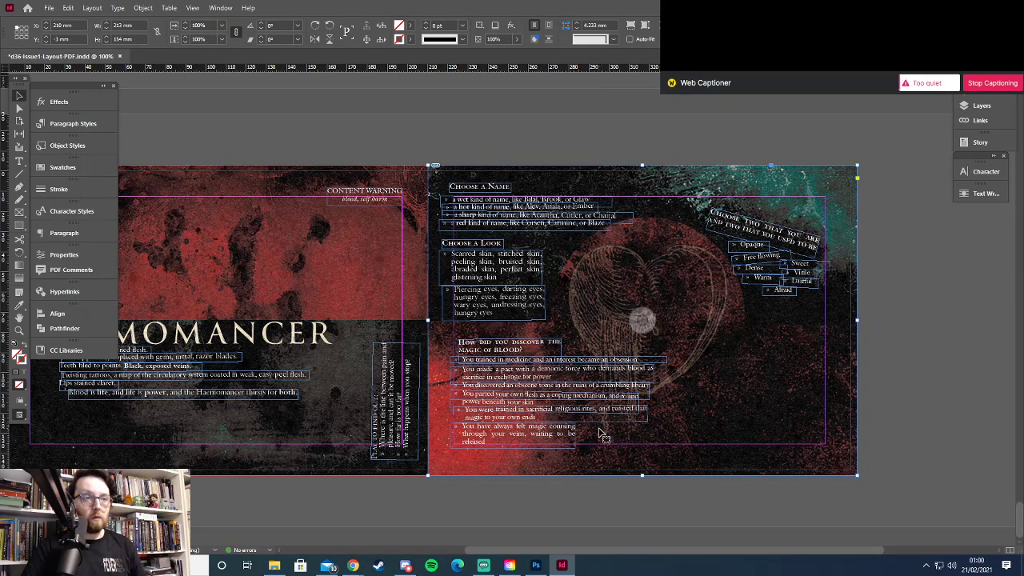
{"action": "key", "text": "w"}
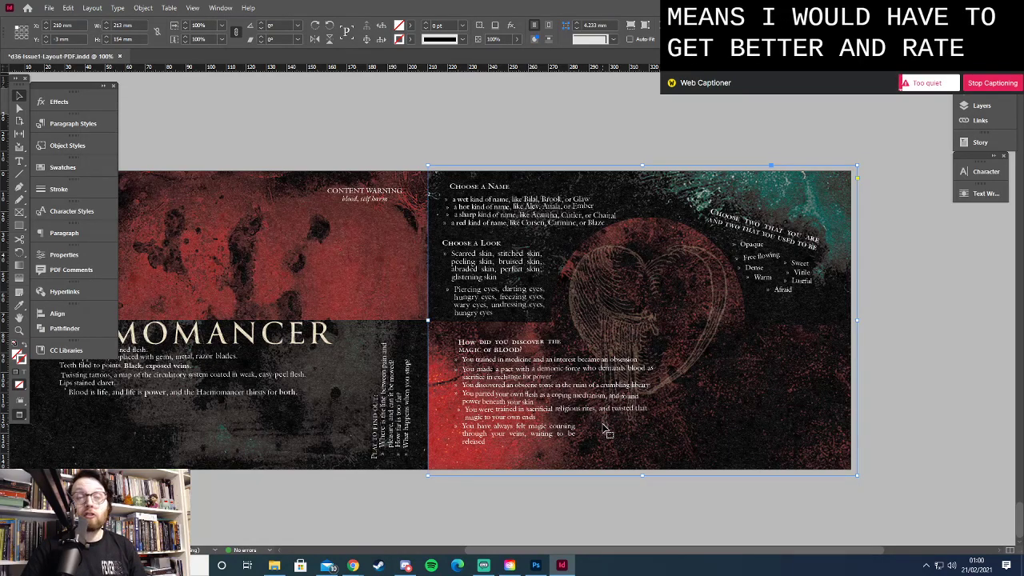
{"action": "key", "text": "w"}
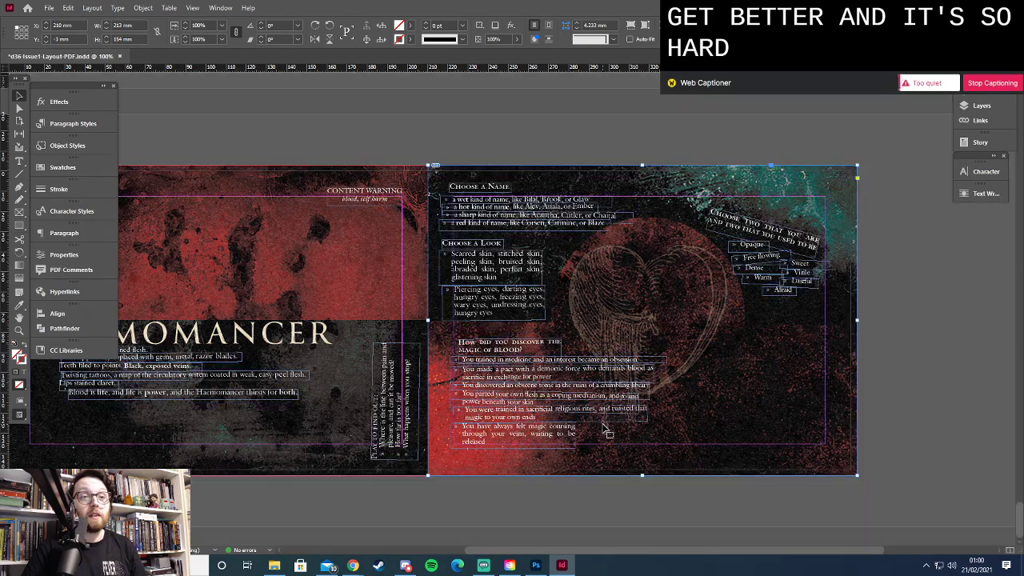
Enlarge the words "obsession" in the medicine answer and "pact" in the demonic force answer to 11 pt
{"action": "key", "text": "ctrl+equal"}
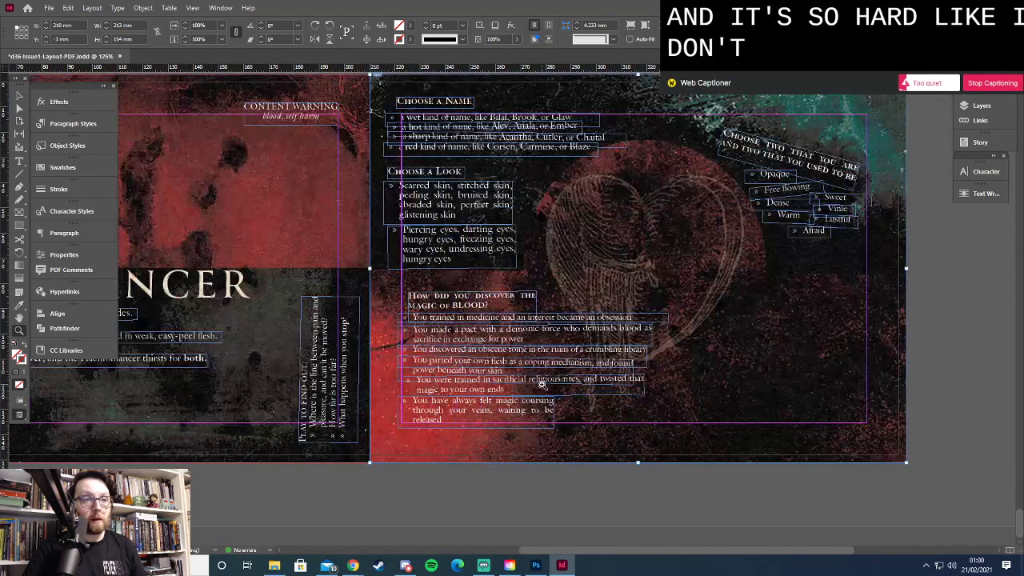
{"action": "key", "text": "t"}
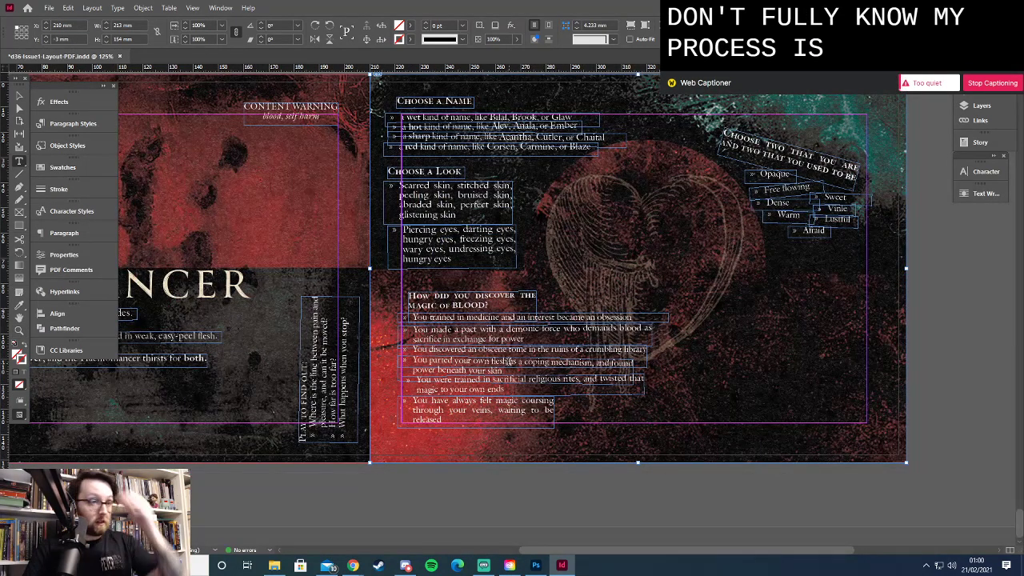
{"action": "double_click", "coordinate": [614, 317]}
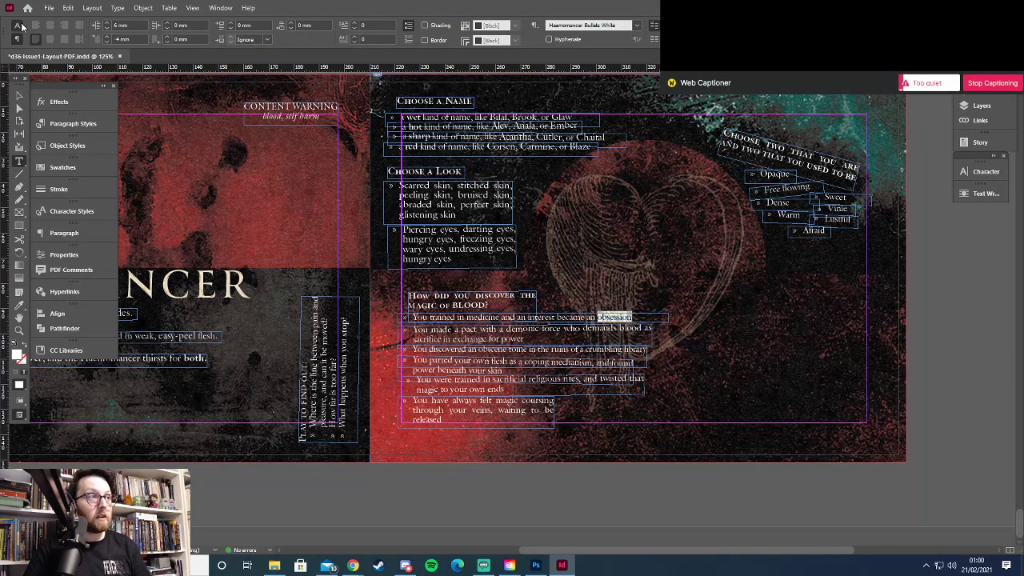
{"action": "left_click", "coordinate": [22, 26]}
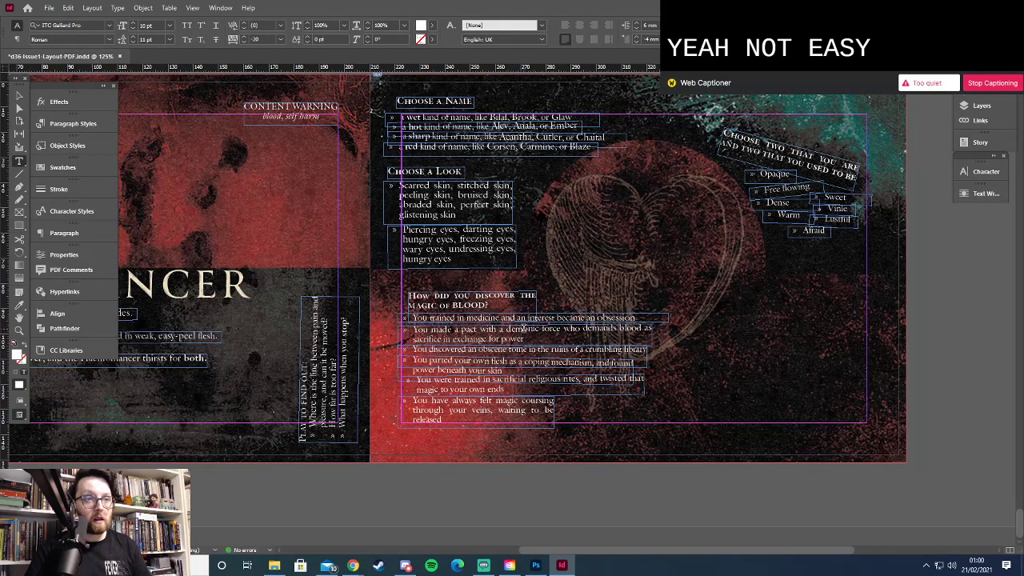
{"action": "double_click", "coordinate": [524, 328]}
{"action": "left_click", "coordinate": [473, 328]}
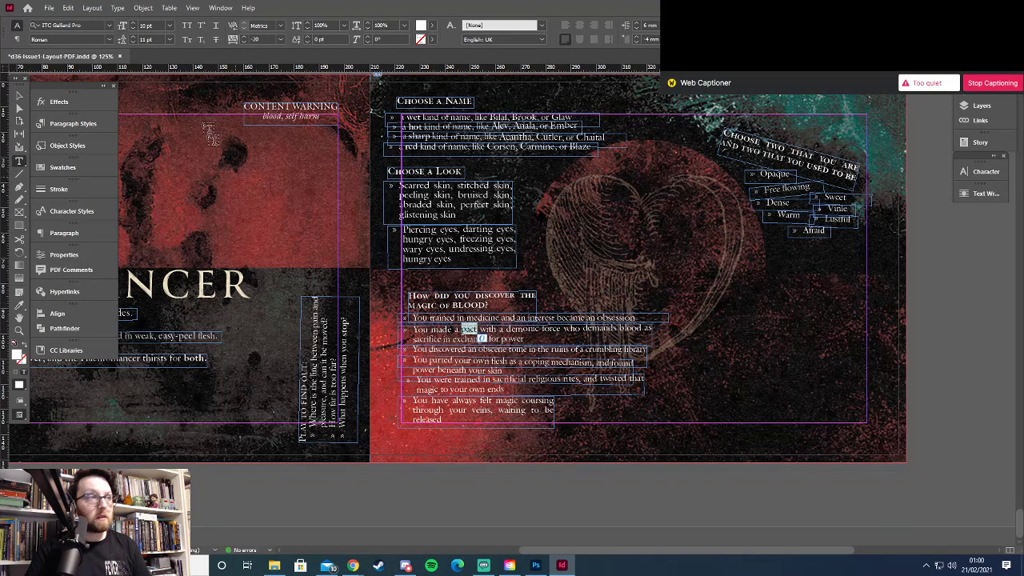
{"action": "left_click", "coordinate": [133, 22]}
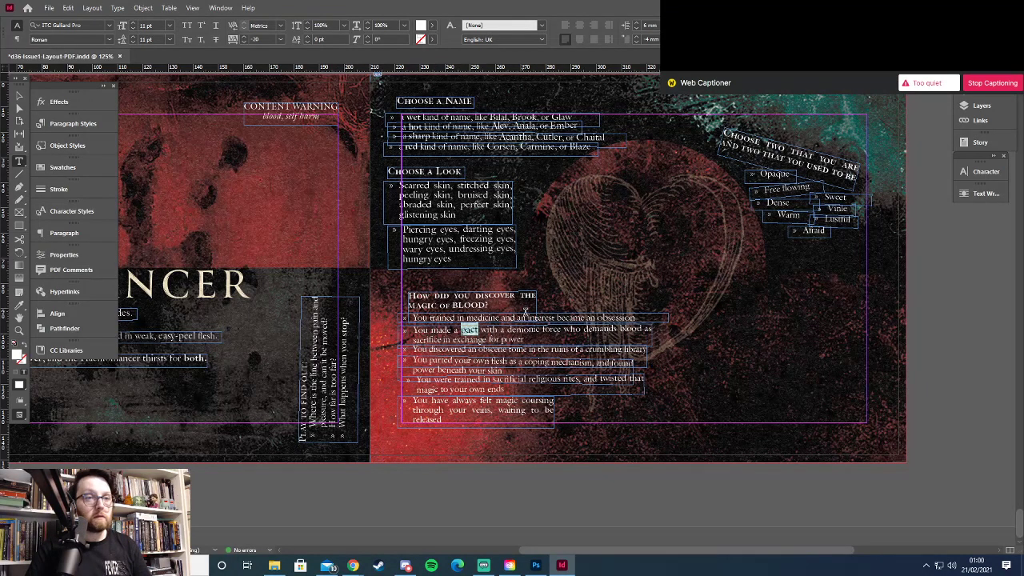
In the demonic force answer, make "blood" and "sacrifice" bold and enlarge "power" to 11 pt
{"action": "double_click", "coordinate": [632, 332]}
{"action": "key", "text": "ctrl+shift+b"}
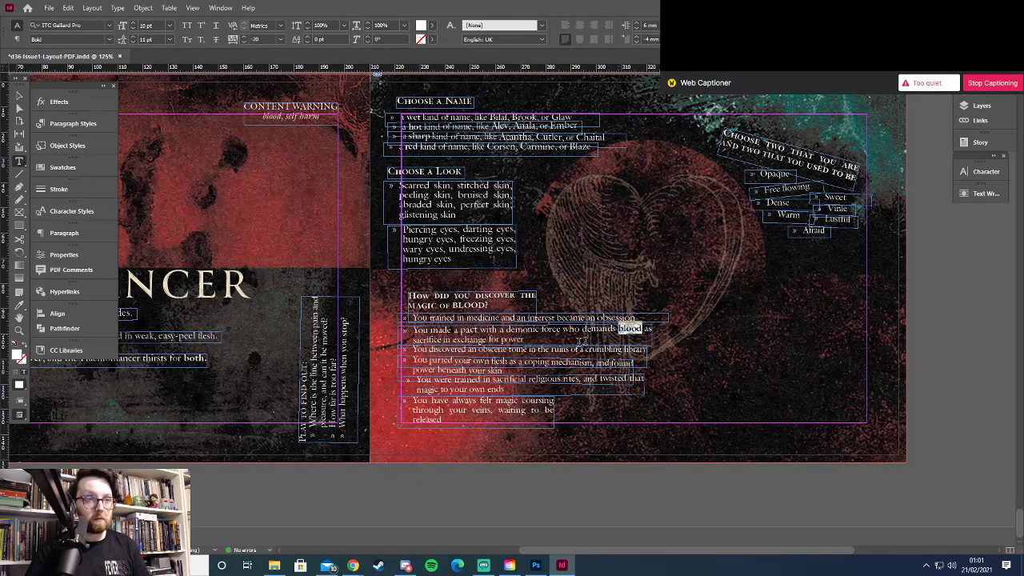
{"action": "key", "text": "ctrl+shift+b"}
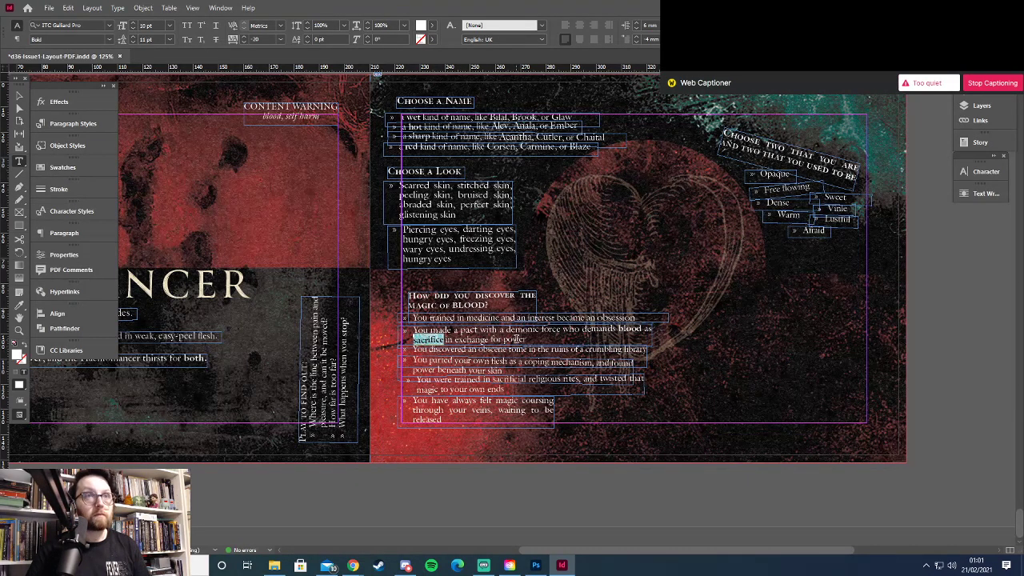
{"action": "double_click", "coordinate": [514, 340]}
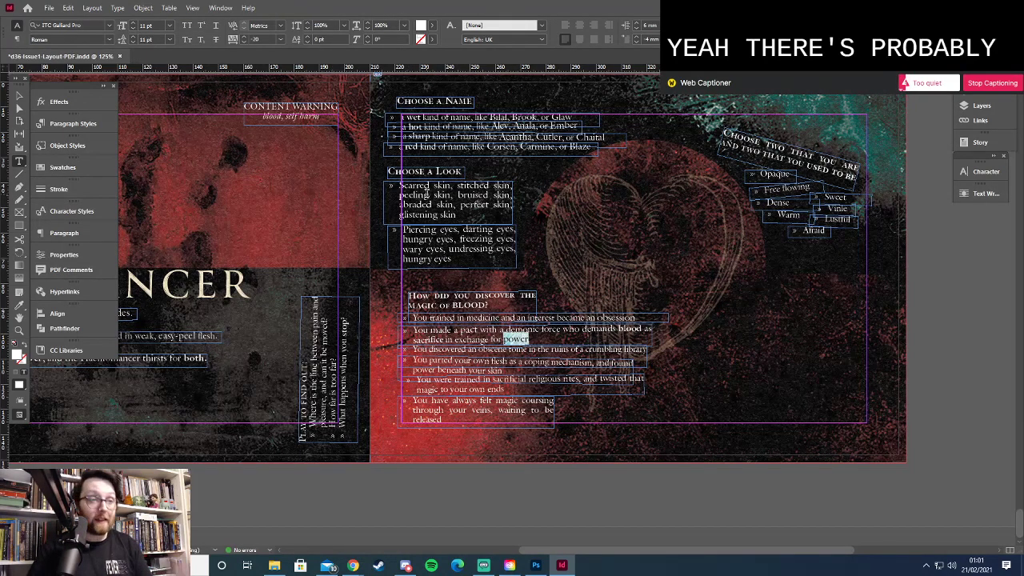
Enlarge "obscene" in the tome answer to 11 pt and widen its frame to about 114 mm so the text fits one line
{"action": "double_click", "coordinate": [493, 350]}
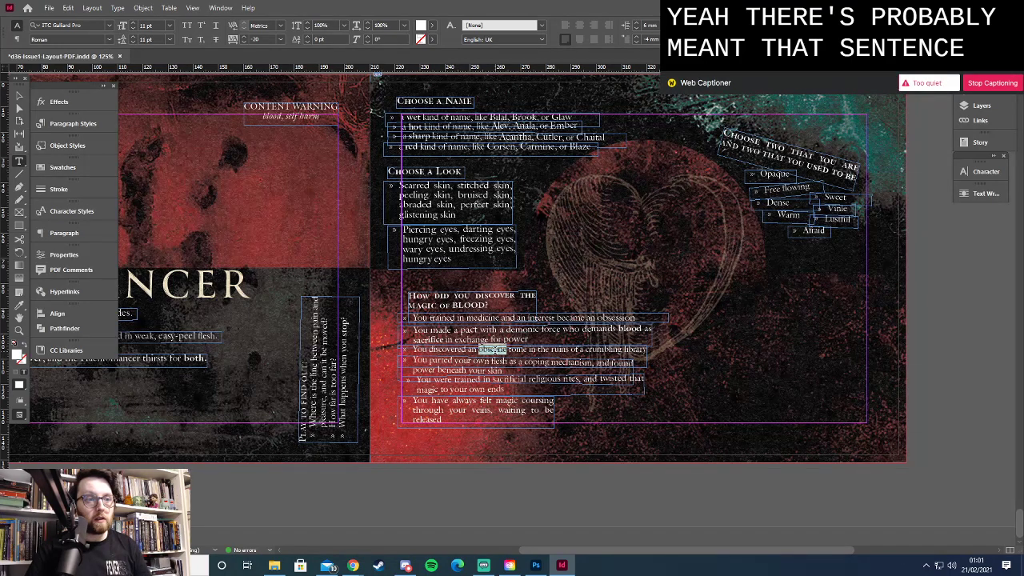
{"action": "left_click", "coordinate": [132, 23]}
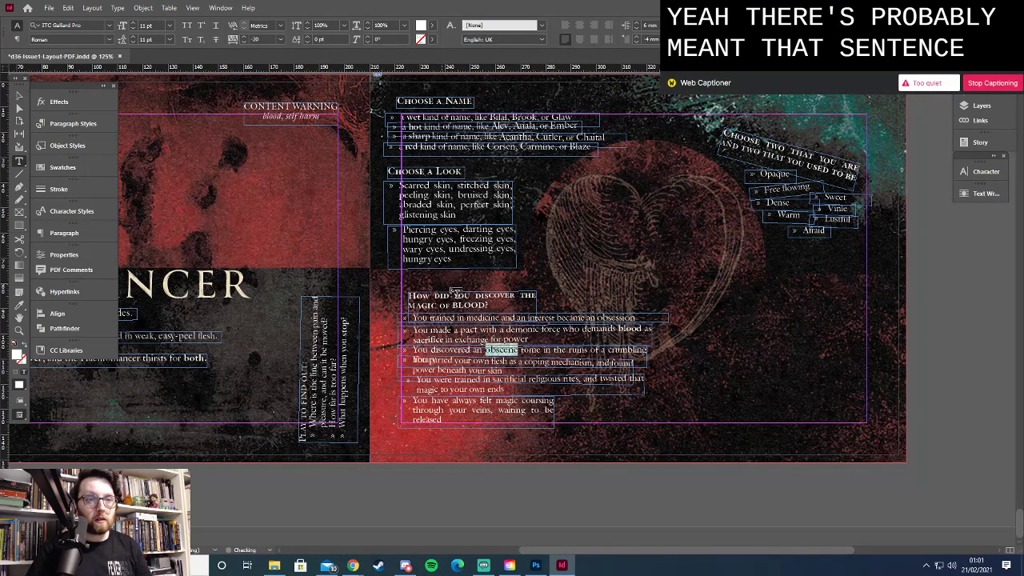
{"action": "left_click", "coordinate": [19, 96]}
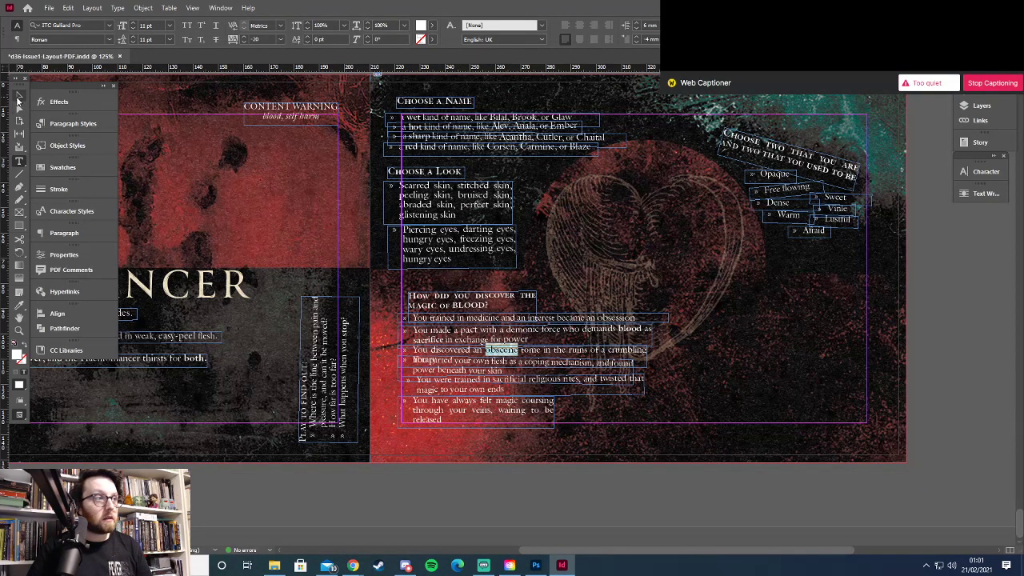
{"action": "left_click_drag", "start_coordinate": [647, 357], "coordinate": [685, 357]}
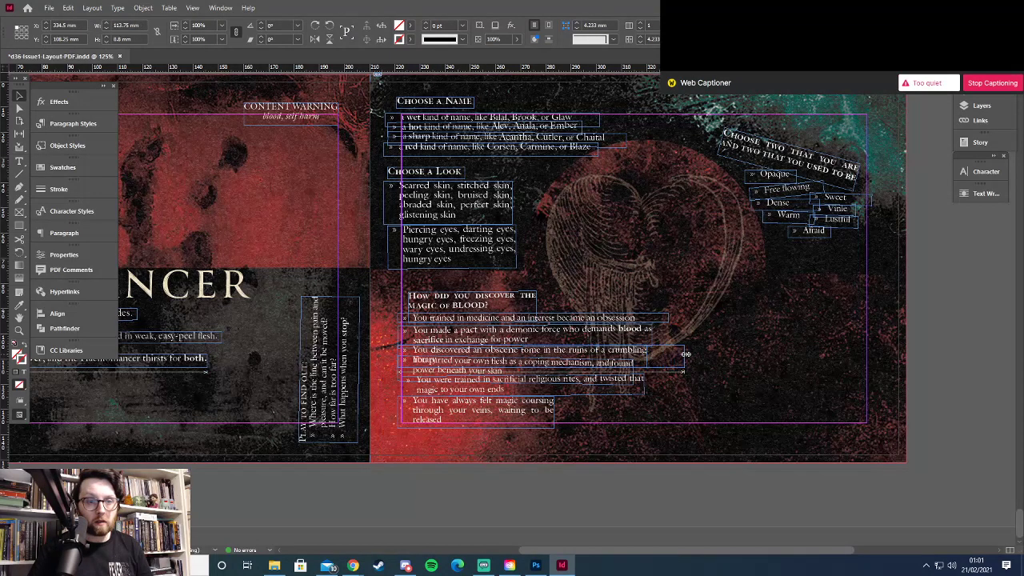
Make the words "own flesh" bold in the "You parted your own flesh" answer
{"action": "double_click", "coordinate": [488, 370]}
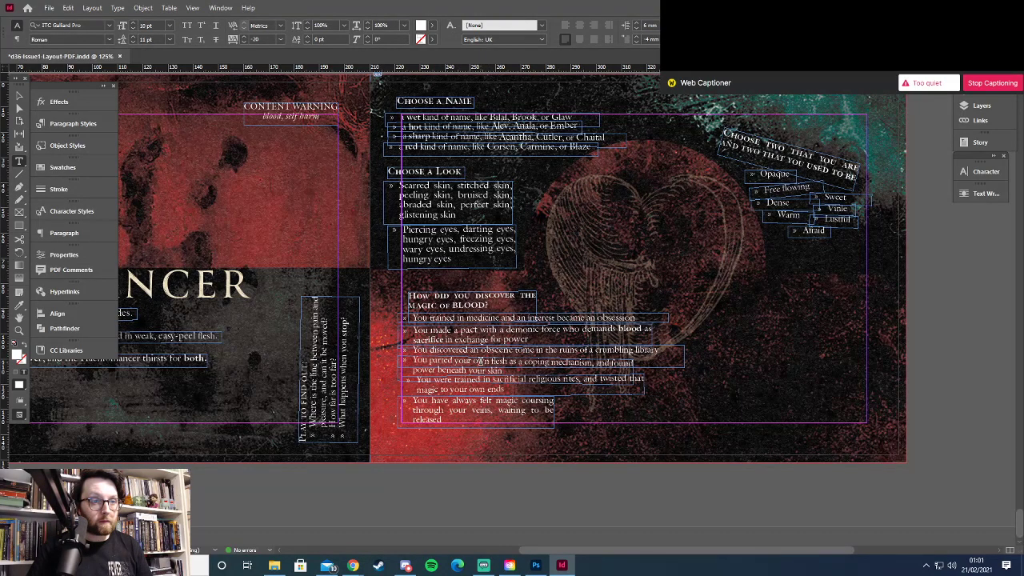
{"action": "left_click", "coordinate": [481, 364]}
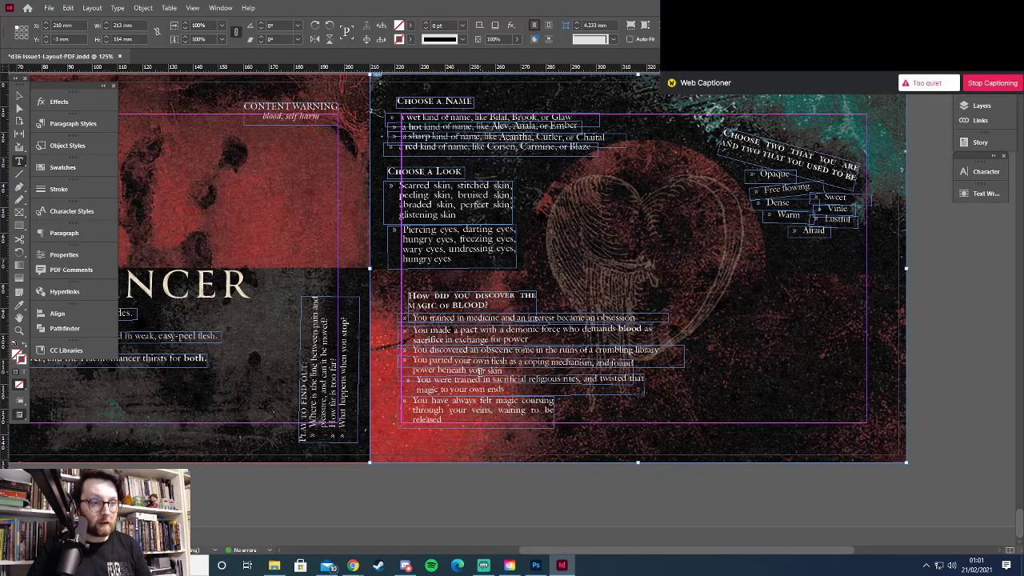
{"action": "left_click", "coordinate": [481, 365]}
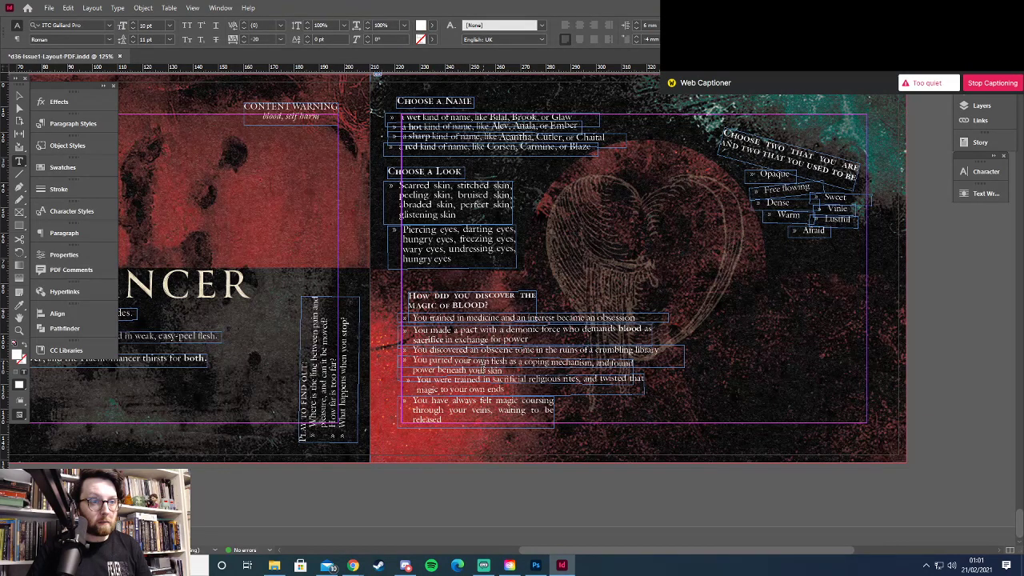
{"action": "left_click_drag", "start_coordinate": [473, 361], "coordinate": [510, 362]}
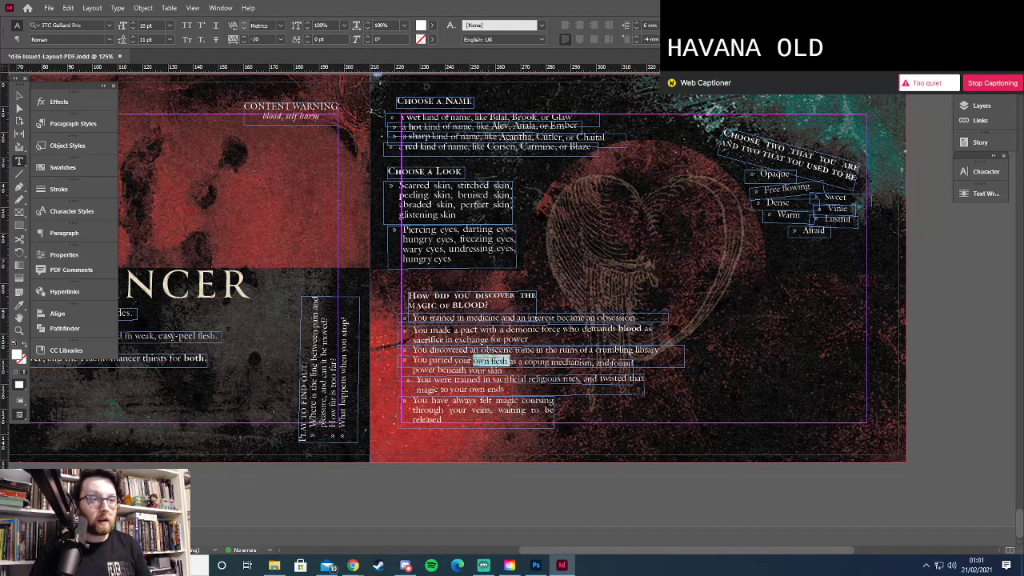
{"action": "key", "text": "ctrl+shift+b"}
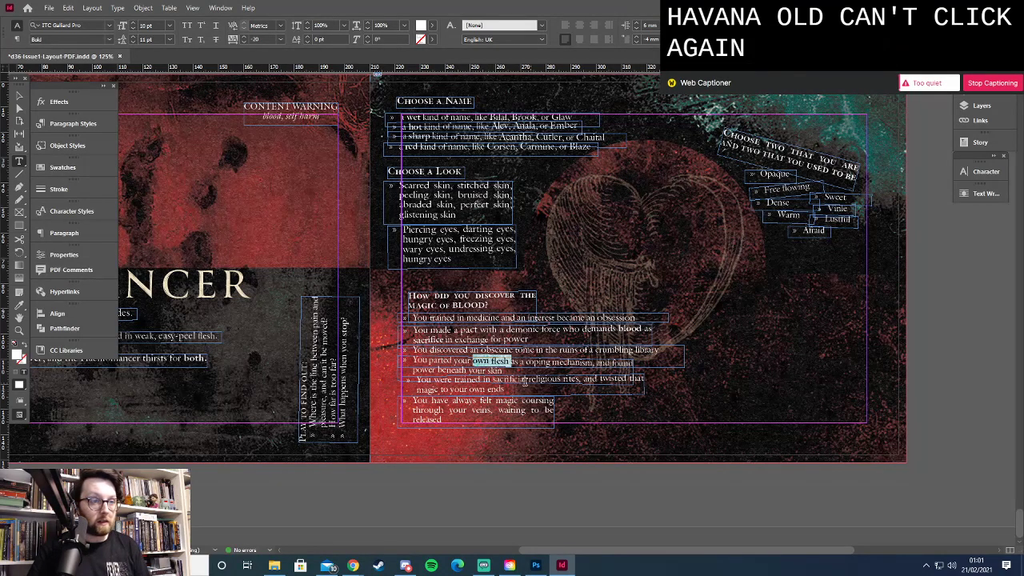
Nudge the last three magic of blood answers down for spacing, the religious rites one to about Y 119 mm and the flesh one to about Y 110 mm
{"action": "left_click", "coordinate": [18, 97]}
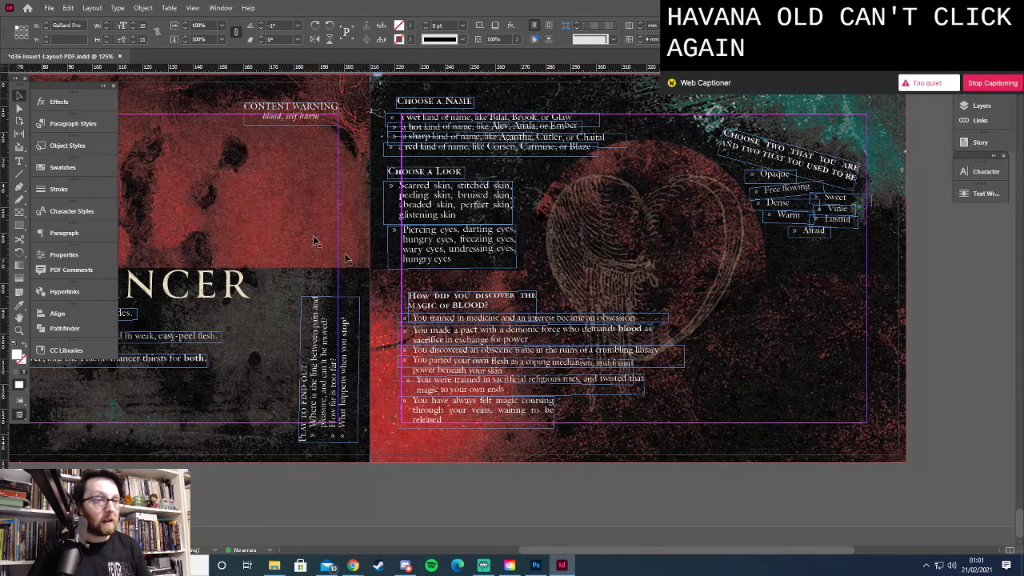
{"action": "left_click", "coordinate": [496, 401]}
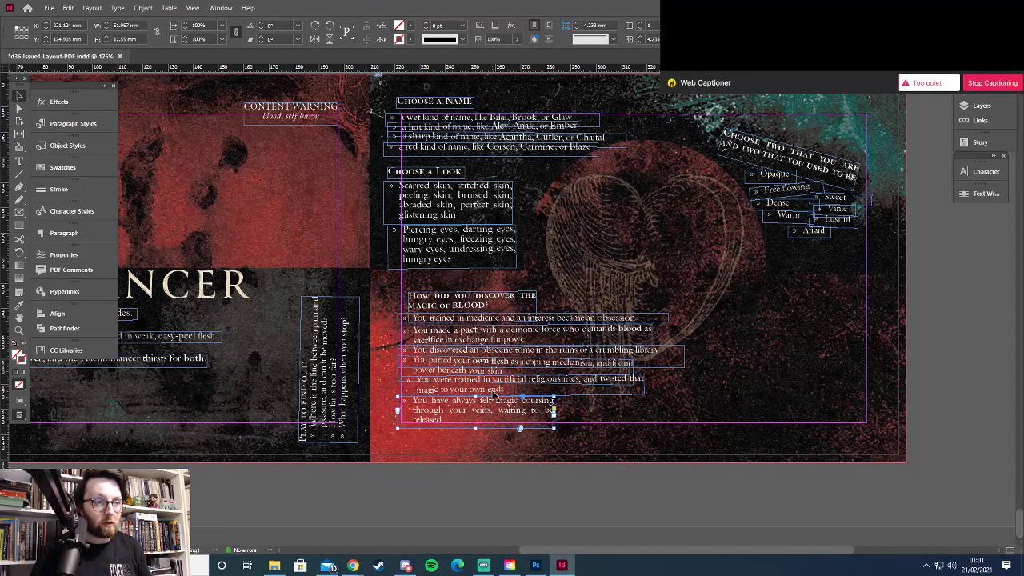
{"action": "key", "text": "Down"}
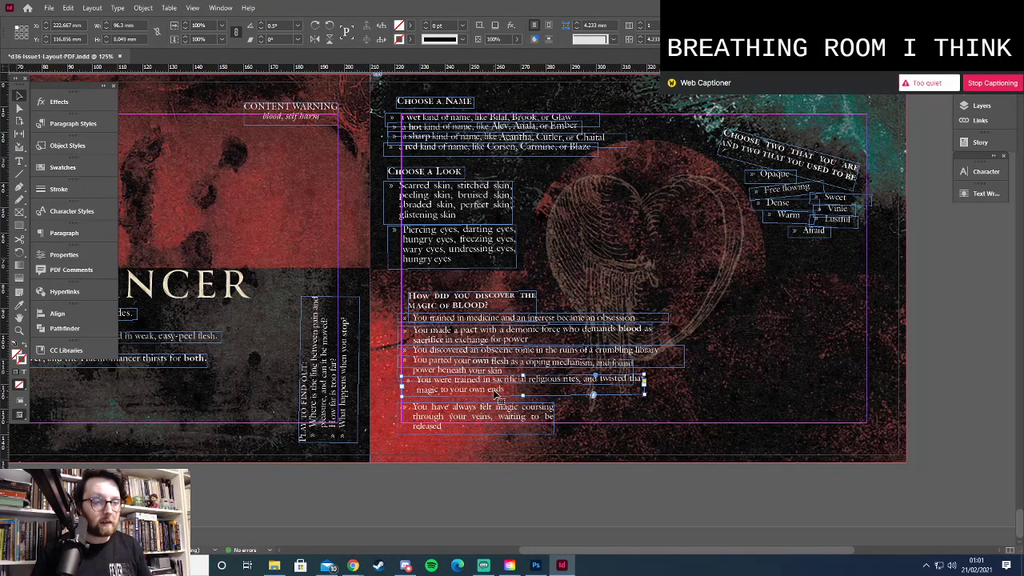
{"action": "key", "text": "Down"}
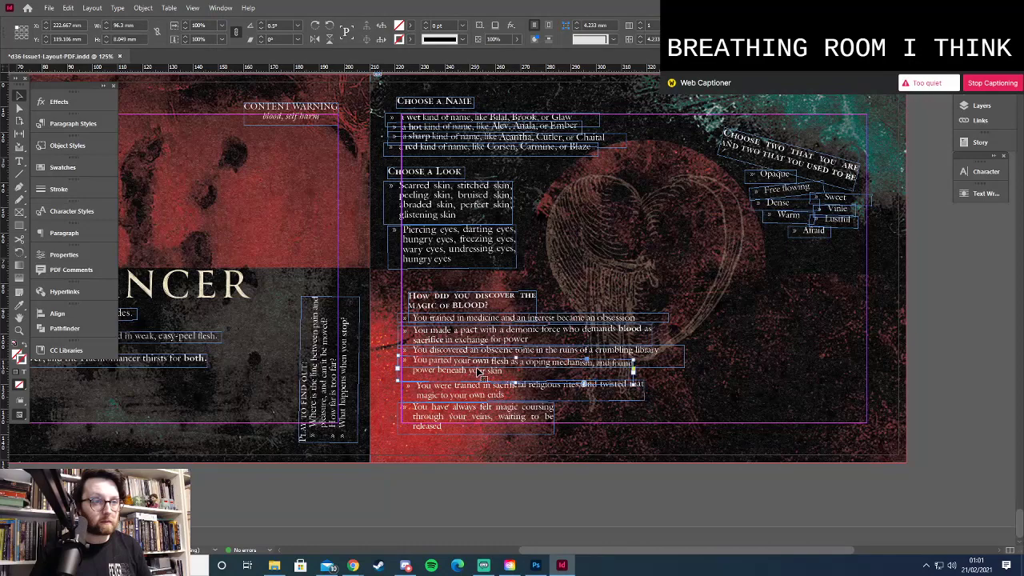
{"action": "left_click", "coordinate": [479, 372]}
{"action": "key", "text": "Down"}
{"action": "key", "text": "Down"}
{"action": "key", "text": "Down"}
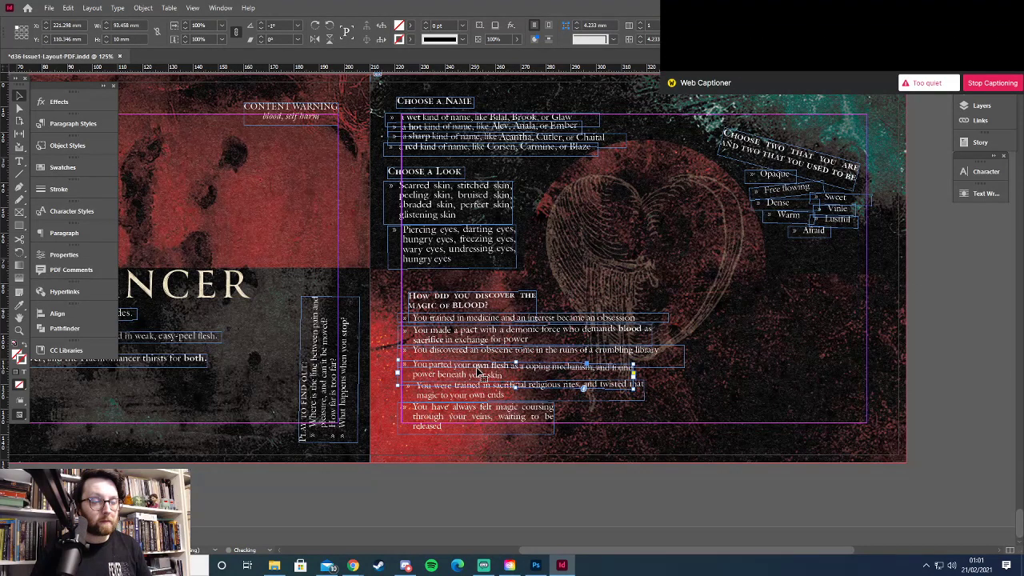
Nudge the "You discovered an obscene tome" answer down slightly to even out the spacing between the magic of blood answers
{"action": "left_click", "coordinate": [471, 352]}
{"action": "key", "text": "Down"}
{"action": "key", "text": "Down"}
{"action": "key", "text": "Down"}
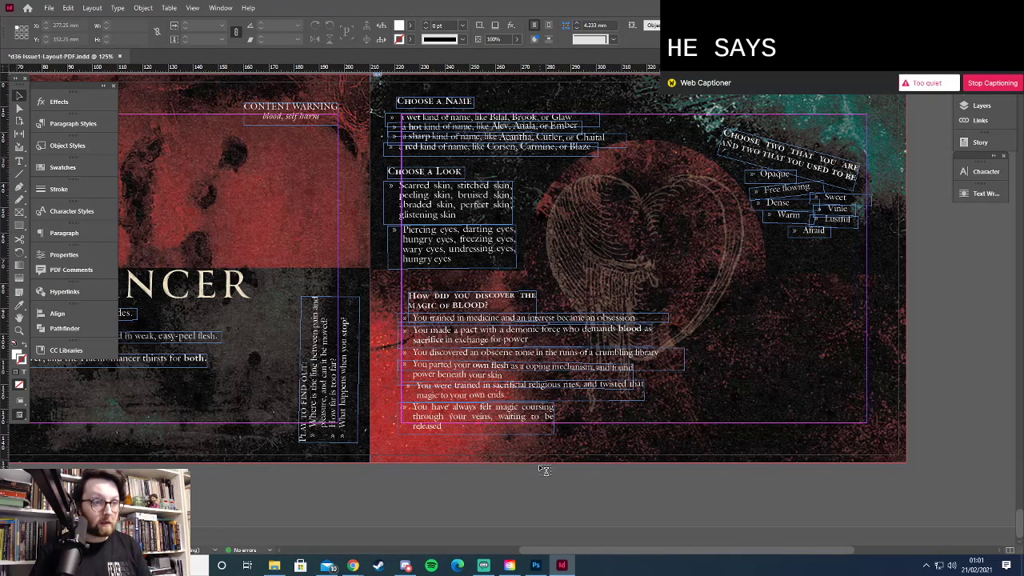
Enlarge the words "sacrificial religious rites" to 11 pt in the "You were trained" answer
{"action": "key", "text": "t"}
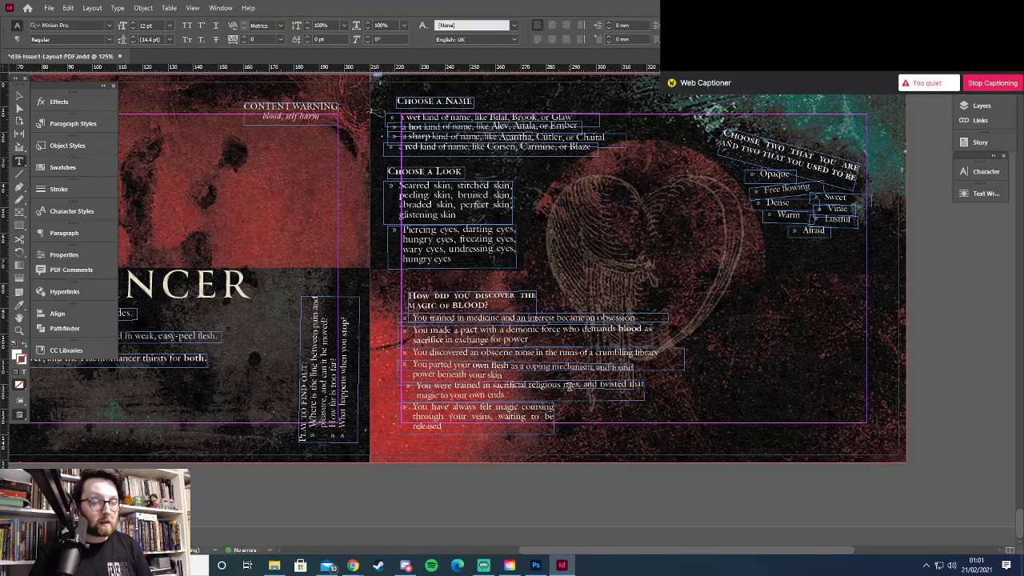
{"action": "double_click", "coordinate": [521, 385]}
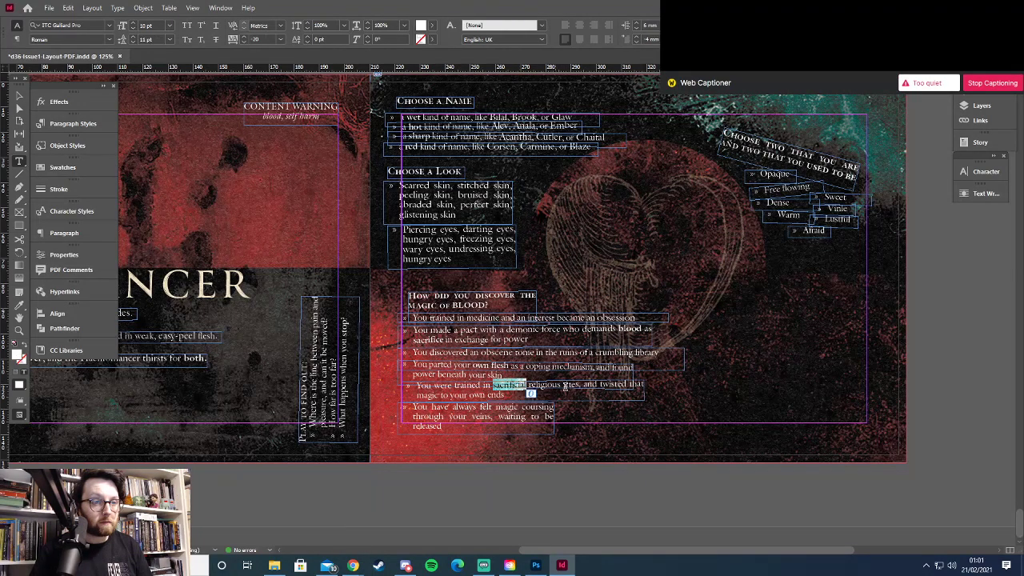
{"action": "left_click", "coordinate": [572, 394], "text": "shift"}
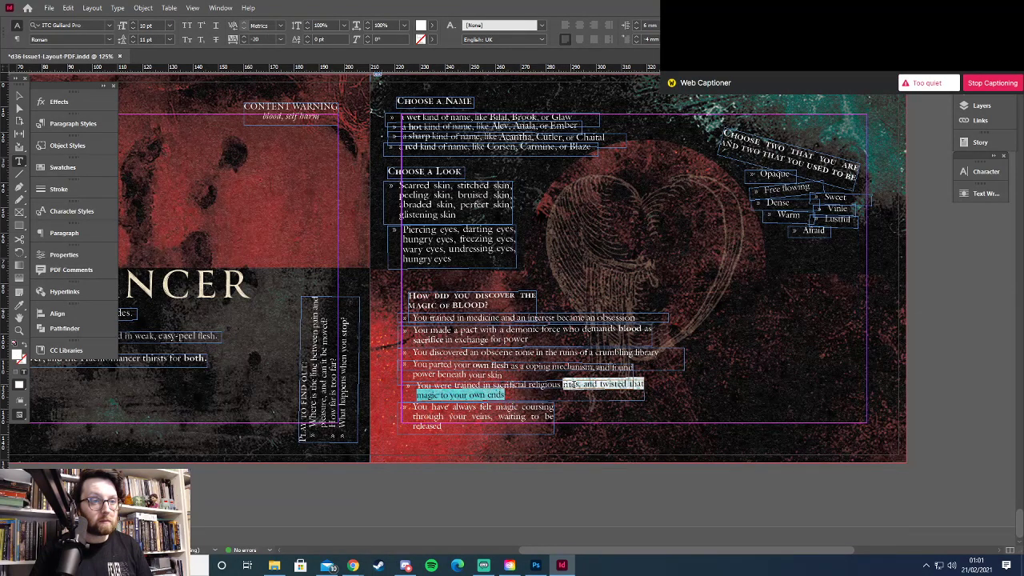
{"action": "left_click", "coordinate": [521, 385]}
{"action": "left_click_drag", "start_coordinate": [497, 385], "coordinate": [578, 385]}
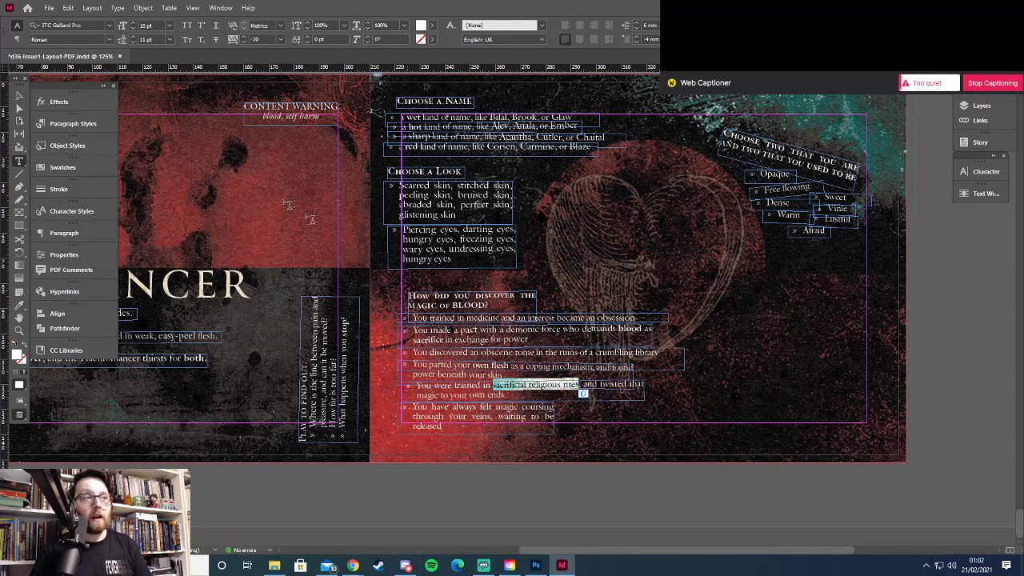
{"action": "key", "text": "ctrl+shift+period"}
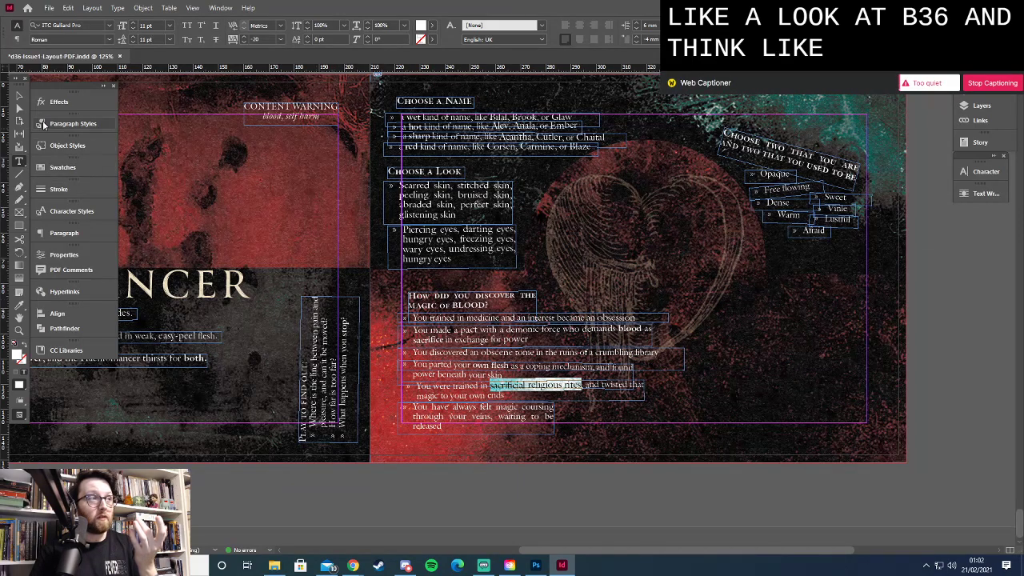
Try widening the frame of the "You have always felt magic" answer to about 65 mm
{"action": "left_click", "coordinate": [20, 96]}
{"action": "left_click", "coordinate": [552, 422]}
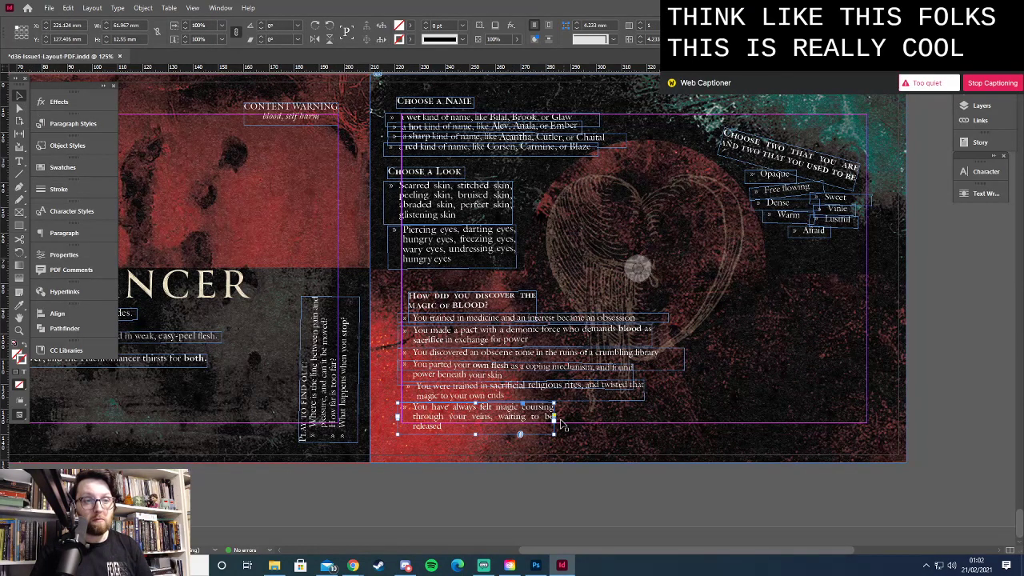
{"action": "left_click_drag", "start_coordinate": [556, 424], "coordinate": [560, 424]}
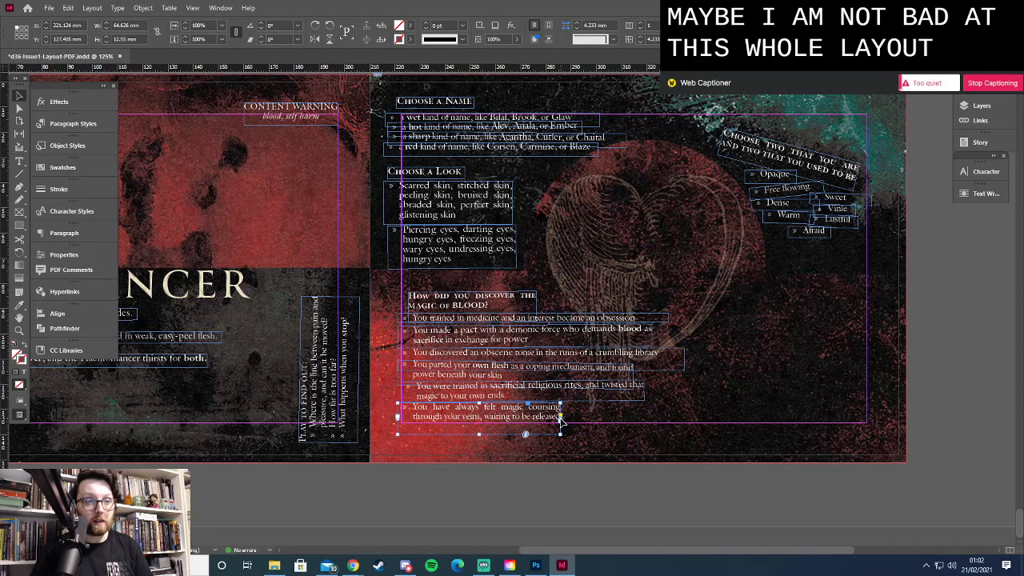
{"action": "left_click_drag", "start_coordinate": [560, 422], "coordinate": [554, 421]}
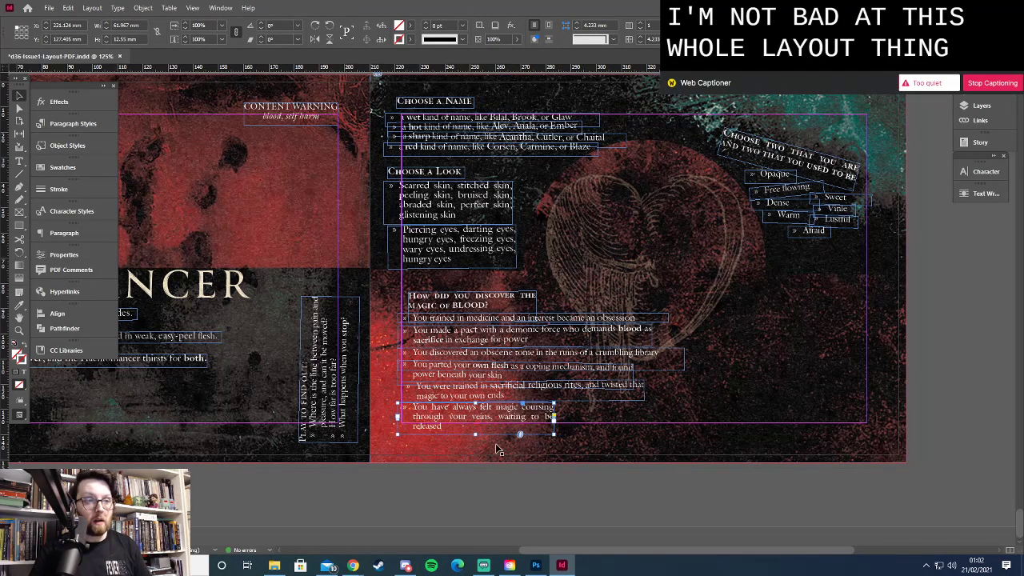
Enlarge the word "released" by one size step in the "You have always felt magic" answer
{"action": "key", "text": "t"}
{"action": "double_click", "coordinate": [432, 427]}
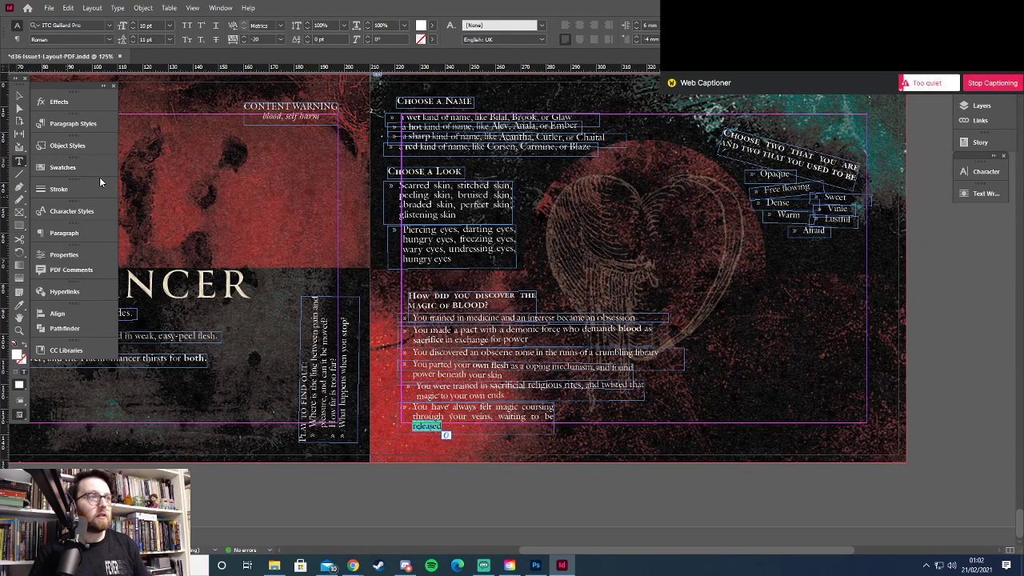
{"action": "left_click", "coordinate": [133, 22]}
{"action": "left_click", "coordinate": [19, 96]}
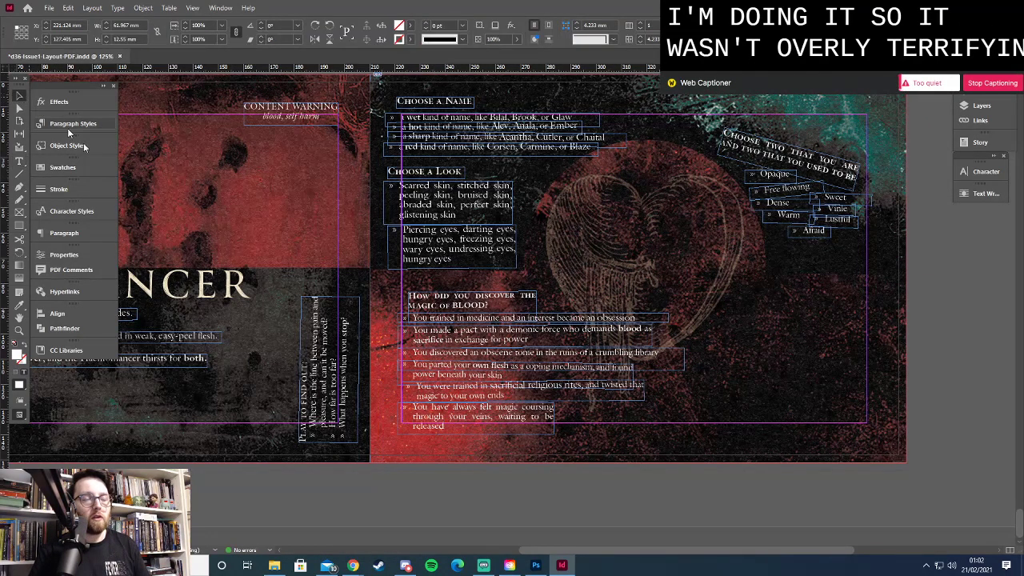
{"action": "left_click", "coordinate": [490, 484]}
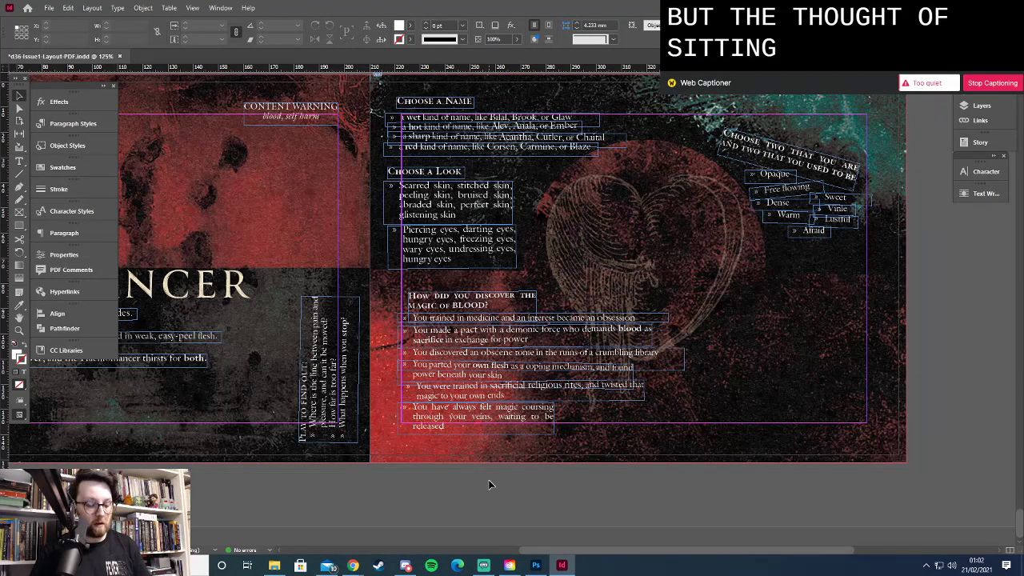
{"action": "left_click_drag", "start_coordinate": [645, 552], "coordinate": [686, 551]}
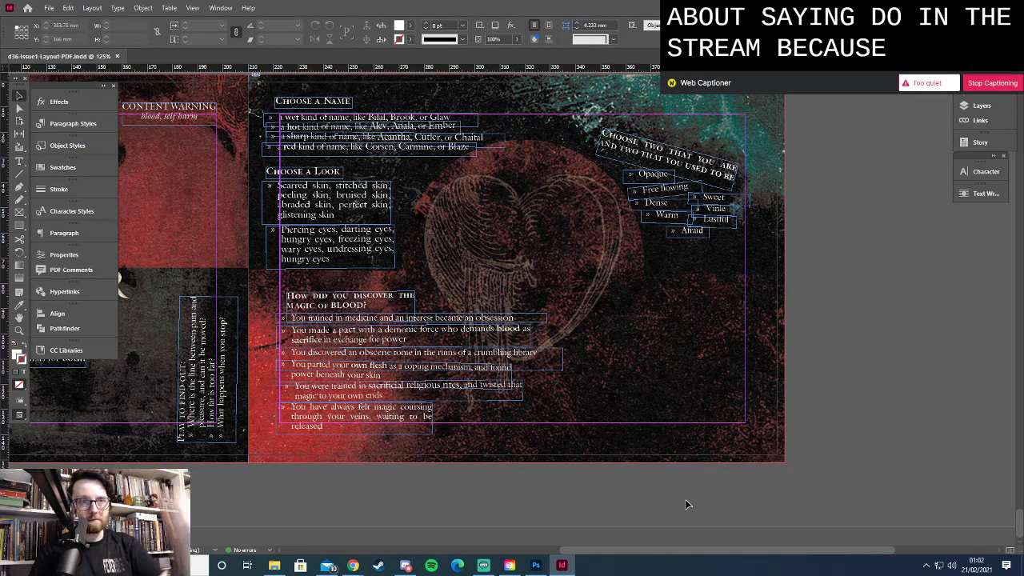
{"action": "key", "text": "alt+Tab"}
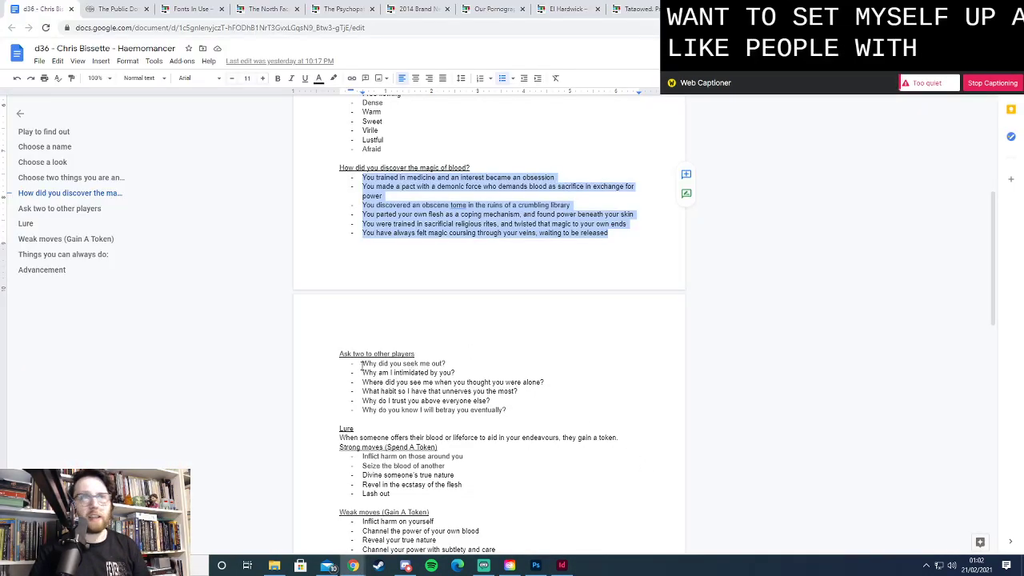
{"action": "key", "text": "alt+Tab"}
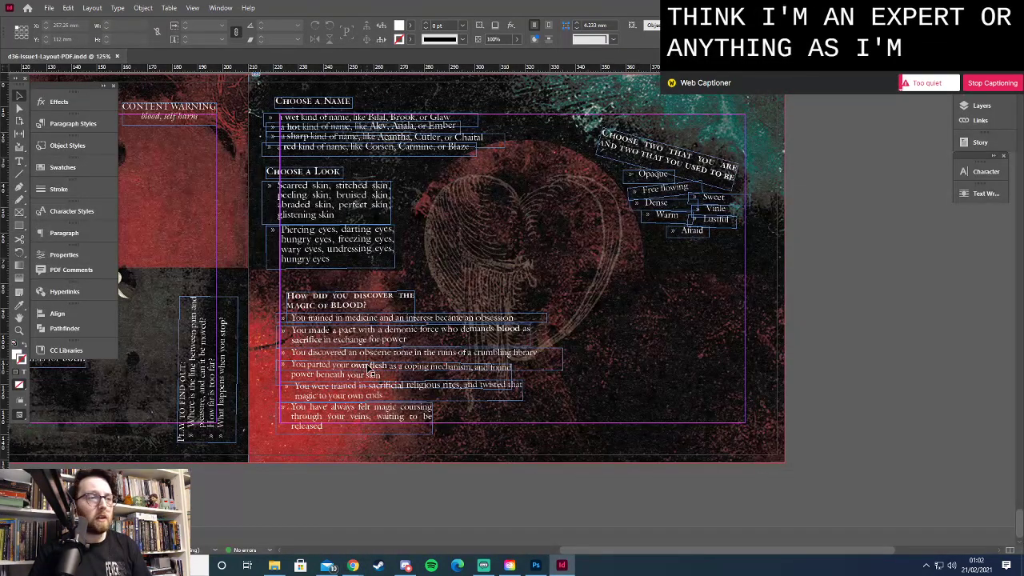
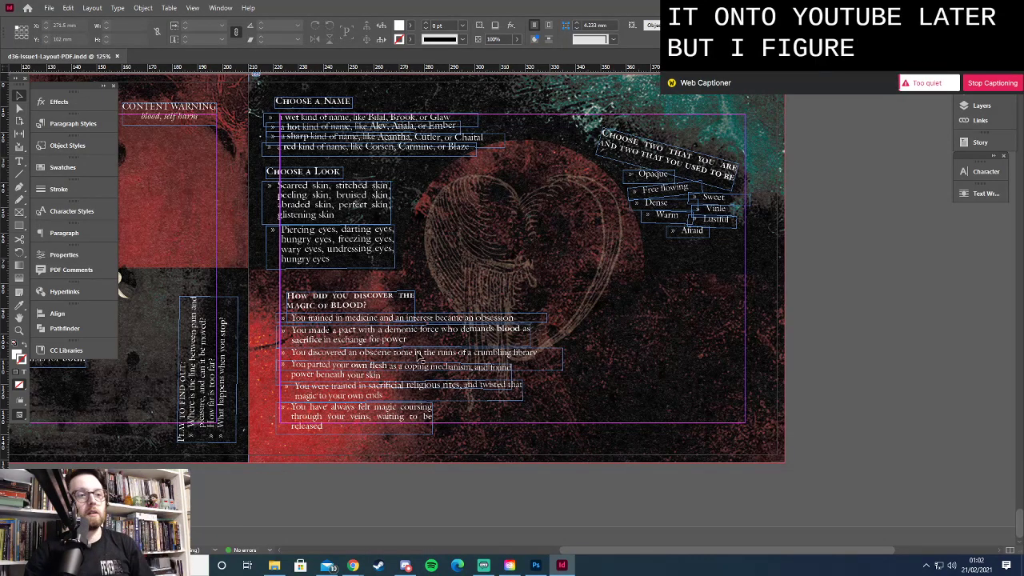
{"action": "key", "text": "alt+Tab"}
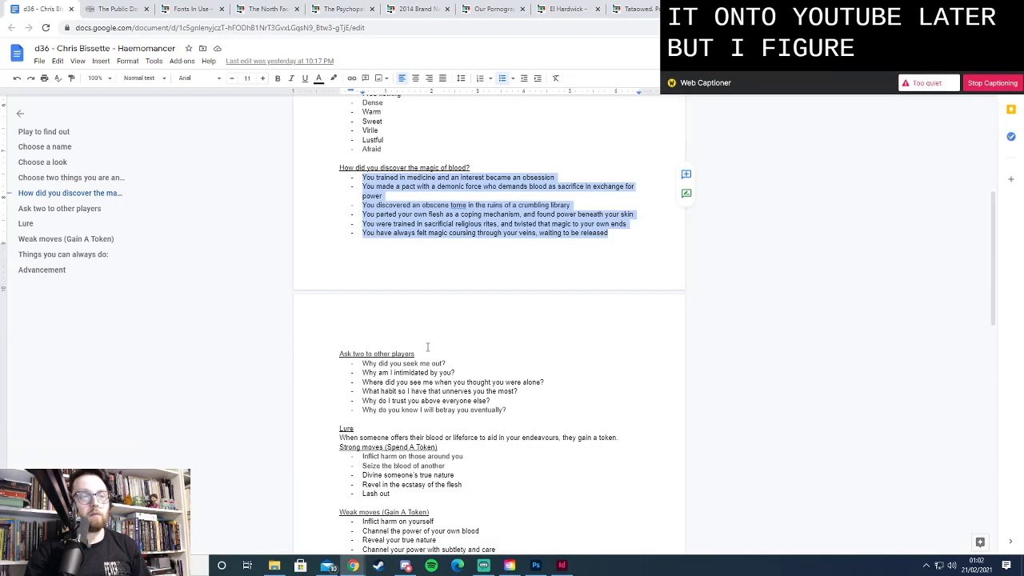
{"action": "key", "text": "alt+Tab"}
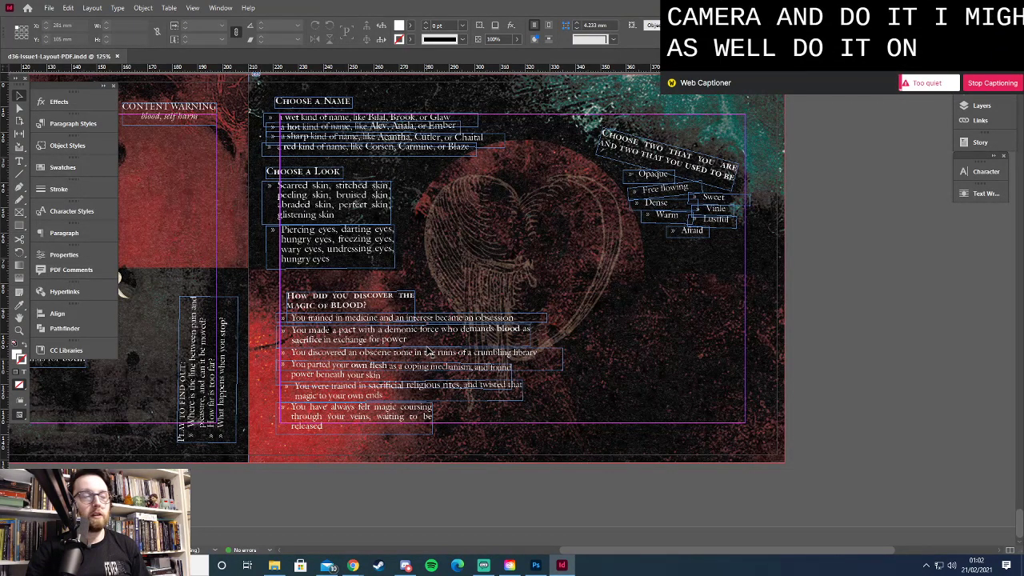
{"action": "key", "text": "alt+Tab"}
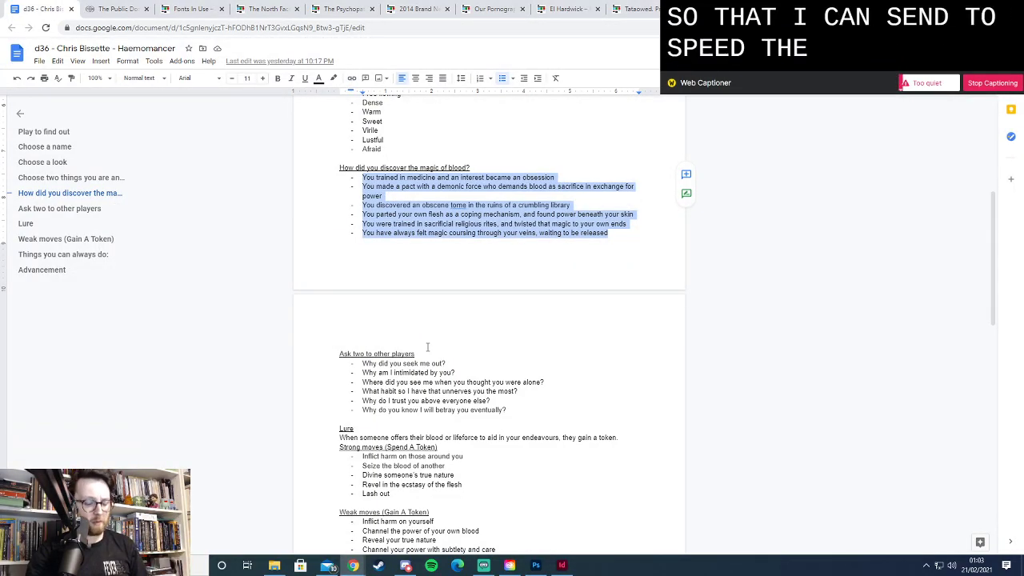
{"action": "key", "text": "alt+Tab"}
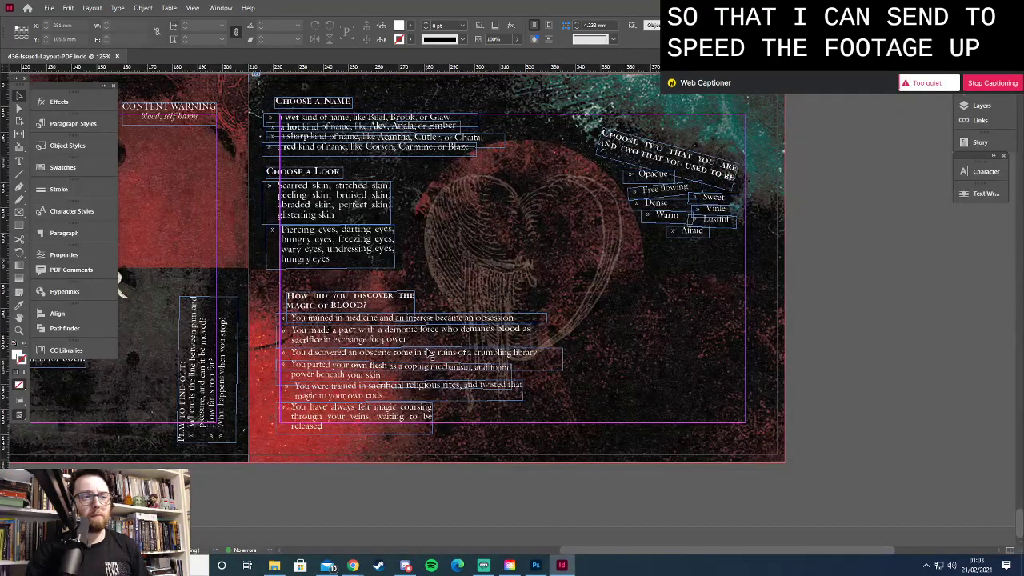
Copy the heading "Ask two to other players" from the Google Docs manuscript into a new text frame about 37 mm wide below the "Afraid" trait
{"action": "left_click", "coordinate": [19, 162]}
{"action": "left_click_drag", "start_coordinate": [649, 279], "coordinate": [739, 303]}
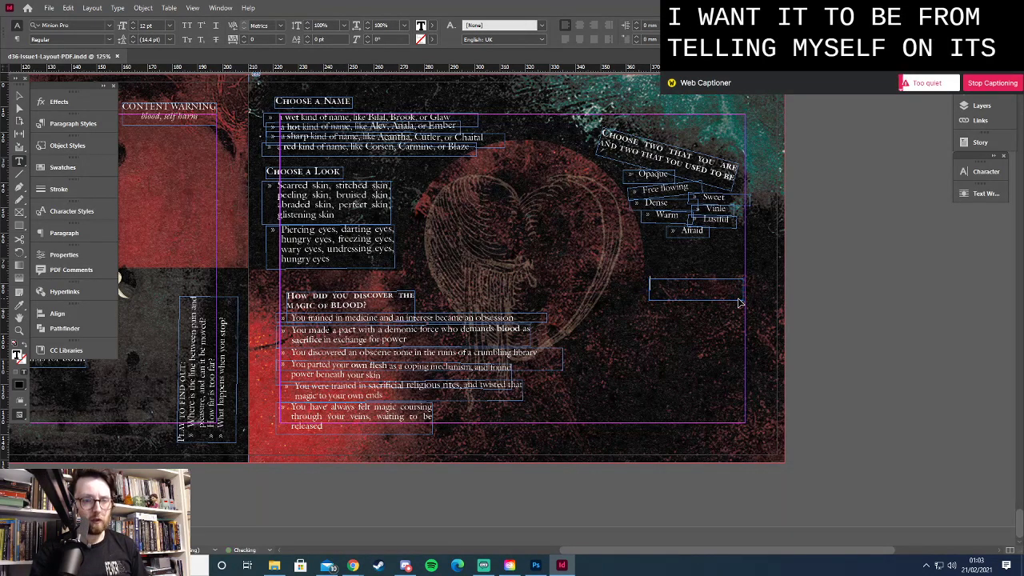
{"action": "key", "text": "alt+Tab"}
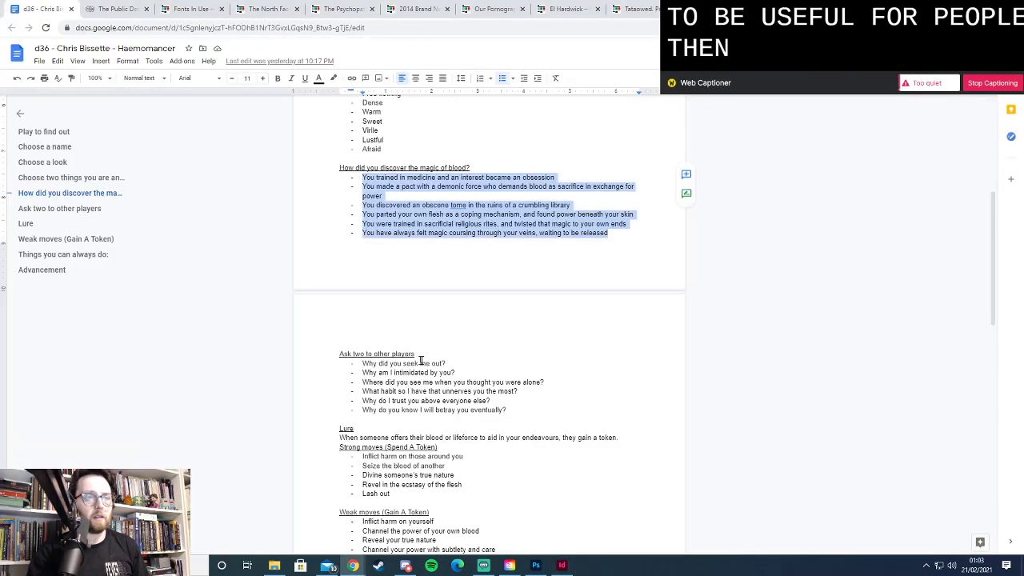
{"action": "left_click_drag", "start_coordinate": [415, 353], "coordinate": [338, 355]}
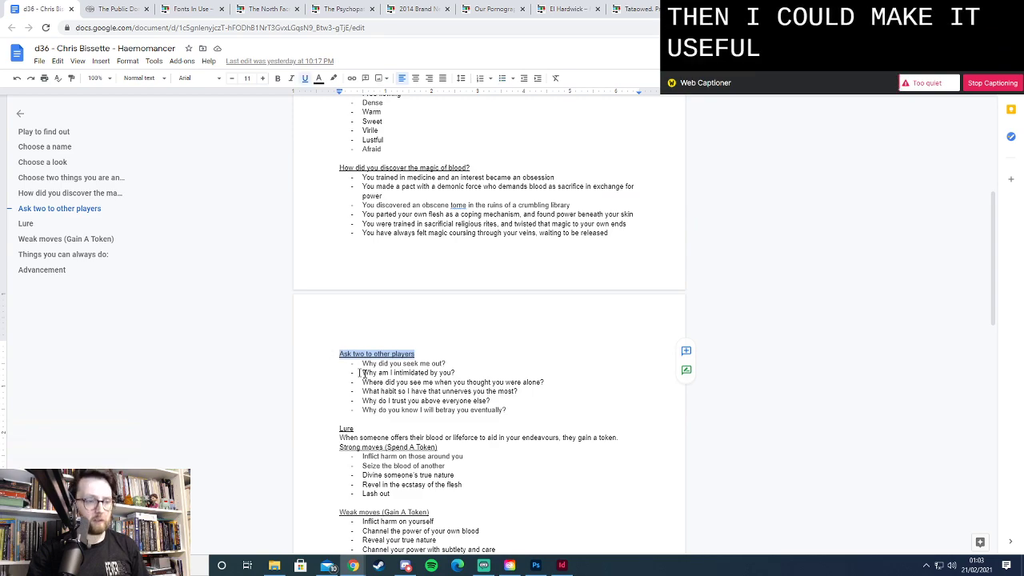
{"action": "key", "text": "alt+Tab"}
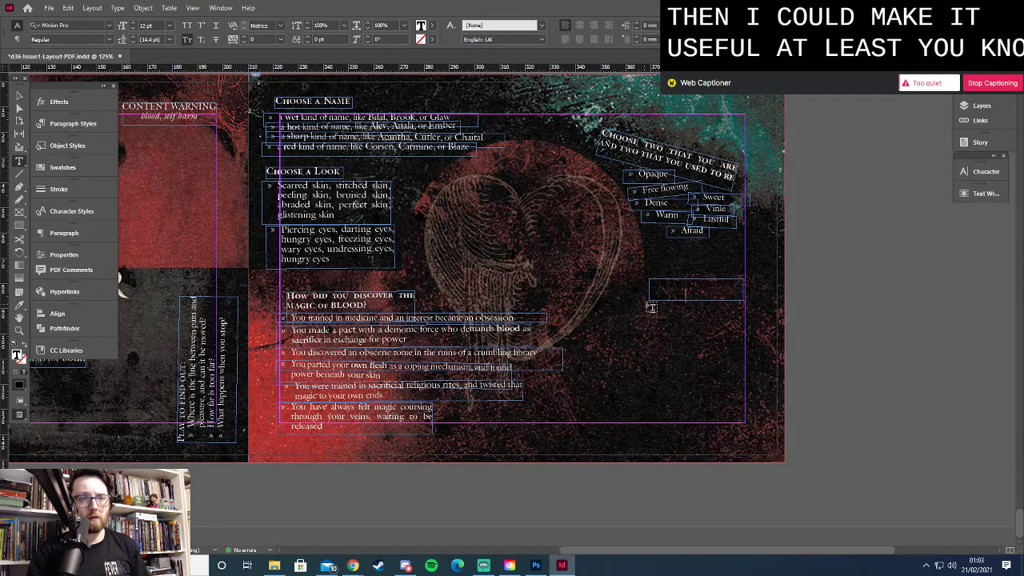
{"action": "key", "text": "ctrl+v"}
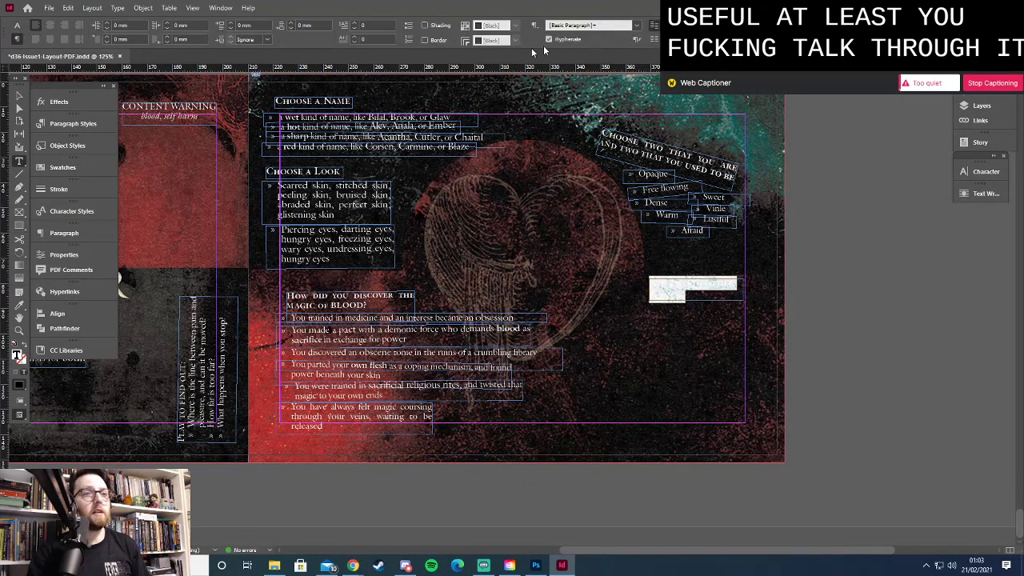
Apply the Haemomancer Body White style to the "Ask two to other players" heading and widen its frame to 45 mm so it fits one line
{"action": "left_click", "coordinate": [640, 26]}
{"action": "left_click", "coordinate": [617, 62]}
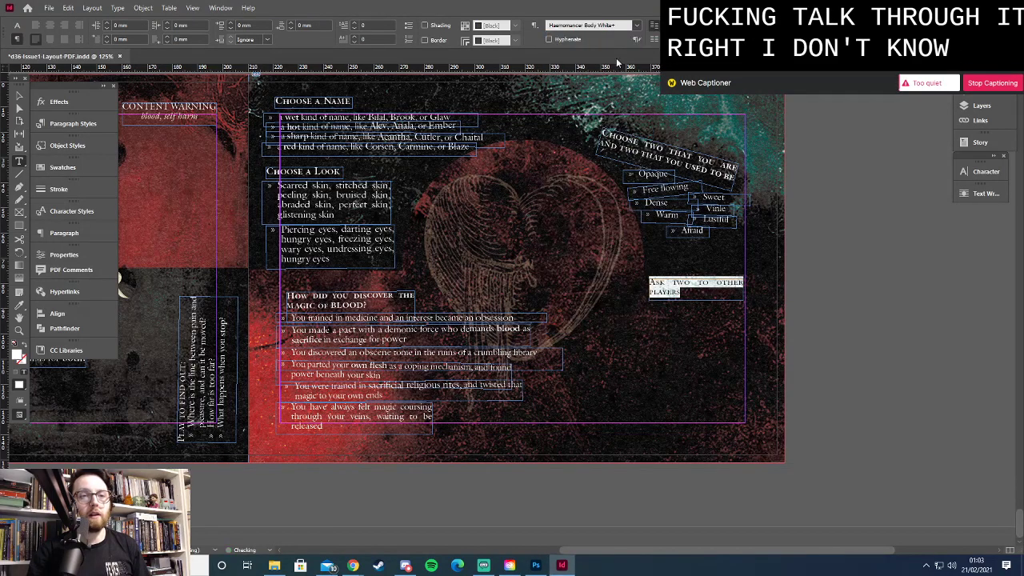
{"action": "left_click", "coordinate": [20, 96]}
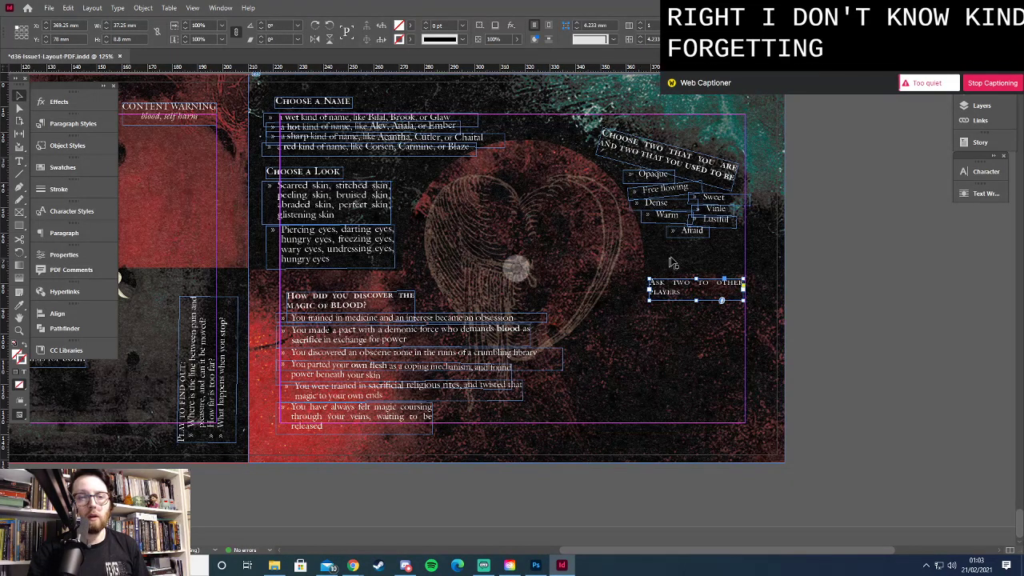
{"action": "left_click_drag", "start_coordinate": [743, 290], "coordinate": [764, 293]}
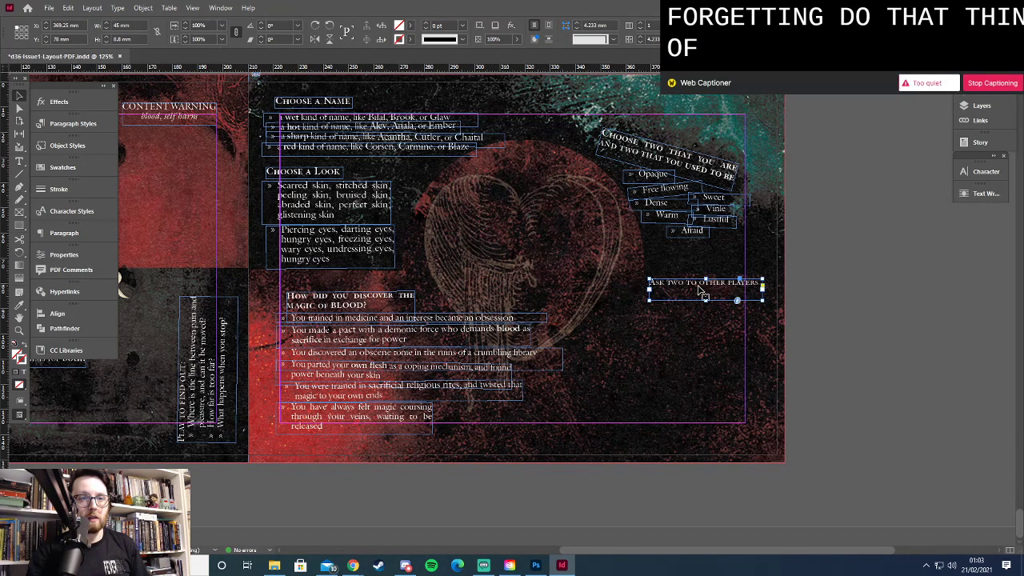
Tilt the "Ask two to other players" heading to -1°, then shorten its frame to one line and nudge it down
{"action": "left_click_drag", "start_coordinate": [766, 304], "coordinate": [769, 310]}
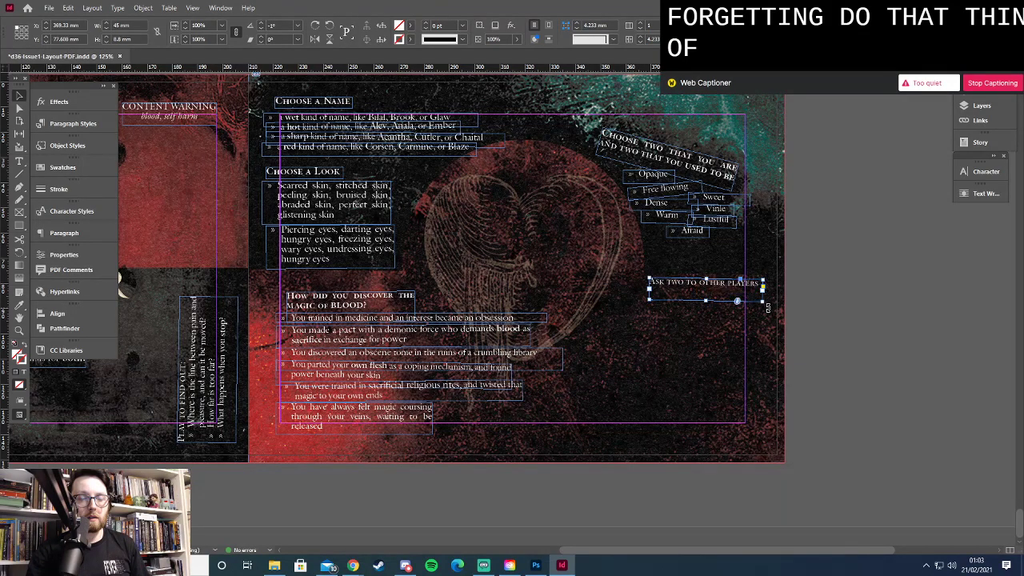
{"action": "left_click_drag", "start_coordinate": [706, 302], "coordinate": [705, 290]}
{"action": "key", "text": "Down"}
{"action": "key", "text": "Down"}
{"action": "key", "text": "Down"}
{"action": "key", "text": "Down"}
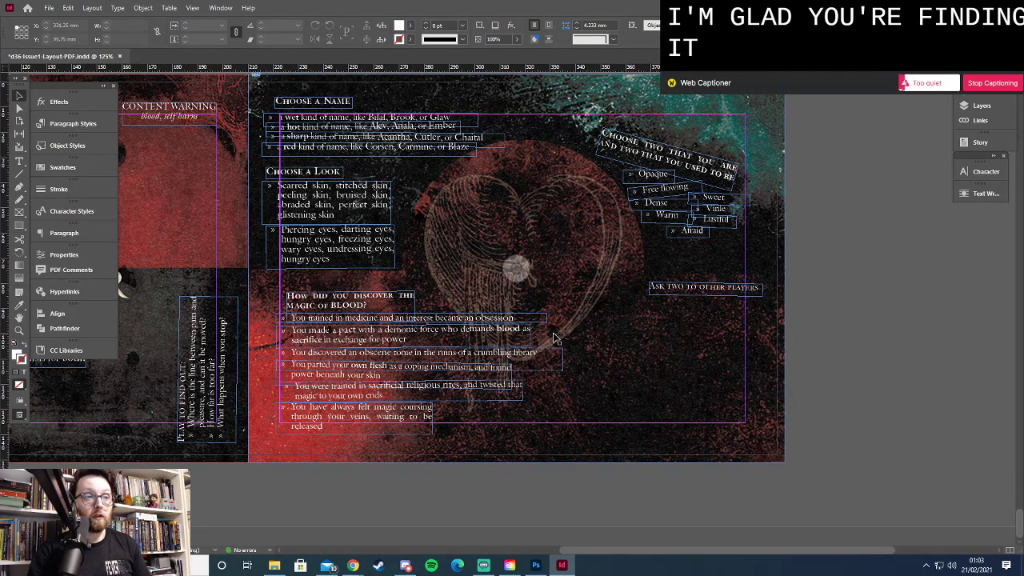
Copy the six "Ask two to other players" questions from the Google Docs manuscript into a new Haemomancer Bullets White text frame below that heading
{"action": "key", "text": "alt+Tab"}
{"action": "left_click_drag", "start_coordinate": [363, 364], "coordinate": [513, 408]}
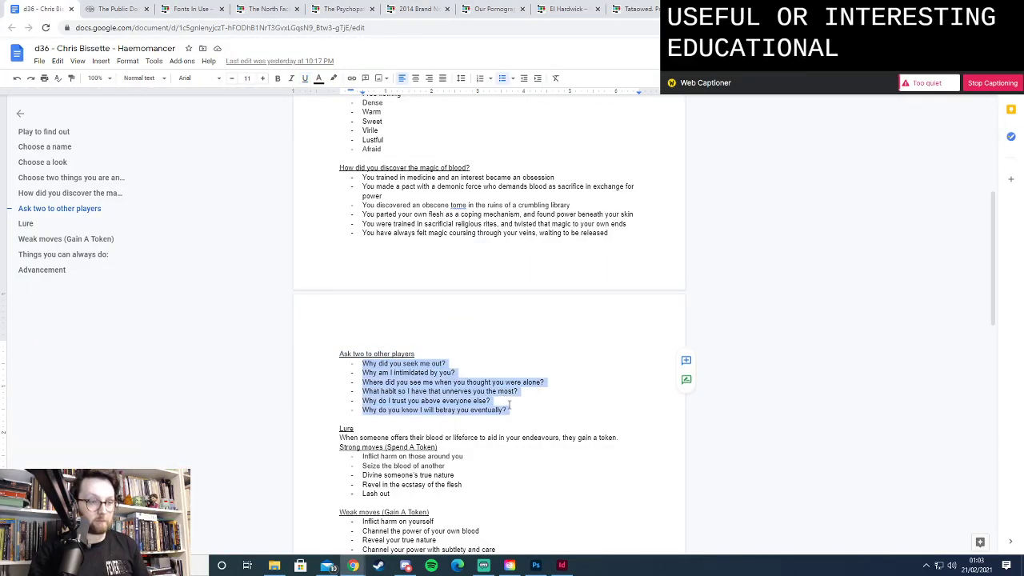
{"action": "key", "text": "alt+Tab"}
{"action": "key", "text": "t"}
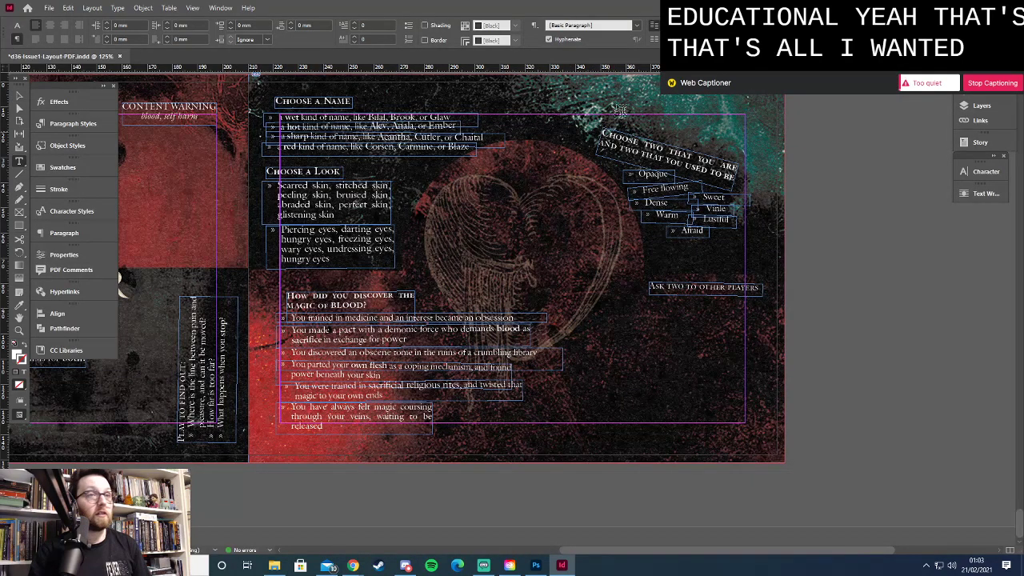
{"action": "left_click", "coordinate": [636, 24]}
{"action": "left_click", "coordinate": [613, 60]}
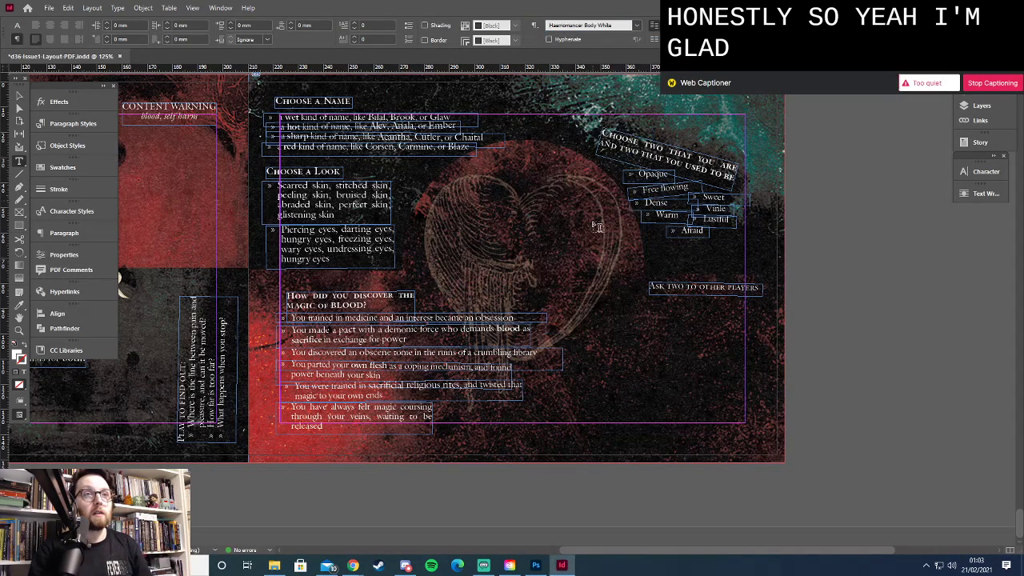
{"action": "left_click", "coordinate": [636, 25]}
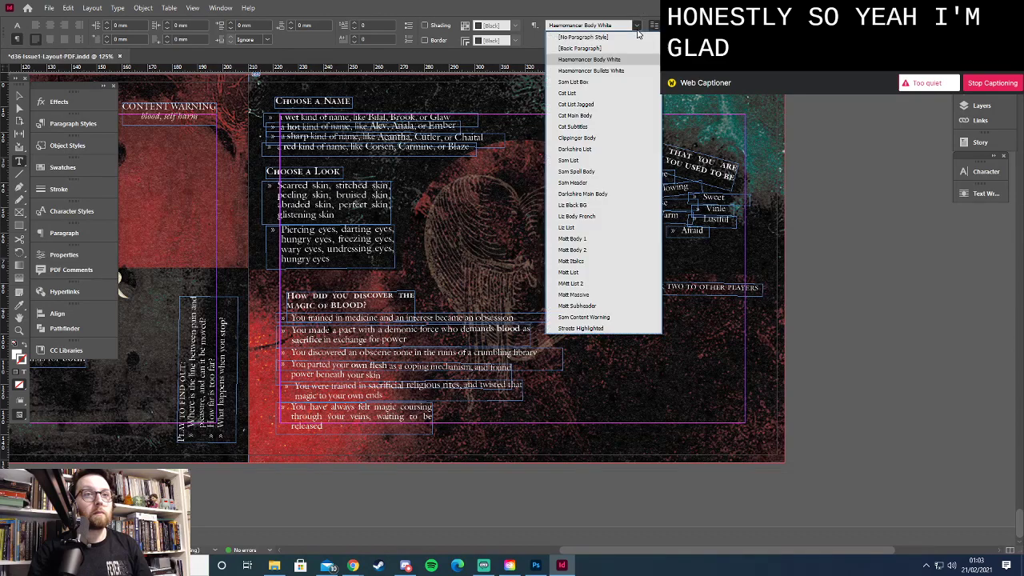
{"action": "left_click", "coordinate": [613, 77]}
{"action": "left_click_drag", "start_coordinate": [595, 316], "coordinate": [758, 379]}
{"action": "type", "text": "Why did you seek me out? Why am I intimidated by you? Where did you see me when you thought you were alone? What habit do I have that unnerves you the most?"}
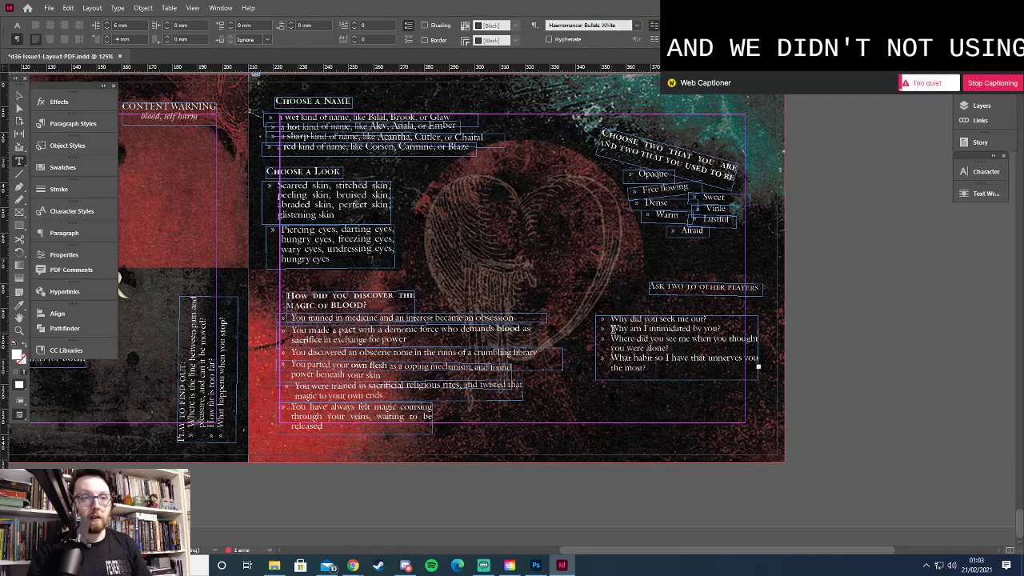
Cut every question after "Why did you seek me out?", then shorten that question's frame to one line and place it under the heading
{"action": "left_click_drag", "start_coordinate": [611, 328], "coordinate": [648, 369]}
{"action": "key", "text": "ctrl+x"}
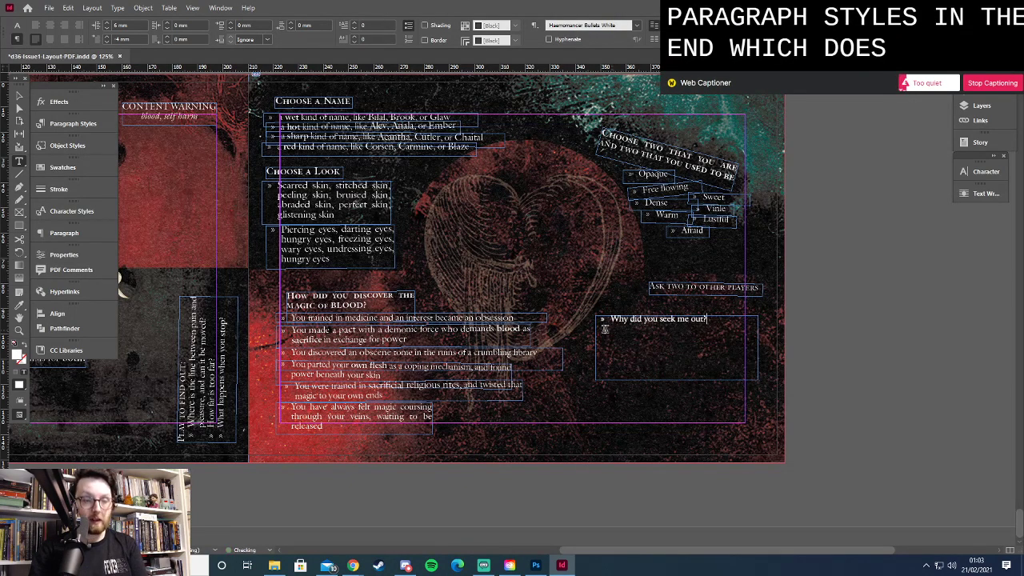
{"action": "left_click", "coordinate": [20, 96]}
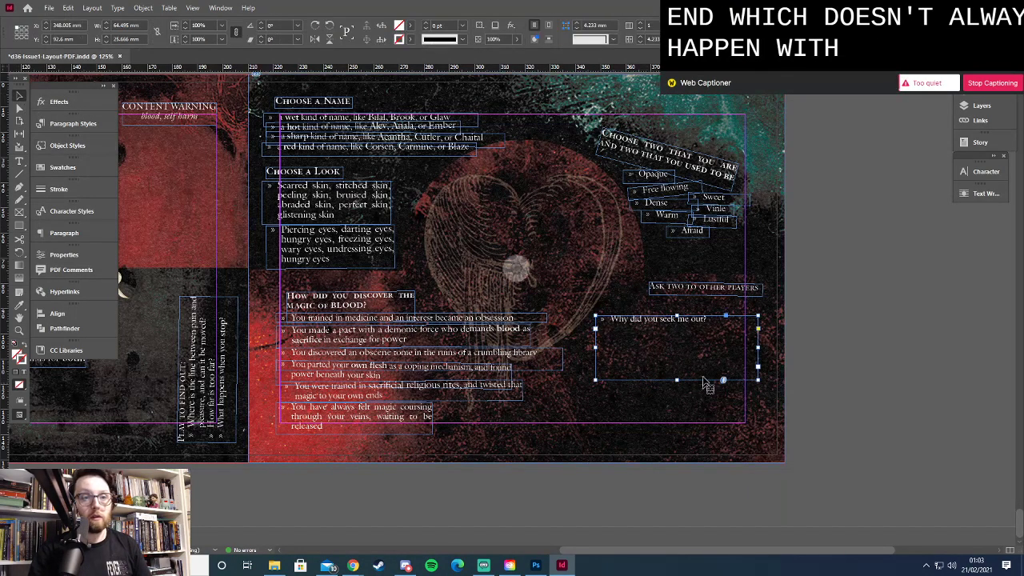
{"action": "left_click_drag", "start_coordinate": [677, 379], "coordinate": [672, 331]}
{"action": "left_click_drag", "start_coordinate": [758, 331], "coordinate": [698, 304]}
Paste the cut questions into a new frame about 48 mm wide and cut everything after "Why am I intimidated by you?"
{"action": "key", "text": "t"}
{"action": "left_click_drag", "start_coordinate": [618, 321], "coordinate": [740, 388]}
{"action": "key", "text": "ctrl+v"}
{"action": "left_click", "coordinate": [632, 334], "text": "shift"}
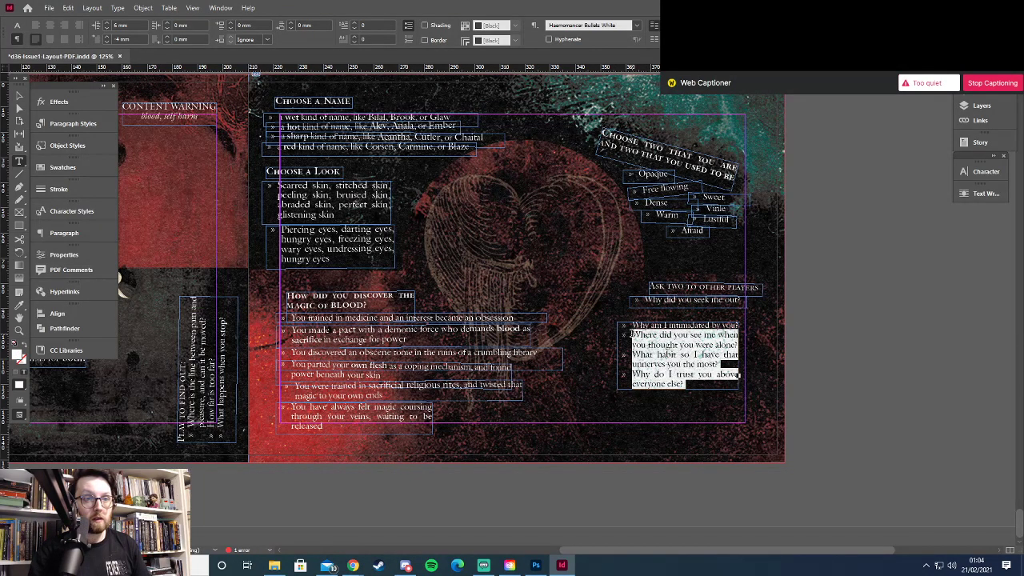
{"action": "key", "text": "ctrl+x"}
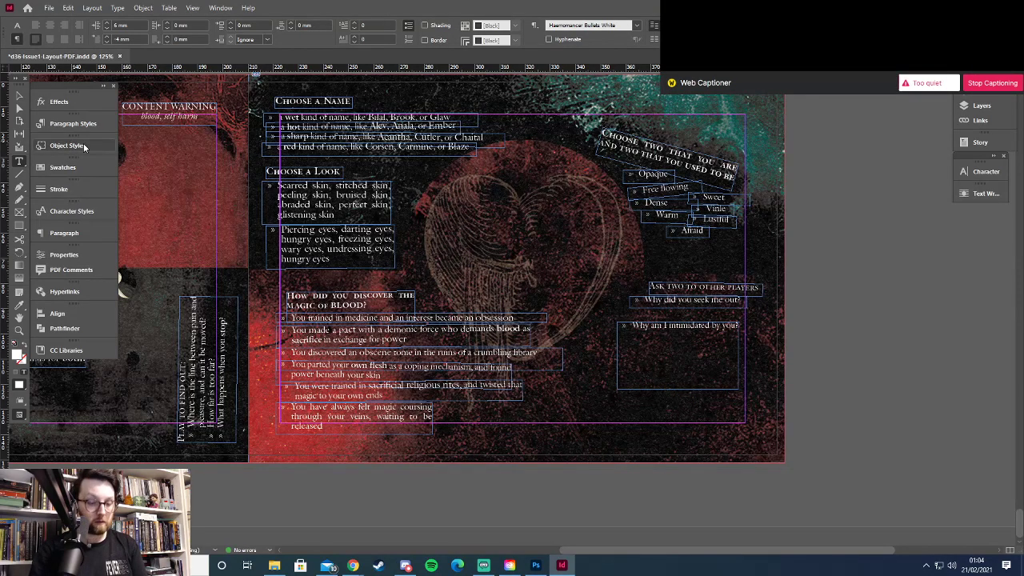
Shorten the "Why am I intimidated by you?" frame to one line, tilt it 0.5° and place it under the first question
{"action": "left_click", "coordinate": [14, 96]}
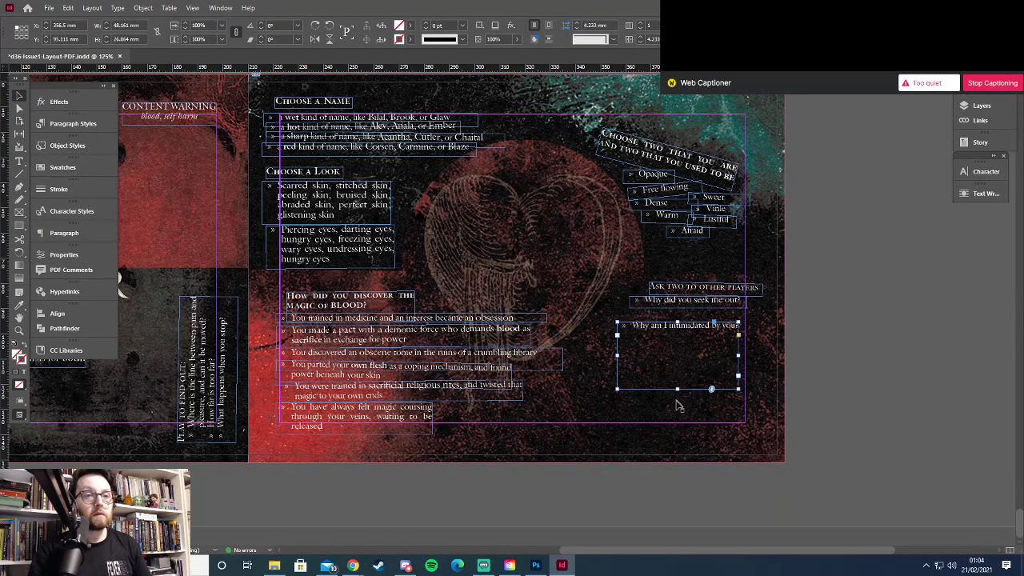
{"action": "left_click_drag", "start_coordinate": [679, 390], "coordinate": [676, 338]}
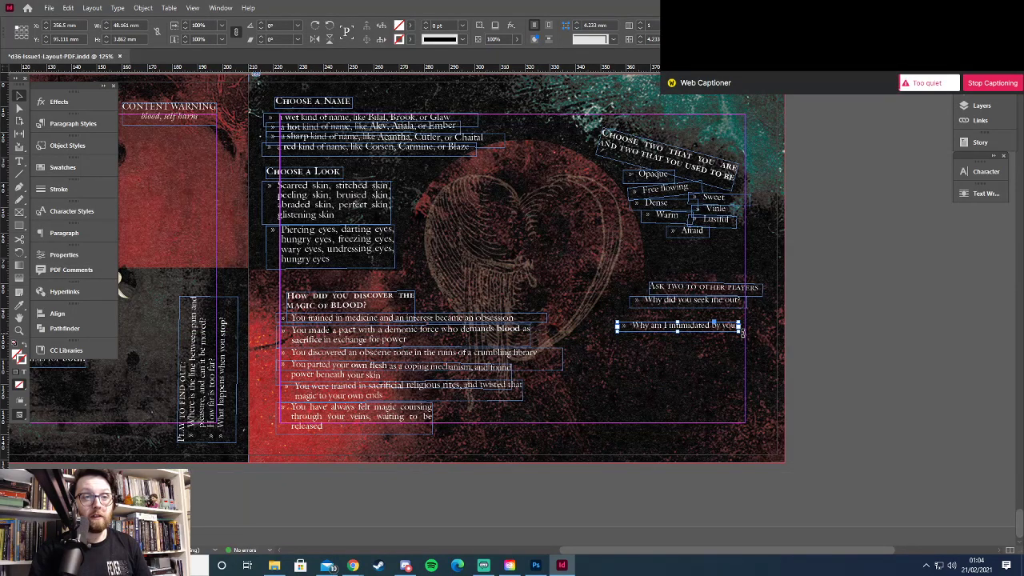
{"action": "left_click_drag", "start_coordinate": [736, 331], "coordinate": [686, 311]}
{"action": "key", "text": "Up"}
{"action": "key", "text": "Up"}
{"action": "key", "text": "Up"}
{"action": "key", "text": "Up"}
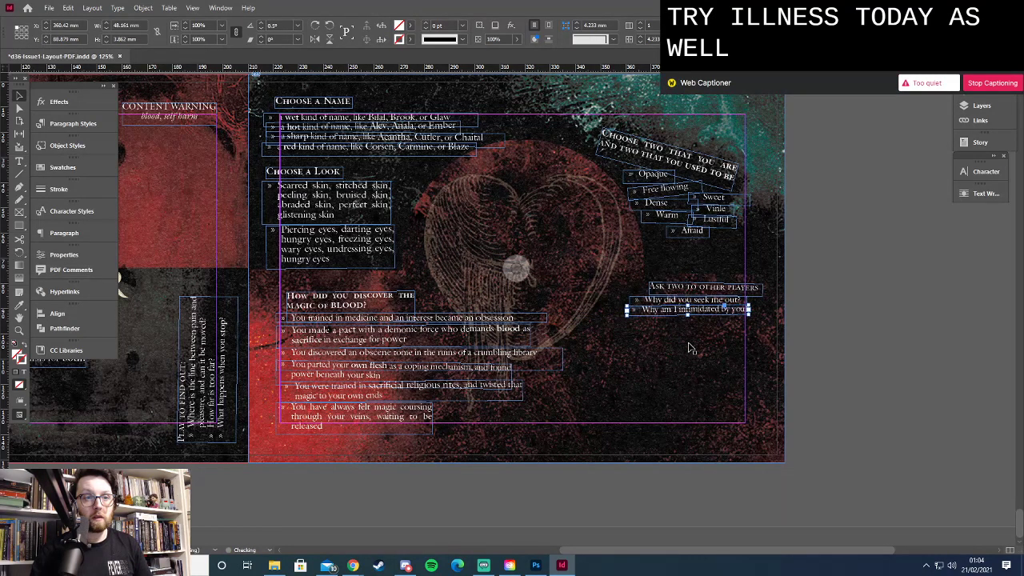
Paste only "Where did you see me when you thought you were alone?" in a new two-line frame about 47 mm wide, tilted -1°, below the second question
{"action": "key", "text": "t"}
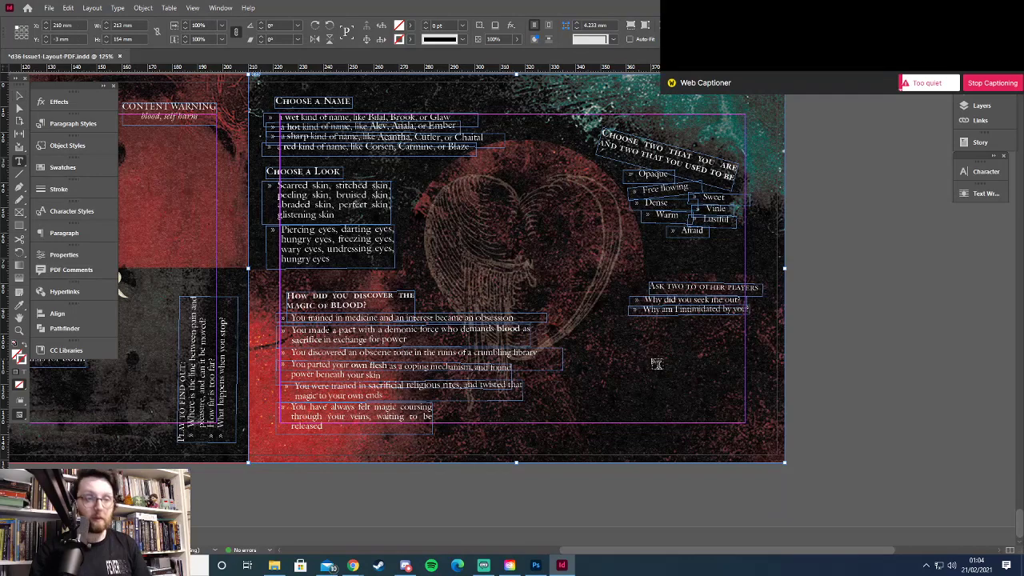
{"action": "left_click_drag", "start_coordinate": [617, 335], "coordinate": [734, 422]}
{"action": "left_click", "coordinate": [725, 415]}
{"action": "key", "text": "ctrl+v"}
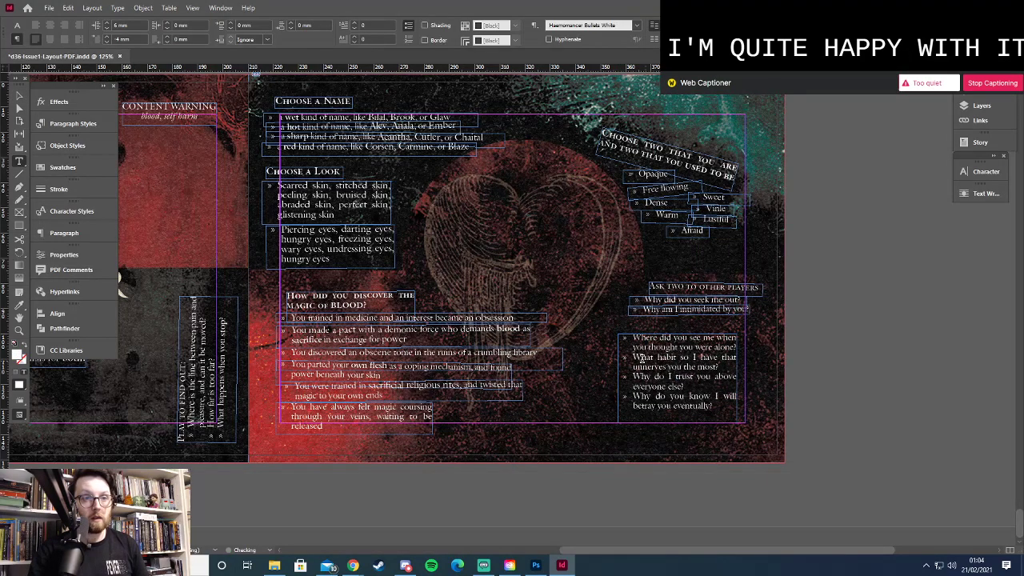
{"action": "left_click", "coordinate": [634, 357], "text": "shift"}
{"action": "key", "text": "BackSpace"}
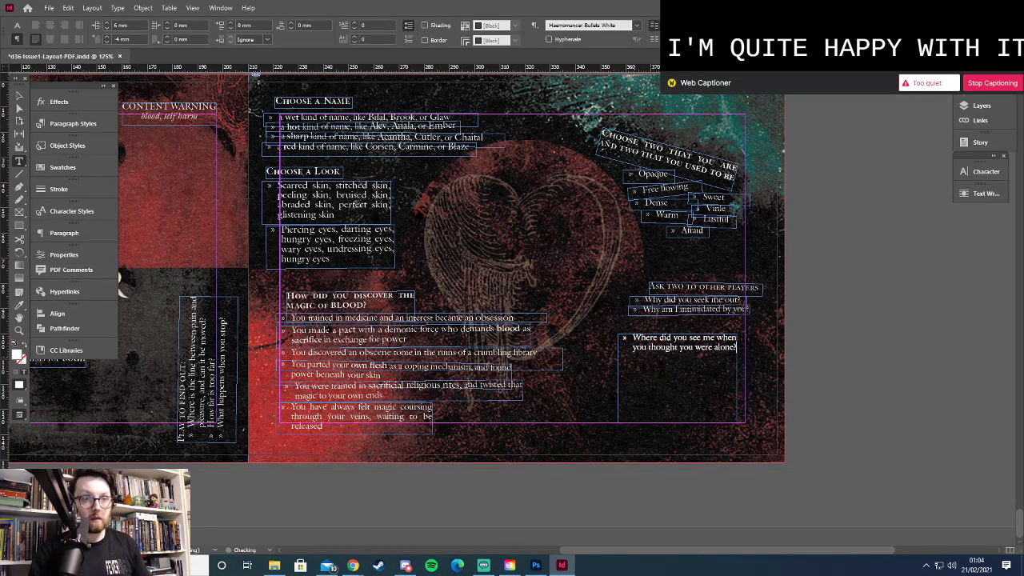
{"action": "key", "text": "Escape"}
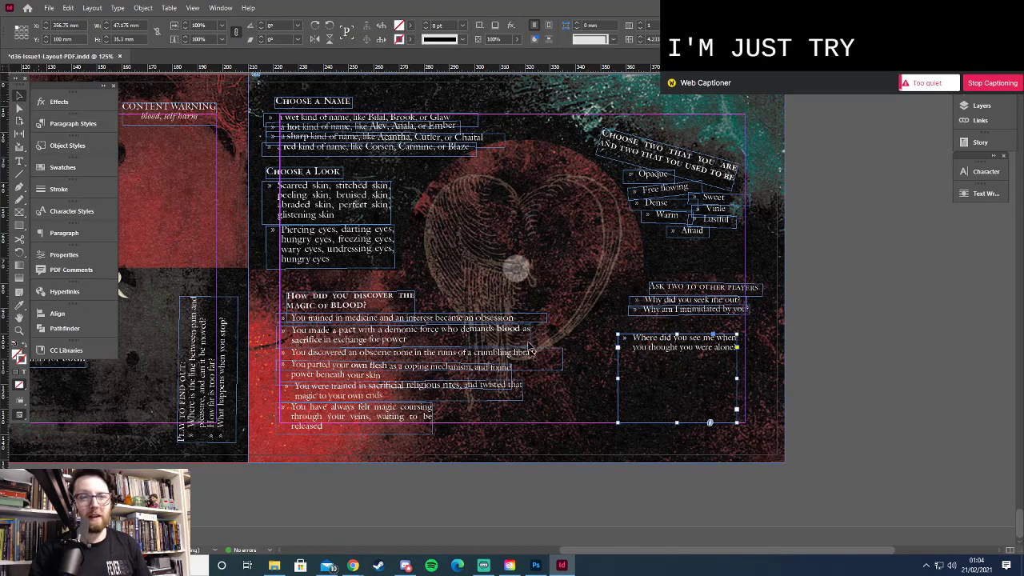
{"action": "left_click_drag", "start_coordinate": [675, 423], "coordinate": [727, 340]}
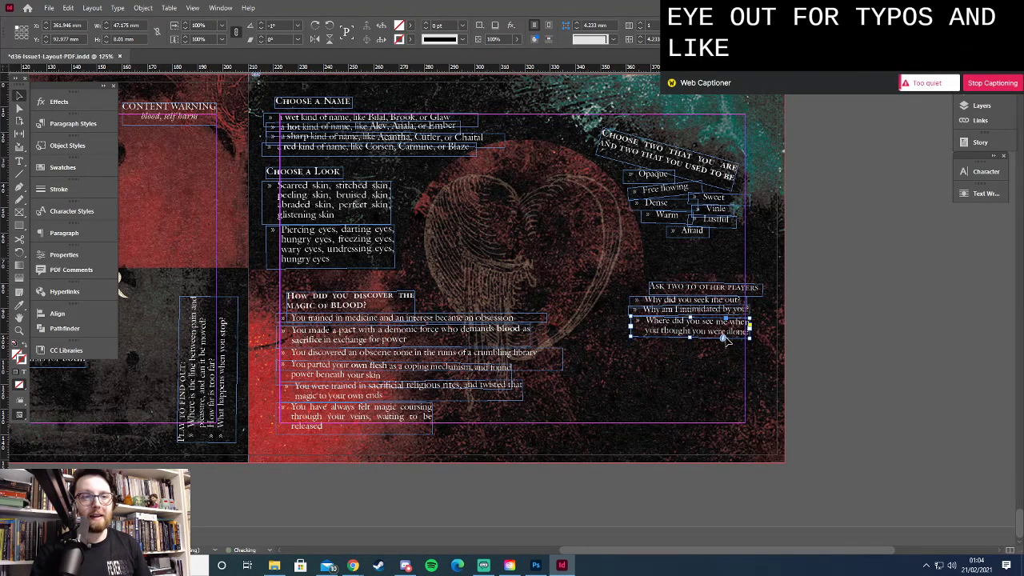
Paste only "What habit so I have that unnerves you the most?" in a new two-line frame about 53 mm wide, tilted 0.5°, below the third question
{"action": "left_click", "coordinate": [680, 386]}
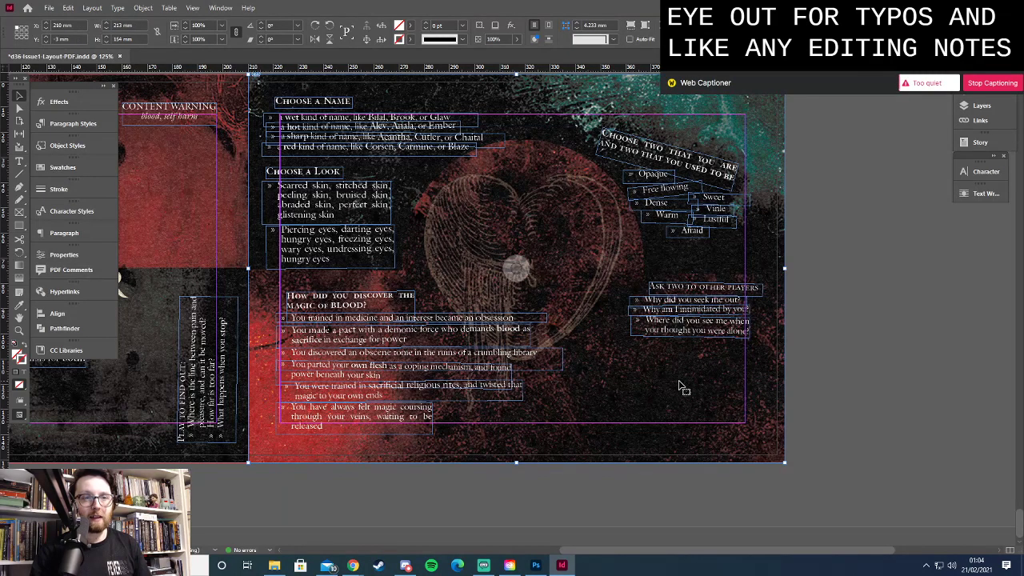
{"action": "key", "text": "t"}
{"action": "left_click_drag", "start_coordinate": [617, 354], "coordinate": [751, 429]}
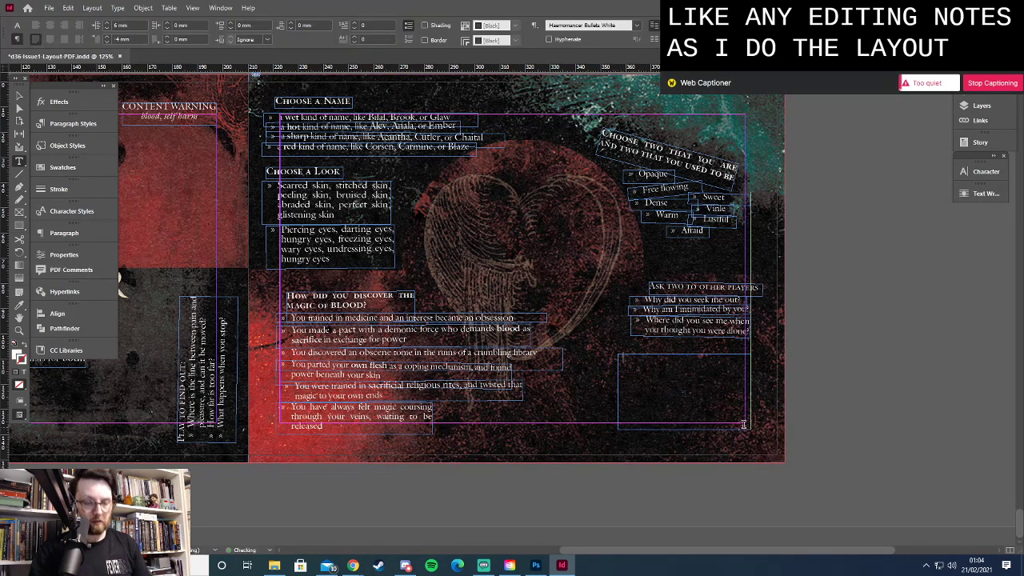
{"action": "key", "text": "ctrl+v"}
{"action": "left_click_drag", "start_coordinate": [637, 376], "coordinate": [690, 408]}
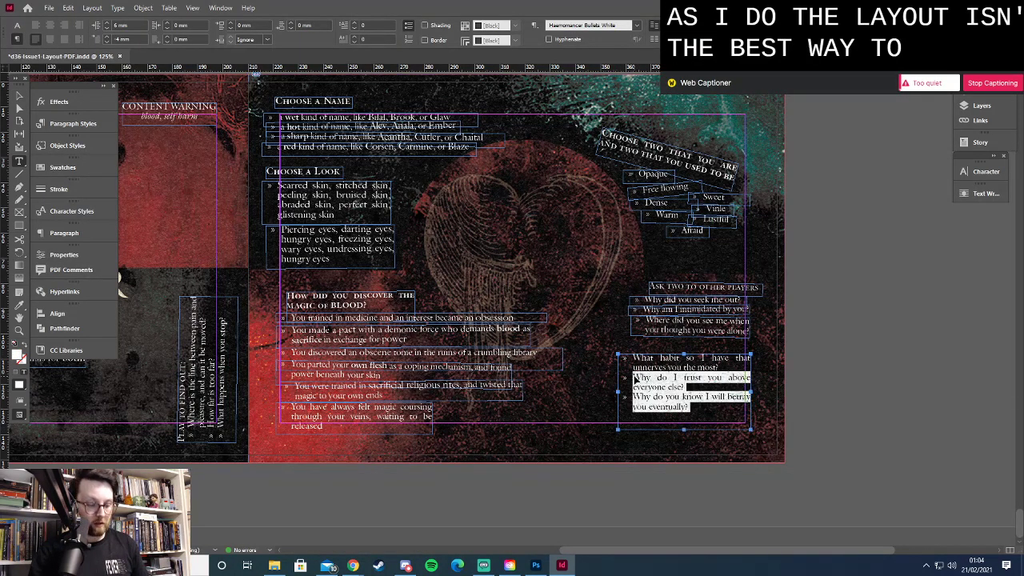
{"action": "key", "text": "BackSpace"}
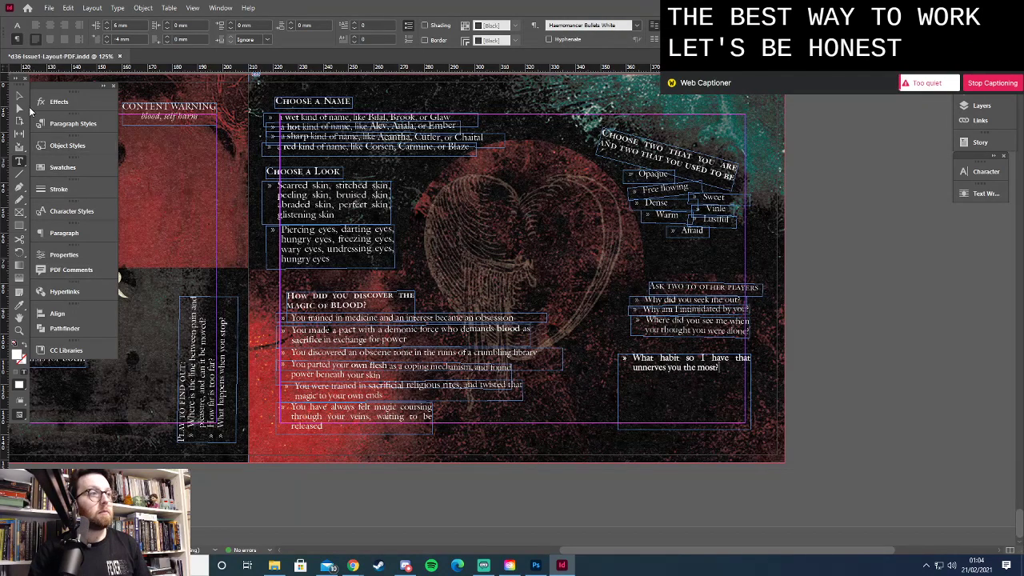
{"action": "left_click", "coordinate": [19, 96]}
{"action": "left_click_drag", "start_coordinate": [681, 432], "coordinate": [684, 375]}
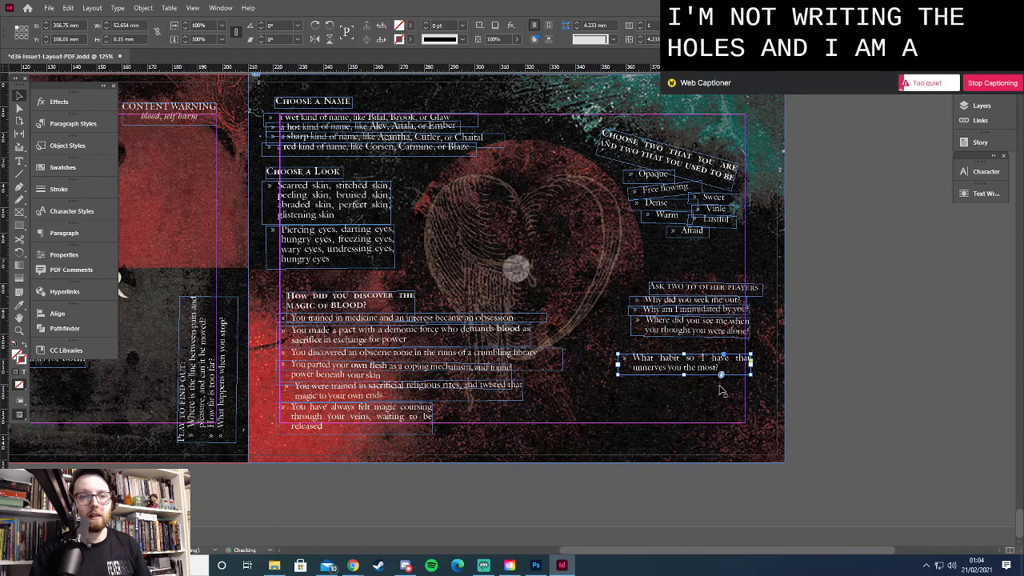
{"action": "left_click_drag", "start_coordinate": [756, 377], "coordinate": [757, 375]}
{"action": "left_click_drag", "start_coordinate": [681, 369], "coordinate": [694, 350]}
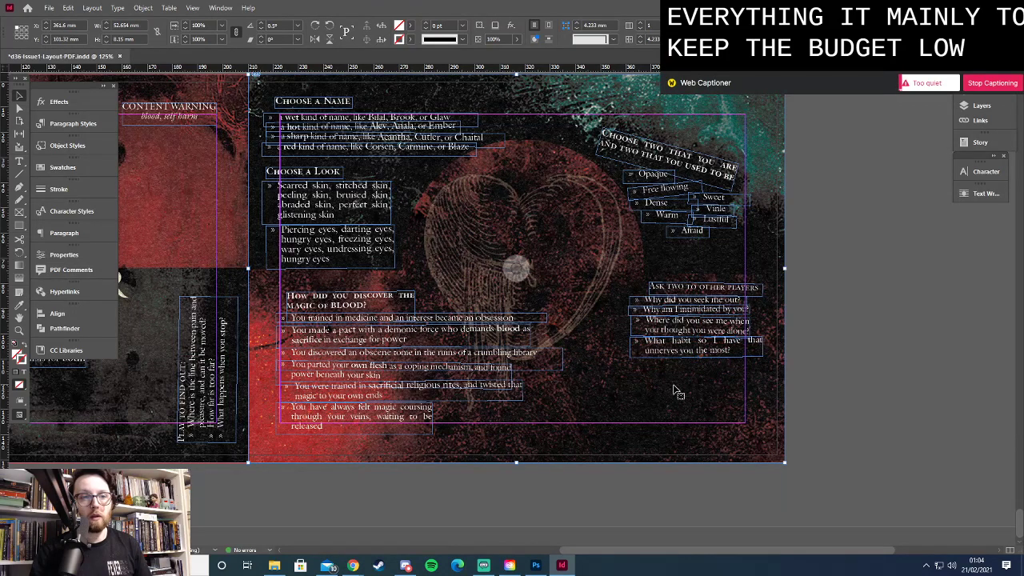
Paste only "Why do I trust you above everyone else?" in a new two-line frame about 45 mm wide, untilted, below the fourth question
{"action": "key", "text": "t"}
{"action": "left_click_drag", "start_coordinate": [616, 375], "coordinate": [632, 399]}
{"action": "key", "text": "ctrl+v"}
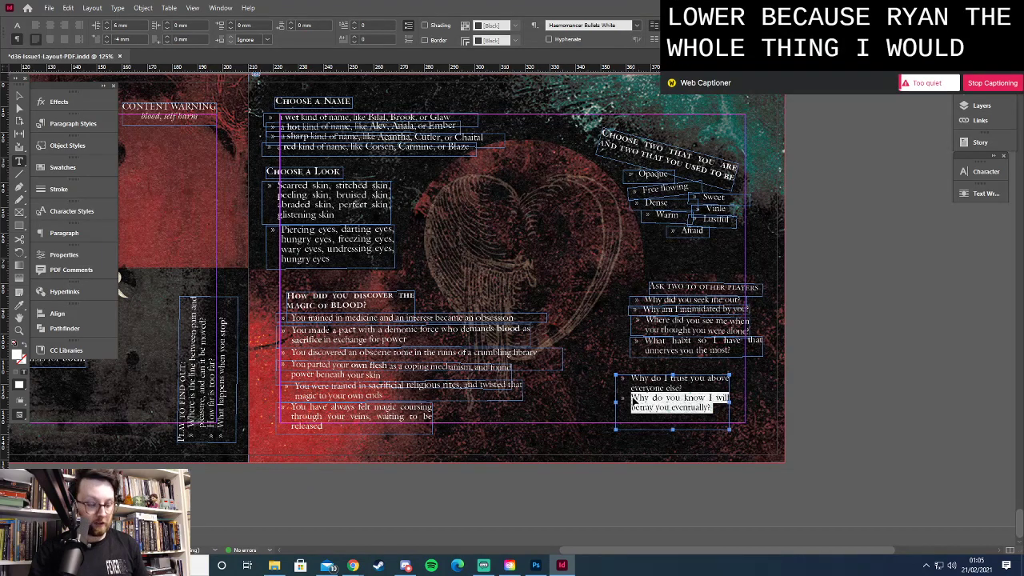
{"action": "key", "text": "BackSpace"}
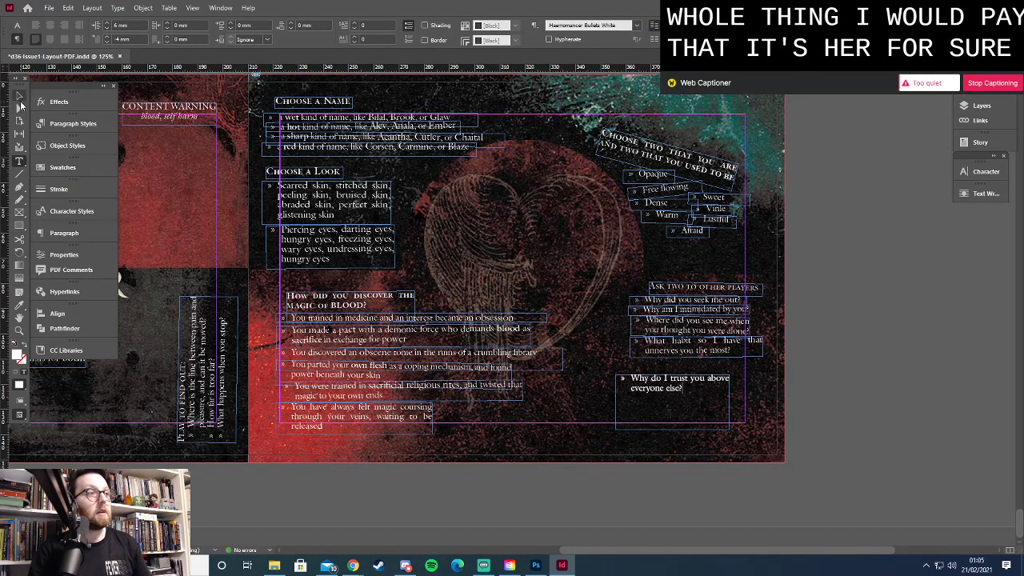
{"action": "left_click", "coordinate": [20, 97]}
{"action": "left_click_drag", "start_coordinate": [672, 429], "coordinate": [683, 374]}
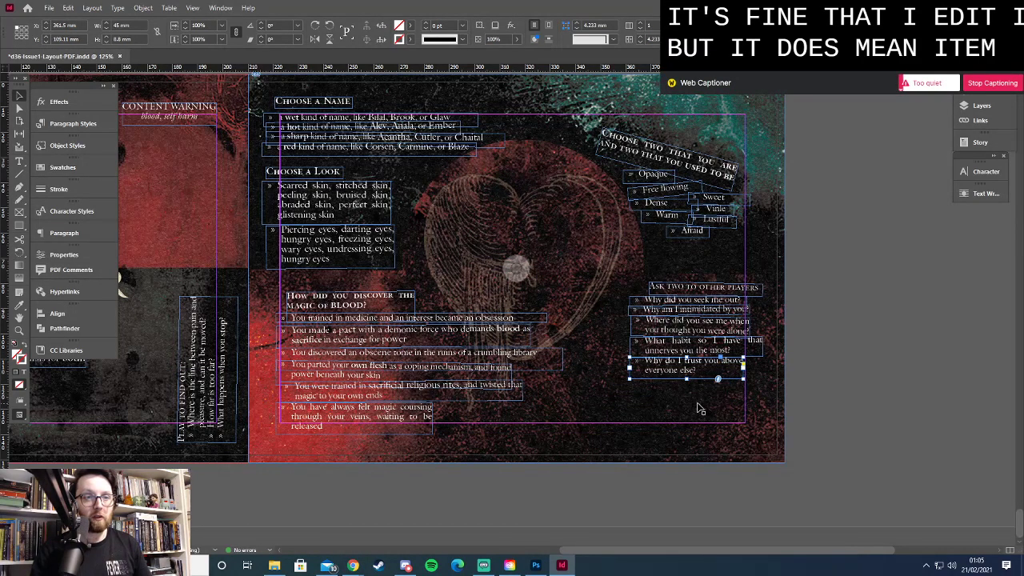
{"action": "key", "text": "Right"}
{"action": "key", "text": "Up"}
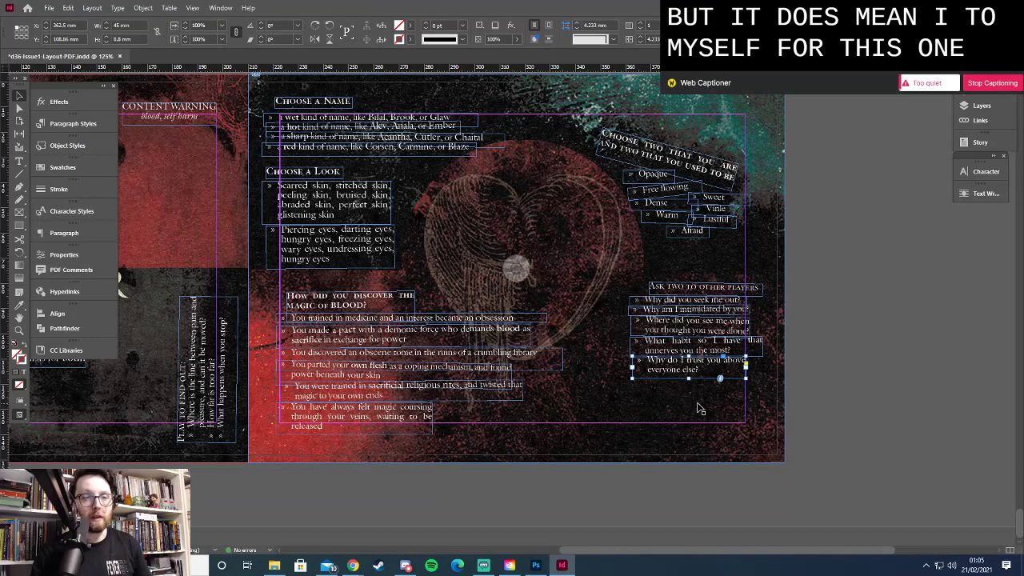
Paste "Why do you know I will betray you eventually?" in a new two-line frame about 52 mm wide, tilted -1°, below the fifth question
{"action": "key", "text": "t"}
{"action": "left_click_drag", "start_coordinate": [616, 392], "coordinate": [746, 430]}
{"action": "key", "text": "ctrl+v"}
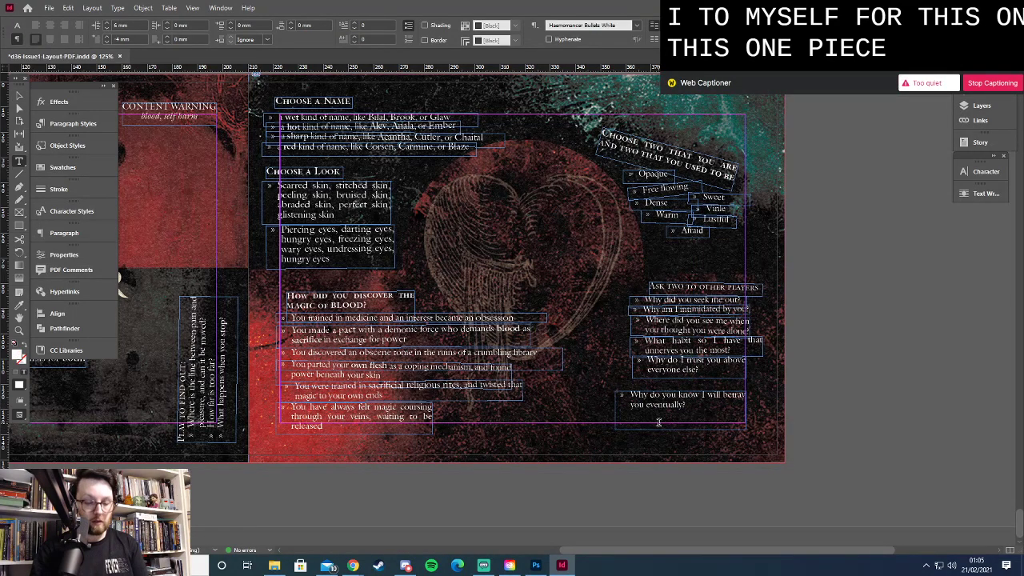
{"action": "key", "text": "Escape"}
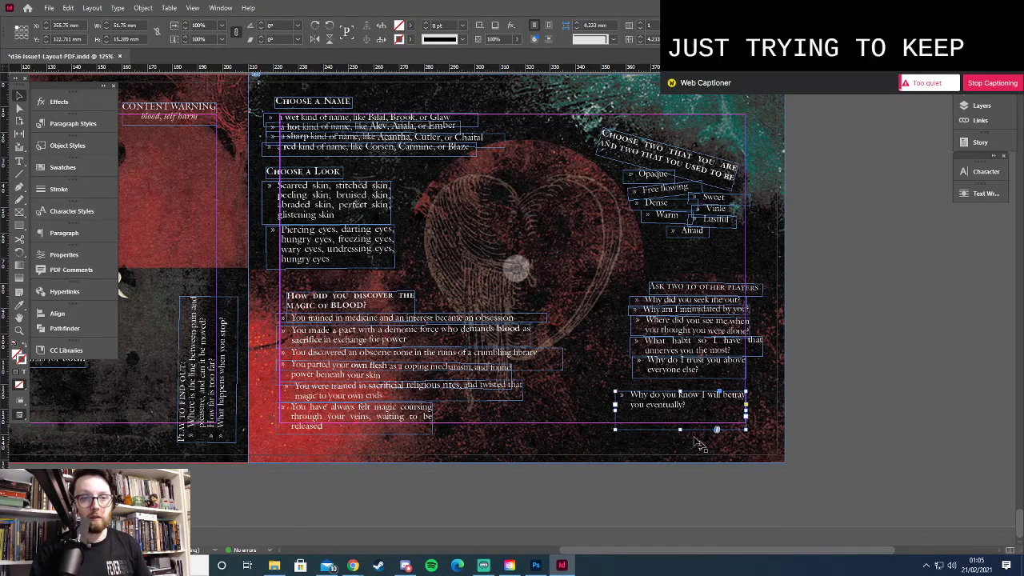
{"action": "left_click_drag", "start_coordinate": [680, 430], "coordinate": [691, 387]}
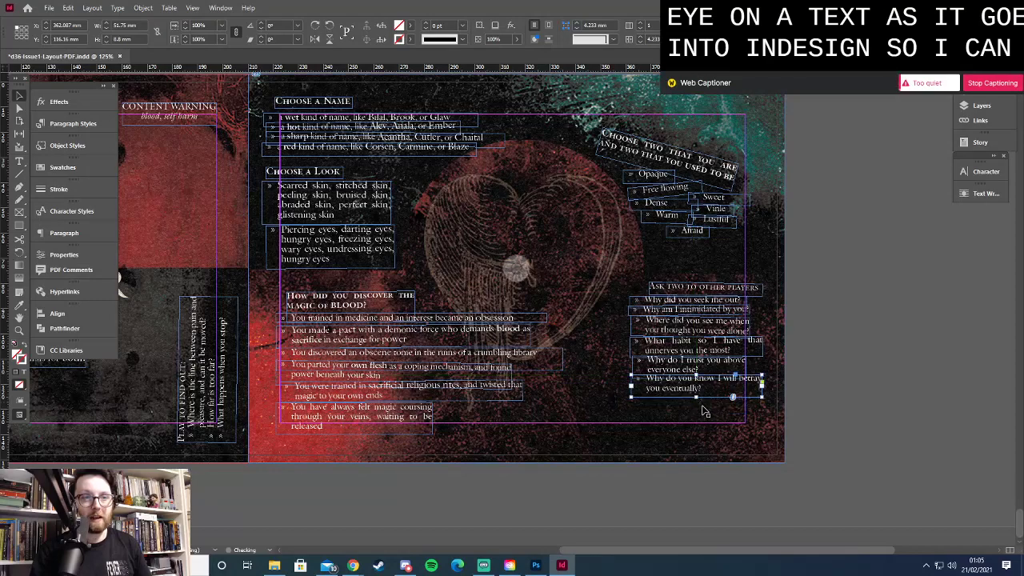
{"action": "key", "text": "Down"}
{"action": "key", "text": "Down"}
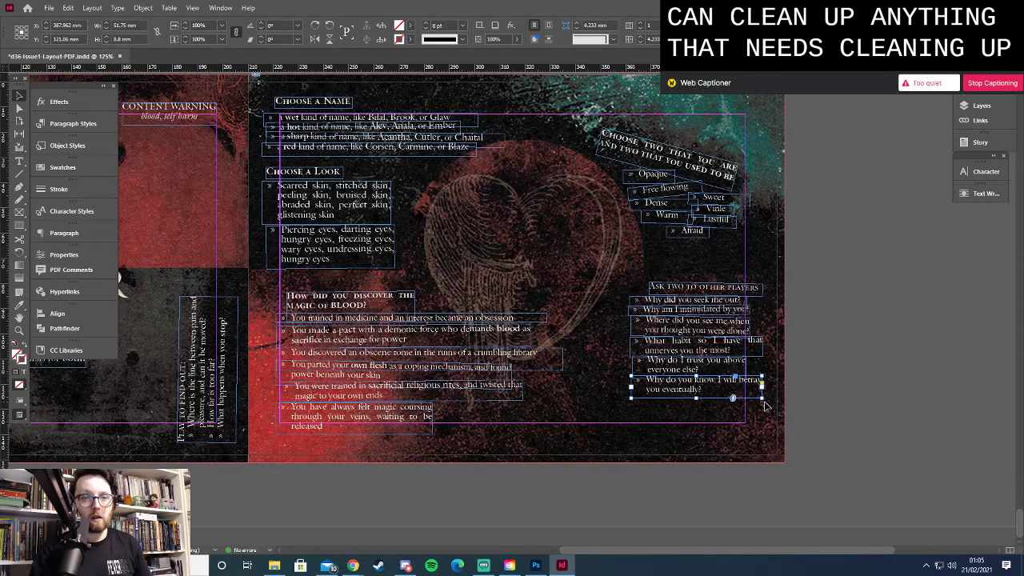
{"action": "left_click_drag", "start_coordinate": [765, 400], "coordinate": [765, 406]}
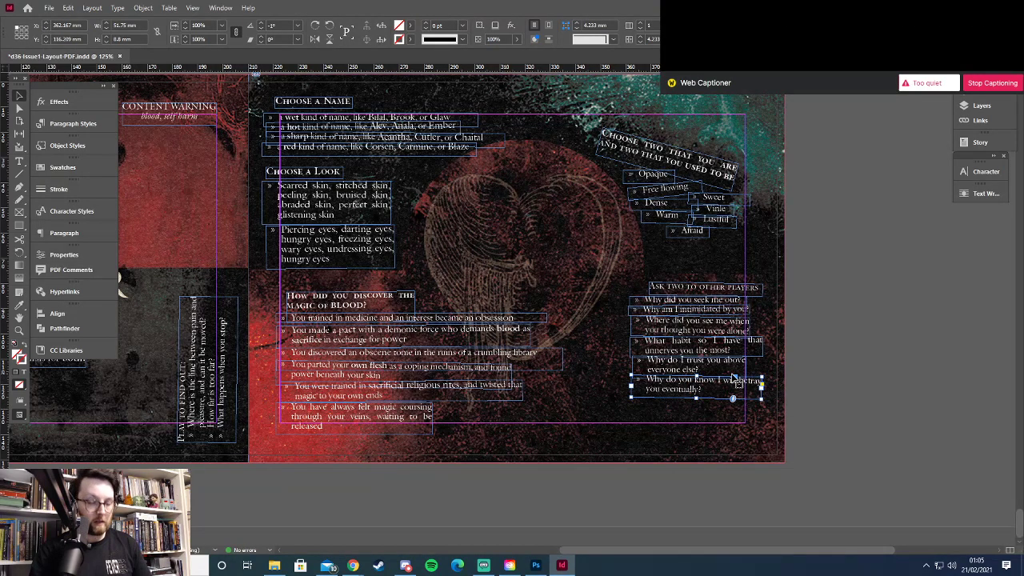
Try the word "intimidated" in the second question at 11 pt, undo that, and make the word bold instead
{"action": "double_click", "coordinate": [694, 311]}
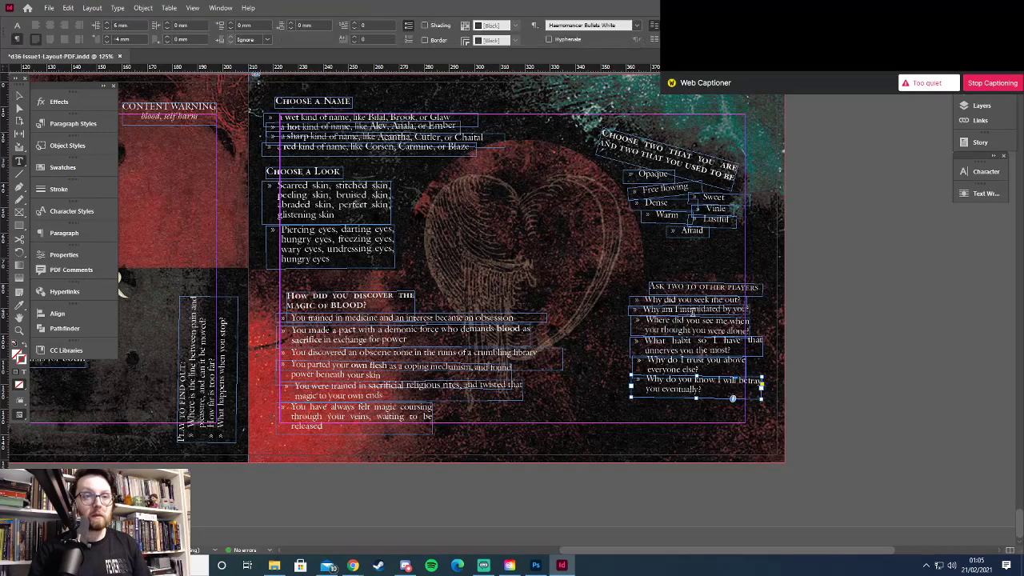
{"action": "double_click", "coordinate": [693, 310]}
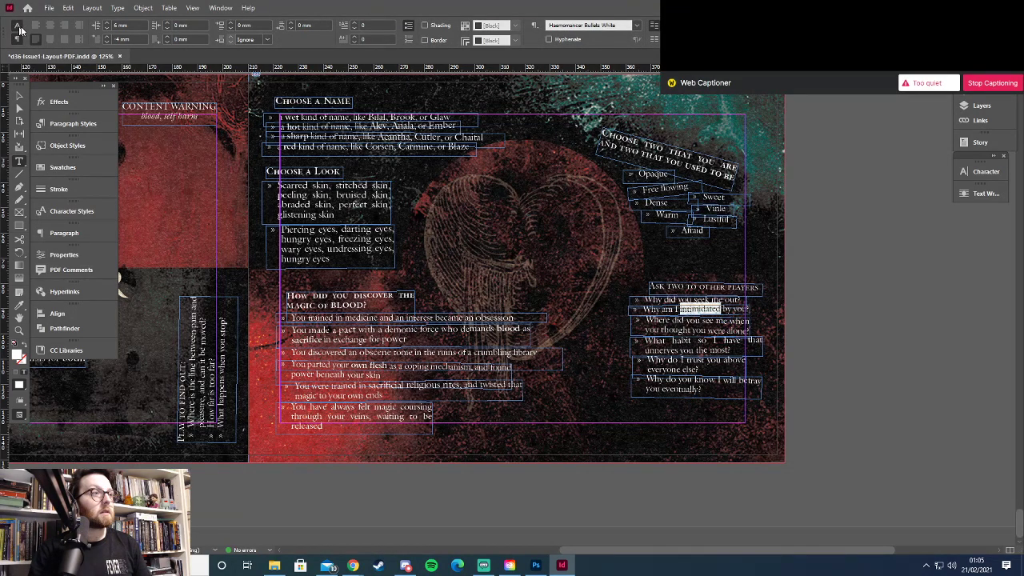
{"action": "left_click", "coordinate": [18, 25]}
{"action": "left_click", "coordinate": [132, 22]}
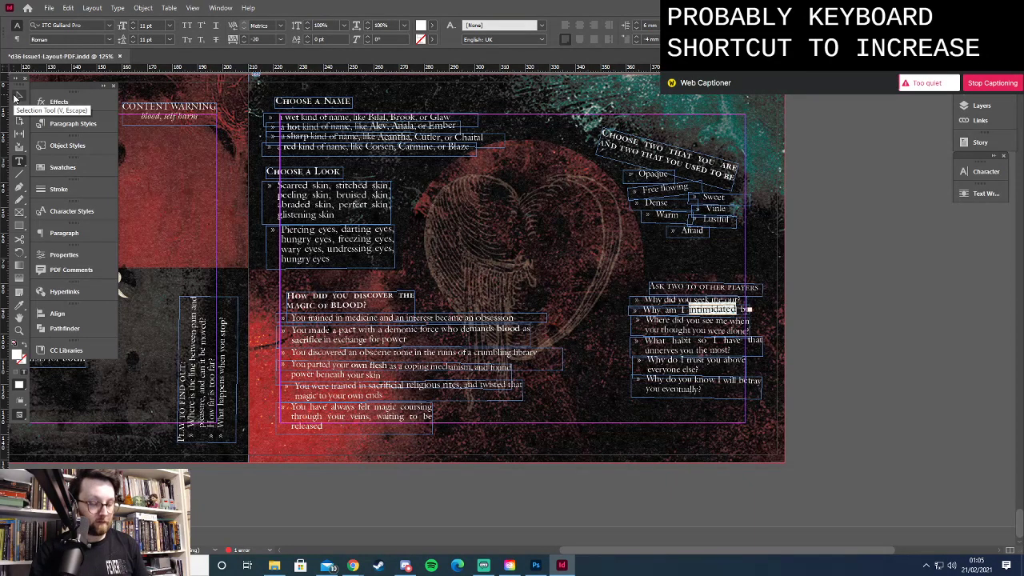
{"action": "key", "text": "BackSpace"}
{"action": "key", "text": "ctrl+z"}
{"action": "key", "text": "ctrl+z"}
{"action": "key", "text": "ctrl+shift+b"}
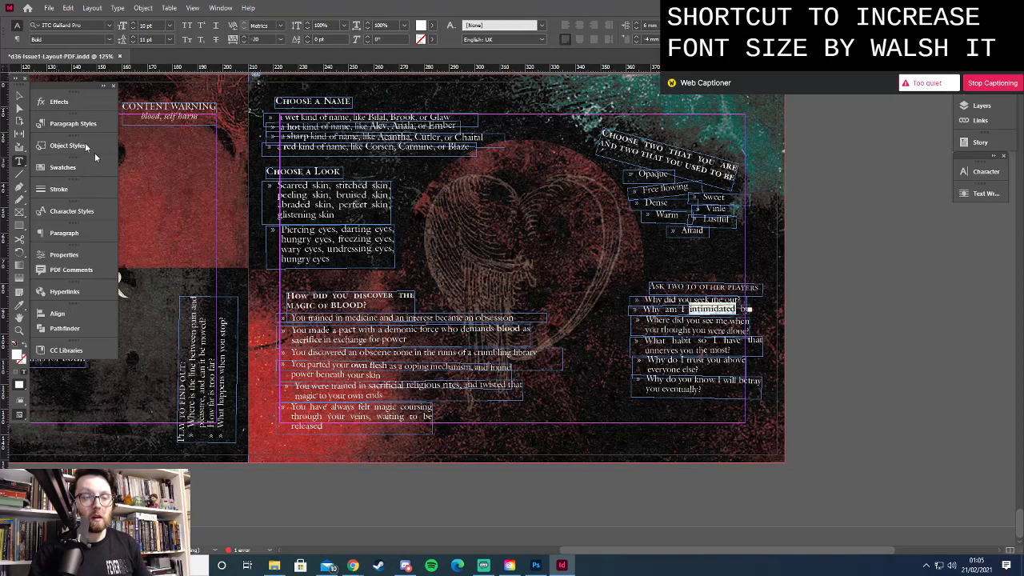
Widen the "Why am I intimidated by you?" frame to about 56 mm so it fits one line, and nudge it right
{"action": "left_click", "coordinate": [18, 98]}
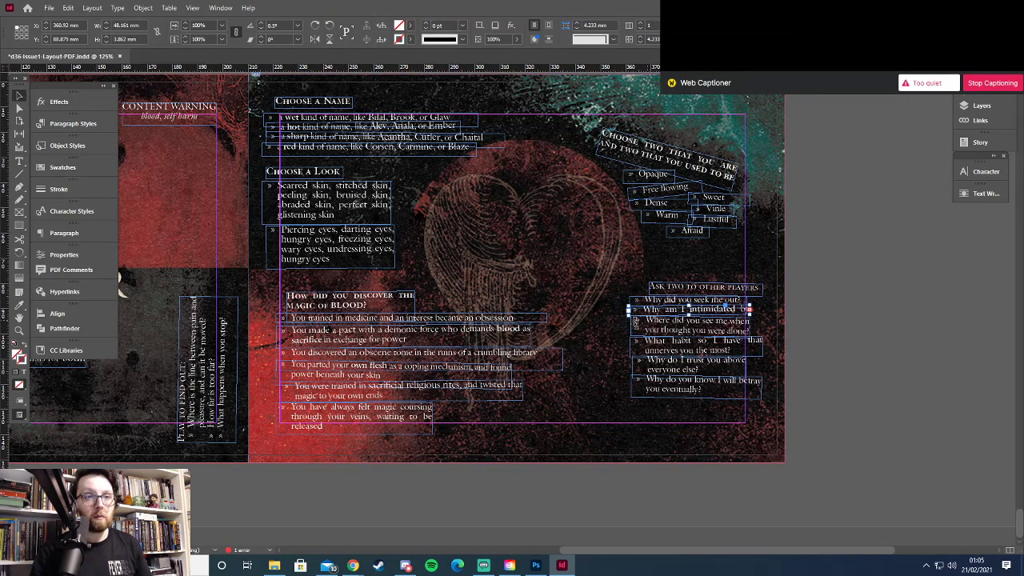
{"action": "left_click_drag", "start_coordinate": [629, 310], "coordinate": [610, 310]}
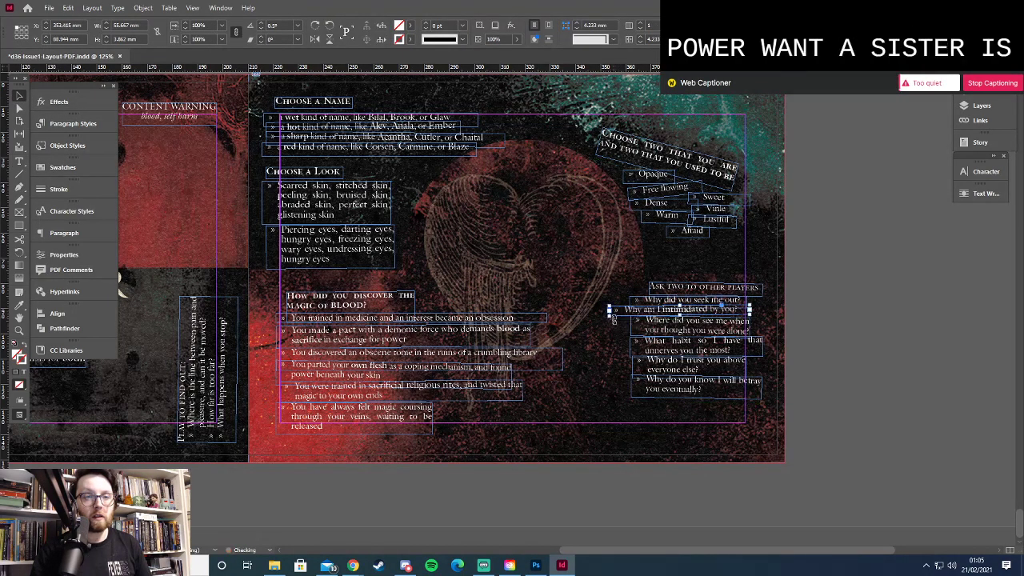
{"action": "key", "text": "Right"}
{"action": "key", "text": "Right"}
{"action": "key", "text": "Right"}
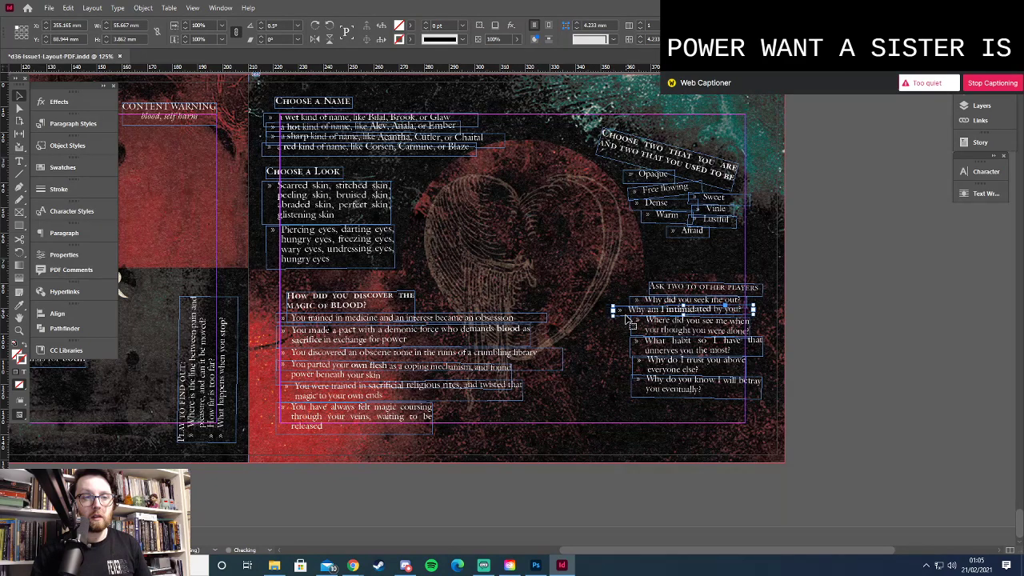
{"action": "key", "text": "Right"}
{"action": "key", "text": "Right"}
{"action": "key", "text": "Right"}
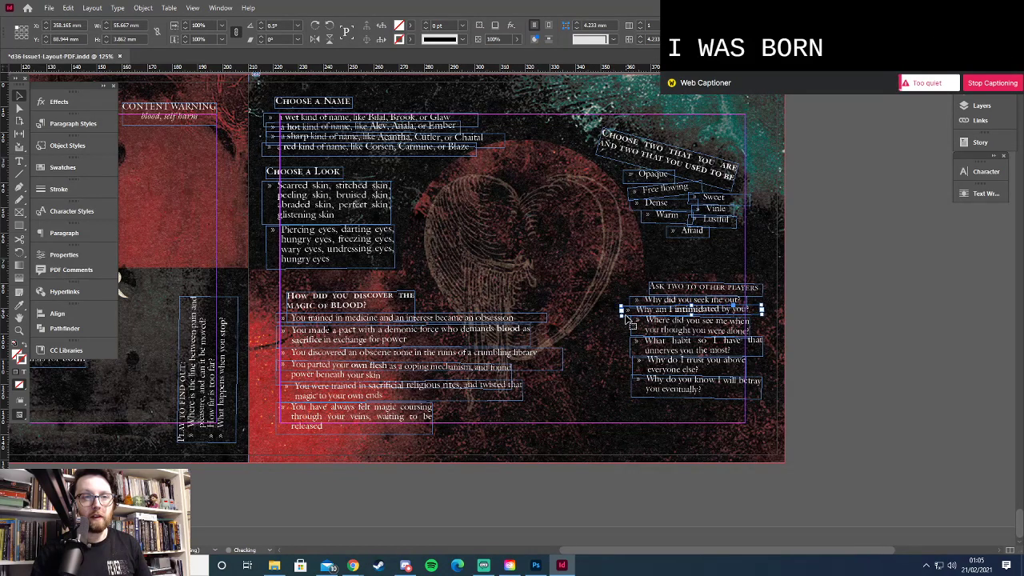
Nudge the "Why am I intimidated by you?" frame further right and make "alone" and "trust" bold in the questions below
{"action": "key", "text": "Right"}
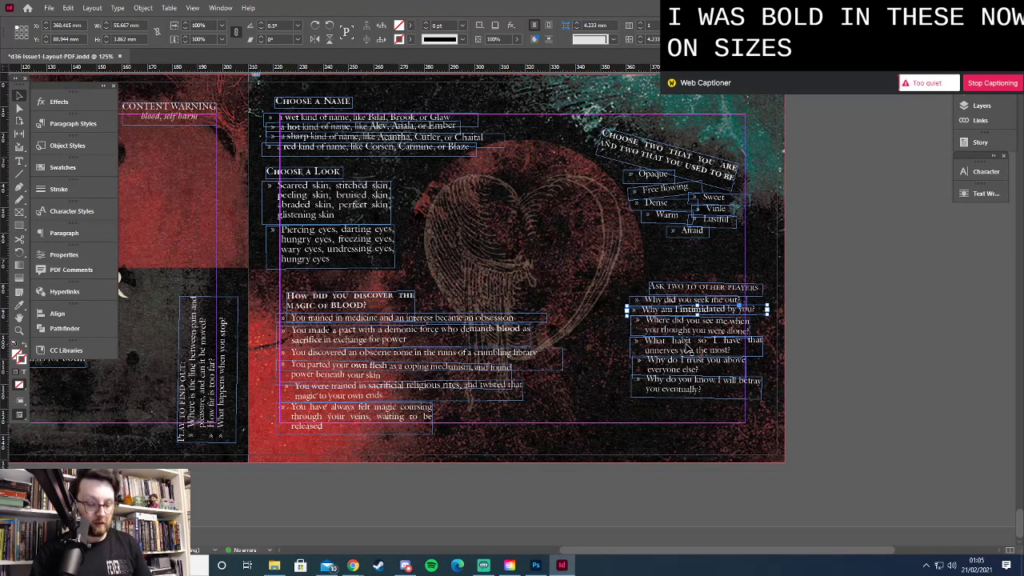
{"action": "double_click", "coordinate": [736, 330]}
{"action": "double_click", "coordinate": [736, 329]}
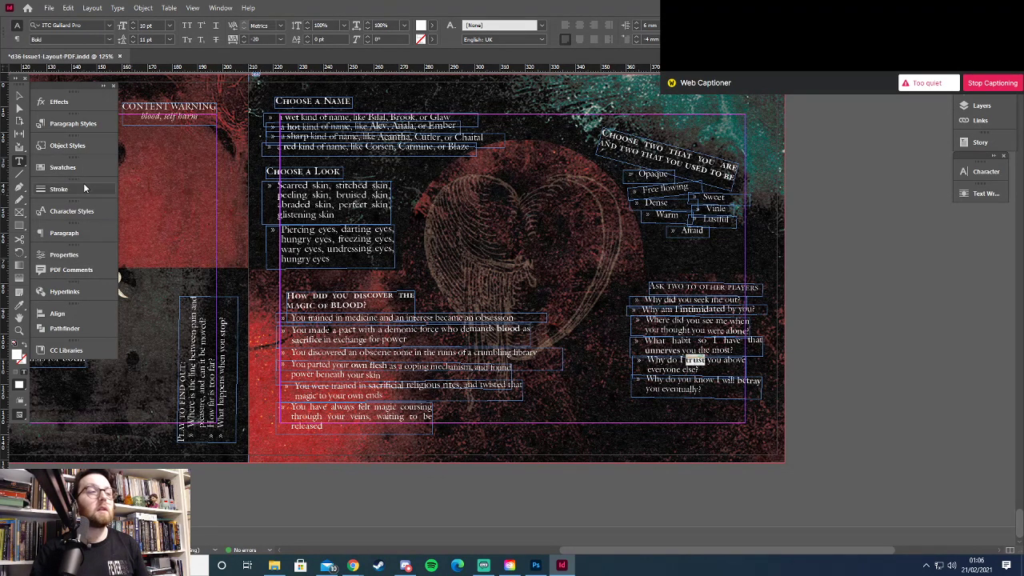
{"action": "left_click", "coordinate": [16, 96]}
{"action": "left_click", "coordinate": [816, 320]}
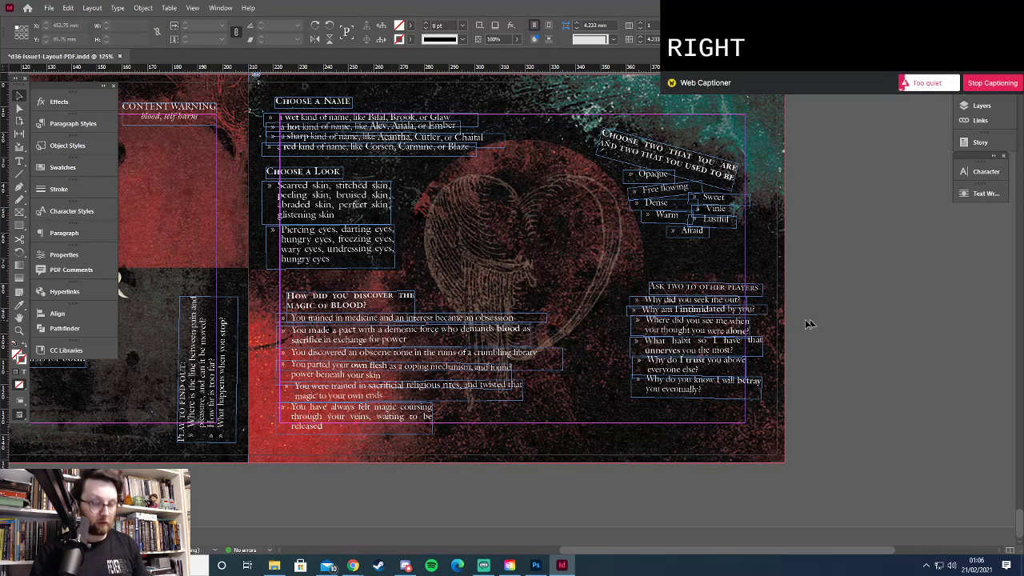
Review the whole Haemomancer spread, and read the manuscript in Google Docs from the Lure section through Advancement
{"action": "key", "text": "z"}
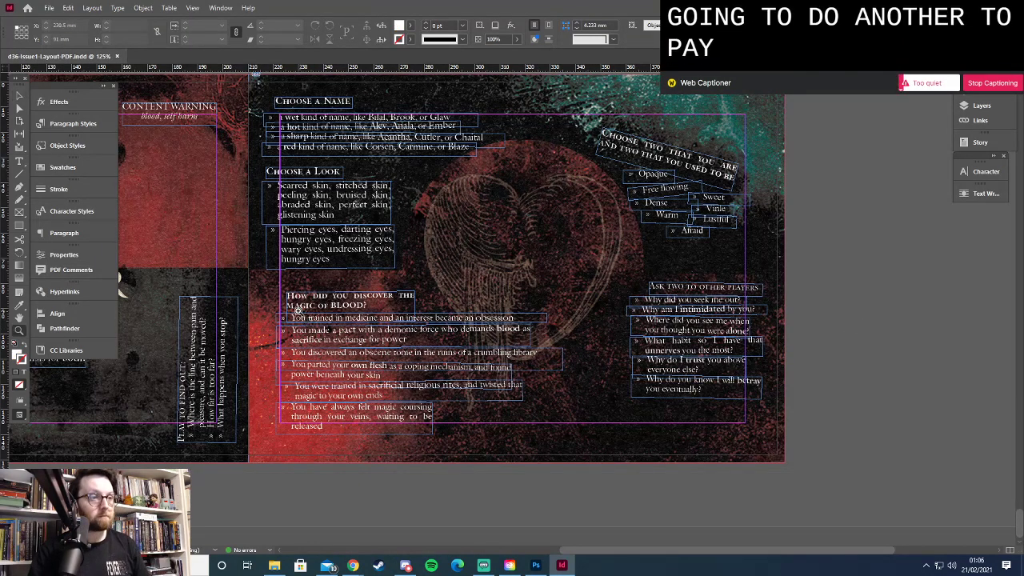
{"action": "left_click", "coordinate": [275, 309], "text": "alt"}
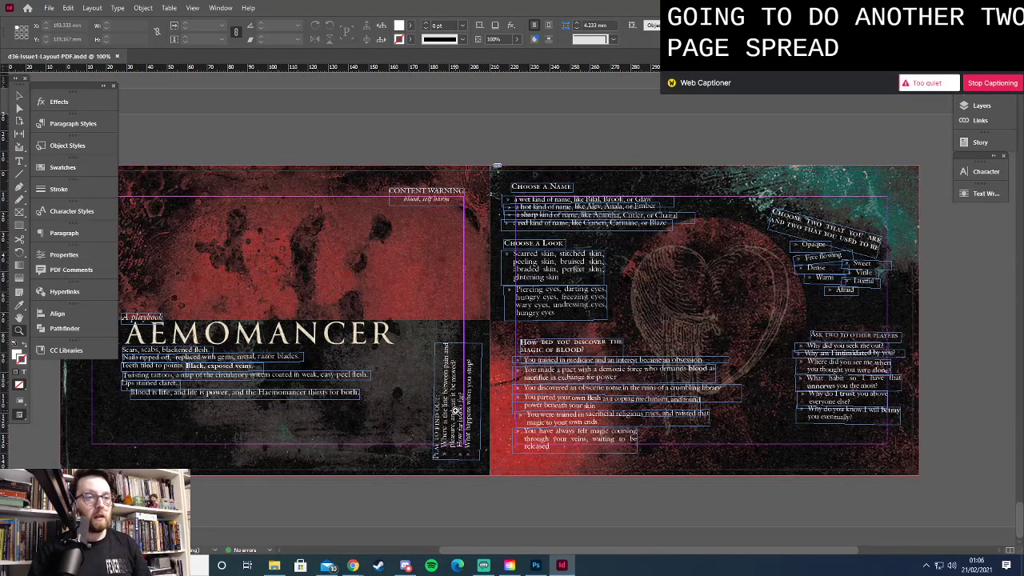
{"action": "scroll", "coordinate": [454, 411], "scroll_direction": "left", "scroll_amount": 3}
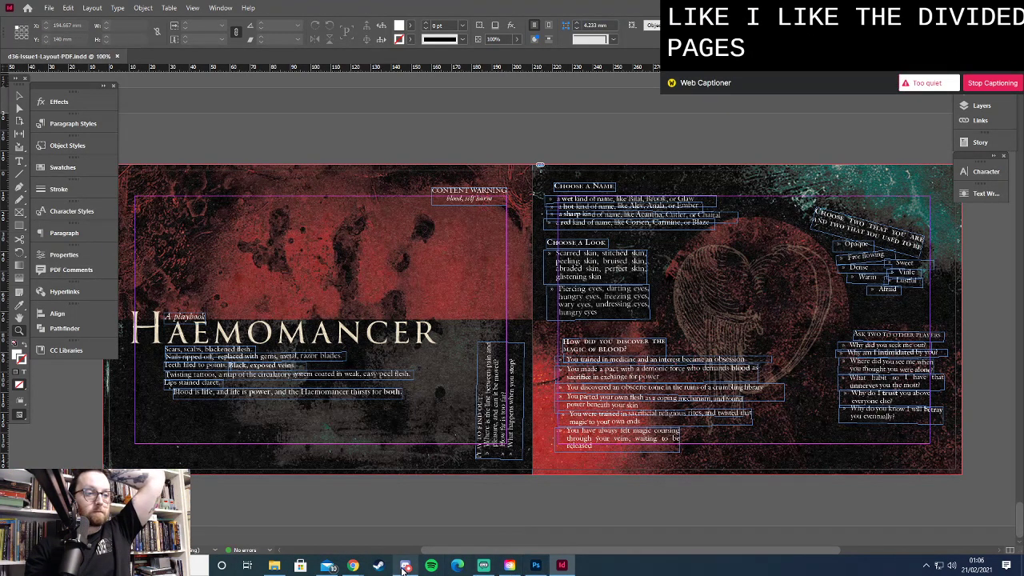
{"action": "mouse_move", "coordinate": [353, 560]}
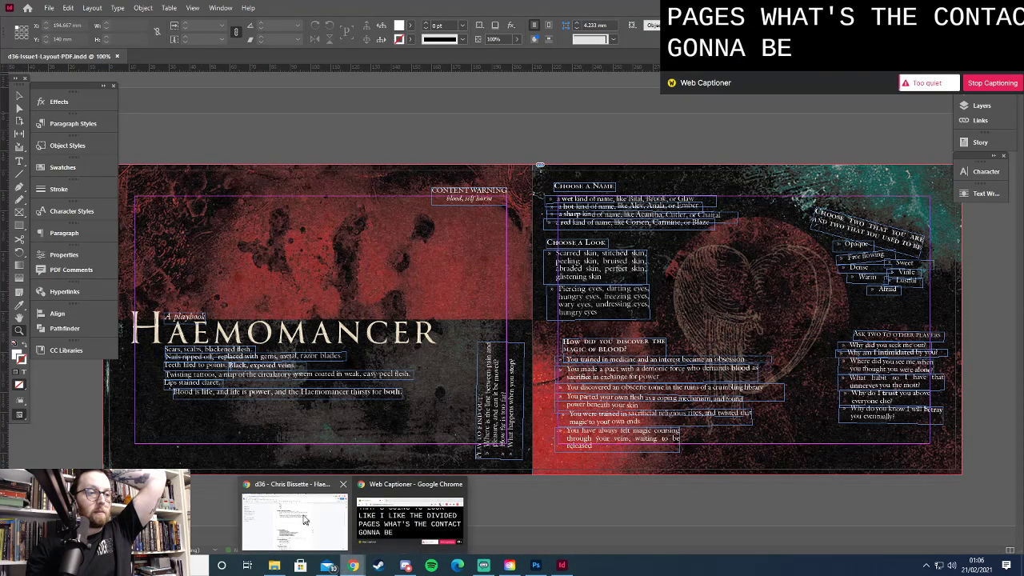
{"action": "left_click", "coordinate": [290, 492]}
{"action": "scroll", "coordinate": [561, 337], "scroll_direction": "down", "scroll_amount": 2}
{"action": "scroll", "coordinate": [561, 337], "scroll_direction": "down", "scroll_amount": 1}
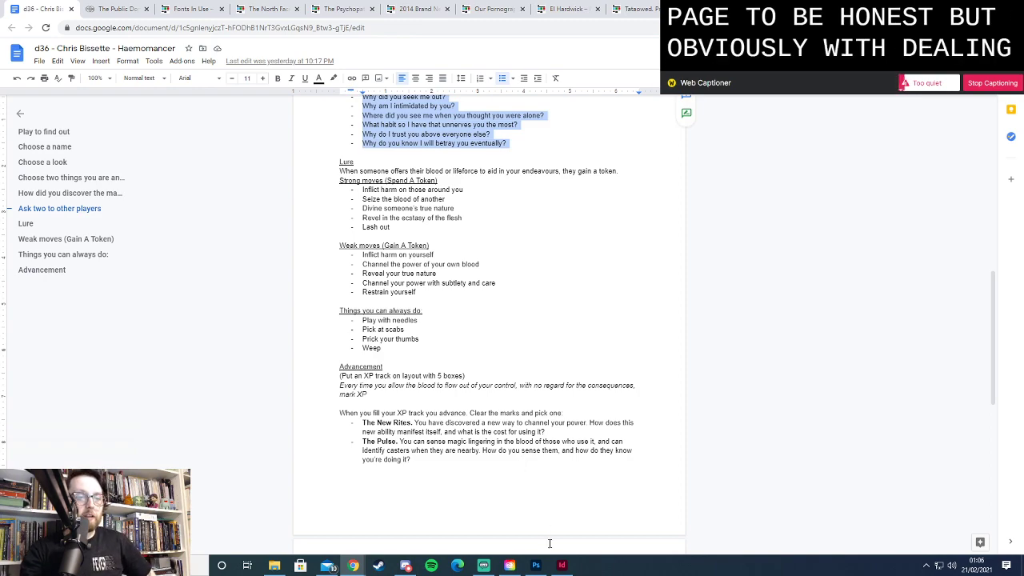
{"action": "left_click", "coordinate": [536, 566]}
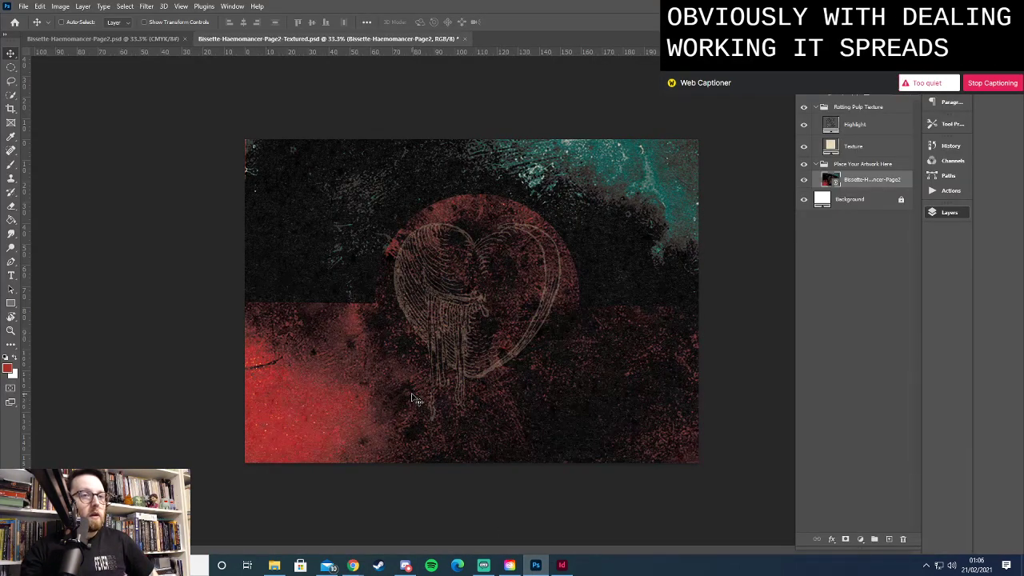
{"action": "mouse_move", "coordinate": [358, 564]}
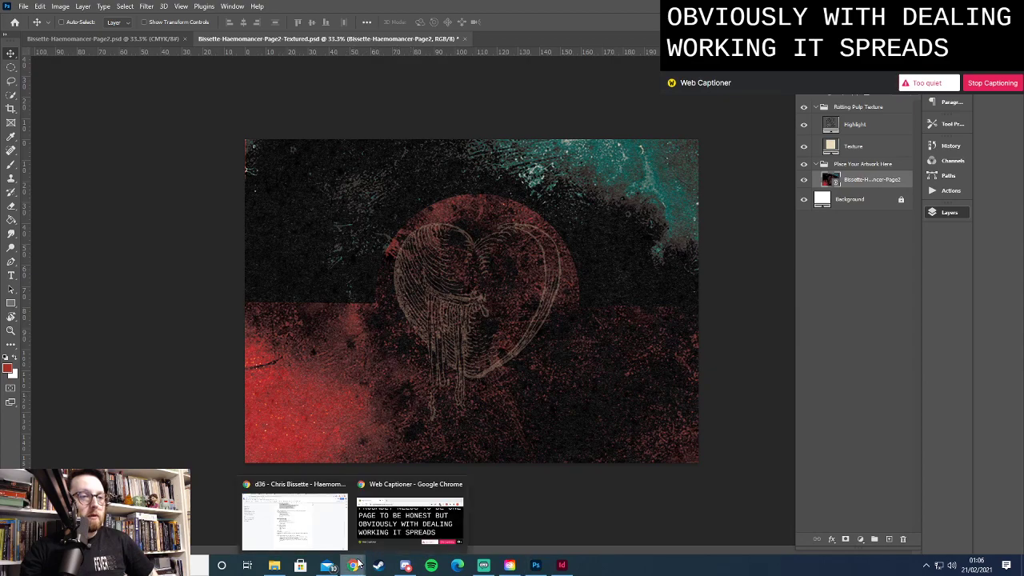
{"action": "left_click", "coordinate": [323, 496]}
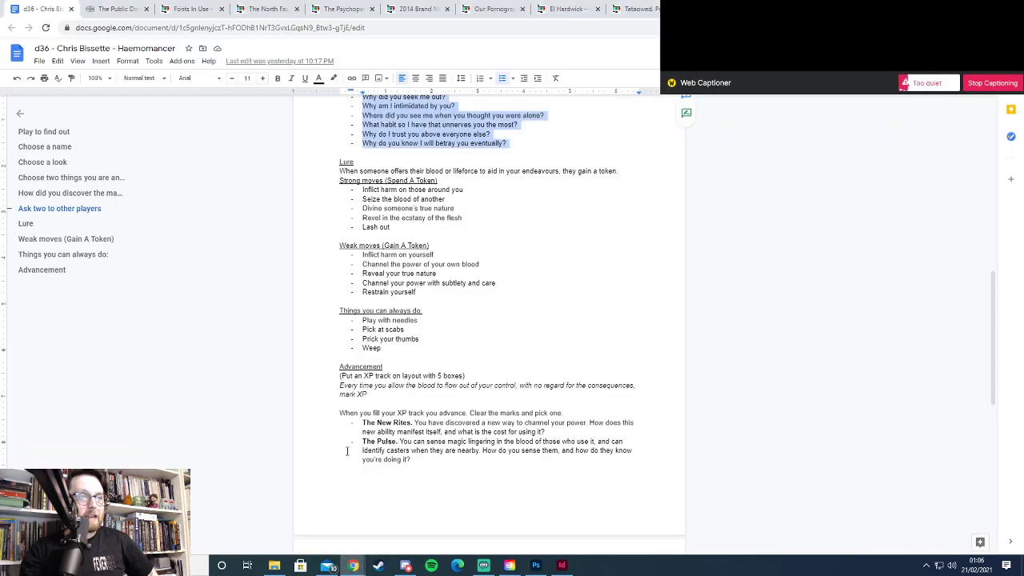
{"action": "scroll", "coordinate": [347, 450], "scroll_direction": "up", "scroll_amount": 3}
{"action": "scroll", "coordinate": [432, 422], "scroll_direction": "up", "scroll_amount": 2}
{"action": "scroll", "coordinate": [432, 423], "scroll_direction": "down", "scroll_amount": 6}
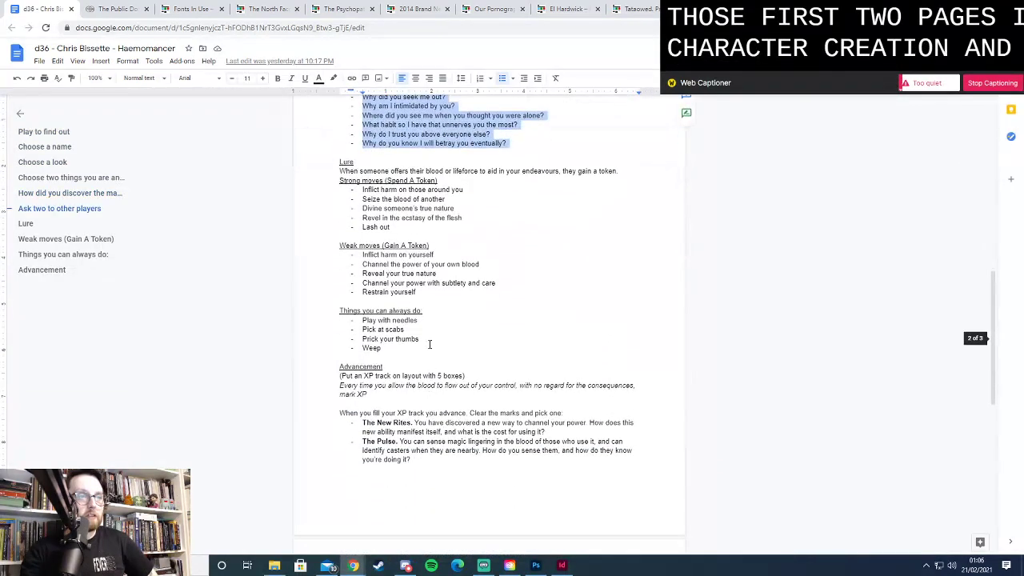
{"action": "left_click", "coordinate": [430, 339]}
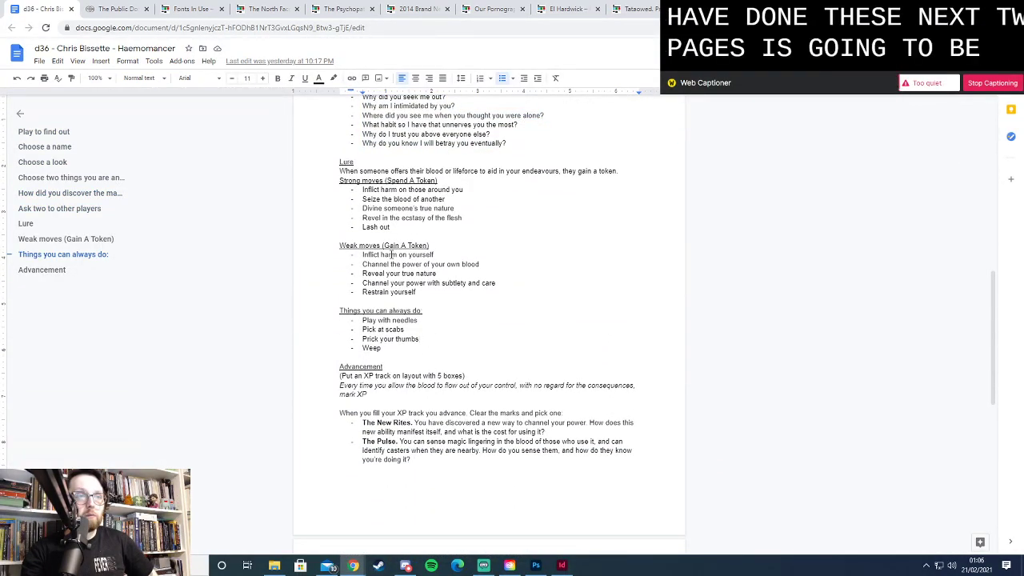
{"action": "scroll", "coordinate": [382, 270], "scroll_direction": "down", "scroll_amount": 4}
{"action": "scroll", "coordinate": [381, 274], "scroll_direction": "up", "scroll_amount": 3}
{"action": "scroll", "coordinate": [381, 273], "scroll_direction": "up", "scroll_amount": 3}
{"action": "scroll", "coordinate": [381, 272], "scroll_direction": "down", "scroll_amount": 1}
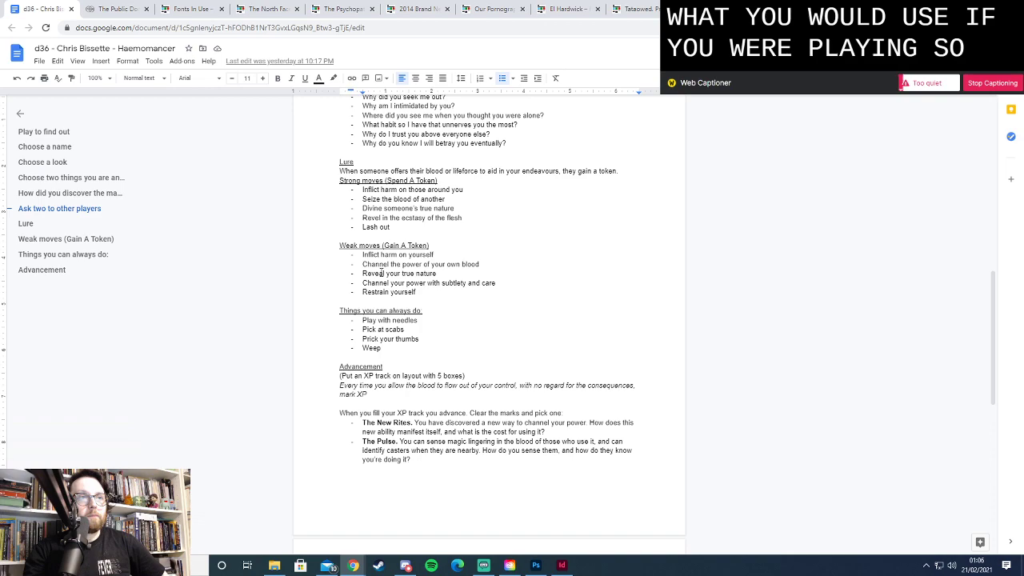
Switch to Photoshop, close Bissette-Haemomancer-Page2.psd and open Bissette-Haemomancer-Page1.psd, fitting the whole page in view
{"action": "left_click", "coordinate": [535, 566]}
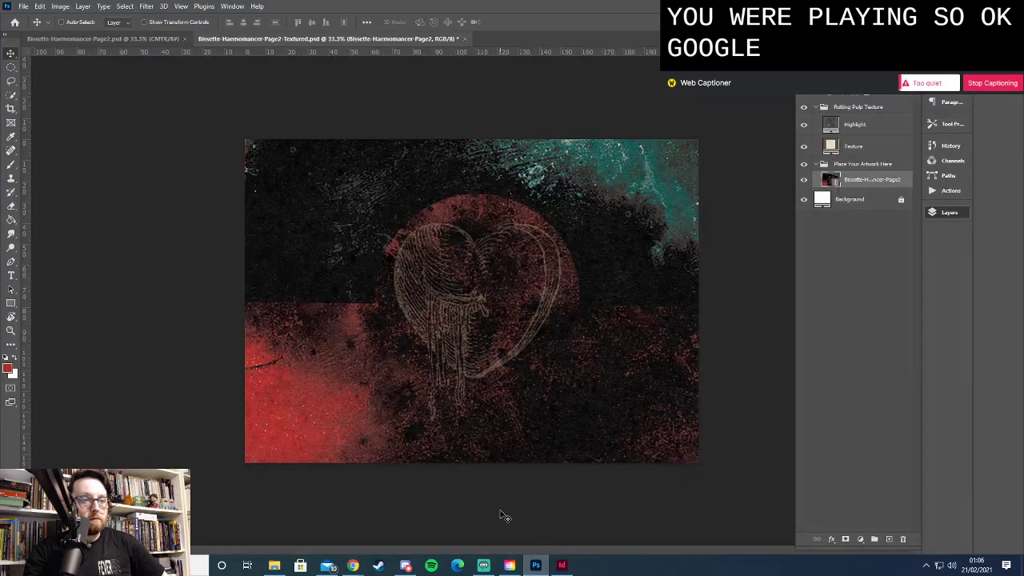
{"action": "left_click", "coordinate": [102, 39]}
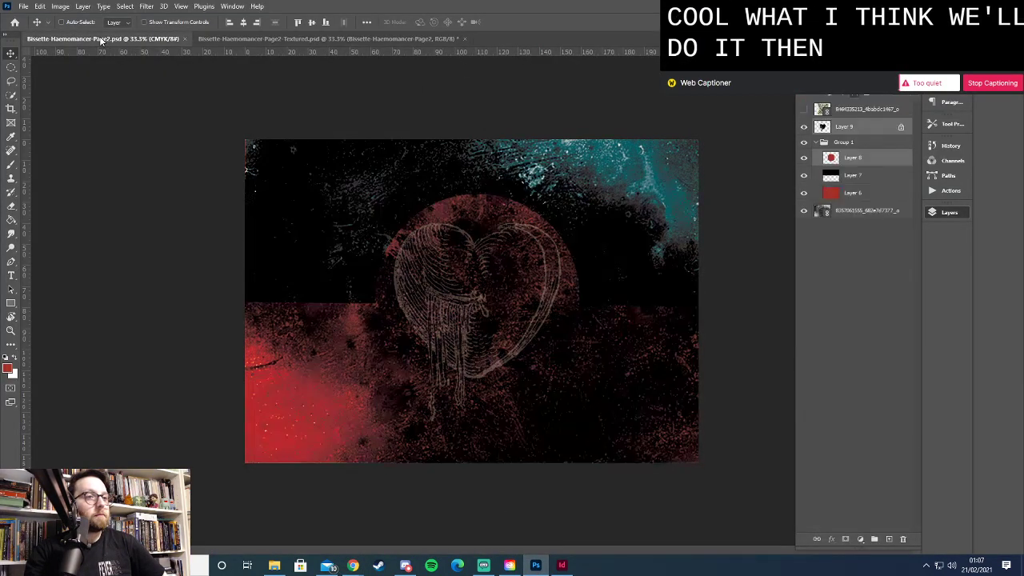
{"action": "left_click", "coordinate": [185, 39]}
{"action": "left_click", "coordinate": [23, 6]}
{"action": "mouse_move", "coordinate": [83, 70]}
{"action": "left_click", "coordinate": [209, 98]}
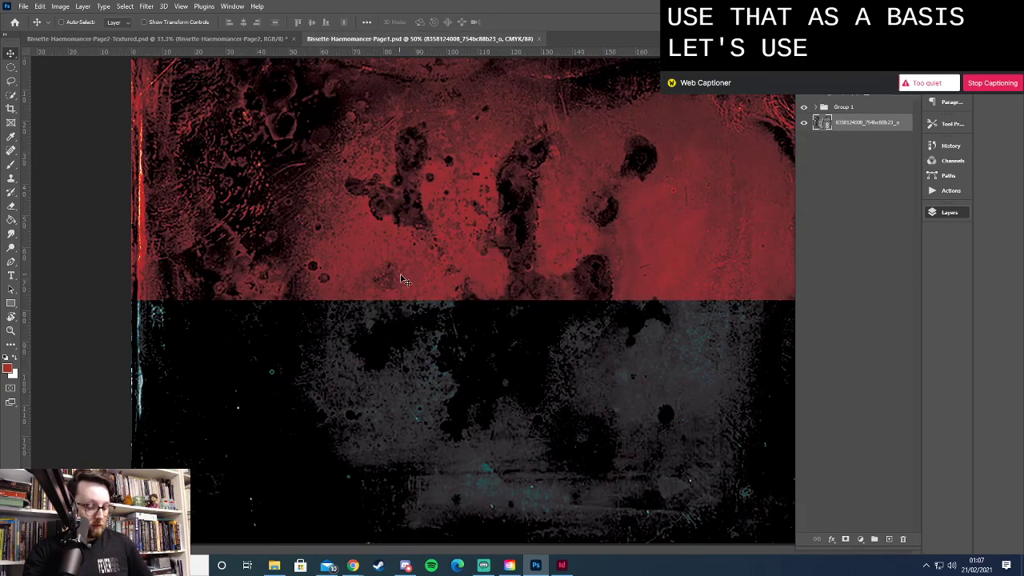
{"action": "key", "text": "z"}
{"action": "left_click", "coordinate": [407, 287], "text": "alt"}
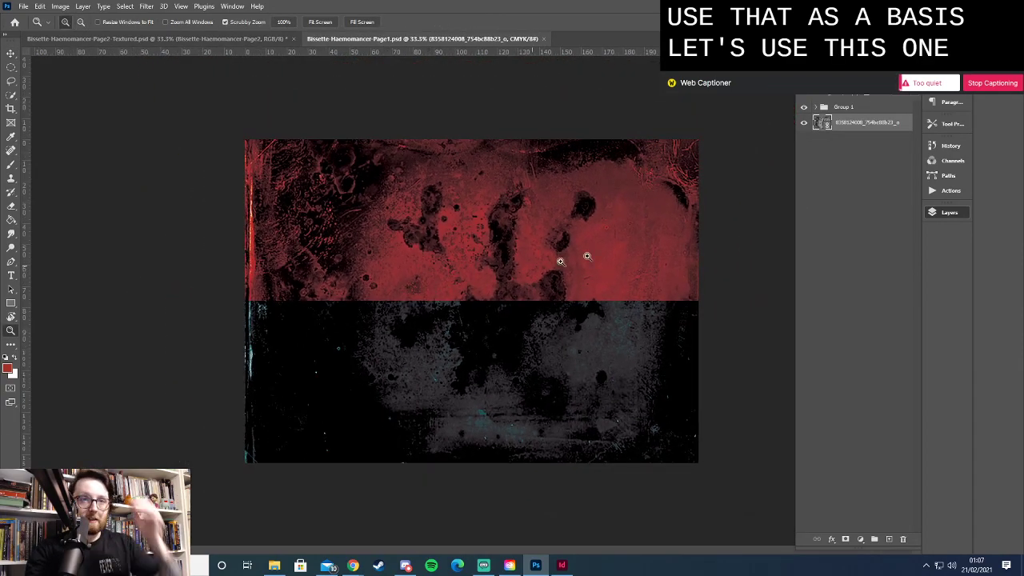
Try rotating Layer 7, the black block in Group 1, by 90° and delete that layer
{"action": "left_click", "coordinate": [817, 106]}
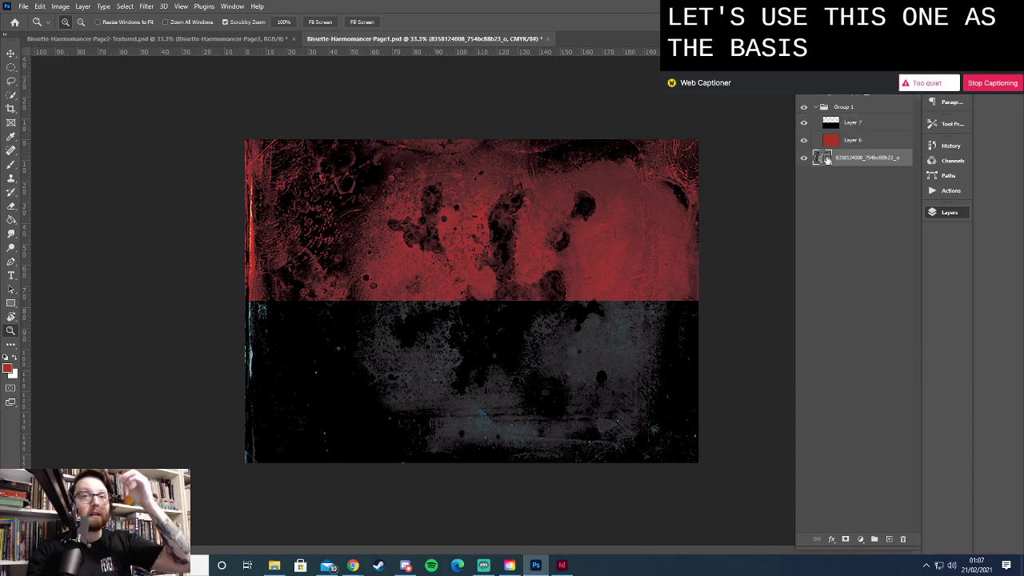
{"action": "left_click", "coordinate": [854, 126]}
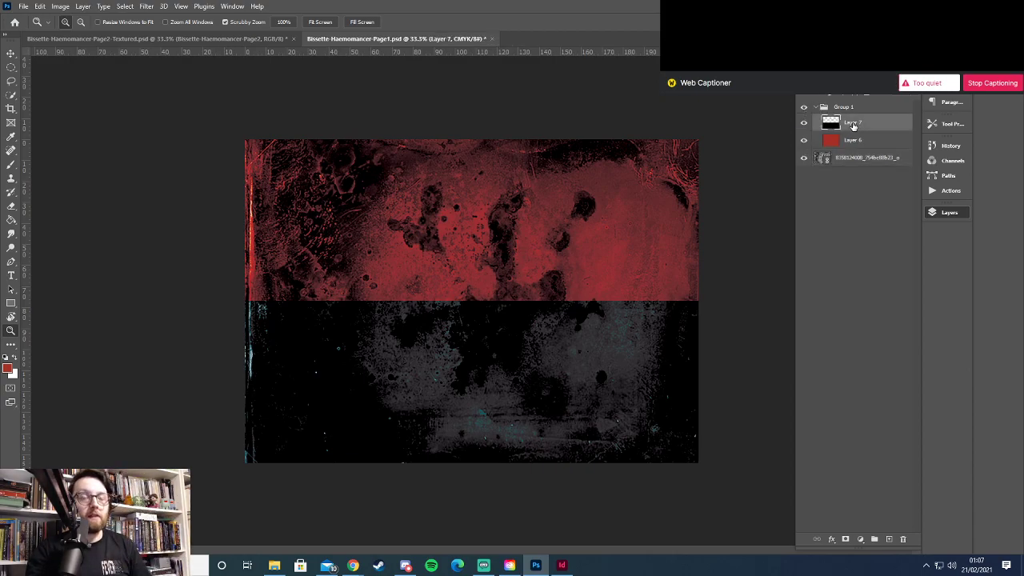
{"action": "key", "text": "ctrl+t"}
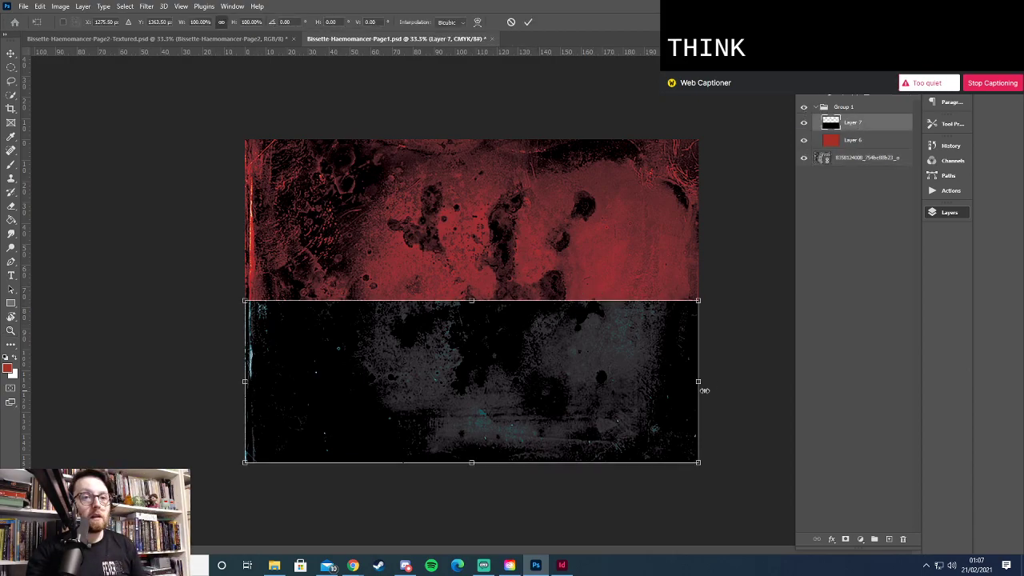
{"action": "left_click_drag", "start_coordinate": [711, 384], "coordinate": [464, 498]}
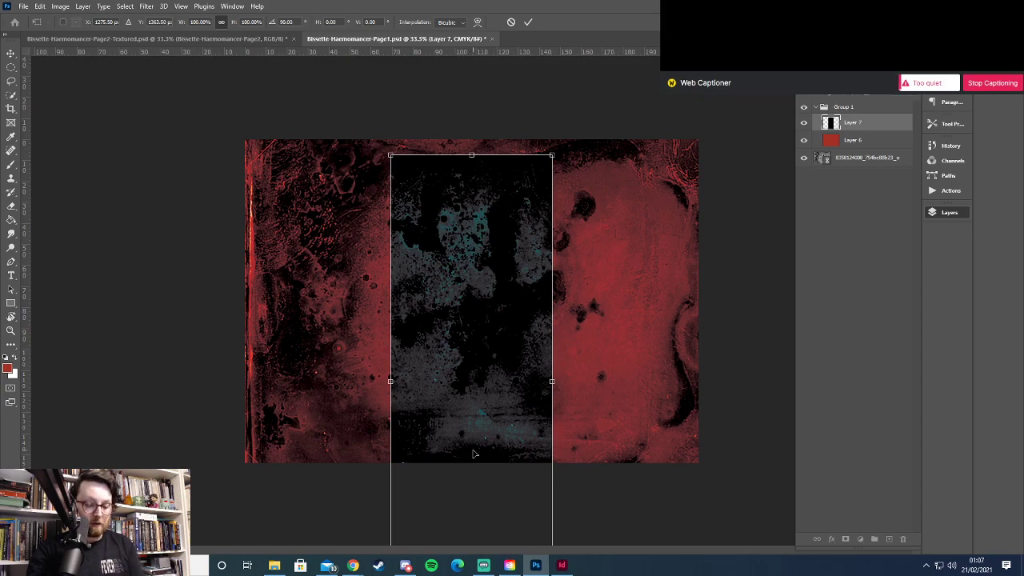
{"action": "key", "text": "Escape"}
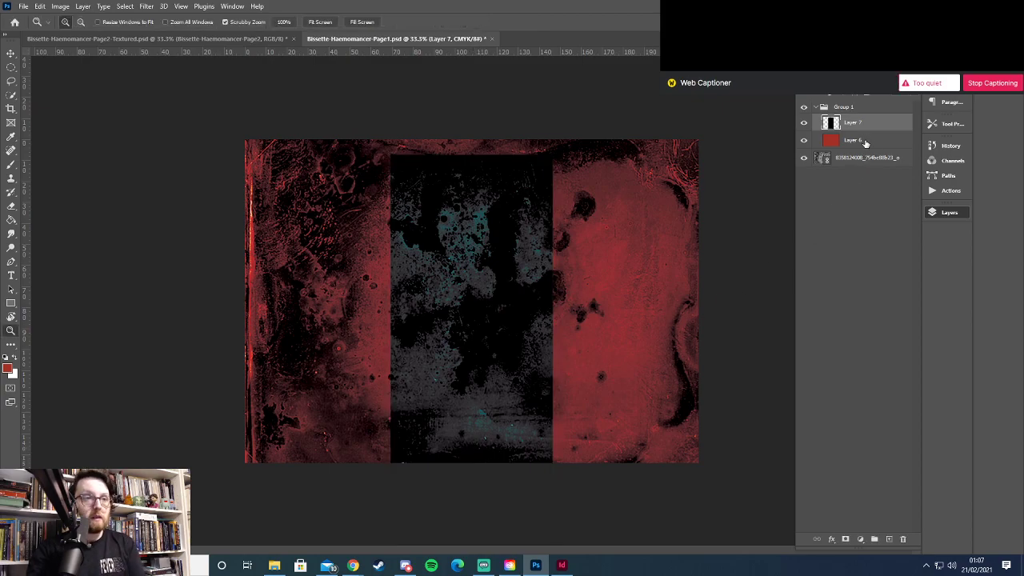
{"action": "key", "text": "Delete"}
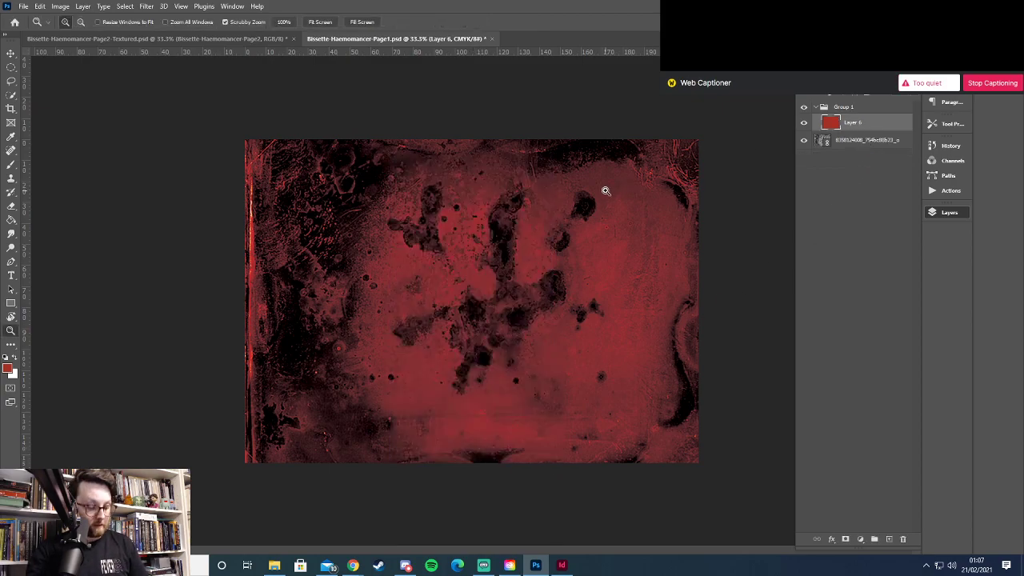
{"action": "key", "text": "g"}
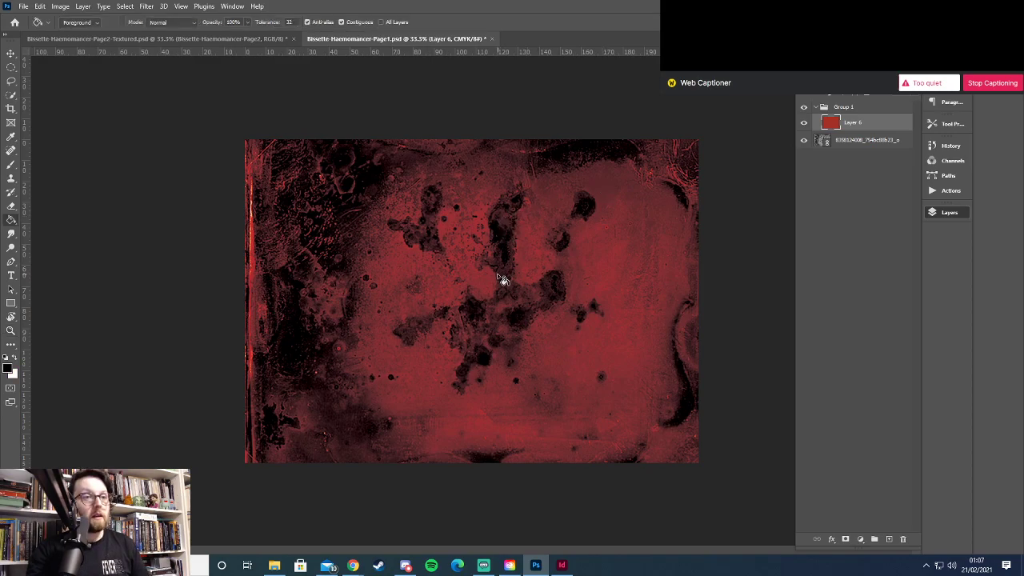
{"action": "left_click", "coordinate": [505, 280]}
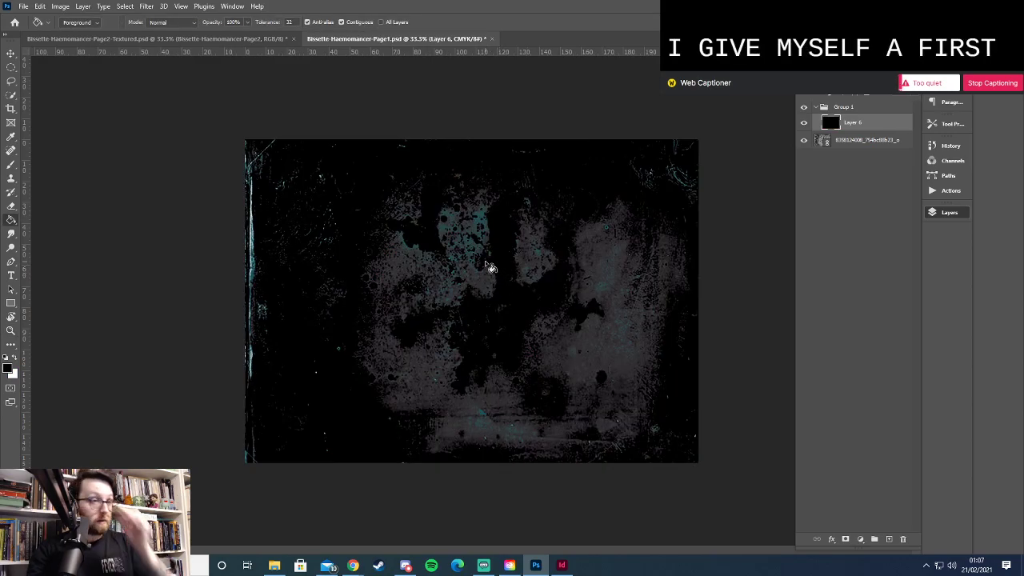
{"action": "left_click", "coordinate": [890, 540]}
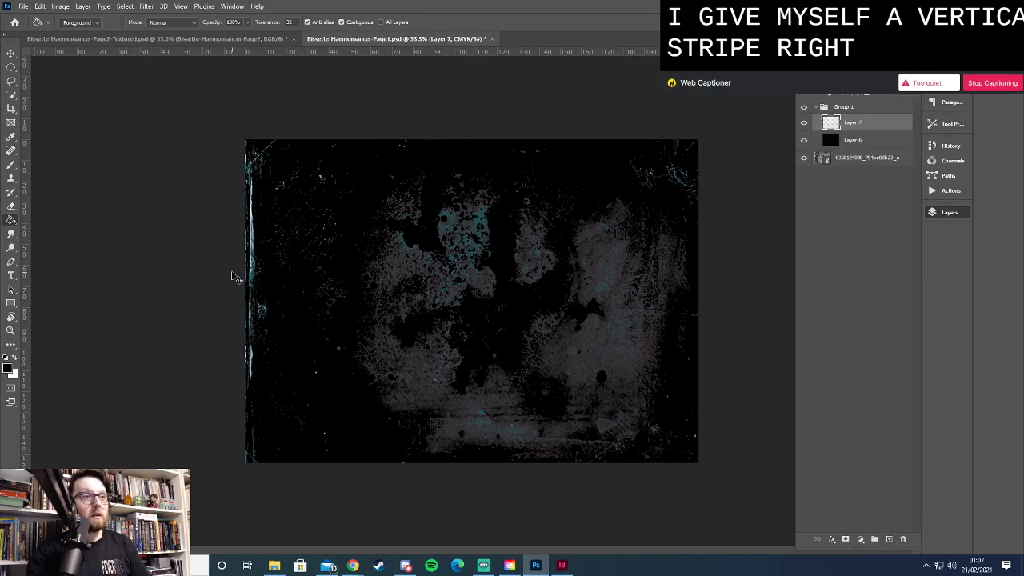
{"action": "key", "text": "ctrl+z"}
{"action": "left_click", "coordinate": [500, 254]}
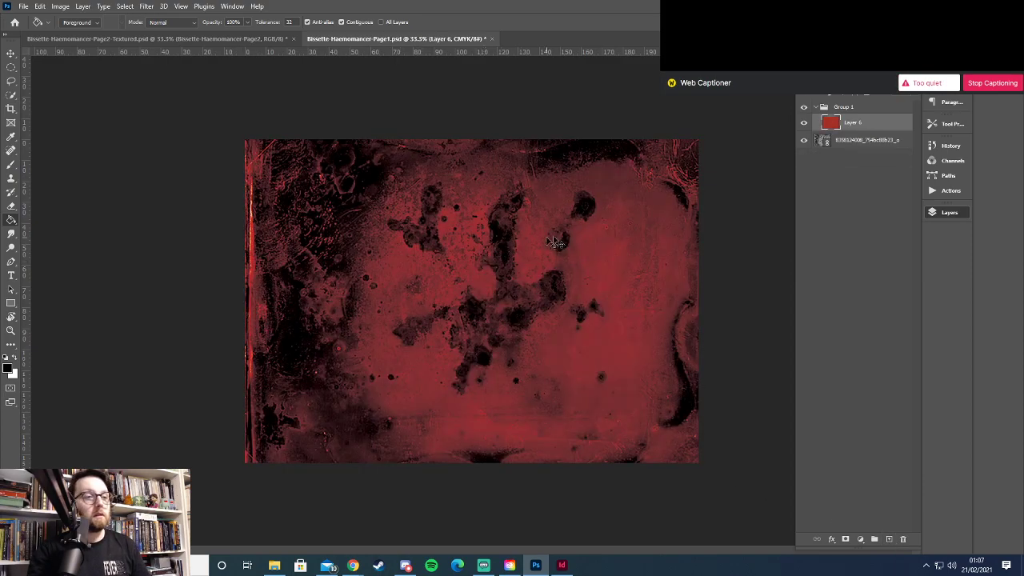
Hide the texture layer beneath Group 1, sample Layer 6's flat red and copy its hex code
{"action": "key", "text": "i"}
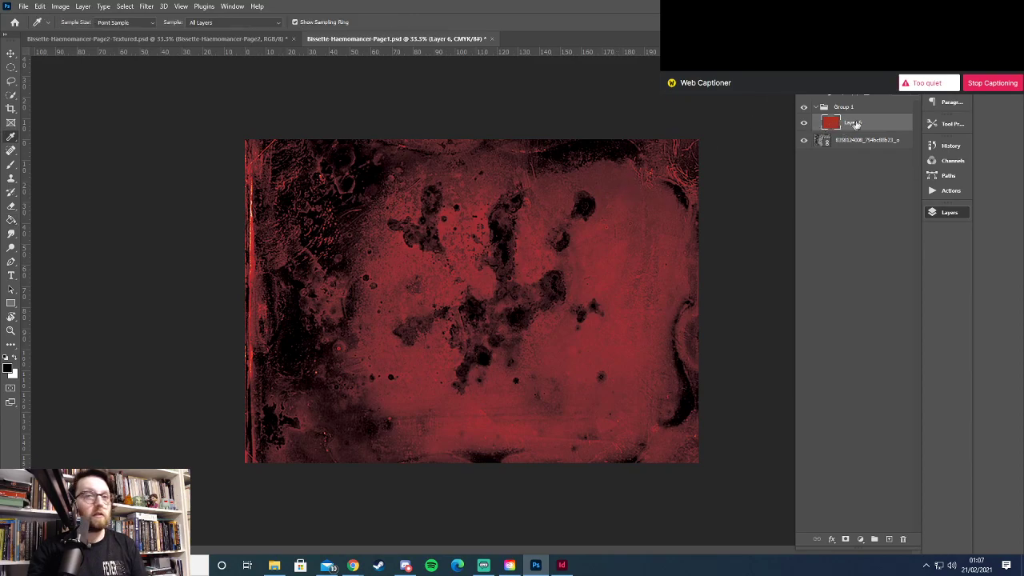
{"action": "left_click", "coordinate": [803, 141]}
{"action": "left_click", "coordinate": [521, 265]}
{"action": "left_click", "coordinate": [8, 370]}
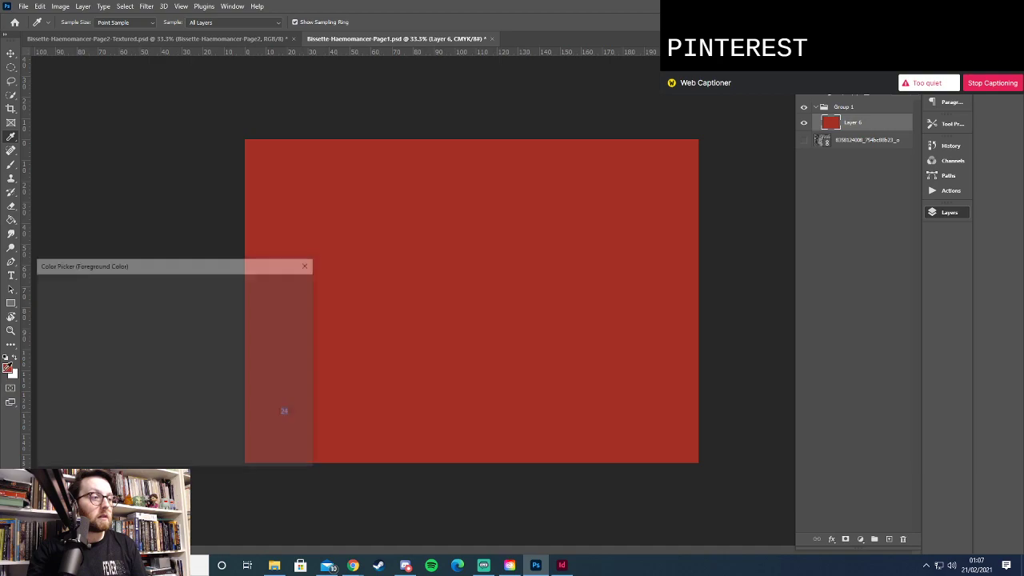
{"action": "double_click", "coordinate": [237, 460]}
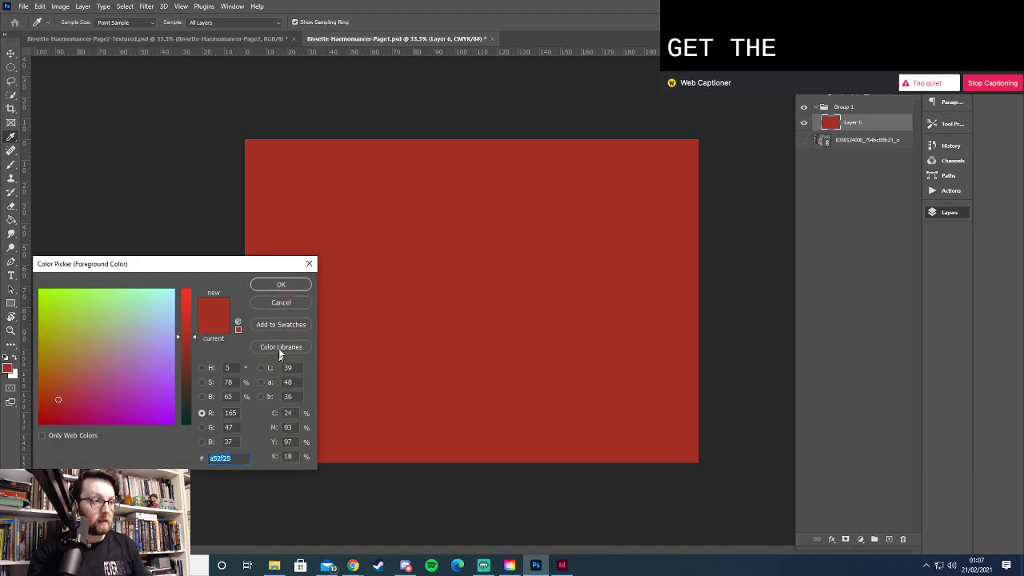
{"action": "left_click", "coordinate": [281, 286]}
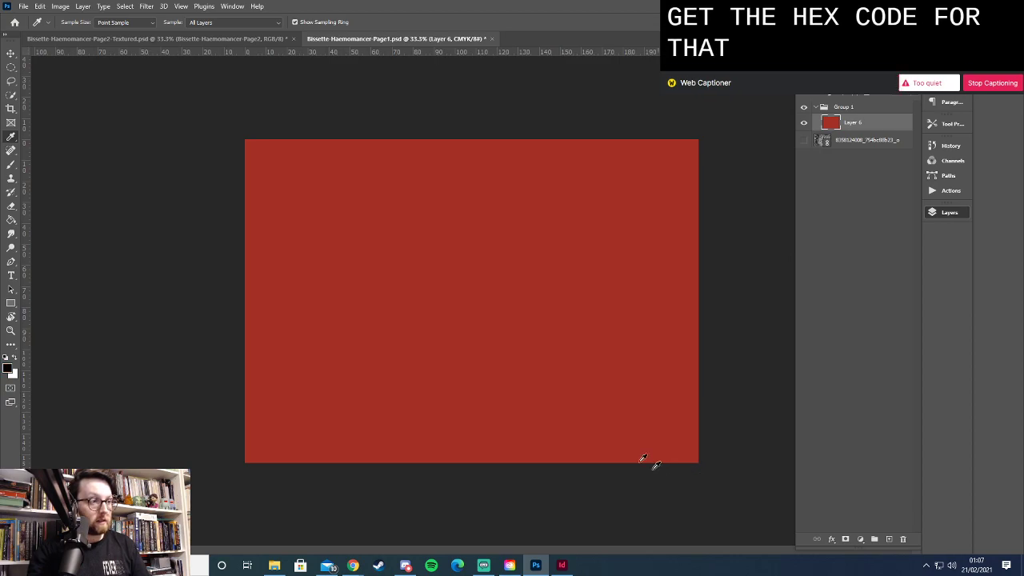
Fill Layer 6 with black and add a new empty layer above it in Group 1
{"action": "key", "text": "g"}
{"action": "left_click", "coordinate": [485, 320]}
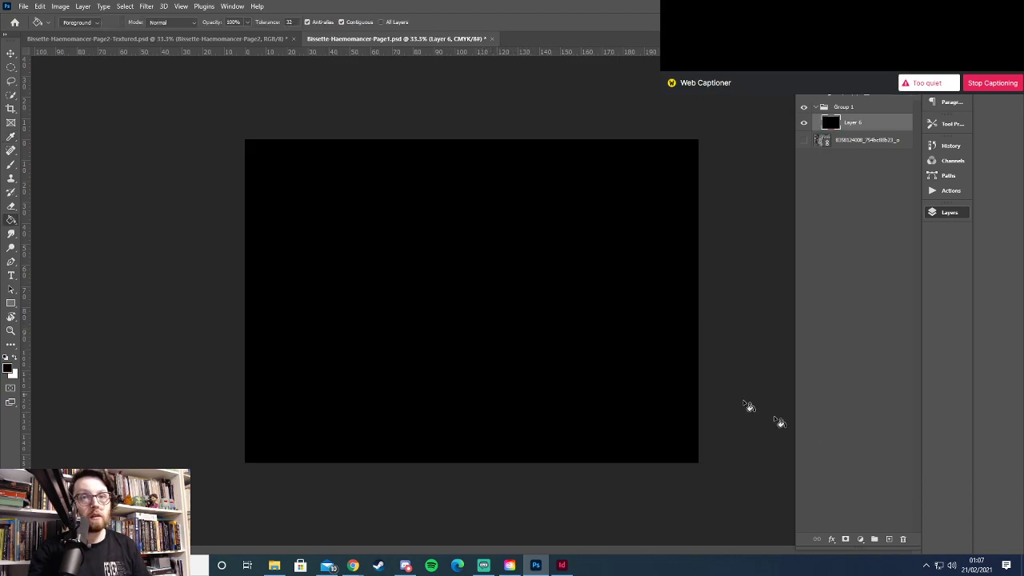
{"action": "left_click", "coordinate": [888, 540]}
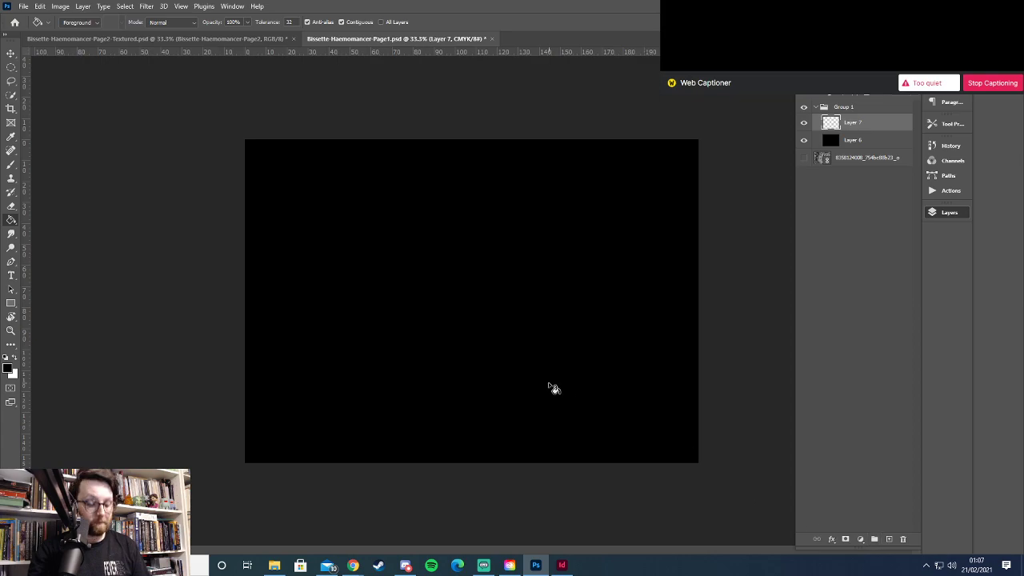
Show the grid and guides and make a rectangular, full-height vertical selection about 24 mm wide at the page's centre
{"action": "key", "text": "ctrl+h"}
{"action": "key", "text": "m"}
{"action": "left_click_drag", "start_coordinate": [424, 131], "coordinate": [503, 275]}
{"action": "left_click", "coordinate": [502, 275]}
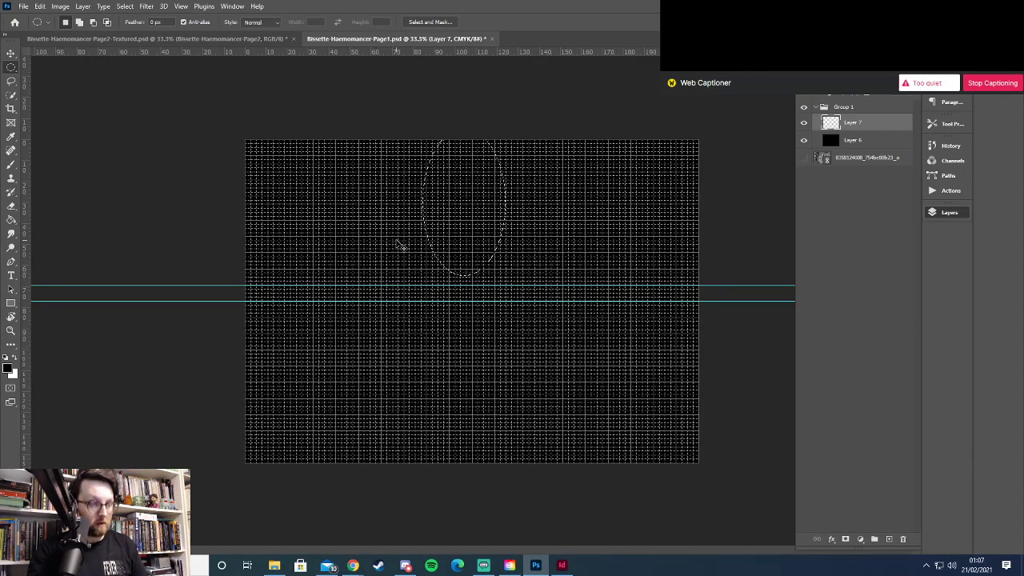
{"action": "right_click", "coordinate": [11, 67]}
{"action": "left_click", "coordinate": [64, 68]}
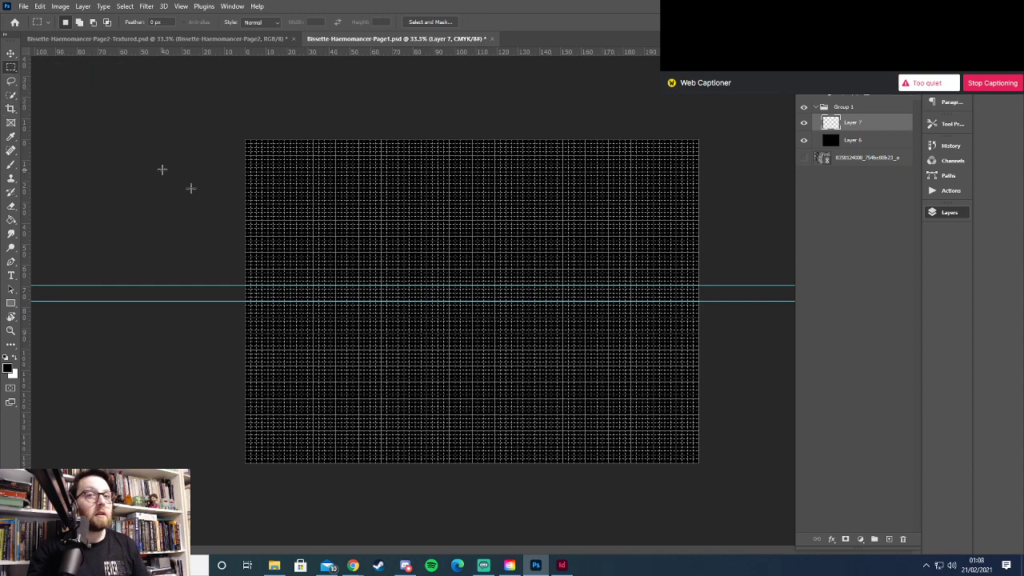
{"action": "left_click_drag", "start_coordinate": [444, 126], "coordinate": [494, 472]}
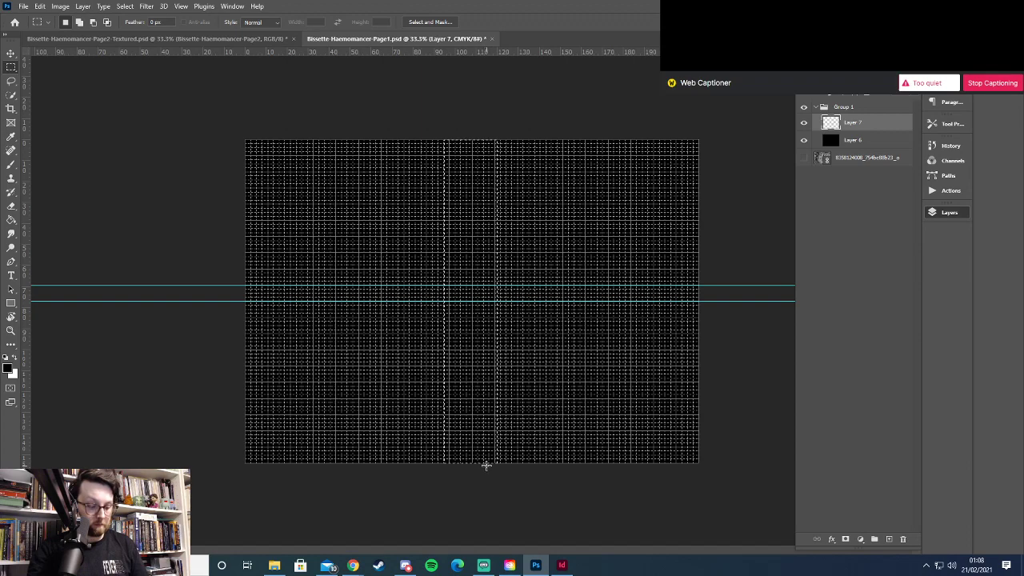
Fill the selected strip on Layer 7 with red a52f25, and show the texture layer beneath Group 1 without the grid overlay
{"action": "left_click", "coordinate": [8, 369]}
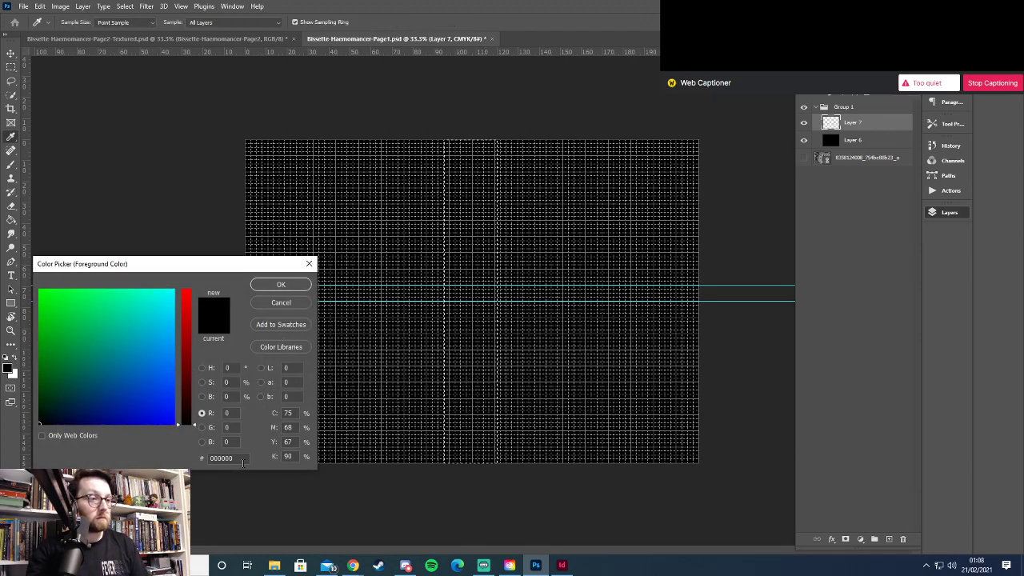
{"action": "key", "text": "ctrl+v"}
{"action": "left_click", "coordinate": [281, 284]}
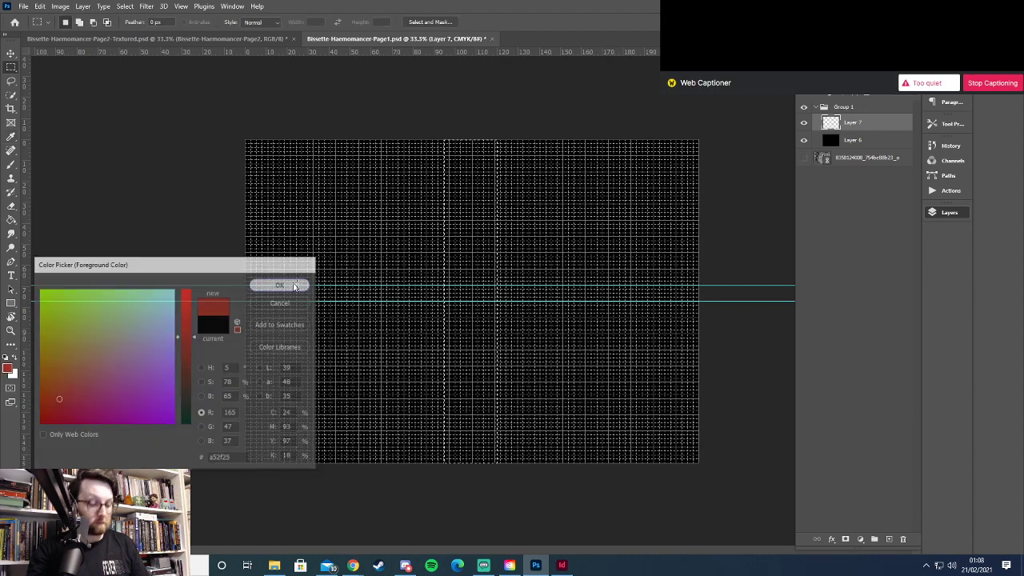
{"action": "key", "text": "g"}
{"action": "left_click", "coordinate": [468, 290]}
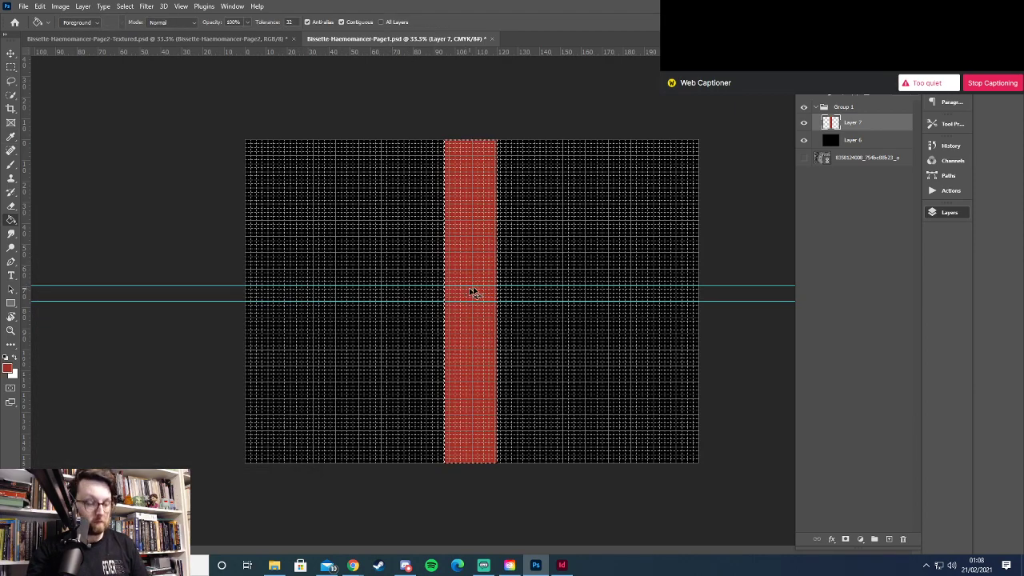
{"action": "key", "text": "ctrl+h"}
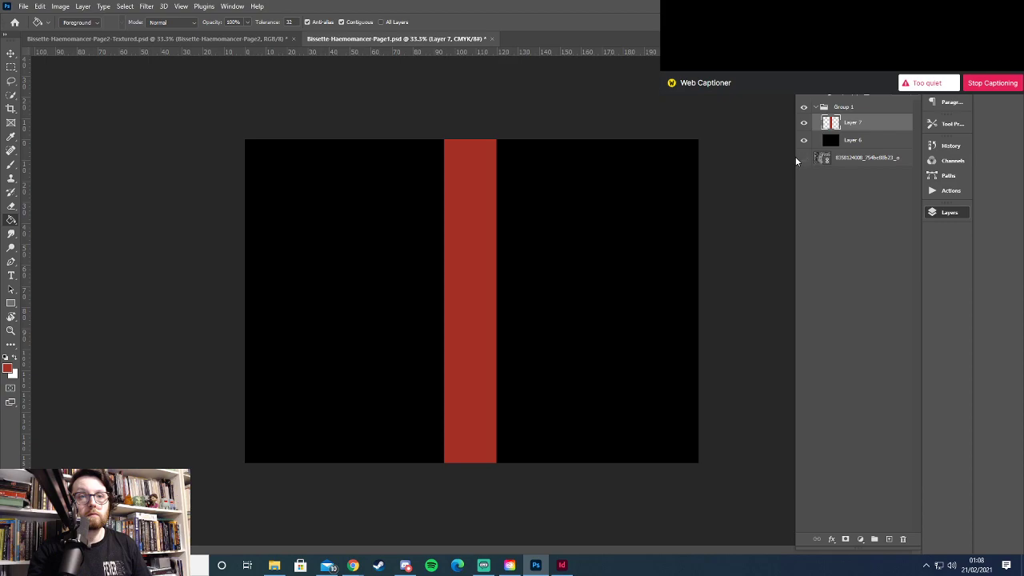
{"action": "left_click", "coordinate": [804, 158]}
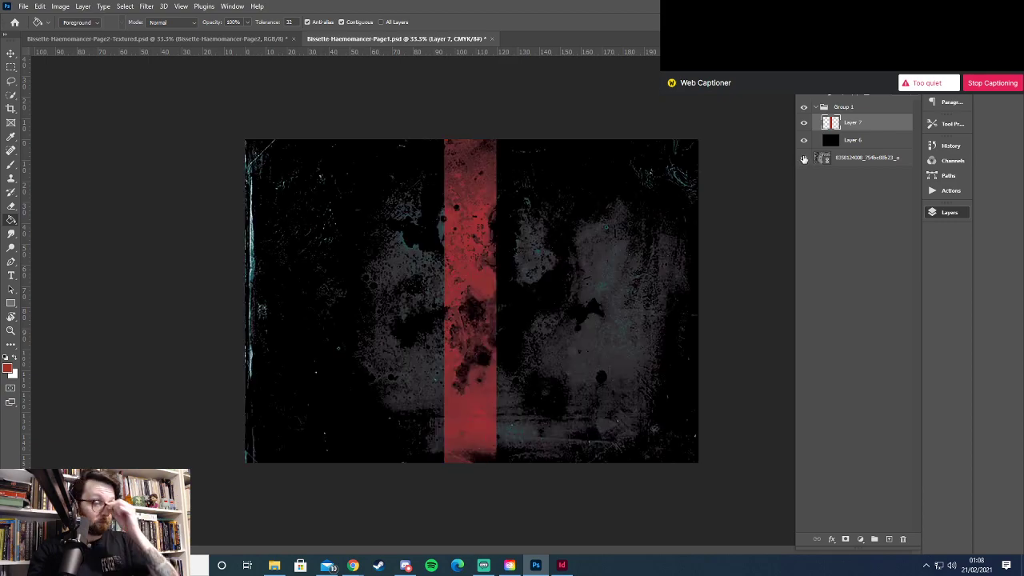
Switch to Chrome to examine The Psychopath Test cover with its vertical pink strip, and return to Photoshop
{"action": "key", "text": "alt+Tab"}
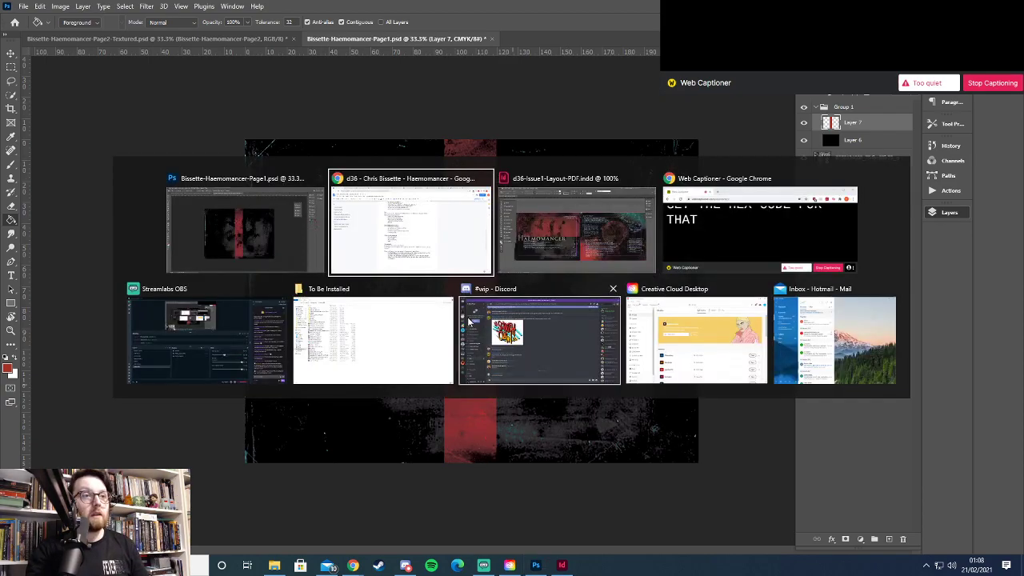
{"action": "left_click", "coordinate": [339, 9]}
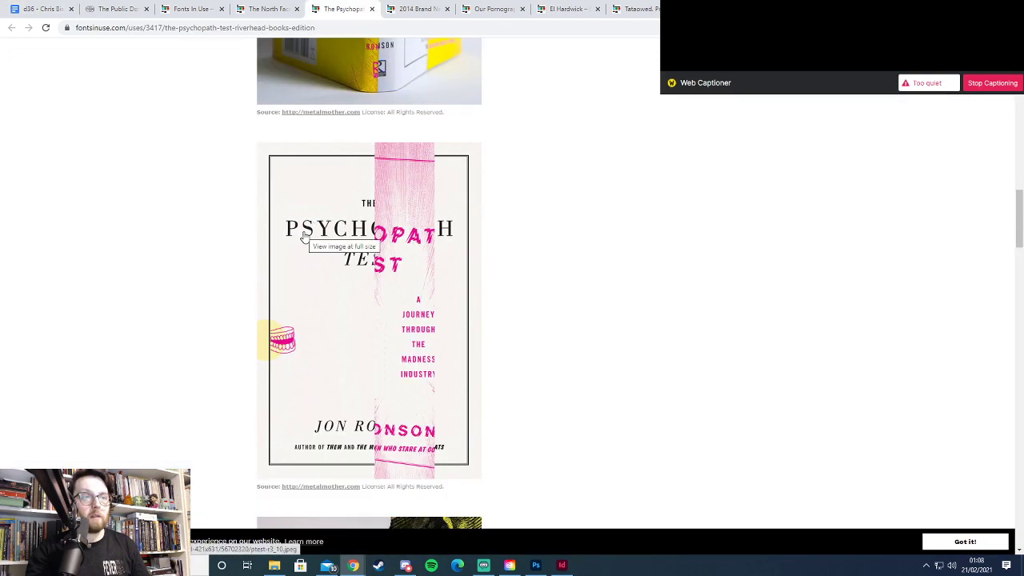
{"action": "key", "text": "alt+Tab"}
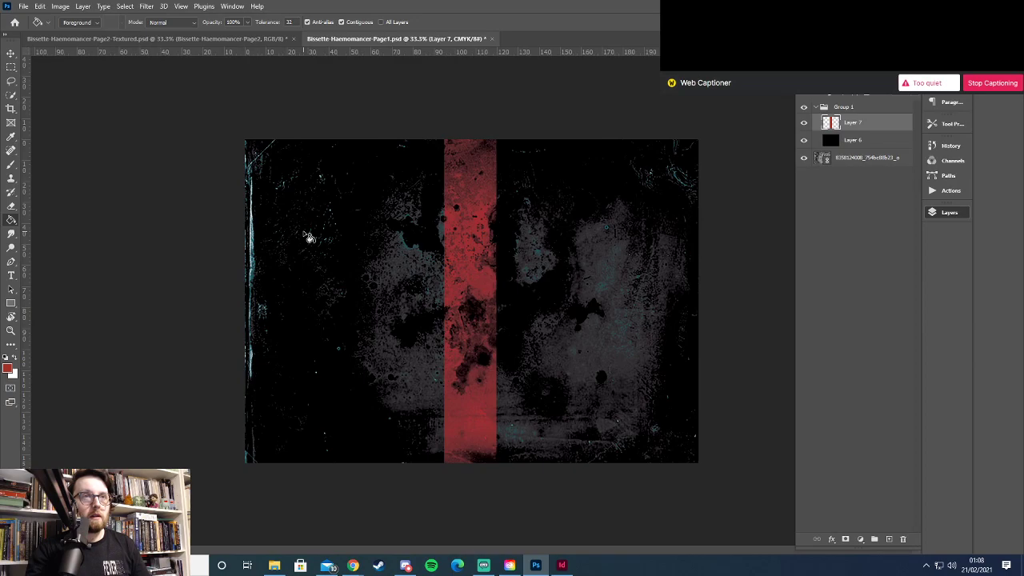
Place the blood cell image nci-vol-2129-300.jpg from the Art + Reference folder as a linked file at its default size
{"action": "left_click", "coordinate": [23, 7]}
{"action": "left_click", "coordinate": [92, 238]}
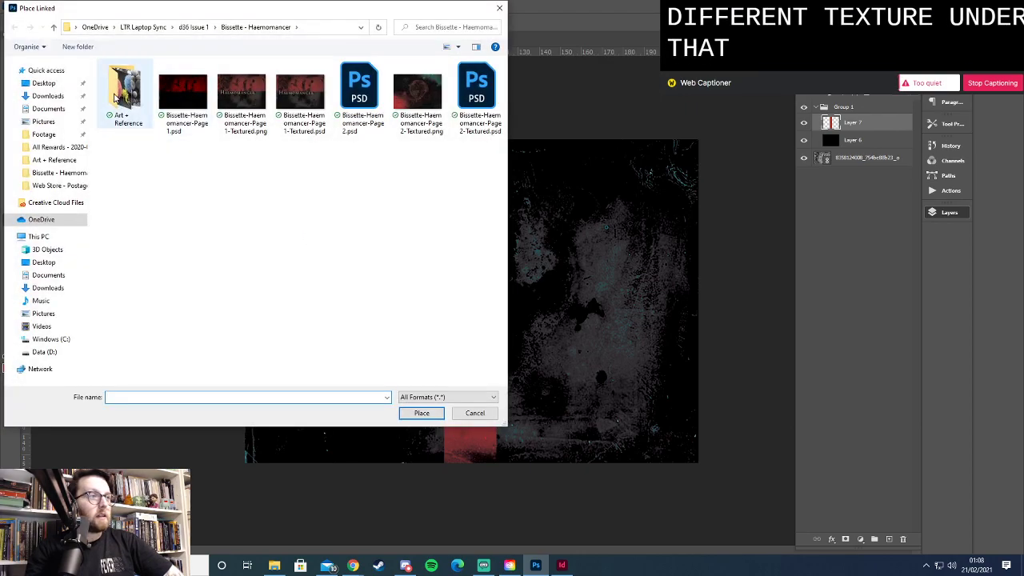
{"action": "double_click", "coordinate": [126, 94]}
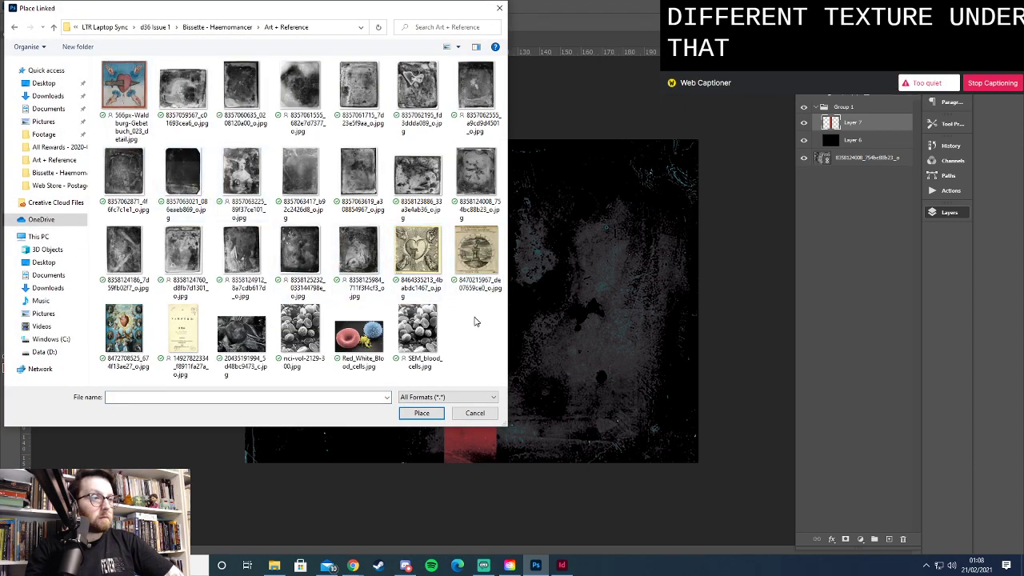
{"action": "double_click", "coordinate": [299, 330]}
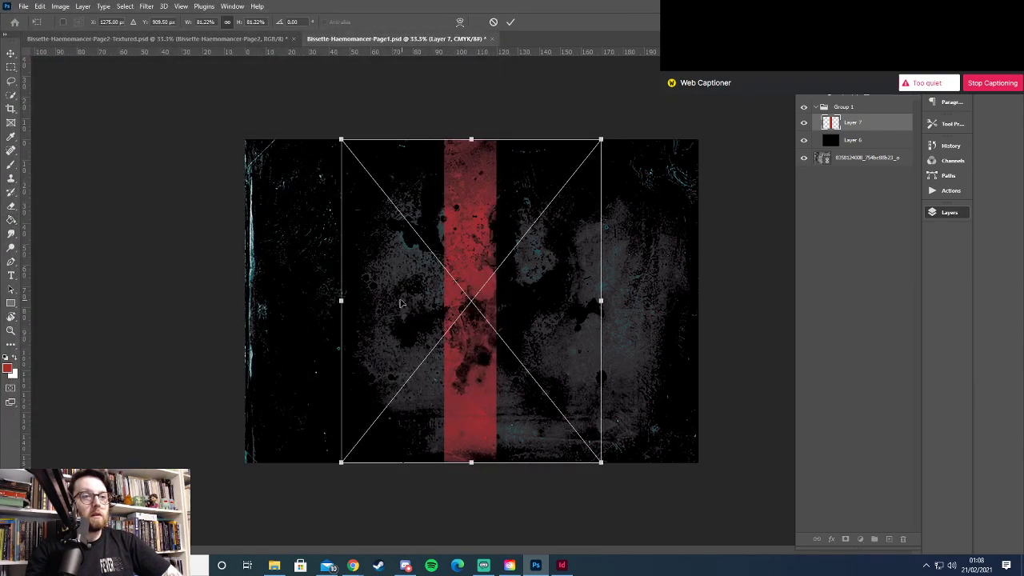
{"action": "key", "text": "Return"}
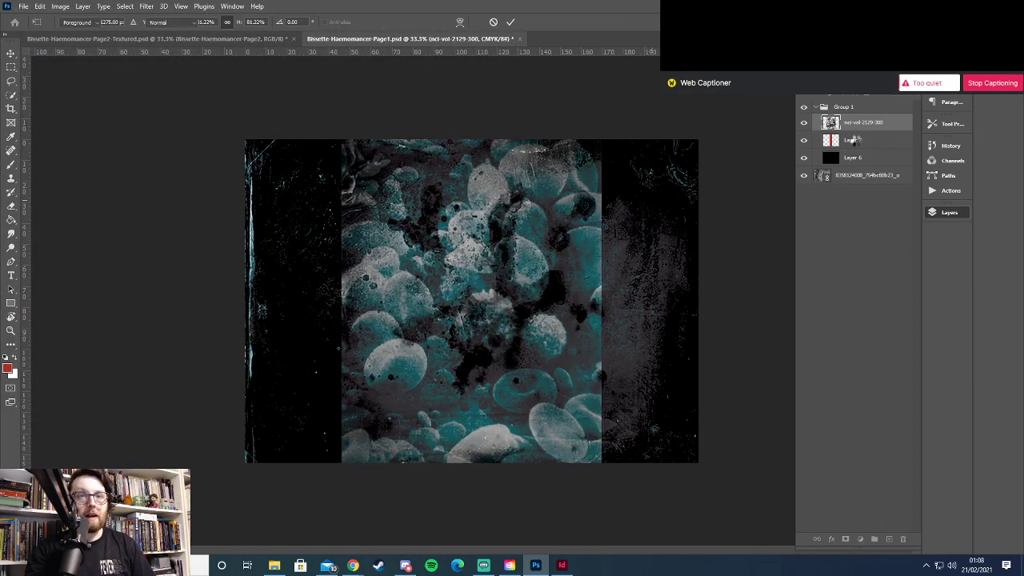
Move the blood cell image directly below Layer 7 and mask it to the selected vertical strip
{"action": "left_click_drag", "start_coordinate": [861, 126], "coordinate": [862, 149]}
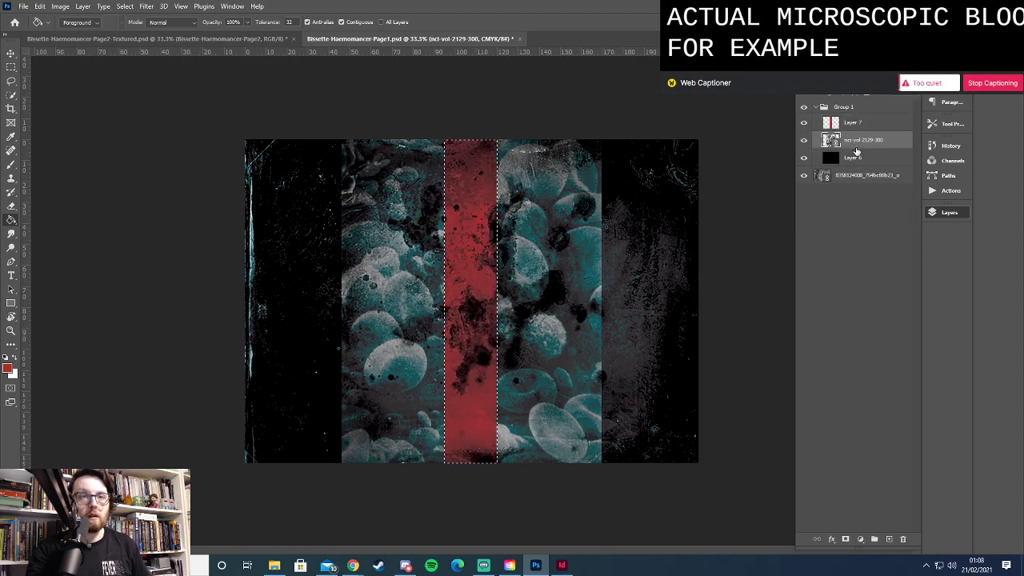
{"action": "left_click", "coordinate": [846, 540]}
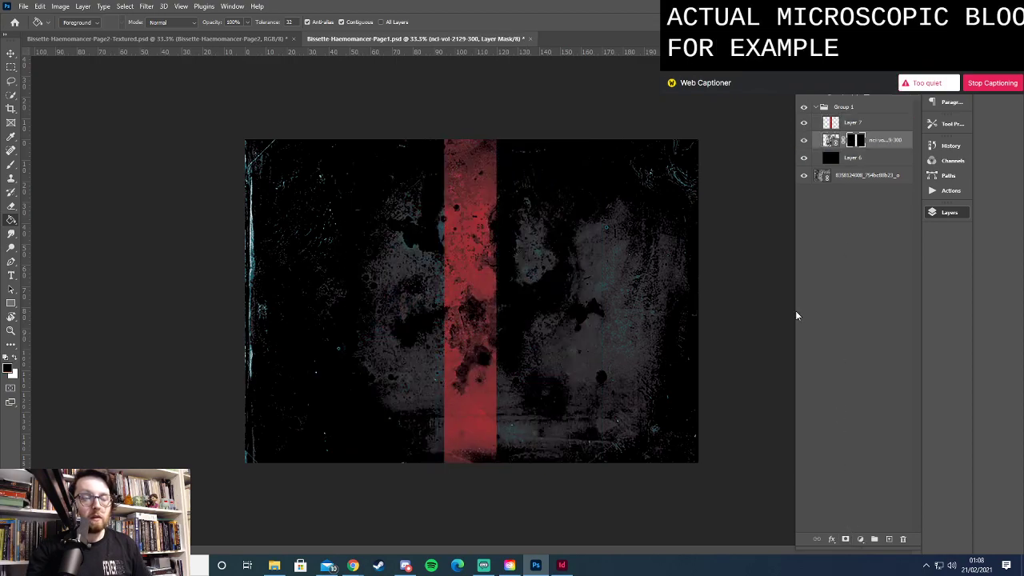
Try darkening blend modes on Layer 7 to blend the red strip with the blood cell image inside Group 1
{"action": "left_click", "coordinate": [850, 123]}
{"action": "left_click", "coordinate": [837, 99]}
{"action": "left_click", "coordinate": [832, 101]}
{"action": "key", "text": "Down"}
{"action": "key", "text": "Down"}
{"action": "key", "text": "Down"}
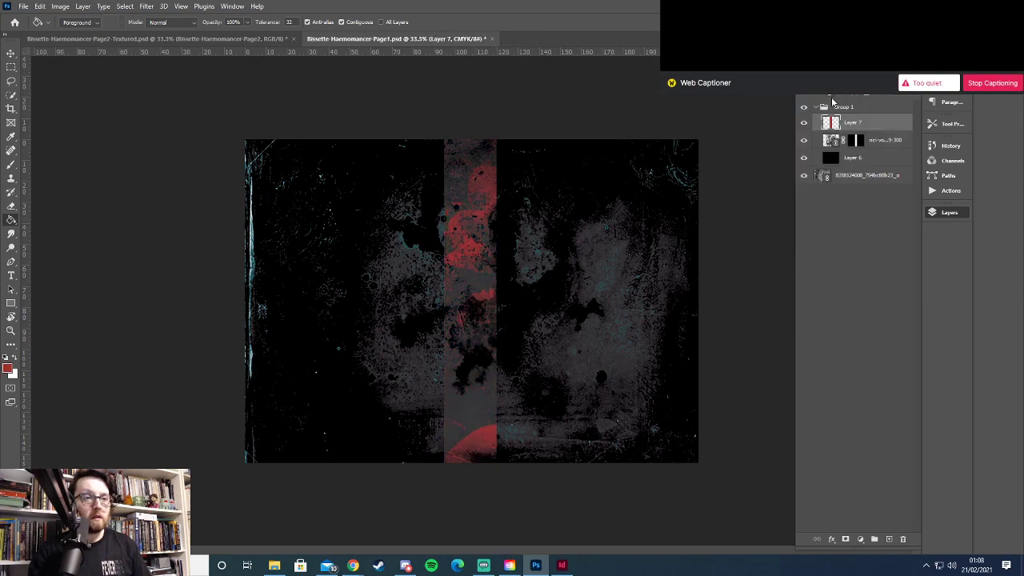
{"action": "key", "text": "Down"}
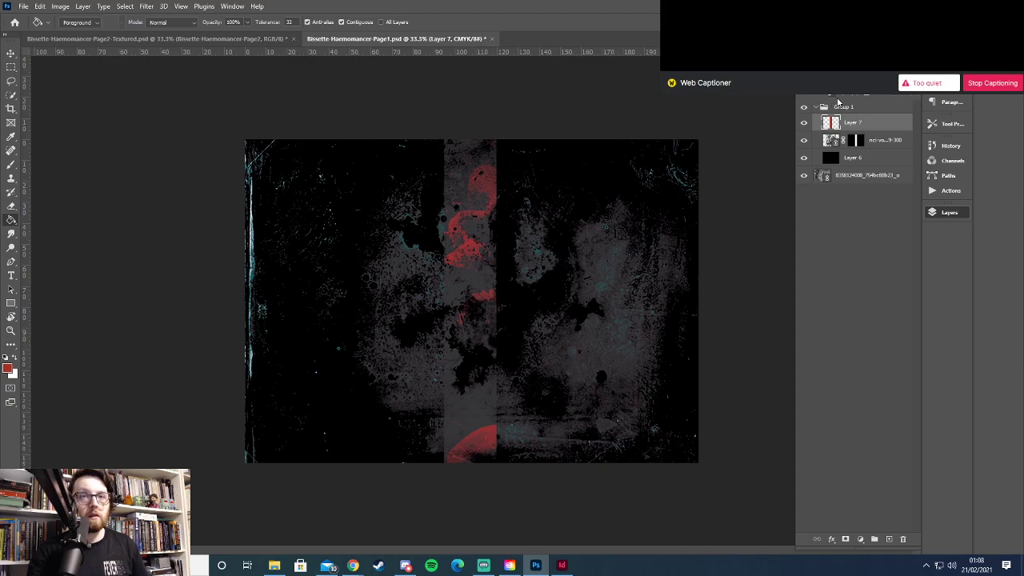
Move Layer 7 and the masked blood cell image above Group 1 and set Layer 7's blend mode to Linear Burn
{"action": "left_click", "coordinate": [880, 141], "text": "shift"}
{"action": "left_click_drag", "start_coordinate": [849, 125], "coordinate": [847, 101]}
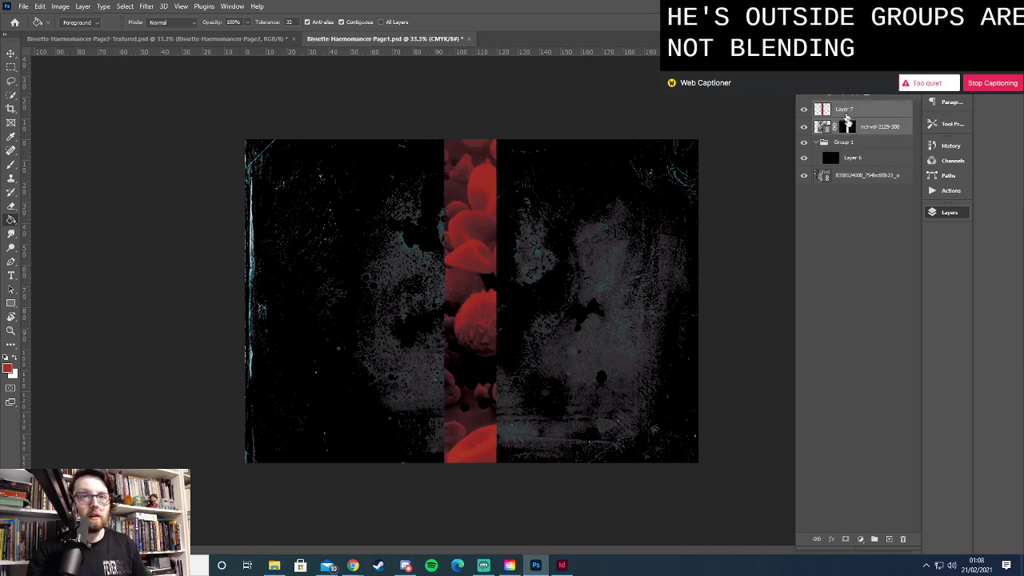
{"action": "left_click", "coordinate": [856, 113]}
{"action": "left_click", "coordinate": [844, 93]}
{"action": "left_click", "coordinate": [844, 97]}
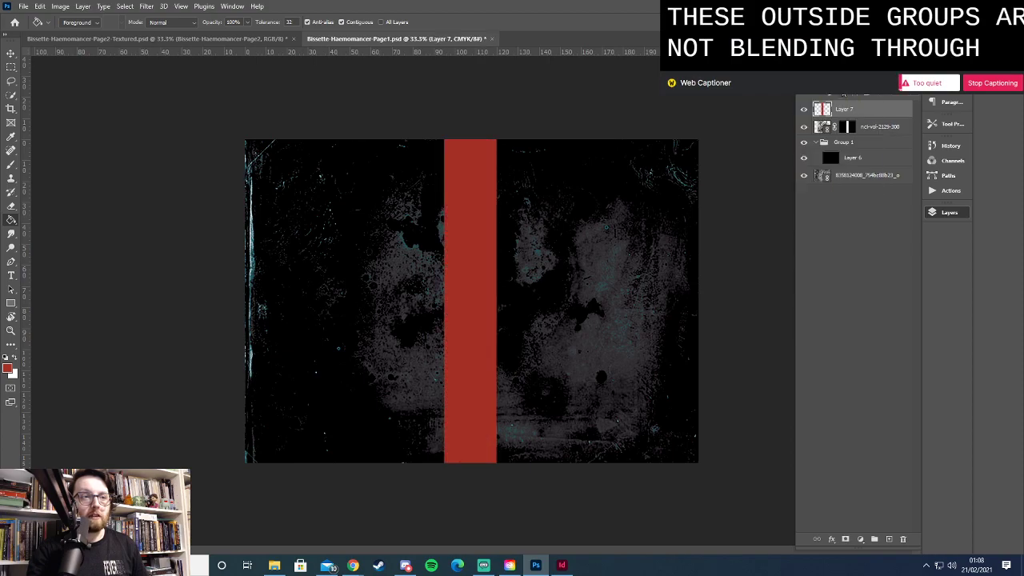
{"action": "key", "text": "Down"}
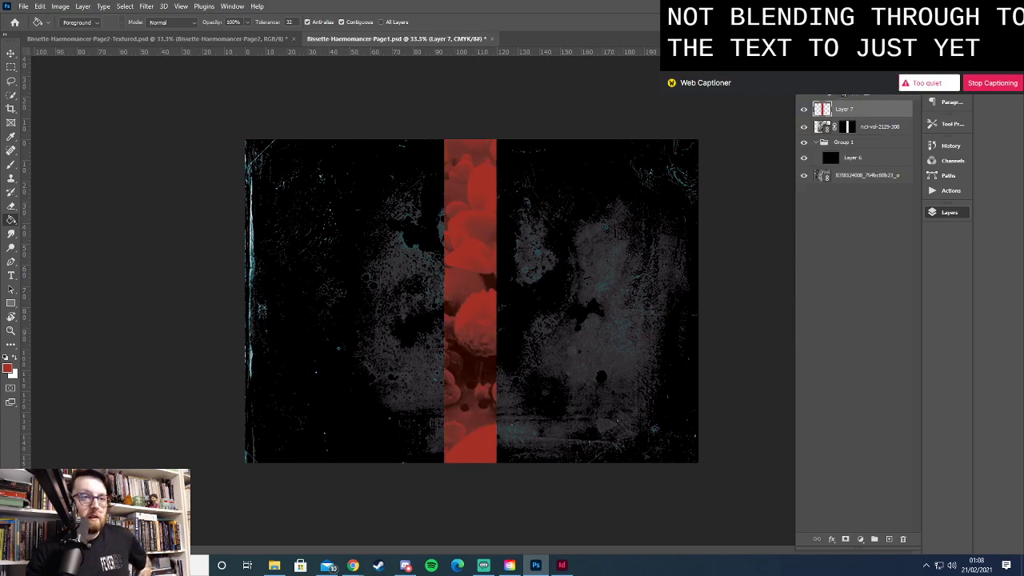
{"action": "key", "text": "Down"}
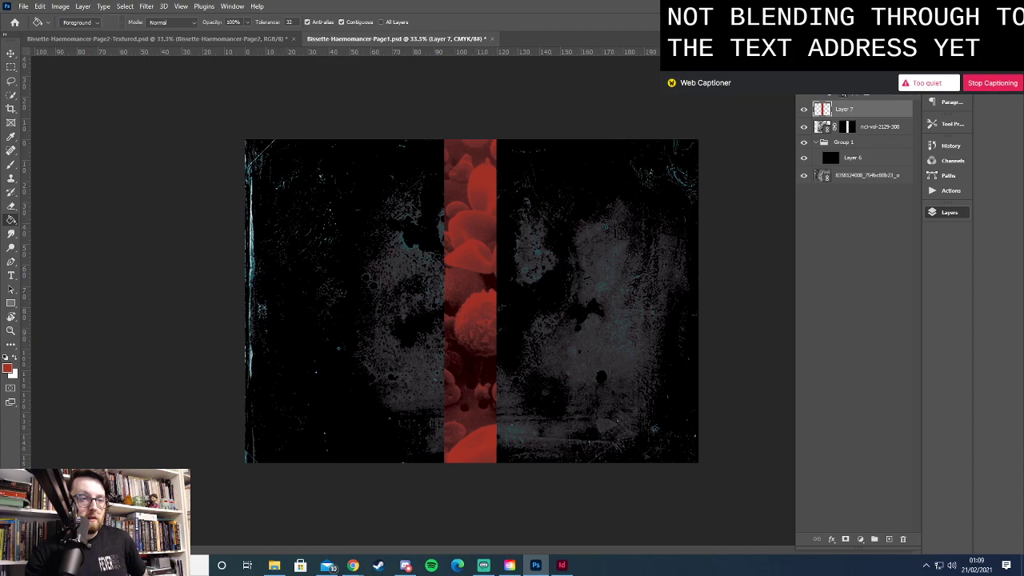
{"action": "key", "text": "Down"}
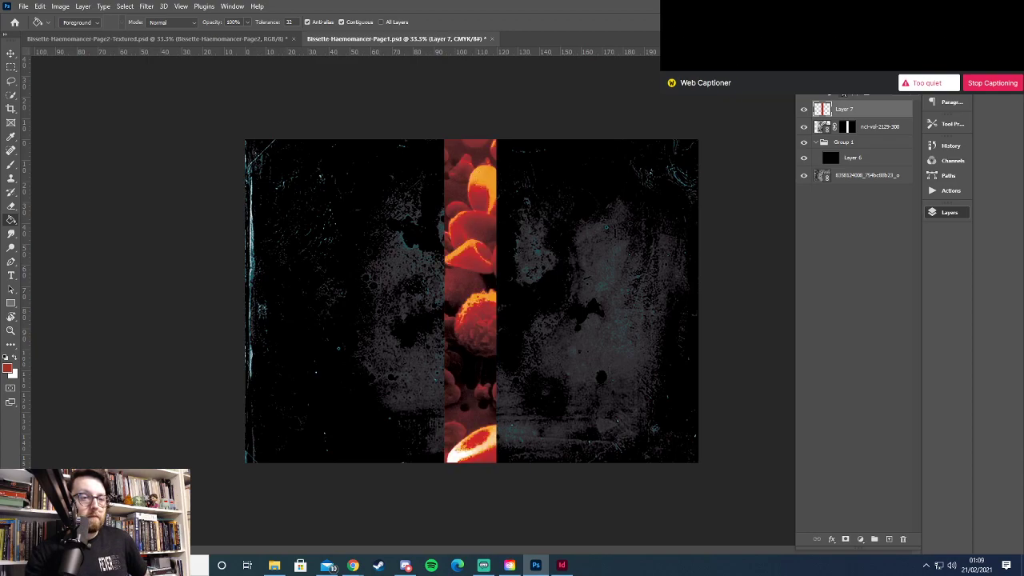
{"action": "key", "text": "Down"}
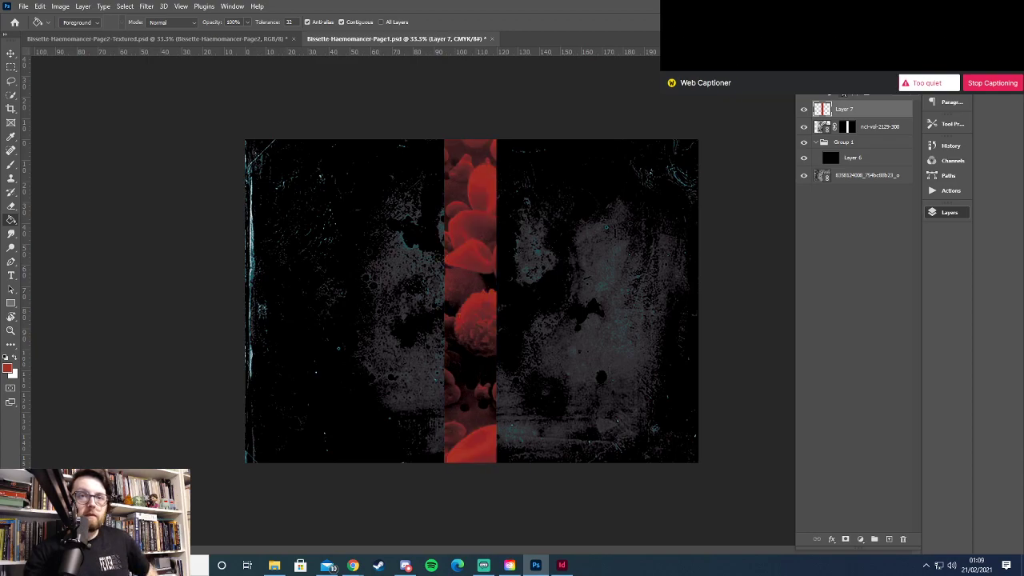
Try unlinking the blood cell image from its mask, narrowing, repositioning and stretching it within the strip, and undo the transform
{"action": "left_click", "coordinate": [824, 127]}
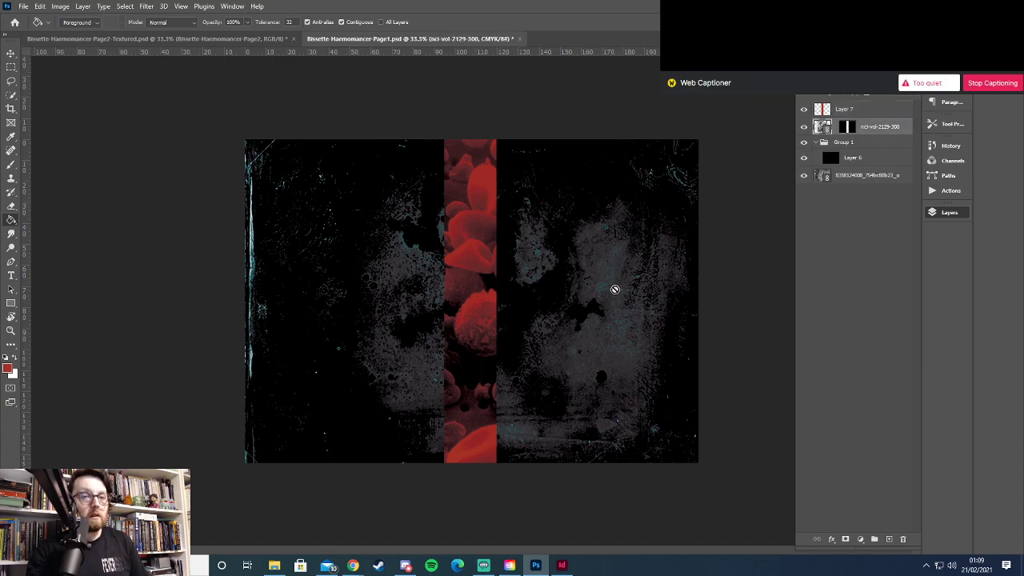
{"action": "key", "text": "ctrl+t"}
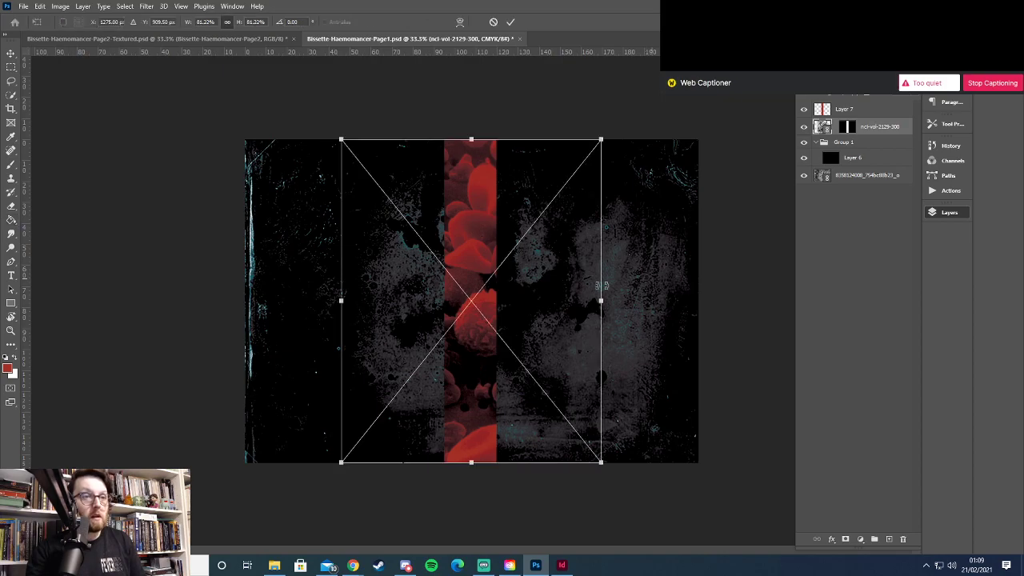
{"action": "left_click_drag", "start_coordinate": [603, 301], "coordinate": [565, 302]}
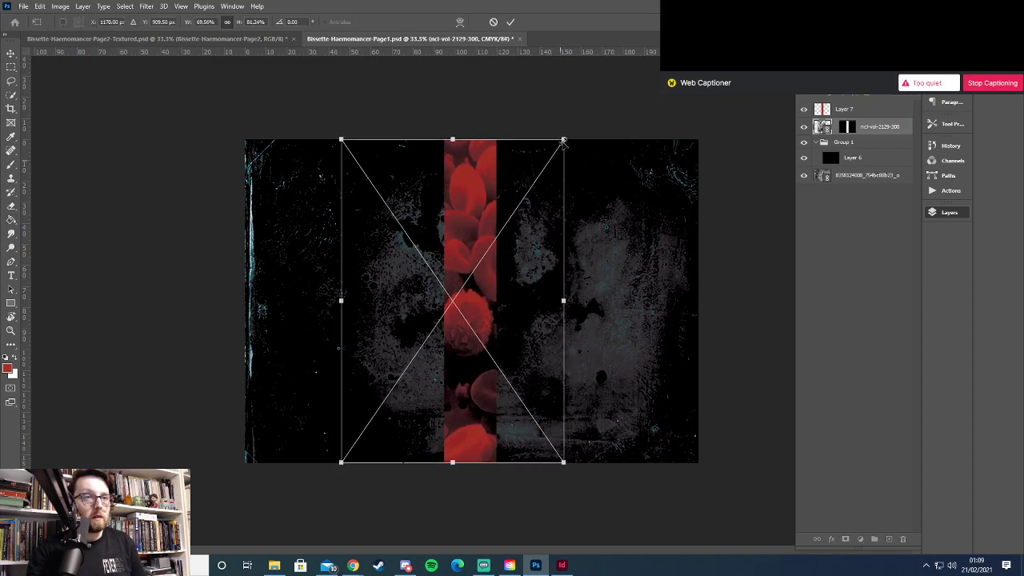
{"action": "left_click_drag", "start_coordinate": [564, 138], "coordinate": [548, 161]}
{"action": "left_click_drag", "start_coordinate": [482, 210], "coordinate": [486, 185]}
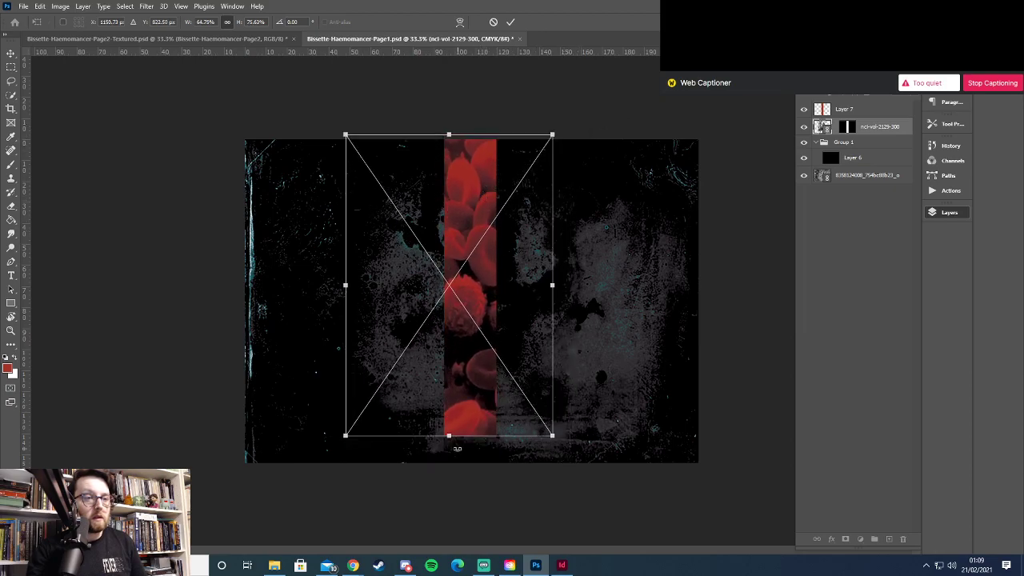
{"action": "left_click_drag", "start_coordinate": [449, 436], "coordinate": [450, 505]}
{"action": "key", "text": "Return"}
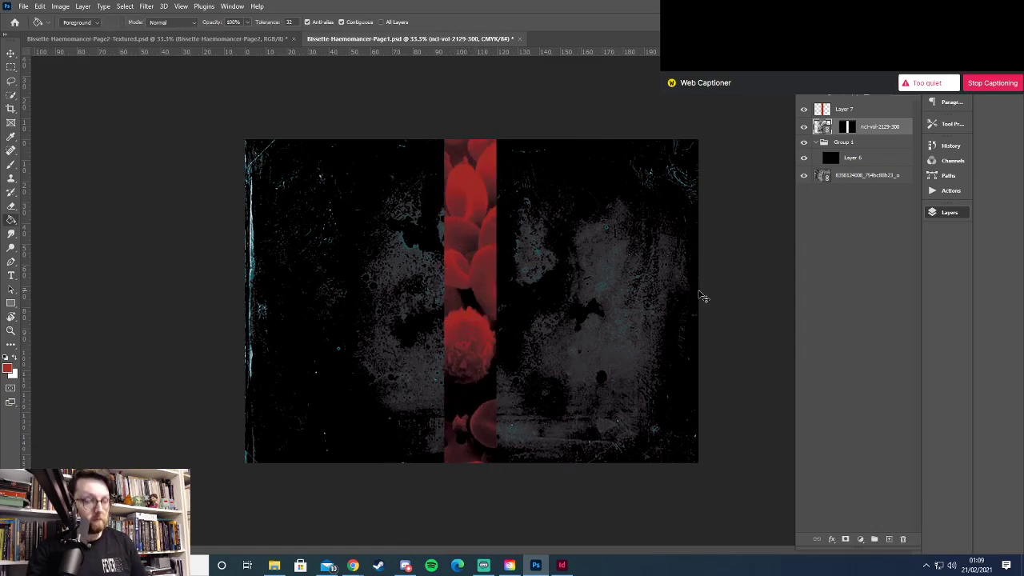
{"action": "key", "text": "ctrl+z"}
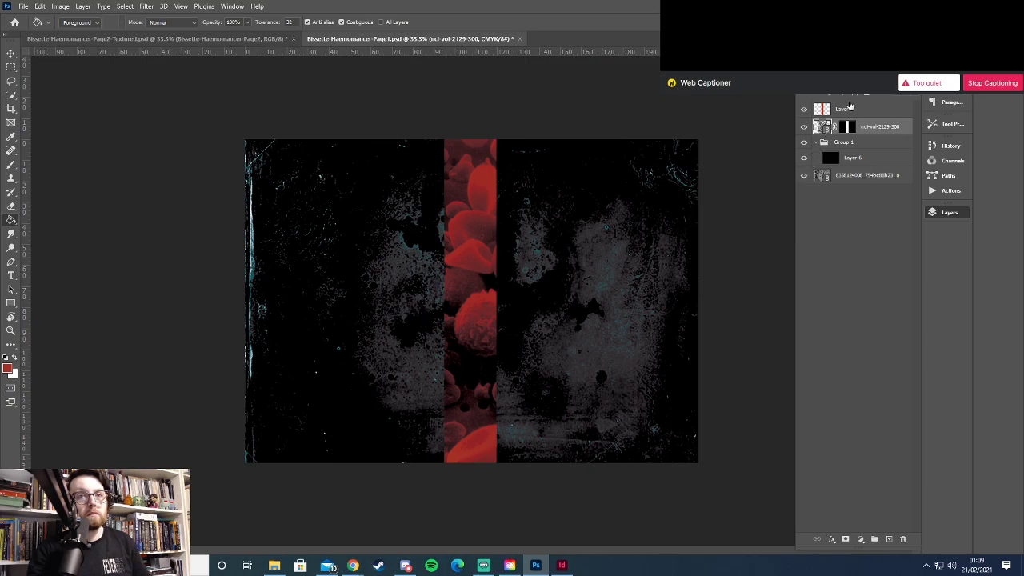
Cycle Layer 7 through lightening and contrast blend modes, keeping one that tints the cells red with pale highlights
{"action": "left_click", "coordinate": [850, 108]}
{"action": "left_click", "coordinate": [824, 94]}
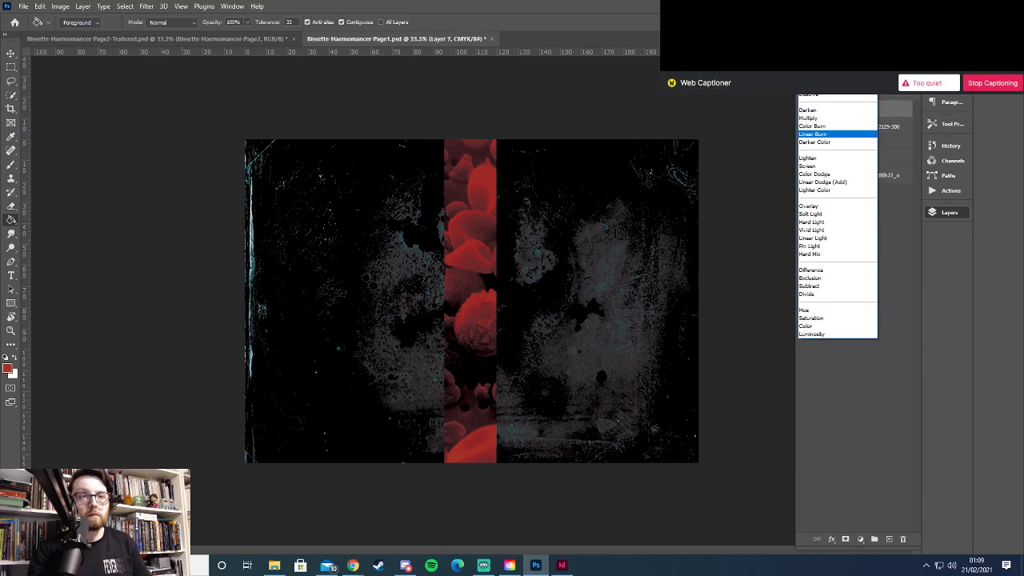
{"action": "left_click", "coordinate": [814, 144]}
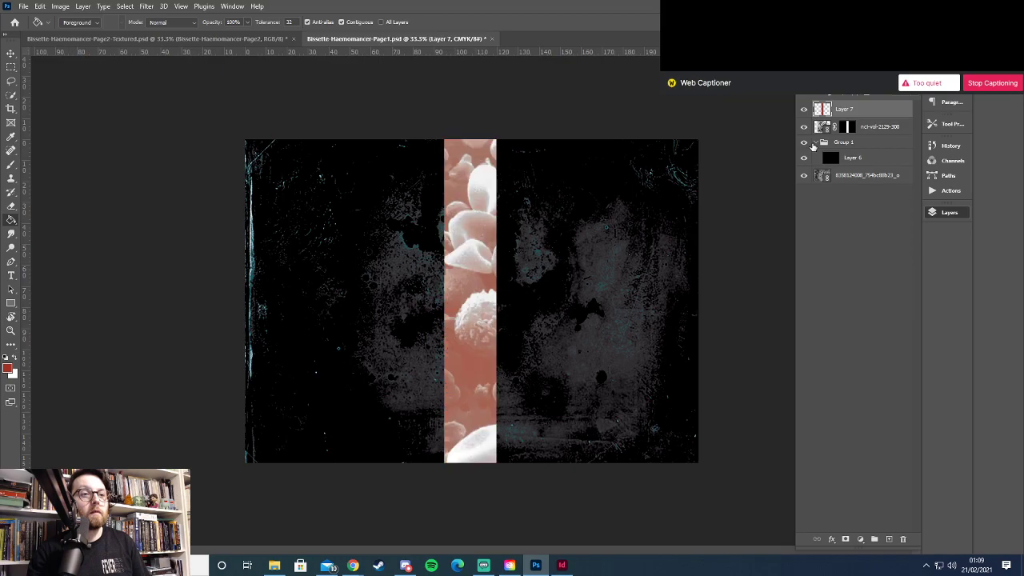
{"action": "key", "text": "Down"}
{"action": "key", "text": "Down"}
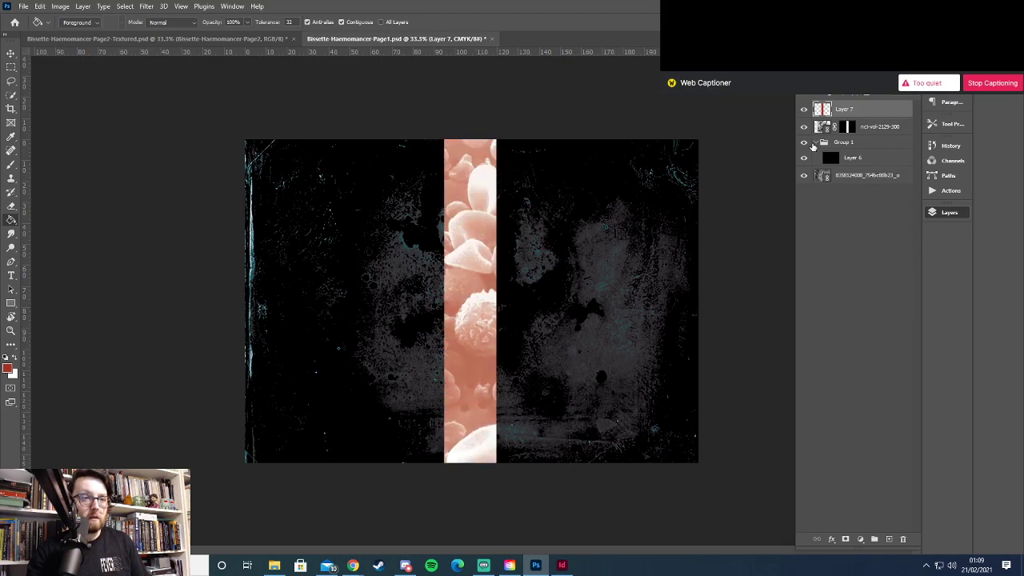
{"action": "key", "text": "Down"}
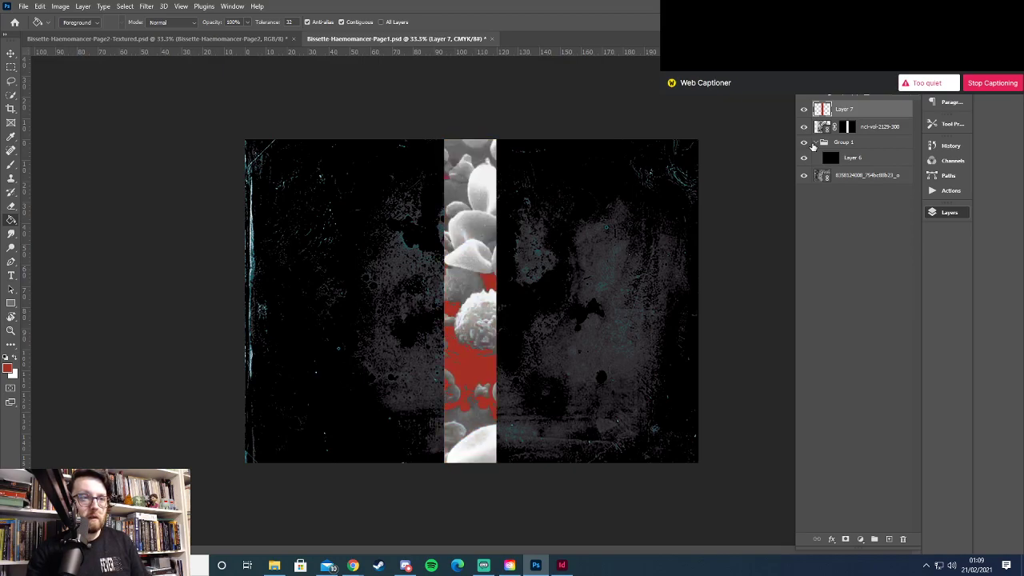
{"action": "key", "text": "Down"}
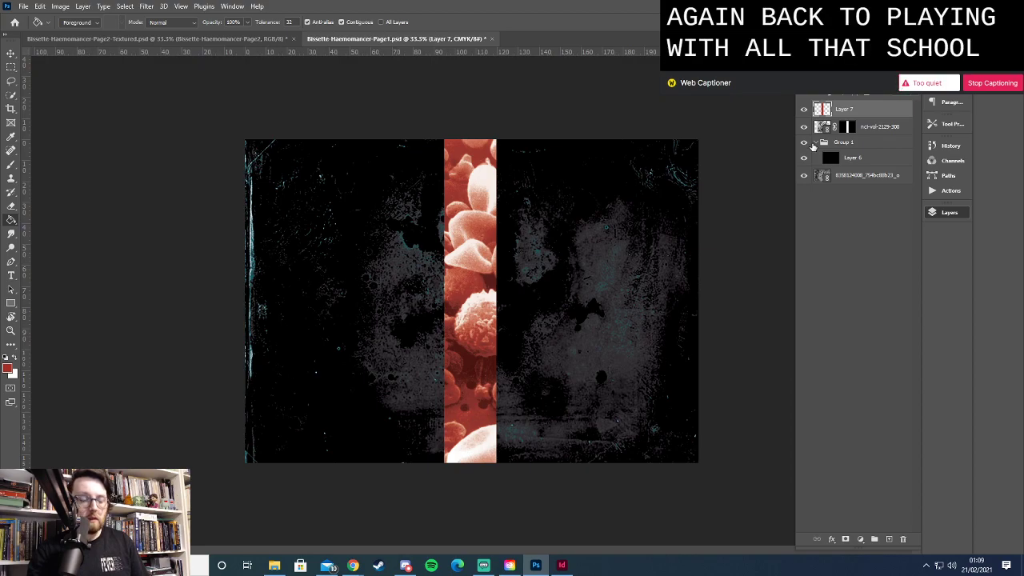
{"action": "key", "text": "alt+Tab"}
{"action": "key", "text": "alt+Tab"}
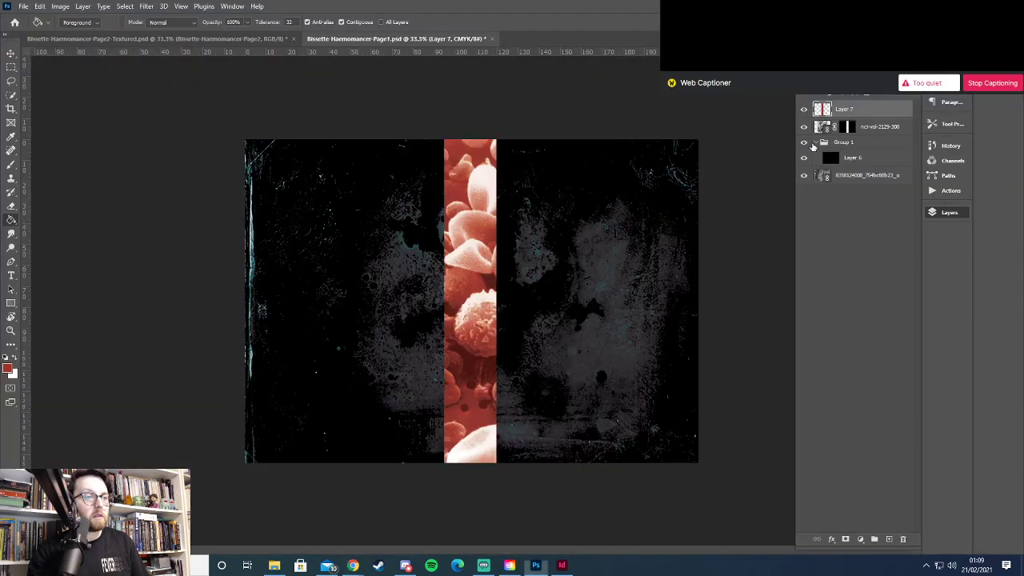
Scale Layer 7 and the blood cell image together to about 105.6% and rotate them slightly, about 0.4°, so the stripe overshoots the page
{"action": "left_click", "coordinate": [858, 132]}
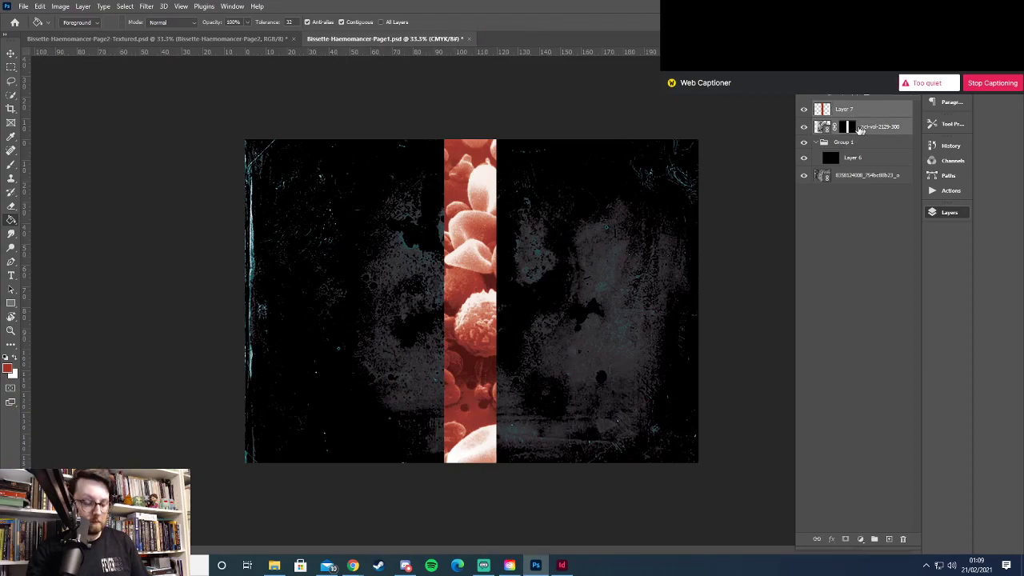
{"action": "key", "text": "ctrl+t"}
{"action": "left_click_drag", "start_coordinate": [472, 138], "coordinate": [473, 126]}
{"action": "left_click_drag", "start_coordinate": [633, 110], "coordinate": [640, 119]}
{"action": "left_click_drag", "start_coordinate": [465, 465], "coordinate": [468, 470]}
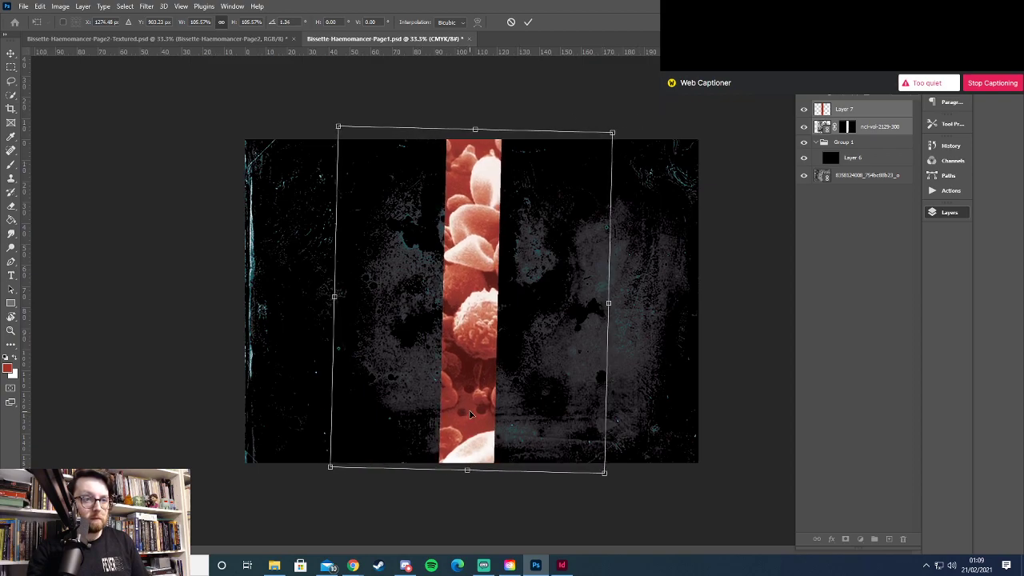
{"action": "left_click_drag", "start_coordinate": [625, 314], "coordinate": [623, 311]}
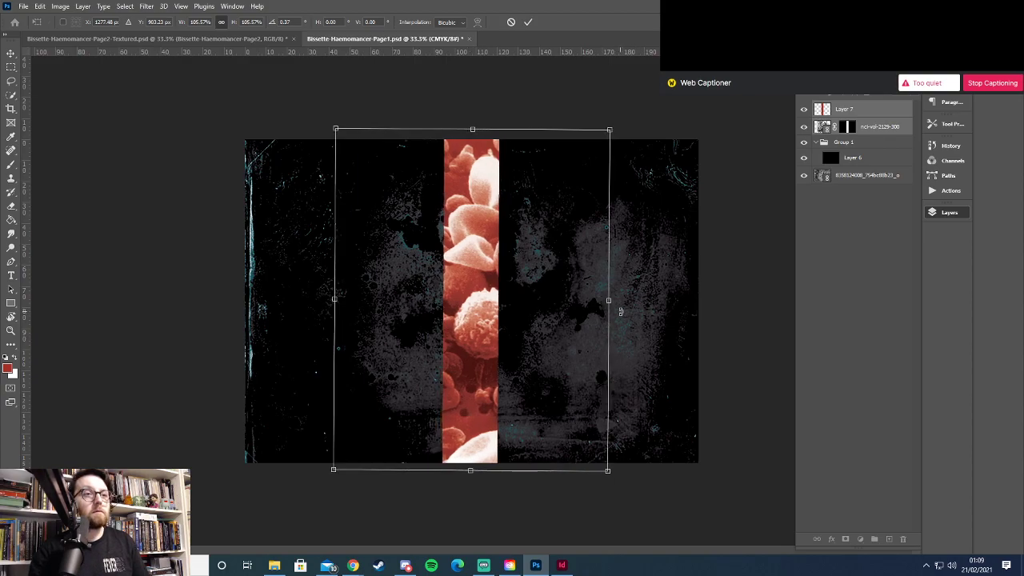
{"action": "key", "text": "Return"}
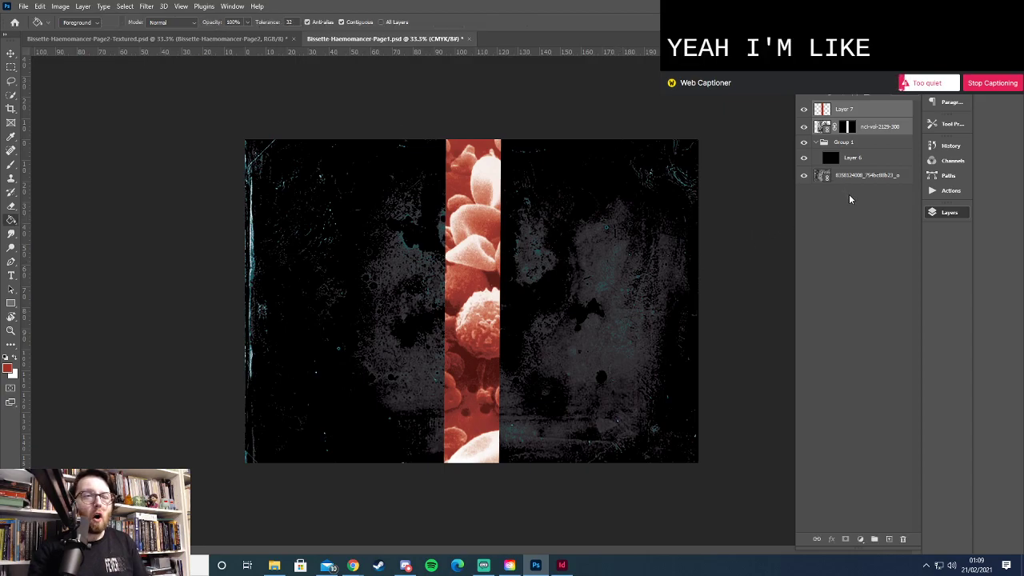
Group Layer 7 and the blood cell image above Group 1 and expand the new group
{"action": "left_click", "coordinate": [836, 127]}
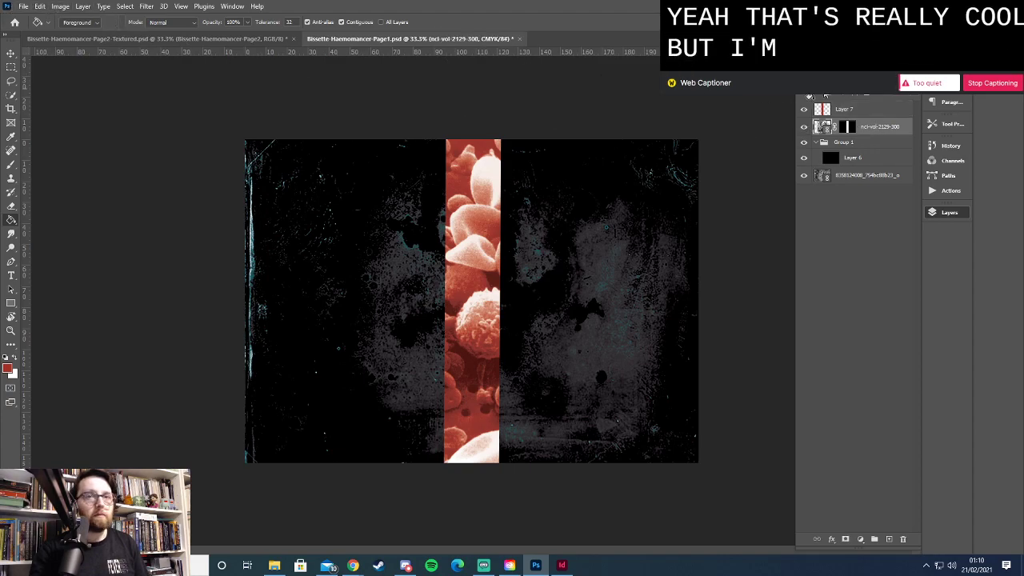
{"action": "left_click", "coordinate": [848, 109], "text": "shift"}
{"action": "key", "text": "ctrl+g"}
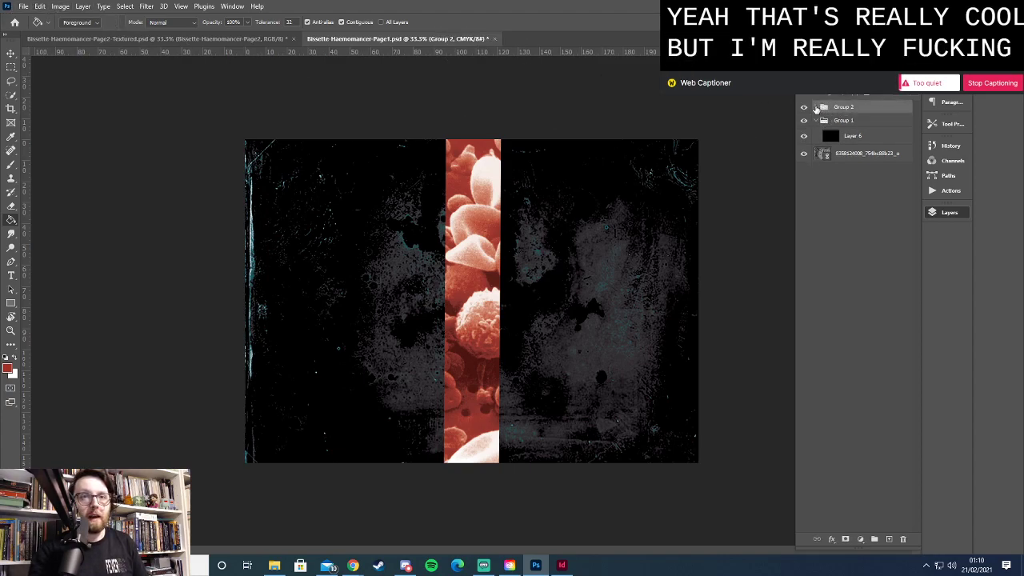
{"action": "left_click", "coordinate": [816, 109]}
{"action": "left_click", "coordinate": [836, 140]}
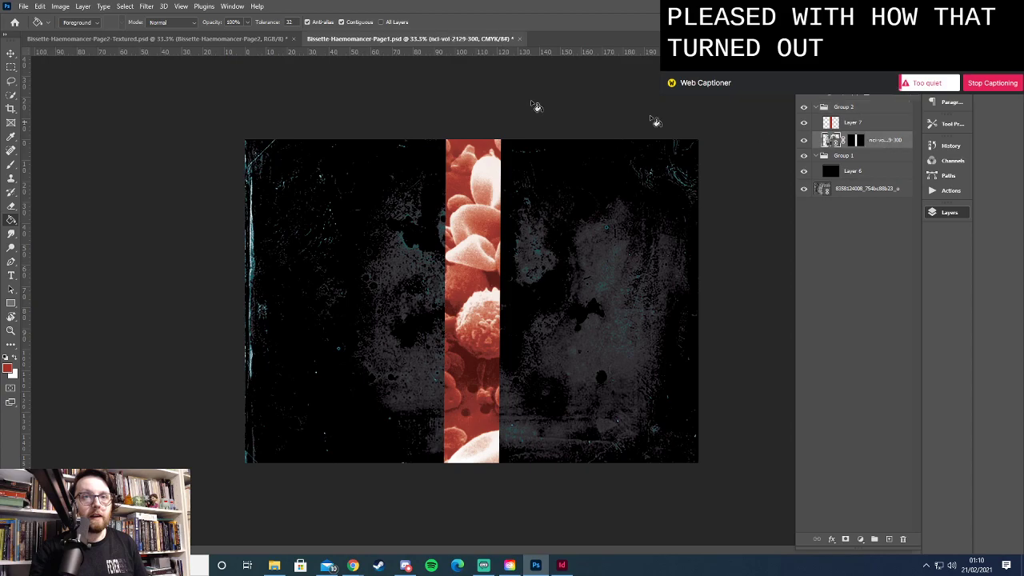
{"action": "left_click", "coordinate": [24, 6]}
{"action": "left_click", "coordinate": [49, 233]}
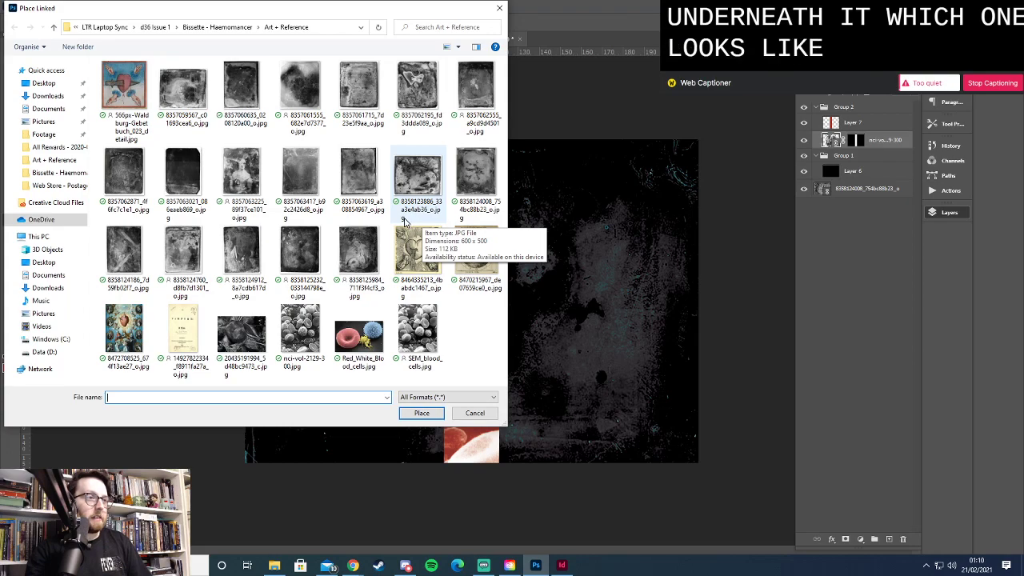
{"action": "double_click", "coordinate": [170, 178]}
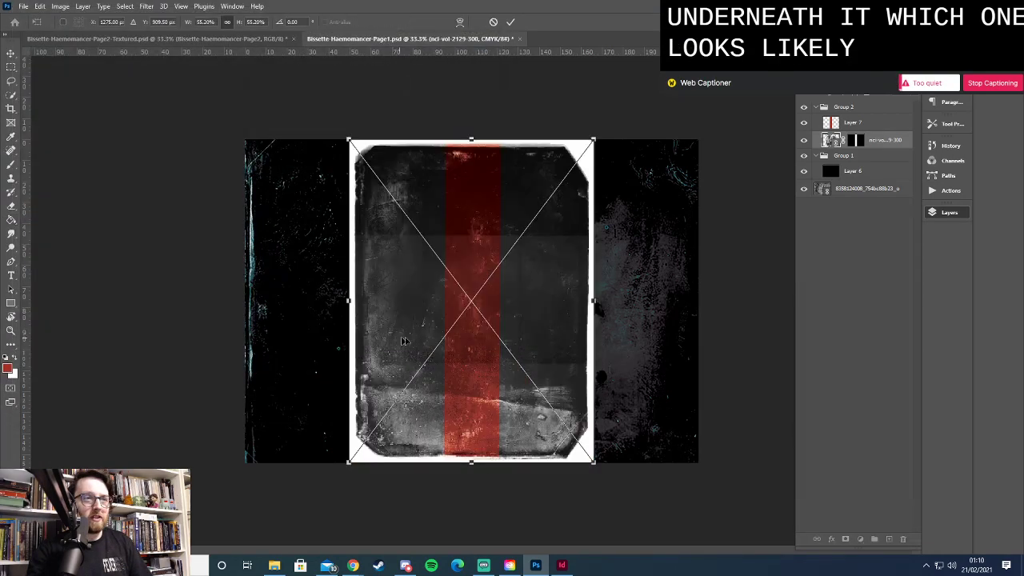
{"action": "key", "text": "Return"}
{"action": "left_click_drag", "start_coordinate": [868, 141], "coordinate": [869, 164]}
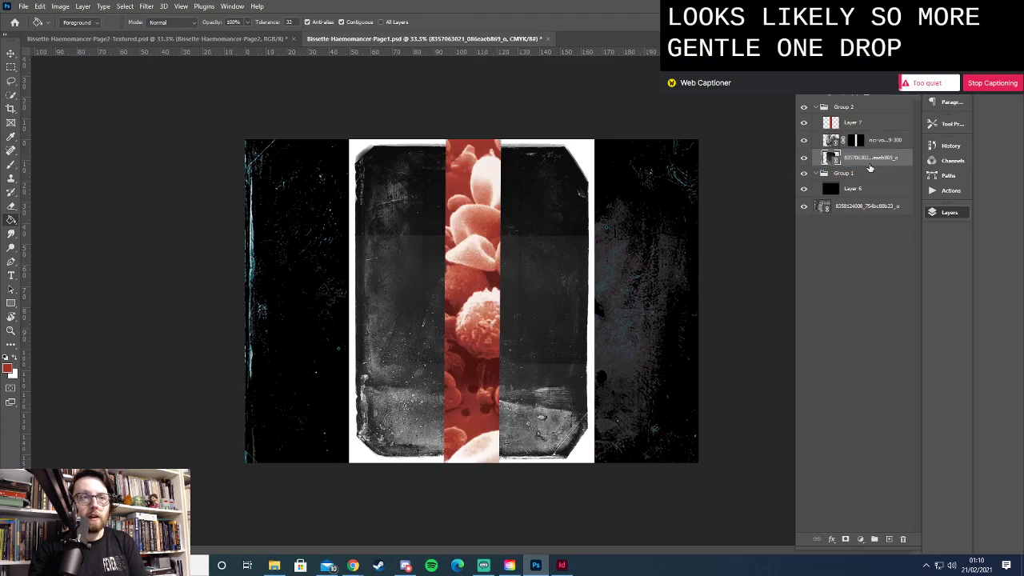
{"action": "left_click", "coordinate": [834, 158], "text": "ctrl"}
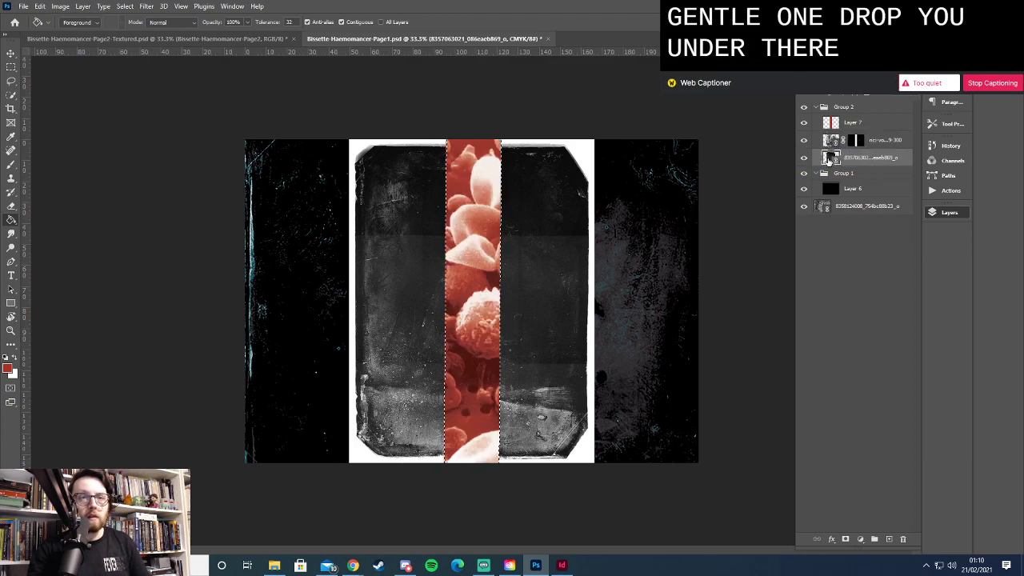
{"action": "left_click", "coordinate": [846, 540]}
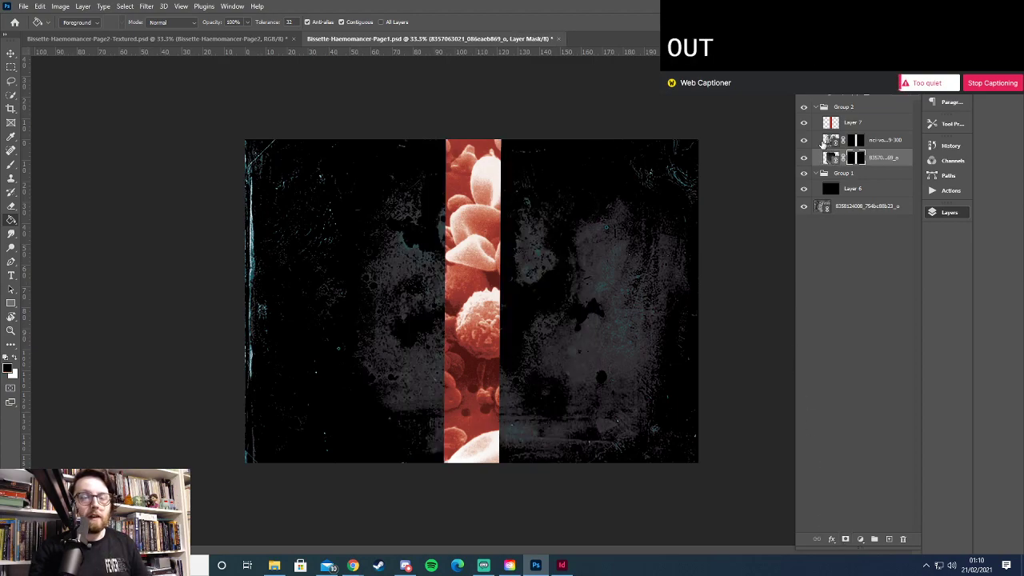
Try blend modes on the blood cell image, keeping one that lets the texture's light grain show through the stripe
{"action": "left_click", "coordinate": [835, 142]}
{"action": "left_click", "coordinate": [838, 96]}
{"action": "left_click", "coordinate": [838, 96]}
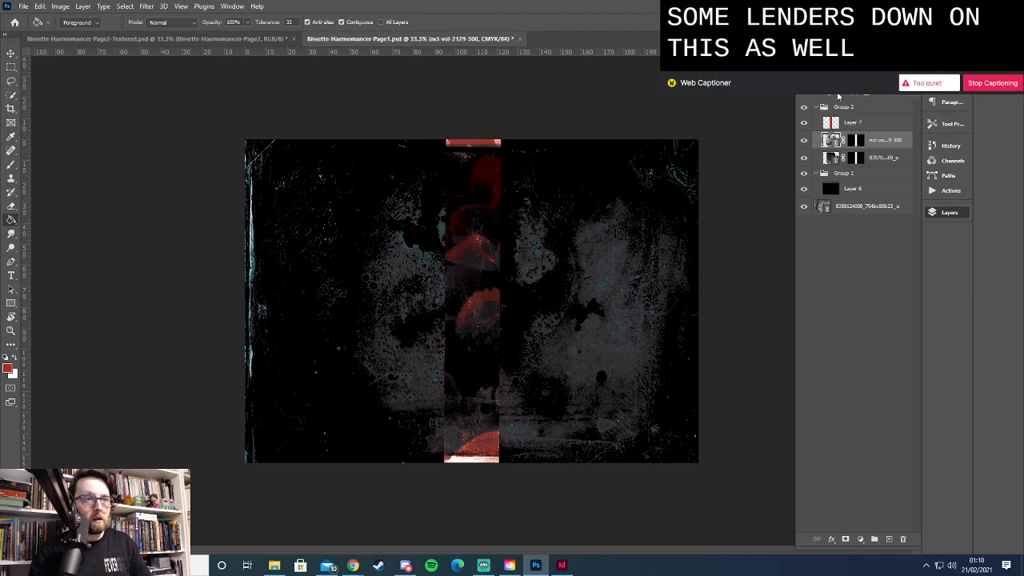
{"action": "scroll", "coordinate": [838, 96], "scroll_direction": "up", "scroll_amount": 1}
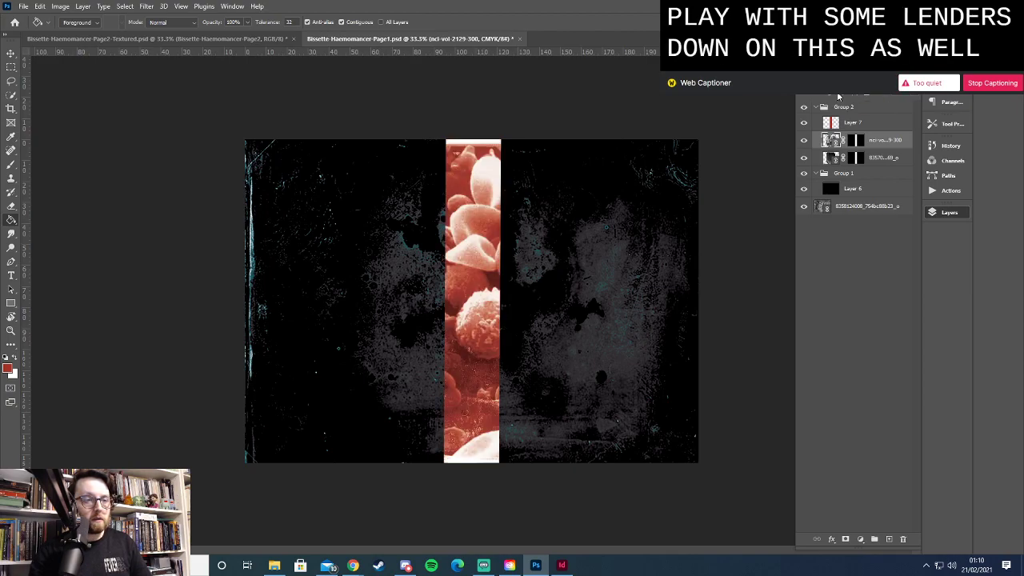
{"action": "scroll", "coordinate": [839, 96], "scroll_direction": "down", "scroll_amount": 1}
{"action": "scroll", "coordinate": [838, 96], "scroll_direction": "up", "scroll_amount": 1}
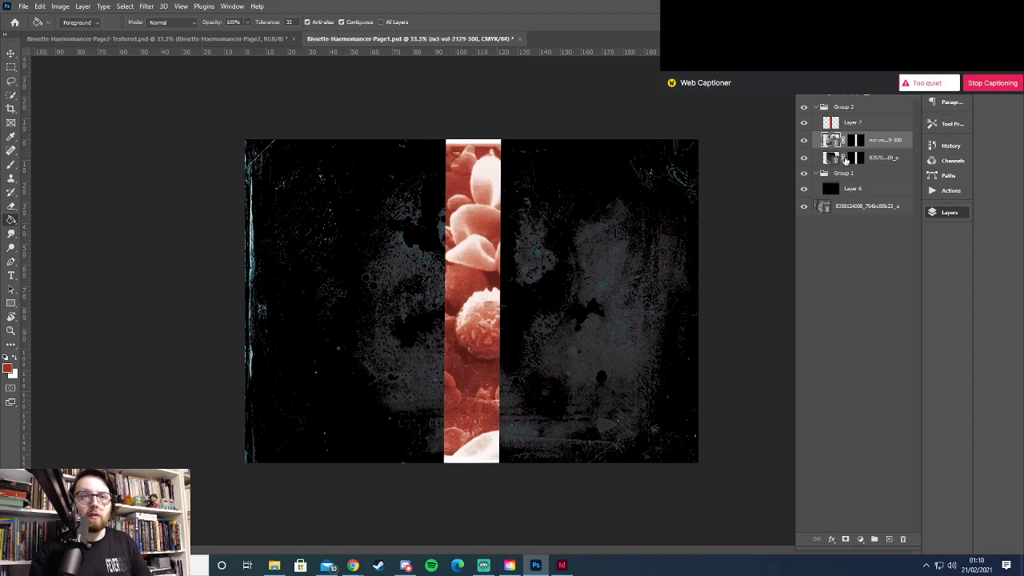
Unlink the texture from its mask and enlarge it to about 58.5% so its white border clears the page edges
{"action": "left_click", "coordinate": [846, 160]}
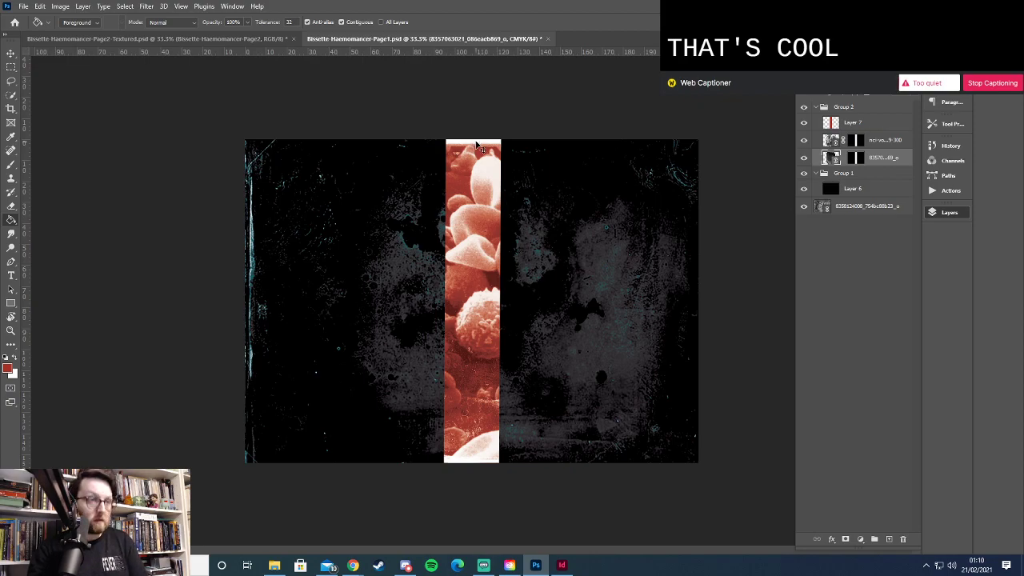
{"action": "key", "text": "ctrl+t"}
{"action": "left_click_drag", "start_coordinate": [474, 145], "coordinate": [473, 128]}
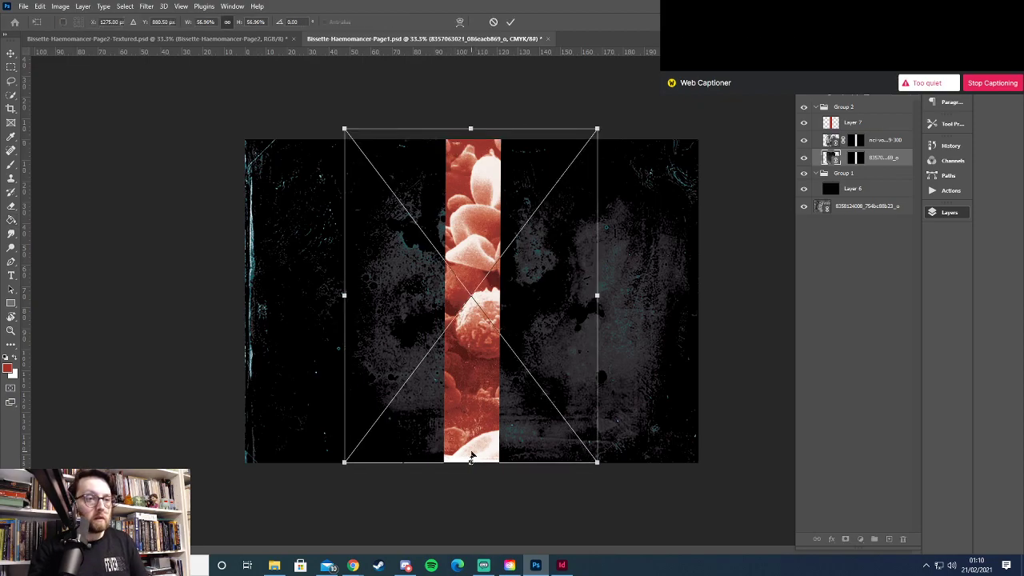
{"action": "left_click_drag", "start_coordinate": [472, 464], "coordinate": [471, 470]}
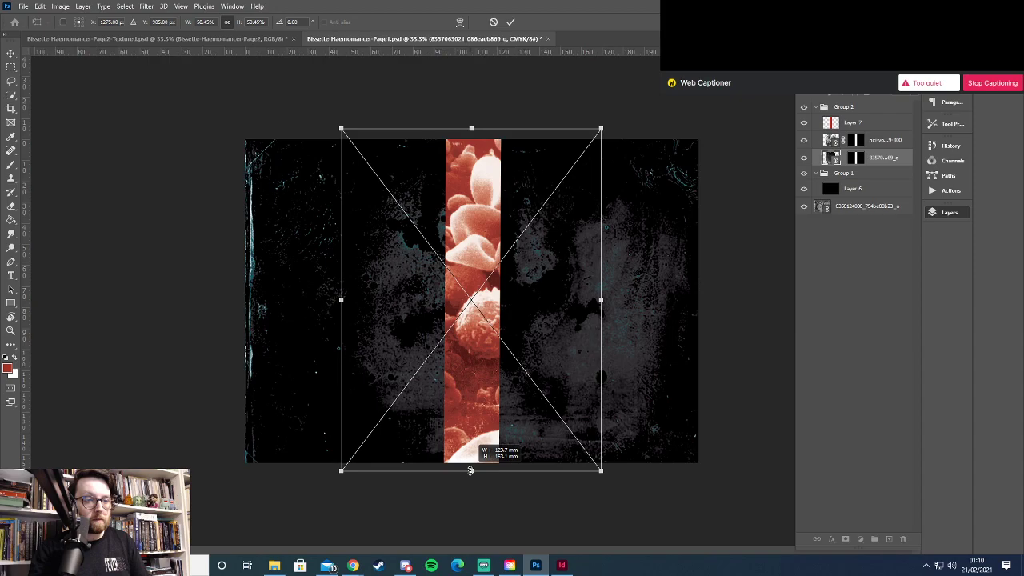
{"action": "key", "text": "Return"}
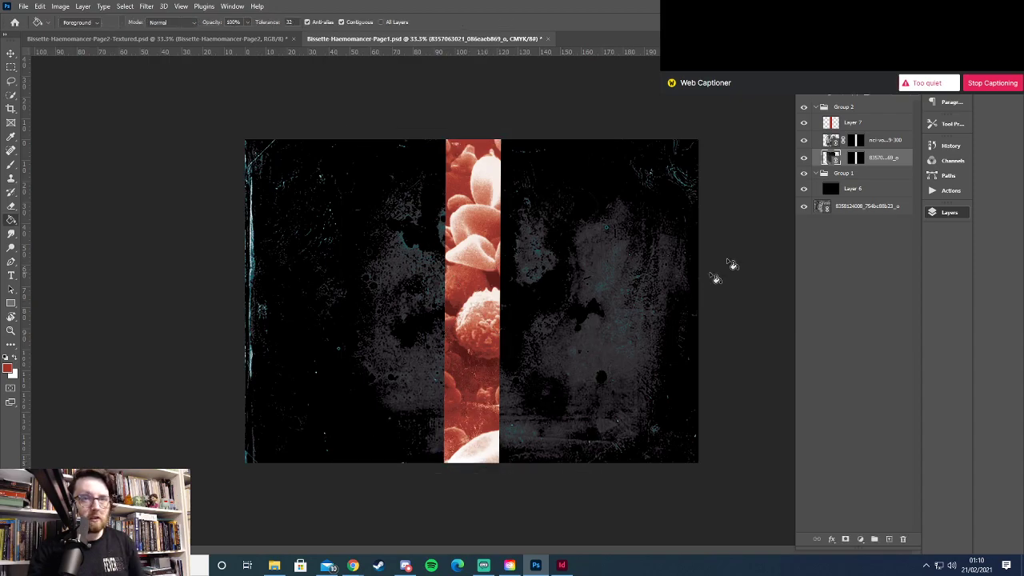
{"action": "left_click", "coordinate": [805, 159]}
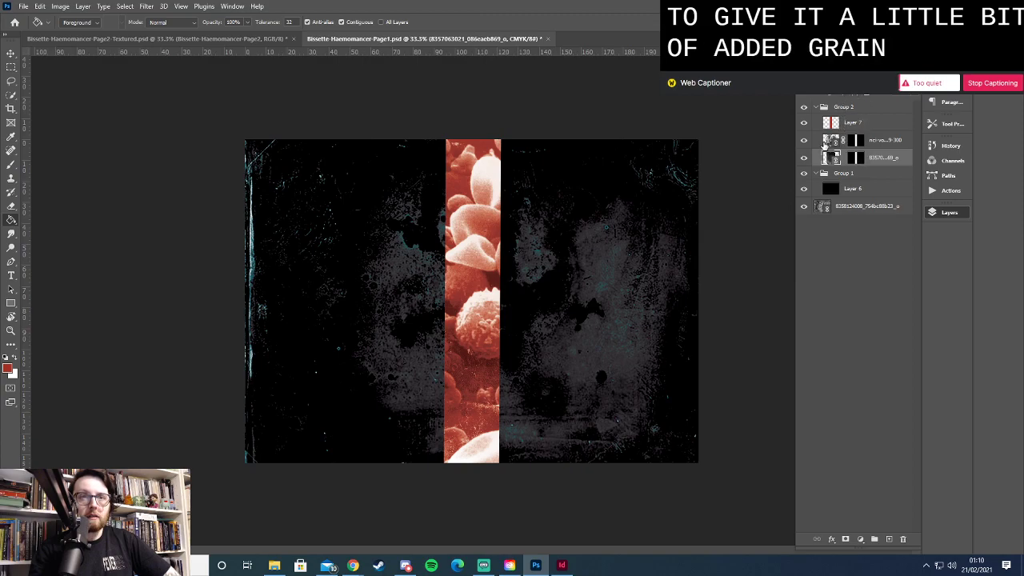
Try a brighter lightening blend mode on the blood cell image and undo it
{"action": "left_click", "coordinate": [824, 140]}
{"action": "left_click", "coordinate": [836, 95]}
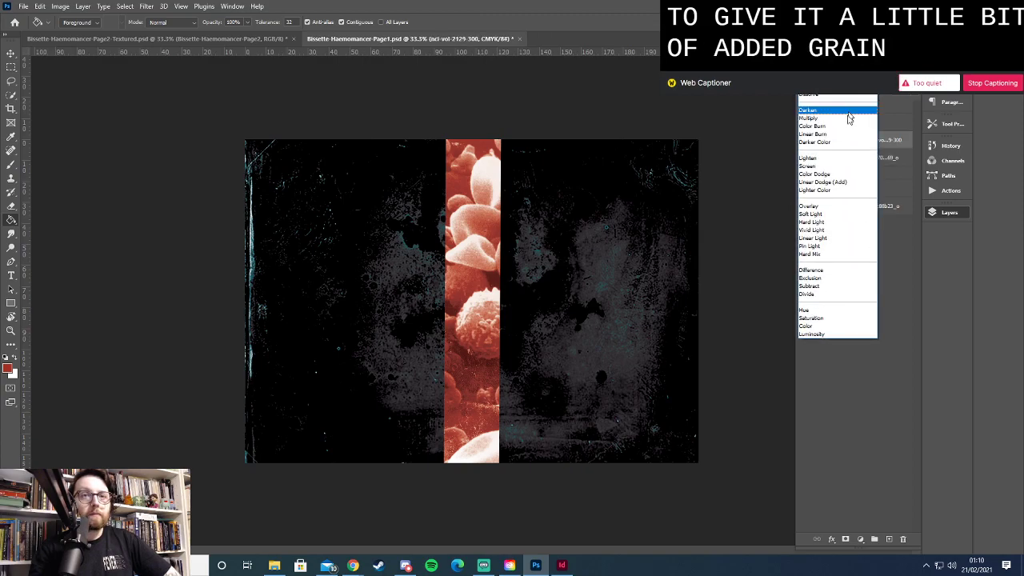
{"action": "left_click", "coordinate": [833, 169]}
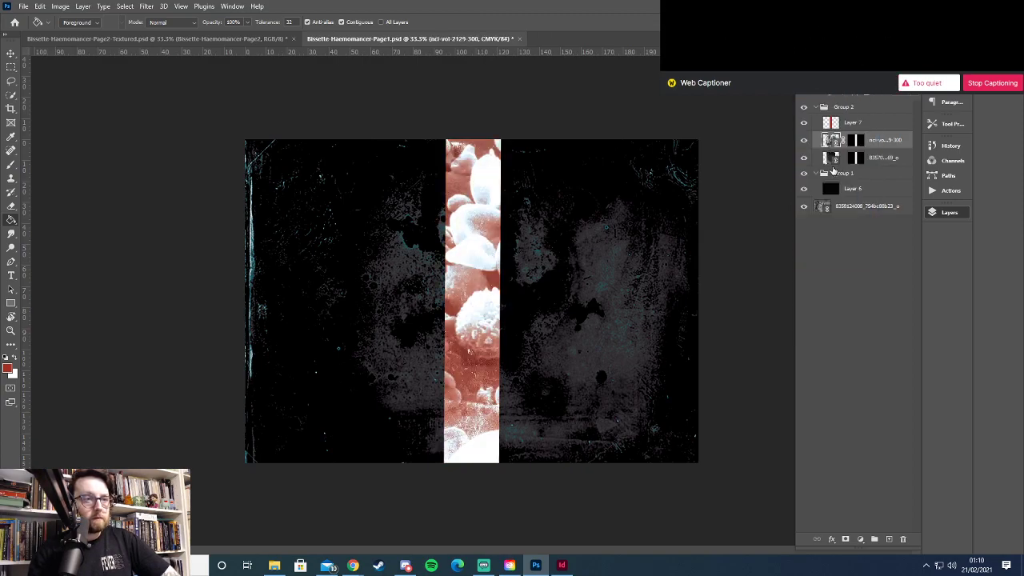
{"action": "key", "text": "ctrl+z"}
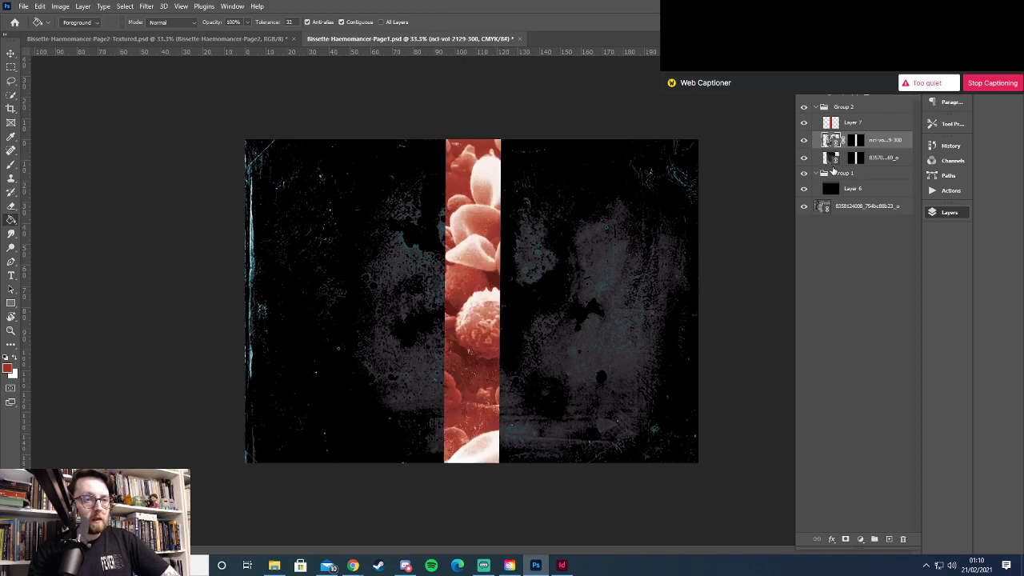
{"action": "key", "text": "ctrl+z"}
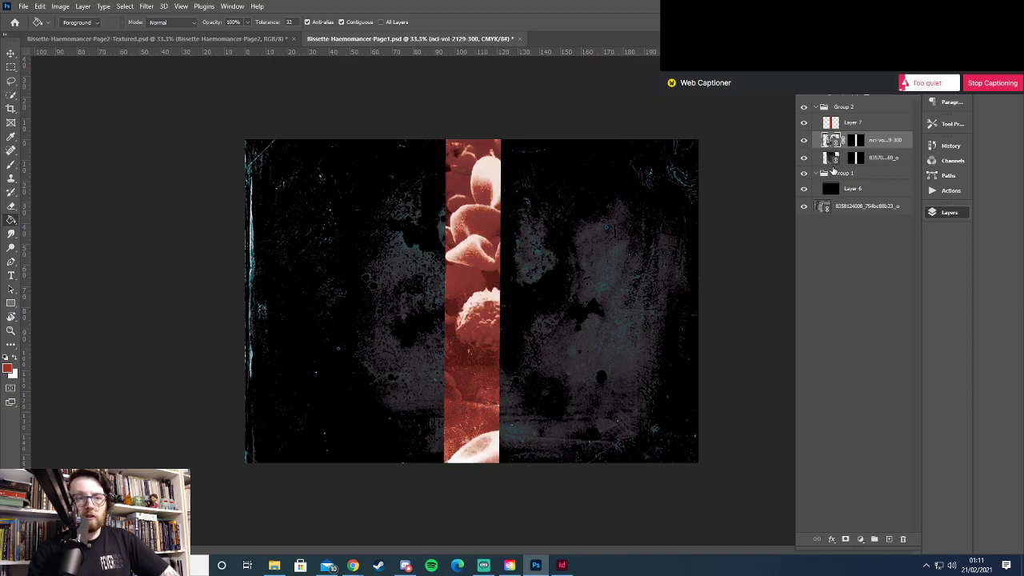
Cycle the blood cell image through the remaining blend modes and return to one that combines clear red cells with the texture's grain
{"action": "key", "text": "Down"}
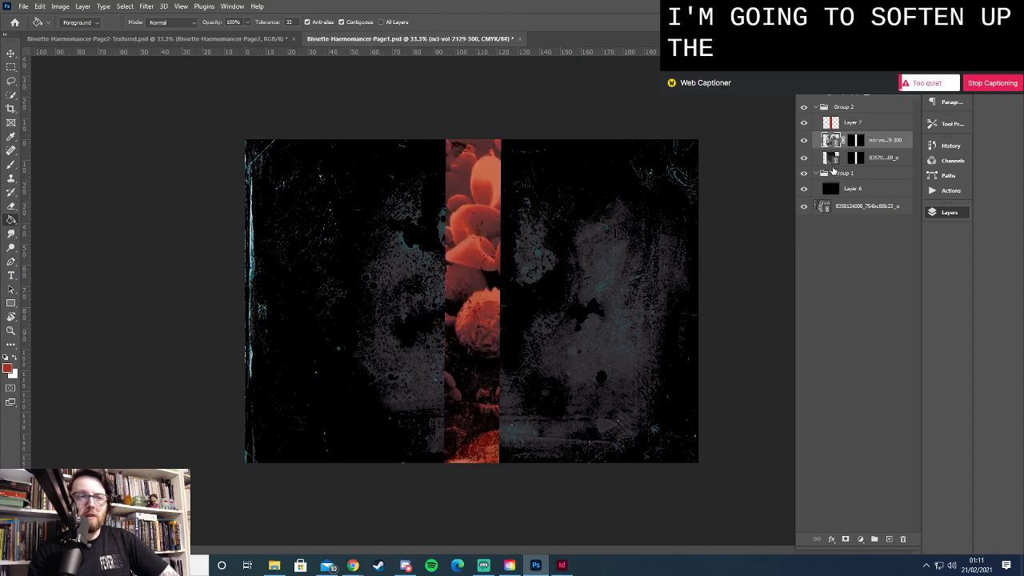
{"action": "key", "text": "Down"}
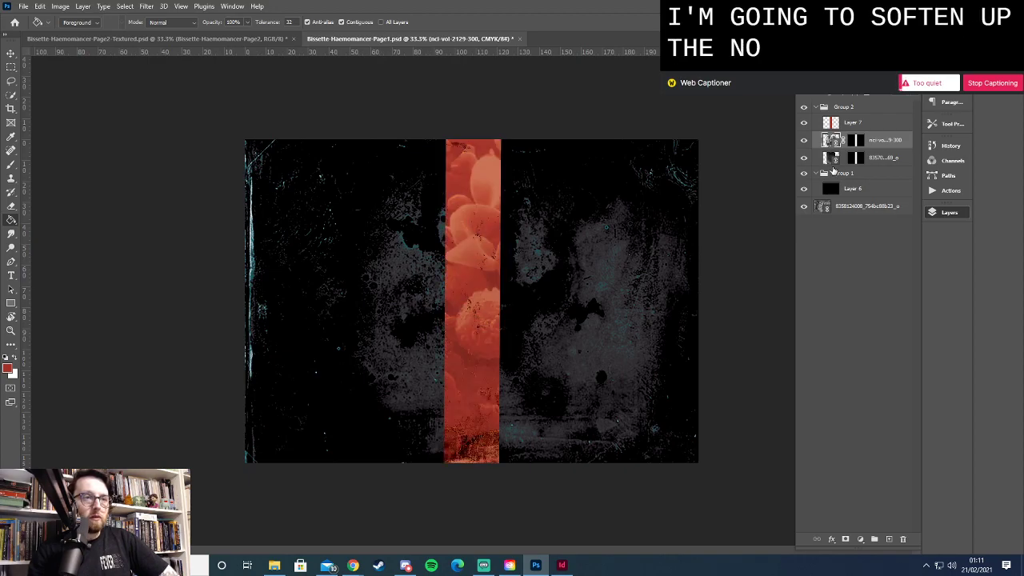
{"action": "key", "text": "Down"}
{"action": "key", "text": "Down"}
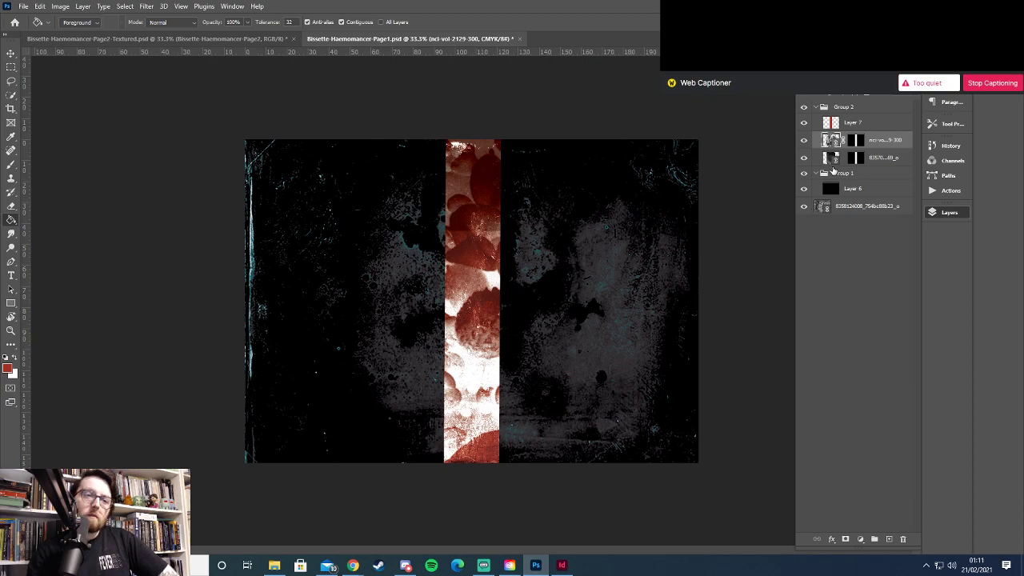
{"action": "key", "text": "Down"}
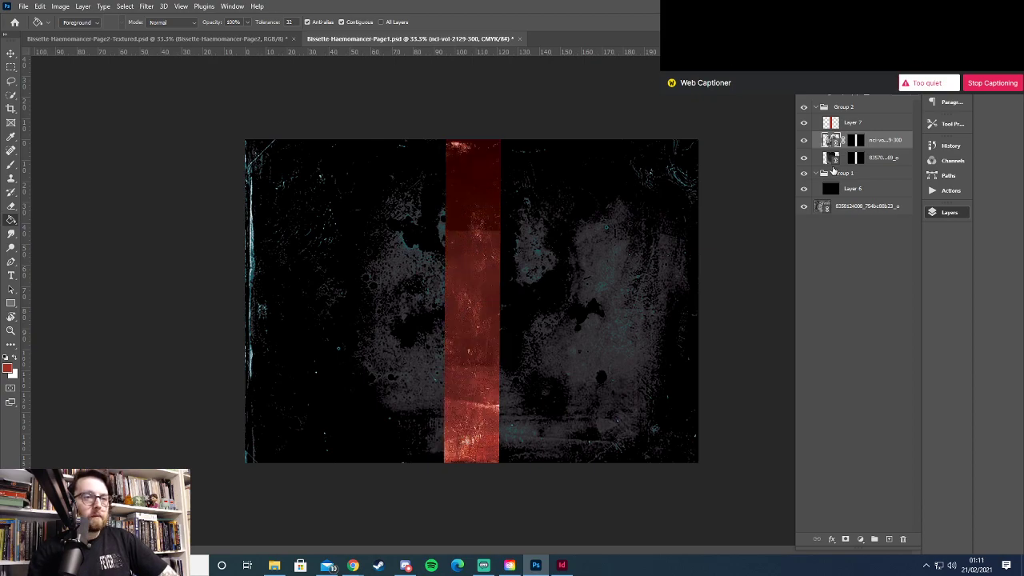
{"action": "key", "text": "Down"}
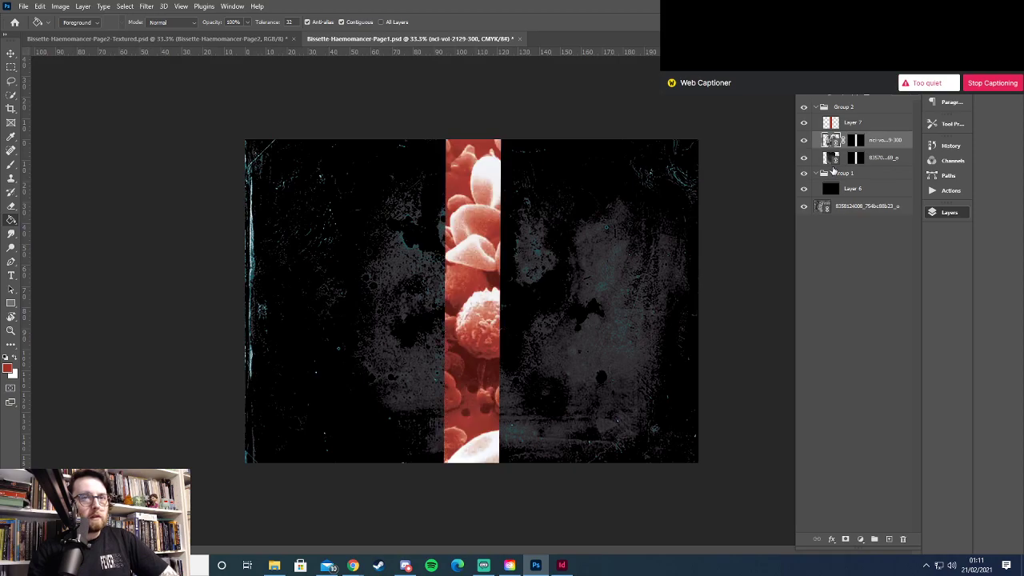
{"action": "left_click", "coordinate": [837, 83]}
{"action": "key", "text": "Escape"}
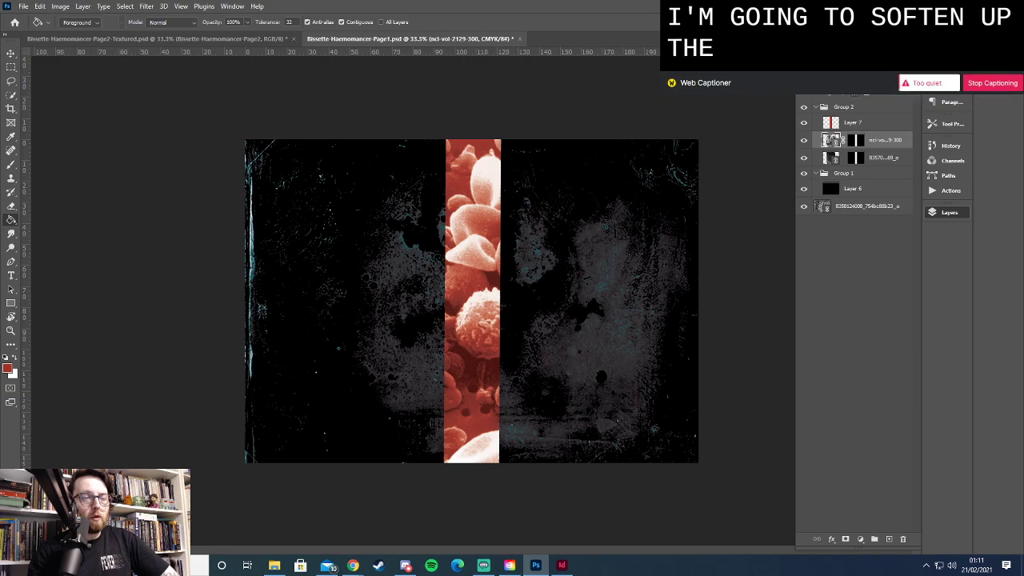
{"action": "key", "text": "Down"}
{"action": "key", "text": "Down"}
{"action": "key", "text": "Down"}
{"action": "key", "text": "Down"}
{"action": "key", "text": "Down"}
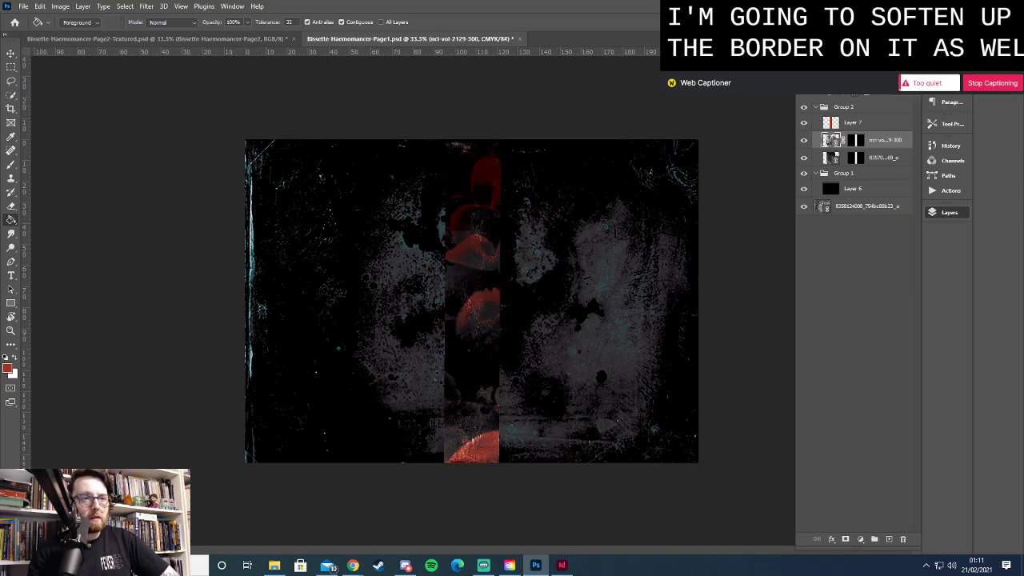
{"action": "key", "text": "Down"}
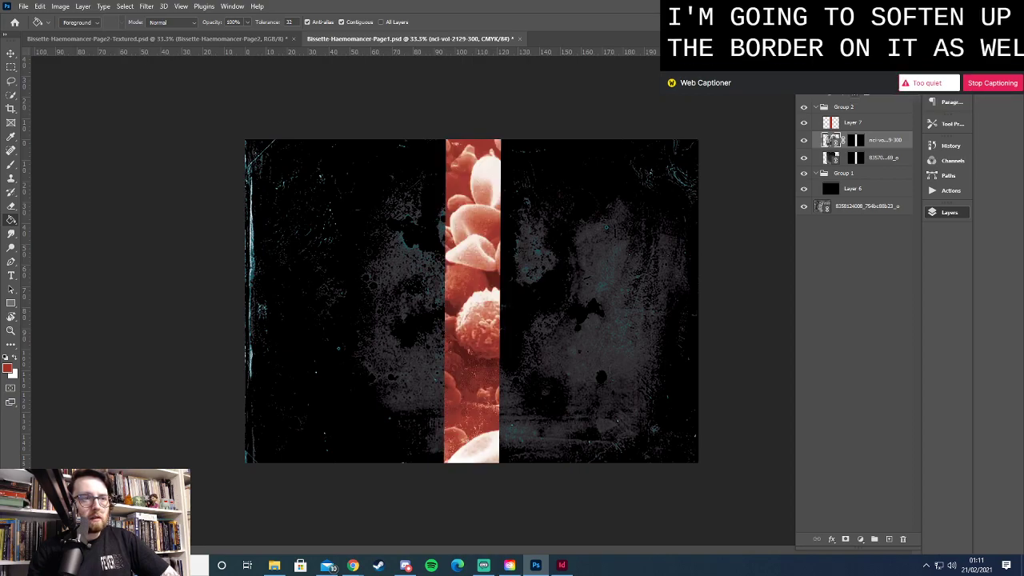
{"action": "key", "text": "Down"}
{"action": "key", "text": "Up"}
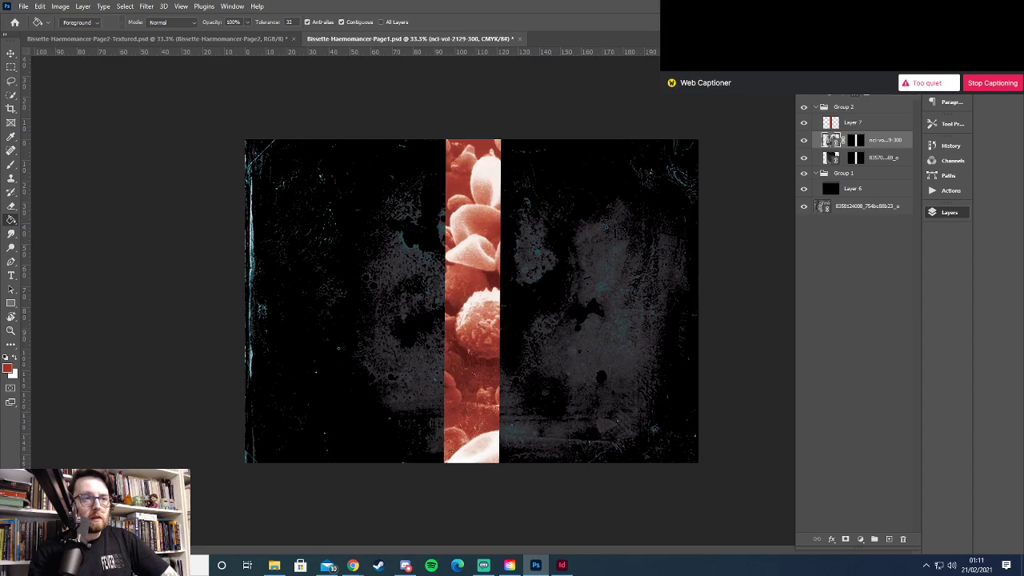
{"action": "key", "text": "Tab"}
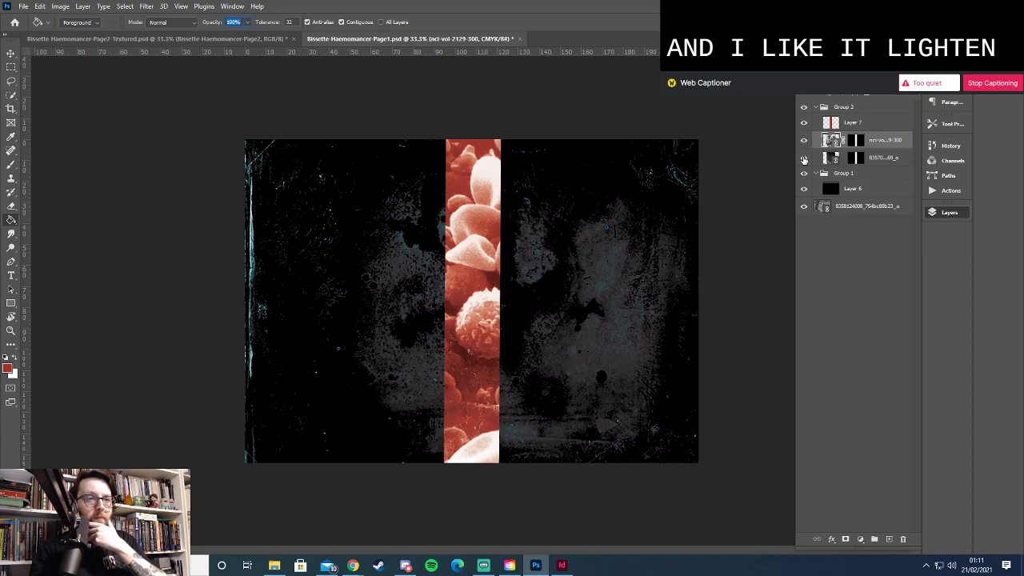
Try to roughen the blood-cell strip's right edge by painting on its layer mask with the TGTS The Rusty Nib 1 brush
{"action": "left_click", "coordinate": [856, 143]}
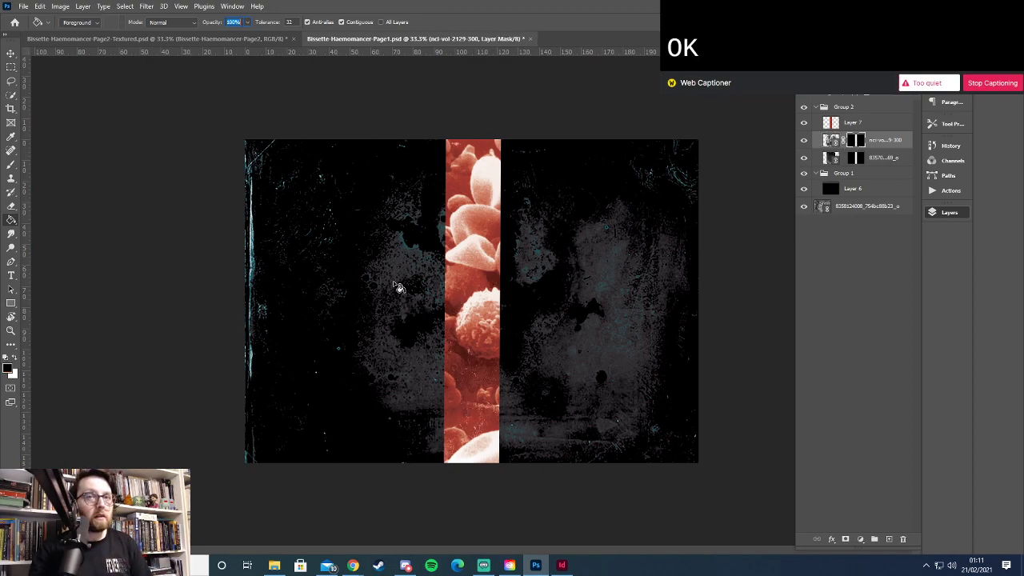
{"action": "key", "text": "b"}
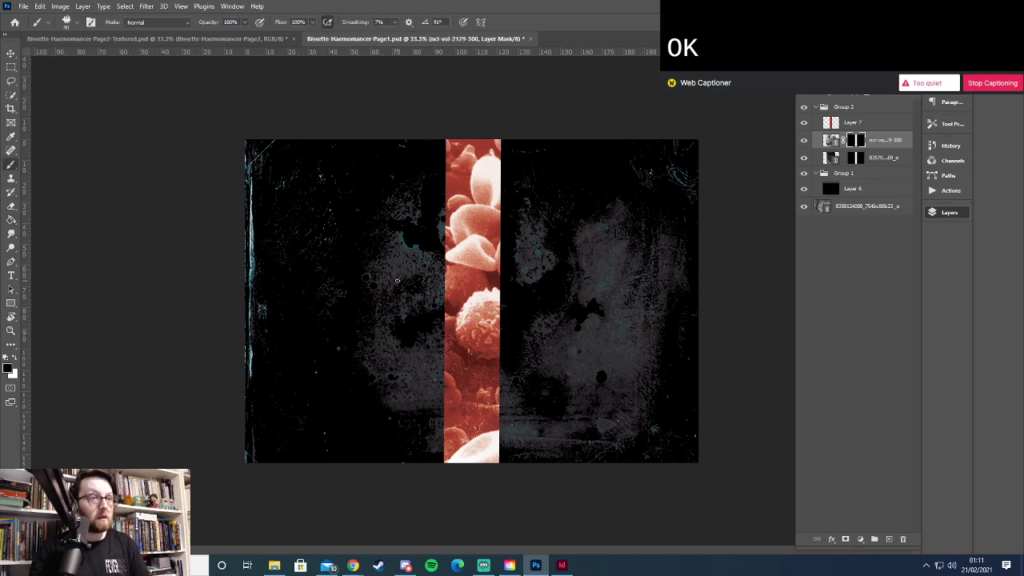
{"action": "right_click", "coordinate": [397, 280]}
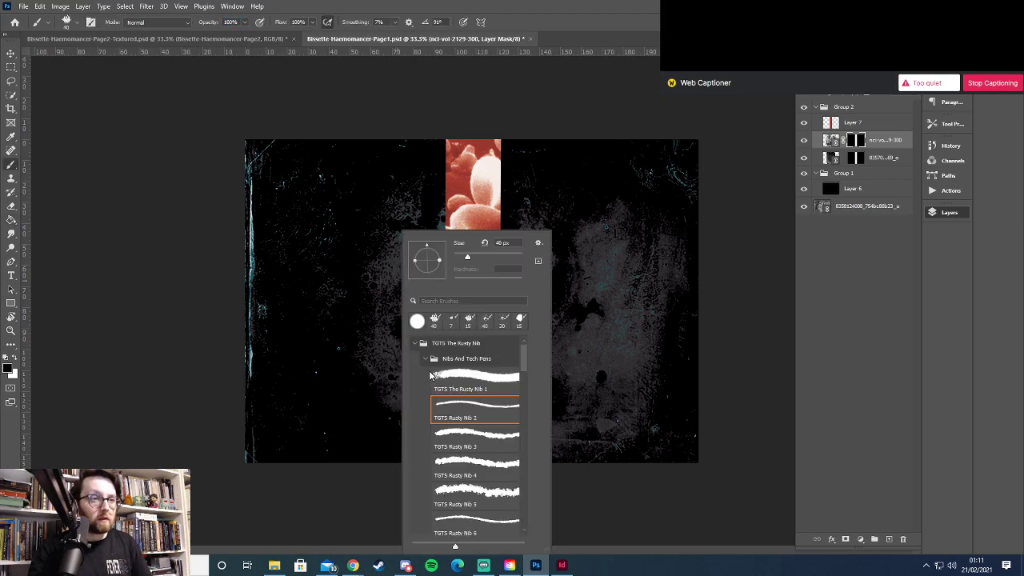
{"action": "left_click", "coordinate": [459, 377]}
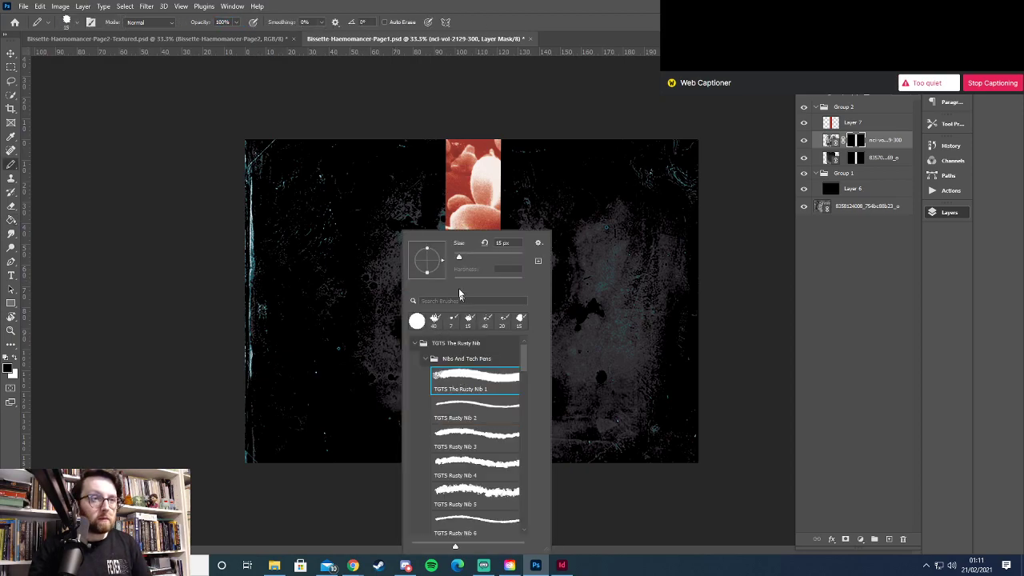
{"action": "left_click", "coordinate": [502, 160]}
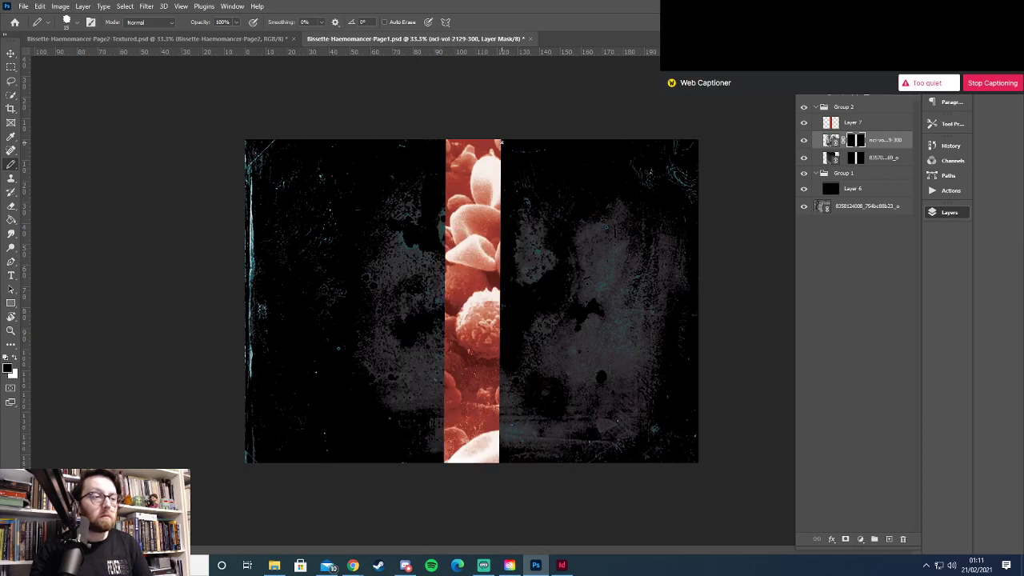
{"action": "key", "text": "x"}
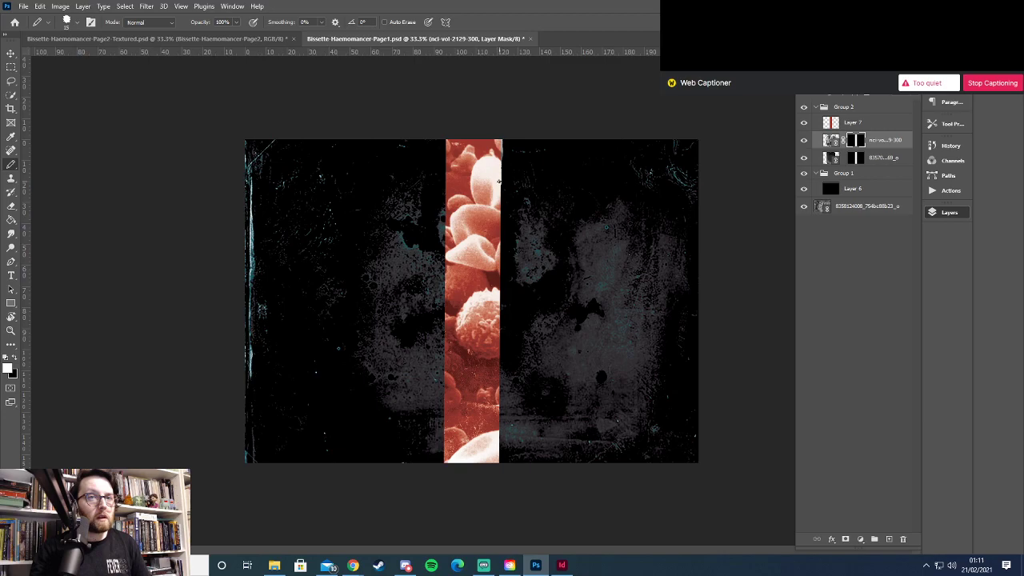
Look through the brush library's folders, including the wet ink and dry brush stroke sets, for a grungy edge brush
{"action": "right_click", "coordinate": [496, 262]}
{"action": "left_click", "coordinate": [522, 358]}
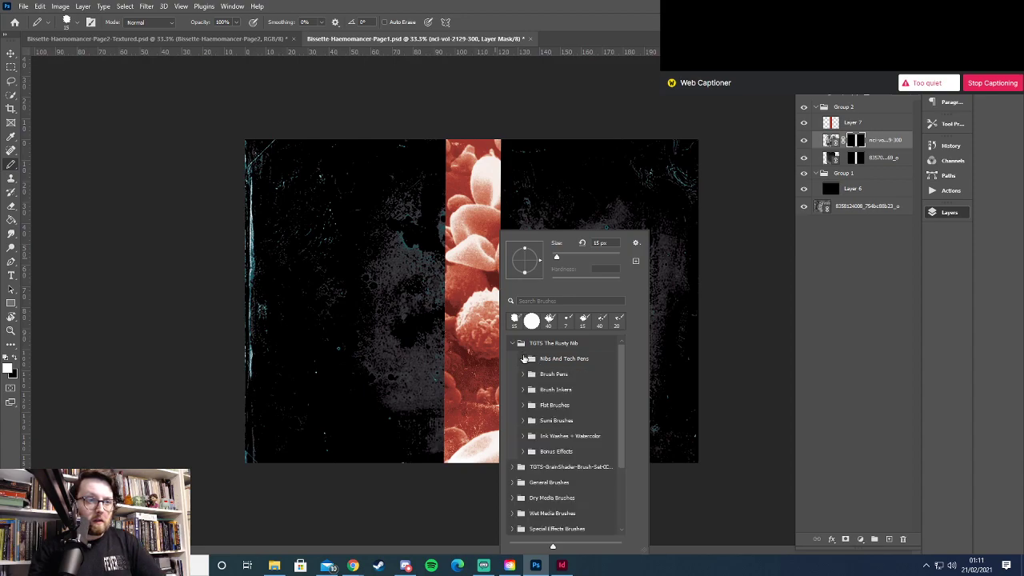
{"action": "scroll", "coordinate": [548, 452], "scroll_direction": "down", "scroll_amount": 2}
{"action": "scroll", "coordinate": [552, 457], "scroll_direction": "down", "scroll_amount": 2}
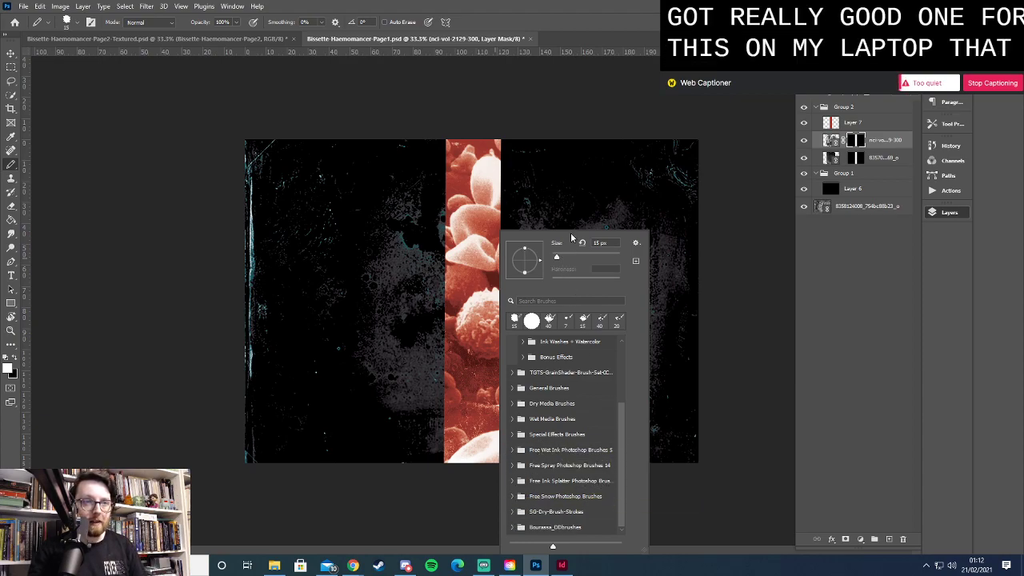
{"action": "left_click", "coordinate": [512, 451]}
{"action": "left_click", "coordinate": [511, 450]}
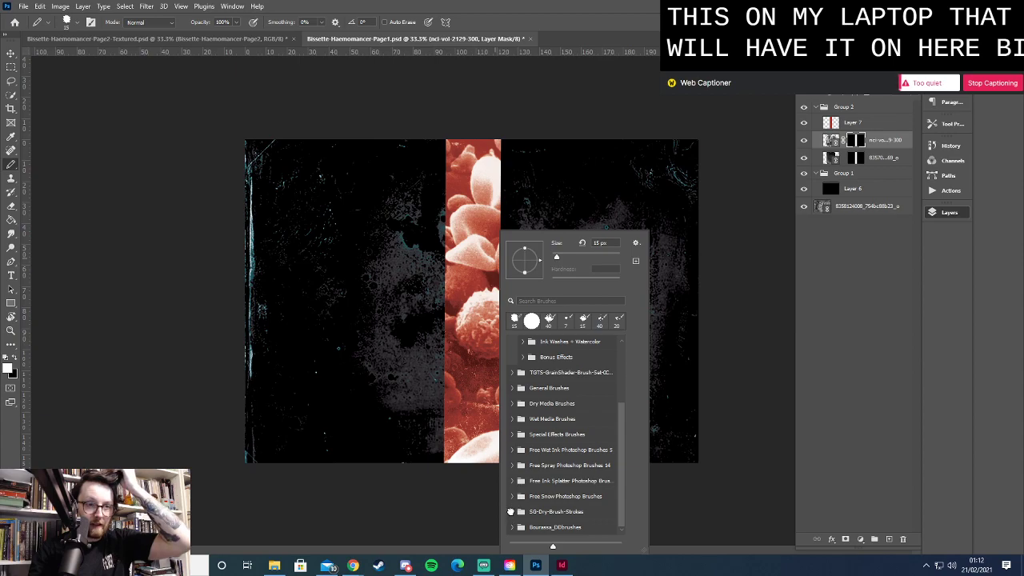
{"action": "left_click", "coordinate": [512, 512]}
{"action": "left_click", "coordinate": [511, 513]}
{"action": "scroll", "coordinate": [548, 448], "scroll_direction": "up", "scroll_amount": 3}
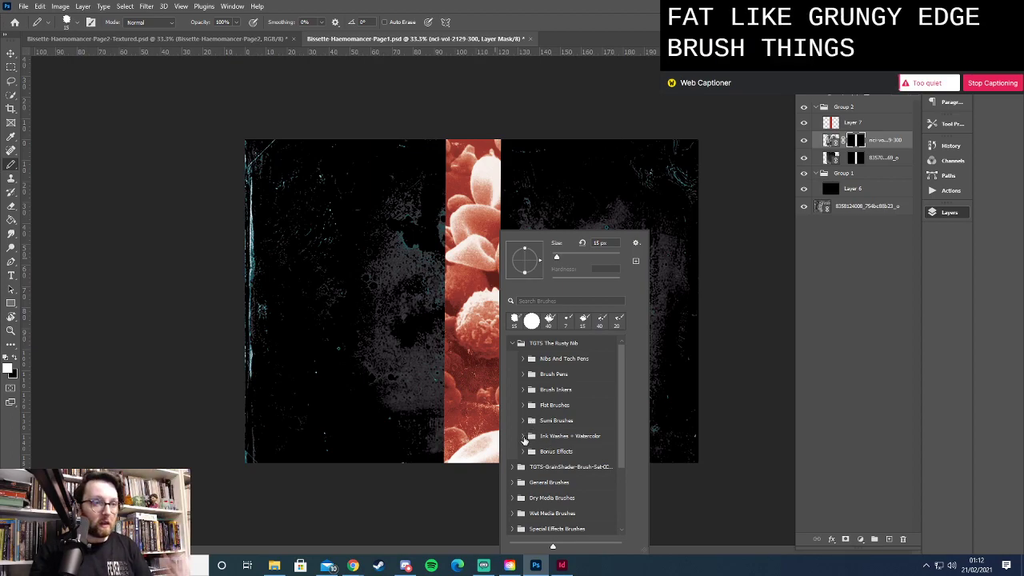
Choose the TGTS 3rd Grade Art Class brush from the Bonus Effects set and enlarge it to 1500 px
{"action": "left_click", "coordinate": [522, 436]}
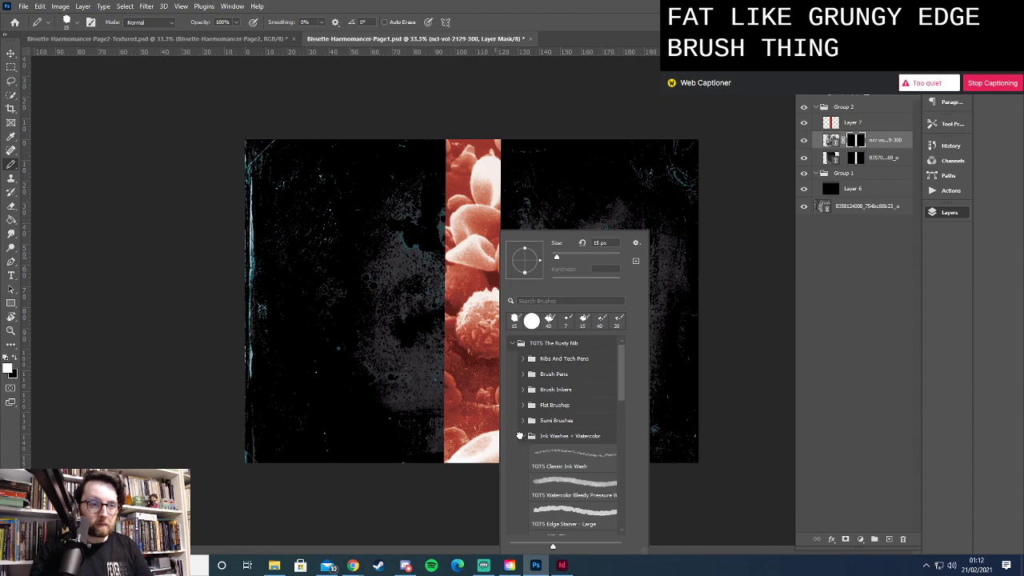
{"action": "left_click", "coordinate": [521, 437]}
{"action": "left_click", "coordinate": [523, 452]}
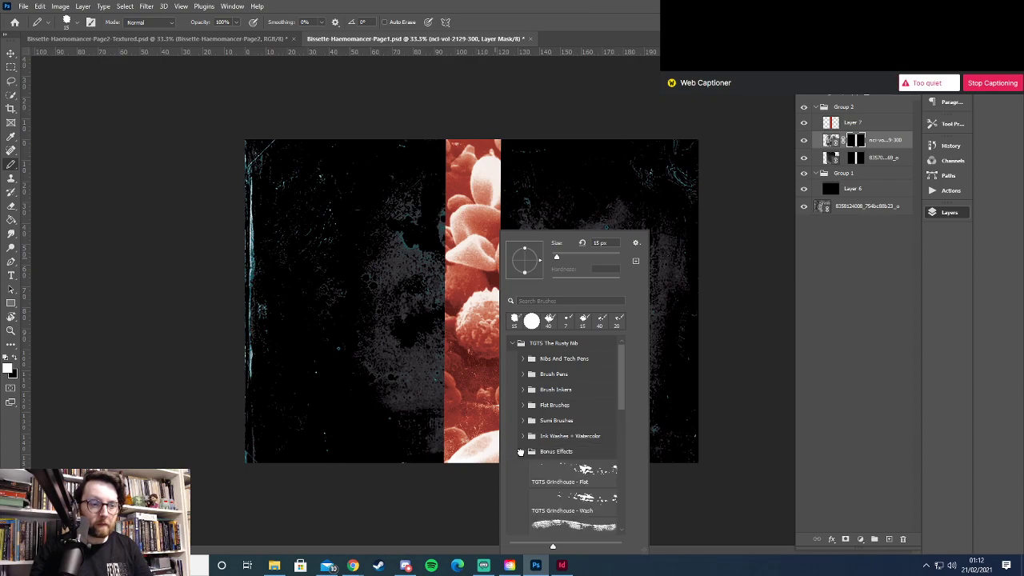
{"action": "scroll", "coordinate": [552, 442], "scroll_direction": "down", "scroll_amount": 4}
{"action": "left_click", "coordinate": [570, 441]}
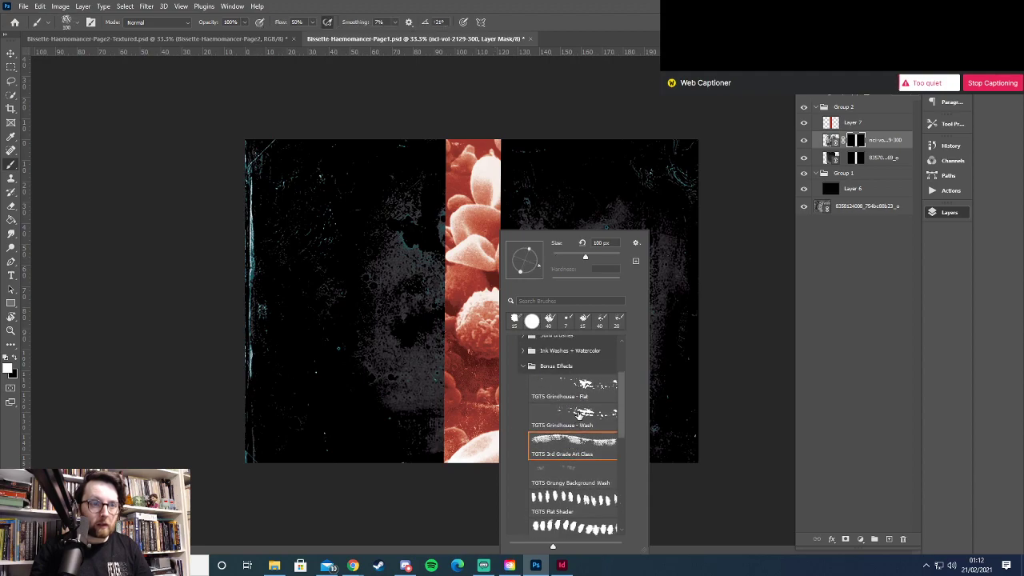
{"action": "left_click_drag", "start_coordinate": [585, 257], "coordinate": [613, 257]}
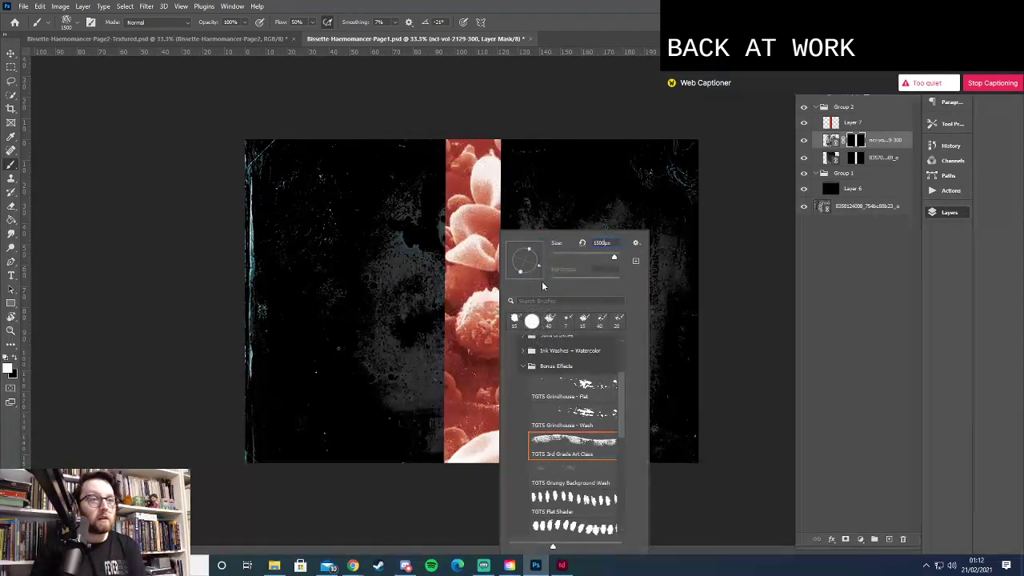
Try the KYLE Ultimate Inking Thick 'n Thin brush, then pick Kyle's Paintbox - Wet Blender 50 from Wet Media Brushes
{"action": "left_click", "coordinate": [530, 367]}
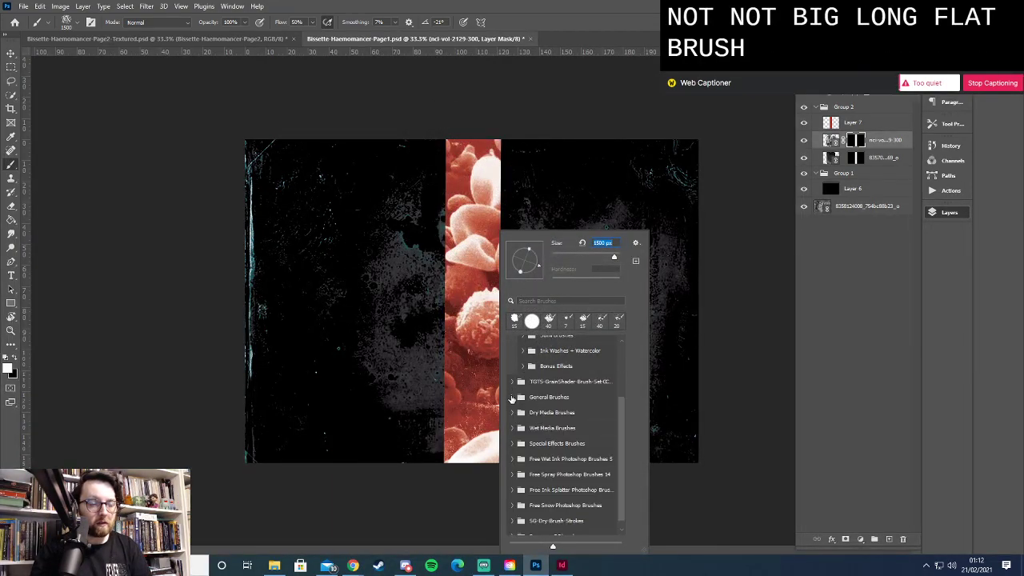
{"action": "left_click", "coordinate": [512, 429]}
{"action": "left_click", "coordinate": [558, 454]}
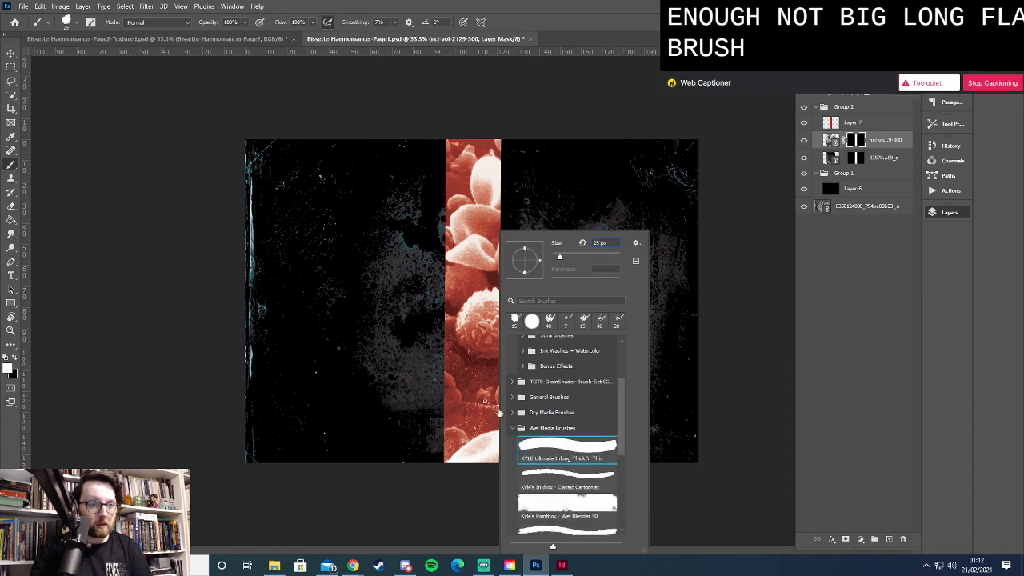
{"action": "left_click", "coordinate": [558, 502]}
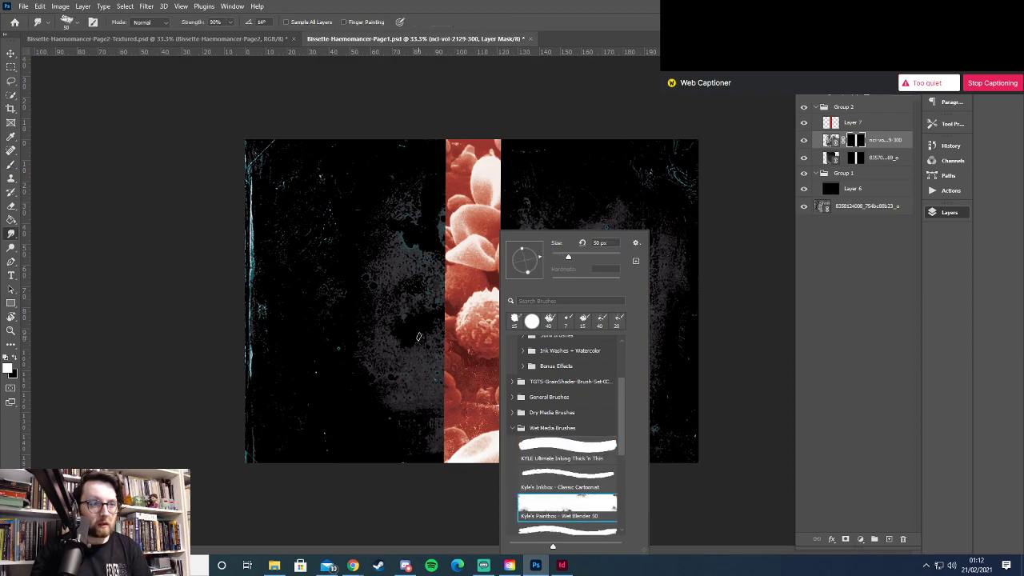
{"action": "scroll", "coordinate": [518, 466], "scroll_direction": "down", "scroll_amount": 2}
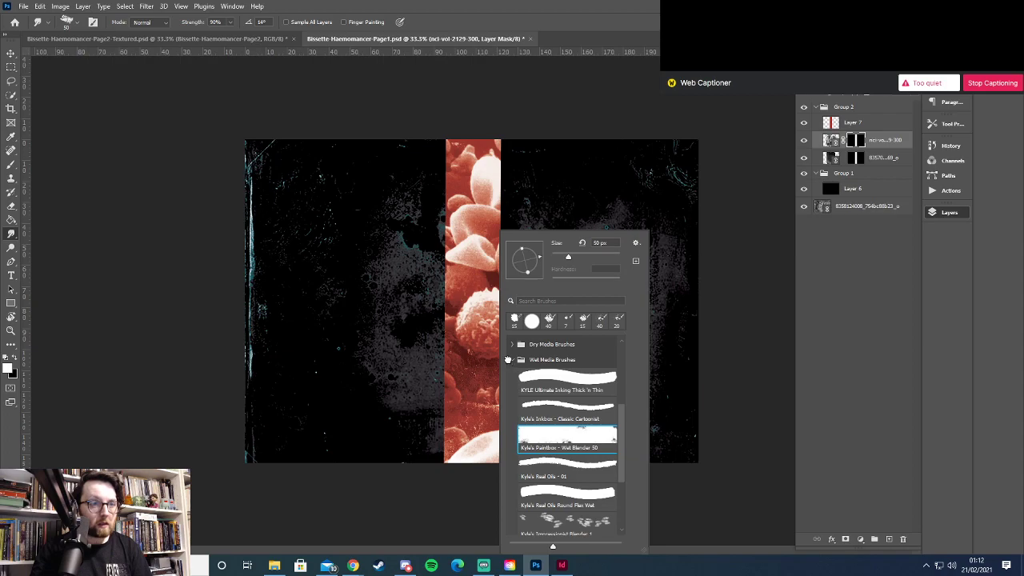
{"action": "left_click", "coordinate": [511, 360]}
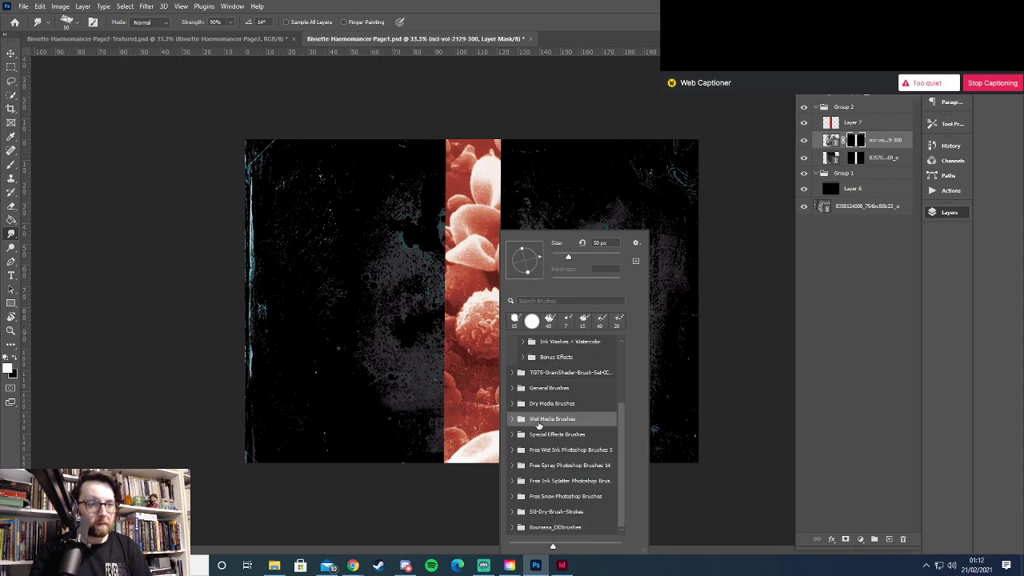
Switch to Chrome to check the torn strip on The Psychopath Test cover, then return to Photoshop's brush picker
{"action": "key", "text": "alt+Tab"}
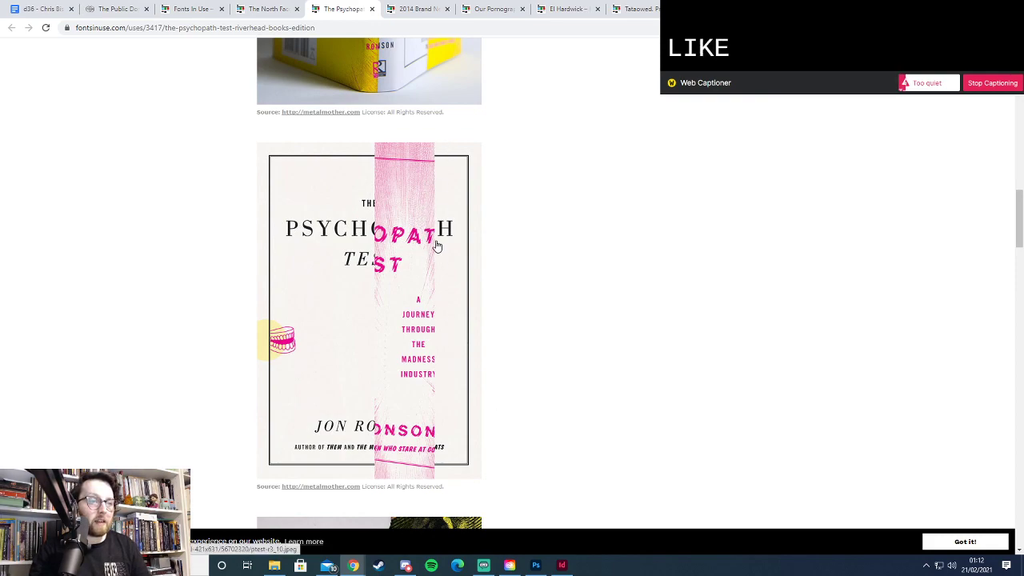
{"action": "key", "text": "alt+Tab"}
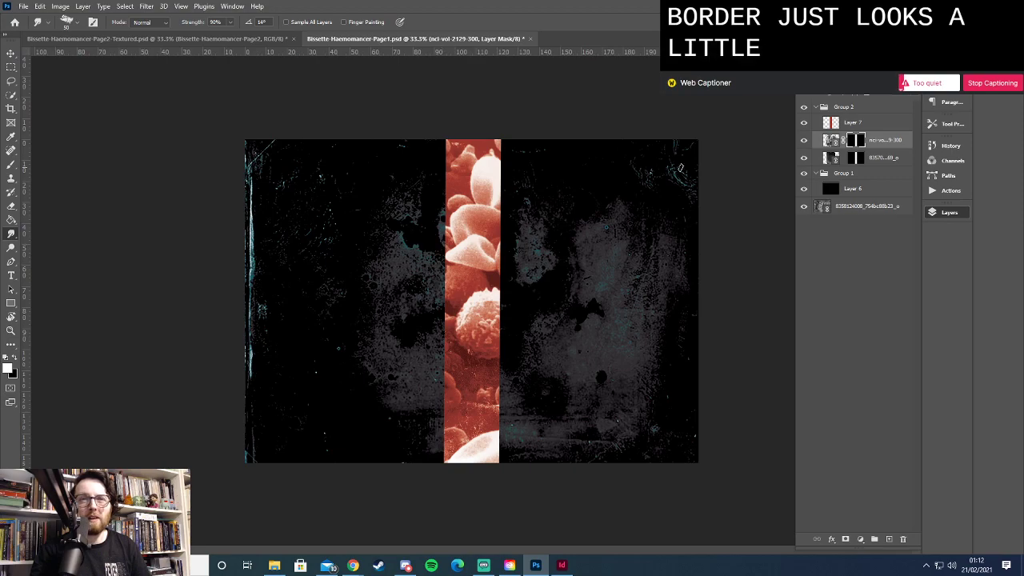
{"action": "right_click", "coordinate": [502, 222]}
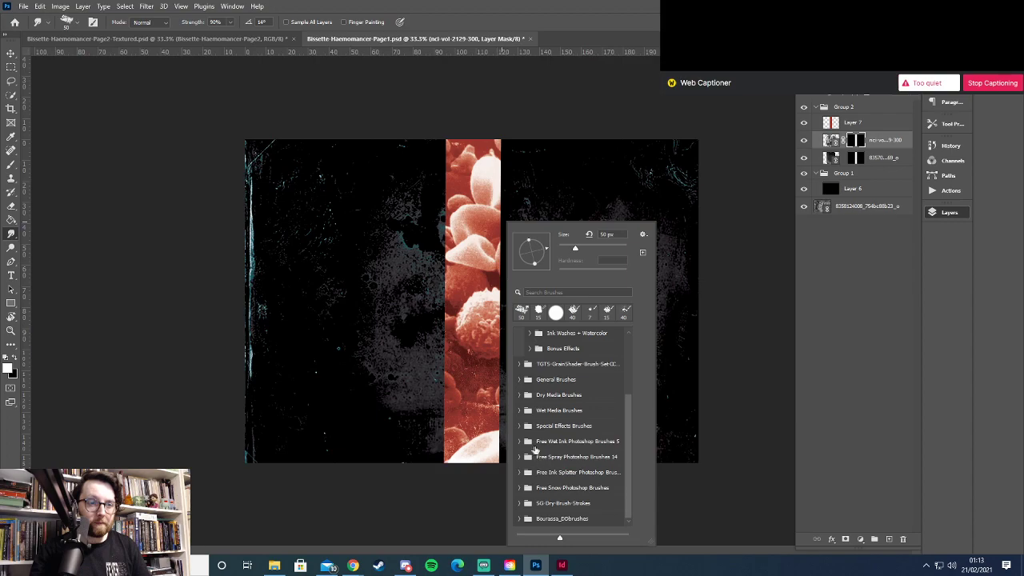
{"action": "left_click", "coordinate": [837, 126]}
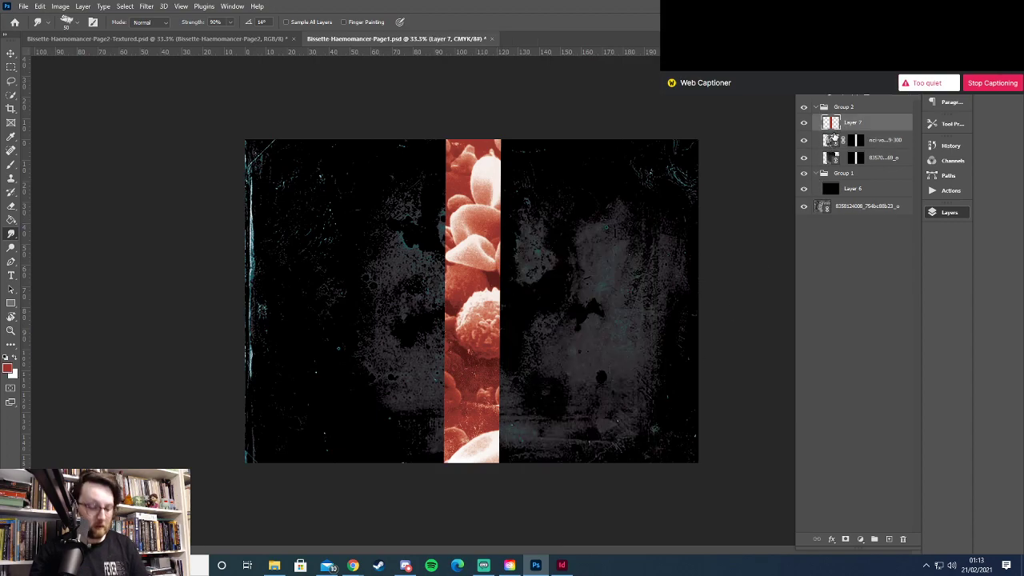
{"action": "key", "text": "ctrl+t"}
{"action": "left_click_drag", "start_coordinate": [502, 300], "coordinate": [537, 300]}
{"action": "left_click_drag", "start_coordinate": [446, 300], "coordinate": [421, 300]}
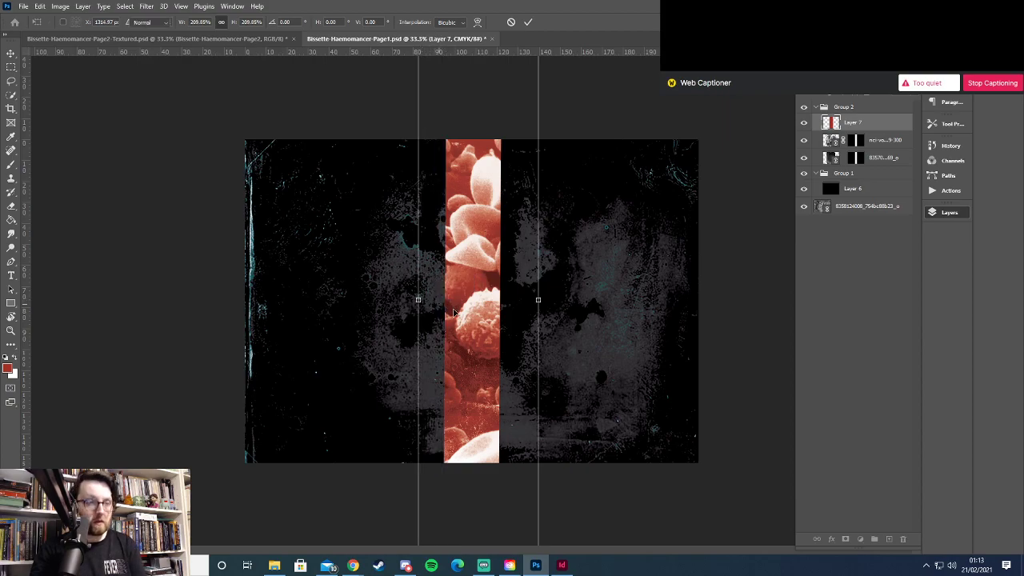
{"action": "key", "text": "Escape"}
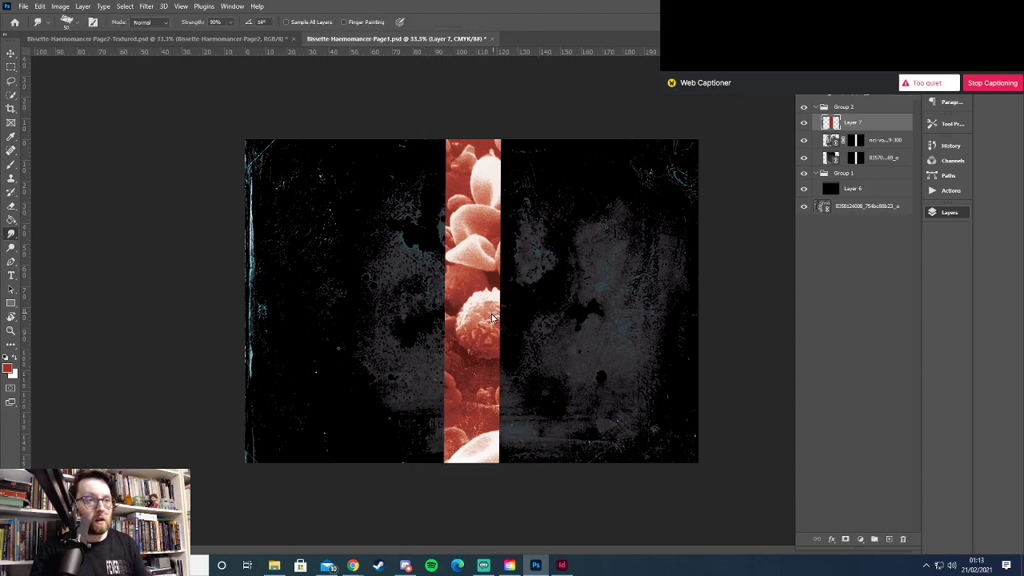
Try smudging the right edge of the blood-cell strip's layer mask upward with the 50 px Wet Blender, and undo the stroke
{"action": "left_click", "coordinate": [853, 141]}
{"action": "left_click_drag", "start_coordinate": [503, 239], "coordinate": [504, 126]}
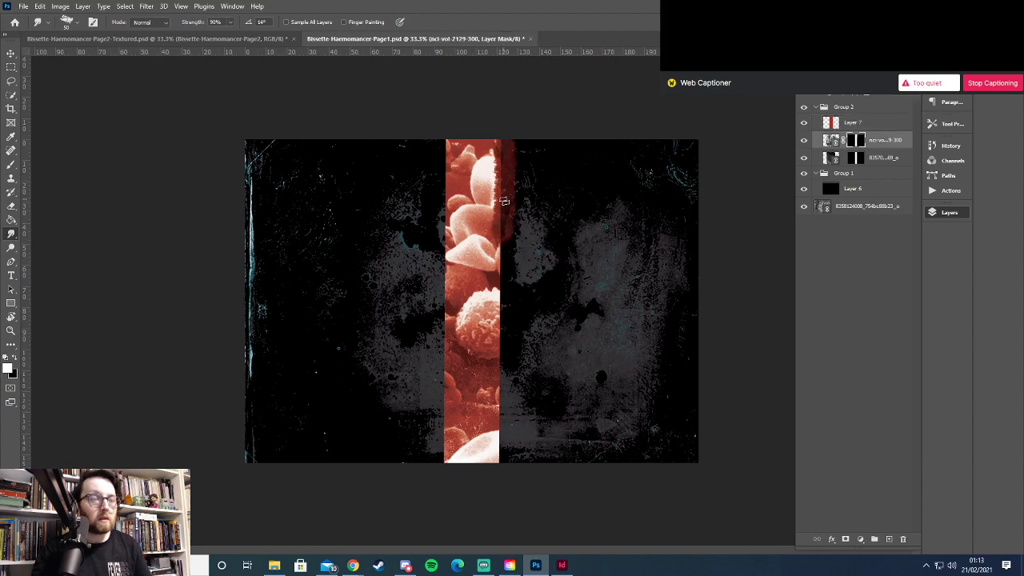
{"action": "key", "text": "ctrl+z"}
Try painting the strip mask's right edge with the TGTS Classic Brush Liner - Smooth brush at 30 px, and undo it
{"action": "right_click", "coordinate": [509, 282]}
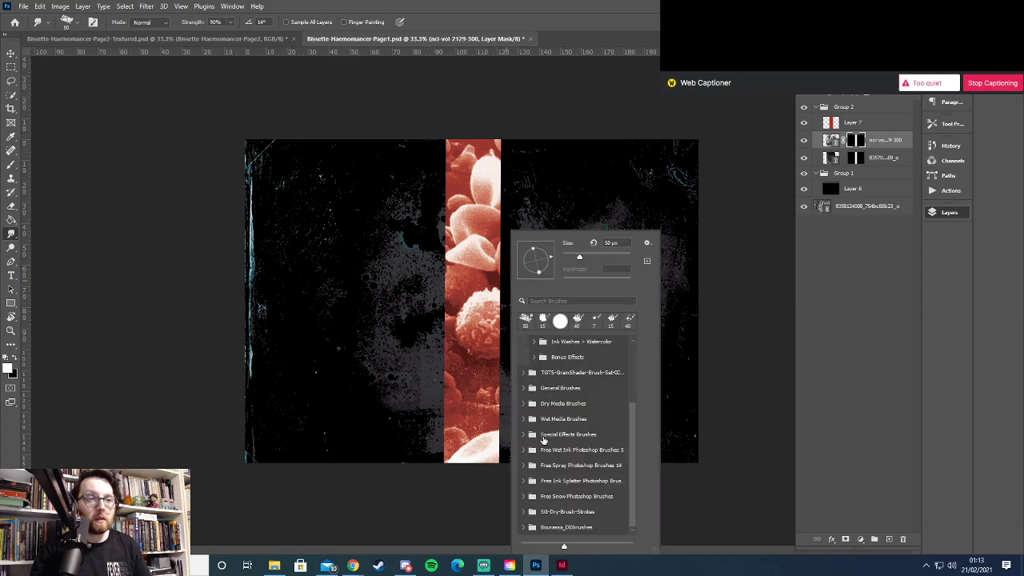
{"action": "left_click_drag", "start_coordinate": [634, 422], "coordinate": [633, 355]}
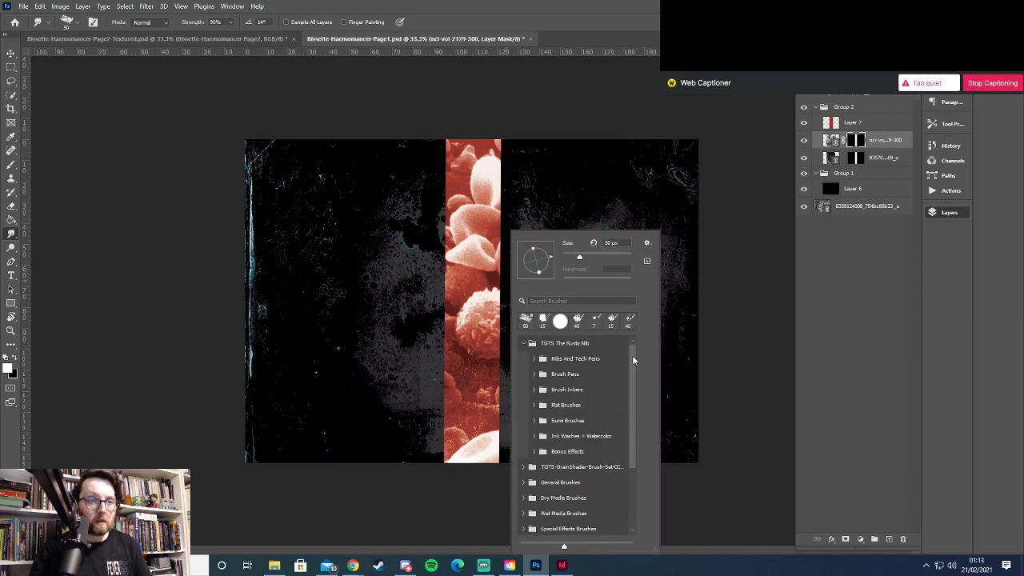
{"action": "left_click", "coordinate": [534, 389]}
{"action": "left_click", "coordinate": [571, 416]}
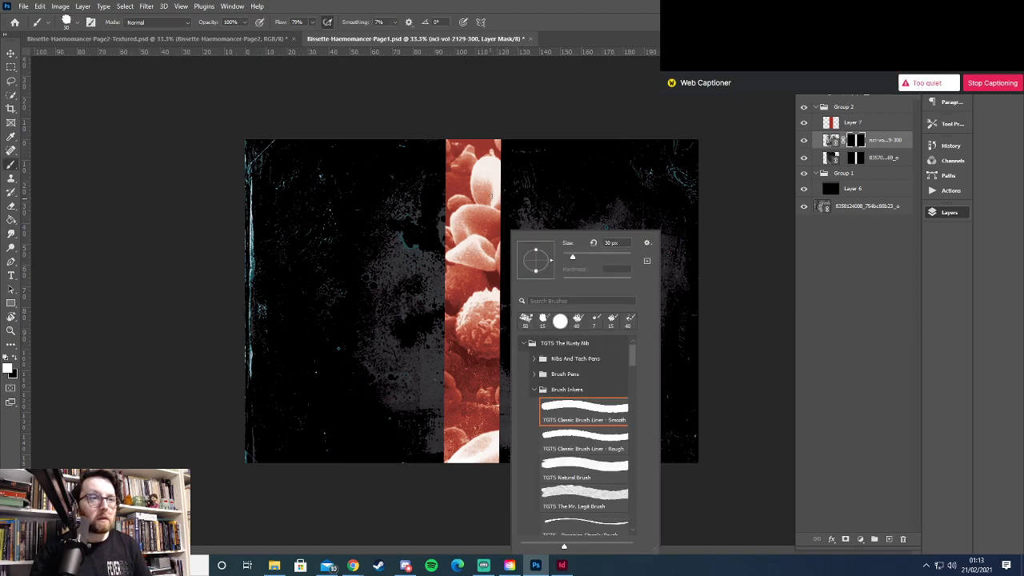
{"action": "left_click", "coordinate": [501, 176]}
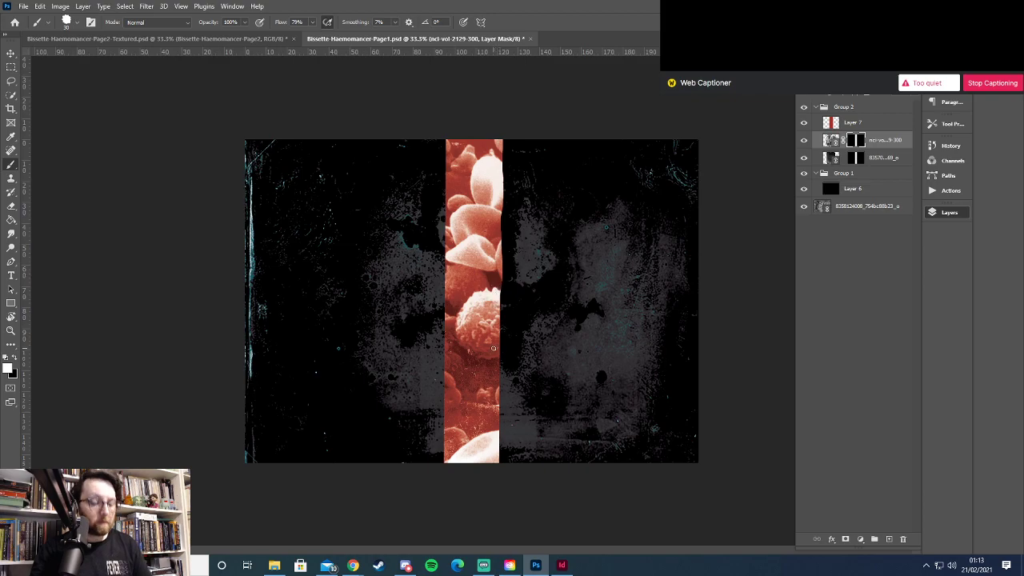
{"action": "key", "text": "ctrl+z"}
Duplicate the bottom-most grunge texture layer and move the copy right until its left edge meets the blood-cell strip
{"action": "left_click", "coordinate": [832, 141]}
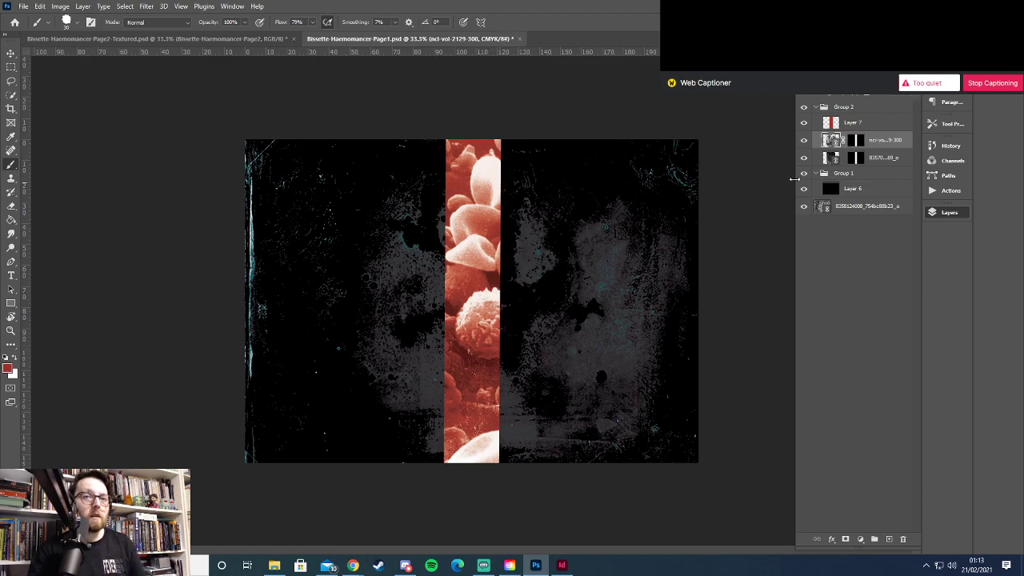
{"action": "left_click", "coordinate": [866, 209]}
{"action": "key", "text": "v"}
{"action": "left_click_drag", "start_coordinate": [291, 299], "coordinate": [493, 291]}
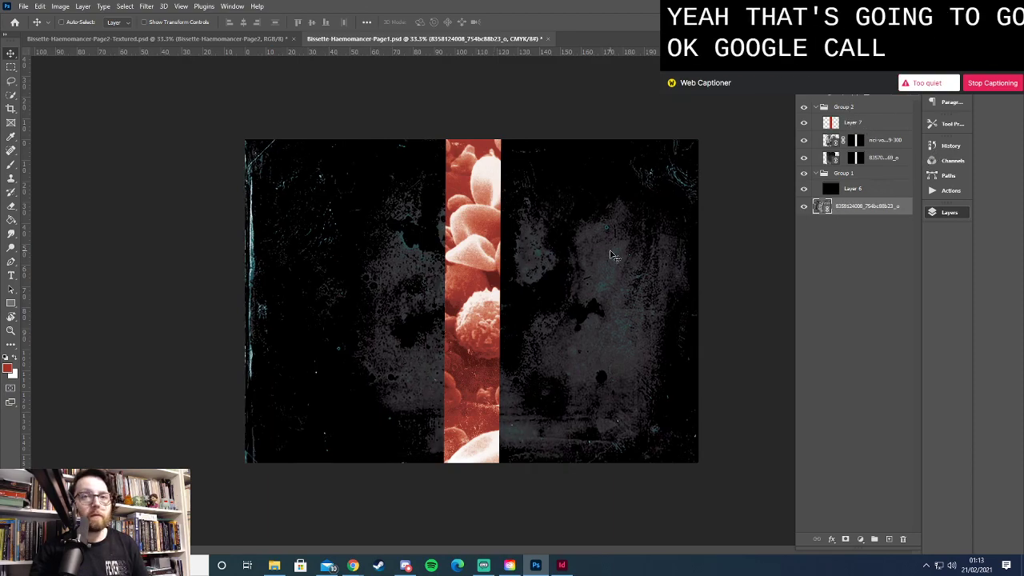
{"action": "left_click_drag", "start_coordinate": [845, 214], "coordinate": [889, 539]}
{"action": "left_click_drag", "start_coordinate": [258, 288], "coordinate": [473, 285]}
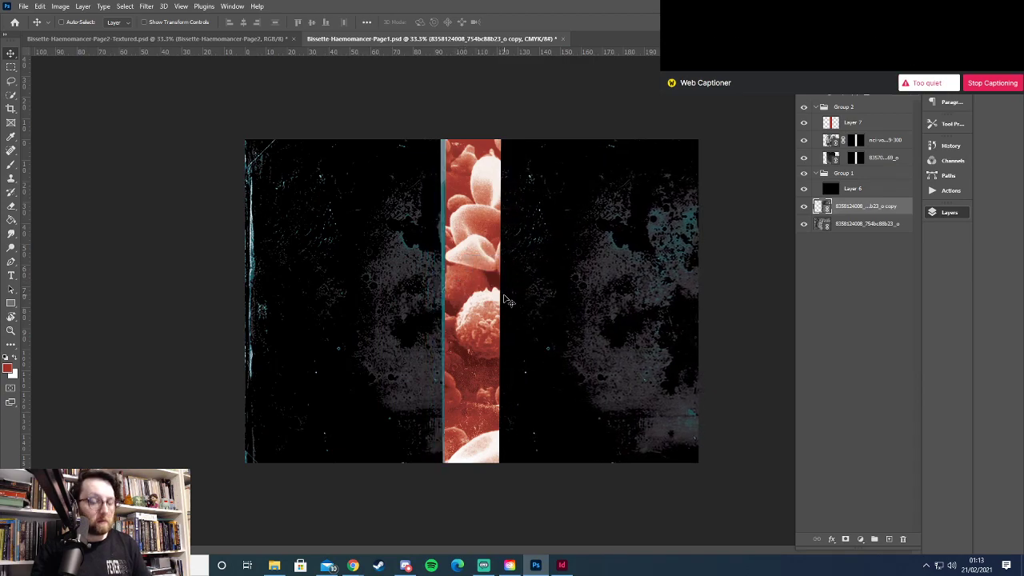
Rotate the copied grunge texture to about 90.15° so its border runs along the blood-cell strip's left edge
{"action": "key", "text": "ctrl+t"}
{"action": "left_click_drag", "start_coordinate": [430, 310], "coordinate": [431, 307]}
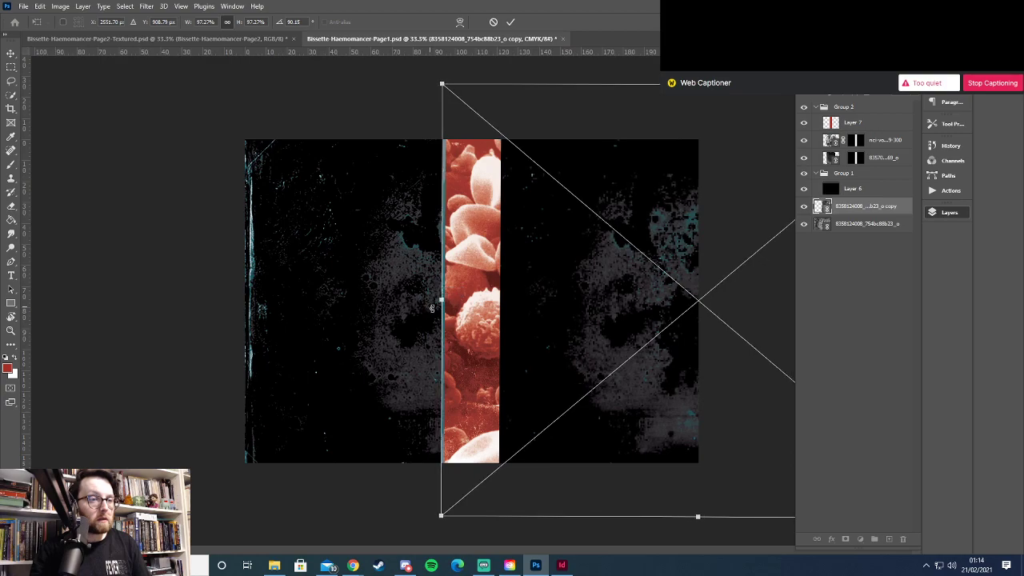
{"action": "key", "text": "Return"}
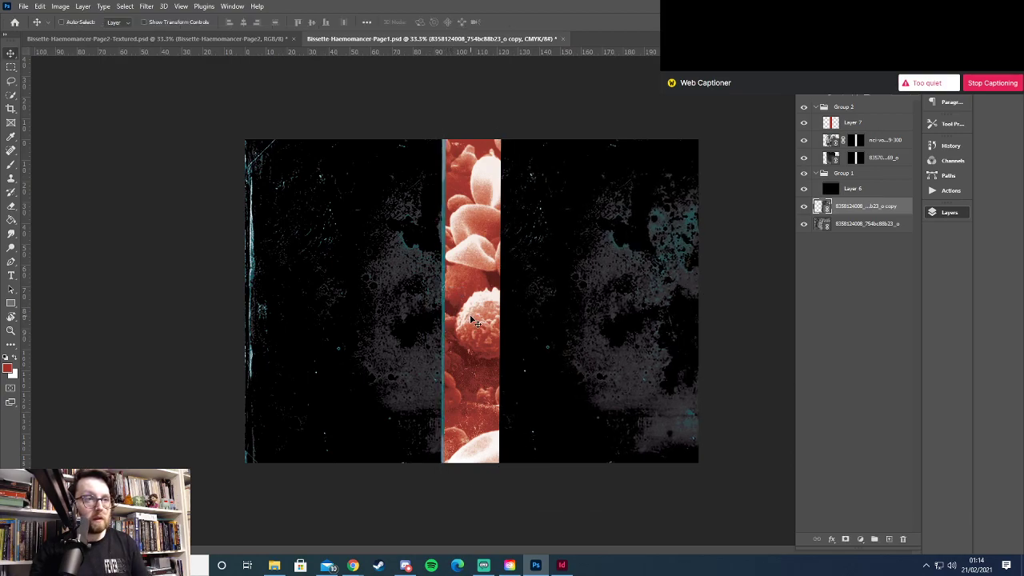
Try inverting the copied grunge texture's colors, and undo the adjustment
{"action": "left_click", "coordinate": [59, 7]}
{"action": "mouse_move", "coordinate": [89, 34]}
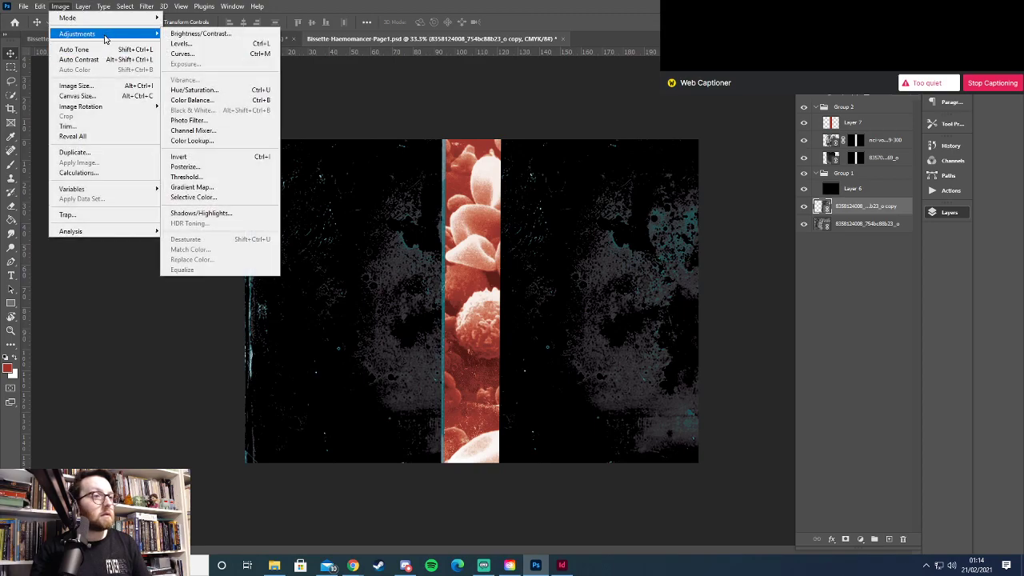
{"action": "left_click", "coordinate": [196, 157]}
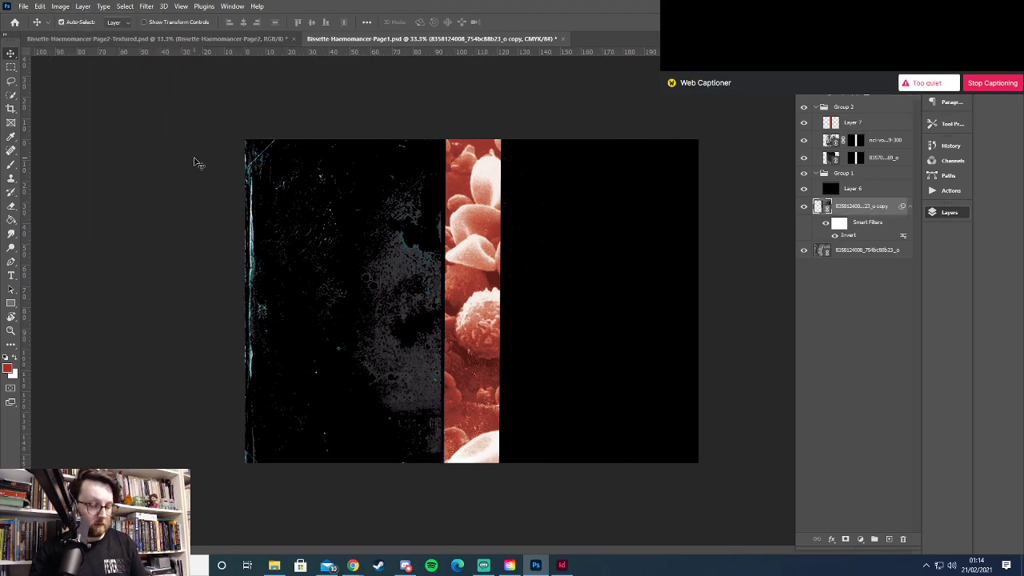
{"action": "key", "text": "ctrl+z"}
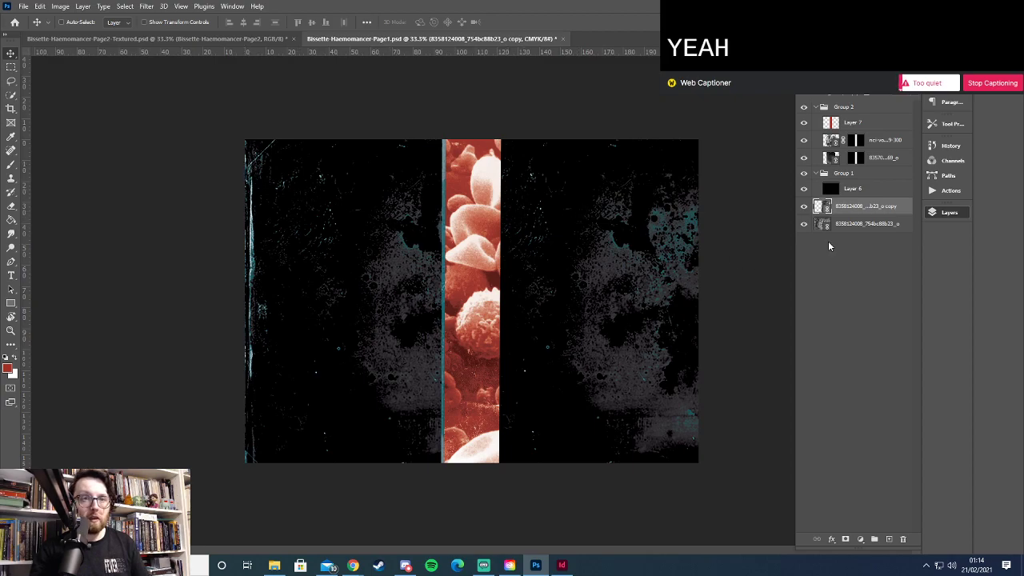
Rasterize the copied grunge texture and delete the part of it to the right of the blood-cell strip
{"action": "right_click", "coordinate": [855, 208]}
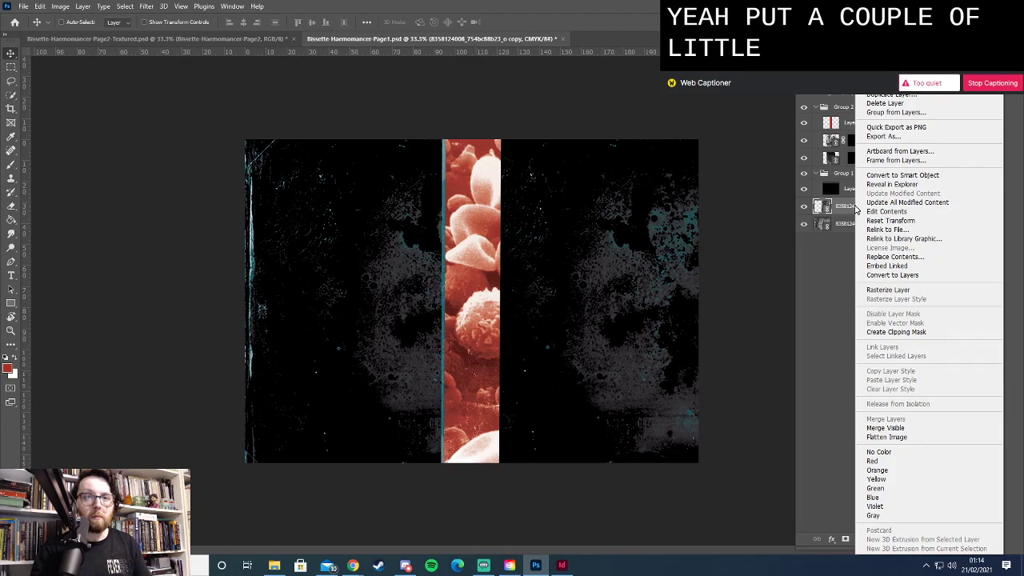
{"action": "left_click", "coordinate": [887, 290]}
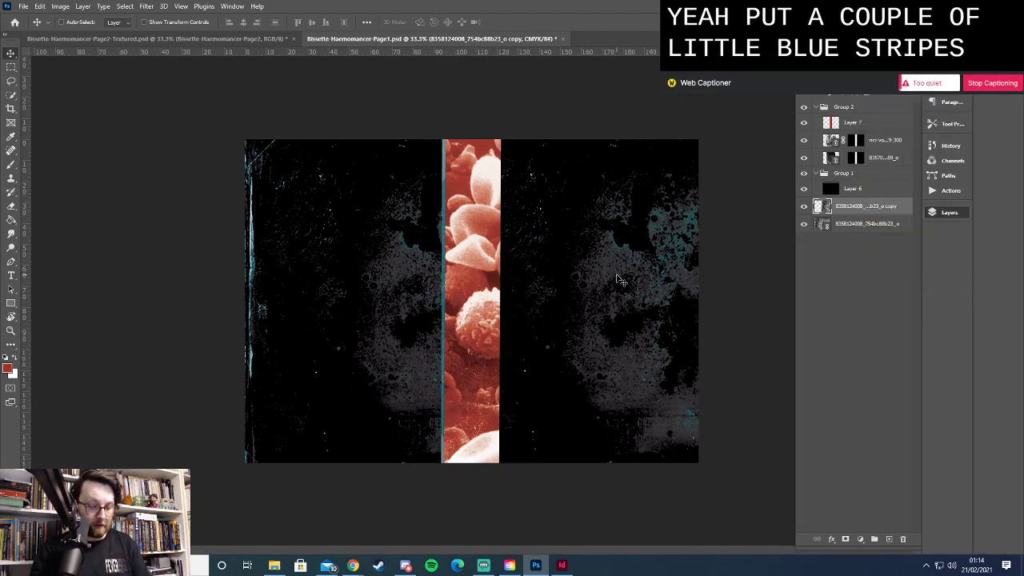
{"action": "key", "text": "m"}
{"action": "left_click_drag", "start_coordinate": [489, 128], "coordinate": [707, 480]}
{"action": "key", "text": "Delete"}
{"action": "key", "text": "ctrl+d"}
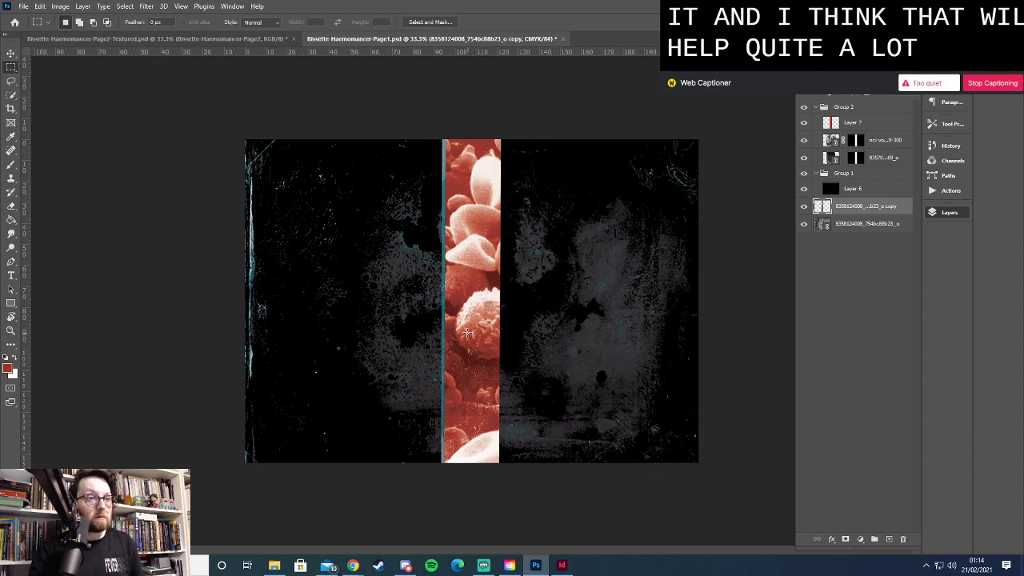
Duplicate the trimmed border texture to the right of the blood-cell strip and turn the copy 180°
{"action": "key", "text": "v"}
{"action": "left_click_drag", "start_coordinate": [468, 340], "coordinate": [553, 338]}
{"action": "key", "text": "ctrl+t"}
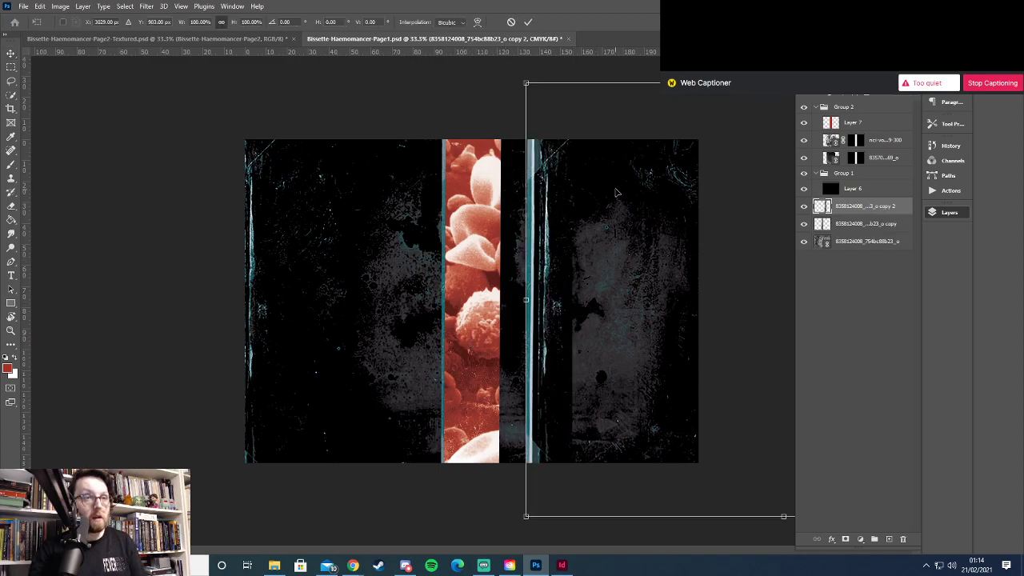
{"action": "left_click_drag", "start_coordinate": [512, 175], "coordinate": [829, 314]}
Move the turned copy left until its border lines the blood-cell strip's right edge, and apply the transform
{"action": "left_click_drag", "start_coordinate": [640, 344], "coordinate": [232, 337]}
{"action": "key", "text": "Left"}
{"action": "key", "text": "Left"}
{"action": "key", "text": "Left"}
{"action": "key", "text": "Left"}
{"action": "key", "text": "Left"}
{"action": "key", "text": "Left"}
{"action": "key", "text": "Left"}
{"action": "key", "text": "Left"}
{"action": "key", "text": "Left"}
{"action": "key", "text": "Left"}
{"action": "key", "text": "Left"}
{"action": "key", "text": "Left"}
{"action": "key", "text": "Left"}
{"action": "key", "text": "Left"}
{"action": "key", "text": "Left"}
{"action": "key", "text": "Left"}
{"action": "key", "text": "Left"}
{"action": "key", "text": "Left"}
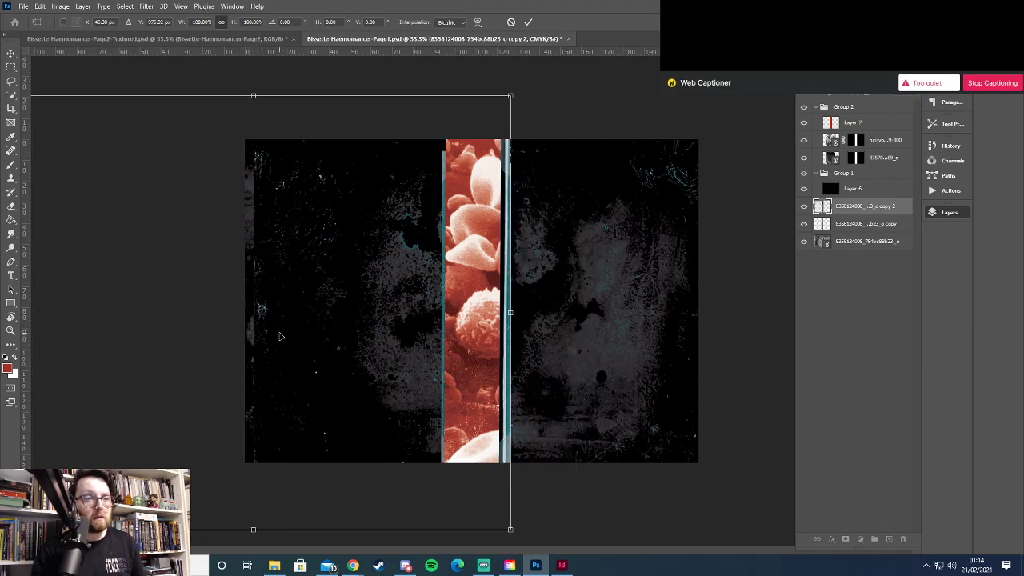
{"action": "key", "text": "Left"}
{"action": "key", "text": "Left"}
{"action": "key", "text": "Left"}
{"action": "key", "text": "Left"}
{"action": "key", "text": "Left"}
{"action": "key", "text": "Left"}
{"action": "key", "text": "Left"}
{"action": "key", "text": "Left"}
{"action": "key", "text": "Left"}
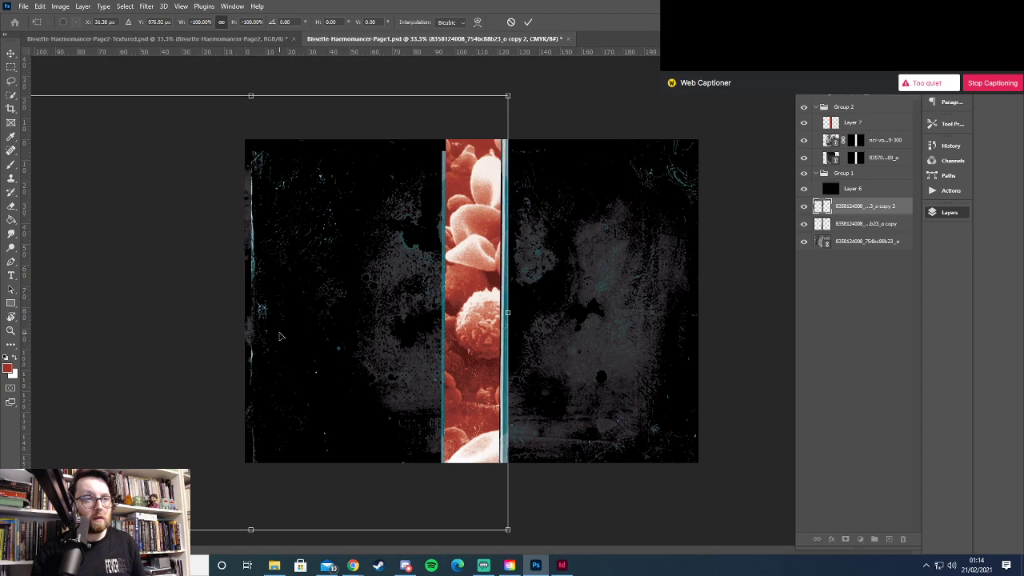
{"action": "key", "text": "Return"}
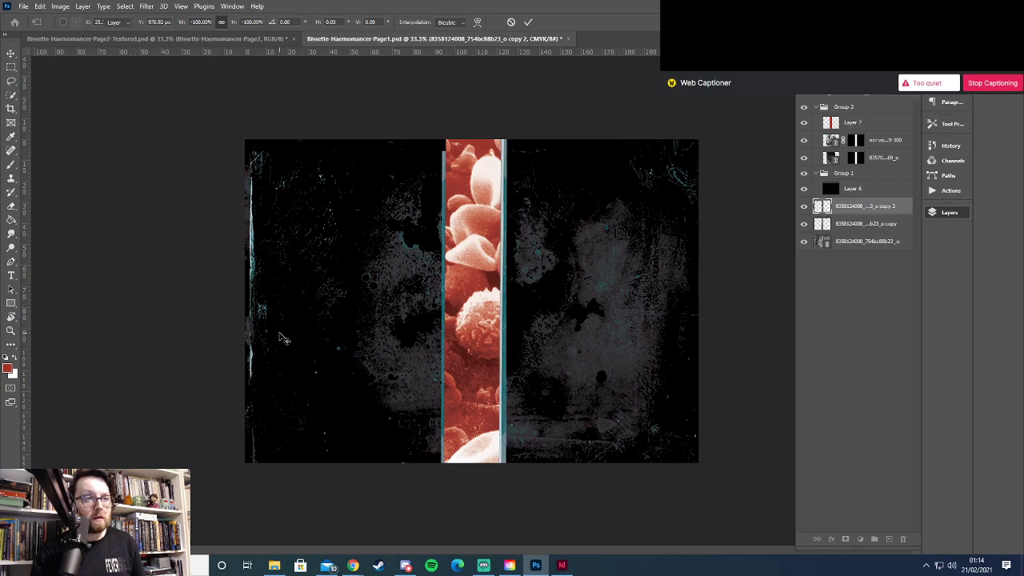
Pull the first border texture away from the strip and clear the second copy's leftovers along the page's left edge
{"action": "left_click", "coordinate": [874, 226]}
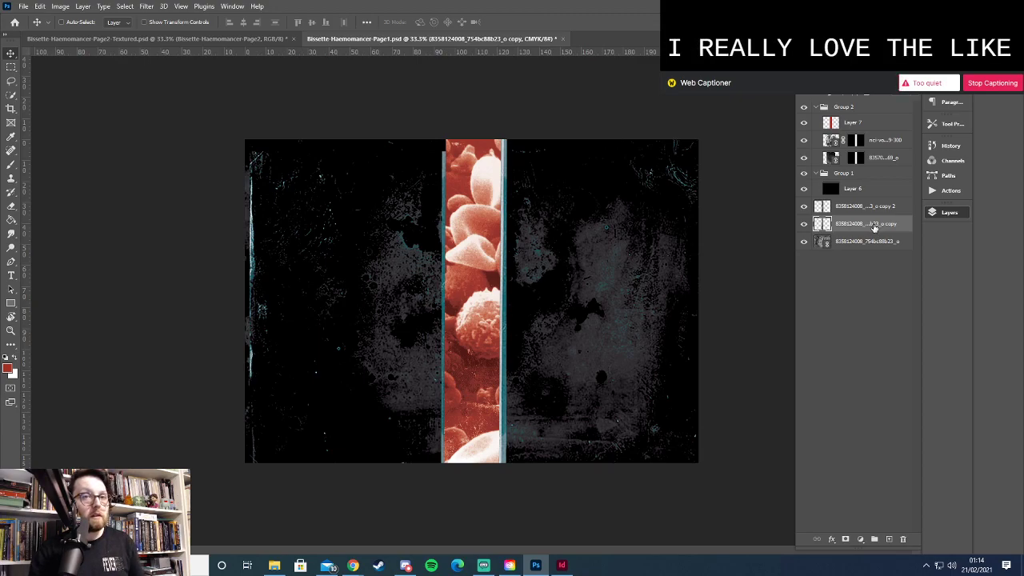
{"action": "left_click_drag", "start_coordinate": [419, 254], "coordinate": [395, 336]}
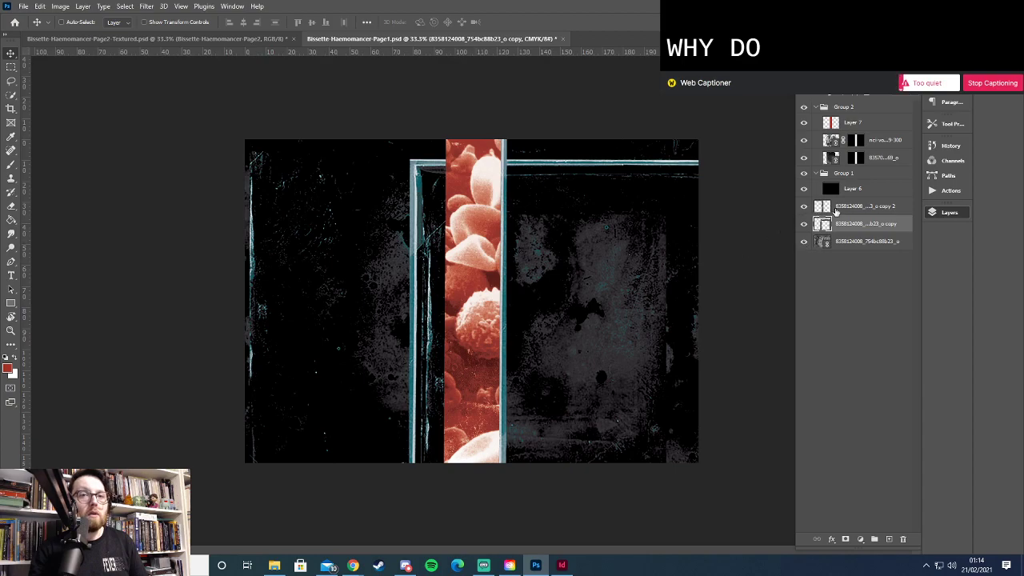
{"action": "left_click", "coordinate": [837, 210]}
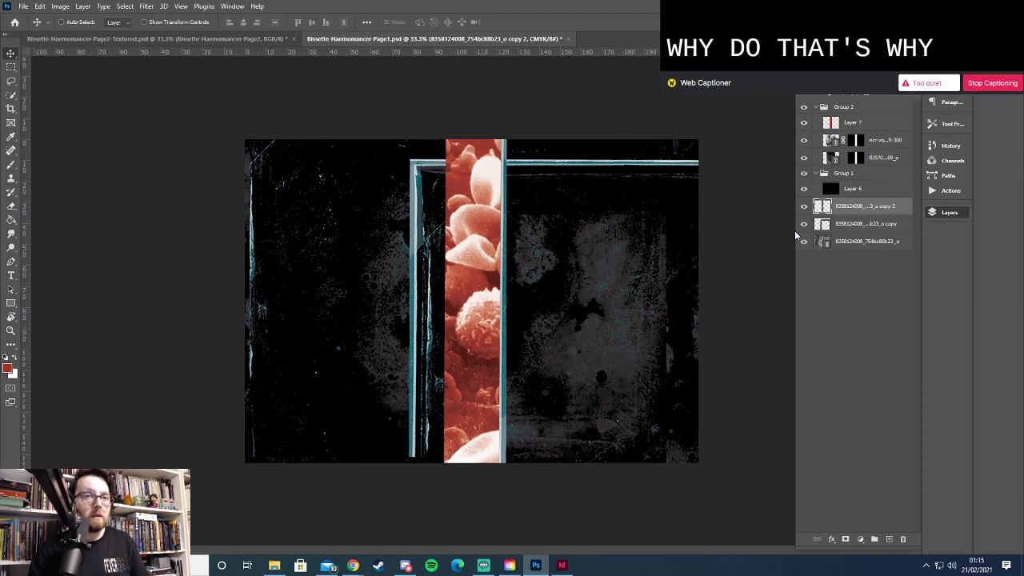
{"action": "key", "text": "m"}
{"action": "left_click_drag", "start_coordinate": [226, 121], "coordinate": [316, 531]}
{"action": "key", "text": "ctrl+d"}
Realign the first border texture with the blood-cell strip's left edge and rotate it slightly to match
{"action": "left_click", "coordinate": [850, 225]}
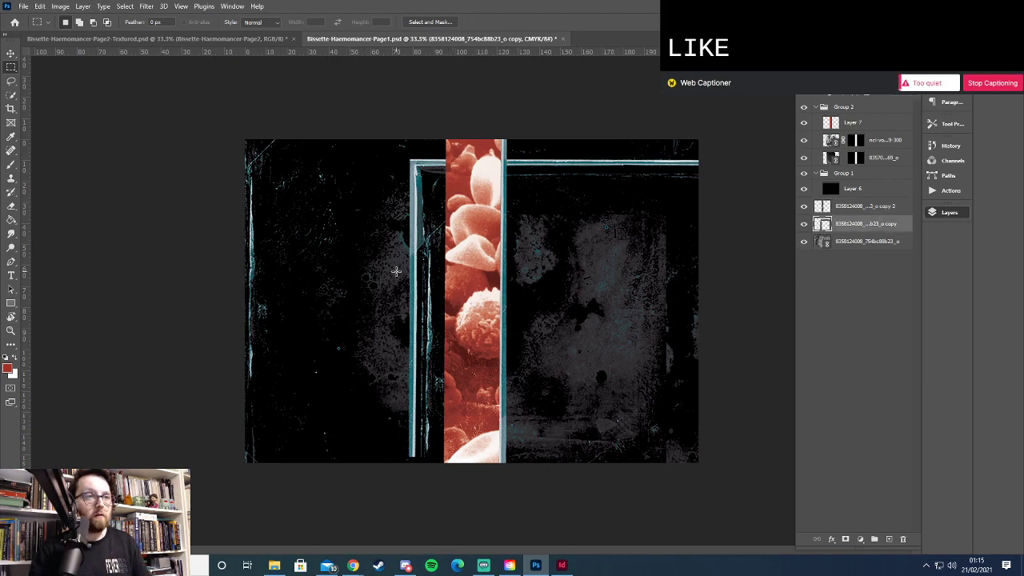
{"action": "key", "text": "v"}
{"action": "left_click_drag", "start_coordinate": [422, 279], "coordinate": [450, 256]}
{"action": "key", "text": "shift+Down"}
{"action": "key", "text": "shift+Down"}
{"action": "key", "text": "shift+Left"}
{"action": "key", "text": "Down"}
{"action": "key", "text": "Right"}
{"action": "key", "text": "Right"}
{"action": "key", "text": "ctrl+t"}
{"action": "left_click_drag", "start_coordinate": [401, 459], "coordinate": [405, 460]}
{"action": "key", "text": "Return"}
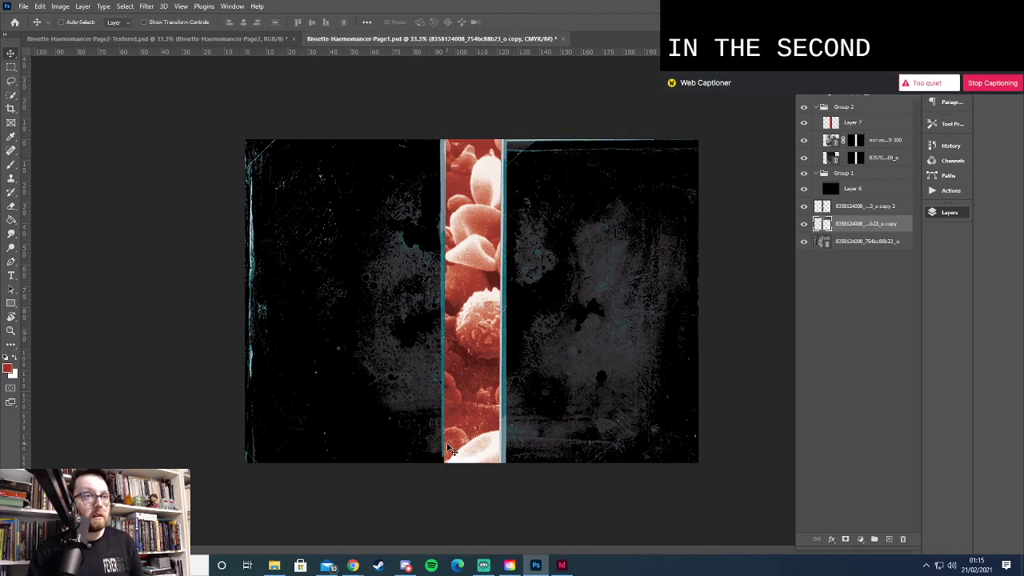
Delete the part of the left border texture that extends beyond the blood-cell strip's right side
{"action": "key", "text": "m"}
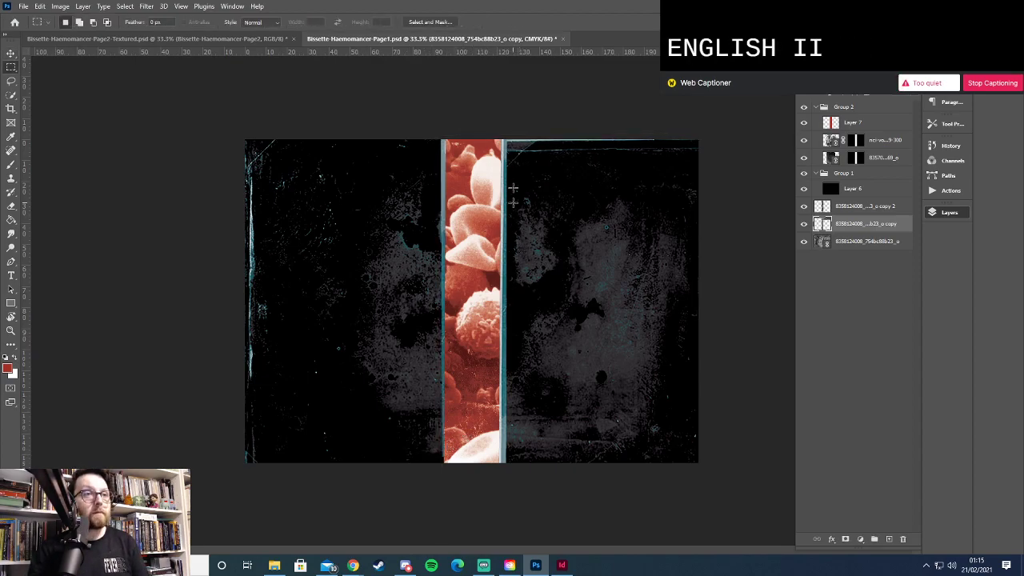
{"action": "left_click_drag", "start_coordinate": [497, 116], "coordinate": [799, 573]}
{"action": "key", "text": "Delete"}
{"action": "key", "text": "ctrl+d"}
Try deleting the bottom end of the right border texture, and undo the deletion
{"action": "left_click_drag", "start_coordinate": [417, 446], "coordinate": [533, 512]}
{"action": "left_click", "coordinate": [854, 208]}
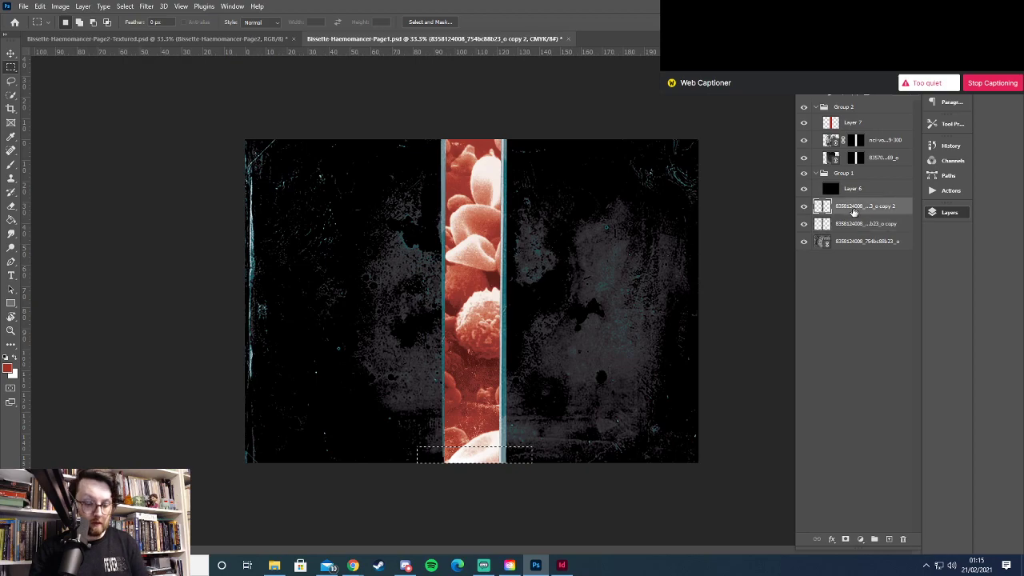
{"action": "key", "text": "Delete"}
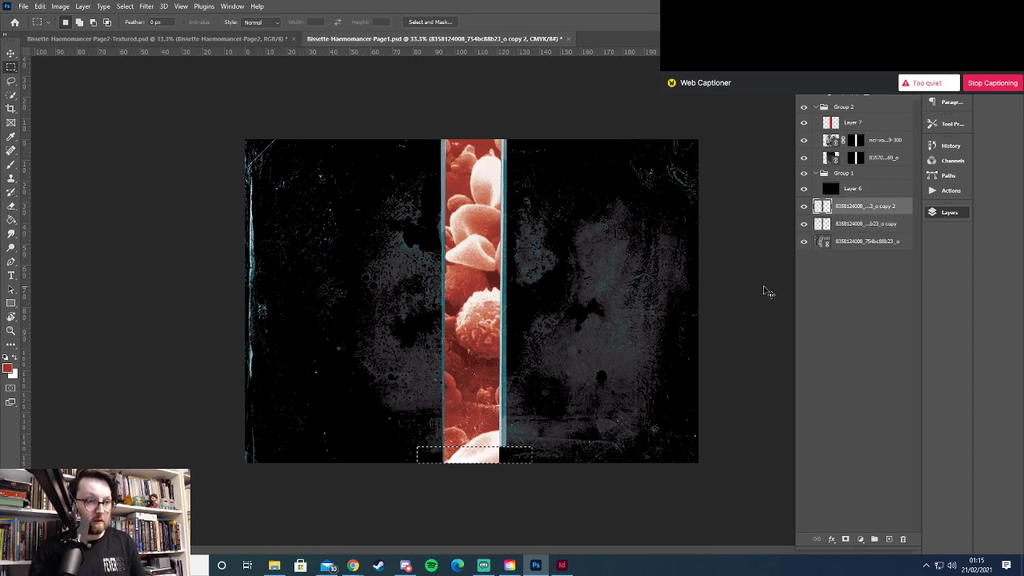
{"action": "key", "text": "ctrl+d"}
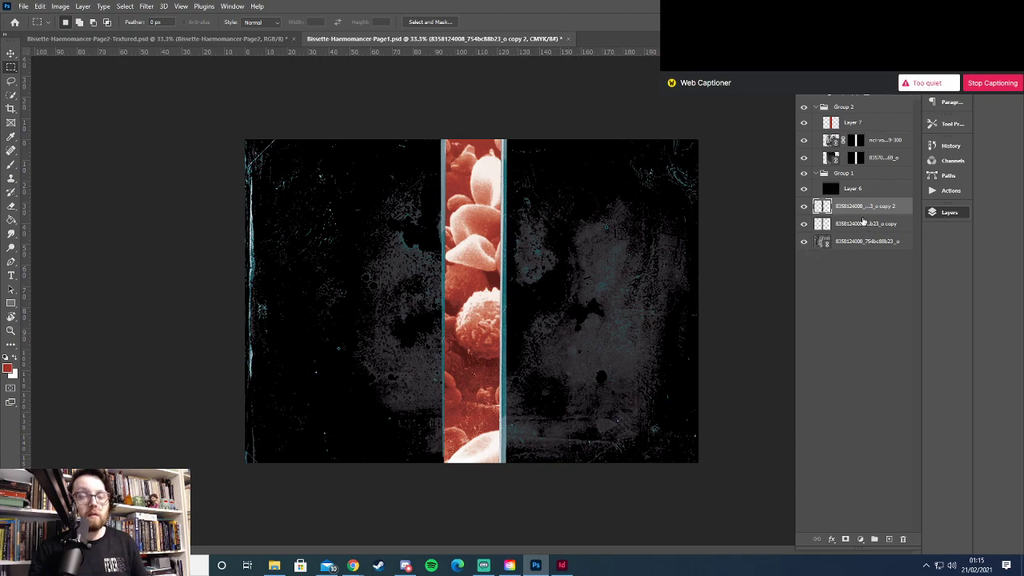
Nudge the right and left border textures inward against the blood-cell strip and merge them into one layer
{"action": "key", "text": "v"}
{"action": "key", "text": "Left"}
{"action": "key", "text": "Left"}
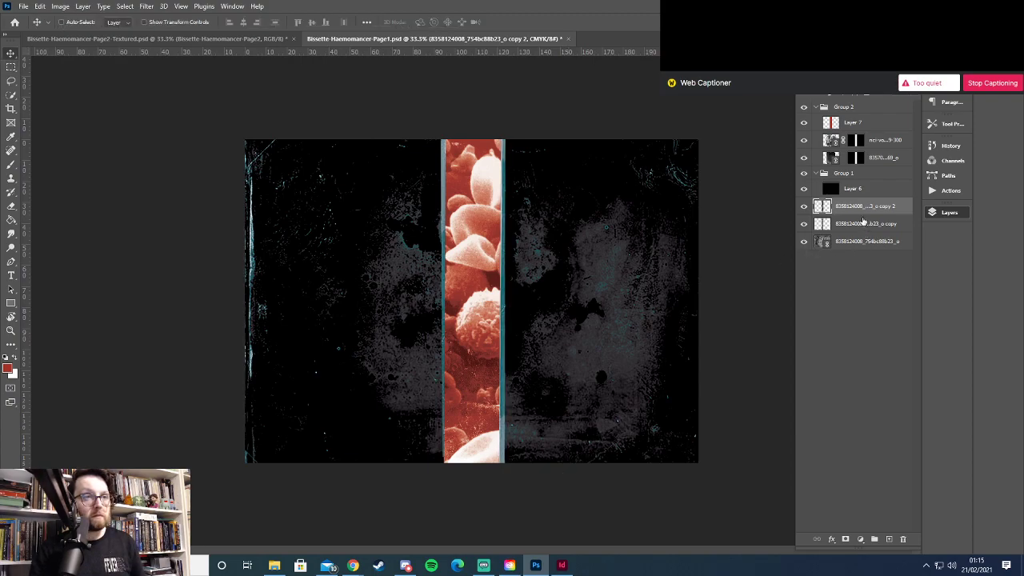
{"action": "left_click", "coordinate": [861, 225]}
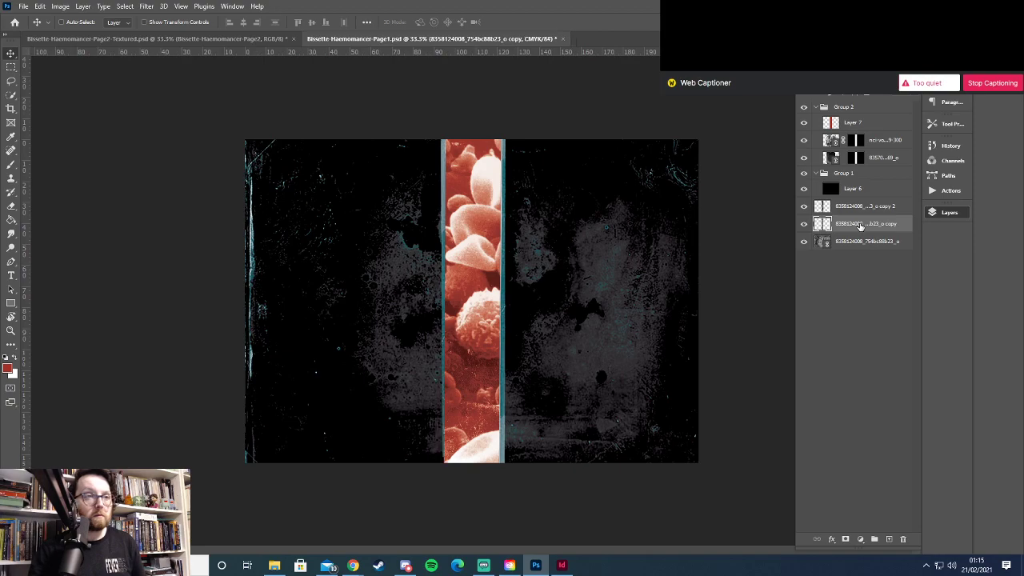
{"action": "key", "text": "Right"}
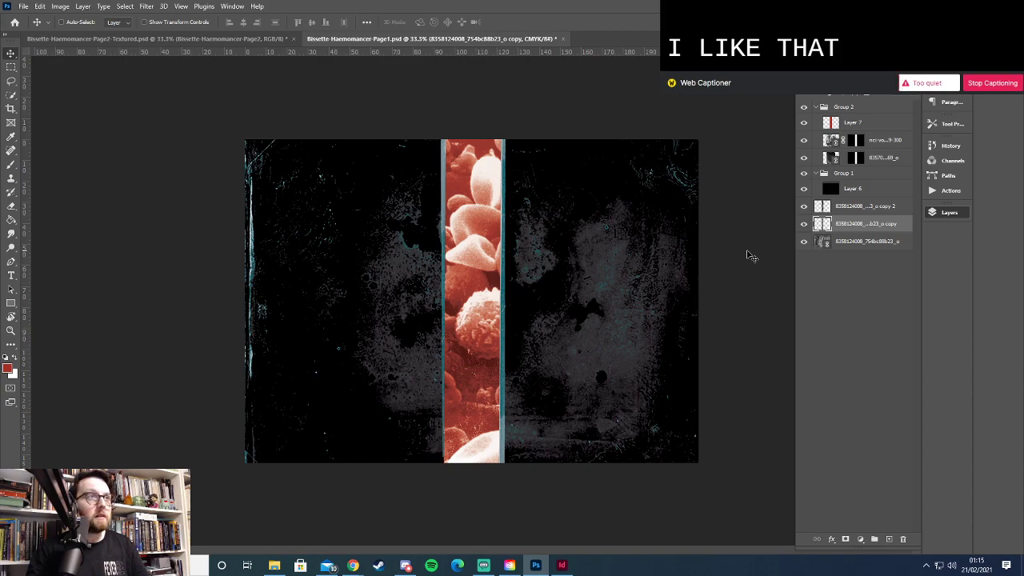
{"action": "left_click", "coordinate": [870, 208], "text": "shift"}
{"action": "key", "text": "ctrl+e"}
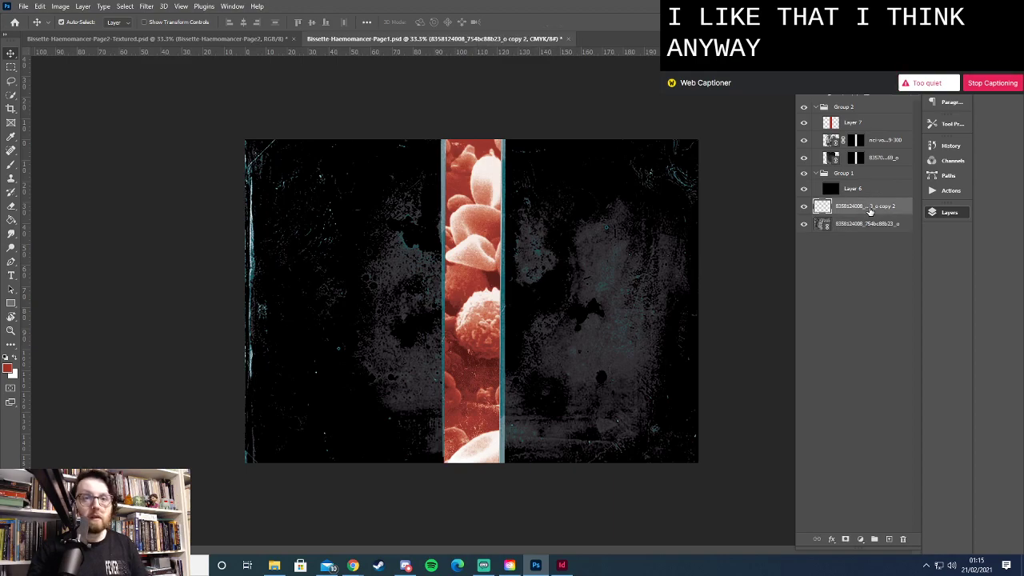
Clear the leftover texture along the page's bottom edge from the merged border layer, keeping the layer beneath Group 1
{"action": "left_click_drag", "start_coordinate": [864, 208], "coordinate": [865, 168]}
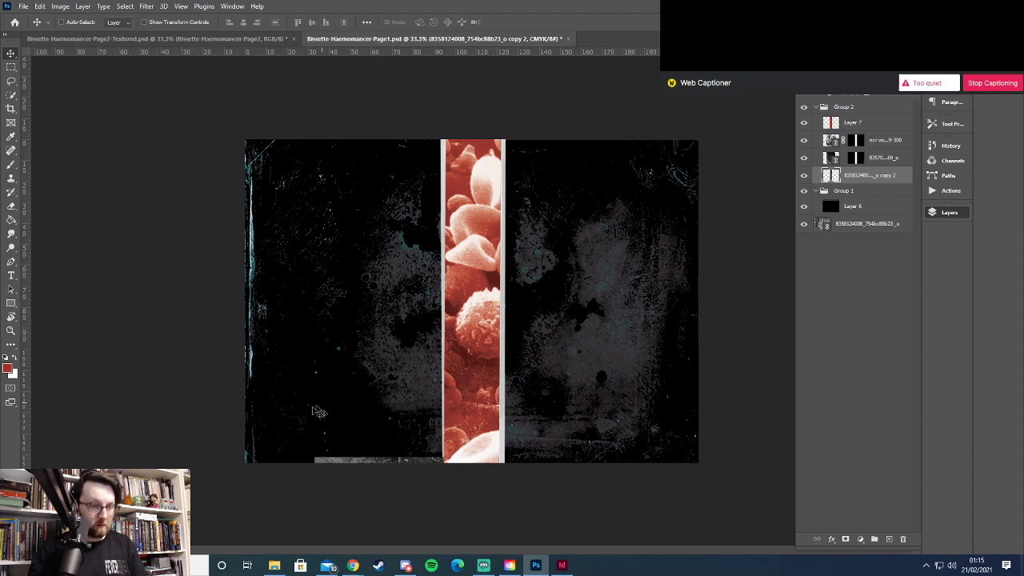
{"action": "key", "text": "m"}
{"action": "left_click_drag", "start_coordinate": [303, 437], "coordinate": [440, 522]}
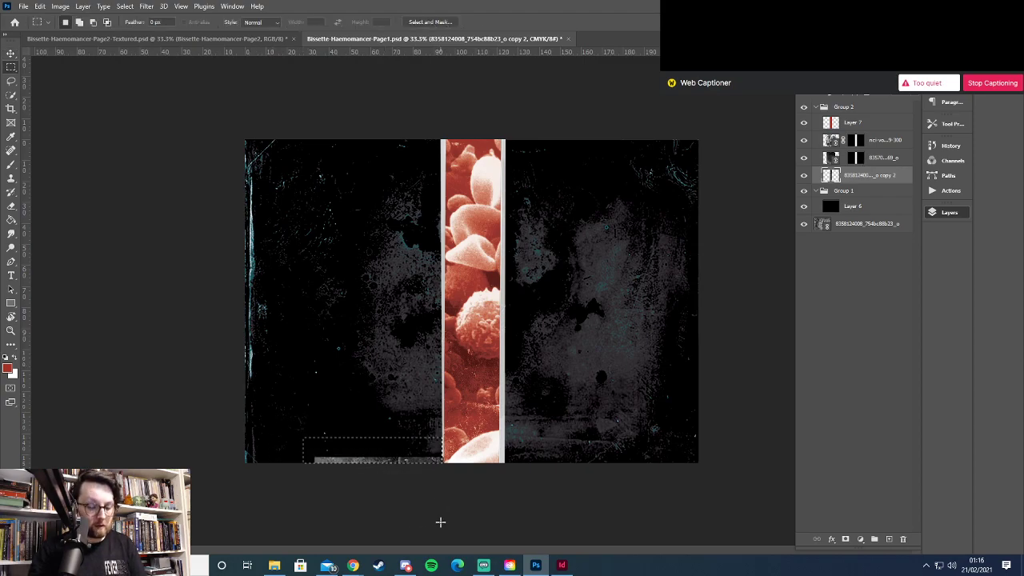
{"action": "key", "text": "Delete"}
{"action": "key", "text": "ctrl+d"}
{"action": "left_click_drag", "start_coordinate": [851, 190], "coordinate": [855, 221]}
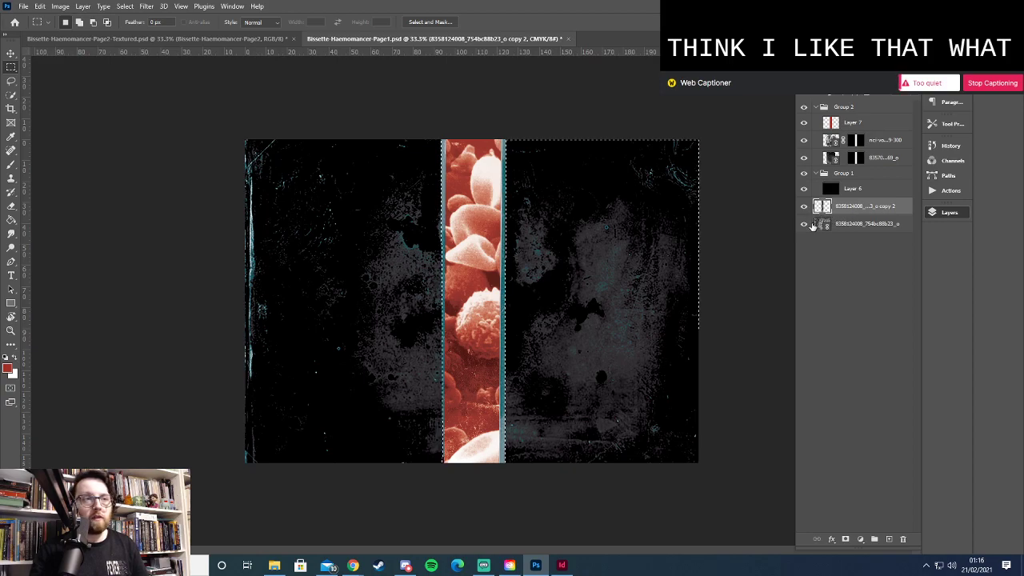
Fill the merged border layer's outline with red on a new layer and change its blend mode to tint the borders
{"action": "left_click", "coordinate": [818, 208], "text": "ctrl"}
{"action": "left_click", "coordinate": [889, 540]}
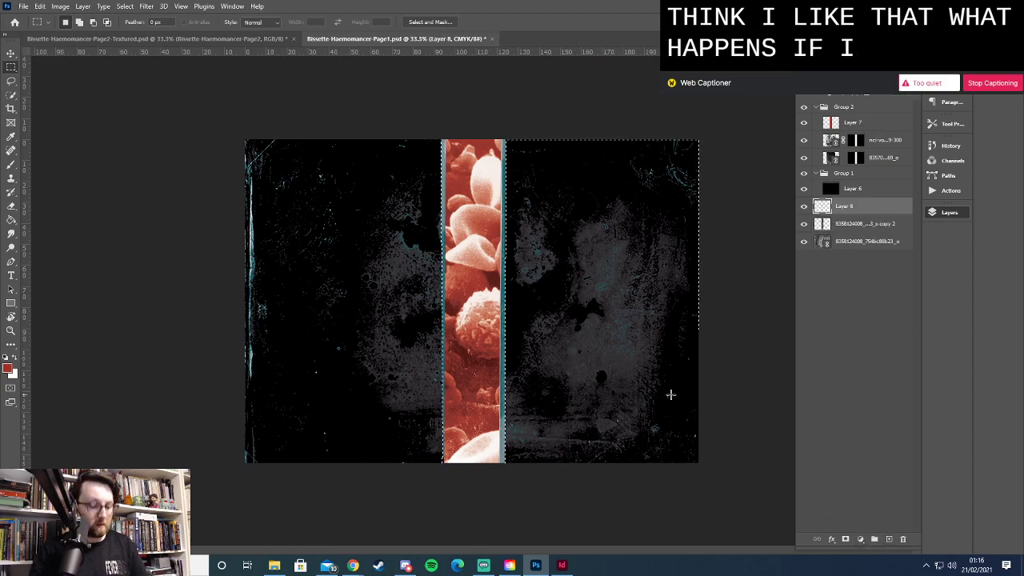
{"action": "key", "text": "g"}
{"action": "left_click", "coordinate": [592, 332]}
{"action": "key", "text": "ctrl+d"}
{"action": "left_click", "coordinate": [849, 96]}
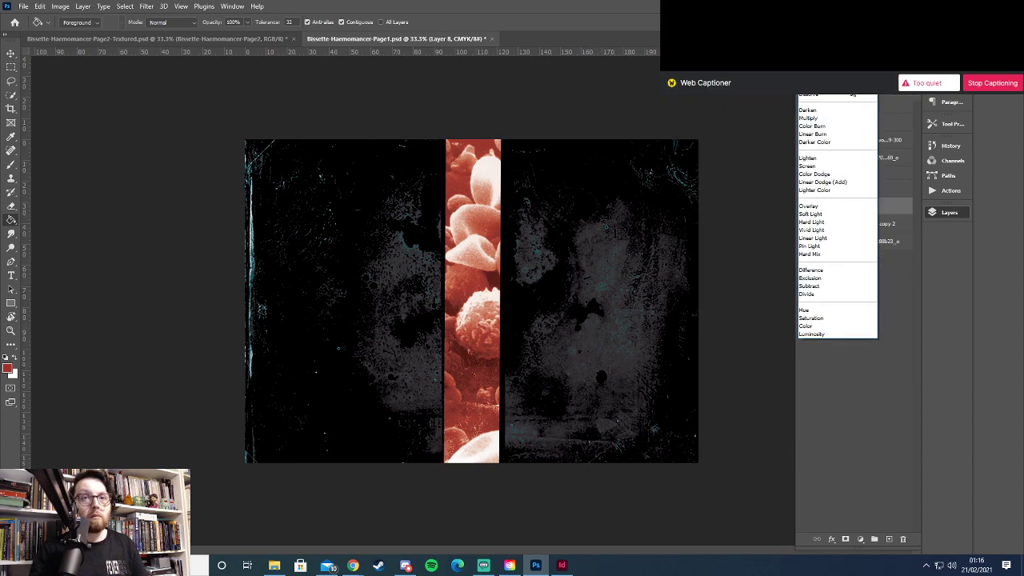
{"action": "left_click", "coordinate": [850, 96]}
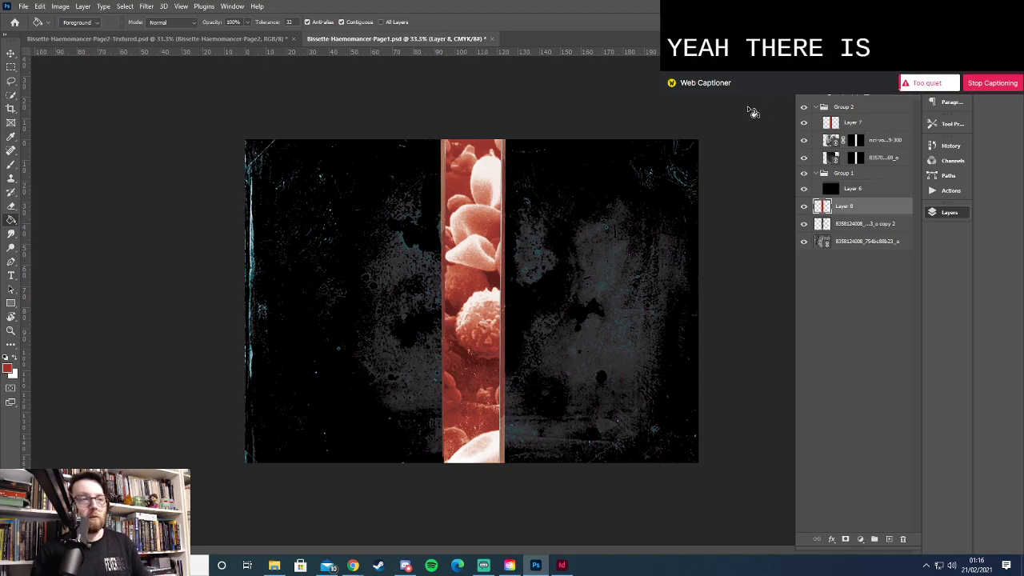
Enlarge the bottom-most grunge texture to about 105.56% and rotate it slightly to fill the background
{"action": "left_click", "coordinate": [871, 246]}
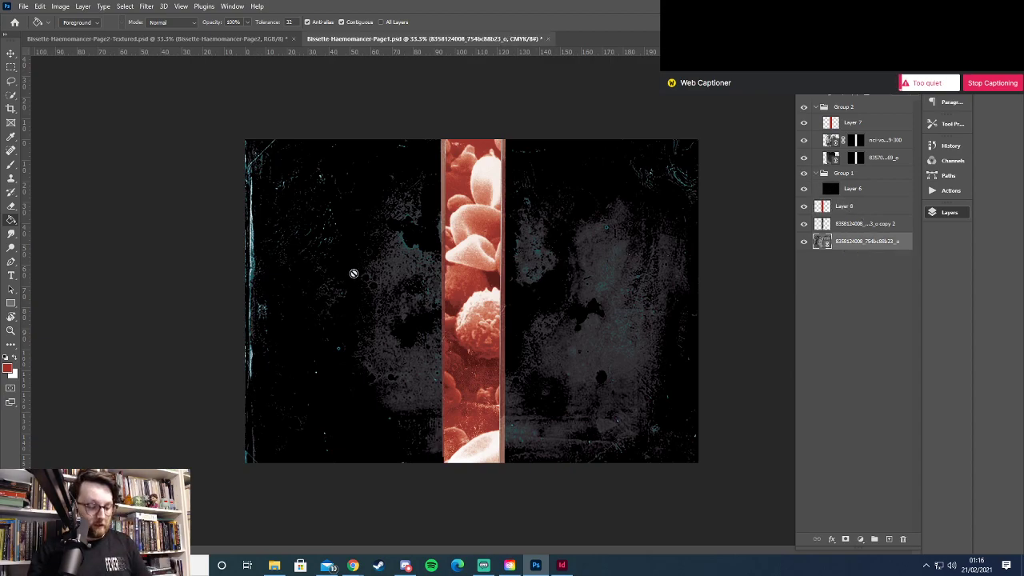
{"action": "key", "text": "ctrl+t"}
{"action": "left_click_drag", "start_coordinate": [229, 297], "coordinate": [173, 302]}
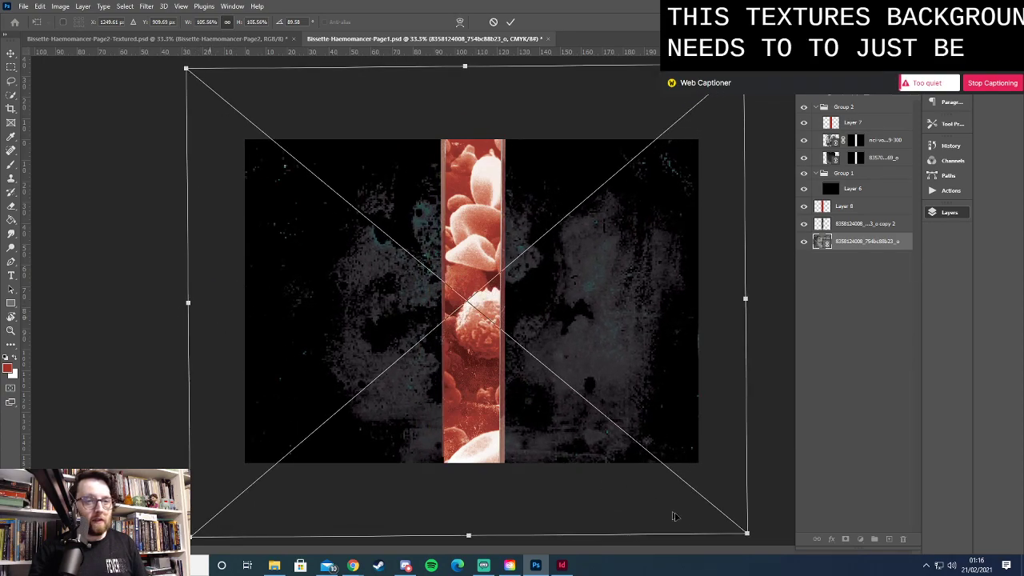
{"action": "mouse_move", "coordinate": [770, 529]}
{"action": "left_mouse_down"}
{"action": "mouse_move", "coordinate": [784, 524]}
{"action": "mouse_move", "coordinate": [769, 541]}
{"action": "left_mouse_up"}
{"action": "key", "text": "Return"}
{"action": "left_click", "coordinate": [19, 6]}
{"action": "left_click", "coordinate": [48, 238]}
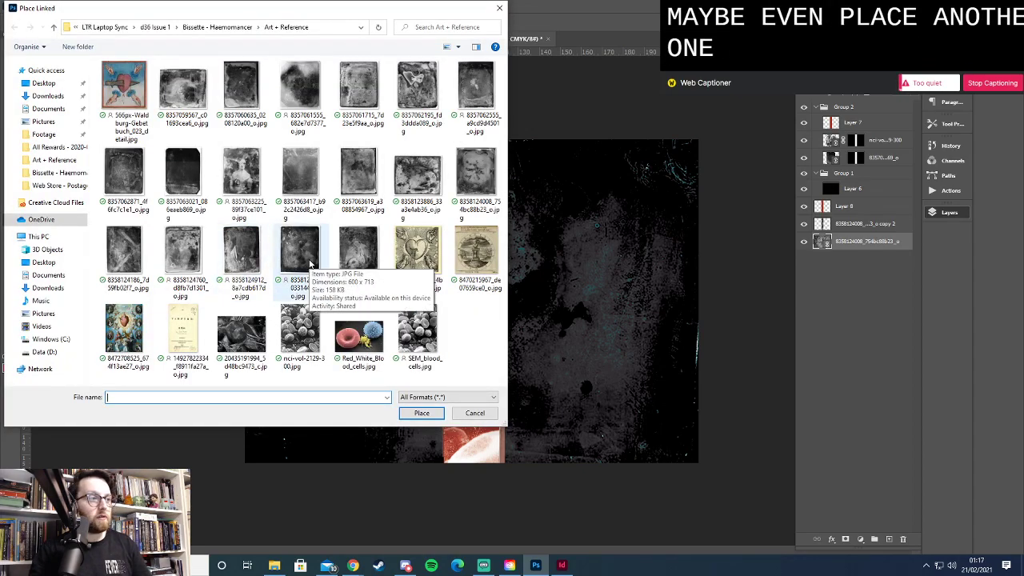
{"action": "double_click", "coordinate": [310, 264]}
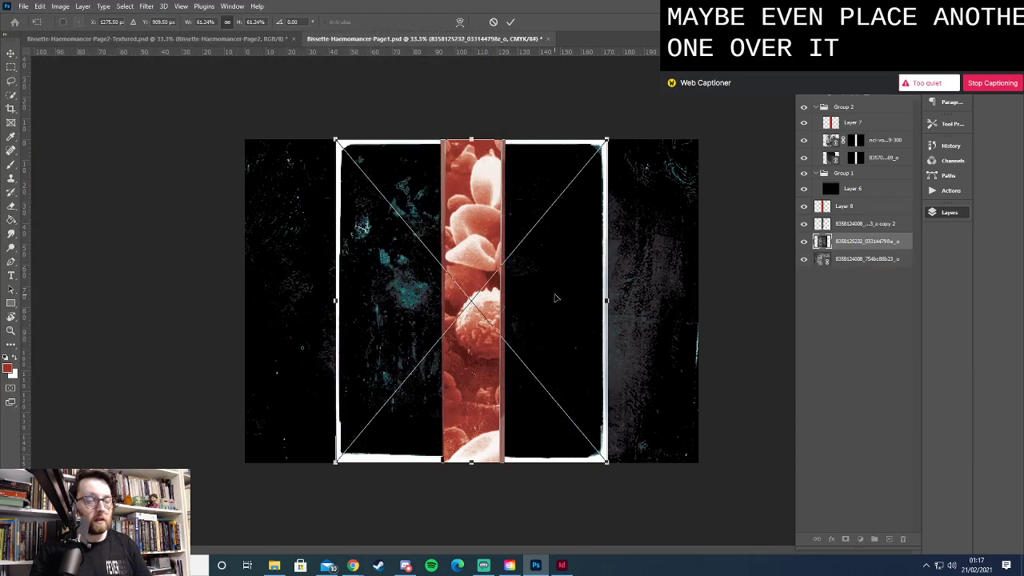
{"action": "left_click_drag", "start_coordinate": [620, 303], "coordinate": [645, 320]}
{"action": "left_click_drag", "start_coordinate": [638, 143], "coordinate": [750, 96]}
{"action": "left_click_drag", "start_coordinate": [301, 427], "coordinate": [154, 500]}
{"action": "key", "text": "Return"}
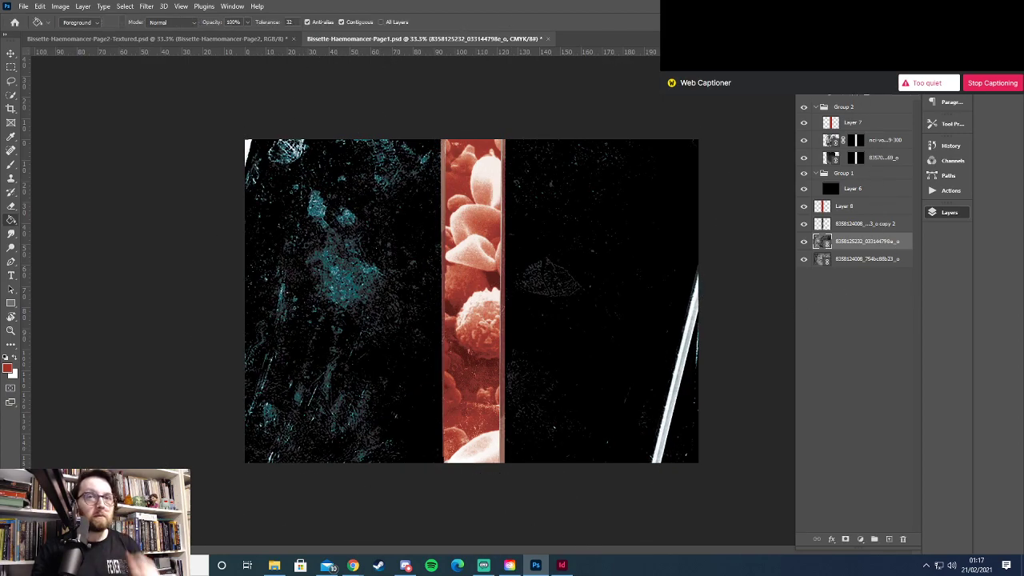
Try several blend modes on the newly placed texture layer
{"action": "left_click", "coordinate": [843, 95]}
{"action": "left_click", "coordinate": [843, 96]}
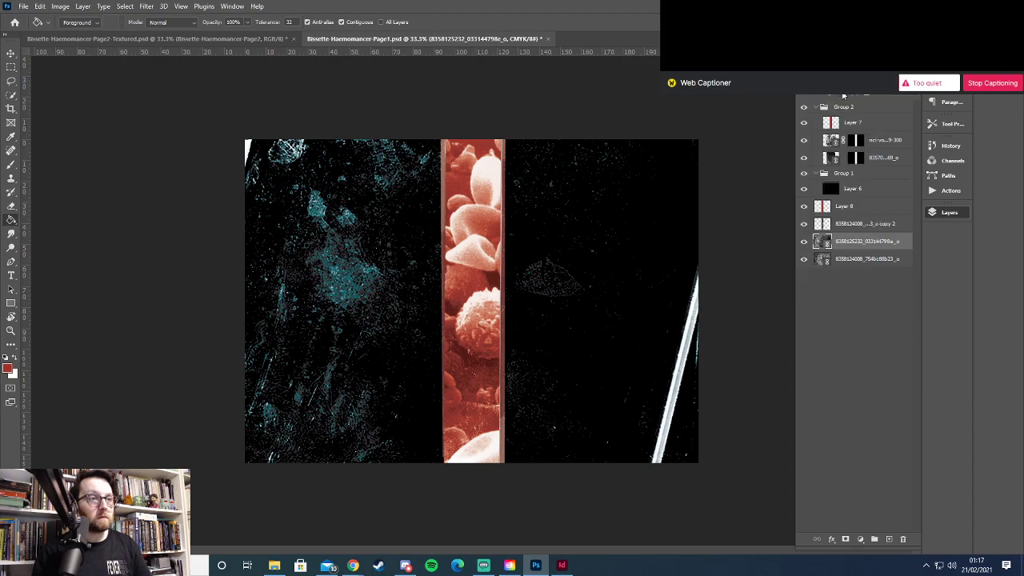
{"action": "scroll", "coordinate": [843, 95], "scroll_direction": "down", "scroll_amount": 4}
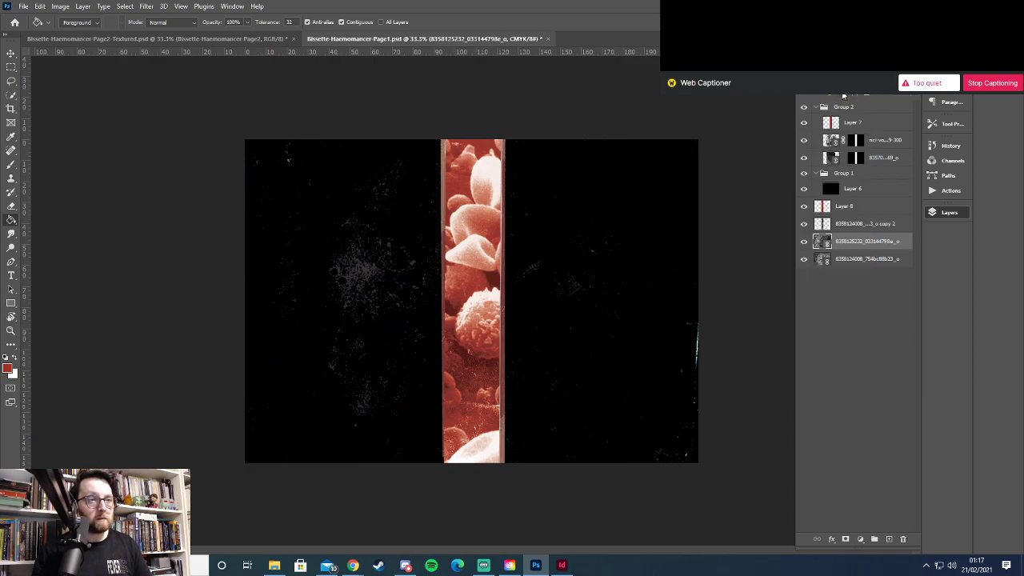
{"action": "scroll", "coordinate": [843, 95], "scroll_direction": "down", "scroll_amount": 1}
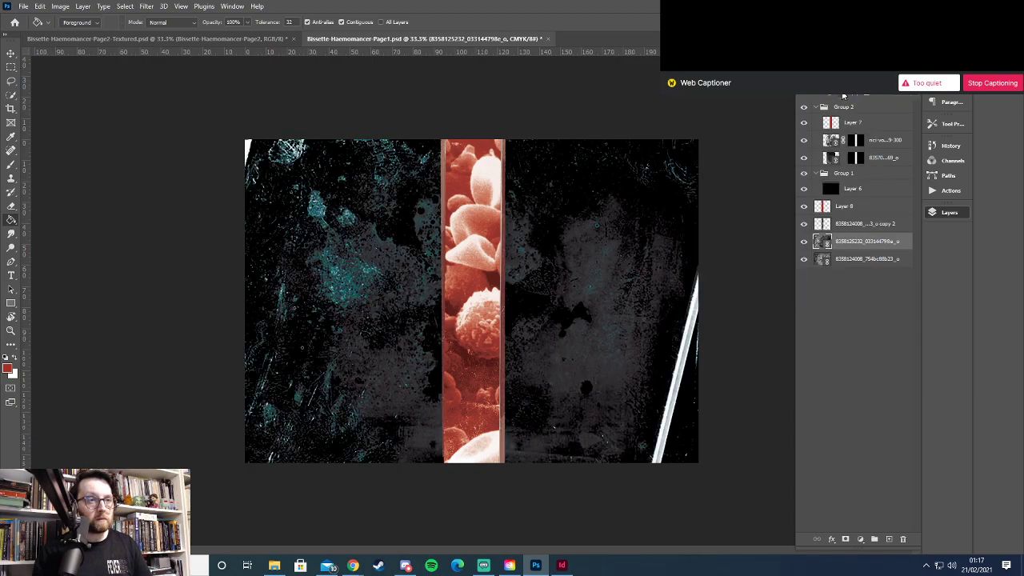
{"action": "scroll", "coordinate": [843, 95], "scroll_direction": "down", "scroll_amount": 1}
{"action": "scroll", "coordinate": [843, 95], "scroll_direction": "down", "scroll_amount": 1}
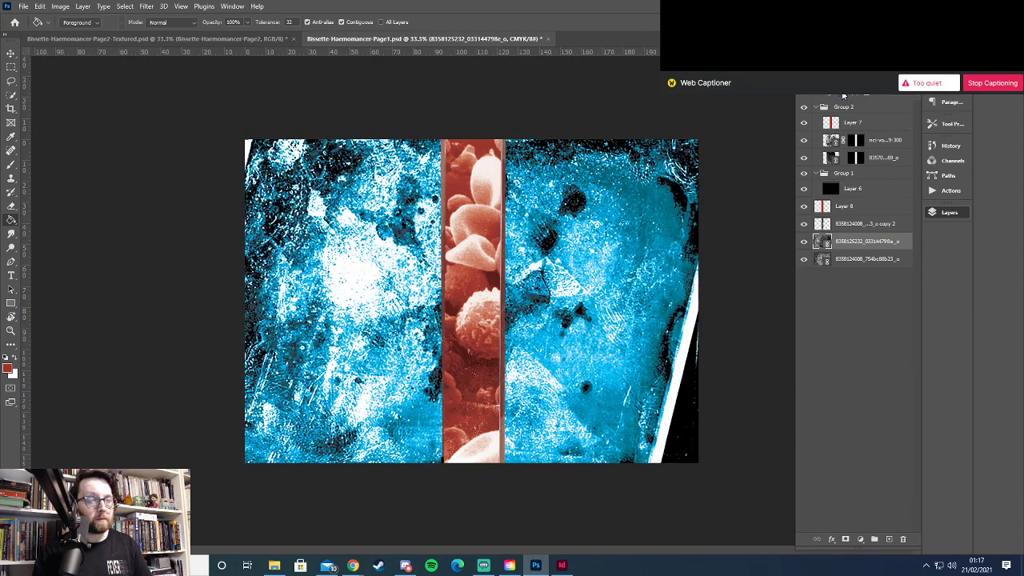
{"action": "scroll", "coordinate": [844, 95], "scroll_direction": "down", "scroll_amount": 1}
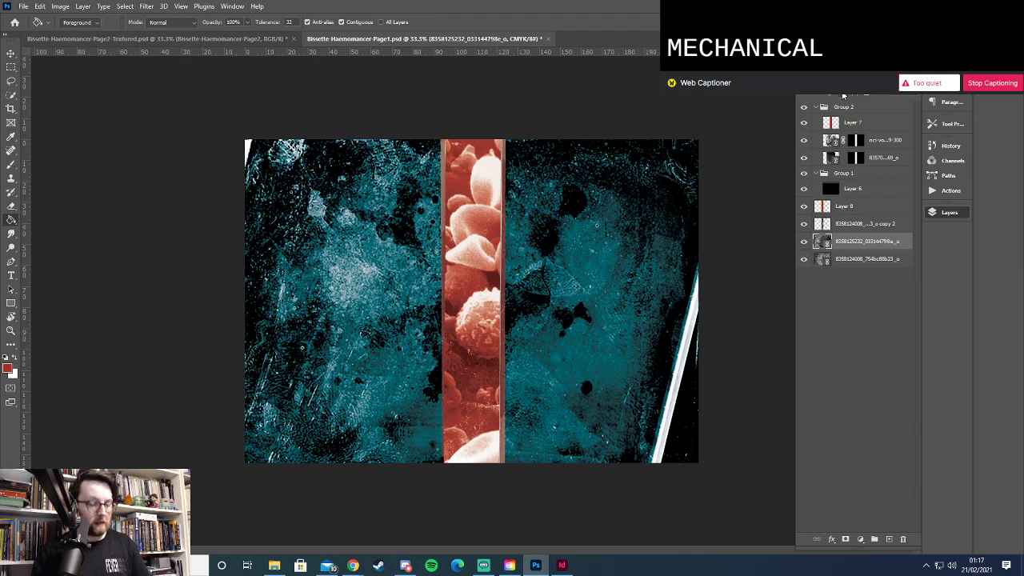
Compare the colours with the Haemomancer spread in InDesign and, back in Photoshop, change the new texture's blend mode to reduce the teal
{"action": "key", "text": "alt+Tab"}
{"action": "key", "text": "alt+Tab"}
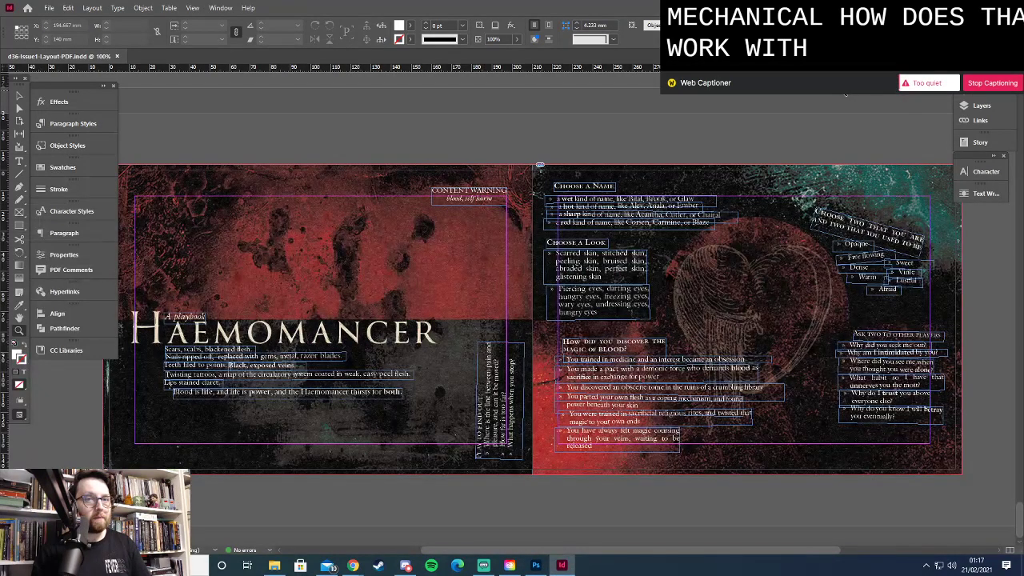
{"action": "key", "text": "alt+Tab"}
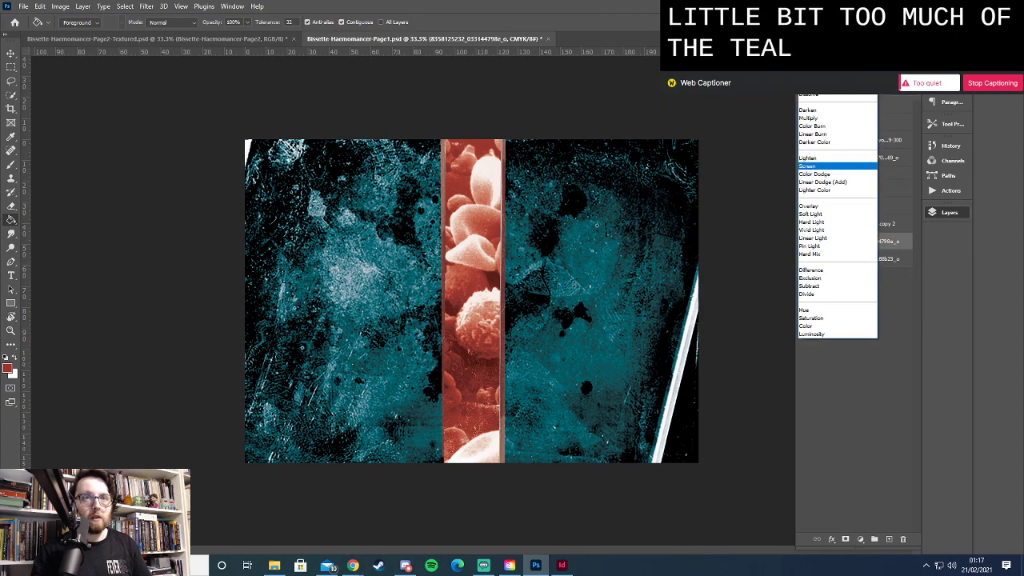
{"action": "key", "text": "Down"}
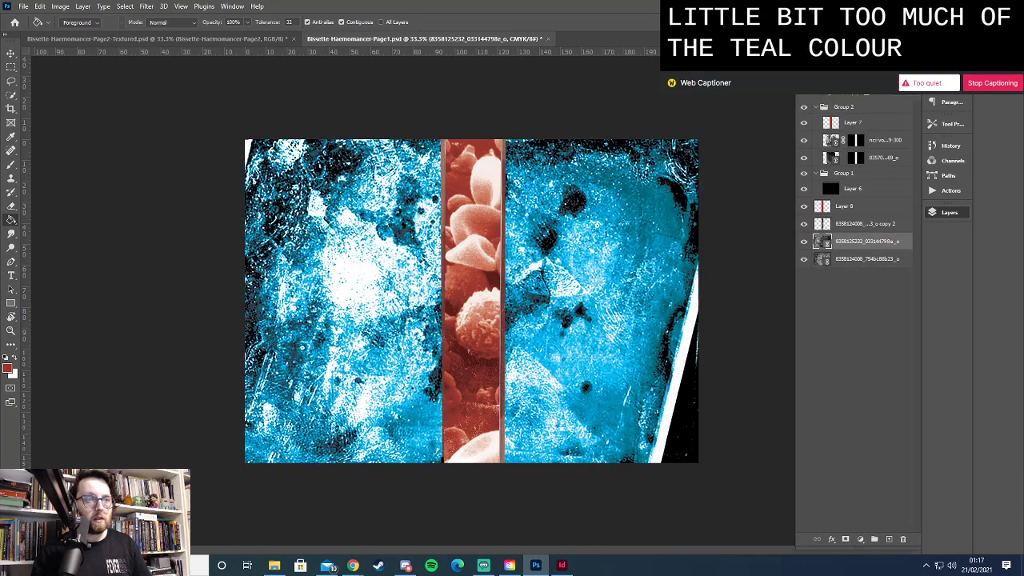
{"action": "key", "text": "Down"}
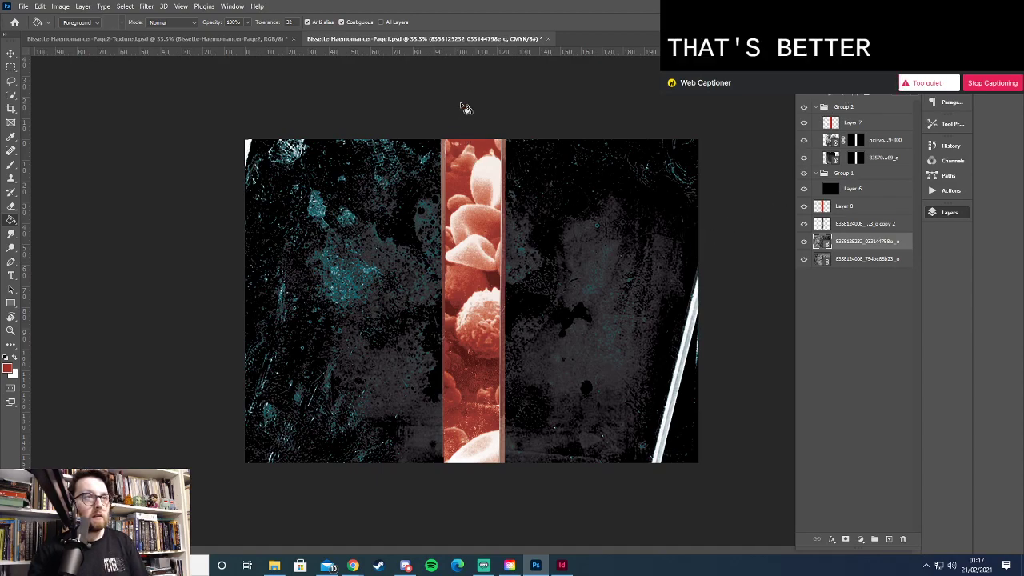
Save the artwork on the computer as the Haemomancer Page3 PSD with maximized compatibility
{"action": "left_click", "coordinate": [23, 5]}
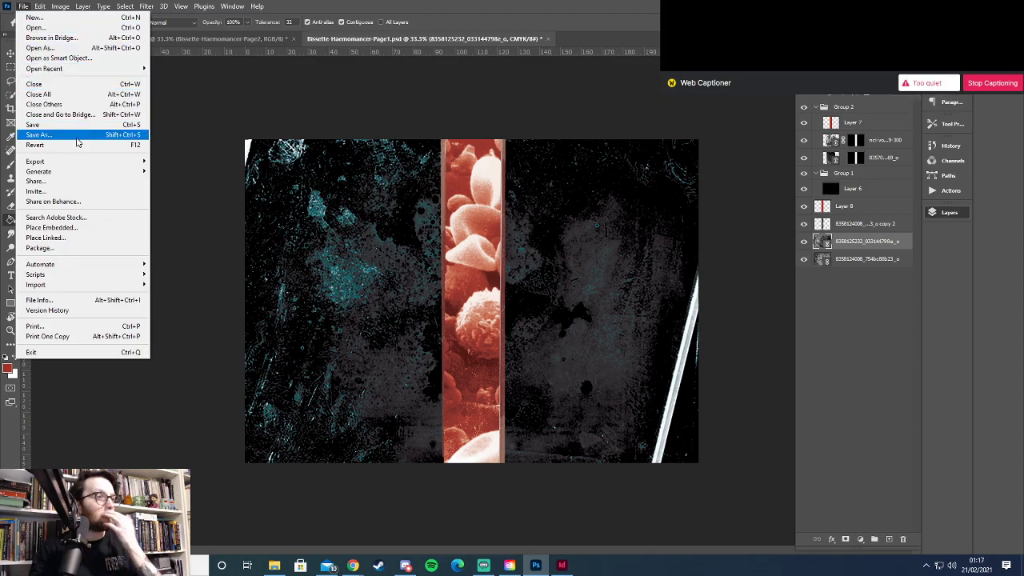
{"action": "left_click", "coordinate": [78, 135]}
{"action": "left_click", "coordinate": [583, 374]}
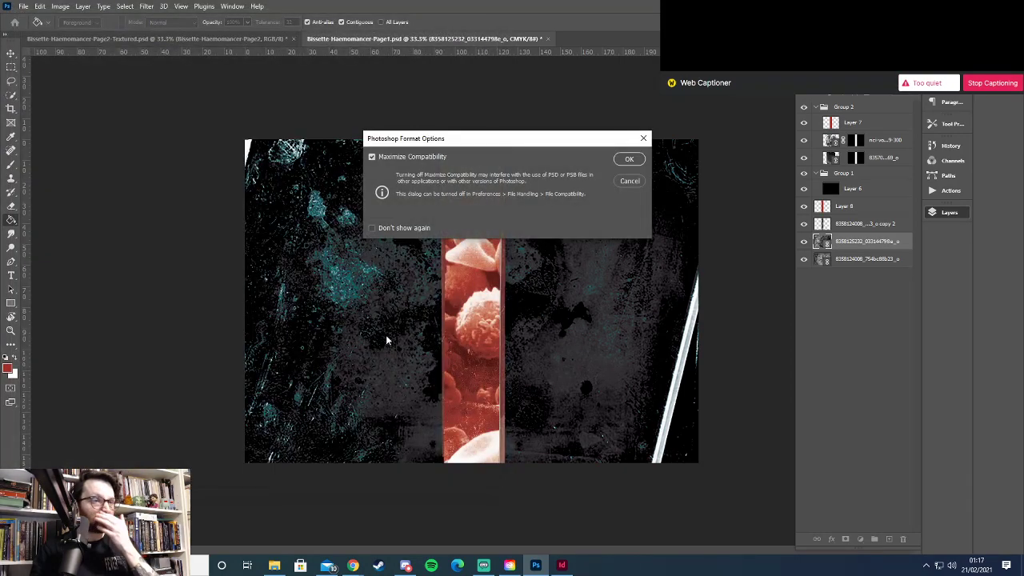
{"action": "left_click", "coordinate": [629, 159]}
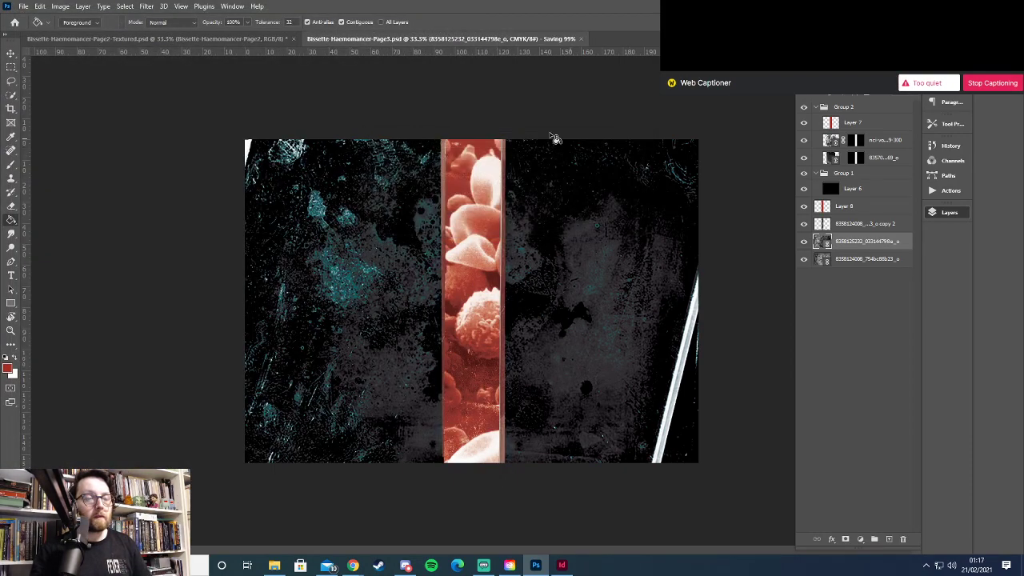
In the Page2-Textured document, relink the placed artwork layer to the Haemomancer Page3 PSD
{"action": "left_click", "coordinate": [227, 40]}
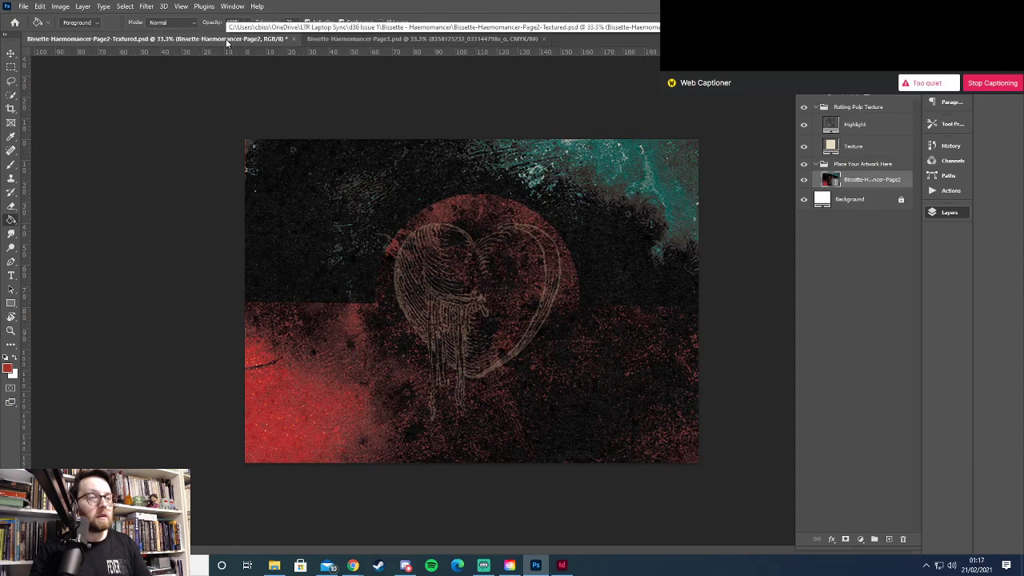
{"action": "right_click", "coordinate": [861, 180]}
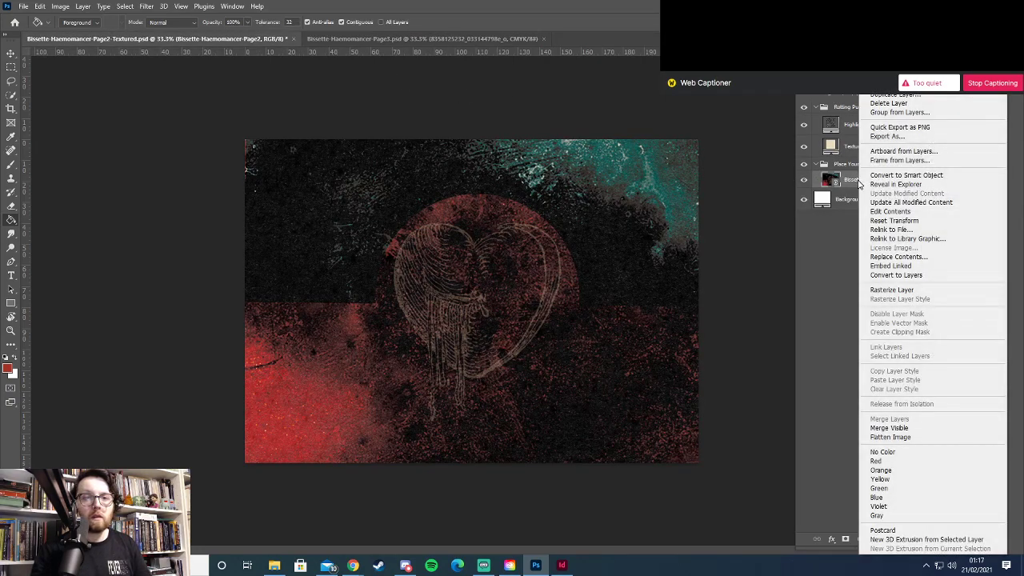
{"action": "left_click", "coordinate": [888, 230]}
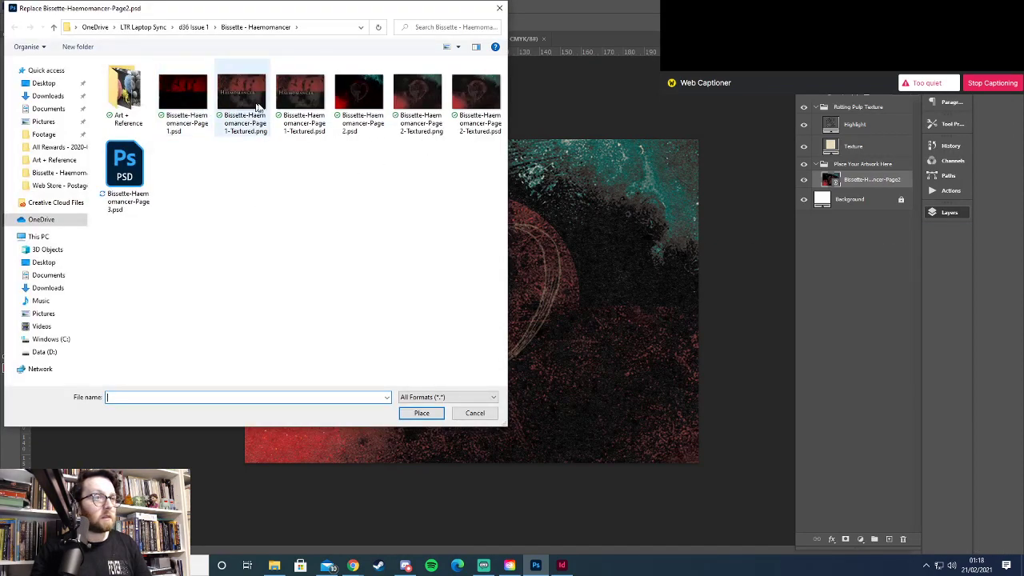
{"action": "left_click", "coordinate": [124, 176]}
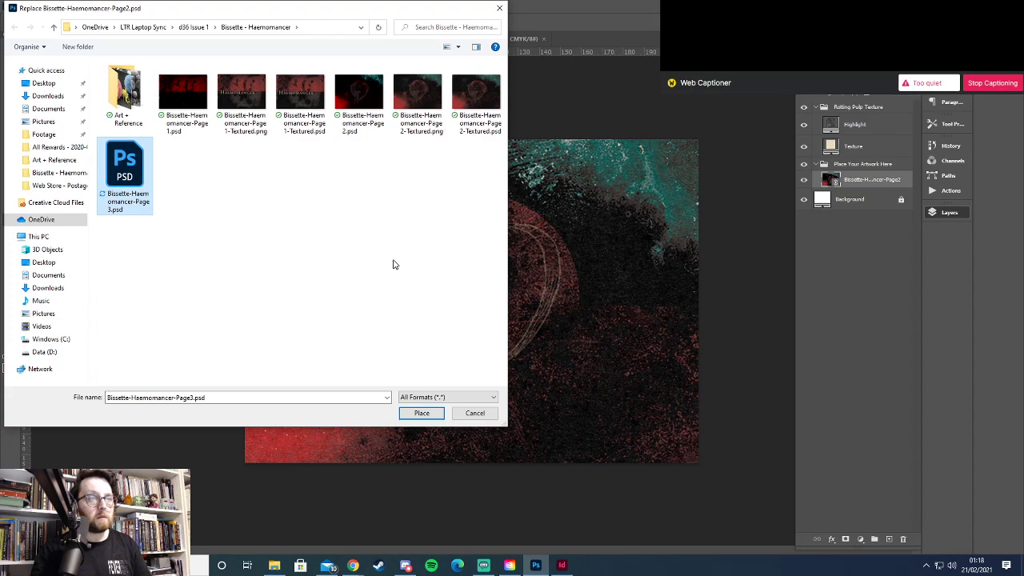
{"action": "left_click", "coordinate": [431, 417]}
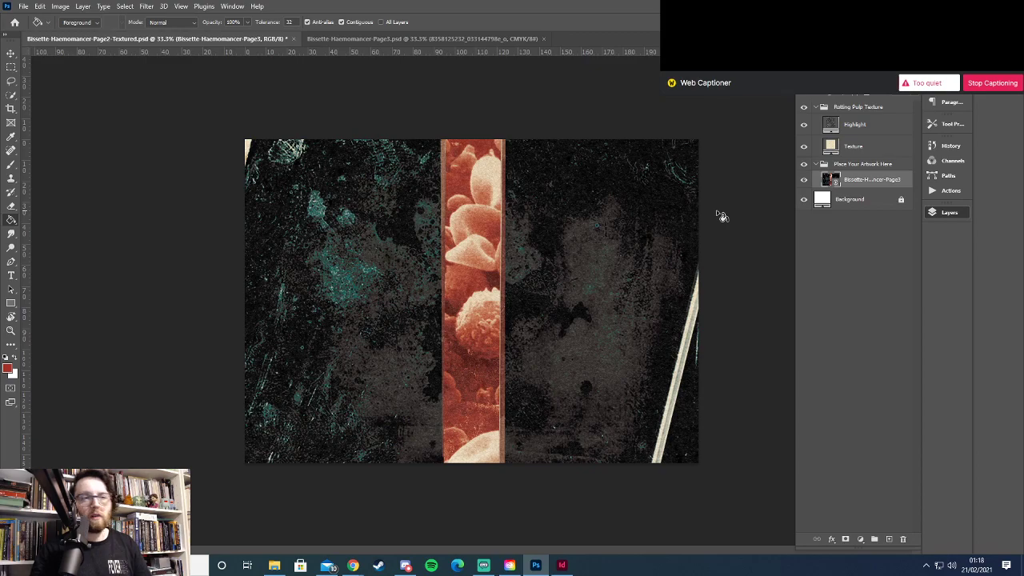
Save the textured document on the computer as the Haemomancer Page3-Textured PSD with maximized compatibility
{"action": "left_click", "coordinate": [23, 6]}
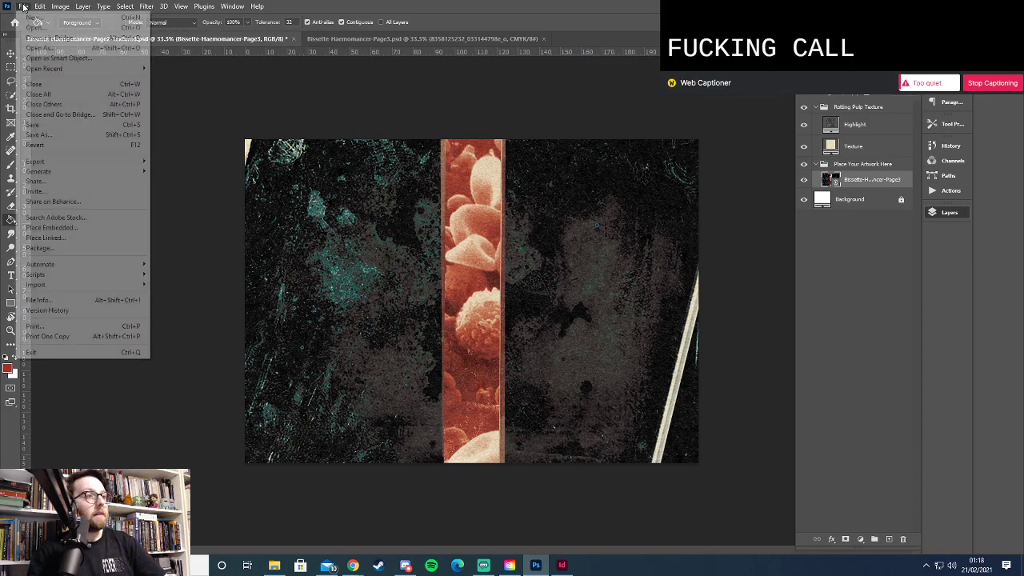
{"action": "left_click", "coordinate": [79, 136]}
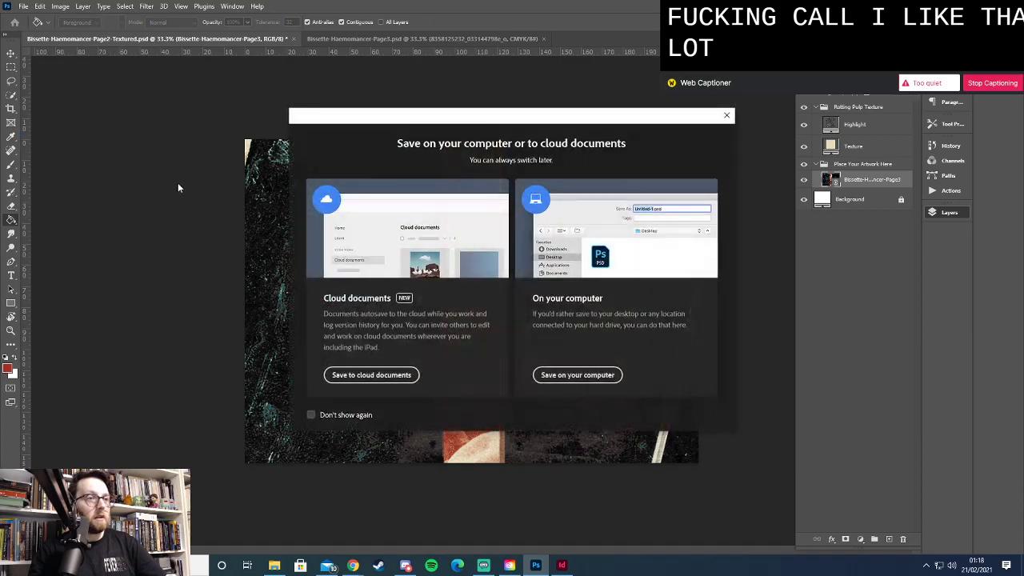
{"action": "left_click", "coordinate": [577, 375]}
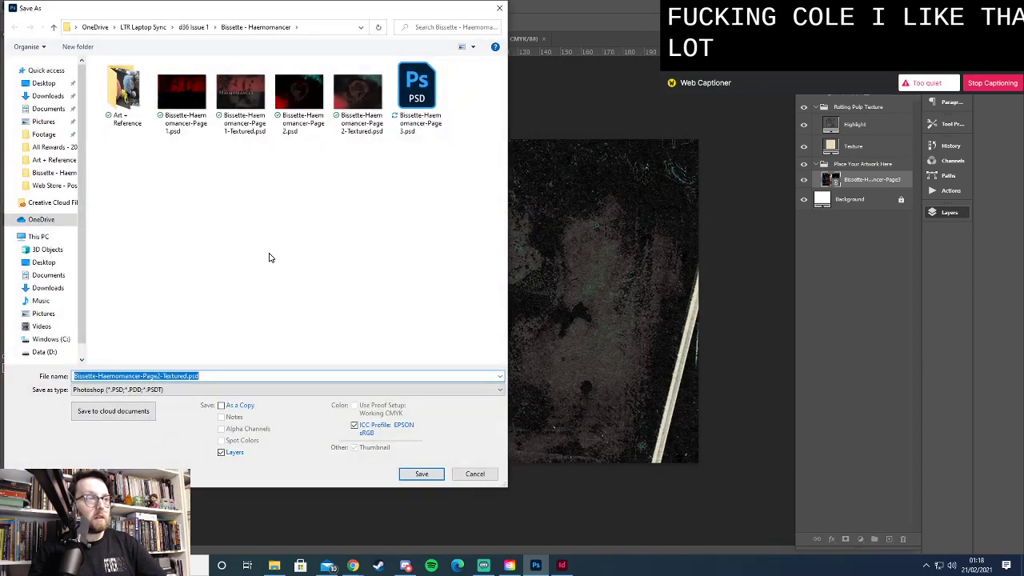
{"action": "key", "text": "Right"}
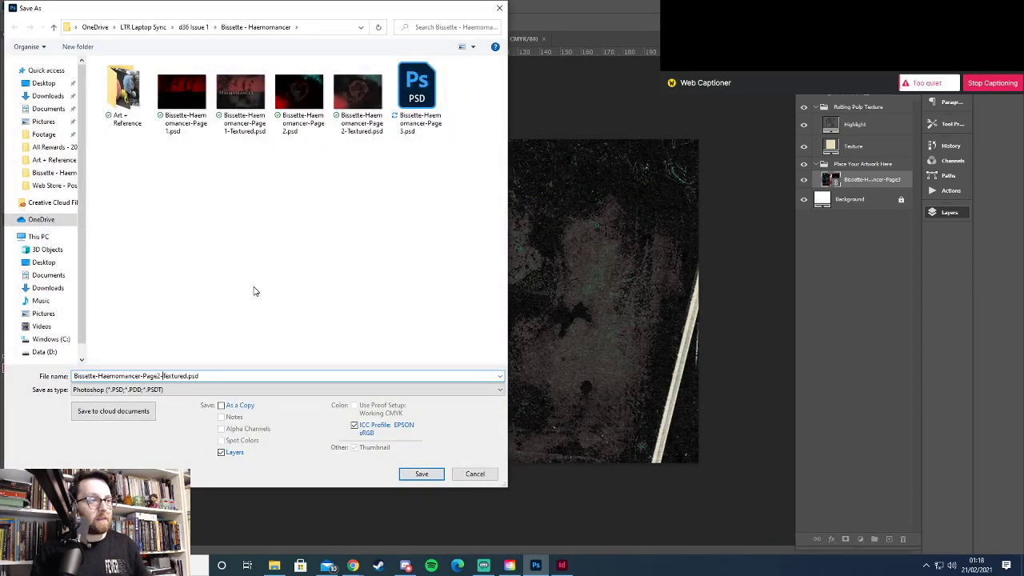
{"action": "key", "text": "BackSpace"}
{"action": "type", "text": "3"}
{"action": "key", "text": "Return"}
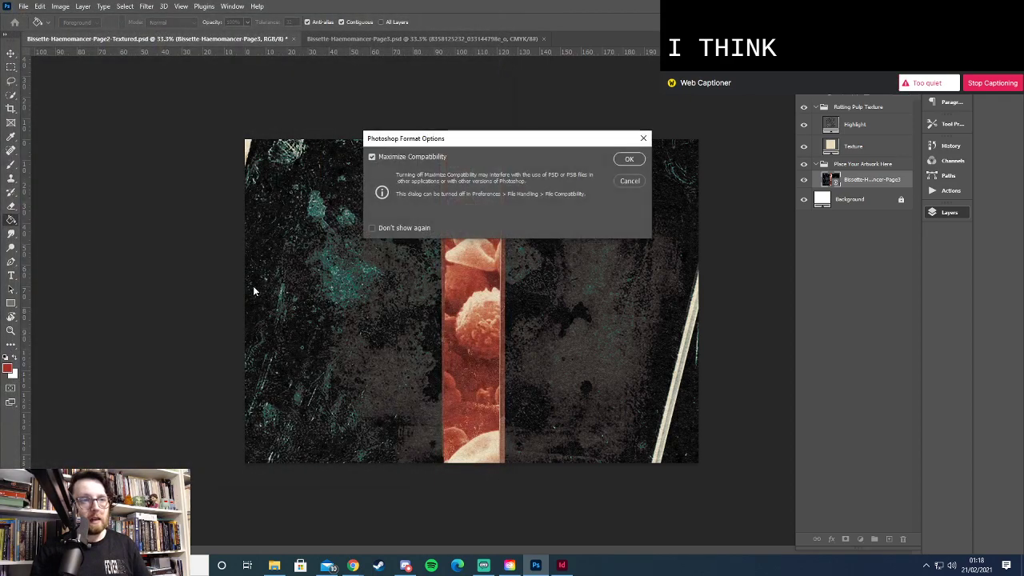
{"action": "left_click", "coordinate": [629, 159]}
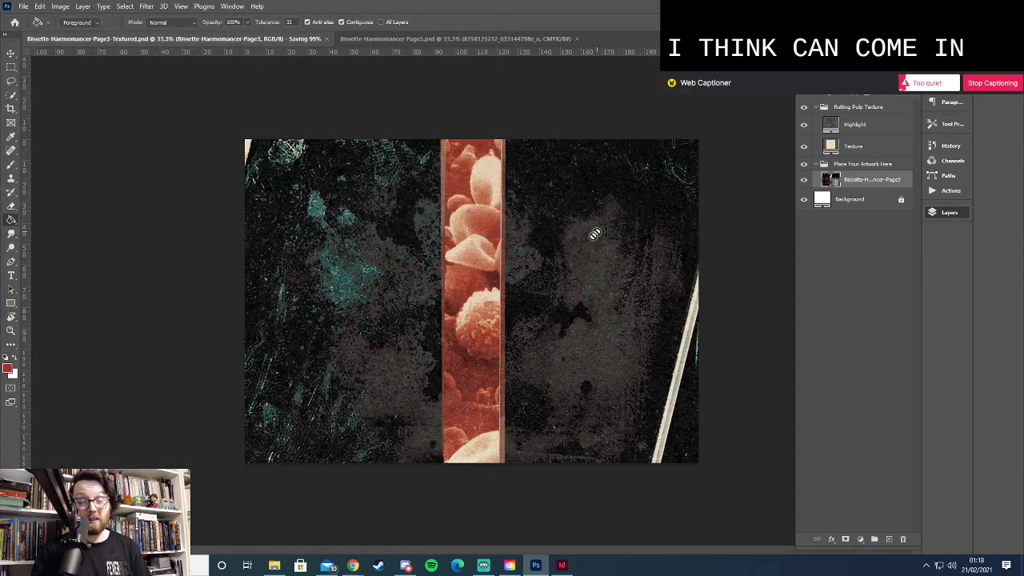
Switch to the InDesign layout, stop spread 26-27 from shuffling, and add a new two-page spread after it
{"action": "left_click", "coordinate": [562, 567]}
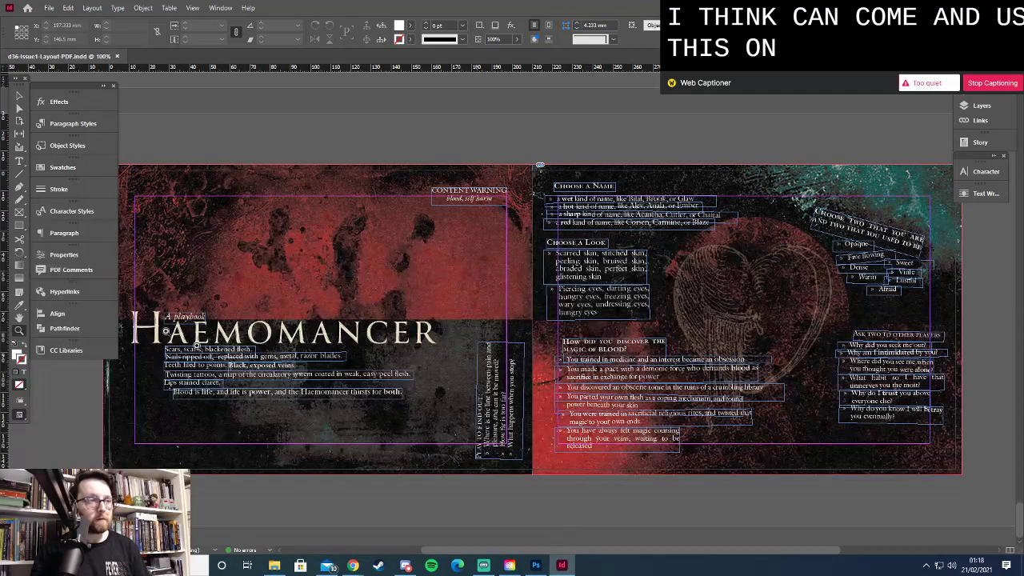
{"action": "left_click", "coordinate": [967, 94]}
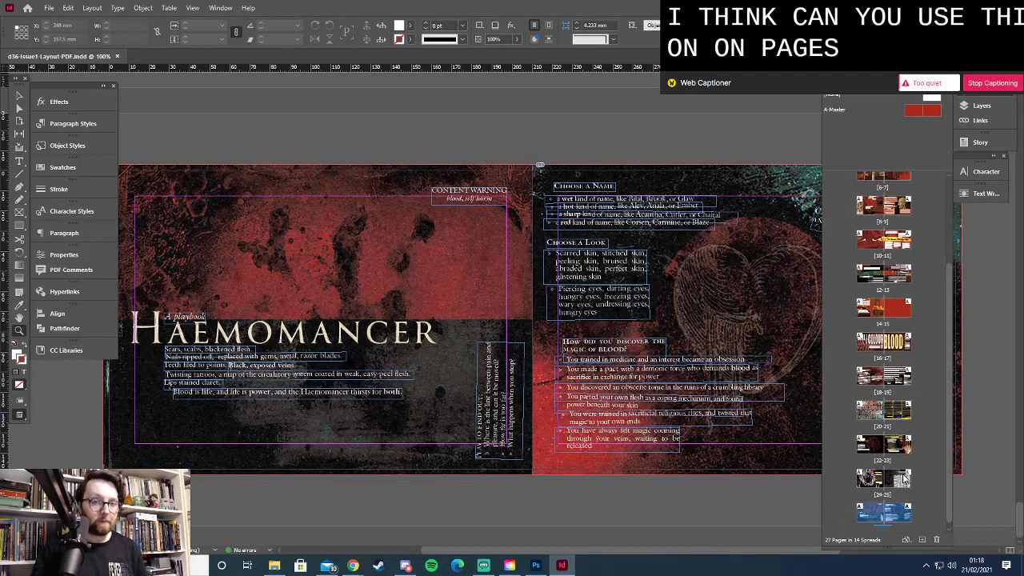
{"action": "right_click", "coordinate": [891, 524]}
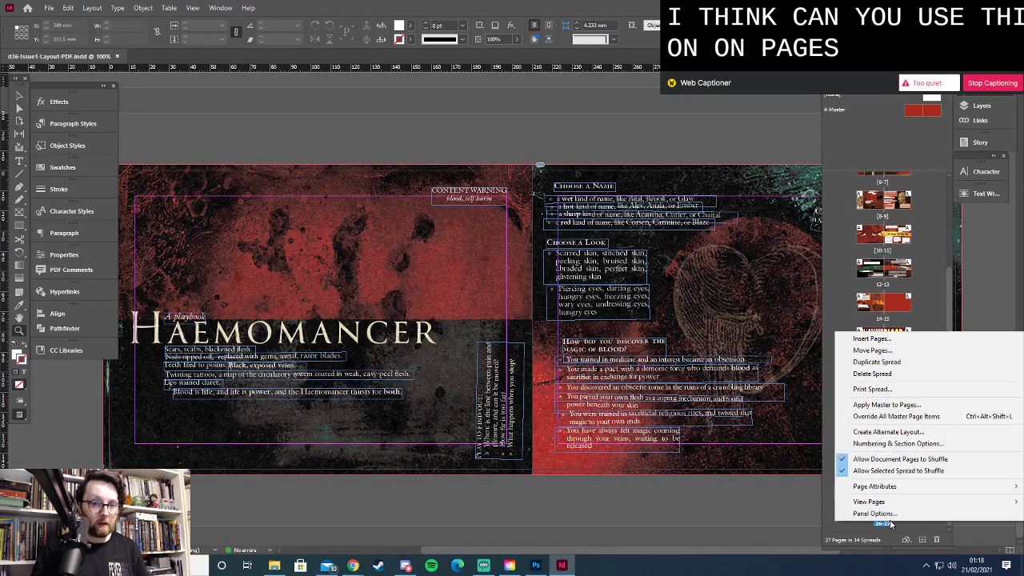
{"action": "left_click", "coordinate": [876, 471]}
{"action": "left_click", "coordinate": [923, 541]}
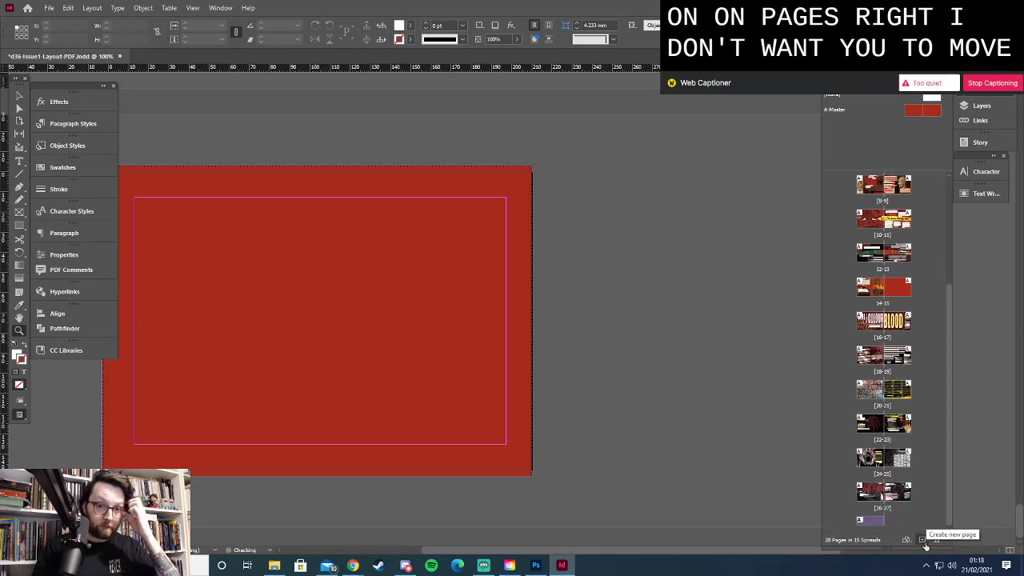
{"action": "left_click_drag", "start_coordinate": [686, 558], "coordinate": [589, 556]}
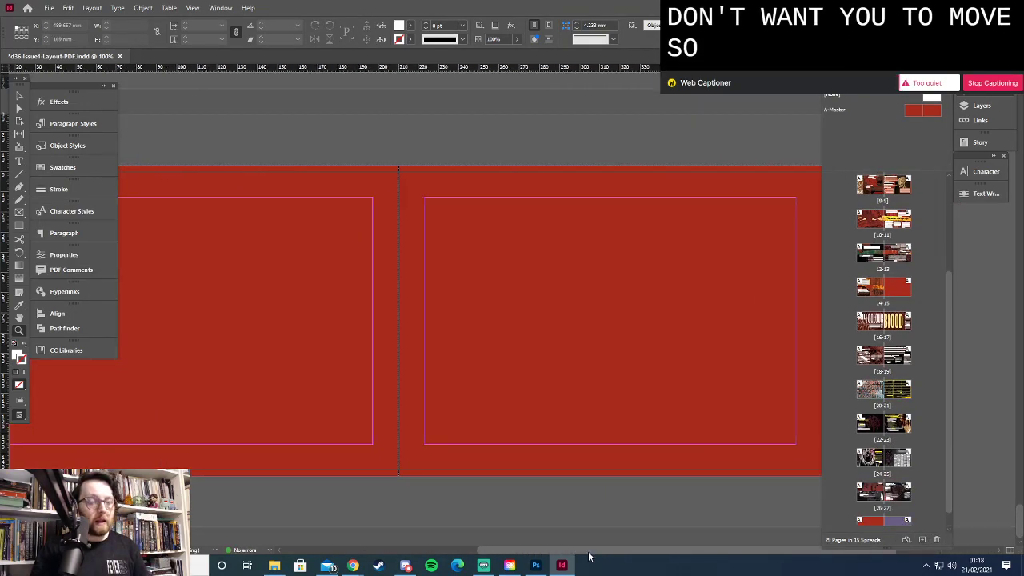
Review the Haemomancer text from Lure through Advancement in the Google Docs manuscript, and return to the new spread in InDesign
{"action": "left_click", "coordinate": [353, 566]}
{"action": "left_click", "coordinate": [46, 10]}
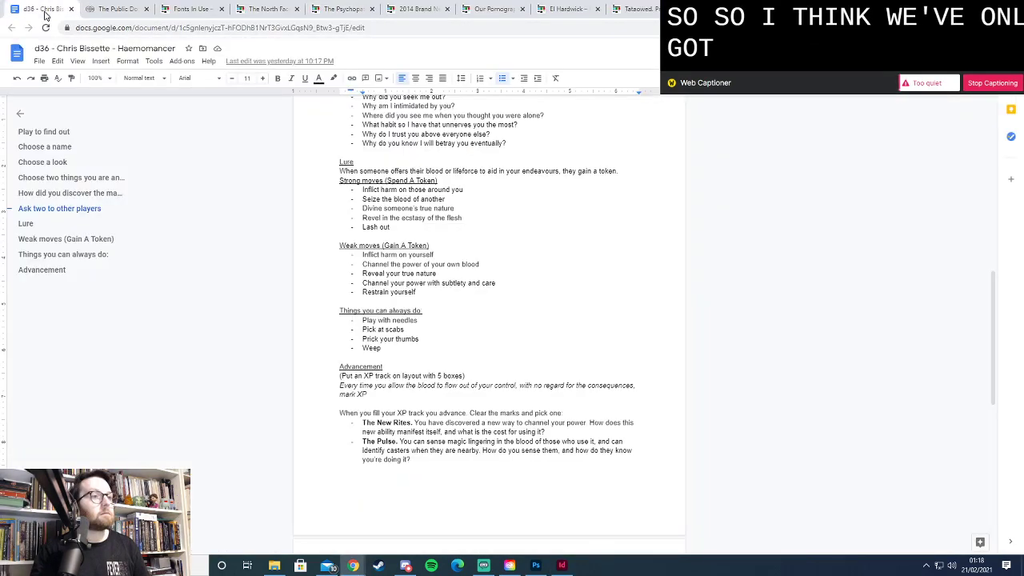
{"action": "left_click_drag", "start_coordinate": [339, 162], "coordinate": [438, 414]}
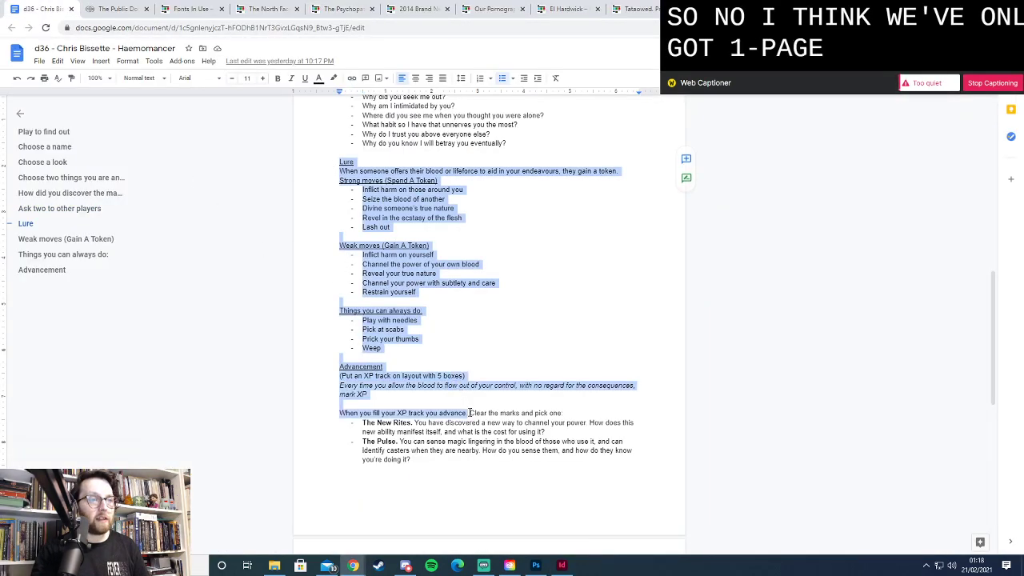
{"action": "key", "text": "alt+Tab"}
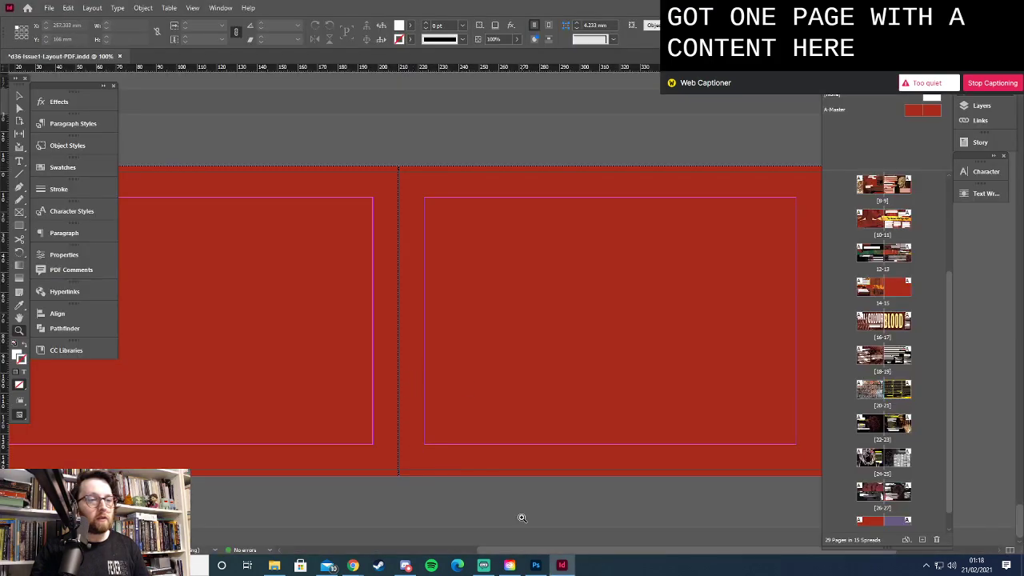
{"action": "left_click_drag", "start_coordinate": [582, 551], "coordinate": [509, 551]}
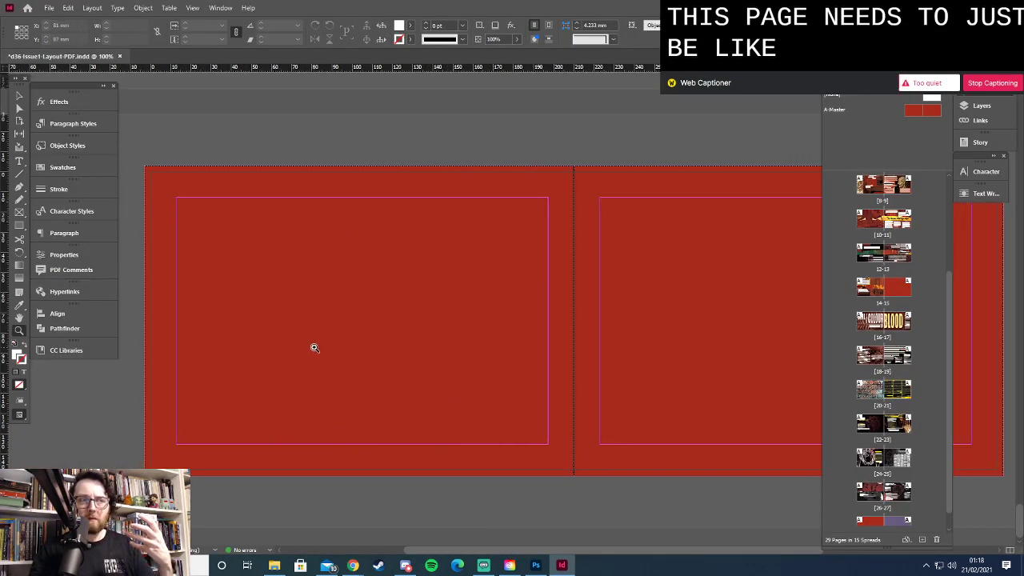
Compare the new spread's blank right page with the textured Haemomancer page 3 artwork and the Google Docs manuscript
{"action": "left_click_drag", "start_coordinate": [541, 551], "coordinate": [659, 550]}
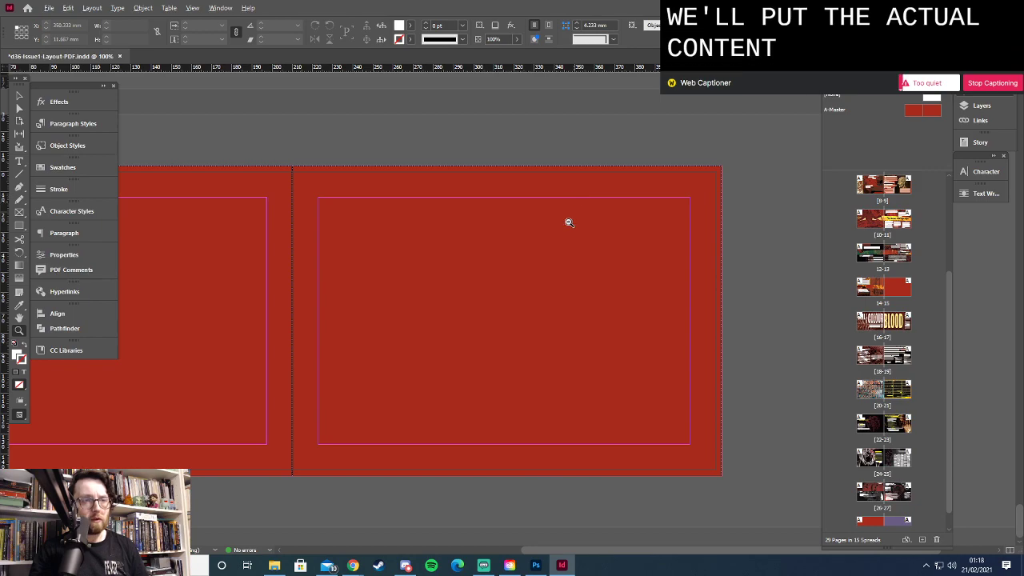
{"action": "key", "text": "alt+Tab"}
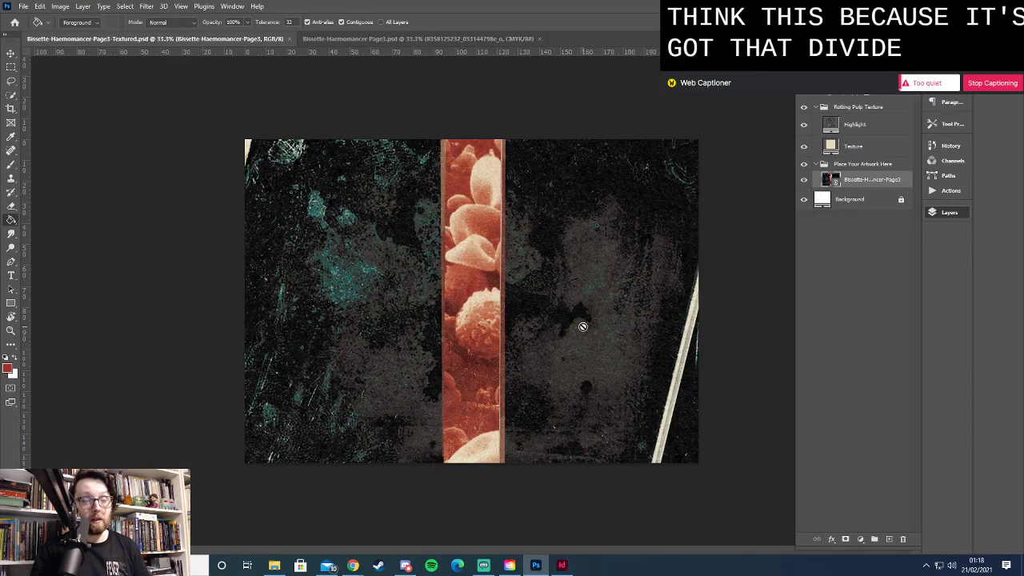
{"action": "key", "text": "alt+Tab"}
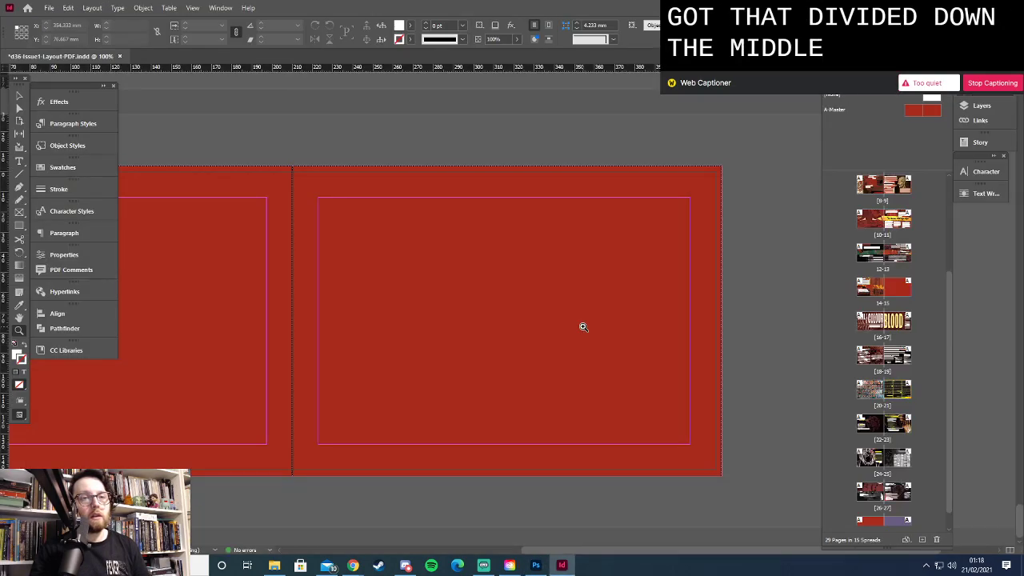
{"action": "key", "text": "alt+Tab"}
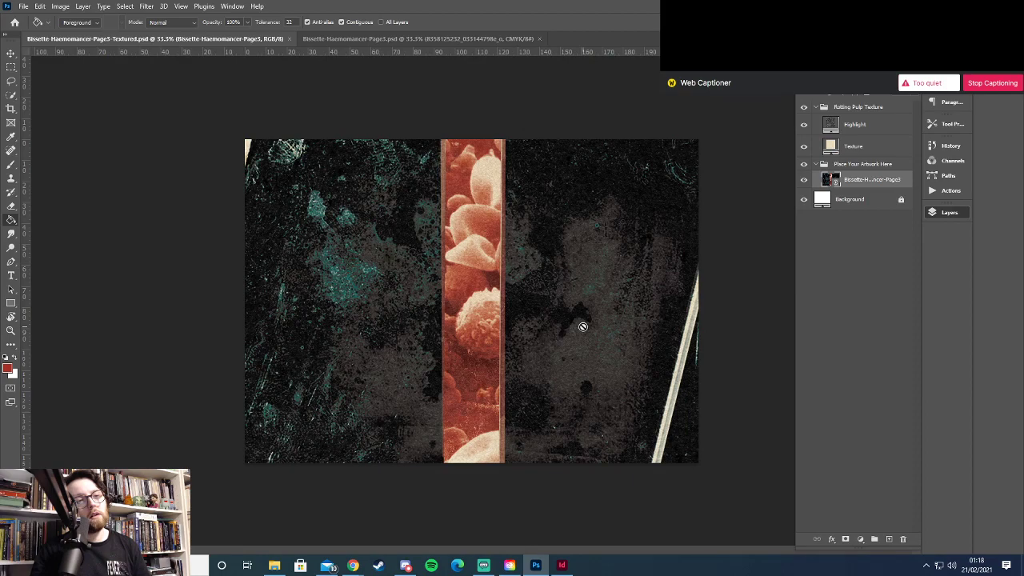
{"action": "key", "text": "alt+Tab"}
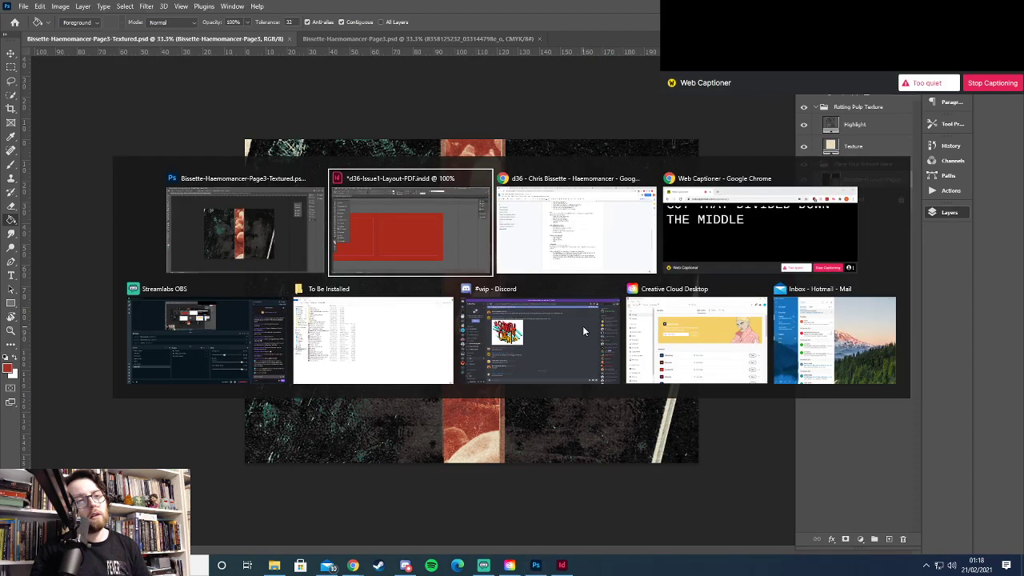
{"action": "key", "text": "alt+Tab"}
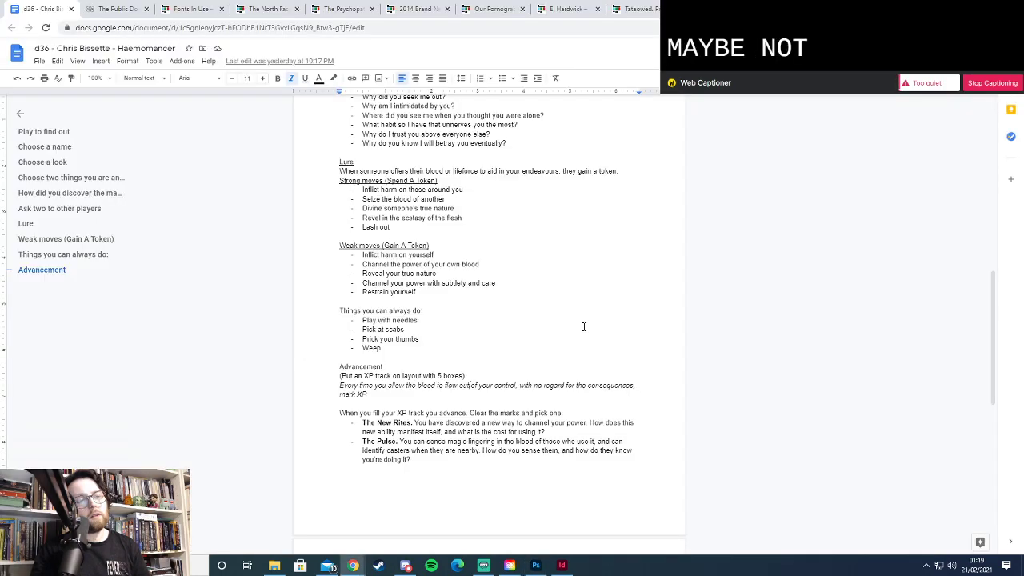
{"action": "key", "text": "alt+Tab"}
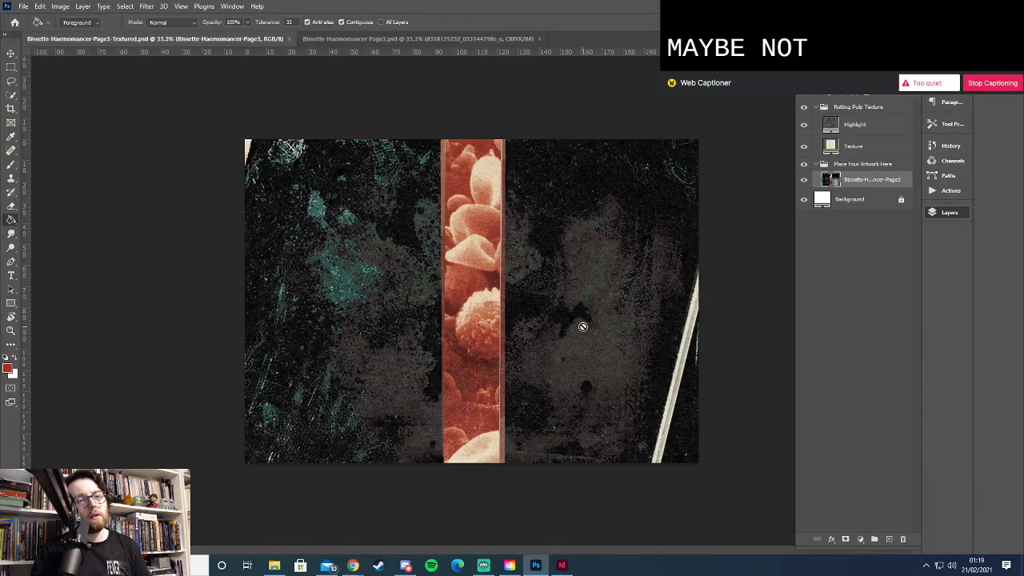
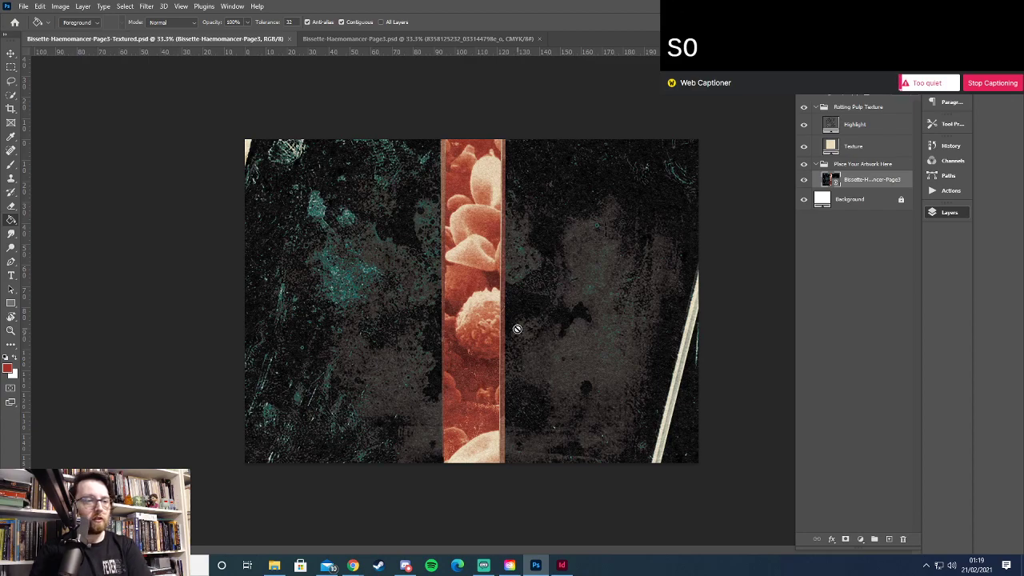
Switch to the browser, look over the open Fonts In Use references, and close The North Face Japan page
{"action": "mouse_move", "coordinate": [353, 566]}
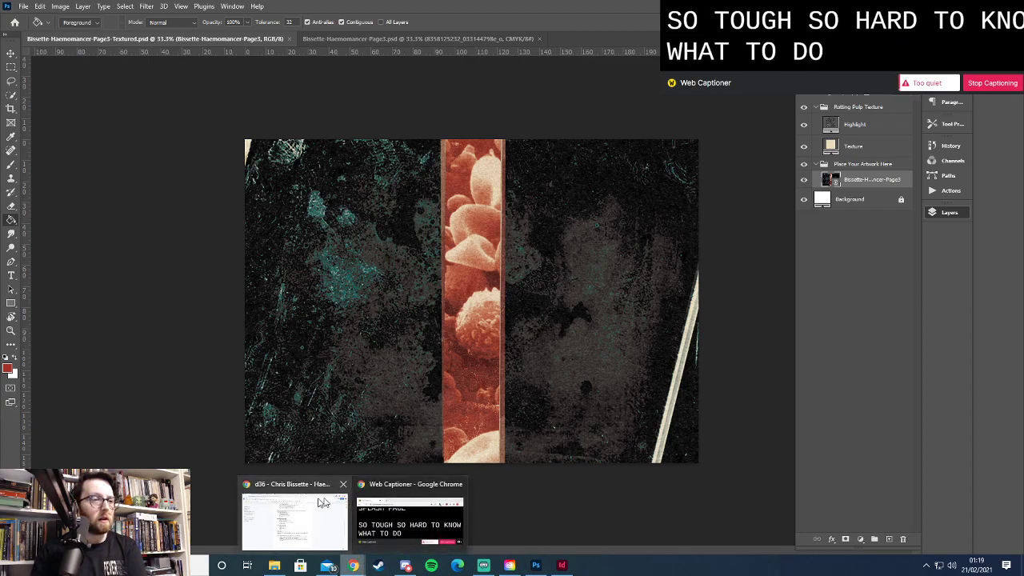
{"action": "left_click", "coordinate": [330, 502]}
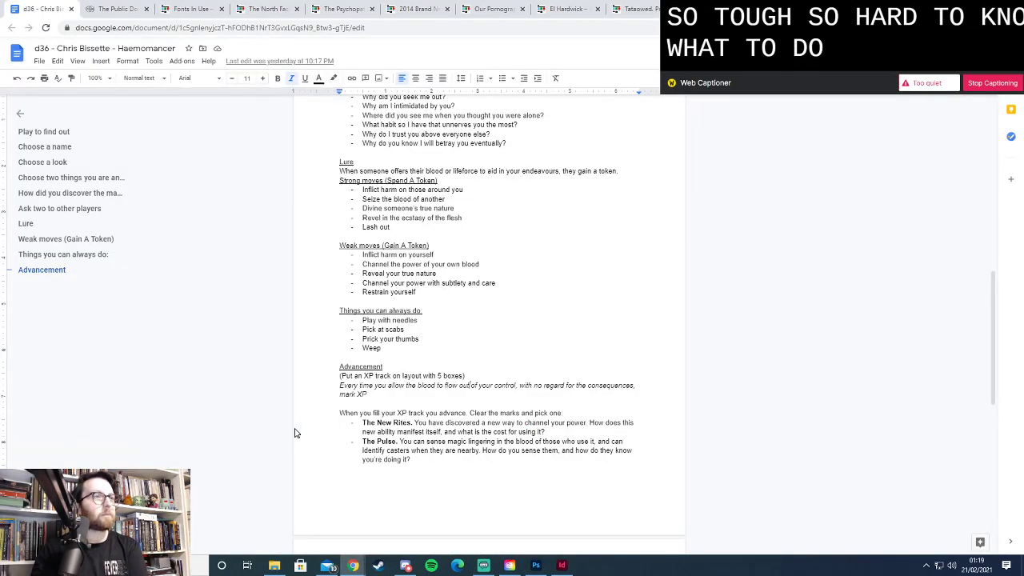
{"action": "left_click", "coordinate": [188, 10]}
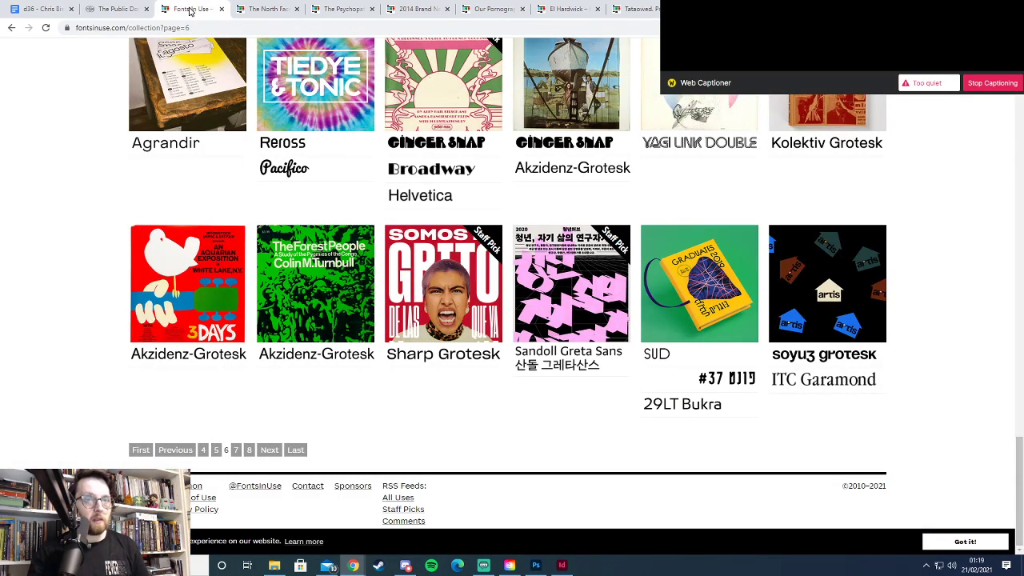
{"action": "key", "text": "ctrl+Tab"}
{"action": "key", "text": "ctrl+Tab"}
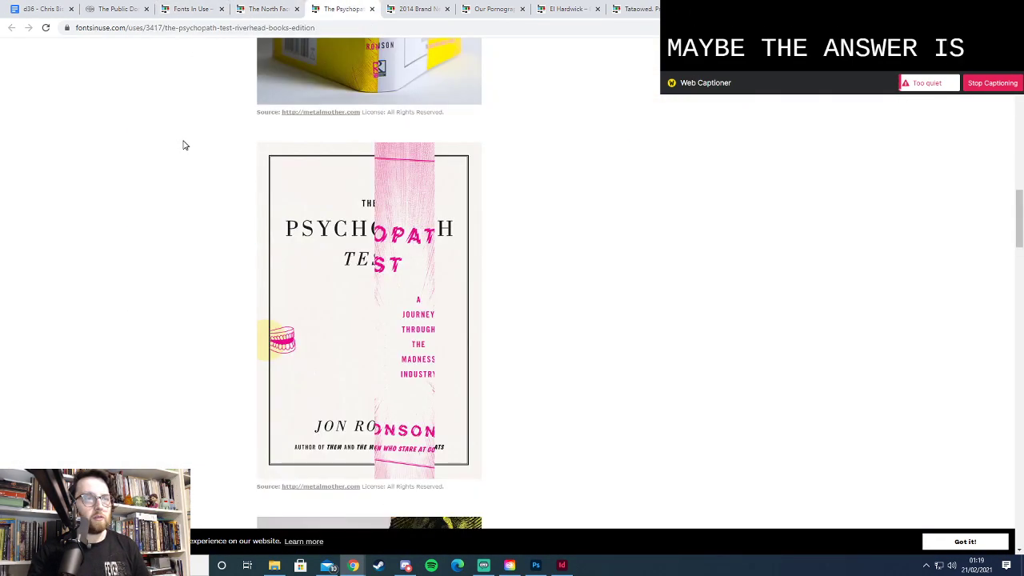
{"action": "left_click", "coordinate": [259, 11]}
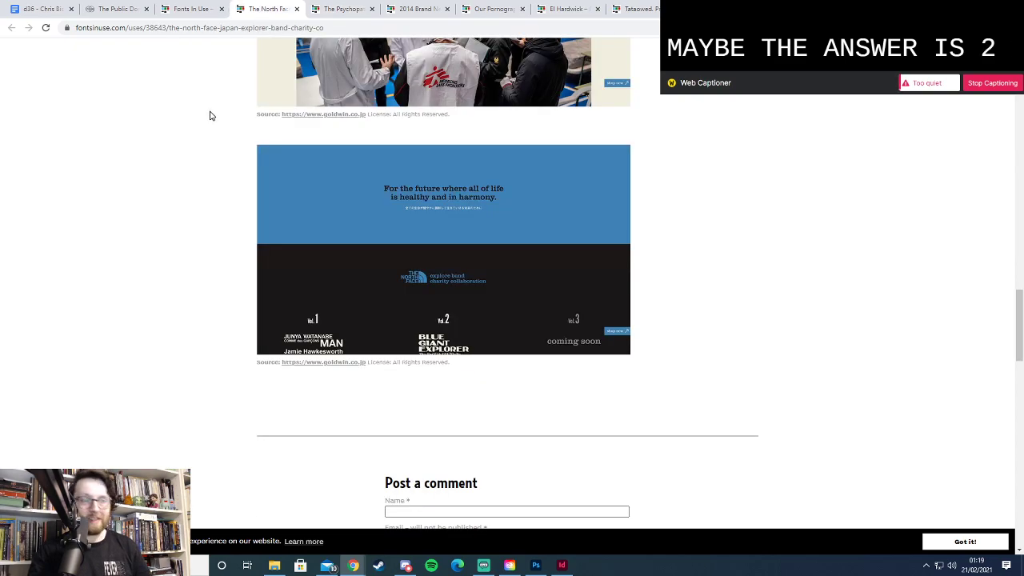
{"action": "key", "text": "ctrl+w"}
Examine the 2014 Brand New Conference, Our Pornography, El Hardwick and Tataowed reference layouts for design ideas
{"action": "key", "text": "ctrl+Tab"}
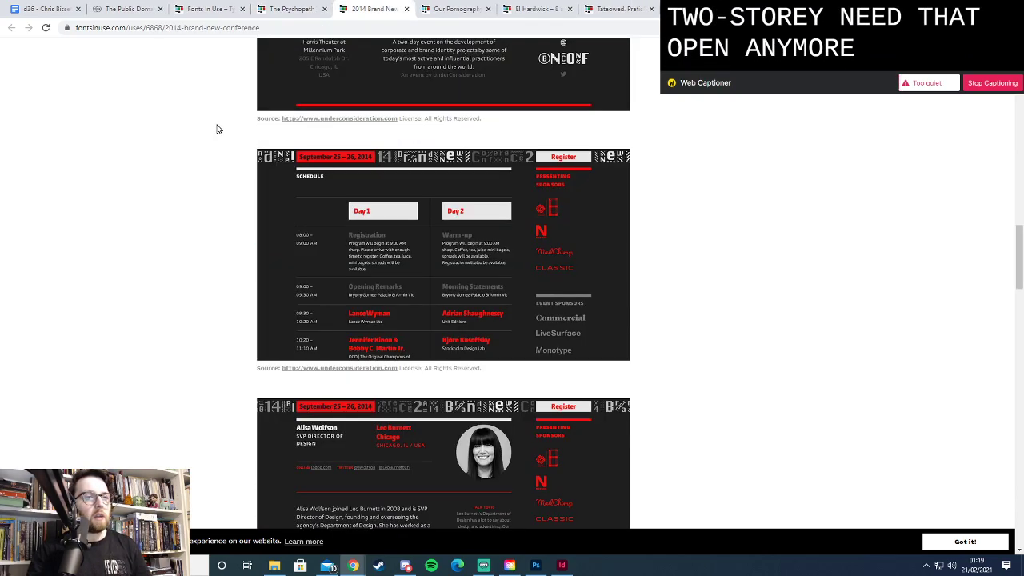
{"action": "key", "text": "ctrl+Tab"}
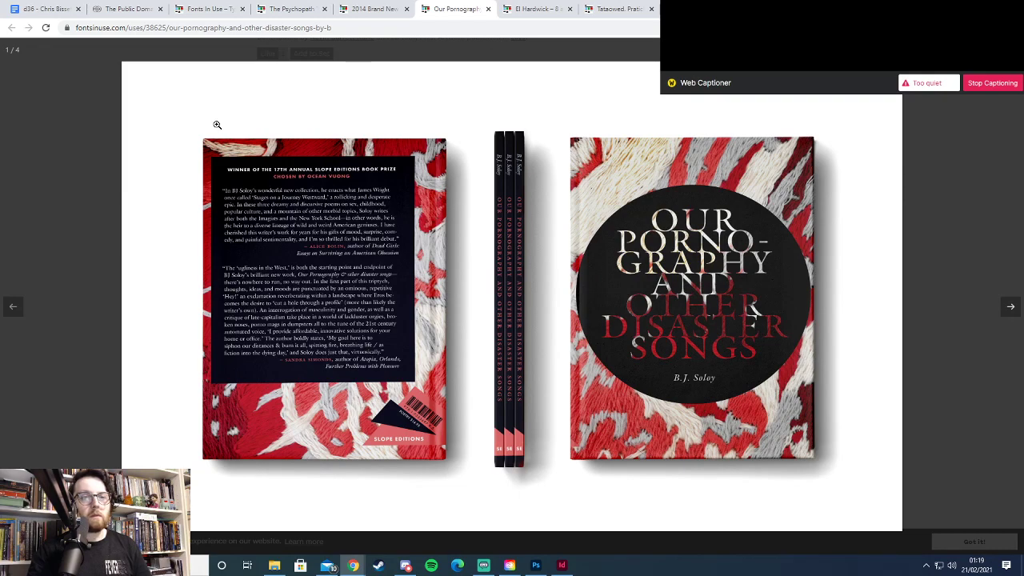
{"action": "key", "text": "ctrl+Tab"}
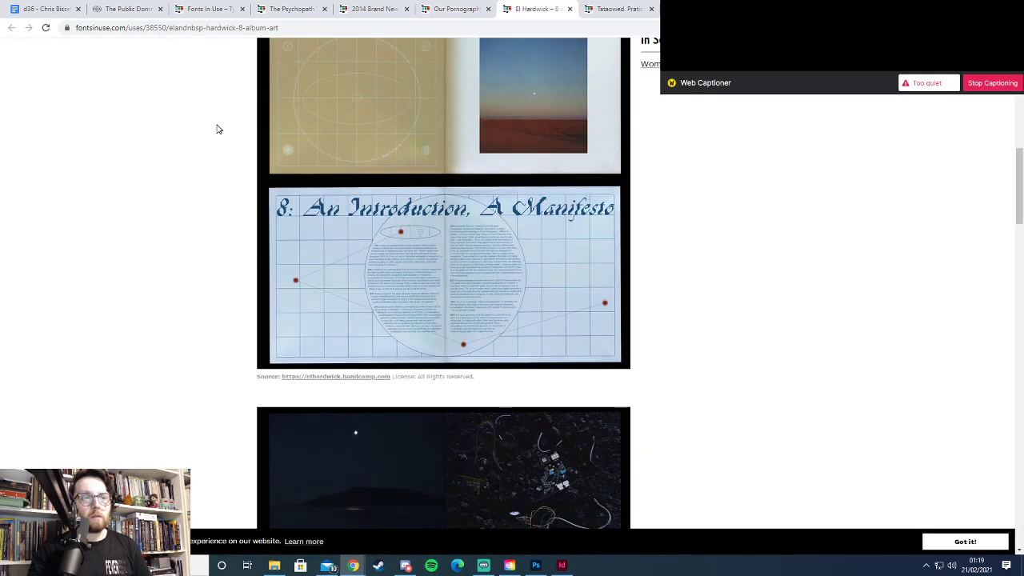
{"action": "key", "text": "ctrl+Tab"}
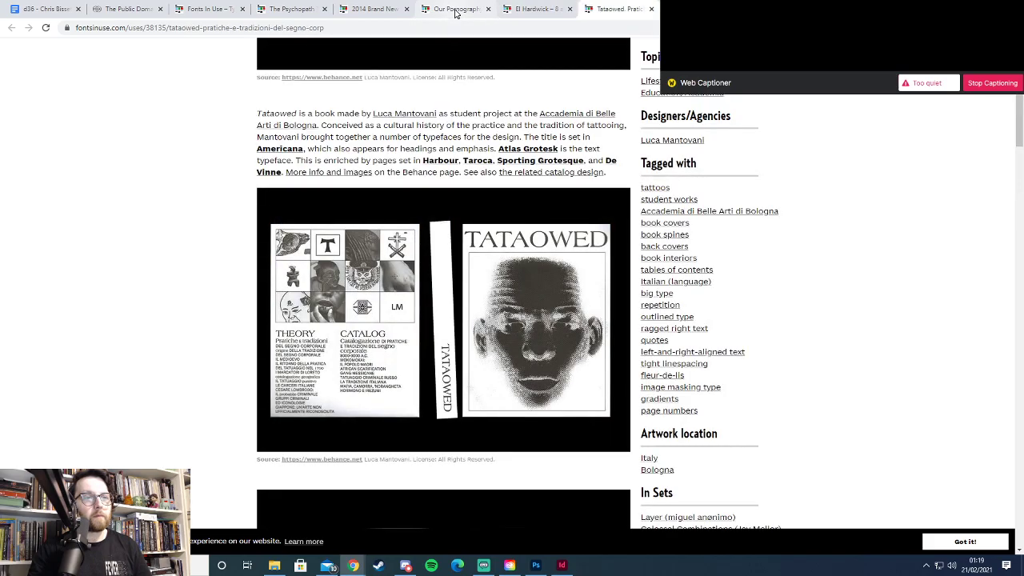
{"action": "scroll", "coordinate": [298, 197], "scroll_direction": "down", "scroll_amount": 15}
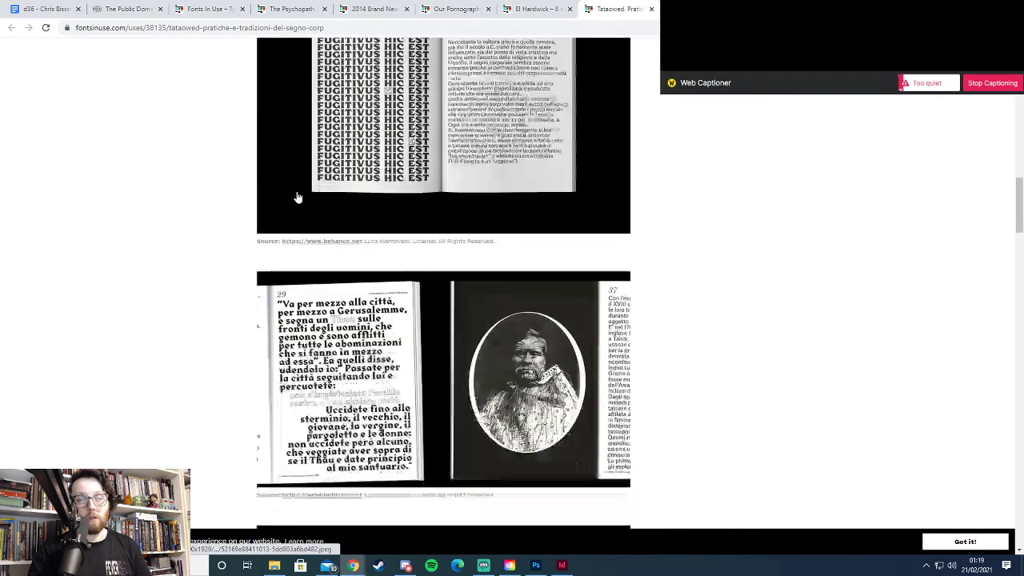
{"action": "scroll", "coordinate": [297, 197], "scroll_direction": "down", "scroll_amount": 10}
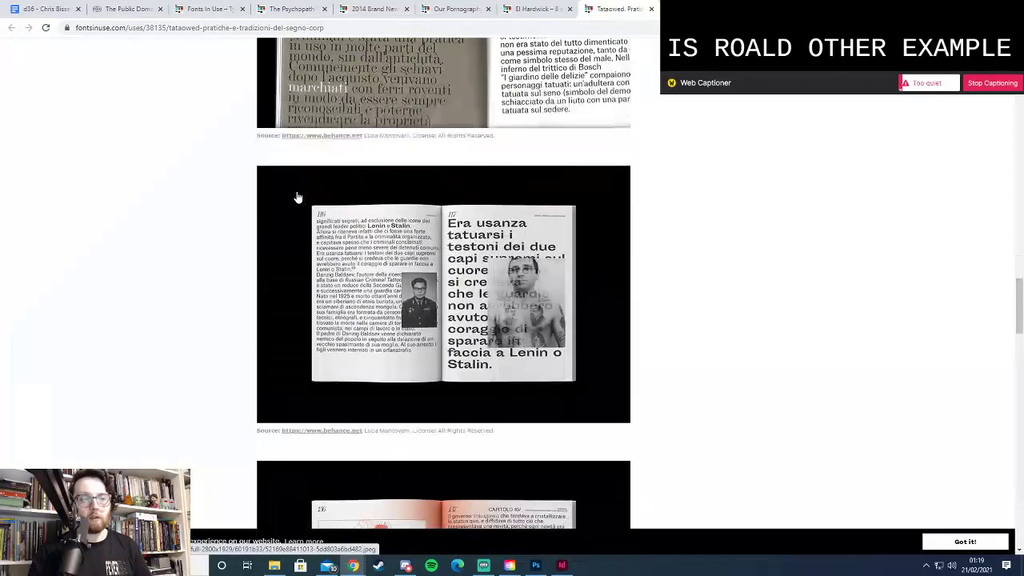
{"action": "scroll", "coordinate": [298, 197], "scroll_direction": "down", "scroll_amount": 5}
{"action": "scroll", "coordinate": [298, 197], "scroll_direction": "up", "scroll_amount": 2}
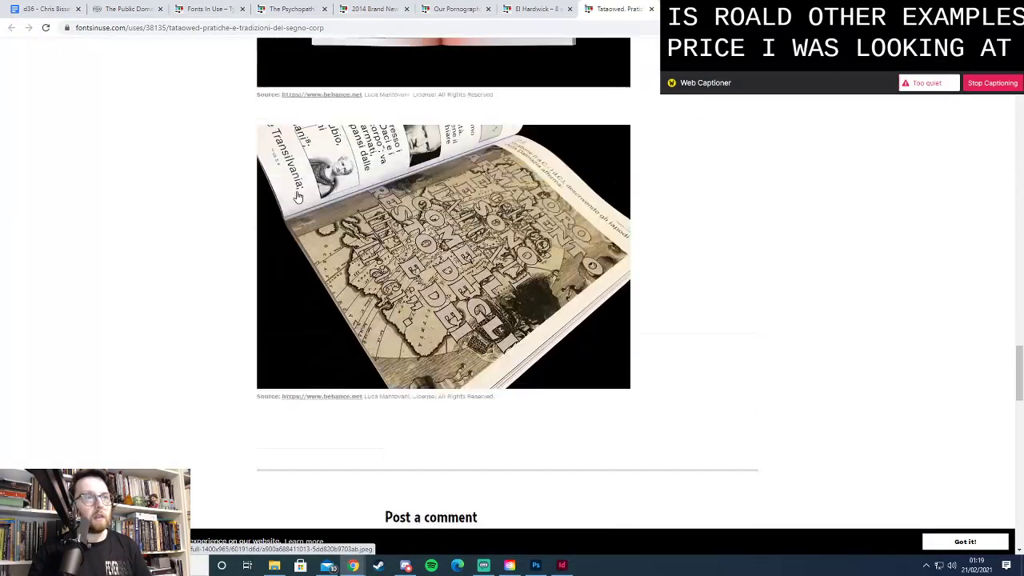
Check the Współczesny teatr czarnej Afryki cover, and close that page and the Typewolf Vivaldi page
{"action": "key", "text": "alt+Left"}
{"action": "scroll", "coordinate": [298, 197], "scroll_direction": "down", "scroll_amount": 3}
{"action": "scroll", "coordinate": [298, 197], "scroll_direction": "up", "scroll_amount": 2}
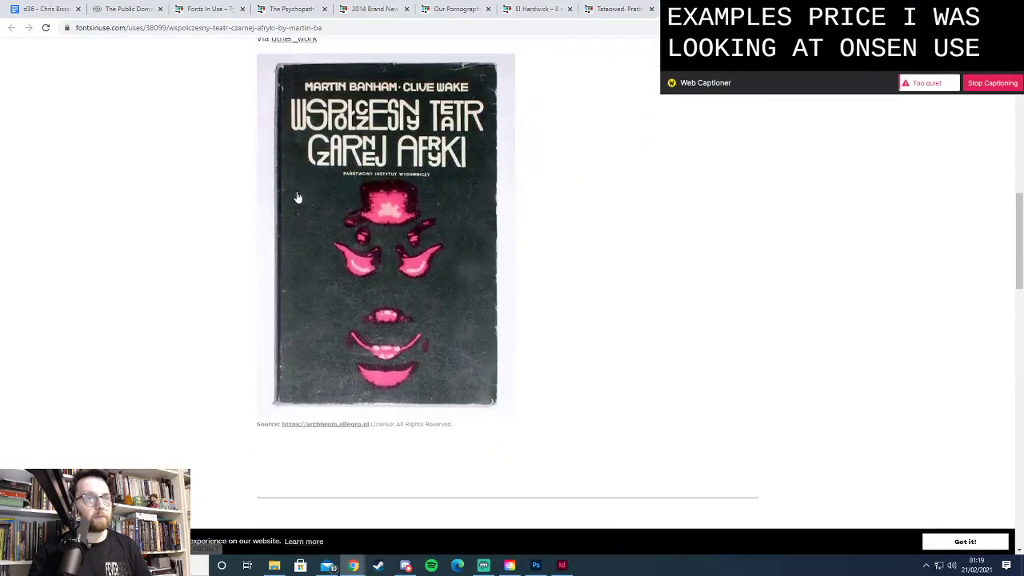
{"action": "scroll", "coordinate": [298, 197], "scroll_direction": "up", "scroll_amount": 1}
{"action": "key", "text": "alt+Left"}
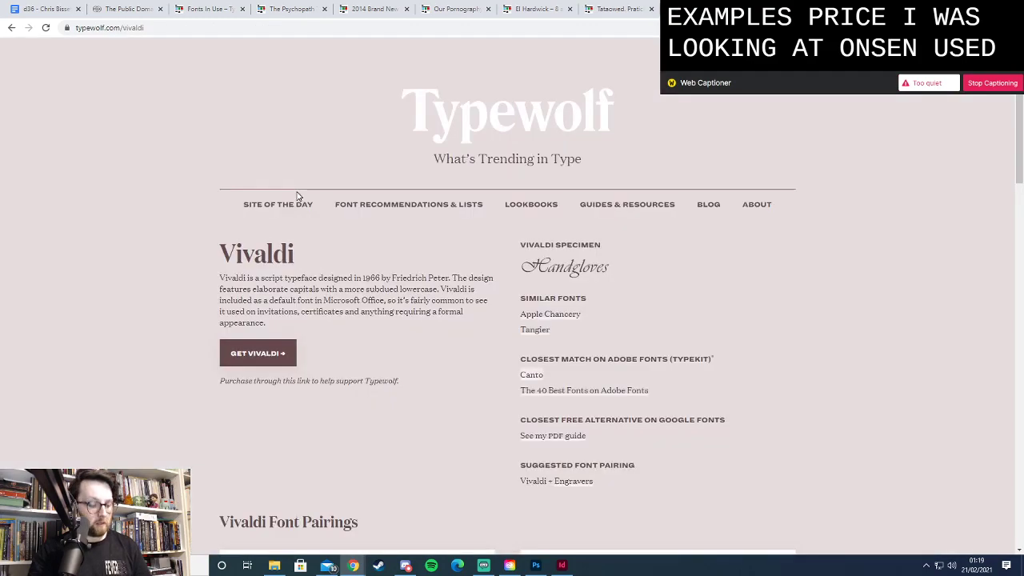
{"action": "key", "text": "ctrl+w"}
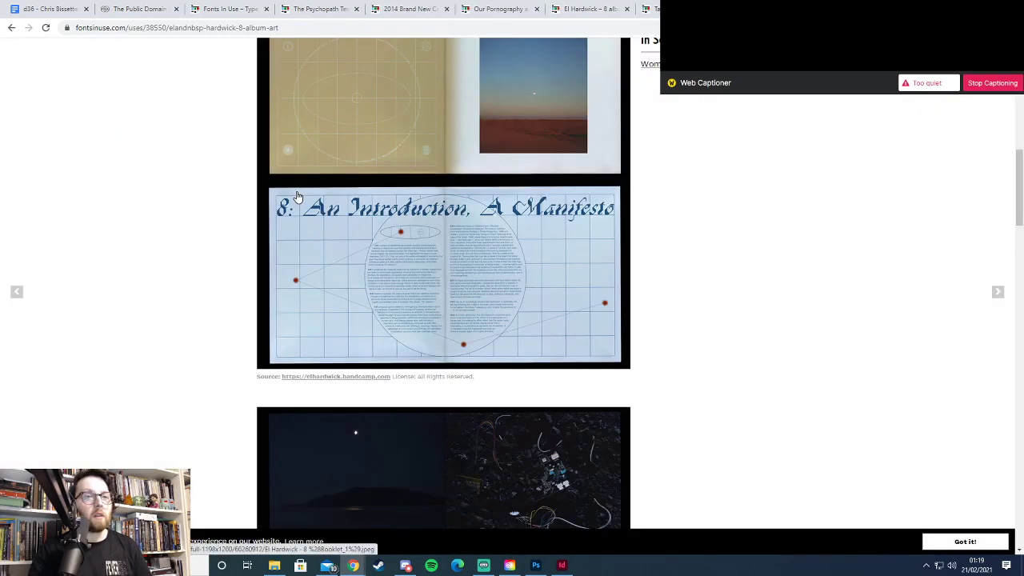
{"action": "key", "text": "ctrl+Tab"}
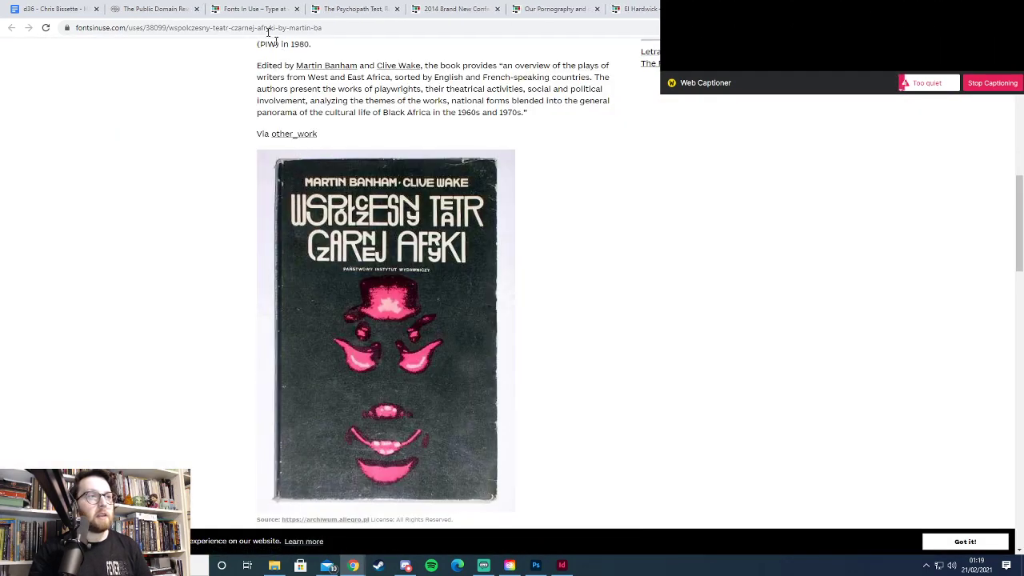
{"action": "key", "text": "ctrl+w"}
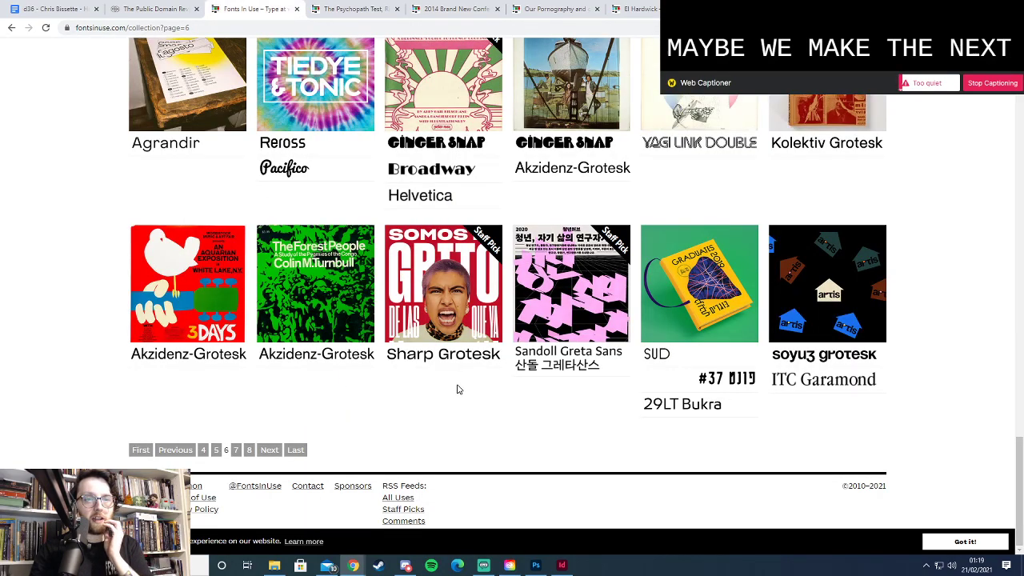
Go to page 7 of the Fonts In Use collection and browse its entries for layout inspiration
{"action": "left_click", "coordinate": [241, 453]}
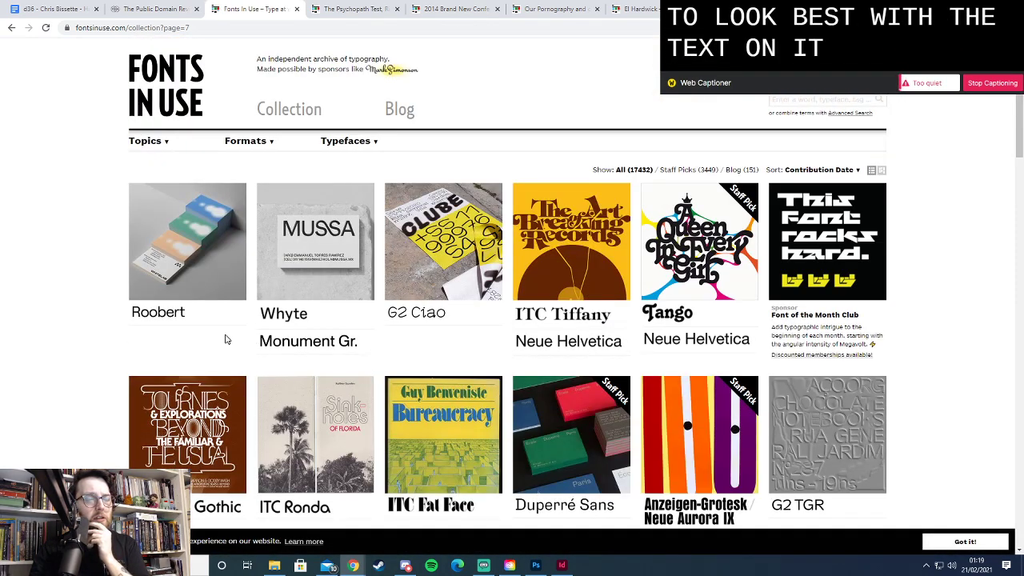
{"action": "scroll", "coordinate": [452, 336], "scroll_direction": "down", "scroll_amount": 5}
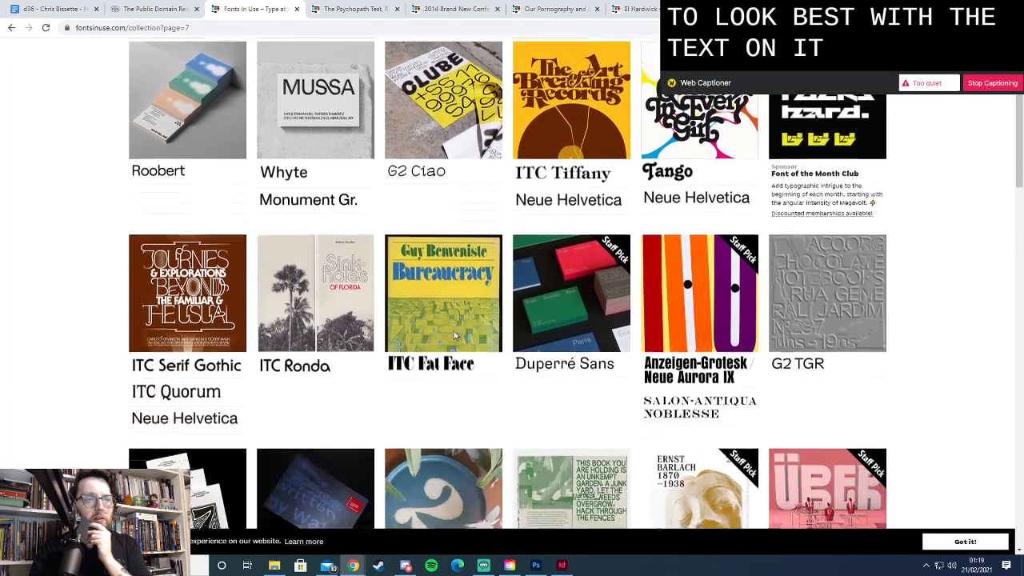
{"action": "scroll", "coordinate": [446, 285], "scroll_direction": "down", "scroll_amount": 2}
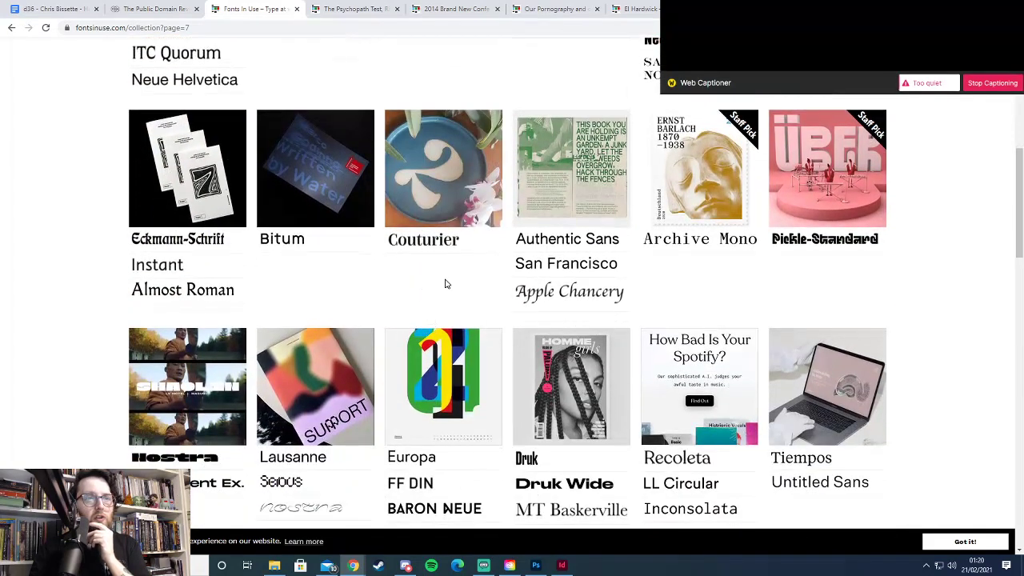
{"action": "scroll", "coordinate": [446, 283], "scroll_direction": "down", "scroll_amount": 3}
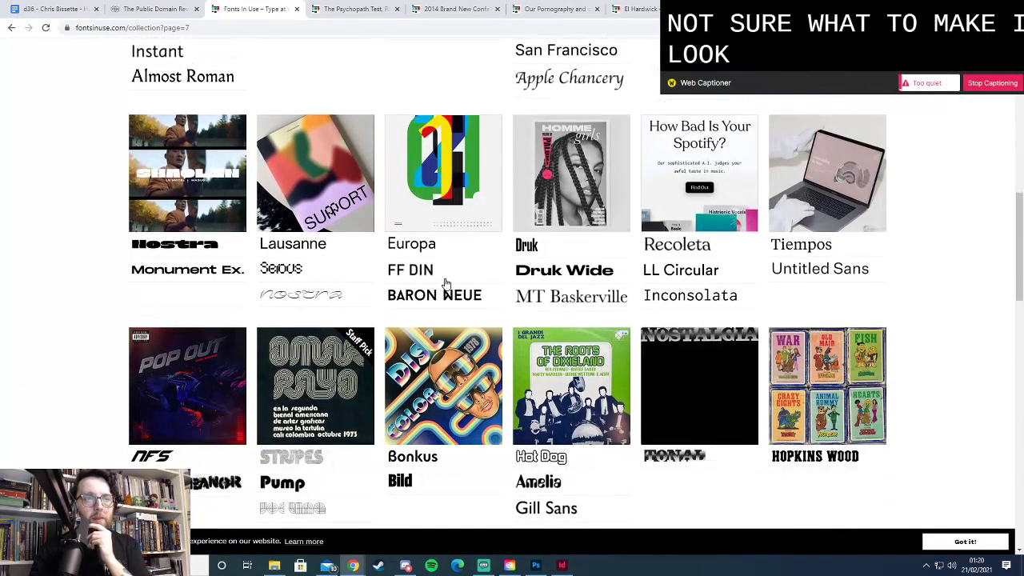
{"action": "scroll", "coordinate": [446, 283], "scroll_direction": "down", "scroll_amount": 3}
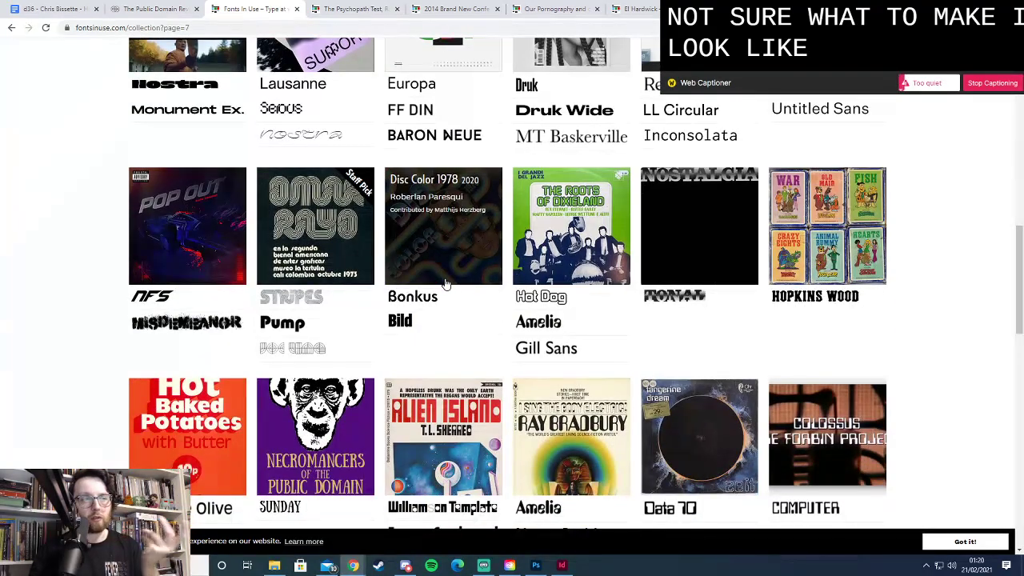
{"action": "scroll", "coordinate": [445, 285], "scroll_direction": "down", "scroll_amount": 3}
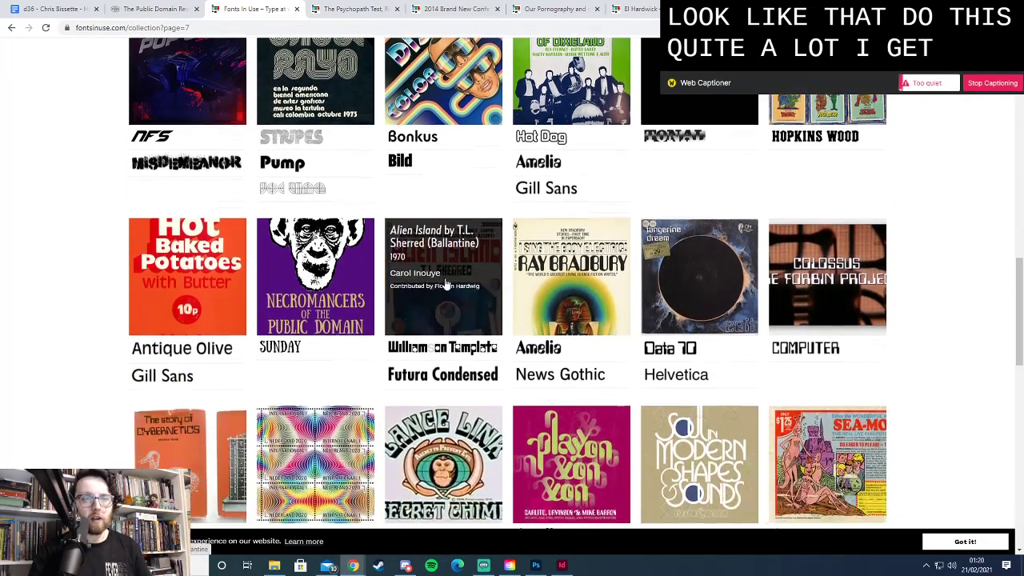
{"action": "right_click", "coordinate": [690, 197]}
{"action": "left_click", "coordinate": [715, 211]}
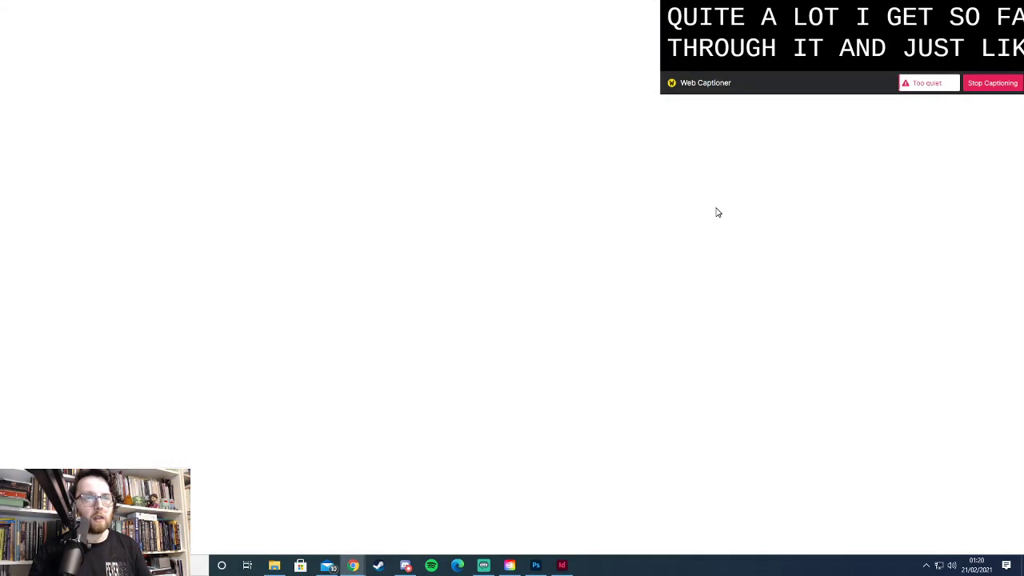
{"action": "key", "text": "ctrl+w"}
Open the Tangerine Dream – Zeit album art entry in a new tab and browse further through collection page 7
{"action": "right_click", "coordinate": [690, 195]}
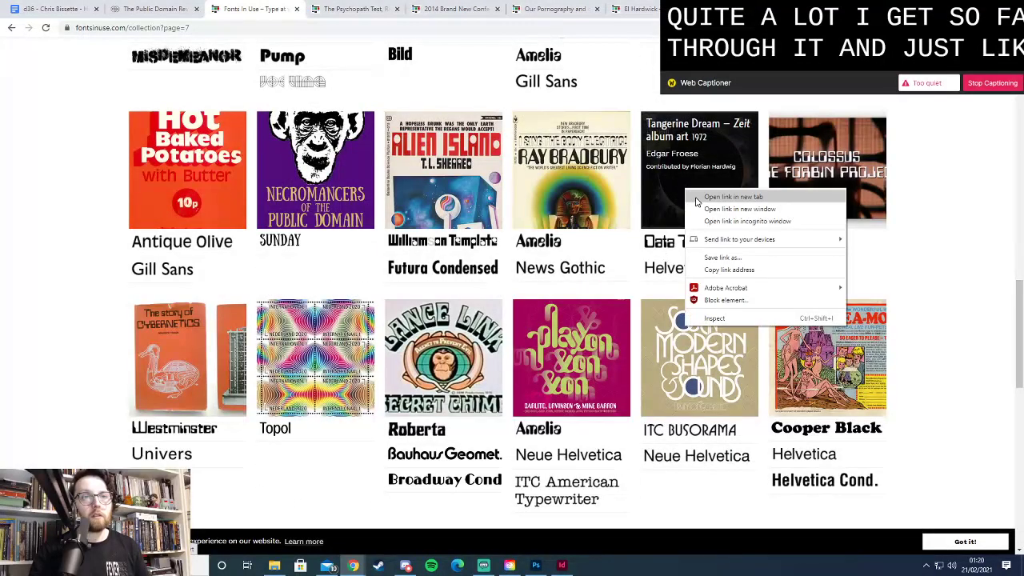
{"action": "left_click", "coordinate": [721, 200]}
{"action": "scroll", "coordinate": [292, 279], "scroll_direction": "down", "scroll_amount": 2}
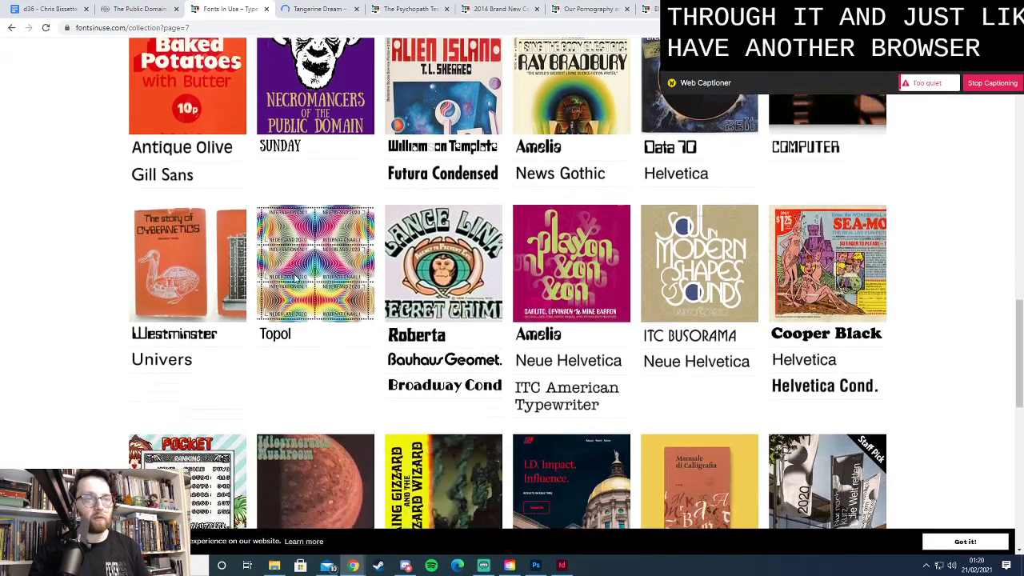
{"action": "scroll", "coordinate": [293, 280], "scroll_direction": "down", "scroll_amount": 3}
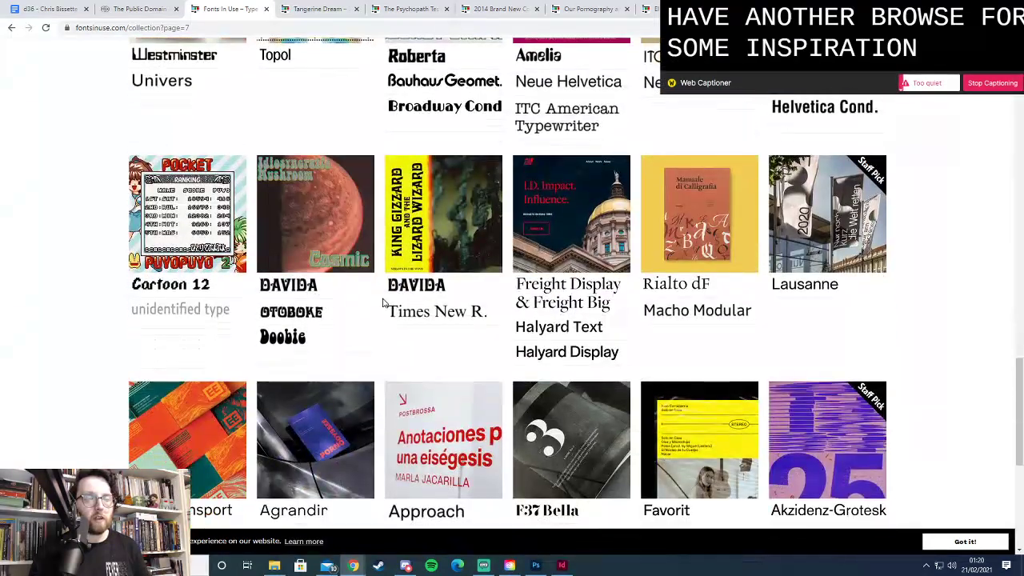
Open the King Gizzard and Reenvolver entries from collection page 7 in new tabs and browse the rest of the page
{"action": "right_click", "coordinate": [429, 242]}
{"action": "left_click", "coordinate": [449, 250]}
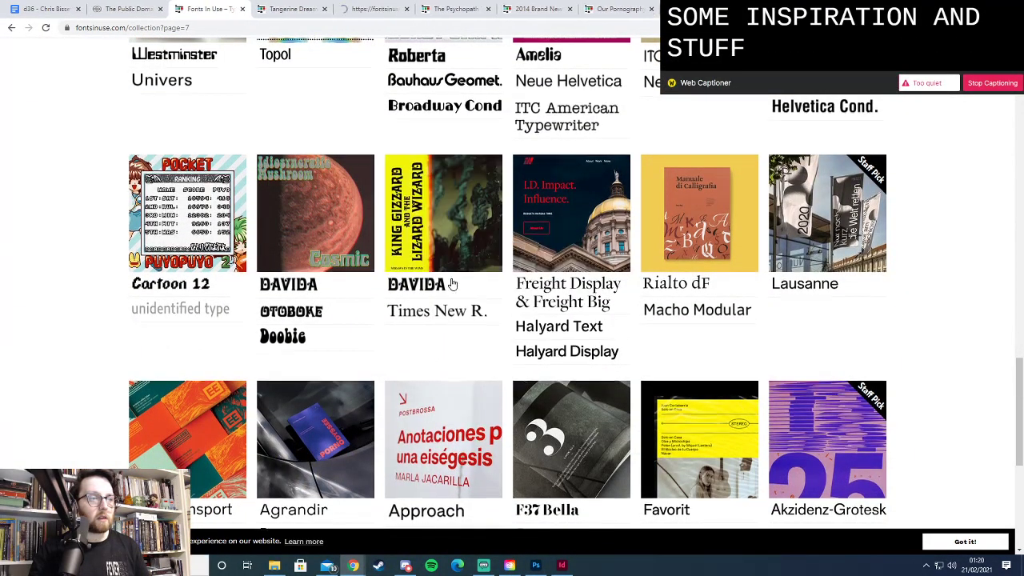
{"action": "scroll", "coordinate": [452, 283], "scroll_direction": "down", "scroll_amount": 2}
{"action": "scroll", "coordinate": [453, 282], "scroll_direction": "down", "scroll_amount": 1}
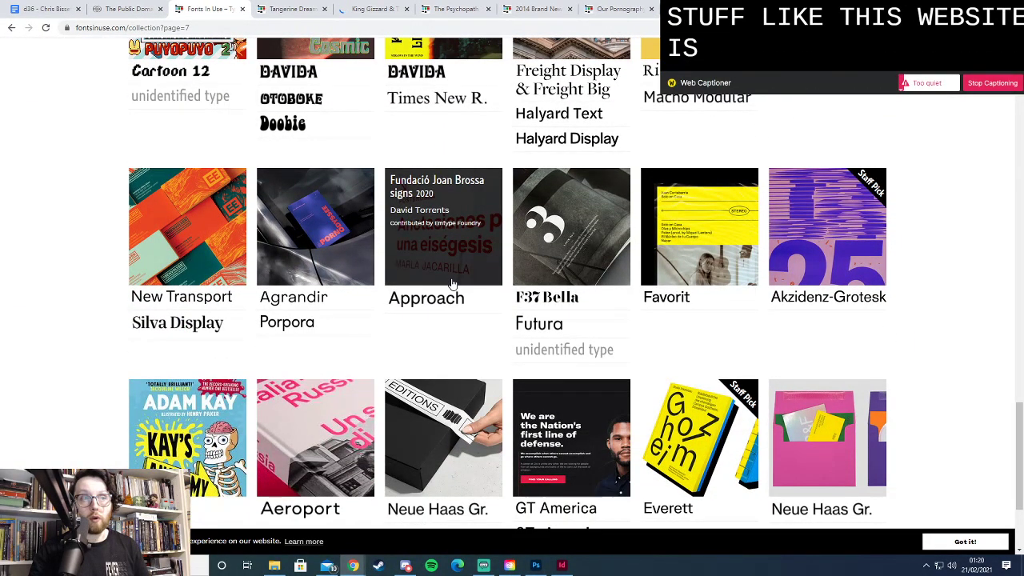
{"action": "scroll", "coordinate": [452, 284], "scroll_direction": "down", "scroll_amount": 2}
{"action": "right_click", "coordinate": [169, 149]}
{"action": "left_click", "coordinate": [181, 157]}
{"action": "scroll", "coordinate": [468, 226], "scroll_direction": "down", "scroll_amount": 1}
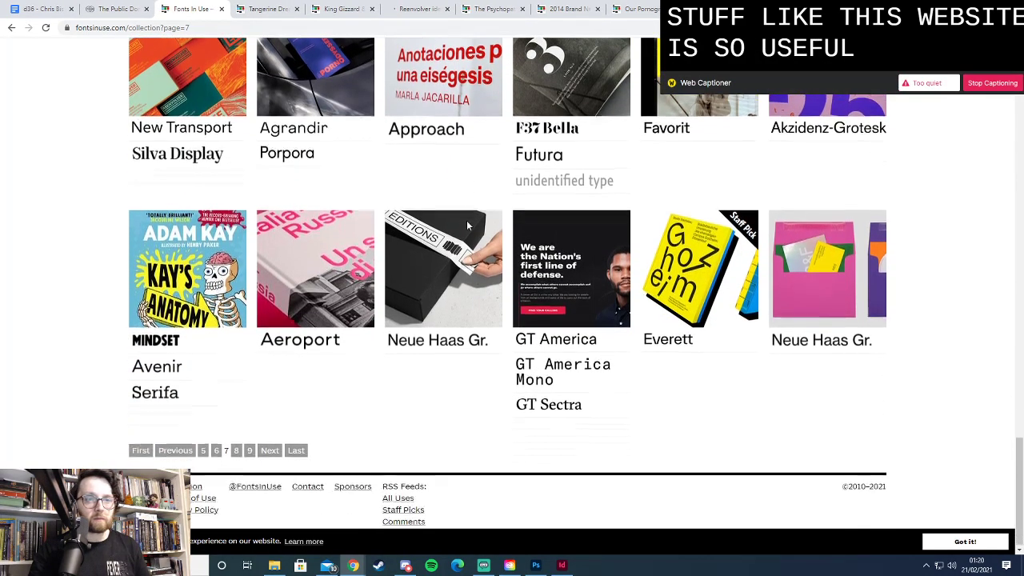
Go to page 8 of the Fonts In Use collection and open the Next Stop Mars entry in its own tab
{"action": "left_click", "coordinate": [237, 451]}
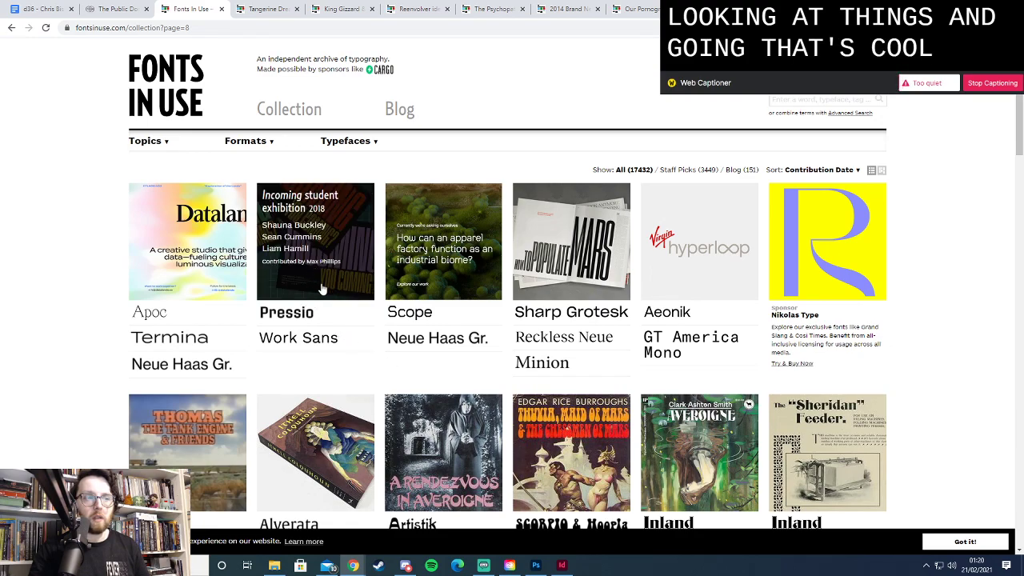
{"action": "right_click", "coordinate": [589, 274]}
{"action": "left_click", "coordinate": [632, 279]}
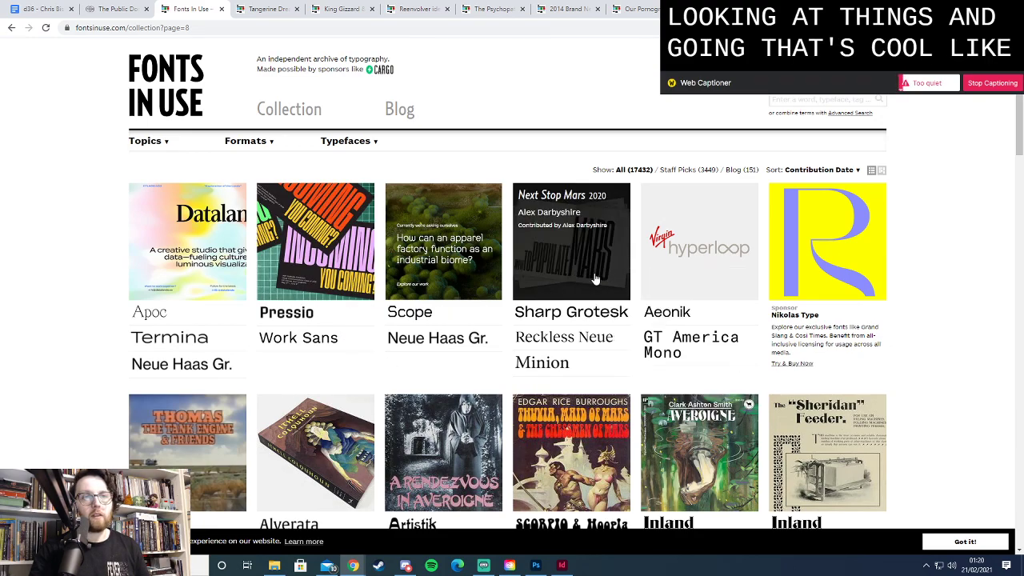
{"action": "left_click", "coordinate": [453, 9]}
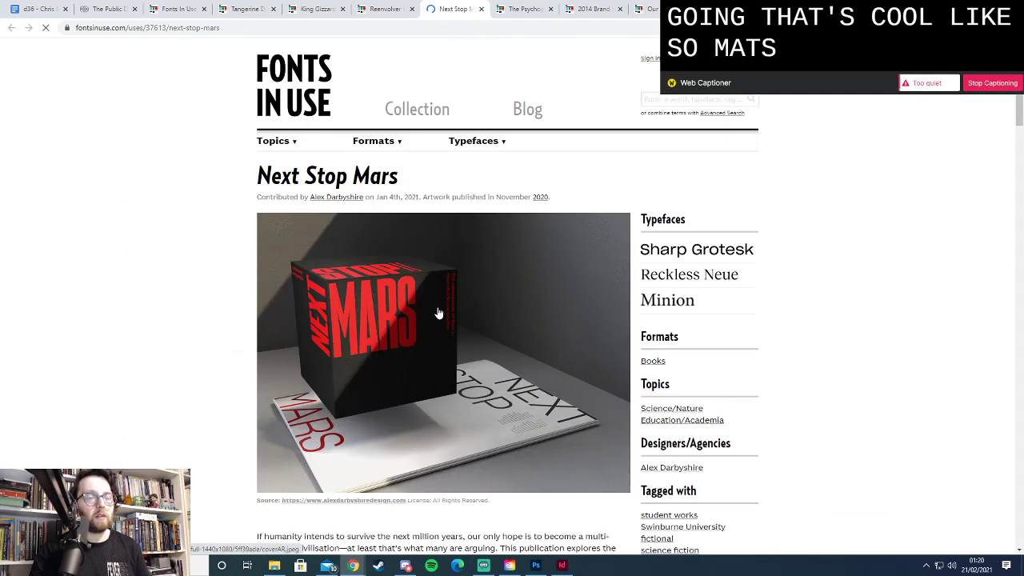
Examine the Next Stop Mars entry's typefaces and its How to Populate Mars spread
{"action": "scroll", "coordinate": [496, 325], "scroll_direction": "down", "scroll_amount": 5}
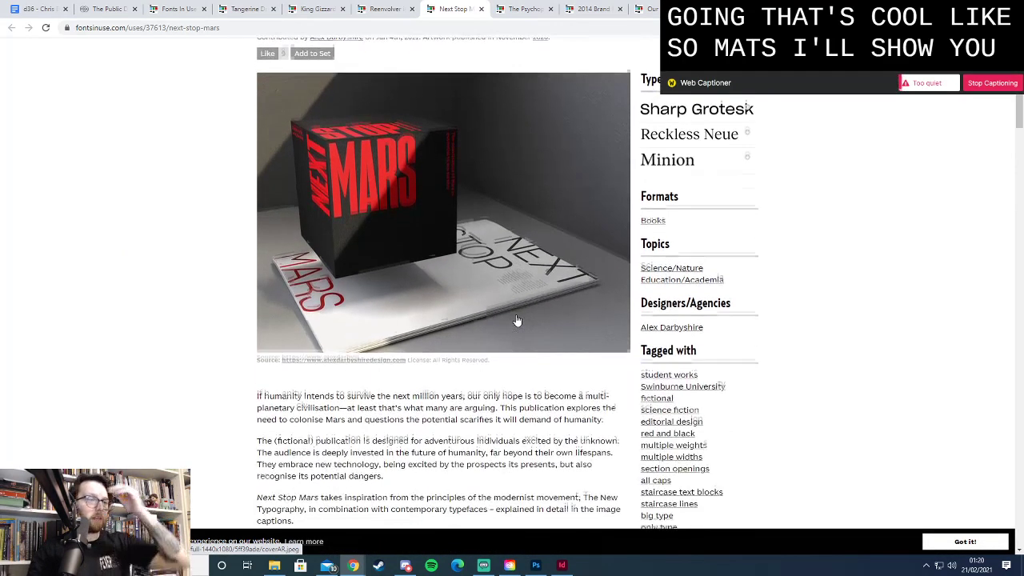
{"action": "scroll", "coordinate": [517, 318], "scroll_direction": "down", "scroll_amount": 8}
{"action": "scroll", "coordinate": [371, 280], "scroll_direction": "up", "scroll_amount": 2}
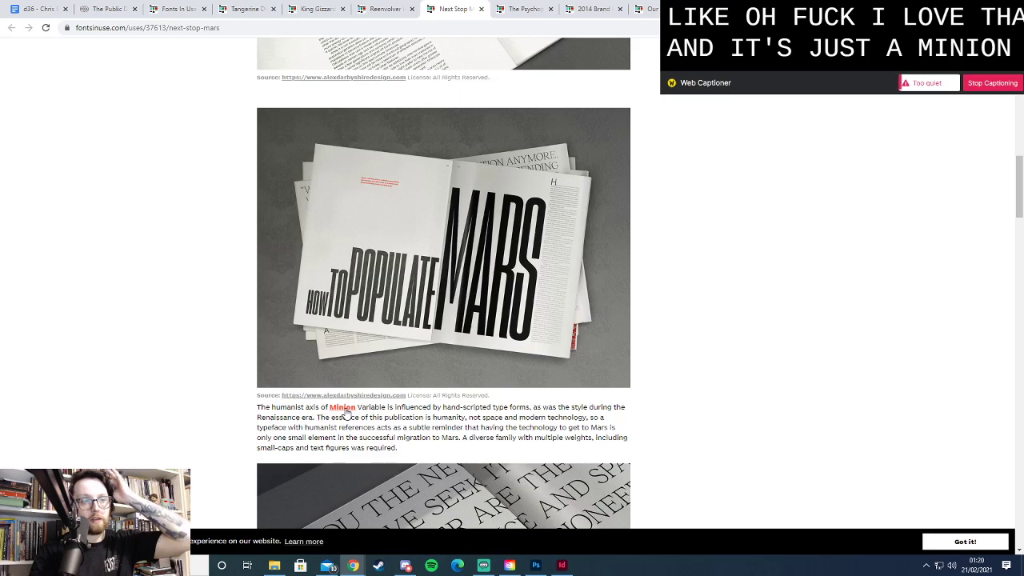
{"action": "scroll", "coordinate": [484, 394], "scroll_direction": "up", "scroll_amount": 6}
{"action": "scroll", "coordinate": [484, 394], "scroll_direction": "up", "scroll_amount": 5}
{"action": "scroll", "coordinate": [729, 197], "scroll_direction": "down", "scroll_amount": 1}
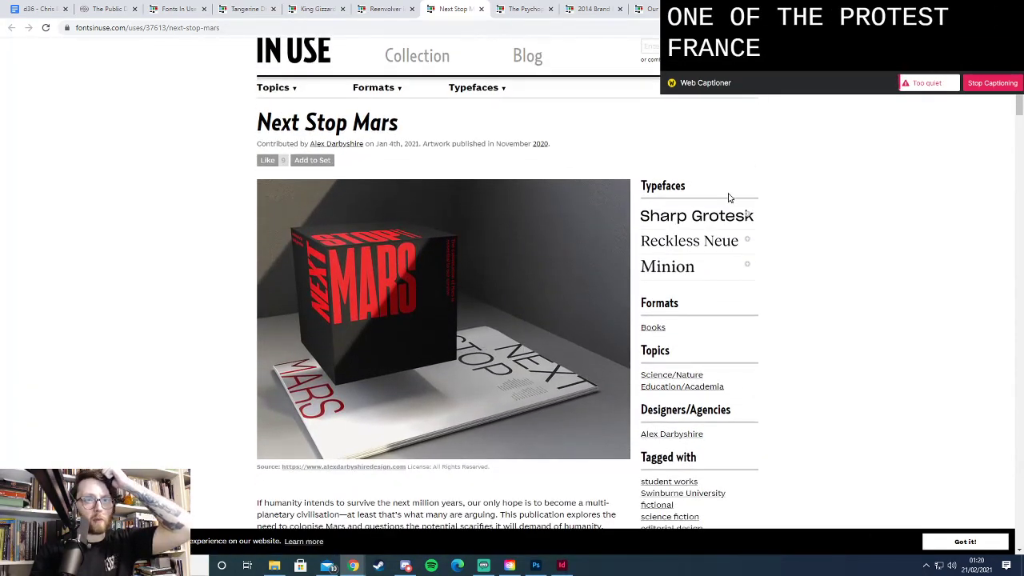
{"action": "scroll", "coordinate": [494, 382], "scroll_direction": "down", "scroll_amount": 10}
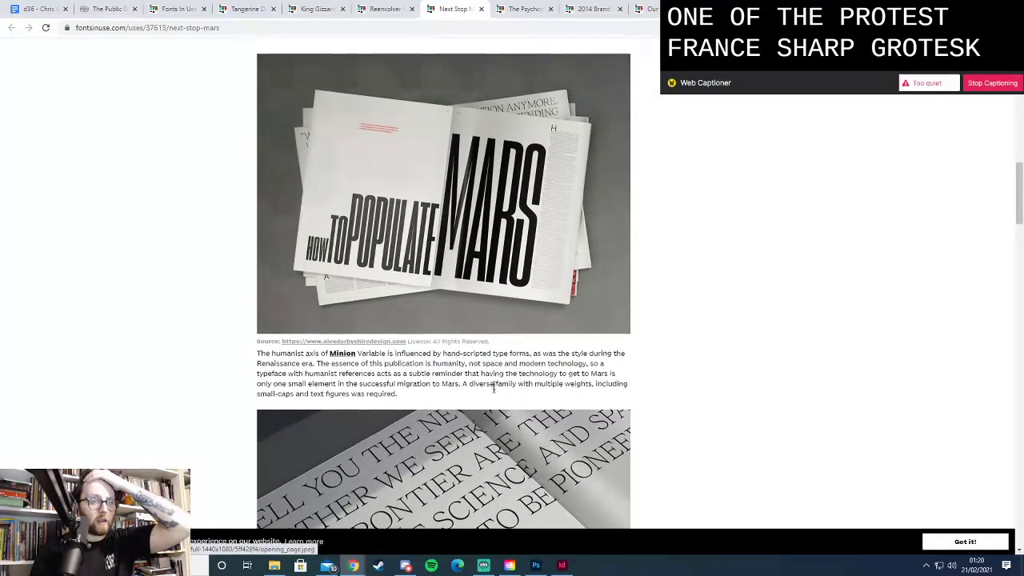
Switch to InDesign and bring the whole Soil the Colour of Blood spread on pages 16-17 into view
{"action": "left_click", "coordinate": [562, 565]}
{"action": "scroll", "coordinate": [579, 416], "scroll_direction": "up", "scroll_amount": 4}
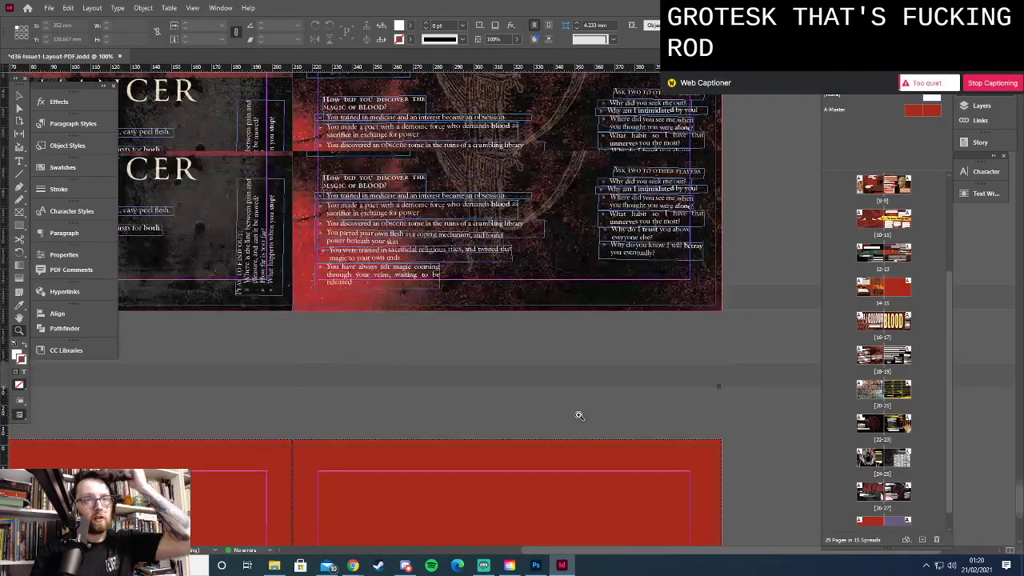
{"action": "scroll", "coordinate": [579, 415], "scroll_direction": "up", "scroll_amount": 2}
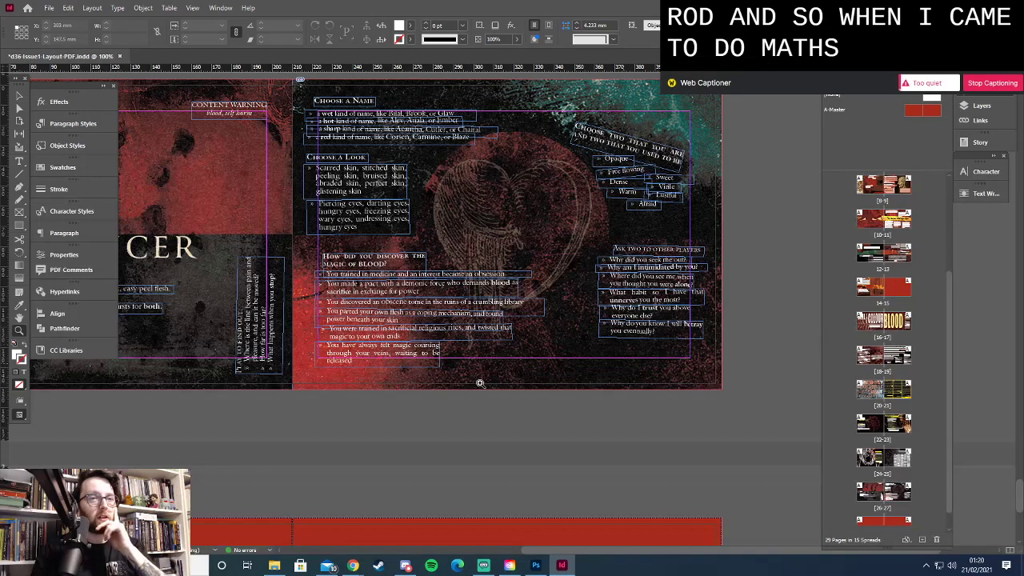
{"action": "double_click", "coordinate": [894, 324]}
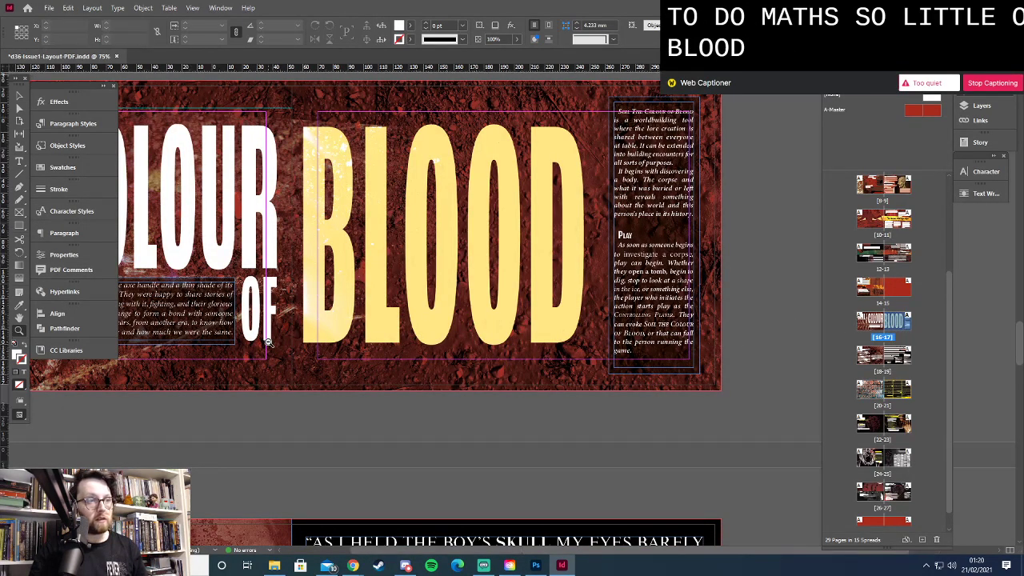
{"action": "key", "text": "ctrl+minus"}
{"action": "scroll", "coordinate": [521, 352], "scroll_direction": "right", "scroll_amount": 2}
{"action": "scroll", "coordinate": [520, 352], "scroll_direction": "up", "scroll_amount": 1}
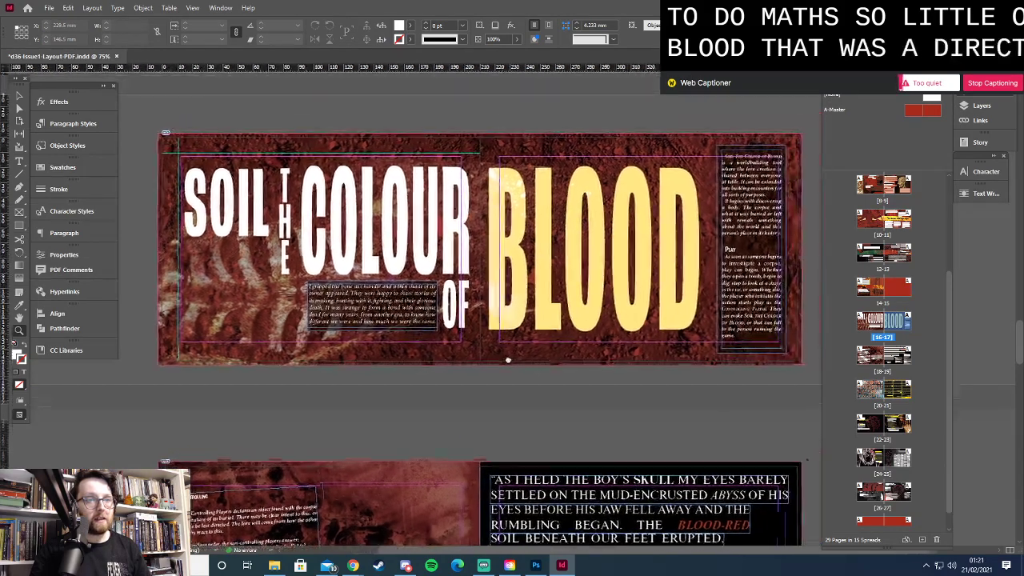
Compare the Soil the Colour of Blood spread with the How to Populate Mars spread in the browser
{"action": "key", "text": "alt+Tab"}
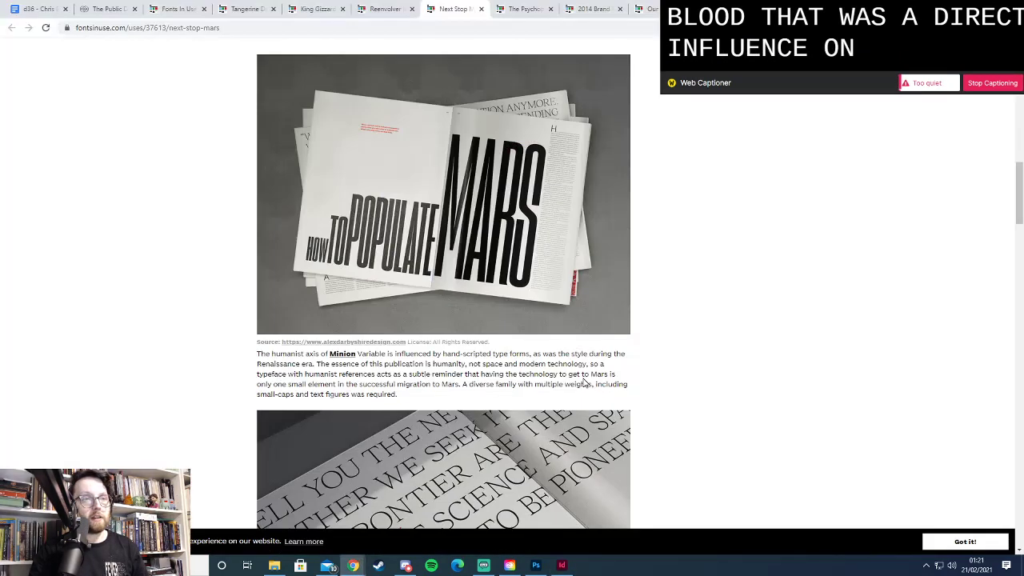
{"action": "key", "text": "alt+Tab"}
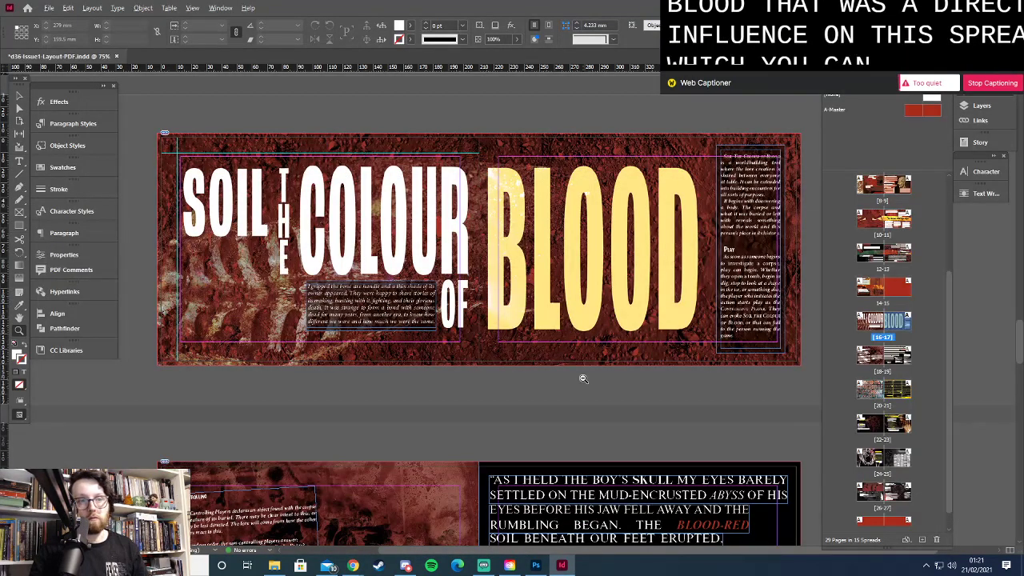
{"action": "key", "text": "alt+Tab"}
{"action": "key", "text": "alt+Tab"}
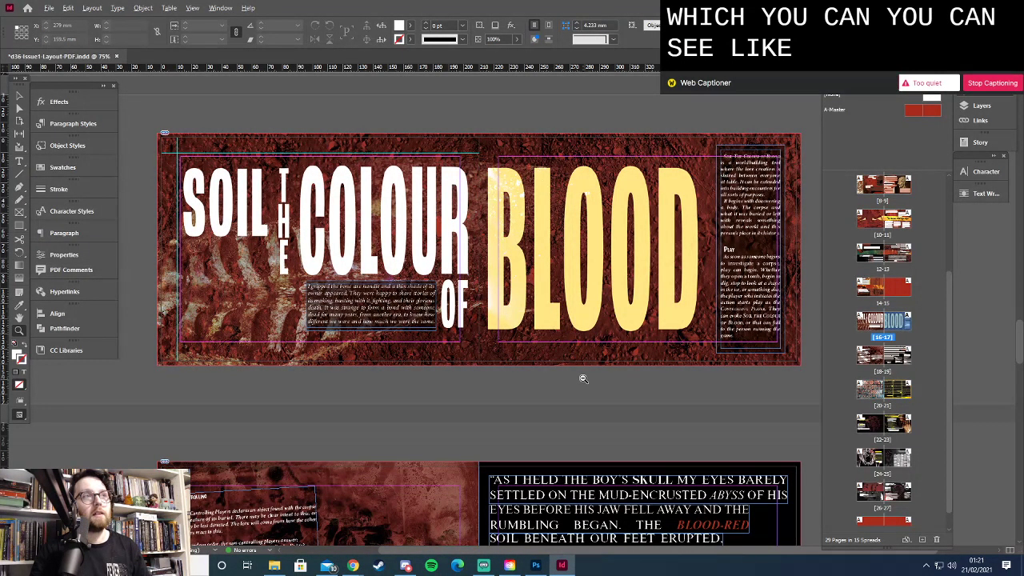
{"action": "key", "text": "alt+Tab"}
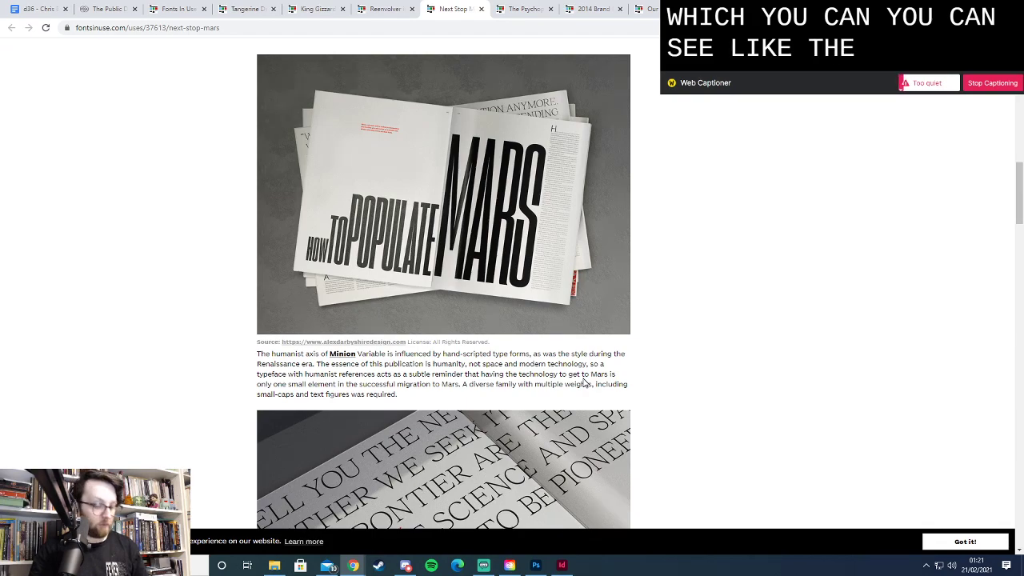
Examine the Reenvolver identity and packaging images for colour, texture and type ideas
{"action": "key", "text": "ctrl+shift+Tab"}
{"action": "scroll", "coordinate": [499, 329], "scroll_direction": "down", "scroll_amount": 5}
{"action": "scroll", "coordinate": [498, 328], "scroll_direction": "down", "scroll_amount": 3}
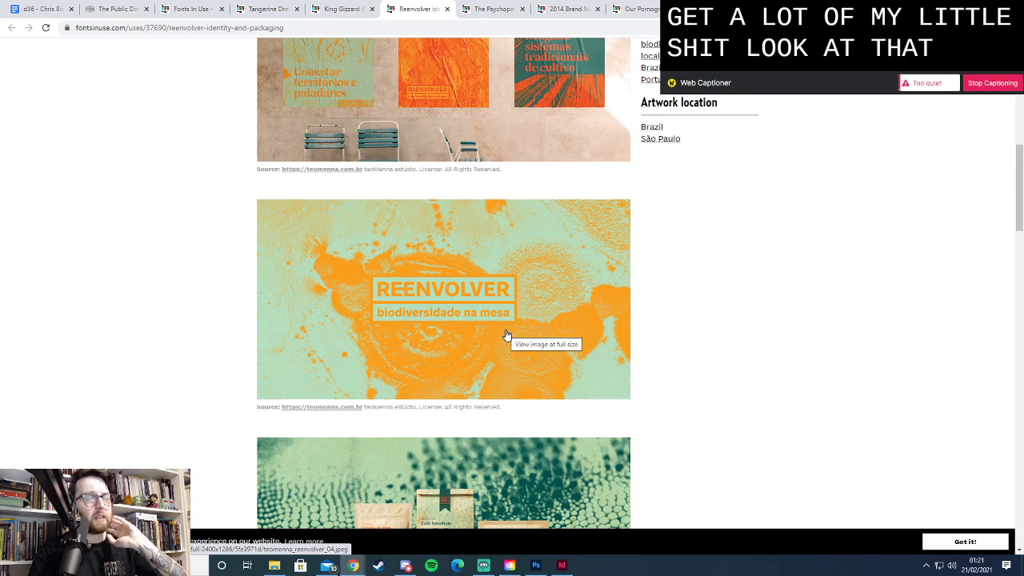
{"action": "scroll", "coordinate": [507, 335], "scroll_direction": "down", "scroll_amount": 6}
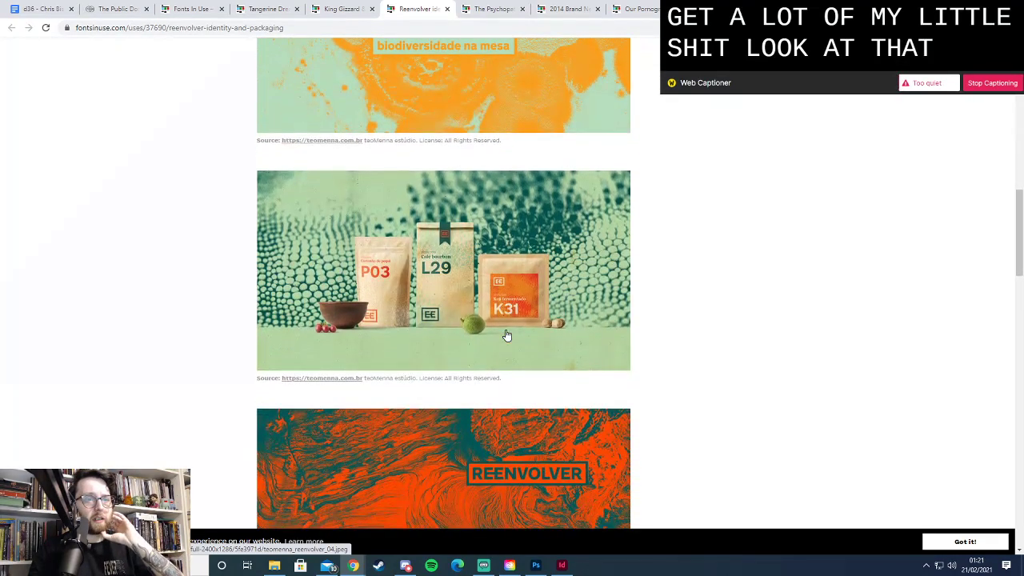
{"action": "scroll", "coordinate": [506, 336], "scroll_direction": "up", "scroll_amount": 1}
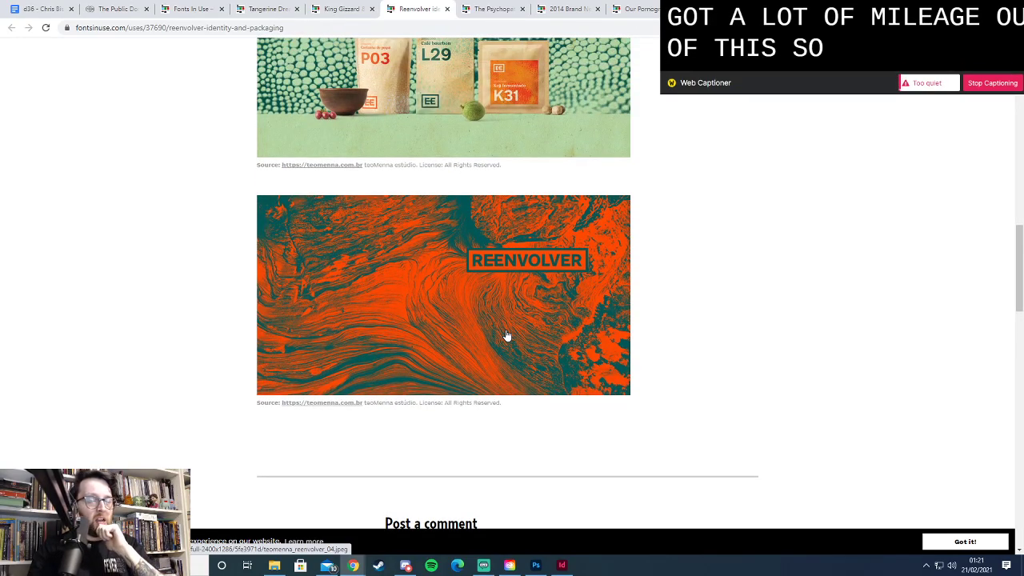
{"action": "scroll", "coordinate": [506, 335], "scroll_direction": "up", "scroll_amount": 14}
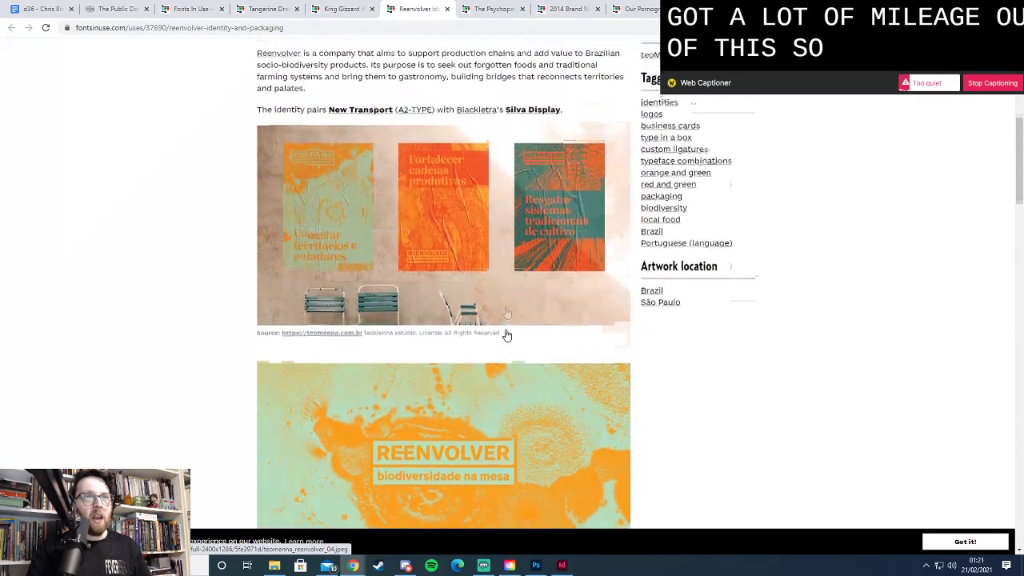
{"action": "scroll", "coordinate": [506, 335], "scroll_direction": "down", "scroll_amount": 4}
{"action": "scroll", "coordinate": [506, 335], "scroll_direction": "up", "scroll_amount": 2}
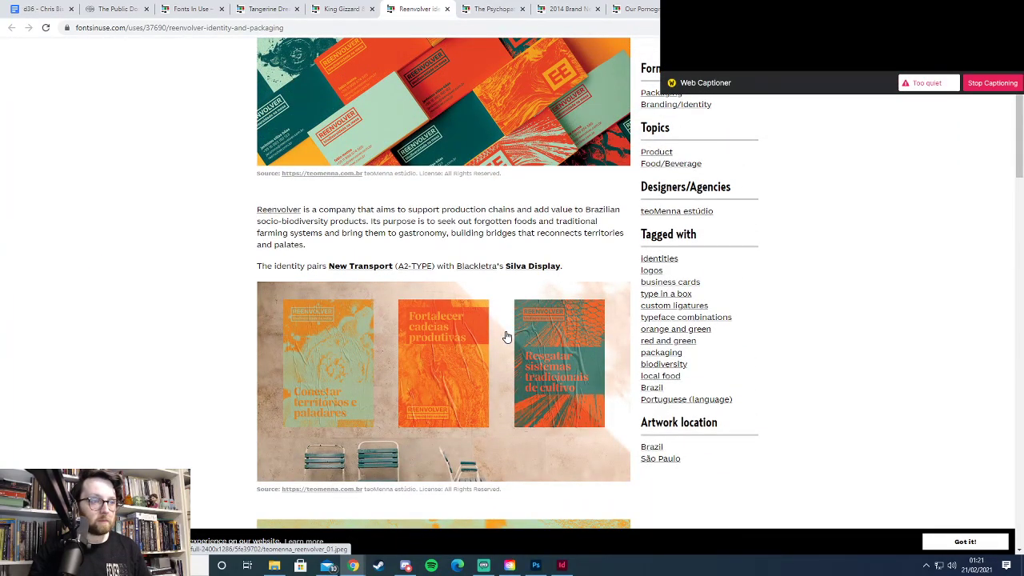
{"action": "scroll", "coordinate": [507, 335], "scroll_direction": "up", "scroll_amount": 1}
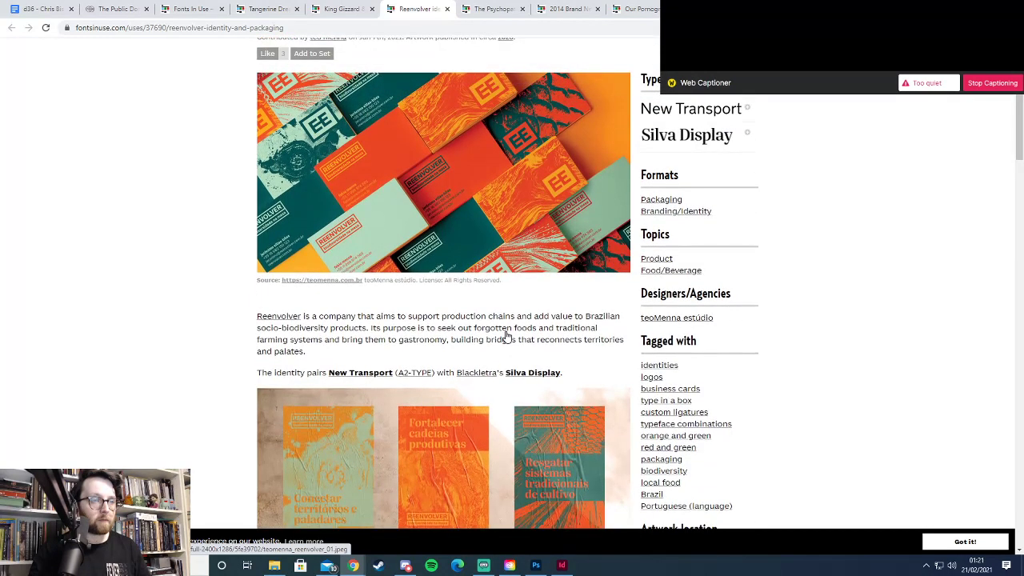
Check the remaining playbook text in the Haemomancer Google Doc, and return to the blank red spread in InDesign
{"action": "left_click", "coordinate": [40, 9]}
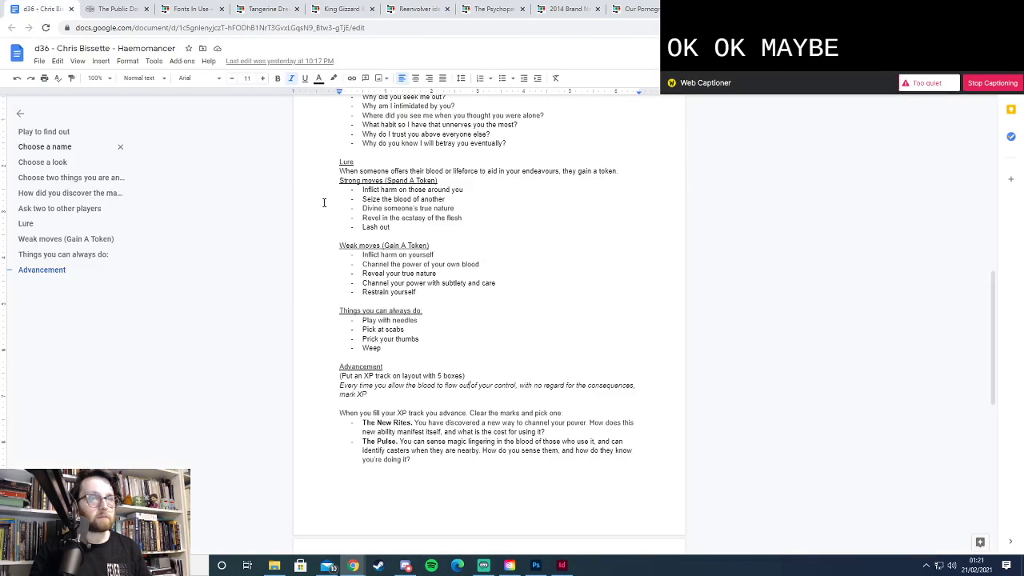
{"action": "key", "text": "alt+Tab"}
{"action": "key", "text": "alt+Tab"}
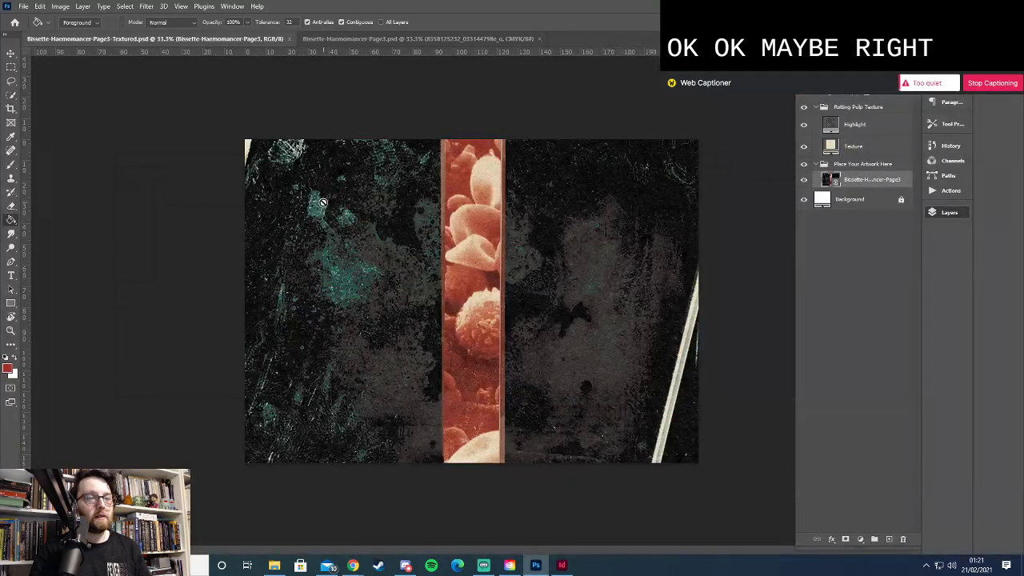
{"action": "key", "text": "alt+Tab"}
{"action": "key", "text": "alt+Tab"}
{"action": "scroll", "coordinate": [632, 282], "scroll_direction": "down", "scroll_amount": 10}
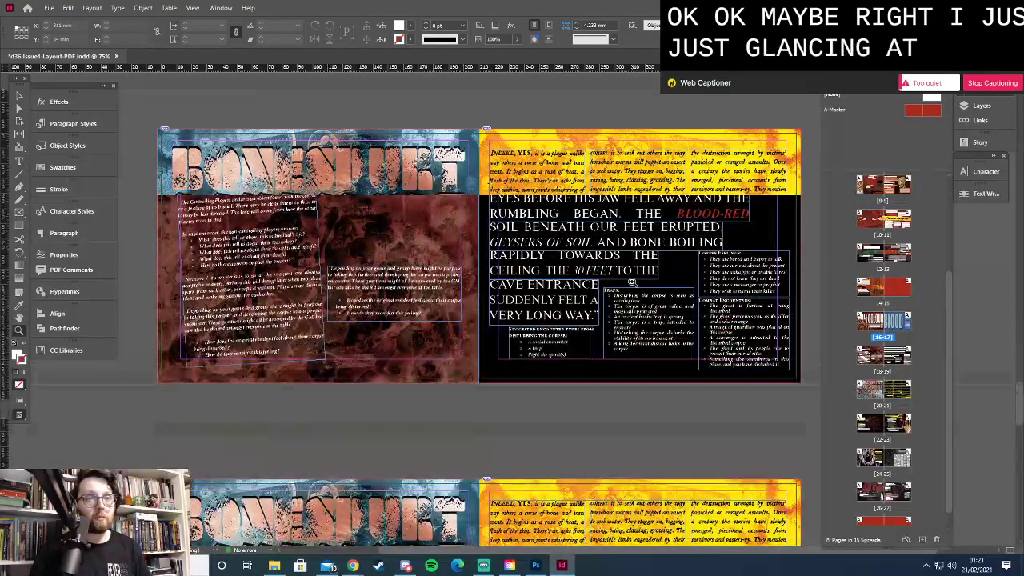
{"action": "scroll", "coordinate": [632, 281], "scroll_direction": "down", "scroll_amount": 10}
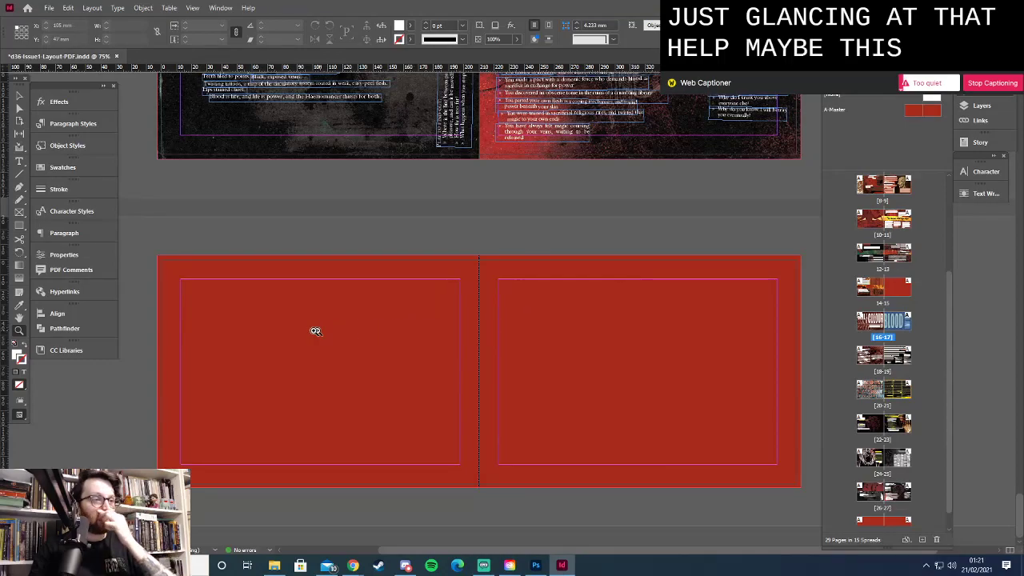
Highlight the Lure heading and its sentence in the Haemomancer document and weigh them against the blank InDesign spread
{"action": "key", "text": "alt+Tab"}
{"action": "key", "text": "alt+Tab"}
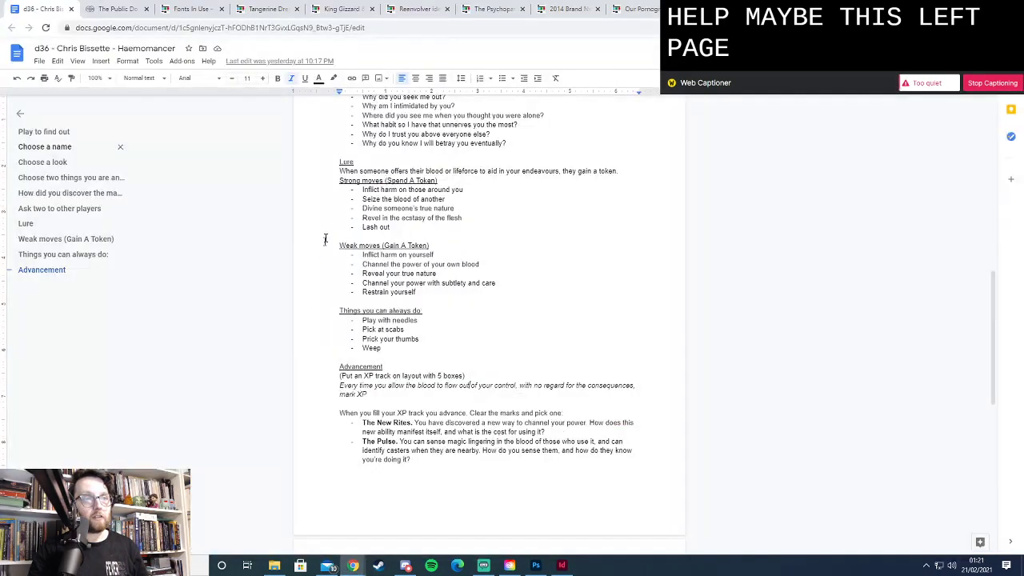
{"action": "left_click_drag", "start_coordinate": [331, 164], "coordinate": [621, 172]}
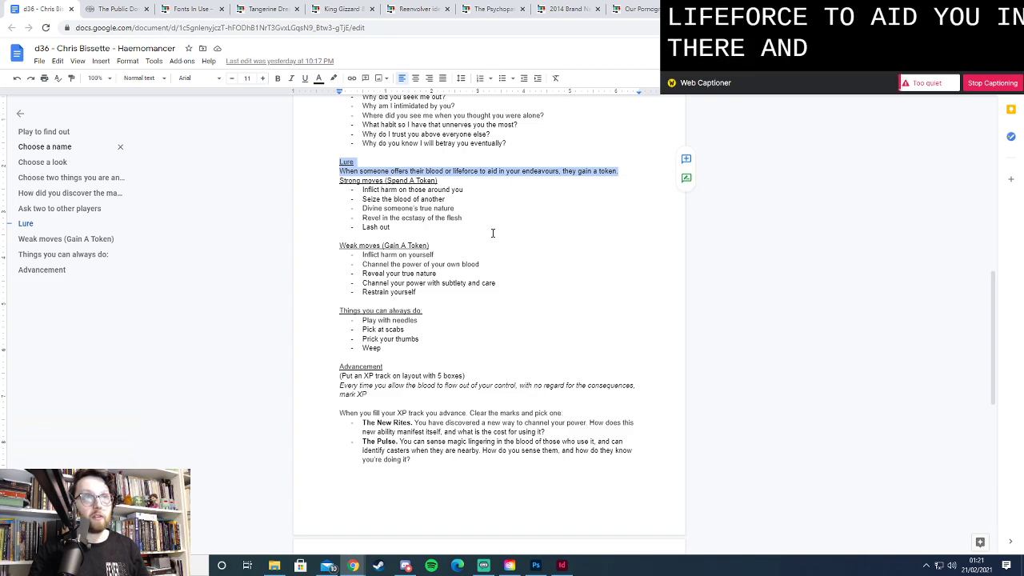
{"action": "key", "text": "alt+Tab"}
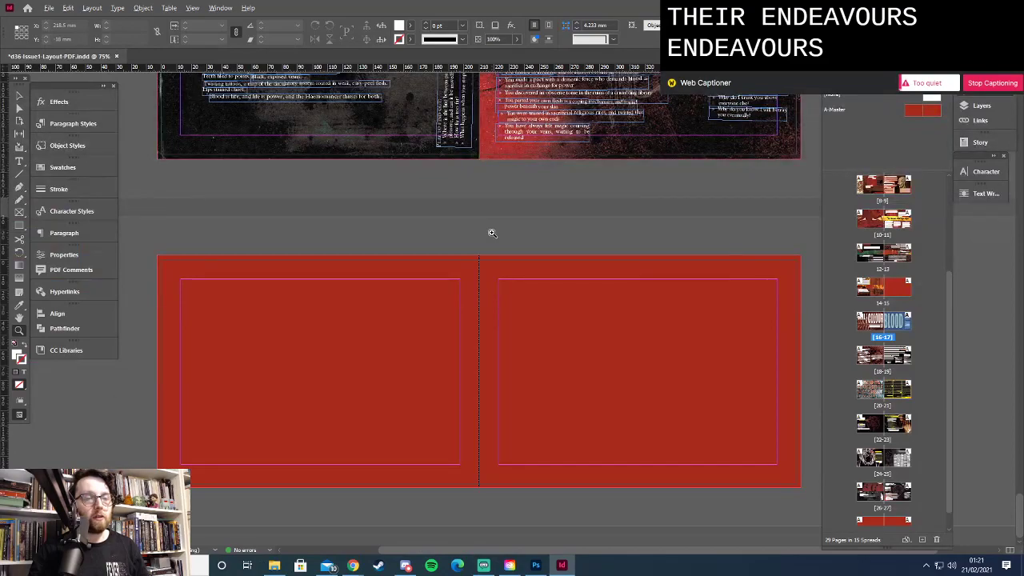
{"action": "key", "text": "alt+Tab"}
{"action": "key", "text": "alt+Tab"}
{"action": "key", "text": "alt+Tab"}
{"action": "key", "text": "alt+Tab"}
{"action": "key", "text": "alt+Tab"}
{"action": "key", "text": "alt+Tab"}
{"action": "key", "text": "alt+Tab"}
{"action": "key", "text": "alt+Tab"}
{"action": "key", "text": "alt+Tab"}
{"action": "key", "text": "alt+Tab"}
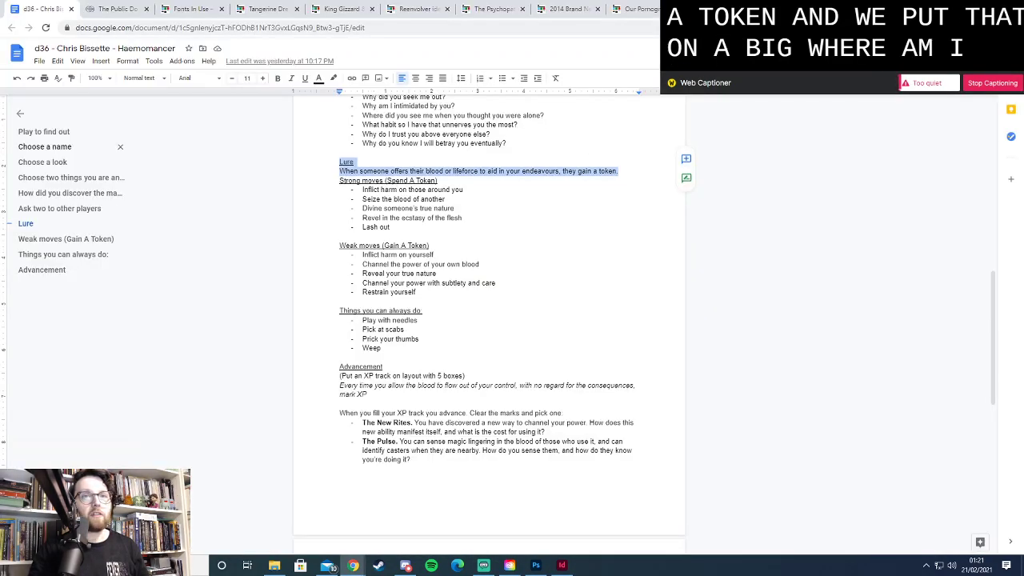
Review the open Tataowed, Our Pornography, 2014 Brand New Conference and The Psychopath Test references for a big statement page
{"action": "key", "text": "ctrl+shift+Tab"}
{"action": "key", "text": "ctrl+shift+Tab"}
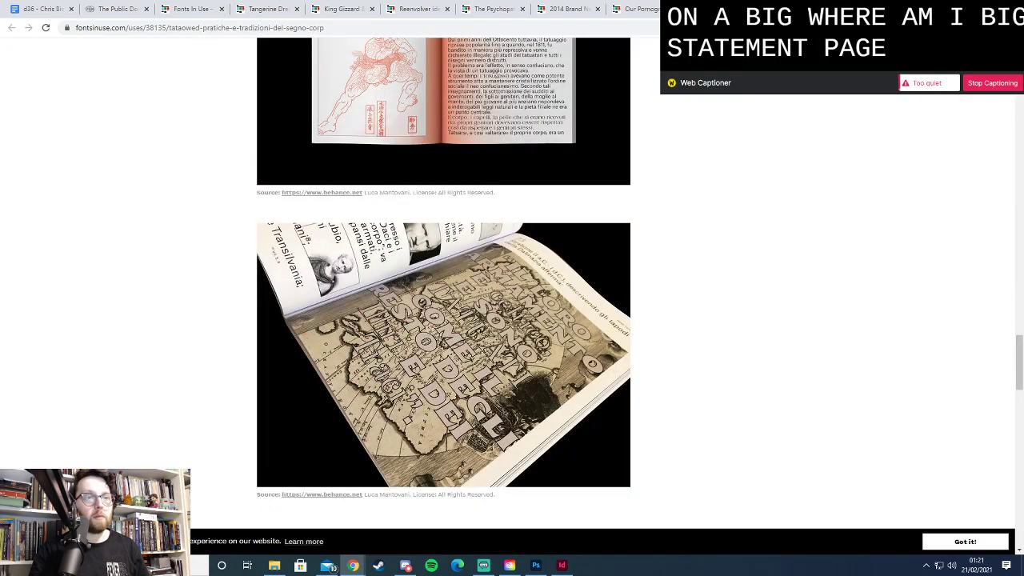
{"action": "key", "text": "ctrl+shift+Tab"}
{"action": "left_click", "coordinate": [632, 9]}
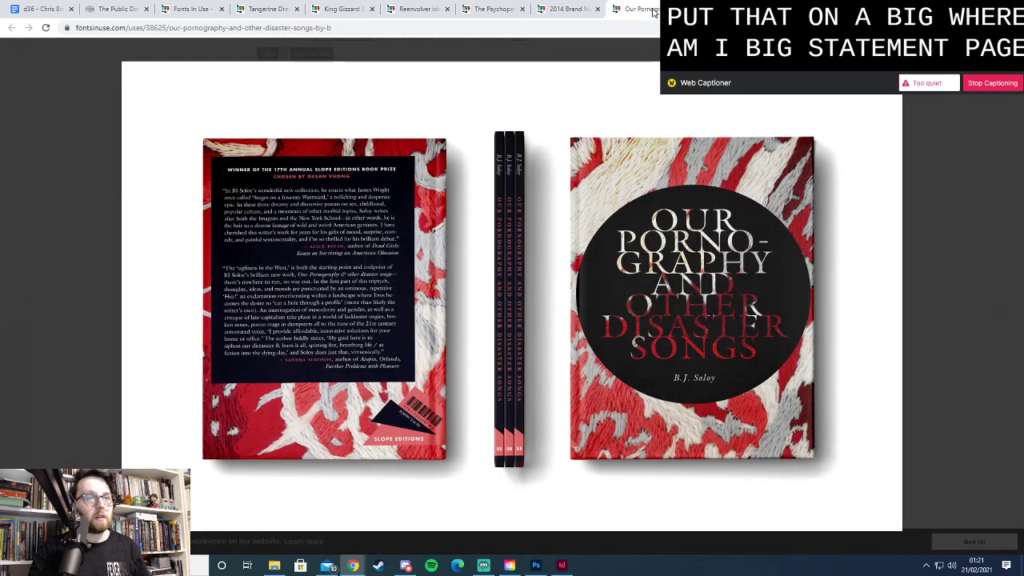
{"action": "left_click", "coordinate": [570, 10]}
{"action": "left_click", "coordinate": [509, 11]}
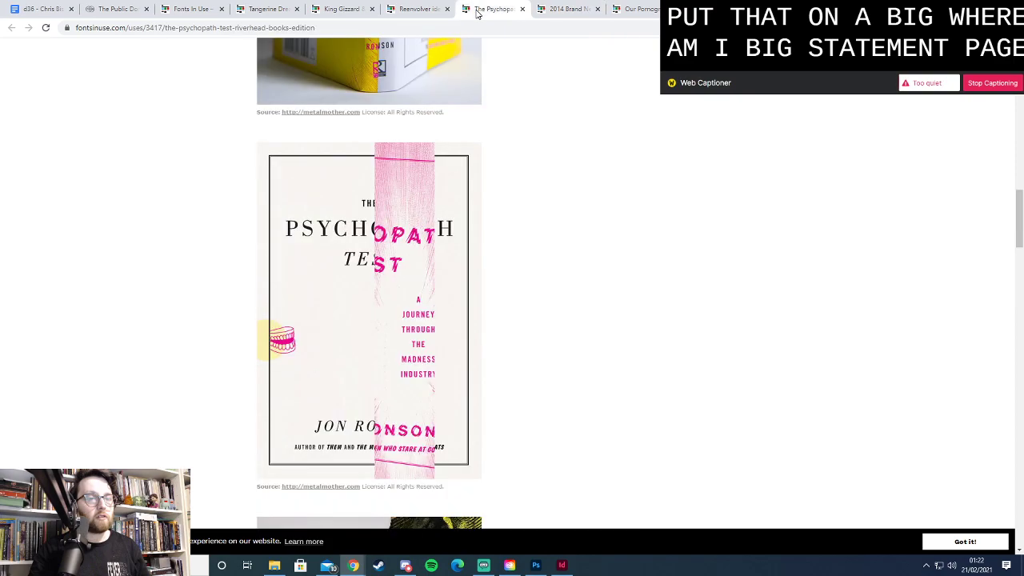
Review the open Współczesny teatr czarnej Afryki, Tangerine Dream Zeit and King Gizzard references for statement page ideas
{"action": "left_click", "coordinate": [416, 10]}
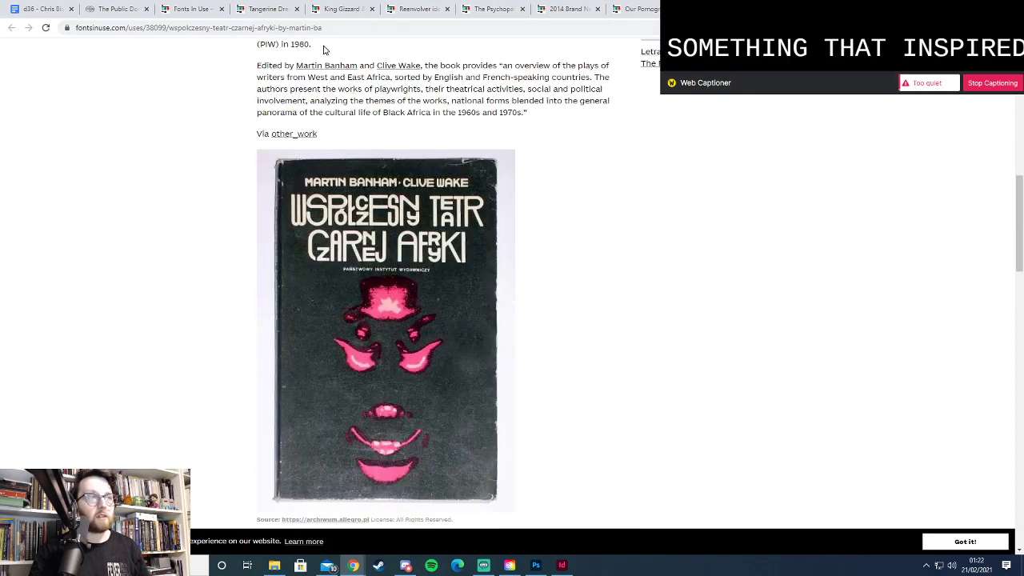
{"action": "left_click", "coordinate": [264, 9]}
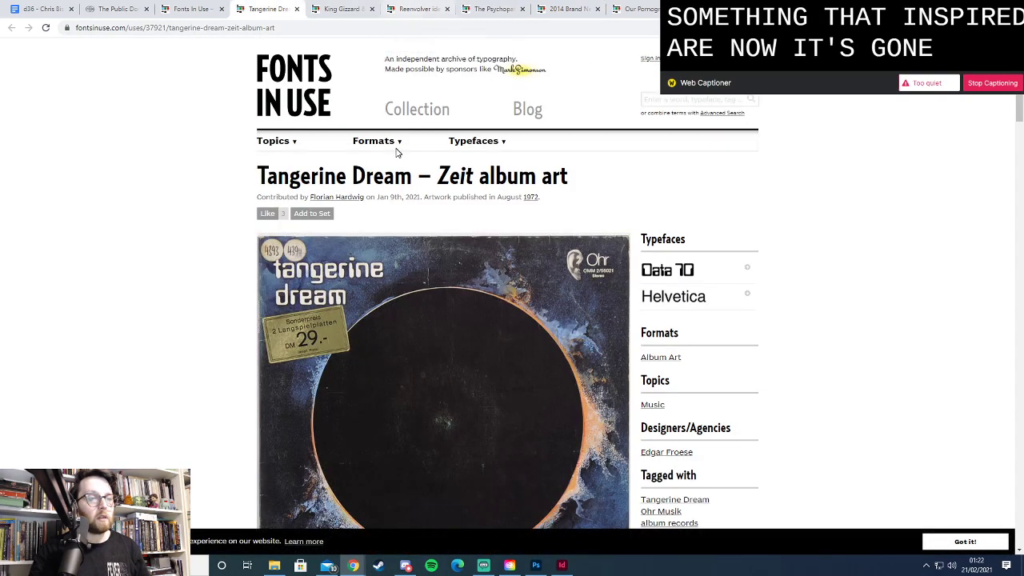
{"action": "scroll", "coordinate": [395, 151], "scroll_direction": "down", "scroll_amount": 15}
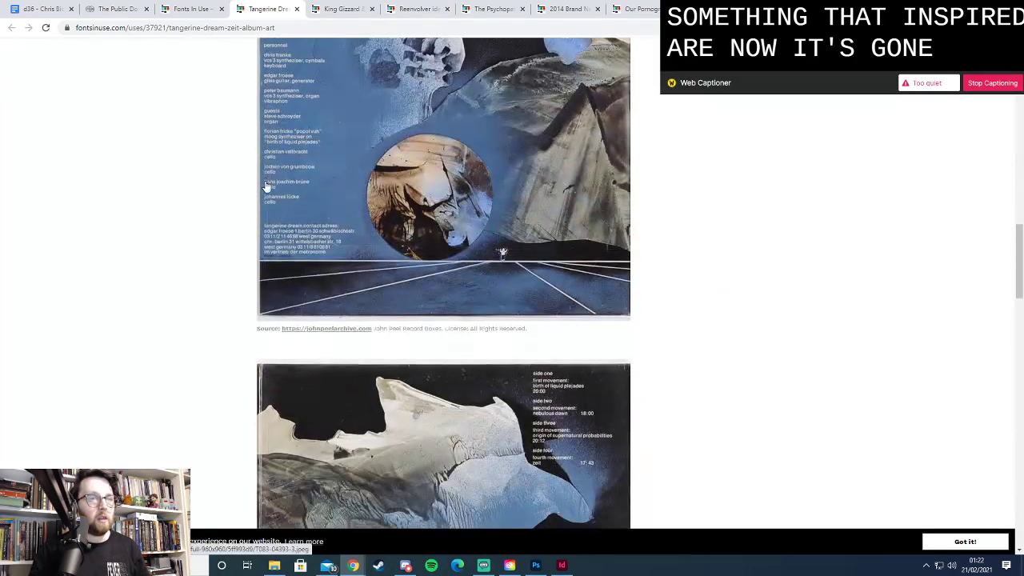
{"action": "scroll", "coordinate": [266, 186], "scroll_direction": "down", "scroll_amount": 10}
{"action": "key", "text": "ctrl+Tab"}
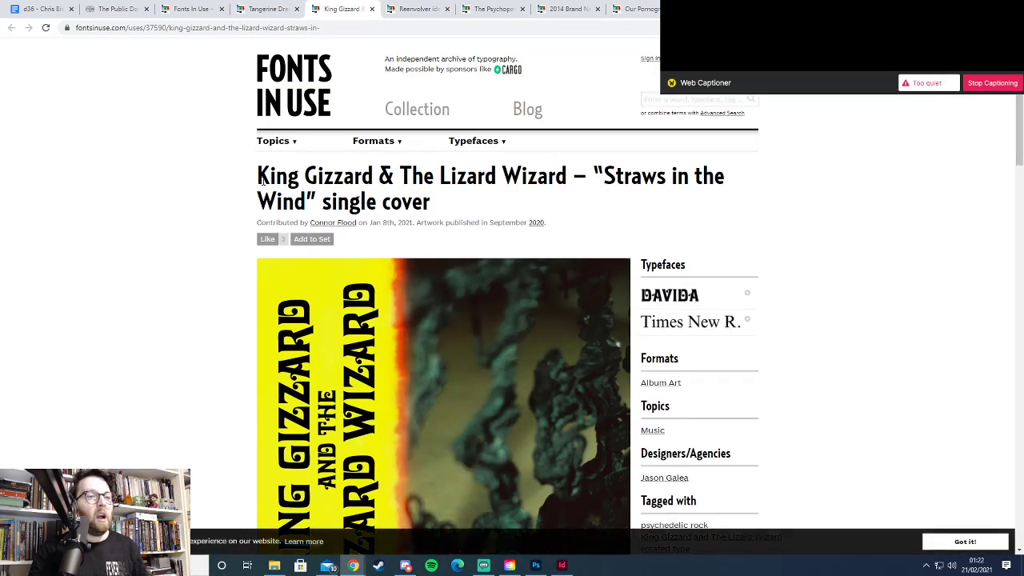
Open the Silva Display typeface page separately from the Reenvolver article and examine the article's poster, packaging and marbled texture images
{"action": "key", "text": "ctrl+Tab"}
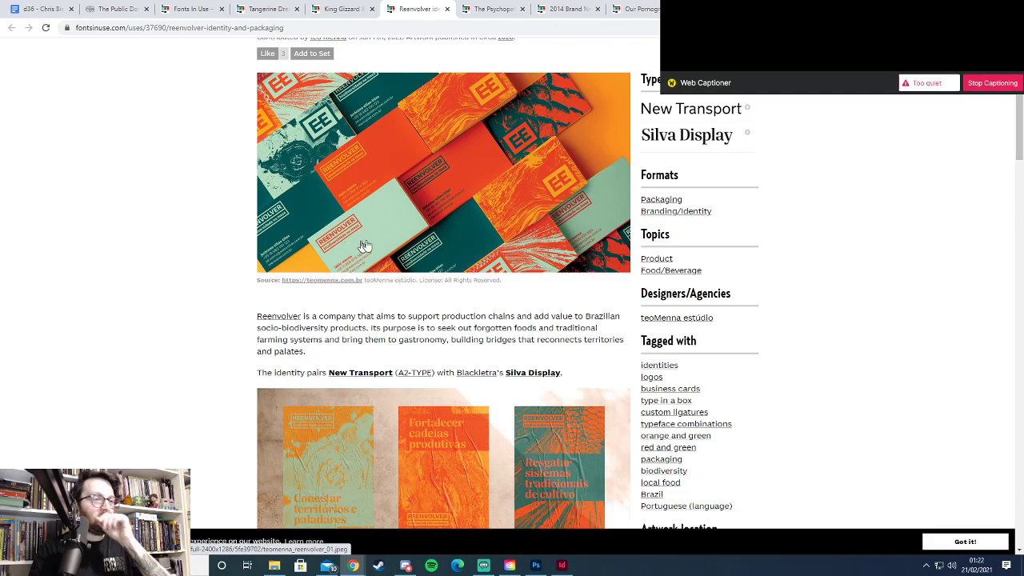
{"action": "scroll", "coordinate": [352, 244], "scroll_direction": "down", "scroll_amount": 4}
{"action": "scroll", "coordinate": [391, 243], "scroll_direction": "up", "scroll_amount": 1}
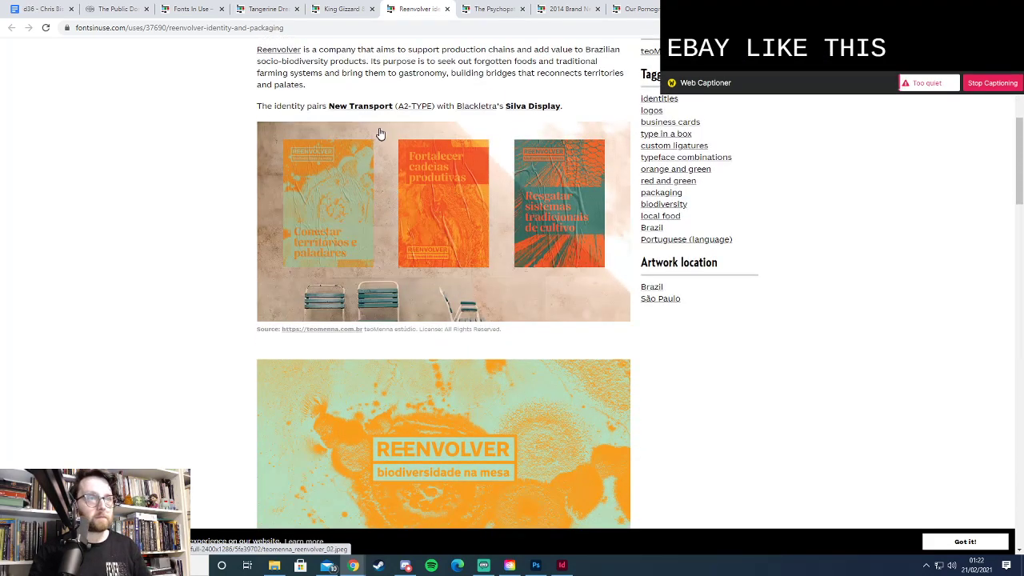
{"action": "right_click", "coordinate": [535, 110]}
{"action": "left_click", "coordinate": [572, 115]}
{"action": "scroll", "coordinate": [186, 231], "scroll_direction": "down", "scroll_amount": 3}
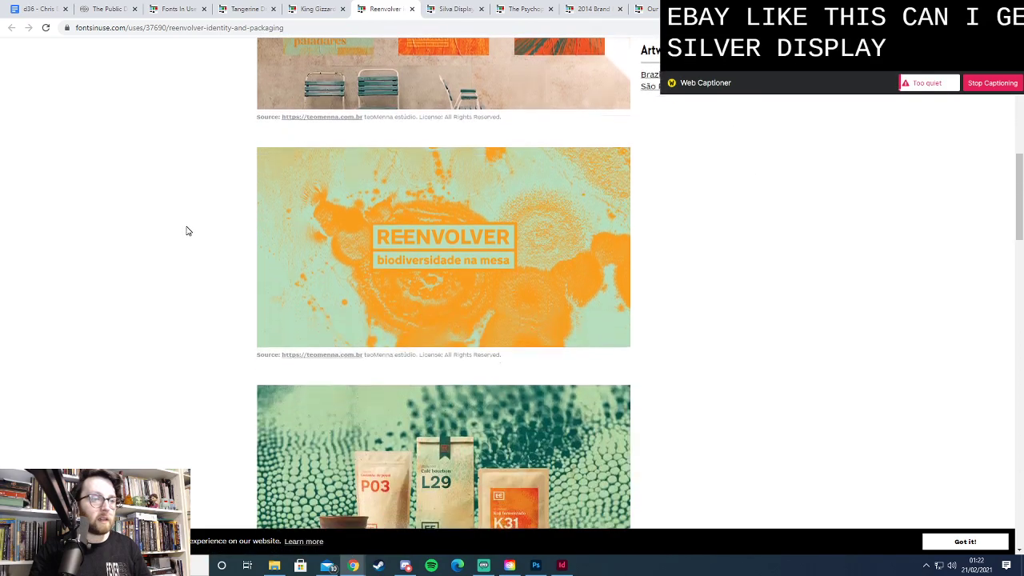
{"action": "scroll", "coordinate": [186, 232], "scroll_direction": "down", "scroll_amount": 4}
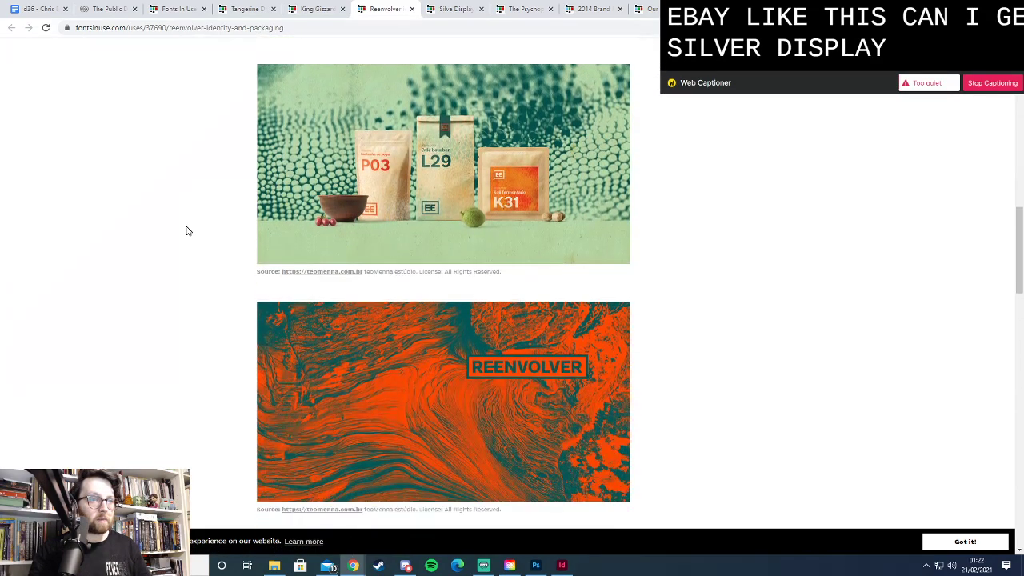
{"action": "scroll", "coordinate": [186, 231], "scroll_direction": "down", "scroll_amount": 1}
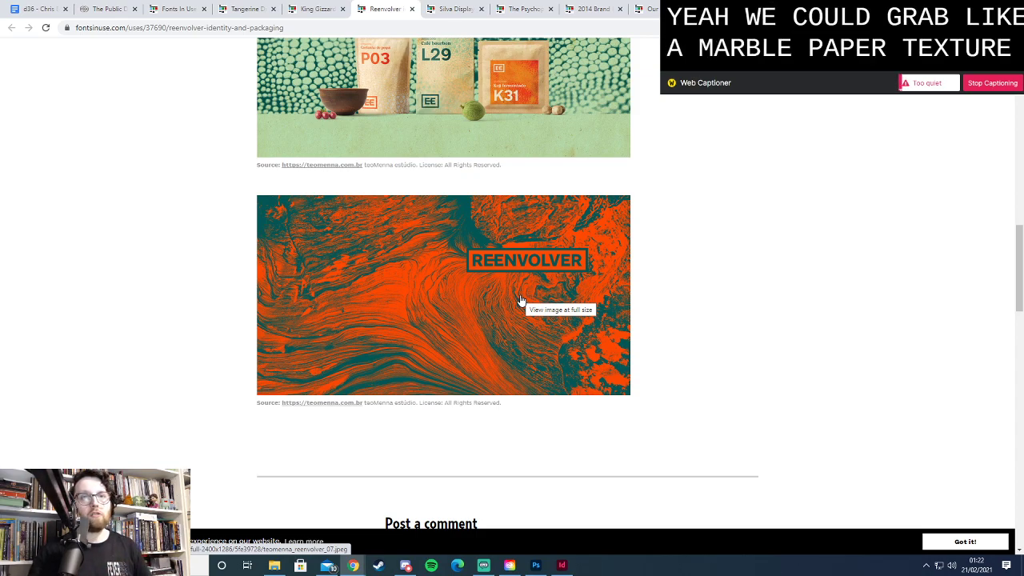
Compare the Współczesny teatr cover and the Silva Display samples with the typefaces credited in the Reenvolver article
{"action": "left_click", "coordinate": [768, 9]}
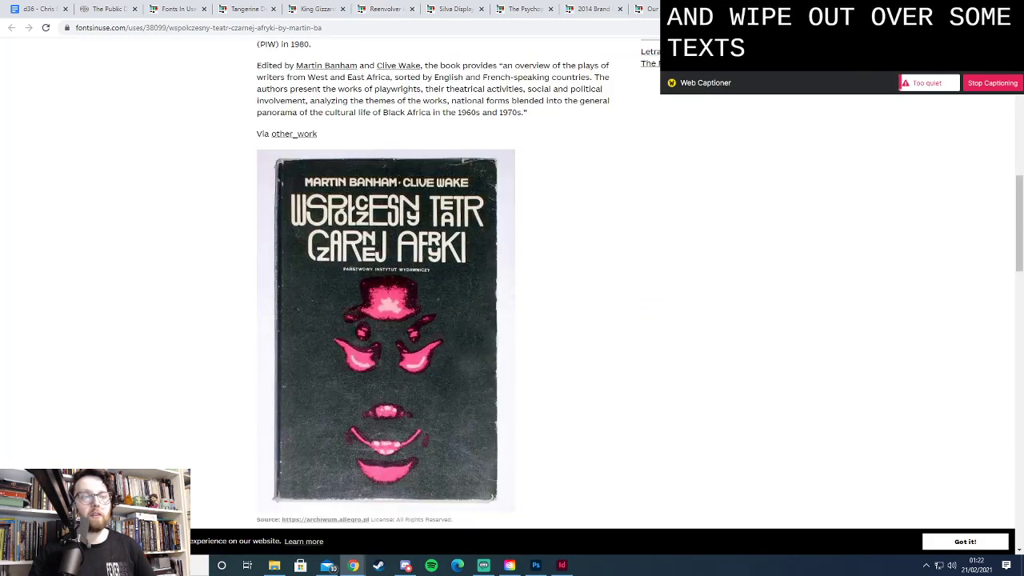
{"action": "left_click", "coordinate": [384, 9]}
{"action": "left_click", "coordinate": [448, 11]}
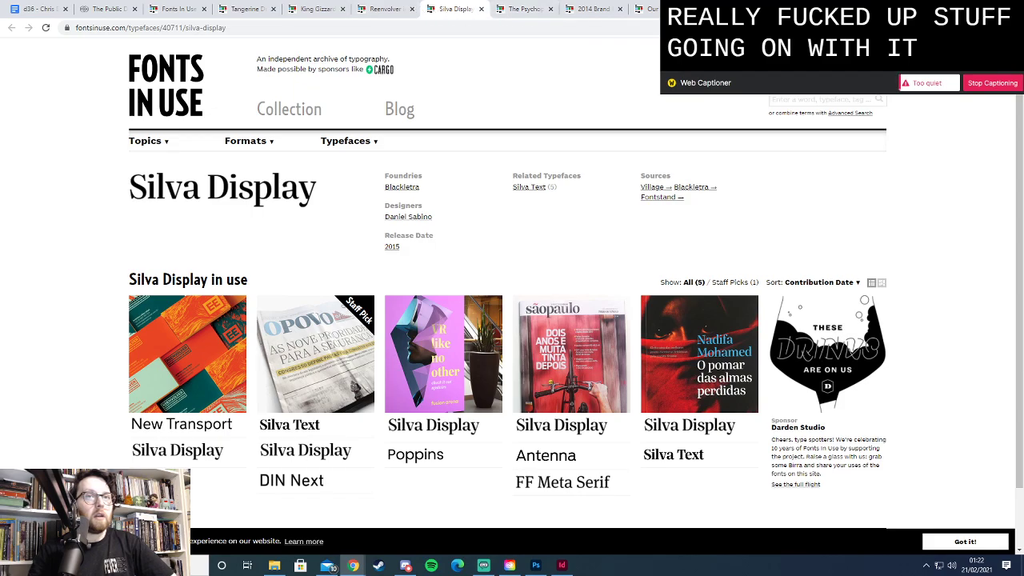
{"action": "left_click", "coordinate": [389, 9]}
{"action": "scroll", "coordinate": [380, 137], "scroll_direction": "up", "scroll_amount": 10}
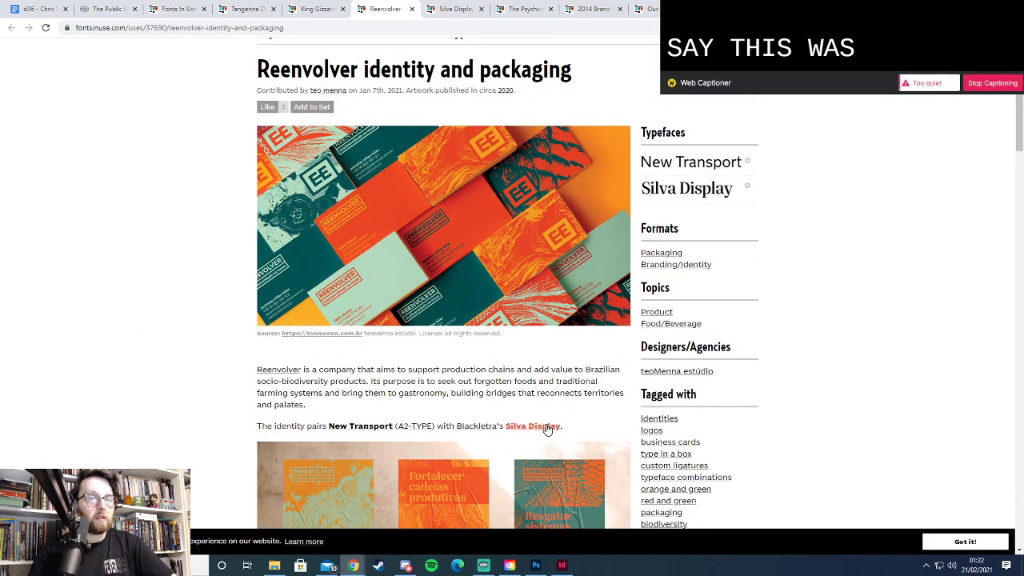
Open Adobe Fonts at typekit.com and search it for "silva"
{"action": "key", "text": "ctrl+t"}
{"action": "type", "text": "typekit.com"}
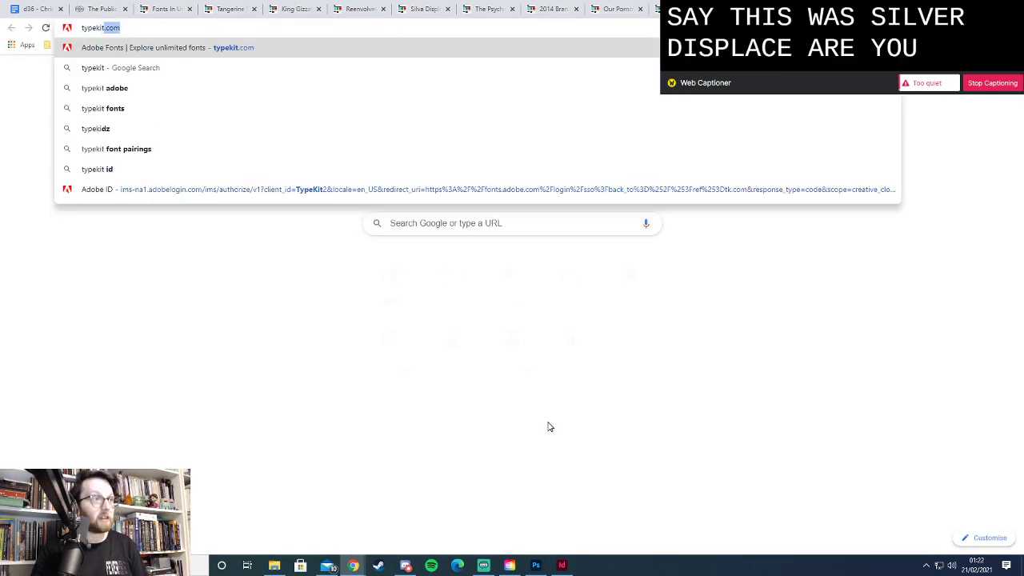
{"action": "key", "text": "Return"}
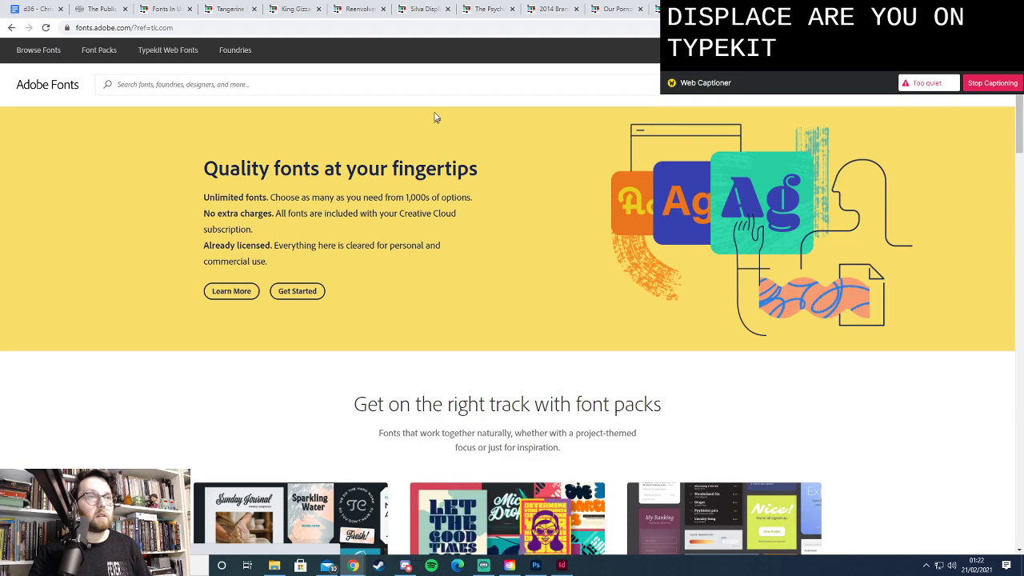
{"action": "left_click", "coordinate": [402, 86]}
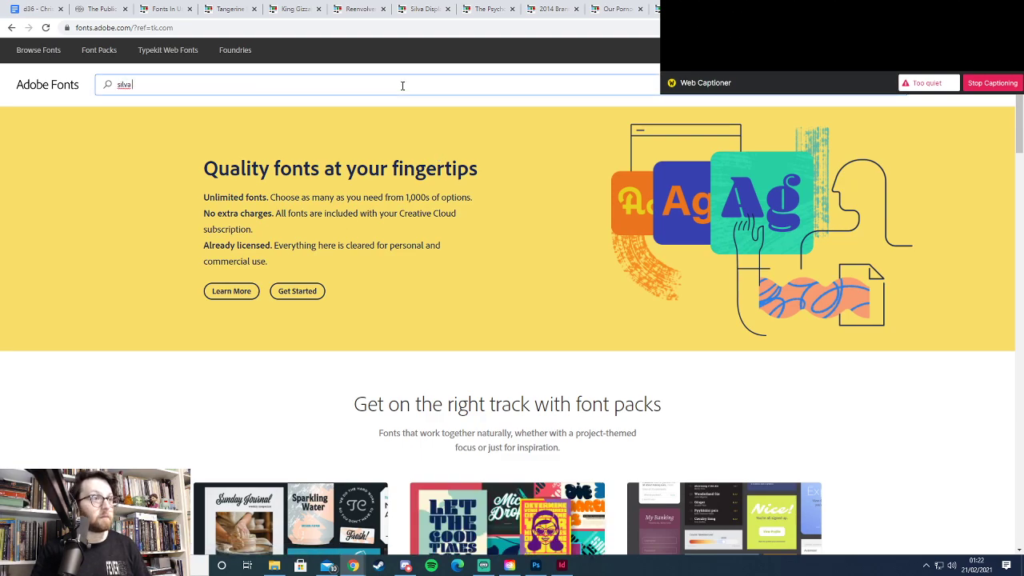
{"action": "key", "text": "Return"}
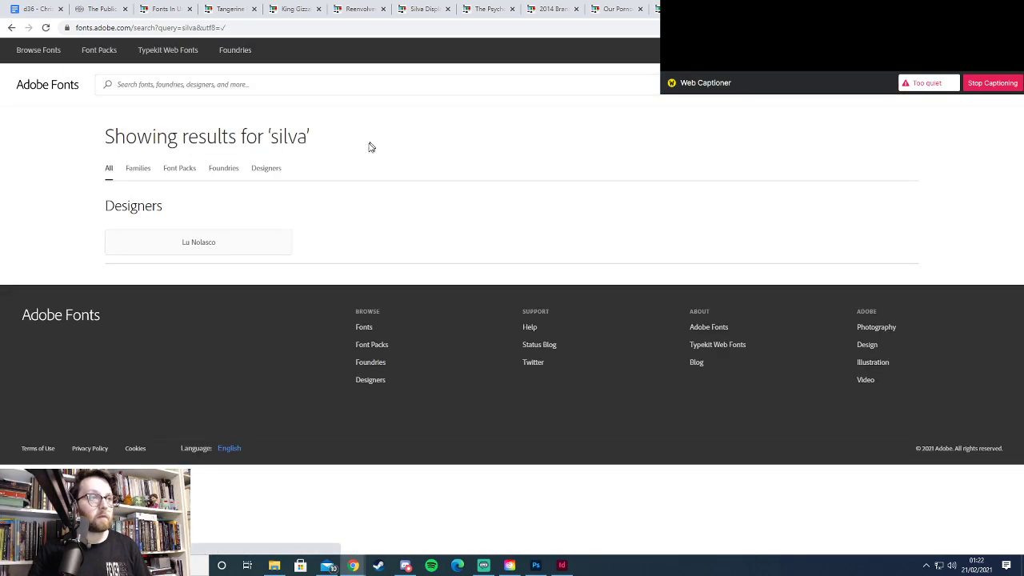
Search Google for "typewolf silva display" and open Typewolf's Domaine Display page
{"action": "left_click", "coordinate": [519, 28]}
{"action": "type", "text": "typewolf "}
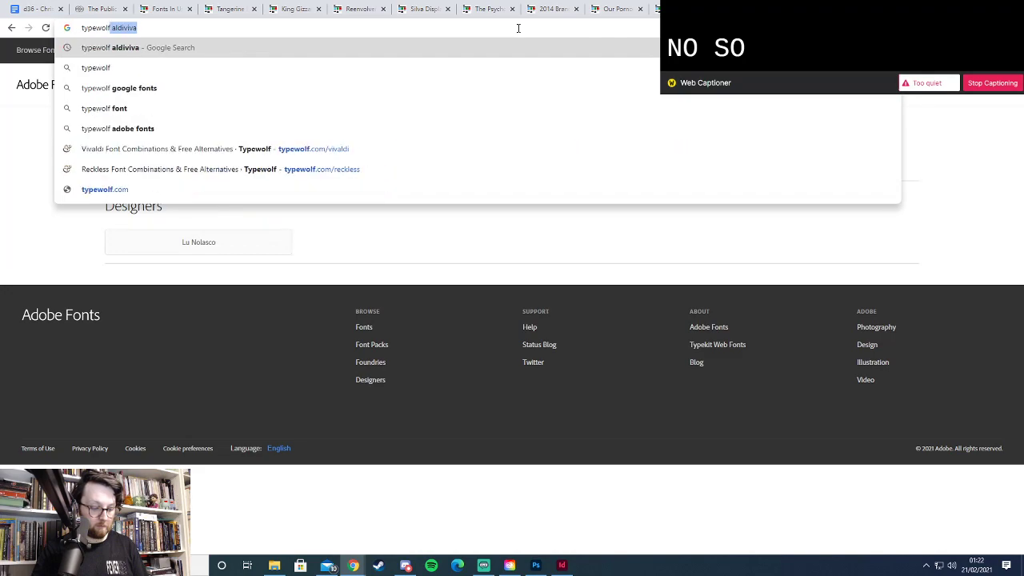
{"action": "type", "text": "silva do"}
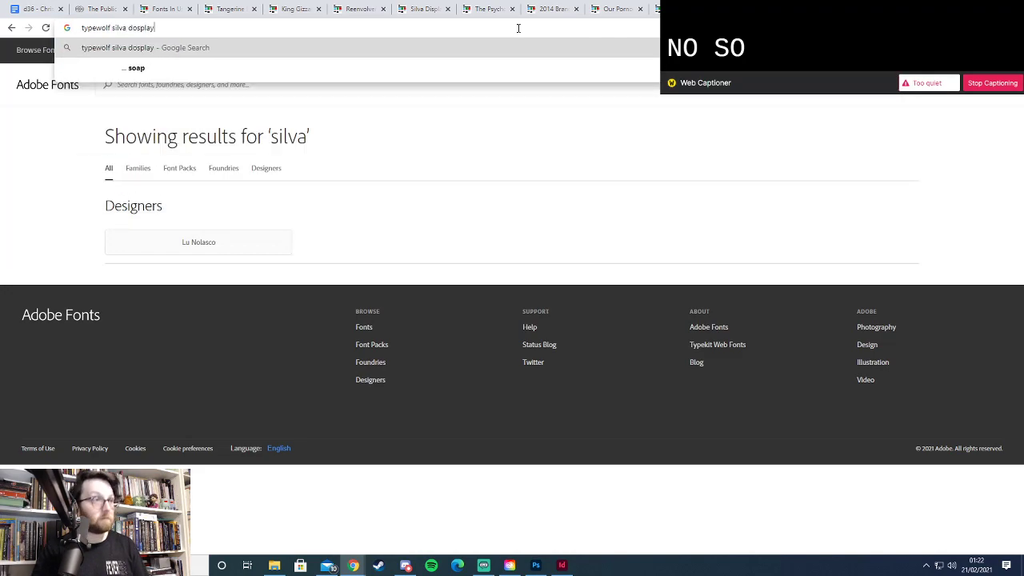
{"action": "key", "text": "BackSpace"}
{"action": "key", "text": "BackSpace"}
{"action": "key", "text": "BackSpace"}
{"action": "key", "text": "BackSpace"}
{"action": "key", "text": "BackSpace"}
{"action": "type", "text": "is"}
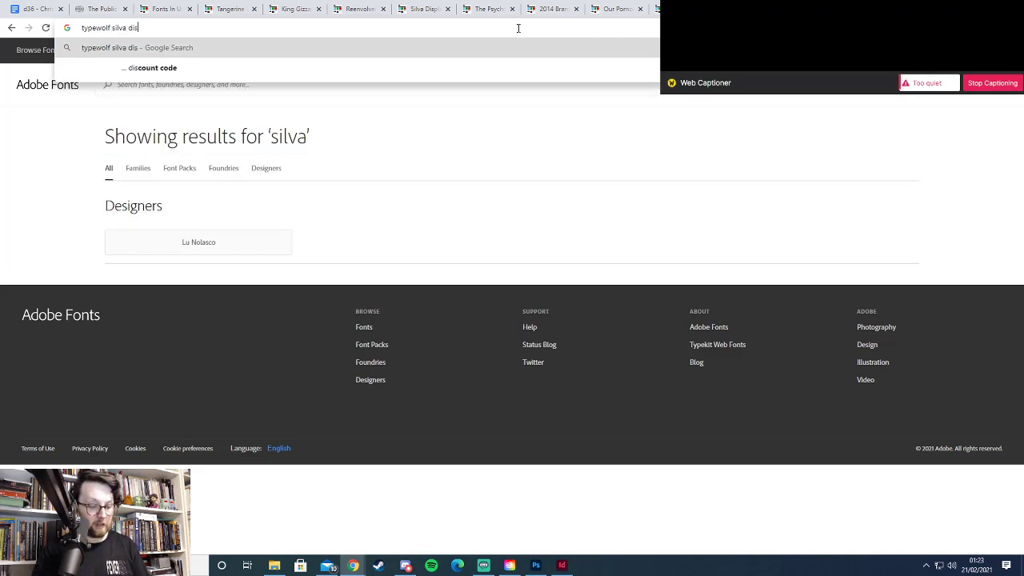
{"action": "type", "text": "play"}
{"action": "key", "text": "Return"}
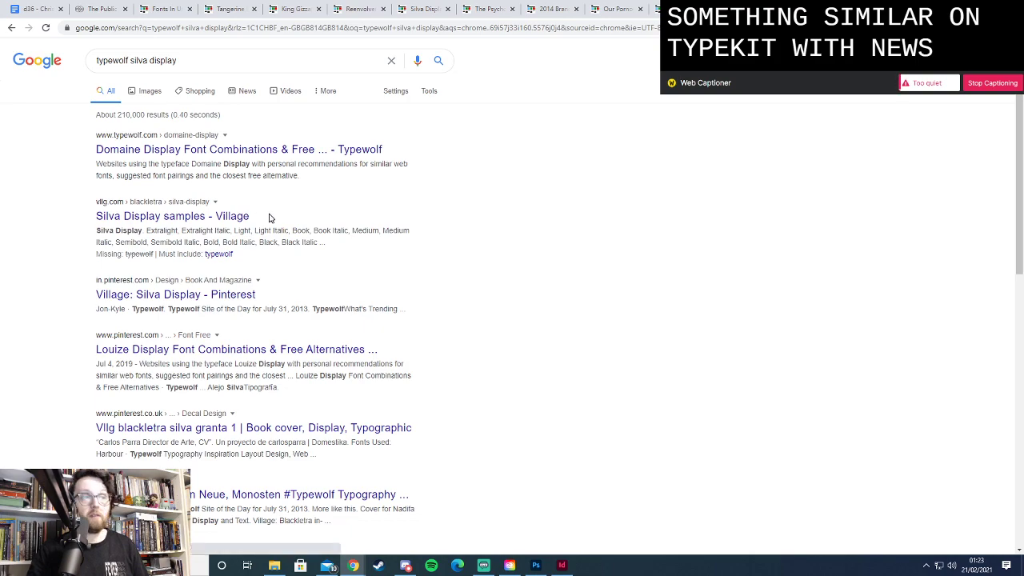
{"action": "left_click", "coordinate": [170, 150]}
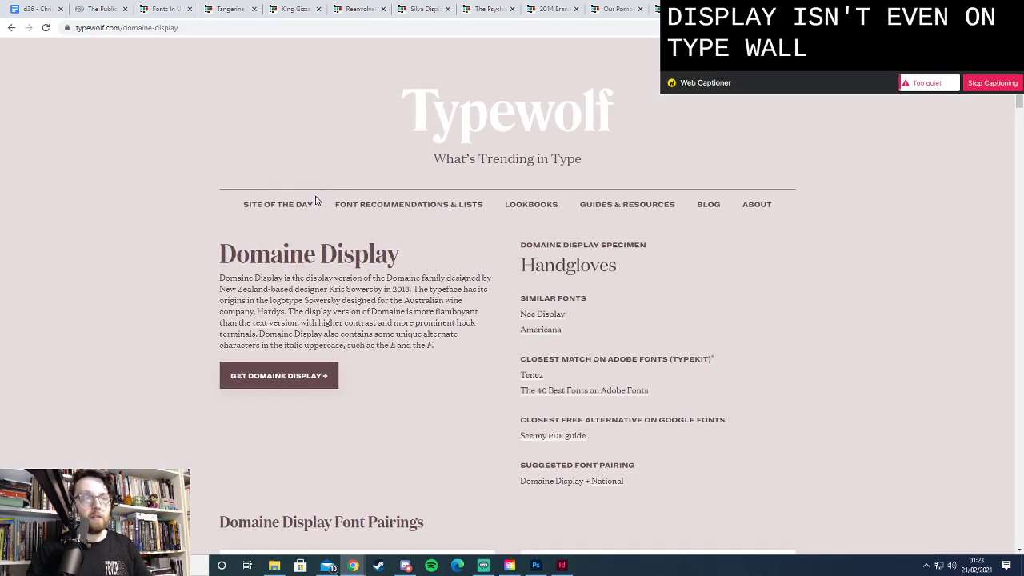
Try to load a Typewolf page for Silva at typewolf.com/silva
{"action": "left_click", "coordinate": [128, 29]}
{"action": "left_click_drag", "start_coordinate": [166, 28], "coordinate": [325, 28]}
{"action": "type", "text": "silva"}
{"action": "key", "text": "Return"}
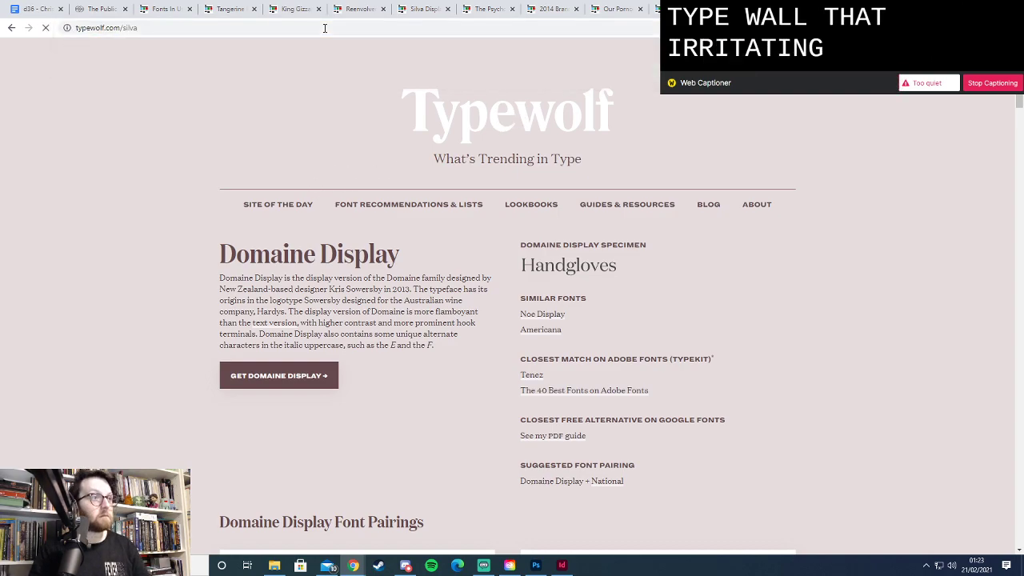
Search Google for "silva display alternative" and open Typewolf's Neue Haas Grotesk page
{"action": "left_click", "coordinate": [325, 28]}
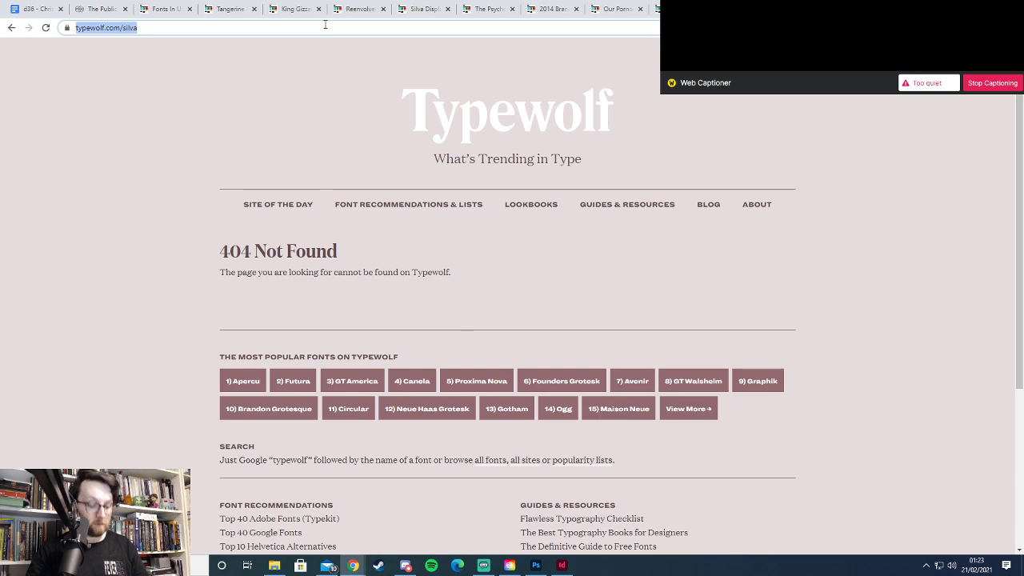
{"action": "type", "text": "silva display al"}
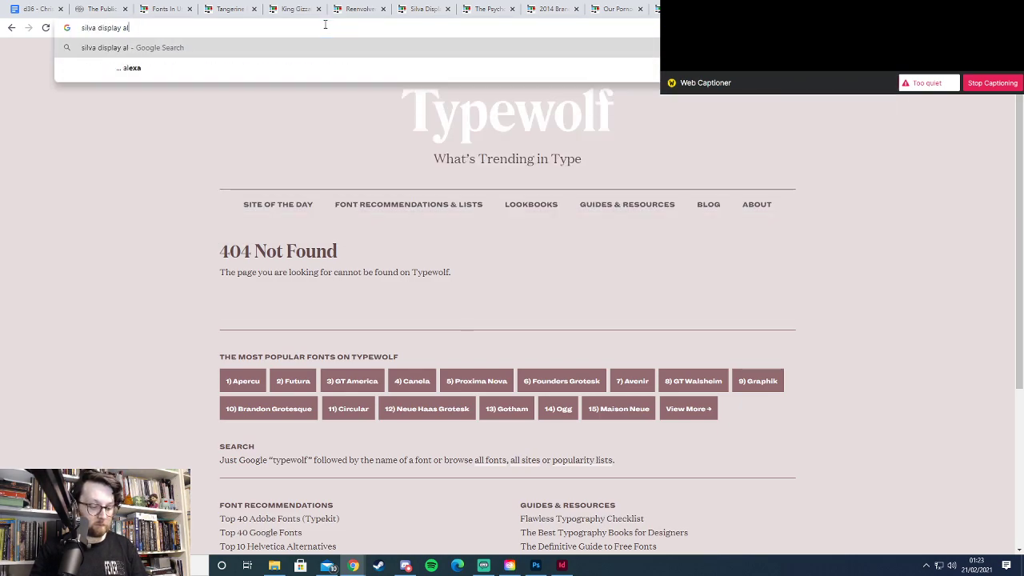
{"action": "type", "text": "ternative"}
{"action": "key", "text": "Return"}
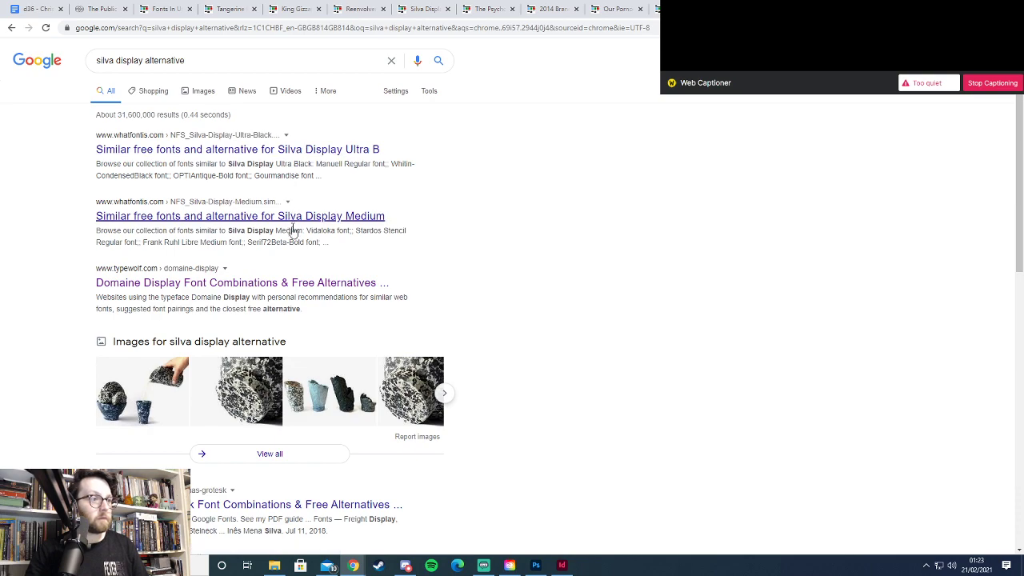
{"action": "scroll", "coordinate": [359, 256], "scroll_direction": "down", "scroll_amount": 1}
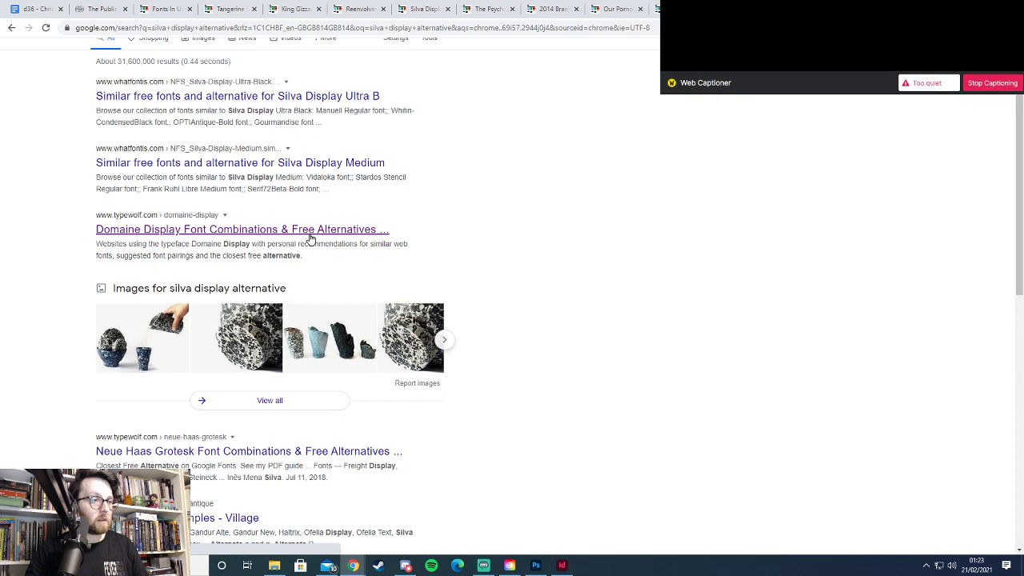
{"action": "left_click", "coordinate": [328, 455]}
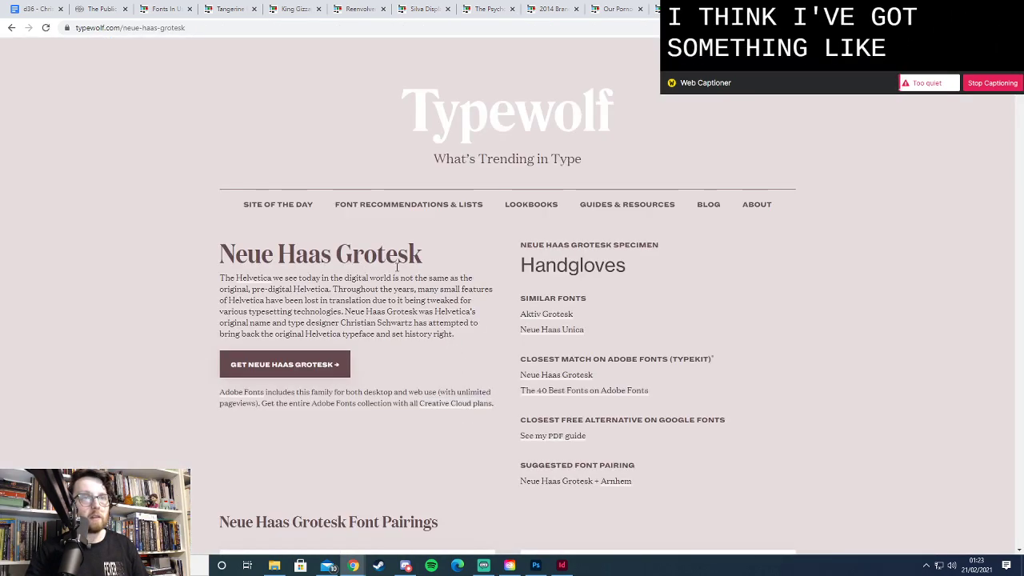
Recheck the Silva Display samples, and open the New Transport typeface page linked in the Reenvolver article
{"action": "left_click", "coordinate": [359, 11]}
{"action": "left_click", "coordinate": [415, 13]}
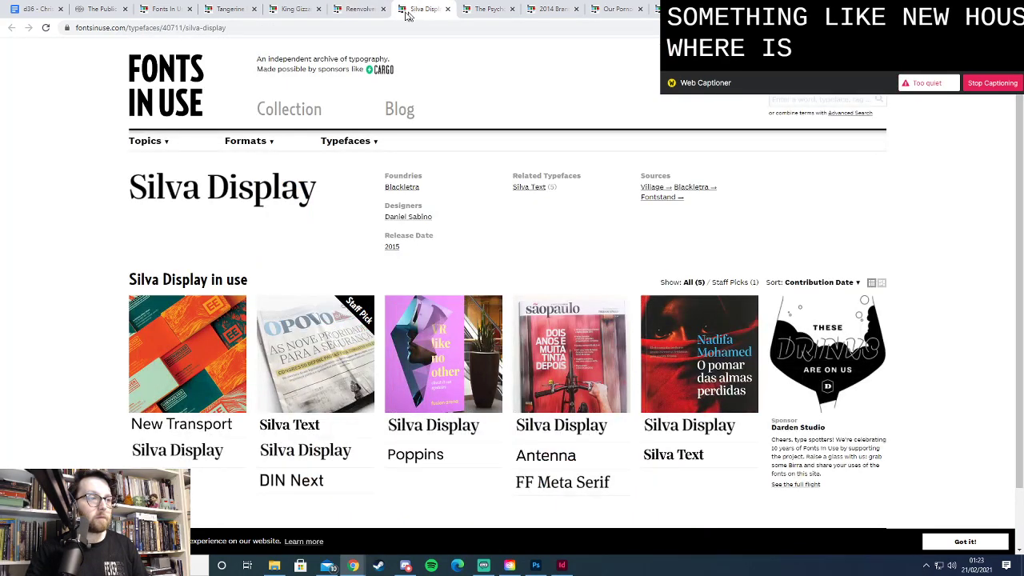
{"action": "left_click", "coordinate": [353, 11]}
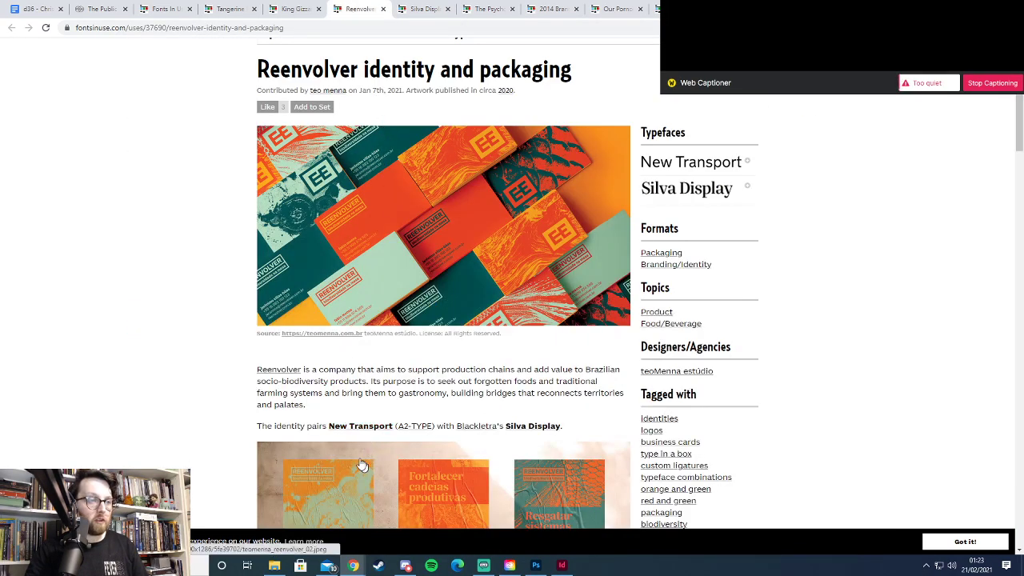
{"action": "left_click", "coordinate": [356, 427]}
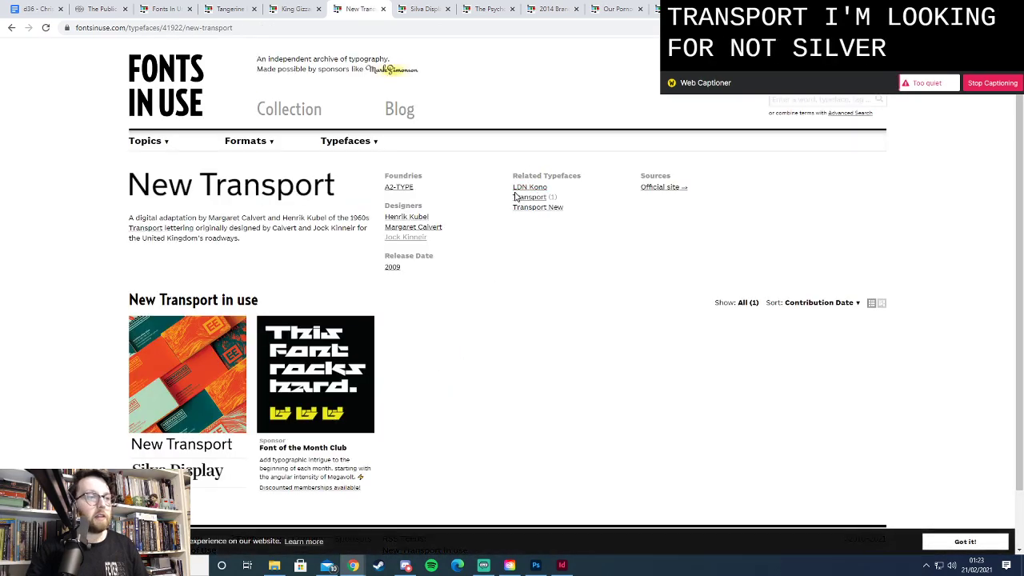
Return to Adobe Fonts and search it for "new transport"
{"action": "key", "text": "ctrl+9"}
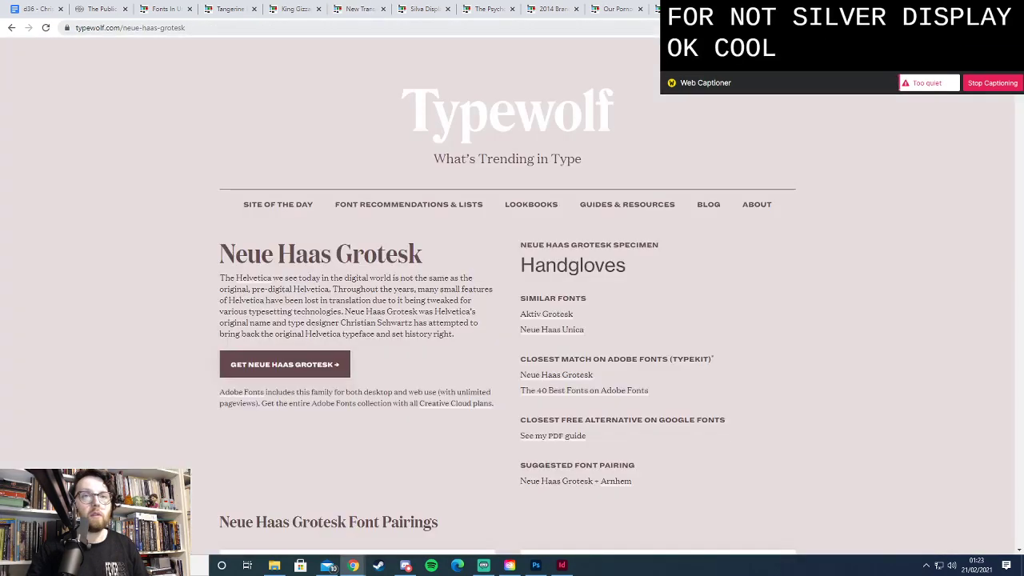
{"action": "key", "text": "ctrl+l"}
{"action": "type", "text": "typek"}
{"action": "key", "text": "Return"}
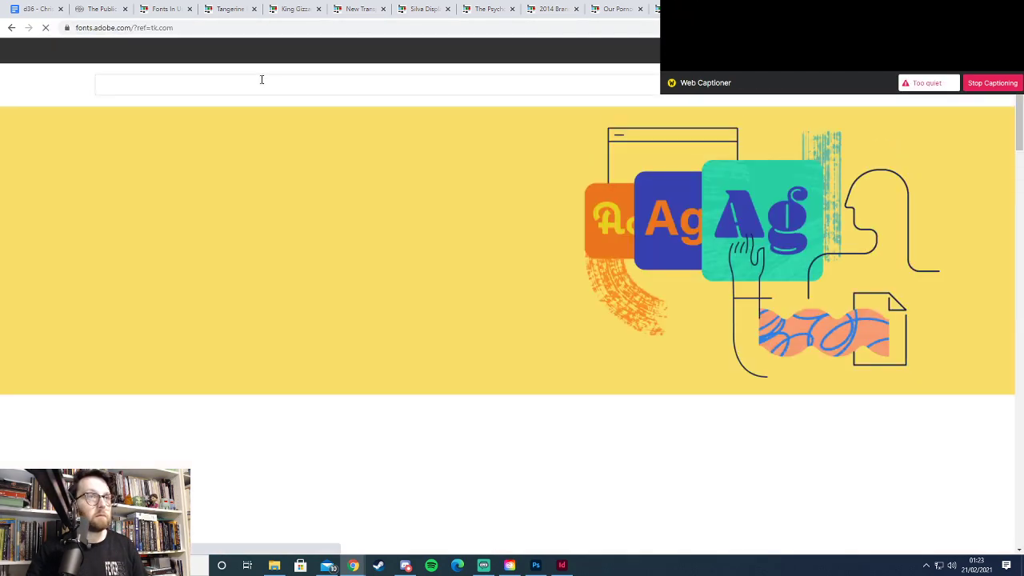
{"action": "left_click", "coordinate": [232, 90]}
{"action": "type", "text": "new transport"}
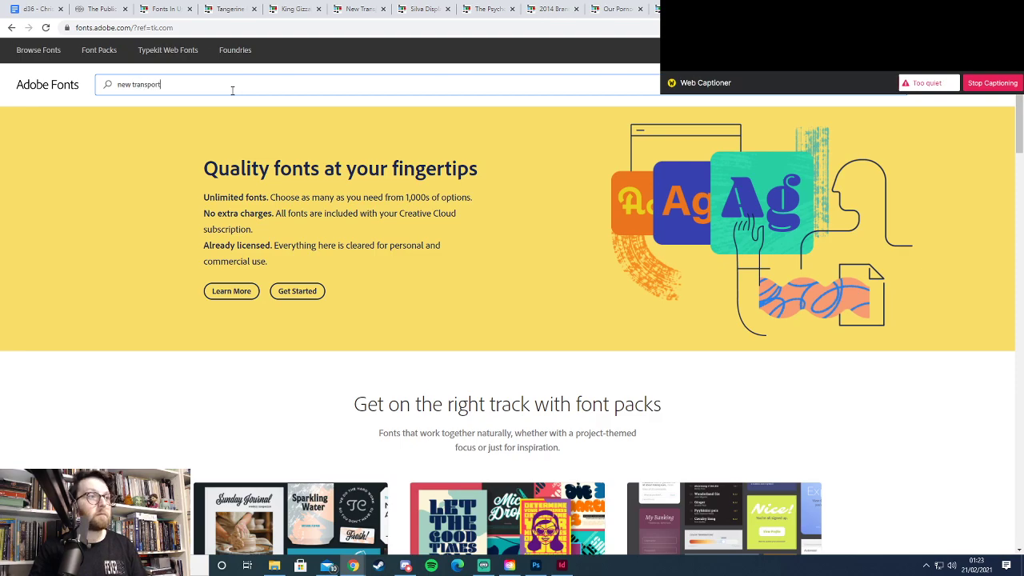
{"action": "key", "text": "Return"}
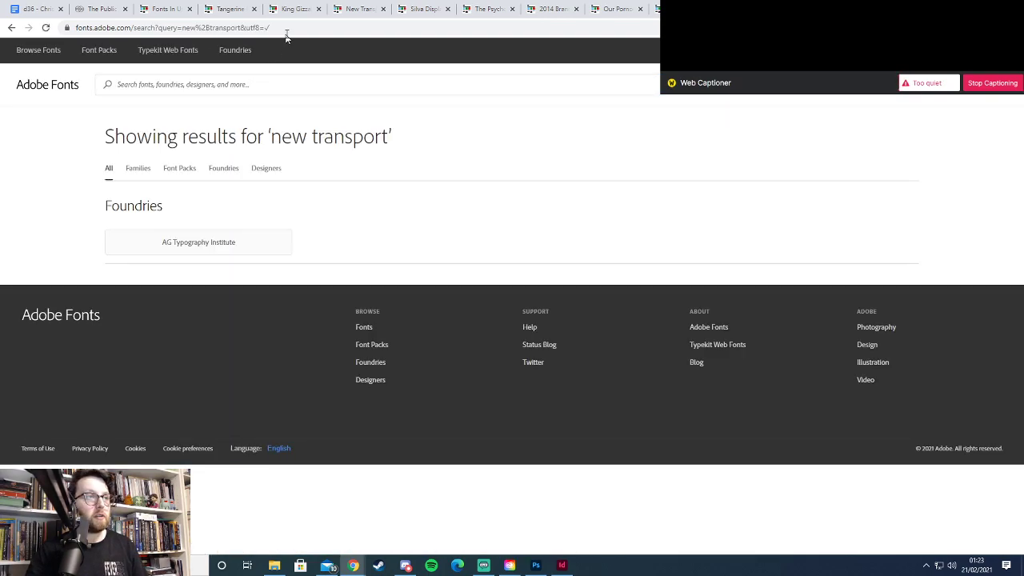
{"action": "left_click", "coordinate": [287, 29]}
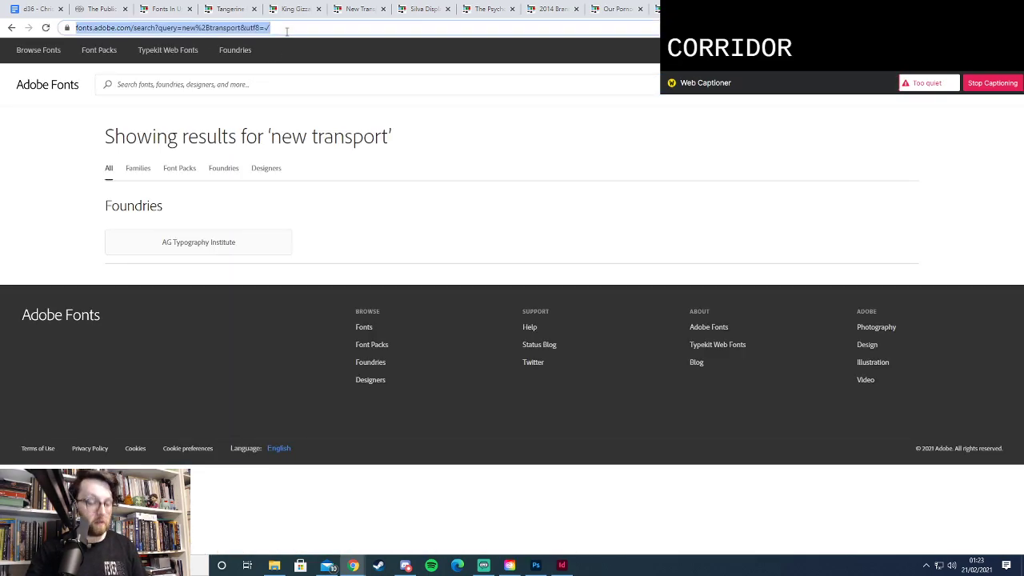
Search Google for "typewolf new transport" and open Typewolf's Transport font page
{"action": "type", "text": "typewolf new transport"}
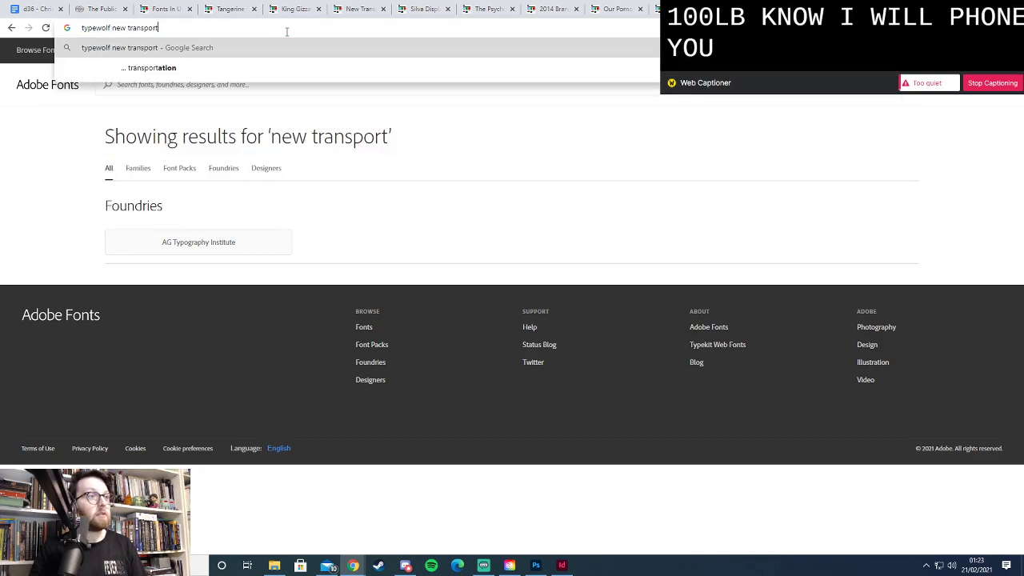
{"action": "key", "text": "Return"}
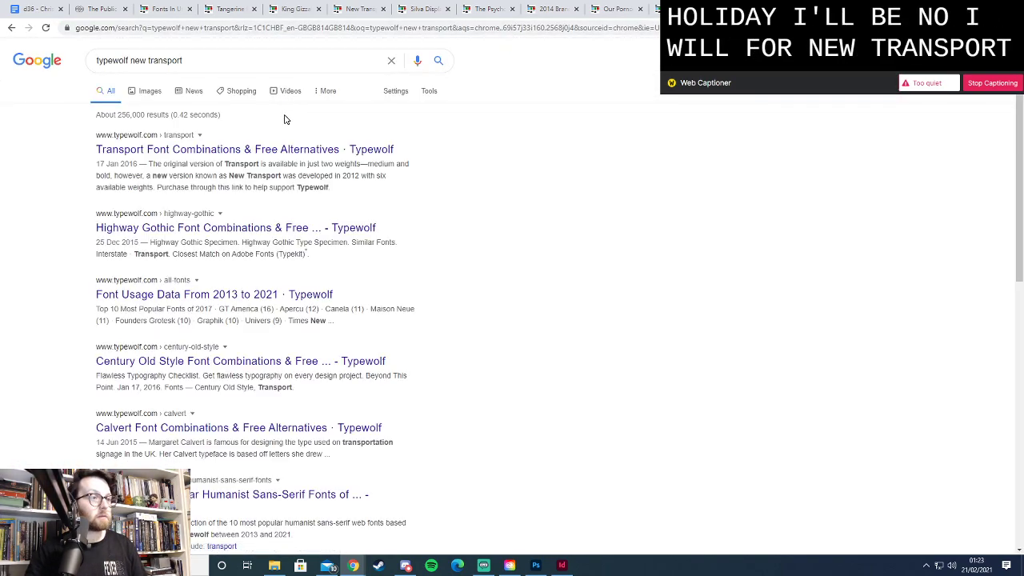
{"action": "left_click", "coordinate": [247, 152]}
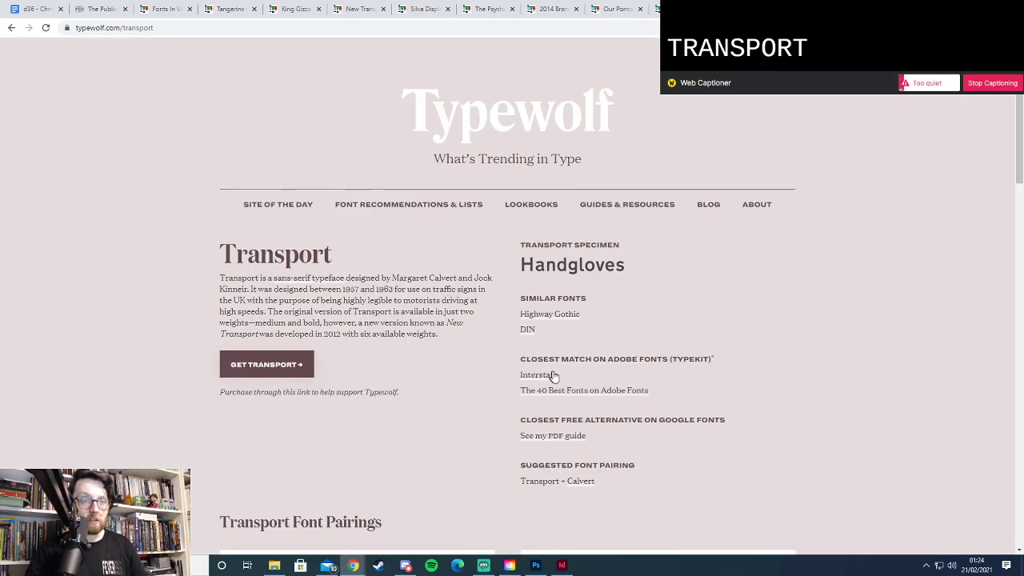
Look up Interstate, Typewolf's closest Adobe Fonts match for Transport, by searching Adobe Fonts for "interstate", and open the Interstate family
{"action": "left_click", "coordinate": [551, 376]}
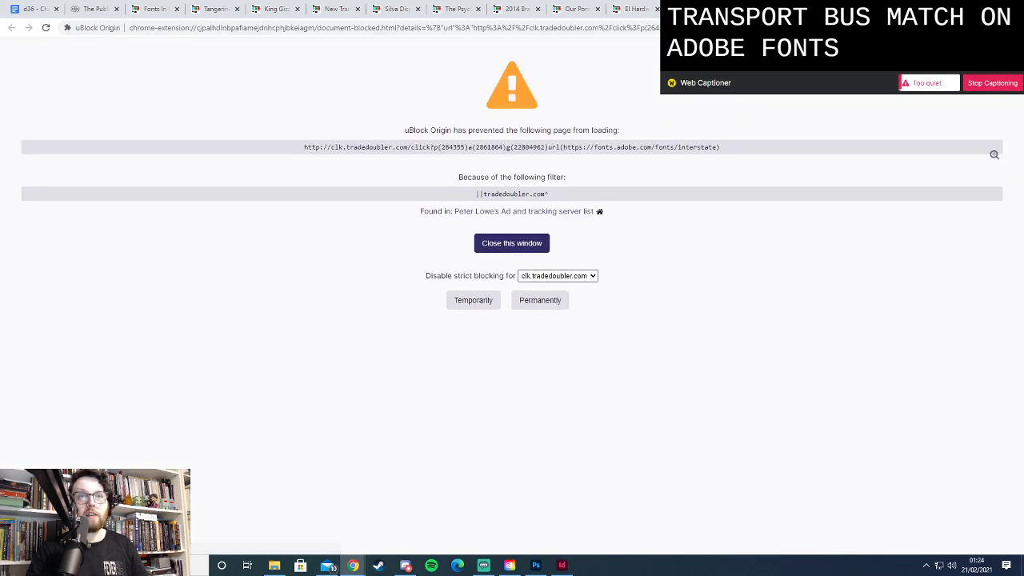
{"action": "key", "text": "ctrl+w"}
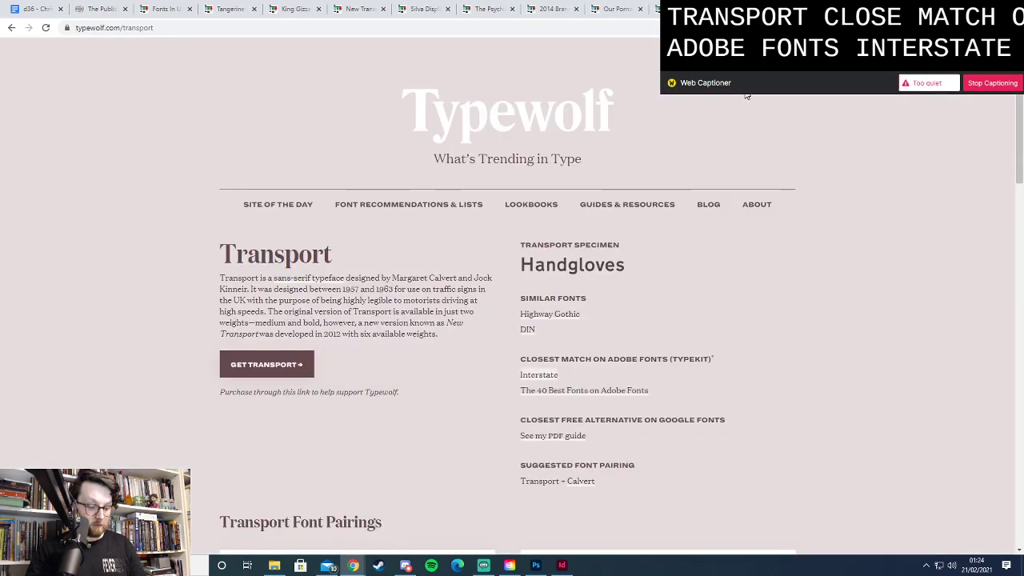
{"action": "key", "text": "ctrl+t"}
{"action": "type", "text": "typekit"}
{"action": "key", "text": "Return"}
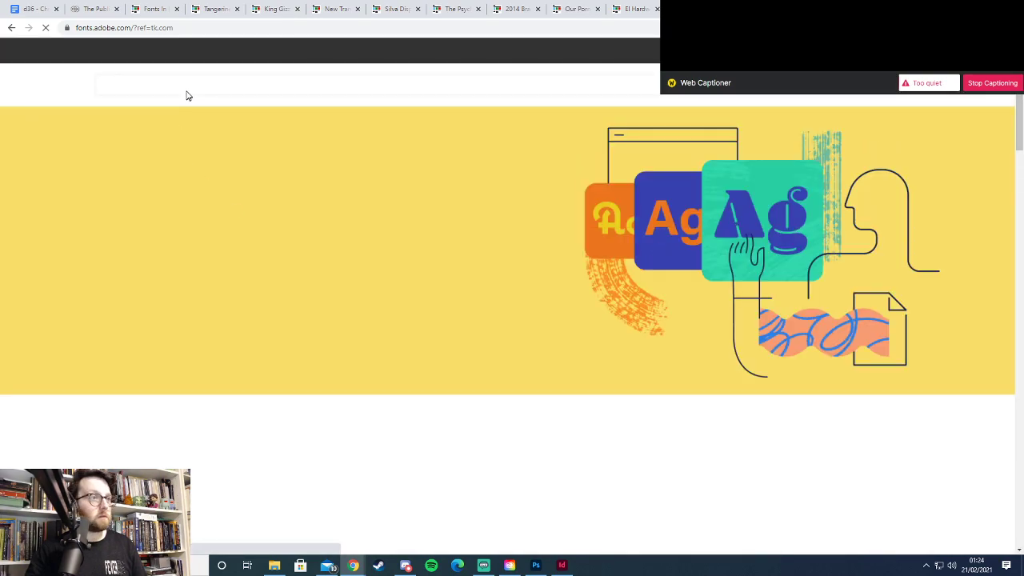
{"action": "left_click", "coordinate": [188, 86]}
{"action": "type", "text": "i"}
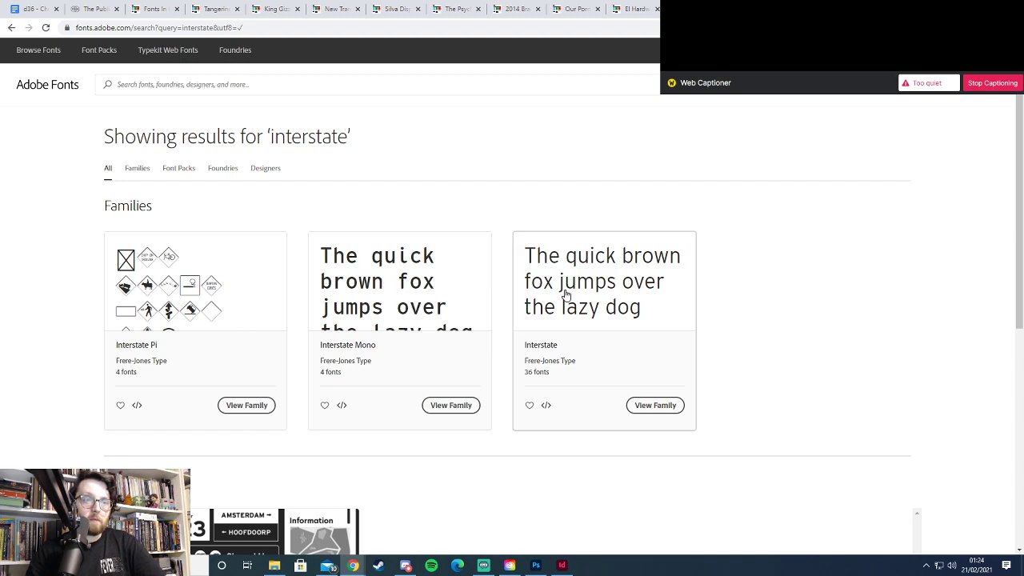
{"action": "left_click", "coordinate": [599, 282]}
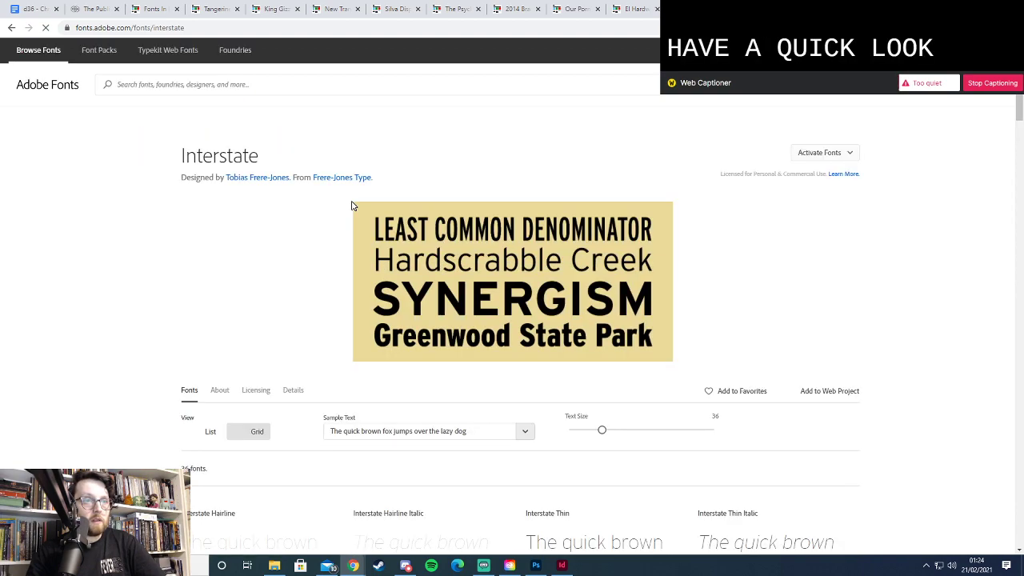
Set the Interstate family's sample text to "LURE" and compare the regular, black and compressed styles
{"action": "triple_click", "coordinate": [440, 430]}
{"action": "type", "text": "E"}
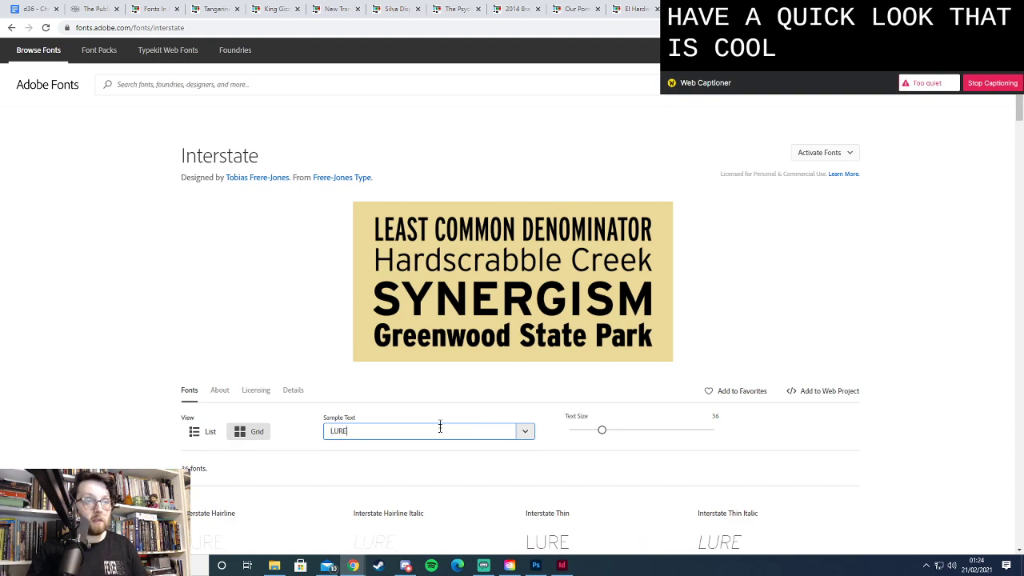
{"action": "scroll", "coordinate": [448, 400], "scroll_direction": "down", "scroll_amount": 5}
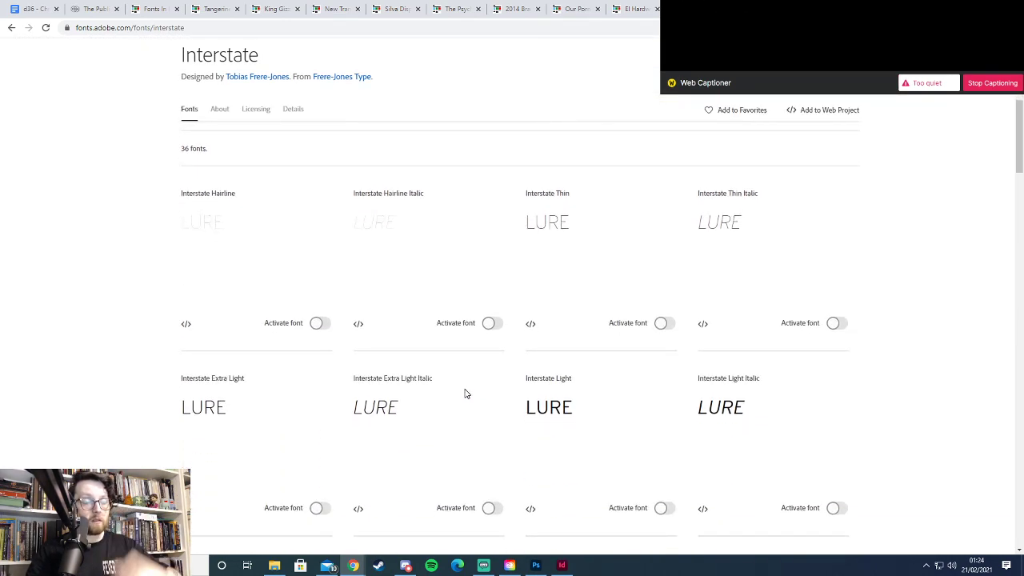
{"action": "scroll", "coordinate": [467, 393], "scroll_direction": "down", "scroll_amount": 4}
{"action": "scroll", "coordinate": [466, 394], "scroll_direction": "down", "scroll_amount": 1}
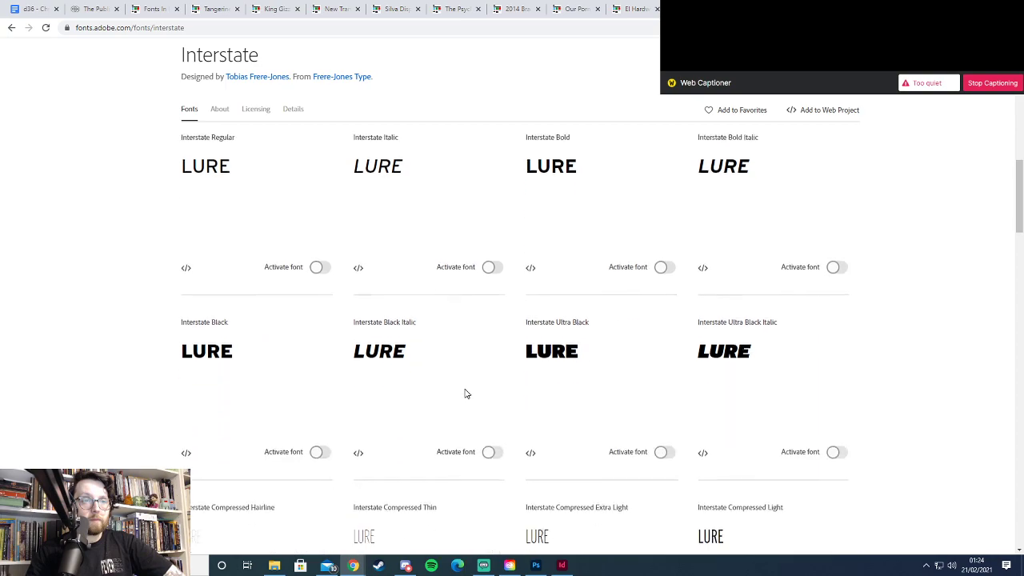
{"action": "scroll", "coordinate": [467, 394], "scroll_direction": "down", "scroll_amount": 1}
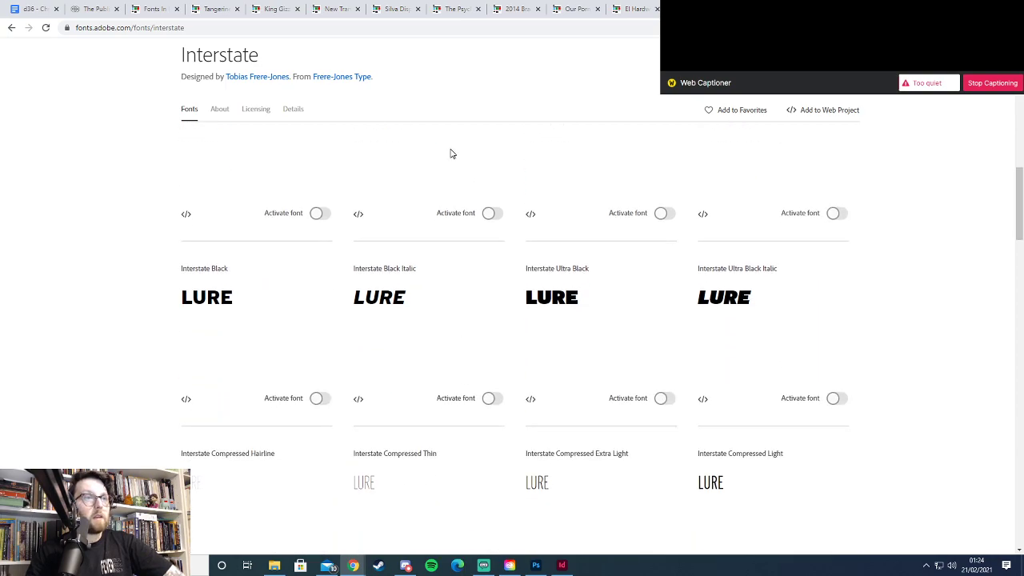
Close the Silva Display page and reopen the Reenvolver identity article from the New Transport page to review its artwork and lettering
{"action": "left_click", "coordinate": [386, 9]}
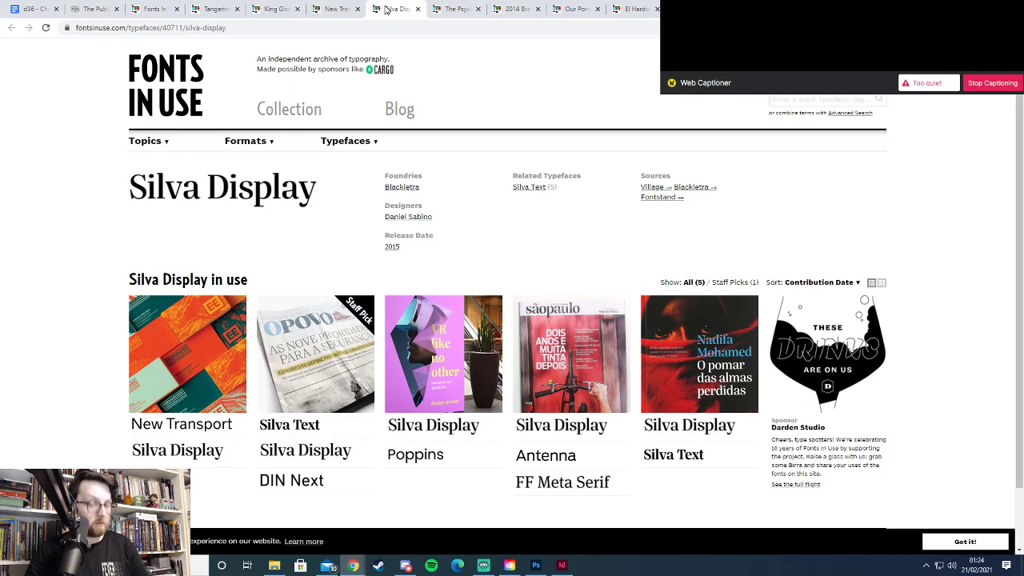
{"action": "left_click", "coordinate": [418, 8]}
{"action": "left_click", "coordinate": [356, 8]}
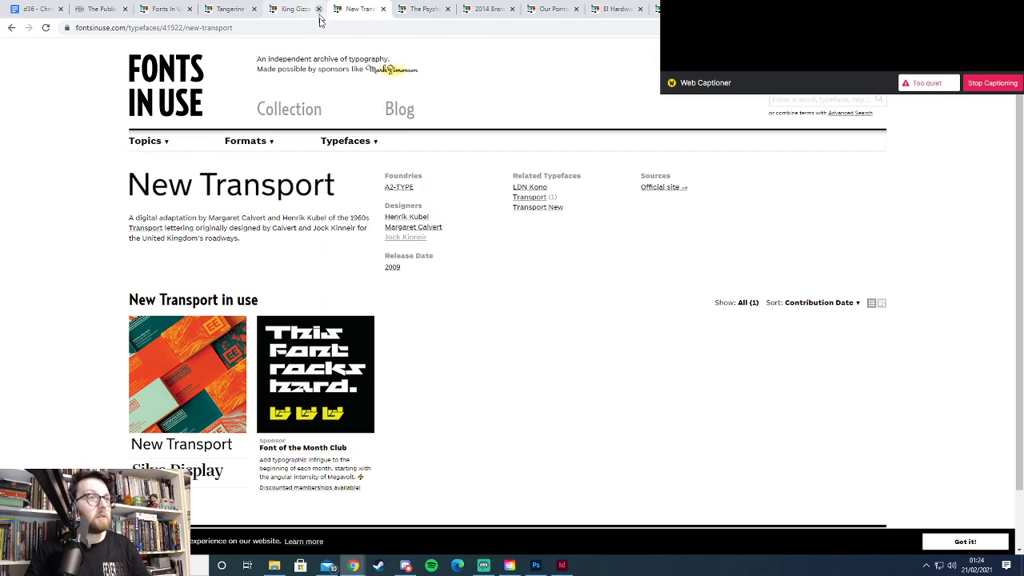
{"action": "left_click", "coordinate": [185, 386]}
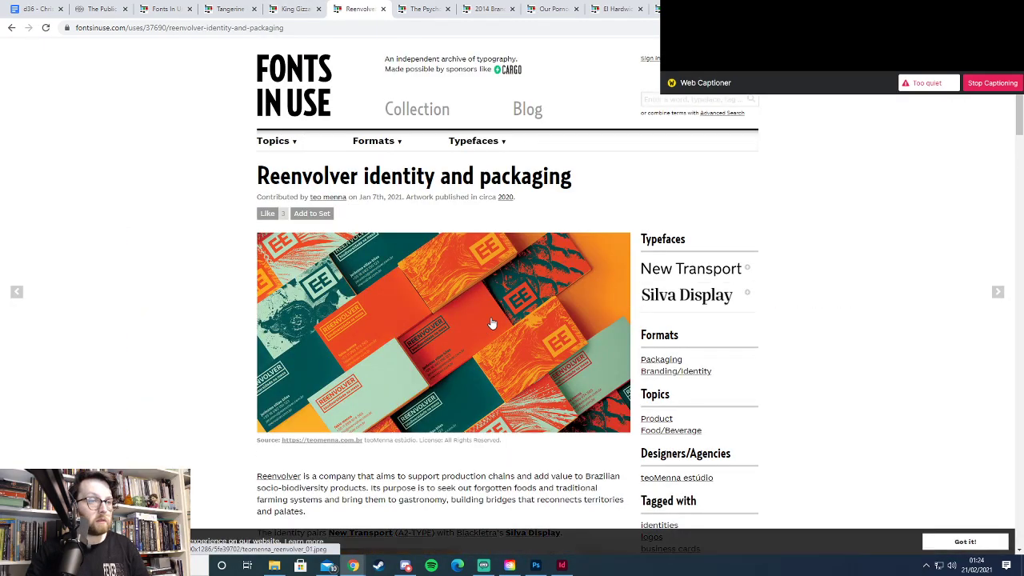
{"action": "scroll", "coordinate": [487, 326], "scroll_direction": "down", "scroll_amount": 8}
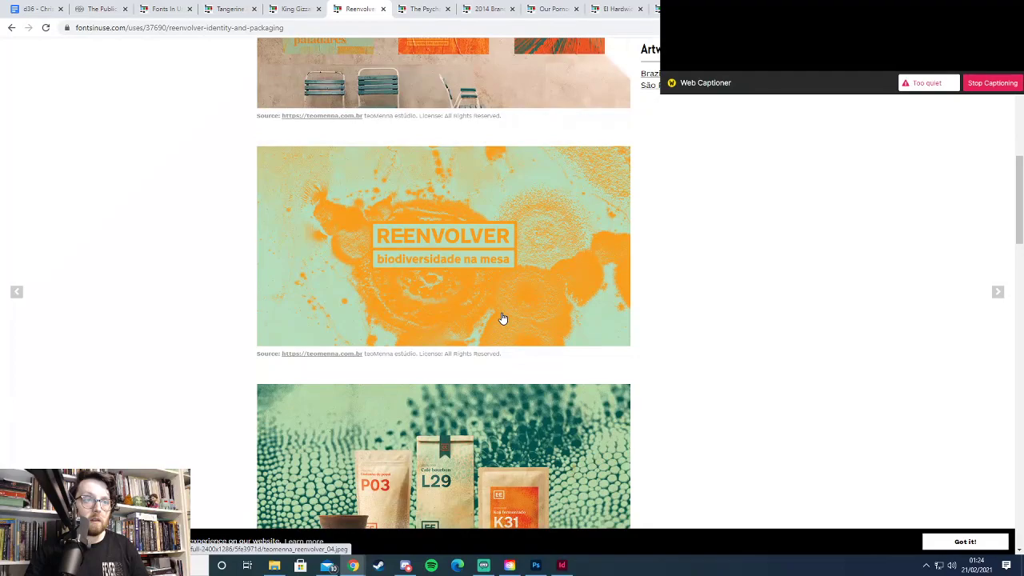
{"action": "scroll", "coordinate": [502, 318], "scroll_direction": "down", "scroll_amount": 3}
{"action": "scroll", "coordinate": [503, 318], "scroll_direction": "down", "scroll_amount": 3}
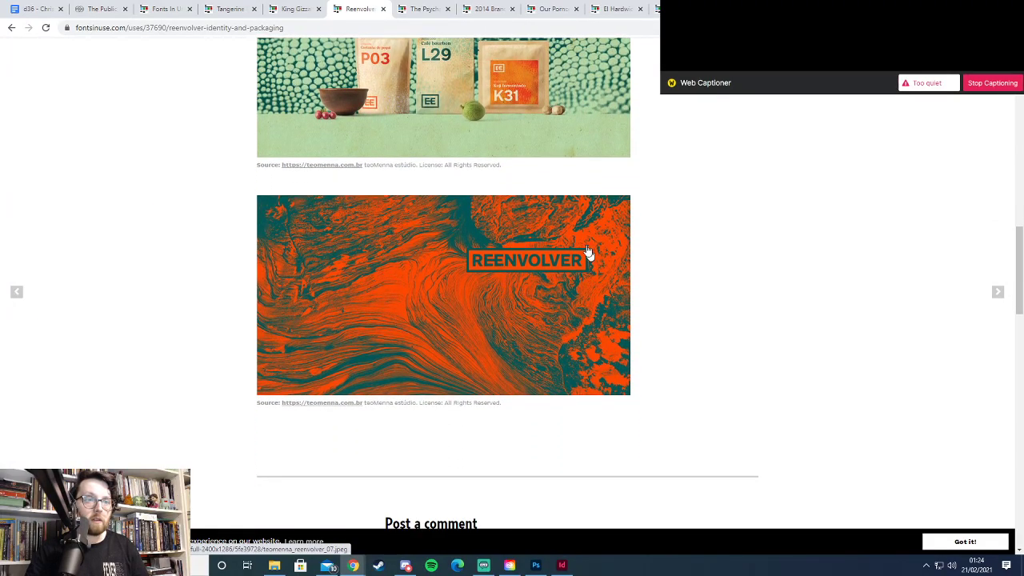
{"action": "scroll", "coordinate": [488, 273], "scroll_direction": "up", "scroll_amount": 13}
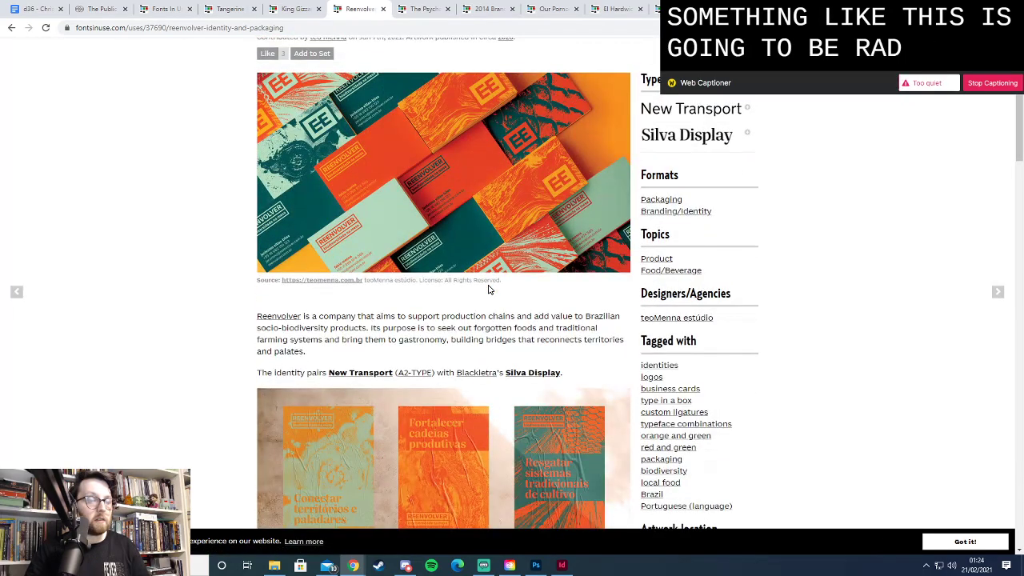
{"action": "scroll", "coordinate": [489, 289], "scroll_direction": "down", "scroll_amount": 13}
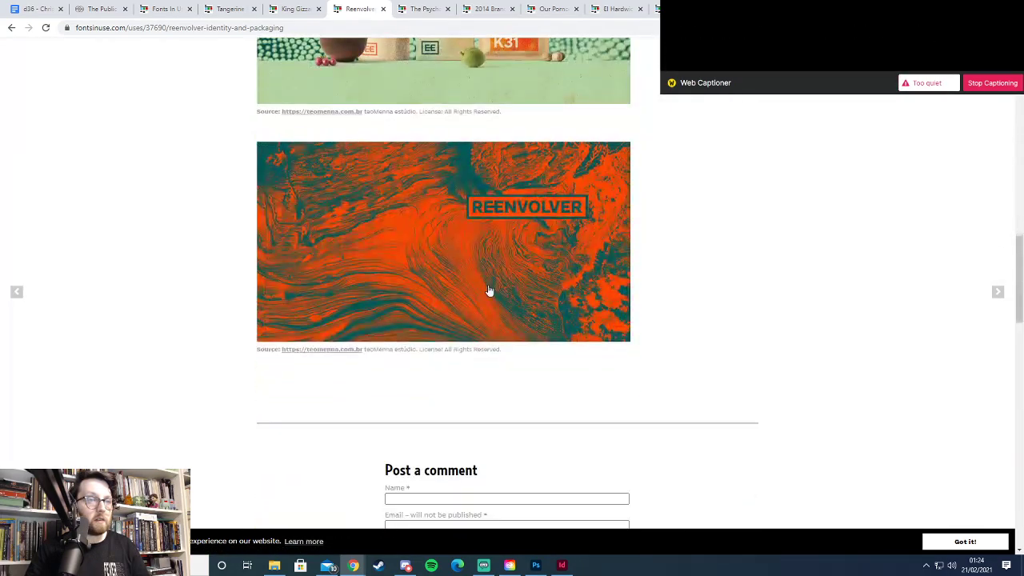
Activate Interstate Black and Interstate Compressed Black on Adobe Fonts, and look through the family's condensed styles
{"action": "left_click", "coordinate": [685, 8]}
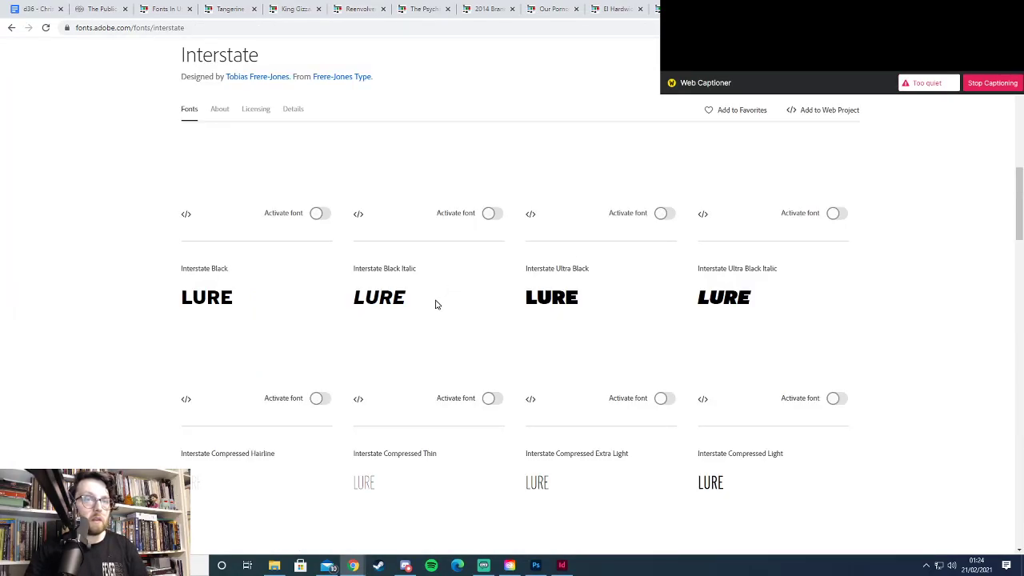
{"action": "left_click", "coordinate": [318, 398]}
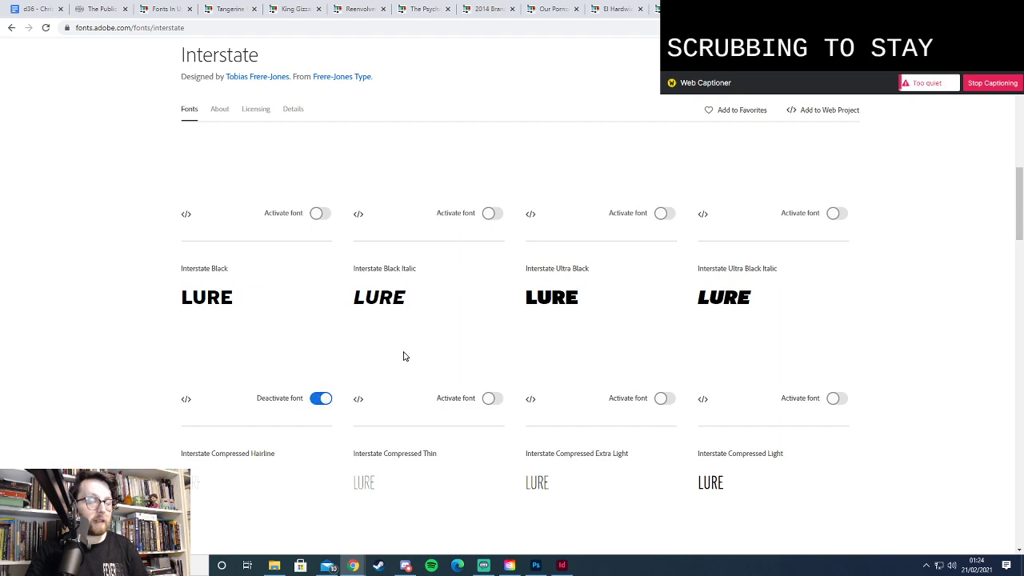
{"action": "scroll", "coordinate": [501, 318], "scroll_direction": "down", "scroll_amount": 2}
{"action": "scroll", "coordinate": [501, 318], "scroll_direction": "down", "scroll_amount": 3}
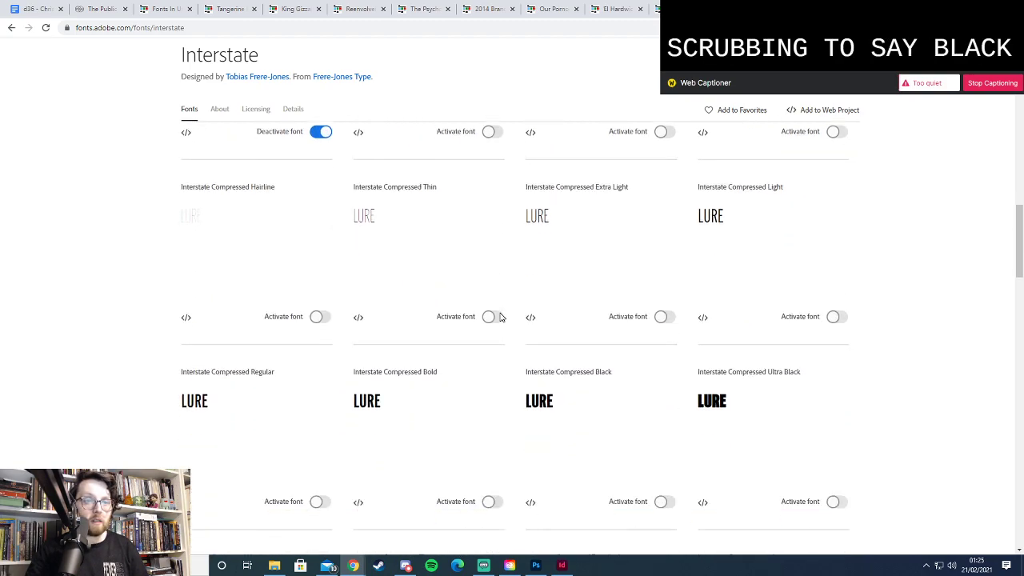
{"action": "scroll", "coordinate": [501, 318], "scroll_direction": "up", "scroll_amount": 4}
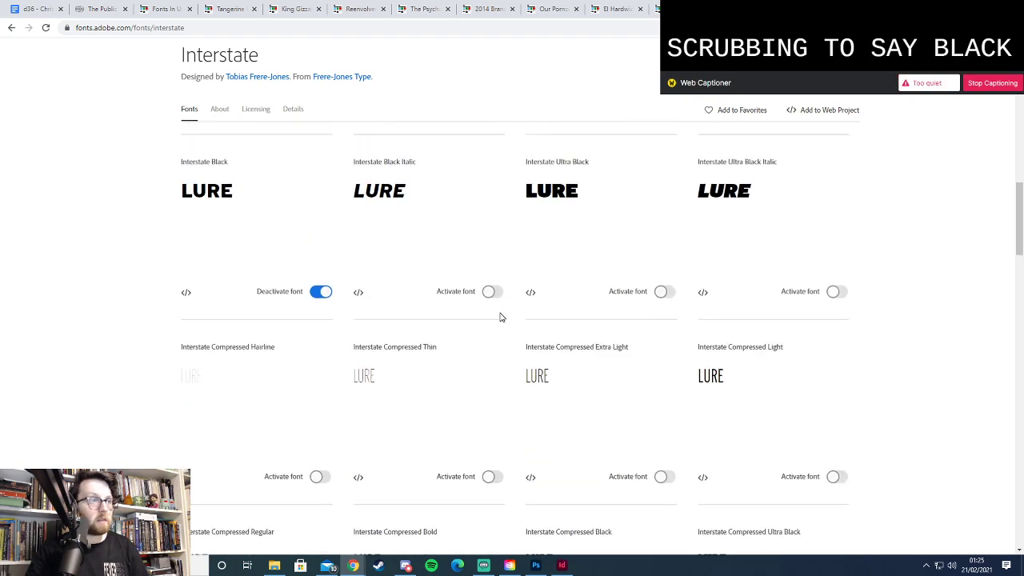
{"action": "scroll", "coordinate": [501, 317], "scroll_direction": "down", "scroll_amount": 5}
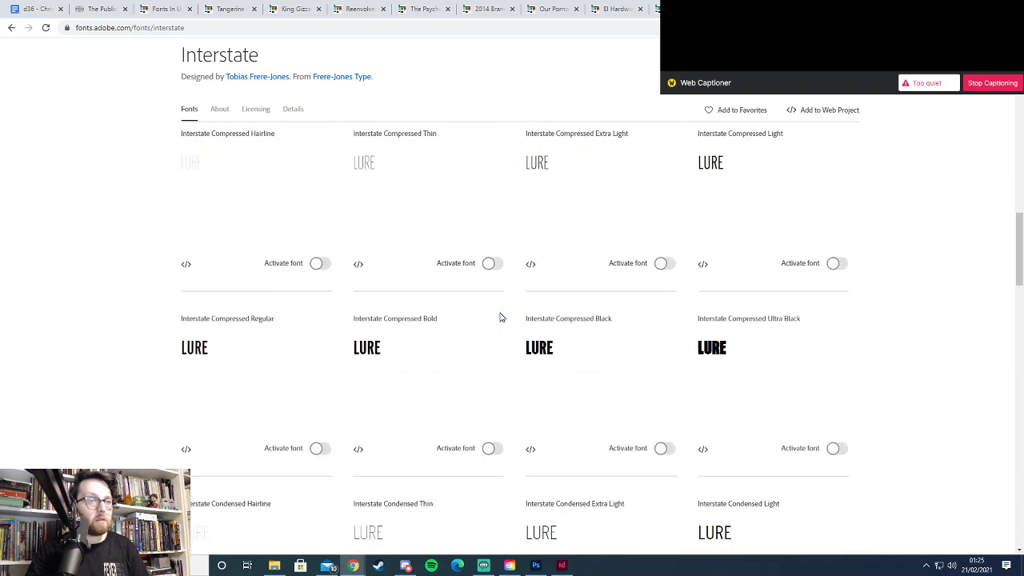
{"action": "left_click", "coordinate": [663, 342]}
{"action": "scroll", "coordinate": [602, 299], "scroll_direction": "down", "scroll_amount": 2}
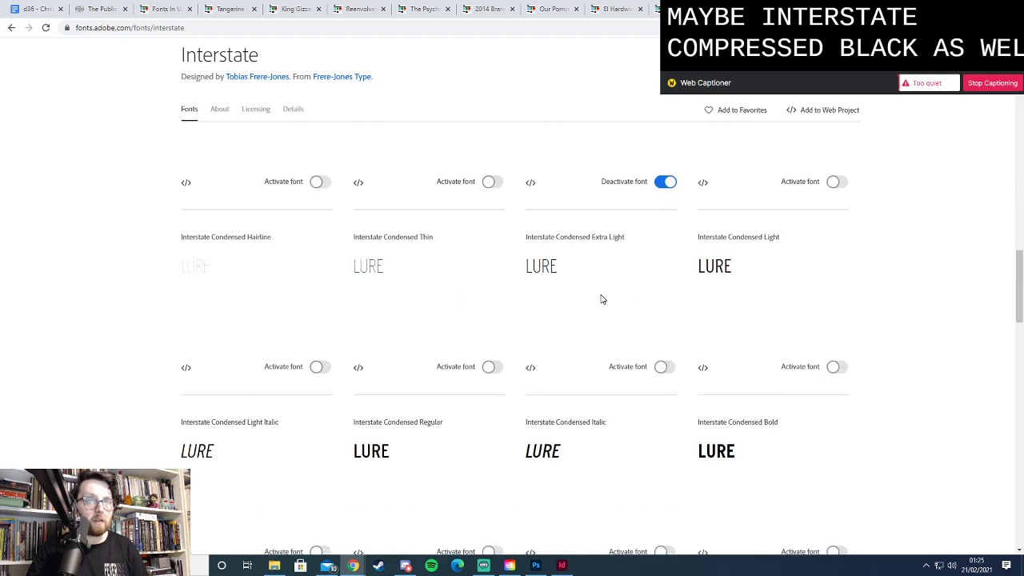
{"action": "scroll", "coordinate": [601, 299], "scroll_direction": "down", "scroll_amount": 3}
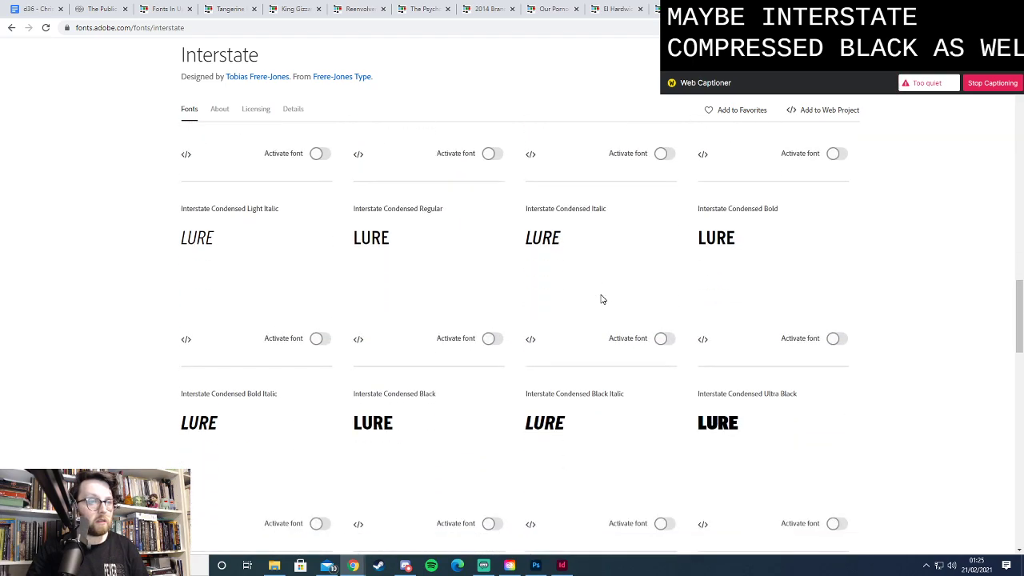
{"action": "scroll", "coordinate": [602, 299], "scroll_direction": "down", "scroll_amount": 6}
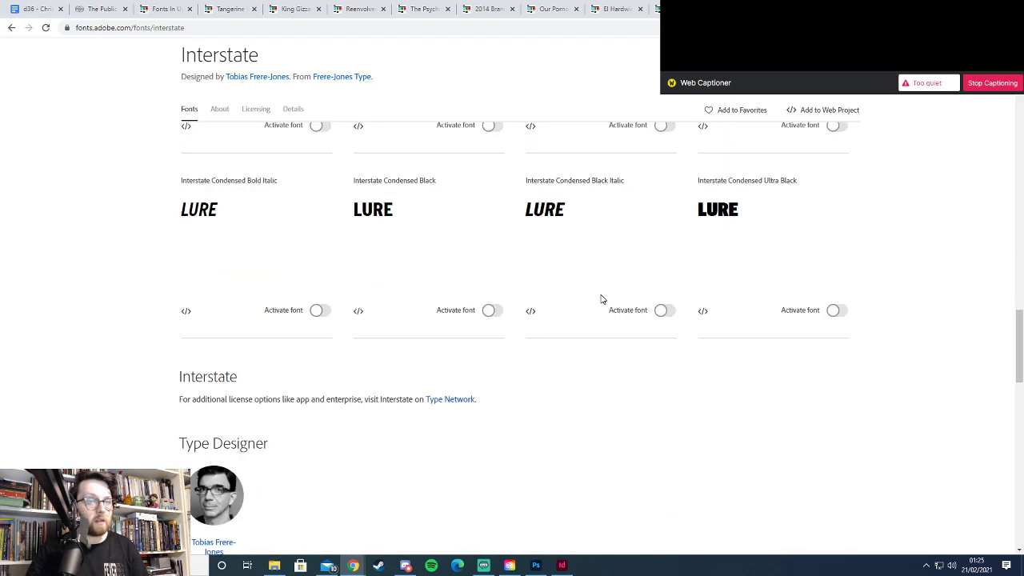
Switch to Photoshop's Bissette-Haemomancer-Page3.psd, search the Type tool's fonts for "int", and return to the Interstate page in Chrome
{"action": "left_click", "coordinate": [562, 565]}
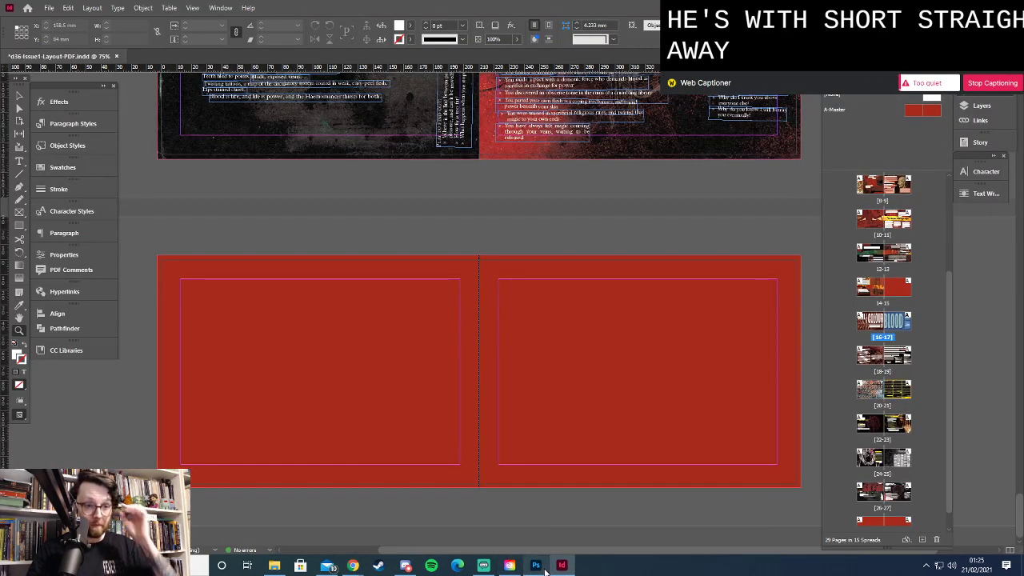
{"action": "key", "text": "alt+Tab"}
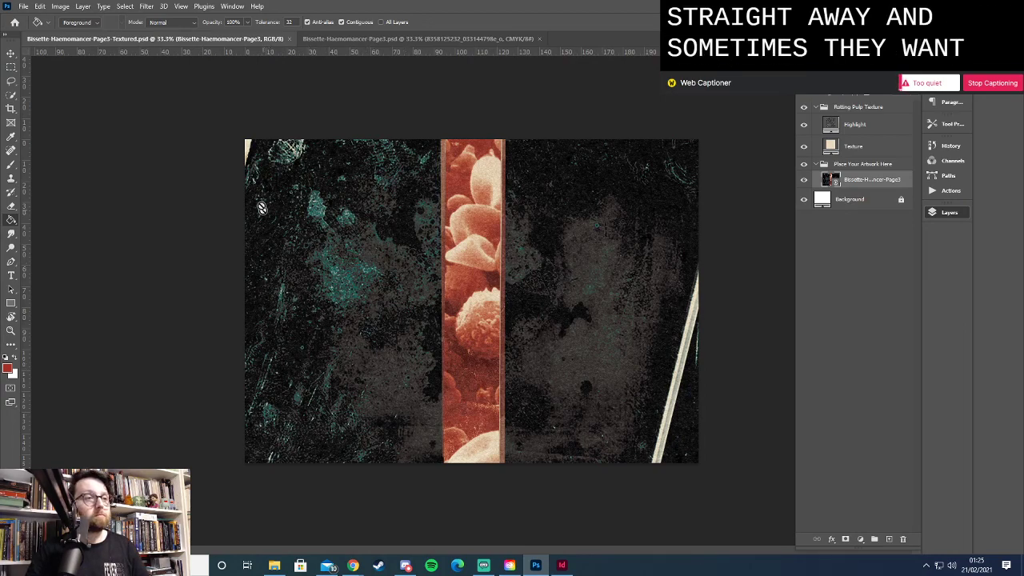
{"action": "left_click", "coordinate": [337, 38]}
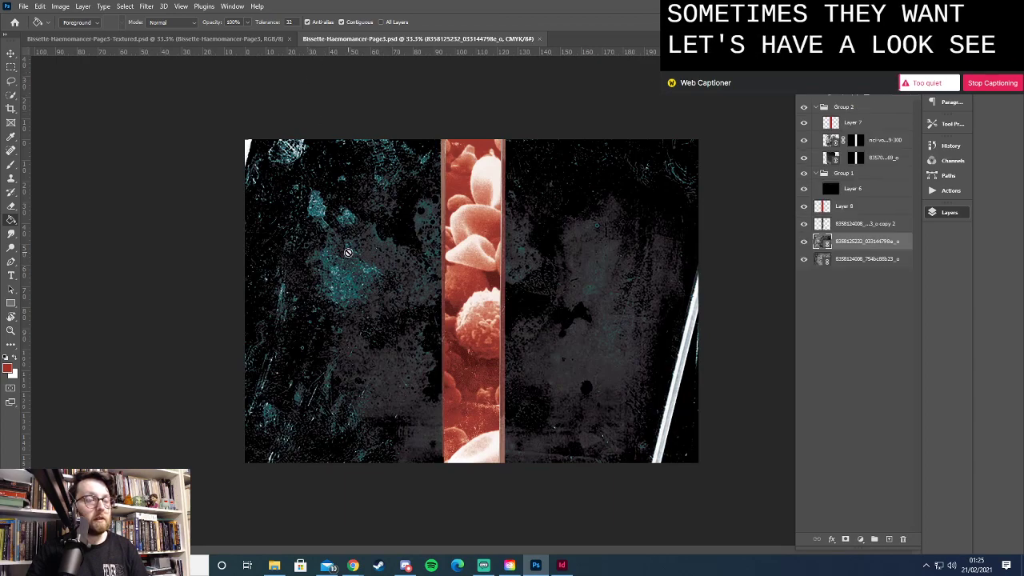
{"action": "key", "text": "t"}
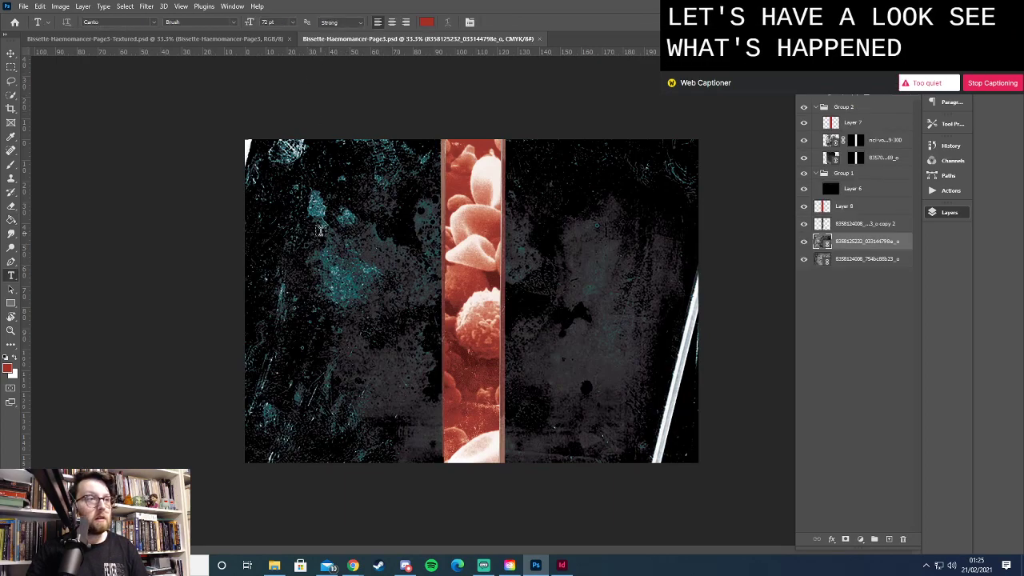
{"action": "left_click", "coordinate": [120, 22]}
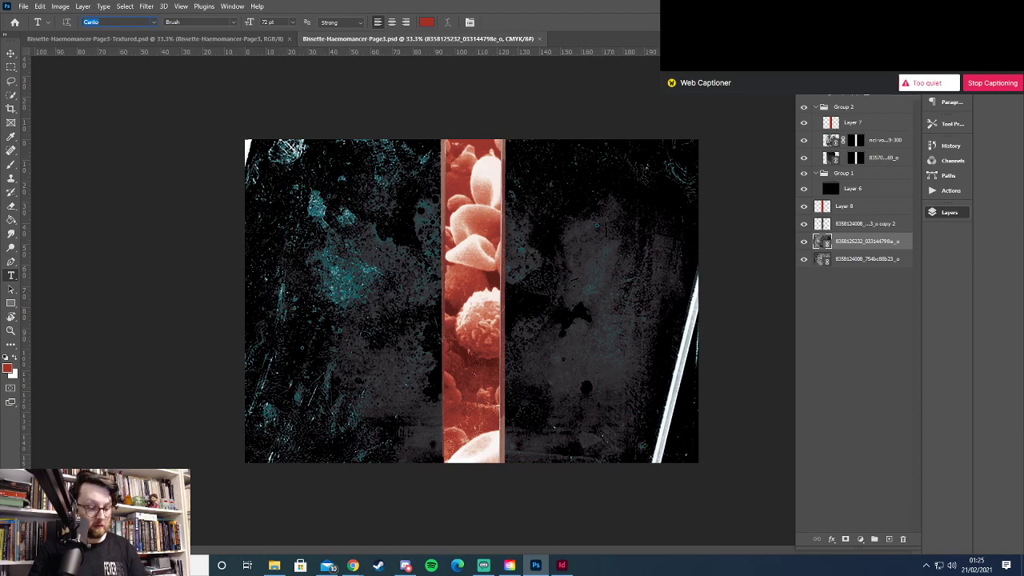
{"action": "type", "text": "int"}
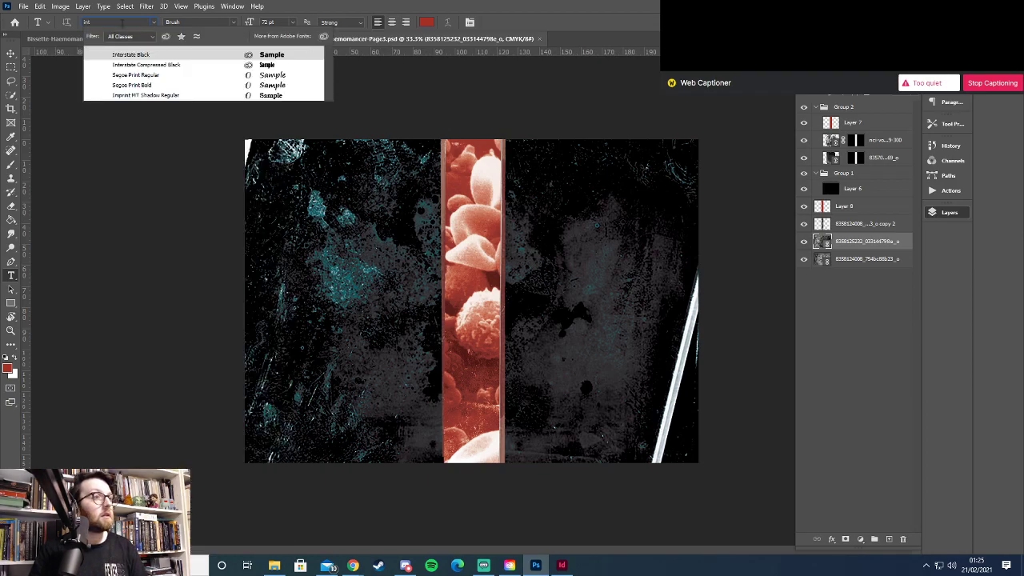
{"action": "key", "text": "Escape"}
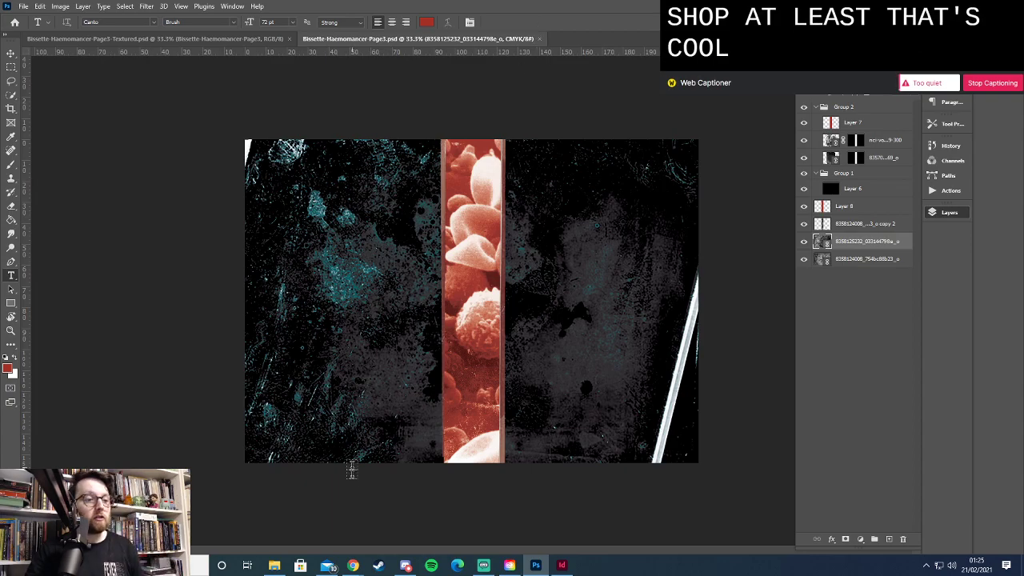
{"action": "mouse_move", "coordinate": [353, 566]}
{"action": "left_click", "coordinate": [338, 526]}
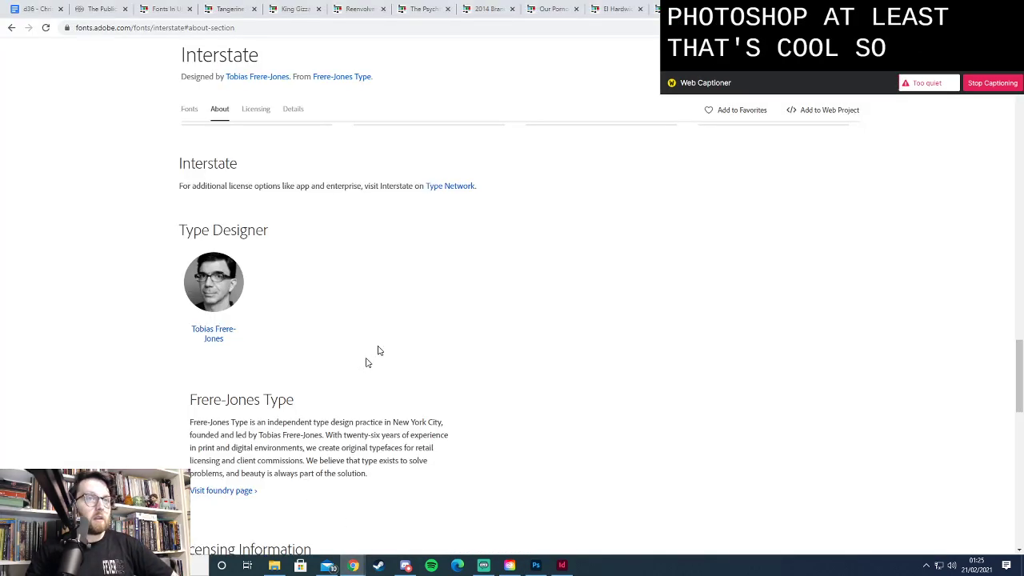
Close the Interstate and Typewolf Transport pages and search The Public Domain Review for "marbled paper", looking through the results
{"action": "key", "text": "ctrl+w"}
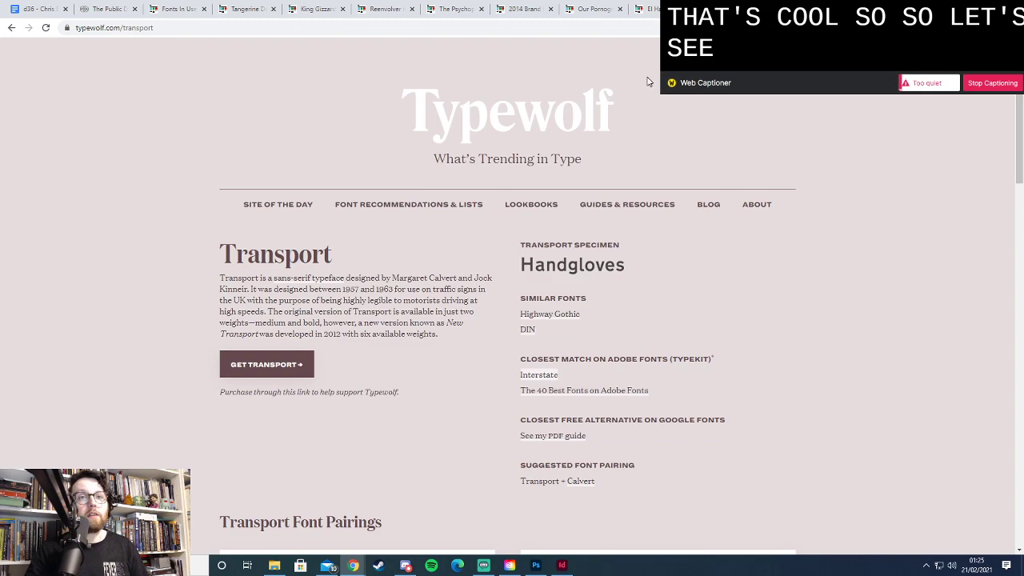
{"action": "key", "text": "ctrl+w"}
{"action": "key", "text": "ctrl+t"}
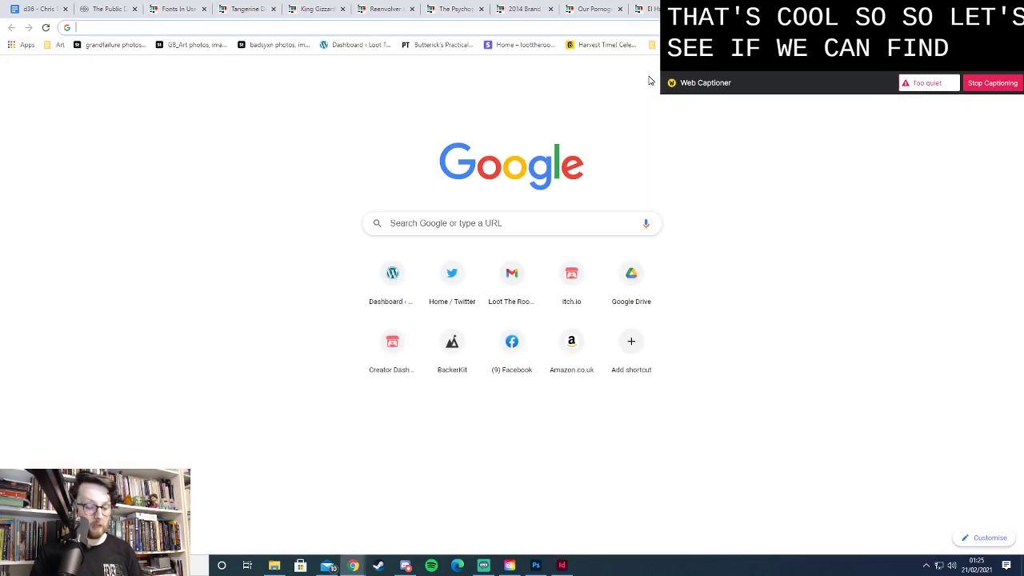
{"action": "key", "text": "ctrl+w"}
{"action": "key", "text": "ctrl+2"}
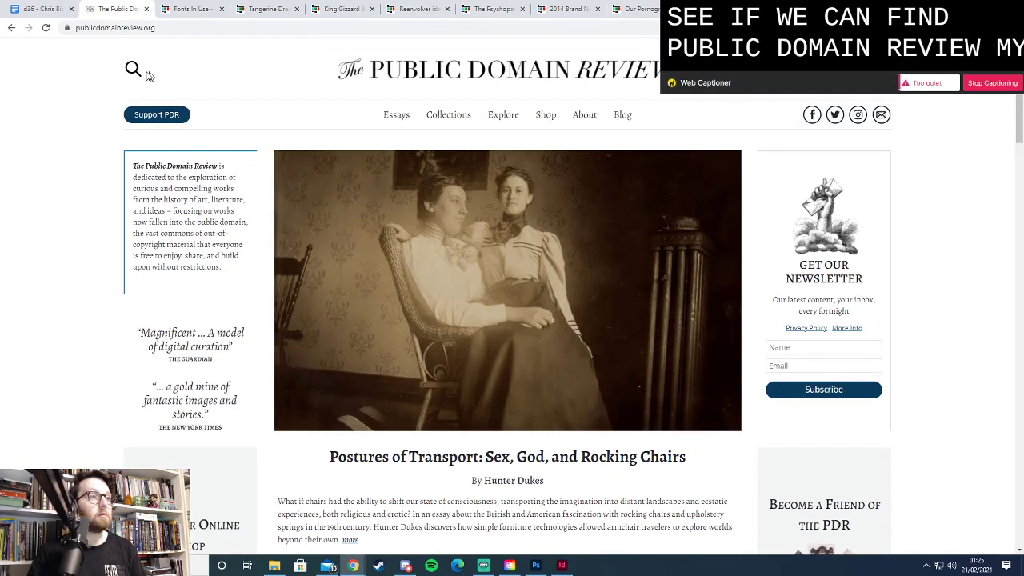
{"action": "left_click", "coordinate": [135, 71]}
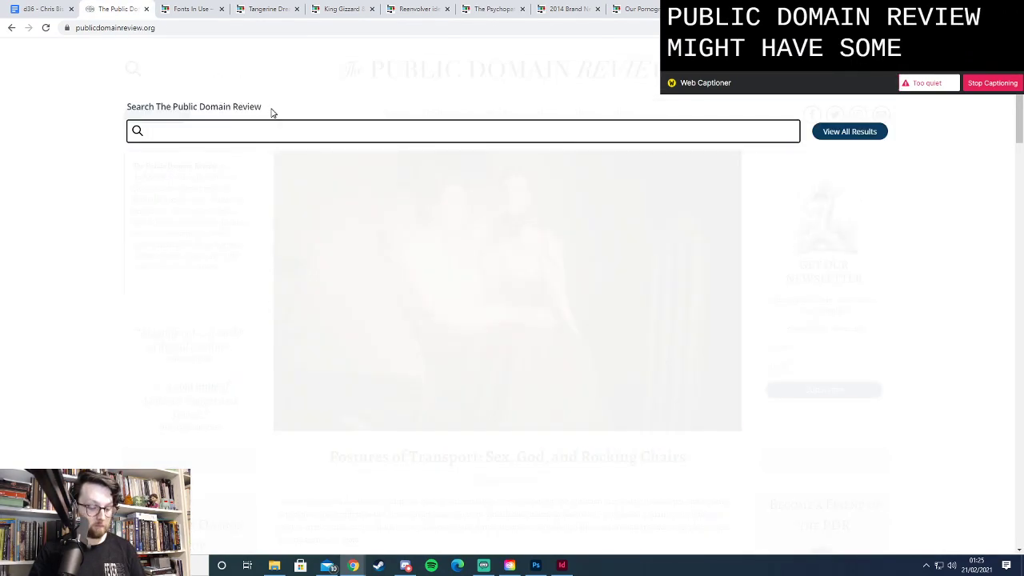
{"action": "type", "text": "marbled paper"}
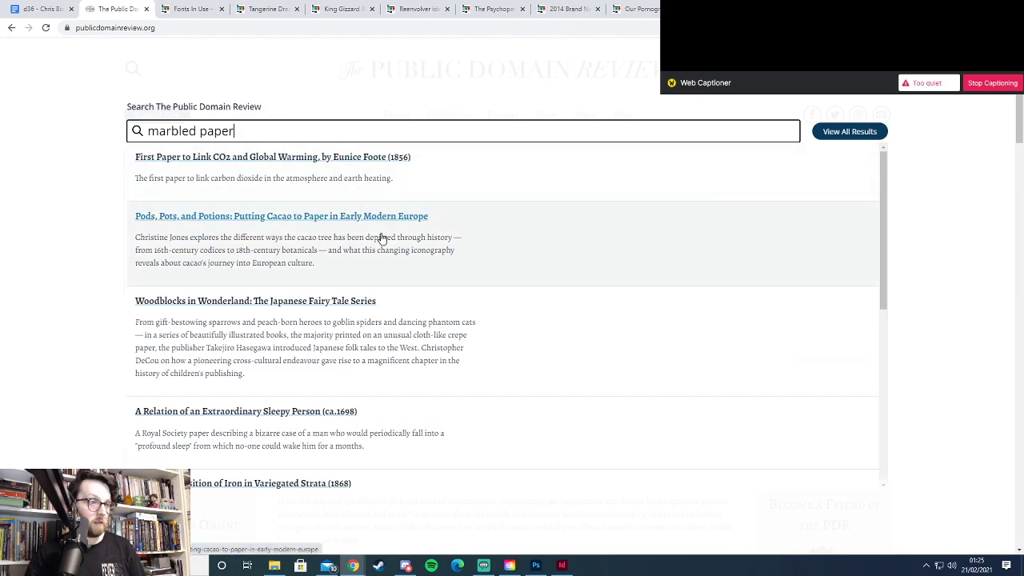
{"action": "scroll", "coordinate": [382, 238], "scroll_direction": "down", "scroll_amount": 5}
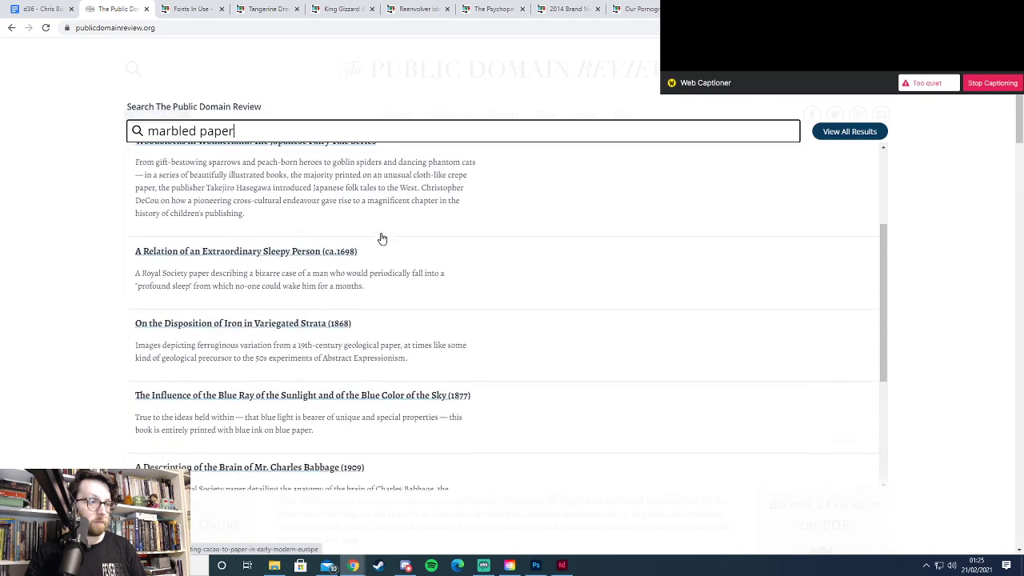
{"action": "scroll", "coordinate": [382, 238], "scroll_direction": "down", "scroll_amount": 2}
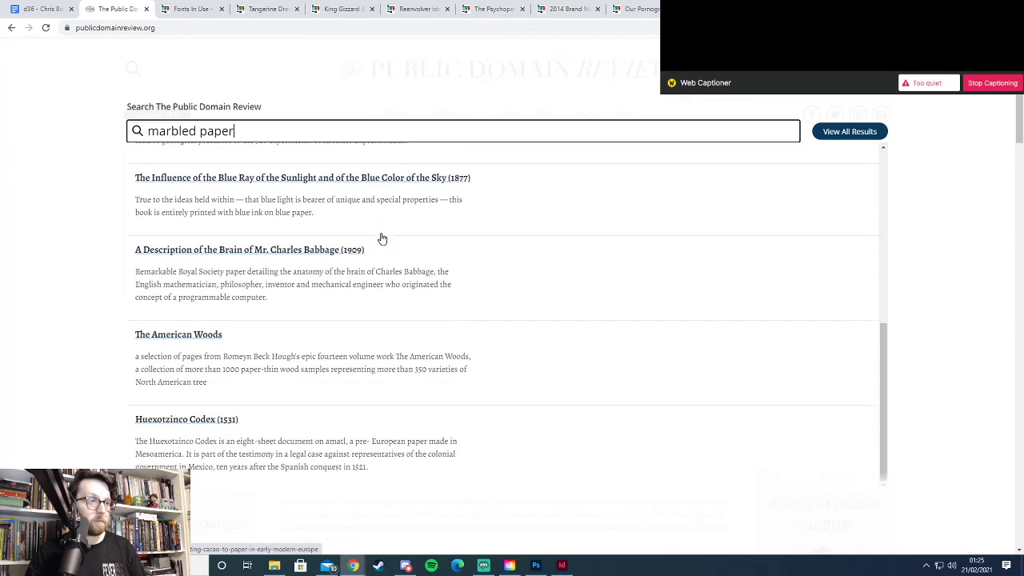
Search The Public Domain Review for "old paper" instead and look over the results
{"action": "key", "text": "ctrl+a"}
{"action": "type", "text": "old "}
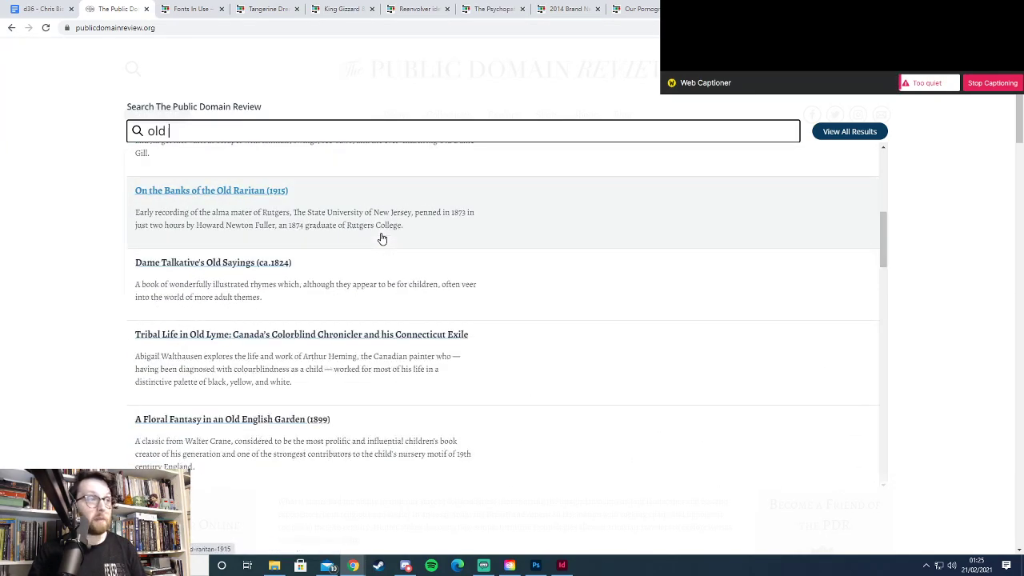
{"action": "type", "text": "paper"}
{"action": "scroll", "coordinate": [382, 238], "scroll_direction": "up", "scroll_amount": 5}
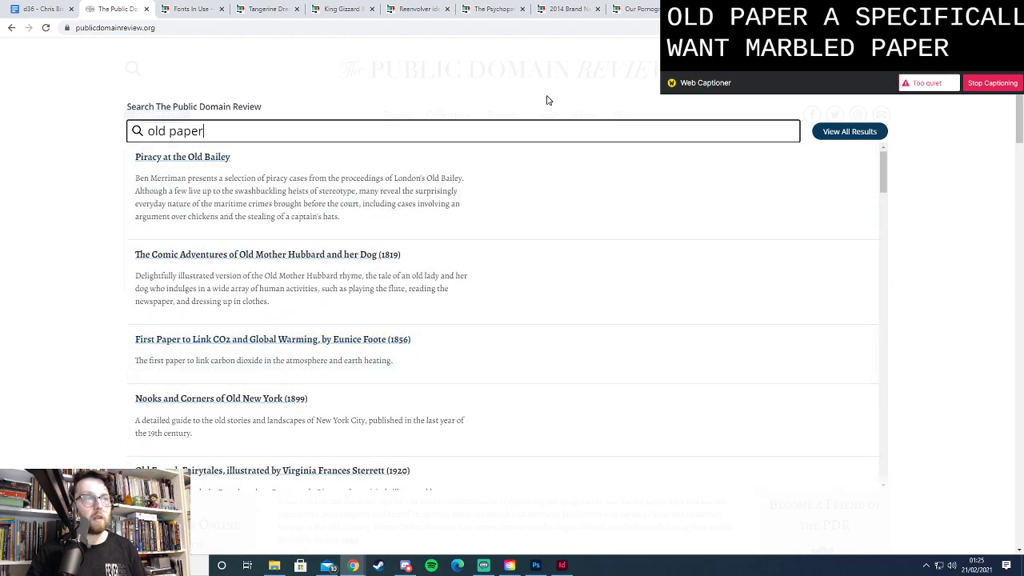
{"action": "left_click", "coordinate": [590, 98]}
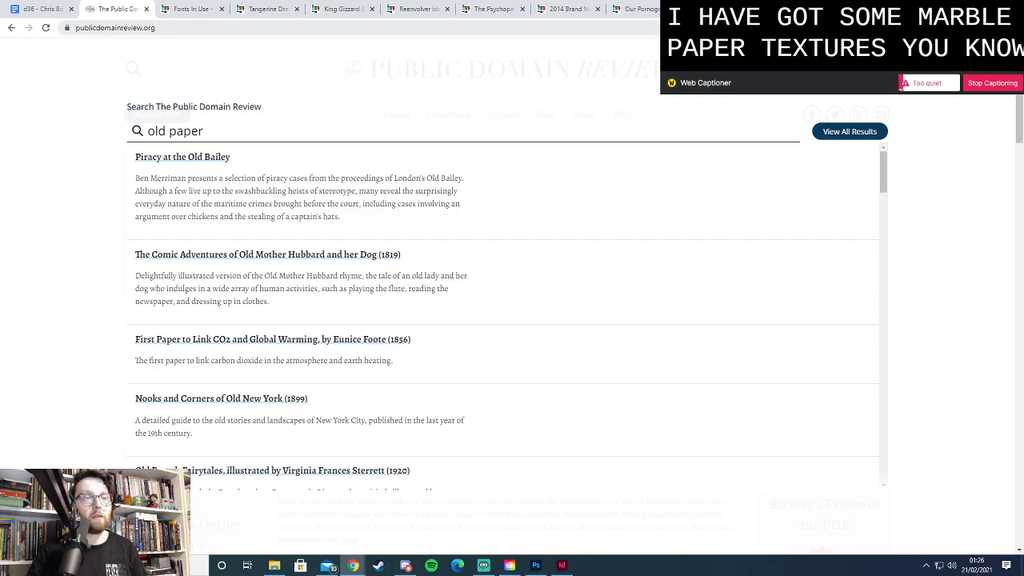
Switch to File Explorer to view the stored files and folders, and return to the Public Domain Review page
{"action": "left_click", "coordinate": [274, 566]}
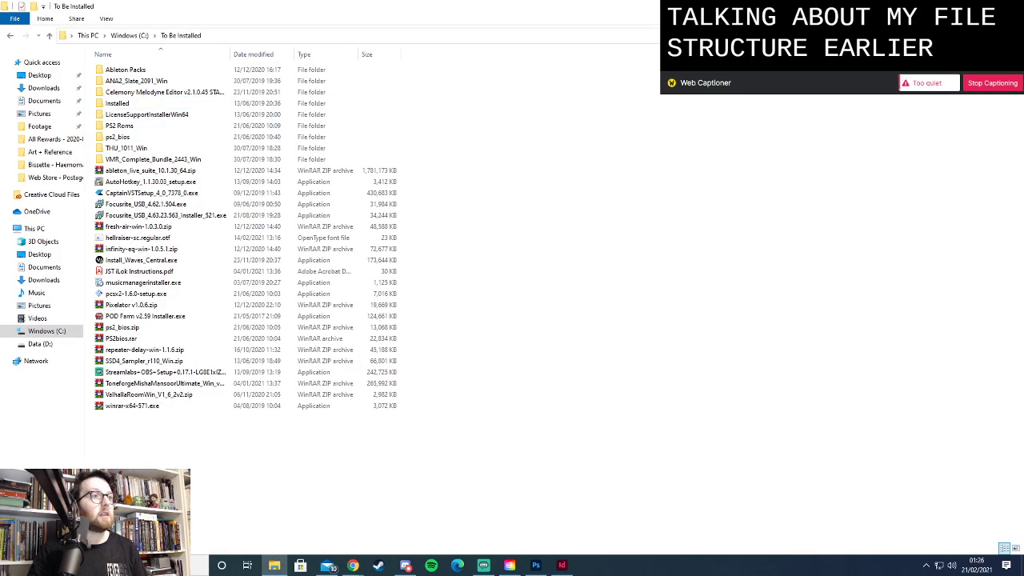
{"action": "left_click", "coordinate": [930, 7]}
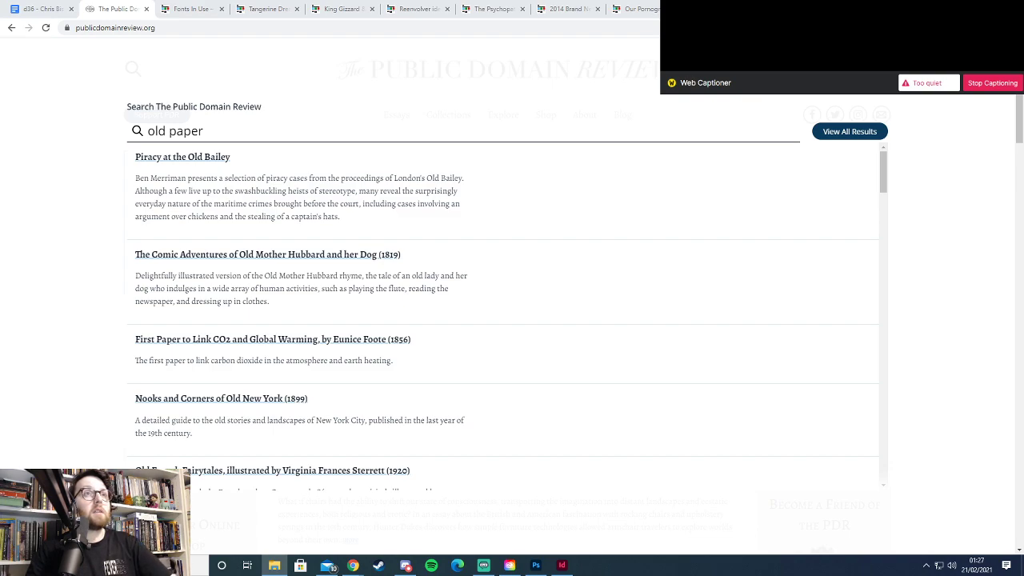
{"action": "left_click", "coordinate": [592, 205]}
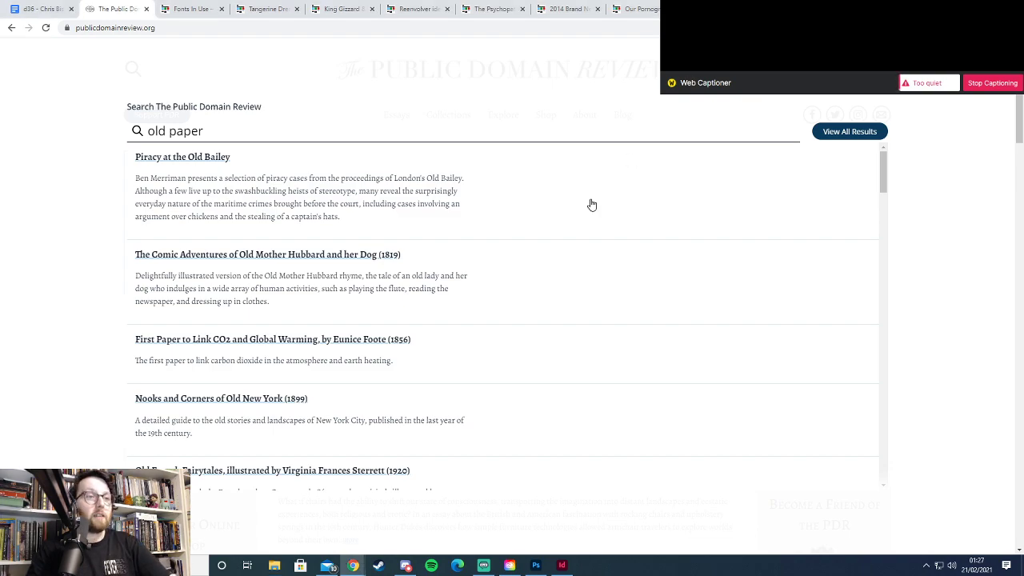
Switch to Photoshop and save the Page3 document as Bissette-Haemomancer-Page4.psd with Maximize Compatibility enabled
{"action": "key", "text": "alt+Tab"}
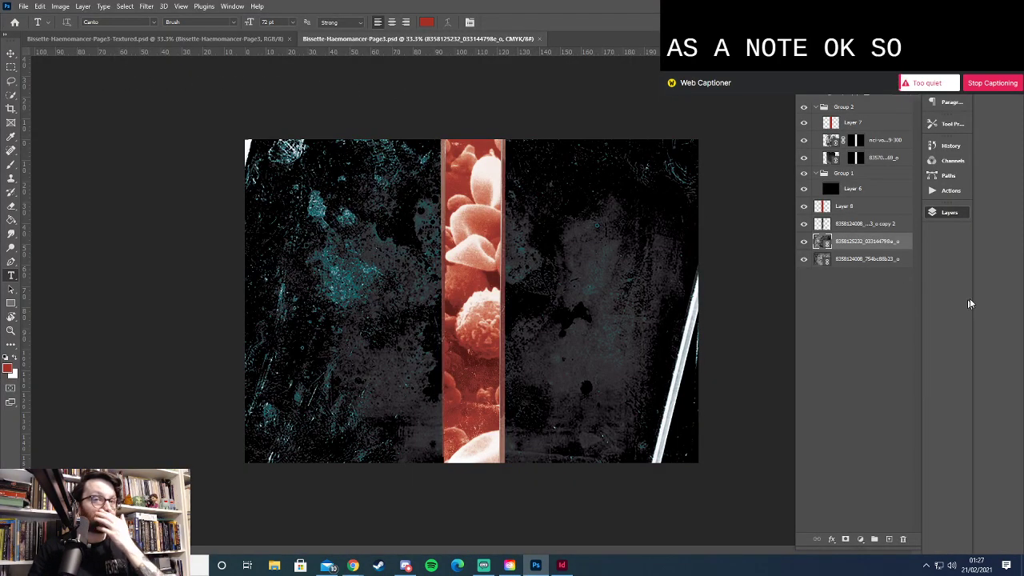
{"action": "left_click", "coordinate": [24, 6]}
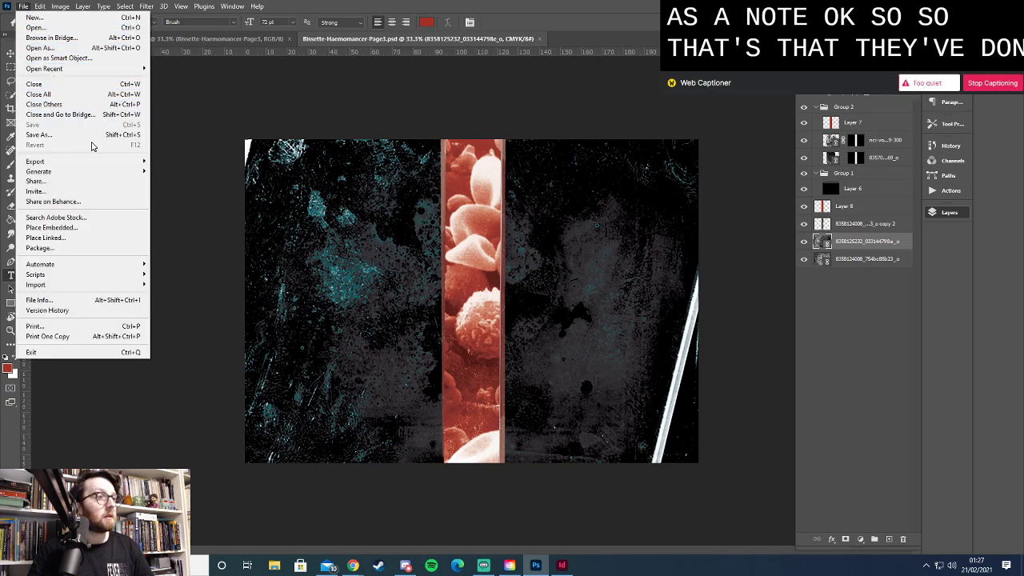
{"action": "key", "text": "ctrl+shift+s"}
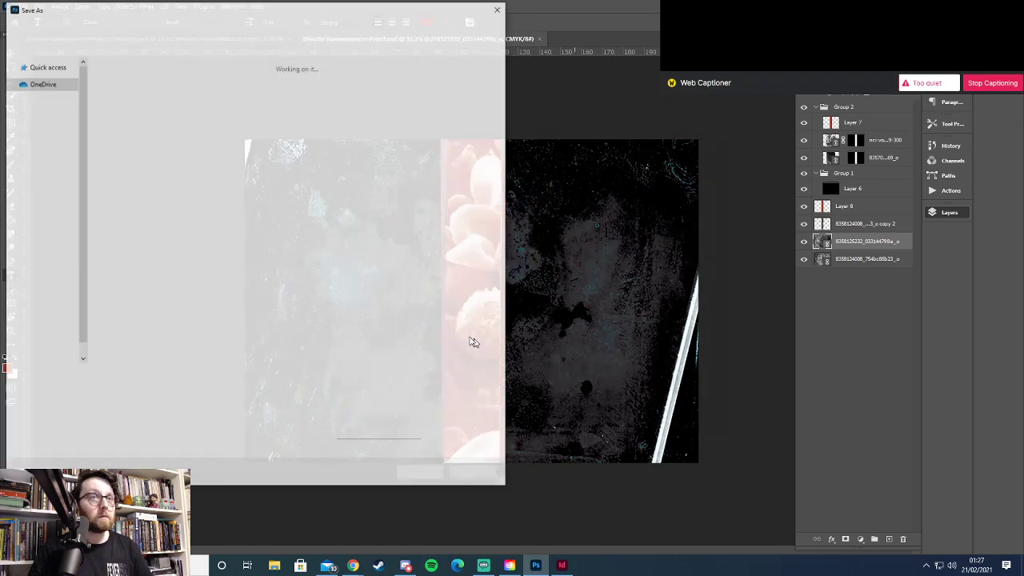
{"action": "key", "text": "End"}
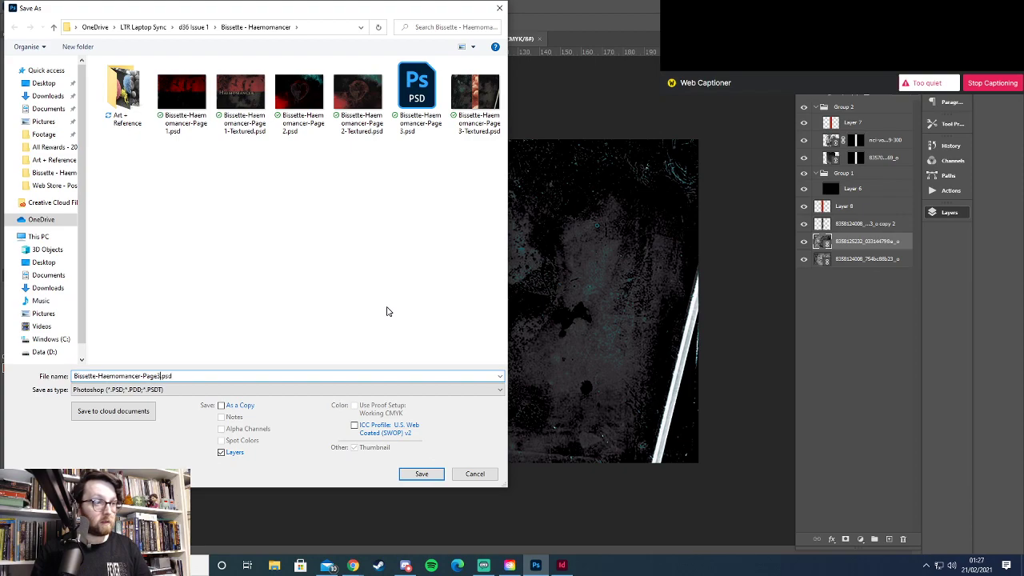
{"action": "key", "text": "Return"}
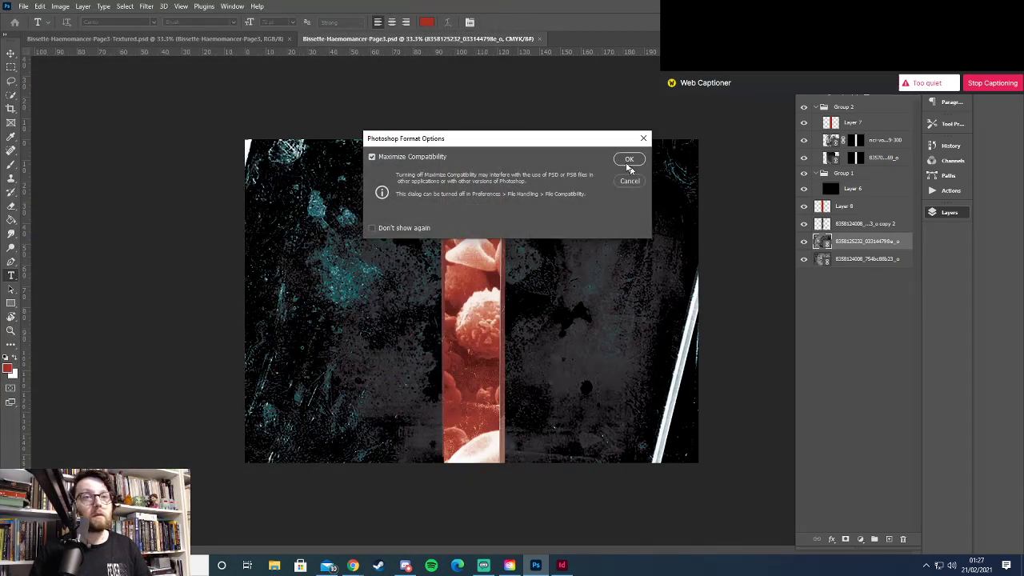
{"action": "left_click", "coordinate": [629, 159]}
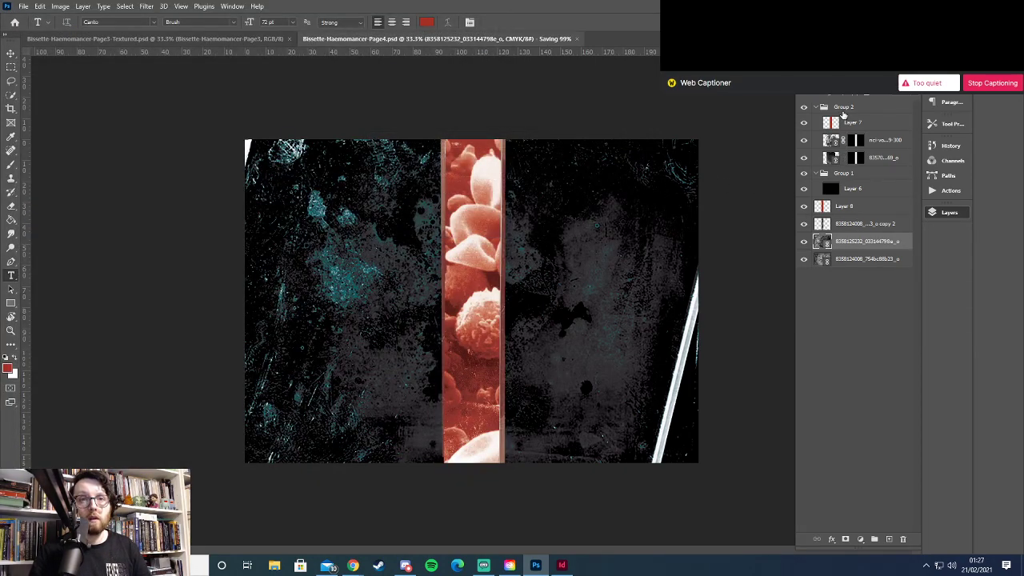
{"action": "left_click", "coordinate": [843, 113], "text": "shift"}
{"action": "key", "text": "Delete"}
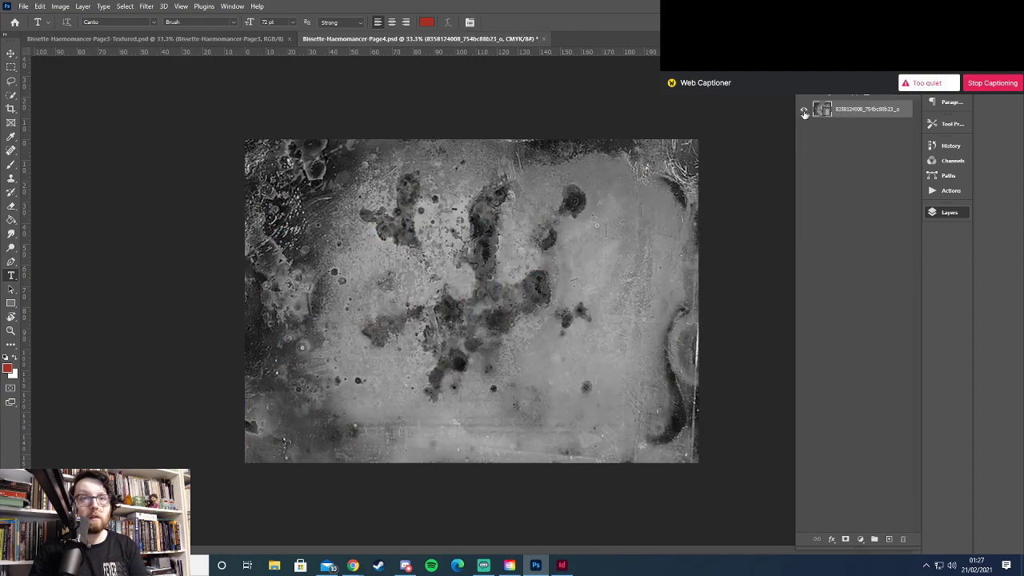
{"action": "left_click", "coordinate": [805, 112]}
Add a new layer above the hidden texture and fill it with the red foreground colour
{"action": "left_click", "coordinate": [887, 539]}
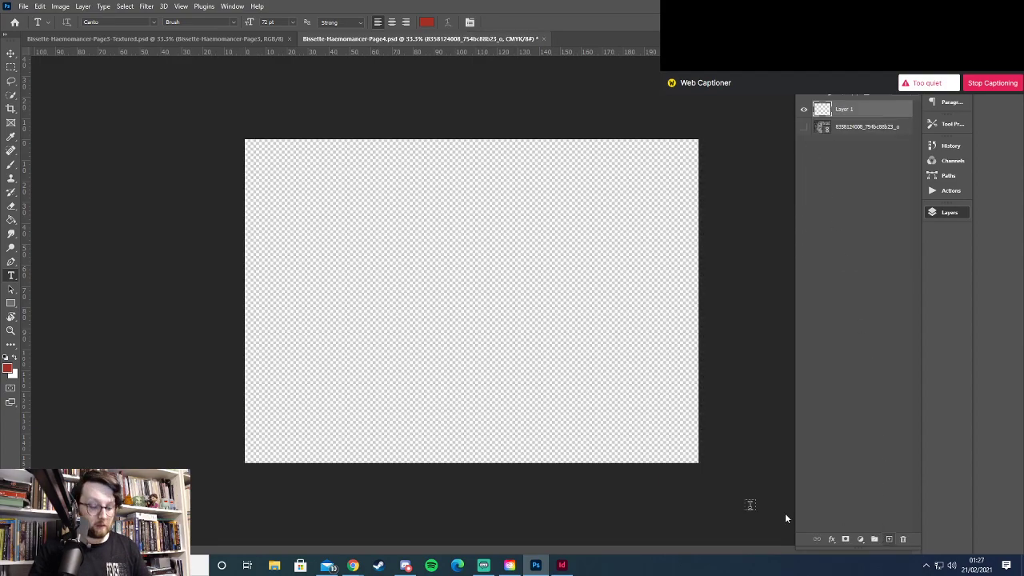
{"action": "key", "text": "g"}
{"action": "left_click", "coordinate": [443, 356]}
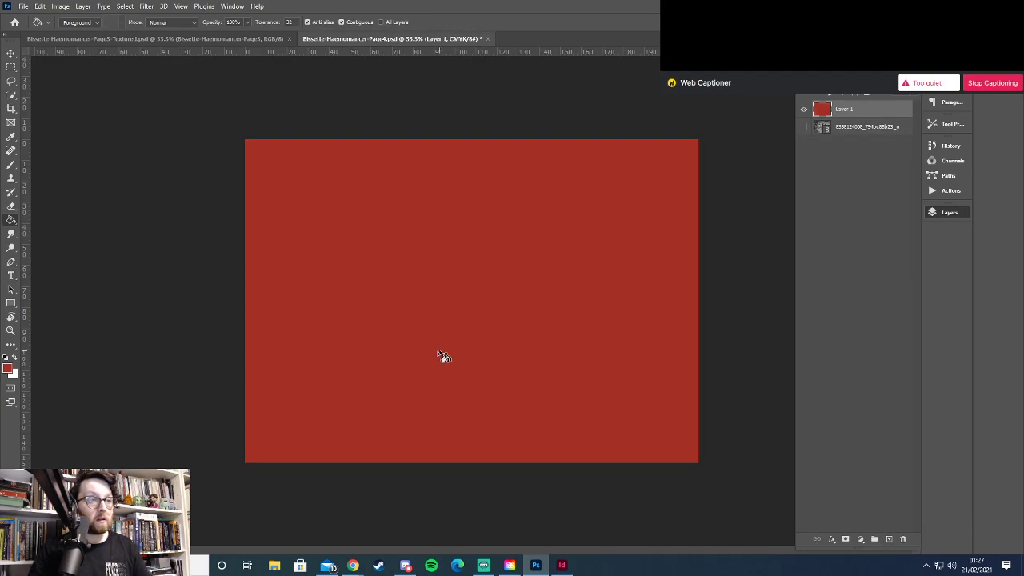
Place Antique-Marbeled-Paper-Image-GraphicsFairy.jpg from the Art + Reference folder as a linked image above the red layer
{"action": "left_click", "coordinate": [22, 8]}
{"action": "left_click", "coordinate": [75, 238]}
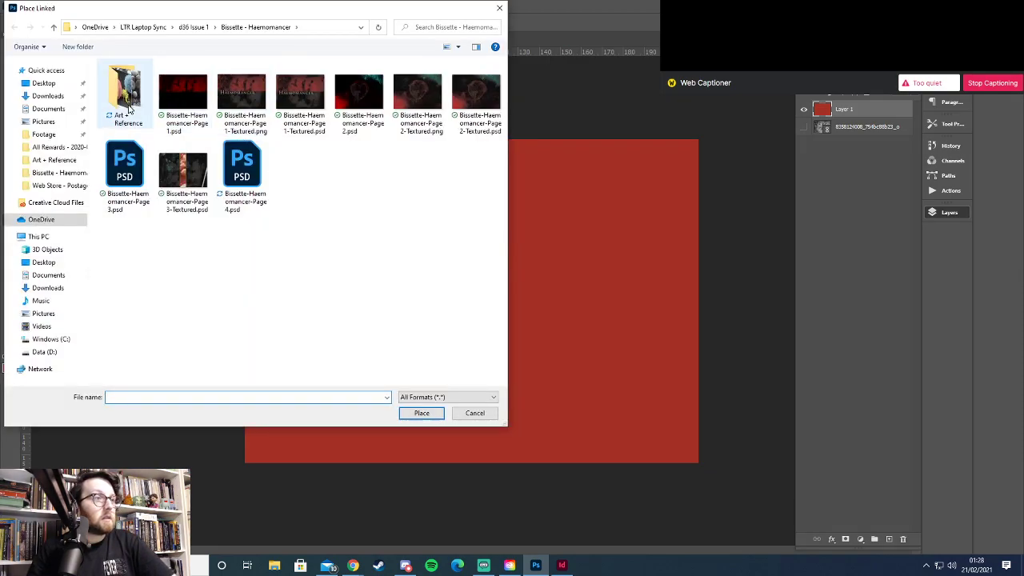
{"action": "double_click", "coordinate": [126, 86]}
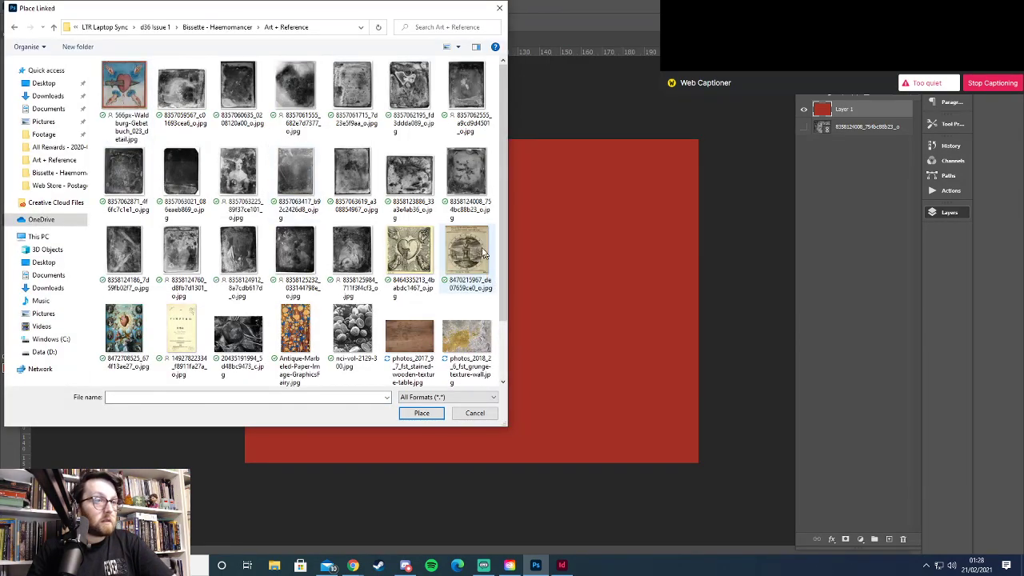
{"action": "scroll", "coordinate": [490, 260], "scroll_direction": "down", "scroll_amount": 1}
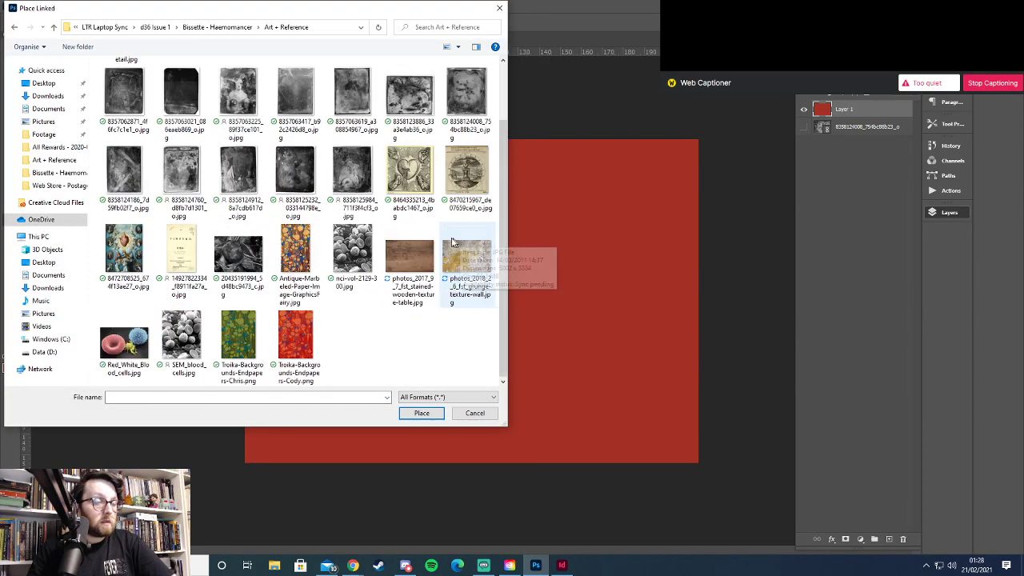
{"action": "left_click", "coordinate": [283, 253]}
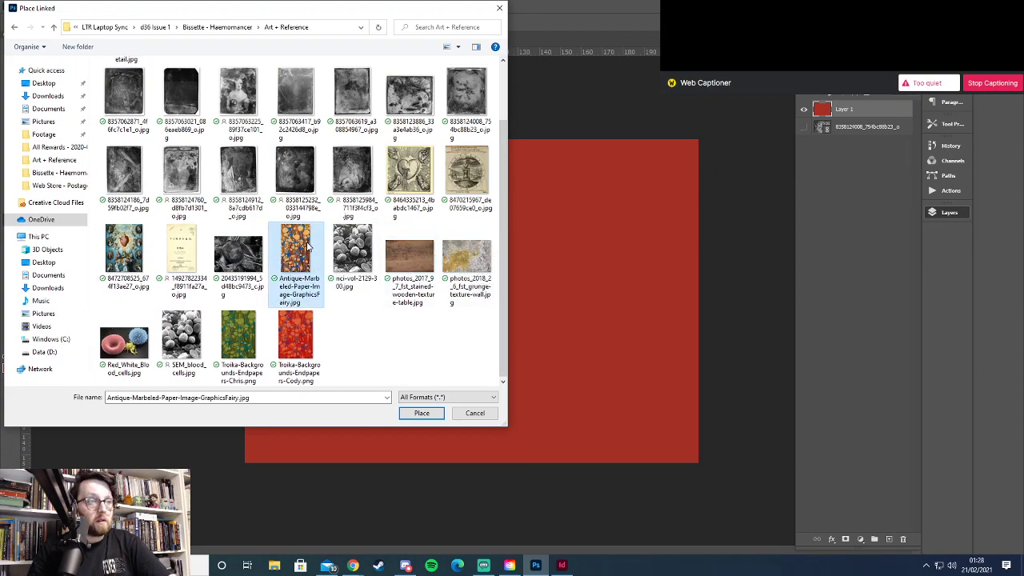
{"action": "double_click", "coordinate": [308, 248]}
Rotate the marbled paper image by 90° and enlarge it to cover the whole canvas
{"action": "left_click_drag", "start_coordinate": [596, 298], "coordinate": [479, 418]}
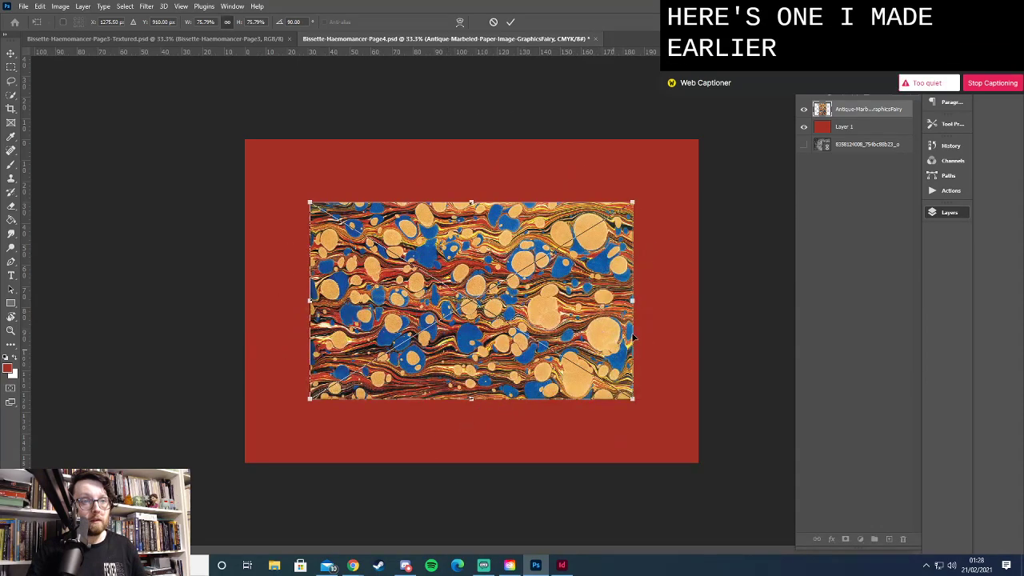
{"action": "left_click_drag", "start_coordinate": [632, 300], "coordinate": [733, 300]}
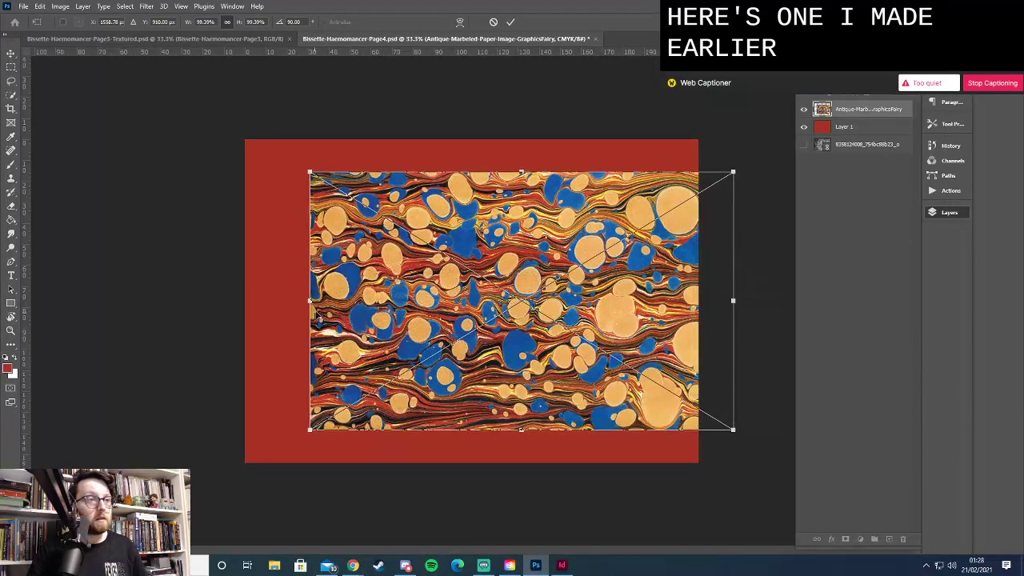
{"action": "left_click_drag", "start_coordinate": [308, 300], "coordinate": [158, 303]}
{"action": "key", "text": "Return"}
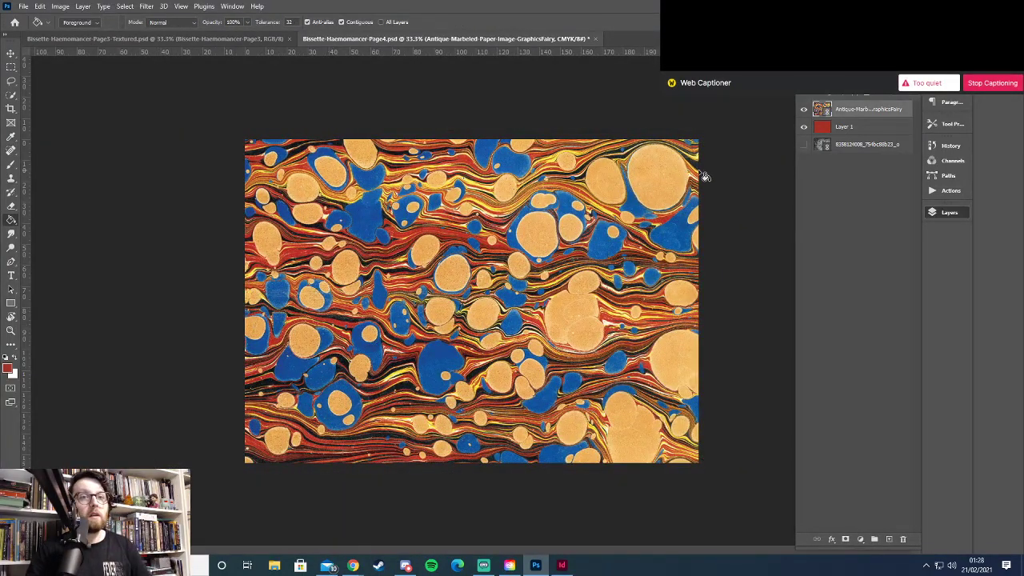
{"action": "left_click", "coordinate": [23, 6]}
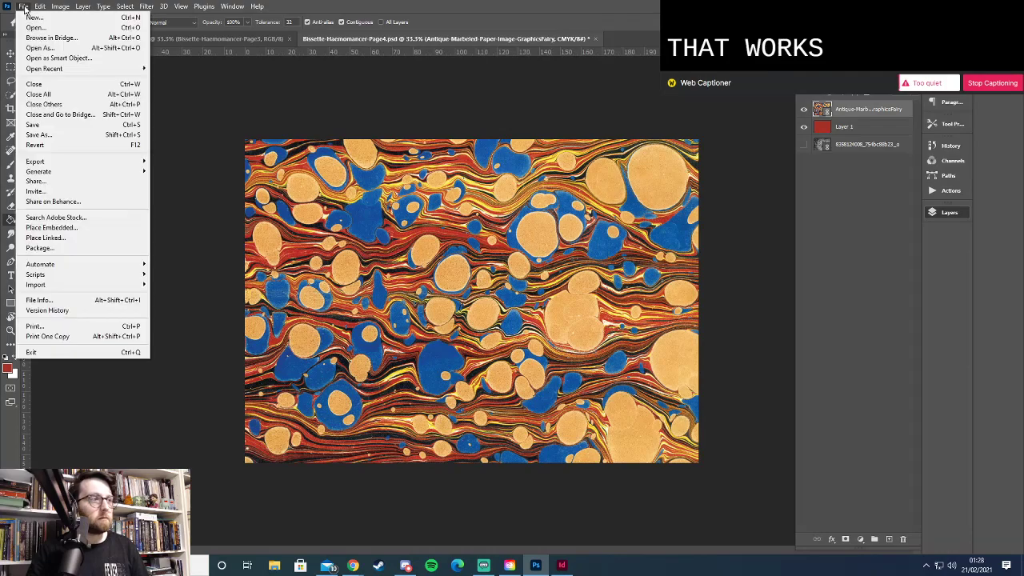
{"action": "left_click", "coordinate": [96, 238]}
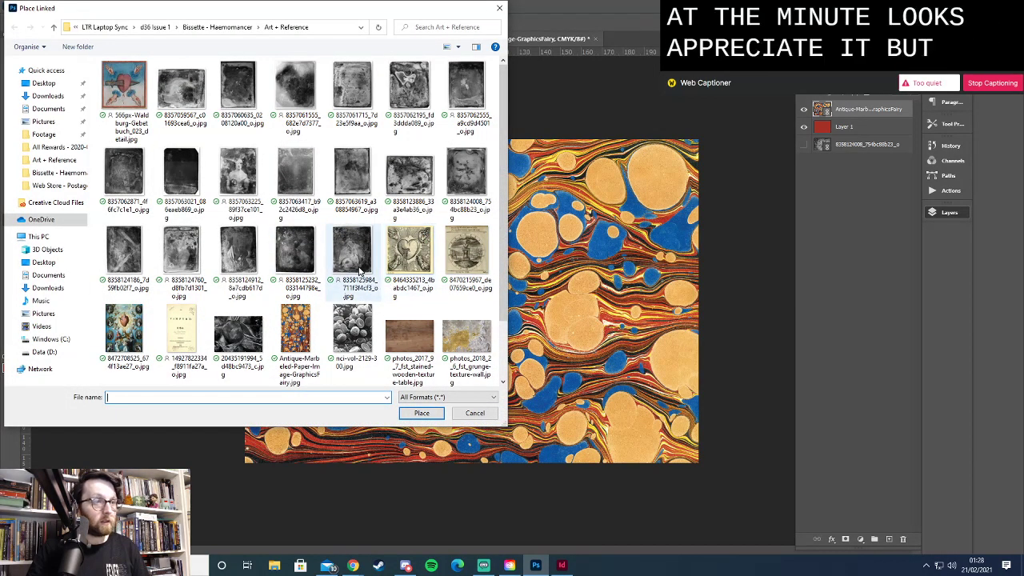
{"action": "double_click", "coordinate": [356, 268]}
{"action": "left_click_drag", "start_coordinate": [625, 291], "coordinate": [481, 488]}
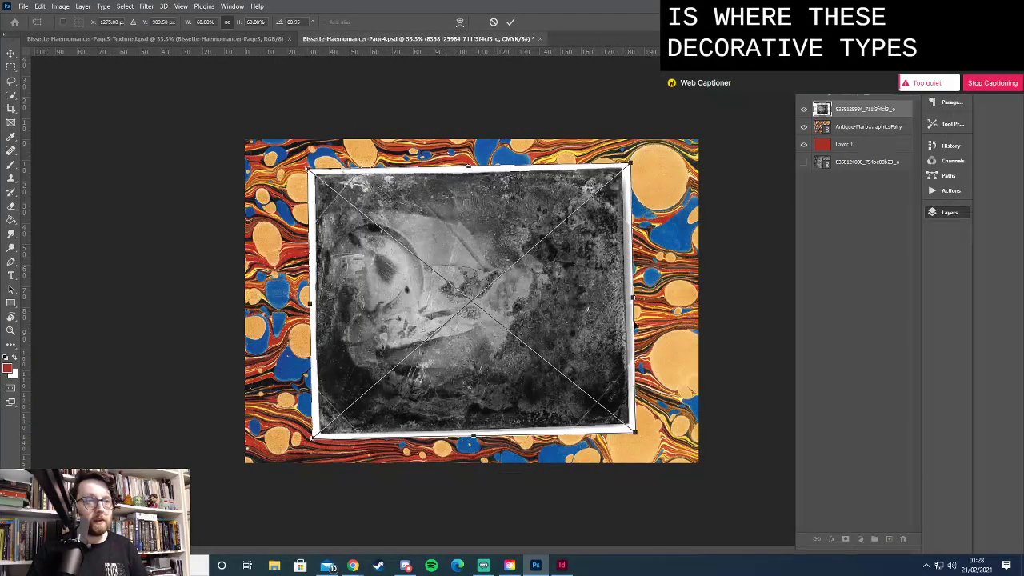
{"action": "left_click_drag", "start_coordinate": [634, 327], "coordinate": [766, 328]}
{"action": "left_click_drag", "start_coordinate": [310, 307], "coordinate": [224, 297]}
{"action": "key", "text": "Return"}
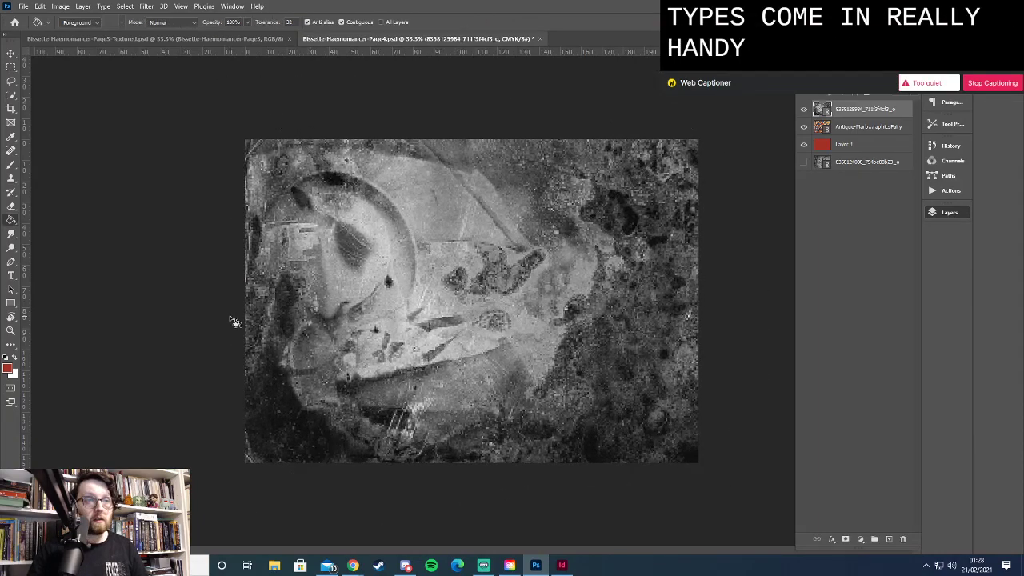
{"action": "left_click", "coordinate": [839, 80]}
{"action": "left_click", "coordinate": [850, 96]}
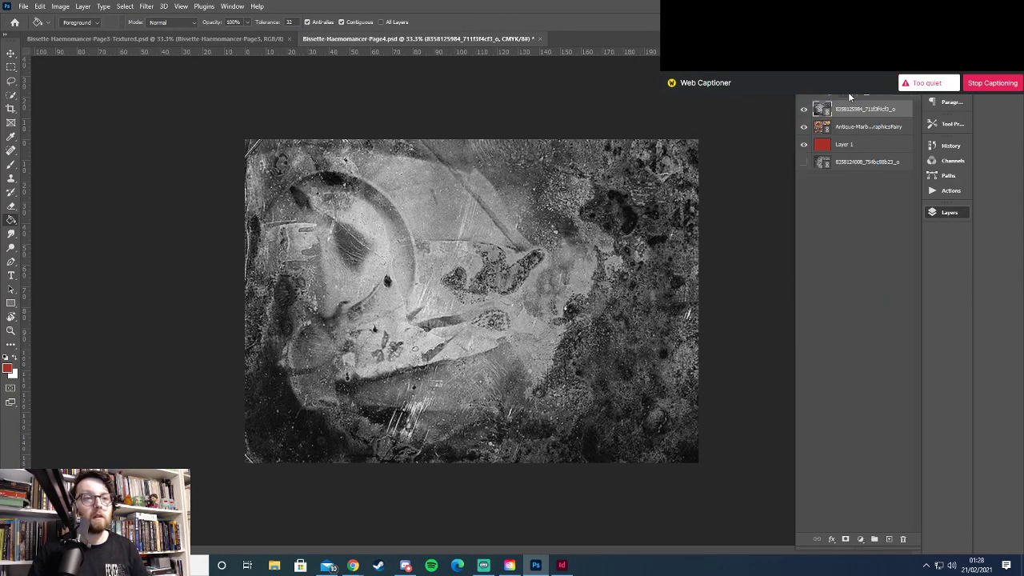
{"action": "key", "text": "Down"}
{"action": "key", "text": "Down"}
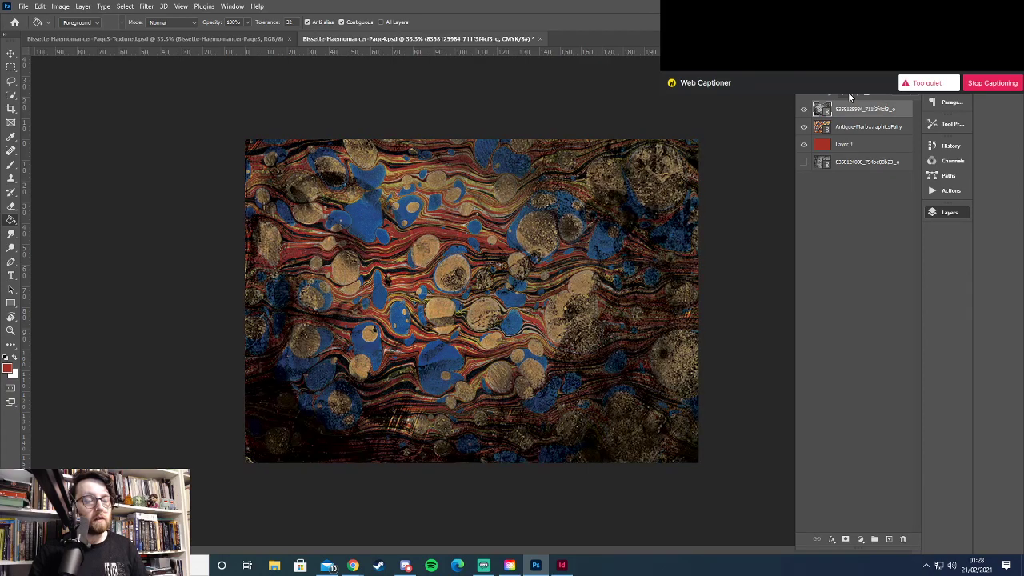
{"action": "key", "text": "Down"}
{"action": "key", "text": "Down"}
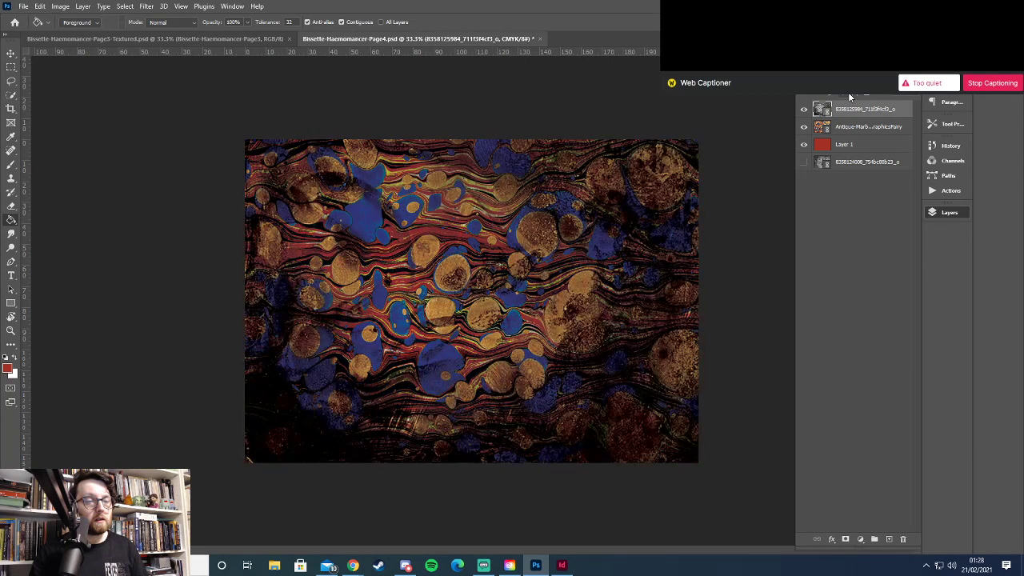
{"action": "key", "text": "Down"}
{"action": "key", "text": "Down"}
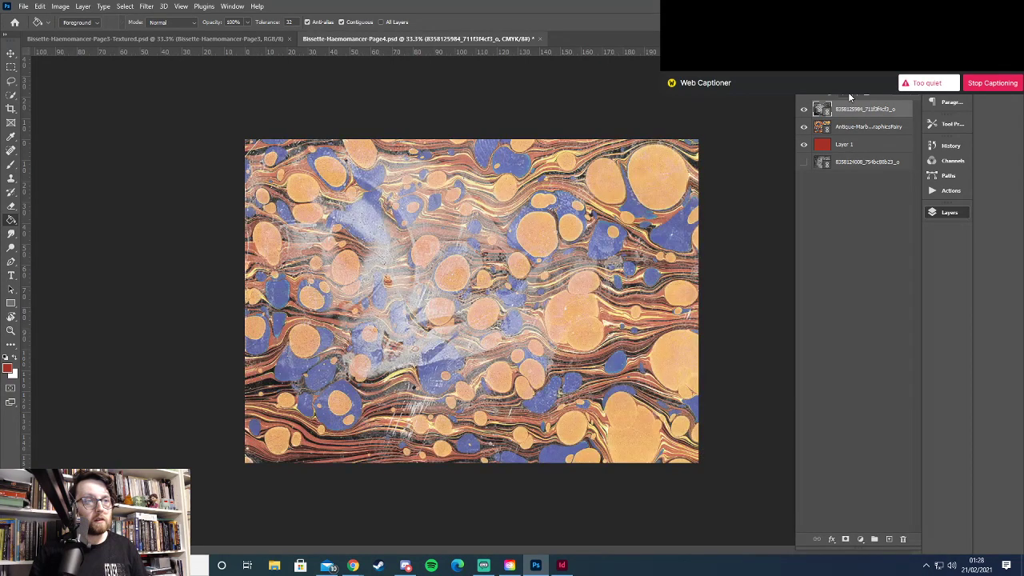
{"action": "key", "text": "Down"}
{"action": "key", "text": "Down"}
{"action": "key", "text": "Down"}
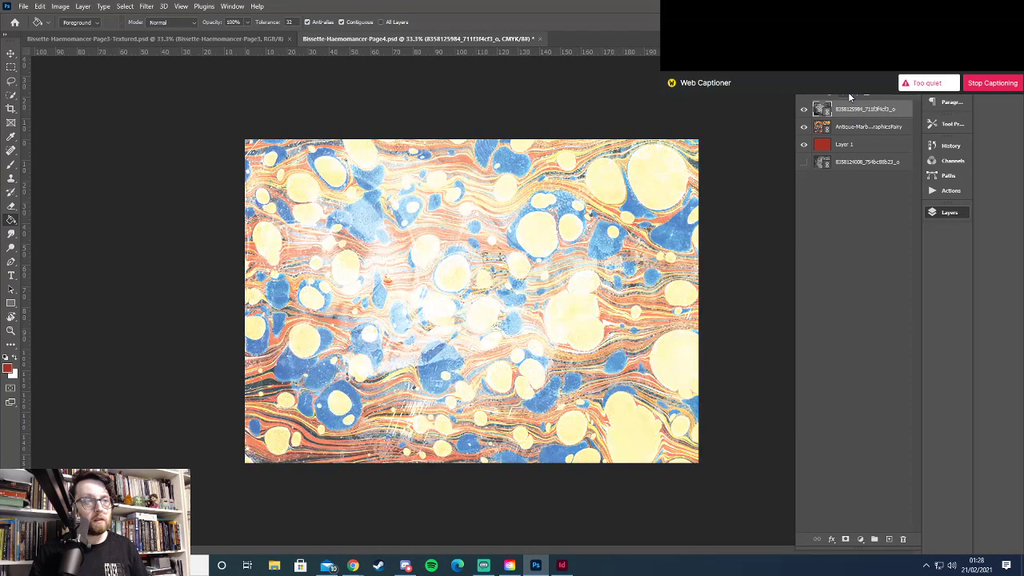
{"action": "key", "text": "Down"}
{"action": "key", "text": "Down"}
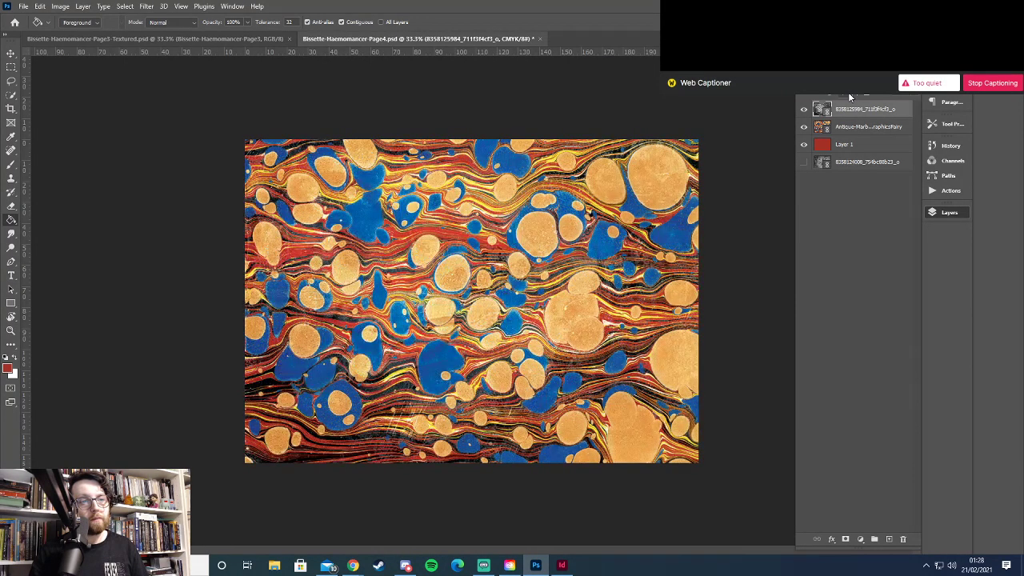
{"action": "key", "text": "Down"}
{"action": "key", "text": "Down"}
{"action": "key", "text": "Down"}
{"action": "key", "text": "Down"}
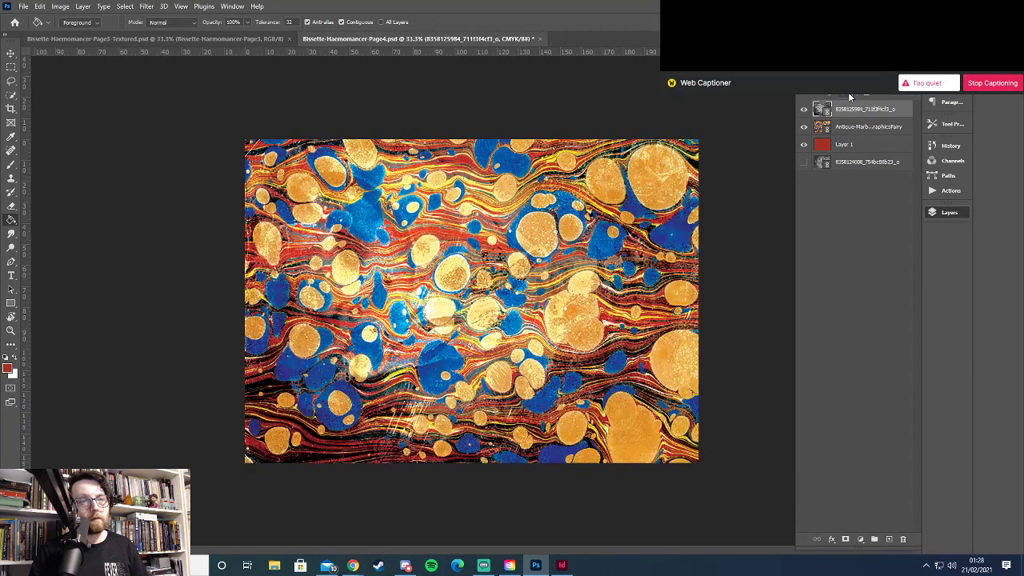
{"action": "key", "text": "Down"}
{"action": "key", "text": "Down"}
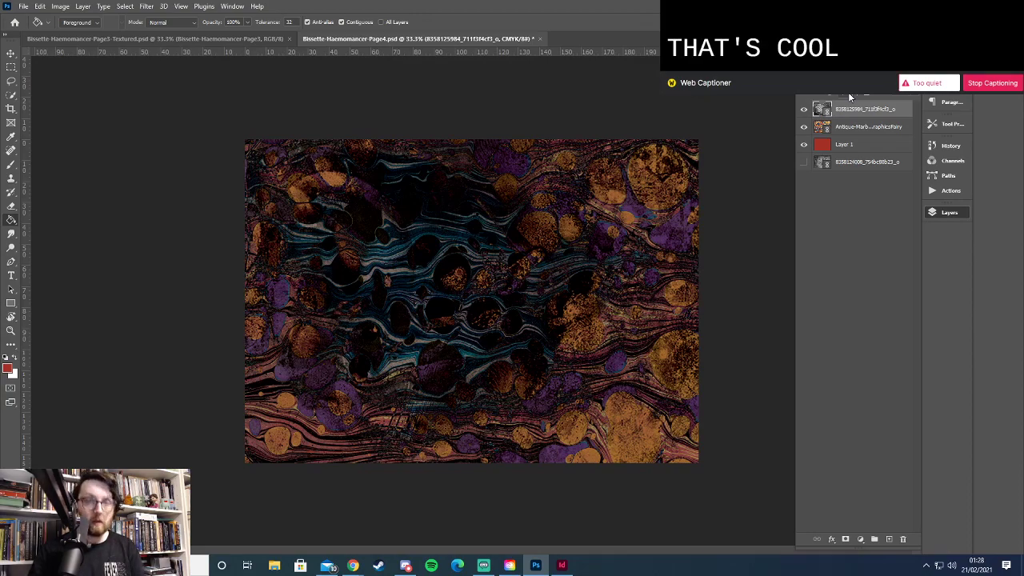
Add a Hue/Saturation adjustment above the marbled paper, shifting its hue towards crimson and green and setting saturation to about -19
{"action": "left_click", "coordinate": [853, 128]}
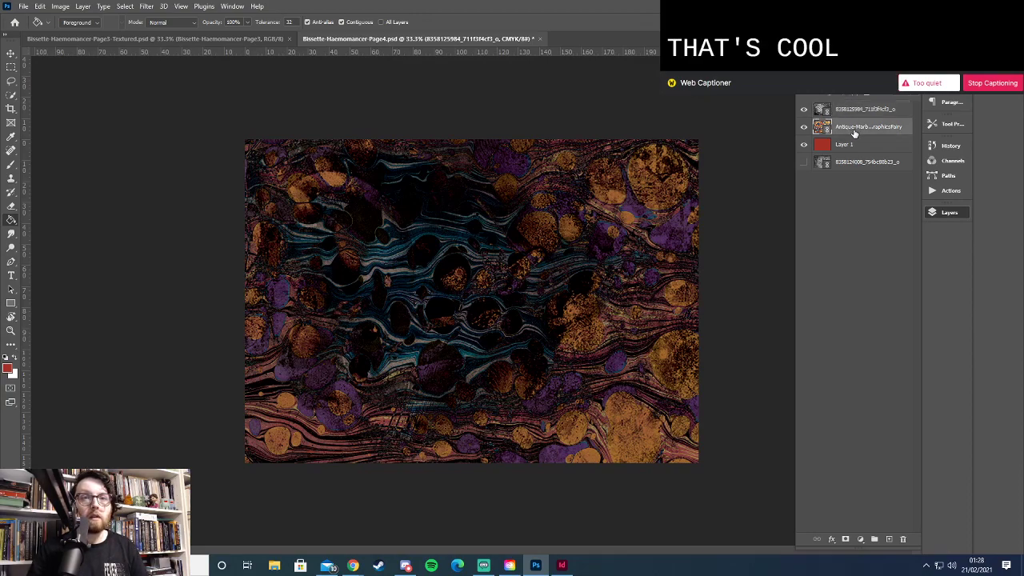
{"action": "left_click", "coordinate": [861, 542]}
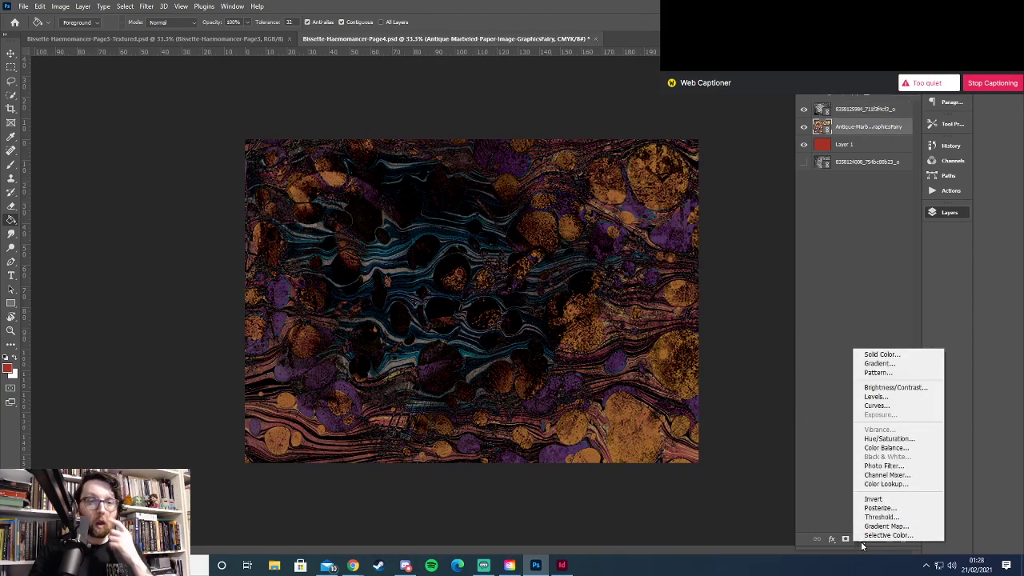
{"action": "left_click", "coordinate": [888, 439]}
{"action": "left_click_drag", "start_coordinate": [759, 225], "coordinate": [731, 232]}
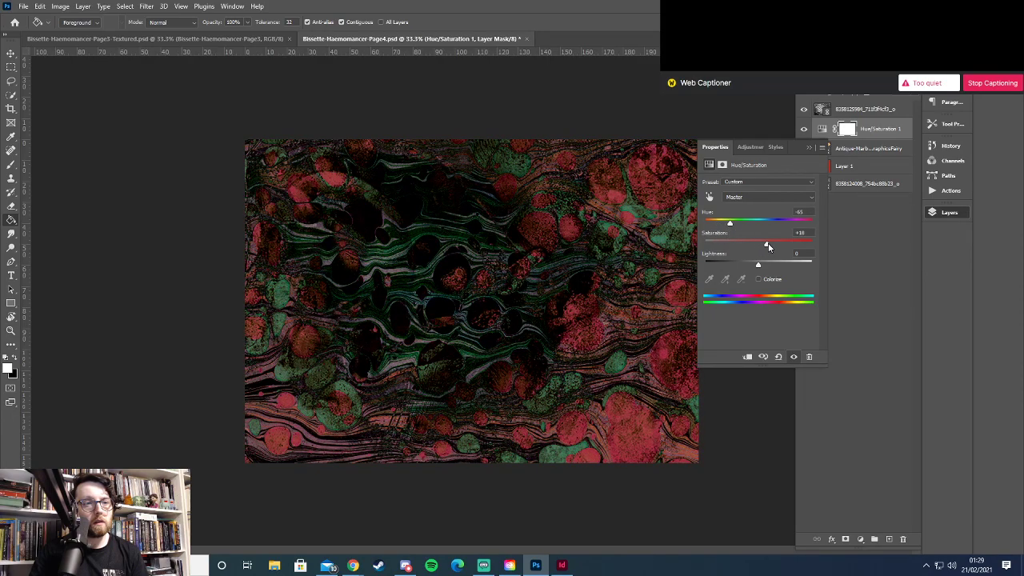
{"action": "left_click_drag", "start_coordinate": [760, 248], "coordinate": [749, 249]}
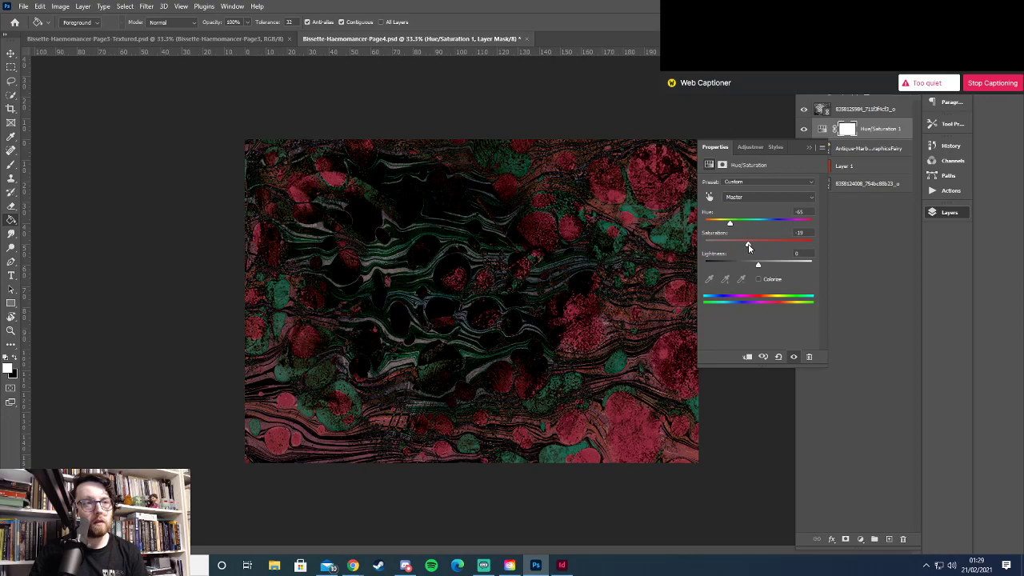
{"action": "left_click", "coordinate": [809, 149]}
Try several blend modes on the Antique-Marbeled-Paper layer beneath the Hue/Saturation adjustment
{"action": "left_click", "coordinate": [850, 154]}
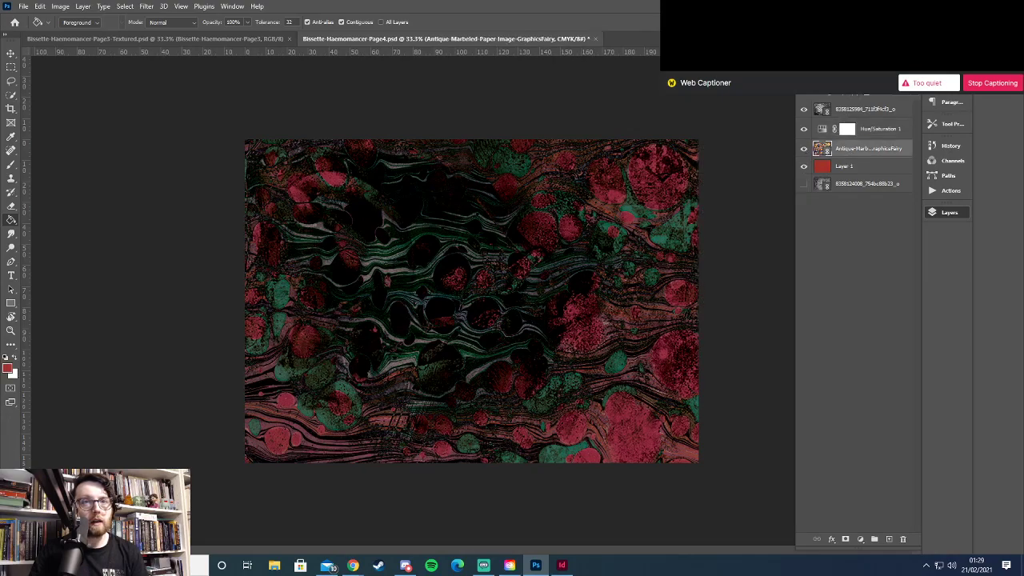
{"action": "left_click", "coordinate": [833, 86]}
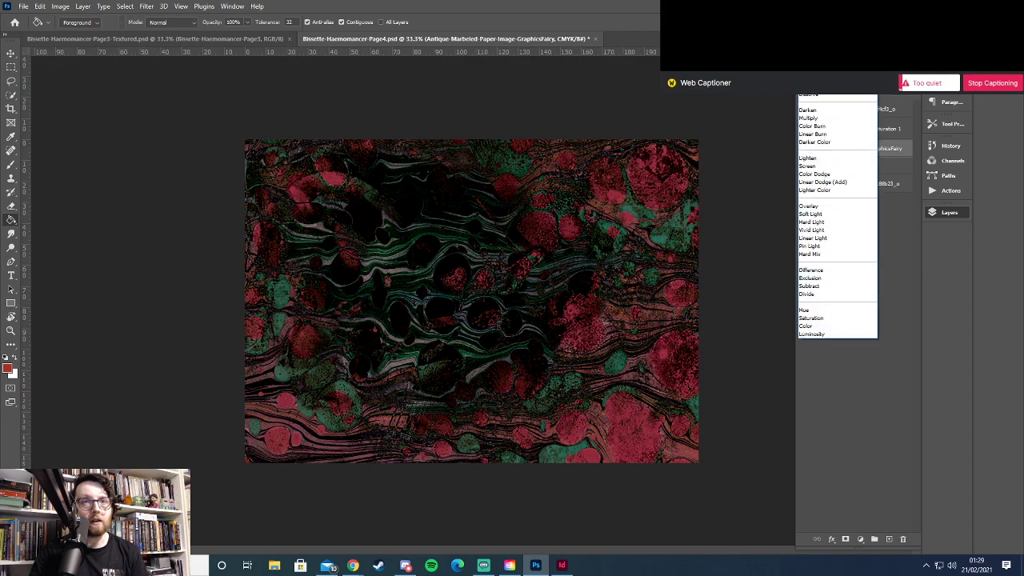
{"action": "left_click", "coordinate": [854, 95]}
{"action": "scroll", "coordinate": [854, 95], "scroll_direction": "down", "scroll_amount": 3}
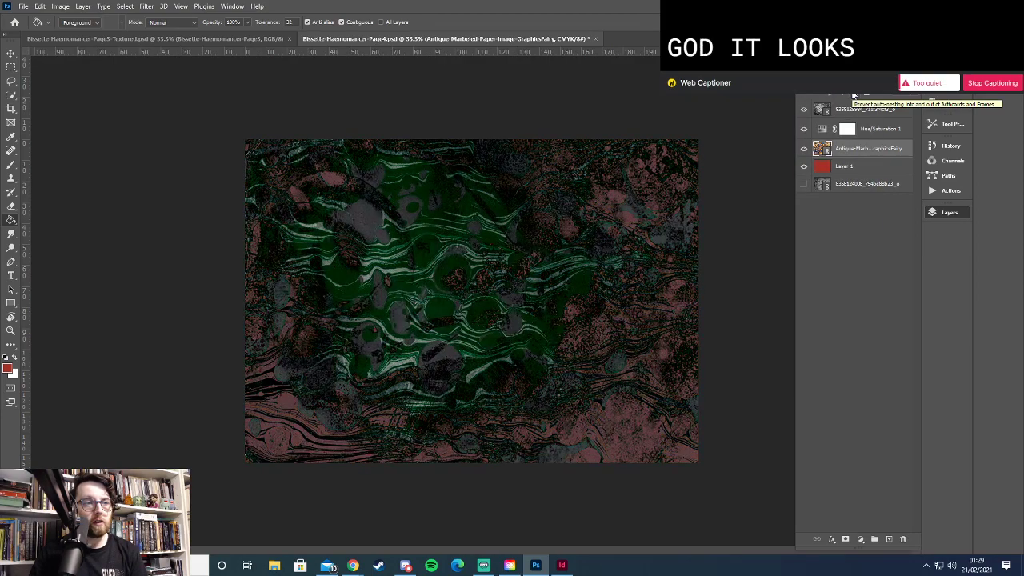
{"action": "scroll", "coordinate": [853, 95], "scroll_direction": "down", "scroll_amount": 2}
{"action": "scroll", "coordinate": [853, 95], "scroll_direction": "down", "scroll_amount": 1}
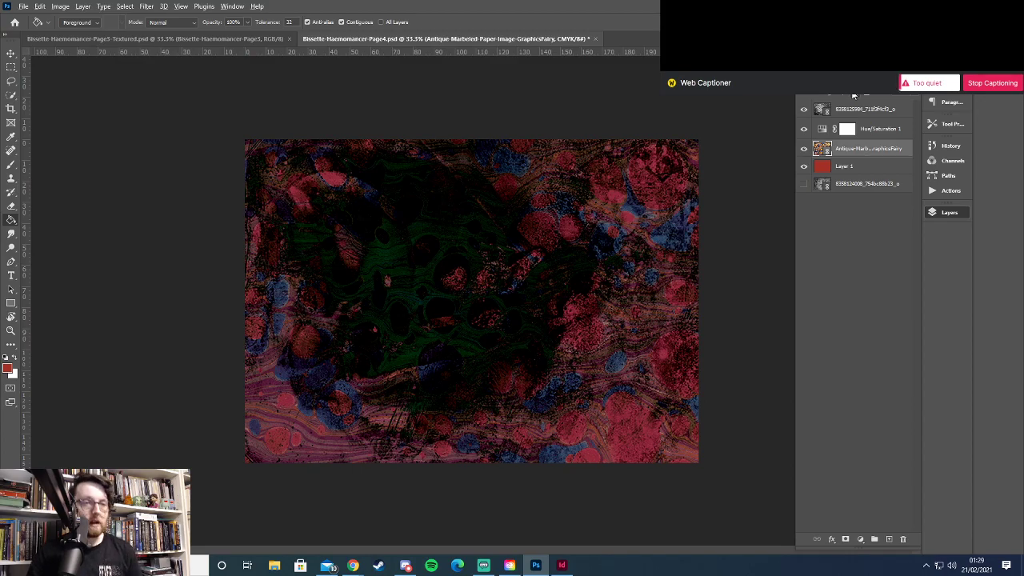
Switch to the InDesign layout and examine how the Haemomancer spreads look, then return to the Page4 artwork in Photoshop
{"action": "key", "text": "alt+Tab"}
{"action": "scroll", "coordinate": [638, 239], "scroll_direction": "up", "scroll_amount": 3}
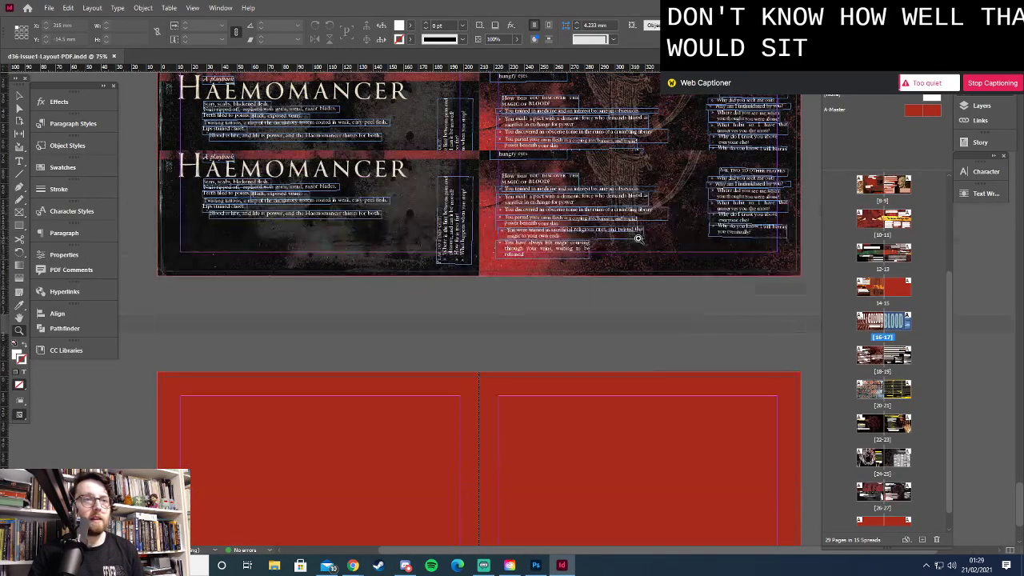
{"action": "scroll", "coordinate": [637, 238], "scroll_direction": "up", "scroll_amount": 2}
{"action": "key", "text": "alt+Tab"}
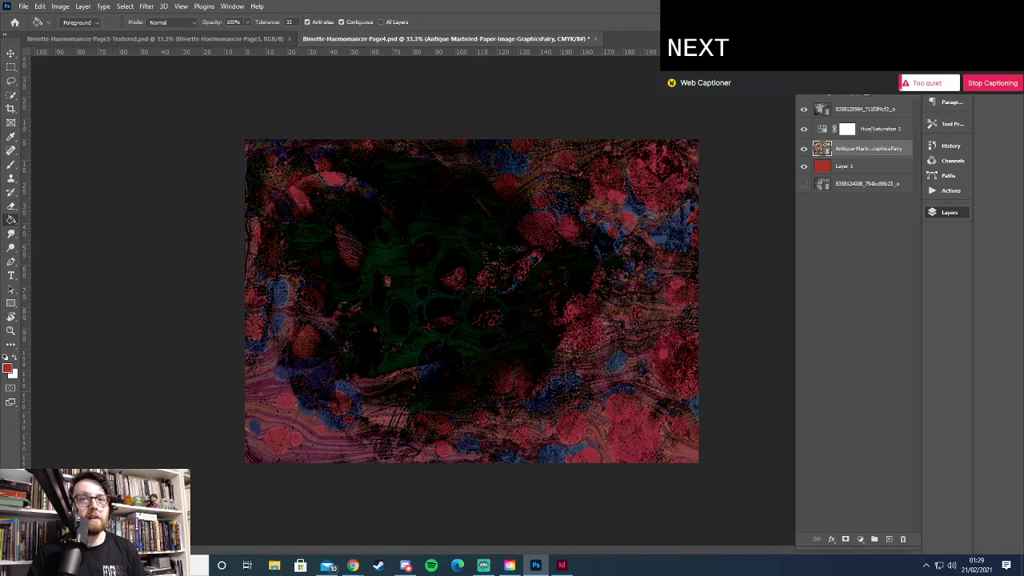
Run through the remaining blend modes on the marbled paper layer, then restore its original blending
{"action": "left_click", "coordinate": [868, 96]}
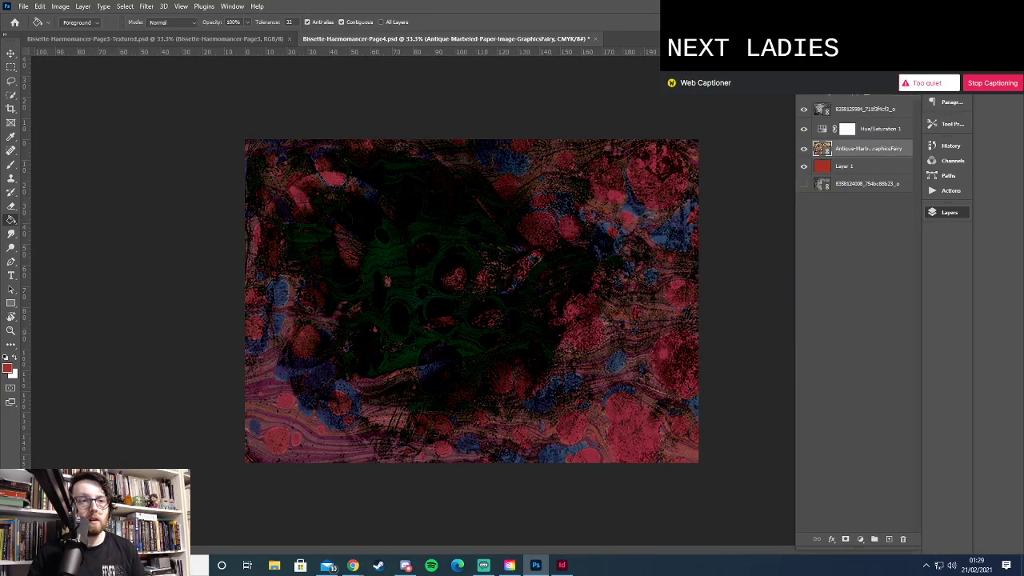
{"action": "key", "text": "Down"}
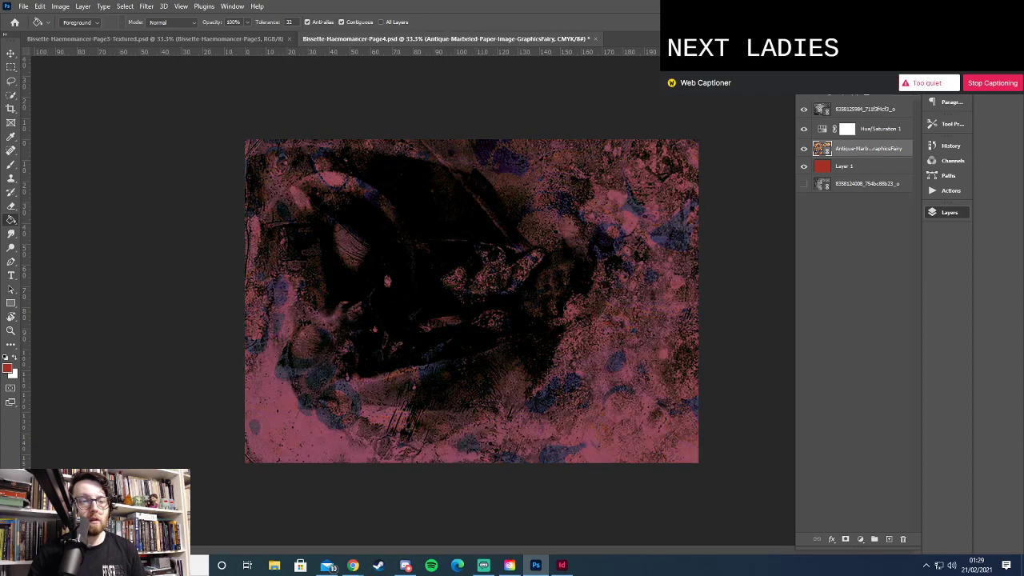
{"action": "key", "text": "Down"}
{"action": "key", "text": "Down"}
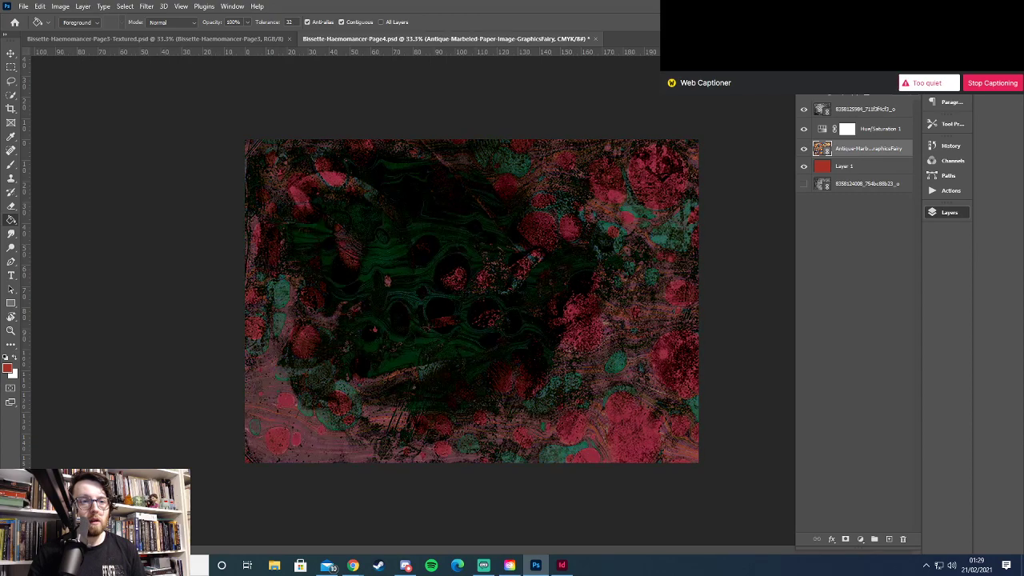
{"action": "key", "text": "Down"}
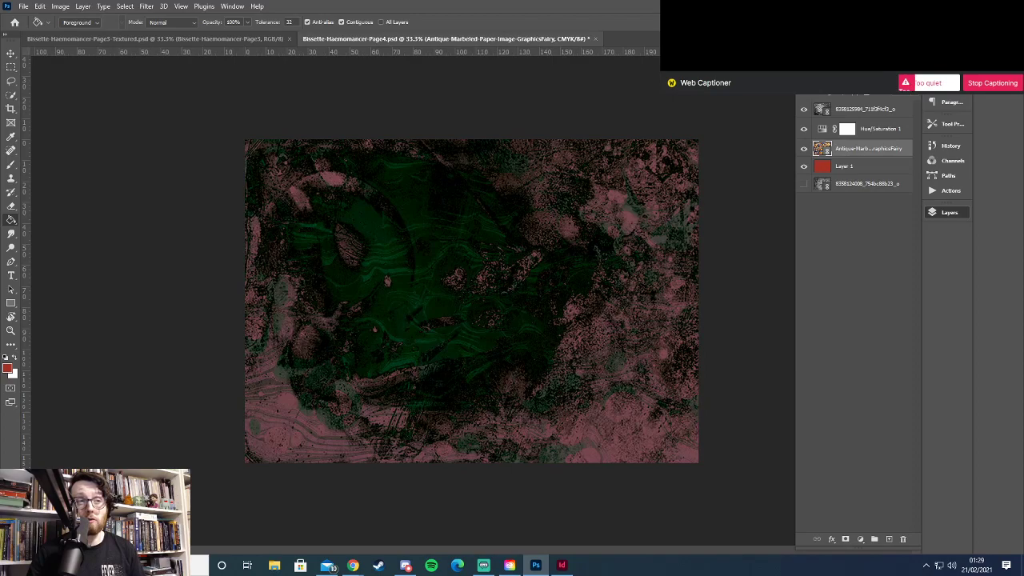
{"action": "key", "text": "Down"}
{"action": "key", "text": "Down"}
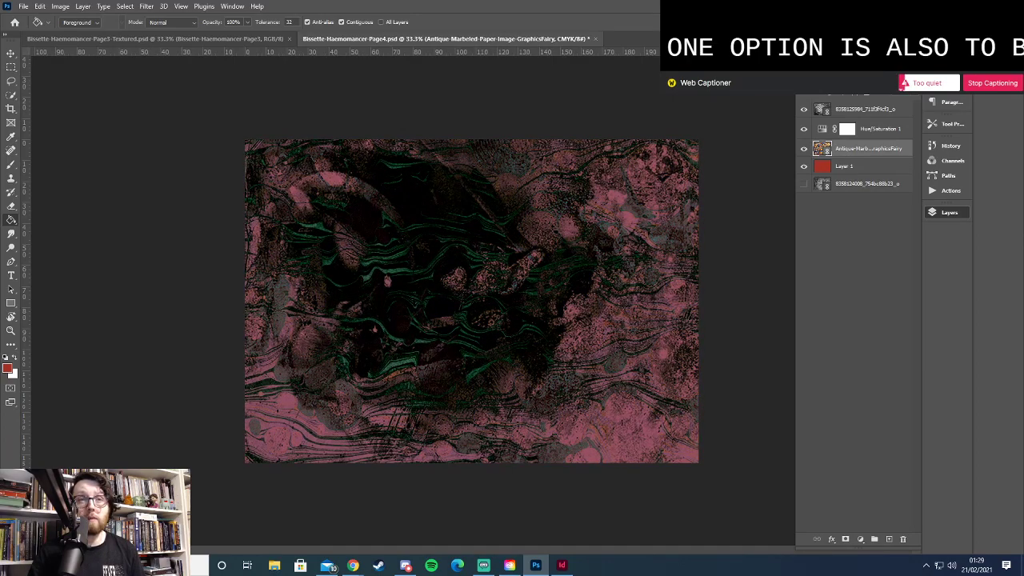
{"action": "key", "text": "Down"}
{"action": "key", "text": "Down"}
{"action": "key", "text": "Down"}
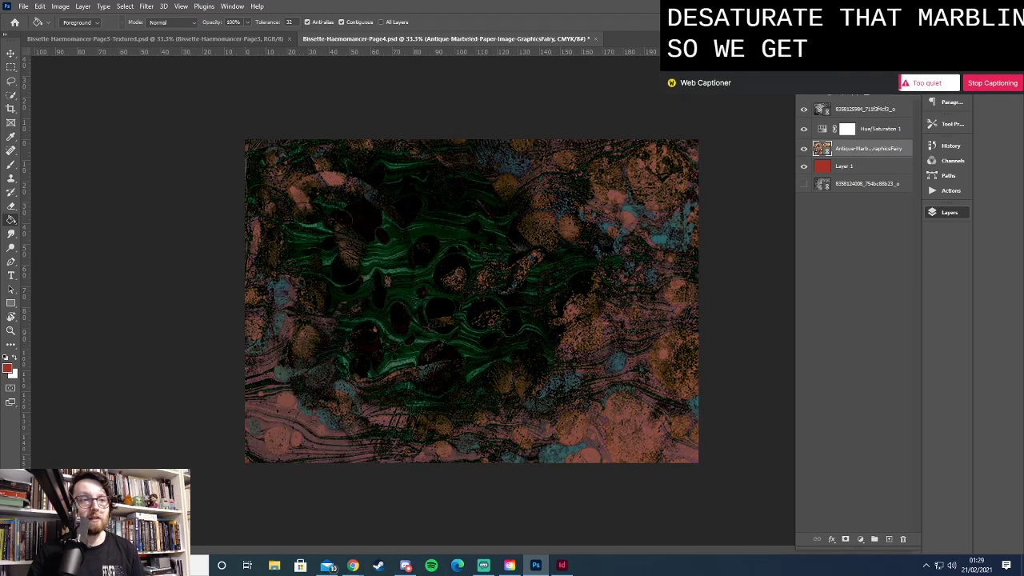
{"action": "key", "text": "Down"}
{"action": "key", "text": "Down"}
{"action": "key", "text": "Down"}
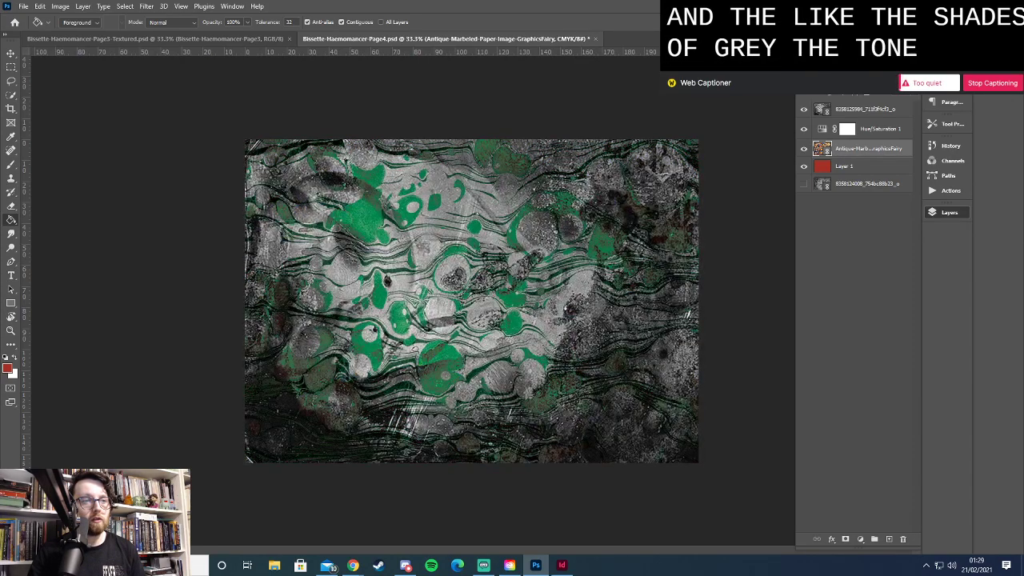
{"action": "key", "text": "Down"}
{"action": "key", "text": "Down"}
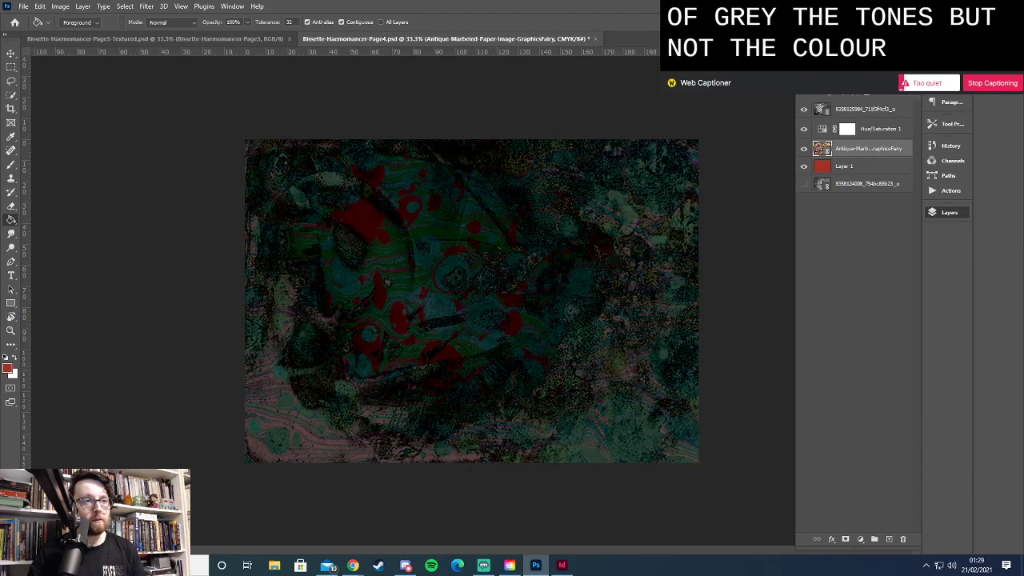
{"action": "key", "text": "Down"}
{"action": "key", "text": "Down"}
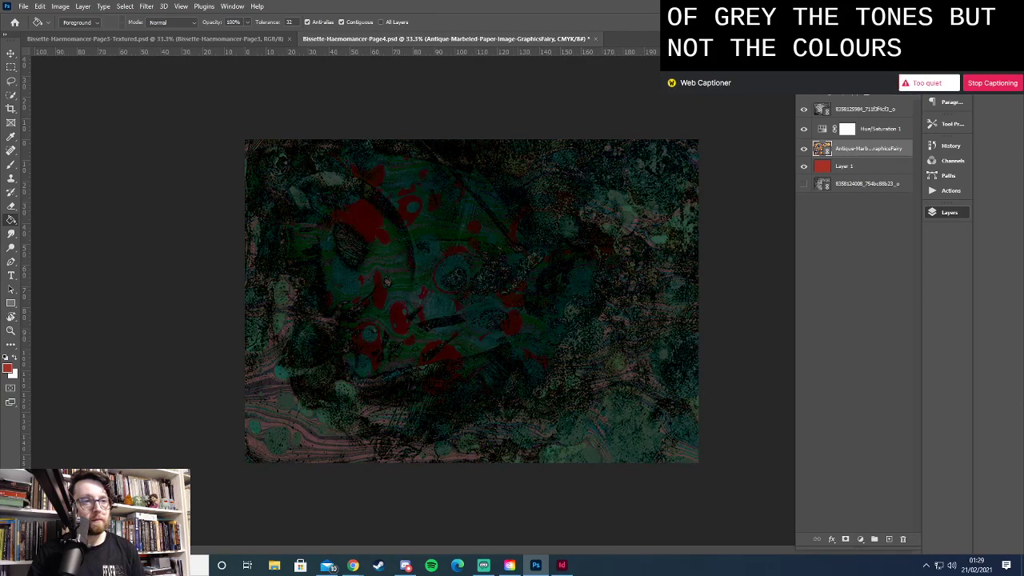
{"action": "key", "text": "Down"}
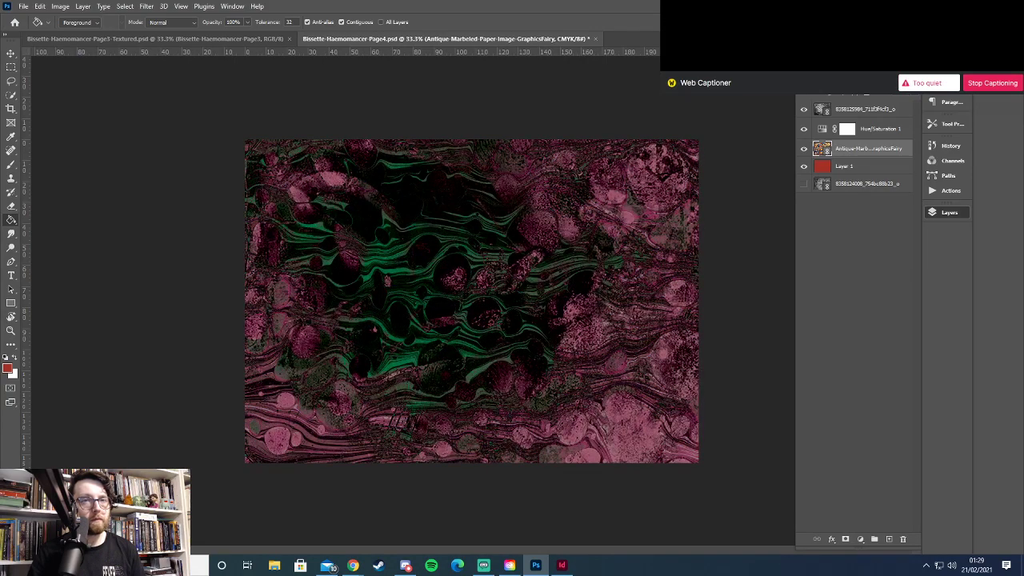
{"action": "left_click", "coordinate": [849, 160]}
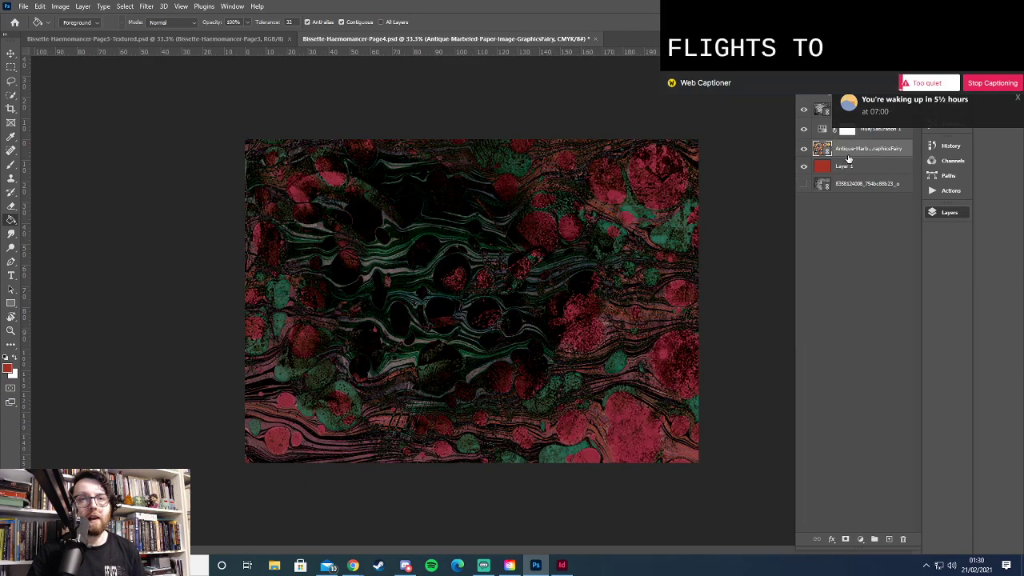
Duplicate the marbled paper layer and move the copy above the Hue/Saturation adjustment, leaving the adjustment switched on
{"action": "left_click", "coordinate": [805, 129]}
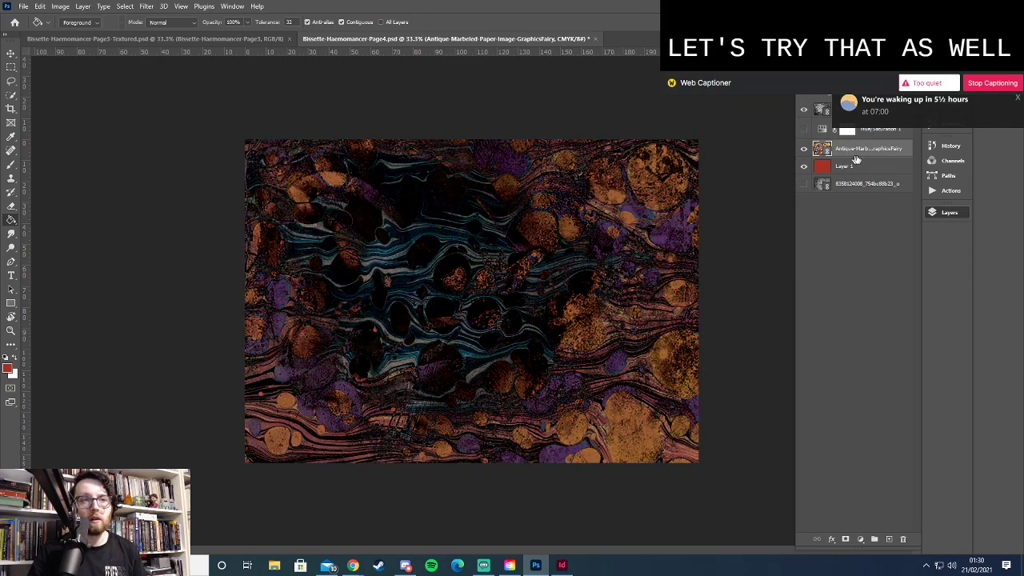
{"action": "left_click_drag", "start_coordinate": [810, 139], "coordinate": [809, 144]}
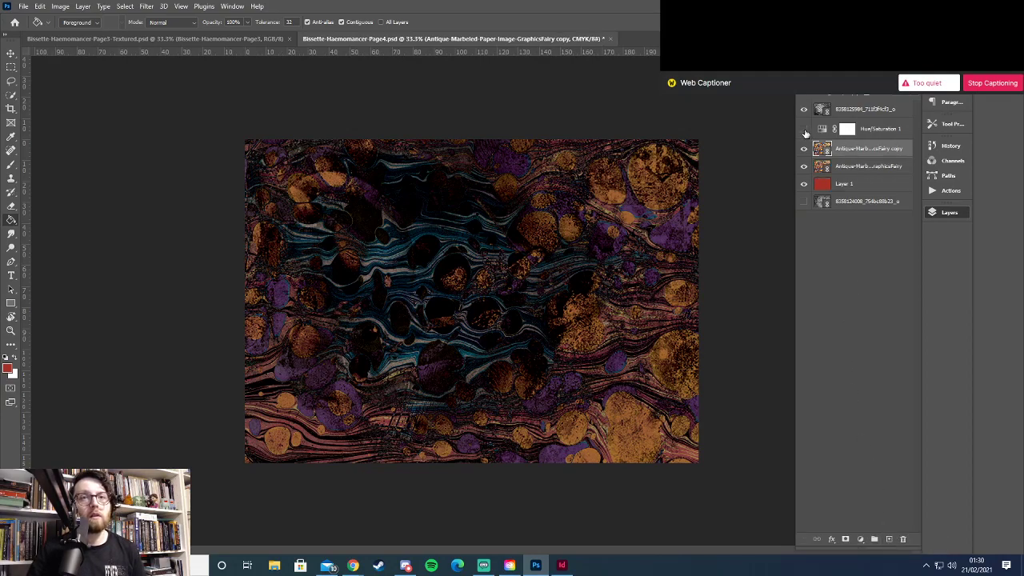
{"action": "left_click_drag", "start_coordinate": [879, 157], "coordinate": [875, 122]}
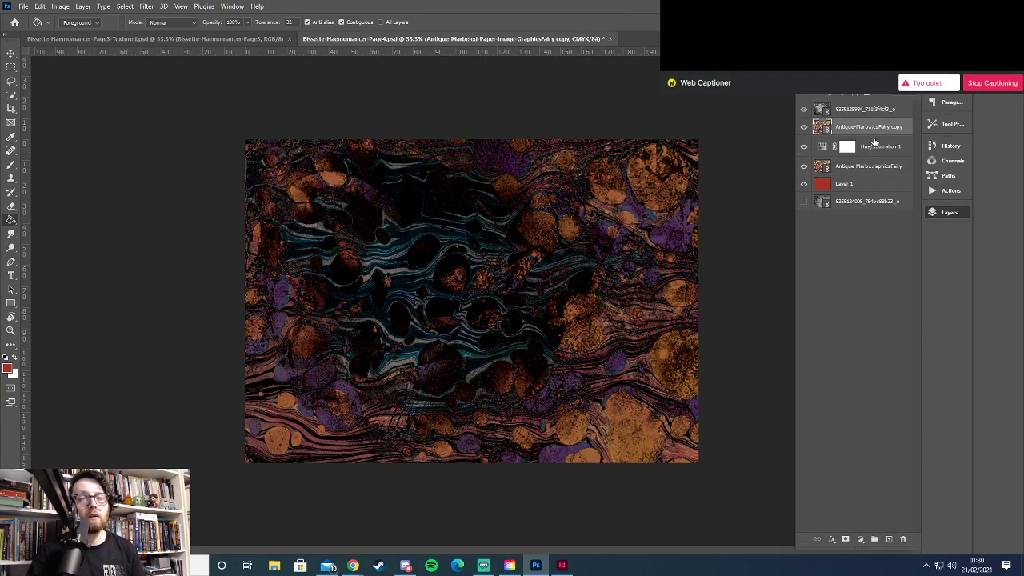
Temporarily disable the f.lux screen tint so the artwork's colours can be judged accurately
{"action": "left_click", "coordinate": [926, 565]}
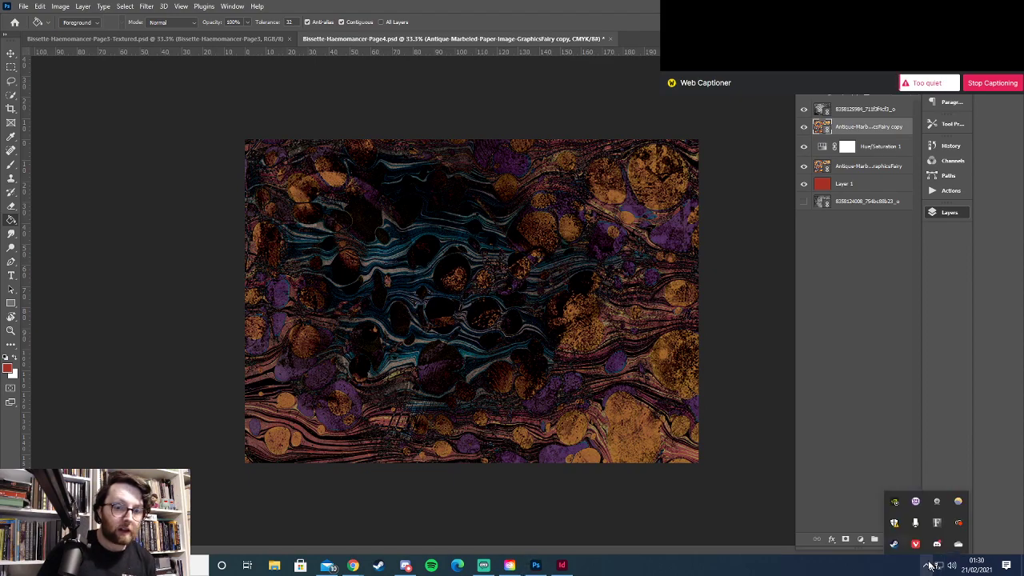
{"action": "right_click", "coordinate": [959, 501]}
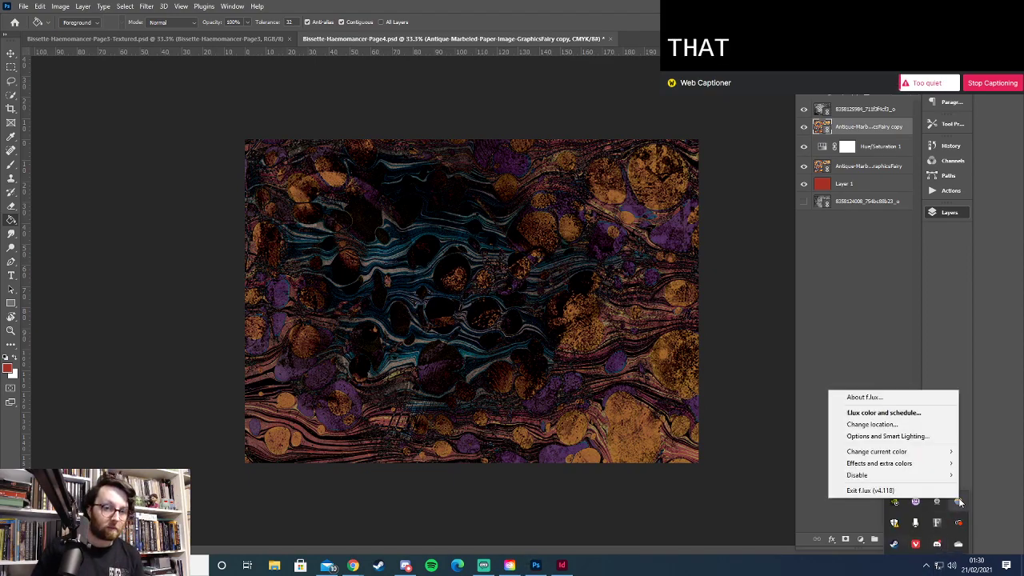
{"action": "mouse_move", "coordinate": [928, 455]}
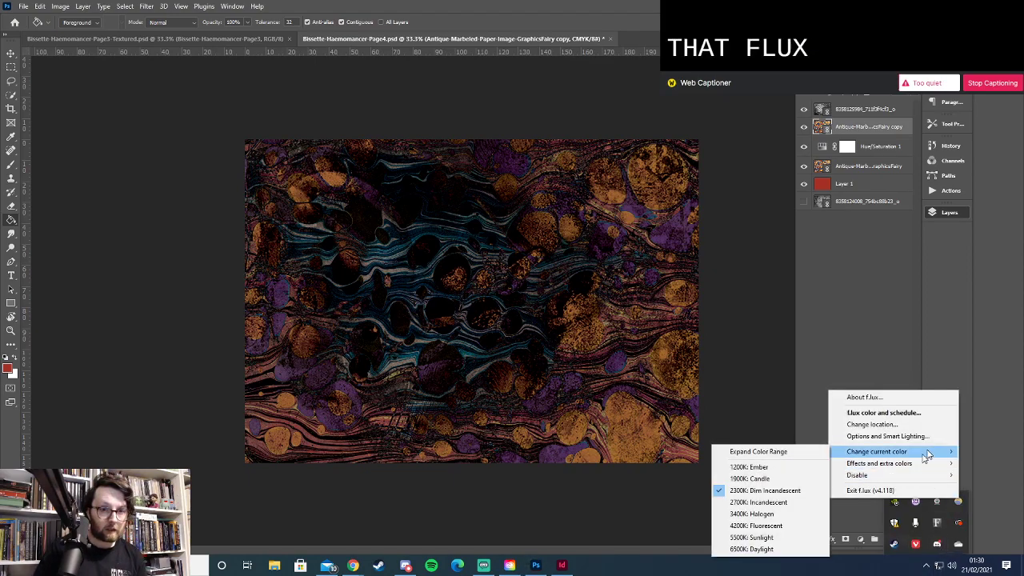
{"action": "mouse_move", "coordinate": [915, 477]}
{"action": "left_click", "coordinate": [780, 479]}
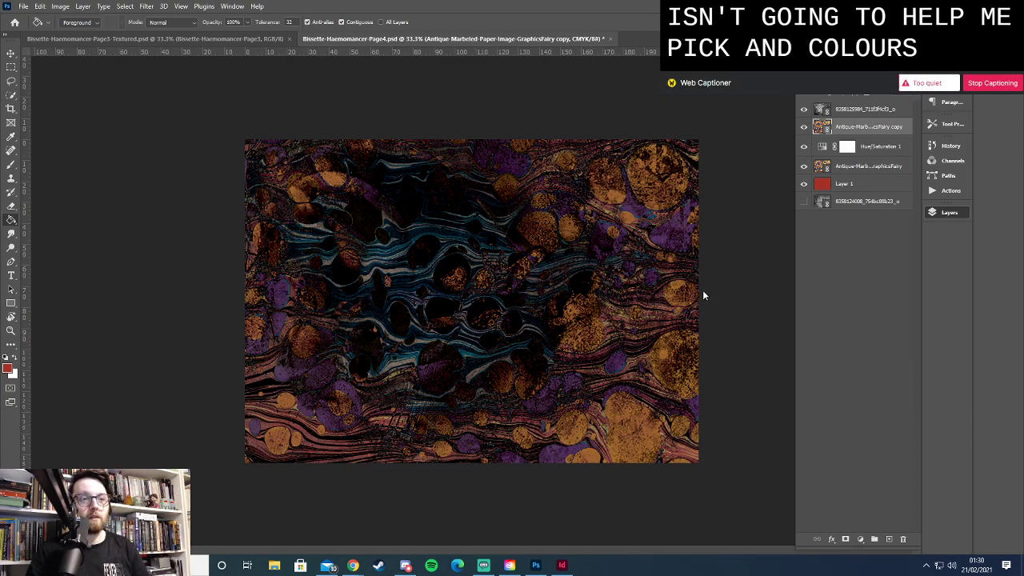
Compare the colours of the Haemomancer spread in the InDesign layout with the Page4 artwork, then return to Photoshop
{"action": "left_click", "coordinate": [562, 565]}
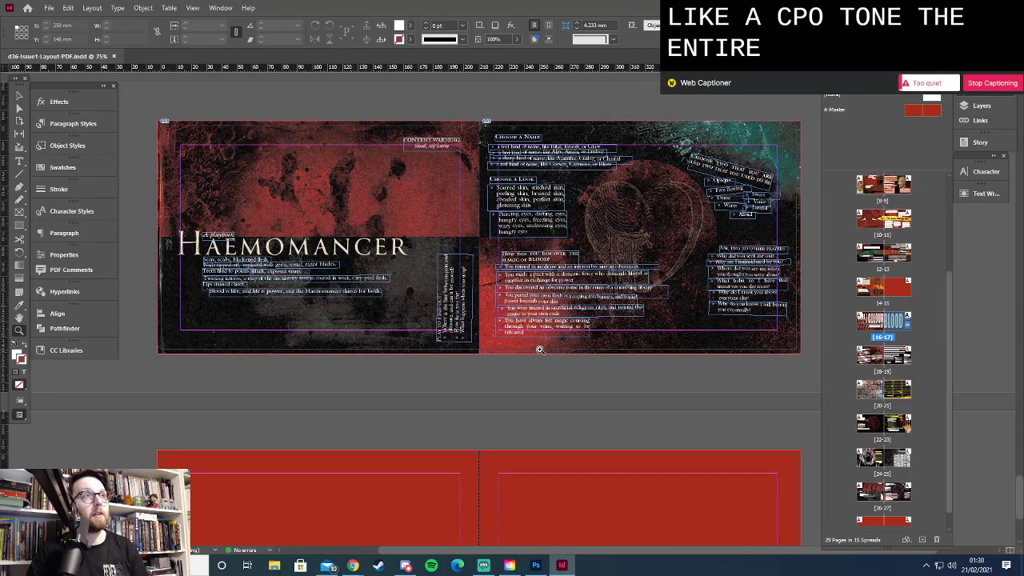
{"action": "key", "text": "alt+Tab"}
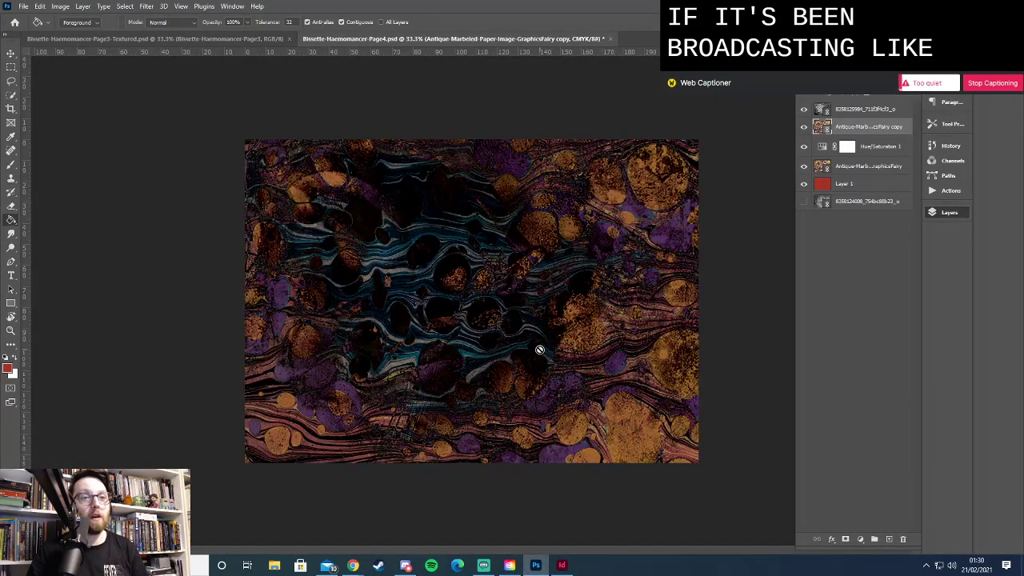
{"action": "key", "text": "alt+Tab"}
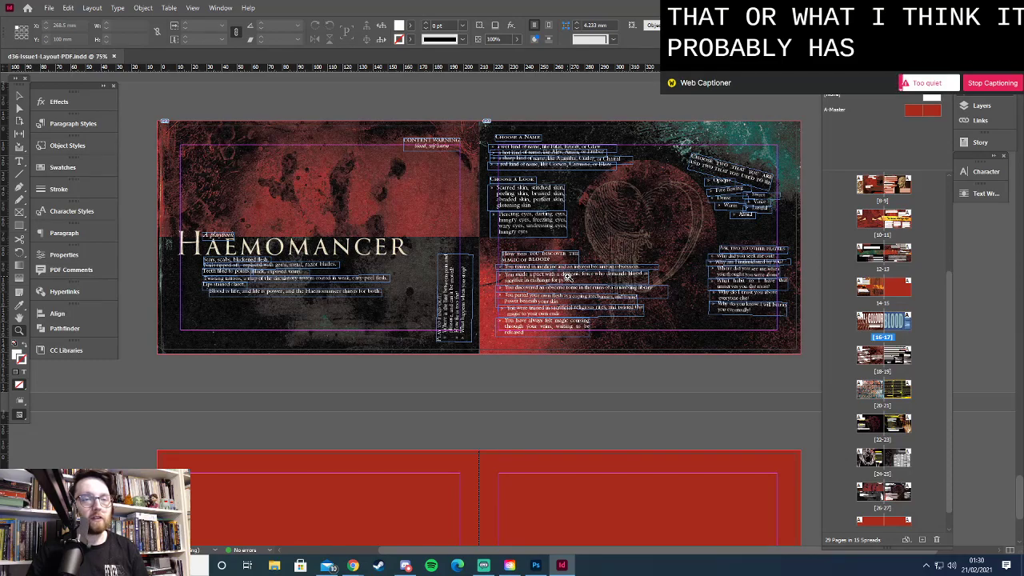
{"action": "left_click", "coordinate": [626, 254]}
{"action": "left_click_drag", "start_coordinate": [452, 263], "coordinate": [578, 271]}
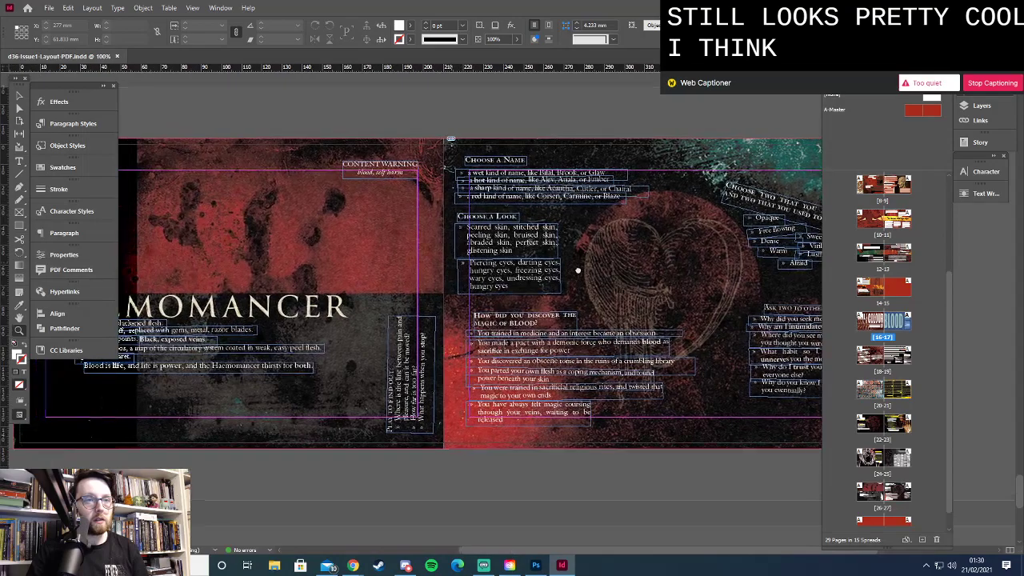
{"action": "left_click", "coordinate": [476, 304], "text": "alt"}
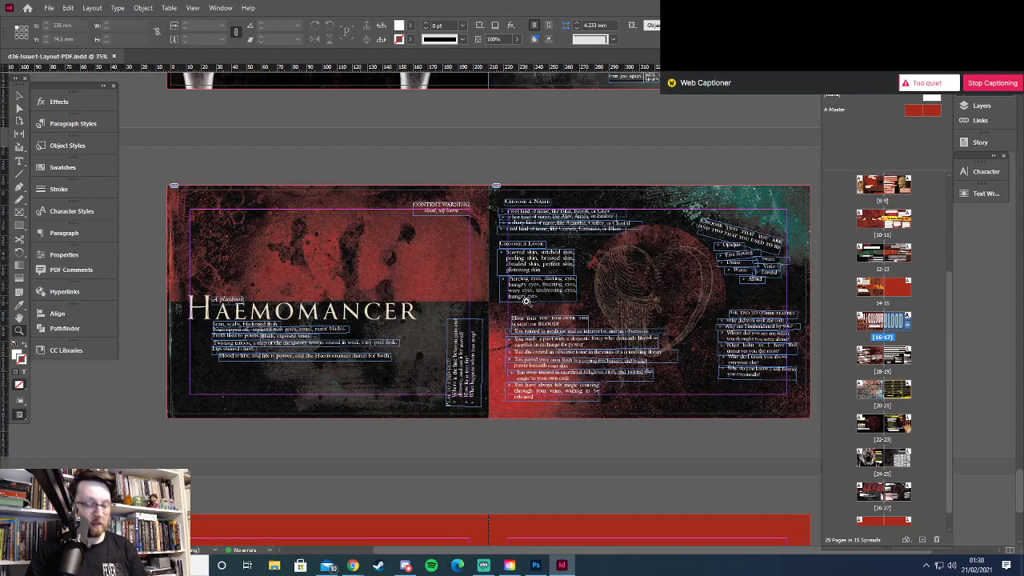
{"action": "key", "text": "alt+Tab"}
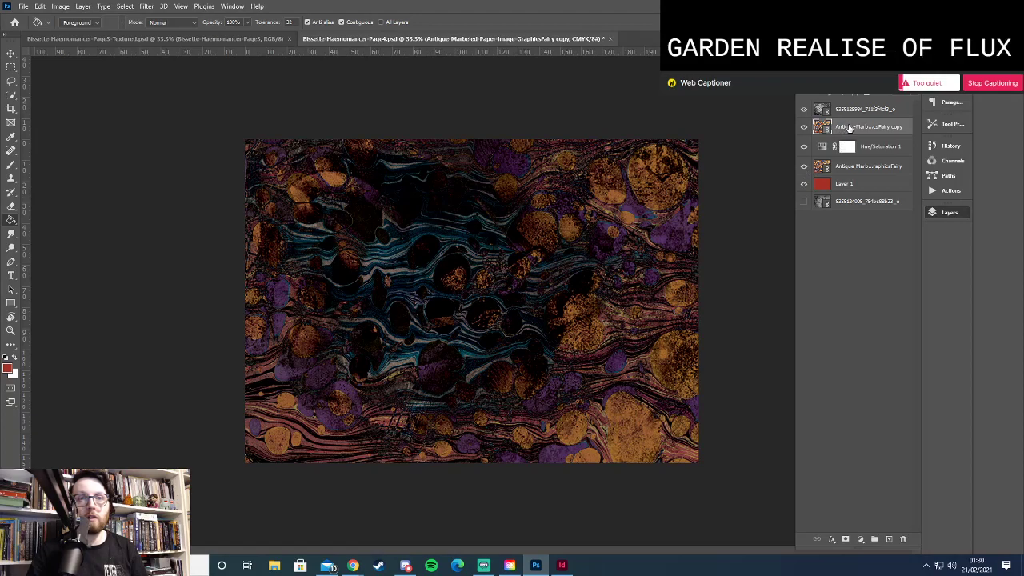
Hide the original marbled paper and its adjustment, then add a Hue/Saturation adjustment above the marbled copy with saturation about -80
{"action": "left_click", "coordinate": [803, 166]}
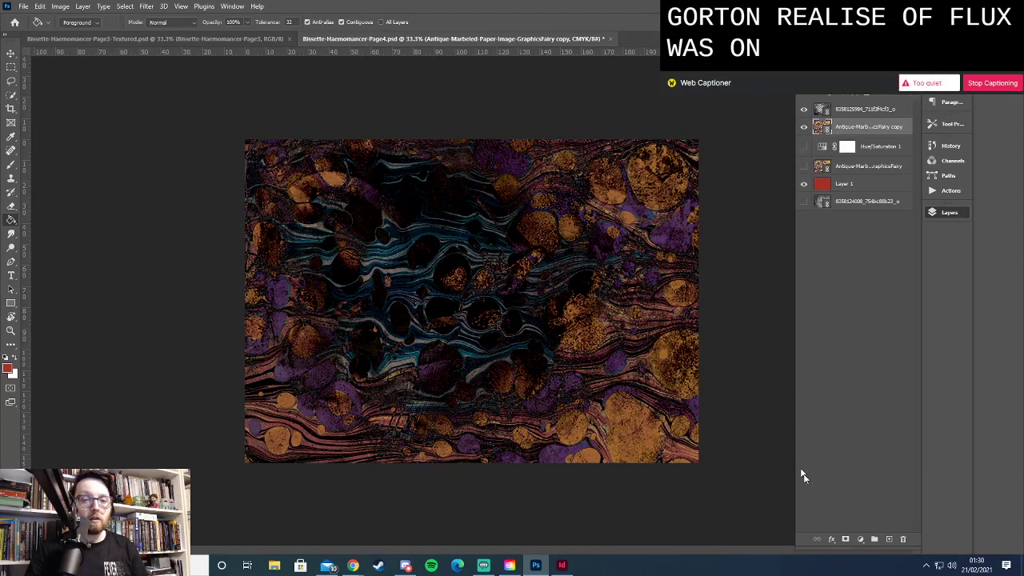
{"action": "left_click", "coordinate": [861, 539]}
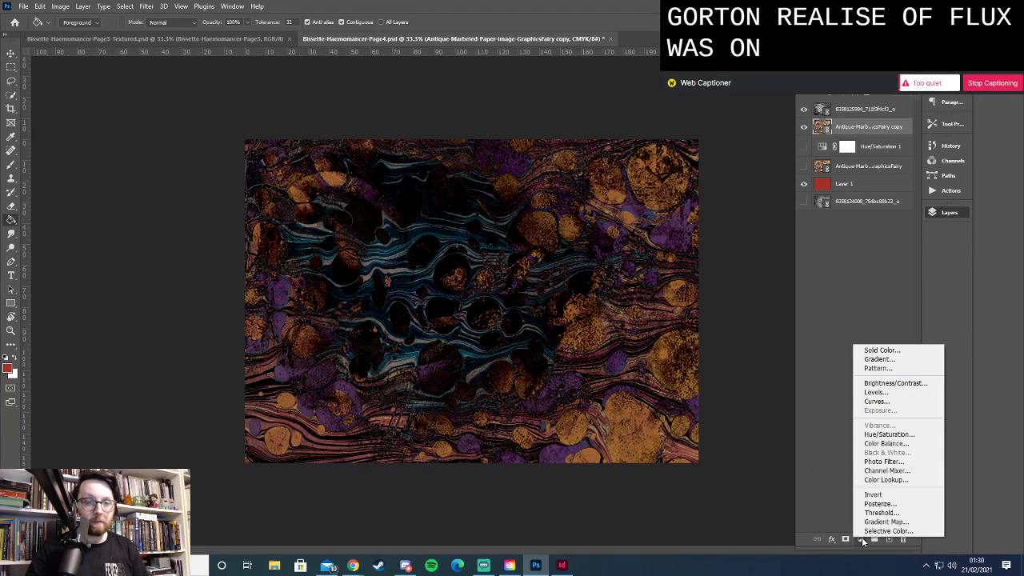
{"action": "left_click", "coordinate": [887, 434]}
{"action": "left_click_drag", "start_coordinate": [758, 247], "coordinate": [709, 244]}
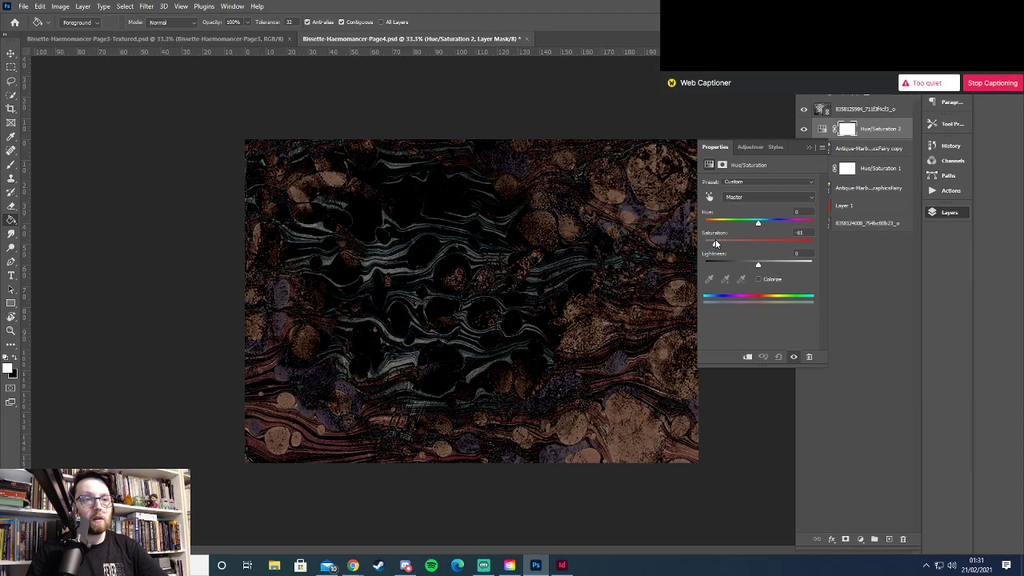
{"action": "mouse_move", "coordinate": [757, 264]}
{"action": "left_mouse_down"}
{"action": "mouse_move", "coordinate": [748, 265]}
{"action": "mouse_move", "coordinate": [759, 268]}
{"action": "left_mouse_up"}
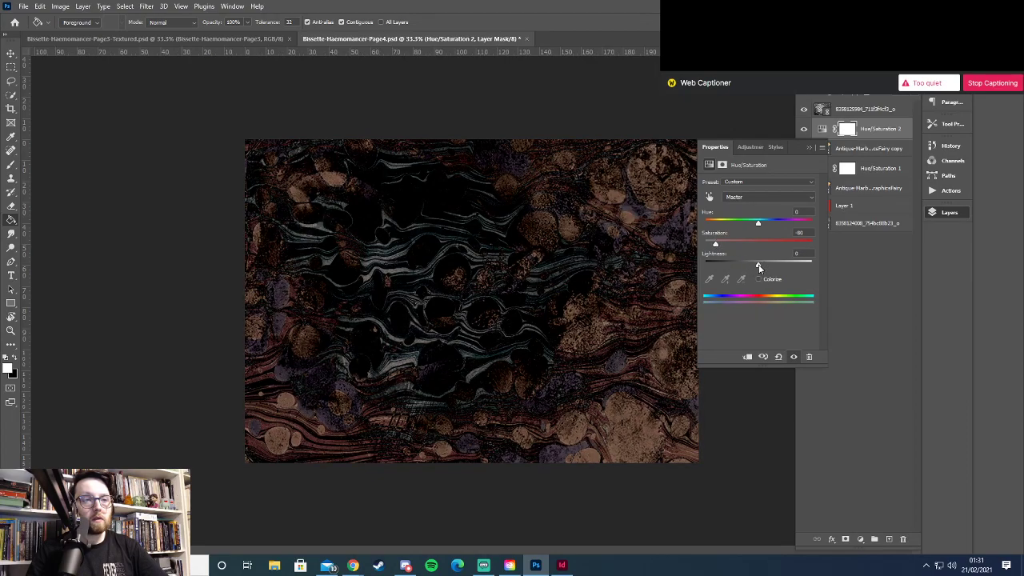
{"action": "left_click", "coordinate": [808, 148]}
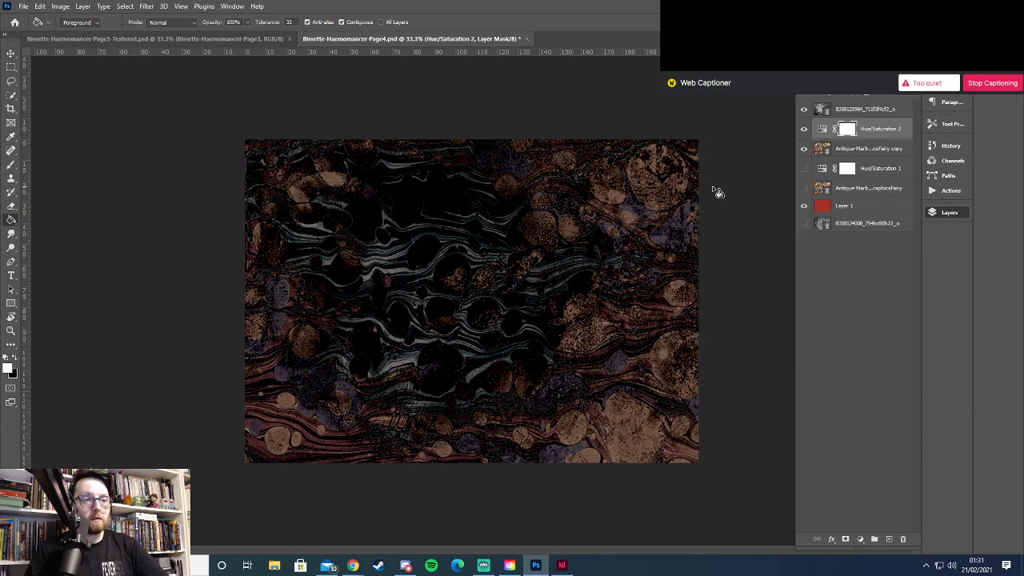
Check the marbled paper without the top photographic texture, then show the texture, Hue/Saturation 1 and original marbled paper layers again
{"action": "left_click", "coordinate": [804, 110]}
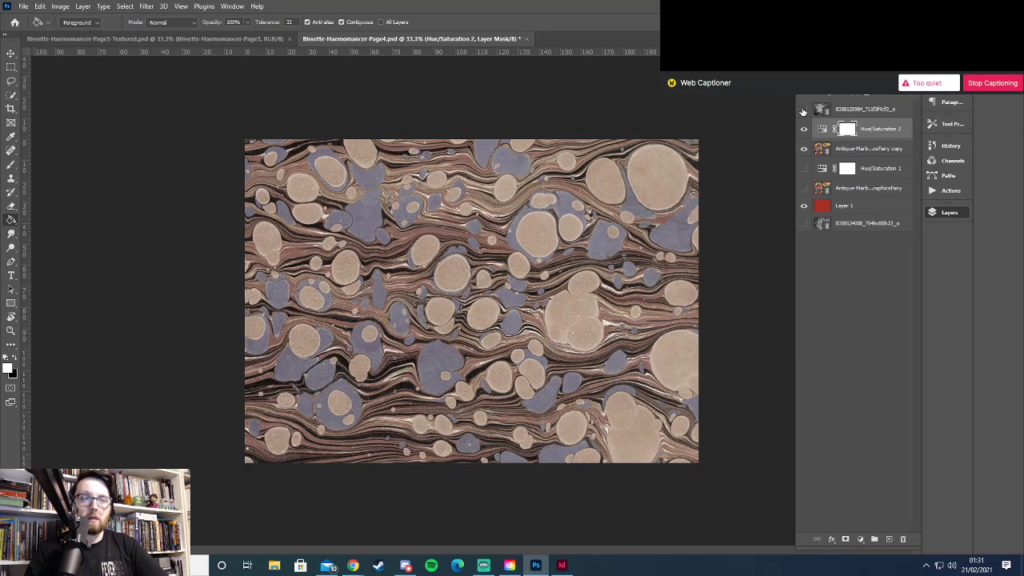
{"action": "left_click", "coordinate": [803, 110]}
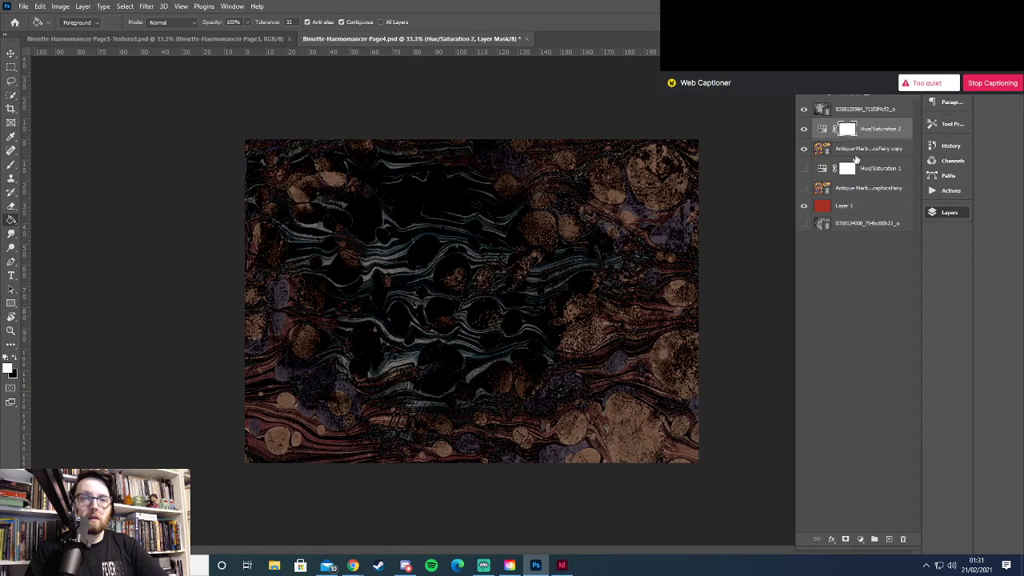
{"action": "left_click", "coordinate": [804, 170]}
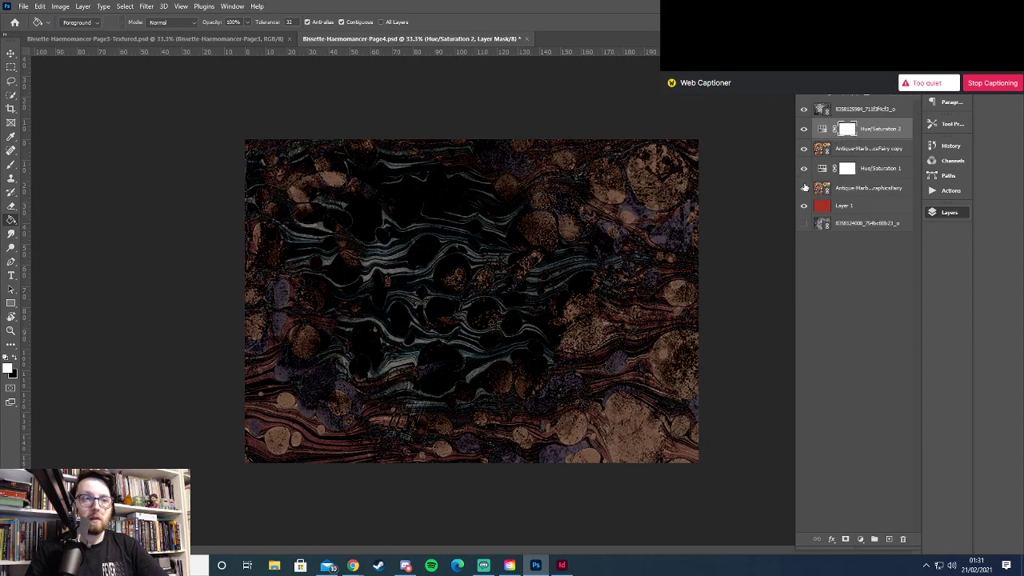
Try a run of blend modes on the Antique-Marbeled-Paper copy between the two Hue/Saturation adjustments
{"action": "left_click", "coordinate": [847, 151]}
{"action": "left_click", "coordinate": [851, 100]}
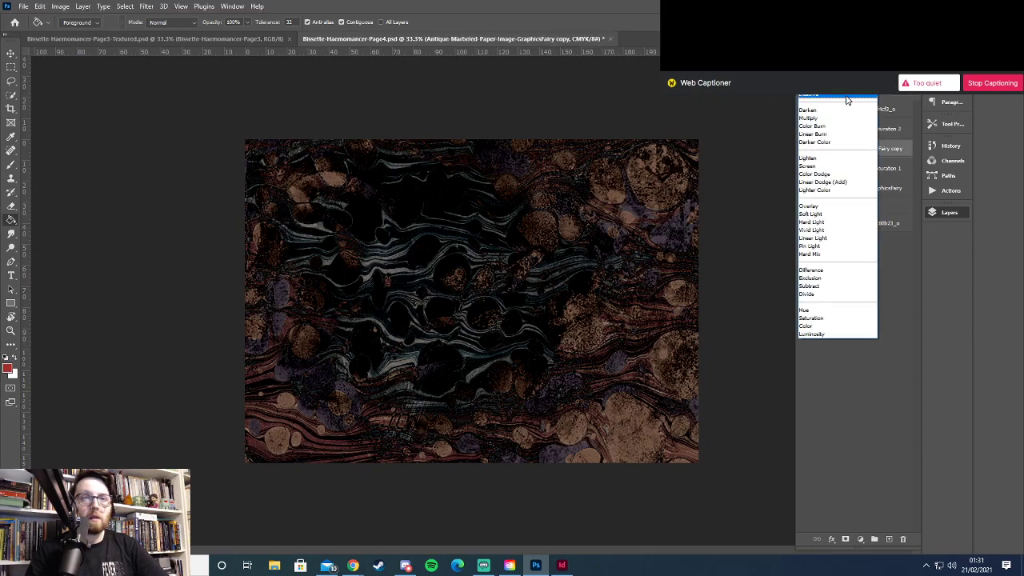
{"action": "left_click", "coordinate": [848, 98]}
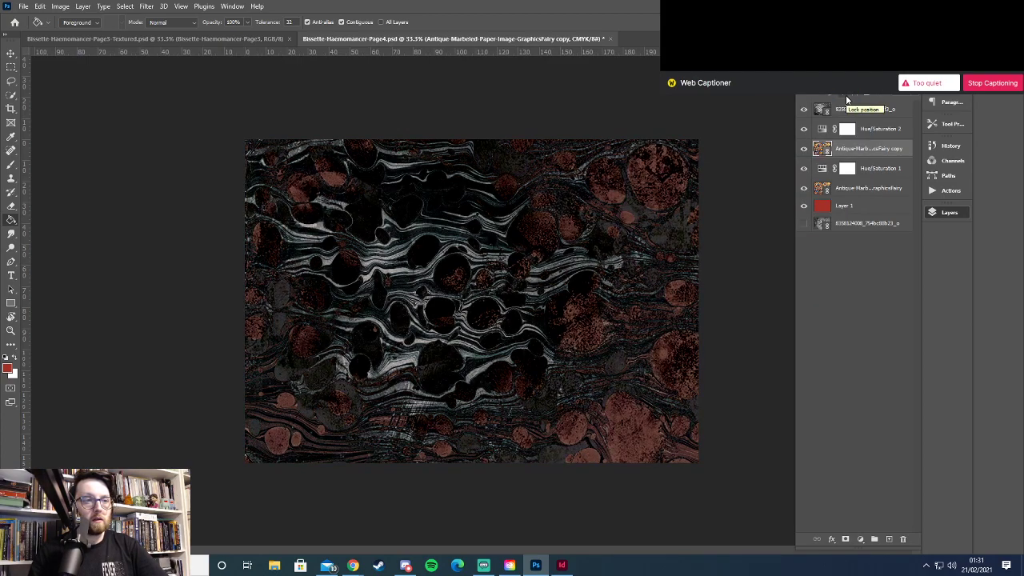
{"action": "key", "text": "Down"}
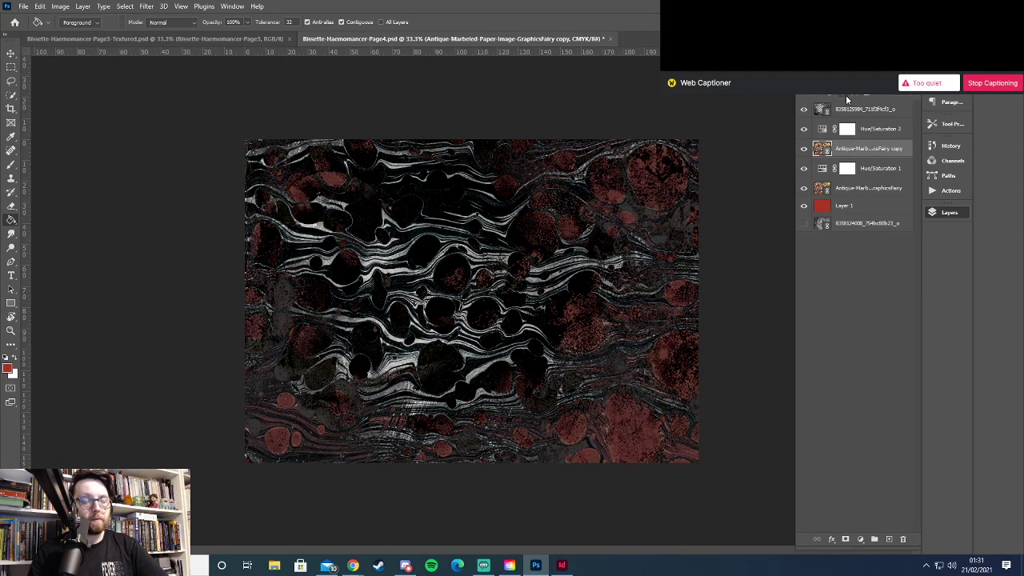
{"action": "key", "text": "Down"}
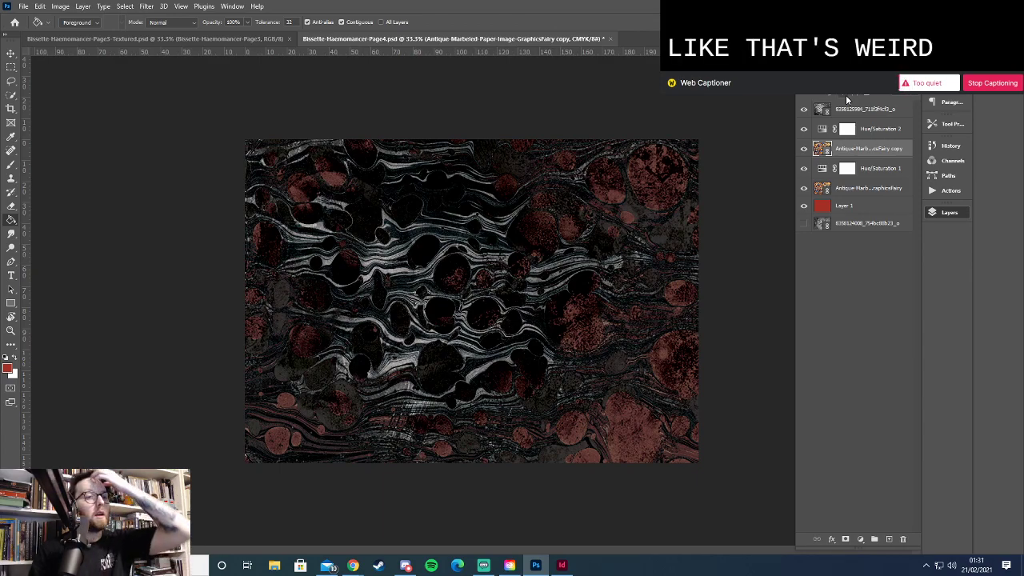
{"action": "key", "text": "Down"}
{"action": "key", "text": "Down"}
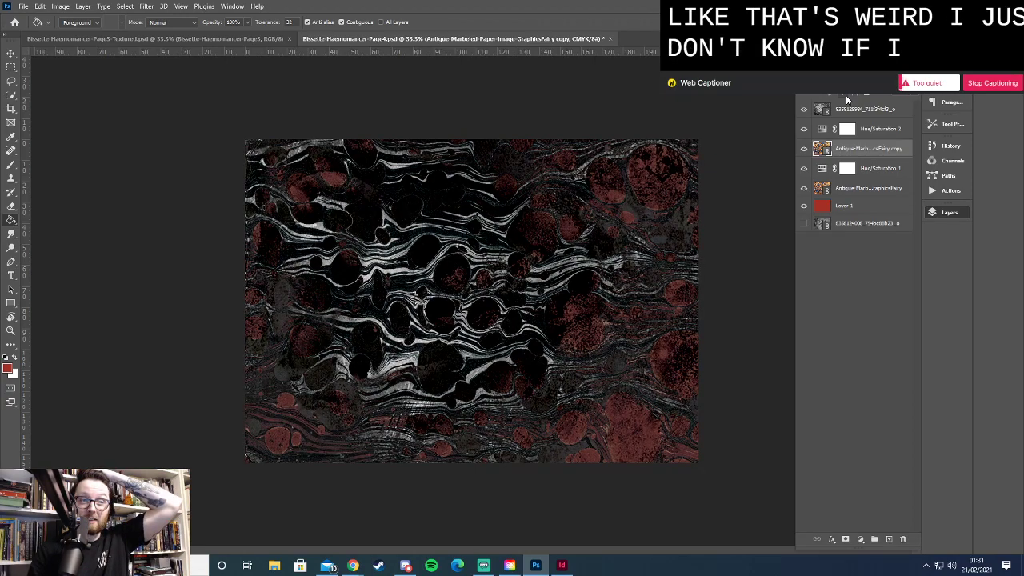
{"action": "key", "text": "Down"}
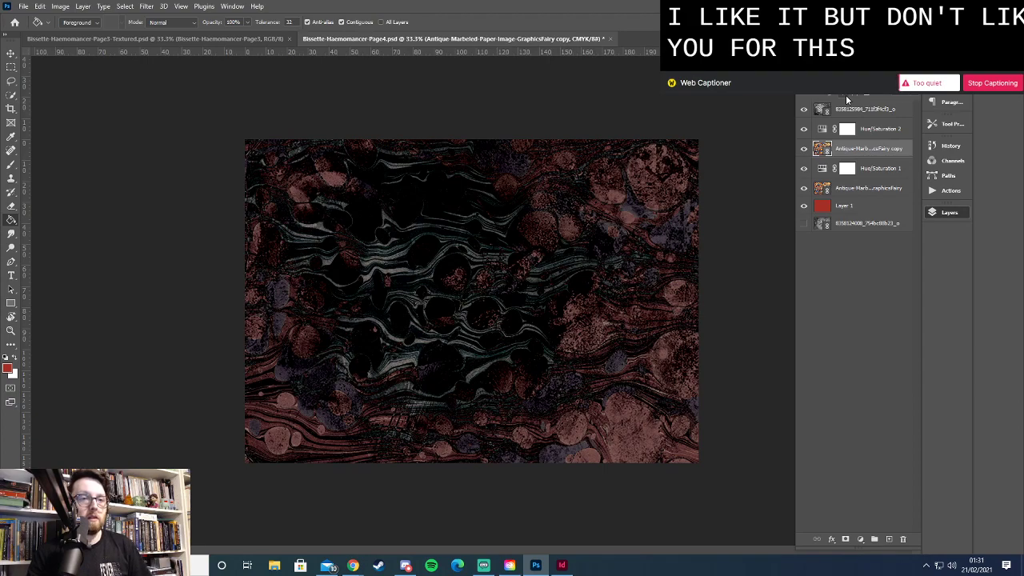
{"action": "key", "text": "Down"}
{"action": "key", "text": "Down"}
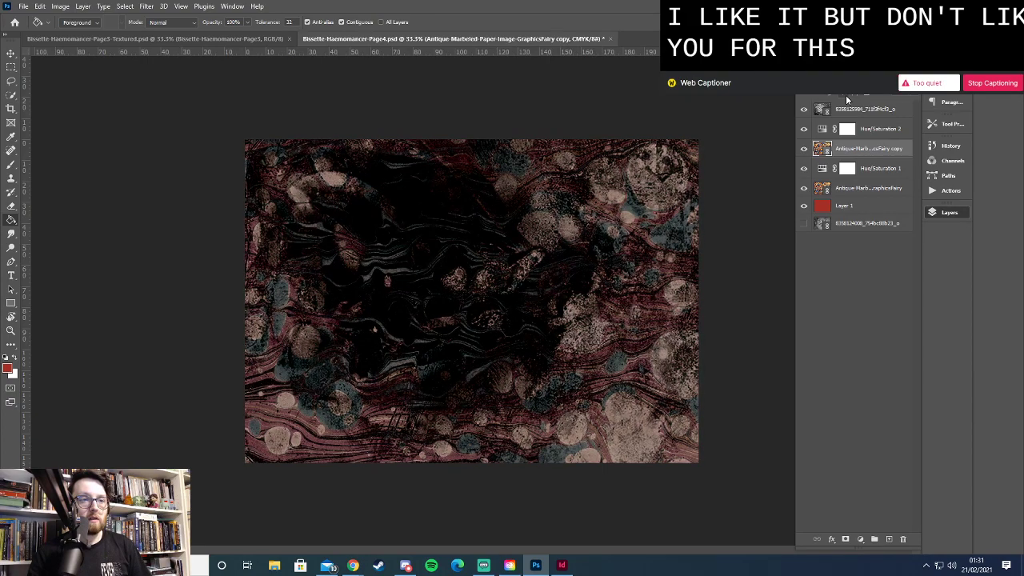
{"action": "key", "text": "Down"}
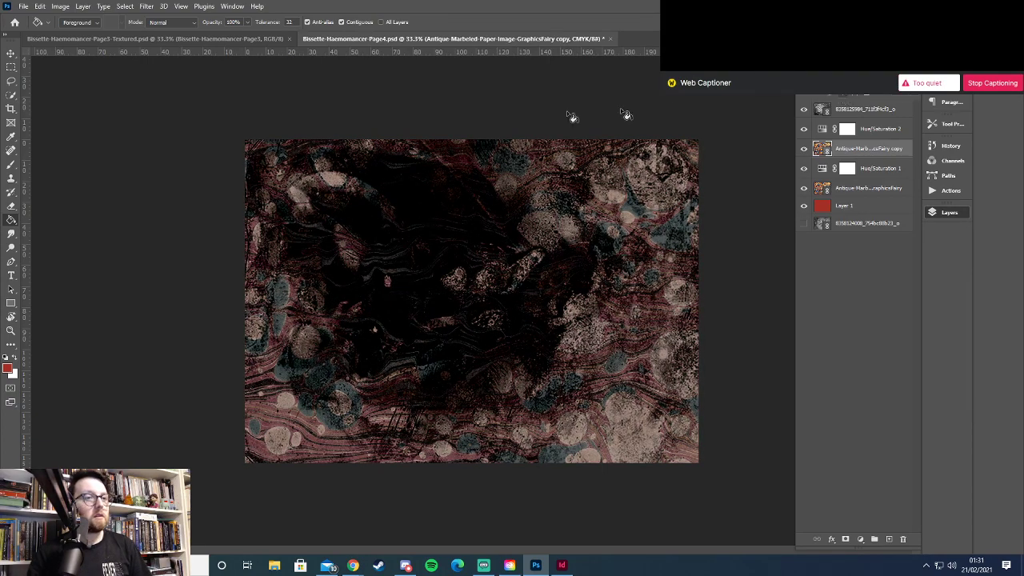
Compare with the Page3-Textured artwork, then cycle the marbled paper copy's blending onward from Lighter Color to a pale, inverted-looking blend
{"action": "left_click", "coordinate": [158, 38]}
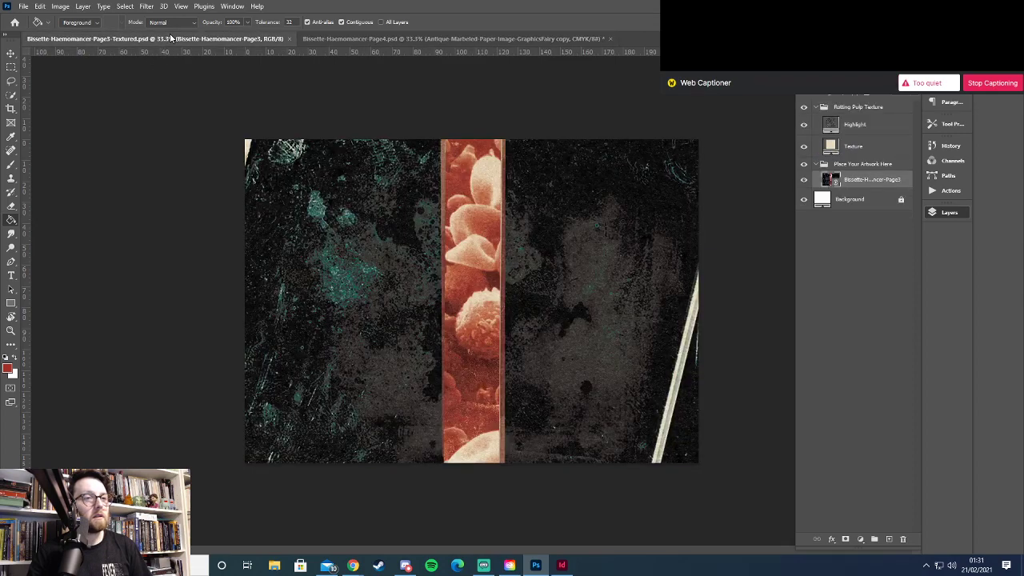
{"action": "left_click", "coordinate": [366, 38]}
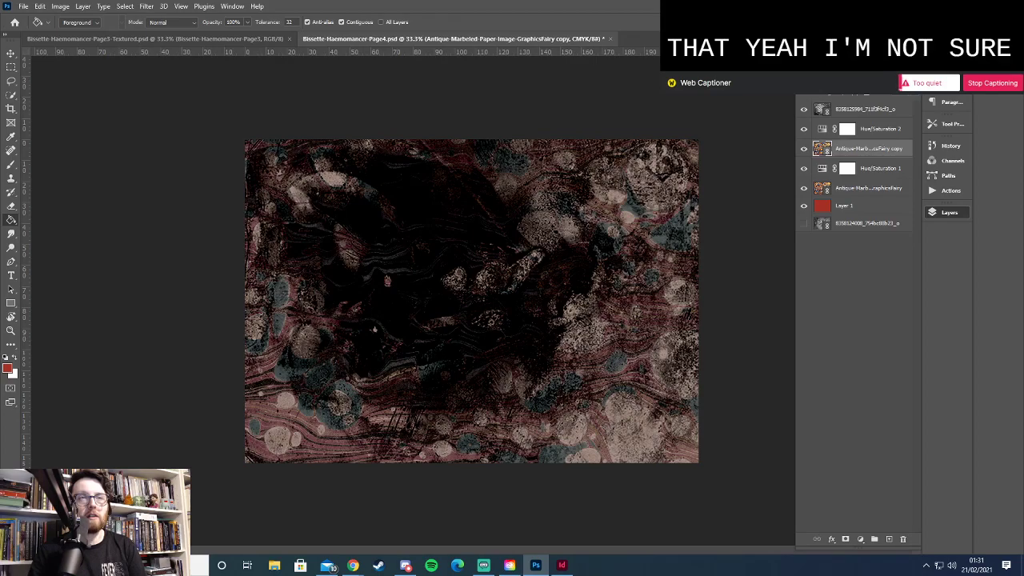
{"action": "left_click", "coordinate": [832, 77]}
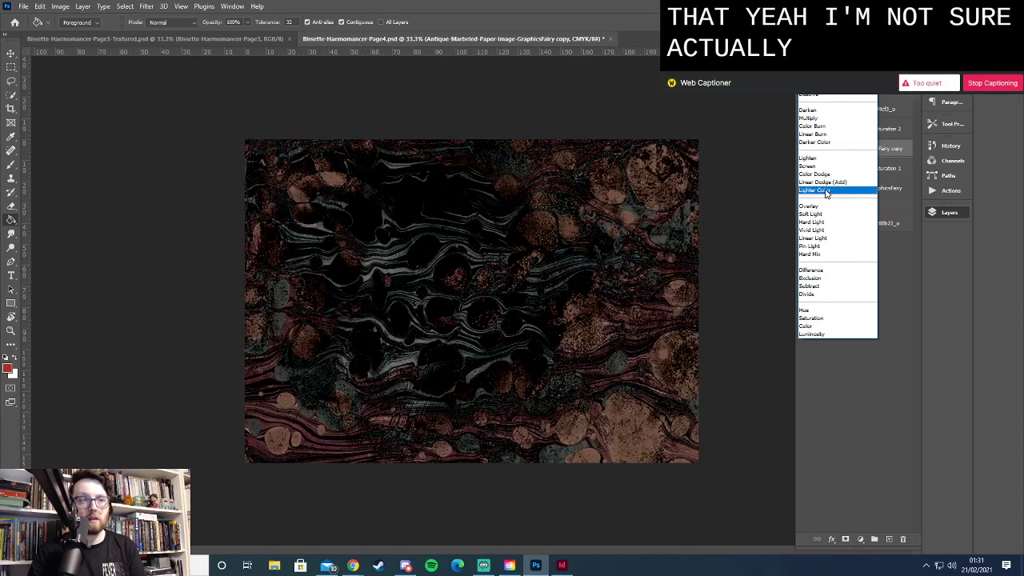
{"action": "left_click", "coordinate": [826, 191]}
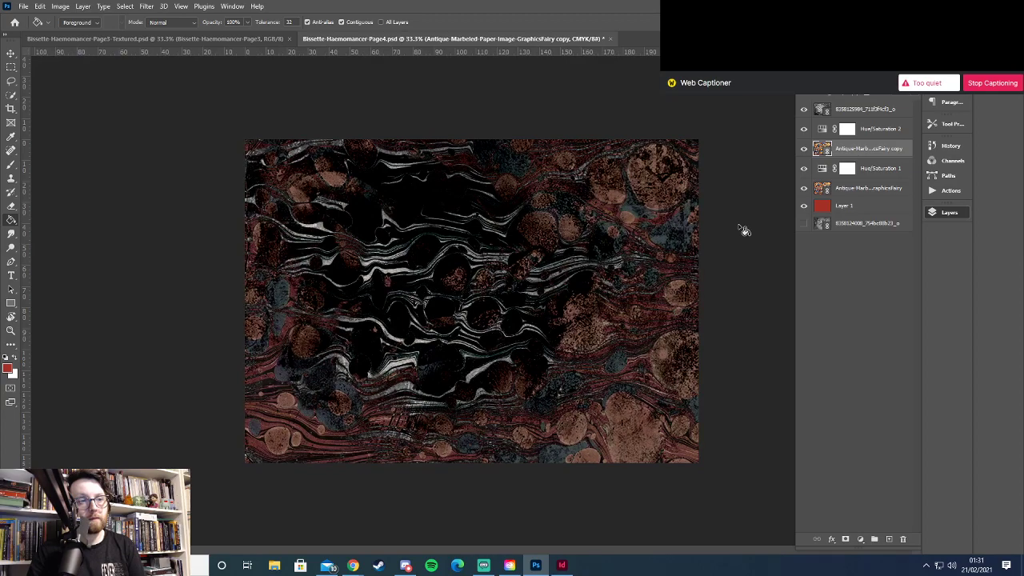
{"action": "key", "text": "Down"}
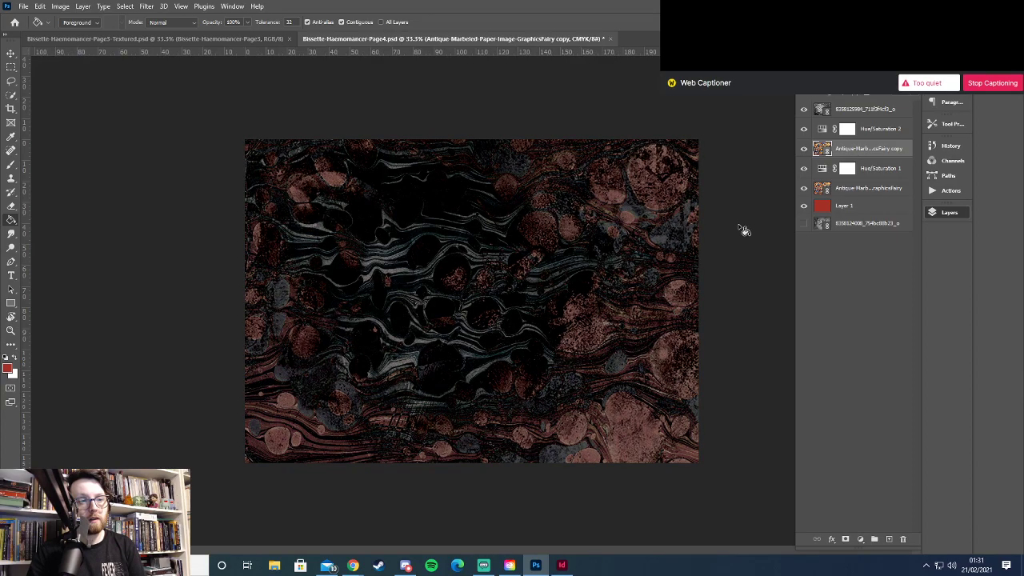
{"action": "key", "text": "Down"}
{"action": "key", "text": "Down"}
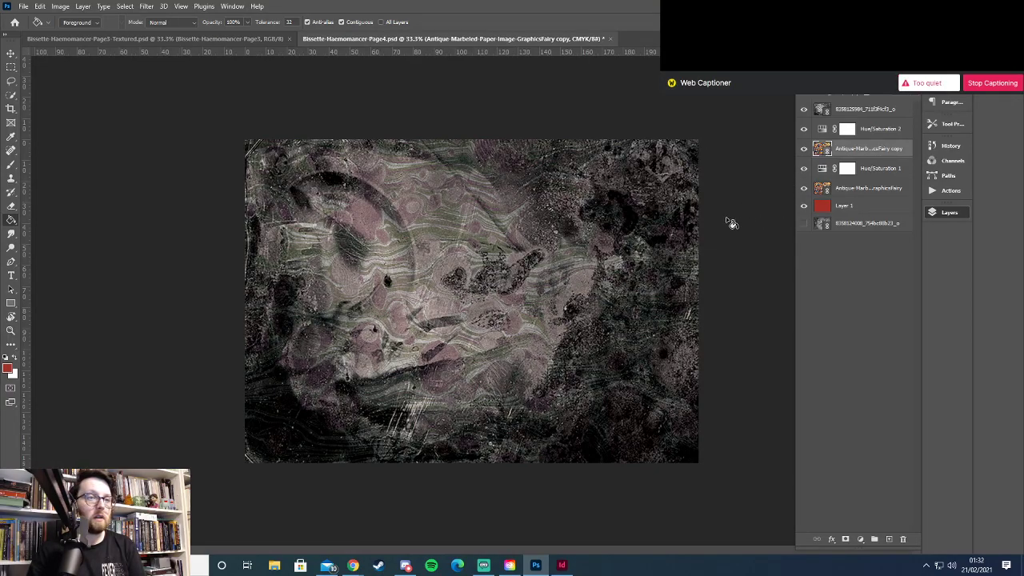
Set the hue of the Hue/Saturation 1 adjustment to about +145 to turn the marbling green and dark red
{"action": "left_click", "coordinate": [847, 169]}
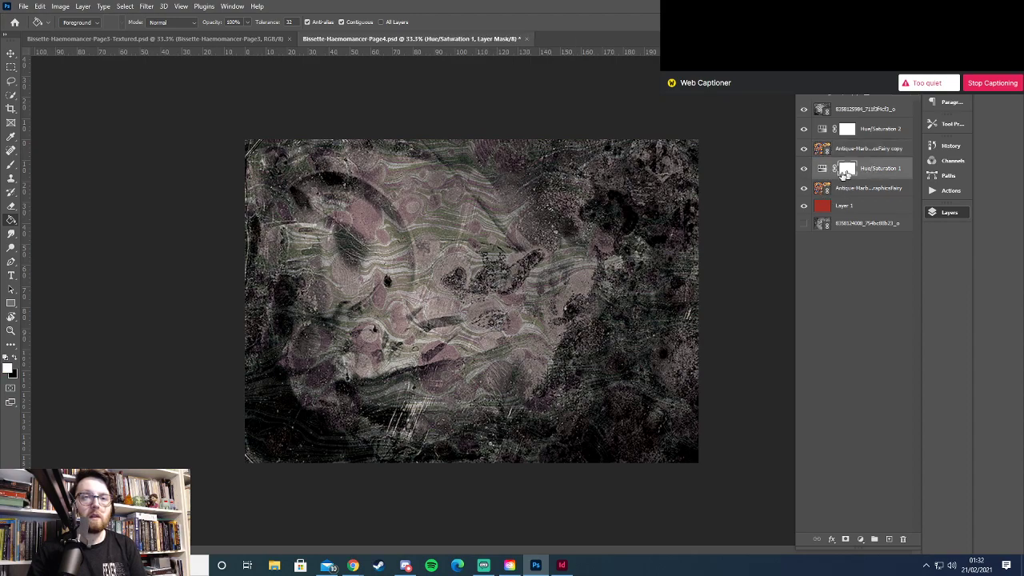
{"action": "double_click", "coordinate": [821, 169]}
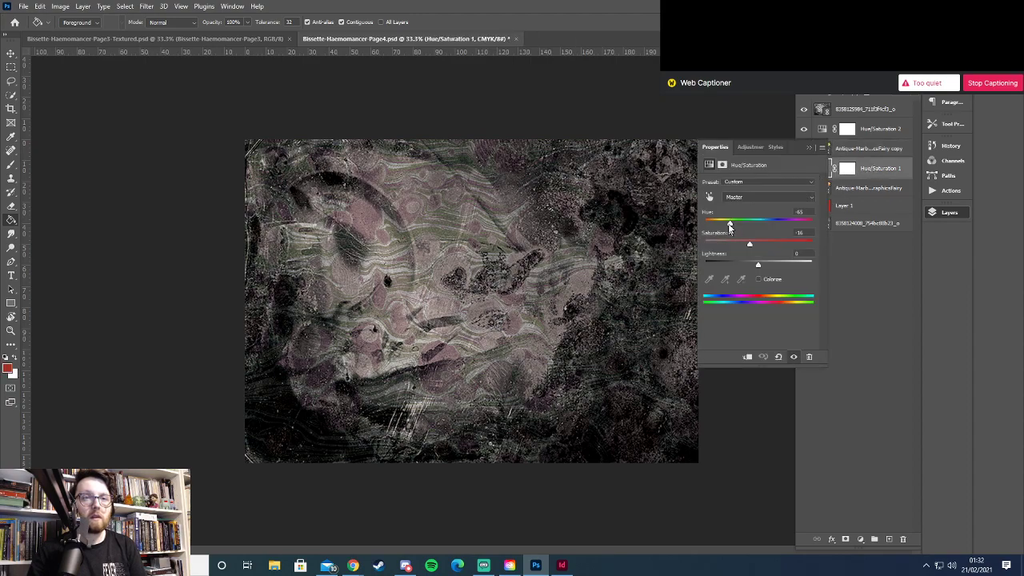
{"action": "left_click_drag", "start_coordinate": [730, 225], "coordinate": [806, 226]}
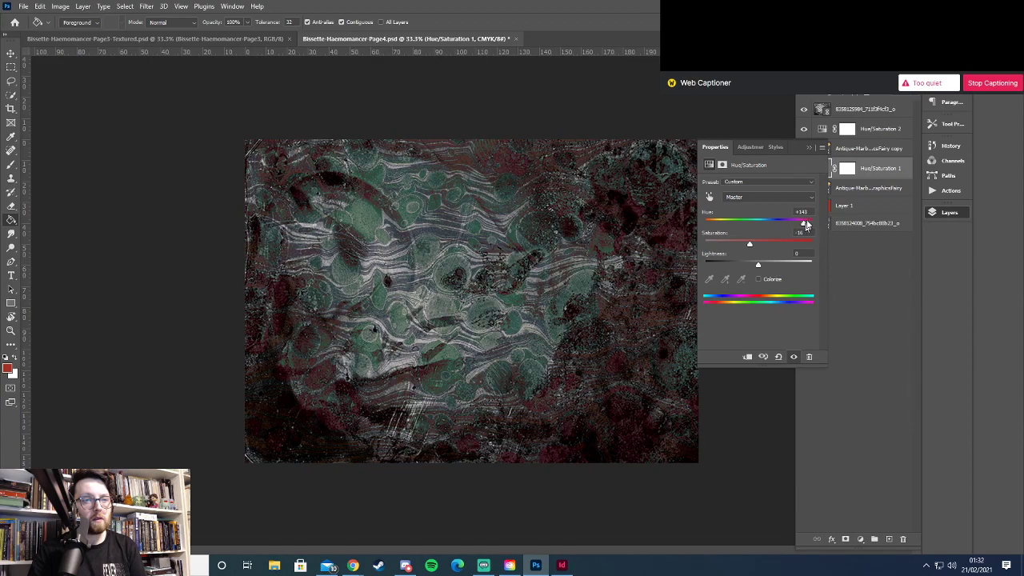
{"action": "left_click", "coordinate": [810, 149]}
Invert the colours of the original marbled paper layer beneath the Hue/Saturation 1 adjustment
{"action": "left_click", "coordinate": [846, 192]}
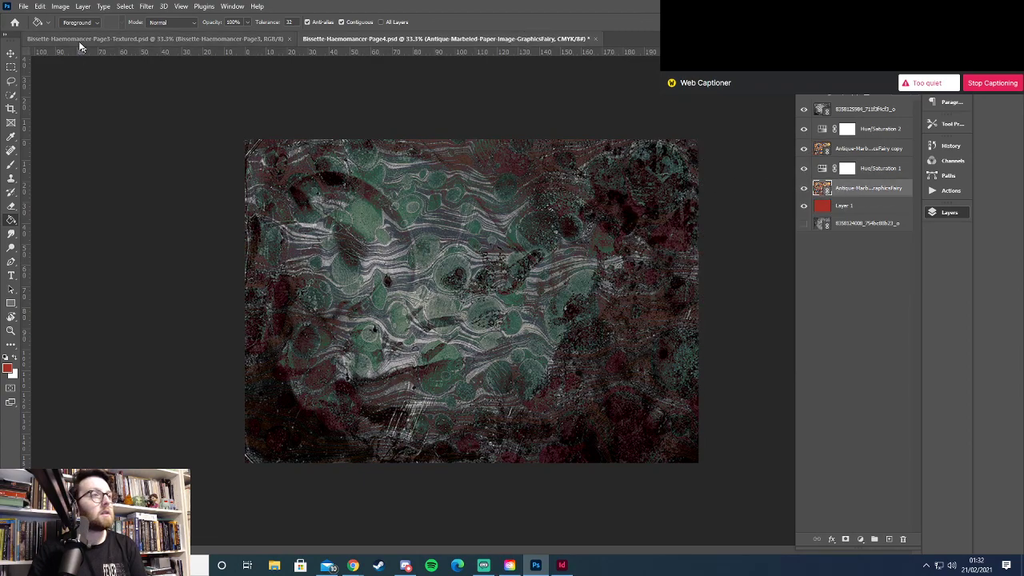
{"action": "left_click", "coordinate": [70, 8]}
{"action": "mouse_move", "coordinate": [102, 35]}
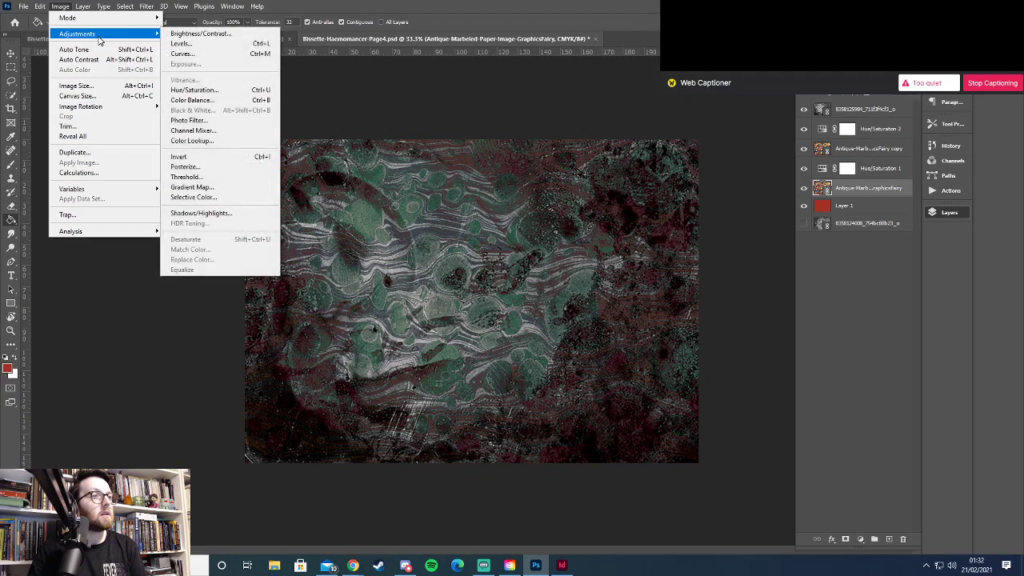
{"action": "left_click", "coordinate": [212, 159]}
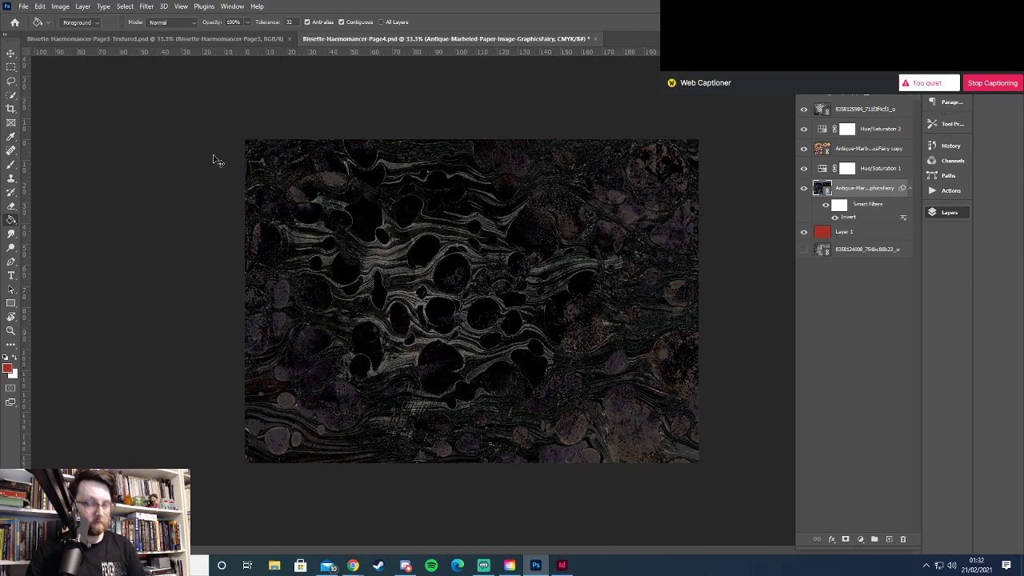
Undo the Invert filter on the lower marbled paper layer and compare the artwork with the Page3 textured document
{"action": "key", "text": "ctrl+z"}
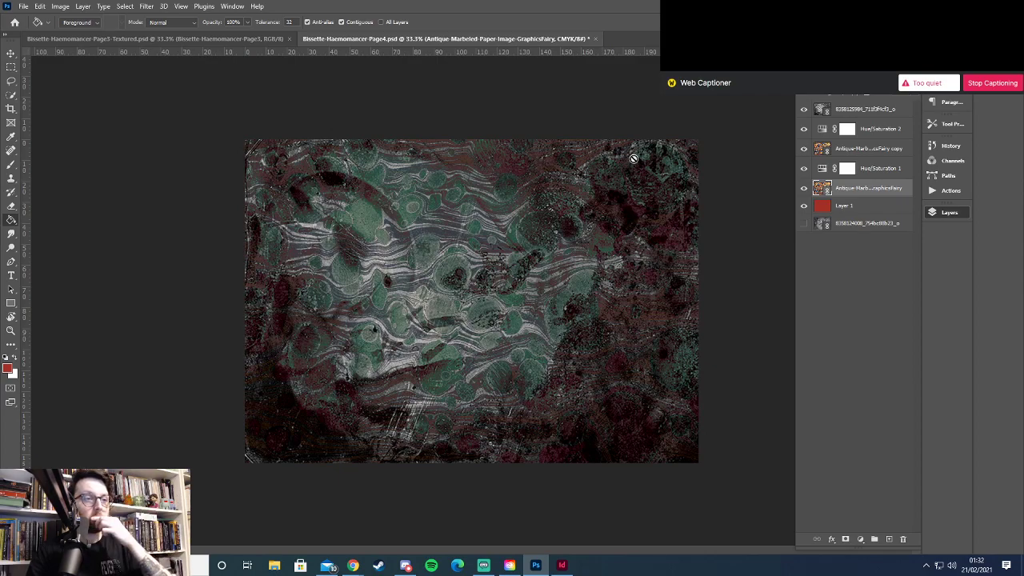
{"action": "left_click", "coordinate": [248, 38]}
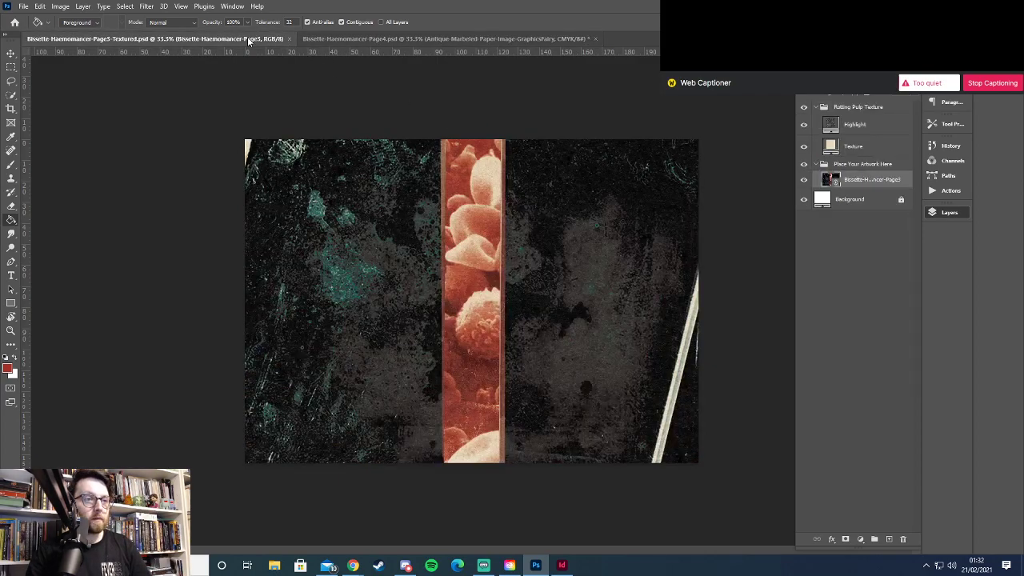
{"action": "left_click", "coordinate": [406, 40]}
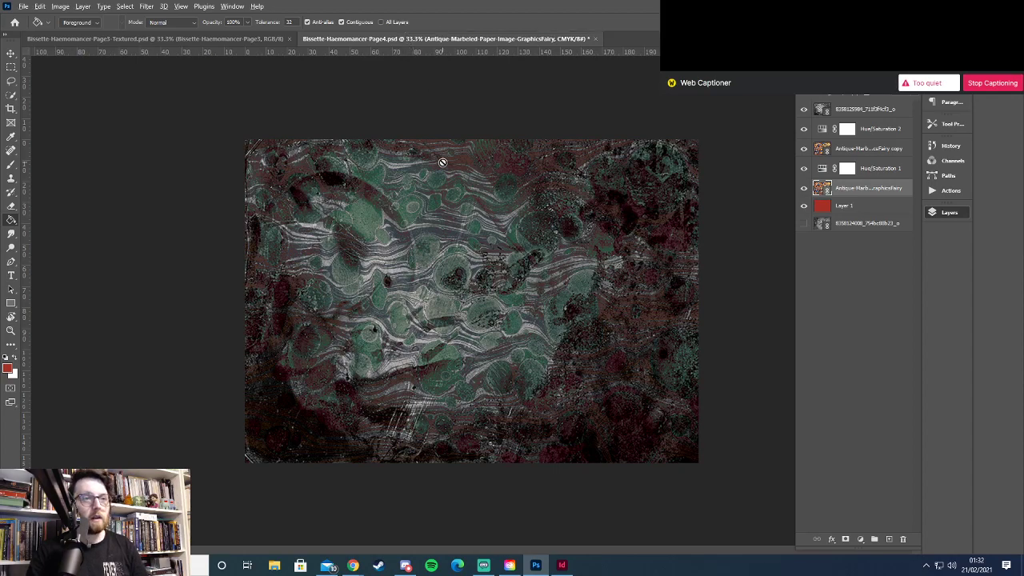
Look up the recently closed font pages in the Chrome history, then return to the Page4 document in Photoshop
{"action": "key", "text": "alt+Tab"}
{"action": "key", "text": "alt+Tab"}
{"action": "key", "text": "Tab"}
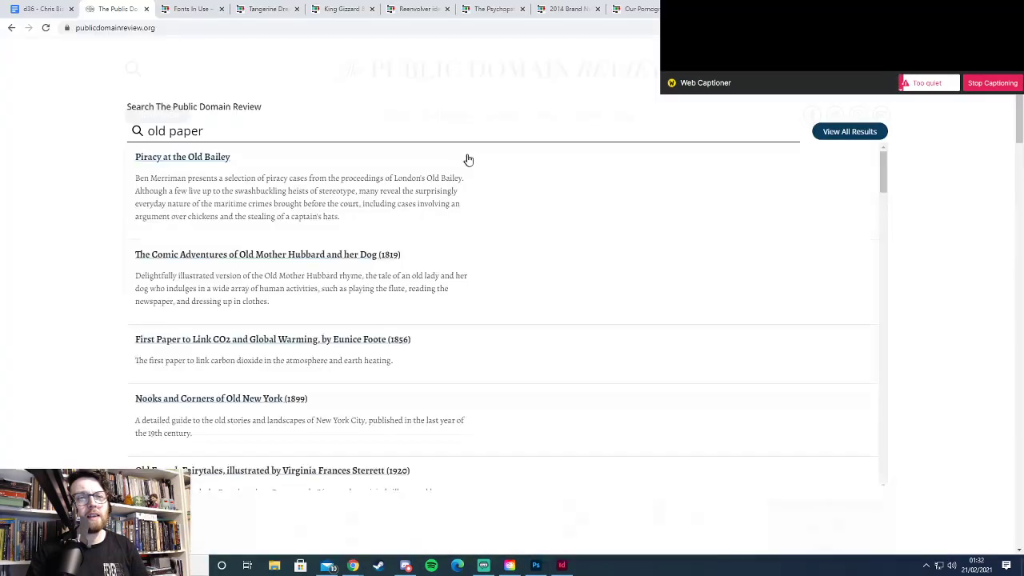
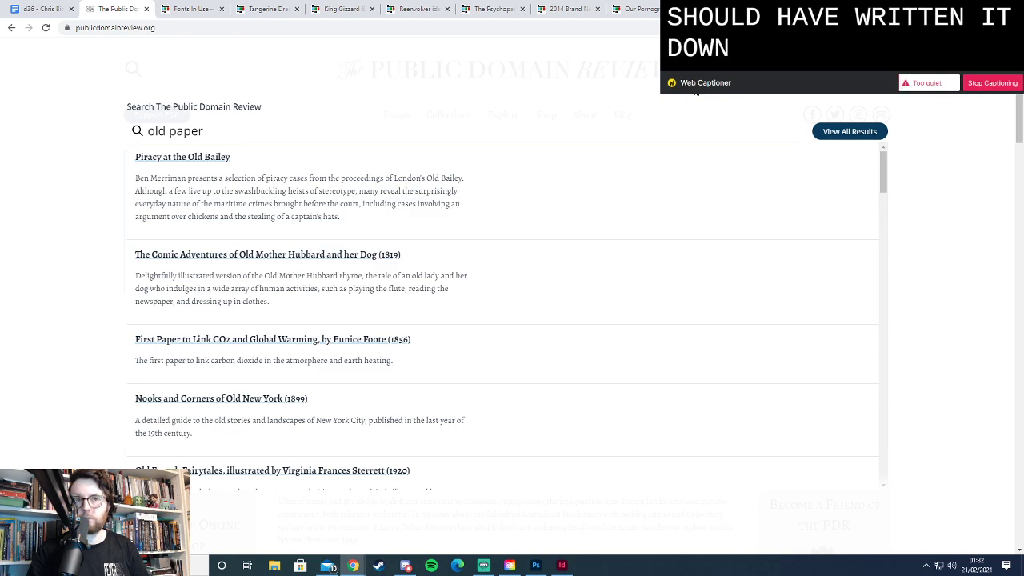
{"action": "left_click", "coordinate": [1013, 28]}
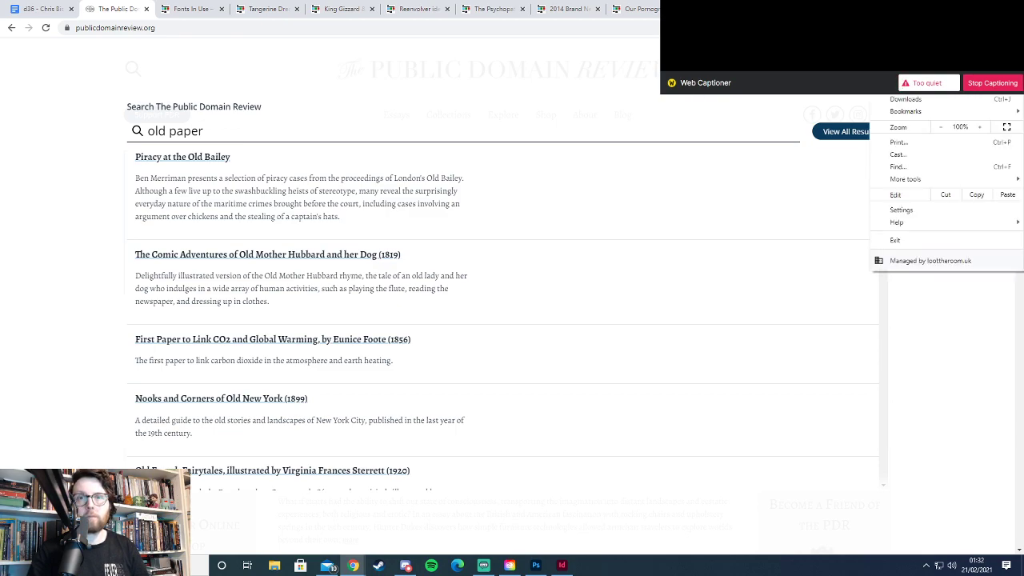
{"action": "mouse_move", "coordinate": [920, 86]}
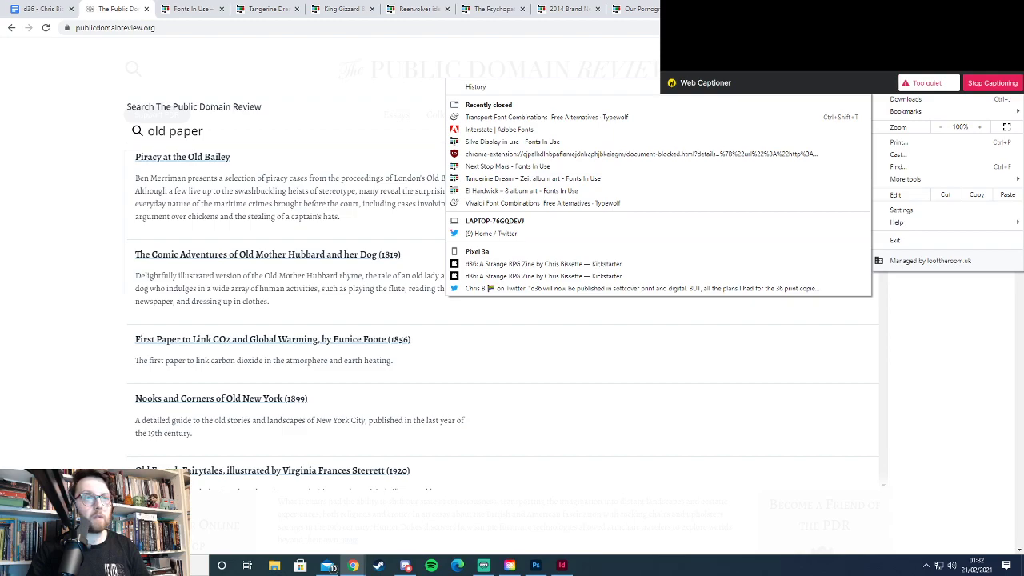
{"action": "key", "text": "alt+Tab"}
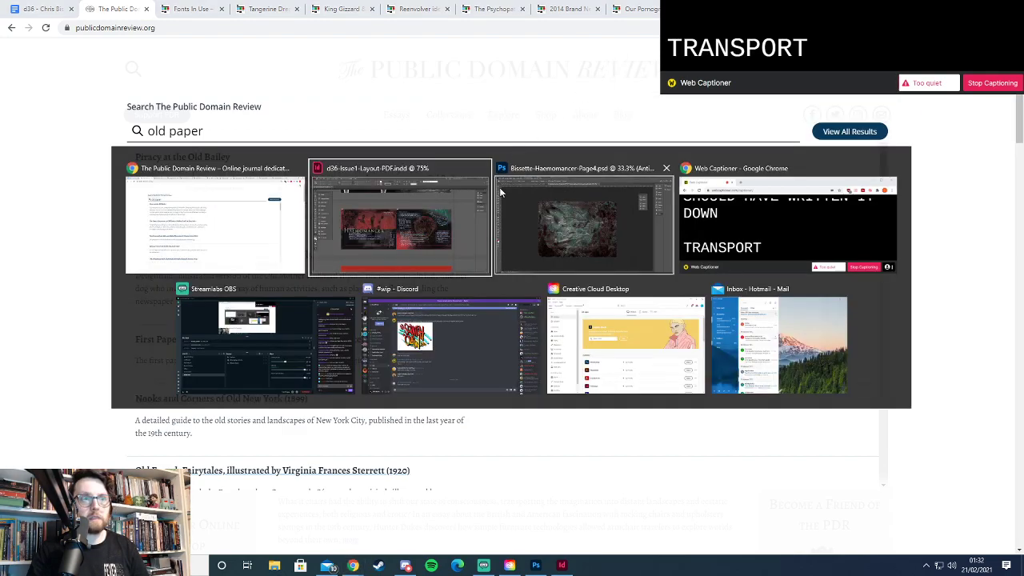
{"action": "key", "text": "alt+Tab"}
{"action": "key", "text": "alt+Tab"}
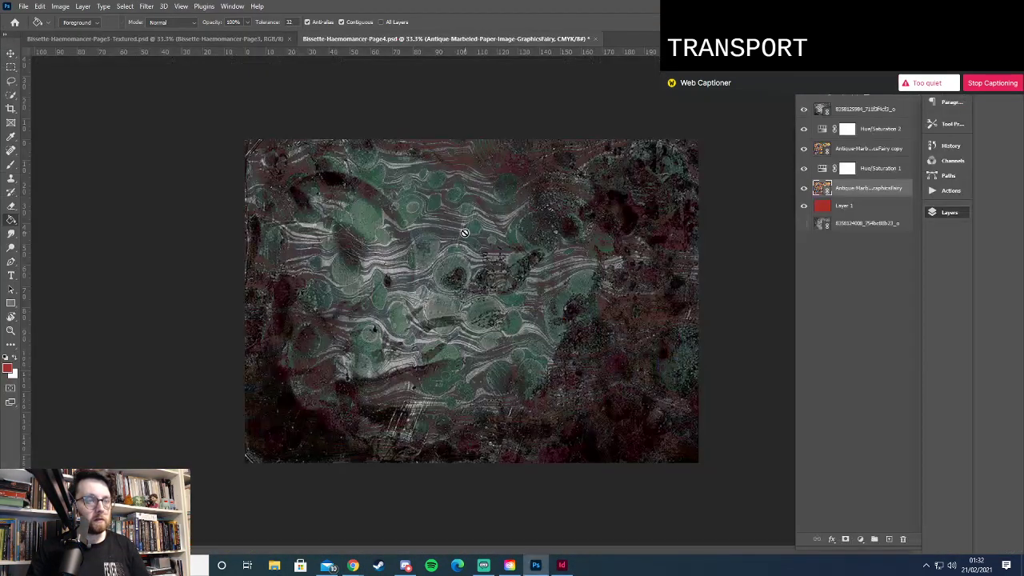
Search the text fonts for "trans" and recheck the recently closed font pages in Chrome's history
{"action": "left_click", "coordinate": [126, 23]}
{"action": "type", "text": "trans"}
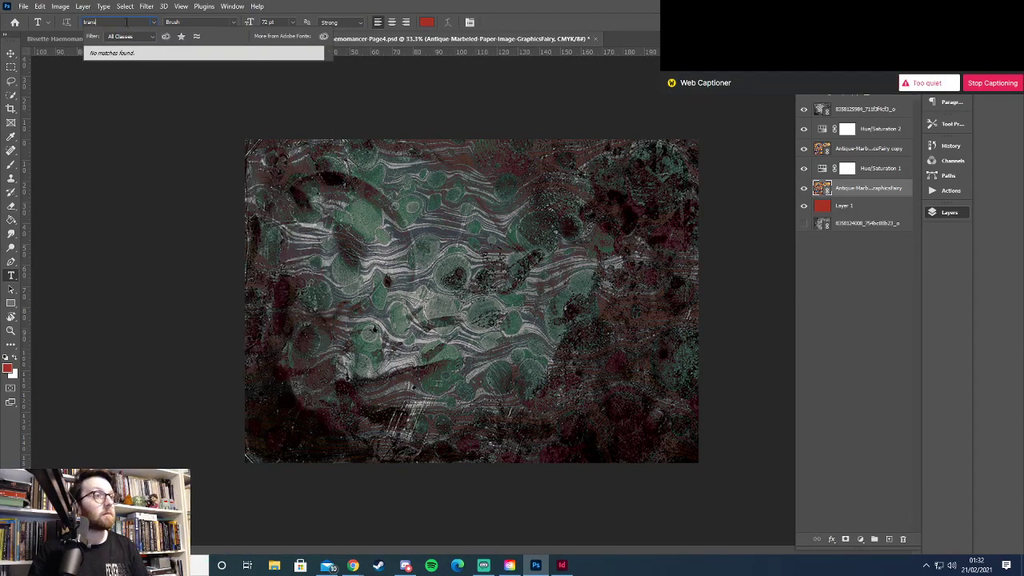
{"action": "key", "text": "alt+Tab"}
{"action": "key", "text": "alt+Tab"}
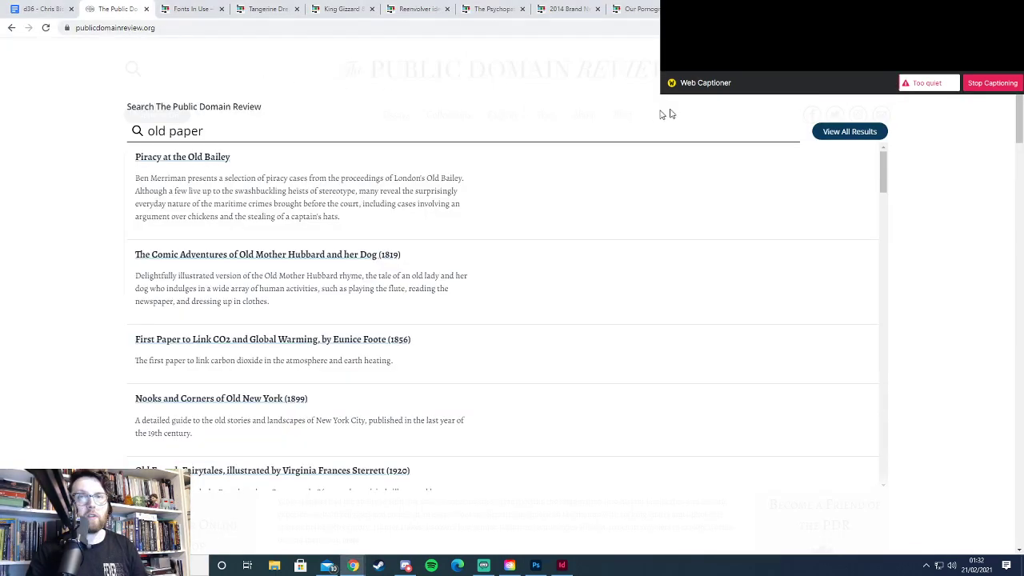
{"action": "left_click", "coordinate": [1014, 27]}
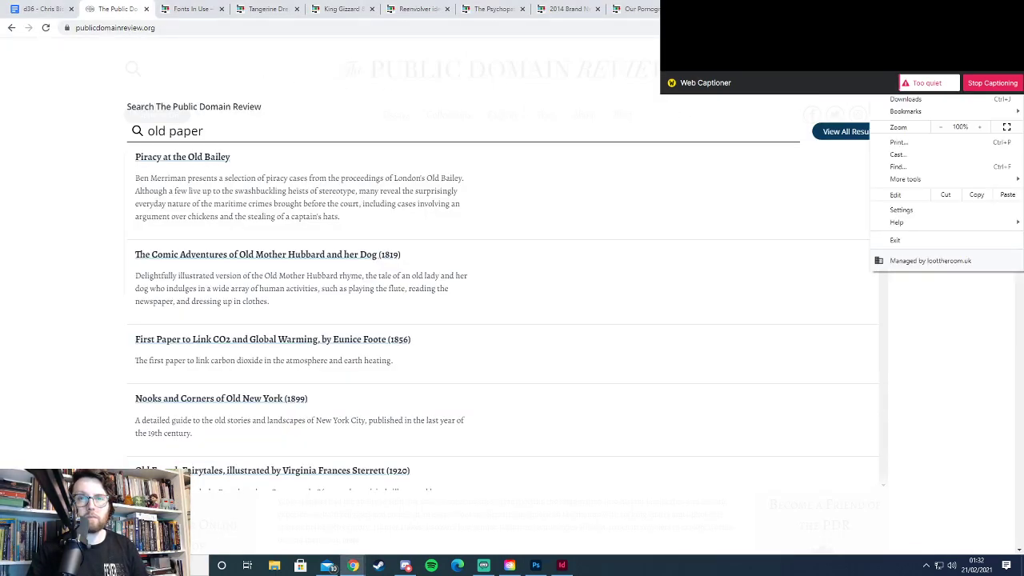
{"action": "mouse_move", "coordinate": [981, 94]}
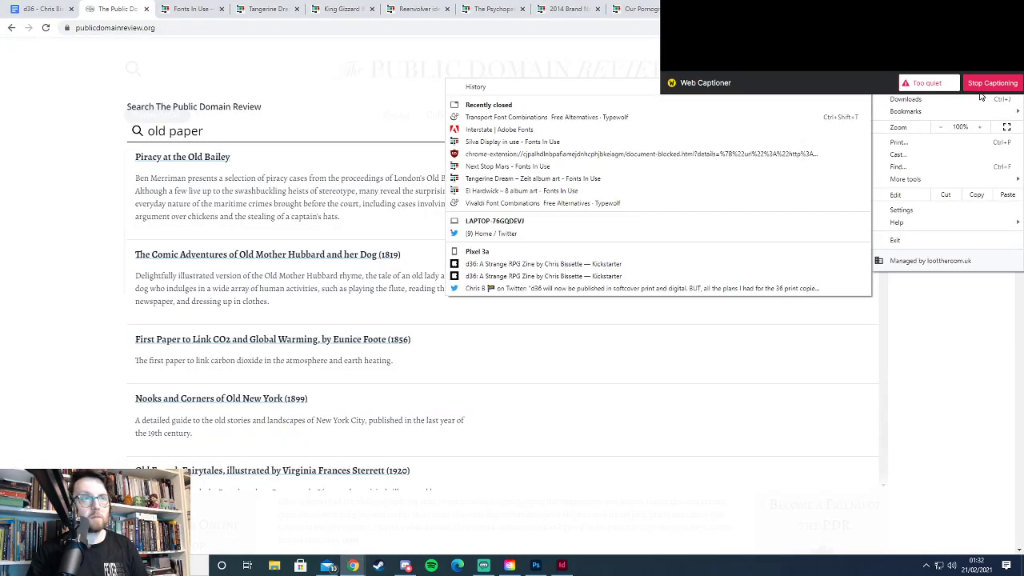
{"action": "key", "text": "alt+Tab"}
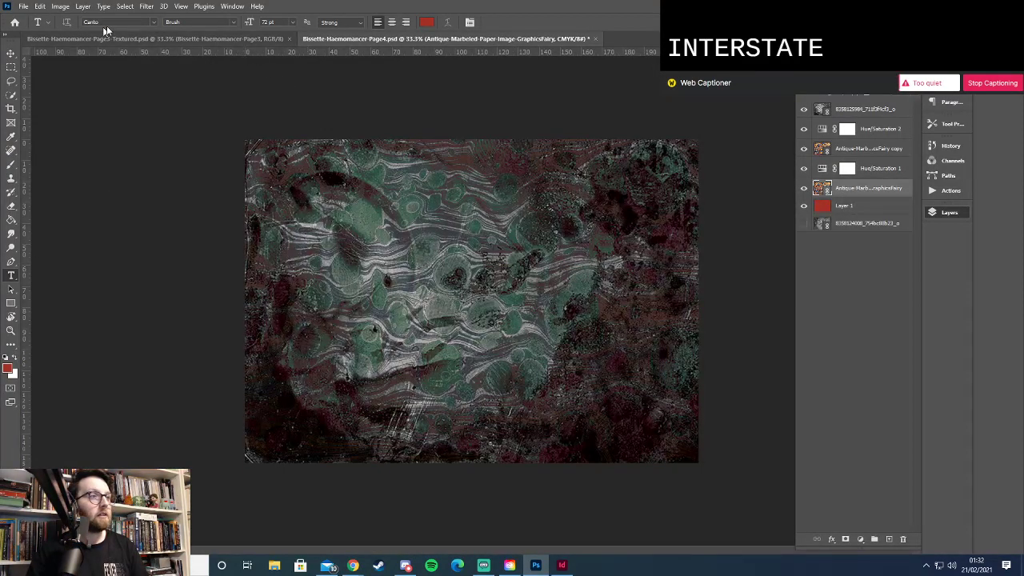
Set the type font to Interstate Compressed Black and swap the text colour to white
{"action": "type", "text": "Inter"}
{"action": "left_click", "coordinate": [173, 65]}
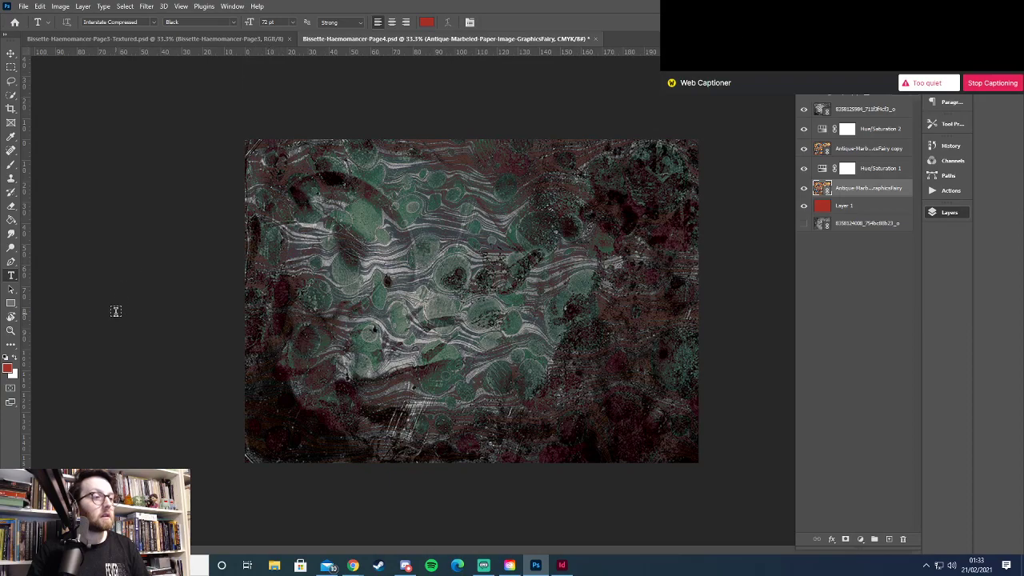
{"action": "key", "text": "x"}
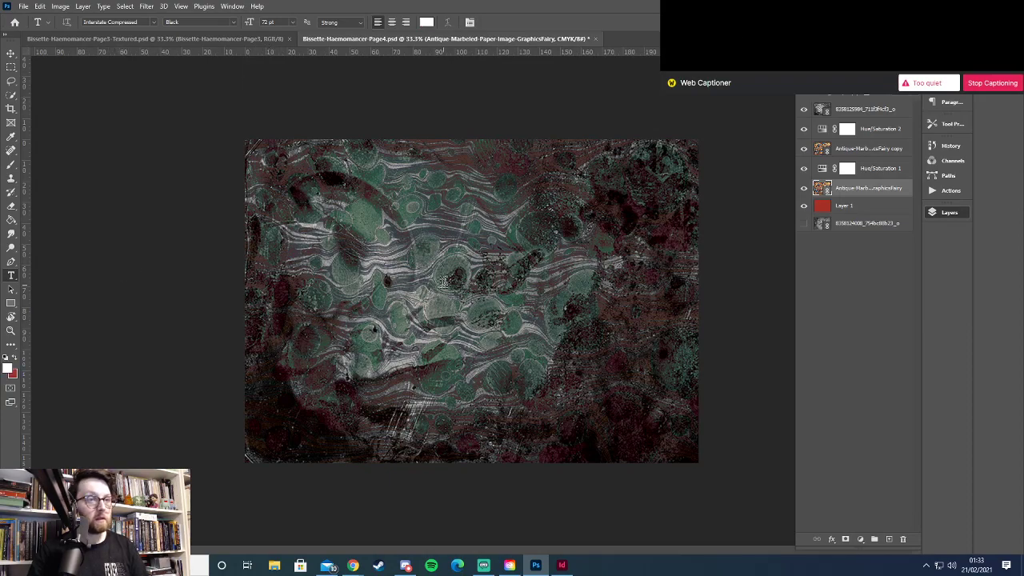
Add the text "LURE" at 72 pt on the topmost layer and place it in the lower right area of the page
{"action": "left_click", "coordinate": [455, 273]}
{"action": "type", "text": "HAEMO"}
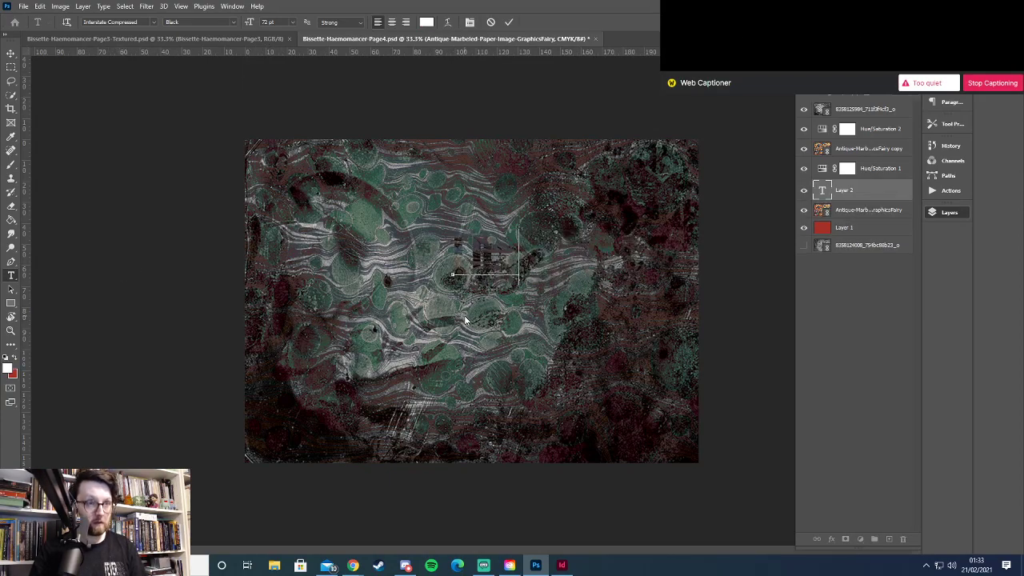
{"action": "left_click", "coordinate": [11, 52]}
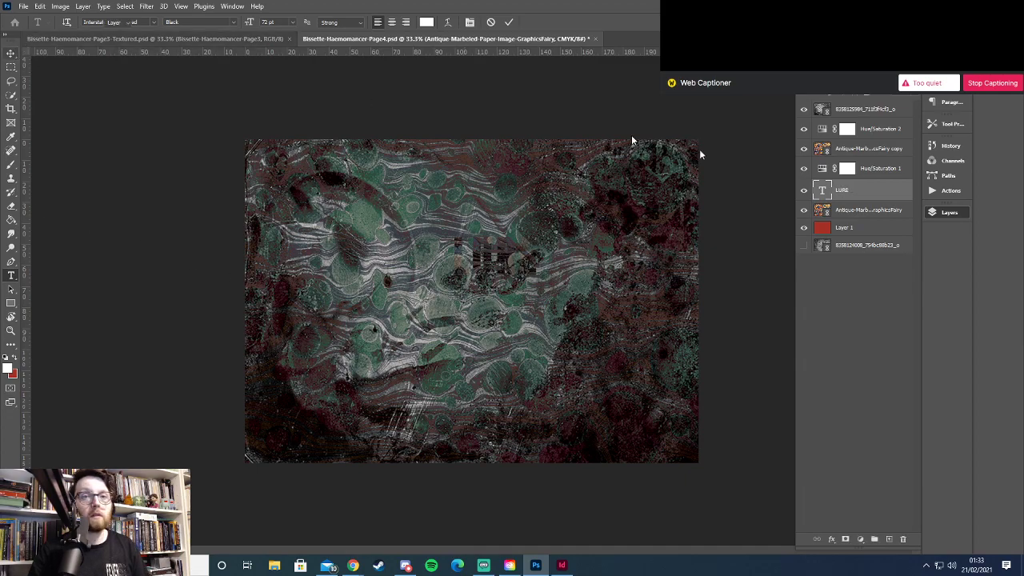
{"action": "left_click_drag", "start_coordinate": [864, 110], "coordinate": [854, 110]}
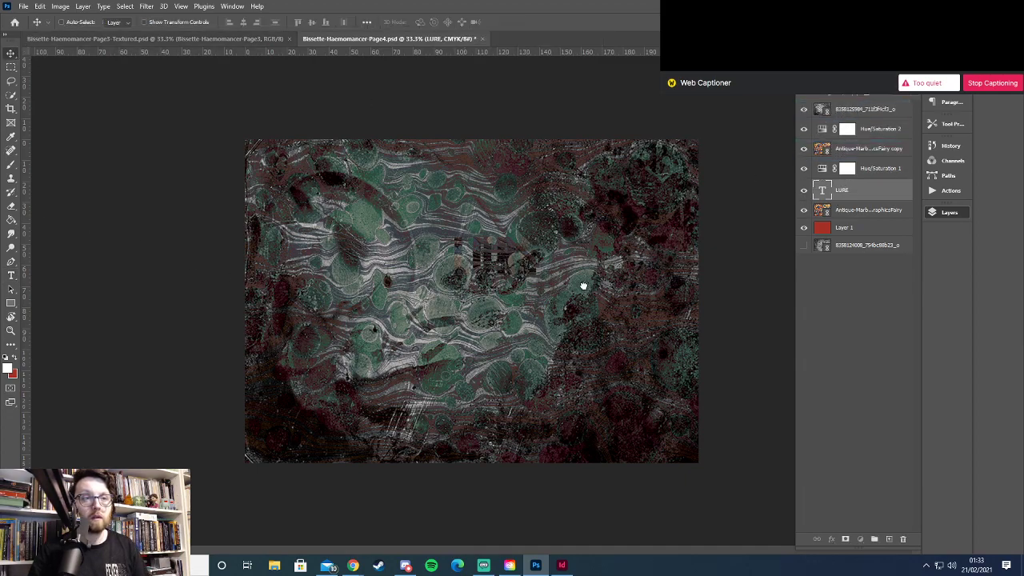
{"action": "left_click_drag", "start_coordinate": [505, 275], "coordinate": [614, 381]}
Check the Lure section of the Haemomancer manuscript in Google Docs and return to Photoshop
{"action": "key", "text": "alt+Tab"}
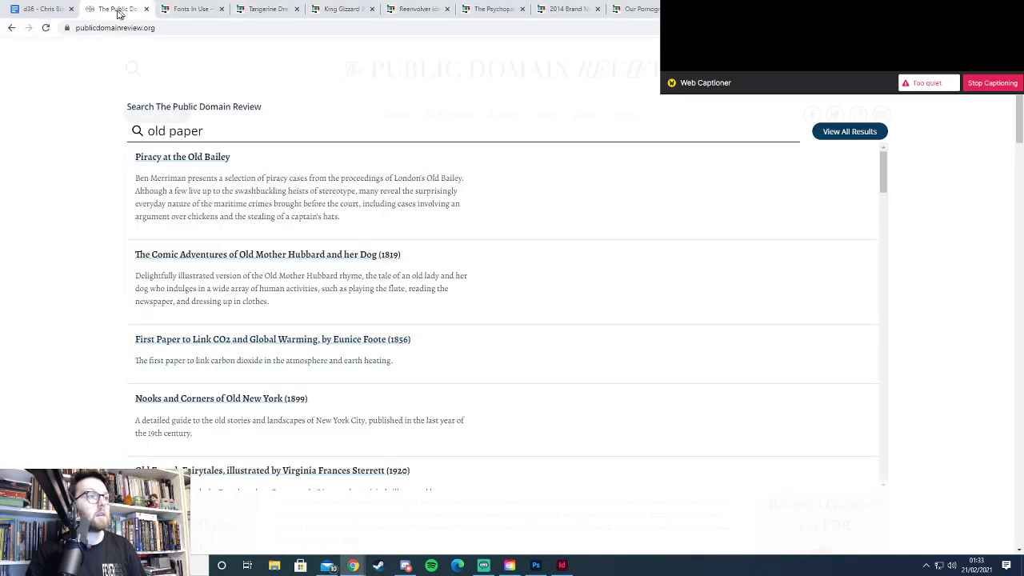
{"action": "left_click", "coordinate": [36, 9]}
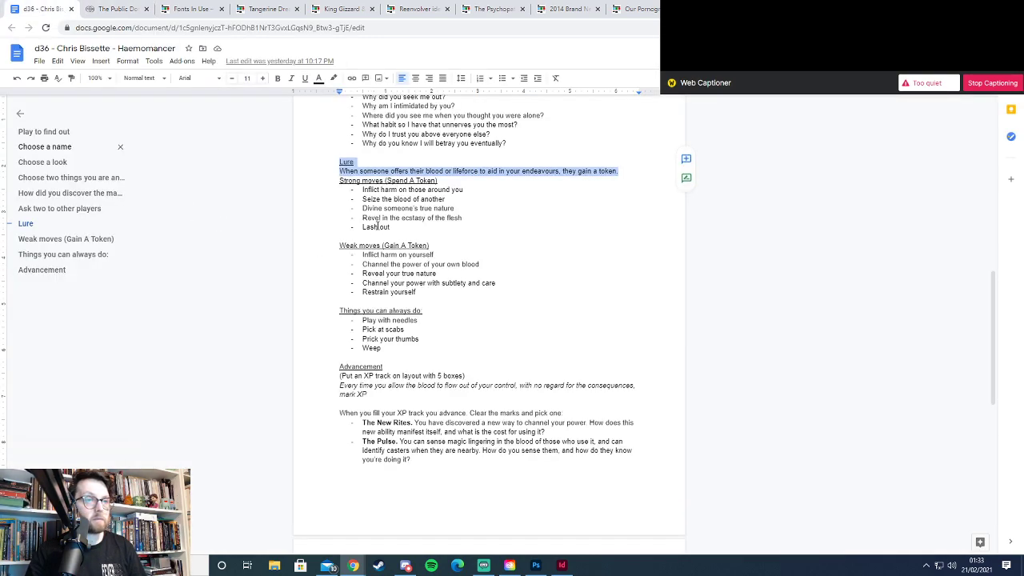
{"action": "key", "text": "alt+Tab"}
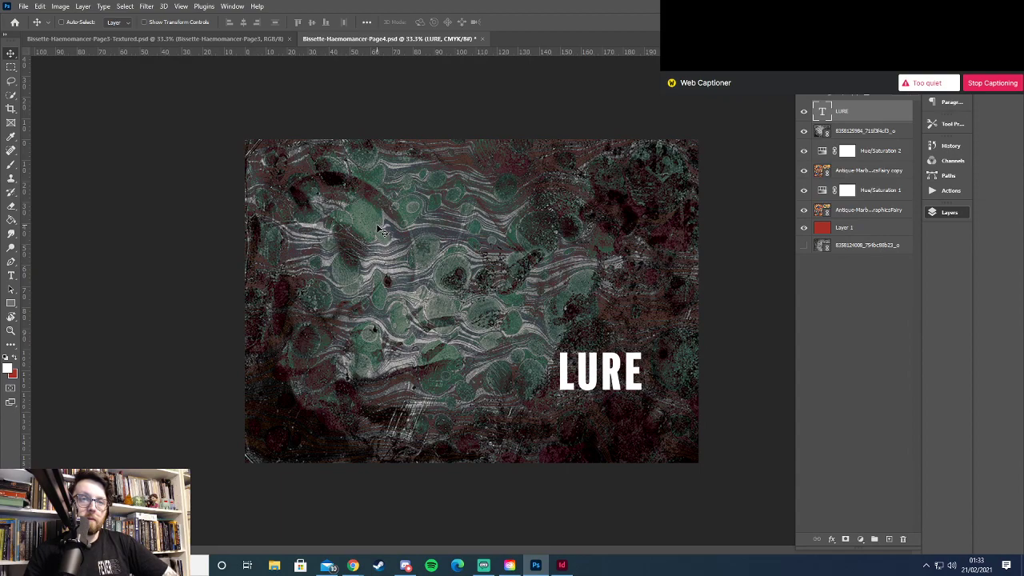
{"action": "left_click", "coordinate": [868, 171]}
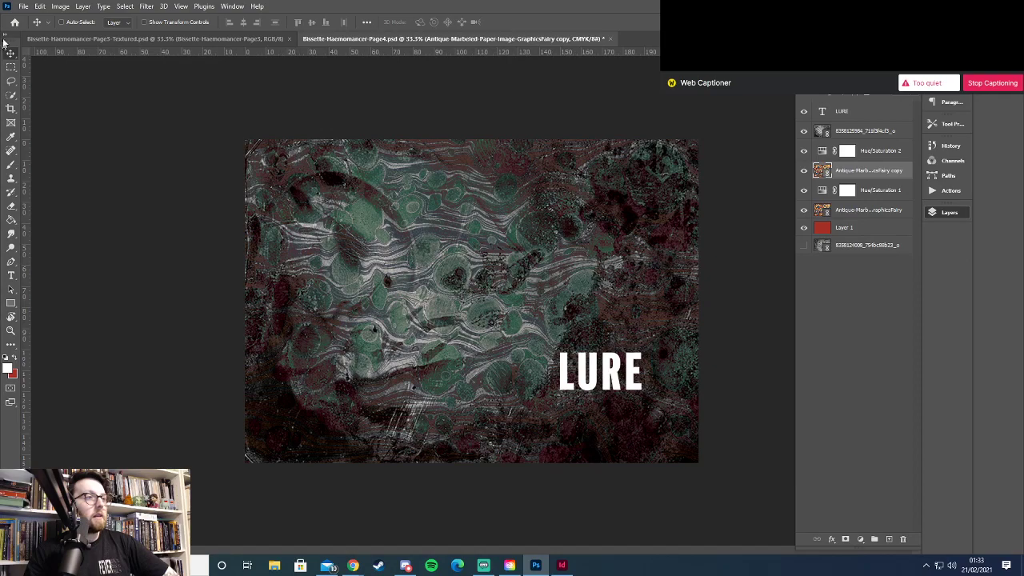
{"action": "left_click", "coordinate": [23, 5]}
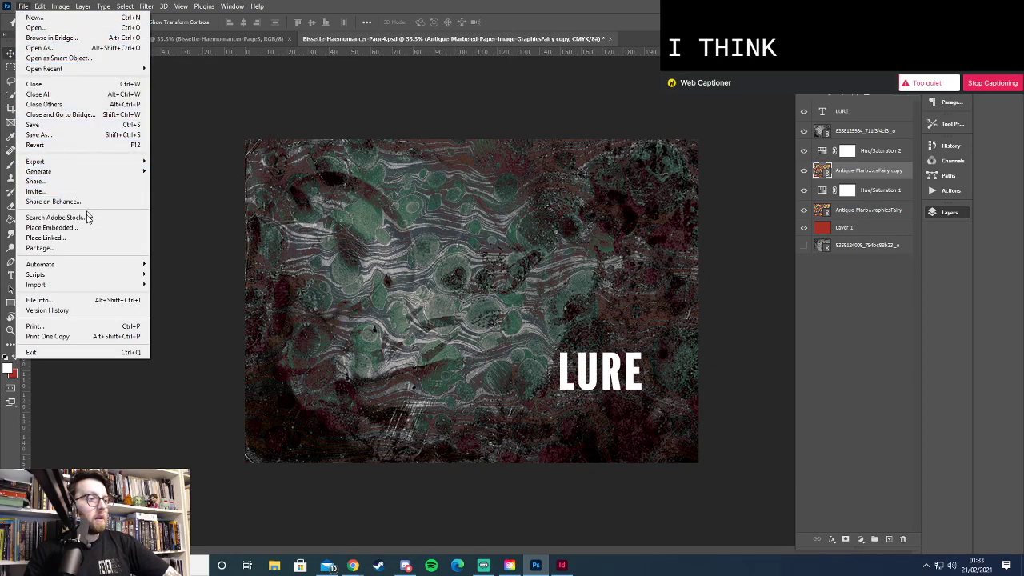
{"action": "left_click", "coordinate": [96, 237]}
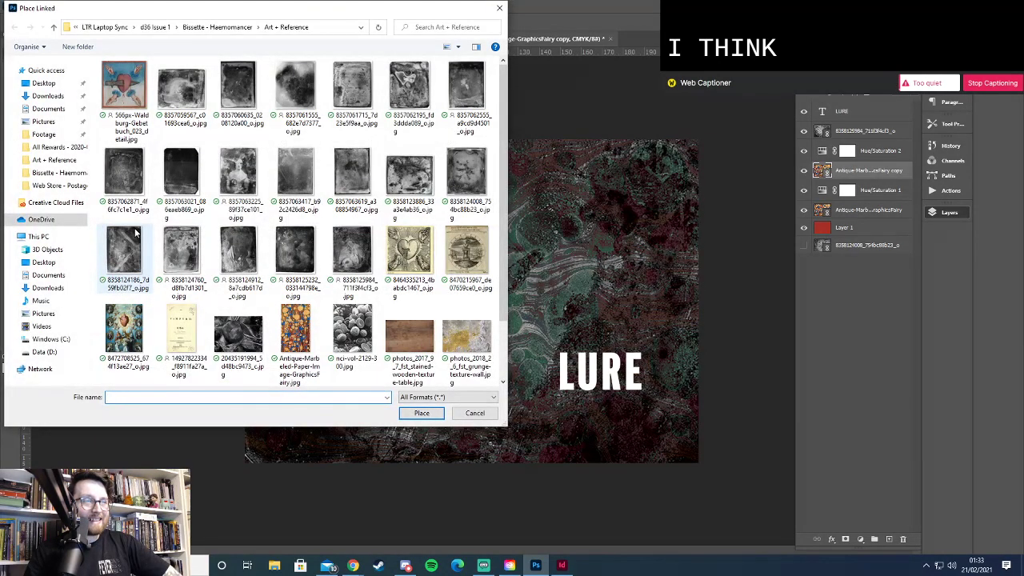
{"action": "scroll", "coordinate": [205, 229], "scroll_direction": "down", "scroll_amount": 1}
{"action": "double_click", "coordinate": [237, 262]}
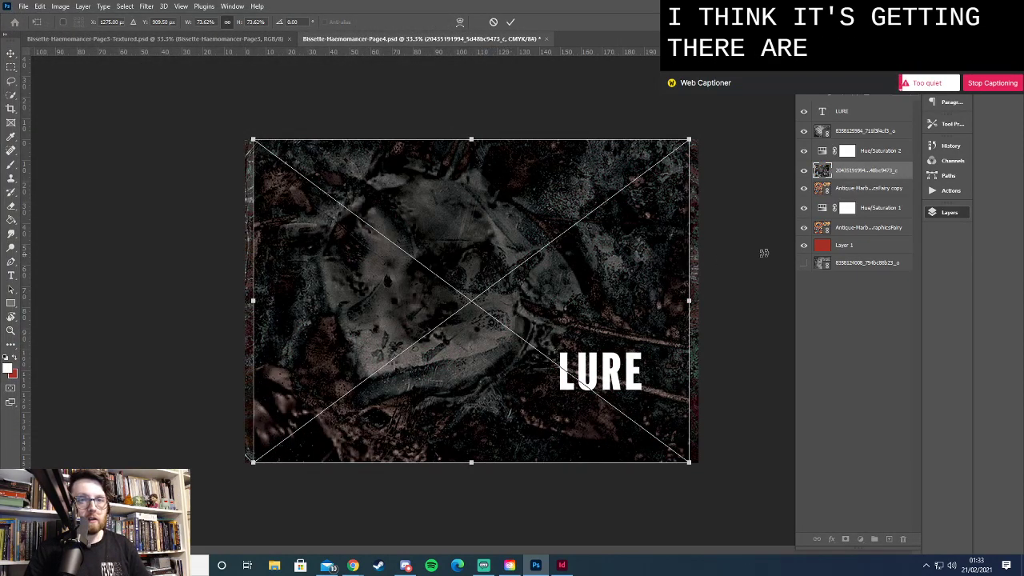
{"action": "key", "text": "Return"}
Shift the placed photo right and widen it to the page's left edge, stacking it directly below the top grey texture layer
{"action": "left_click_drag", "start_coordinate": [850, 170], "coordinate": [847, 125]}
{"action": "left_click_drag", "start_coordinate": [472, 293], "coordinate": [499, 289]}
{"action": "key", "text": "ctrl+t"}
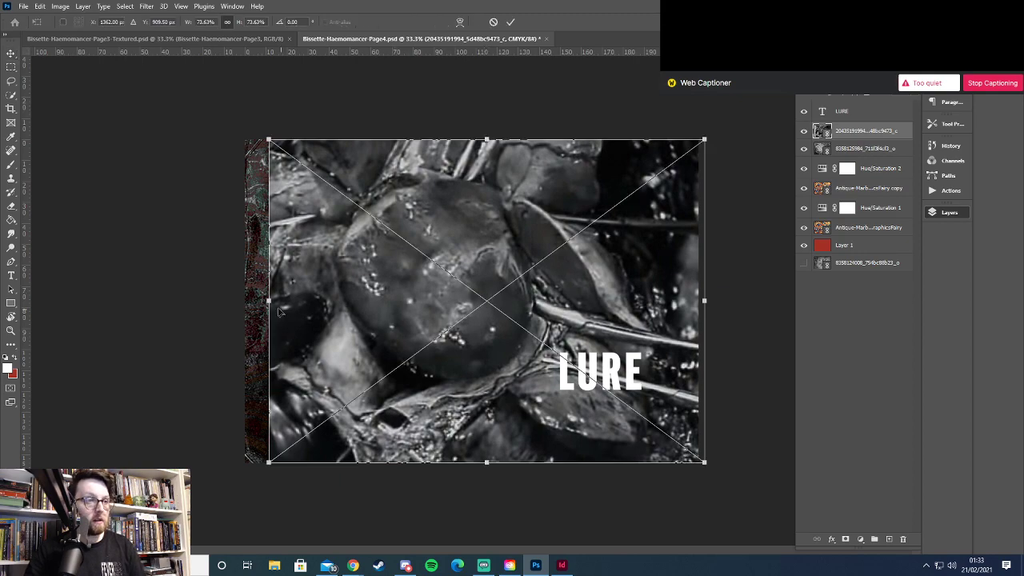
{"action": "left_click_drag", "start_coordinate": [268, 302], "coordinate": [240, 303]}
{"action": "key", "text": "Return"}
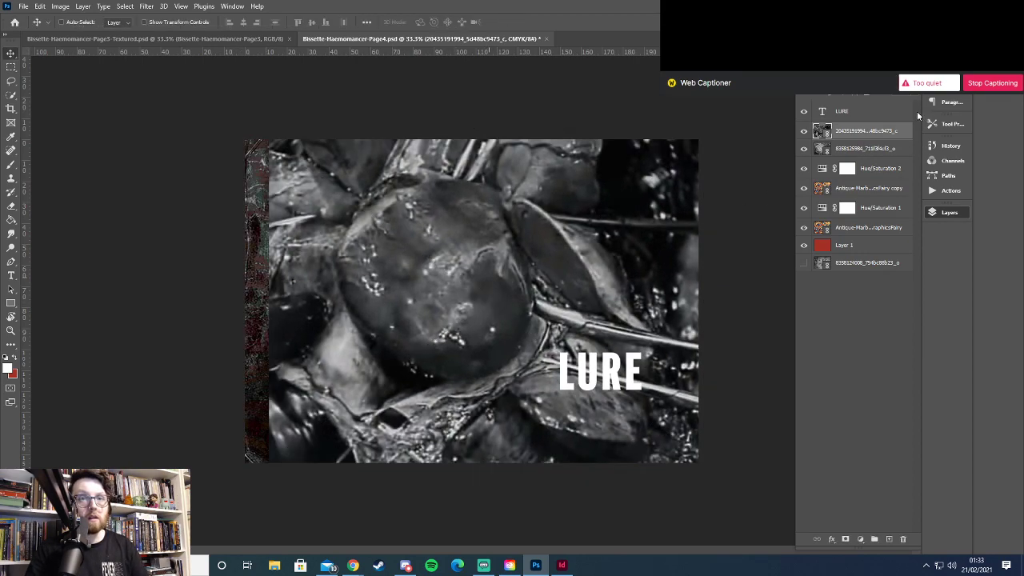
{"action": "left_click_drag", "start_coordinate": [866, 131], "coordinate": [877, 153]}
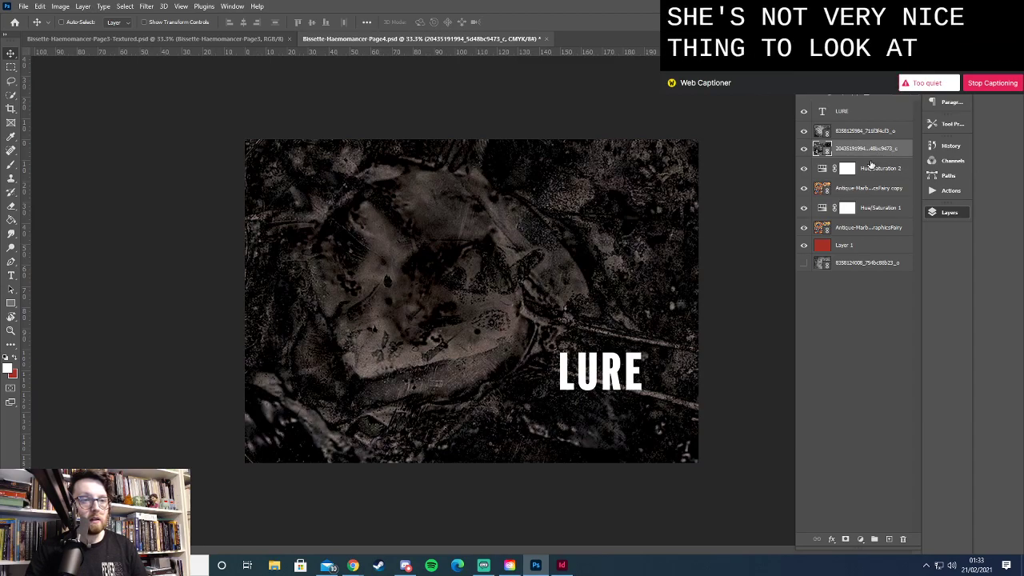
Move the red Layer 1 directly above the placed photo, just below the top grey texture layer
{"action": "left_click_drag", "start_coordinate": [866, 246], "coordinate": [869, 144]}
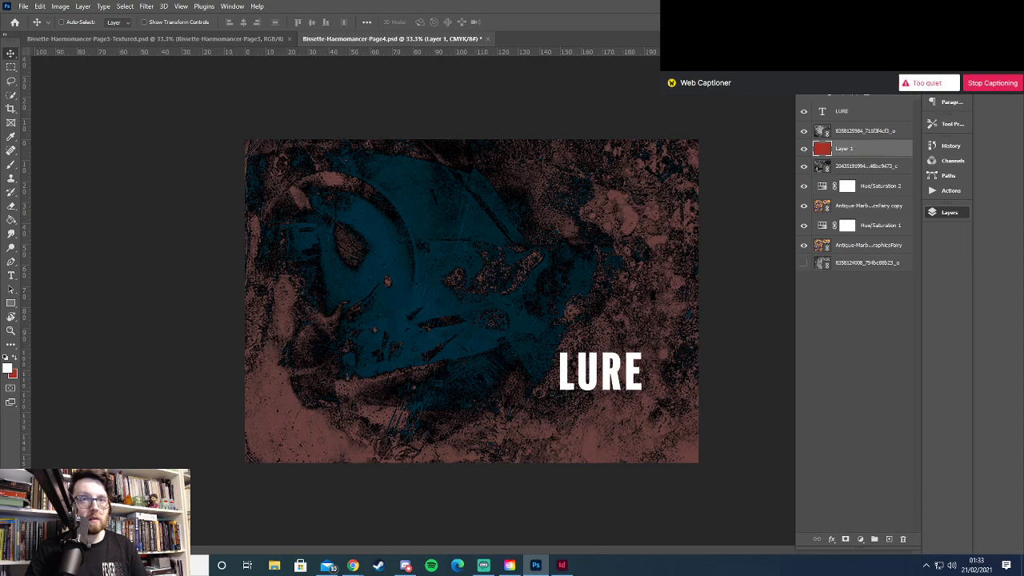
Step through the blend modes on the red Layer 1 to compare how it mixes with the photo beneath
{"action": "left_click", "coordinate": [843, 96]}
{"action": "left_click", "coordinate": [843, 102]}
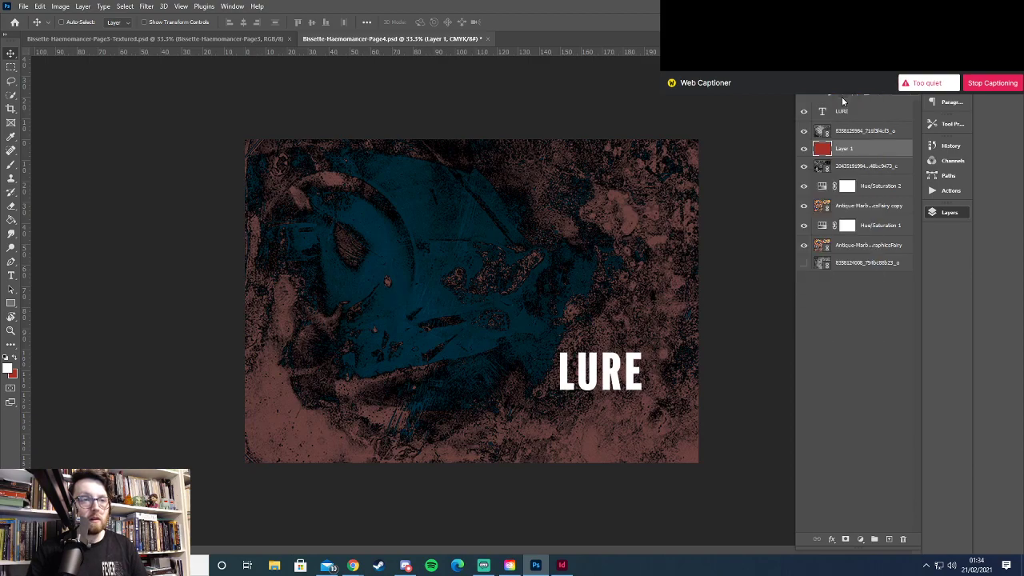
{"action": "scroll", "coordinate": [842, 102], "scroll_direction": "down", "scroll_amount": 2}
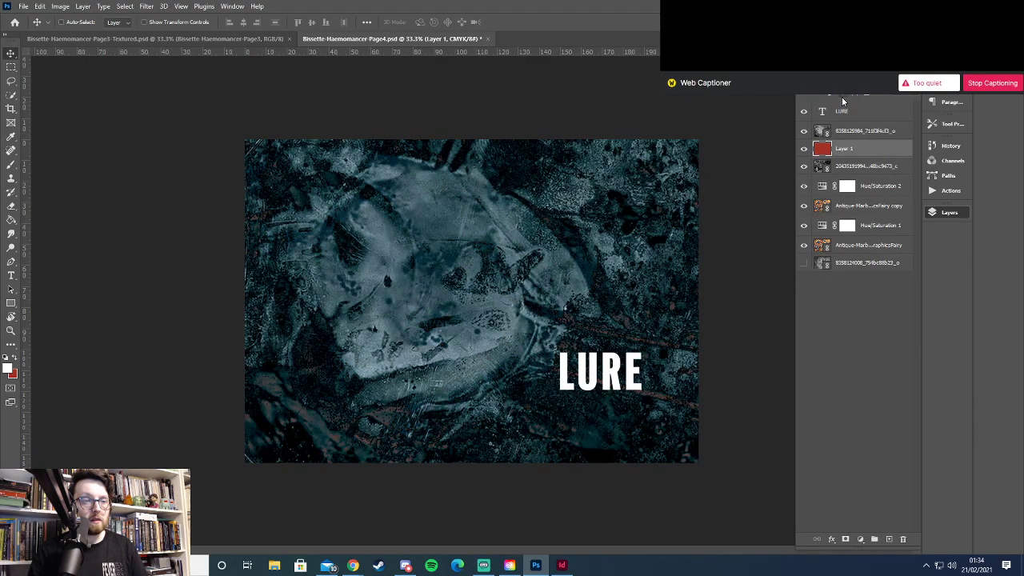
{"action": "scroll", "coordinate": [843, 102], "scroll_direction": "down", "scroll_amount": 3}
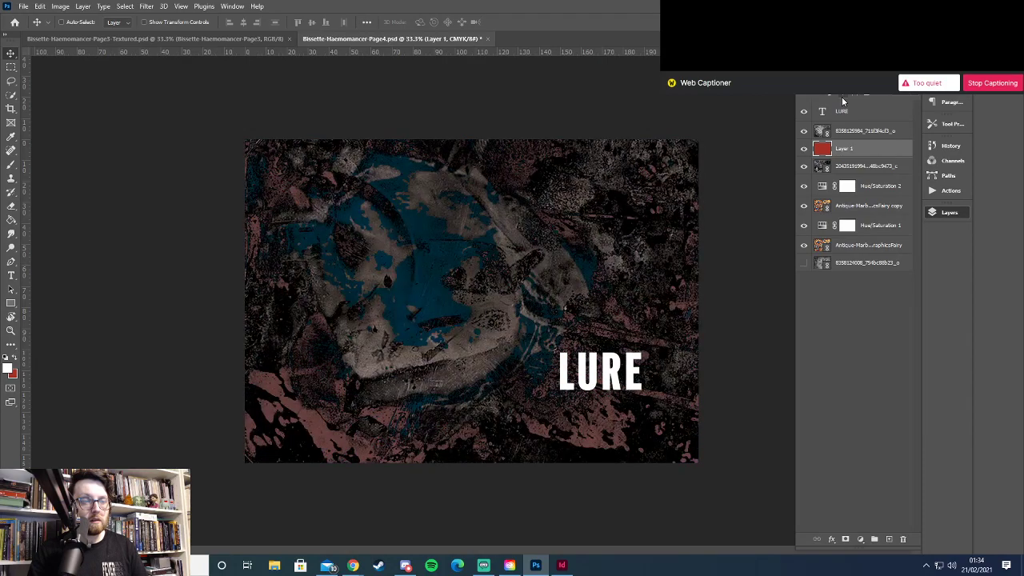
{"action": "scroll", "coordinate": [842, 101], "scroll_direction": "down", "scroll_amount": 1}
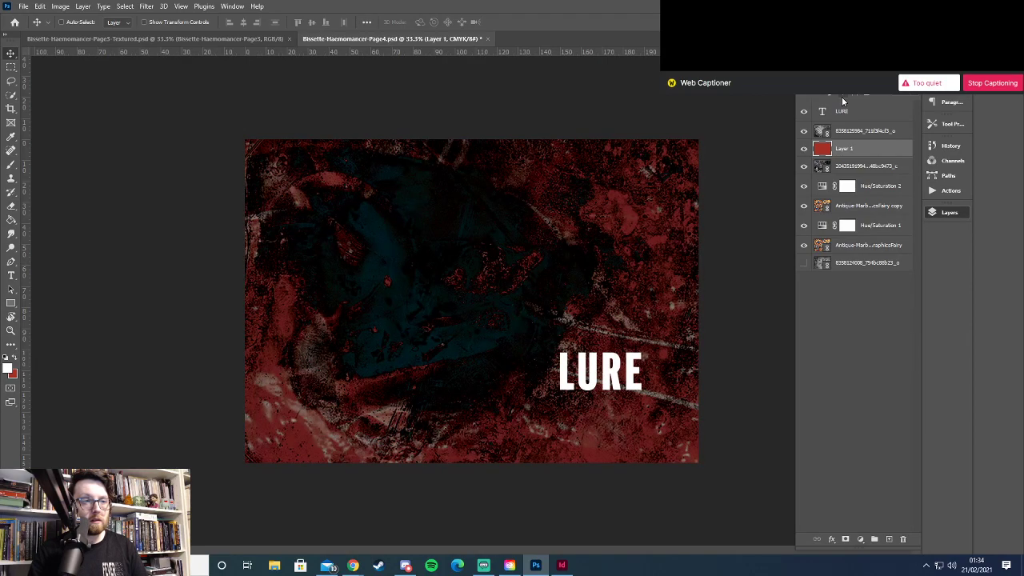
{"action": "scroll", "coordinate": [842, 102], "scroll_direction": "down", "scroll_amount": 1}
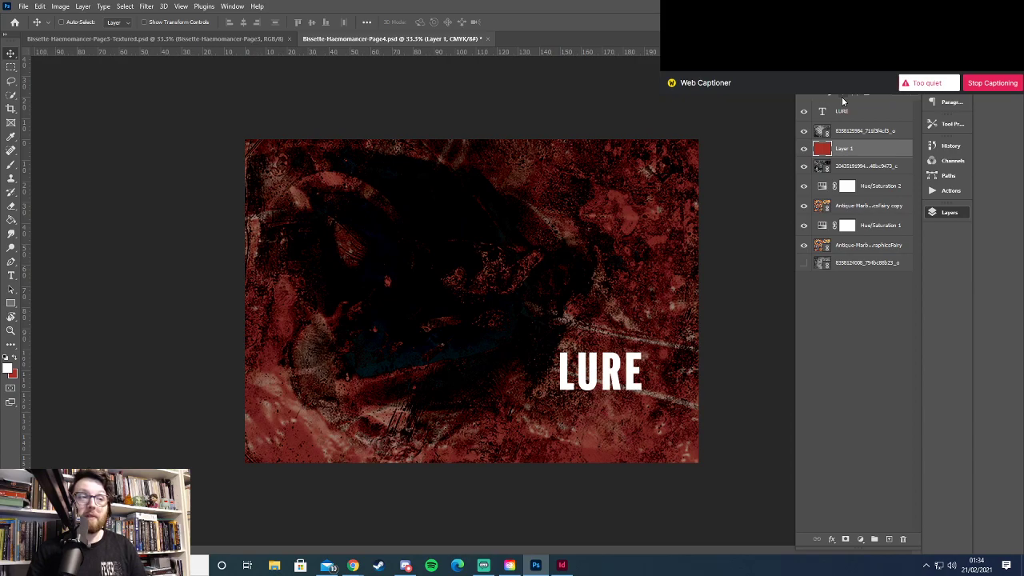
{"action": "scroll", "coordinate": [841, 100], "scroll_direction": "down", "scroll_amount": 1}
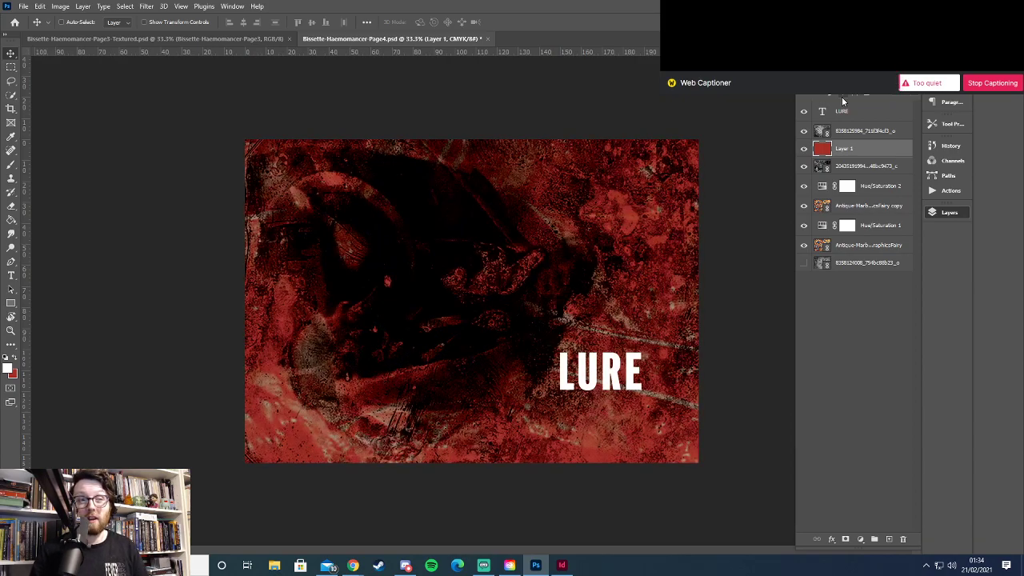
{"action": "scroll", "coordinate": [842, 100], "scroll_direction": "down", "scroll_amount": 1}
{"action": "scroll", "coordinate": [841, 100], "scroll_direction": "down", "scroll_amount": 1}
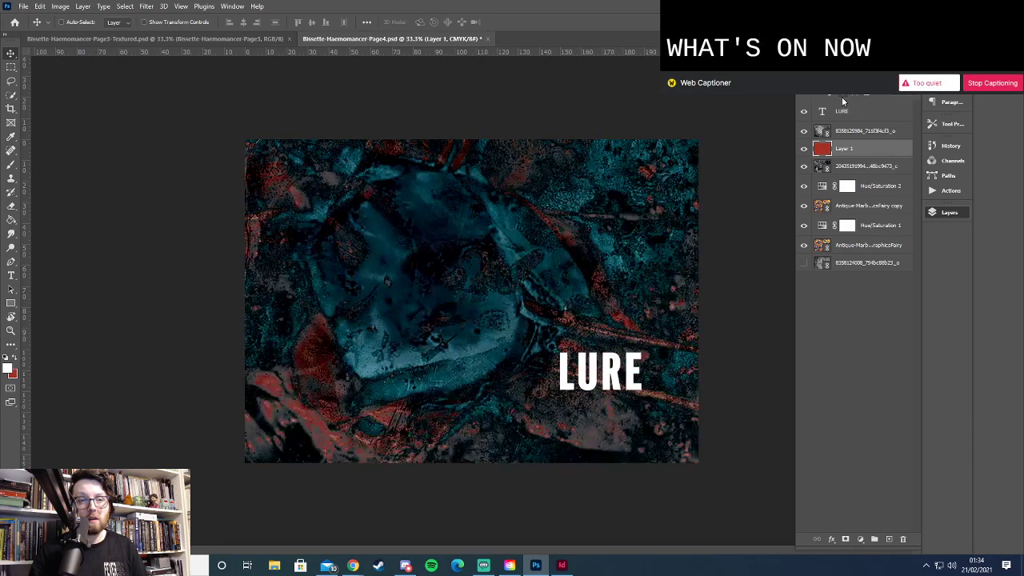
{"action": "scroll", "coordinate": [841, 96], "scroll_direction": "down", "scroll_amount": 1}
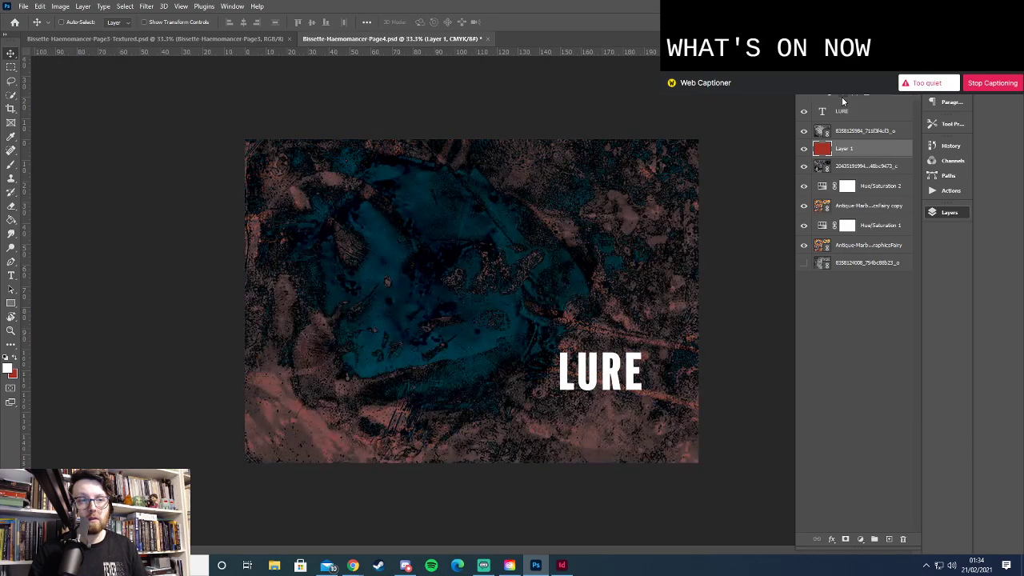
{"action": "scroll", "coordinate": [842, 97], "scroll_direction": "down", "scroll_amount": 1}
{"action": "scroll", "coordinate": [842, 97], "scroll_direction": "down", "scroll_amount": 1}
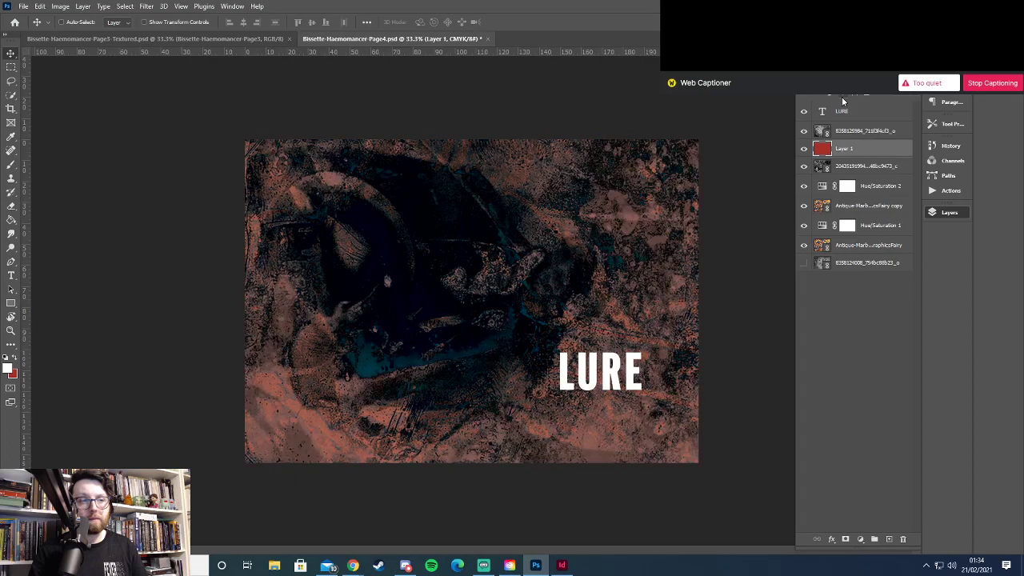
{"action": "scroll", "coordinate": [842, 97], "scroll_direction": "down", "scroll_amount": 1}
{"action": "scroll", "coordinate": [842, 97], "scroll_direction": "down", "scroll_amount": 1}
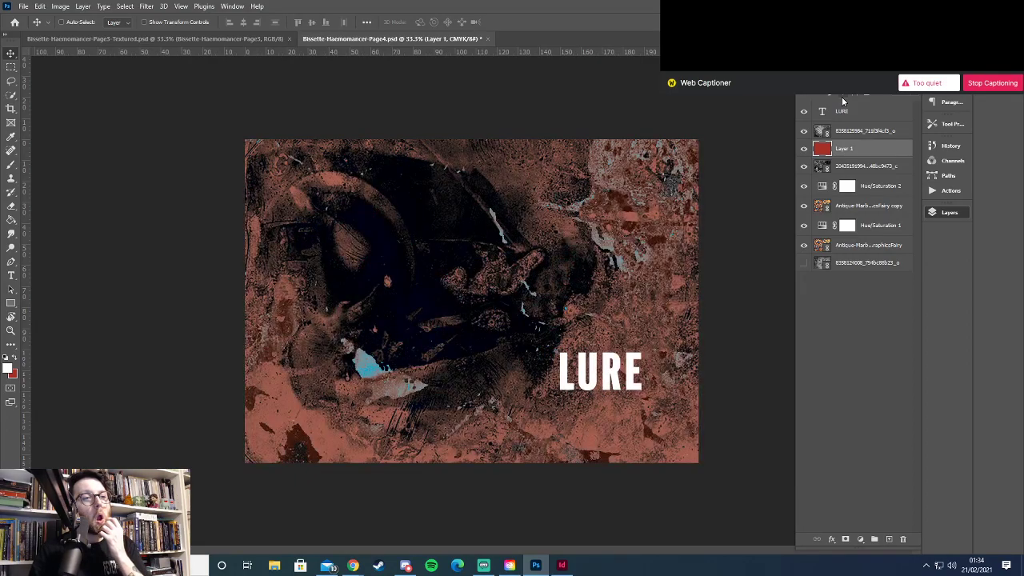
{"action": "scroll", "coordinate": [842, 97], "scroll_direction": "down", "scroll_amount": 1}
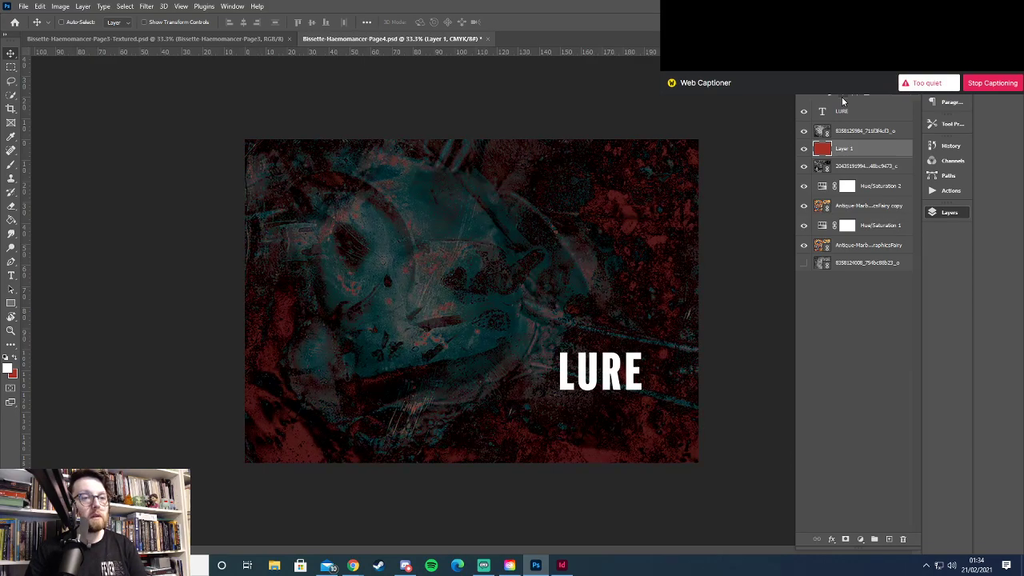
{"action": "key", "text": "Down"}
{"action": "key", "text": "Down"}
{"action": "key", "text": "Down"}
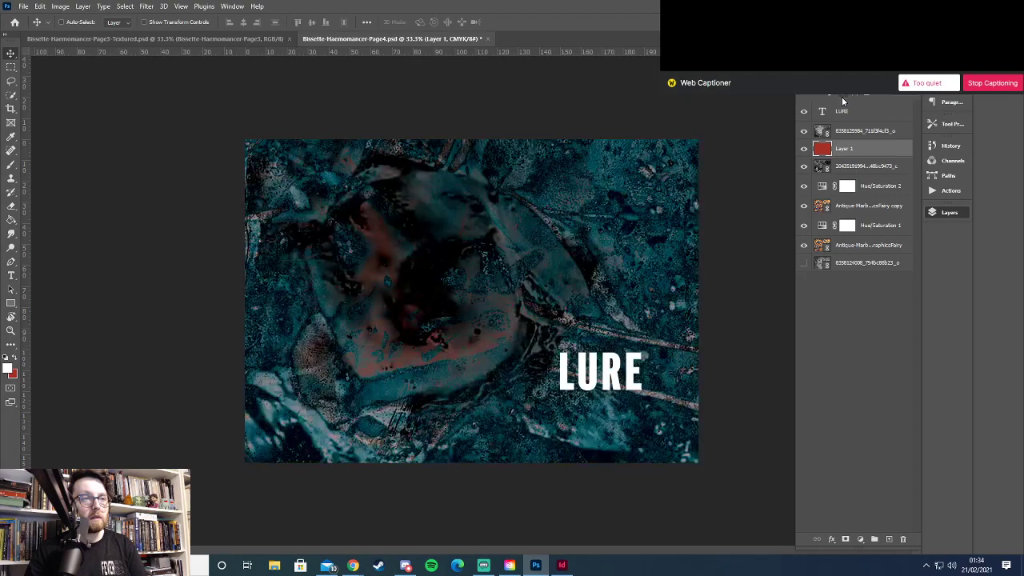
{"action": "left_click", "coordinate": [842, 97]}
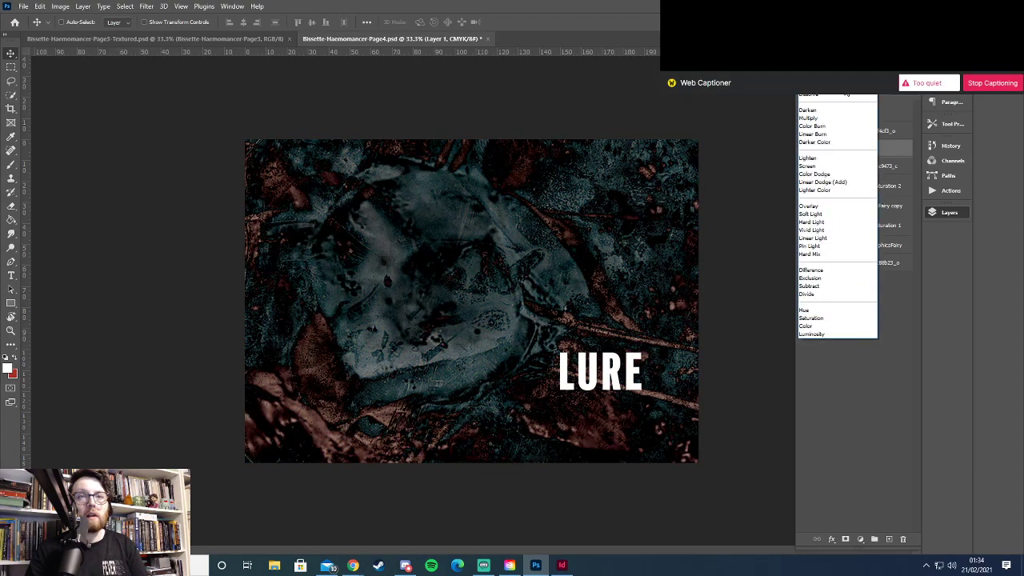
{"action": "left_click", "coordinate": [852, 134]}
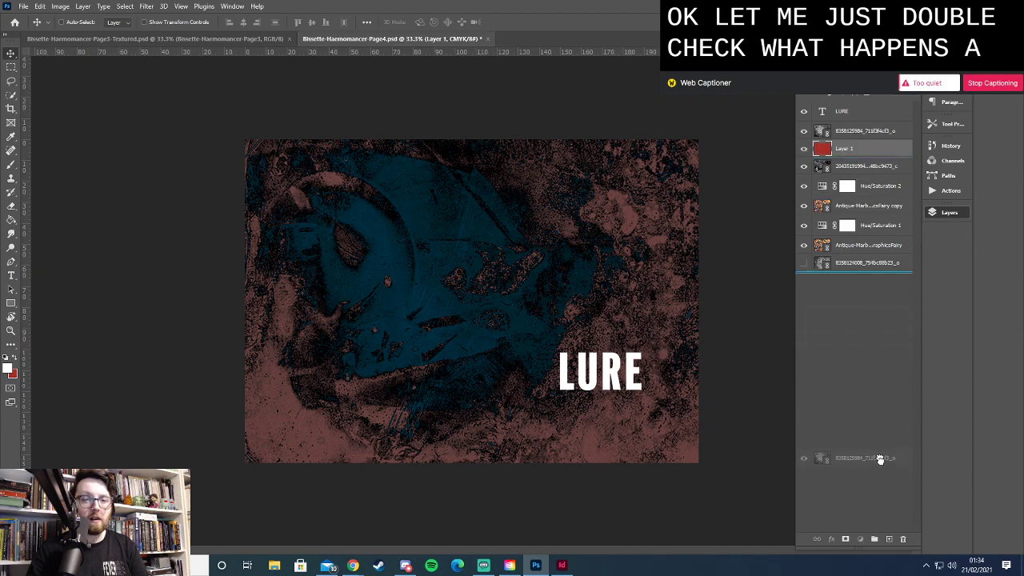
Toggle the visibility of Layer 1 and the LURE text, and hide the visible layers beneath Layer 1 to isolate its effect
{"action": "left_click", "coordinate": [886, 130]}
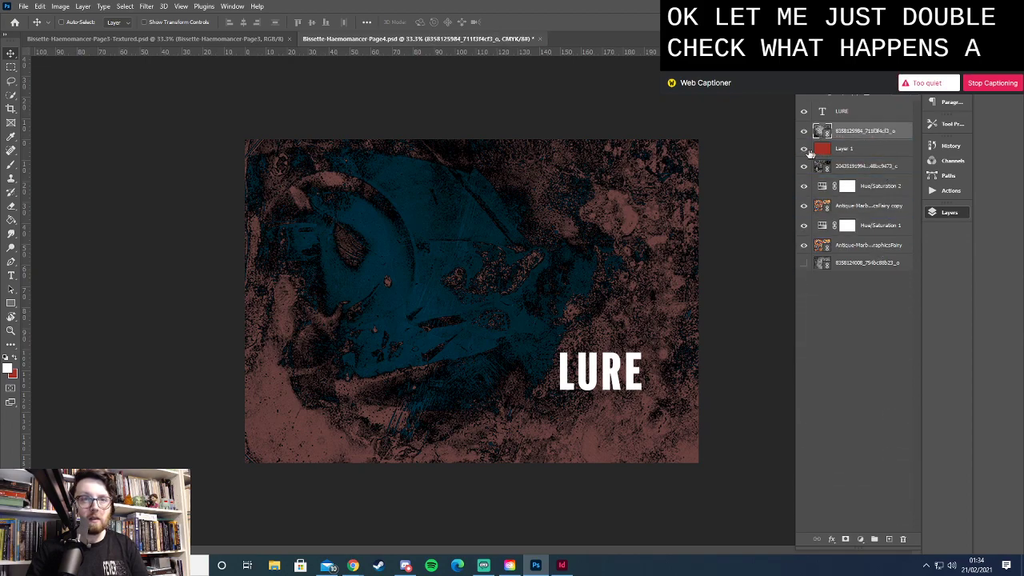
{"action": "left_click", "coordinate": [804, 149]}
{"action": "left_click", "coordinate": [804, 149]}
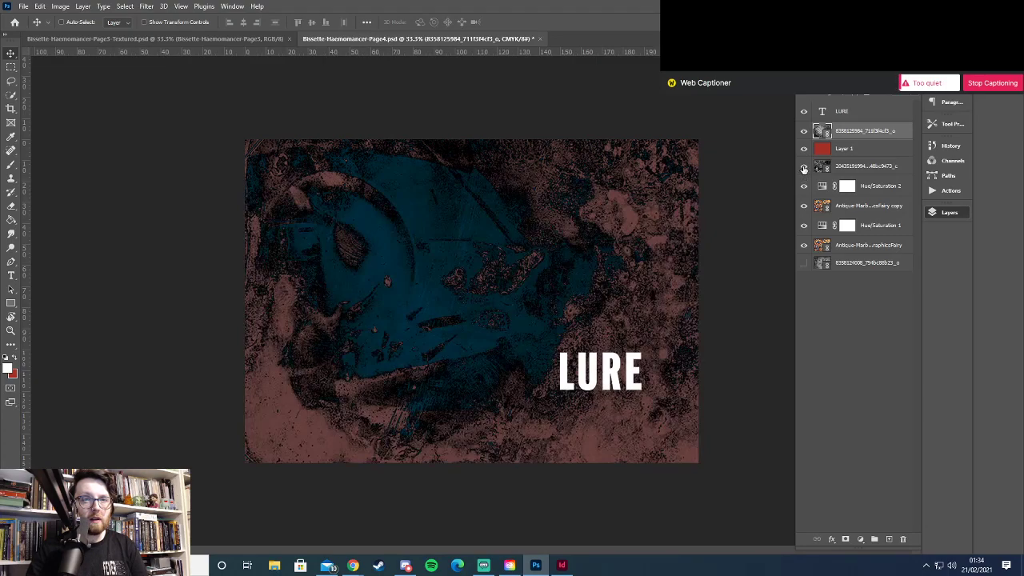
{"action": "left_click_drag", "start_coordinate": [845, 152], "coordinate": [868, 149]}
{"action": "left_click", "coordinate": [803, 111]}
{"action": "left_click", "coordinate": [803, 111]}
{"action": "left_click_drag", "start_coordinate": [804, 166], "coordinate": [810, 249]}
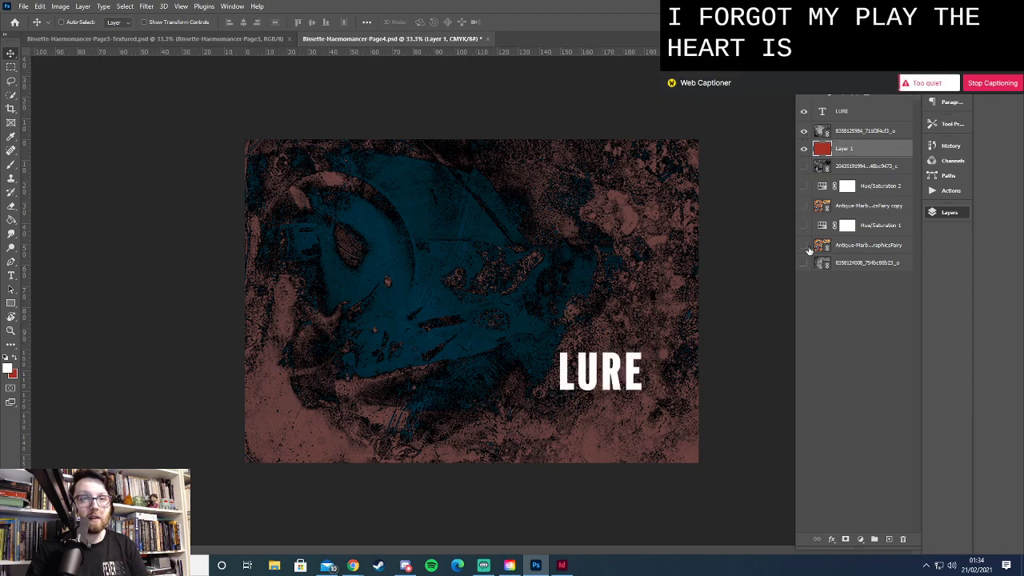
Compare other blend modes on the top grey texture layer and set it back to Difference
{"action": "left_click", "coordinate": [843, 133]}
{"action": "left_click", "coordinate": [836, 83]}
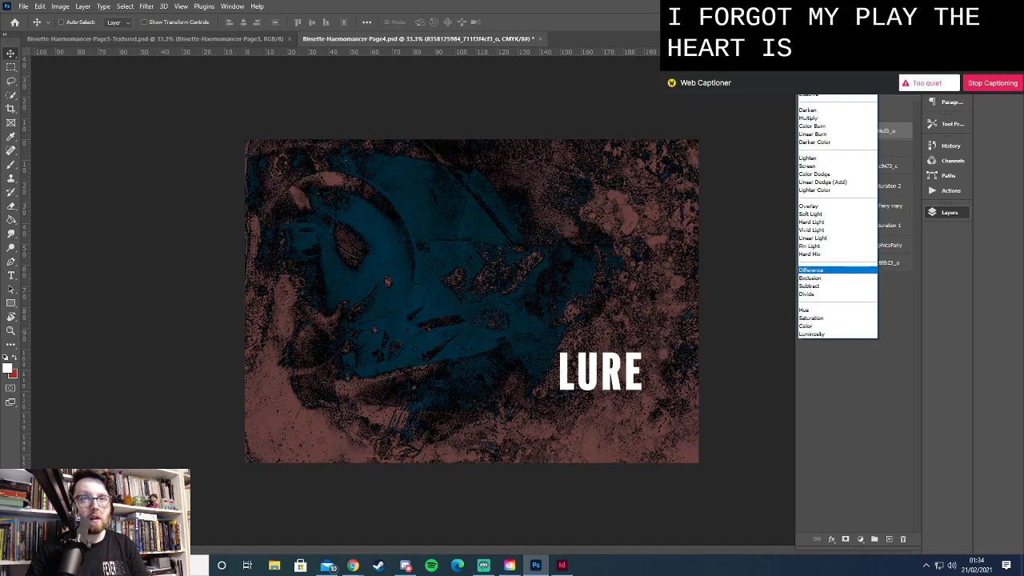
{"action": "left_click", "coordinate": [856, 96]}
{"action": "left_click", "coordinate": [857, 96]}
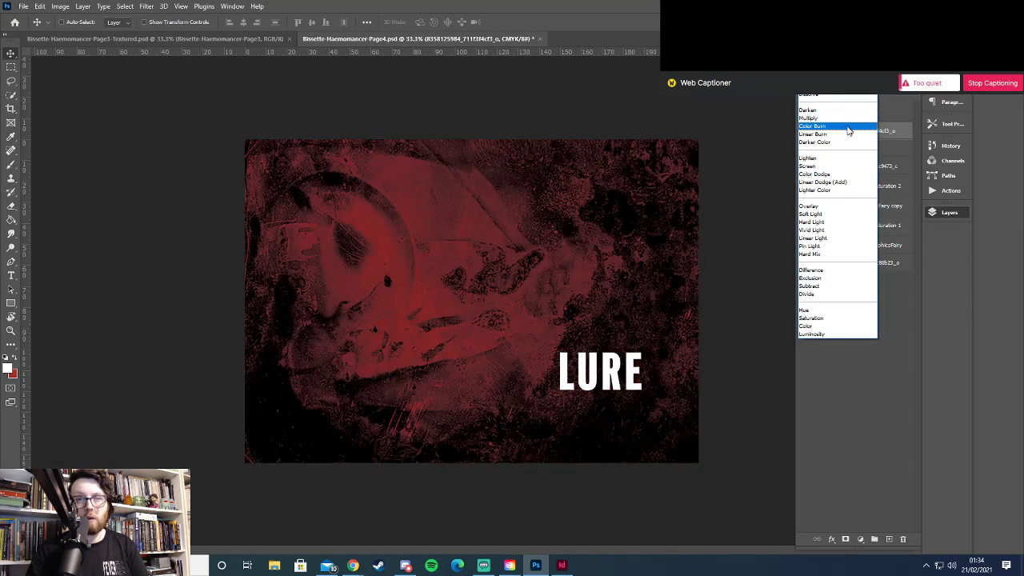
{"action": "left_click", "coordinate": [850, 269]}
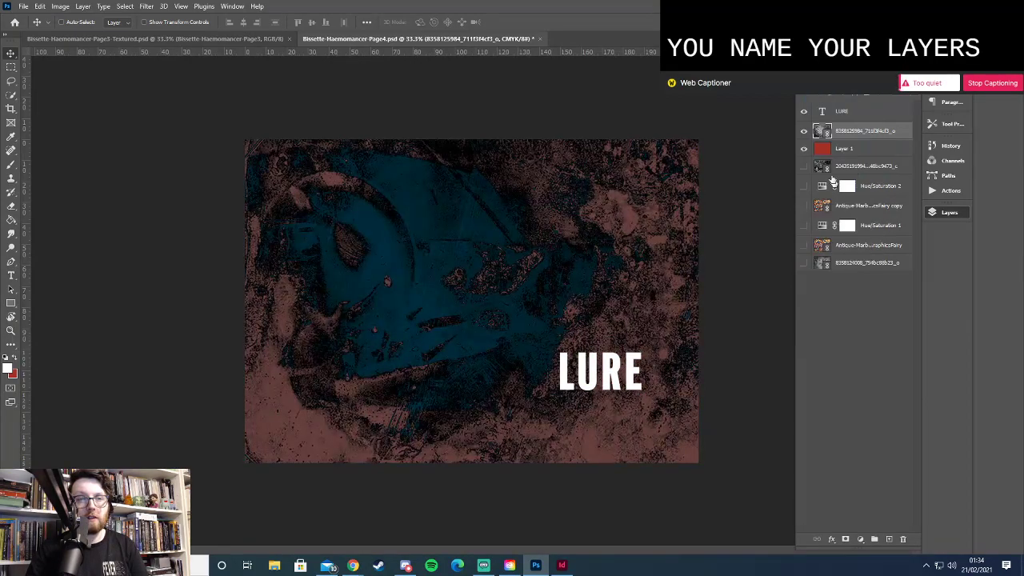
Show all the hidden layers beneath Layer 1, including the bottommost grey texture layer
{"action": "left_click", "coordinate": [804, 167]}
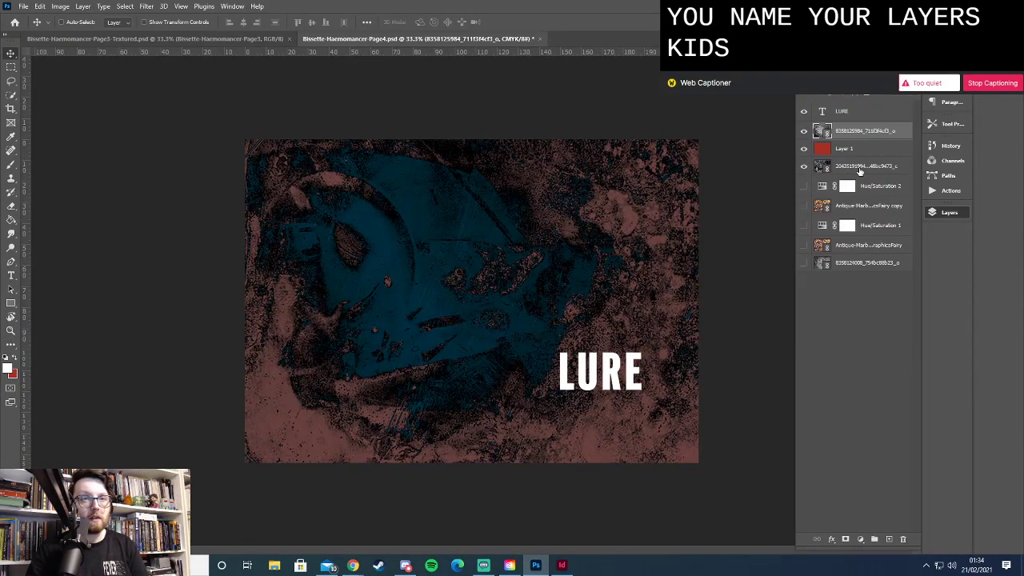
{"action": "left_click_drag", "start_coordinate": [804, 185], "coordinate": [806, 272]}
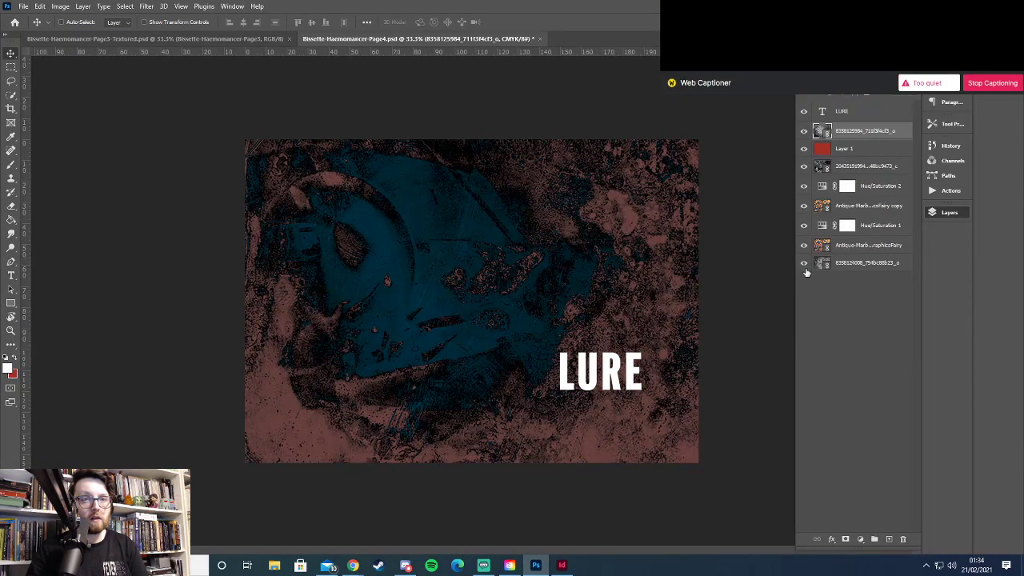
{"action": "left_click", "coordinate": [858, 151]}
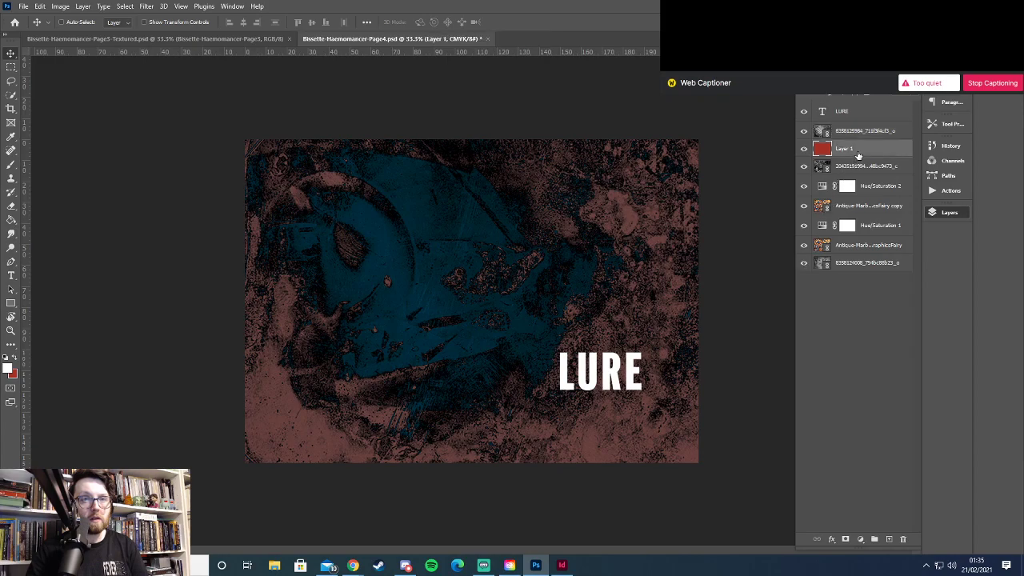
{"action": "left_click", "coordinate": [867, 96]}
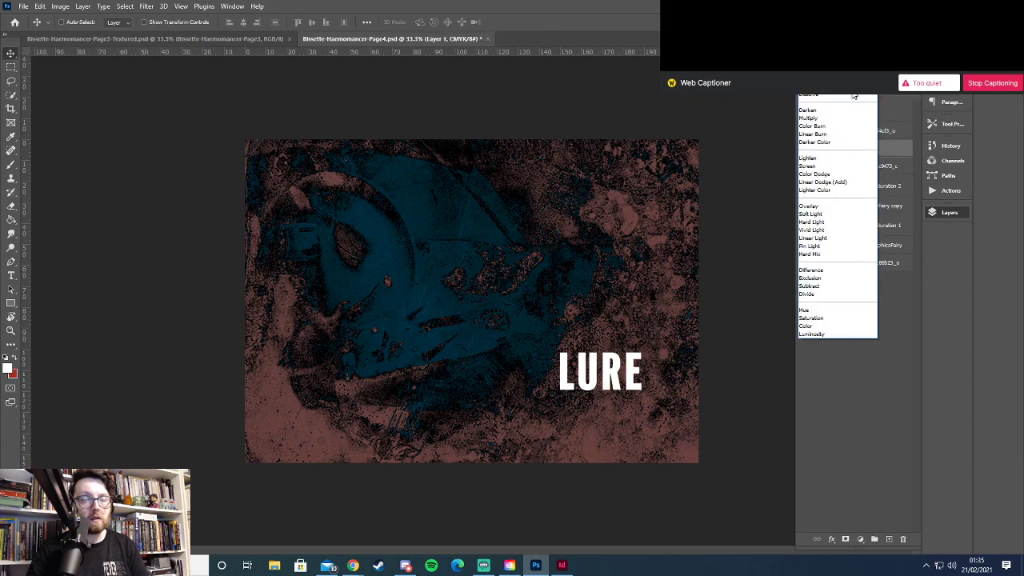
{"action": "left_click", "coordinate": [855, 95]}
Rename the placed photo layer below Layer 1 as "Heart"
{"action": "left_click", "coordinate": [855, 166]}
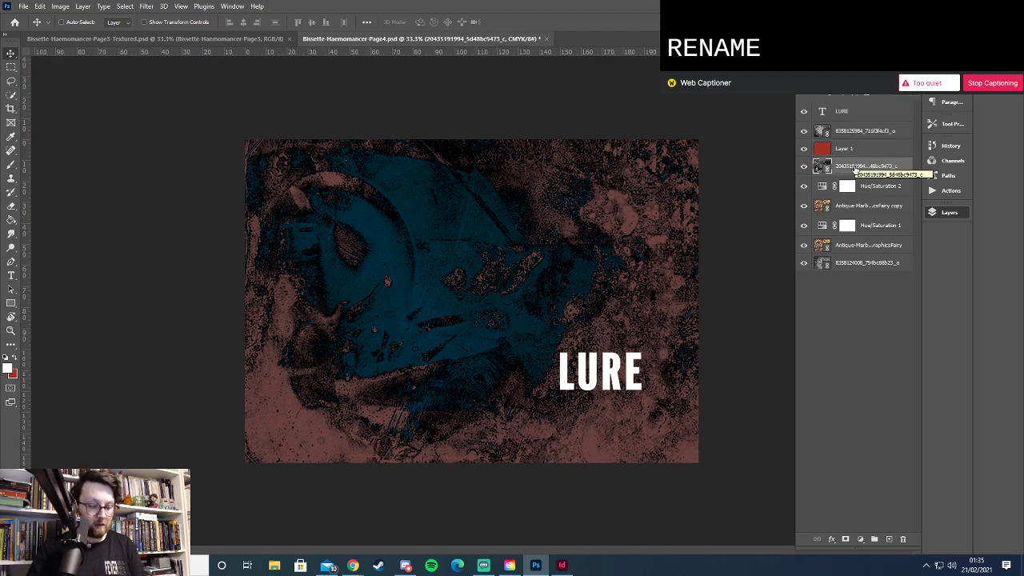
{"action": "key", "text": "ctrl+r"}
{"action": "key", "text": "ctrl+r"}
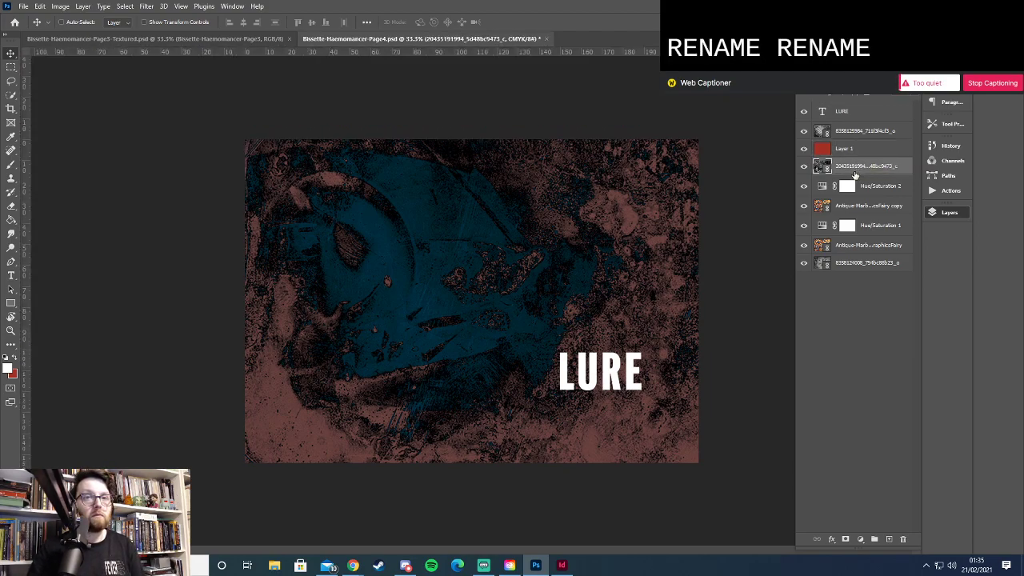
{"action": "double_click", "coordinate": [857, 166]}
{"action": "type", "text": "Heart"}
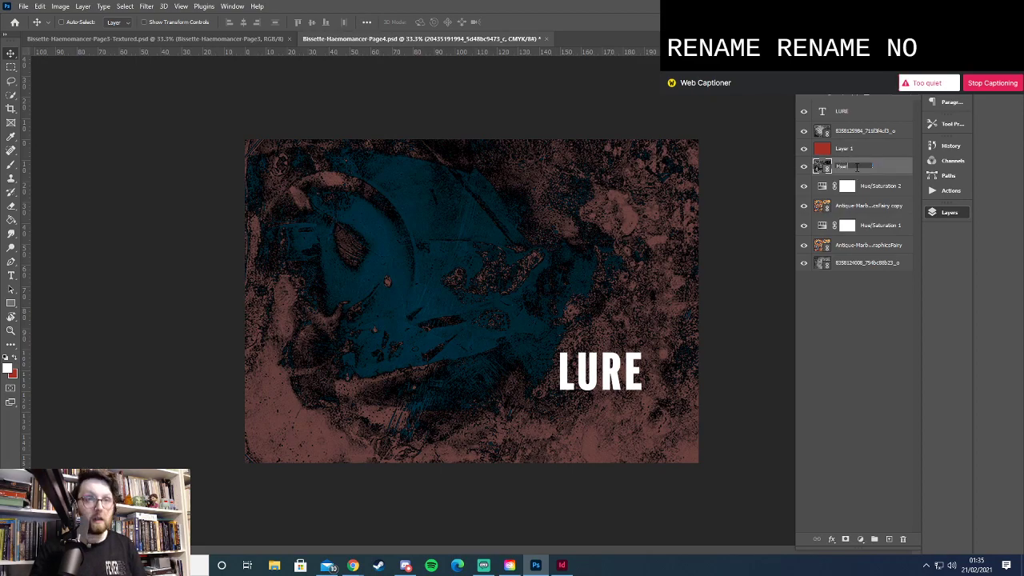
{"action": "key", "text": "Return"}
Duplicate the Heart layer and hide the original
{"action": "left_click_drag", "start_coordinate": [857, 166], "coordinate": [889, 540]}
{"action": "left_click", "coordinate": [804, 184]}
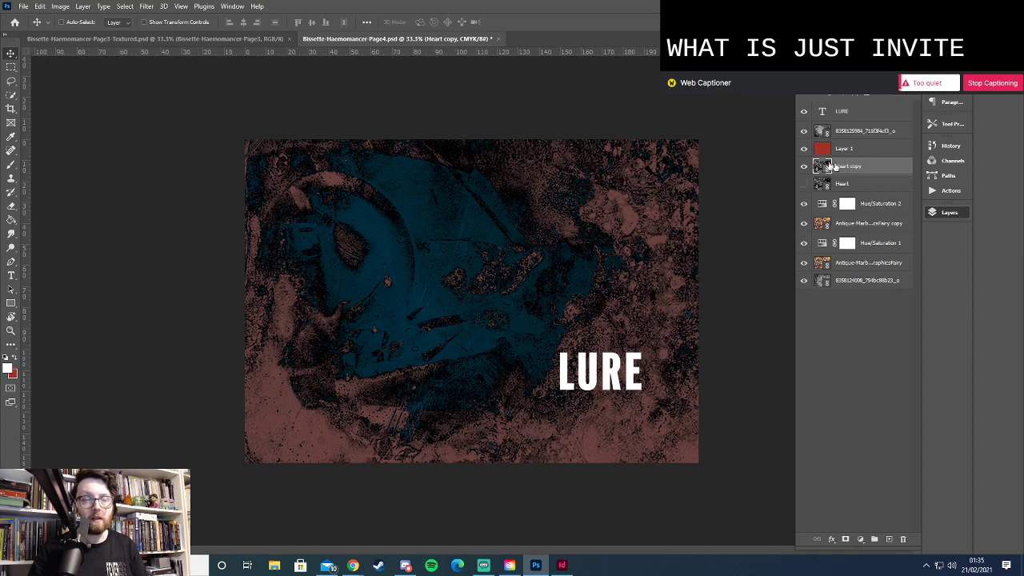
Invert the colours of the Heart copy layer
{"action": "left_click", "coordinate": [60, 6]}
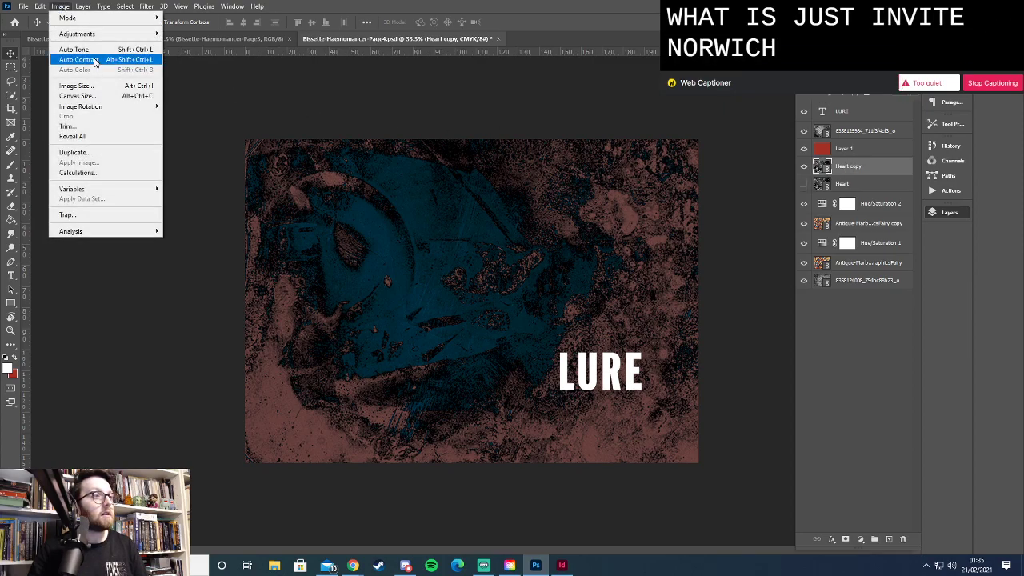
{"action": "mouse_move", "coordinate": [136, 35]}
{"action": "left_click", "coordinate": [223, 156]}
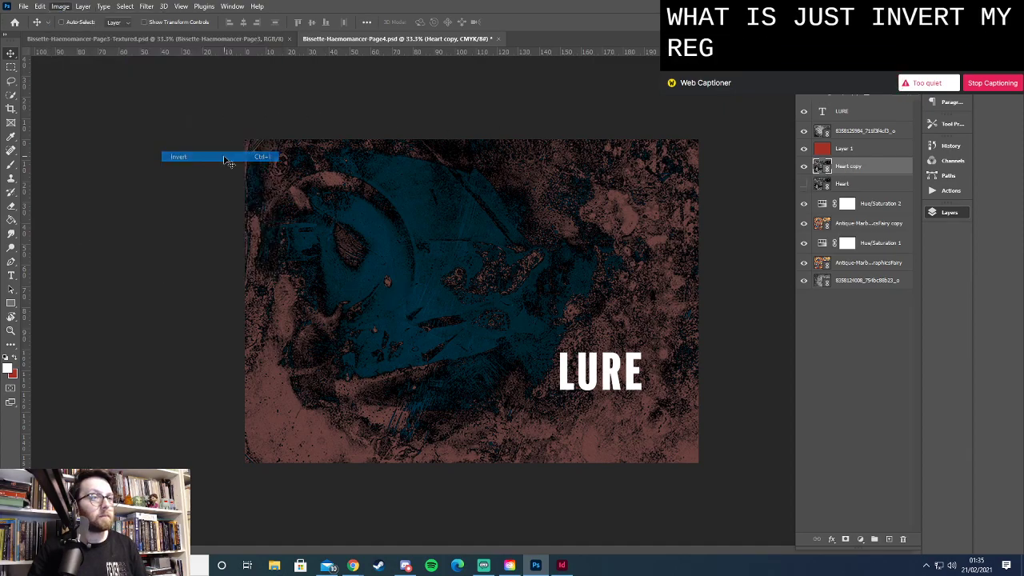
Try the blend modes on the red Layer 1 over the inverted Heart copy one after another, through to Luminosity
{"action": "left_click", "coordinate": [854, 151]}
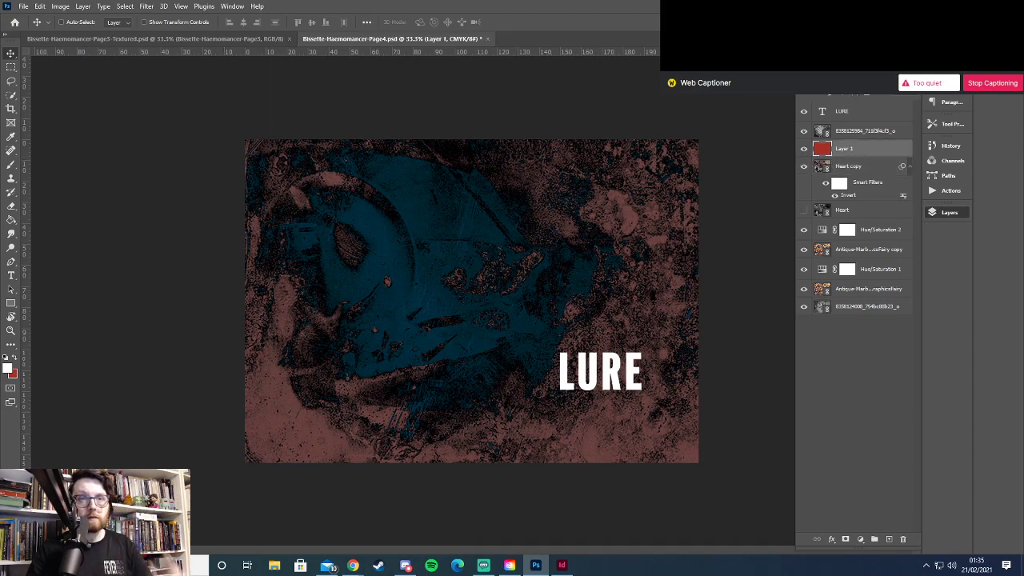
{"action": "left_click", "coordinate": [855, 96]}
{"action": "left_click", "coordinate": [848, 96]}
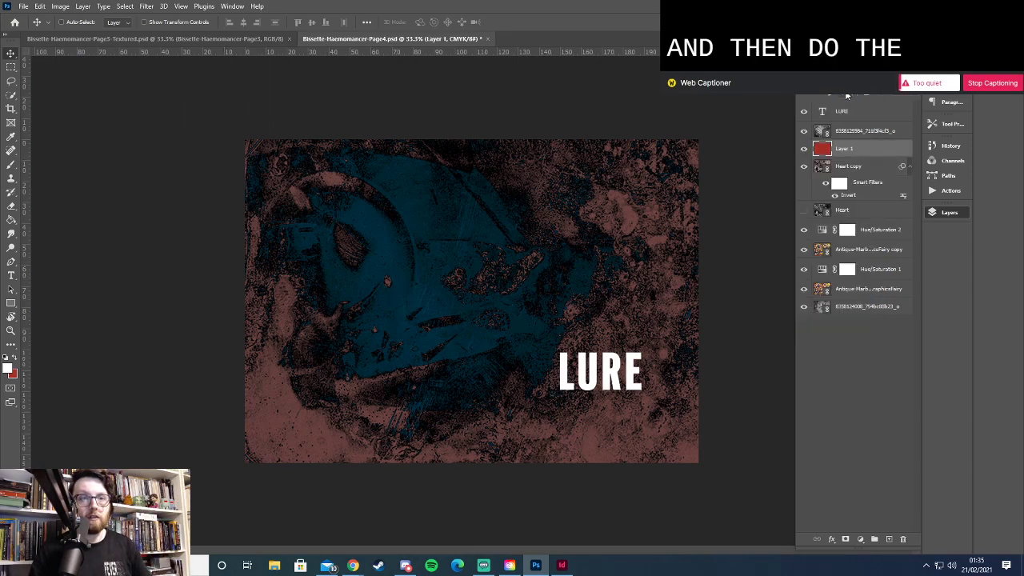
{"action": "key", "text": "Down"}
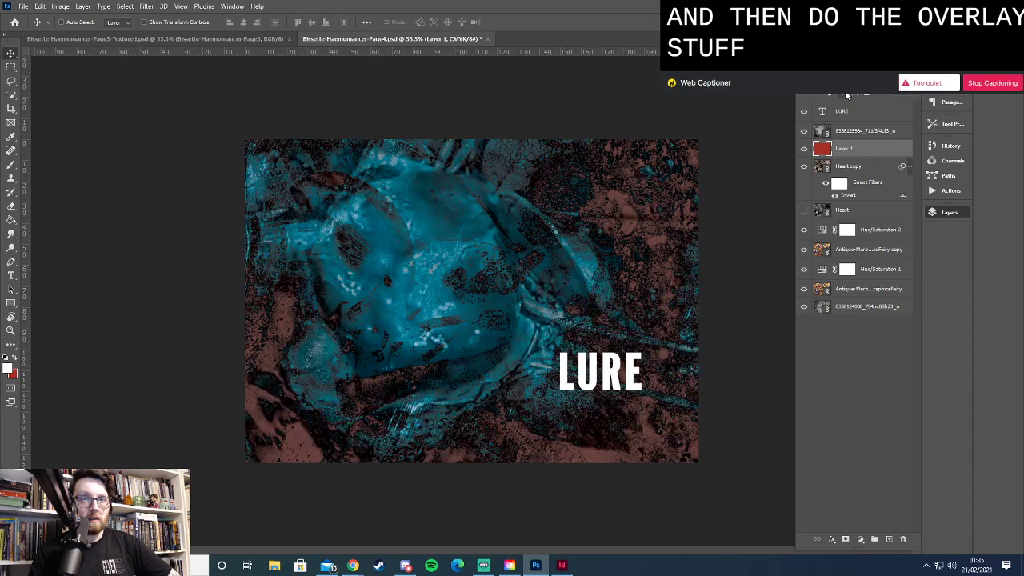
{"action": "key", "text": "Down"}
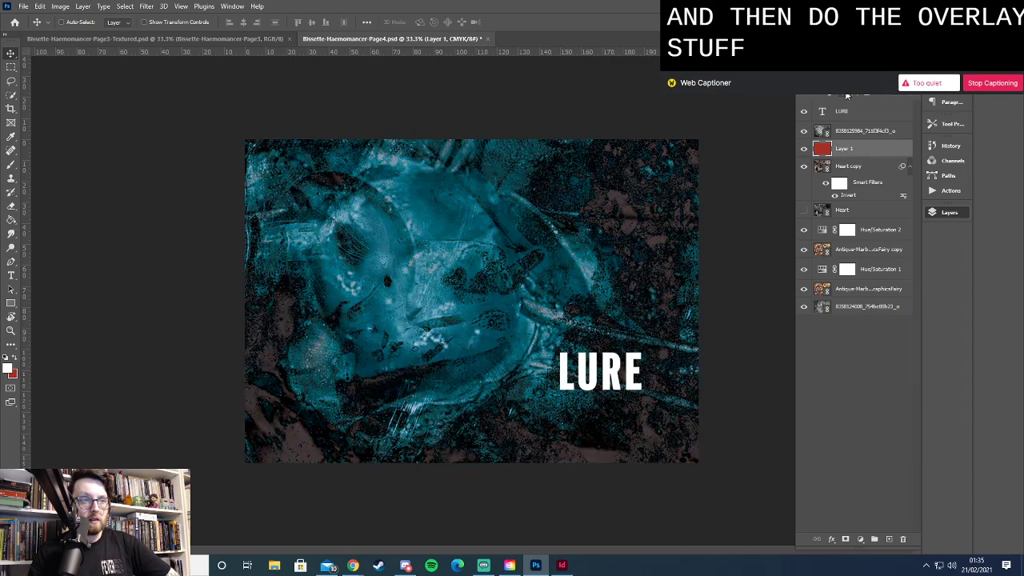
{"action": "key", "text": "Down"}
{"action": "key", "text": "Down"}
{"action": "key", "text": "Down"}
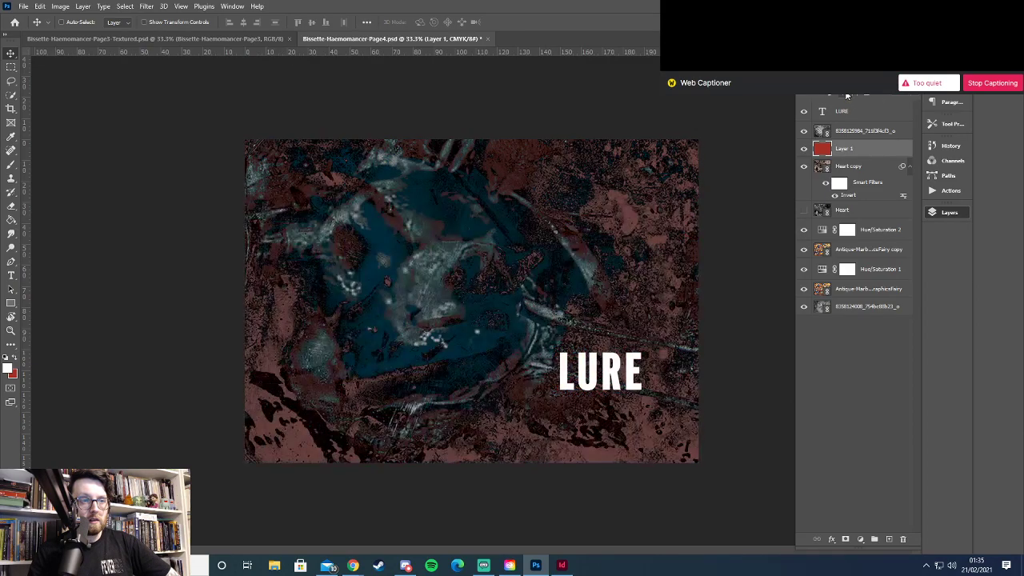
{"action": "key", "text": "Down"}
{"action": "key", "text": "Down"}
{"action": "key", "text": "Down"}
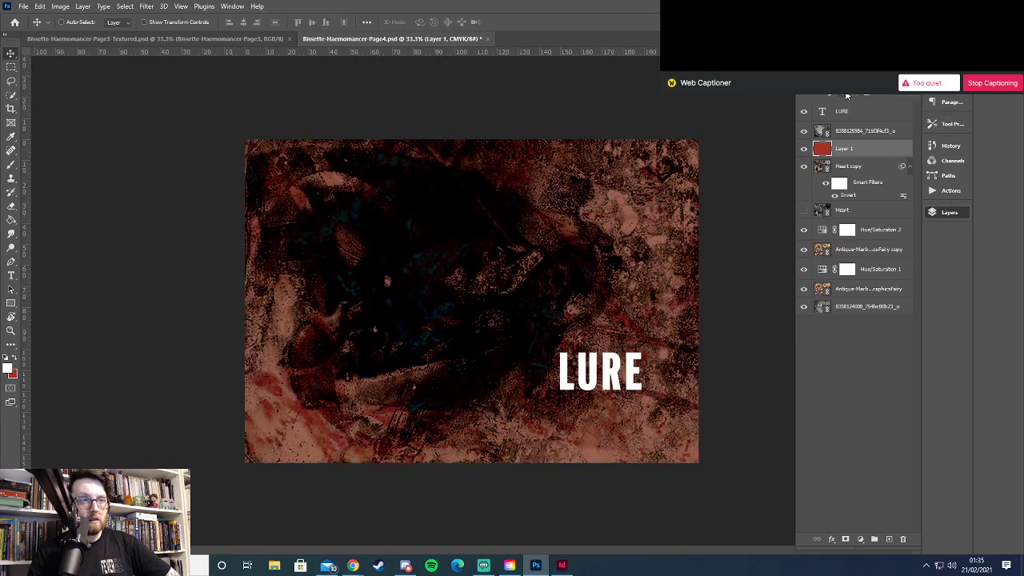
{"action": "key", "text": "Down"}
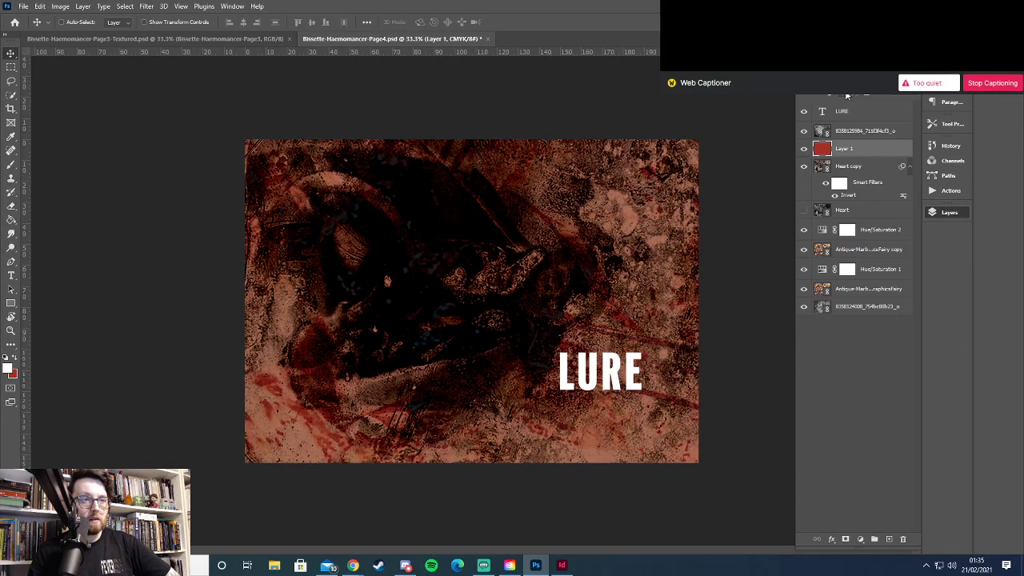
{"action": "key", "text": "Down"}
{"action": "key", "text": "Down"}
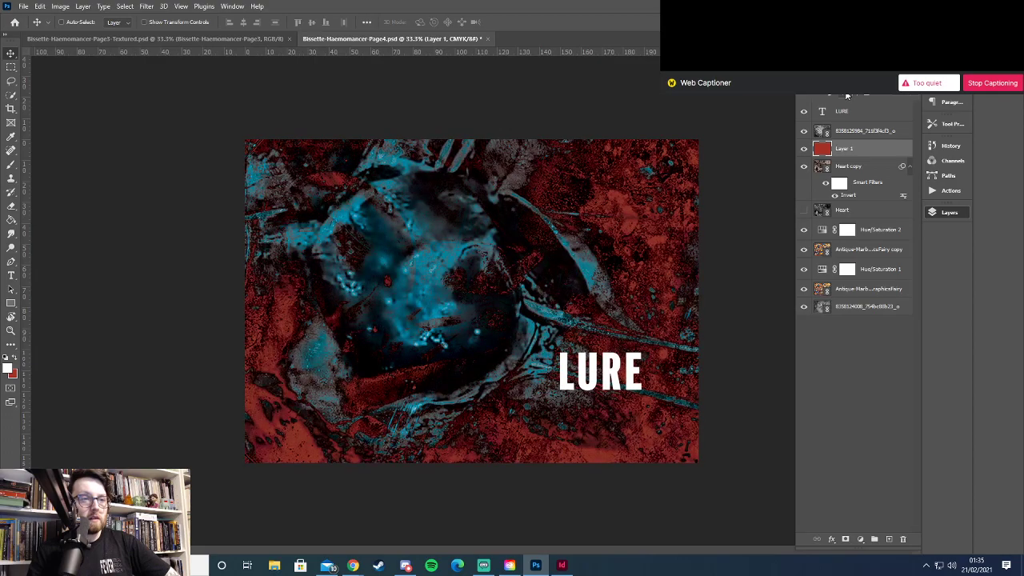
{"action": "key", "text": "Down"}
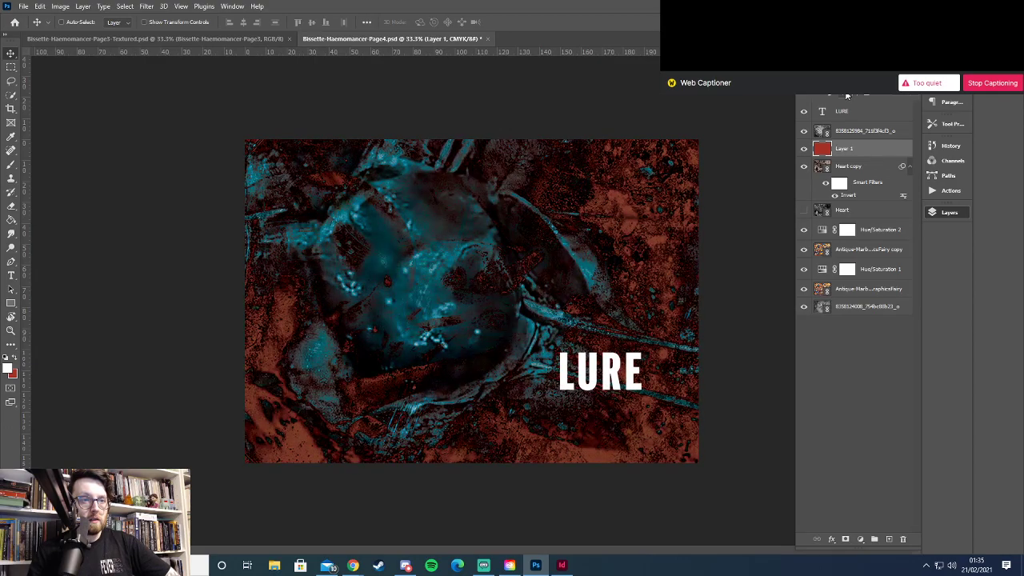
{"action": "key", "text": "Down"}
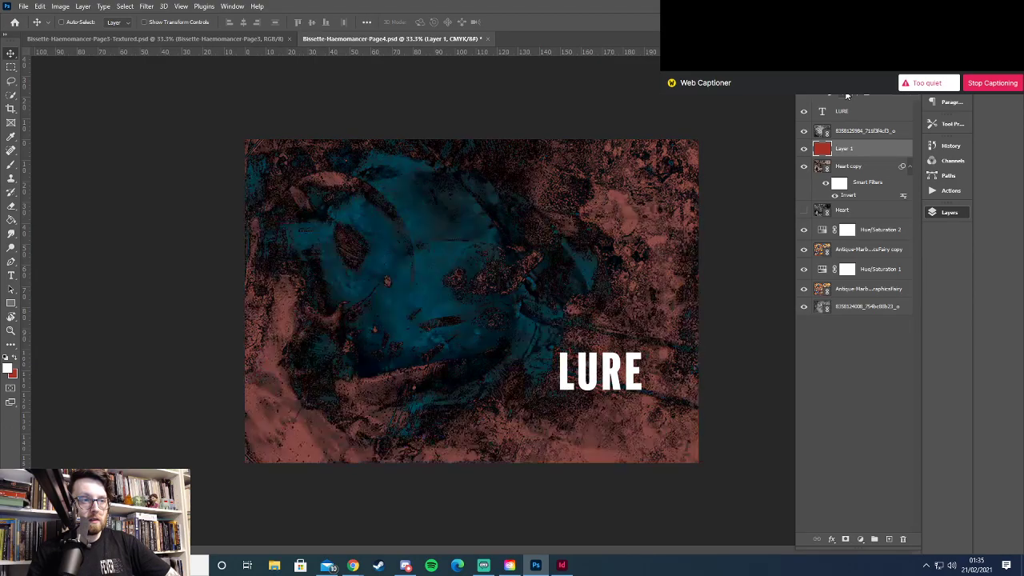
{"action": "key", "text": "Down"}
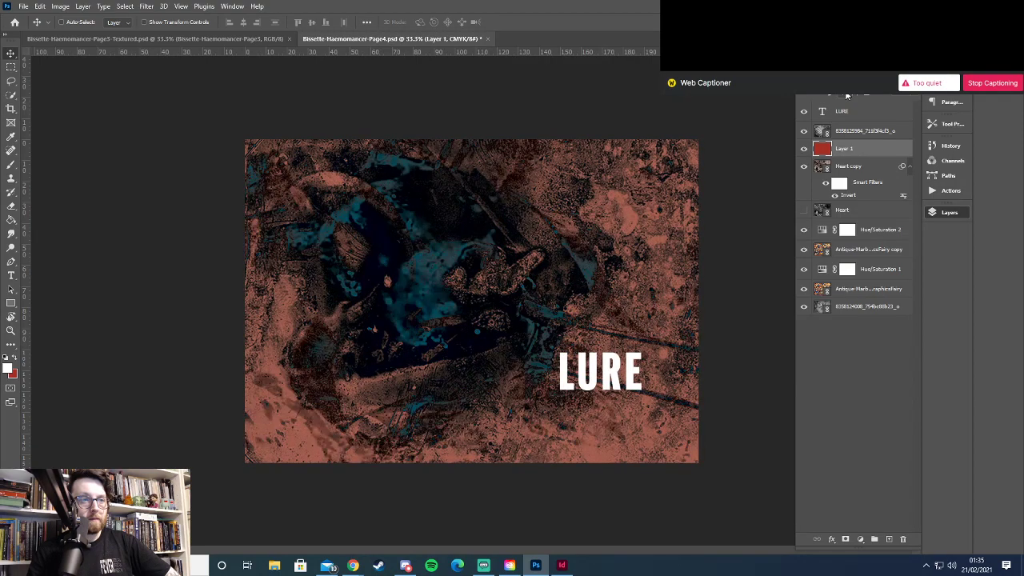
{"action": "key", "text": "Down"}
{"action": "key", "text": "Down"}
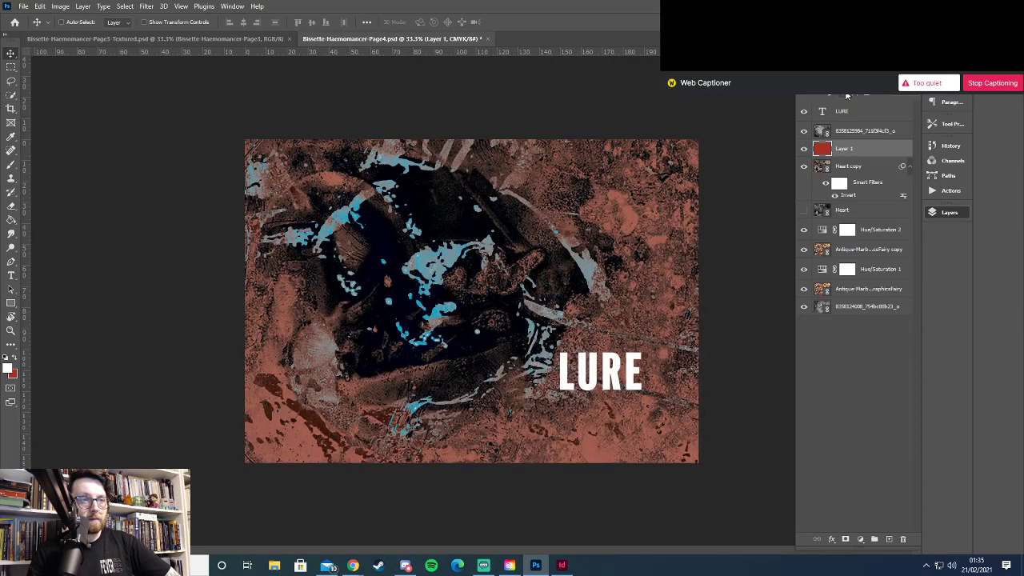
{"action": "key", "text": "Down"}
{"action": "key", "text": "Down"}
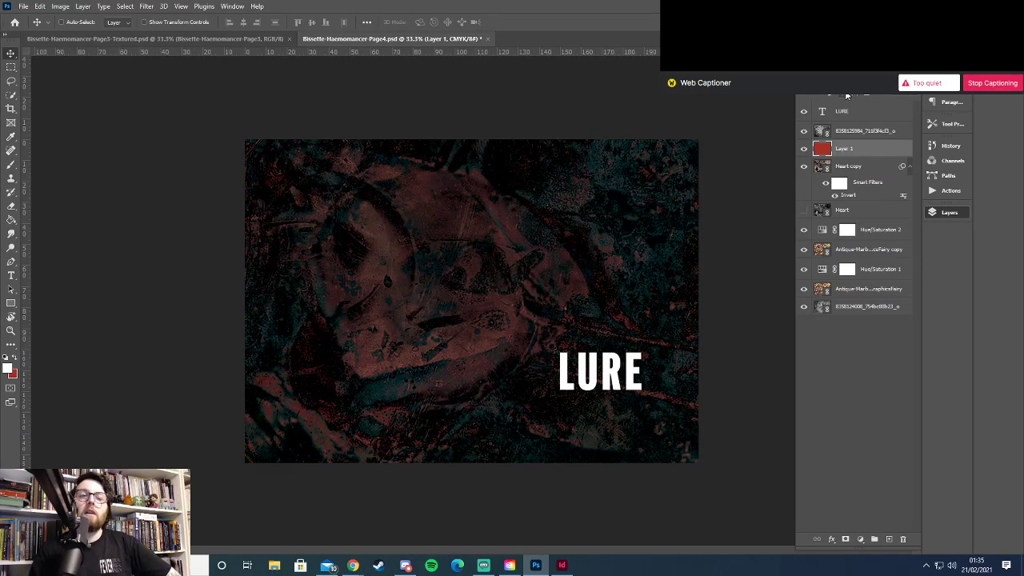
{"action": "key", "text": "Down"}
{"action": "key", "text": "Down"}
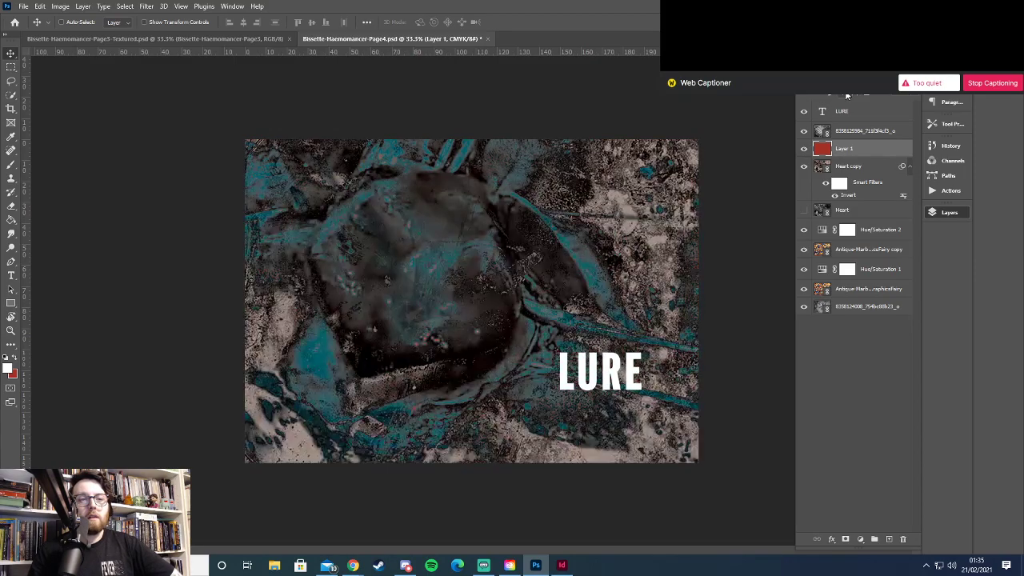
{"action": "key", "text": "Down"}
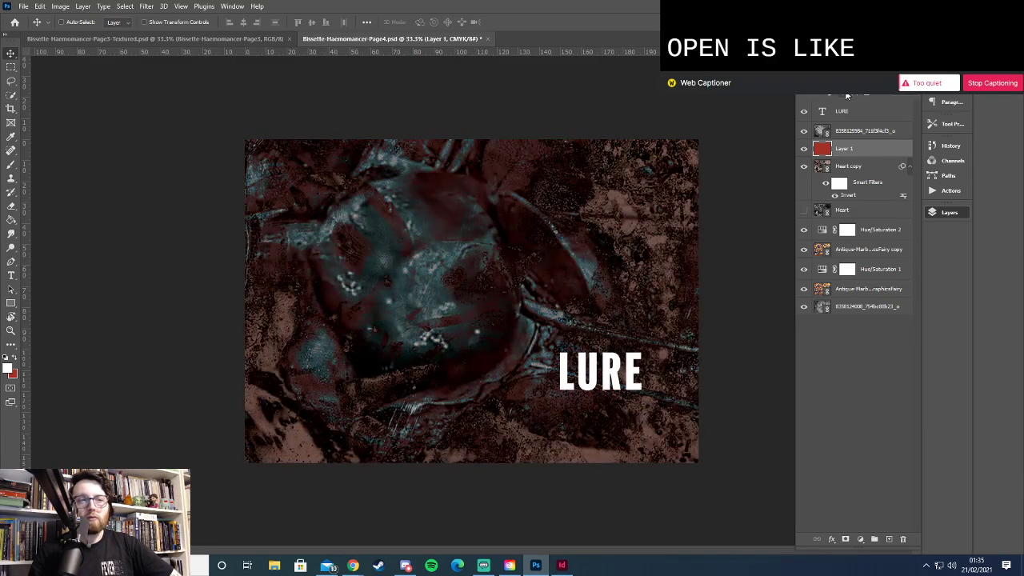
{"action": "key", "text": "Down"}
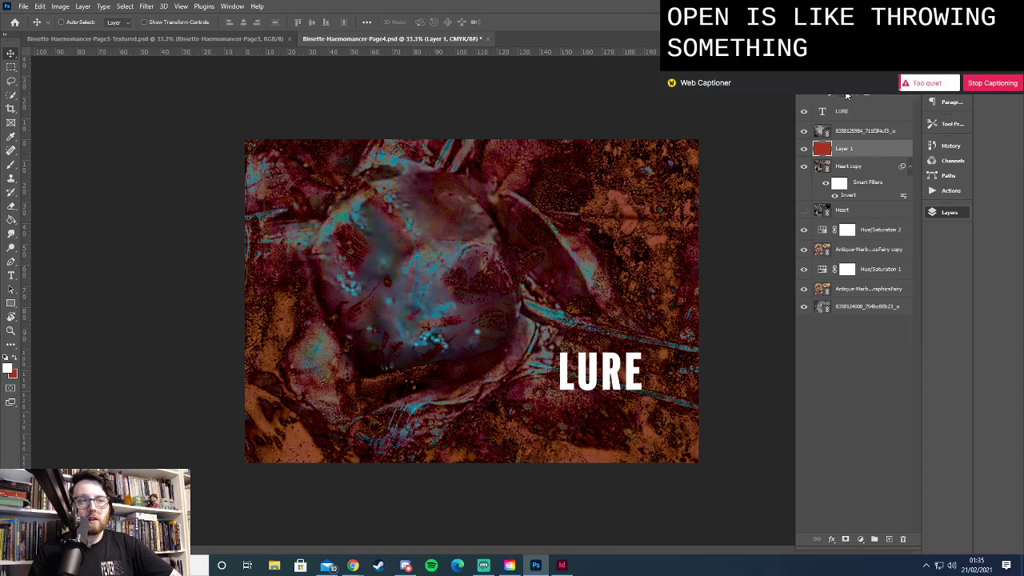
{"action": "key", "text": "Down"}
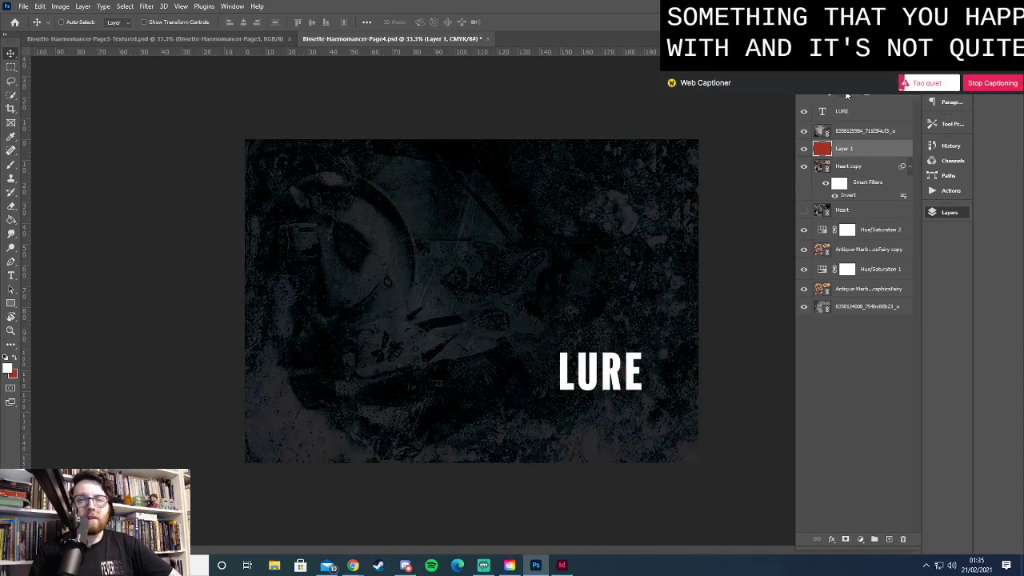
Hide the Heart copy layer and show the original Heart layer instead
{"action": "left_click", "coordinate": [804, 166]}
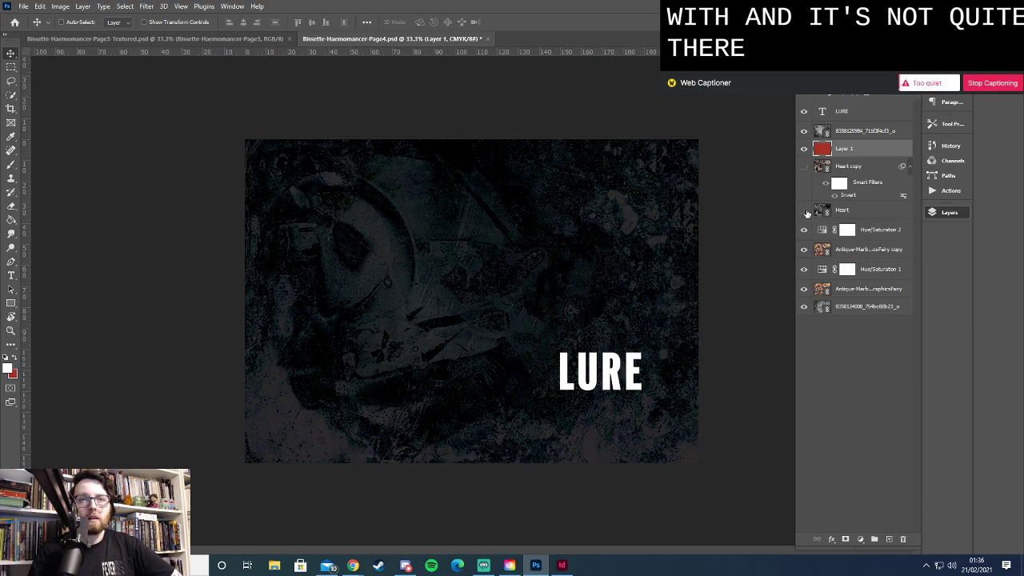
{"action": "left_click", "coordinate": [805, 211]}
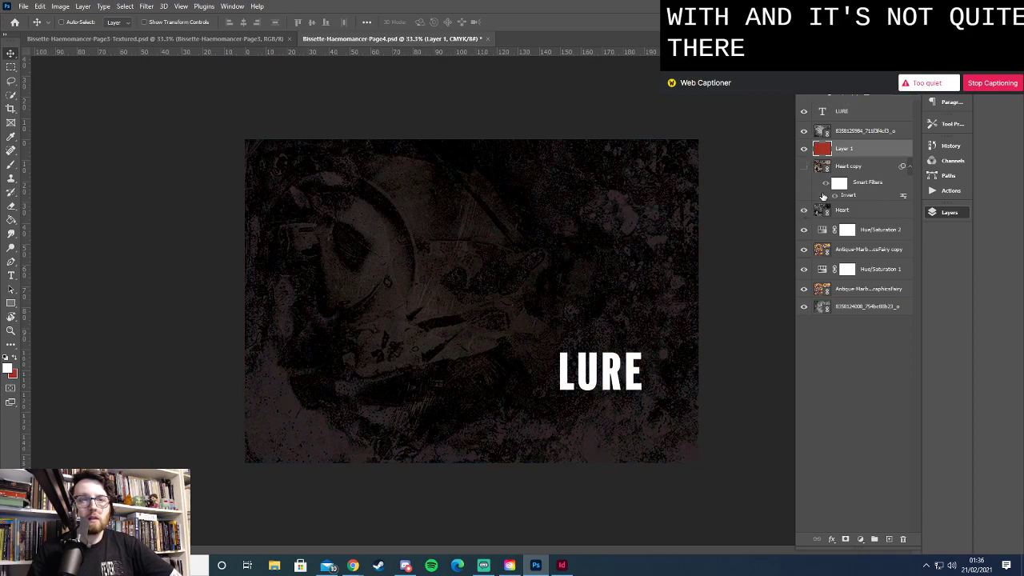
{"action": "left_click", "coordinate": [805, 210]}
Try different blend modes on Layer 1 over the original Heart photo, temporarily hiding the grey texture above it to compare
{"action": "left_click", "coordinate": [855, 93]}
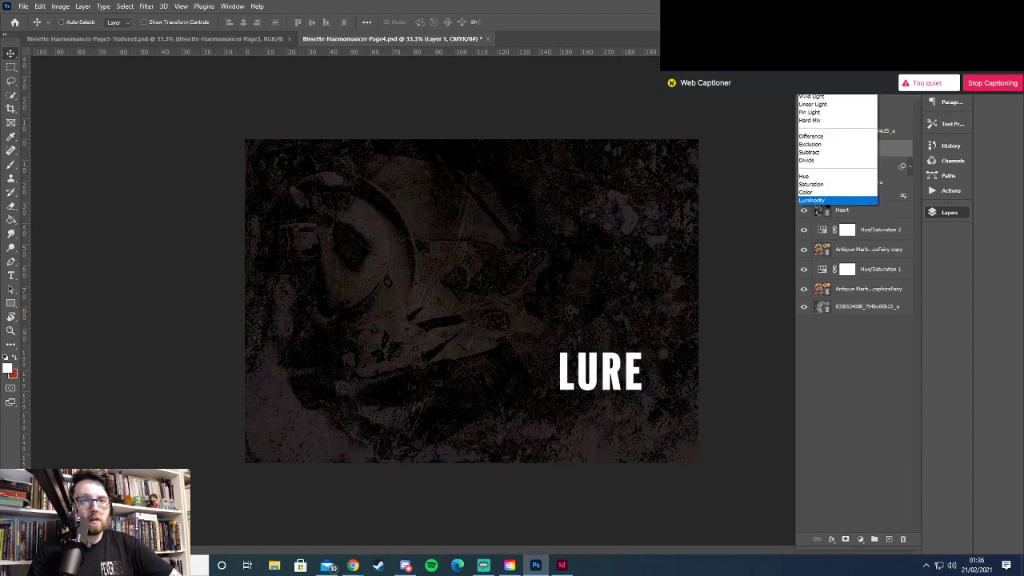
{"action": "left_click", "coordinate": [855, 93]}
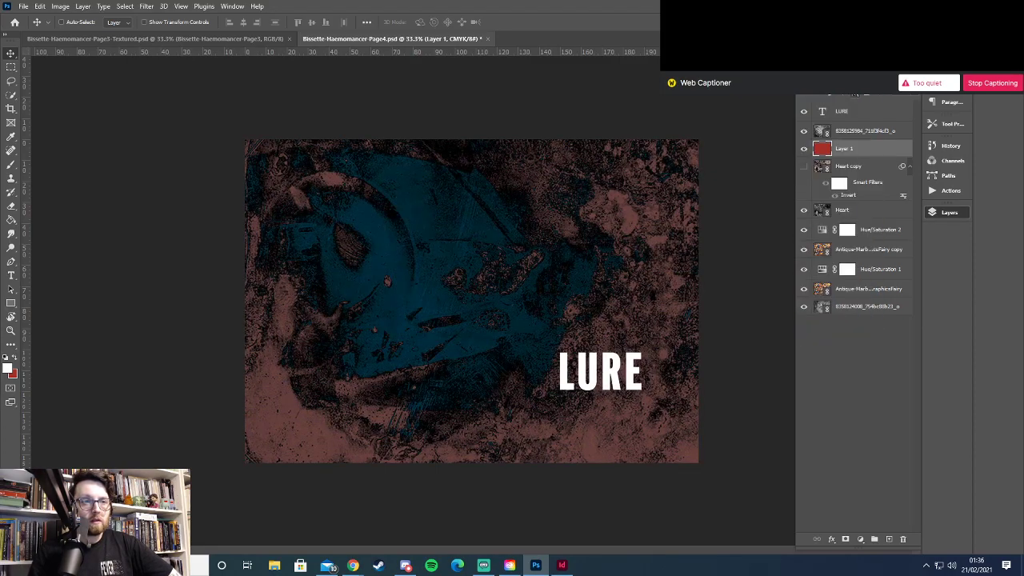
{"action": "scroll", "coordinate": [855, 93], "scroll_direction": "down", "scroll_amount": 1}
{"action": "scroll", "coordinate": [854, 94], "scroll_direction": "down", "scroll_amount": 1}
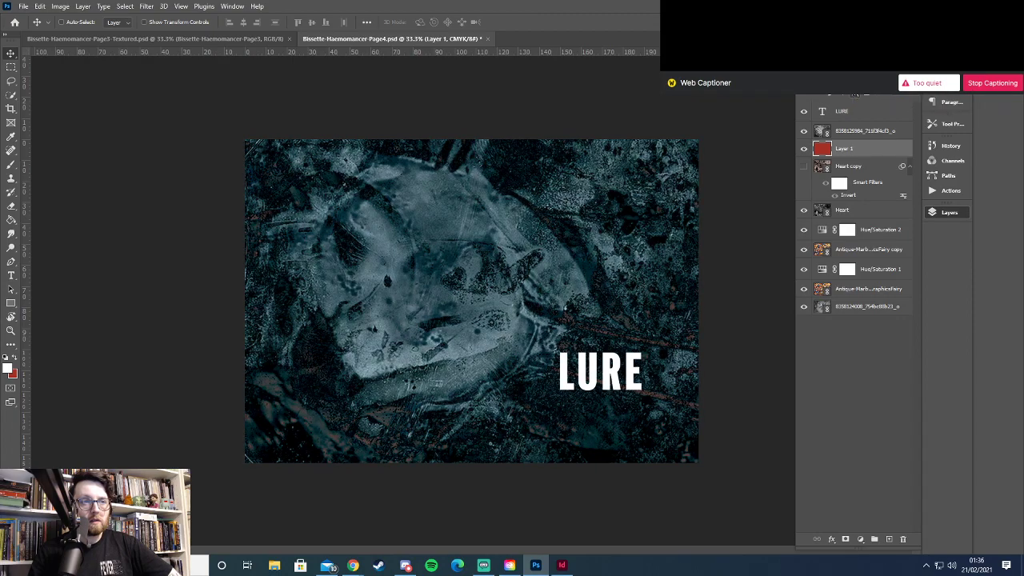
{"action": "left_click", "coordinate": [806, 132]}
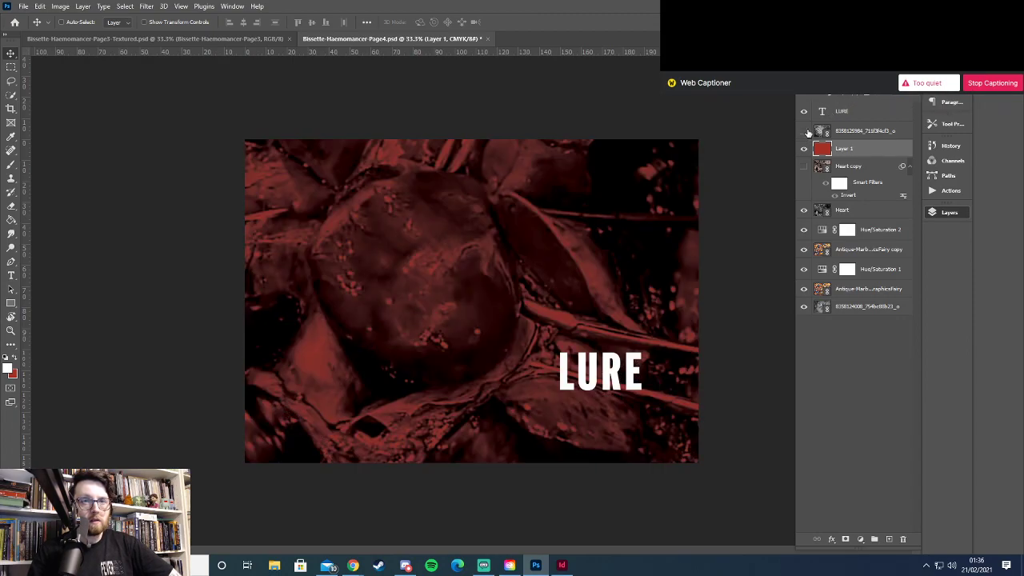
{"action": "left_click", "coordinate": [805, 132]}
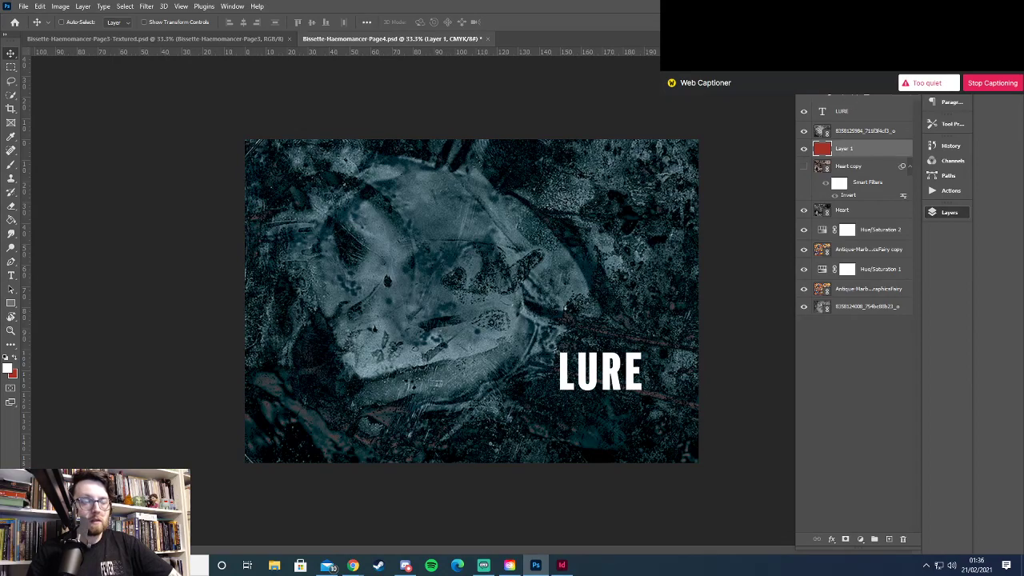
{"action": "scroll", "coordinate": [855, 94], "scroll_direction": "down", "scroll_amount": 1}
{"action": "scroll", "coordinate": [854, 93], "scroll_direction": "down", "scroll_amount": 1}
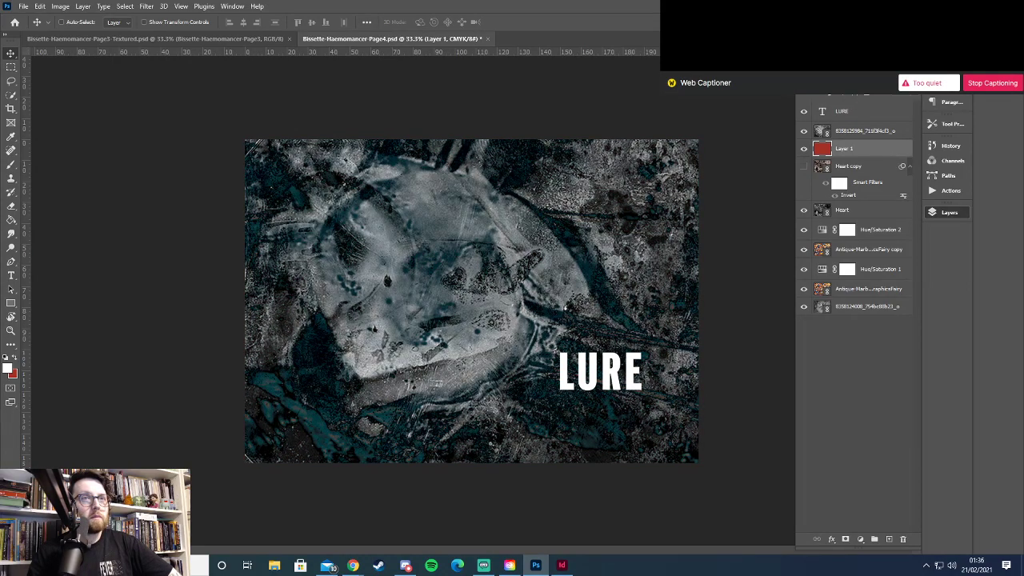
{"action": "scroll", "coordinate": [854, 94], "scroll_direction": "down", "scroll_amount": 2}
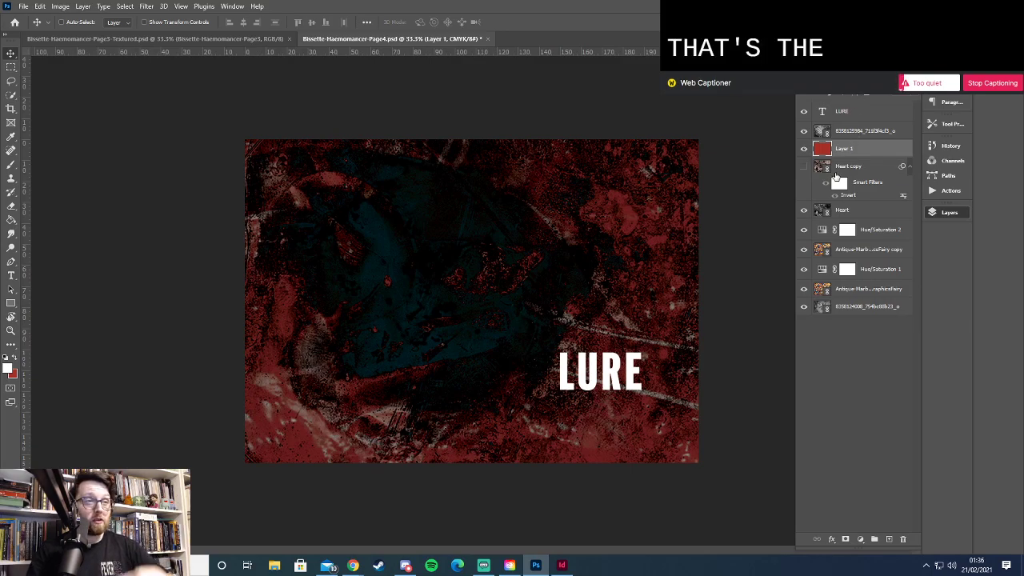
Delete both Hue/Saturation adjustment layers and both Antique-Marb texture layers beneath the Heart layer
{"action": "left_click_drag", "start_coordinate": [804, 231], "coordinate": [804, 307]}
{"action": "left_click", "coordinate": [855, 231]}
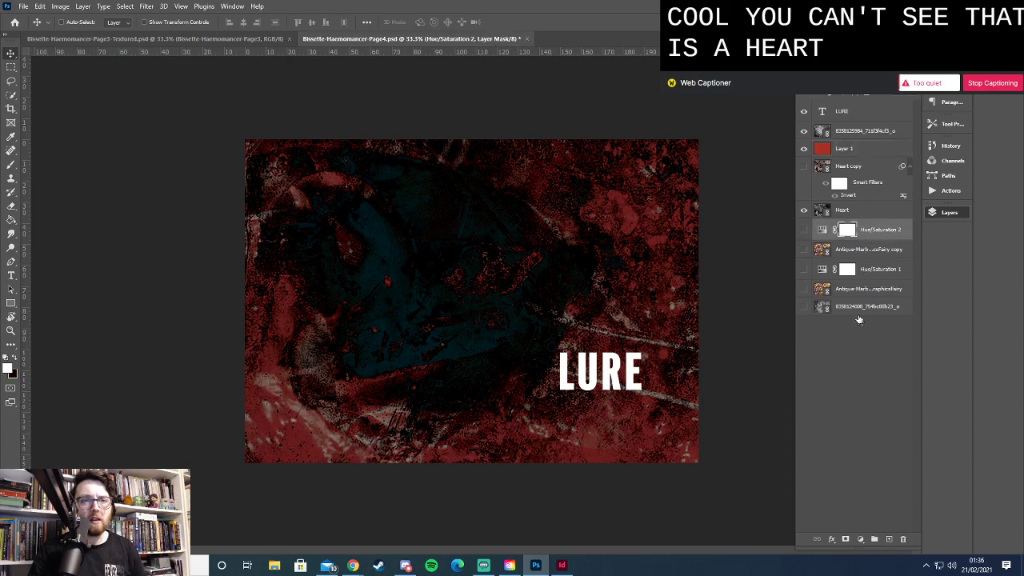
{"action": "left_click", "coordinate": [859, 313], "text": "shift"}
{"action": "left_click", "coordinate": [854, 293], "text": "shift"}
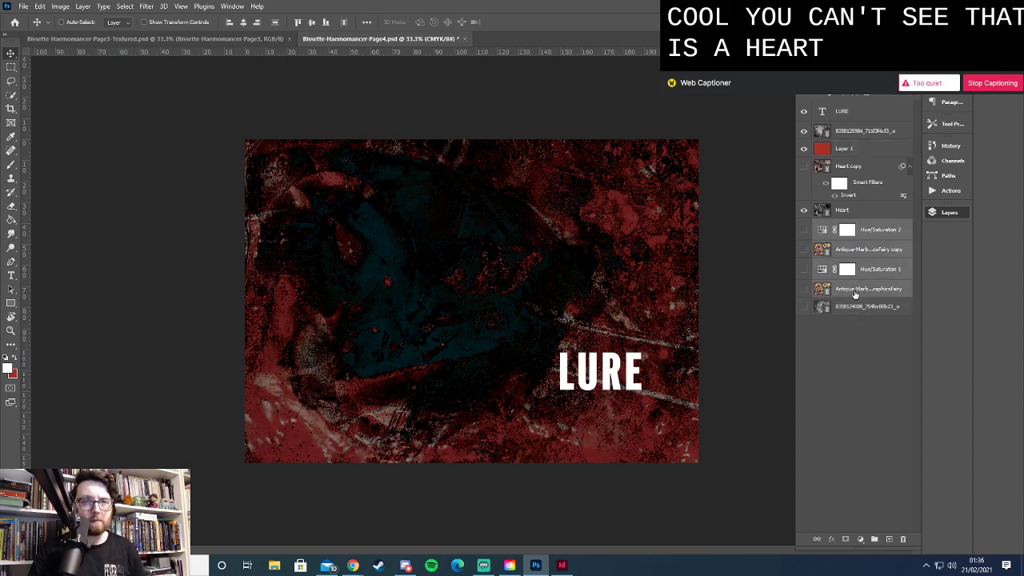
{"action": "key", "text": "Delete"}
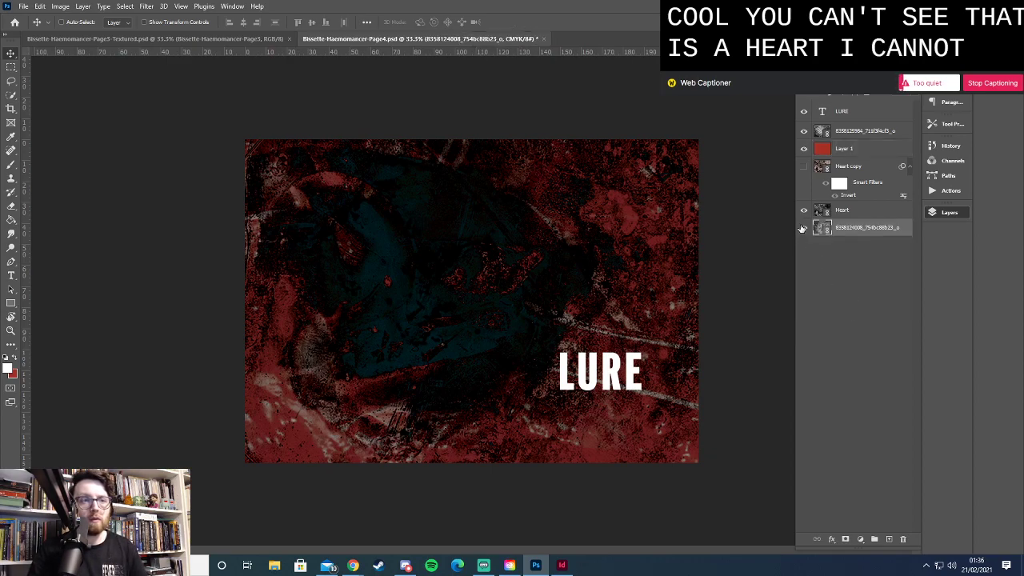
Try successive blend modes on the Heart layer while it sits beneath the red Layer 1
{"action": "left_click", "coordinate": [842, 209]}
{"action": "left_click", "coordinate": [849, 98]}
{"action": "left_click", "coordinate": [849, 98]}
{"action": "scroll", "coordinate": [847, 94], "scroll_direction": "down", "scroll_amount": 3}
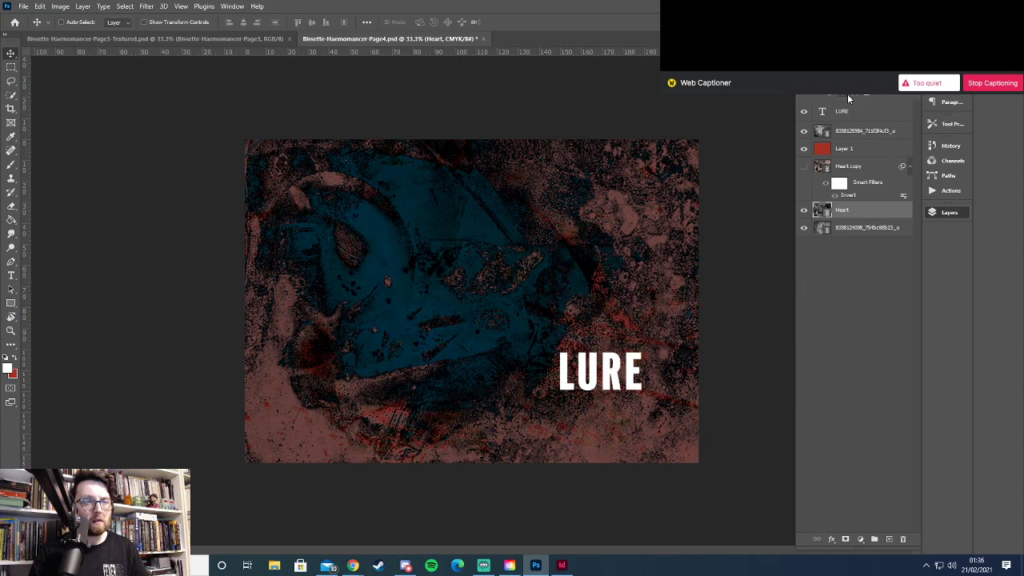
{"action": "scroll", "coordinate": [847, 94], "scroll_direction": "down", "scroll_amount": 2}
{"action": "scroll", "coordinate": [847, 93], "scroll_direction": "down", "scroll_amount": 3}
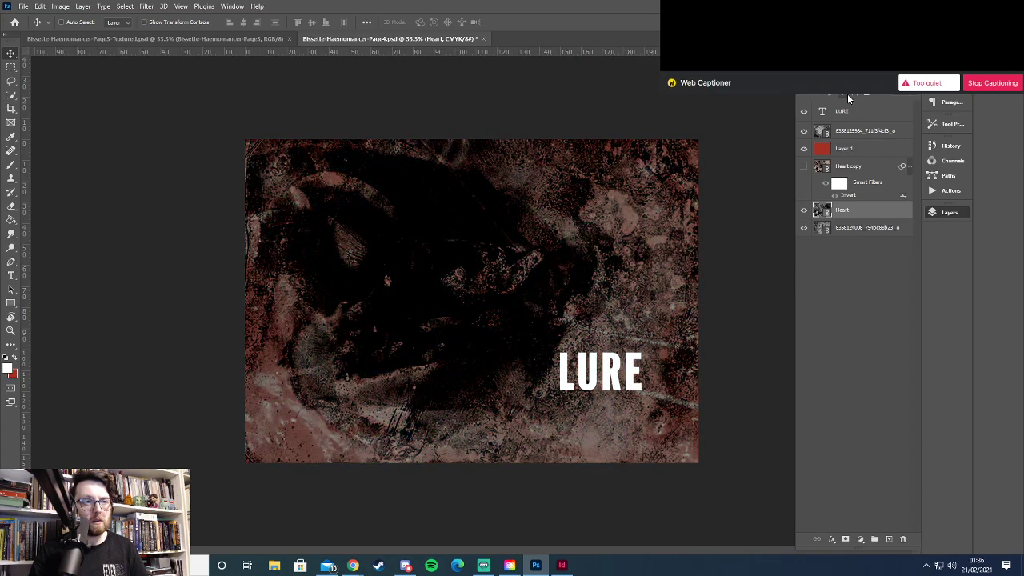
{"action": "scroll", "coordinate": [848, 94], "scroll_direction": "down", "scroll_amount": 1}
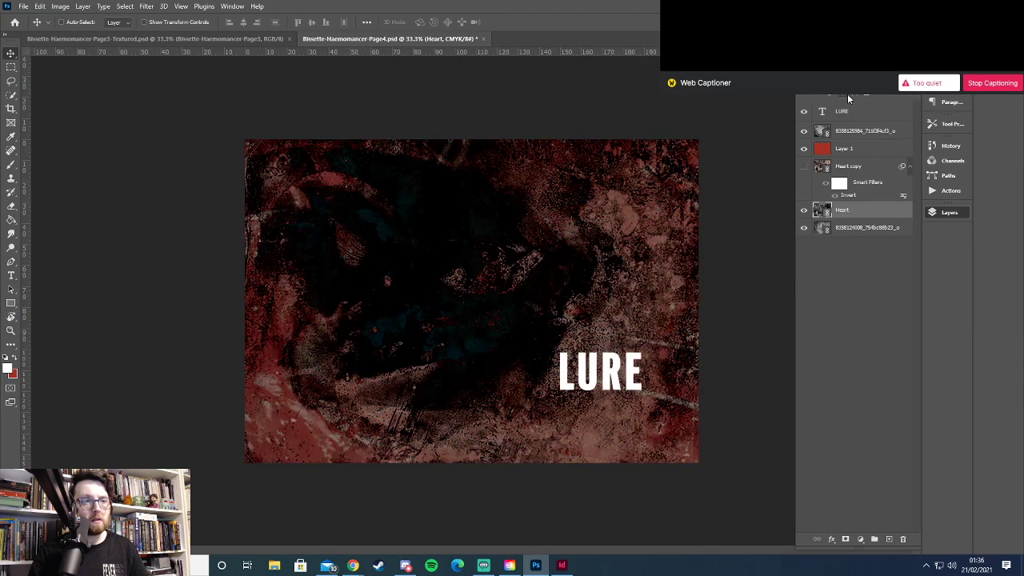
{"action": "scroll", "coordinate": [848, 94], "scroll_direction": "down", "scroll_amount": 3}
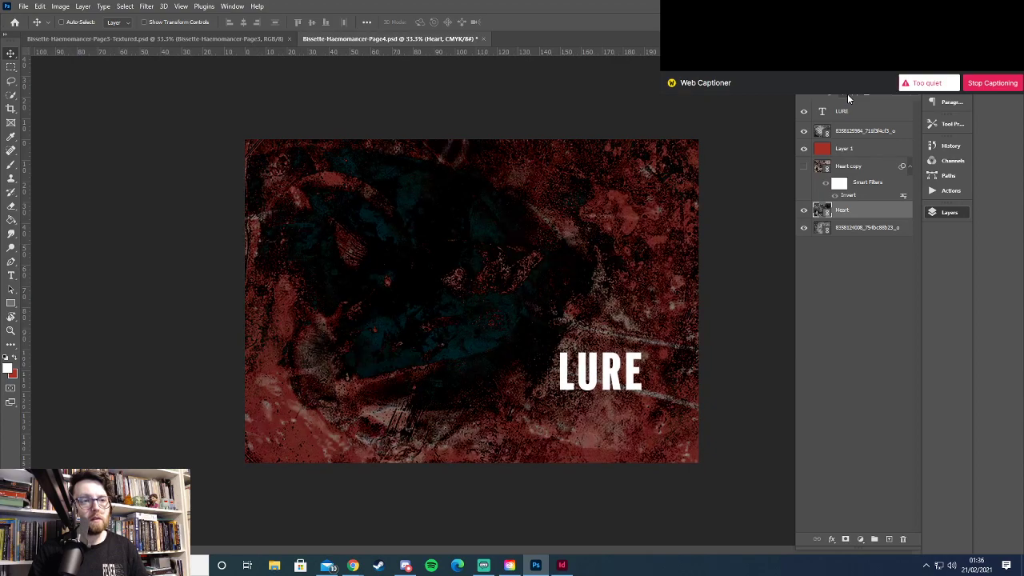
{"action": "scroll", "coordinate": [848, 94], "scroll_direction": "down", "scroll_amount": 1}
{"action": "scroll", "coordinate": [848, 94], "scroll_direction": "down", "scroll_amount": 2}
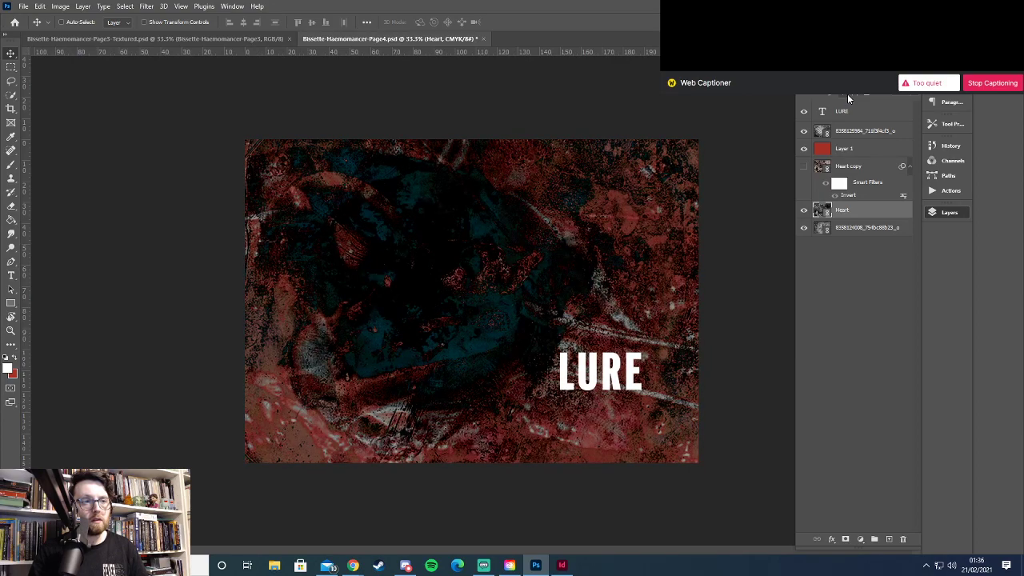
{"action": "scroll", "coordinate": [848, 94], "scroll_direction": "down", "scroll_amount": 1}
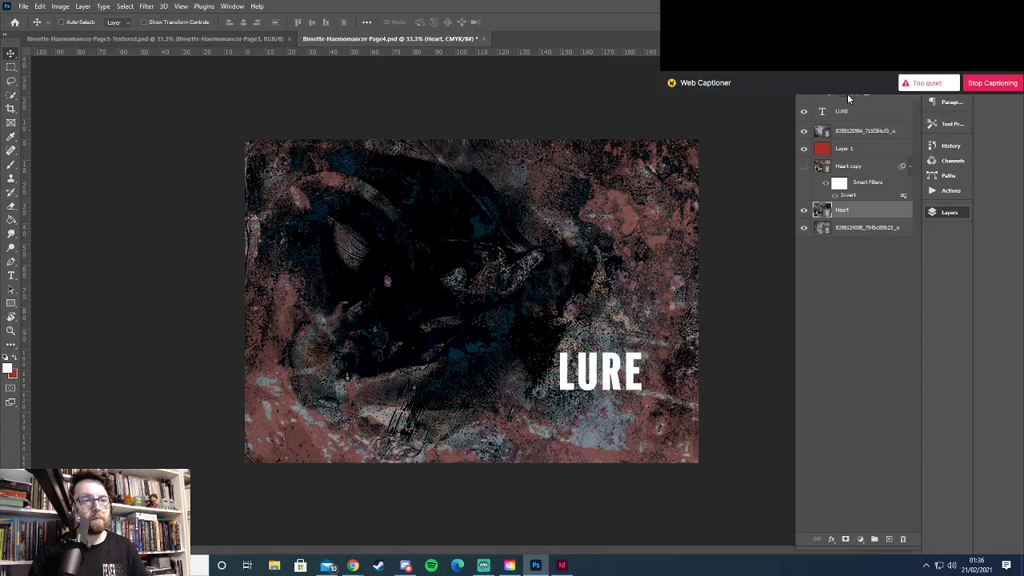
{"action": "scroll", "coordinate": [848, 94], "scroll_direction": "down", "scroll_amount": 1}
{"action": "scroll", "coordinate": [847, 94], "scroll_direction": "down", "scroll_amount": 2}
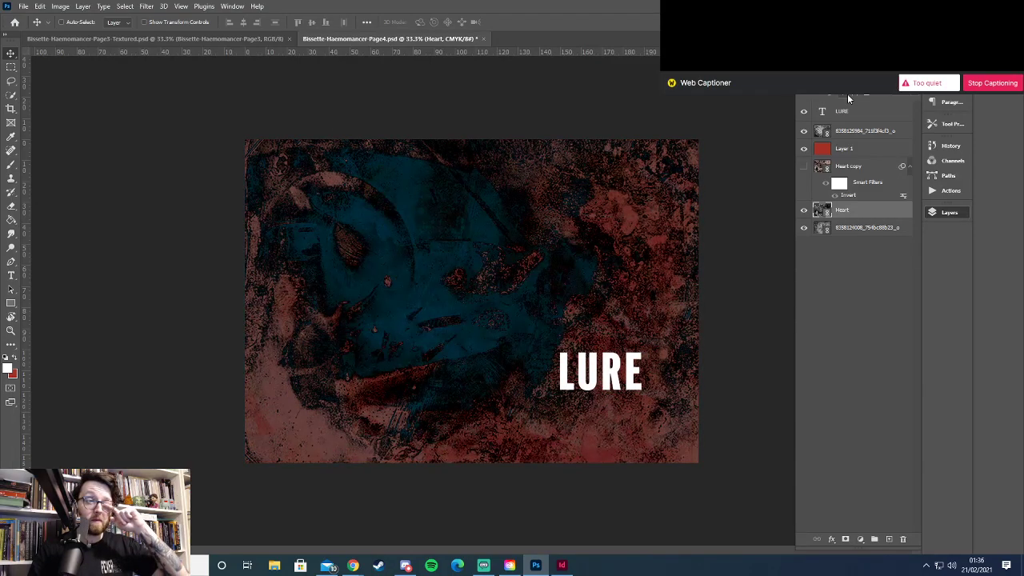
{"action": "left_click", "coordinate": [848, 94]}
{"action": "left_click", "coordinate": [857, 156]}
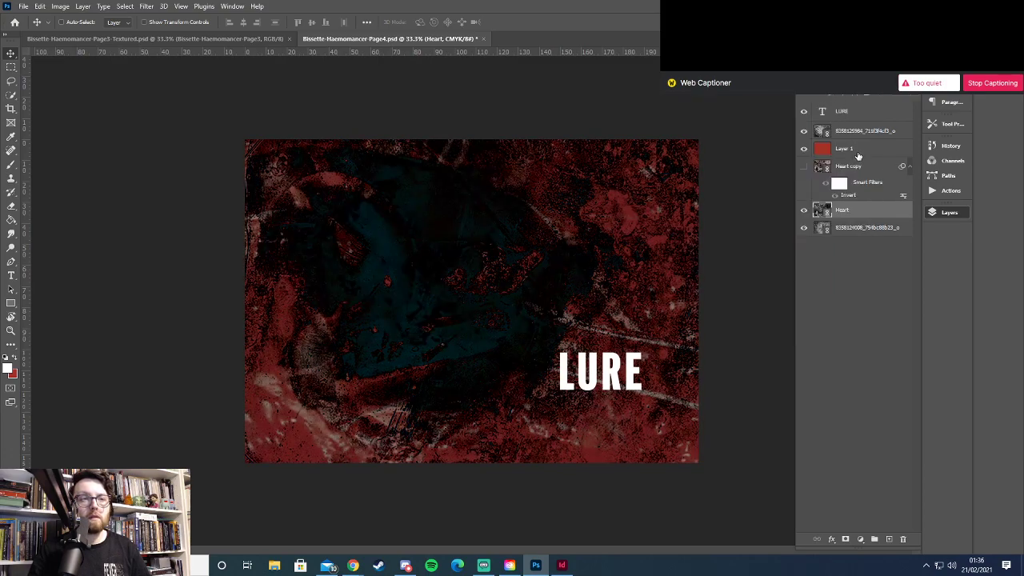
Move the red Layer 1 directly beneath the Heart layer and cycle the Heart layer's blend mode until the photo's organic detail shows through
{"action": "left_click_drag", "start_coordinate": [858, 156], "coordinate": [858, 222]}
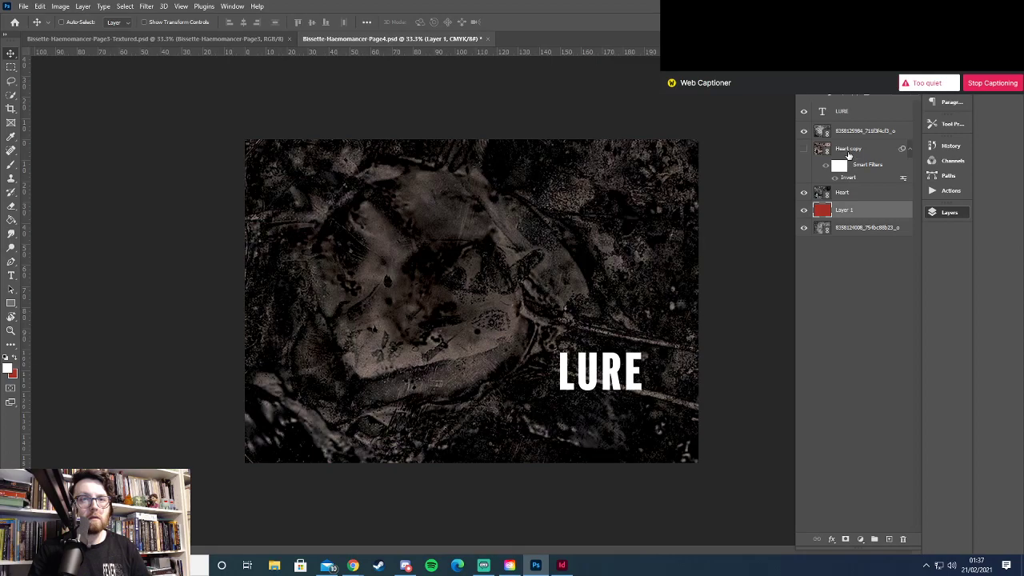
{"action": "left_click", "coordinate": [846, 192]}
{"action": "left_click", "coordinate": [855, 95]}
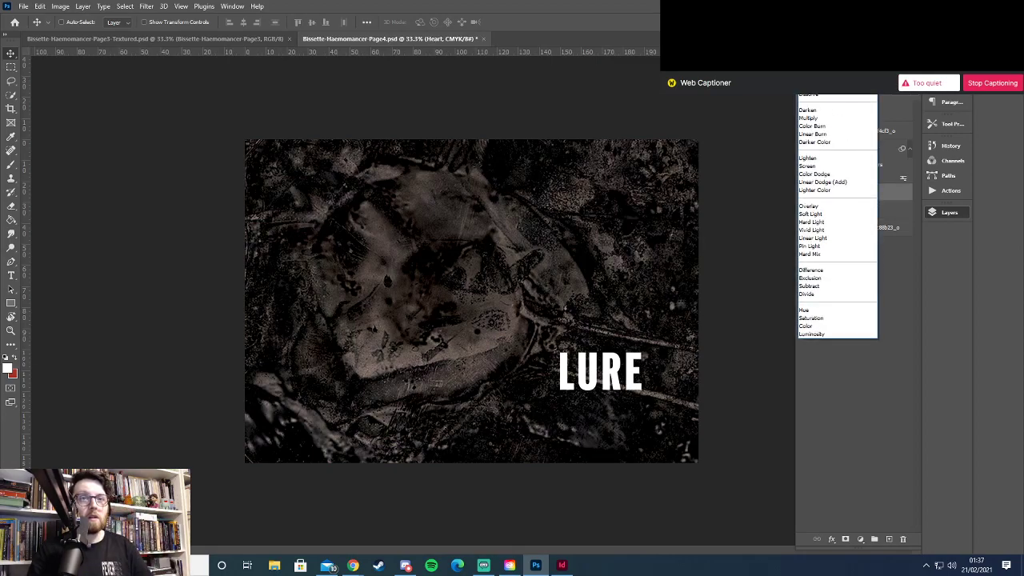
{"action": "left_click", "coordinate": [856, 95]}
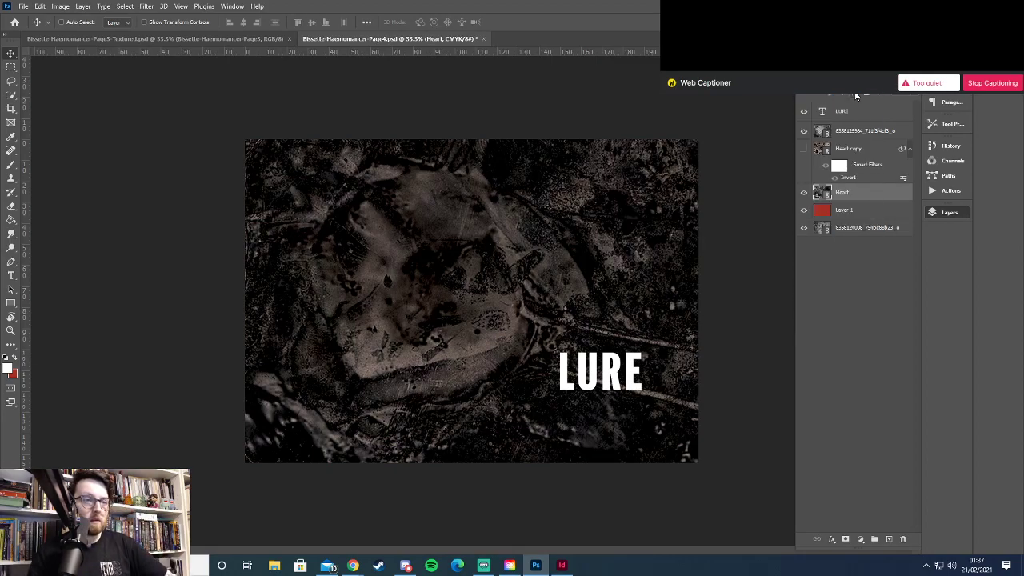
{"action": "scroll", "coordinate": [856, 95], "scroll_direction": "down", "scroll_amount": 2}
{"action": "scroll", "coordinate": [856, 95], "scroll_direction": "down", "scroll_amount": 1}
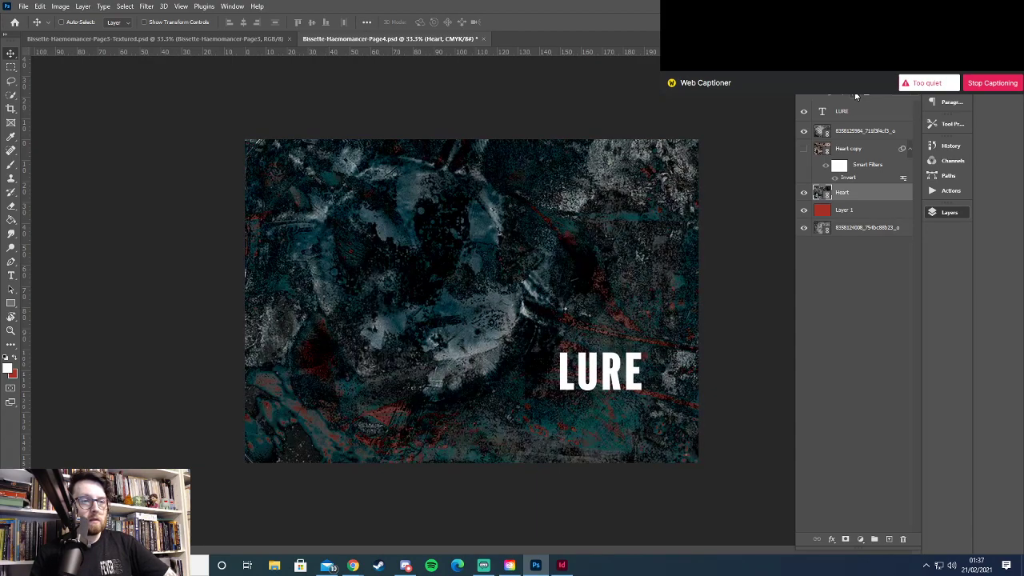
{"action": "scroll", "coordinate": [856, 95], "scroll_direction": "down", "scroll_amount": 3}
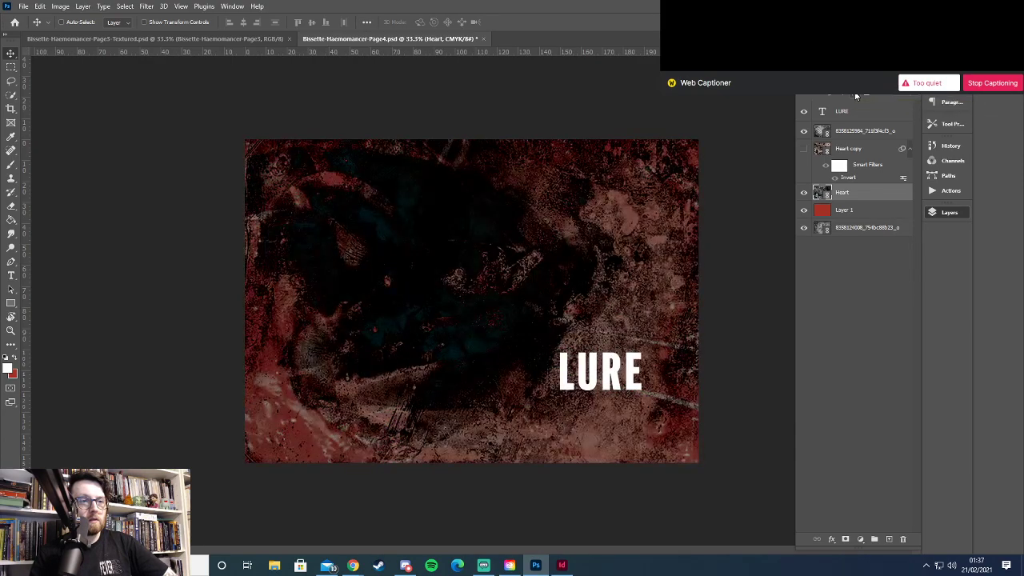
{"action": "scroll", "coordinate": [857, 95], "scroll_direction": "down", "scroll_amount": 1}
{"action": "scroll", "coordinate": [856, 95], "scroll_direction": "down", "scroll_amount": 1}
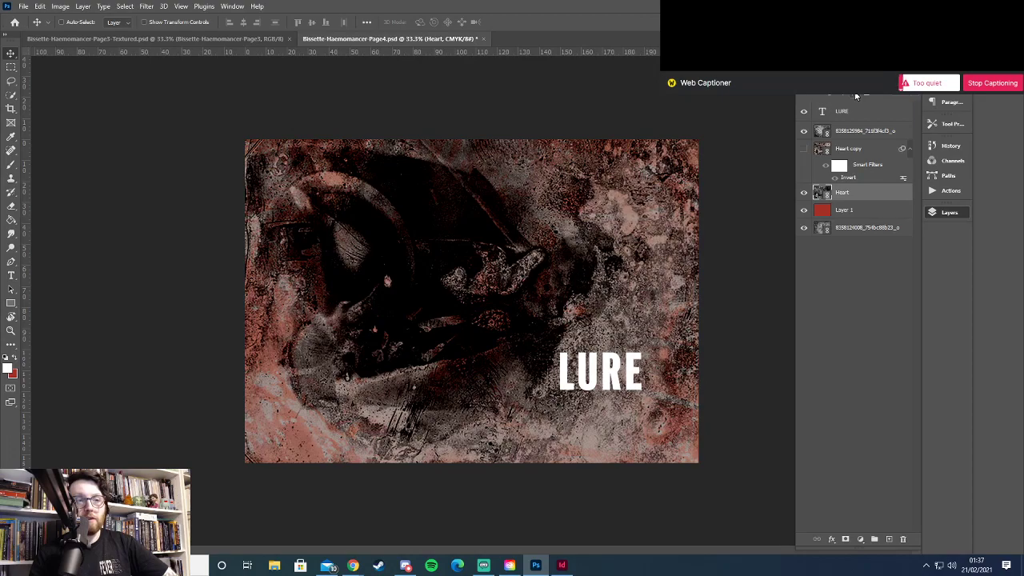
{"action": "scroll", "coordinate": [856, 95], "scroll_direction": "down", "scroll_amount": 1}
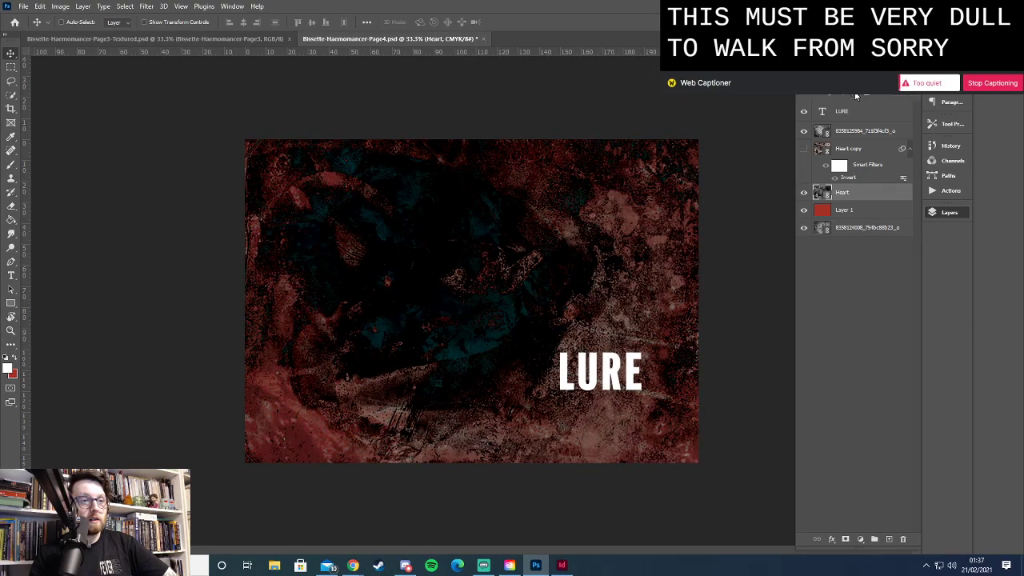
{"action": "scroll", "coordinate": [856, 95], "scroll_direction": "down", "scroll_amount": 1}
{"action": "scroll", "coordinate": [856, 95], "scroll_direction": "down", "scroll_amount": 1}
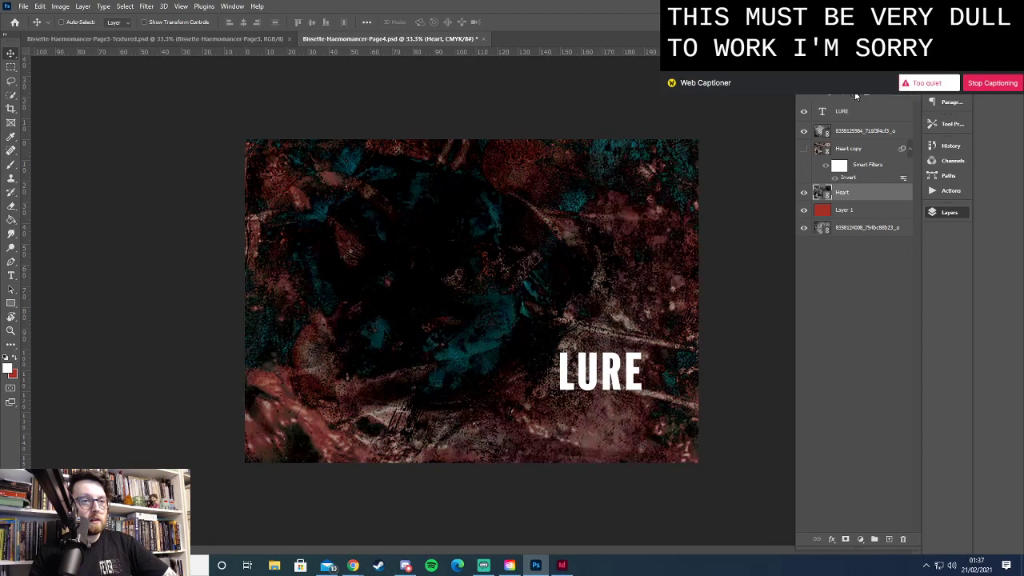
{"action": "scroll", "coordinate": [856, 95], "scroll_direction": "down", "scroll_amount": 1}
{"action": "scroll", "coordinate": [857, 95], "scroll_direction": "down", "scroll_amount": 1}
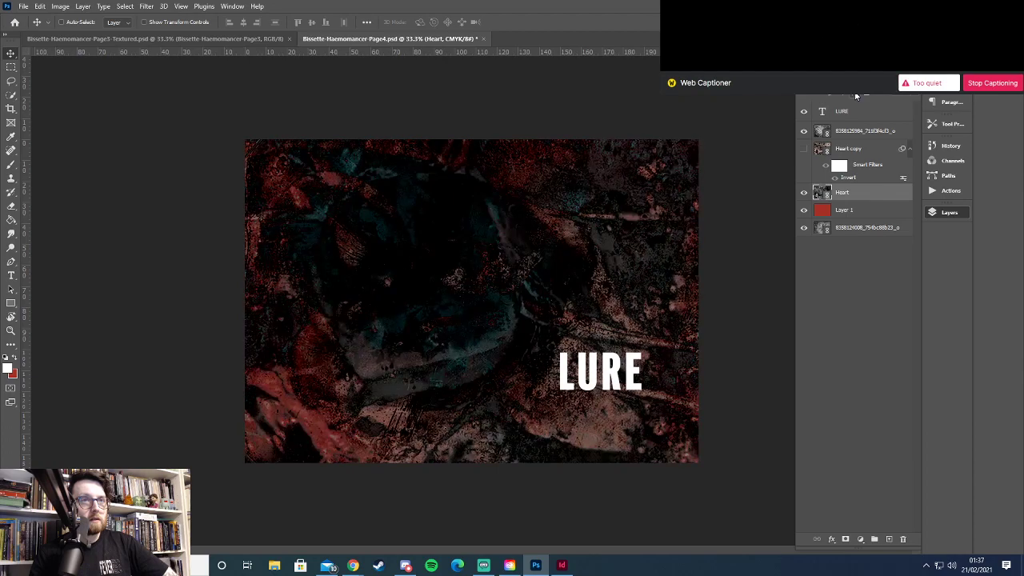
{"action": "scroll", "coordinate": [857, 95], "scroll_direction": "down", "scroll_amount": 2}
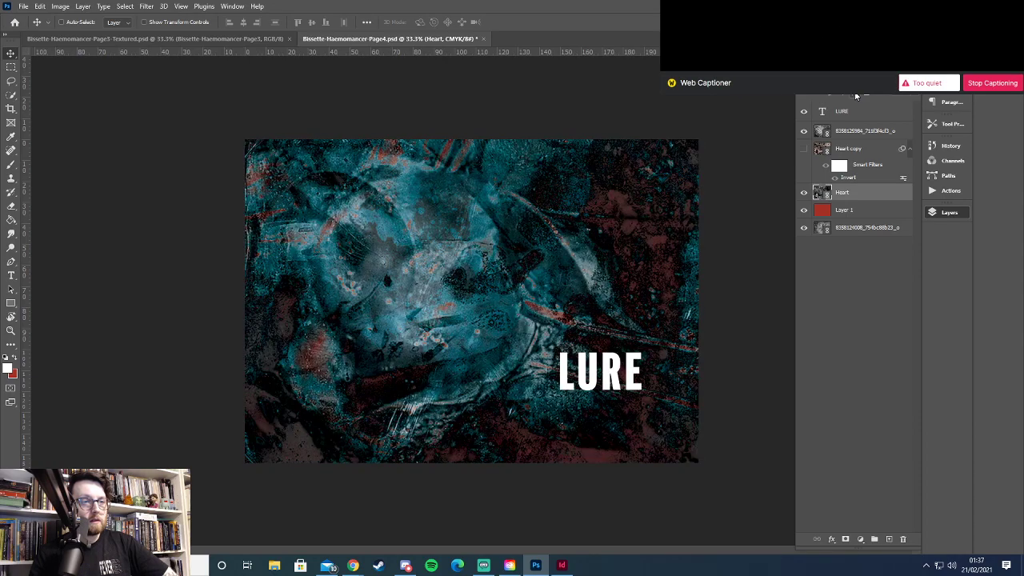
{"action": "scroll", "coordinate": [857, 96], "scroll_direction": "down", "scroll_amount": 1}
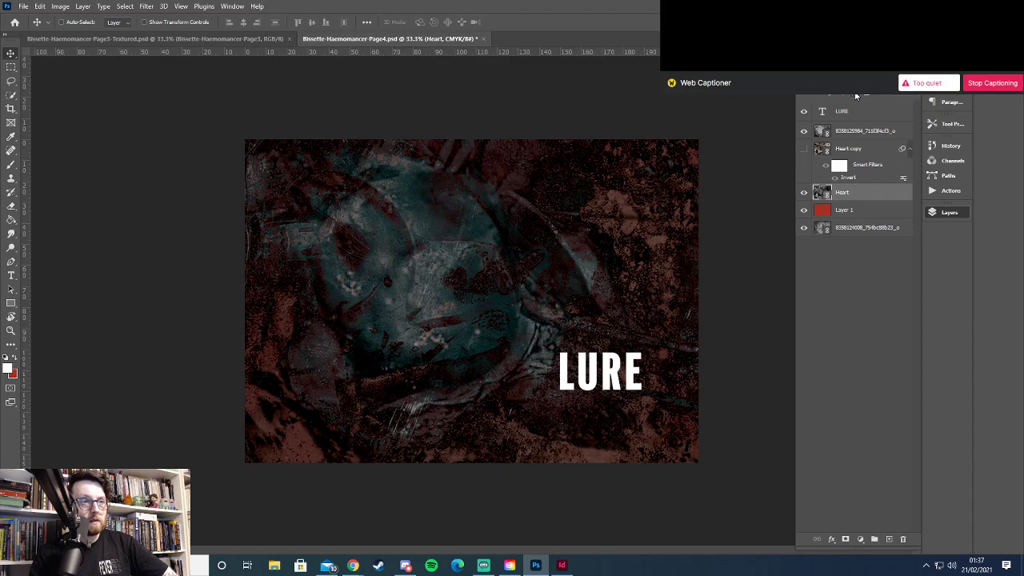
{"action": "scroll", "coordinate": [857, 95], "scroll_direction": "down", "scroll_amount": 1}
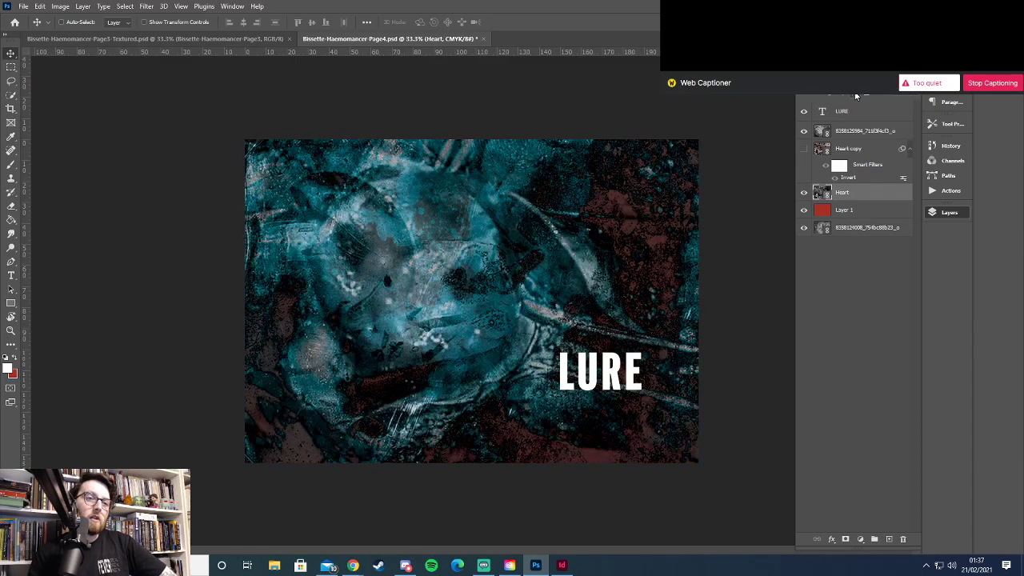
{"action": "scroll", "coordinate": [856, 95], "scroll_direction": "up", "scroll_amount": 1}
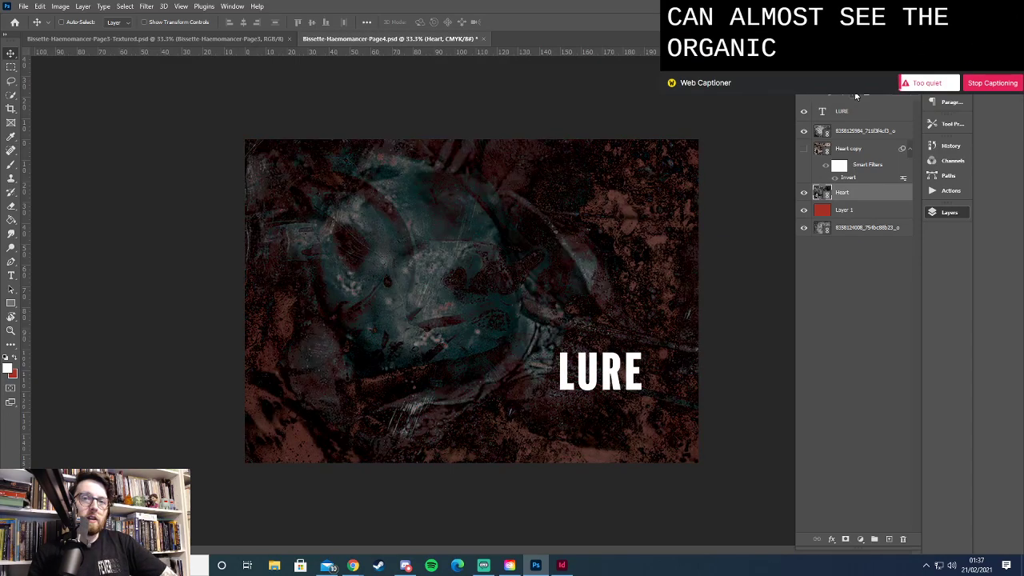
{"action": "left_click", "coordinate": [865, 136]}
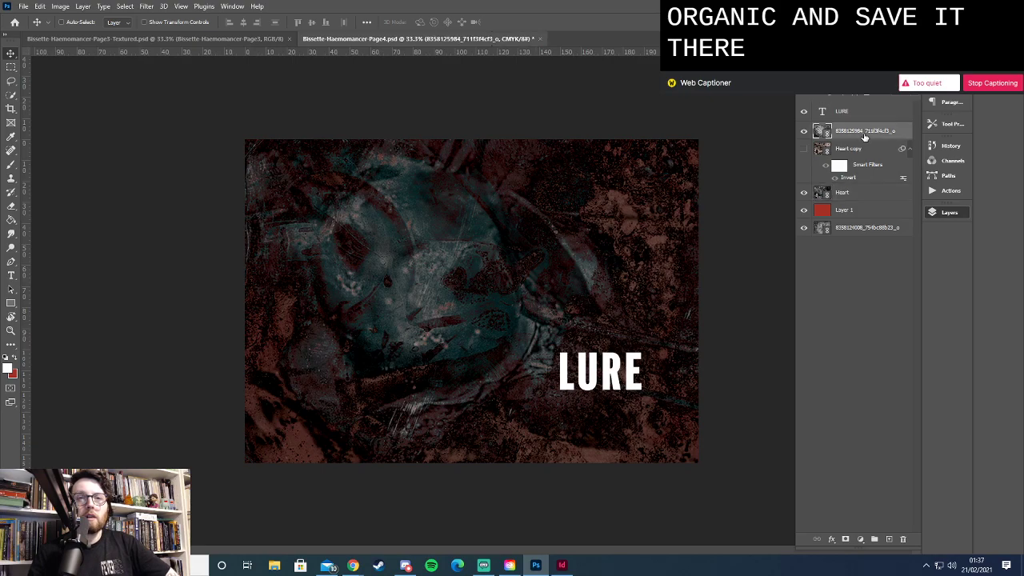
{"action": "left_click_drag", "start_coordinate": [850, 134], "coordinate": [852, 200]}
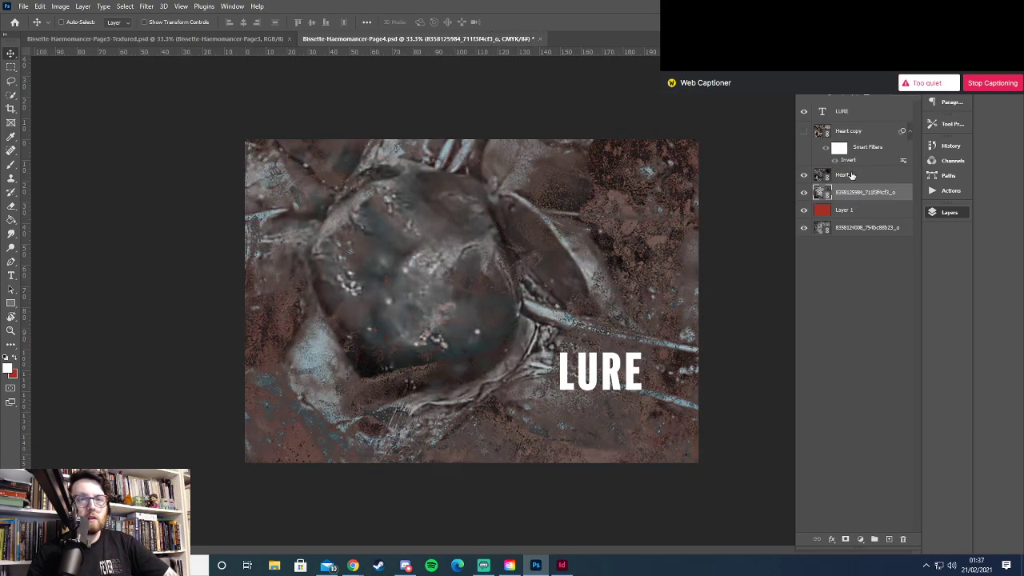
{"action": "key", "text": "ctrl+z"}
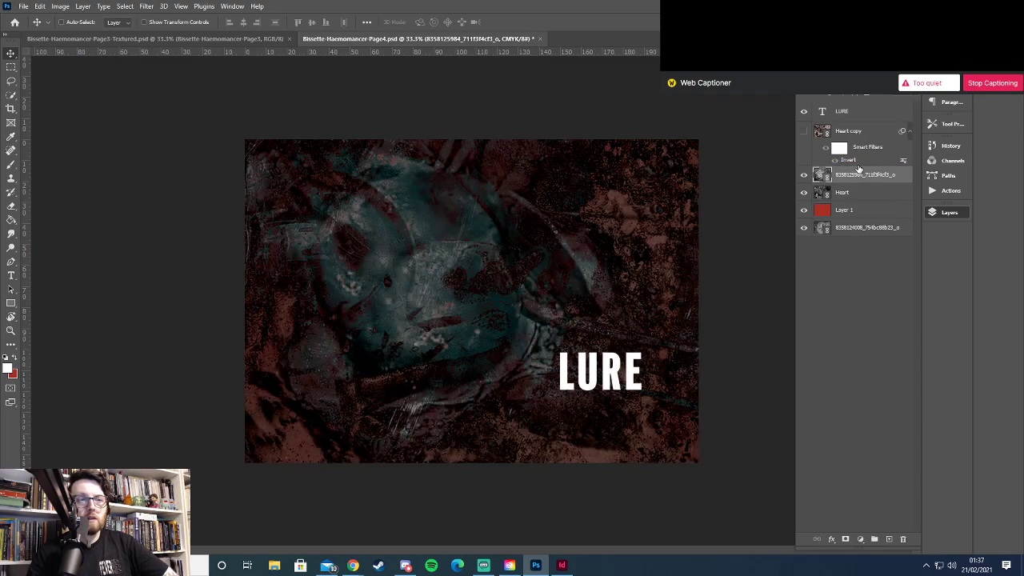
{"action": "left_click_drag", "start_coordinate": [853, 210], "coordinate": [855, 172]}
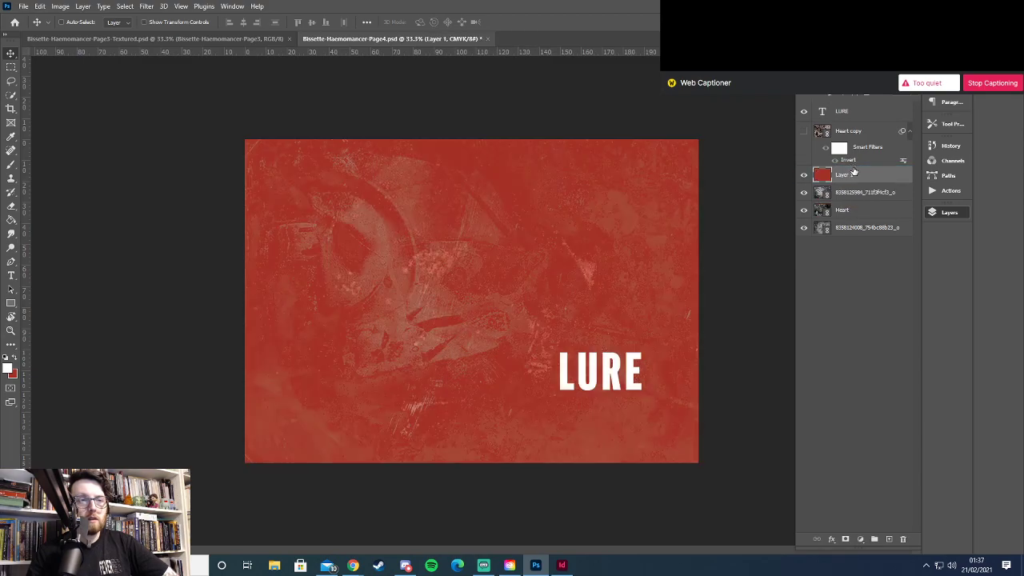
Try the blend modes on the red Layer 1 one after another over the grey texture and Heart layers
{"action": "left_click", "coordinate": [853, 95]}
{"action": "left_click", "coordinate": [853, 94]}
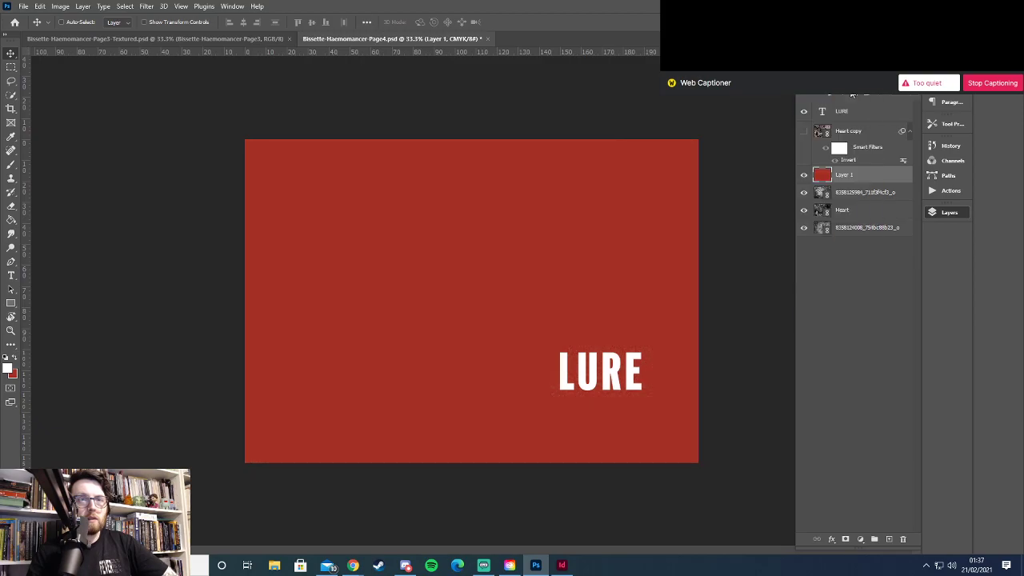
{"action": "scroll", "coordinate": [853, 94], "scroll_direction": "down", "scroll_amount": 1}
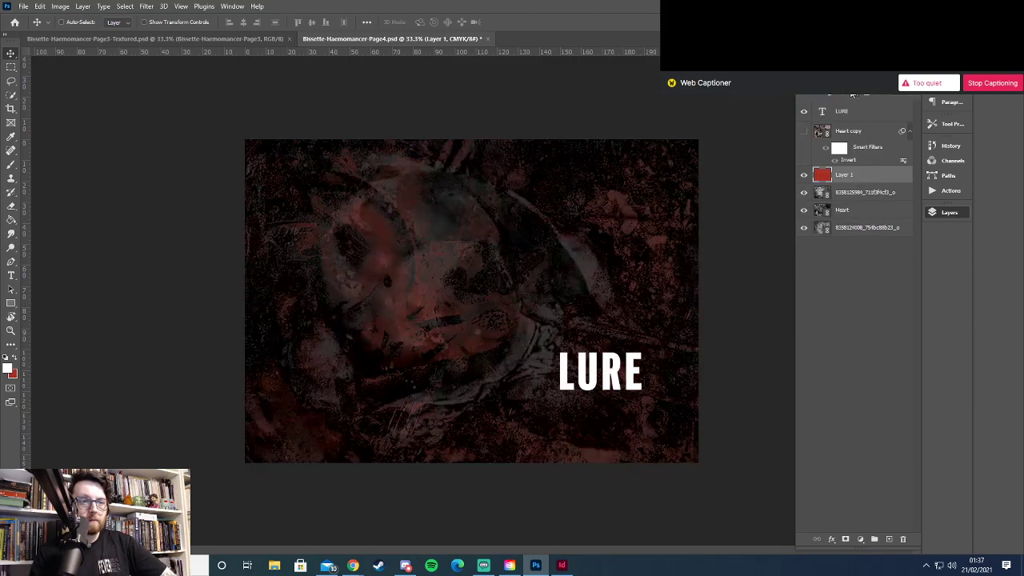
{"action": "scroll", "coordinate": [853, 95], "scroll_direction": "down", "scroll_amount": 1}
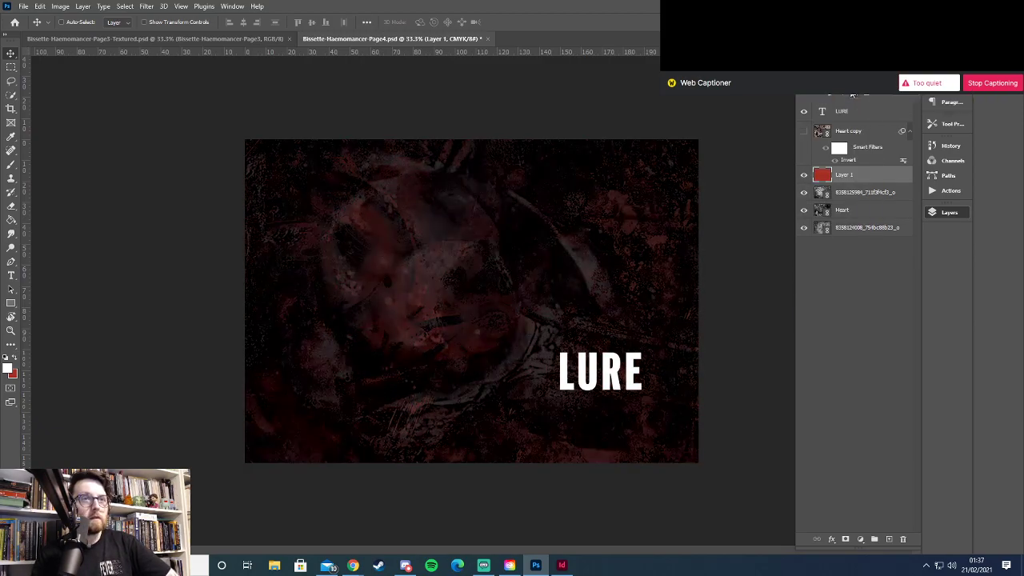
{"action": "scroll", "coordinate": [853, 94], "scroll_direction": "down", "scroll_amount": 1}
{"action": "scroll", "coordinate": [853, 94], "scroll_direction": "down", "scroll_amount": 1}
{"action": "scroll", "coordinate": [853, 94], "scroll_direction": "down", "scroll_amount": 3}
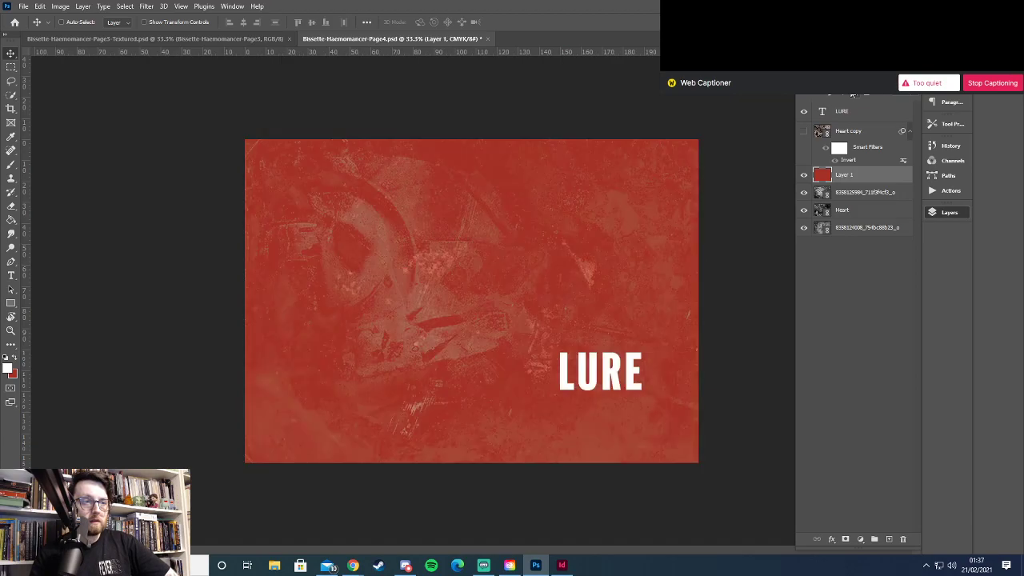
{"action": "key", "text": "Down"}
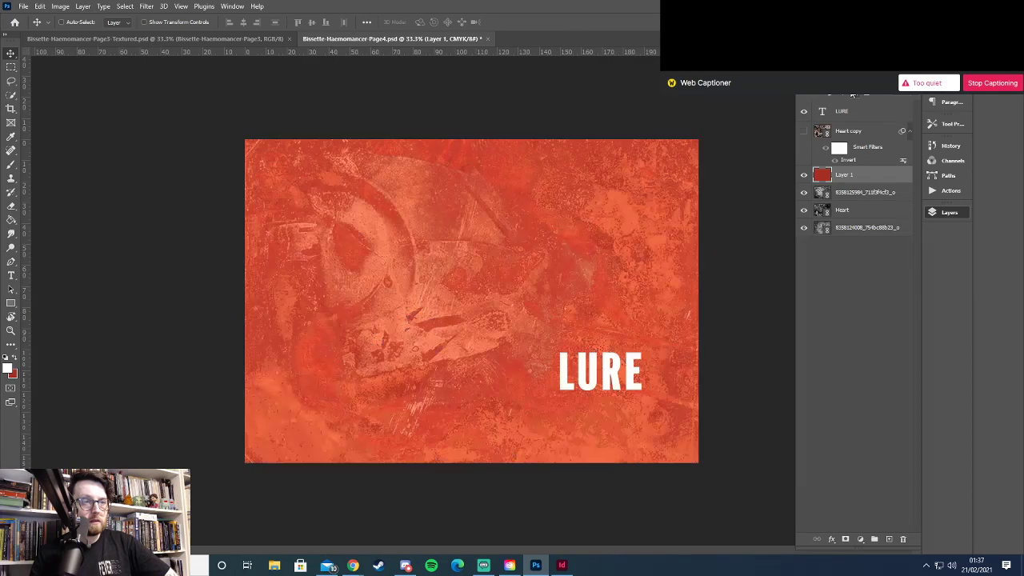
{"action": "key", "text": "Down"}
{"action": "key", "text": "Down"}
{"action": "key", "text": "Down"}
{"action": "key", "text": "Down"}
{"action": "key", "text": "Down"}
{"action": "key", "text": "Down"}
{"action": "key", "text": "Down"}
{"action": "key", "text": "Down"}
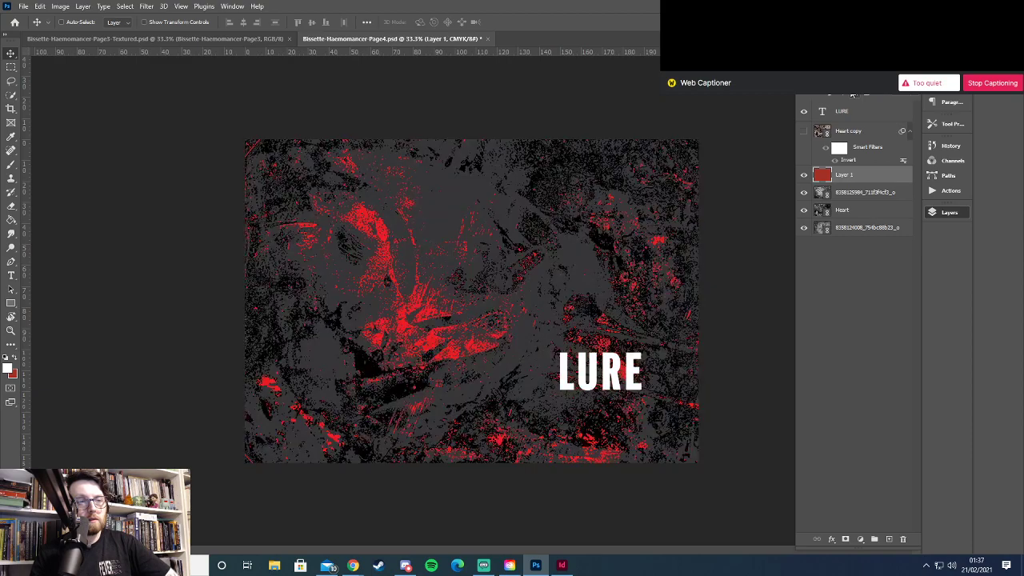
{"action": "key", "text": "Down"}
{"action": "key", "text": "Down"}
{"action": "key", "text": "Down"}
{"action": "key", "text": "Down"}
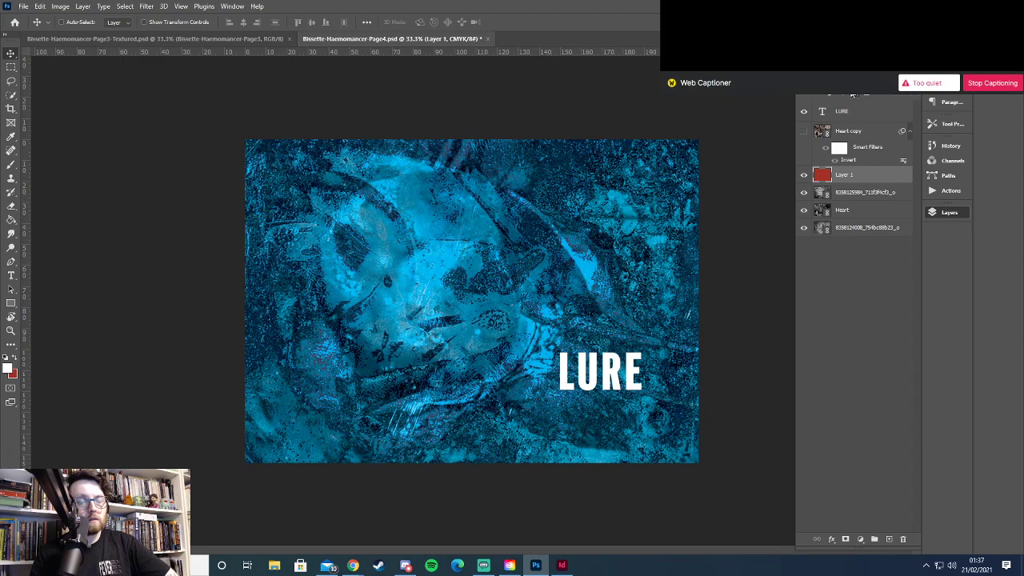
{"action": "key", "text": "Down"}
{"action": "key", "text": "Down"}
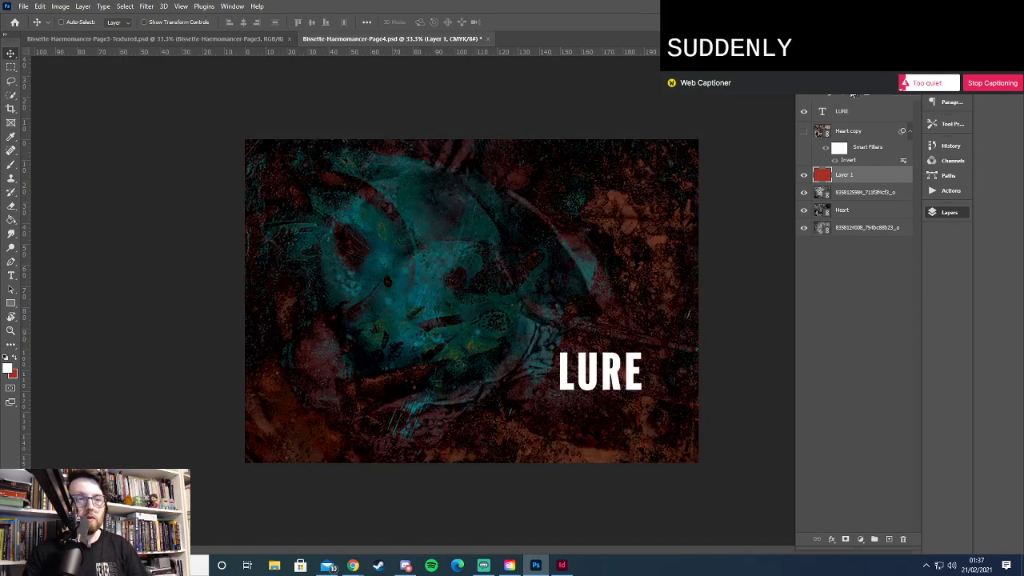
{"action": "left_click_drag", "start_coordinate": [852, 181], "coordinate": [852, 200]}
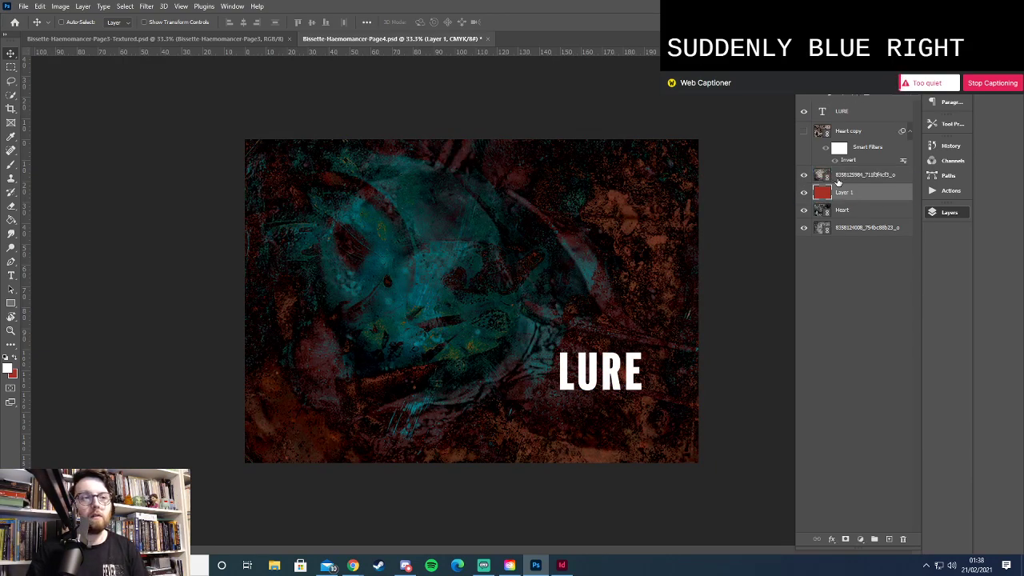
{"action": "left_click", "coordinate": [850, 91]}
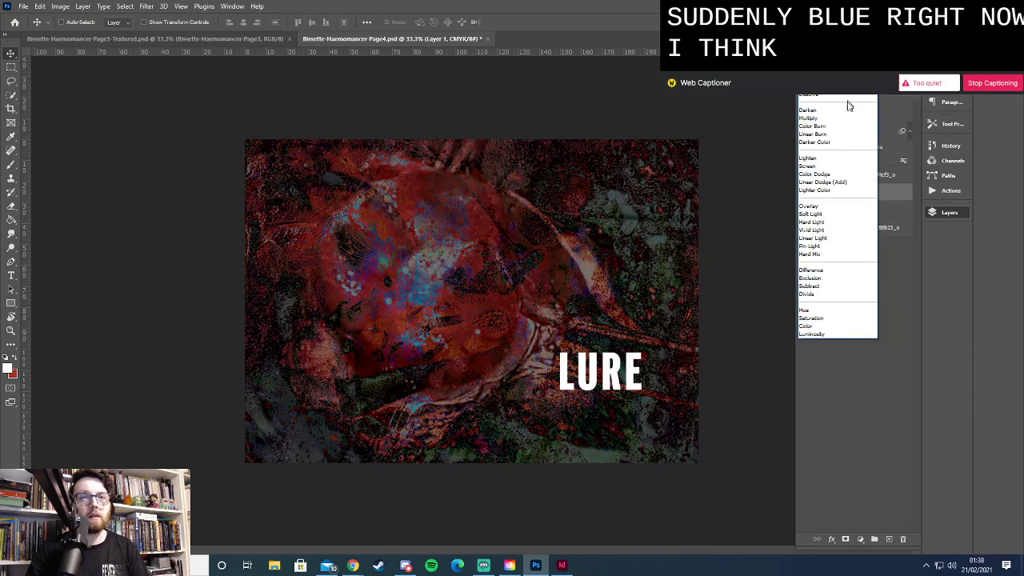
{"action": "left_click", "coordinate": [843, 158]}
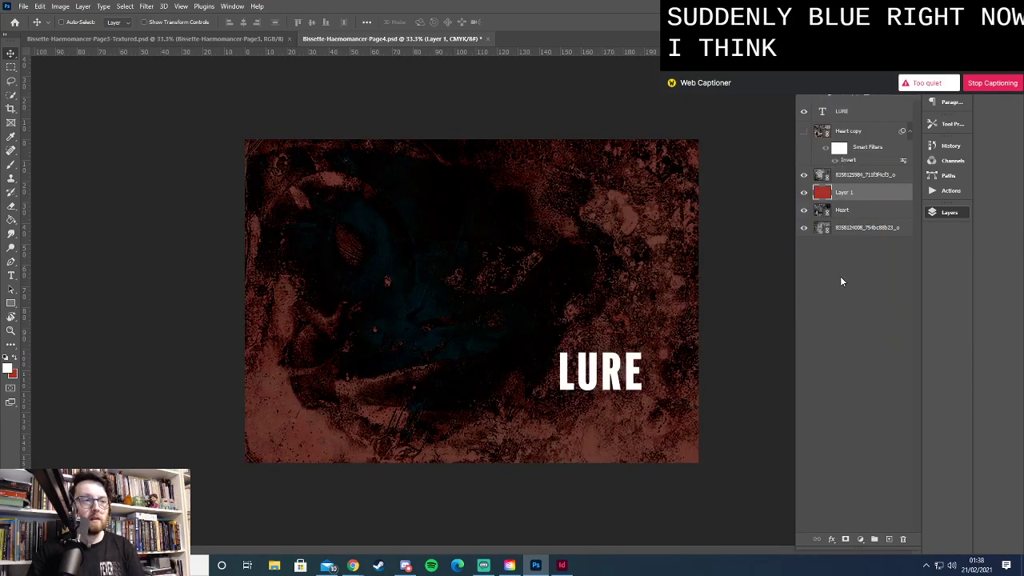
{"action": "left_click", "coordinate": [845, 96]}
{"action": "left_click", "coordinate": [837, 87]}
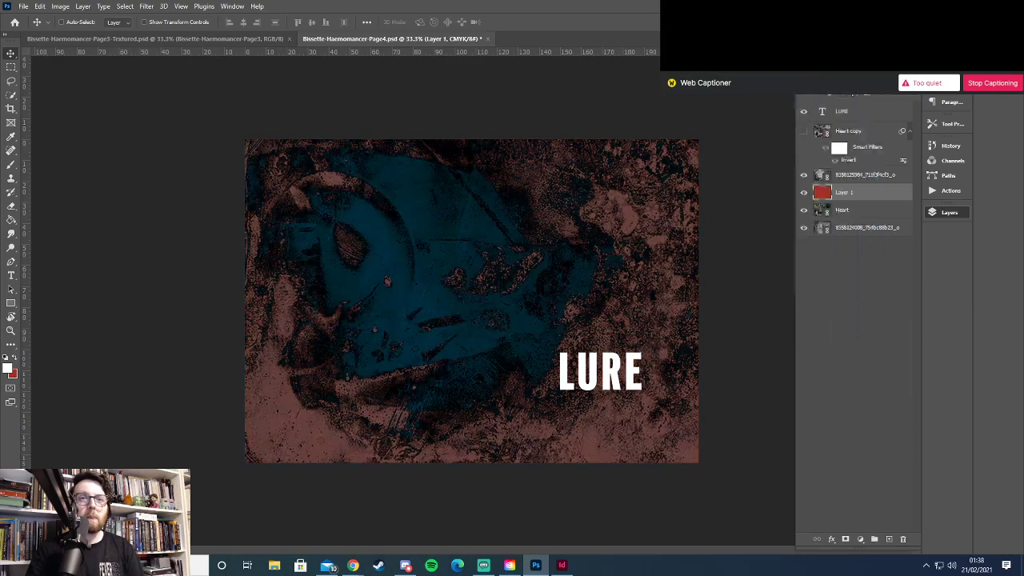
{"action": "key", "text": "Down"}
{"action": "key", "text": "Down"}
{"action": "key", "text": "Down"}
{"action": "key", "text": "Down"}
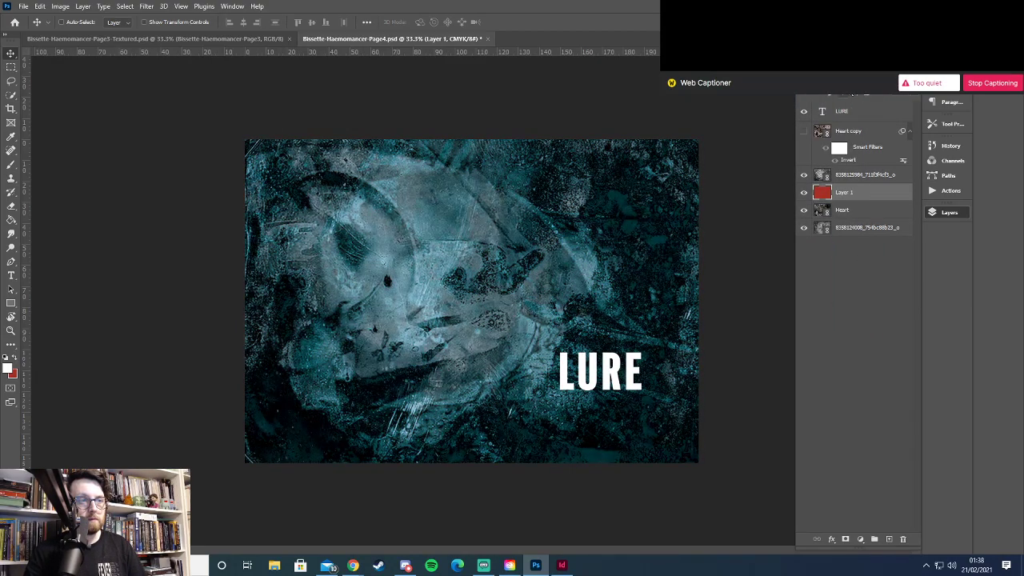
{"action": "key", "text": "Down"}
{"action": "key", "text": "Down"}
{"action": "key", "text": "Down"}
{"action": "key", "text": "Down"}
{"action": "key", "text": "Down"}
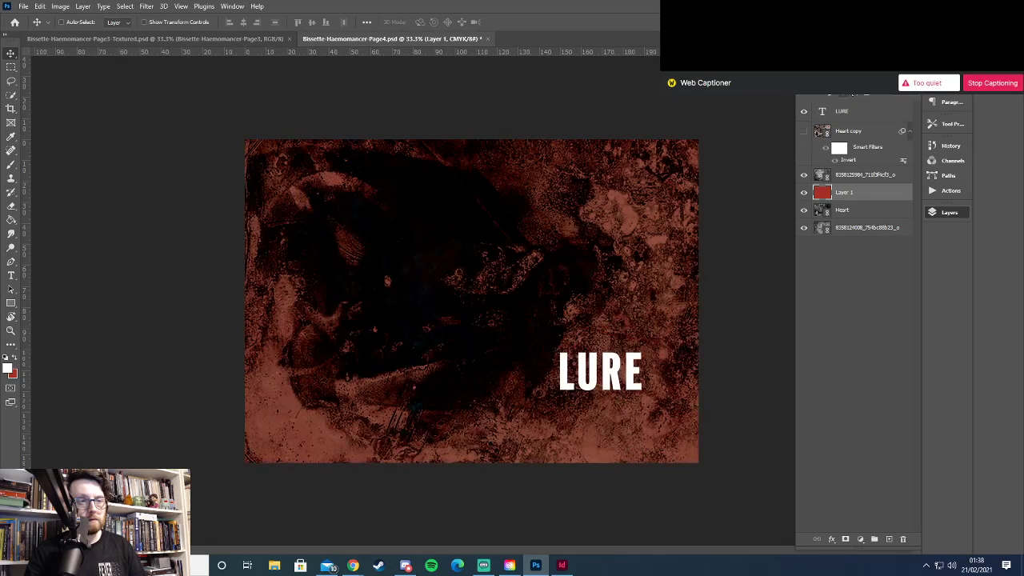
{"action": "key", "text": "Down"}
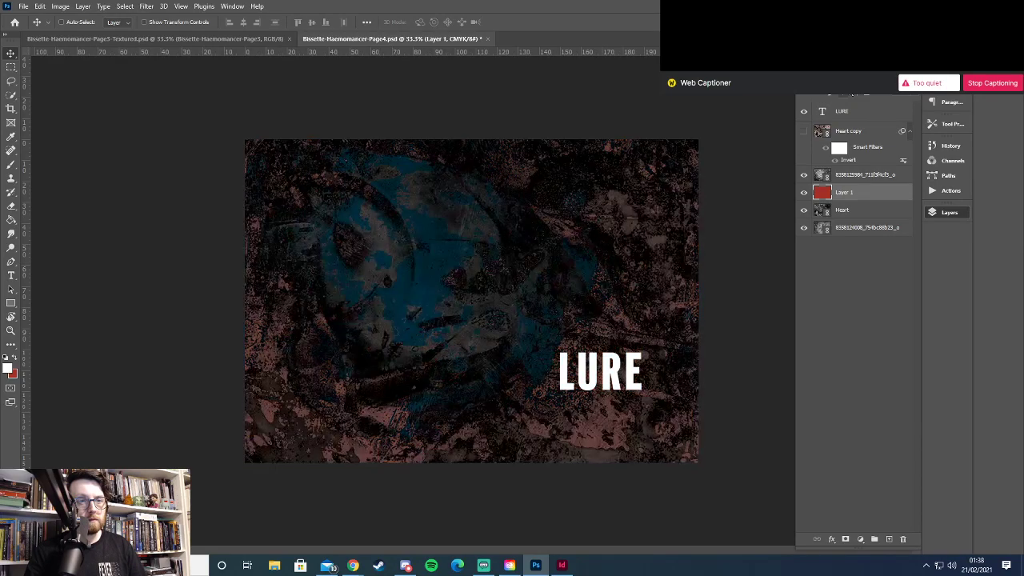
{"action": "key", "text": "Down"}
{"action": "key", "text": "Down"}
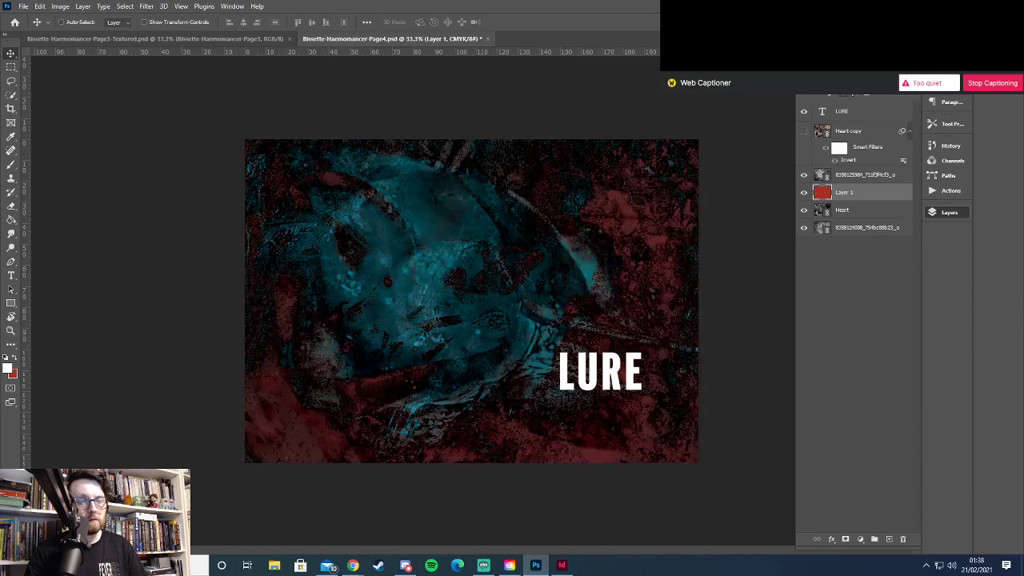
{"action": "key", "text": "Down"}
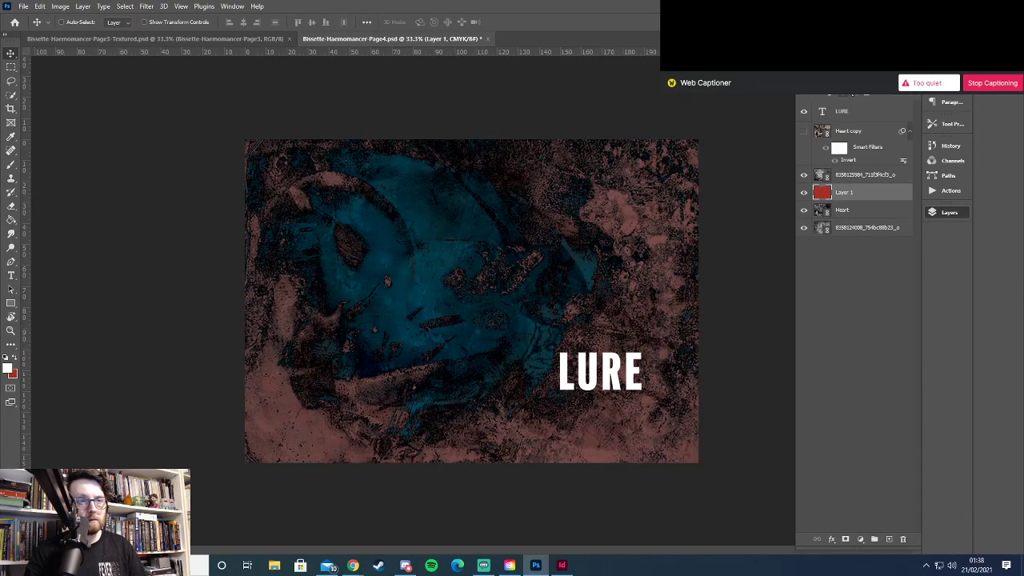
{"action": "key", "text": "Down"}
{"action": "key", "text": "Down"}
{"action": "key", "text": "Down"}
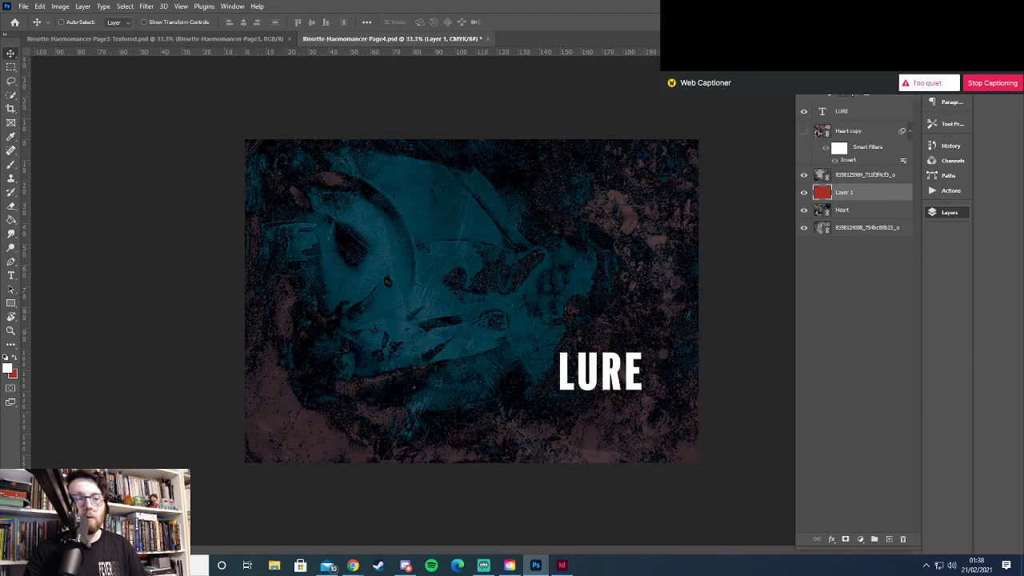
{"action": "key", "text": "Down"}
{"action": "key", "text": "Down"}
{"action": "key", "text": "Down"}
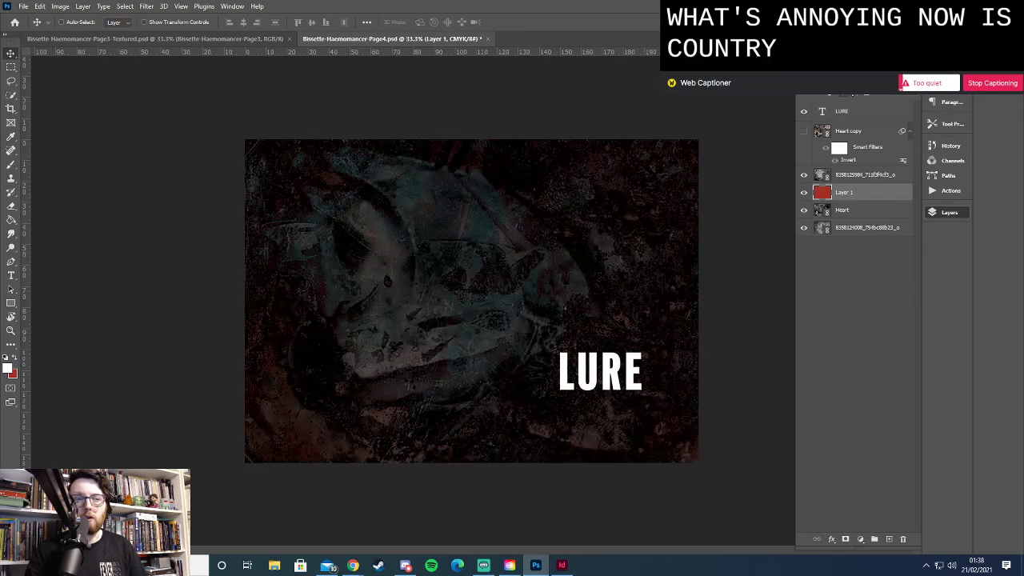
{"action": "key", "text": "Down"}
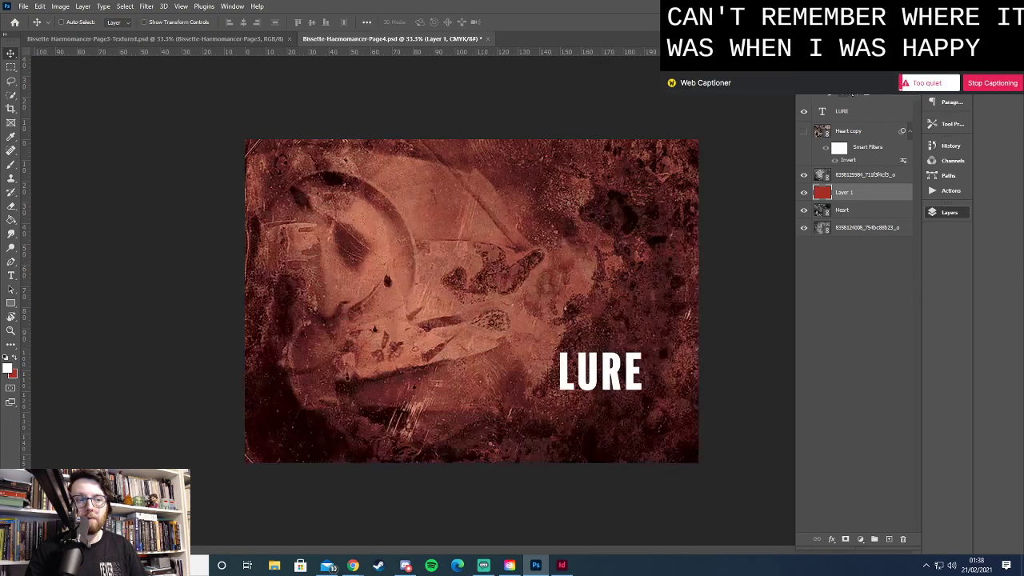
{"action": "key", "text": "Down"}
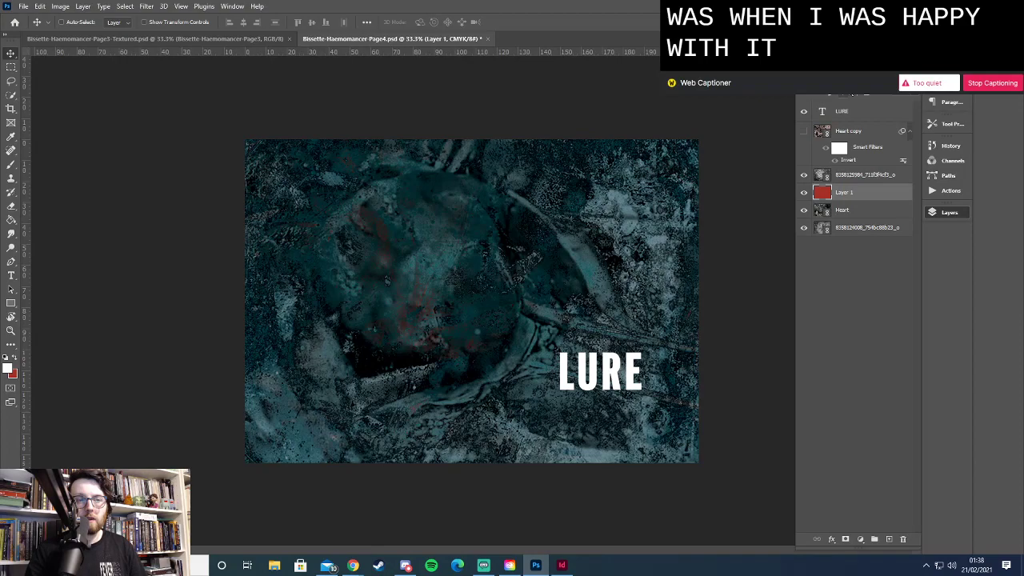
{"action": "key", "text": "Down"}
{"action": "key", "text": "Down"}
{"action": "key", "text": "Down"}
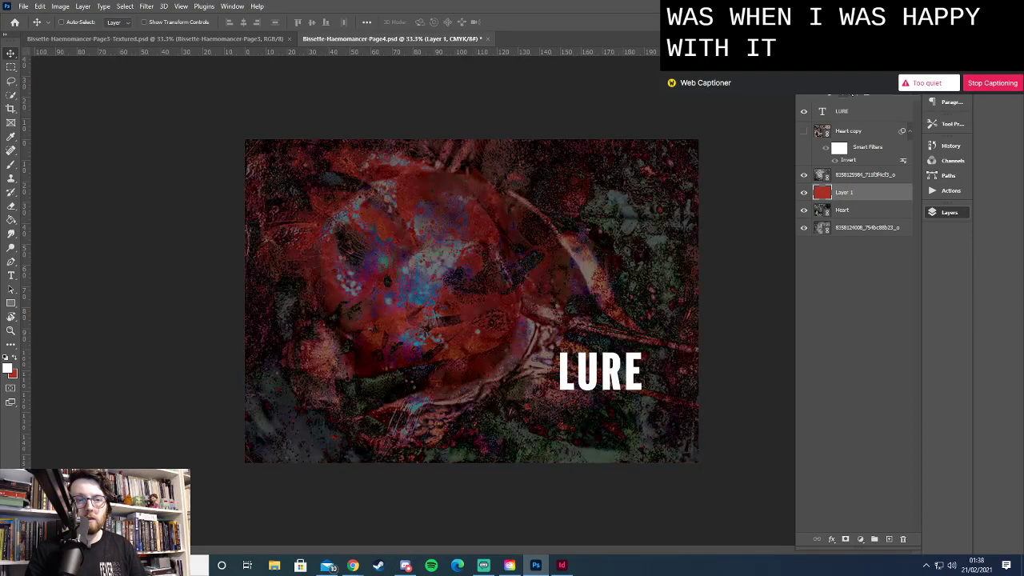
{"action": "key", "text": "Down"}
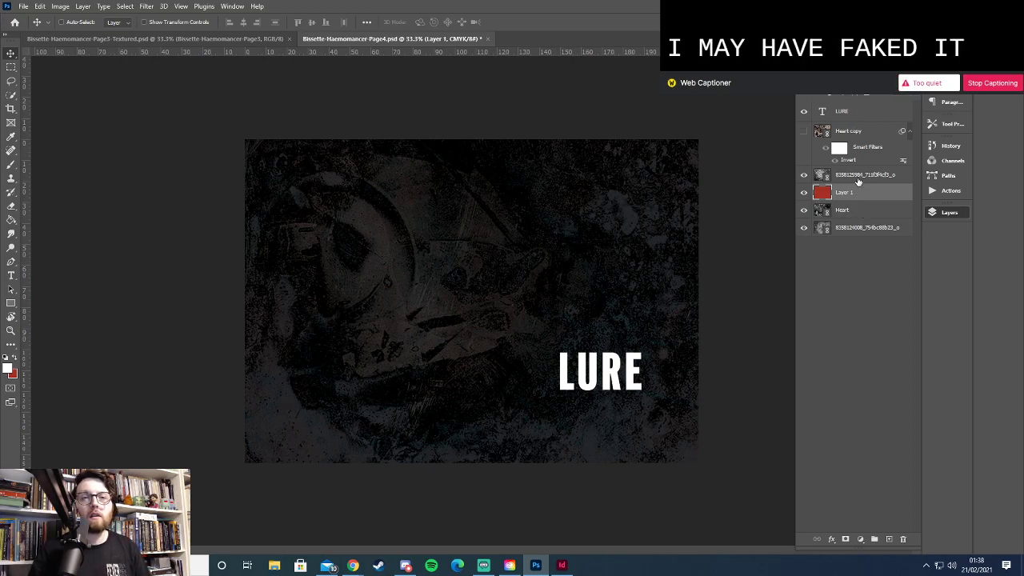
{"action": "left_click", "coordinate": [805, 228]}
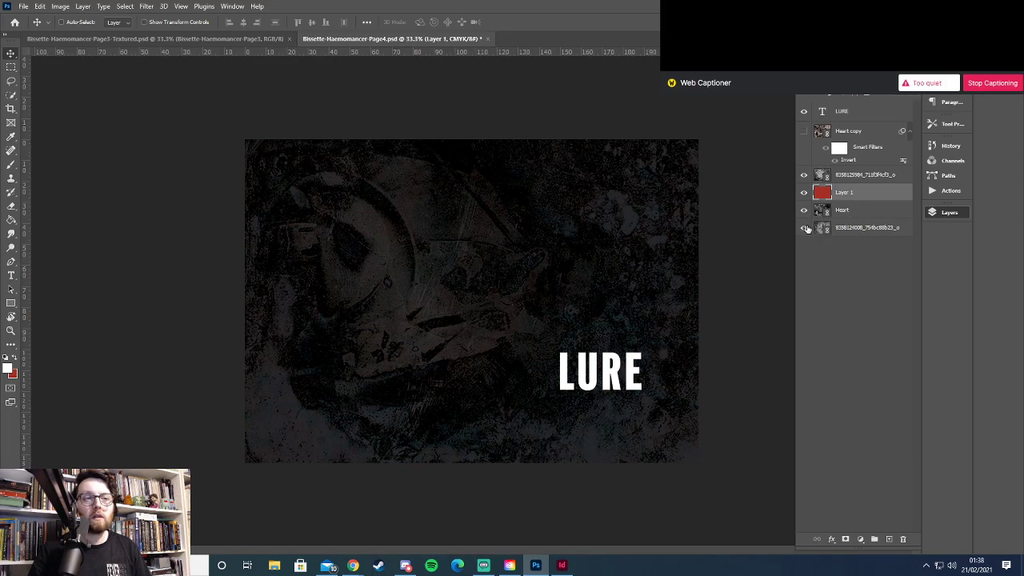
{"action": "left_click", "coordinate": [851, 177]}
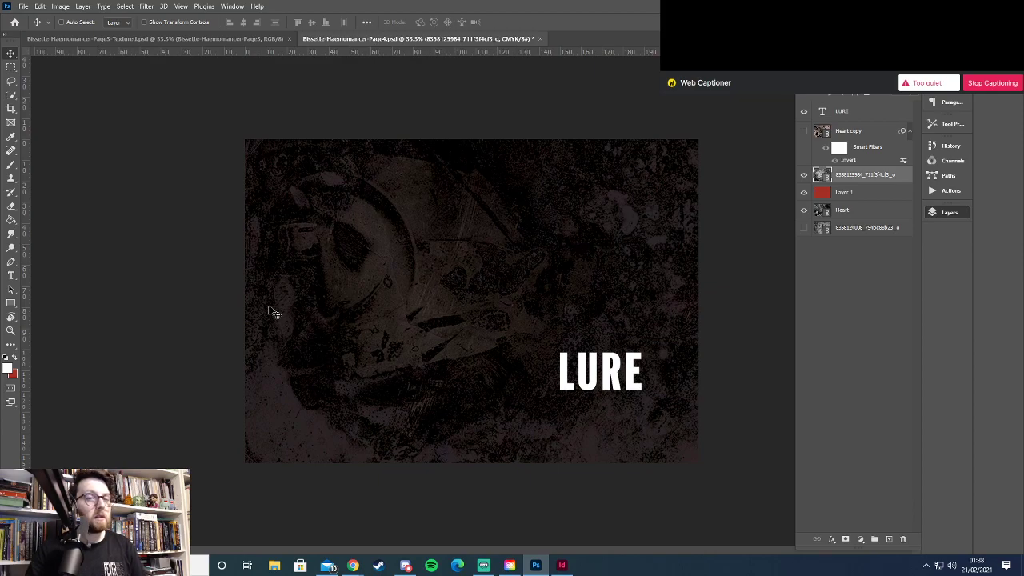
{"action": "key", "text": "ctrl+t"}
{"action": "left_click_drag", "start_coordinate": [226, 299], "coordinate": [148, 303]}
{"action": "key", "text": "Return"}
{"action": "left_click", "coordinate": [836, 85]}
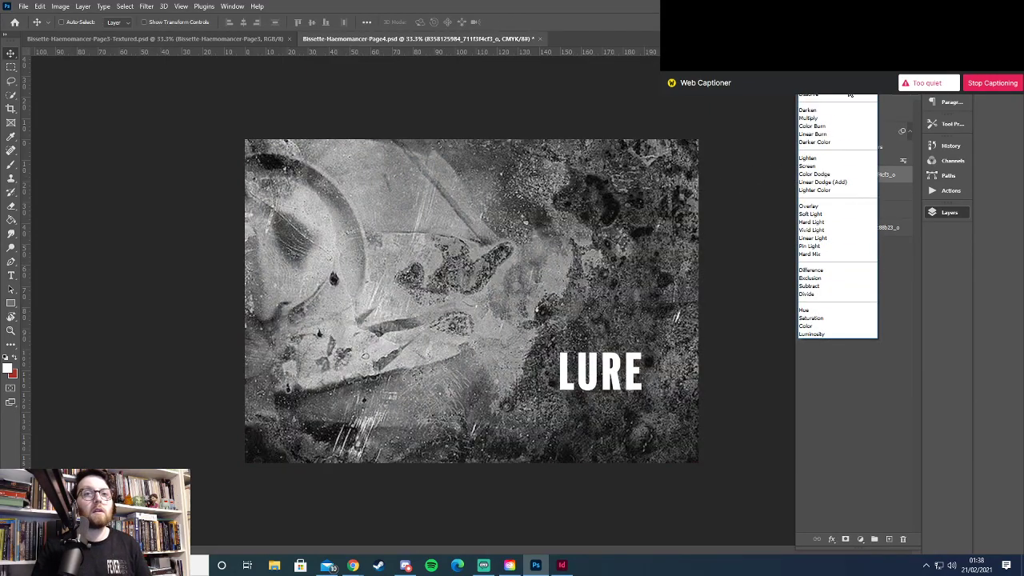
{"action": "left_click", "coordinate": [846, 91]}
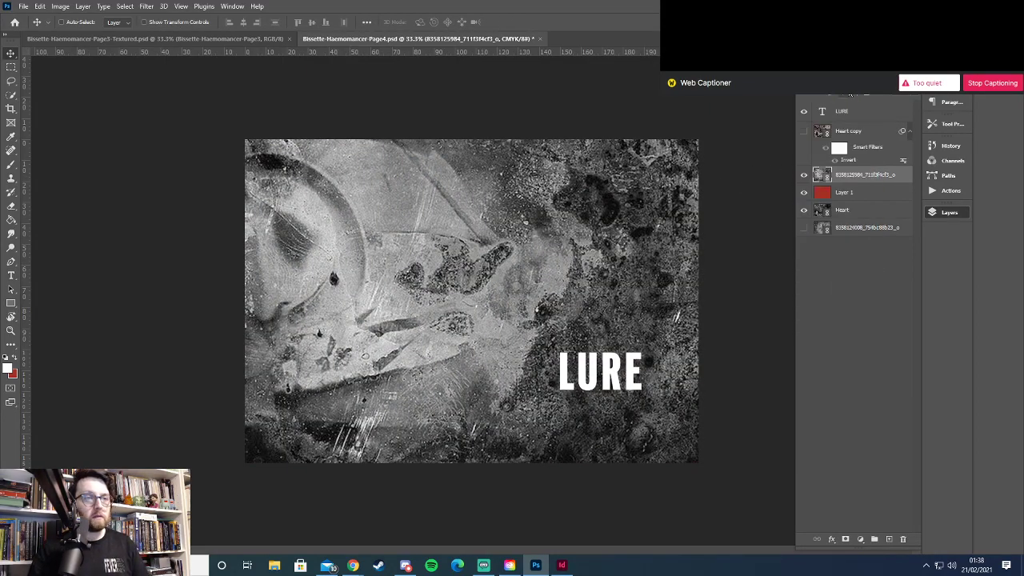
{"action": "scroll", "coordinate": [850, 94], "scroll_direction": "down", "scroll_amount": 4}
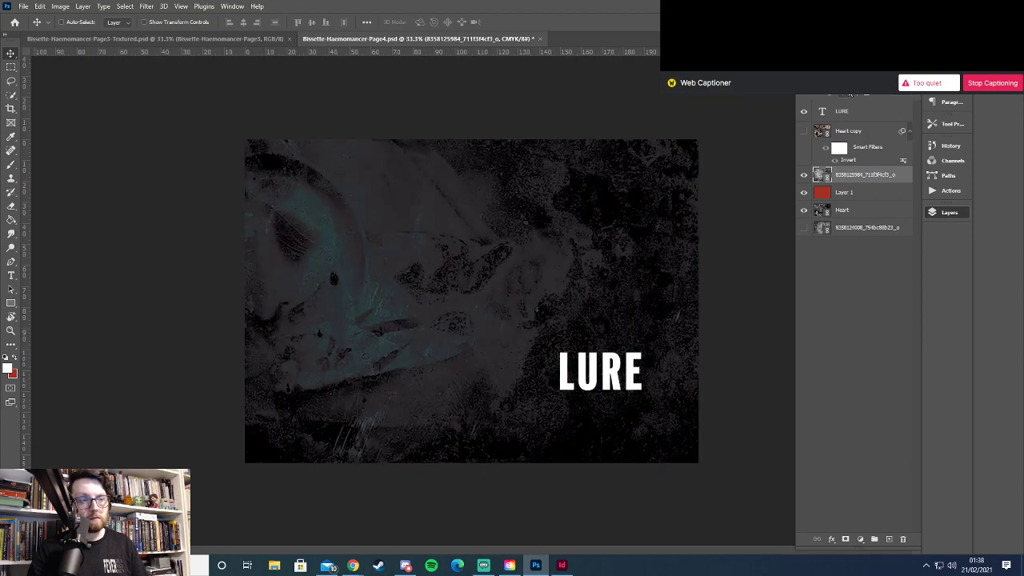
{"action": "scroll", "coordinate": [851, 94], "scroll_direction": "down", "scroll_amount": 1}
{"action": "scroll", "coordinate": [851, 93], "scroll_direction": "down", "scroll_amount": 3}
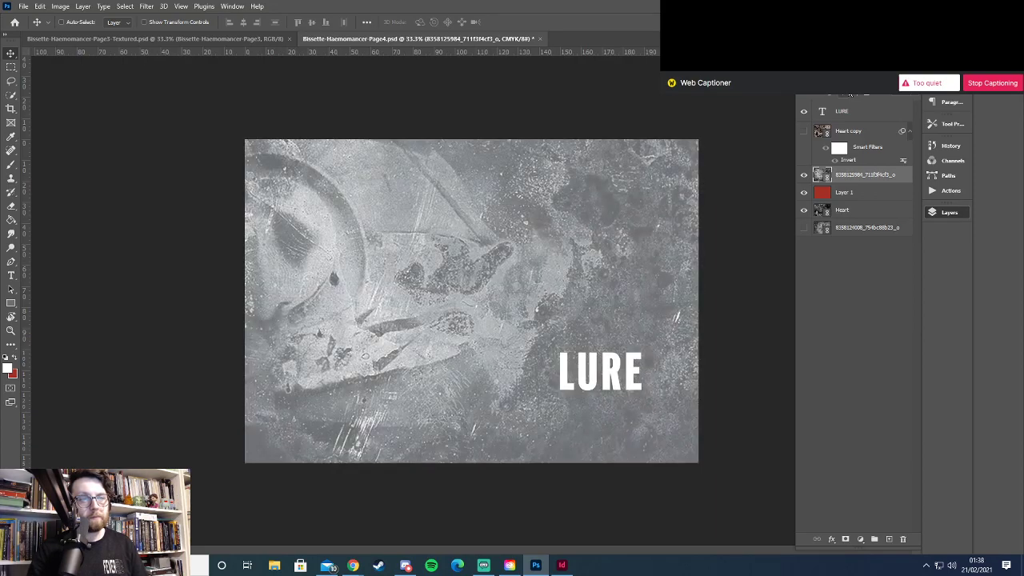
{"action": "scroll", "coordinate": [851, 93], "scroll_direction": "down", "scroll_amount": 3}
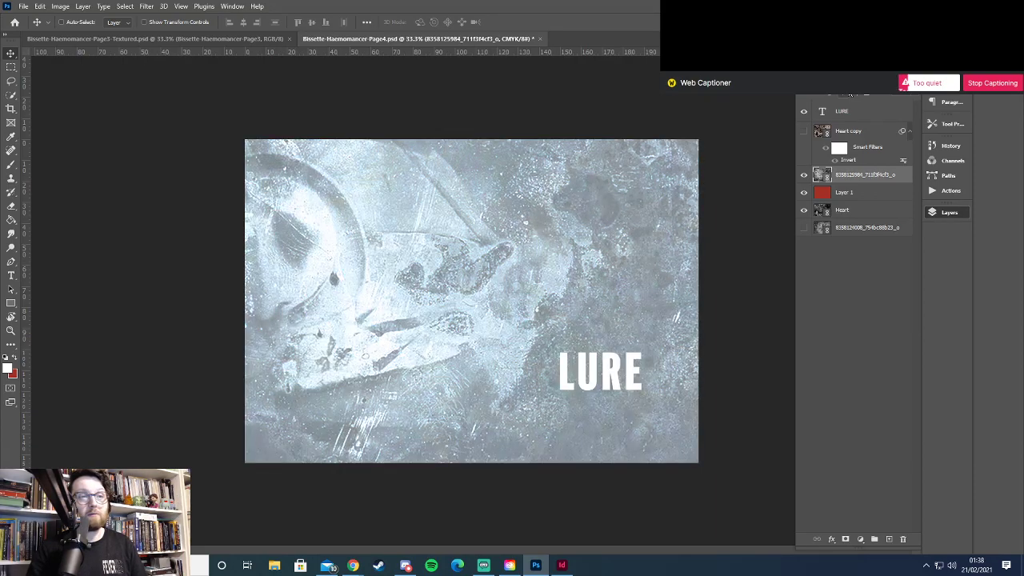
{"action": "scroll", "coordinate": [851, 94], "scroll_direction": "down", "scroll_amount": 1}
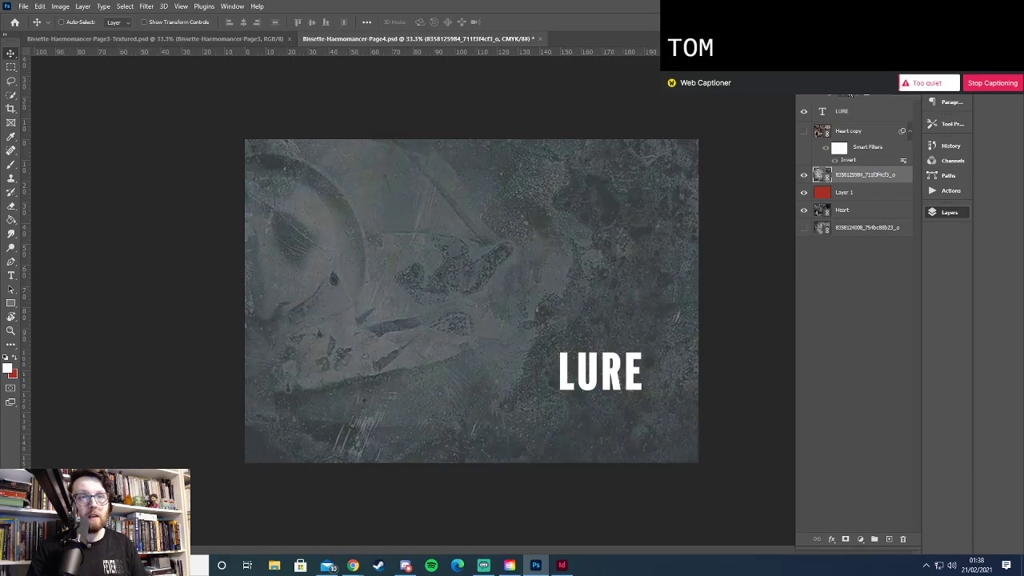
{"action": "scroll", "coordinate": [851, 94], "scroll_direction": "down", "scroll_amount": 1}
{"action": "scroll", "coordinate": [851, 93], "scroll_direction": "down", "scroll_amount": 3}
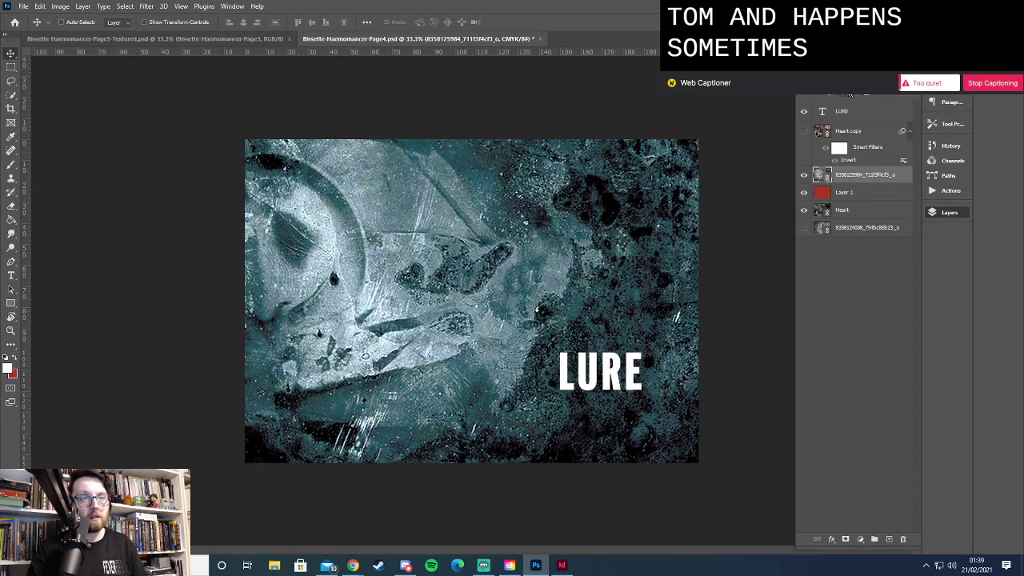
{"action": "scroll", "coordinate": [850, 94], "scroll_direction": "down", "scroll_amount": 2}
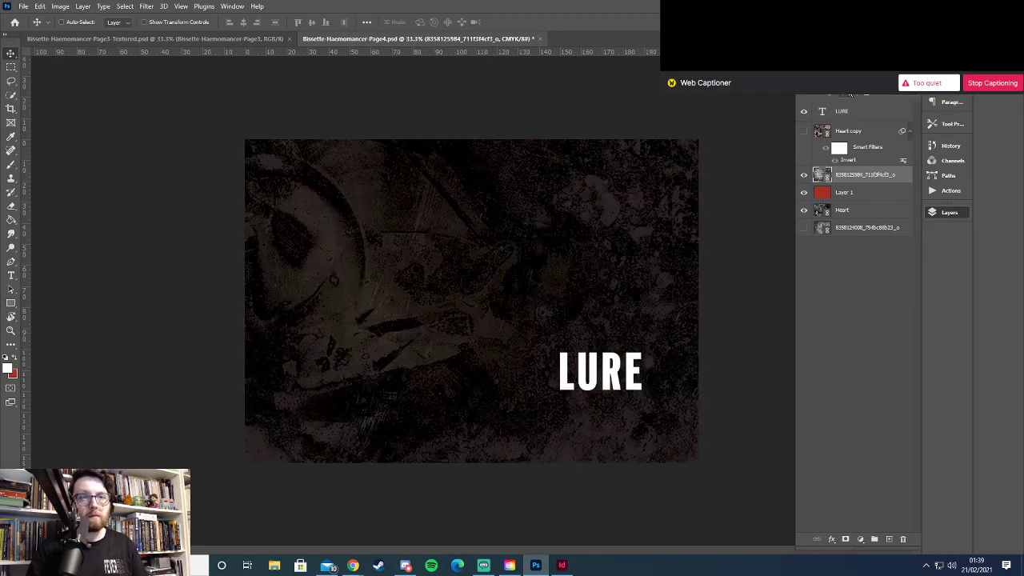
Cycle the red Layer 1 through its blend modes until red and teal patches mix across the heart photo and enlarged texture
{"action": "left_click", "coordinate": [845, 196]}
{"action": "left_click", "coordinate": [851, 91]}
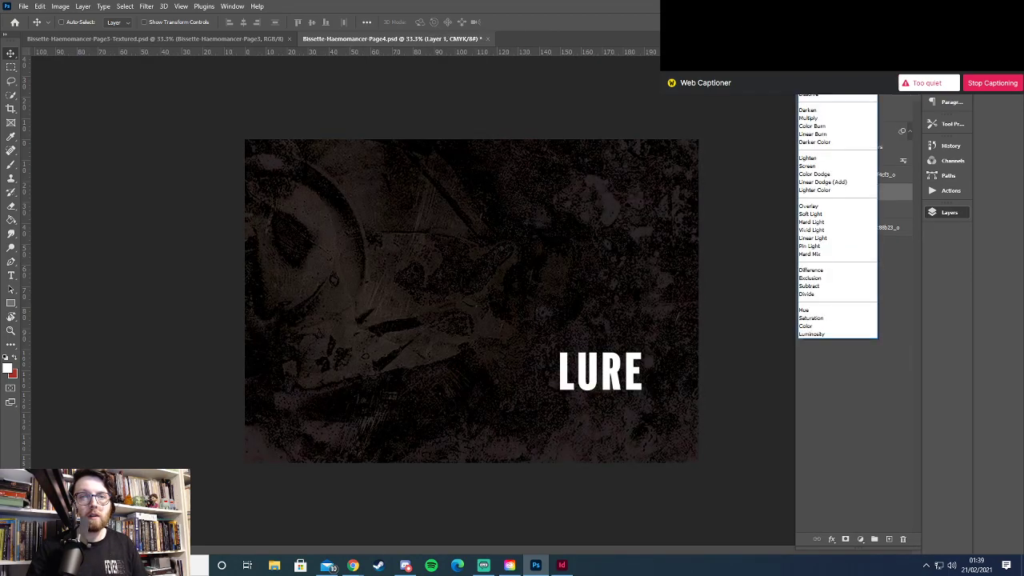
{"action": "left_click", "coordinate": [853, 93]}
{"action": "key", "text": "Down"}
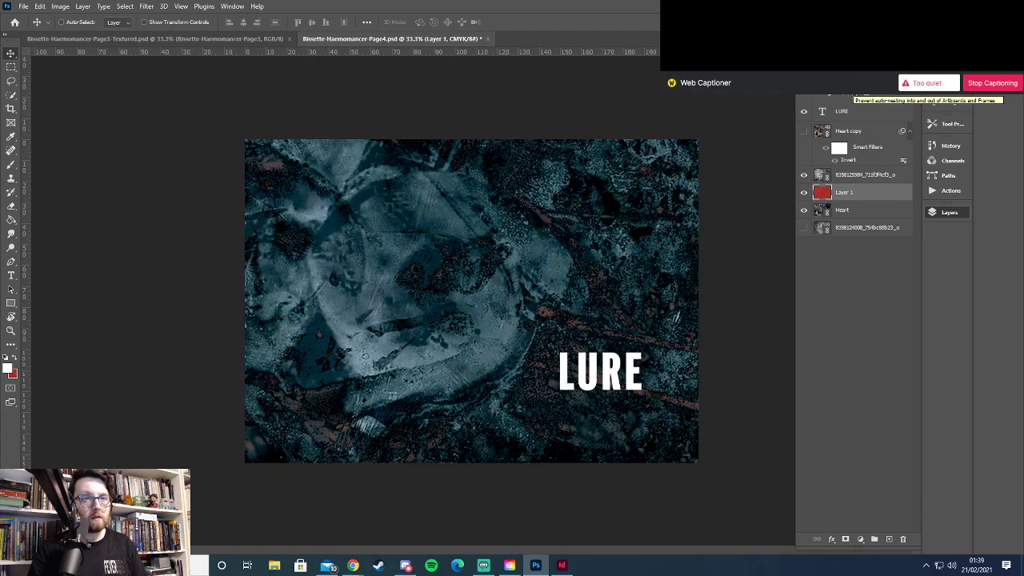
{"action": "left_click", "coordinate": [846, 210]}
{"action": "left_click", "coordinate": [851, 91]}
{"action": "left_click", "coordinate": [850, 91]}
{"action": "left_click", "coordinate": [852, 189]}
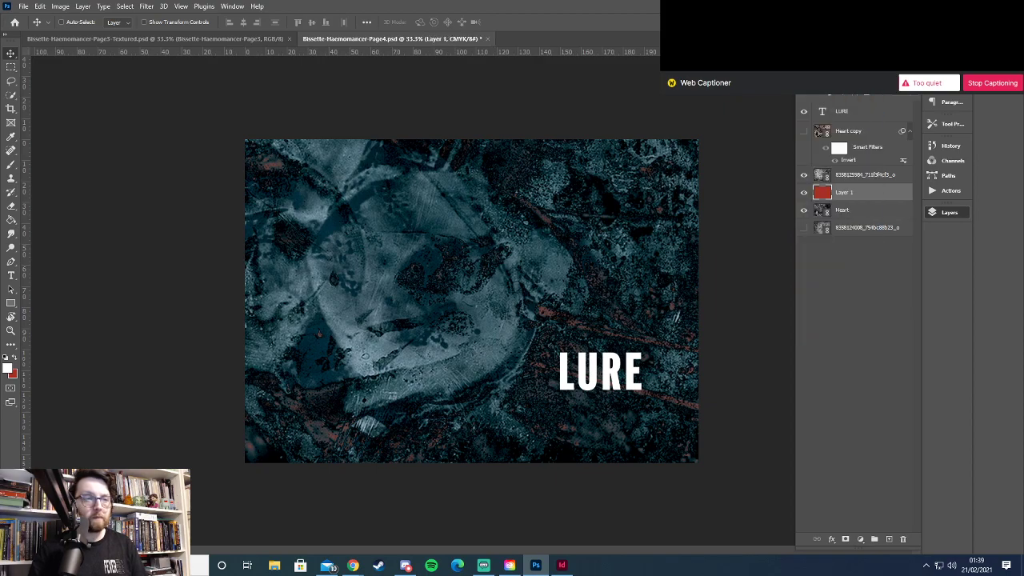
{"action": "key", "text": "Down"}
{"action": "key", "text": "Down"}
{"action": "key", "text": "Down"}
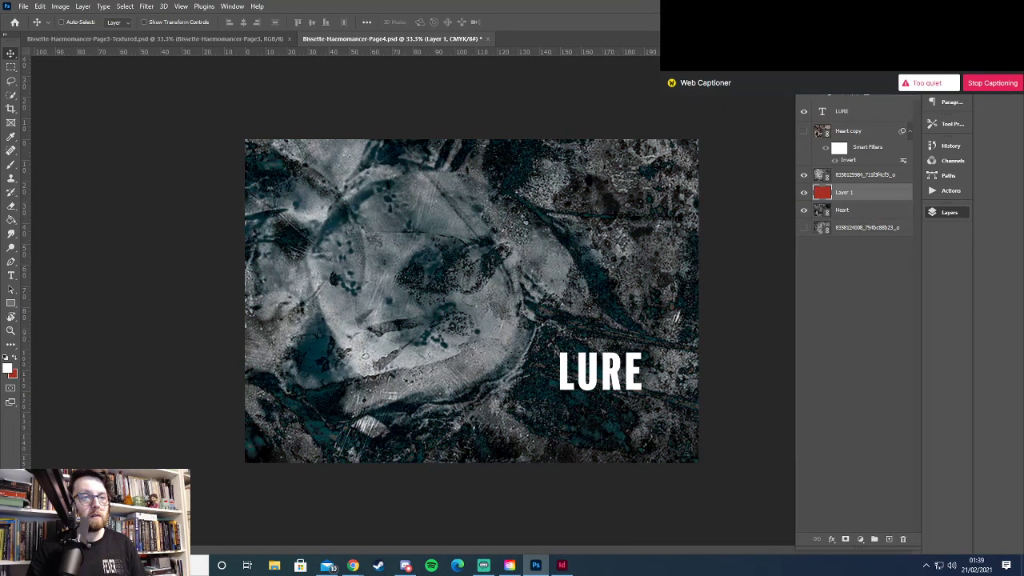
{"action": "key", "text": "Down"}
{"action": "key", "text": "Down"}
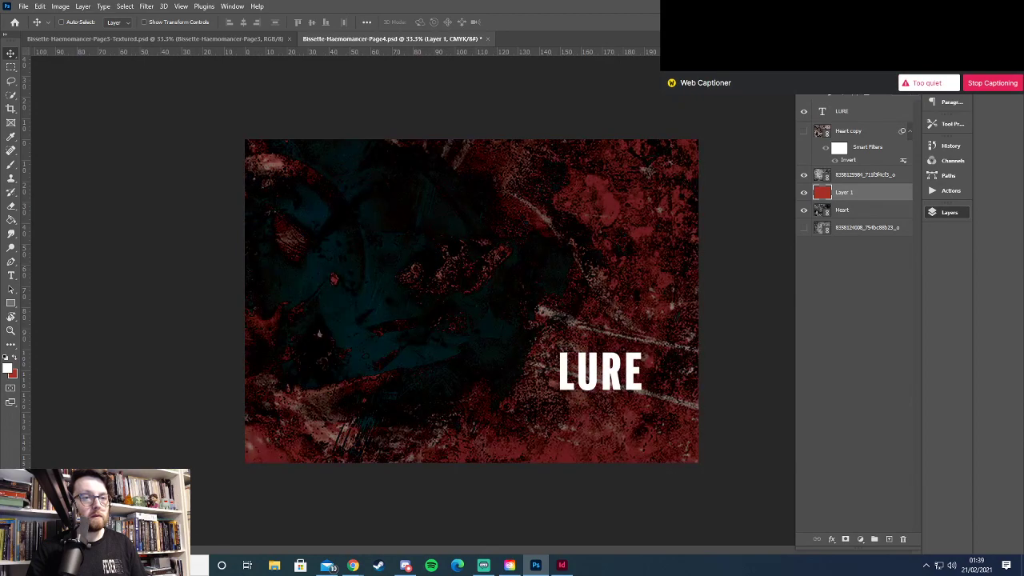
{"action": "key", "text": "Down"}
{"action": "key", "text": "Down"}
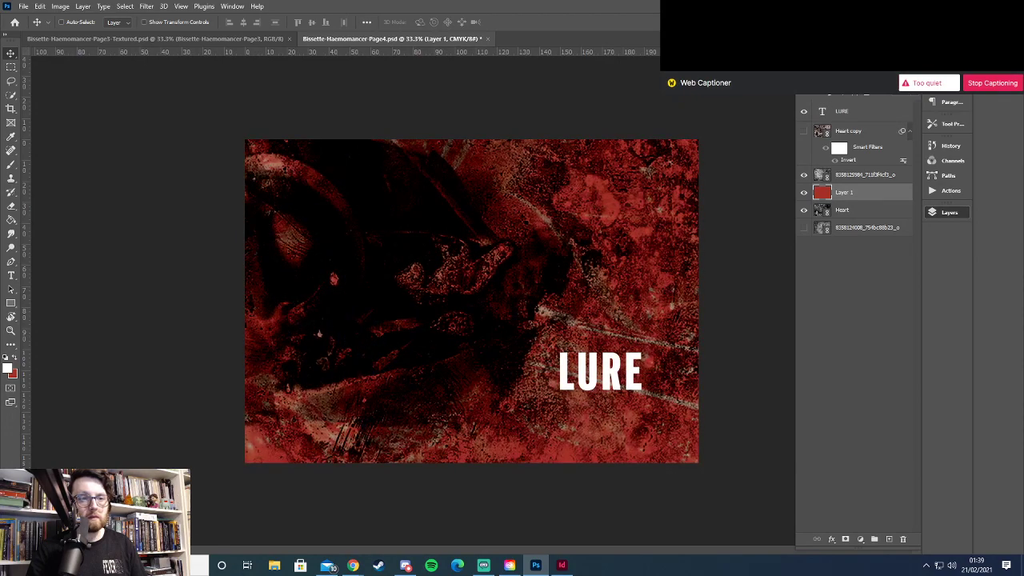
{"action": "key", "text": "Down"}
{"action": "key", "text": "Down"}
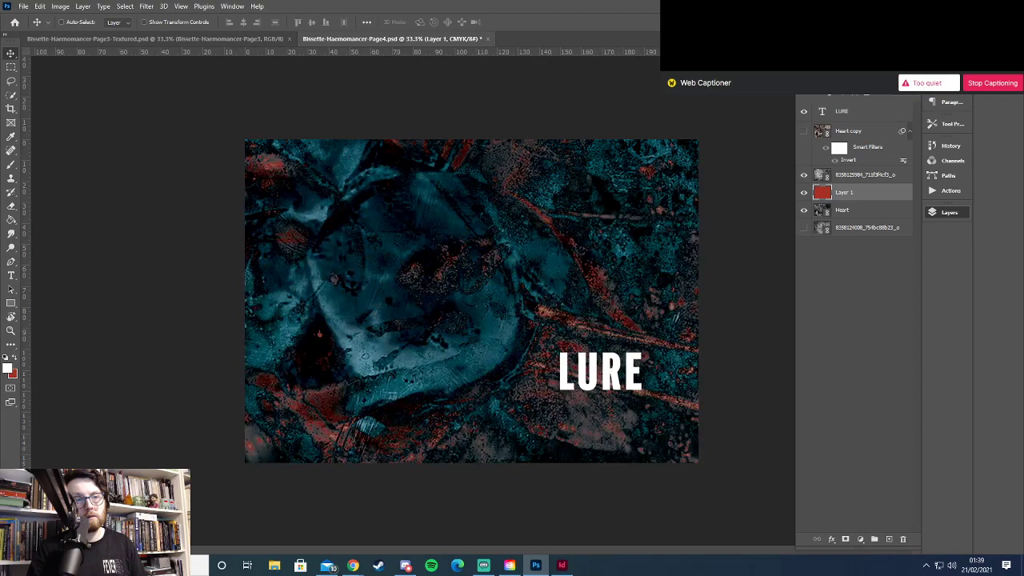
{"action": "key", "text": "Down"}
{"action": "key", "text": "Down"}
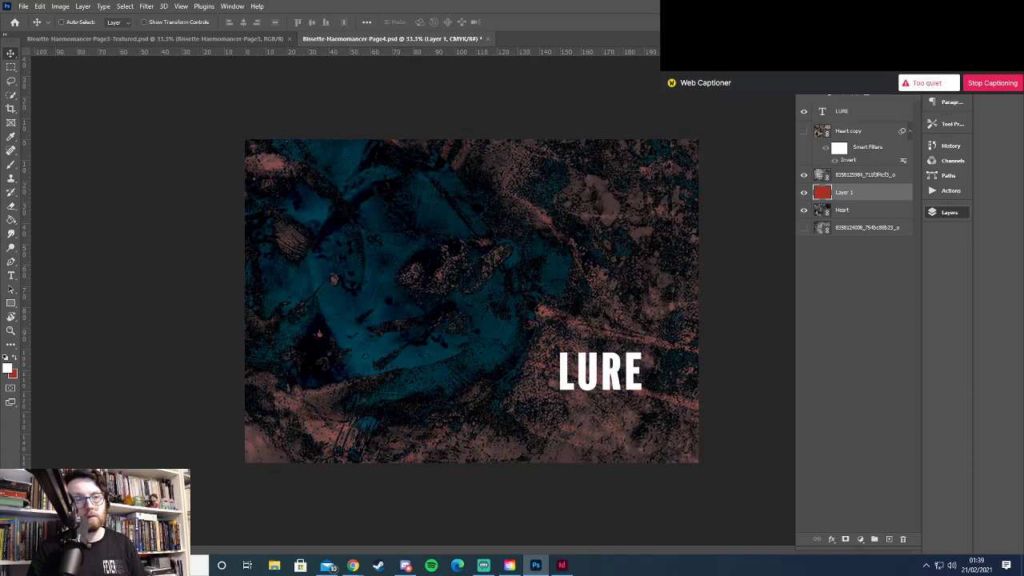
{"action": "key", "text": "Down"}
{"action": "key", "text": "Down"}
{"action": "key", "text": "Down"}
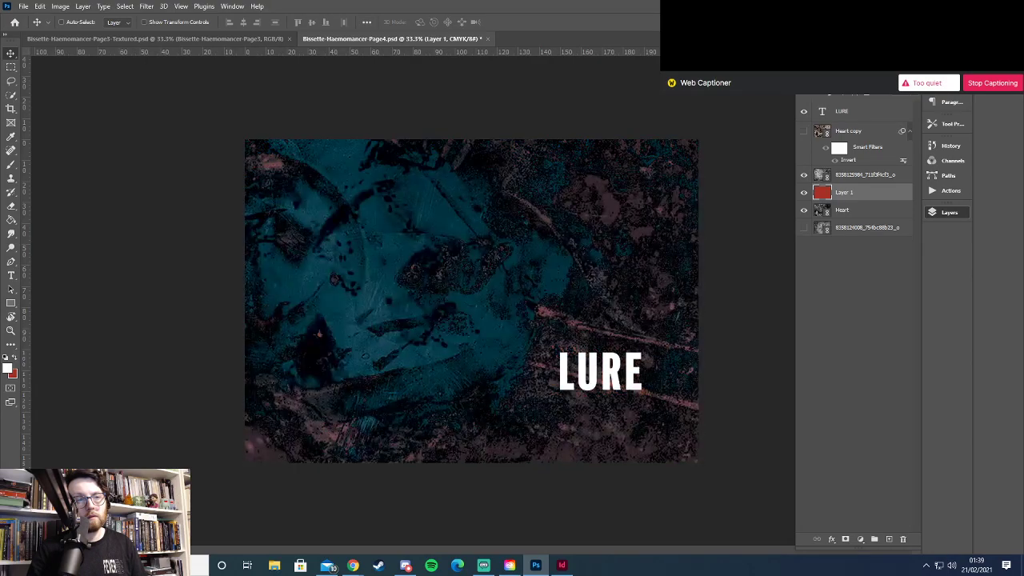
{"action": "key", "text": "Down"}
{"action": "key", "text": "Down"}
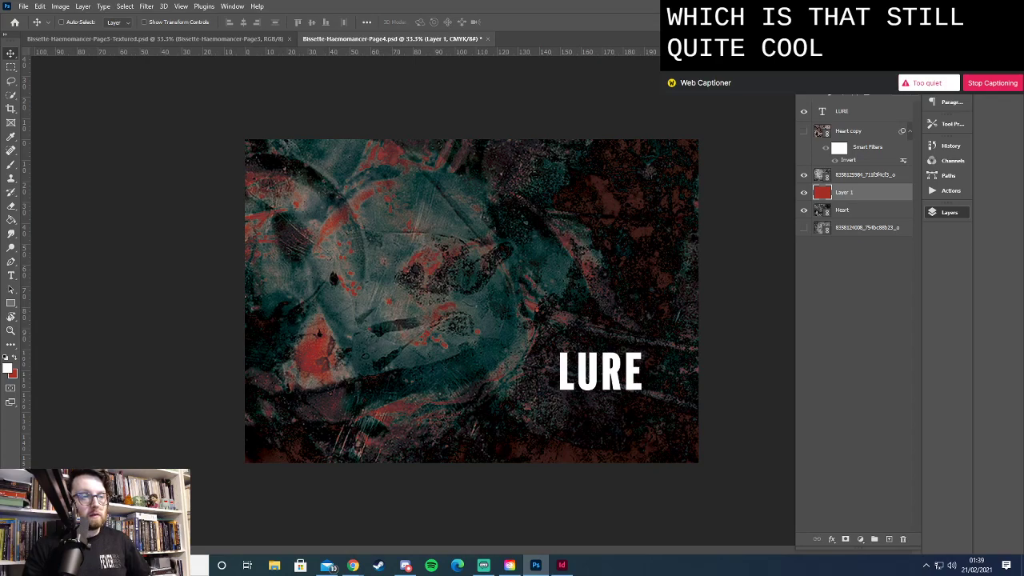
Cycle the red Layer 1 through further blend modes until the page turns into a warm blend of pale flesh tones and dark reds
{"action": "key", "text": "Down"}
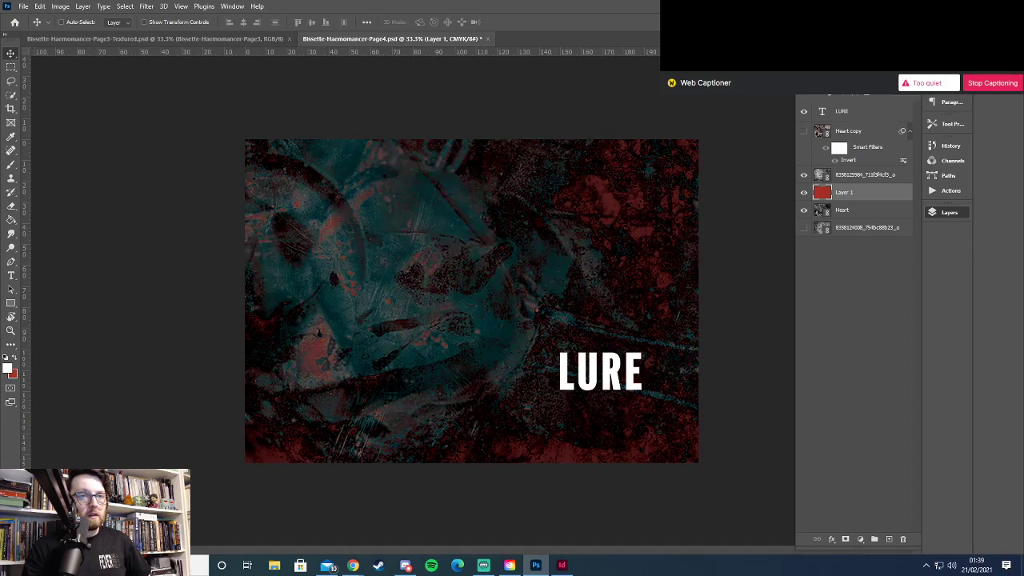
{"action": "key", "text": "Down"}
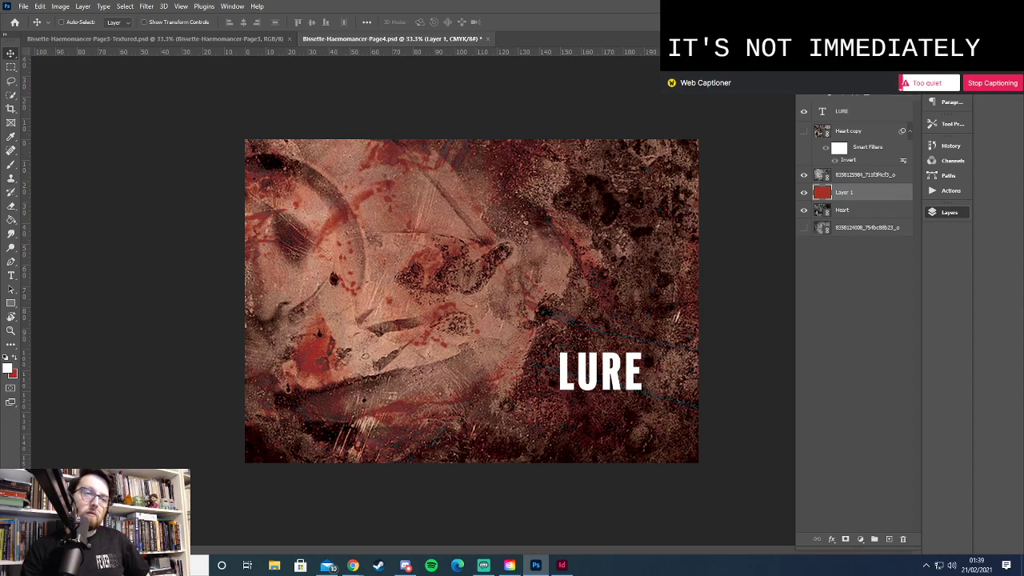
{"action": "key", "text": "Down"}
{"action": "key", "text": "Down"}
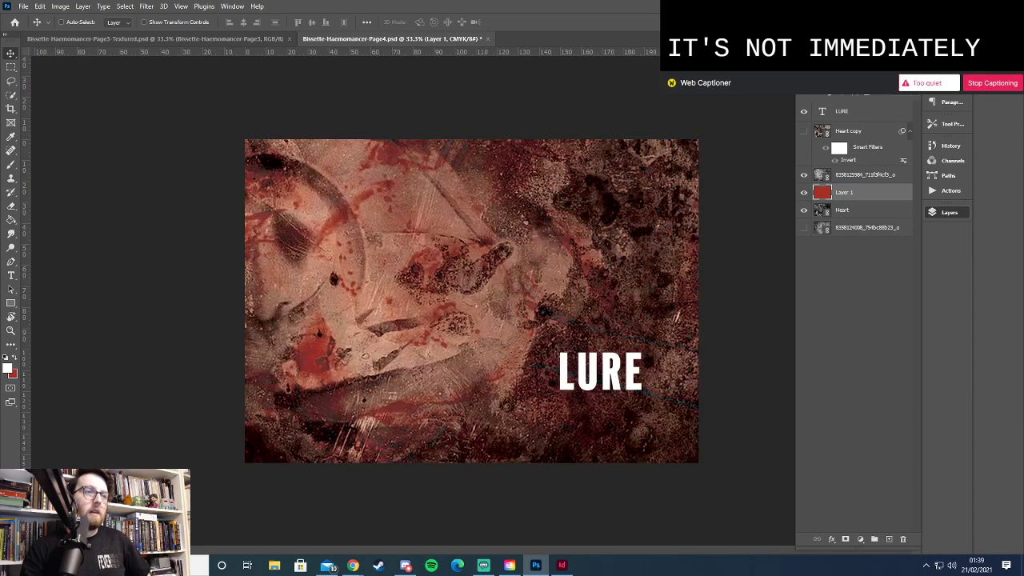
Compare the background with the Page3-Textured document and save the Page4 file
{"action": "left_click", "coordinate": [238, 42]}
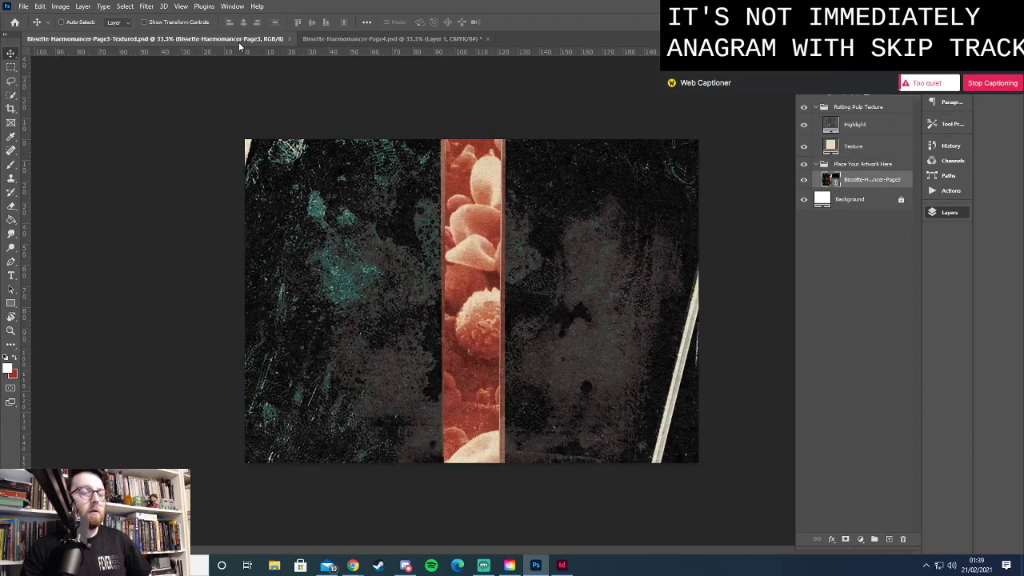
{"action": "left_click", "coordinate": [368, 41]}
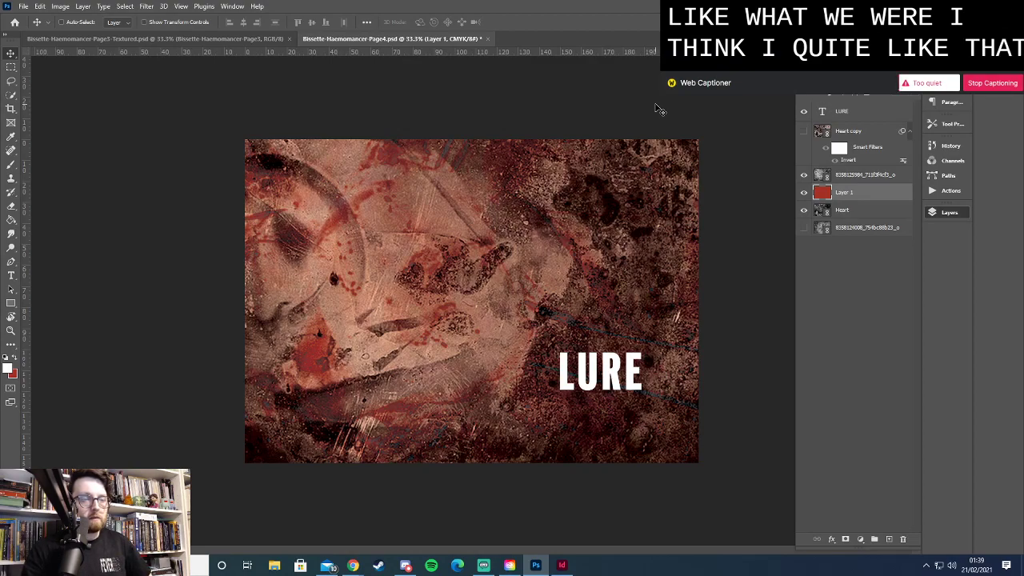
{"action": "key", "text": "ctrl+s"}
Place the 566px-Waldburg-Gebetbuch_023_detail image of the pierced heart from the Art + Reference folder as a linked file
{"action": "left_click", "coordinate": [24, 7]}
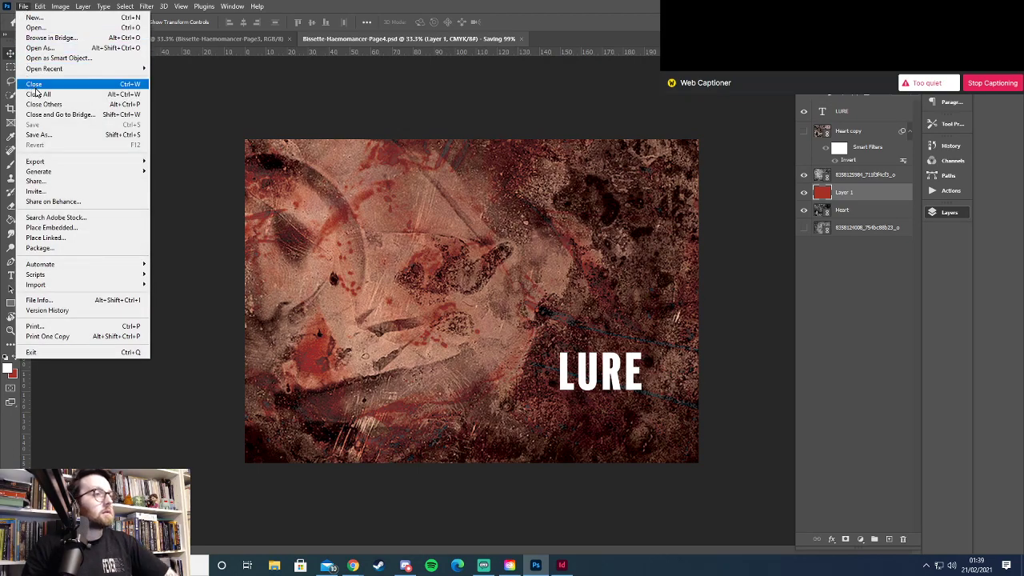
{"action": "left_click", "coordinate": [83, 238]}
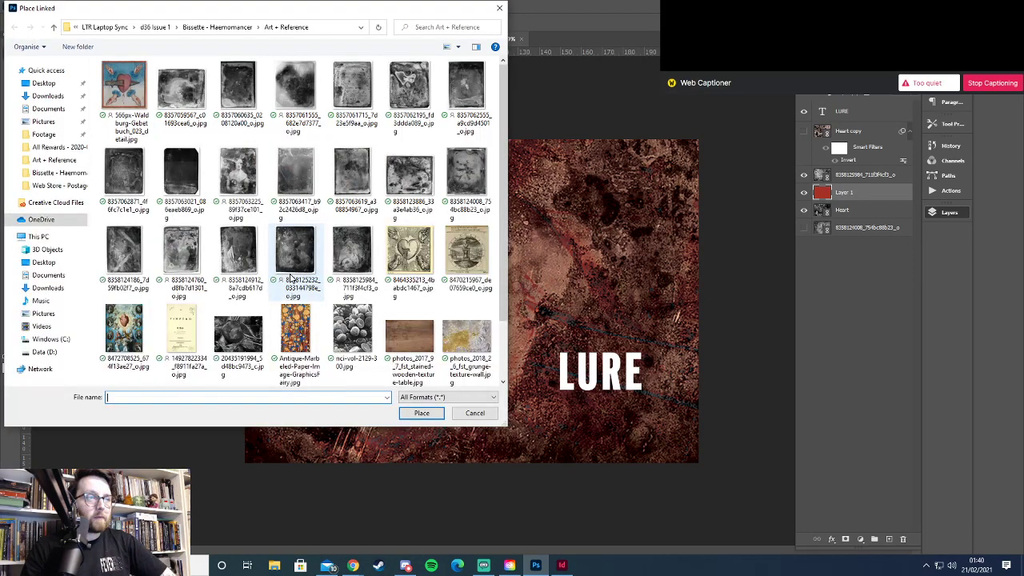
{"action": "scroll", "coordinate": [370, 266], "scroll_direction": "down", "scroll_amount": 2}
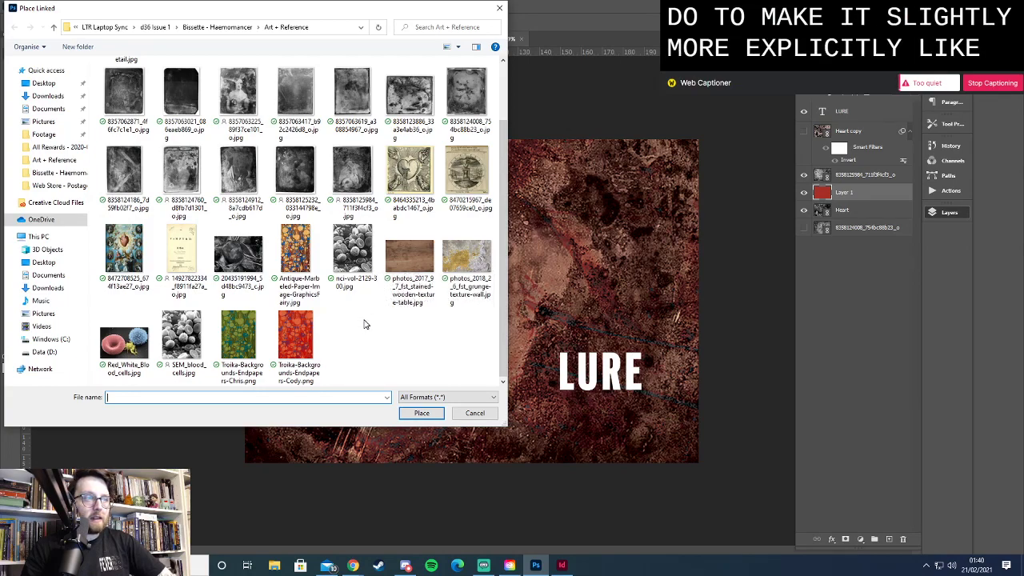
{"action": "scroll", "coordinate": [364, 324], "scroll_direction": "up", "scroll_amount": 2}
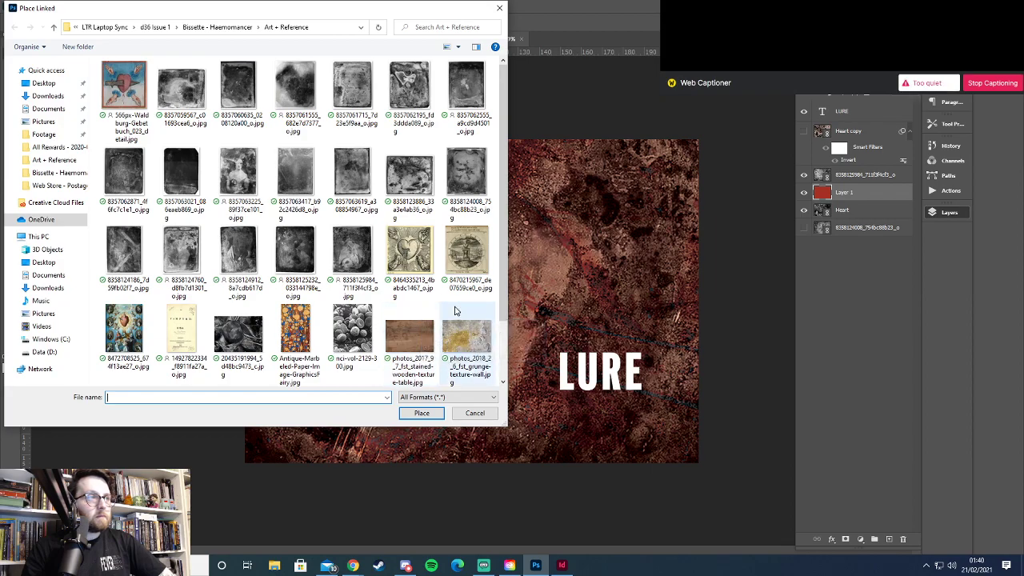
{"action": "double_click", "coordinate": [121, 94]}
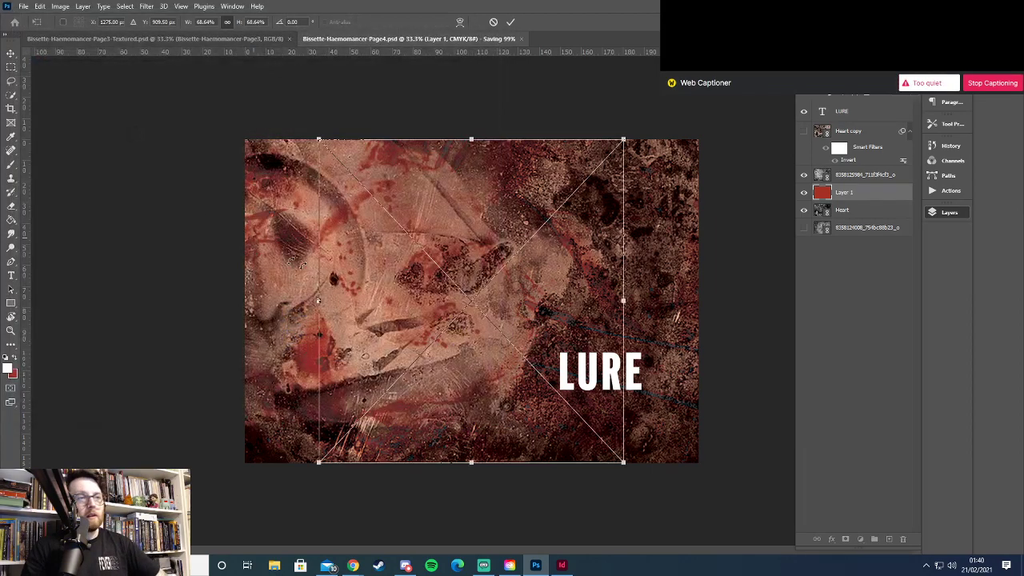
Enlarge the pierced-heart image over the left three quarters of the page and move its layer directly beneath the LURE text
{"action": "left_click_drag", "start_coordinate": [437, 298], "coordinate": [357, 298]}
{"action": "left_click_drag", "start_coordinate": [392, 462], "coordinate": [407, 515]}
{"action": "left_click_drag", "start_coordinate": [420, 342], "coordinate": [439, 333]}
{"action": "key", "text": "Return"}
{"action": "left_click_drag", "start_coordinate": [866, 195], "coordinate": [870, 121]}
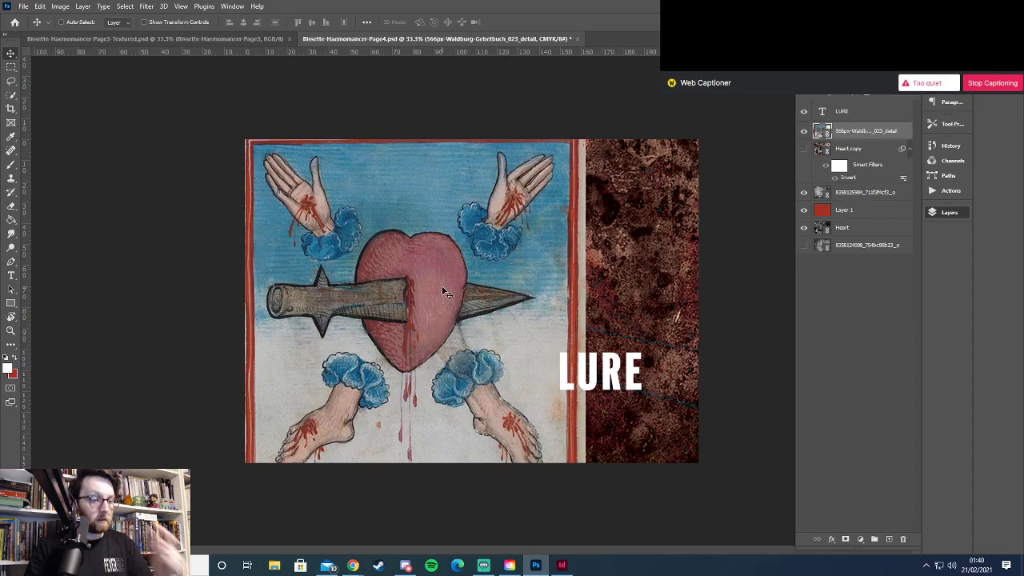
Quick-select the blue sky between the two upper hands and try to delete it from the linked image
{"action": "left_click", "coordinate": [12, 96]}
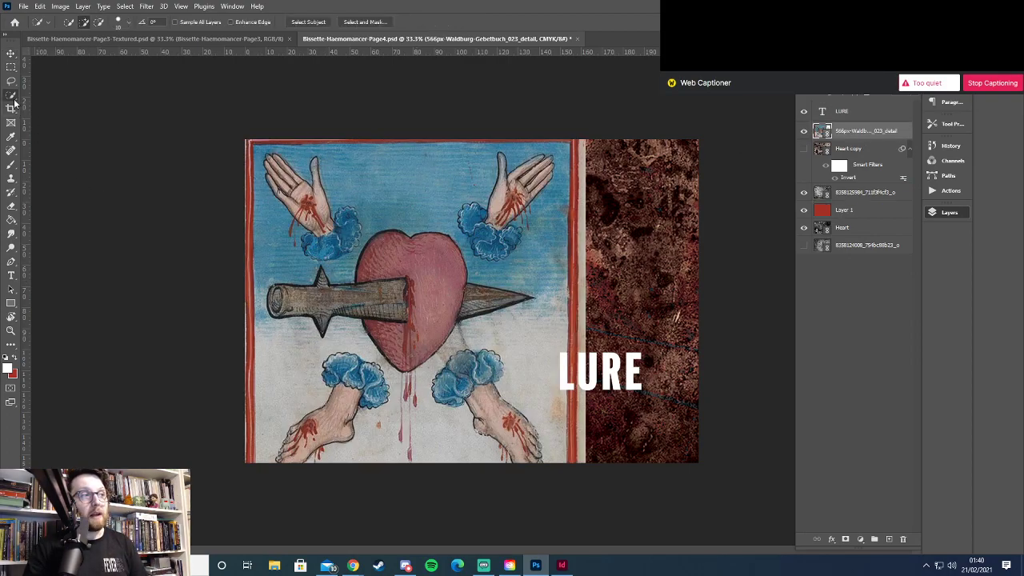
{"action": "left_click_drag", "start_coordinate": [380, 210], "coordinate": [436, 198]}
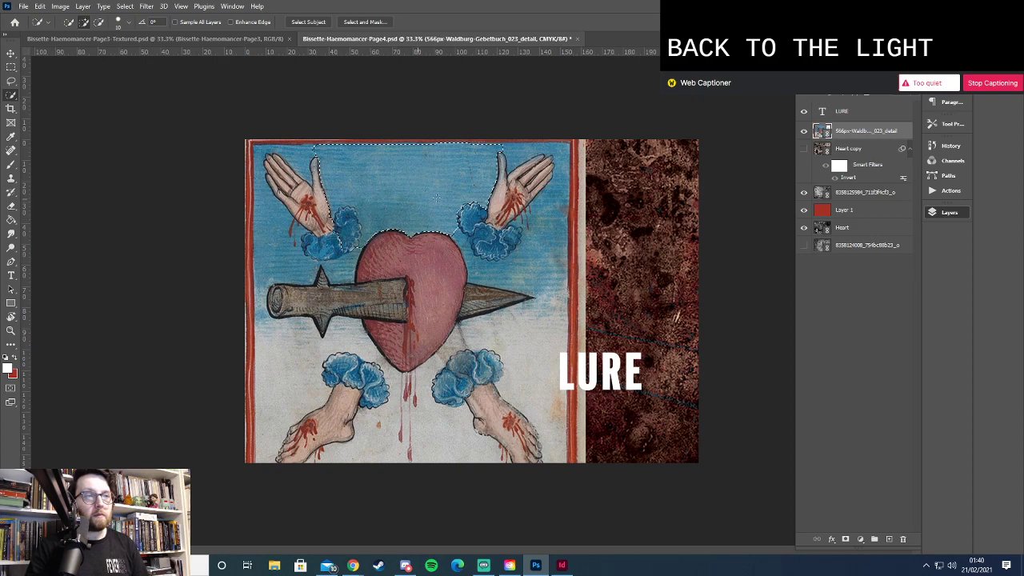
{"action": "key", "text": "Delete"}
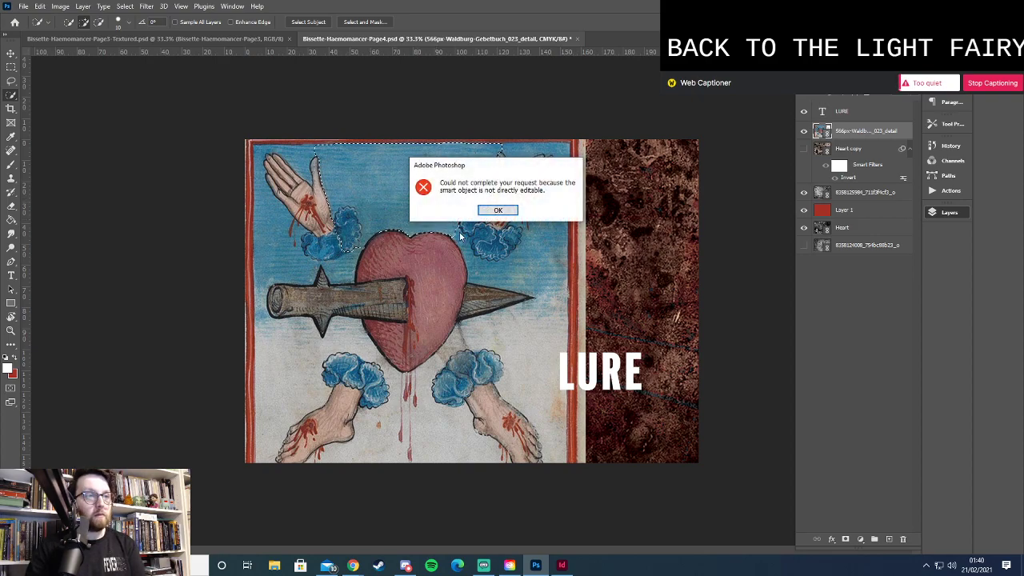
{"action": "left_click", "coordinate": [496, 209]}
Rasterize the pierced-heart layer and delete the selected blue sky, the upper-left hand and the sky around it
{"action": "right_click", "coordinate": [876, 136]}
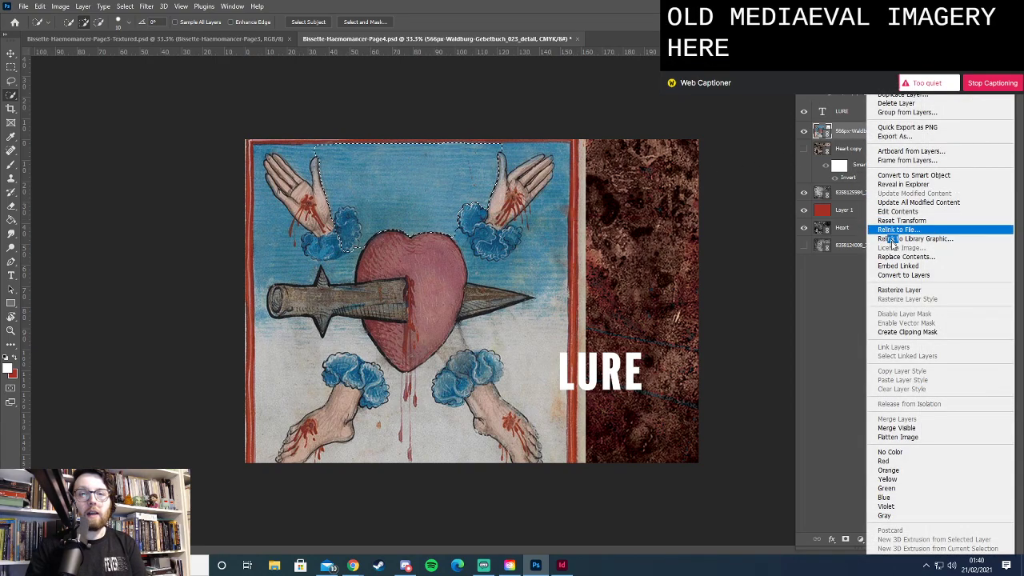
{"action": "left_click", "coordinate": [904, 293]}
{"action": "key", "text": "Delete"}
{"action": "mouse_move", "coordinate": [328, 200]}
{"action": "left_mouse_down"}
{"action": "mouse_move", "coordinate": [302, 208]}
{"action": "mouse_move", "coordinate": [295, 177]}
{"action": "mouse_move", "coordinate": [304, 200]}
{"action": "left_mouse_up"}
{"action": "key", "text": "Delete"}
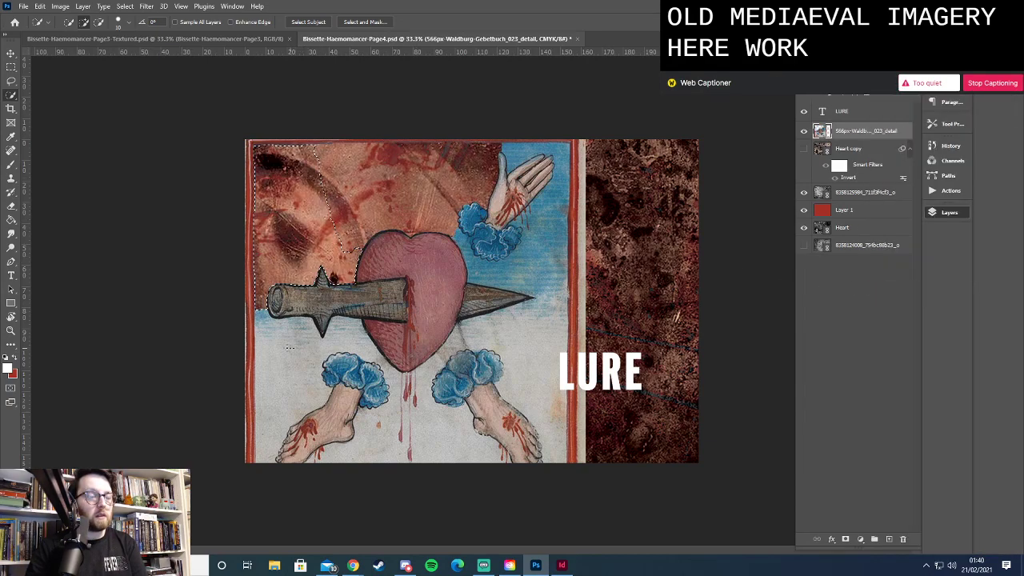
Delete the lower-left foot, its blue cuff and the pale background beneath the heart
{"action": "mouse_move", "coordinate": [339, 393]}
{"action": "left_mouse_down"}
{"action": "mouse_move", "coordinate": [364, 412]}
{"action": "mouse_move", "coordinate": [403, 406]}
{"action": "left_mouse_up"}
{"action": "key", "text": "Delete"}
{"action": "left_click_drag", "start_coordinate": [490, 418], "coordinate": [512, 416]}
{"action": "key", "text": "Delete"}
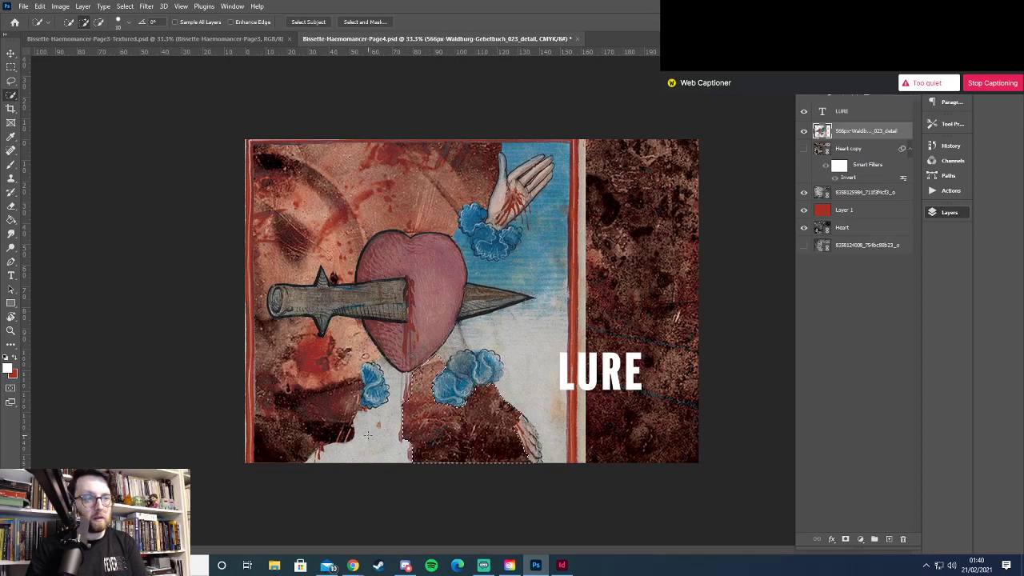
{"action": "key", "text": "Delete"}
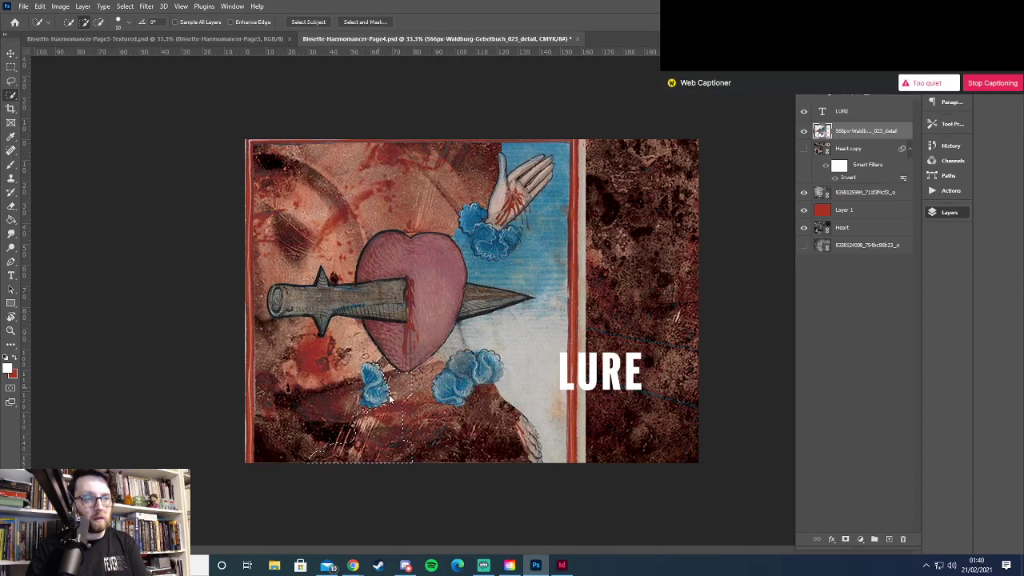
{"action": "left_click_drag", "start_coordinate": [390, 398], "coordinate": [380, 424]}
{"action": "key", "text": "ctrl+d"}
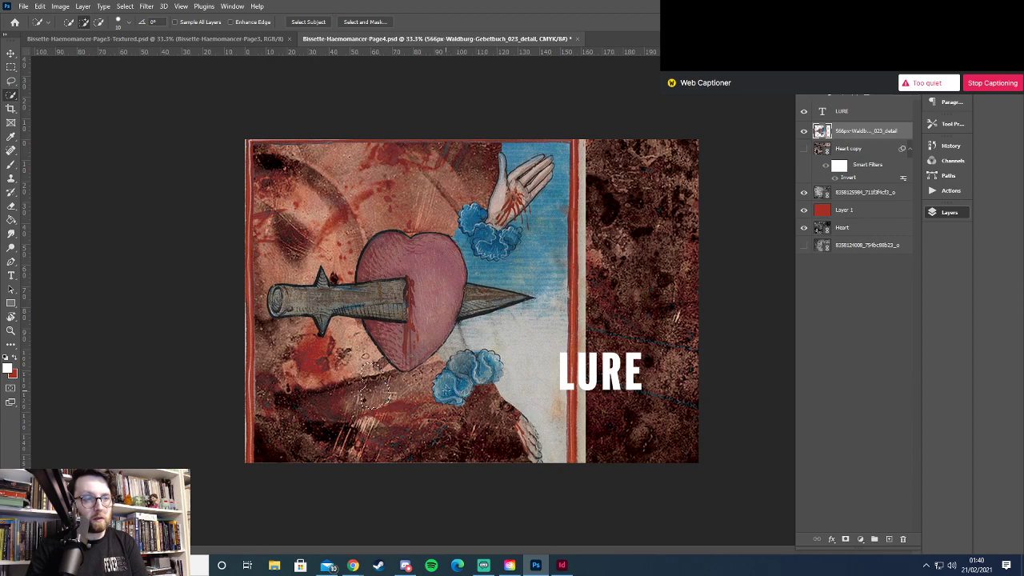
Delete the lower-right foot with its pale background, and the upper-right hand with the remaining blue sky
{"action": "left_click_drag", "start_coordinate": [480, 360], "coordinate": [570, 334]}
{"action": "key", "text": "Delete"}
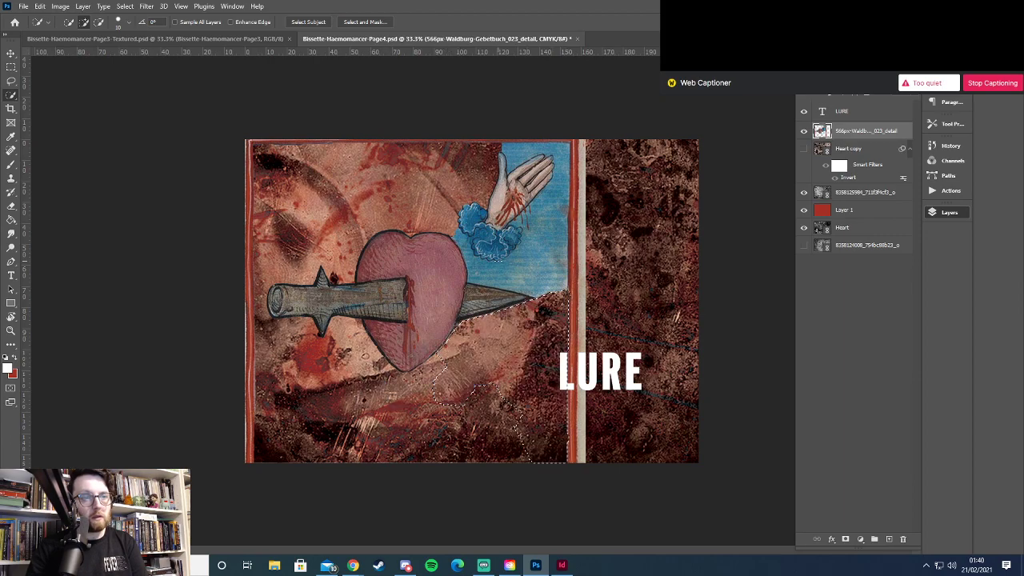
{"action": "key", "text": "ctrl+d"}
{"action": "mouse_move", "coordinate": [499, 259]}
{"action": "left_mouse_down"}
{"action": "mouse_move", "coordinate": [516, 188]}
{"action": "mouse_move", "coordinate": [564, 164]}
{"action": "left_mouse_up"}
{"action": "key", "text": "Delete"}
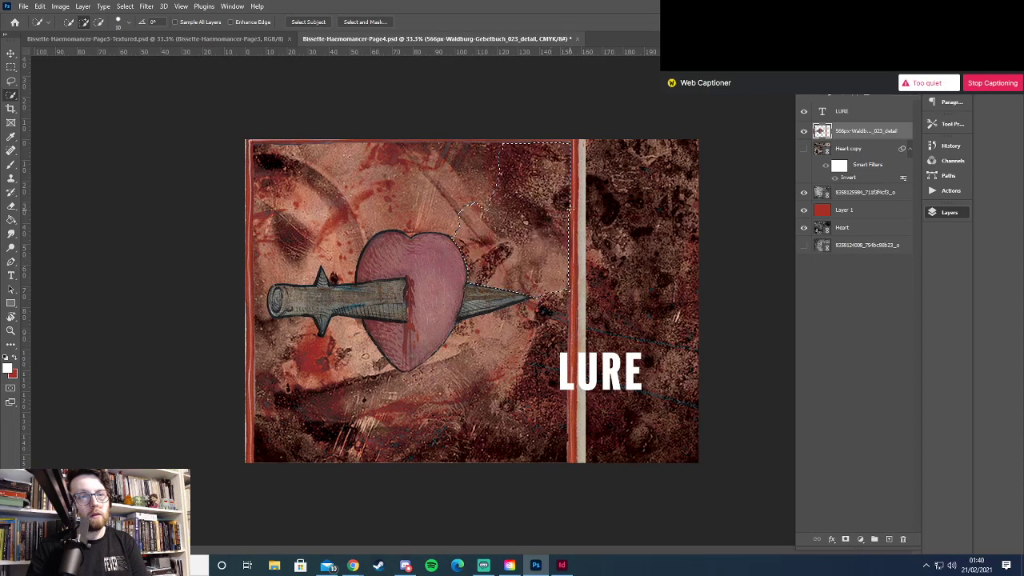
Remove the illustration's red and cream frame strips along its right, top and left edges, and clear the selection
{"action": "left_click_drag", "start_coordinate": [575, 268], "coordinate": [596, 430]}
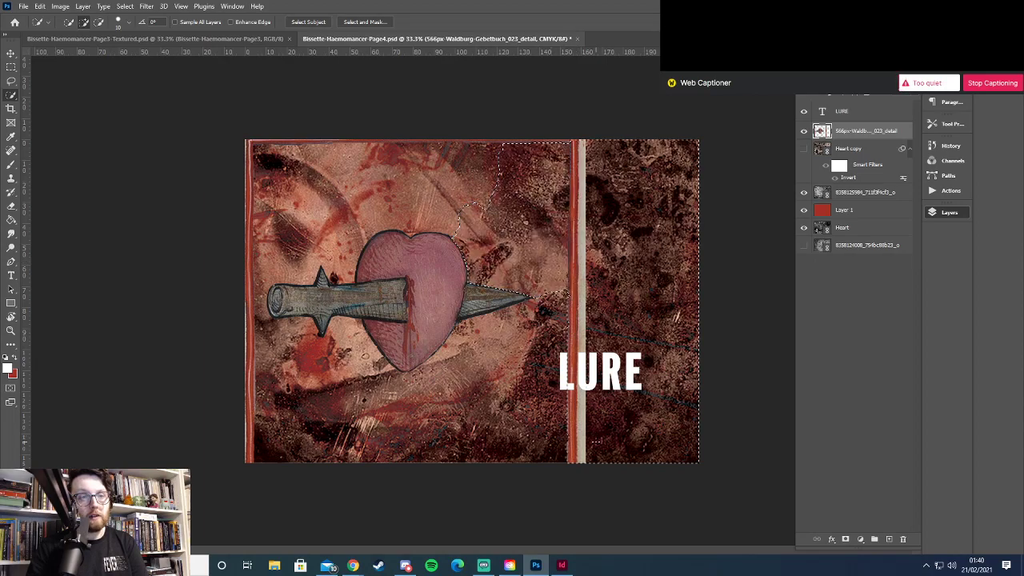
{"action": "left_click", "coordinate": [596, 441], "text": "alt"}
{"action": "key", "text": "Delete"}
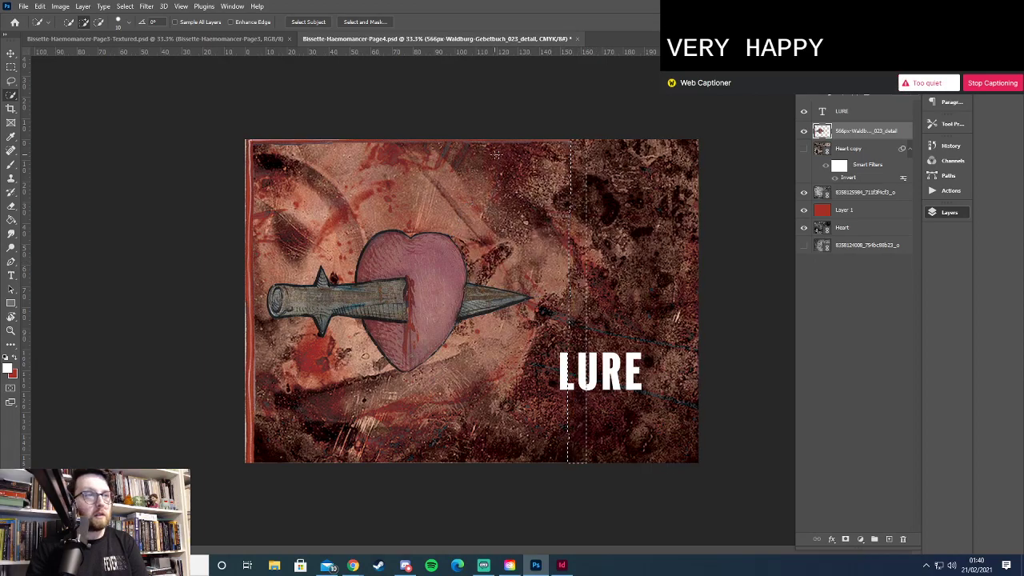
{"action": "mouse_move", "coordinate": [485, 155]}
{"action": "left_mouse_down"}
{"action": "mouse_move", "coordinate": [320, 200]}
{"action": "mouse_move", "coordinate": [251, 306]}
{"action": "mouse_move", "coordinate": [257, 464]}
{"action": "mouse_move", "coordinate": [297, 262]}
{"action": "left_mouse_up"}
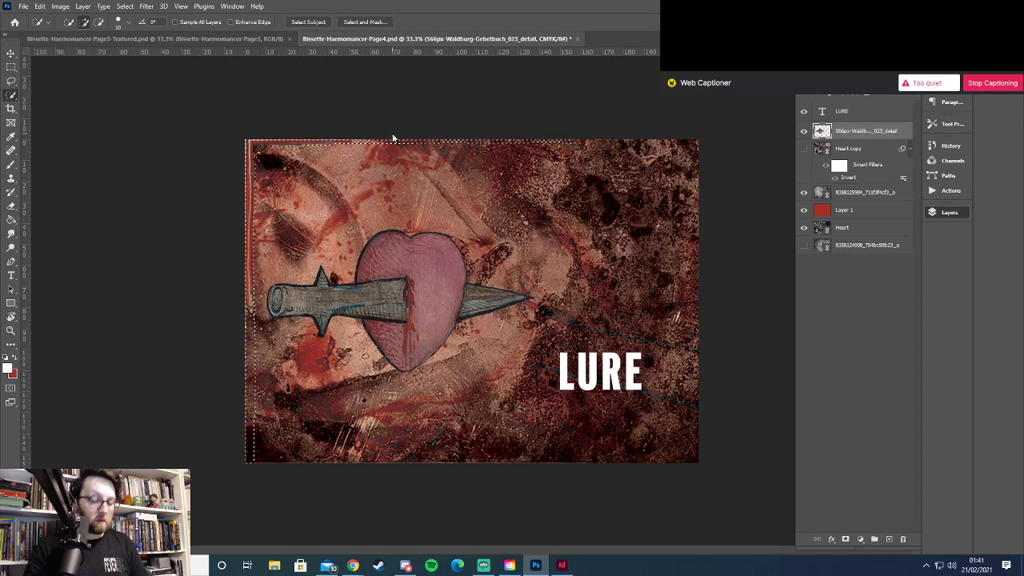
{"action": "key", "text": "ctrl+d"}
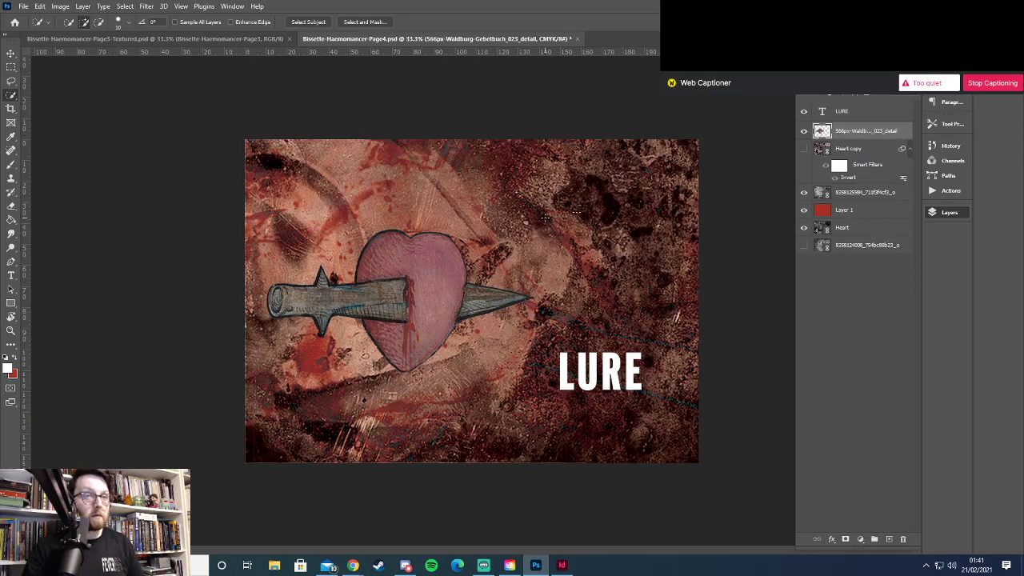
Enlarge the pierced heart slightly, rotate it a little counterclockwise so the stake's tip points upward, and reposition it on the page
{"action": "key", "text": "ctrl+t"}
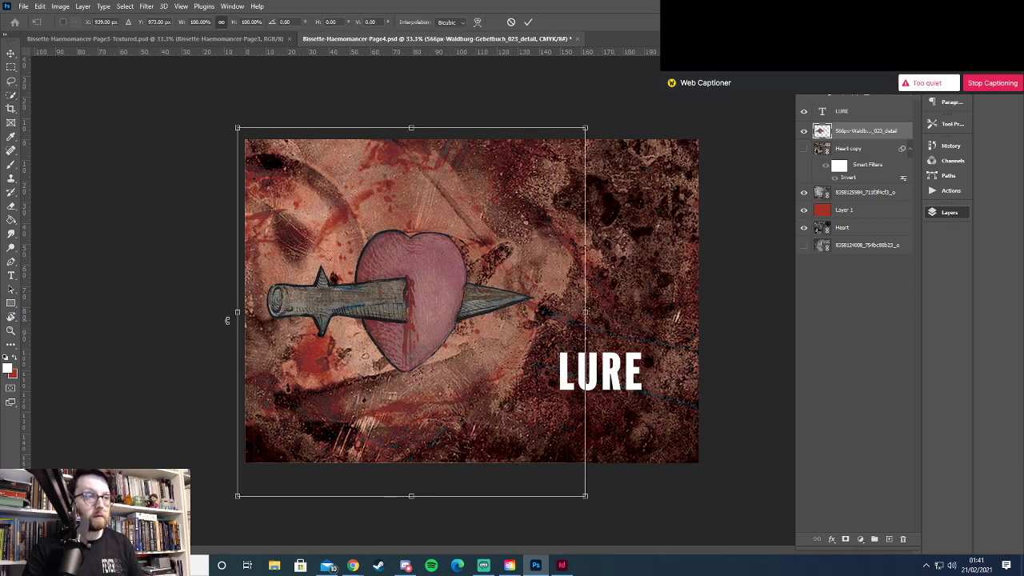
{"action": "left_click_drag", "start_coordinate": [236, 314], "coordinate": [218, 323]}
{"action": "left_click_drag", "start_coordinate": [651, 309], "coordinate": [651, 282]}
{"action": "left_click_drag", "start_coordinate": [446, 317], "coordinate": [459, 305]}
{"action": "key", "text": "Return"}
Quick-select and delete the leftover frame sliver along the page's left edge
{"action": "key", "text": "w"}
{"action": "left_click_drag", "start_coordinate": [254, 432], "coordinate": [243, 337]}
{"action": "left_click", "coordinate": [273, 325], "text": "alt"}
{"action": "key", "text": "Delete"}
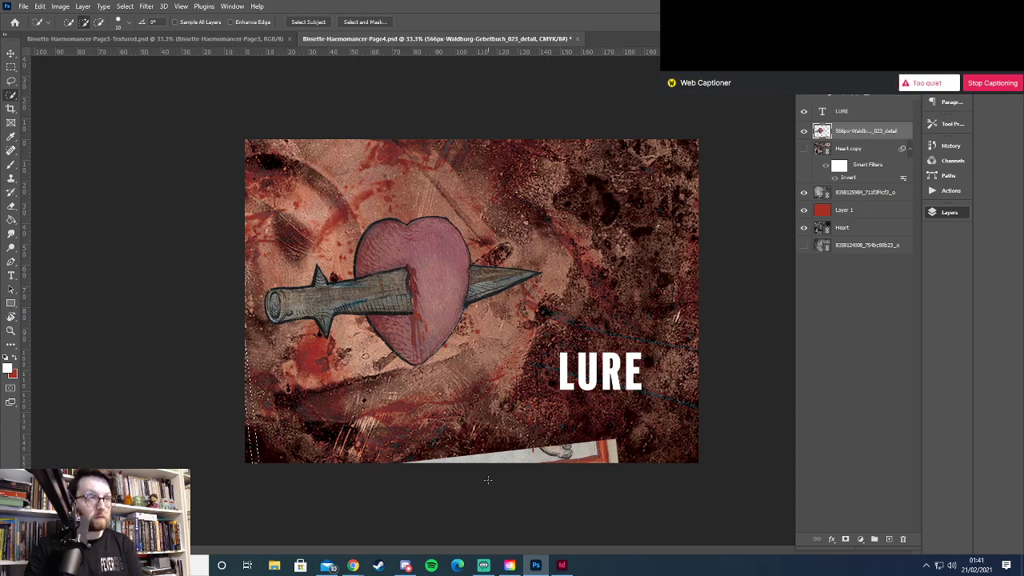
Quick-select and delete the leftover pieces of frame and pale paper along the page's bottom edge
{"action": "left_click_drag", "start_coordinate": [588, 462], "coordinate": [452, 460]}
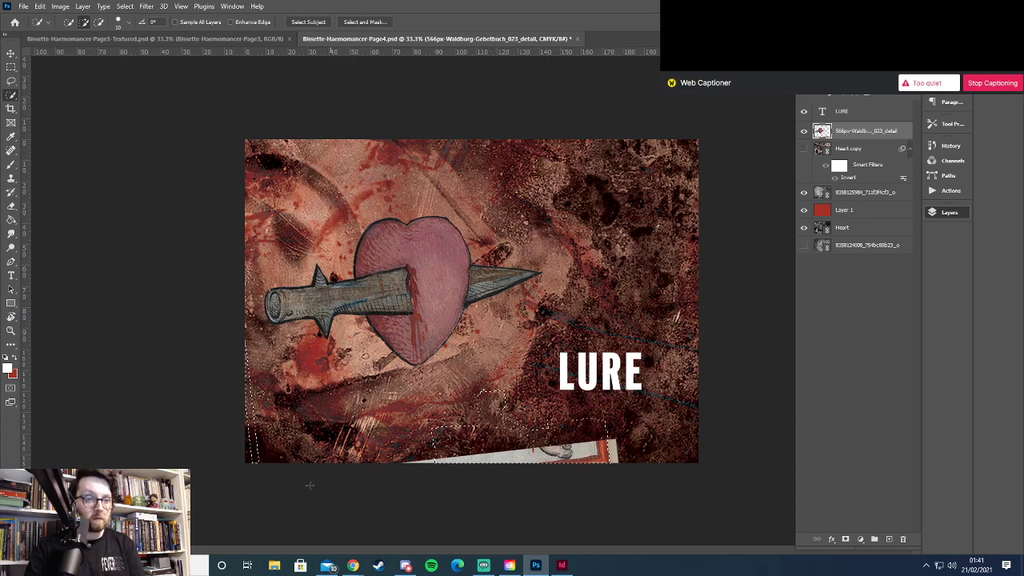
{"action": "left_click", "coordinate": [545, 460], "text": "alt"}
{"action": "key", "text": "Delete"}
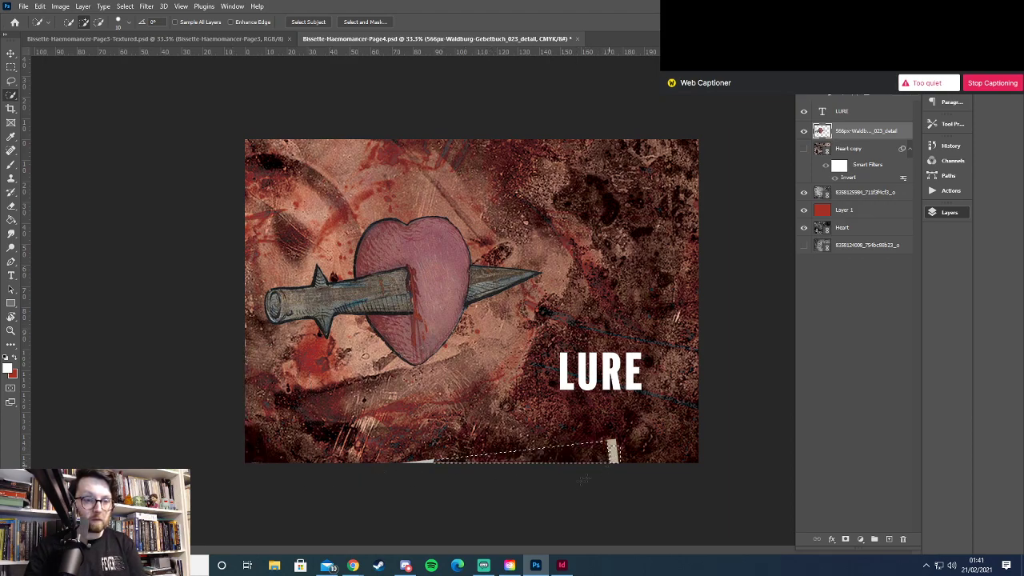
{"action": "left_click", "coordinate": [613, 452], "text": "alt"}
{"action": "key", "text": "Delete"}
{"action": "left_click_drag", "start_coordinate": [585, 439], "coordinate": [408, 473]}
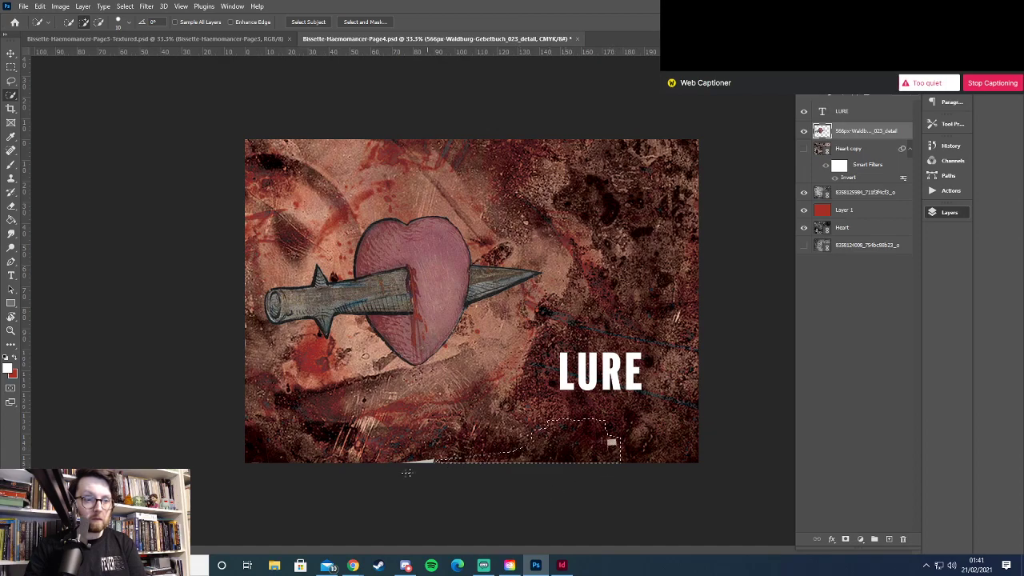
{"action": "left_click", "coordinate": [305, 462]}
{"action": "left_click", "coordinate": [421, 459], "text": "alt"}
{"action": "key", "text": "Delete"}
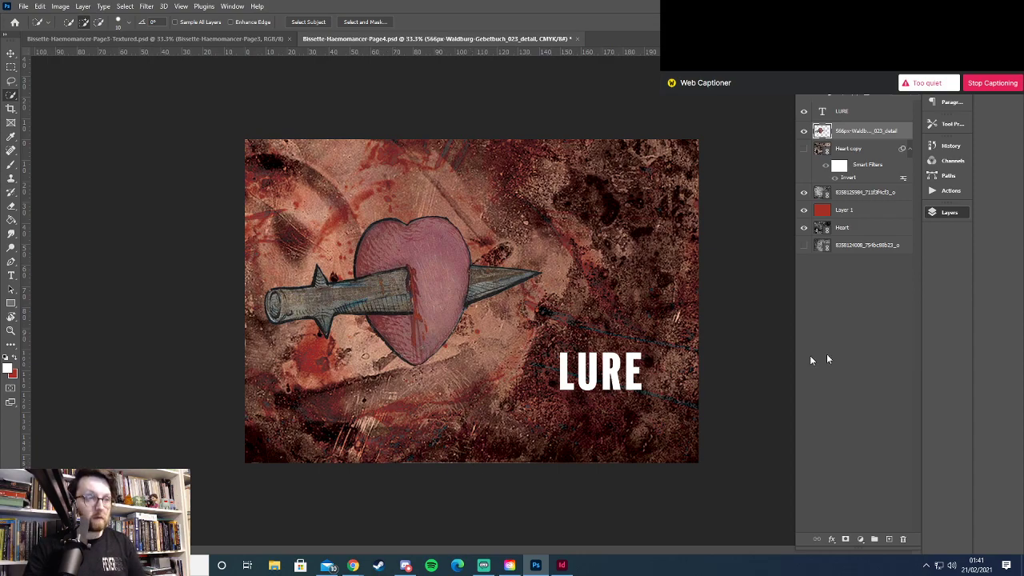
Try out a range of blend modes on the pierced heart layer above the background textures
{"action": "left_click", "coordinate": [838, 94]}
{"action": "left_click", "coordinate": [838, 94]}
{"action": "scroll", "coordinate": [838, 94], "scroll_direction": "down", "scroll_amount": 3}
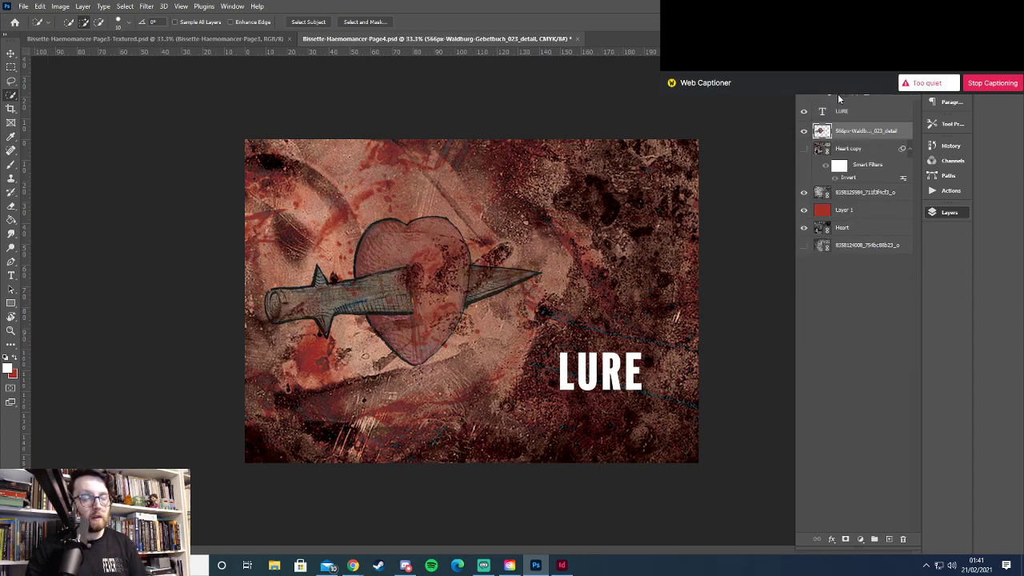
{"action": "scroll", "coordinate": [838, 94], "scroll_direction": "down", "scroll_amount": 1}
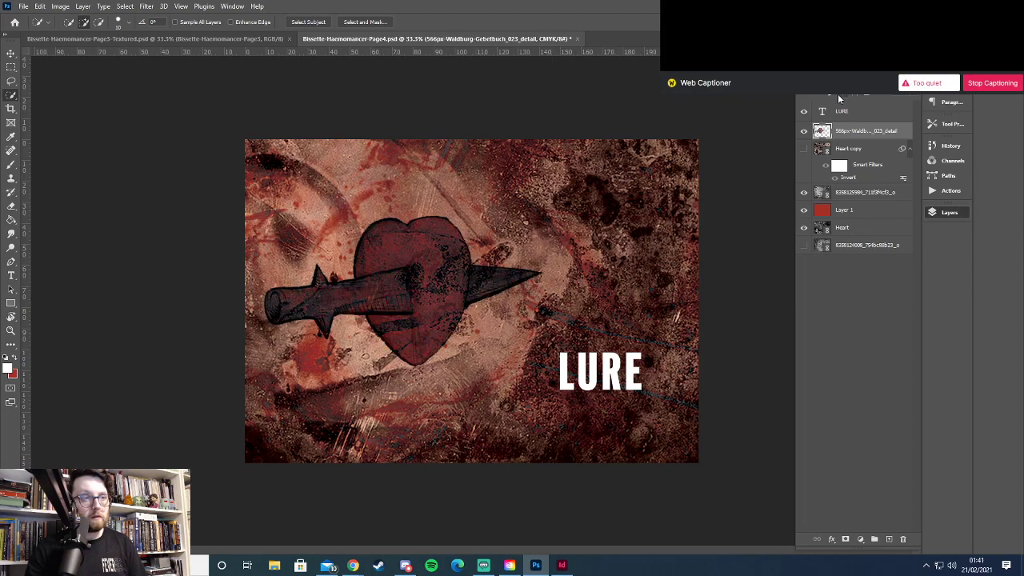
{"action": "scroll", "coordinate": [837, 94], "scroll_direction": "down", "scroll_amount": 3}
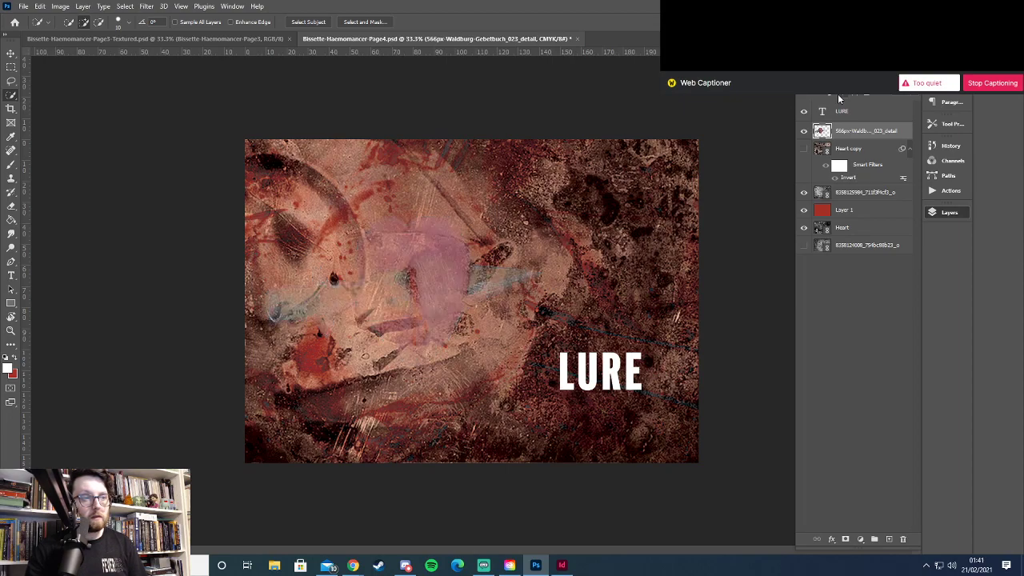
{"action": "scroll", "coordinate": [838, 93], "scroll_direction": "down", "scroll_amount": 1}
{"action": "scroll", "coordinate": [838, 93], "scroll_direction": "down", "scroll_amount": 3}
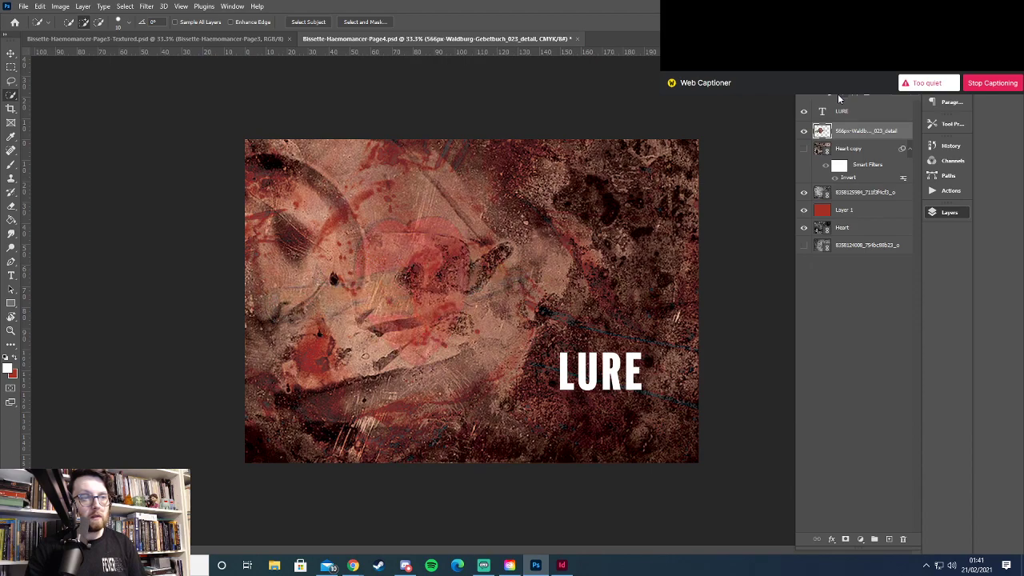
{"action": "scroll", "coordinate": [838, 97], "scroll_direction": "down", "scroll_amount": 2}
{"action": "scroll", "coordinate": [837, 96], "scroll_direction": "down", "scroll_amount": 3}
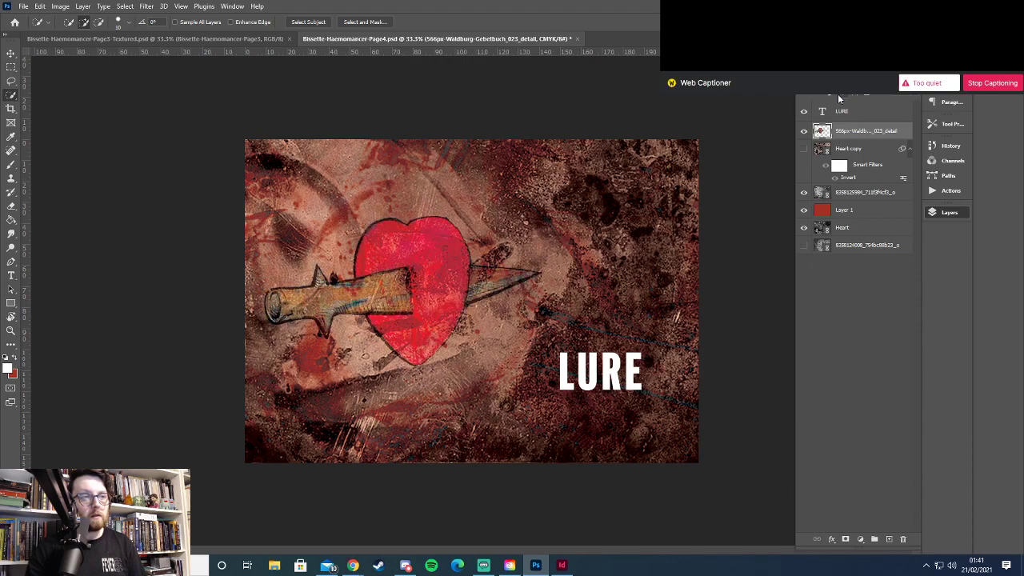
{"action": "scroll", "coordinate": [838, 94], "scroll_direction": "down", "scroll_amount": 3}
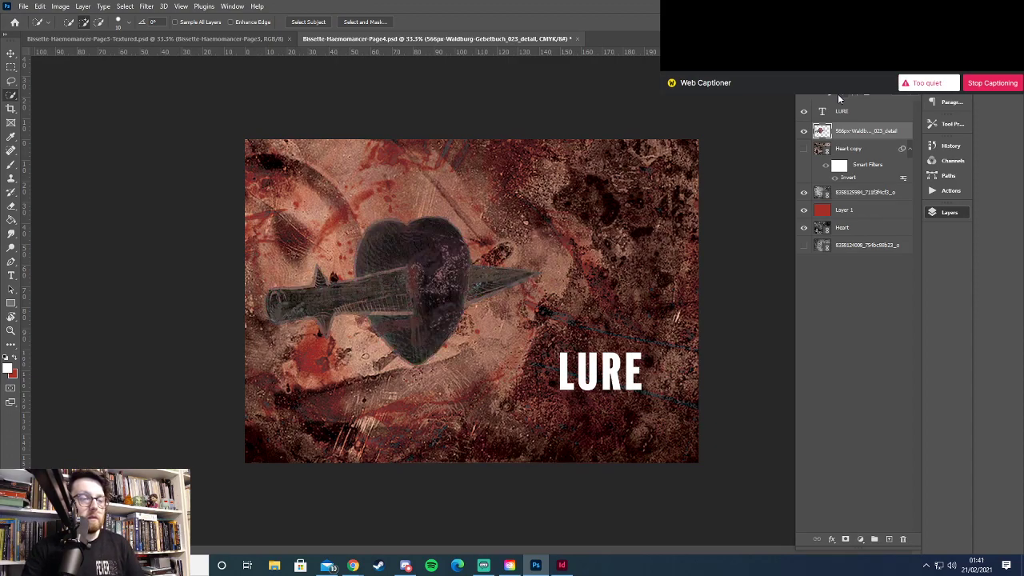
{"action": "scroll", "coordinate": [838, 93], "scroll_direction": "down", "scroll_amount": 1}
{"action": "scroll", "coordinate": [837, 93], "scroll_direction": "down", "scroll_amount": 1}
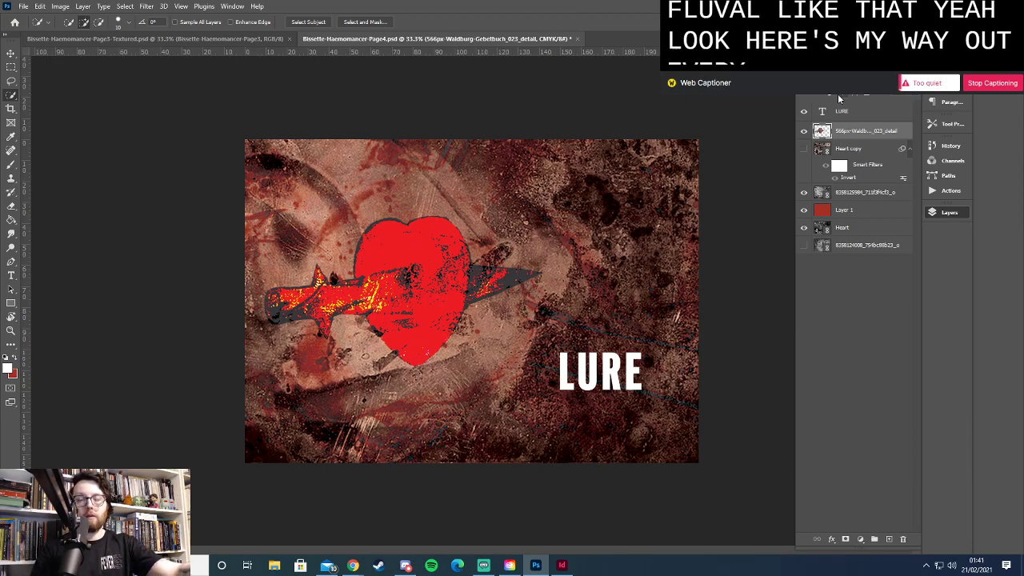
{"action": "scroll", "coordinate": [838, 94], "scroll_direction": "down", "scroll_amount": 1}
{"action": "scroll", "coordinate": [838, 94], "scroll_direction": "down", "scroll_amount": 1}
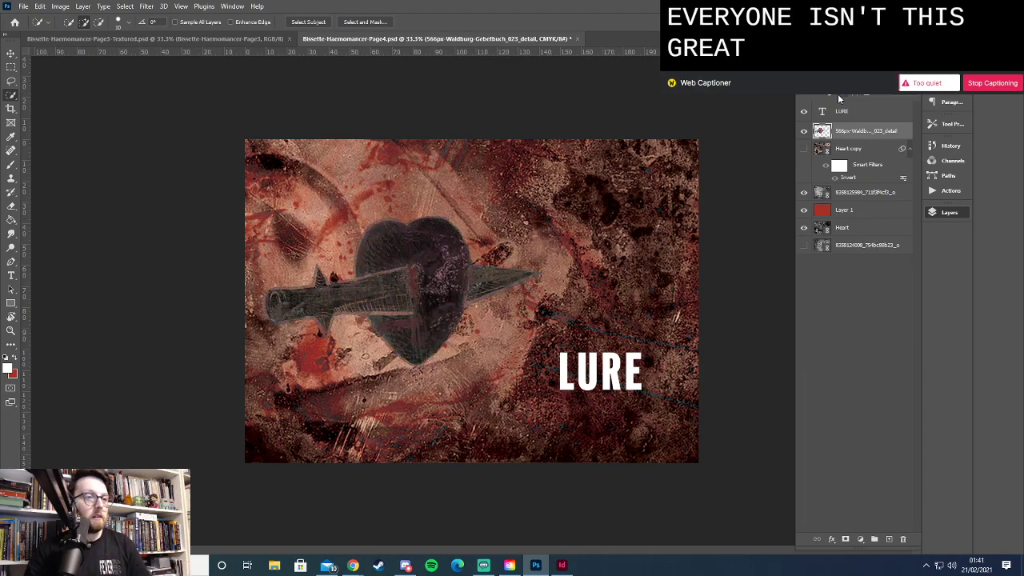
{"action": "scroll", "coordinate": [838, 94], "scroll_direction": "down", "scroll_amount": 4}
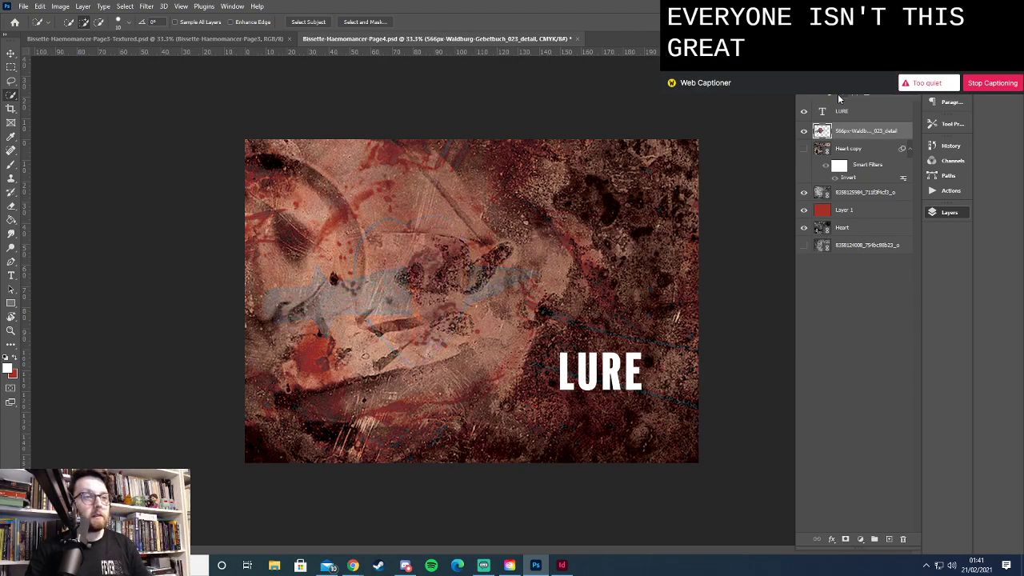
{"action": "scroll", "coordinate": [838, 93], "scroll_direction": "down", "scroll_amount": 1}
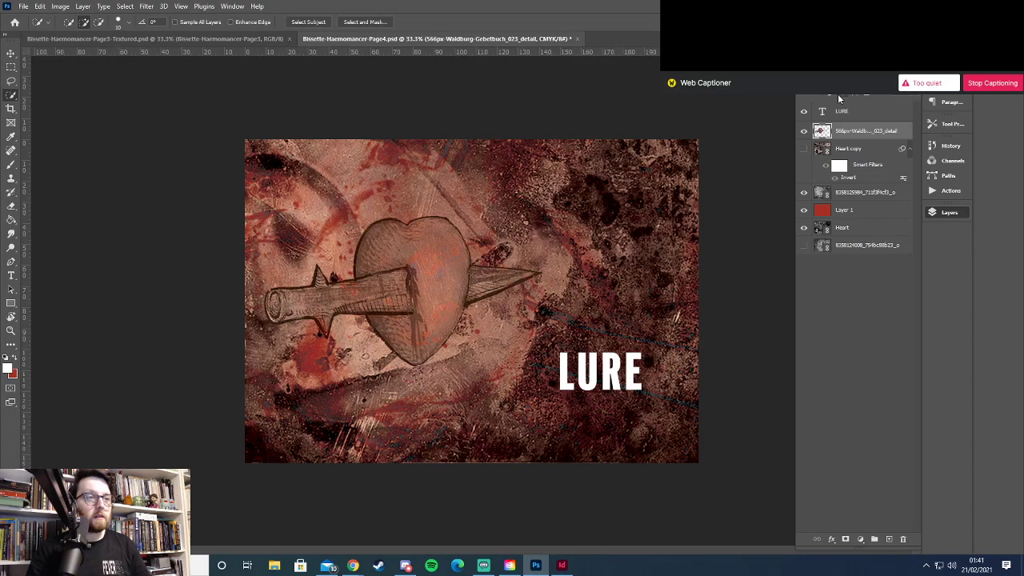
Move the pierced heart layer directly above the red Layer 1, invert its colours, and try out different blend modes on it
{"action": "left_click_drag", "start_coordinate": [864, 136], "coordinate": [854, 203]}
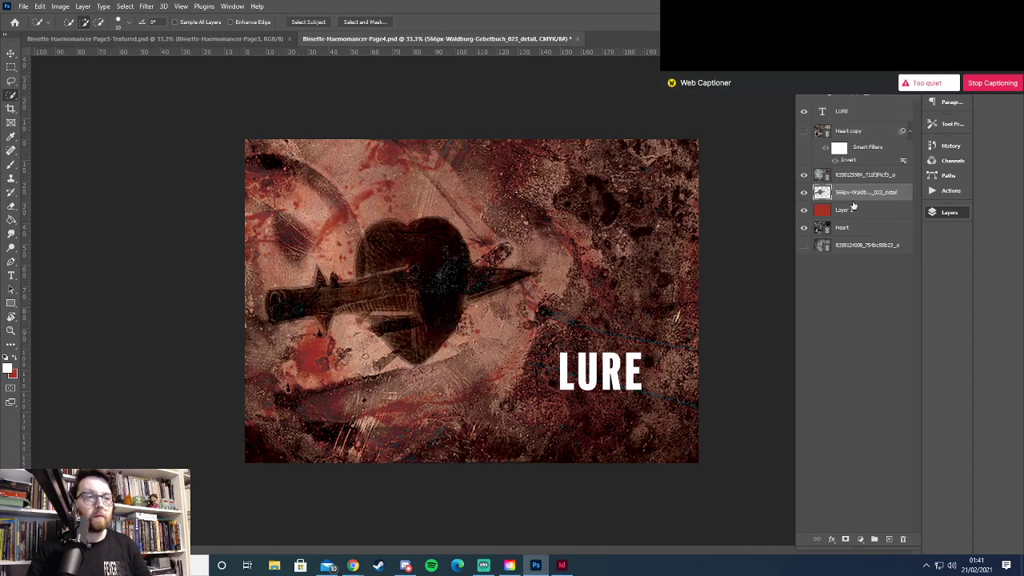
{"action": "left_click", "coordinate": [837, 93]}
{"action": "key", "text": "ctrl+i"}
{"action": "key", "text": "Down"}
{"action": "key", "text": "Down"}
{"action": "key", "text": "Down"}
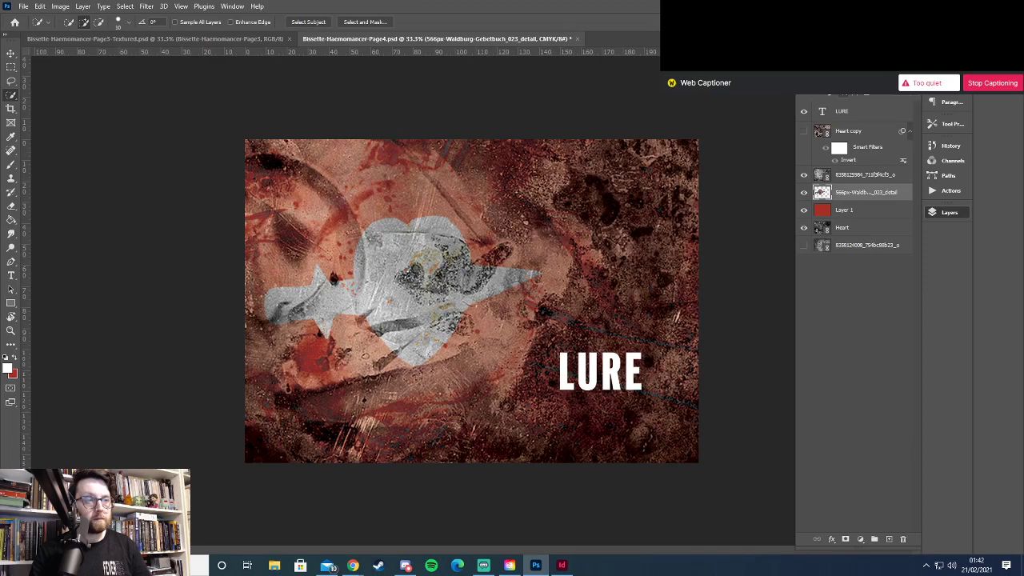
{"action": "key", "text": "Down"}
{"action": "key", "text": "Down"}
{"action": "key", "text": "Down"}
{"action": "key", "text": "Down"}
{"action": "key", "text": "Down"}
{"action": "key", "text": "Down"}
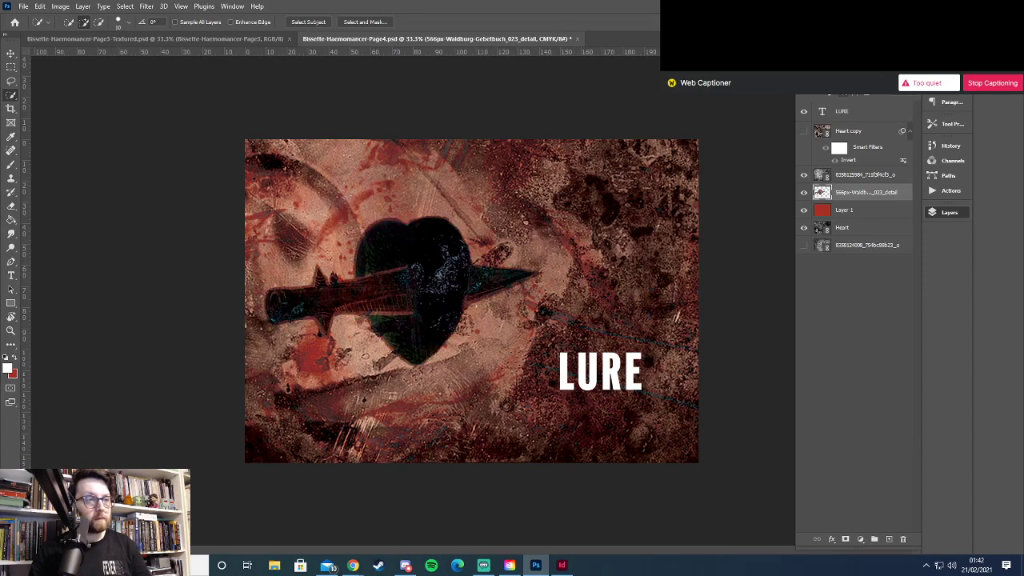
{"action": "key", "text": "Down"}
{"action": "key", "text": "Down"}
{"action": "key", "text": "Down"}
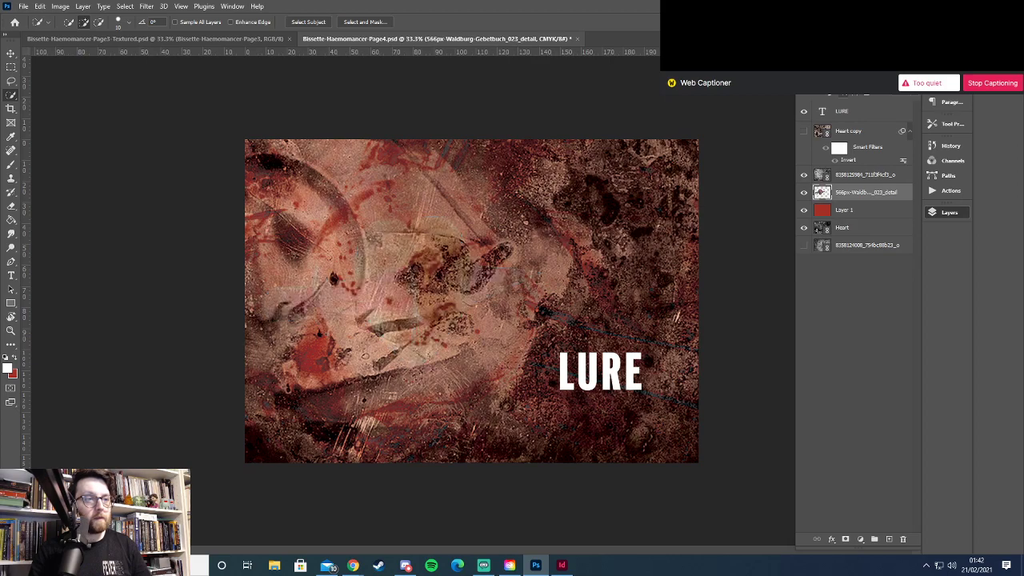
{"action": "key", "text": "Down"}
{"action": "key", "text": "Down"}
{"action": "key", "text": "Down"}
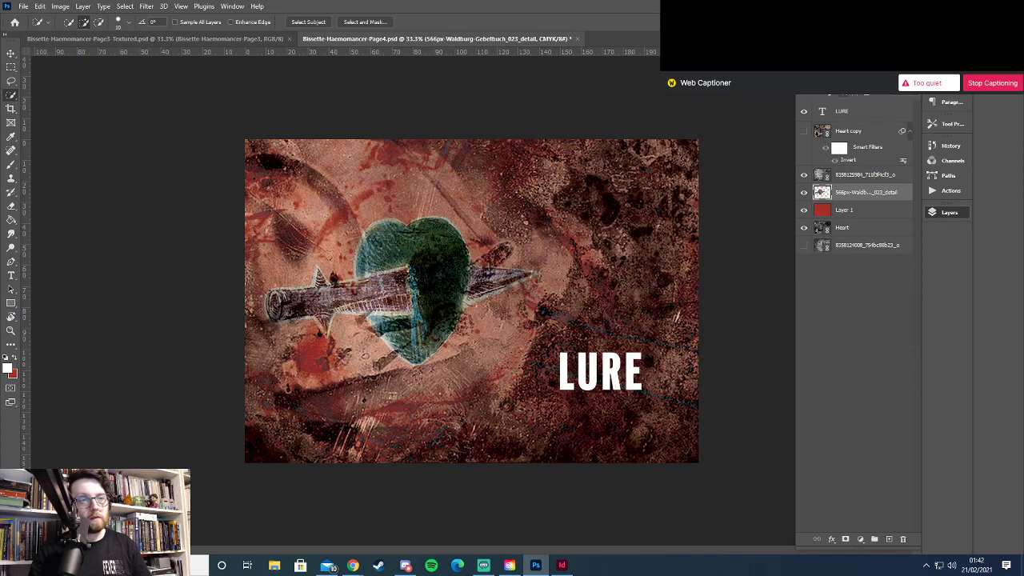
{"action": "key", "text": "Down"}
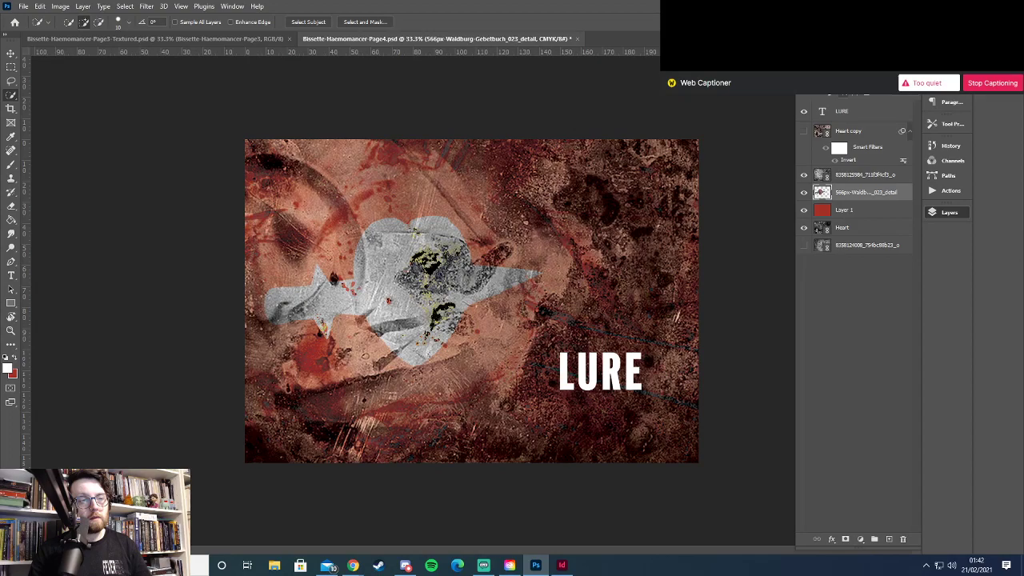
{"action": "key", "text": "Down"}
{"action": "key", "text": "Down"}
{"action": "key", "text": "Down"}
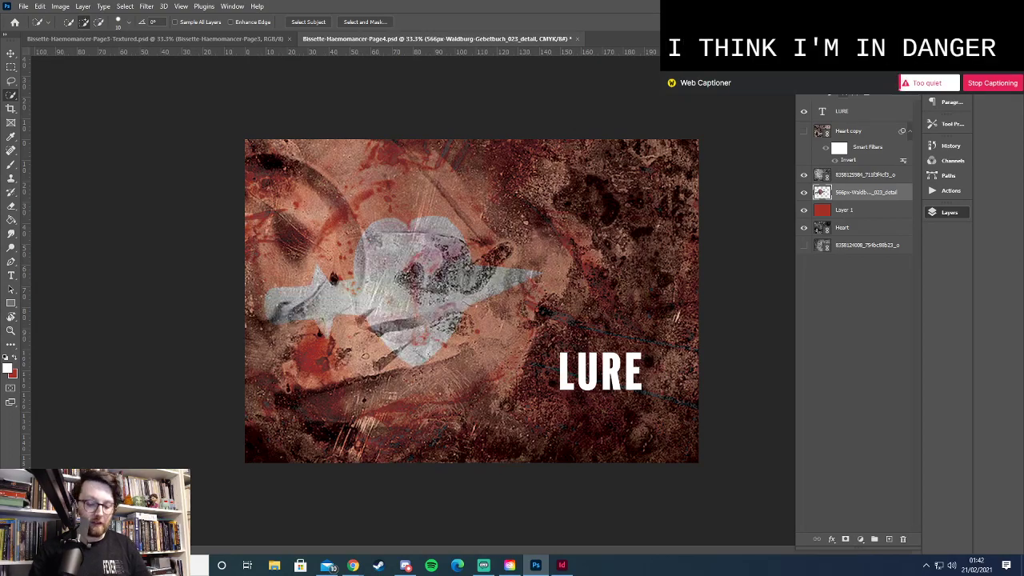
Delete the pierced heart layer from the Page 4 document
{"action": "key", "text": "Delete"}
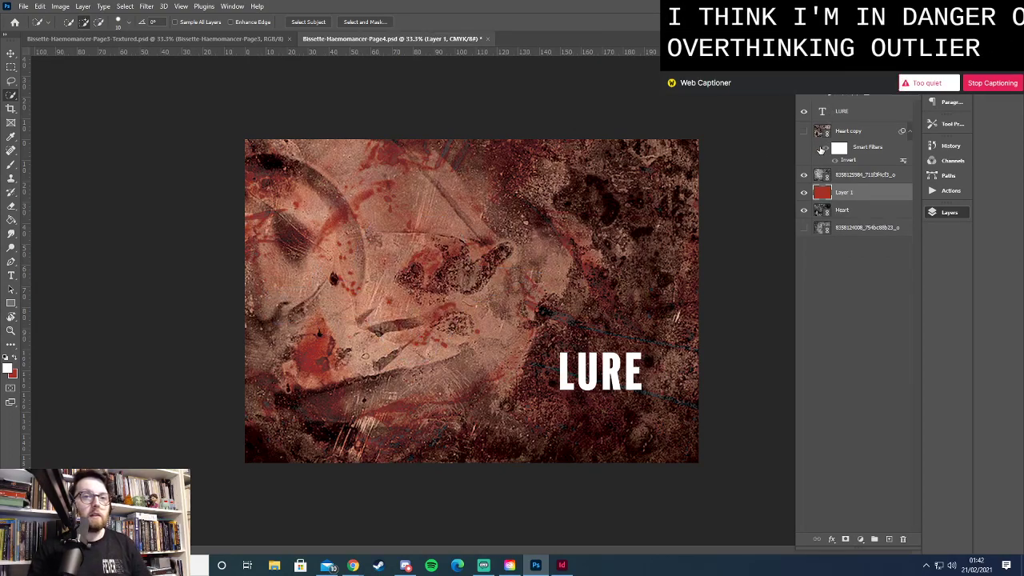
Replace the linked artwork in the Page3-Textured document with Bissette-Haemomancer-Page4.psd, and return to the Page 4 document
{"action": "left_click", "coordinate": [195, 41]}
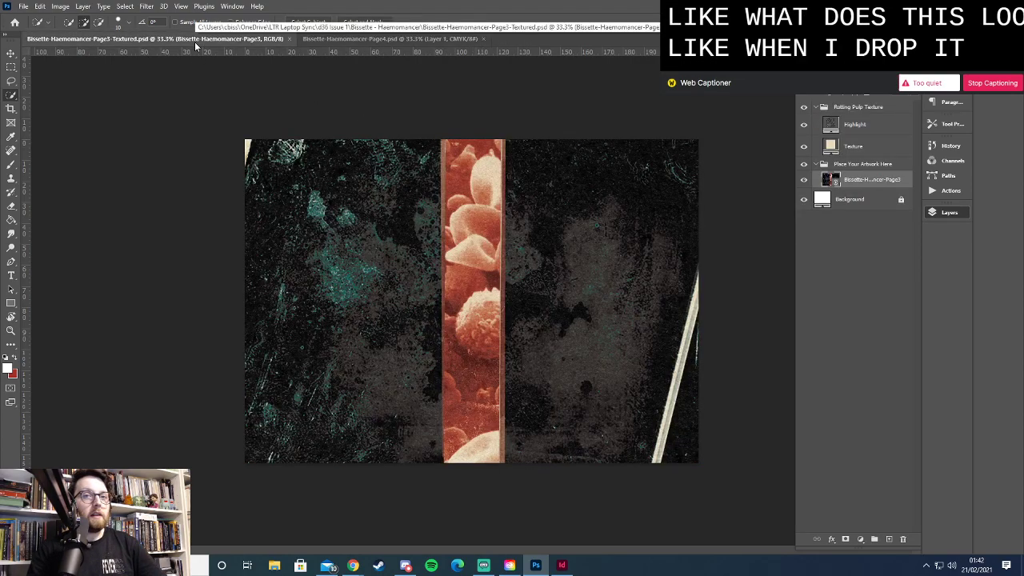
{"action": "right_click", "coordinate": [872, 184]}
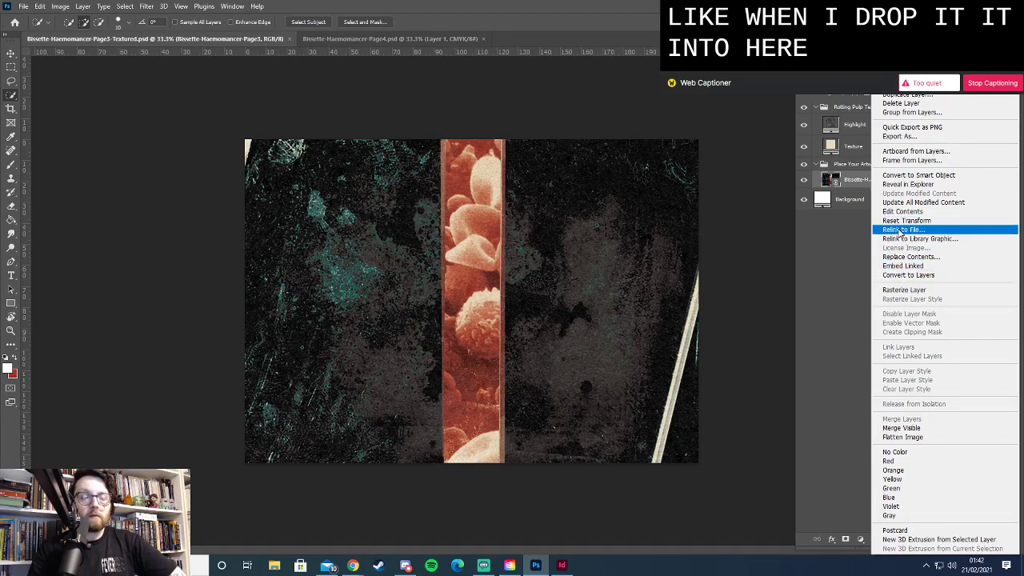
{"action": "left_click", "coordinate": [911, 256]}
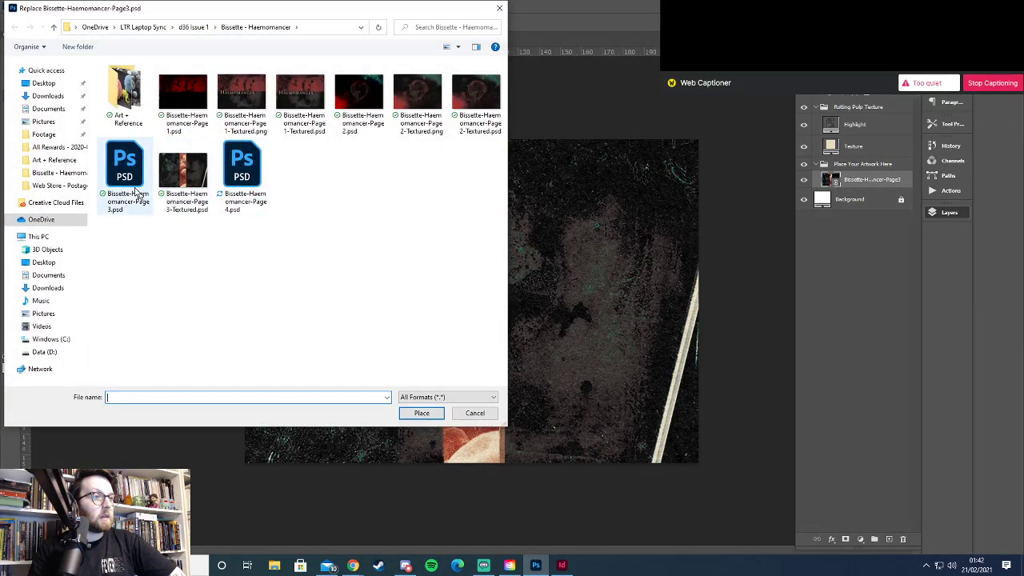
{"action": "double_click", "coordinate": [244, 181]}
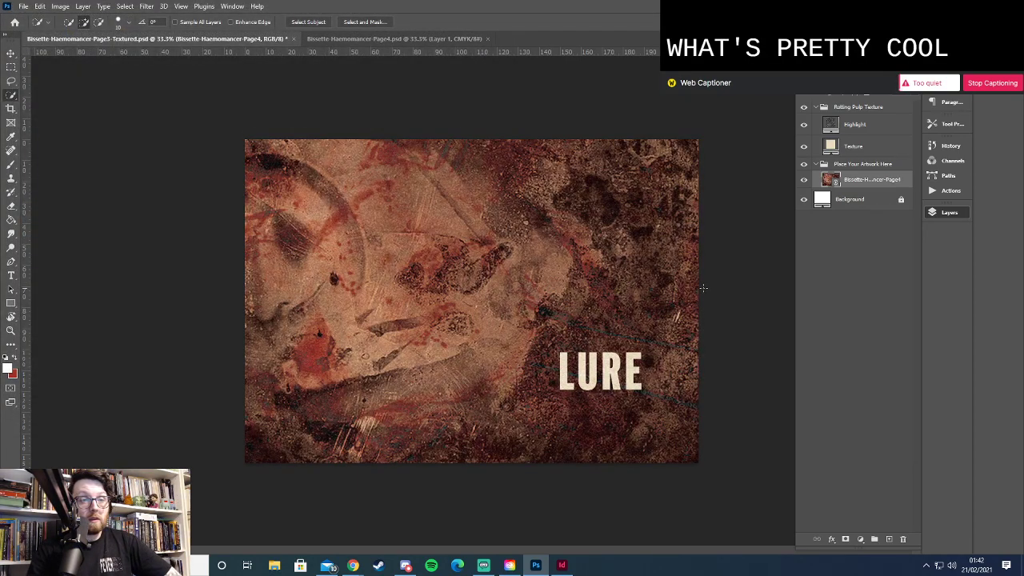
{"action": "left_click", "coordinate": [375, 38]}
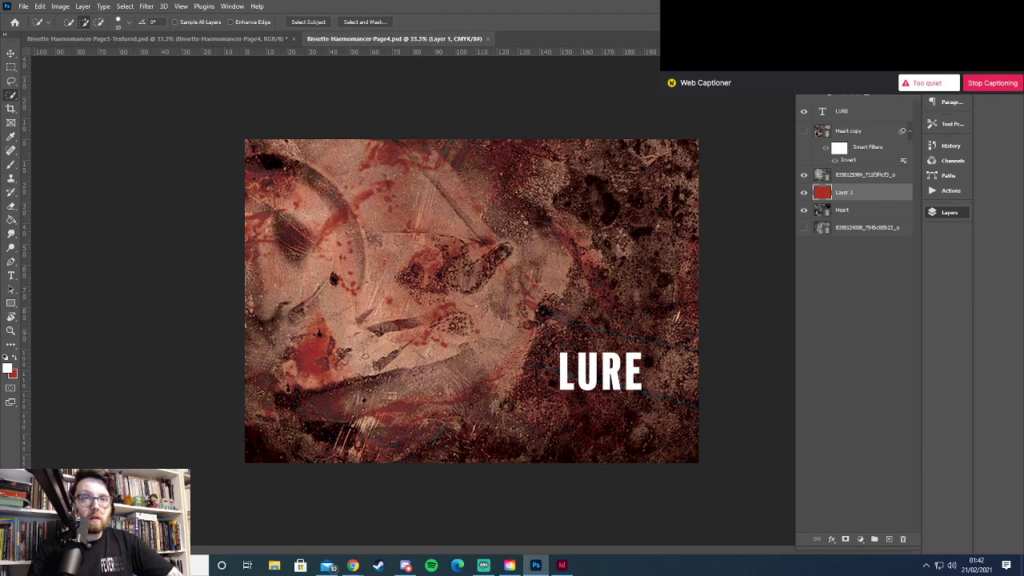
Try several blend modes on the LURE text layer and restore its solid white look
{"action": "left_click", "coordinate": [857, 111]}
{"action": "left_click", "coordinate": [838, 96]}
{"action": "left_click", "coordinate": [838, 95]}
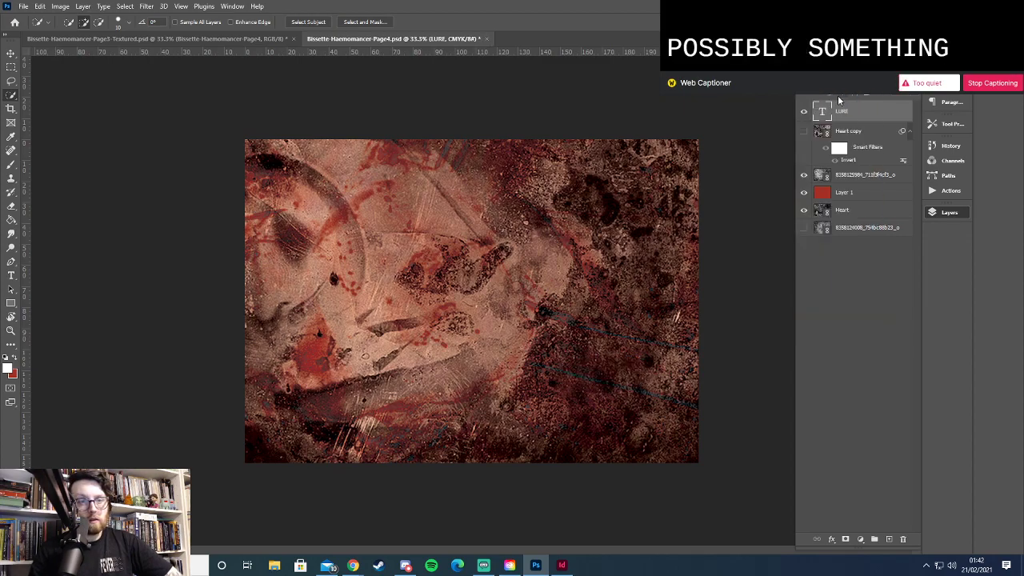
{"action": "scroll", "coordinate": [837, 95], "scroll_direction": "down", "scroll_amount": 1}
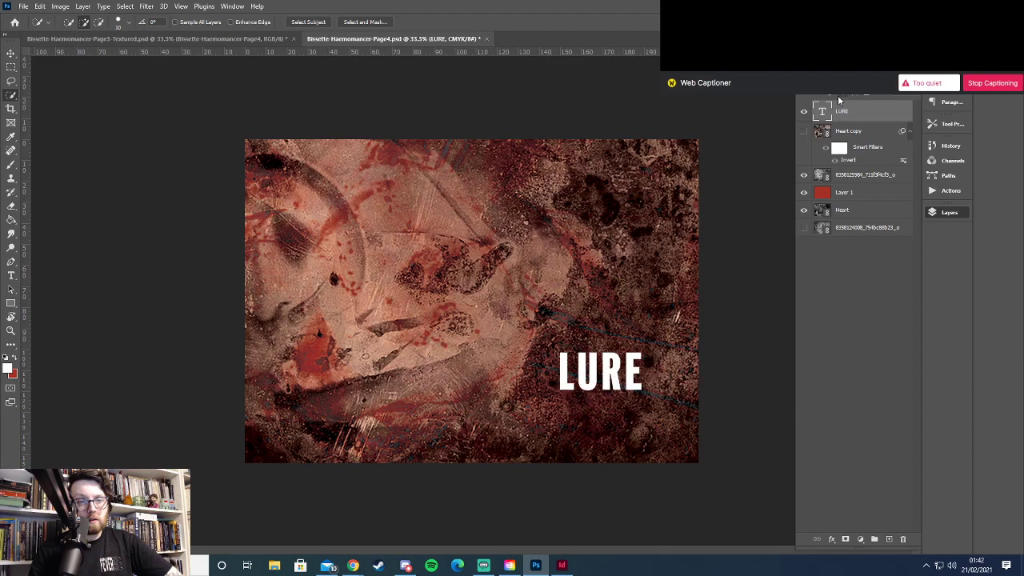
{"action": "scroll", "coordinate": [839, 99], "scroll_direction": "down", "scroll_amount": 1}
{"action": "scroll", "coordinate": [839, 99], "scroll_direction": "down", "scroll_amount": 1}
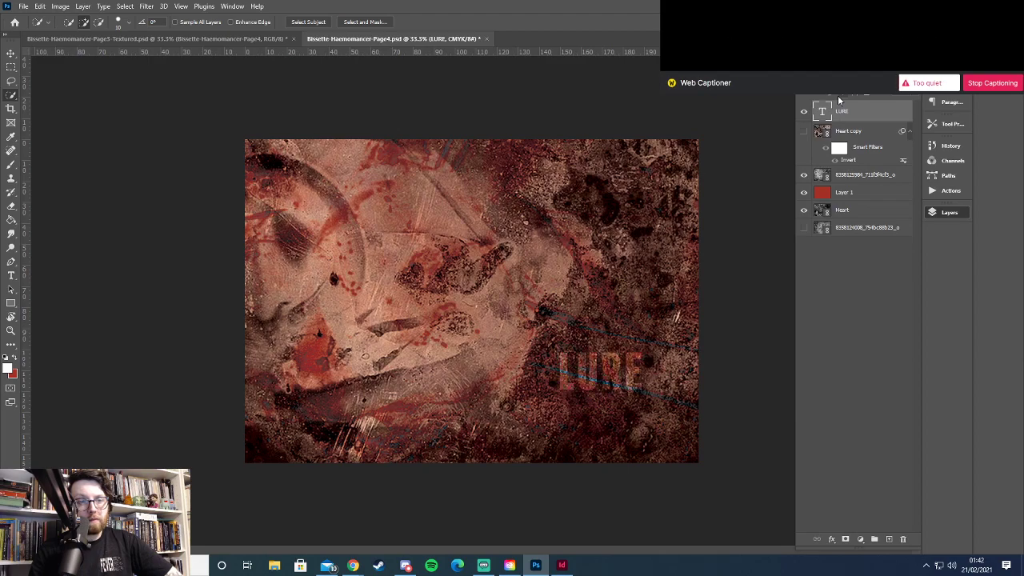
{"action": "scroll", "coordinate": [839, 98], "scroll_direction": "up", "scroll_amount": 1}
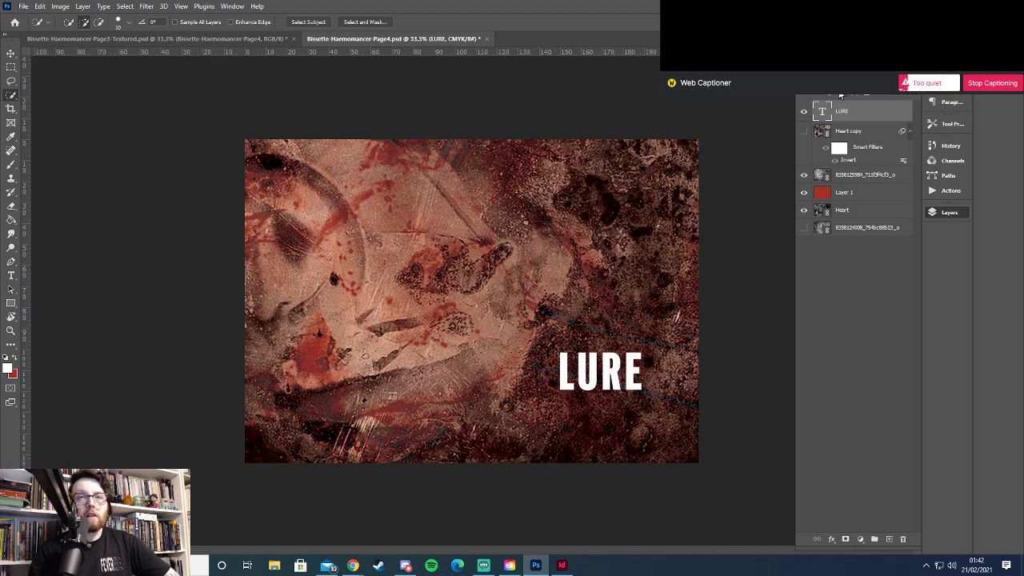
{"action": "left_click", "coordinate": [839, 99]}
{"action": "left_click", "coordinate": [838, 100]}
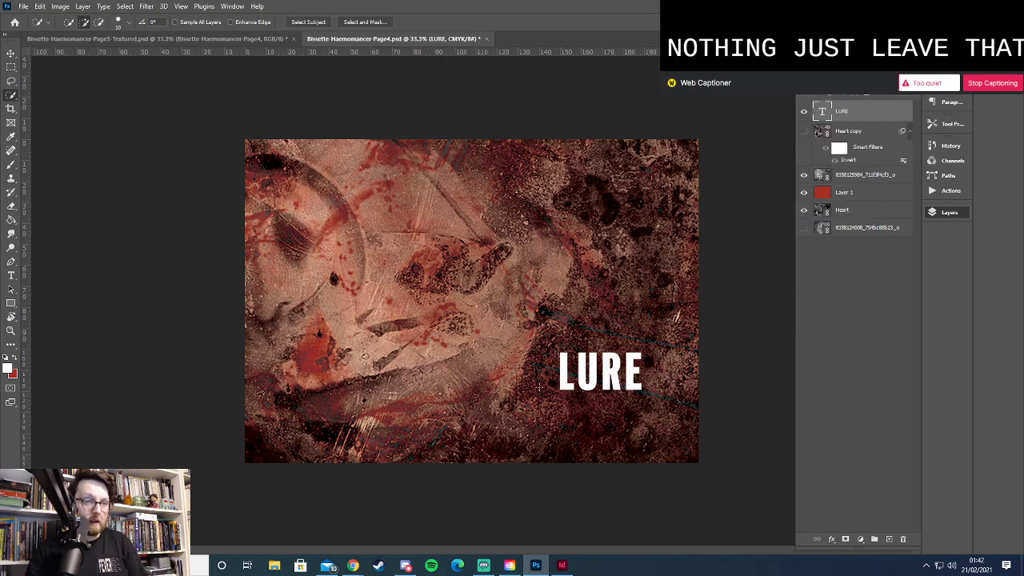
Scale up the LURE heading slightly, extending it toward the page's left side
{"action": "key", "text": "ctrl+t"}
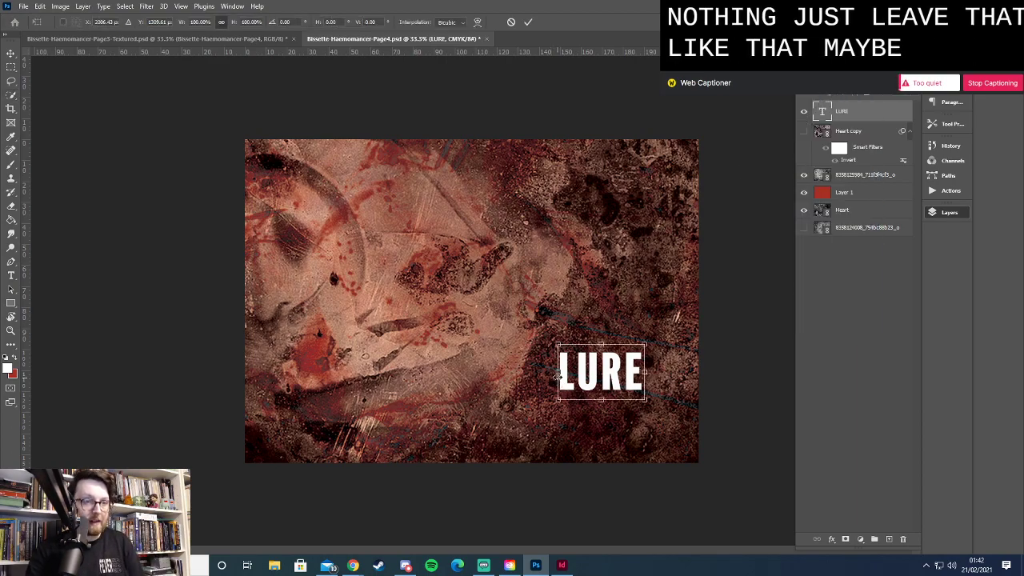
{"action": "left_click_drag", "start_coordinate": [557, 371], "coordinate": [535, 372]}
{"action": "key", "text": "Return"}
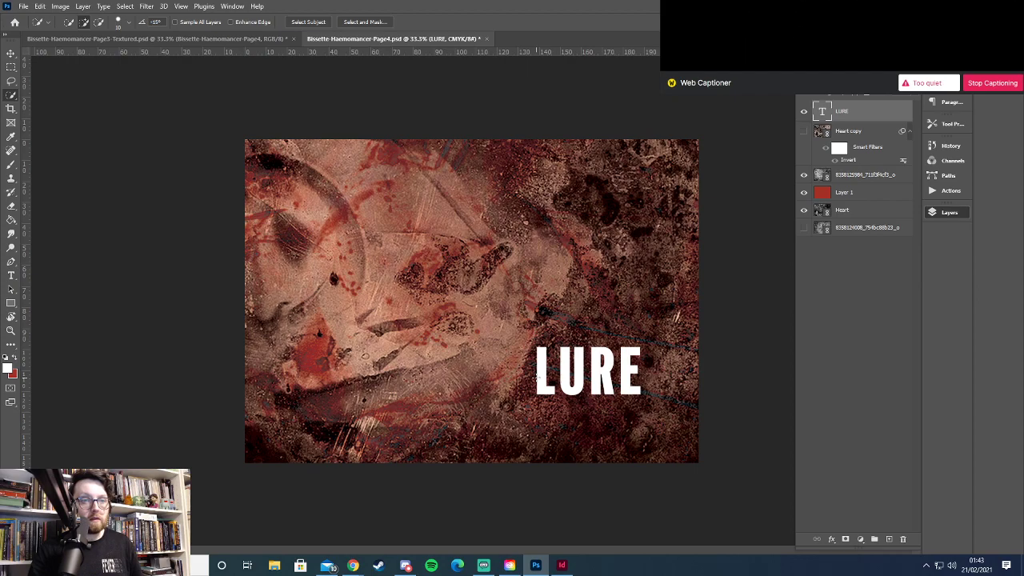
Shift the LURE heading slightly to the right and save the Page 4 document
{"action": "key", "text": "v"}
{"action": "left_click_drag", "start_coordinate": [536, 380], "coordinate": [541, 384]}
{"action": "key", "text": "shift+Right"}
{"action": "key", "text": "shift+Right"}
{"action": "key", "text": "shift+Right"}
{"action": "key", "text": "ctrl+s"}
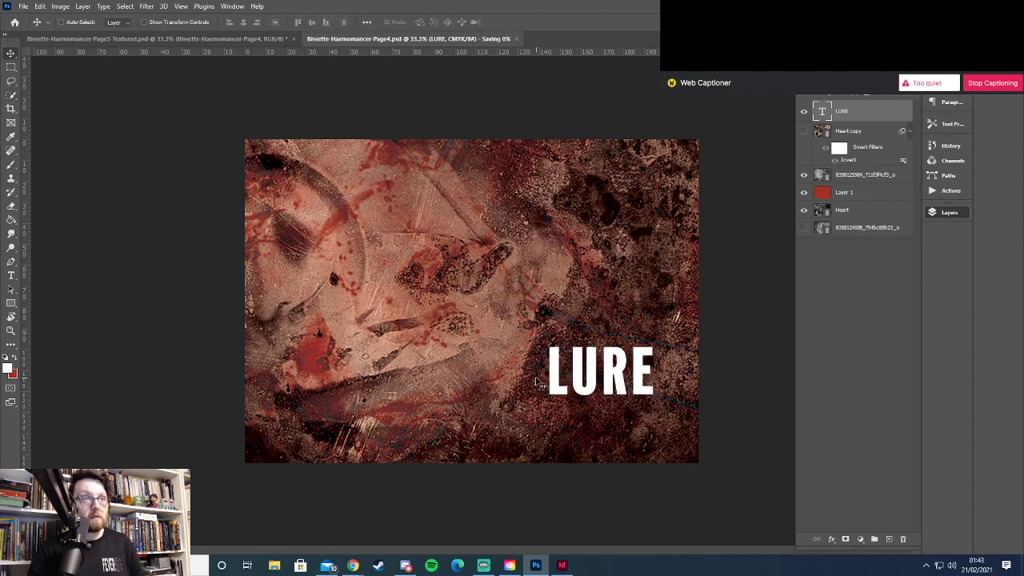
Export the textured LURE document as a PNG named Bissette-Haemomancer-Page4-Textured.png
{"action": "left_click", "coordinate": [260, 42]}
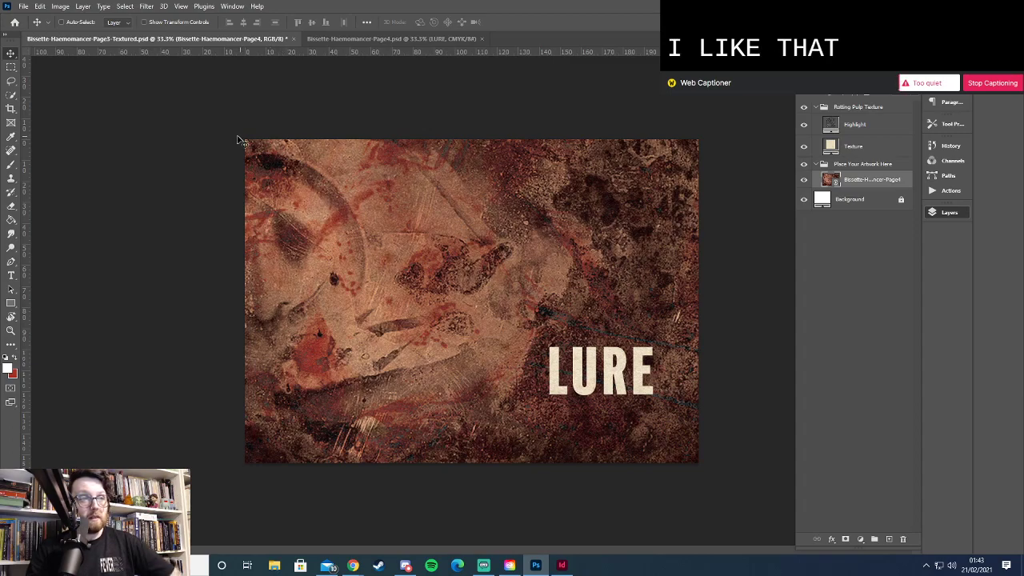
{"action": "left_click", "coordinate": [23, 7]}
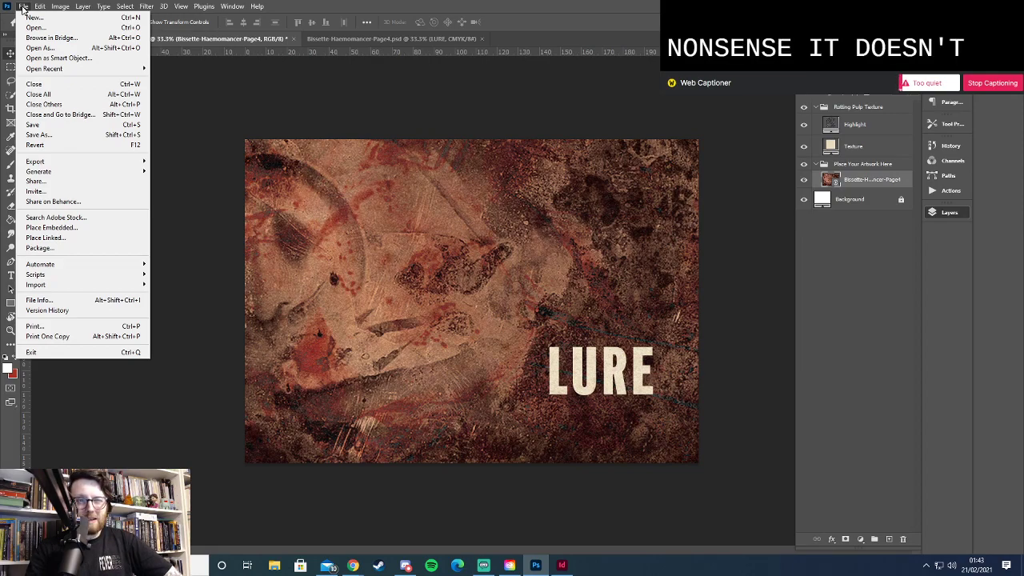
{"action": "mouse_move", "coordinate": [74, 160]}
{"action": "left_click", "coordinate": [180, 171]}
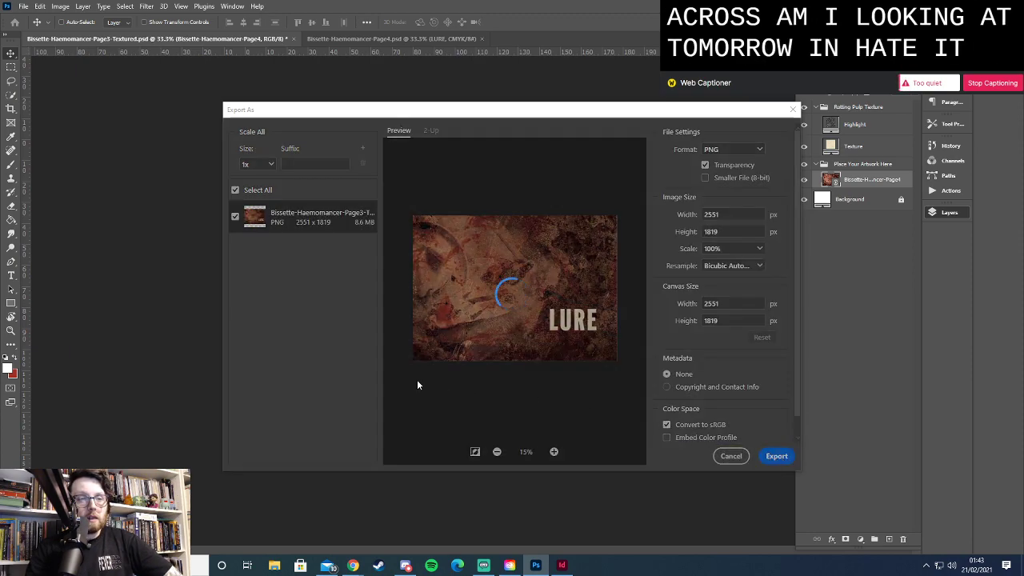
{"action": "key", "text": "Return"}
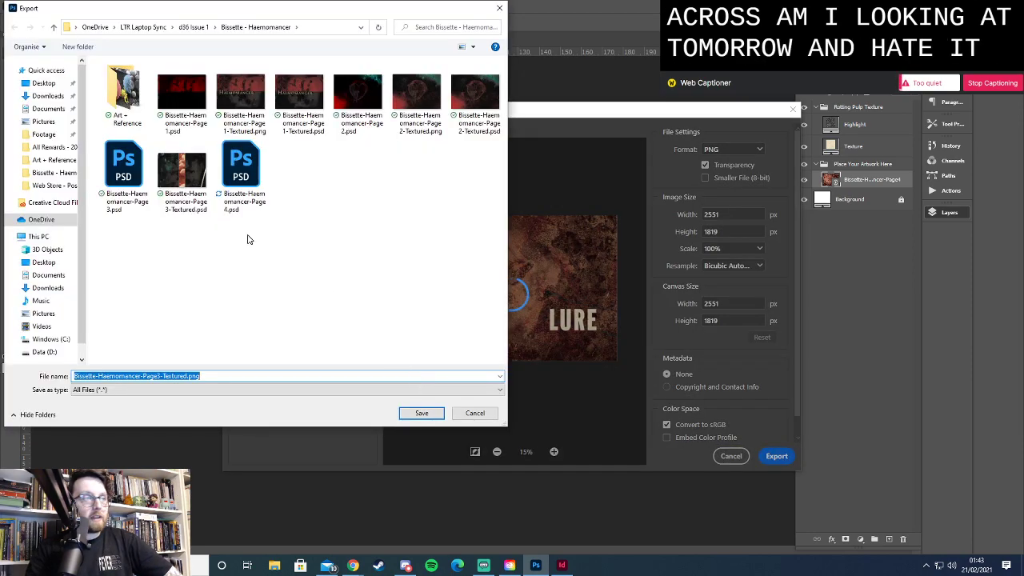
{"action": "left_click", "coordinate": [161, 376]}
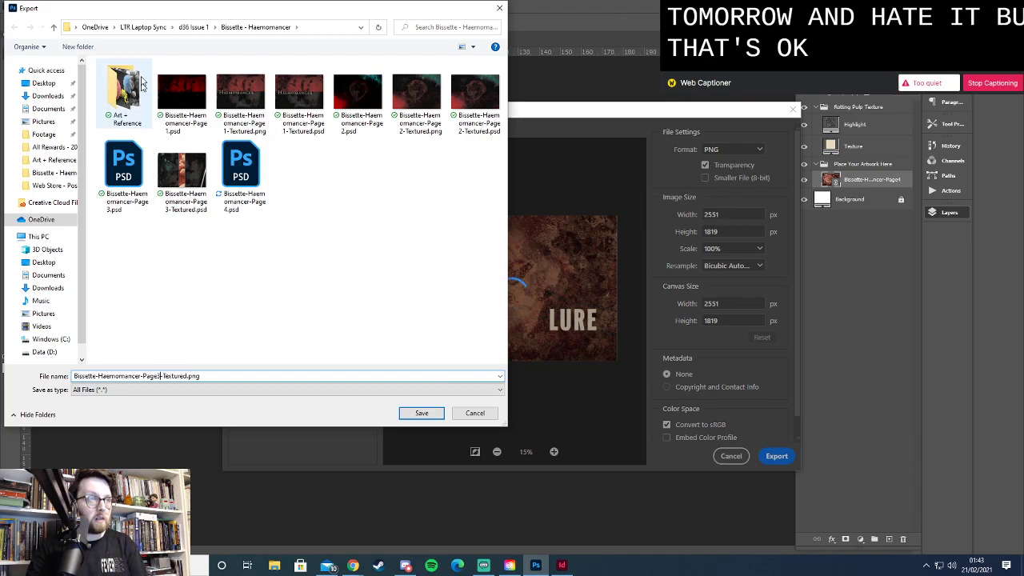
{"action": "mouse_move", "coordinate": [436, 0]}
{"action": "left_mouse_down"}
{"action": "mouse_move", "coordinate": [435, 152]}
{"action": "mouse_move", "coordinate": [435, 2]}
{"action": "left_mouse_up"}
{"action": "key", "text": "BackSpace"}
{"action": "type", "text": "4"}
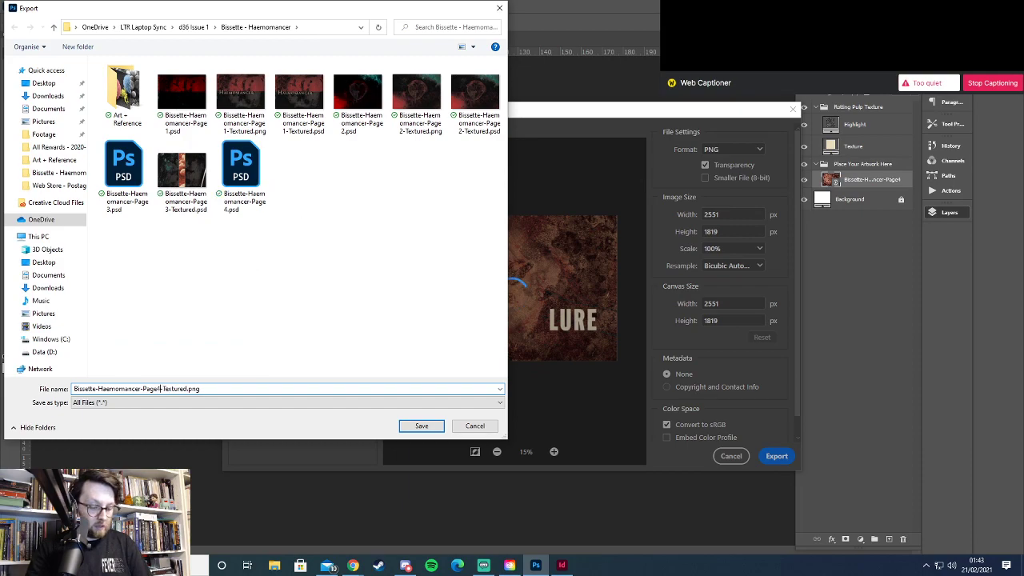
{"action": "key", "text": "Return"}
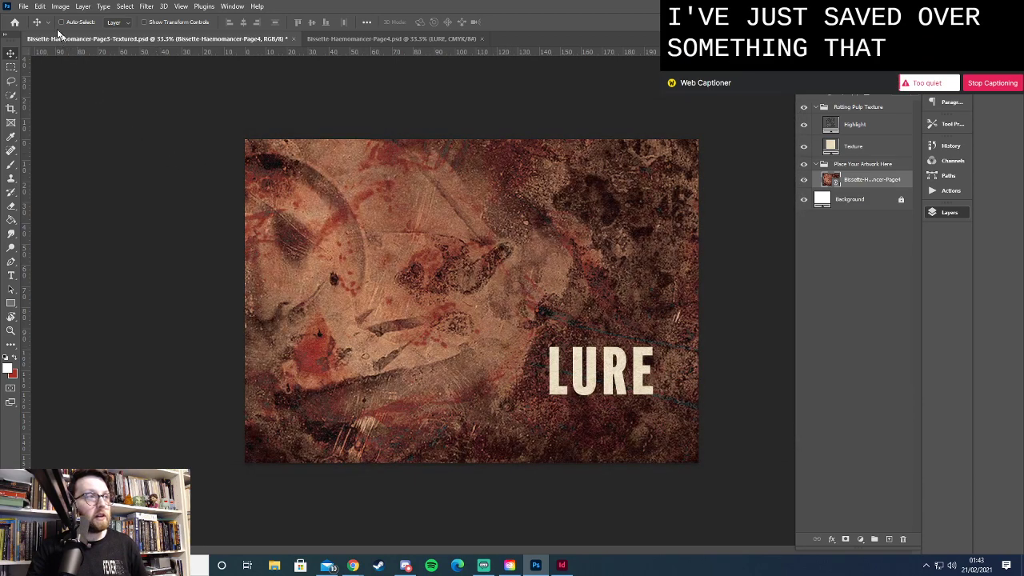
Save the textured document on the computer as Bissette-Haemomancer-Page4-Textured.psd with Maximize Compatibility on
{"action": "left_click", "coordinate": [24, 6]}
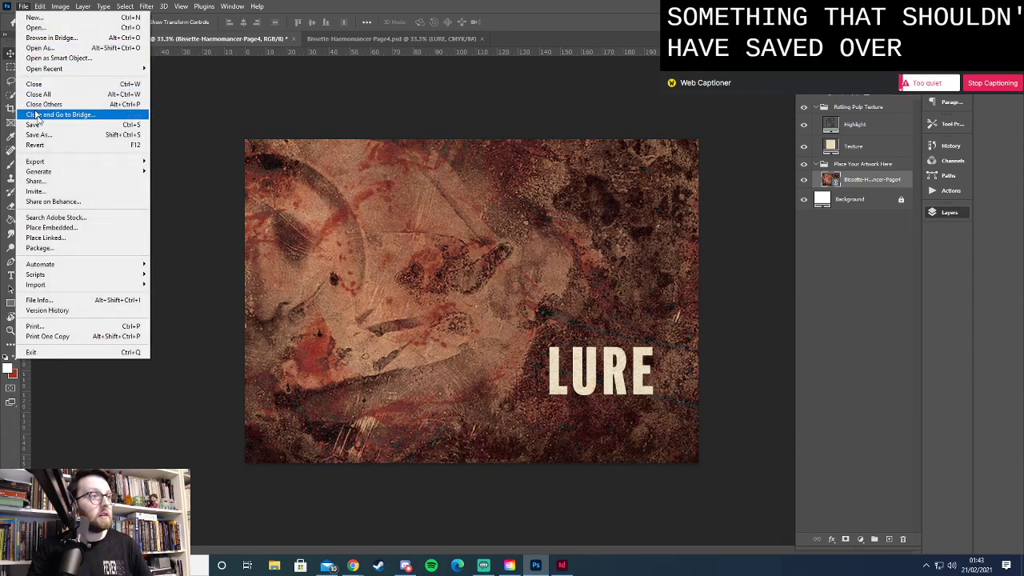
{"action": "left_click", "coordinate": [36, 134]}
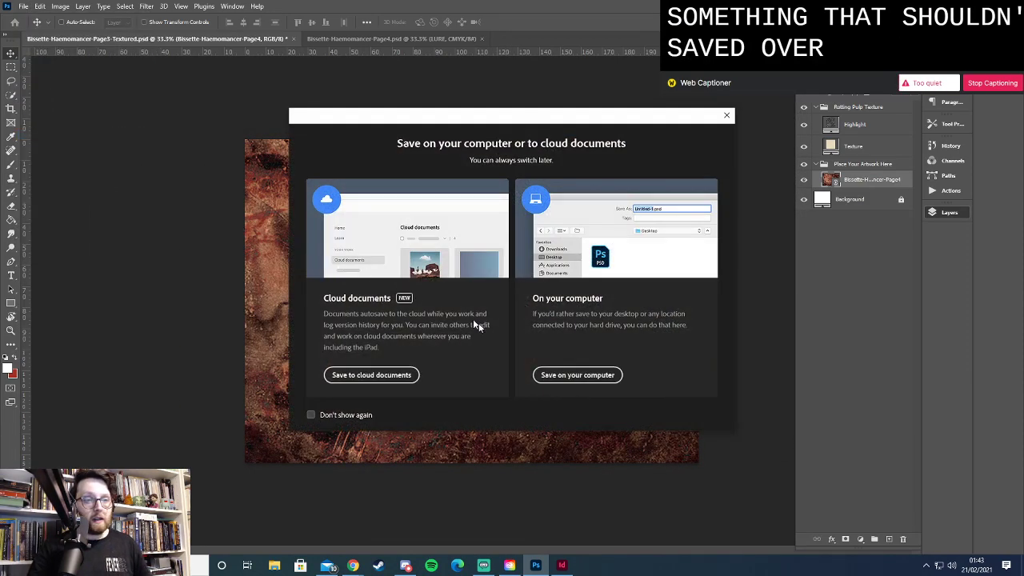
{"action": "left_click", "coordinate": [559, 374]}
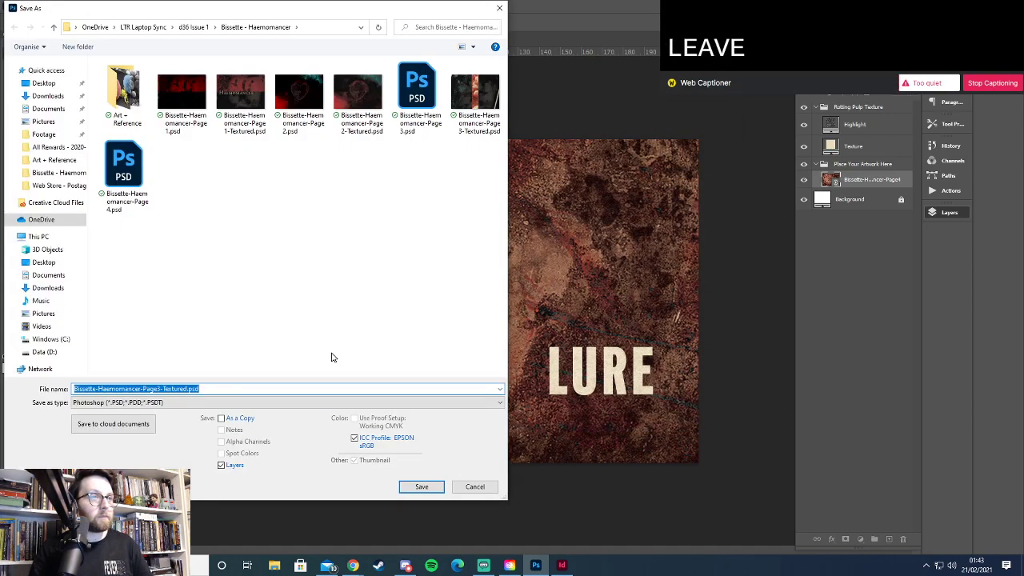
{"action": "key", "text": "End"}
{"action": "key", "text": "Left"}
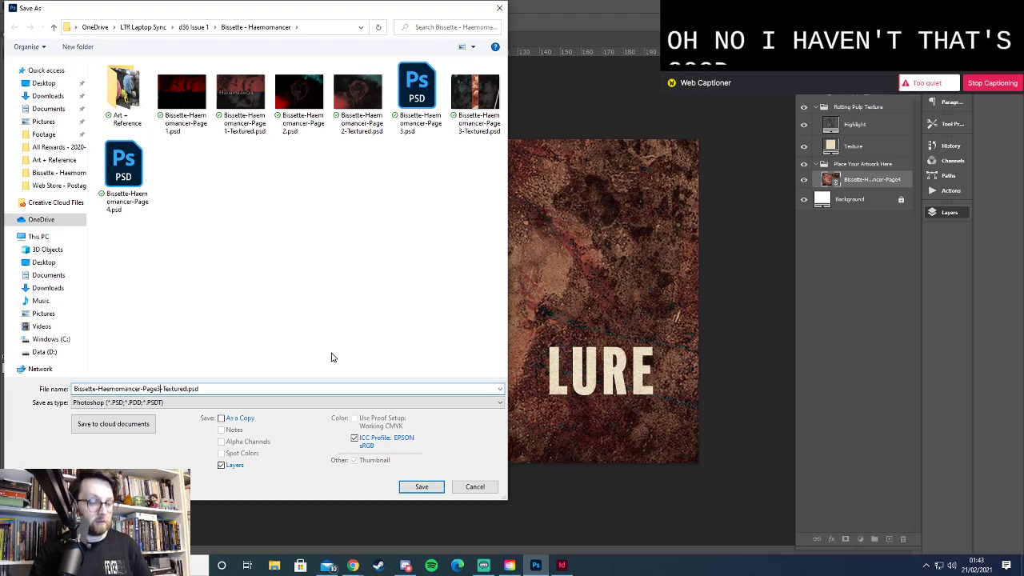
{"action": "key", "text": "Left"}
{"action": "key", "text": "Left"}
{"action": "key", "text": "Left"}
{"action": "key", "text": "Left"}
{"action": "key", "text": "BackSpace"}
{"action": "type", "text": "4"}
{"action": "key", "text": "Return"}
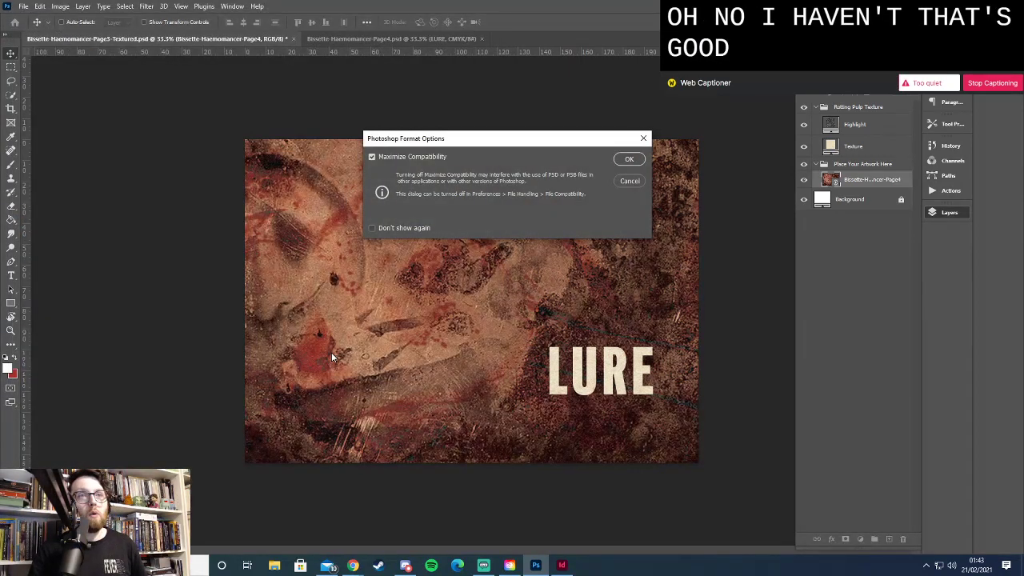
{"action": "left_click", "coordinate": [631, 159]}
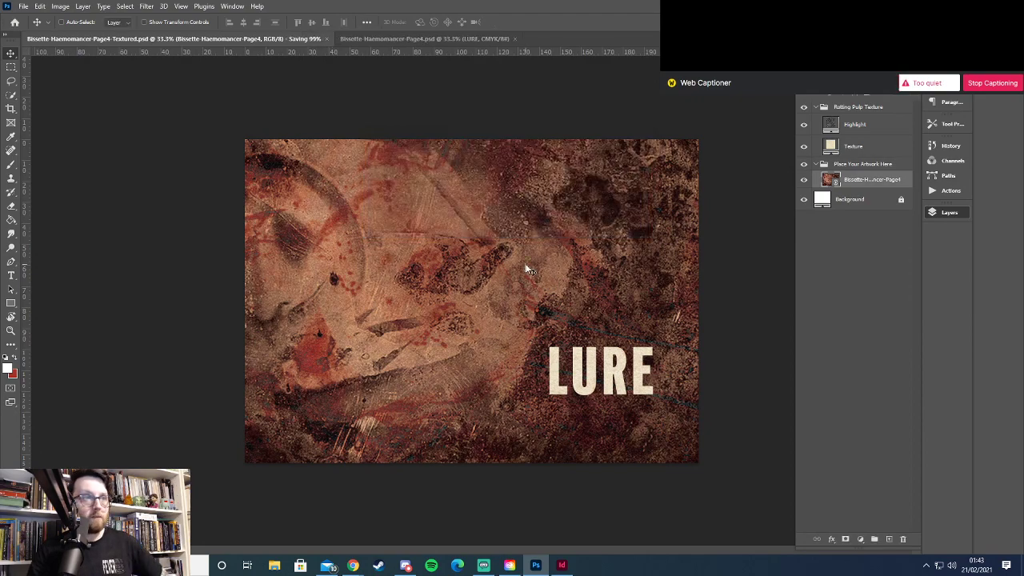
Switch to the InDesign layout and draw a 213.5 × 154 mm image frame covering the left page of the empty red spread
{"action": "left_click", "coordinate": [562, 565]}
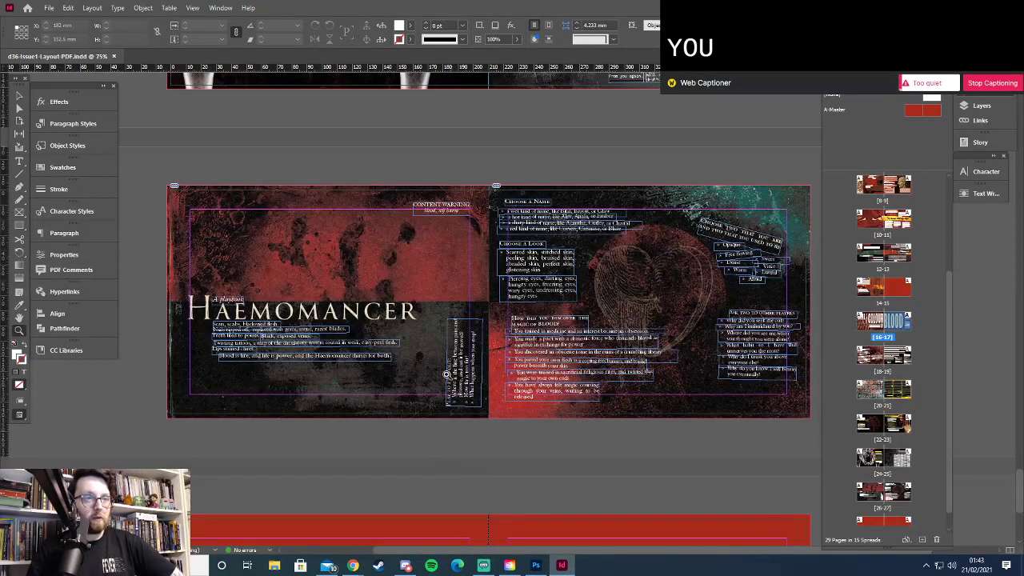
{"action": "scroll", "coordinate": [452, 372], "scroll_direction": "down", "scroll_amount": 5}
{"action": "left_click", "coordinate": [19, 212]}
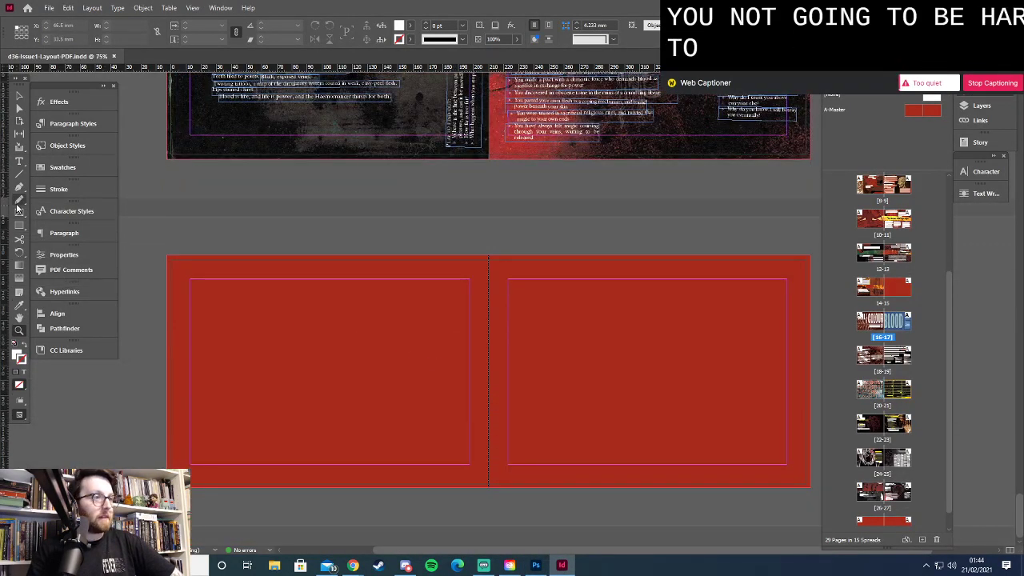
{"action": "left_click_drag", "start_coordinate": [167, 255], "coordinate": [489, 489]}
{"action": "left_click", "coordinate": [22, 96]}
{"action": "left_click", "coordinate": [328, 256]}
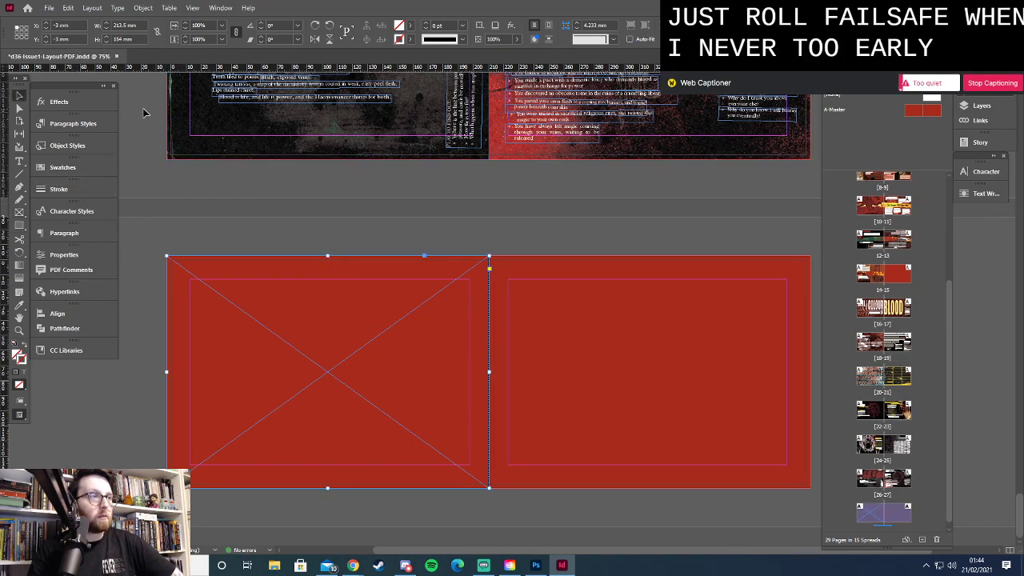
Place the exported textured Page 4 image in the new frame and fit the content to the frame
{"action": "left_click", "coordinate": [49, 7]}
{"action": "left_click", "coordinate": [106, 158]}
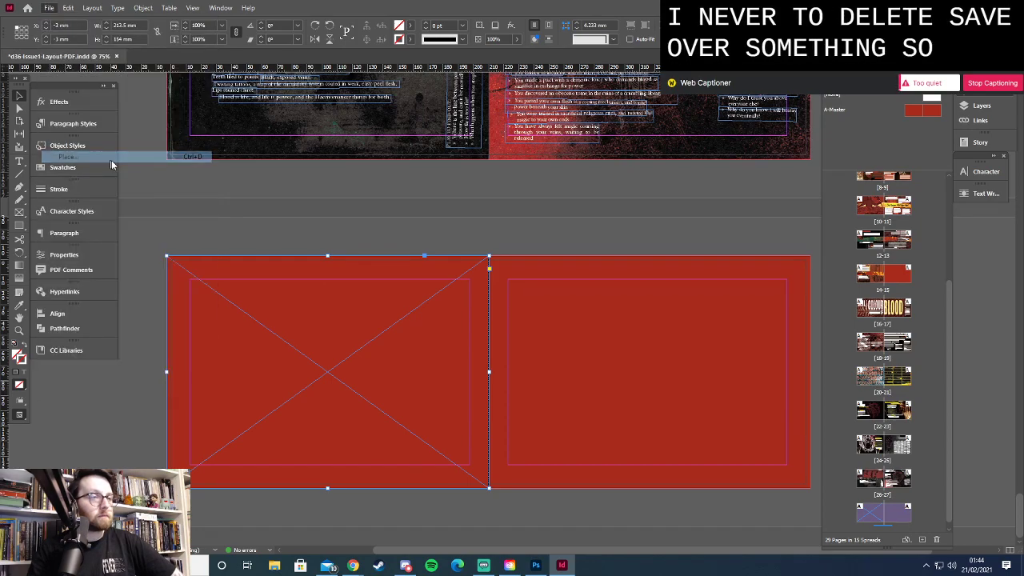
{"action": "double_click", "coordinate": [640, 320]}
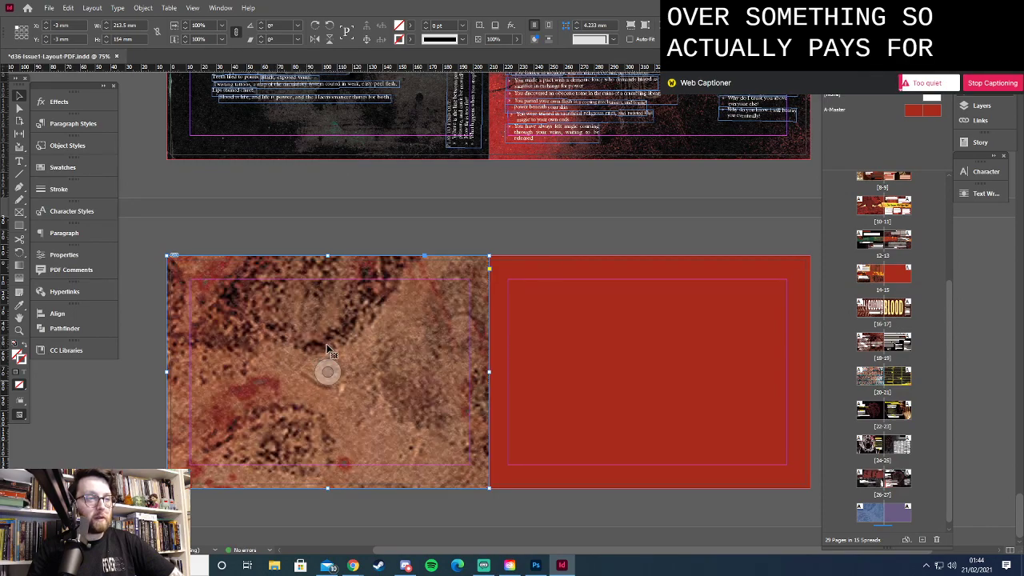
{"action": "right_click", "coordinate": [325, 350]}
{"action": "mouse_move", "coordinate": [421, 166]}
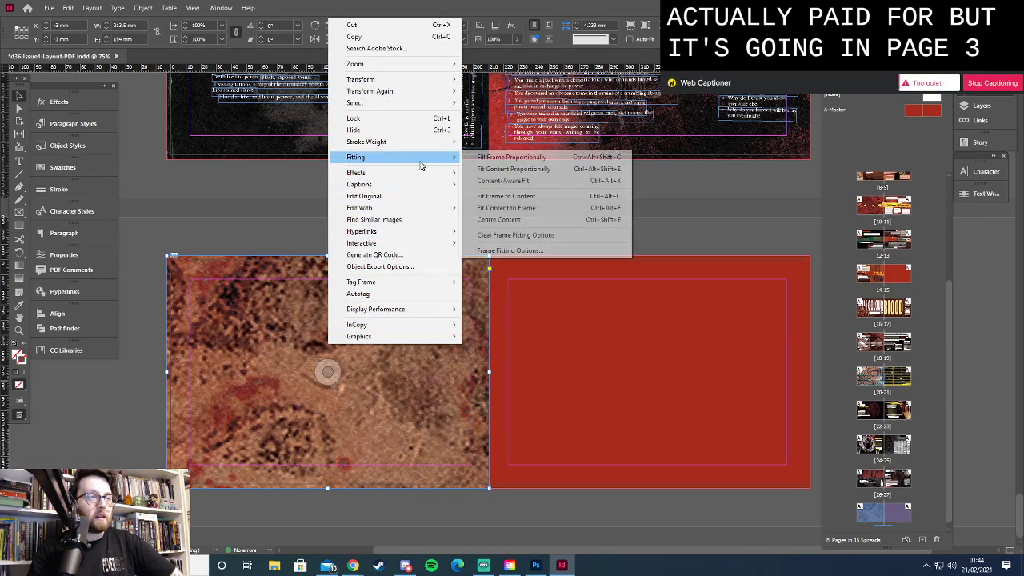
{"action": "left_click", "coordinate": [529, 207]}
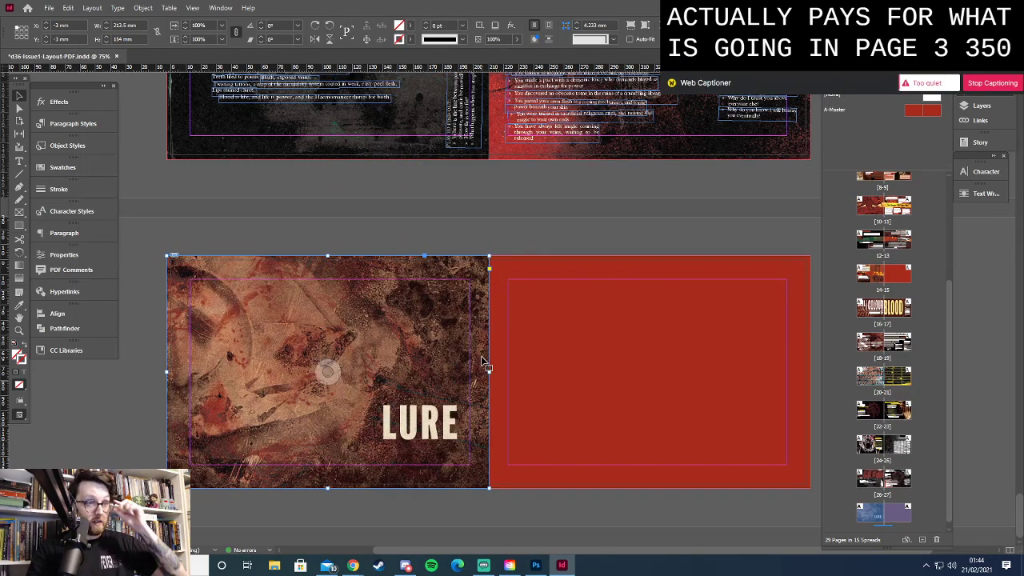
Switch to the Haemomancer Google Doc and copy the sentence beneath the Lure heading
{"action": "key", "text": "alt+Tab"}
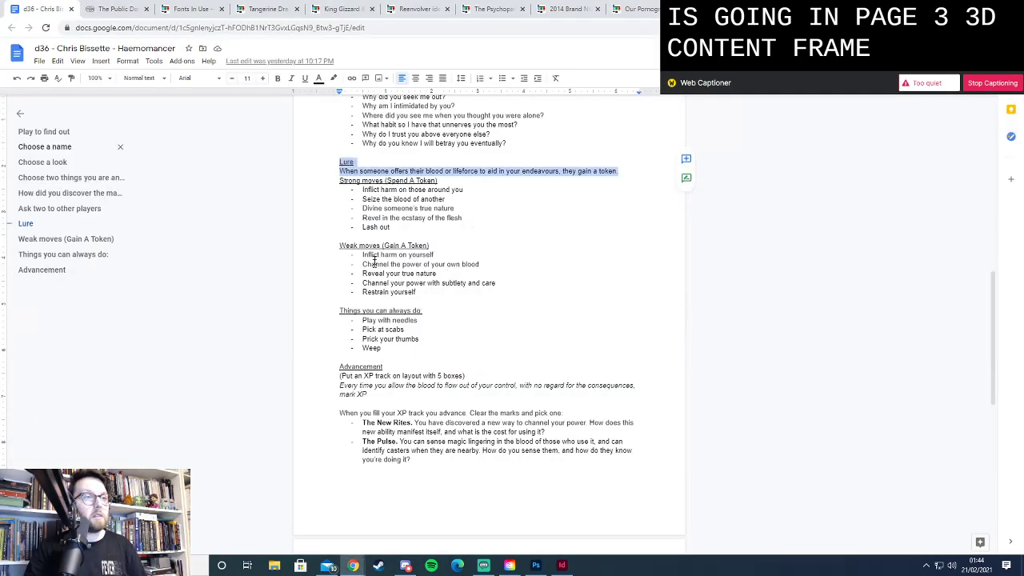
{"action": "left_click_drag", "start_coordinate": [340, 171], "coordinate": [620, 171]}
{"action": "key", "text": "ctrl+c"}
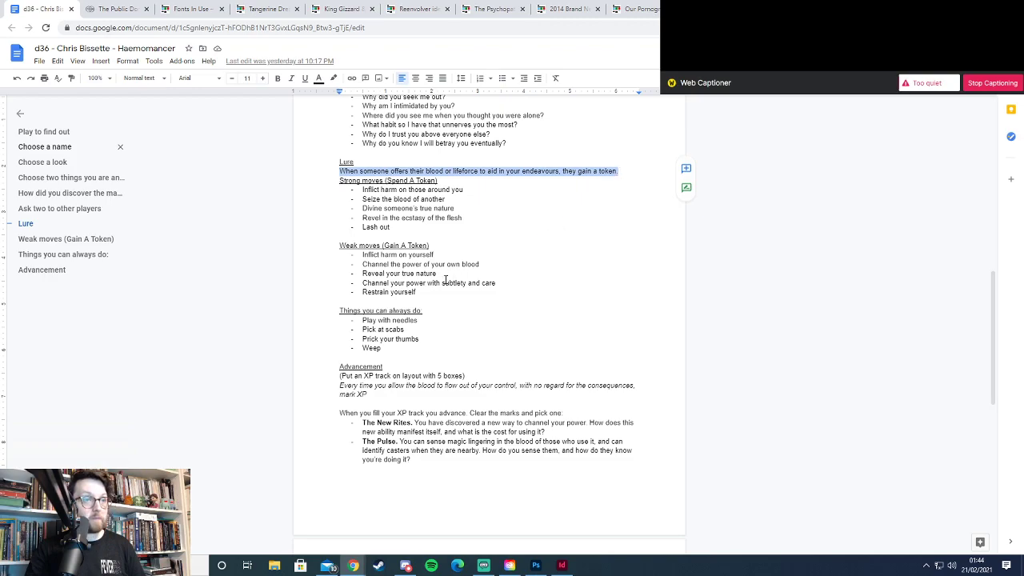
Back in InDesign, draw a text frame about 48.75 × 22.5 mm directly beneath the LURE heading and paste the copied sentence
{"action": "key", "text": "alt+Tab"}
{"action": "key", "text": "z"}
{"action": "left_click", "coordinate": [408, 451]}
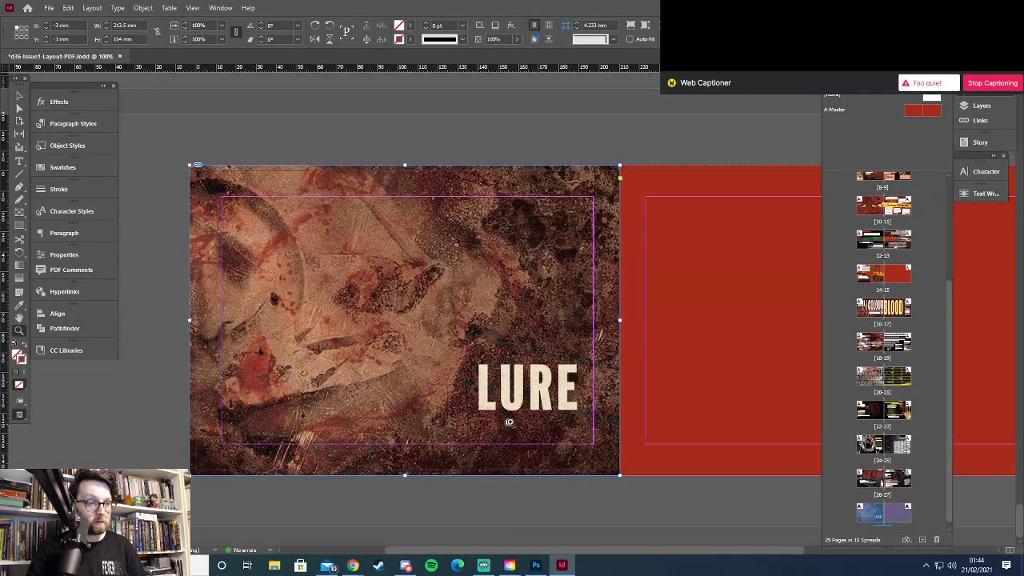
{"action": "left_click", "coordinate": [505, 424]}
{"action": "key", "text": "t"}
{"action": "left_click_drag", "start_coordinate": [469, 382], "coordinate": [590, 440]}
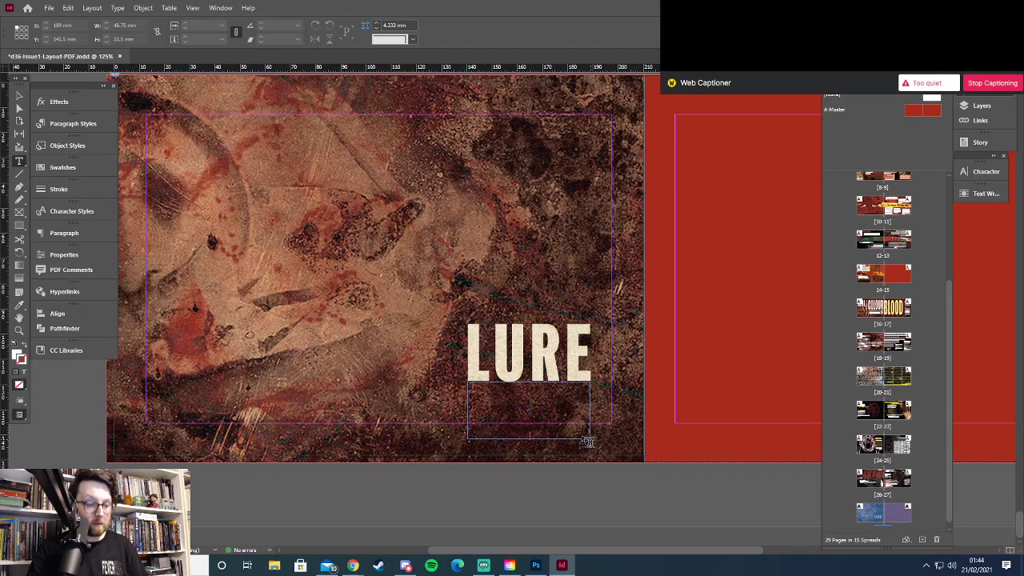
{"action": "key", "text": "ctrl+v"}
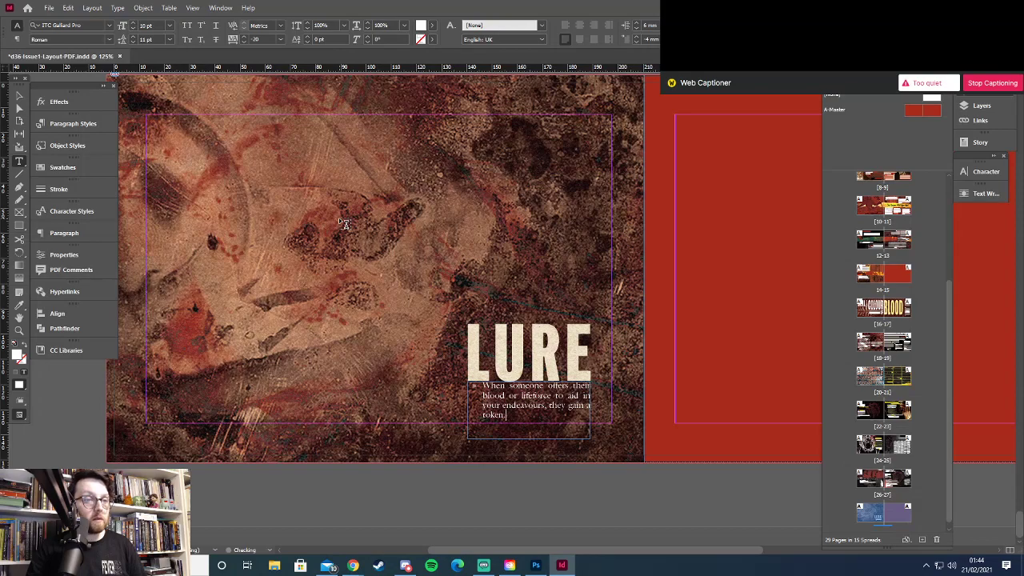
Apply the [Basic Paragraph] style to all the text in the Lure text frame
{"action": "key", "text": "ctrl+a"}
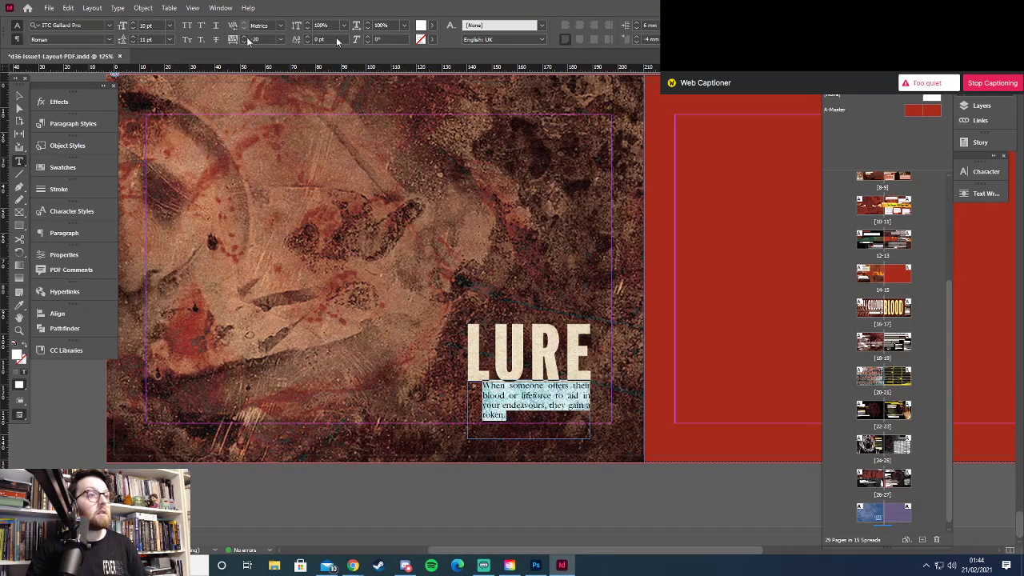
{"action": "key", "text": "ctrl+alt+7"}
{"action": "left_click", "coordinate": [637, 25]}
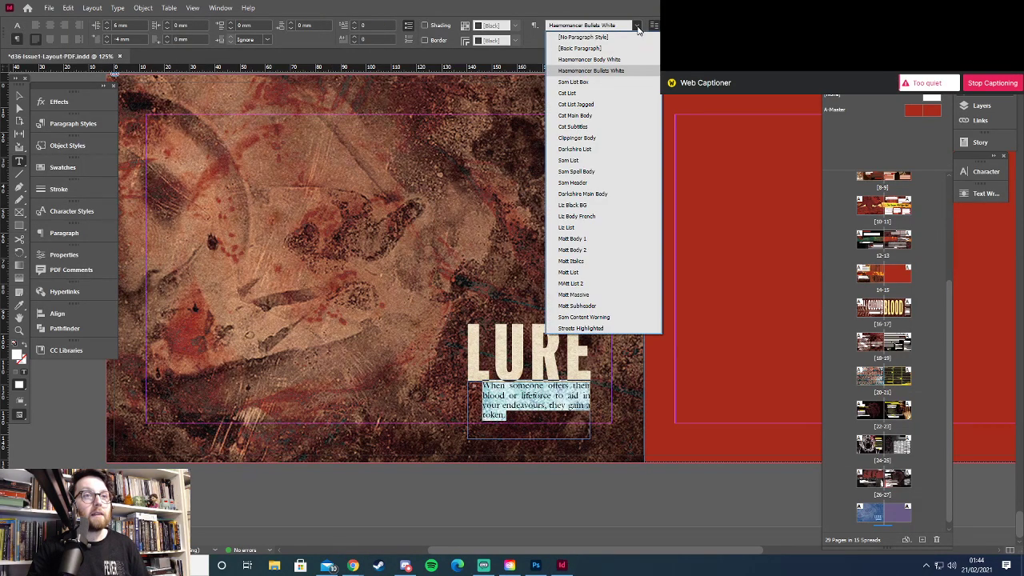
{"action": "left_click", "coordinate": [598, 48]}
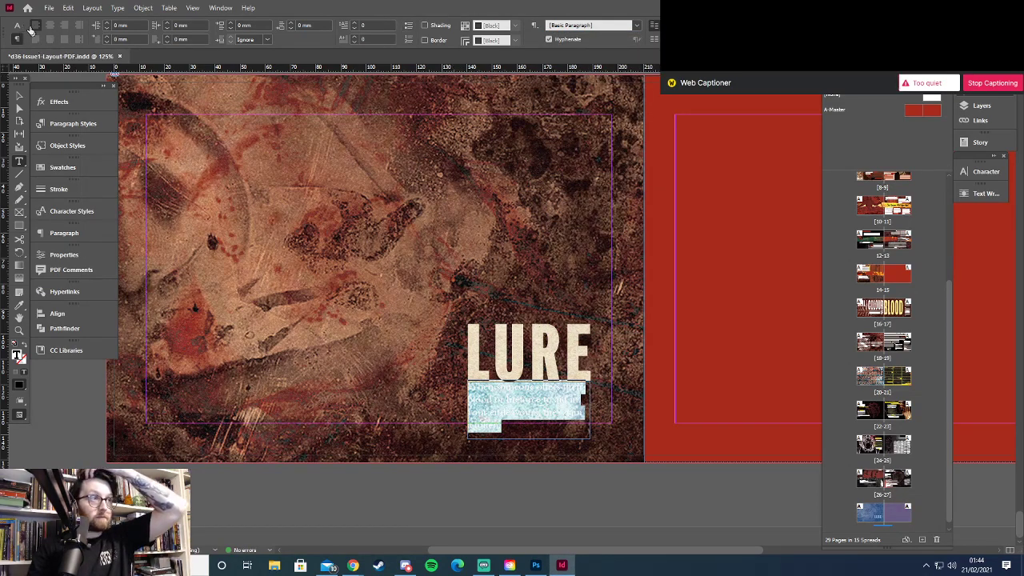
Create a new paragraph style named Lure and apply it to the selected sentence
{"action": "left_click", "coordinate": [539, 25]}
{"action": "left_click", "coordinate": [590, 25]}
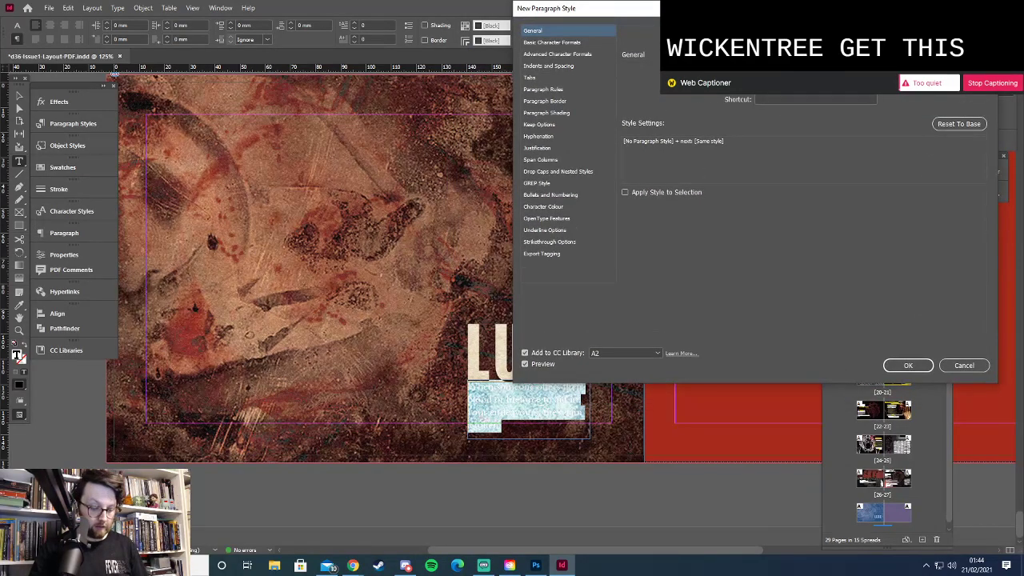
{"action": "key", "text": "Return"}
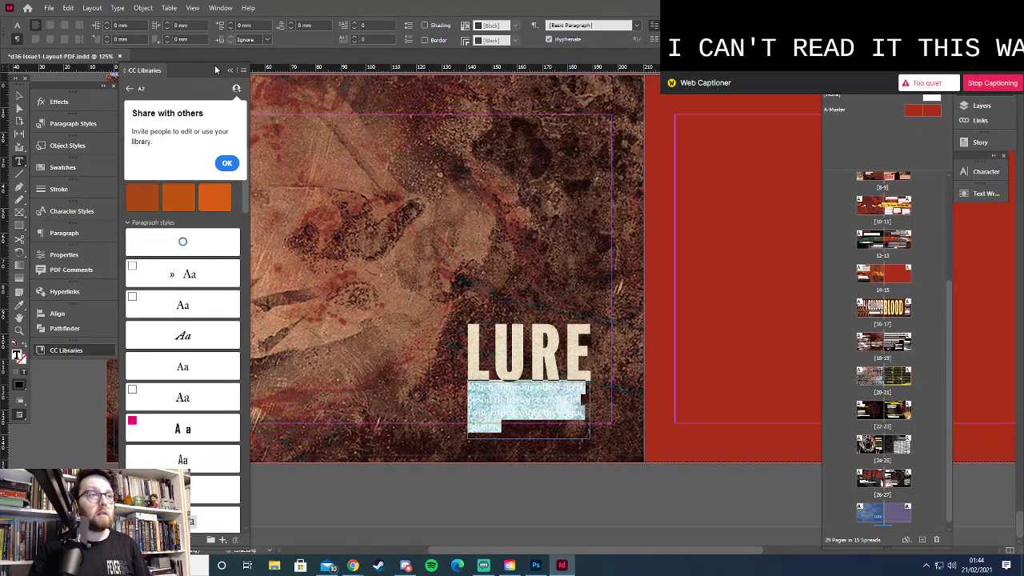
{"action": "left_click", "coordinate": [230, 70]}
{"action": "left_click", "coordinate": [613, 27]}
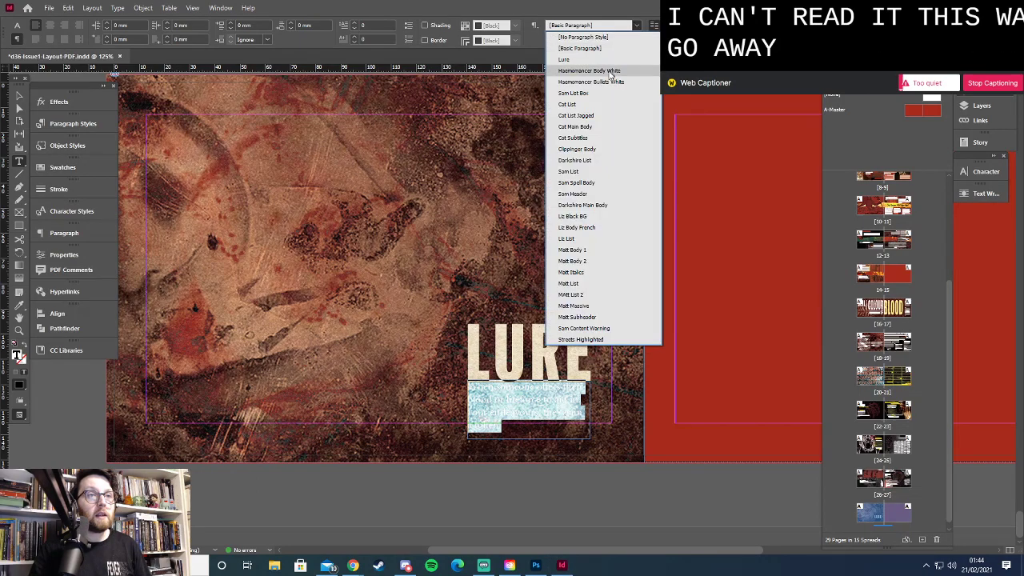
{"action": "left_click", "coordinate": [567, 60]}
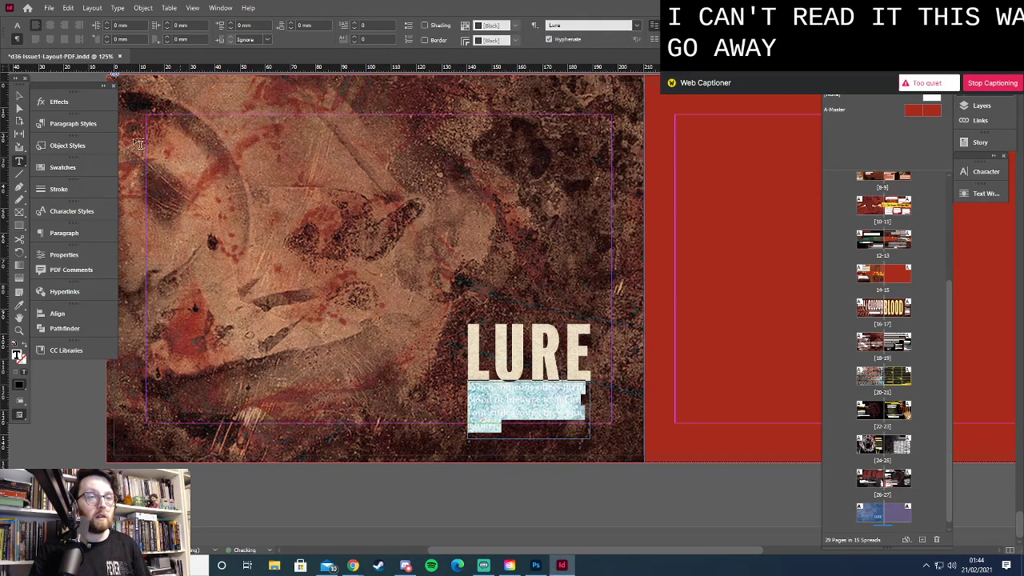
Open the Lure paragraph style's options and set its font to Interstate Black
{"action": "left_click", "coordinate": [19, 96]}
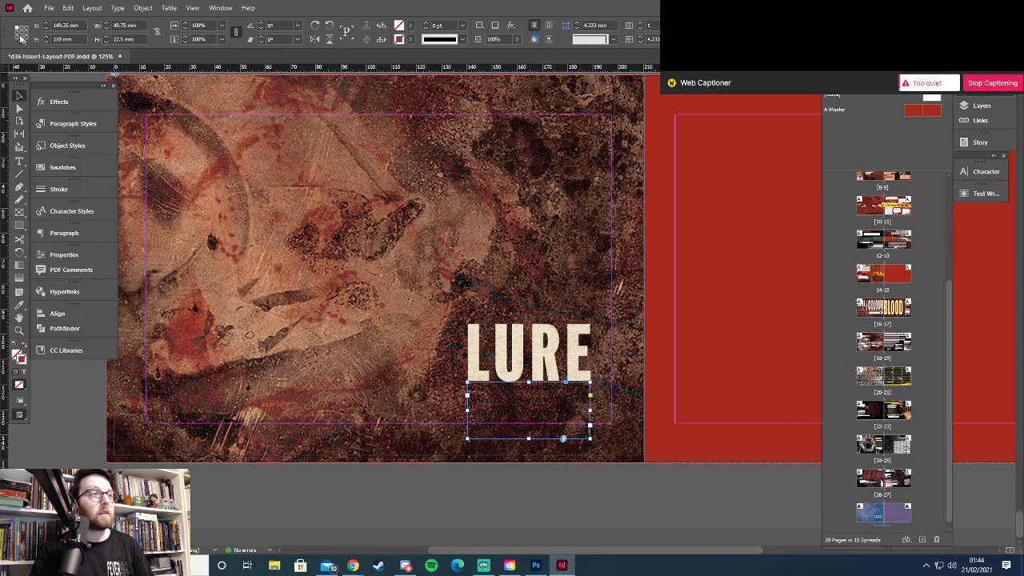
{"action": "key", "text": "t"}
{"action": "left_click", "coordinate": [534, 25]}
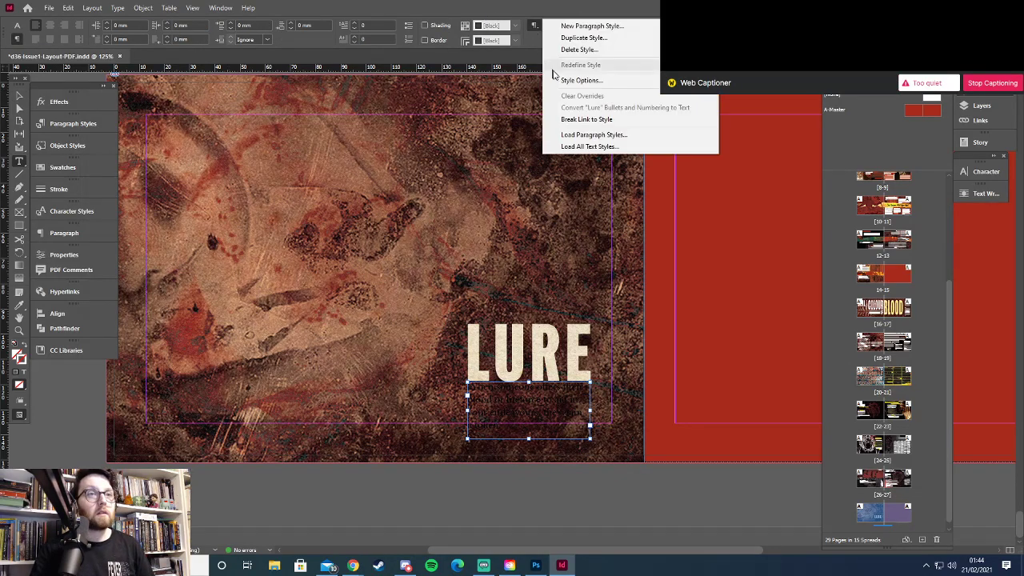
{"action": "left_click", "coordinate": [588, 80]}
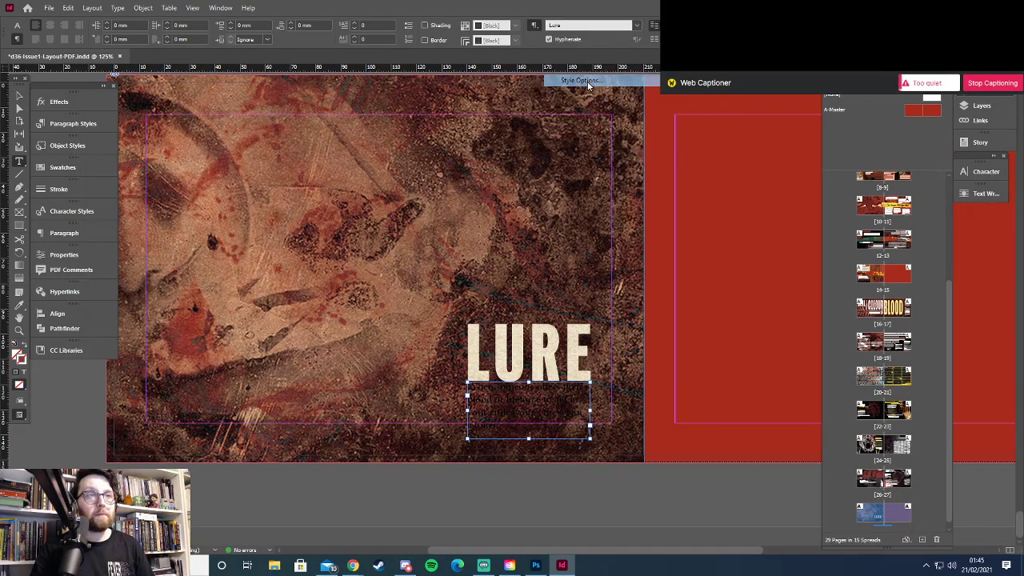
{"action": "left_click", "coordinate": [550, 43]}
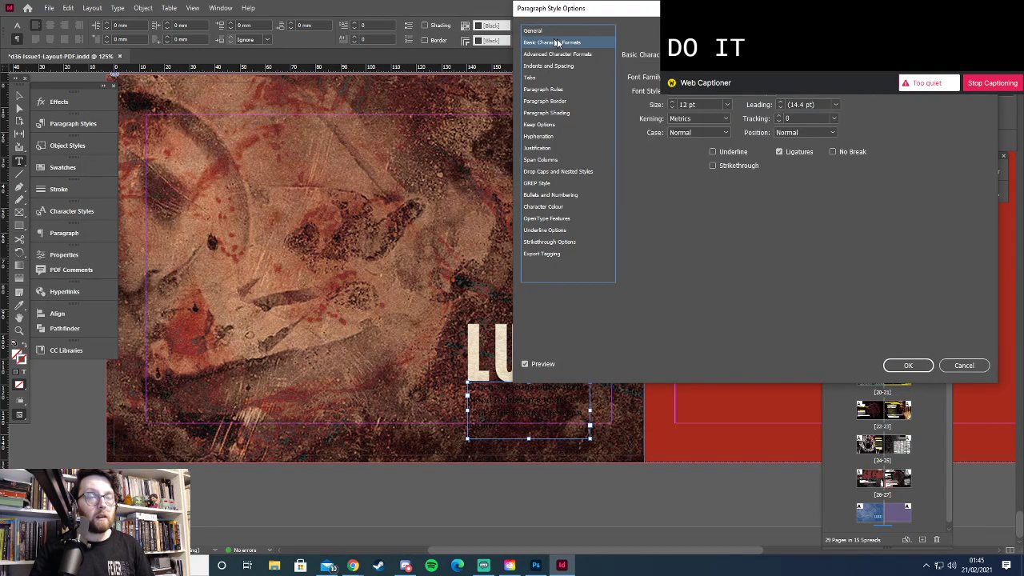
{"action": "left_click", "coordinate": [704, 77]}
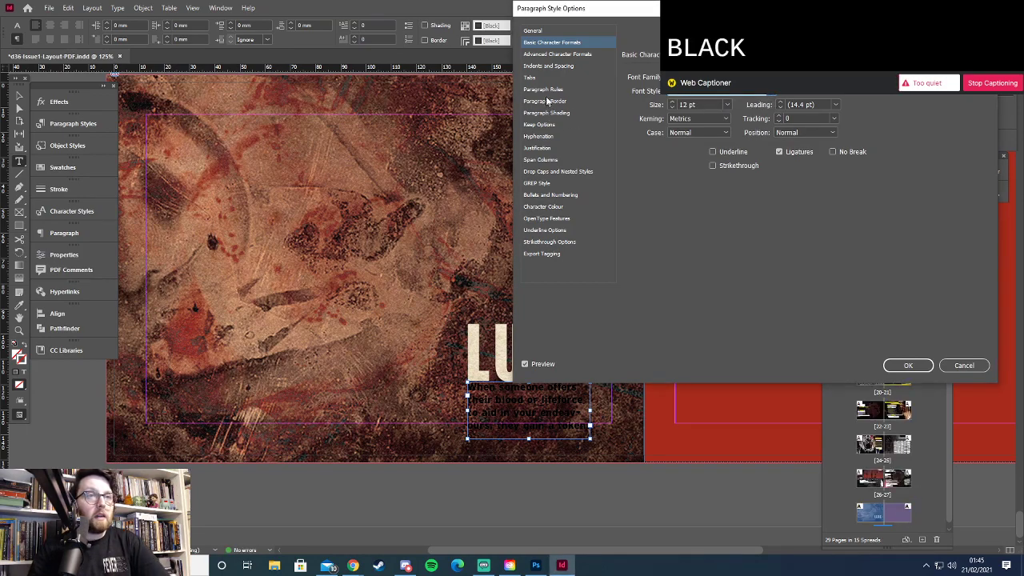
Set the Lure style's character colour to [Paper] and turn off its hyphenation
{"action": "left_click", "coordinate": [543, 207]}
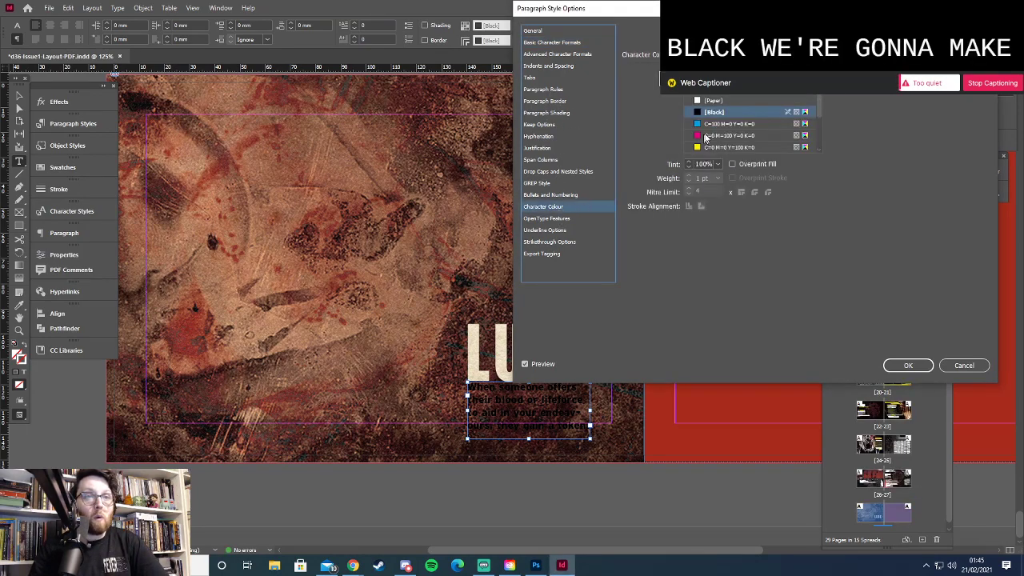
{"action": "left_click", "coordinate": [714, 102]}
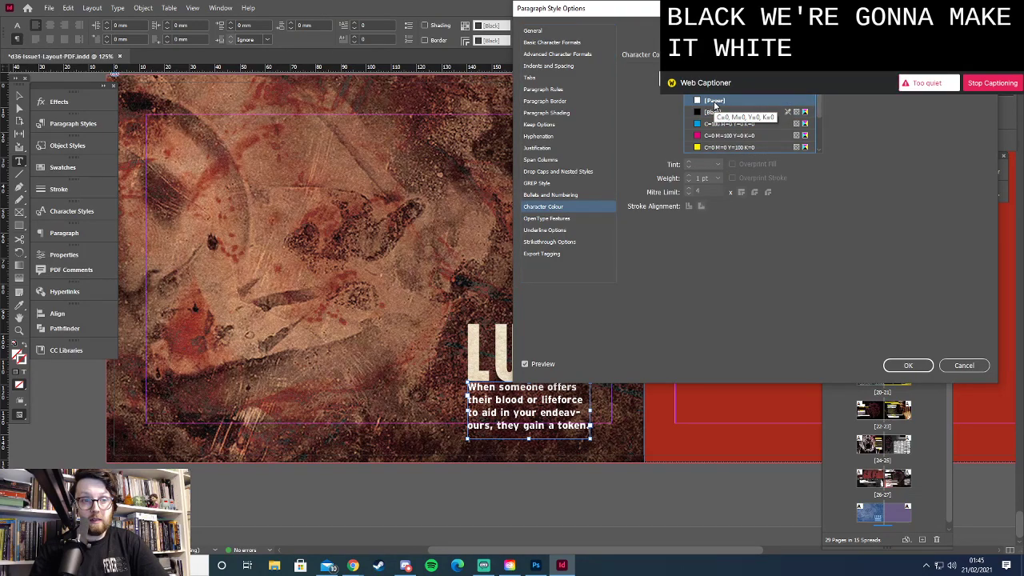
{"action": "left_click", "coordinate": [551, 137]}
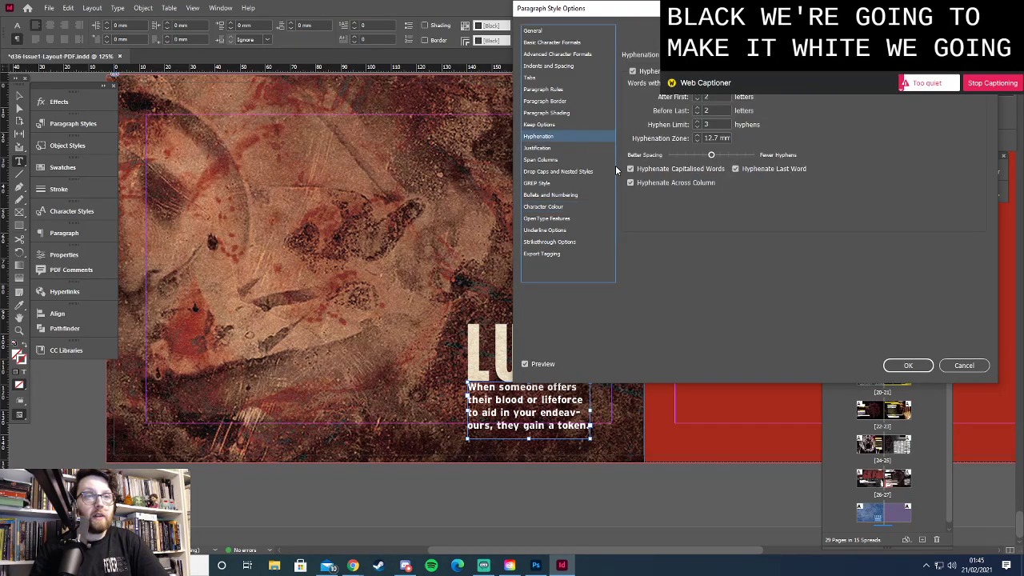
{"action": "left_click", "coordinate": [633, 71]}
Set the Lure style's paragraph alignment to Full Justify
{"action": "left_click", "coordinate": [544, 149]}
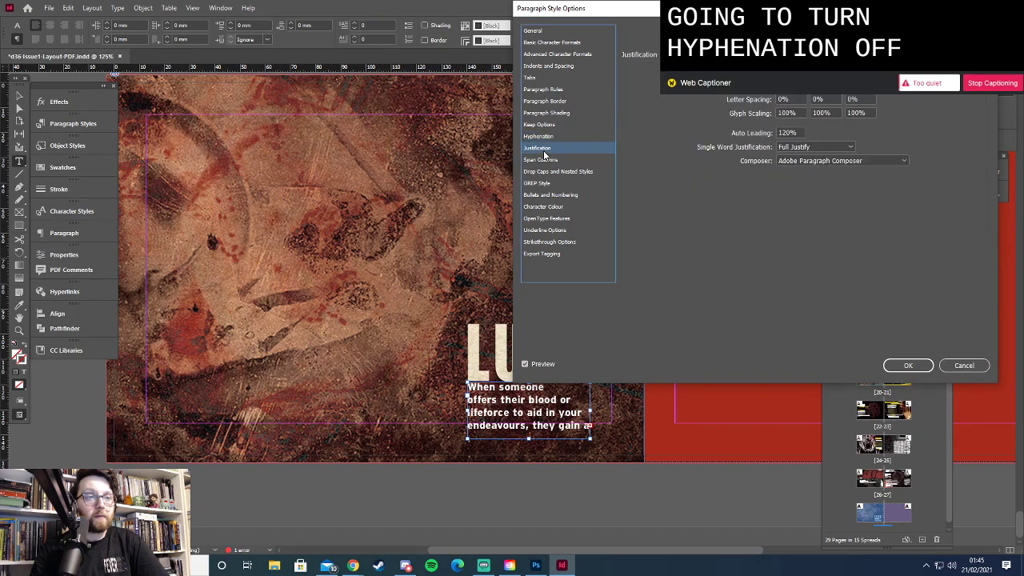
{"action": "left_click", "coordinate": [556, 53]}
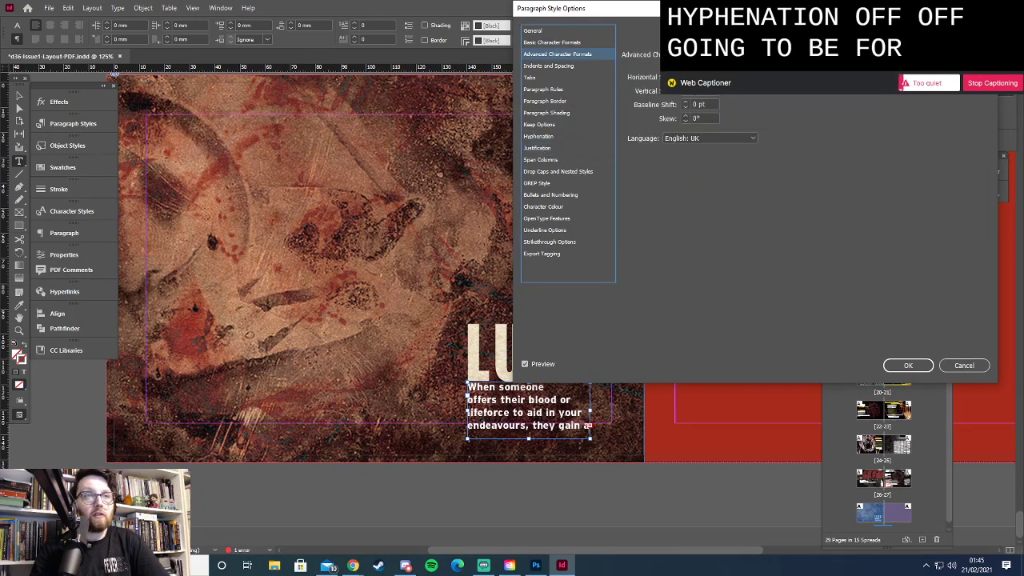
{"action": "left_click", "coordinate": [553, 43]}
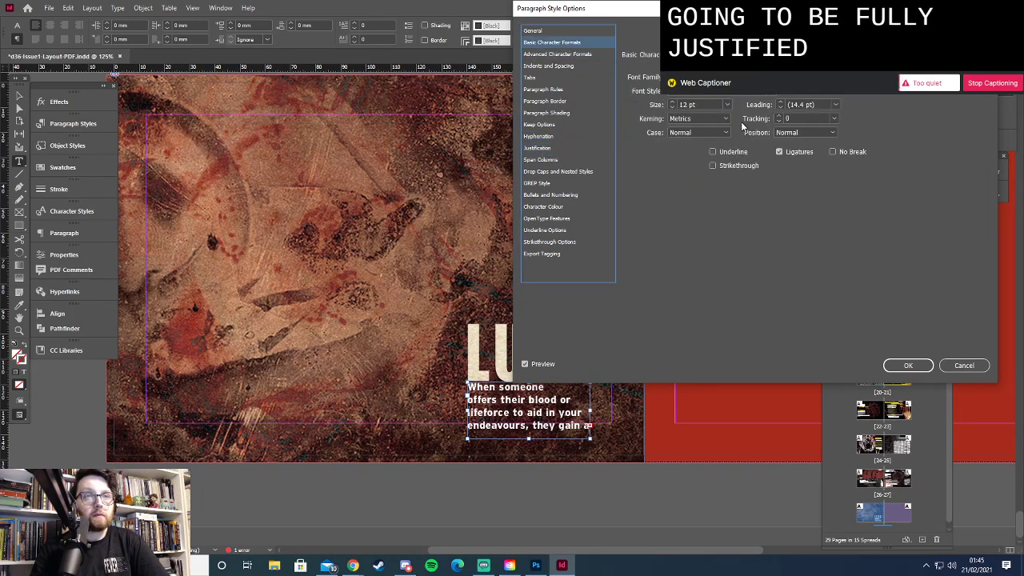
{"action": "left_click", "coordinate": [561, 57]}
{"action": "left_click", "coordinate": [556, 69]}
{"action": "left_click", "coordinate": [713, 77]}
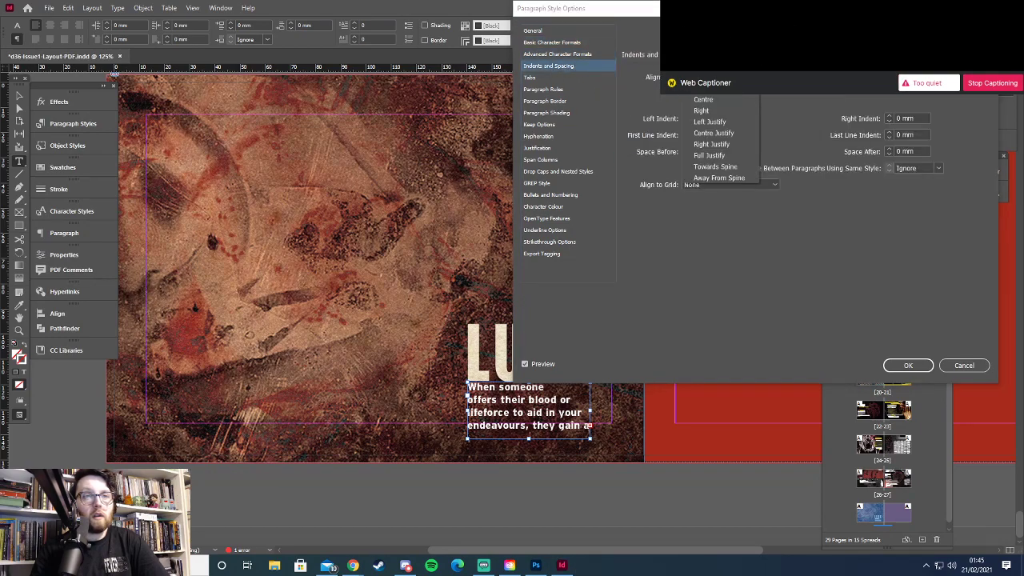
{"action": "left_click", "coordinate": [720, 155]}
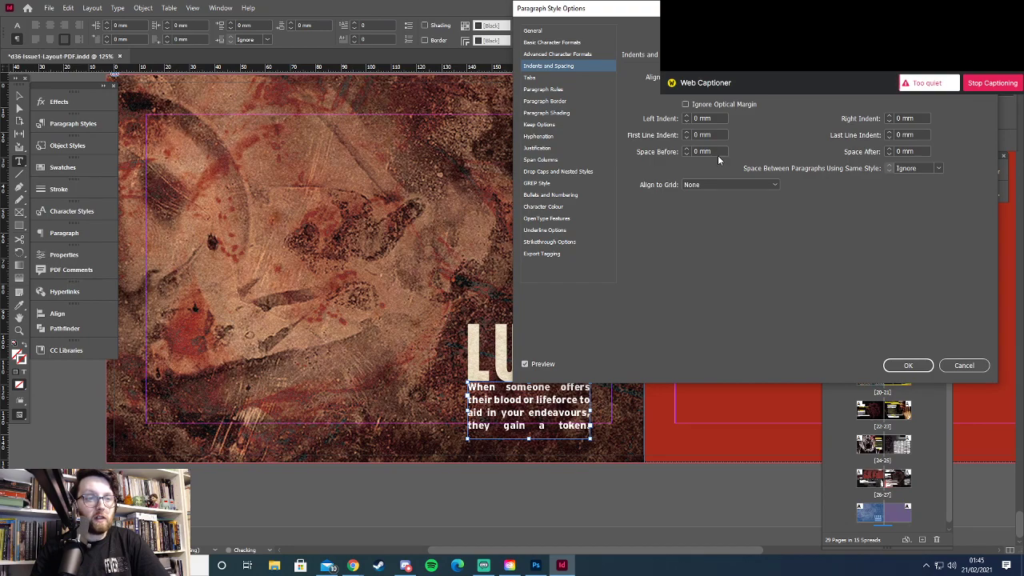
Set the Lure style's justification glyph scaling to a minimum of 97% and a maximum of 103%
{"action": "left_click", "coordinate": [551, 149]}
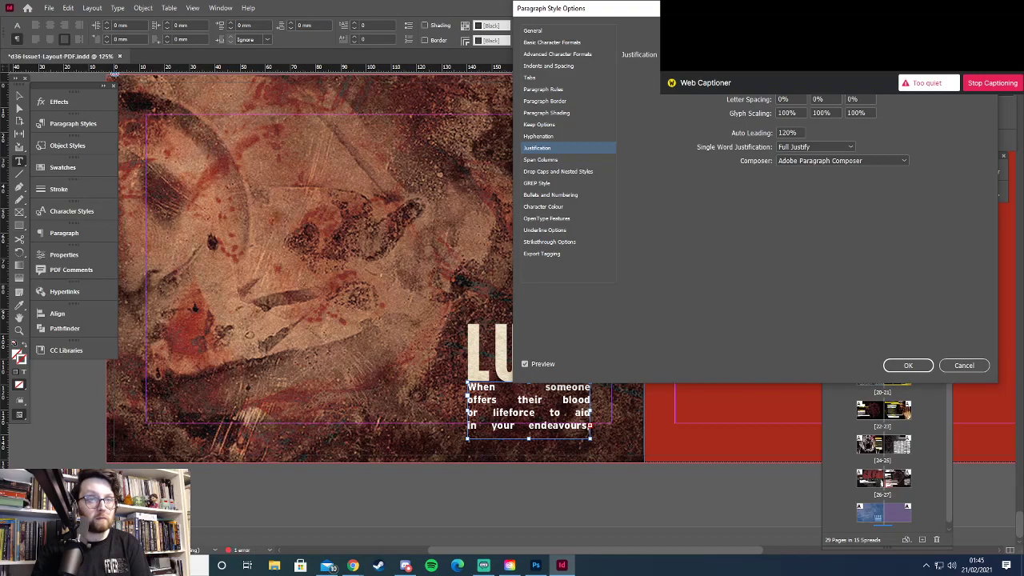
{"action": "double_click", "coordinate": [784, 113]}
{"action": "left_click_drag", "start_coordinate": [791, 113], "coordinate": [756, 114]}
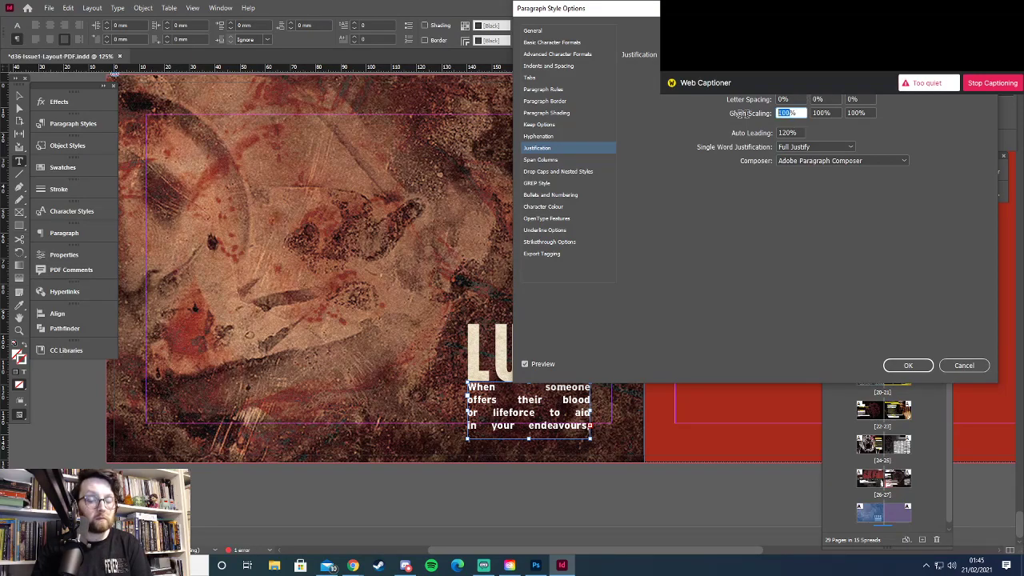
{"action": "type", "text": "97"}
{"action": "double_click", "coordinate": [855, 113]}
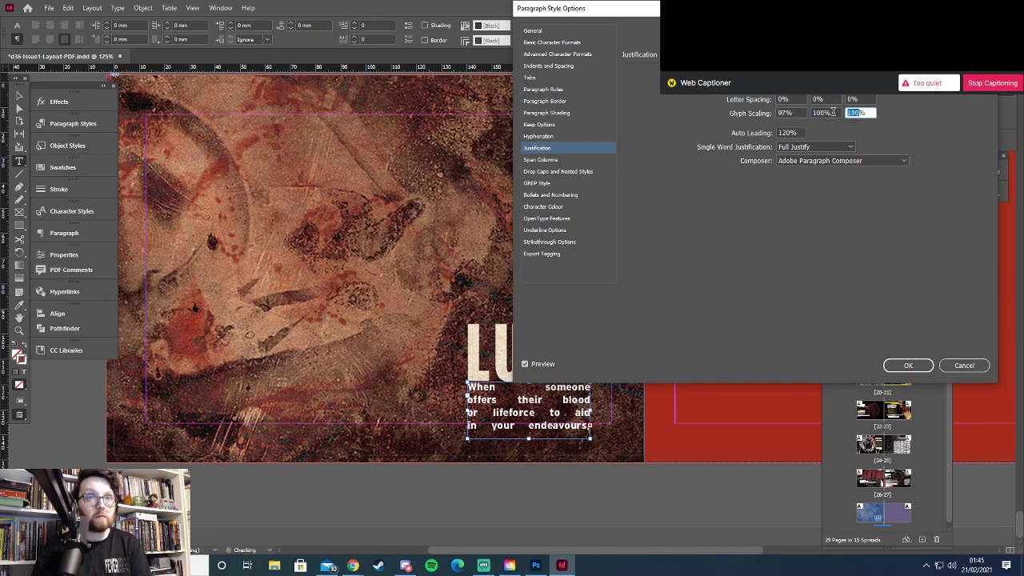
{"action": "type", "text": "1"}
{"action": "left_click", "coordinate": [769, 97]}
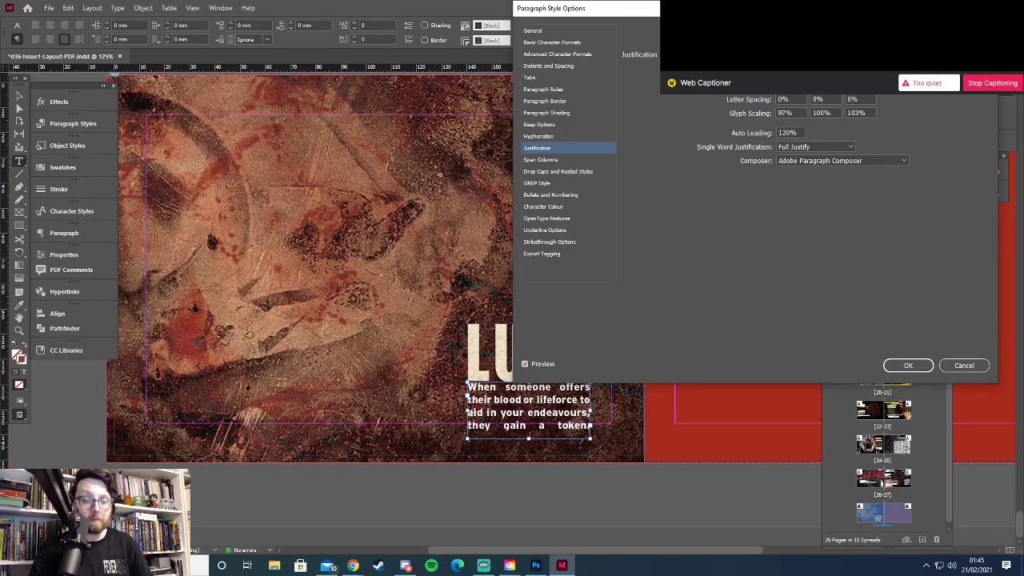
{"action": "left_click", "coordinate": [868, 112]}
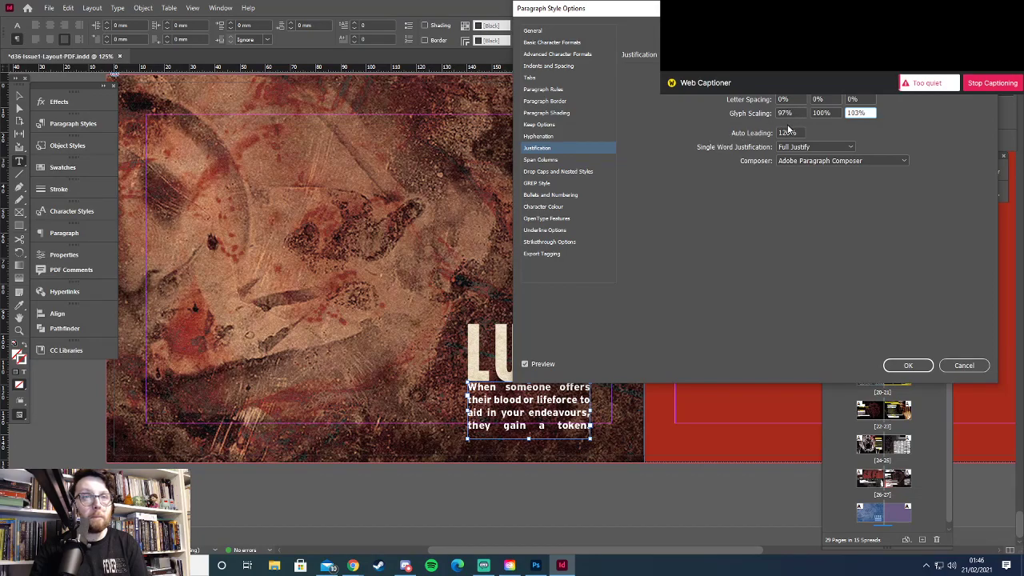
Set the Lure style's auto leading to 110%
{"action": "double_click", "coordinate": [788, 132]}
{"action": "type", "text": "110"}
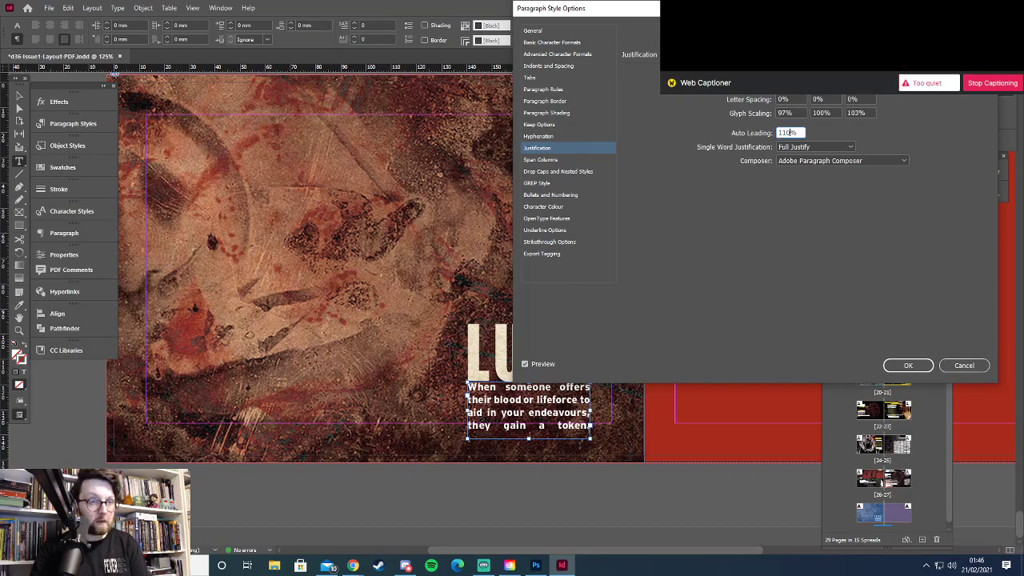
{"action": "left_click", "coordinate": [796, 112]}
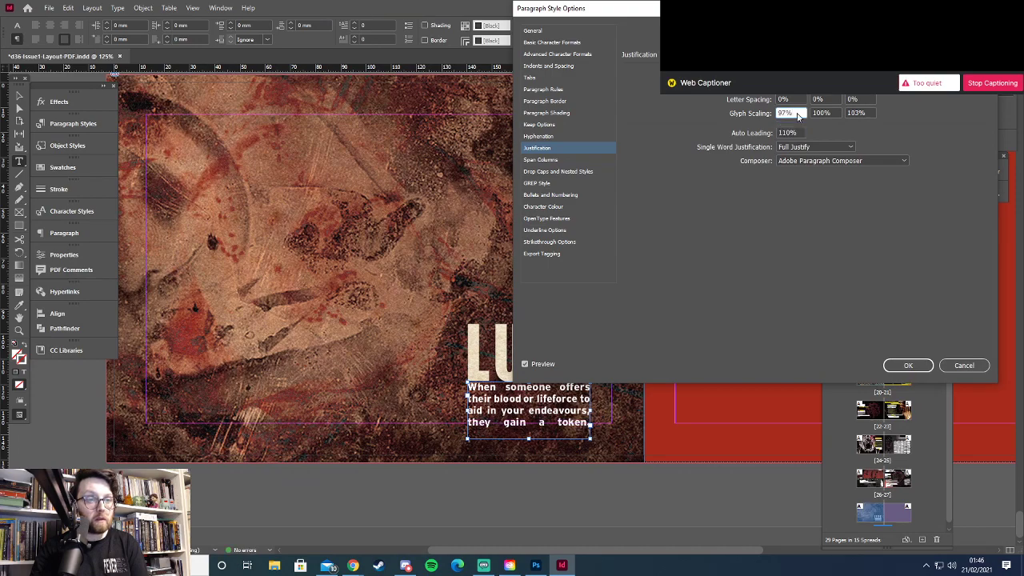
Set the Lure style's leading to 13 pt in its basic character formats
{"action": "left_click", "coordinate": [561, 66]}
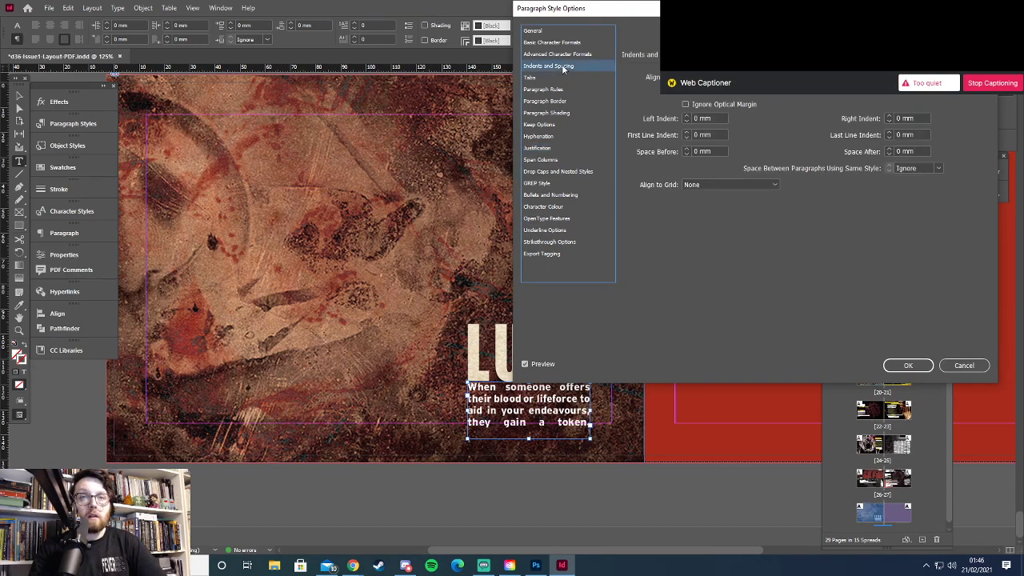
{"action": "left_click", "coordinate": [560, 54]}
{"action": "left_click", "coordinate": [558, 43]}
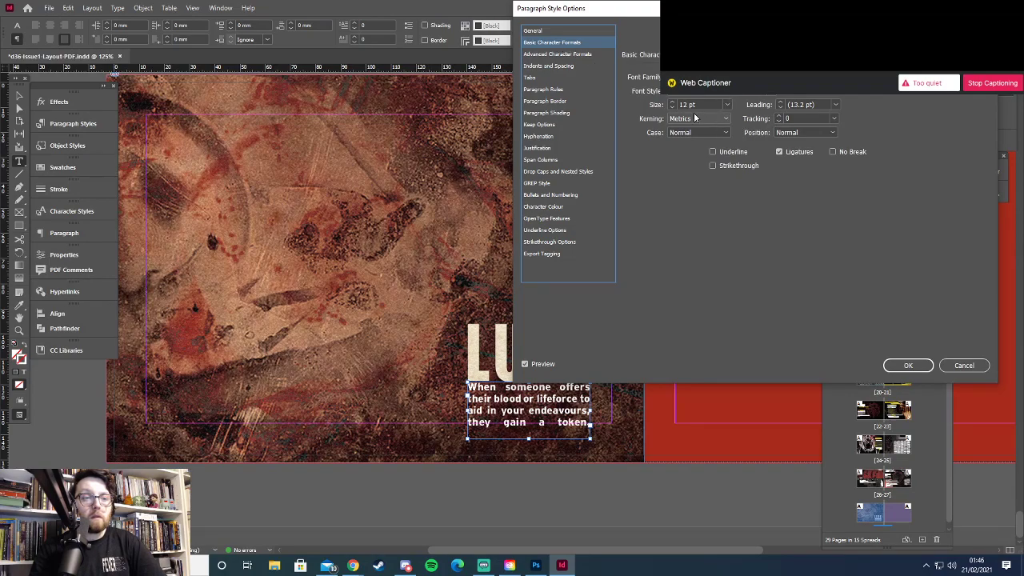
{"action": "left_click", "coordinate": [780, 107]}
Try Optical kerning for the Lure style and restore it to Metrics
{"action": "left_click", "coordinate": [718, 121]}
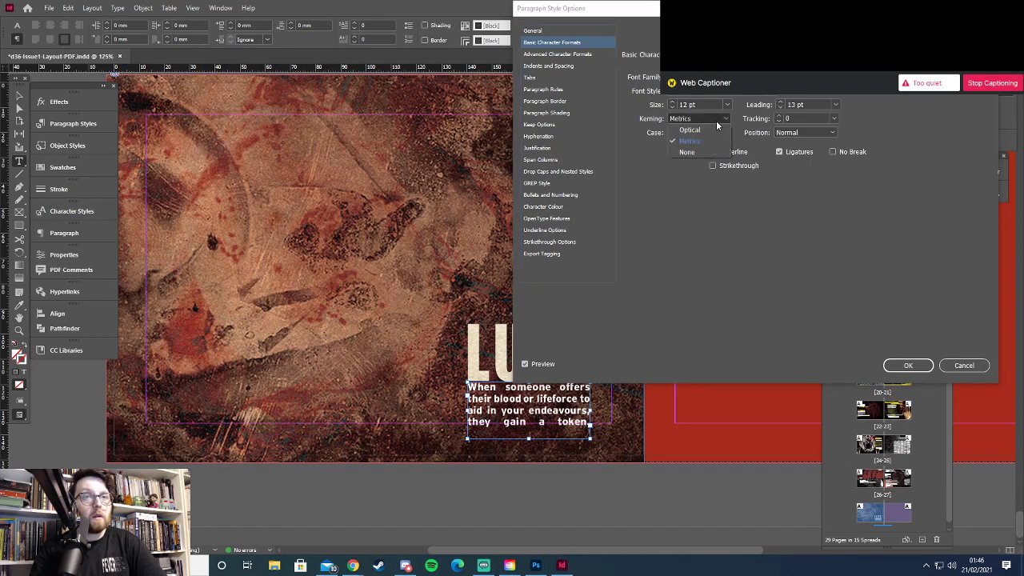
{"action": "left_click", "coordinate": [719, 121]}
{"action": "left_click", "coordinate": [720, 120]}
{"action": "left_click", "coordinate": [715, 129]}
{"action": "left_click", "coordinate": [725, 122]}
{"action": "left_click", "coordinate": [723, 139]}
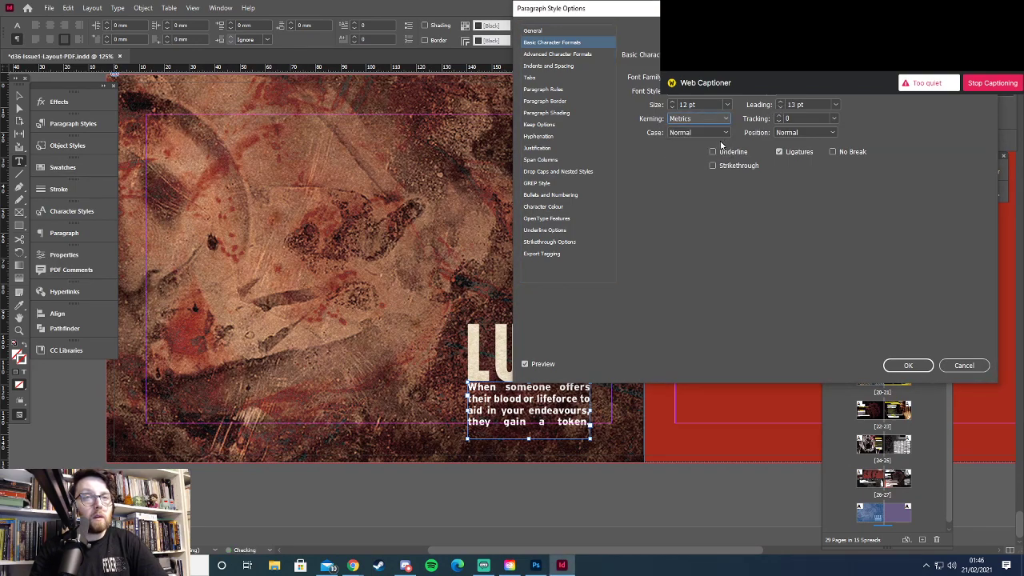
Try tracking values of -25, -10 and -5 for the Lure style and return the tracking to 0
{"action": "left_click", "coordinate": [833, 122]}
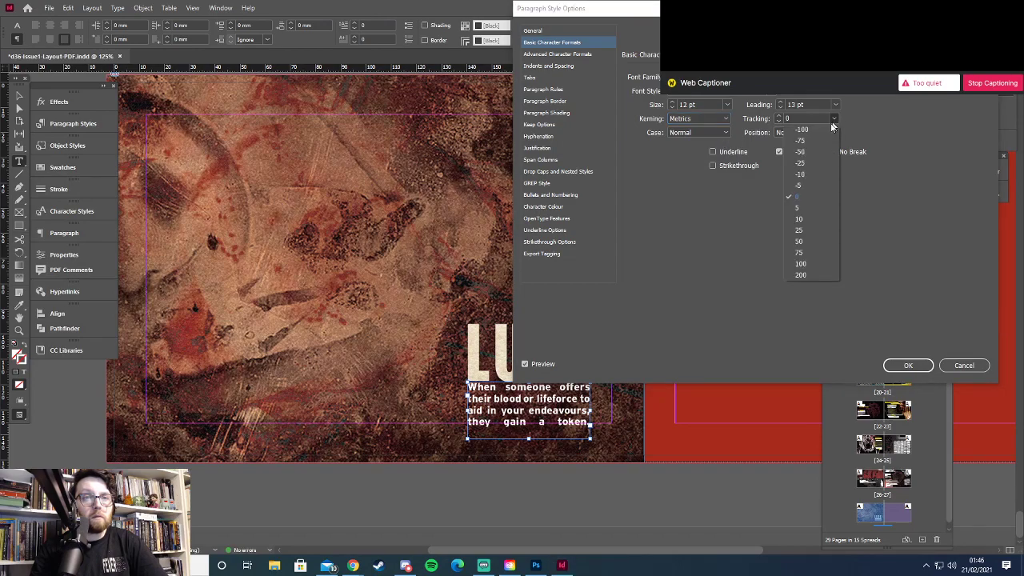
{"action": "left_click", "coordinate": [800, 164]}
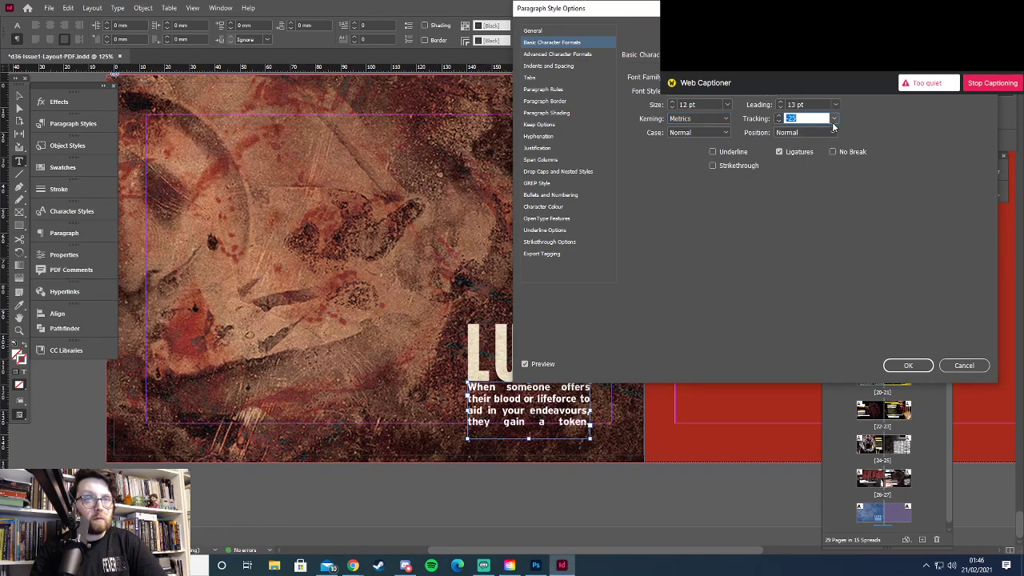
{"action": "left_click", "coordinate": [833, 120]}
{"action": "left_click", "coordinate": [816, 174]}
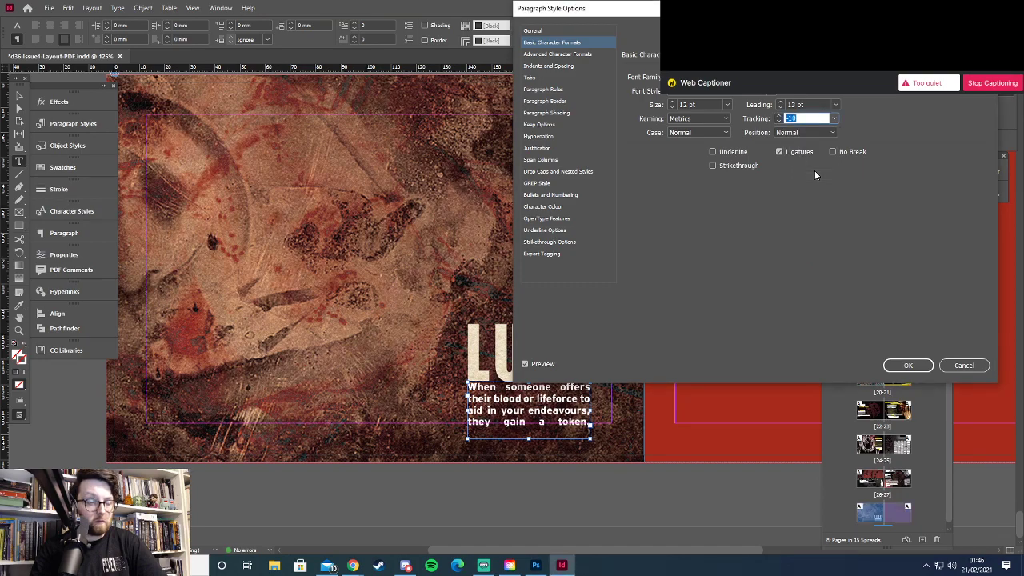
{"action": "left_click", "coordinate": [833, 118]}
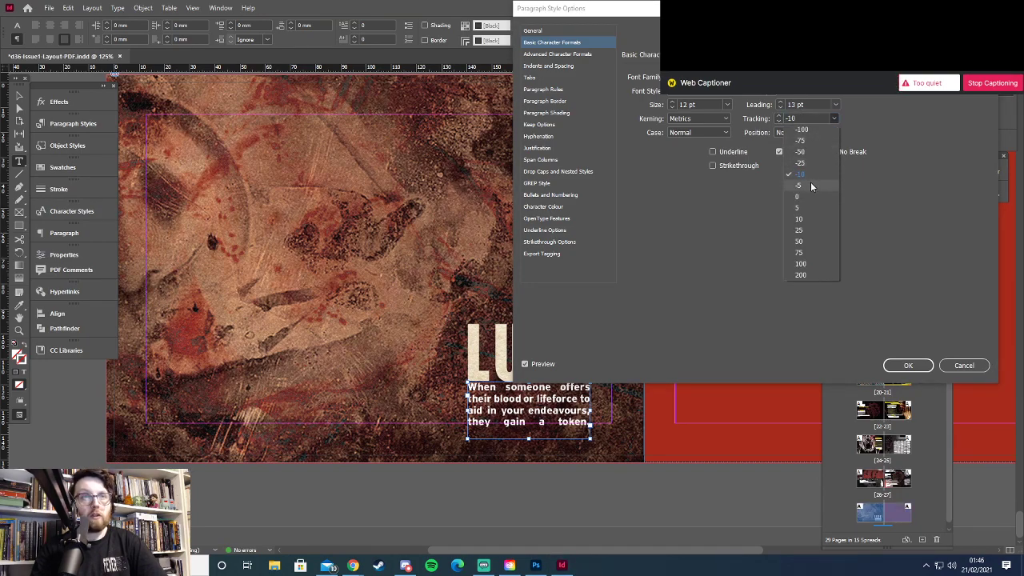
{"action": "left_click", "coordinate": [810, 185]}
{"action": "left_click", "coordinate": [833, 119]}
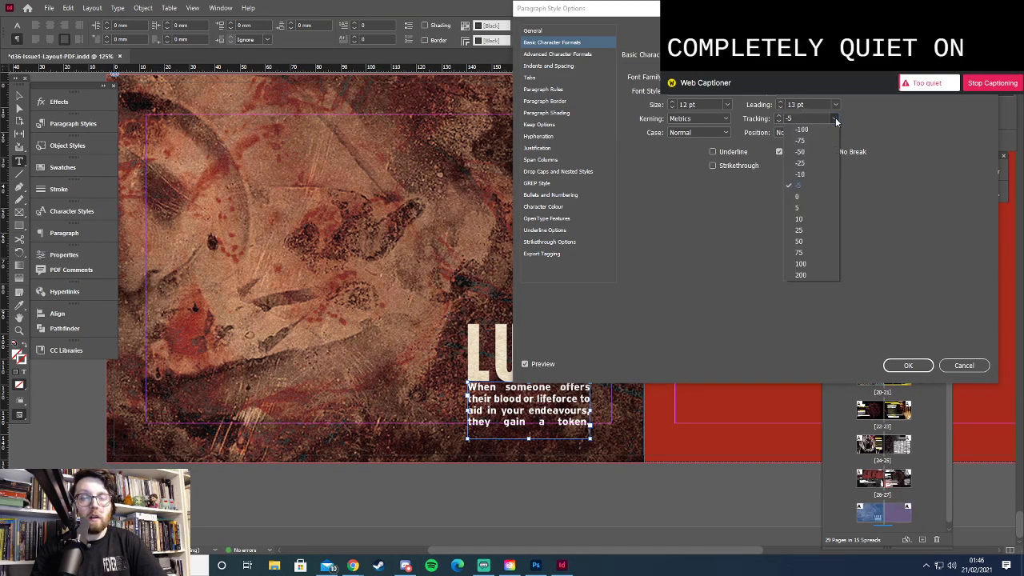
{"action": "left_click", "coordinate": [807, 196]}
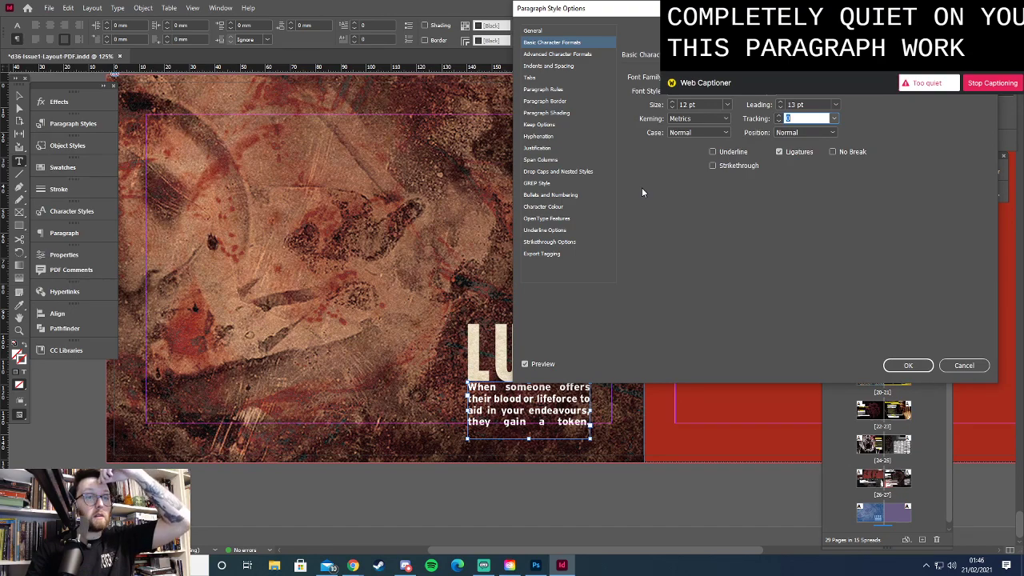
Save the Lure paragraph style changes, deselect the text frame and briefly preview the page without guides or frame edges
{"action": "left_click_drag", "start_coordinate": [660, 9], "coordinate": [114, 13]}
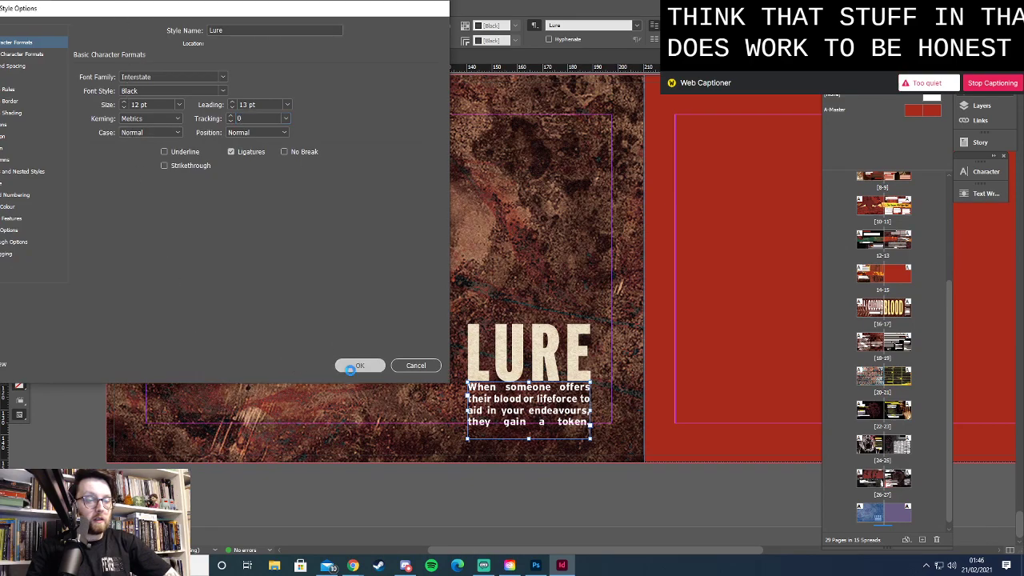
{"action": "left_click", "coordinate": [350, 370]}
{"action": "left_click", "coordinate": [24, 94]}
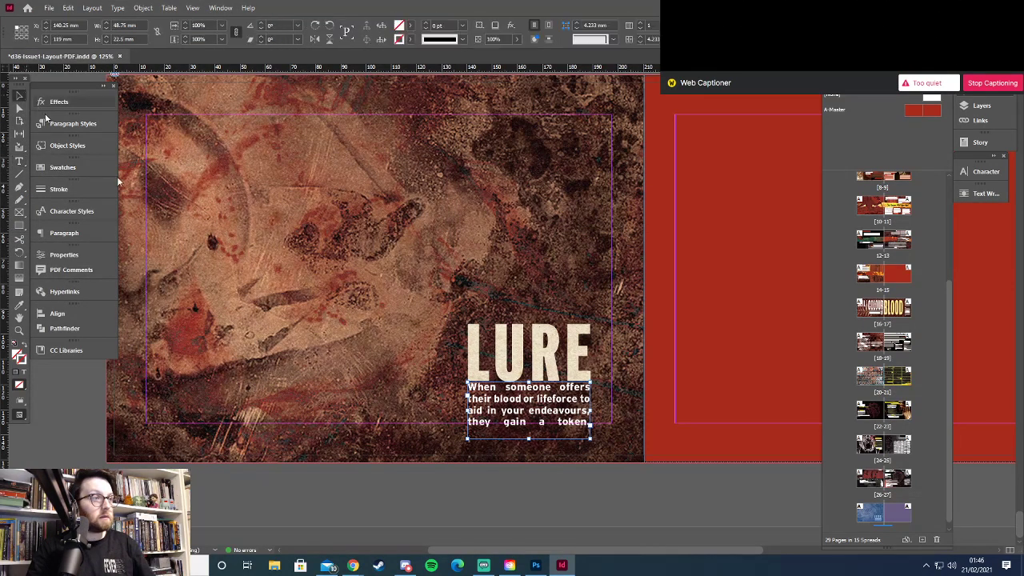
{"action": "left_click", "coordinate": [505, 500]}
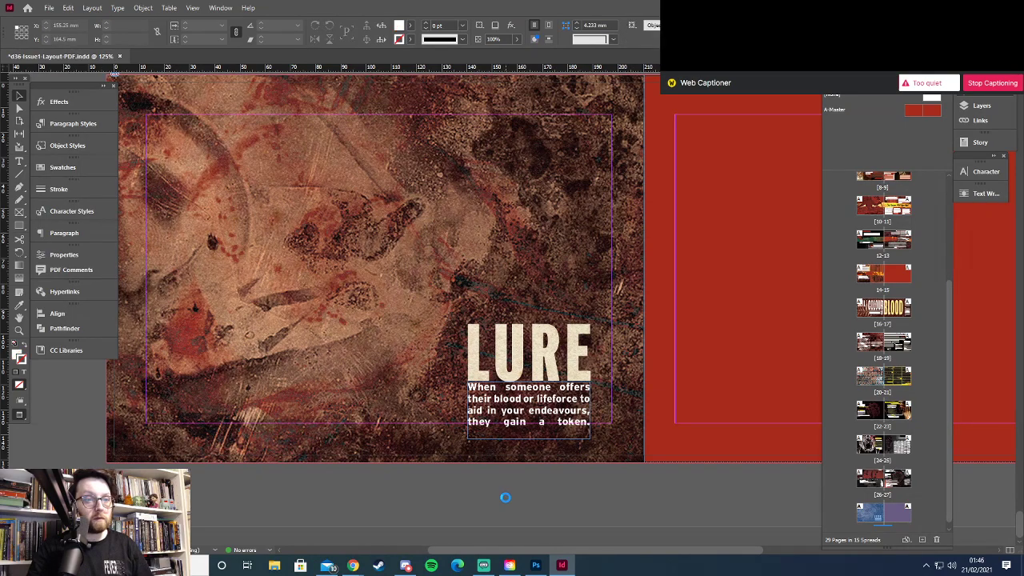
{"action": "key", "text": "w"}
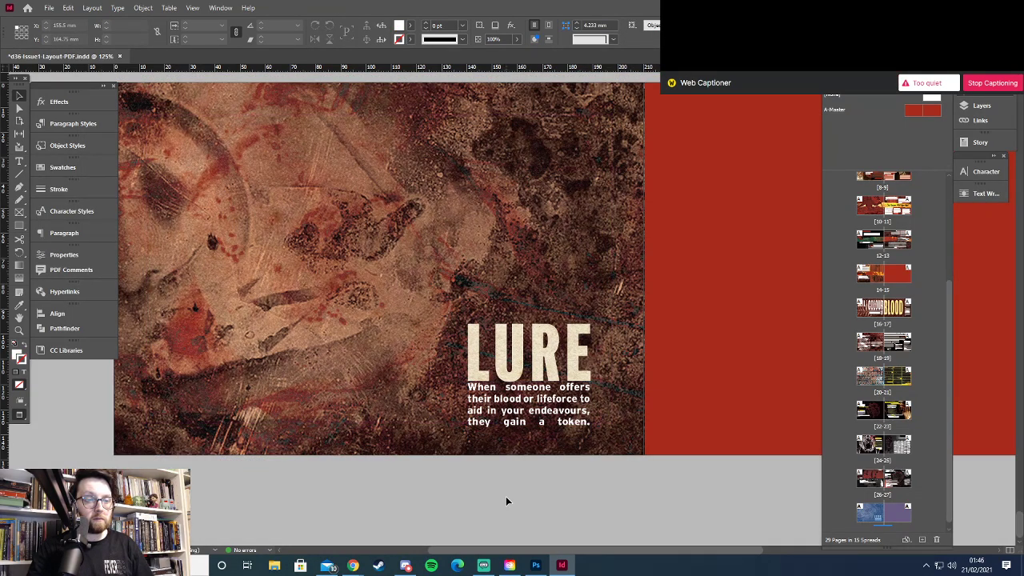
{"action": "key", "text": "w"}
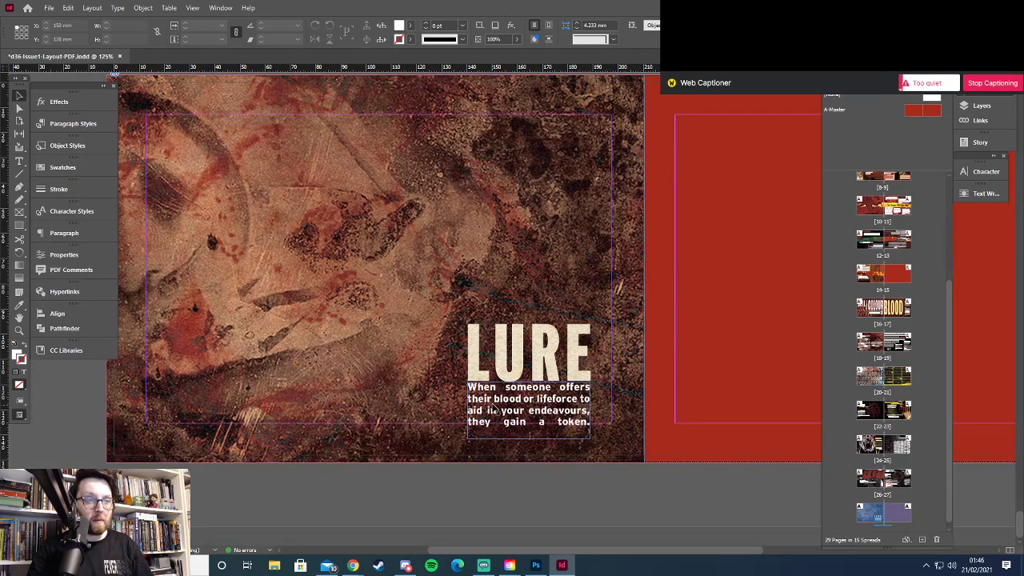
Try a lowercase first letter and all caps on the text under the LURE heading, and preview the page without guides
{"action": "double_click", "coordinate": [472, 387]}
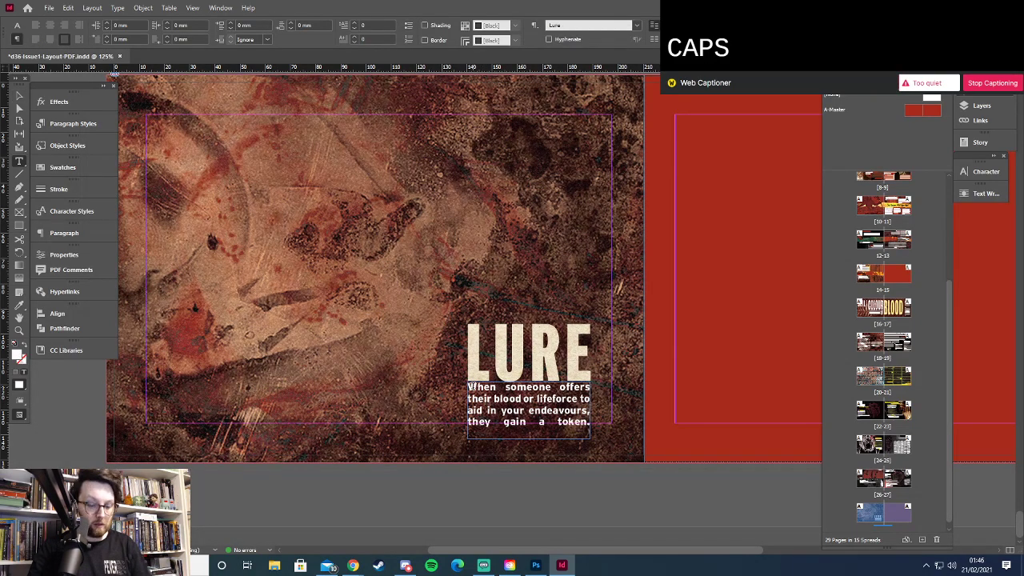
{"action": "key", "text": "Delete"}
{"action": "type", "text": "w"}
{"action": "key", "text": "ctrl+a"}
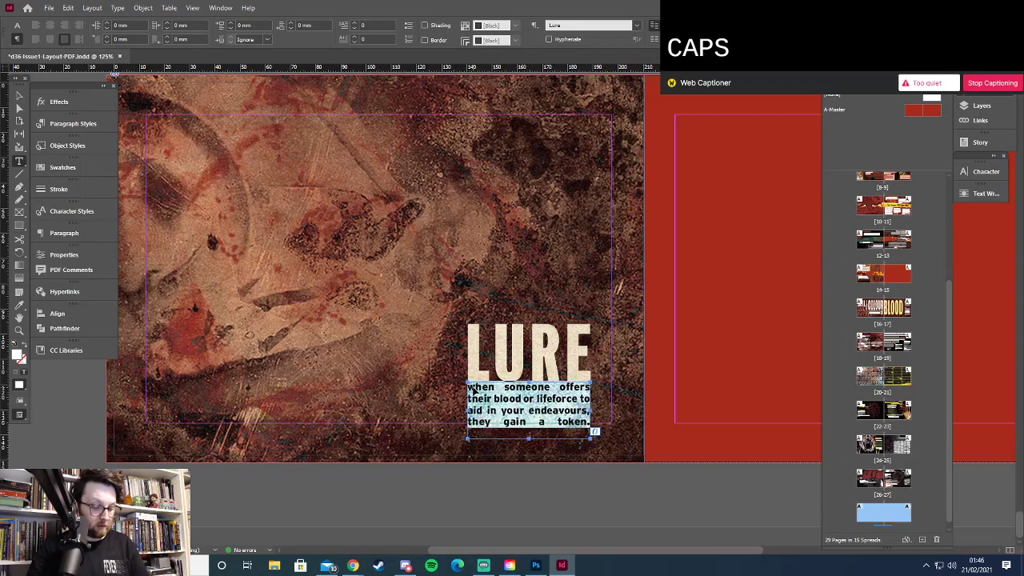
{"action": "key", "text": "ctrl+shift+k"}
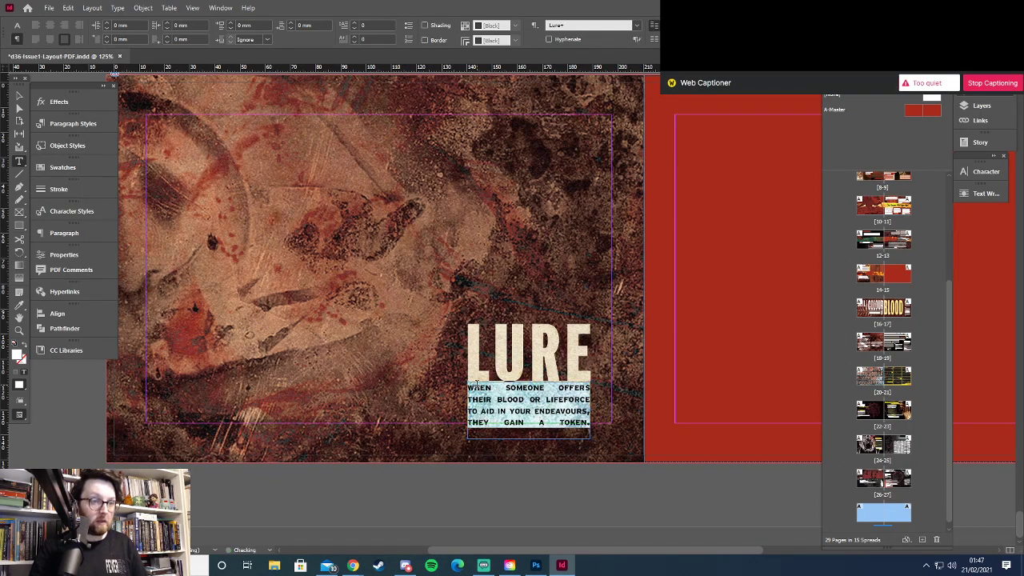
{"action": "left_click", "coordinate": [19, 96]}
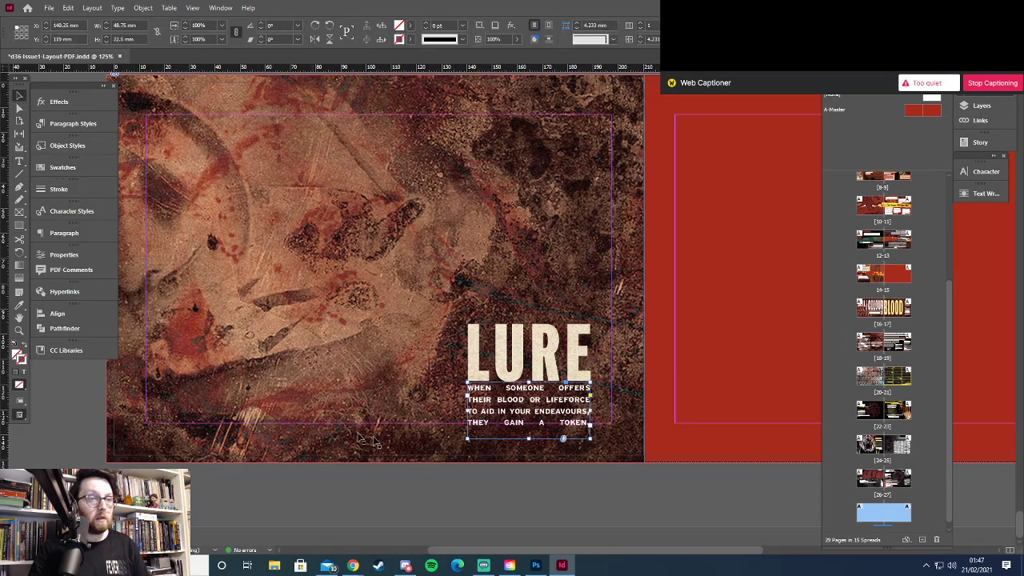
{"action": "left_click", "coordinate": [521, 481]}
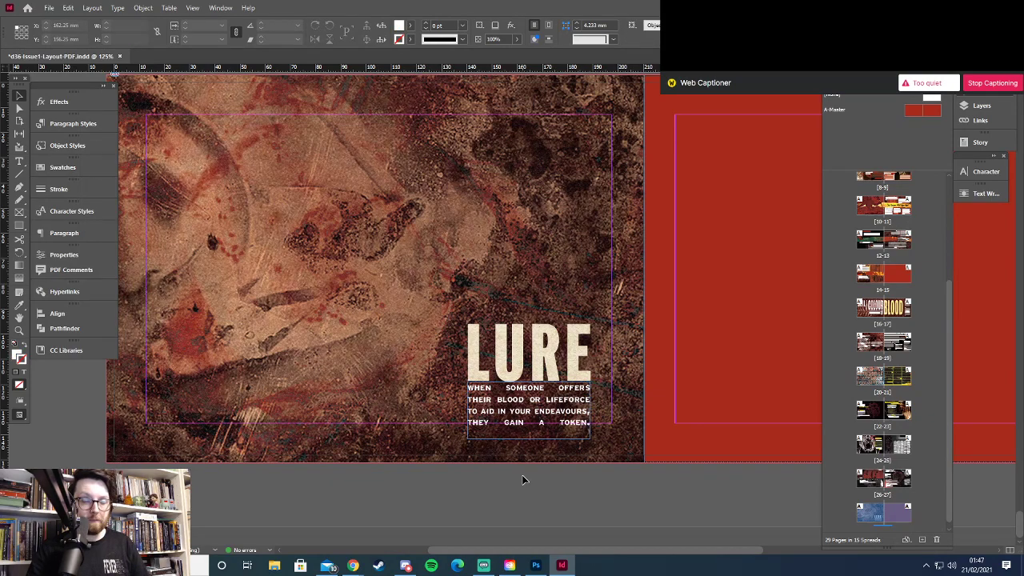
{"action": "key", "text": "w"}
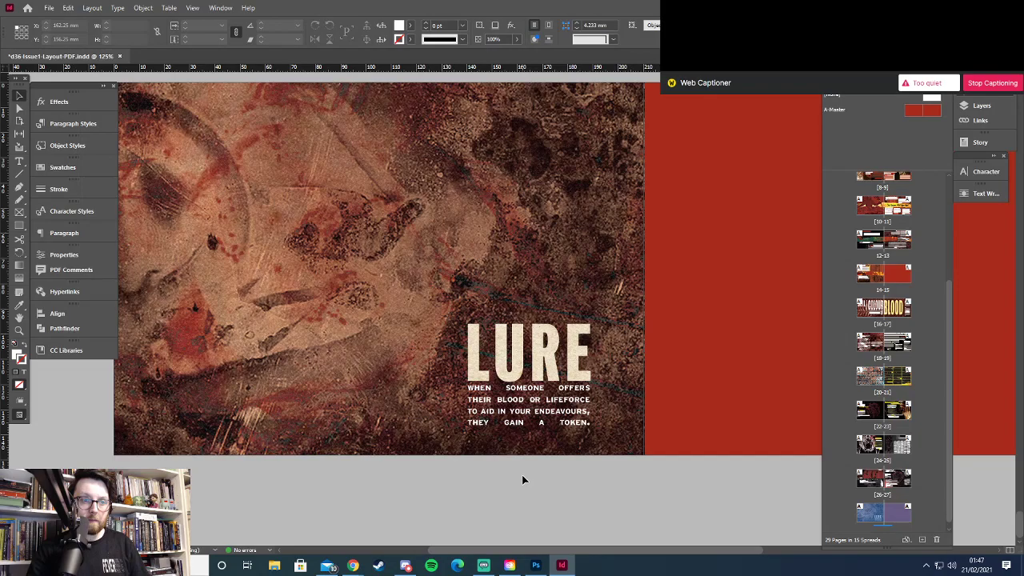
Leave the preview, undo the capitals and lowercase first letter in the Lure text, and deselect its frame
{"action": "key", "text": "w"}
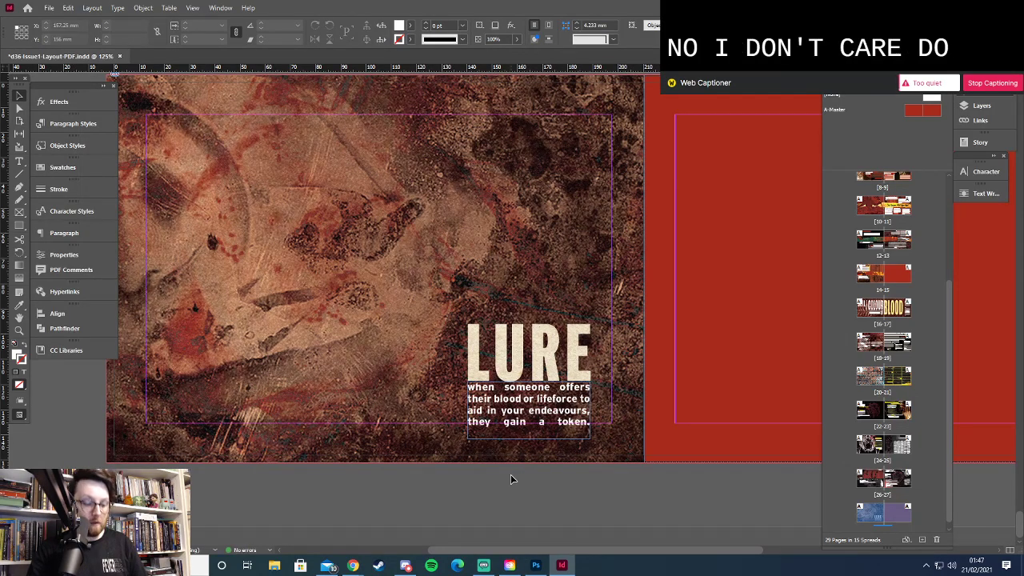
{"action": "key", "text": "t"}
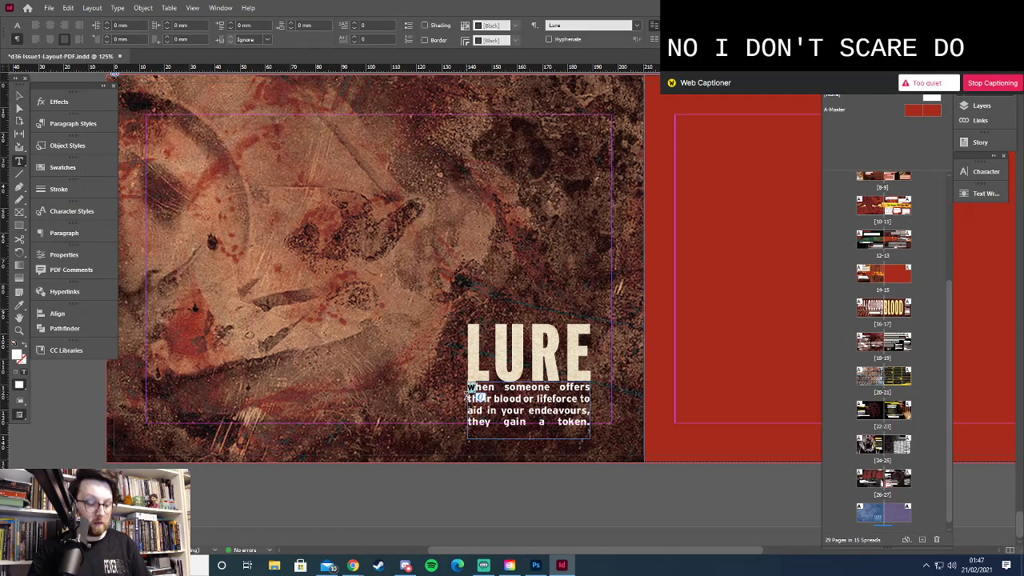
{"action": "key", "text": "Escape"}
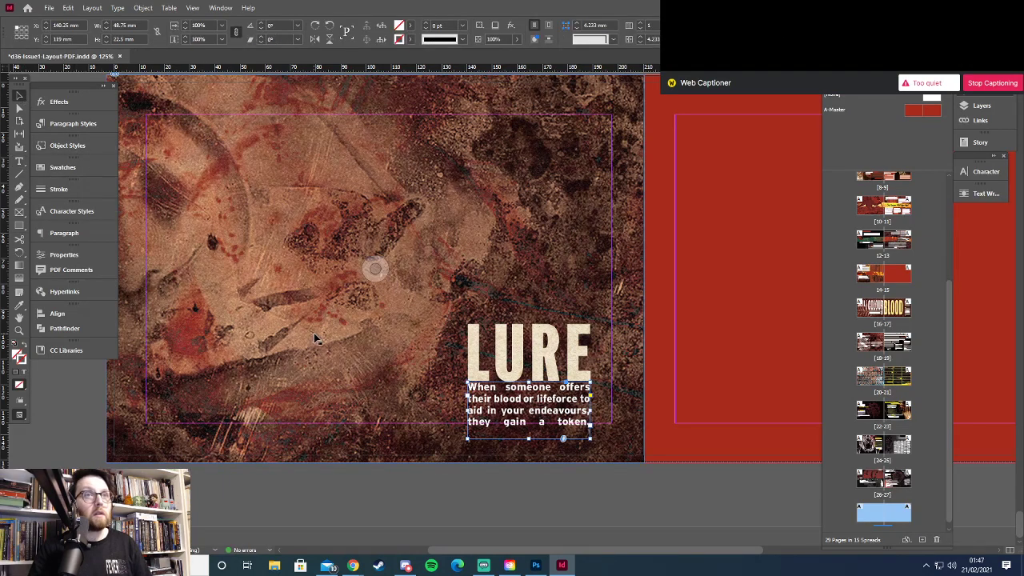
{"action": "left_click", "coordinate": [582, 509]}
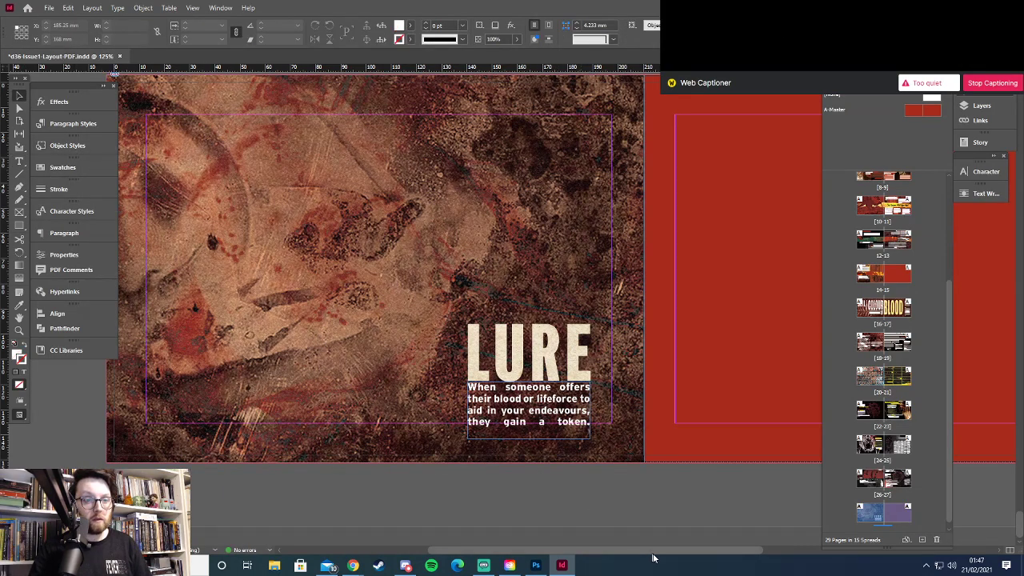
Draw a 212.5 × 154 mm graphic frame covering the empty red page beside the LURE page, including its bleed
{"action": "left_click_drag", "start_coordinate": [652, 555], "coordinate": [786, 552]}
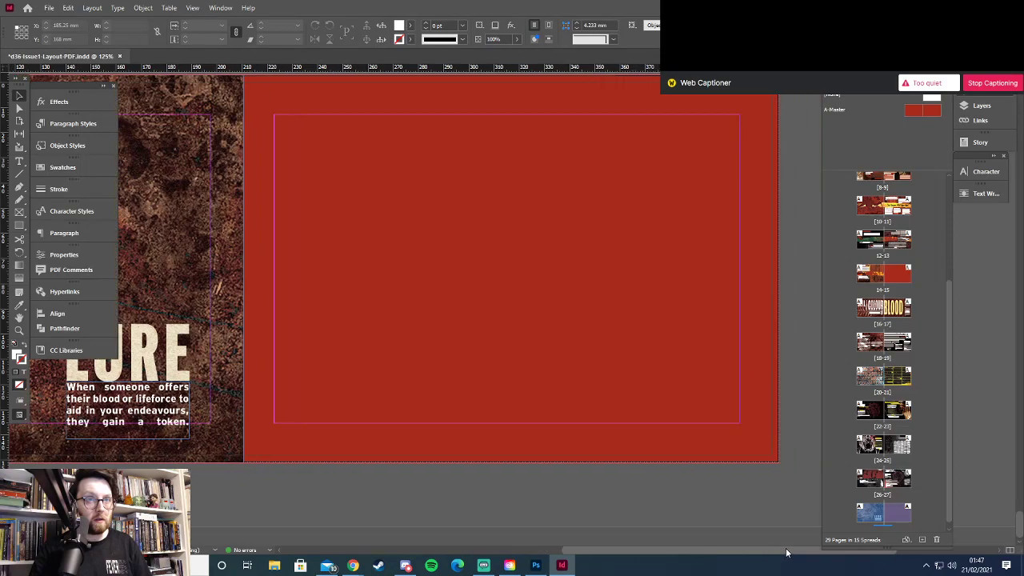
{"action": "left_click", "coordinate": [19, 212]}
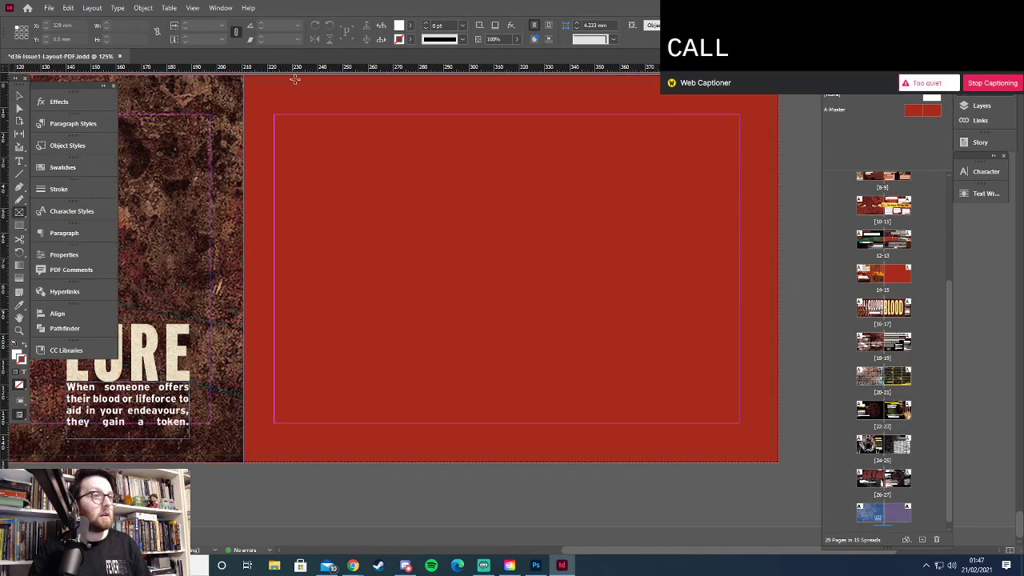
{"action": "left_click_drag", "start_coordinate": [244, 76], "coordinate": [779, 463]}
Look through the Haemomancer folder for a textured Page 3 PNG to place, and leave without placing anything
{"action": "left_click", "coordinate": [49, 8]}
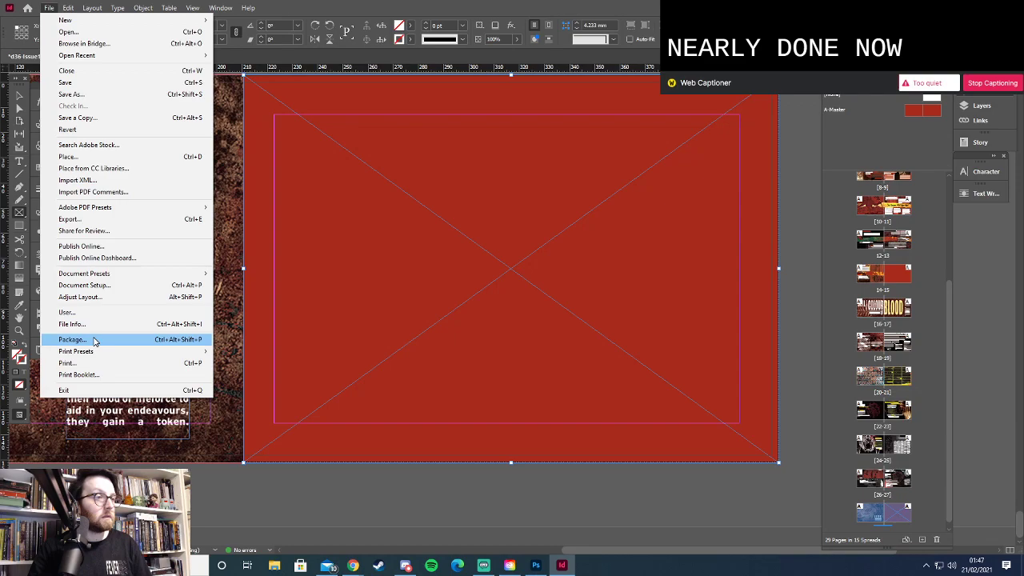
{"action": "left_click", "coordinate": [68, 157]}
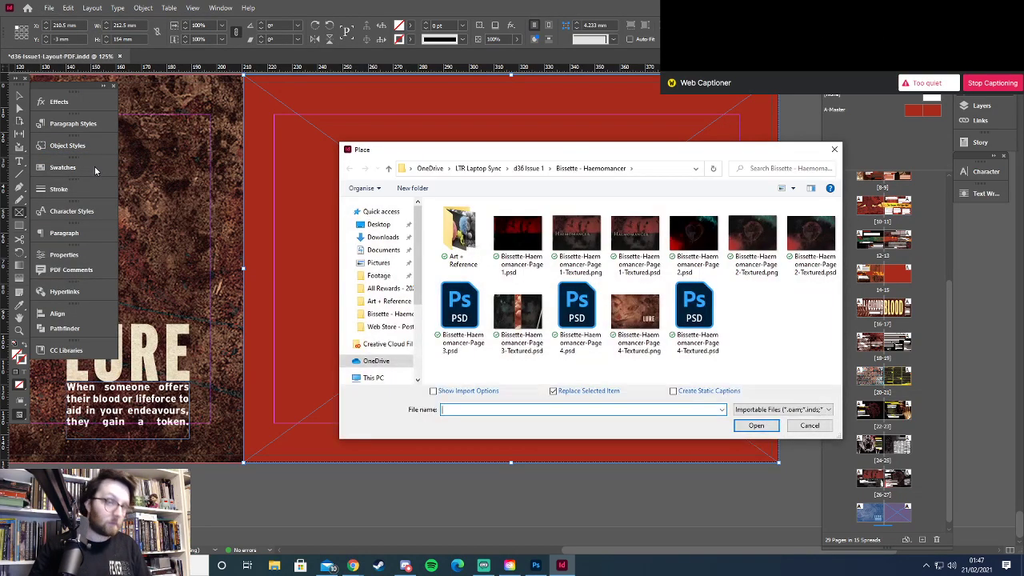
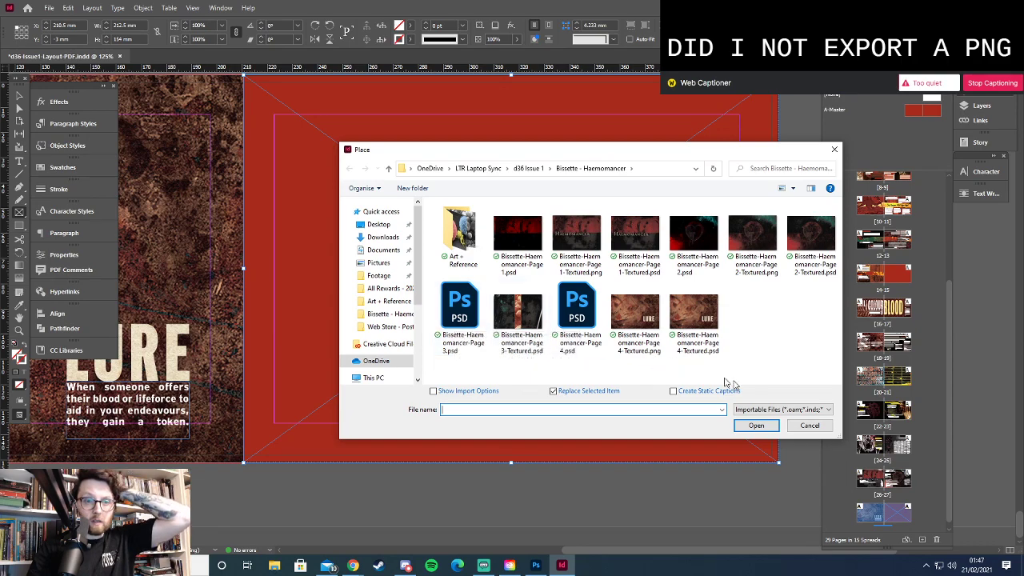
{"action": "left_click", "coordinate": [808, 425]}
Switch to Photoshop, close the untextured Haemomancer Page 4 document and open the recent Page3-Textured PSD
{"action": "left_click", "coordinate": [534, 565]}
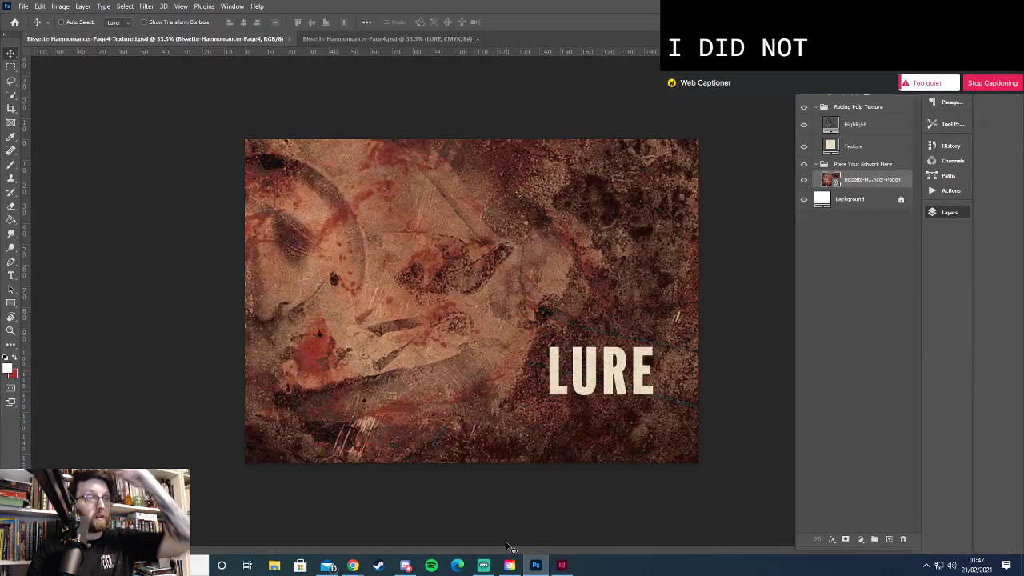
{"action": "left_click", "coordinate": [352, 44]}
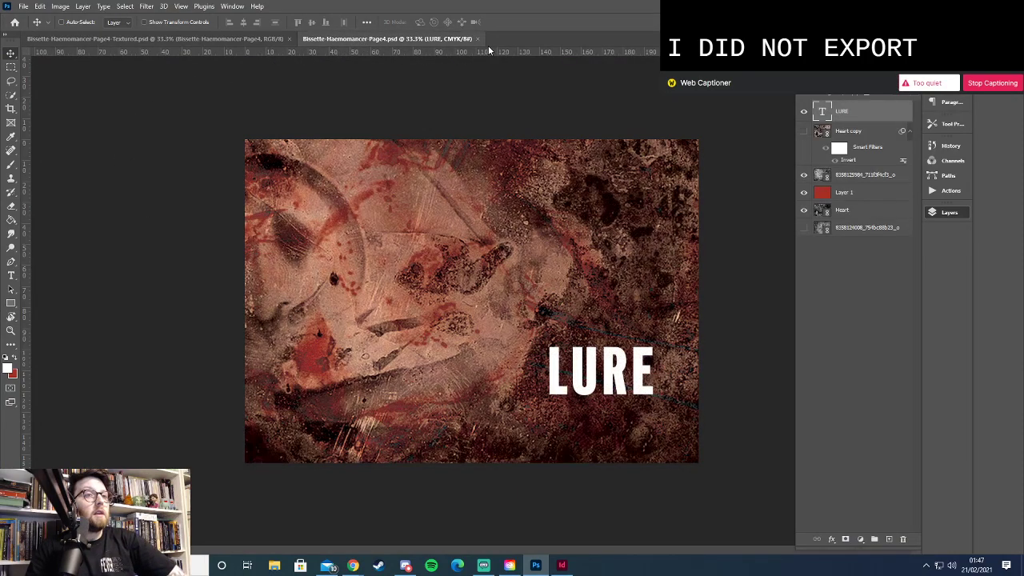
{"action": "left_click", "coordinate": [479, 39]}
{"action": "left_click", "coordinate": [23, 6]}
{"action": "mouse_move", "coordinate": [70, 68]}
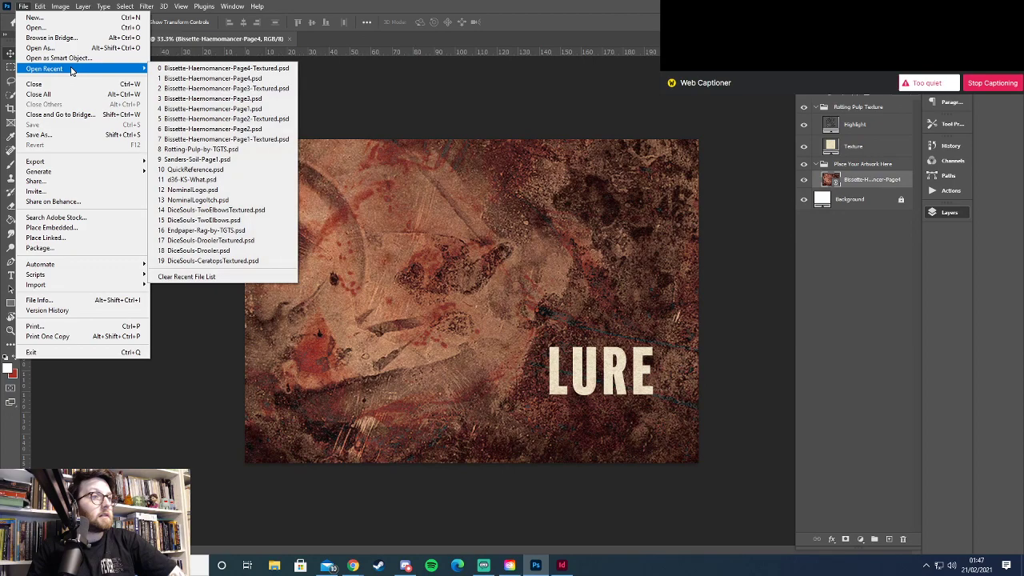
{"action": "left_click", "coordinate": [247, 88]}
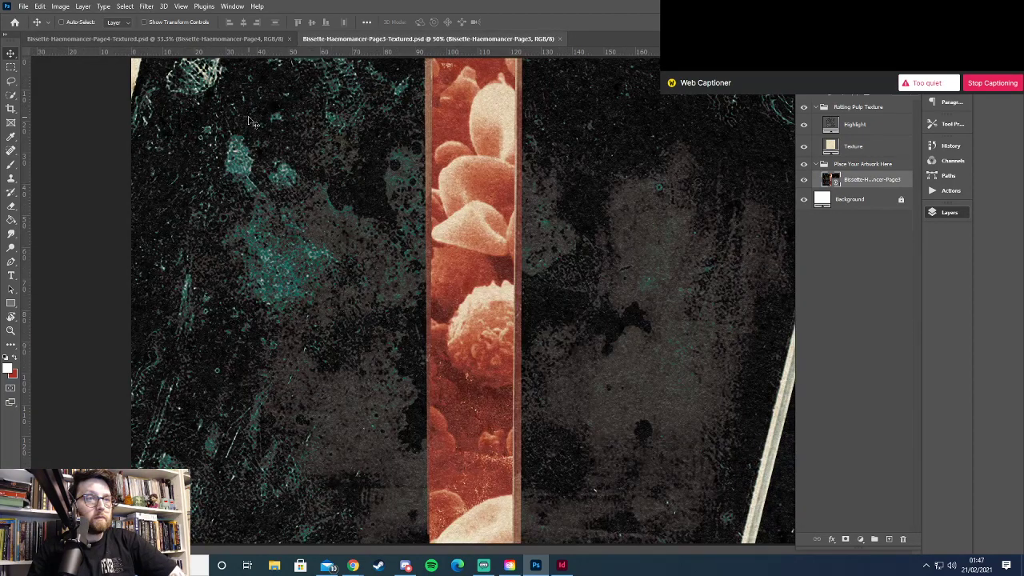
Export the textured Page 3 artwork as a 2551 × 1819 px PNG at 100% scale into the Haemomancer folder
{"action": "left_click", "coordinate": [24, 6]}
{"action": "mouse_move", "coordinate": [105, 170]}
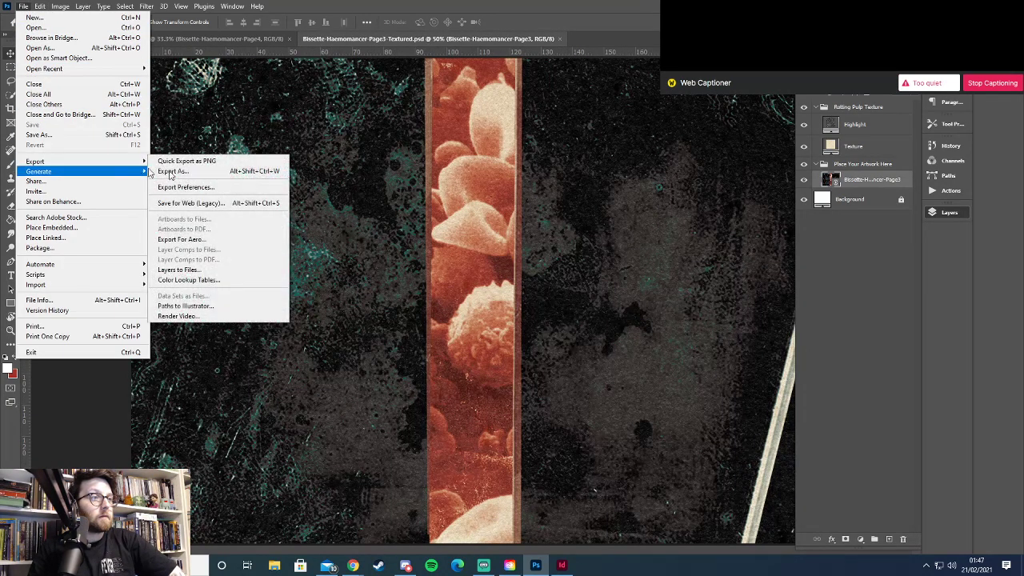
{"action": "left_click", "coordinate": [194, 171]}
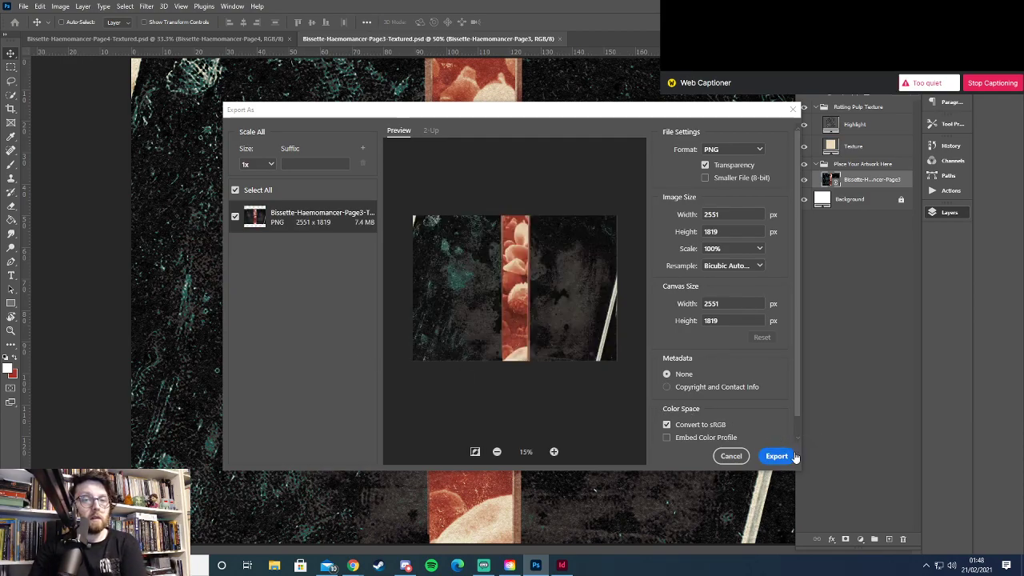
{"action": "left_click", "coordinate": [796, 456]}
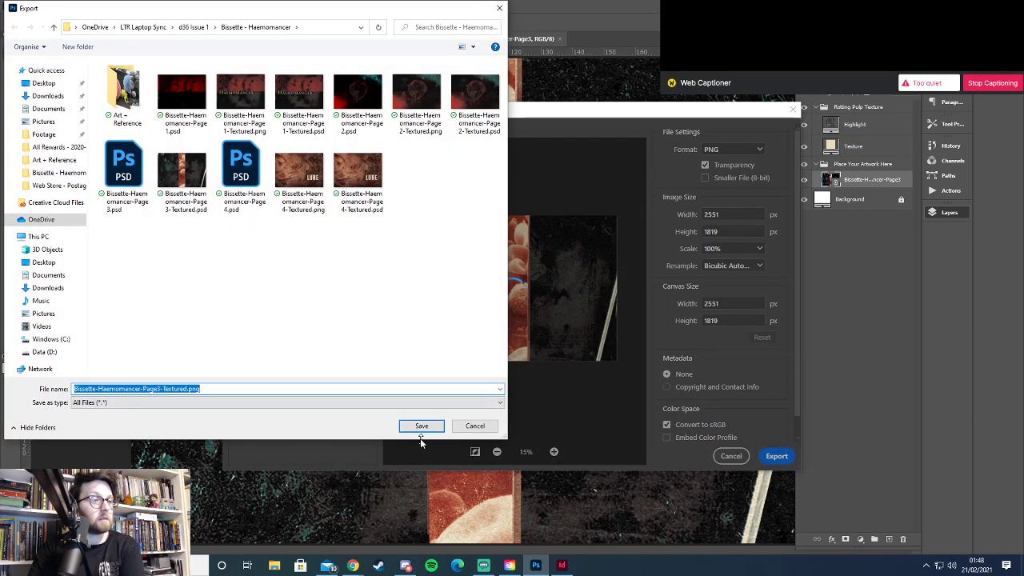
{"action": "left_click", "coordinate": [421, 426]}
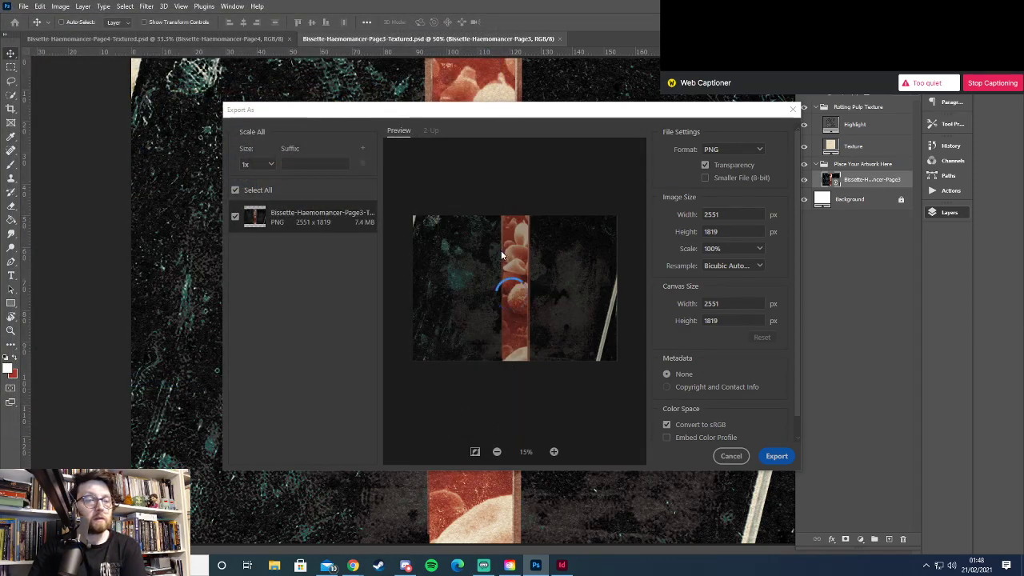
Switch back to InDesign and place the Page3-Textured PNG in the empty full-page frame
{"action": "key", "text": "alt+Tab"}
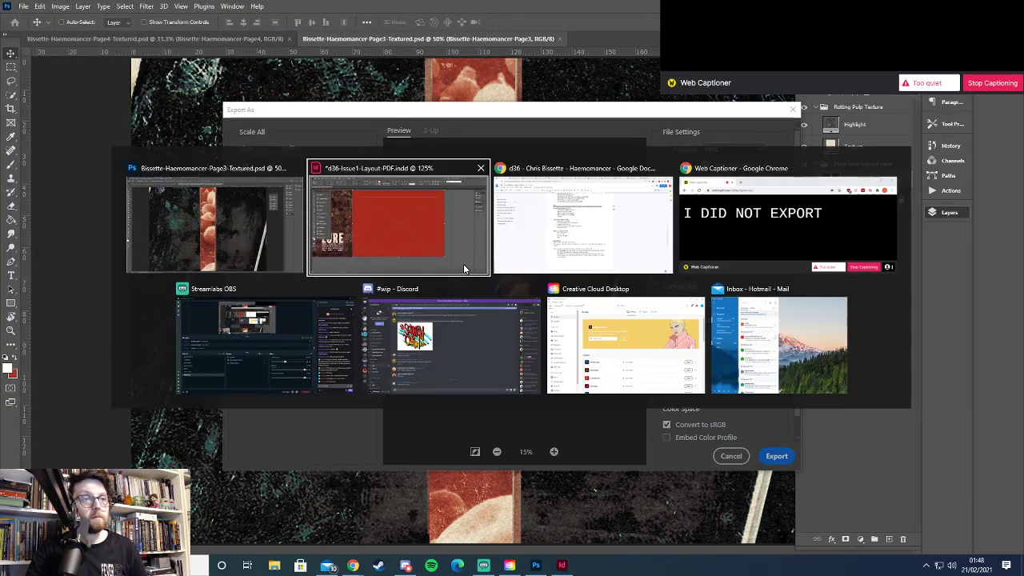
{"action": "key", "text": "alt+Tab"}
{"action": "key", "text": "alt+Tab"}
{"action": "left_click", "coordinate": [319, 210]}
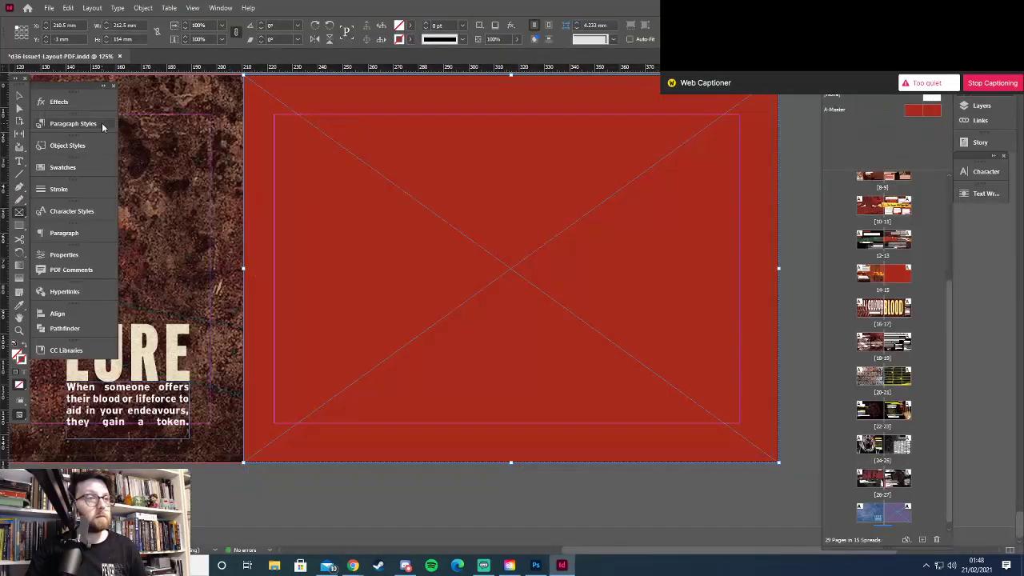
{"action": "left_click", "coordinate": [49, 9]}
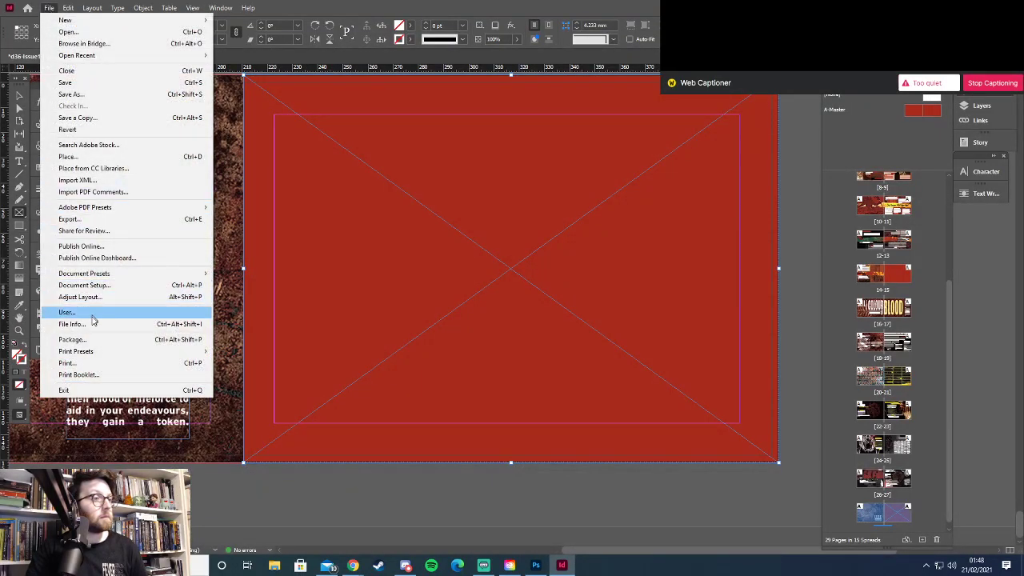
{"action": "left_click", "coordinate": [67, 157]}
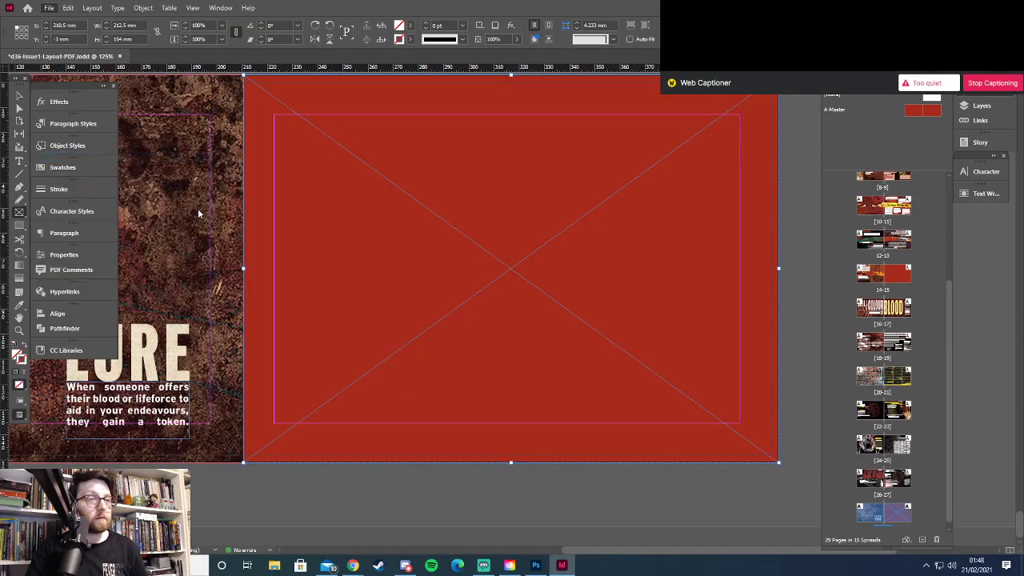
{"action": "double_click", "coordinate": [516, 316]}
Fit the placed Page 3 image to its frame with Fit Content to Frame
{"action": "left_click", "coordinate": [474, 248]}
{"action": "right_click", "coordinate": [475, 248]}
{"action": "mouse_move", "coordinate": [623, 372]}
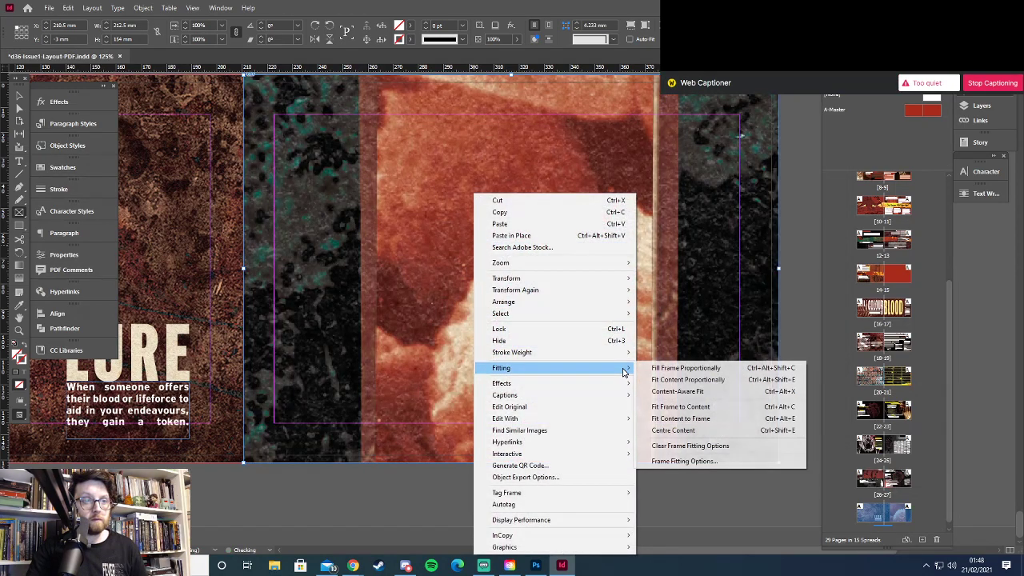
{"action": "left_click", "coordinate": [699, 420]}
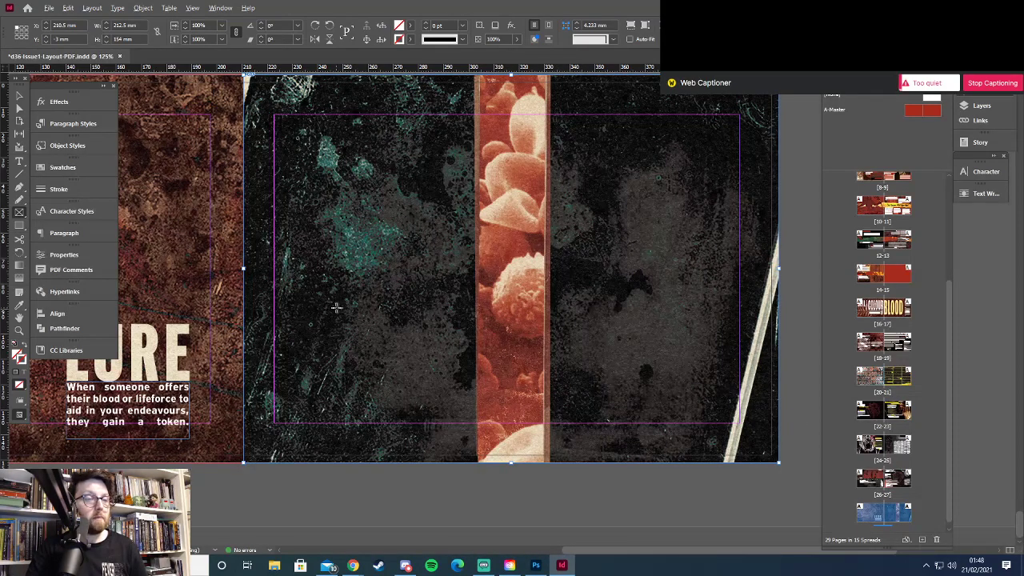
Consult the Haemomancer manuscript and the earlier spread, and draw a frame about 64 × 12.5 mm in the upper-left margin corner of the Page 3 artwork
{"action": "key", "text": "alt+Tab"}
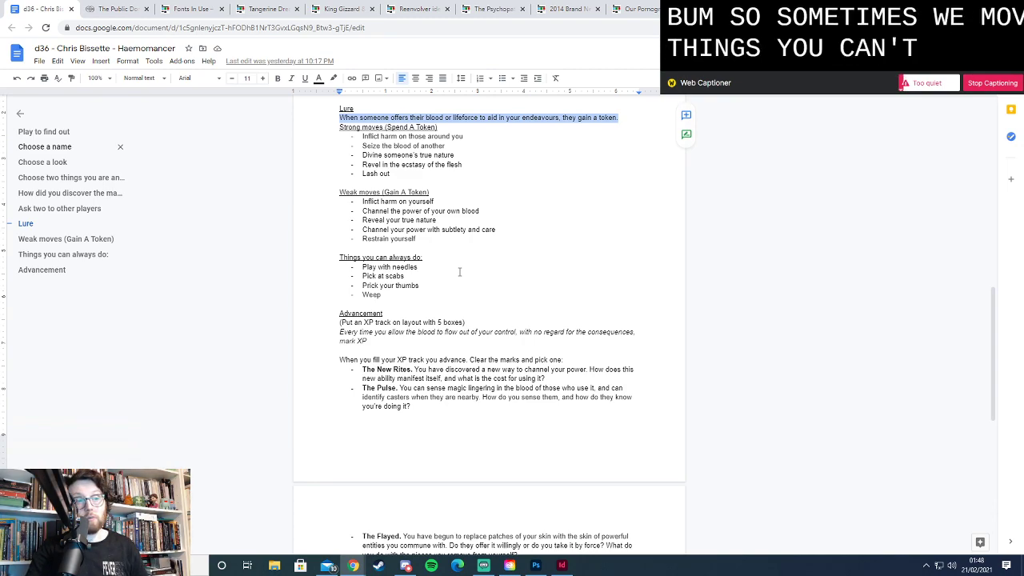
{"action": "key", "text": "alt+Tab"}
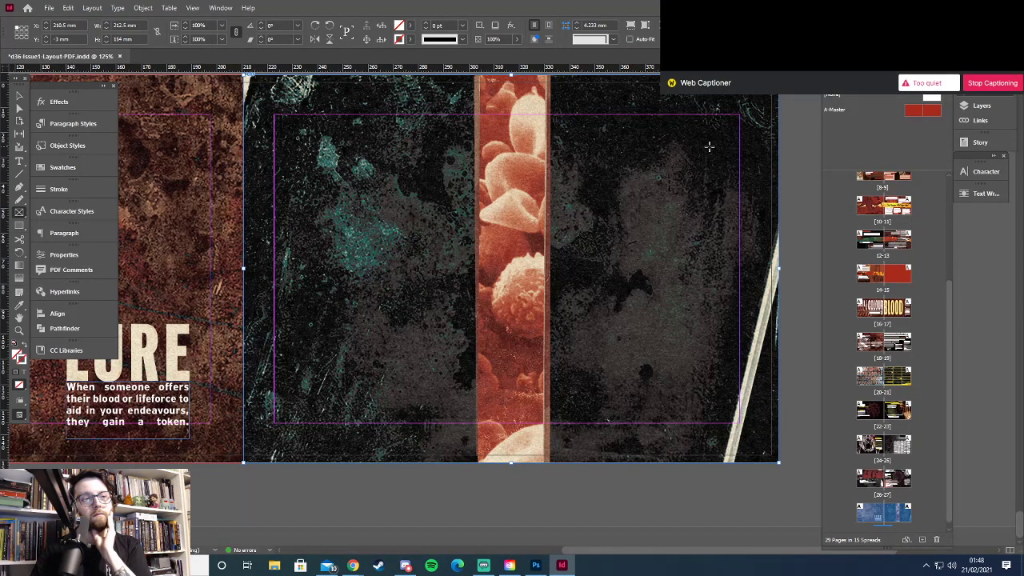
{"action": "scroll", "coordinate": [709, 146], "scroll_direction": "up", "scroll_amount": 7}
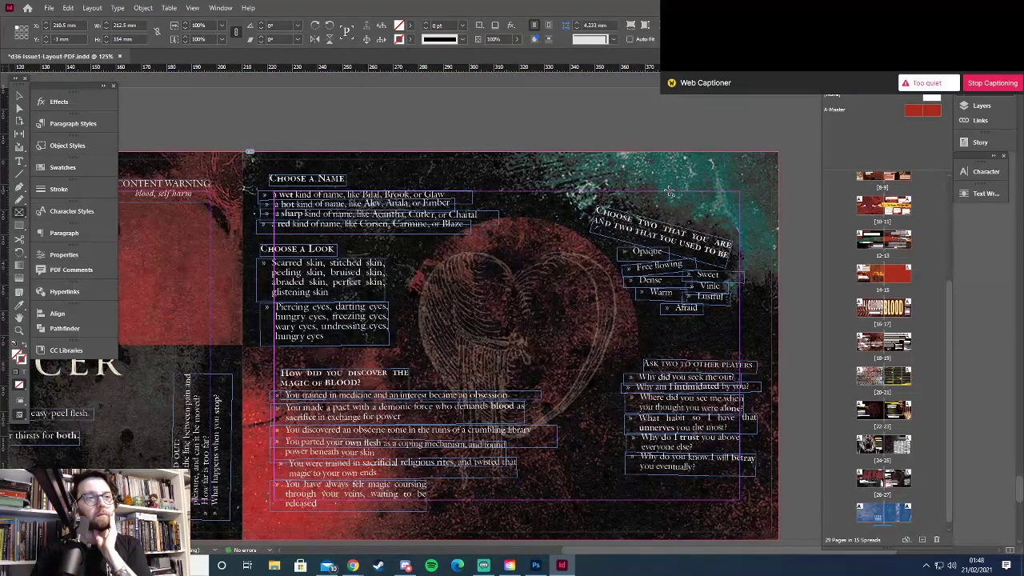
{"action": "scroll", "coordinate": [671, 192], "scroll_direction": "down", "scroll_amount": 8}
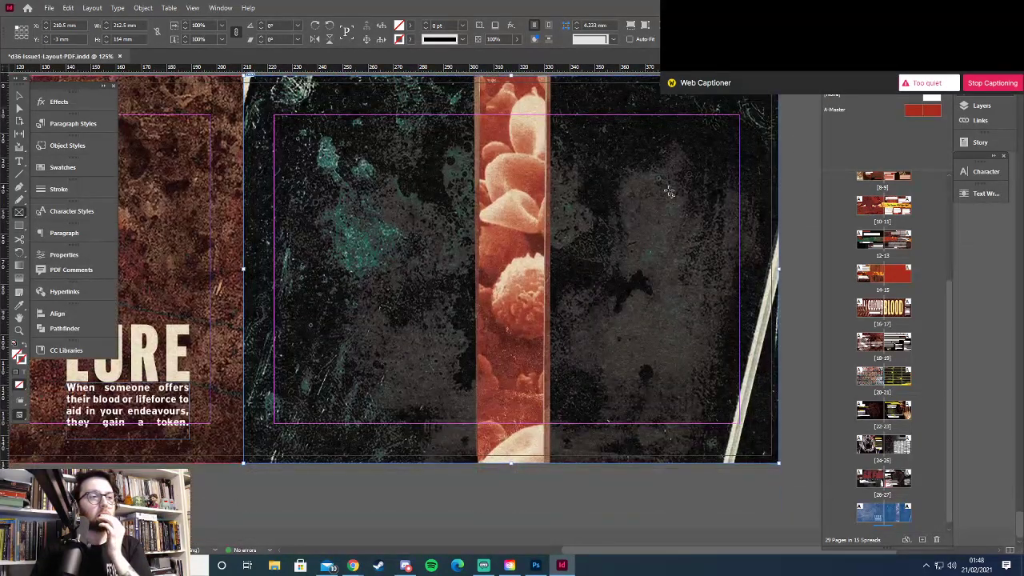
{"action": "scroll", "coordinate": [670, 192], "scroll_direction": "up", "scroll_amount": 1}
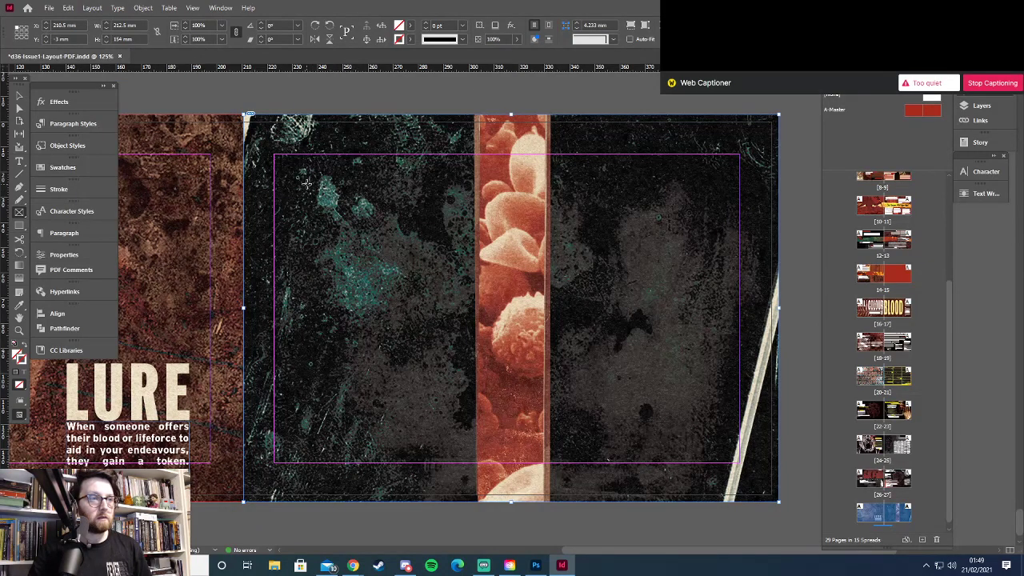
{"action": "left_click_drag", "start_coordinate": [277, 157], "coordinate": [440, 189]}
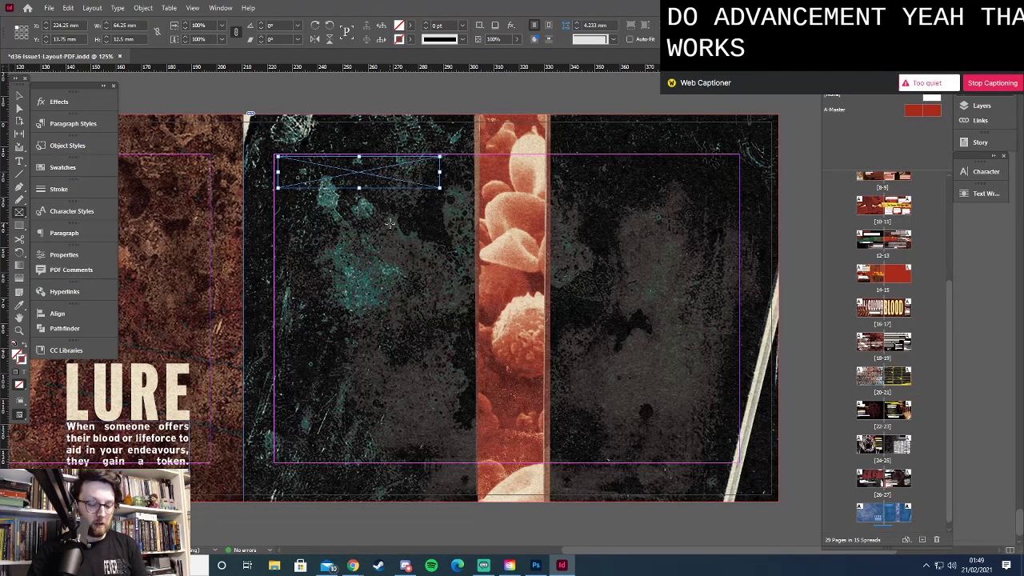
Replace the empty graphic frame with a text frame of about 57.5 × 15 mm and enter "Strong Moves" in the Lure paragraph style
{"action": "key", "text": "Delete"}
{"action": "key", "text": "t"}
{"action": "left_click_drag", "start_coordinate": [292, 180], "coordinate": [436, 216]}
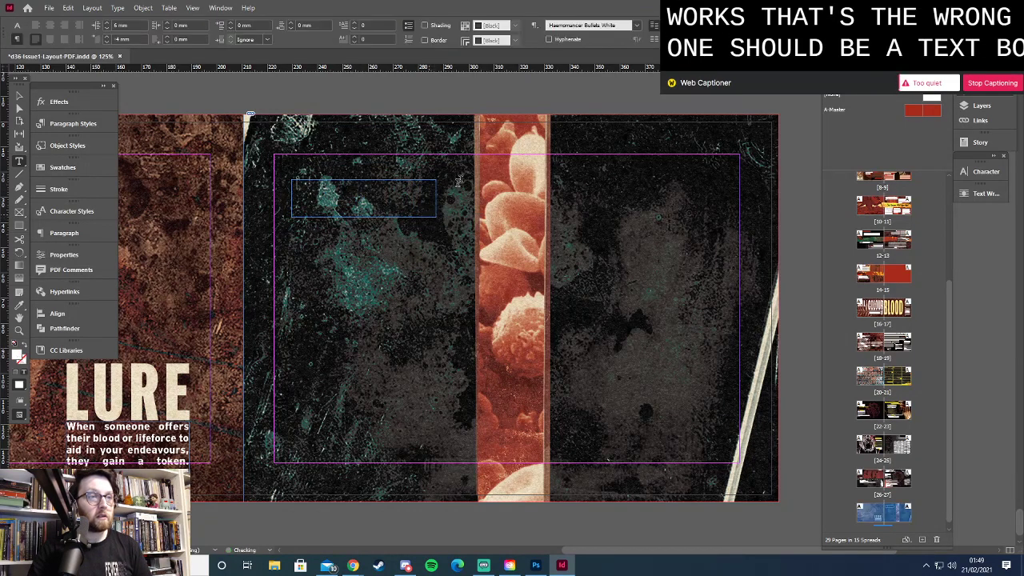
{"action": "left_click", "coordinate": [637, 29]}
{"action": "left_click", "coordinate": [603, 61]}
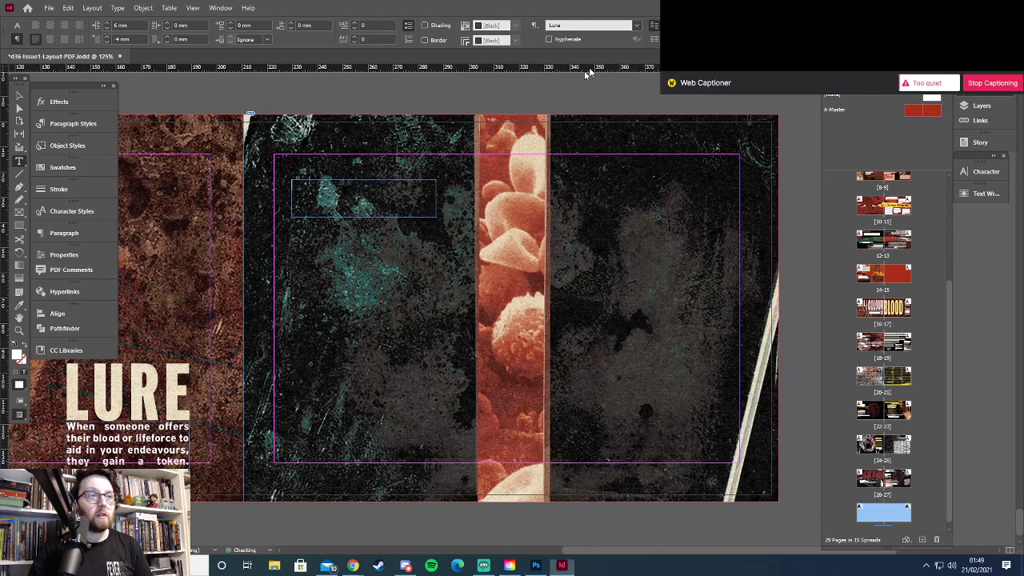
{"action": "type", "text": "st"}
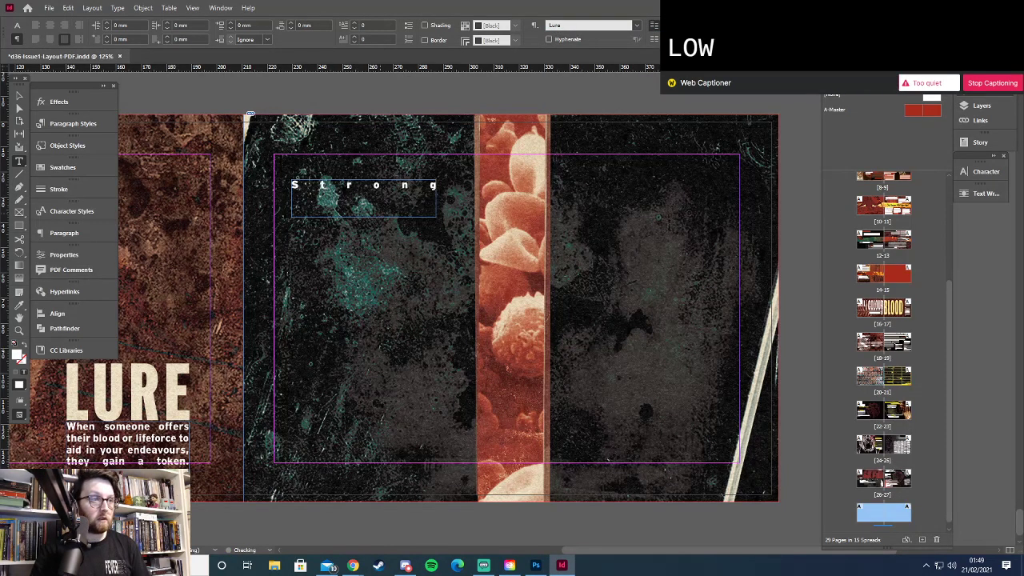
{"action": "type", "text": "rong Moves"}
Format the "Strong Moves" heading in small caps, left-aligned, with a 16 pt font size
{"action": "key", "text": "ctrl+a"}
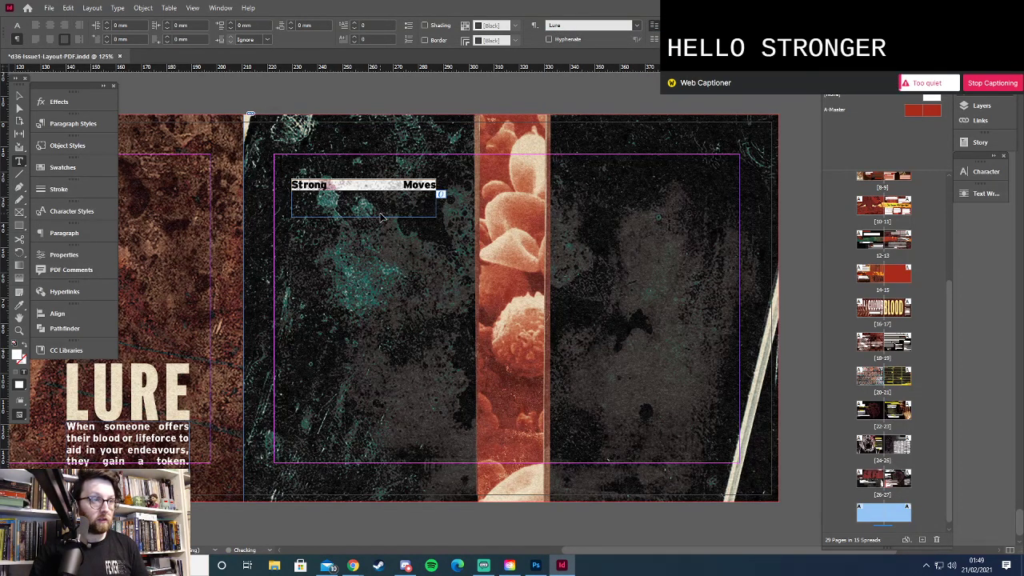
{"action": "key", "text": "ctrl+shift+h"}
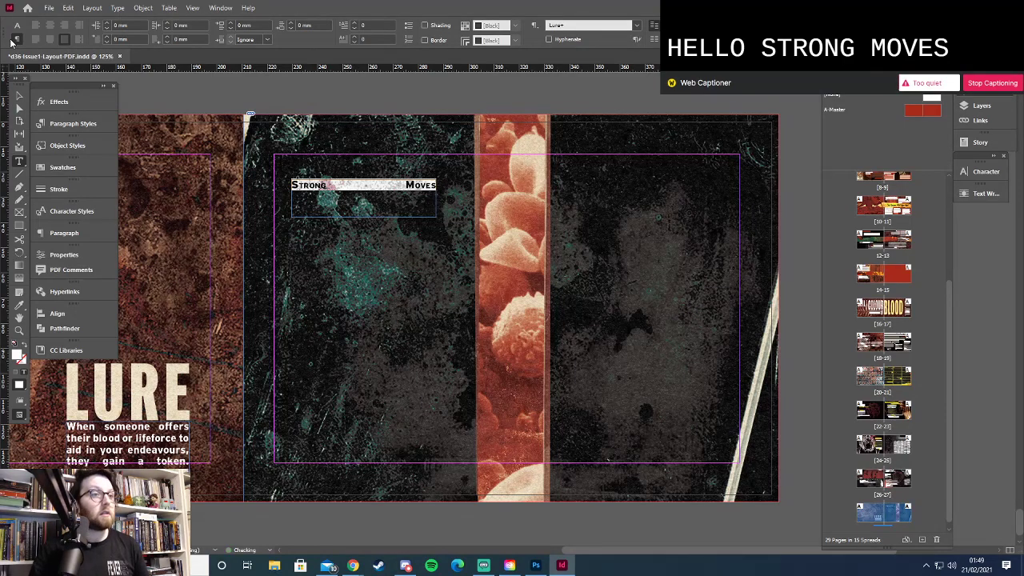
{"action": "left_click", "coordinate": [35, 25]}
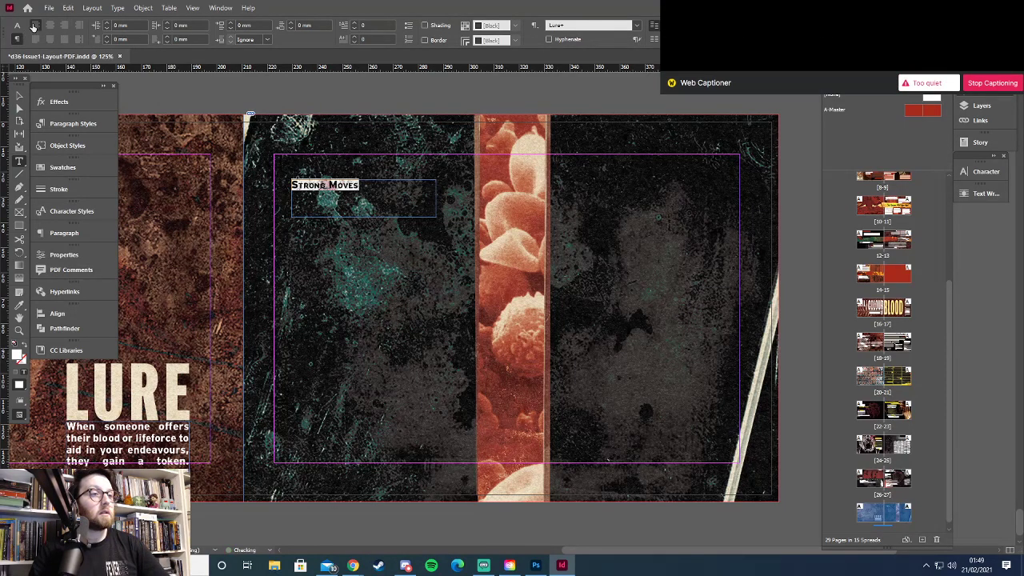
{"action": "left_click", "coordinate": [17, 27]}
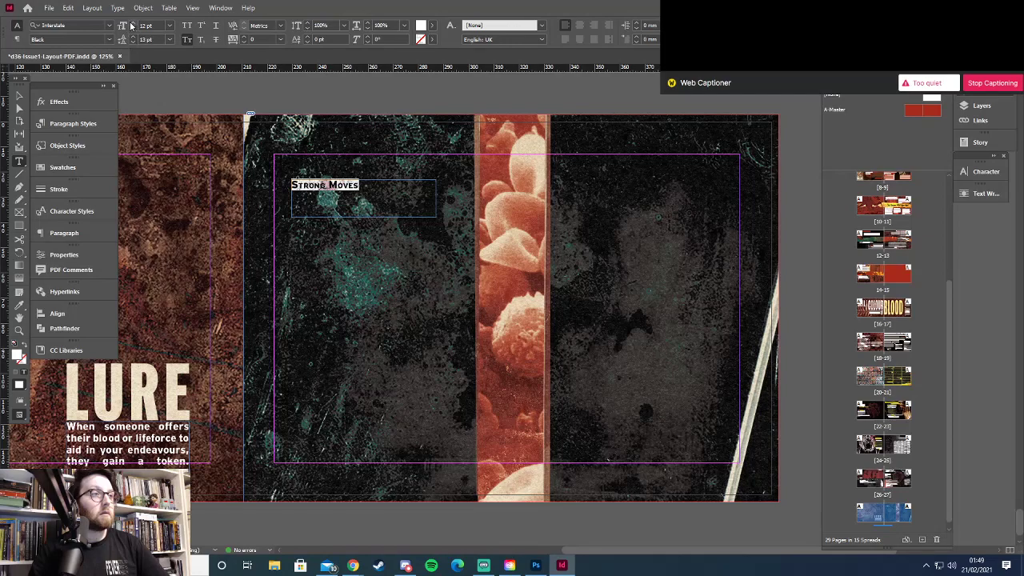
{"action": "left_click", "coordinate": [134, 23]}
{"action": "left_click", "coordinate": [133, 23]}
{"action": "left_click", "coordinate": [133, 23]}
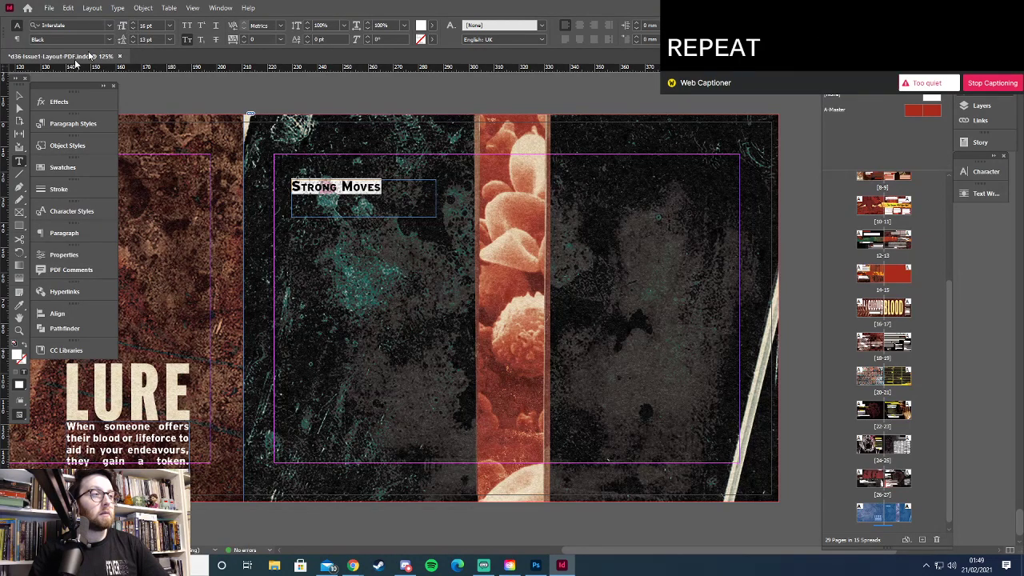
Narrow the heading's text frame to about 37 mm wide and move it up near the upper page margin
{"action": "left_click", "coordinate": [20, 97]}
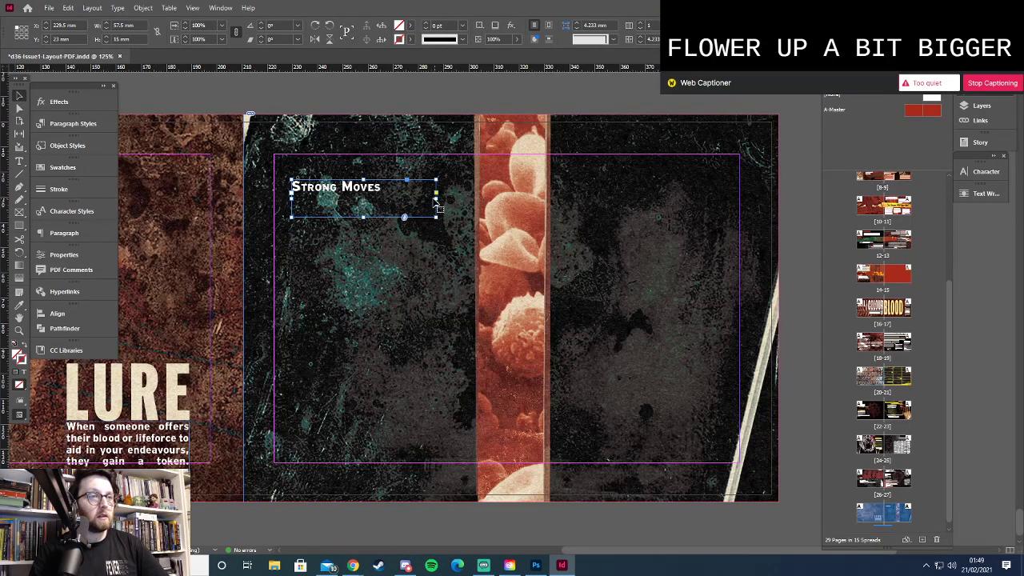
{"action": "mouse_move", "coordinate": [437, 199]}
{"action": "left_mouse_down"}
{"action": "mouse_move", "coordinate": [386, 199]}
{"action": "mouse_move", "coordinate": [436, 200]}
{"action": "left_mouse_up"}
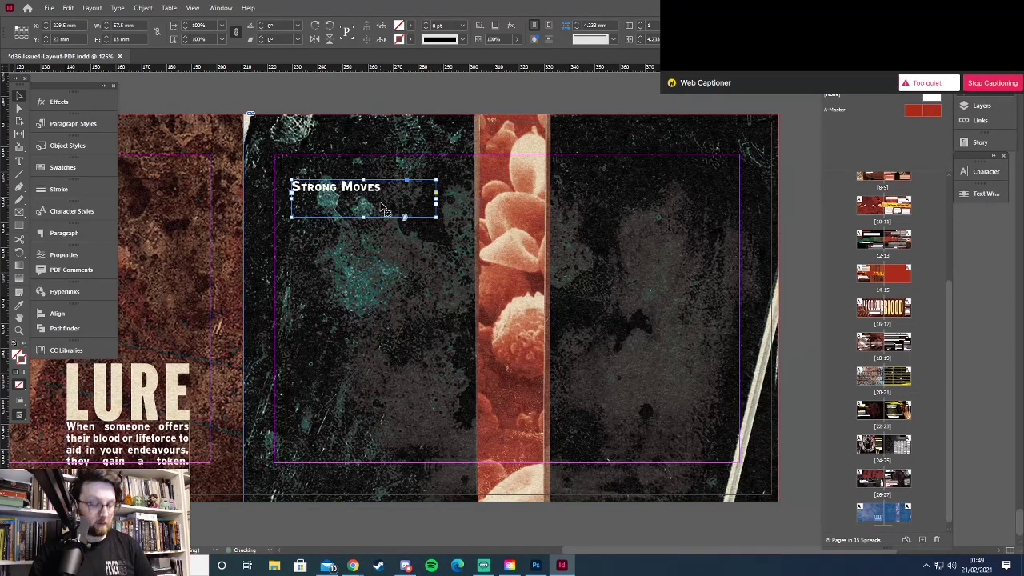
{"action": "double_click", "coordinate": [377, 188]}
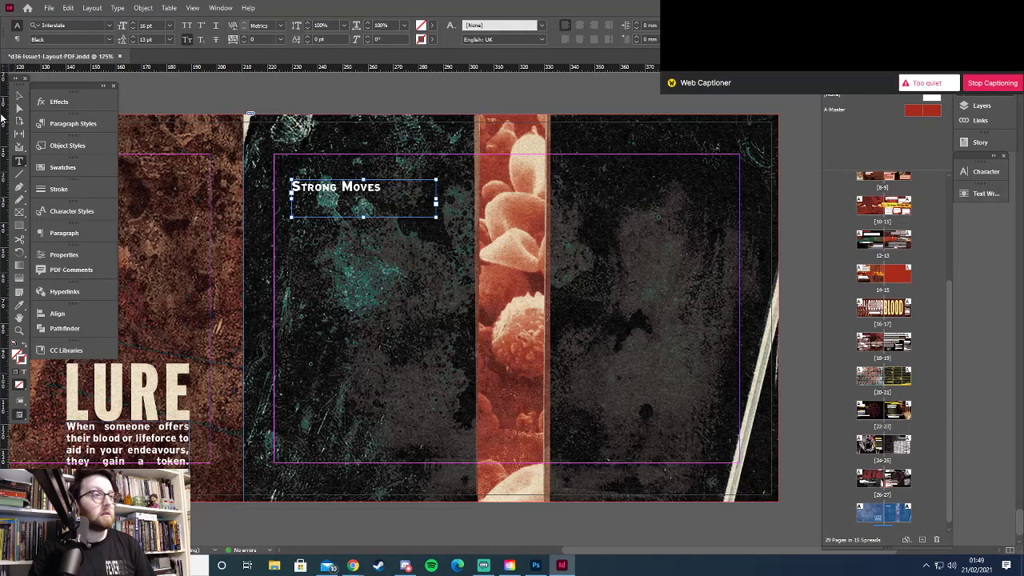
{"action": "left_click", "coordinate": [20, 97]}
{"action": "left_click_drag", "start_coordinate": [436, 200], "coordinate": [370, 185]}
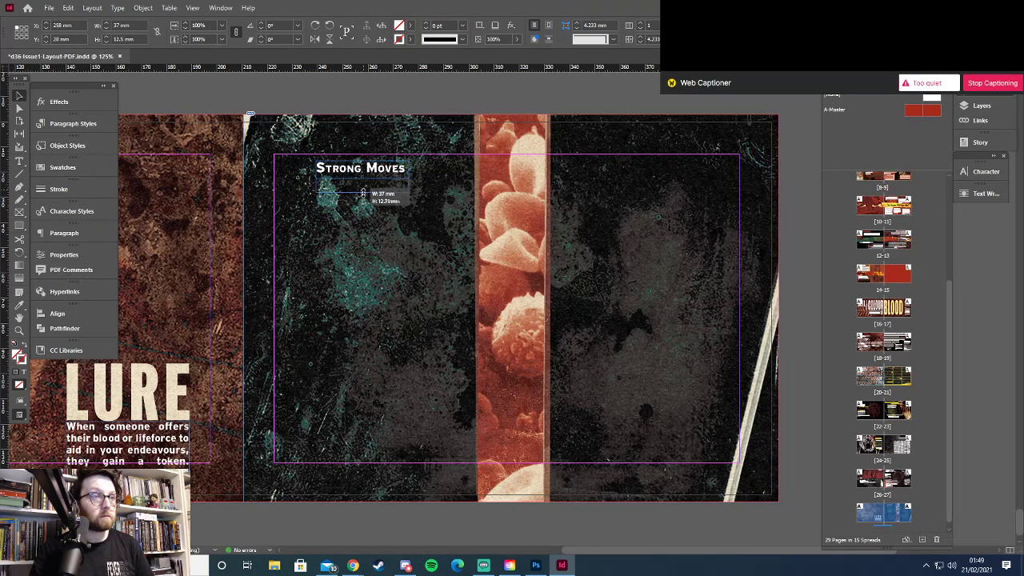
Check the manuscript wording, add "(spend a token)" as the heading's second line, and justify all lines of the heading
{"action": "double_click", "coordinate": [404, 169]}
{"action": "left_click", "coordinate": [430, 183]}
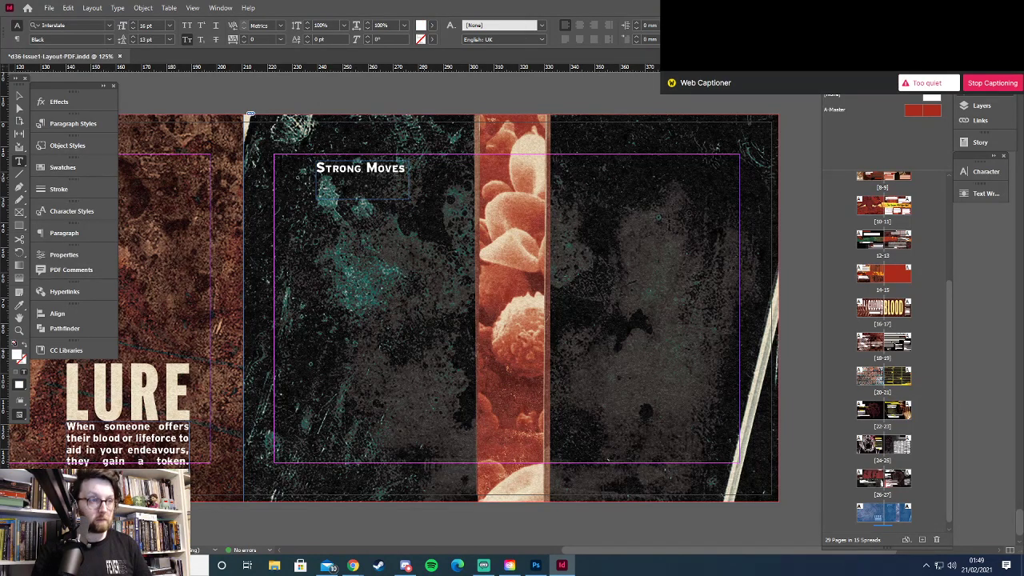
{"action": "key", "text": "Return"}
{"action": "type", "text": "(Gain"}
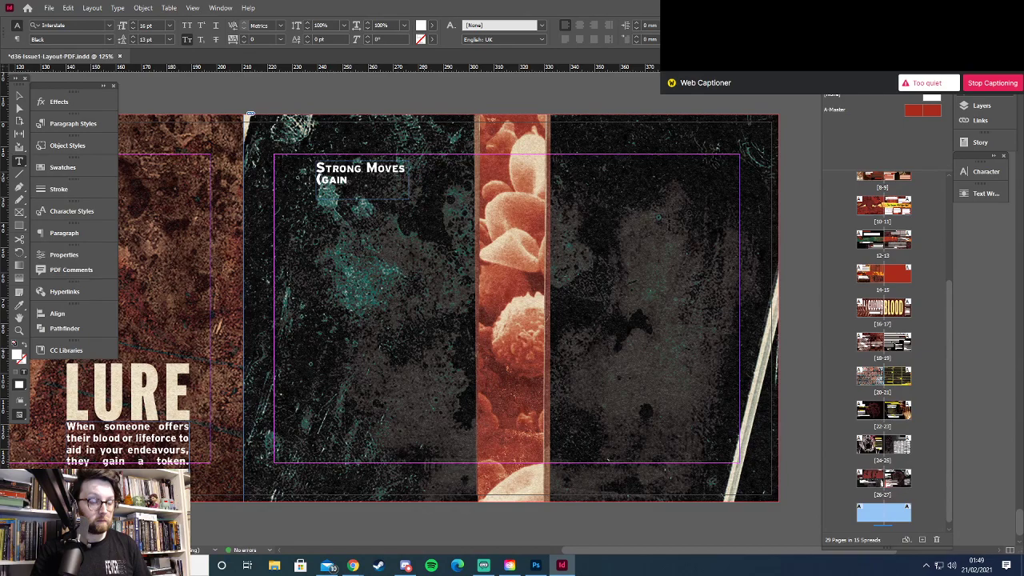
{"action": "key", "text": "alt+Tab"}
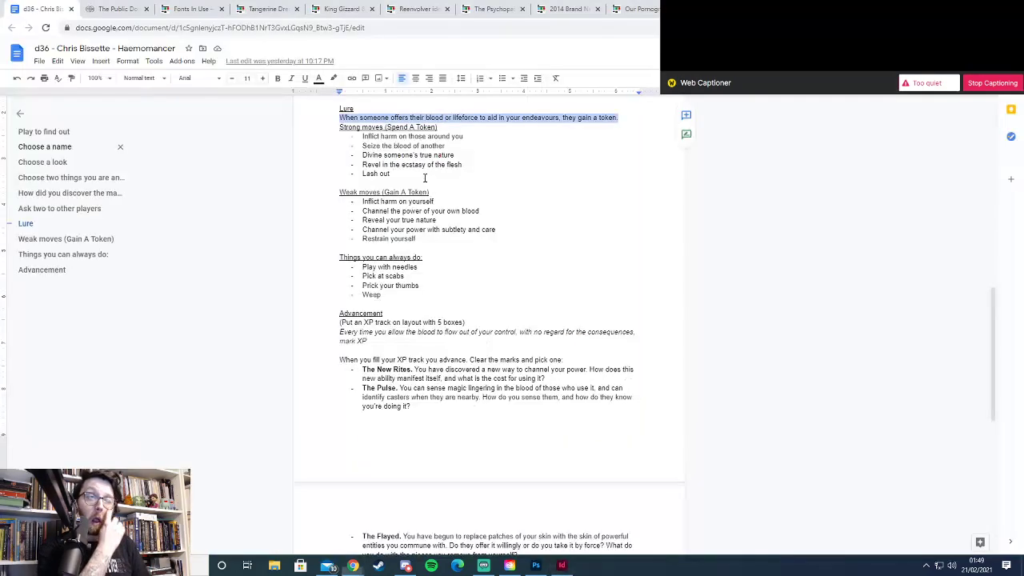
{"action": "key", "text": "alt+Tab"}
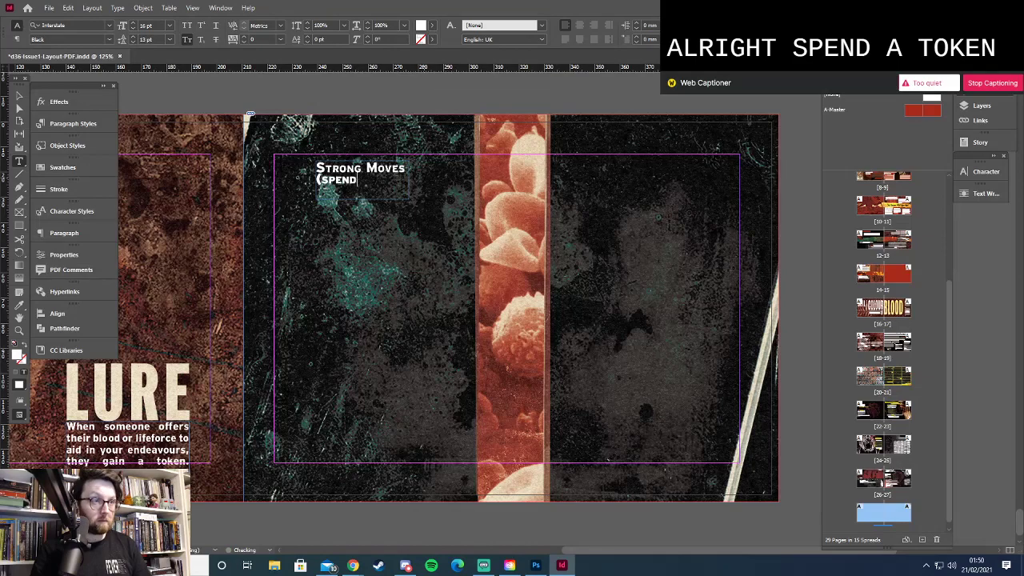
{"action": "type", "text": ")"}
{"action": "key", "text": "ctrl+a"}
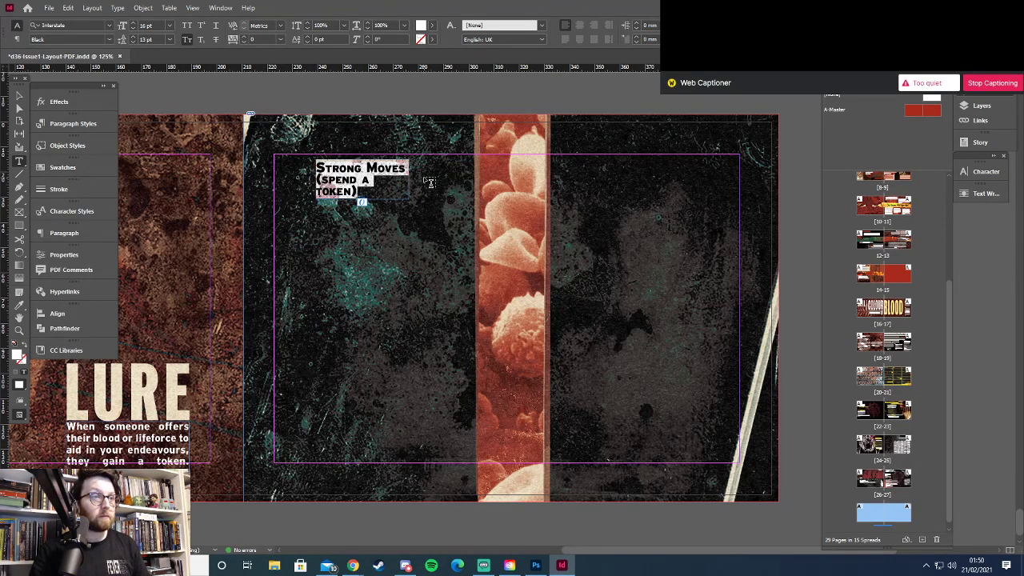
{"action": "left_click", "coordinate": [597, 39]}
Adjust the heading's text frame and nudge it up and slightly right so it sits against the upper page margin
{"action": "left_click", "coordinate": [20, 95]}
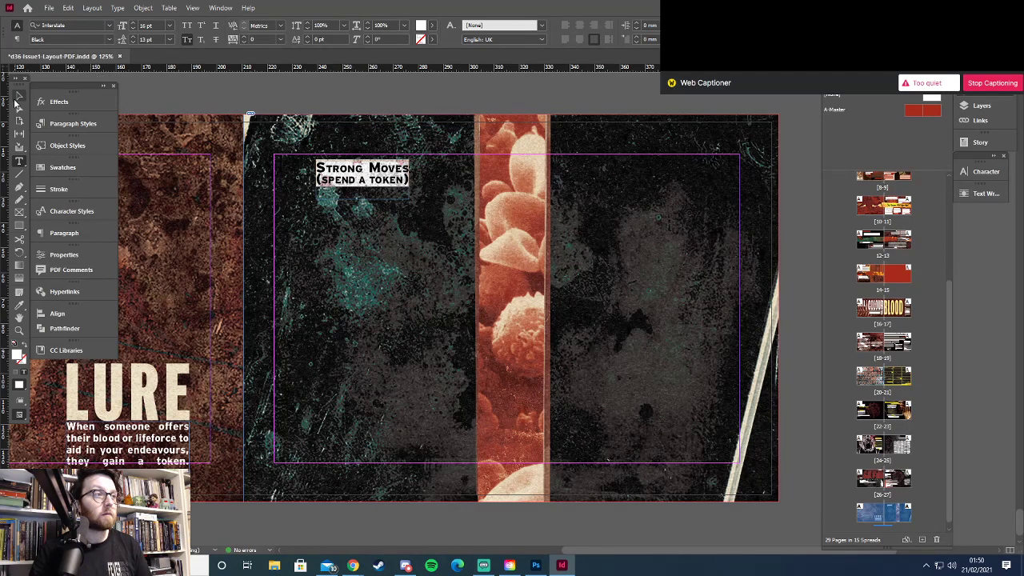
{"action": "left_click_drag", "start_coordinate": [362, 200], "coordinate": [381, 205]}
{"action": "key", "text": "Up"}
{"action": "key", "text": "Up"}
{"action": "key", "text": "Up"}
{"action": "key", "text": "Up"}
{"action": "key", "text": "Up"}
{"action": "key", "text": "Right"}
{"action": "key", "text": "Right"}
{"action": "key", "text": "Right"}
{"action": "key", "text": "Up"}
Draw a text frame below the heading, from the page margin to the blood-cell strip, and check the available paragraph styles
{"action": "left_click", "coordinate": [373, 240]}
{"action": "left_click_drag", "start_coordinate": [276, 186], "coordinate": [474, 276]}
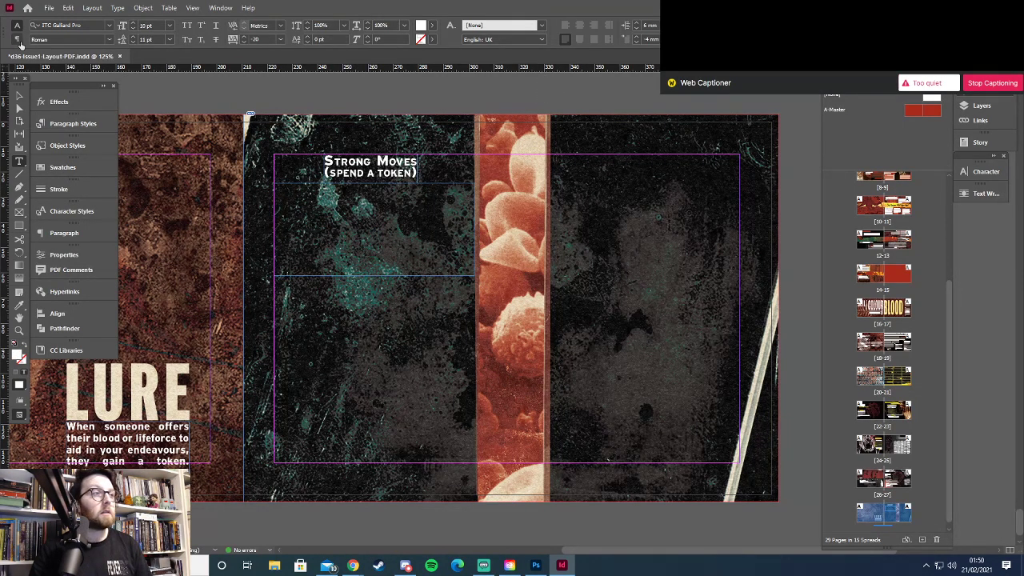
{"action": "left_click", "coordinate": [18, 40]}
{"action": "left_click", "coordinate": [627, 29]}
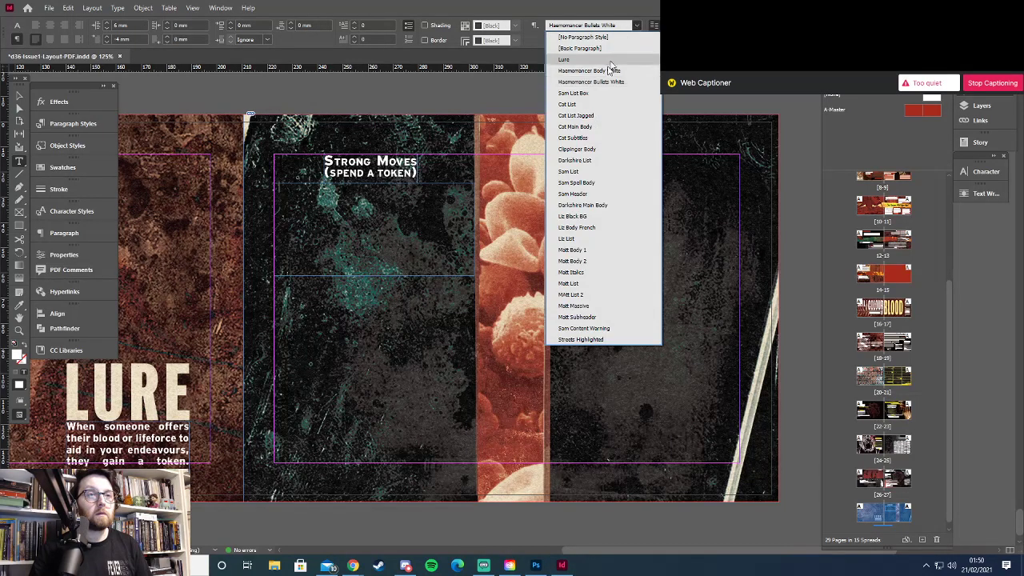
Copy the strong moves list from the manuscript into the new frame and delete every bullet after "Inflict harm on those around you"
{"action": "key", "text": "alt+Tab"}
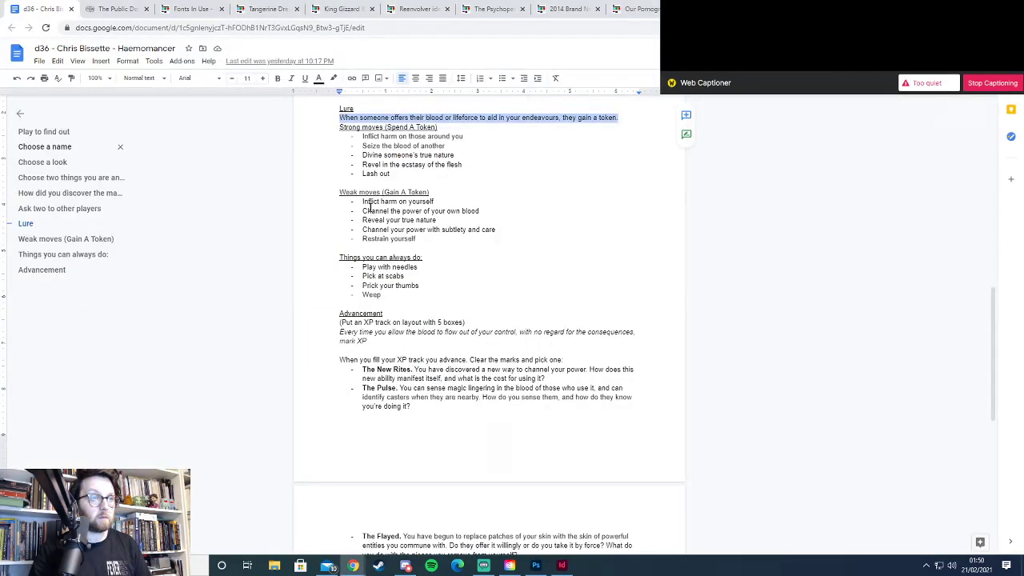
{"action": "left_click_drag", "start_coordinate": [364, 136], "coordinate": [403, 174]}
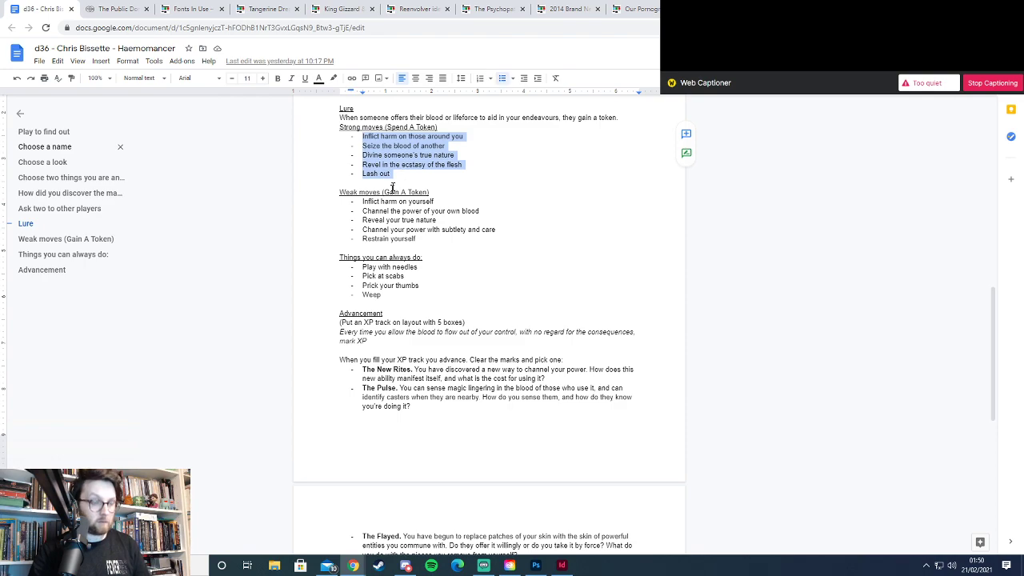
{"action": "key", "text": "ctrl+c"}
{"action": "key", "text": "alt+Tab"}
{"action": "key", "text": "ctrl+v"}
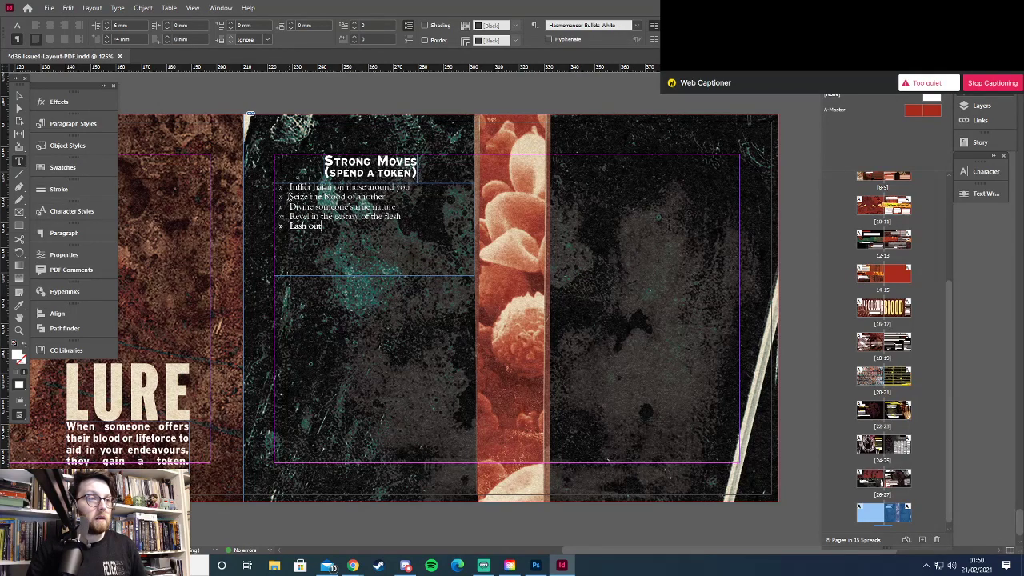
{"action": "left_click", "coordinate": [287, 196], "text": "shift"}
{"action": "key", "text": "BackSpace"}
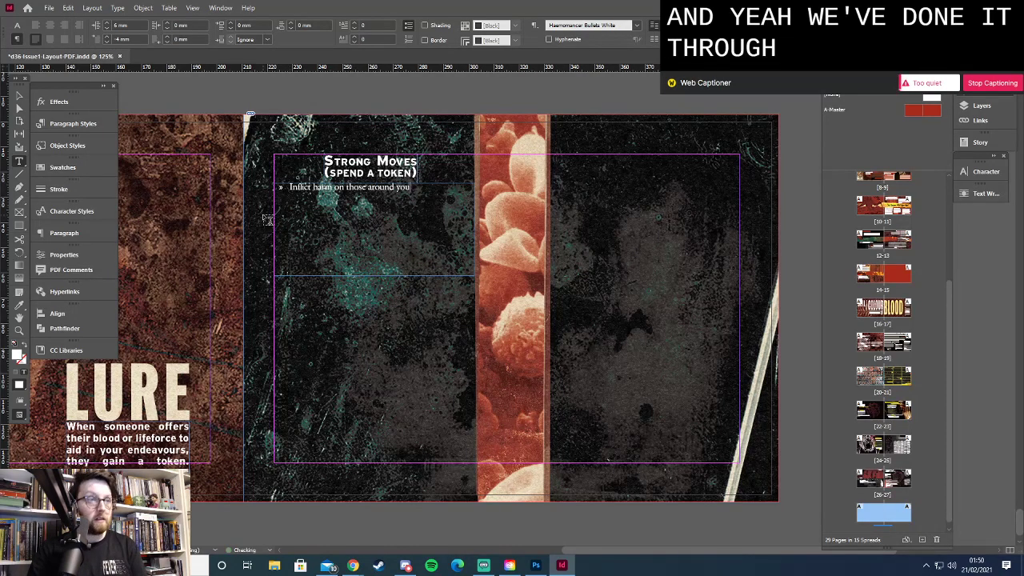
Shrink the bullet text frame around its single line to about 55.8 by 4.75 mm and centre it under the Strong Moves heading
{"action": "key", "text": "Escape"}
{"action": "left_click_drag", "start_coordinate": [374, 276], "coordinate": [378, 197]}
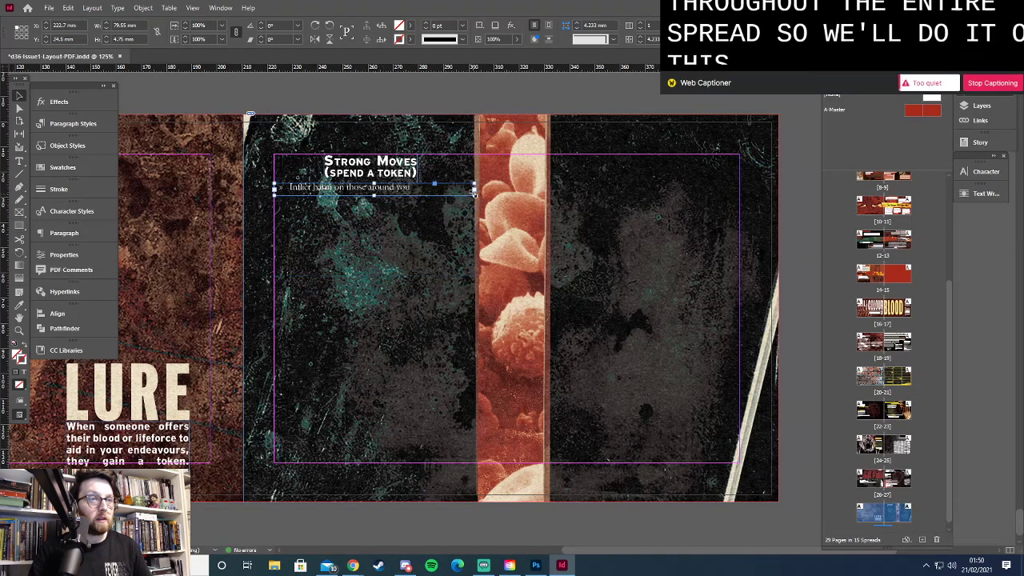
{"action": "left_click_drag", "start_coordinate": [476, 197], "coordinate": [394, 190]}
{"action": "left_click", "coordinate": [349, 227]}
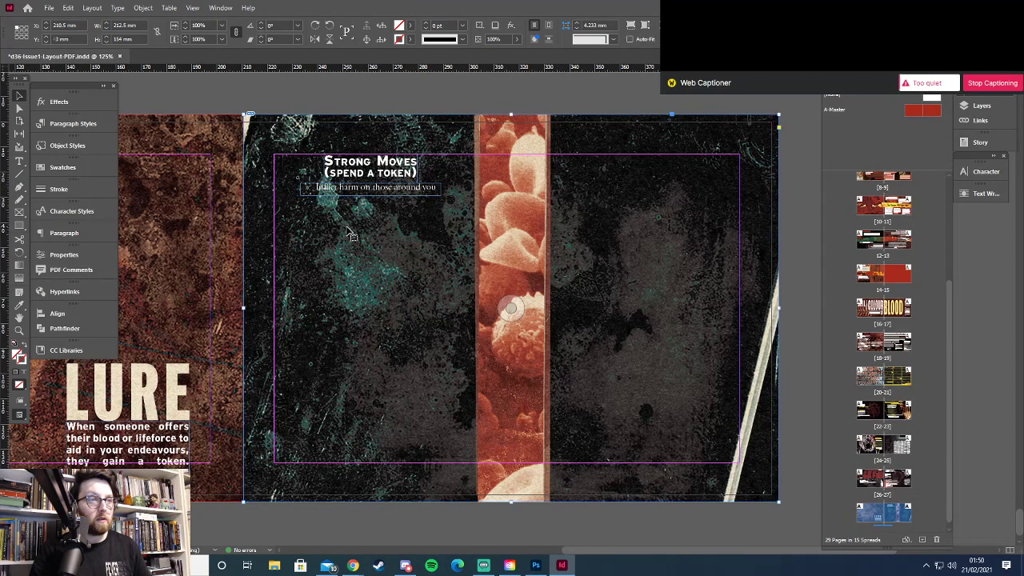
Move the Strong Moves heading and its bullet line down together to a Y position of 17.75 mm
{"action": "left_click", "coordinate": [382, 192]}
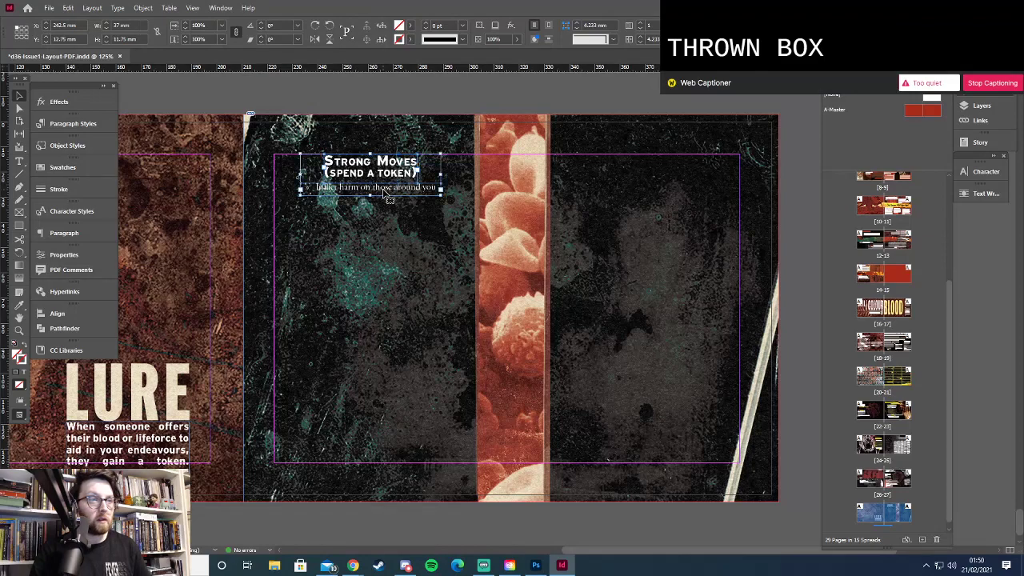
{"action": "key", "text": "shift+Down"}
{"action": "key", "text": "shift+Down"}
{"action": "key", "text": "shift+Down"}
{"action": "key", "text": "shift+Down"}
{"action": "key", "text": "shift+Down"}
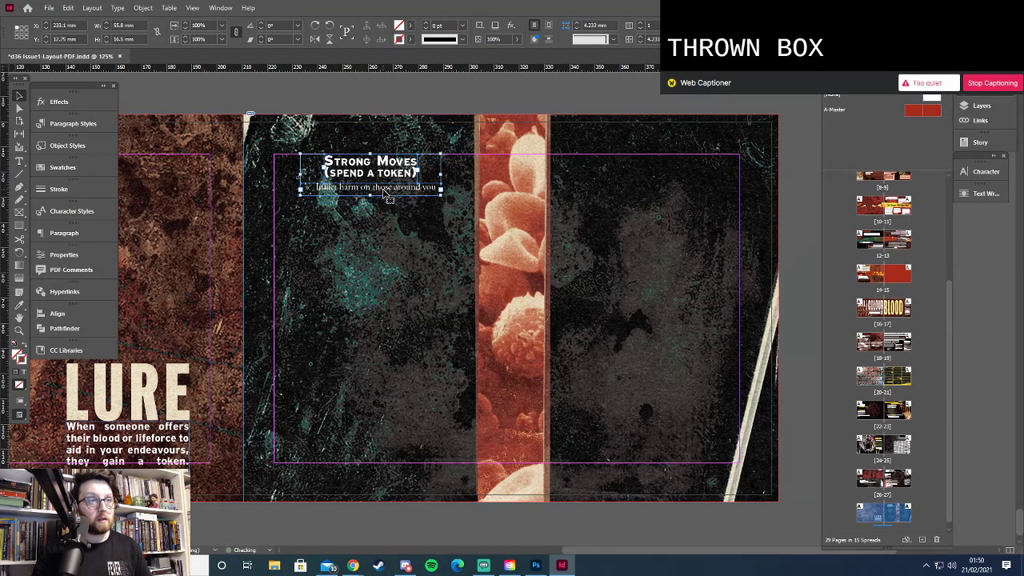
{"action": "key", "text": "shift+Down"}
{"action": "key", "text": "shift+Down"}
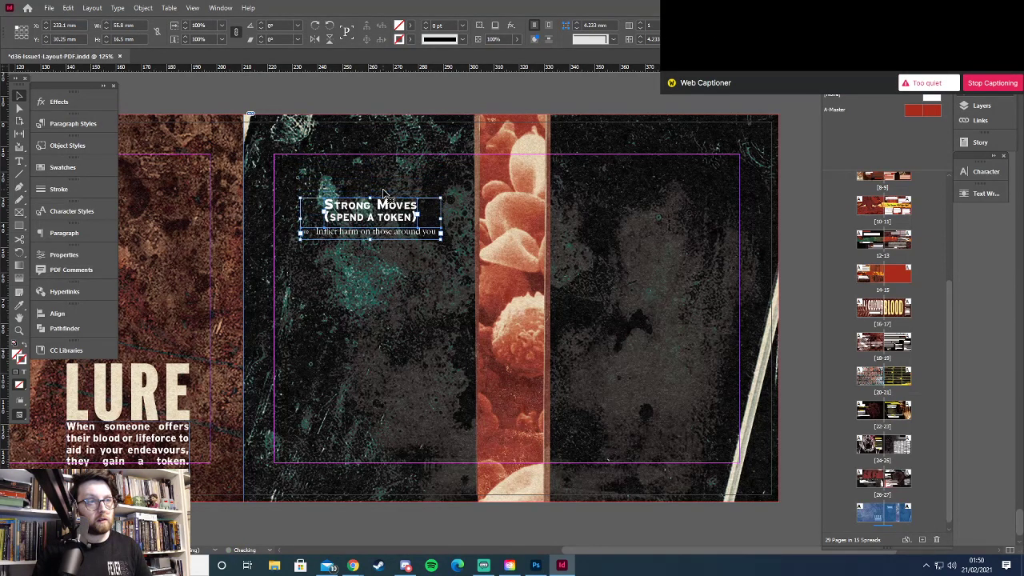
{"action": "key", "text": "shift+Up"}
{"action": "key", "text": "shift+Up"}
{"action": "key", "text": "shift+Up"}
{"action": "key", "text": "shift+Up"}
{"action": "key", "text": "shift+Up"}
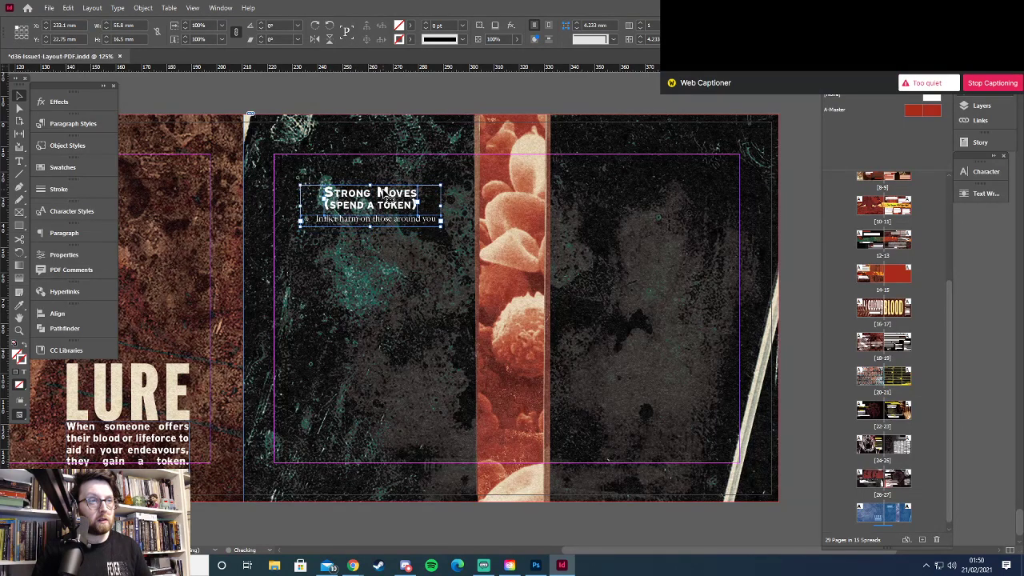
{"action": "key", "text": "shift+Down"}
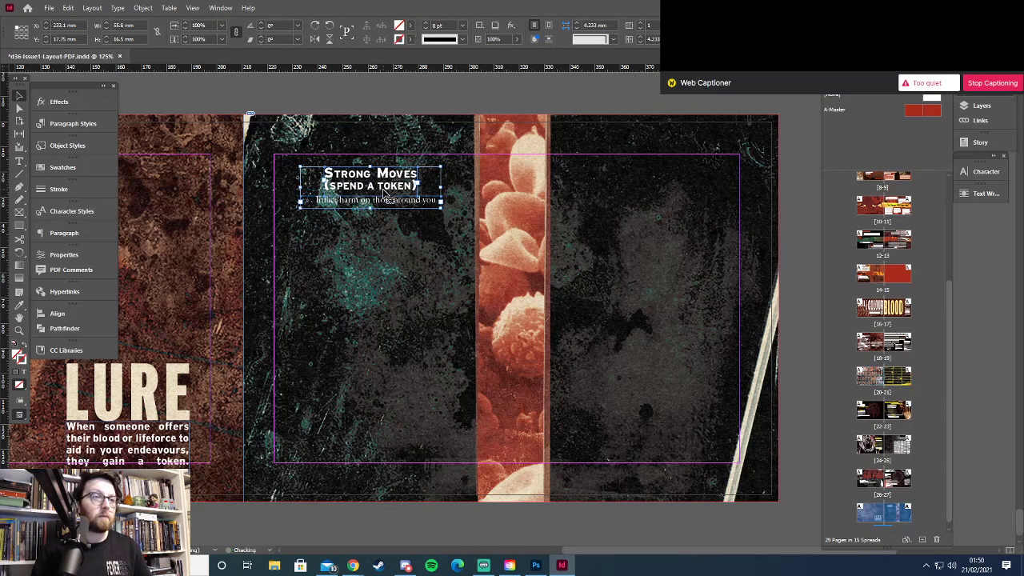
{"action": "left_click", "coordinate": [339, 229]}
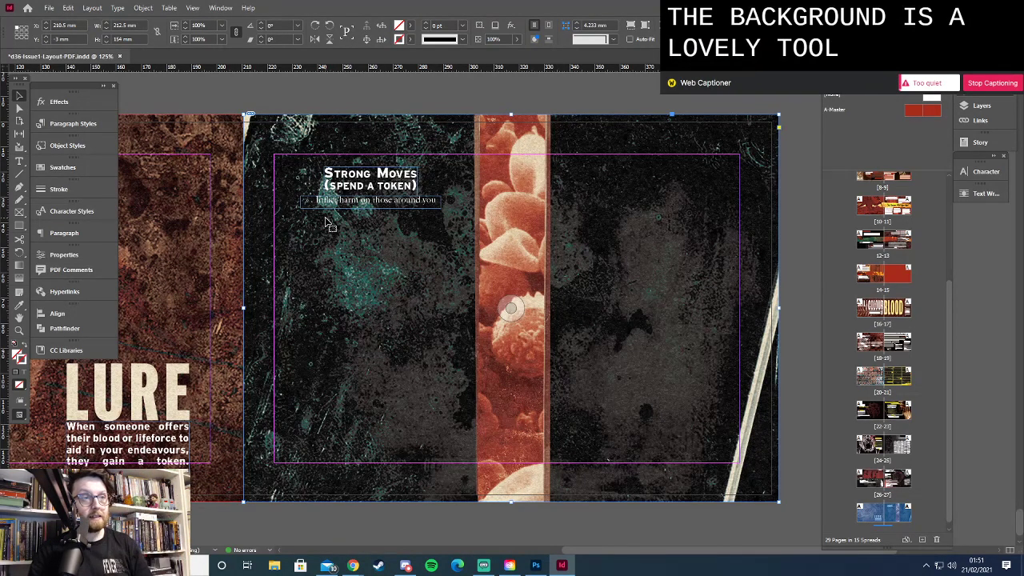
Check the strong moves list in the Google Docs manuscript and try the bullet line slightly lower and further left under its heading
{"action": "key", "text": "alt+Tab"}
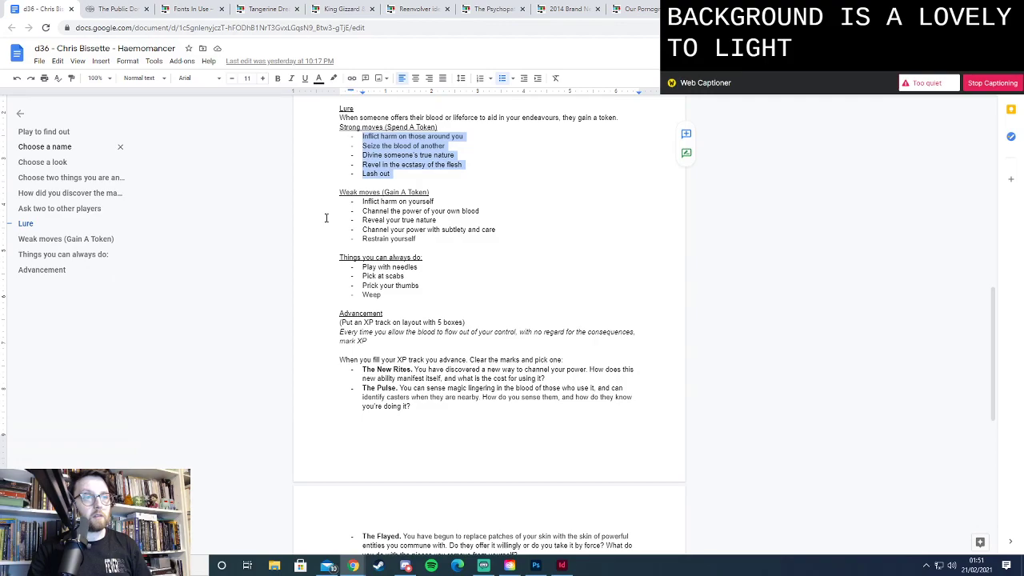
{"action": "key", "text": "alt+Tab"}
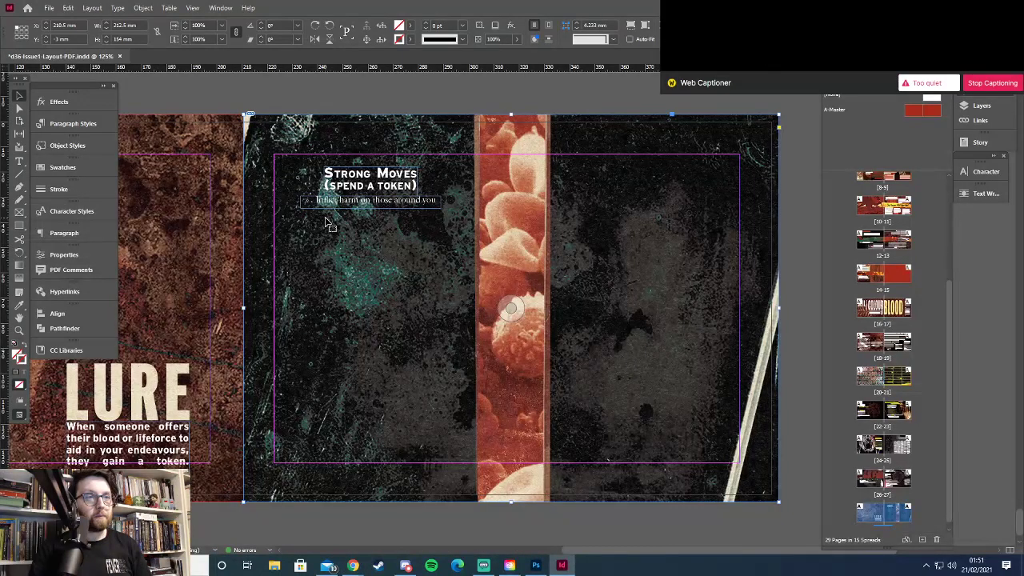
{"action": "left_click_drag", "start_coordinate": [340, 201], "coordinate": [321, 212]}
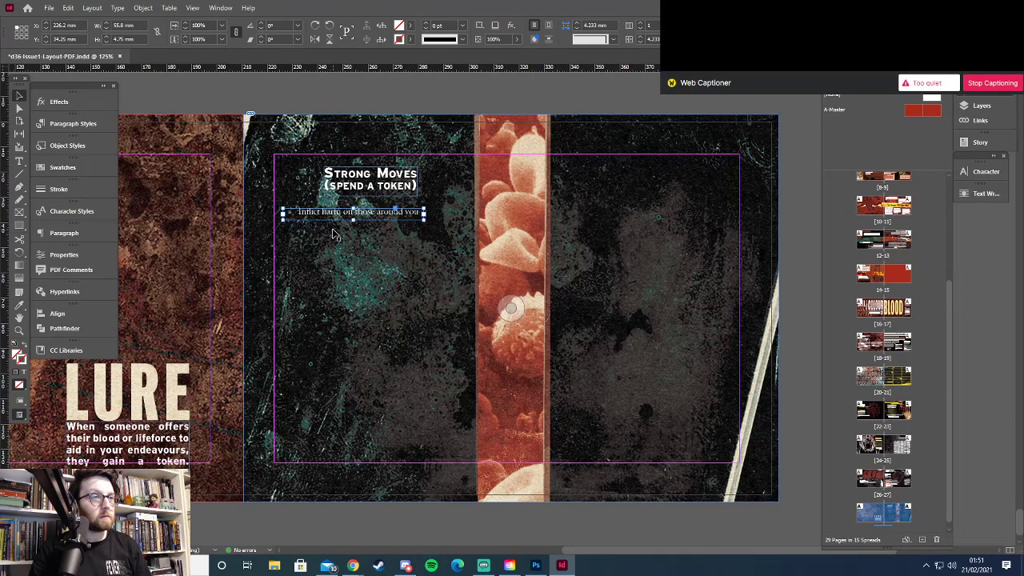
{"action": "left_click_drag", "start_coordinate": [335, 222], "coordinate": [347, 203]}
Review the preceding spreads to compare how their backgrounds are shaded behind the text with the Strong Moves page
{"action": "scroll", "coordinate": [505, 216], "scroll_direction": "up", "scroll_amount": 12}
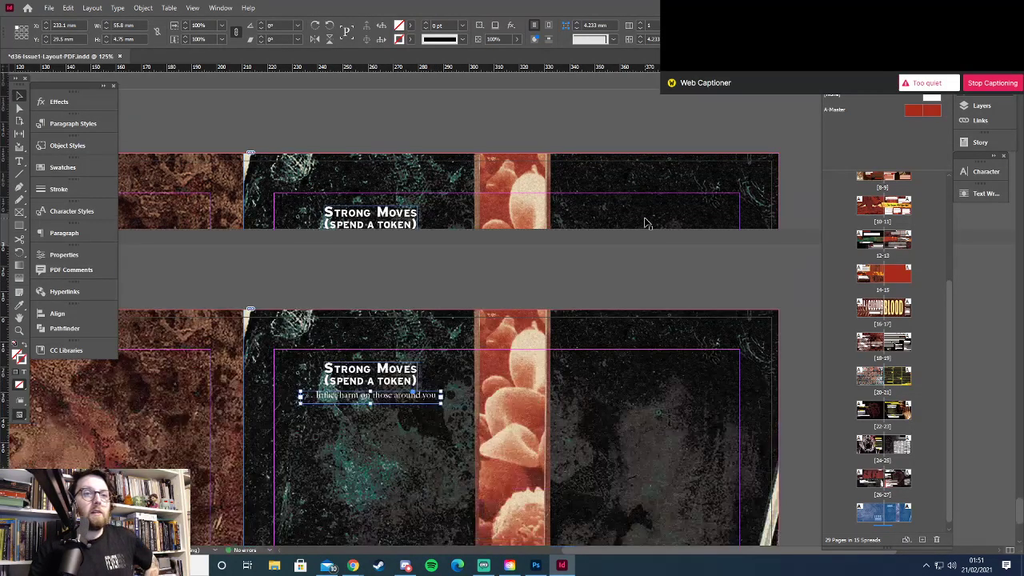
{"action": "scroll", "coordinate": [645, 216], "scroll_direction": "up", "scroll_amount": 10}
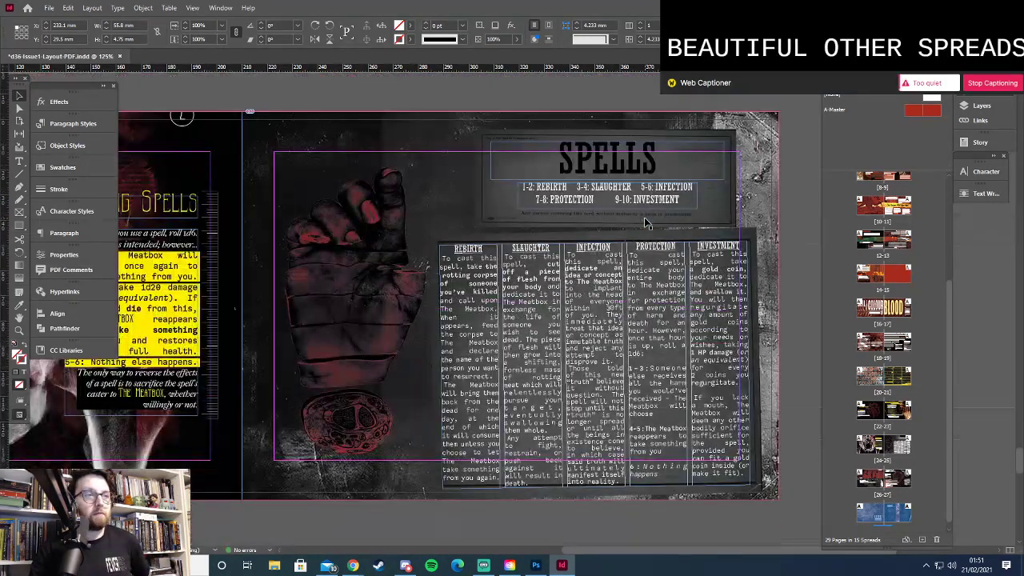
{"action": "scroll", "coordinate": [610, 281], "scroll_direction": "up", "scroll_amount": 8}
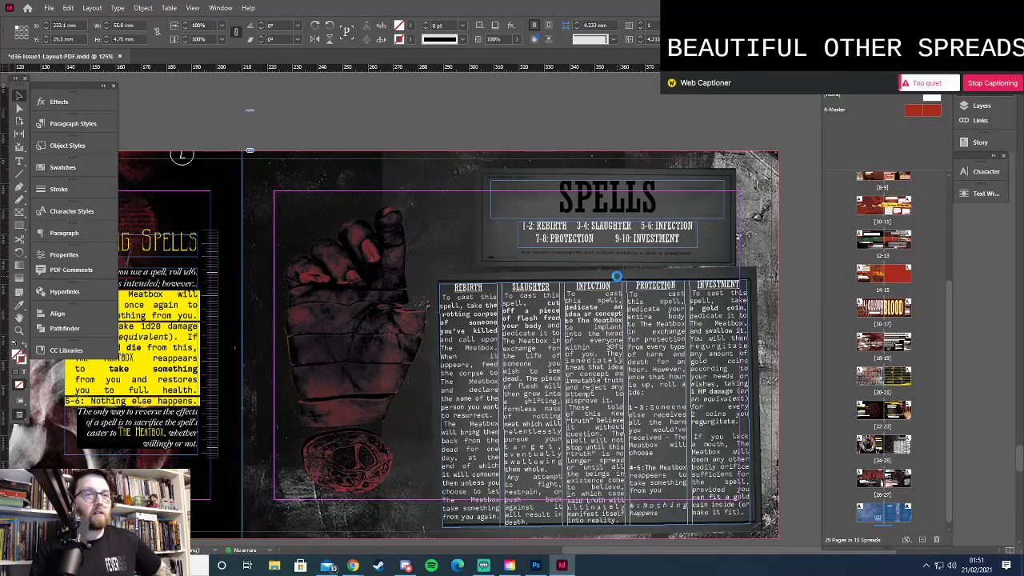
{"action": "scroll", "coordinate": [611, 281], "scroll_direction": "down", "scroll_amount": 12}
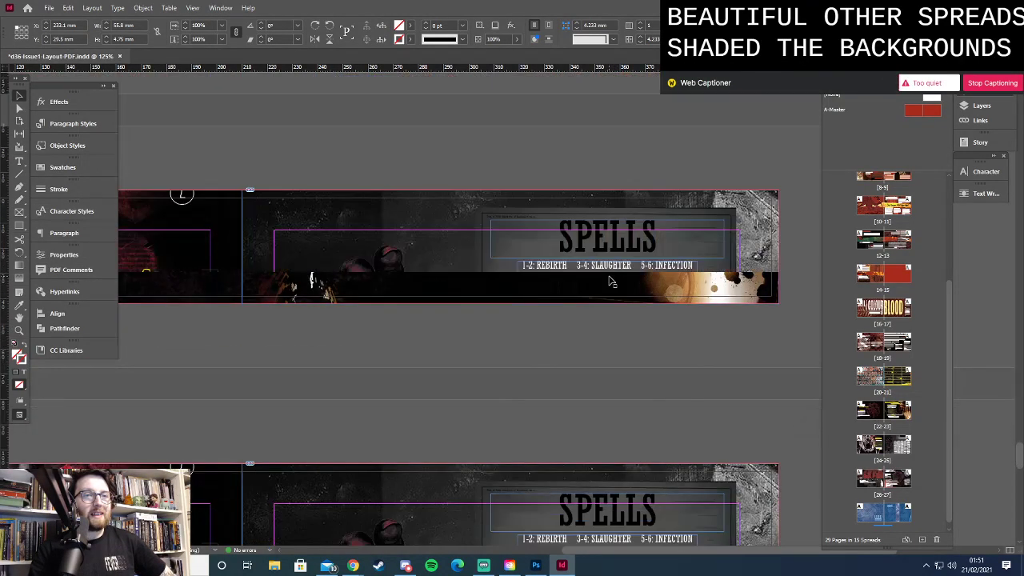
{"action": "scroll", "coordinate": [611, 281], "scroll_direction": "down", "scroll_amount": 3}
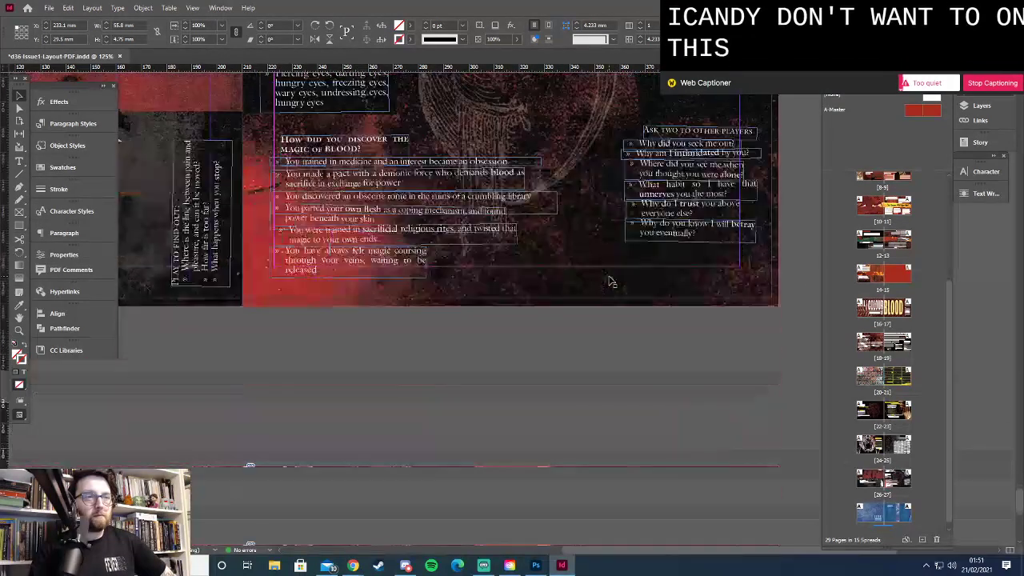
{"action": "scroll", "coordinate": [611, 281], "scroll_direction": "up", "scroll_amount": 2}
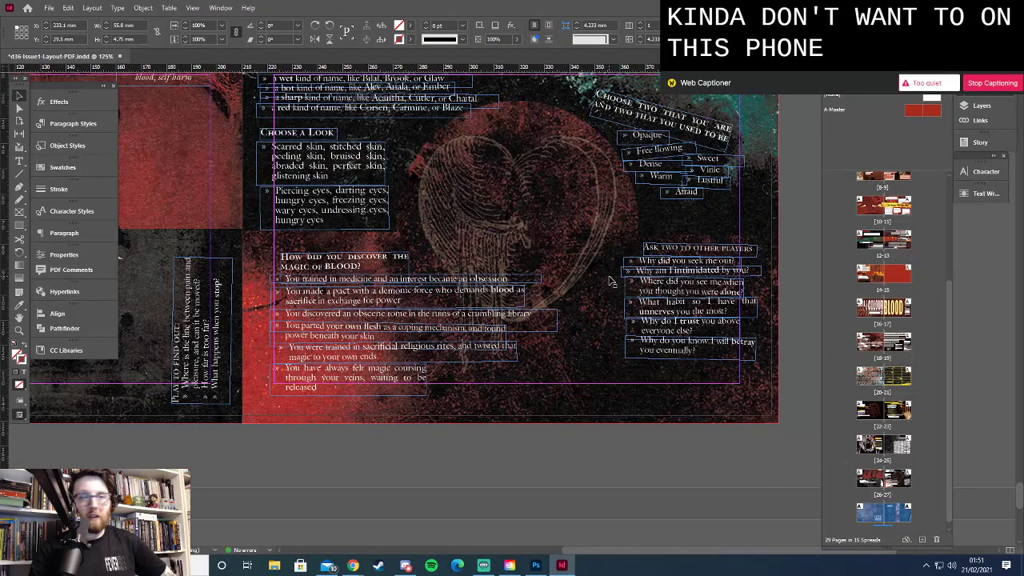
{"action": "scroll", "coordinate": [610, 280], "scroll_direction": "down", "scroll_amount": 6}
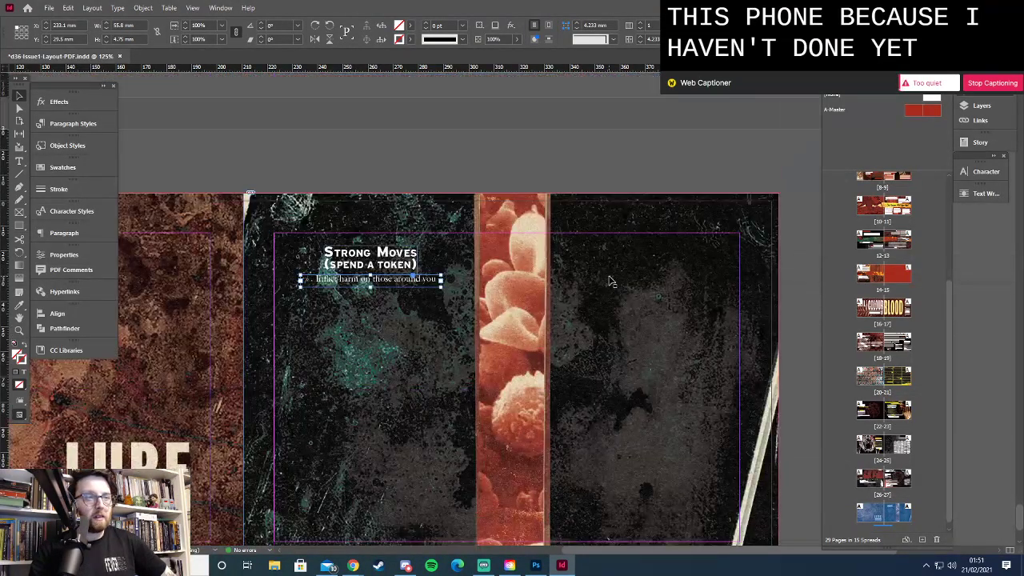
{"action": "scroll", "coordinate": [611, 281], "scroll_direction": "down", "scroll_amount": 1}
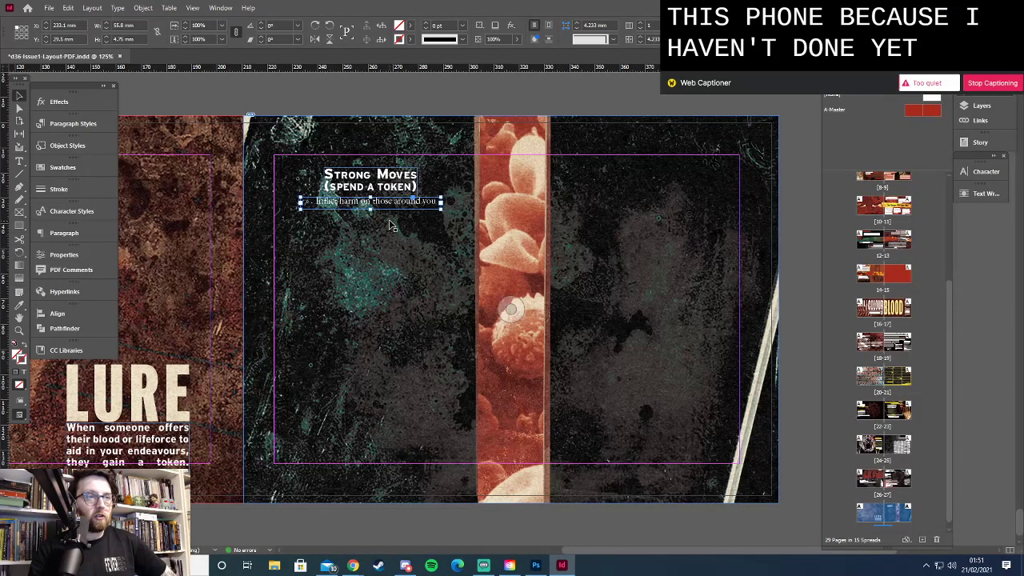
Switch to Photoshop and add an Exposure adjustment layer above the Page 3 artwork with exposure set to -0.67
{"action": "left_click", "coordinate": [536, 566]}
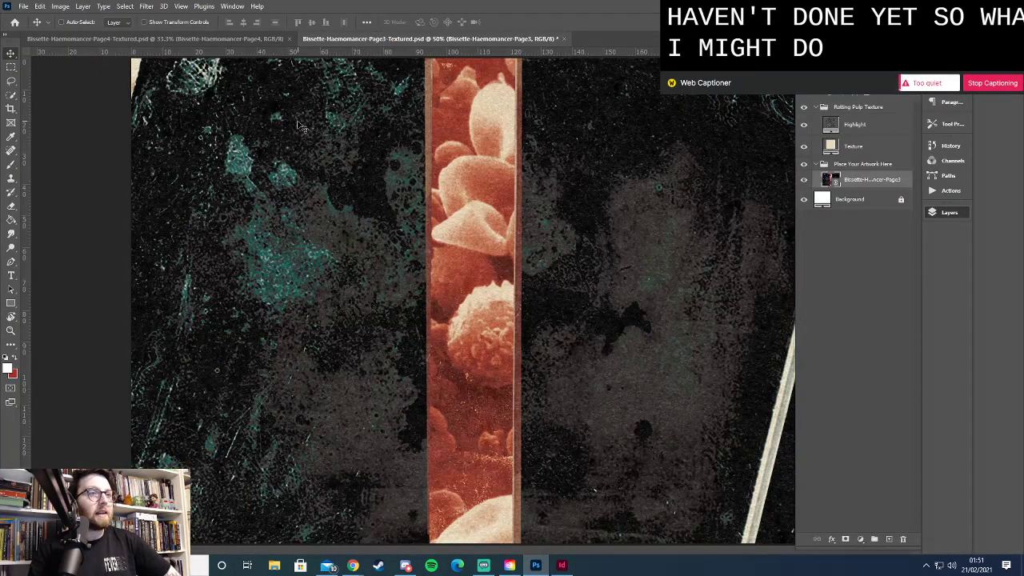
{"action": "left_click", "coordinate": [857, 128]}
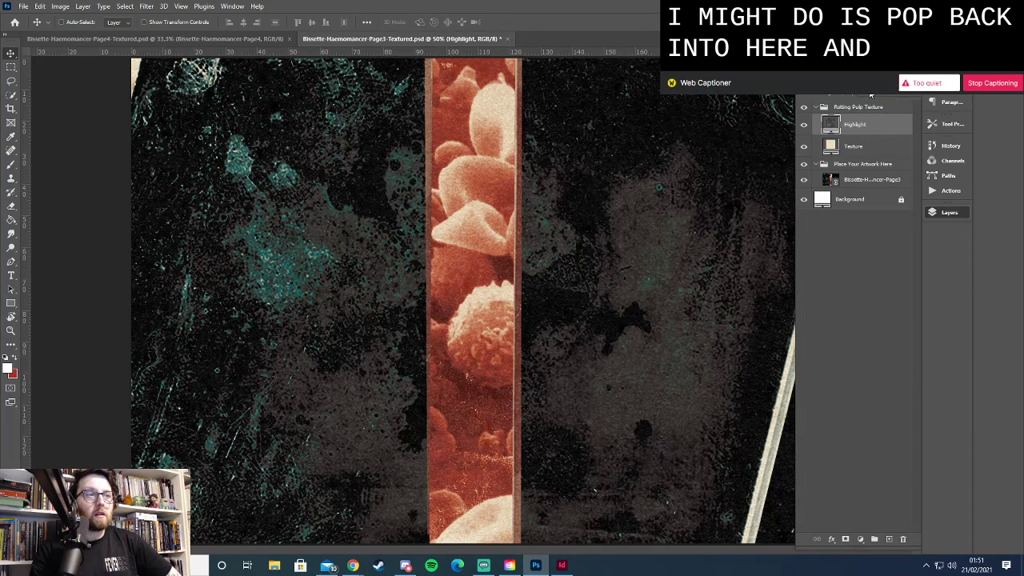
{"action": "left_click", "coordinate": [865, 184]}
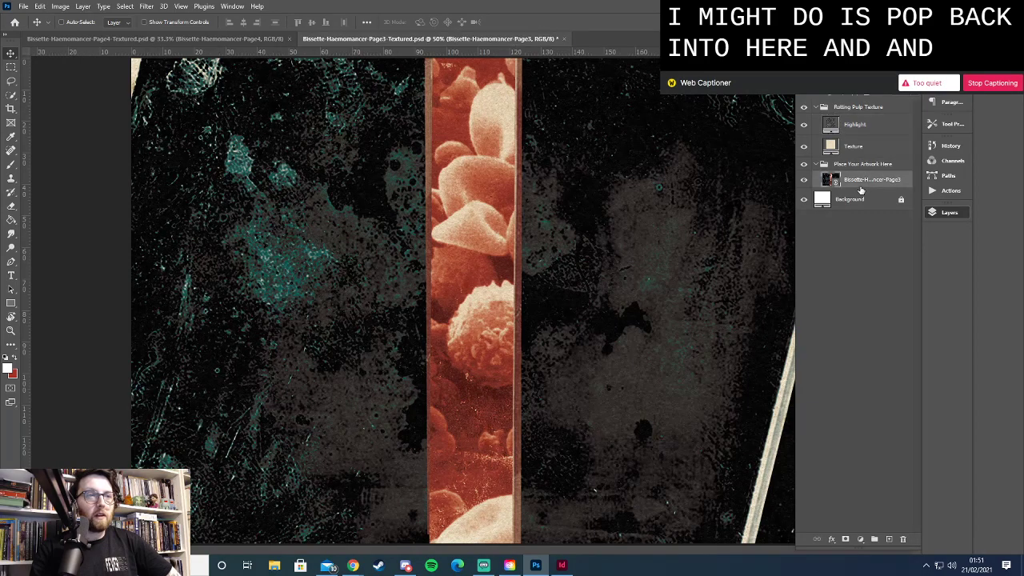
{"action": "left_click", "coordinate": [861, 539]}
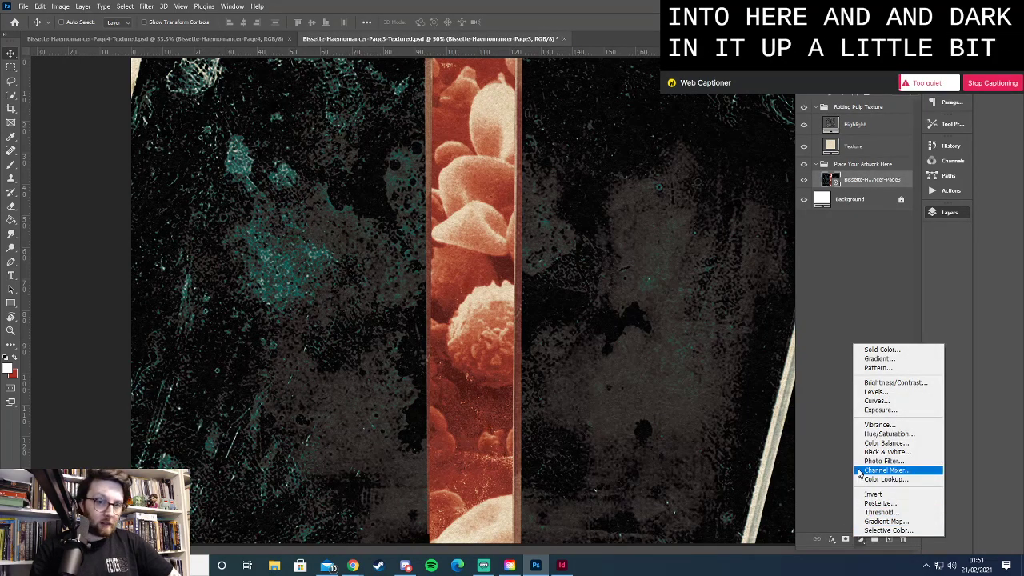
{"action": "left_click", "coordinate": [879, 410]}
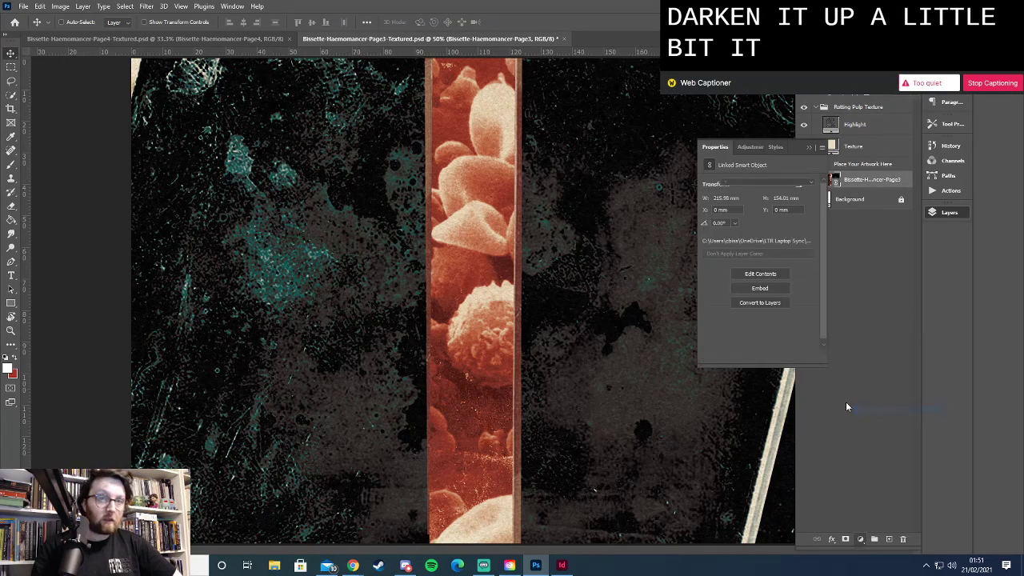
{"action": "left_click_drag", "start_coordinate": [759, 210], "coordinate": [753, 210]}
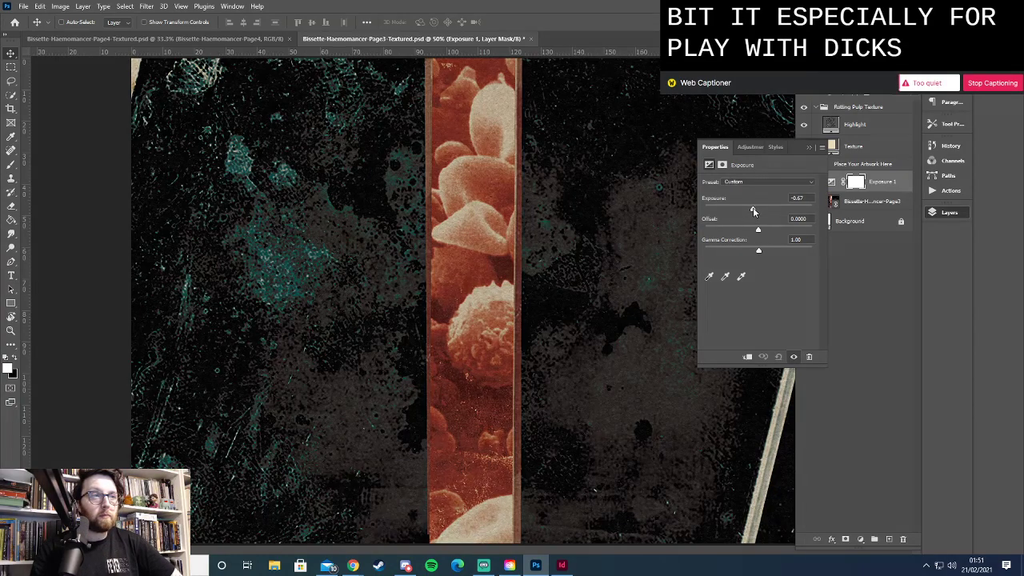
{"action": "left_click", "coordinate": [808, 147]}
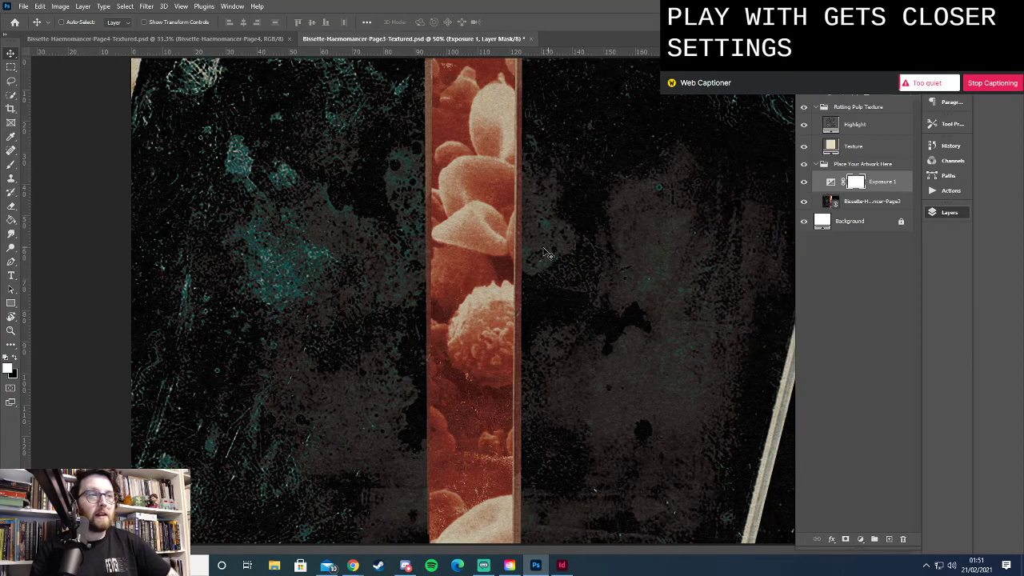
Save the Page 3 textured document and export it at 100% scale as a PNG, replacing the existing Page3-Textured file
{"action": "key", "text": "ctrl+s"}
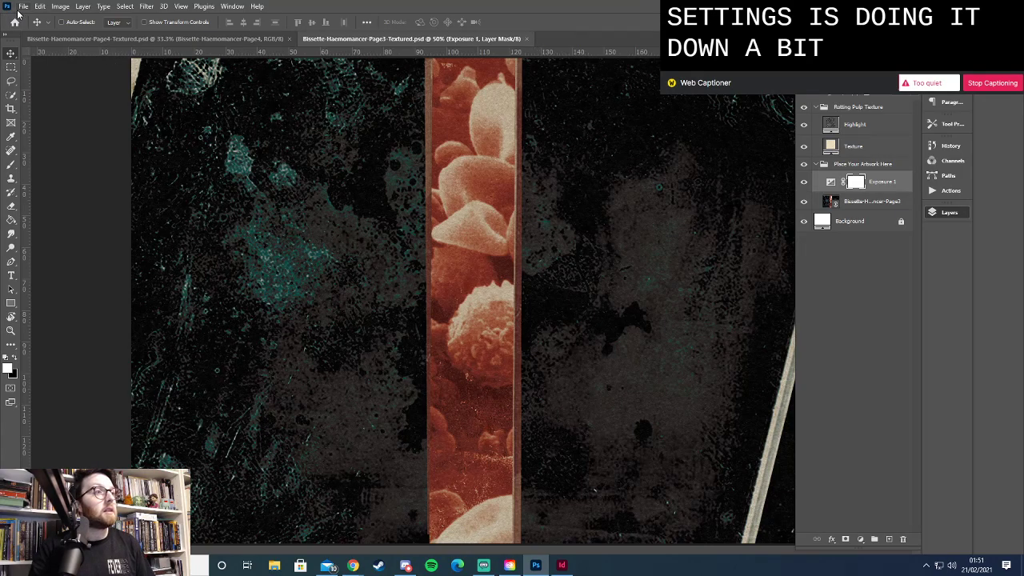
{"action": "left_click", "coordinate": [24, 5]}
{"action": "mouse_move", "coordinate": [112, 162]}
{"action": "left_click", "coordinate": [175, 173]}
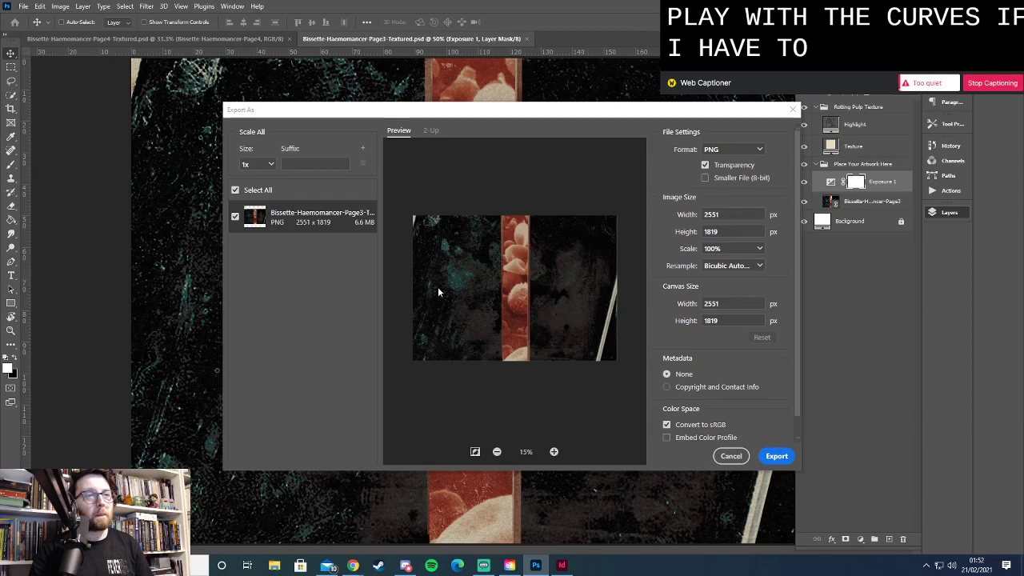
{"action": "left_click", "coordinate": [764, 456]}
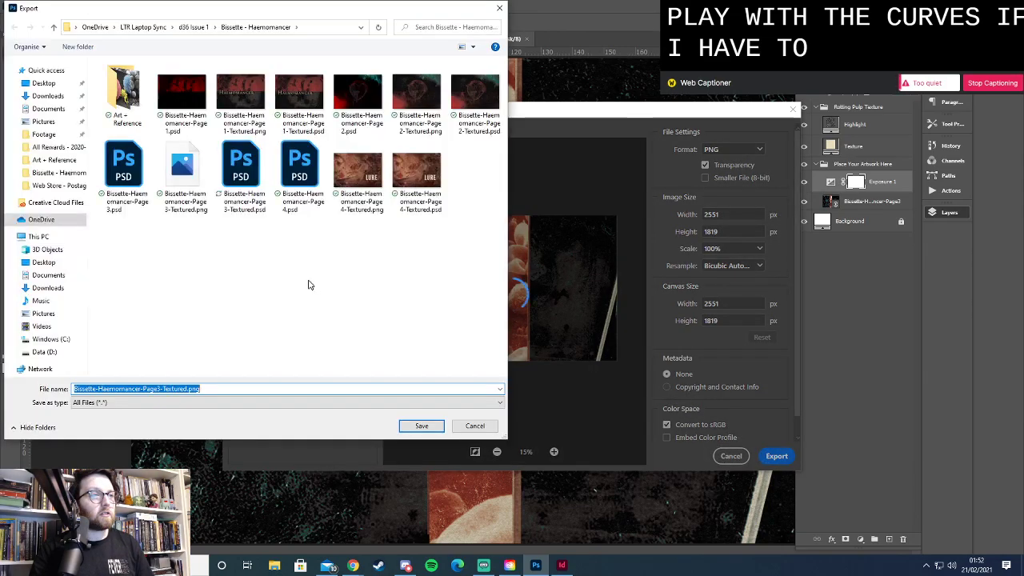
{"action": "left_click", "coordinate": [425, 427]}
{"action": "left_click", "coordinate": [547, 284]}
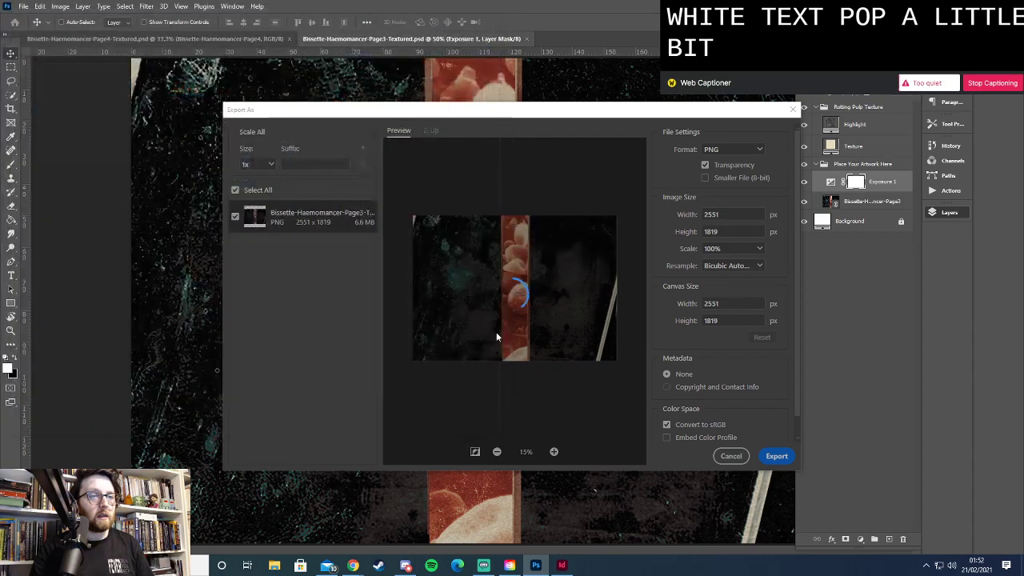
Switch to InDesign and update the modified background image link on the Strong Moves page
{"action": "key", "text": "alt+Tab"}
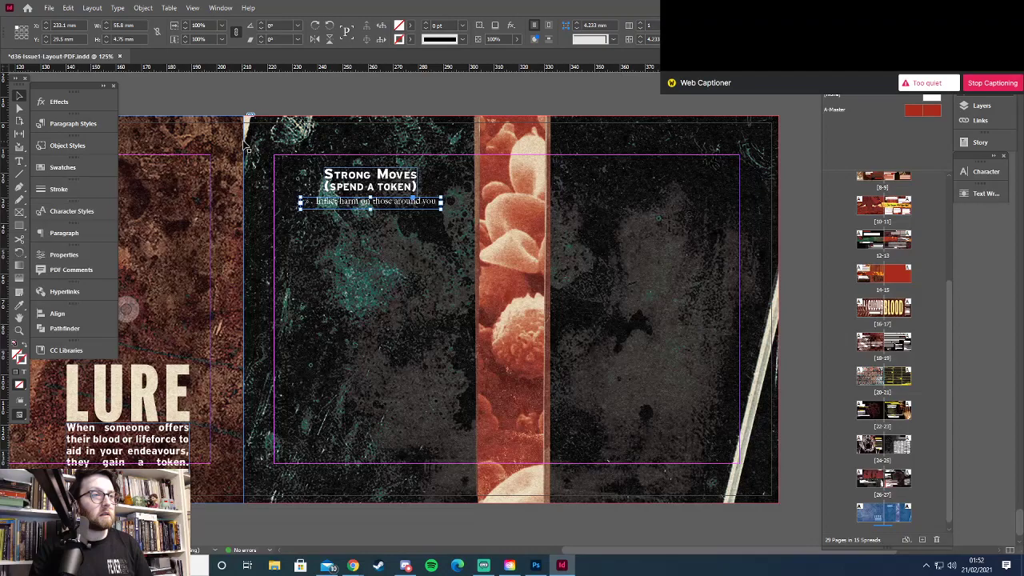
{"action": "key", "text": "alt+Tab"}
{"action": "key", "text": "alt+Tab"}
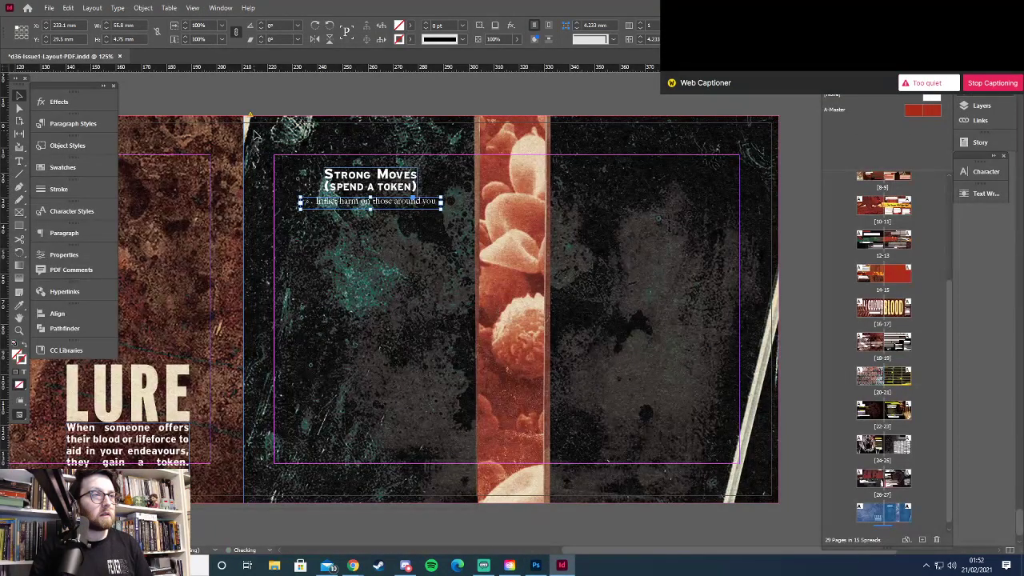
{"action": "left_click", "coordinate": [274, 214]}
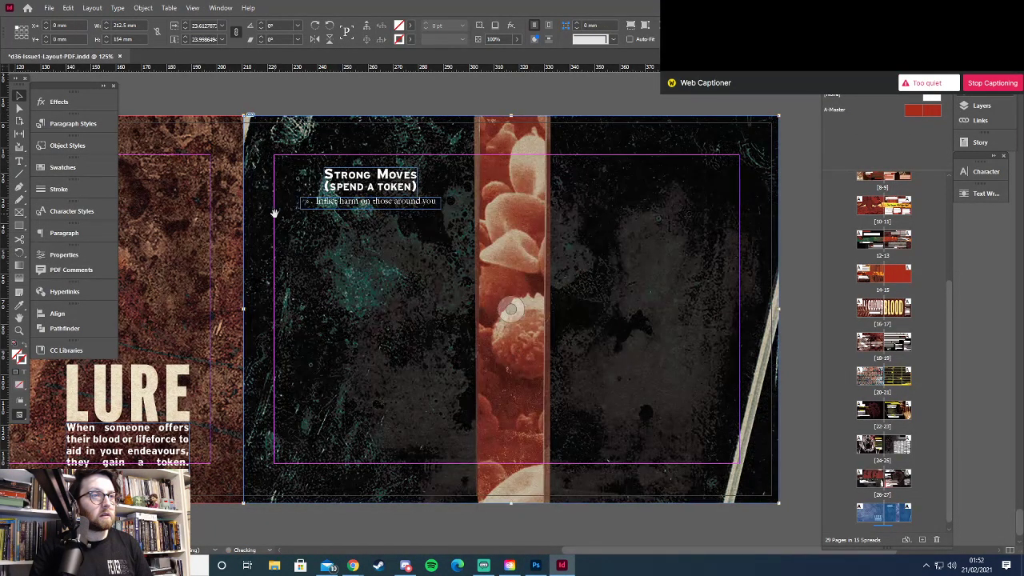
Switch to Photoshop with the Page 3 textured document
{"action": "key", "text": "alt+Tab"}
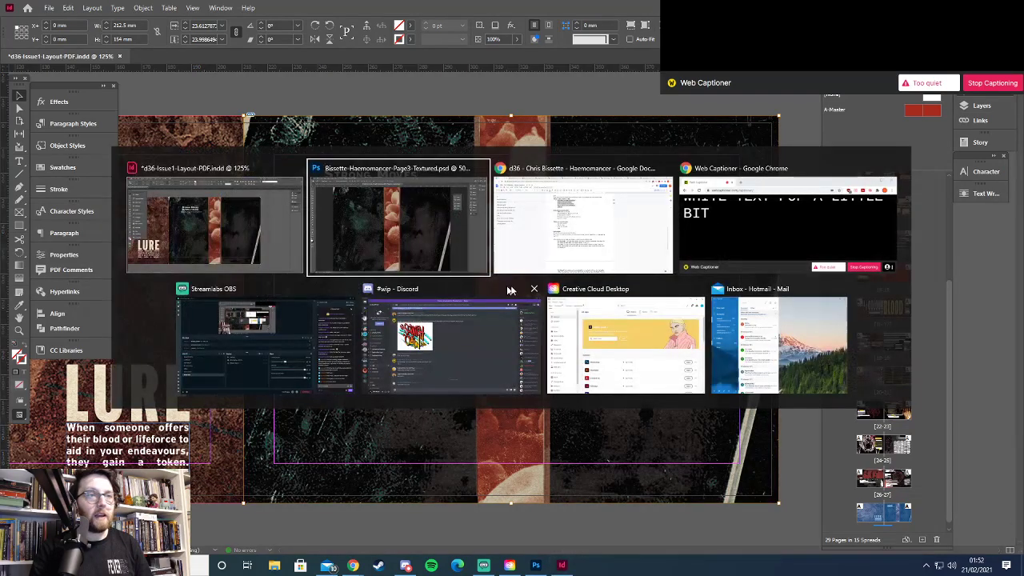
{"action": "left_click", "coordinate": [860, 538]}
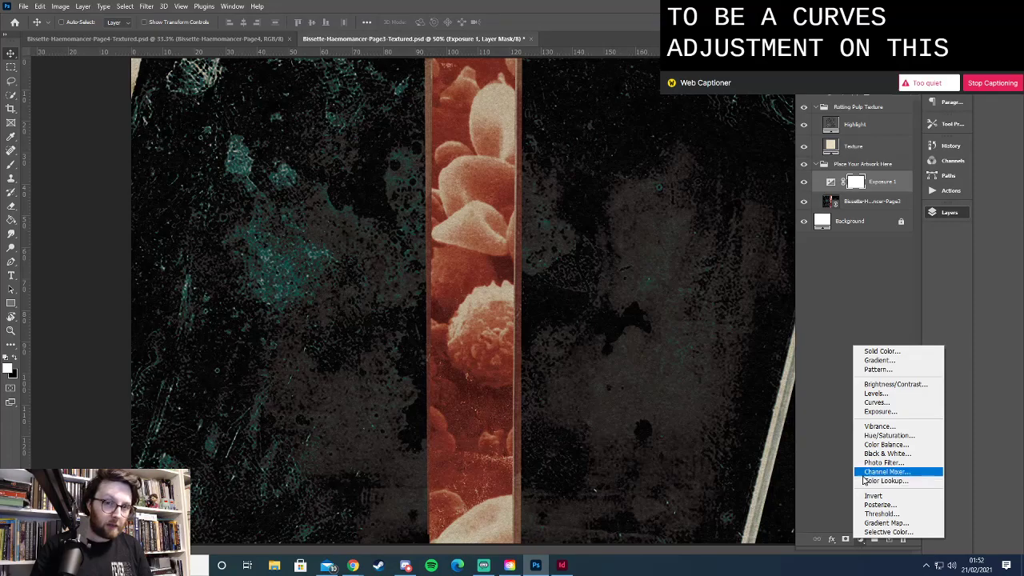
{"action": "left_click", "coordinate": [876, 403]}
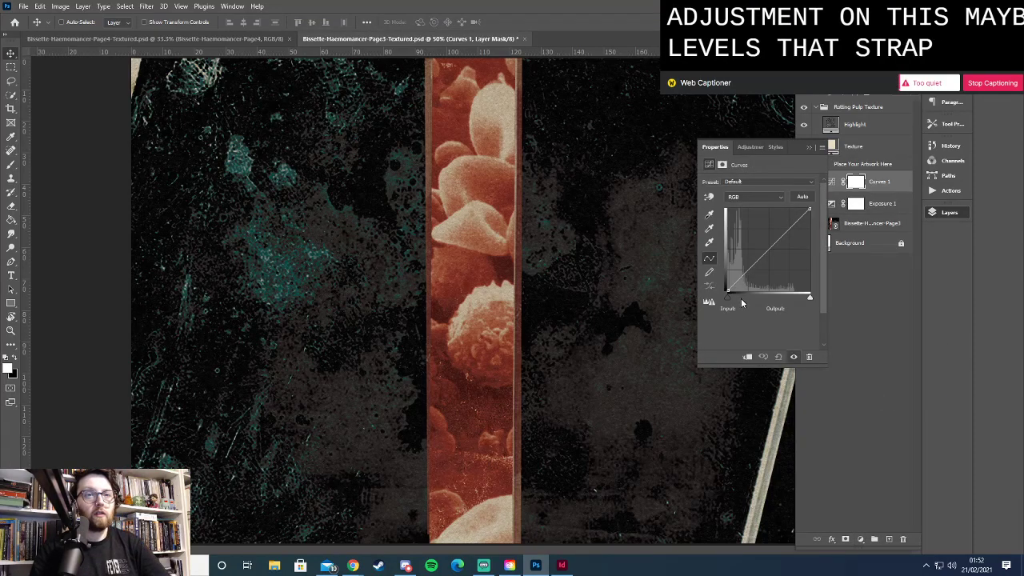
{"action": "left_click_drag", "start_coordinate": [800, 224], "coordinate": [808, 164]}
{"action": "left_click", "coordinate": [809, 147]}
{"action": "key", "text": "Delete"}
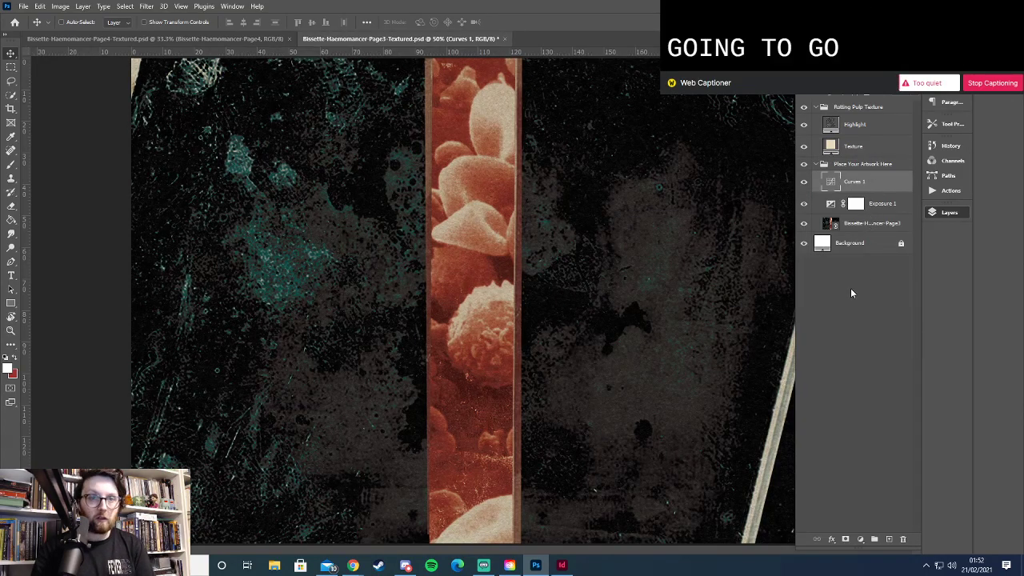
{"action": "key", "text": "Delete"}
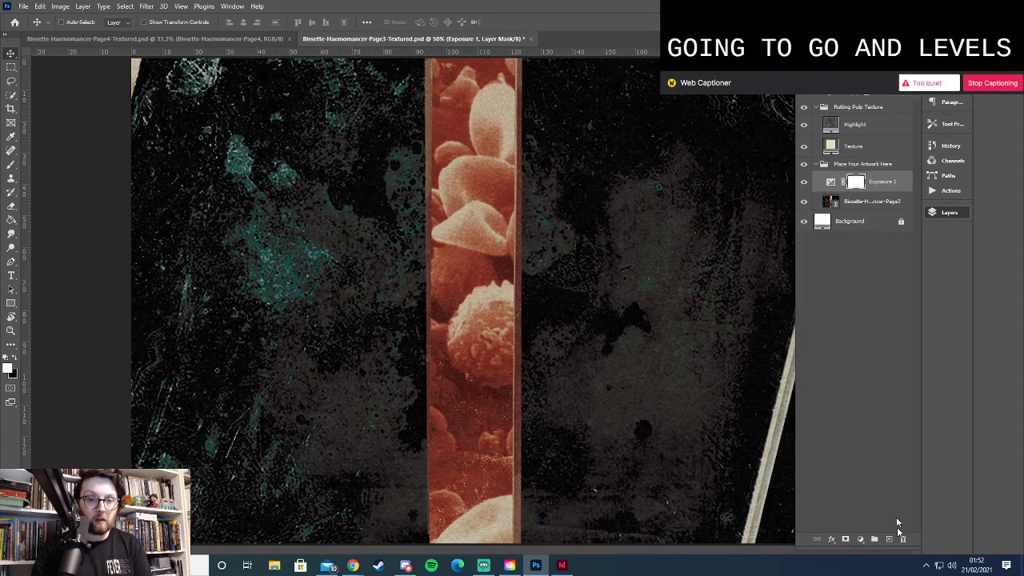
Add a Levels adjustment layer above Exposure 1 with the midtone level at 0.73 and the white level at 255
{"action": "left_click", "coordinate": [860, 539]}
{"action": "left_click", "coordinate": [876, 395]}
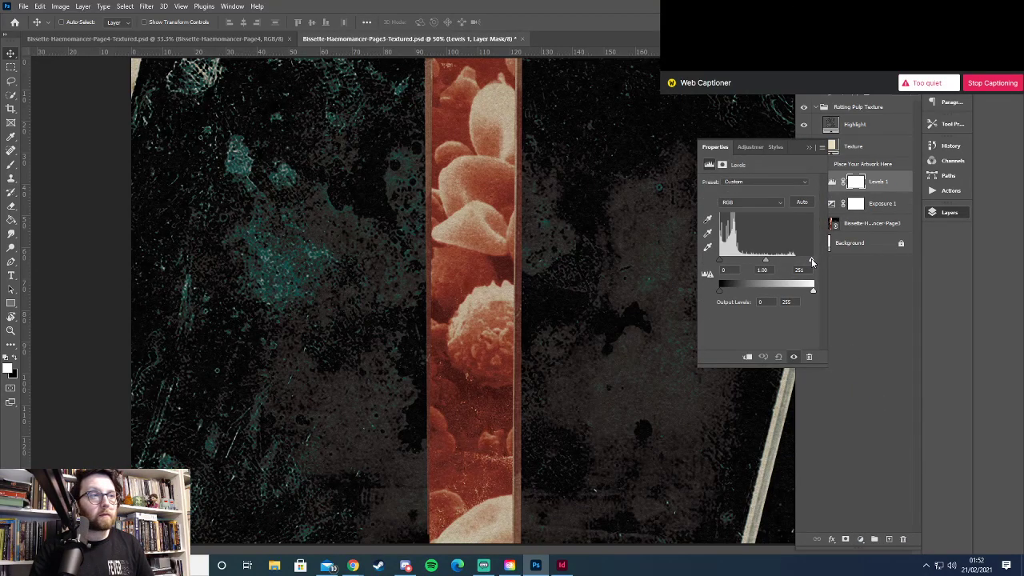
{"action": "left_click_drag", "start_coordinate": [805, 262], "coordinate": [846, 260]}
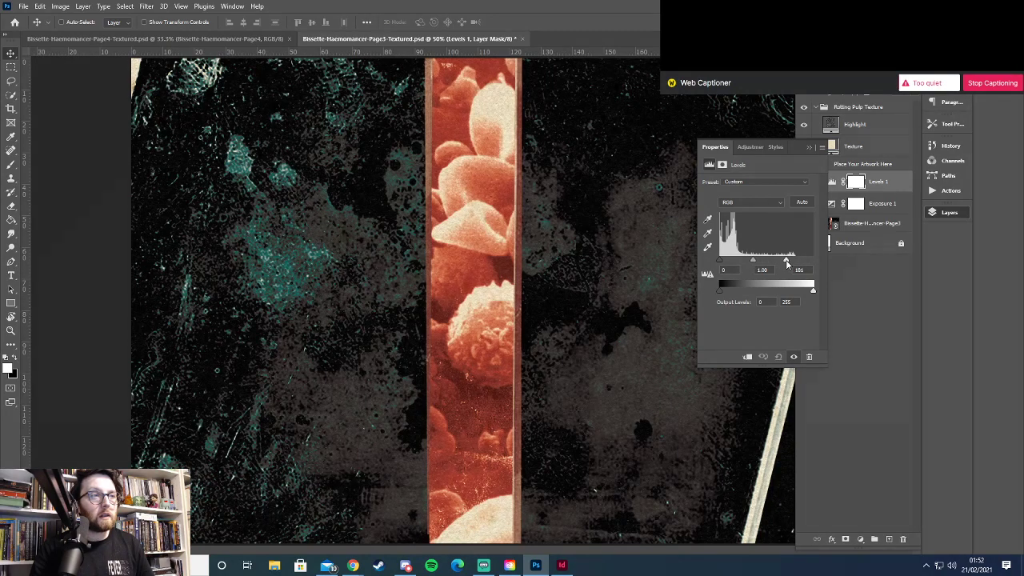
{"action": "left_click_drag", "start_coordinate": [761, 262], "coordinate": [773, 263]}
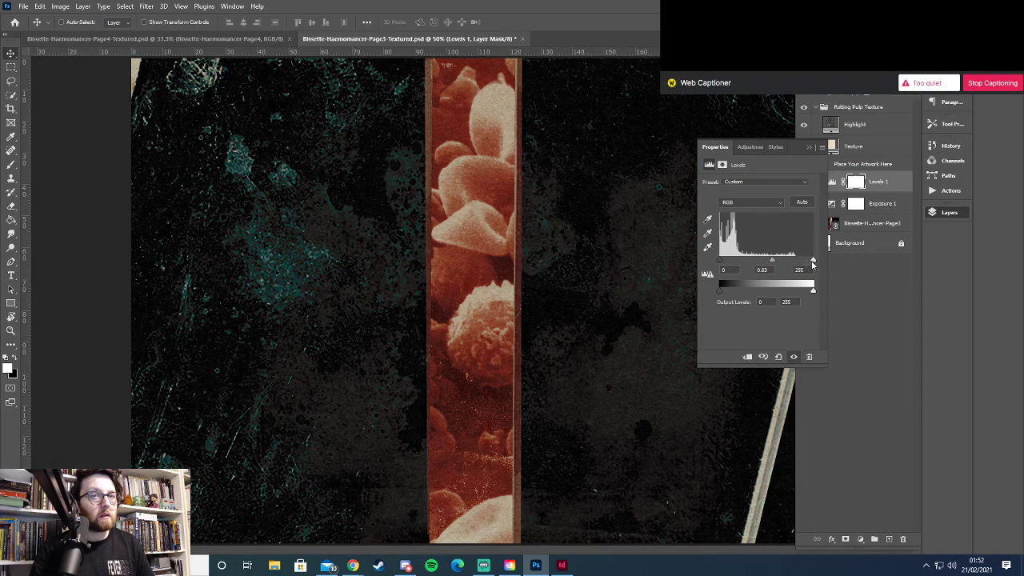
{"action": "left_click_drag", "start_coordinate": [811, 264], "coordinate": [819, 262]}
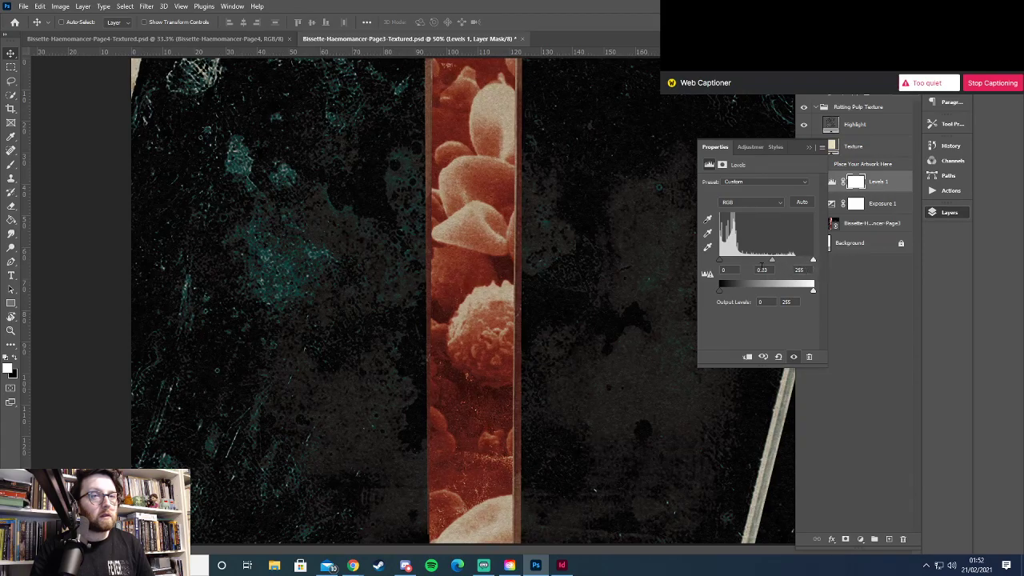
{"action": "left_click_drag", "start_coordinate": [727, 263], "coordinate": [713, 258]}
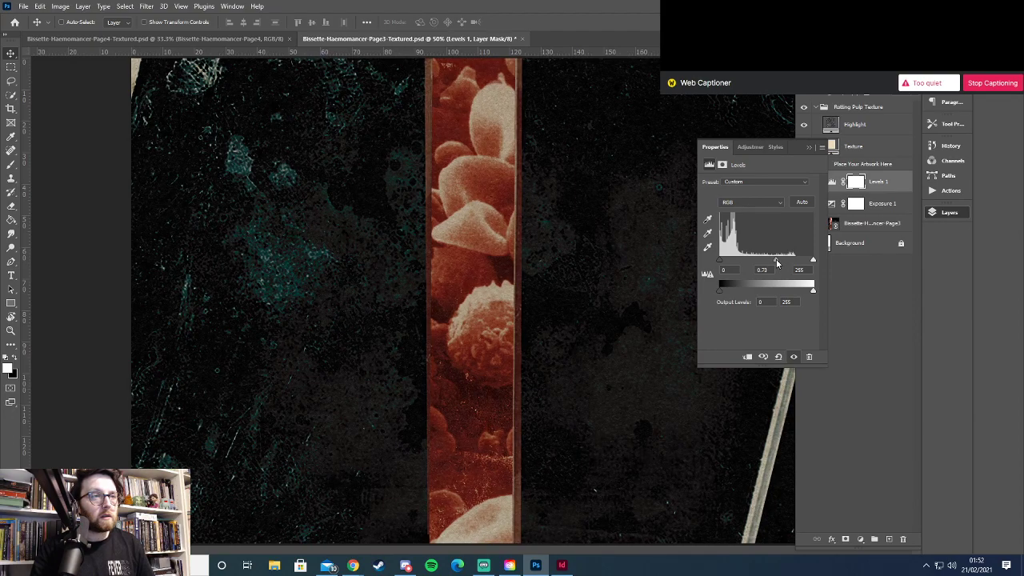
{"action": "left_click", "coordinate": [810, 148]}
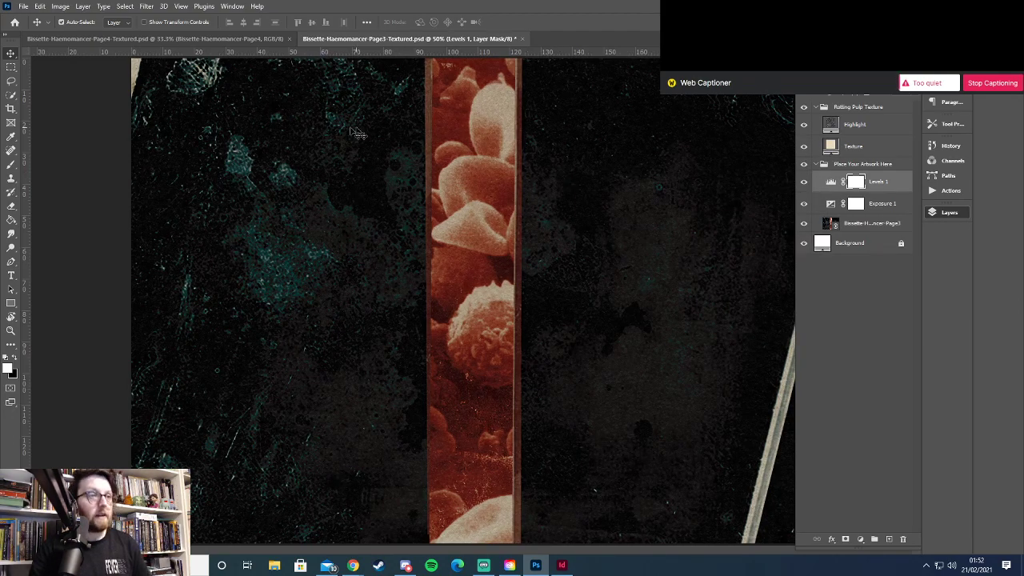
Save the Page 3 textured document and export it at 100% scale as a PNG over the existing Page3-Textured image
{"action": "left_click", "coordinate": [23, 7]}
{"action": "mouse_move", "coordinate": [94, 165]}
{"action": "left_click", "coordinate": [196, 170]}
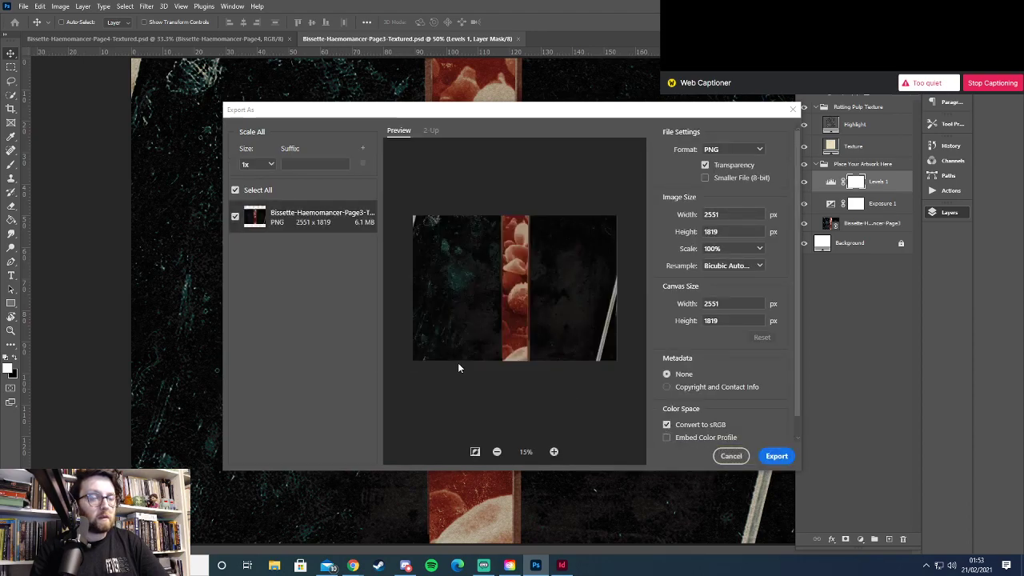
{"action": "left_click", "coordinate": [777, 456]}
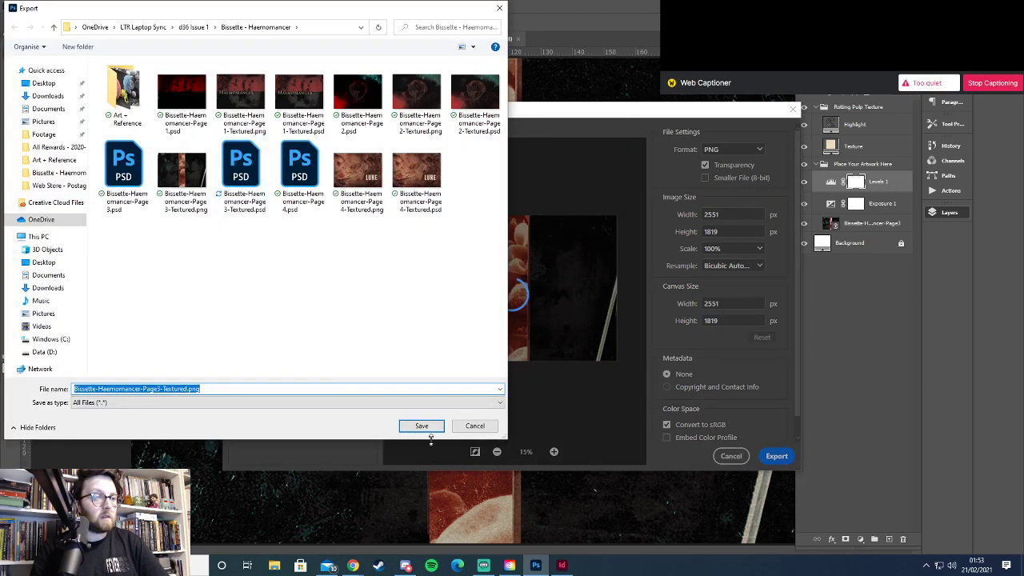
{"action": "left_click", "coordinate": [430, 431]}
{"action": "left_click", "coordinate": [544, 284]}
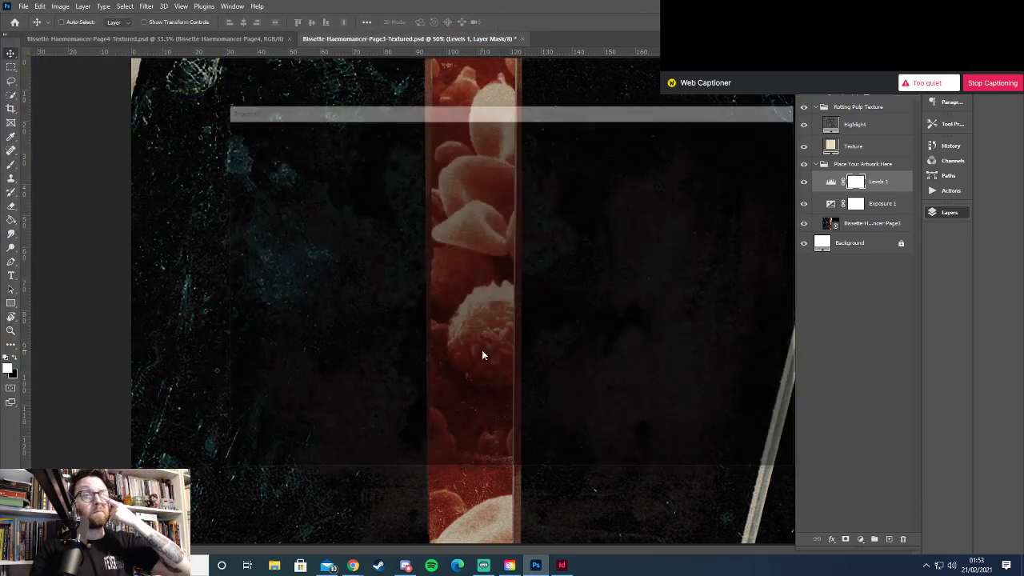
Switch to InDesign, tilt the "Inflict harm on those around you" frame by 1°, and shift it and the Strong Moves heading slightly down and left
{"action": "key", "text": "alt+Tab"}
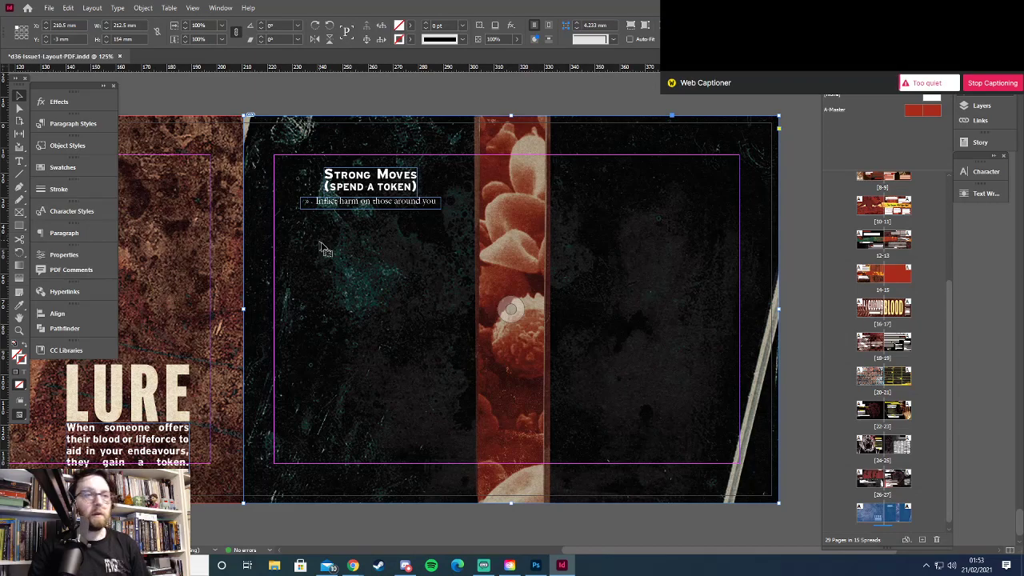
{"action": "left_click", "coordinate": [344, 201]}
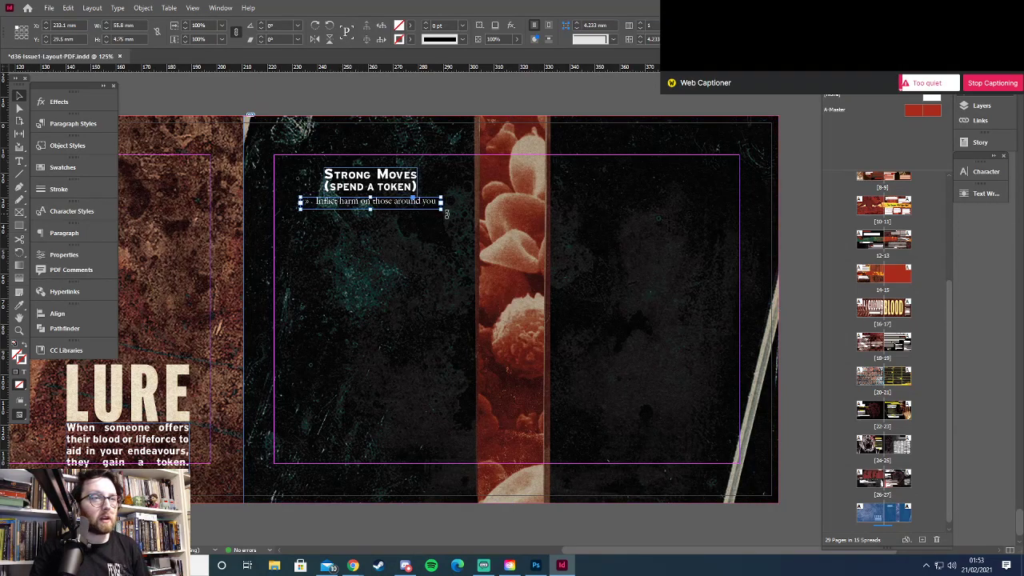
{"action": "left_click_drag", "start_coordinate": [448, 216], "coordinate": [452, 216]}
{"action": "key", "text": "shift+Down"}
{"action": "key", "text": "shift+Down"}
{"action": "key", "text": "shift+Left"}
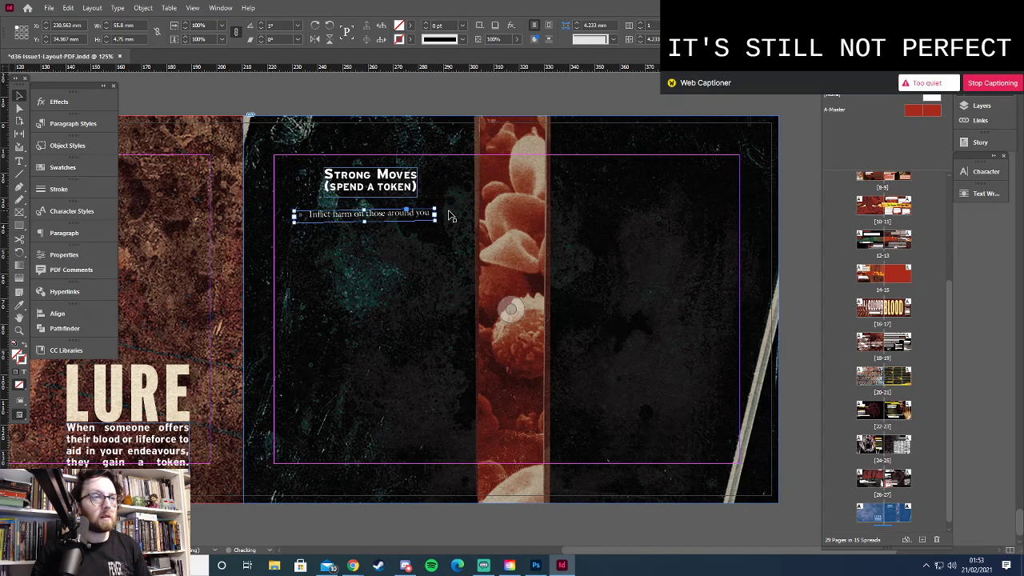
{"action": "left_click_drag", "start_coordinate": [365, 192], "coordinate": [355, 207]}
Paste the remaining bullets into a new text frame, cut all but "Seize the blood of another", and fit the frame beneath the first bullet
{"action": "left_click", "coordinate": [364, 253]}
{"action": "key", "text": "t"}
{"action": "left_click_drag", "start_coordinate": [311, 228], "coordinate": [444, 294]}
{"action": "key", "text": "ctrl+v"}
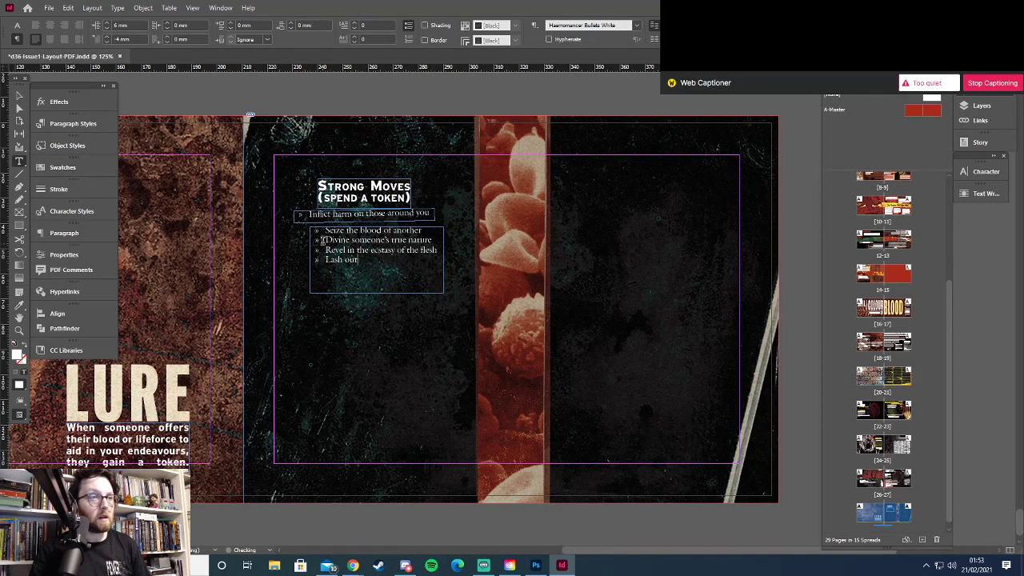
{"action": "left_click_drag", "start_coordinate": [322, 240], "coordinate": [359, 260]}
{"action": "key", "text": "ctrl+c"}
{"action": "key", "text": "BackSpace"}
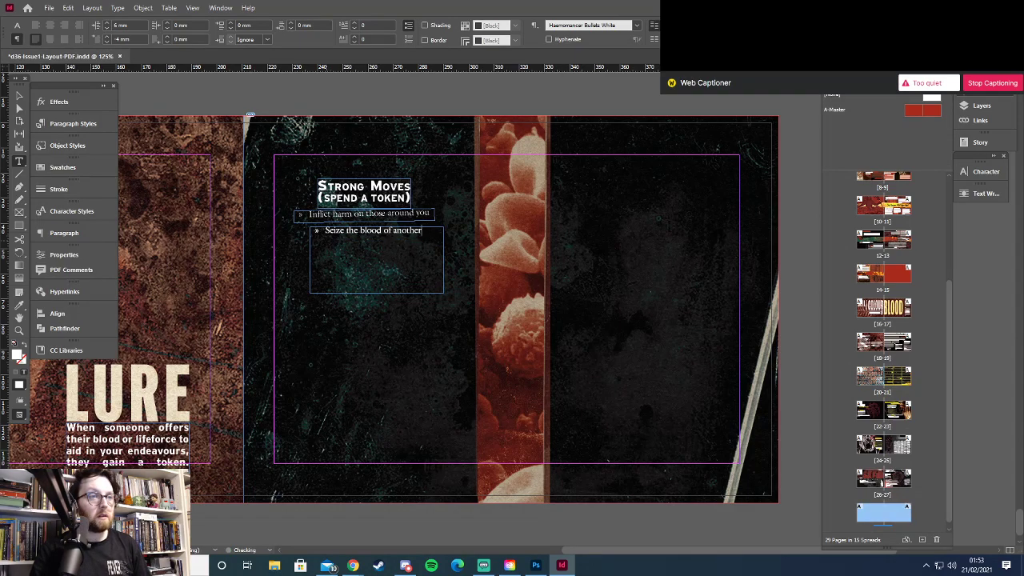
{"action": "left_click", "coordinate": [13, 99]}
{"action": "left_click_drag", "start_coordinate": [376, 293], "coordinate": [372, 231]}
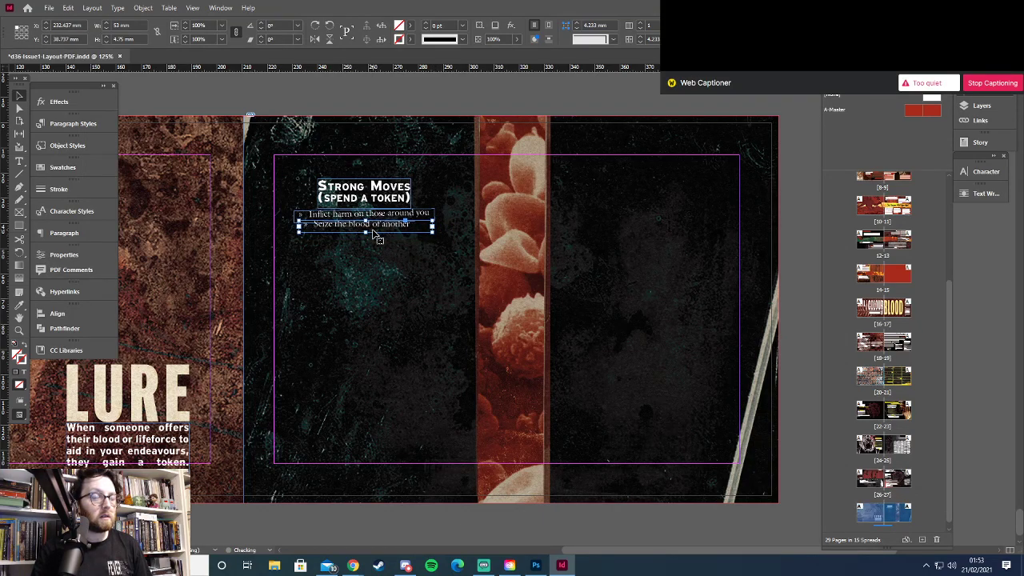
Put only the "Divine someone's true nature" bullet in a new text frame and place it beneath the second bullet, tilted slightly clockwise
{"action": "key", "text": "t"}
{"action": "left_click_drag", "start_coordinate": [311, 240], "coordinate": [452, 296]}
{"action": "key", "text": "ctrl+v"}
{"action": "left_click_drag", "start_coordinate": [360, 264], "coordinate": [328, 253]}
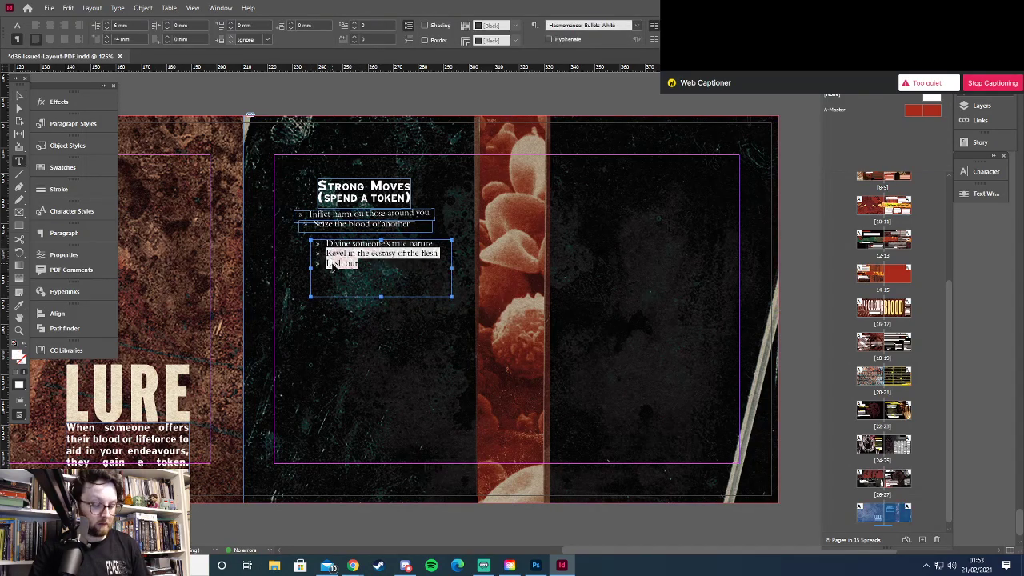
{"action": "key", "text": "BackSpace"}
{"action": "key", "text": "BackSpace"}
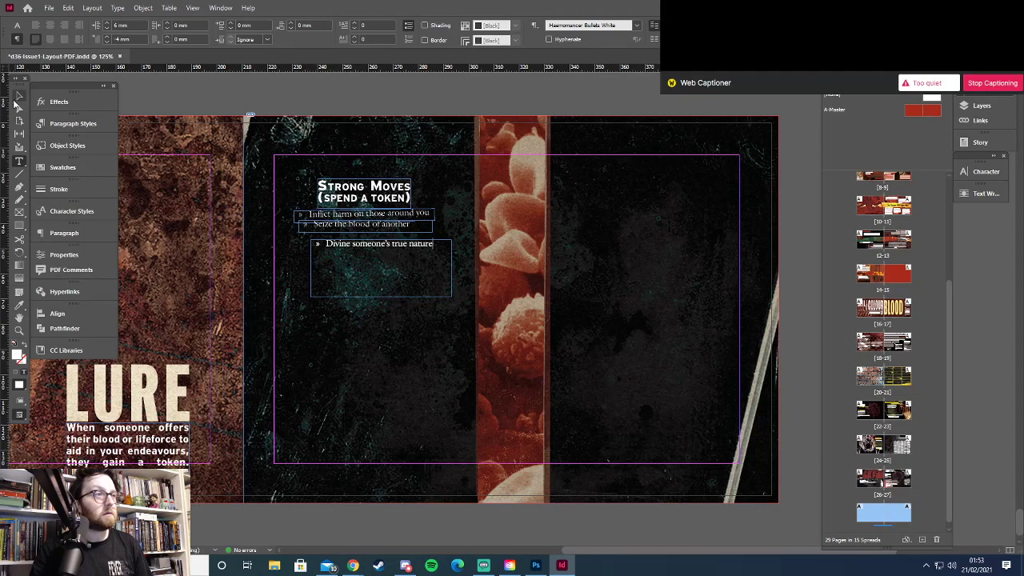
{"action": "left_click", "coordinate": [18, 98]}
{"action": "left_click_drag", "start_coordinate": [381, 296], "coordinate": [338, 233]}
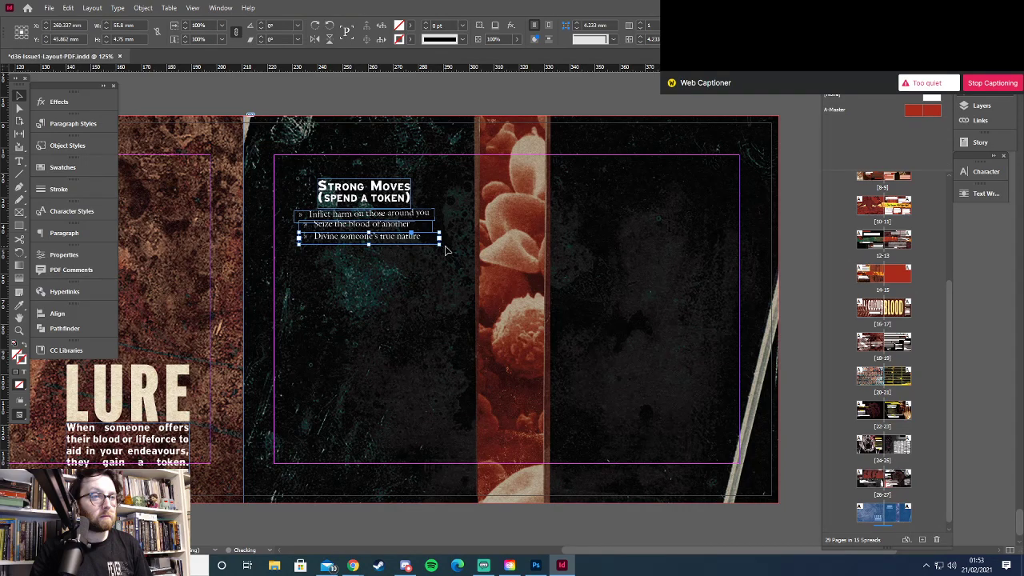
{"action": "left_click_drag", "start_coordinate": [445, 251], "coordinate": [440, 246]}
Paste the remaining bullets into a new text frame below the list and remove "Lash out", keeping "Revel in the ecstasy of the flesh"
{"action": "left_click", "coordinate": [360, 277]}
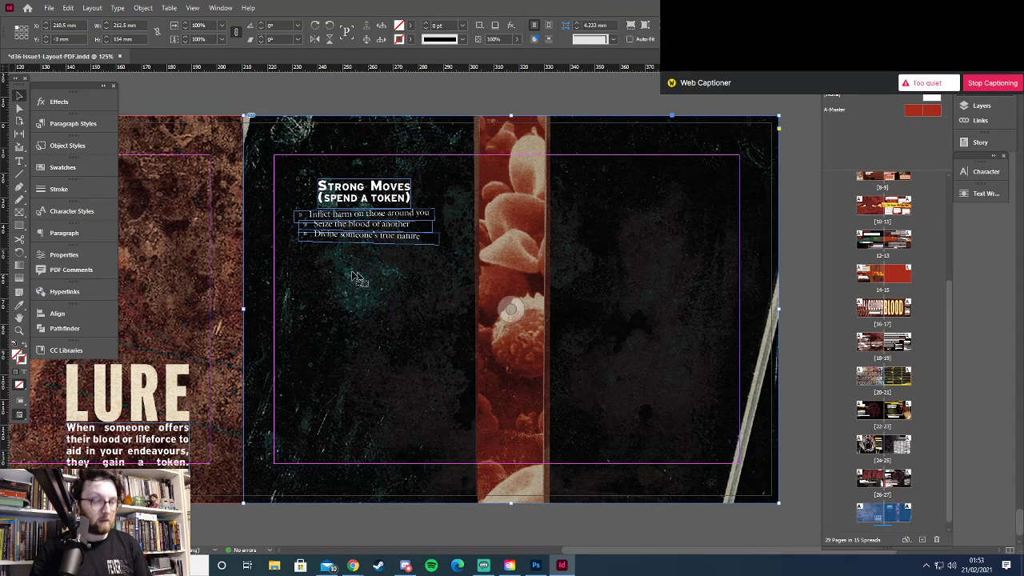
{"action": "key", "text": "ctrl+v"}
{"action": "left_click_drag", "start_coordinate": [360, 277], "coordinate": [400, 276]}
{"action": "double_click", "coordinate": [362, 269]}
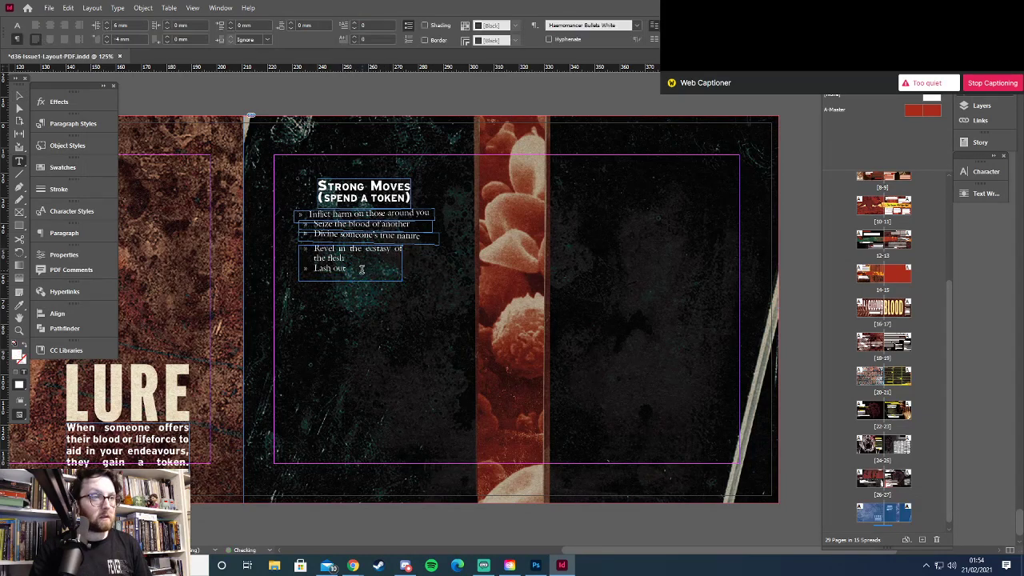
{"action": "key", "text": "BackSpace"}
{"action": "key", "text": "BackSpace"}
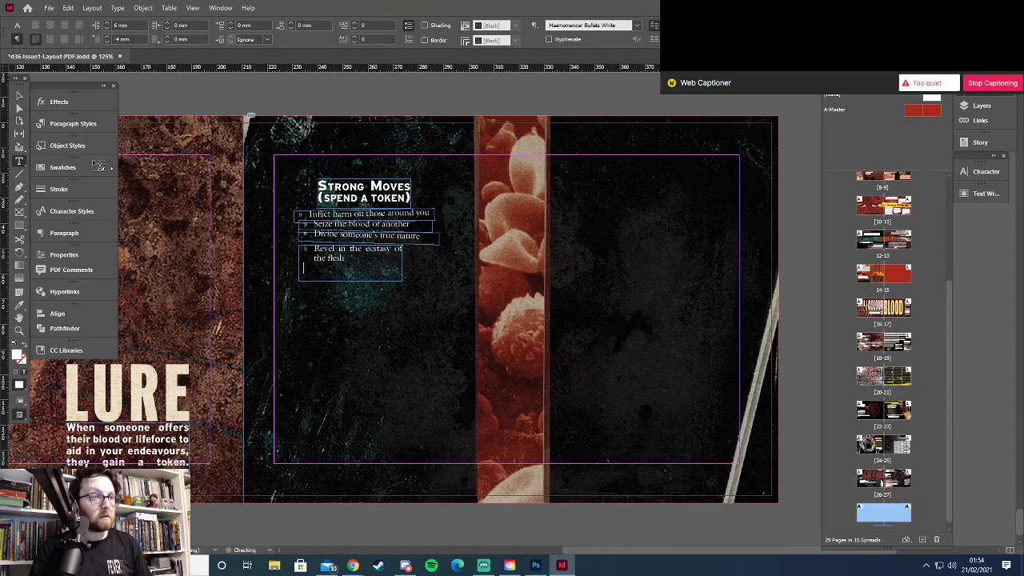
Widen the "Revel in the ecstasy of the flesh" frame to 53 mm and position it directly under the third bullet
{"action": "left_click", "coordinate": [19, 96]}
{"action": "double_click", "coordinate": [350, 281]}
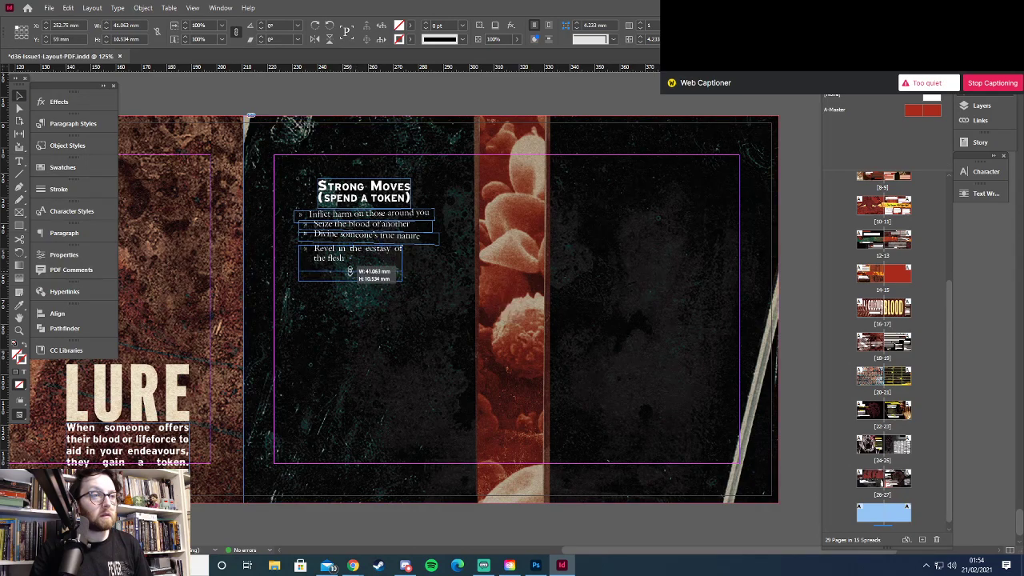
{"action": "left_click_drag", "start_coordinate": [402, 255], "coordinate": [434, 256]}
{"action": "key", "text": "shift+Up"}
{"action": "key", "text": "shift+Left"}
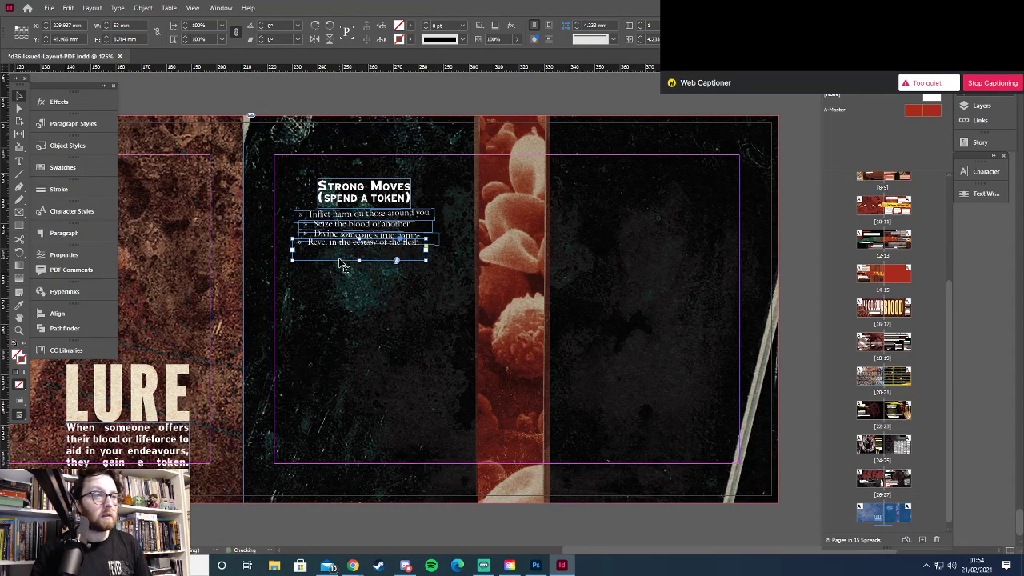
{"action": "key", "text": "Right"}
{"action": "key", "text": "Right"}
{"action": "key", "text": "Right"}
{"action": "key", "text": "Right"}
{"action": "key", "text": "Right"}
{"action": "key", "text": "Right"}
{"action": "key", "text": "Right"}
{"action": "key", "text": "Down"}
{"action": "key", "text": "Down"}
{"action": "key", "text": "Down"}
{"action": "key", "text": "Down"}
{"action": "key", "text": "Down"}
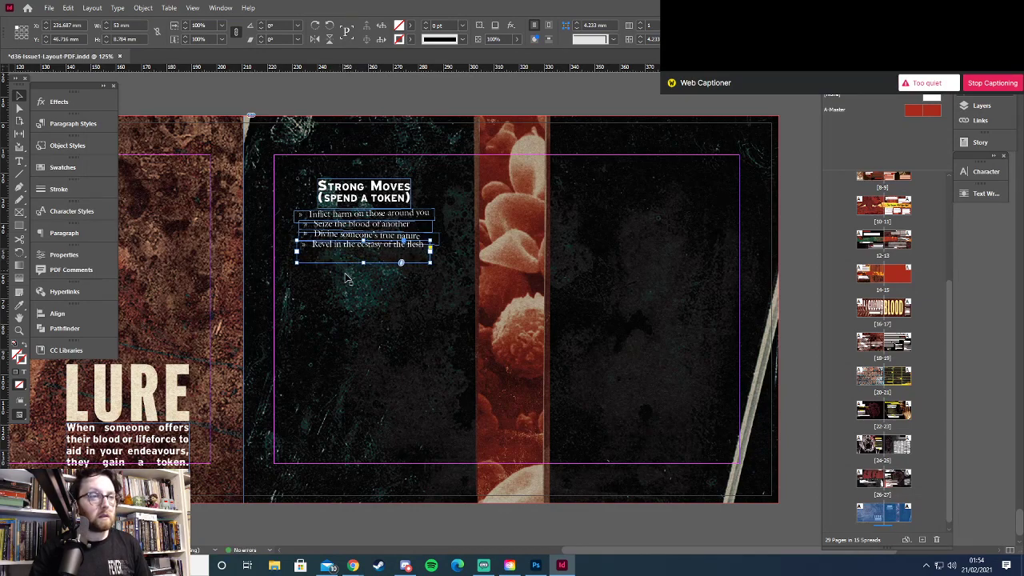
Create a separate text frame with the bullet "Lash out" and place it under the fourth bullet, indented slightly further right
{"action": "left_click_drag", "start_coordinate": [363, 262], "coordinate": [411, 319]}
{"action": "left_click", "coordinate": [371, 297]}
{"action": "type", "text": "Lash out"}
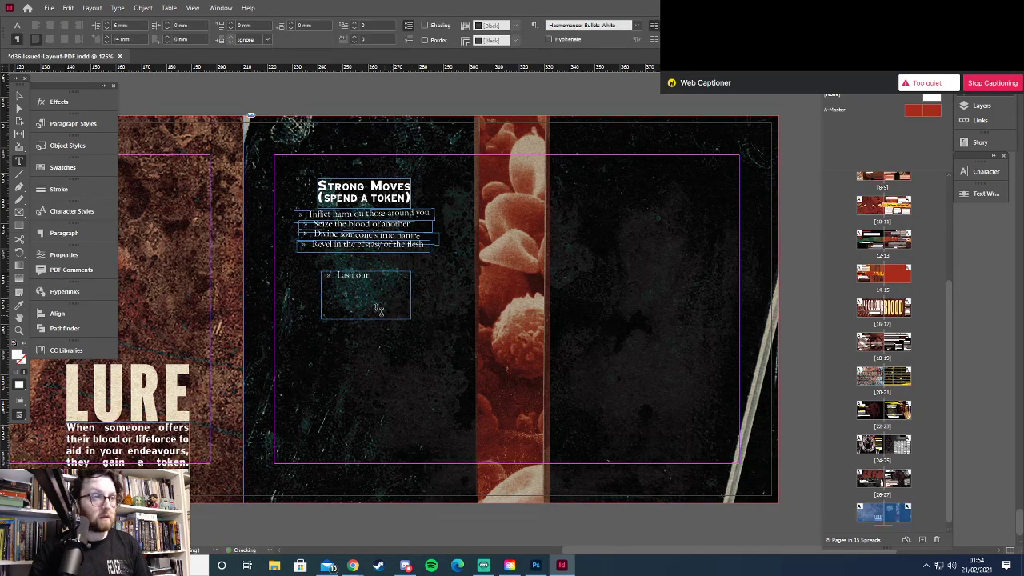
{"action": "left_click", "coordinate": [19, 97]}
{"action": "left_click_drag", "start_coordinate": [366, 318], "coordinate": [360, 256]}
{"action": "double_click", "coordinate": [330, 257]}
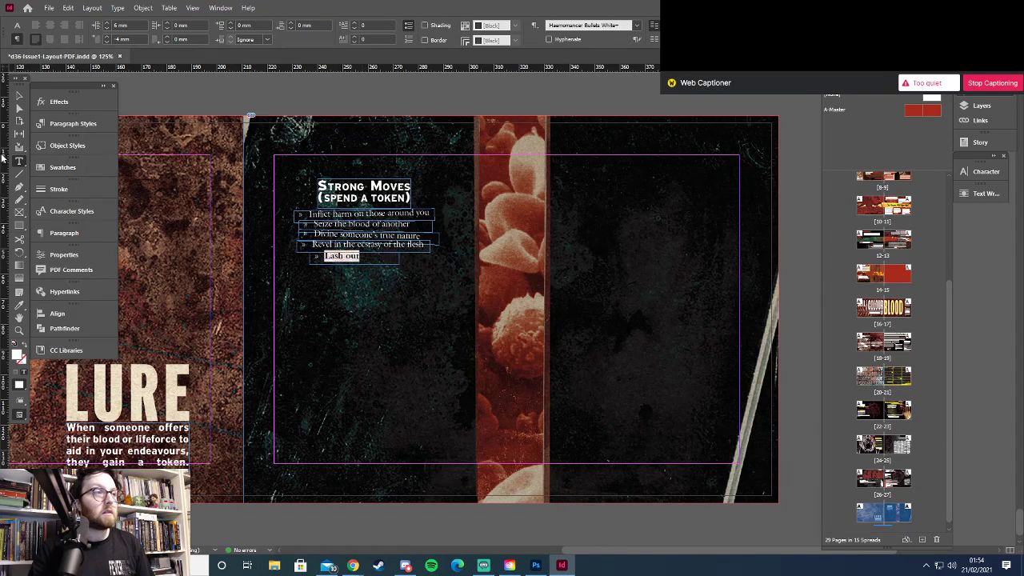
Set the font size of "ecstasy" in the fourth bullet and "Seize" in the second bullet to 11 pt
{"action": "left_click", "coordinate": [19, 95]}
{"action": "double_click", "coordinate": [354, 245]}
{"action": "double_click", "coordinate": [369, 245]}
{"action": "left_click", "coordinate": [17, 27]}
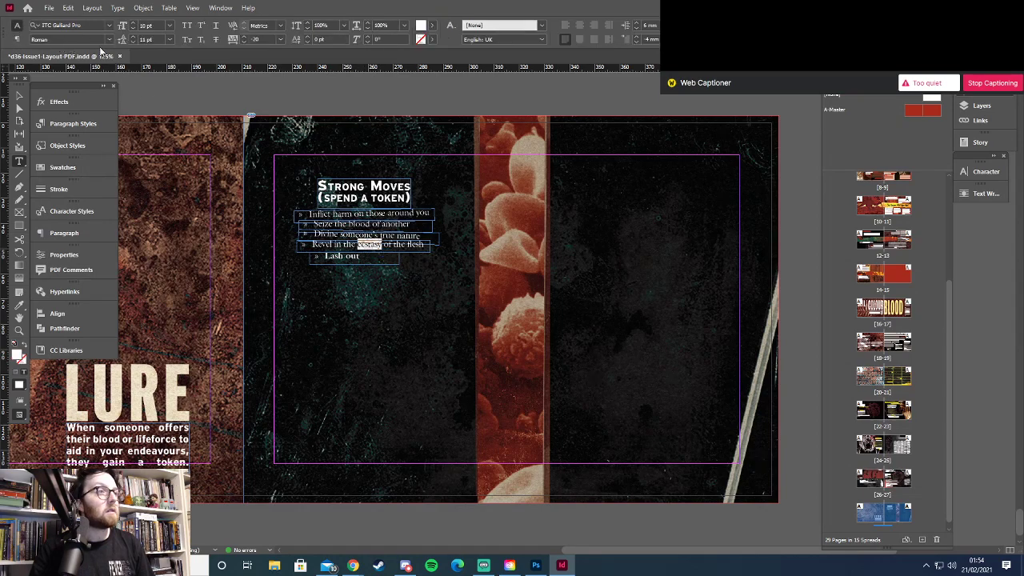
{"action": "left_click", "coordinate": [132, 24]}
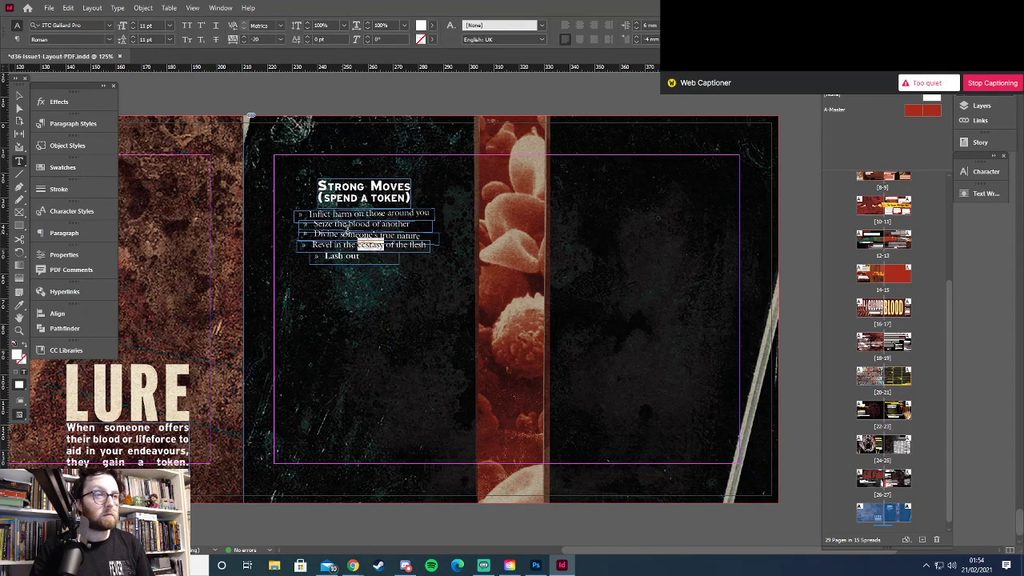
{"action": "double_click", "coordinate": [322, 224]}
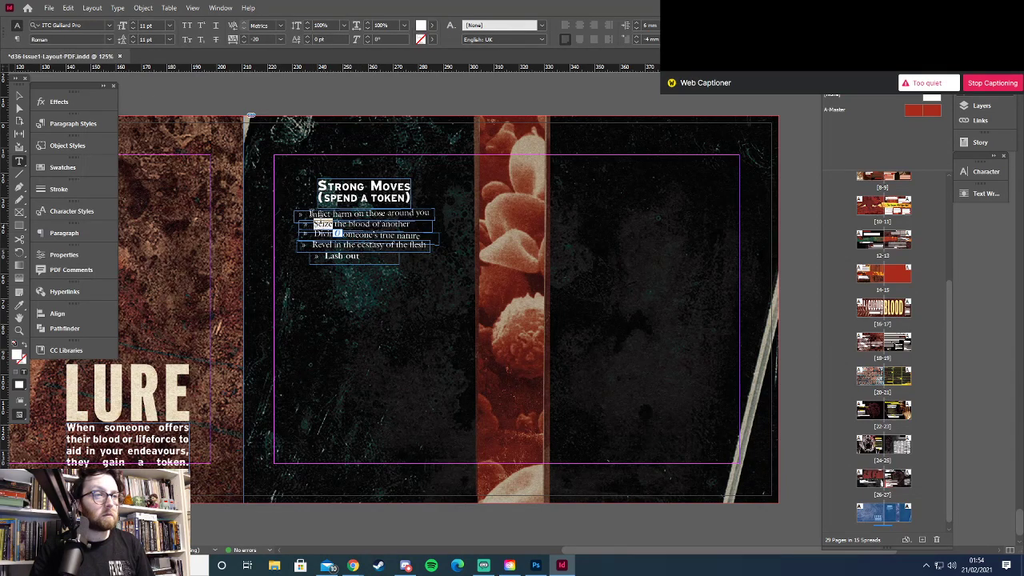
{"action": "left_click", "coordinate": [133, 24]}
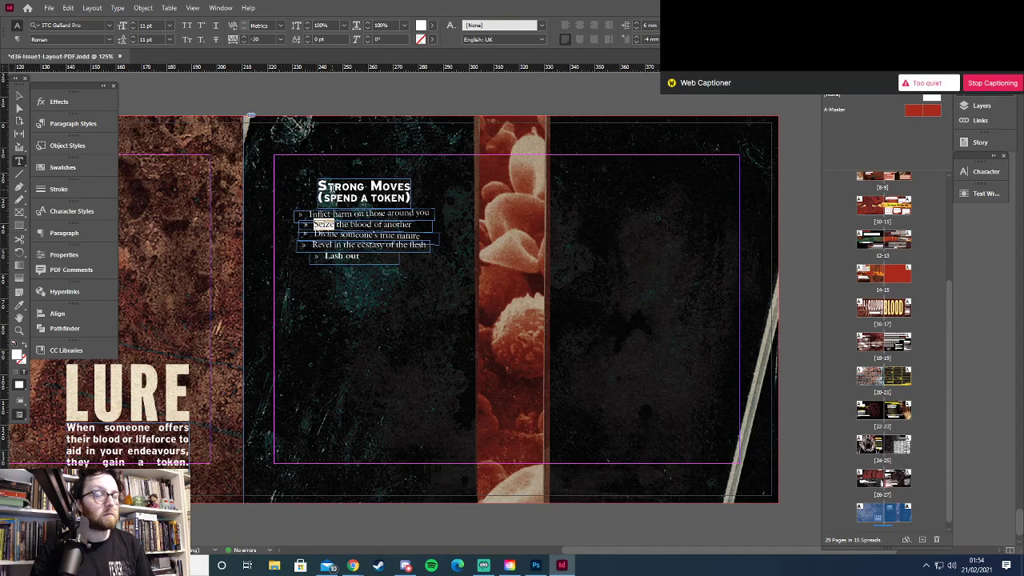
Enlarge "harm" in the first Strong Moves bullet to match the other emphasized words and check the page in preview
{"action": "double_click", "coordinate": [343, 214]}
{"action": "left_click", "coordinate": [133, 25]}
{"action": "key", "text": "Escape"}
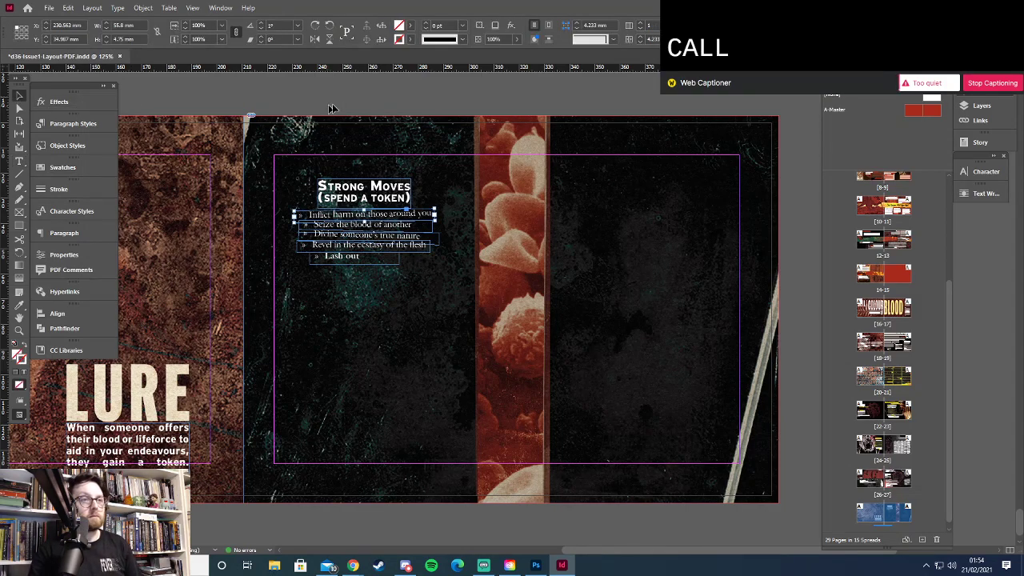
{"action": "key", "text": "w"}
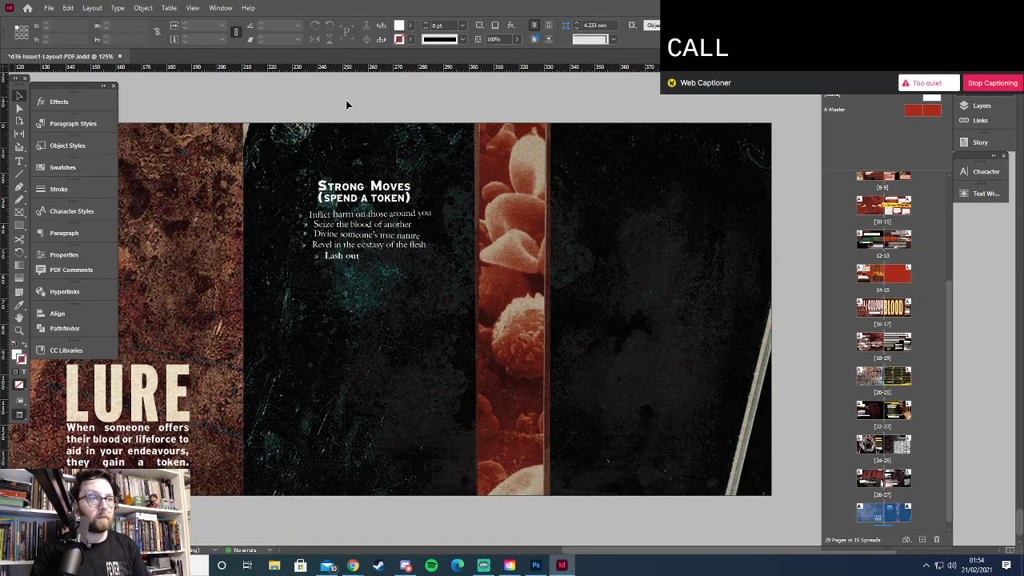
{"action": "key", "text": "w"}
Copy the five Weak Moves bullets from the Haemomancer Google Doc and return to the InDesign layout
{"action": "key", "text": "alt+Tab"}
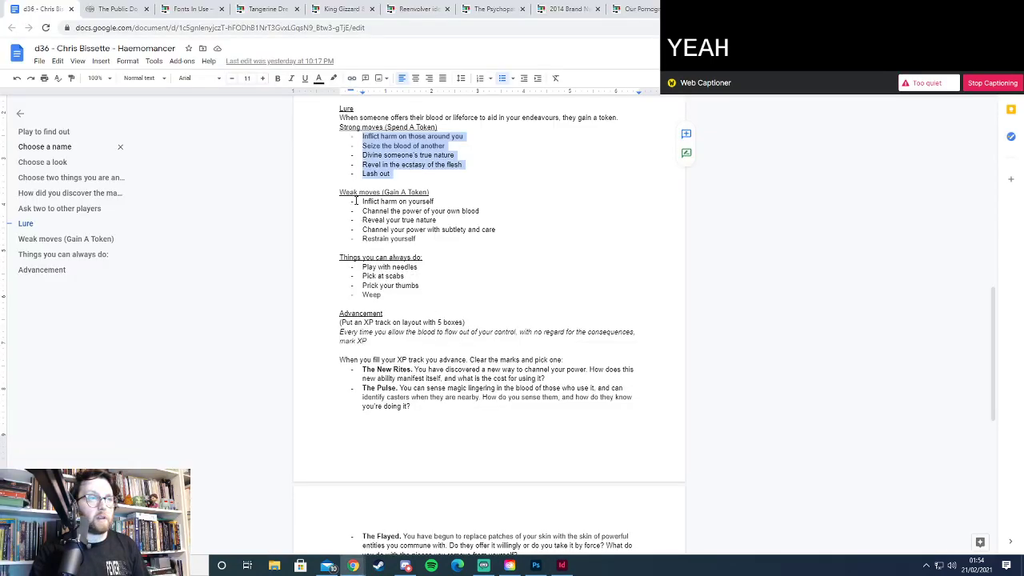
{"action": "left_click_drag", "start_coordinate": [357, 201], "coordinate": [417, 240]}
{"action": "key", "text": "ctrl+c"}
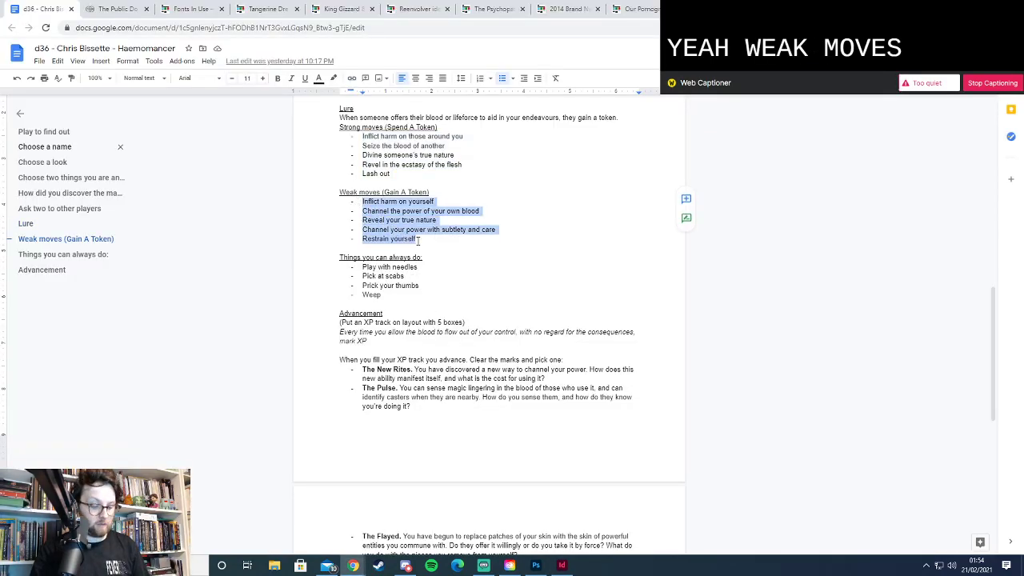
{"action": "key", "text": "alt+Tab"}
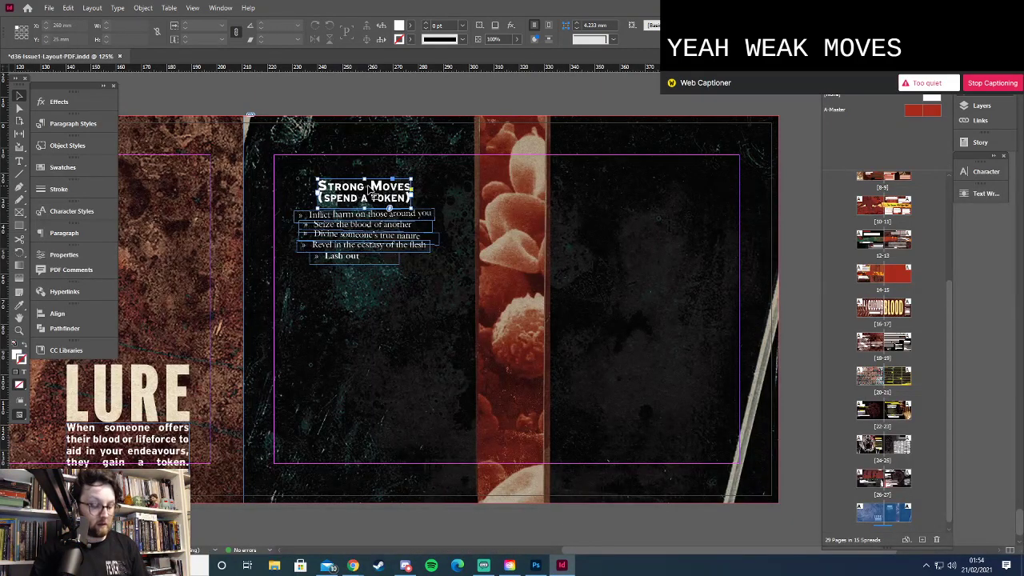
Duplicate the Strong Moves heading below the list and change the copy to "Weak Moves (gain a token)"
{"action": "left_click_drag", "start_coordinate": [372, 189], "coordinate": [430, 300]}
{"action": "double_click", "coordinate": [422, 306]}
{"action": "double_click", "coordinate": [392, 296]}
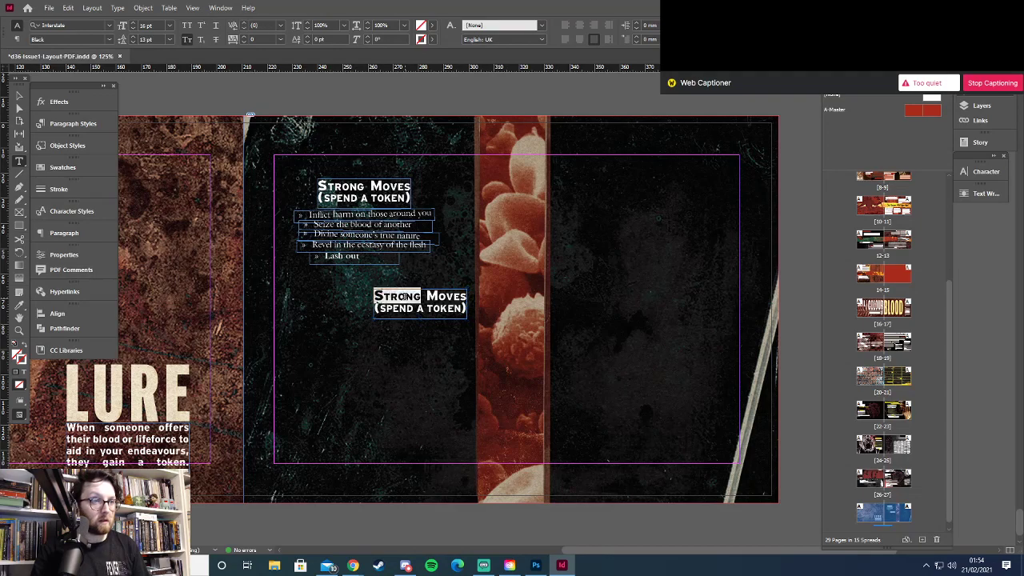
{"action": "type", "text": "Weak"}
{"action": "double_click", "coordinate": [401, 308]}
{"action": "type", "text": "gain"}
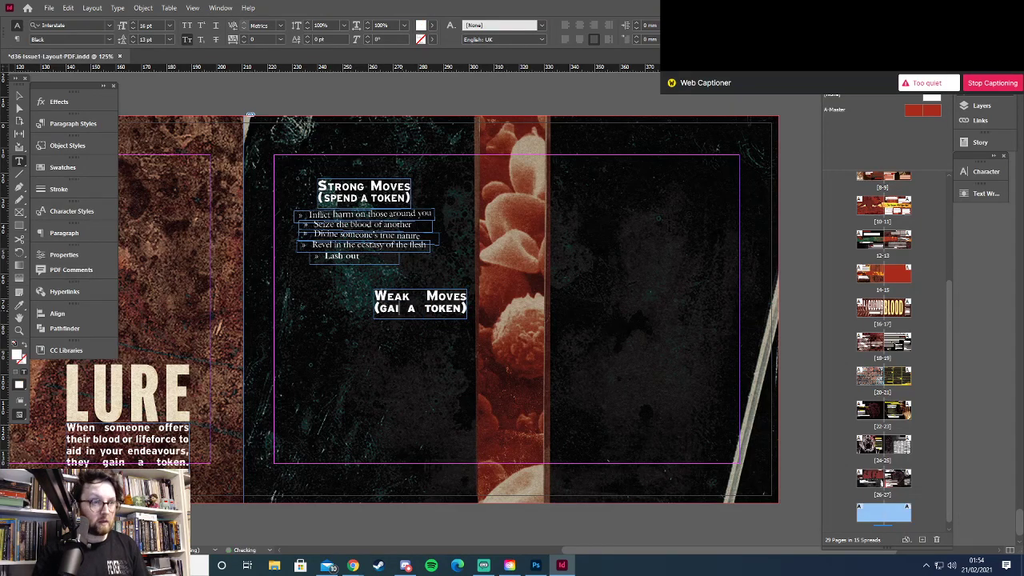
{"action": "left_click", "coordinate": [18, 96]}
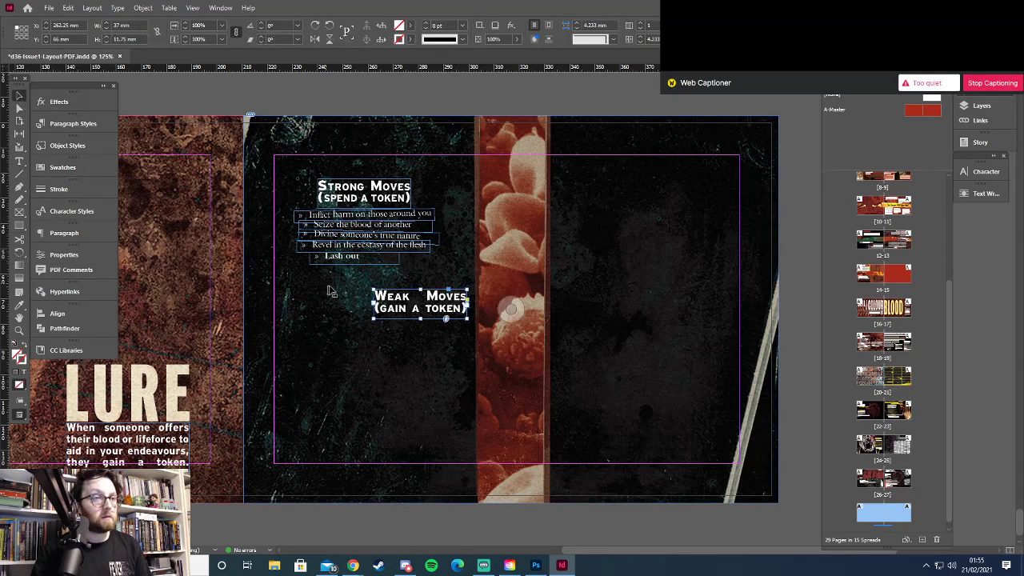
Narrow the Weak Moves heading frame and paste the copied bullets into a new text frame below it, extended to 38 mm tall
{"action": "left_click_drag", "start_coordinate": [377, 304], "coordinate": [484, 389]}
{"action": "left_click", "coordinate": [398, 348]}
{"action": "key", "text": "t"}
{"action": "key", "text": "ctrl+v"}
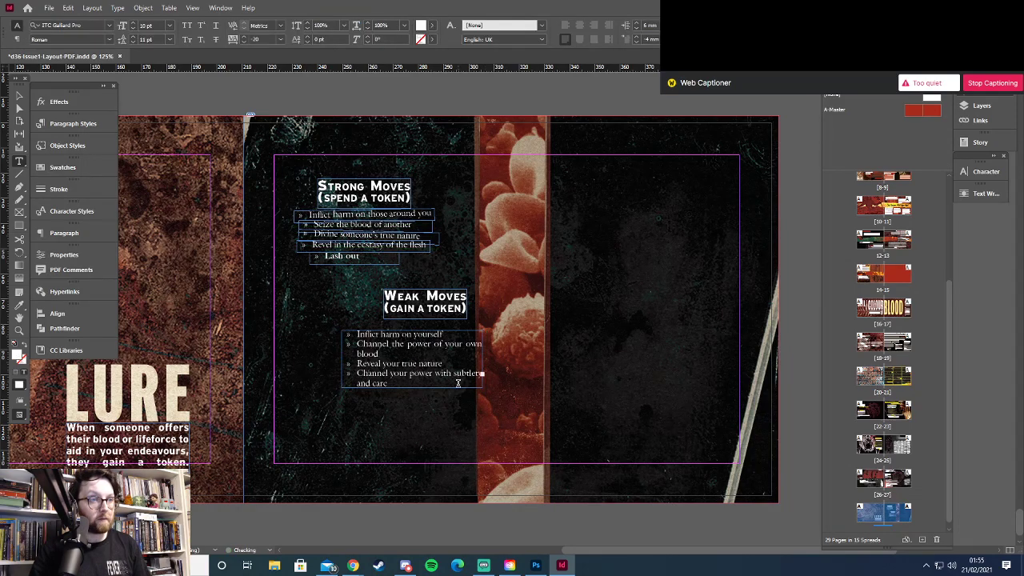
{"action": "left_click_drag", "start_coordinate": [402, 384], "coordinate": [357, 344]}
{"action": "left_click", "coordinate": [20, 96]}
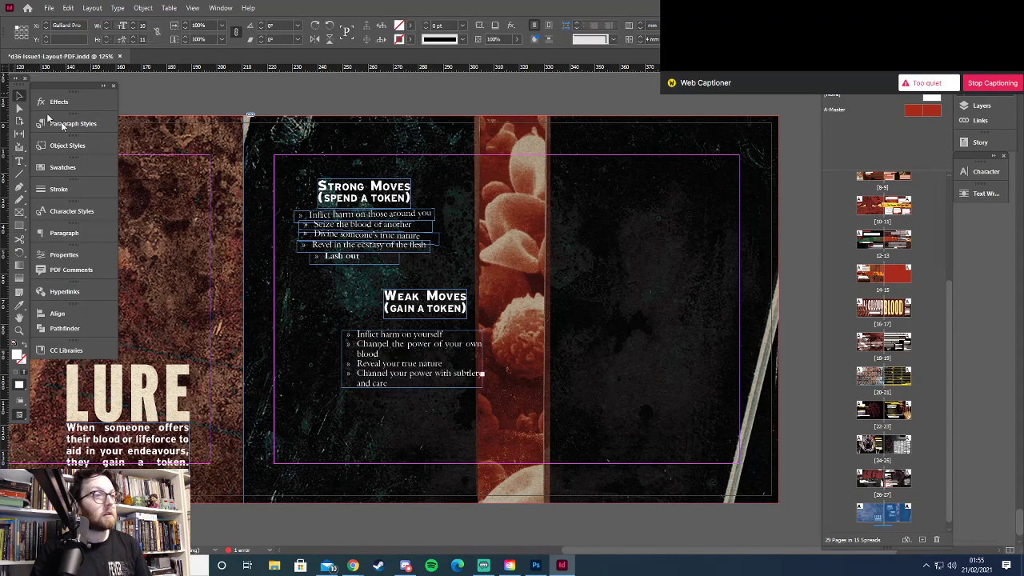
{"action": "left_click_drag", "start_coordinate": [408, 389], "coordinate": [408, 428]}
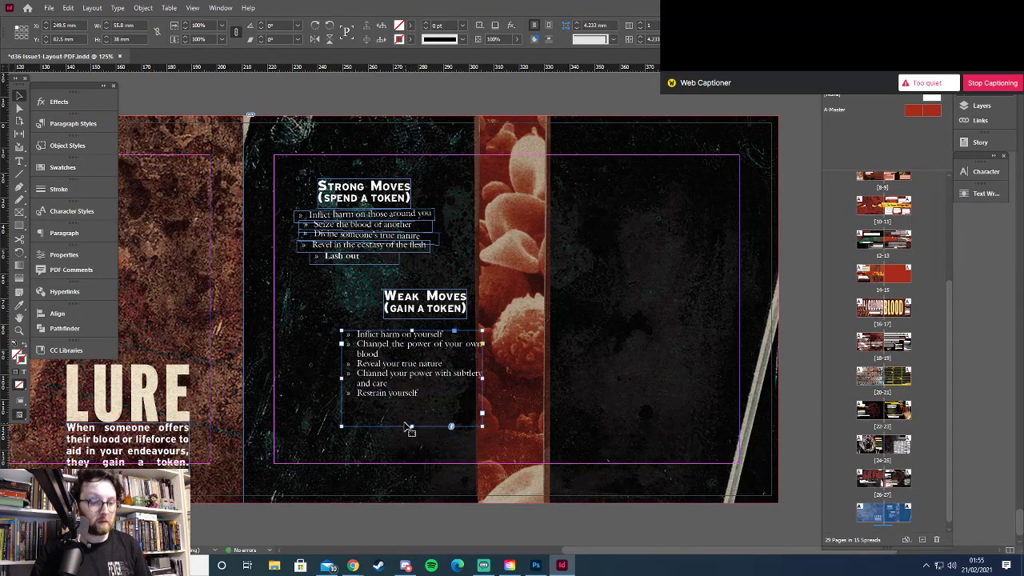
Copy the last four Weak Moves bullets and delete them from the frame, leaving only "Inflict harm on yourself"
{"action": "double_click", "coordinate": [426, 402]}
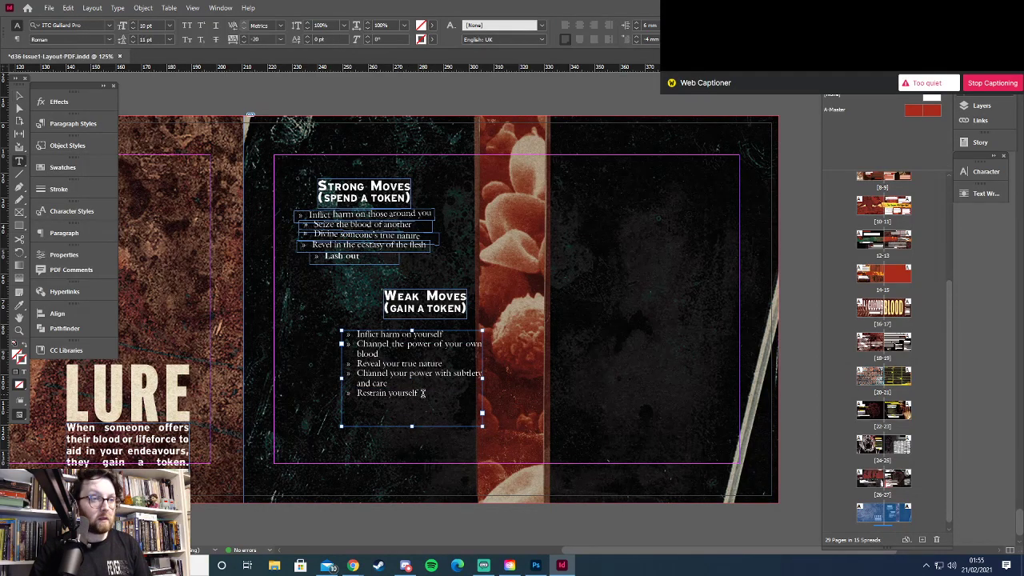
{"action": "left_click_drag", "start_coordinate": [418, 394], "coordinate": [356, 344]}
{"action": "key", "text": "ctrl+c"}
{"action": "key", "text": "BackSpace"}
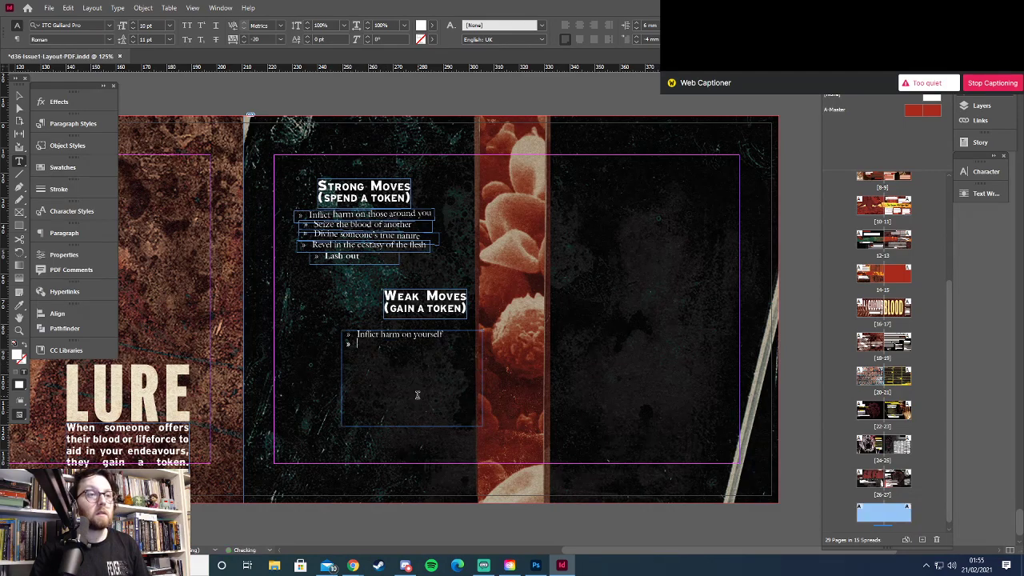
{"action": "key", "text": "BackSpace"}
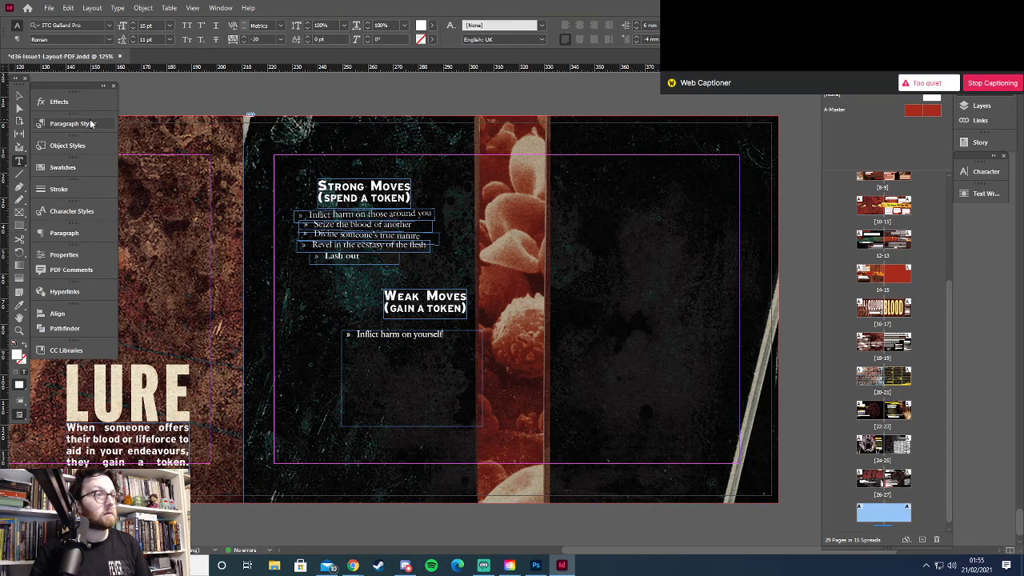
Shrink the "Inflict harm on yourself" frame to 44 × 4.75 mm and place it, rotated -1°, directly under the Weak Moves heading
{"action": "left_click", "coordinate": [19, 96]}
{"action": "left_click_drag", "start_coordinate": [483, 377], "coordinate": [452, 378]}
{"action": "left_click_drag", "start_coordinate": [402, 428], "coordinate": [474, 333]}
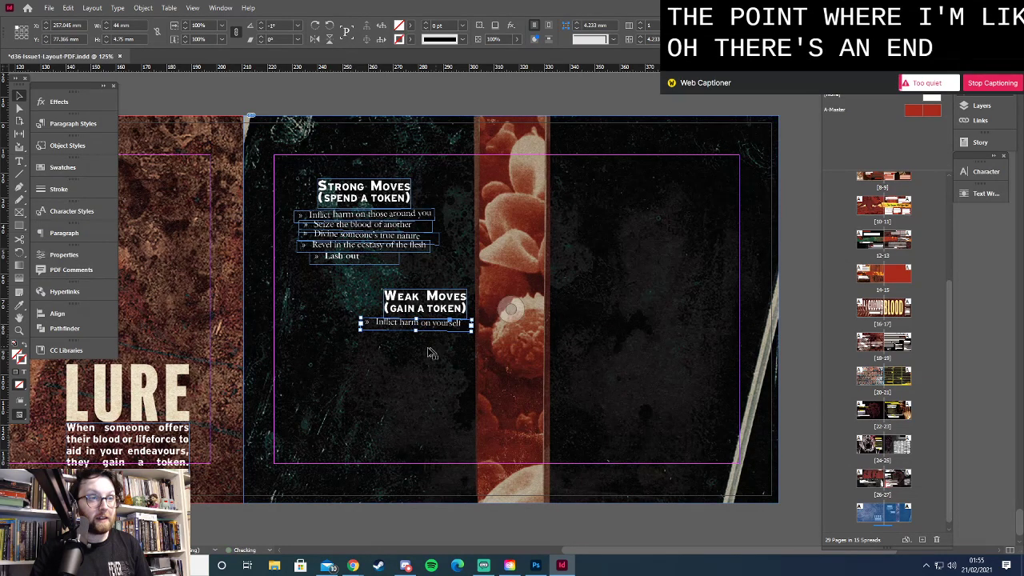
Paste the bullets into a new text frame about 44 × 26 mm and cut all except "Channel the power of your own blood"
{"action": "key", "text": "t"}
{"action": "left_click_drag", "start_coordinate": [333, 358], "coordinate": [445, 423]}
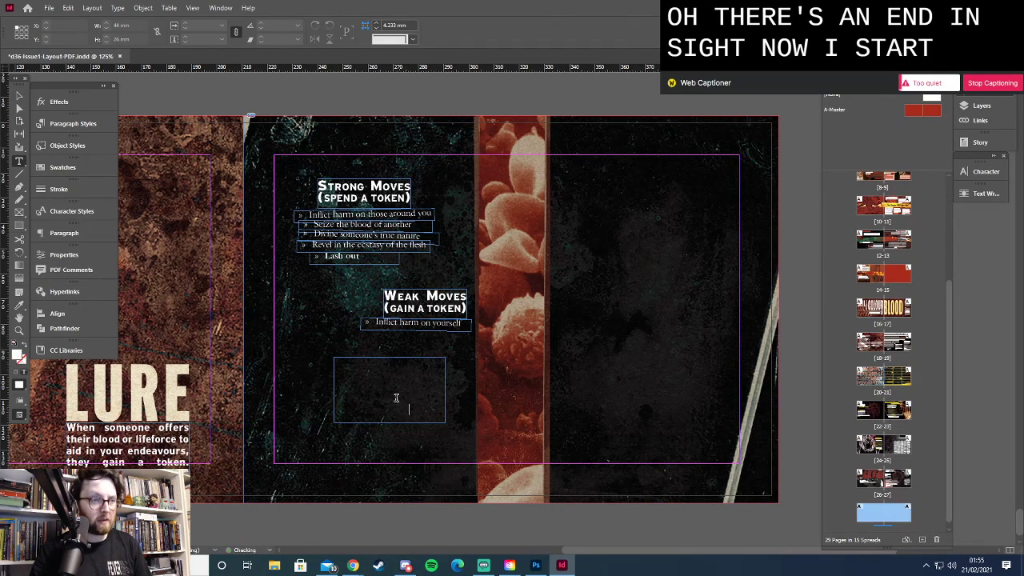
{"action": "key", "text": "ctrl+v"}
{"action": "key", "text": "BackSpace"}
{"action": "key", "text": "BackSpace"}
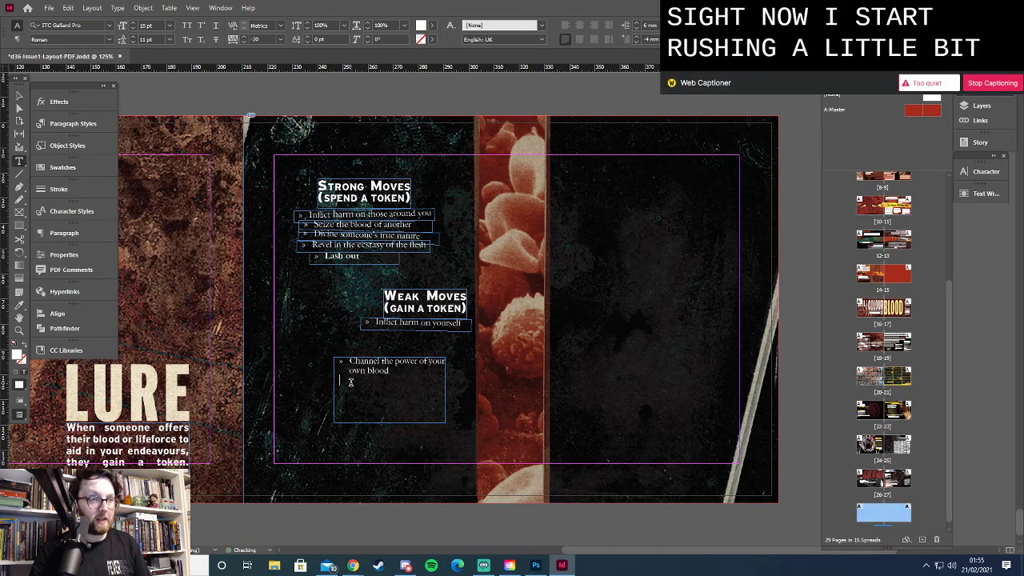
Resize the "Channel the power of your own blood" frame to 44.75 mm wide, fit its height to two lines and place it under the first bullet
{"action": "left_click", "coordinate": [20, 95]}
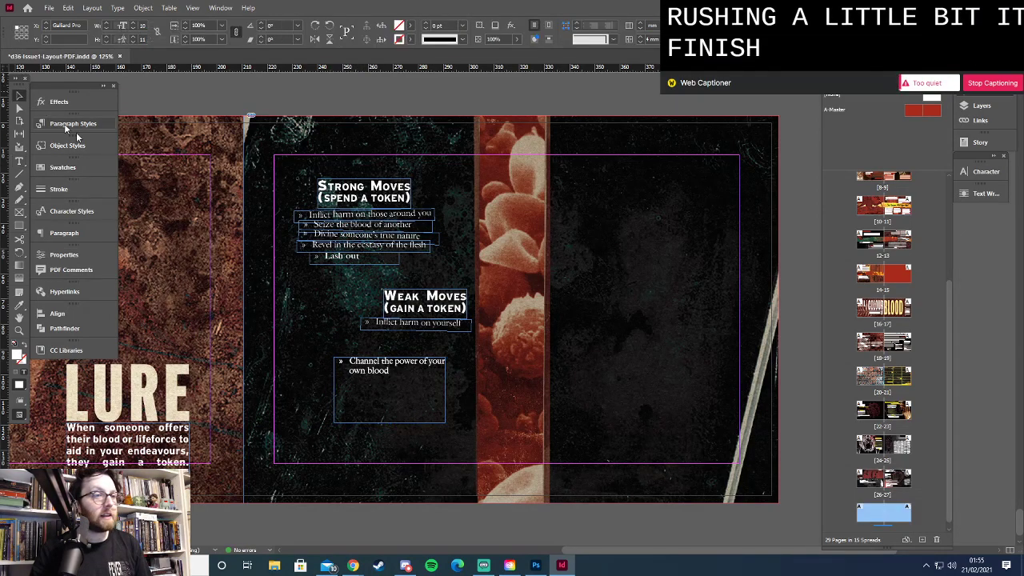
{"action": "left_click_drag", "start_coordinate": [445, 391], "coordinate": [467, 391]}
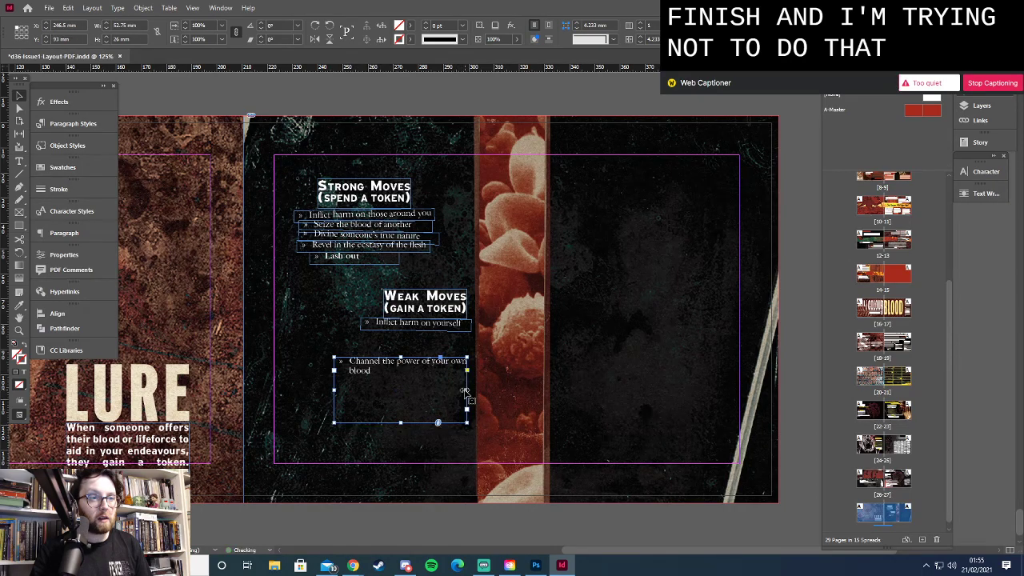
{"action": "left_click_drag", "start_coordinate": [334, 391], "coordinate": [354, 391]}
{"action": "left_click_drag", "start_coordinate": [400, 361], "coordinate": [400, 340]}
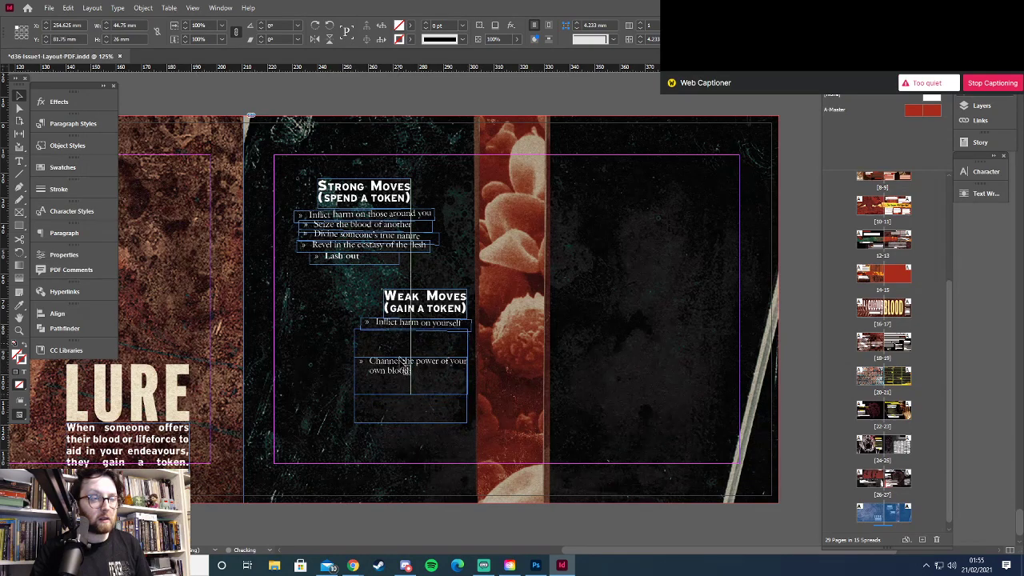
{"action": "left_click_drag", "start_coordinate": [410, 392], "coordinate": [407, 349]}
Paste the remaining bullets into a new text frame below and cut everything after "Reveal your true nature"
{"action": "left_click", "coordinate": [386, 406]}
{"action": "key", "text": "t"}
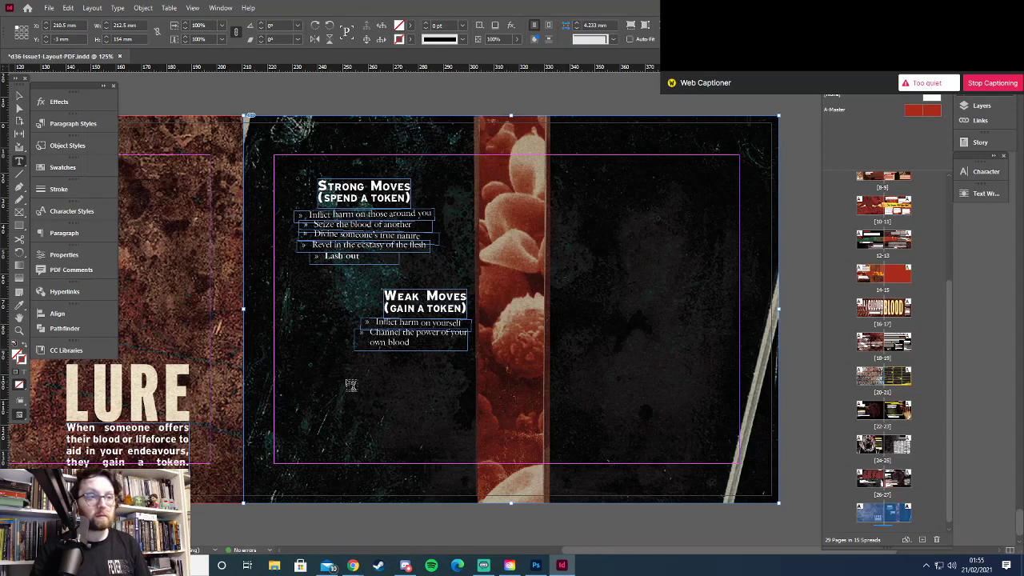
{"action": "left_click_drag", "start_coordinate": [346, 373], "coordinate": [432, 424]}
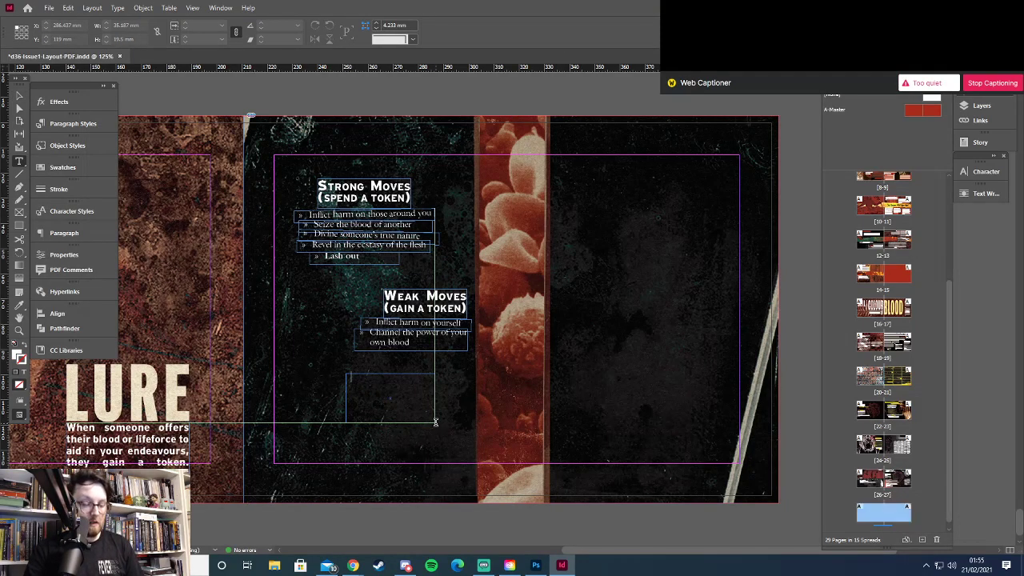
{"action": "key", "text": "ctrl+v"}
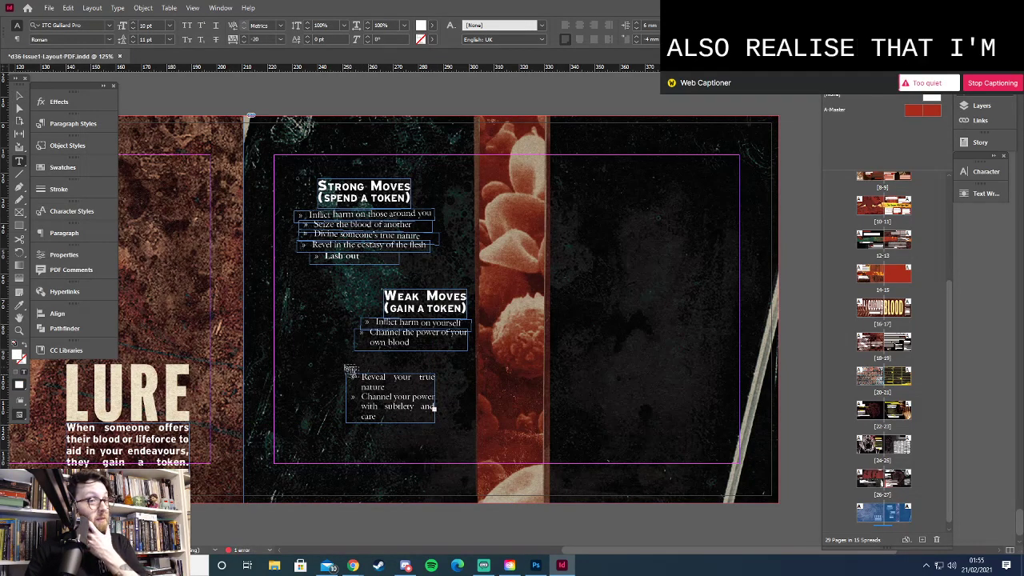
{"action": "left_click", "coordinate": [359, 396]}
{"action": "key", "text": "ctrl+shift+End"}
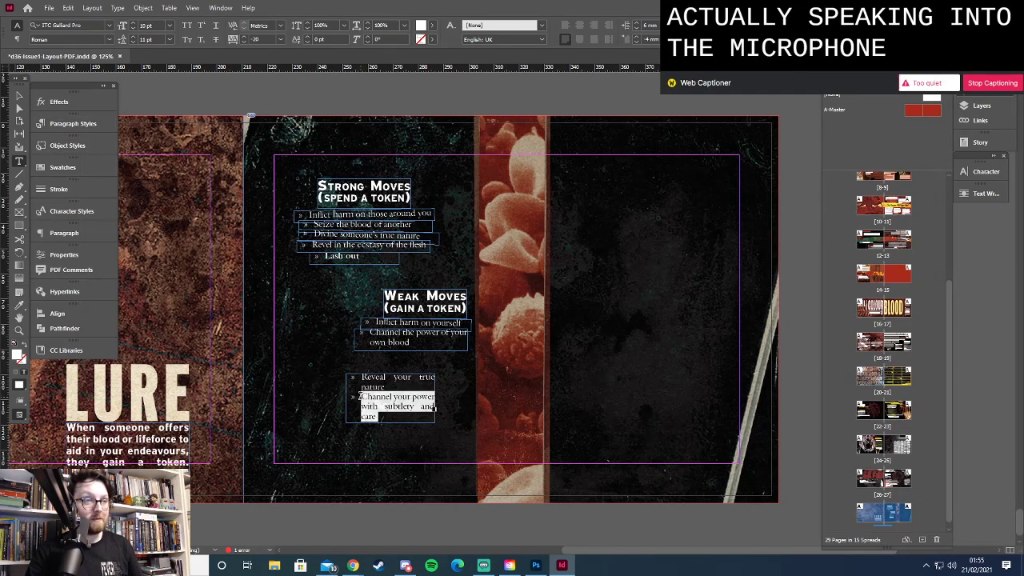
{"action": "key", "text": "BackSpace"}
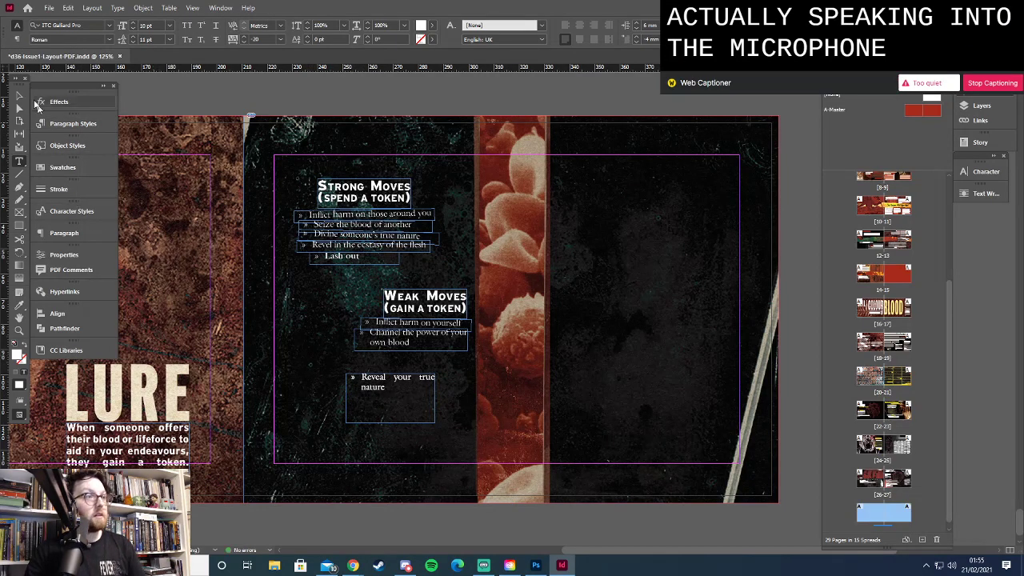
Resize the "Reveal your true nature" frame to 46 × 5.75 mm and place it, rotated 1°, under the second Weak Moves bullet
{"action": "left_click", "coordinate": [19, 95]}
{"action": "left_click_drag", "start_coordinate": [437, 398], "coordinate": [463, 398]}
{"action": "left_click_drag", "start_coordinate": [404, 422], "coordinate": [421, 359]}
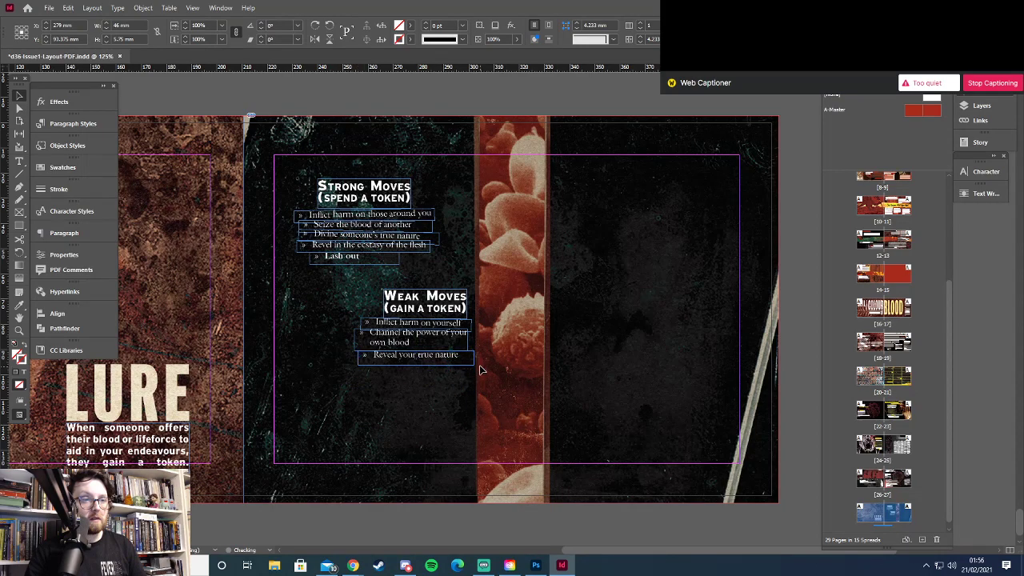
{"action": "left_click_drag", "start_coordinate": [485, 368], "coordinate": [481, 363]}
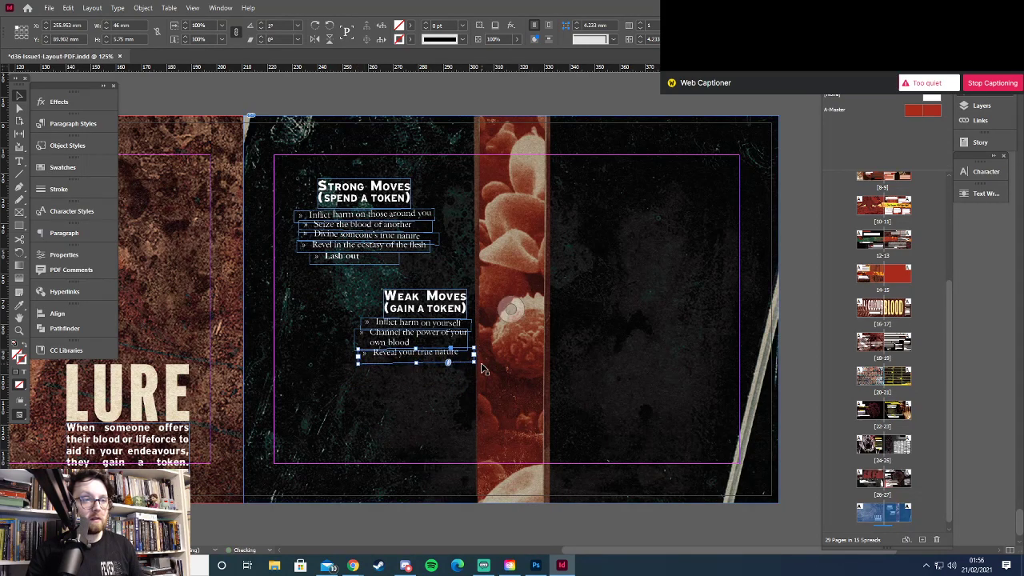
Paste the last two bullets into a new text frame and cut "Restrain yourself", keeping "Channel your power with subtlety and care"
{"action": "left_click", "coordinate": [389, 390]}
{"action": "left_click_drag", "start_coordinate": [345, 374], "coordinate": [456, 445]}
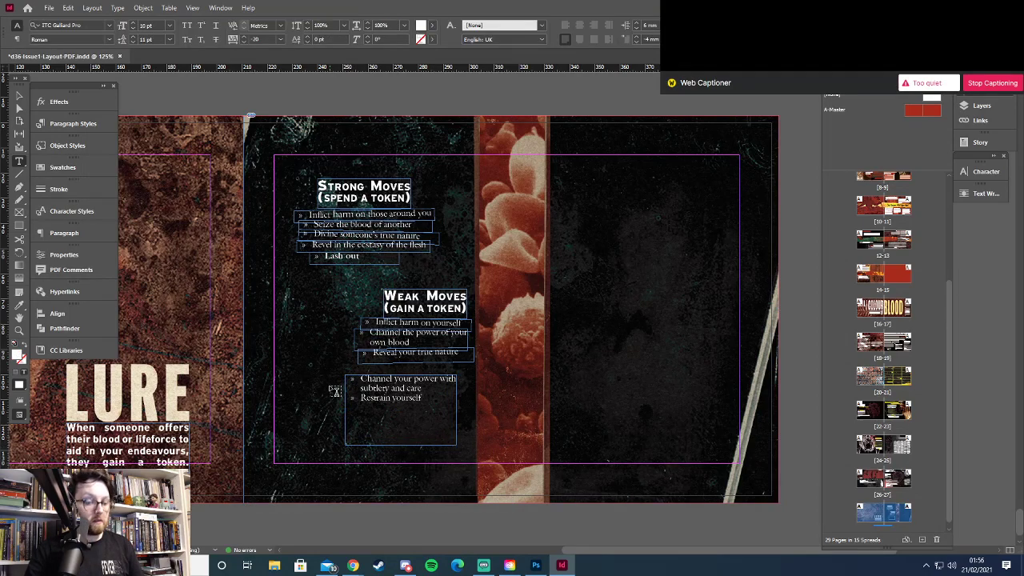
{"action": "key", "text": "shift+Home"}
{"action": "key", "text": "ctrl+c"}
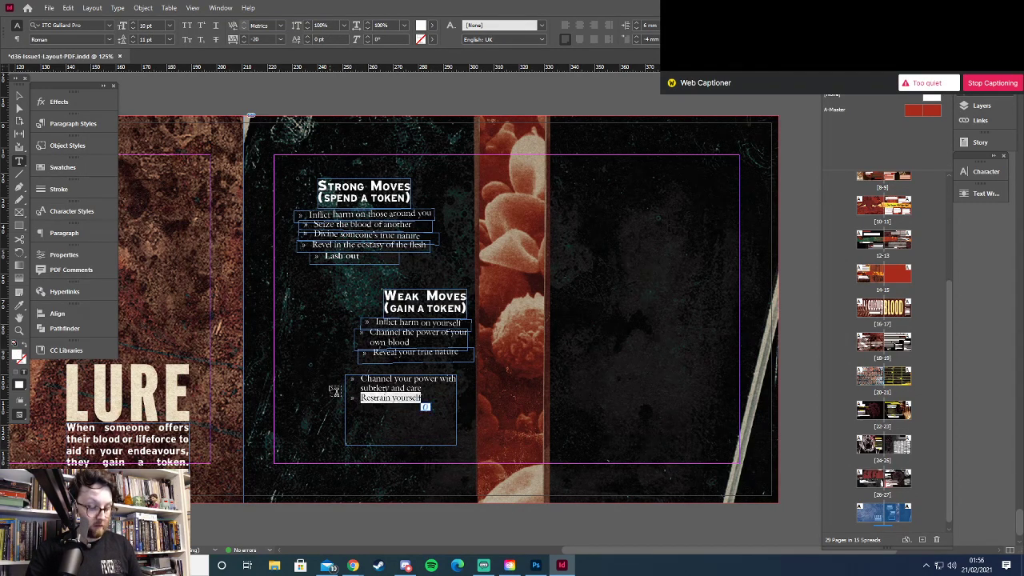
{"action": "key", "text": "BackSpace"}
{"action": "key", "text": "BackSpace"}
Shrink the "Channel your power with subtlety and care" frame to 44 × 8.75 mm and place it, rotated -1°, under the third bullet
{"action": "left_click", "coordinate": [20, 95]}
{"action": "left_click_drag", "start_coordinate": [401, 445], "coordinate": [341, 402]}
{"action": "left_click_drag", "start_coordinate": [404, 389], "coordinate": [406, 362]}
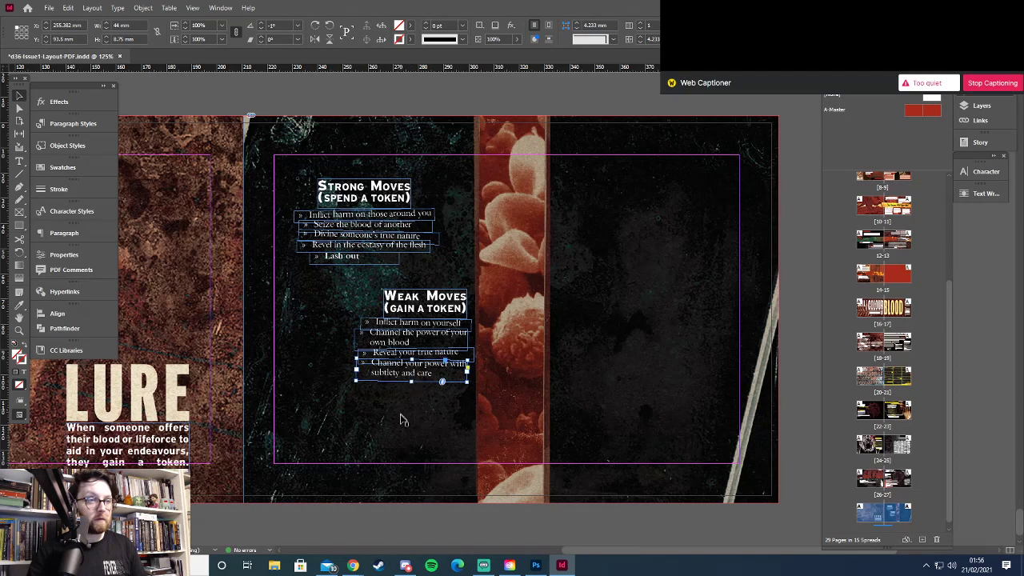
Paste "Restrain yourself" into a new text frame below the list and make it bold
{"action": "key", "text": "t"}
{"action": "left_click_drag", "start_coordinate": [371, 398], "coordinate": [455, 438]}
{"action": "key", "text": "ctrl+v"}
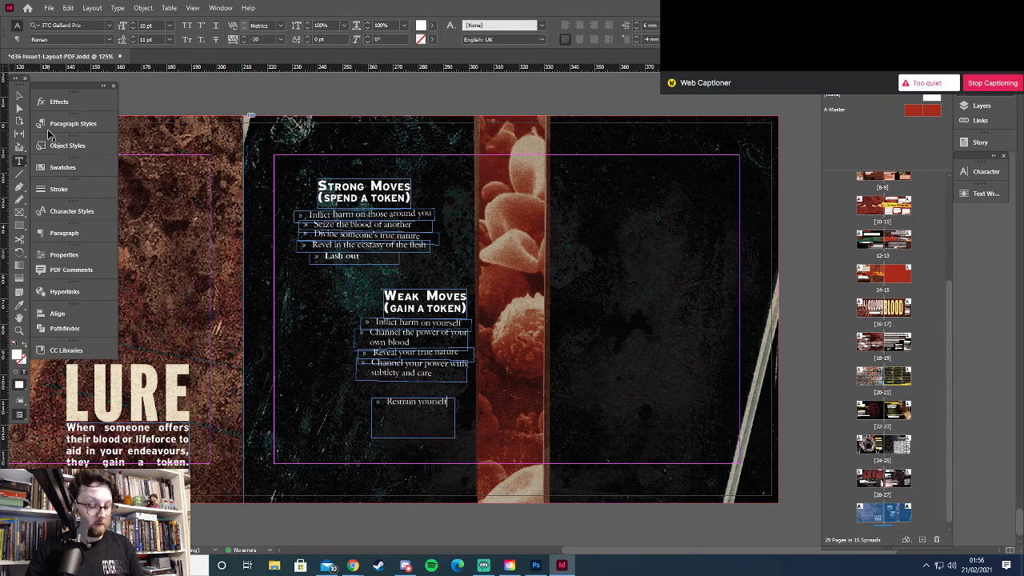
{"action": "key", "text": "ctrl+a"}
{"action": "key", "text": "ctrl+shift+b"}
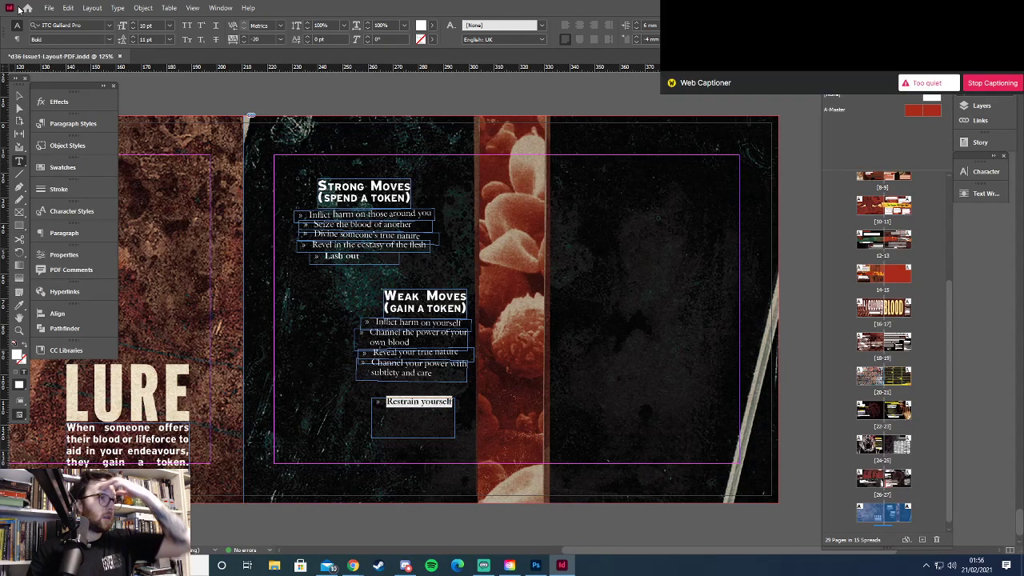
Shrink the "Restrain yourself" frame to 33 × 4.75 mm and place it under the fourth bullet, indented slightly further right
{"action": "left_click", "coordinate": [20, 96]}
{"action": "left_click_drag", "start_coordinate": [413, 433], "coordinate": [430, 387]}
{"action": "left_click", "coordinate": [416, 415]}
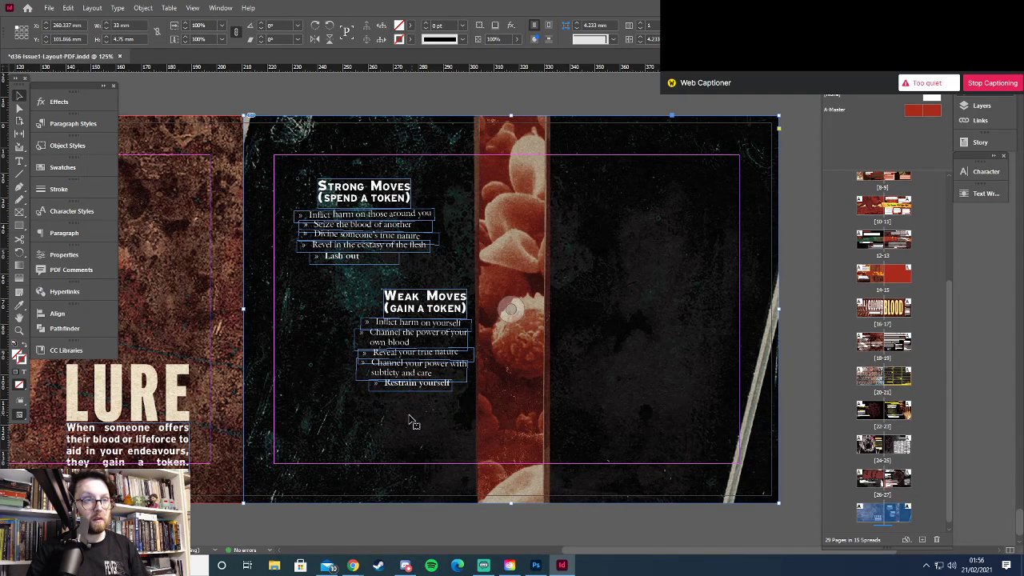
Enlarge "harm" and "true nature" in the Weak Moves list to 11 pt and preview the page without guides
{"action": "key", "text": "t"}
{"action": "double_click", "coordinate": [408, 322]}
{"action": "left_click", "coordinate": [133, 24]}
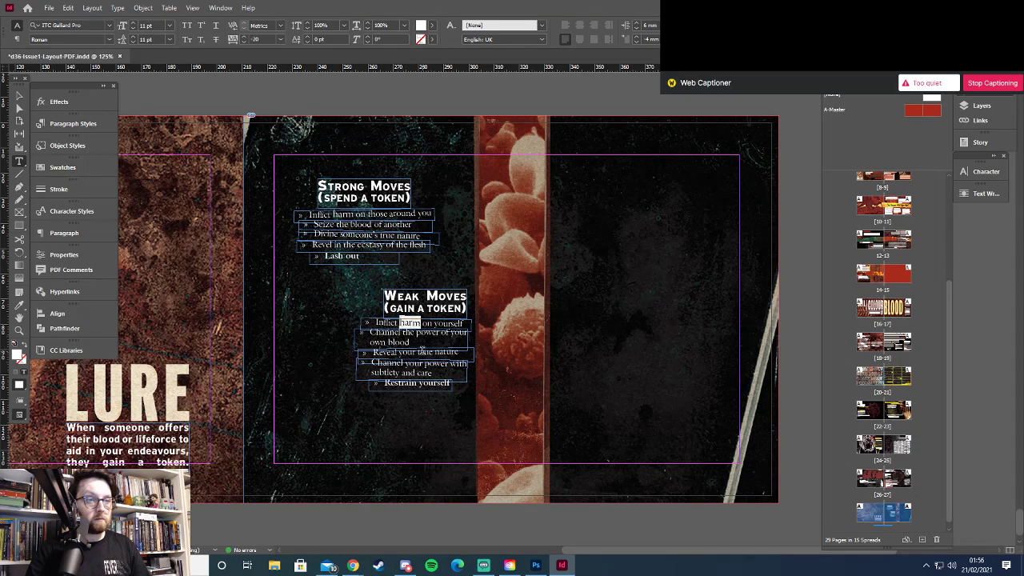
{"action": "double_click", "coordinate": [424, 352]}
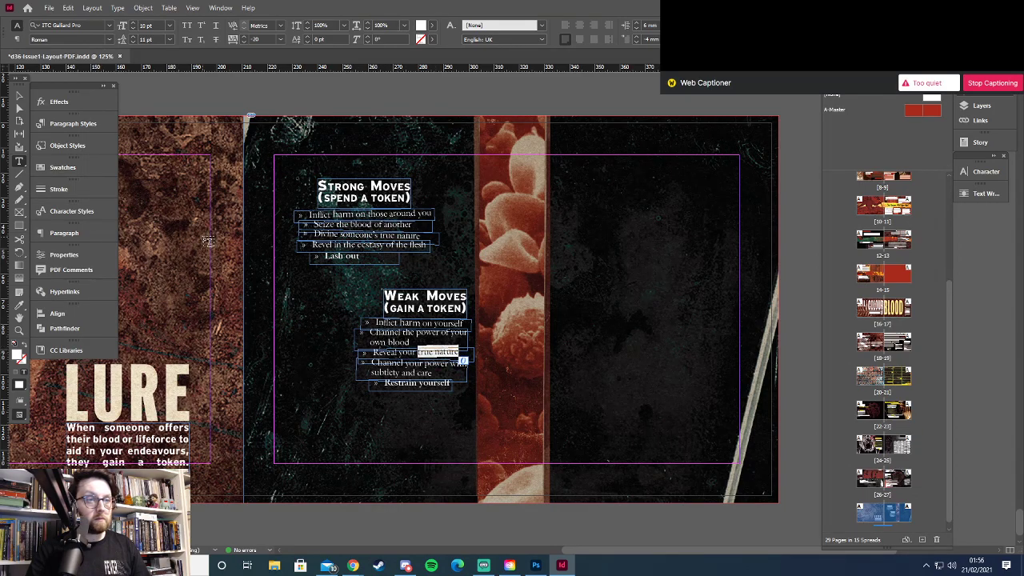
{"action": "left_click", "coordinate": [133, 25]}
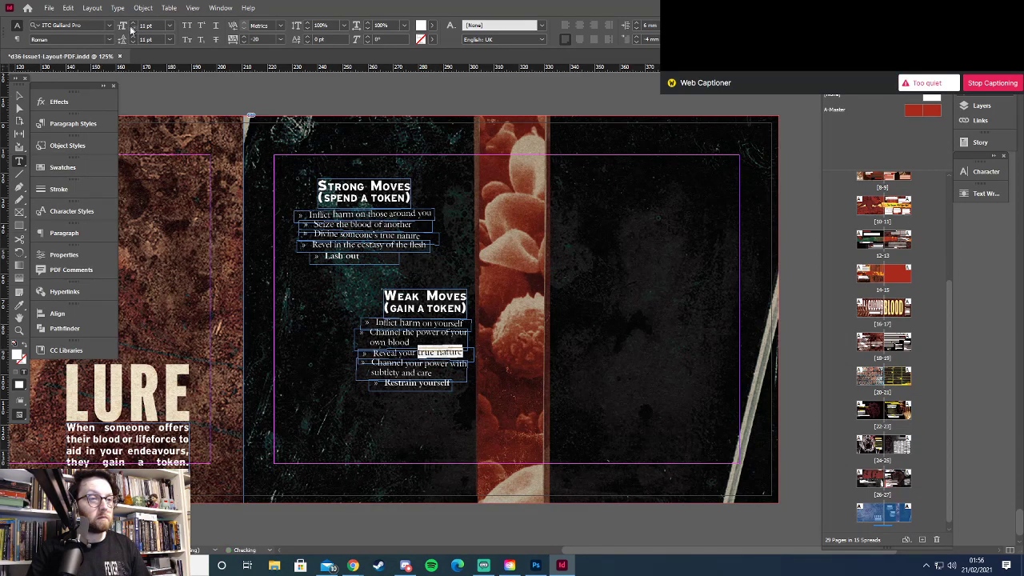
{"action": "left_click", "coordinate": [14, 97]}
{"action": "left_click", "coordinate": [374, 427]}
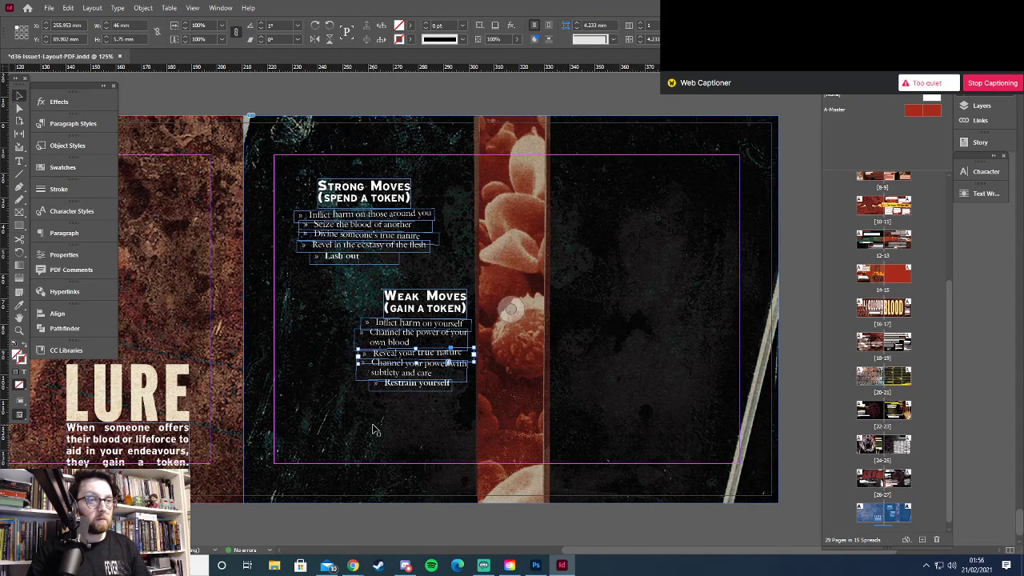
{"action": "key", "text": "w"}
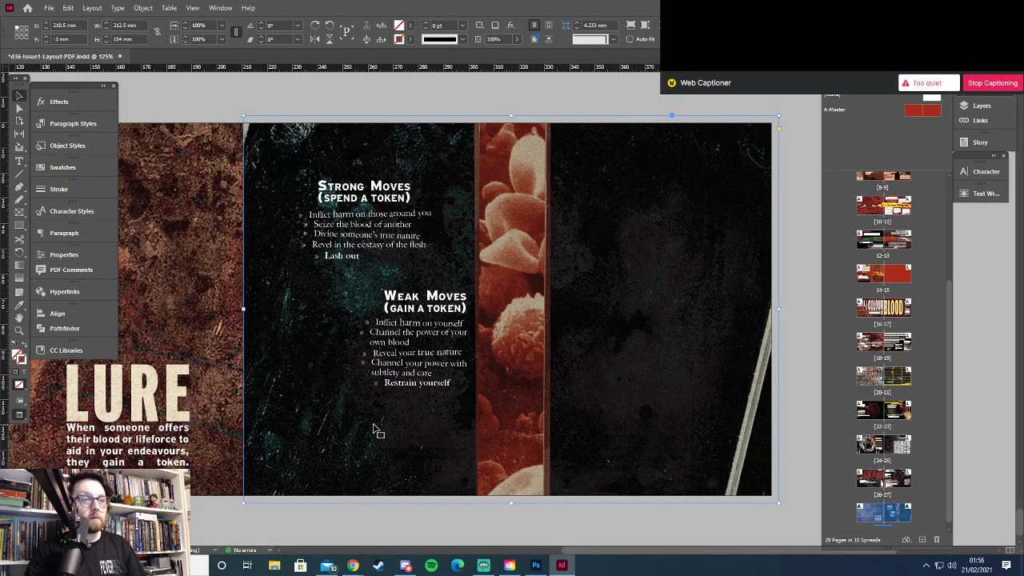
{"action": "key", "text": "w"}
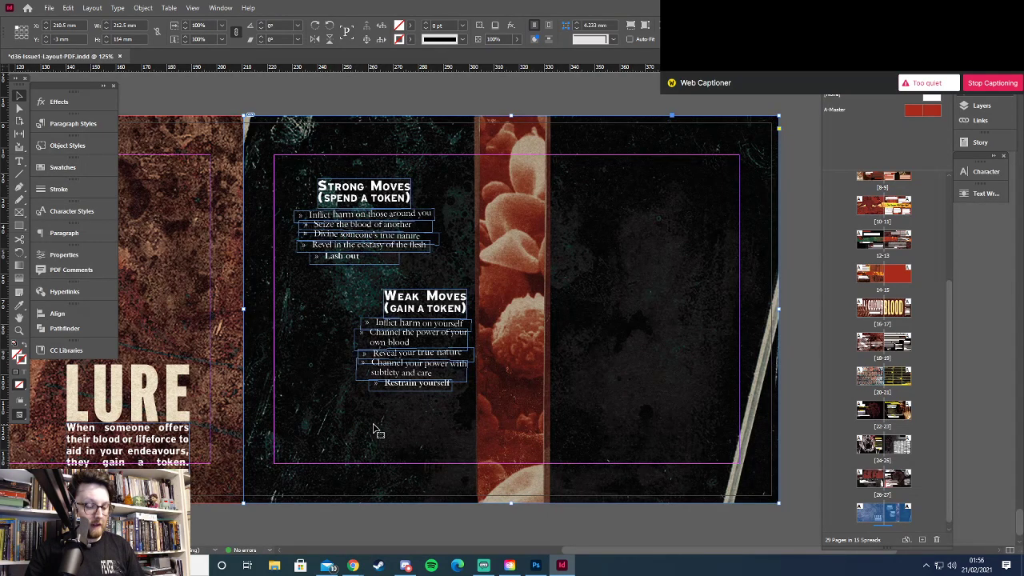
Copy the four "Things you can always do" items from the Google Docs manuscript and return to the InDesign layout
{"action": "key", "text": "alt+Tab"}
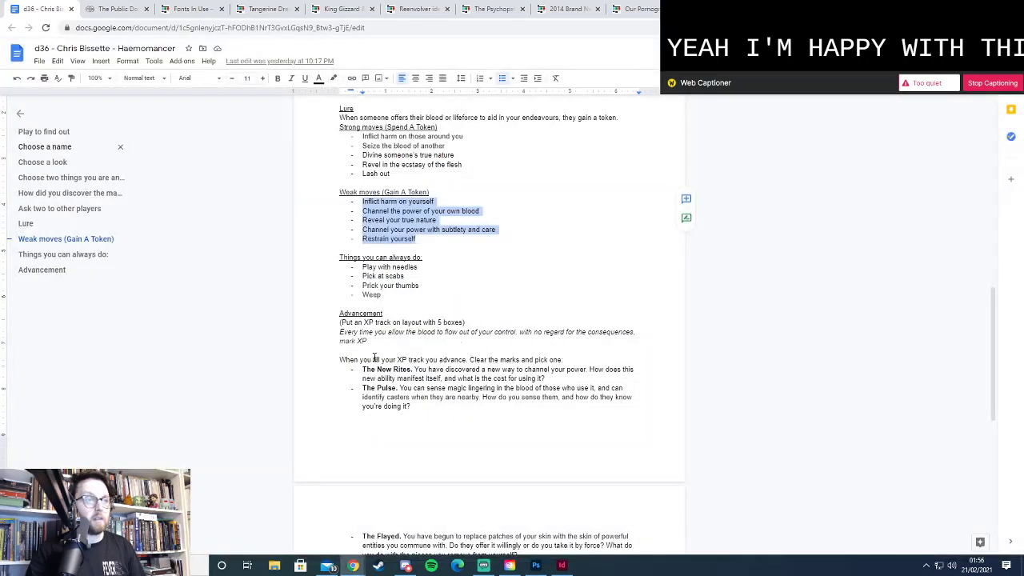
{"action": "left_click_drag", "start_coordinate": [383, 296], "coordinate": [363, 266]}
{"action": "key", "text": "ctrl+c"}
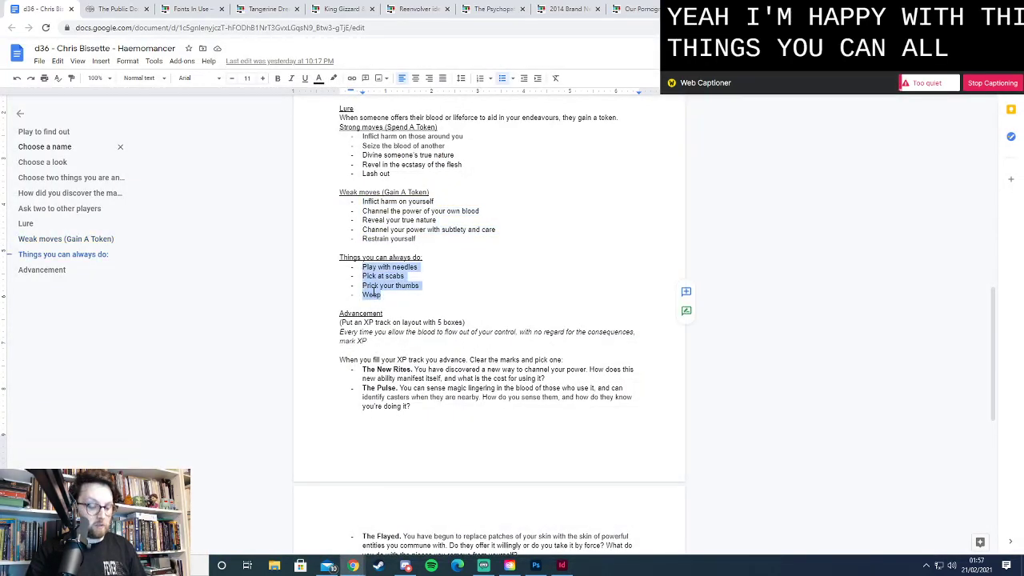
{"action": "key", "text": "alt+Tab"}
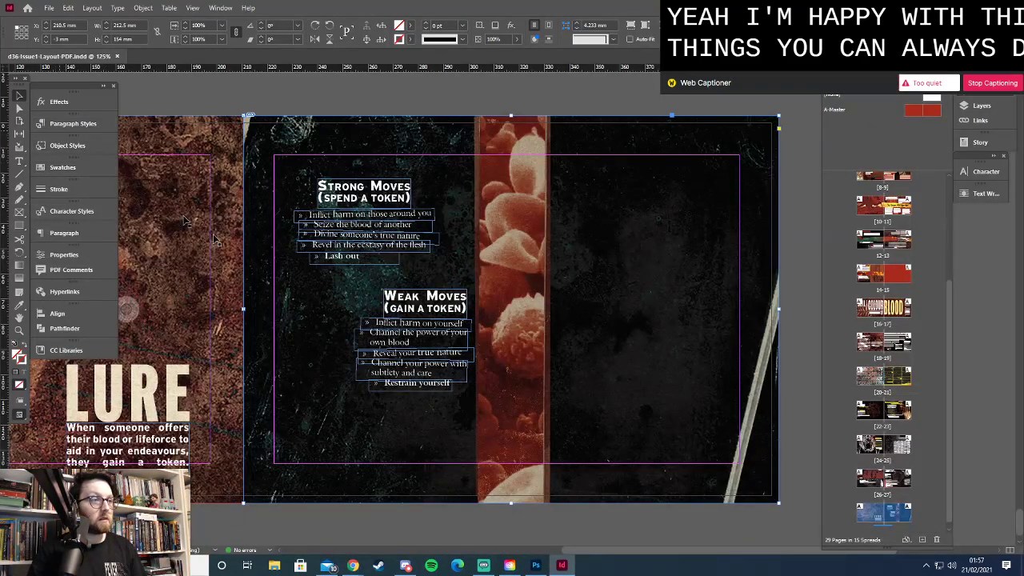
Duplicate the Weak Moves heading to the empty area below the lists and replace its text with "Thing you can always do"
{"action": "left_click_drag", "start_coordinate": [383, 343], "coordinate": [301, 415]}
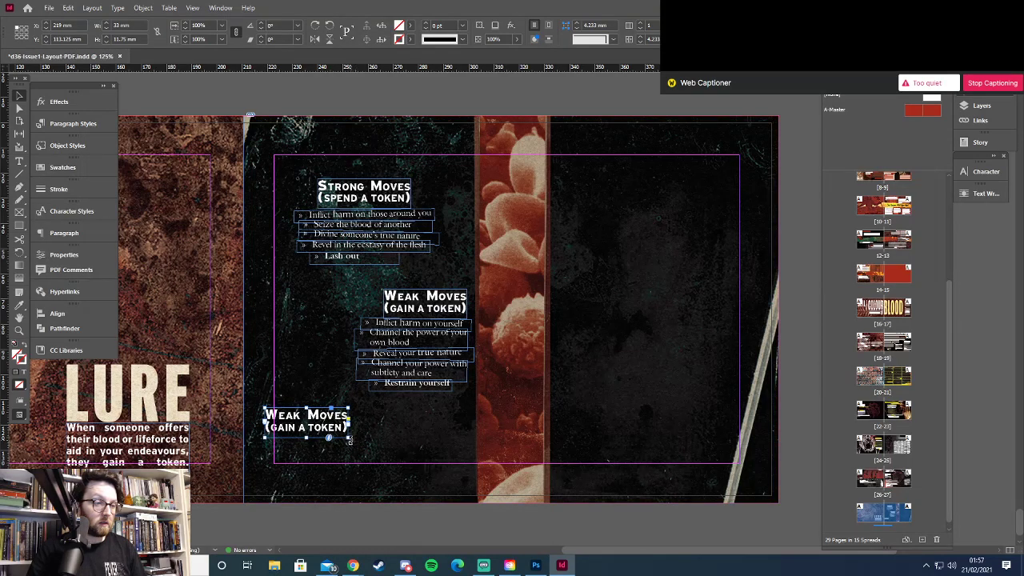
{"action": "double_click", "coordinate": [304, 428]}
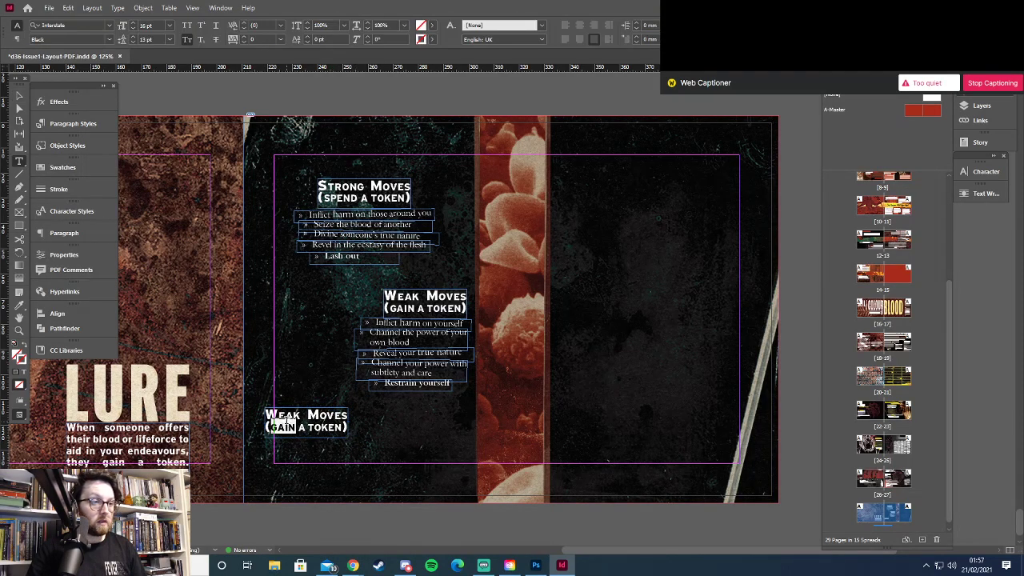
{"action": "left_click_drag", "start_coordinate": [287, 428], "coordinate": [293, 411]}
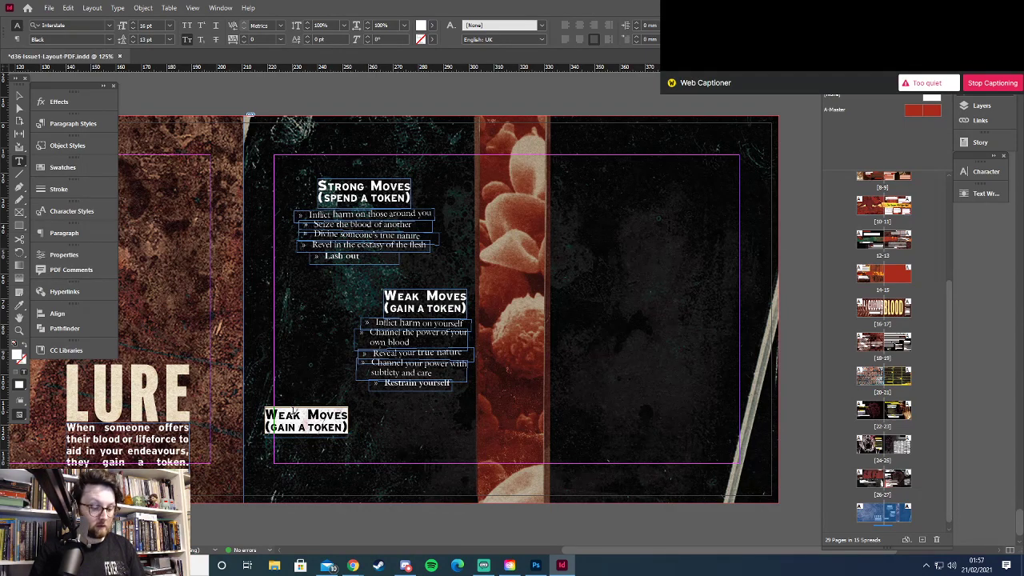
{"action": "type", "text": "thing"}
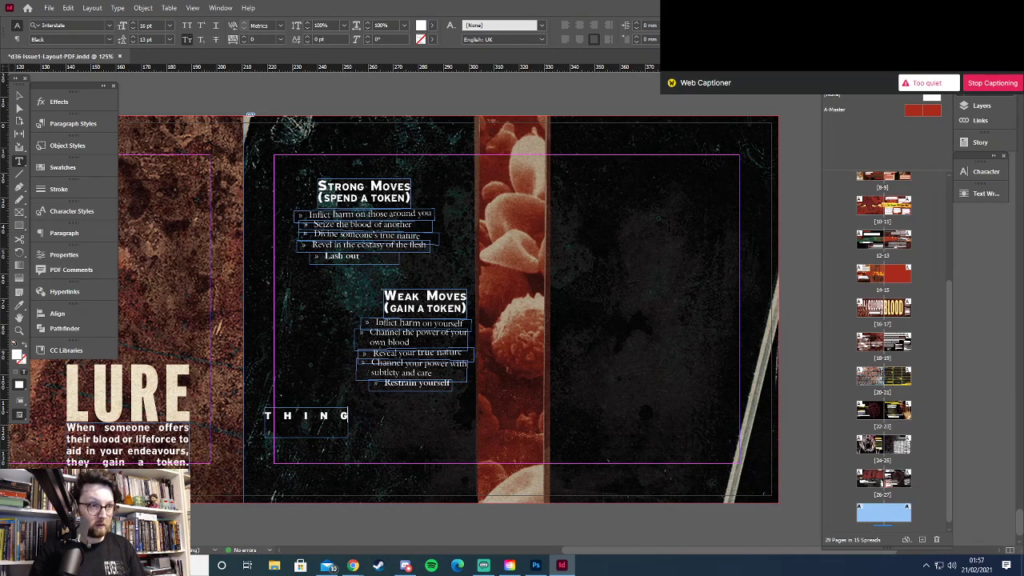
{"action": "type", "text": " you can"}
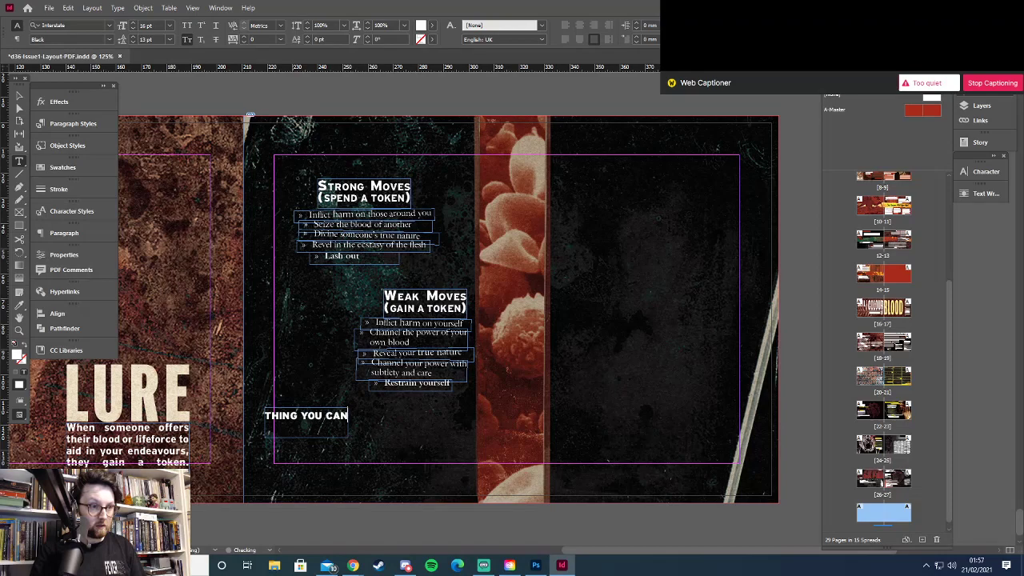
{"action": "type", "text": " always do"}
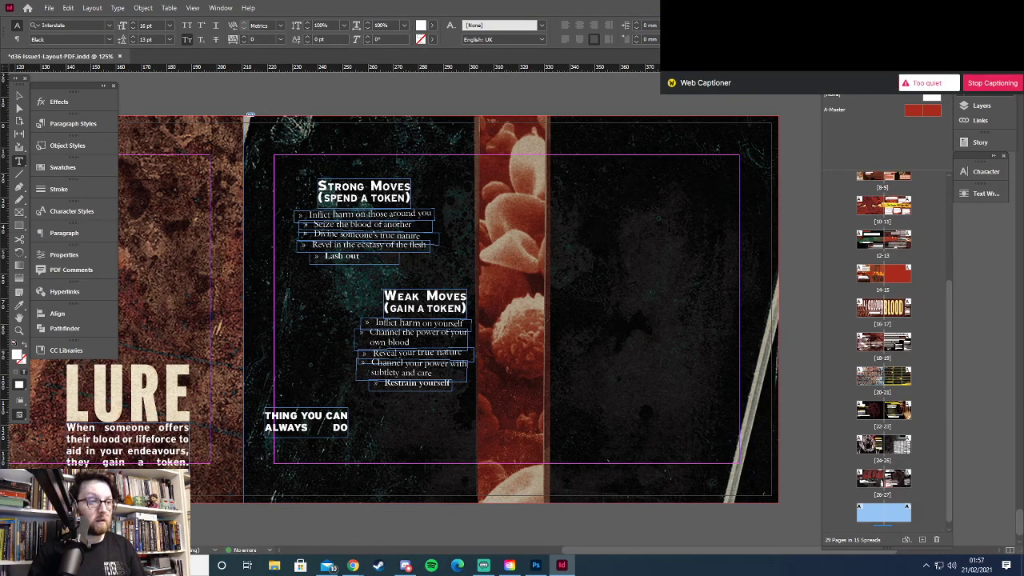
Try narrowing the new heading's frame to the page margin and restore its width to 33 mm
{"action": "left_click", "coordinate": [20, 95]}
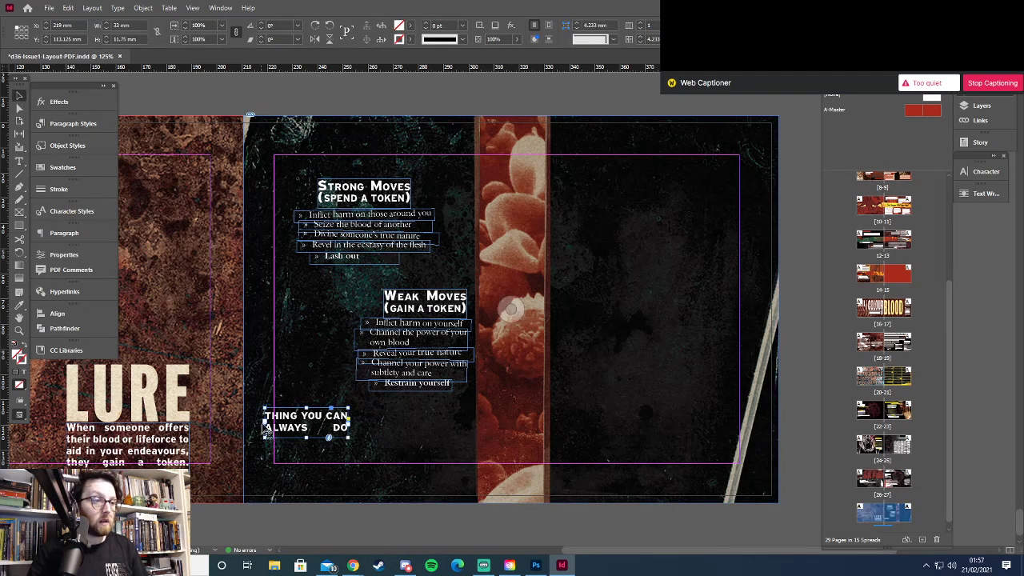
{"action": "left_click_drag", "start_coordinate": [264, 422], "coordinate": [273, 435]}
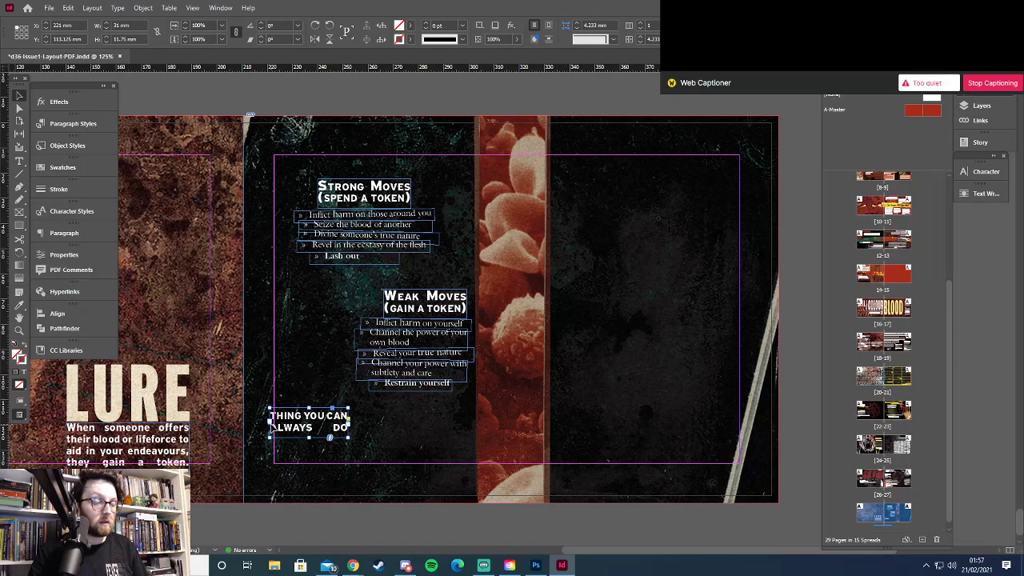
{"action": "left_click_drag", "start_coordinate": [270, 424], "coordinate": [274, 424]}
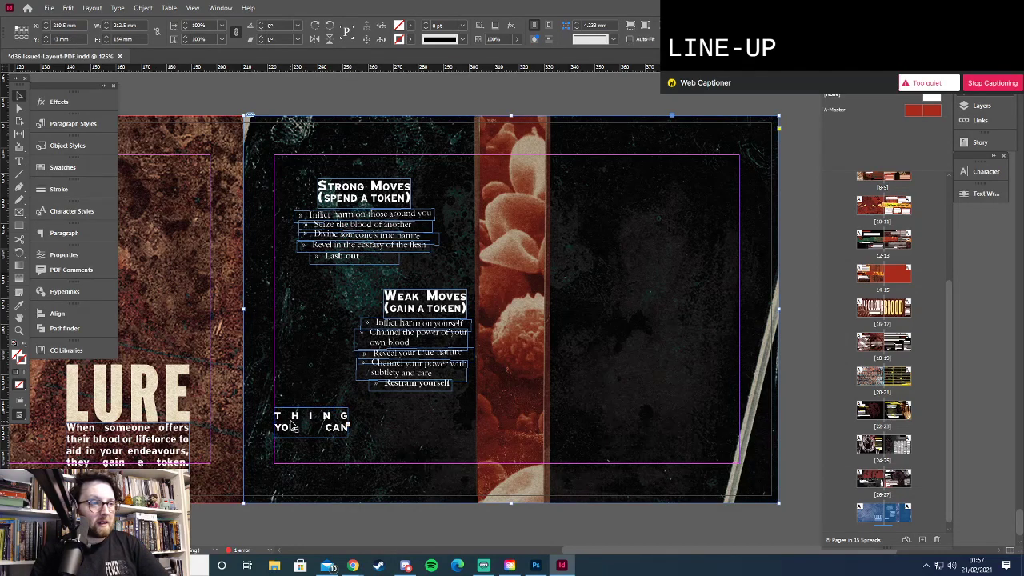
{"action": "left_click_drag", "start_coordinate": [273, 423], "coordinate": [265, 426]}
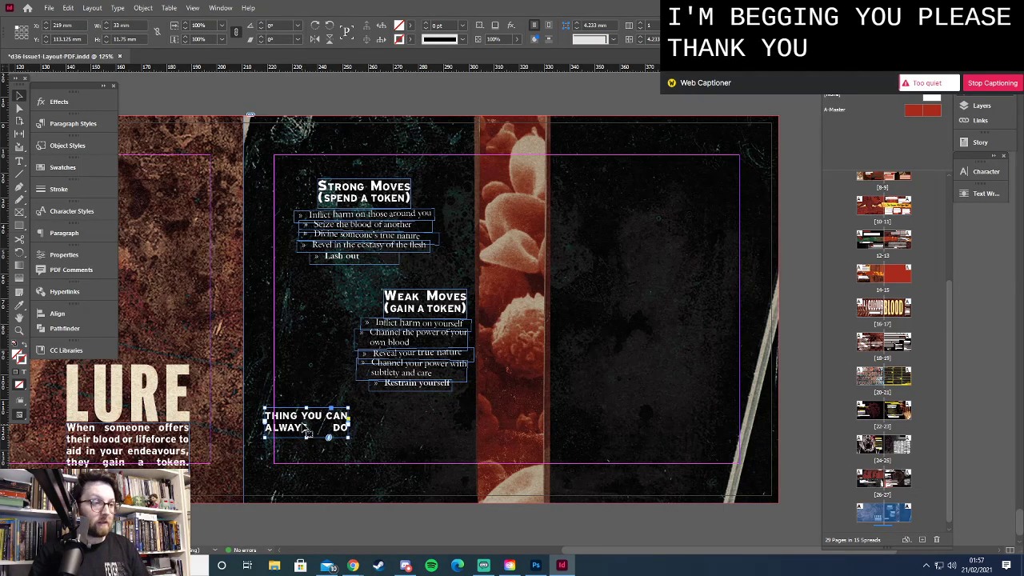
Correct the heading to "Things you can always do" and break the line after "you"
{"action": "double_click", "coordinate": [304, 428]}
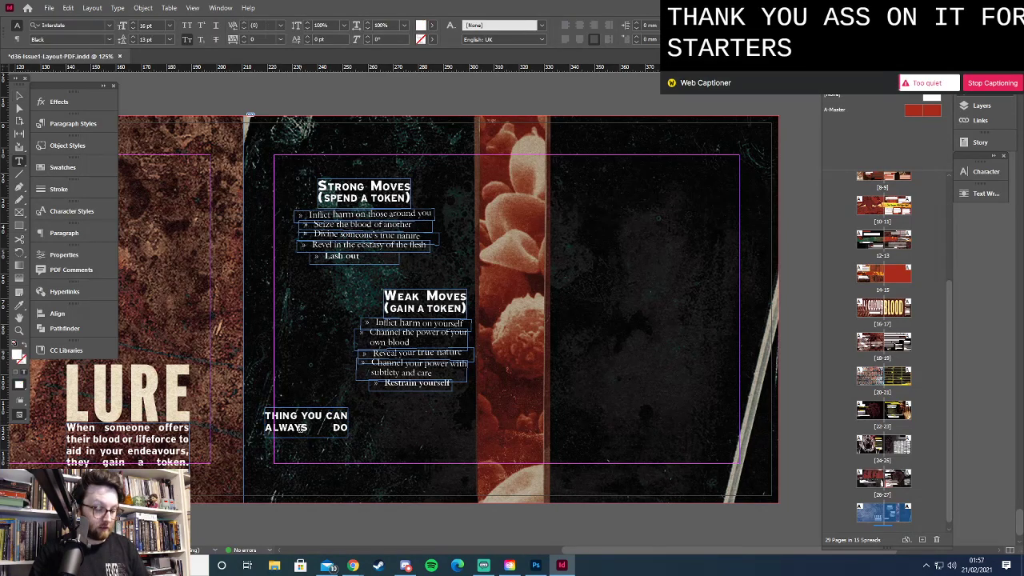
{"action": "type", "text": "S"}
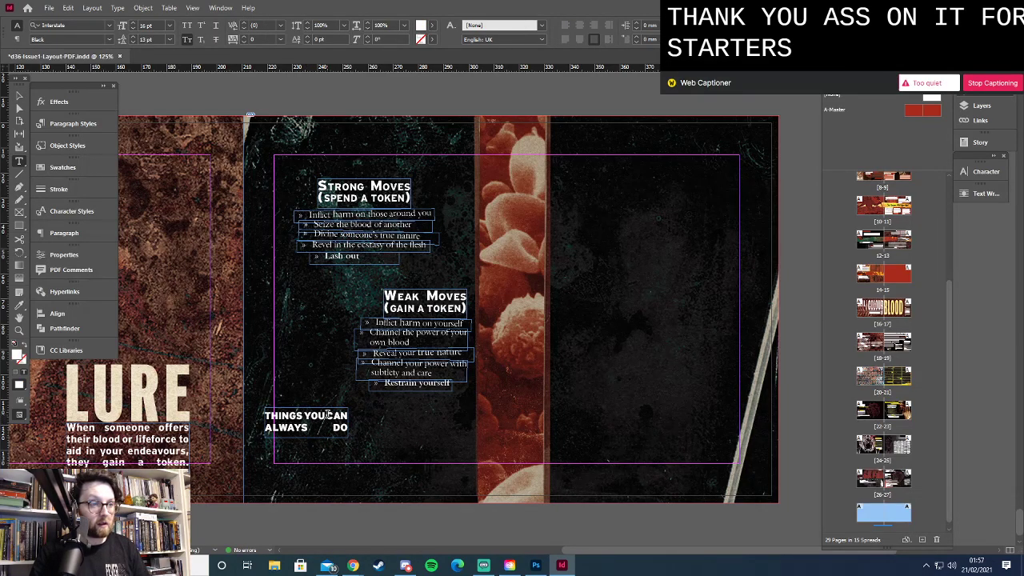
{"action": "key", "text": "Return"}
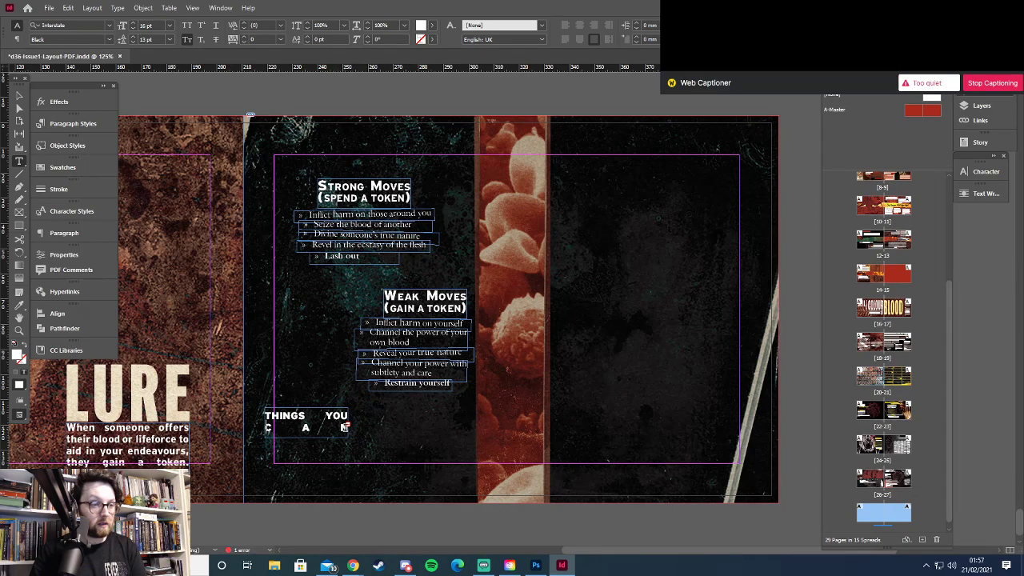
{"action": "key", "text": "BackSpace"}
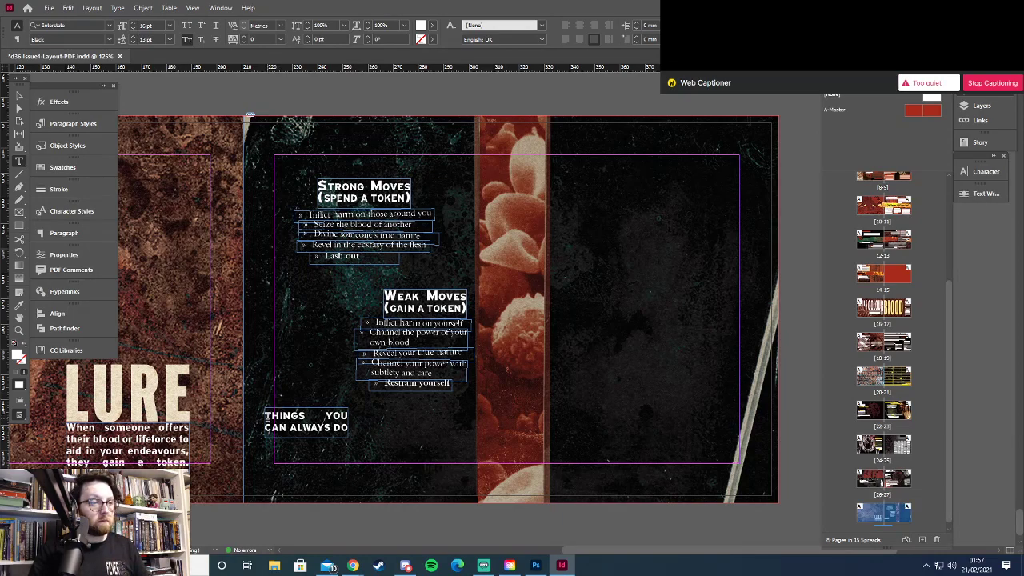
Enlarge the "Things you" line of the heading so its words span the frame above "can always do"
{"action": "left_click_drag", "start_coordinate": [266, 416], "coordinate": [341, 417]}
{"action": "triple_click", "coordinate": [276, 415]}
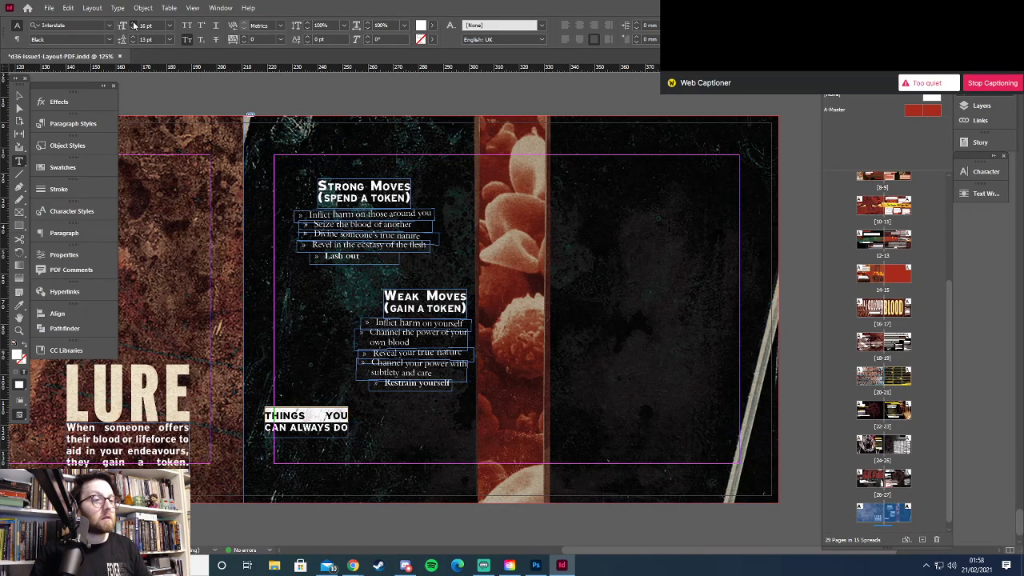
{"action": "left_click", "coordinate": [133, 25]}
{"action": "left_click", "coordinate": [133, 25]}
{"action": "left_click", "coordinate": [134, 24]}
{"action": "left_click", "coordinate": [133, 25]}
{"action": "left_click", "coordinate": [134, 25]}
{"action": "left_click", "coordinate": [19, 96]}
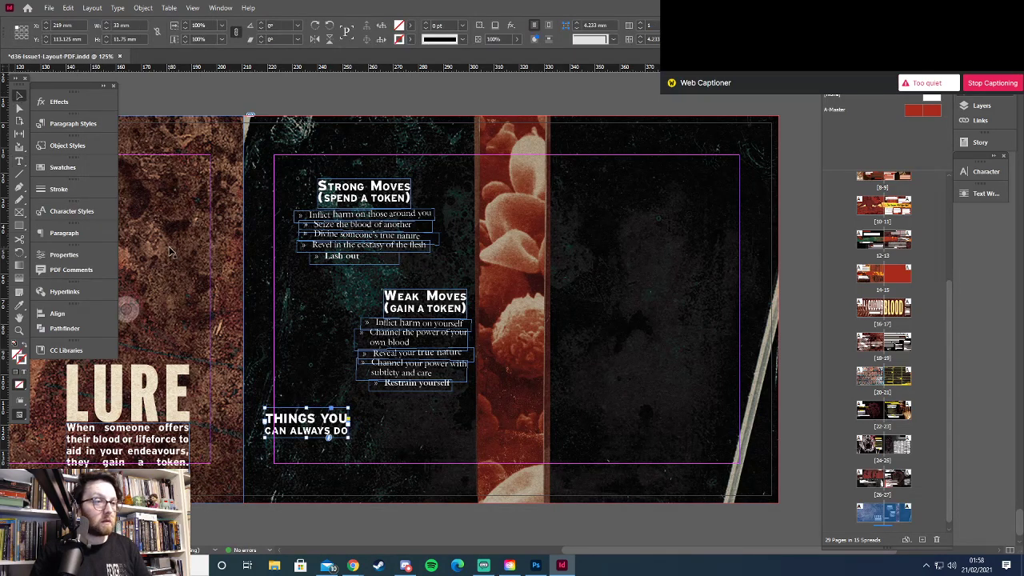
{"action": "left_click", "coordinate": [324, 461]}
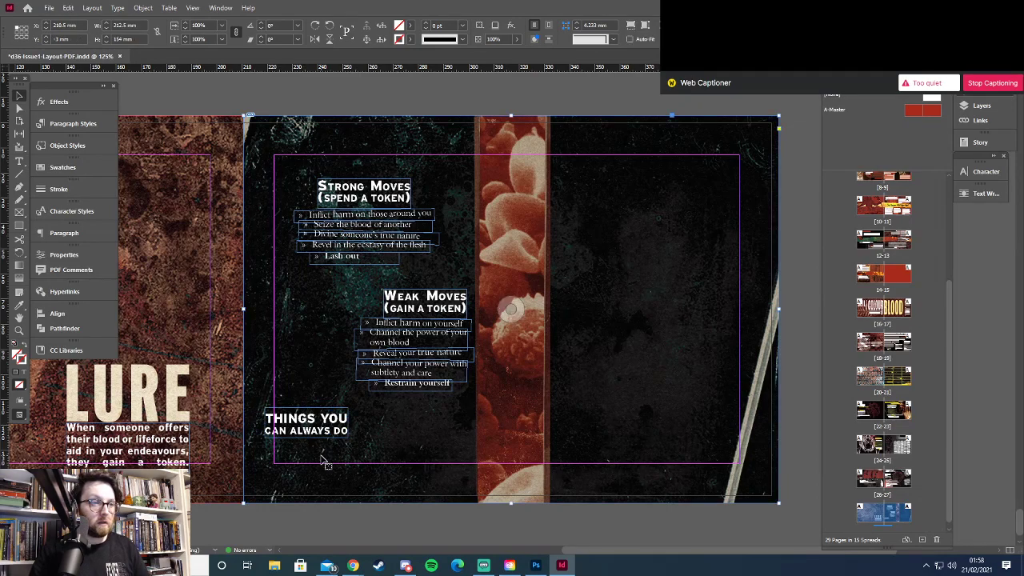
Move the heading up against the inner page margin and paste the four copied items into a new 69.25 × 18 mm frame beneath it
{"action": "left_click_drag", "start_coordinate": [310, 424], "coordinate": [456, 473]}
{"action": "key", "text": "t"}
{"action": "key", "text": "ctrl+v"}
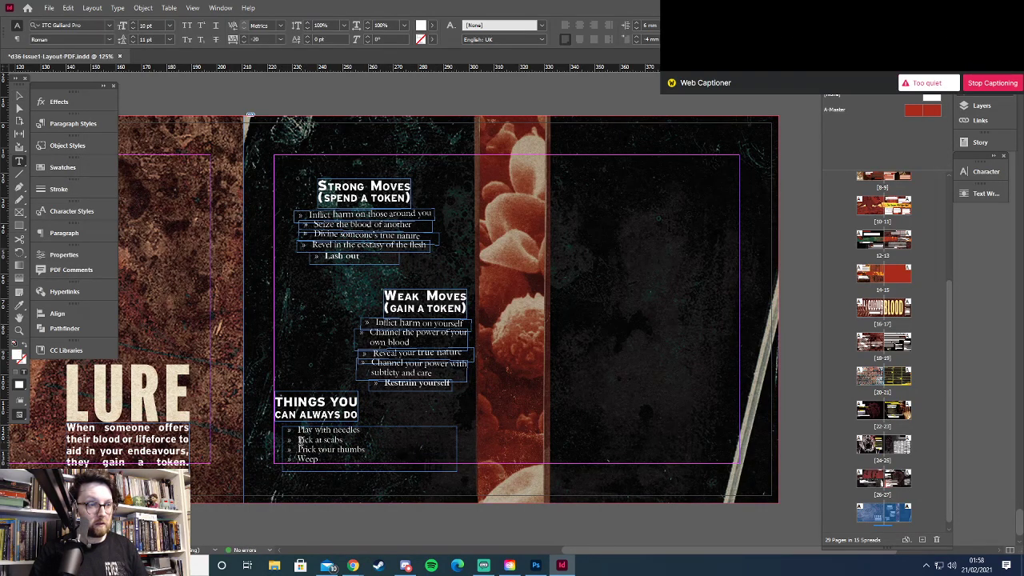
Cut the last three bullets, keeping "Play with needles", and shrink its frame to about 32.2 × 4.75 mm directly under the heading
{"action": "left_click_drag", "start_coordinate": [298, 439], "coordinate": [324, 468]}
{"action": "key", "text": "ctrl+c"}
{"action": "key", "text": "BackSpace"}
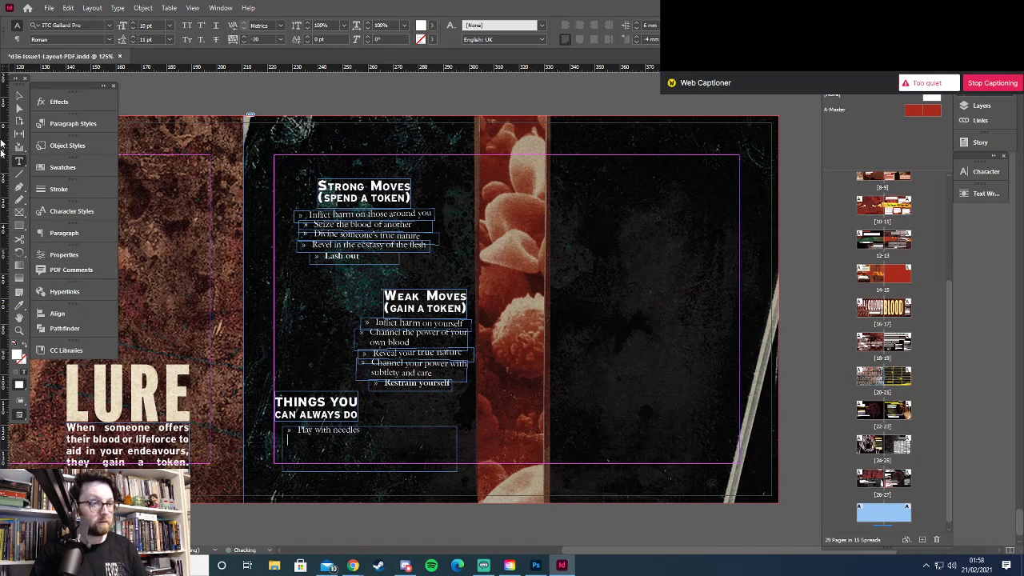
{"action": "key", "text": "Escape"}
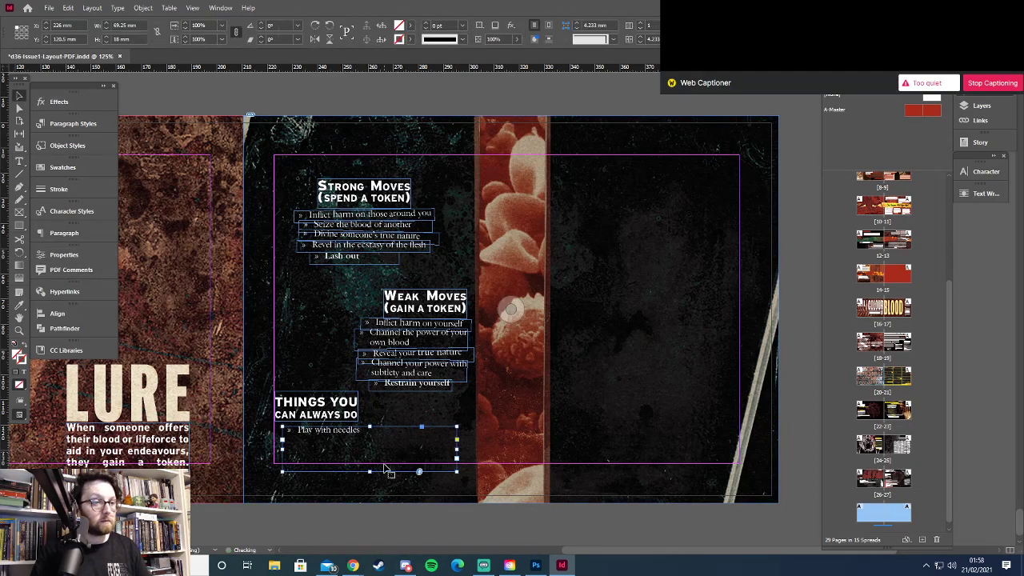
{"action": "left_click_drag", "start_coordinate": [370, 472], "coordinate": [370, 438]}
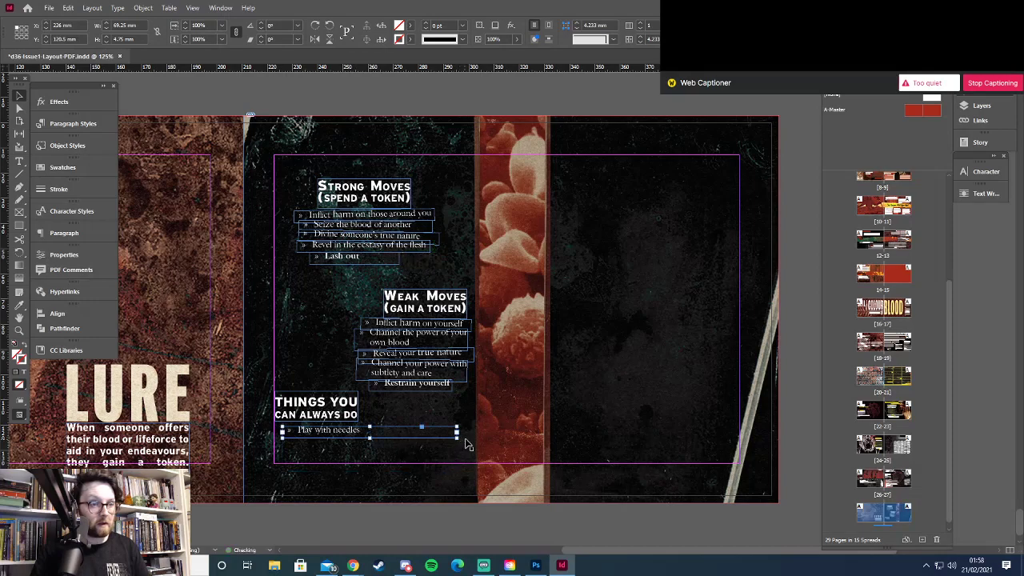
{"action": "left_click_drag", "start_coordinate": [458, 436], "coordinate": [305, 431]}
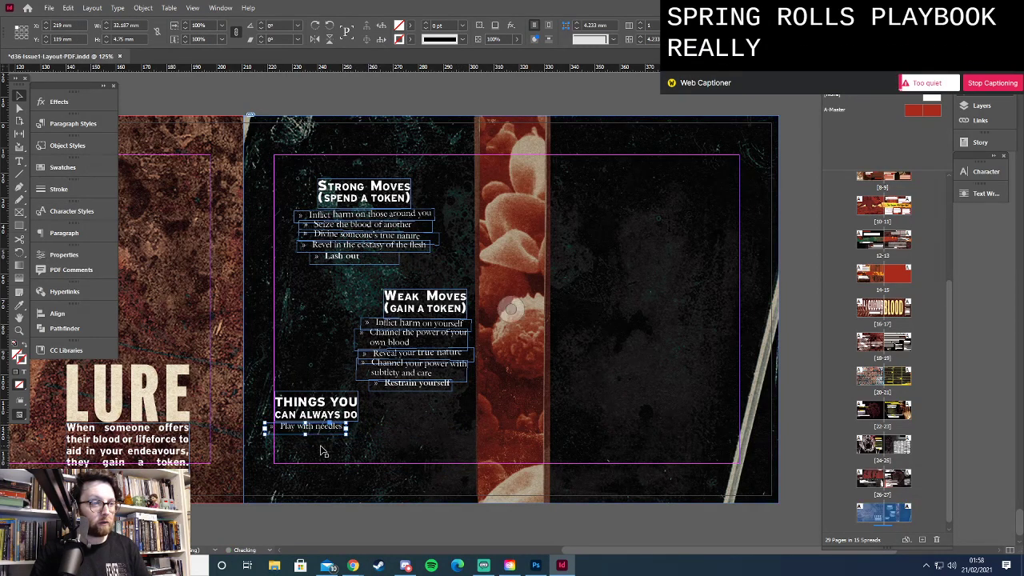
Paste the cut bullets into a new text frame beside "Play with needles" and delete everything after "Pick at scabs"
{"action": "key", "text": "t"}
{"action": "left_click_drag", "start_coordinate": [354, 427], "coordinate": [452, 451]}
{"action": "key", "text": "ctrl+v"}
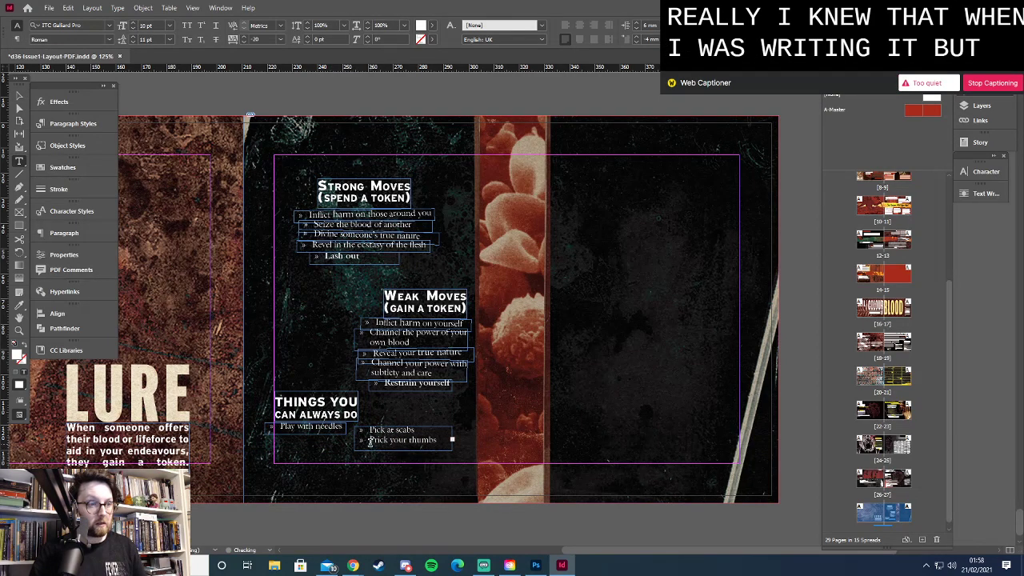
{"action": "triple_click", "coordinate": [369, 441]}
{"action": "key", "text": "BackSpace"}
{"action": "key", "text": "BackSpace"}
Shrink the "Pick at scabs" frame to 27.25 × 4.75 mm and place it just right of "Play with needles", slightly lower
{"action": "left_click", "coordinate": [20, 95]}
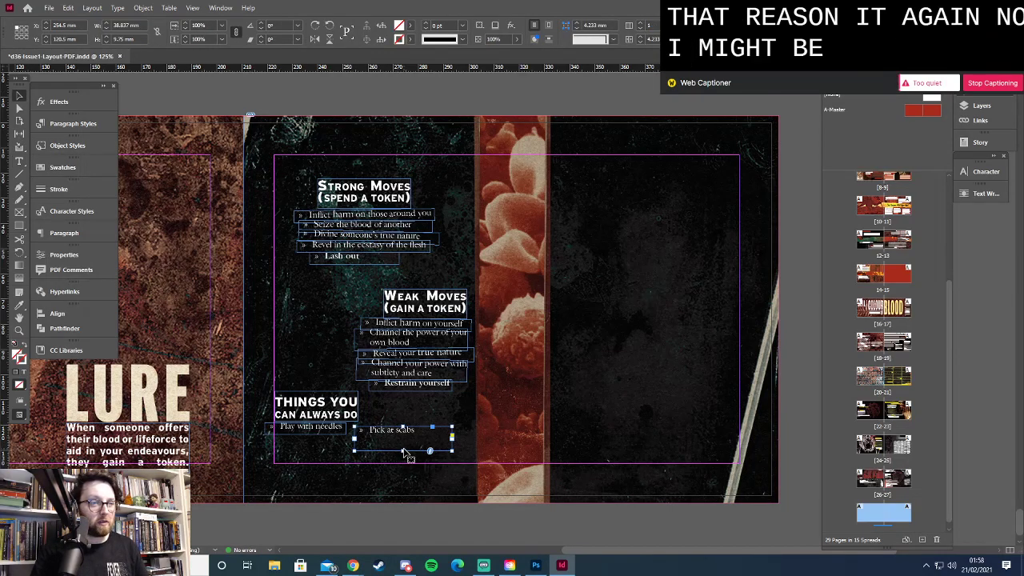
{"action": "double_click", "coordinate": [404, 451]}
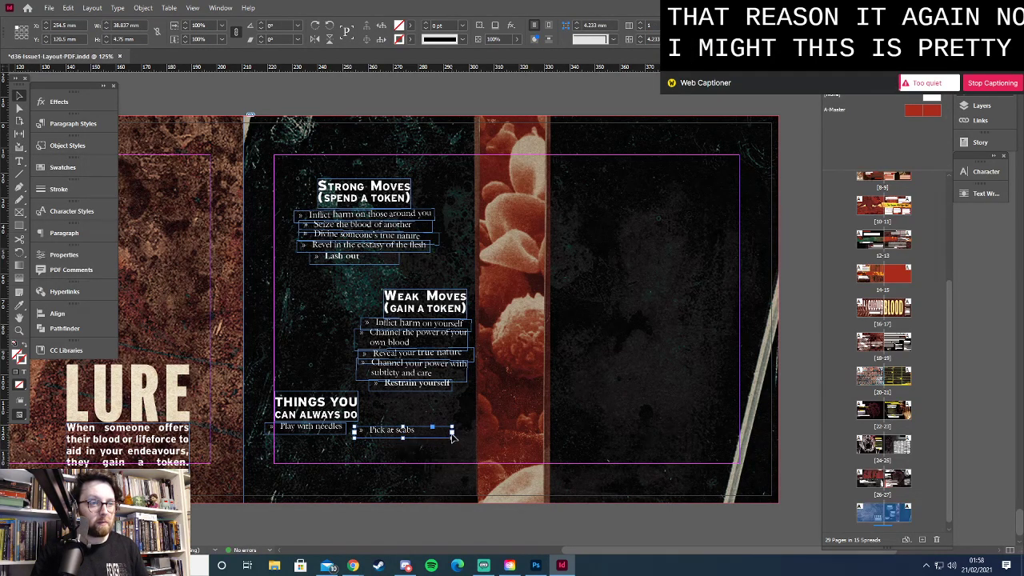
{"action": "left_click_drag", "start_coordinate": [452, 433], "coordinate": [414, 432]}
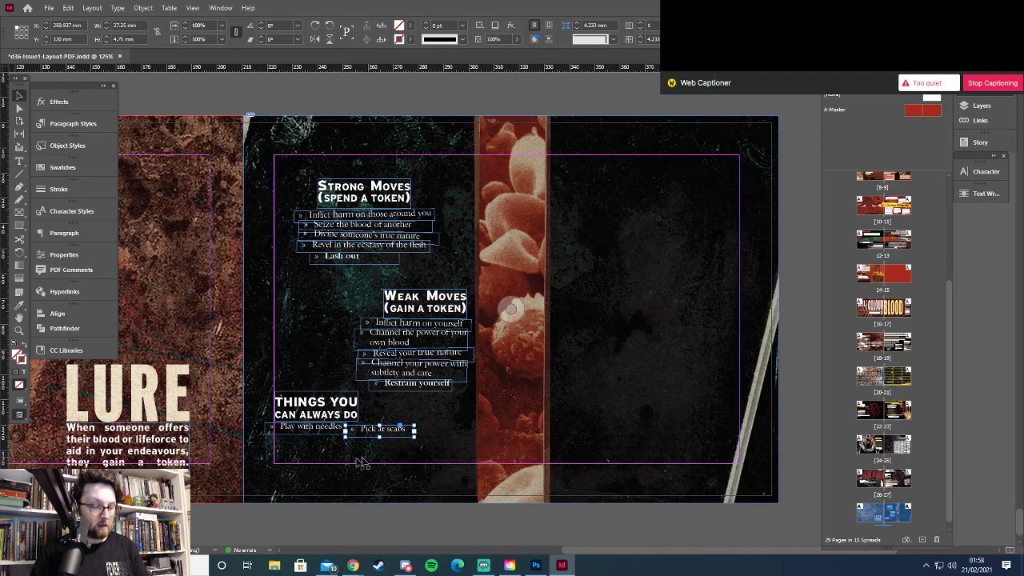
Paste the cut bullets into a new text frame about 38.4 × 14 mm below the list and delete "Weep", keeping "Prick your thumbs"
{"action": "key", "text": "t"}
{"action": "left_click_drag", "start_coordinate": [293, 444], "coordinate": [392, 479]}
{"action": "key", "text": "ctrl+v"}
{"action": "double_click", "coordinate": [311, 457]}
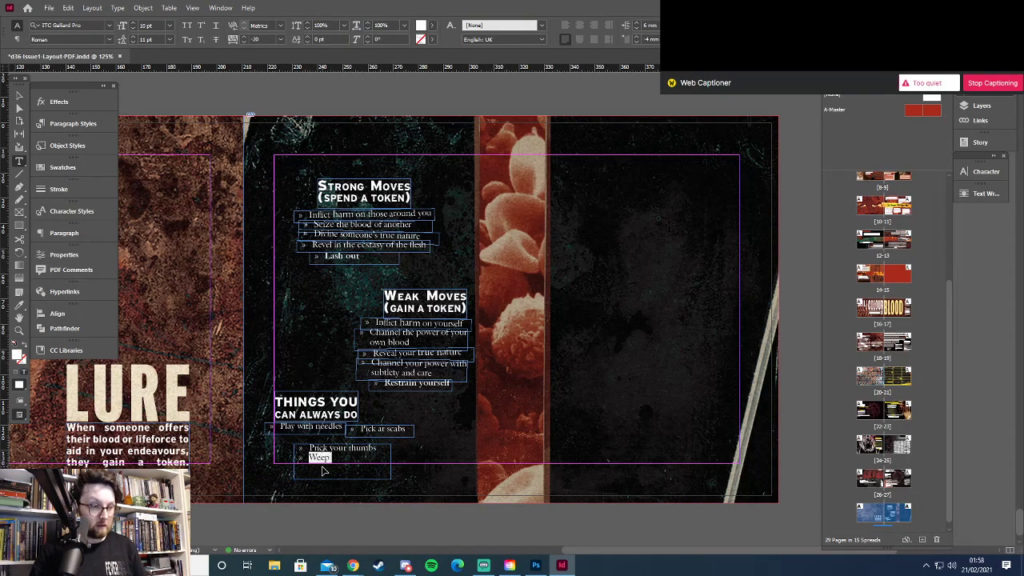
{"action": "key", "text": "BackSpace"}
Shrink the "Prick your thumbs" frame to one line directly under "Play with needles" and shift the heading about 5 mm right
{"action": "left_click", "coordinate": [20, 96]}
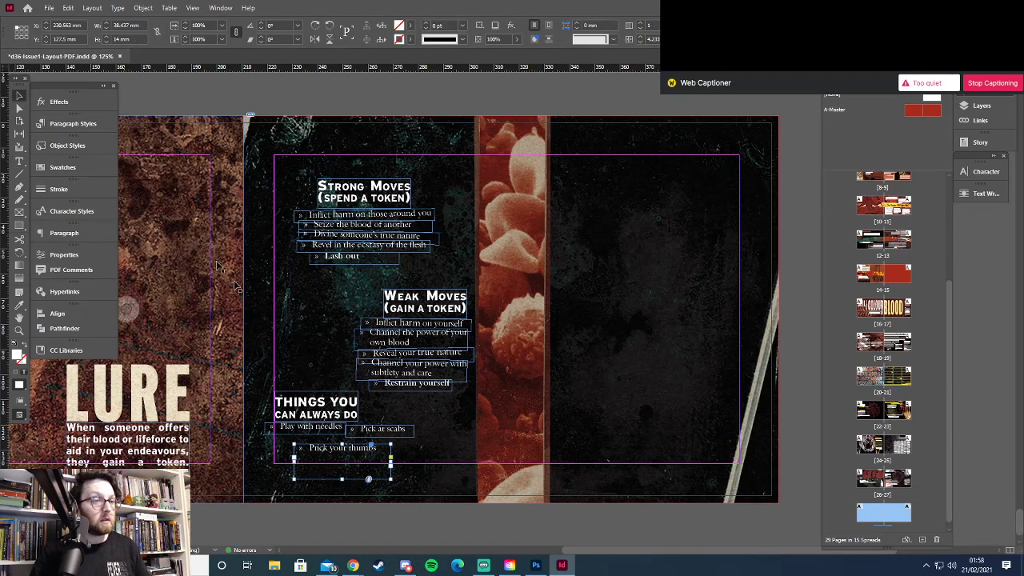
{"action": "left_click_drag", "start_coordinate": [343, 484], "coordinate": [356, 414]}
{"action": "left_click", "coordinate": [361, 473]}
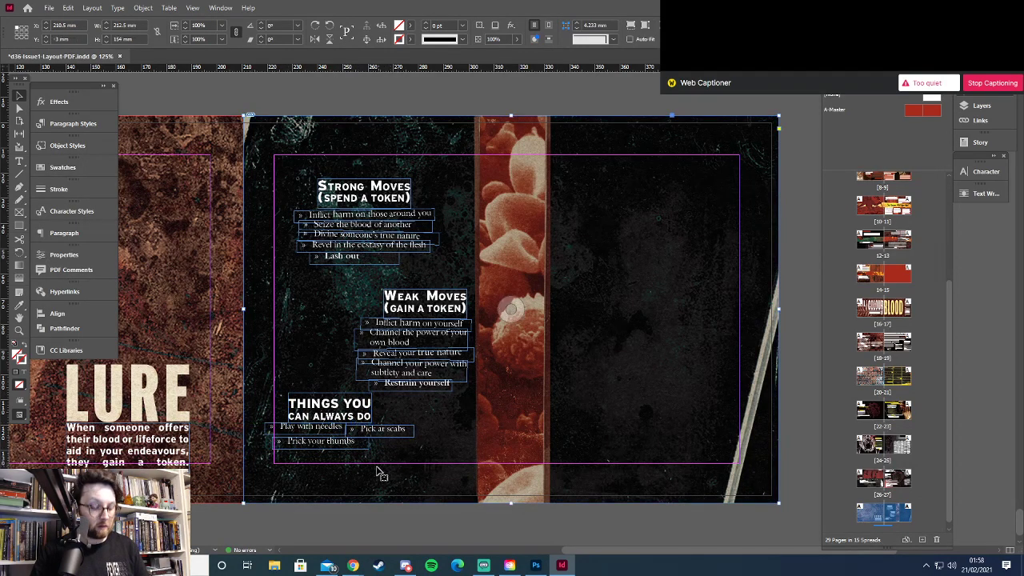
Add a "Weep" bullet in its own frame of about 17.85 × 5.75 mm, rotated -2°, just right of "Prick your thumbs"
{"action": "key", "text": "t"}
{"action": "left_click_drag", "start_coordinate": [368, 454], "coordinate": [432, 475]}
{"action": "type", "text": "Weep"}
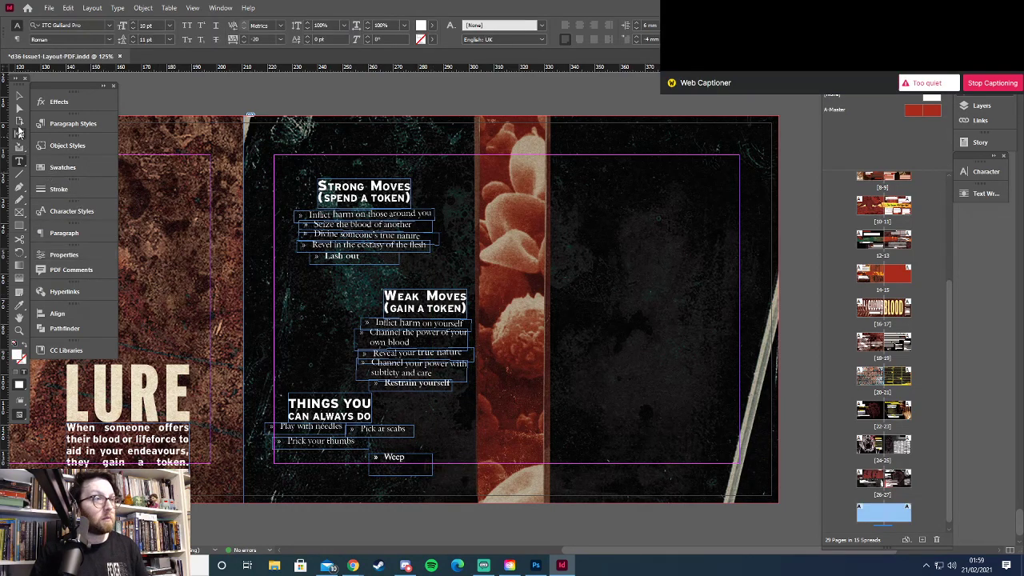
{"action": "key", "text": "Escape"}
{"action": "left_click_drag", "start_coordinate": [432, 474], "coordinate": [390, 454]}
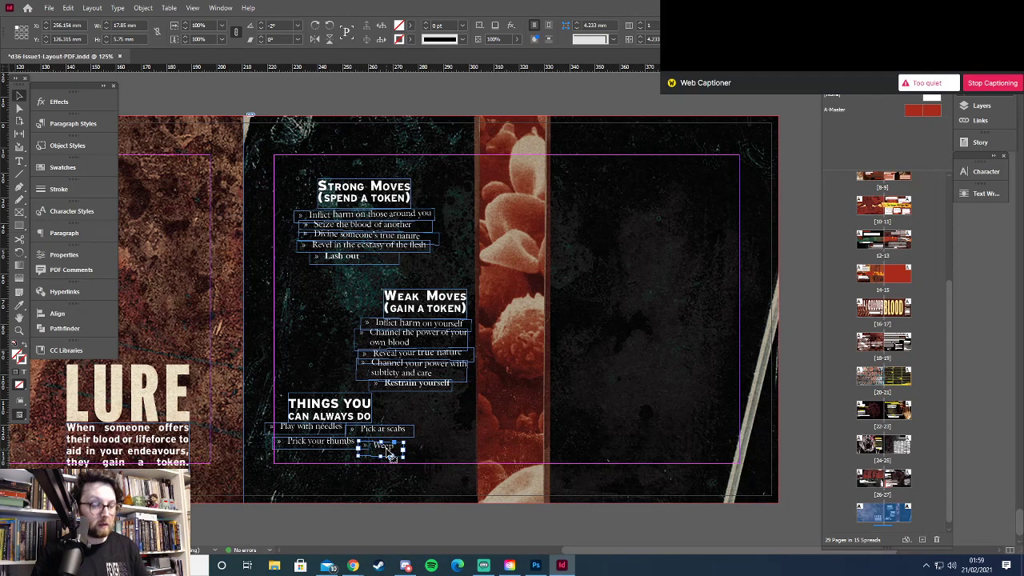
Enlarge the word "Weep" to 11 pt
{"action": "double_click", "coordinate": [387, 449]}
{"action": "double_click", "coordinate": [384, 445]}
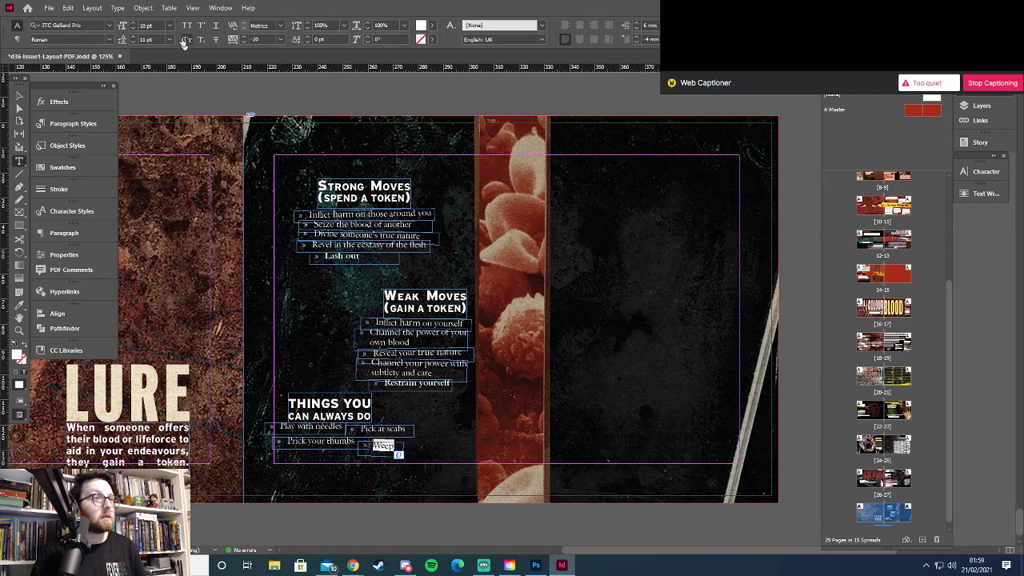
{"action": "left_click", "coordinate": [20, 96]}
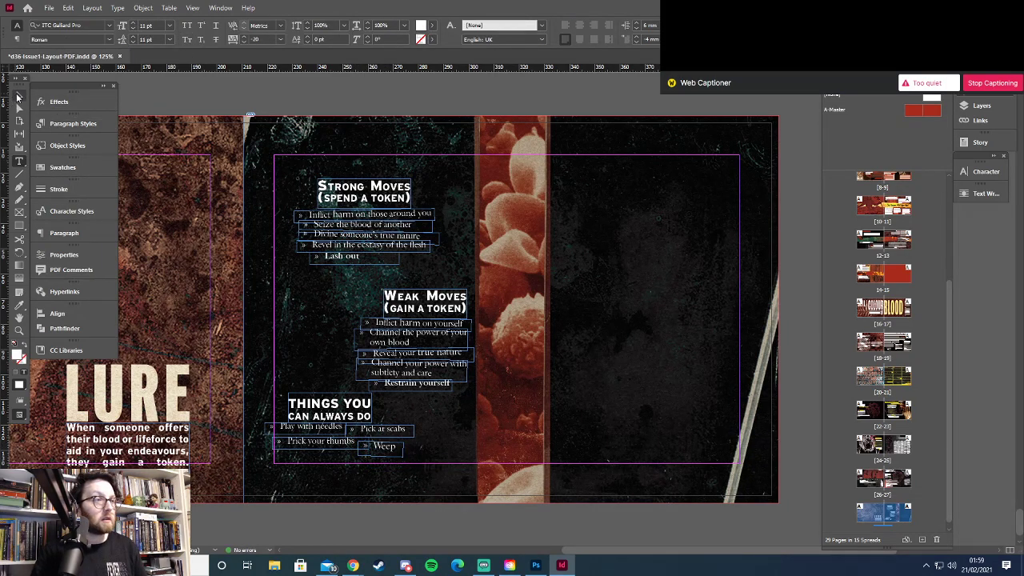
In preview, move "Play with needles", "Pick at scabs" and "Prick your thumbs" together about 1.5 mm down, away from the heading
{"action": "left_click", "coordinate": [348, 488]}
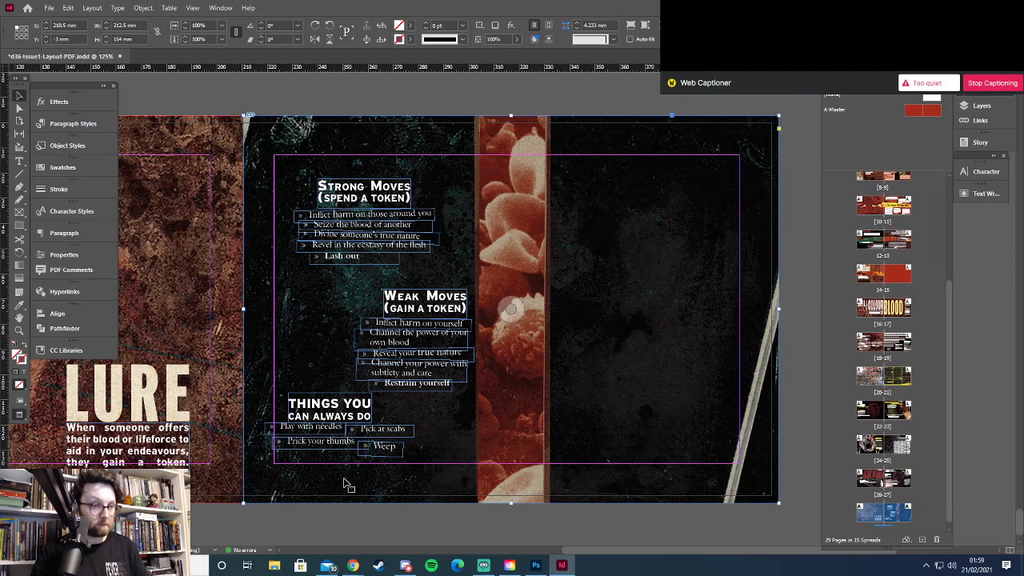
{"action": "key", "text": "w"}
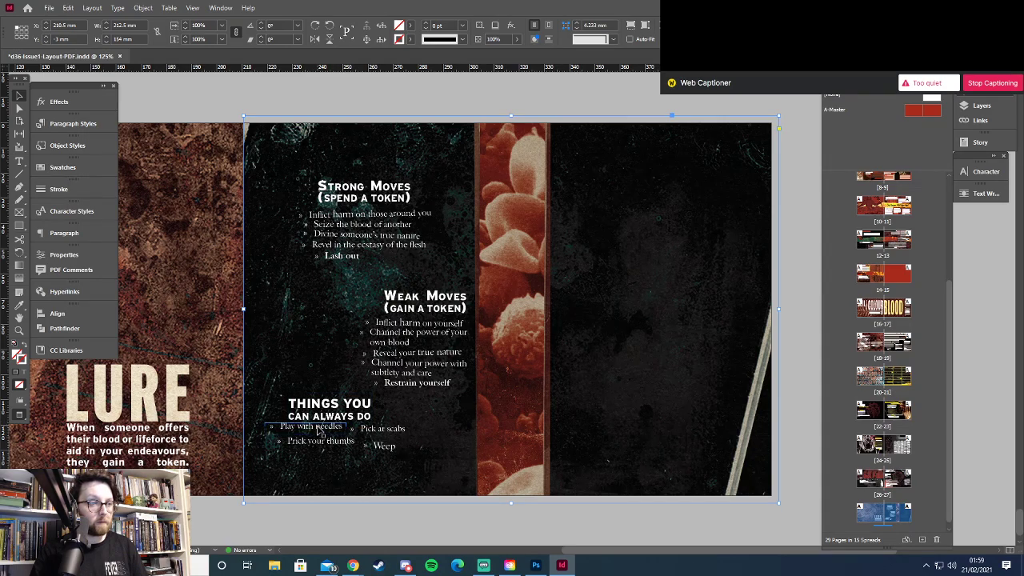
{"action": "left_click", "coordinate": [382, 429]}
{"action": "left_click", "coordinate": [324, 429], "text": "shift"}
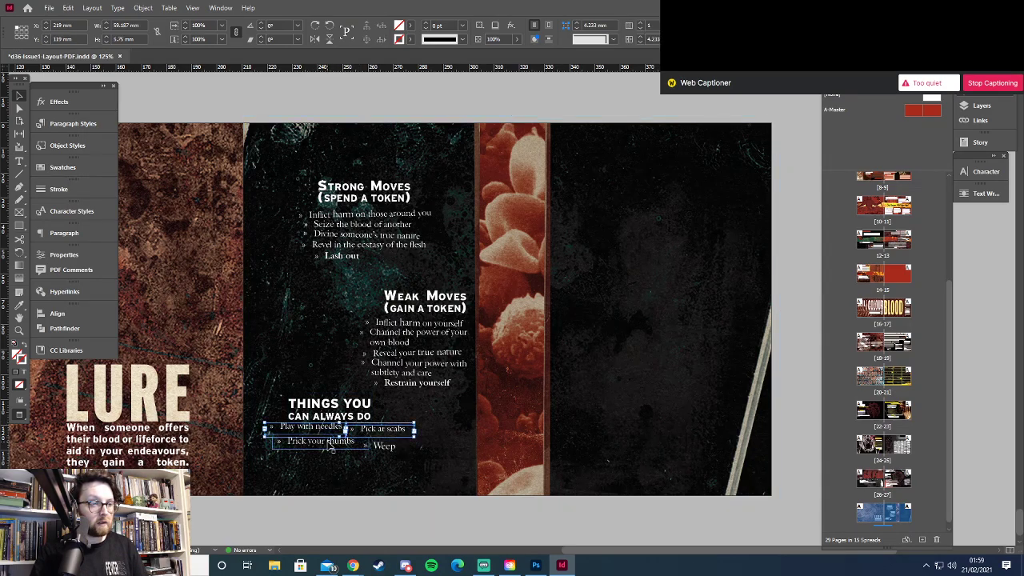
{"action": "left_click", "coordinate": [332, 445], "text": "shift"}
{"action": "key", "text": "Up"}
{"action": "key", "text": "Up"}
{"action": "key", "text": "Up"}
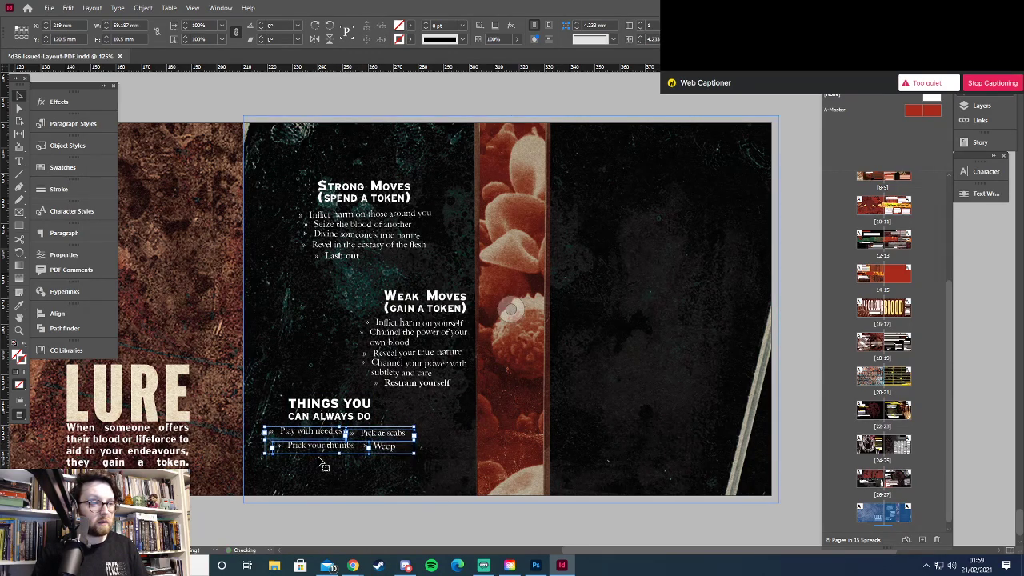
{"action": "left_click", "coordinate": [388, 458]}
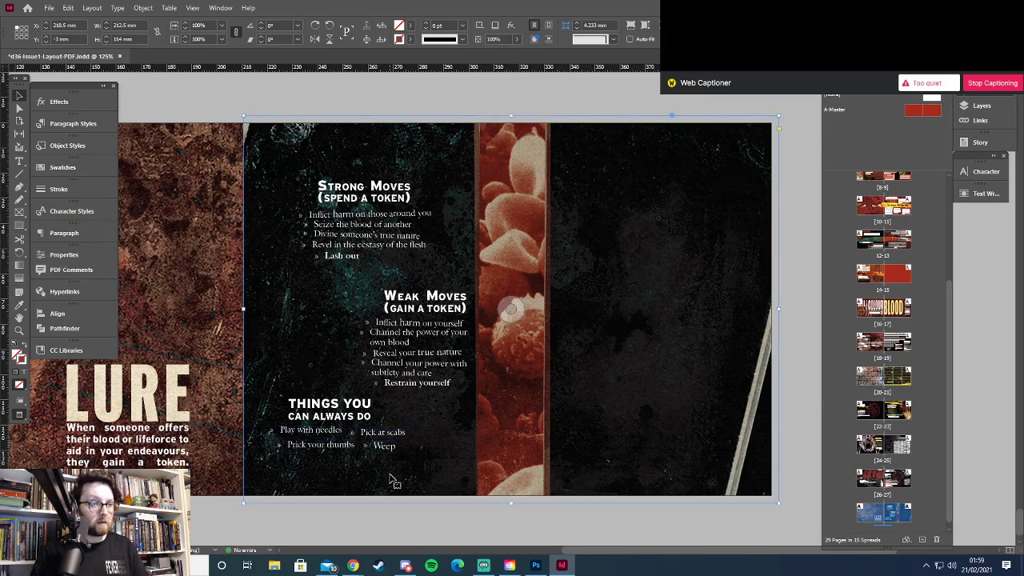
{"action": "key", "text": "w"}
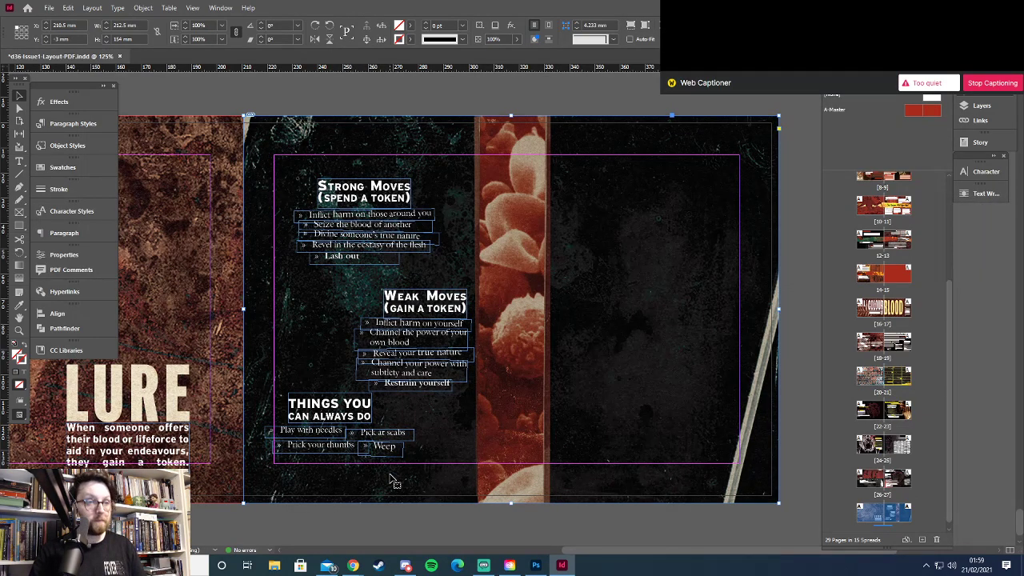
Read the Advancement section of the Haemomancer text in Google Docs and return to the InDesign layout
{"action": "key", "text": "alt+Tab"}
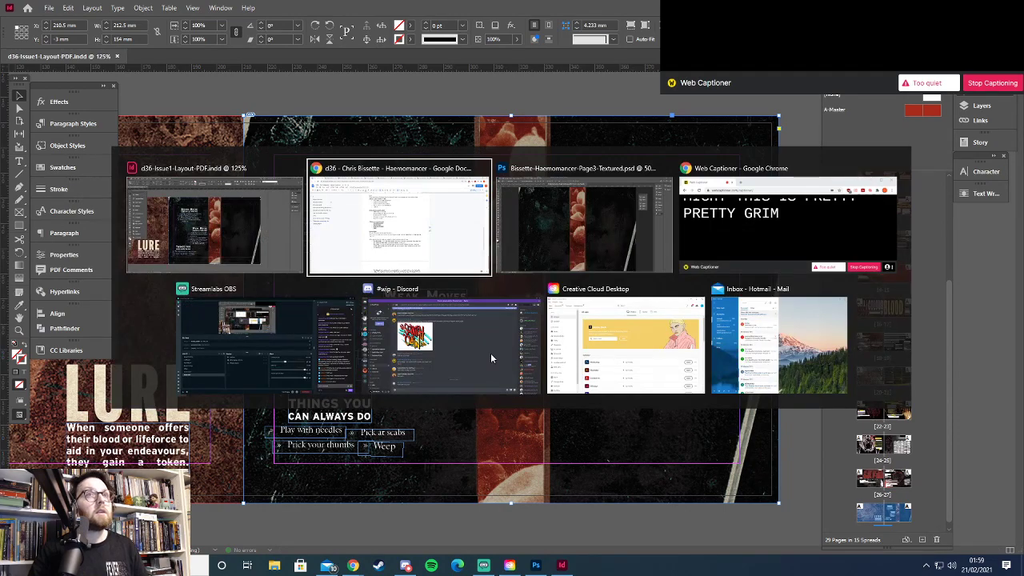
{"action": "scroll", "coordinate": [484, 298], "scroll_direction": "down", "scroll_amount": 3}
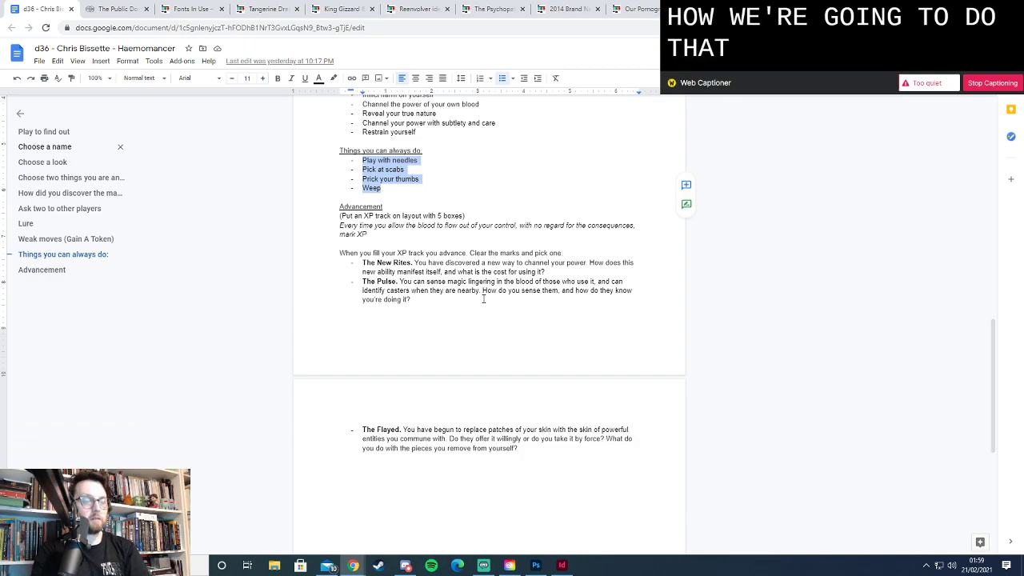
{"action": "key", "text": "alt+Tab"}
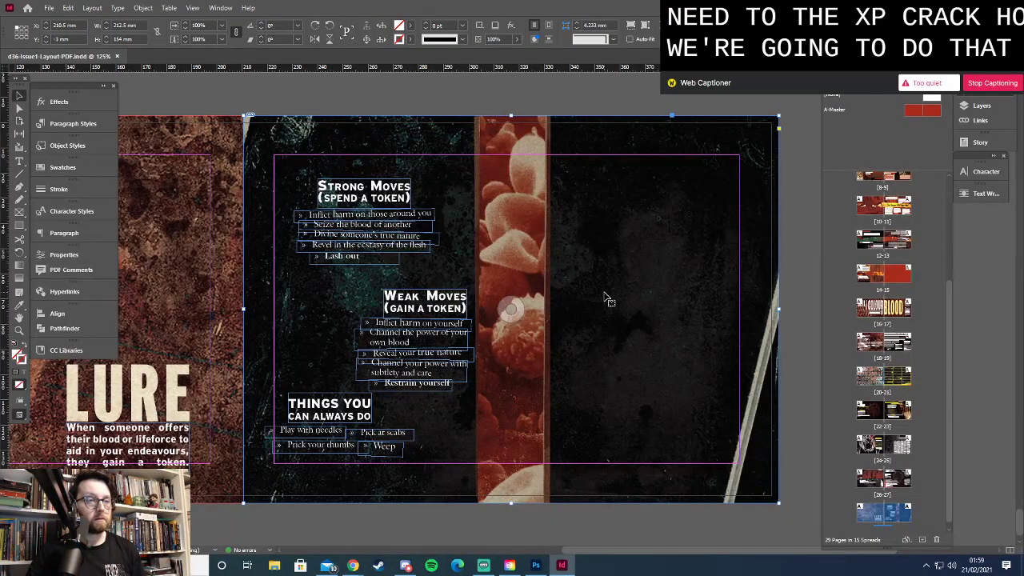
Duplicate the Strong Moves heading into the empty area right of the blood-cell strip and extend its frame to about 110 mm high
{"action": "scroll", "coordinate": [604, 299], "scroll_direction": "down", "scroll_amount": 5}
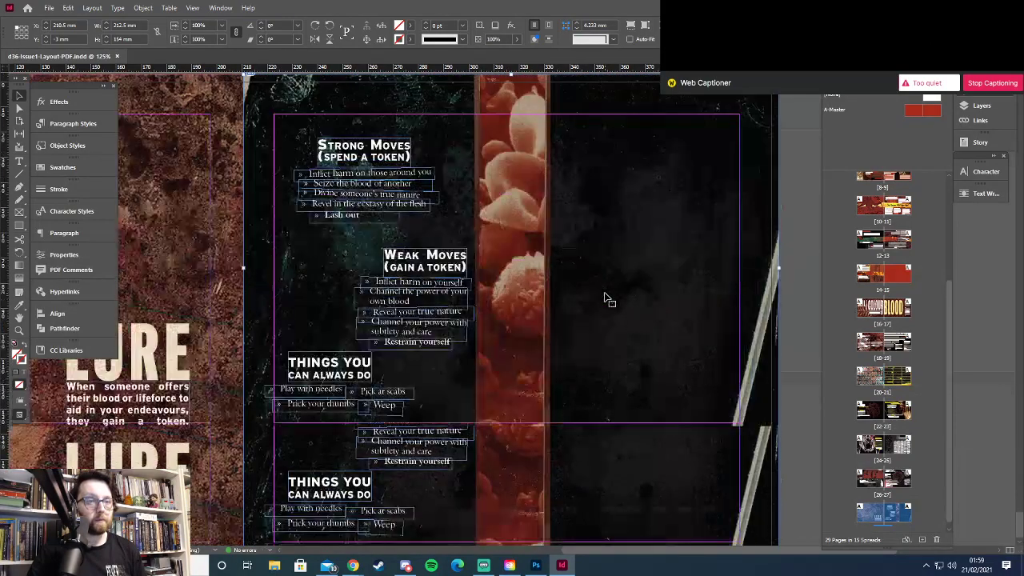
{"action": "left_click_drag", "start_coordinate": [365, 149], "coordinate": [653, 126]}
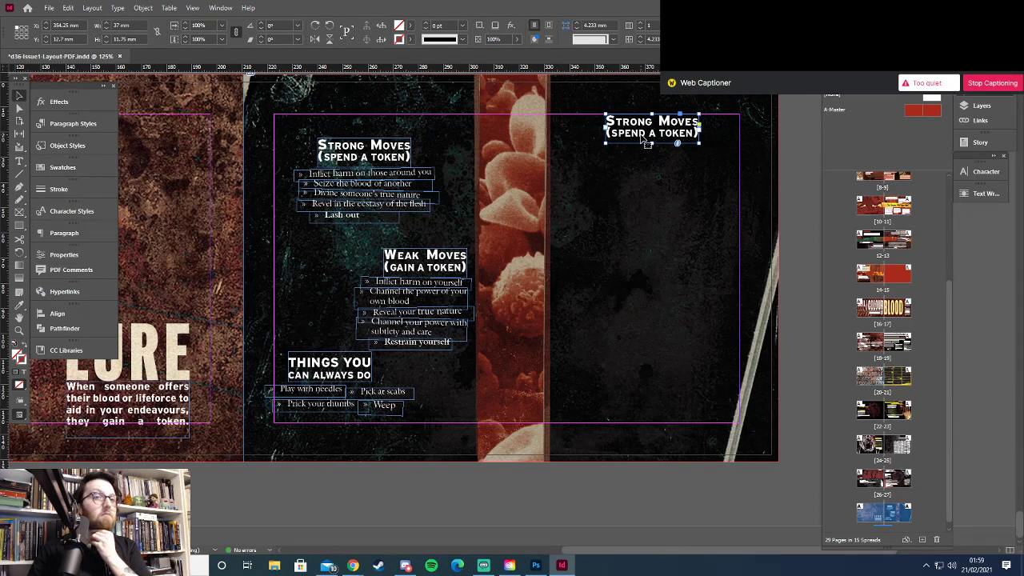
{"action": "left_click_drag", "start_coordinate": [653, 143], "coordinate": [651, 391]}
Replace the duplicated heading's text with "ADVAMCEMENT", stacked one letter per line
{"action": "double_click", "coordinate": [649, 277]}
{"action": "key", "text": "ctrl+a"}
{"action": "type", "text": "A"}
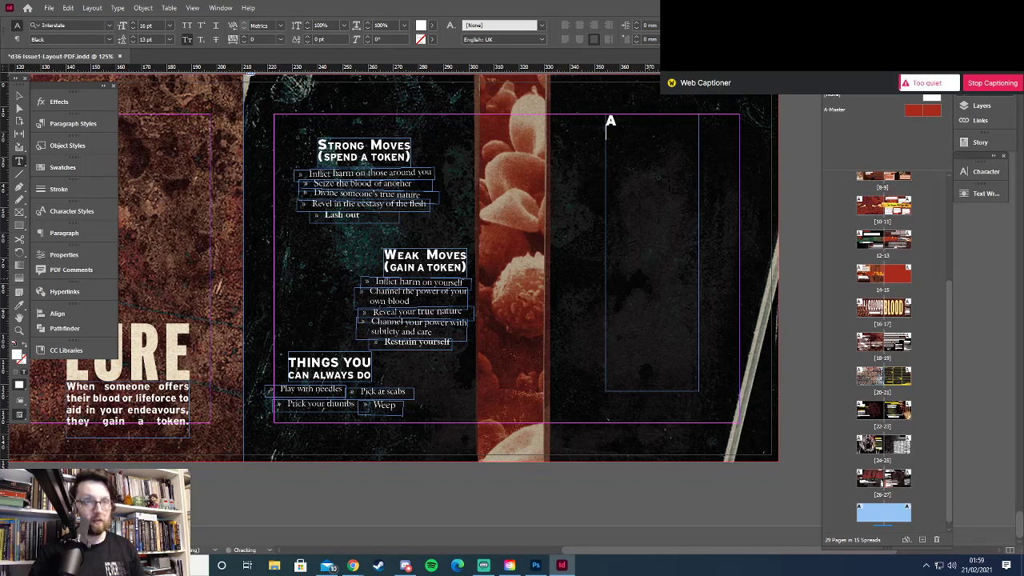
{"action": "type", "text": "DVA"}
{"action": "key", "text": "Return"}
{"action": "type", "text": "V"}
{"action": "key", "text": "Return"}
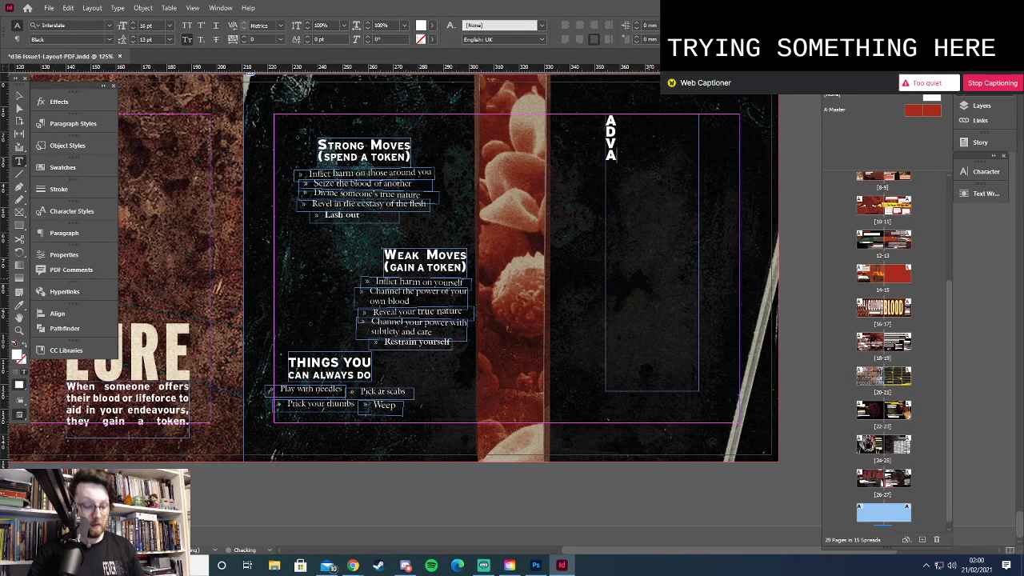
{"action": "type", "text": "A"}
{"action": "key", "text": "Return"}
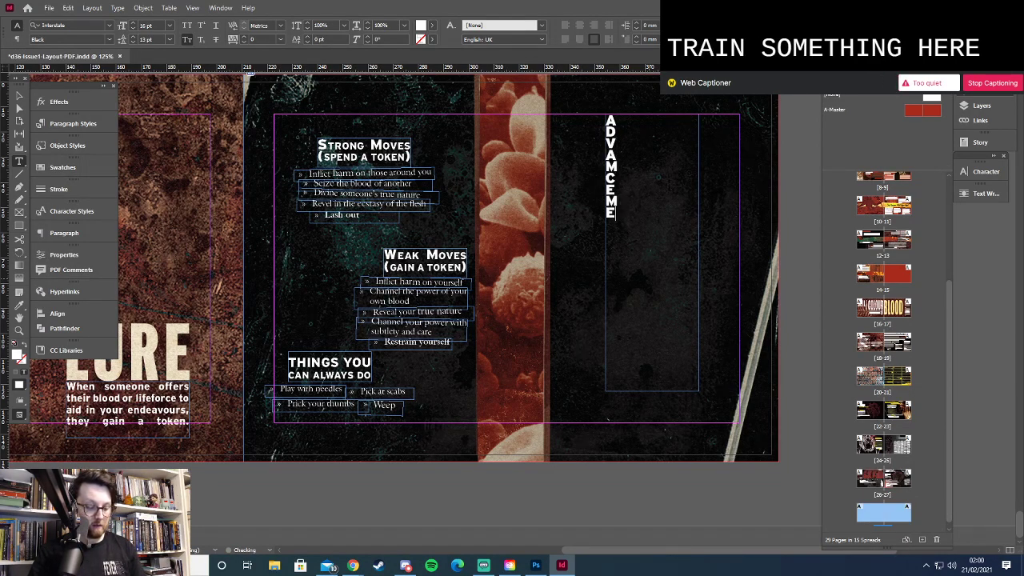
{"action": "type", "text": "T"}
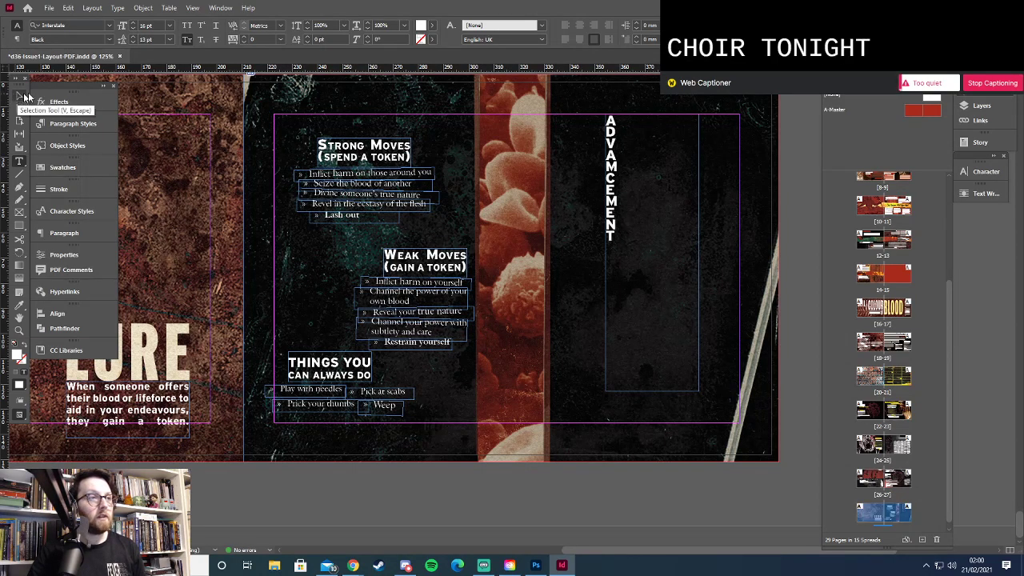
Centre the stacked letters and narrow their frame to 9 mm
{"action": "key", "text": "ctrl+a"}
{"action": "left_click", "coordinate": [582, 39]}
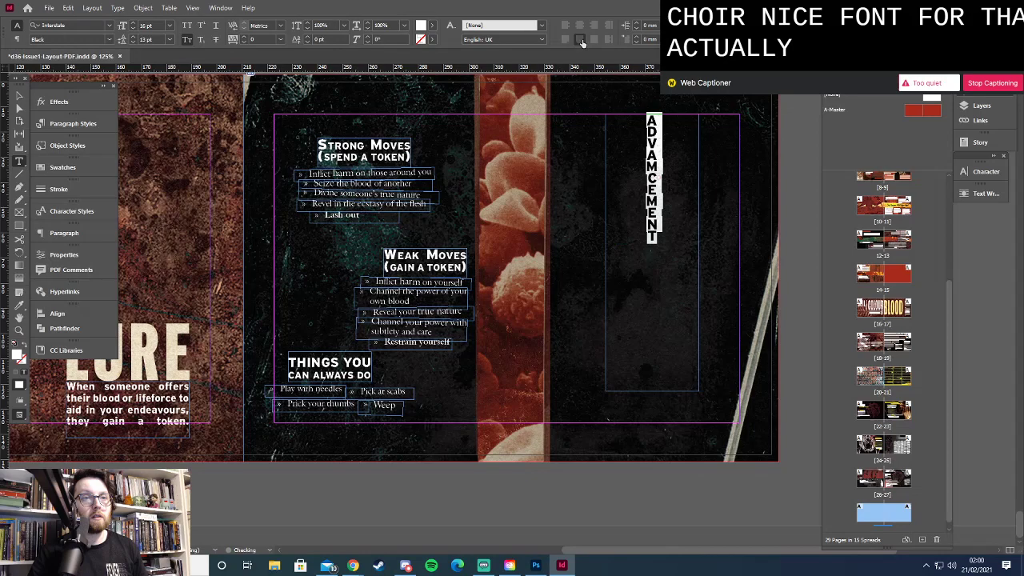
{"action": "left_click", "coordinate": [19, 96]}
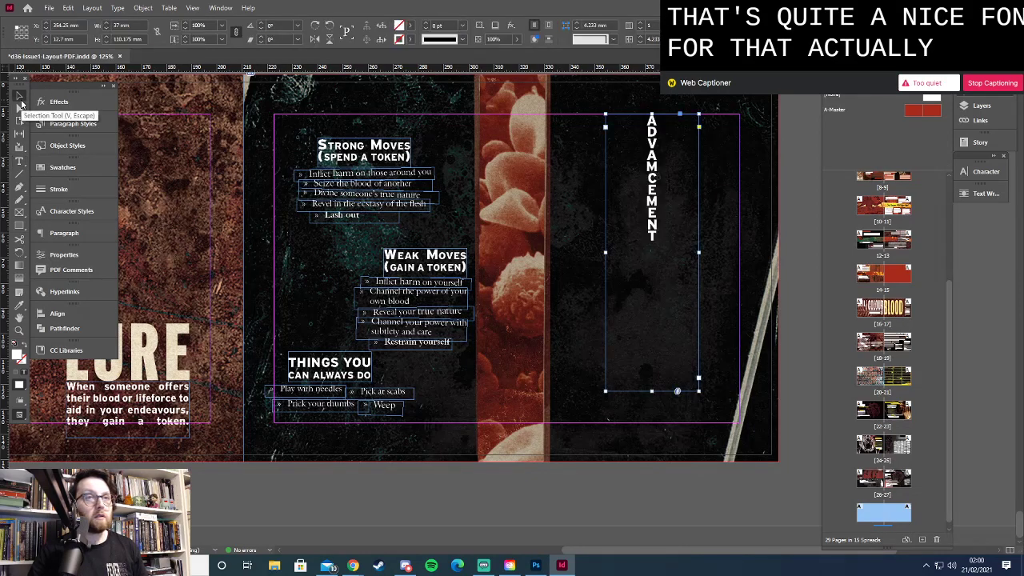
{"action": "left_click_drag", "start_coordinate": [699, 253], "coordinate": [631, 253]}
Place the vertical heading against the right edge of the blood-cell strip and shorten its frame to fit the letters
{"action": "left_click_drag", "start_coordinate": [620, 204], "coordinate": [562, 202]}
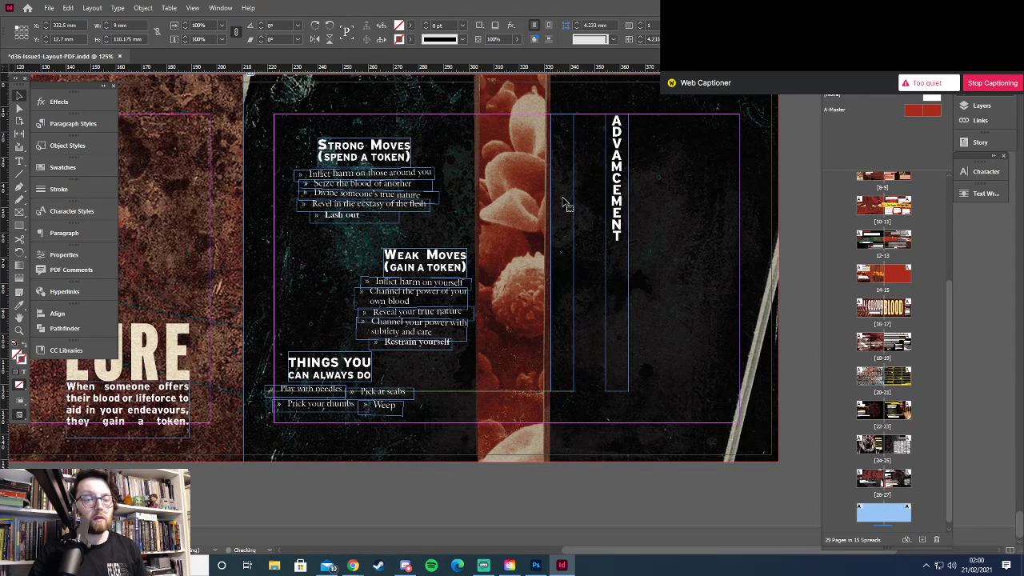
{"action": "left_click_drag", "start_coordinate": [561, 391], "coordinate": [557, 242]}
{"action": "left_click", "coordinate": [599, 270]}
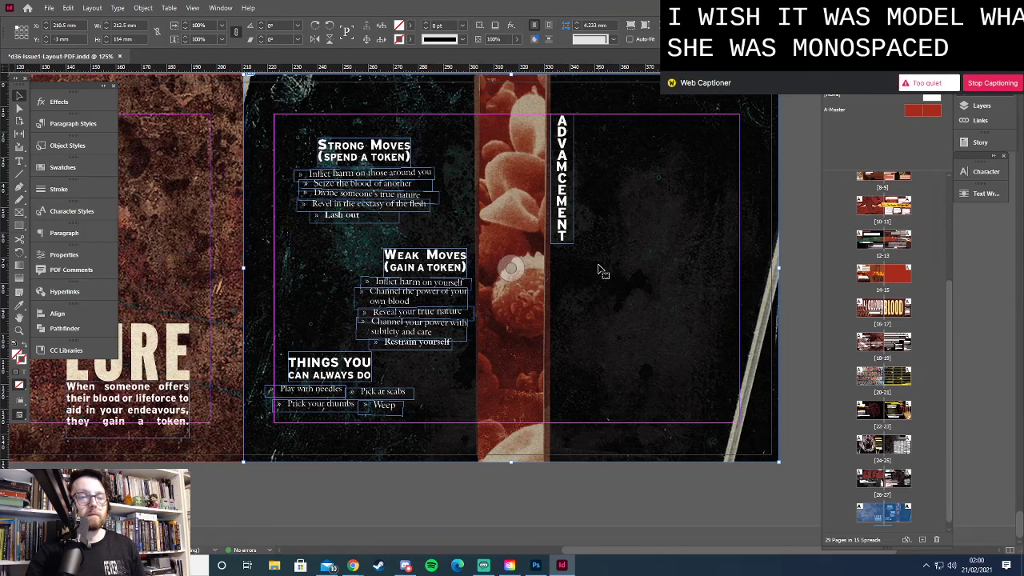
Check the Advancement text in Google Docs again and delete the vertical heading from the InDesign layout
{"action": "key", "text": "alt+Tab"}
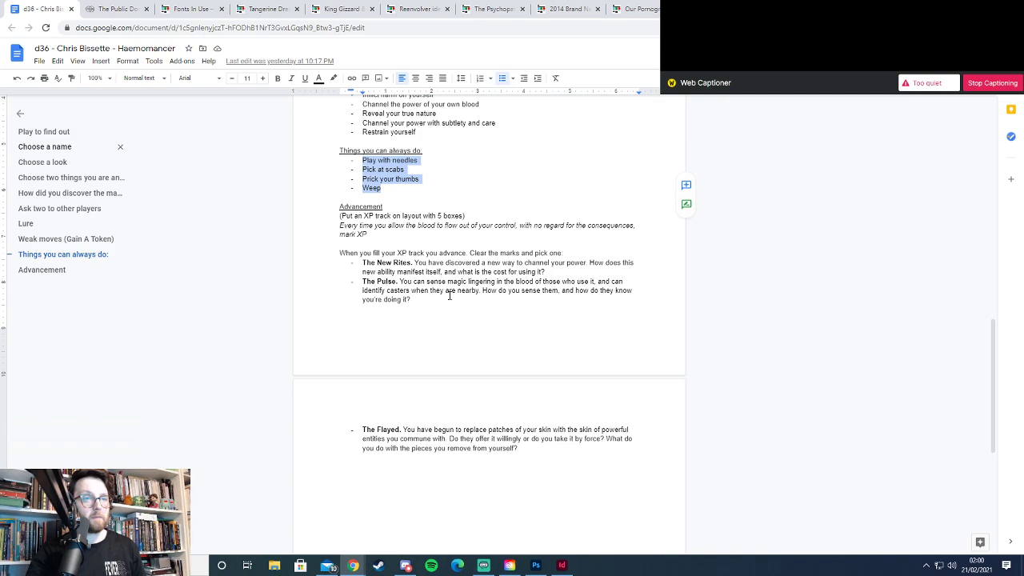
{"action": "key", "text": "alt+Tab"}
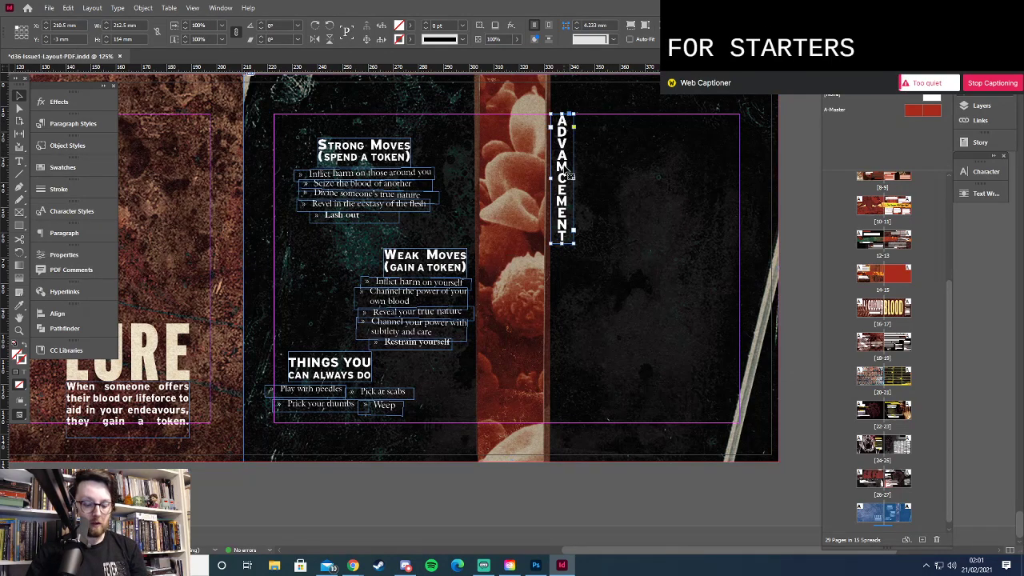
{"action": "key", "text": "Delete"}
{"action": "key", "text": "t"}
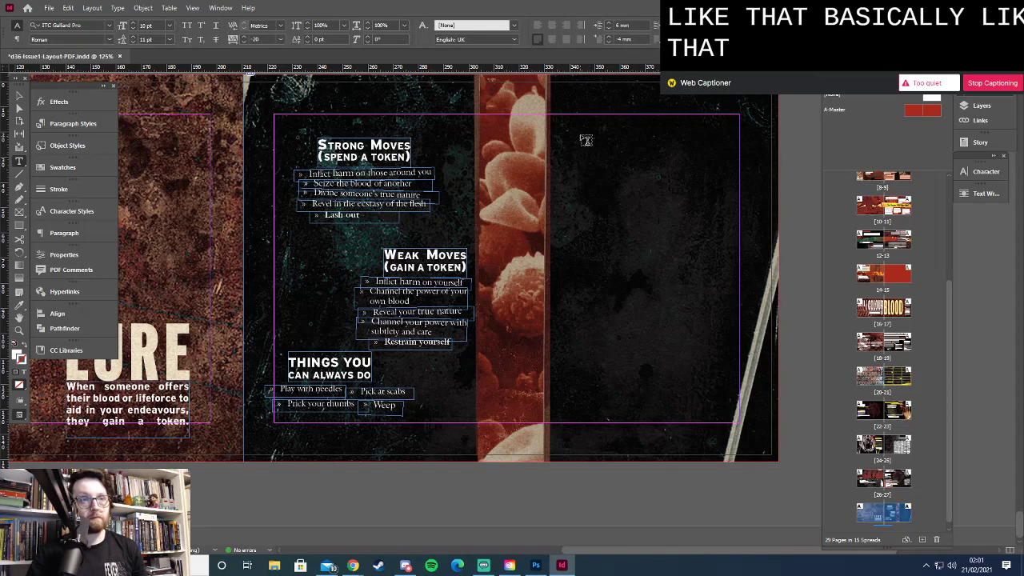
{"action": "left_click_drag", "start_coordinate": [569, 126], "coordinate": [715, 171]}
{"action": "type", "text": "ADVANCEMENT"}
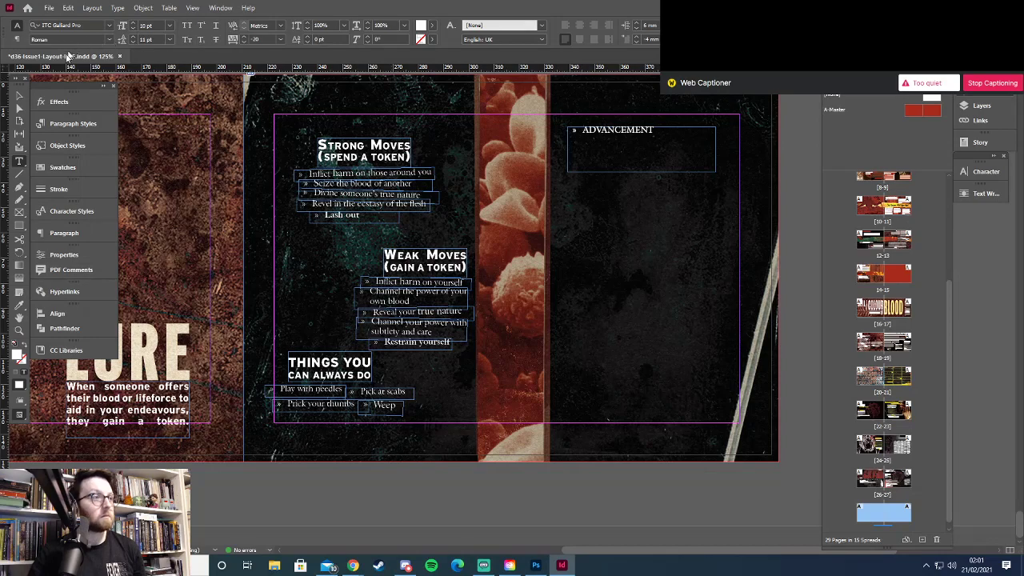
{"action": "left_click", "coordinate": [17, 99]}
{"action": "key", "text": "Delete"}
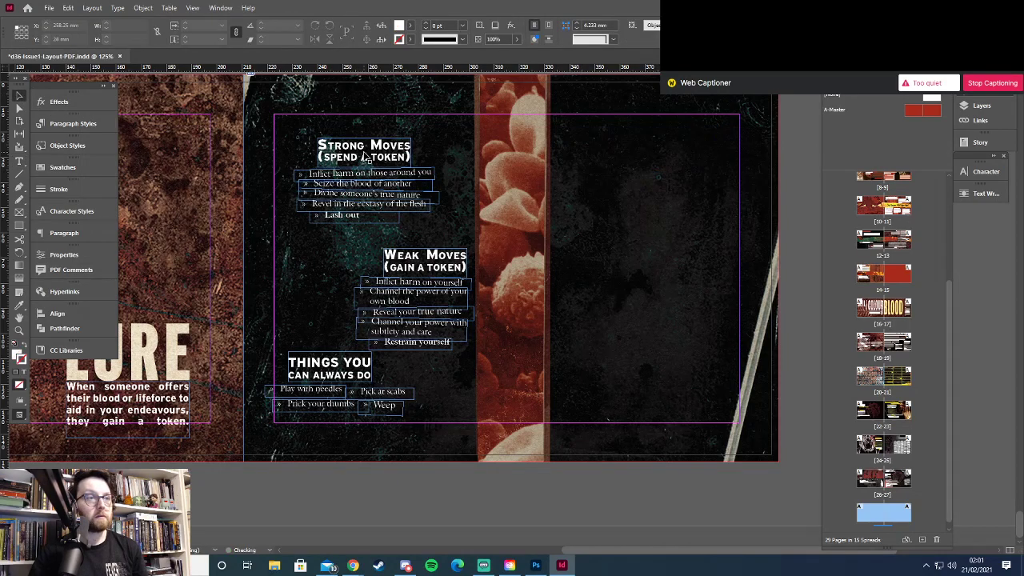
Duplicate the Strong Moves heading to the upper area right of the strip, retype it as "ADVANCEMENT" and widen its frame to 46 mm
{"action": "left_click_drag", "start_coordinate": [362, 149], "coordinate": [644, 127]}
{"action": "double_click", "coordinate": [644, 127]}
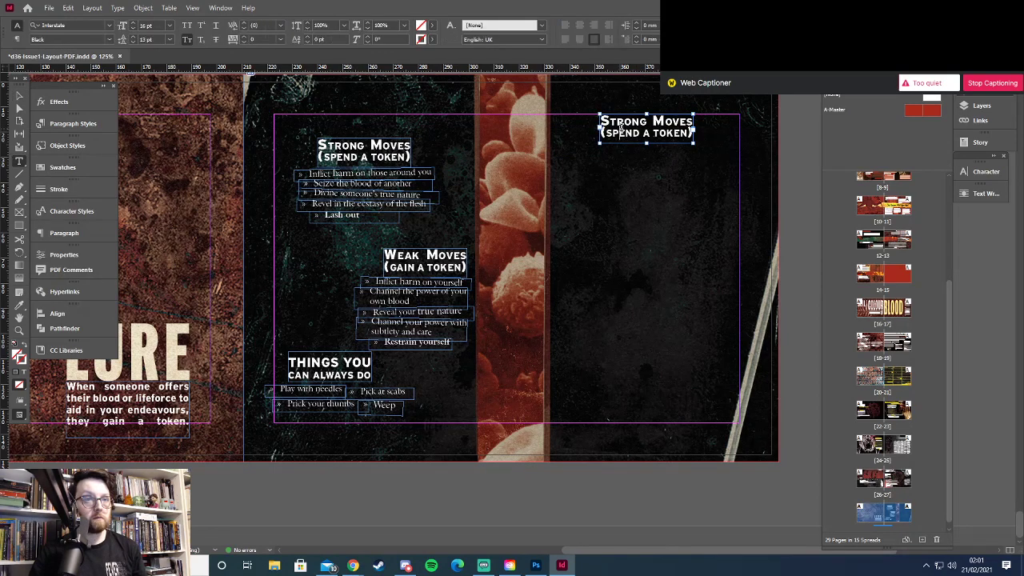
{"action": "key", "text": "ctrl+a"}
{"action": "type", "text": "ADVANCEMENT"}
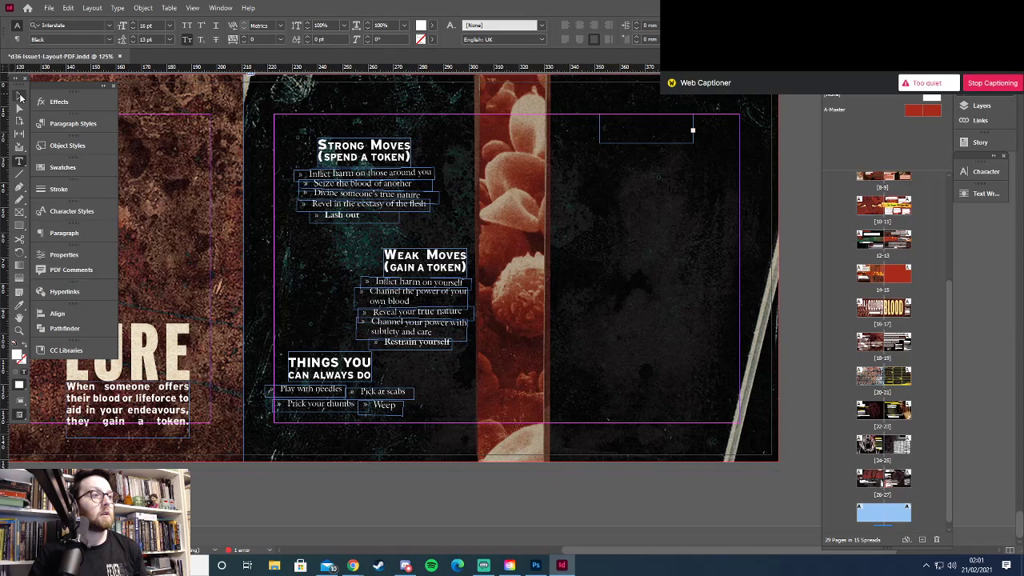
{"action": "left_click", "coordinate": [20, 96]}
{"action": "left_click_drag", "start_coordinate": [601, 129], "coordinate": [577, 128]}
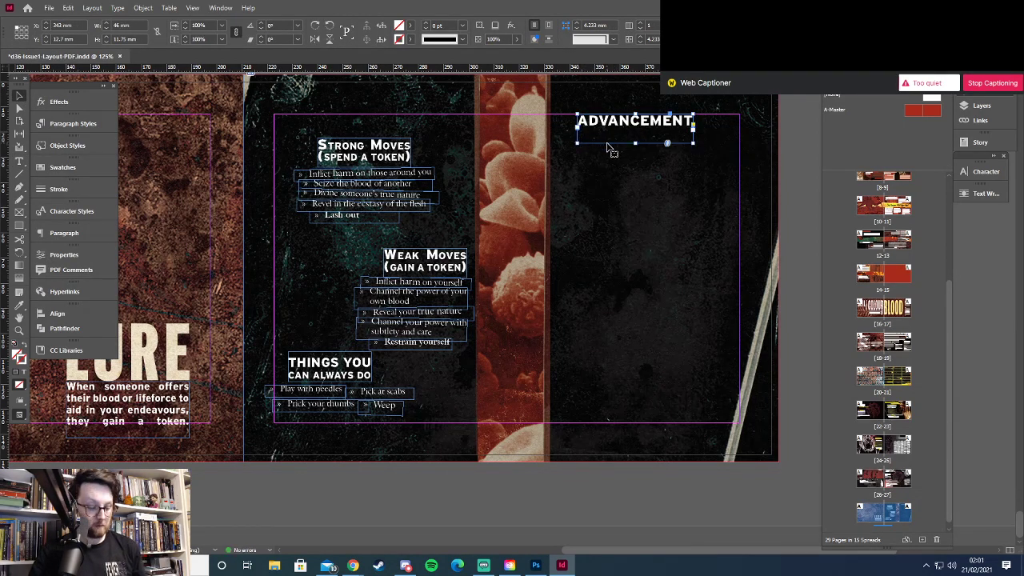
Enlarge the ADVANCEMENT frame to 74.8 mm wide and about 31 mm tall between the strip and the page margin, and centre the heading
{"action": "key", "text": "alt+Tab"}
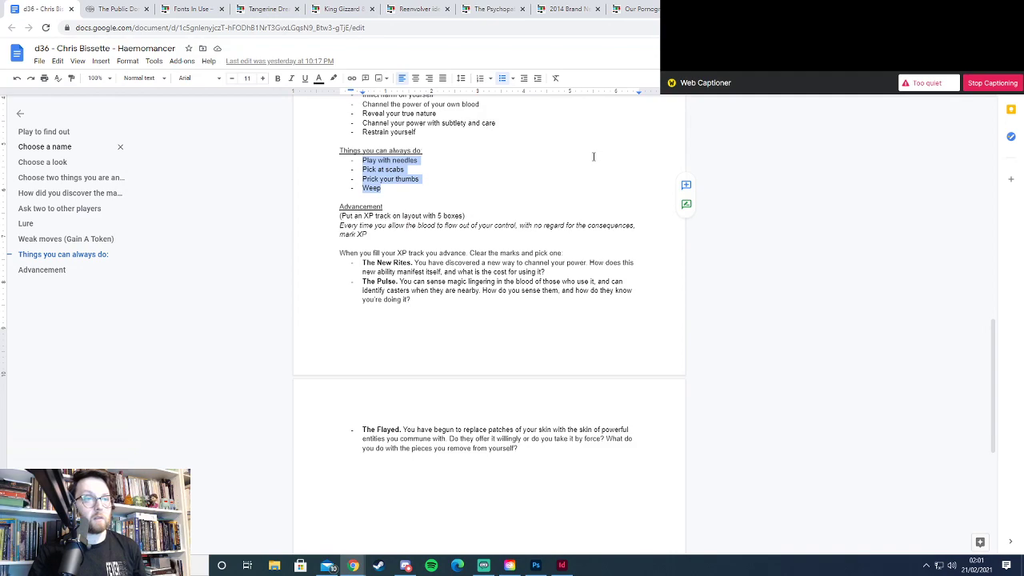
{"action": "key", "text": "alt+Tab"}
{"action": "left_click_drag", "start_coordinate": [635, 143], "coordinate": [635, 190]}
{"action": "left_click_drag", "start_coordinate": [694, 152], "coordinate": [739, 152]}
{"action": "key", "text": "ctrl+shift+f"}
{"action": "left_click_drag", "start_coordinate": [574, 153], "coordinate": [551, 156]}
{"action": "double_click", "coordinate": [578, 157]}
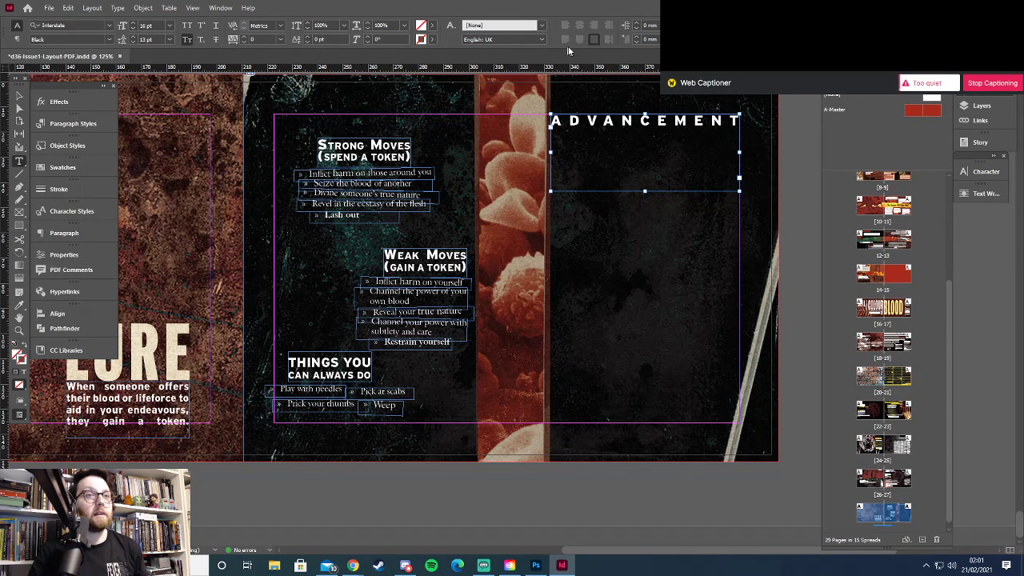
{"action": "left_click", "coordinate": [580, 39]}
Start a new paragraph under the ADVANCEMENT heading in the Haemomancer Body White style, reading "Every time" in sentence case
{"action": "left_click", "coordinate": [713, 124]}
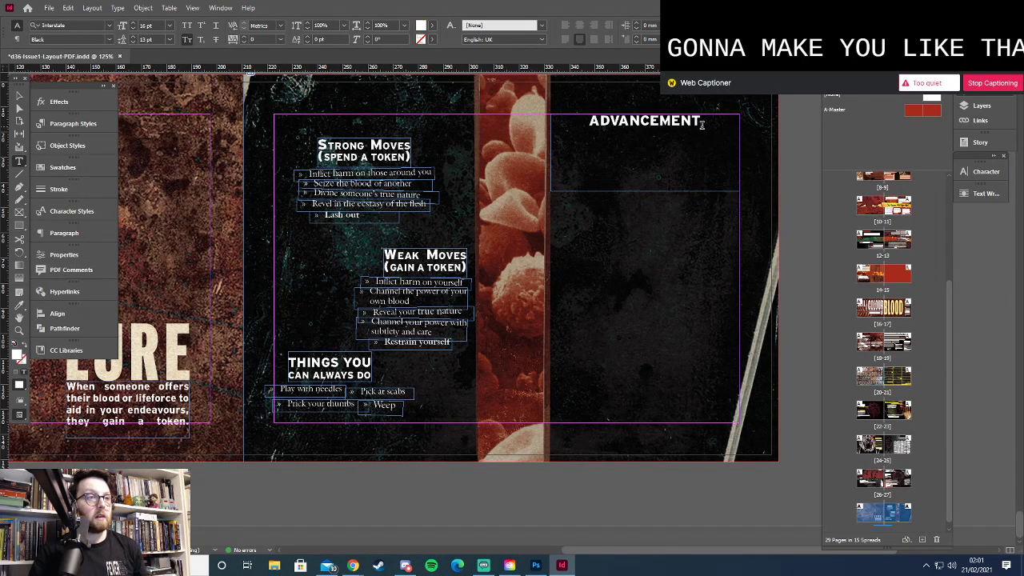
{"action": "left_click", "coordinate": [16, 40]}
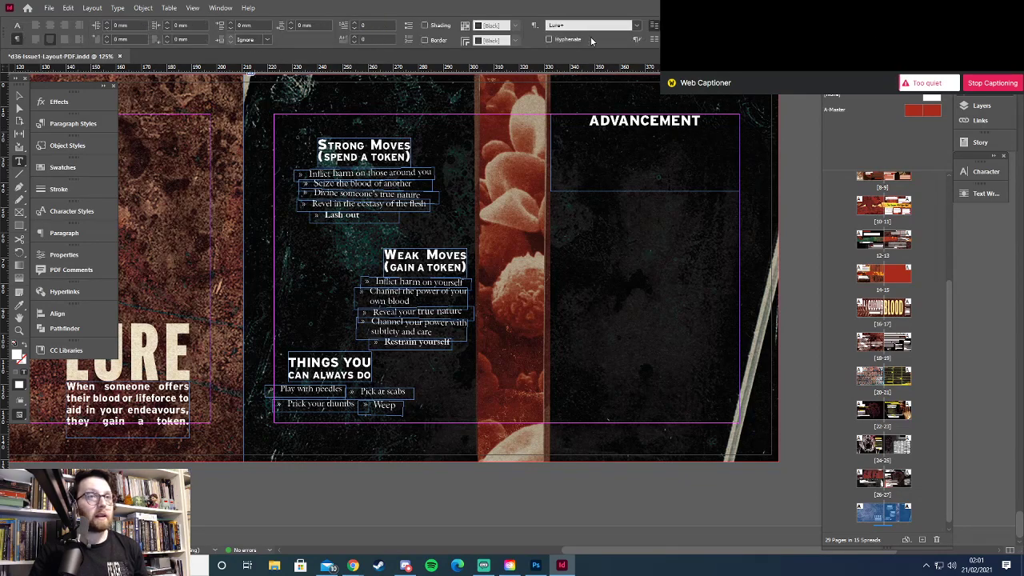
{"action": "left_click", "coordinate": [634, 29]}
{"action": "left_click", "coordinate": [610, 68]}
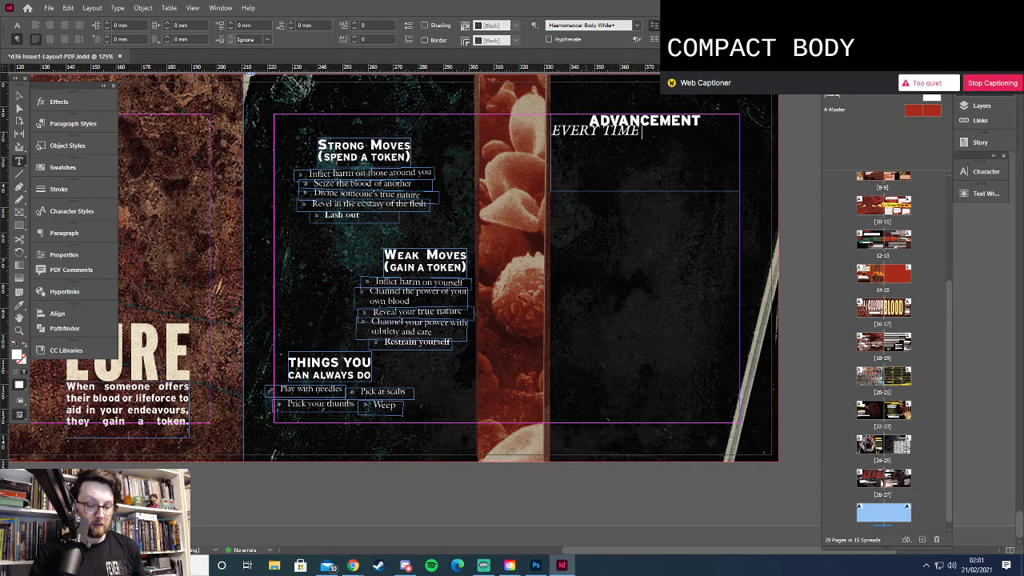
{"action": "left_click_drag", "start_coordinate": [641, 131], "coordinate": [552, 131]}
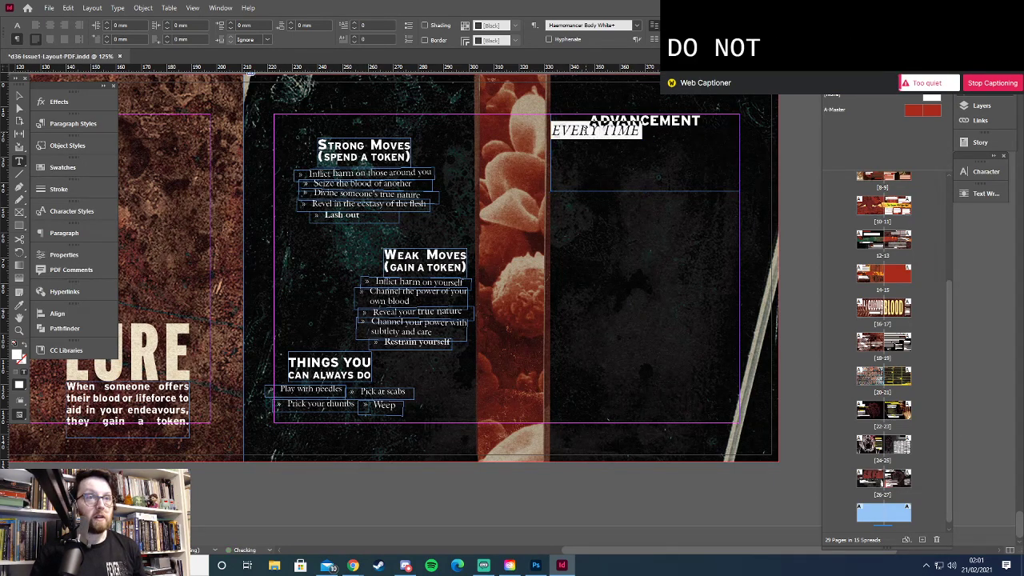
{"action": "type", "text": "Every time"}
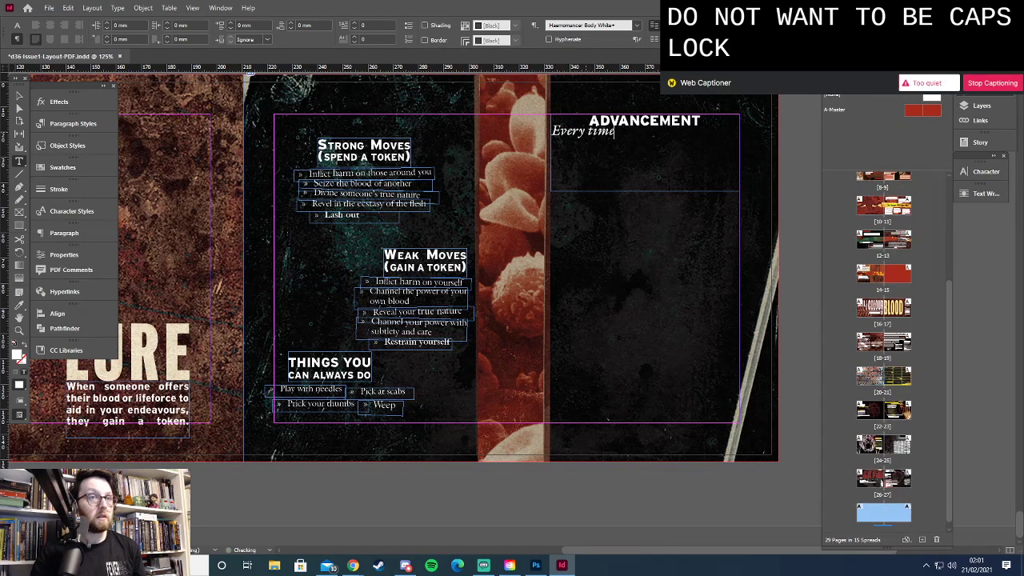
Set the font size of the "Every time" paragraph to 12 pt
{"action": "key", "text": "ctrl+shift+Left"}
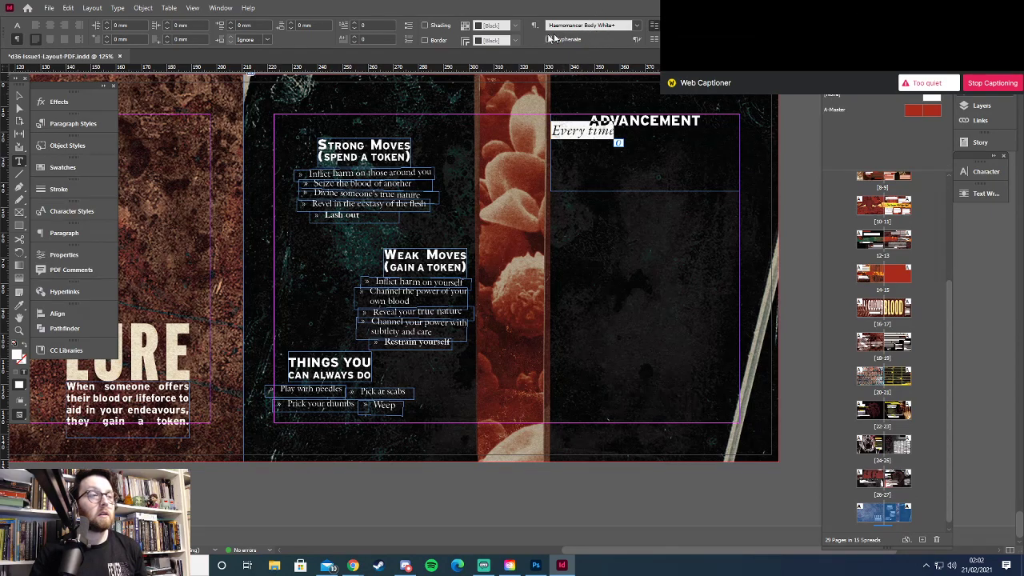
{"action": "left_click", "coordinate": [18, 26]}
{"action": "left_click", "coordinate": [134, 28]}
{"action": "left_click", "coordinate": [133, 28]}
{"action": "left_click", "coordinate": [133, 28]}
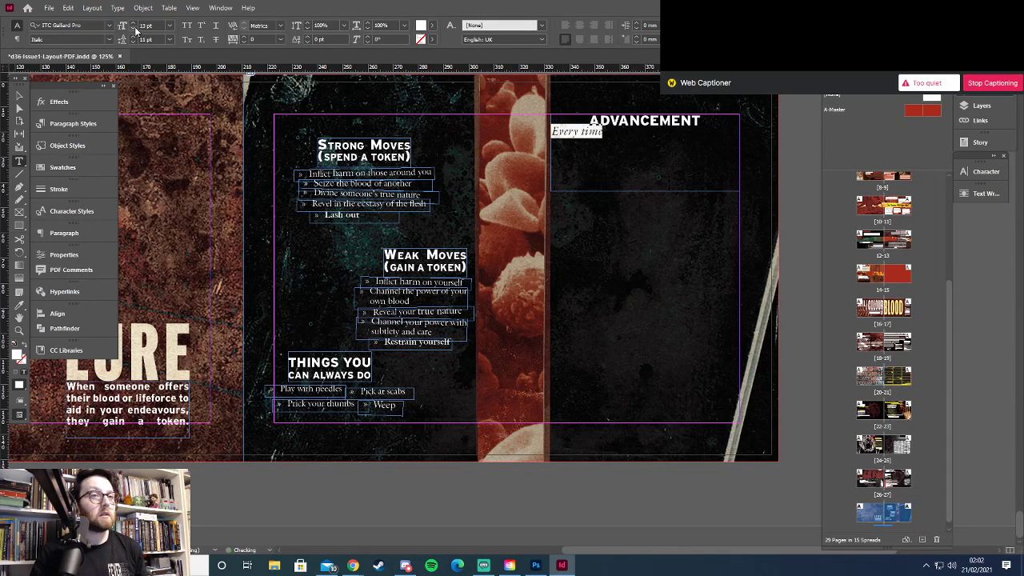
{"action": "left_click", "coordinate": [612, 135]}
Replace the paragraph with the italic "Every time you allow the blood to flow" sentence copied from Google Docs and end it with a full stop
{"action": "key", "text": "alt+Tab"}
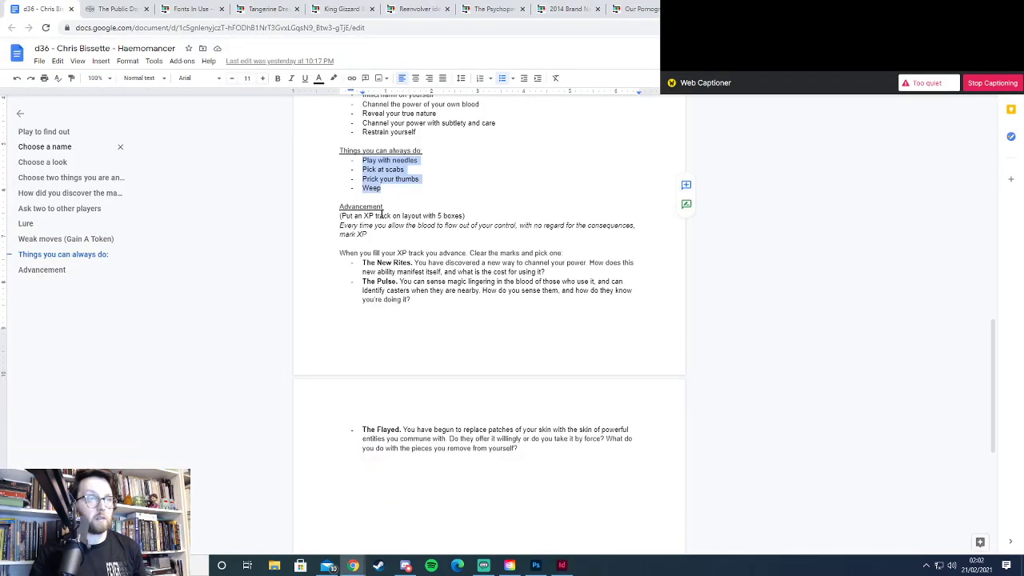
{"action": "left_click_drag", "start_coordinate": [372, 234], "coordinate": [349, 226]}
{"action": "key", "text": "ctrl+c"}
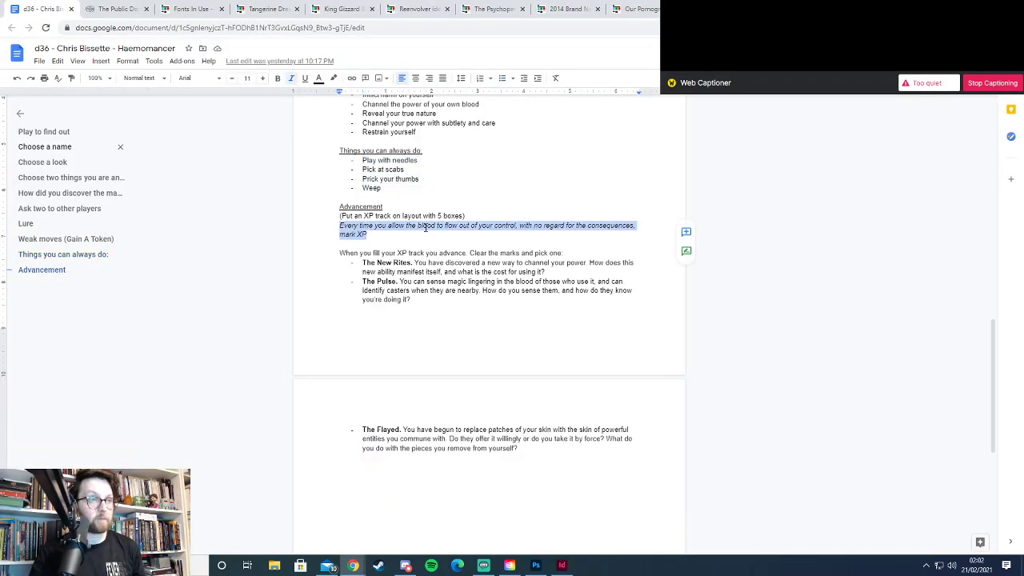
{"action": "key", "text": "alt+Tab"}
{"action": "key", "text": "ctrl+a"}
{"action": "key", "text": "ctrl+v"}
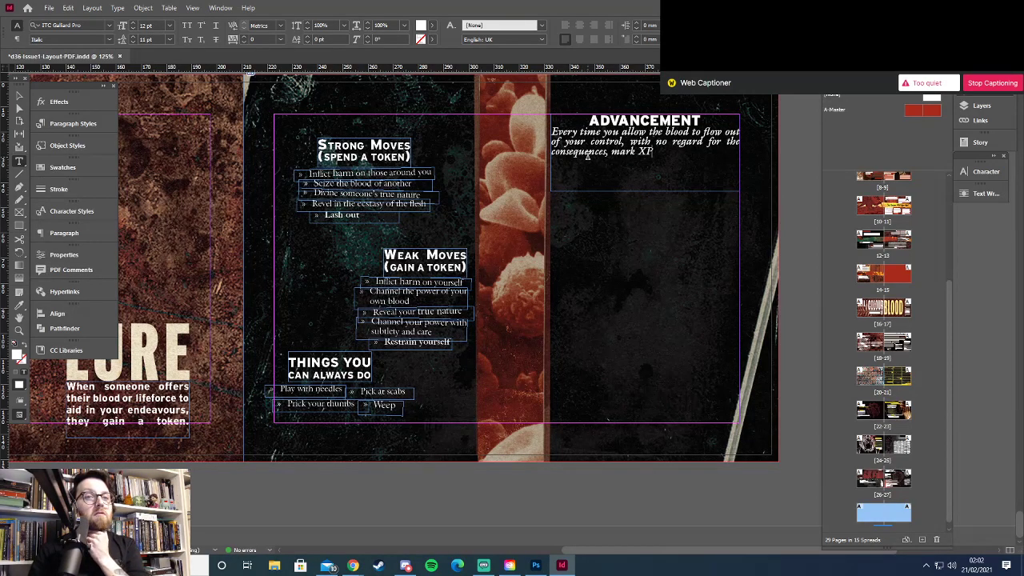
{"action": "type", "text": "."}
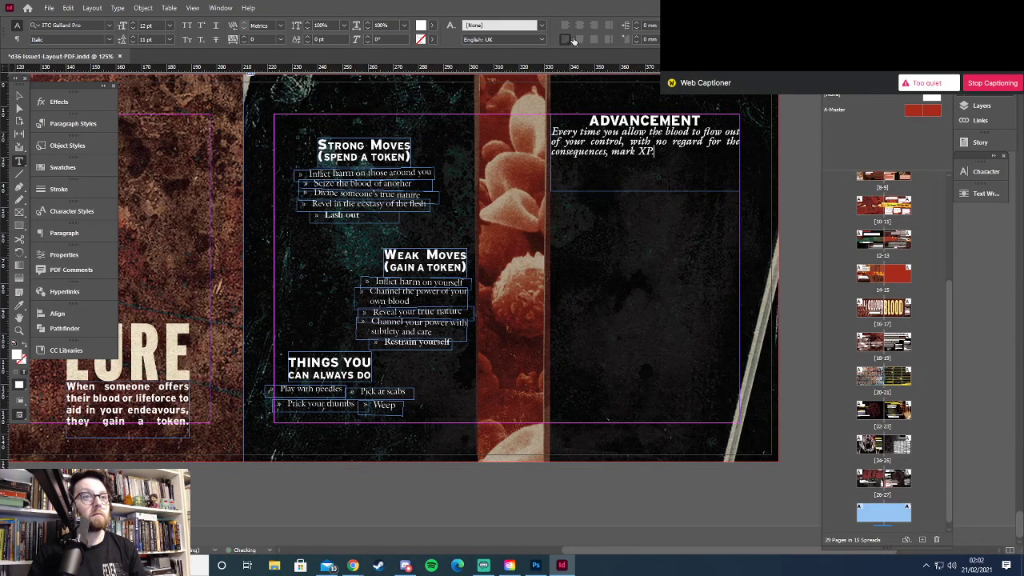
Justify all lines of the italic Advancement paragraph and set its font size to 10 pt
{"action": "left_click", "coordinate": [577, 40]}
{"action": "left_click", "coordinate": [596, 40]}
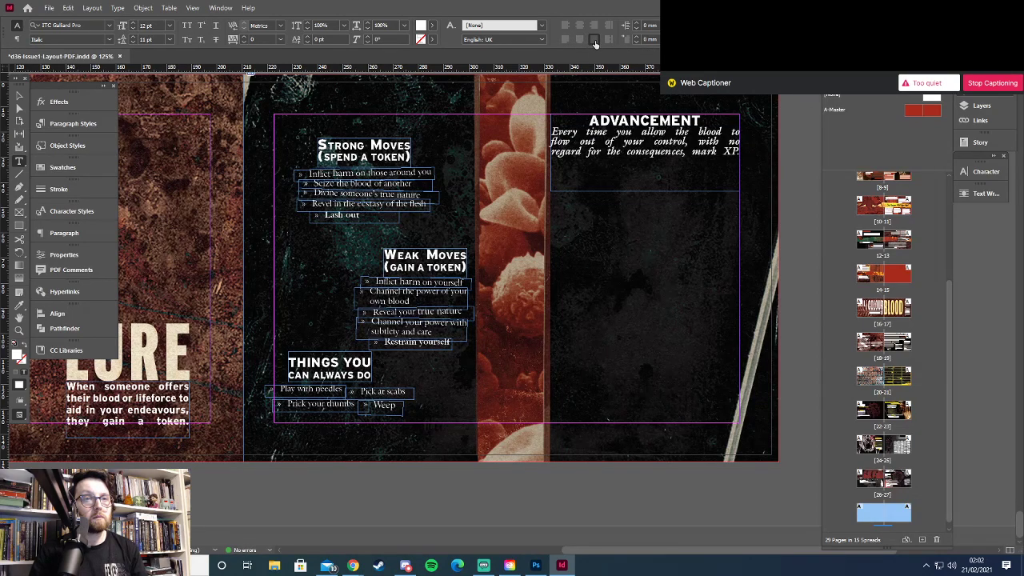
{"action": "left_click", "coordinate": [556, 130]}
{"action": "key", "text": "ctrl+a"}
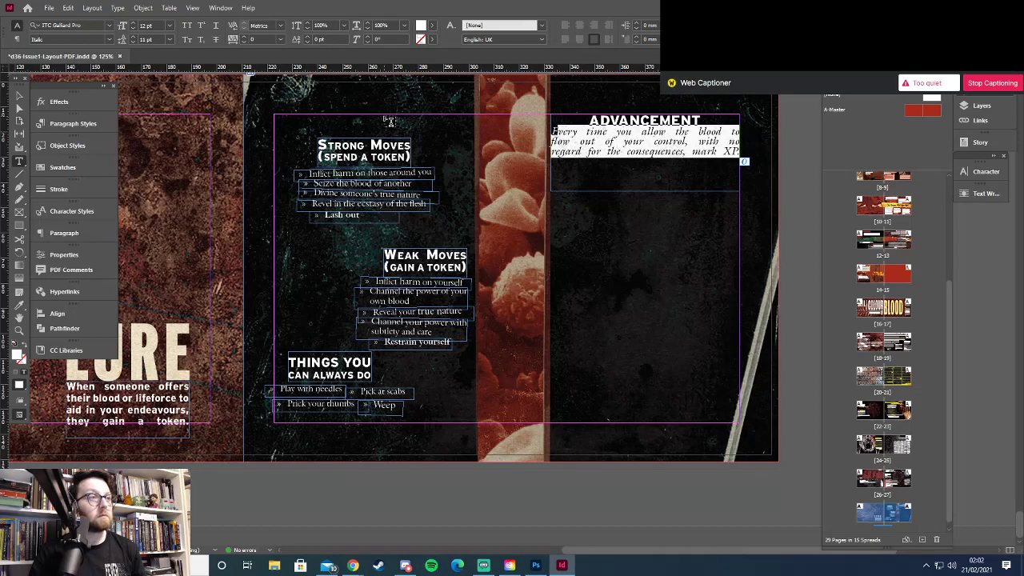
{"action": "left_click", "coordinate": [134, 24]}
{"action": "left_click", "coordinate": [134, 24]}
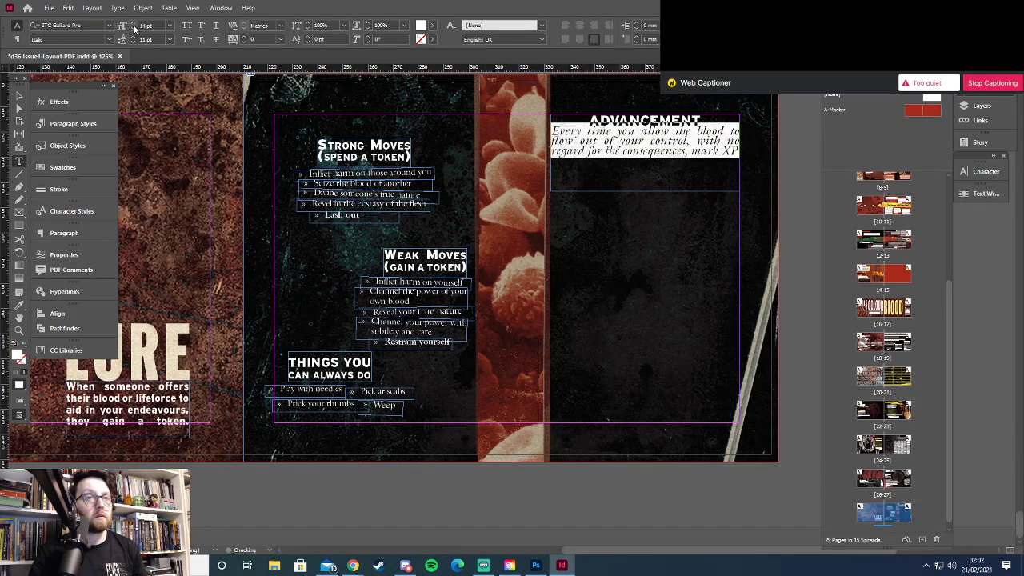
{"action": "left_click", "coordinate": [134, 28]}
{"action": "left_click", "coordinate": [134, 28]}
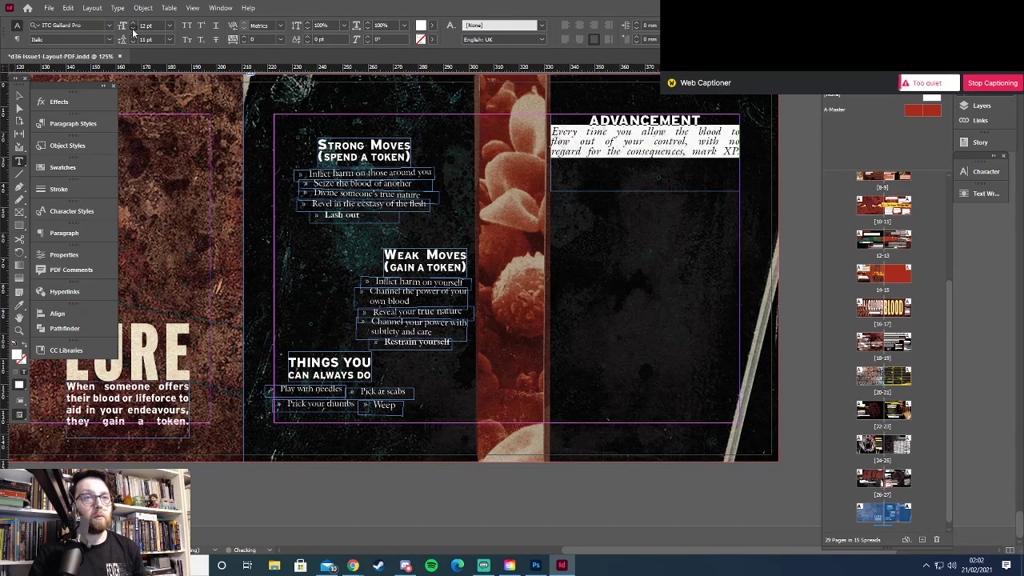
{"action": "left_click", "coordinate": [134, 28]}
{"action": "left_click", "coordinate": [133, 28]}
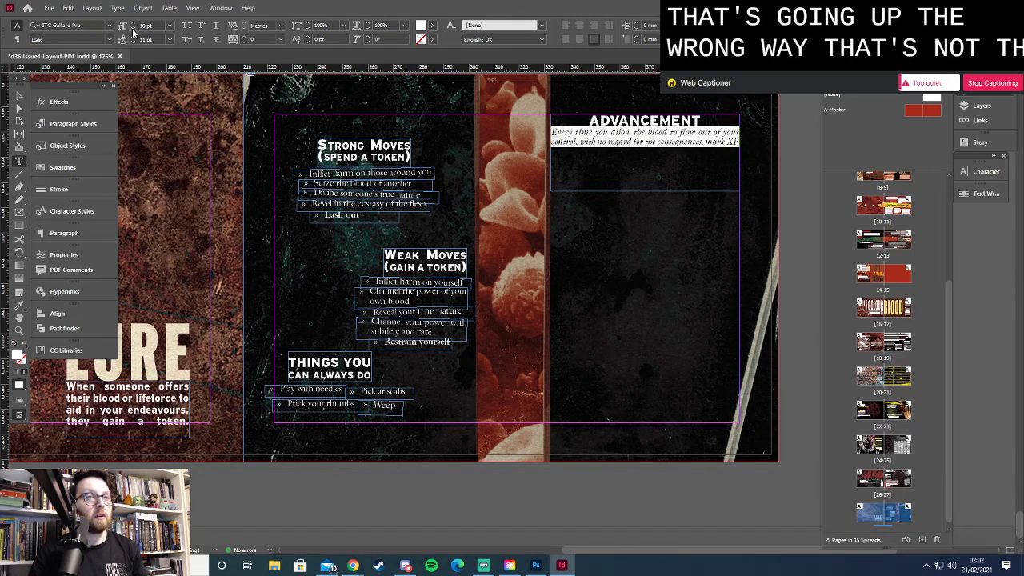
Shorten the Advancement text frame so it ends just below the italic paragraph
{"action": "left_click", "coordinate": [20, 98]}
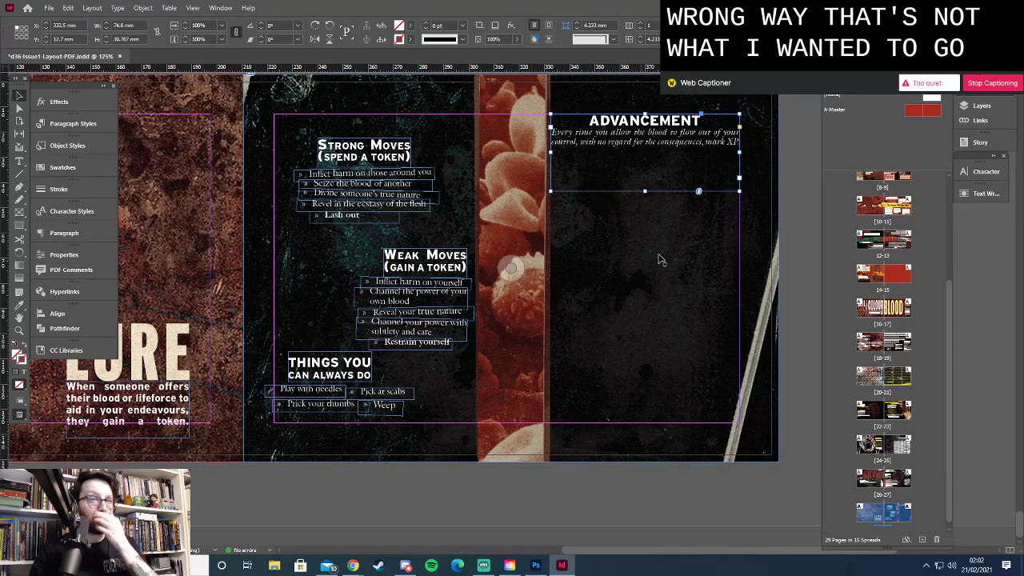
{"action": "left_click_drag", "start_coordinate": [645, 192], "coordinate": [650, 153]}
{"action": "left_click", "coordinate": [648, 215]}
Switch to Chrome and search Google in a new tab for "tear drop icon", refining the query to "tear drop icon free"
{"action": "mouse_move", "coordinate": [353, 566]}
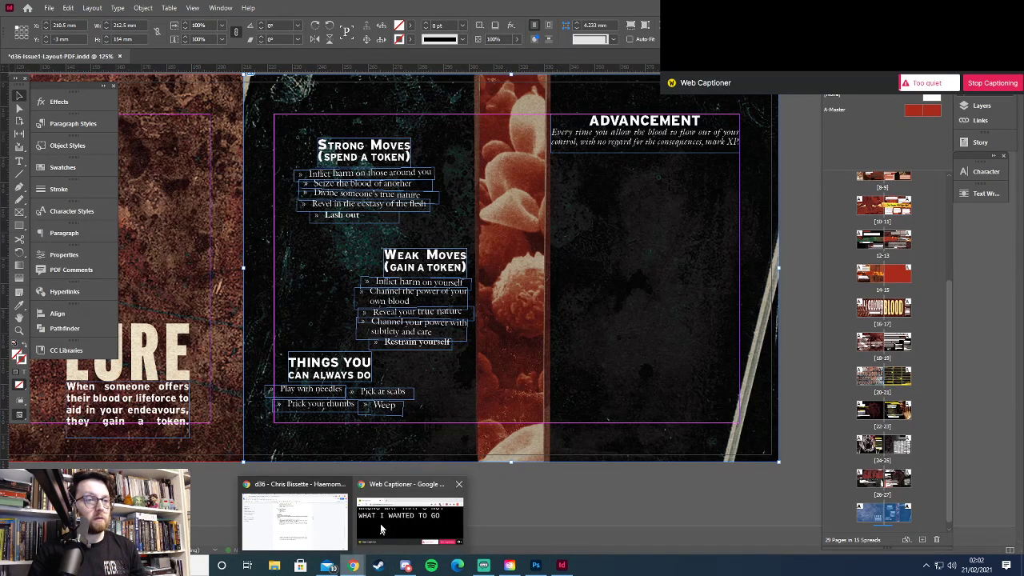
{"action": "left_click", "coordinate": [315, 484]}
{"action": "key", "text": "ctrl+t"}
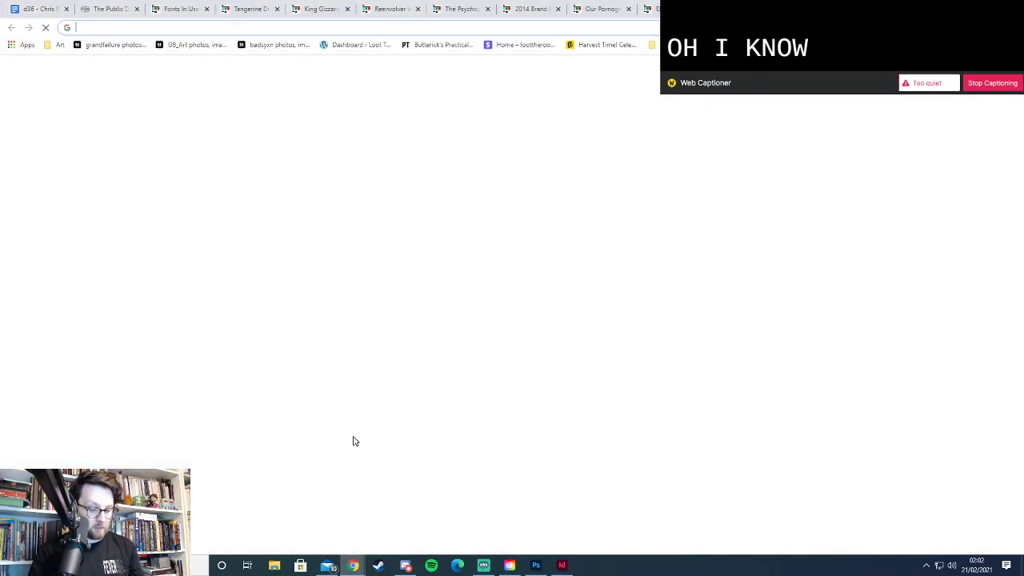
{"action": "type", "text": "tear drop icon"}
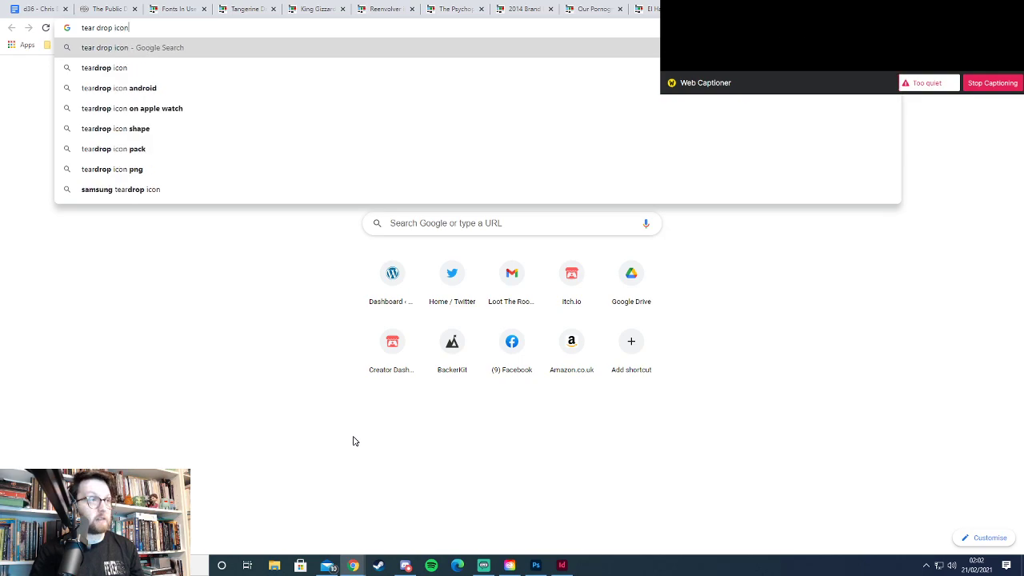
{"action": "key", "text": "Return"}
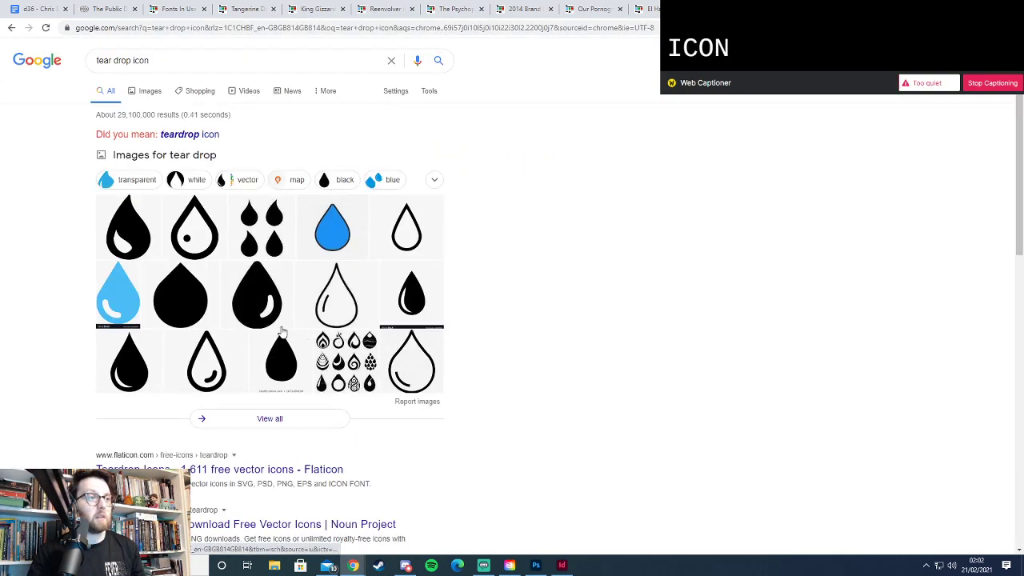
{"action": "left_click", "coordinate": [181, 53]}
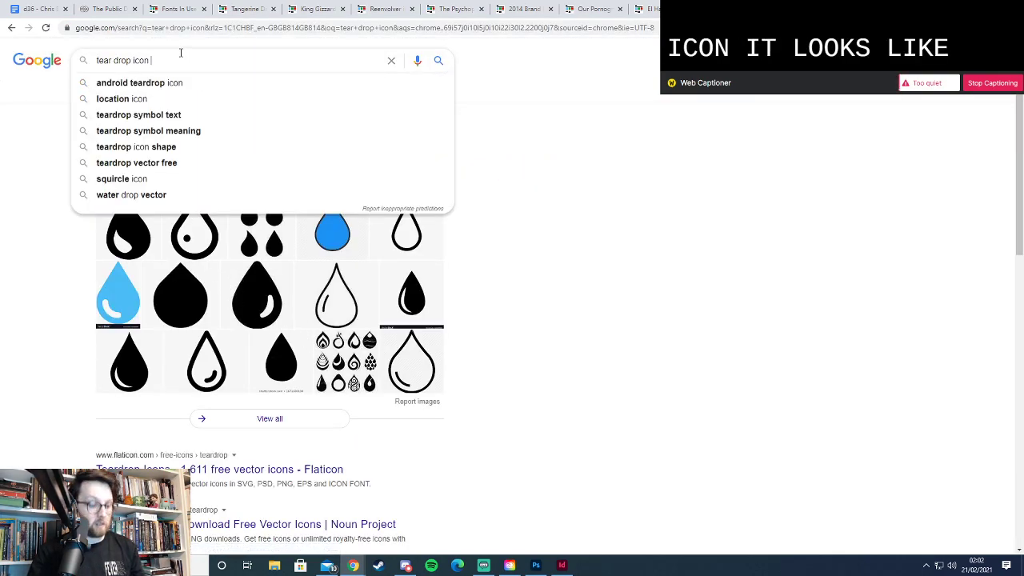
{"action": "type", "text": "free"}
{"action": "key", "text": "Return"}
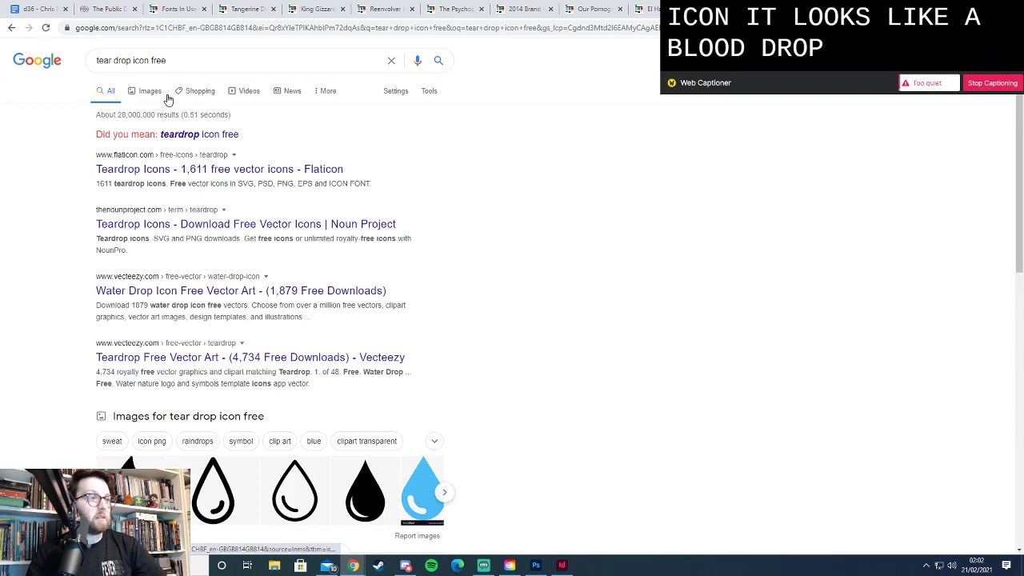
Look through Flaticon's teardrop icons and the Google image results for a usable drop outline
{"action": "left_click", "coordinate": [209, 171]}
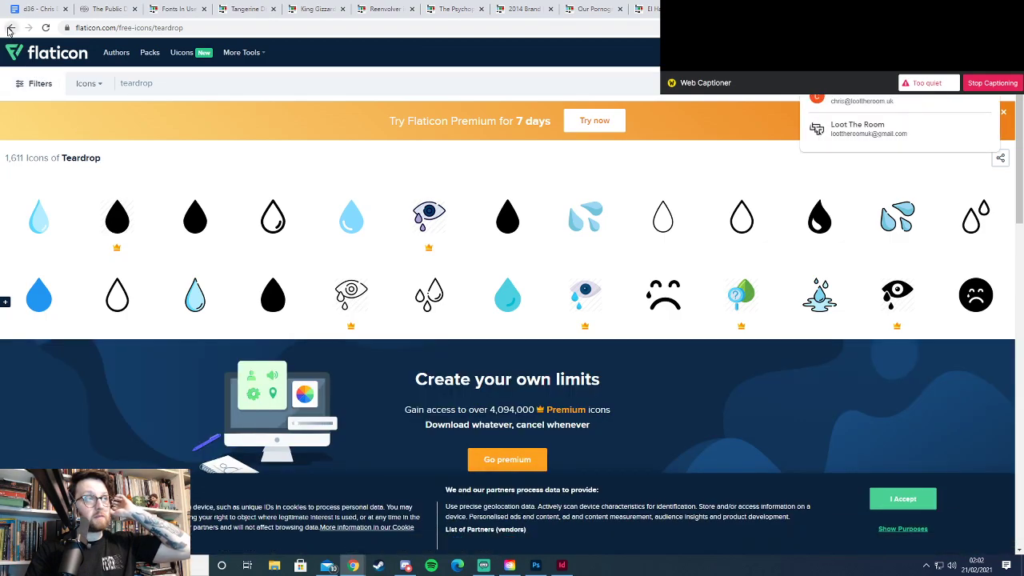
{"action": "left_click", "coordinate": [11, 27]}
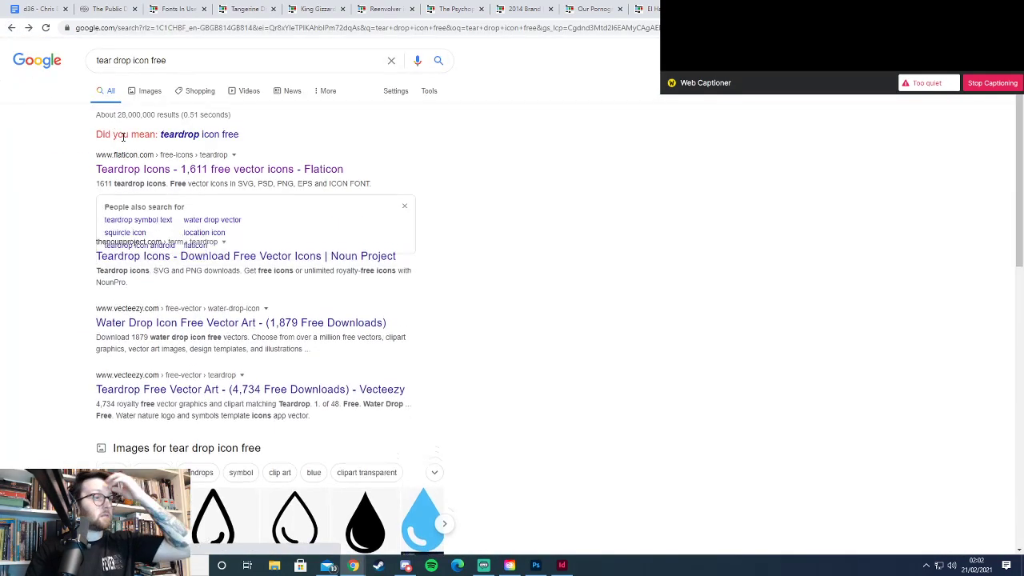
{"action": "left_click", "coordinate": [150, 95]}
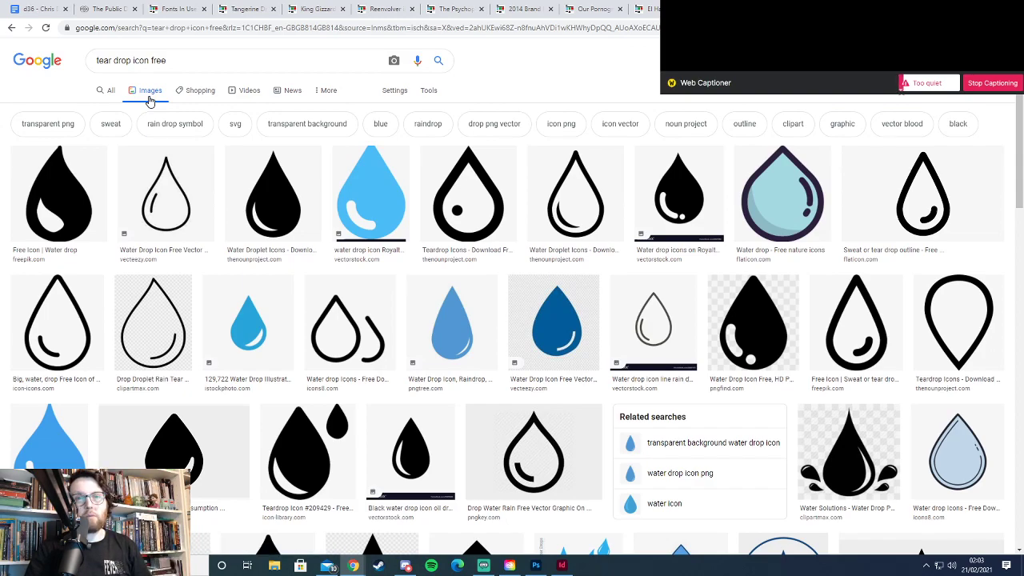
{"action": "left_click", "coordinate": [168, 196]}
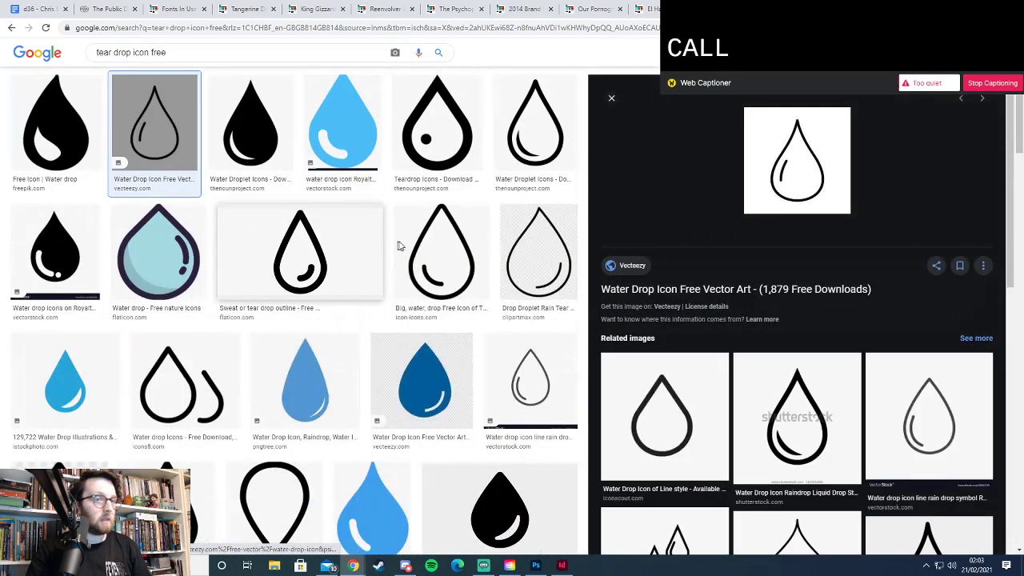
{"action": "scroll", "coordinate": [397, 240], "scroll_direction": "down", "scroll_amount": 2}
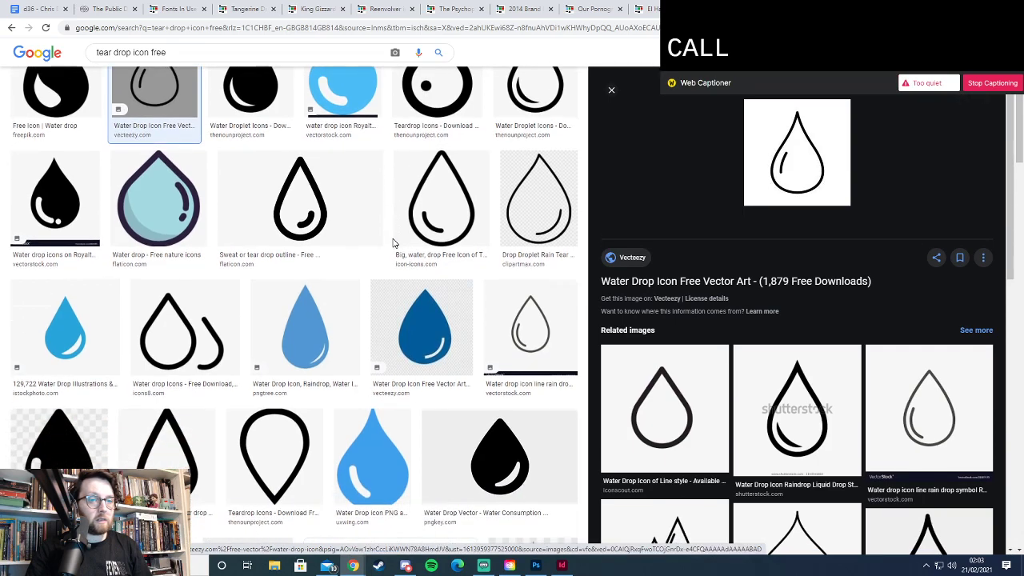
{"action": "scroll", "coordinate": [394, 243], "scroll_direction": "down", "scroll_amount": 1}
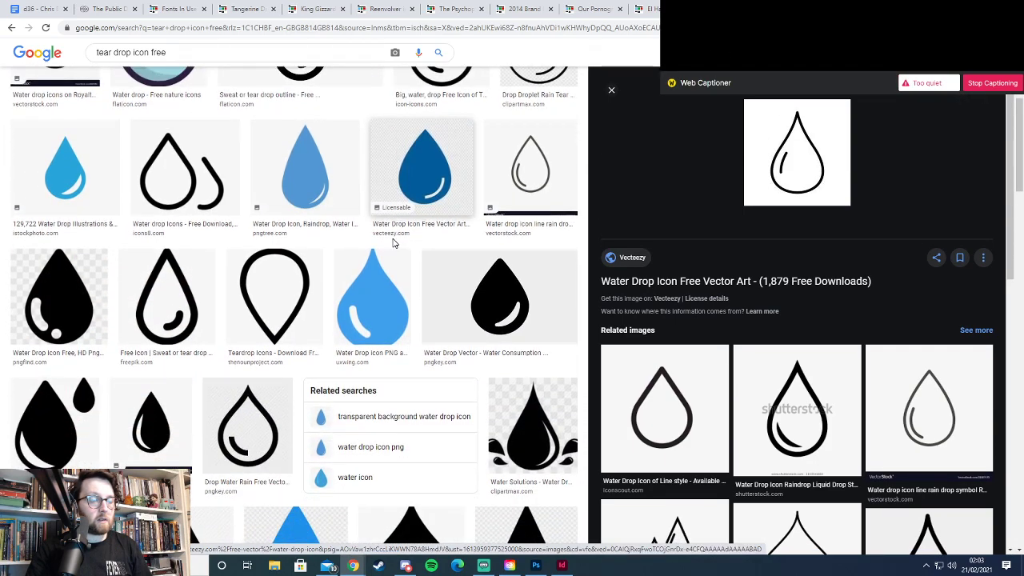
{"action": "scroll", "coordinate": [393, 244], "scroll_direction": "down", "scroll_amount": 3}
{"action": "scroll", "coordinate": [393, 243], "scroll_direction": "up", "scroll_amount": 8}
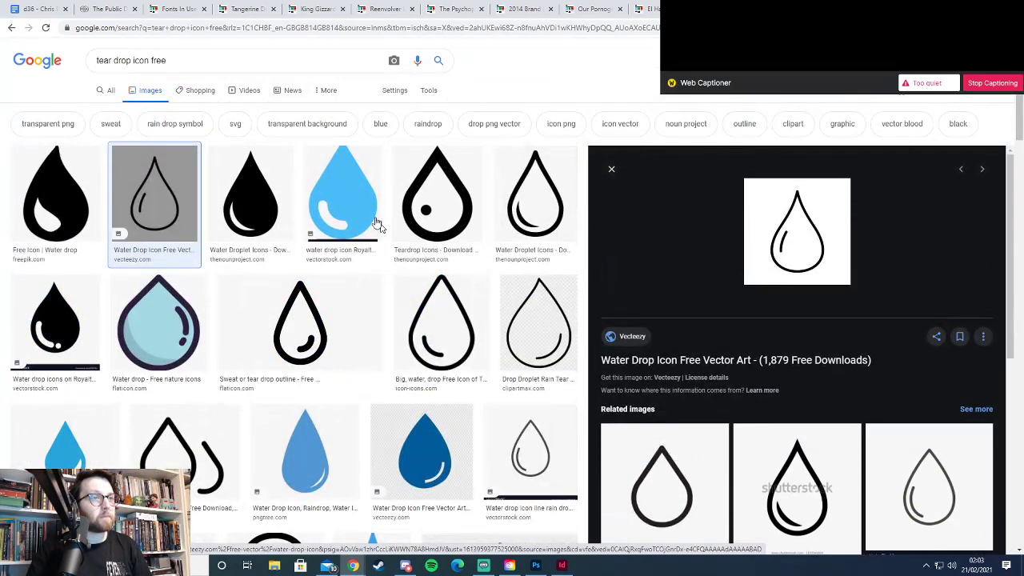
Search The Public Domain Review for "teardrop" in place of the previous query
{"action": "left_click", "coordinate": [38, 9]}
{"action": "left_click", "coordinate": [115, 9]}
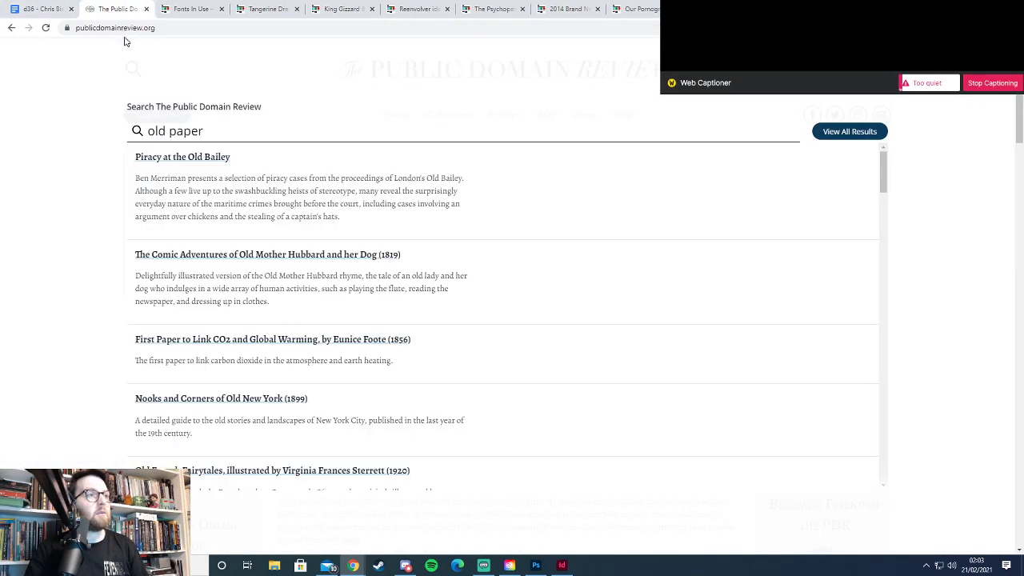
{"action": "triple_click", "coordinate": [136, 132]}
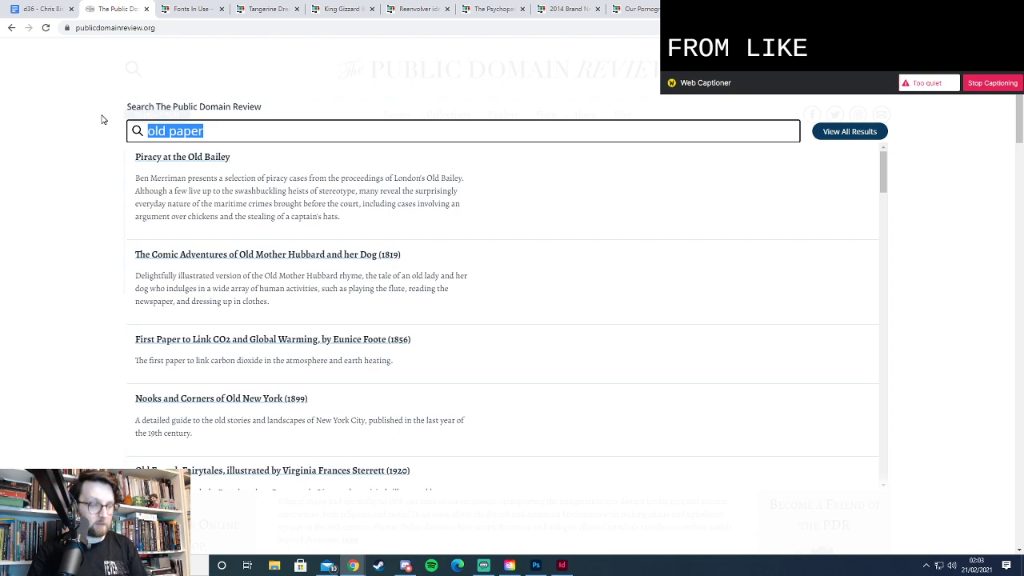
{"action": "type", "text": "teardrop"}
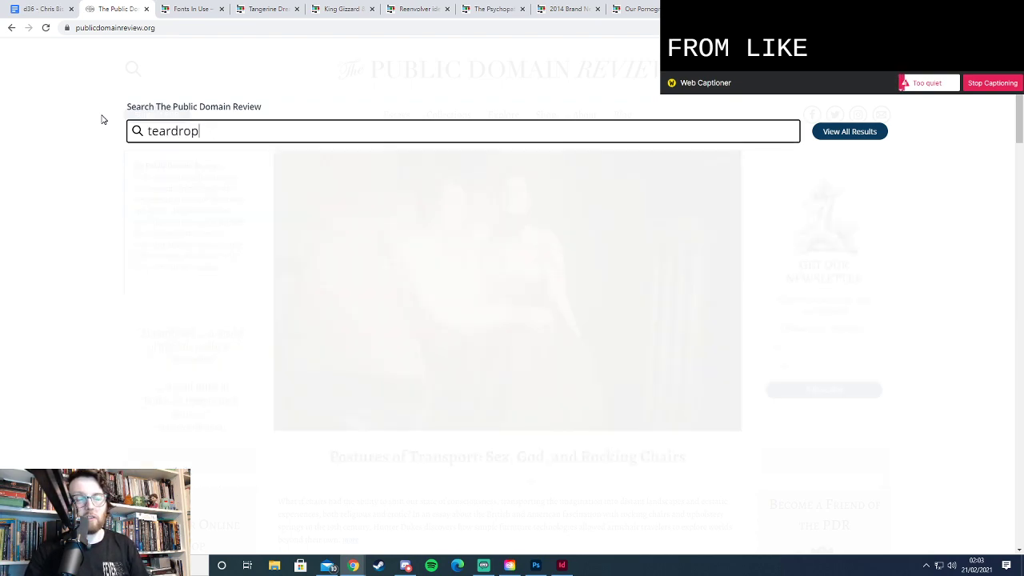
Search The Public Domain Review for "tear"
{"action": "key", "text": "BackSpace"}
{"action": "key", "text": "BackSpace"}
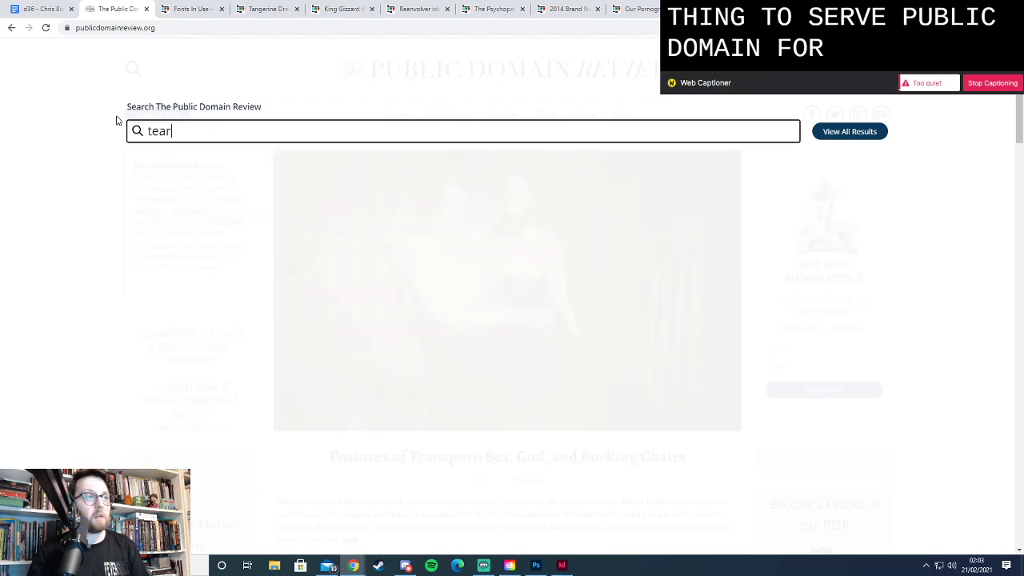
{"action": "key", "text": "Return"}
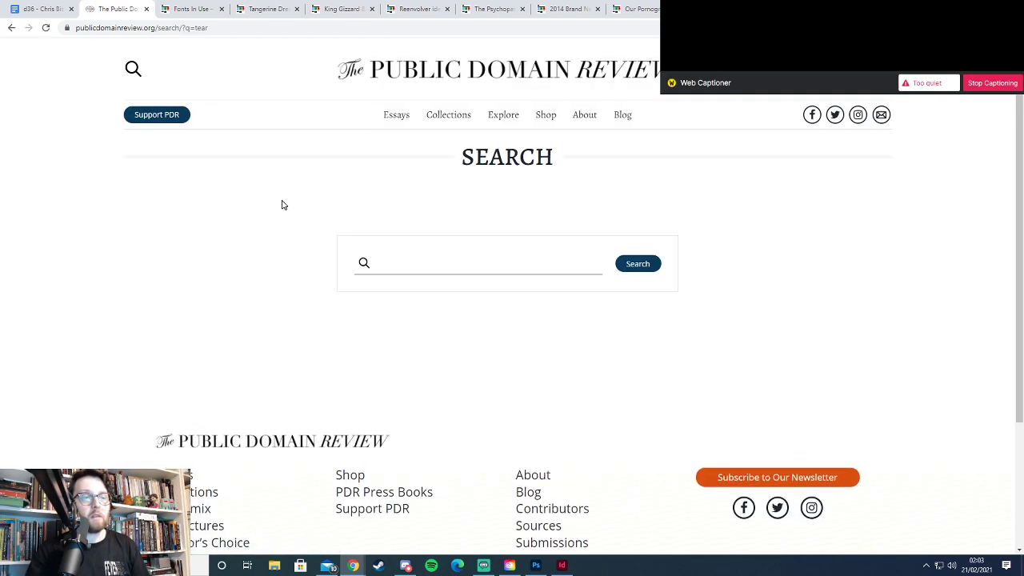
Switch to InDesign to examine the empty area below the Advancement text and the "Weep" entry, and return to Chrome
{"action": "key", "text": "alt+Tab"}
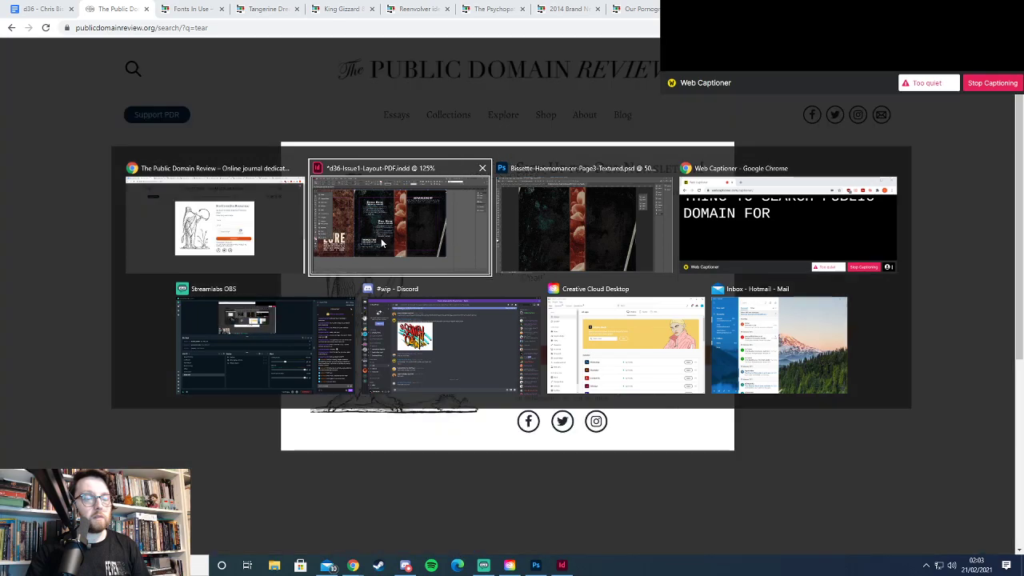
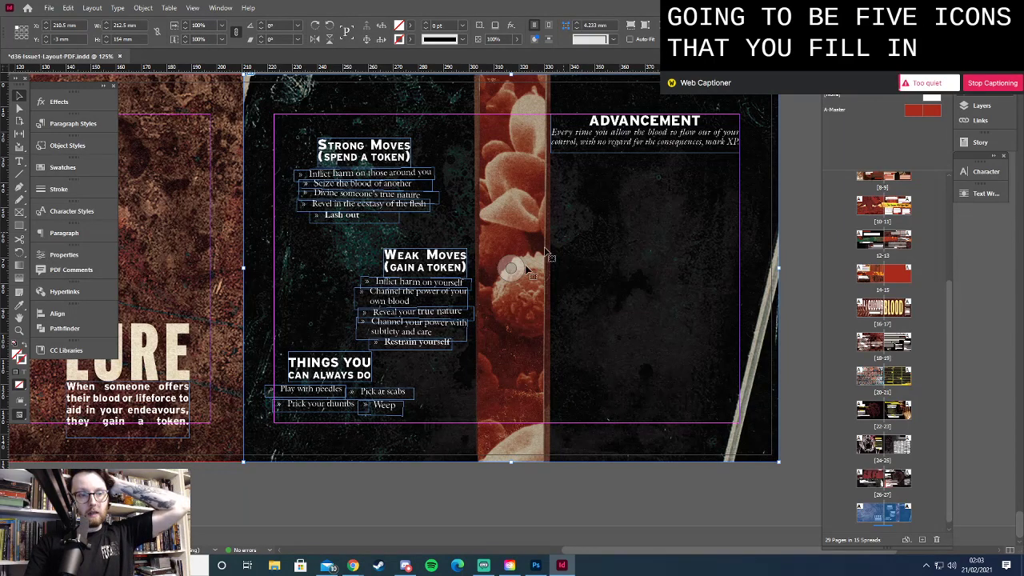
{"action": "left_click", "coordinate": [384, 405]}
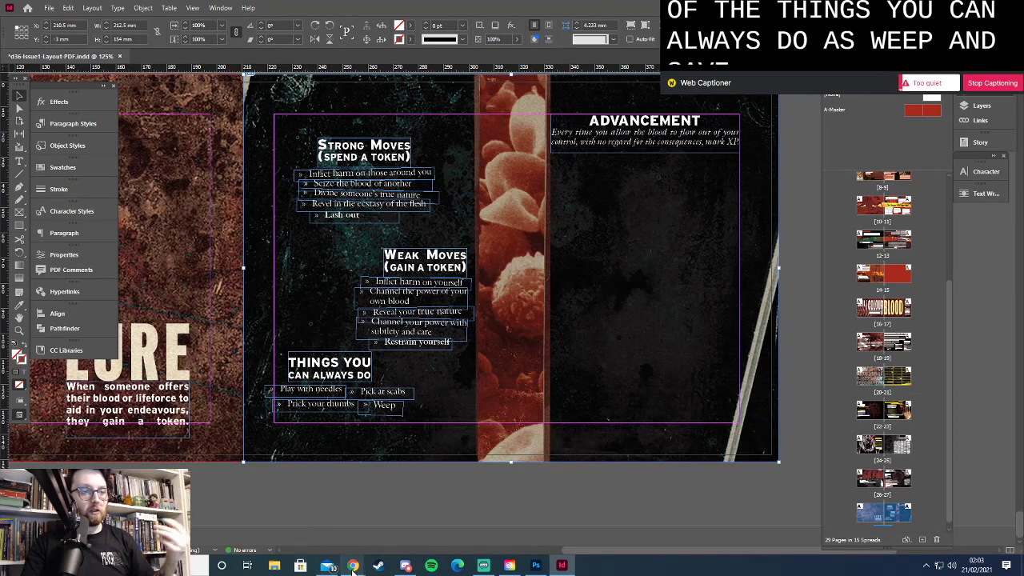
{"action": "mouse_move", "coordinate": [358, 568]}
{"action": "left_click", "coordinate": [303, 496]}
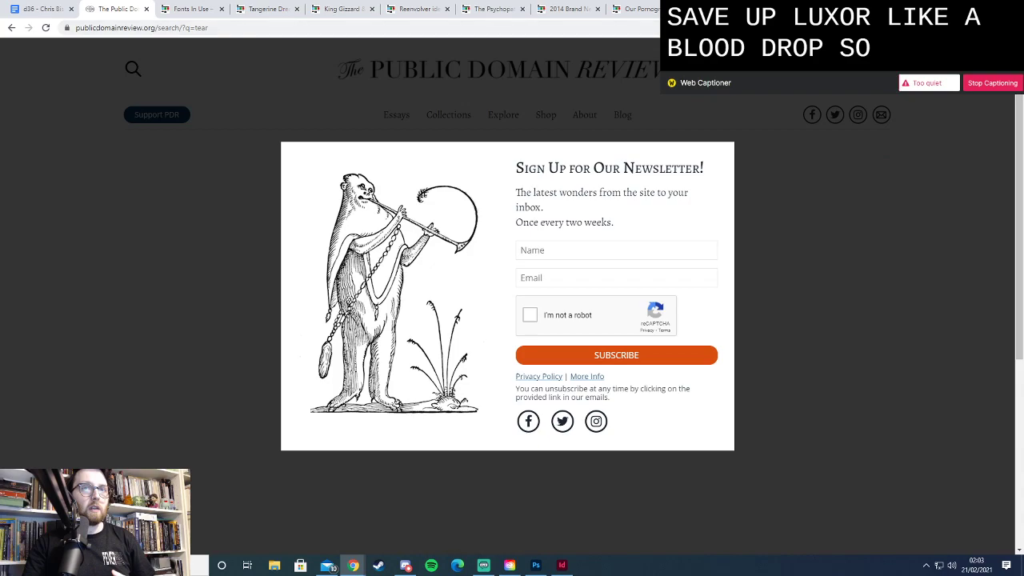
Close all the Fonts In Use tabs, keeping the d36 document and The Public Domain Review open
{"action": "key", "text": "ctrl+Tab"}
{"action": "key", "text": "ctrl+w"}
{"action": "key", "text": "ctrl+w"}
{"action": "key", "text": "ctrl+w"}
{"action": "key", "text": "ctrl+w"}
{"action": "key", "text": "ctrl+w"}
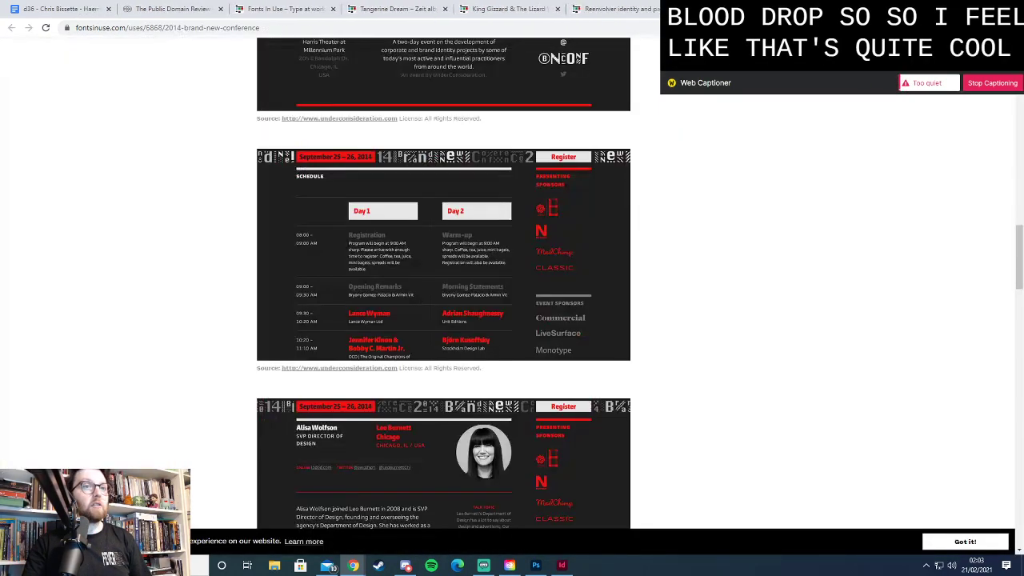
{"action": "key", "text": "ctrl+w"}
{"action": "key", "text": "ctrl+w"}
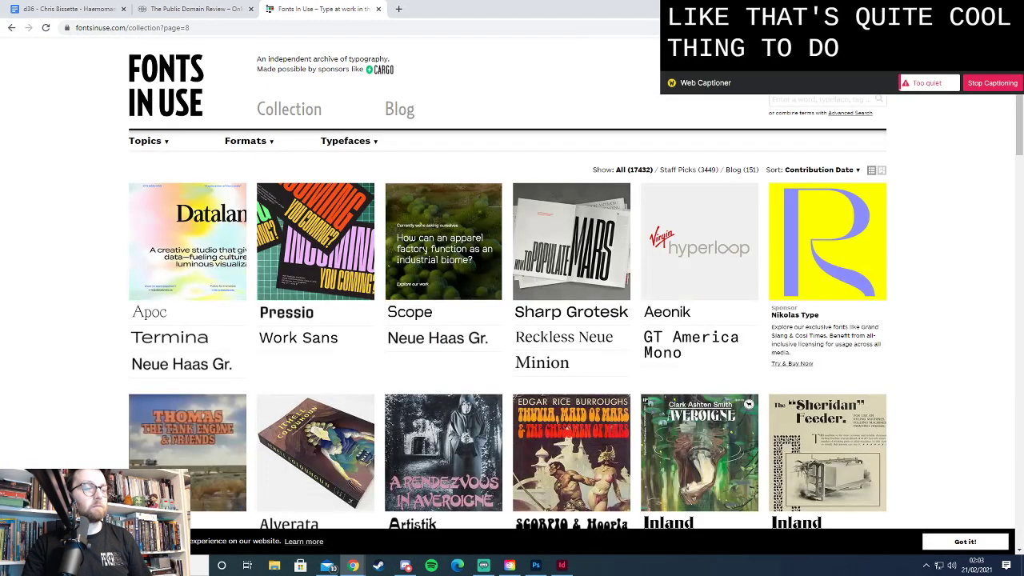
{"action": "key", "text": "ctrl+w"}
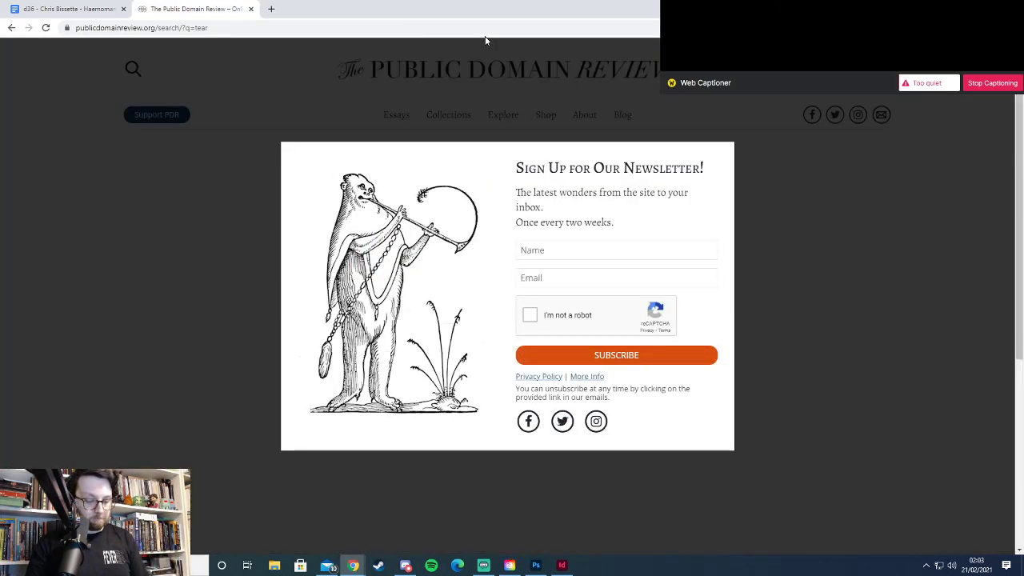
Search Google in a new tab for "free tear drop icon" and open the Noun Project's teardrop icons
{"action": "key", "text": "ctrl+t"}
{"action": "type", "text": "free"}
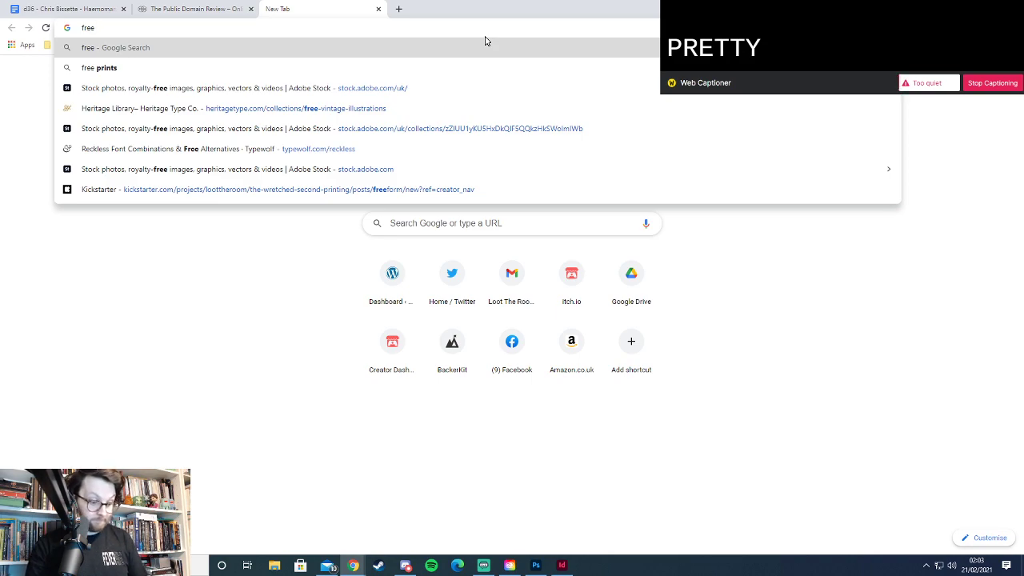
{"action": "type", "text": " tear drop"}
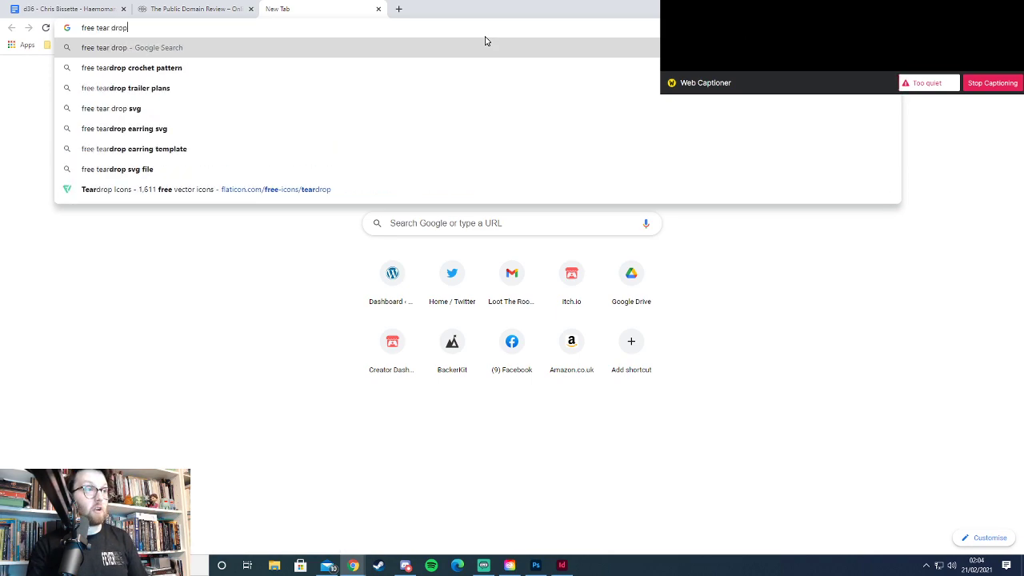
{"action": "type", "text": " icon"}
{"action": "key", "text": "Return"}
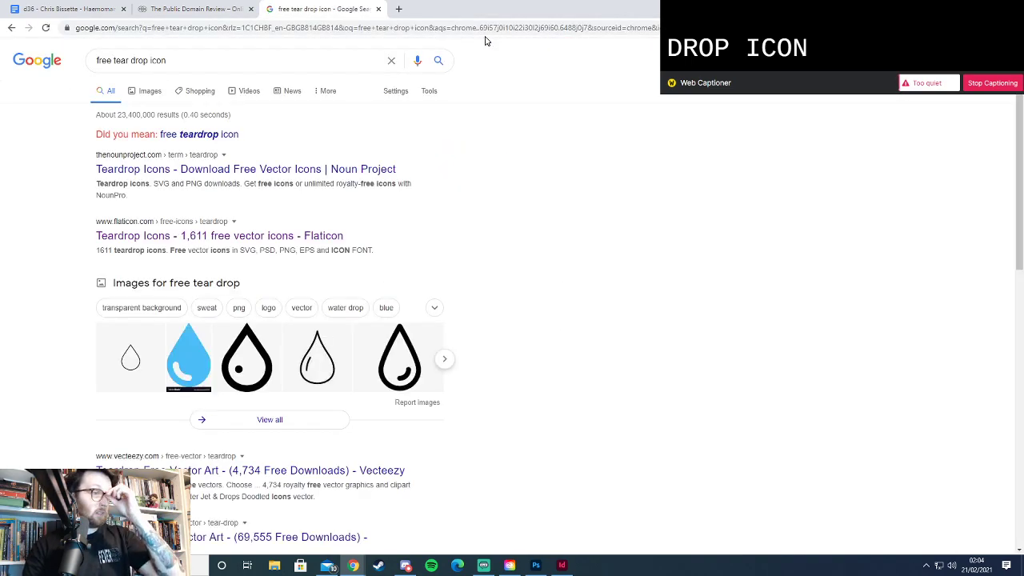
{"action": "scroll", "coordinate": [332, 144], "scroll_direction": "down", "scroll_amount": 1}
{"action": "scroll", "coordinate": [331, 164], "scroll_direction": "up", "scroll_amount": 1}
{"action": "left_click", "coordinate": [326, 171]}
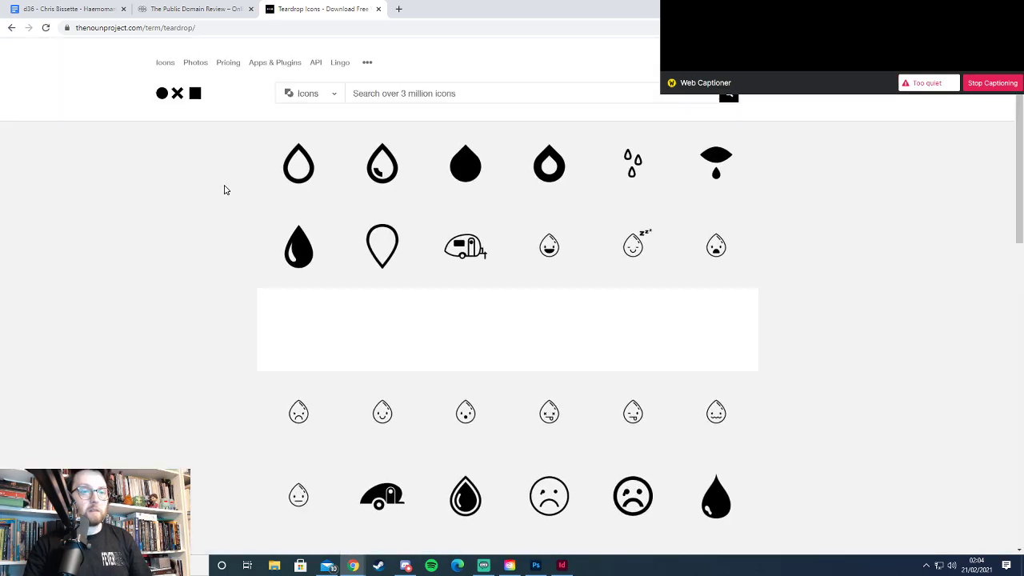
Try to download the solid black teardrop icon from the Noun Project
{"action": "left_click", "coordinate": [470, 168]}
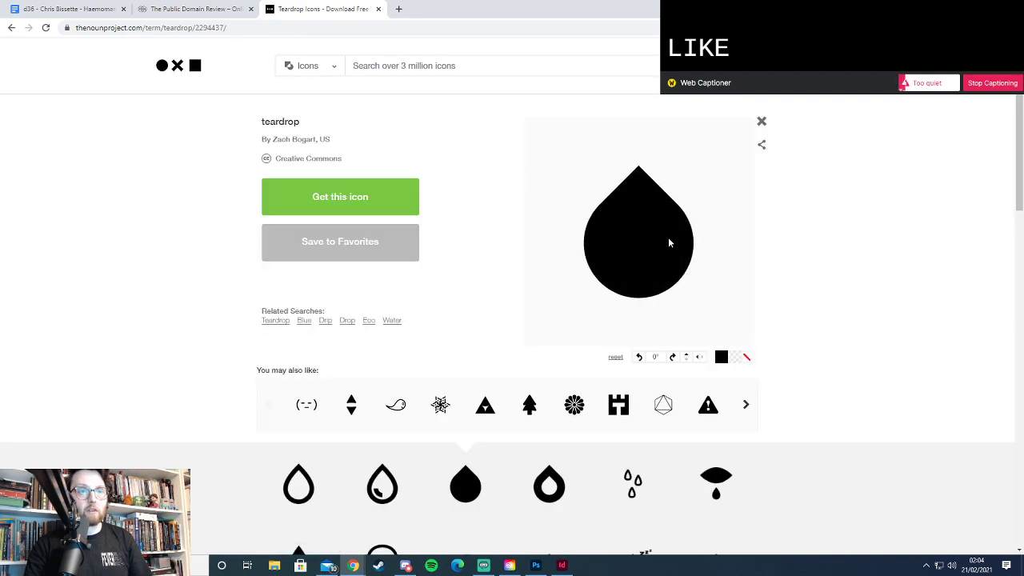
{"action": "left_click", "coordinate": [392, 200]}
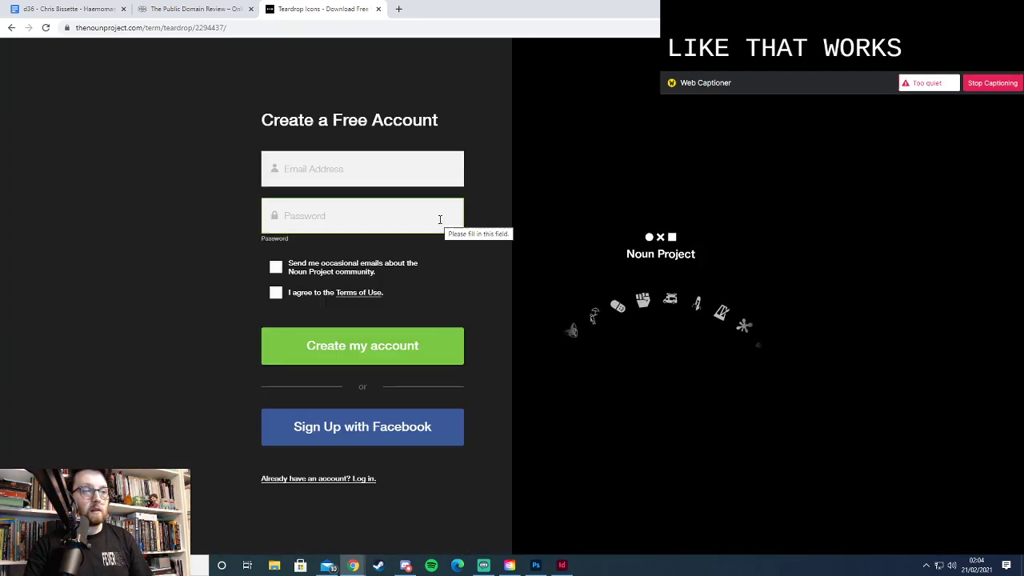
{"action": "left_click", "coordinate": [934, 131]}
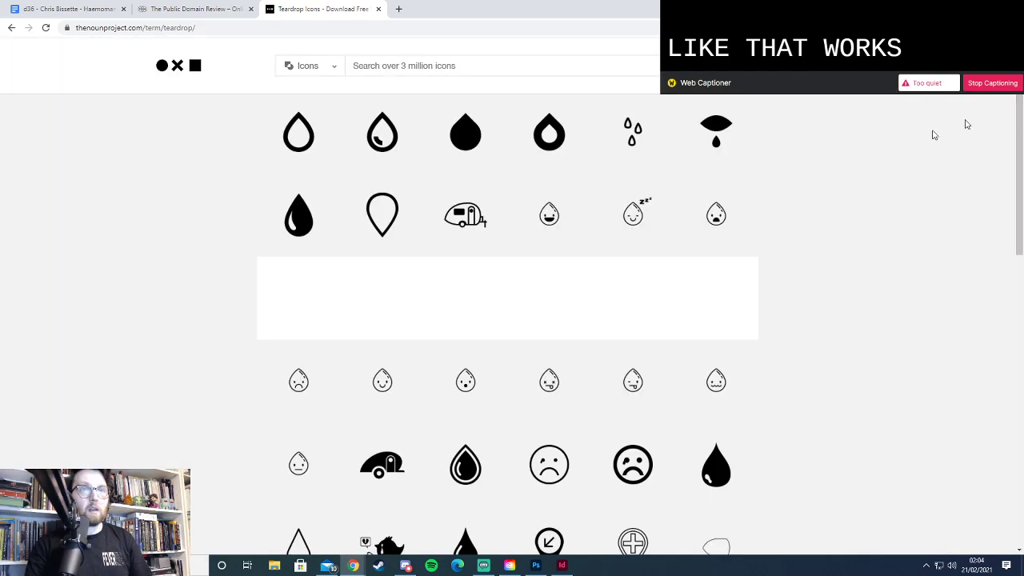
Reopen the solid black teardrop icon and copy its preview as a screen snip
{"action": "left_click", "coordinate": [465, 150]}
{"action": "right_click", "coordinate": [640, 245]}
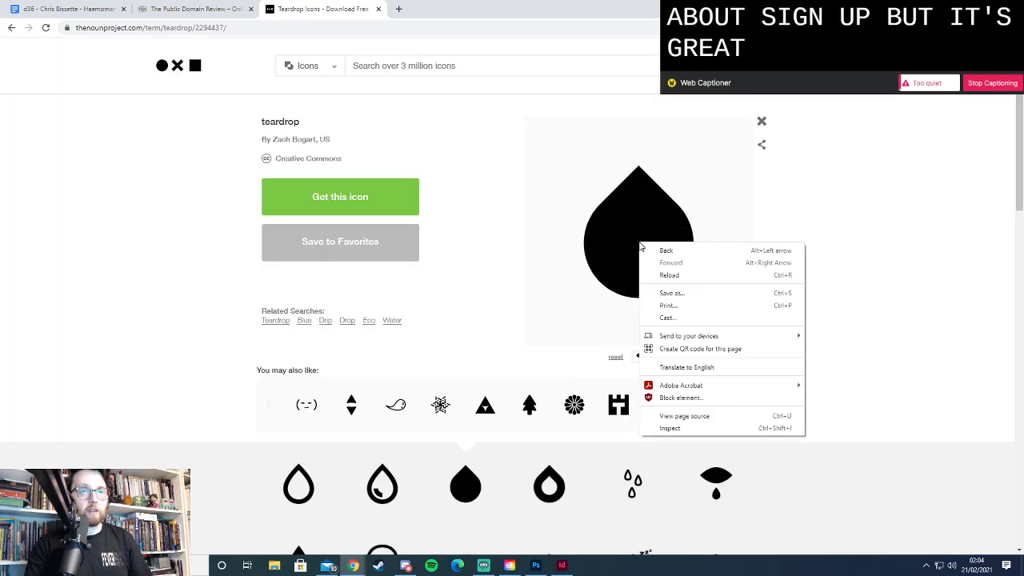
{"action": "left_click", "coordinate": [628, 241]}
{"action": "right_click", "coordinate": [629, 245]}
{"action": "left_click", "coordinate": [621, 240]}
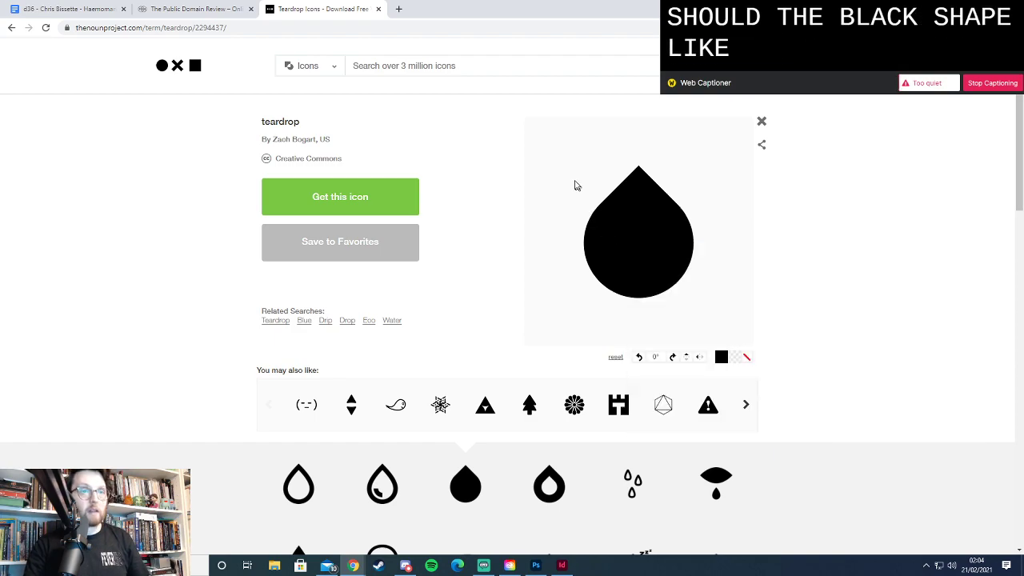
{"action": "key", "text": "super+shift+s"}
{"action": "left_click_drag", "start_coordinate": [701, 269], "coordinate": [725, 323]}
Switch to Photoshop, create a 316 × 305 px grayscale document at 72 ppi and paste the teardrop snip into it
{"action": "left_click", "coordinate": [532, 566]}
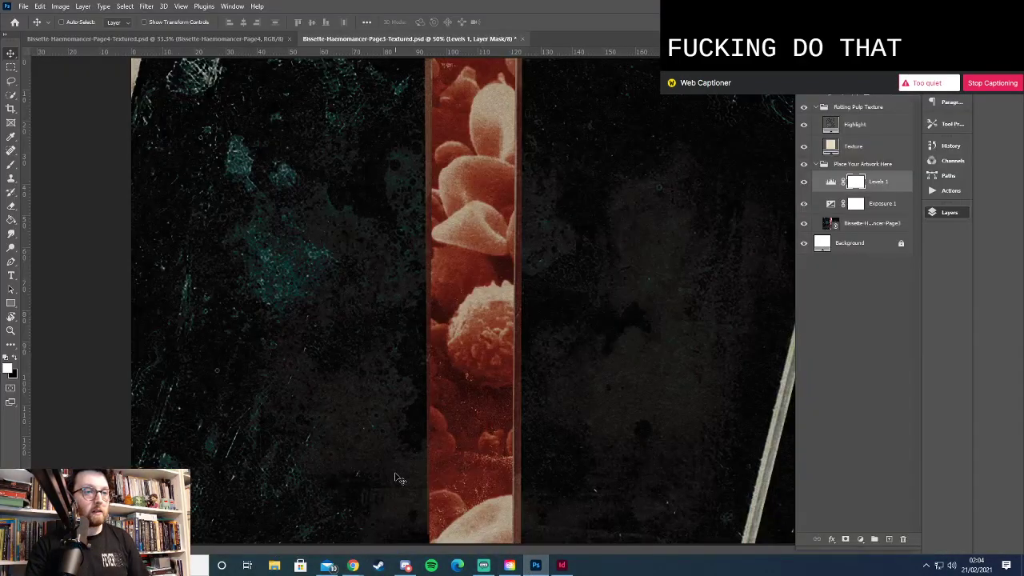
{"action": "left_click", "coordinate": [24, 6]}
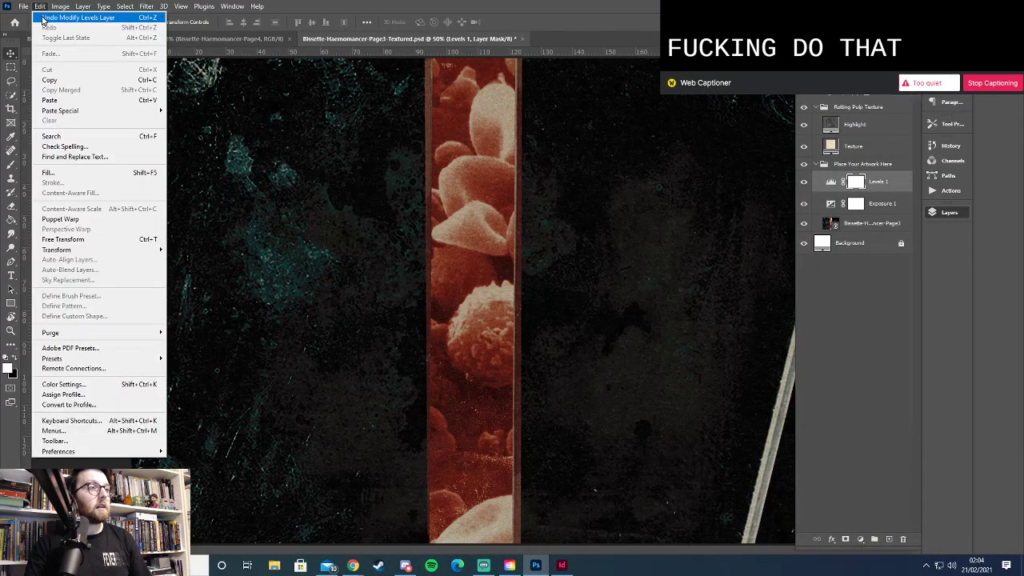
{"action": "left_click", "coordinate": [33, 17]}
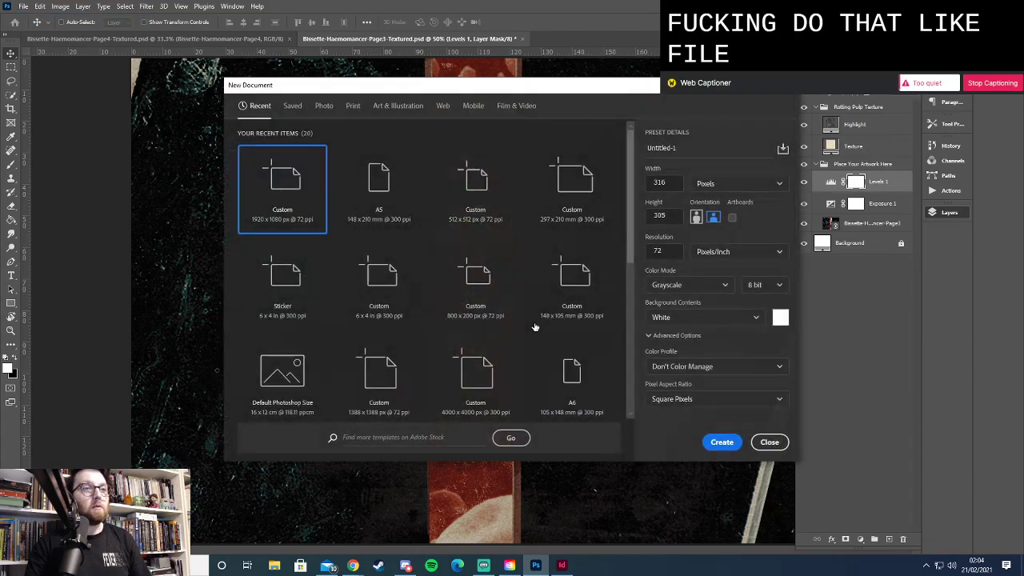
{"action": "left_click", "coordinate": [723, 442]}
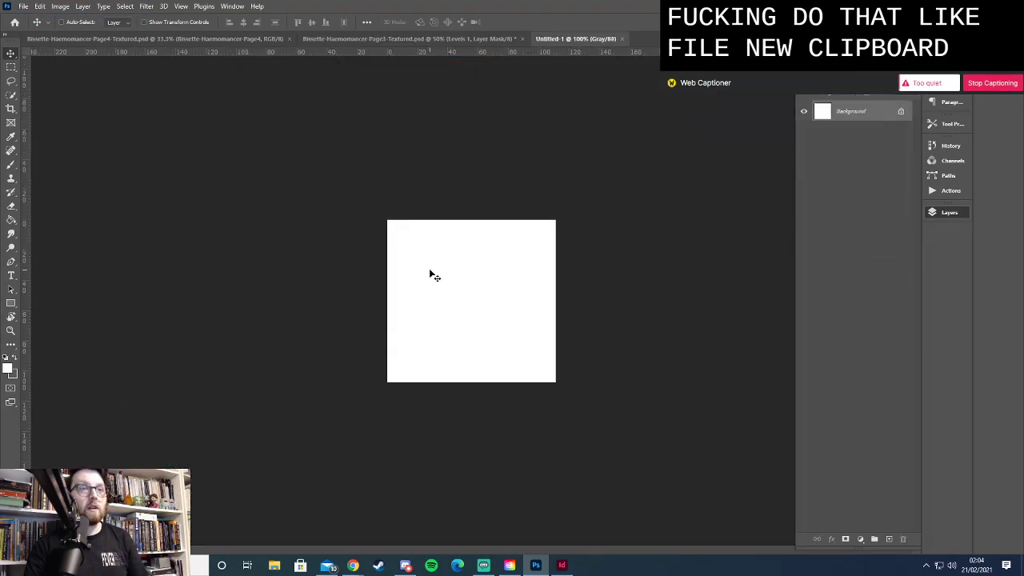
{"action": "key", "text": "ctrl+v"}
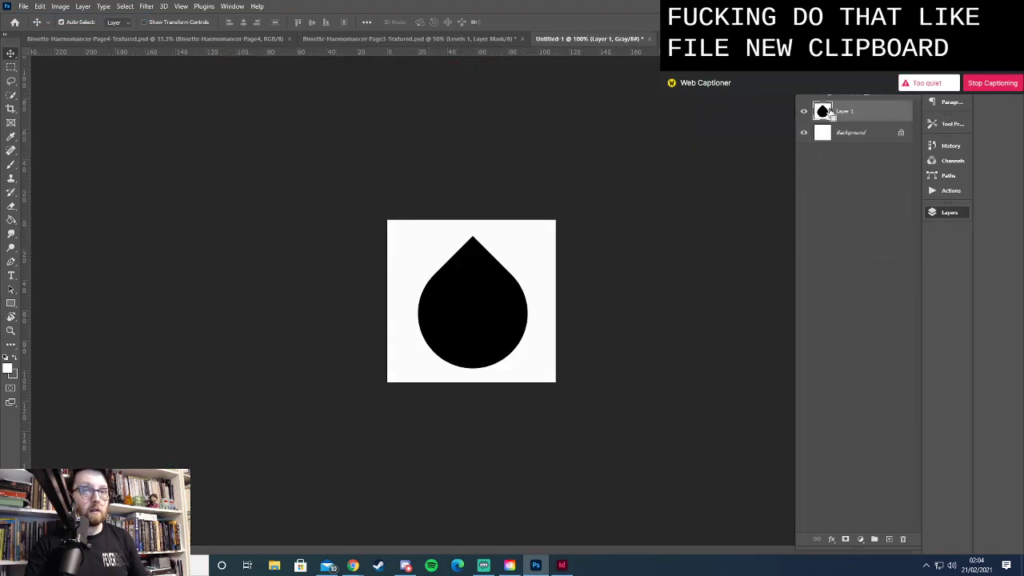
Select the black teardrop shape with the Magic Wand tool
{"action": "key", "text": "w"}
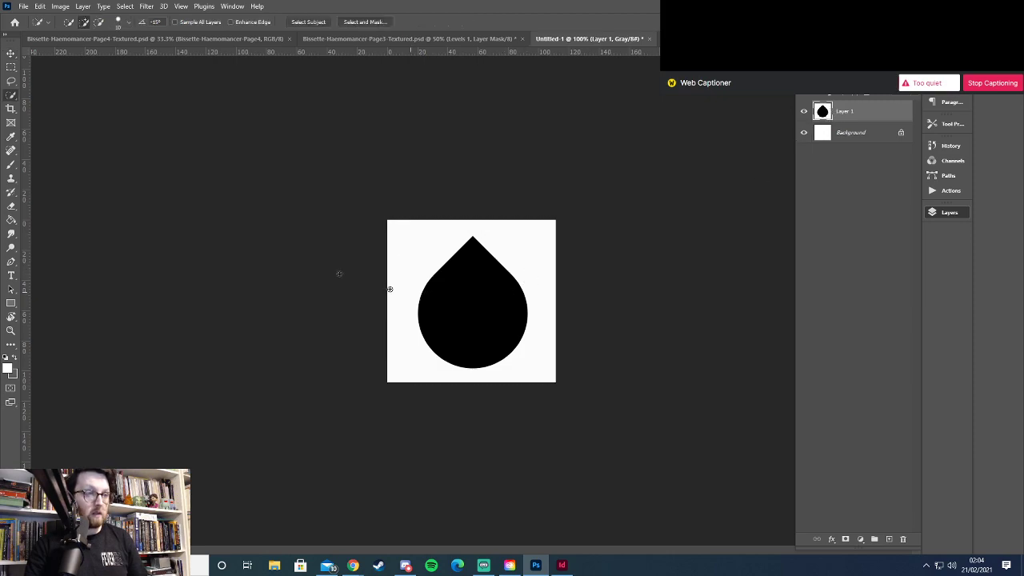
{"action": "right_click", "coordinate": [11, 95]}
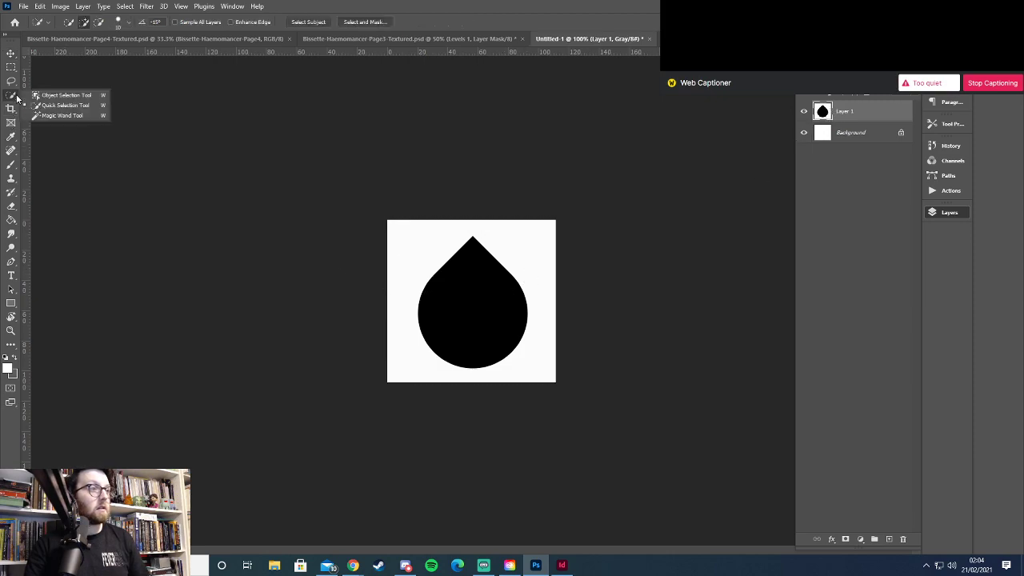
{"action": "left_click", "coordinate": [68, 115]}
{"action": "left_click", "coordinate": [473, 324]}
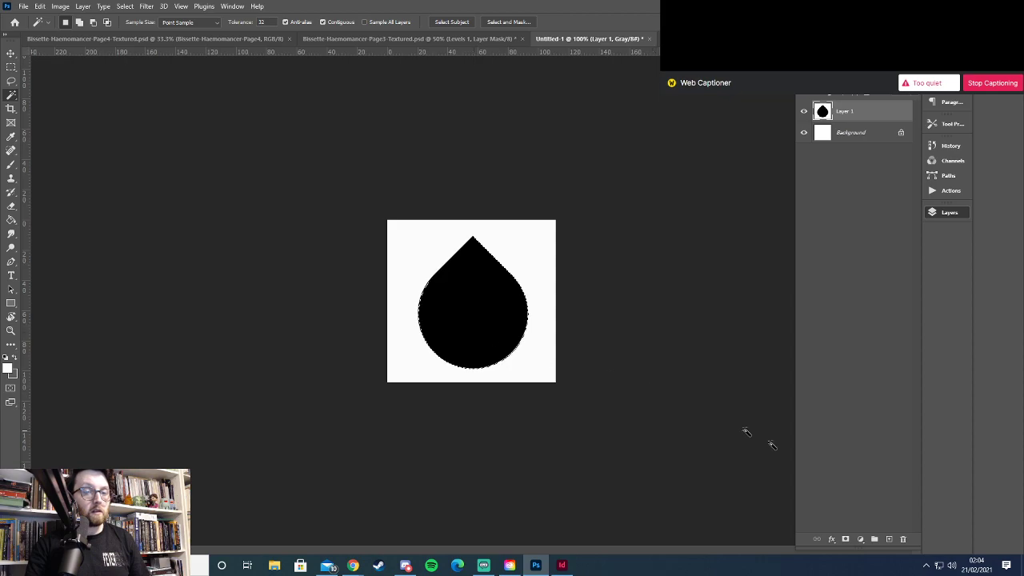
Fill the teardrop selection with white on a new layer, hide the two layers beneath it and deselect
{"action": "left_click", "coordinate": [889, 541]}
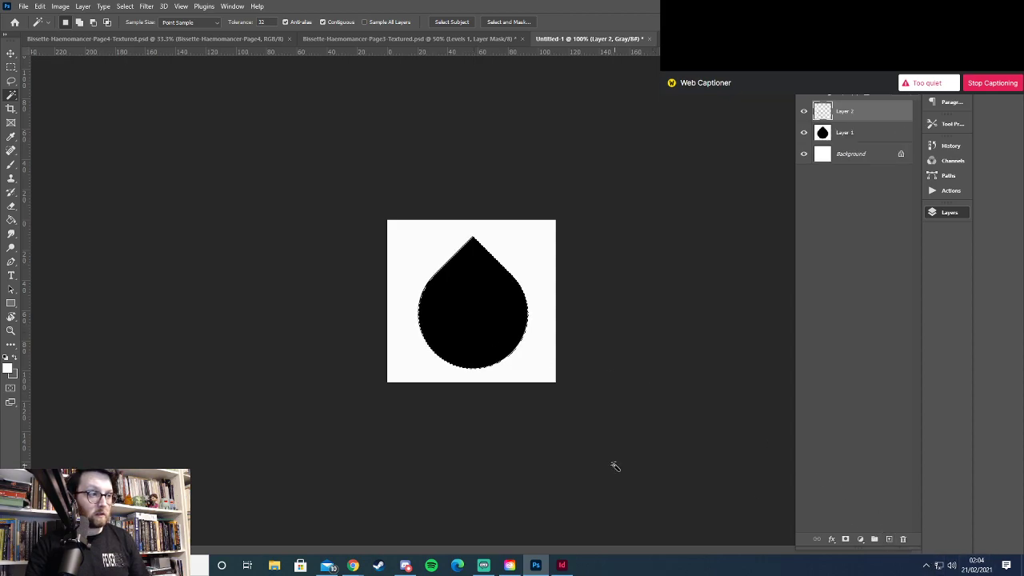
{"action": "key", "text": "x"}
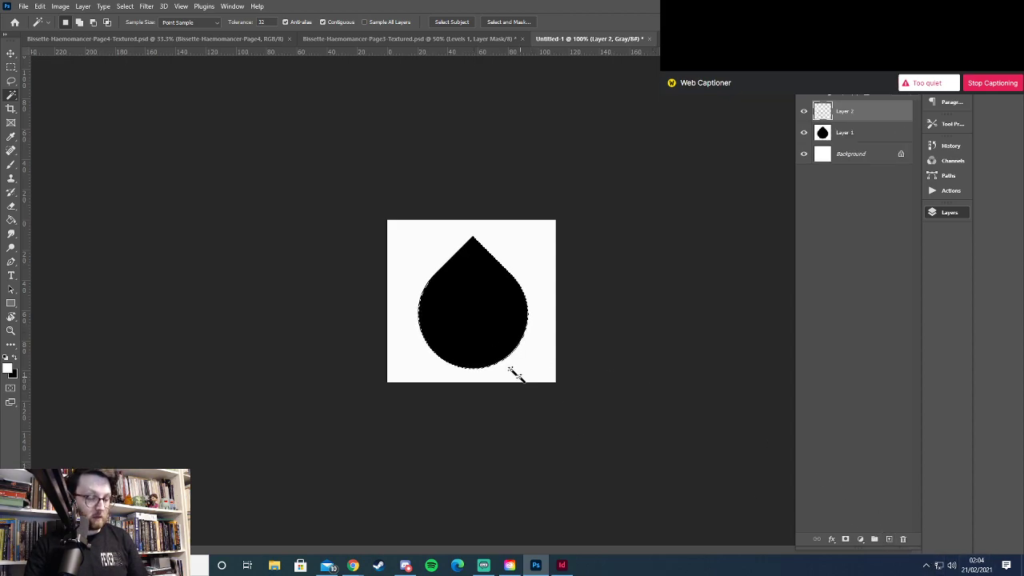
{"action": "key", "text": "g"}
{"action": "left_click", "coordinate": [465, 315]}
{"action": "left_click", "coordinate": [804, 132]}
{"action": "left_click", "coordinate": [804, 154]}
{"action": "key", "text": "ctrl+d"}
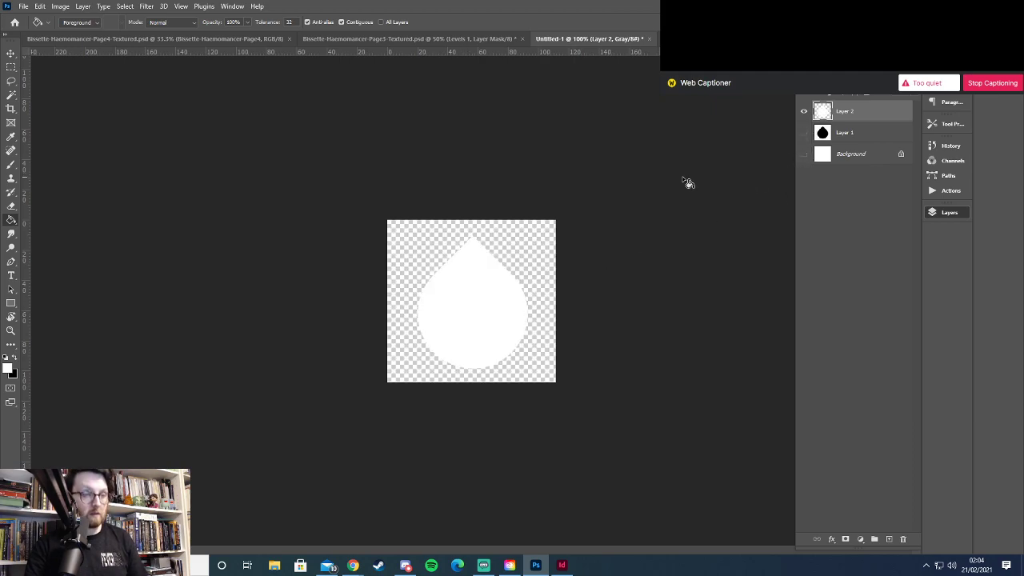
Save the teardrop document on the computer as Teardrop.psd in the Art + Reference folder with Maximize Compatibility on
{"action": "left_click", "coordinate": [22, 7]}
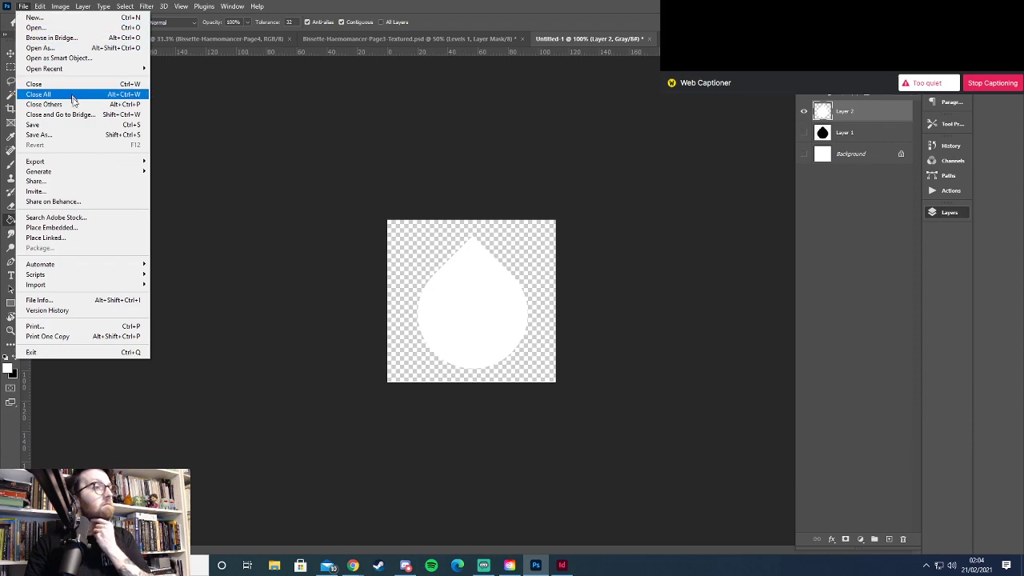
{"action": "left_click", "coordinate": [85, 136]}
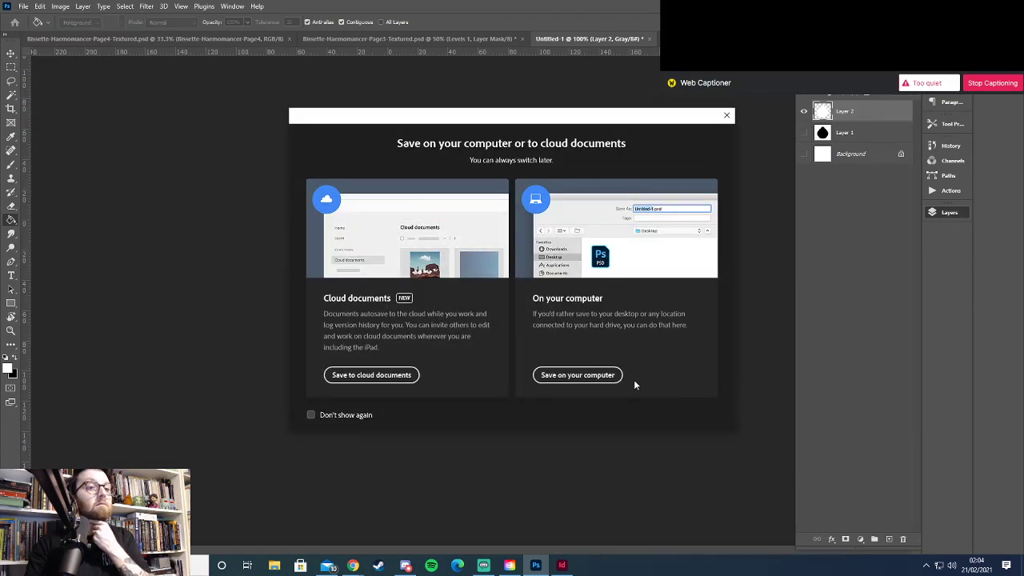
{"action": "left_click", "coordinate": [609, 376]}
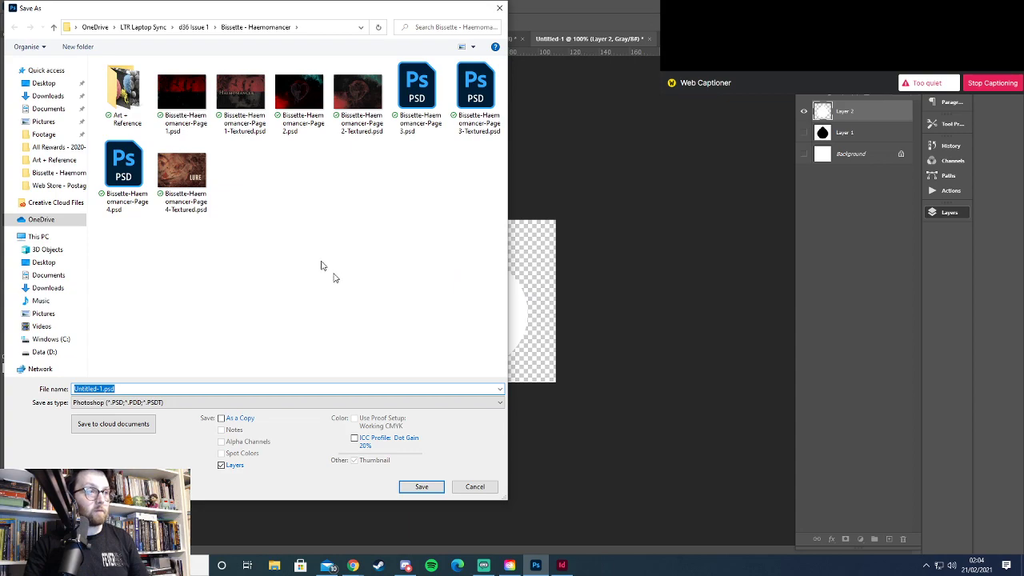
{"action": "double_click", "coordinate": [128, 100]}
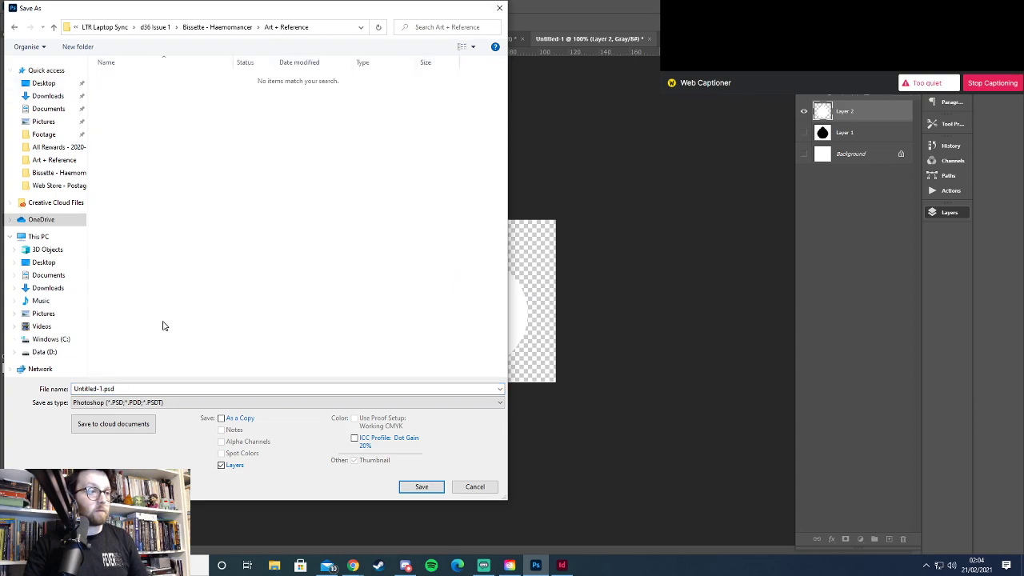
{"action": "type", "text": "Teardr"}
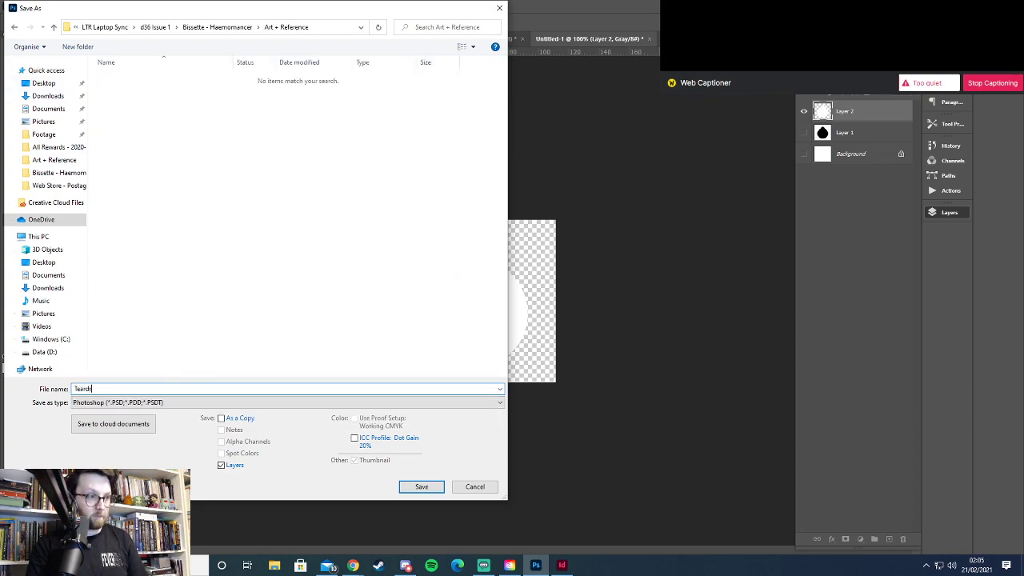
{"action": "type", "text": "op"}
{"action": "key", "text": "Return"}
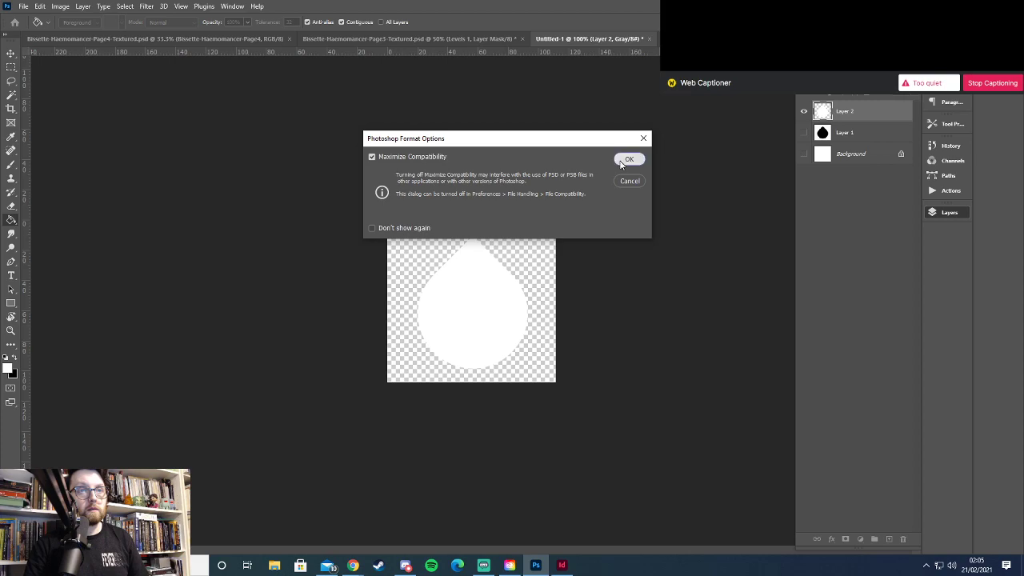
{"action": "left_click", "coordinate": [629, 159]}
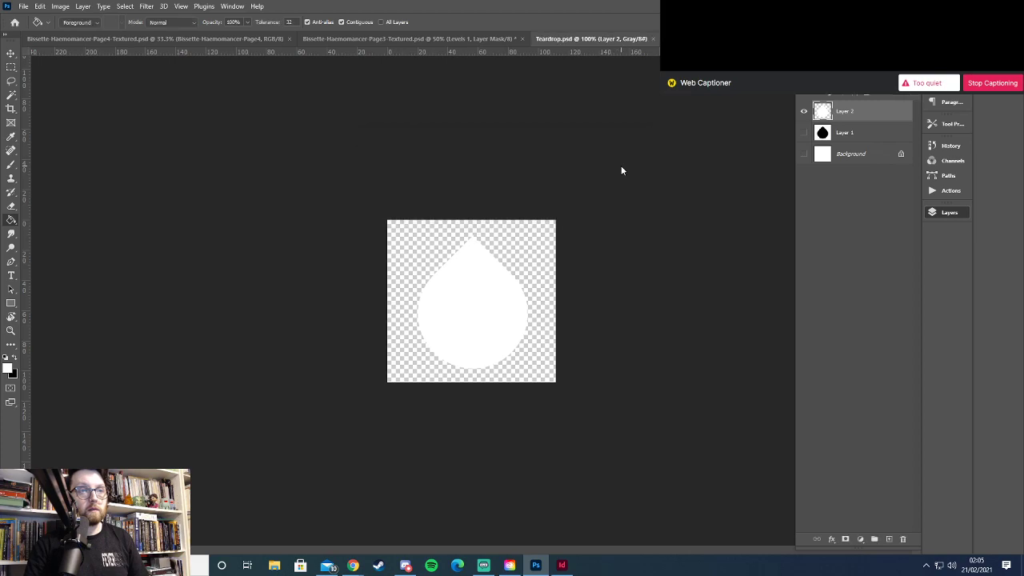
Export the white teardrop at 316 × 305 px as Teardrop.png with transparency into the Art + Reference folder
{"action": "left_click", "coordinate": [24, 6]}
{"action": "mouse_move", "coordinate": [88, 166]}
{"action": "left_click", "coordinate": [192, 171]}
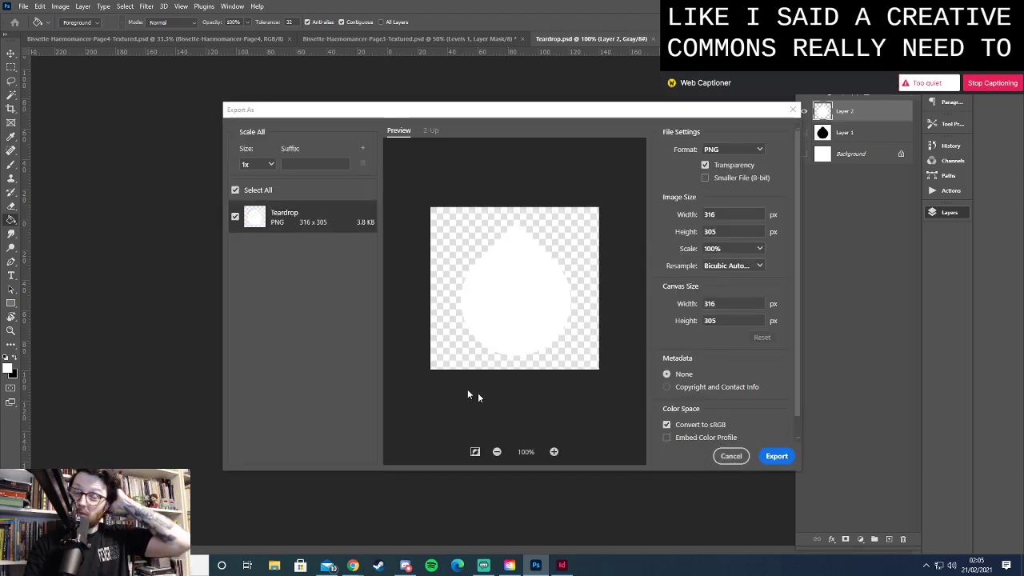
{"action": "left_click", "coordinate": [768, 463]}
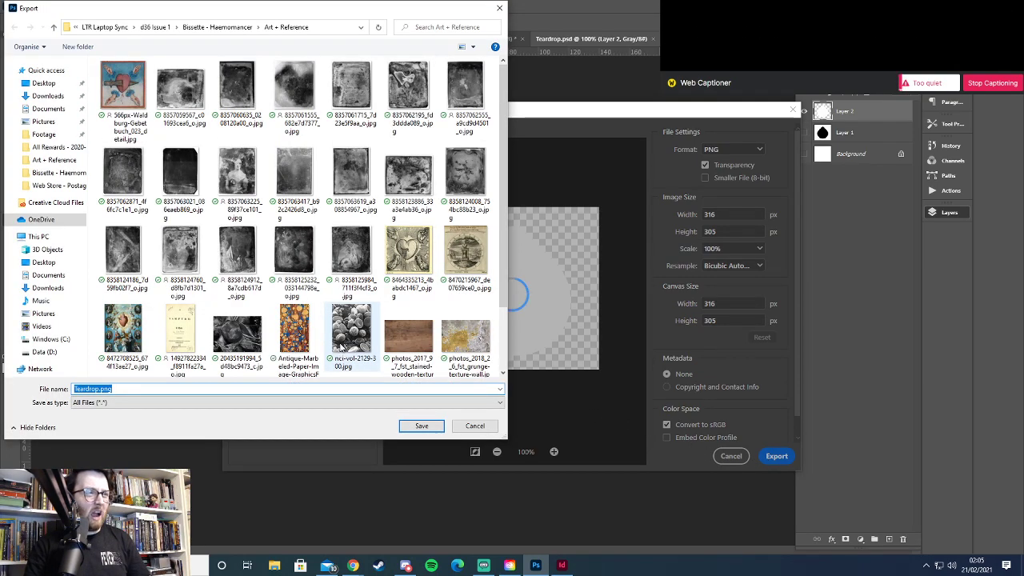
{"action": "left_click", "coordinate": [422, 426]}
Switch to Chrome, check the teardrop icon's Creative Commons licence, search the web for "CCBY" and return to the icon page
{"action": "key", "text": "alt+Tab"}
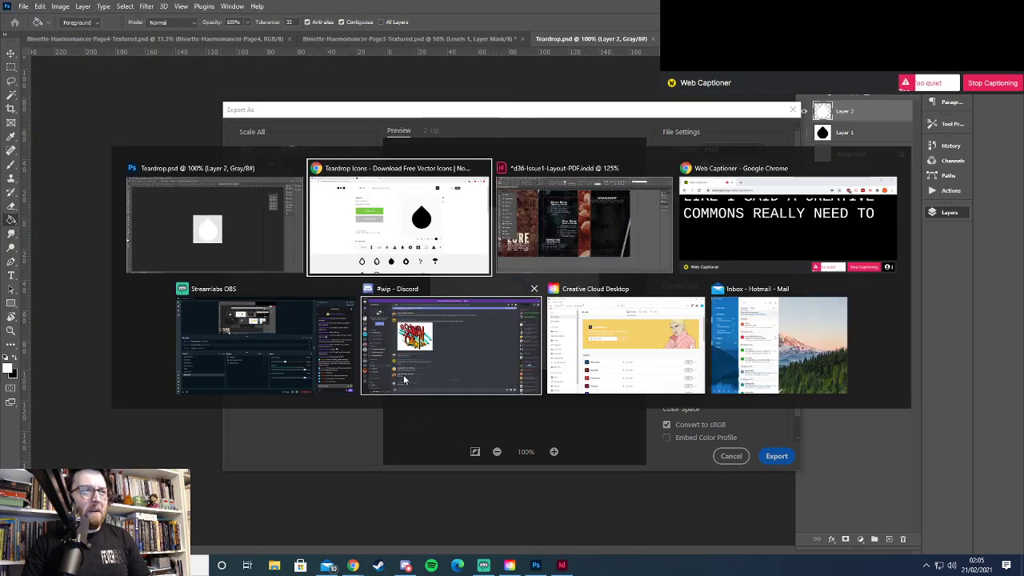
{"action": "key", "text": "alt+Tab"}
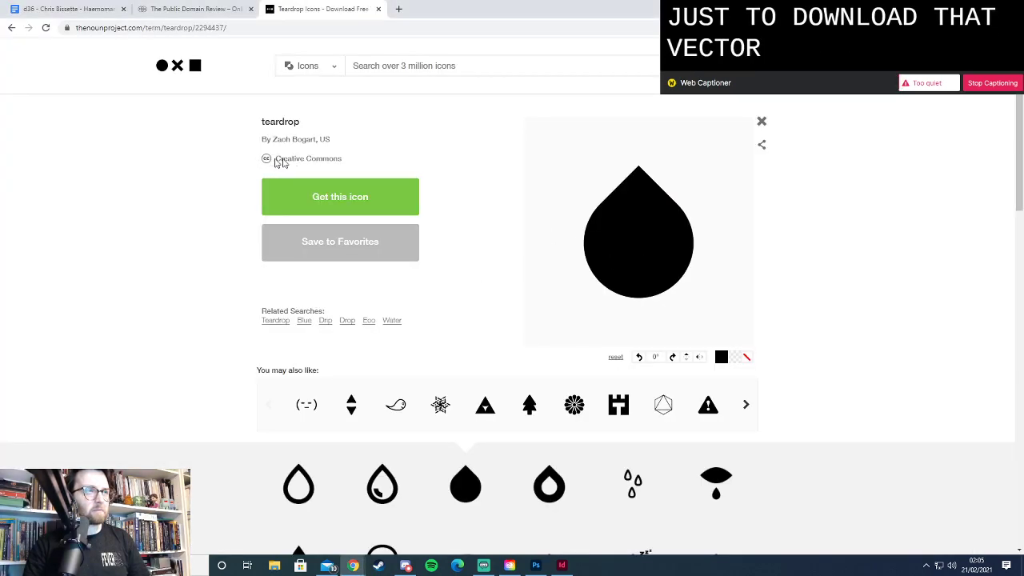
{"action": "mouse_move", "coordinate": [297, 164]}
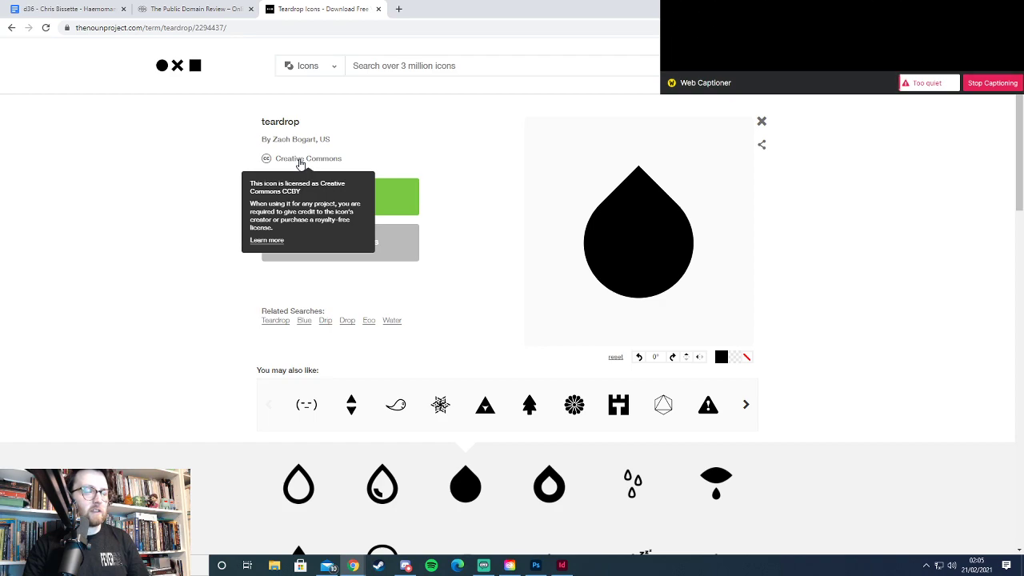
{"action": "left_click", "coordinate": [411, 28]}
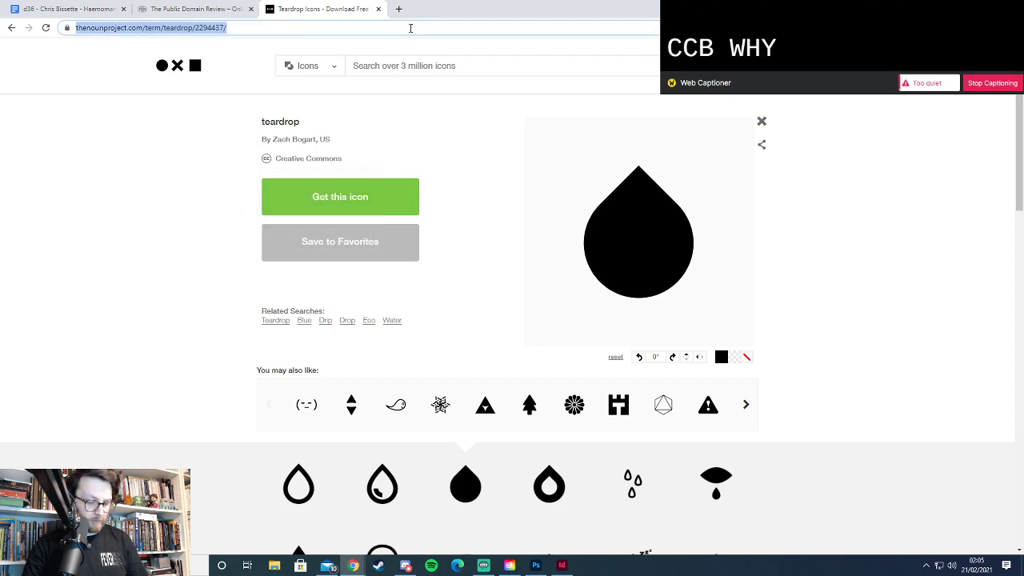
{"action": "type", "text": "CCBY"}
{"action": "key", "text": "Return"}
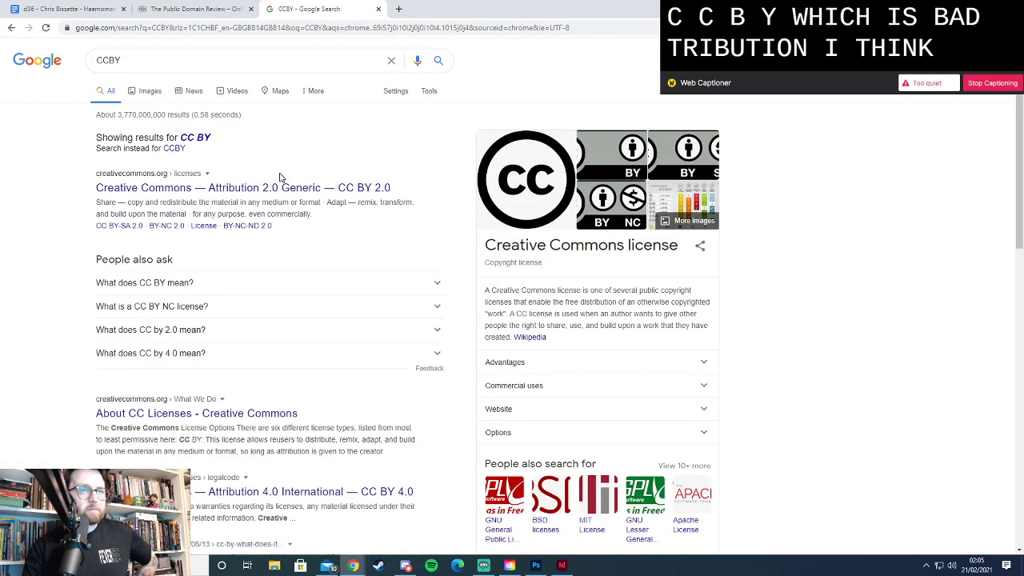
{"action": "left_click", "coordinate": [11, 27]}
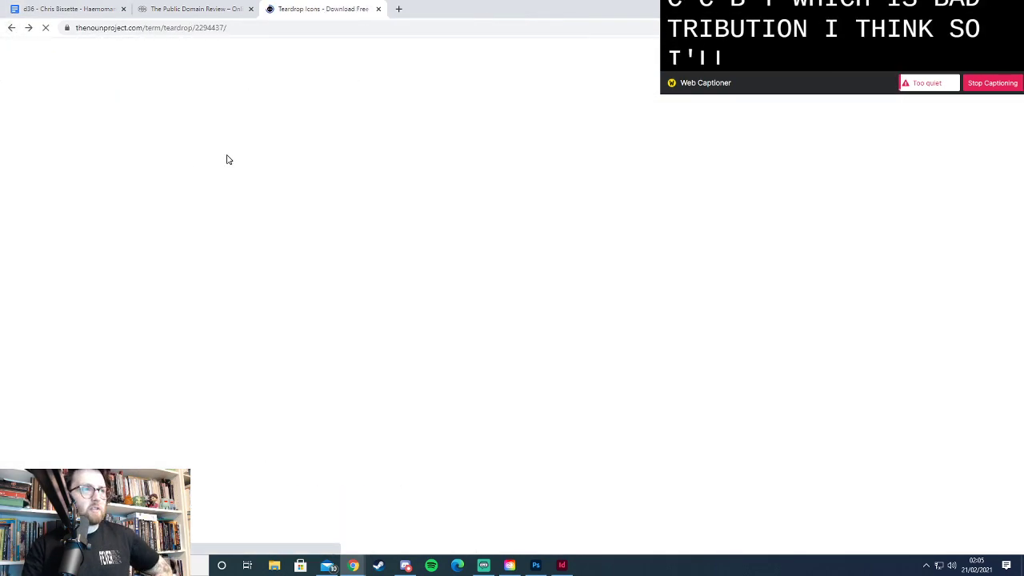
Switch to InDesign and place Teardrop.png in a new frame about 18.4 × 17.9 mm below the Advancement text
{"action": "key", "text": "alt+Tab"}
{"action": "key", "text": "alt+Tab"}
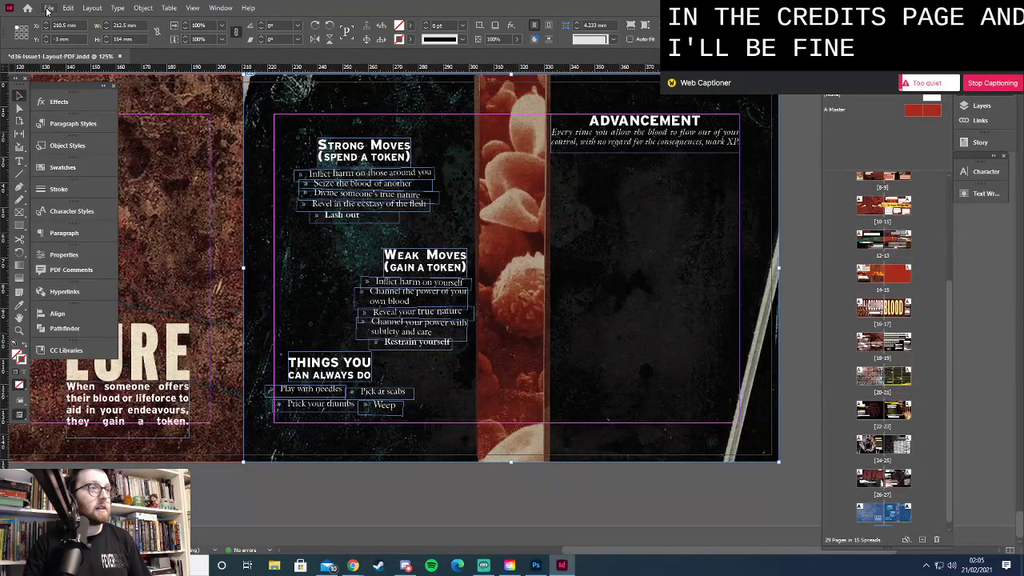
{"action": "left_click", "coordinate": [18, 215]}
{"action": "left_click_drag", "start_coordinate": [599, 185], "coordinate": [645, 230]}
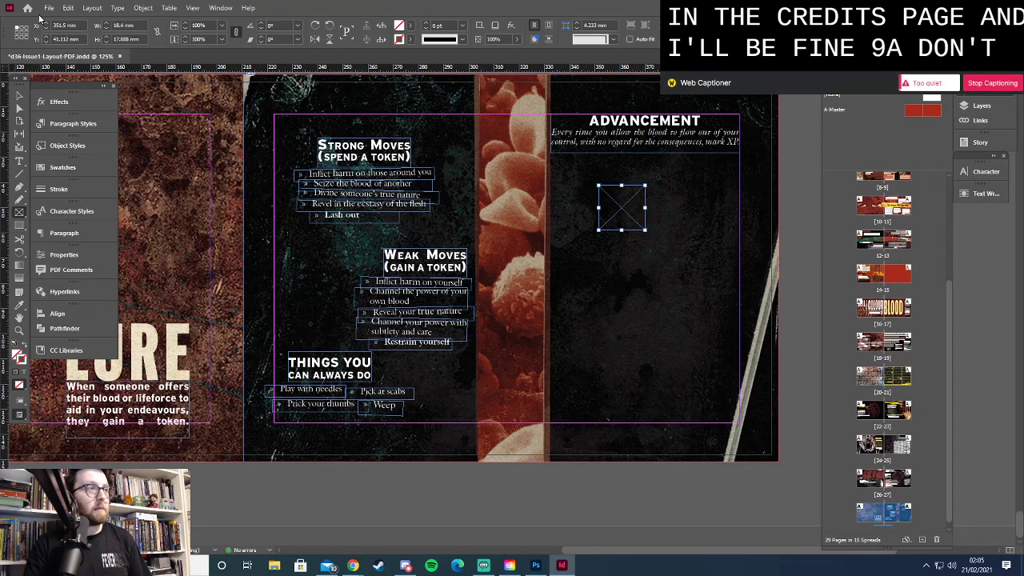
{"action": "left_click", "coordinate": [48, 8]}
{"action": "left_click", "coordinate": [90, 157]}
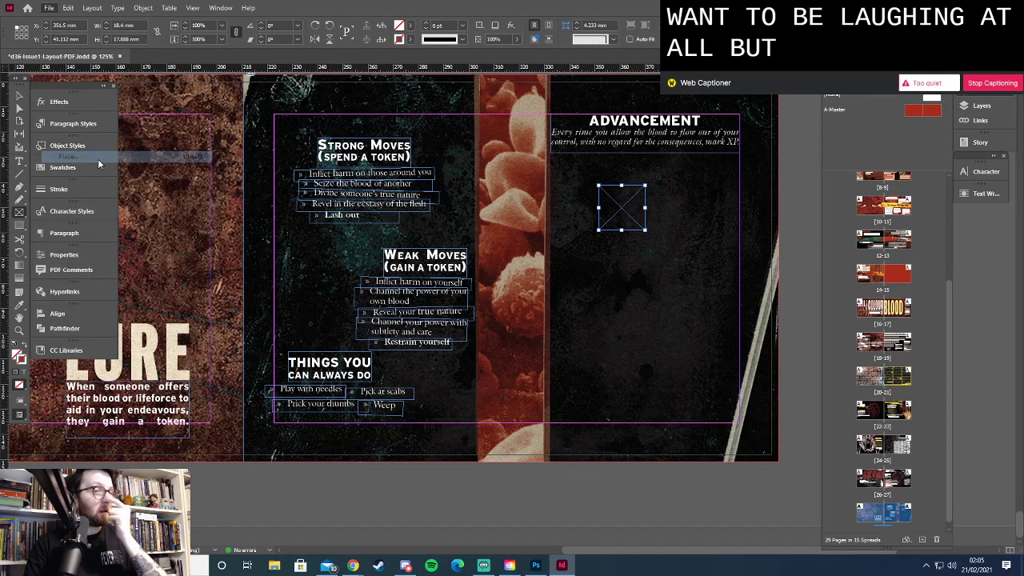
{"action": "double_click", "coordinate": [458, 234]}
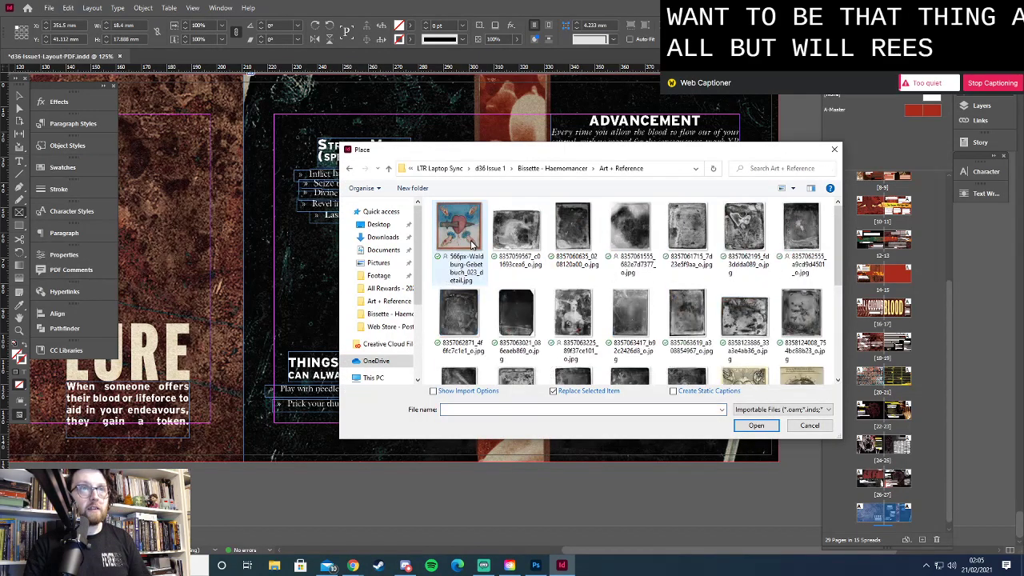
{"action": "scroll", "coordinate": [627, 295], "scroll_direction": "down", "scroll_amount": 2}
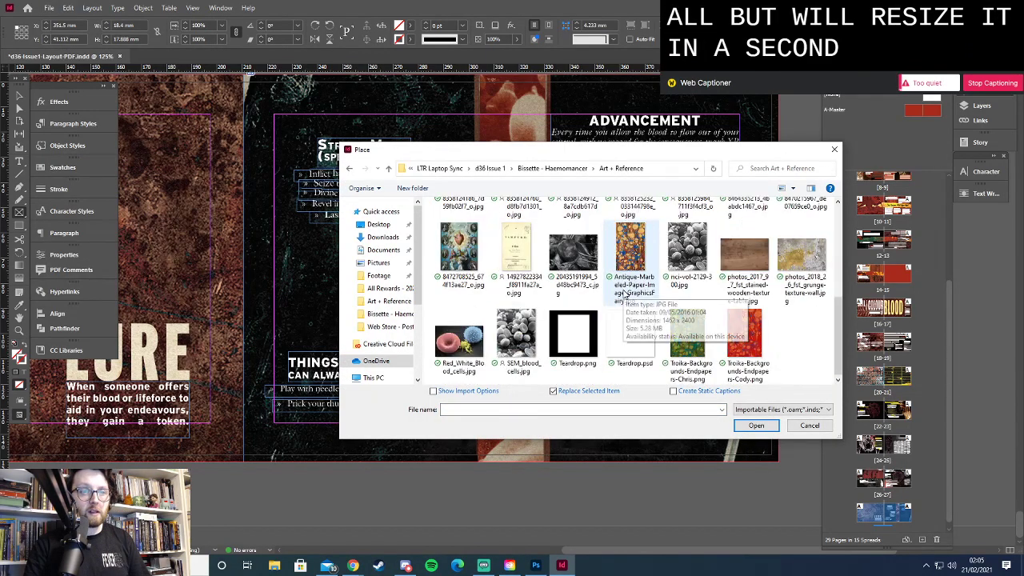
{"action": "double_click", "coordinate": [573, 336]}
Fit the placed teardrop image to its frame
{"action": "right_click", "coordinate": [624, 213]}
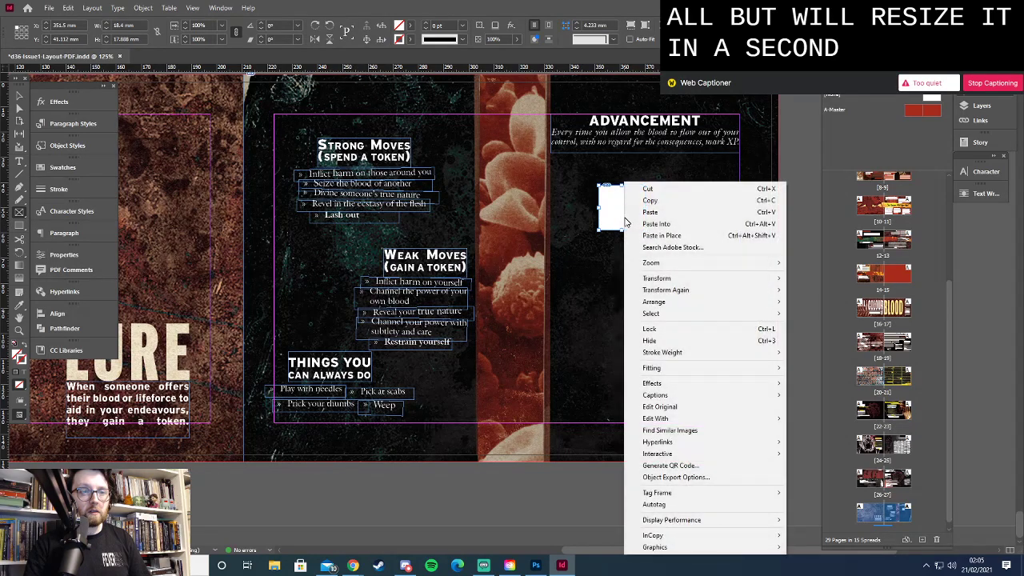
{"action": "mouse_move", "coordinate": [744, 373]}
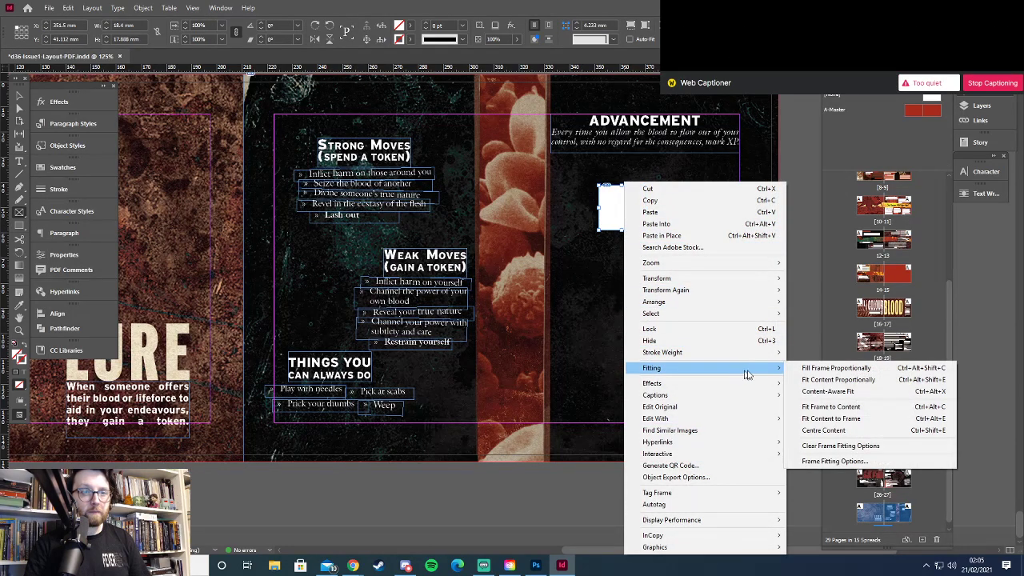
{"action": "left_click", "coordinate": [833, 418]}
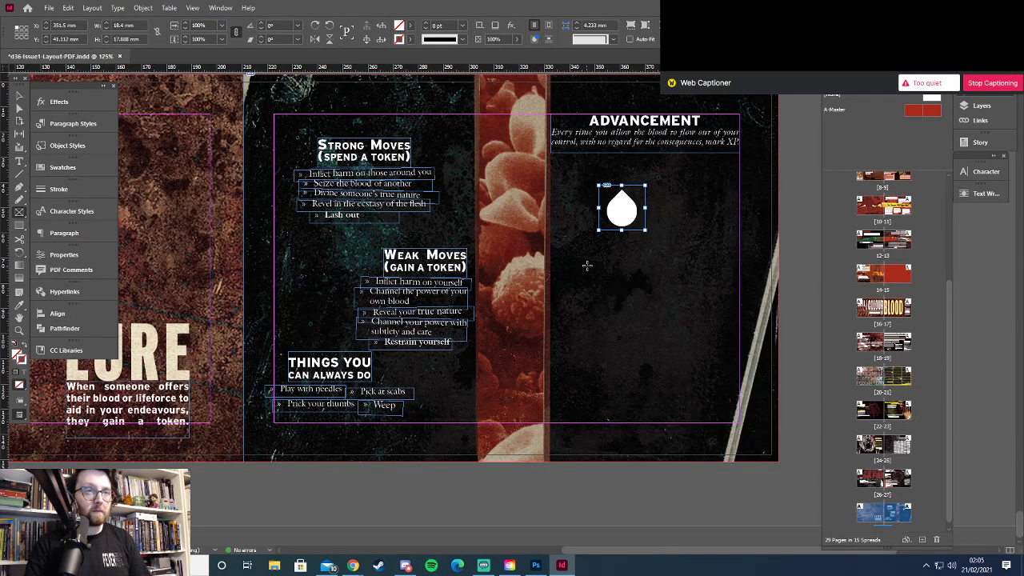
Shrink the teardrop frame to about 7.6 × 7.4 mm and fit its content proportionally
{"action": "key", "text": "v"}
{"action": "left_click_drag", "start_coordinate": [647, 230], "coordinate": [610, 200]}
{"action": "right_click", "coordinate": [610, 200]}
{"action": "mouse_move", "coordinate": [685, 311]}
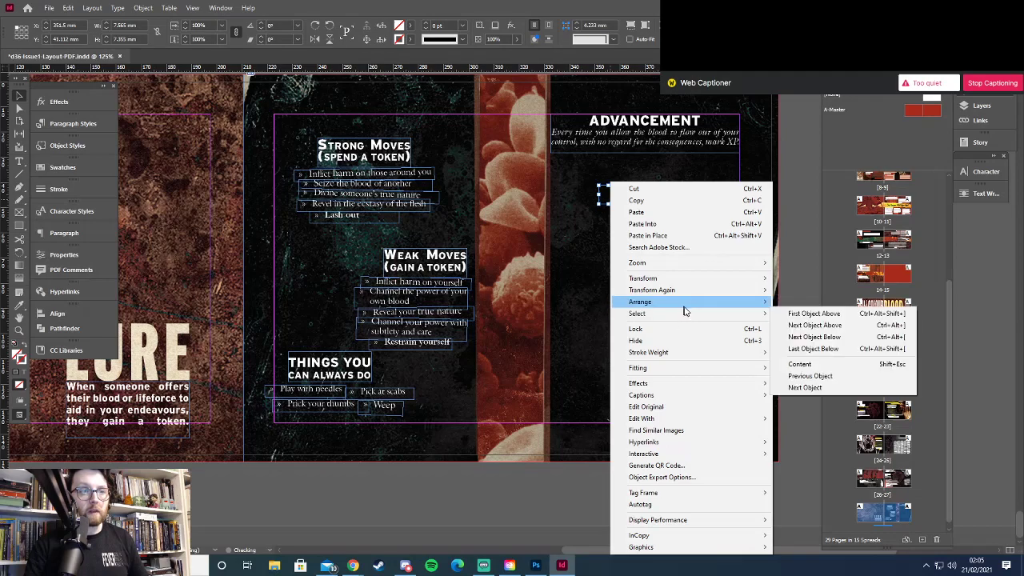
{"action": "mouse_move", "coordinate": [704, 368]}
{"action": "left_click", "coordinate": [801, 381]}
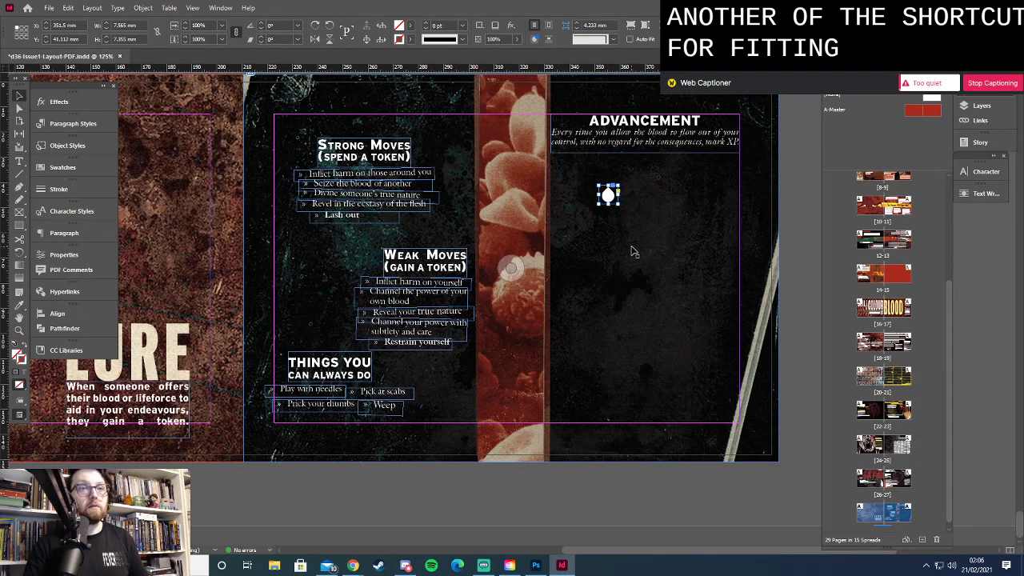
Move the teardrop directly under the Advancement text and duplicate it into an edge-to-edge horizontal row of five
{"action": "left_click_drag", "start_coordinate": [608, 194], "coordinate": [689, 170]}
{"action": "key", "text": "ctrl+alt+shift+d"}
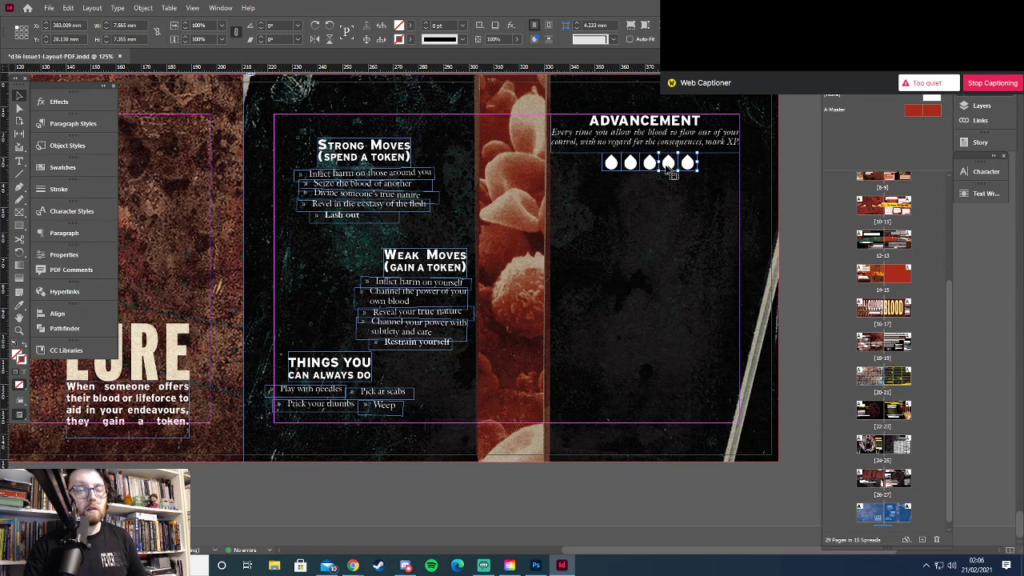
Group the five teardrops and centre the row under the Advancement text
{"action": "left_click", "coordinate": [624, 167], "text": "shift"}
{"action": "left_click", "coordinate": [613, 177], "text": "shift"}
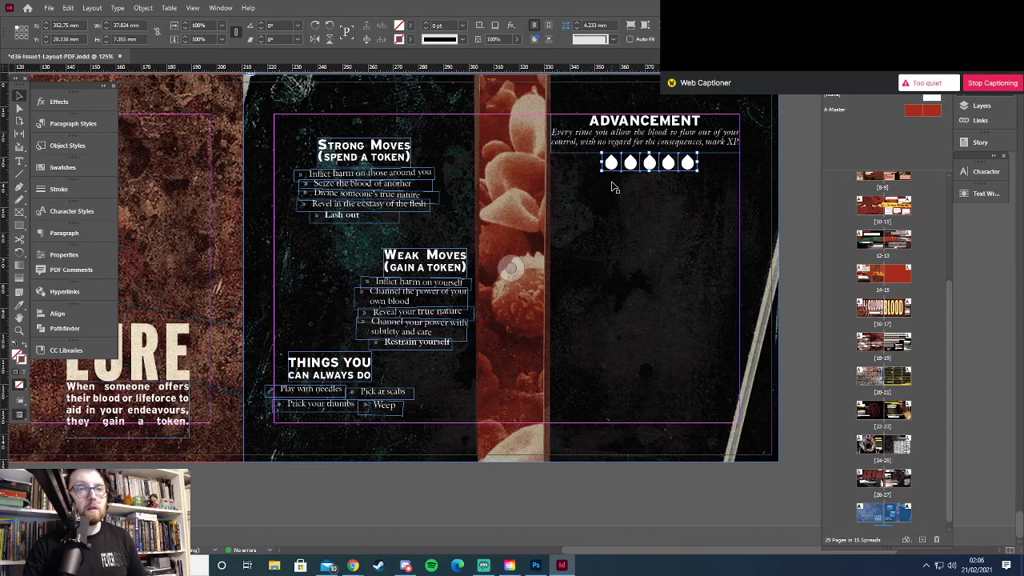
{"action": "key", "text": "ctrl+g"}
{"action": "left_click_drag", "start_coordinate": [635, 165], "coordinate": [626, 164]}
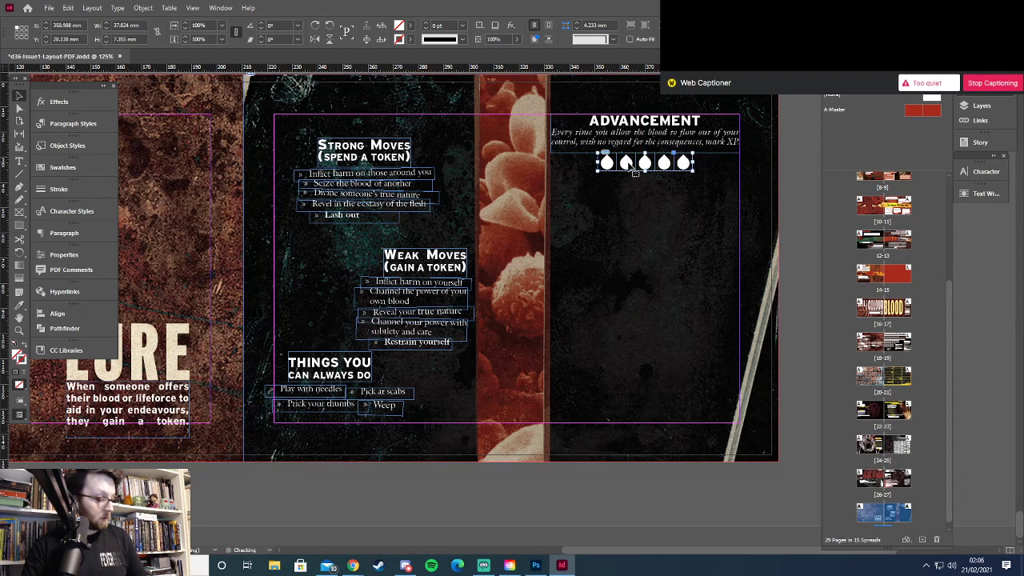
Preview the spread without guides and frame edges, and return to the normal view
{"action": "left_click", "coordinate": [631, 219]}
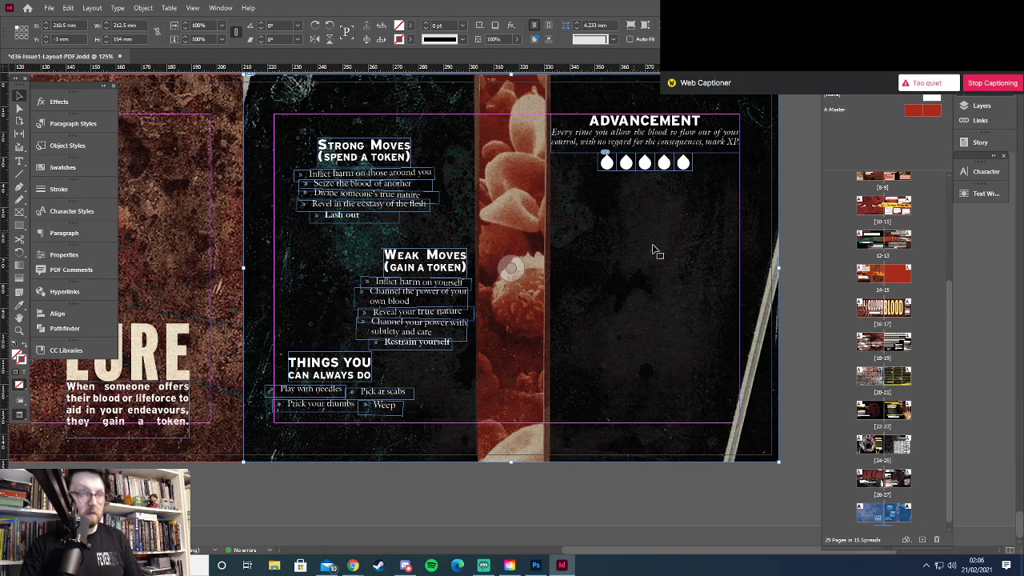
{"action": "key", "text": "w"}
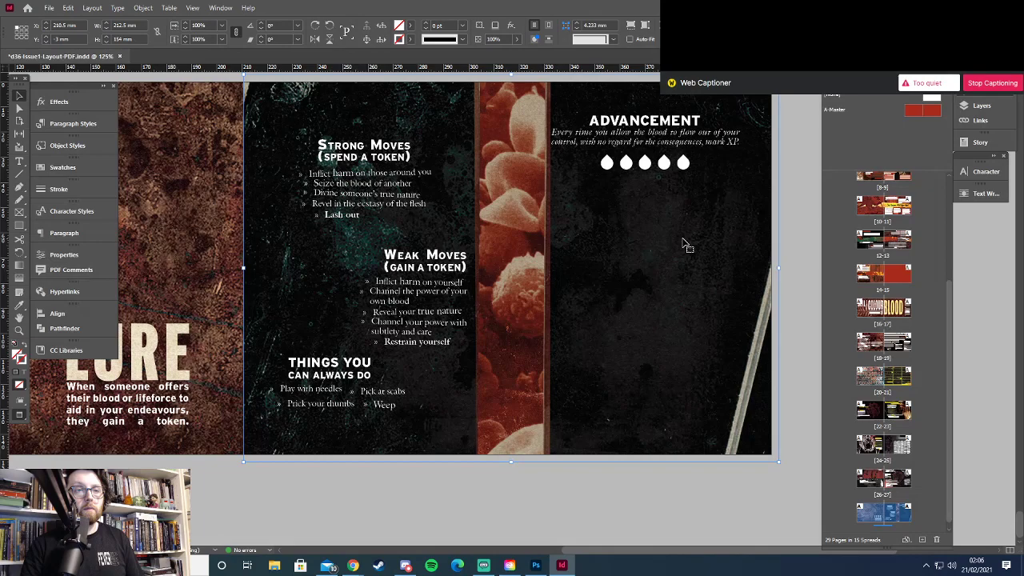
{"action": "key", "text": "w"}
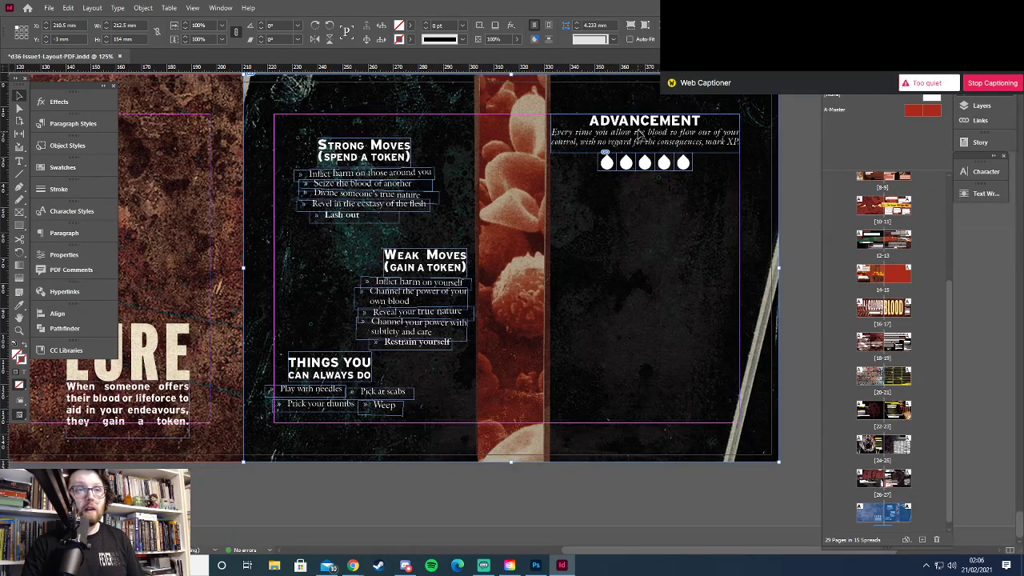
Select the Advancement text frame together with the teardrop row and nudge both right to X 337.5 mm
{"action": "left_click", "coordinate": [642, 133]}
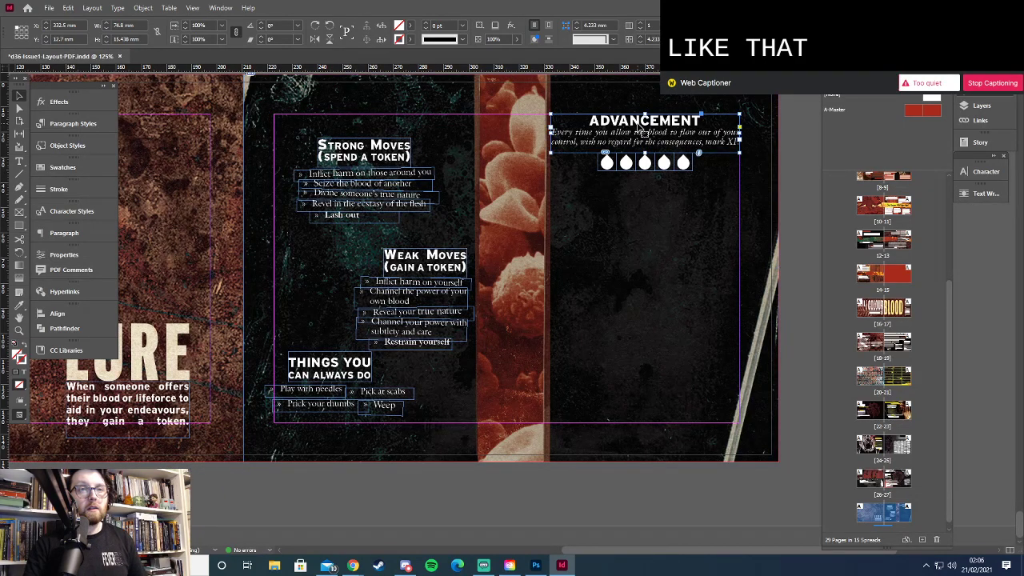
{"action": "left_click_drag", "start_coordinate": [645, 153], "coordinate": [645, 170]}
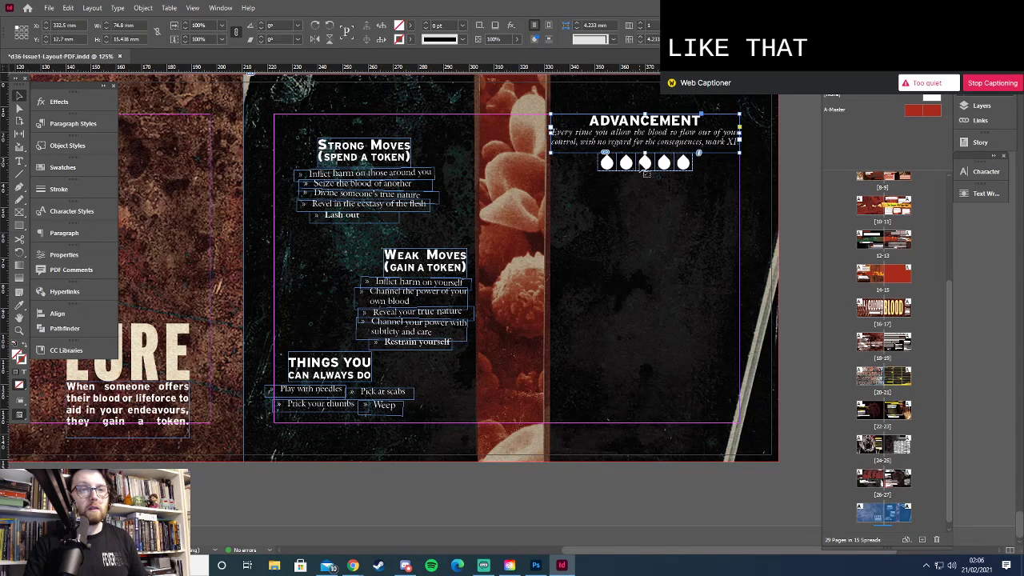
{"action": "key", "text": "shift+Right"}
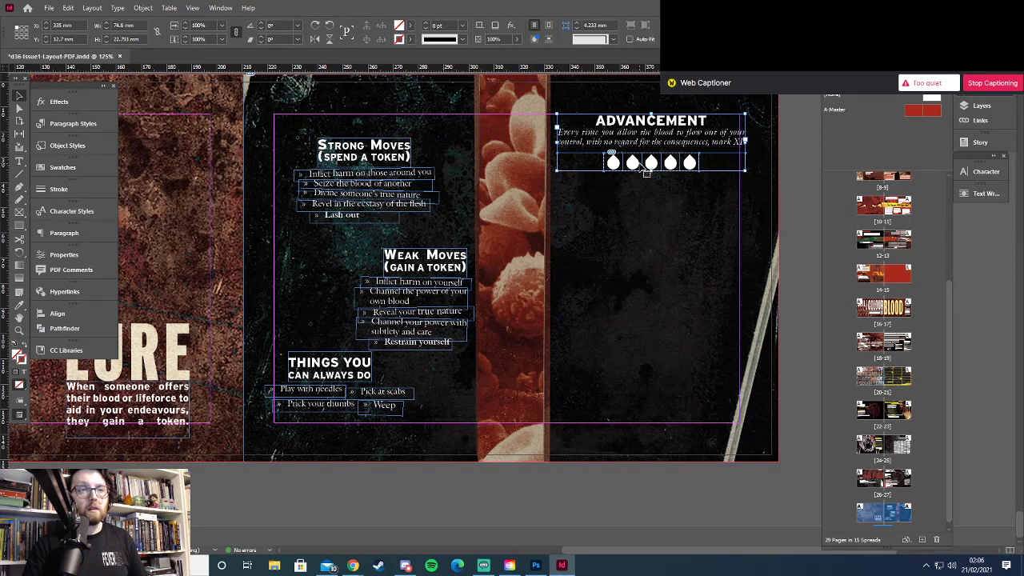
{"action": "key", "text": "shift+Right"}
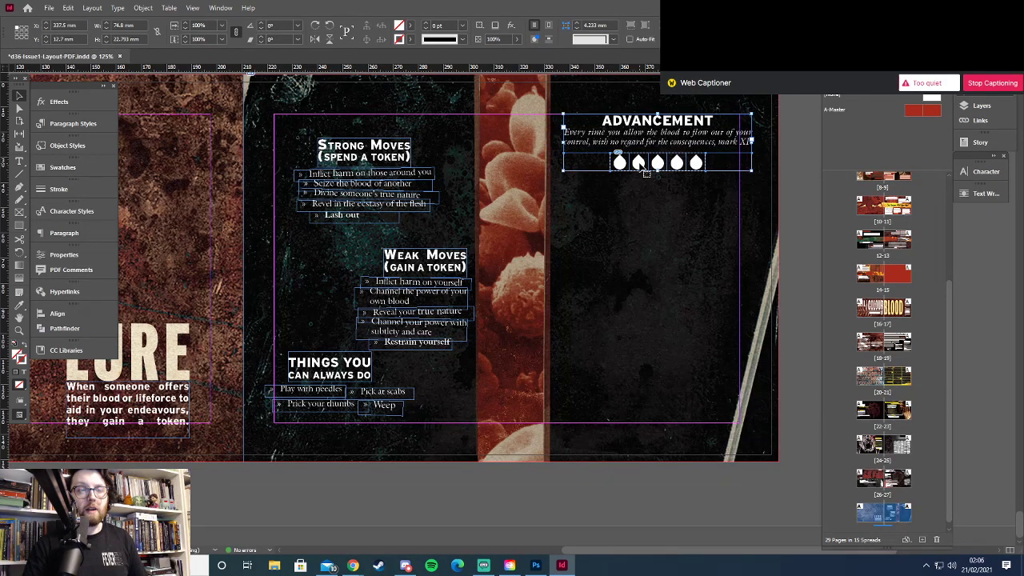
In the Google Docs manuscript, copy the line "When you fill your XP track you advance. Clear the marks and pick one:" under Advancement
{"action": "left_click", "coordinate": [642, 222]}
{"action": "key", "text": "w"}
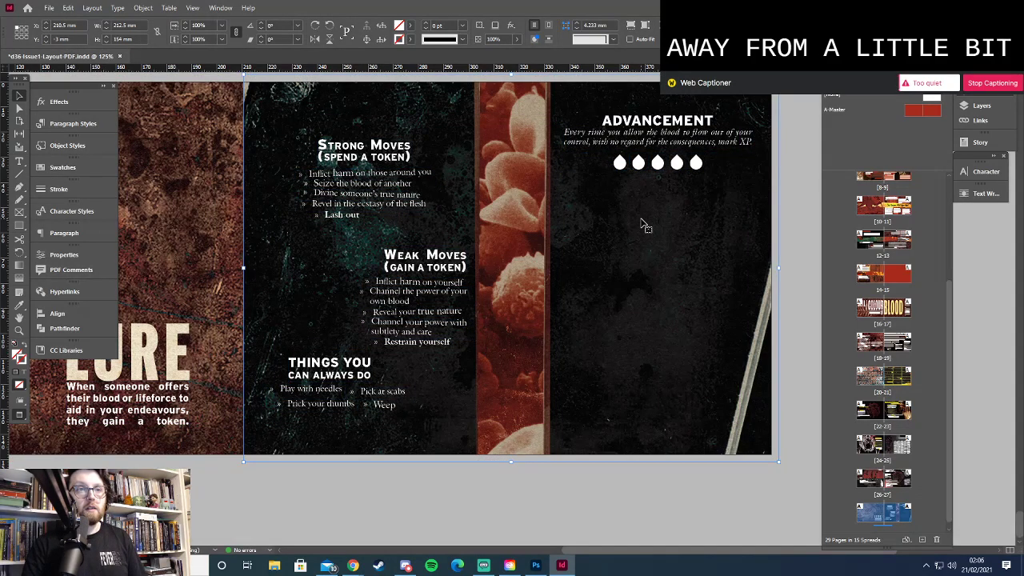
{"action": "key", "text": "alt+Tab"}
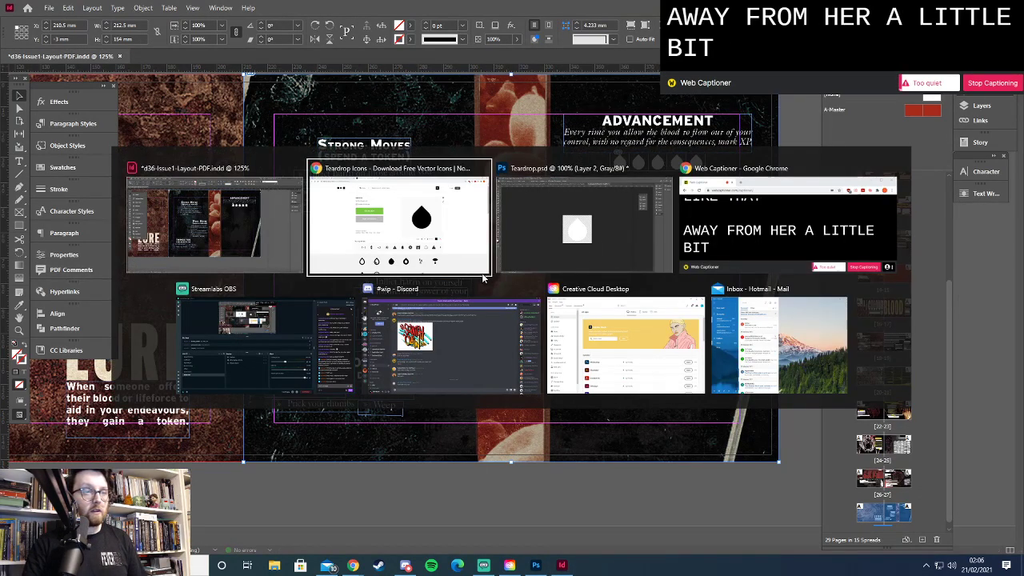
{"action": "key", "text": "ctrl+shift+Tab"}
{"action": "key", "text": "ctrl+shift+Tab"}
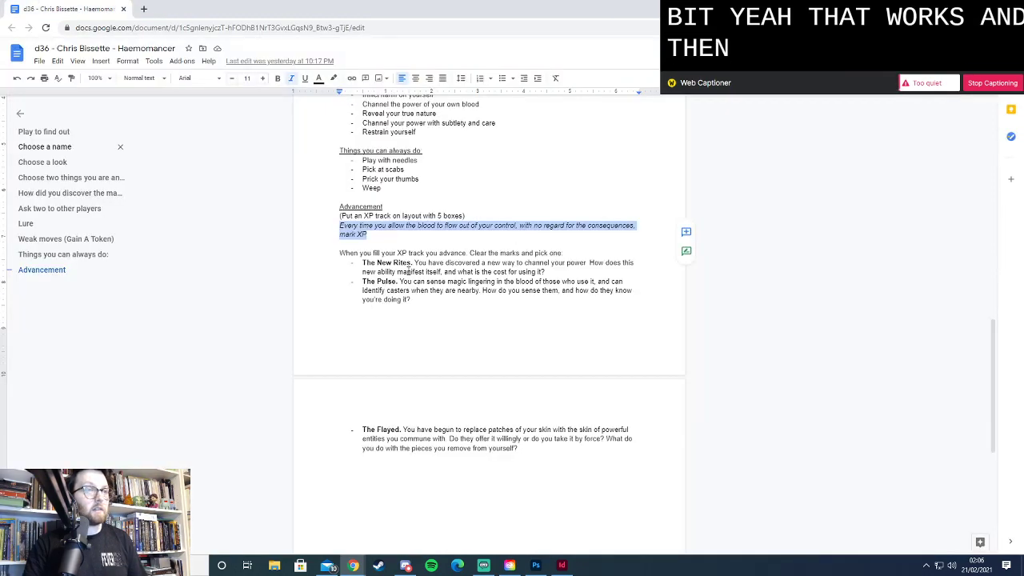
{"action": "left_click", "coordinate": [338, 253]}
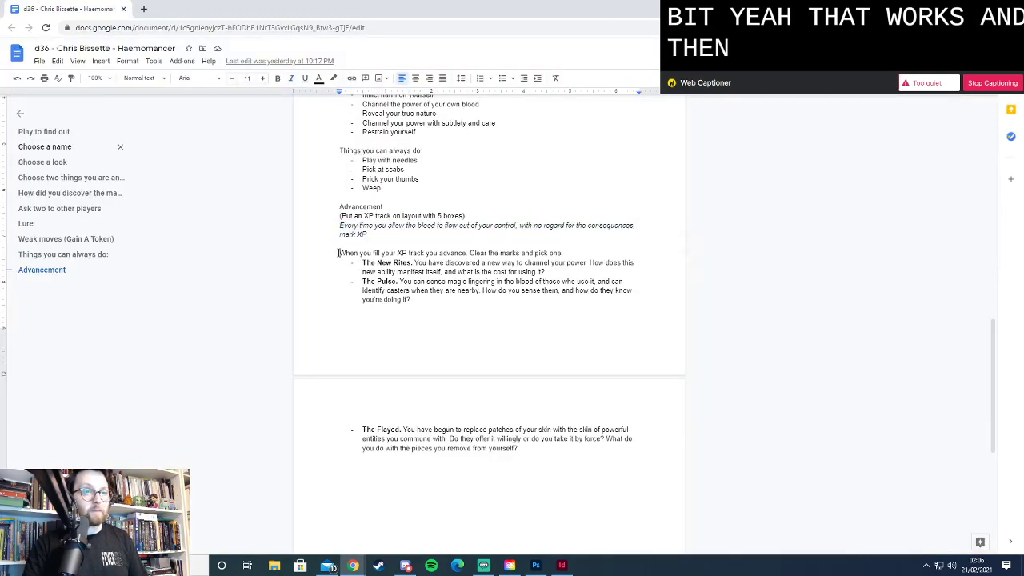
{"action": "left_click_drag", "start_coordinate": [338, 253], "coordinate": [567, 255]}
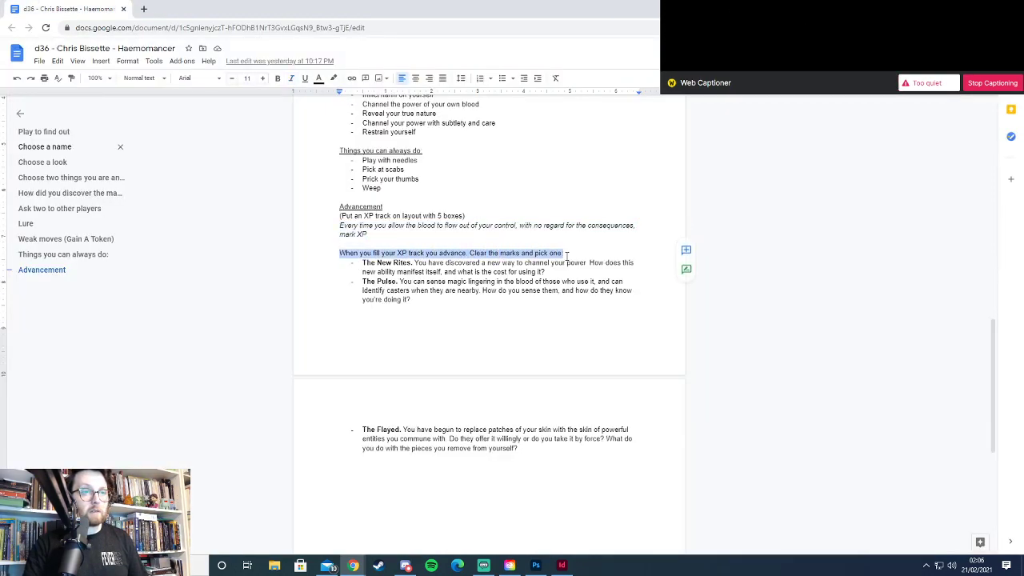
Switch back to InDesign and place the copied sentence in a new text frame below the teardrops, styled Haemomancer Body White
{"action": "key", "text": "alt+Tab"}
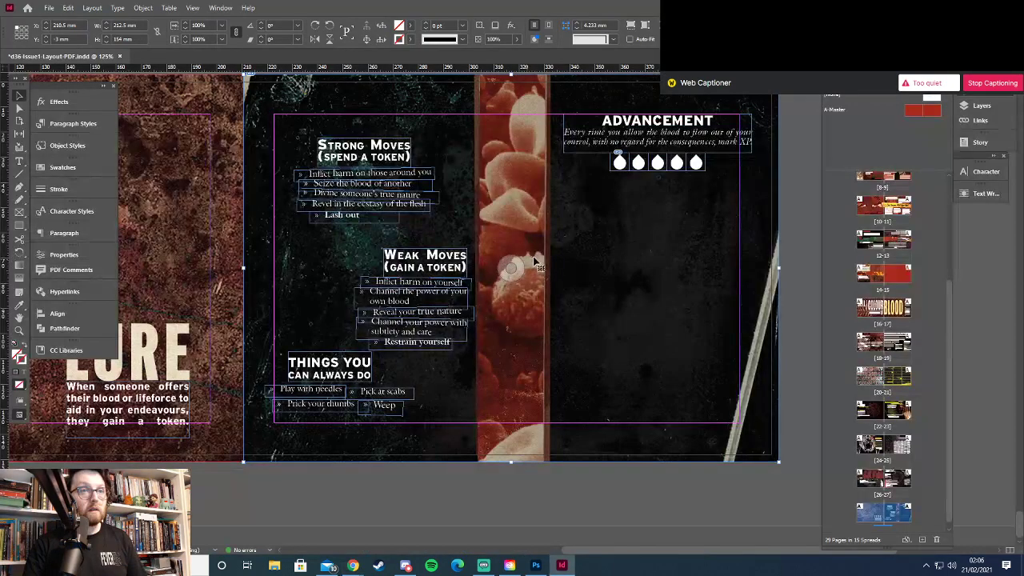
{"action": "key", "text": "t"}
{"action": "left_click_drag", "start_coordinate": [571, 197], "coordinate": [731, 246]}
{"action": "left_click", "coordinate": [17, 38]}
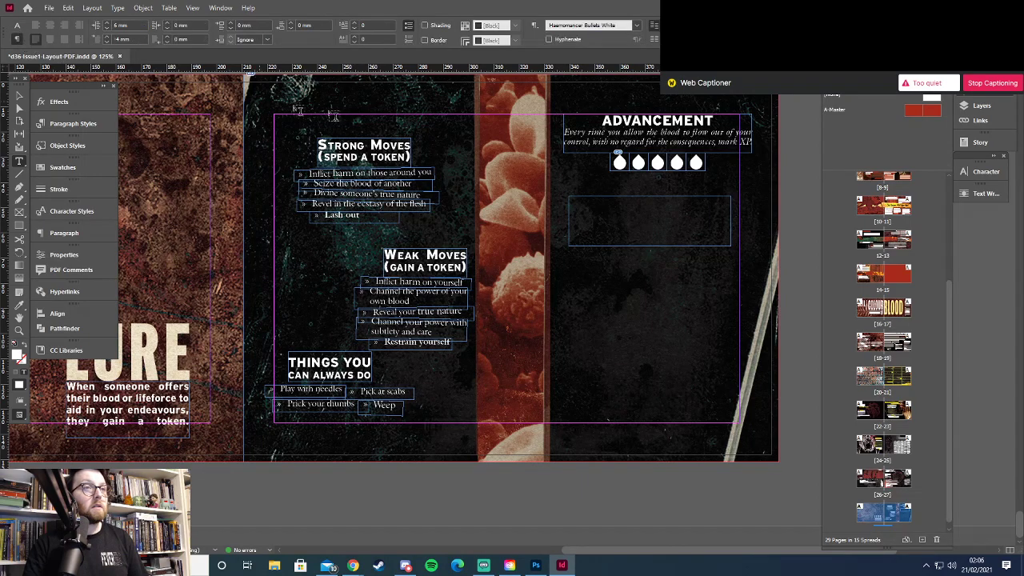
{"action": "left_click", "coordinate": [636, 25]}
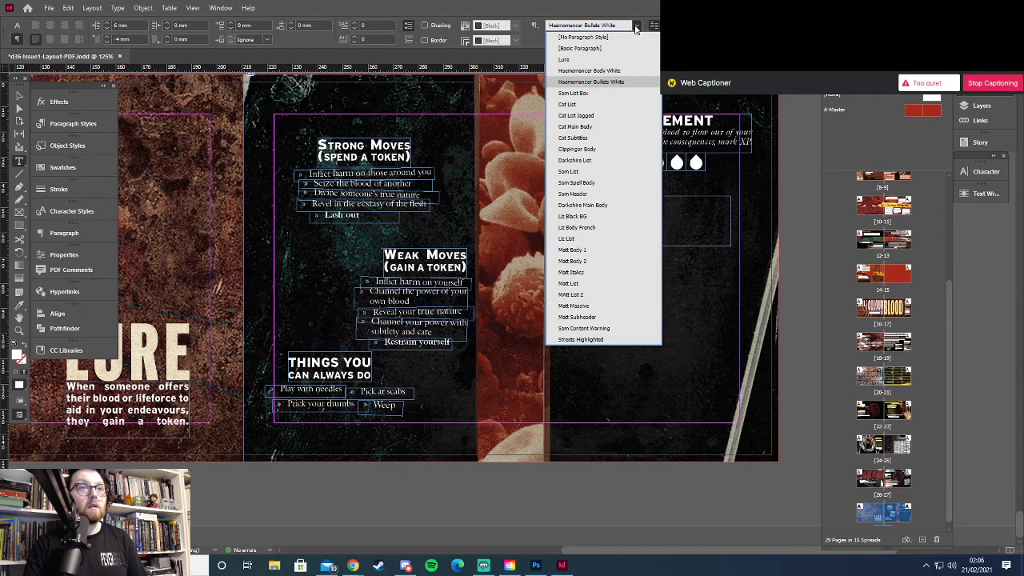
{"action": "left_click", "coordinate": [590, 70]}
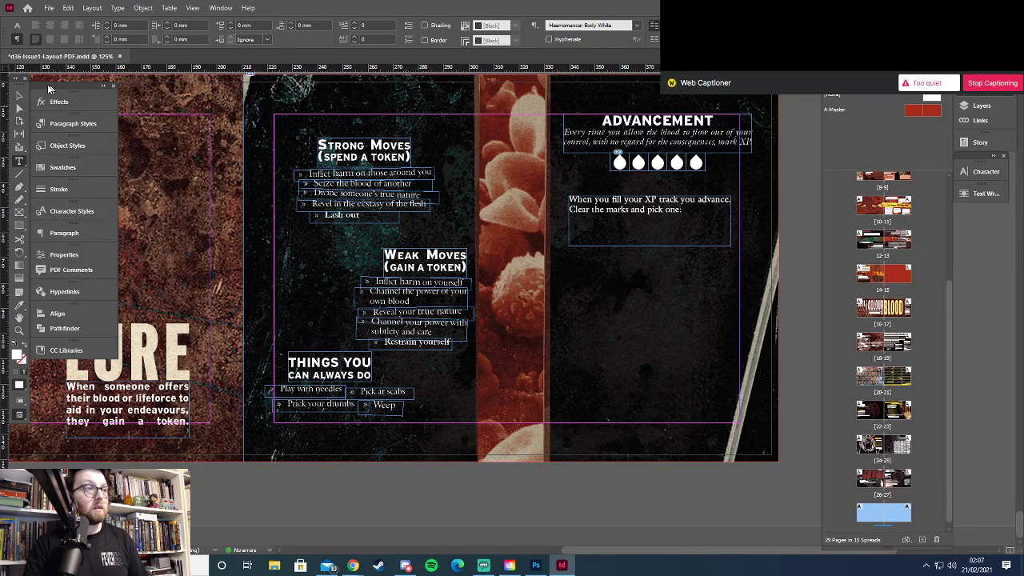
Move the XP-track sentence frame under the teardrops at X 340.5 mm, Y 41.326 mm, and shorten it to fit its two lines
{"action": "left_click", "coordinate": [20, 96]}
{"action": "left_click_drag", "start_coordinate": [619, 209], "coordinate": [621, 188]}
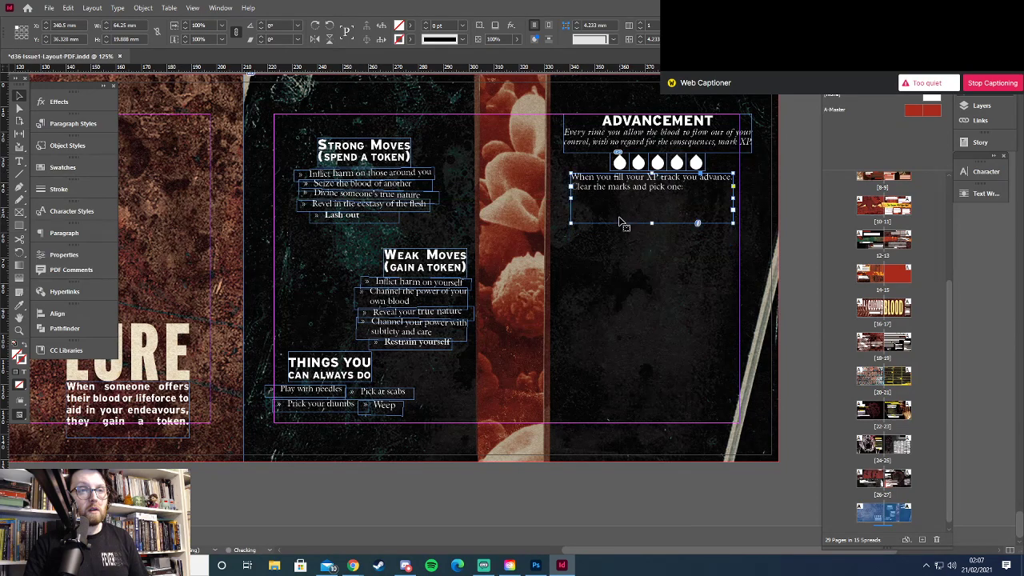
{"action": "key", "text": "shift+Down"}
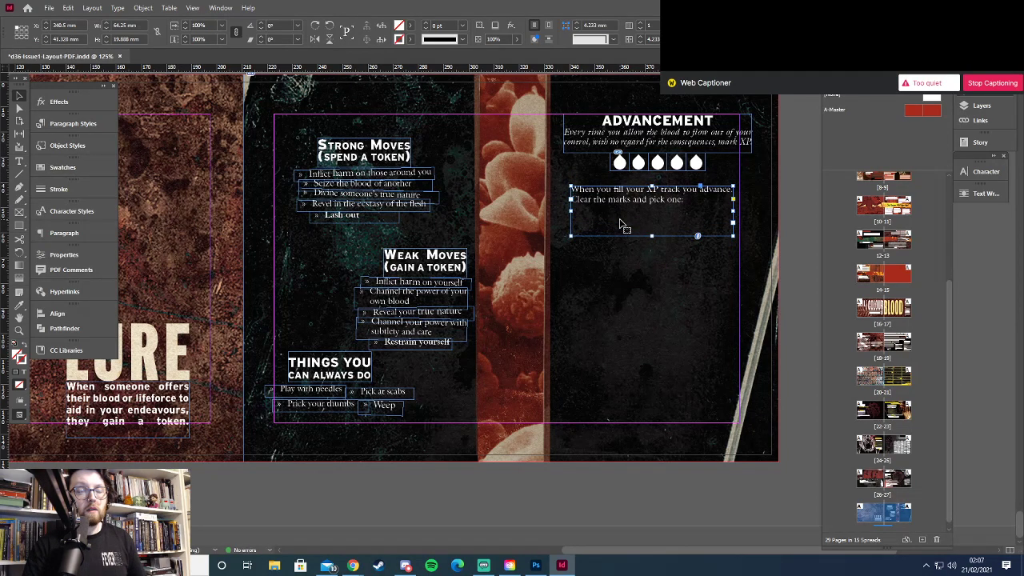
{"action": "left_click_drag", "start_coordinate": [651, 236], "coordinate": [653, 209]}
Switch to the Google Docs manuscript and copy the three advancement options, The New Rites, The Pulse and The Flayed
{"action": "key", "text": "alt+Tab"}
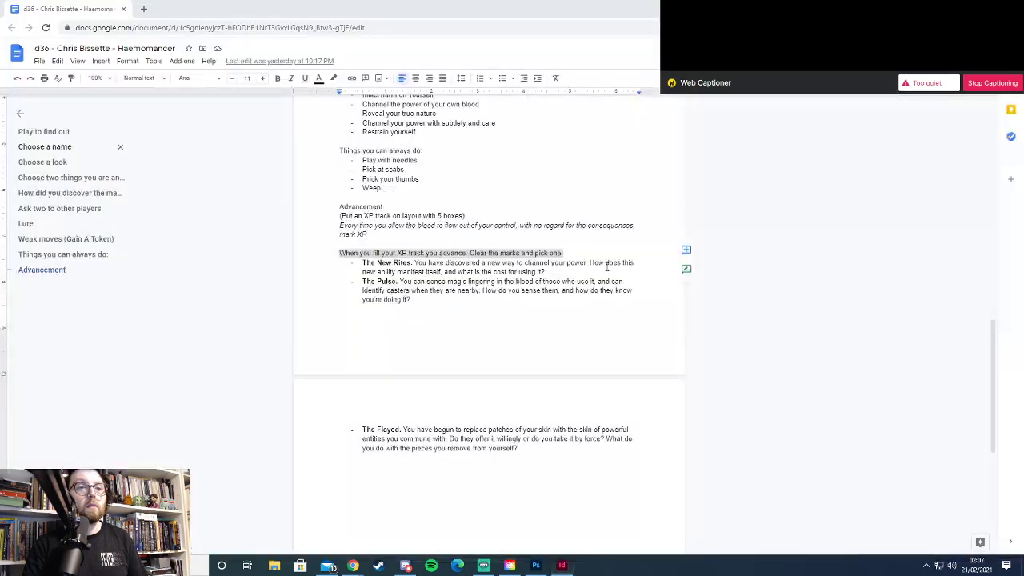
{"action": "left_click_drag", "start_coordinate": [360, 266], "coordinate": [547, 271]}
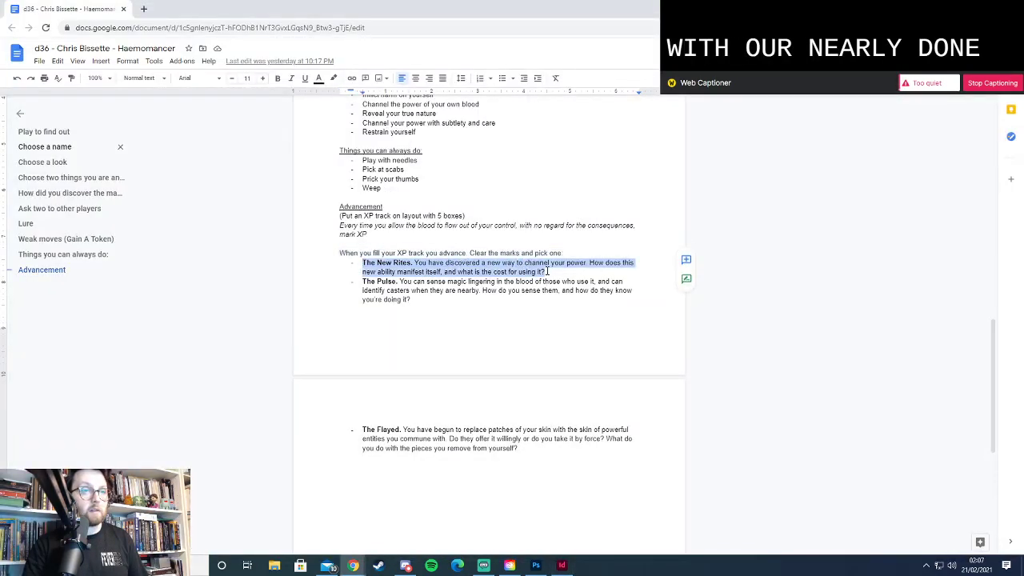
{"action": "left_click", "coordinate": [528, 447], "text": "shift"}
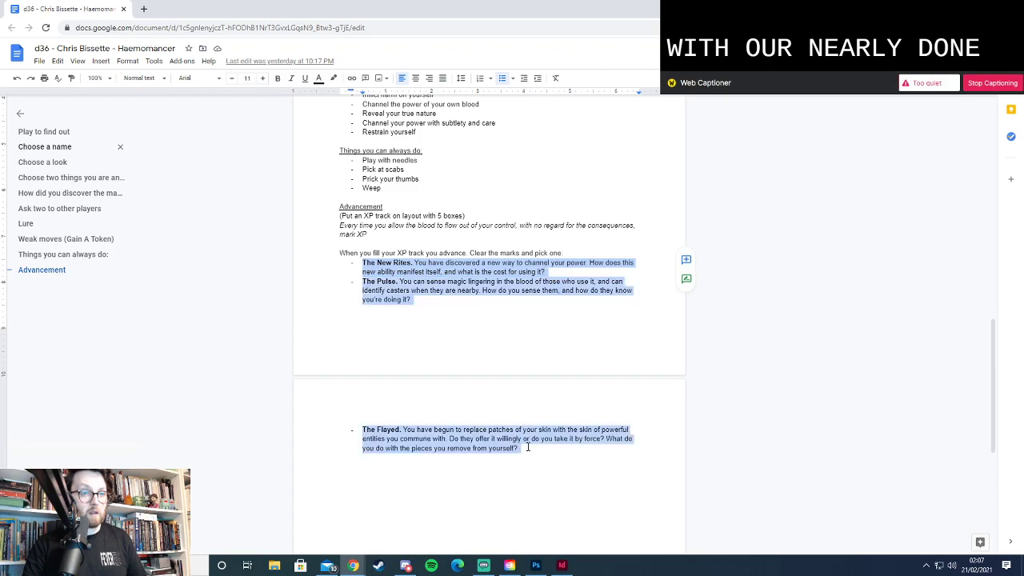
{"action": "scroll", "coordinate": [533, 395], "scroll_direction": "down", "scroll_amount": 2}
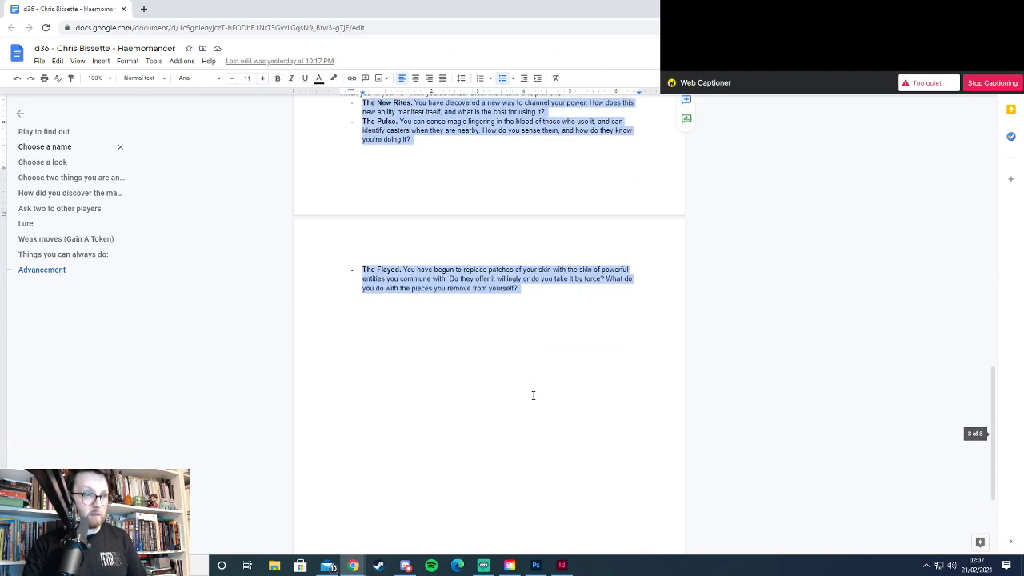
Return to InDesign and make the words "Clear the marks" bold in the XP-track sentence
{"action": "key", "text": "alt+Tab"}
{"action": "key", "text": "alt+t"}
{"action": "left_click", "coordinate": [585, 238]}
{"action": "left_click", "coordinate": [582, 240]}
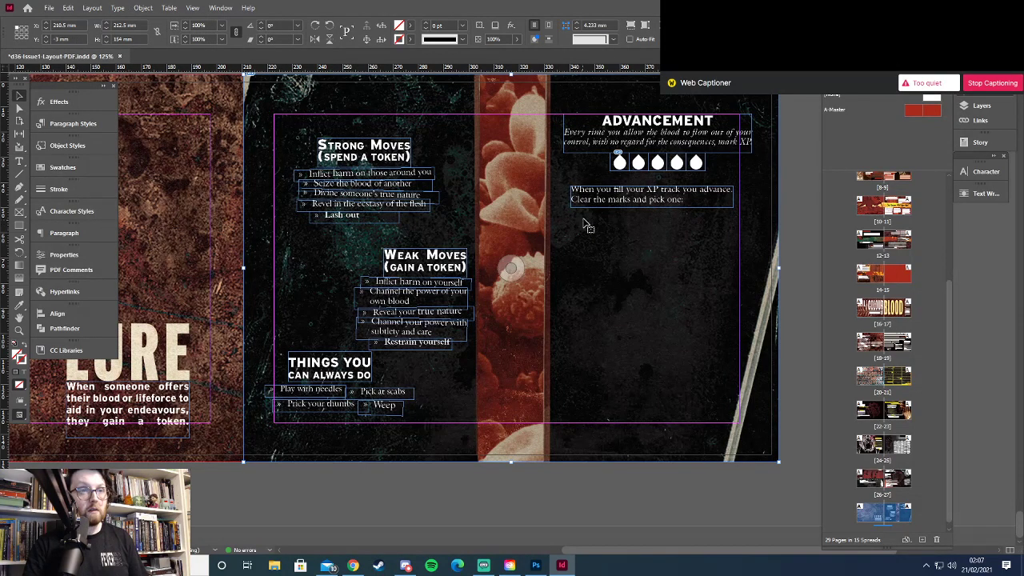
{"action": "key", "text": "t"}
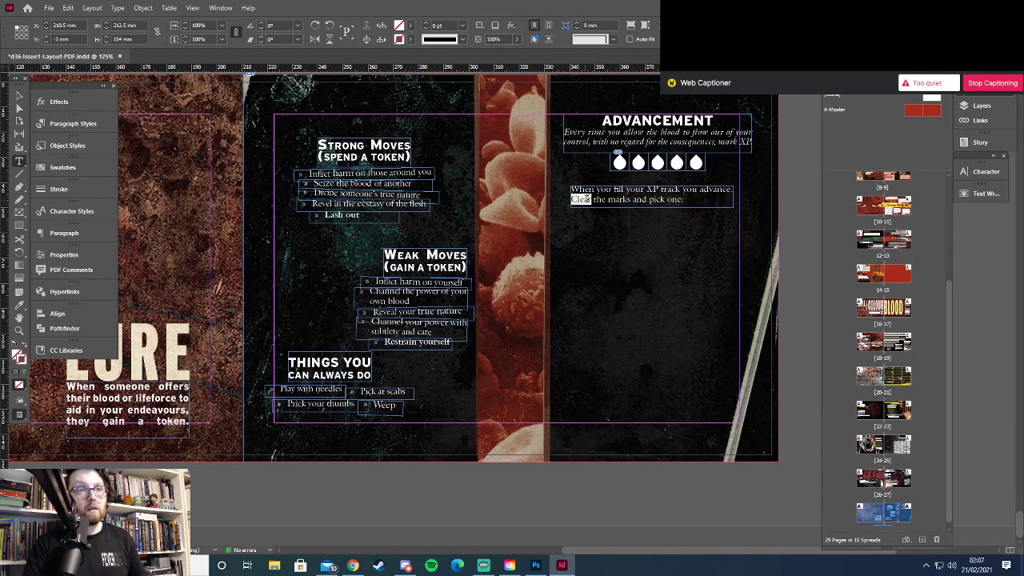
{"action": "double_click", "coordinate": [583, 199]}
{"action": "left_click_drag", "start_coordinate": [631, 200], "coordinate": [555, 202]}
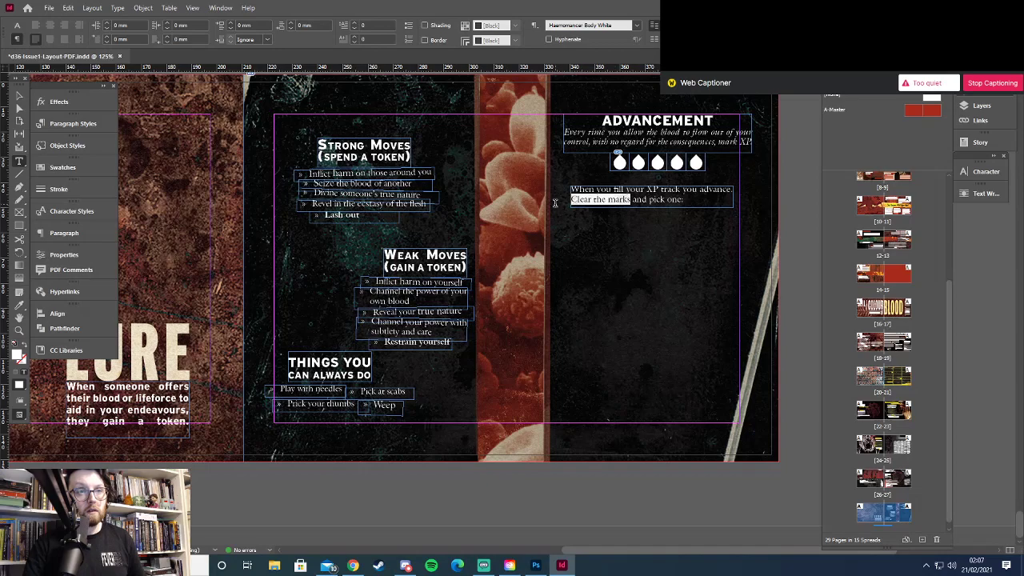
{"action": "key", "text": "ctrl+shift+b"}
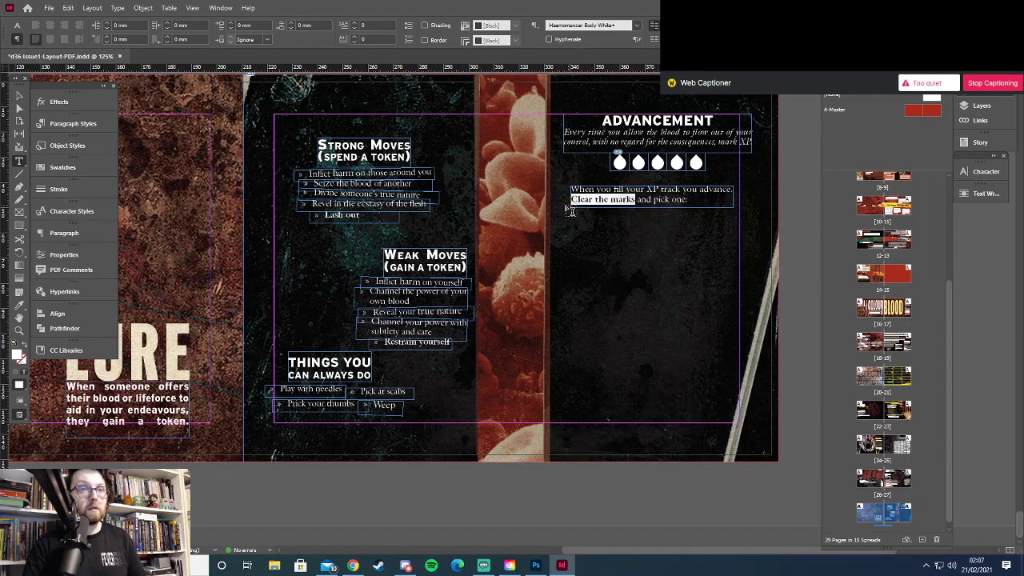
Paste the advancement options into a new bulleted text frame below the sentence and keep only the New Rites paragraph in it
{"action": "left_click", "coordinate": [646, 230]}
{"action": "left_click_drag", "start_coordinate": [594, 217], "coordinate": [723, 278]}
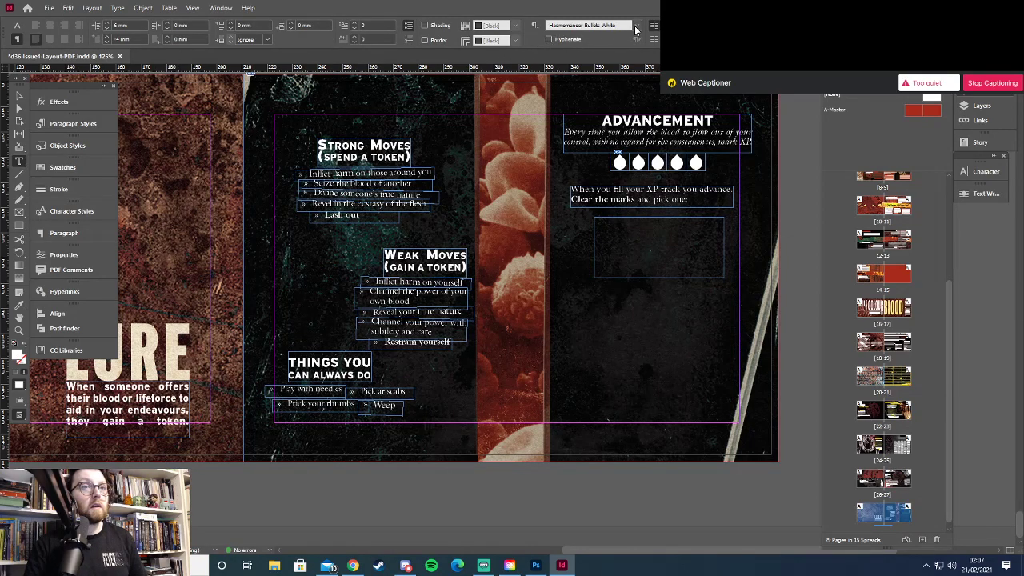
{"action": "key", "text": "ctrl+v"}
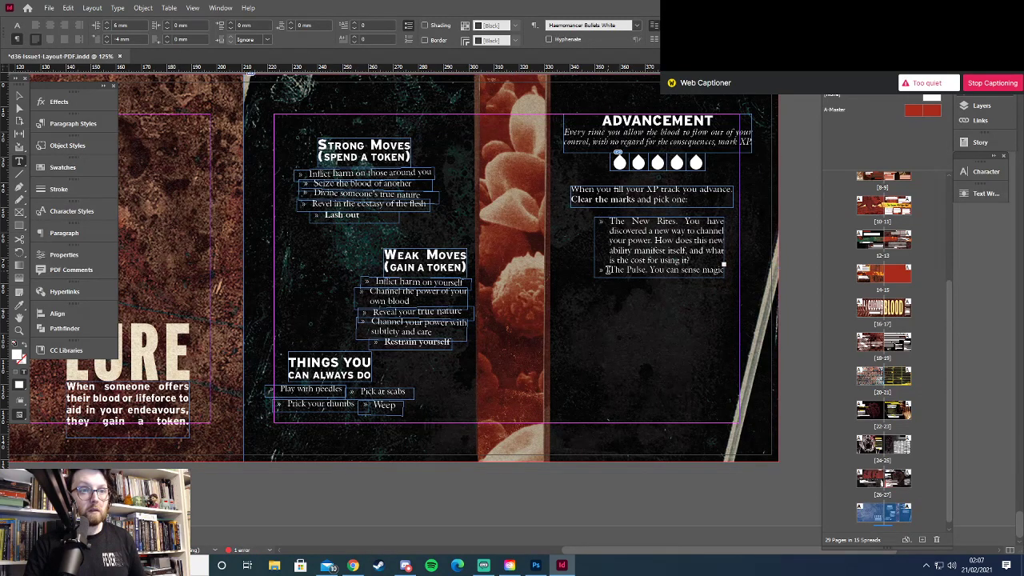
{"action": "left_click_drag", "start_coordinate": [607, 270], "coordinate": [725, 273]}
{"action": "key", "text": "BackSpace"}
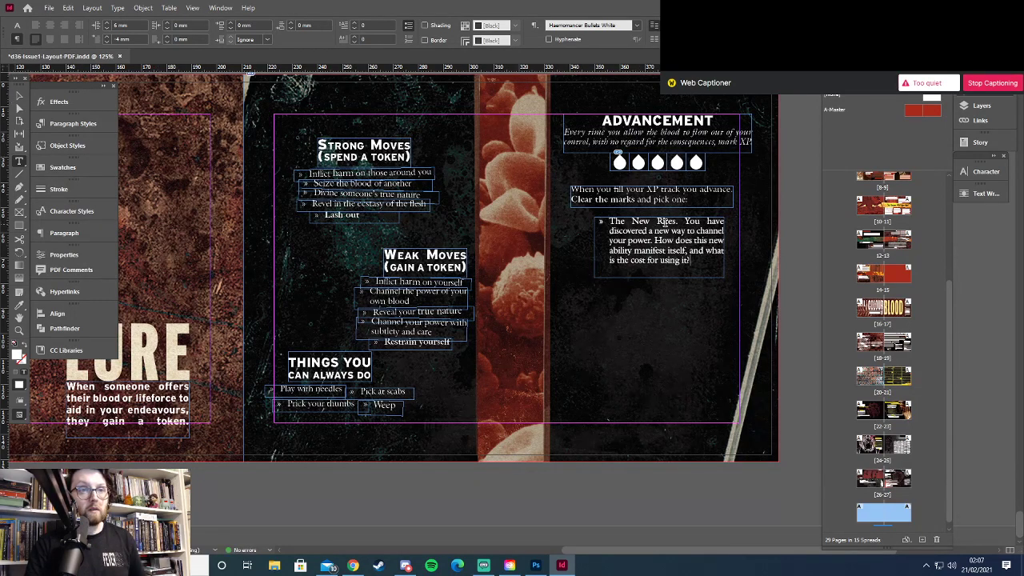
Set the option title "The New Rites" in small caps
{"action": "left_click_drag", "start_coordinate": [676, 222], "coordinate": [610, 221]}
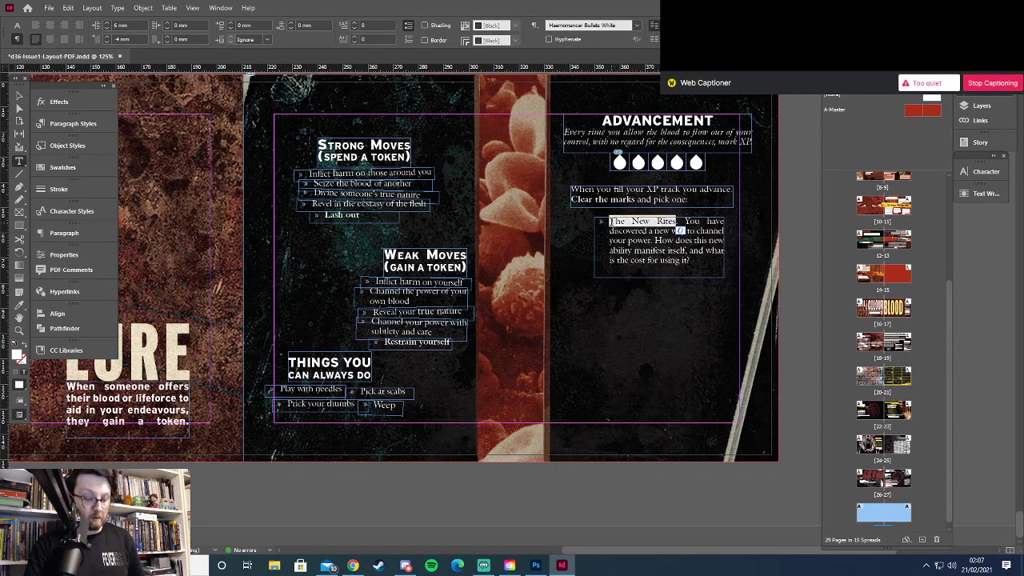
{"action": "key", "text": "ctrl+shift+h"}
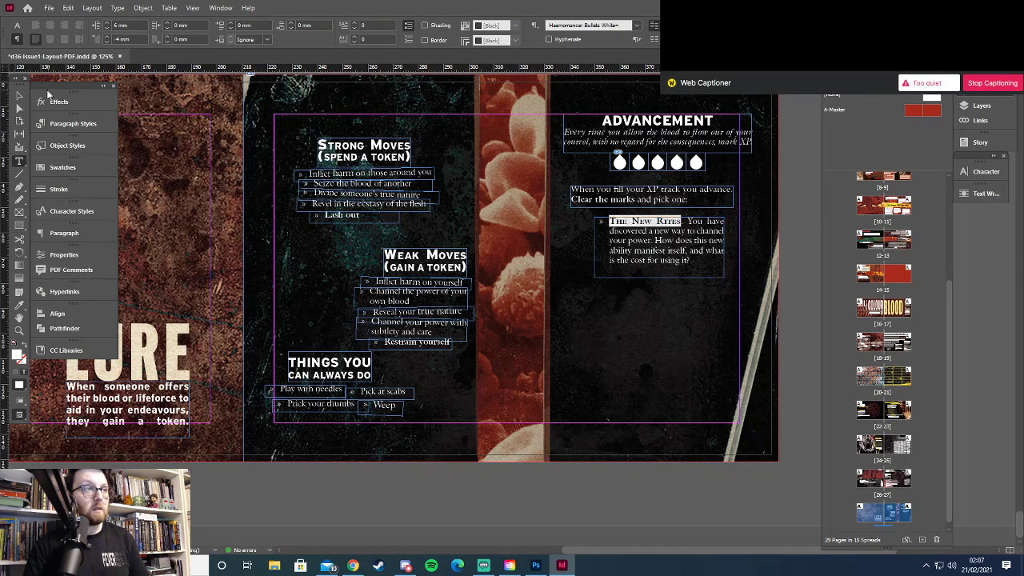
{"action": "key", "text": "Escape"}
Draw a second text frame about 53 mm wide below The New Rites and paste the remaining advancement options into it
{"action": "key", "text": "t"}
{"action": "left_click_drag", "start_coordinate": [599, 291], "coordinate": [721, 354]}
{"action": "left_click_drag", "start_coordinate": [727, 355], "coordinate": [728, 354]}
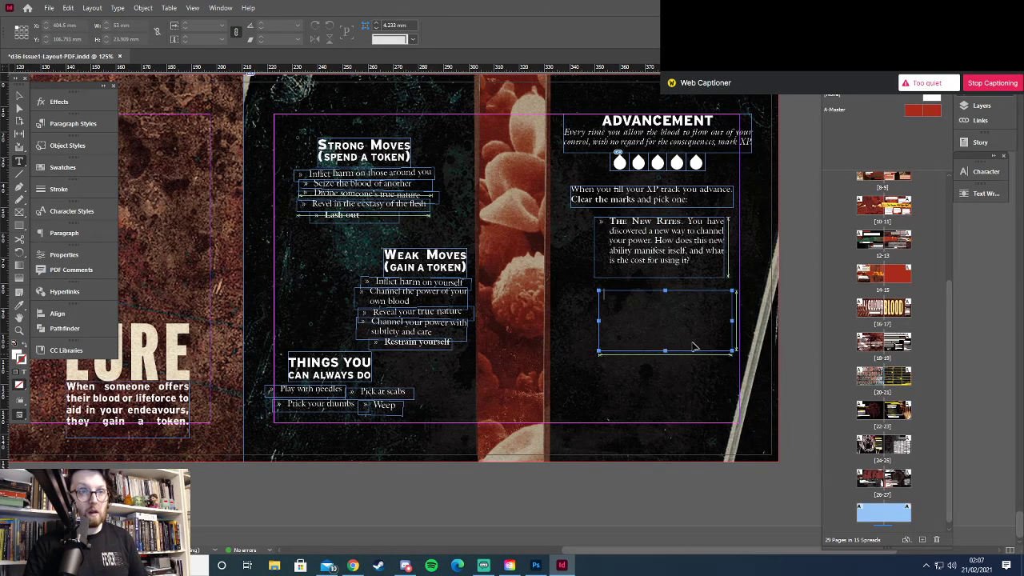
{"action": "key", "text": "ctrl+v"}
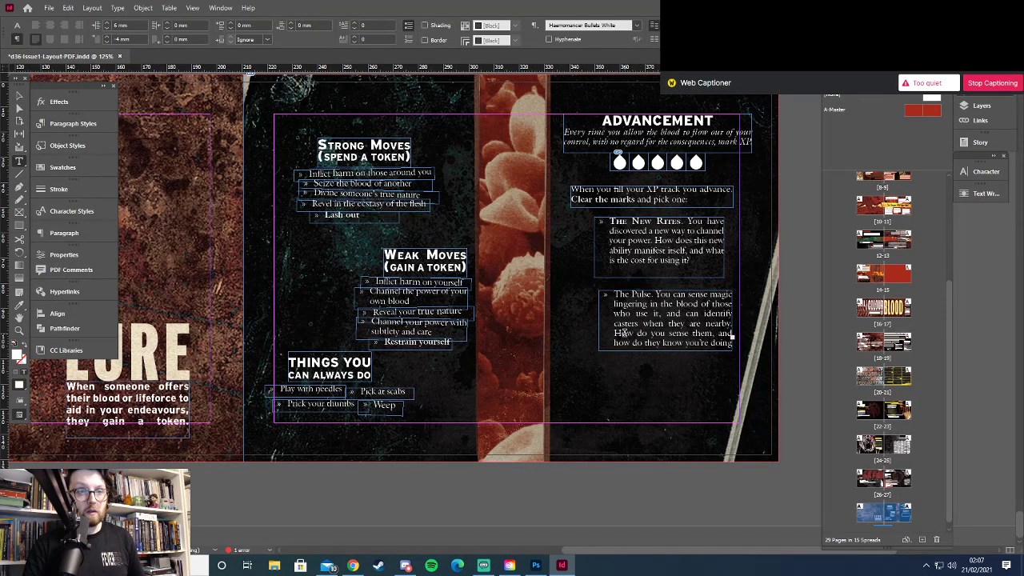
Enlarge the second options frame to 60 mm wide and about 49.8 mm high so both paragraphs fit
{"action": "left_click", "coordinate": [20, 98]}
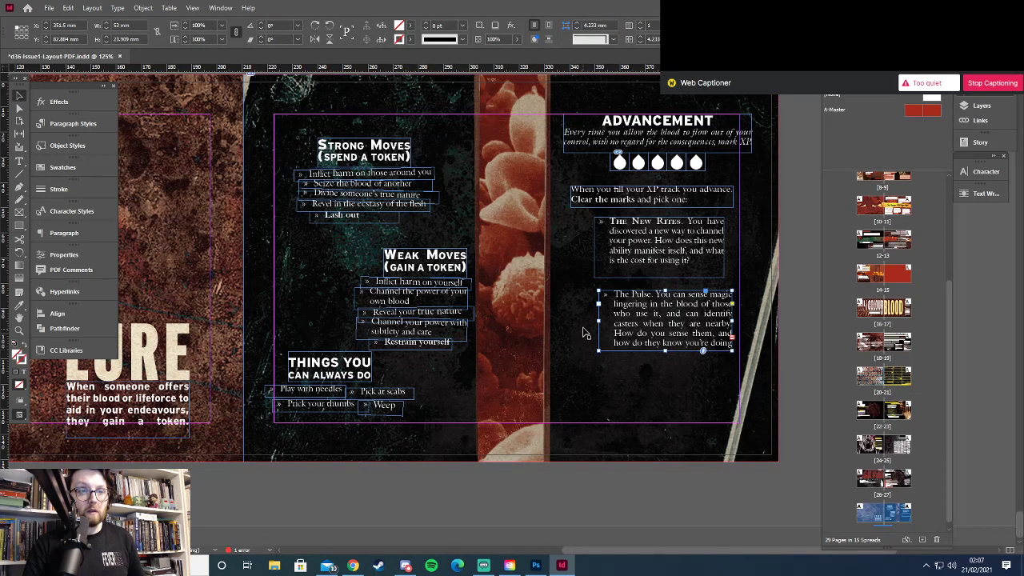
{"action": "left_click_drag", "start_coordinate": [601, 320], "coordinate": [582, 322]}
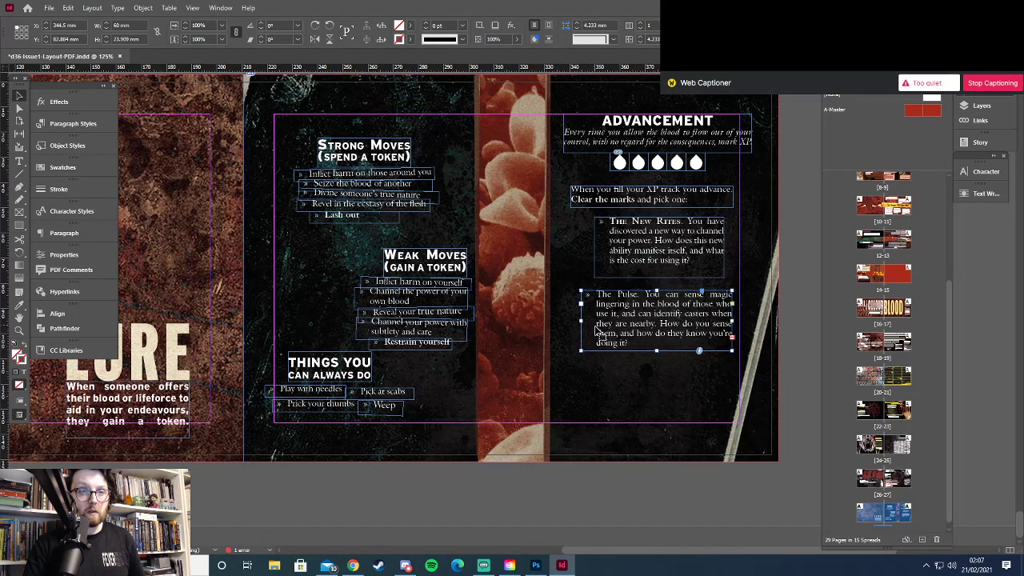
{"action": "left_click_drag", "start_coordinate": [656, 350], "coordinate": [656, 416]}
Copy the Flayed paragraph and delete it from the second options frame, leaving only The Pulse
{"action": "double_click", "coordinate": [681, 402]}
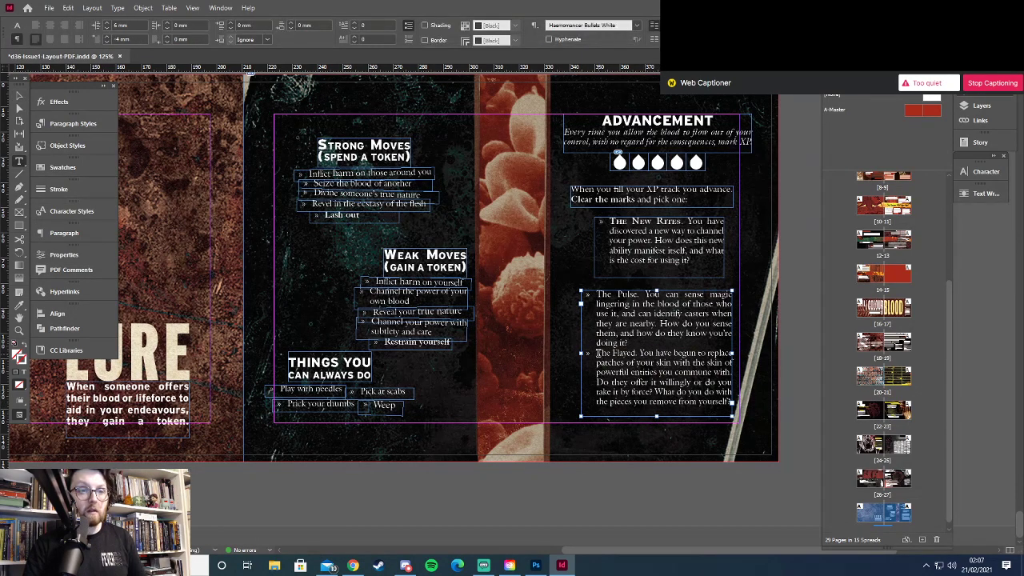
{"action": "left_click_drag", "start_coordinate": [597, 353], "coordinate": [694, 398]}
{"action": "key", "text": "ctrl+c"}
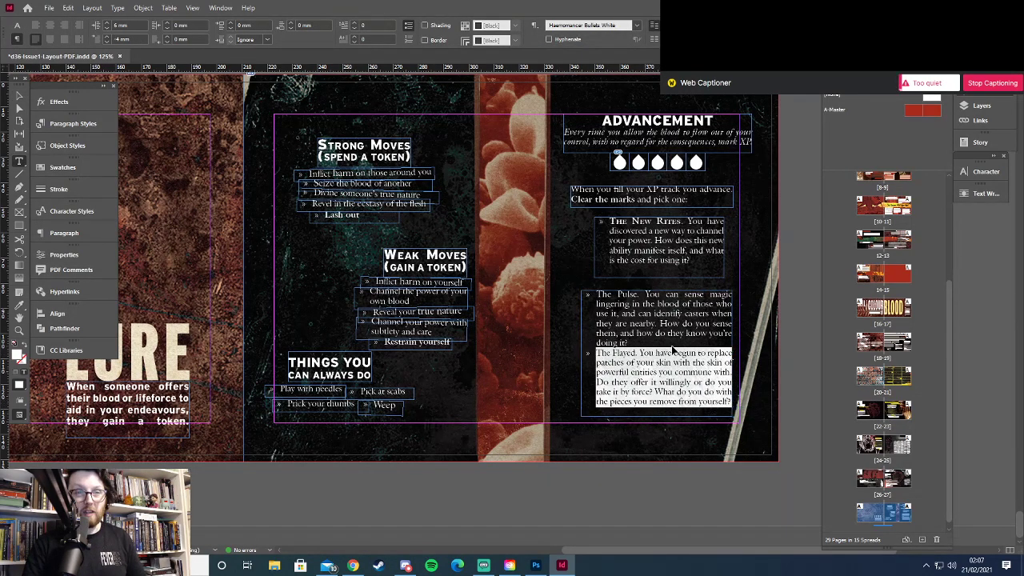
{"action": "key", "text": "BackSpace"}
Set the option title "The Pulse" in small caps
{"action": "left_click_drag", "start_coordinate": [597, 295], "coordinate": [644, 295]}
{"action": "key", "text": "ctrl+shift+h"}
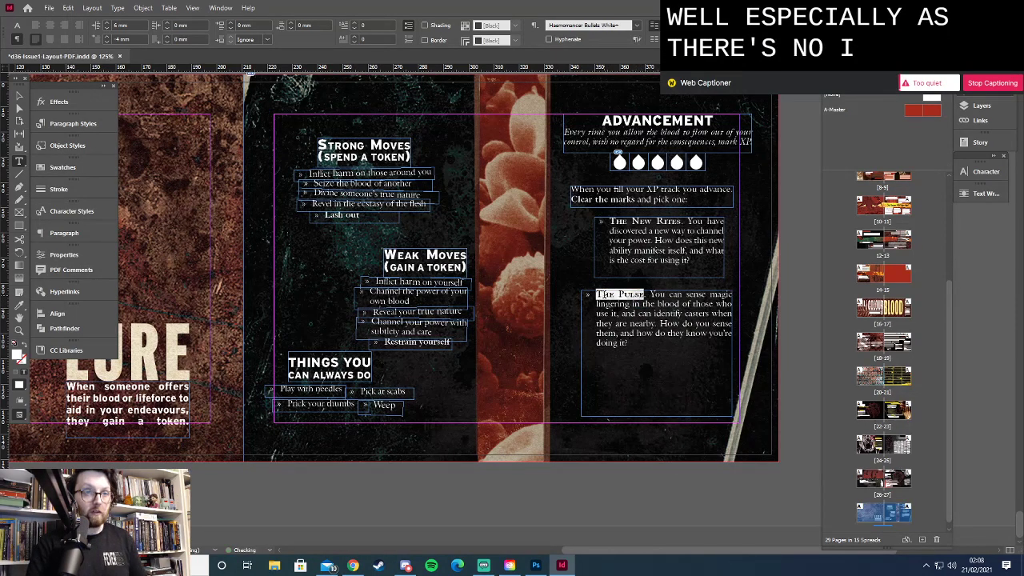
{"action": "key", "text": "Escape"}
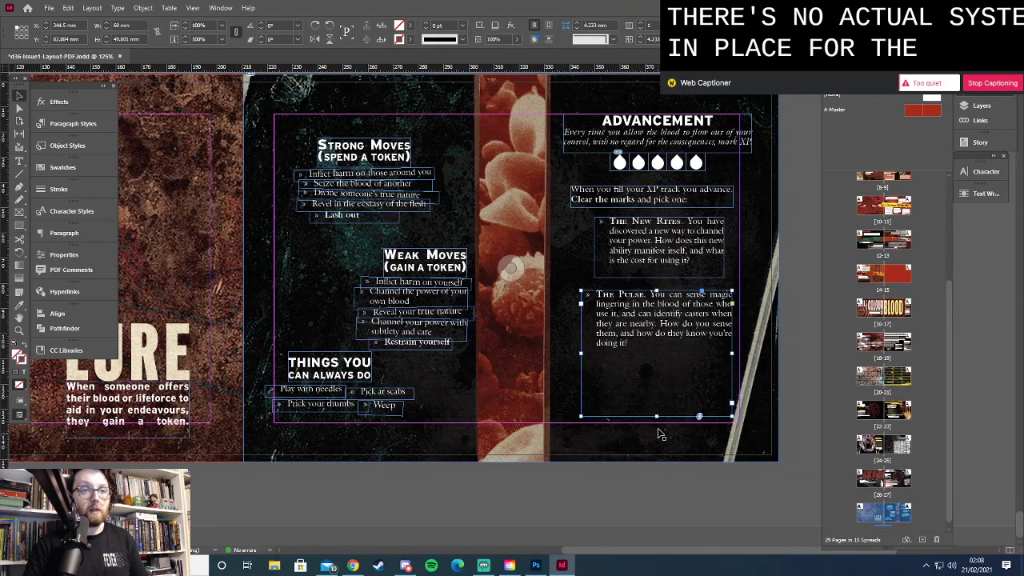
Shorten the Pulse frame to about 24.4 mm and position it directly under The New Rites, rotated 1° at X 349.542 mm, Y 74.525 mm
{"action": "left_click_drag", "start_coordinate": [656, 416], "coordinate": [673, 320]}
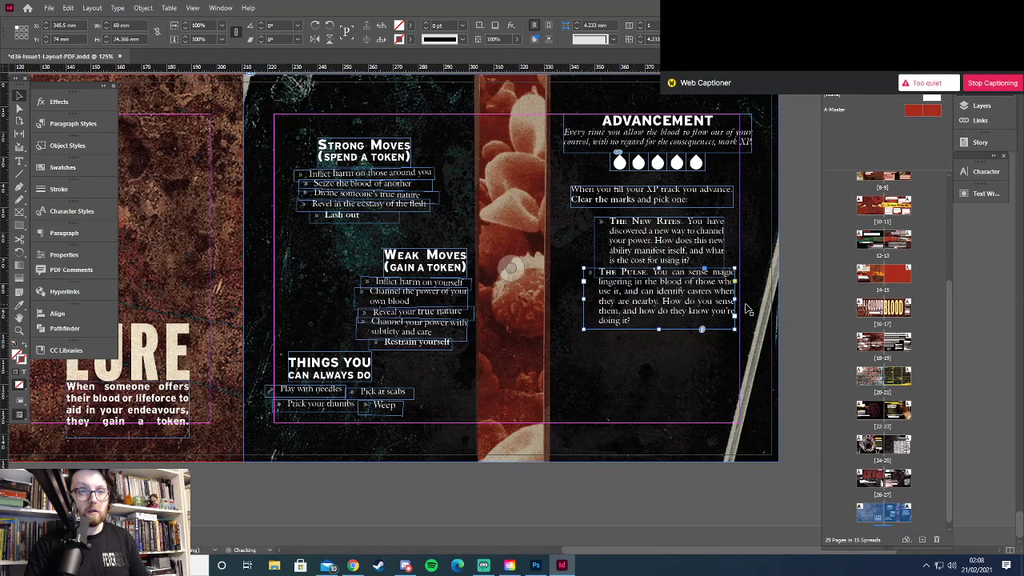
{"action": "left_click_drag", "start_coordinate": [740, 331], "coordinate": [740, 328]}
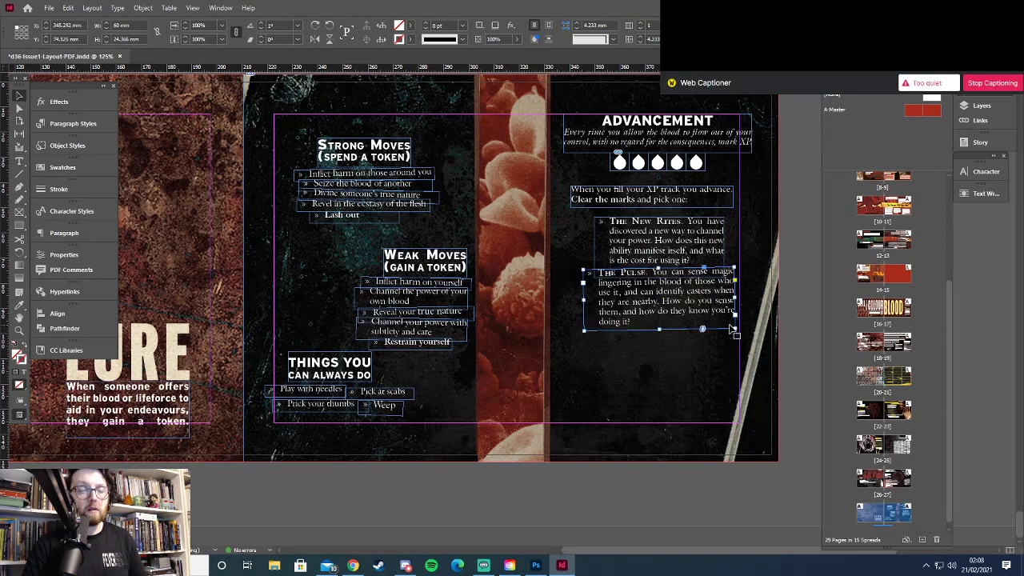
{"action": "key", "text": "Right"}
{"action": "key", "text": "Right"}
{"action": "key", "text": "Right"}
{"action": "key", "text": "Right"}
{"action": "key", "text": "Right"}
{"action": "key", "text": "Right"}
{"action": "key", "text": "Right"}
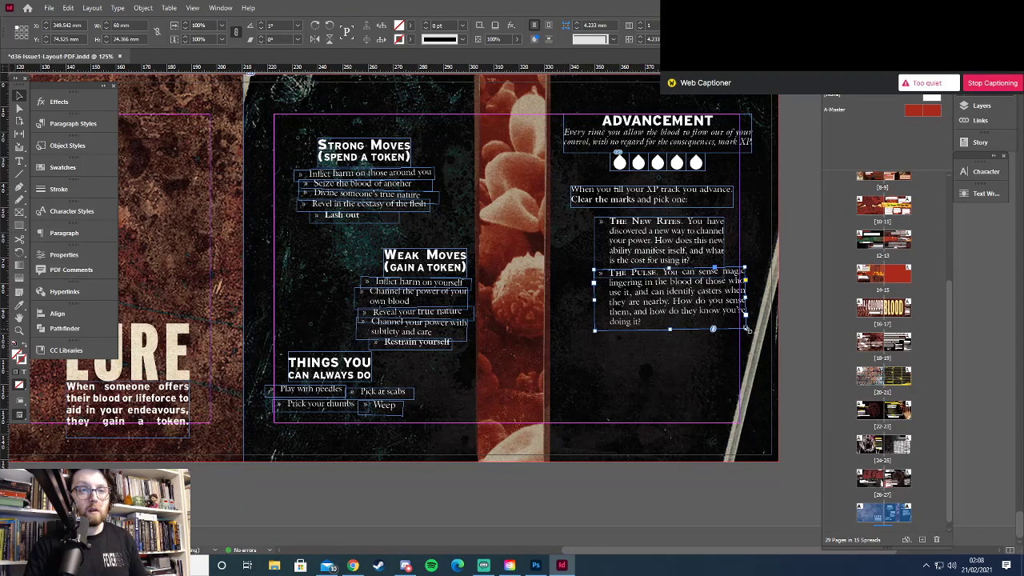
Rotate The Pulse frame to 0.5° and paste the copied Flayed paragraph into a new text frame beneath it
{"action": "left_click_drag", "start_coordinate": [750, 330], "coordinate": [750, 332]}
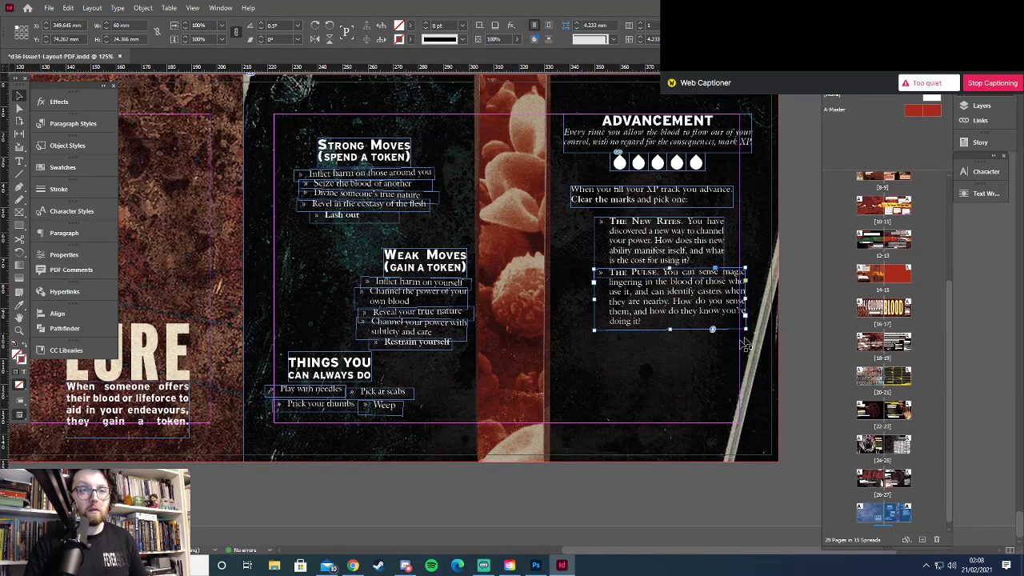
{"action": "left_click", "coordinate": [698, 360]}
{"action": "key", "text": "t"}
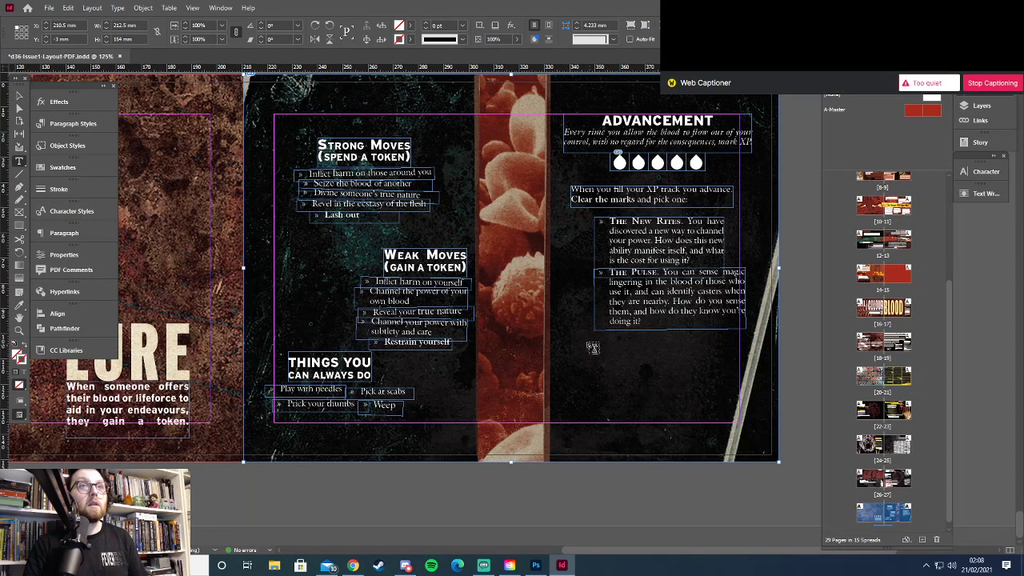
{"action": "left_click_drag", "start_coordinate": [584, 339], "coordinate": [726, 406]}
{"action": "key", "text": "ctrl+v"}
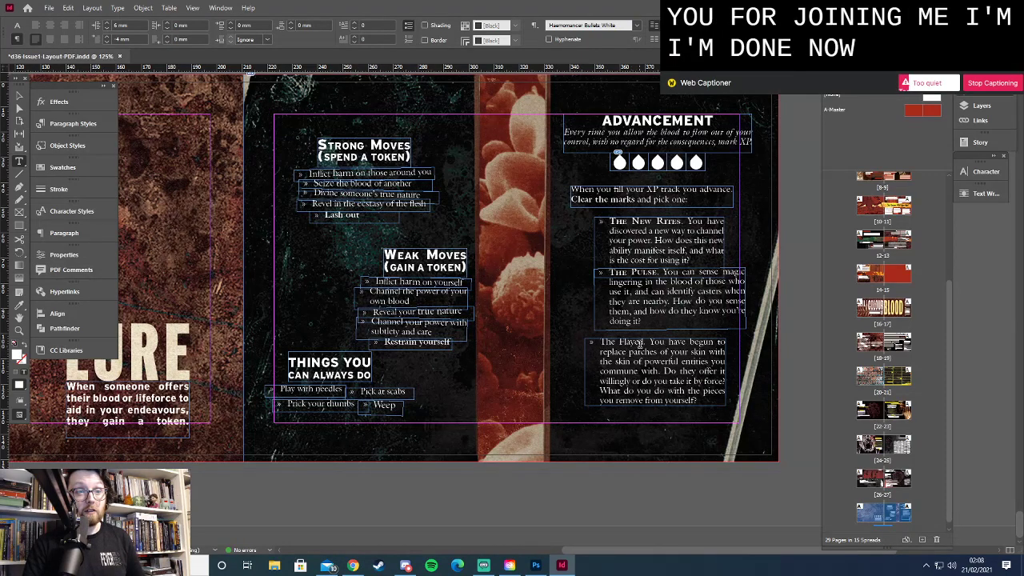
Set the option title "The Flayed" in small caps and move its frame directly under The Pulse
{"action": "left_click_drag", "start_coordinate": [600, 342], "coordinate": [648, 343]}
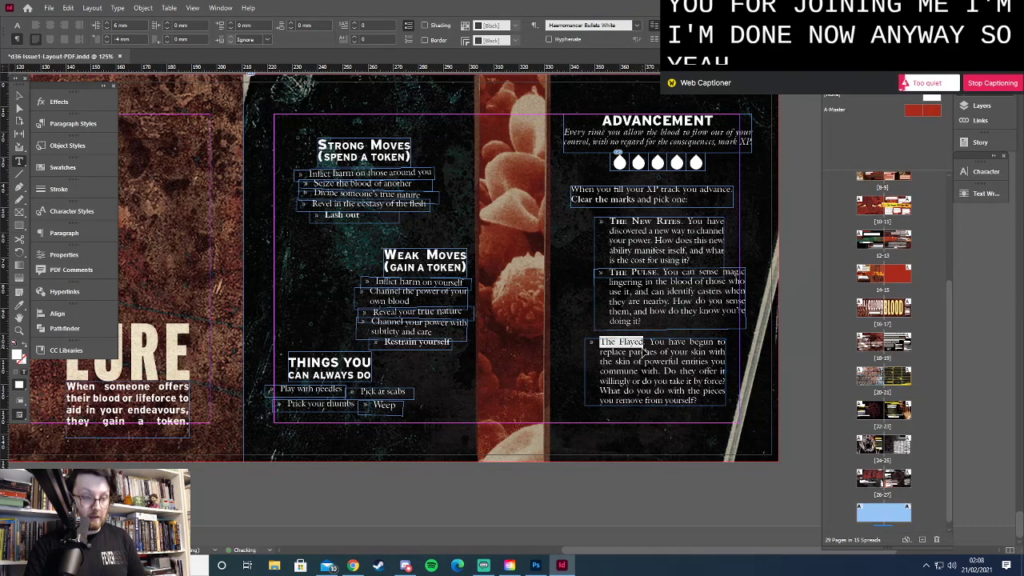
{"action": "key", "text": "ctrl+shift+h"}
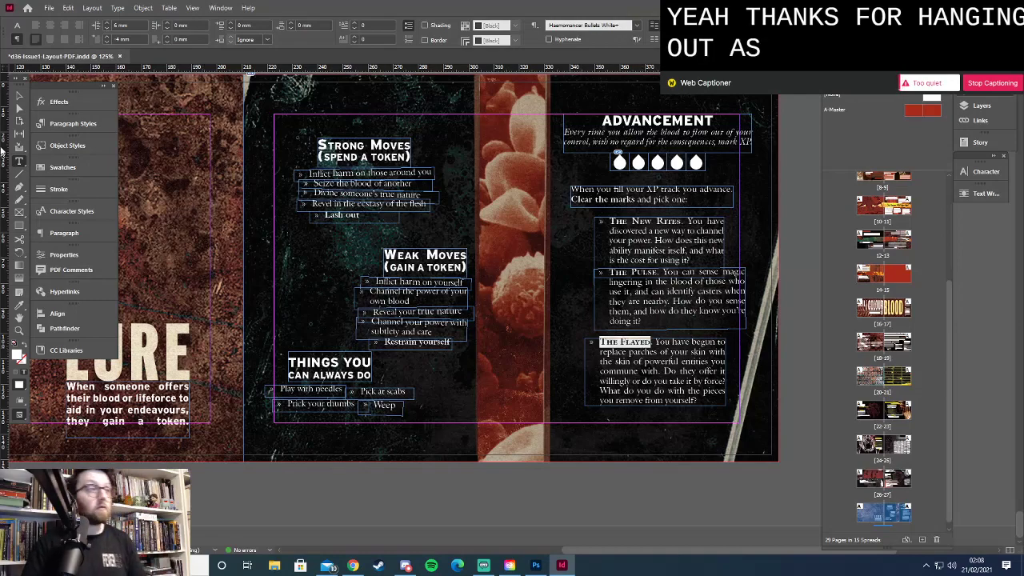
{"action": "left_click", "coordinate": [17, 97]}
{"action": "mouse_move", "coordinate": [664, 354]}
{"action": "left_mouse_down"}
{"action": "mouse_move", "coordinate": [671, 344]}
{"action": "mouse_move", "coordinate": [678, 362]}
{"action": "left_mouse_up"}
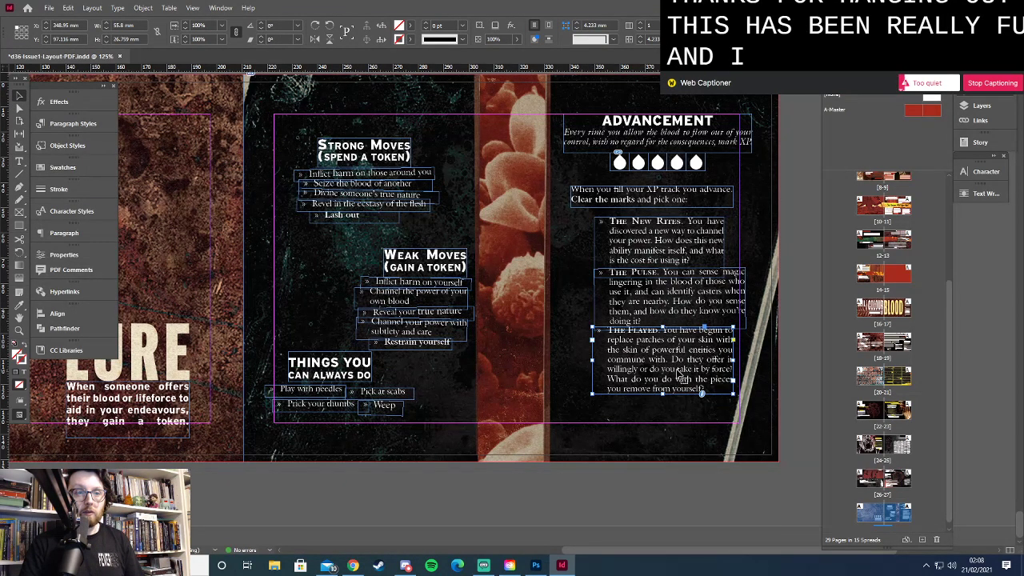
{"action": "key", "text": "Right"}
{"action": "key", "text": "Down"}
{"action": "key", "text": "Down"}
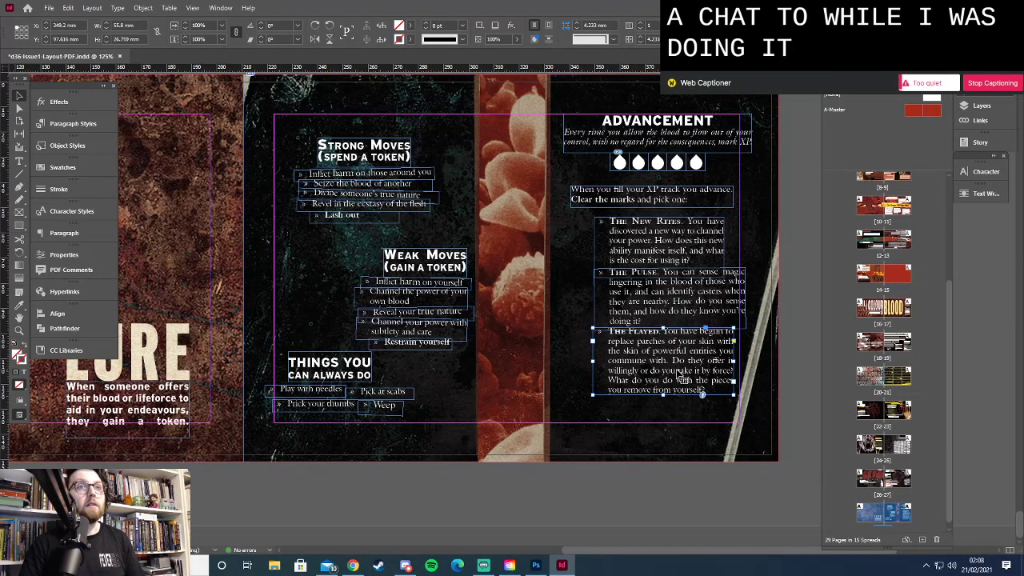
Rotate The Flayed frame to -0.5° and nudge it left to X 348.068 mm
{"action": "left_click_drag", "start_coordinate": [739, 396], "coordinate": [738, 397]}
{"action": "key", "text": "Left"}
{"action": "key", "text": "Left"}
{"action": "key", "text": "Left"}
{"action": "key", "text": "Left"}
{"action": "key", "text": "Left"}
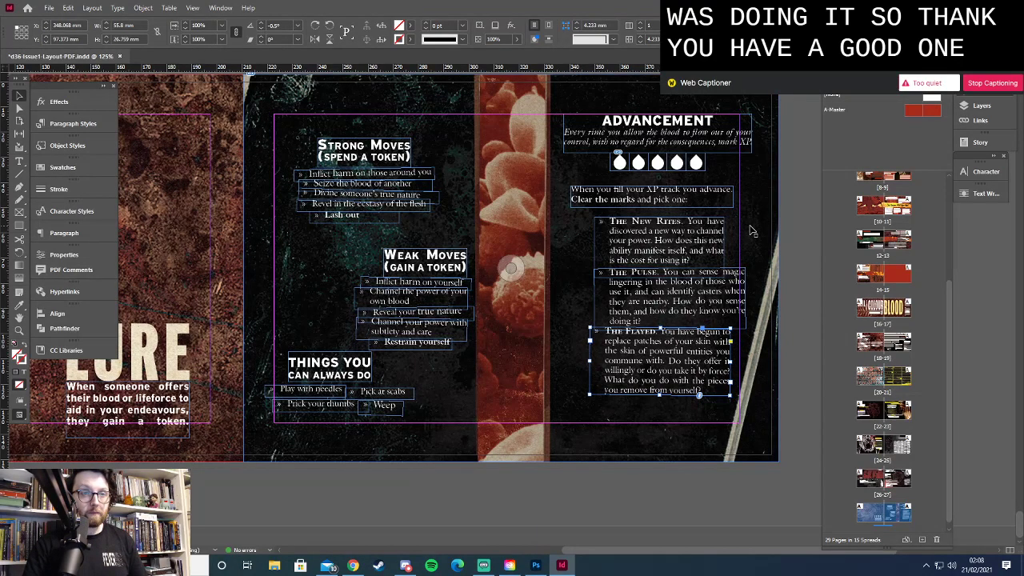
Enlarge the phrase "channel your power" in The New Rites to 11 pt
{"action": "key", "text": "t"}
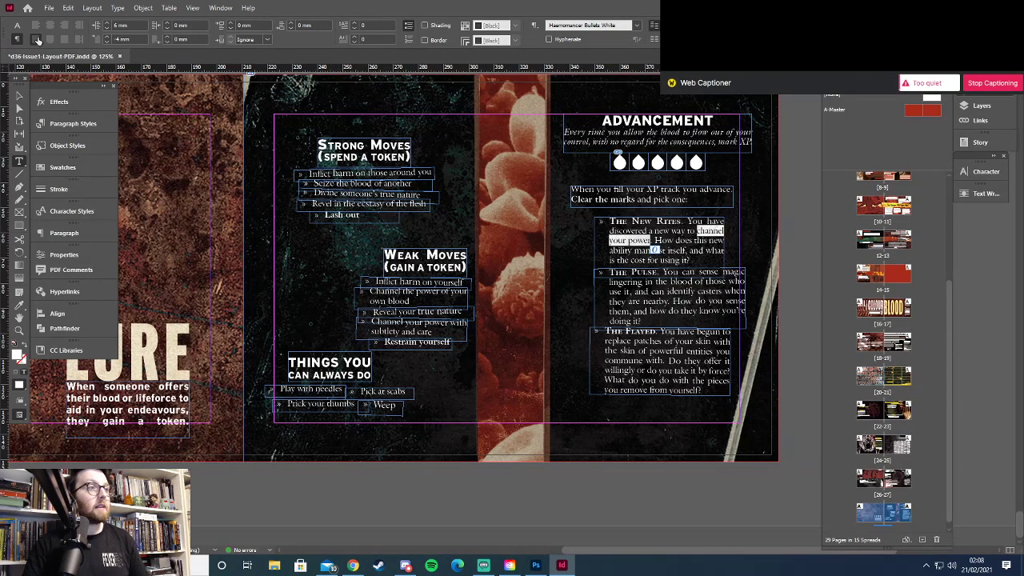
{"action": "left_click", "coordinate": [16, 24]}
{"action": "left_click", "coordinate": [132, 23]}
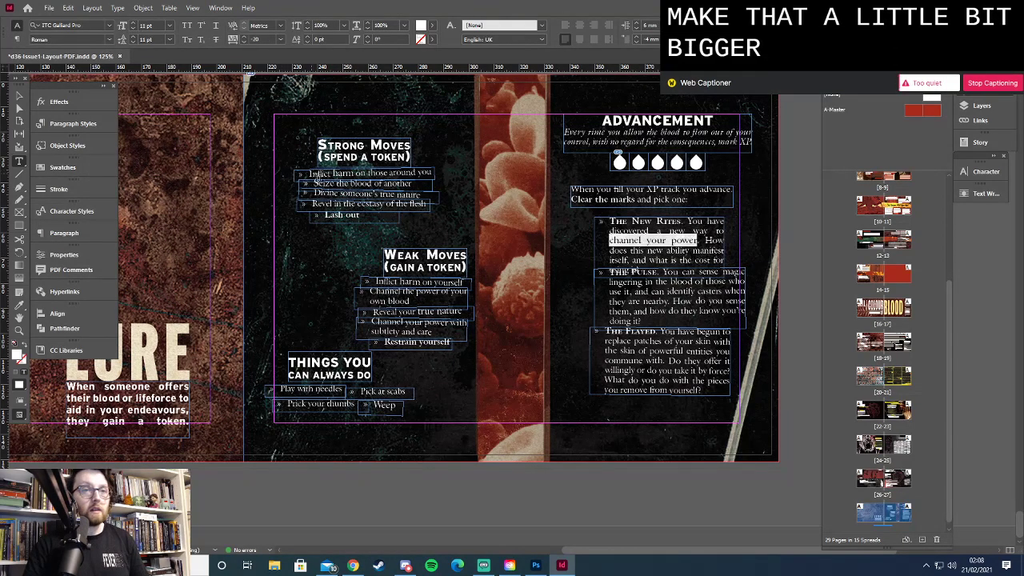
Move The Pulse and The Flayed frames down together about 4.75 mm to clear The New Rites text
{"action": "left_click", "coordinate": [15, 96]}
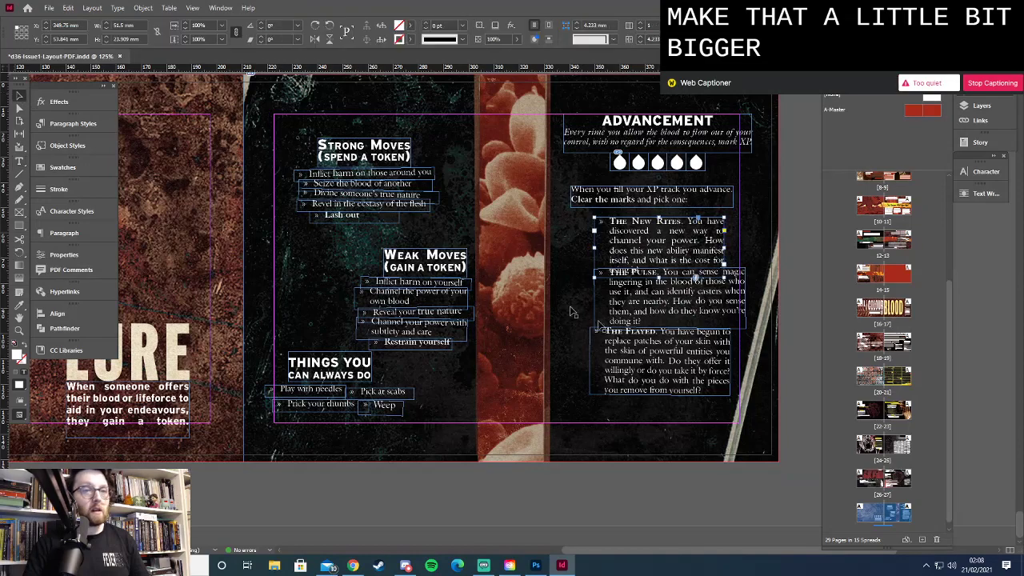
{"action": "left_click", "coordinate": [689, 362]}
{"action": "key", "text": "Down"}
{"action": "key", "text": "Down"}
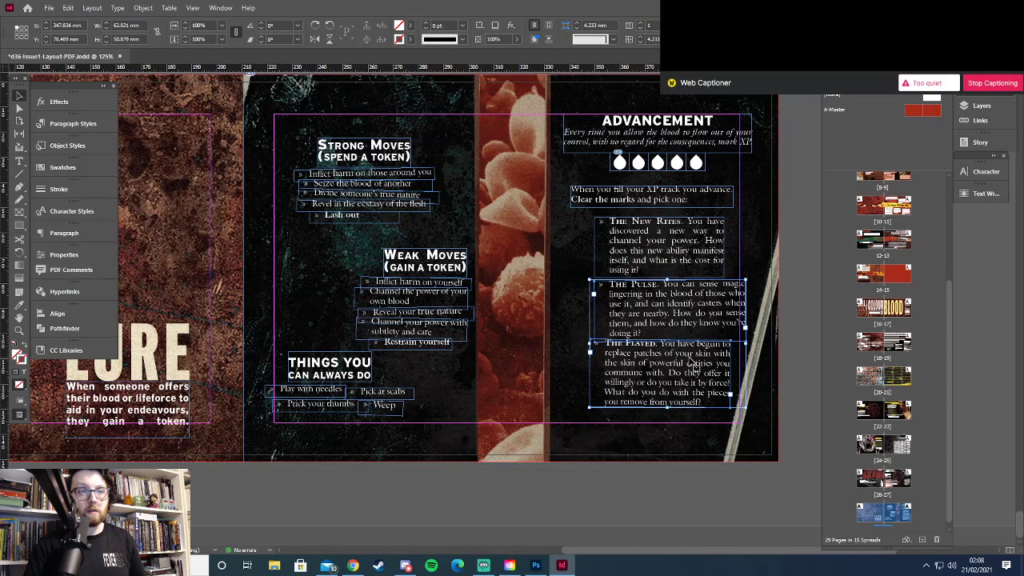
Make "cost" bold in The New Rites and enlarge "lingering in the blood" in The Pulse to 11 pt
{"action": "key", "text": "t"}
{"action": "double_click", "coordinate": [702, 261]}
{"action": "key", "text": "ctrl+shift+b"}
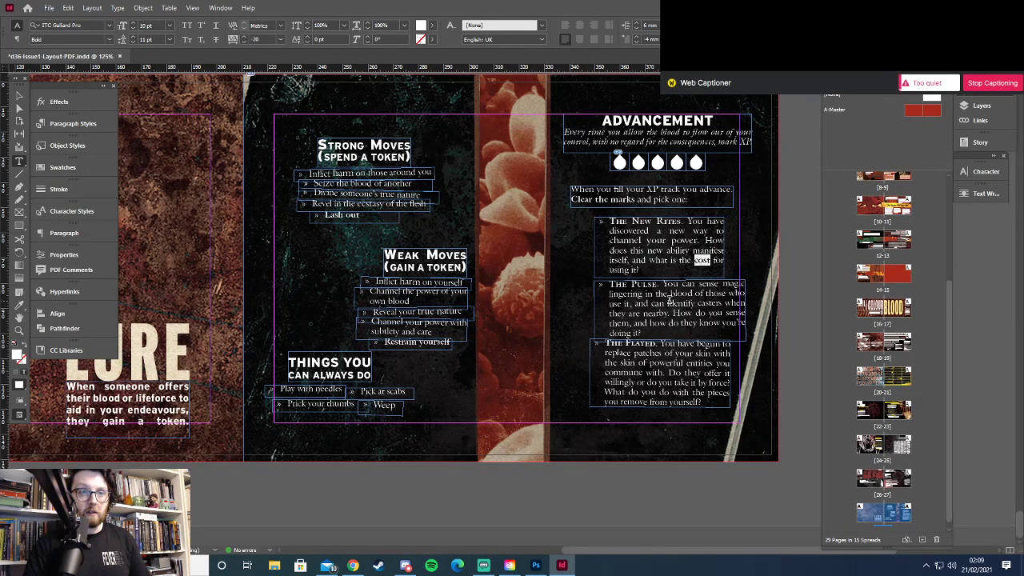
{"action": "left_click_drag", "start_coordinate": [610, 294], "coordinate": [693, 294]}
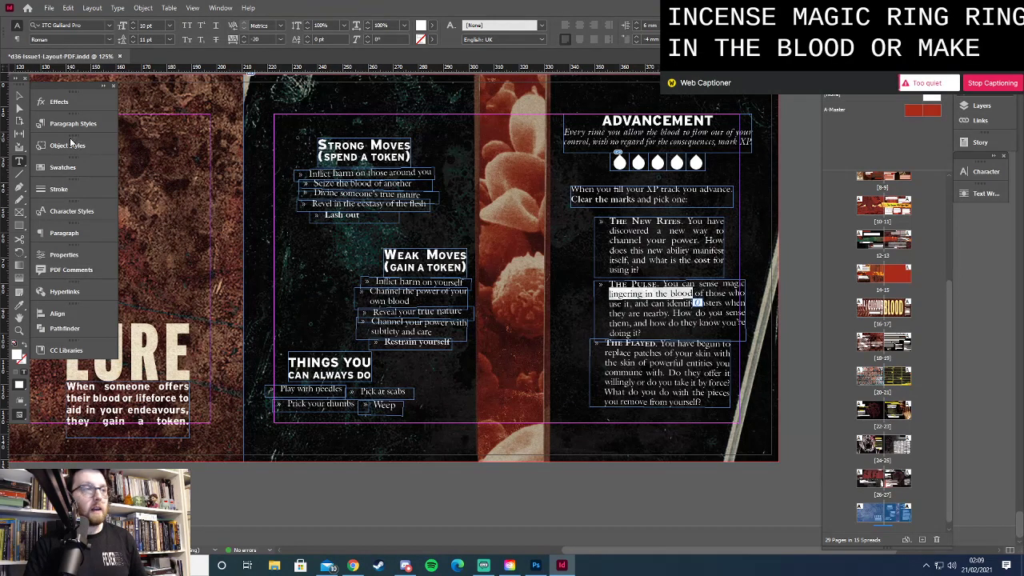
{"action": "left_click", "coordinate": [133, 24]}
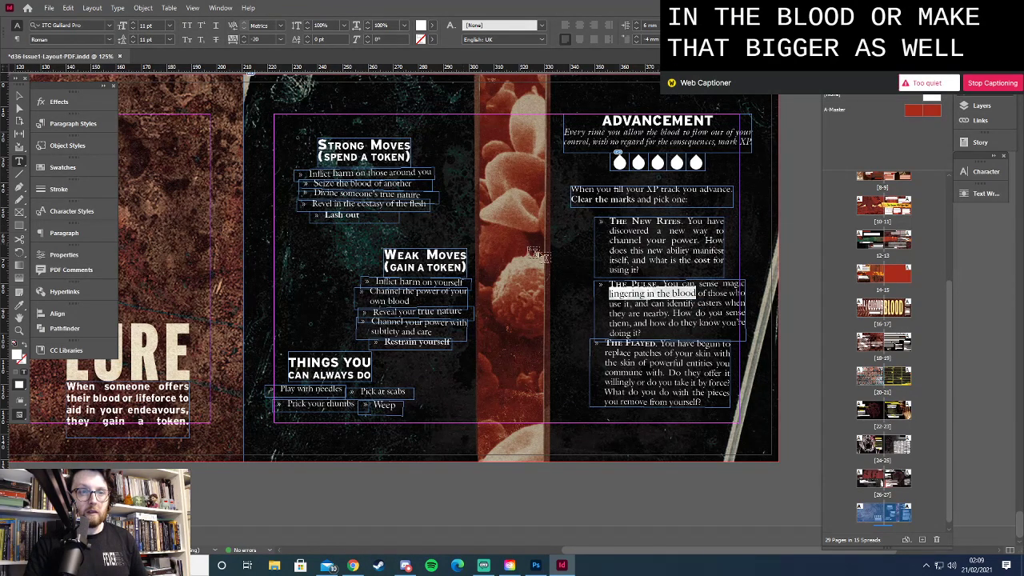
In The Flayed paragraph, enlarge "patches of your skin" to 11 pt and make "pieces" bold
{"action": "left_click", "coordinate": [654, 353]}
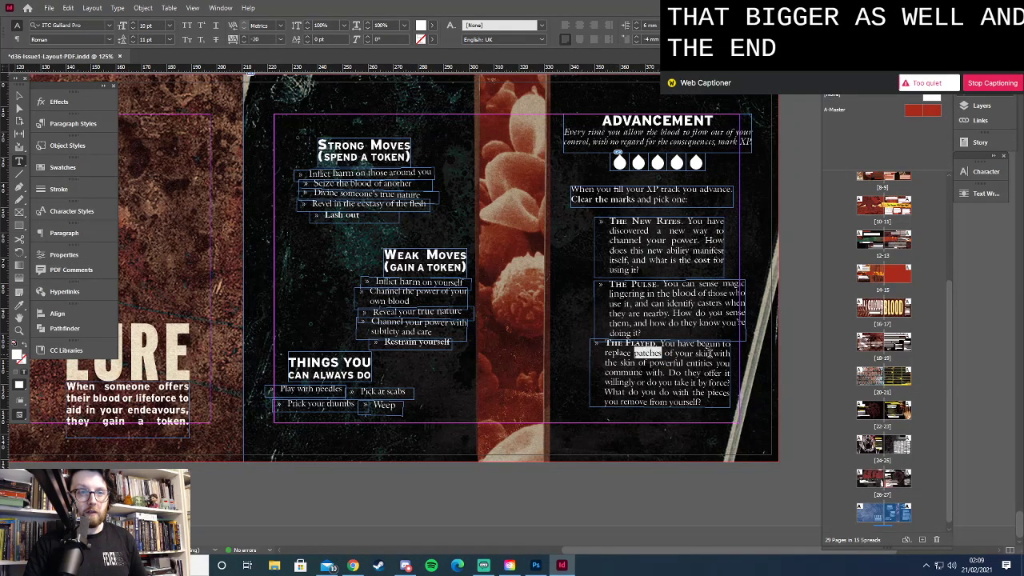
{"action": "left_click_drag", "start_coordinate": [710, 353], "coordinate": [711, 354]}
{"action": "left_click", "coordinate": [122, 22]}
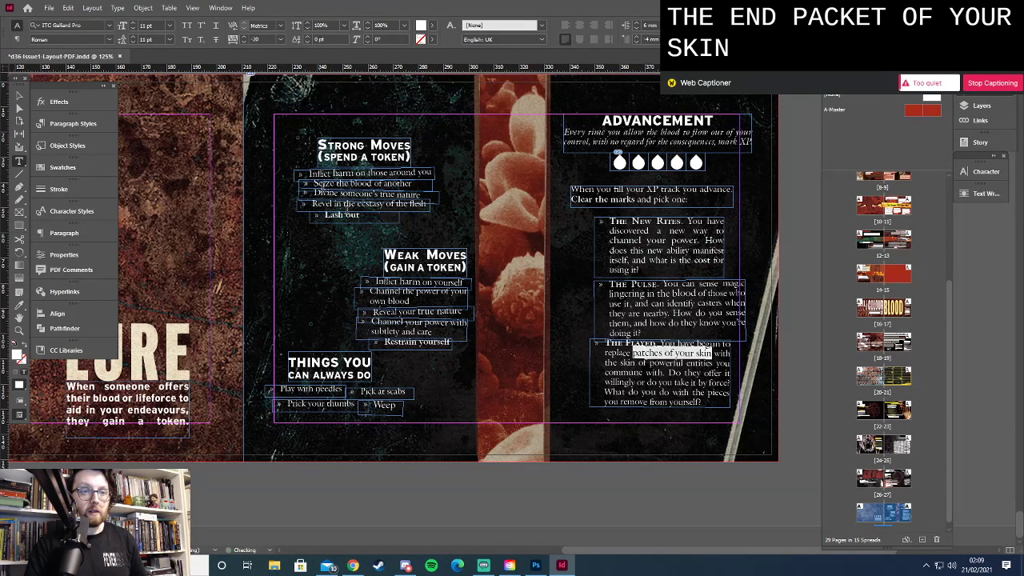
{"action": "double_click", "coordinate": [718, 392]}
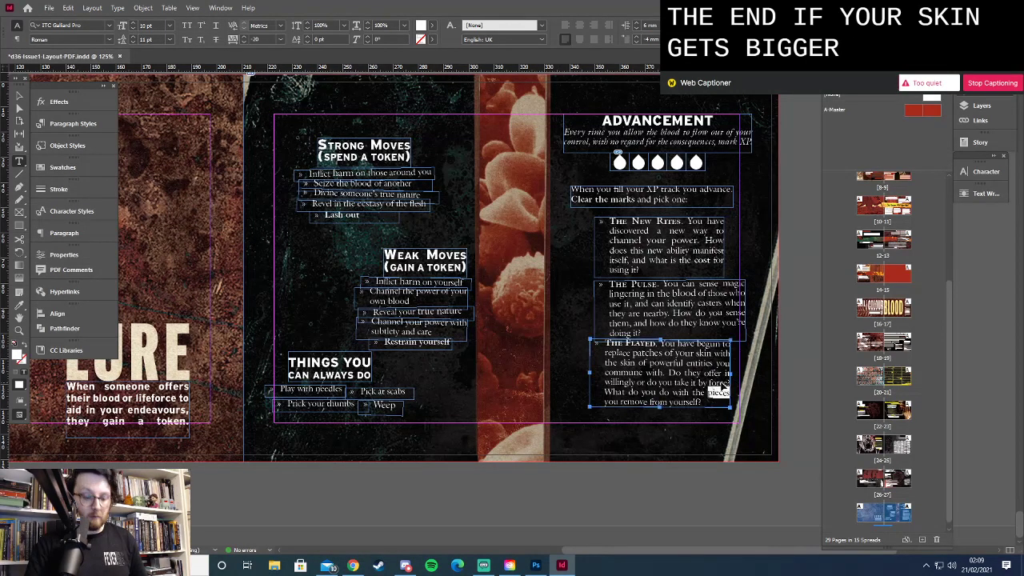
{"action": "key", "text": "Escape"}
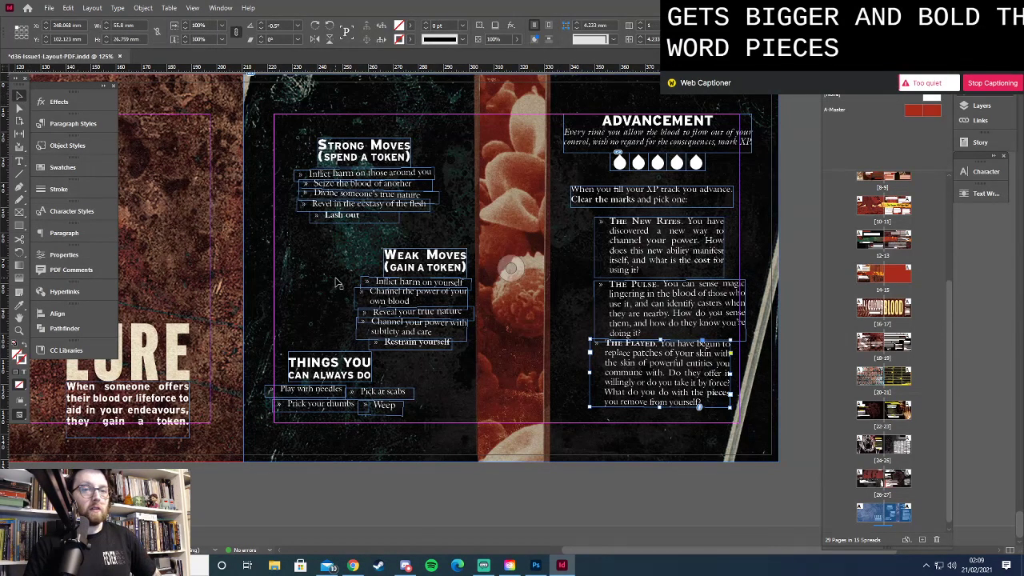
Preview both Haemomancer spreads together without frame edges and guides
{"action": "key", "text": "w"}
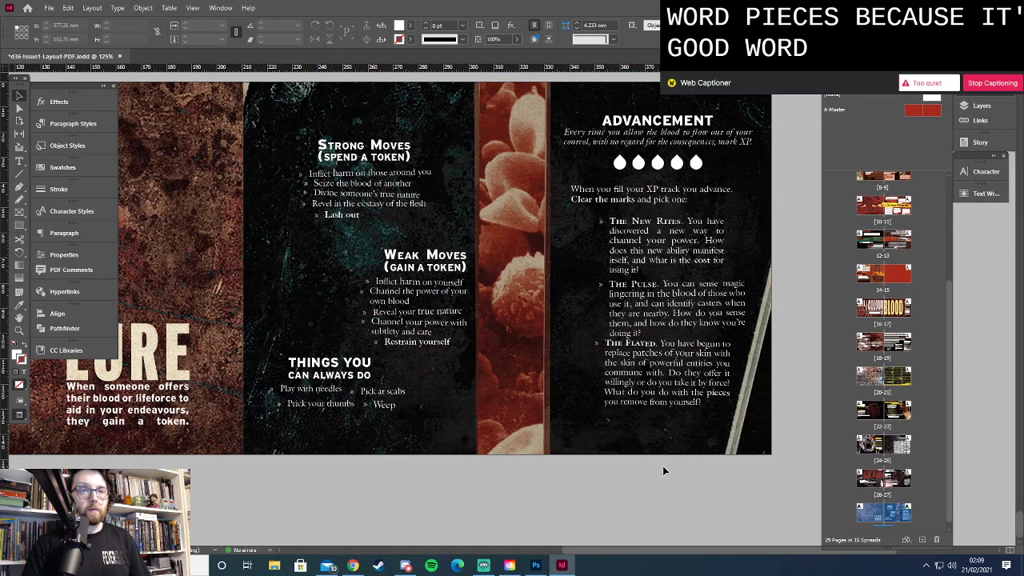
{"action": "key", "text": "z"}
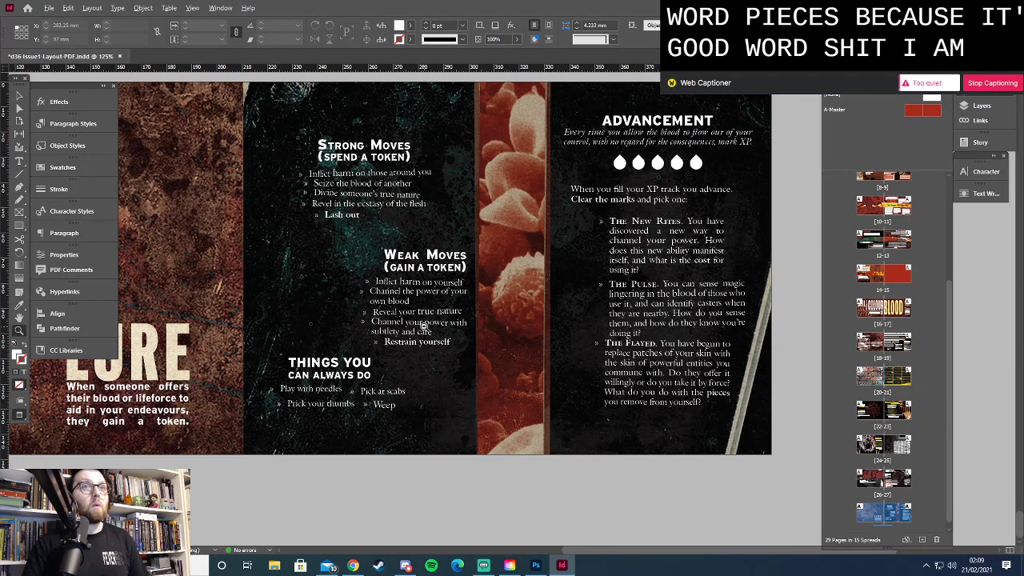
{"action": "left_click", "coordinate": [348, 288], "text": "alt"}
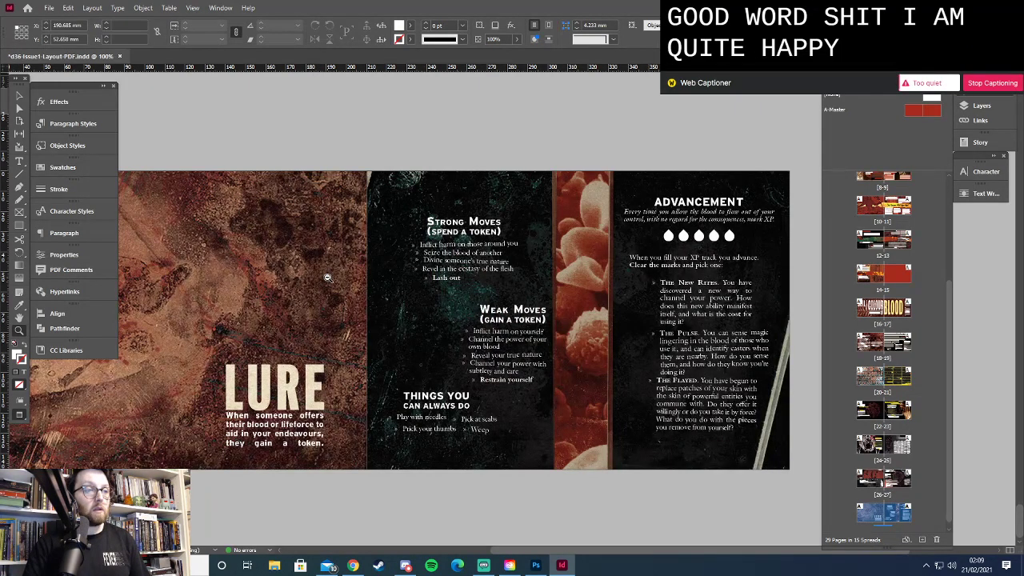
{"action": "left_click", "coordinate": [414, 308], "text": "alt"}
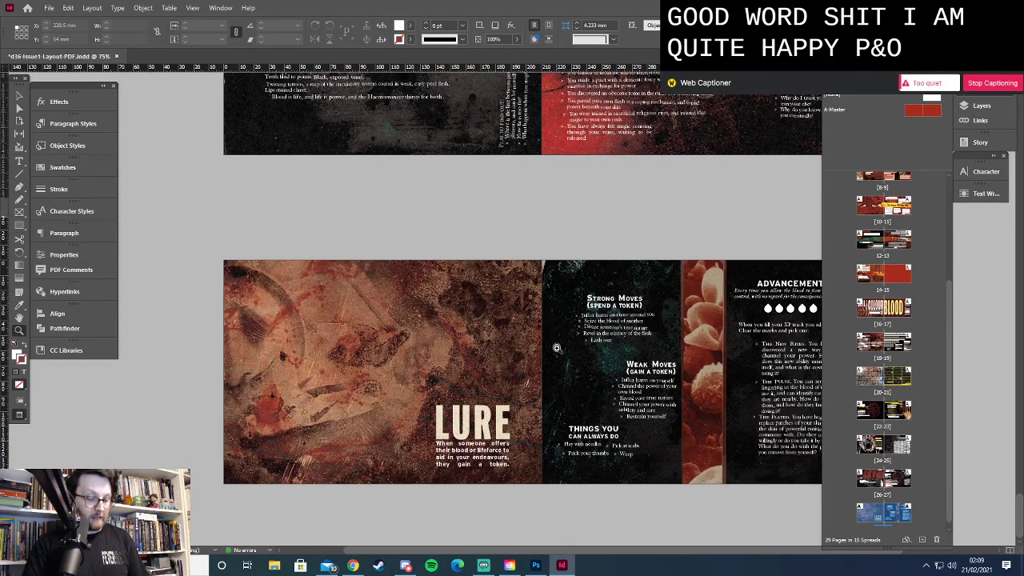
{"action": "left_click", "coordinate": [538, 359], "text": "alt"}
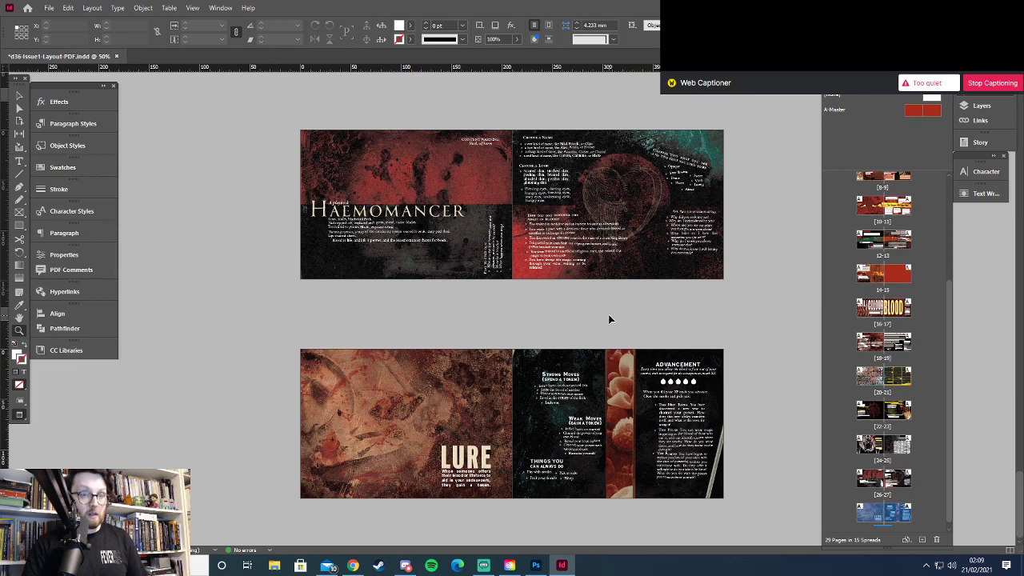
Save the document and capture a screen snip of the two Haemomancer spreads
{"action": "key", "text": "ctrl+s"}
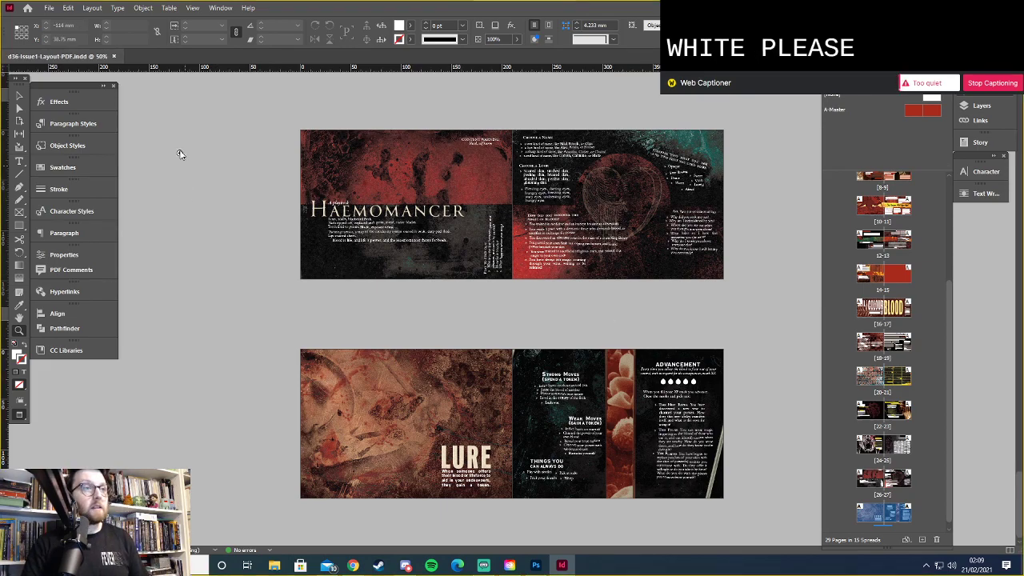
{"action": "key", "text": "super+shift+s"}
{"action": "left_click_drag", "start_coordinate": [296, 122], "coordinate": [727, 508]}
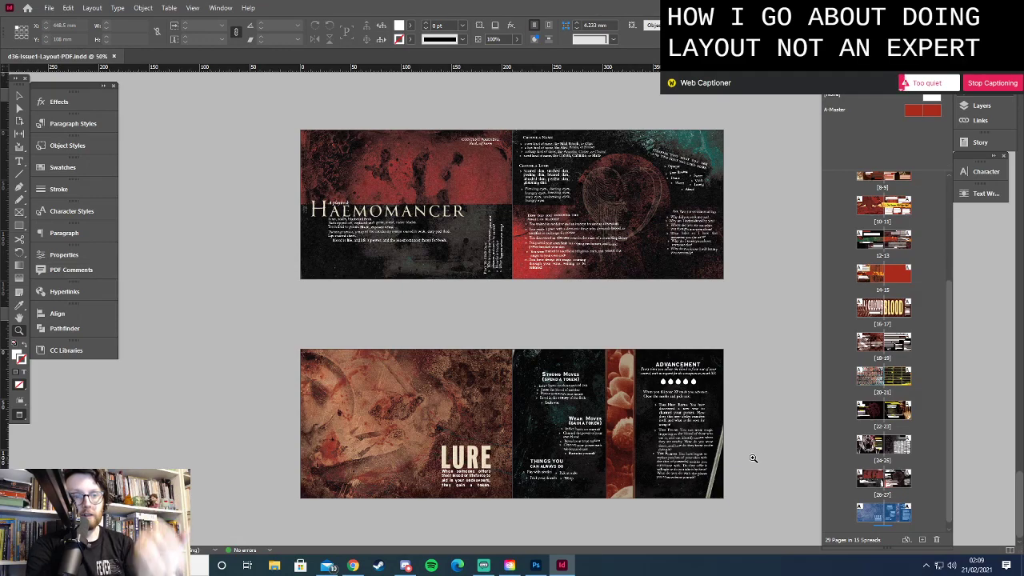
Move the Weak Moves heading and its five bullet frames together left and up to X 252.125 mm, Y 63.5 mm
{"action": "key", "text": "v"}
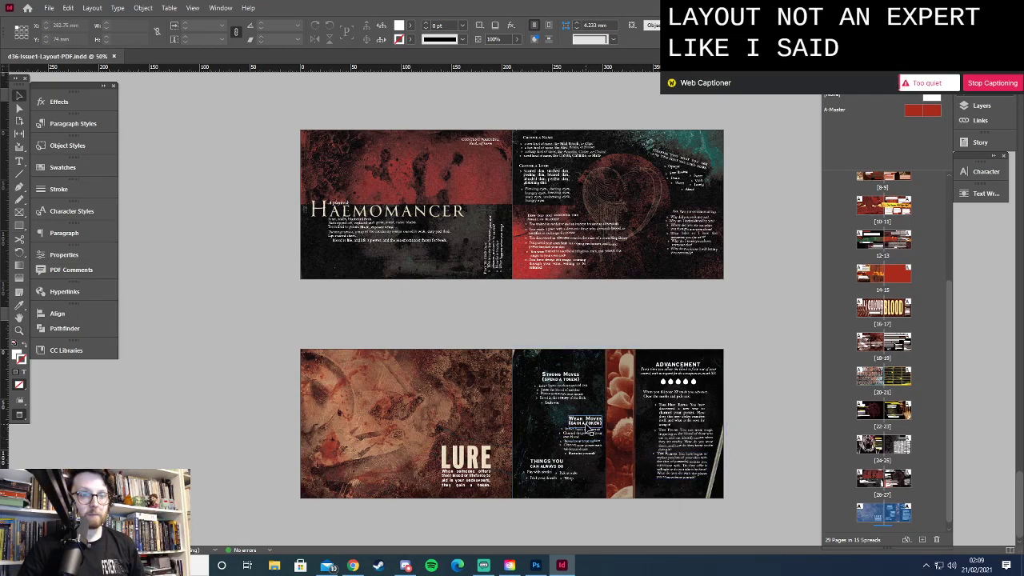
{"action": "left_click", "coordinate": [588, 429]}
{"action": "key", "text": "z"}
{"action": "left_click", "coordinate": [581, 442]}
{"action": "key", "text": "v"}
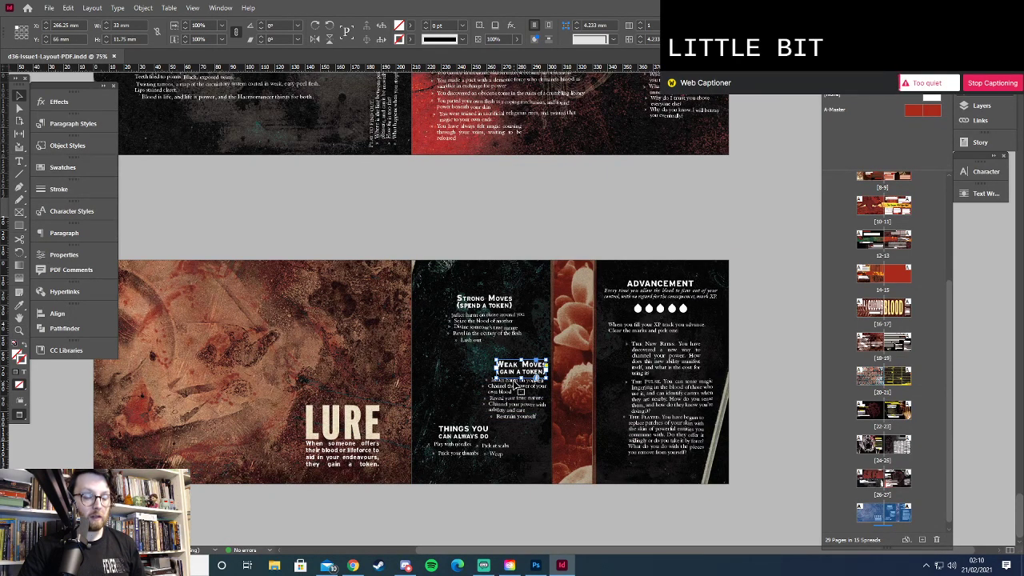
{"action": "key", "text": "z"}
{"action": "left_click", "coordinate": [514, 380]}
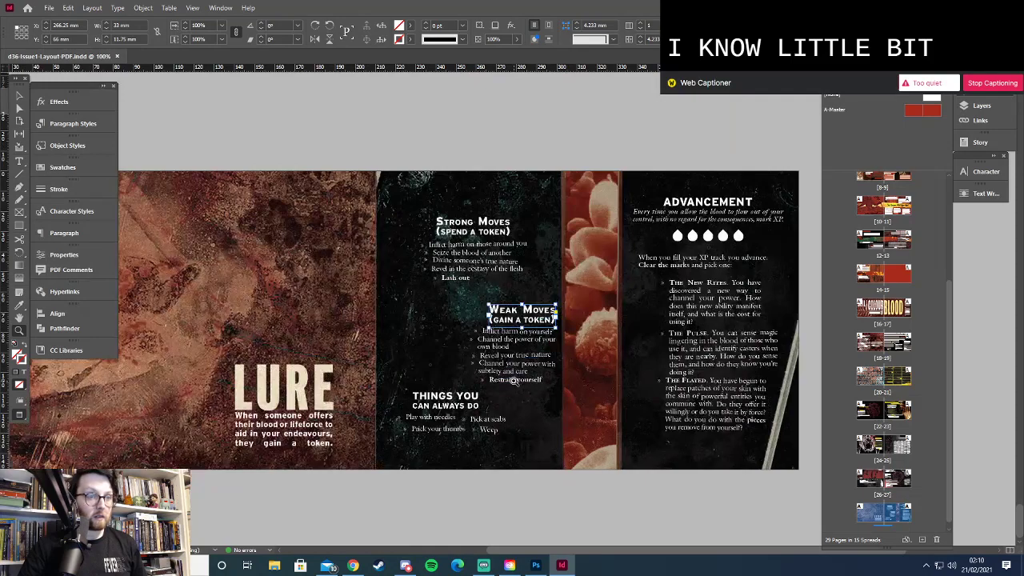
{"action": "key", "text": "v"}
{"action": "left_click", "coordinate": [506, 342], "text": "shift"}
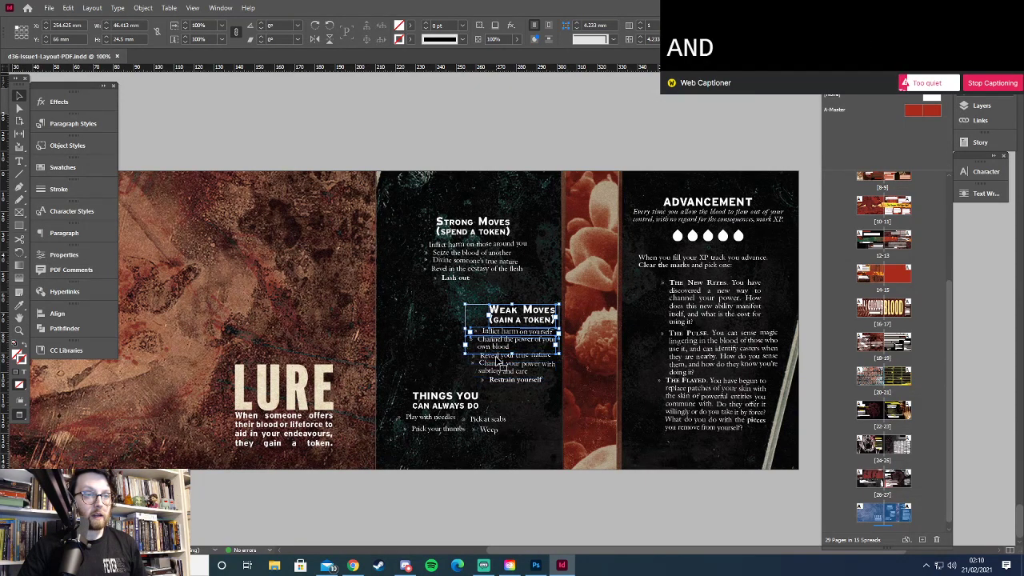
{"action": "left_click", "coordinate": [498, 360], "text": "shift"}
{"action": "left_click", "coordinate": [495, 348], "text": "shift"}
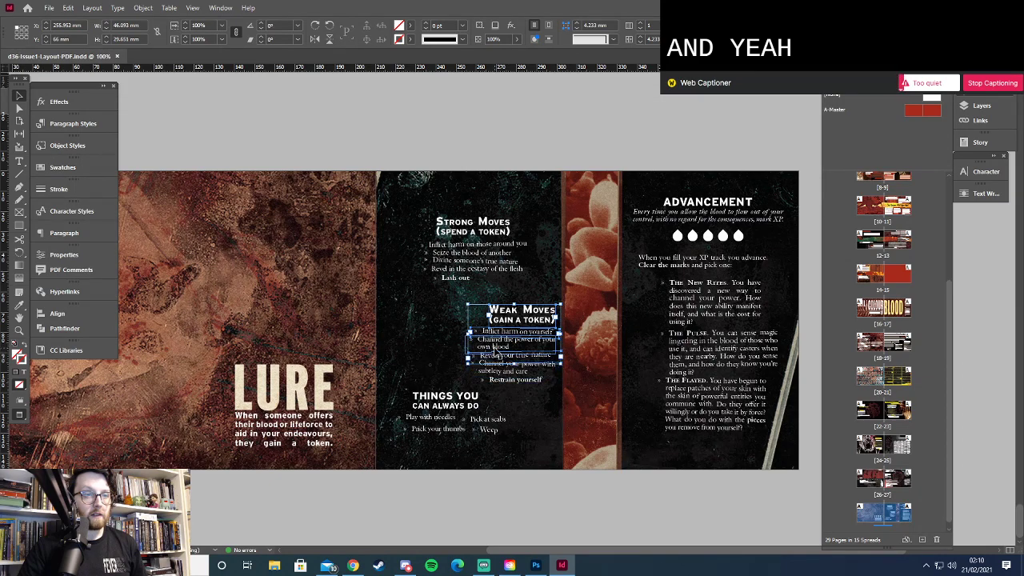
{"action": "left_click", "coordinate": [515, 380], "text": "shift"}
{"action": "key", "text": "Left"}
{"action": "key", "text": "Up"}
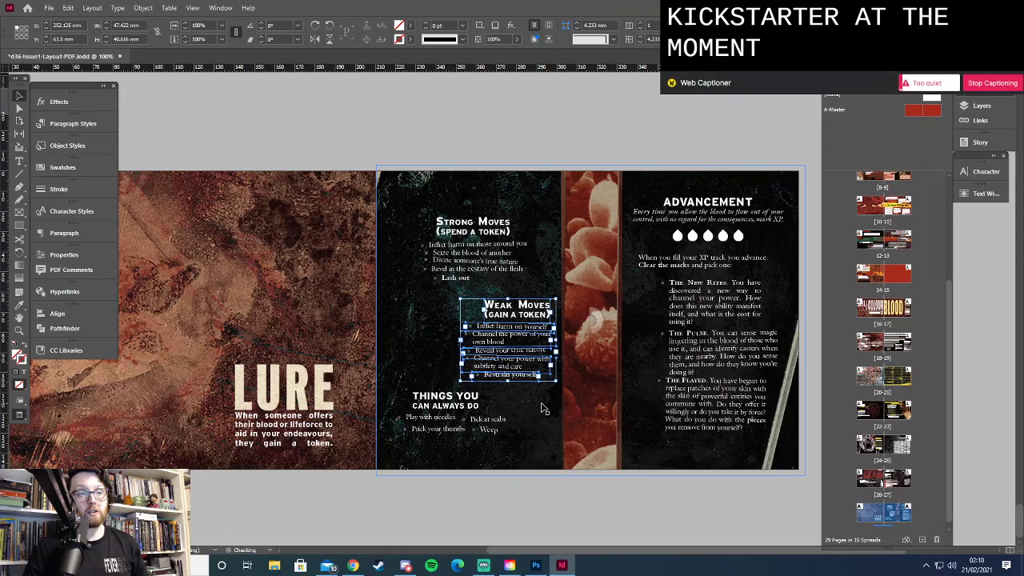
Nudge the Weak Moves group further to X 250.375 mm, Y 62.75 mm, deselect it and save the document
{"action": "key", "text": "Left"}
{"action": "key", "text": "Left"}
{"action": "key", "text": "Left"}
{"action": "key", "text": "Left"}
{"action": "key", "text": "Left"}
{"action": "key", "text": "Left"}
{"action": "key", "text": "Left"}
{"action": "key", "text": "Up"}
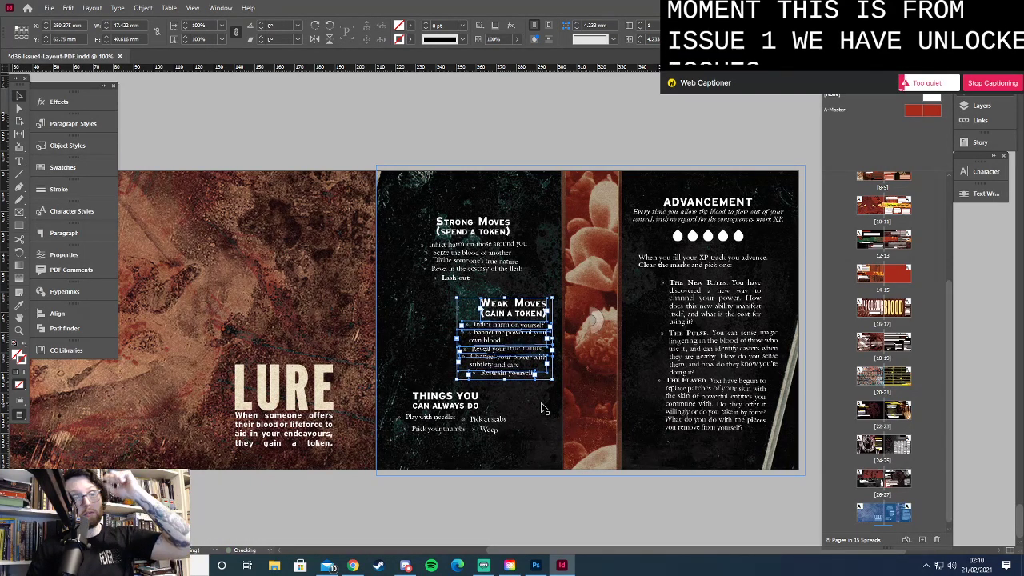
{"action": "left_click", "coordinate": [583, 127]}
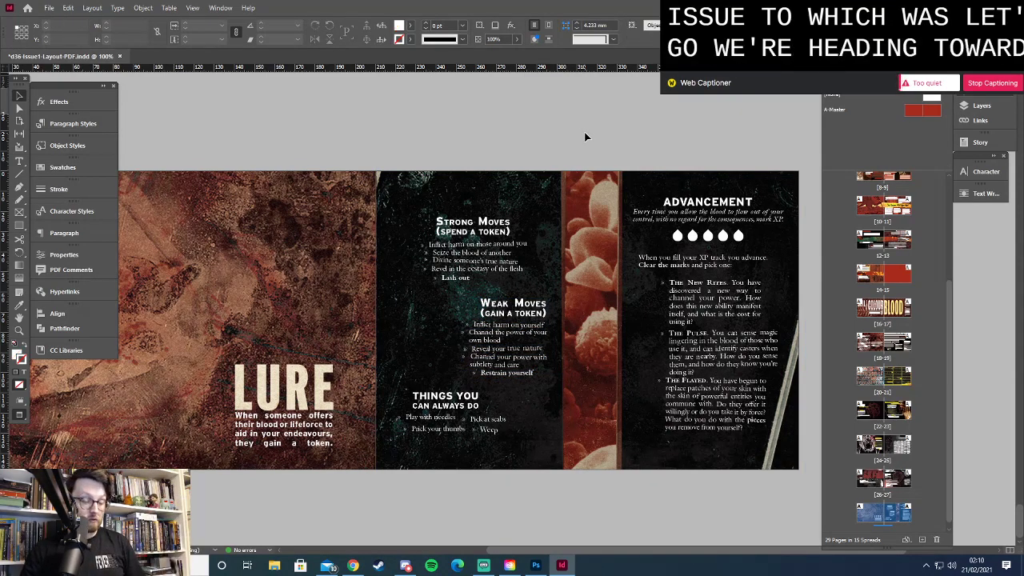
{"action": "key", "text": "ctrl+s"}
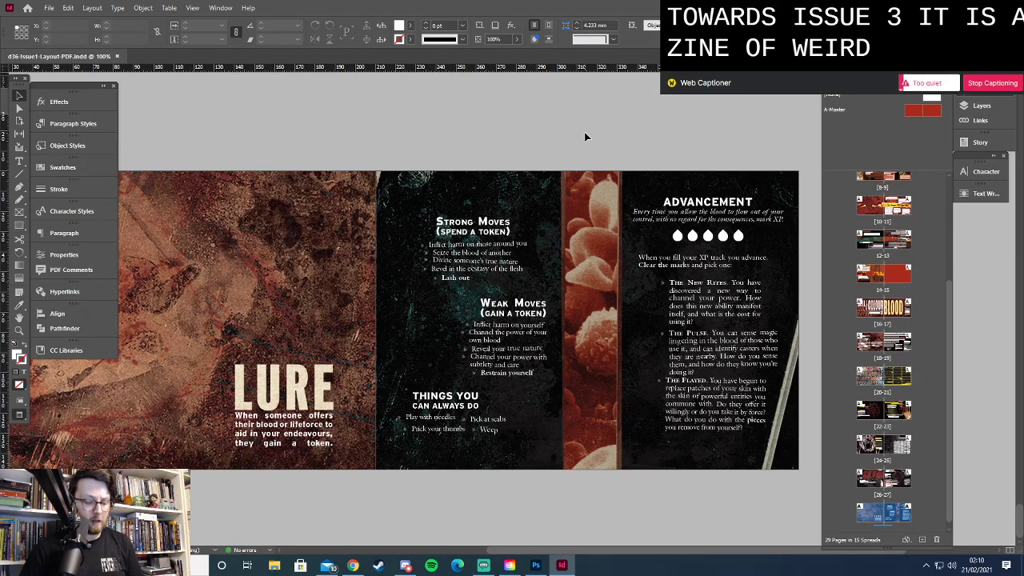
Switch to a new maximised Chrome window, open the d36: A Strange RPG Zine Kickstarter page and select its web address
{"action": "key", "text": "w"}
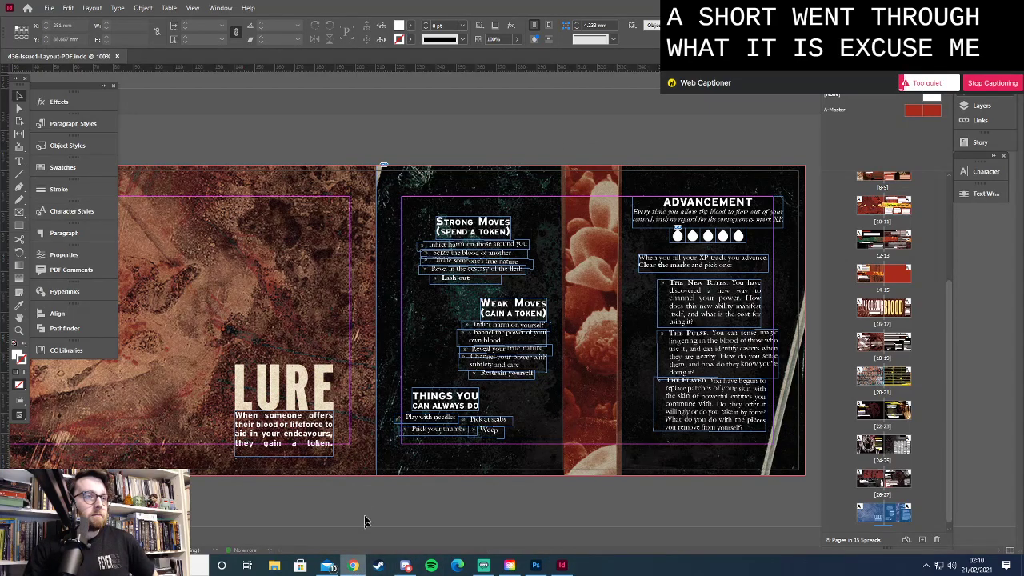
{"action": "right_click", "coordinate": [363, 566]}
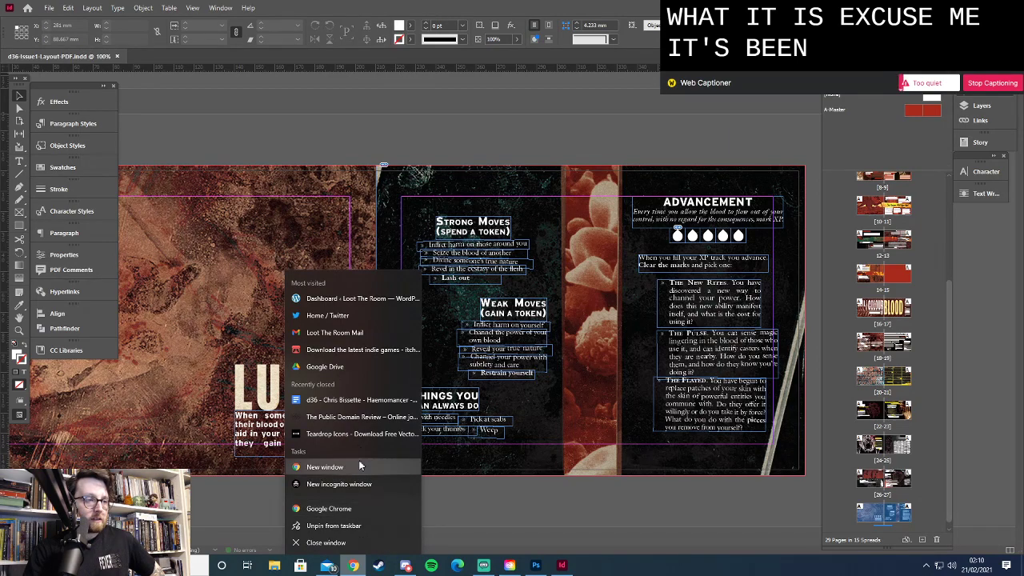
{"action": "left_click", "coordinate": [384, 281]}
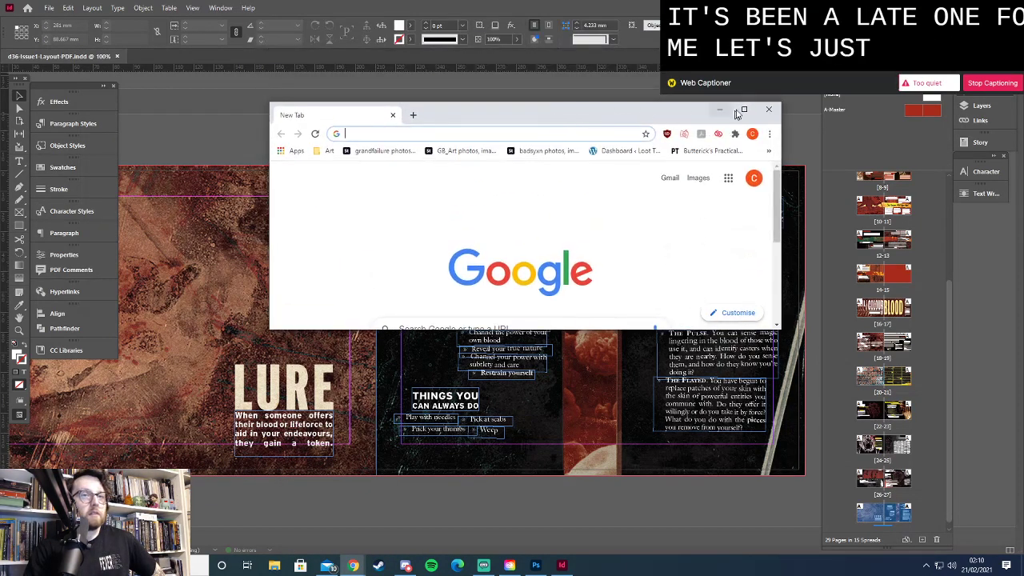
{"action": "double_click", "coordinate": [542, 116]}
{"action": "type", "text": "kick"}
{"action": "key", "text": "Return"}
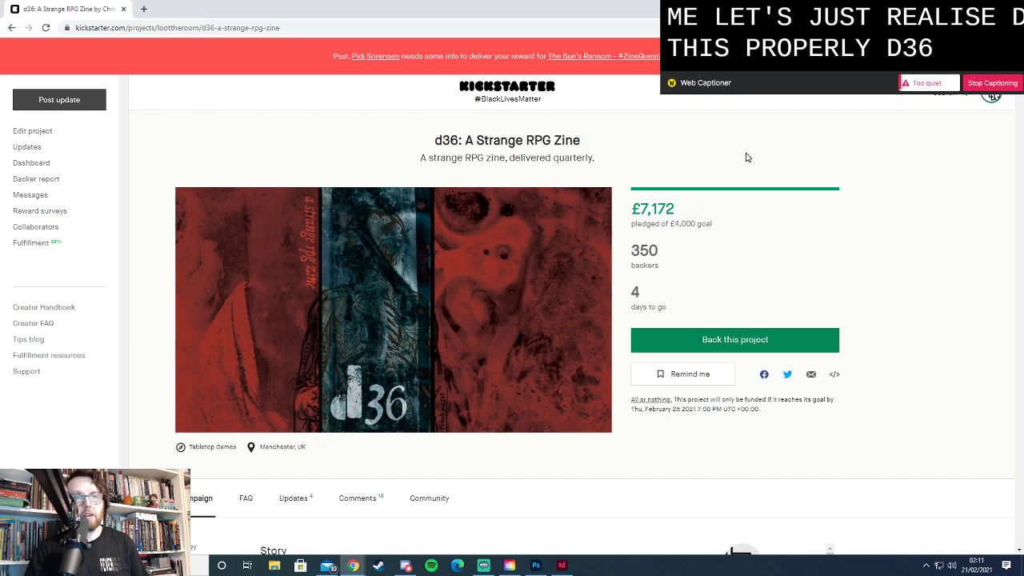
{"action": "left_click", "coordinate": [443, 28]}
{"action": "key", "text": "alt+Tab"}
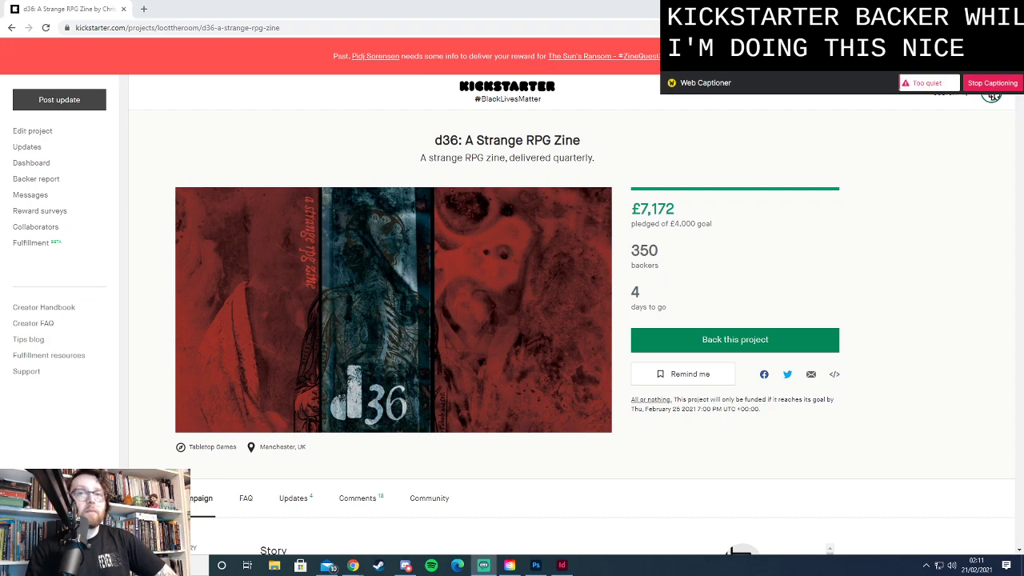
{"action": "left_click", "coordinate": [993, 96]}
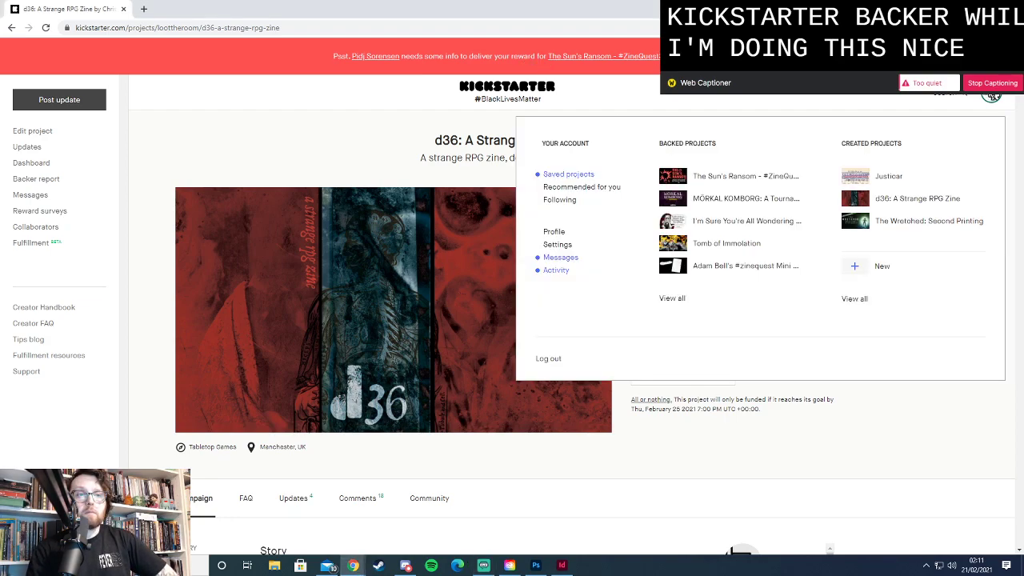
{"action": "left_click", "coordinate": [991, 96]}
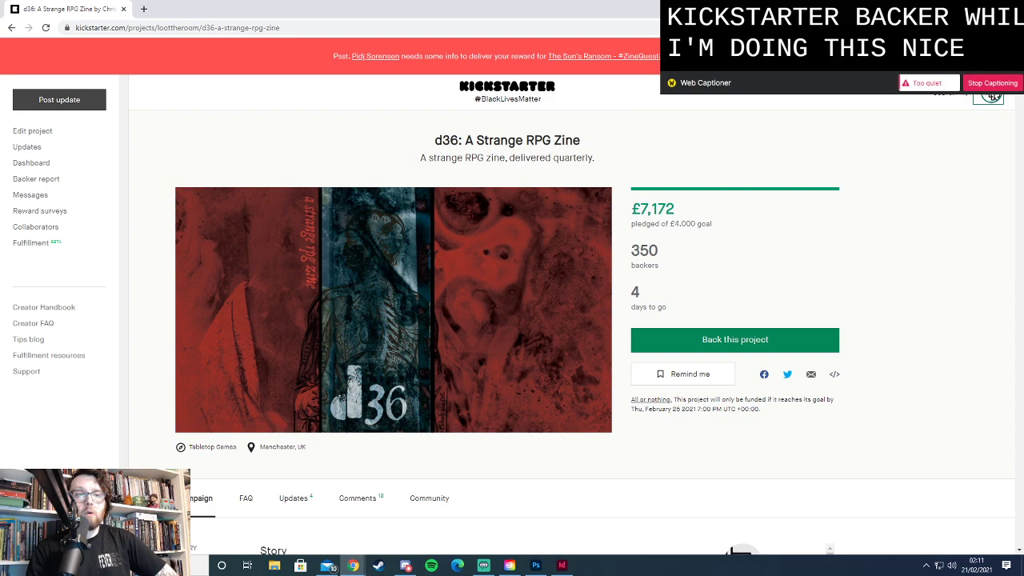